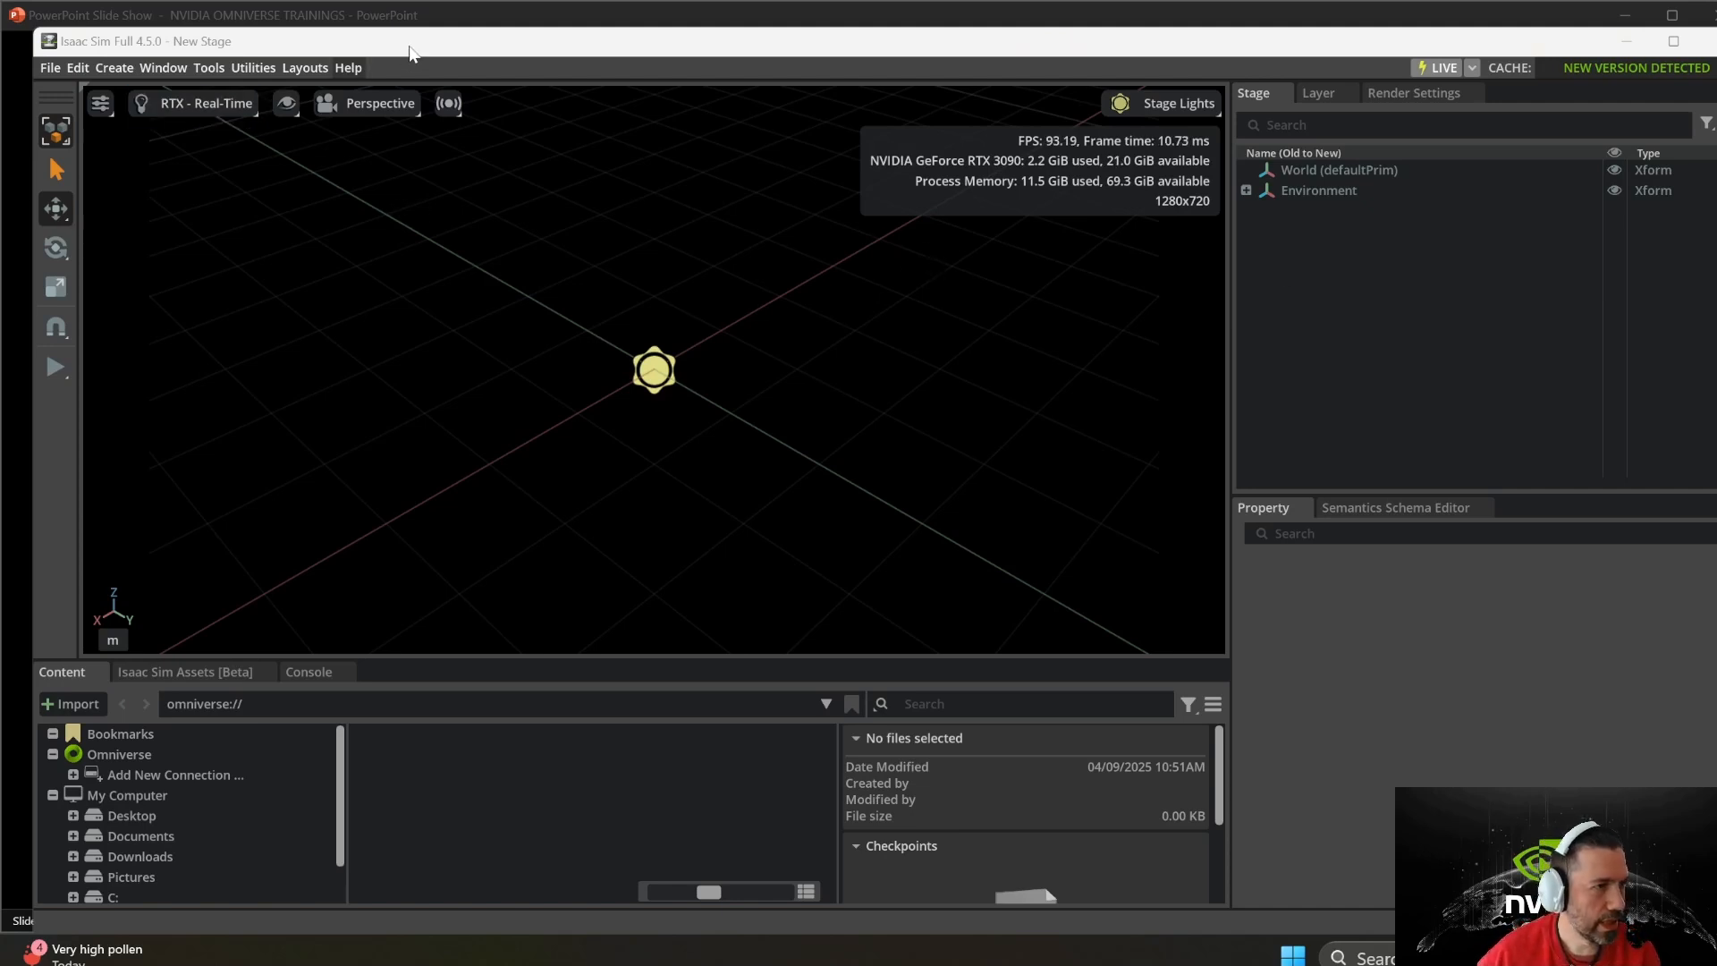
# - Reposition and resize the window to fit the screen, and create a cube mesh beside the grid origin
pyautogui.moveTo(435, 52); pyautogui.dragTo(406, 32)
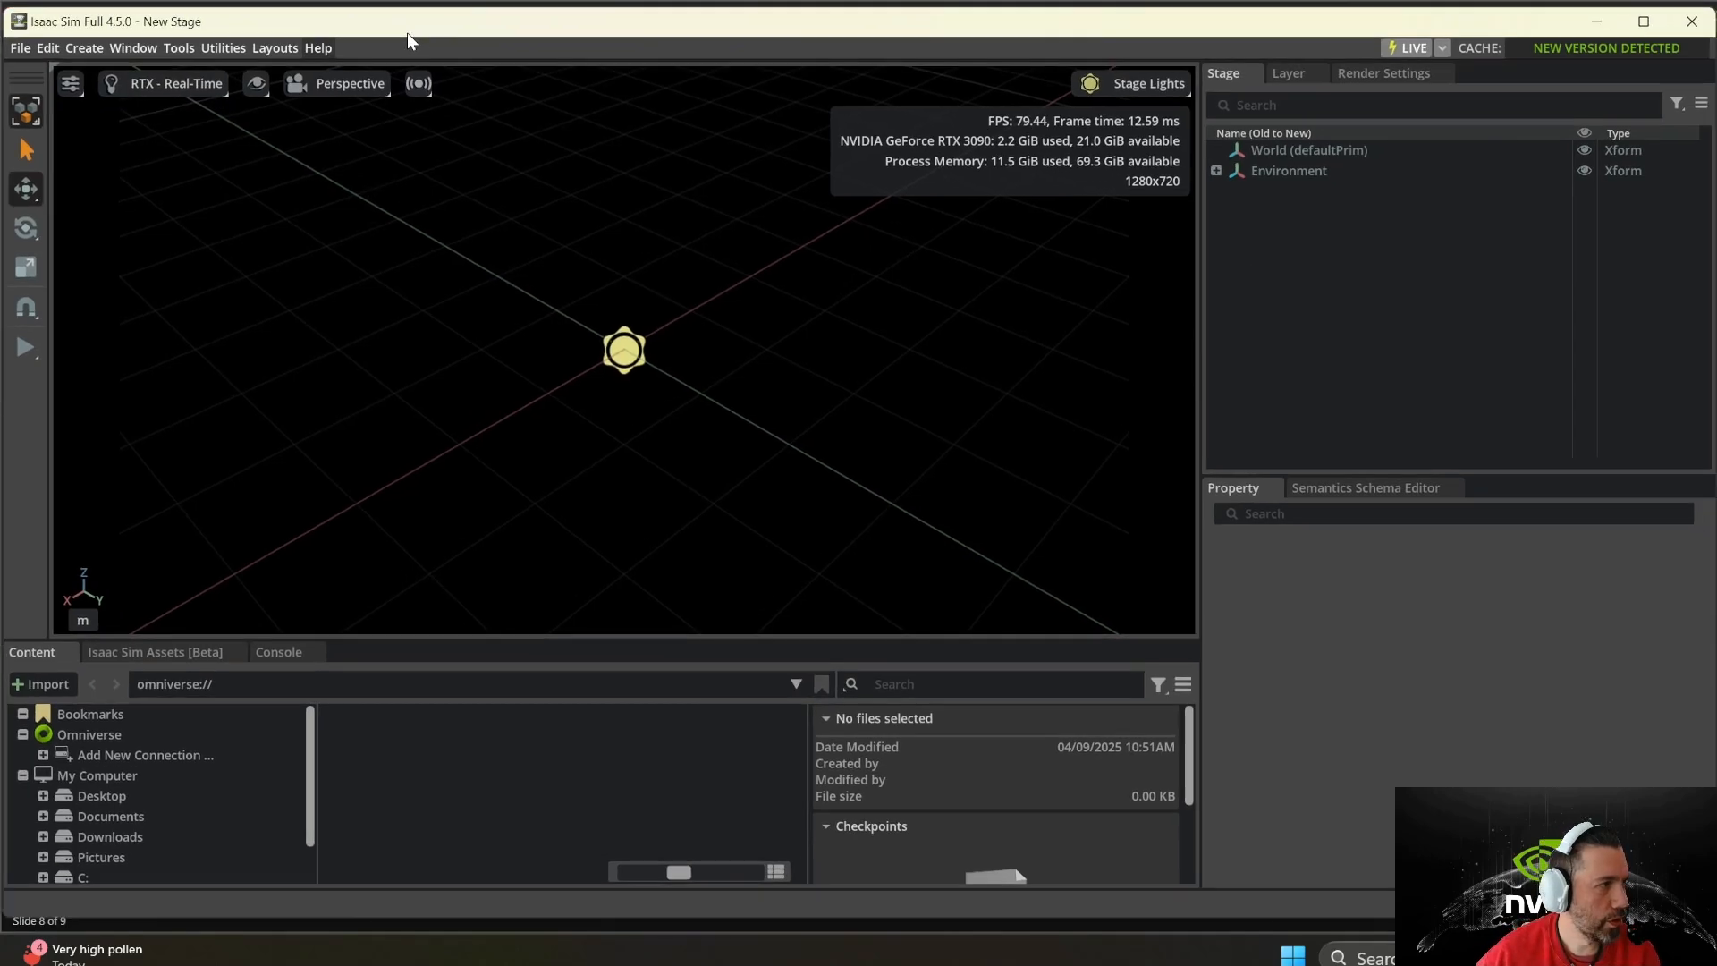
pyautogui.moveTo(1713, 413)
pyautogui.mouseDown()
pyautogui.moveTo(1656, 413)
pyautogui.moveTo(1709, 409)
pyautogui.mouseUp()
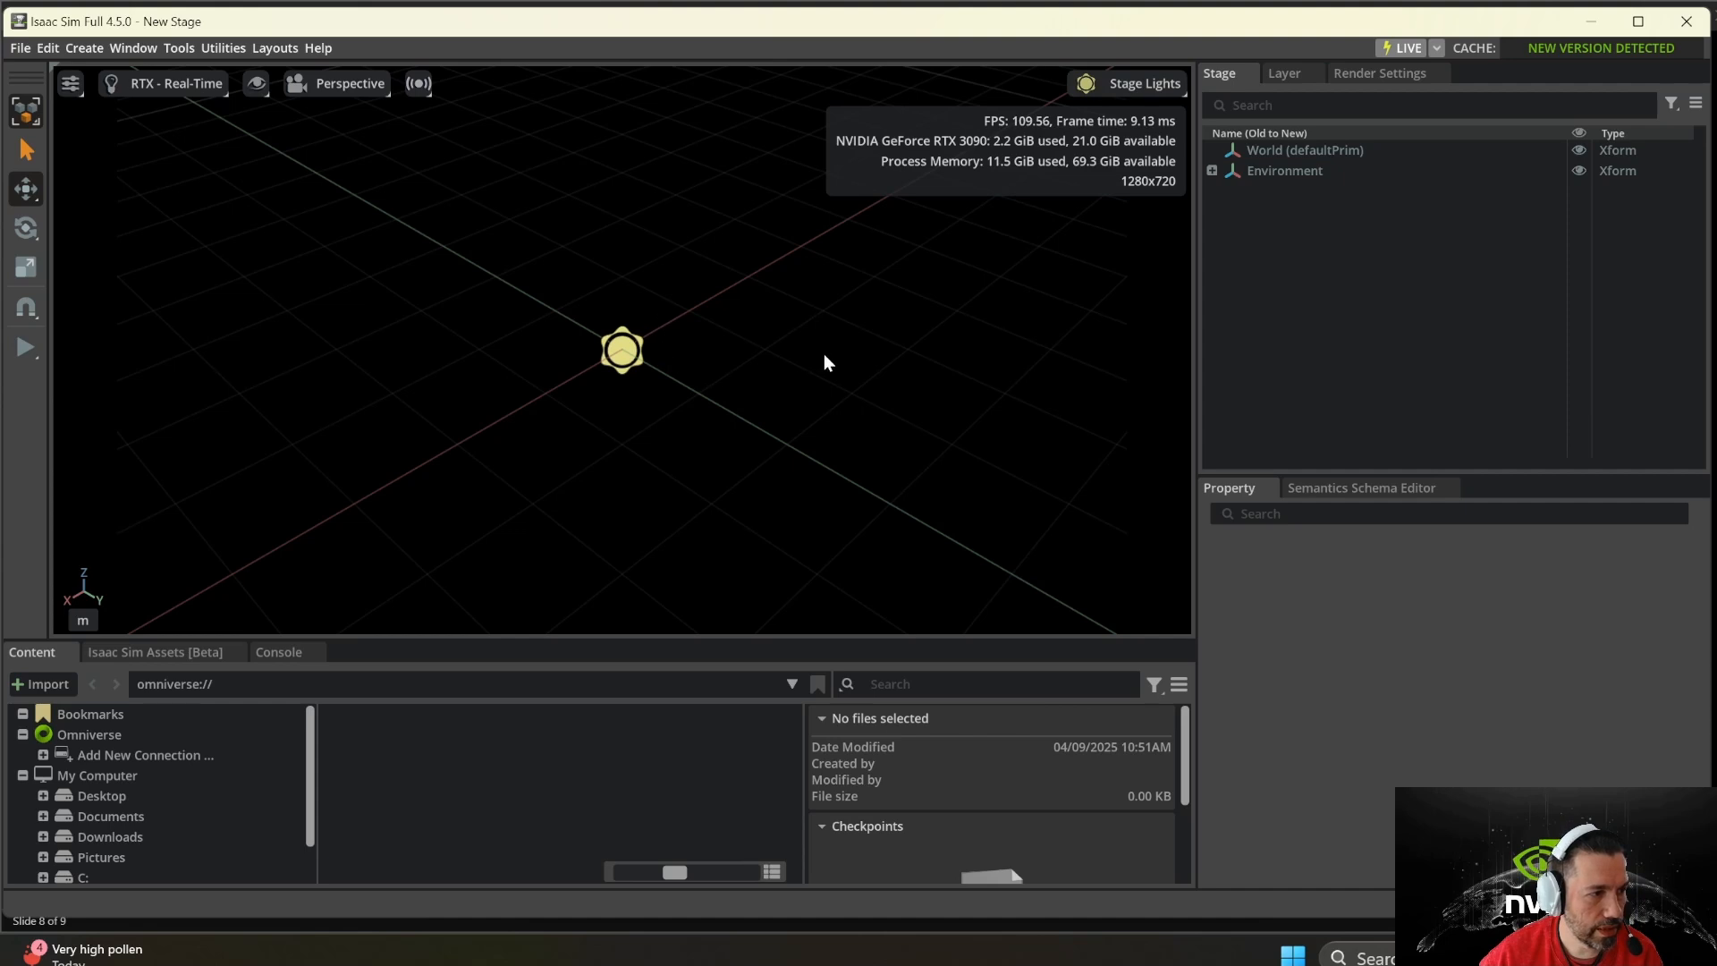
pyautogui.rightClick(500, 351)
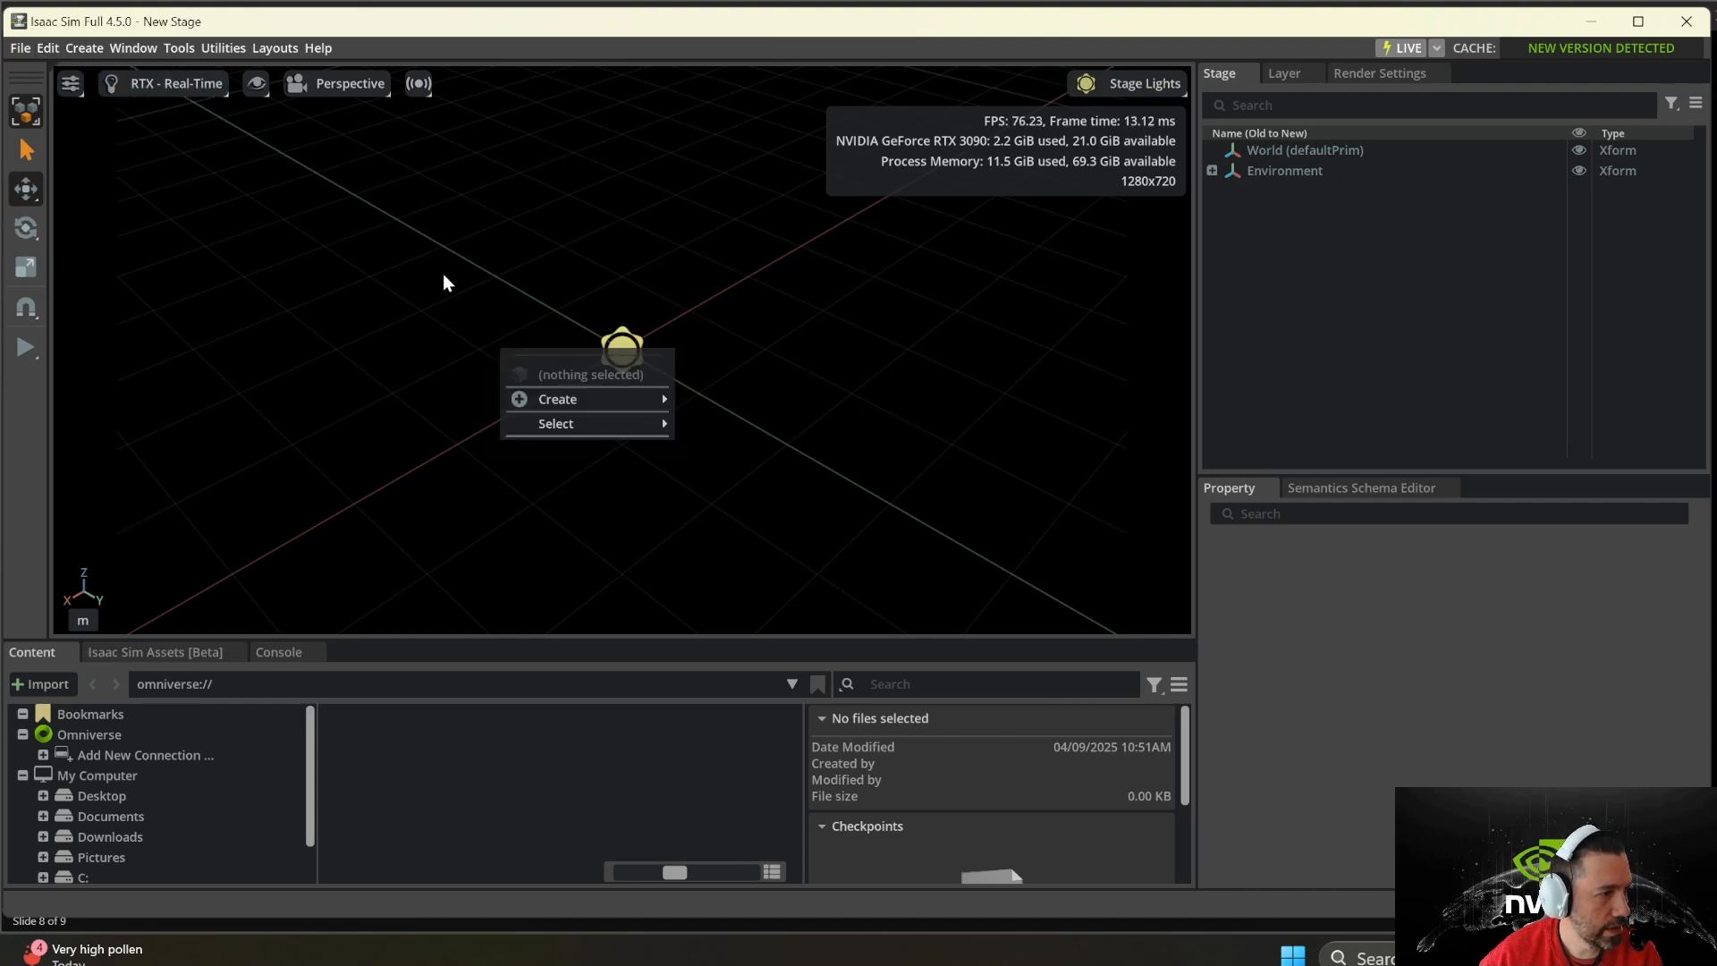
pyautogui.moveTo(585, 400)
pyautogui.moveTo(743, 400)
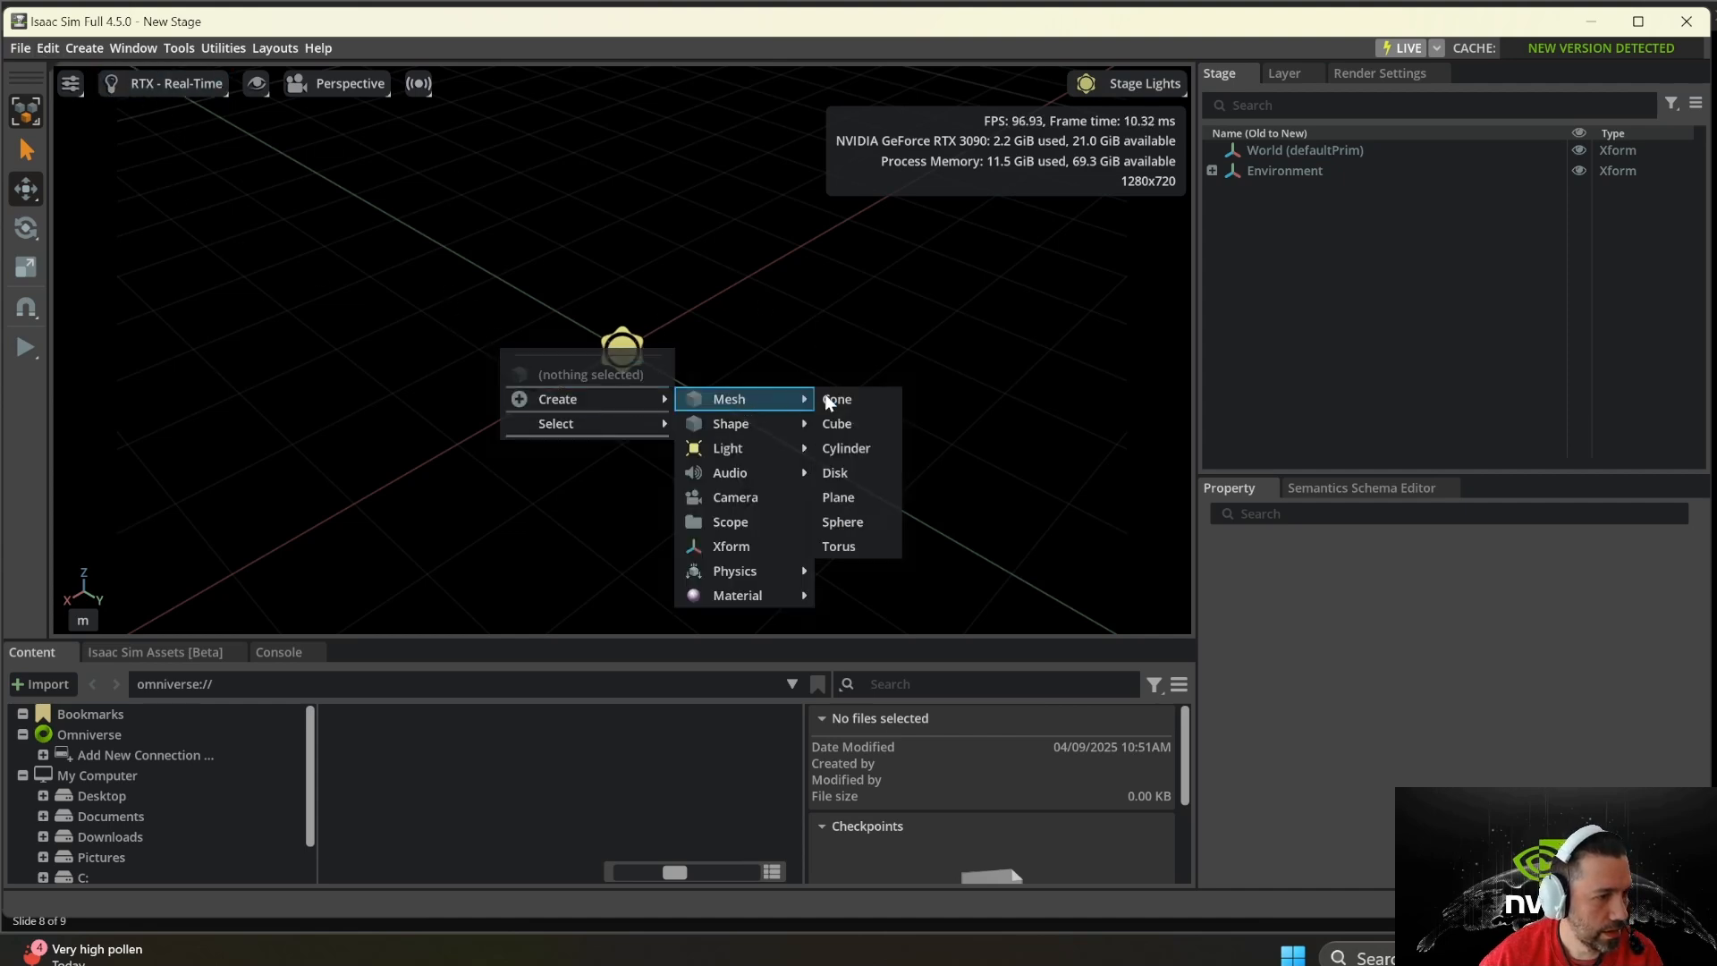
pyautogui.click(841, 423)
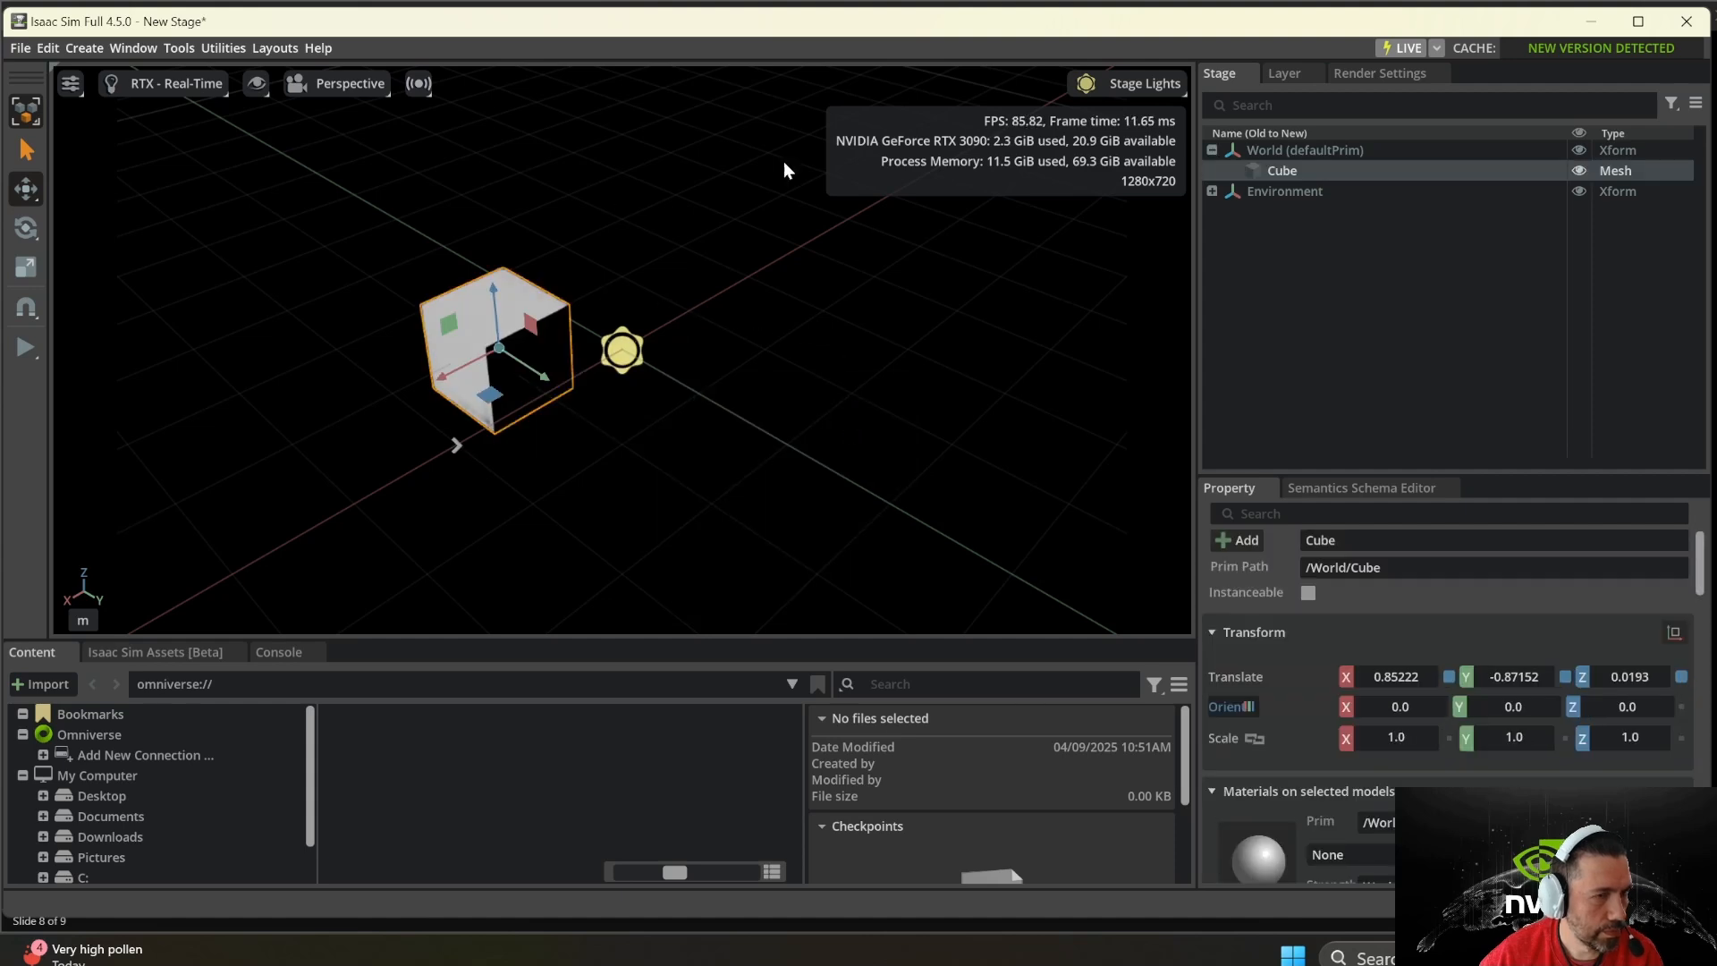
# - Switch the viewport lighting to the Grey Studio light rig, deselect the cube and try running the simulation
pyautogui.click(1131, 85)
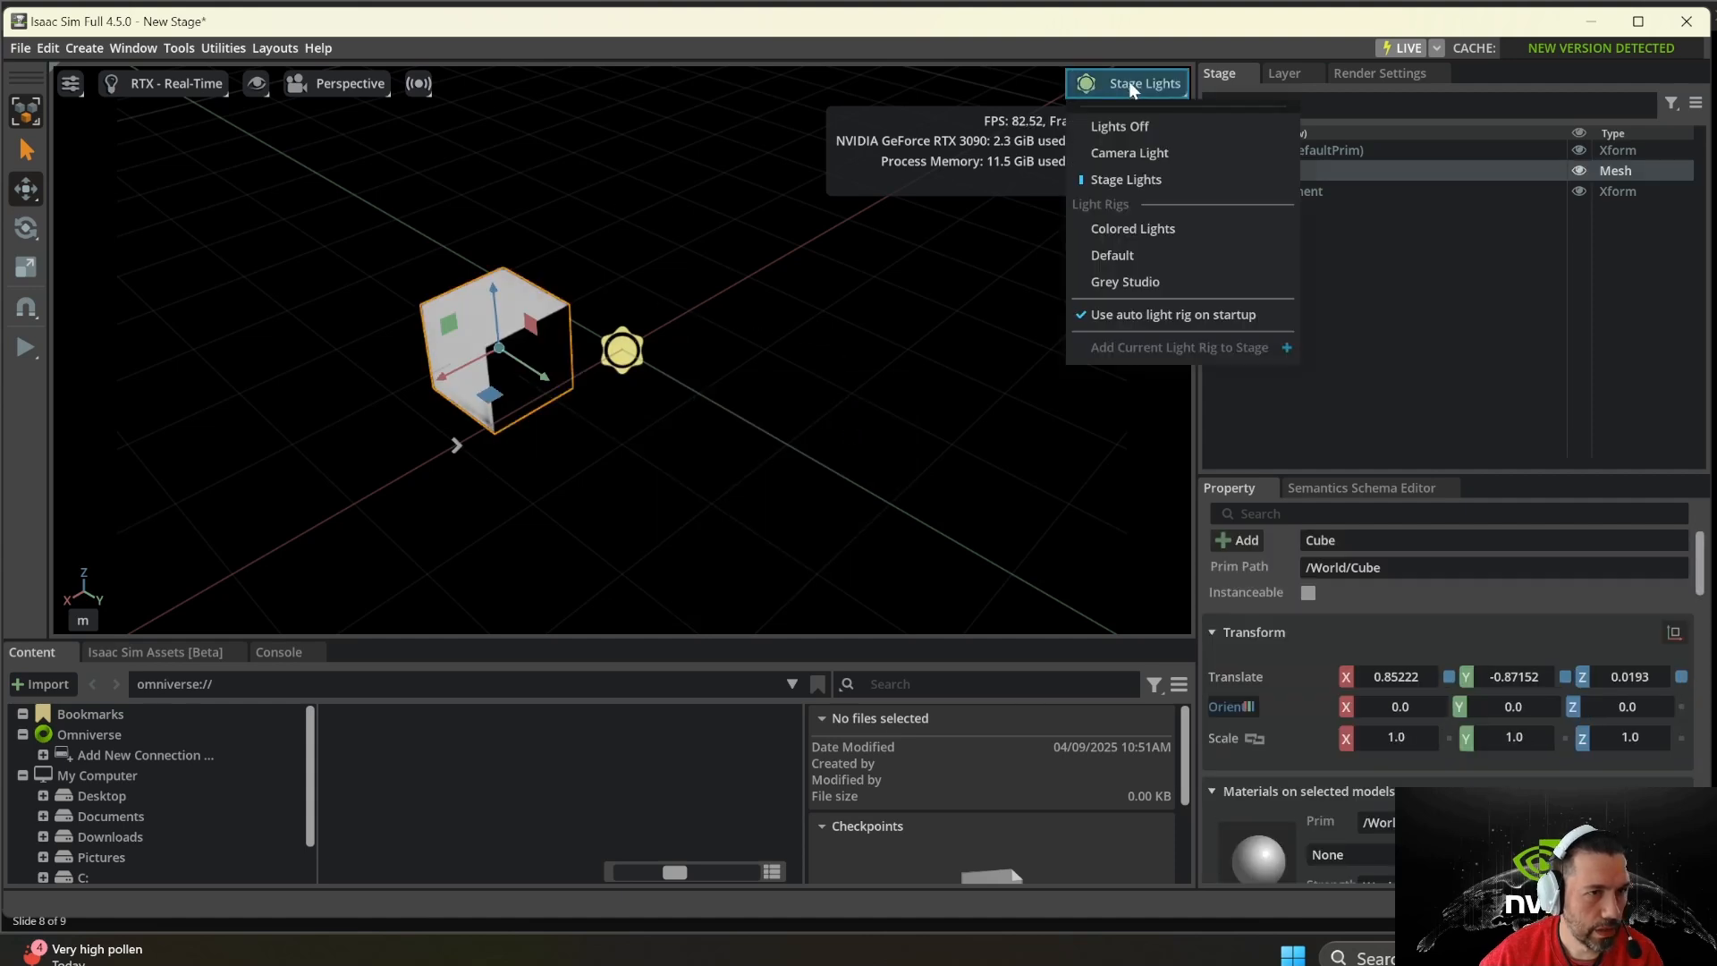
pyautogui.click(1152, 283)
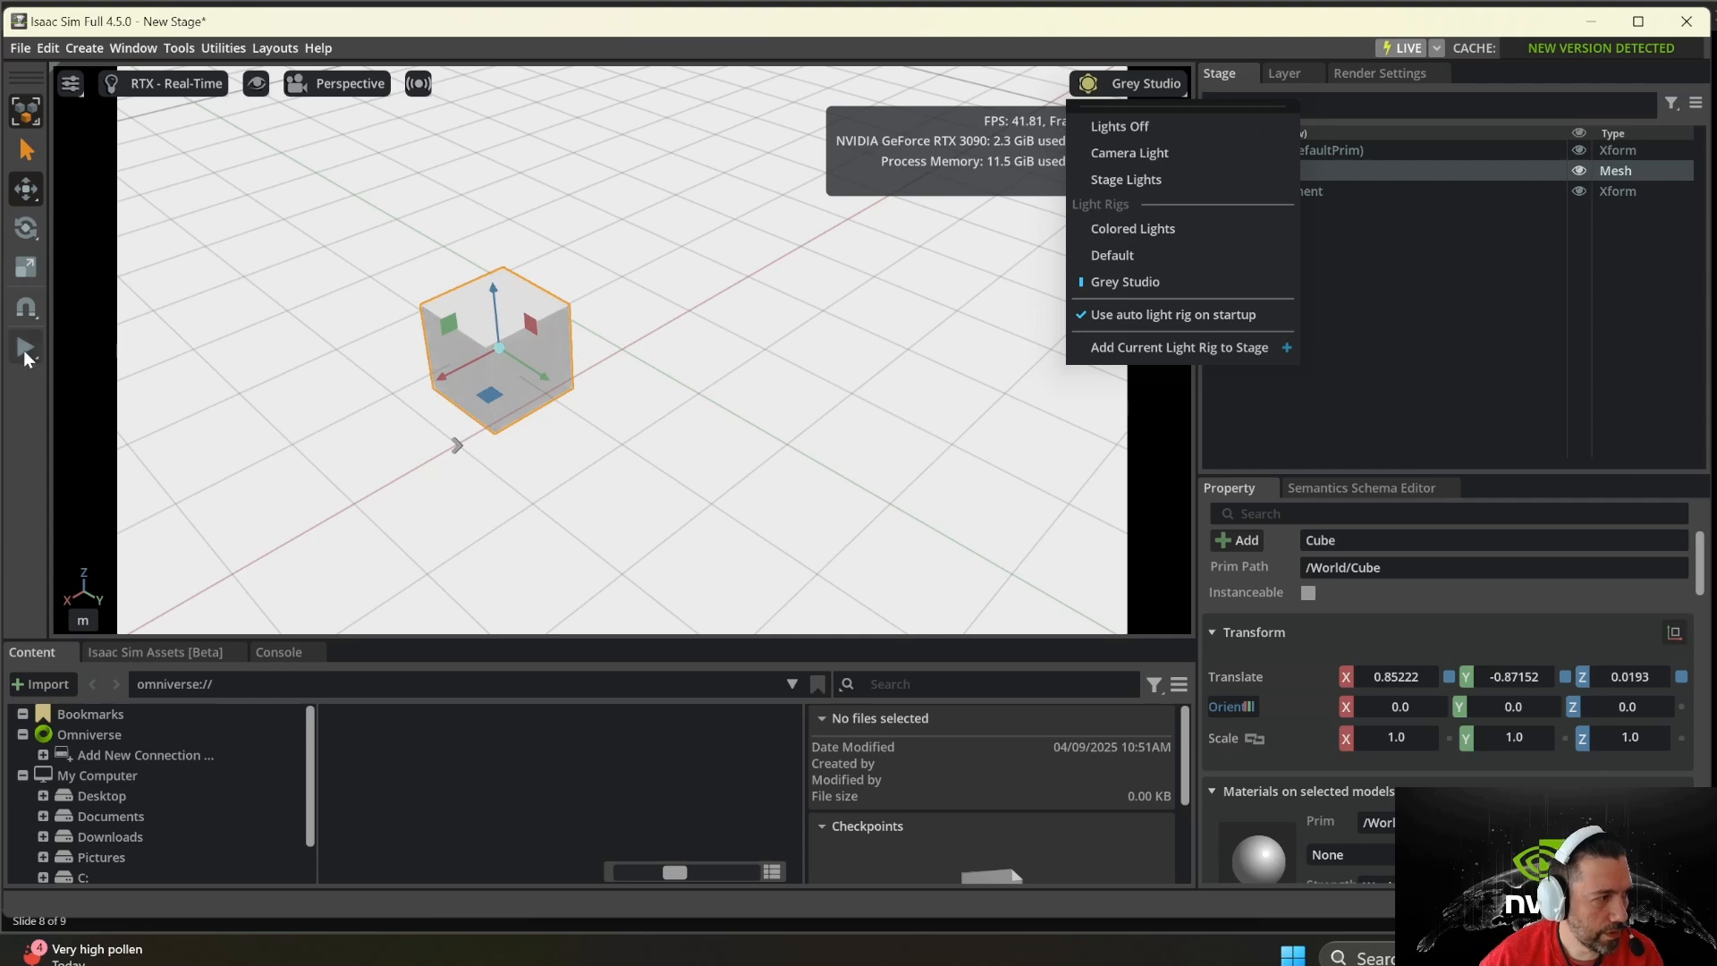
pyautogui.click(921, 383)
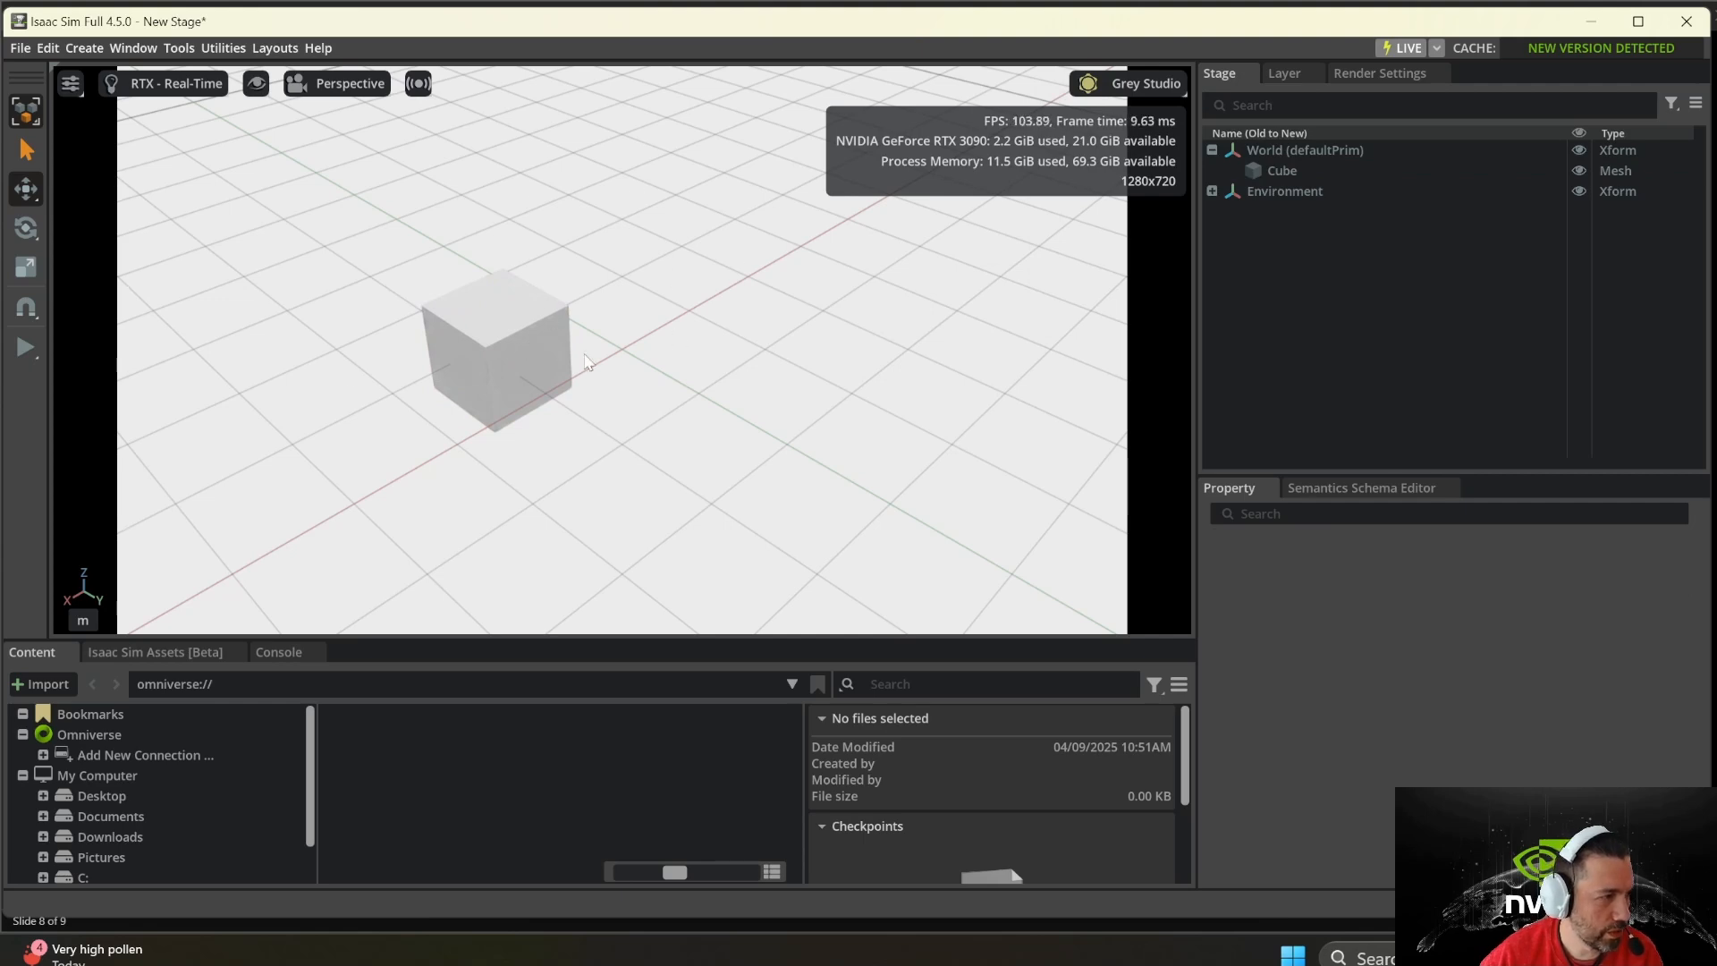
pyautogui.click(26, 347)
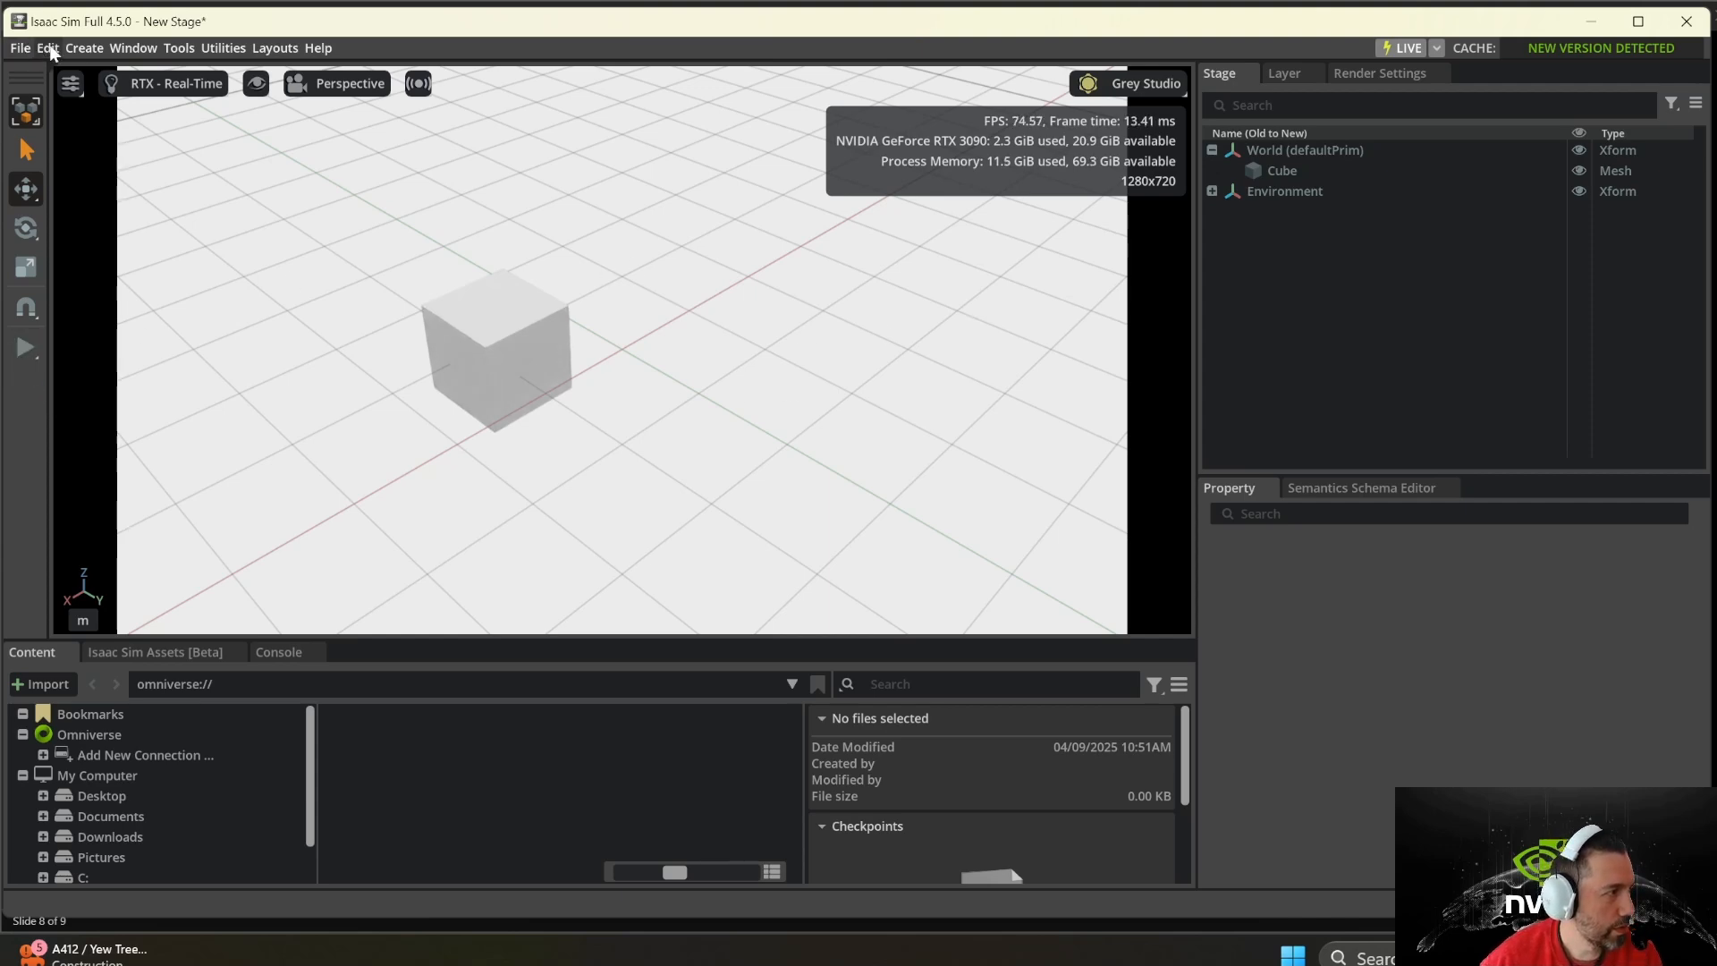
# - Create a physics scene in the stage
pyautogui.click(77, 50)
pyautogui.moveTo(114, 125)
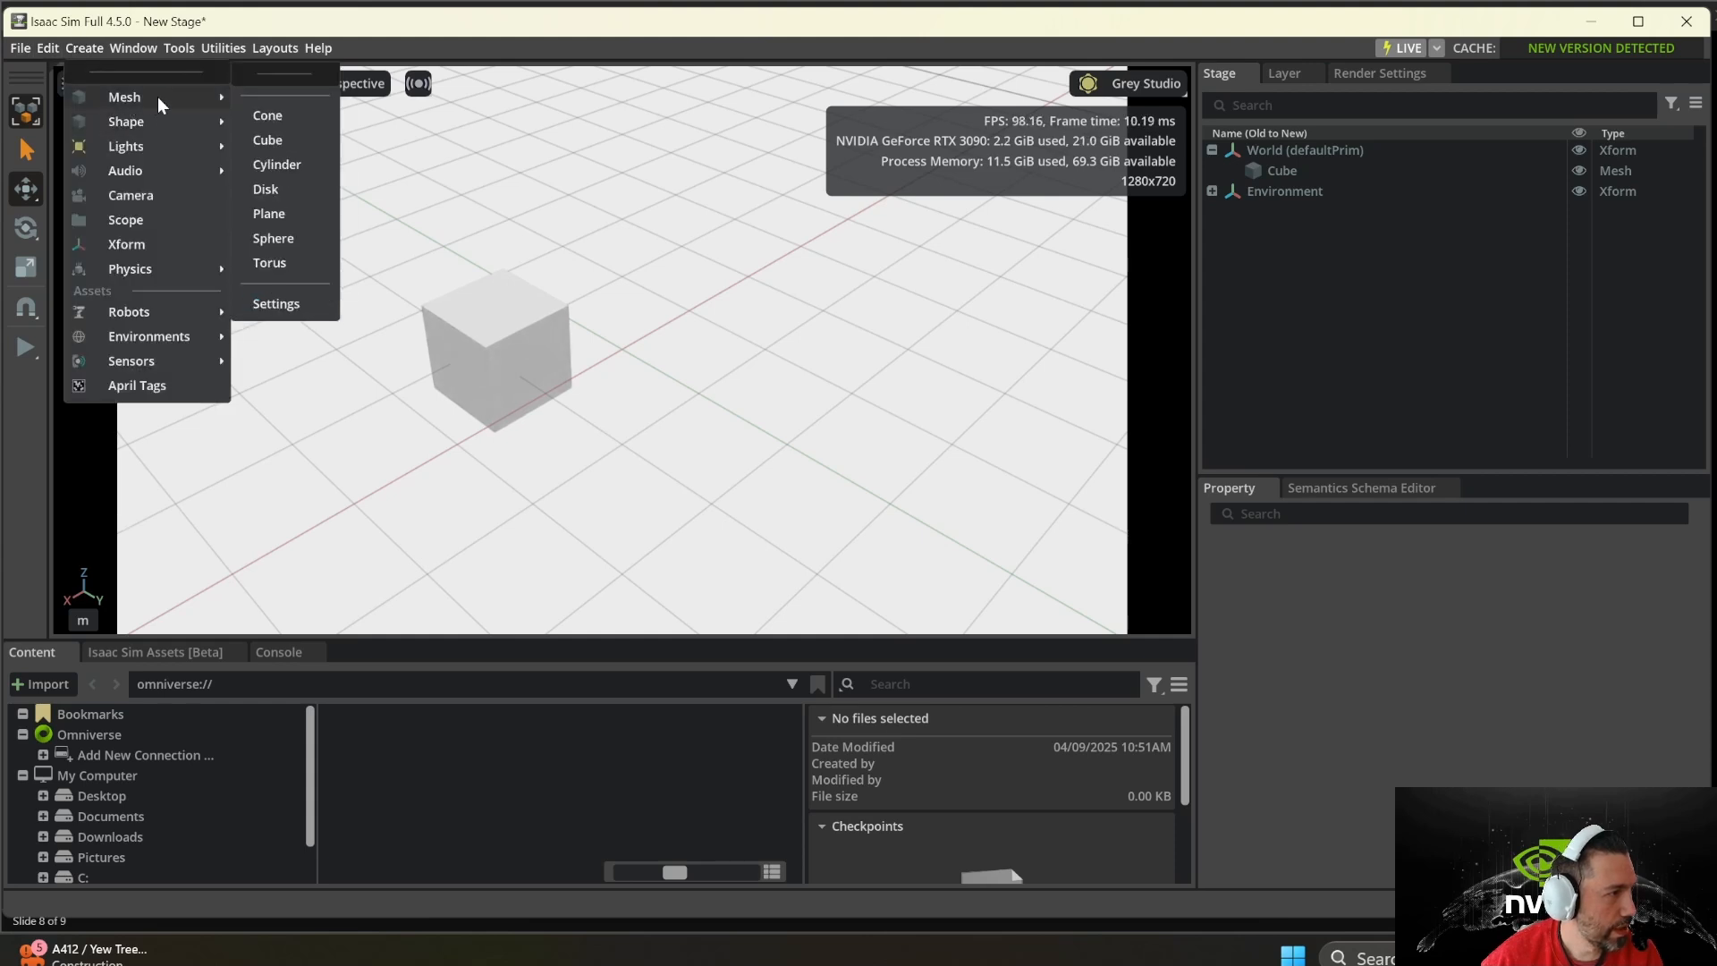
pyautogui.moveTo(161, 270)
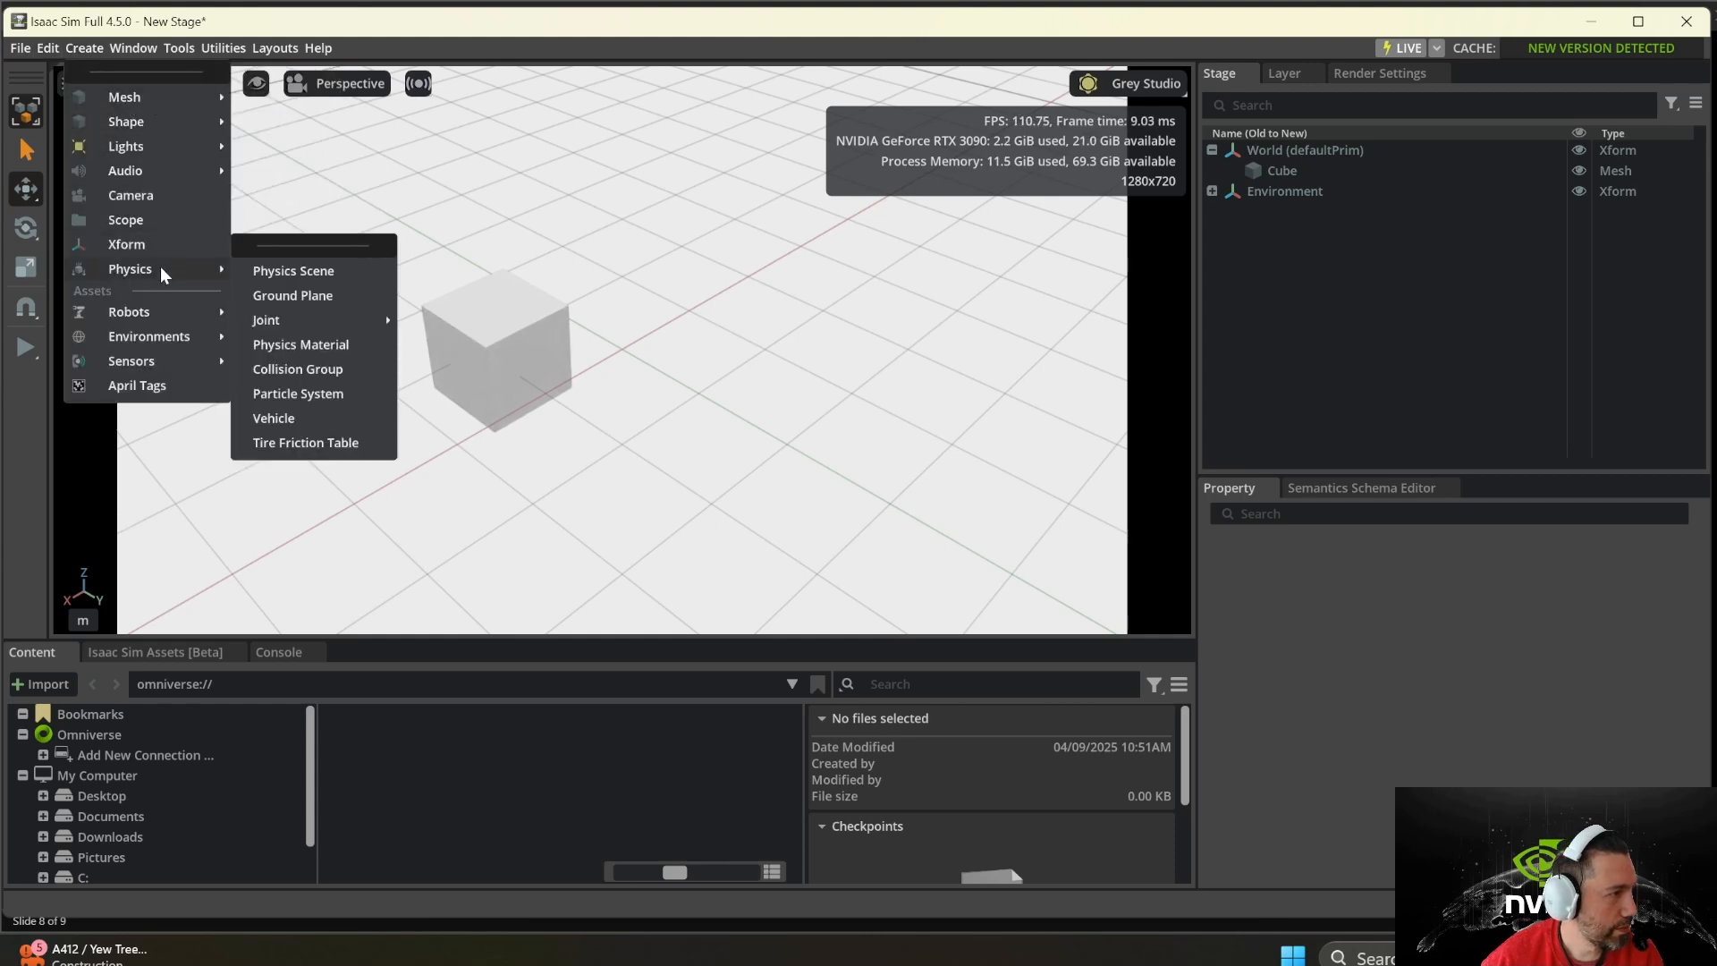
pyautogui.click(324, 273)
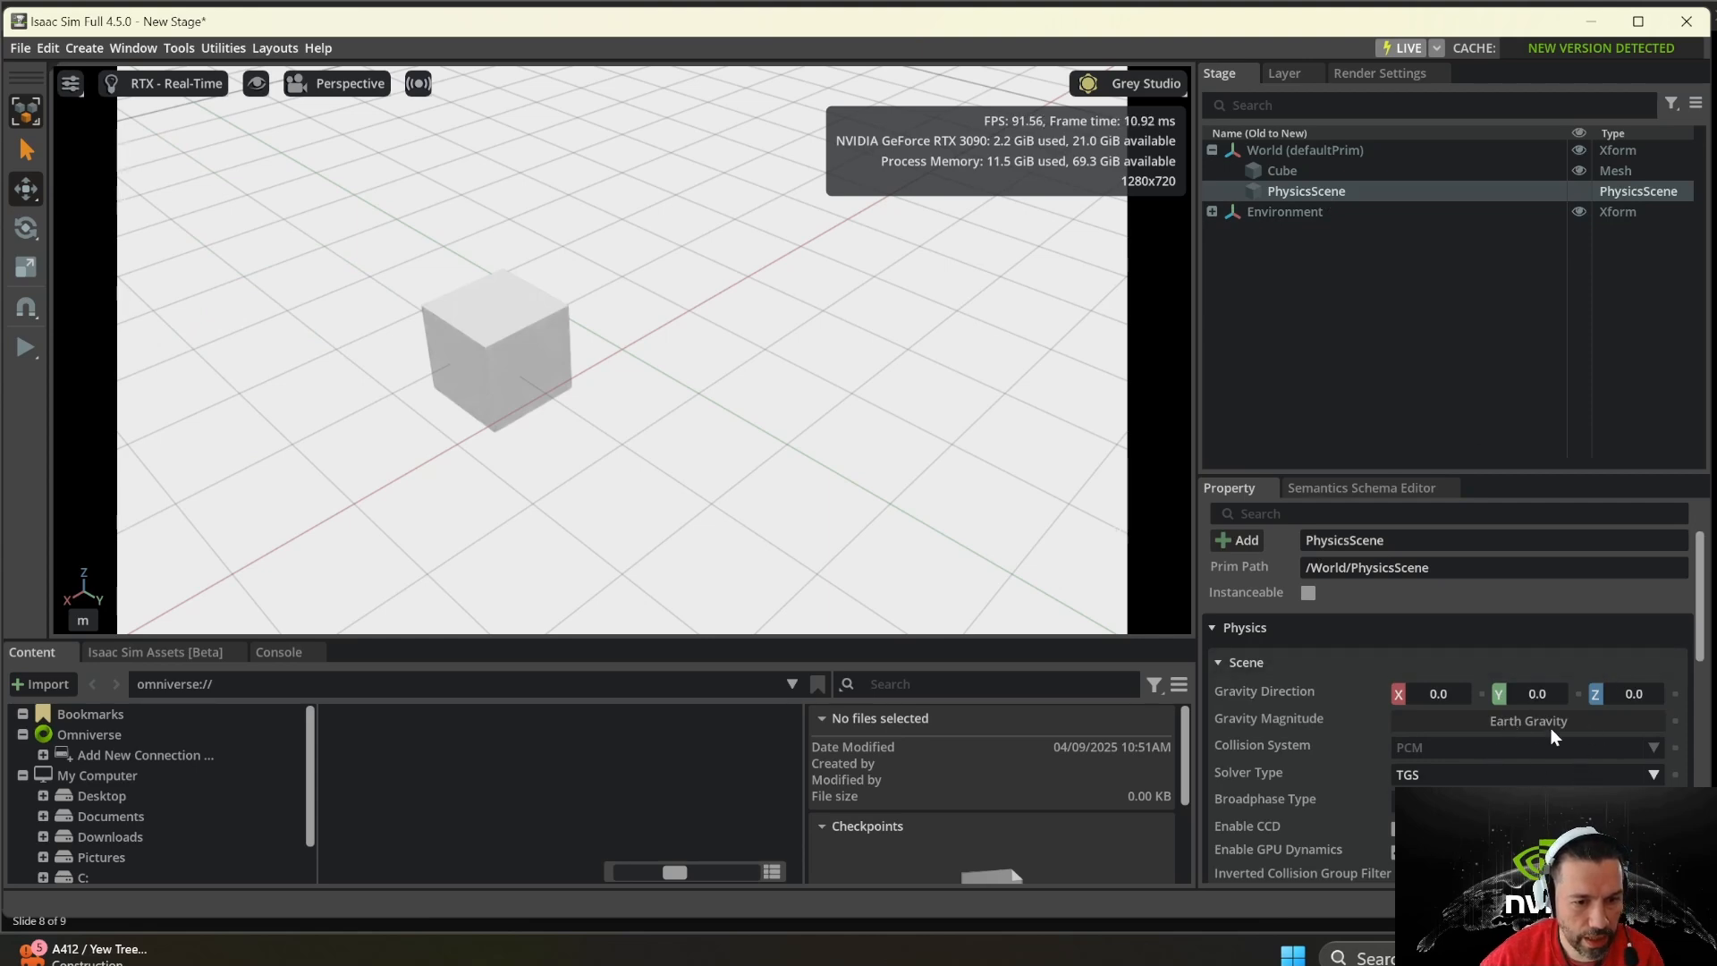
# - Review the physics scene's gravity and solver properties, and run and stop the simulation to check the cube's behaviour
pyautogui.scroll(-4, 1602, 750)
pyautogui.scroll(-3, 1602, 749)
pyautogui.scroll(10, 1601, 749)
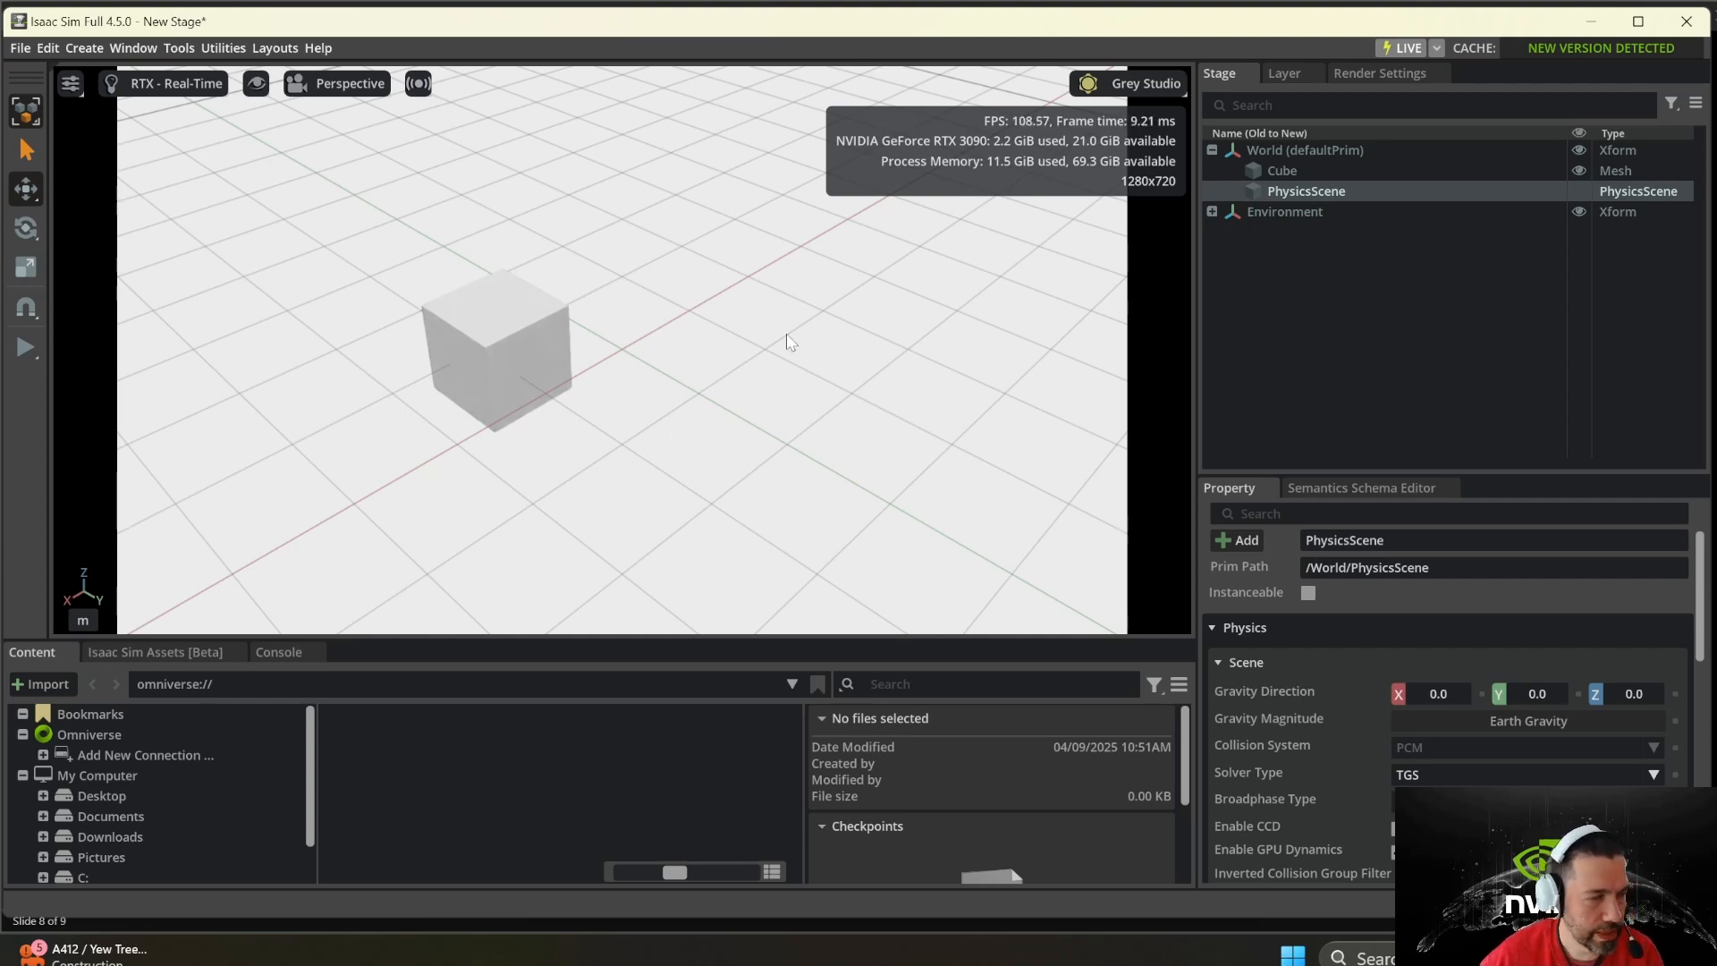
pyautogui.click(26, 347)
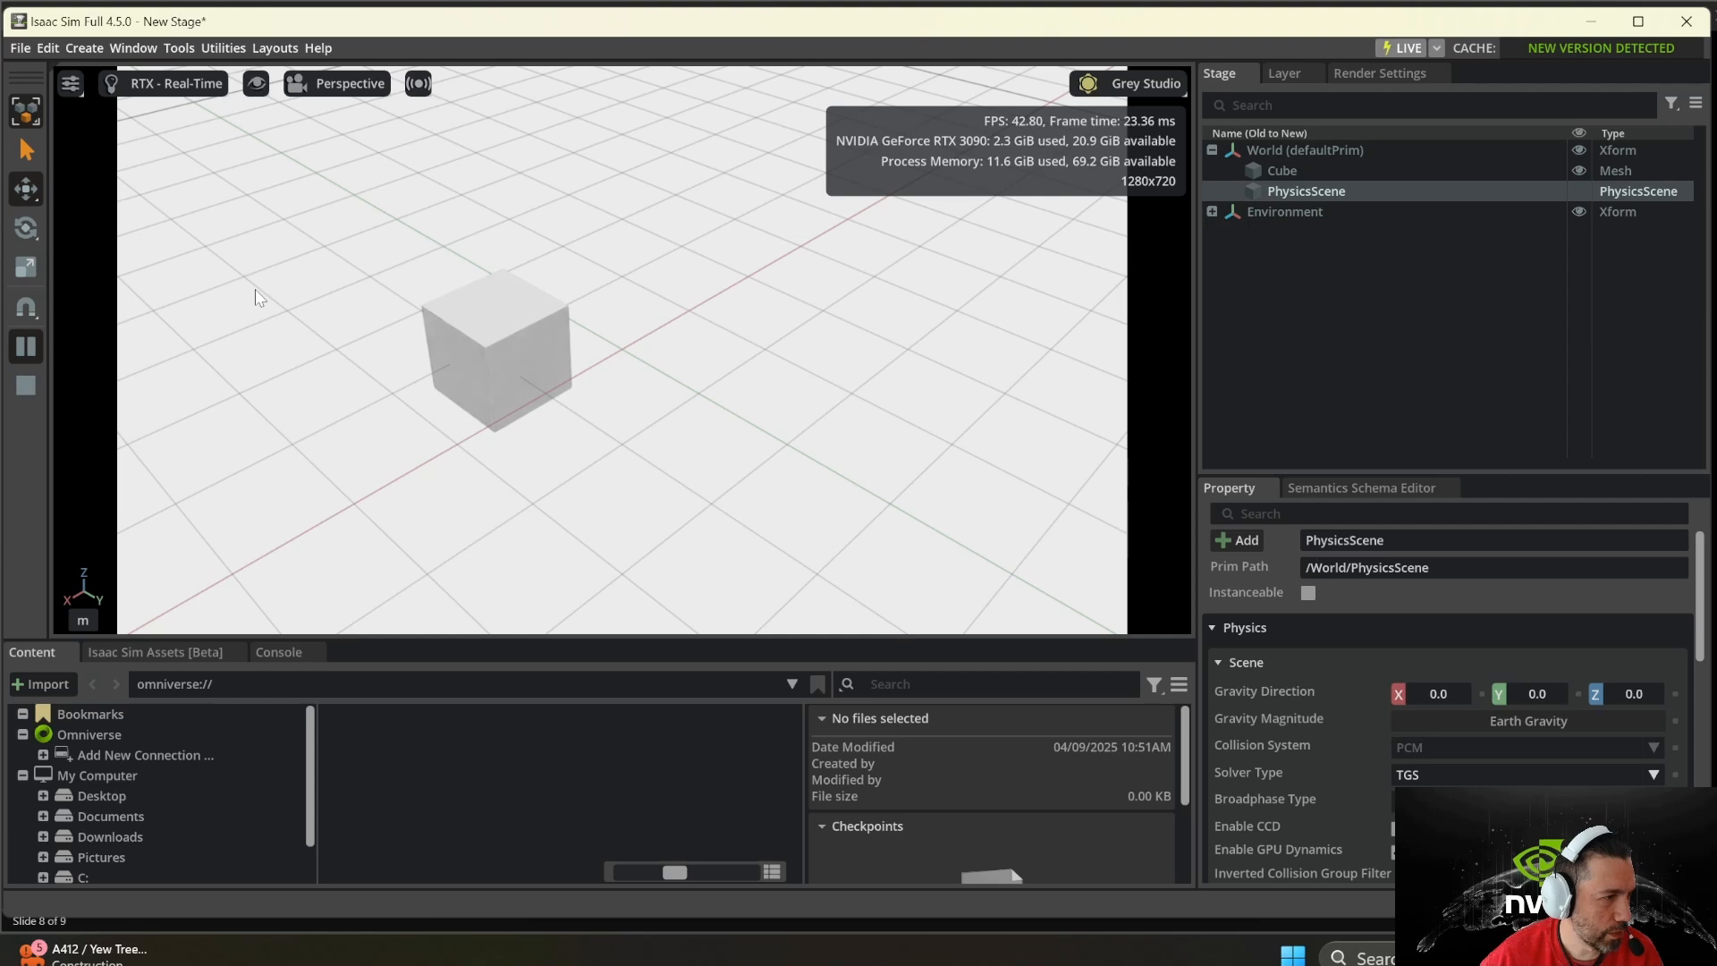
pyautogui.click(25, 386)
# - Apply the Rigid Body with Colliders Preset to the cube and test it by running and stopping the simulation
pyautogui.click(492, 357)
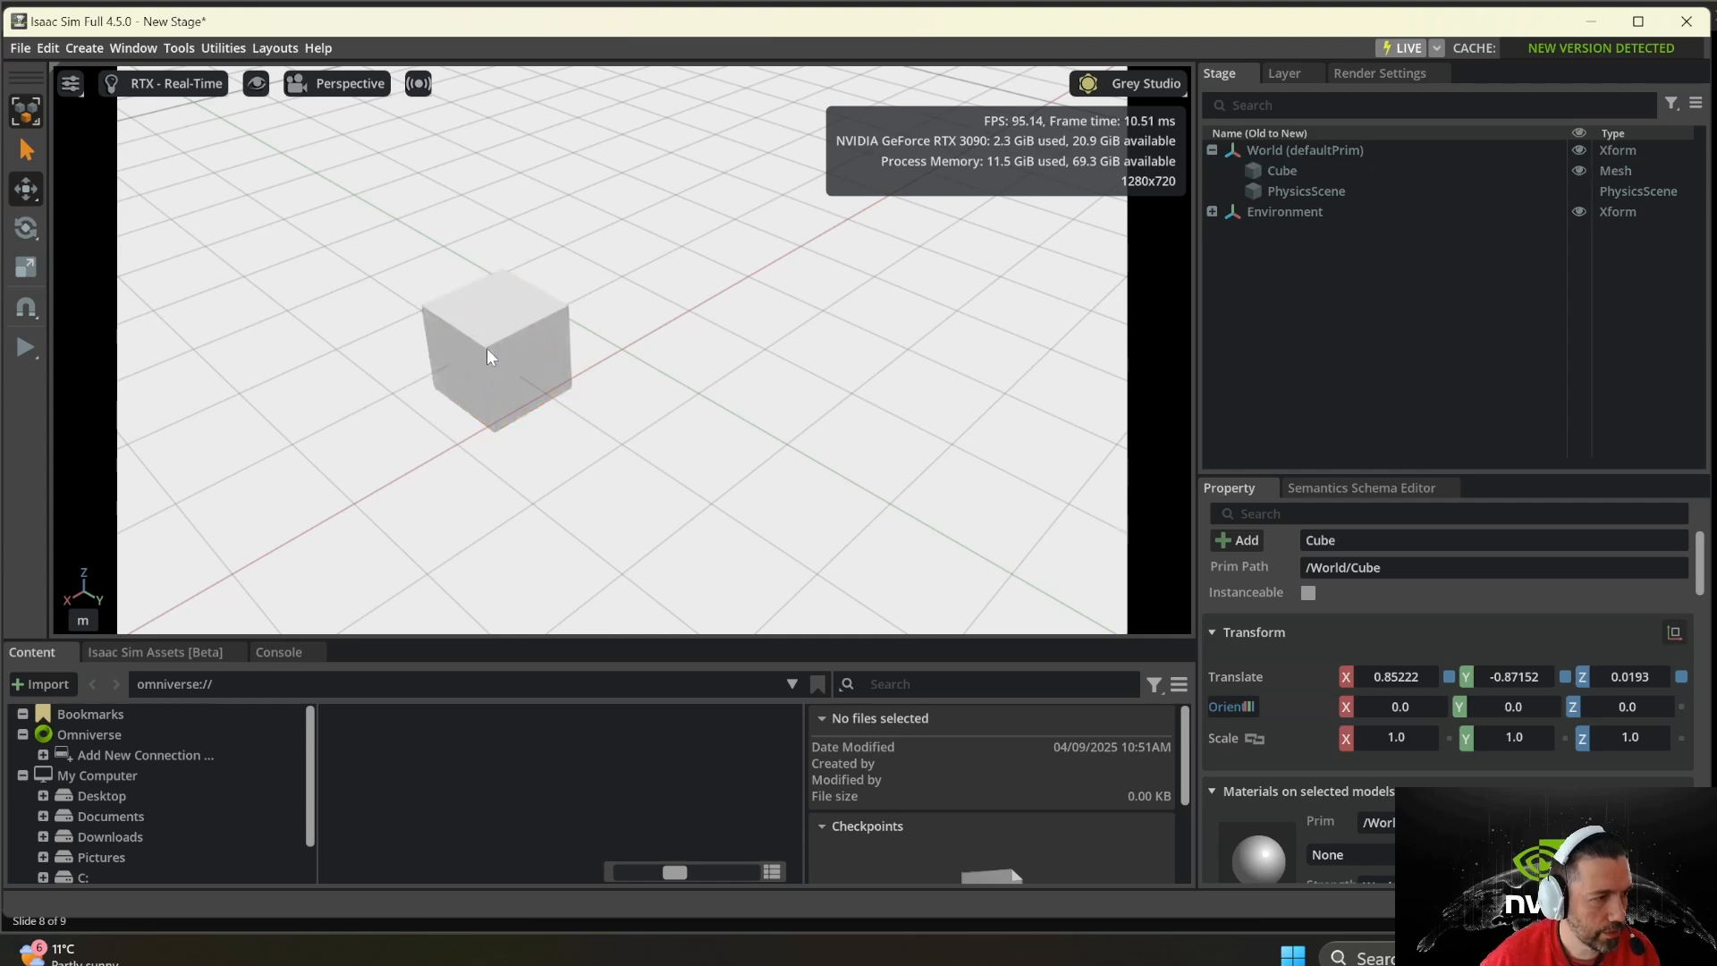
pyautogui.press('Escape')
pyautogui.click(495, 342)
pyautogui.rightClick(495, 340)
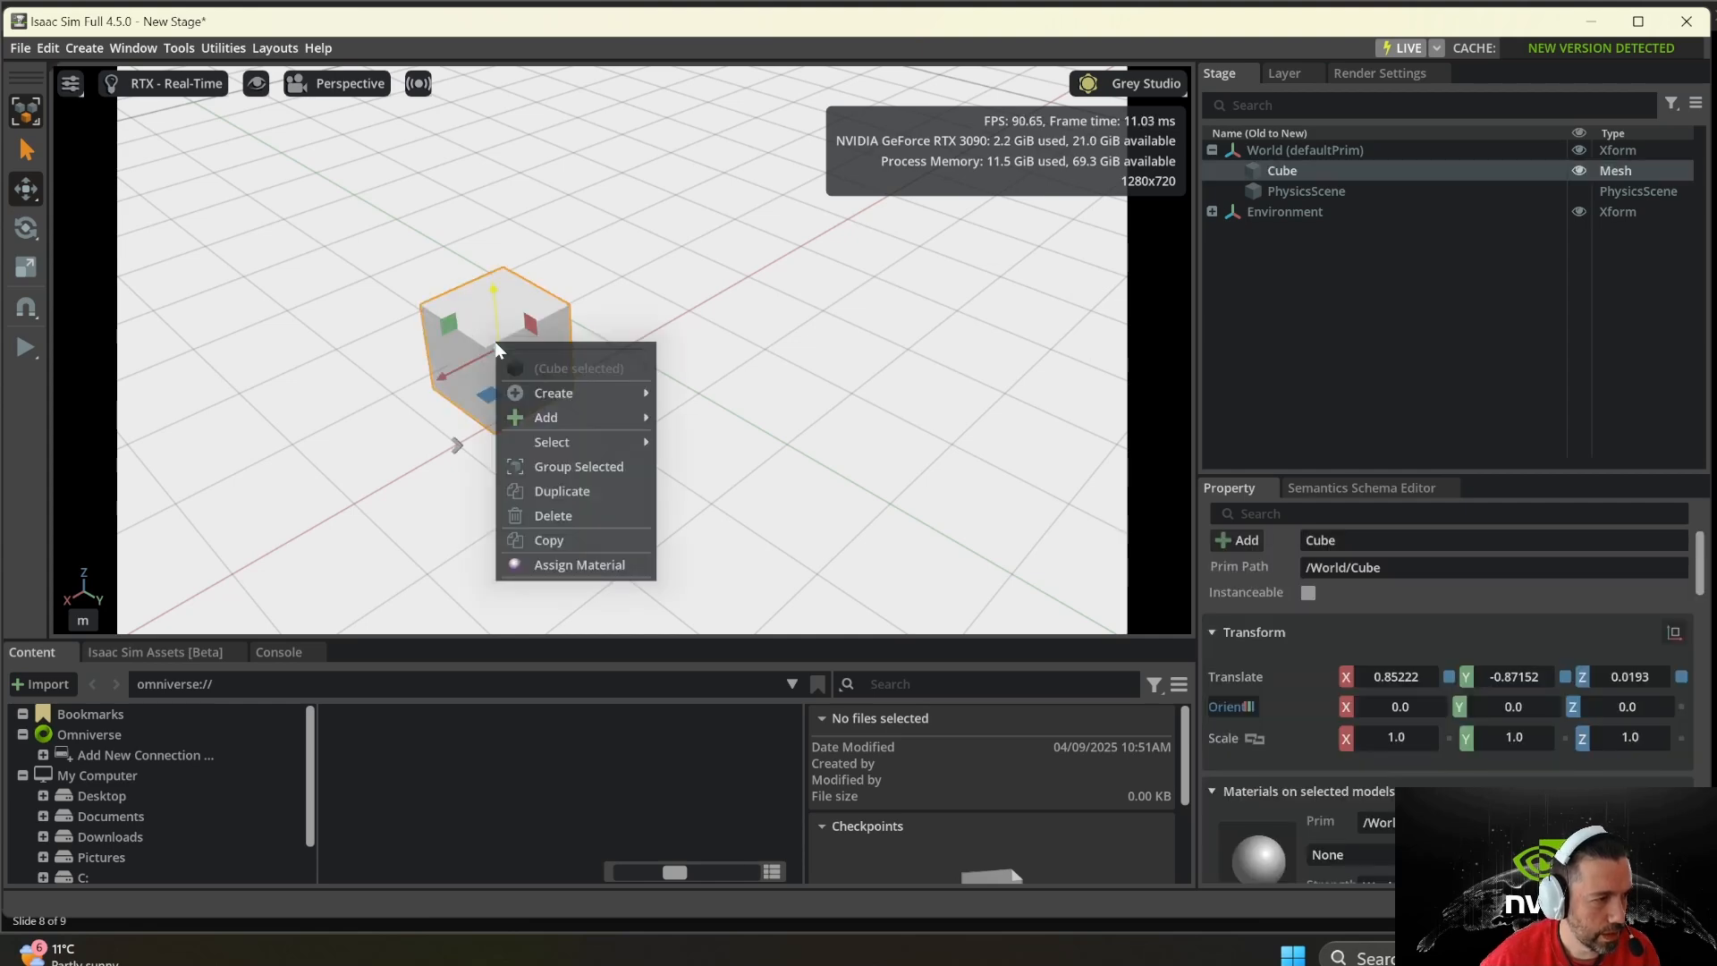
pyautogui.moveTo(544, 417)
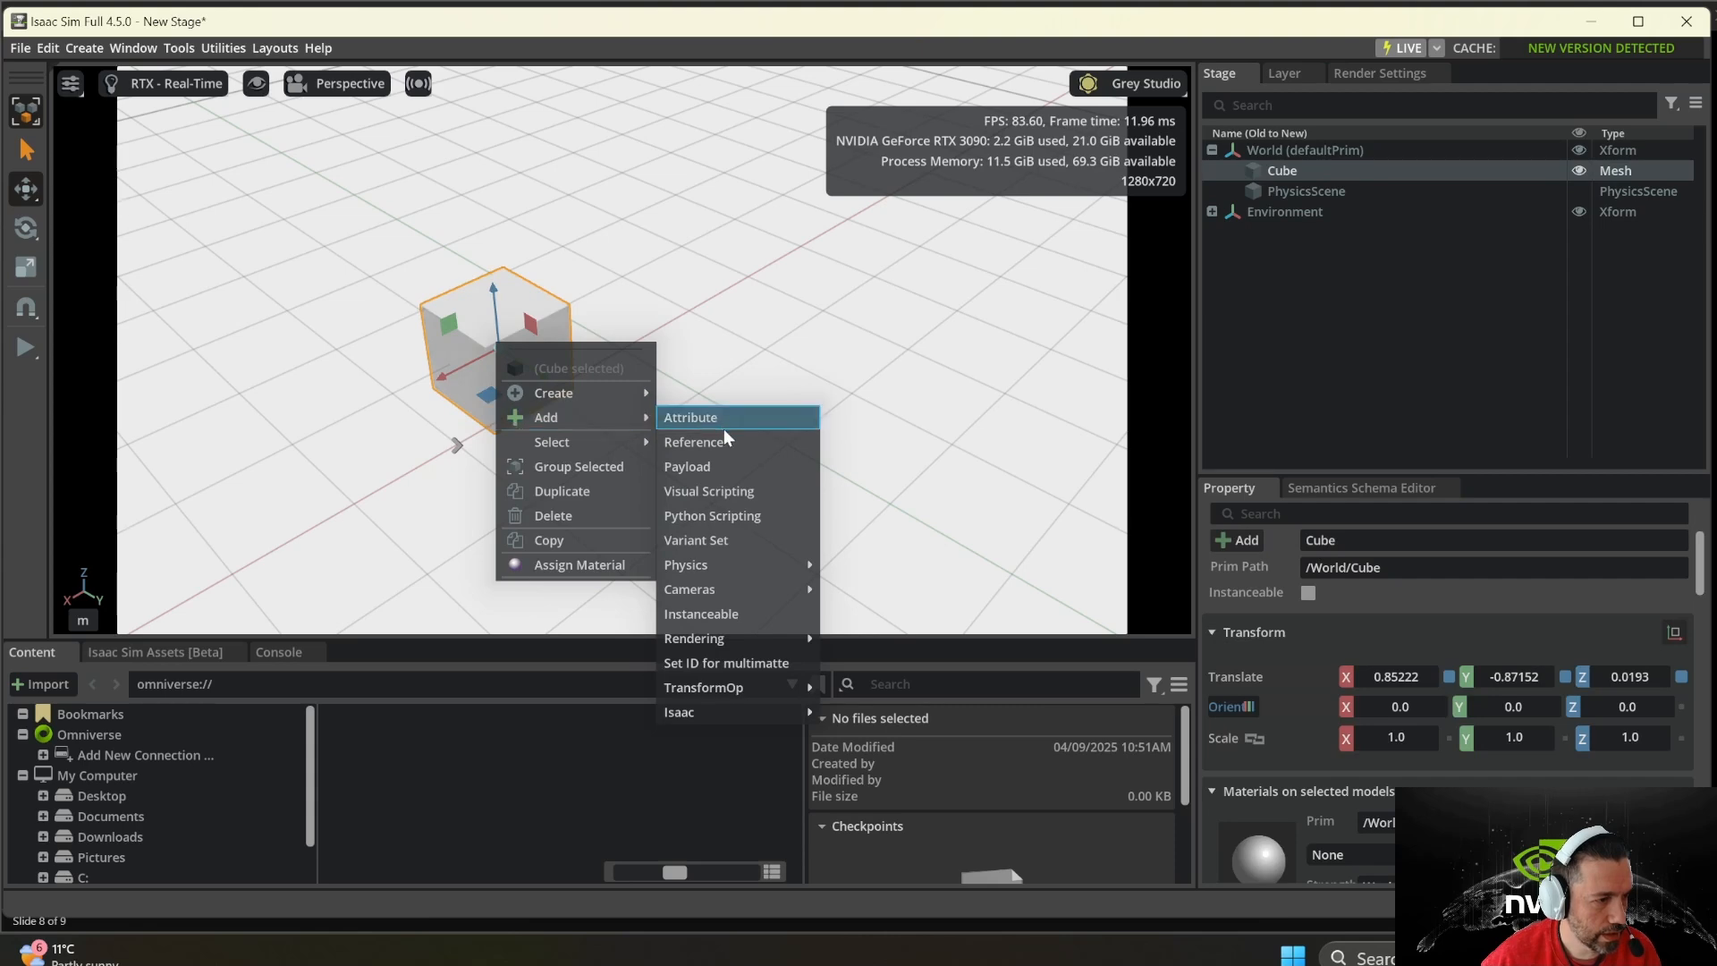
pyautogui.moveTo(725, 560)
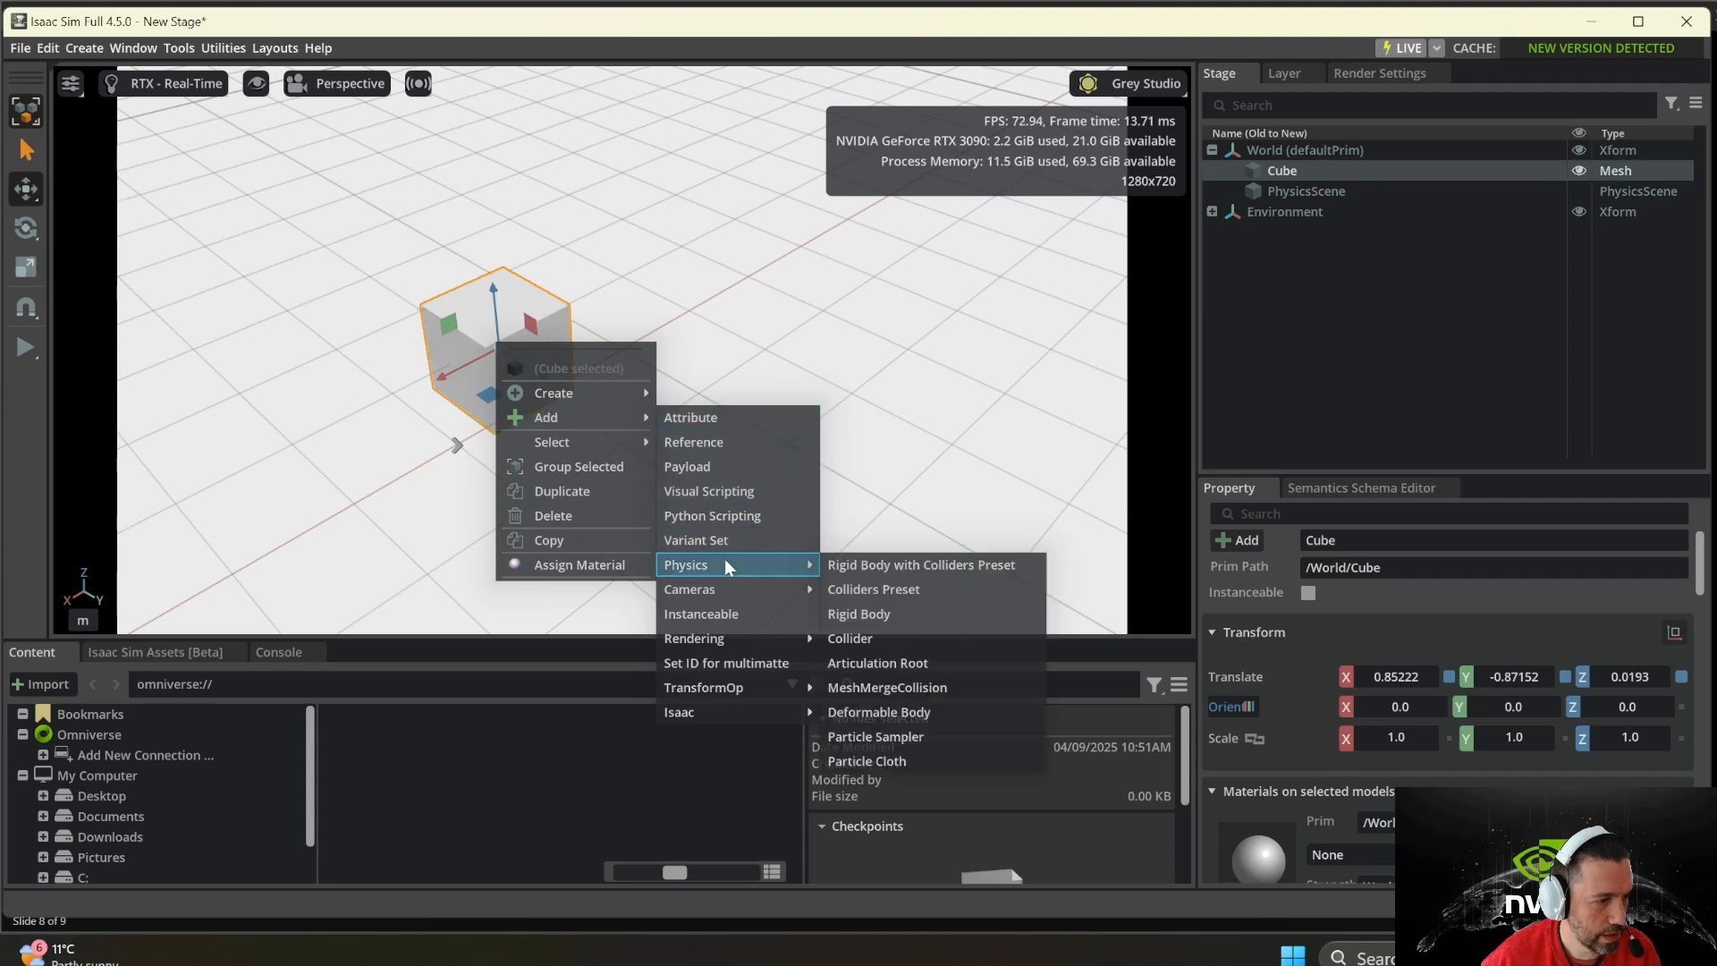
pyautogui.click(946, 569)
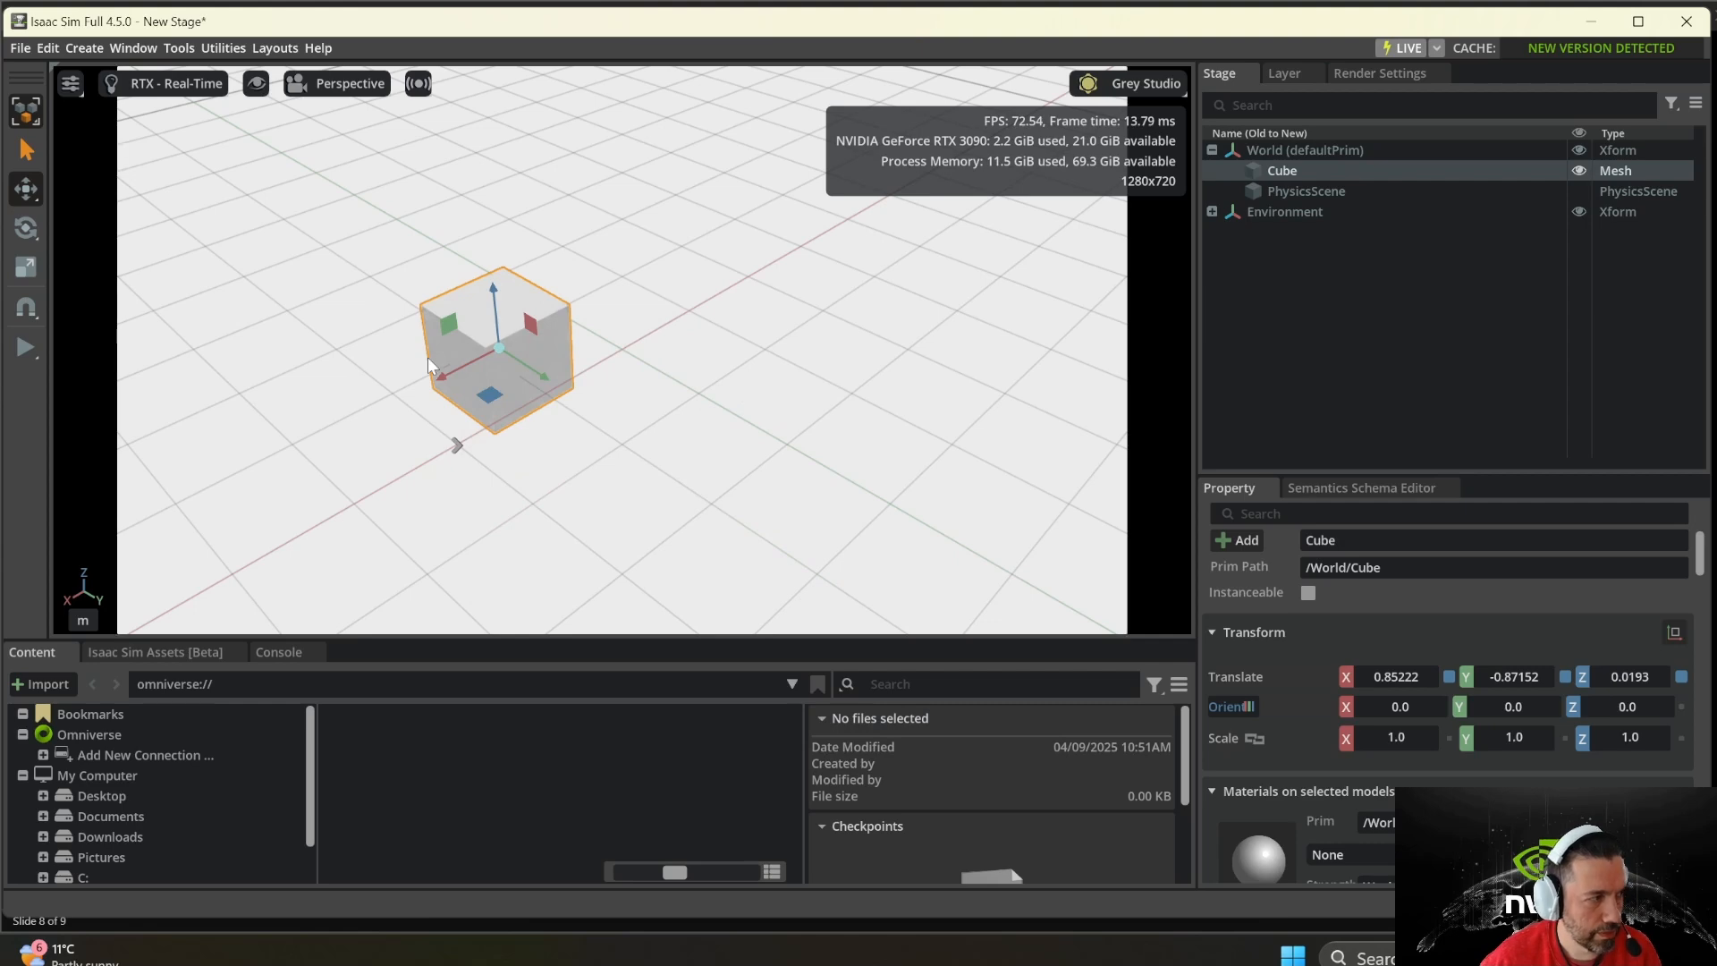
pyautogui.click(25, 349)
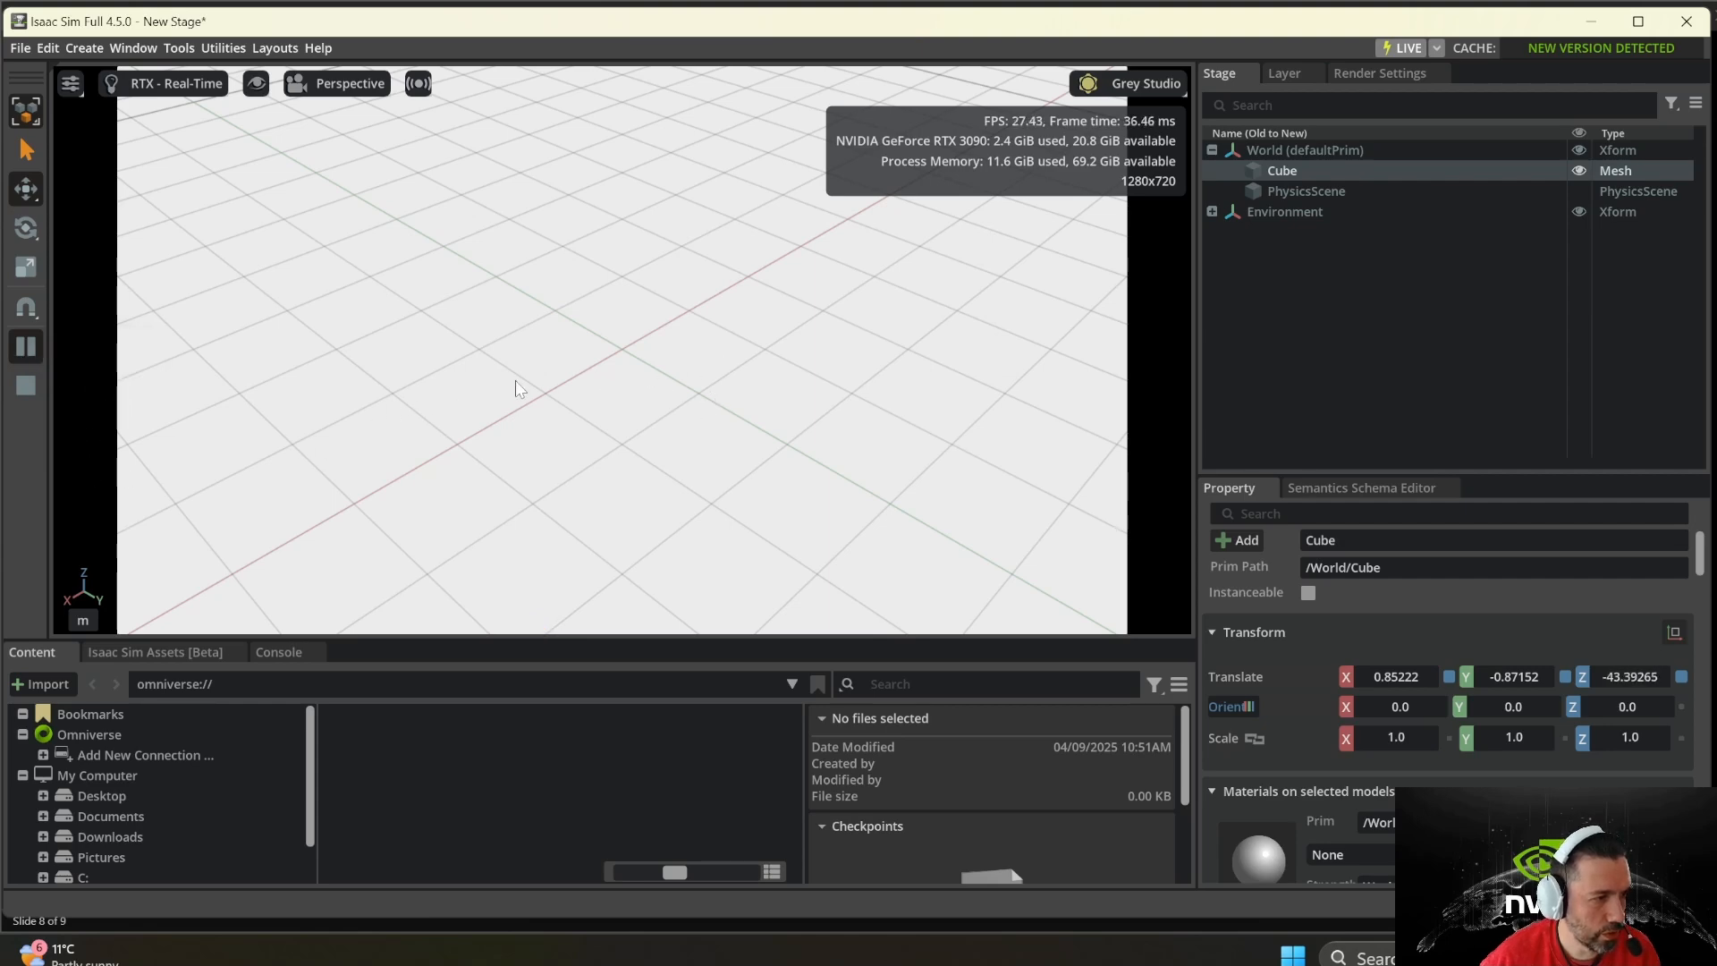
pyautogui.click(25, 385)
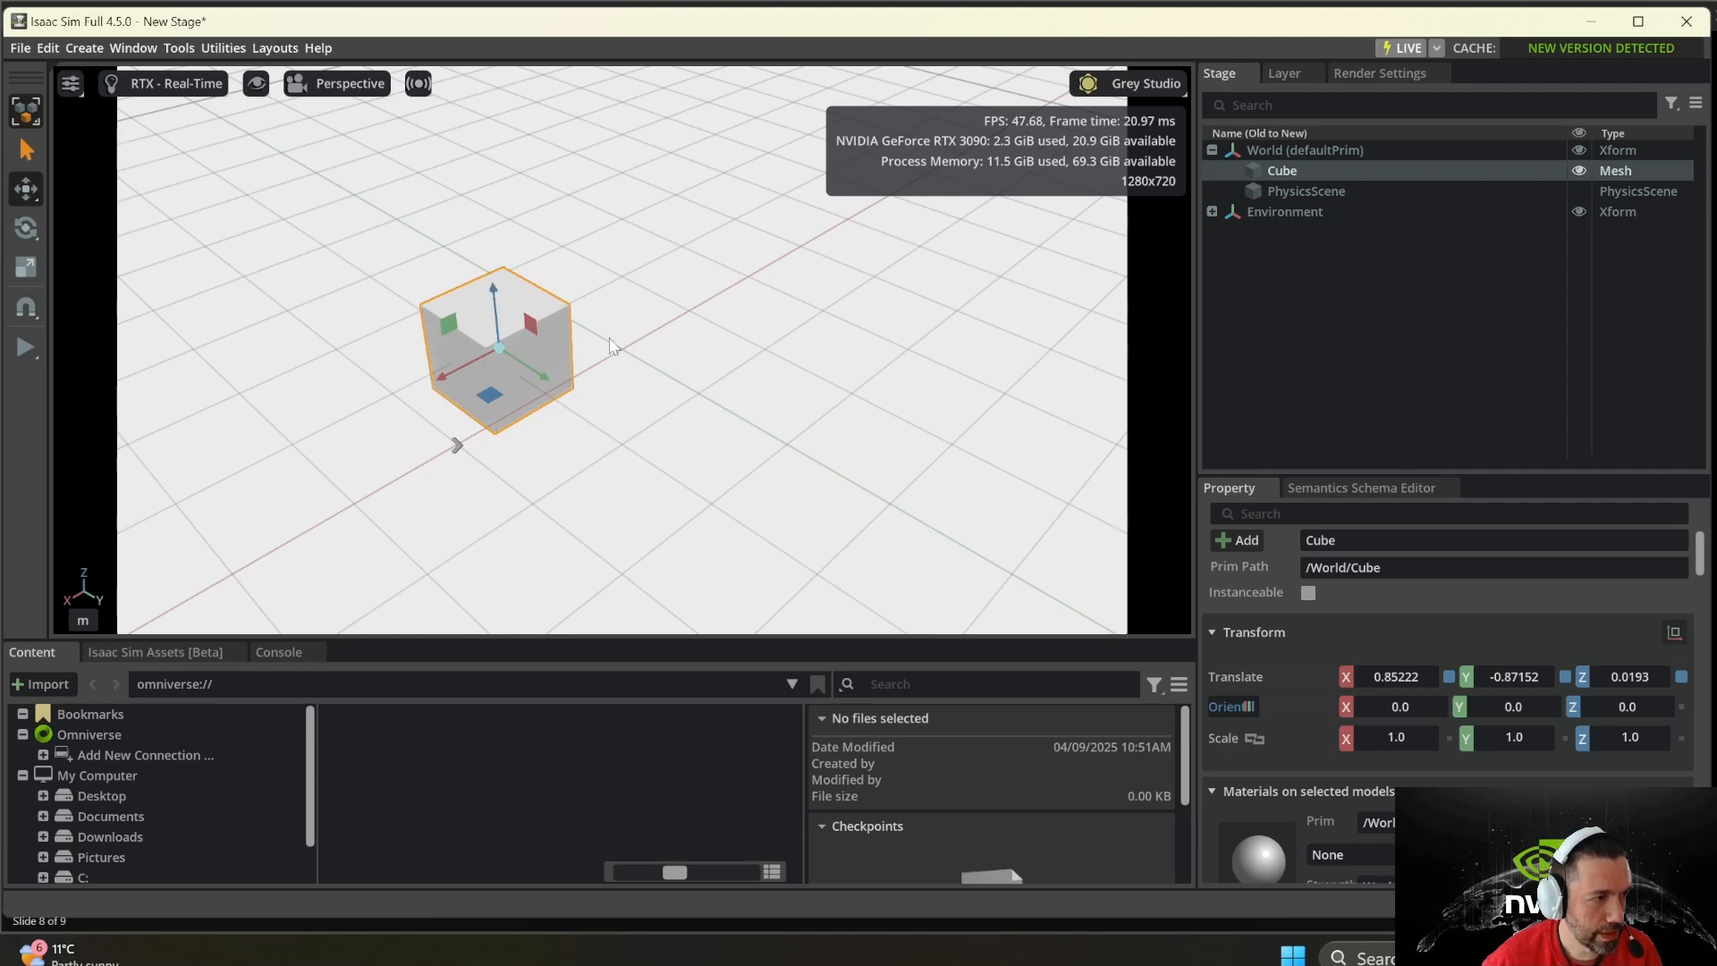
# - Show physics colliders in the viewport for selected objects only, and check the display by deselecting and reselecting the cube
pyautogui.click(257, 85)
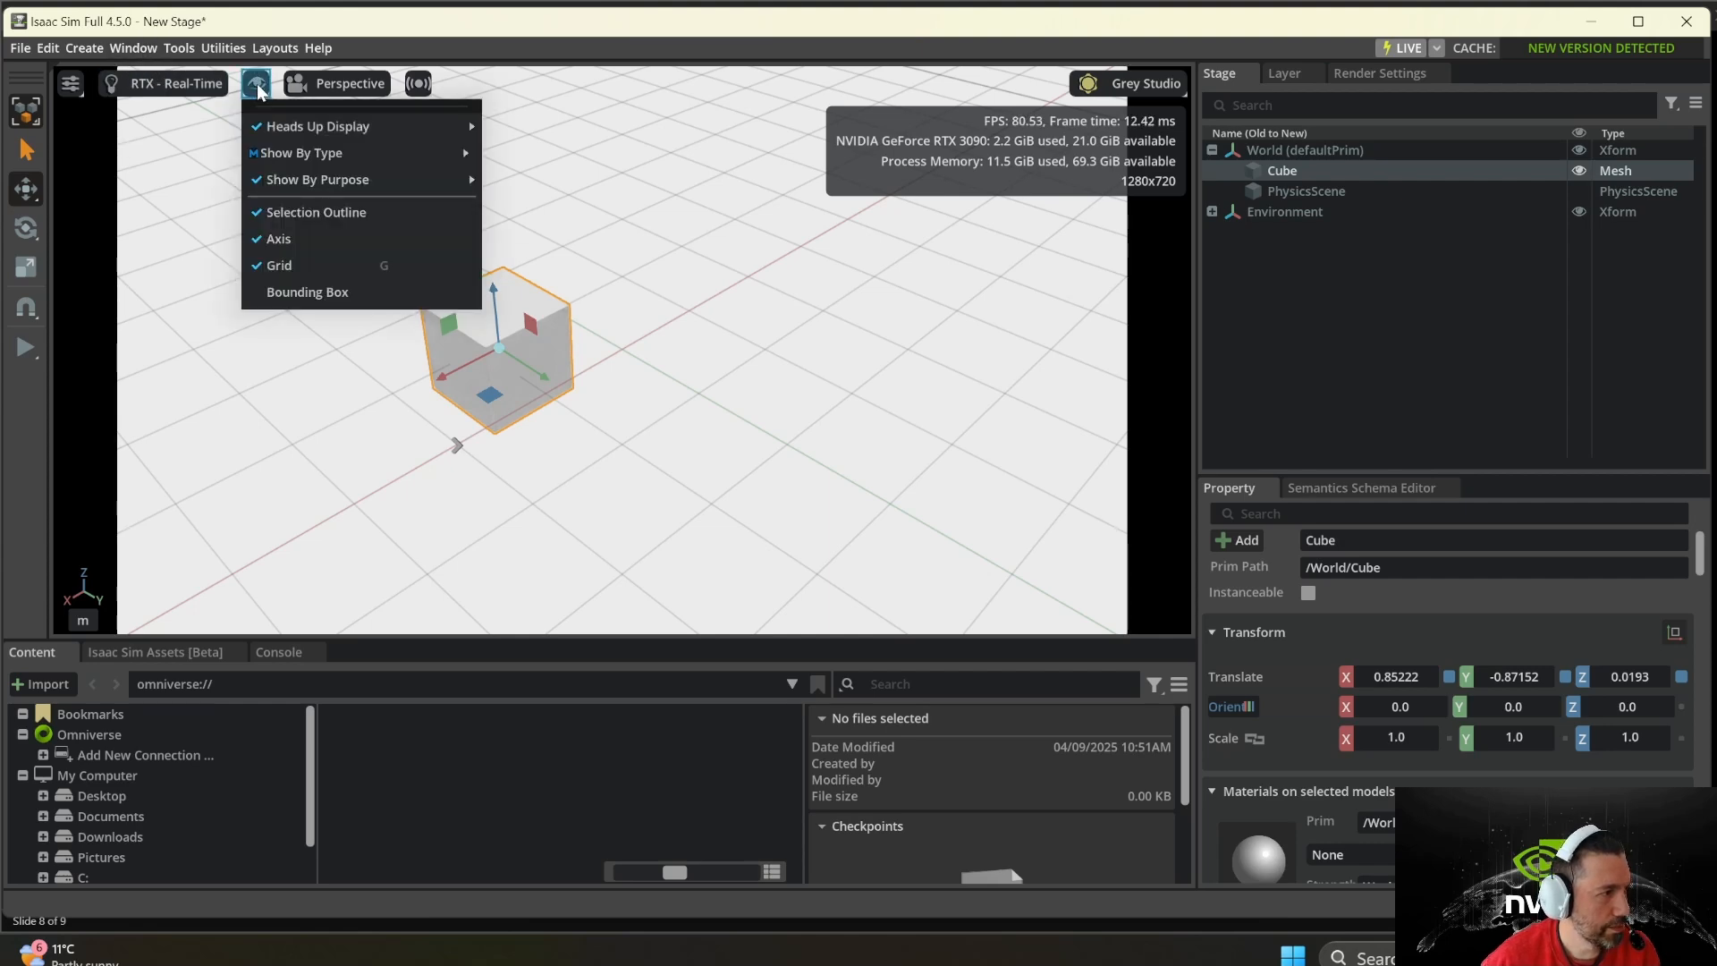
pyautogui.moveTo(298, 157)
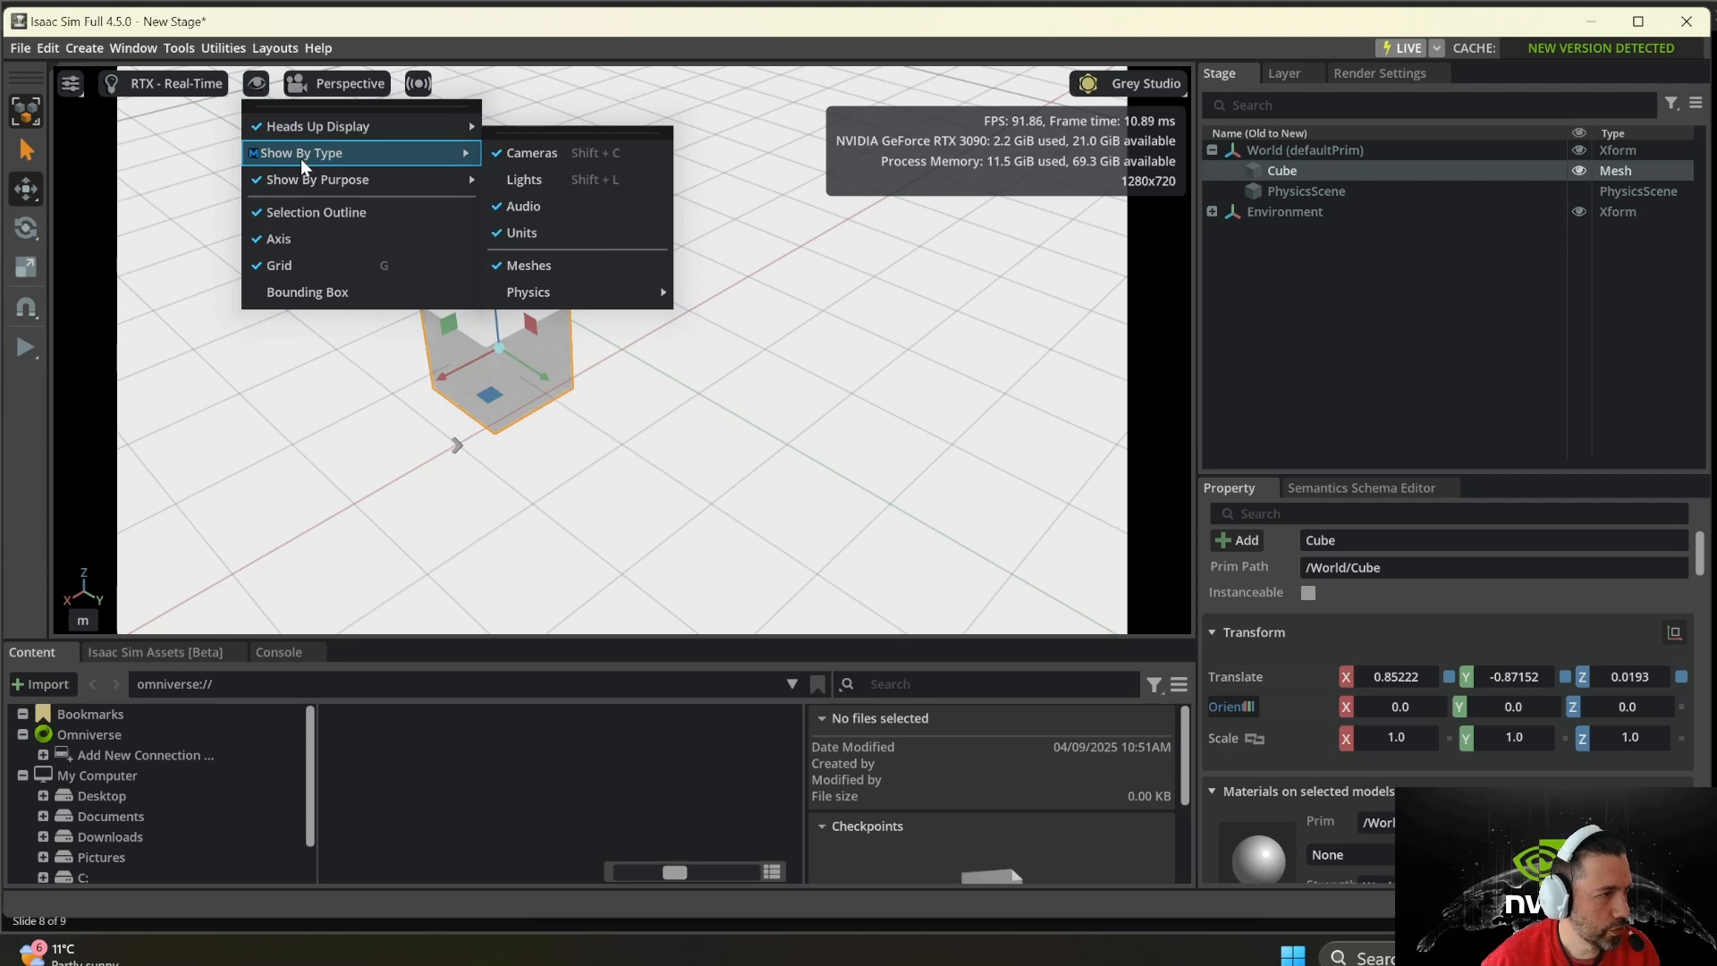
pyautogui.moveTo(568, 289)
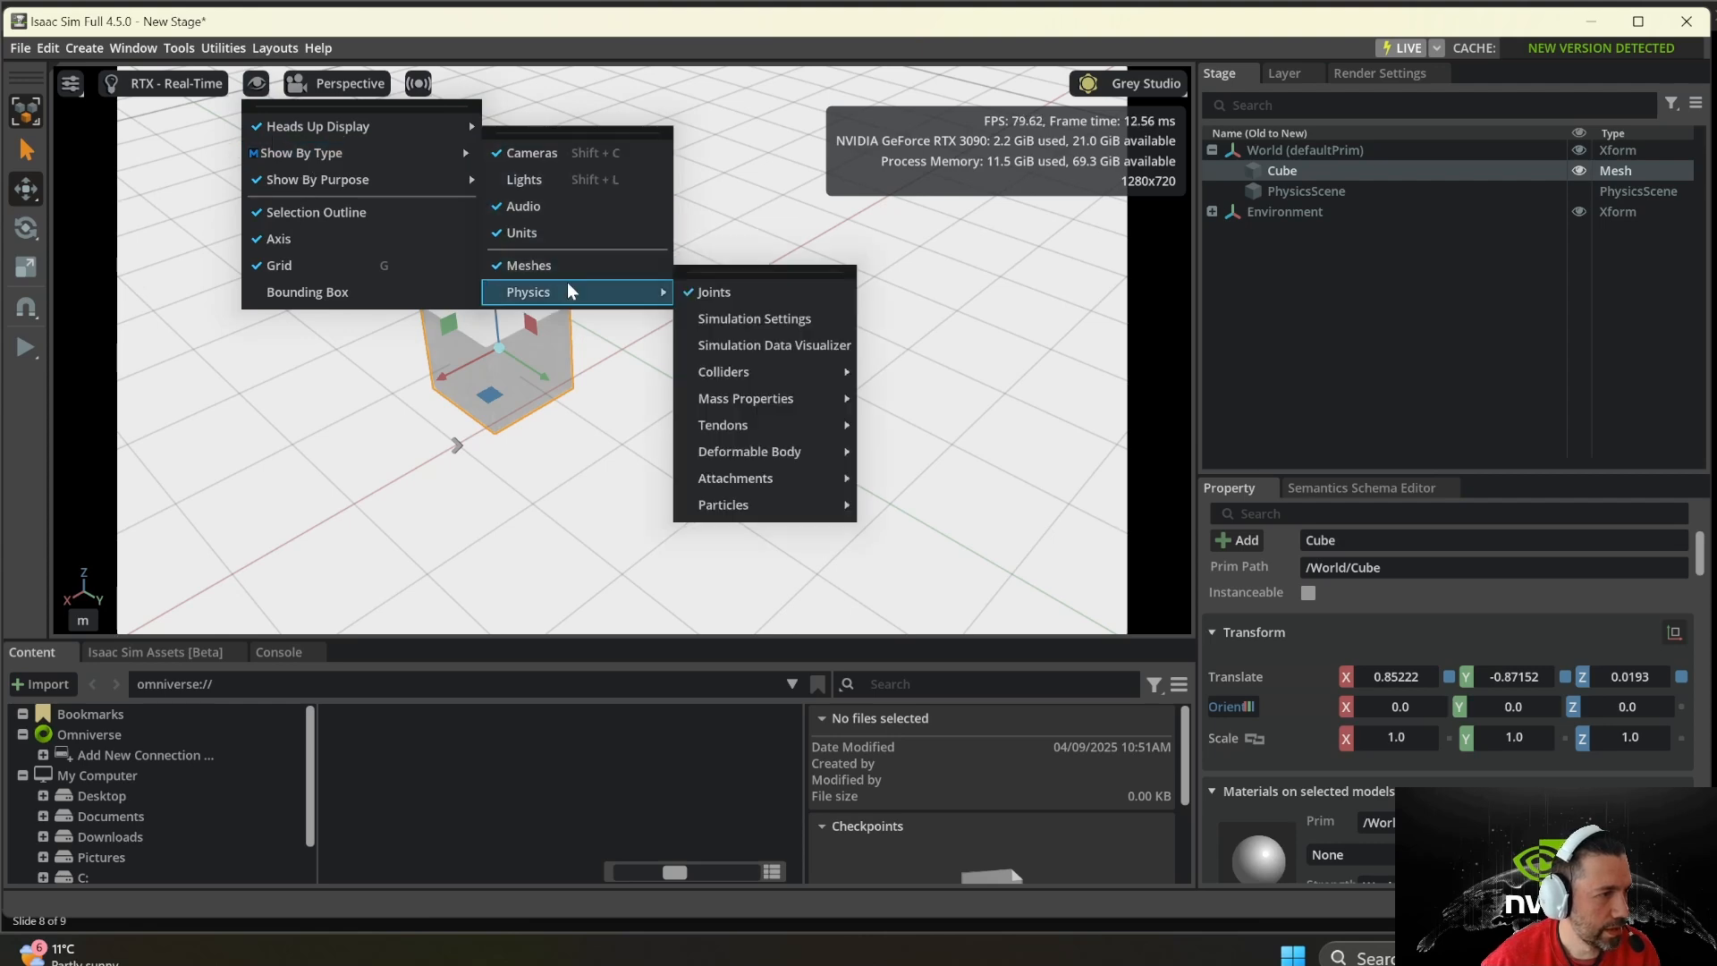
pyautogui.moveTo(767, 372)
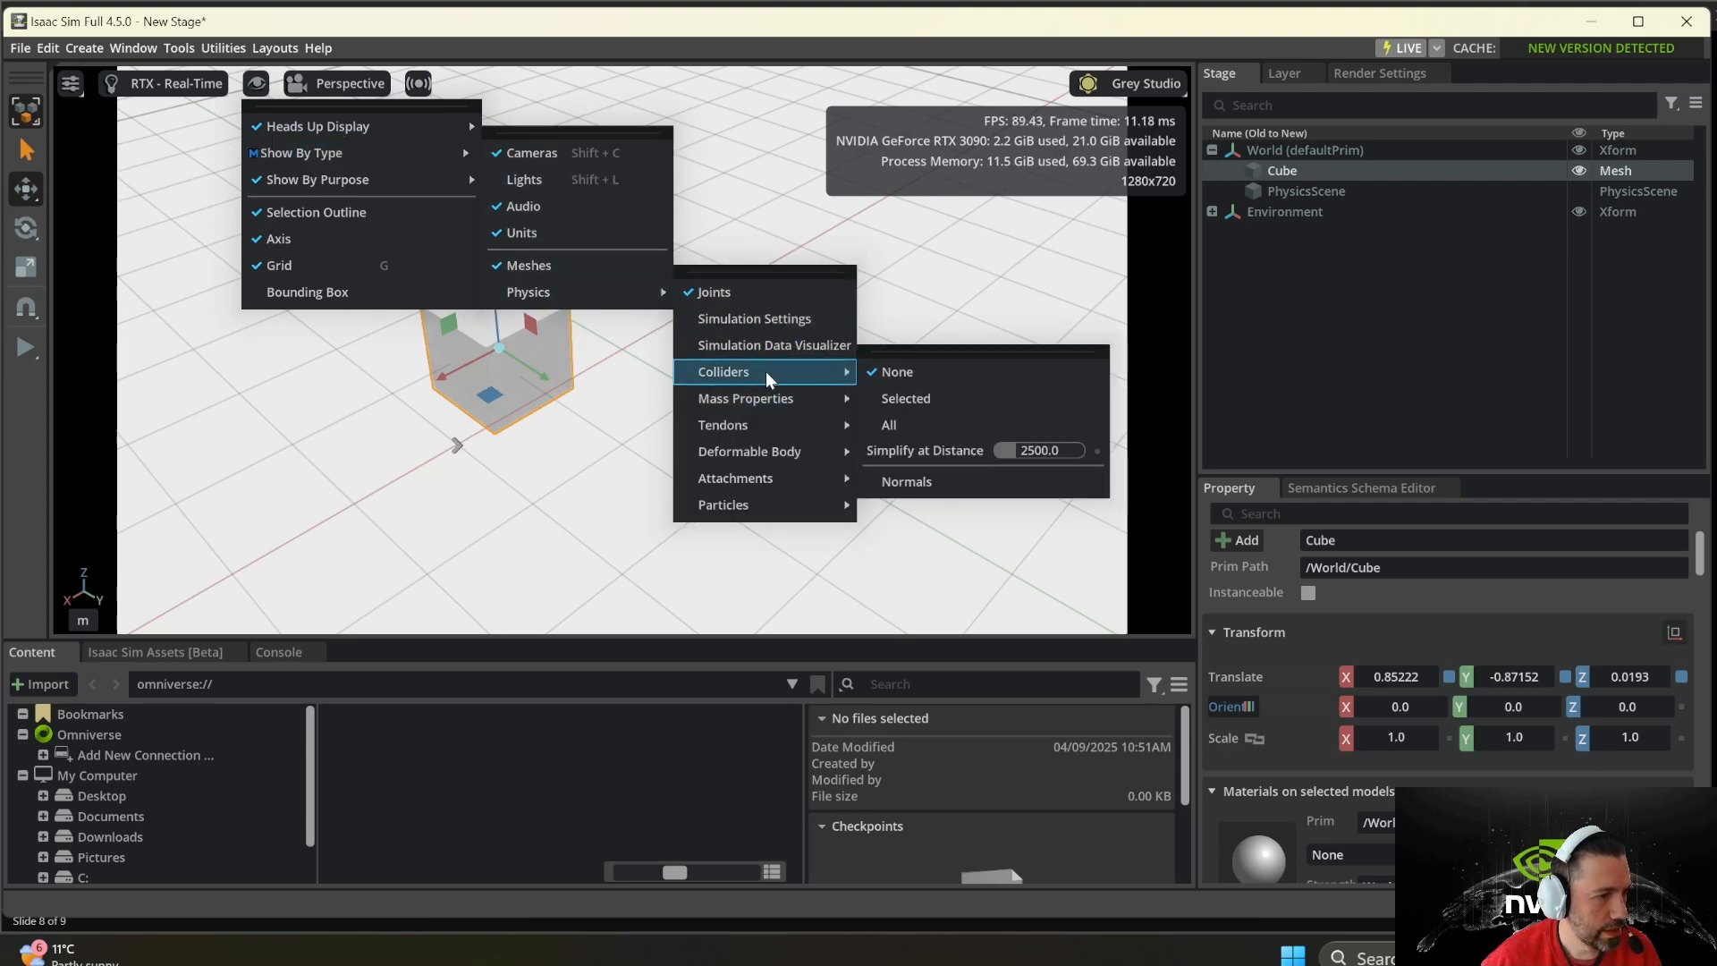
pyautogui.click(921, 400)
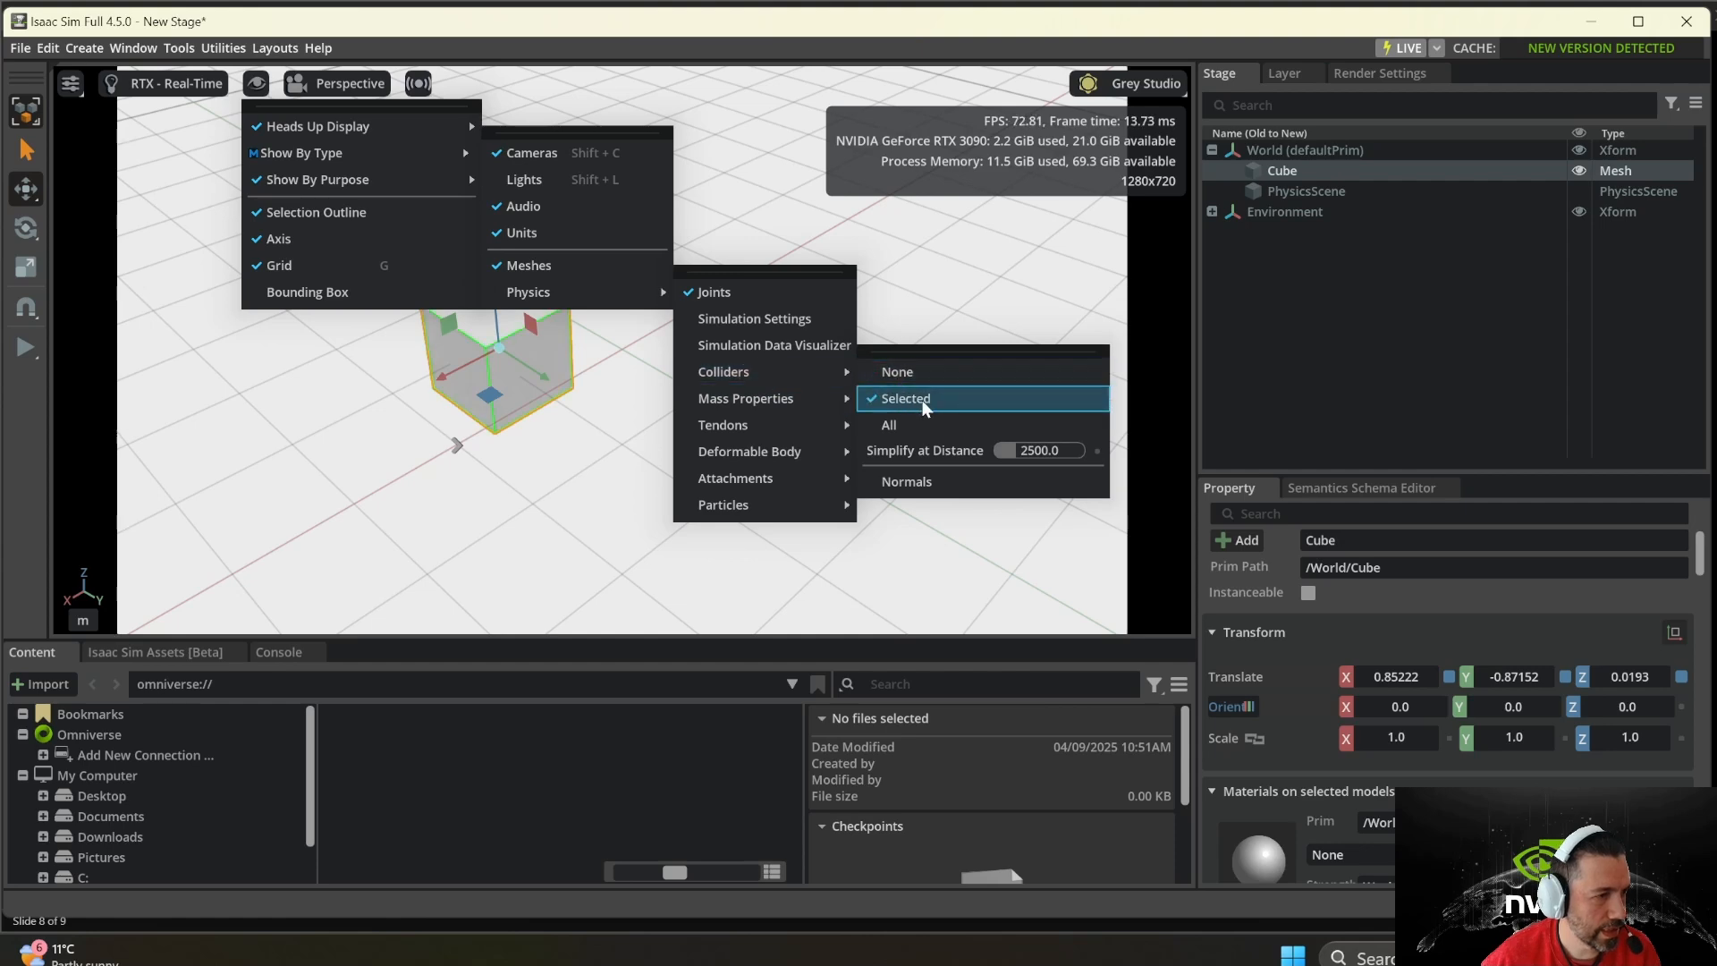
pyautogui.click(638, 465)
pyautogui.click(537, 429)
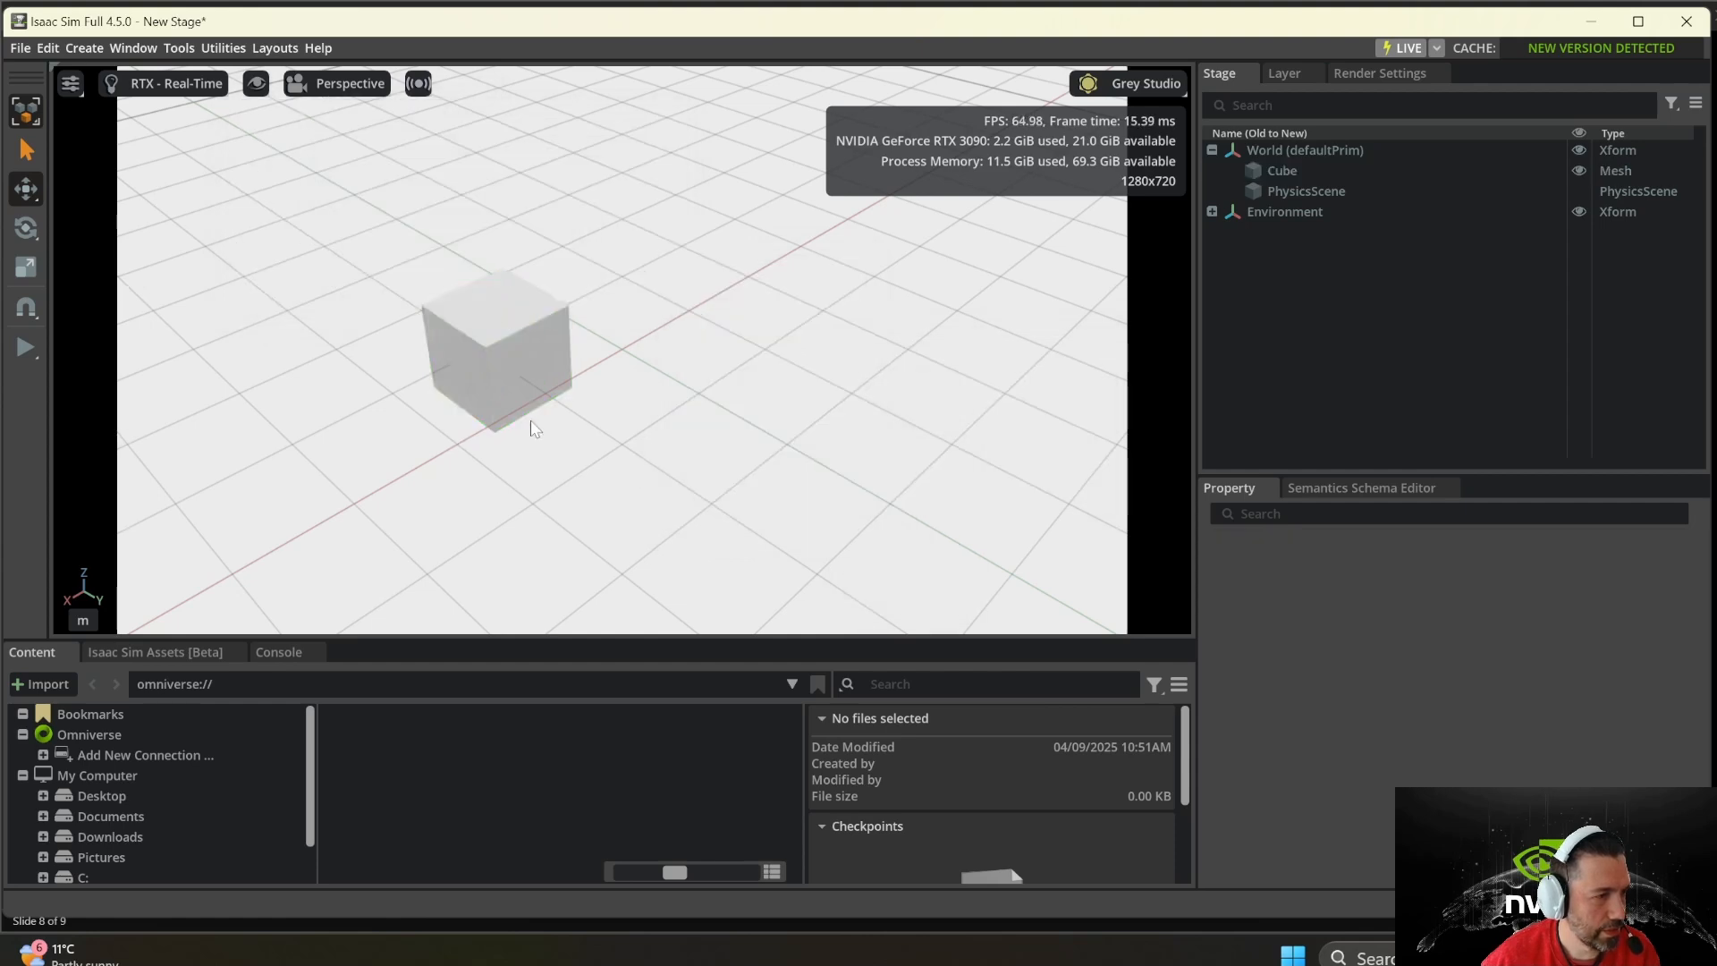
pyautogui.click(527, 354)
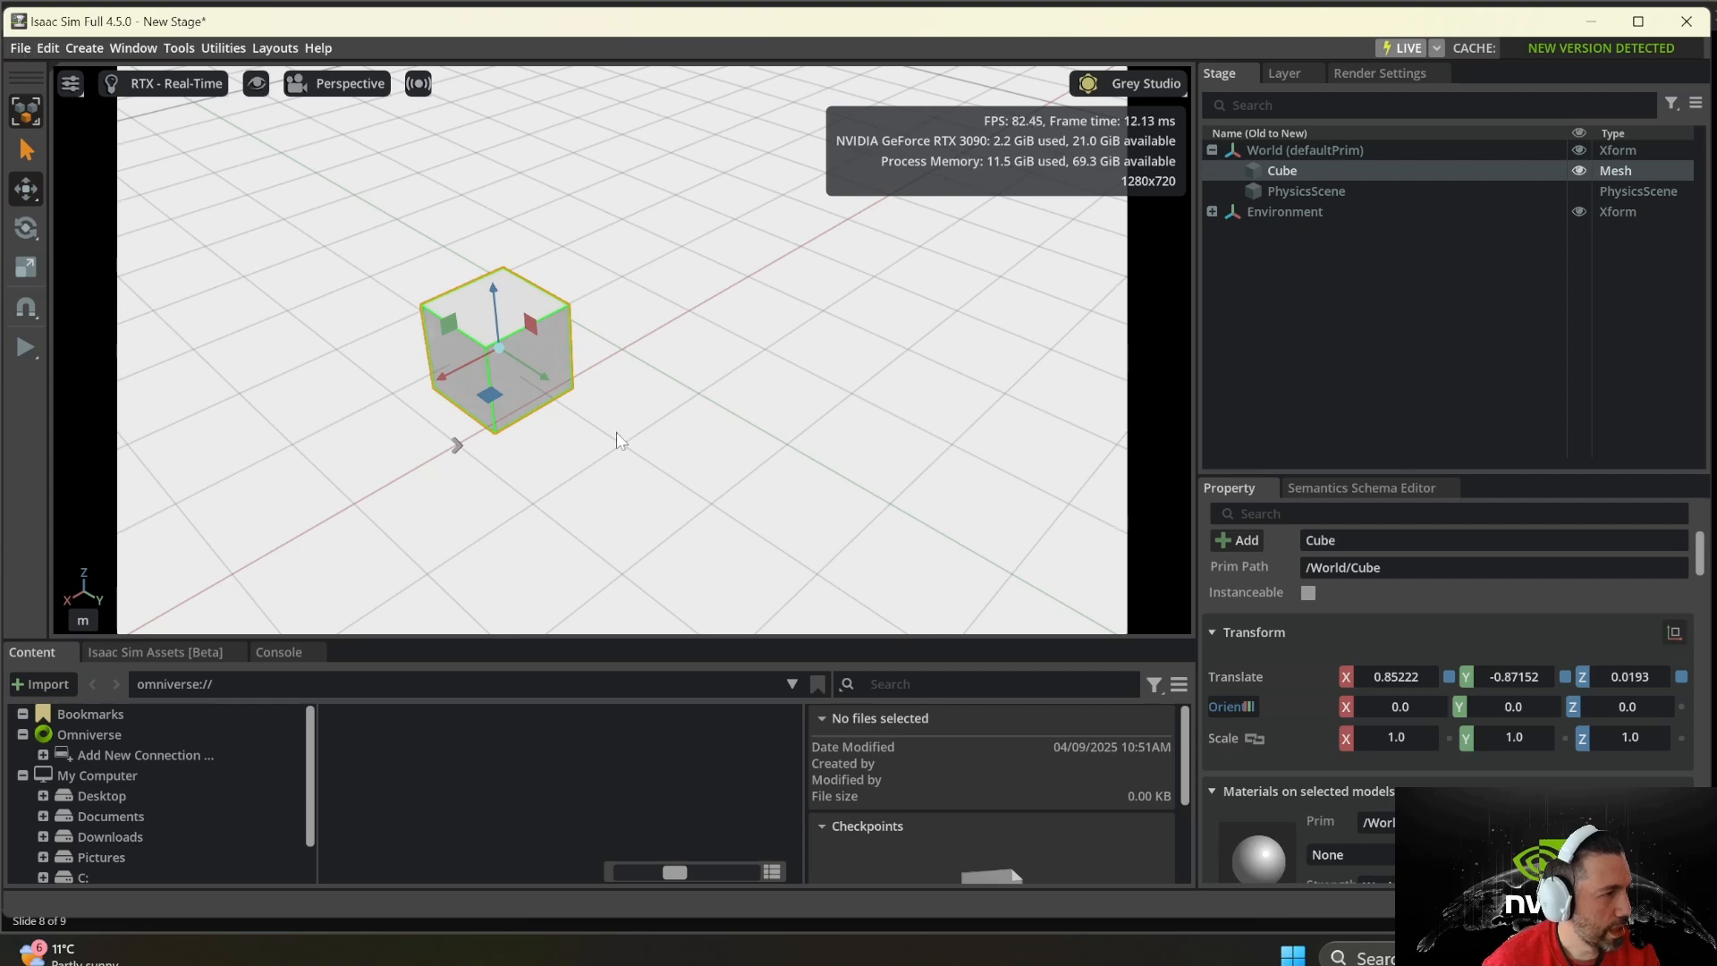
# - Add a physics ground plane to the stage
pyautogui.scroll(-5, 323, 360)
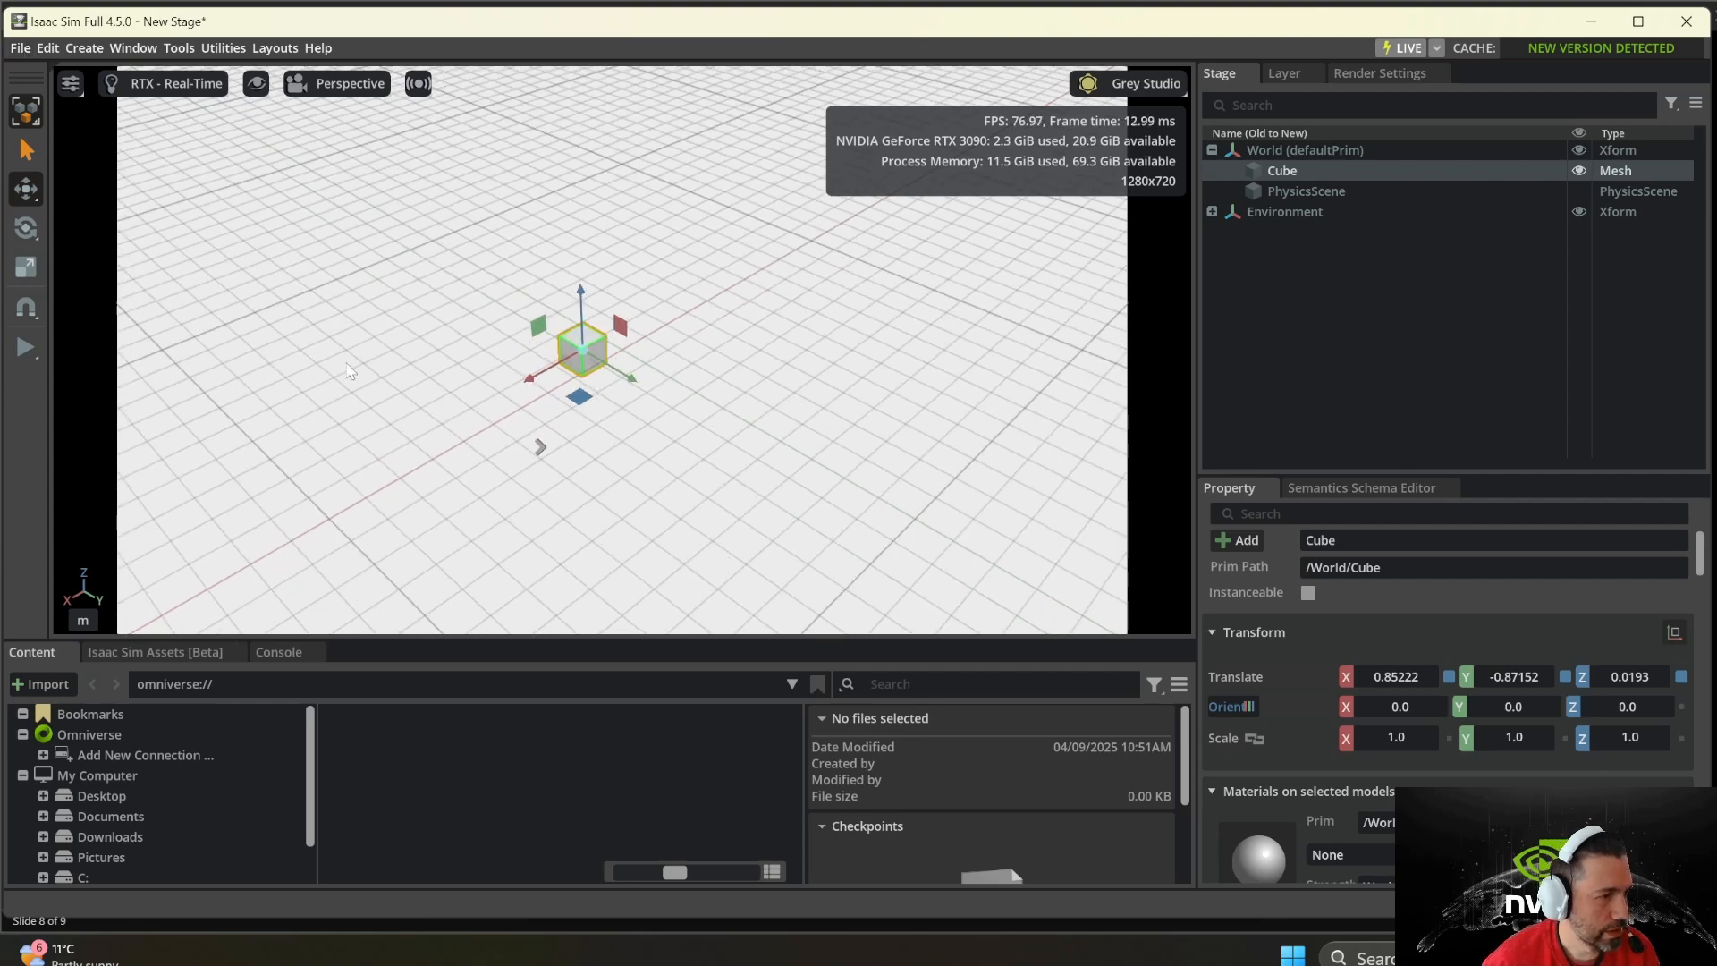
pyautogui.click(79, 50)
pyautogui.moveTo(114, 99)
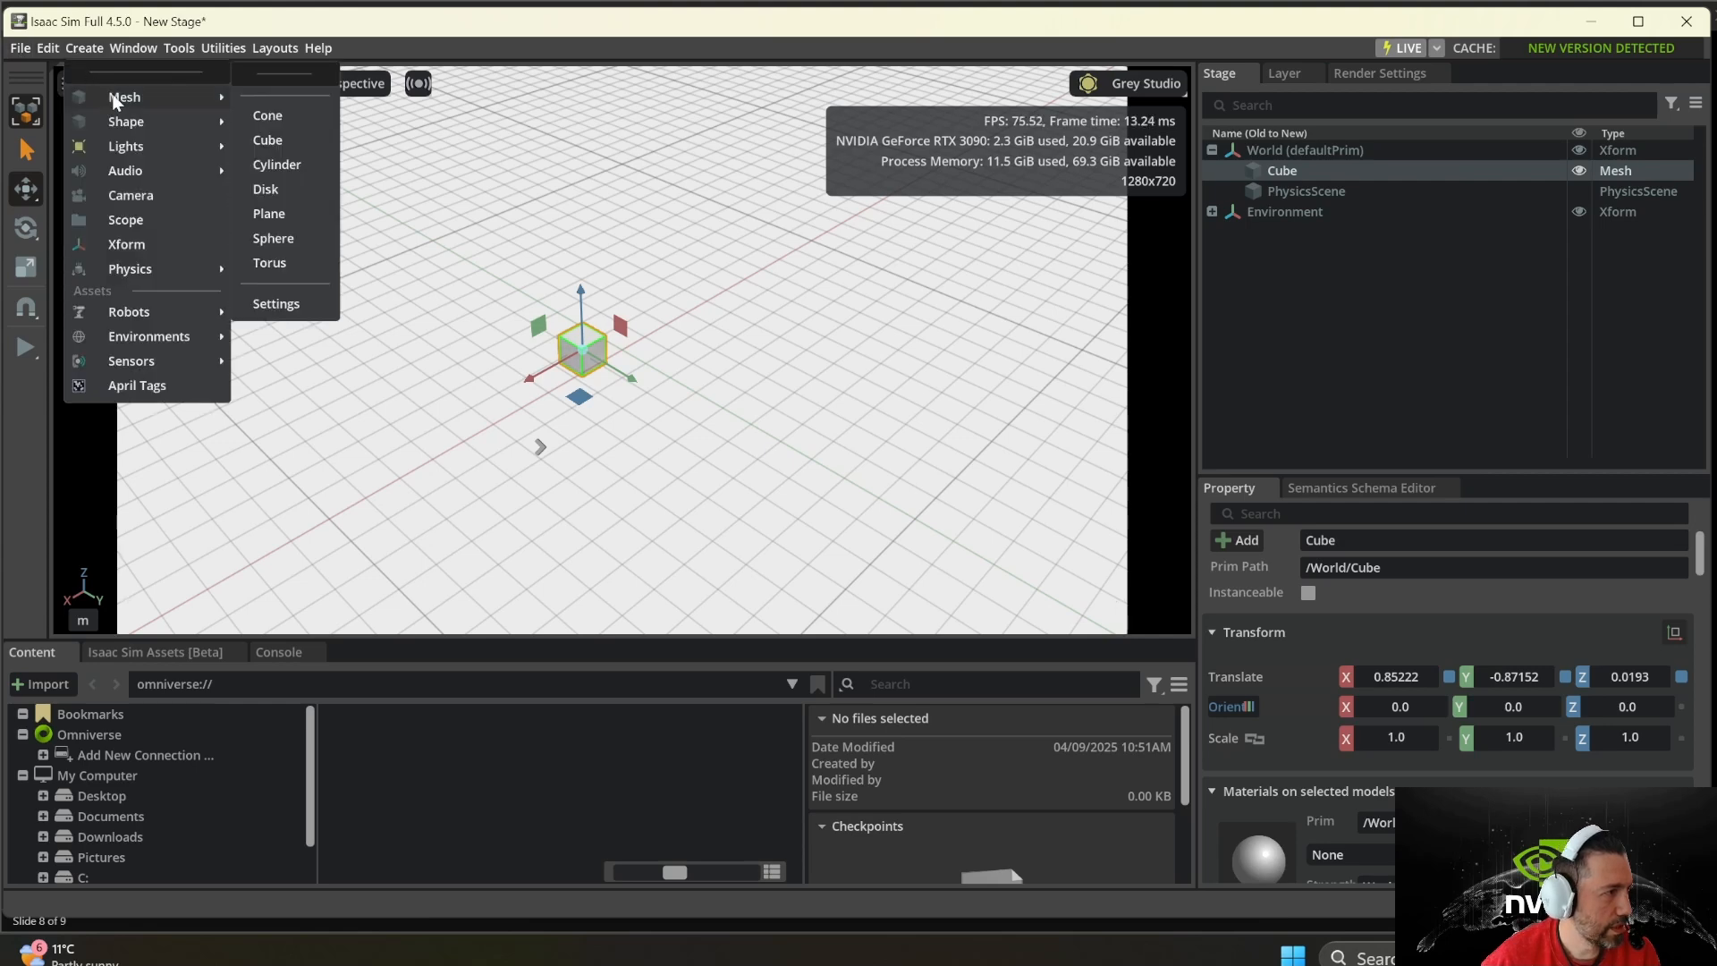
pyautogui.moveTo(130, 269)
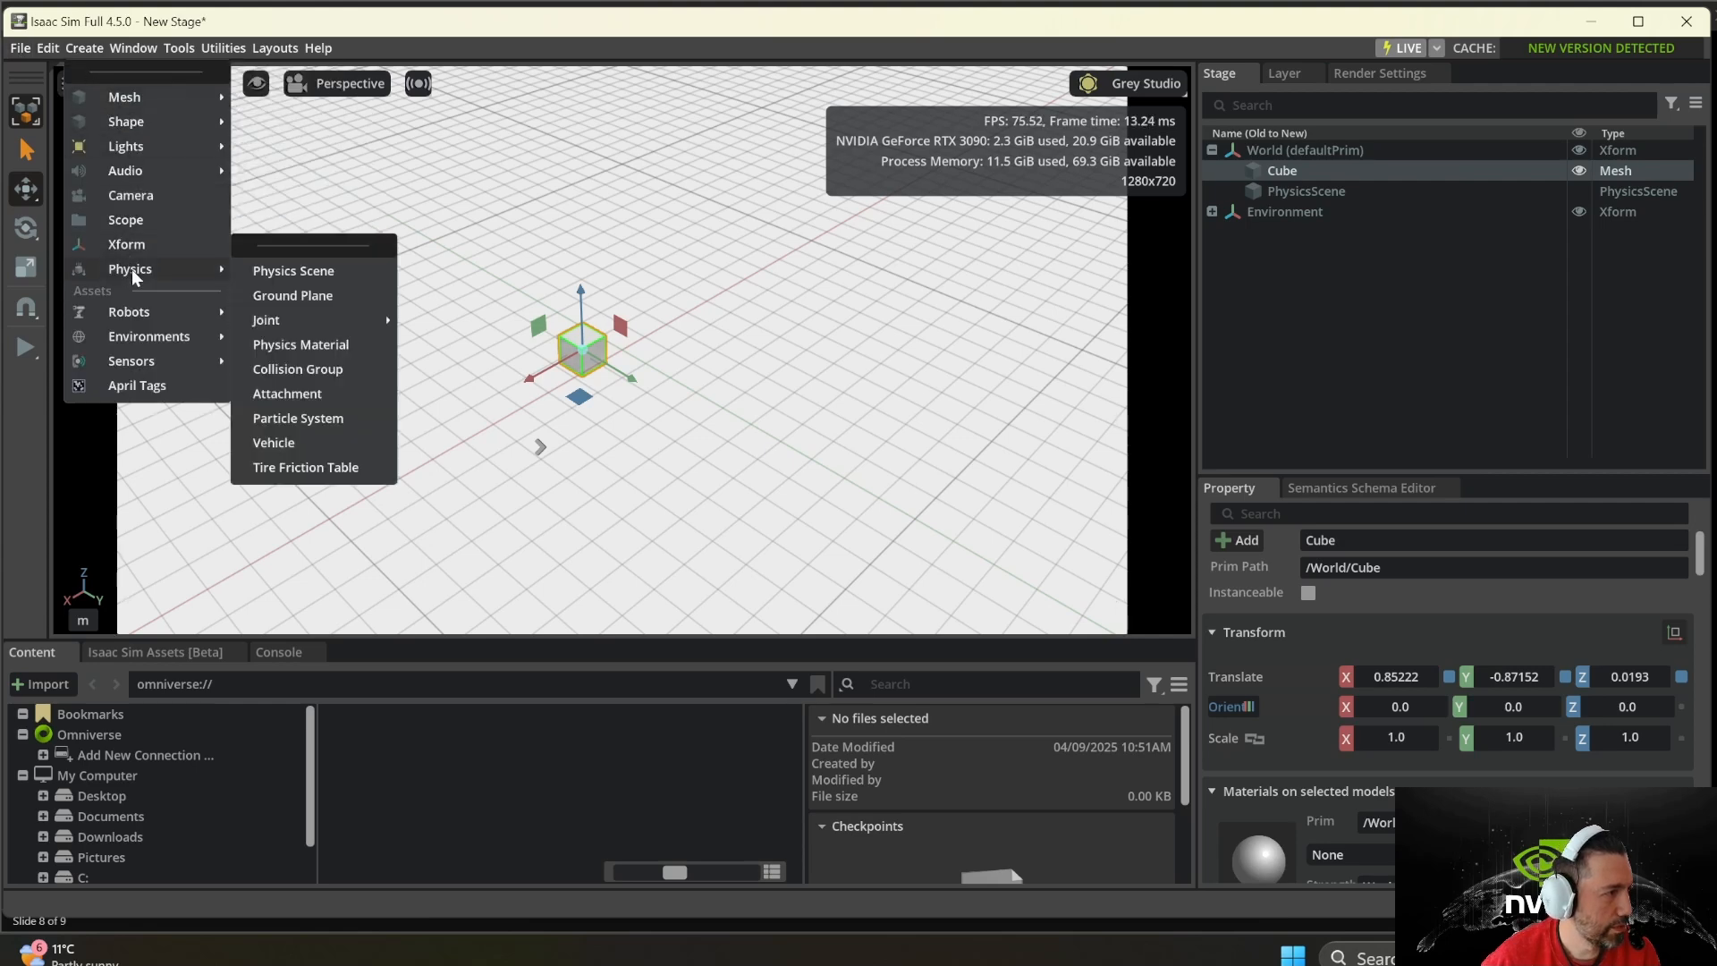
pyautogui.click(315, 297)
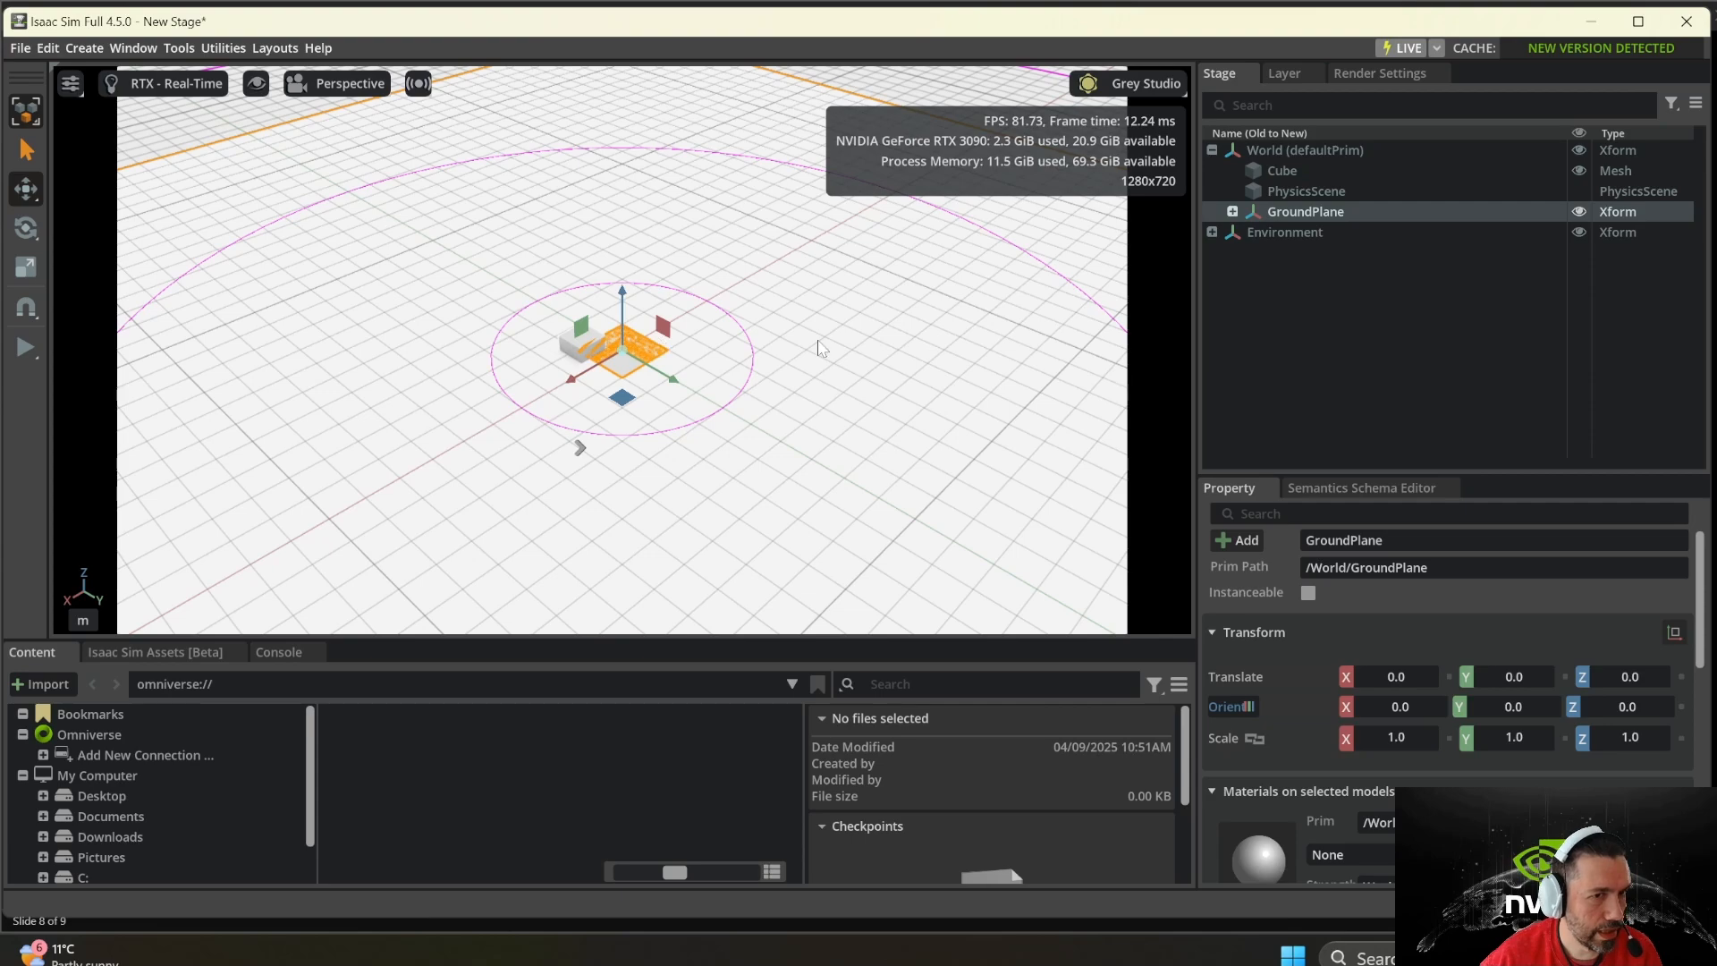
# - Scale the ground plane up uniformly to about 4.7 on all axes
pyautogui.scroll(5, 621, 371)
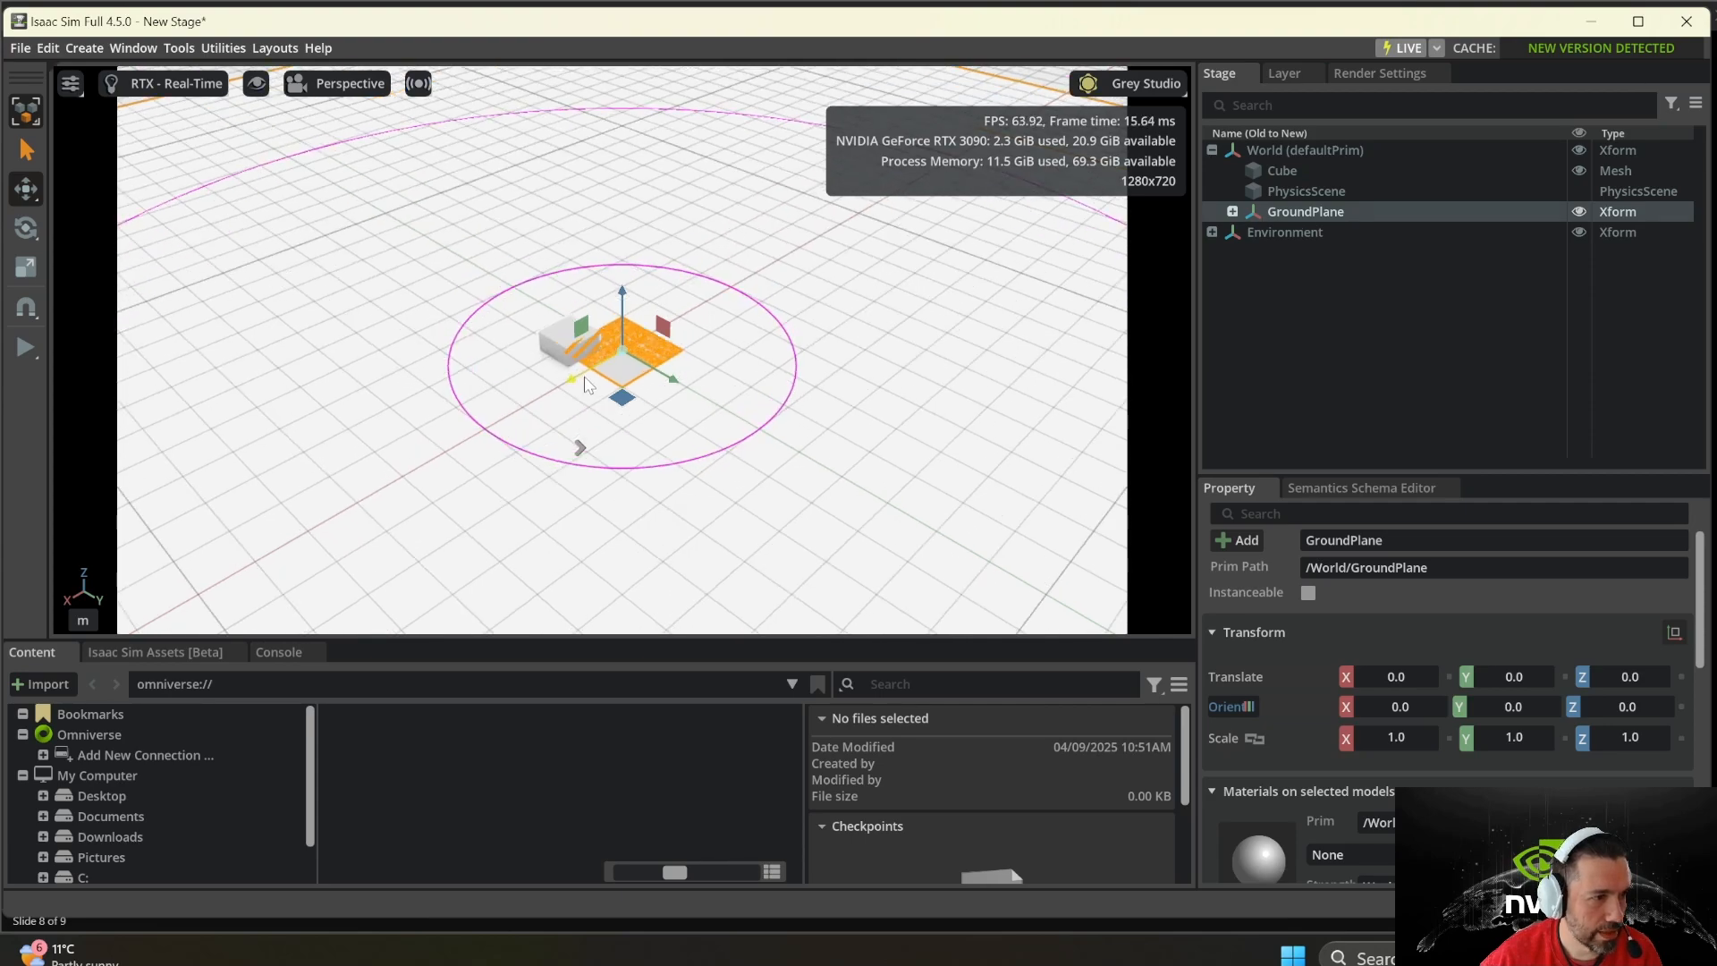
pyautogui.scroll(1, 594, 374)
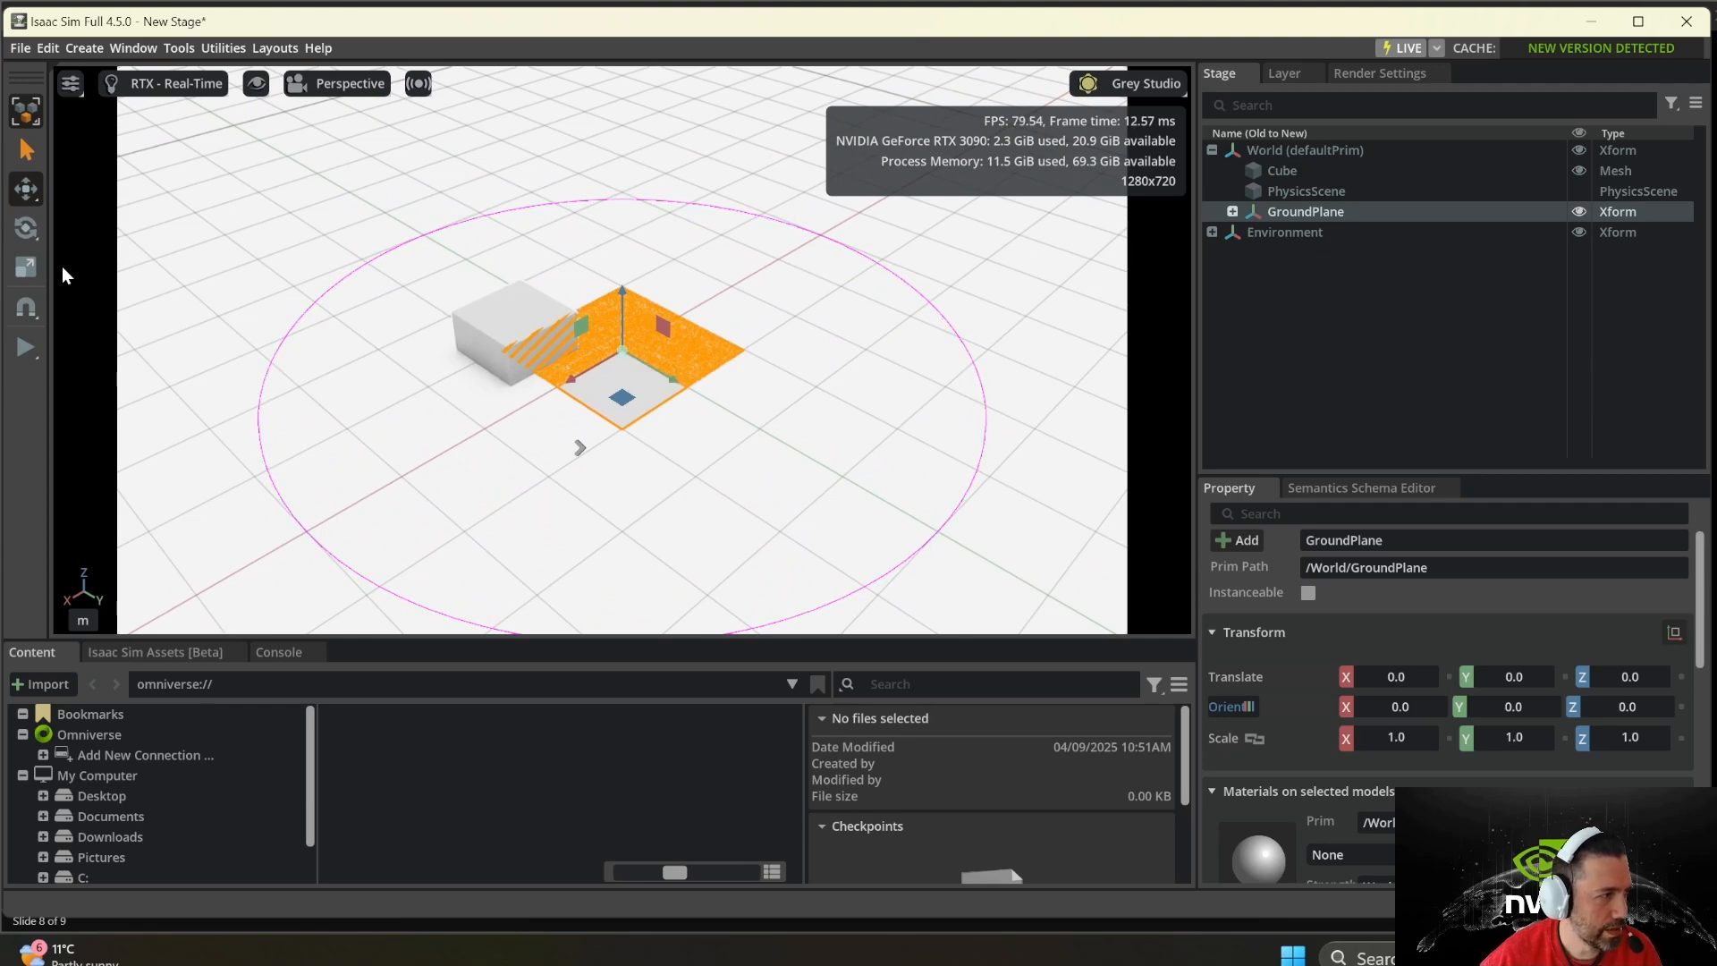
pyautogui.click(26, 267)
pyautogui.moveTo(626, 355); pyautogui.dragTo(758, 293)
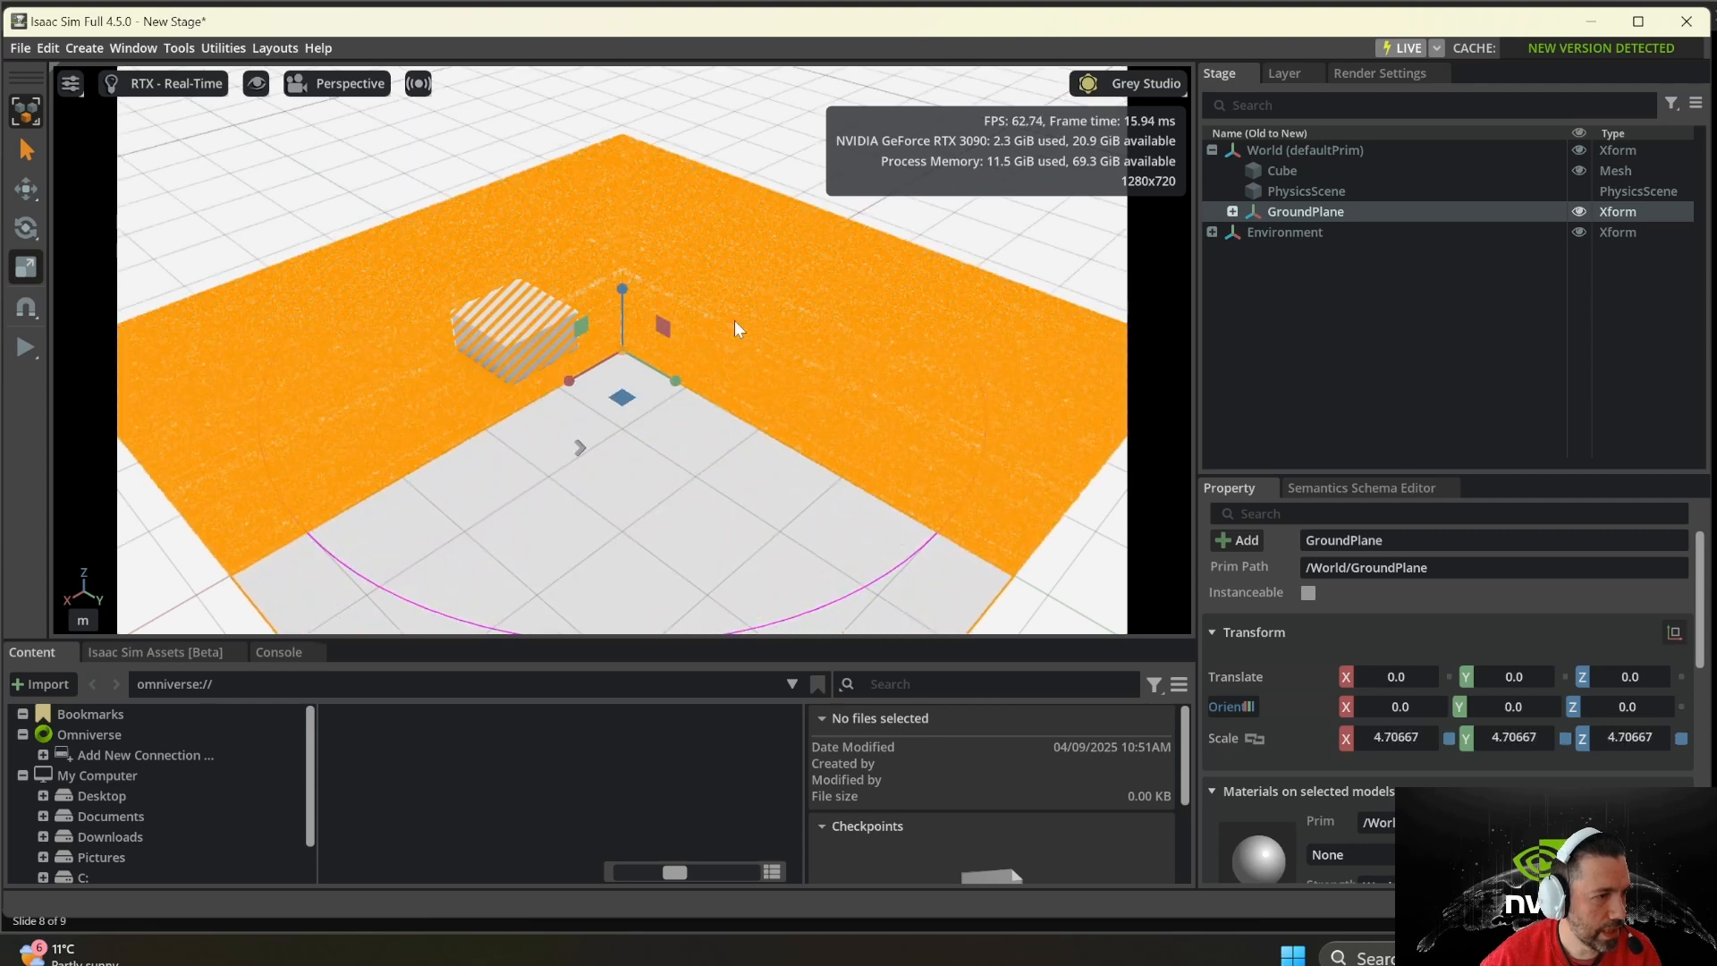
# - Raise the cube above the ground plane to a height of about 2.1 on Z
pyautogui.click(1280, 172)
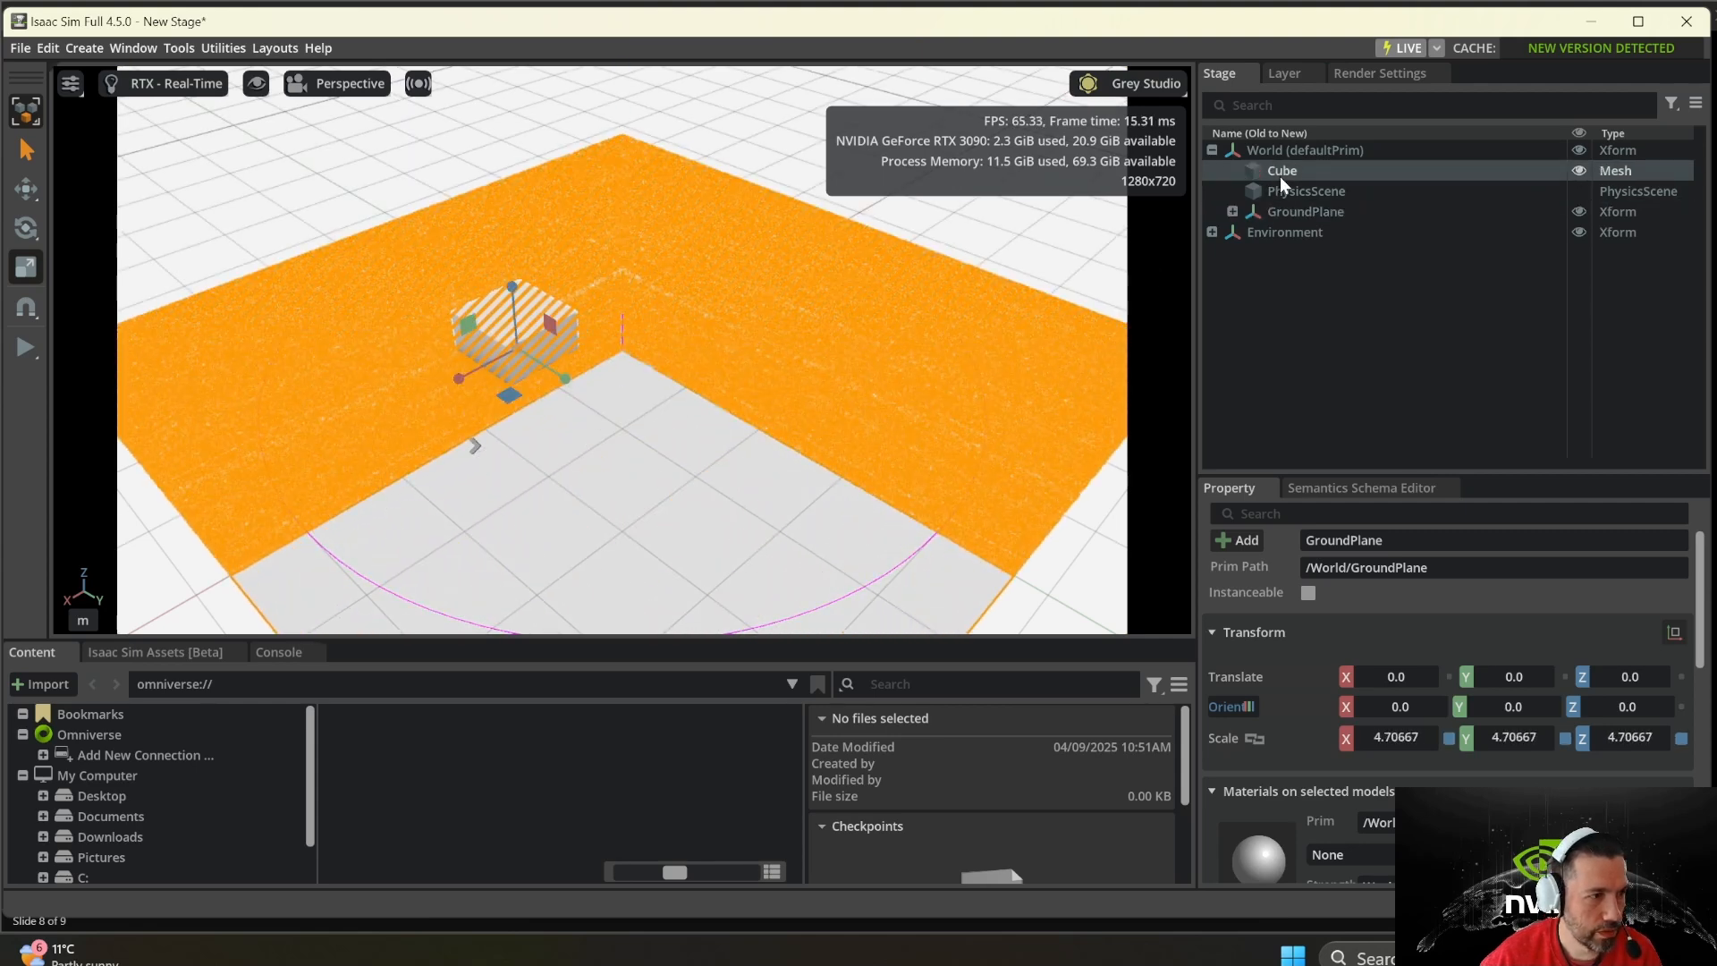
pyautogui.click(26, 189)
pyautogui.moveTo(512, 285); pyautogui.dragTo(500, 112)
pyautogui.scroll(-4, 540, 261)
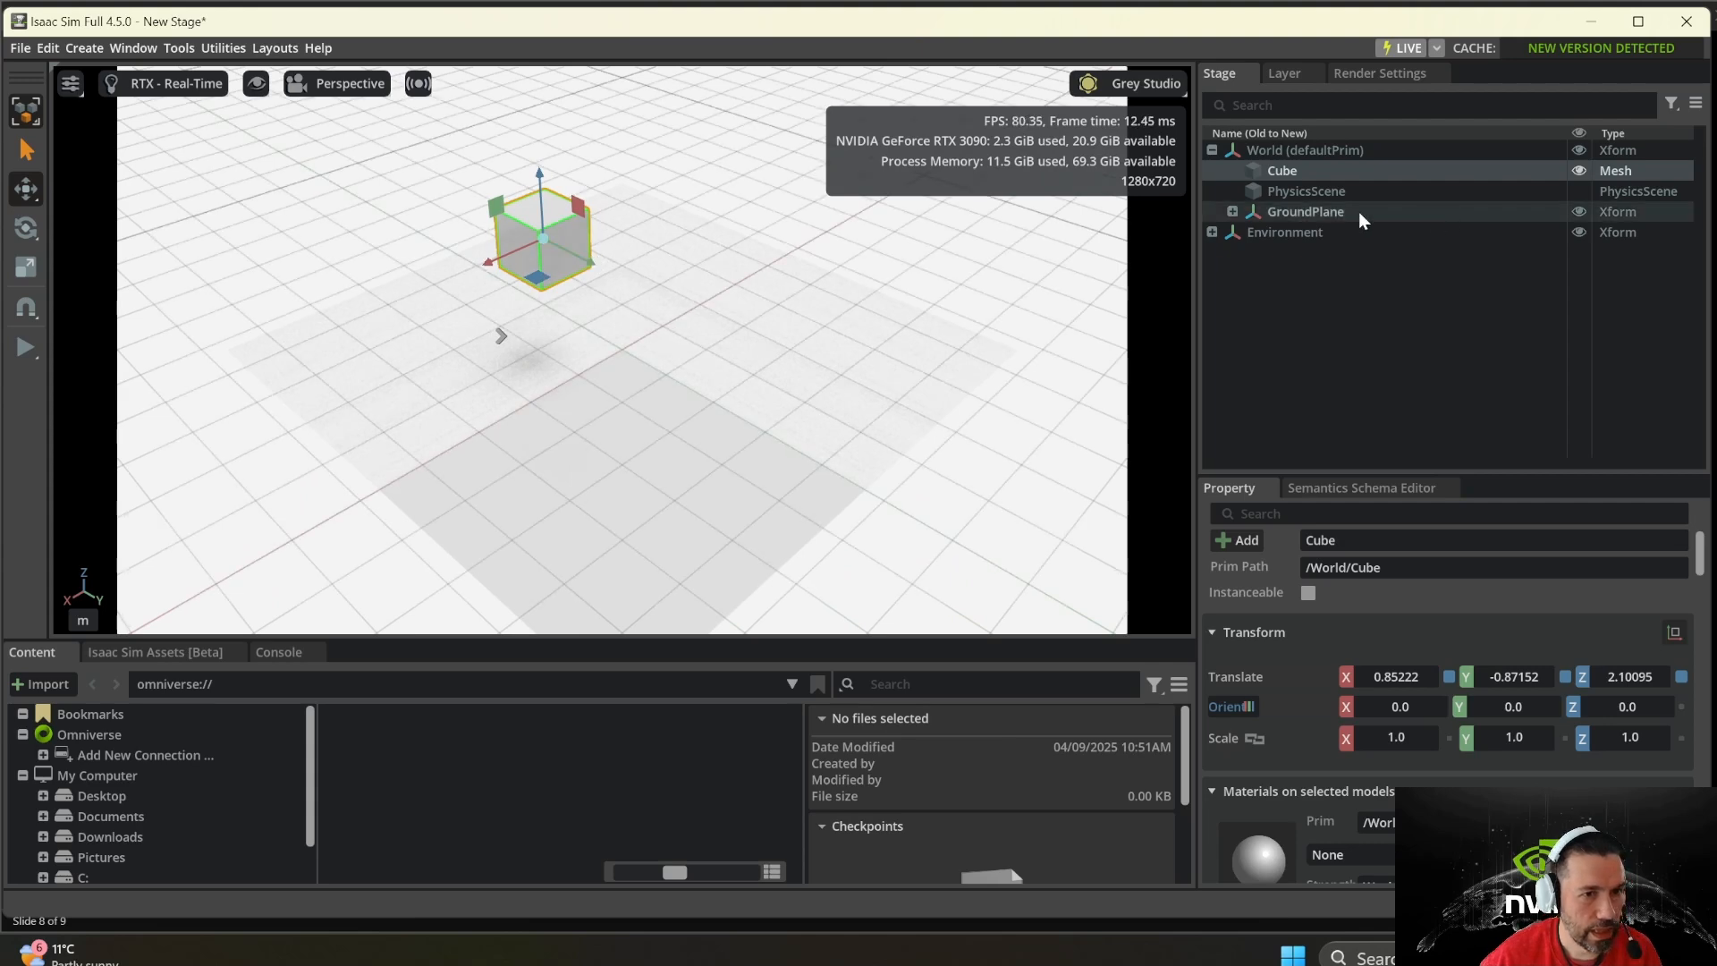
# - Set the cube's translation to X 0, Y 0 and Z 3, and run the simulation
pyautogui.doubleClick(1378, 677)
pyautogui.write('0')
pyautogui.press('Tab')
pyautogui.write('0')
pyautogui.press('Tab')
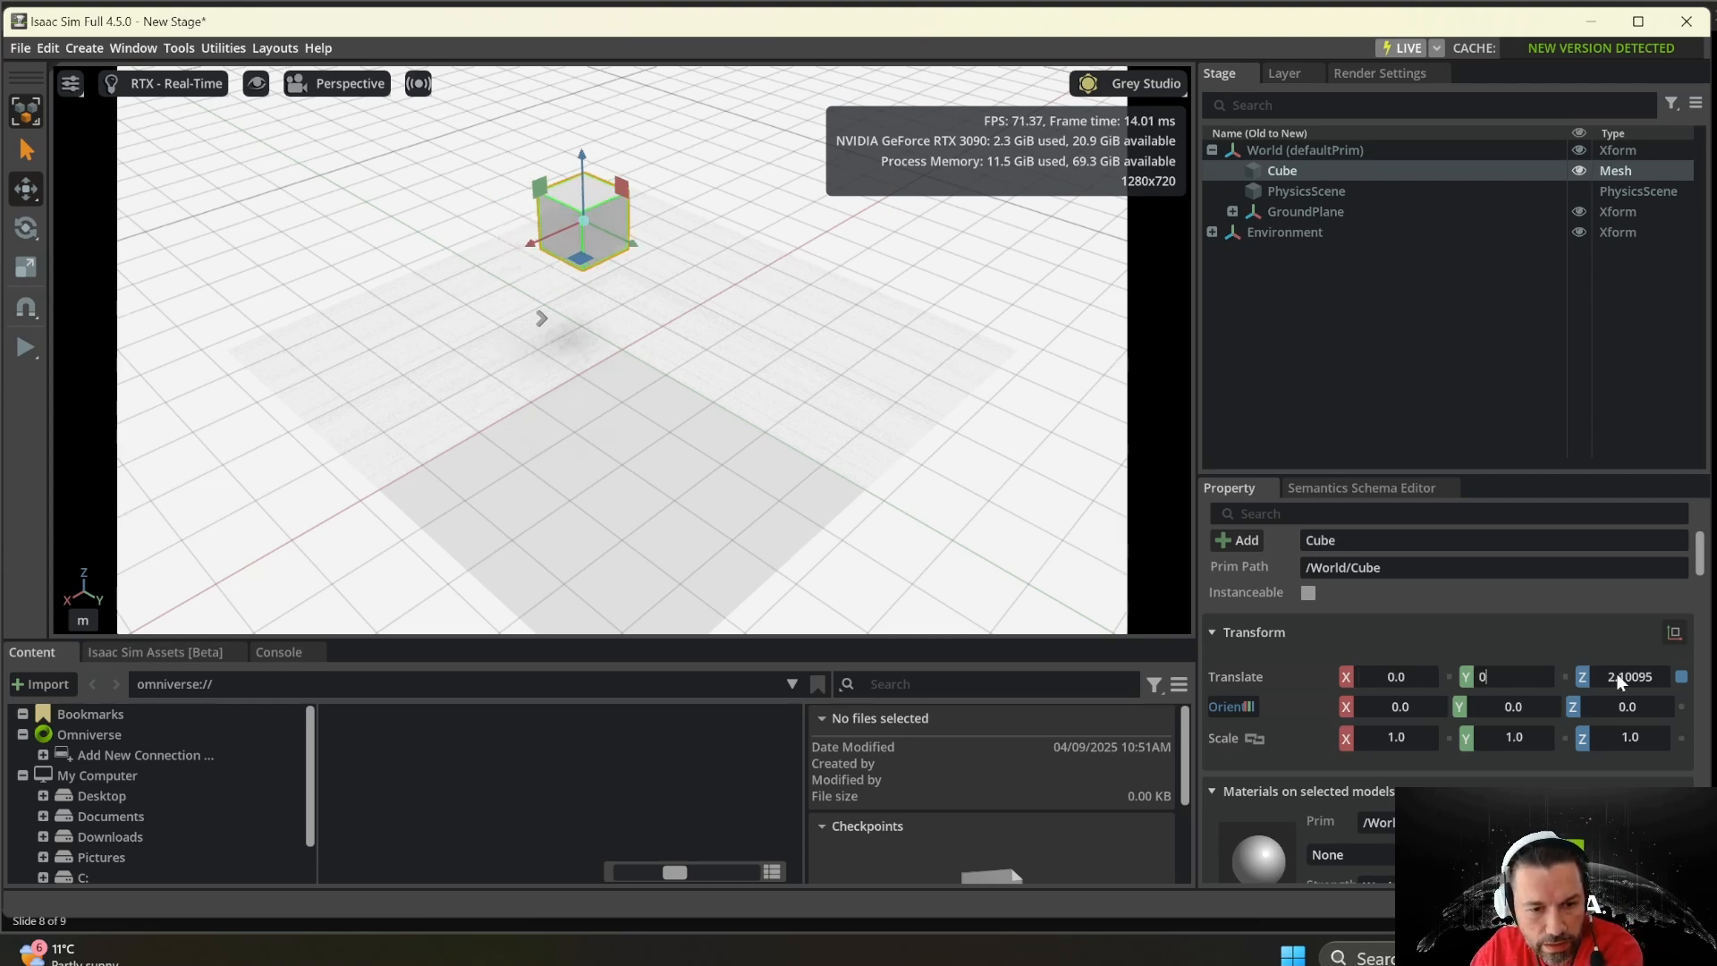
pyautogui.write('3')
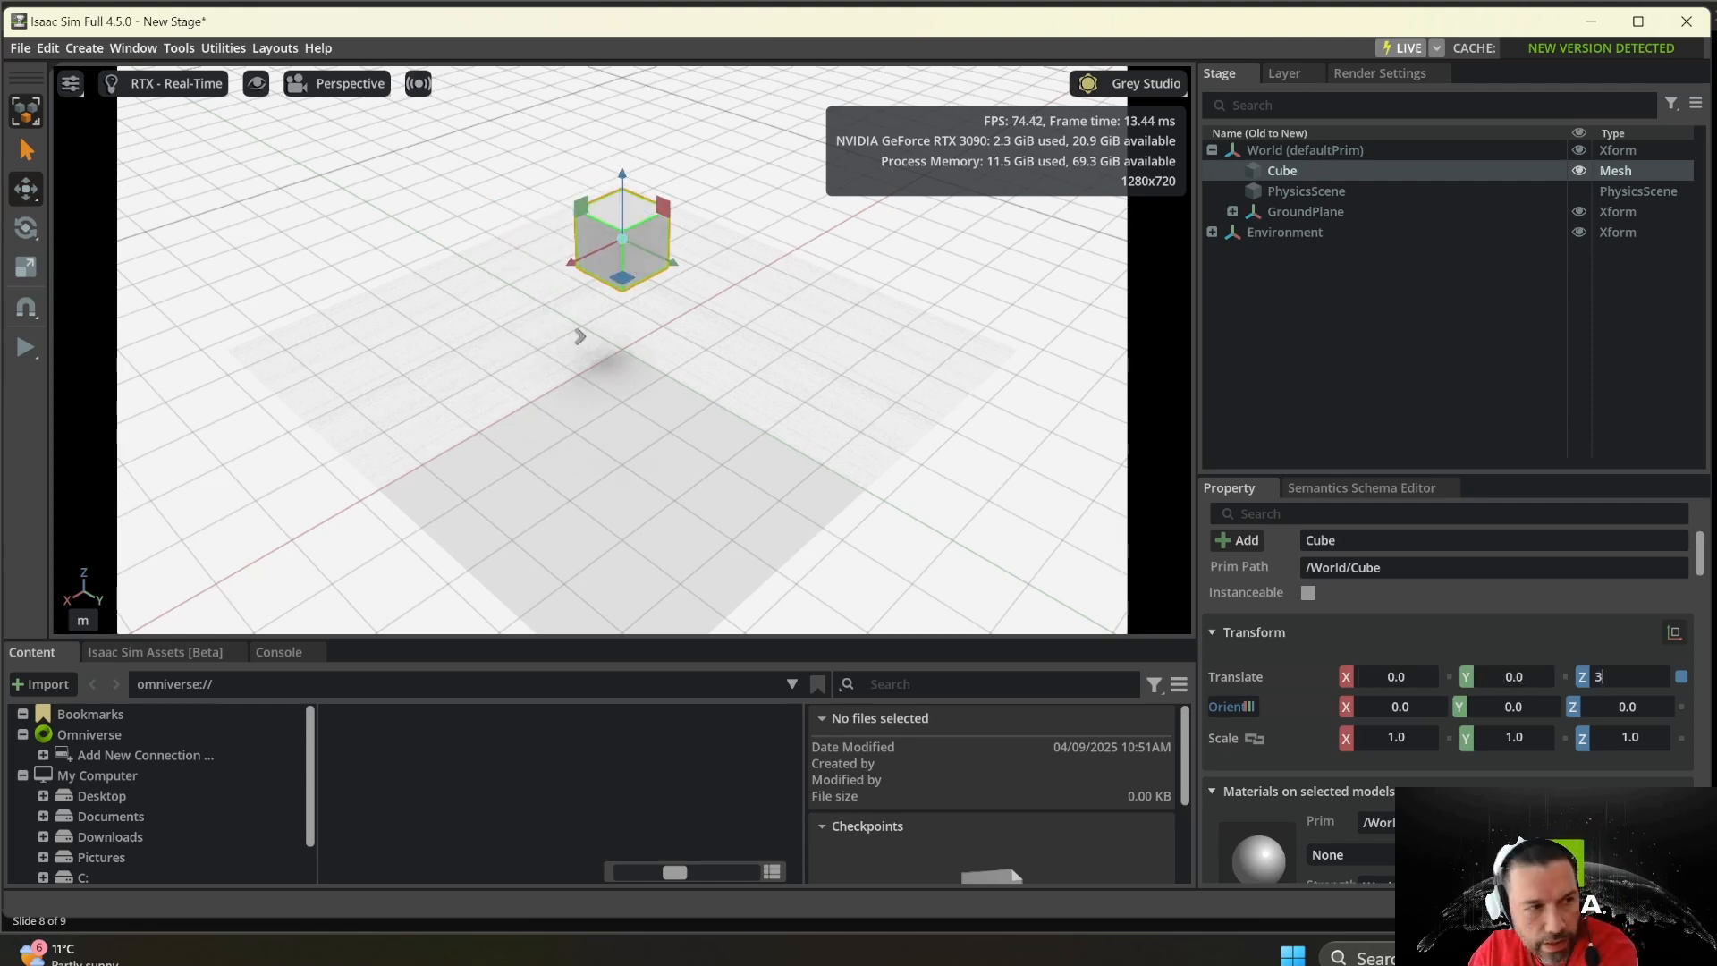
pyautogui.press('Return')
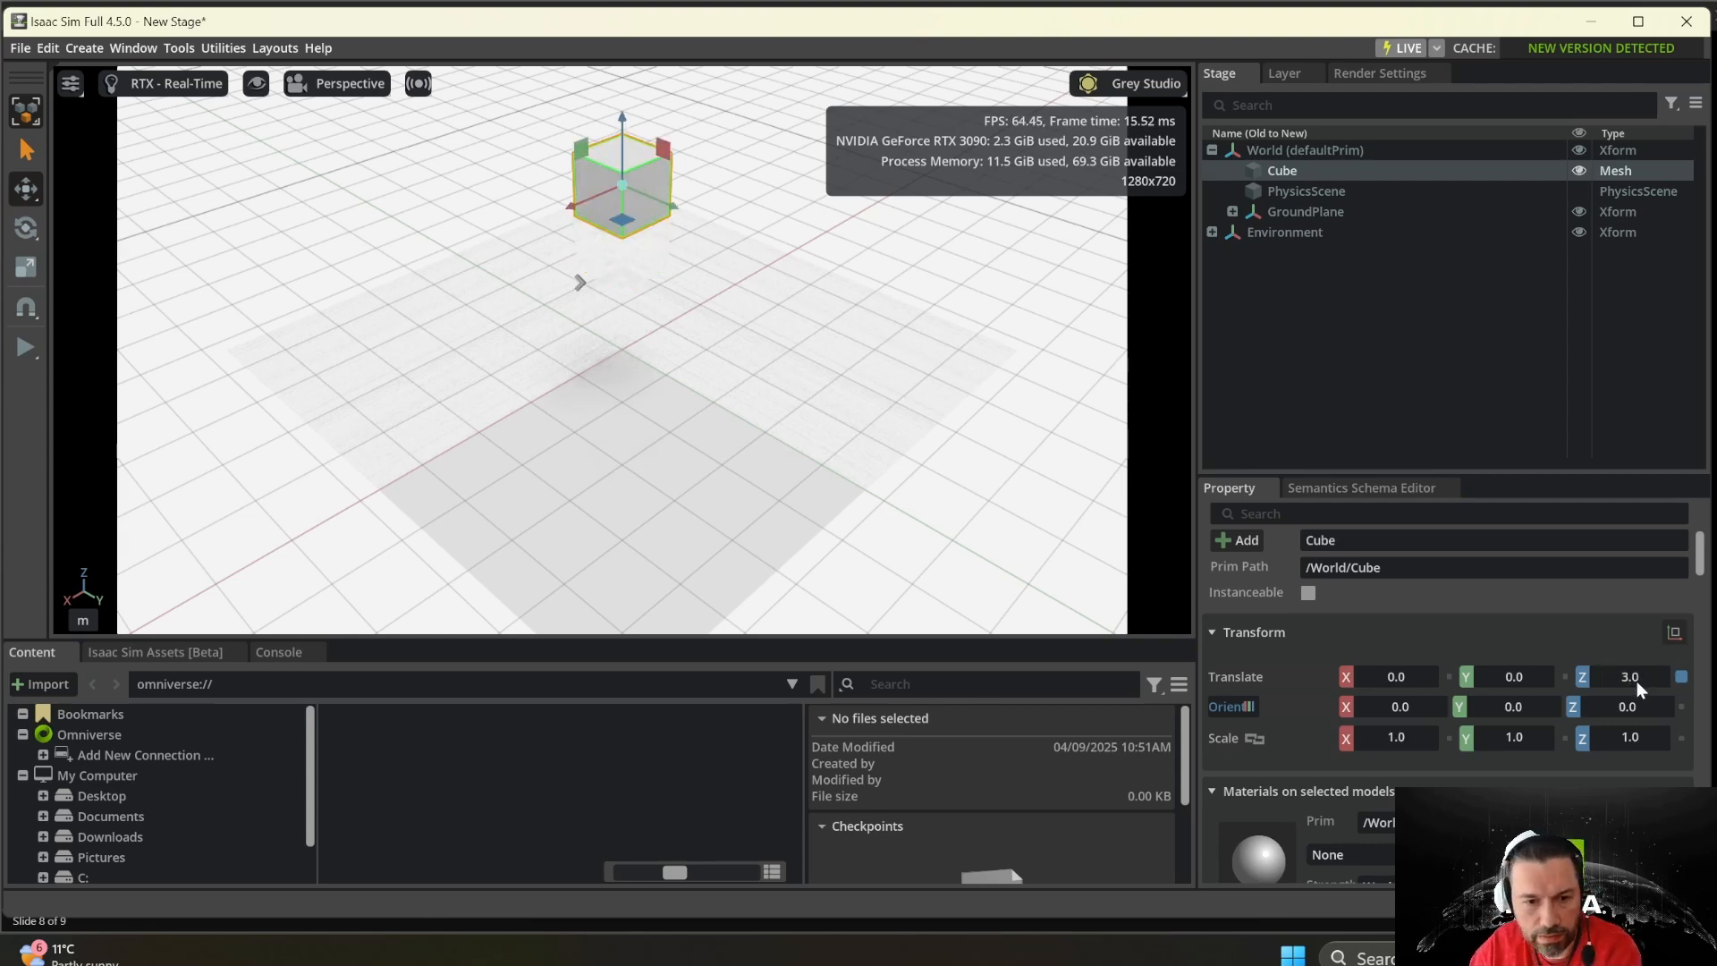
pyautogui.click(25, 348)
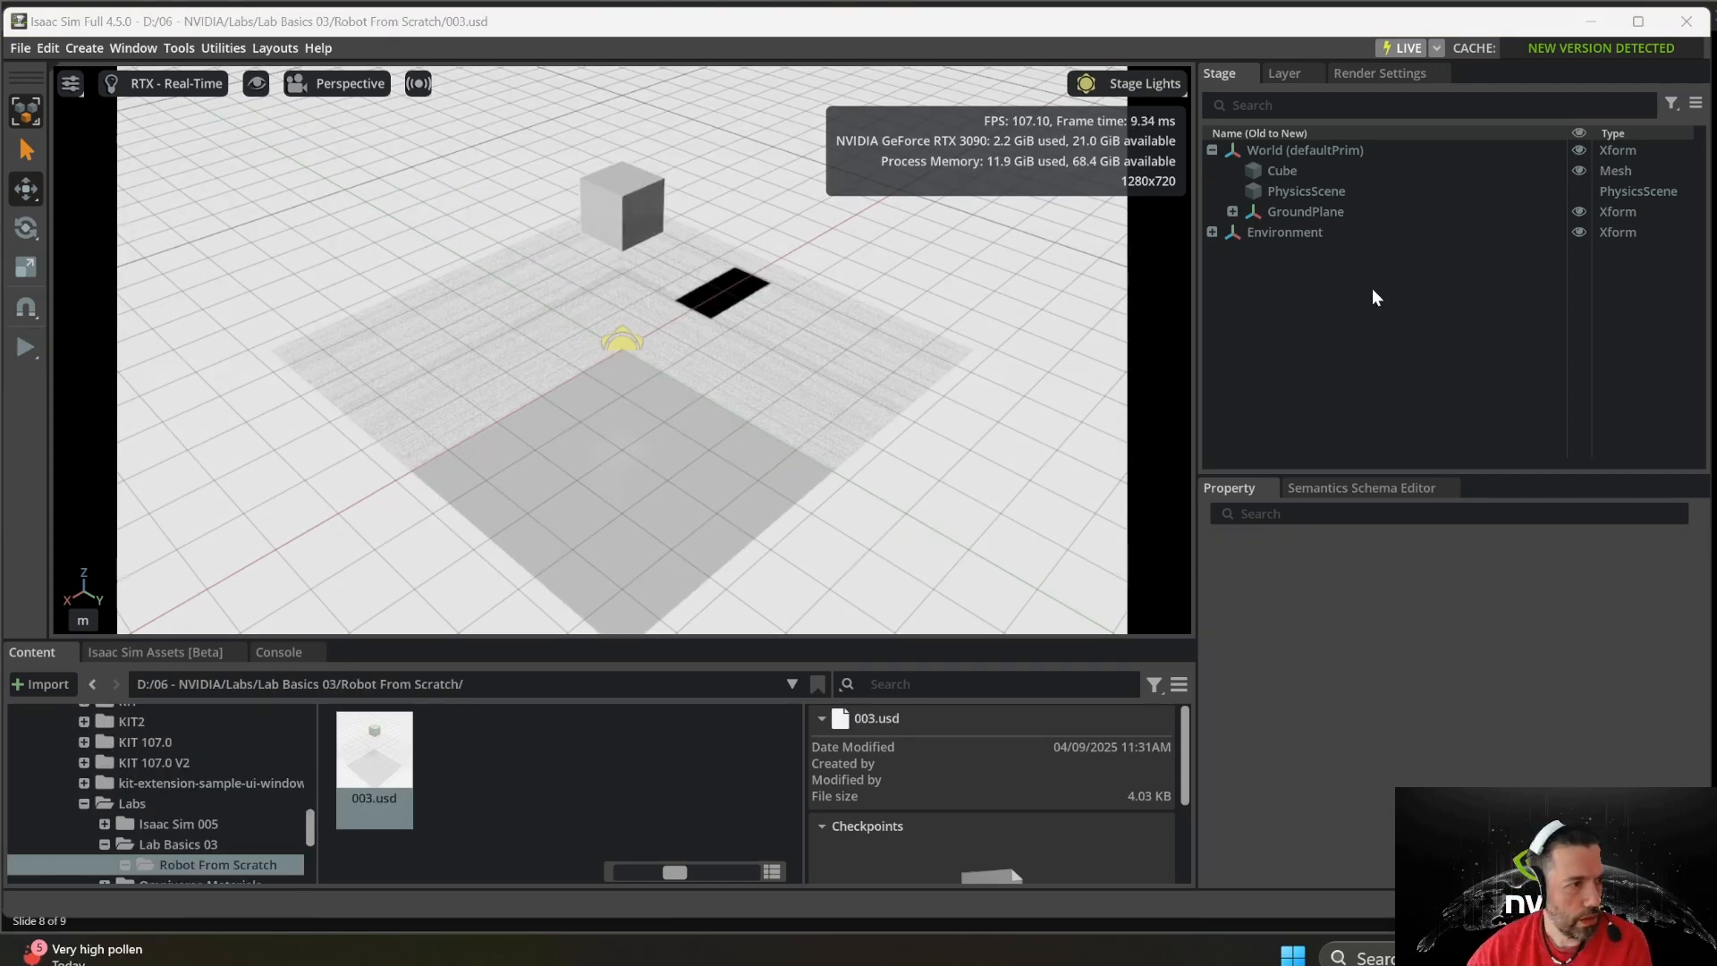
# - Set the cube's Z translation to 0 in the 003.usd stage
pyautogui.click(627, 225)
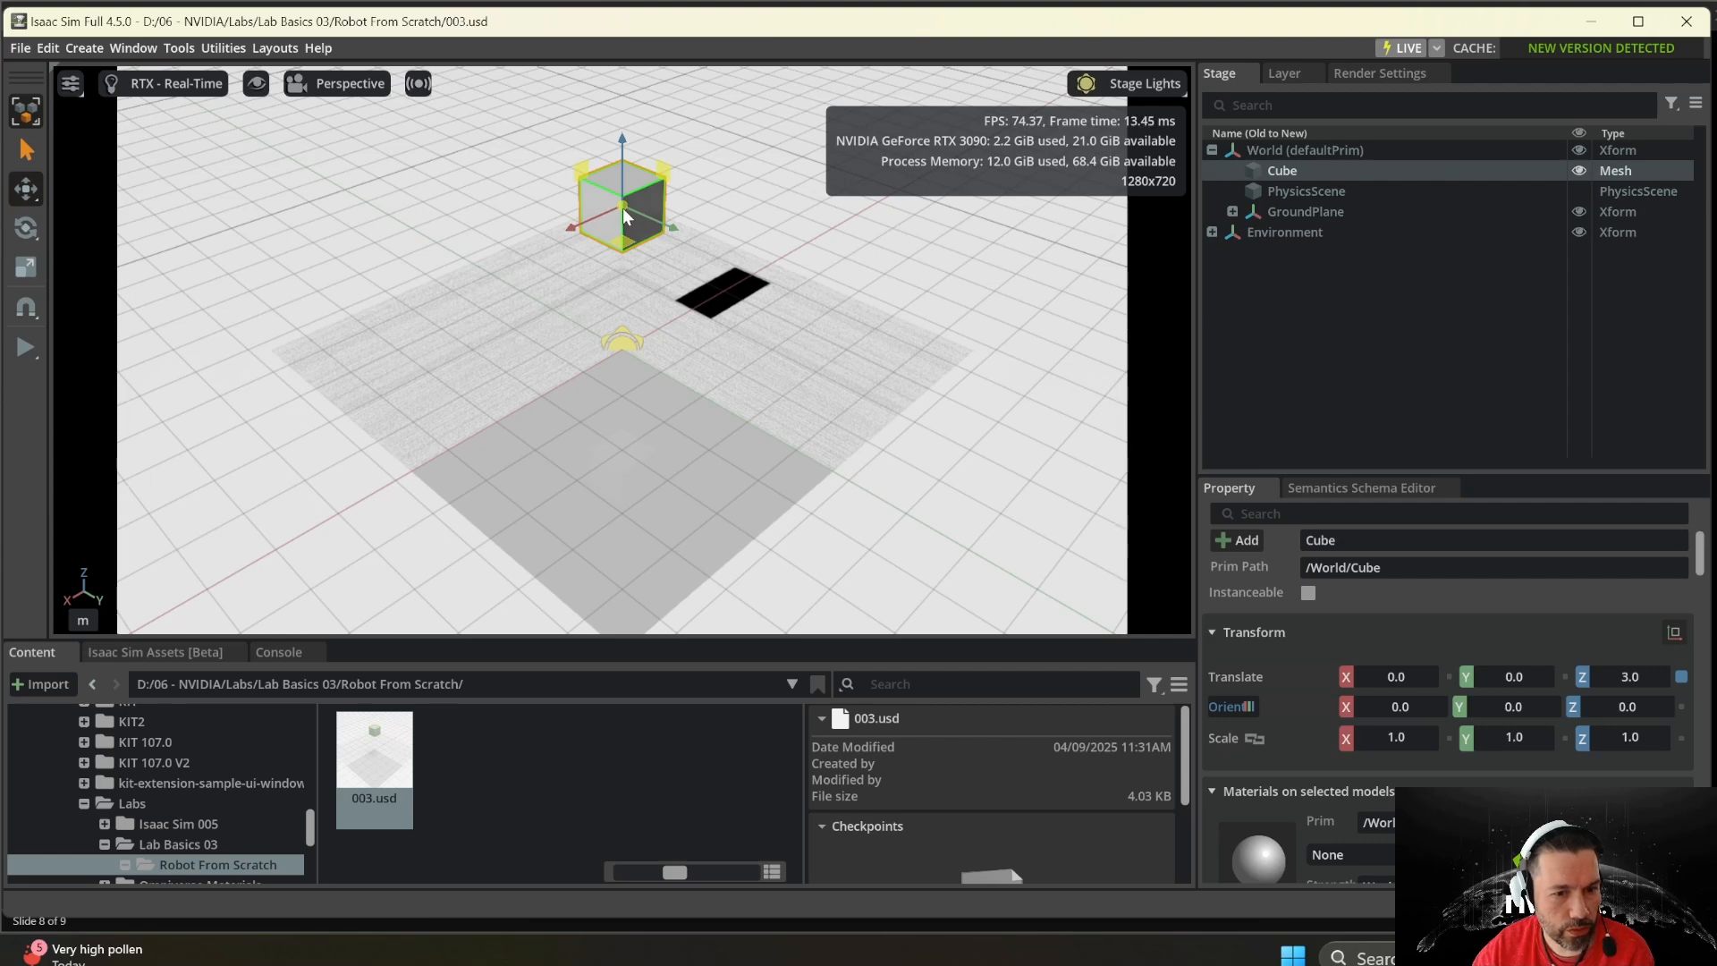
pyautogui.doubleClick(1631, 676)
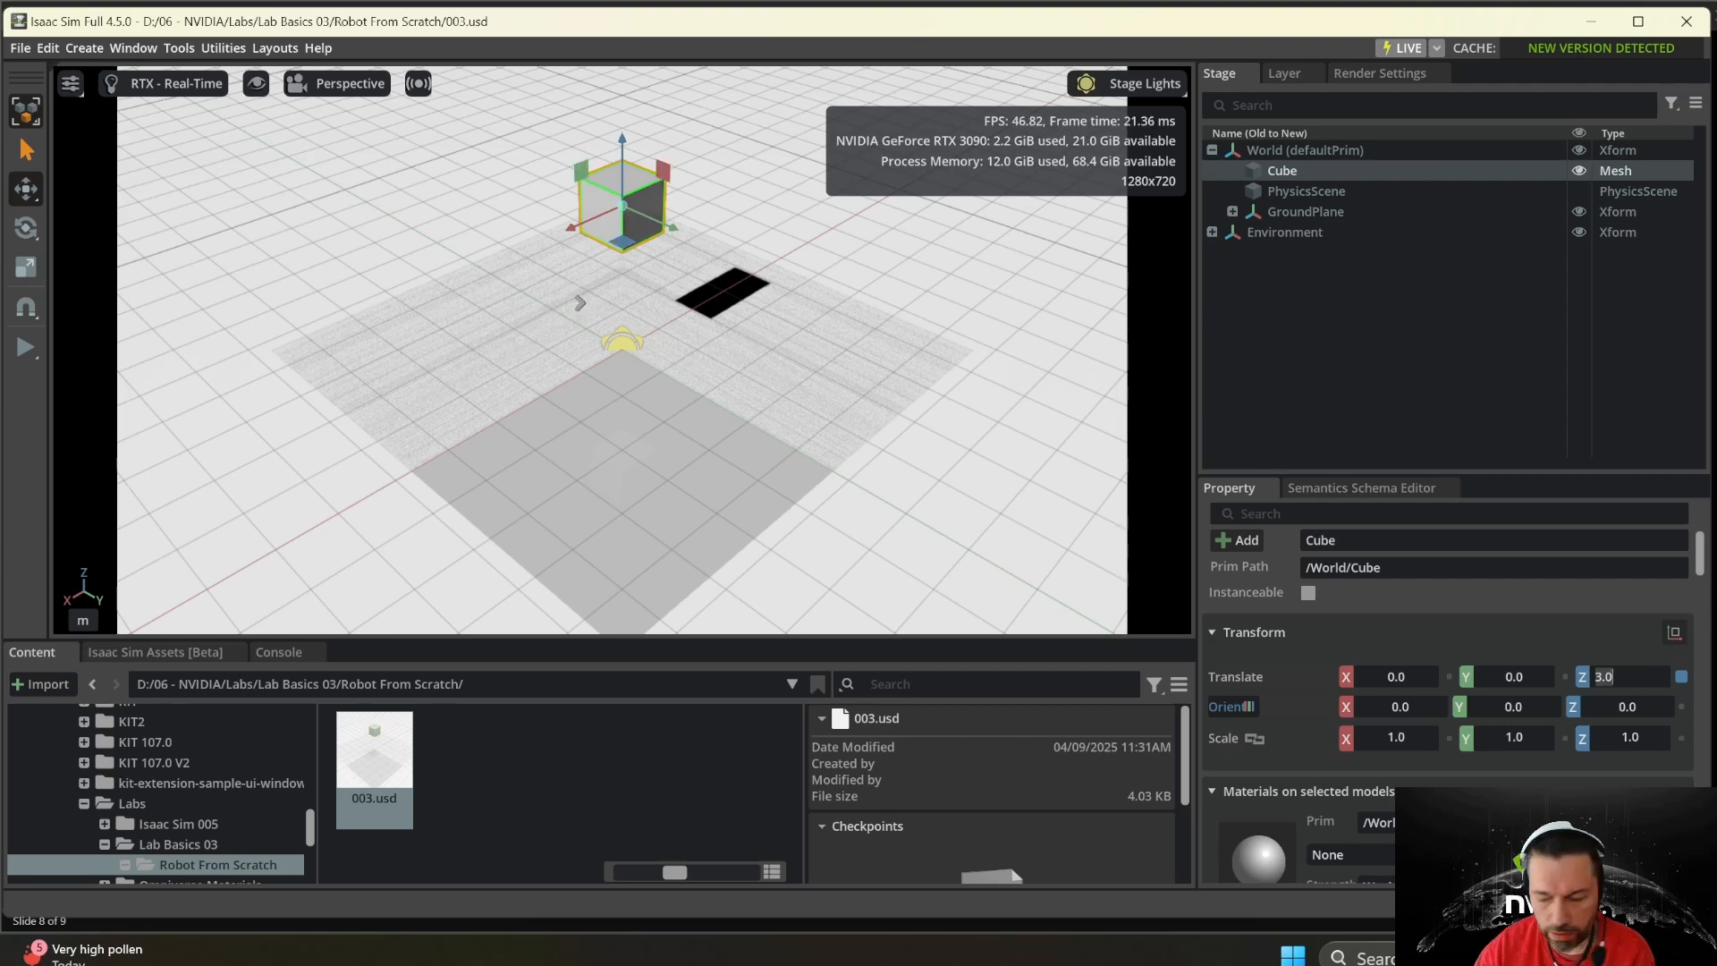
pyautogui.write('0')
pyautogui.press('Return')
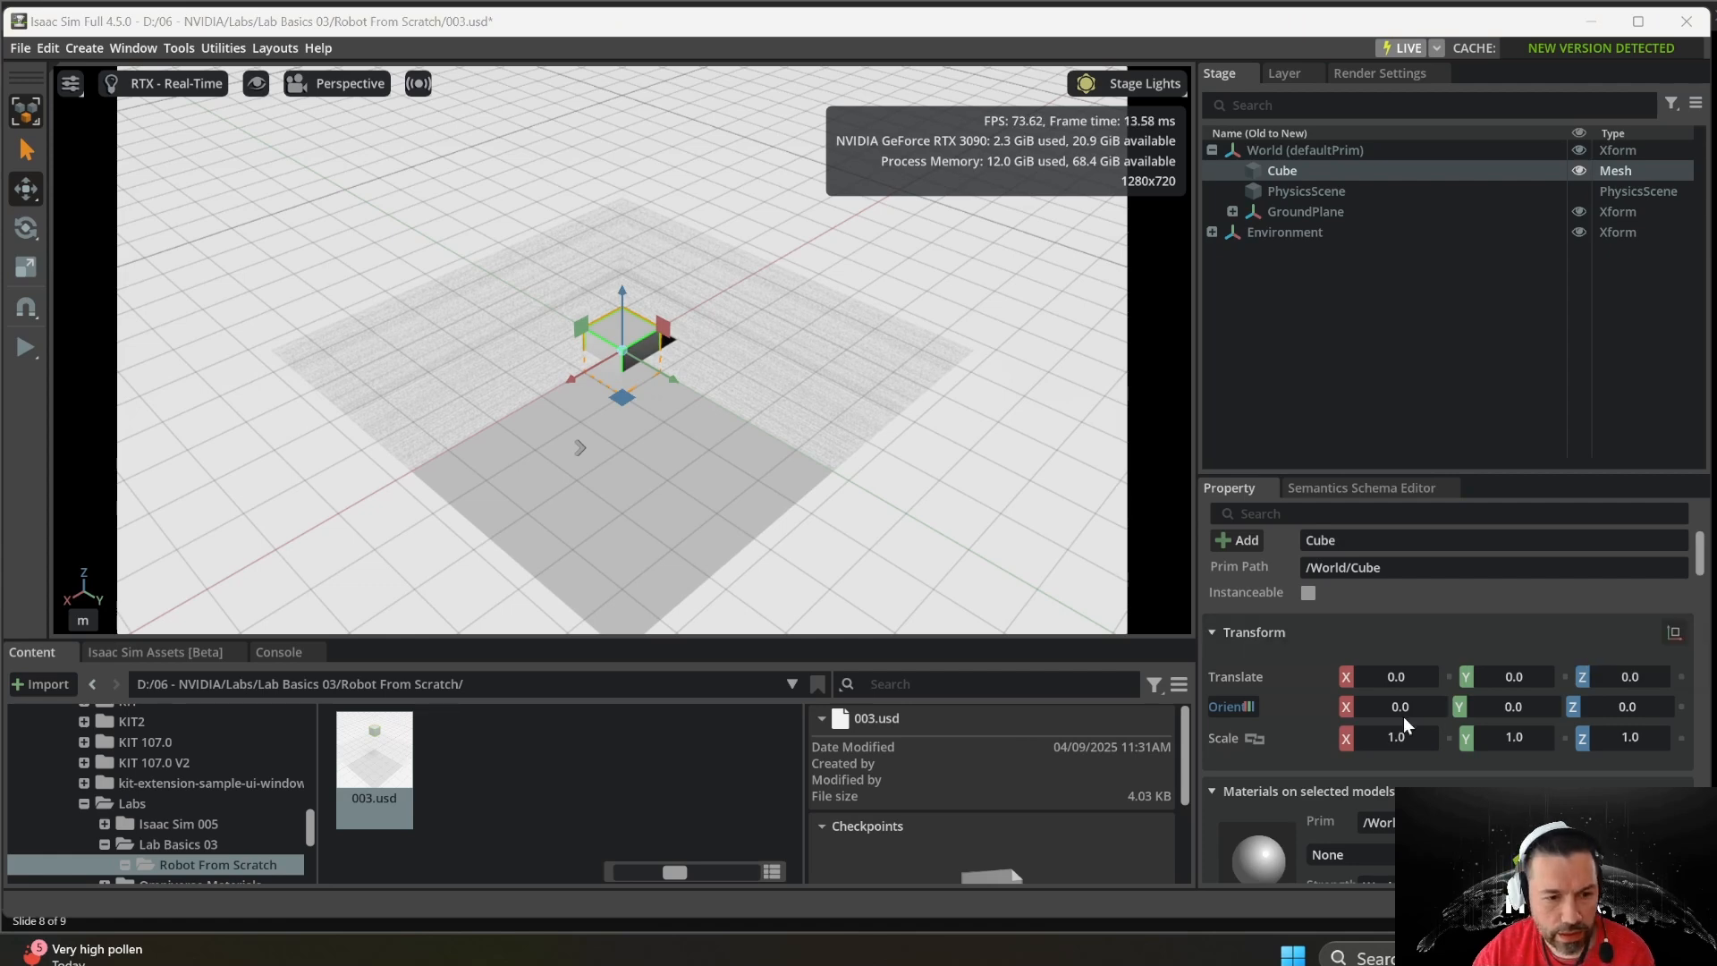
# - Scale the cube to X 2, Y 1 and Z 0.5, and raise it to about 0.67 on Z
pyautogui.doubleClick(1397, 742)
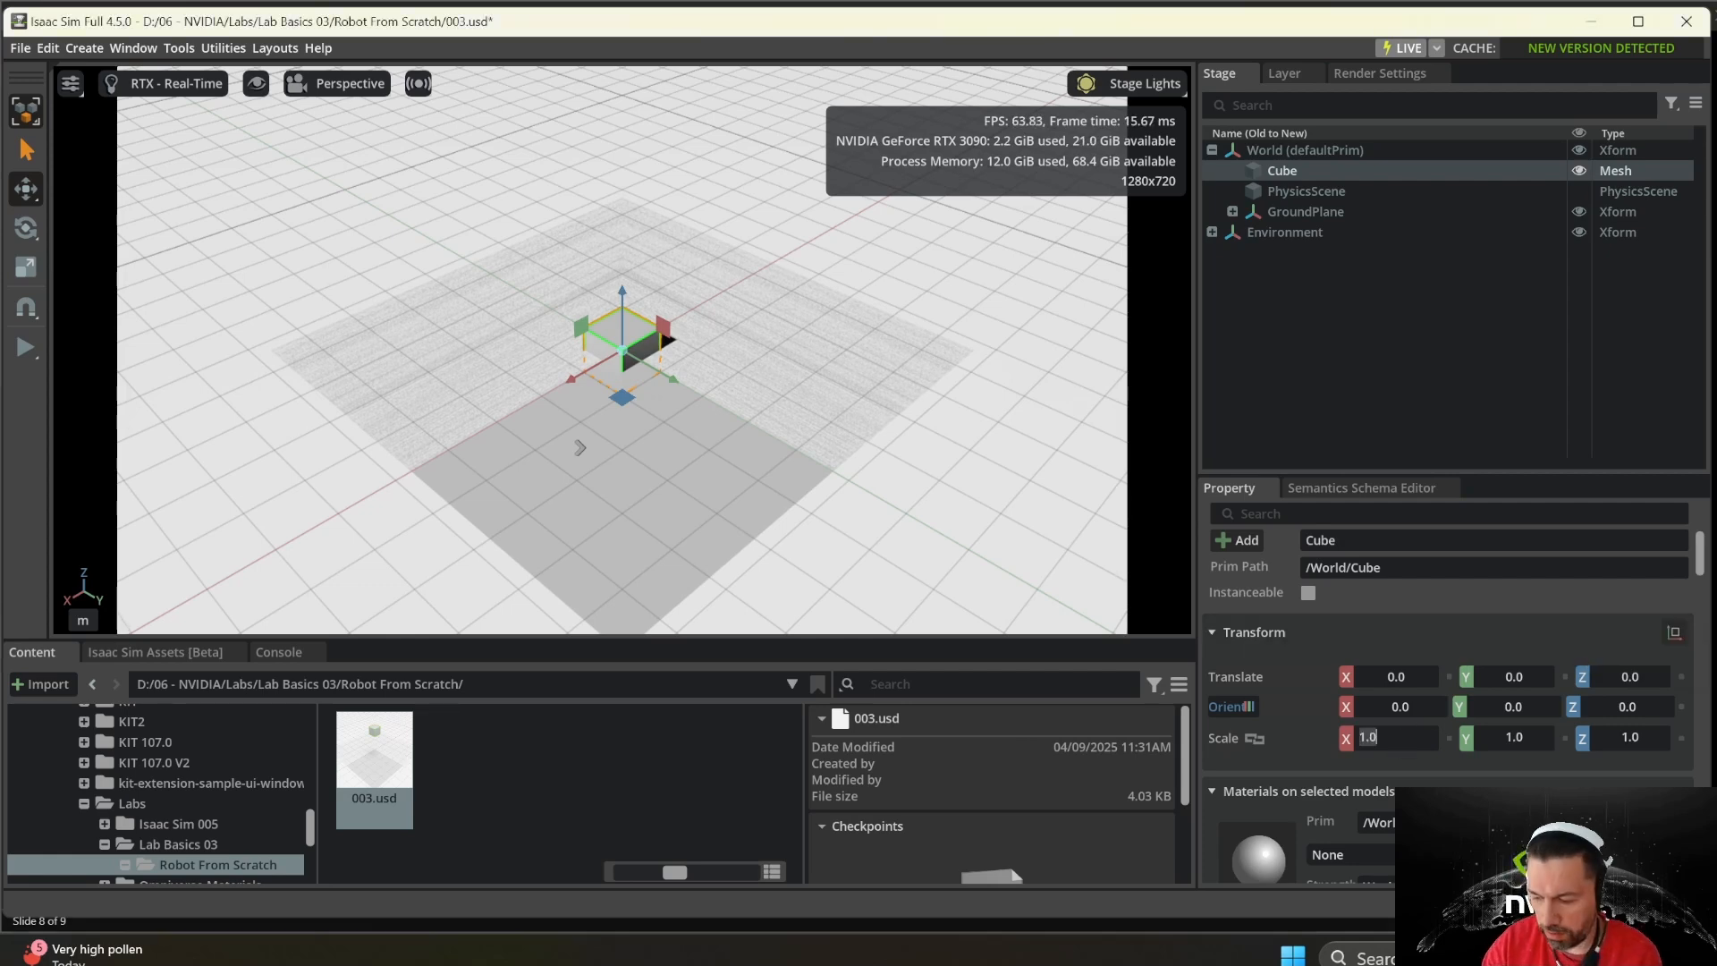
pyautogui.write('2')
pyautogui.press('Return')
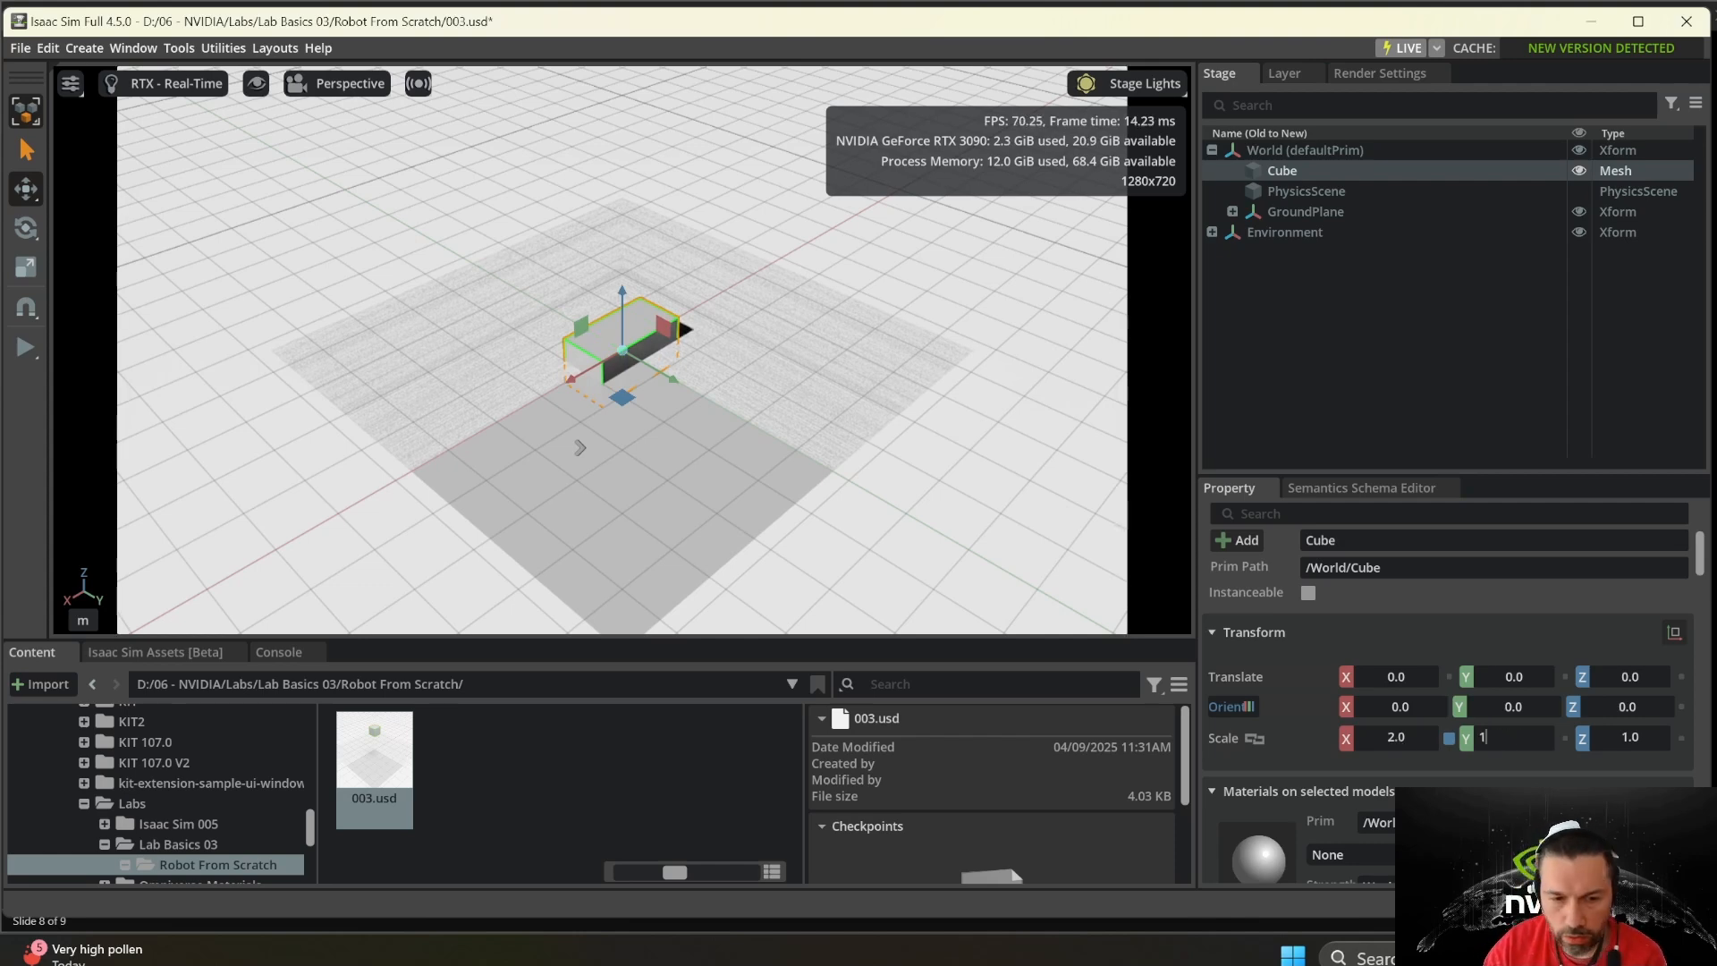
pyautogui.doubleClick(1620, 735)
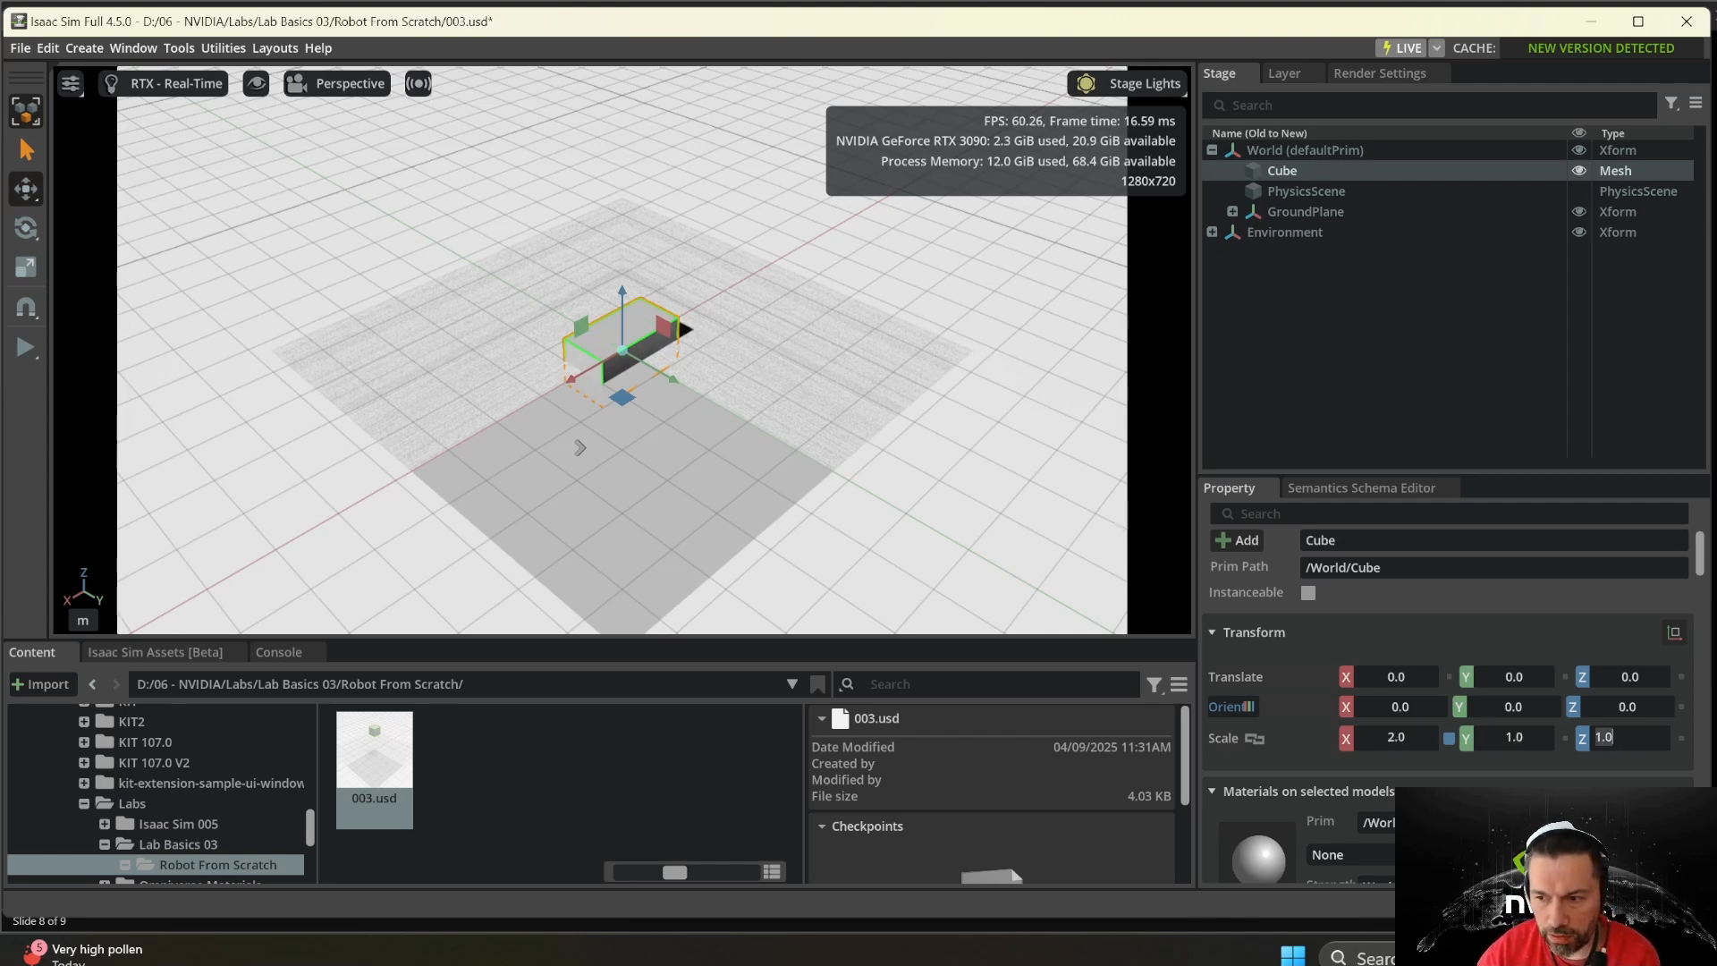
pyautogui.write('0.5')
pyautogui.press('Return')
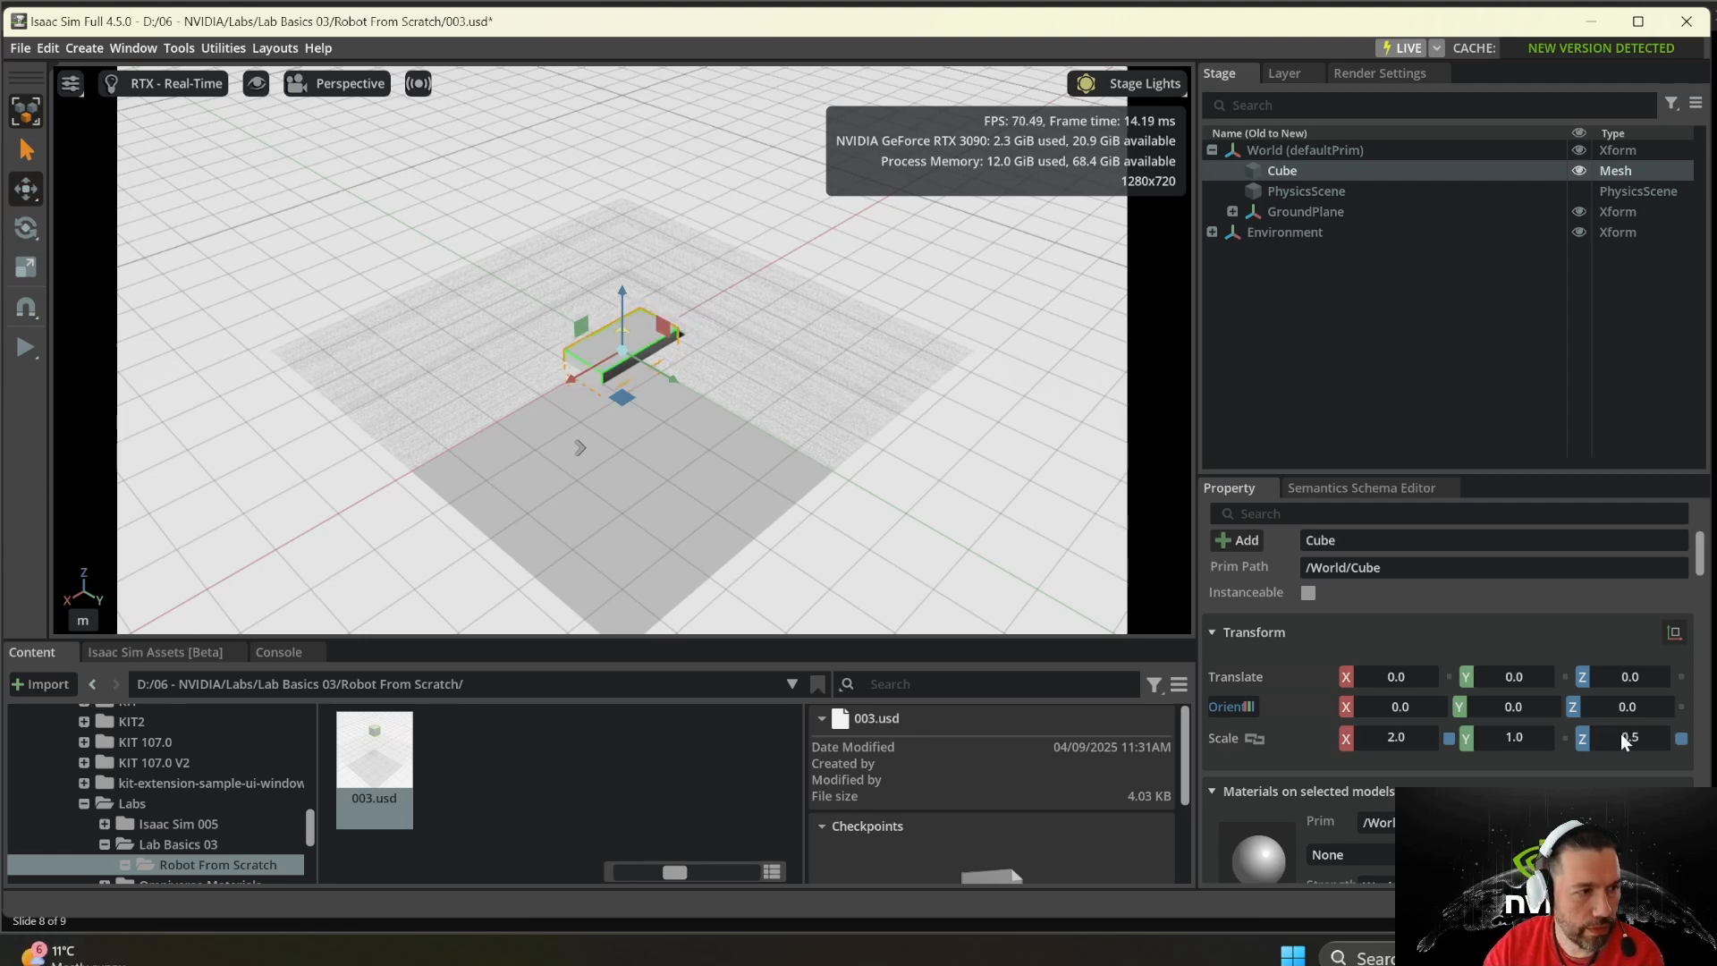
pyautogui.moveTo(619, 310); pyautogui.dragTo(614, 279)
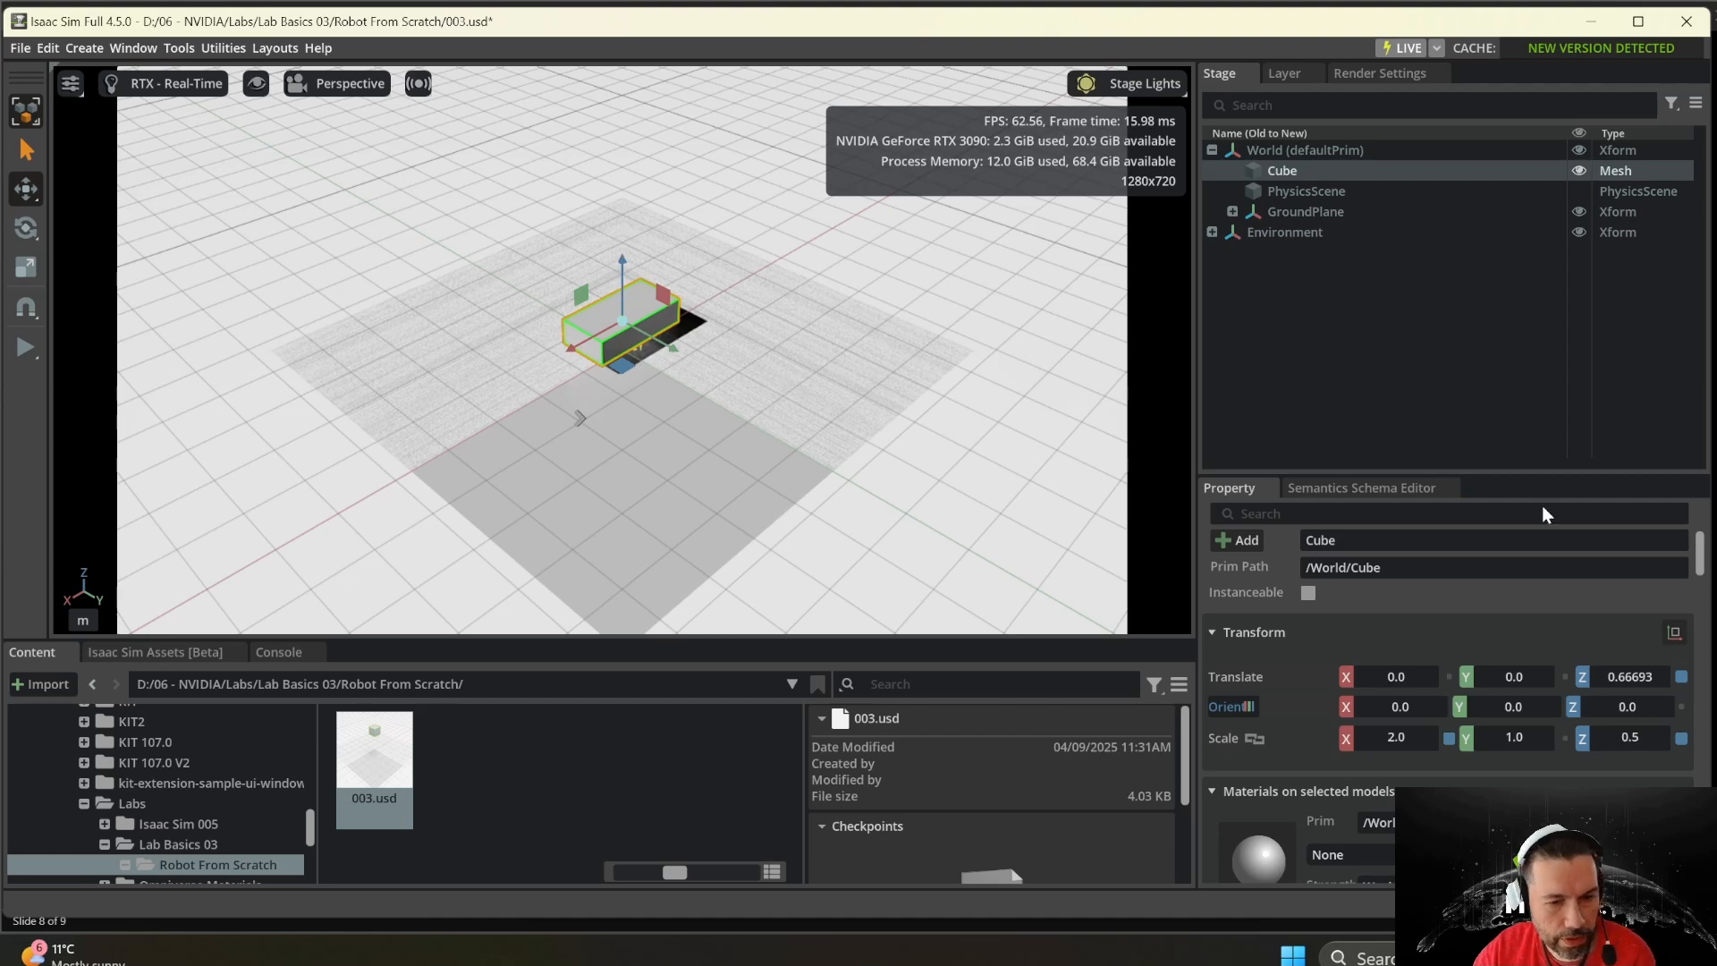
# - Rename the Cube prim in the stage as Chasis
pyautogui.rightClick(1300, 174)
pyautogui.click(1367, 279)
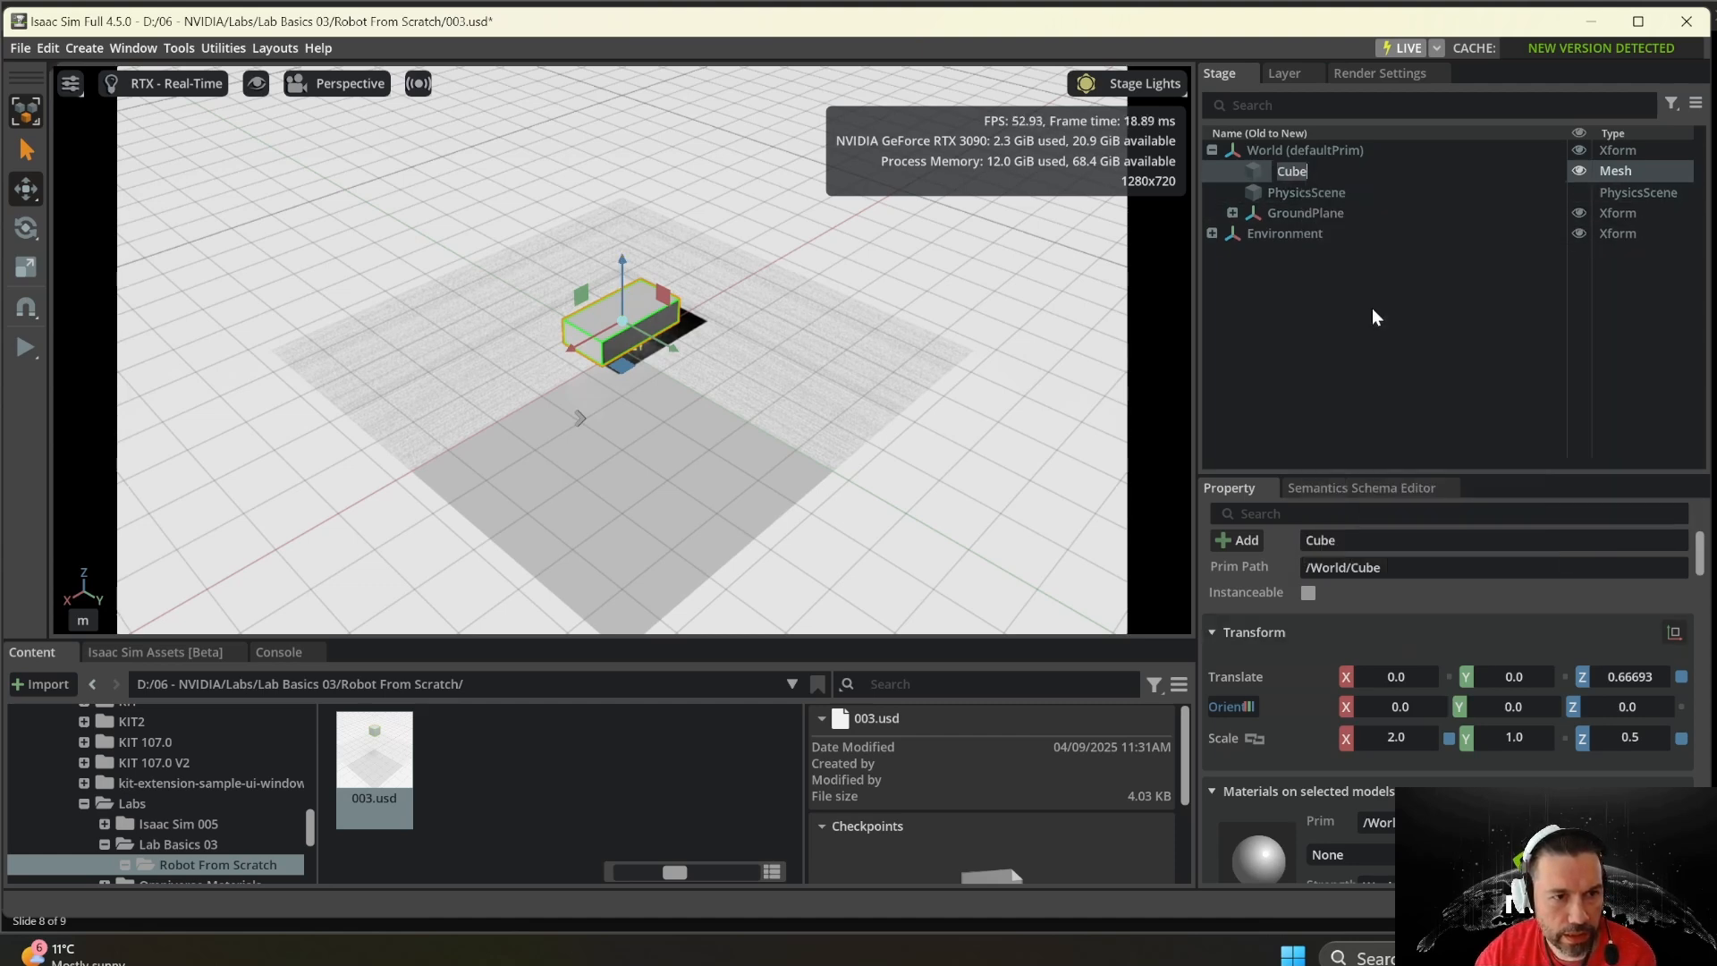
pyautogui.write('C')
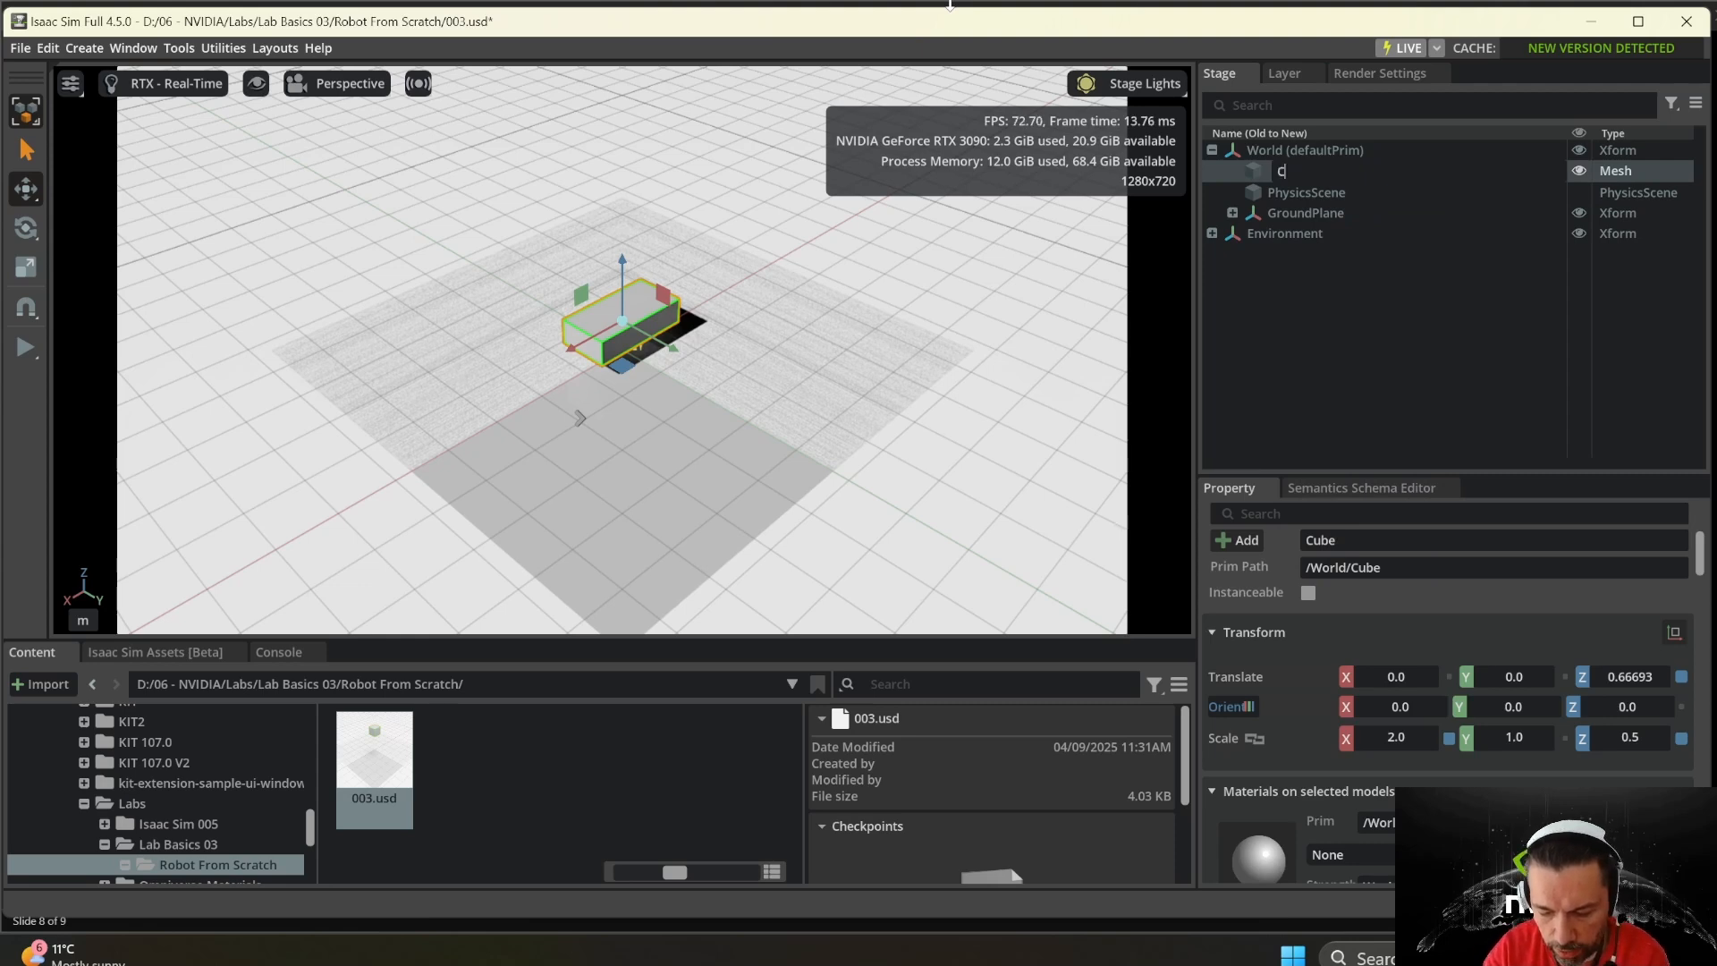
pyautogui.write('hasis')
pyautogui.press('Return')
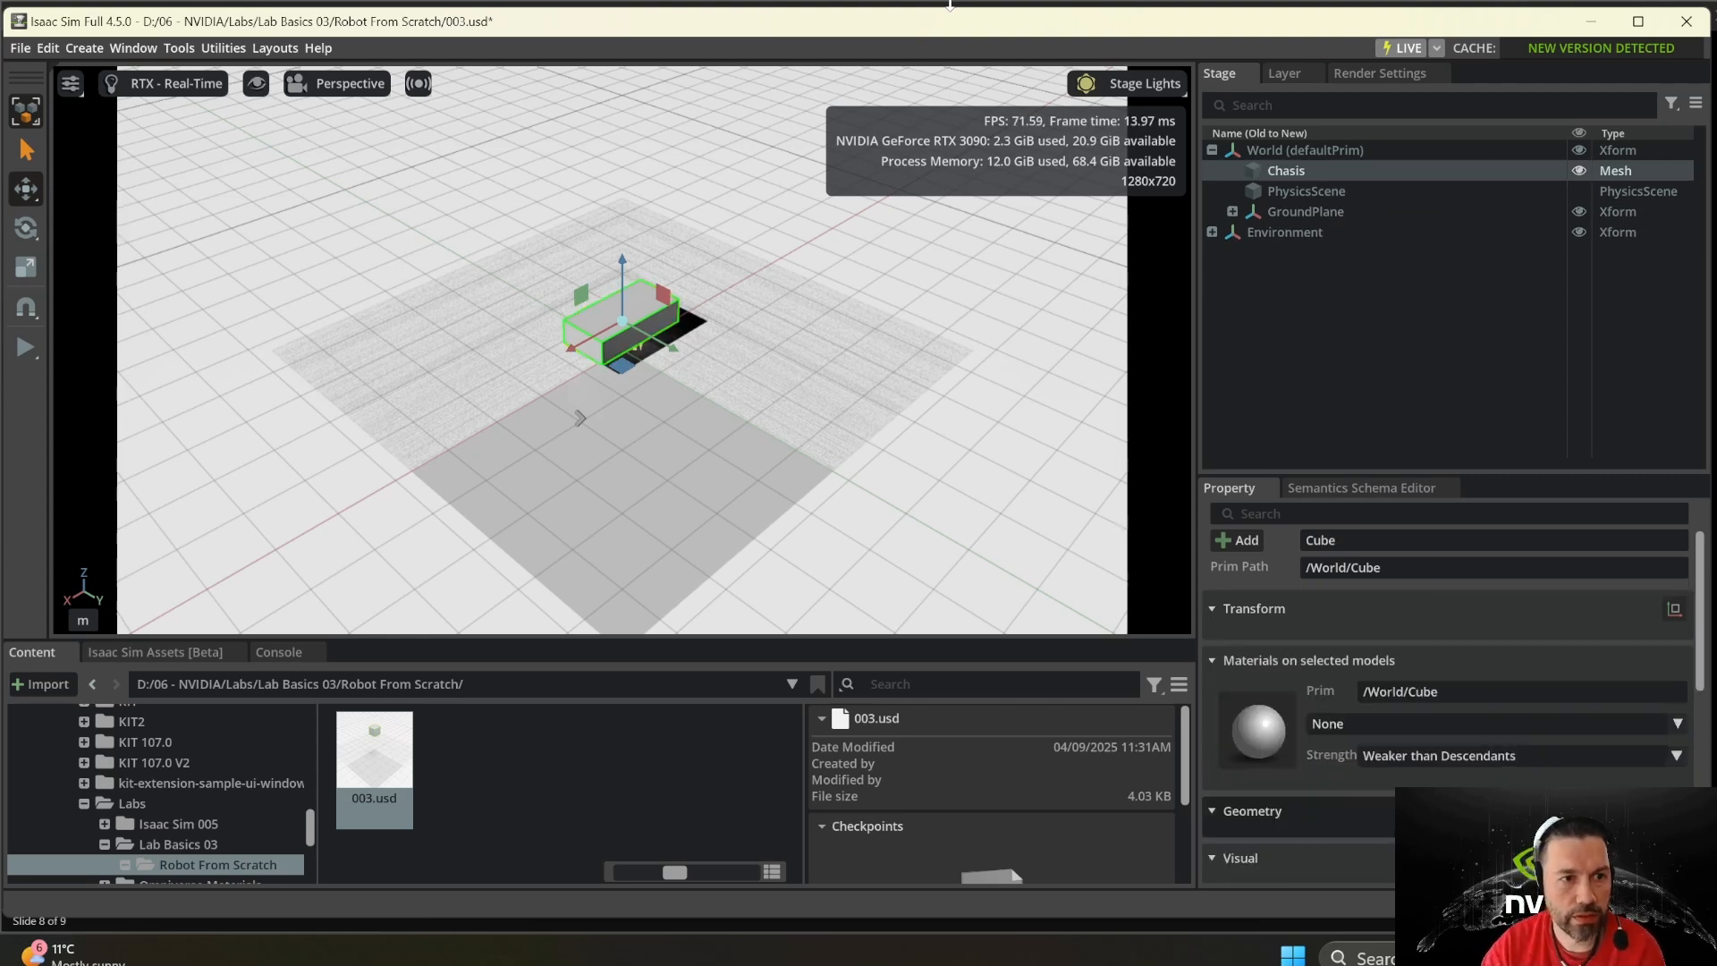
# - Create an empty Xform in the stage and rename it SimpleRobot
pyautogui.rightClick(1297, 288)
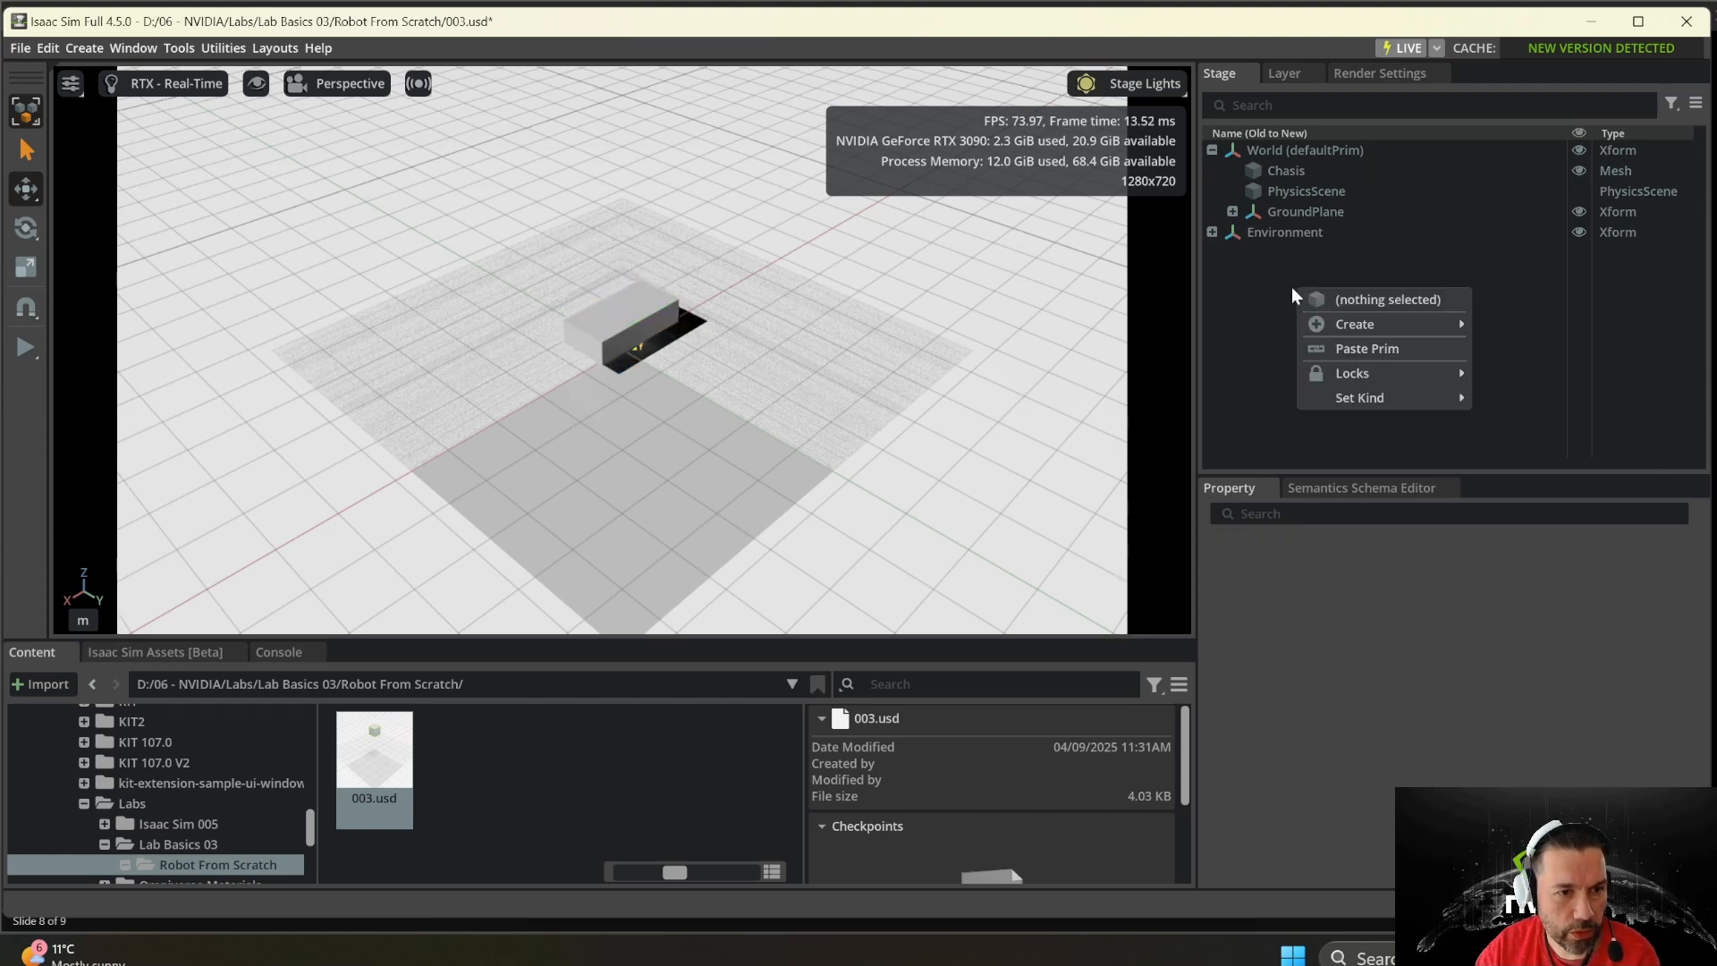
pyautogui.moveTo(1359, 329)
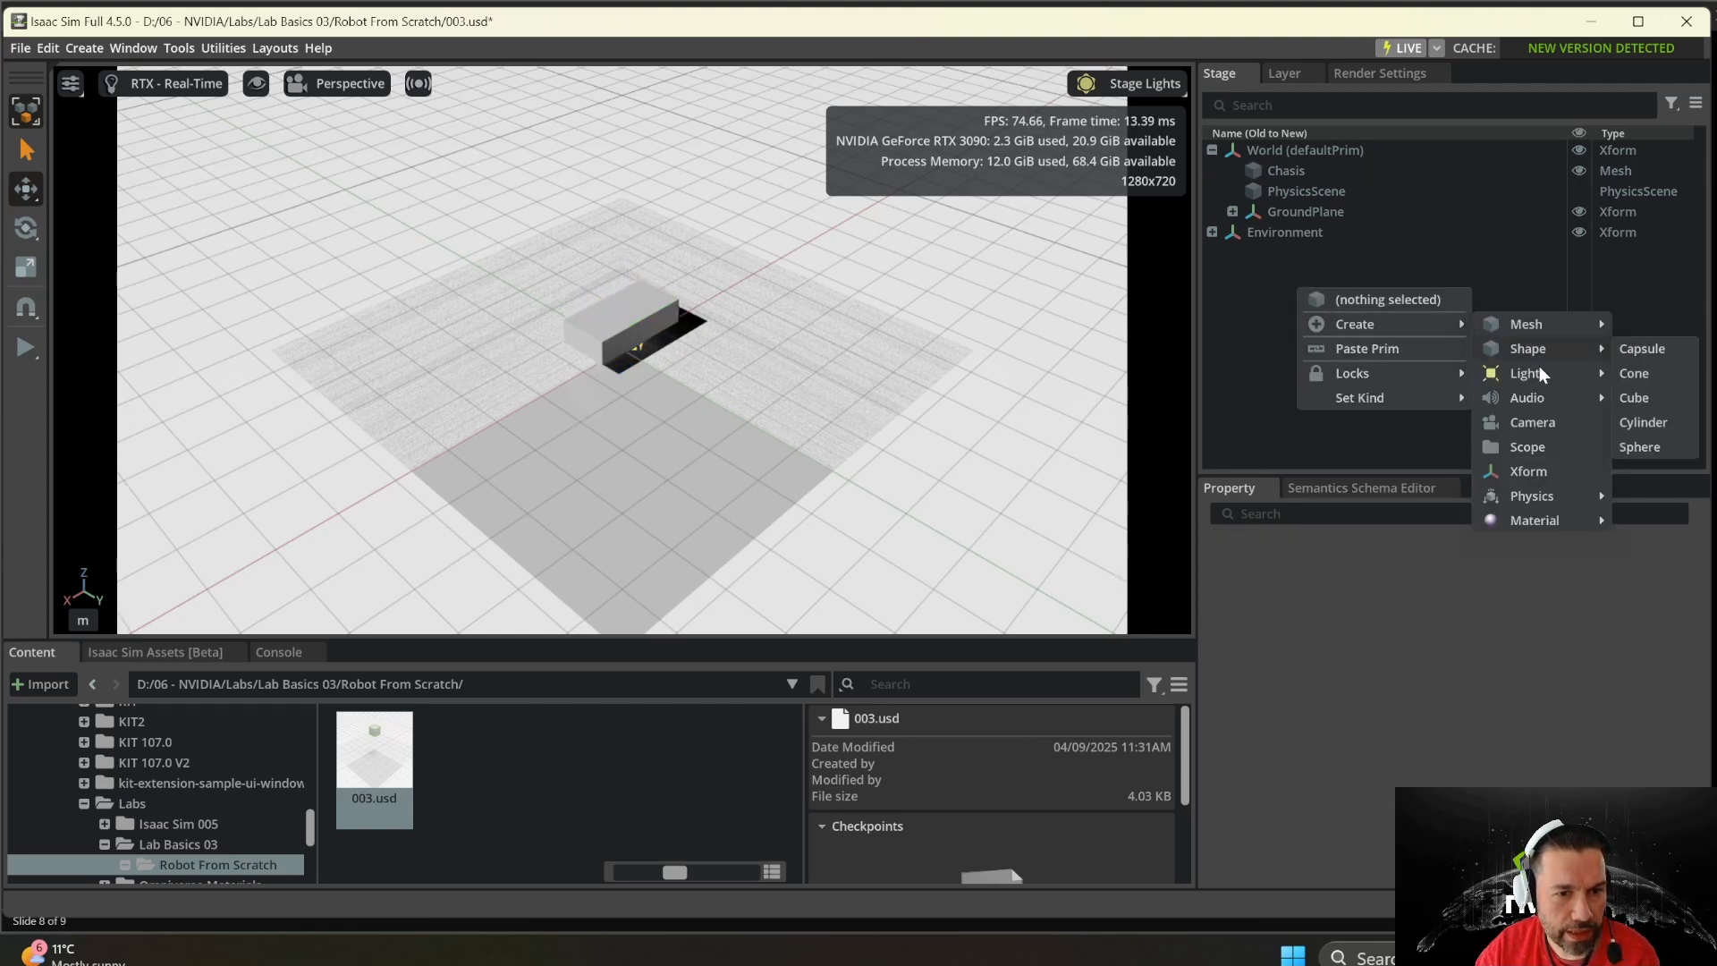
pyautogui.click(1527, 468)
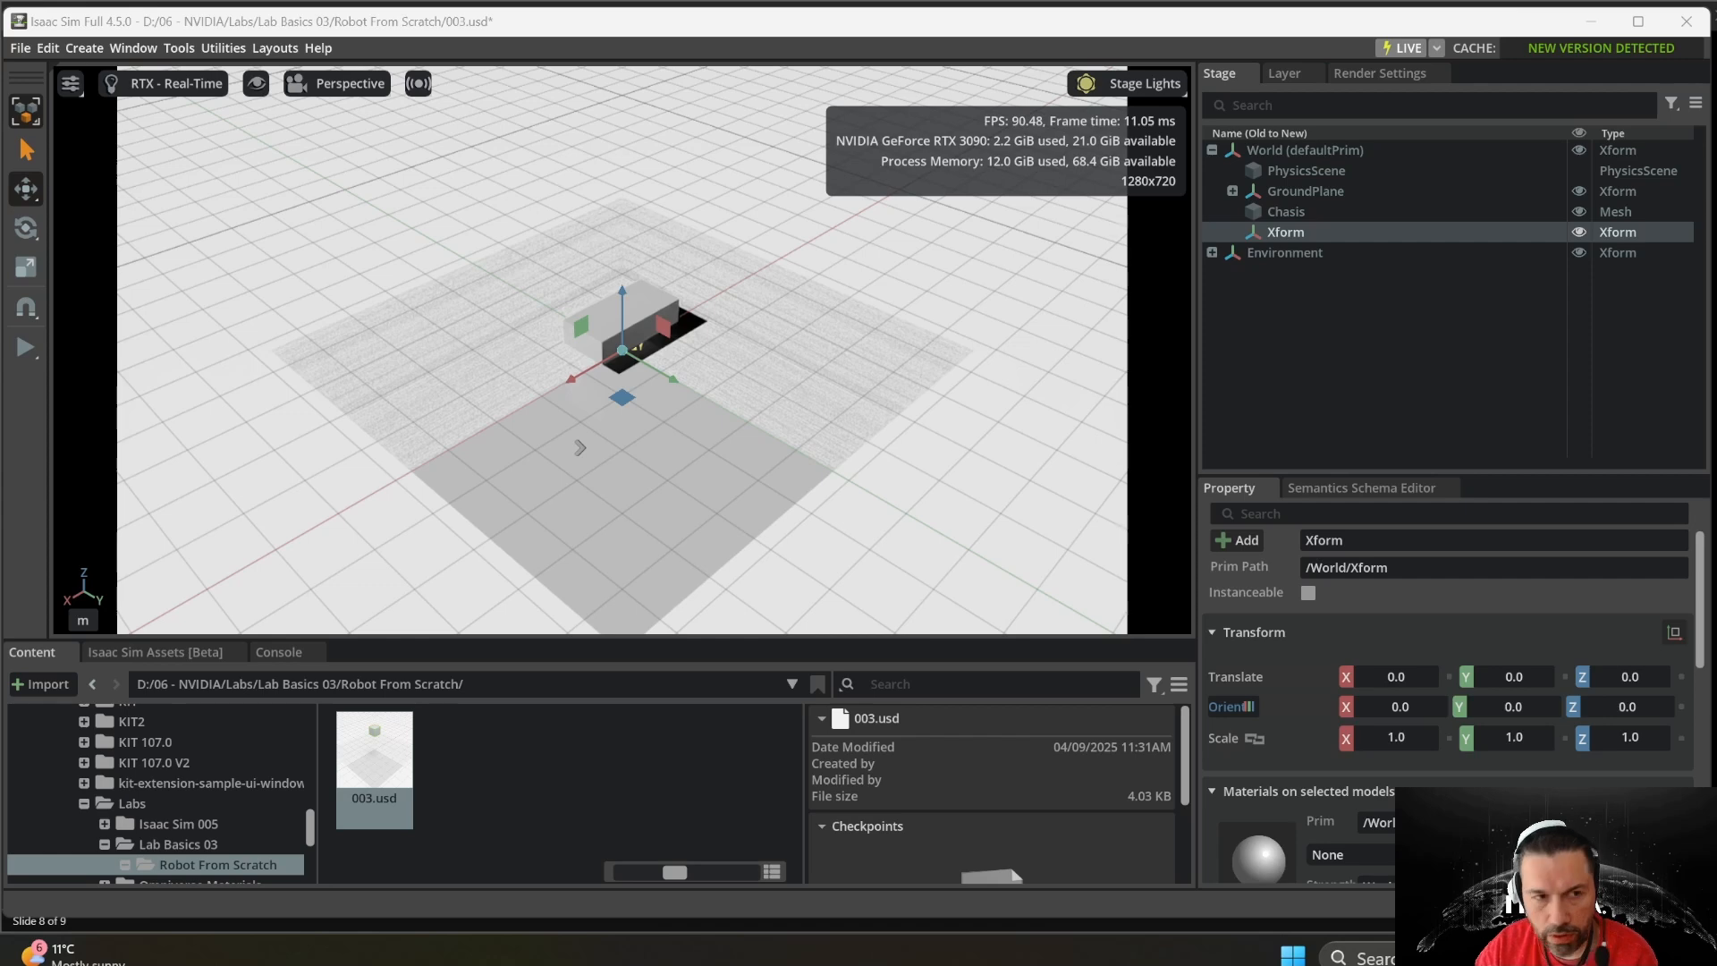
pyautogui.rightClick(1284, 230)
pyautogui.click(1355, 358)
pyautogui.write('SimpleRobot')
pyautogui.press('Return')
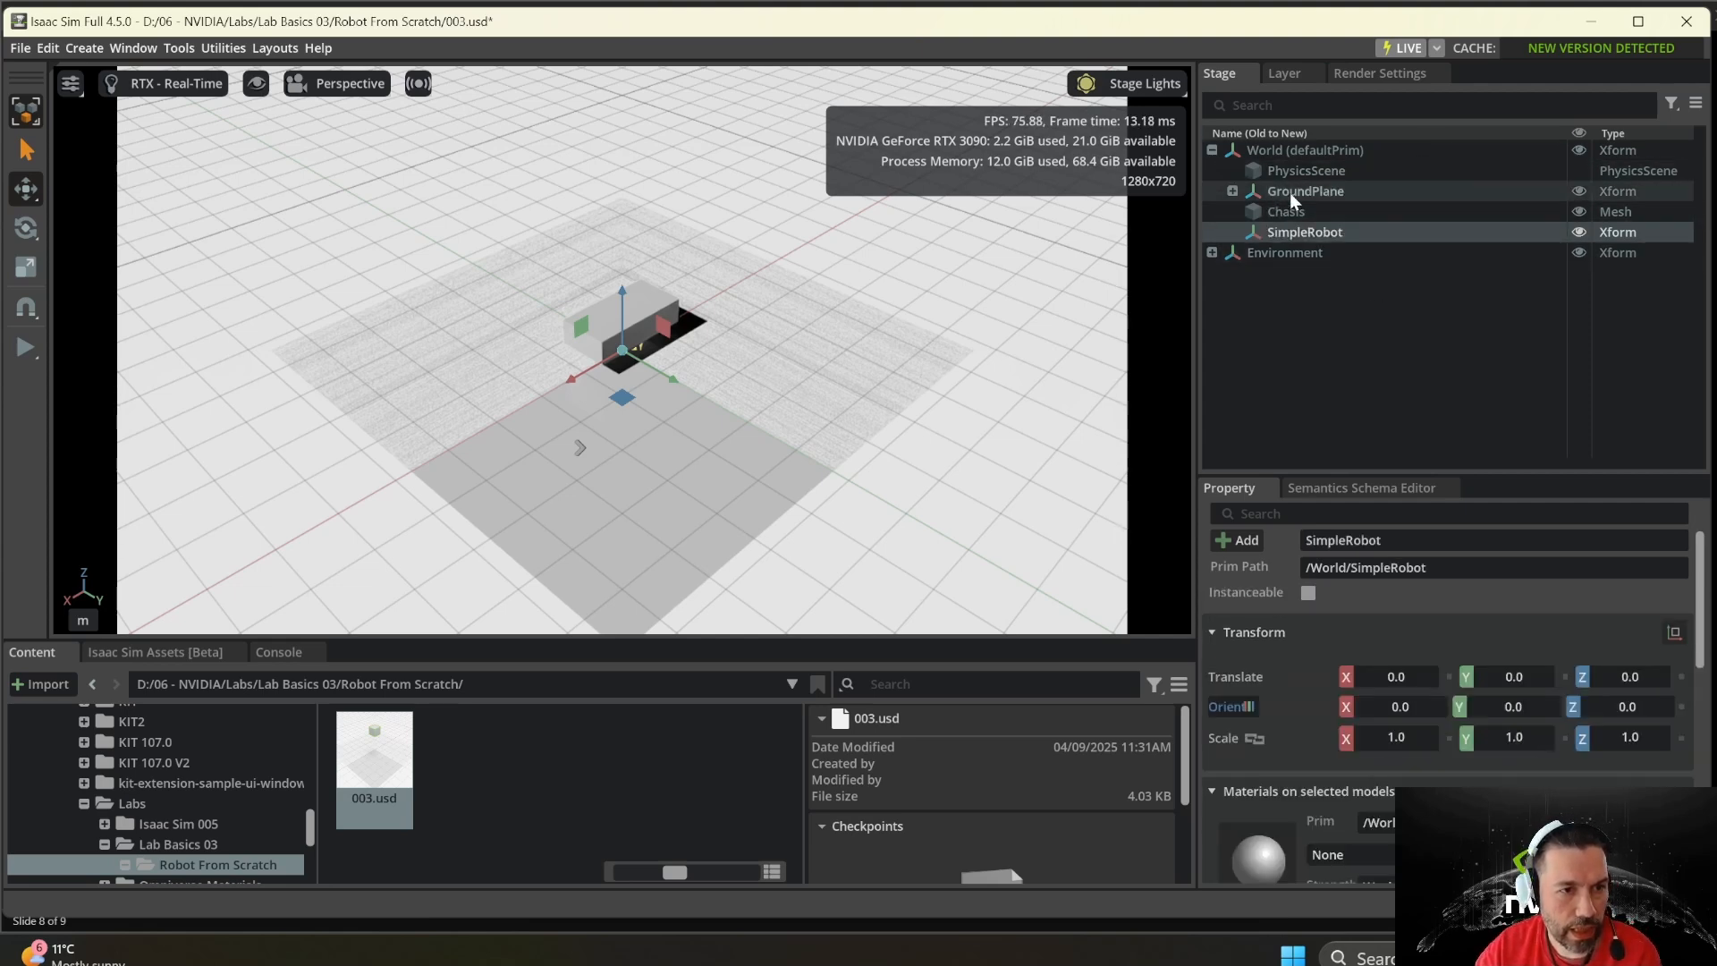
# - Parent the Chasis mesh under the SimpleRobot Xform and set SimpleRobot's Z translation to 1
pyautogui.moveTo(1276, 212); pyautogui.dragTo(1309, 229)
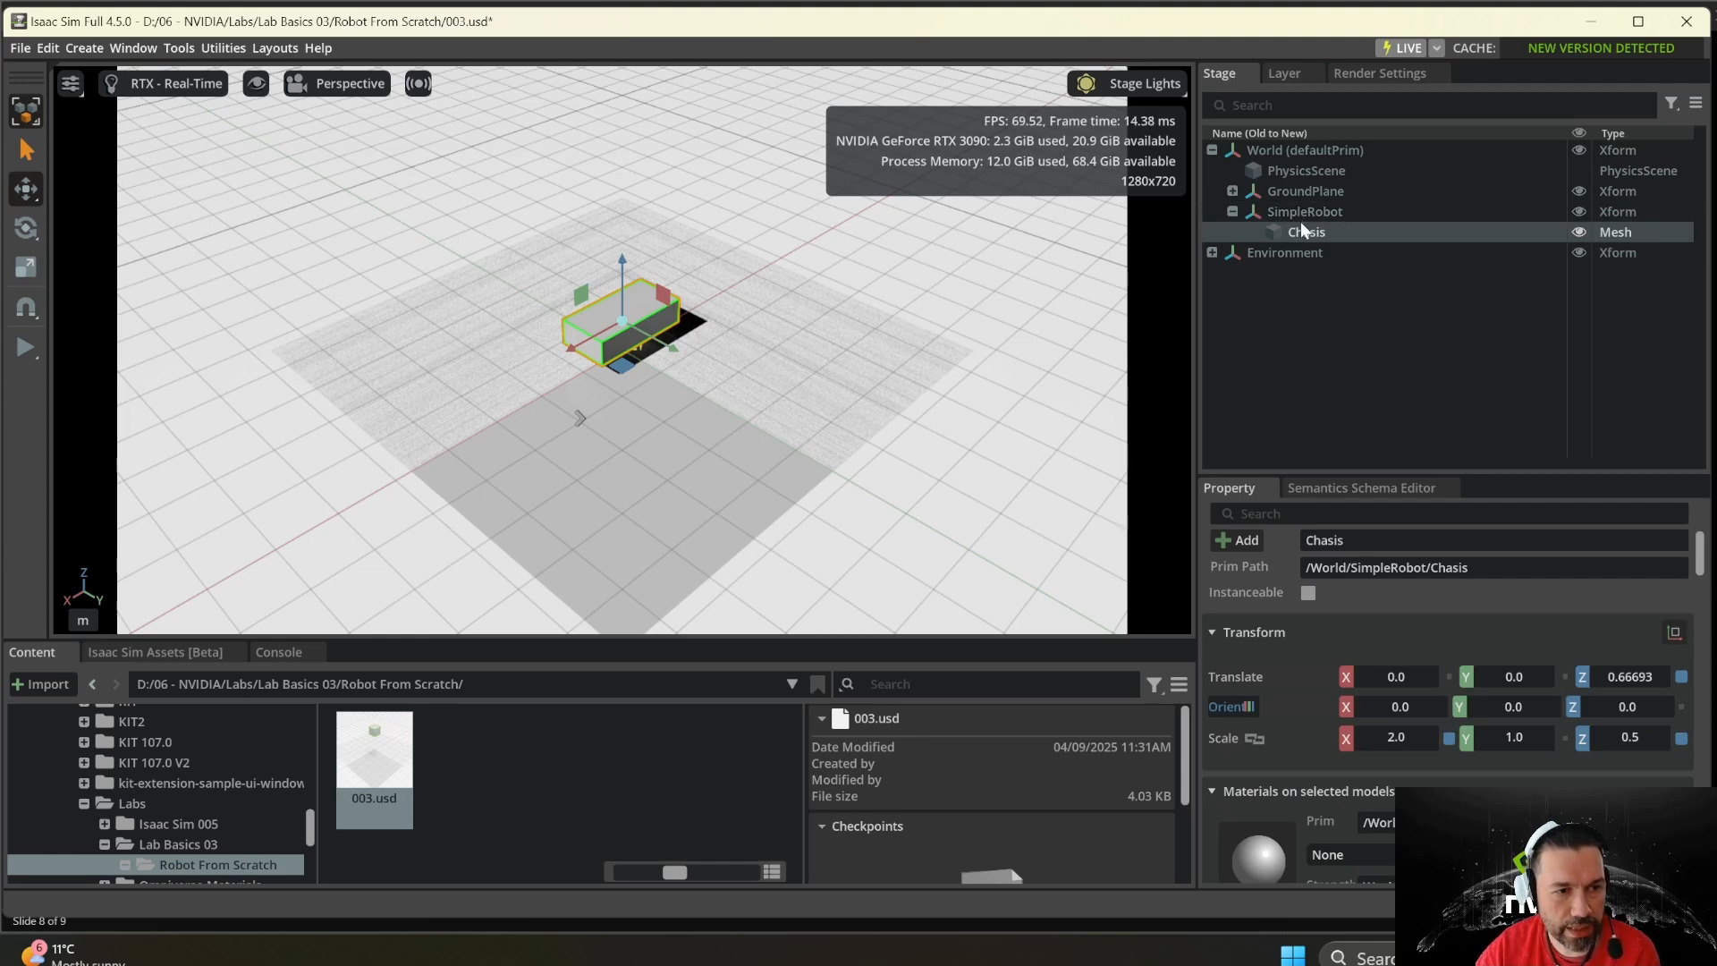
pyautogui.click(1299, 212)
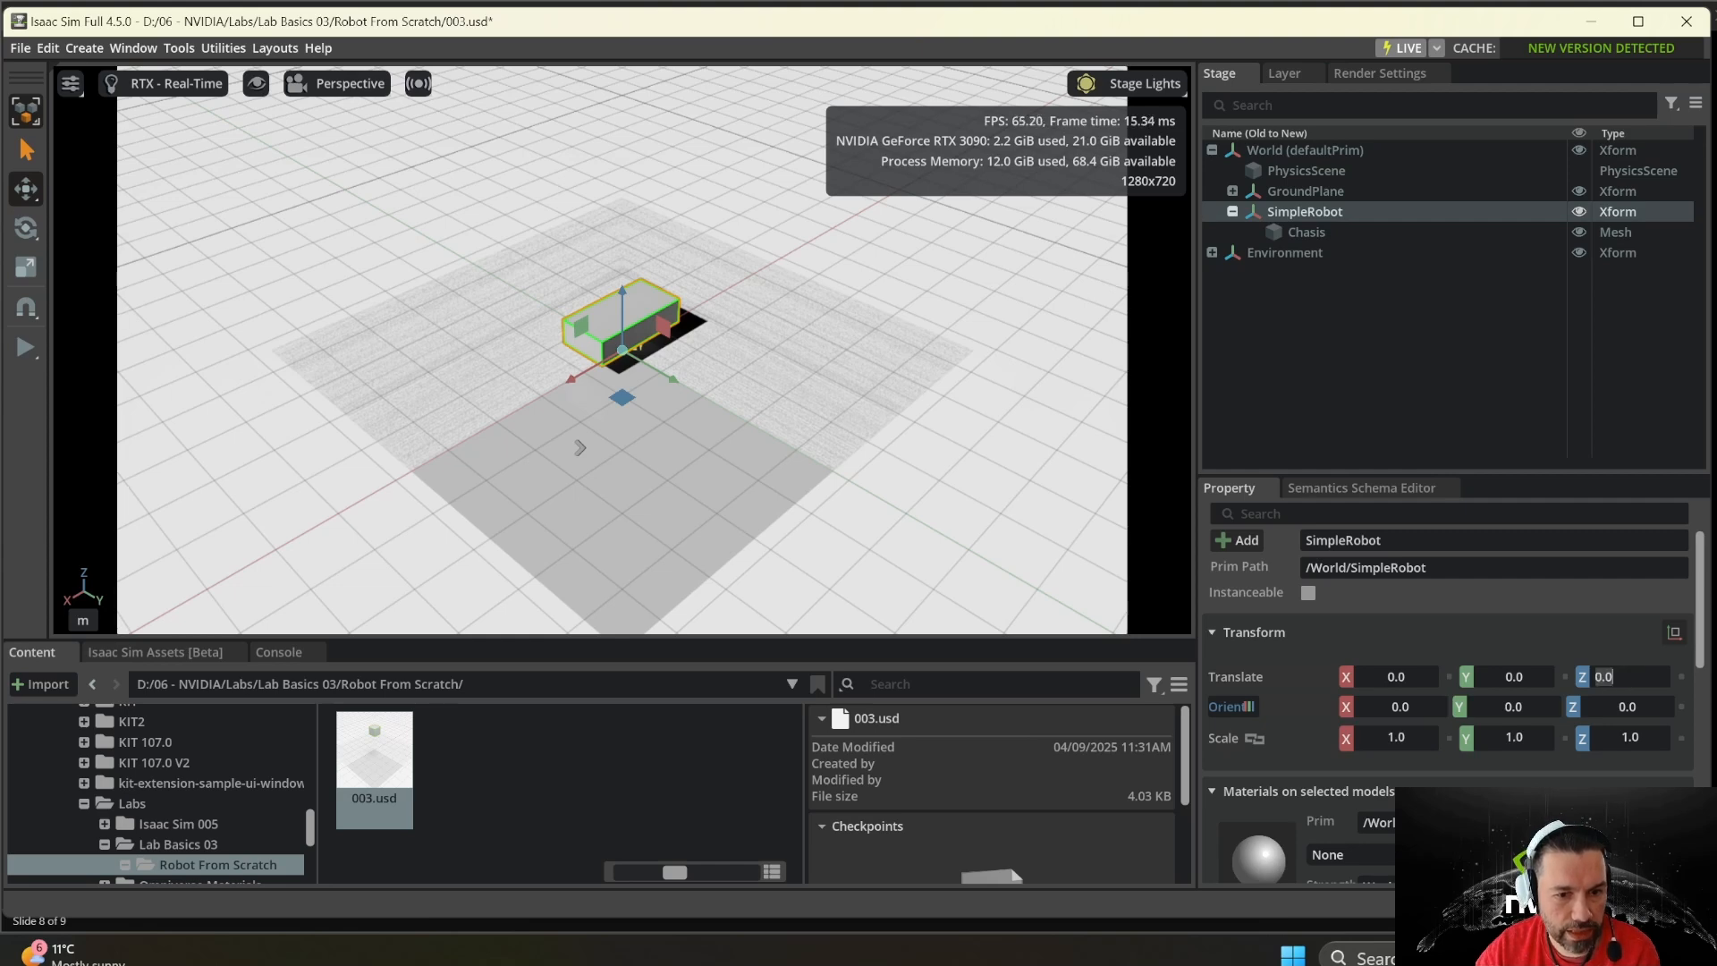
pyautogui.write('1')
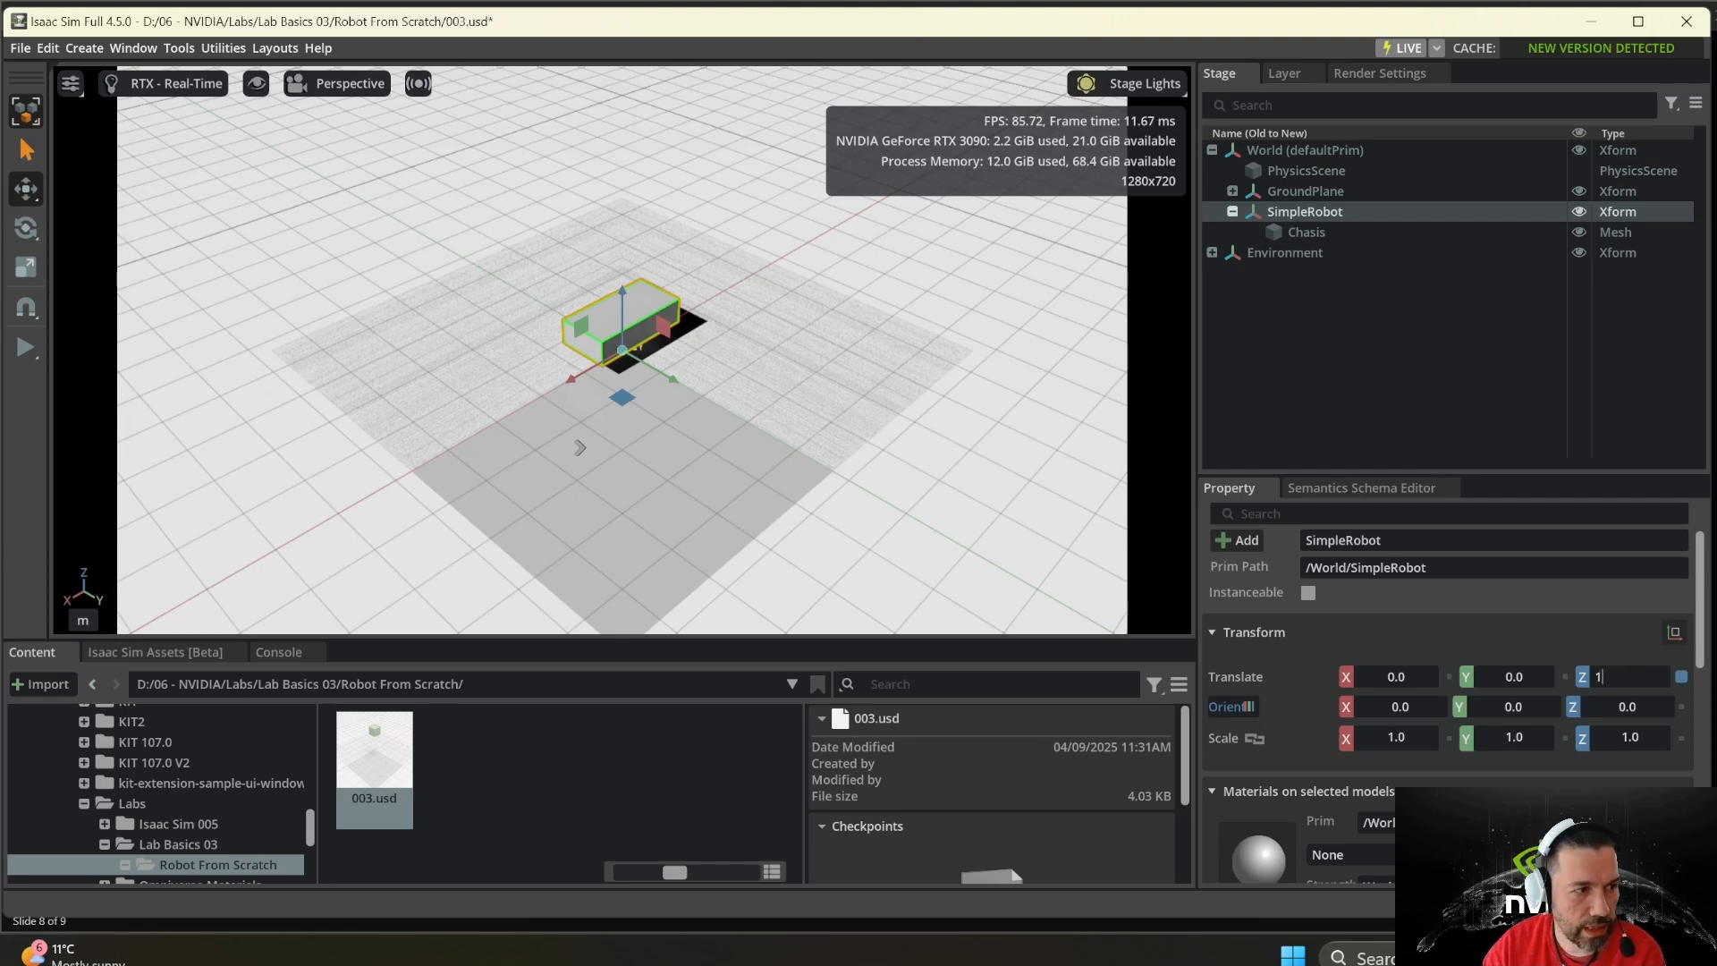
pyautogui.press('Return')
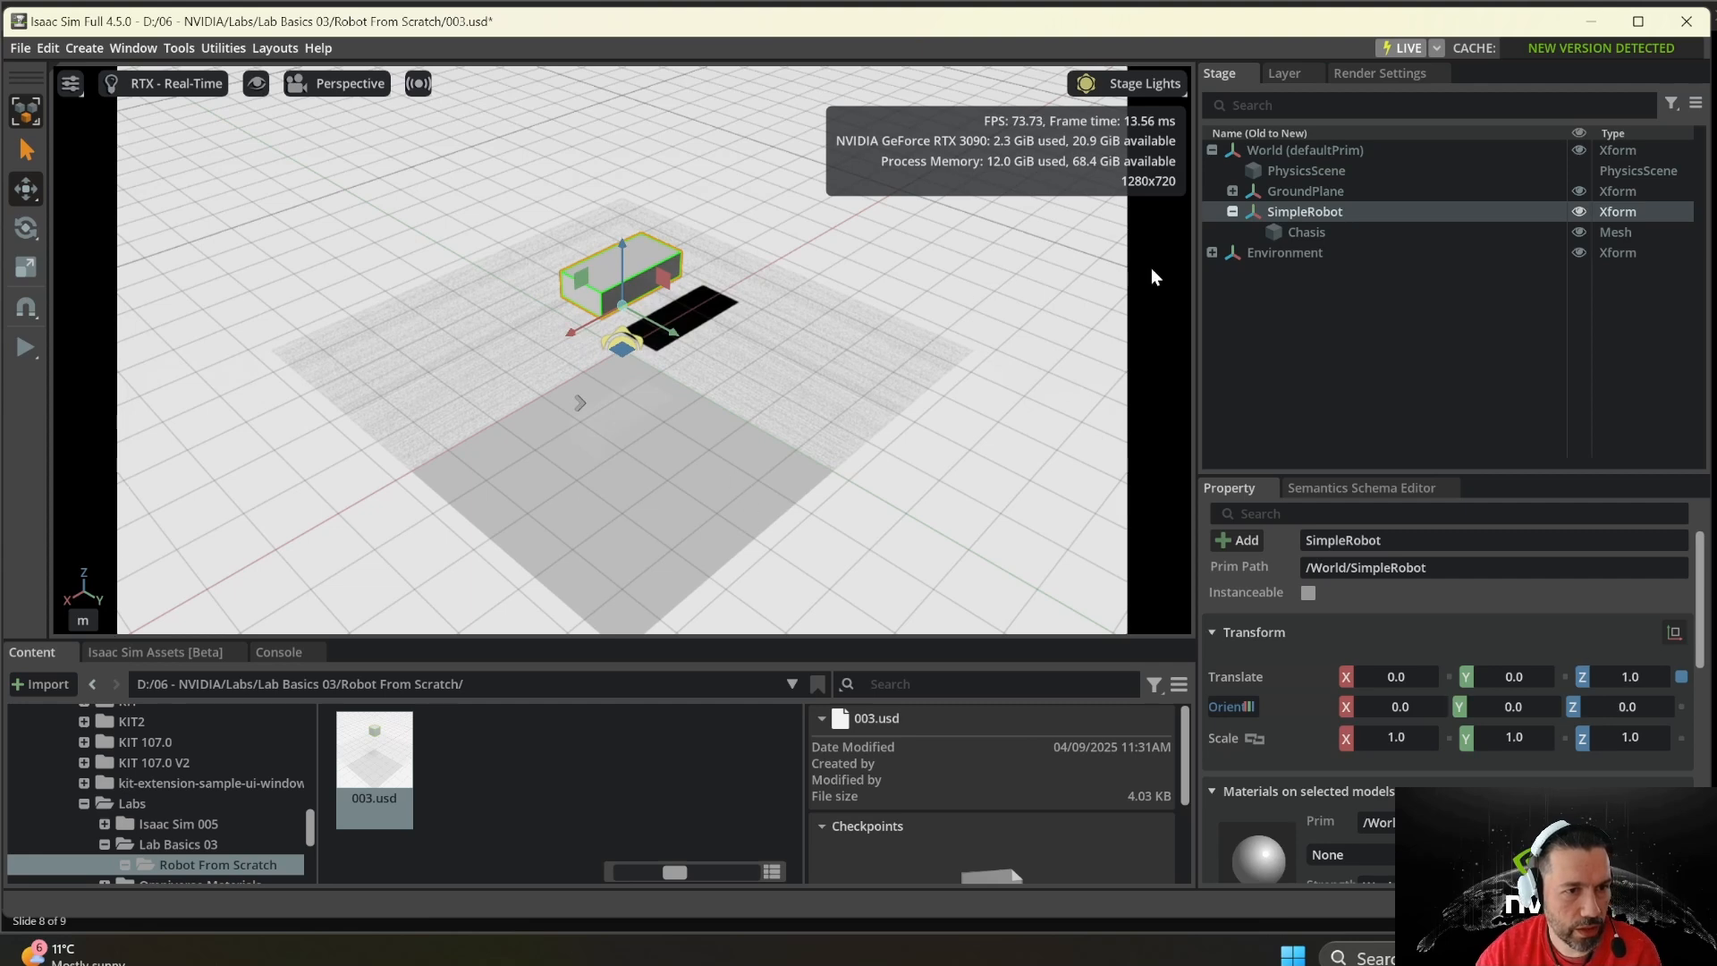
# - Set the Chasis mesh's Z translation to 0 within SimpleRobot
pyautogui.click(1309, 235)
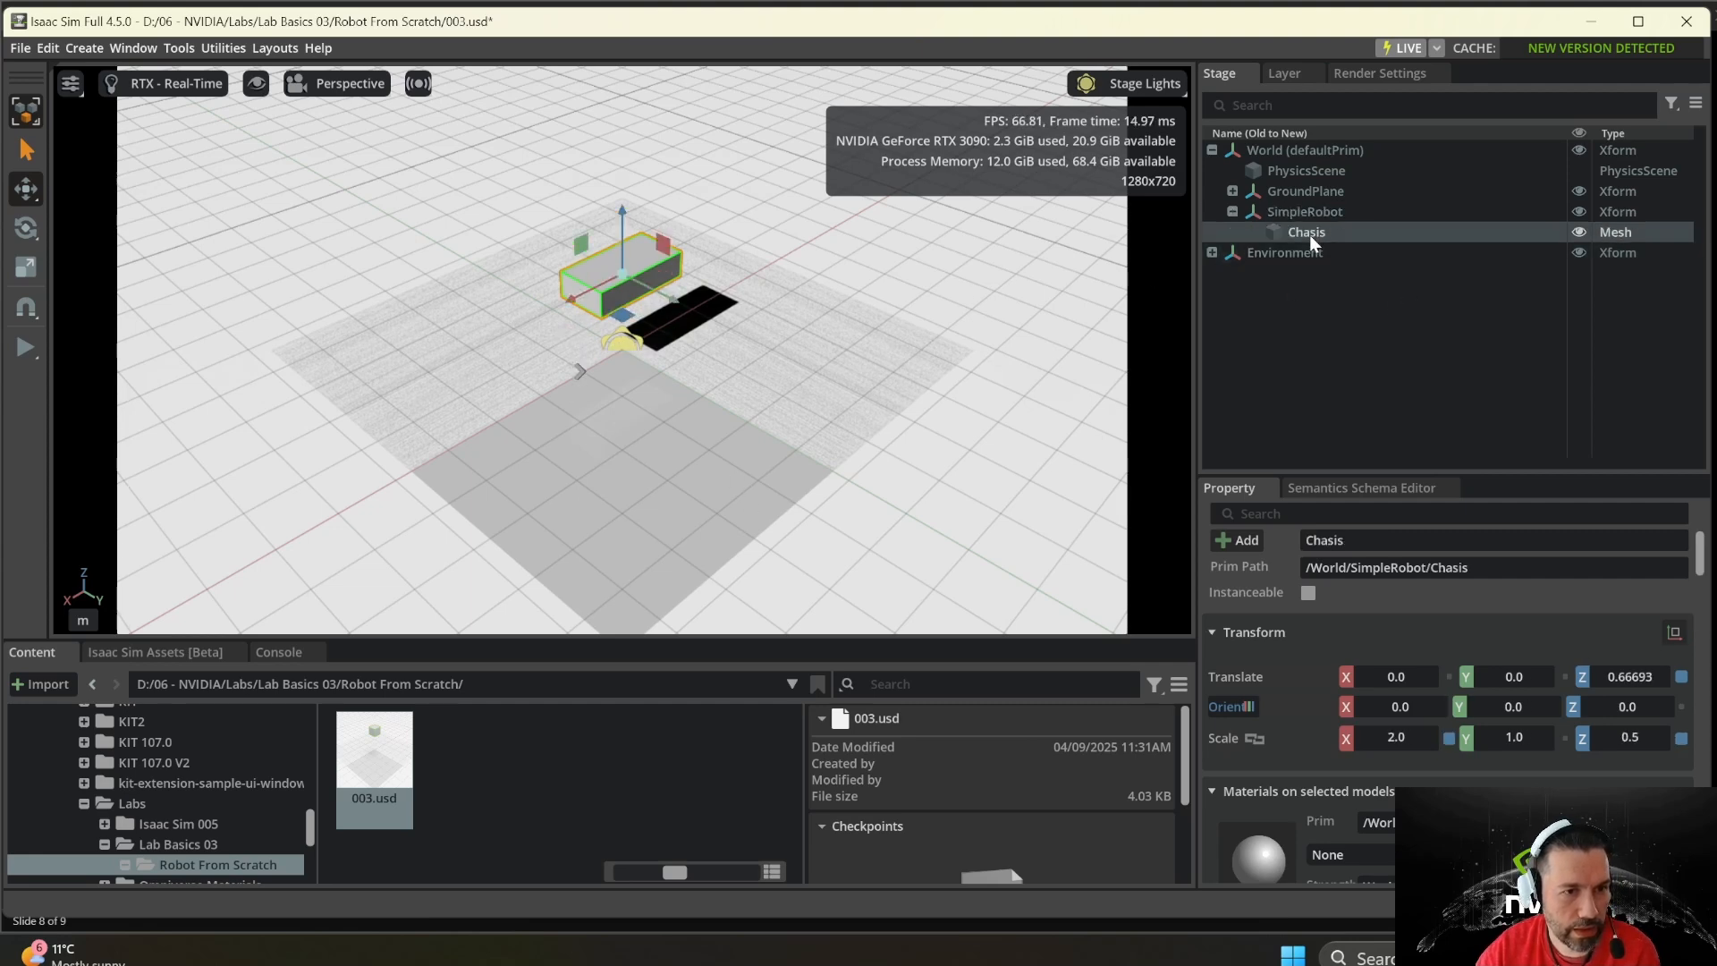
pyautogui.doubleClick(1655, 678)
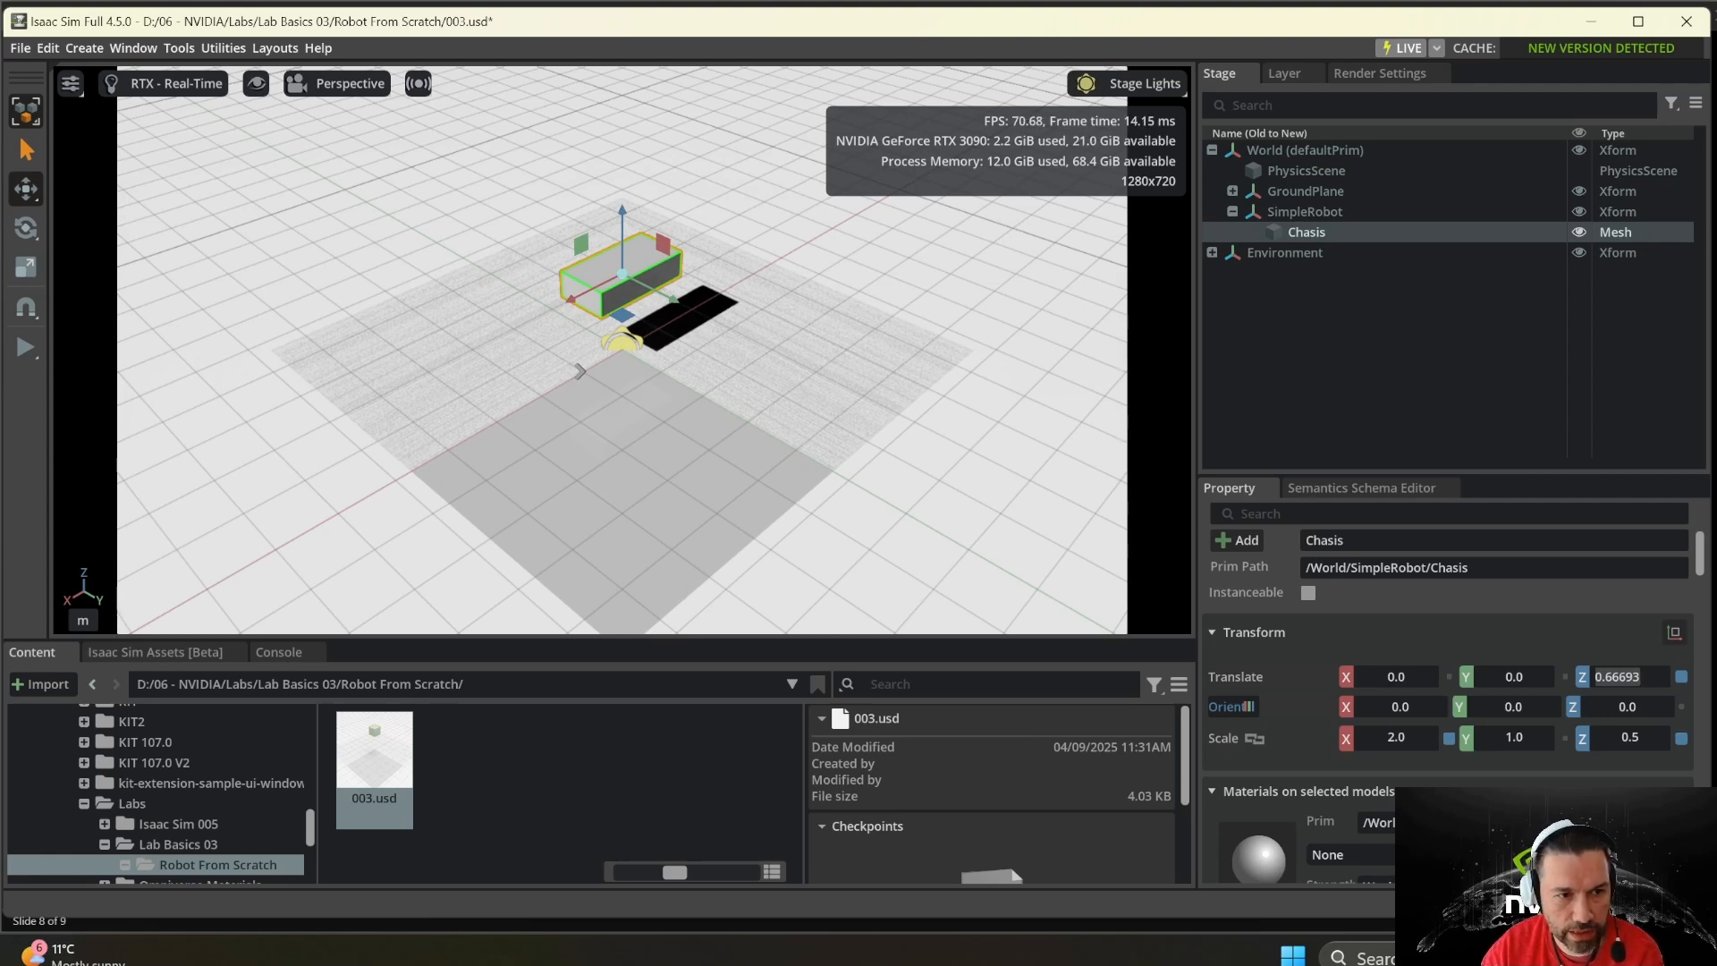
pyautogui.write('0')
pyautogui.press('Return')
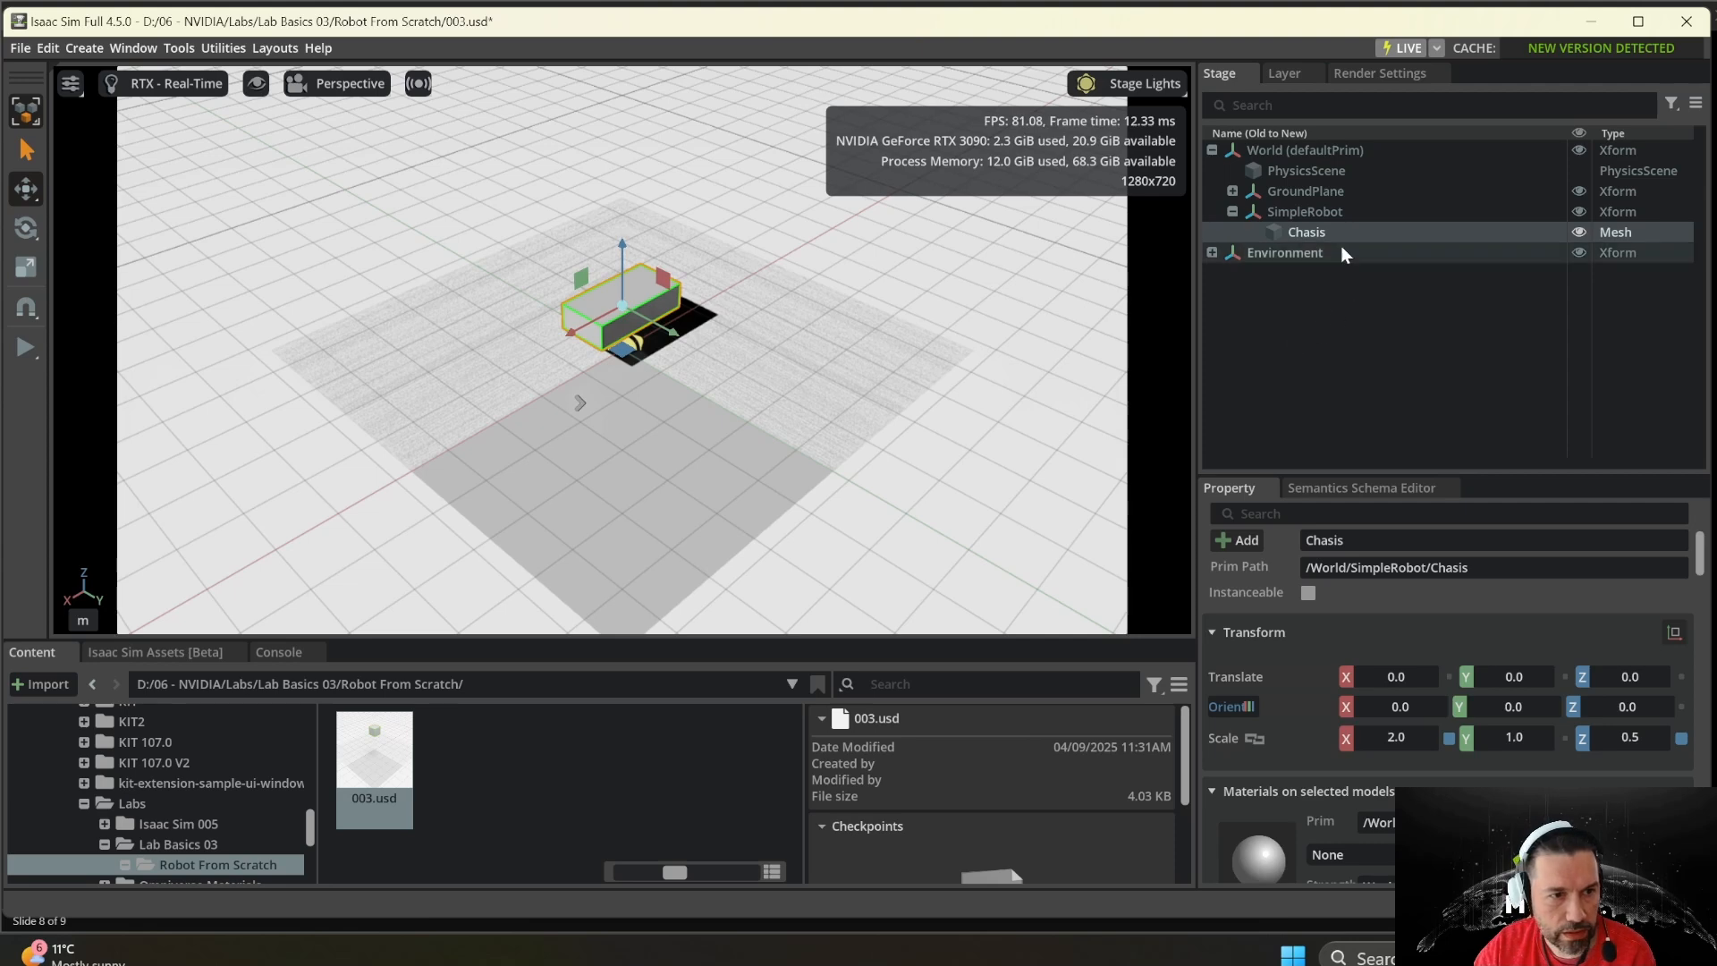
# - Create a cylinder mesh as a child of the SimpleRobot Xform
pyautogui.click(1302, 212)
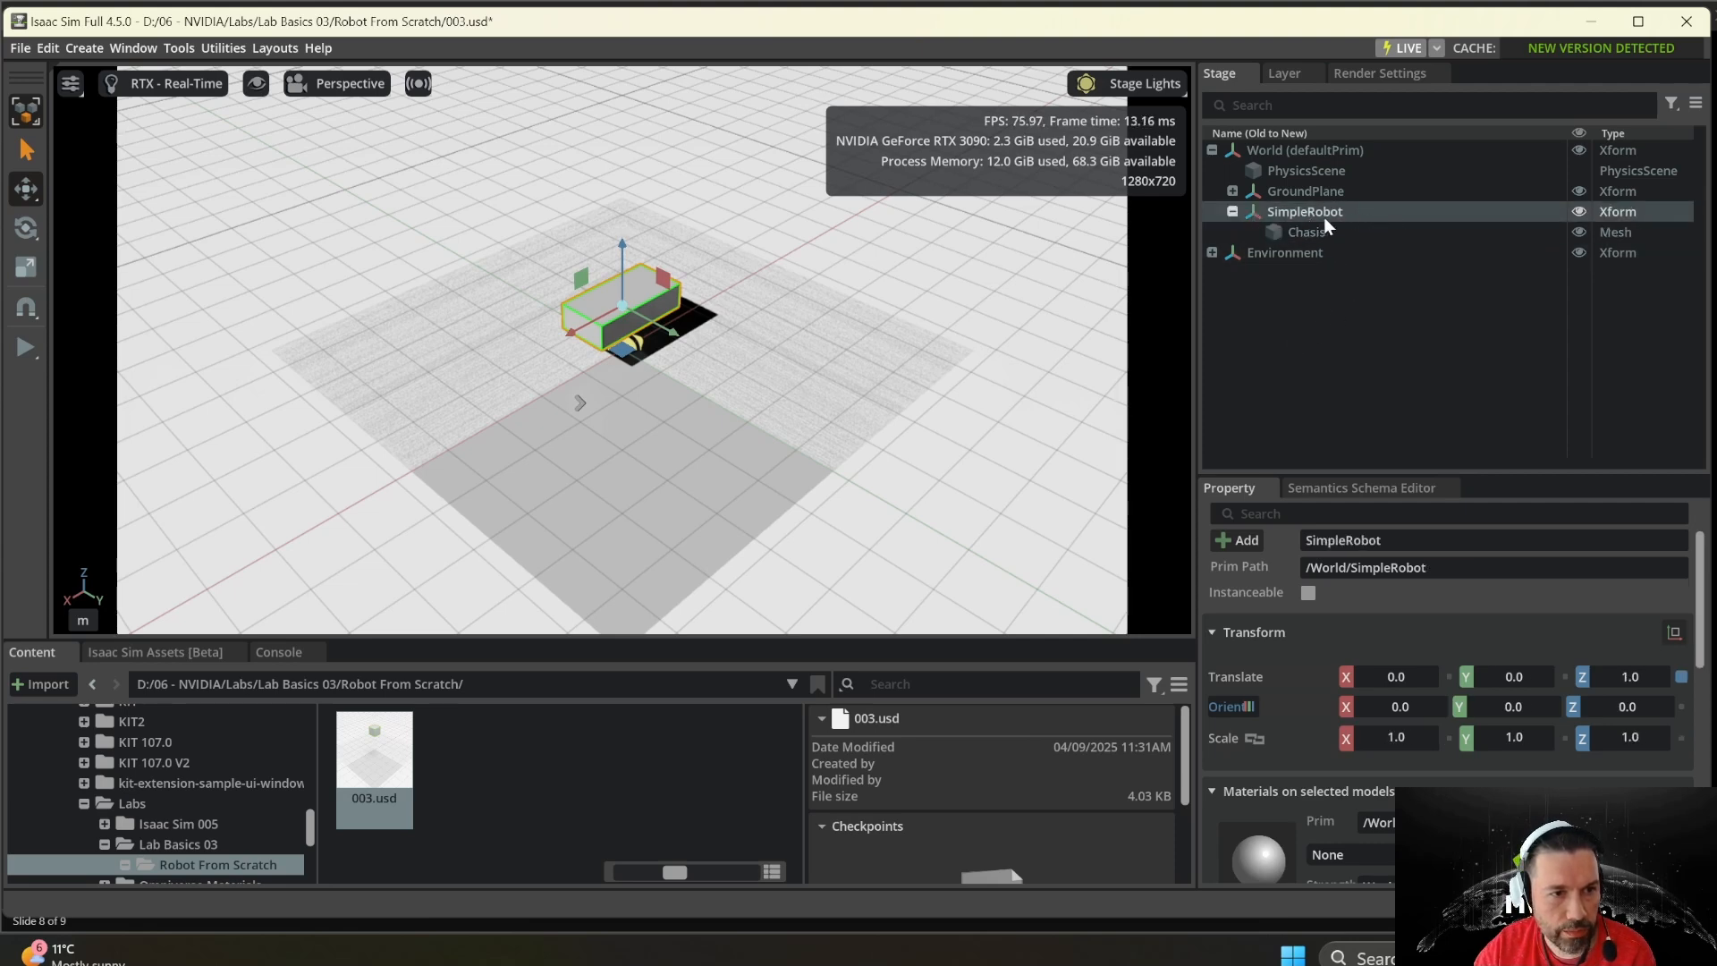
pyautogui.rightClick(1307, 211)
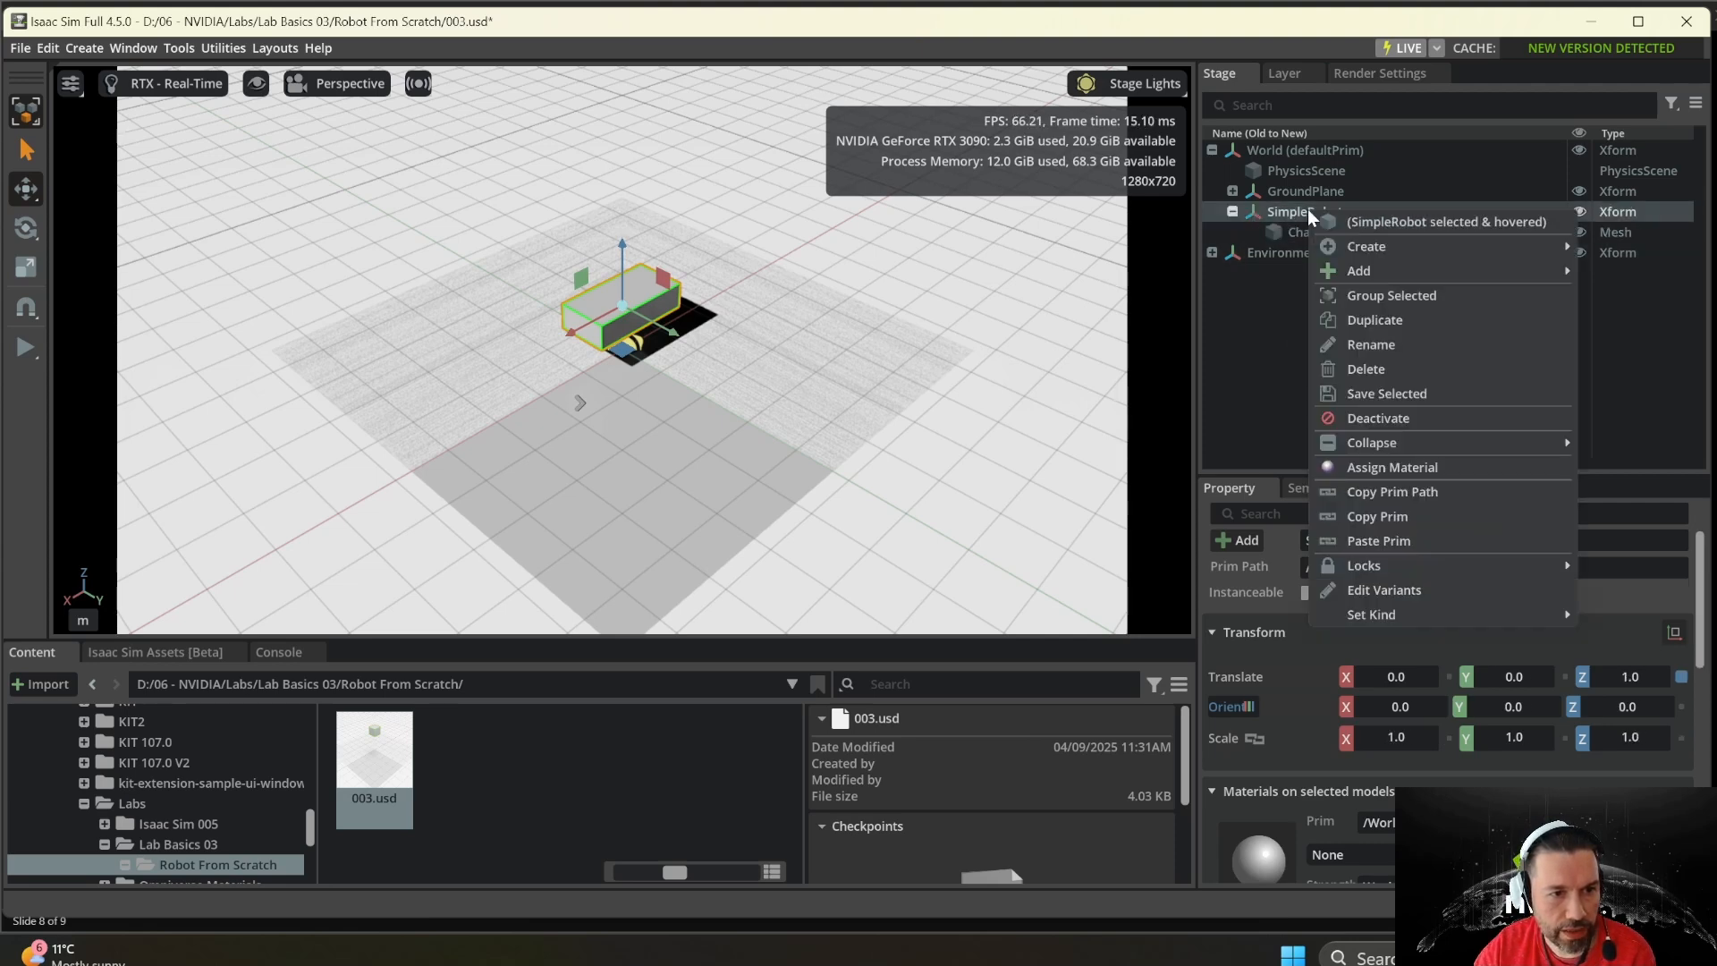
pyautogui.moveTo(1374, 253)
pyautogui.moveTo(1648, 258)
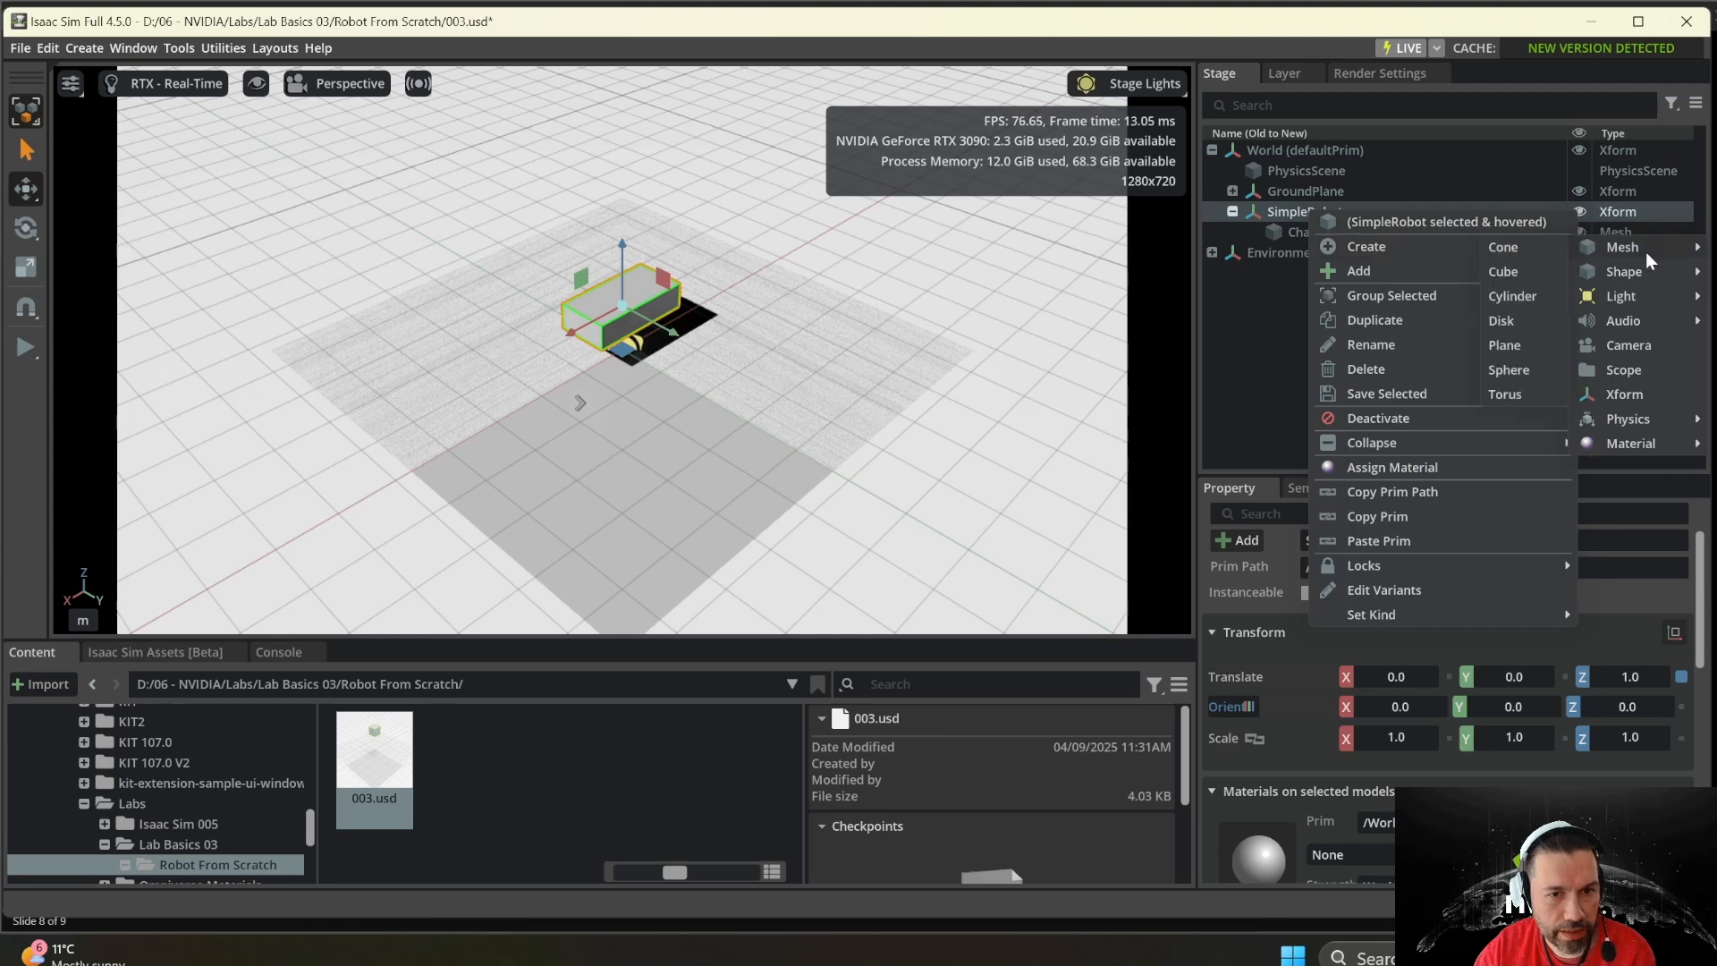
pyautogui.click(1510, 294)
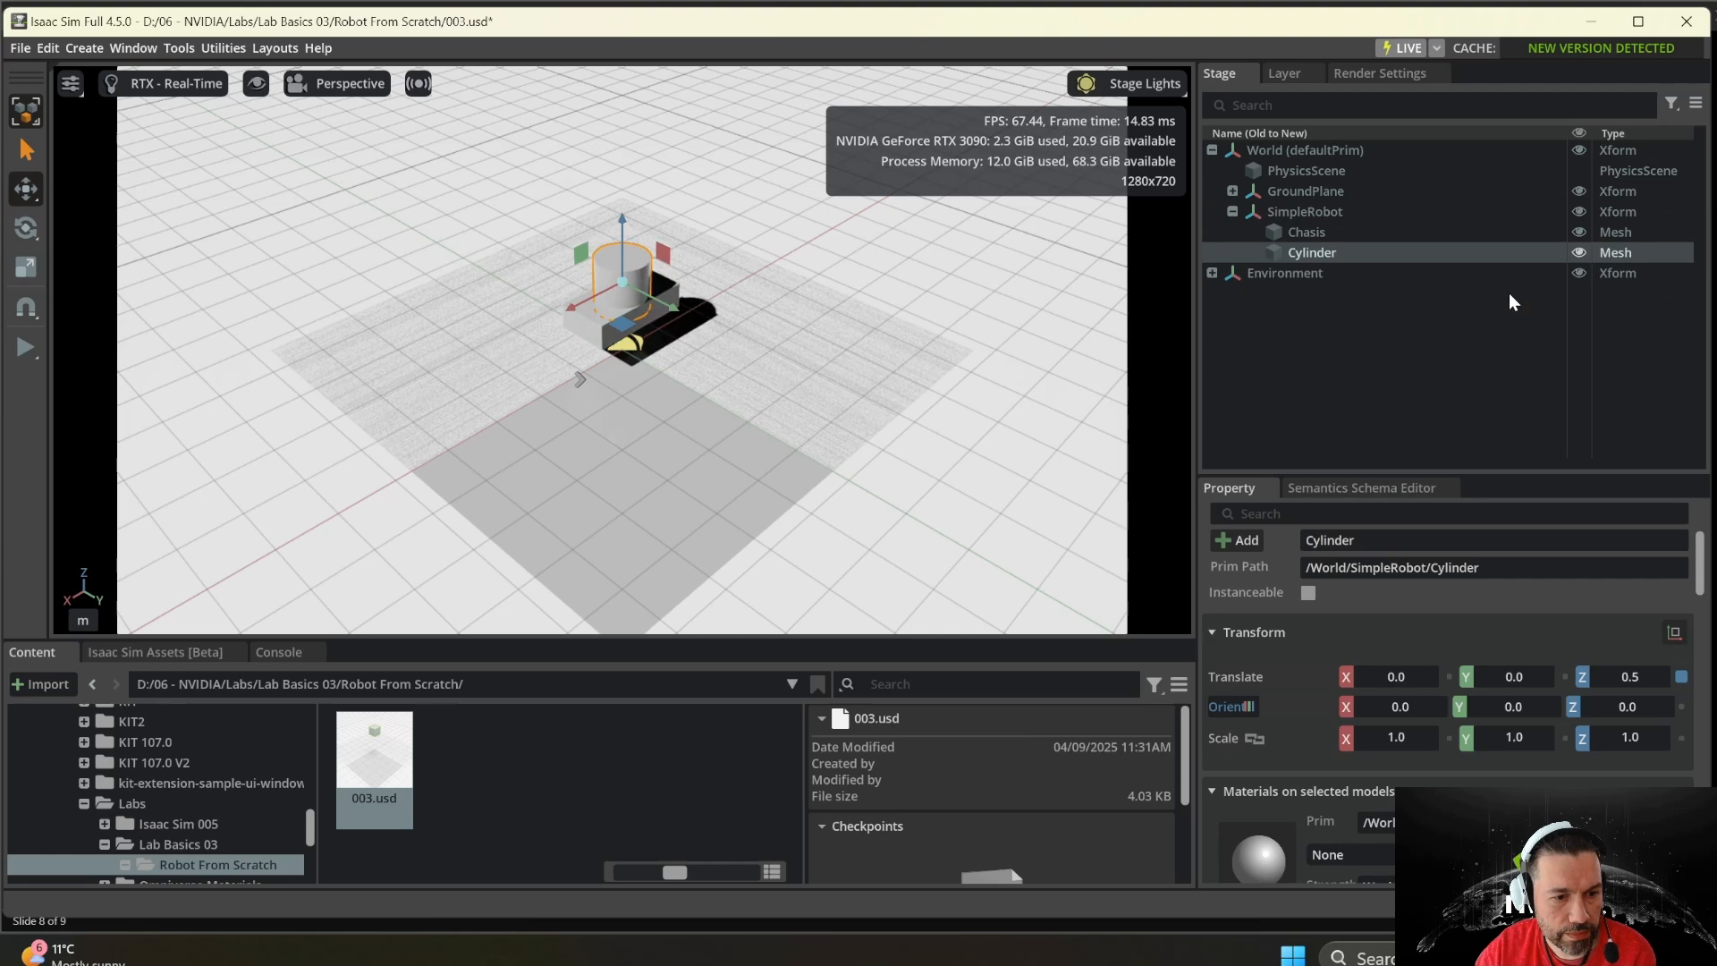
# - Set the cylinder's X orientation to 90 degrees
pyautogui.doubleClick(1402, 707)
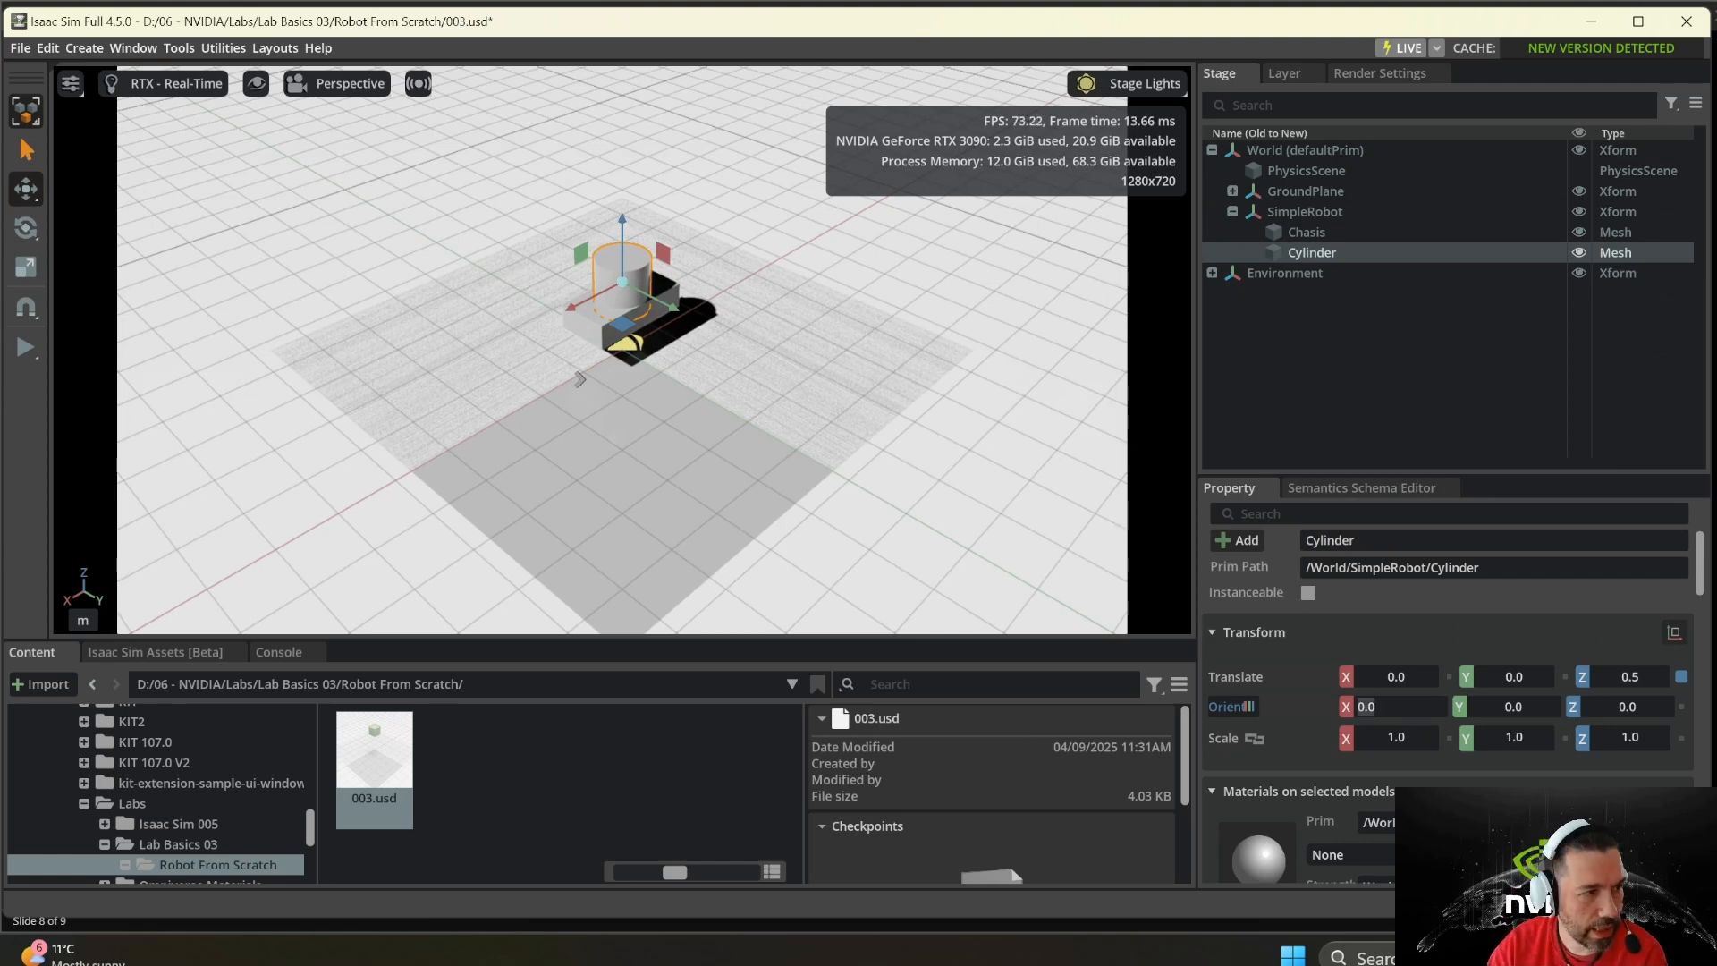
pyautogui.write('90')
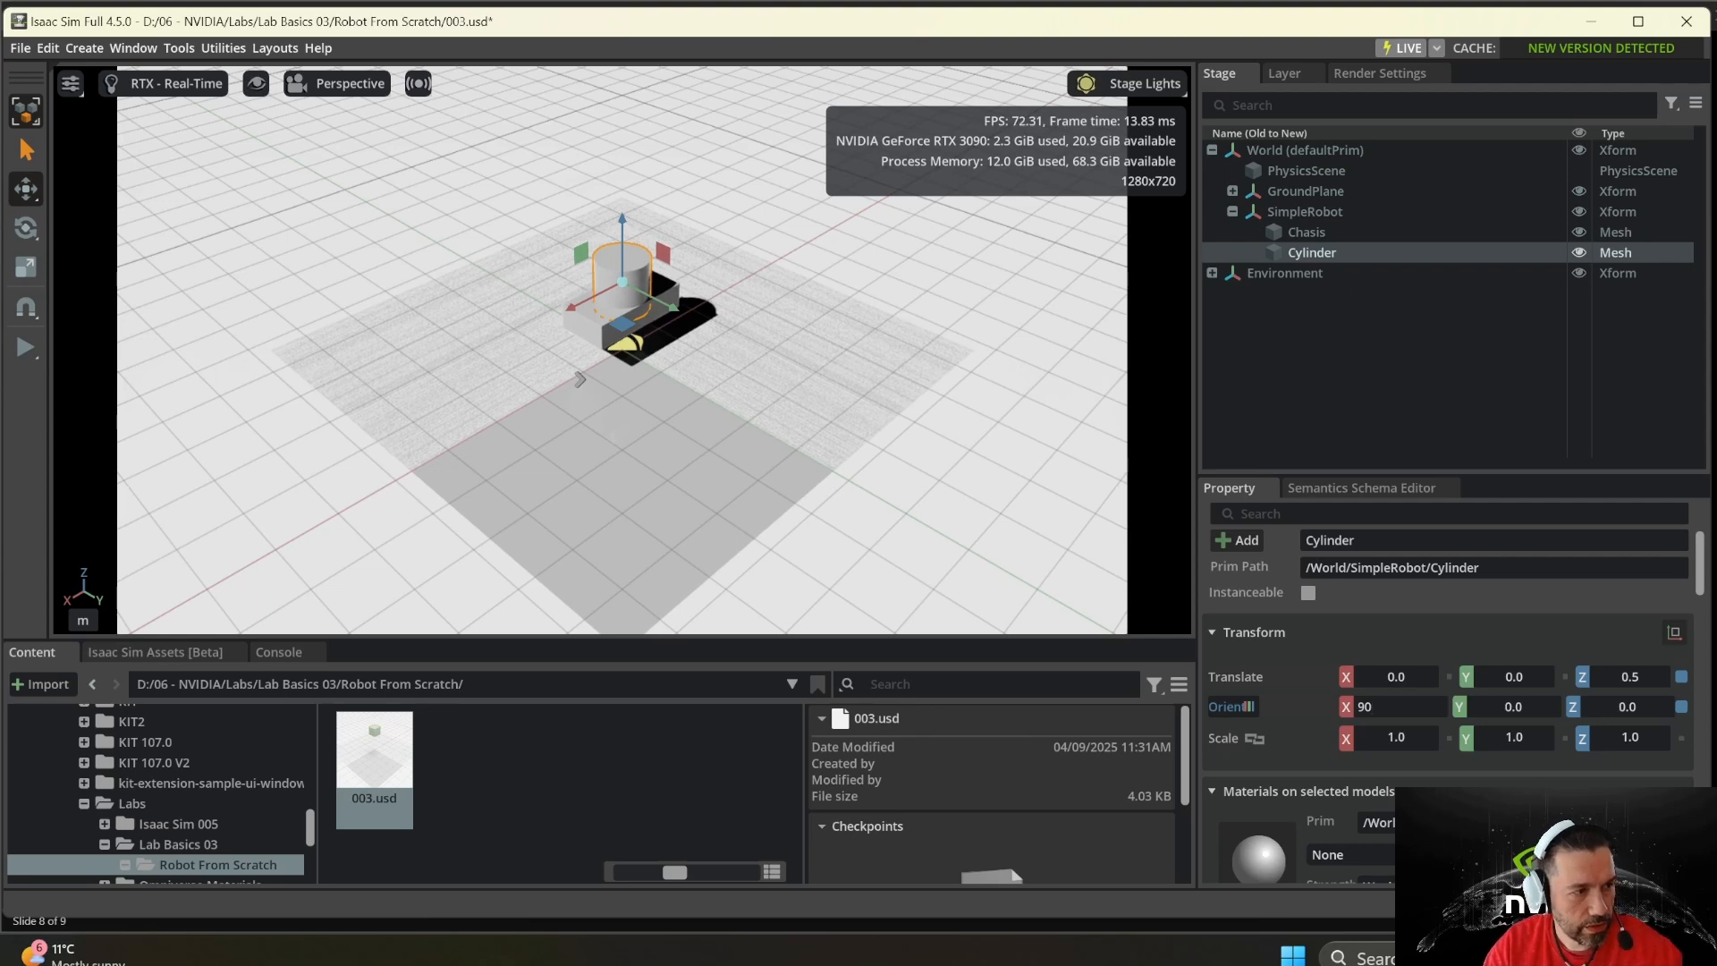
pyautogui.press('Return')
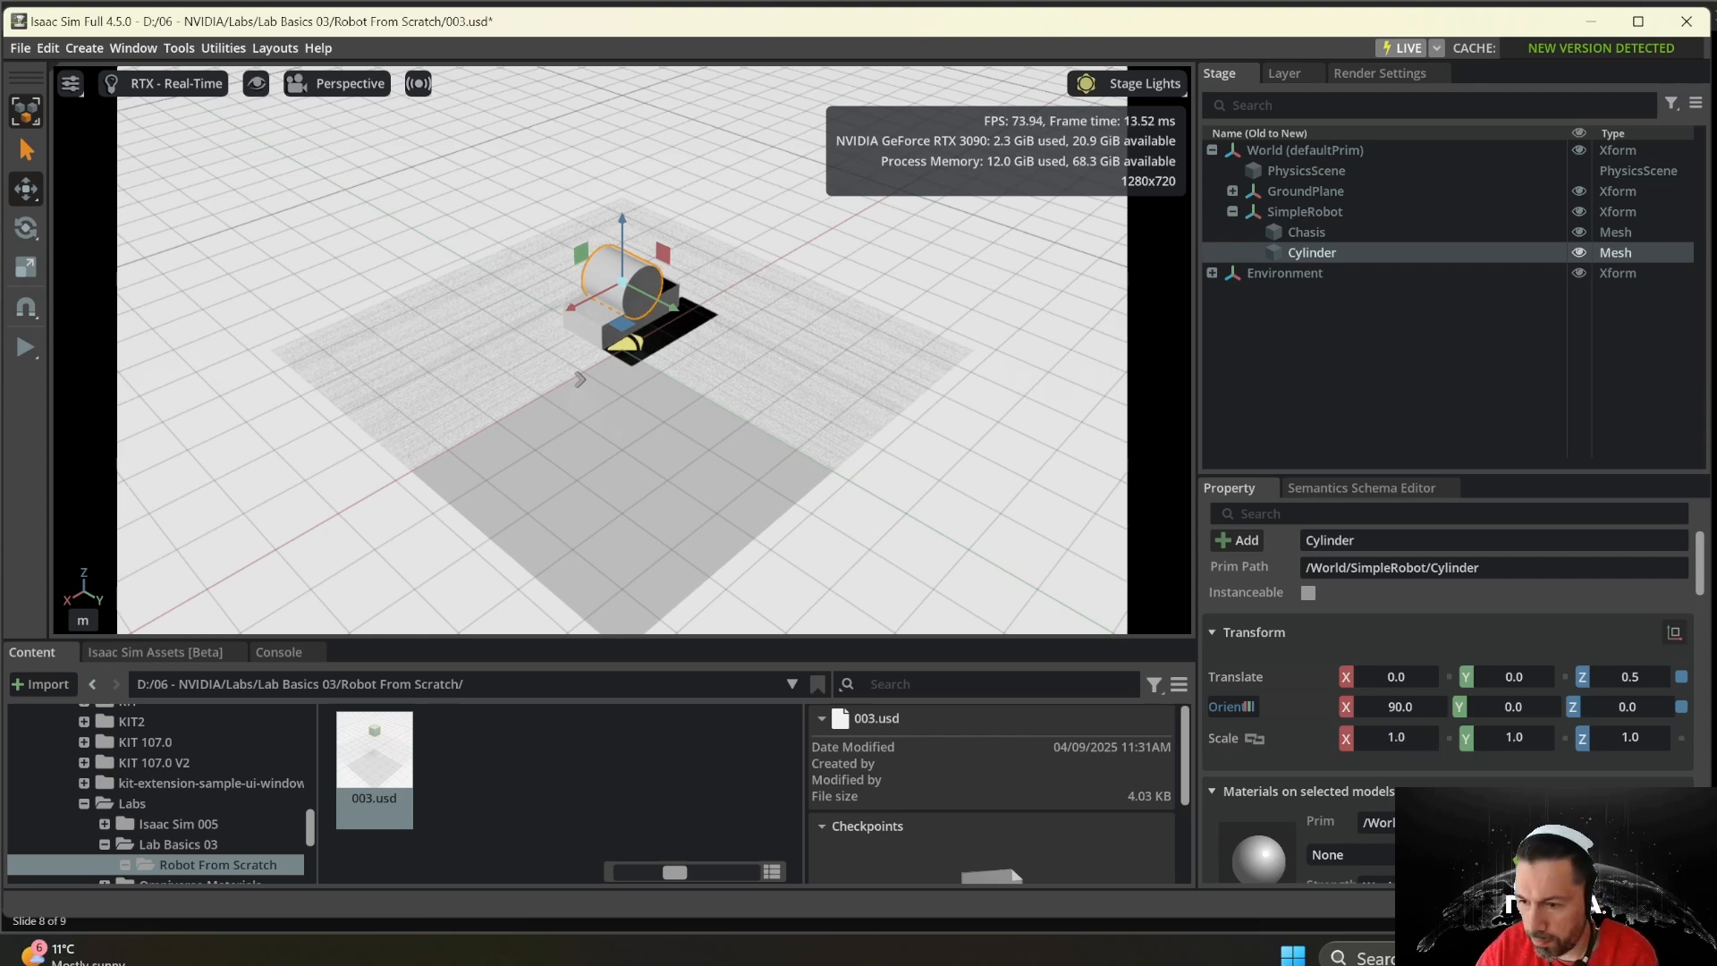
# - Set the cylinder's scale to 0.5 in X and 0.75 in Y
pyautogui.doubleClick(1396, 739)
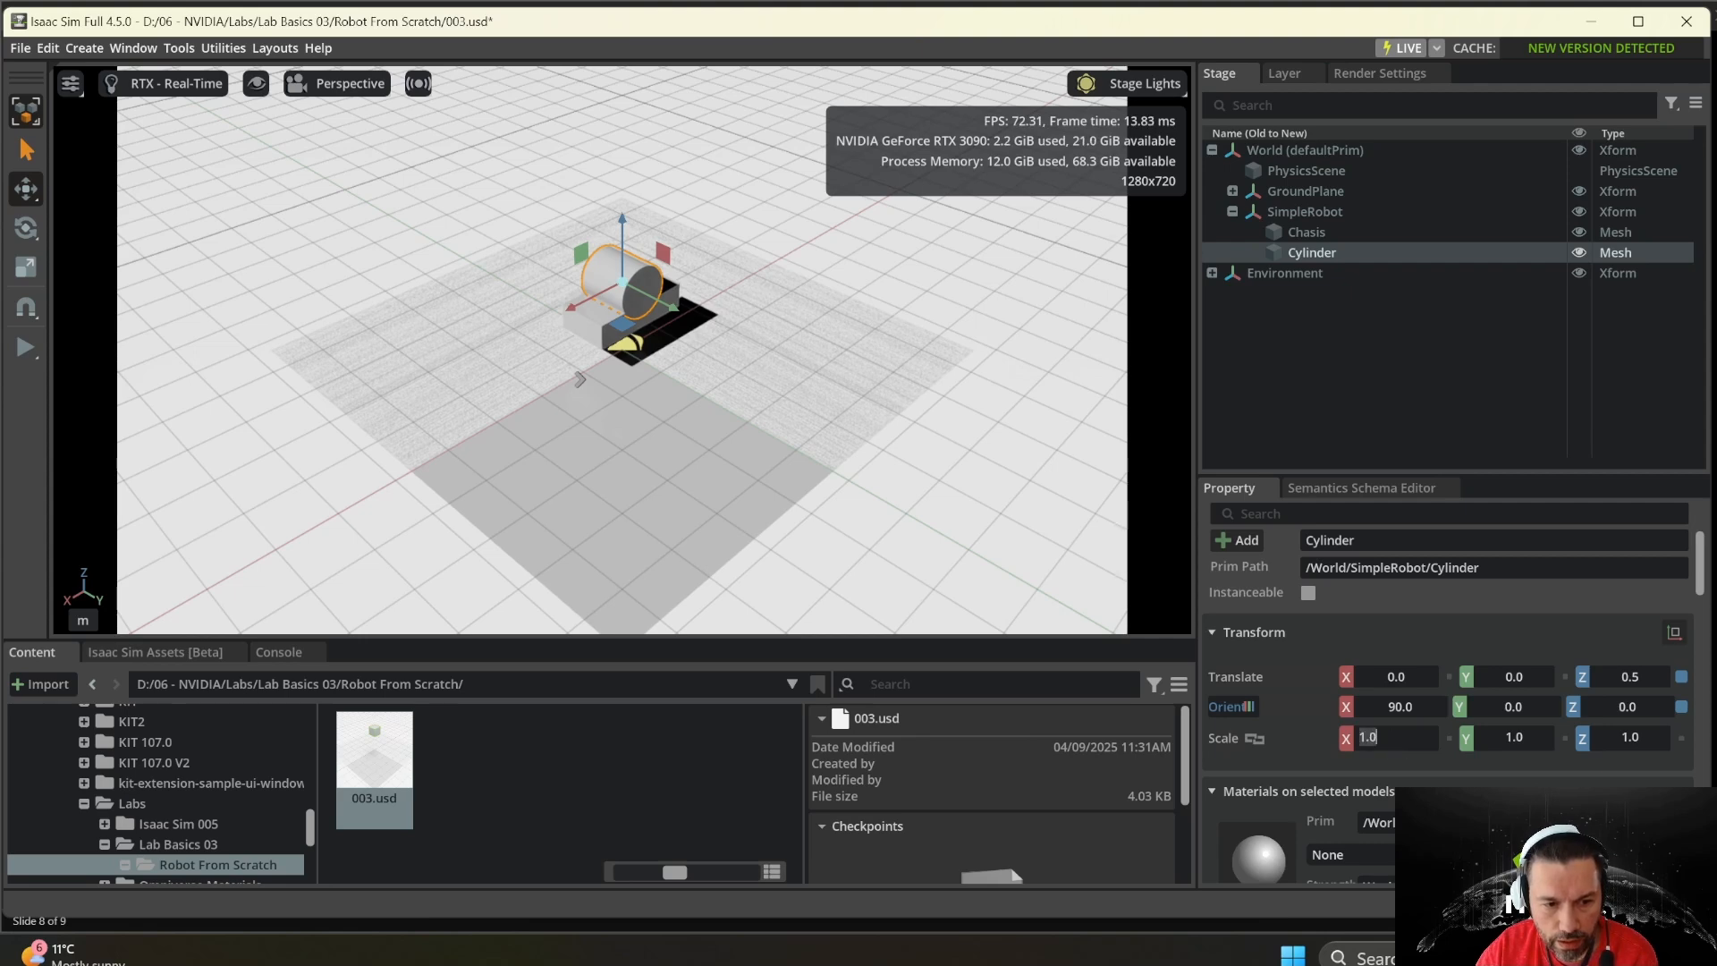
pyautogui.write('0.5')
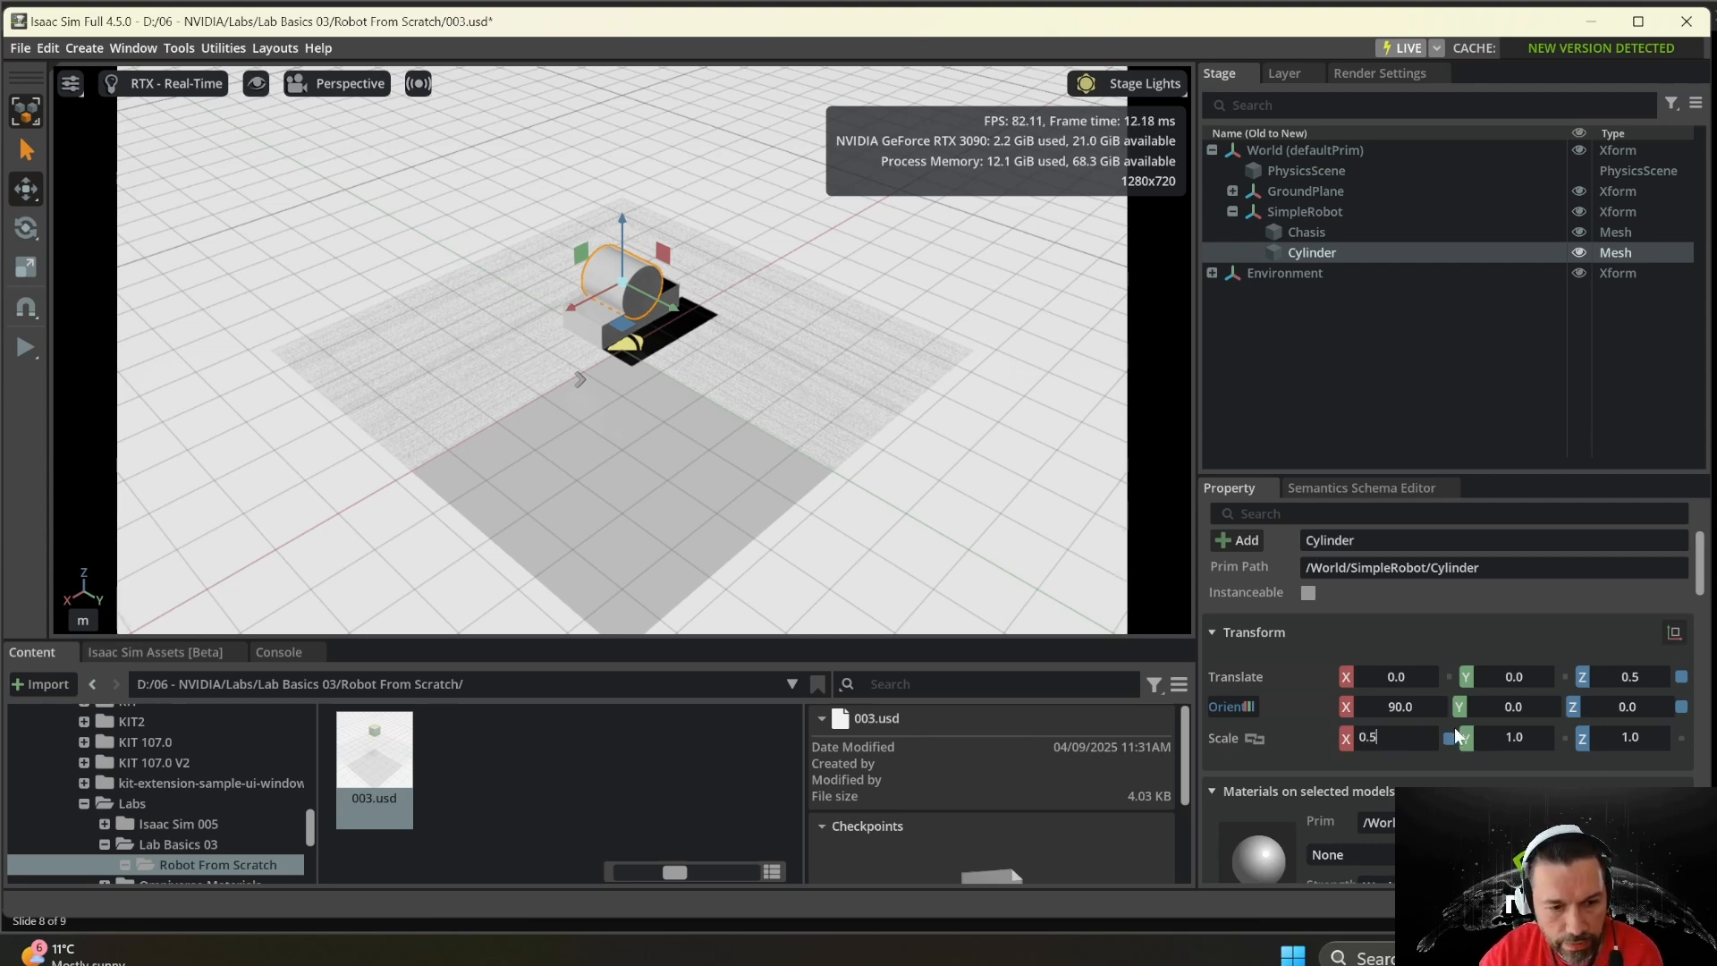
pyautogui.press('Tab')
pyautogui.write('0.75')
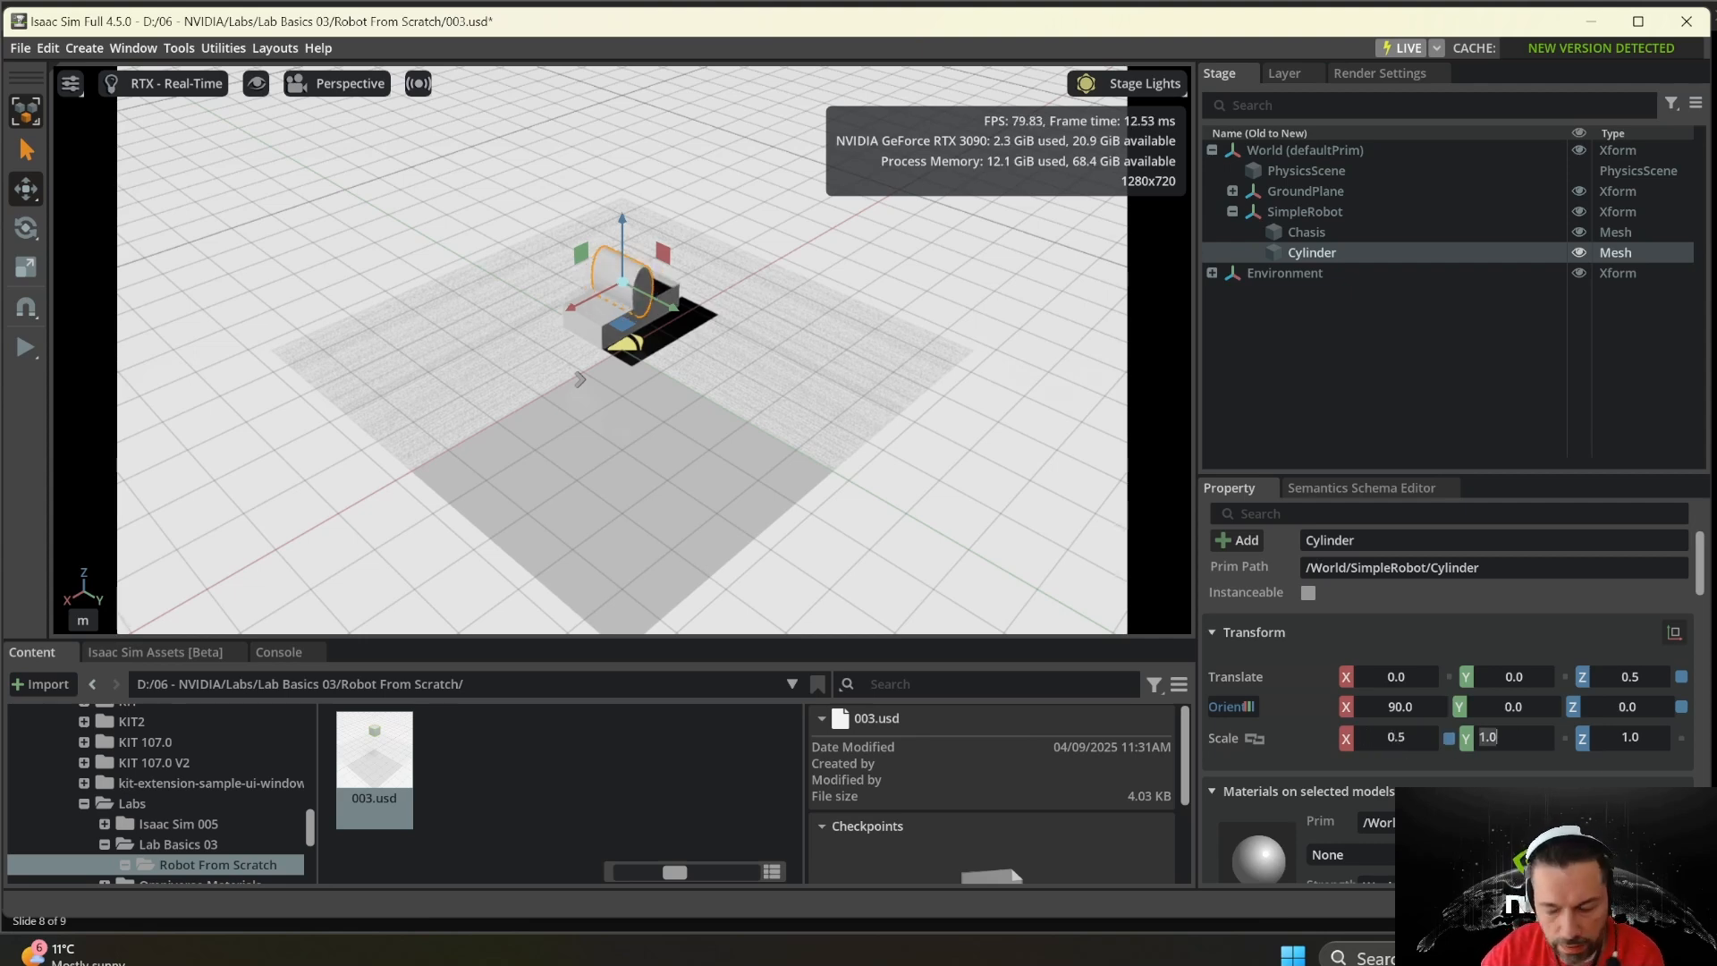
pyautogui.press('Return')
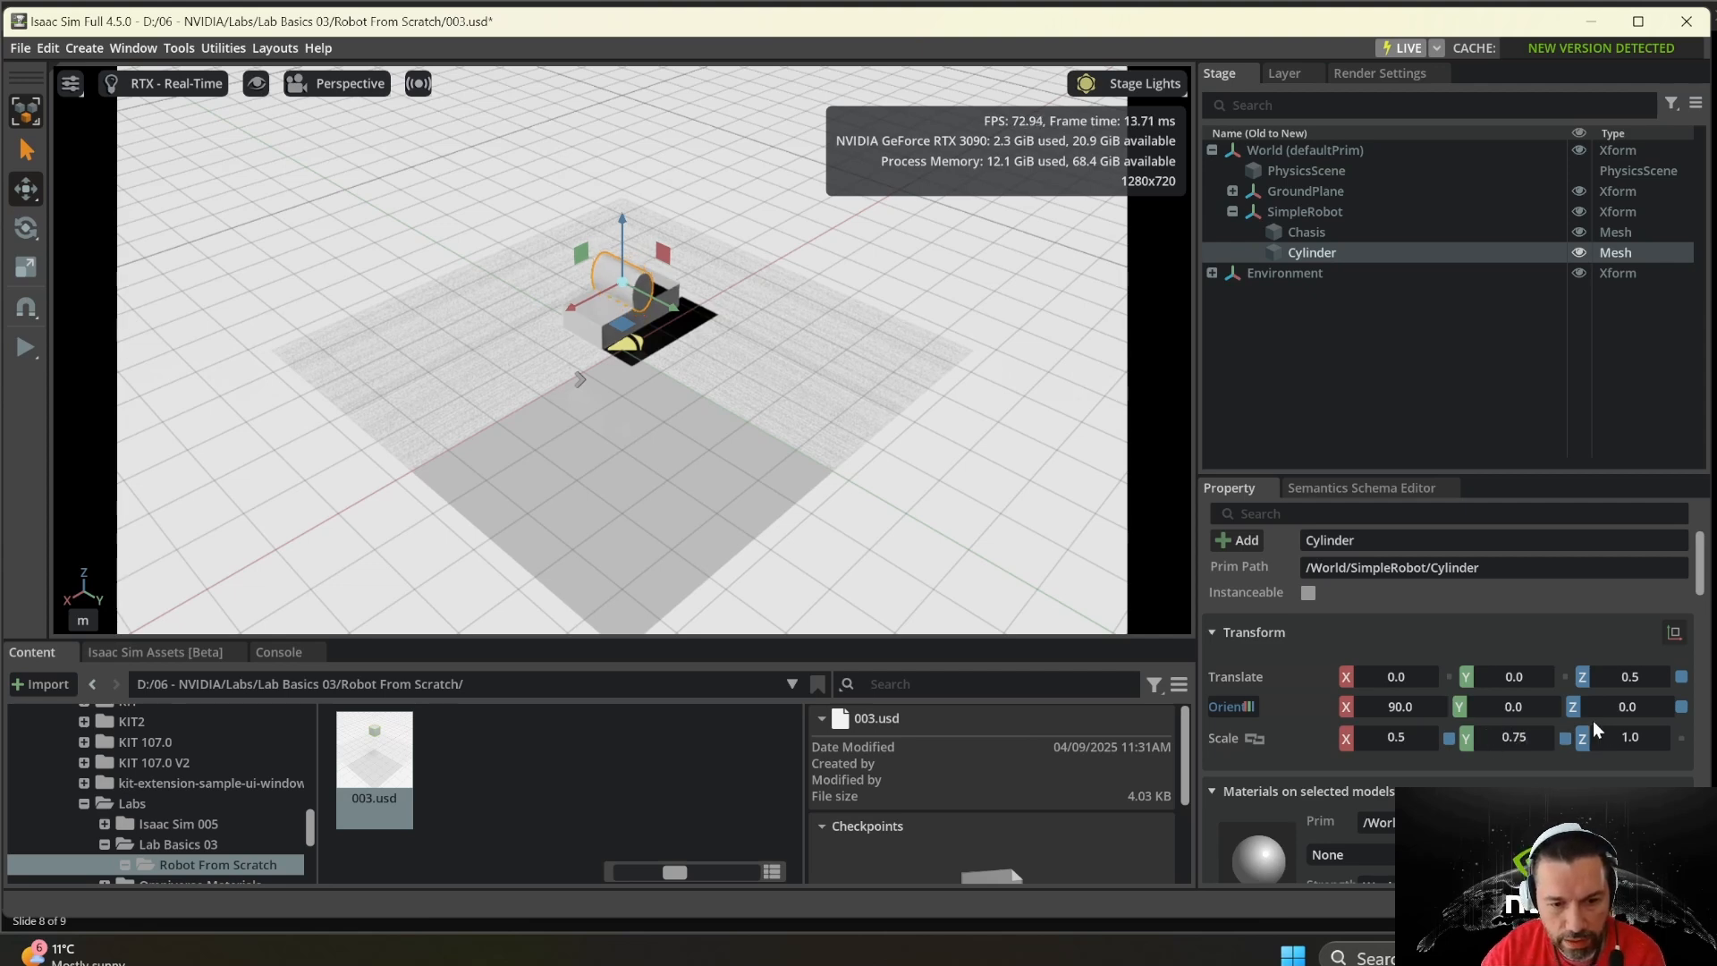
# - Set the cylinder's X scale to 0.75 and its Z scale to 0.25
pyautogui.doubleClick(1624, 737)
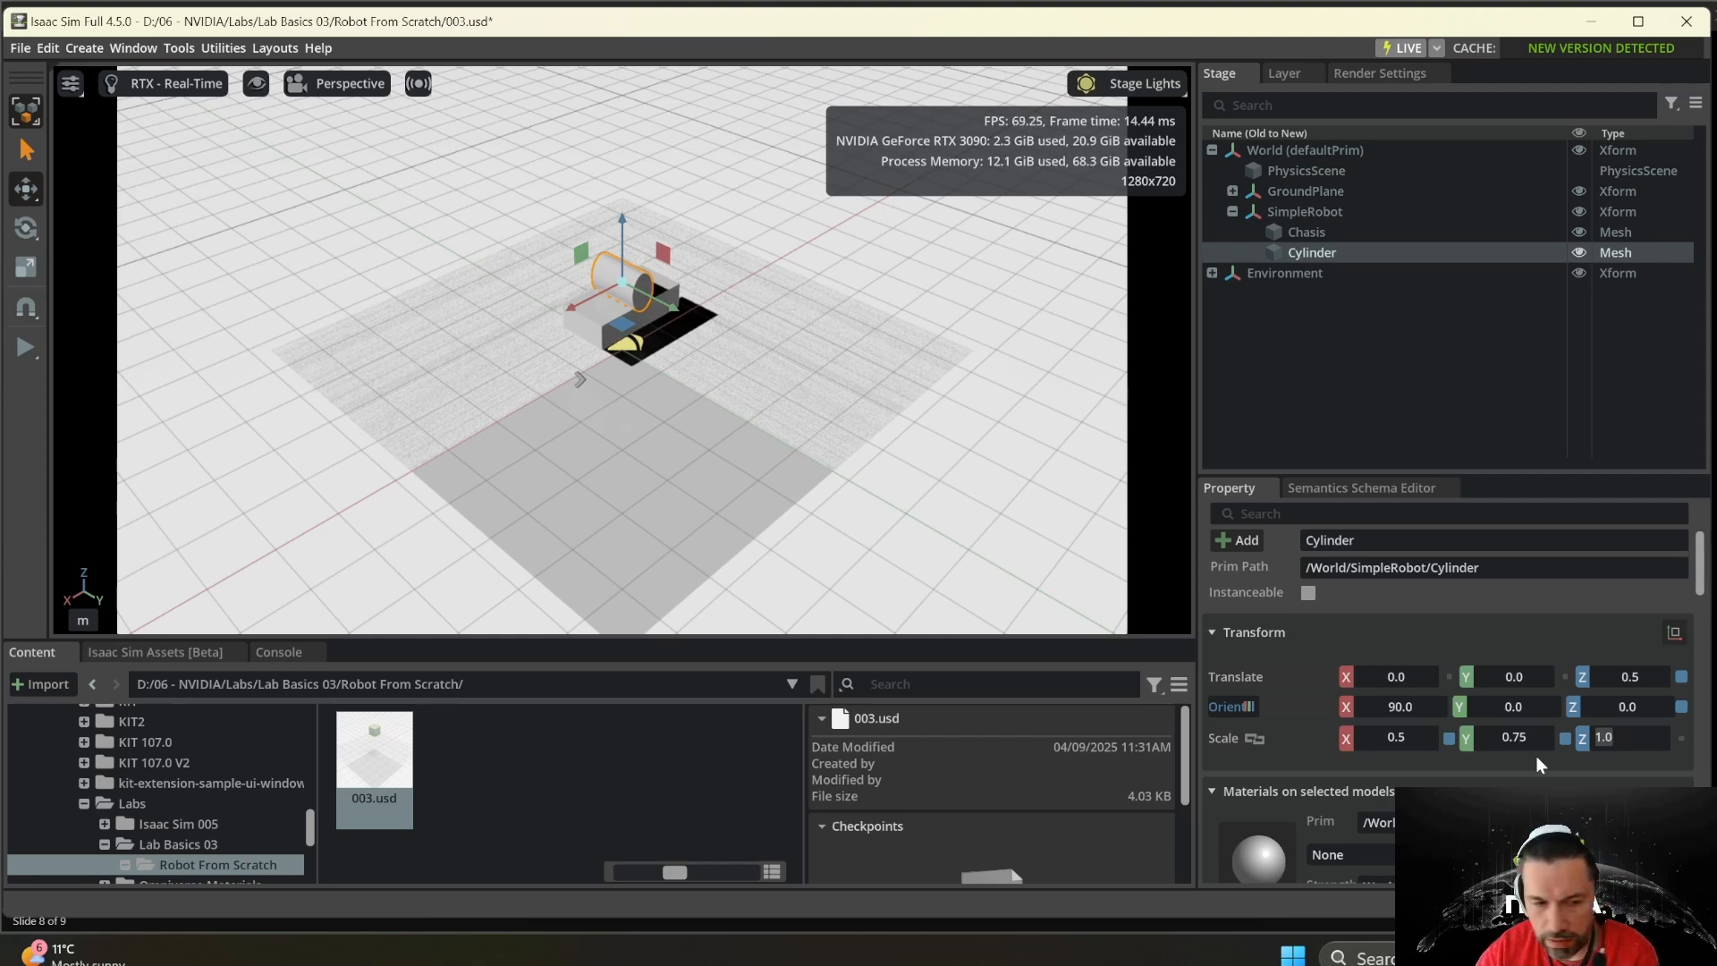
pyautogui.doubleClick(1368, 737)
pyautogui.write('0.75')
pyautogui.press('Return')
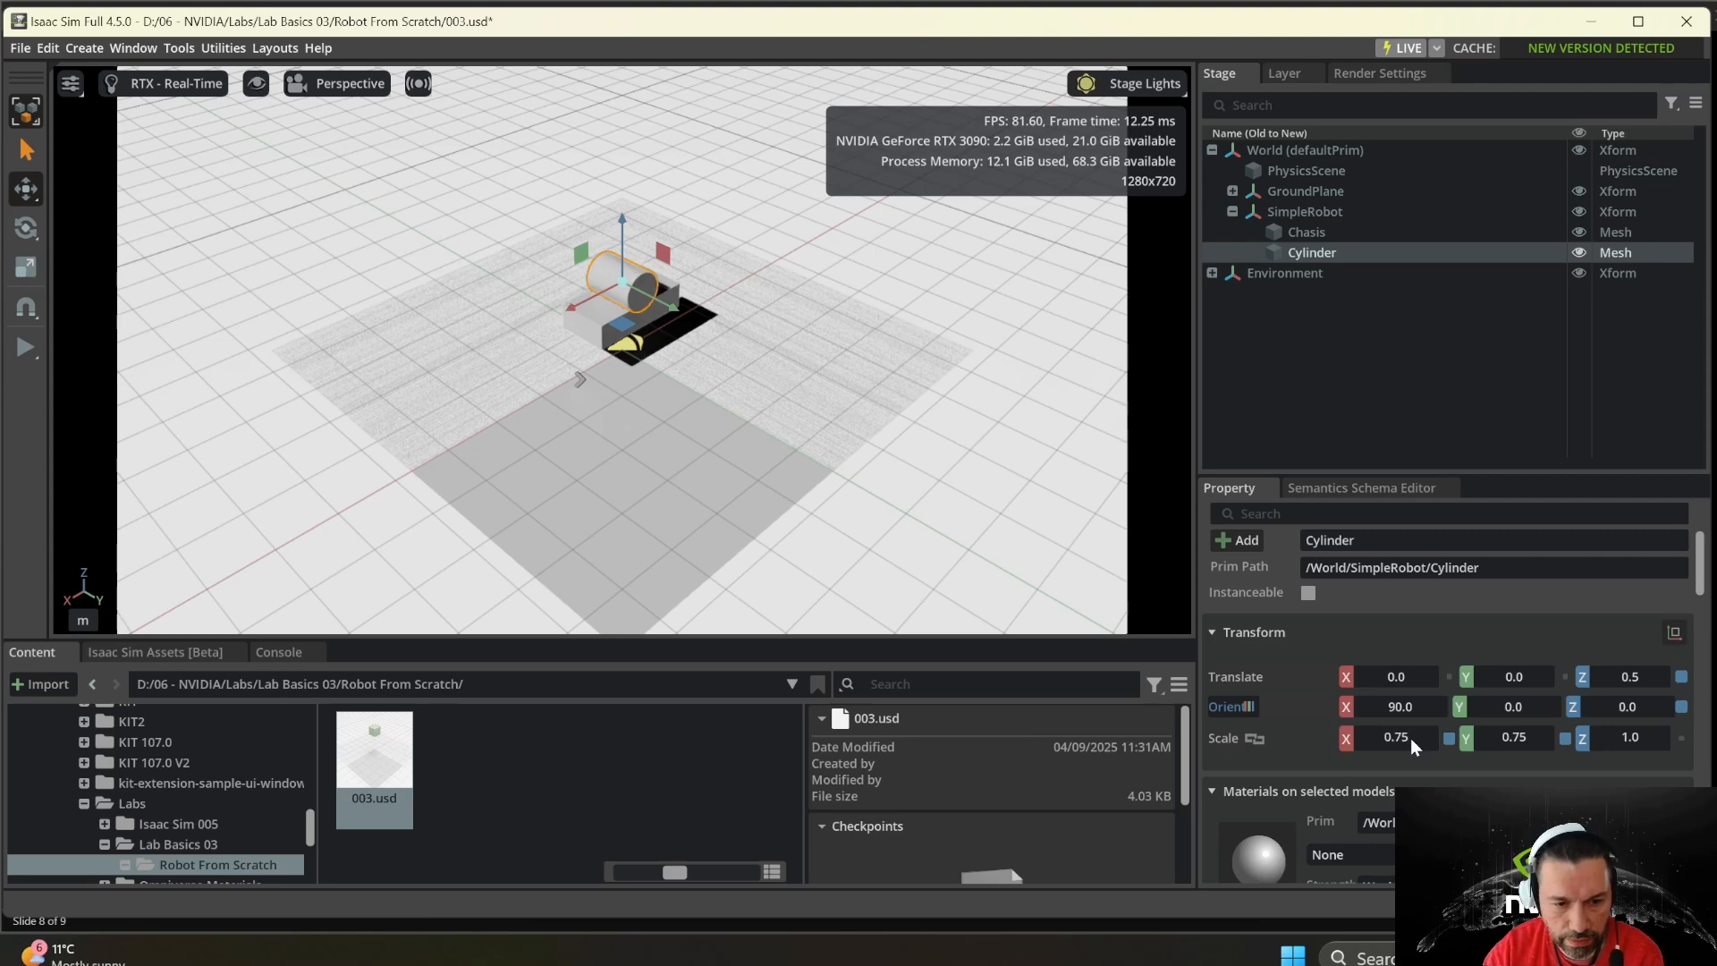
pyautogui.doubleClick(1597, 737)
pyautogui.write('0.25')
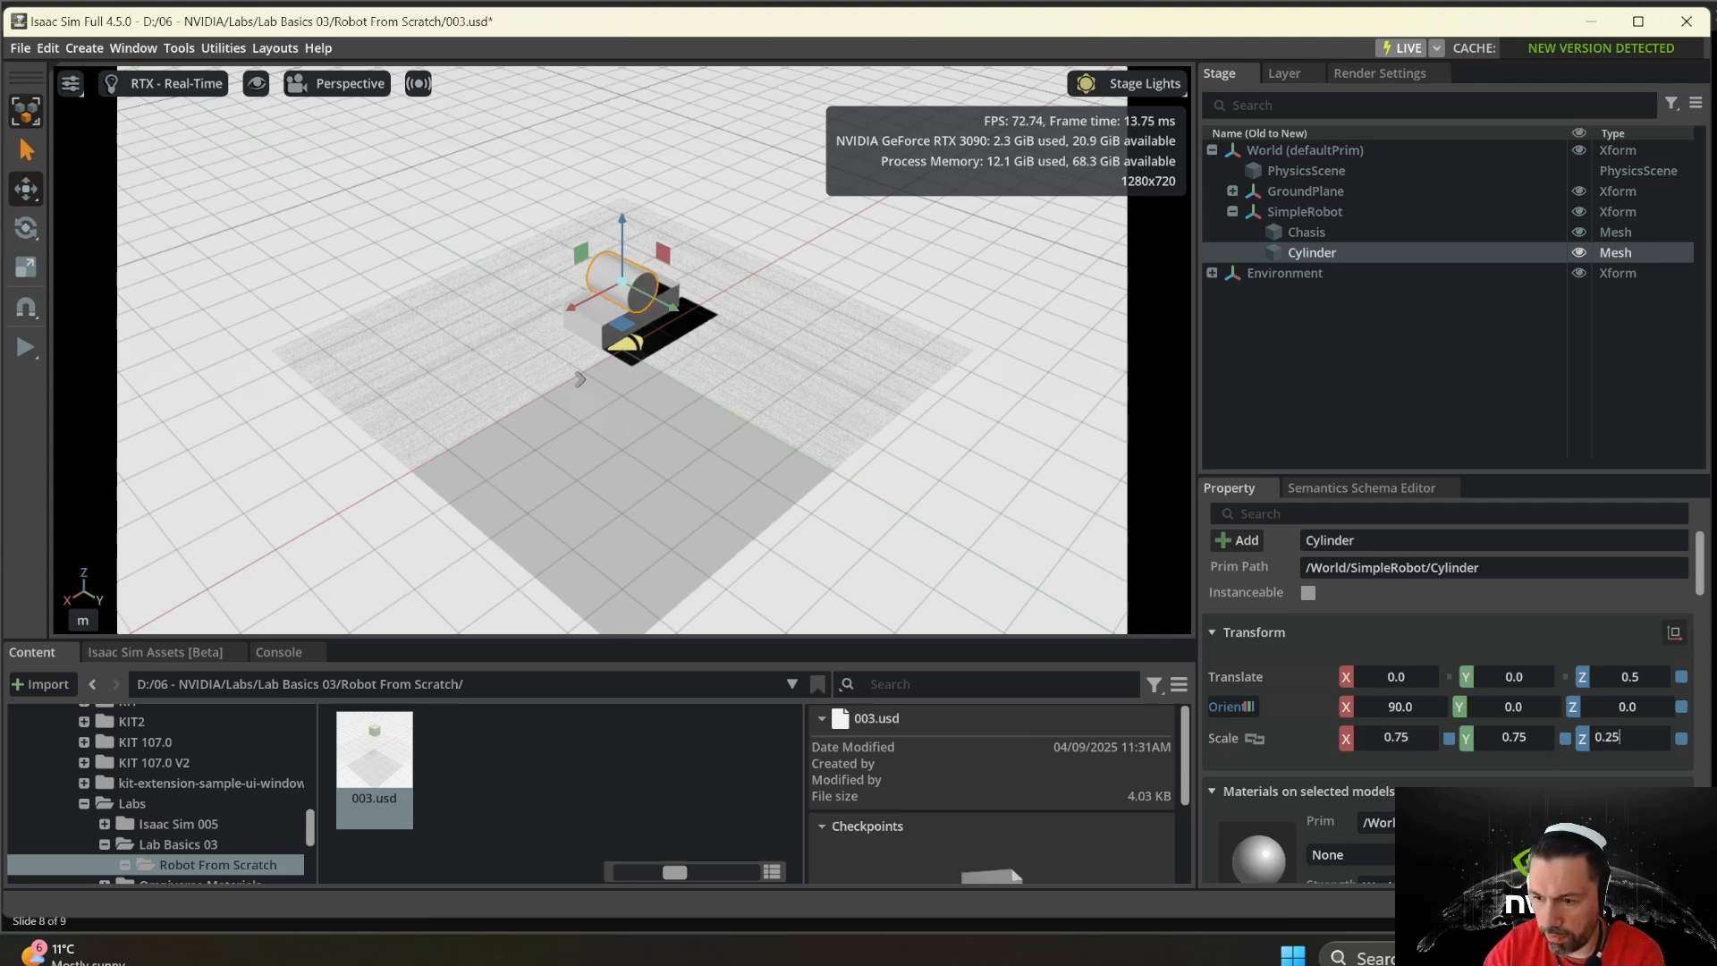
pyautogui.press('Return')
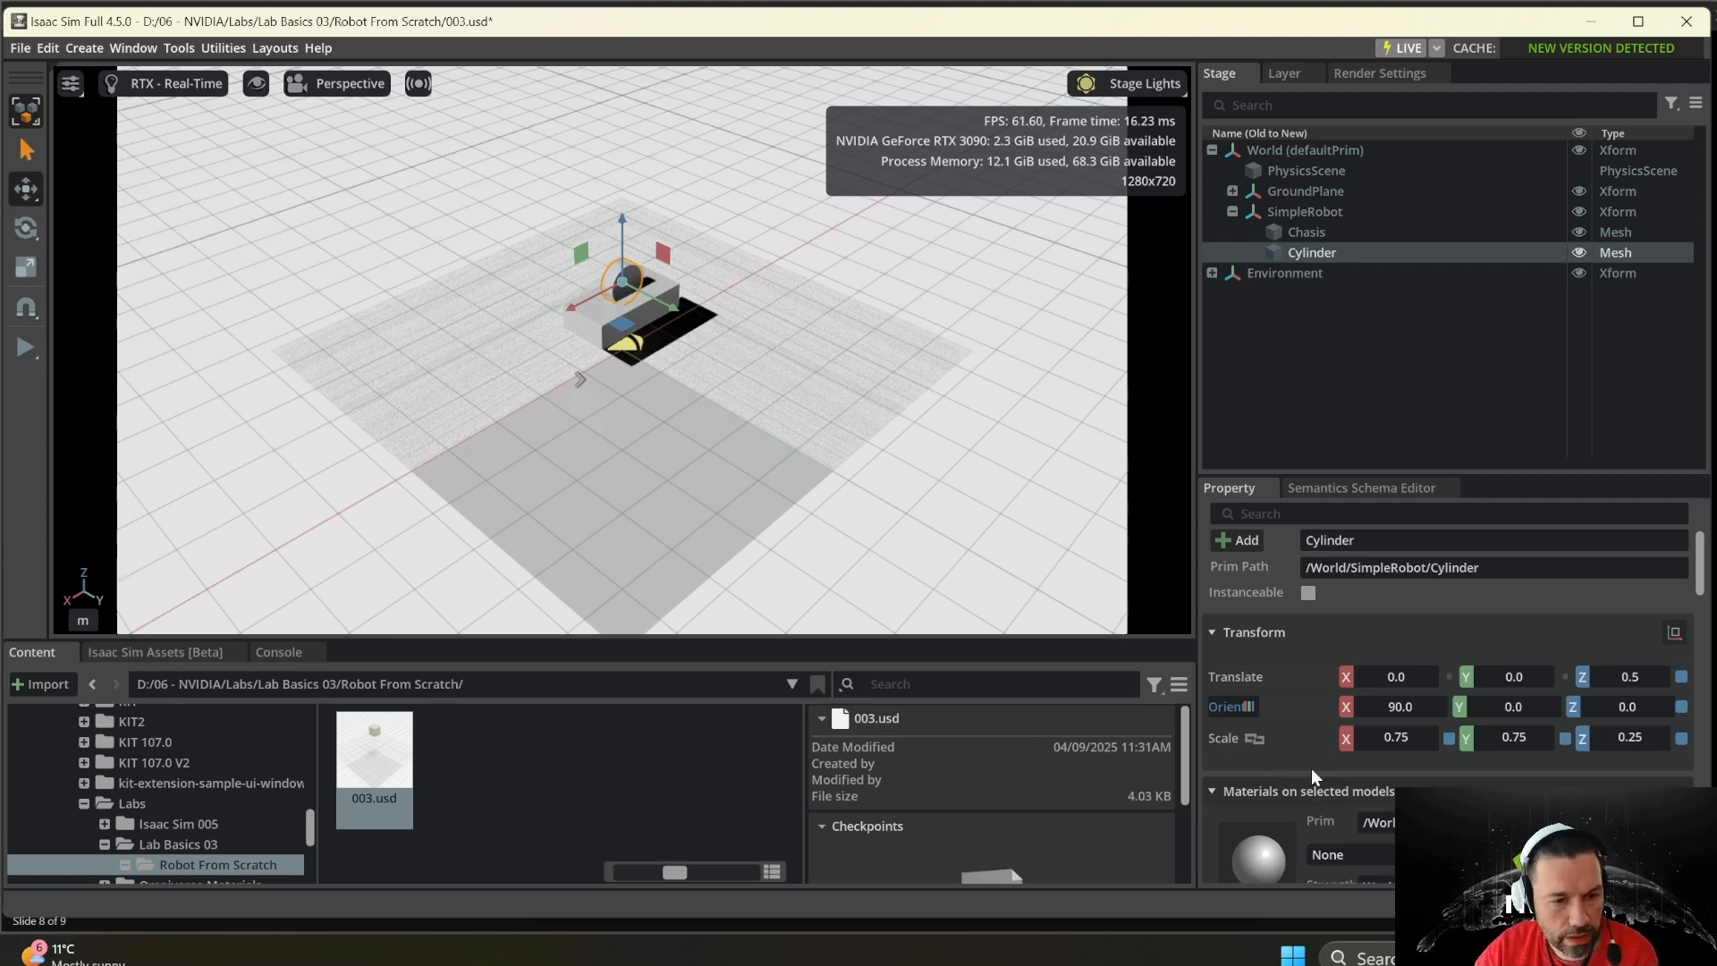
# - Set the cylinder's translation to 0.5 in X, 0.75 in Y and 0.25 in Z
pyautogui.doubleClick(1406, 677)
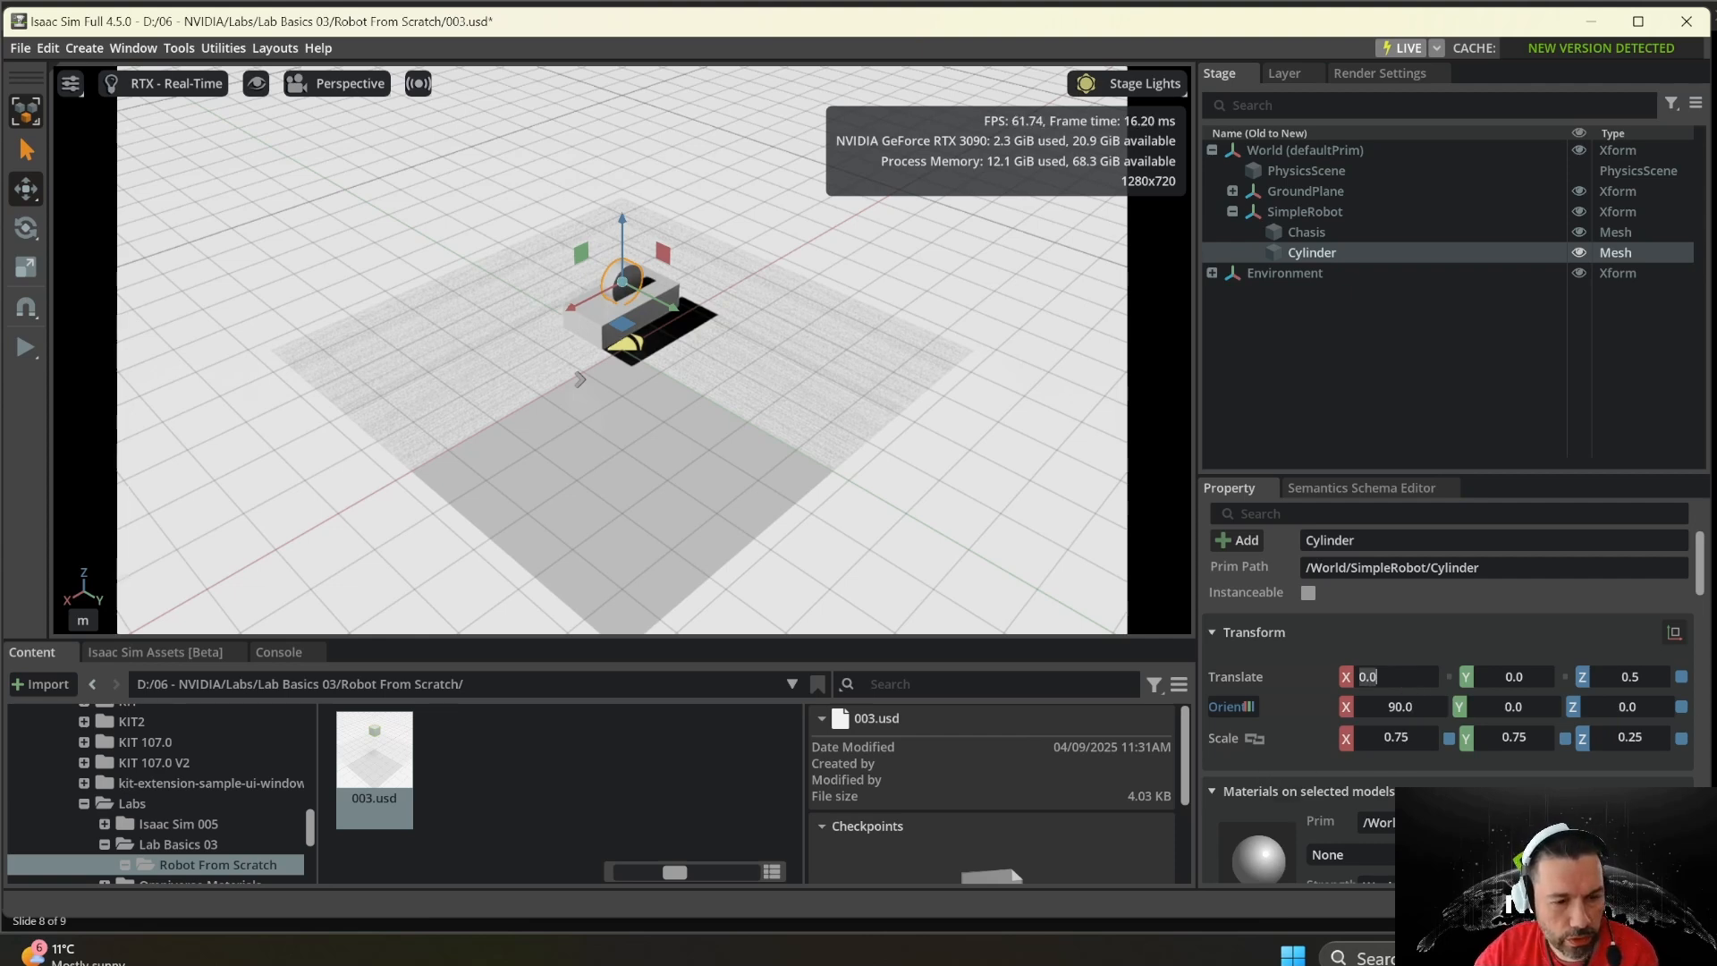
pyautogui.write('0.5')
pyautogui.press('Return')
pyautogui.doubleClick(1504, 667)
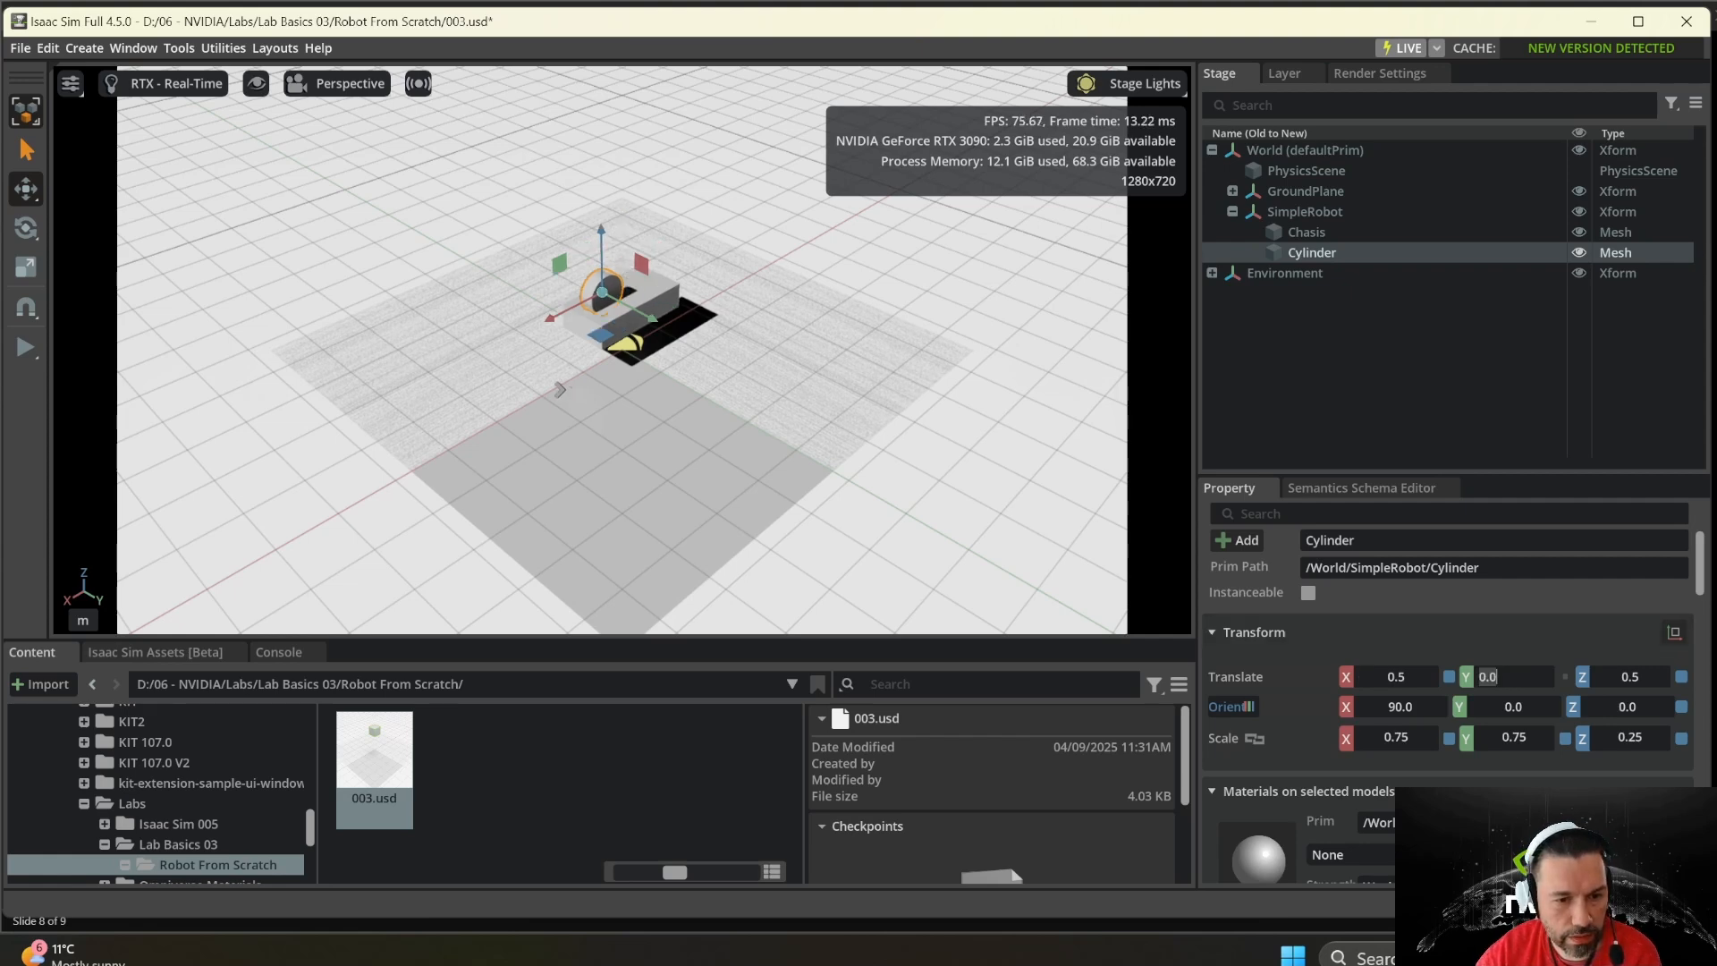
pyautogui.write('0.75')
pyautogui.press('Return')
pyautogui.doubleClick(1627, 676)
pyautogui.write('0.25')
pyautogui.press('Return')
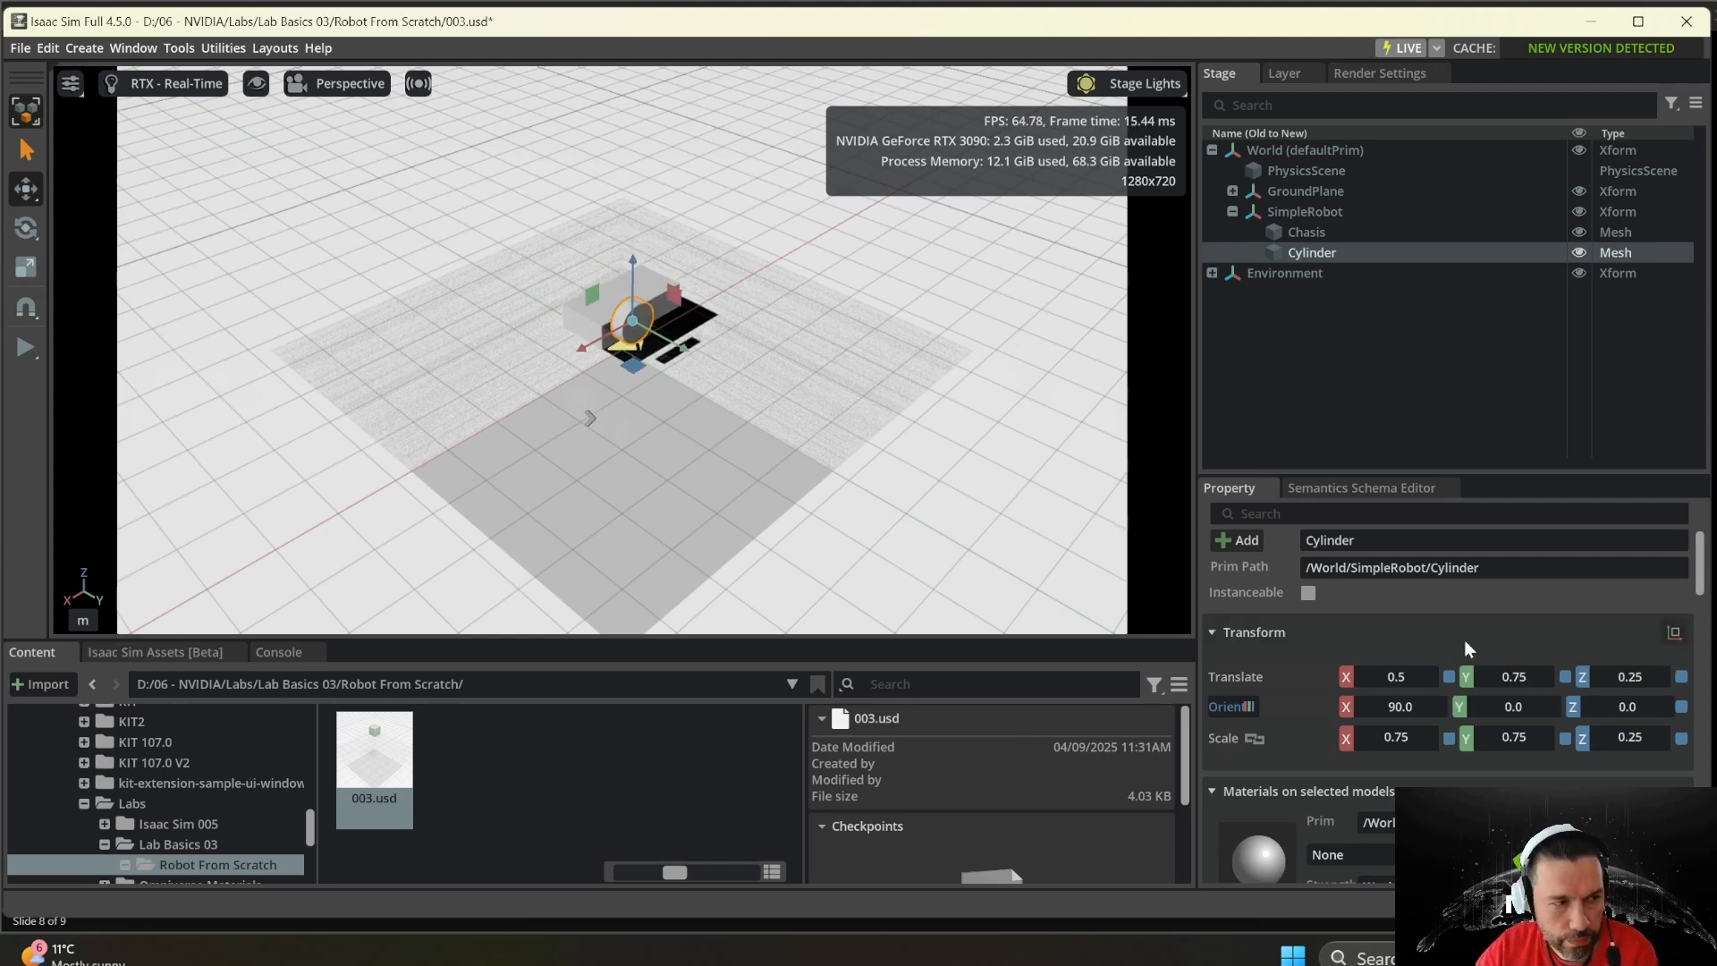
# - Check the cylinder's placement beside the chassis and set the cylinder's Z translation to 0
pyautogui.click(604, 326)
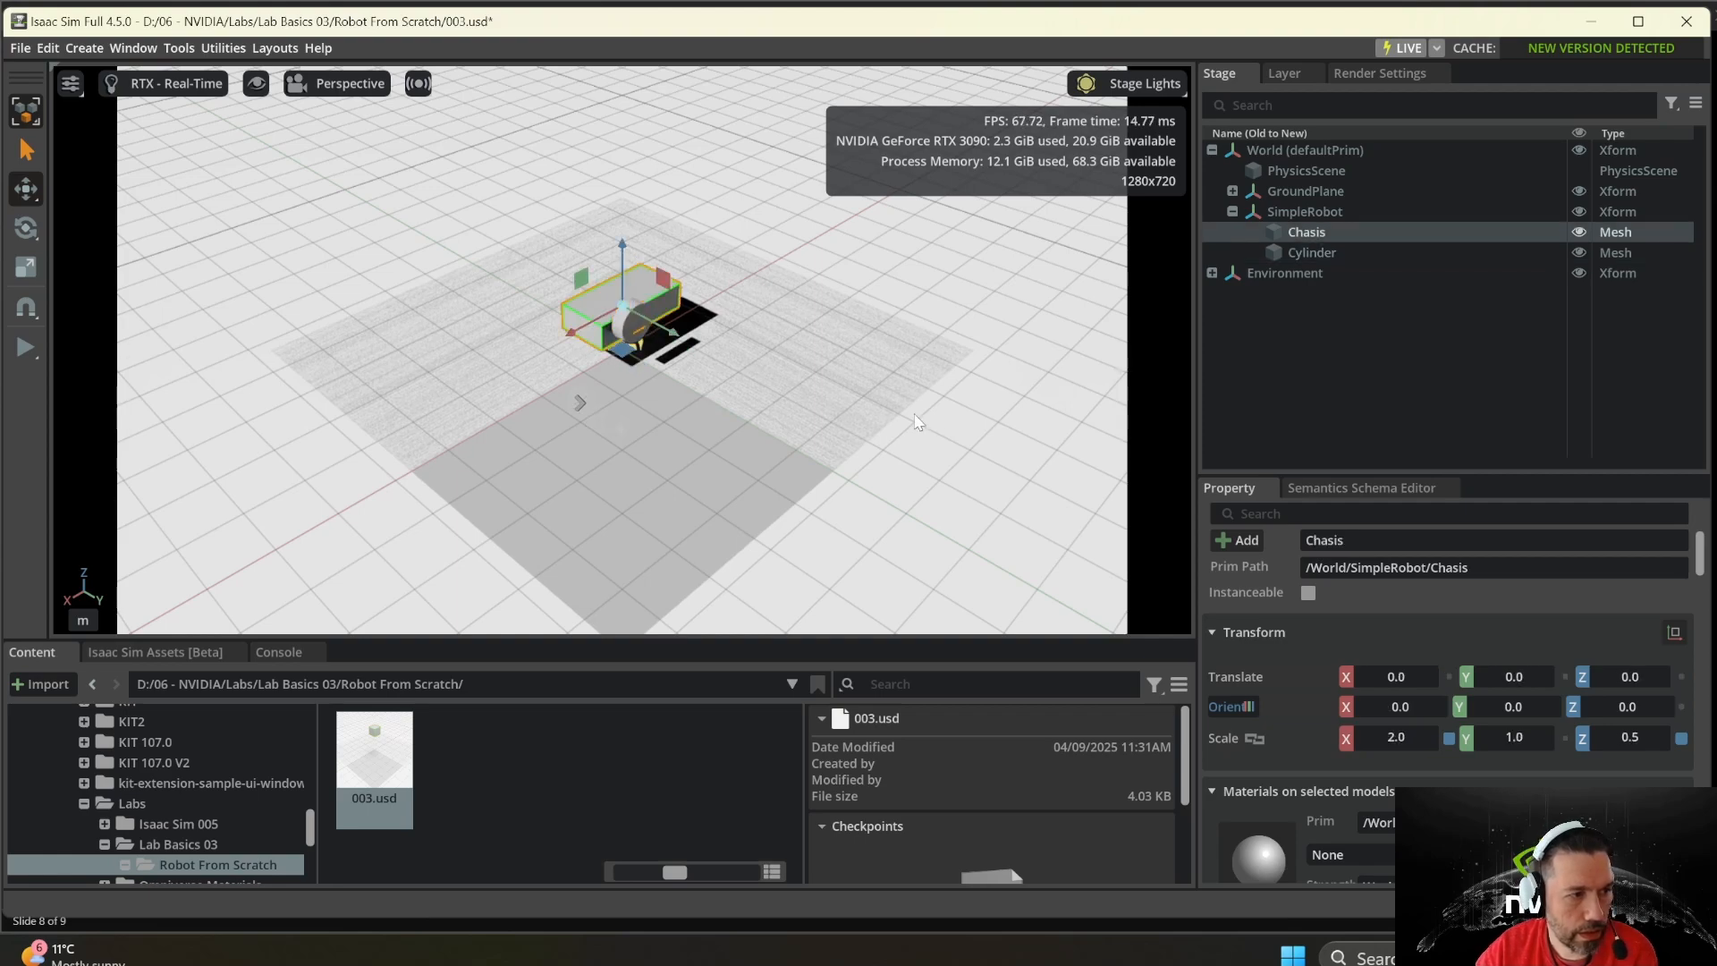
pyautogui.scroll(5, 685, 389)
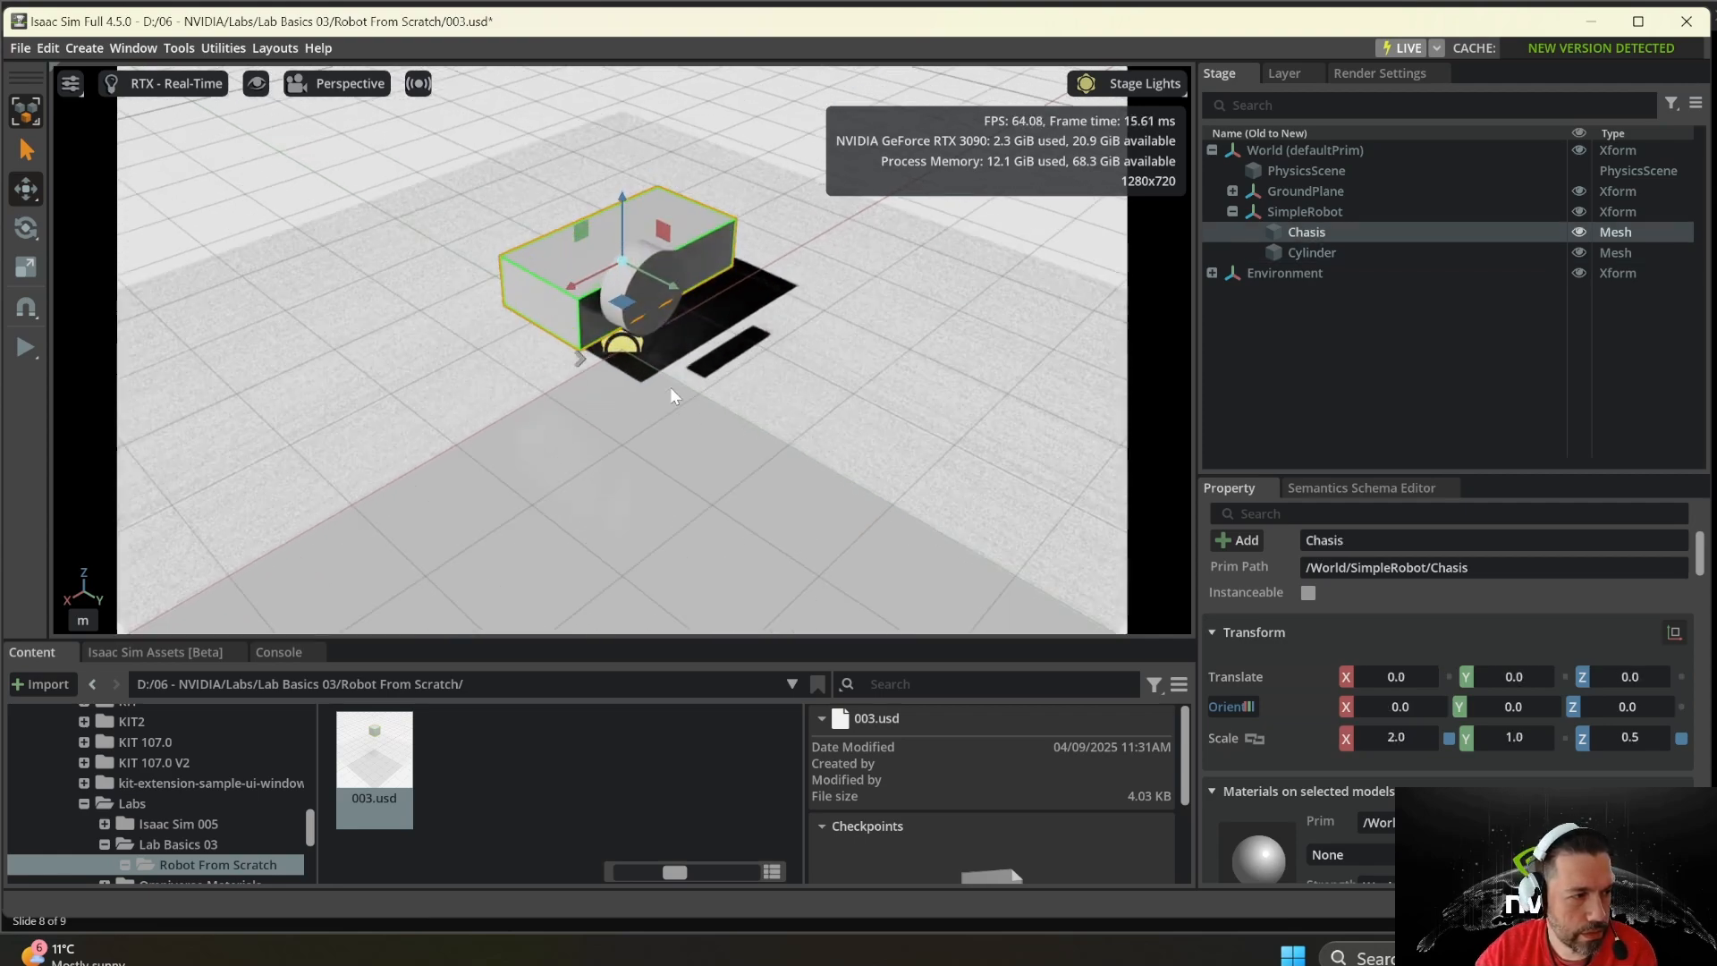
pyautogui.moveTo(726, 390); pyautogui.dragTo(815, 325, button='right')
pyautogui.moveTo(737, 383); pyautogui.dragTo(1047, 293, button='middle')
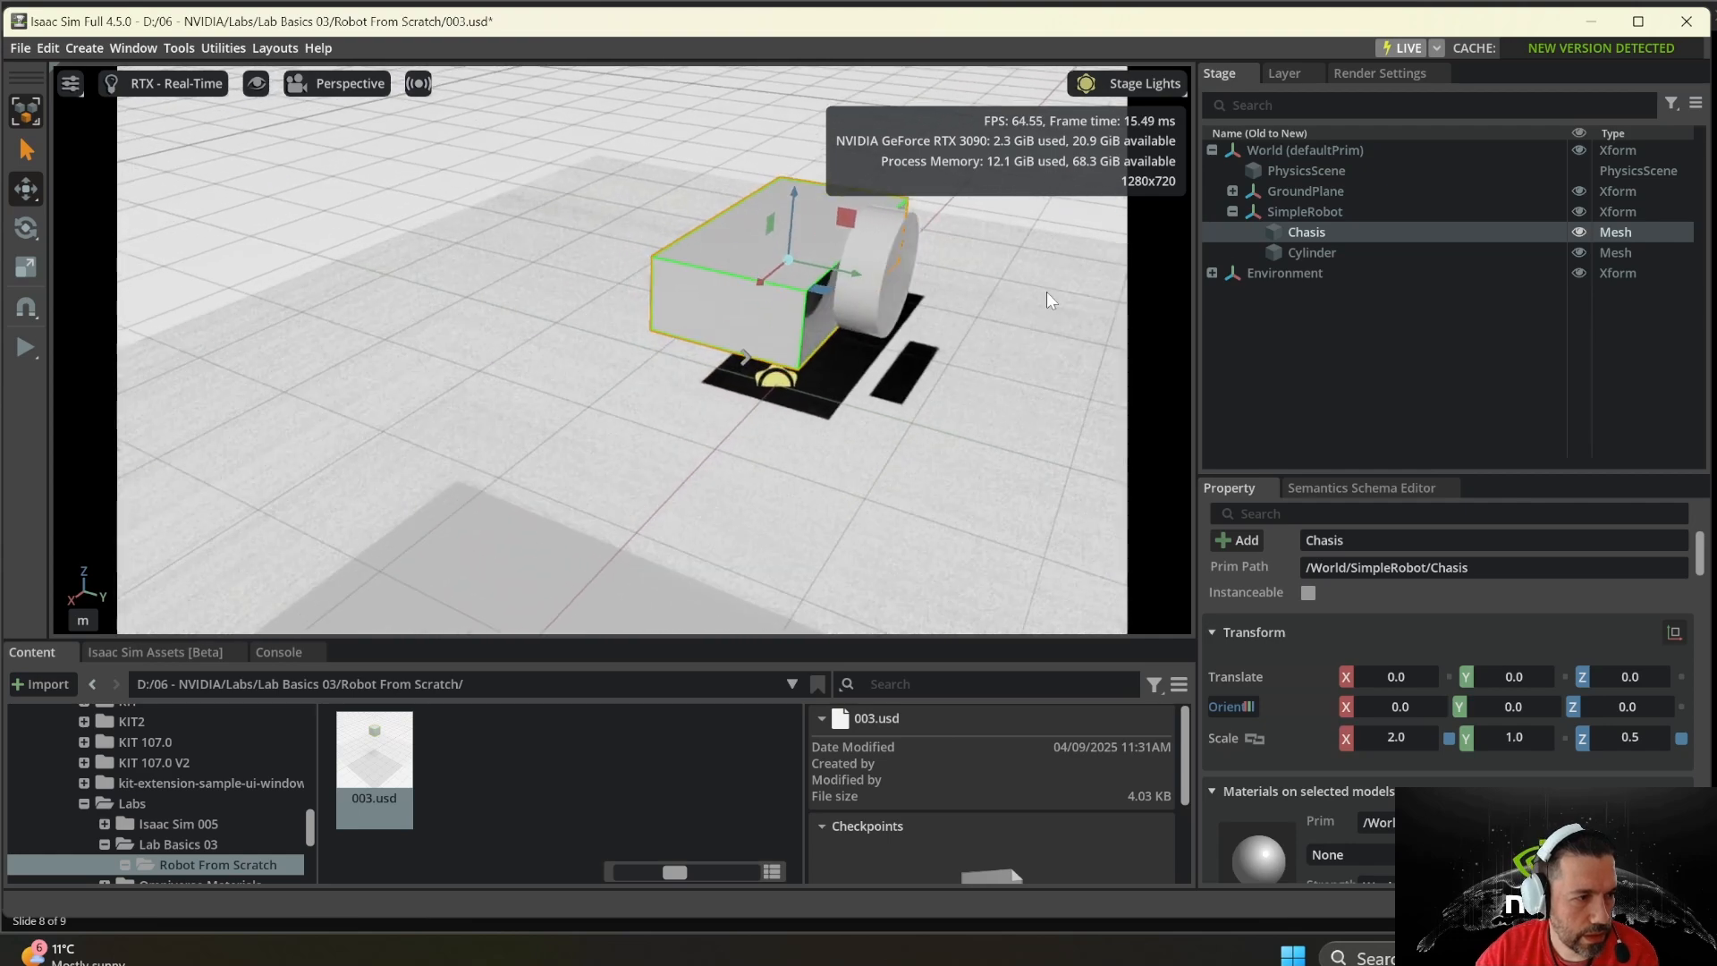
pyautogui.click(1288, 211)
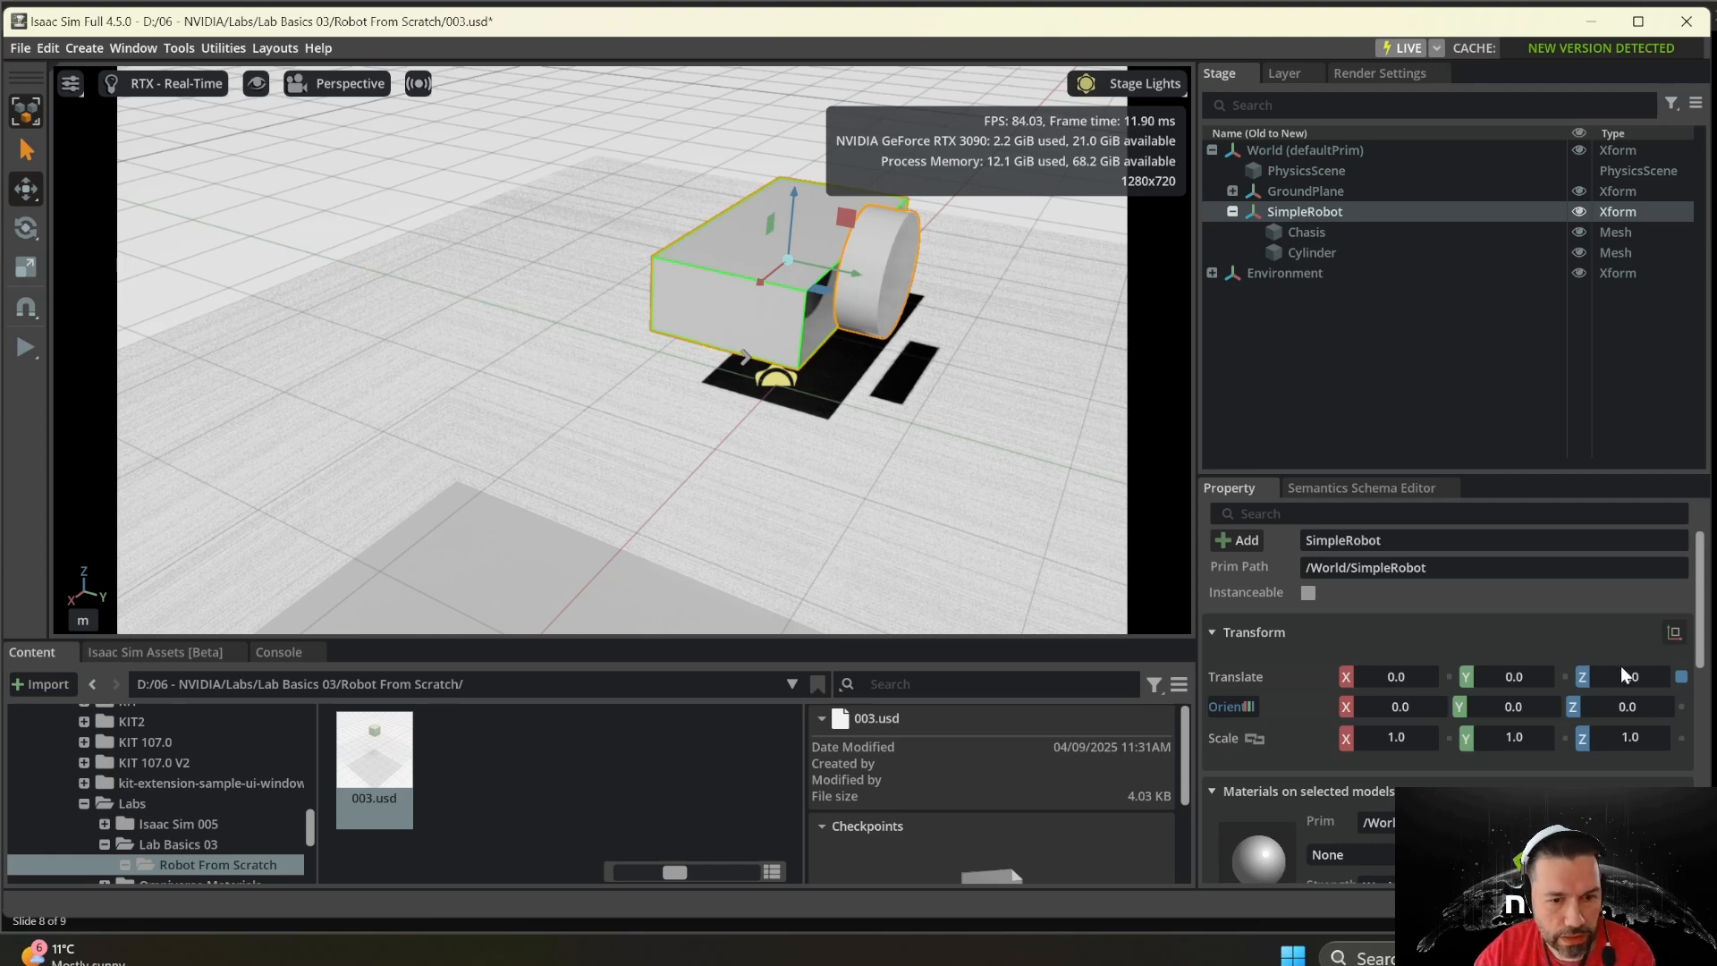
pyautogui.click(1315, 250)
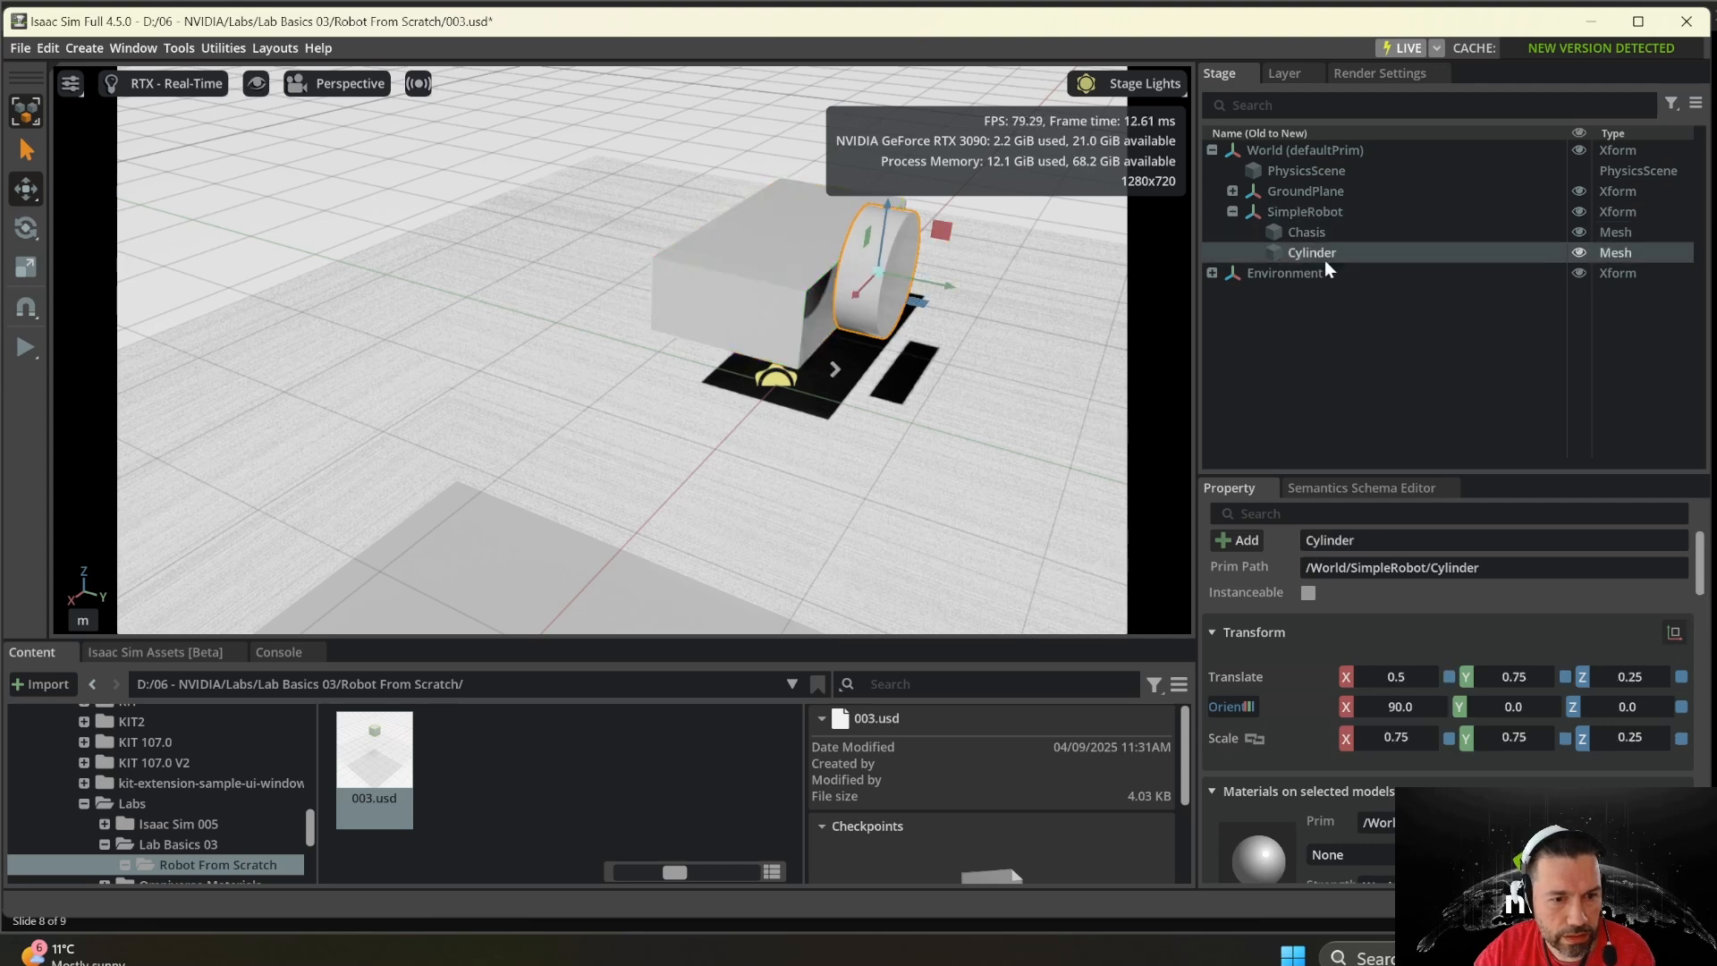
pyautogui.doubleClick(1637, 677)
pyautogui.write('0')
pyautogui.press('Return')
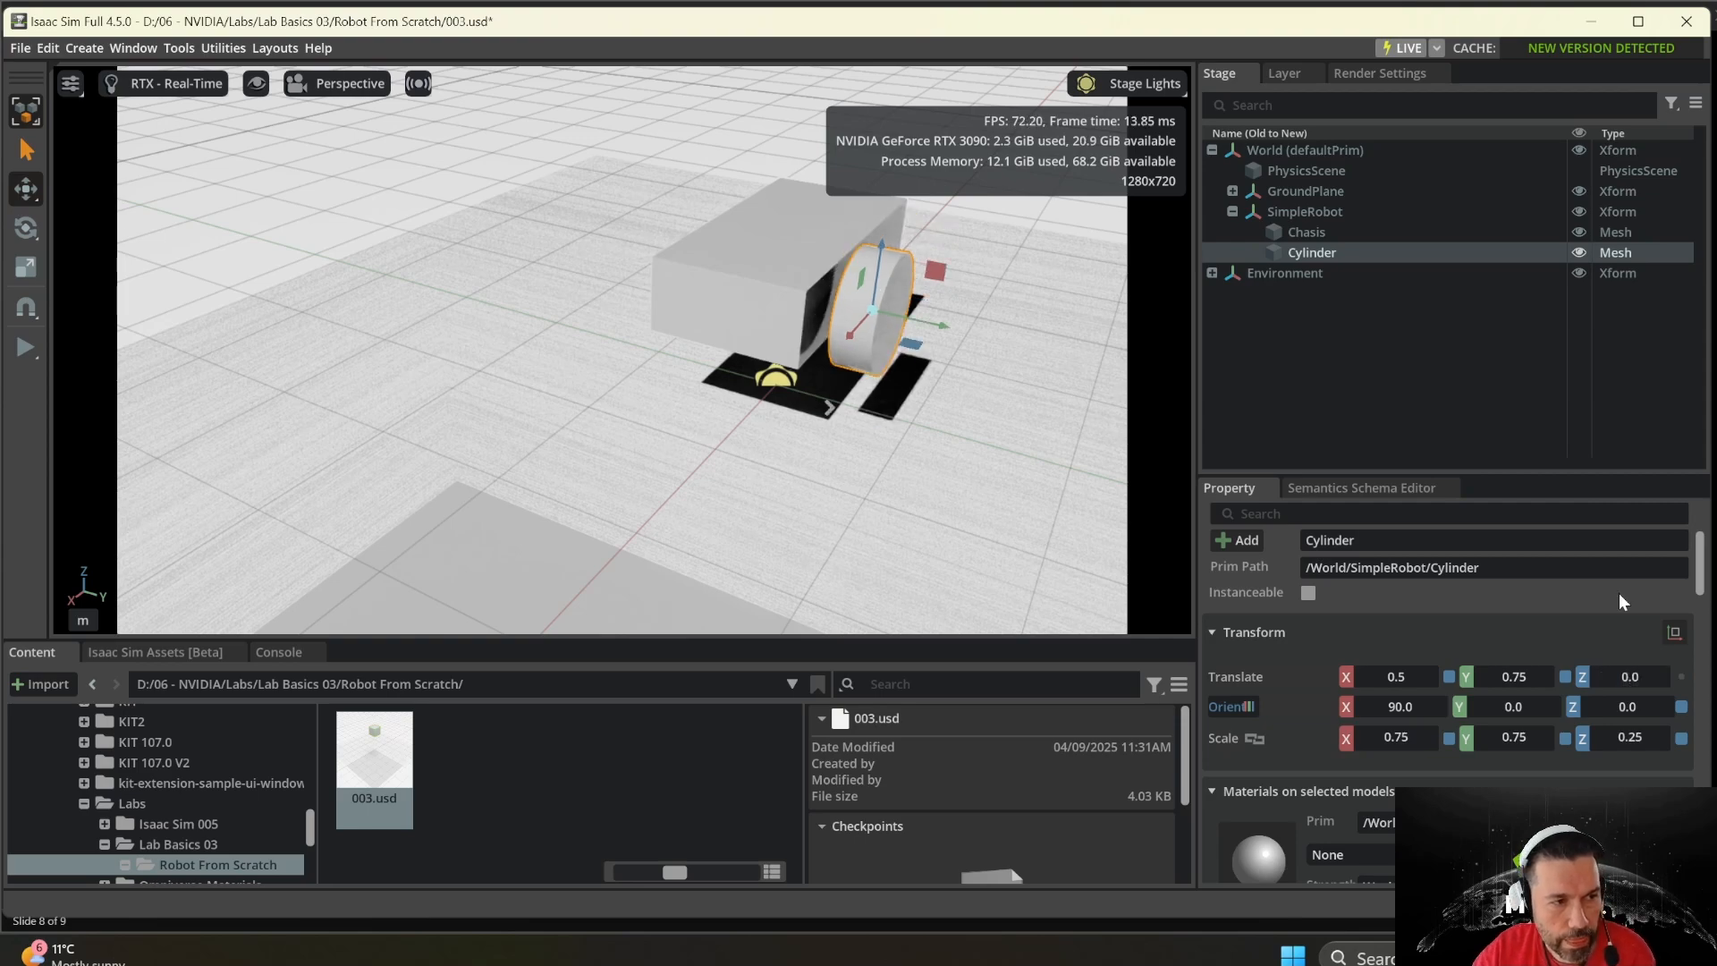
# - Rename the cylinder mesh under SimpleRobot as Front_Left_Wheel
pyautogui.scroll(-2, 967, 453)
pyautogui.moveTo(974, 444); pyautogui.dragTo(724, 429, button='middle')
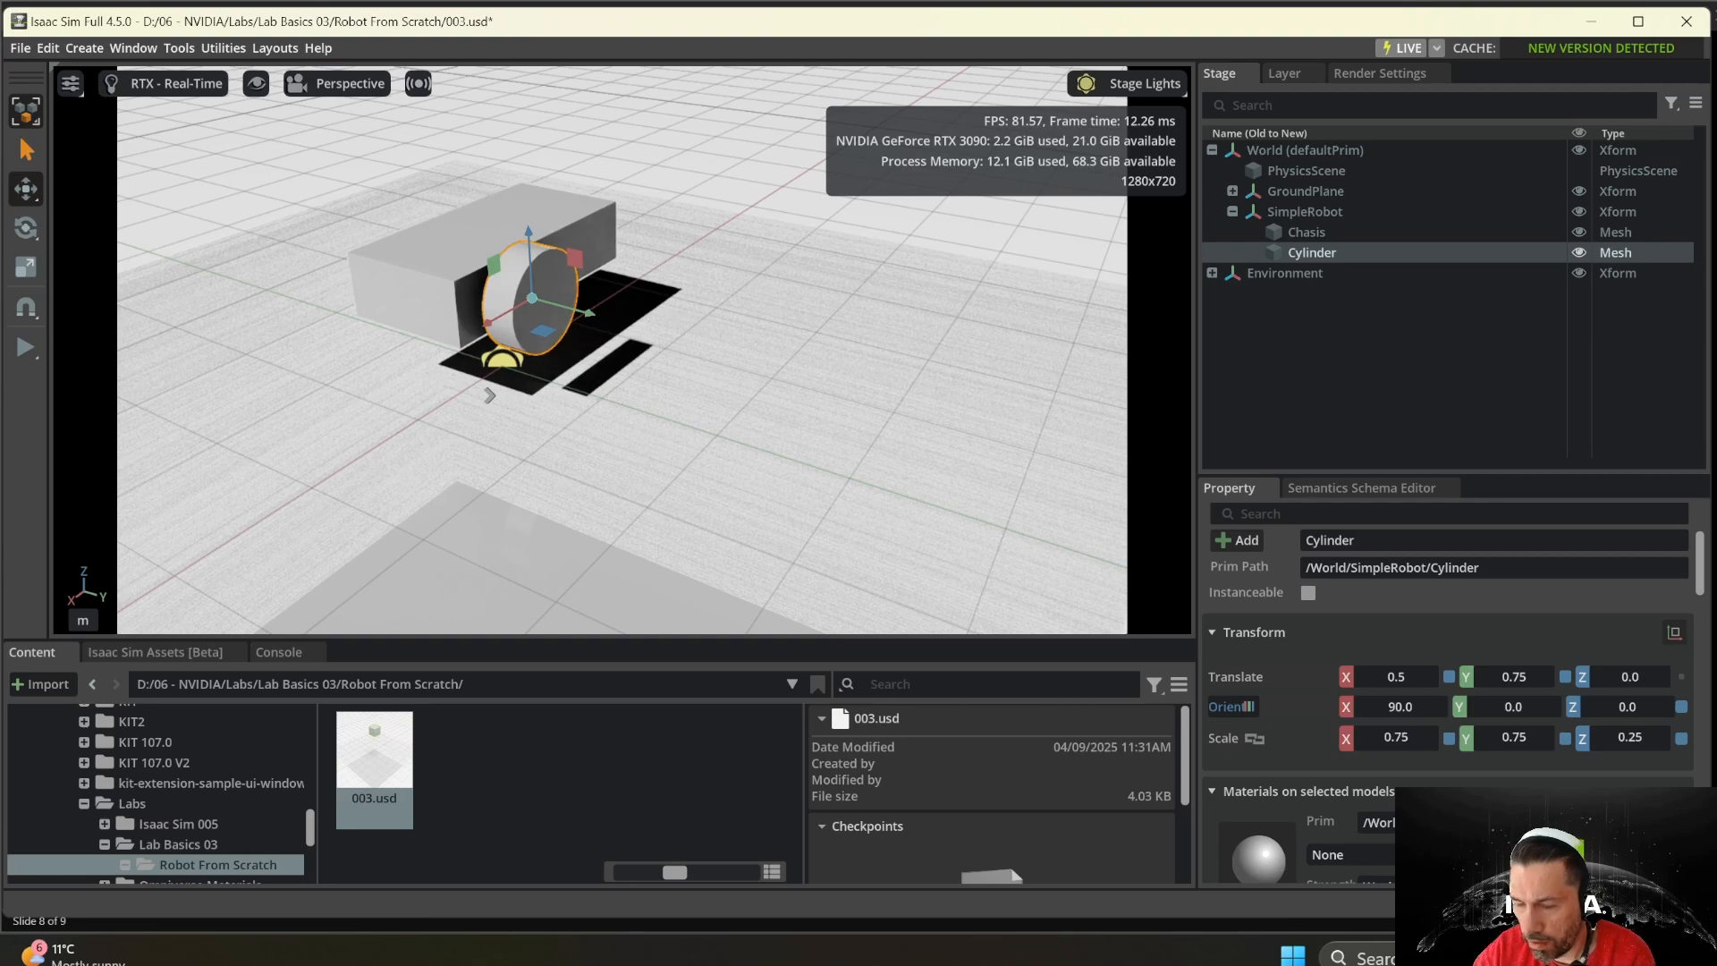
pyautogui.keyDown('alt'); pyautogui.moveTo(810, 416); pyautogui.dragTo(873, 436); pyautogui.keyUp('alt')
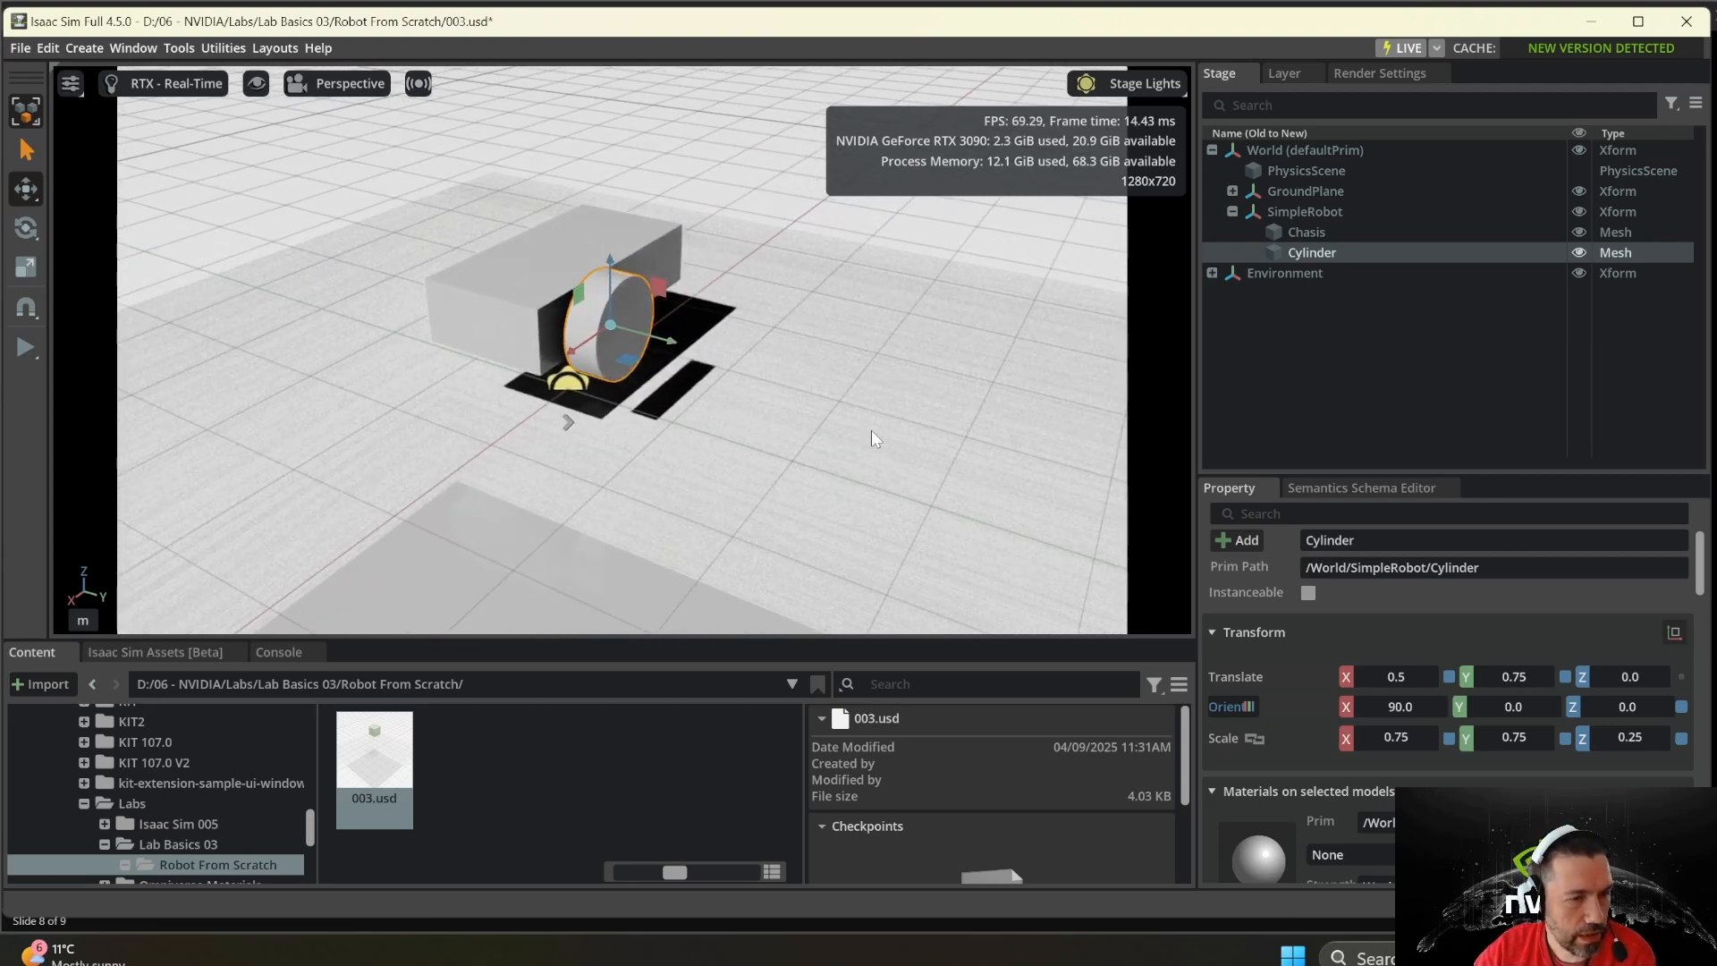
pyautogui.rightClick(1315, 255)
pyautogui.click(1386, 387)
pyautogui.write('Front_Left_Wheel')
pyautogui.press('Return')
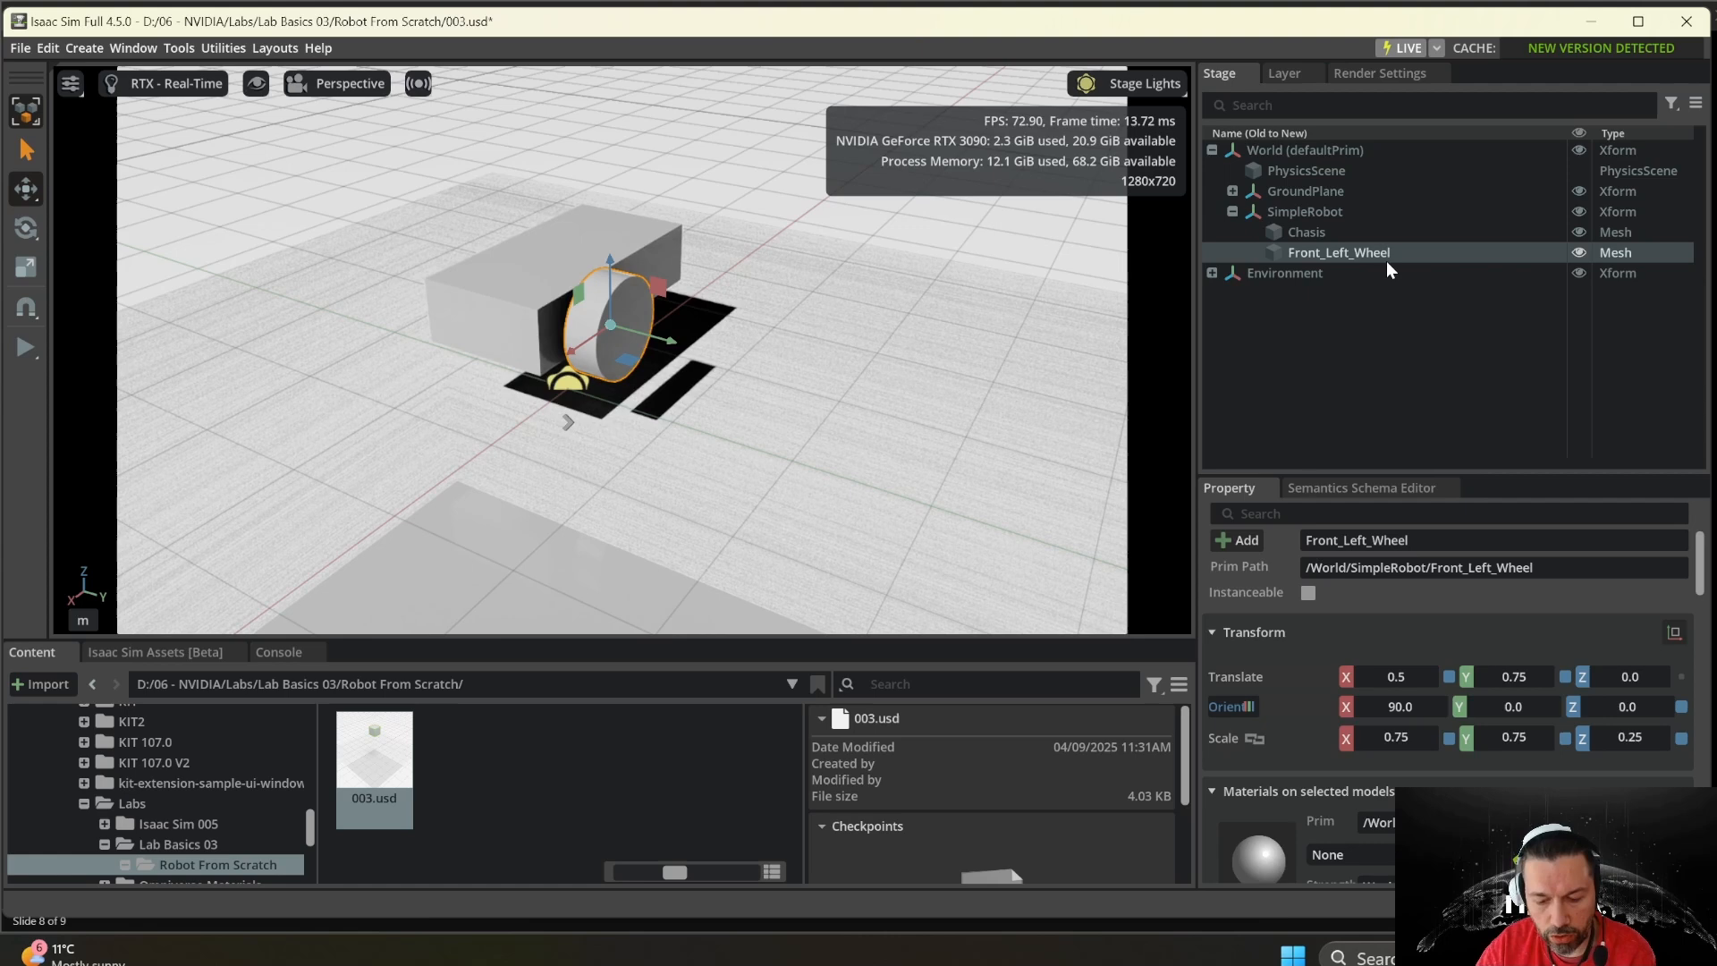
# - Duplicate the Front_Left_Wheel mesh to make three more wheels under SimpleRobot
pyautogui.hotkey('ctrl', 'd')
pyautogui.hotkey('ctrl', 'd')
pyautogui.hotkey('ctrl', 'd')
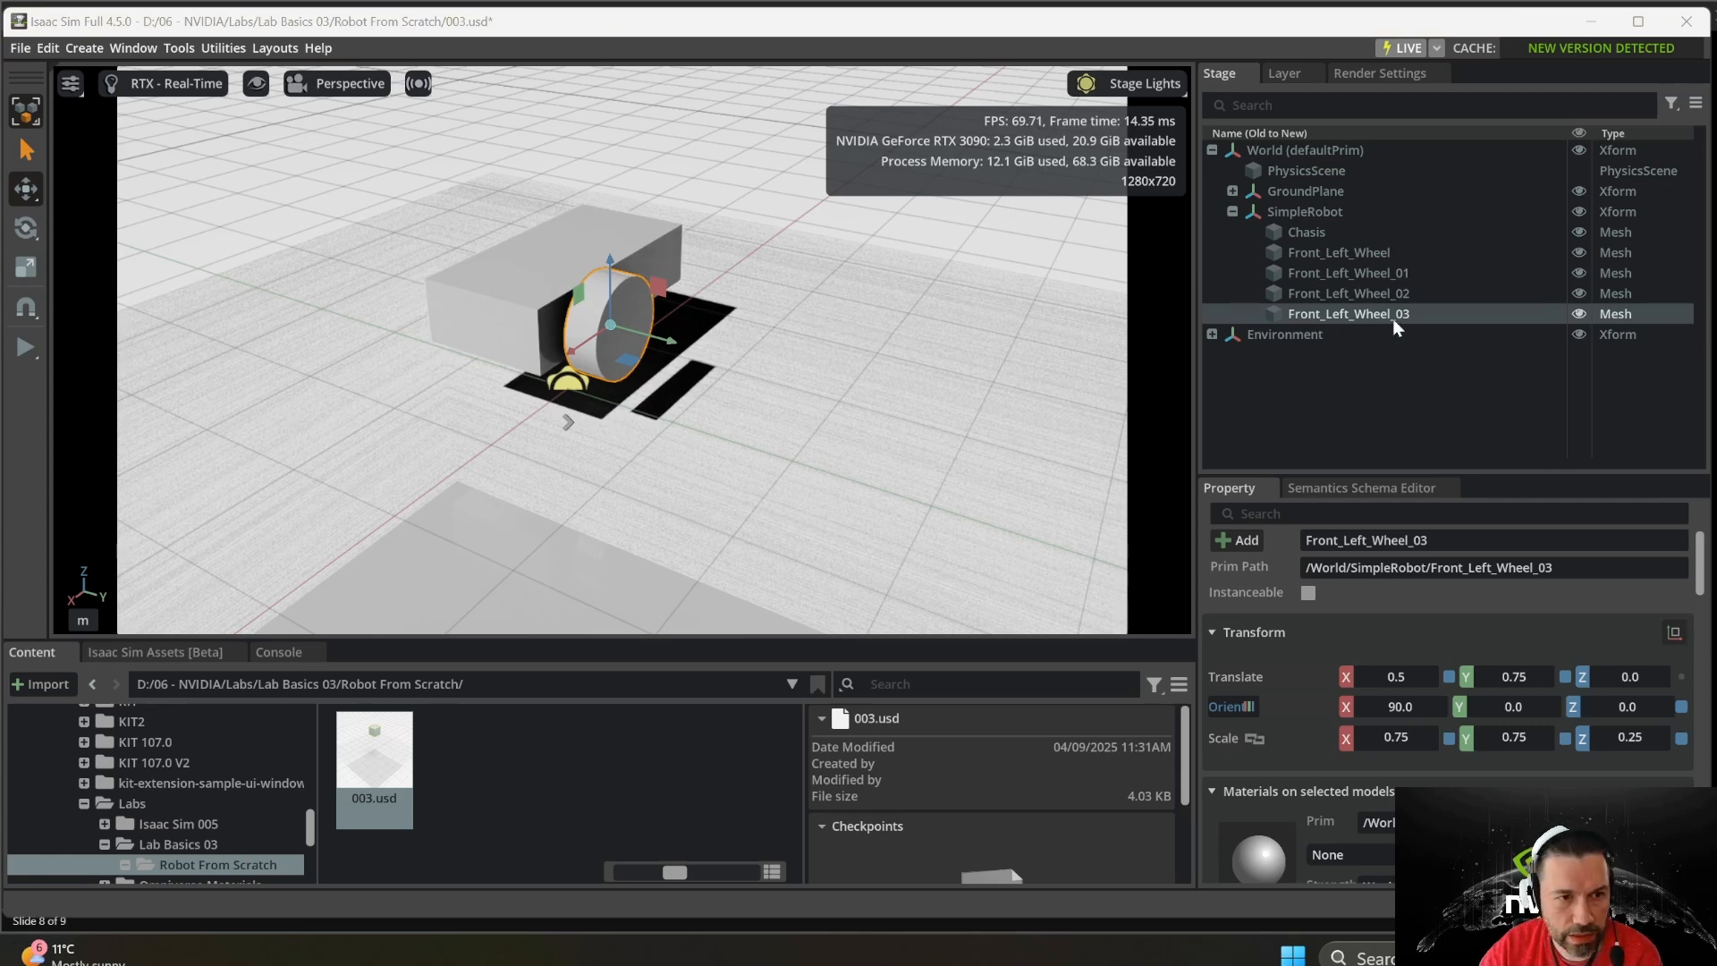
# - Rename the first wheel copy, Front_Left_Wheel_01, as Front_Right_Wheel
pyautogui.click(1363, 271)
pyautogui.rightClick(1363, 271)
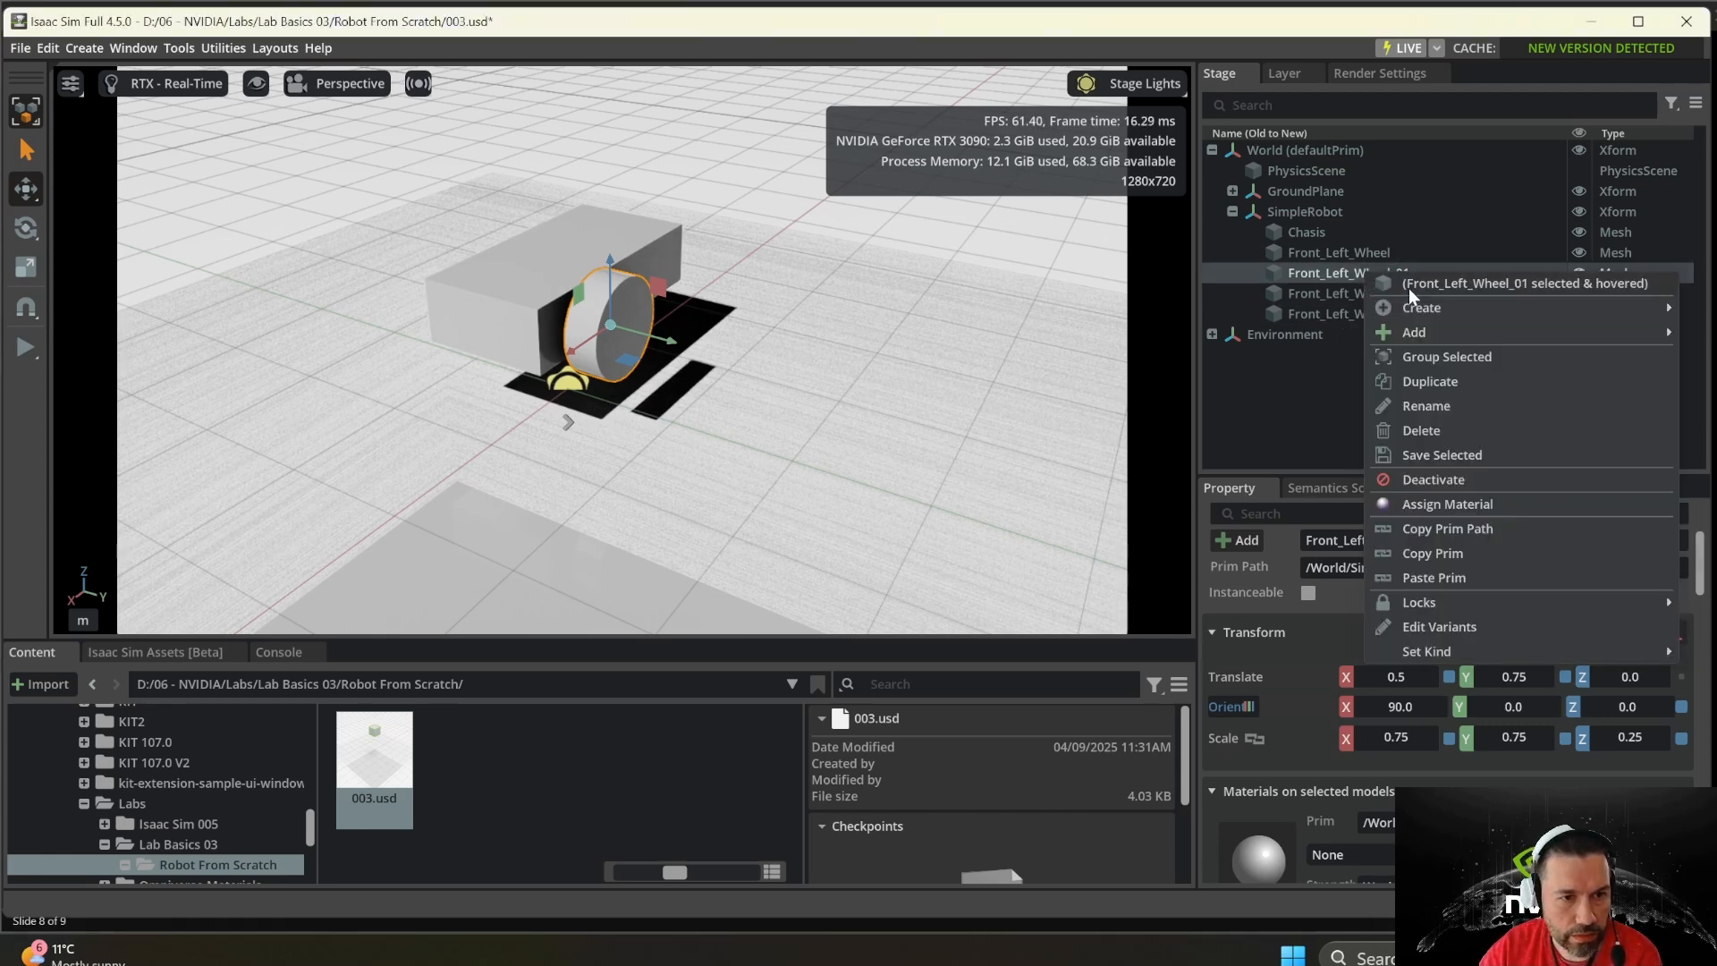
pyautogui.click(1434, 405)
pyautogui.write('Front_Right_Wheel')
pyautogui.press('Return')
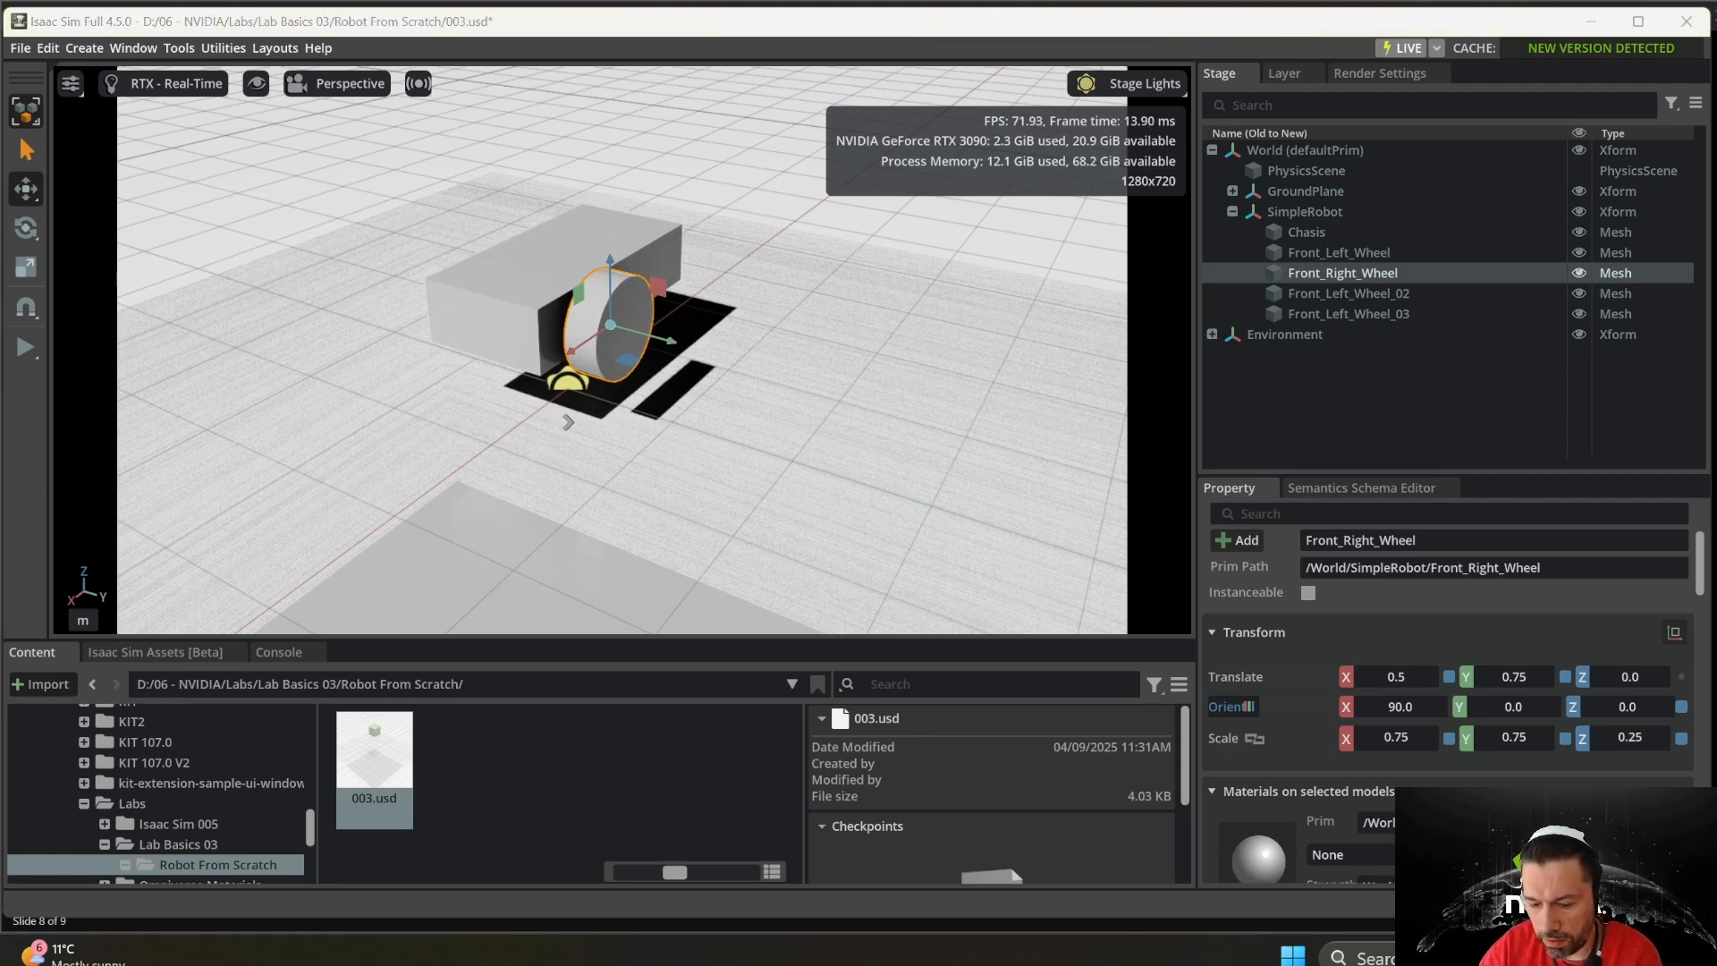
# - Rename the second wheel copy, Front_Left_Wheel_02, as Rear_Left_Wheel
pyautogui.rightClick(1348, 295)
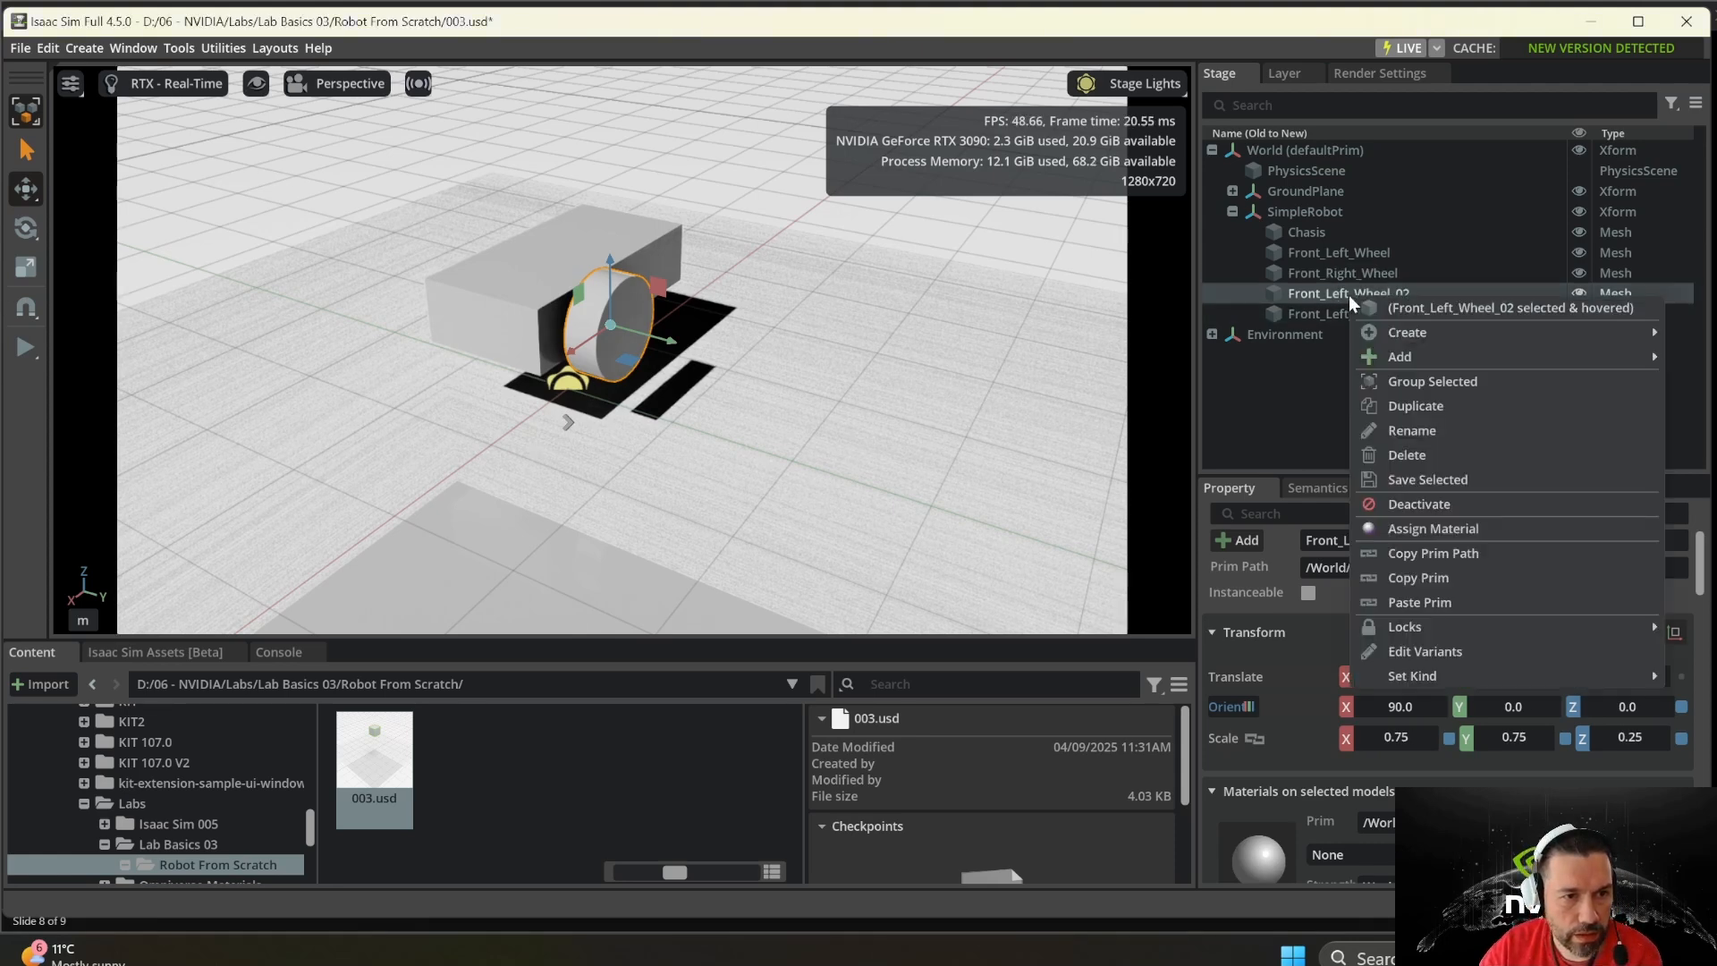
pyautogui.click(1414, 431)
pyautogui.write('Rear_Left_Wheel')
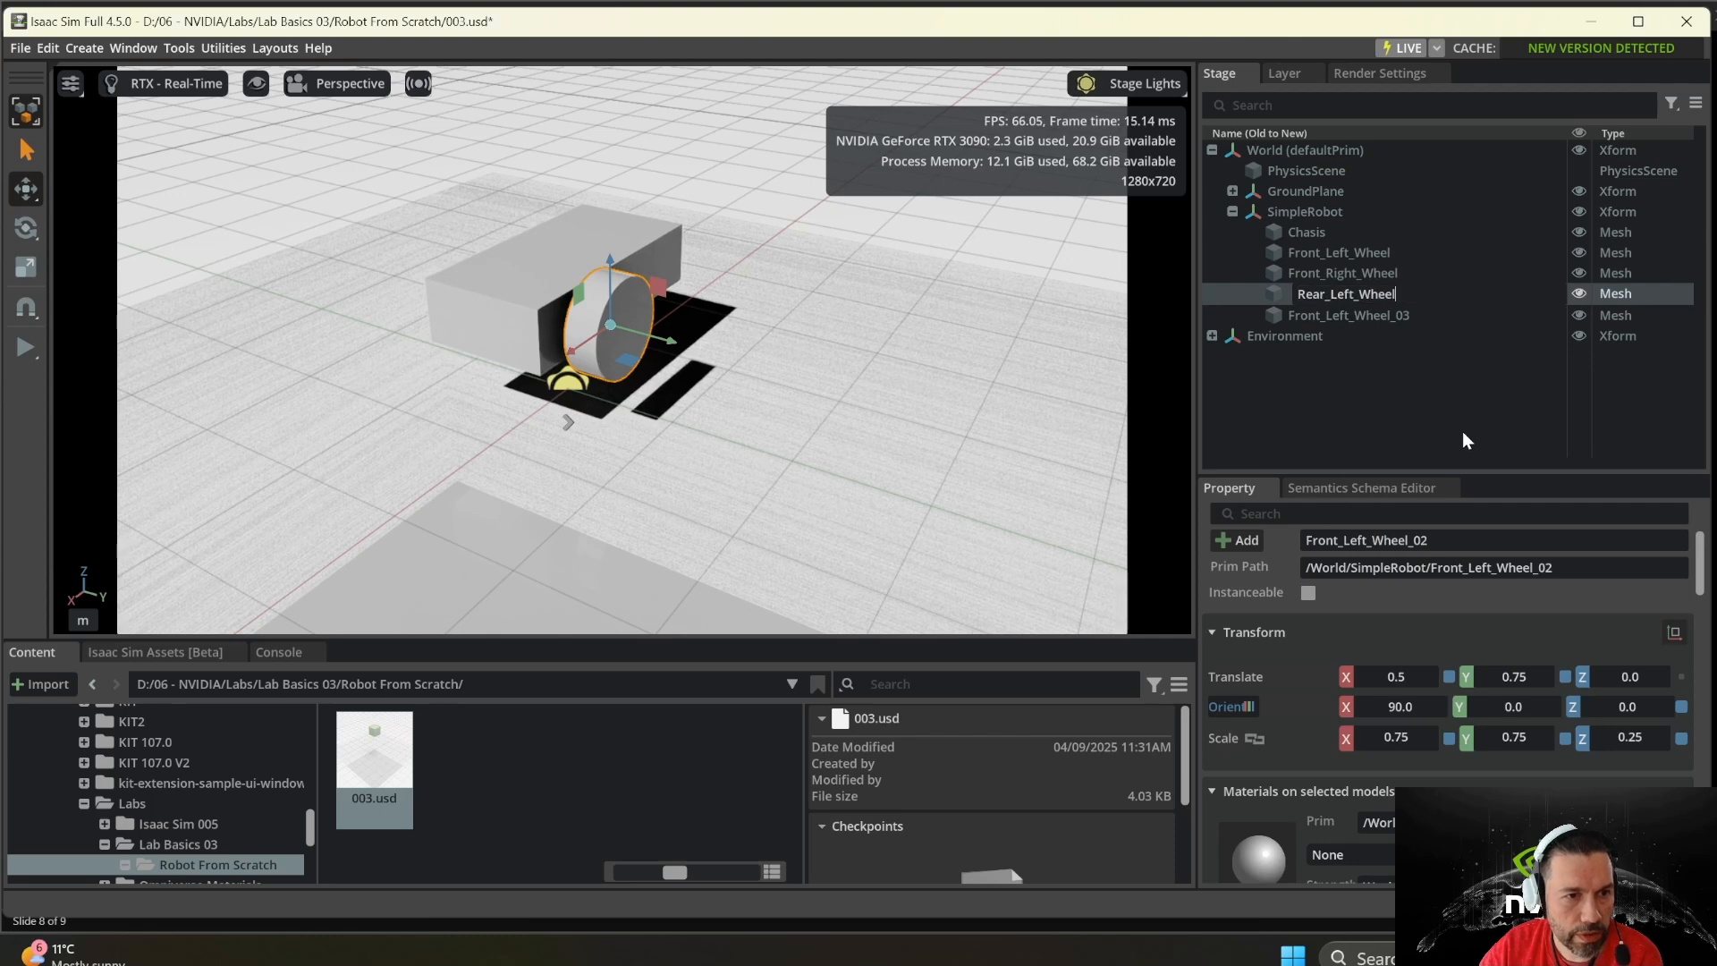
pyautogui.press('Return')
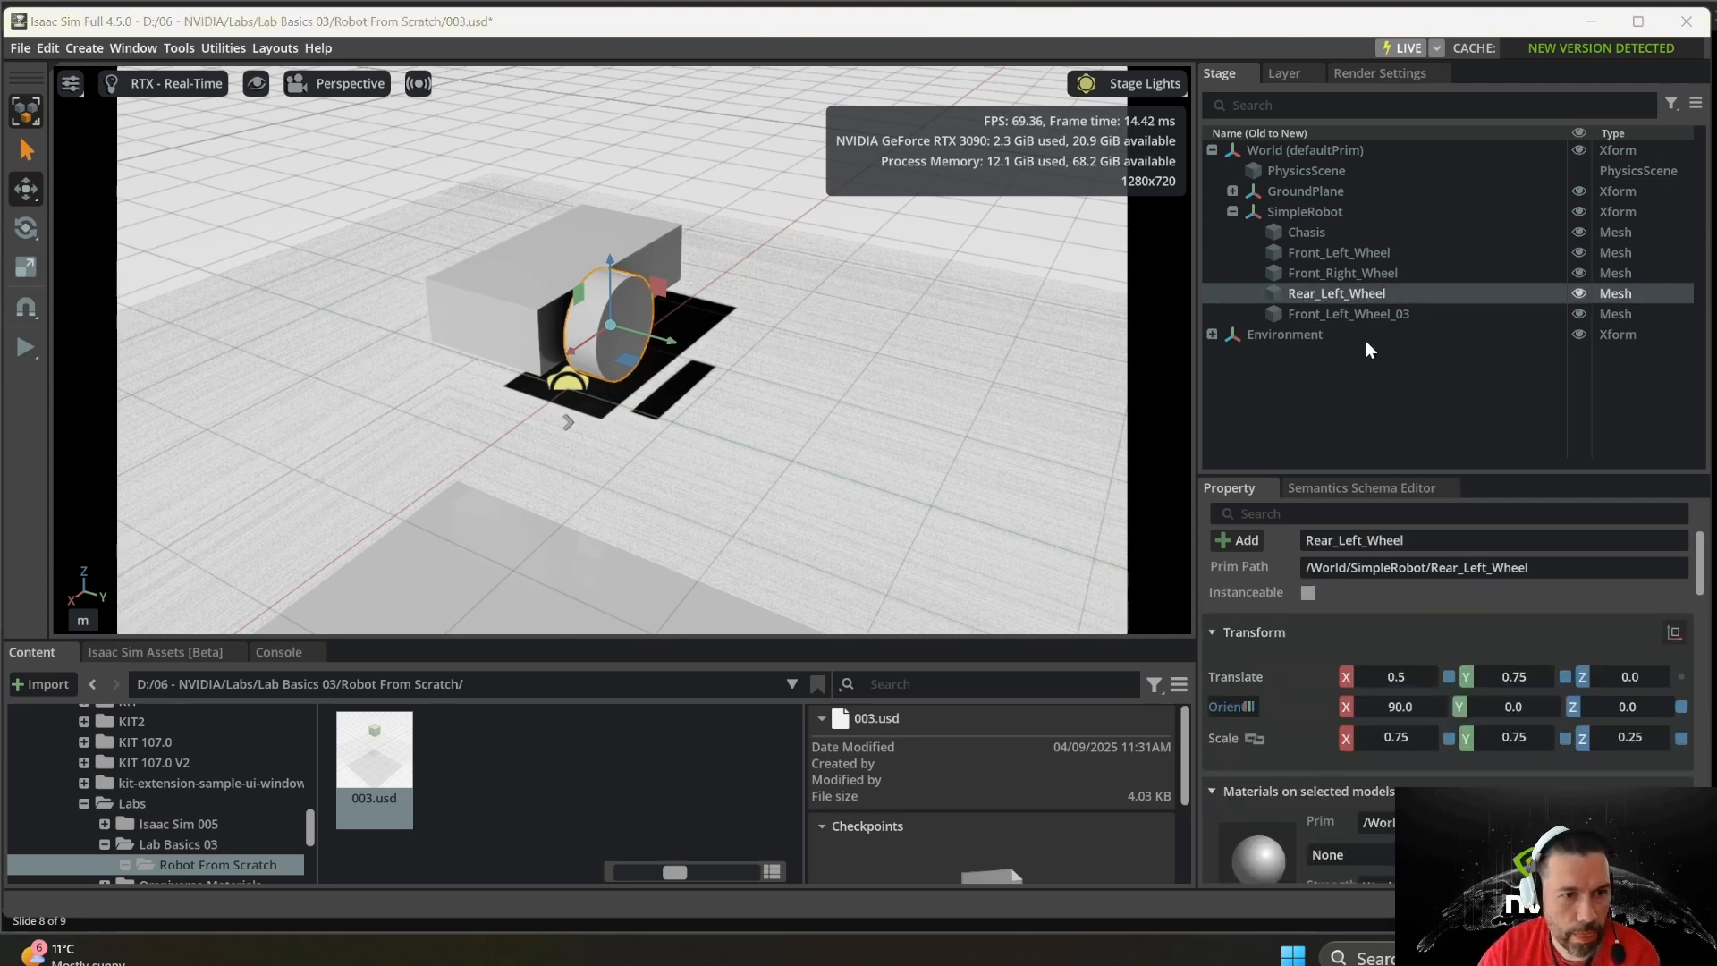
# - Rename the last wheel copy, Front_Left_Wheel_03, as Rear_Right_Wheel
pyautogui.rightClick(1347, 310)
pyautogui.click(1425, 462)
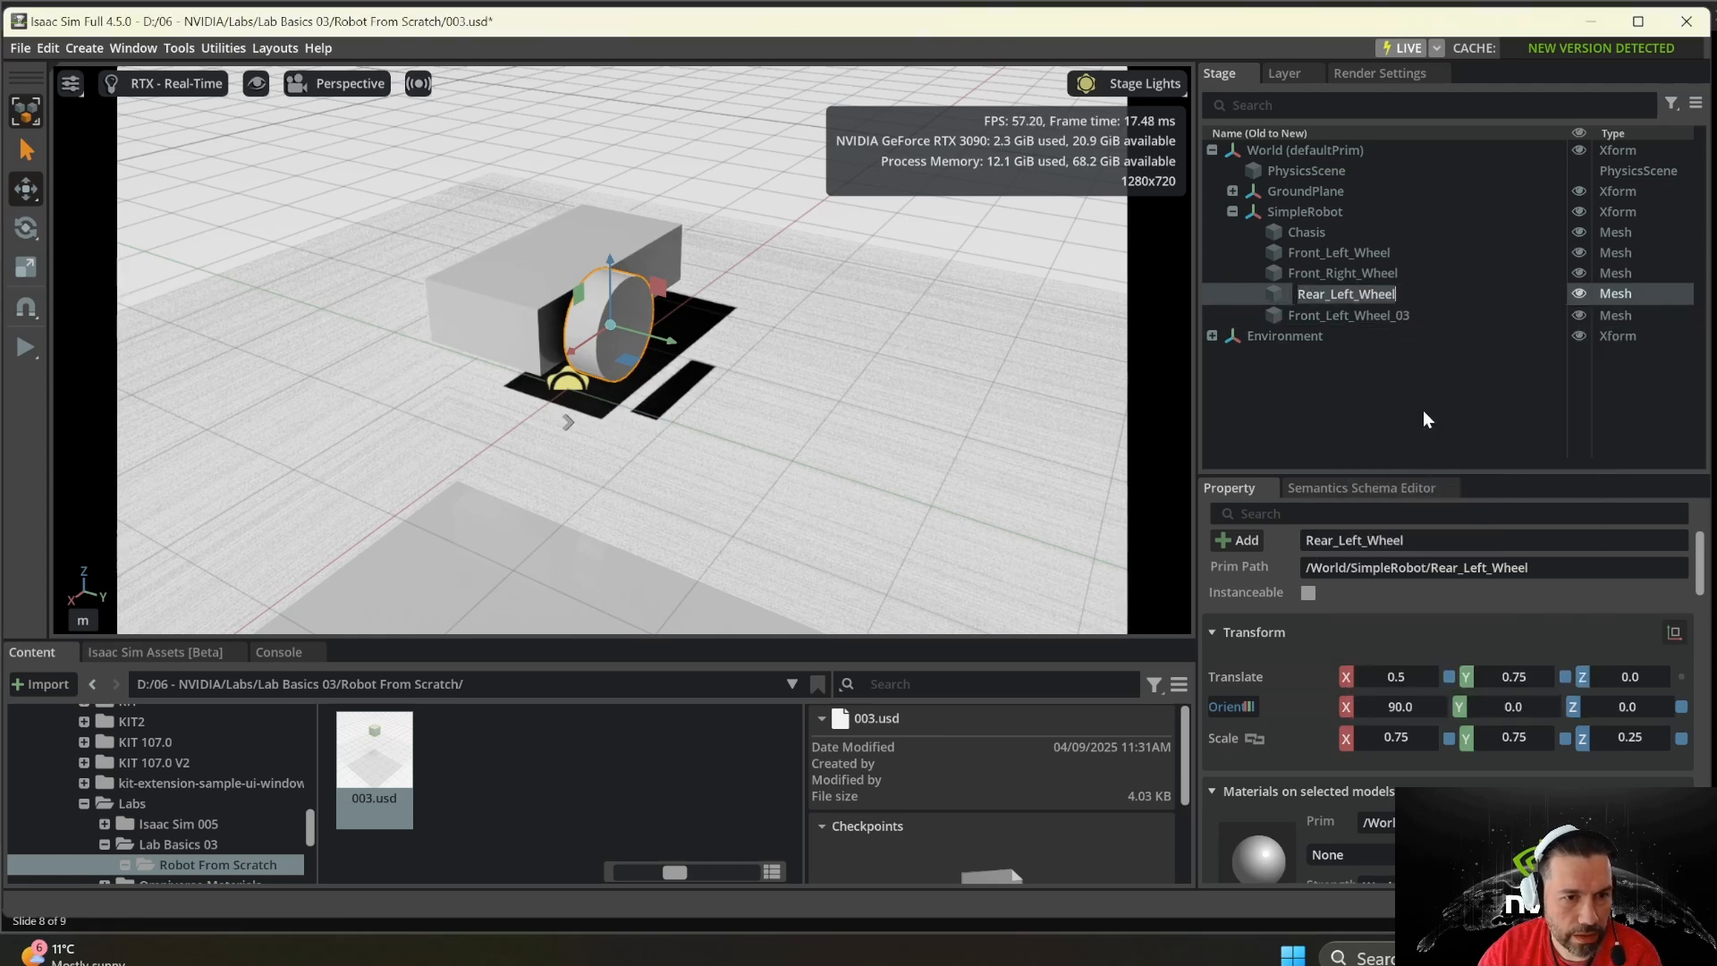
pyautogui.click(1413, 370)
pyautogui.rightClick(1342, 315)
pyautogui.click(1304, 315)
pyautogui.rightClick(1316, 315)
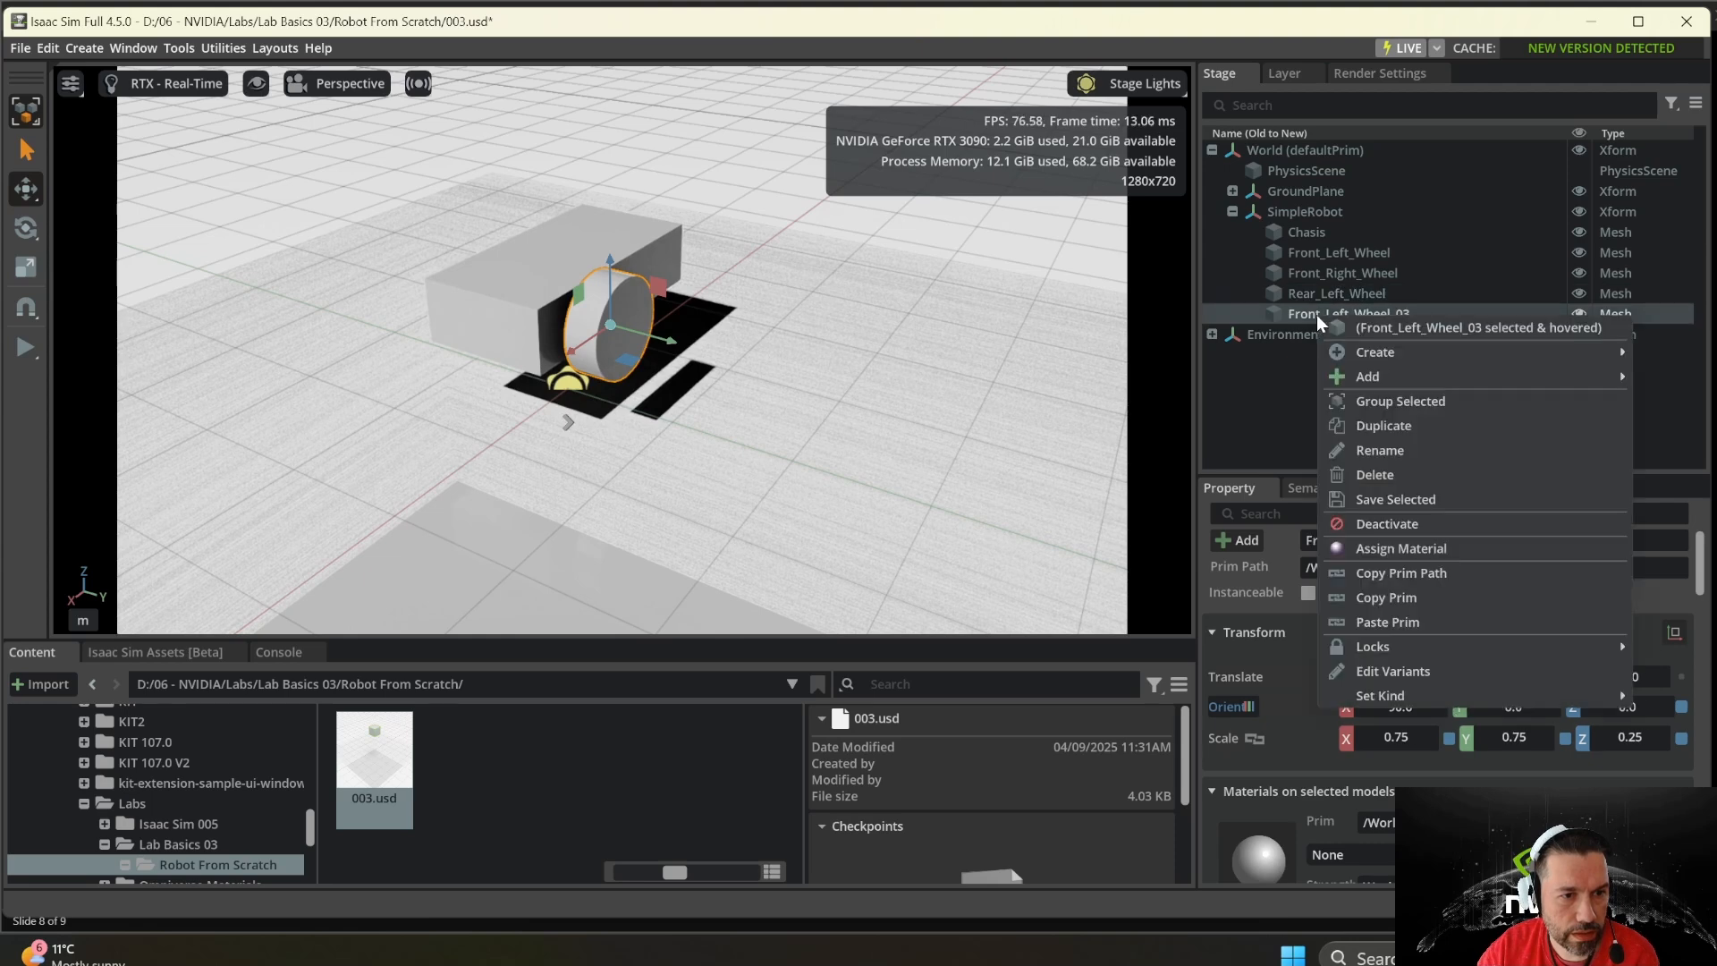
pyautogui.click(1390, 445)
pyautogui.write('Rear_Right_Wheel')
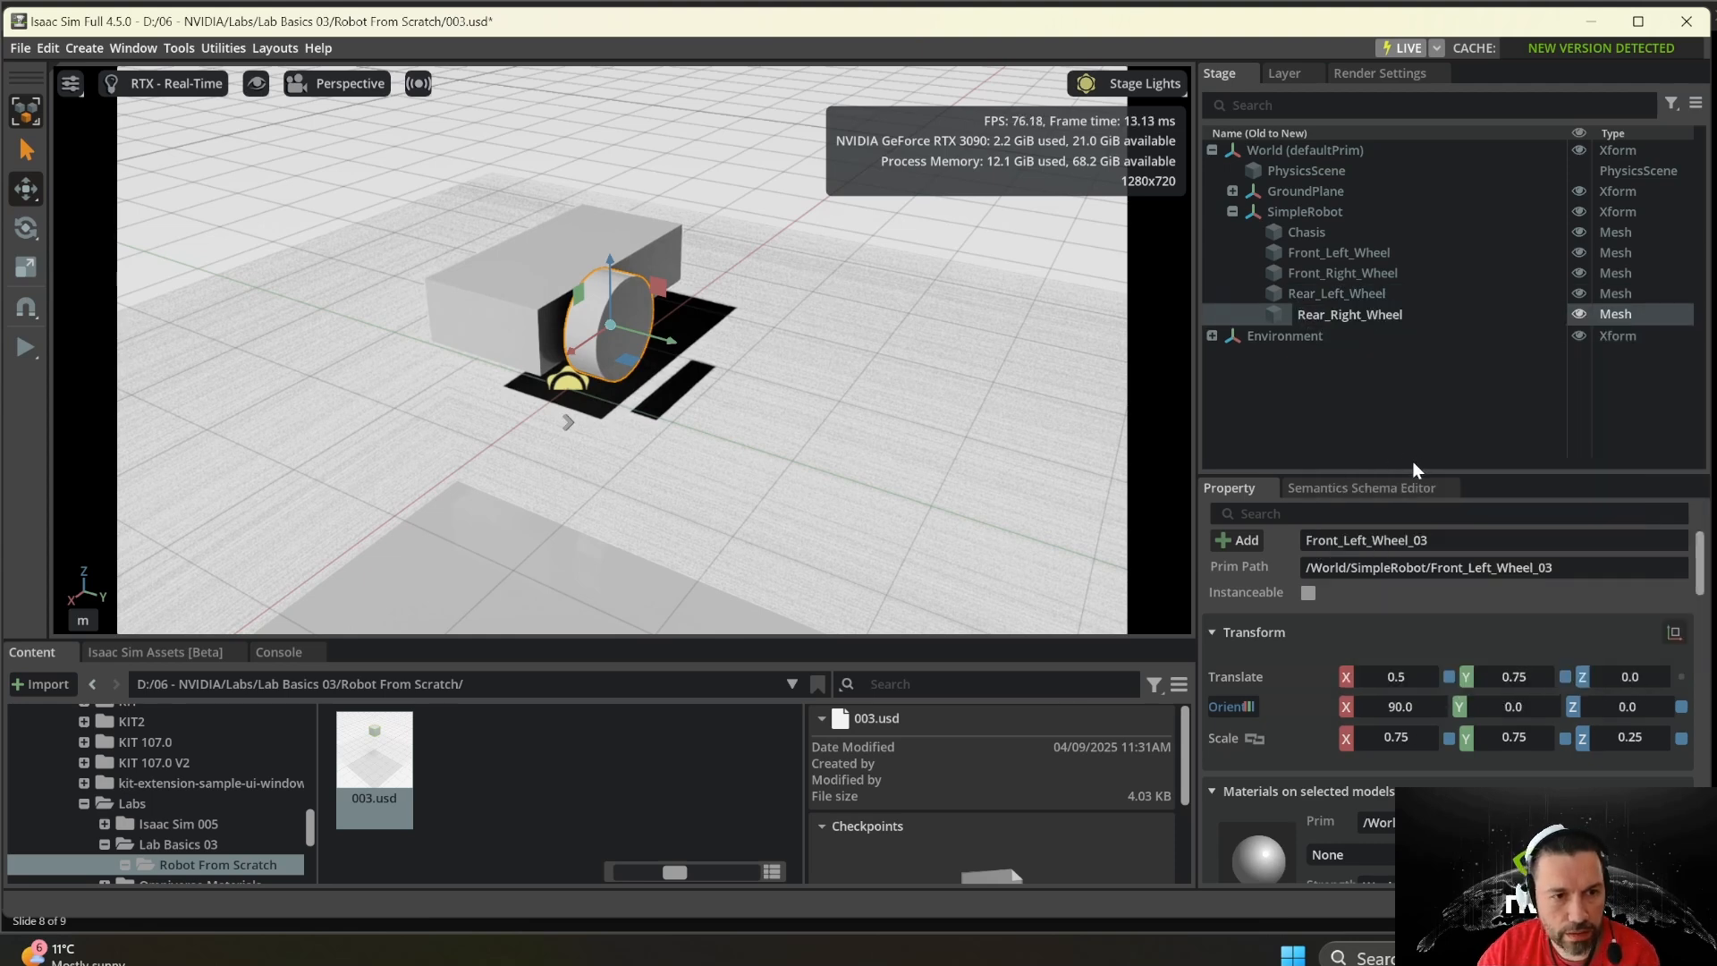
pyautogui.press('Return')
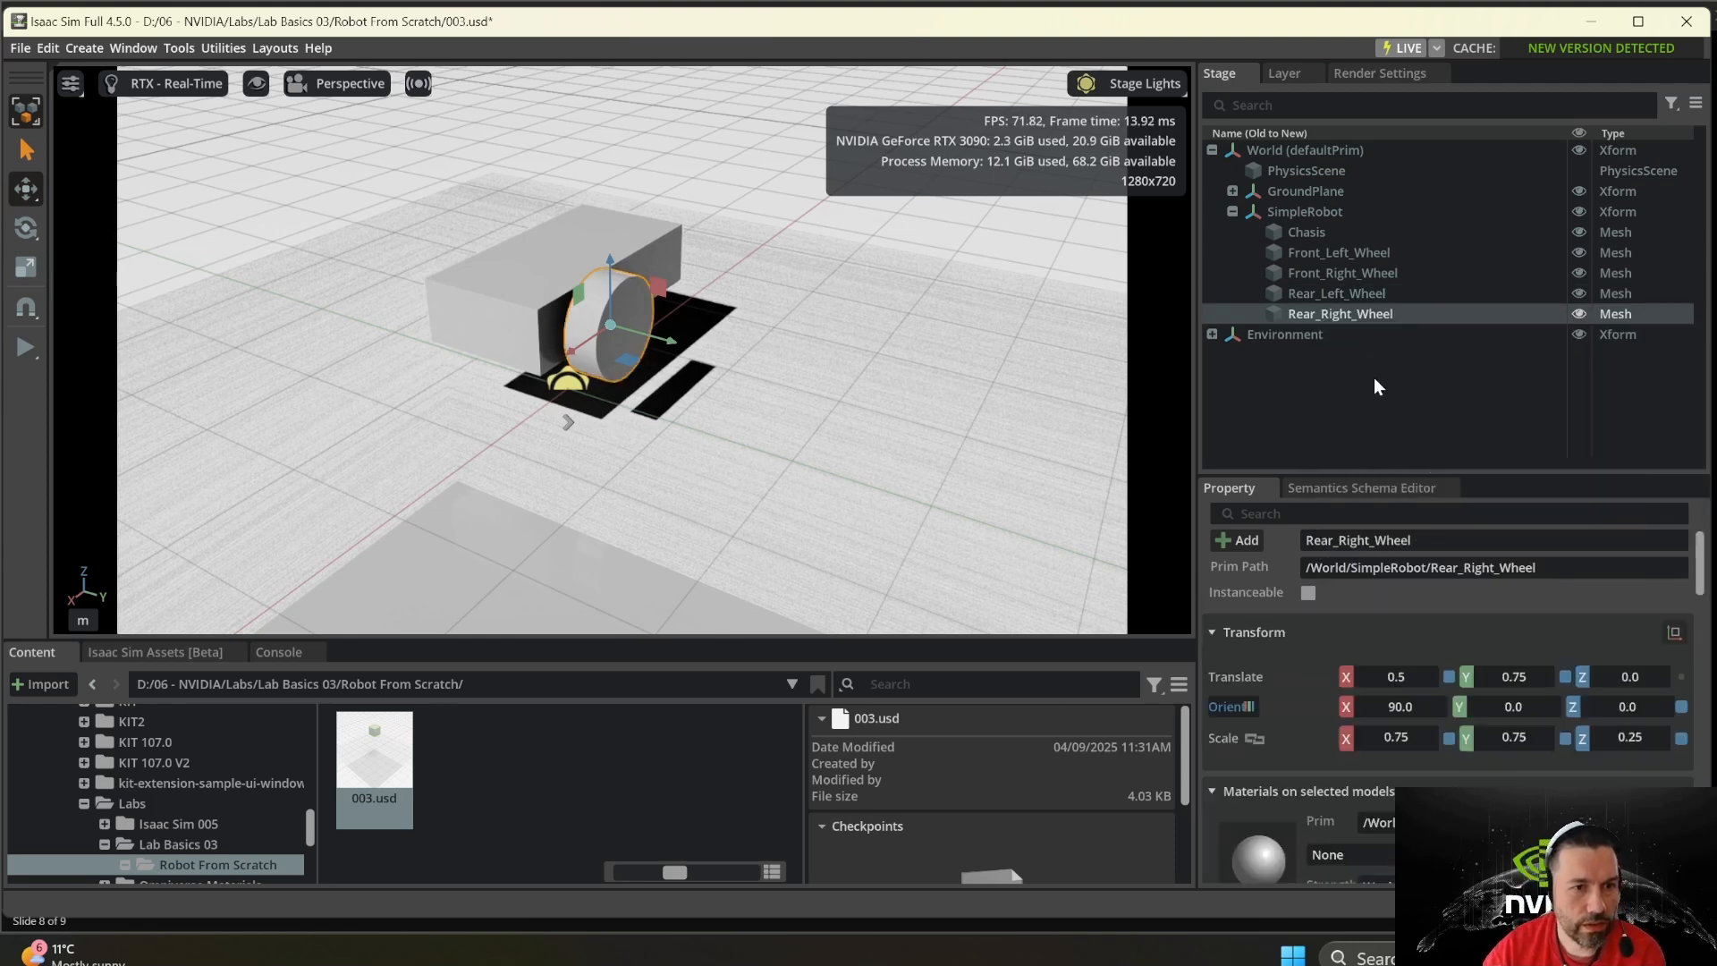
# - Set Front_Right_Wheel's Y translation to -0.75 to place it on the opposite side of the chassis
pyautogui.click(1352, 275)
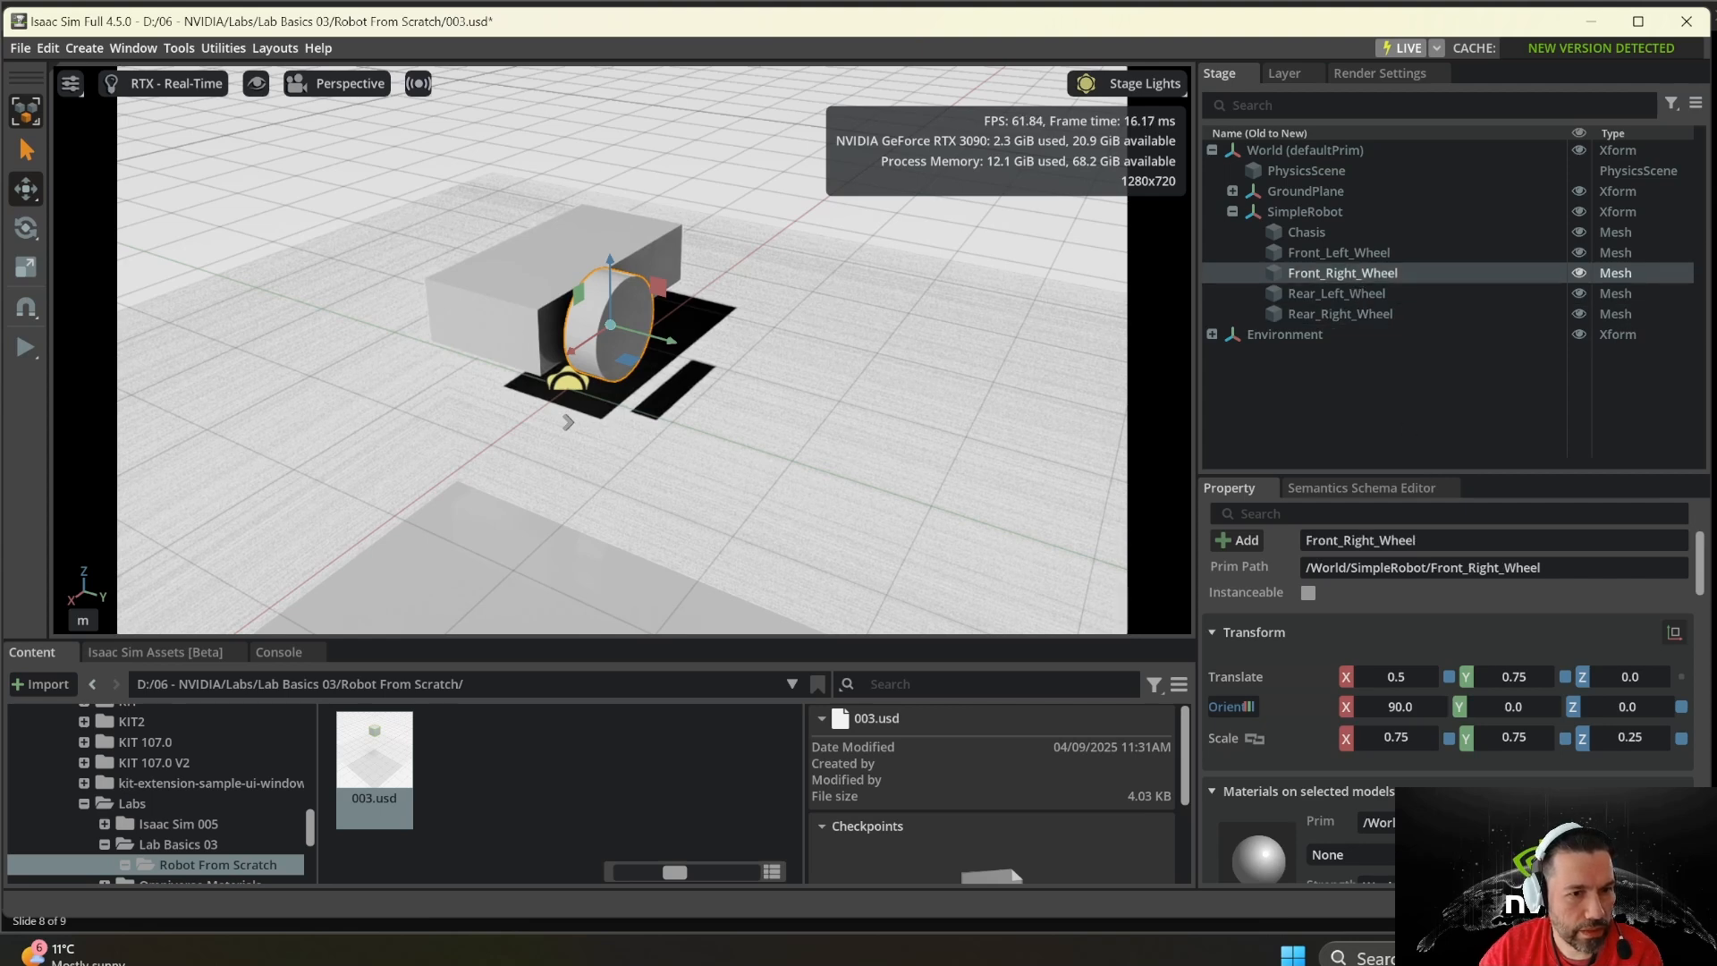
pyautogui.doubleClick(1486, 676)
pyautogui.press('Left')
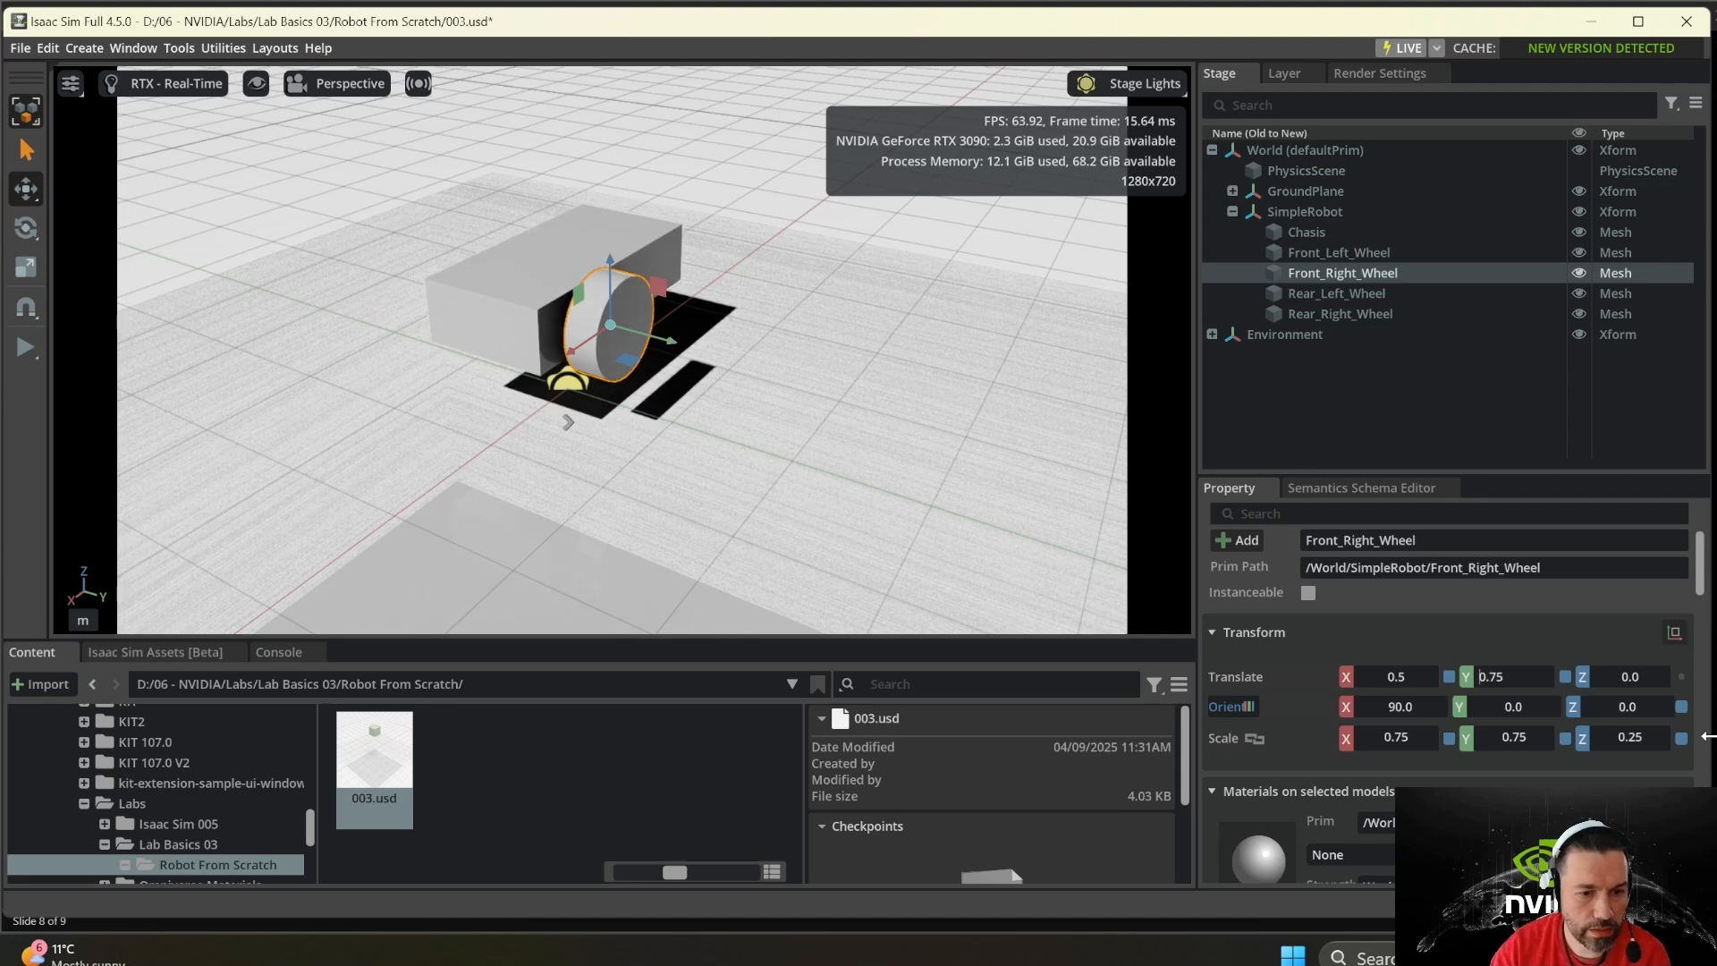
pyautogui.write('-')
pyautogui.press('Return')
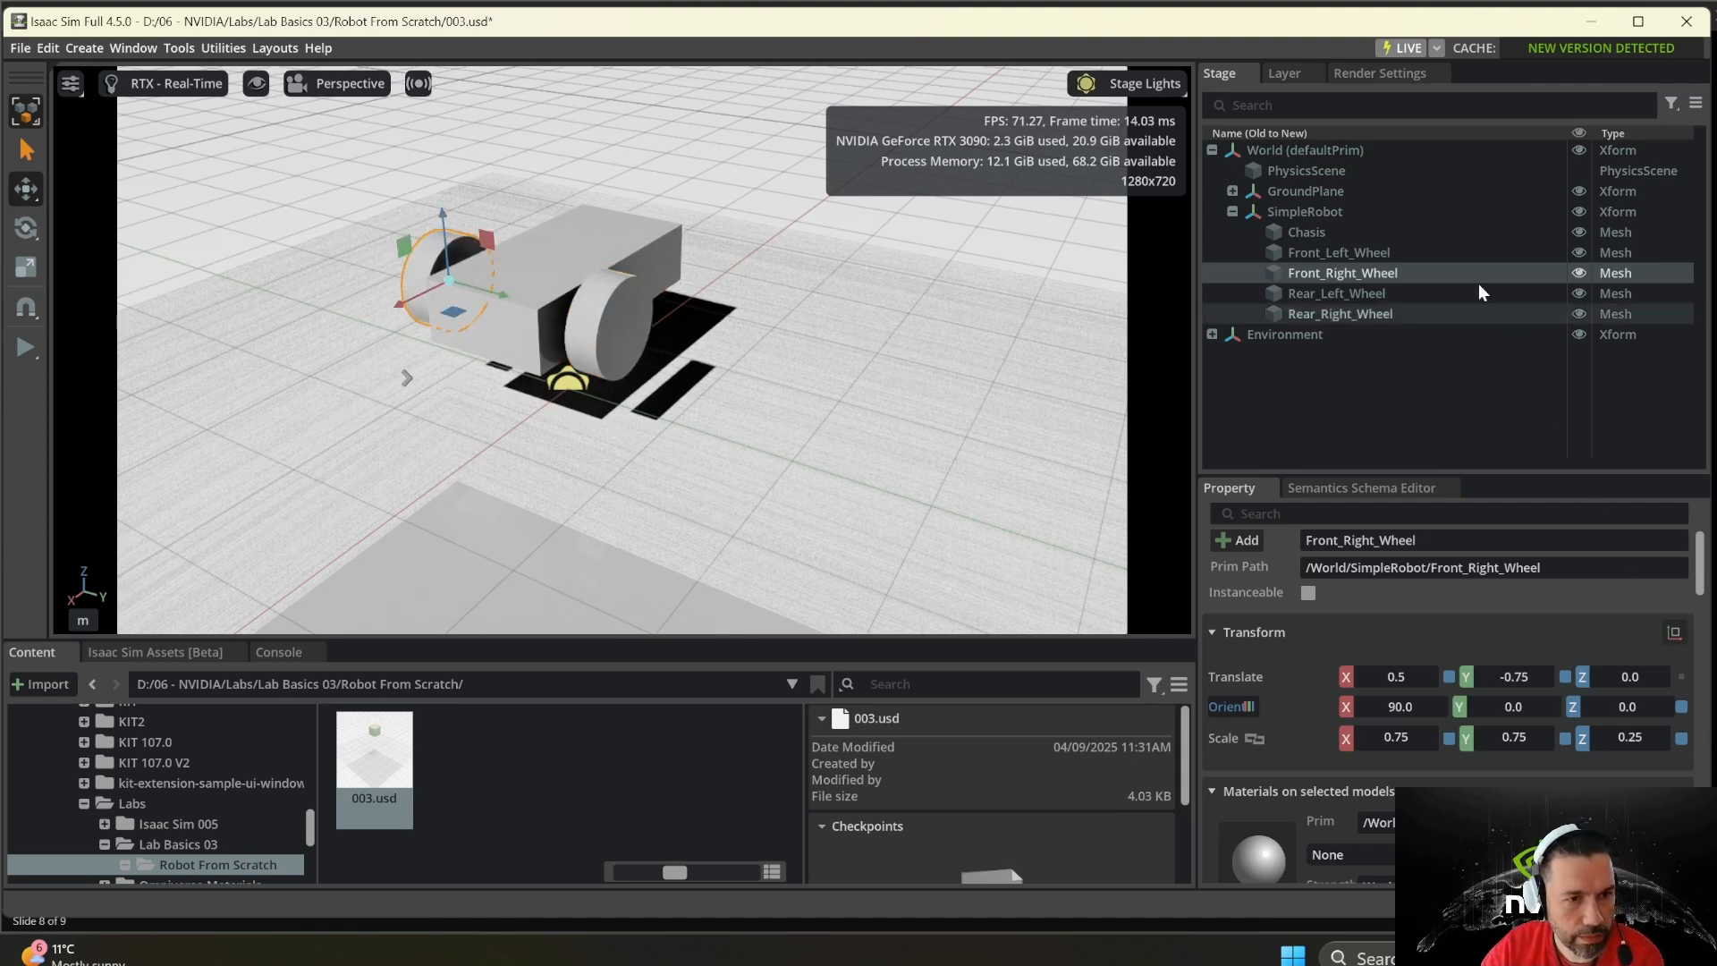
# - Set Rear_Left_Wheel's X translation to -0.5 to move it to the back of the chassis
pyautogui.click(1336, 293)
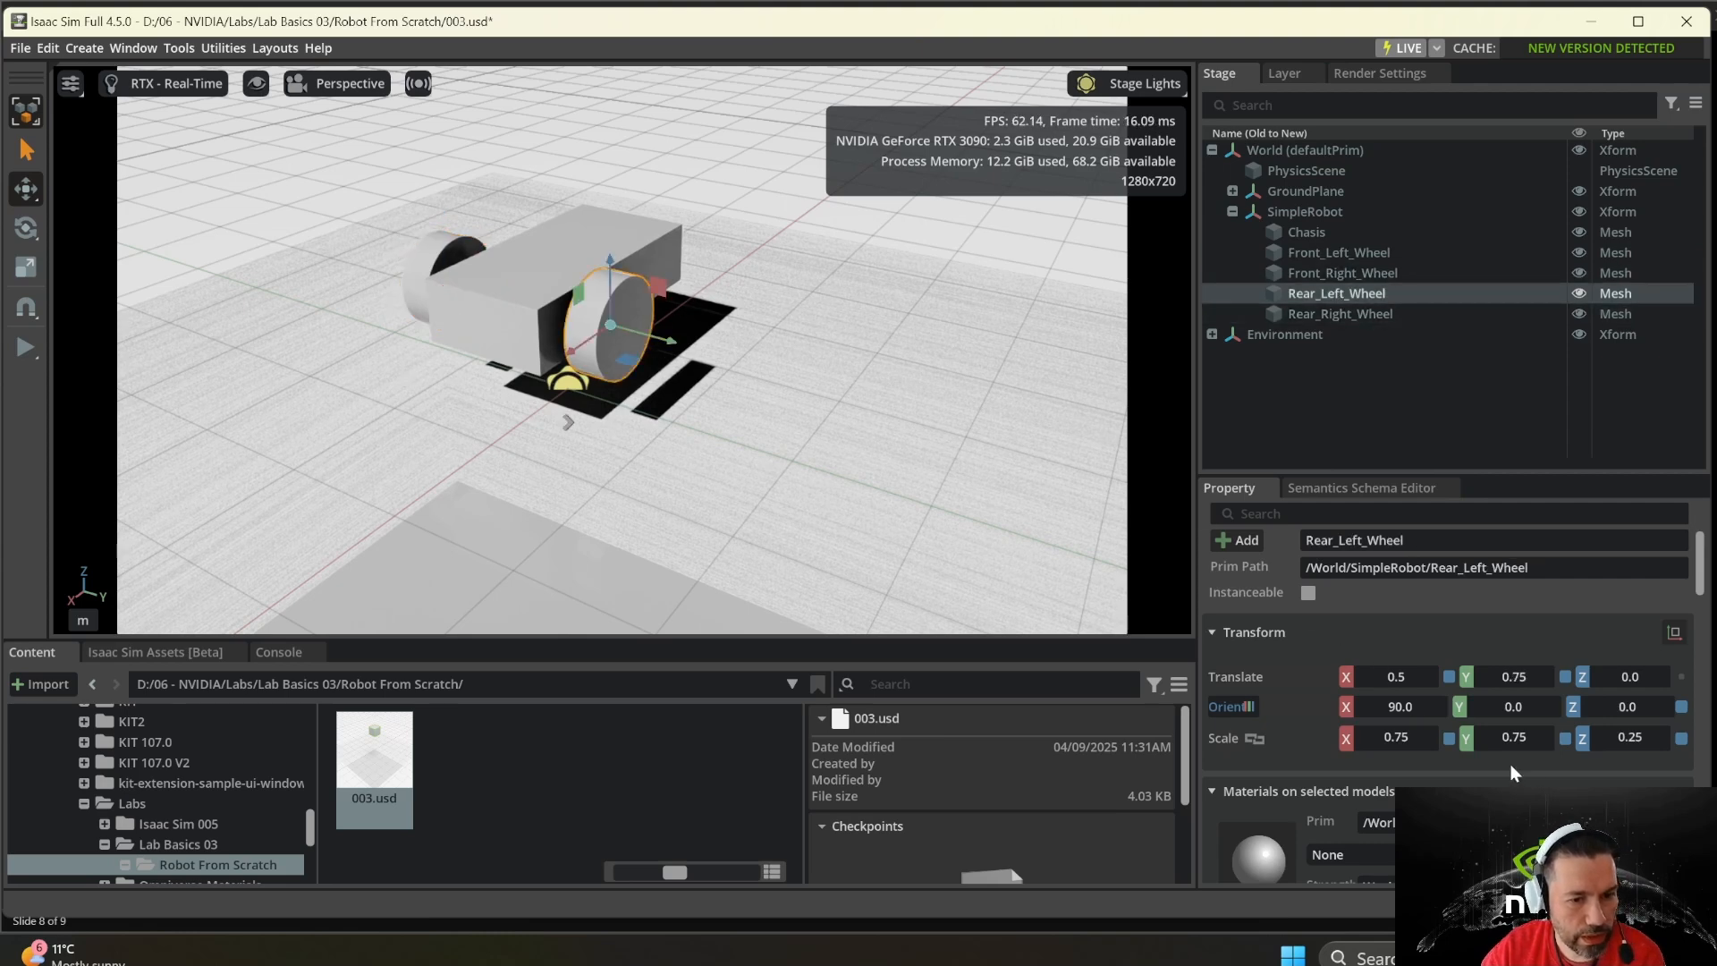
pyautogui.doubleClick(1408, 678)
pyautogui.write('-')
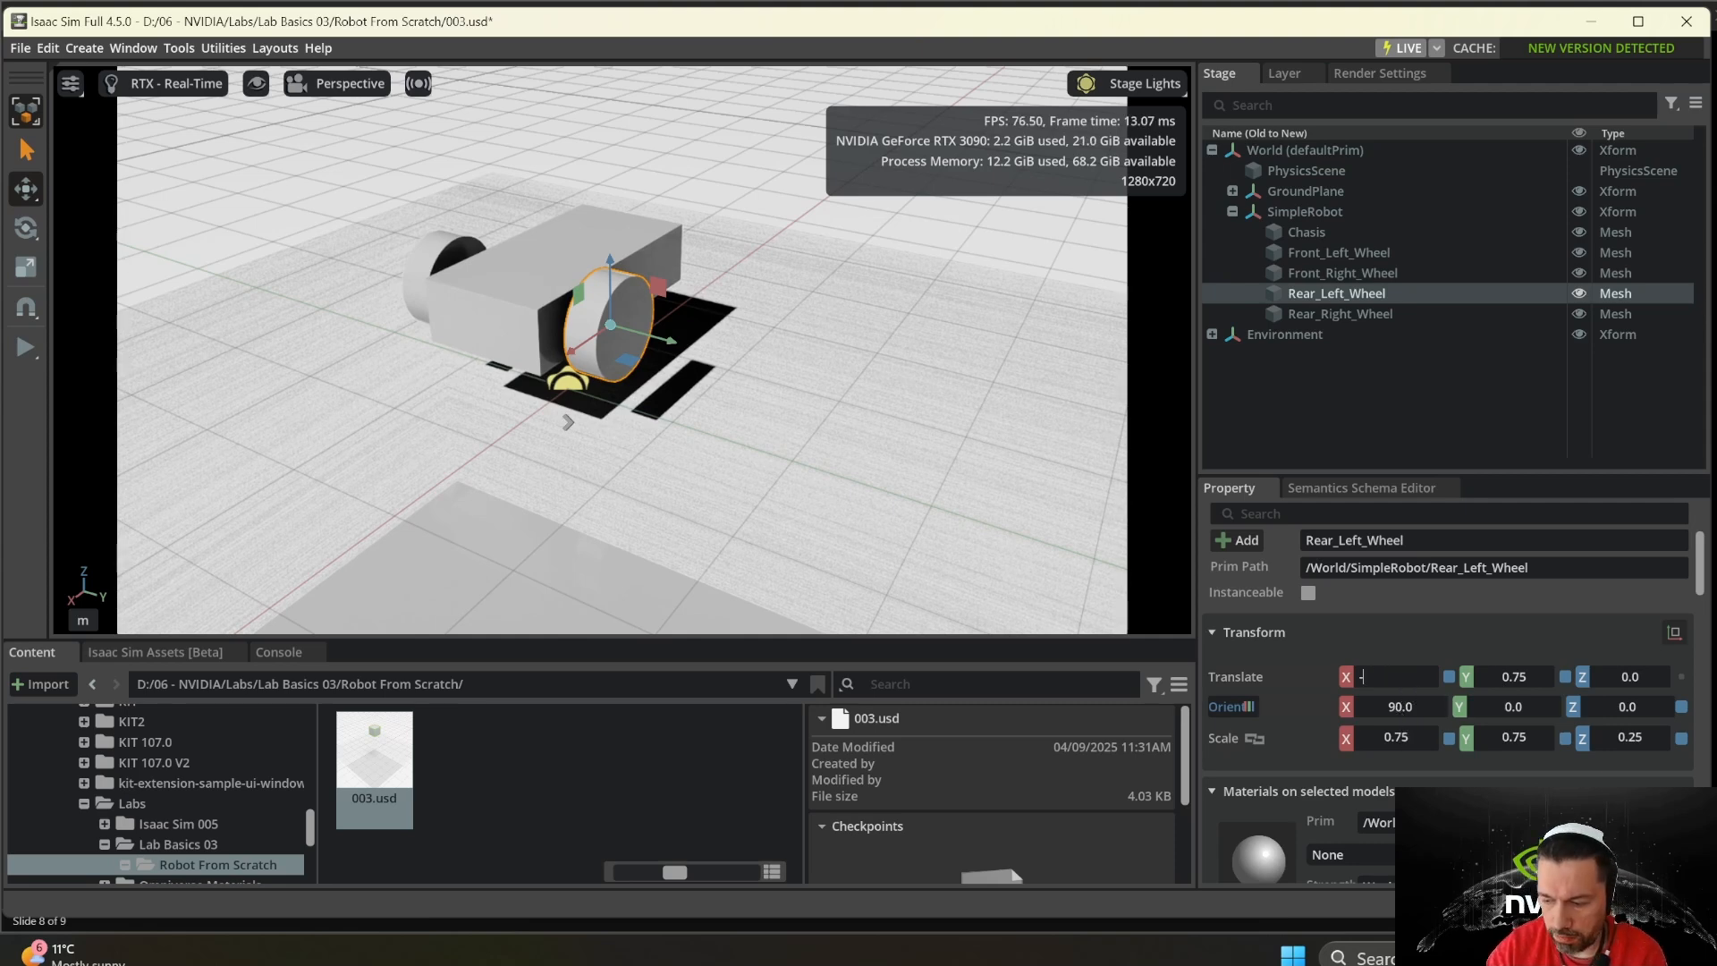
pyautogui.write('0.5')
pyautogui.press('Return')
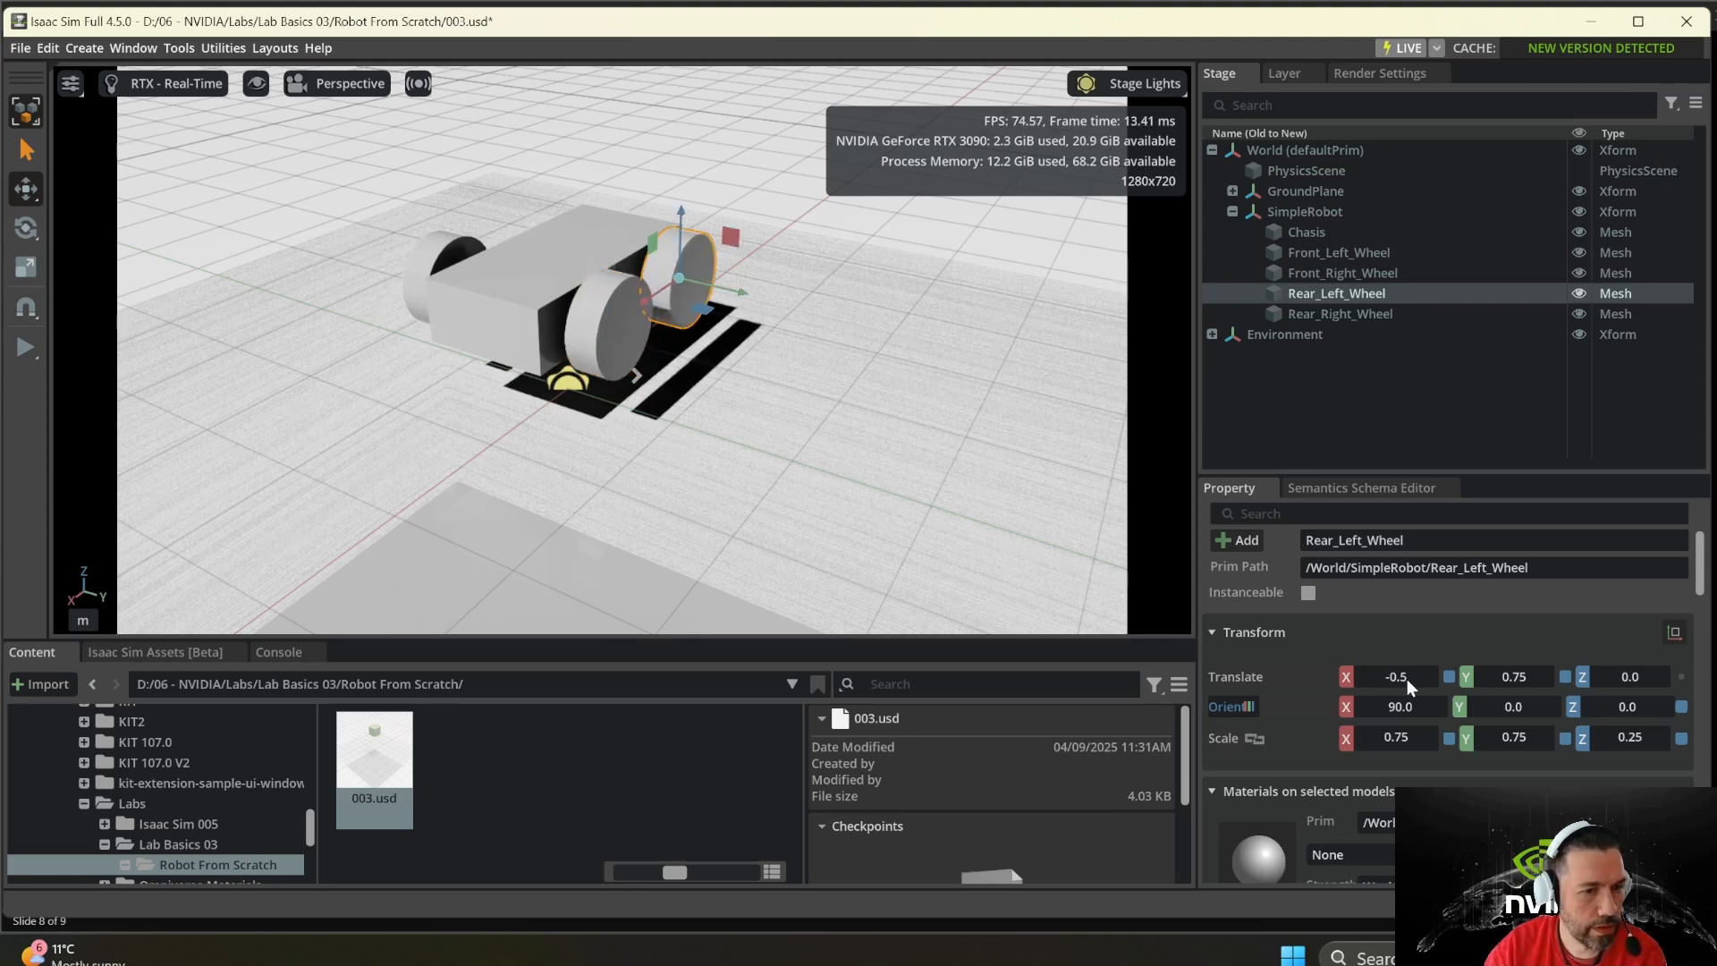
# - Set Rear_Right_Wheel's X translation to -0.5 and its Y translation to -0.75
pyautogui.click(1324, 314)
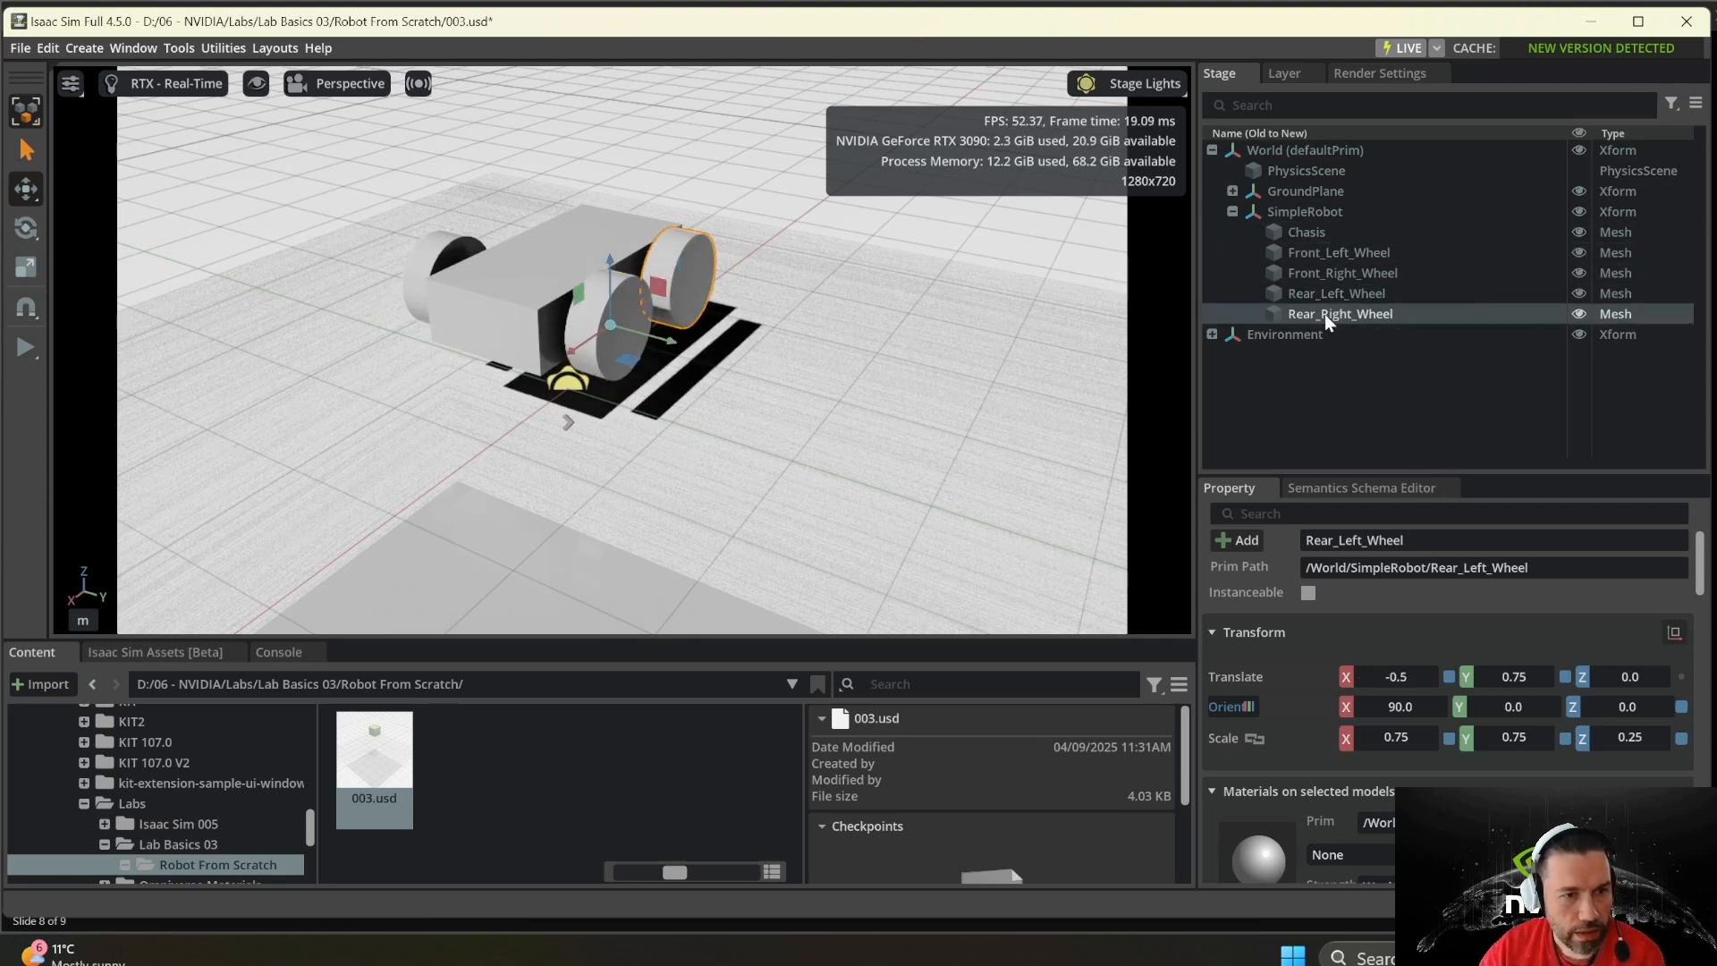
pyautogui.doubleClick(1393, 671)
pyautogui.write('-0.5')
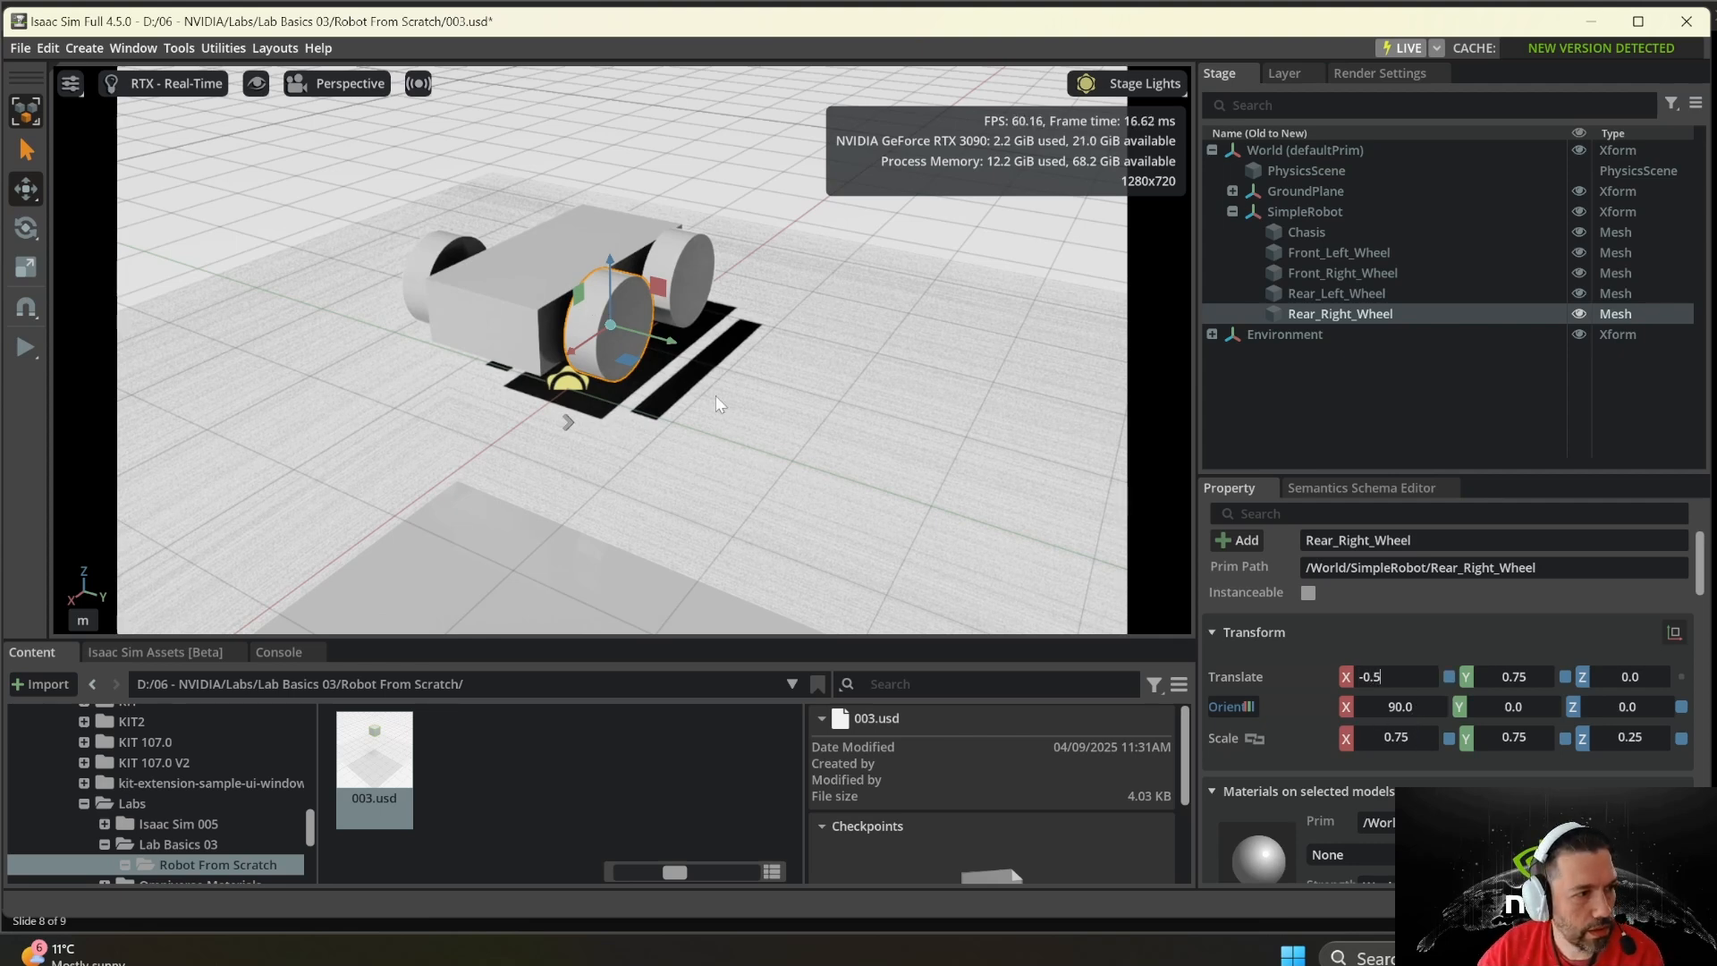
pyautogui.click(1518, 677)
pyautogui.write('-0.')
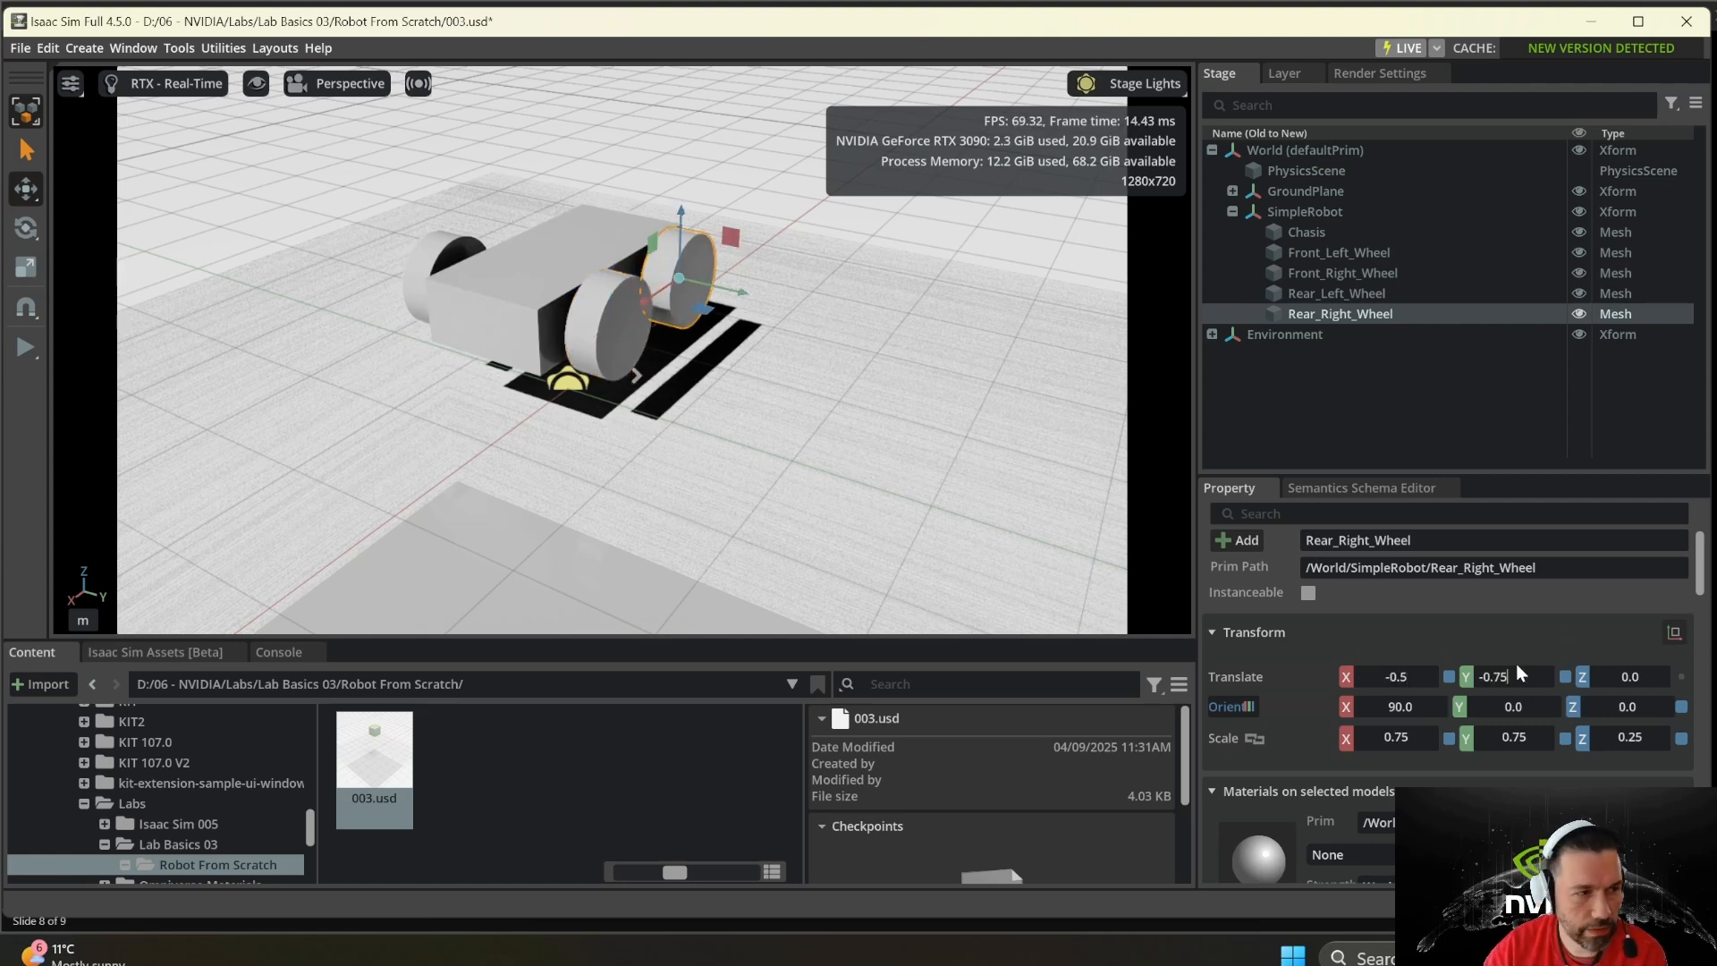
pyautogui.press('Return')
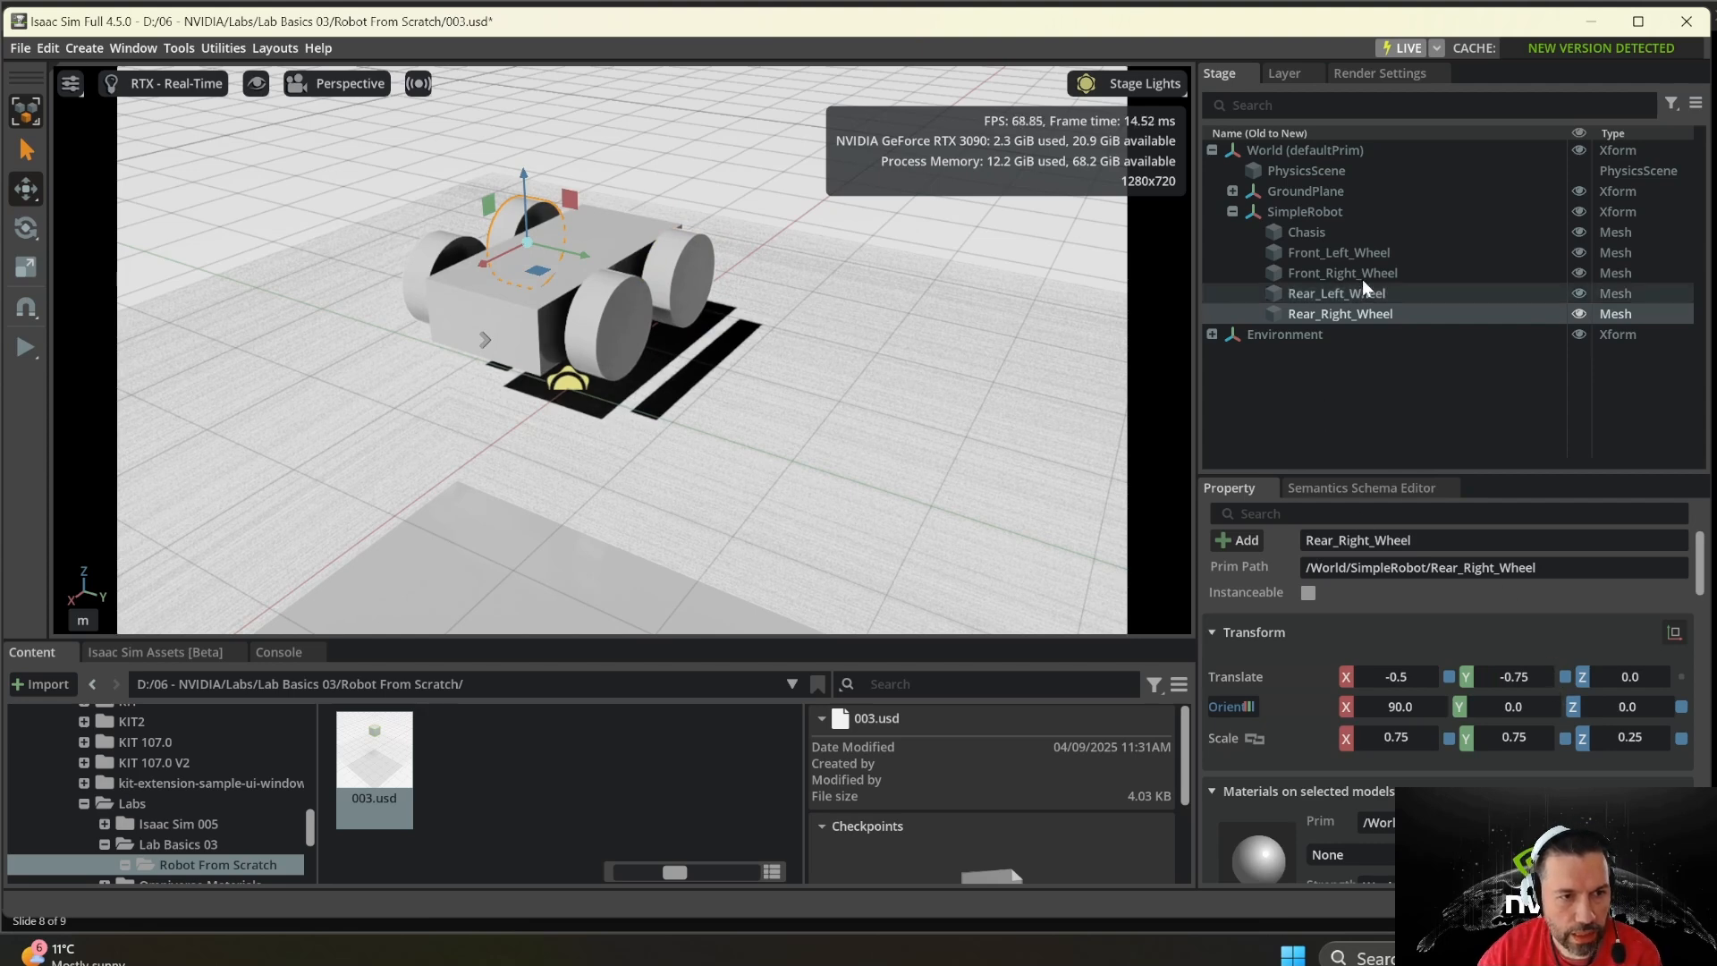
# - Apply the Rigid Body with Colliders Preset to all four wheels at once
pyautogui.click(1361, 252)
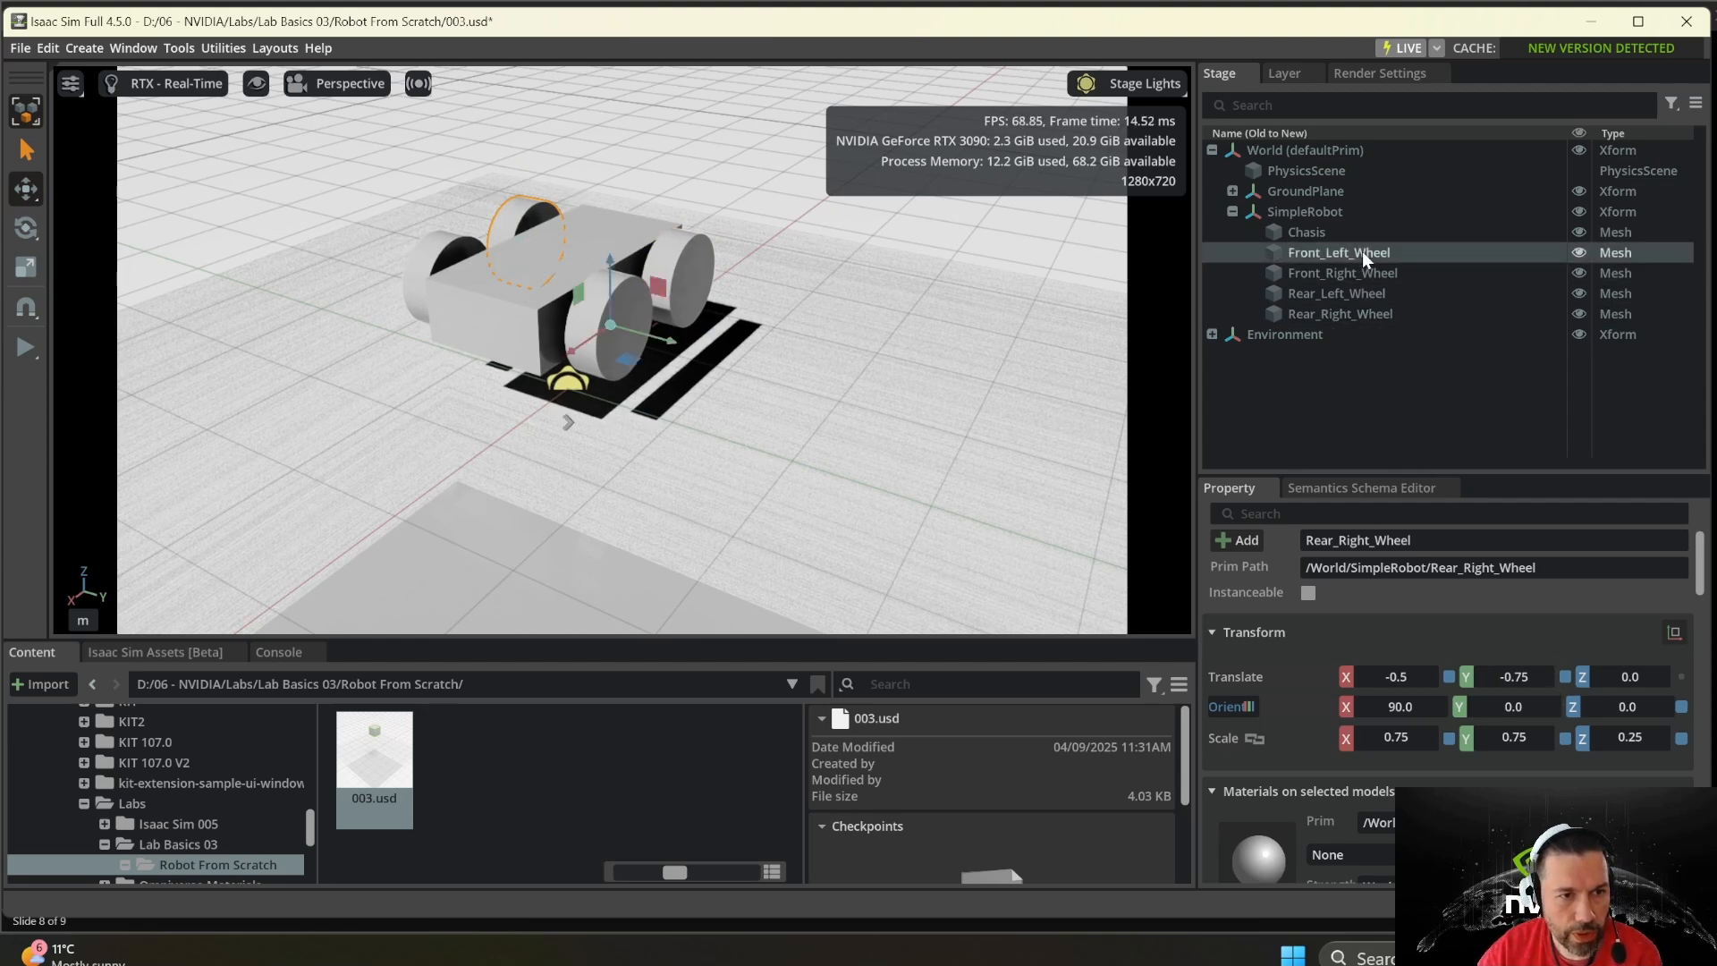
pyautogui.keyDown('shift'); pyautogui.click(1367, 316); pyautogui.keyUp('shift')
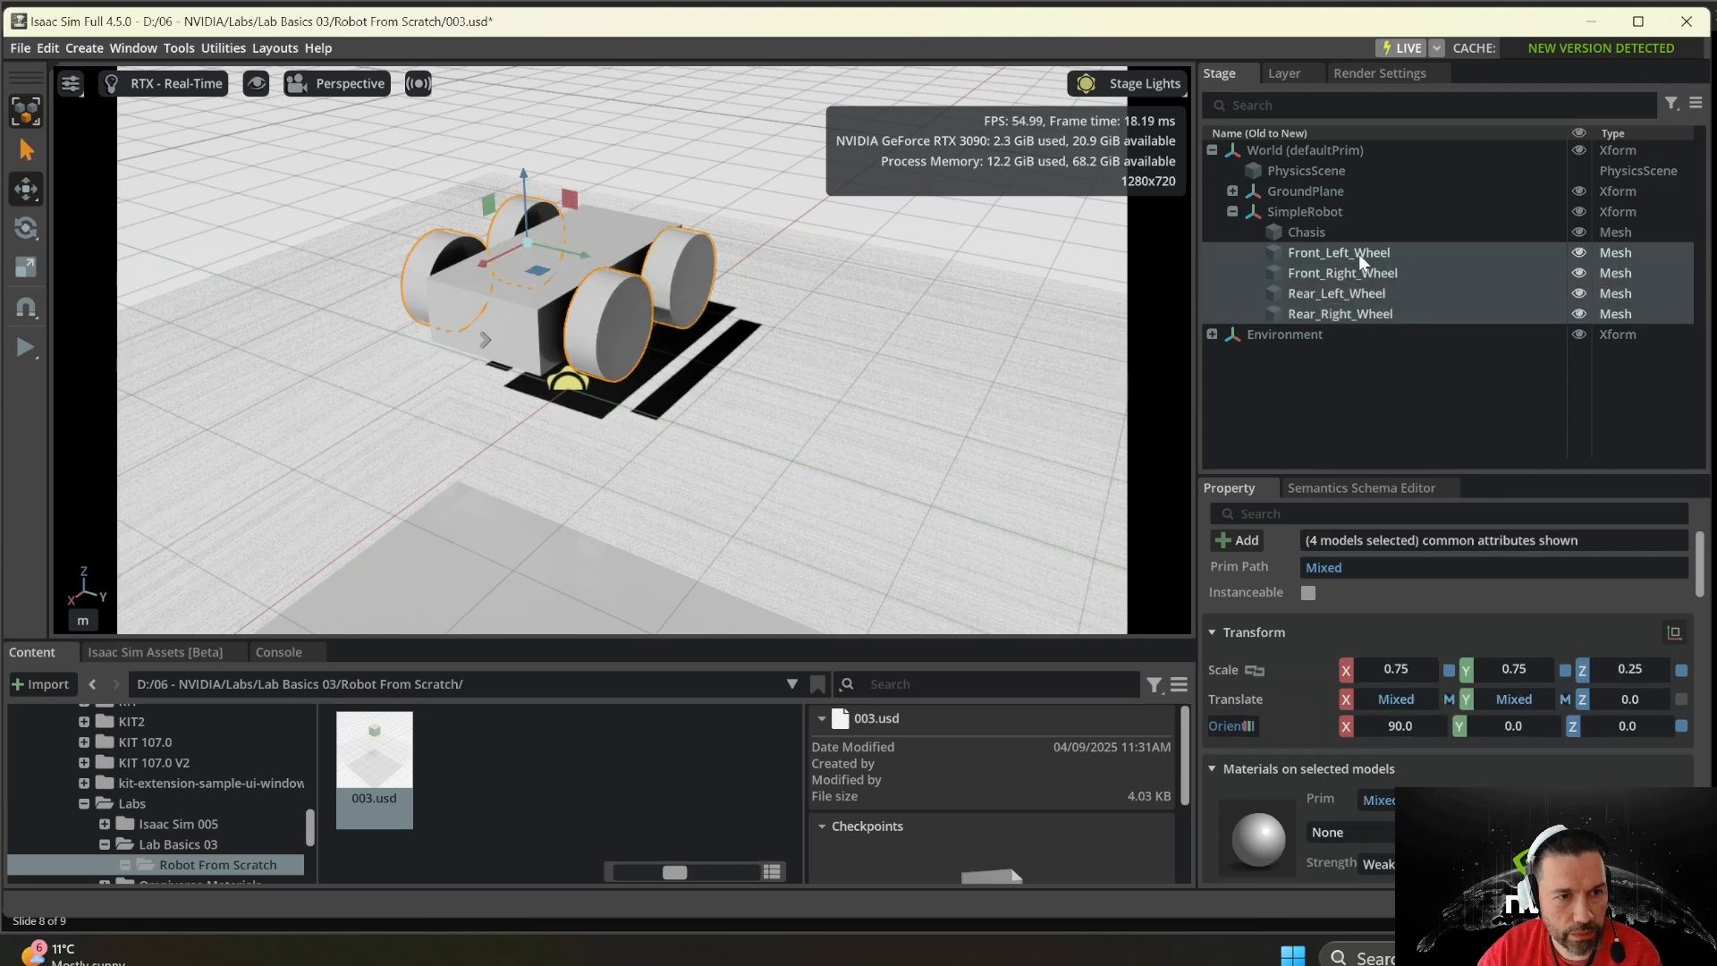
pyautogui.rightClick(1321, 252)
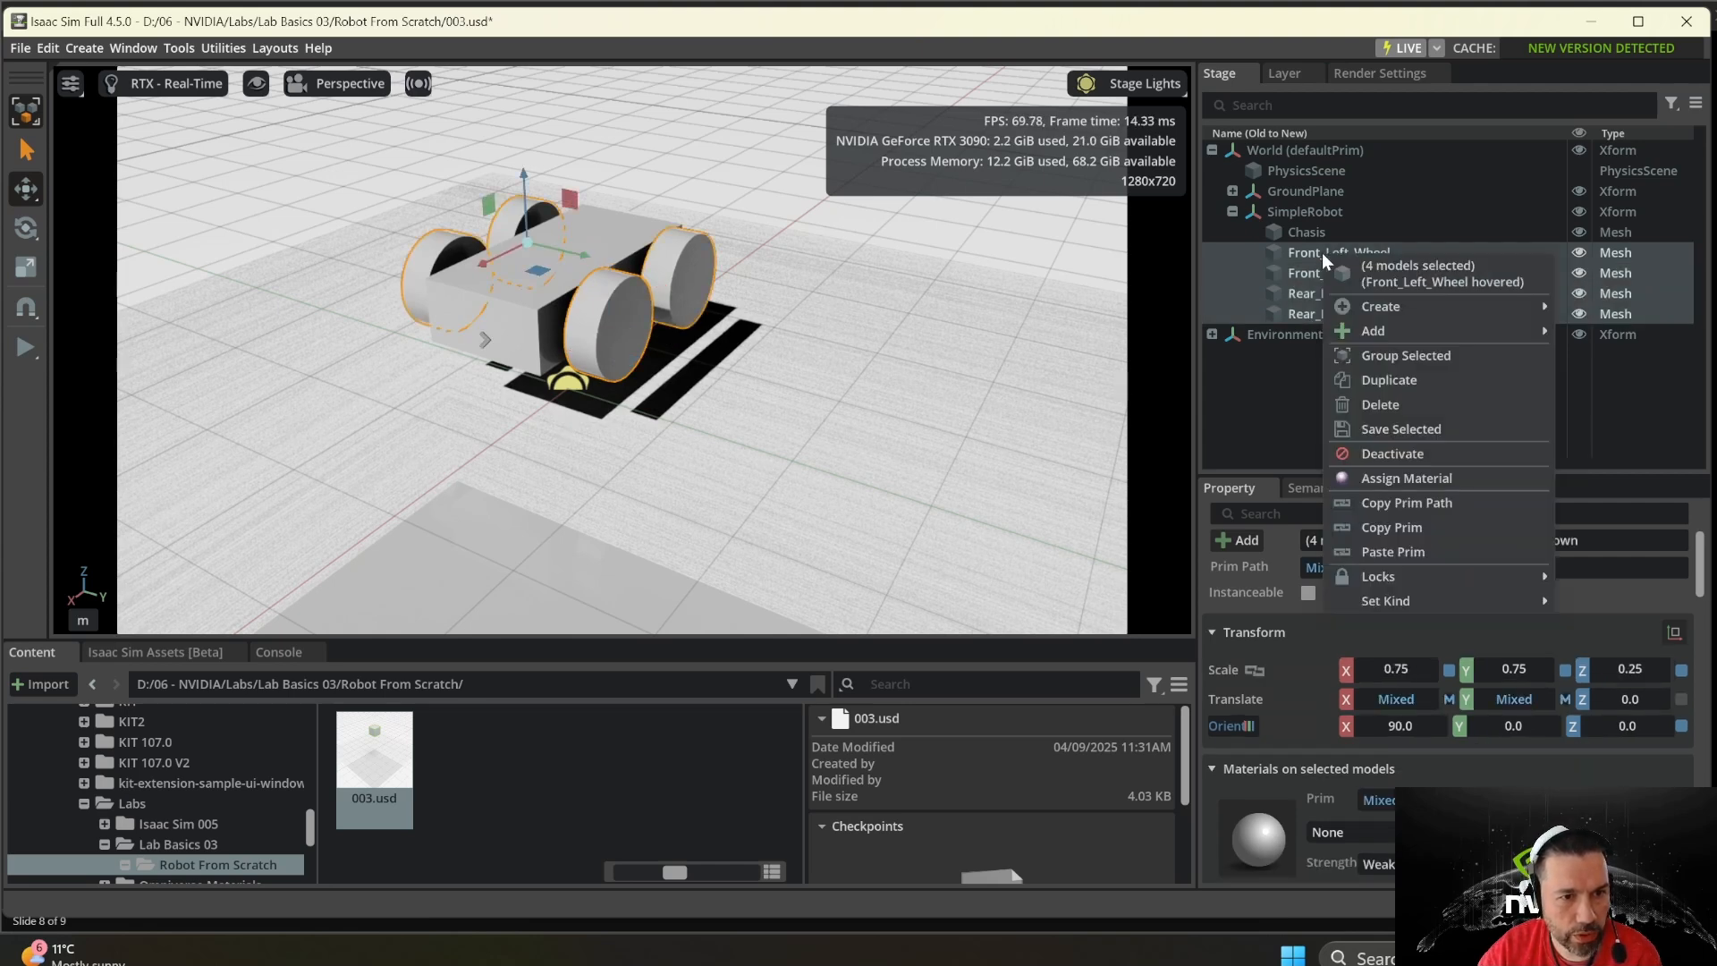
pyautogui.moveTo(1399, 329)
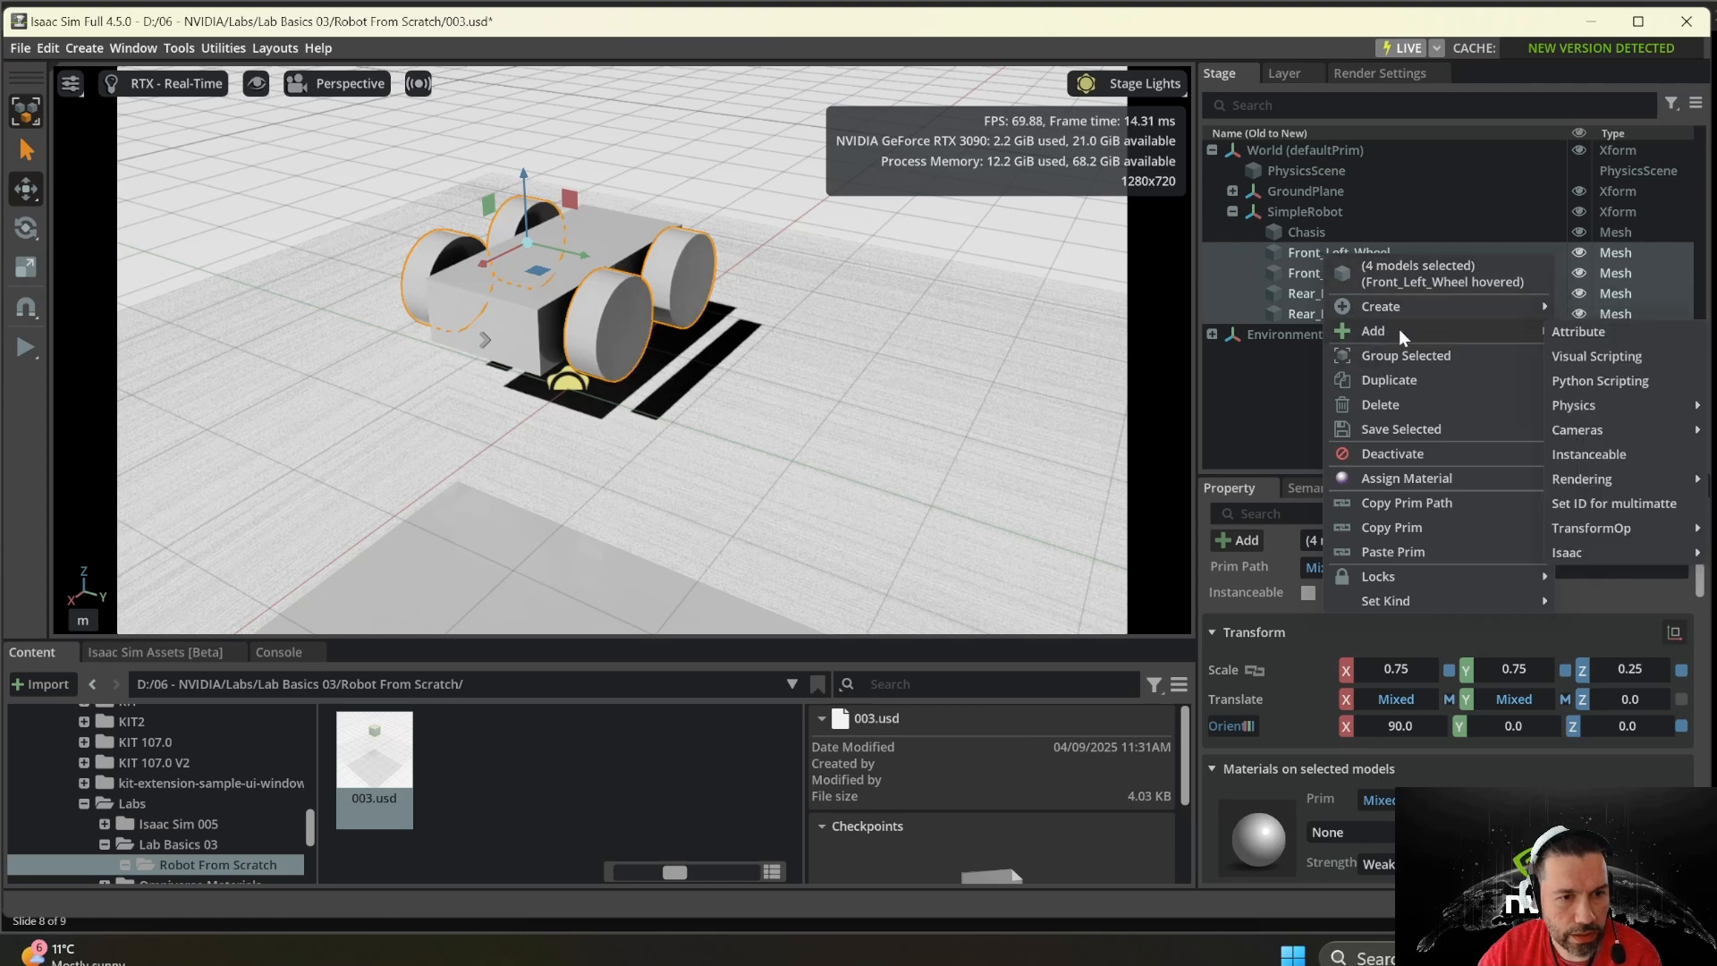
pyautogui.moveTo(1587, 406)
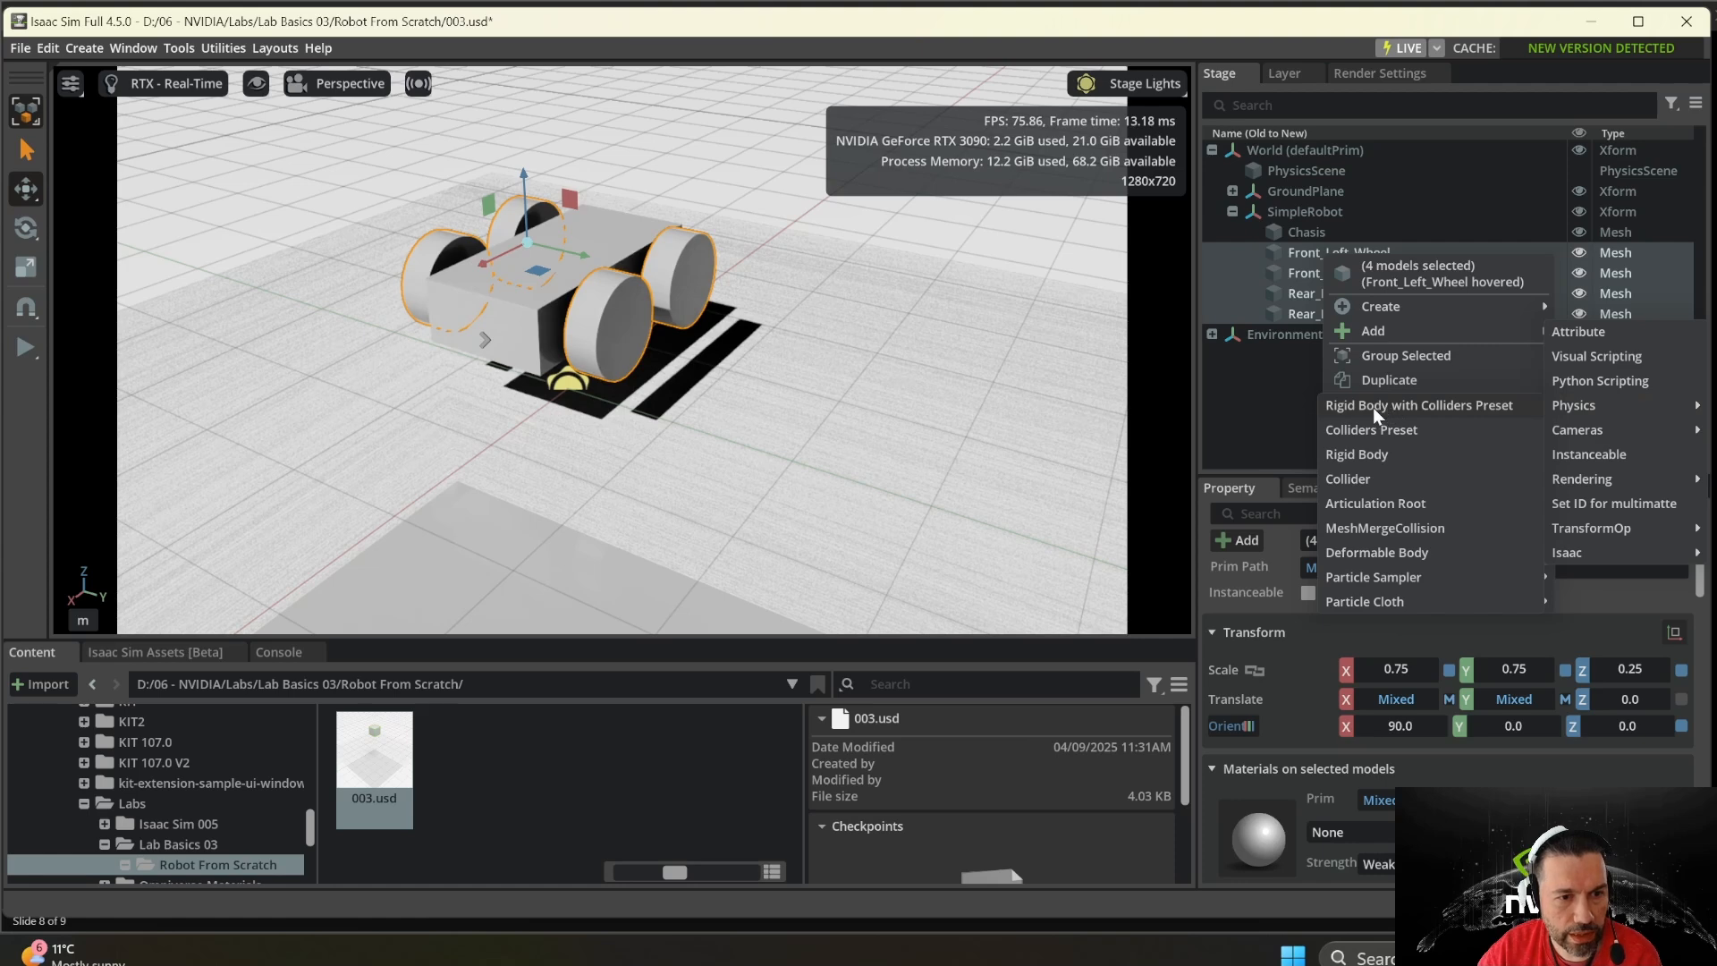
pyautogui.click(1455, 408)
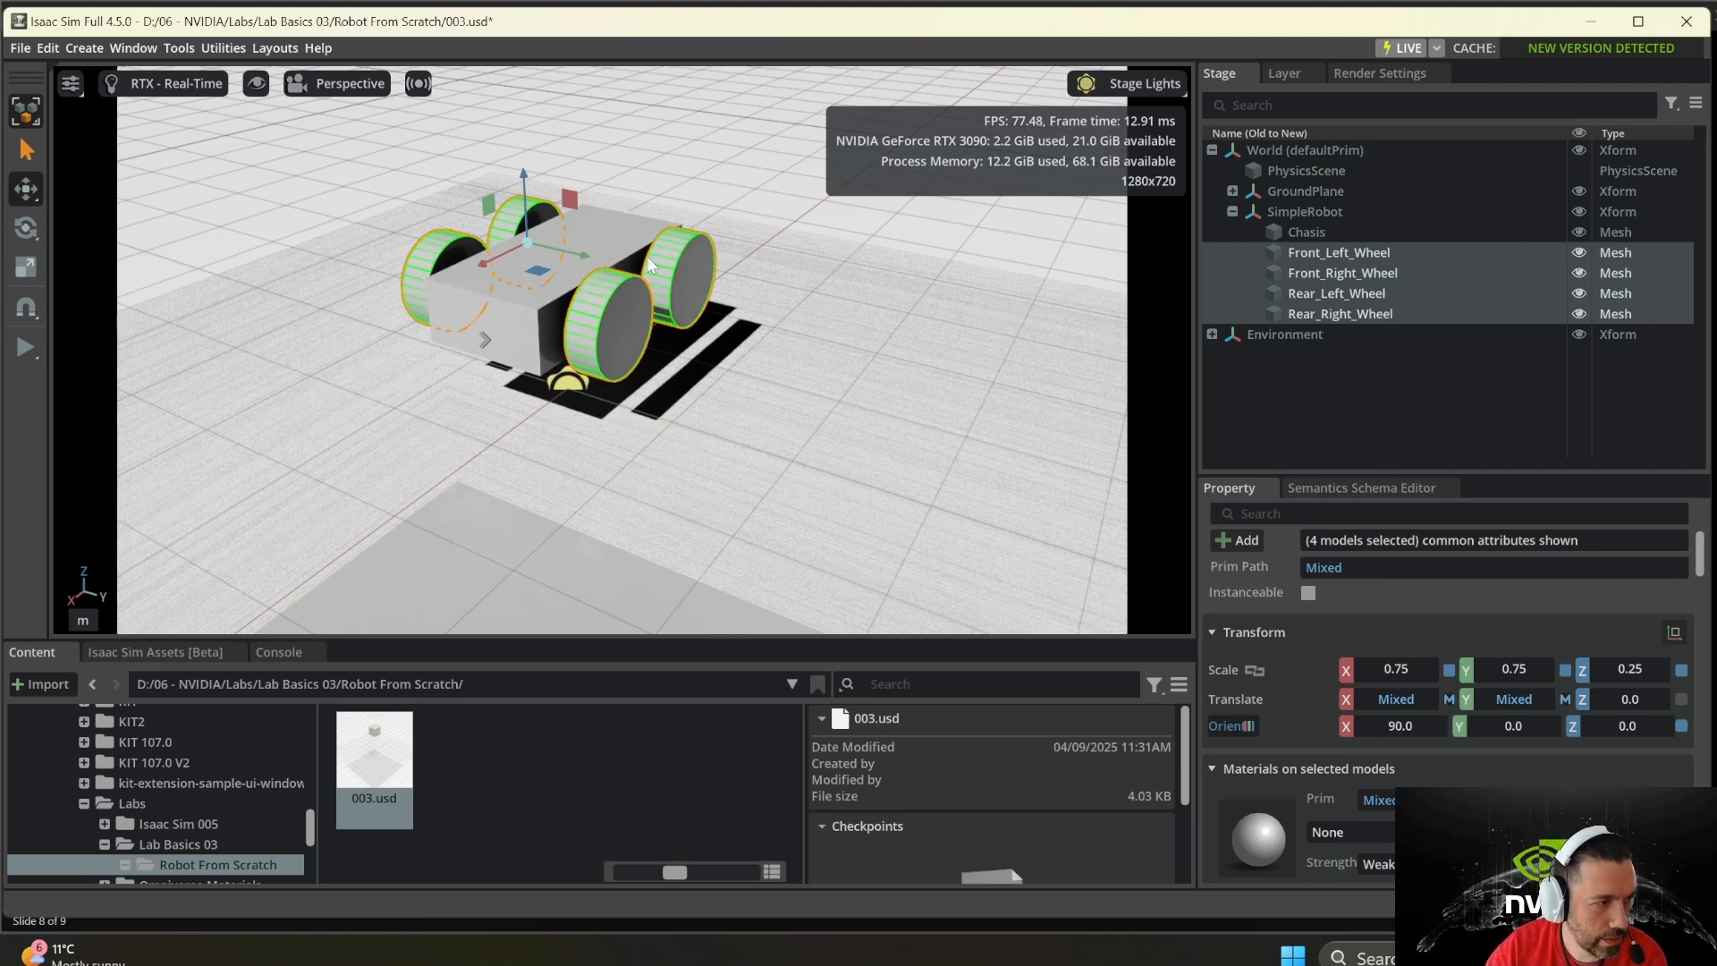
# - Deselect the wheels, run the physics simulation to watch how the chassis and wheels fall, and stop it
pyautogui.click(894, 367)
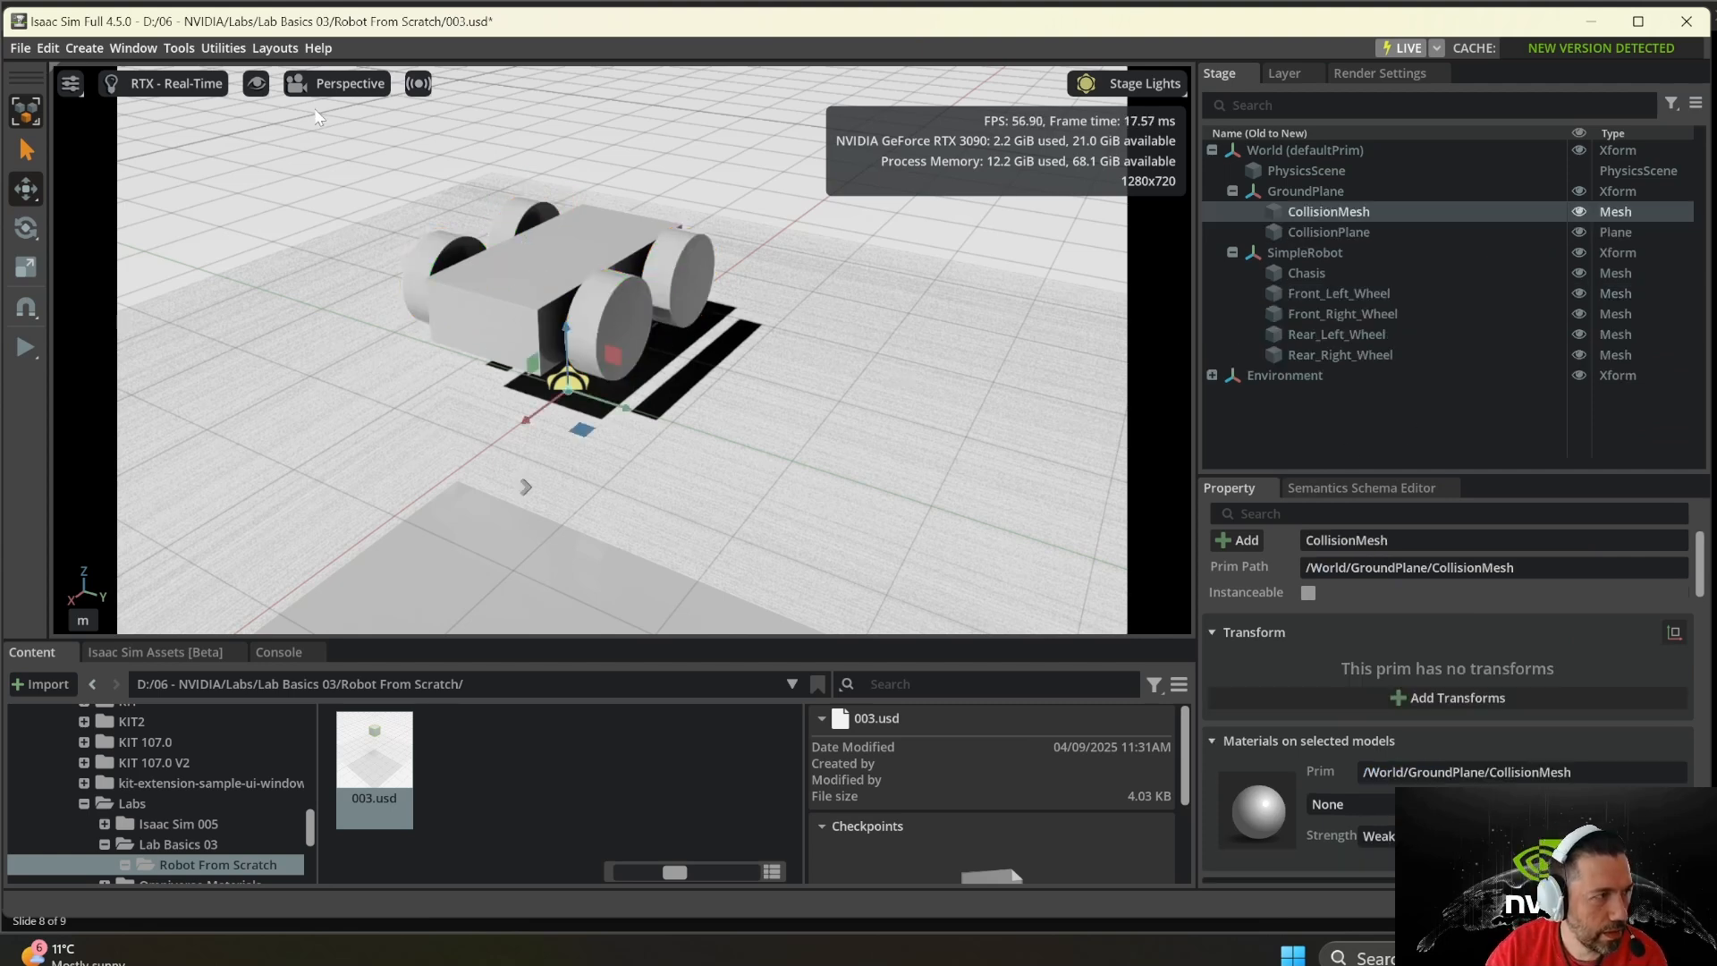
pyautogui.click(25, 347)
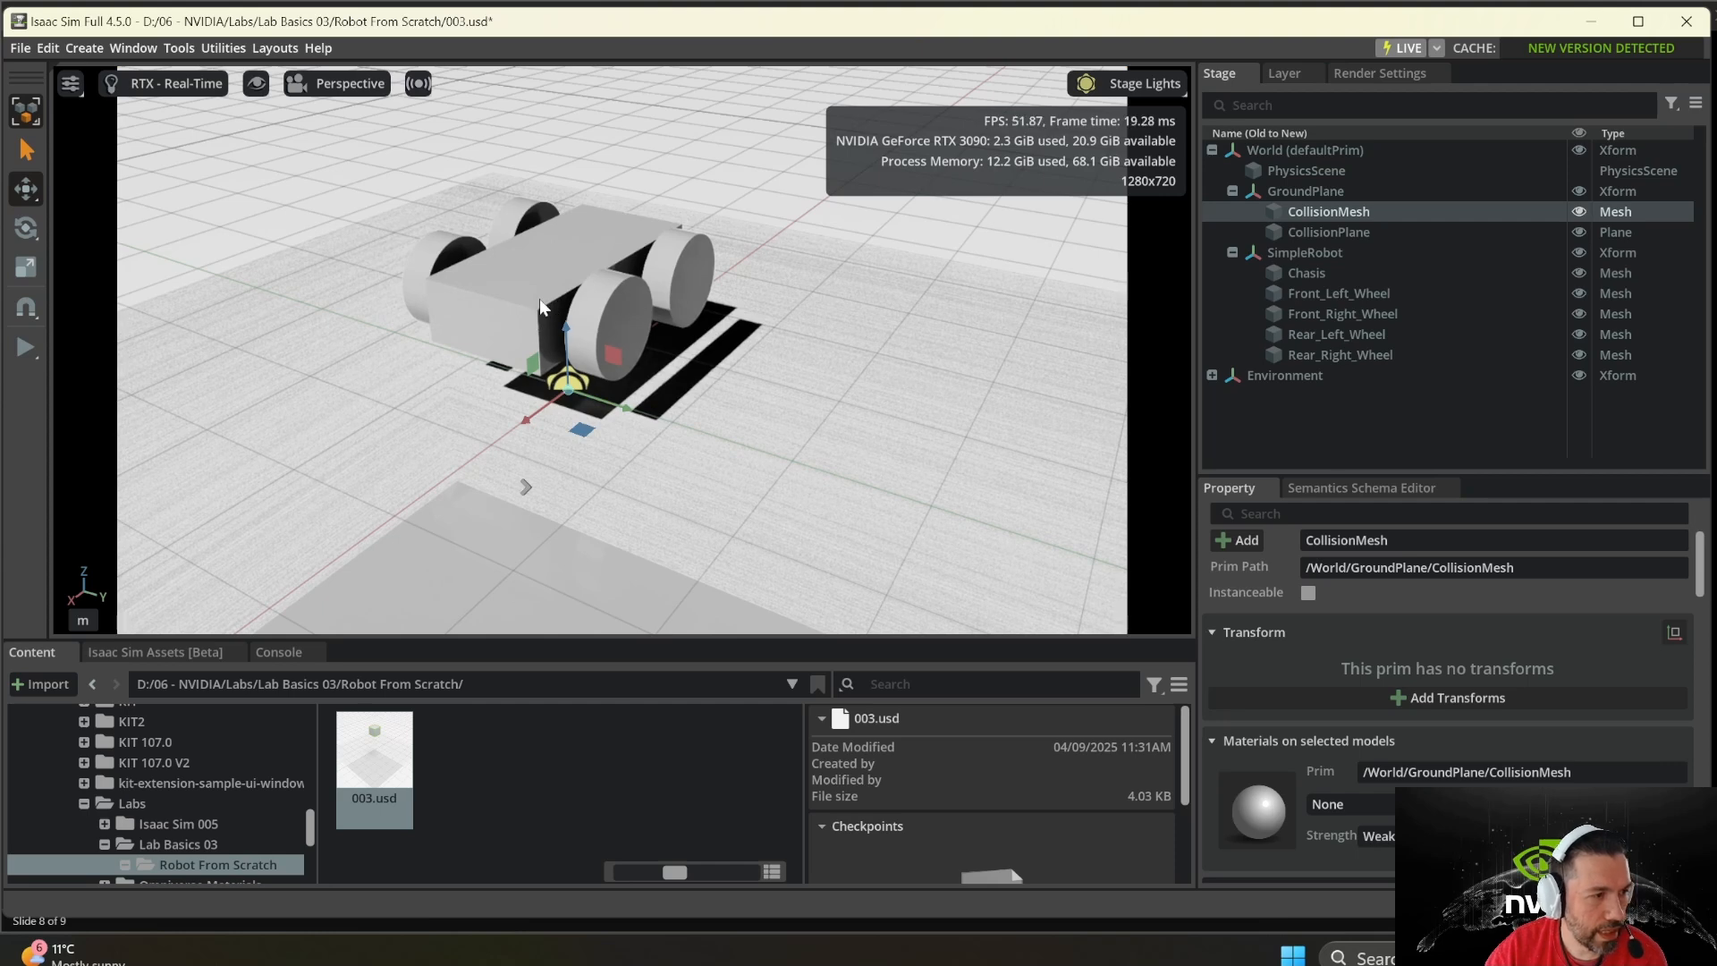
pyautogui.click(25, 349)
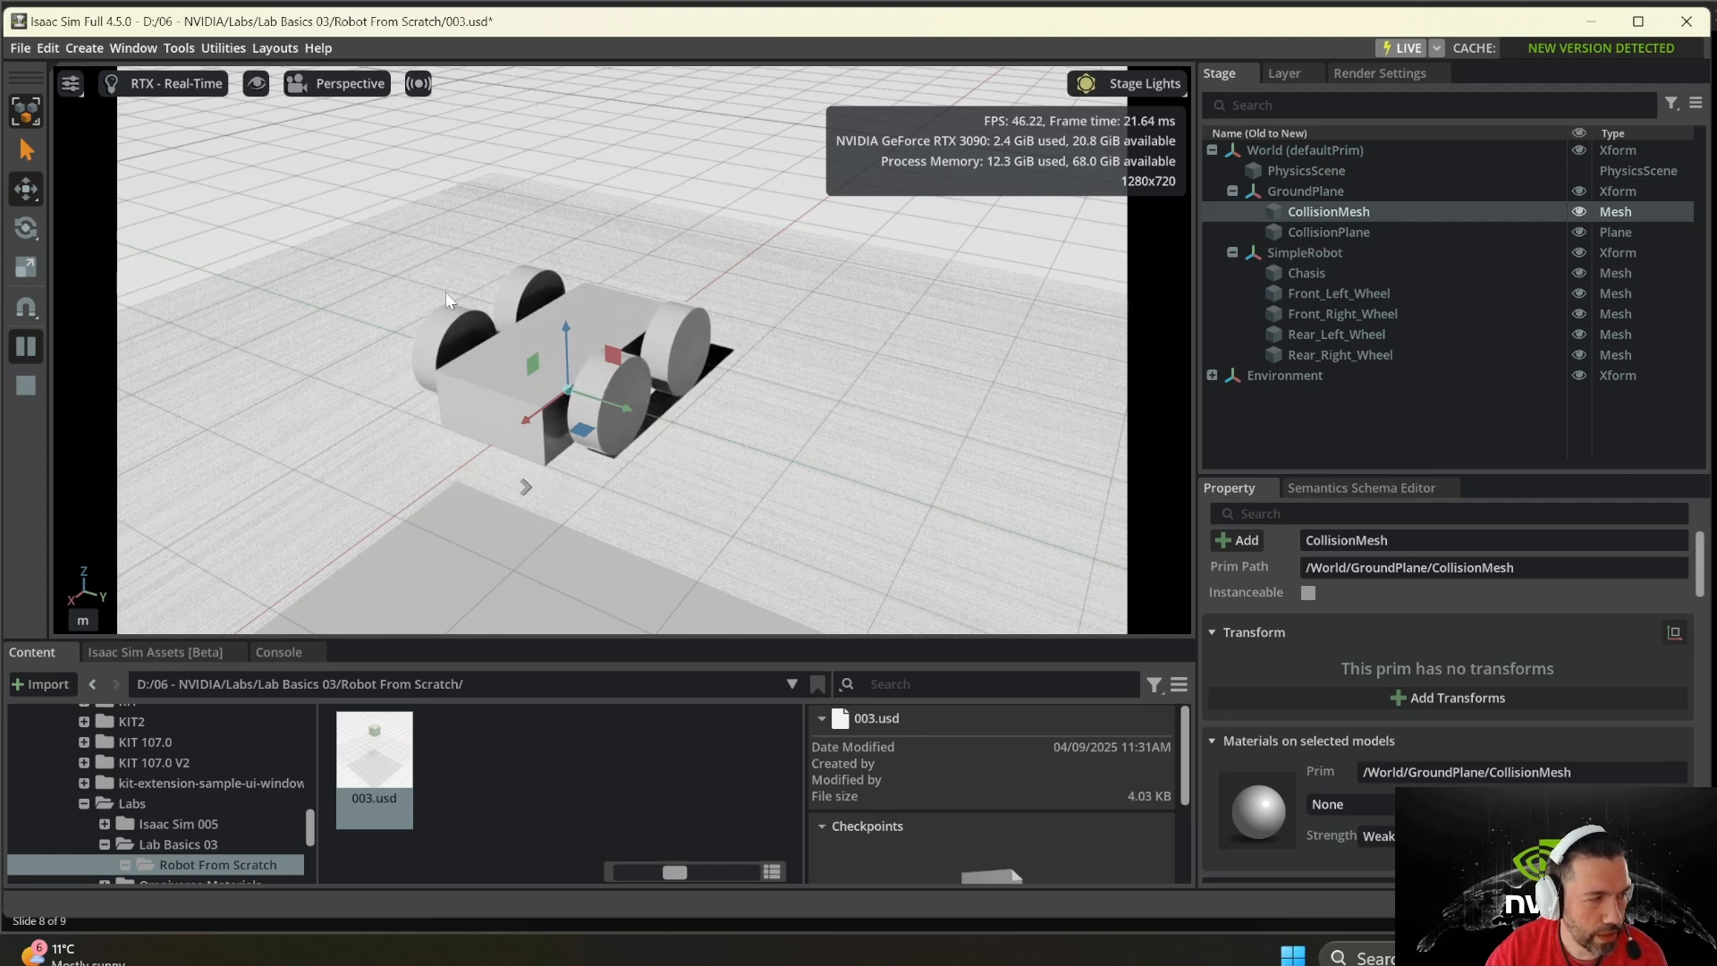
pyautogui.click(26, 388)
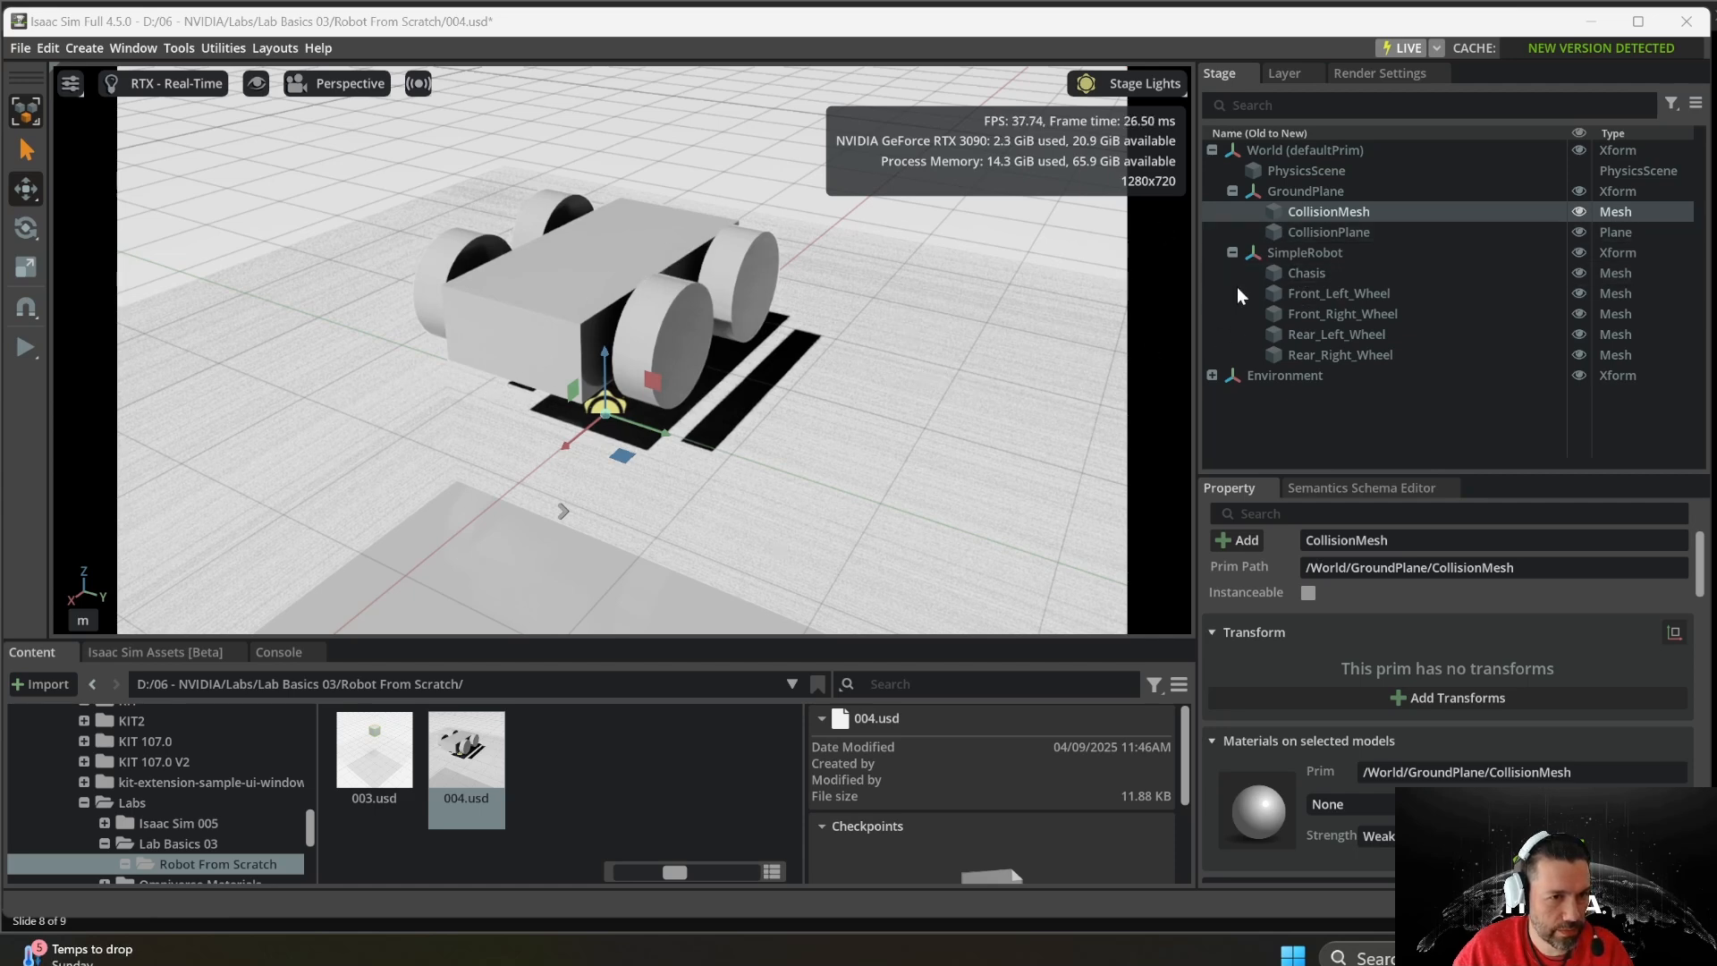
# - Create a revolute joint between Chasis and Front_Left_Wheel, with the chassis as the first body
pyautogui.click(1309, 271)
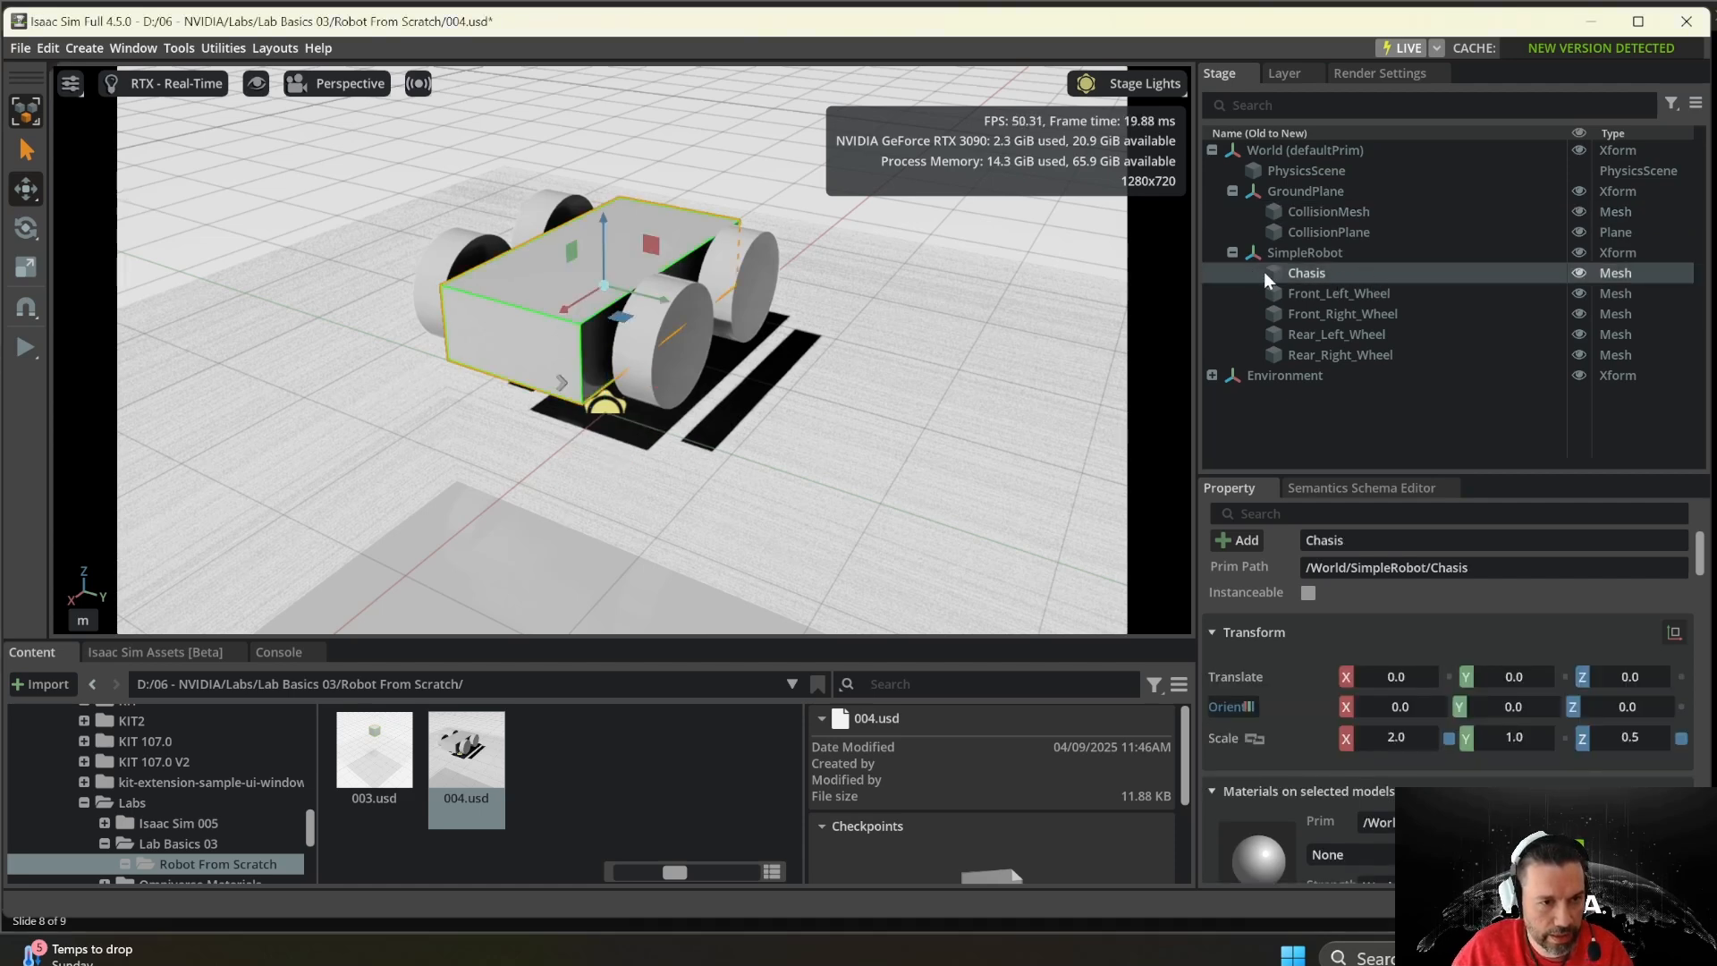
pyautogui.keyDown('ctrl'); pyautogui.click(1323, 294); pyautogui.keyUp('ctrl')
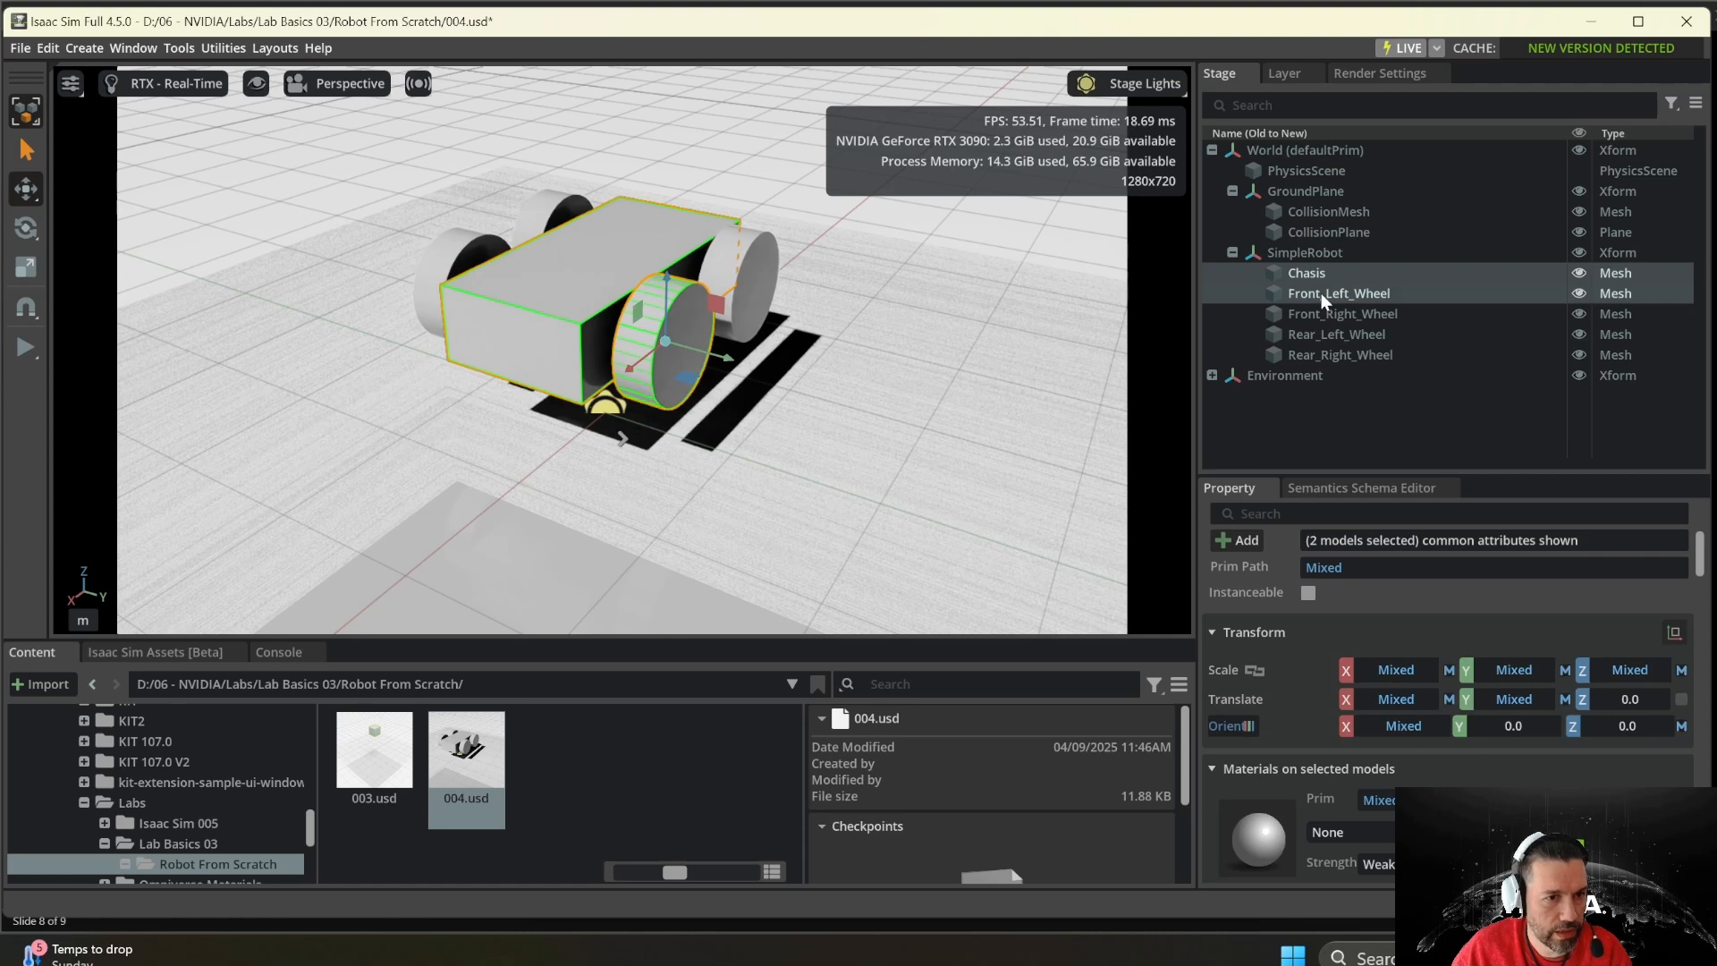
pyautogui.rightClick(1324, 298)
pyautogui.moveTo(1476, 370)
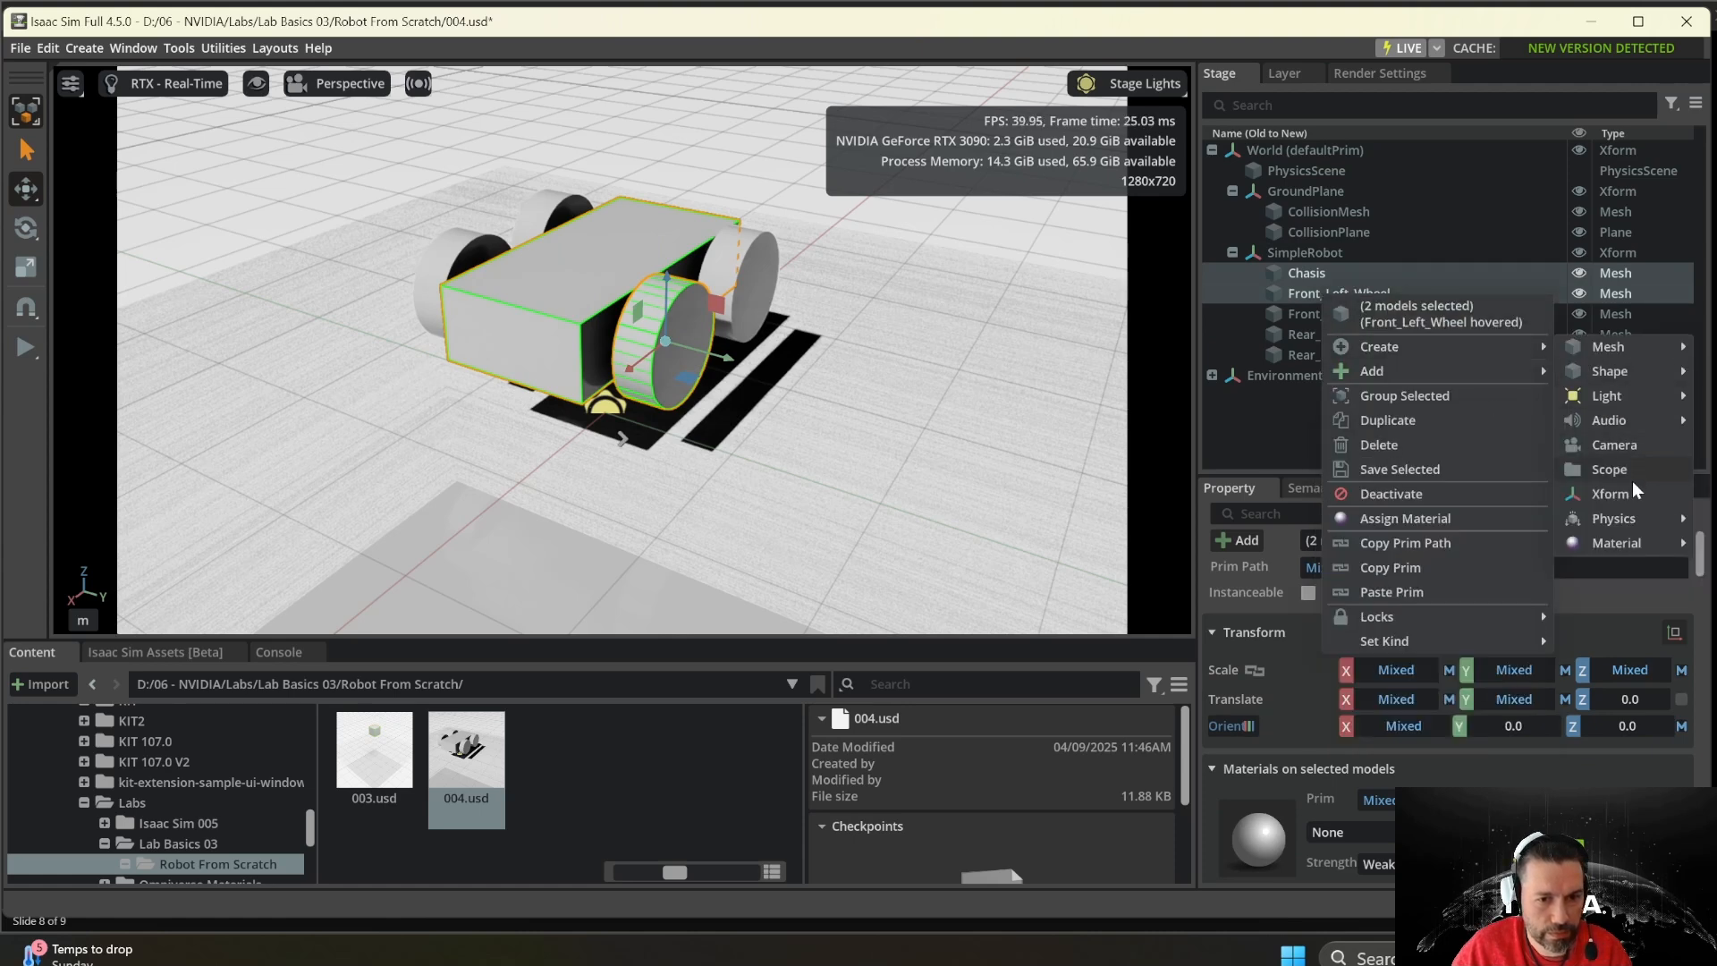
pyautogui.moveTo(1635, 521)
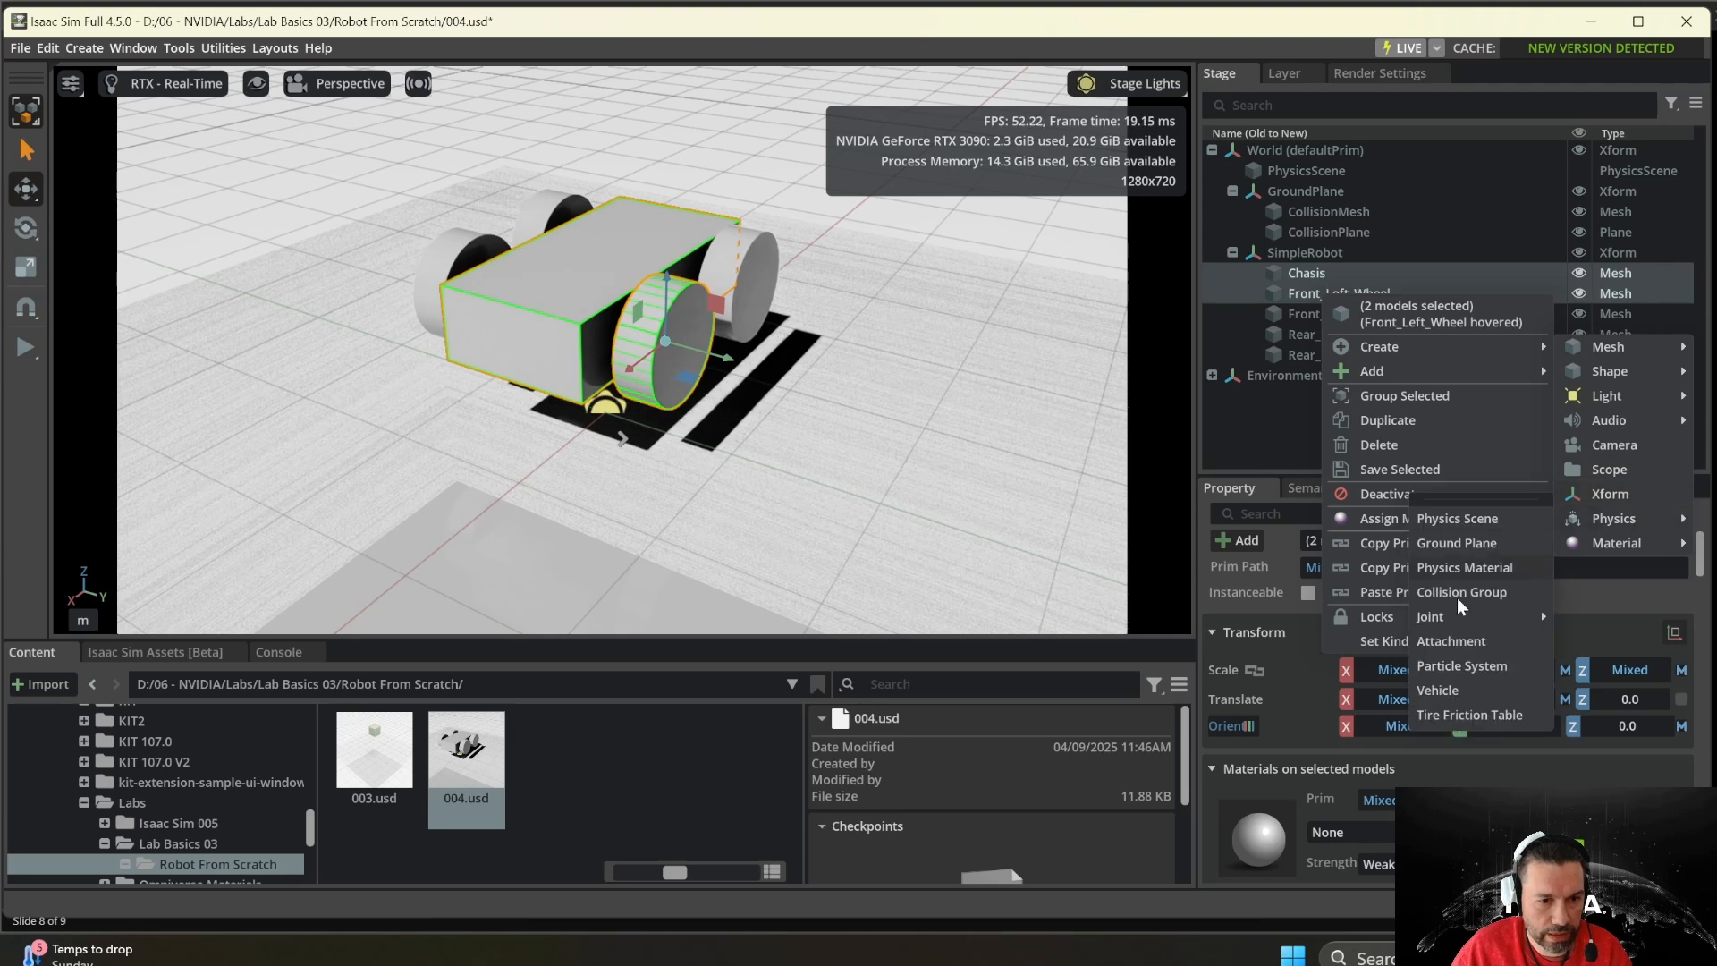
pyautogui.moveTo(1457, 615)
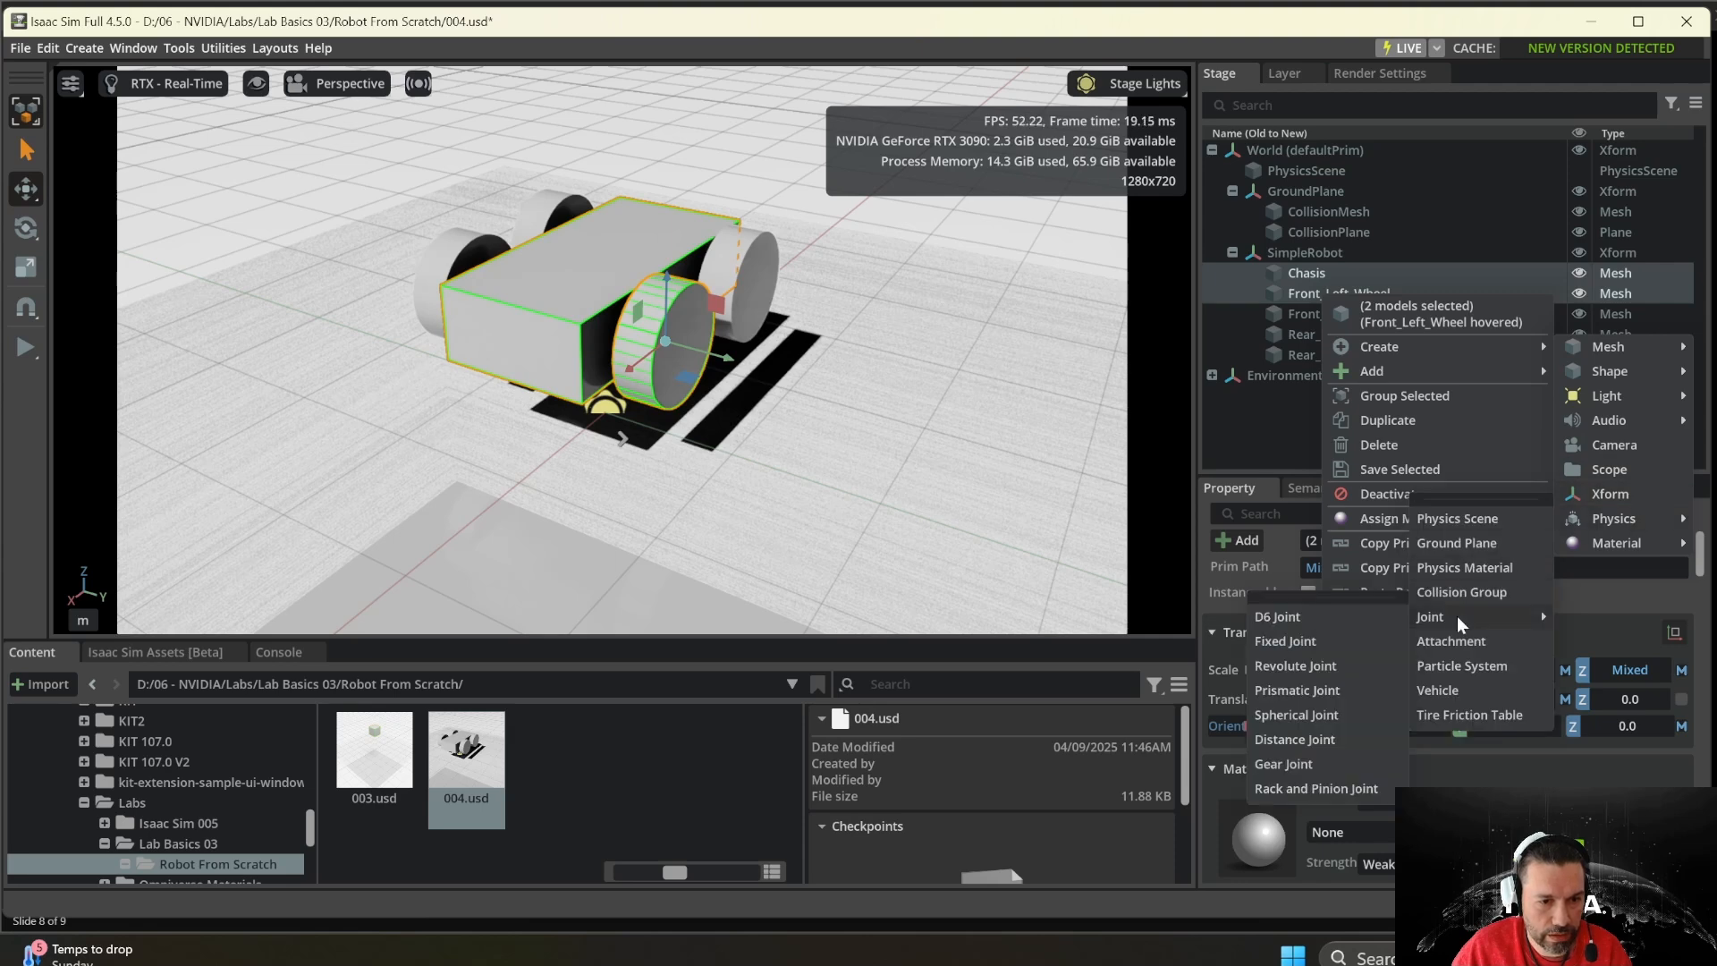
pyautogui.click(1301, 669)
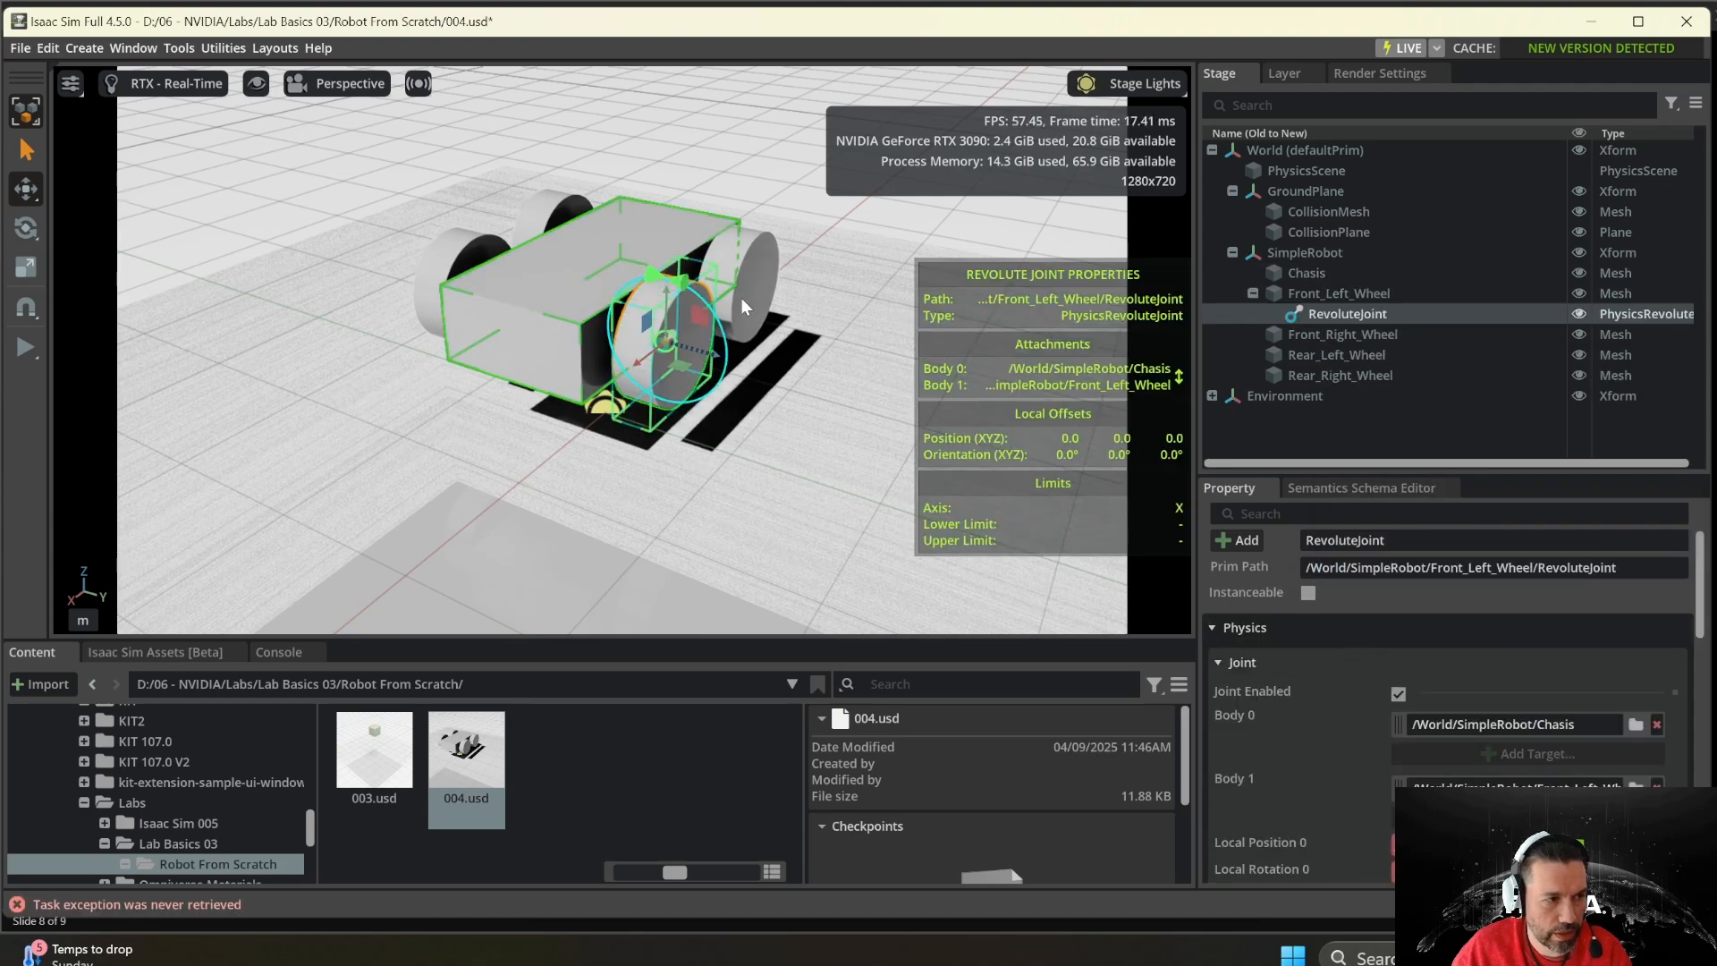
# - Check the front left wheel's revolute joint up close and set its axis to Y
pyautogui.scroll(3, 715, 420)
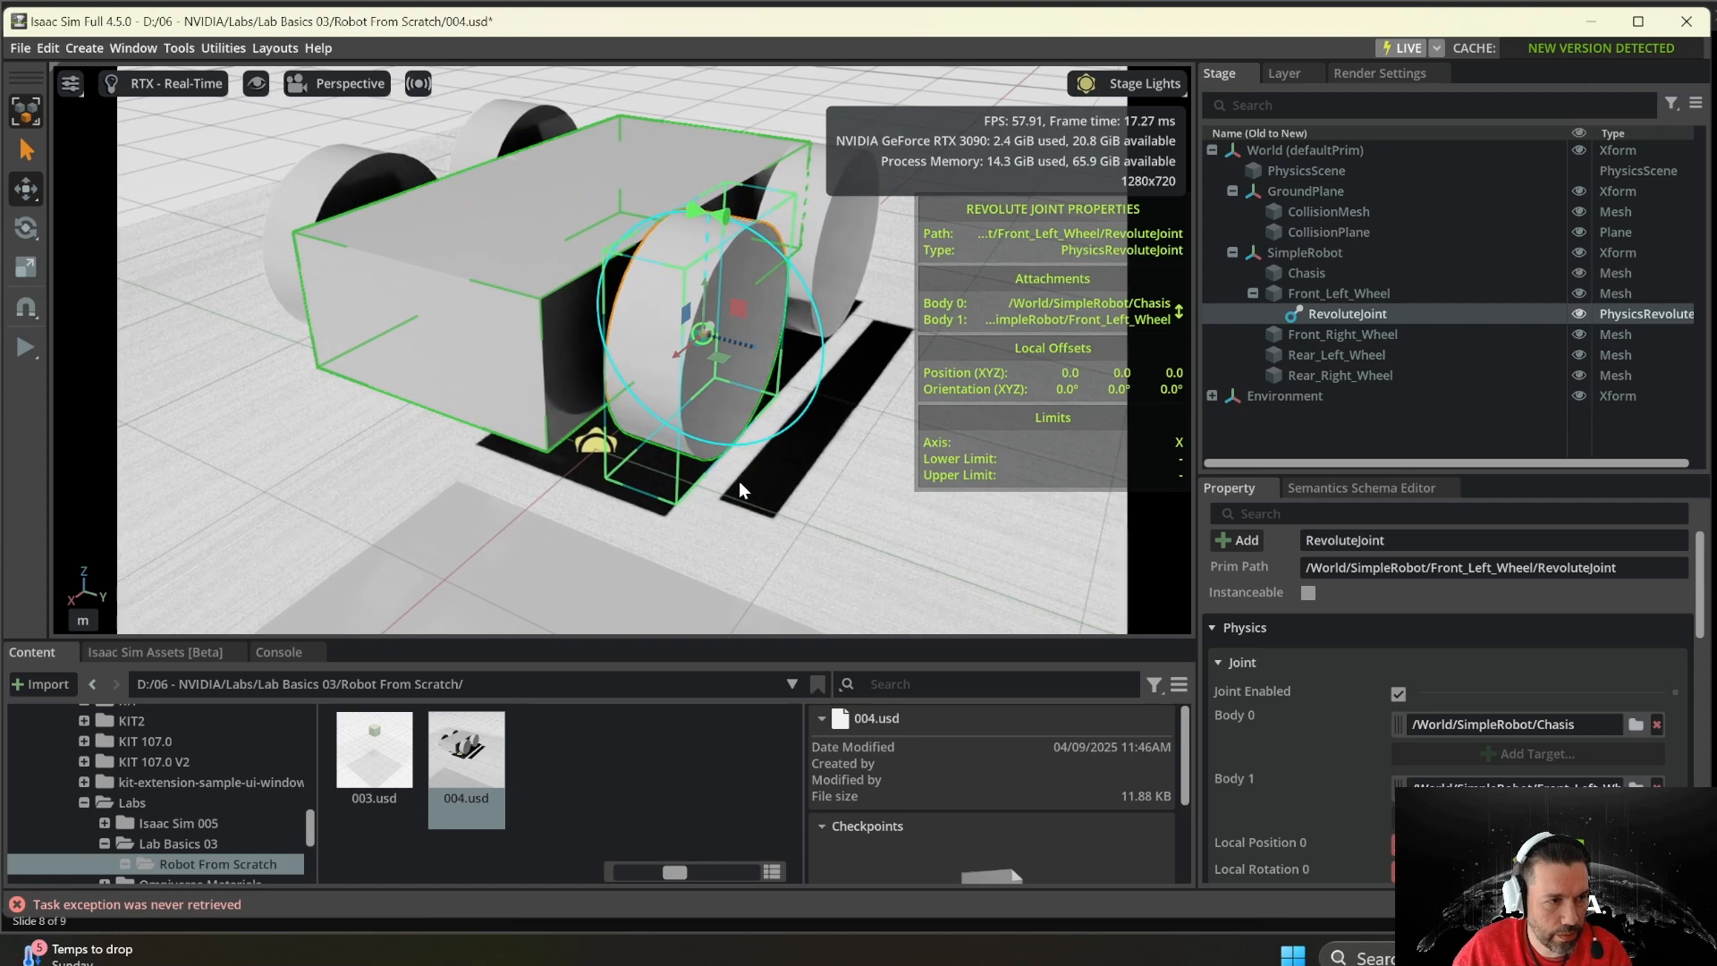
pyautogui.press('f')
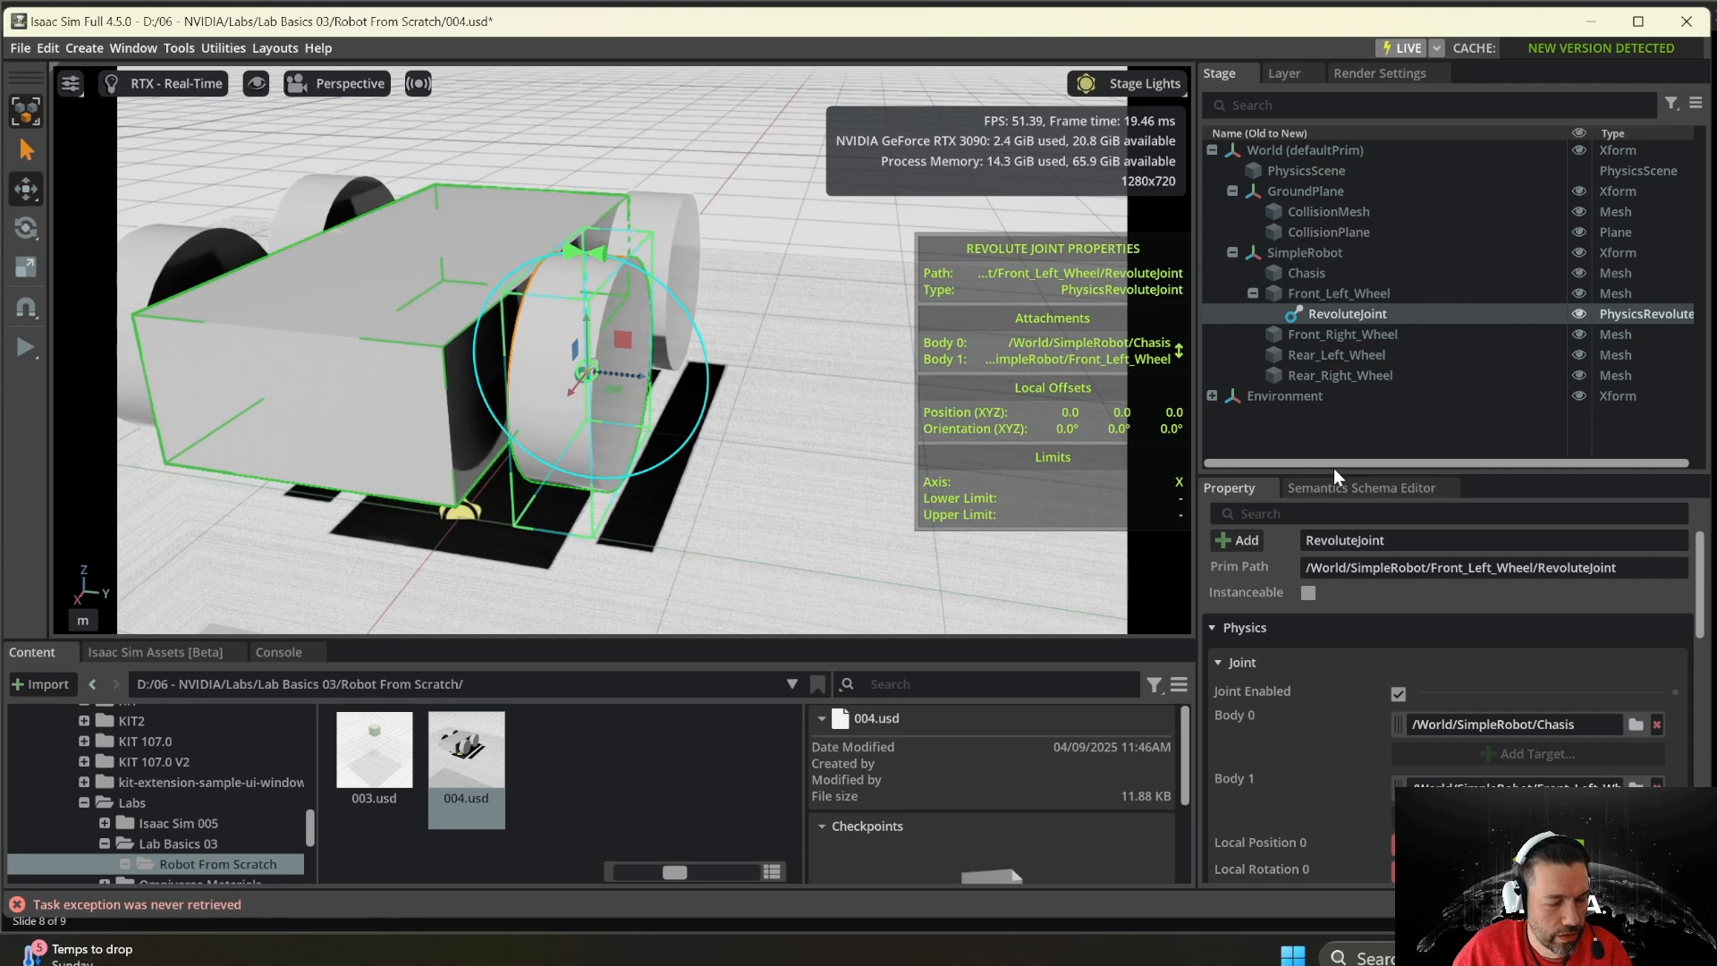
pyautogui.moveTo(829, 485); pyautogui.dragTo(883, 519, button='middle')
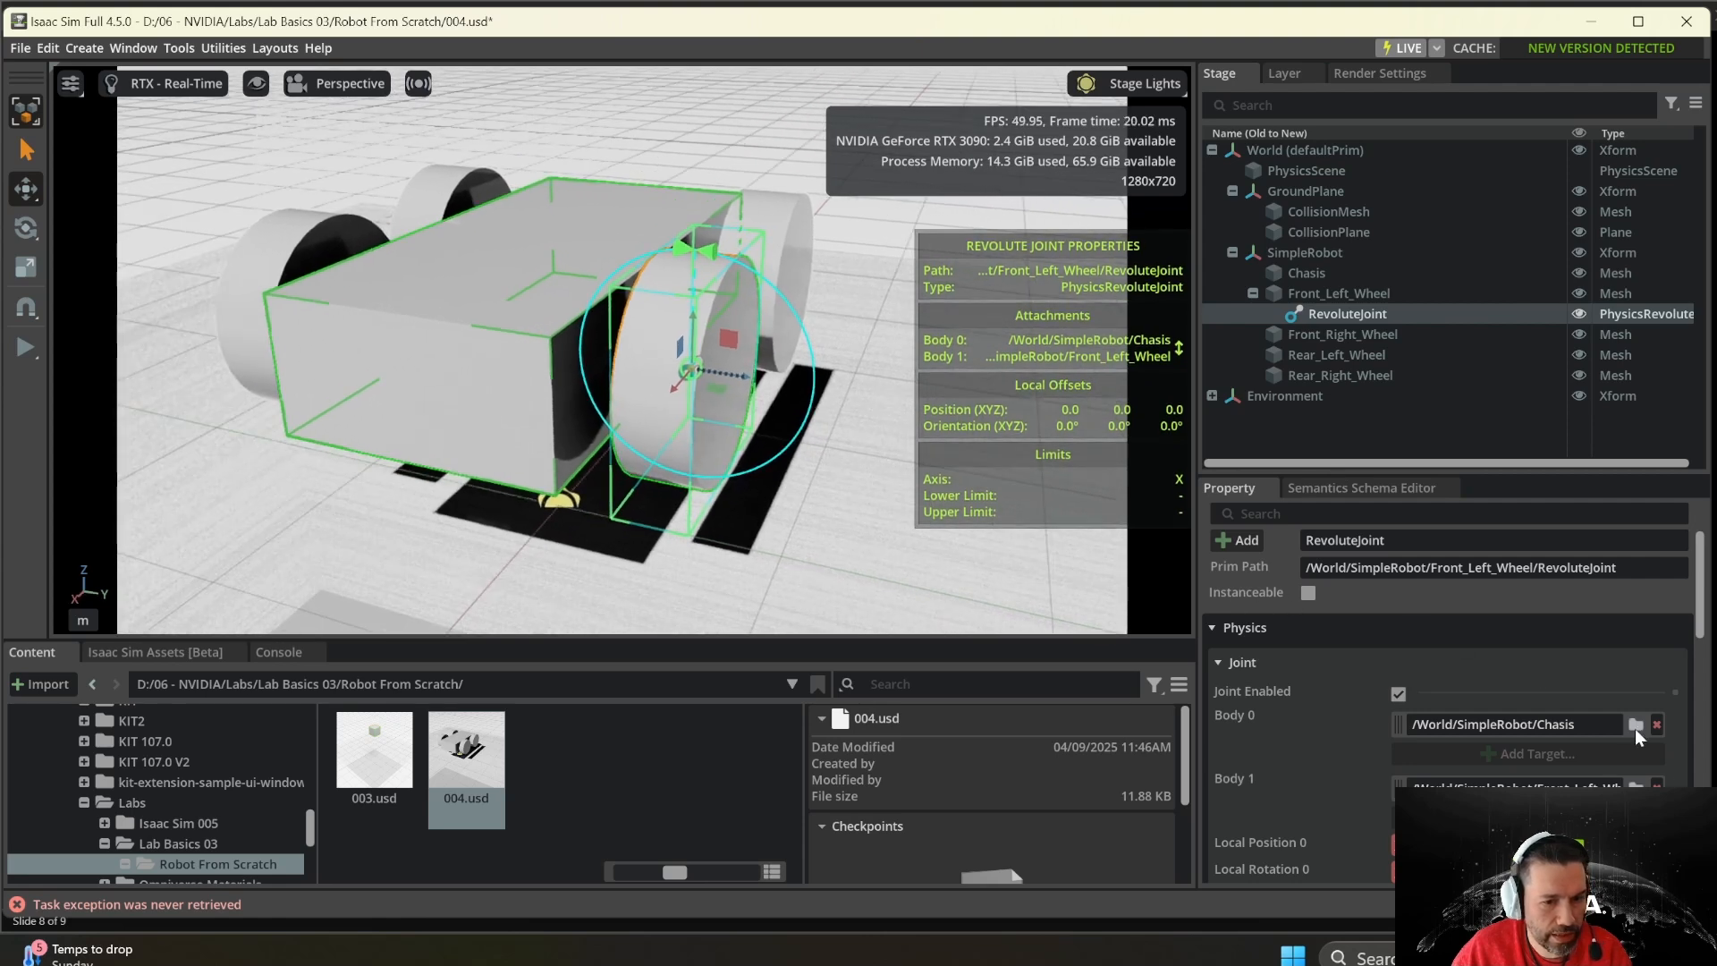
pyautogui.scroll(-2, 1600, 746)
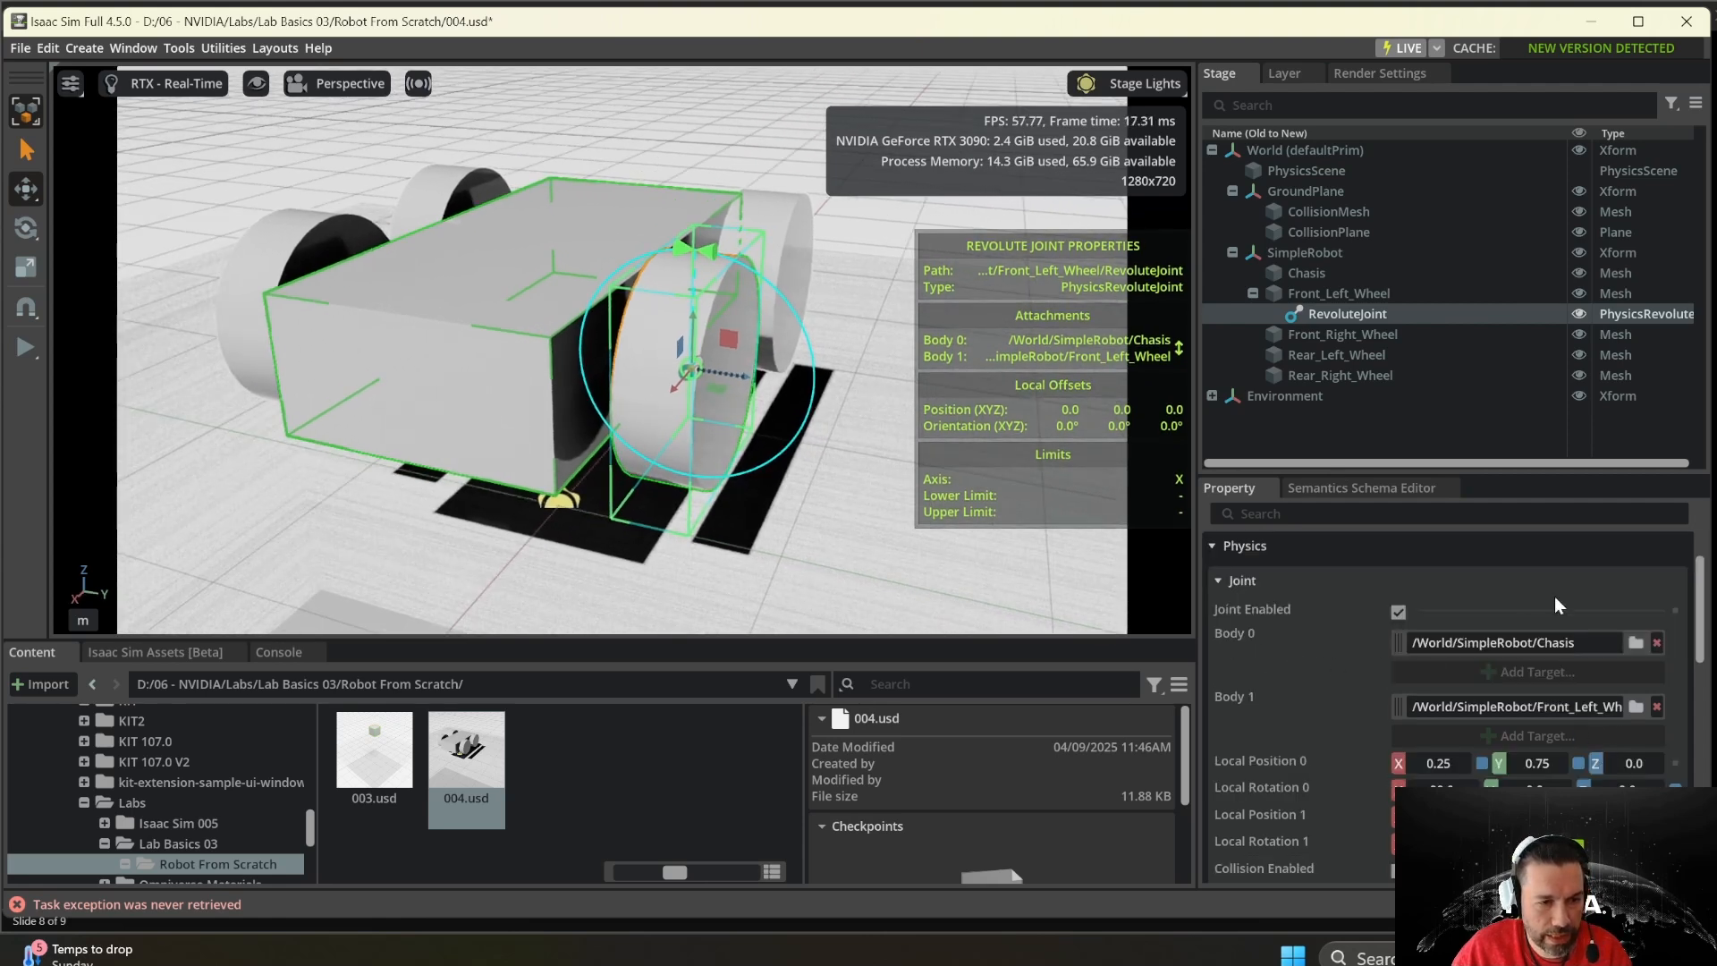
pyautogui.moveTo(1590, 643); pyautogui.dragTo(1392, 643)
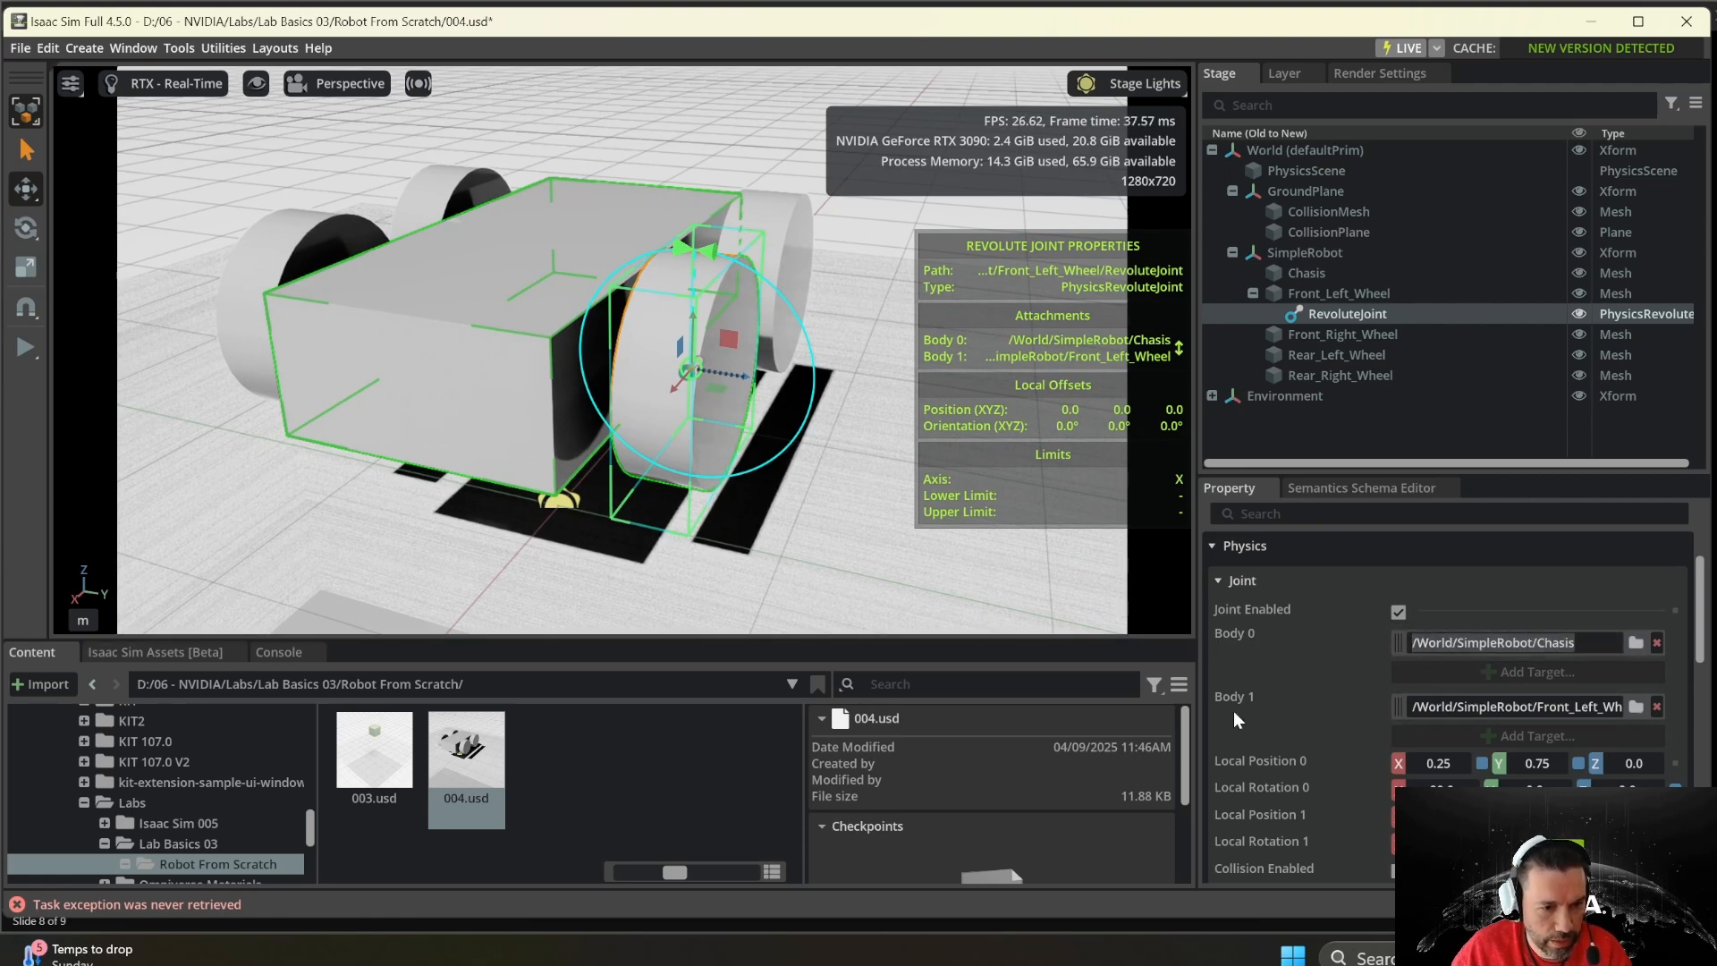
pyautogui.scroll(-2, 1404, 715)
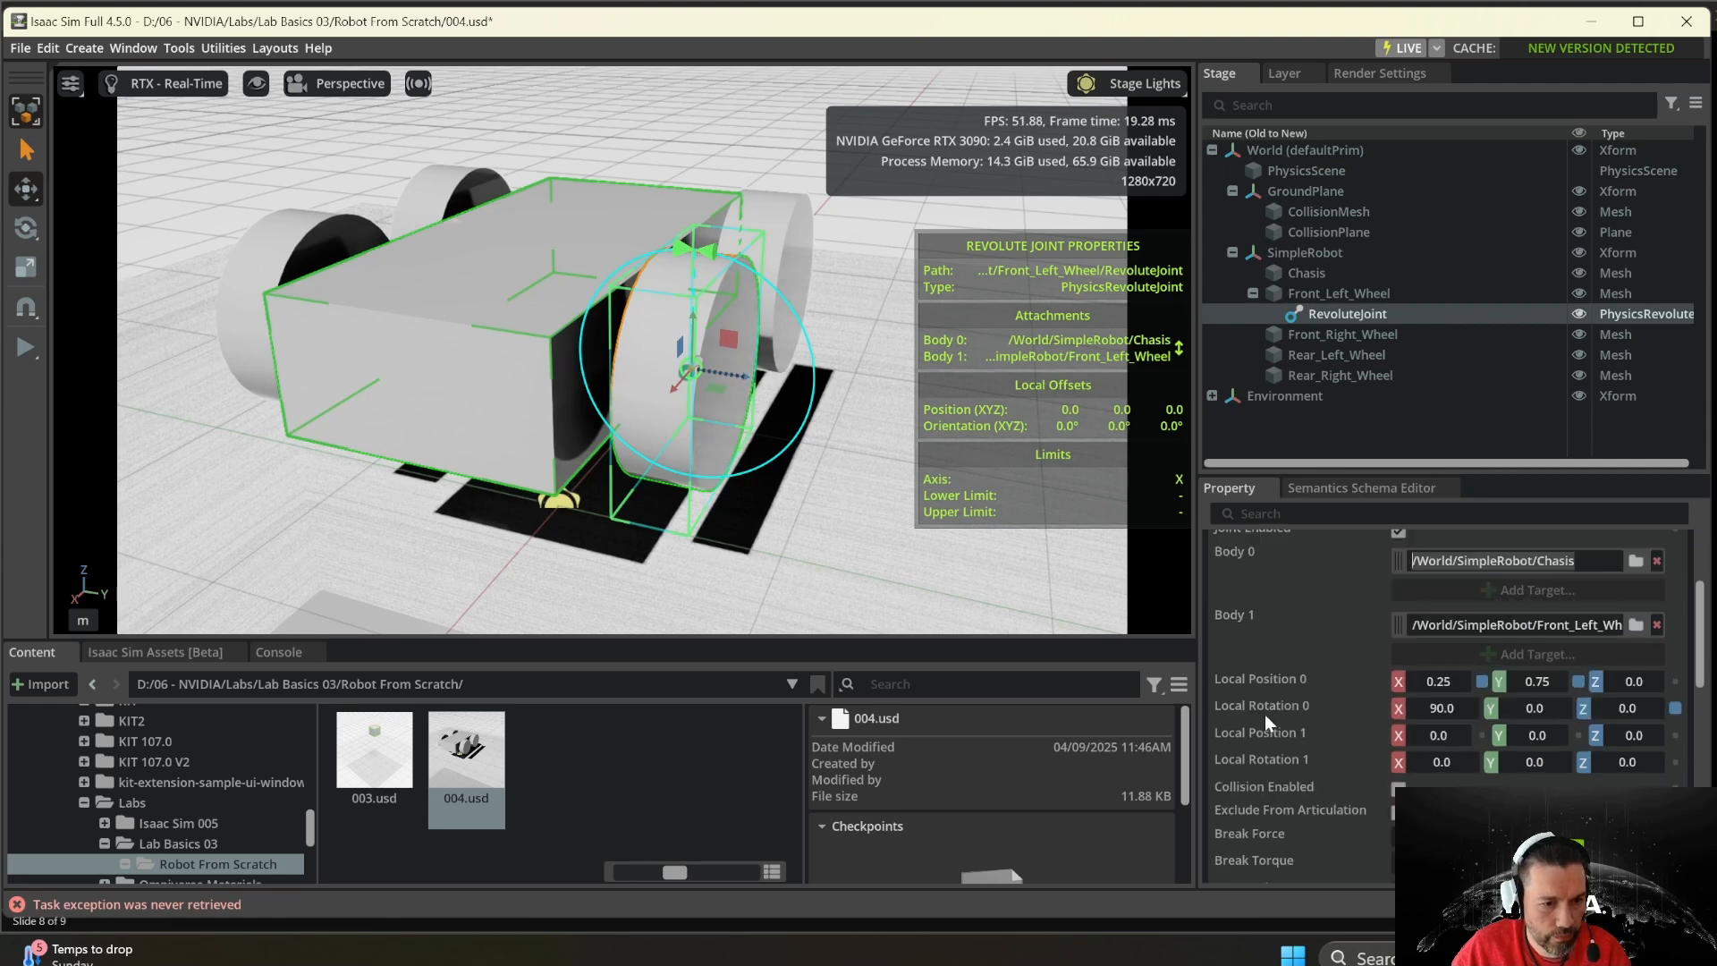
pyautogui.scroll(-8, 1461, 730)
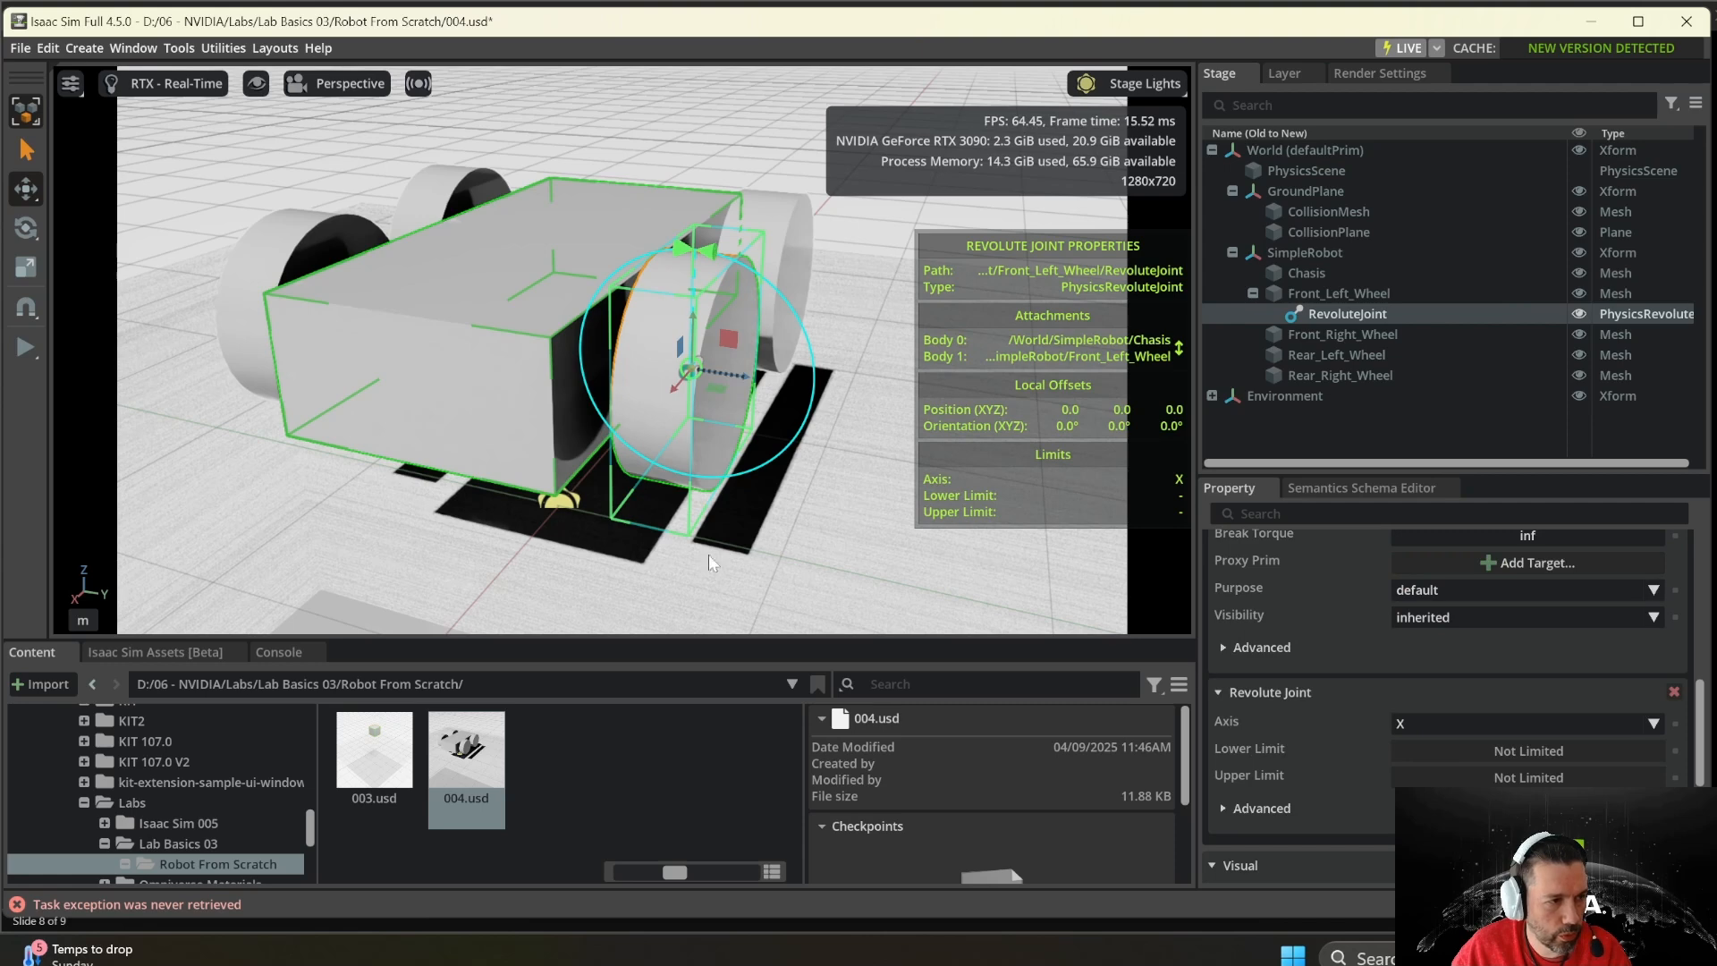
pyautogui.click(1493, 723)
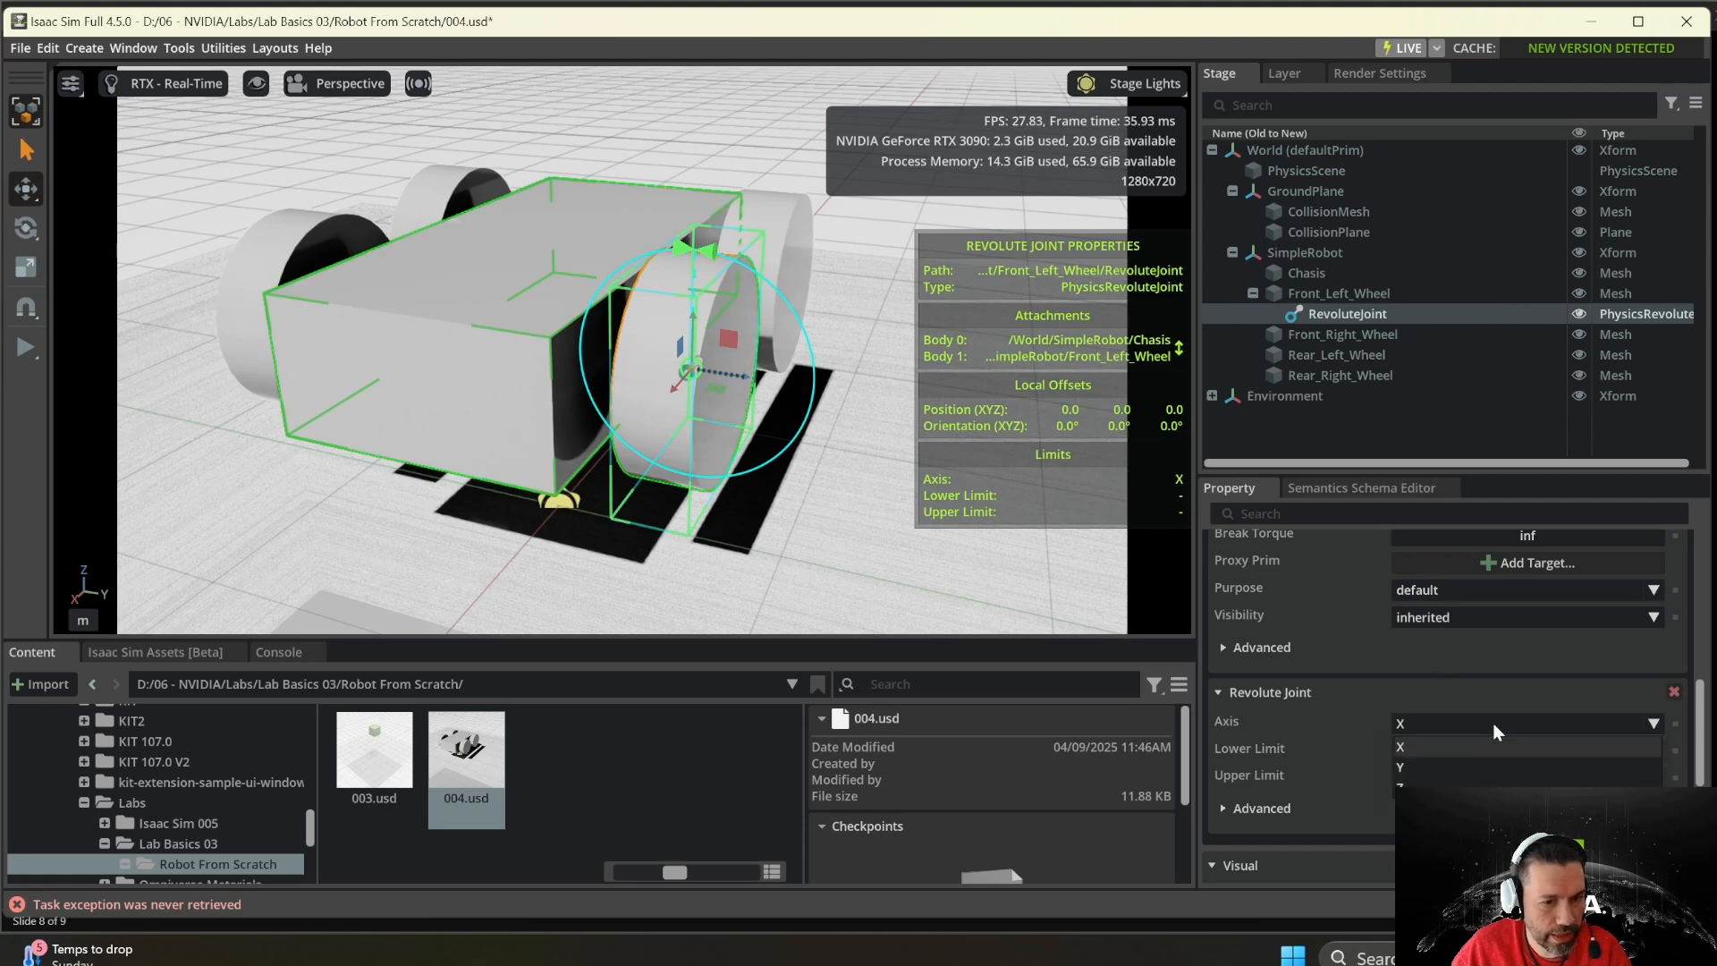
pyautogui.click(1453, 767)
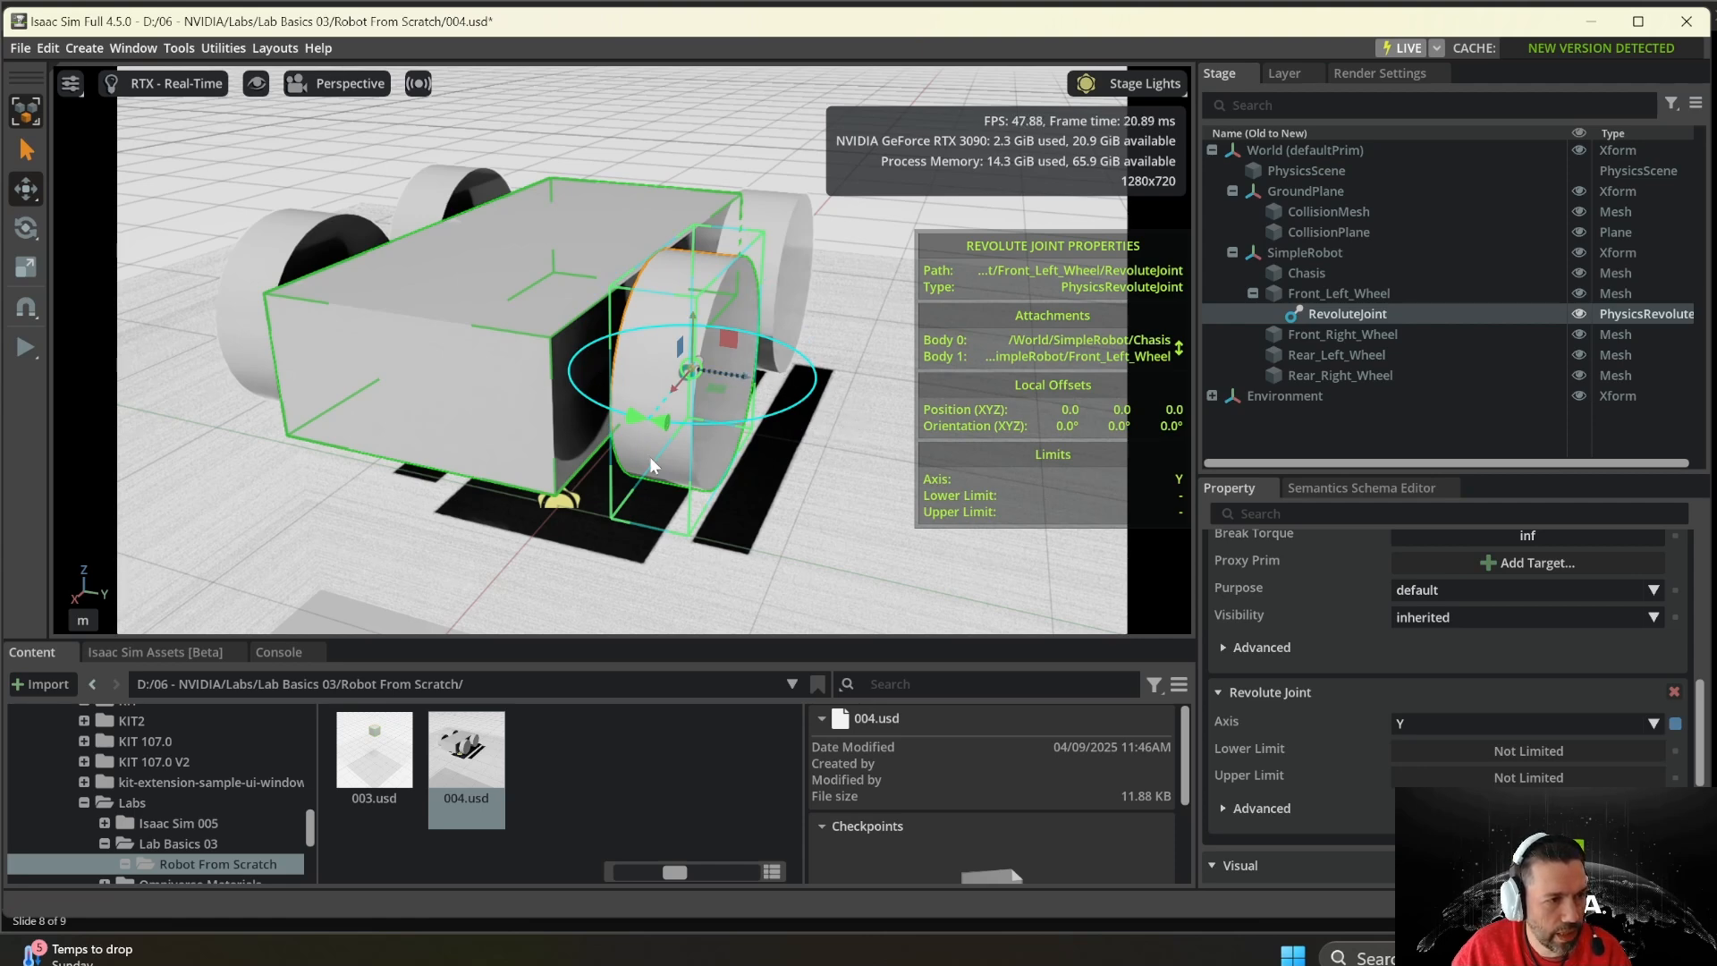
# - Set the X value of Local Rotation 0 to 0 on the front left wheel's revolute joint
pyautogui.scroll(3, 1350, 688)
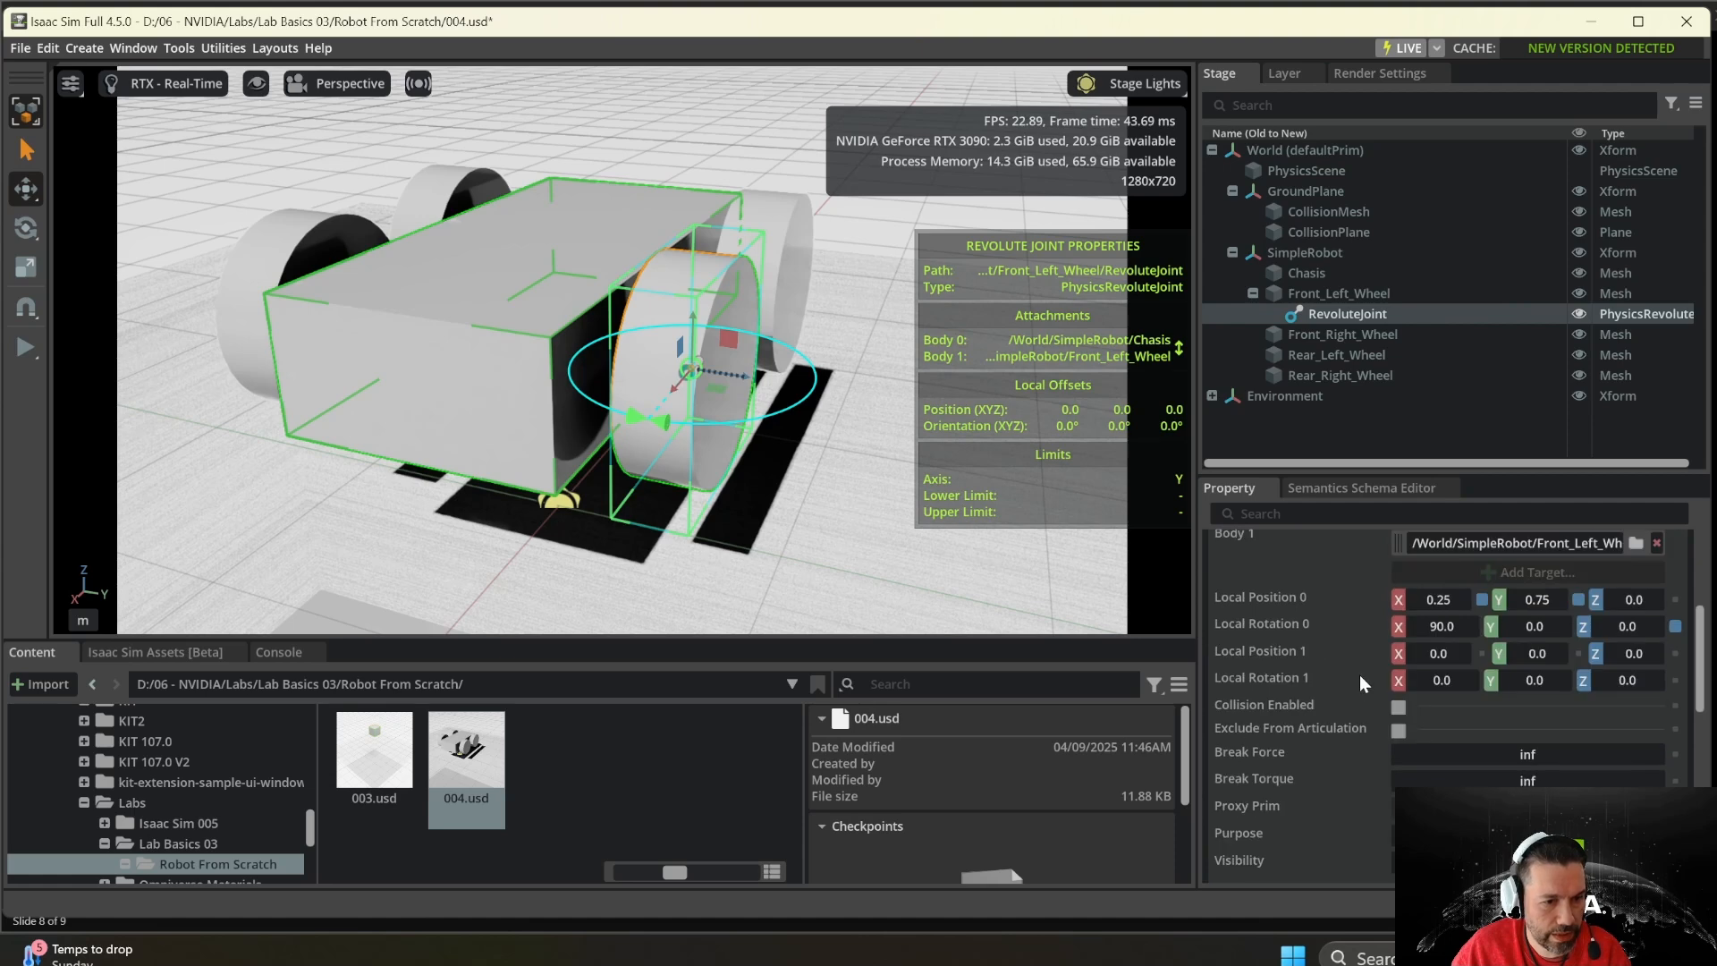
pyautogui.doubleClick(1452, 629)
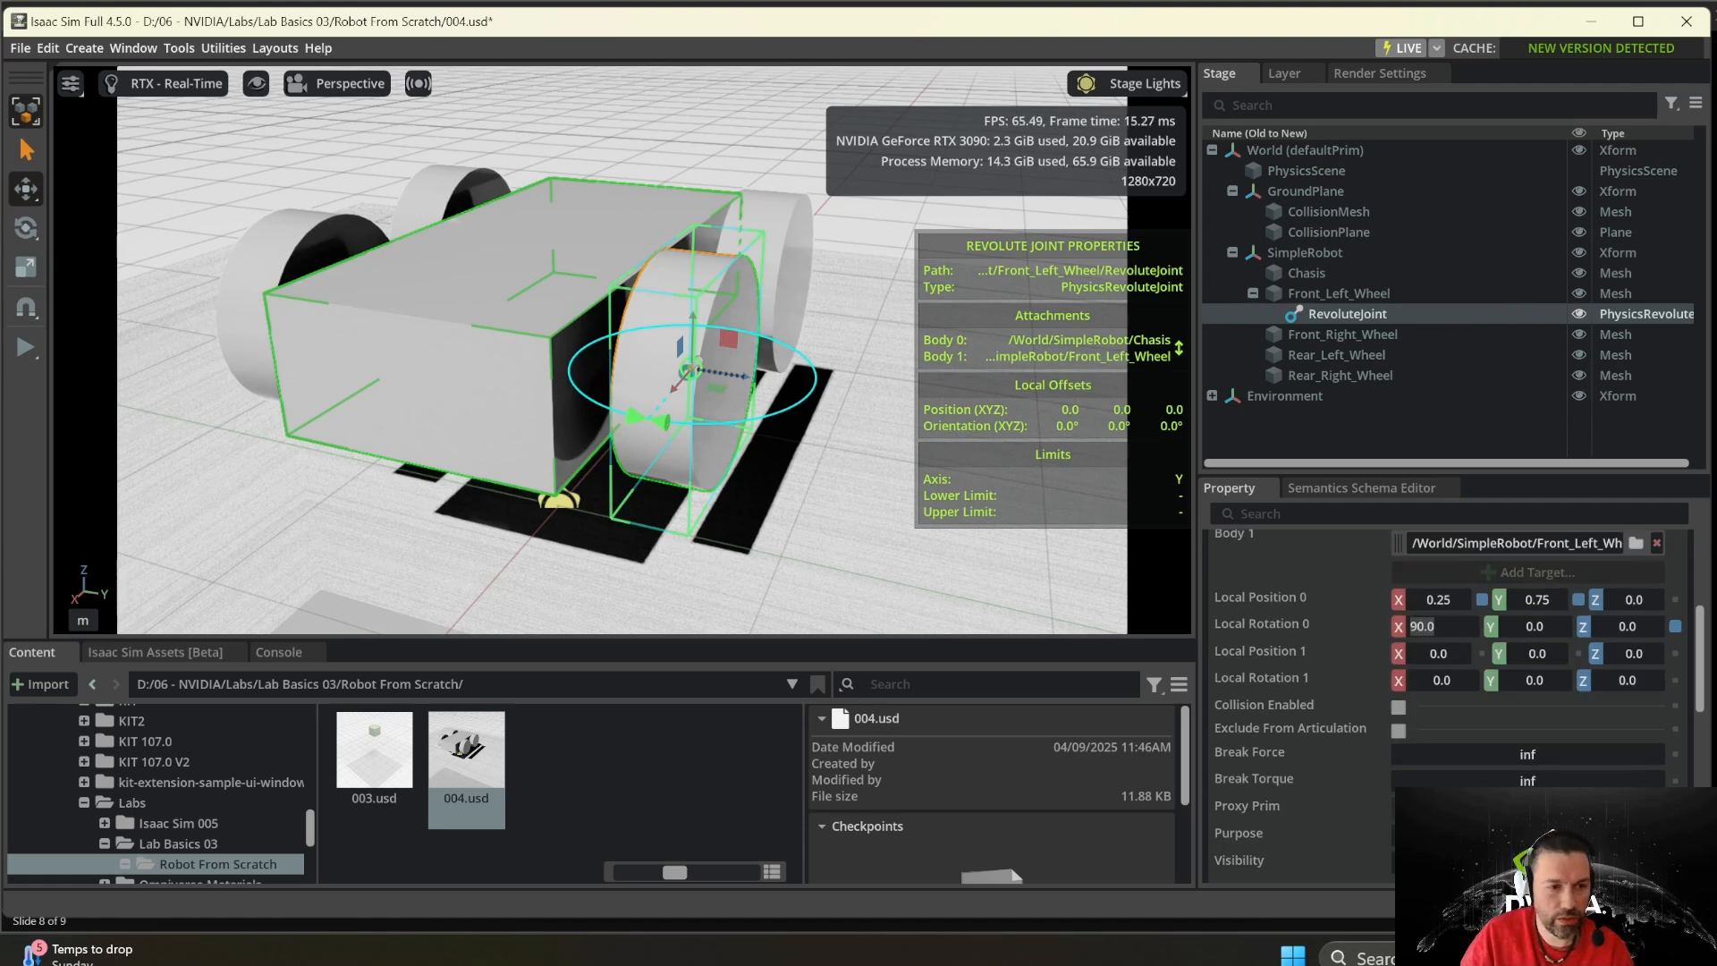
pyautogui.write('0')
pyautogui.press('Return')
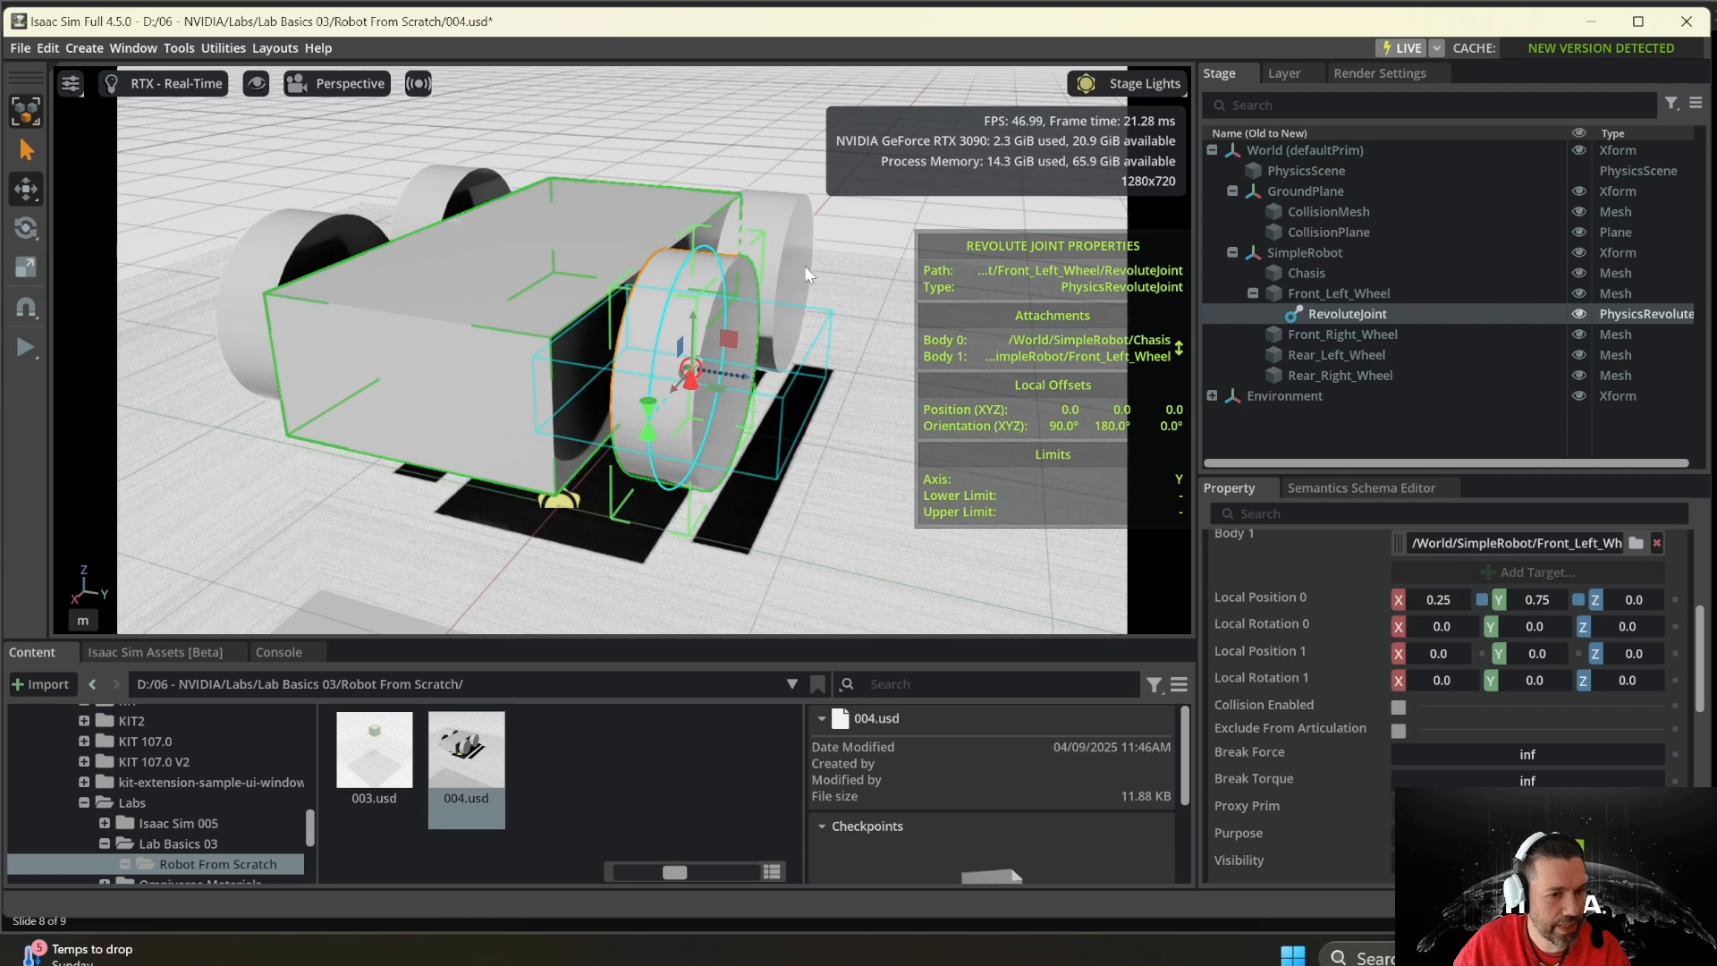
# - Set the X value of Local Rotation 1 to -90 on the front left wheel's revolute joint and check its orientation
pyautogui.doubleClick(1451, 681)
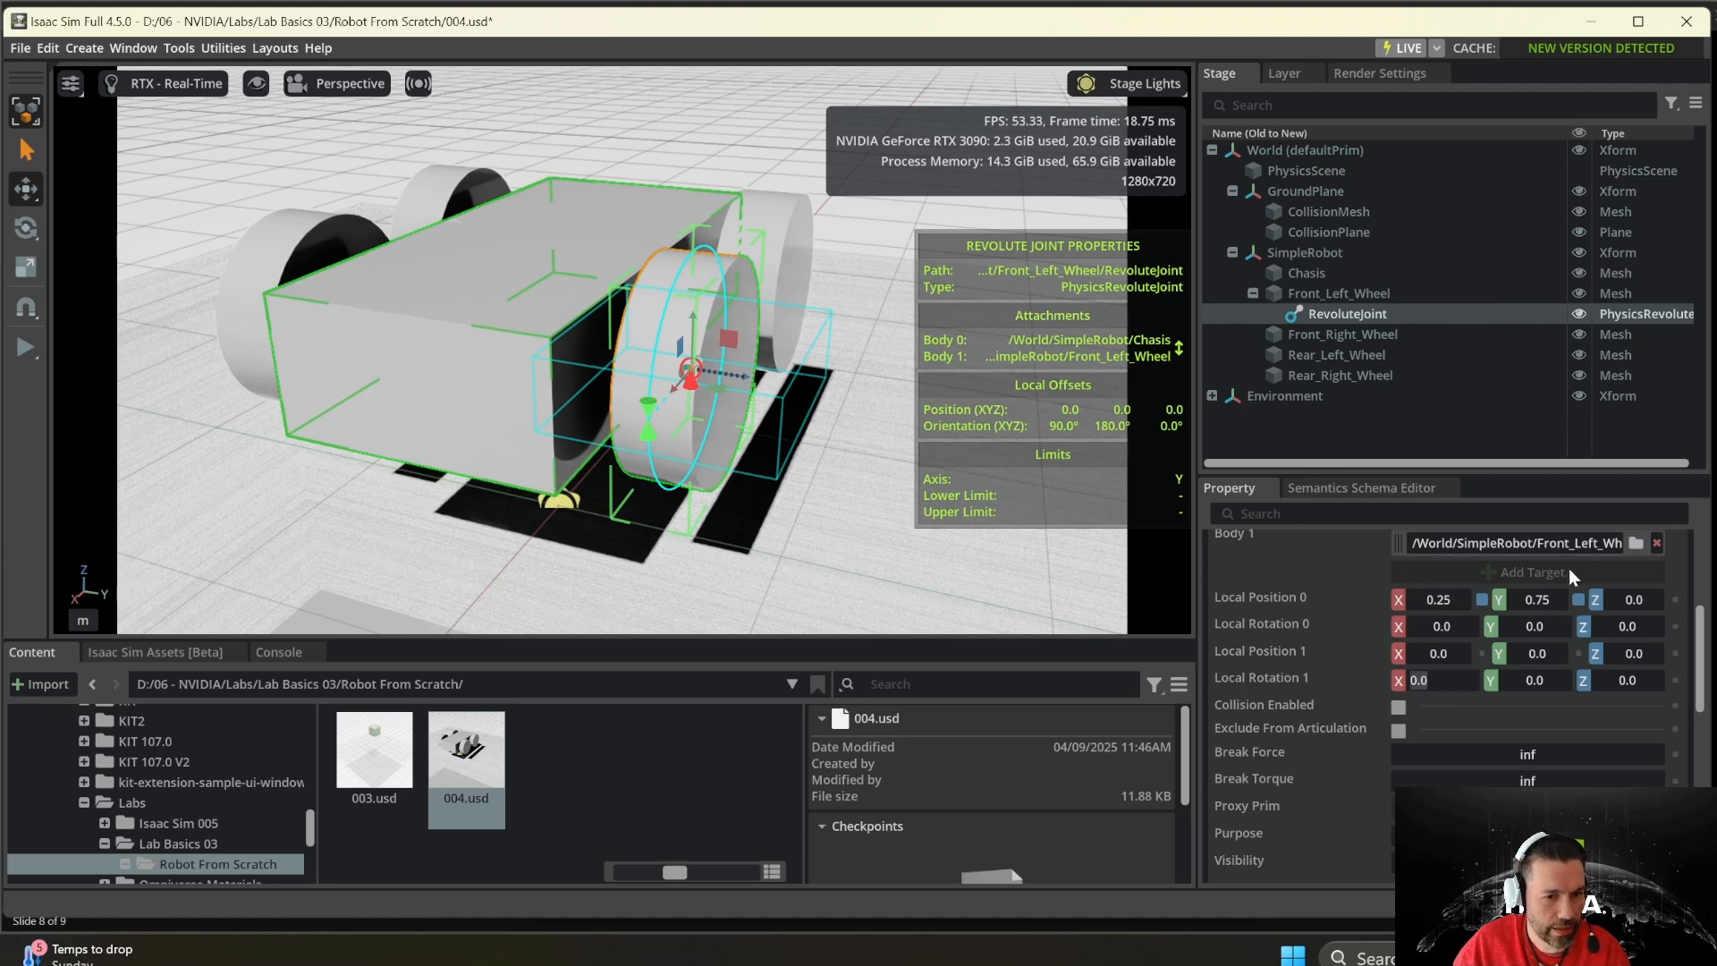
pyautogui.write('-9')
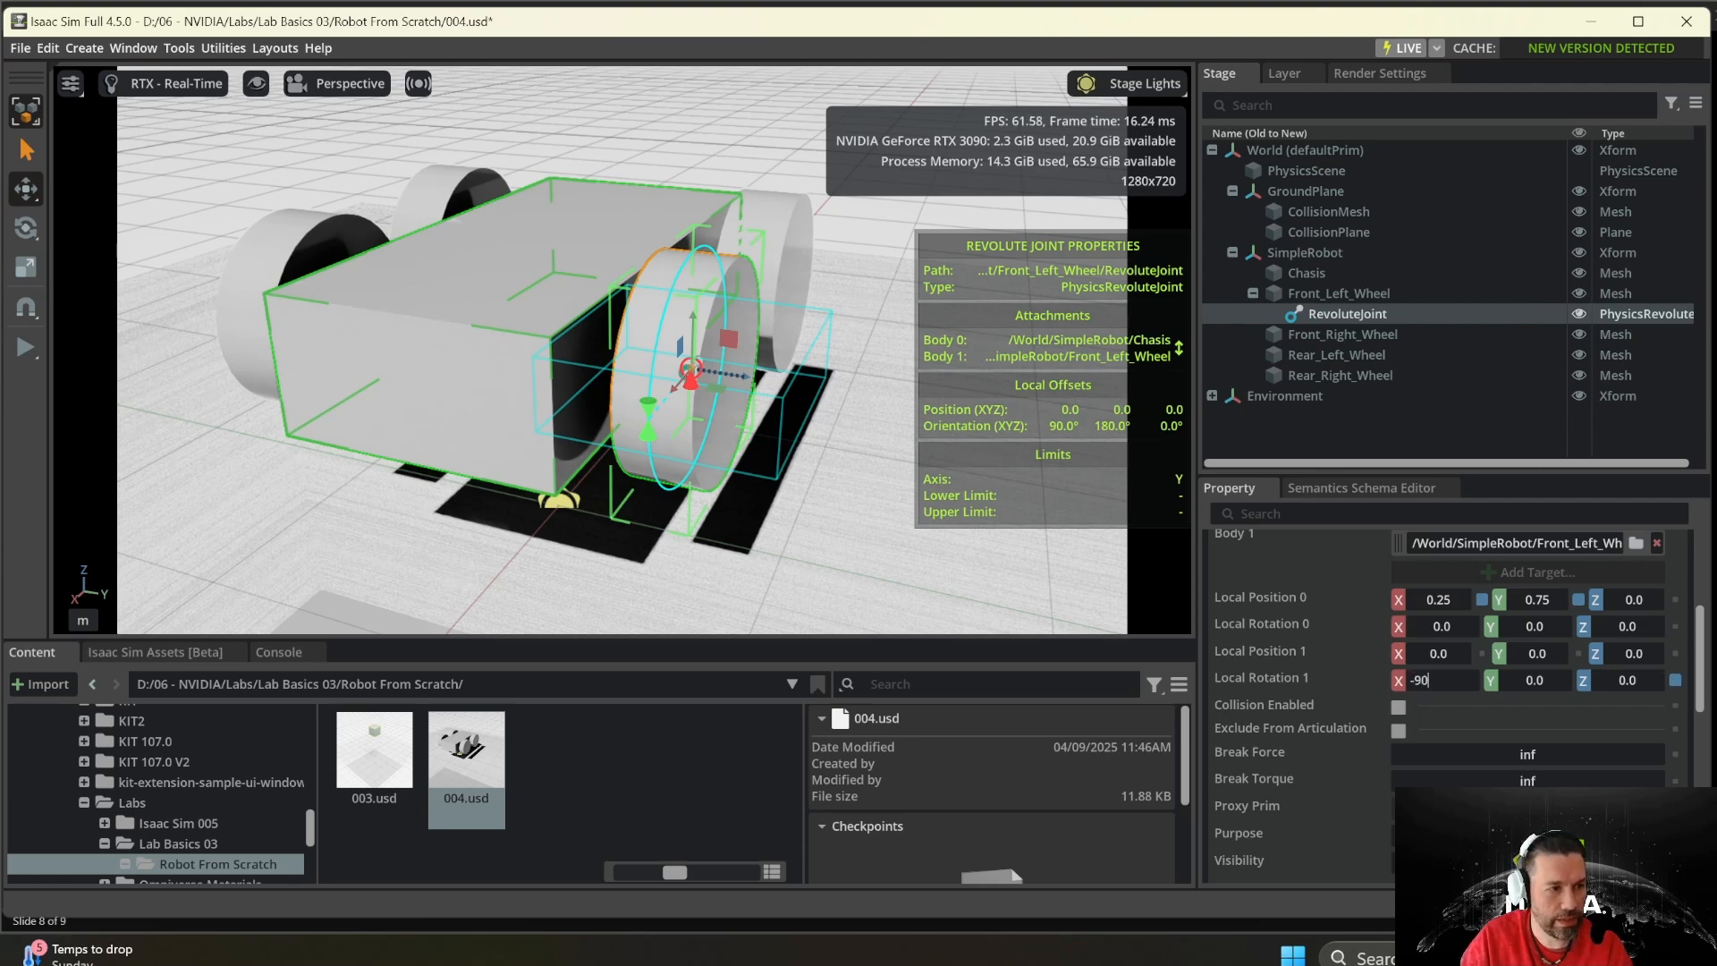
pyautogui.write('0')
pyautogui.press('Return')
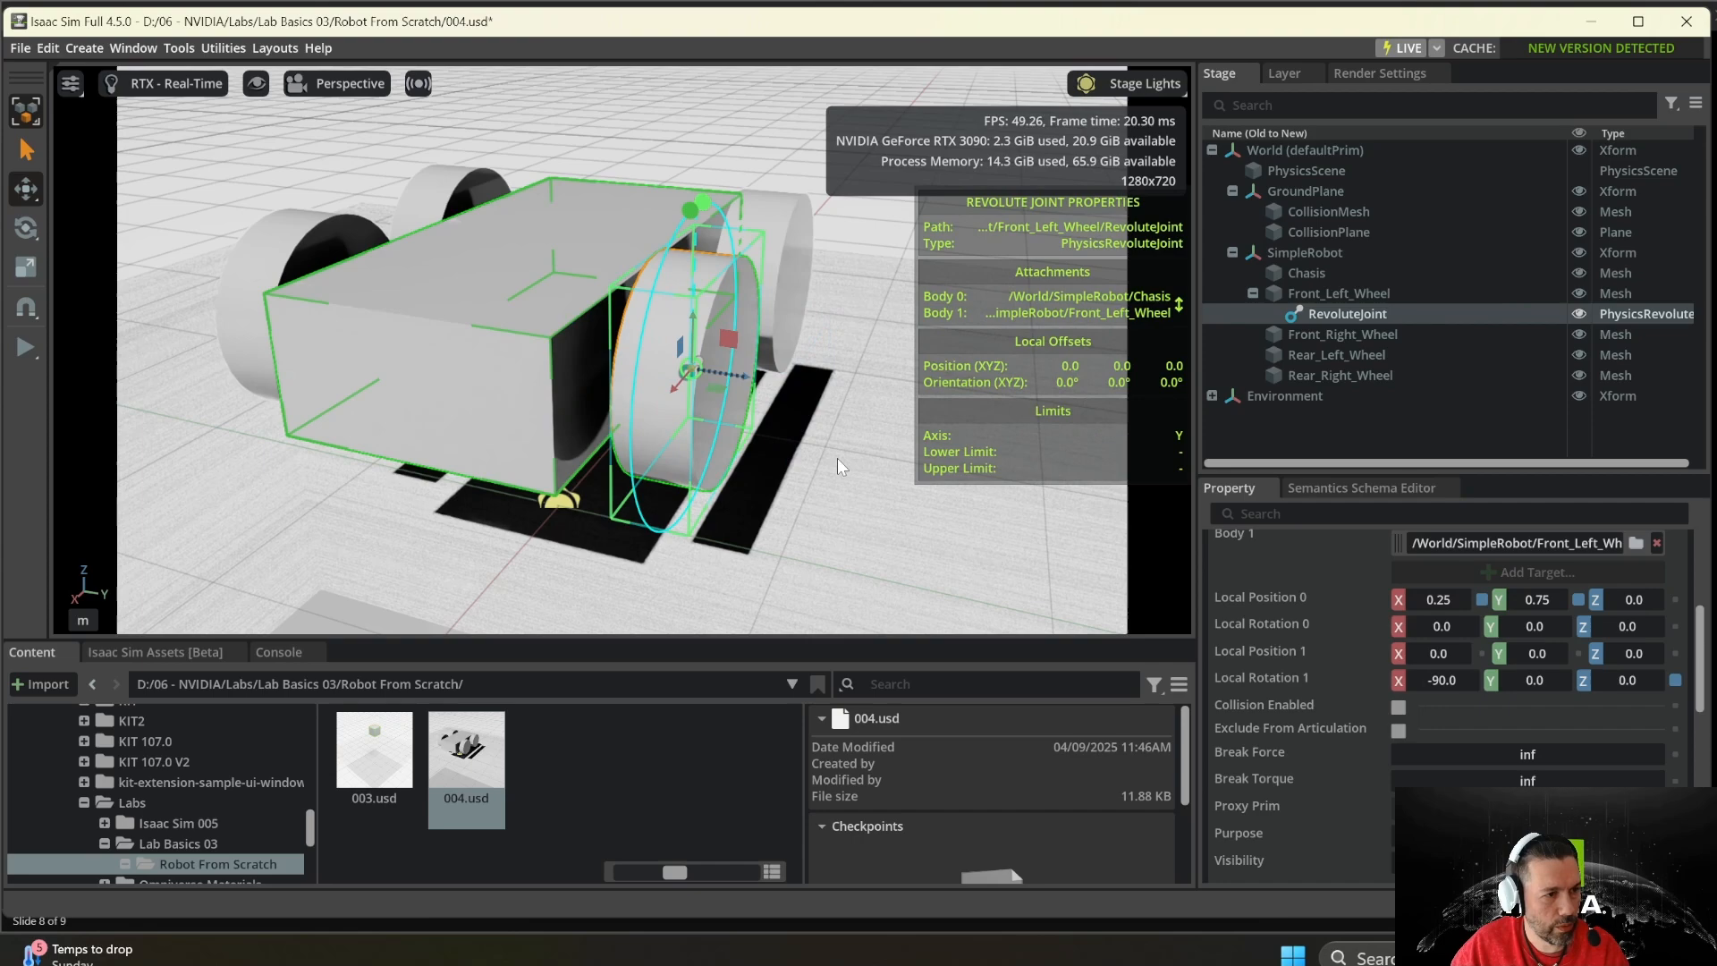
pyautogui.moveTo(837, 458); pyautogui.dragTo(925, 413, button='middle')
pyautogui.scroll(1, 855, 488)
pyautogui.scroll(-2, 614, 357)
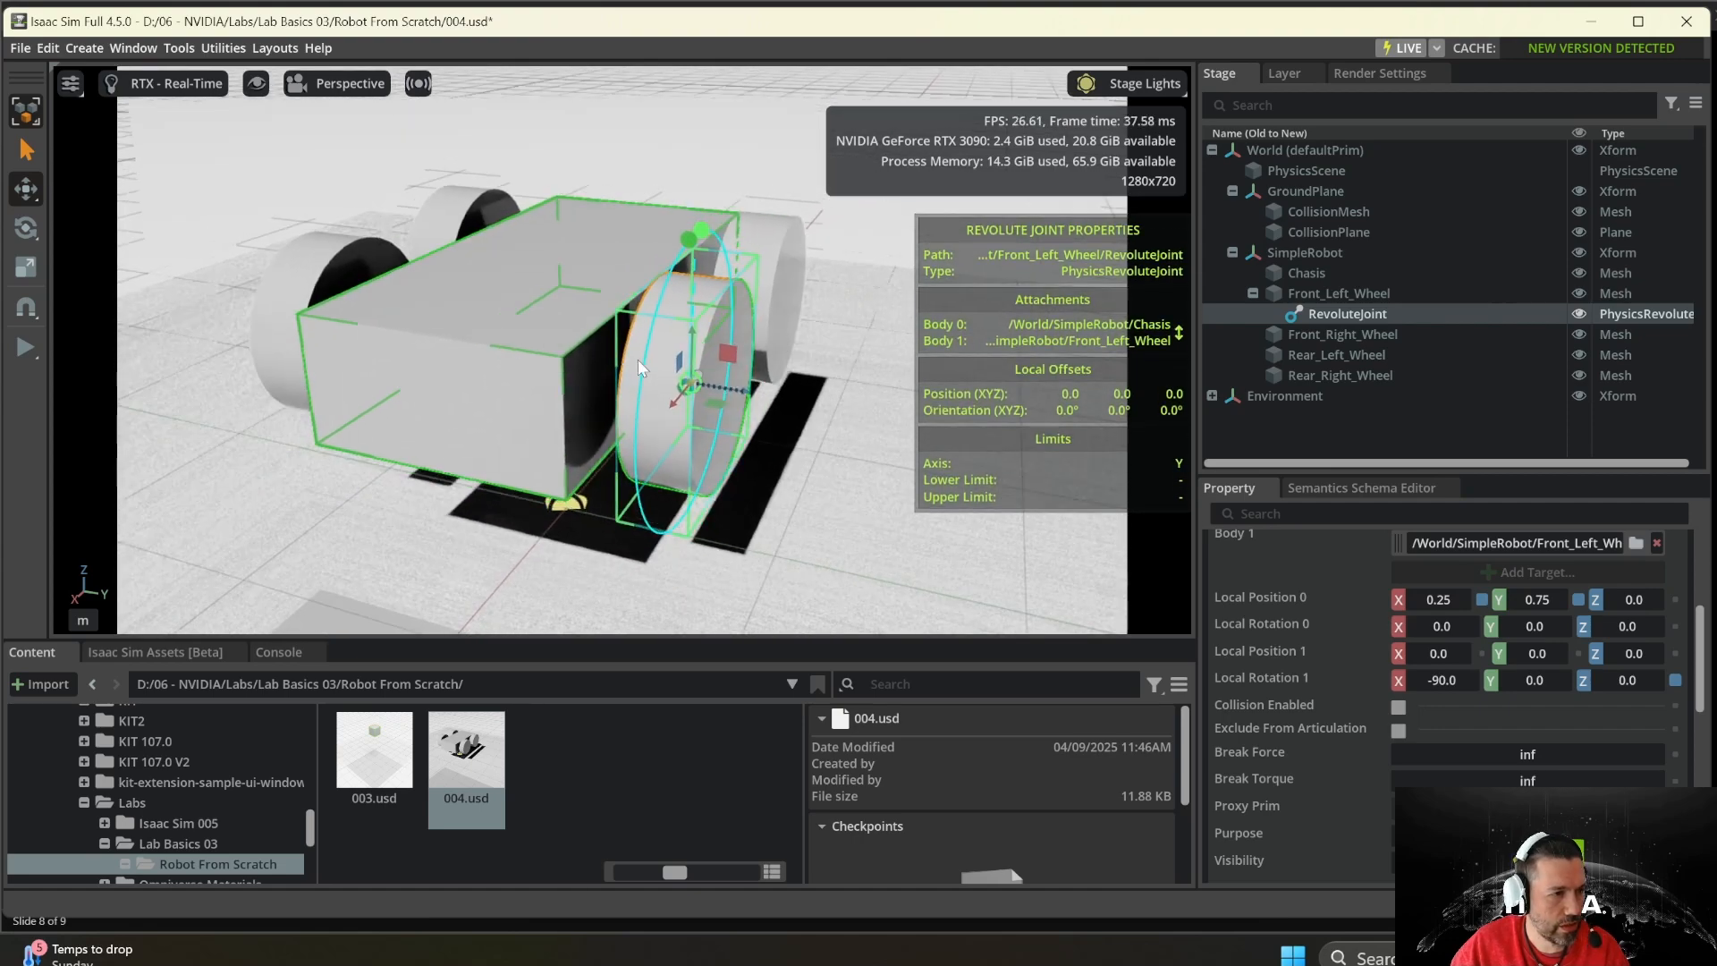
# - Check the viewport's display option for physics joints and reselect the front left wheel's revolute joint
pyautogui.click(255, 84)
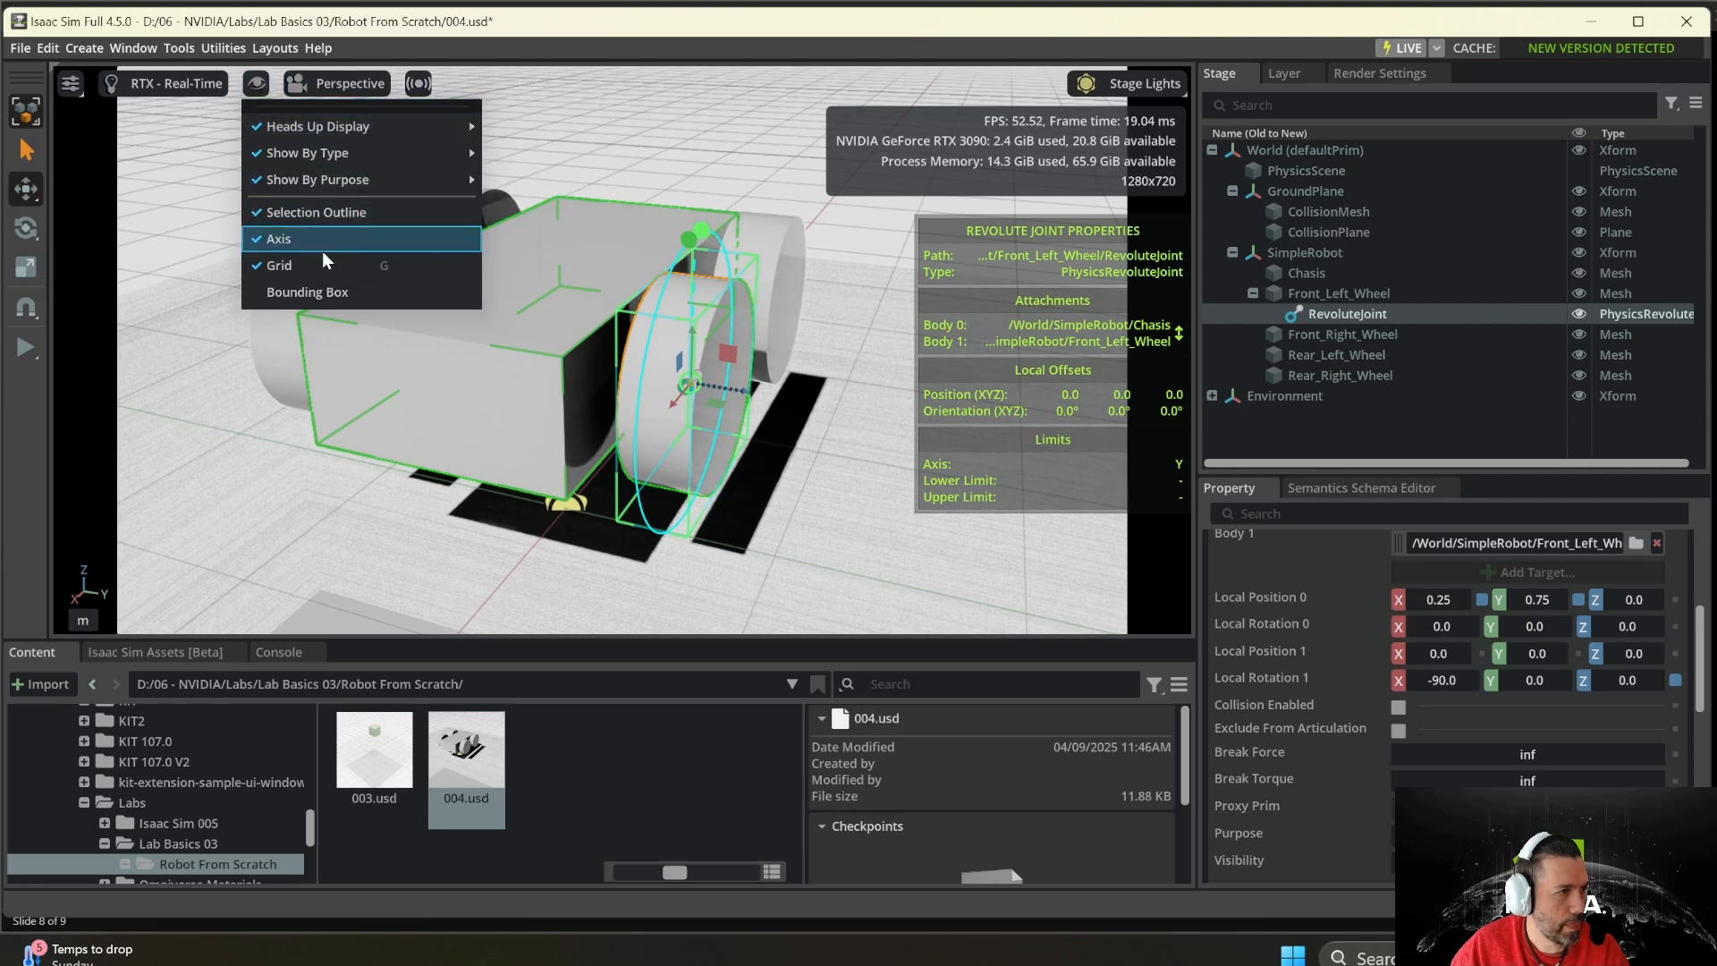
pyautogui.moveTo(365, 131)
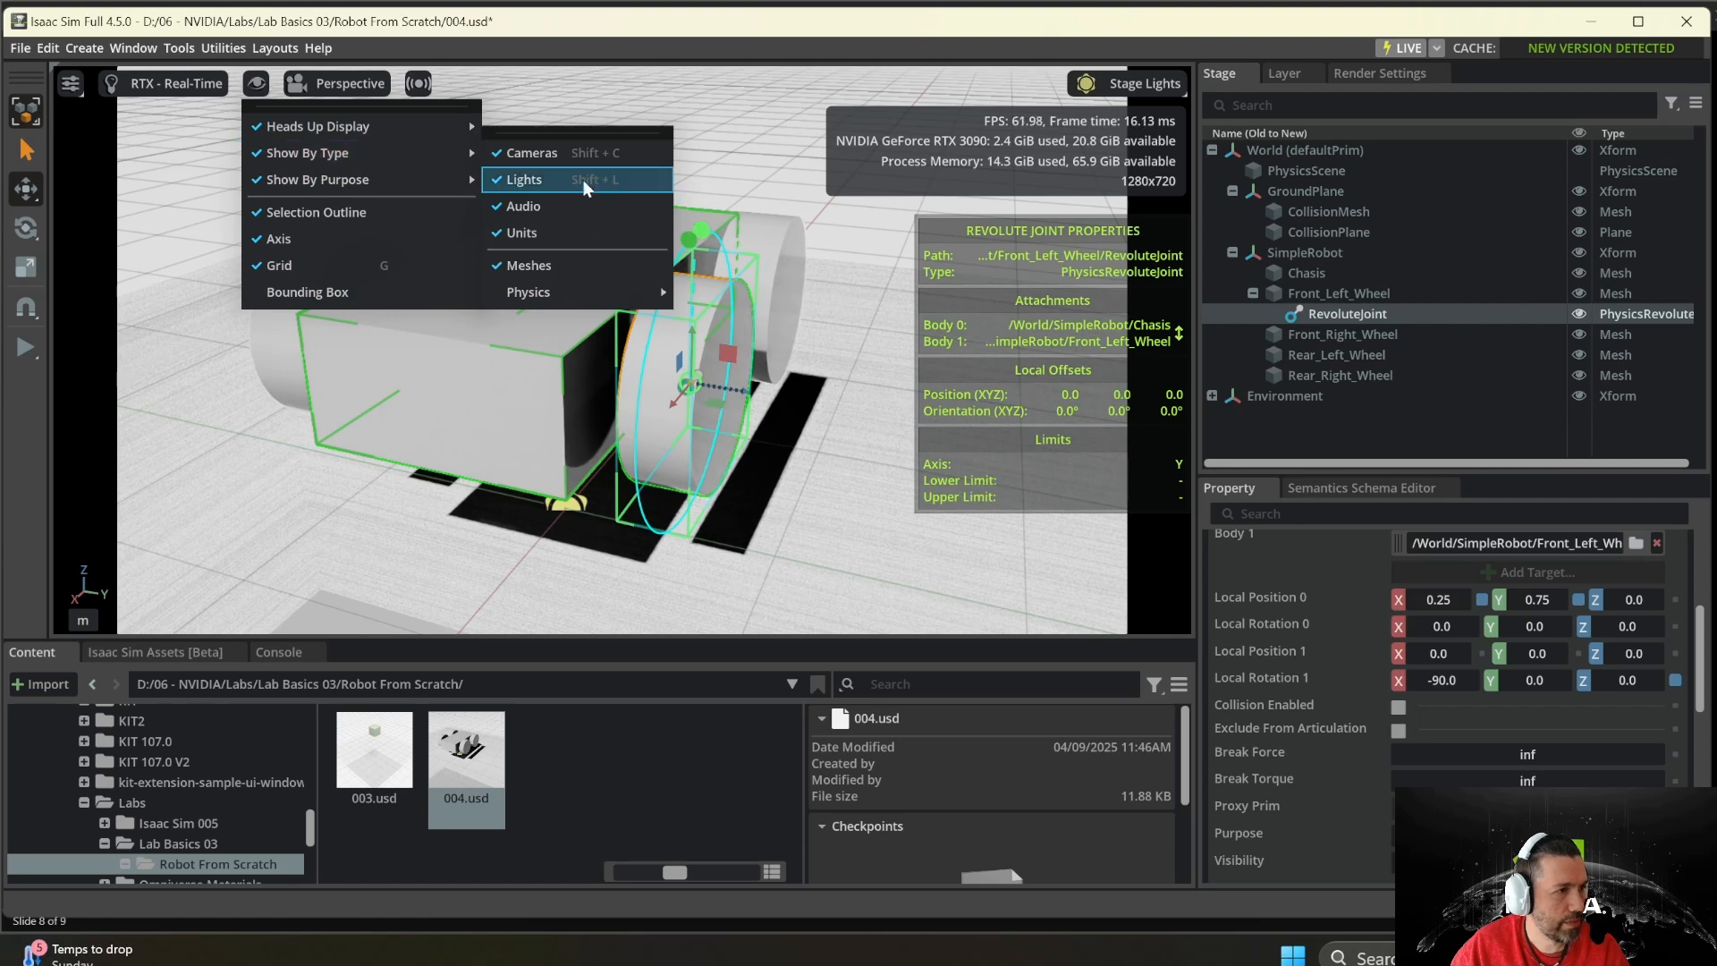
pyautogui.moveTo(577, 294)
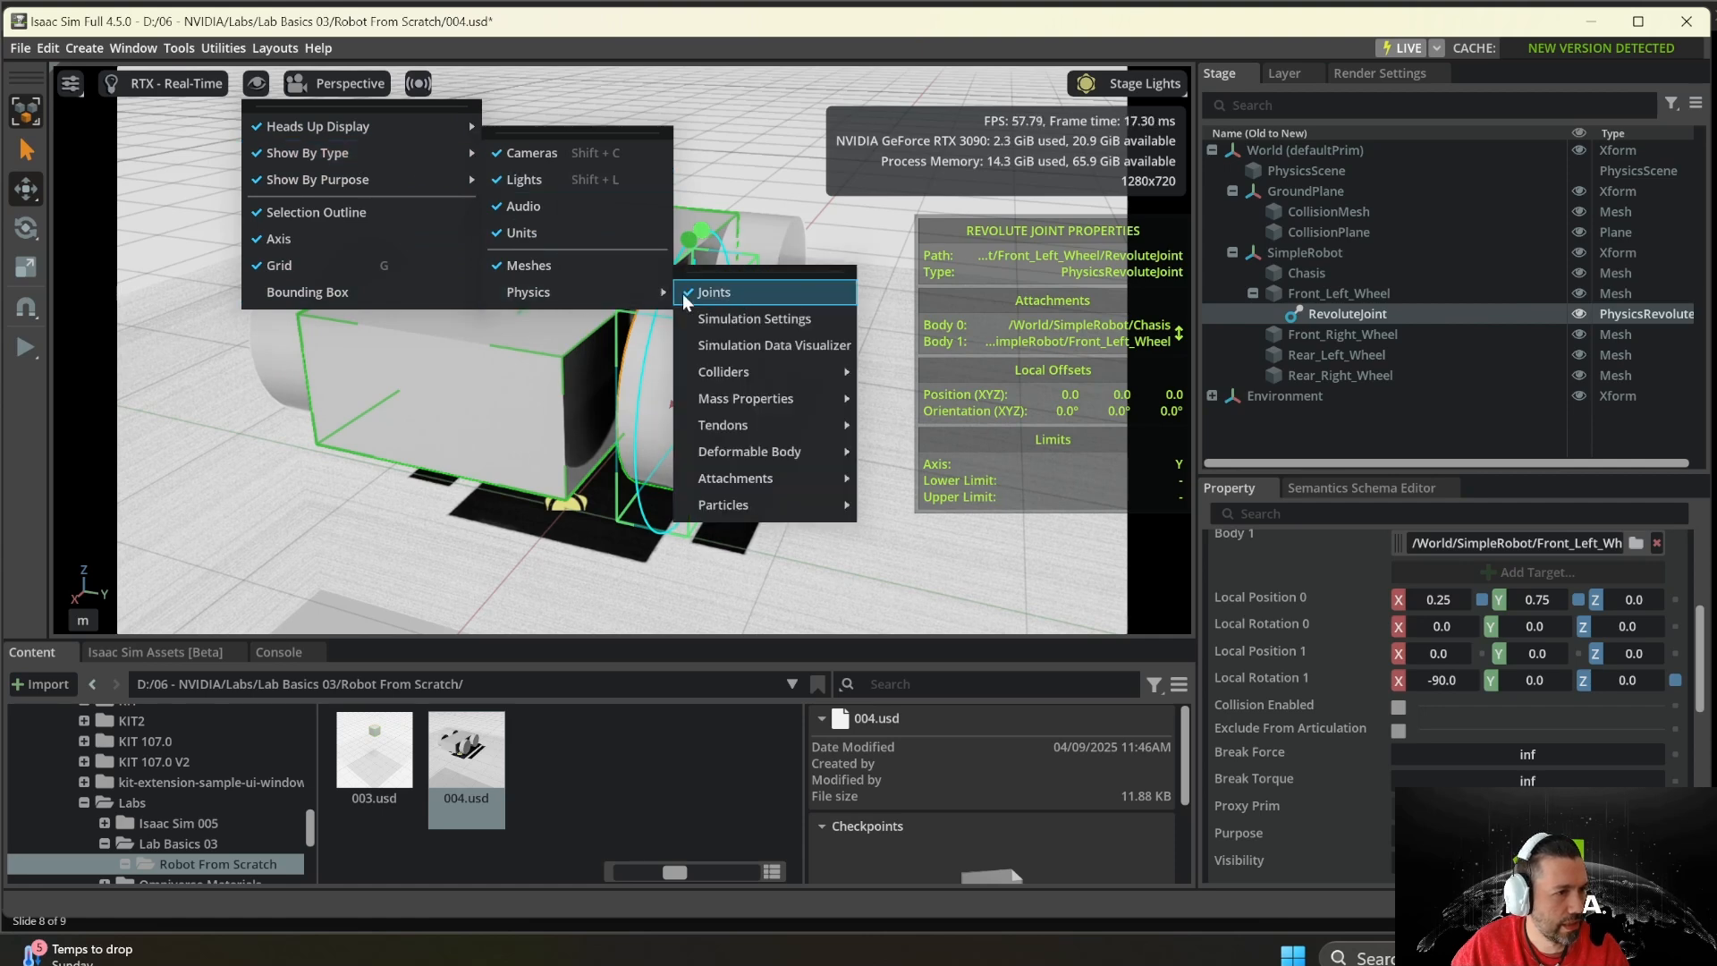
pyautogui.click(756, 292)
pyautogui.click(626, 427)
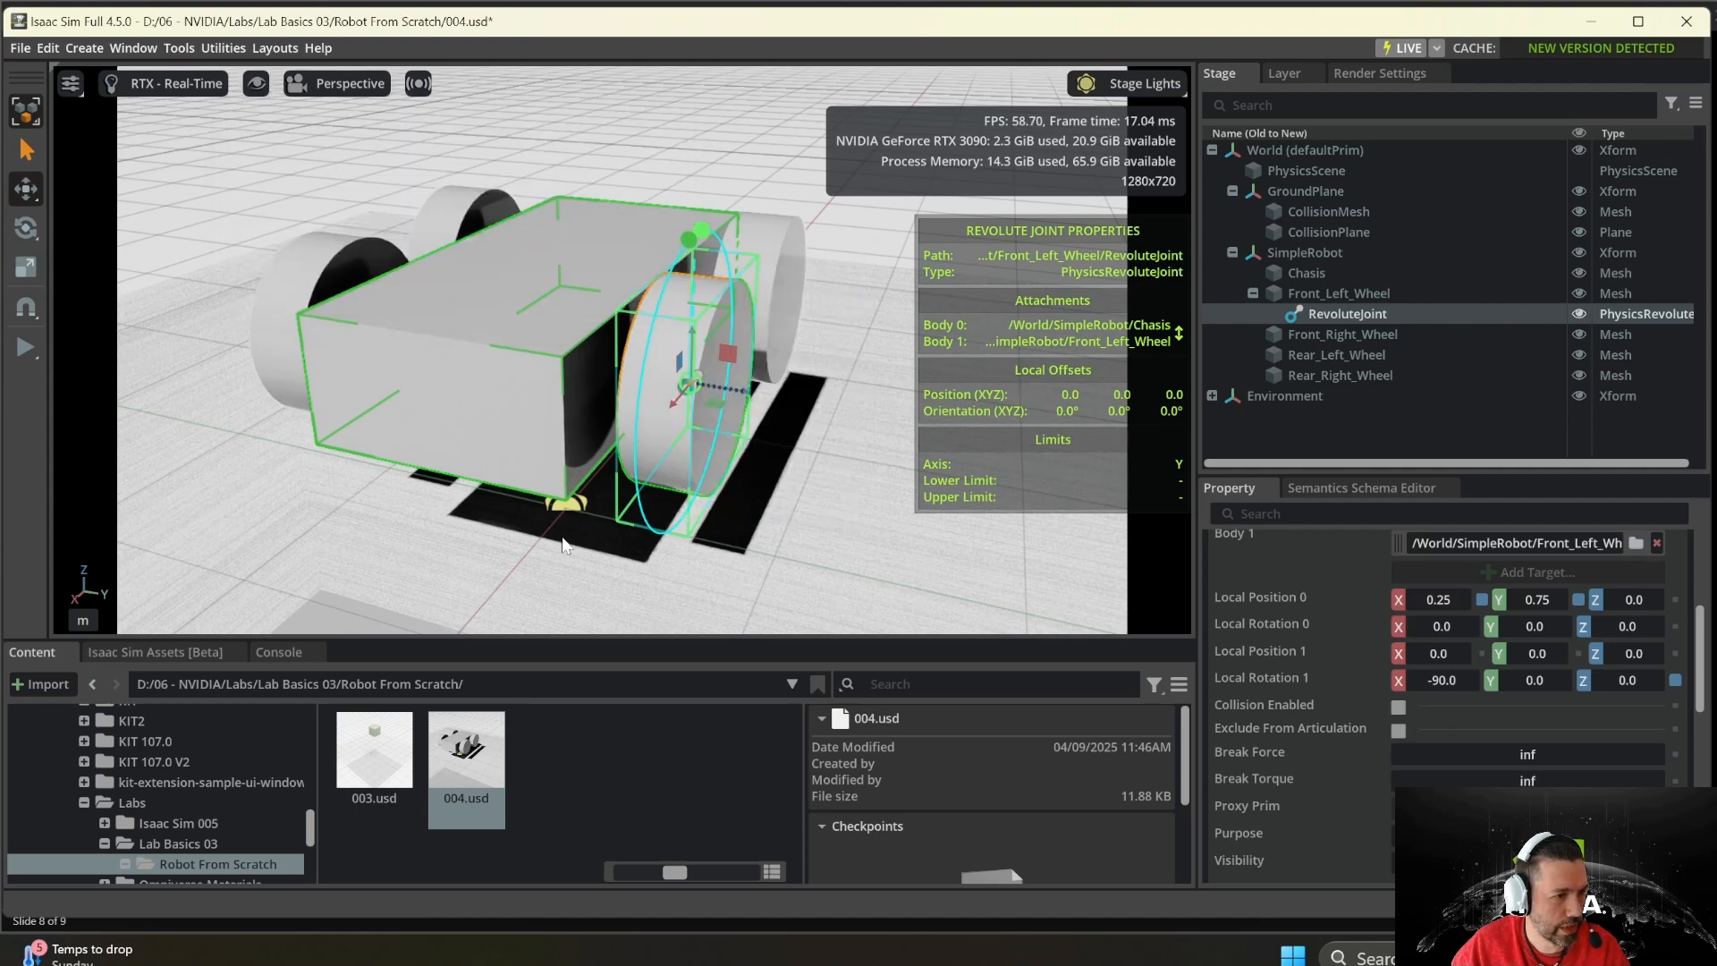
pyautogui.click(1344, 314)
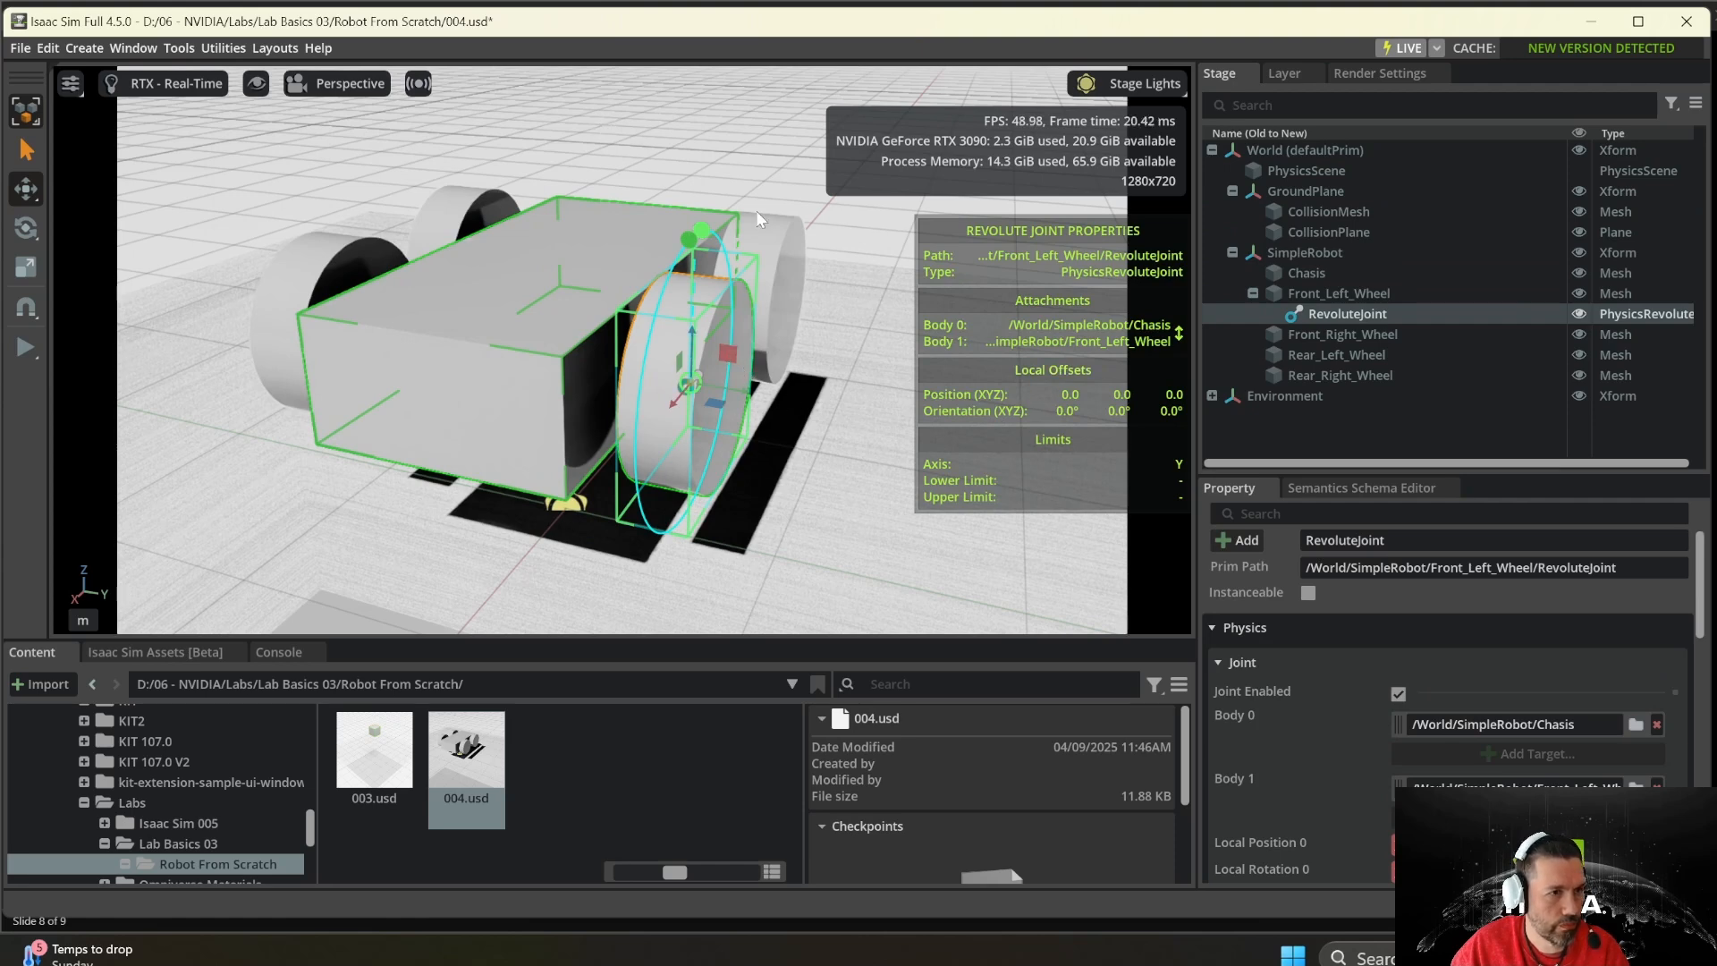
# - Hide the FPS, Device Memory, Process Memory and Resolution read-outs in the viewport and reselect the front left wheel's revolute joint
pyautogui.click(256, 84)
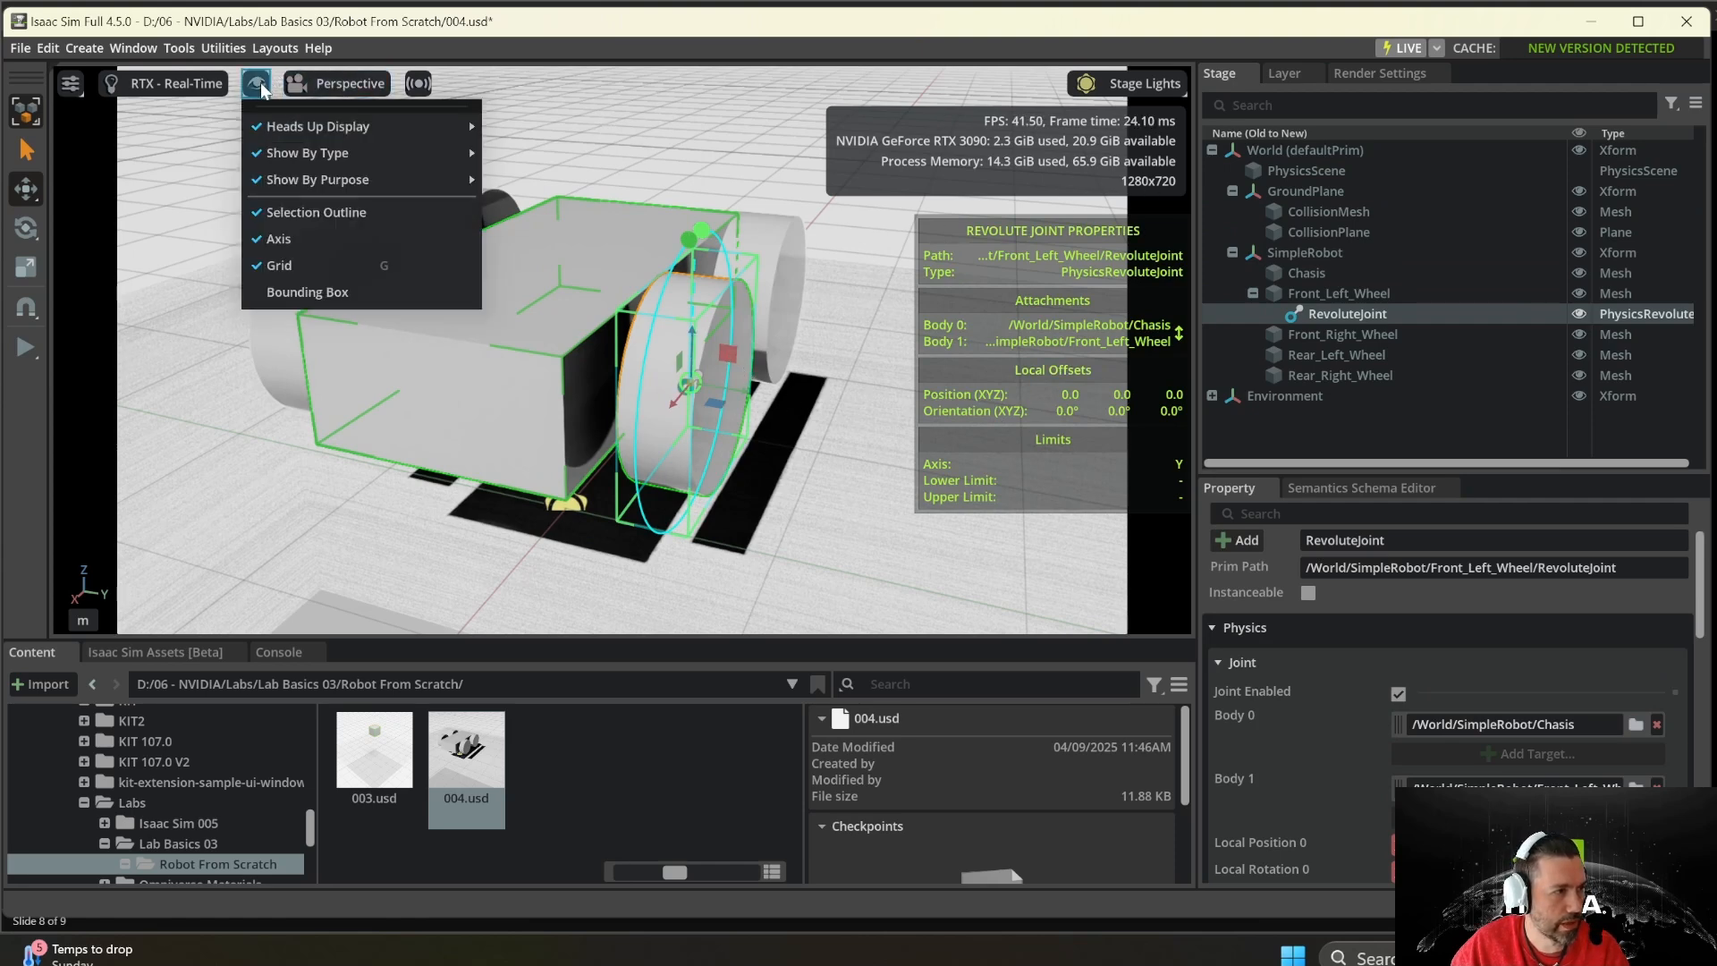
pyautogui.moveTo(292, 133)
pyautogui.click(515, 126)
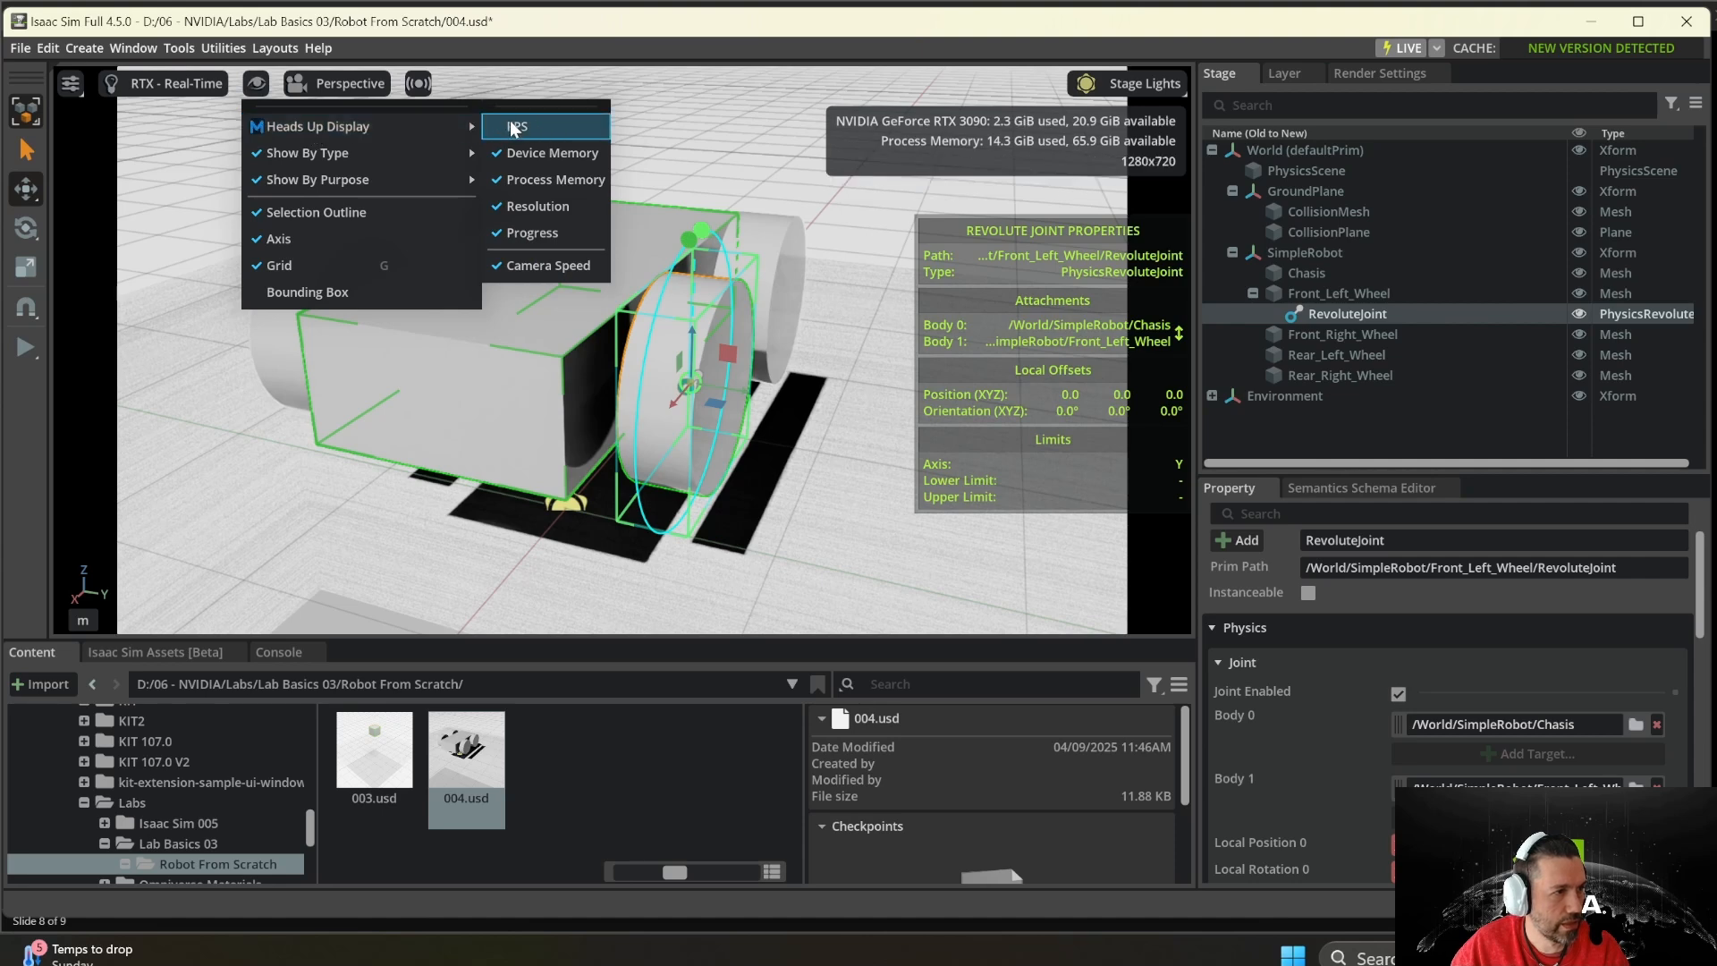
pyautogui.click(551, 154)
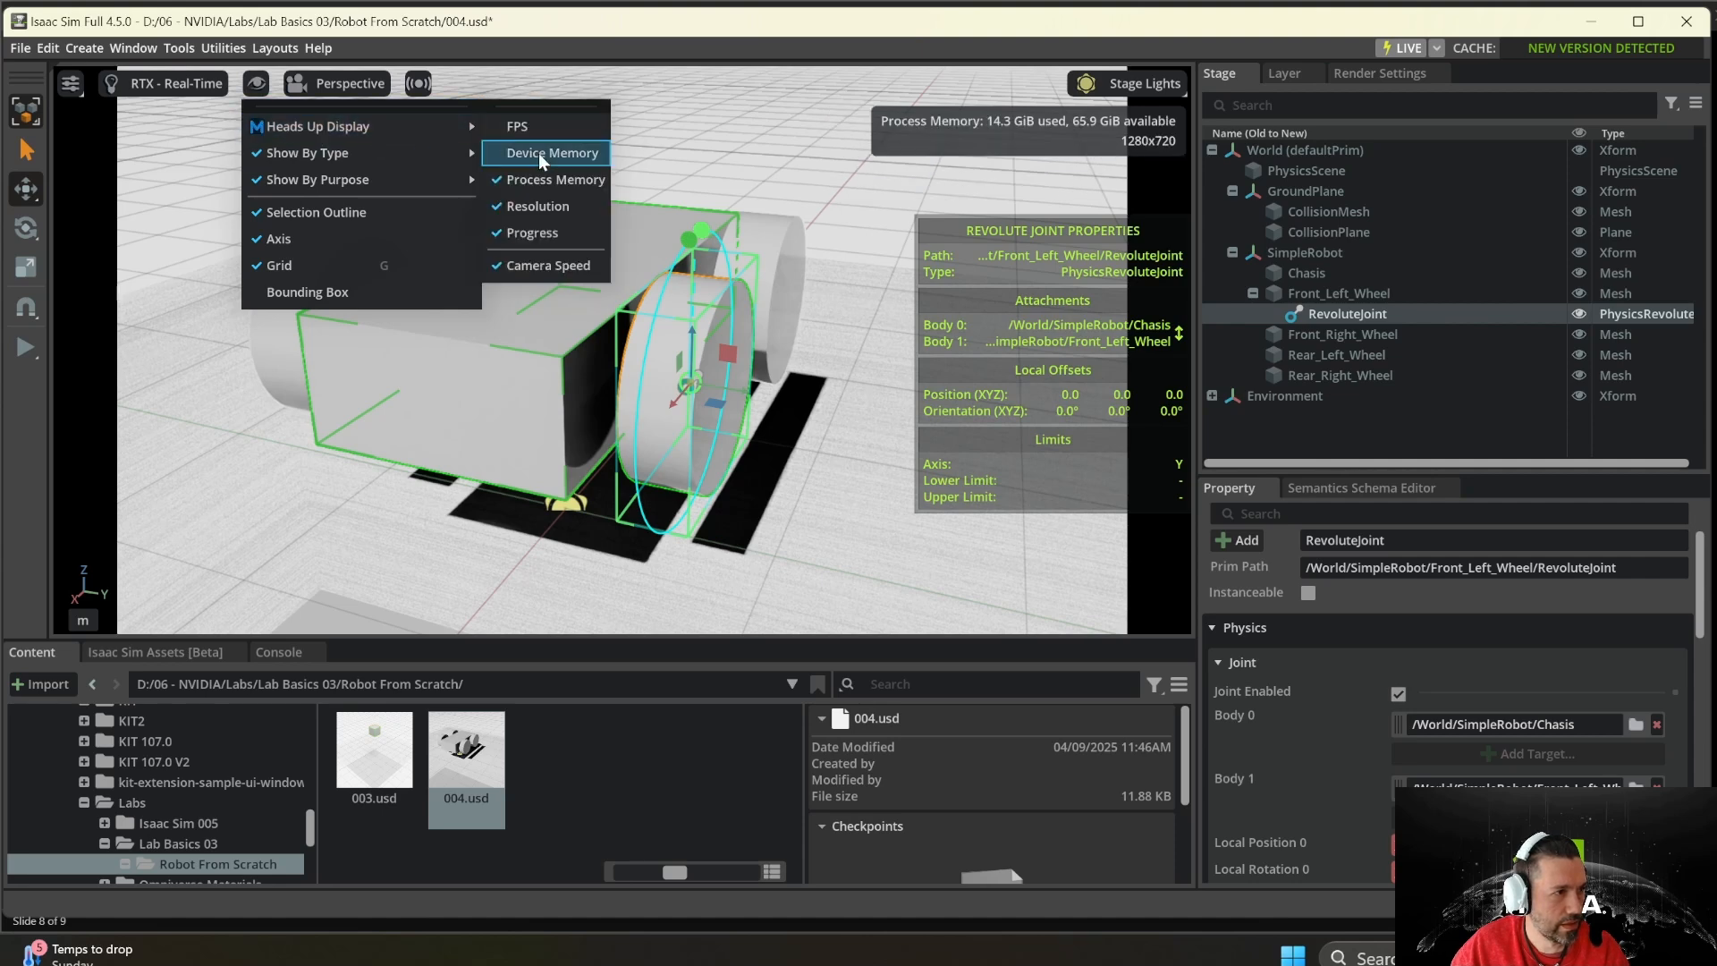
pyautogui.click(542, 178)
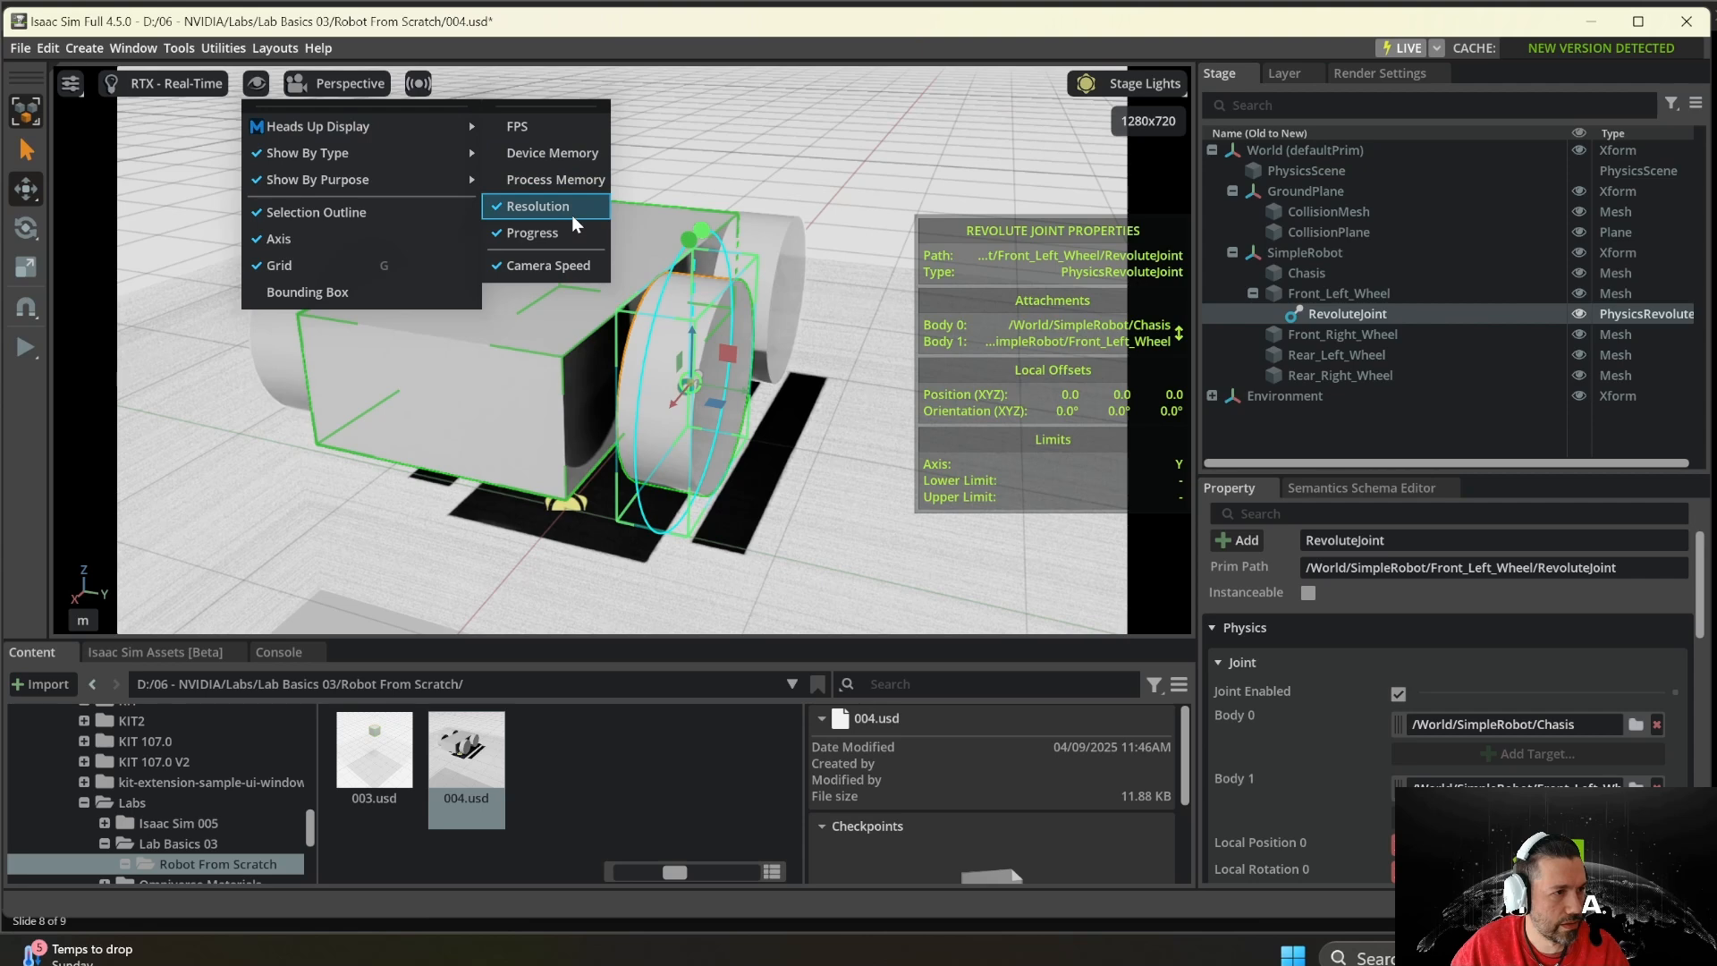
pyautogui.click(569, 211)
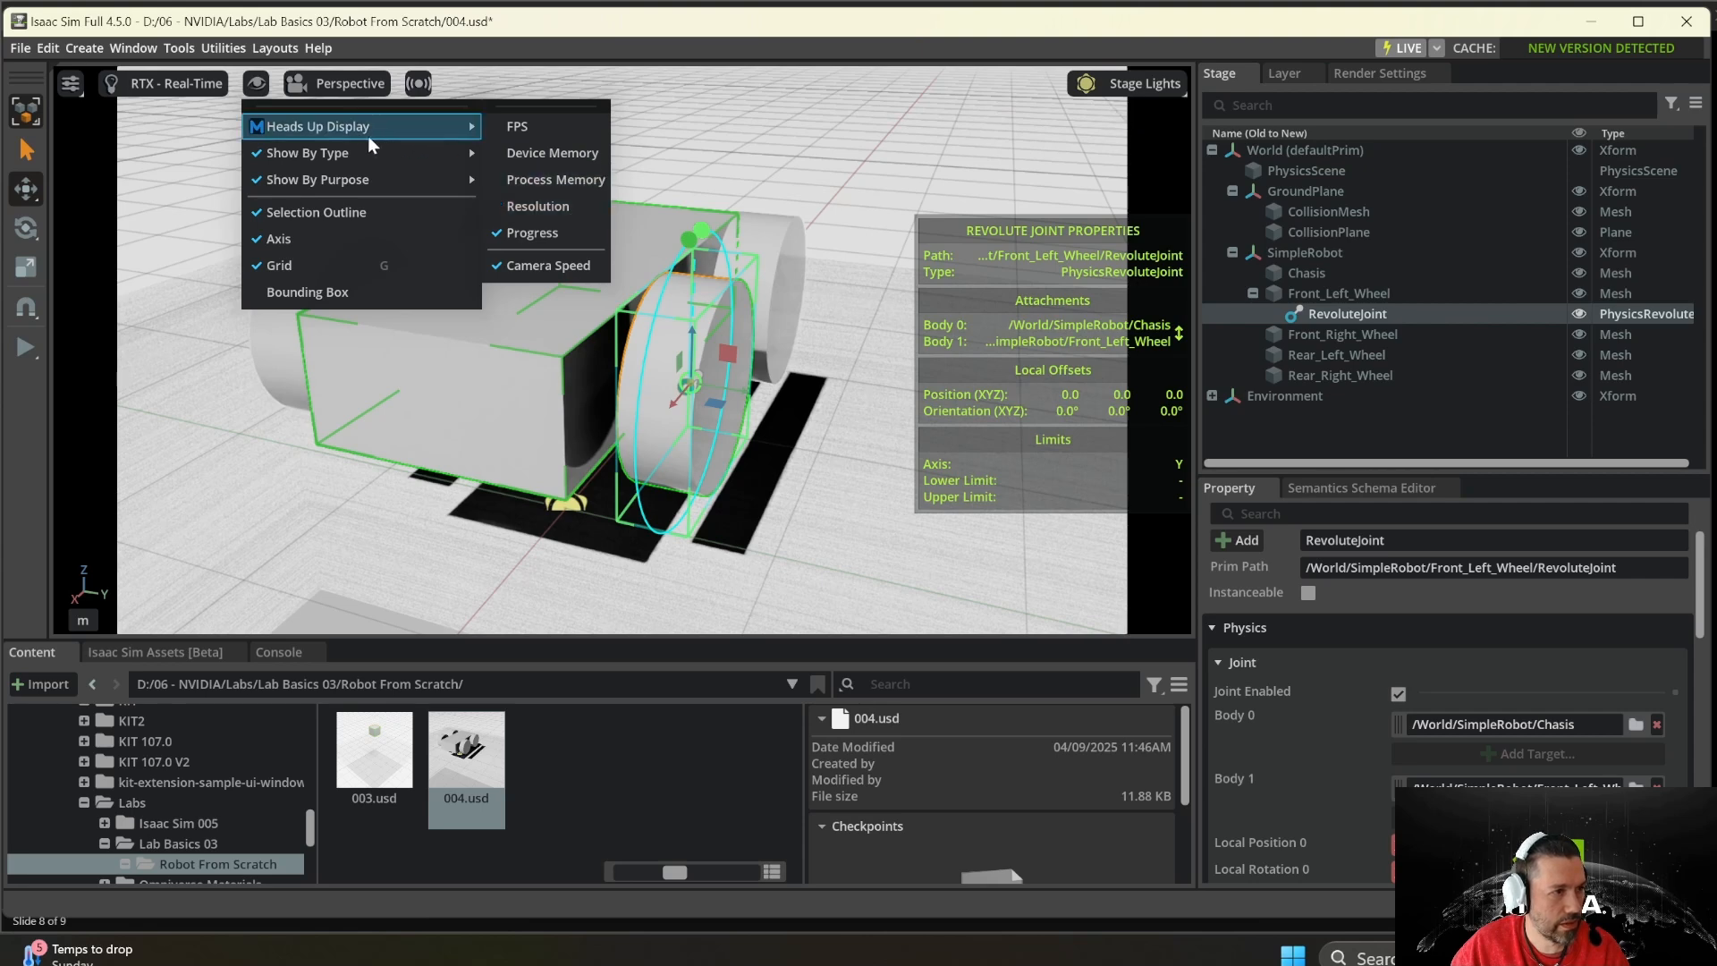
pyautogui.click(798, 194)
pyautogui.click(776, 163)
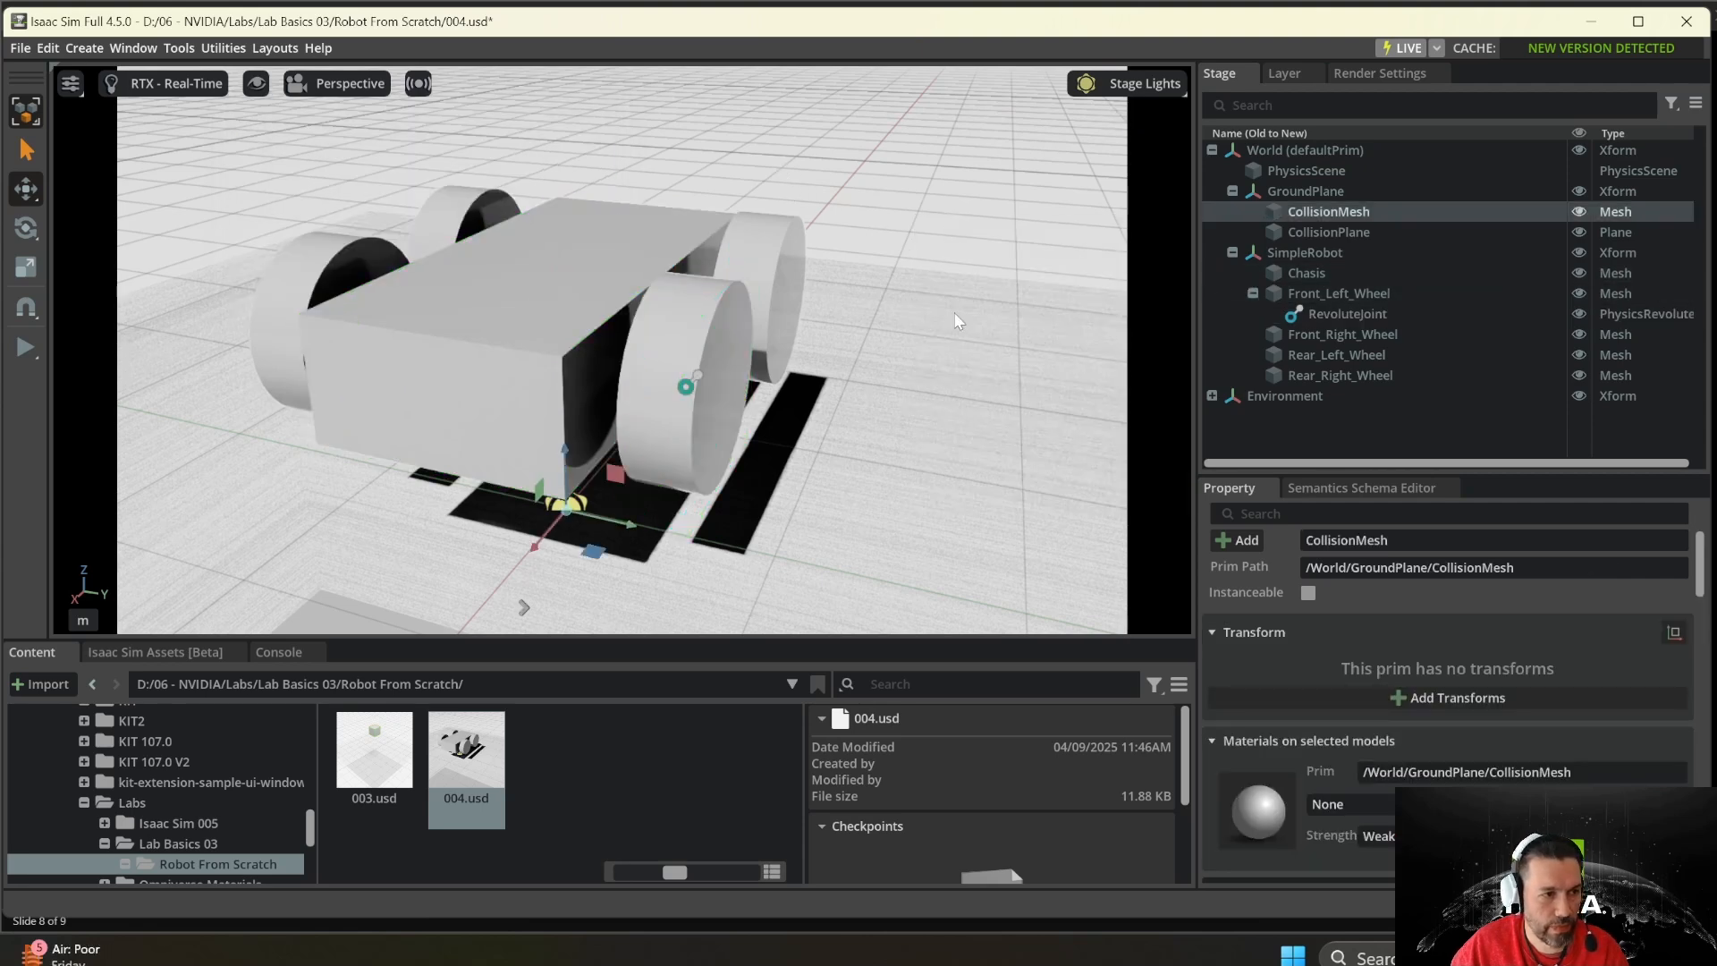
pyautogui.click(1335, 311)
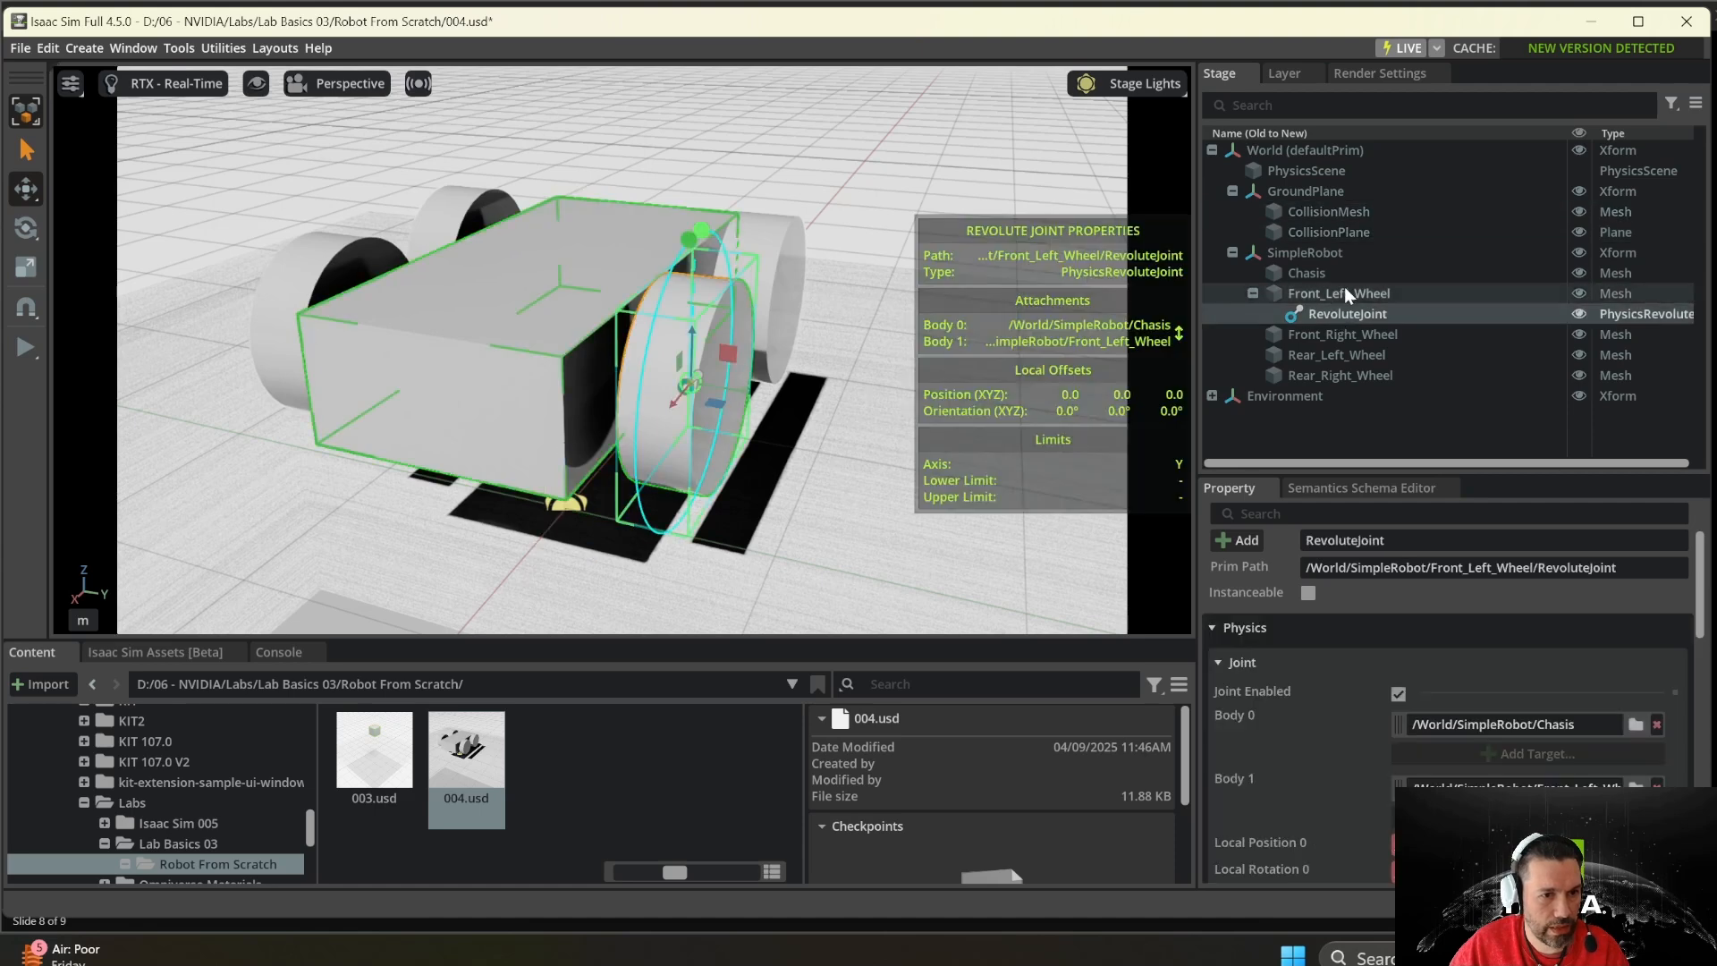
# - Create a revolute joint between Chasis and Front_Right_Wheel, with the chassis as the first body, and set its axis to Y
pyautogui.click(1301, 270)
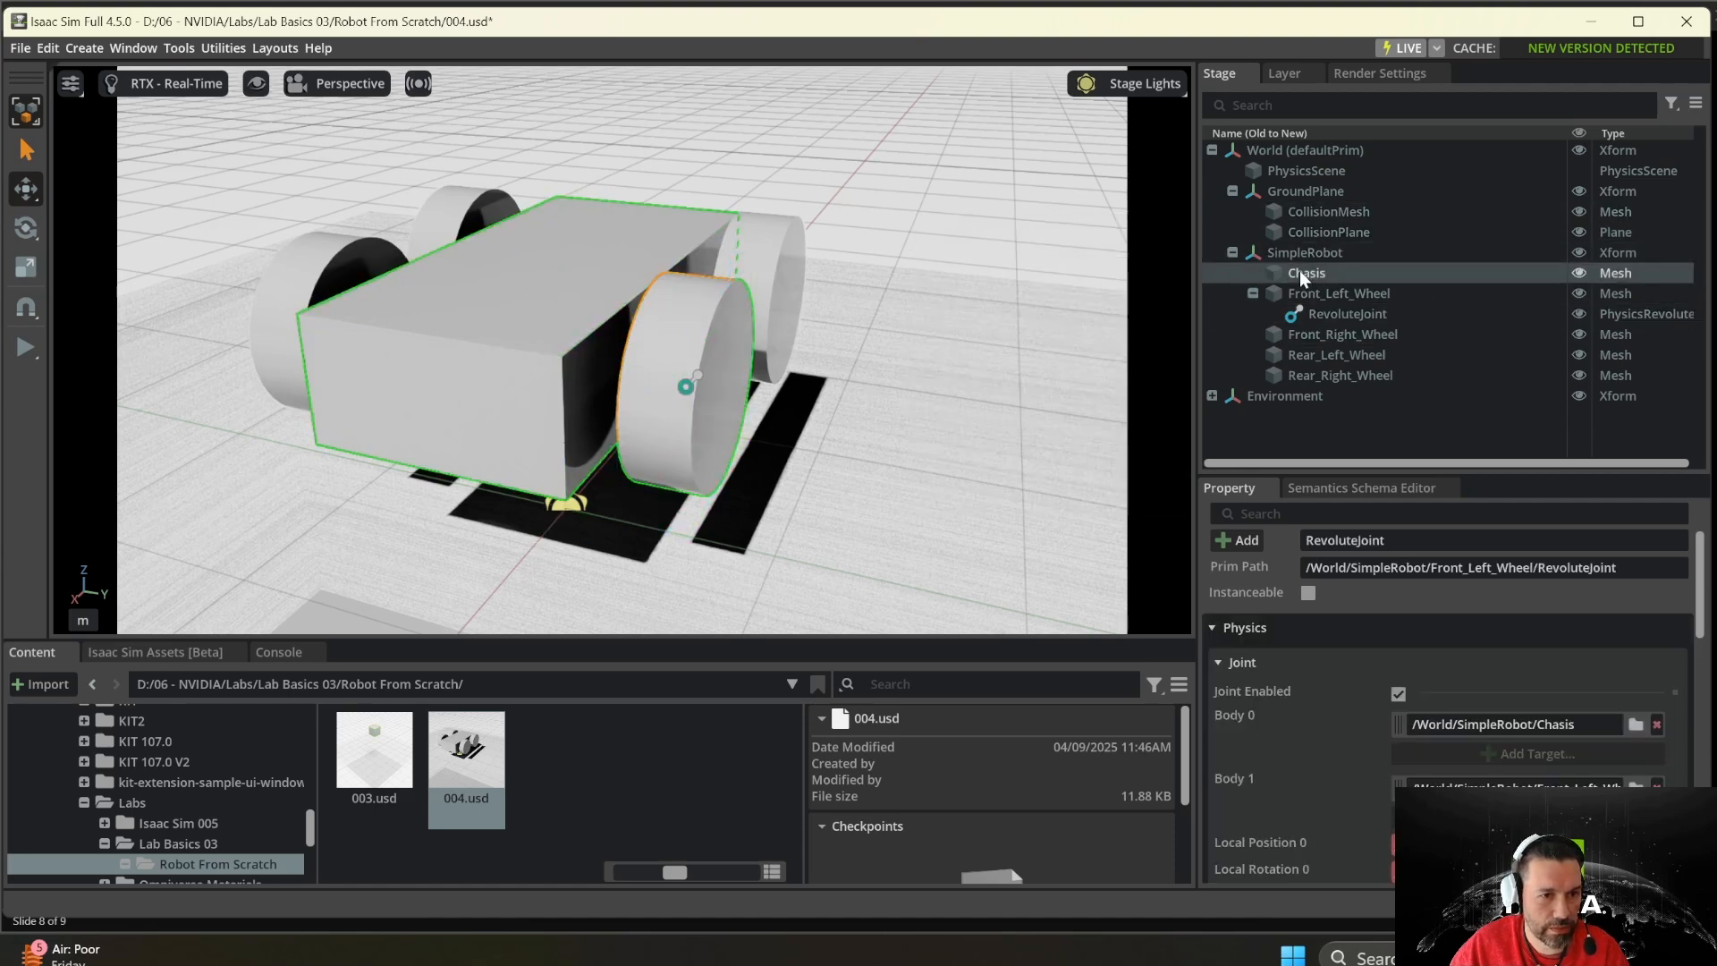
pyautogui.keyDown('ctrl'); pyautogui.click(1344, 336); pyautogui.keyUp('ctrl')
pyautogui.rightClick(1344, 336)
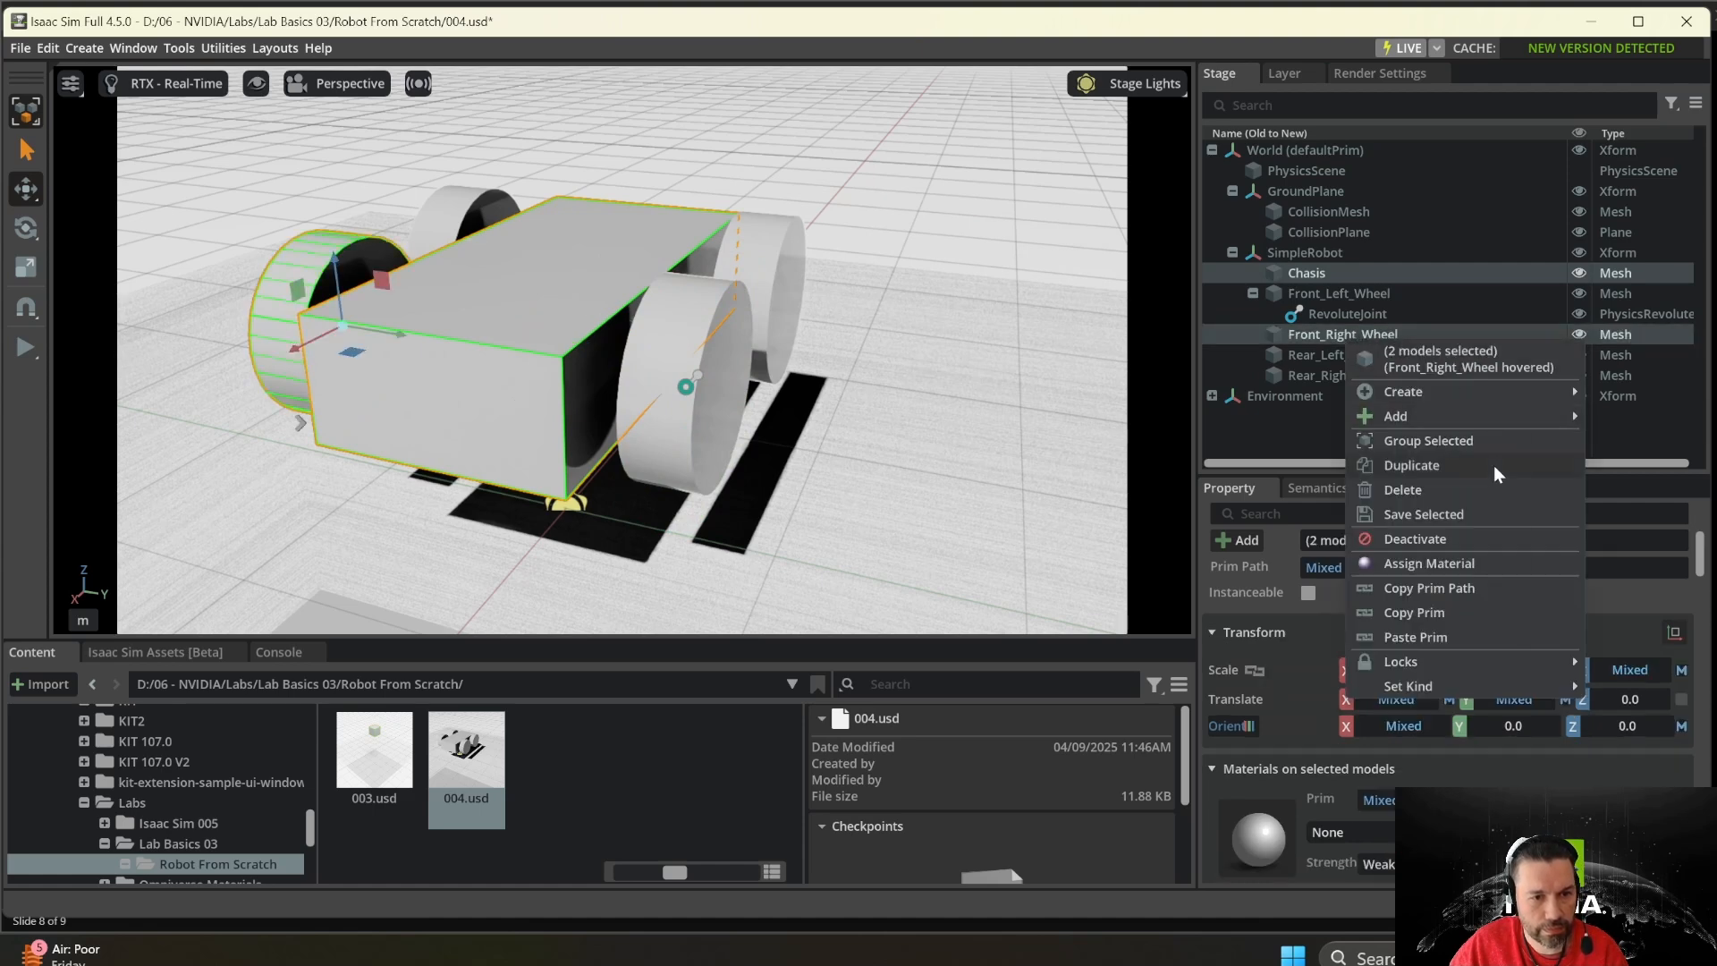
pyautogui.moveTo(1479, 391)
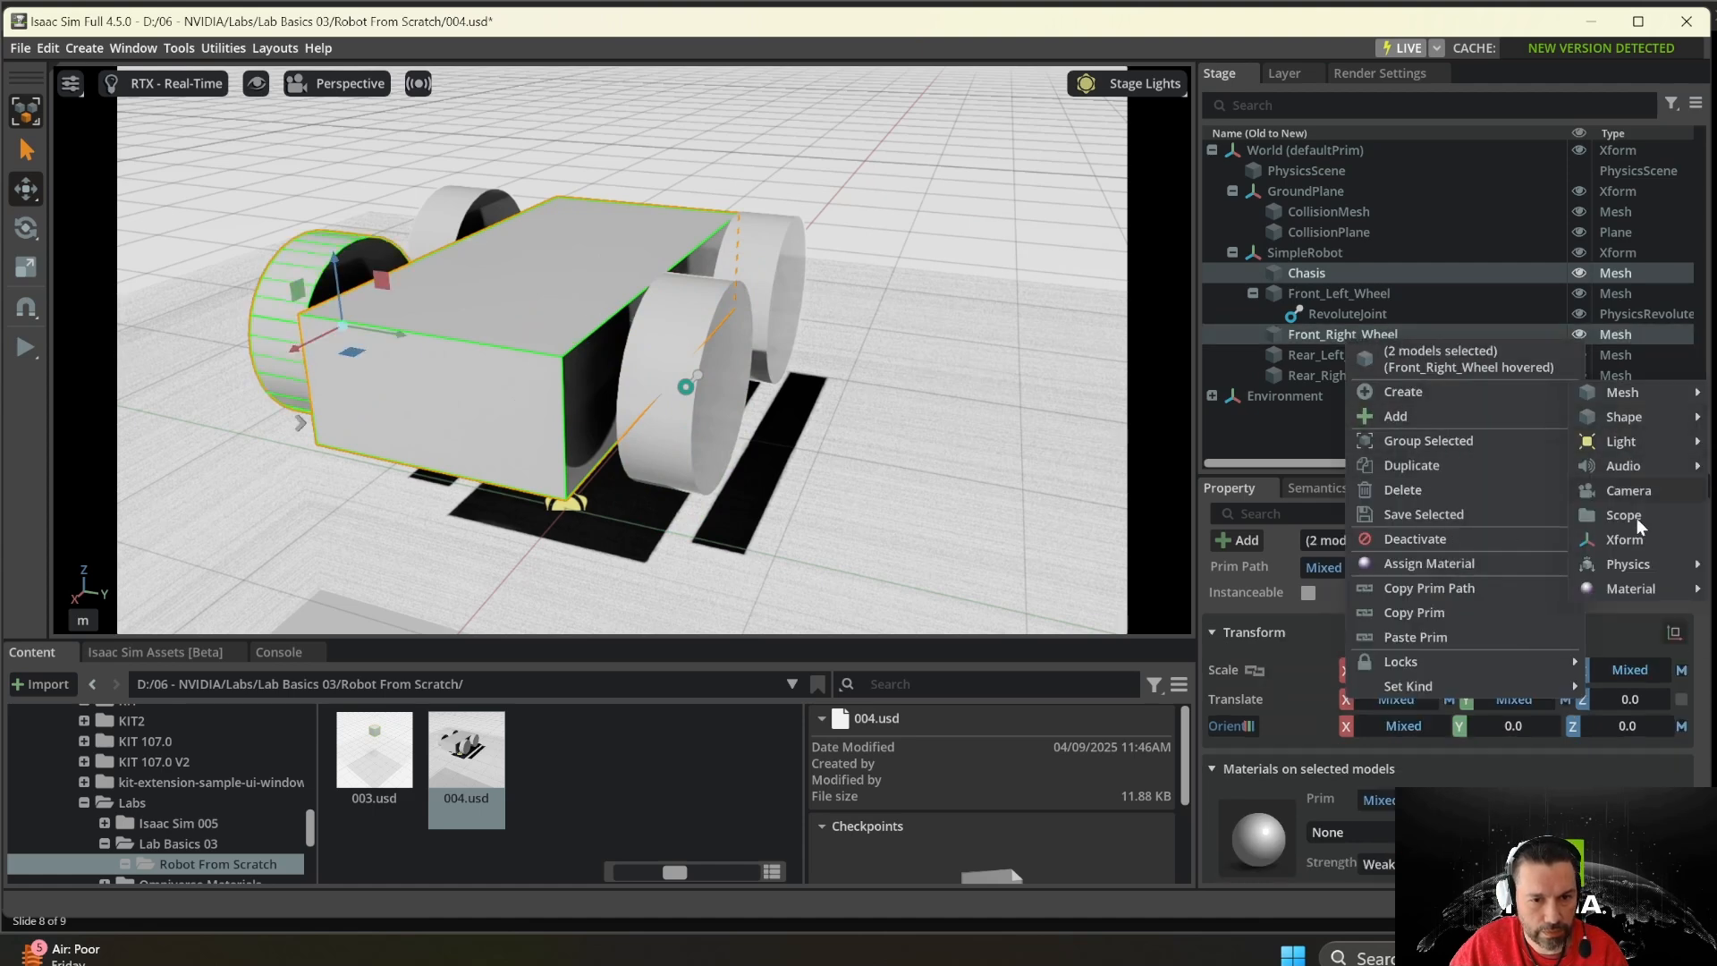
pyautogui.moveTo(1640, 563)
pyautogui.moveTo(1452, 662)
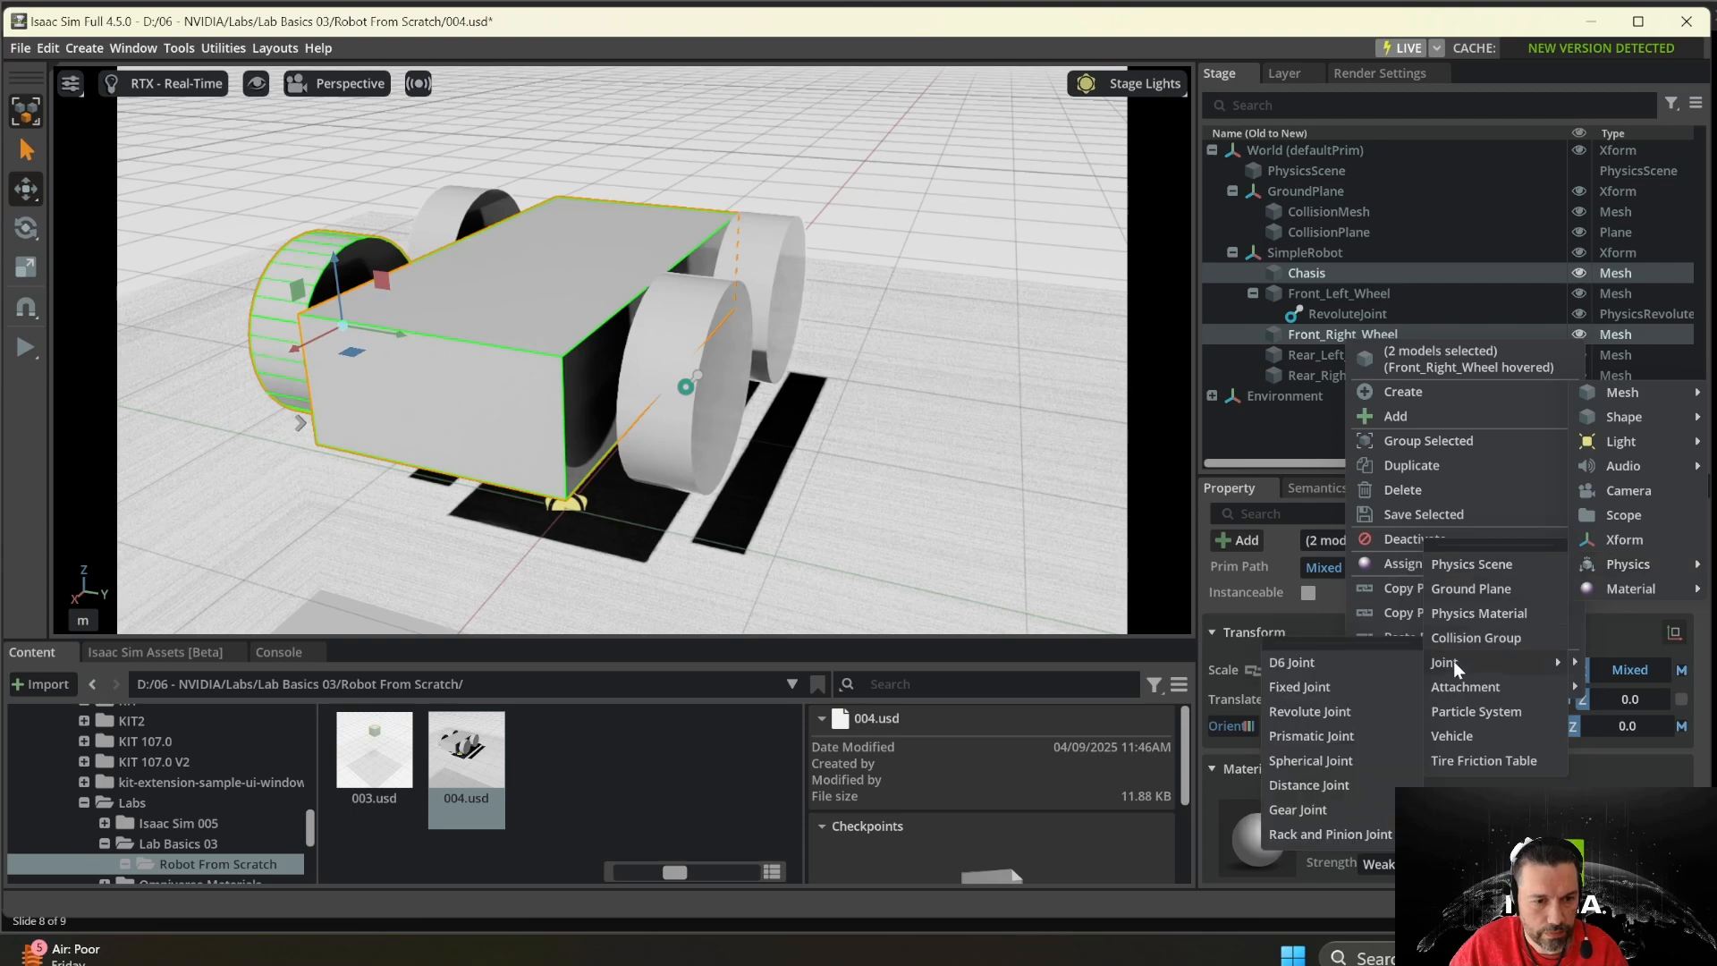
pyautogui.click(1327, 713)
pyautogui.scroll(-5, 1387, 608)
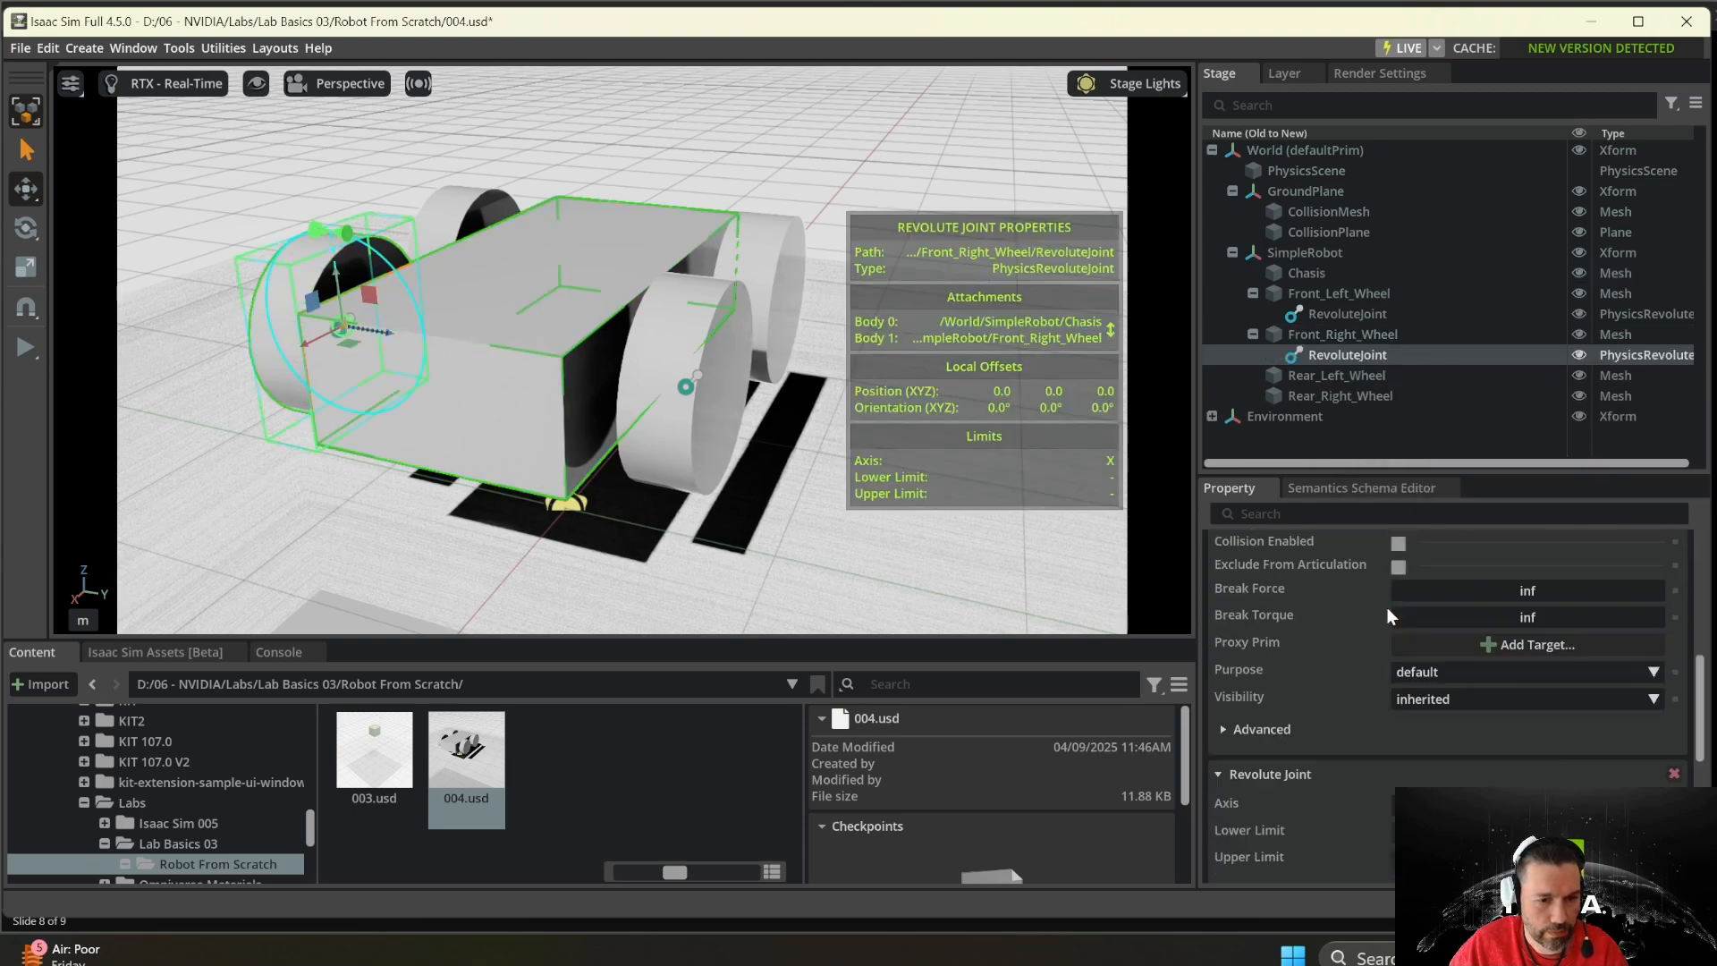
pyautogui.click(1521, 847)
# - On the front right wheel's revolute joint, set the X value of Local Rotation 0 to 0 and of Local Rotation 1 to -90
pyautogui.scroll(5, 1498, 708)
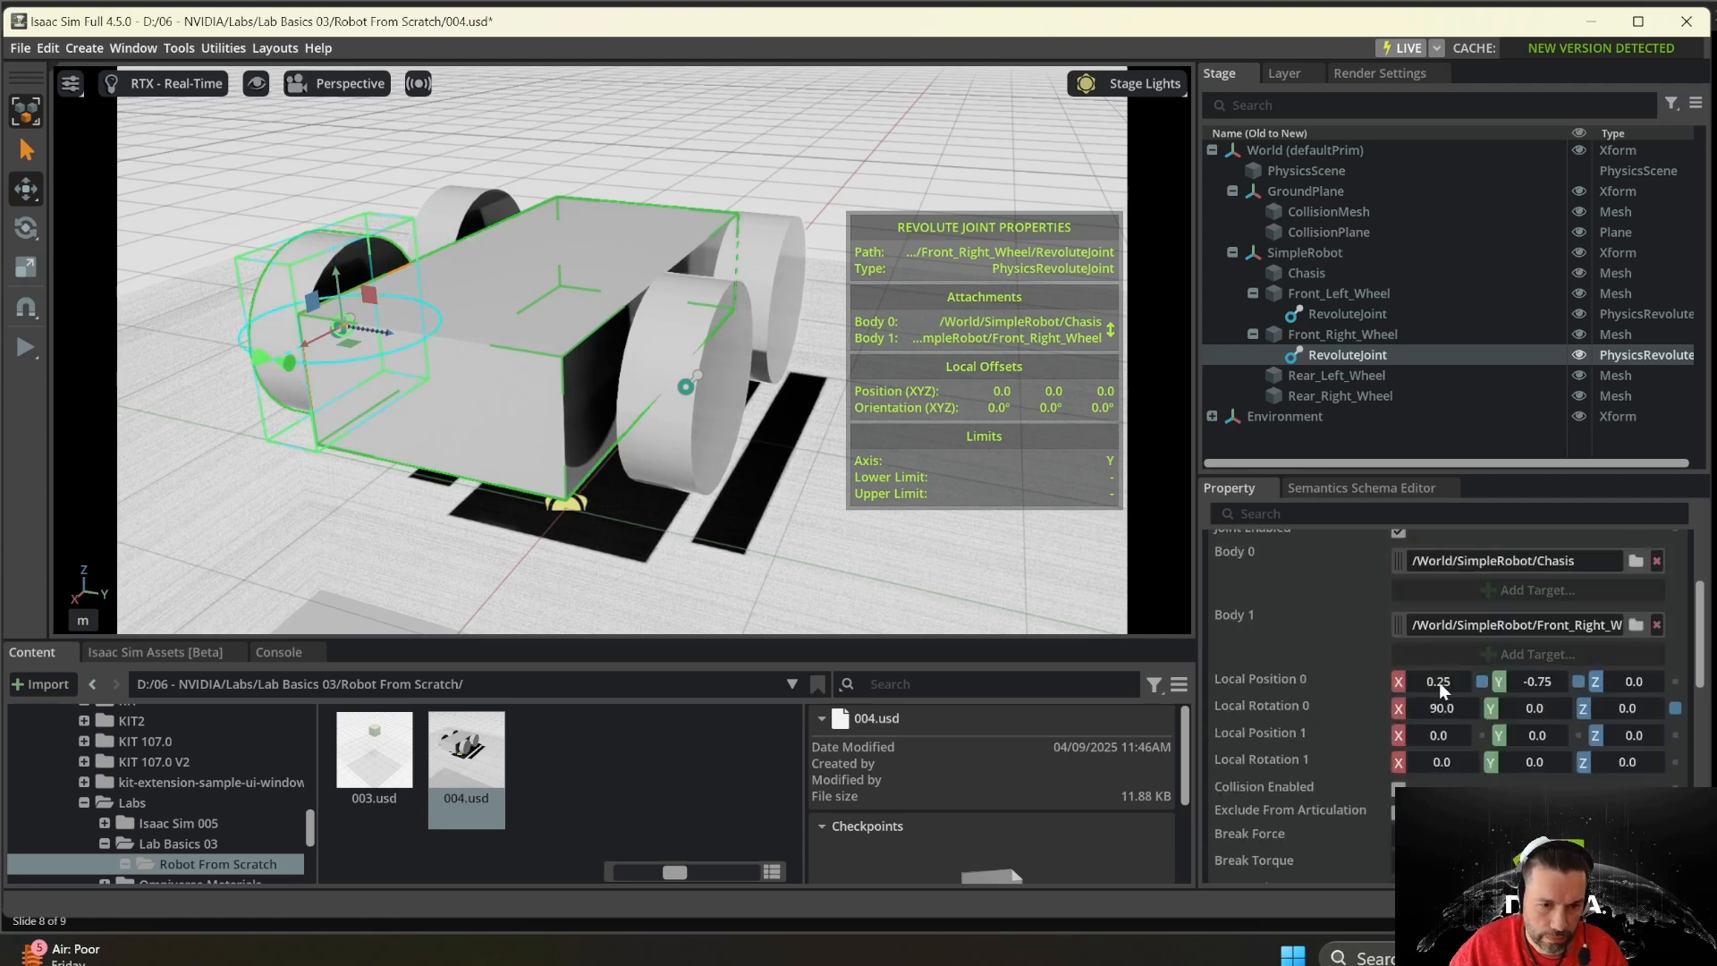
pyautogui.doubleClick(1438, 707)
pyautogui.write('0')
pyautogui.press('Return')
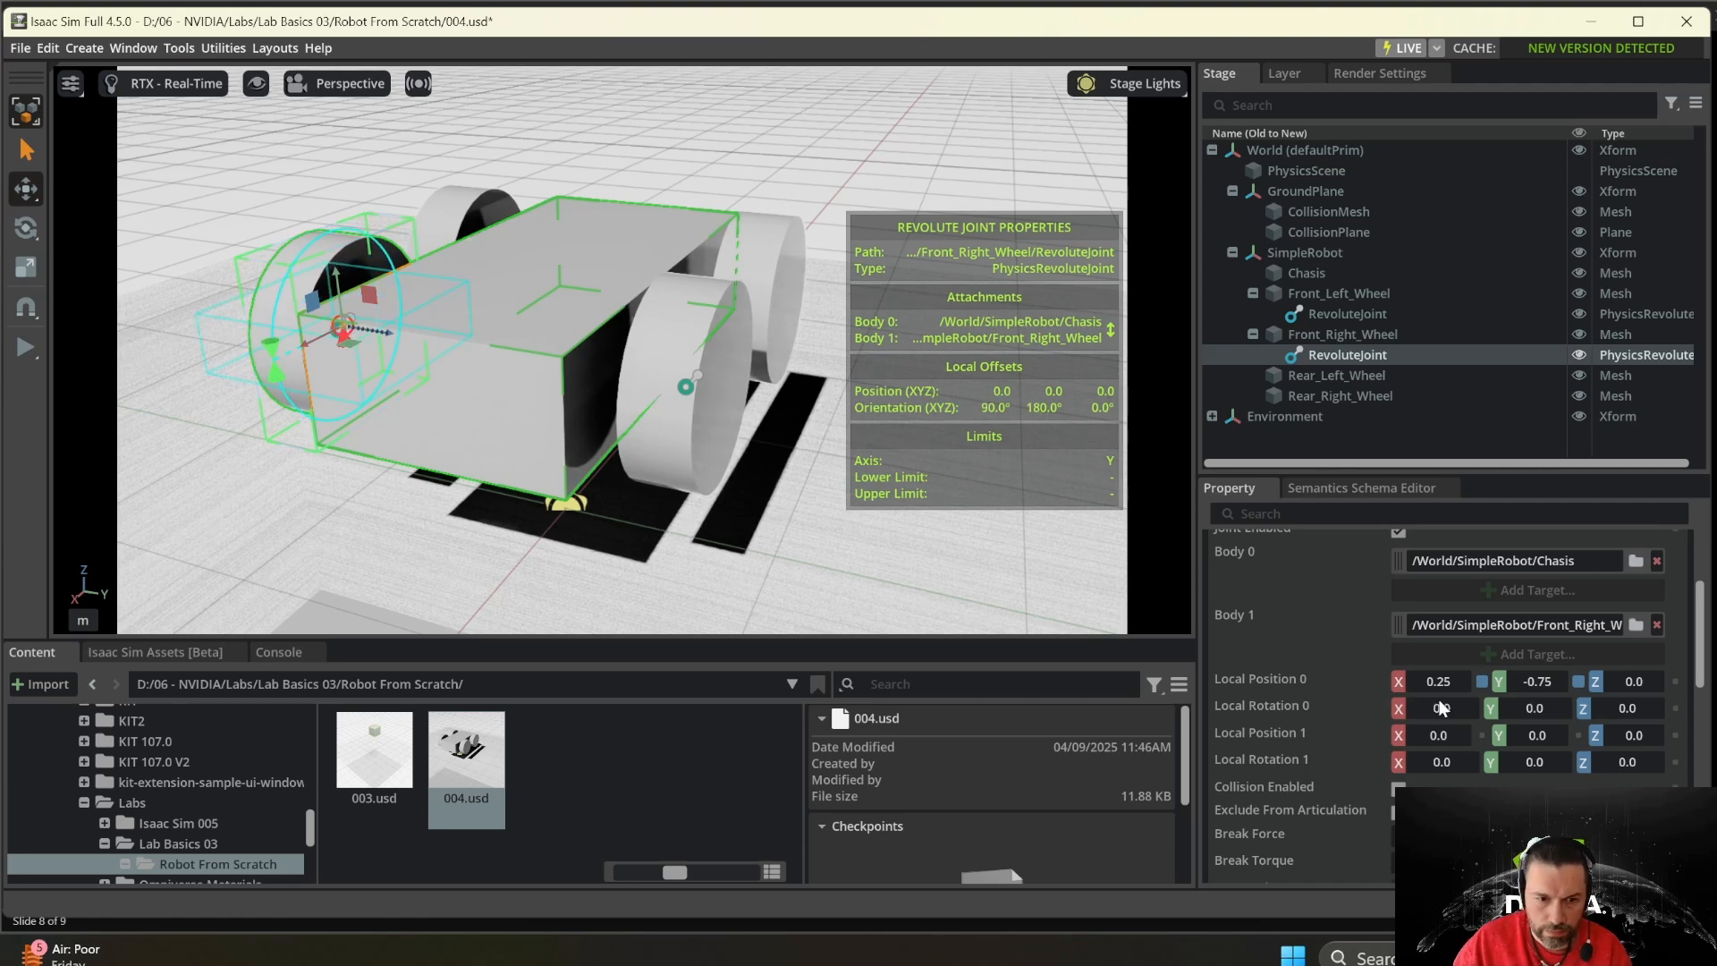
pyautogui.doubleClick(1441, 761)
pyautogui.write('-90')
pyautogui.press('Return')
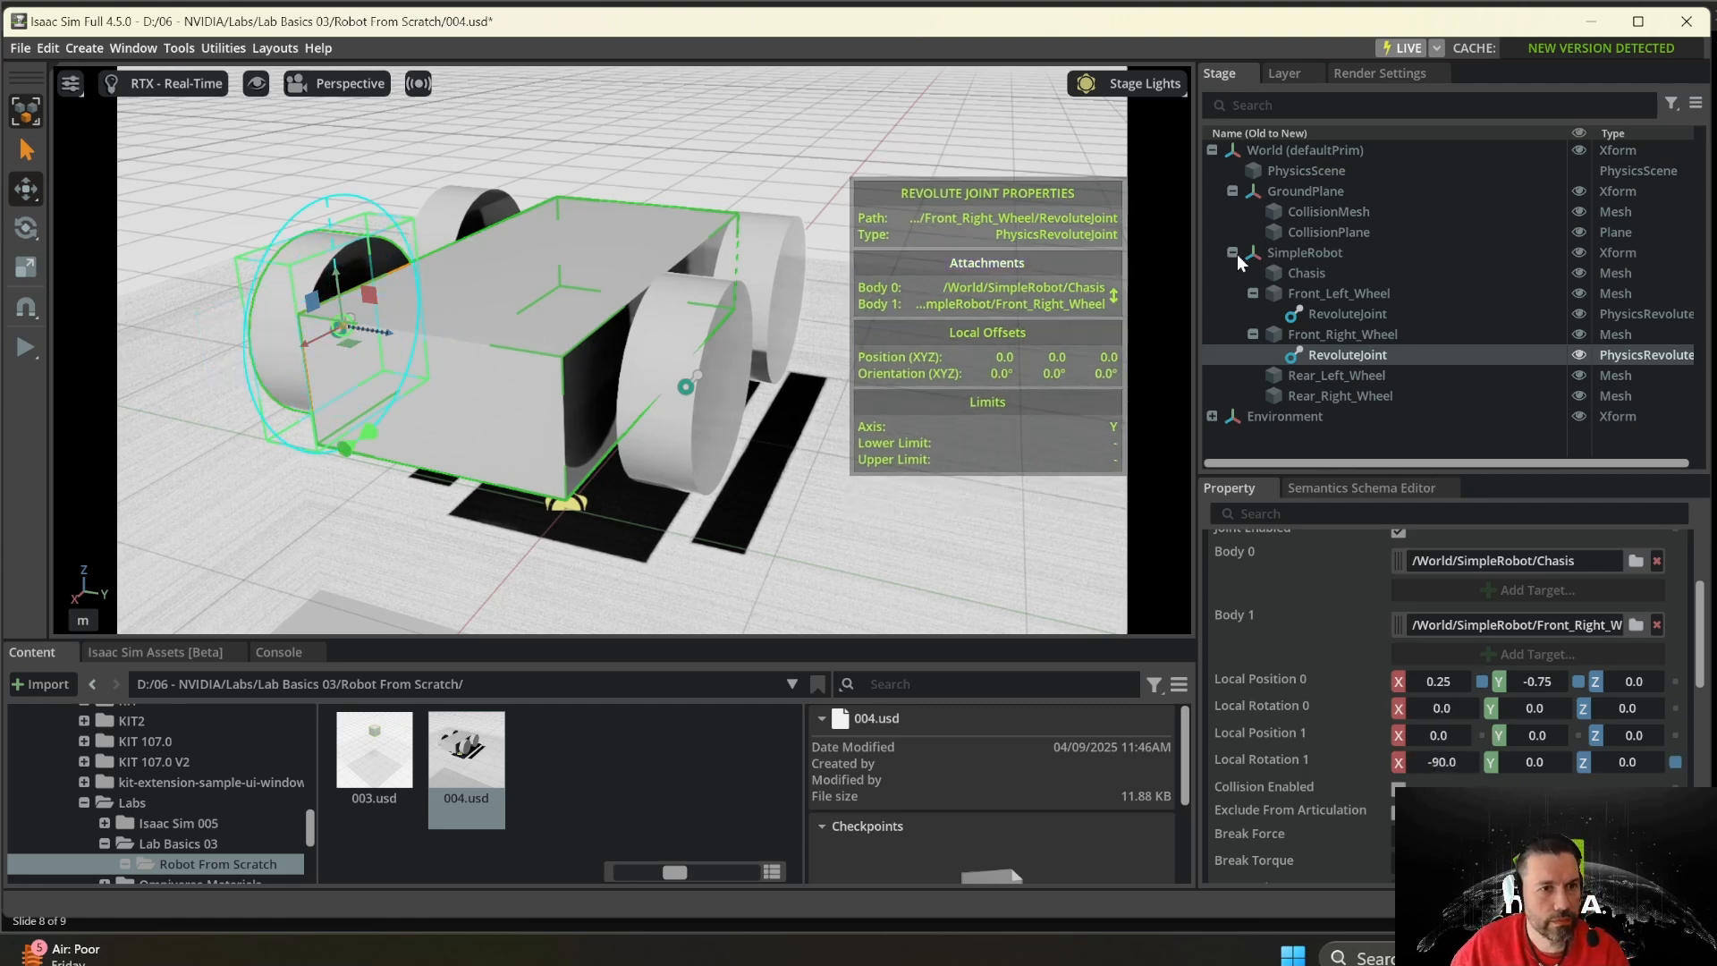
# - Create a revolute joint between Chasis and Rear_Left_Wheel, with the chassis as the first body, and set its axis to Y
pyautogui.click(1328, 270)
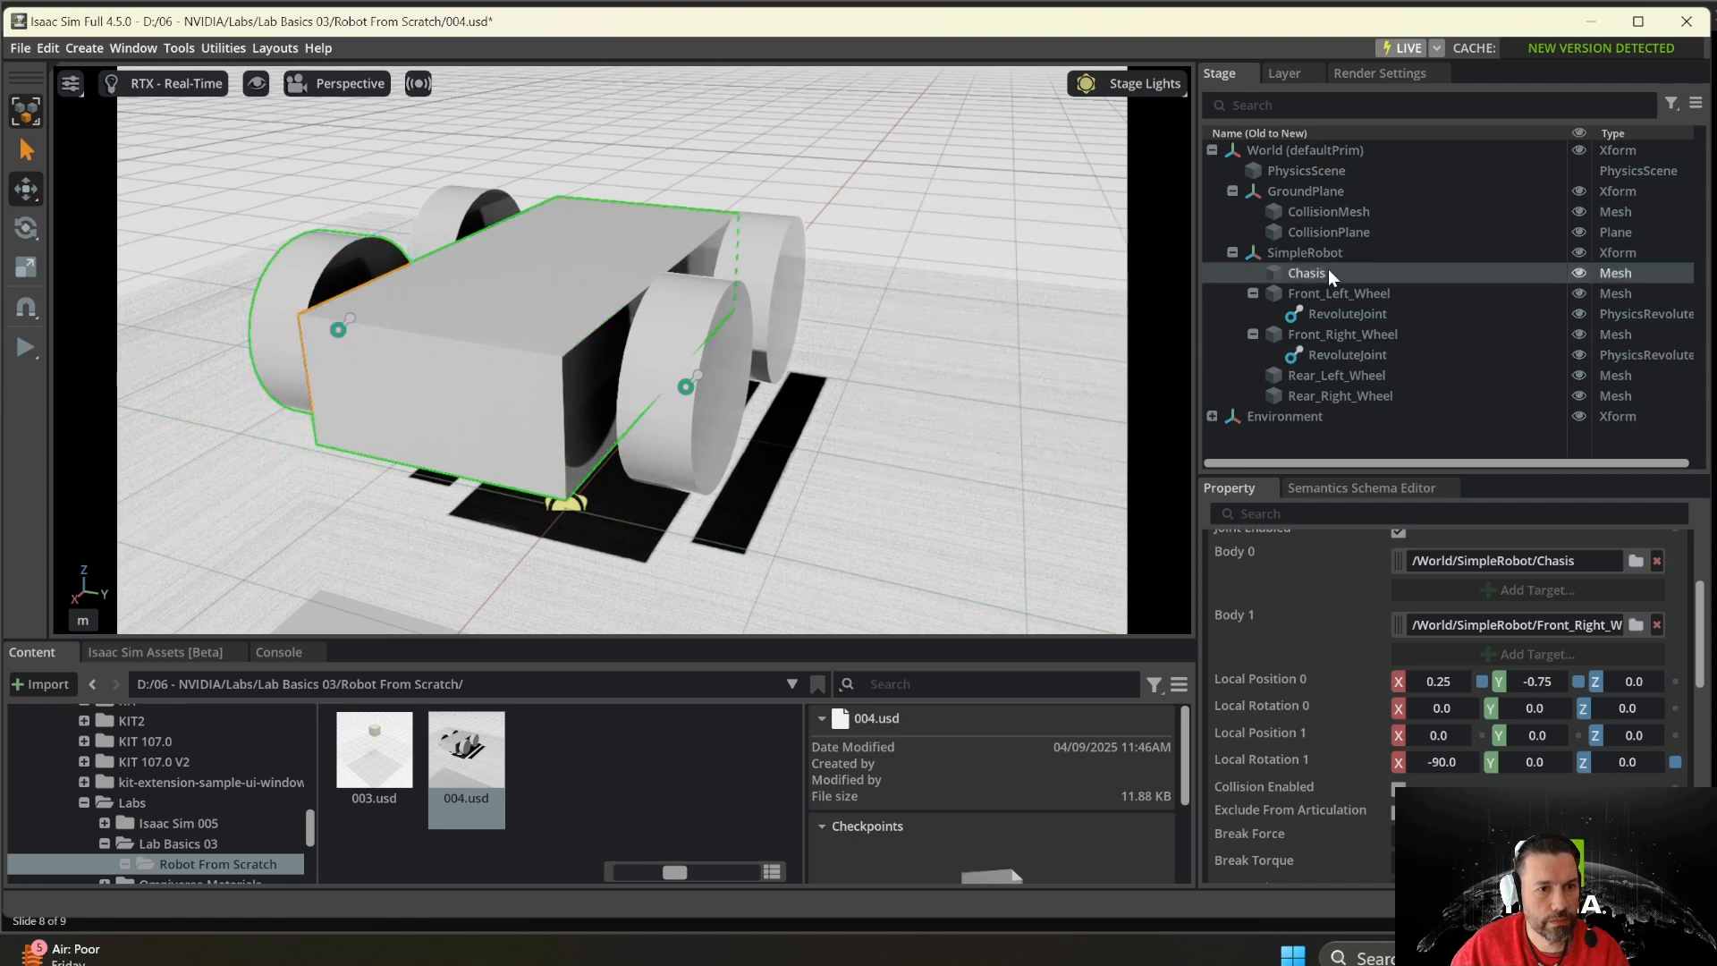
pyautogui.keyDown('ctrl'); pyautogui.click(1366, 372); pyautogui.keyUp('ctrl')
pyautogui.rightClick(1366, 372)
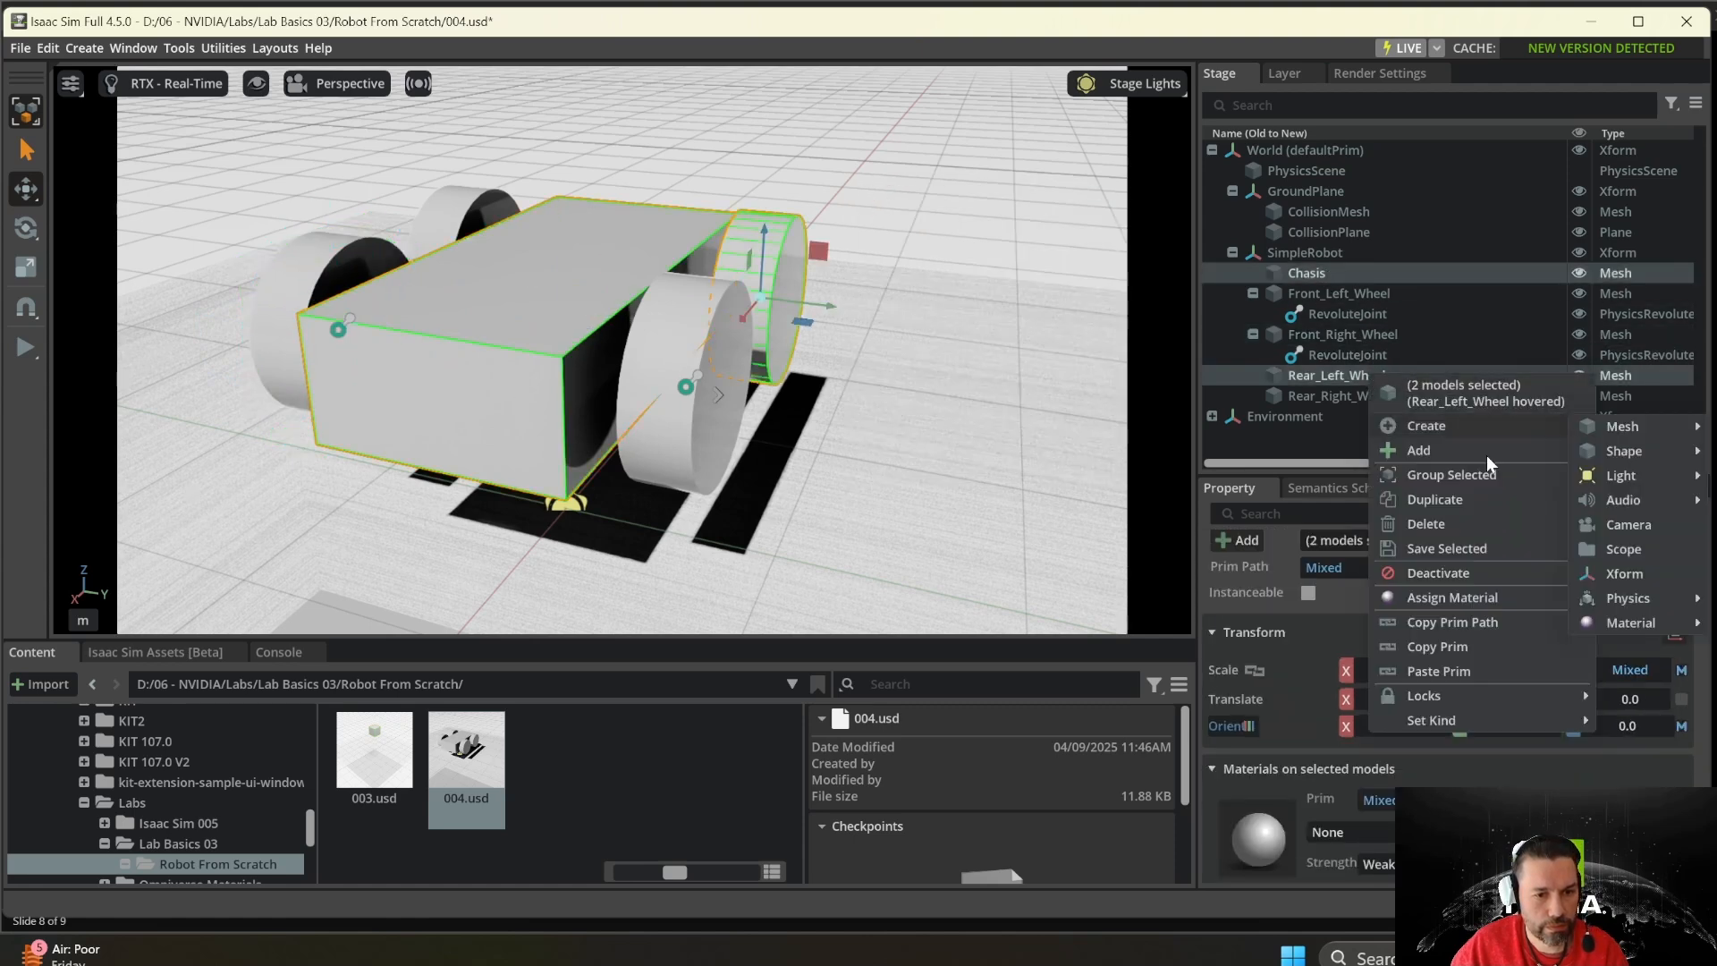
pyautogui.moveTo(1467, 431)
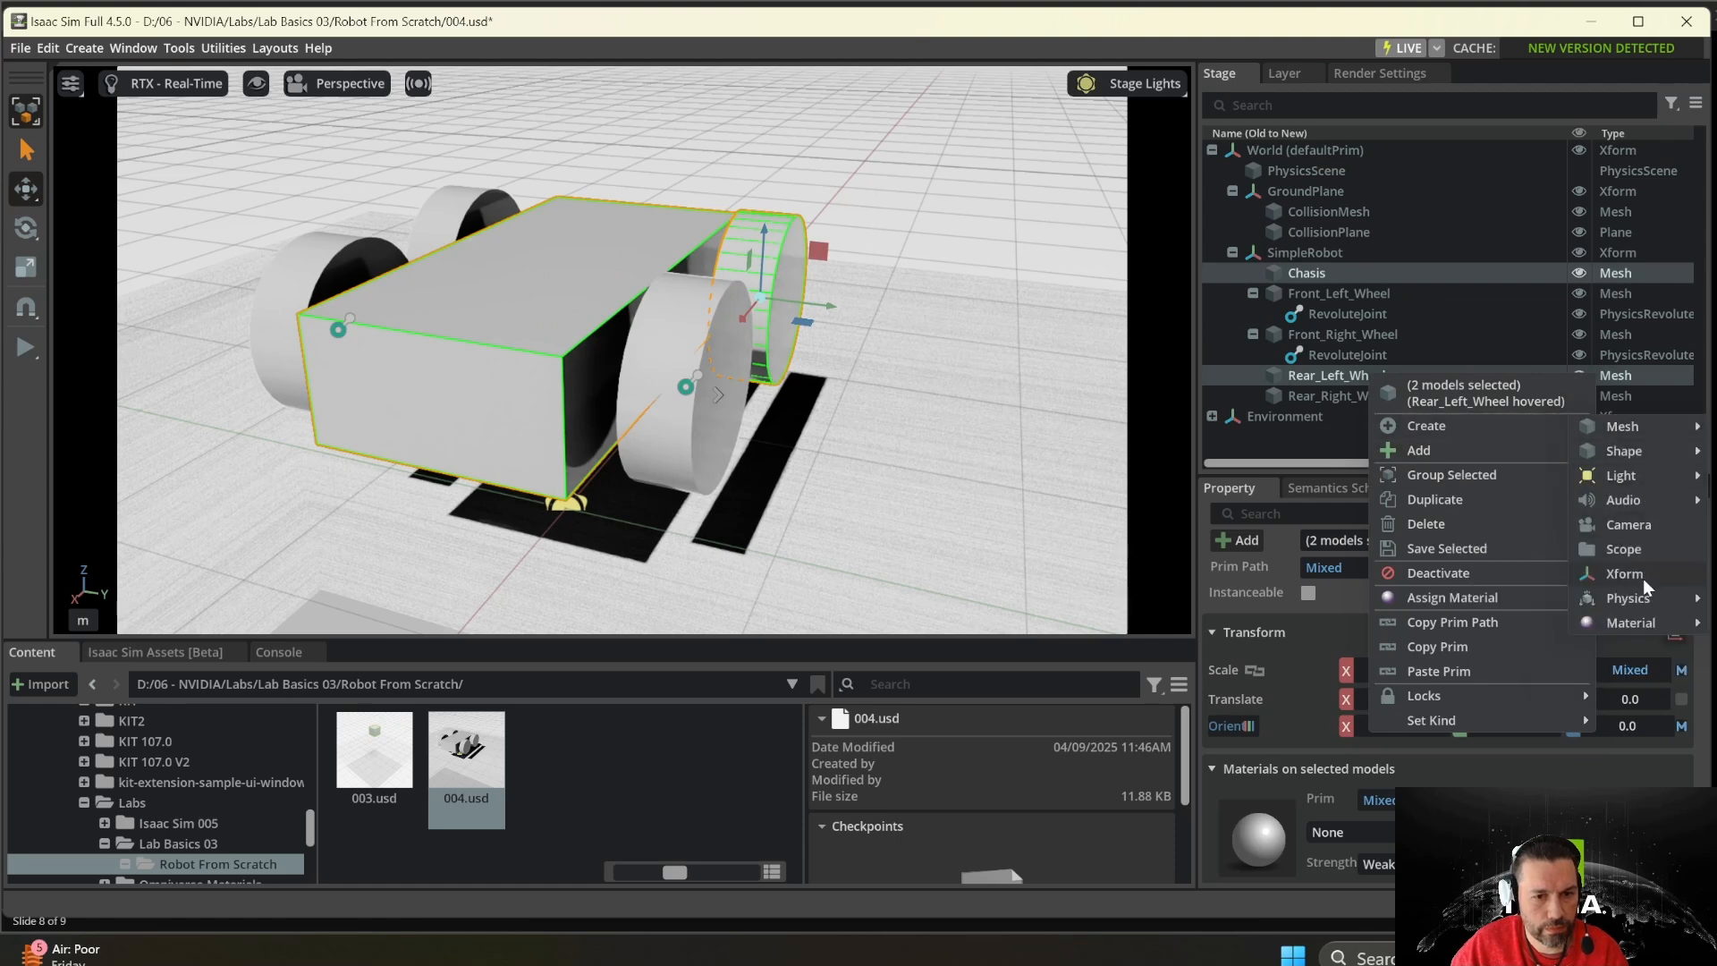
pyautogui.moveTo(1644, 597)
pyautogui.moveTo(1465, 698)
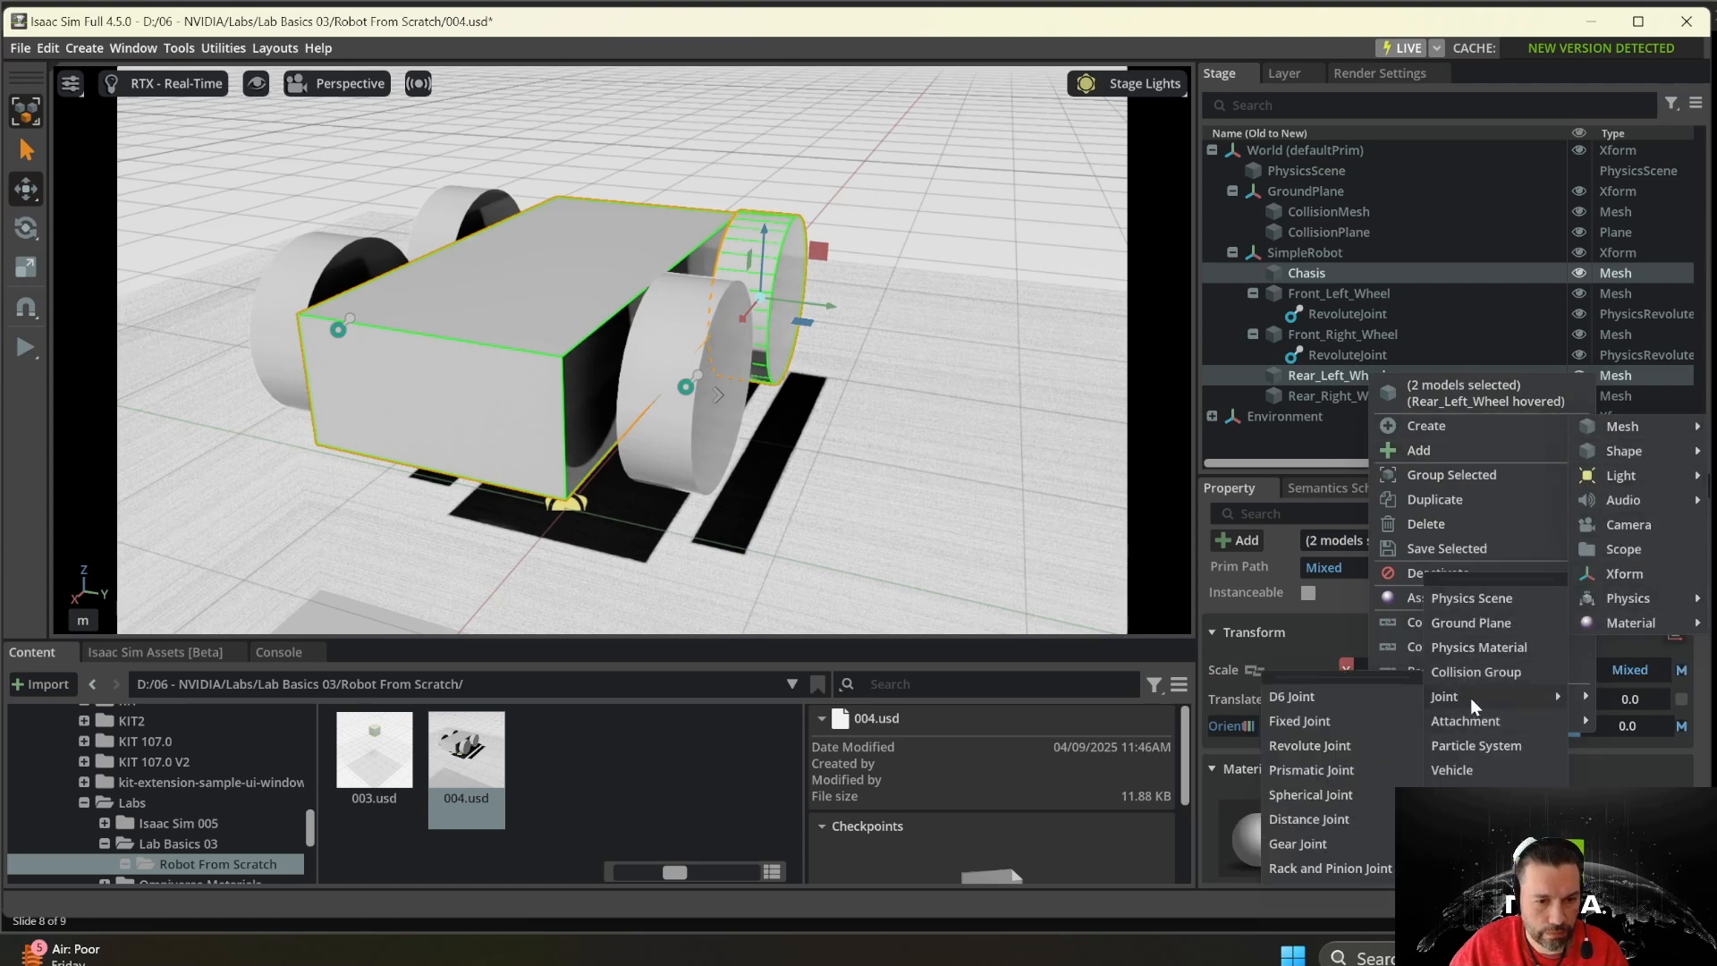
pyautogui.click(1308, 747)
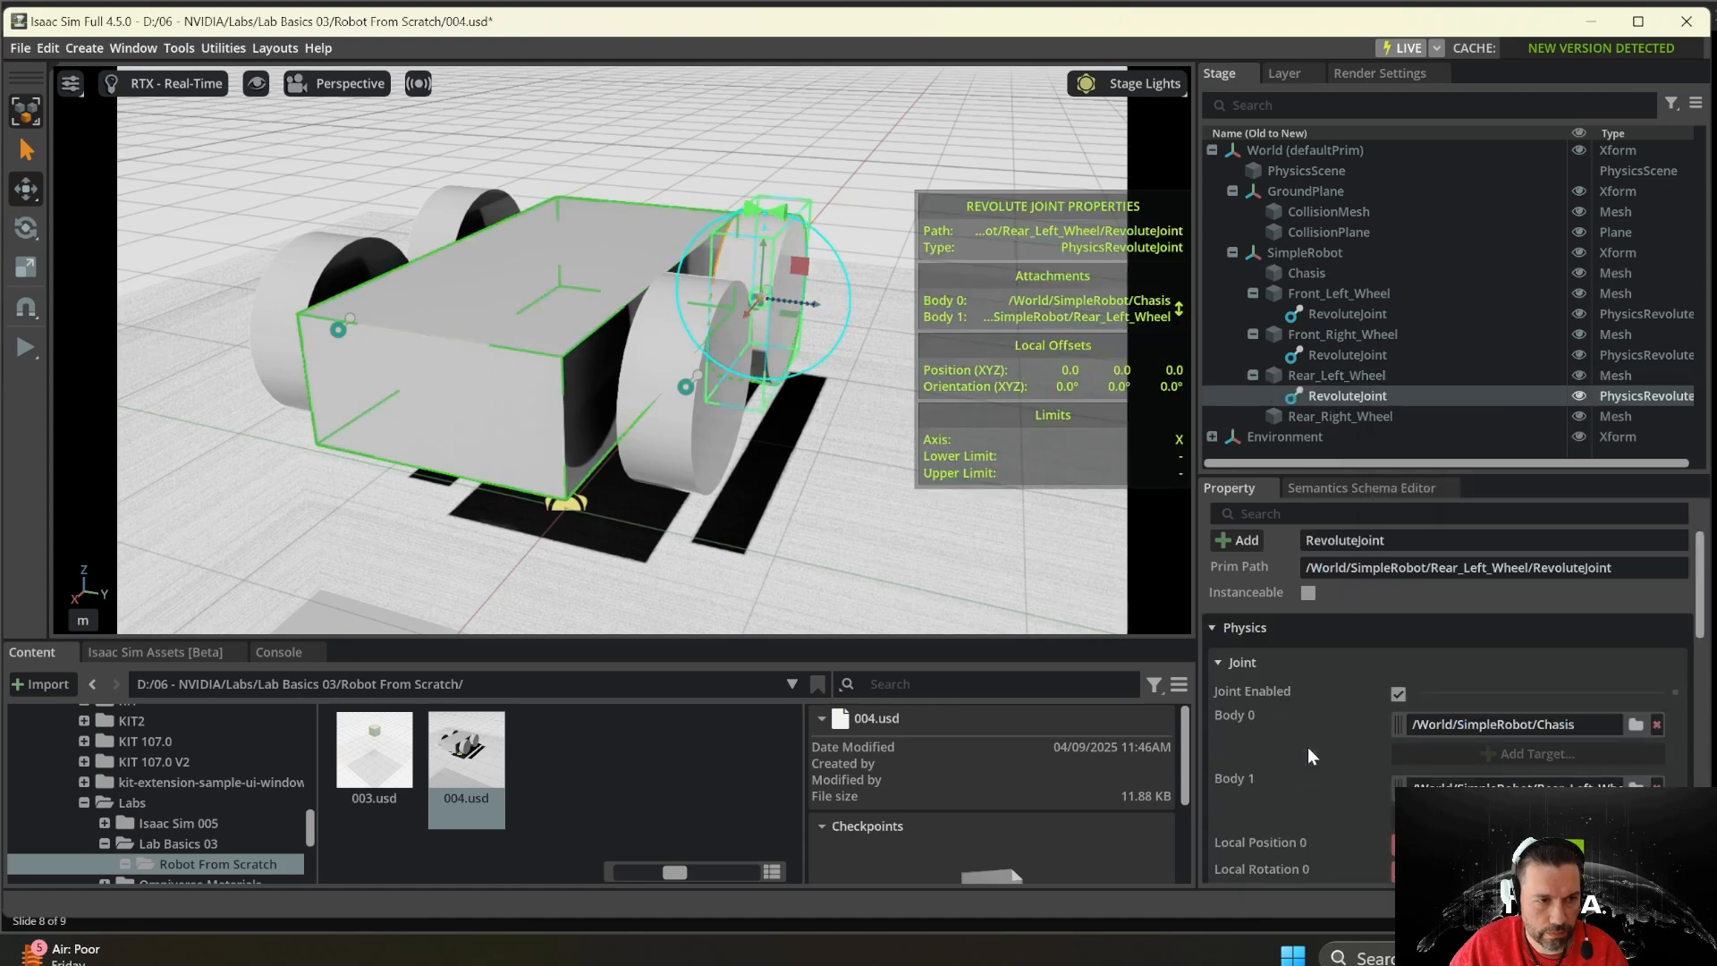
pyautogui.scroll(-5, 1442, 663)
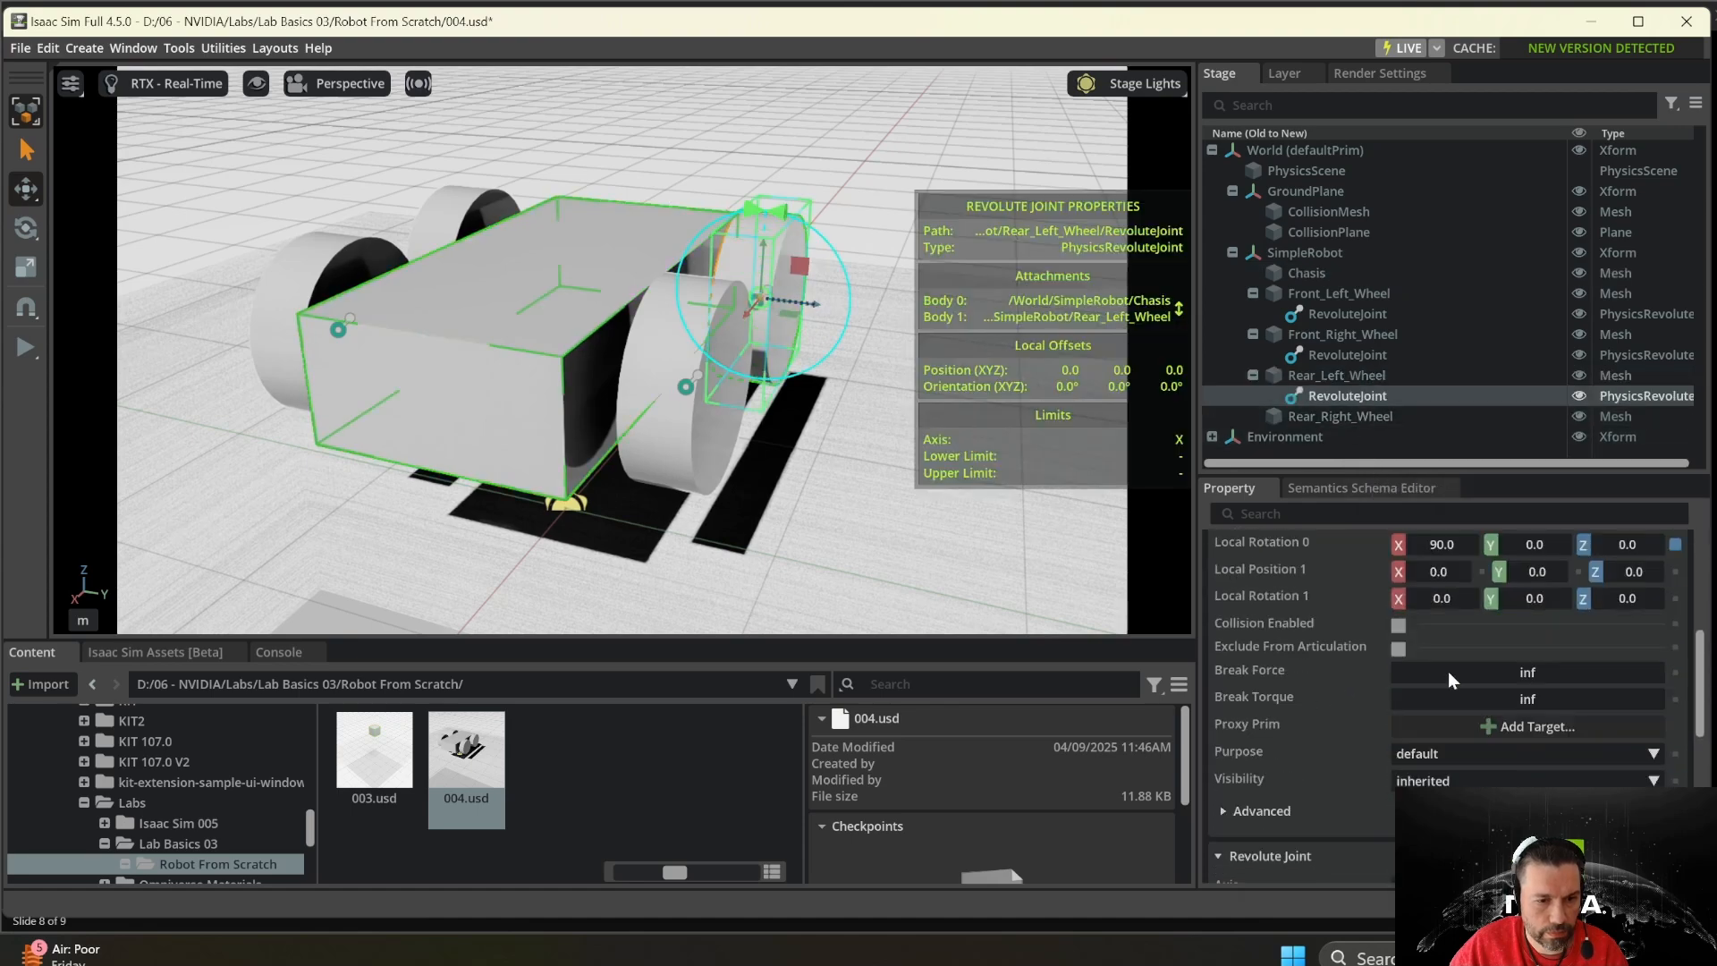
pyautogui.scroll(-3, 1592, 726)
pyautogui.click(1615, 715)
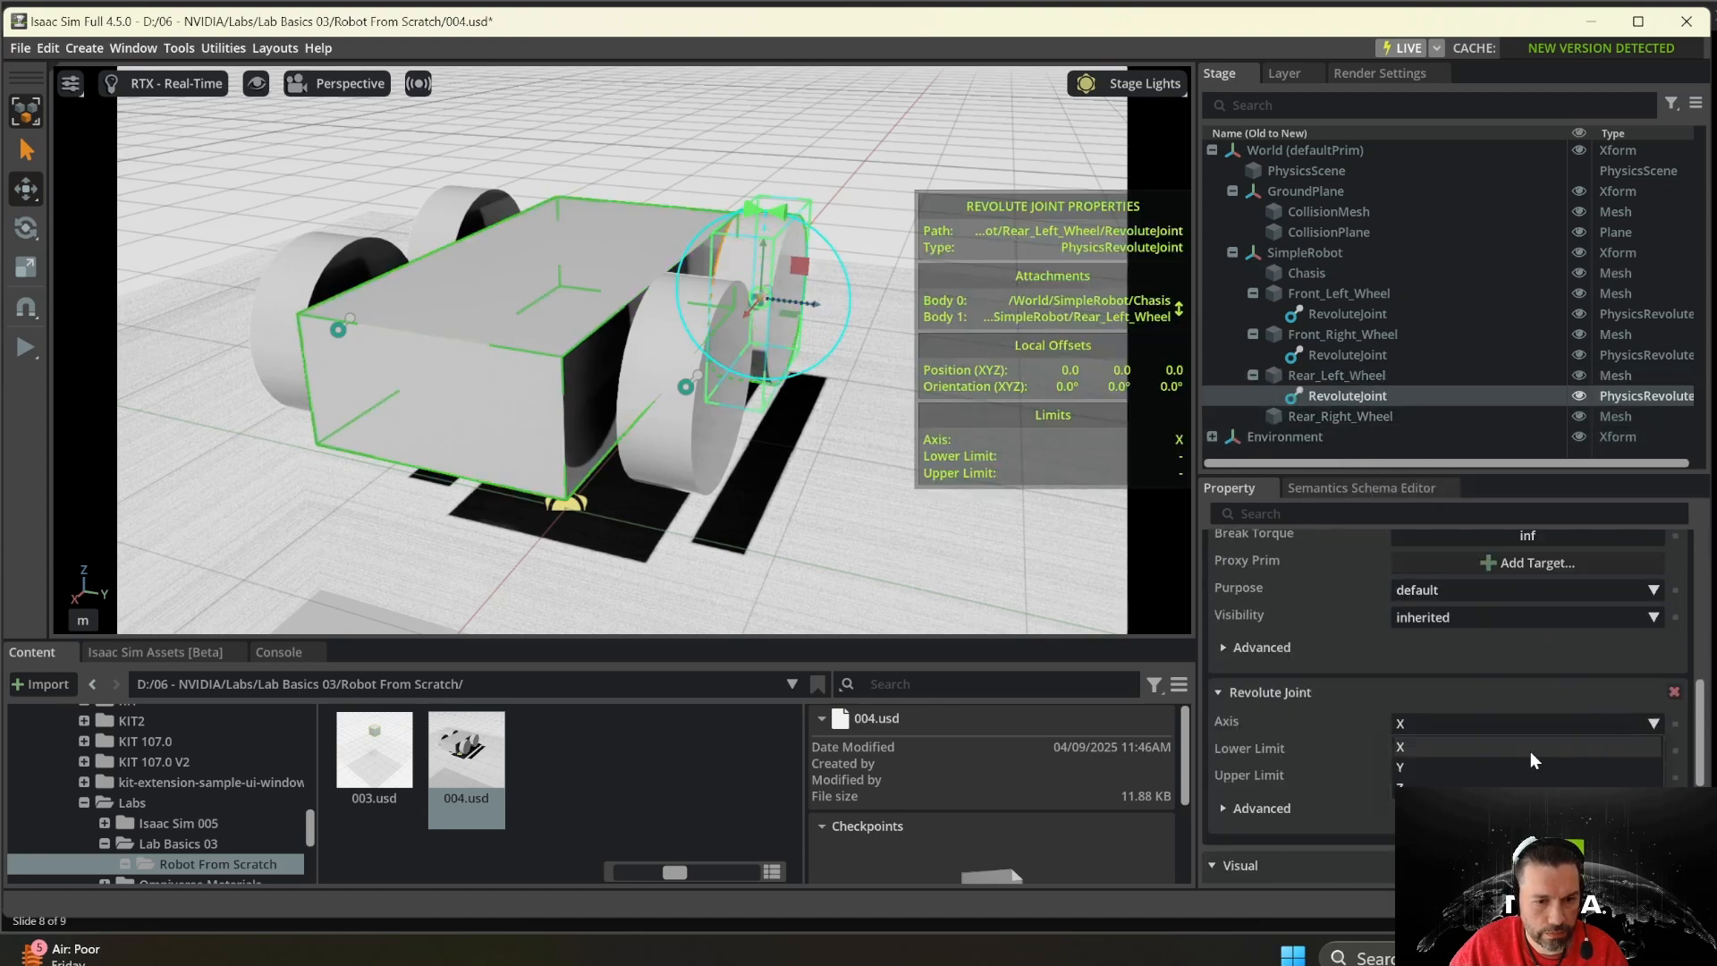
pyautogui.click(1473, 765)
# - On the rear left wheel's revolute joint, set the X value of Local Rotation 0 to 0 and of Local Rotation 1 to -90
pyautogui.scroll(4, 1447, 712)
pyautogui.doubleClick(1447, 710)
pyautogui.write('0')
pyautogui.press('Return')
pyautogui.doubleClick(1428, 759)
pyautogui.write('-90')
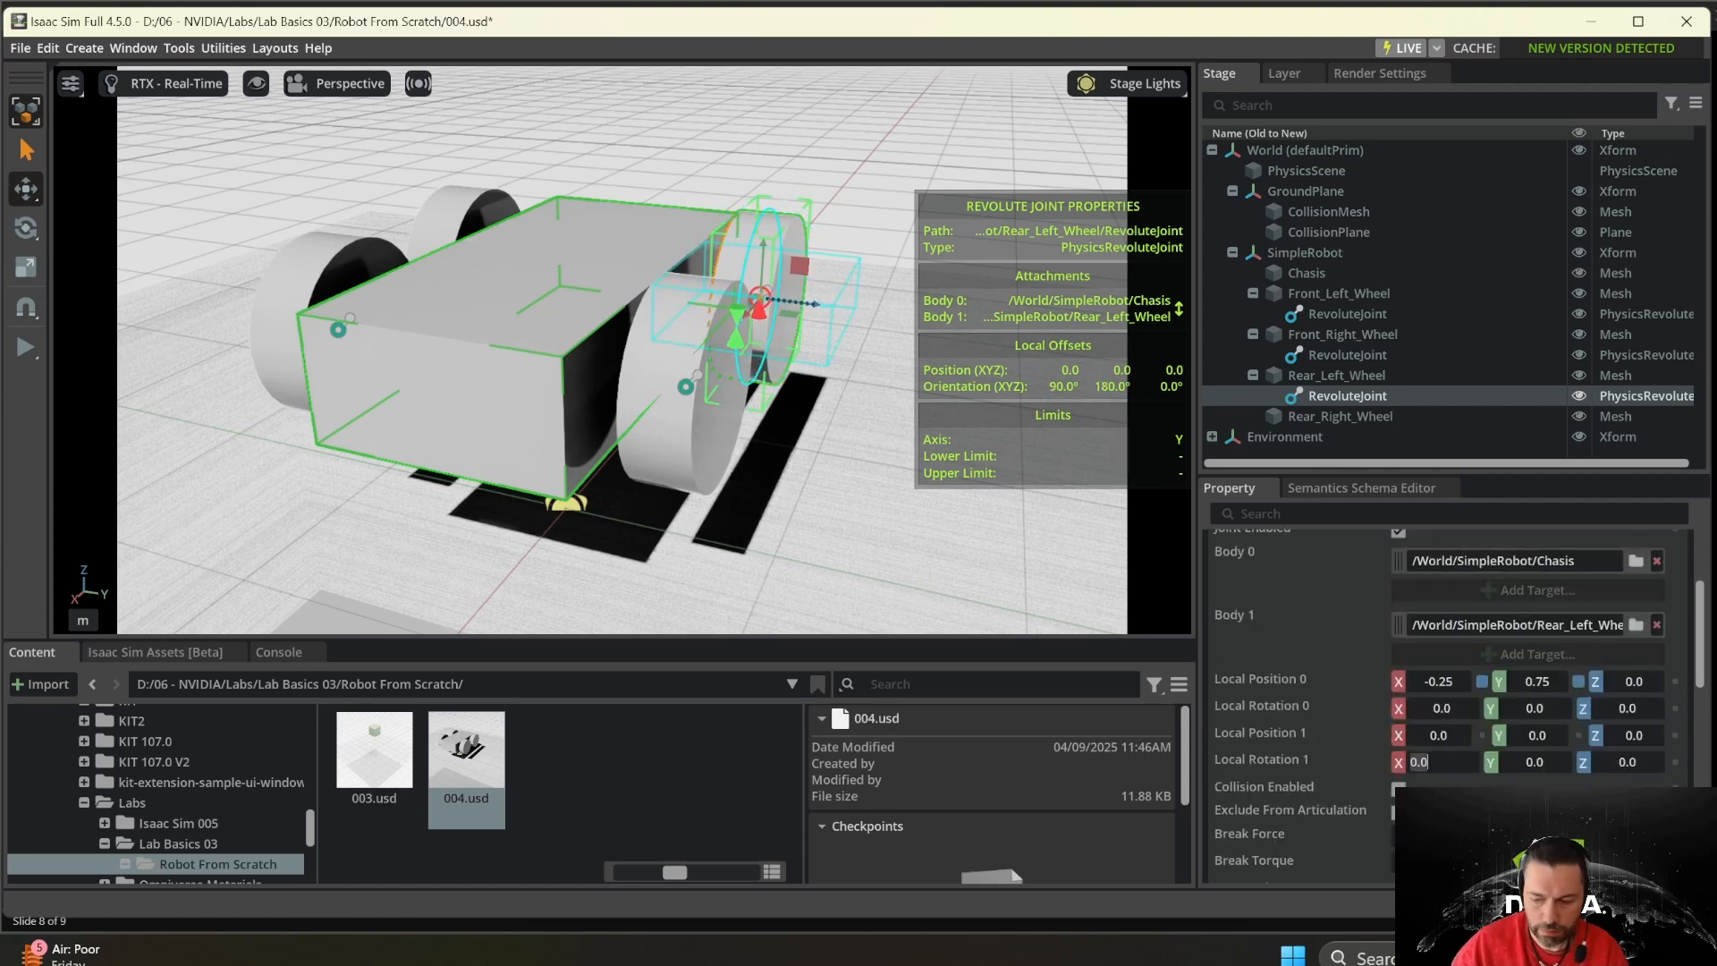
pyautogui.press('Return')
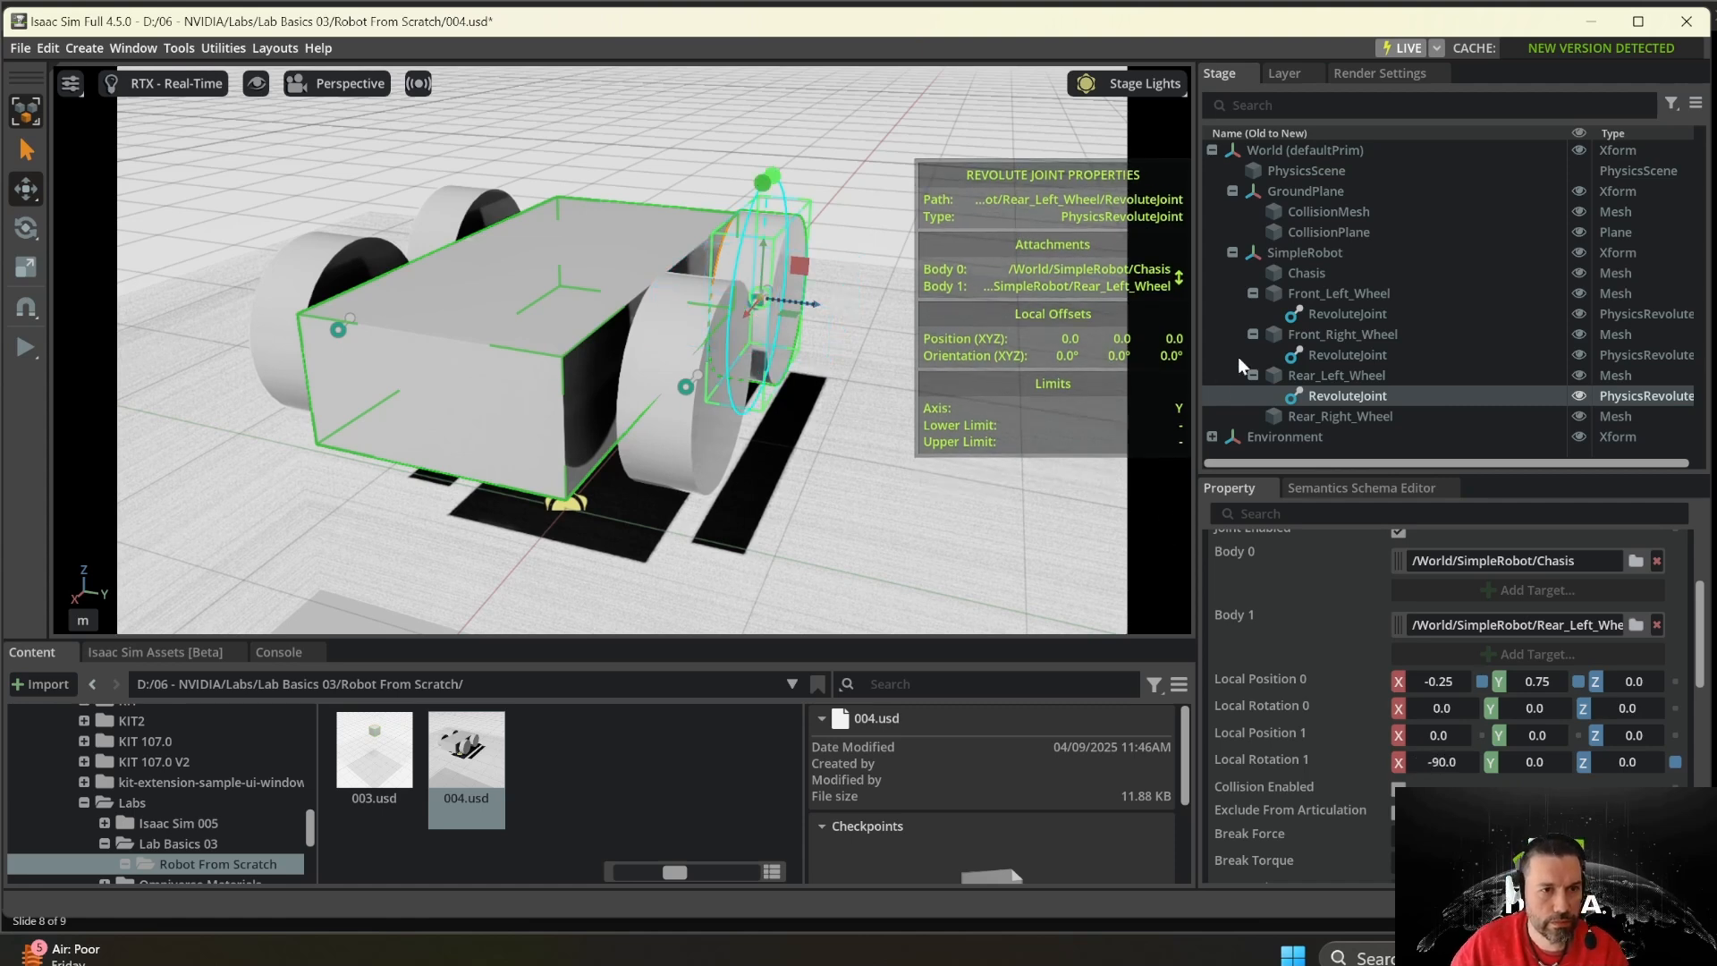
# - Create a revolute joint between Chasis and Rear_Right_Wheel, with the chassis as the first body, and set its axis to Y
pyautogui.click(1317, 274)
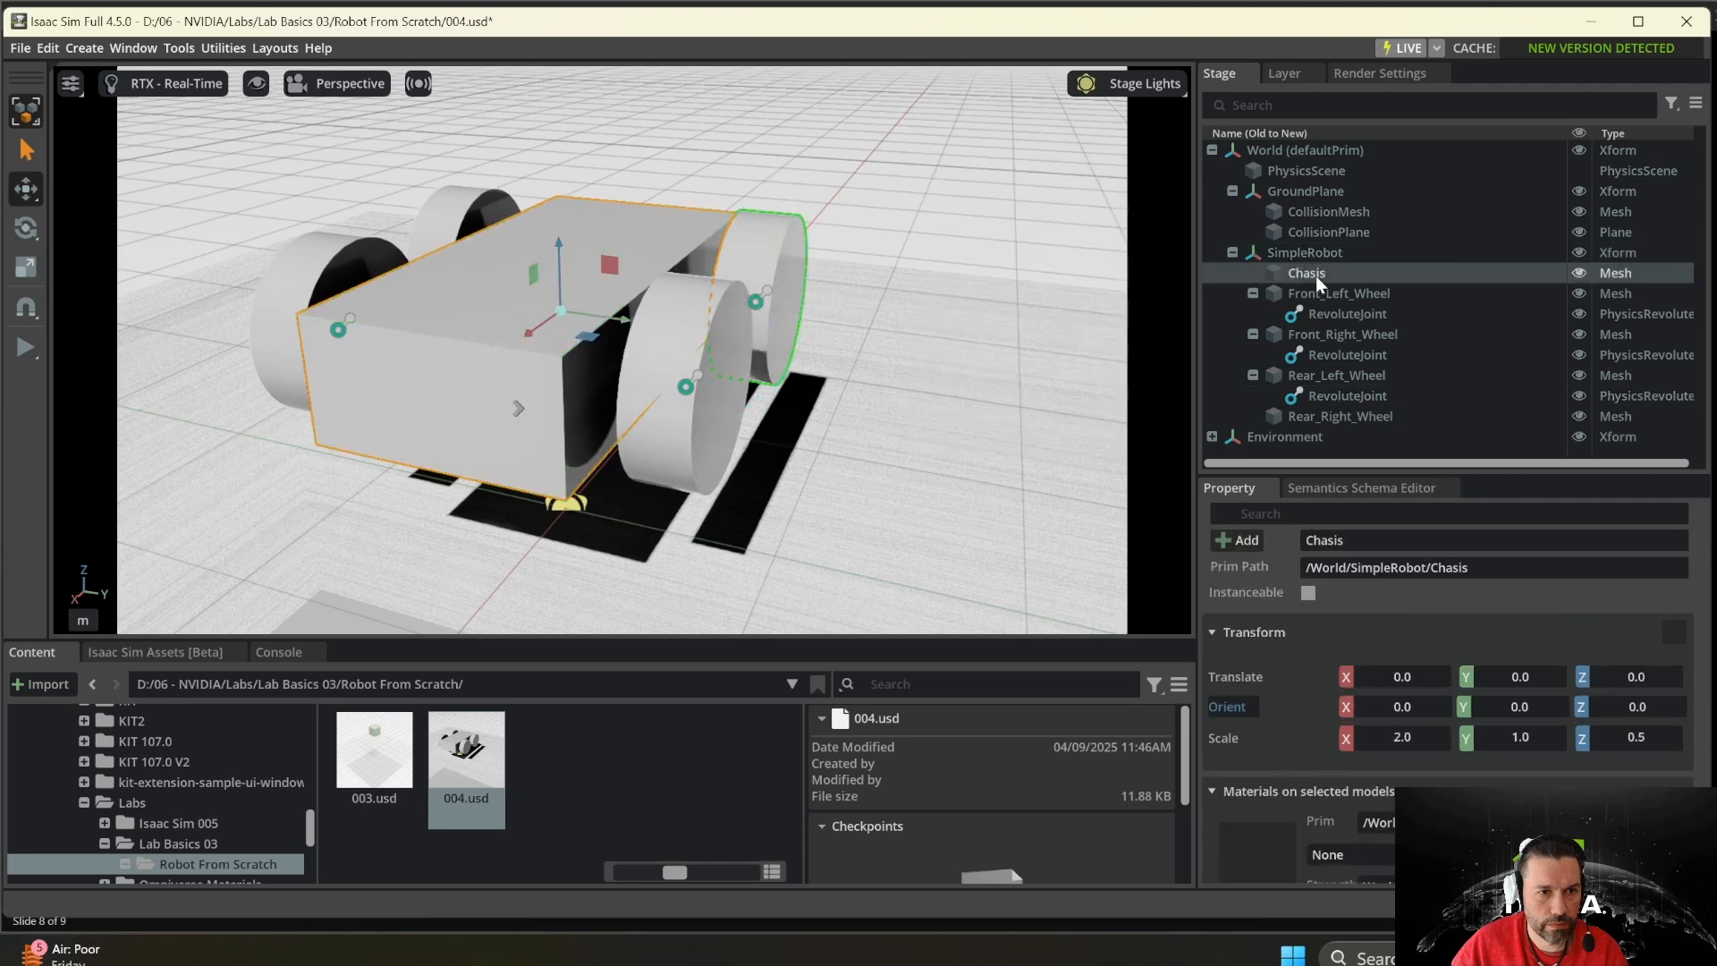
pyautogui.keyDown('ctrl'); pyautogui.click(1341, 416); pyautogui.keyUp('ctrl')
pyautogui.rightClick(1341, 421)
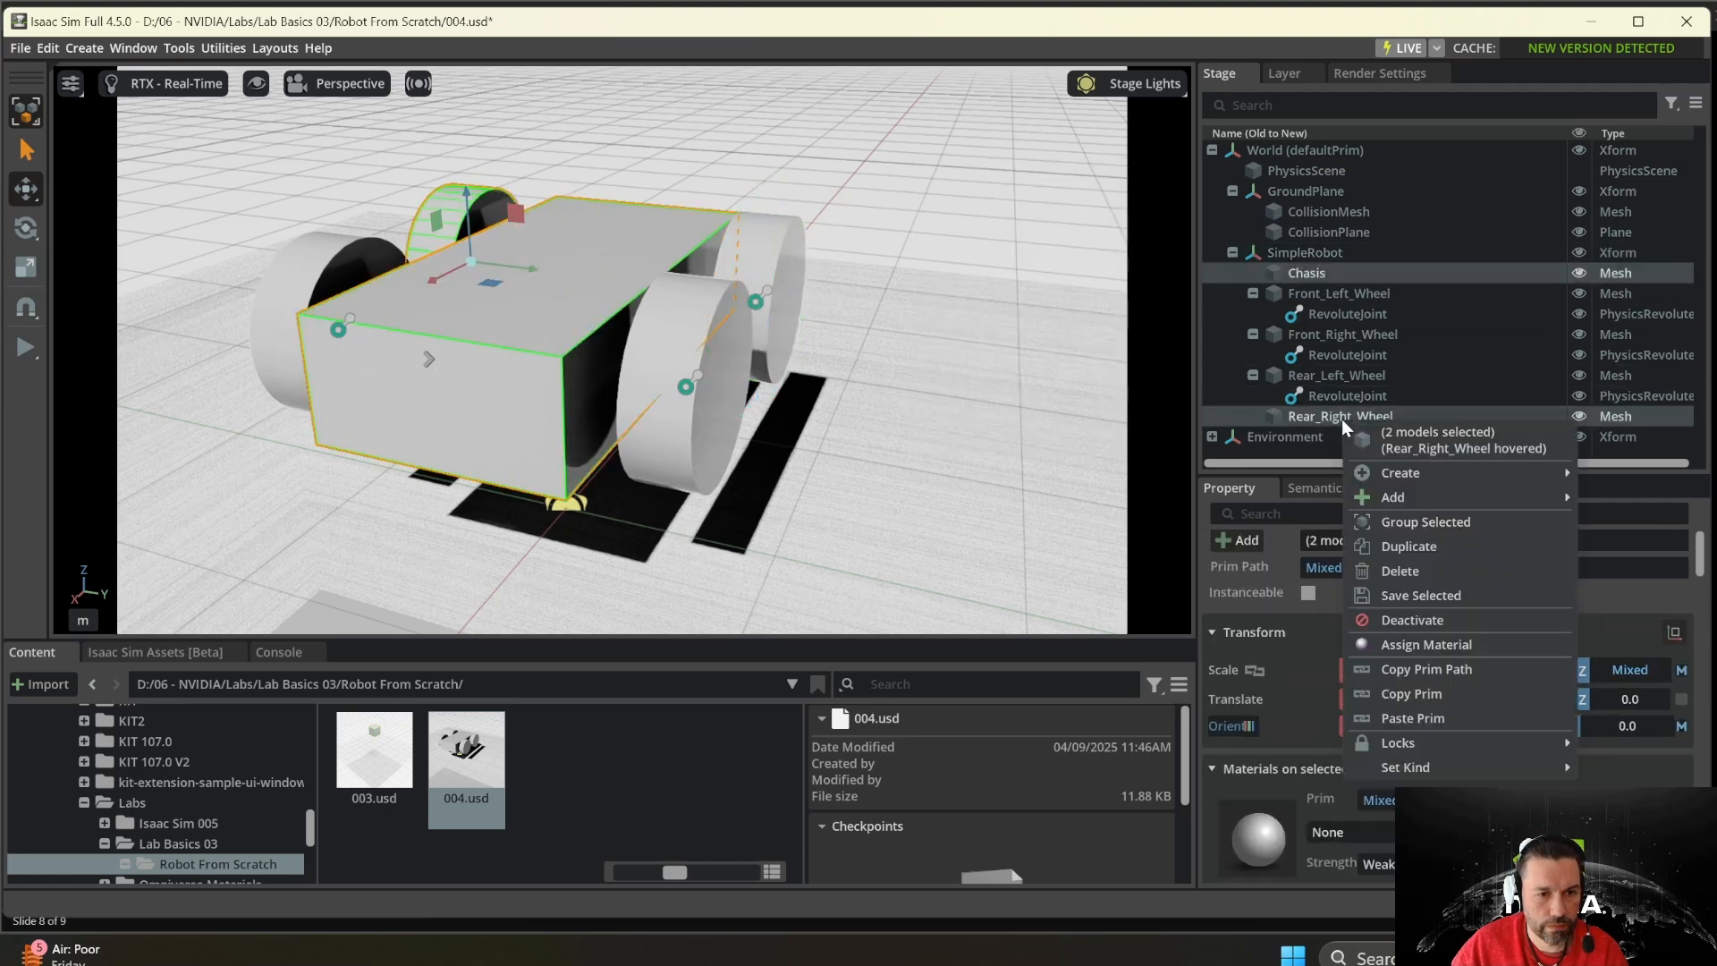
pyautogui.moveTo(1398, 481)
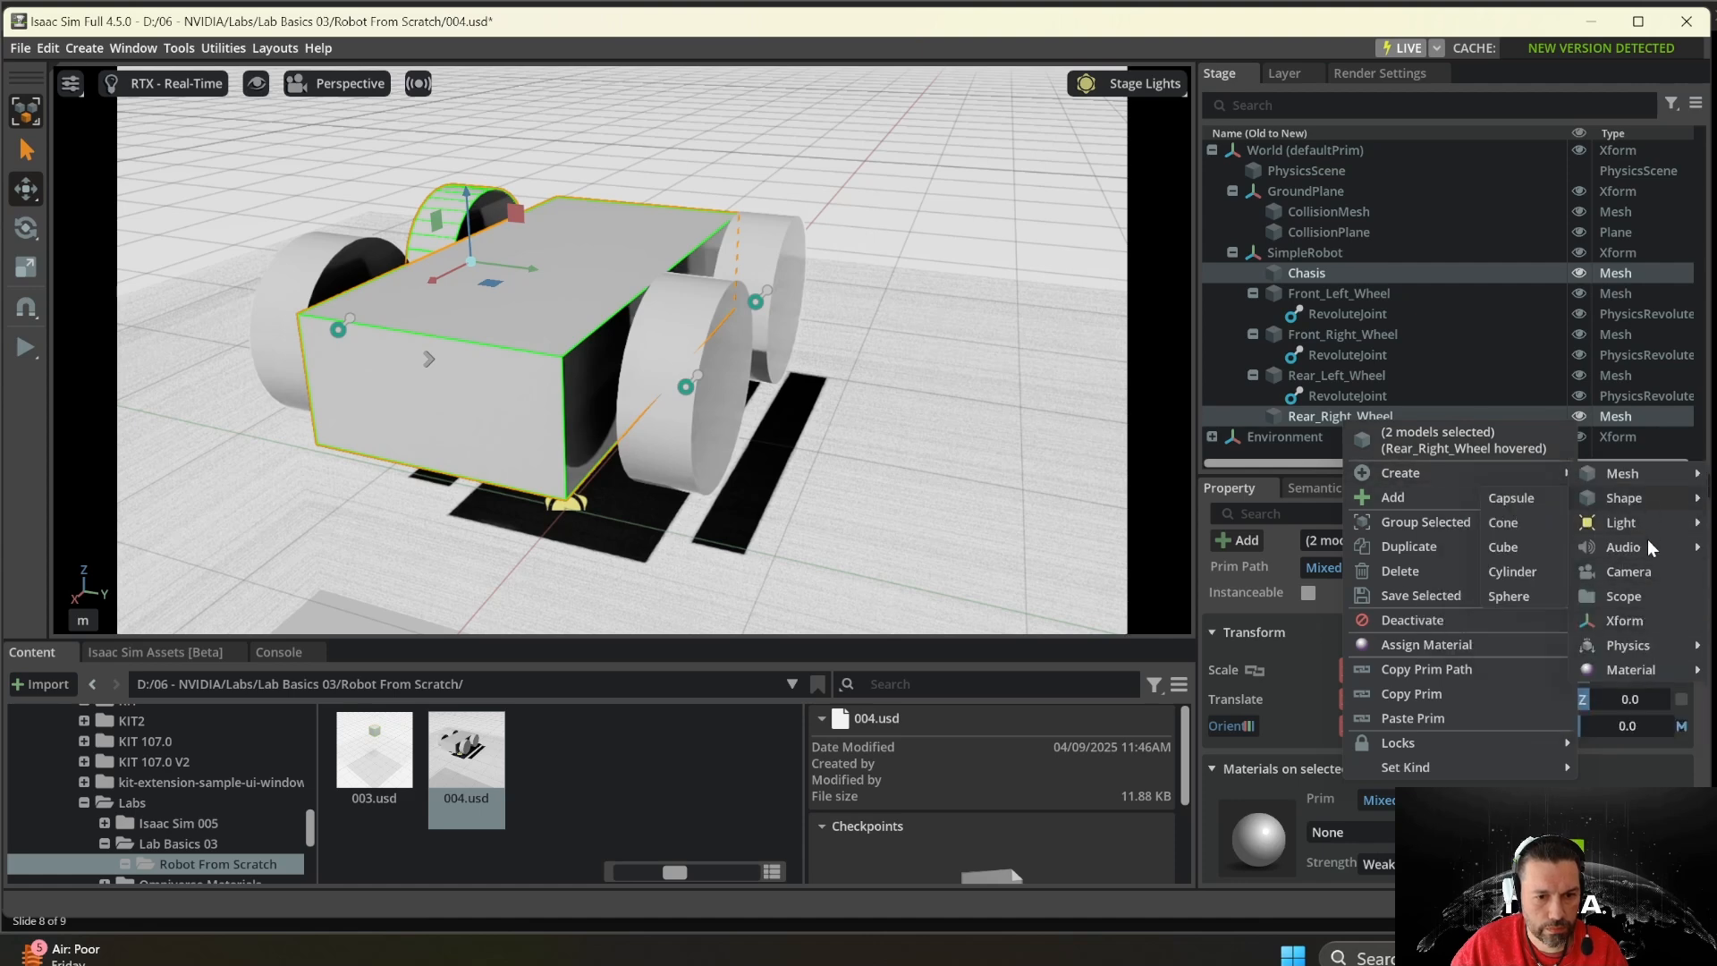
pyautogui.moveTo(1645, 645)
pyautogui.moveTo(1451, 750)
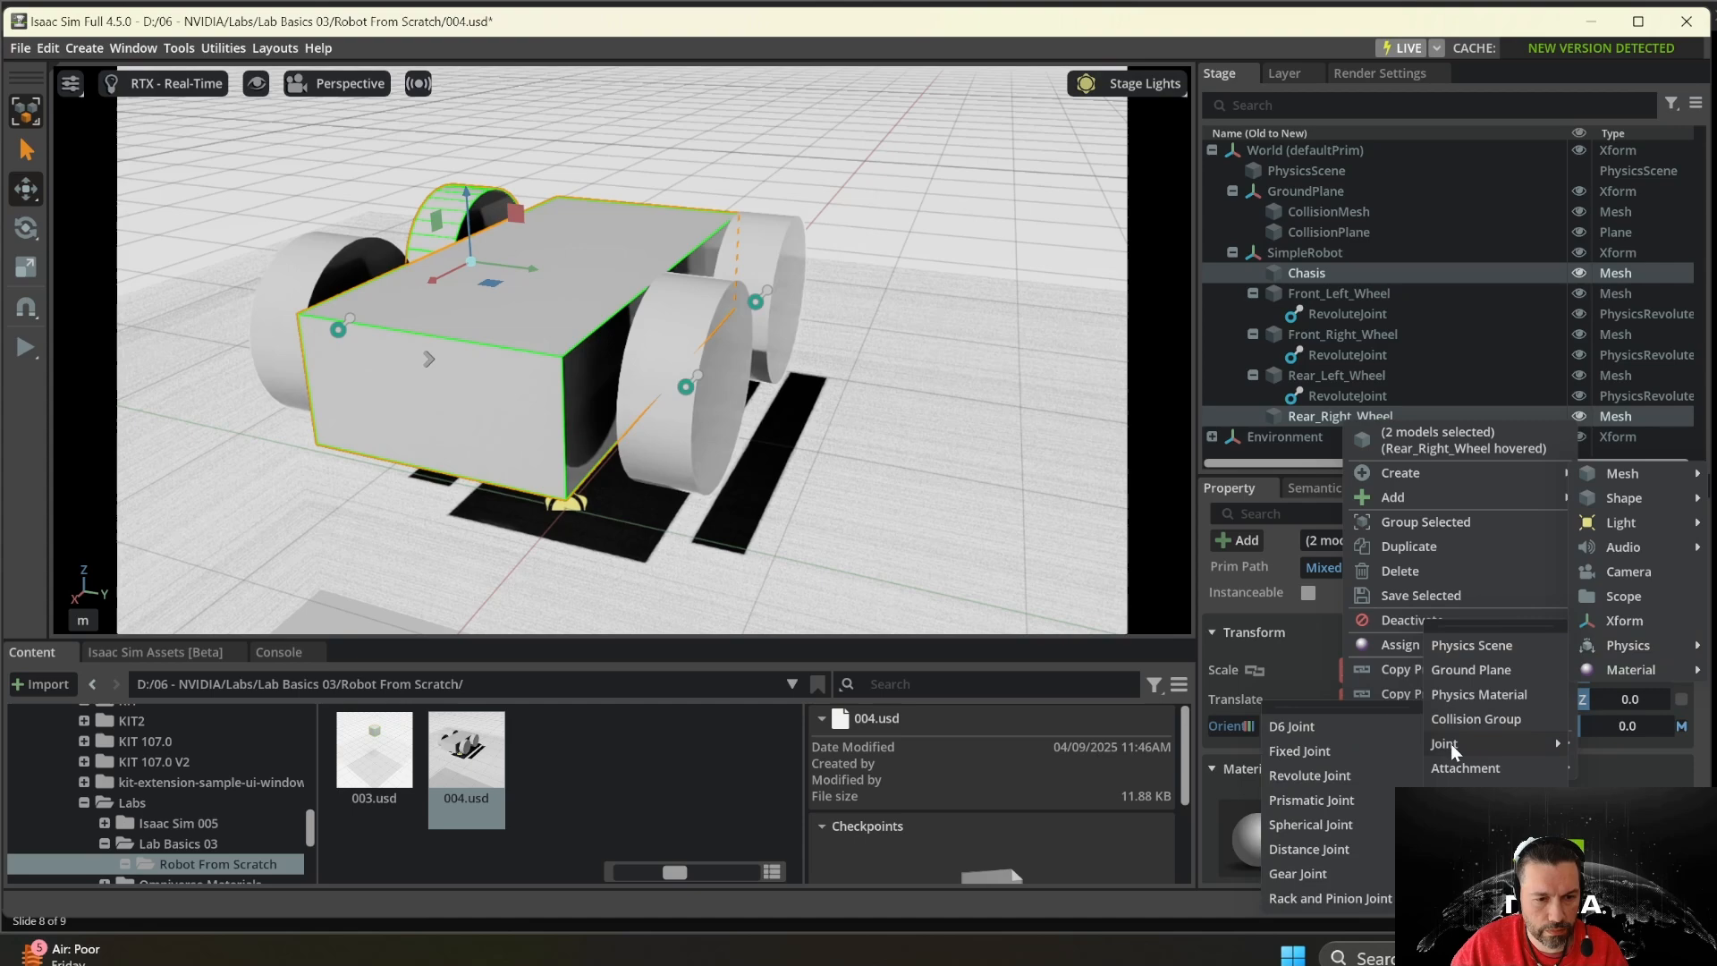
pyautogui.click(1307, 777)
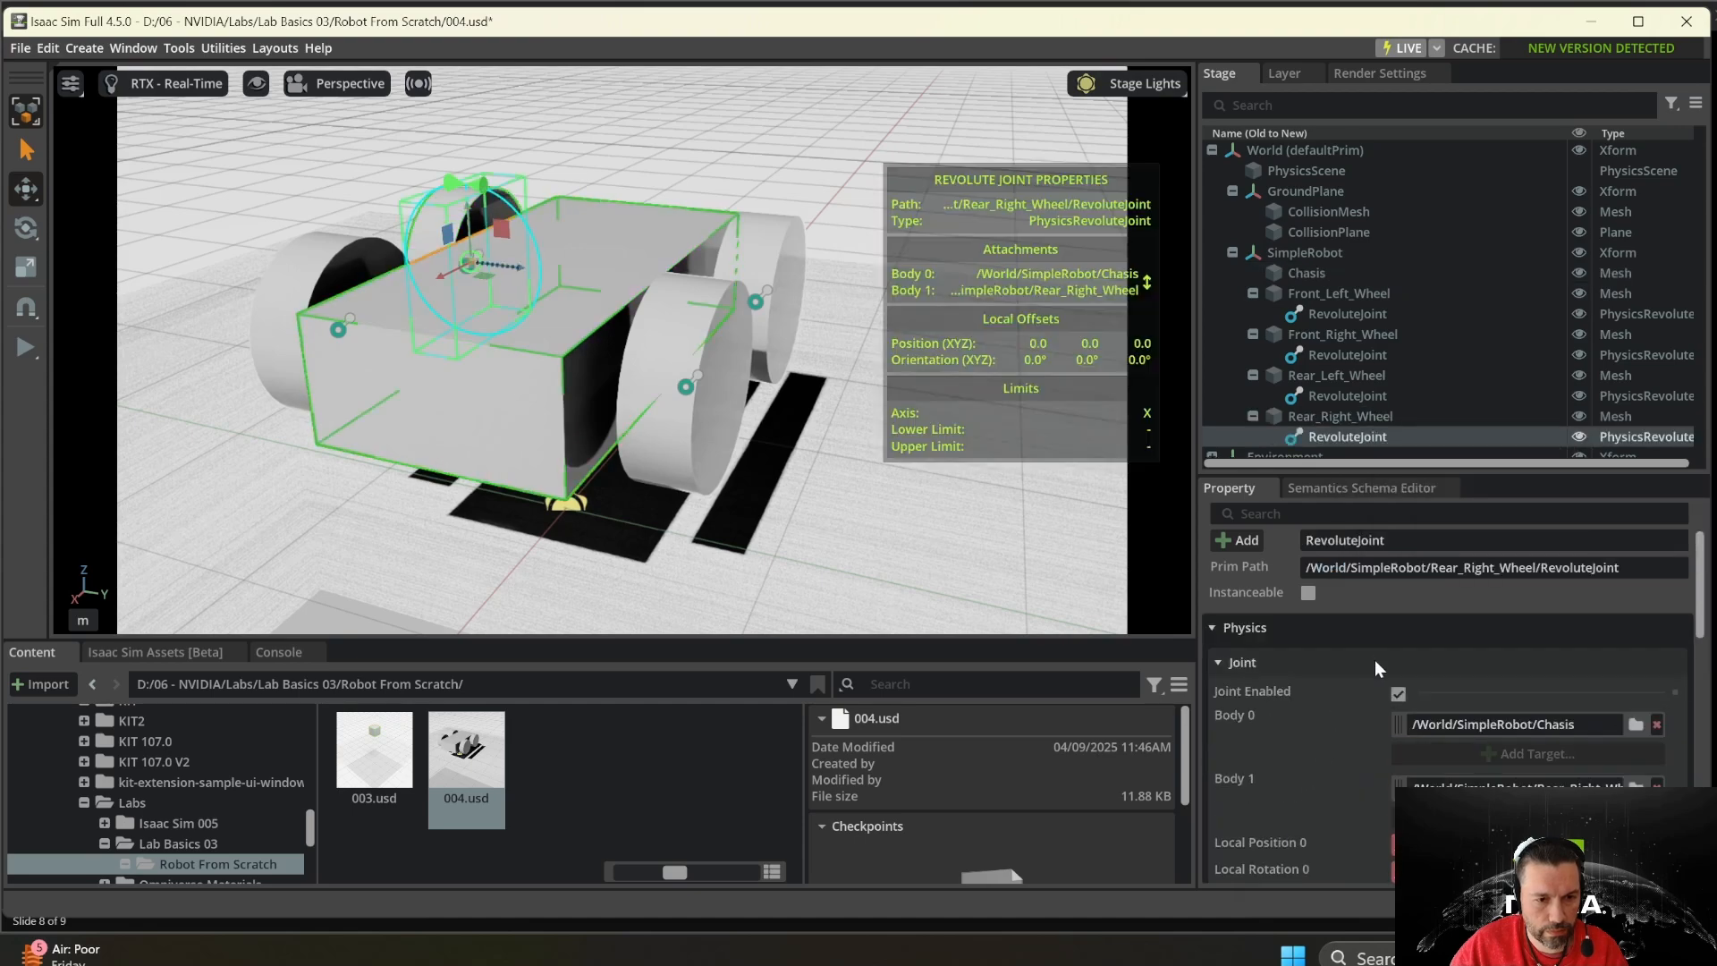
pyautogui.click(1613, 722)
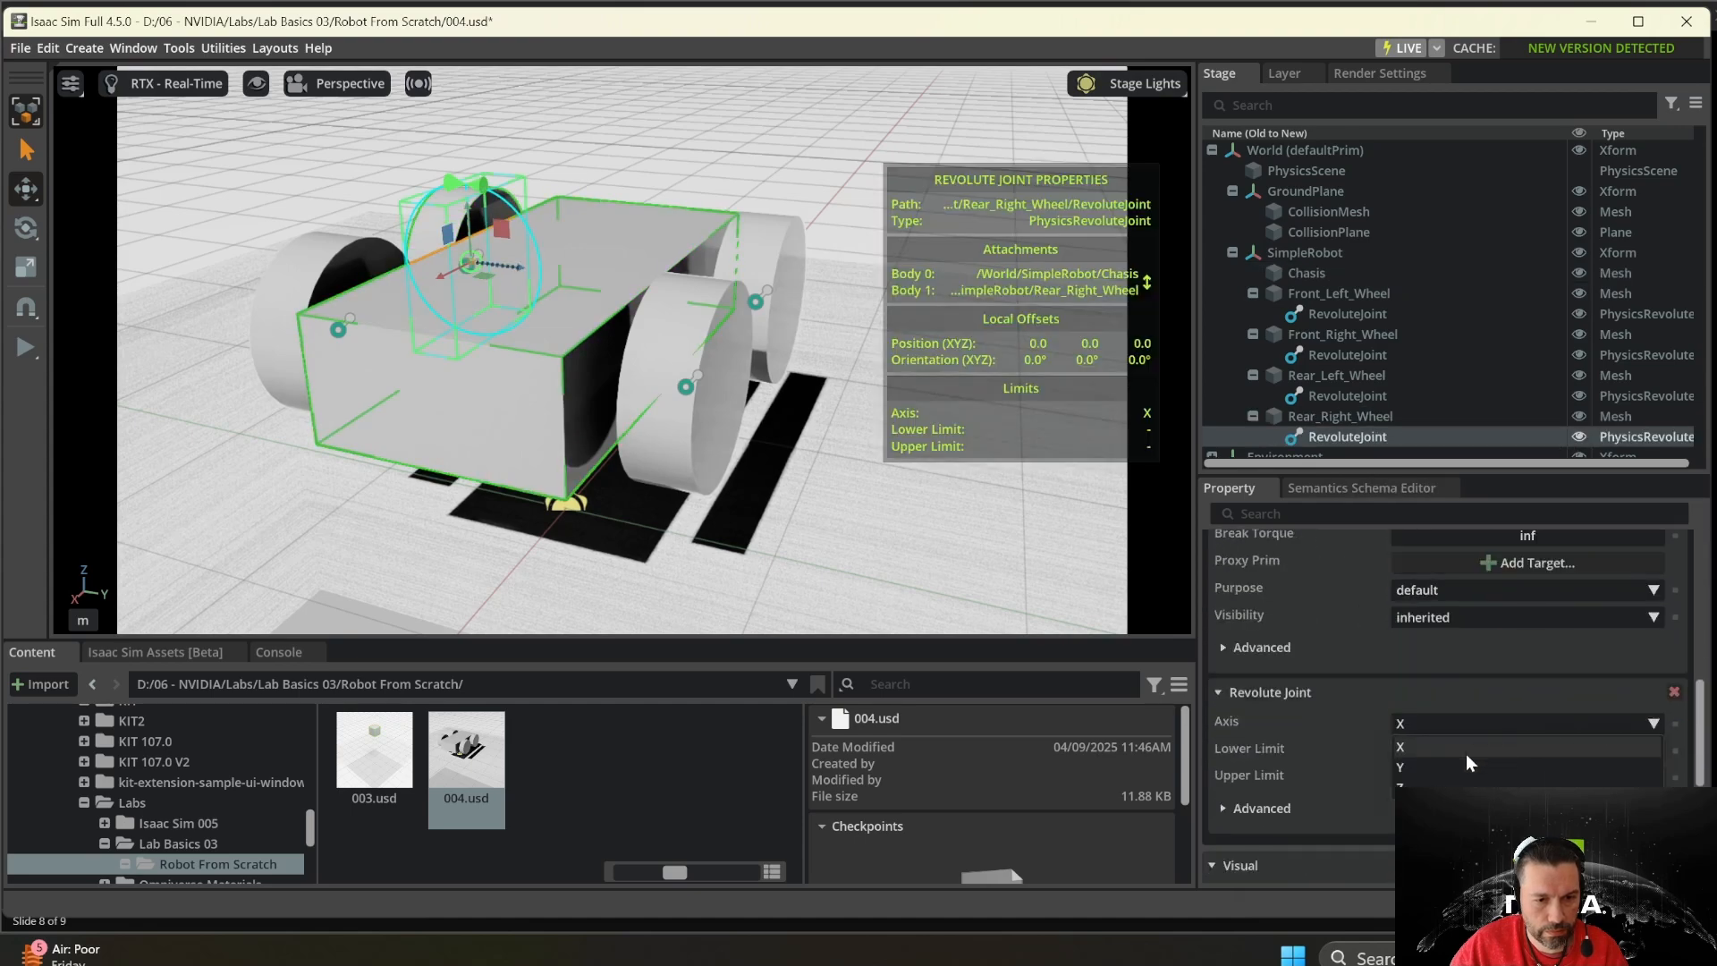
pyautogui.click(1453, 764)
# - On the rear right wheel's revolute joint, set the X value of Local Rotation 0 to 0 and of Local Rotation 1 to -90
pyautogui.scroll(3, 1516, 704)
pyautogui.scroll(3, 1553, 672)
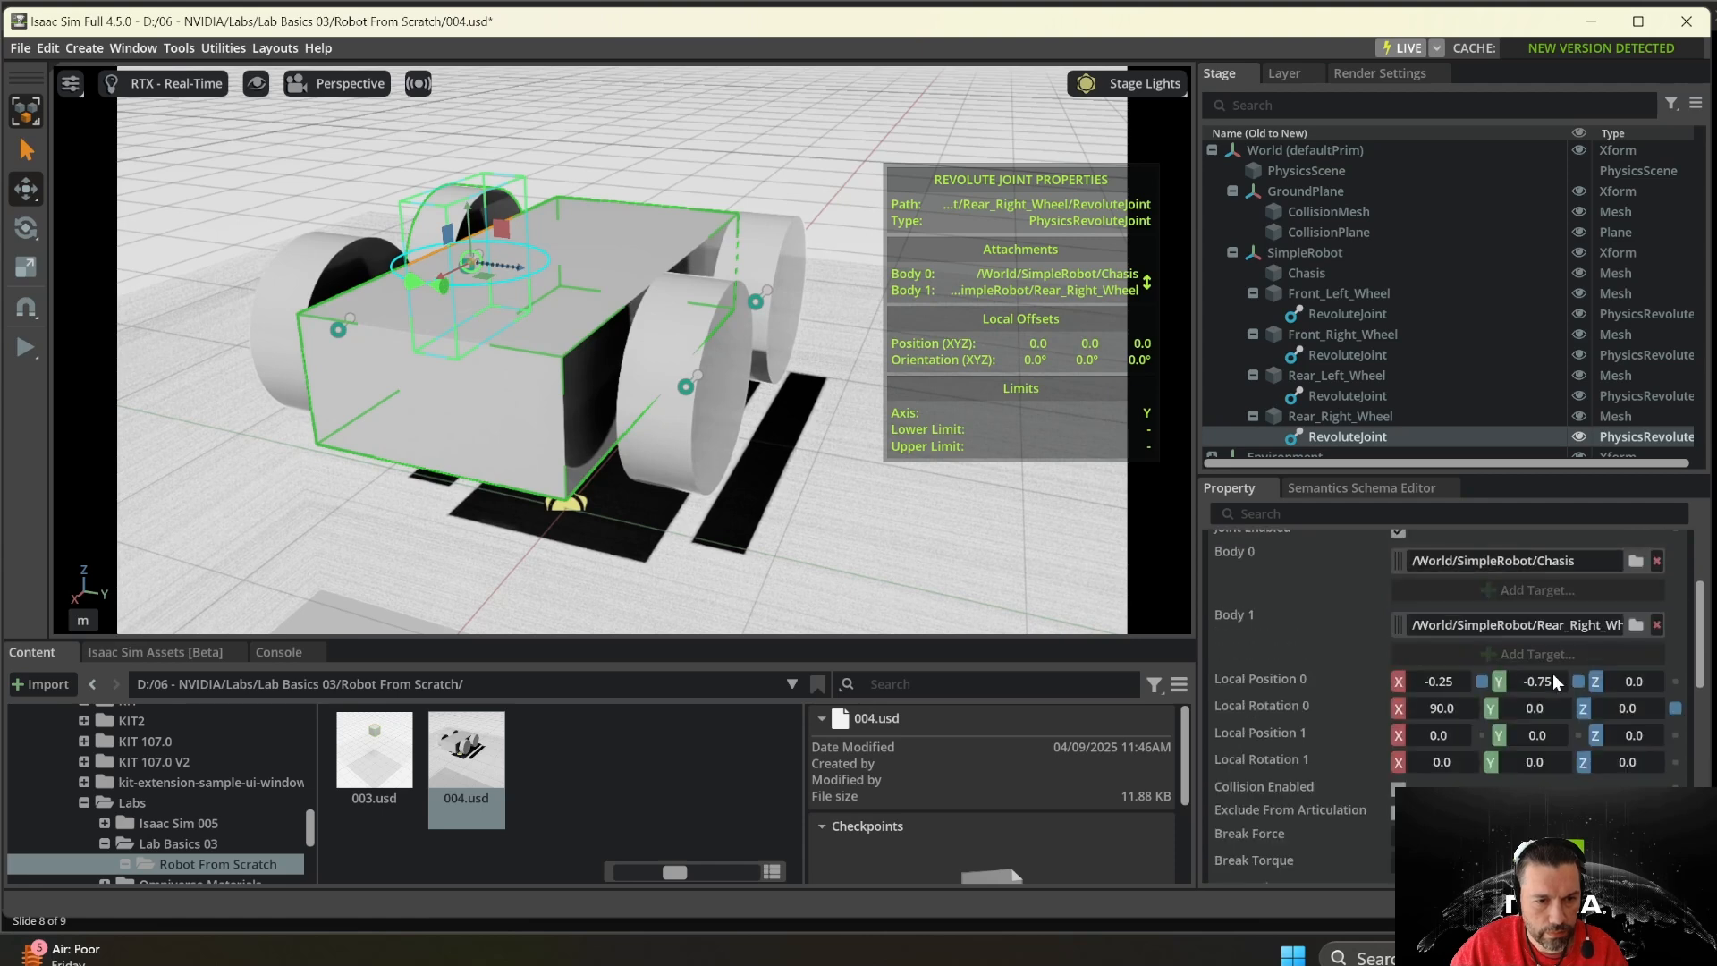
pyautogui.doubleClick(1440, 707)
pyautogui.write('0')
pyautogui.doubleClick(1431, 761)
pyautogui.write('-90')
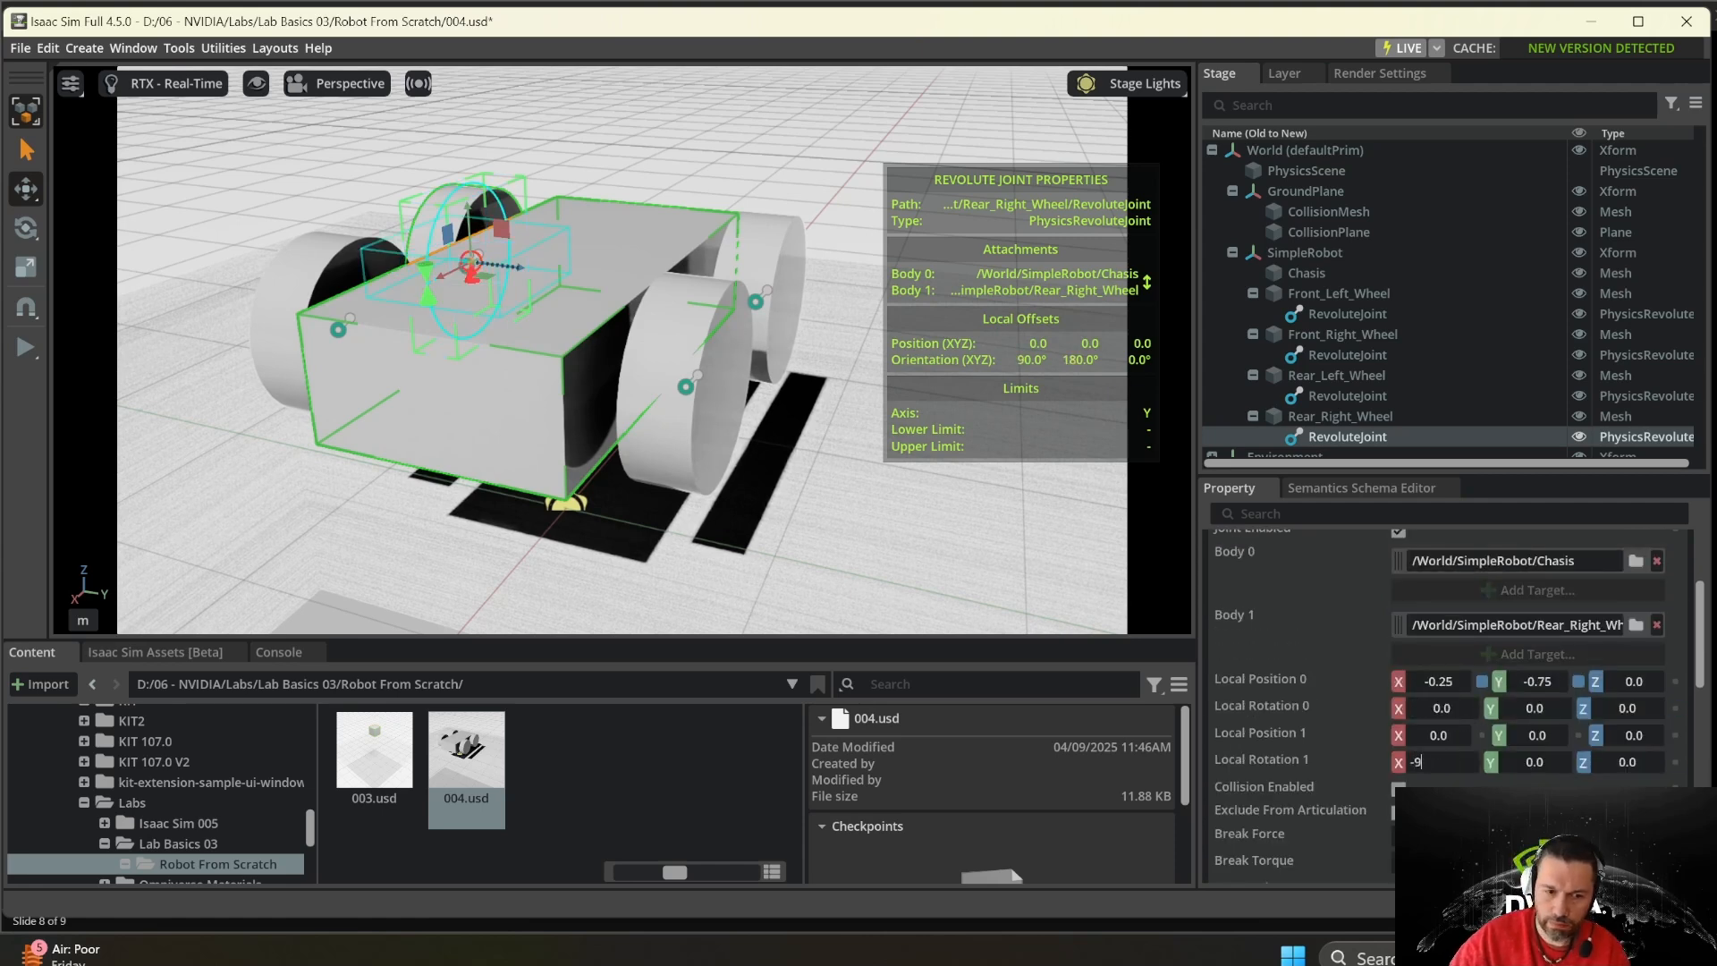
pyautogui.press('Return')
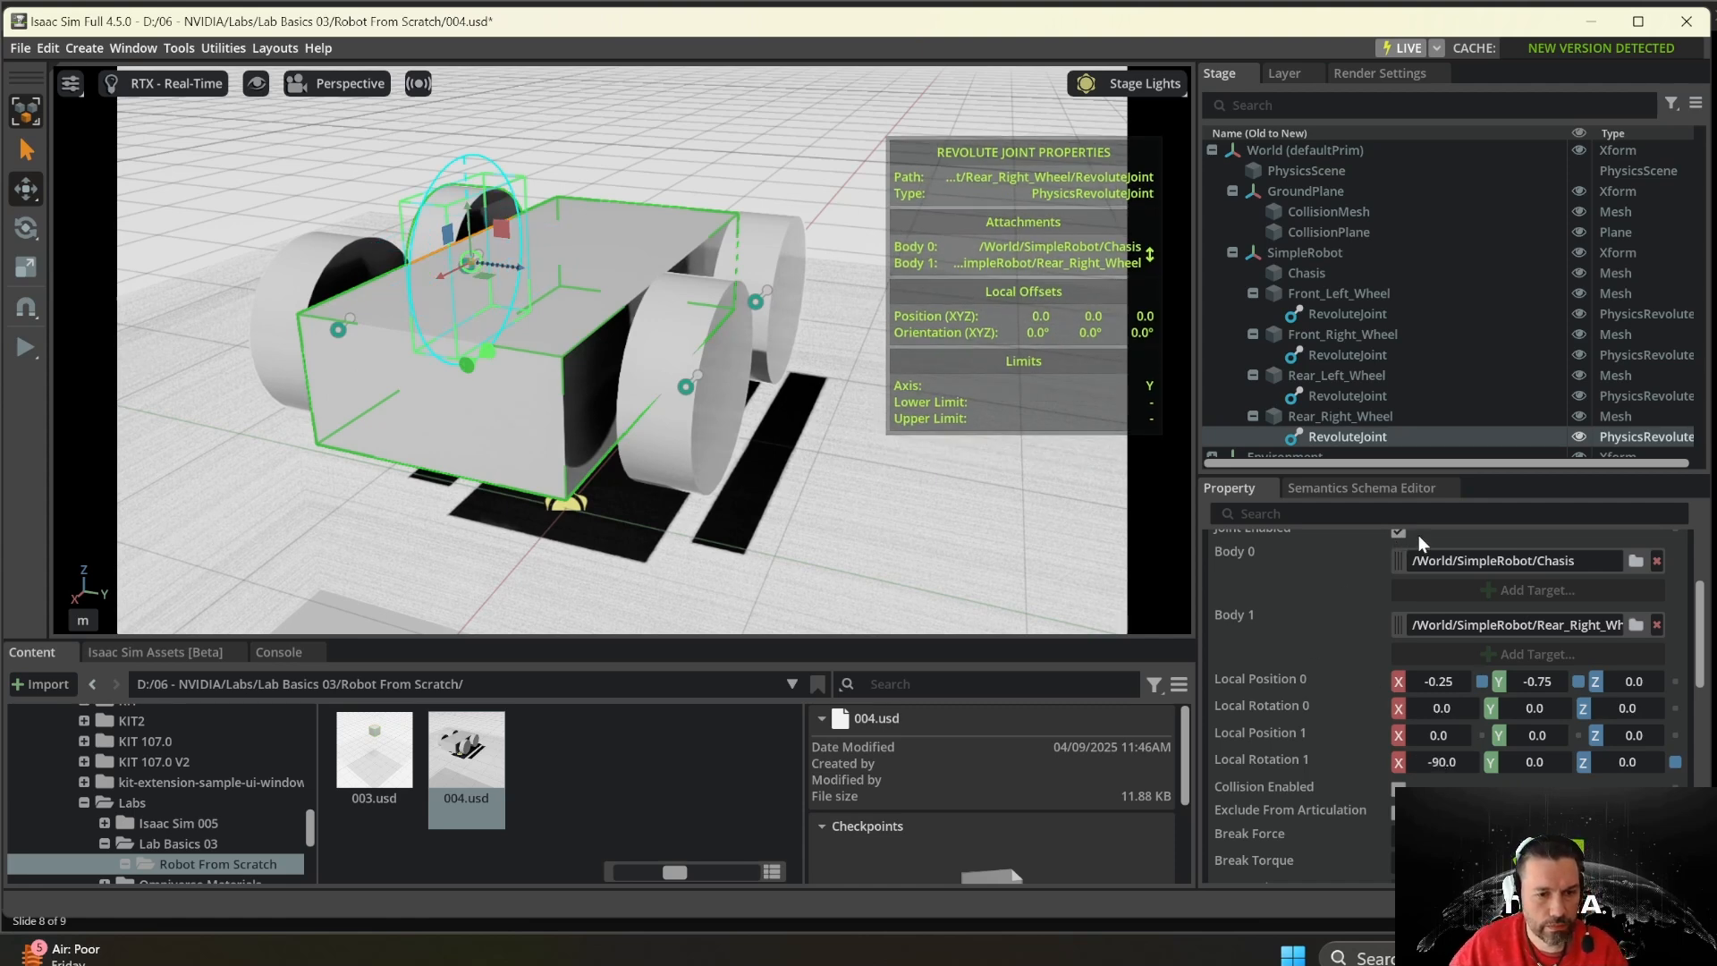
pyautogui.scroll(-6, 1435, 721)
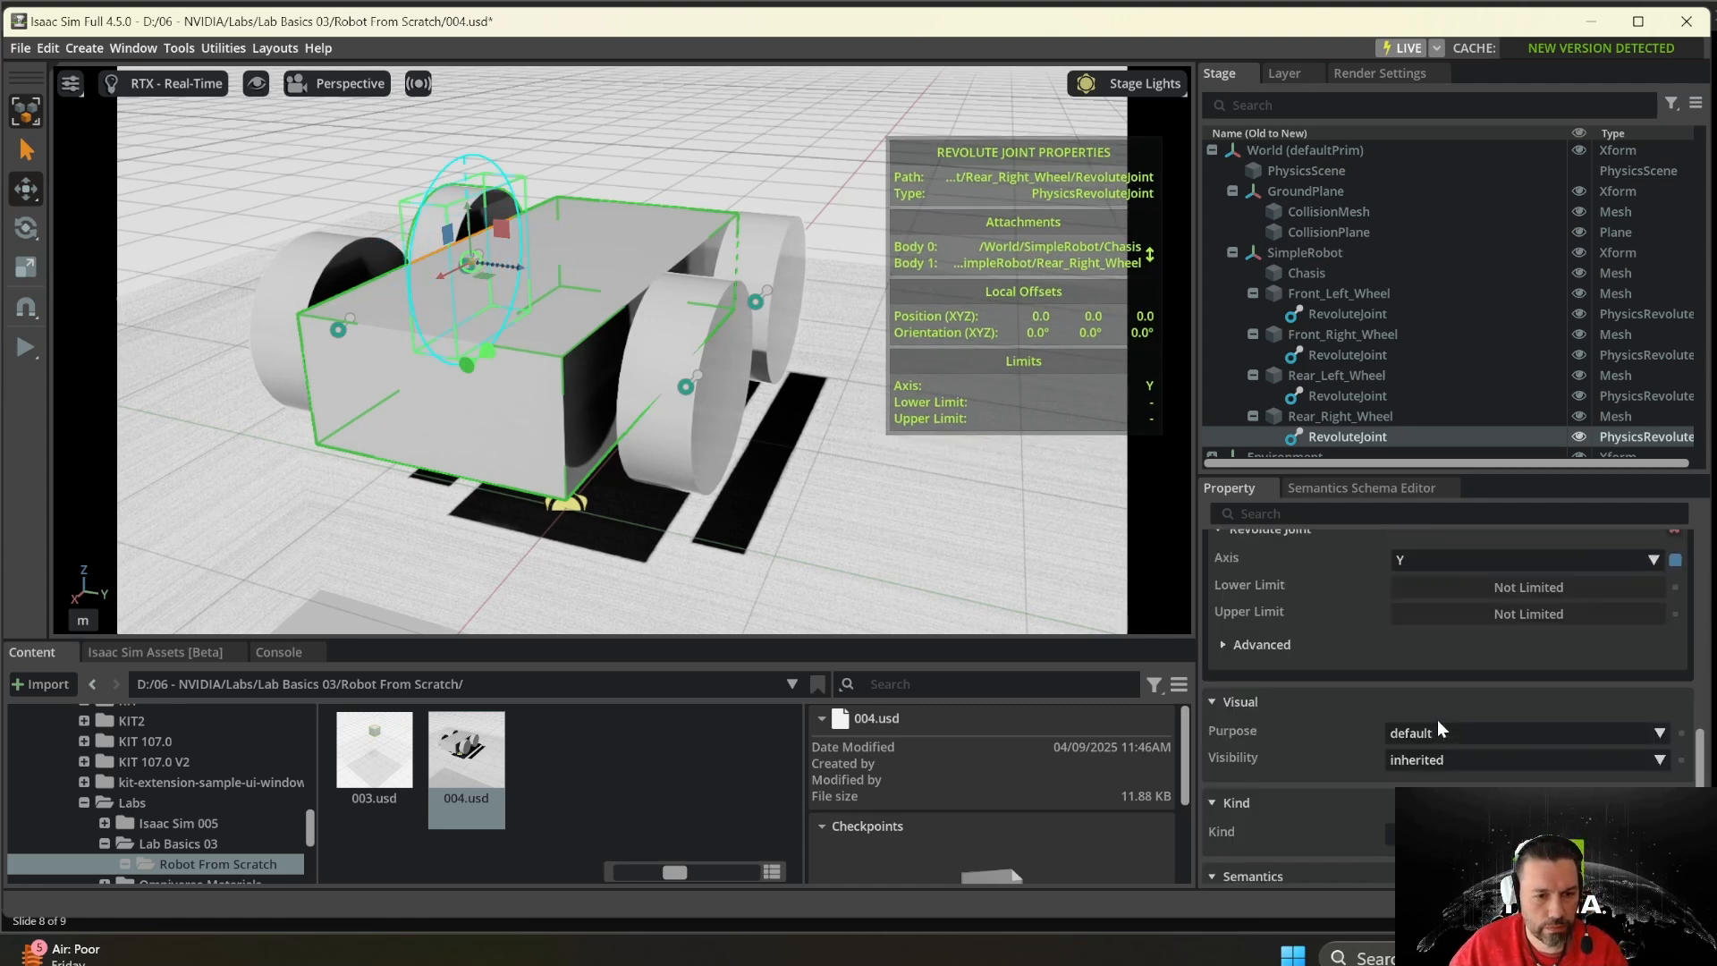
pyautogui.scroll(3, 1437, 720)
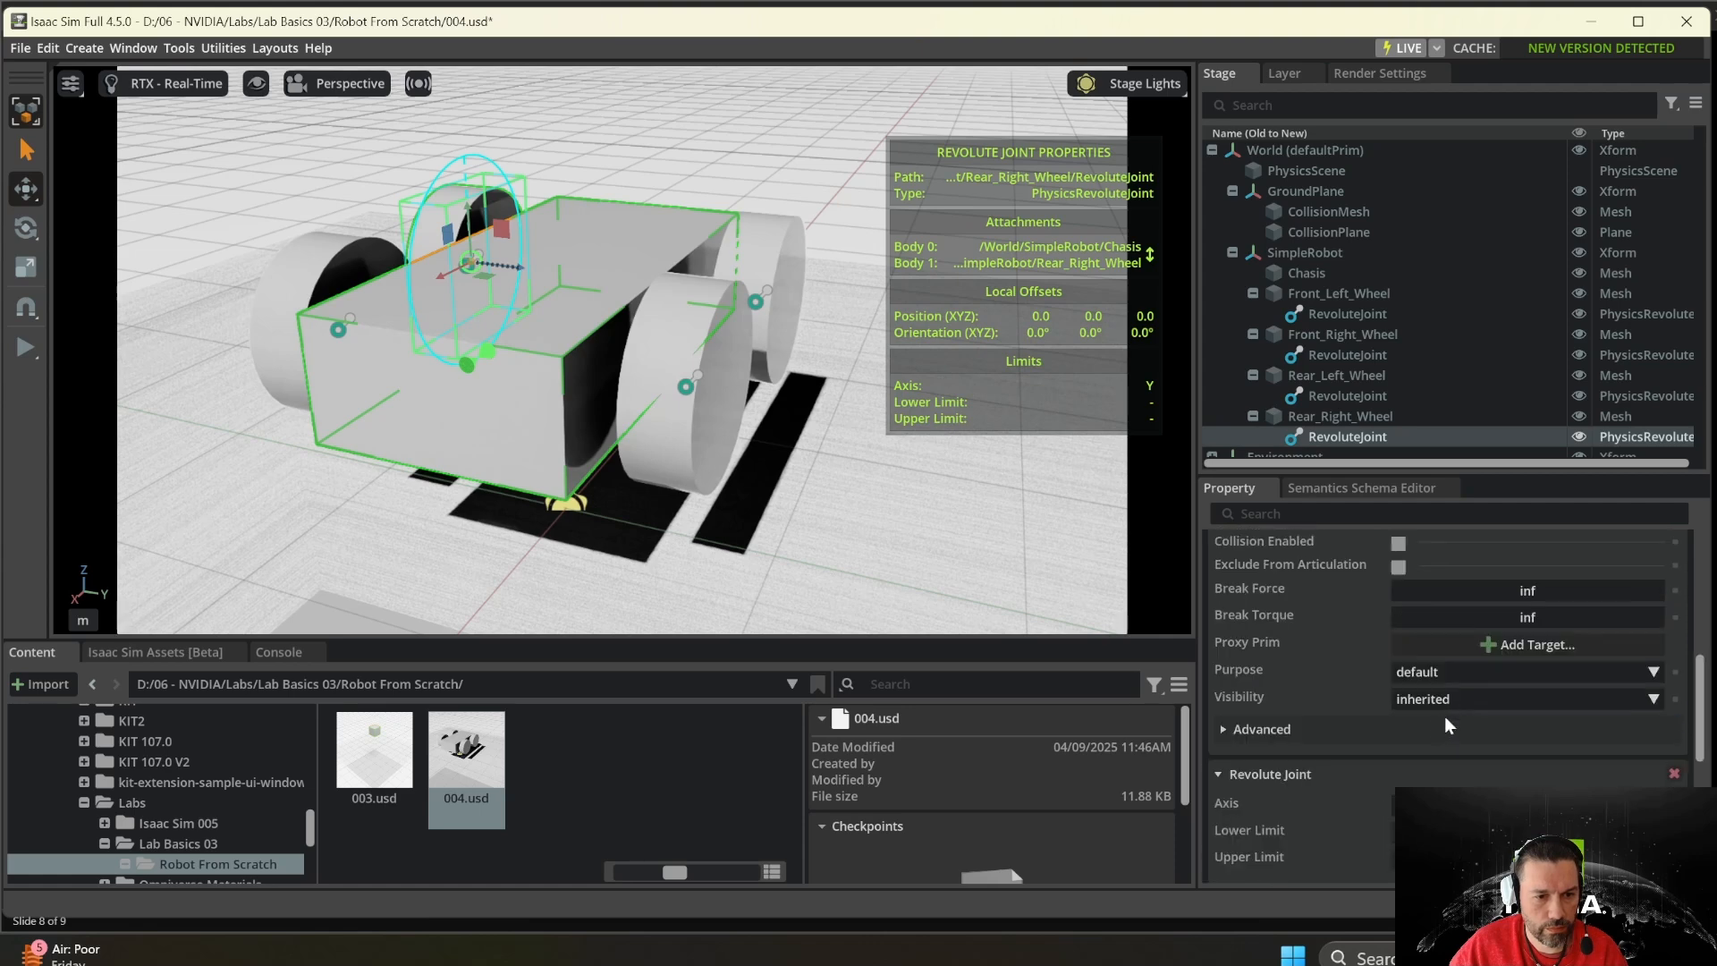
# - Run the simulation to check how the robot with its four jointed wheels behaves on the ground plane
pyautogui.click(1002, 528)
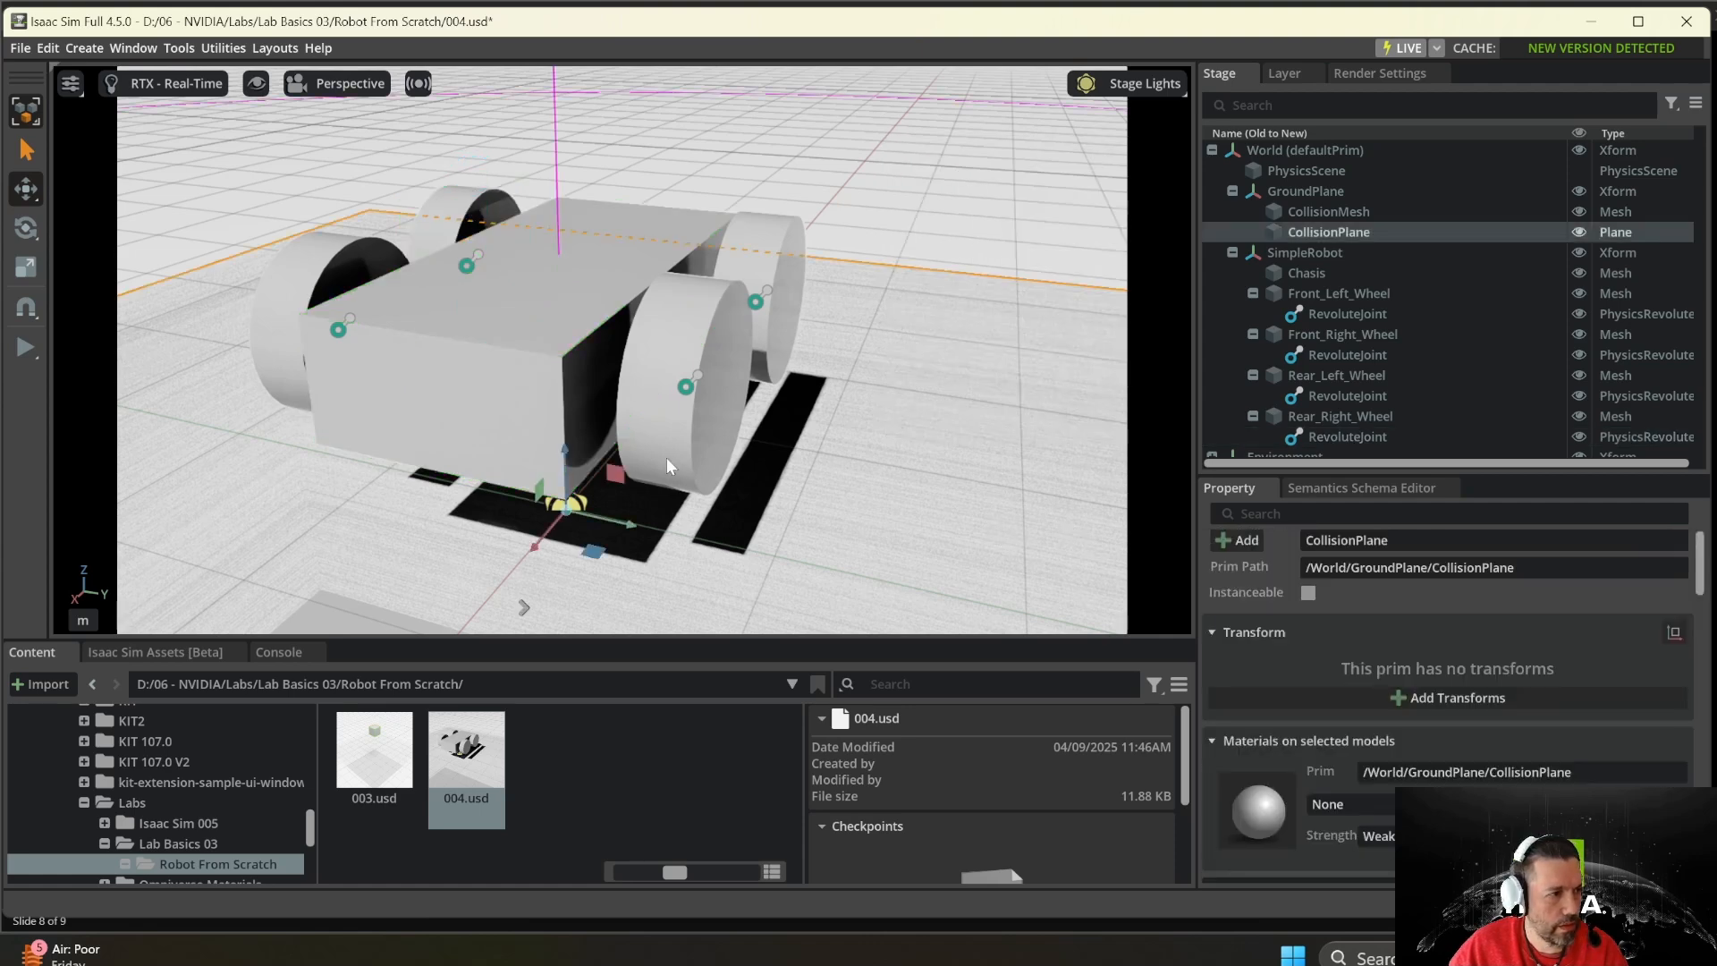
pyautogui.click(25, 346)
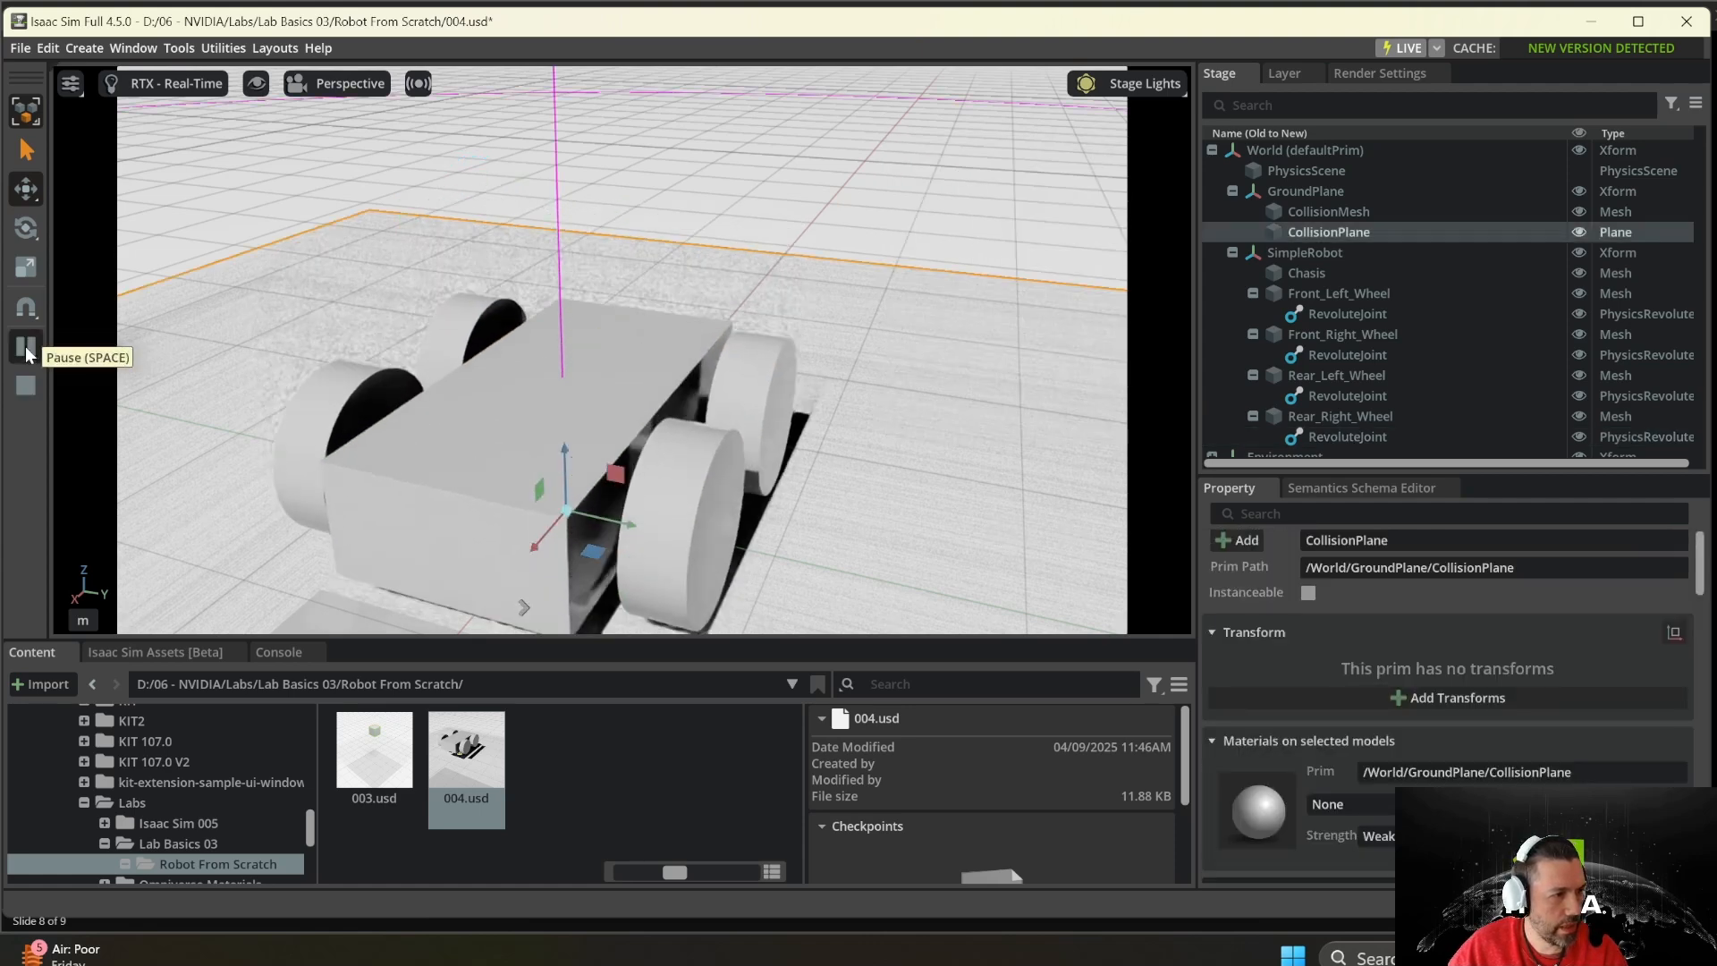
pyautogui.scroll(-2, 495, 474)
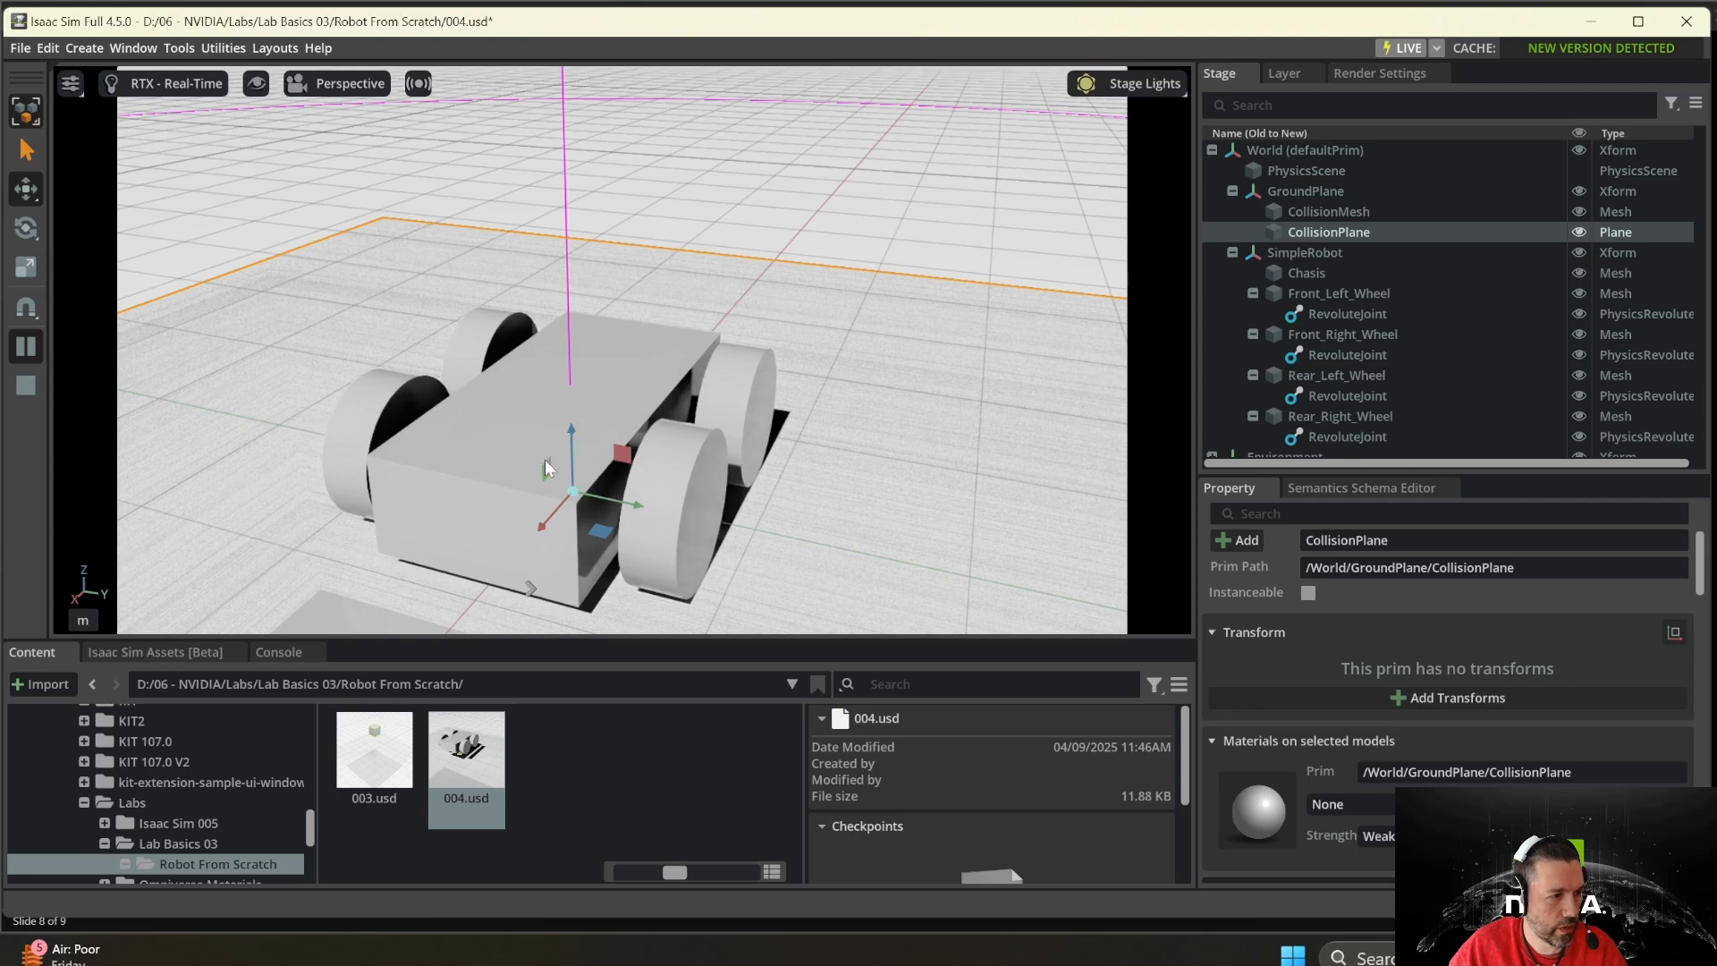
pyautogui.moveTo(742, 545); pyautogui.dragTo(721, 201, button='middle')
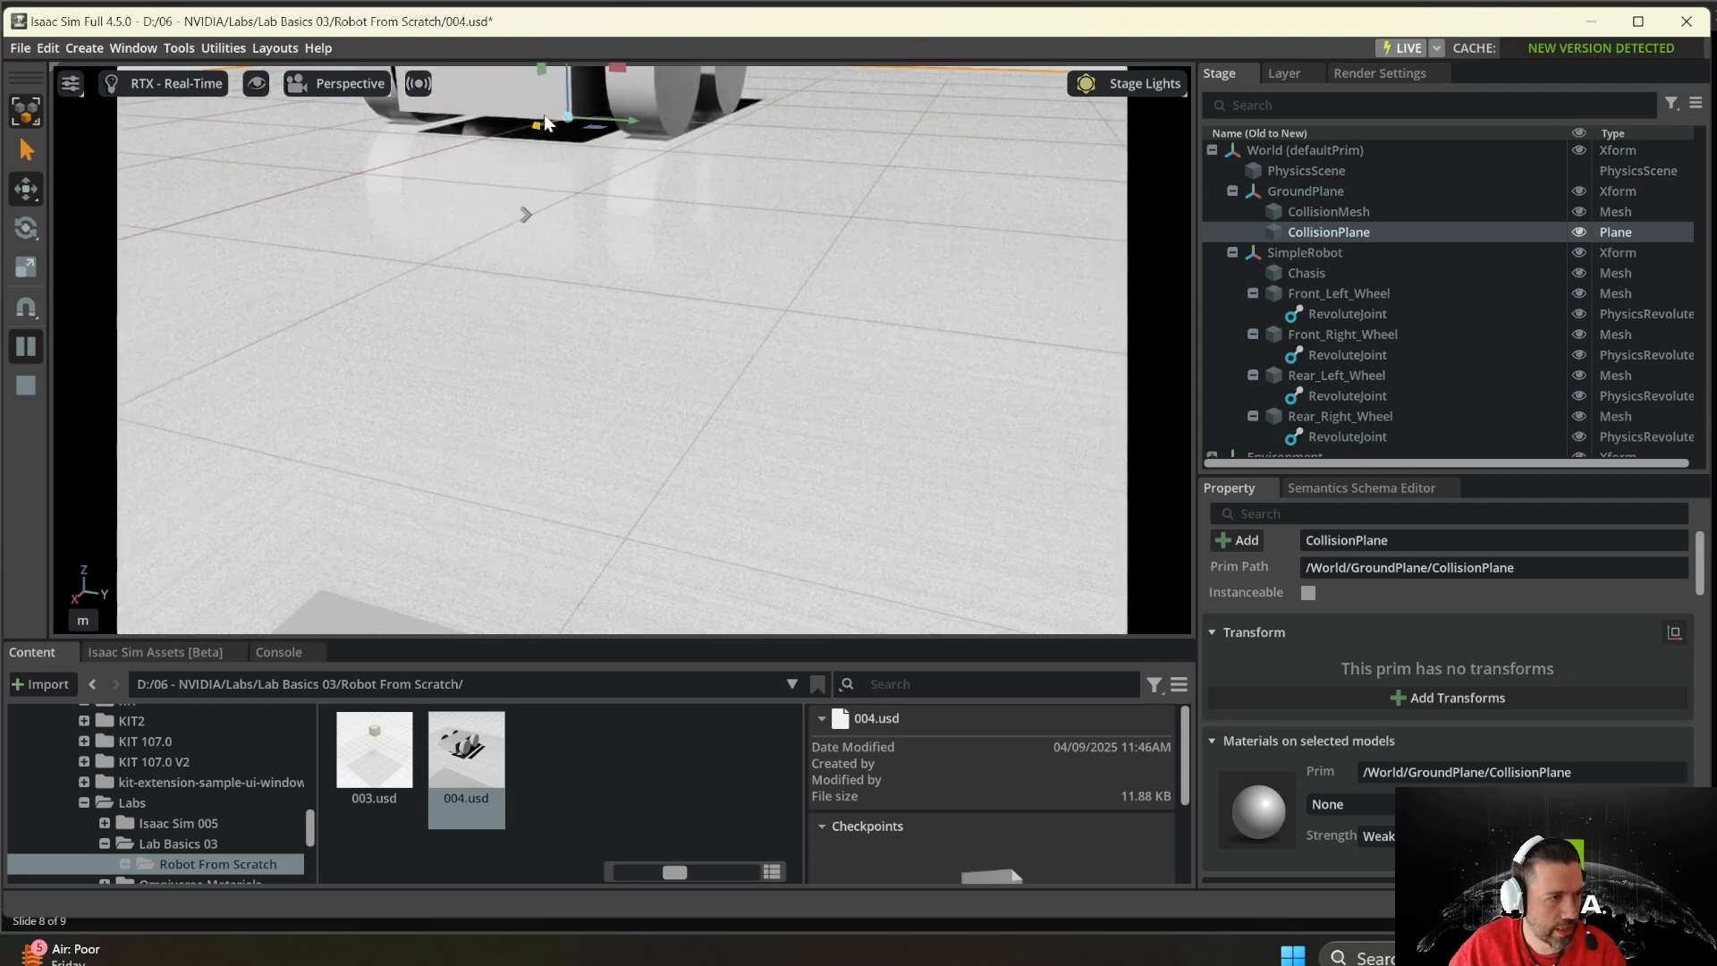
pyautogui.moveTo(629, 153); pyautogui.dragTo(654, 457, button='middle')
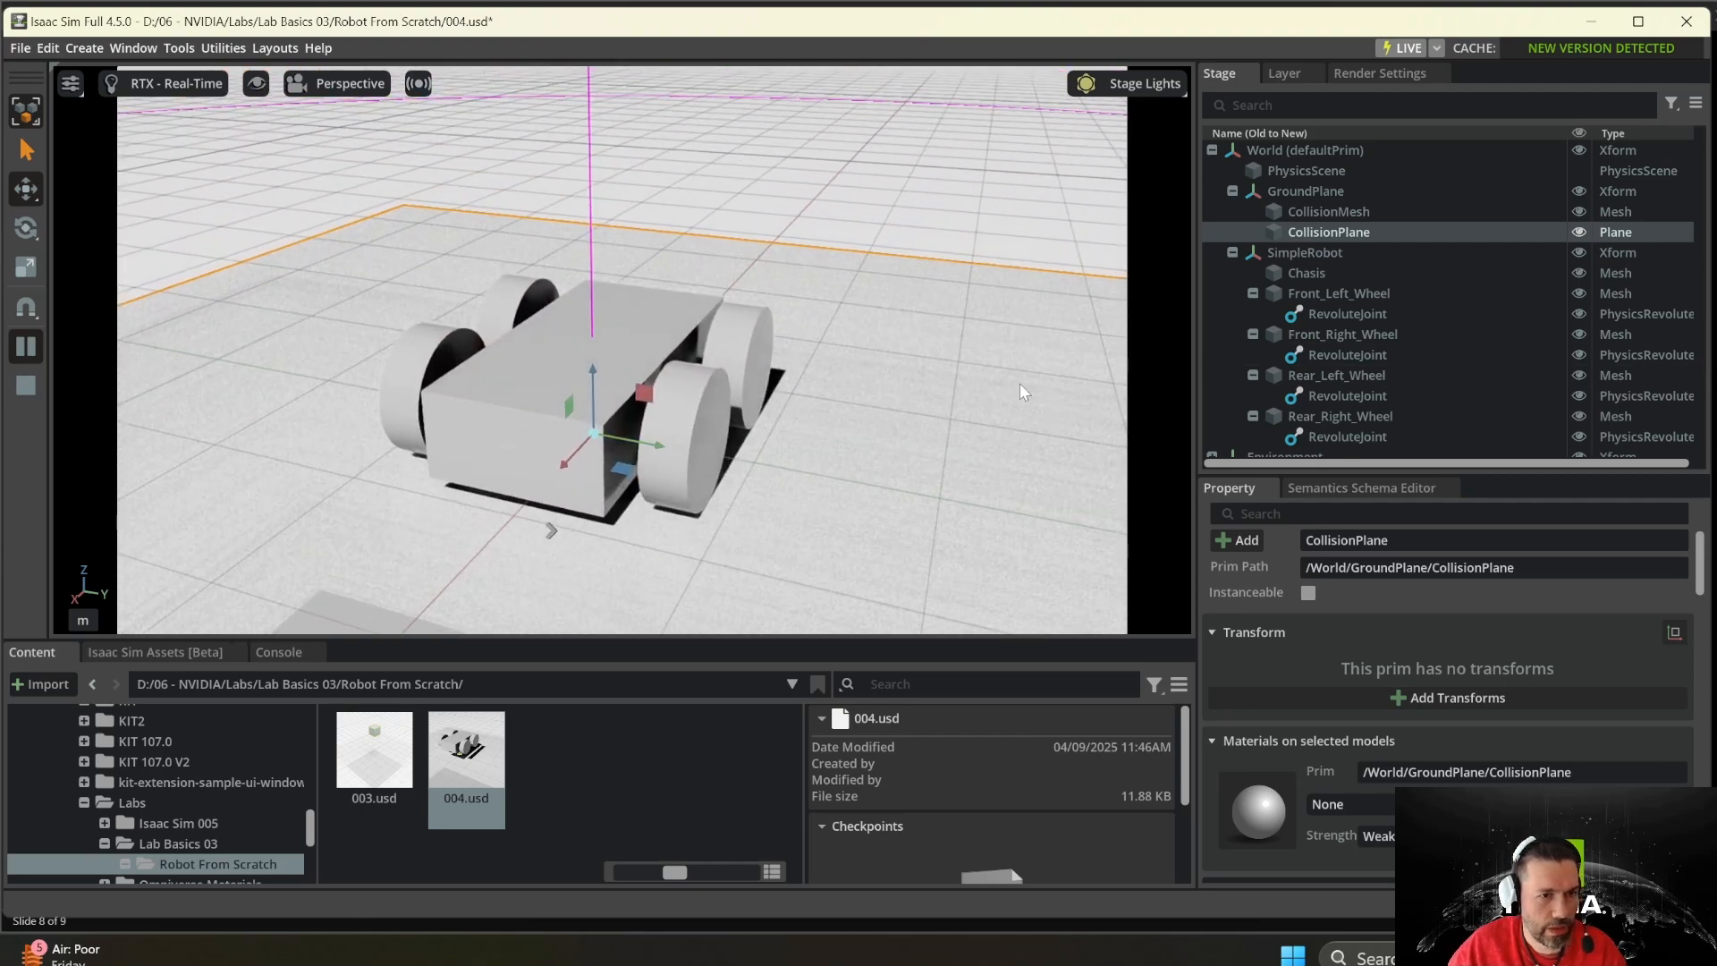
# - Stop the simulation and lower SimpleRobot to the ground by setting its Z translation to 0.375
pyautogui.click(1306, 255)
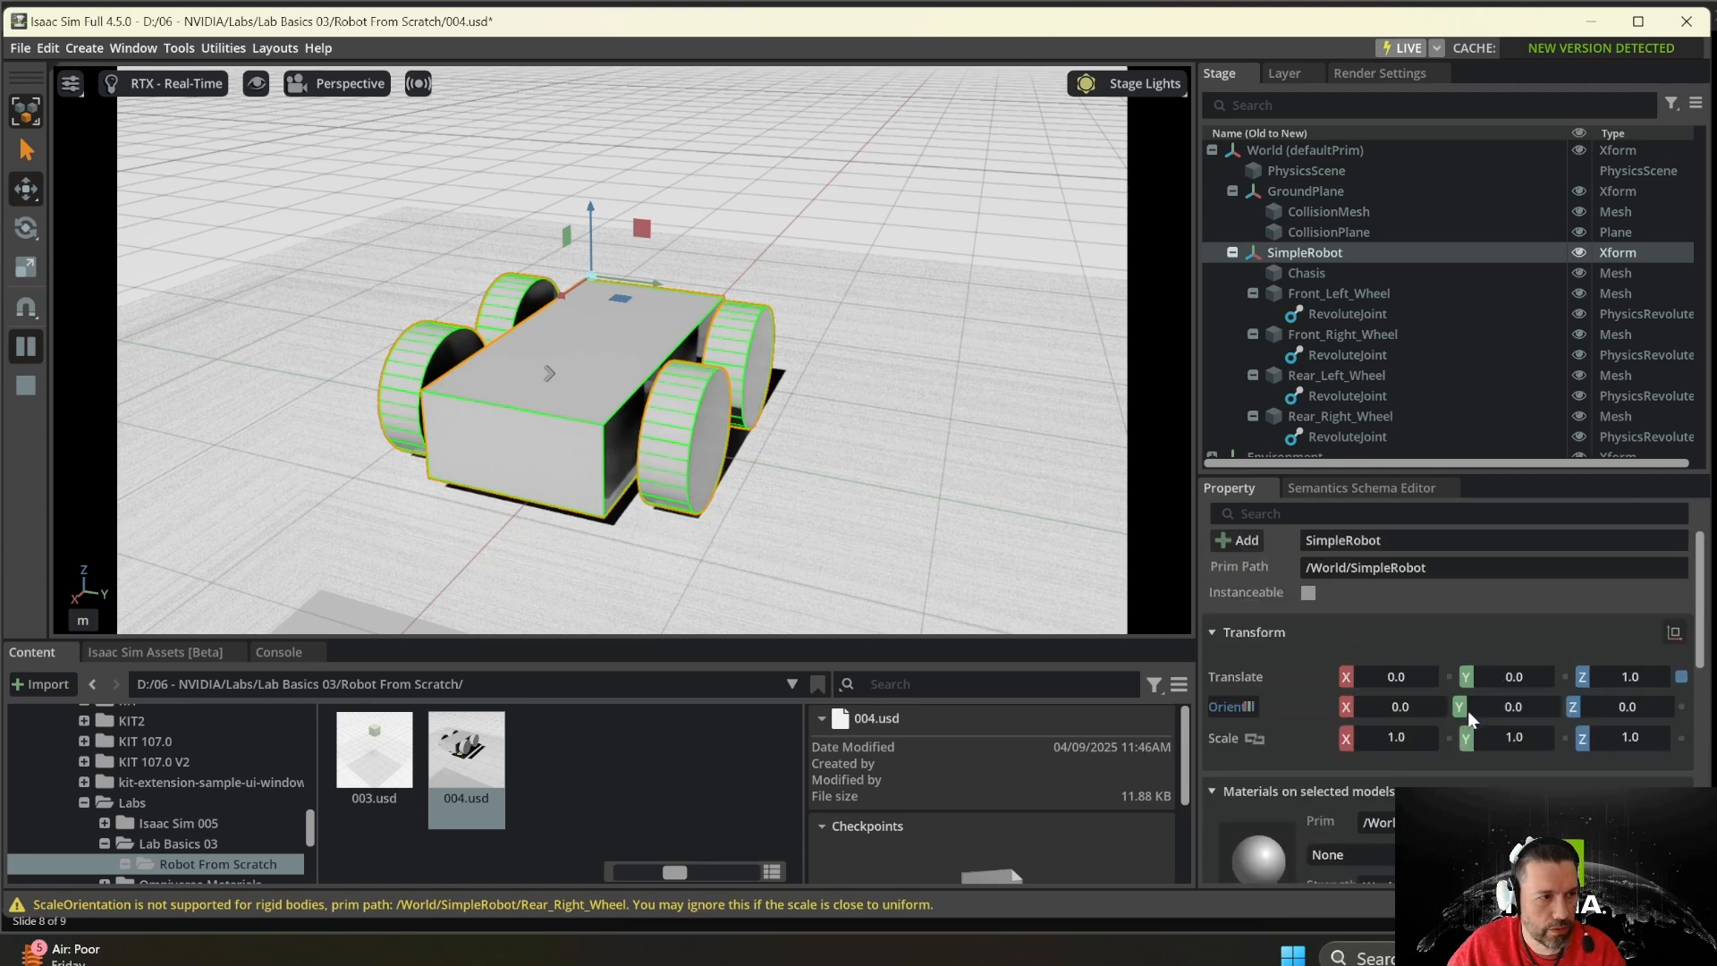
pyautogui.click(26, 385)
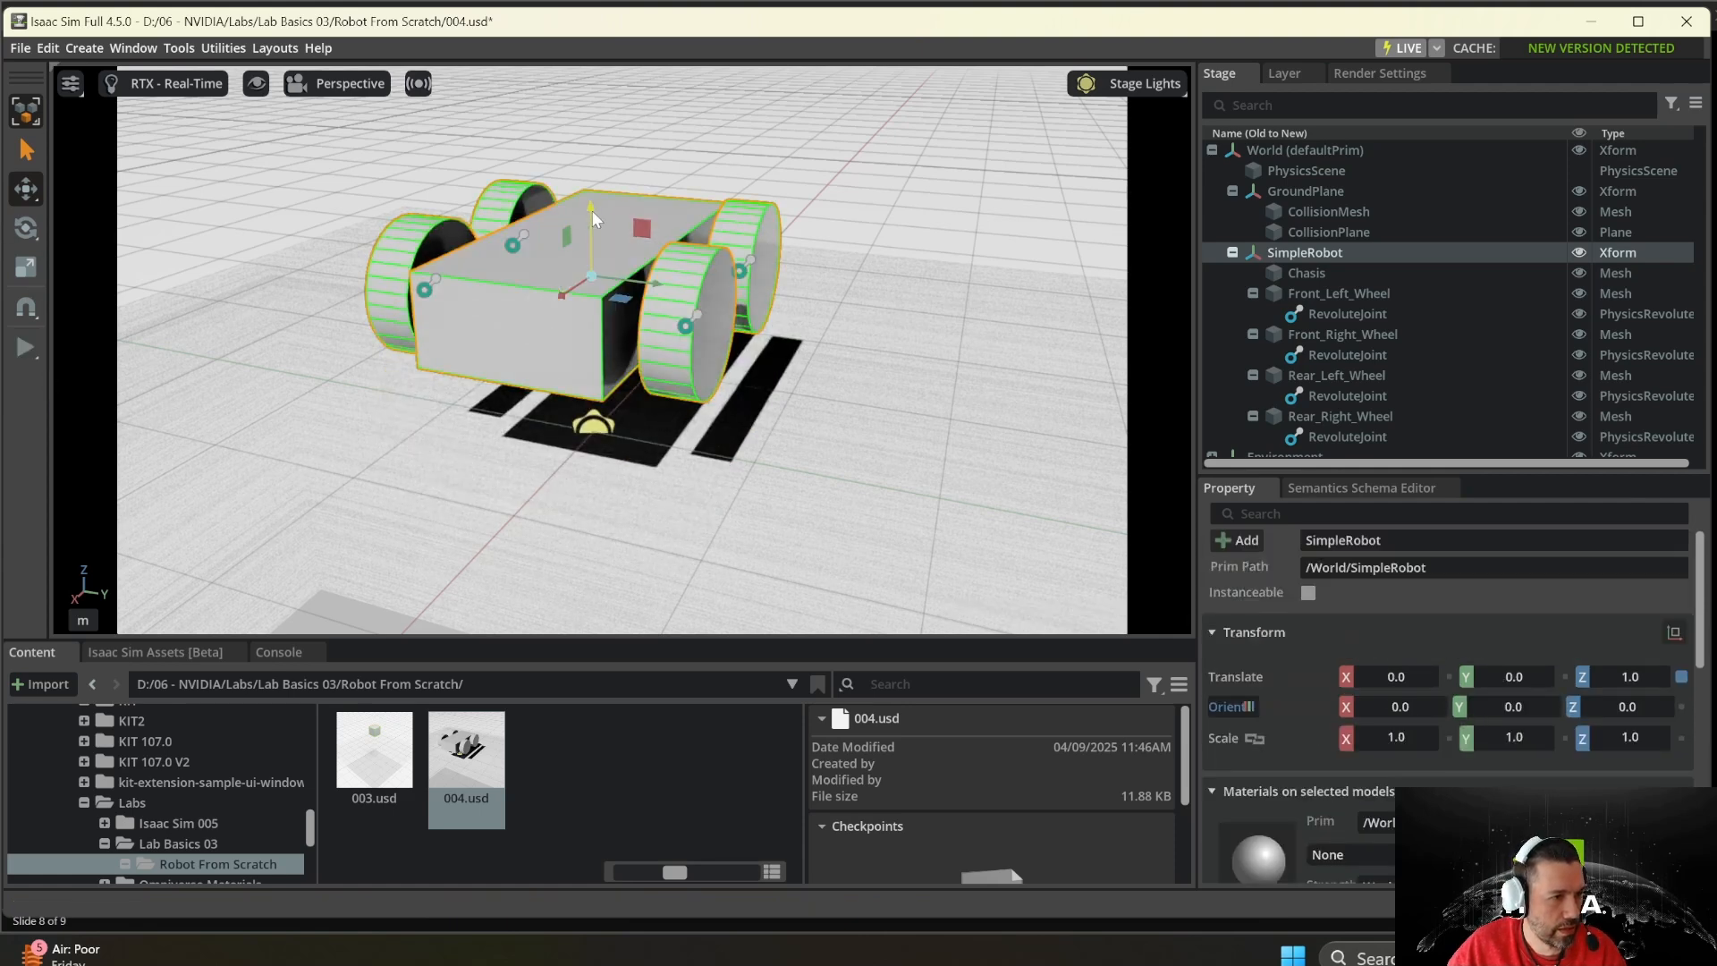
pyautogui.moveTo(592, 211); pyautogui.dragTo(588, 315)
pyautogui.doubleClick(1619, 678)
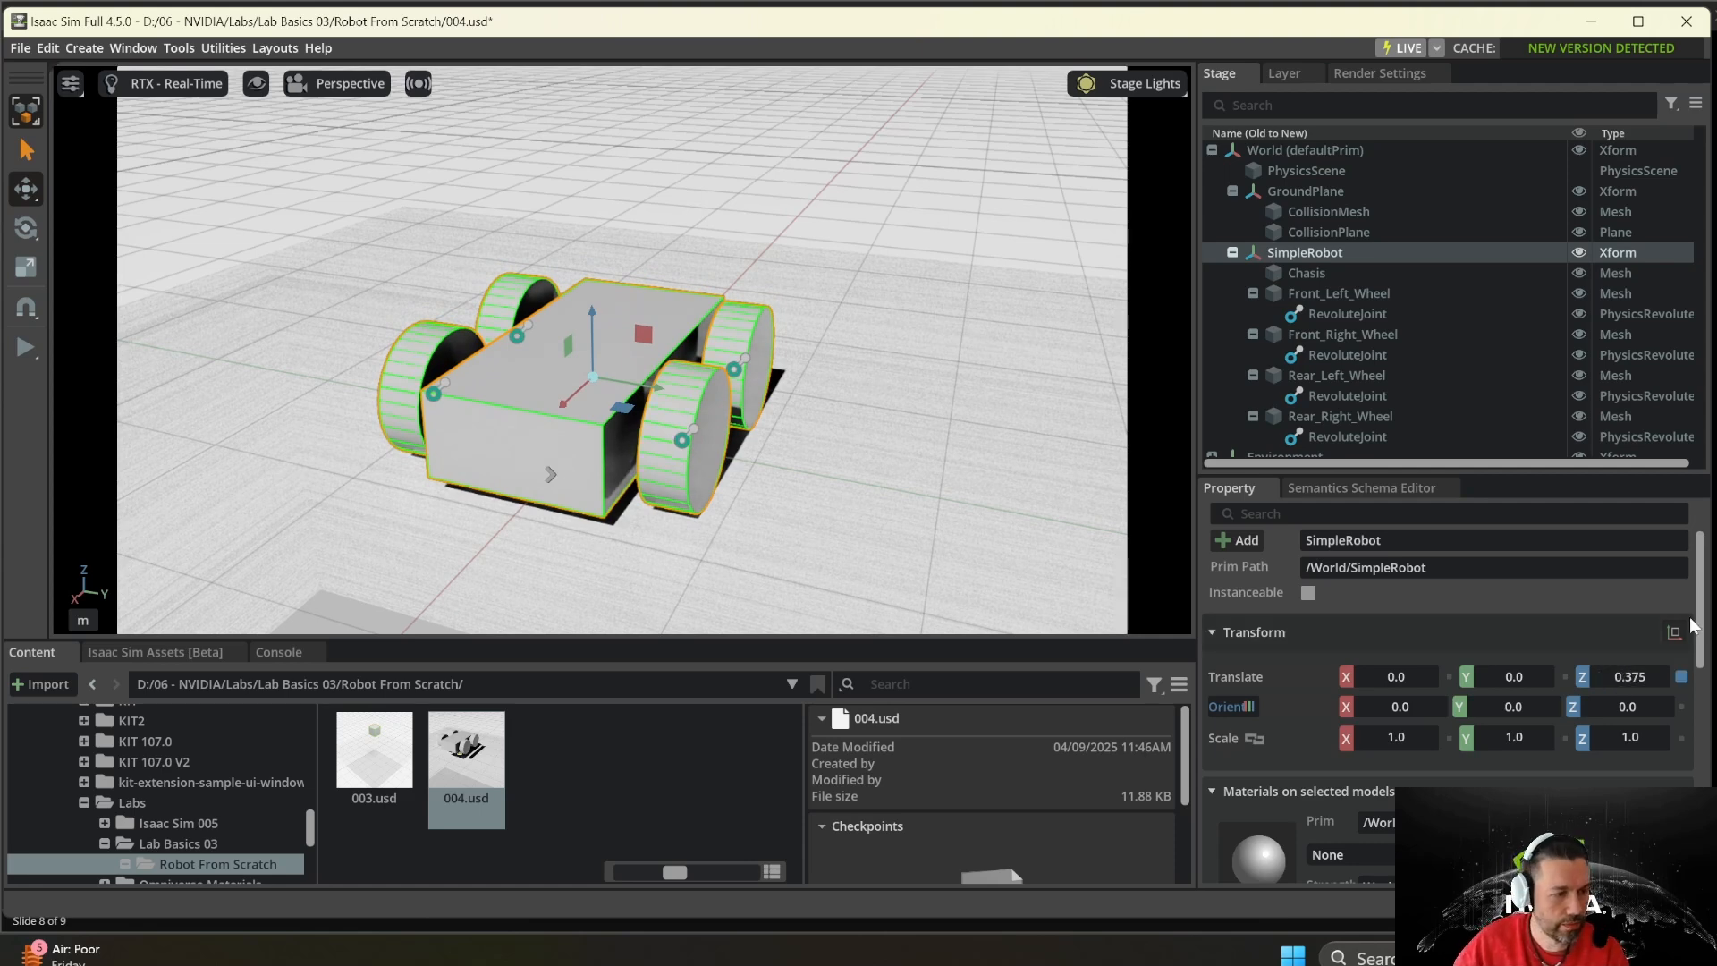
# - Add an angular drive to the revolute joint of Rear_Left_Wheel
pyautogui.keyDown('alt'); pyautogui.moveTo(854, 517); pyautogui.dragTo(687, 499); pyautogui.keyUp('alt')
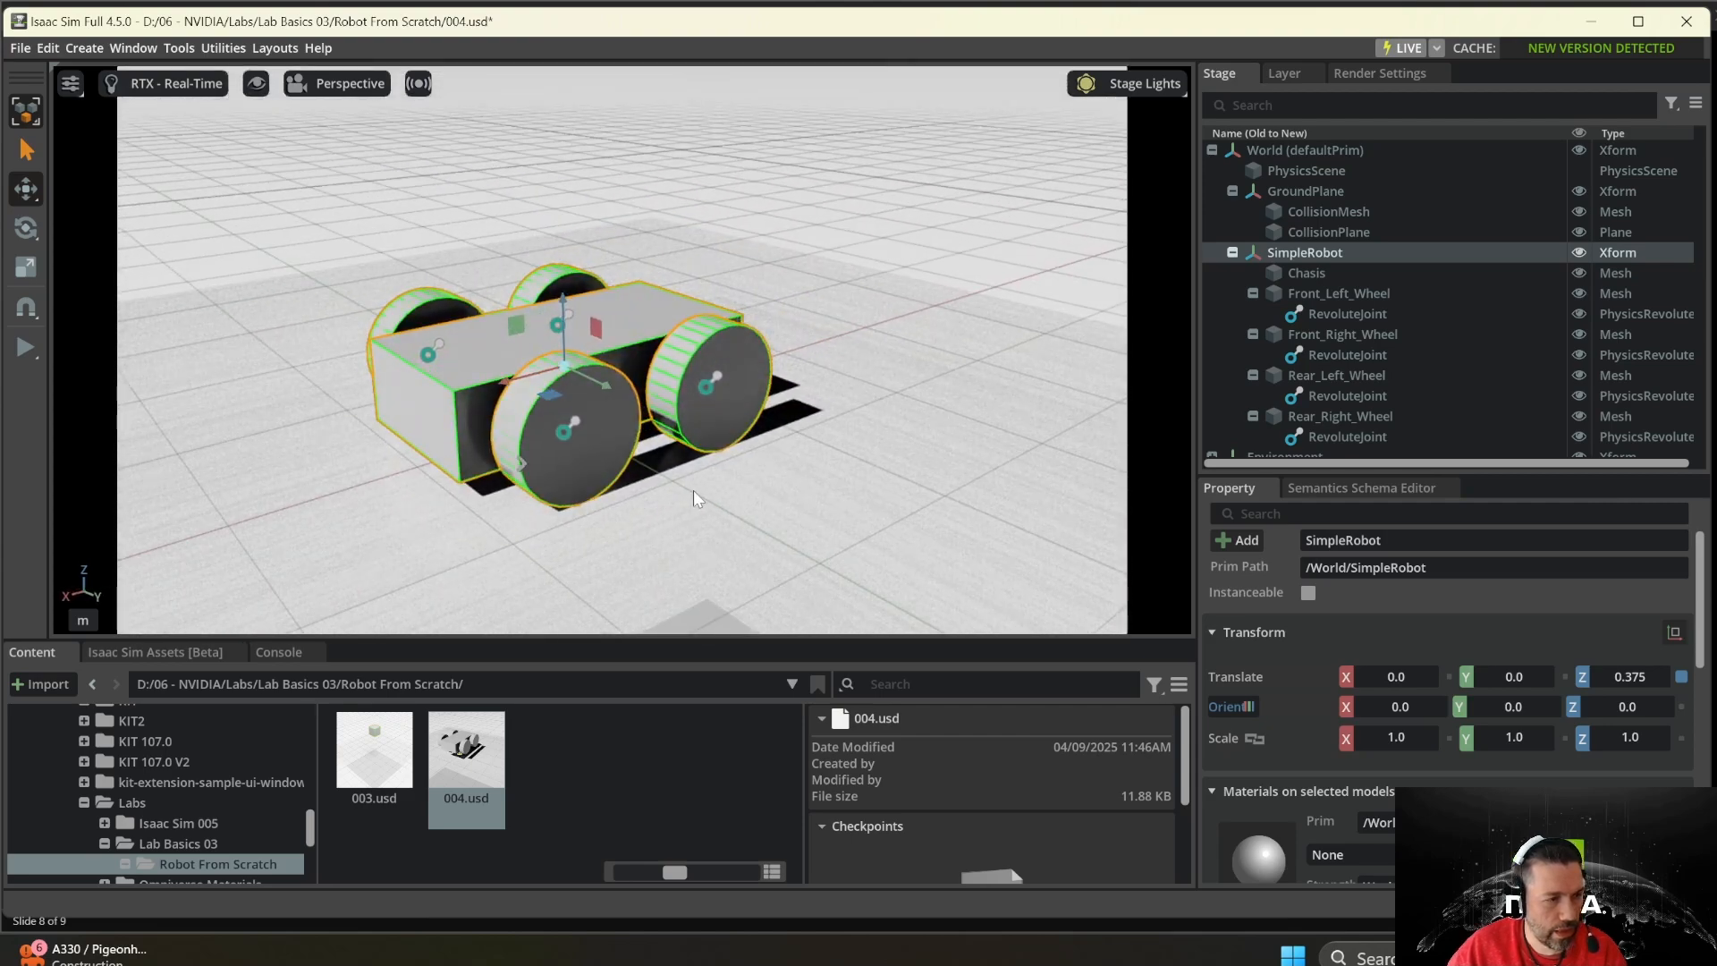
pyautogui.scroll(-1, 695, 491)
pyautogui.moveTo(693, 486); pyautogui.dragTo(755, 460, button='middle')
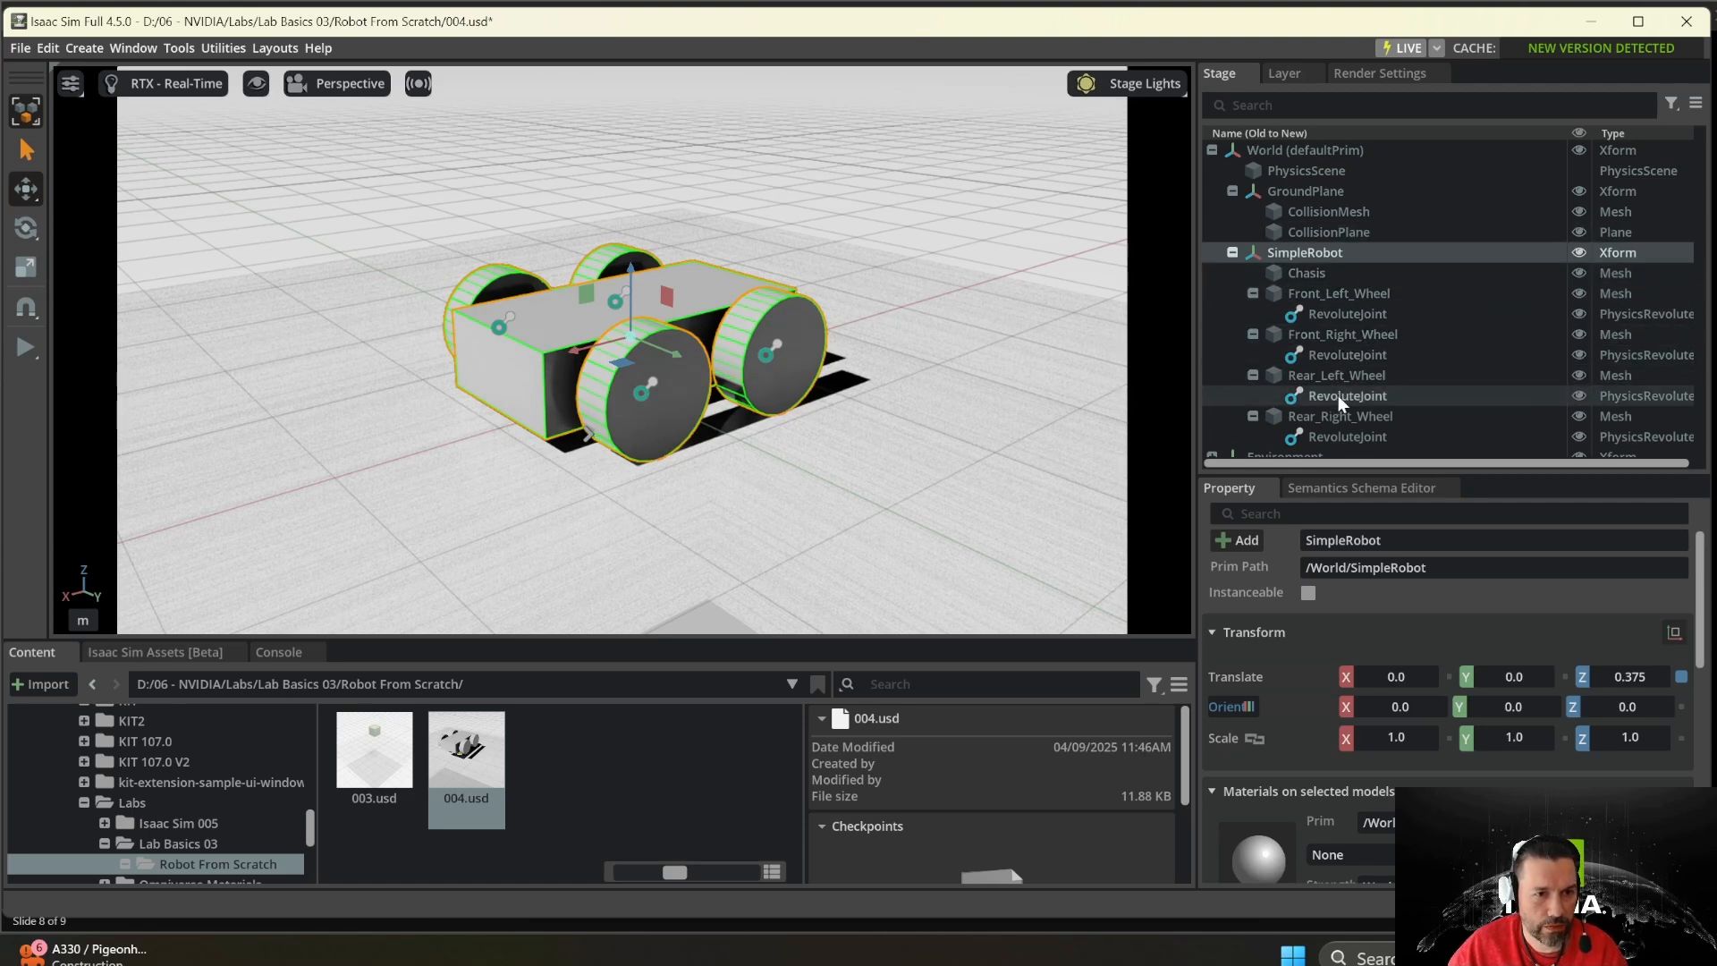
pyautogui.click(1351, 377)
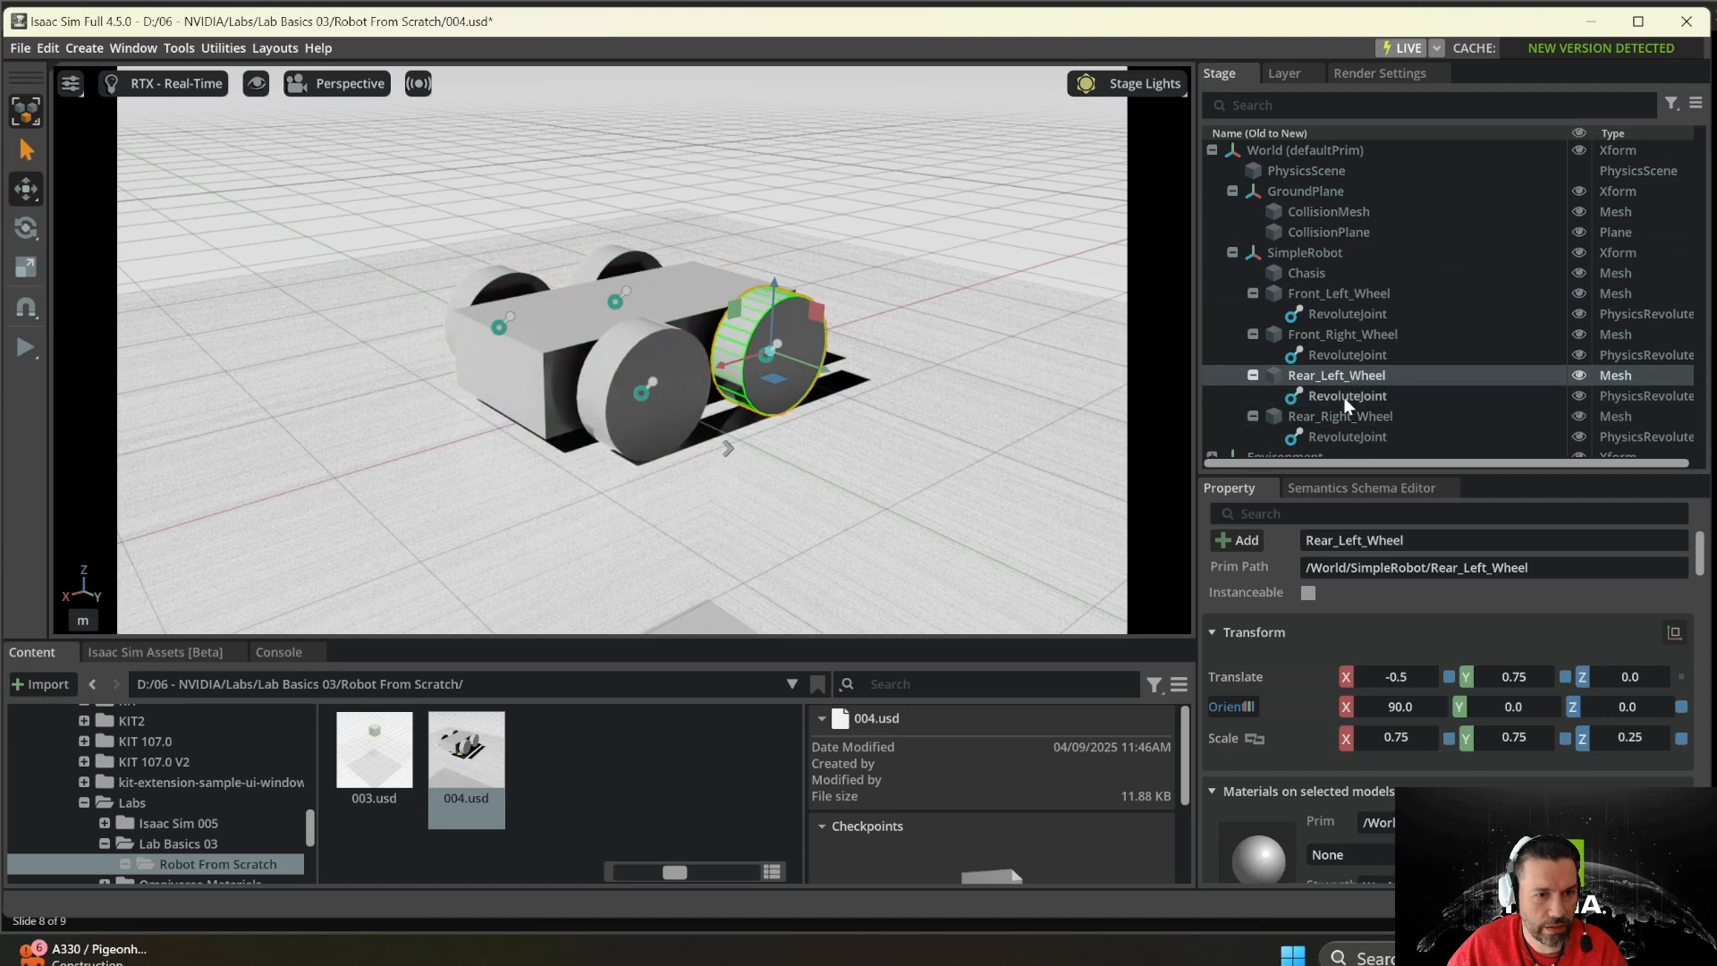
pyautogui.click(1346, 396)
pyautogui.rightClick(1344, 398)
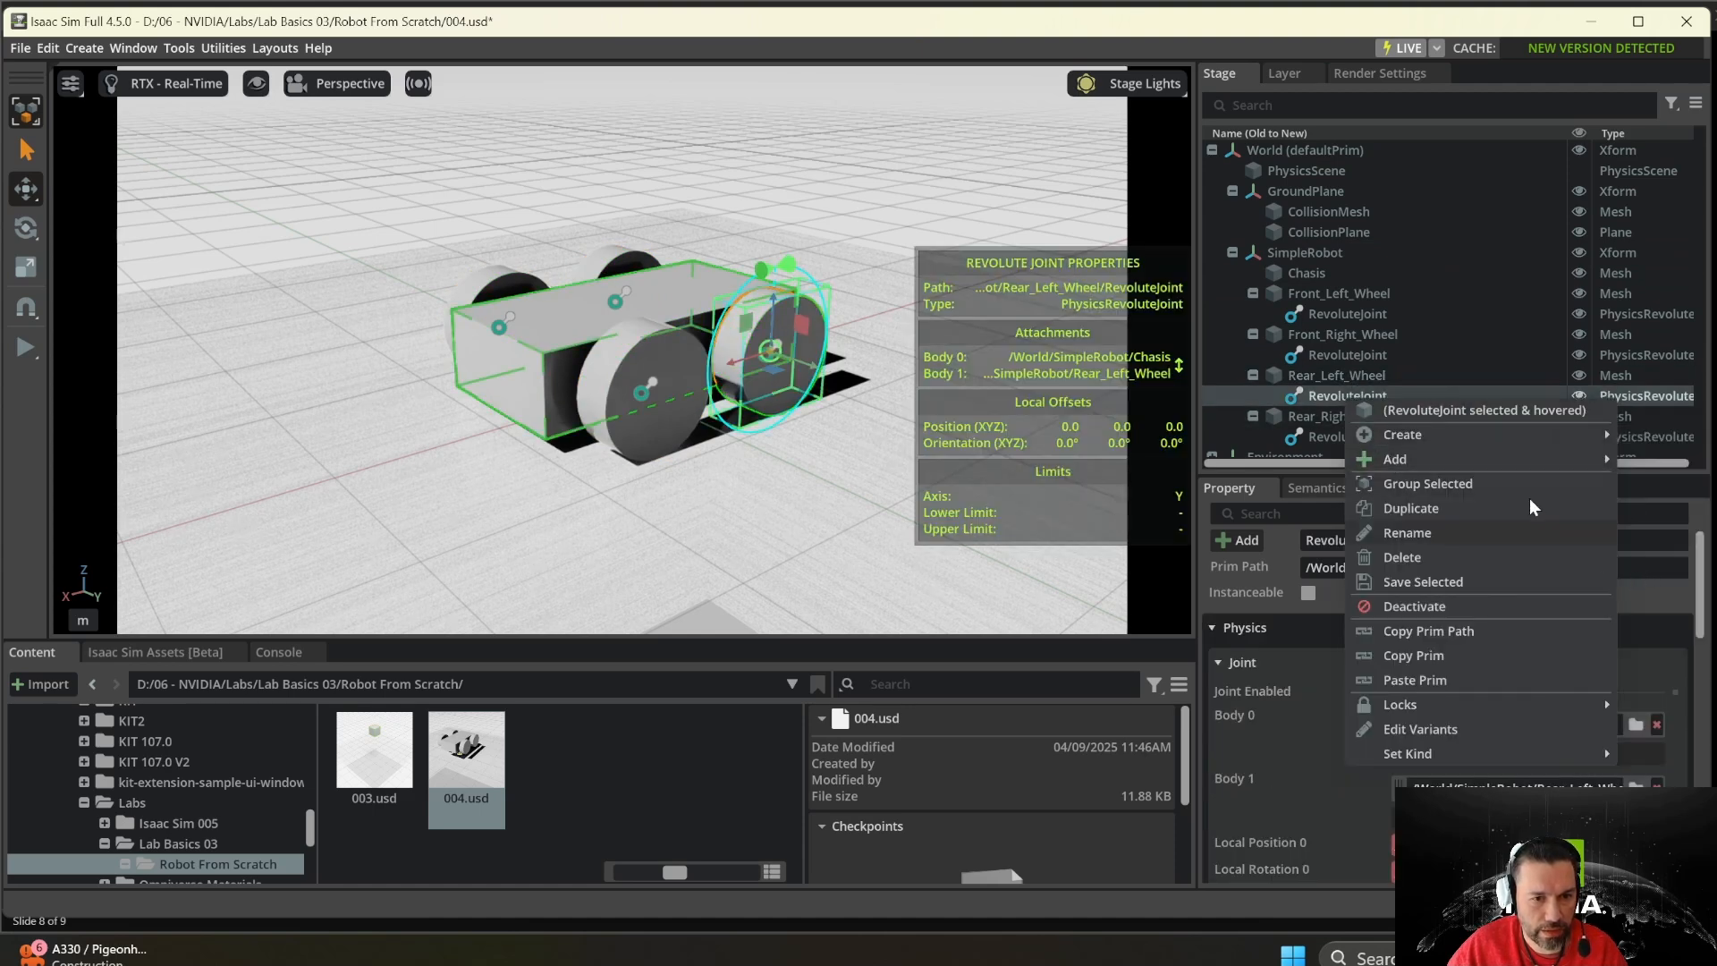
pyautogui.click(1356, 402)
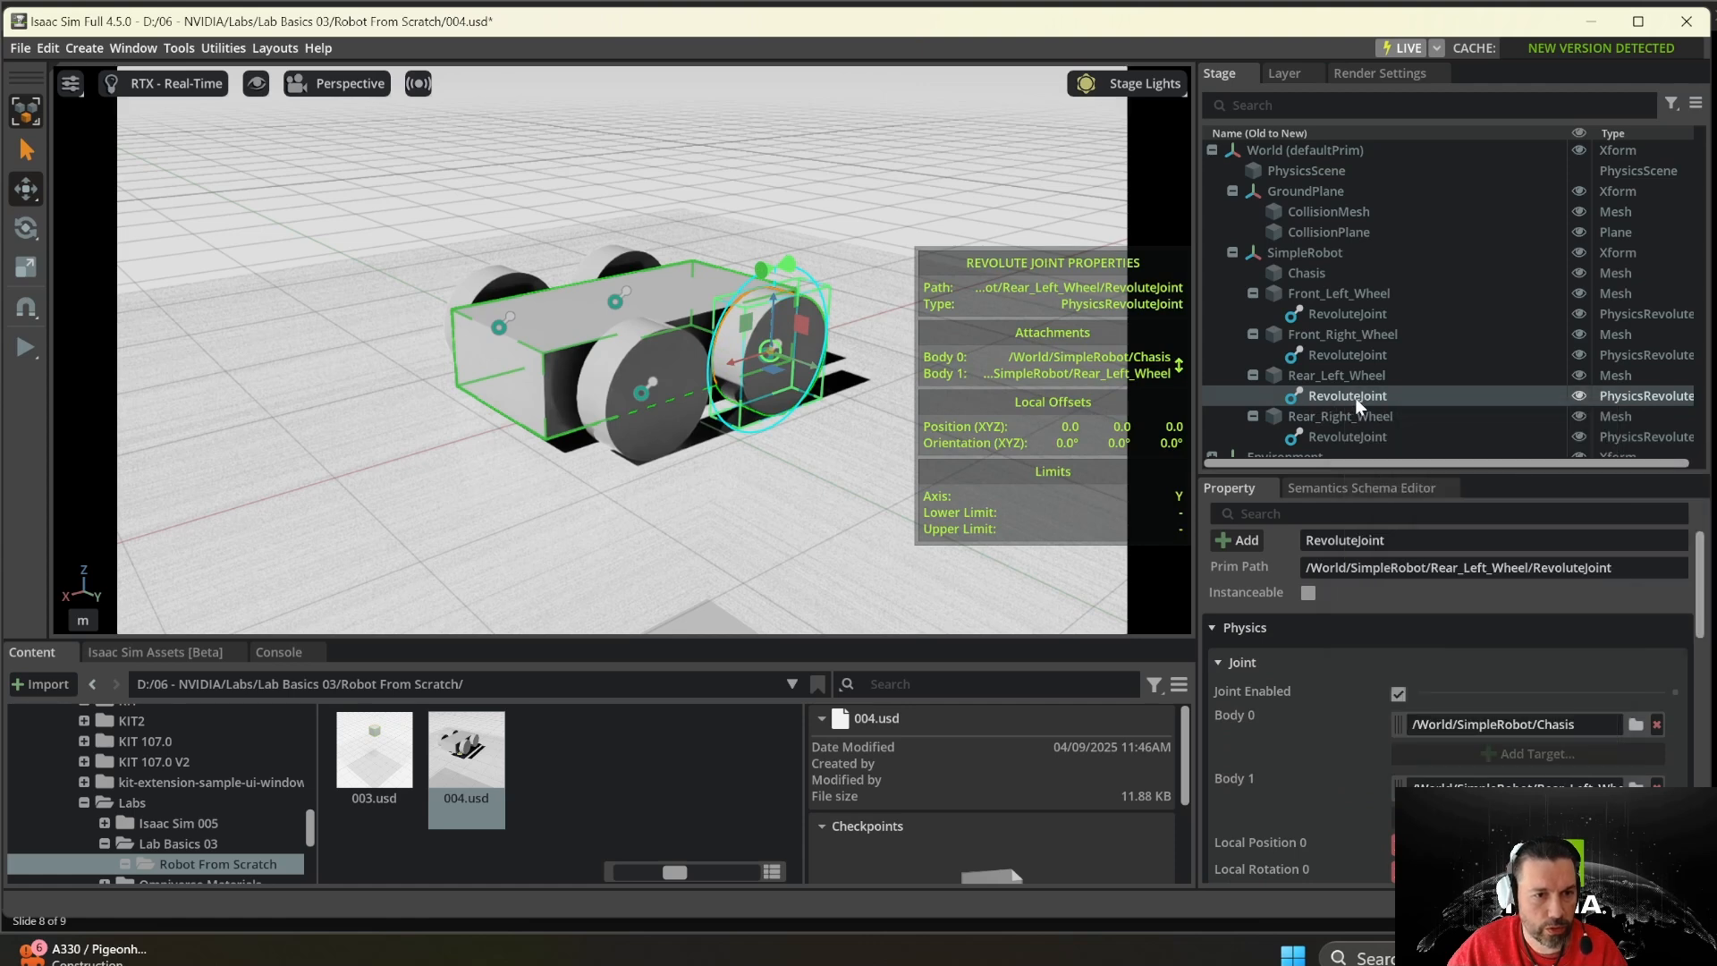
pyautogui.rightClick(1360, 400)
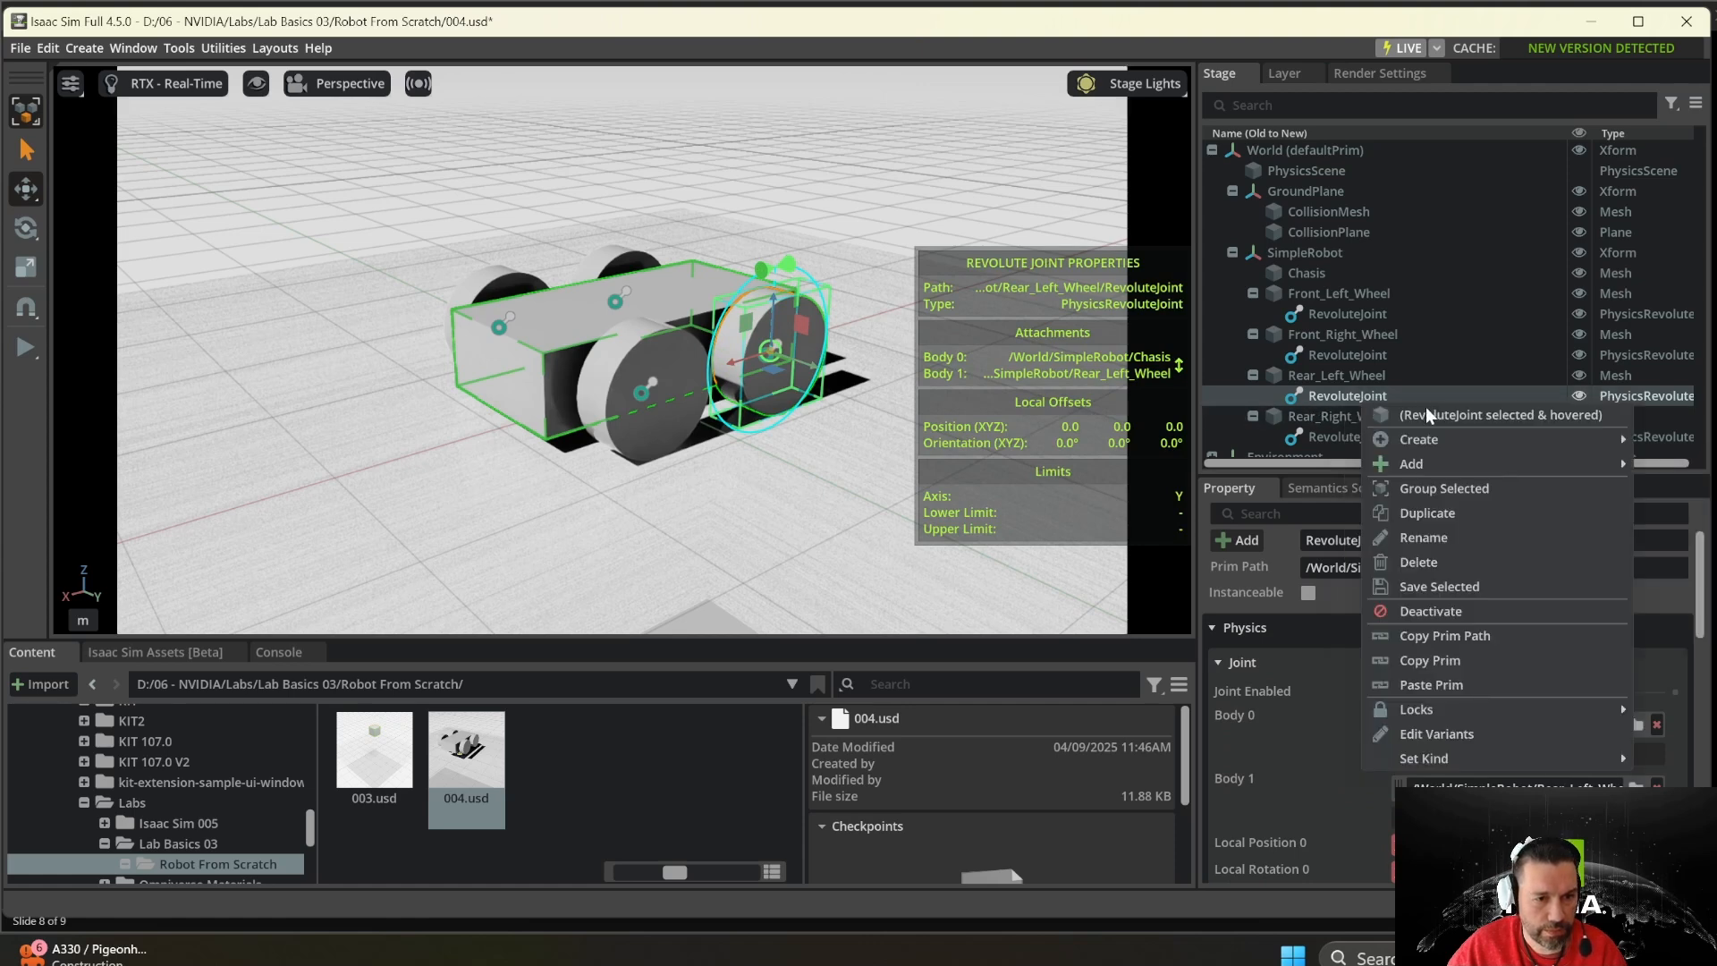
pyautogui.moveTo(1470, 465)
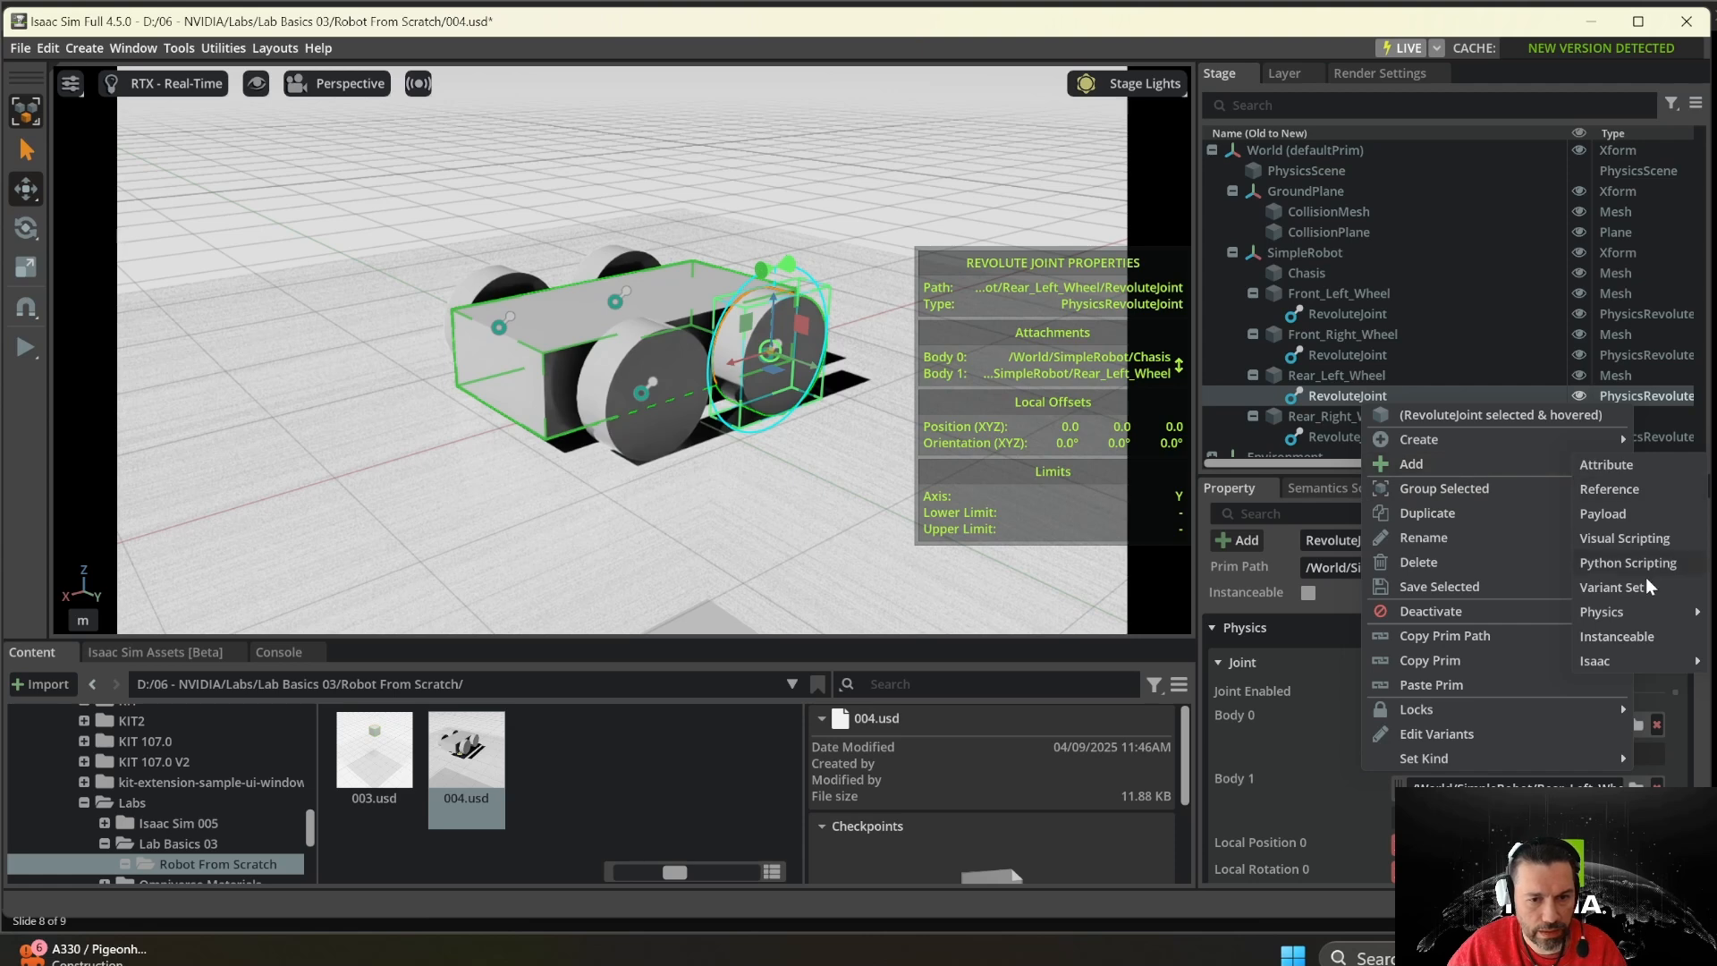
pyautogui.moveTo(1644, 613)
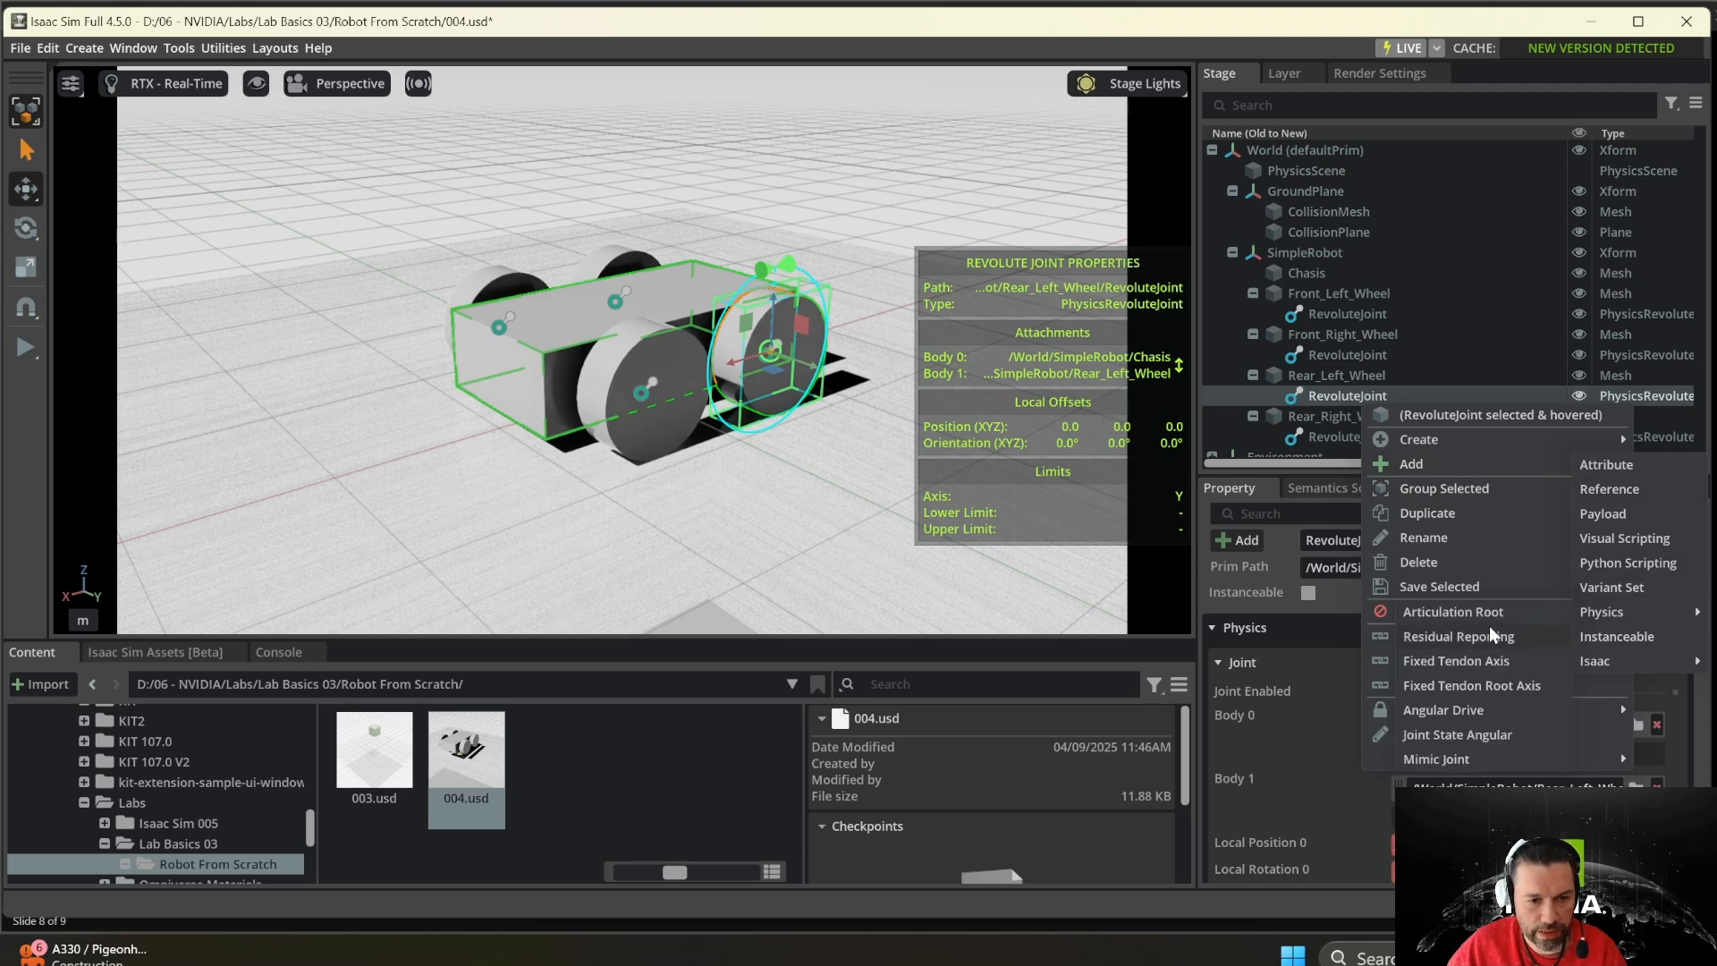
pyautogui.click(1461, 707)
# - On the rear left wheel joint's angular drive, set the damping to 10000 and the target velocity to 50
pyautogui.scroll(-3, 1499, 686)
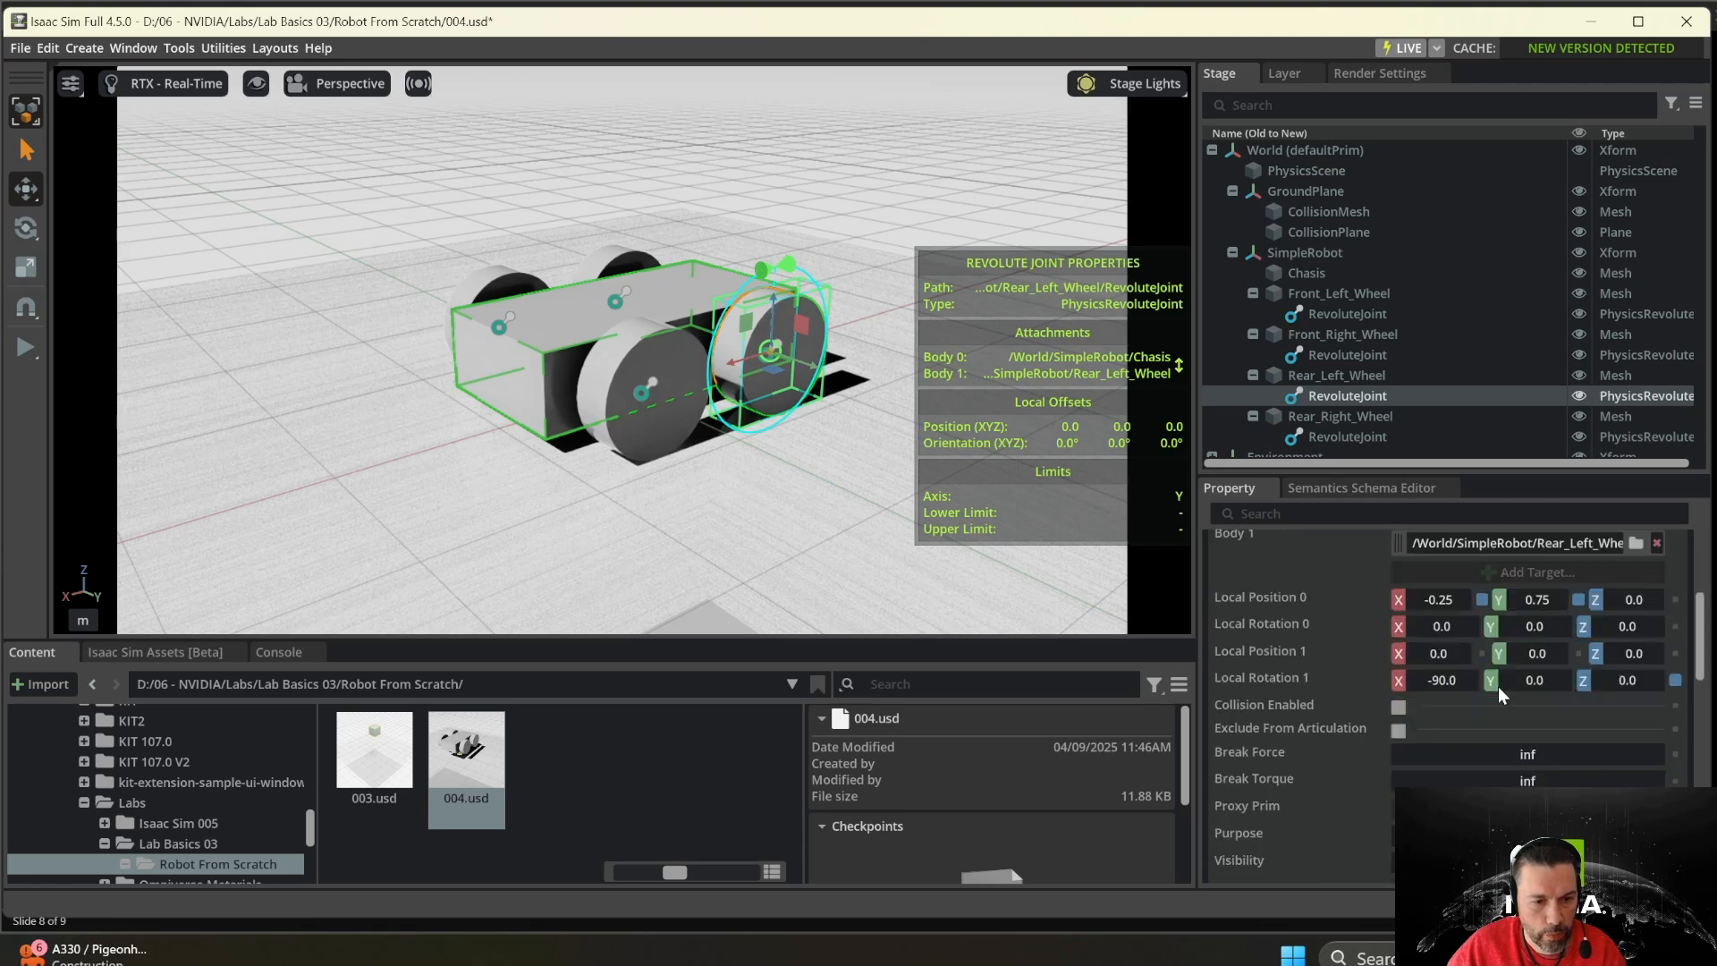
pyautogui.scroll(-3, 1499, 685)
pyautogui.scroll(-3, 1499, 686)
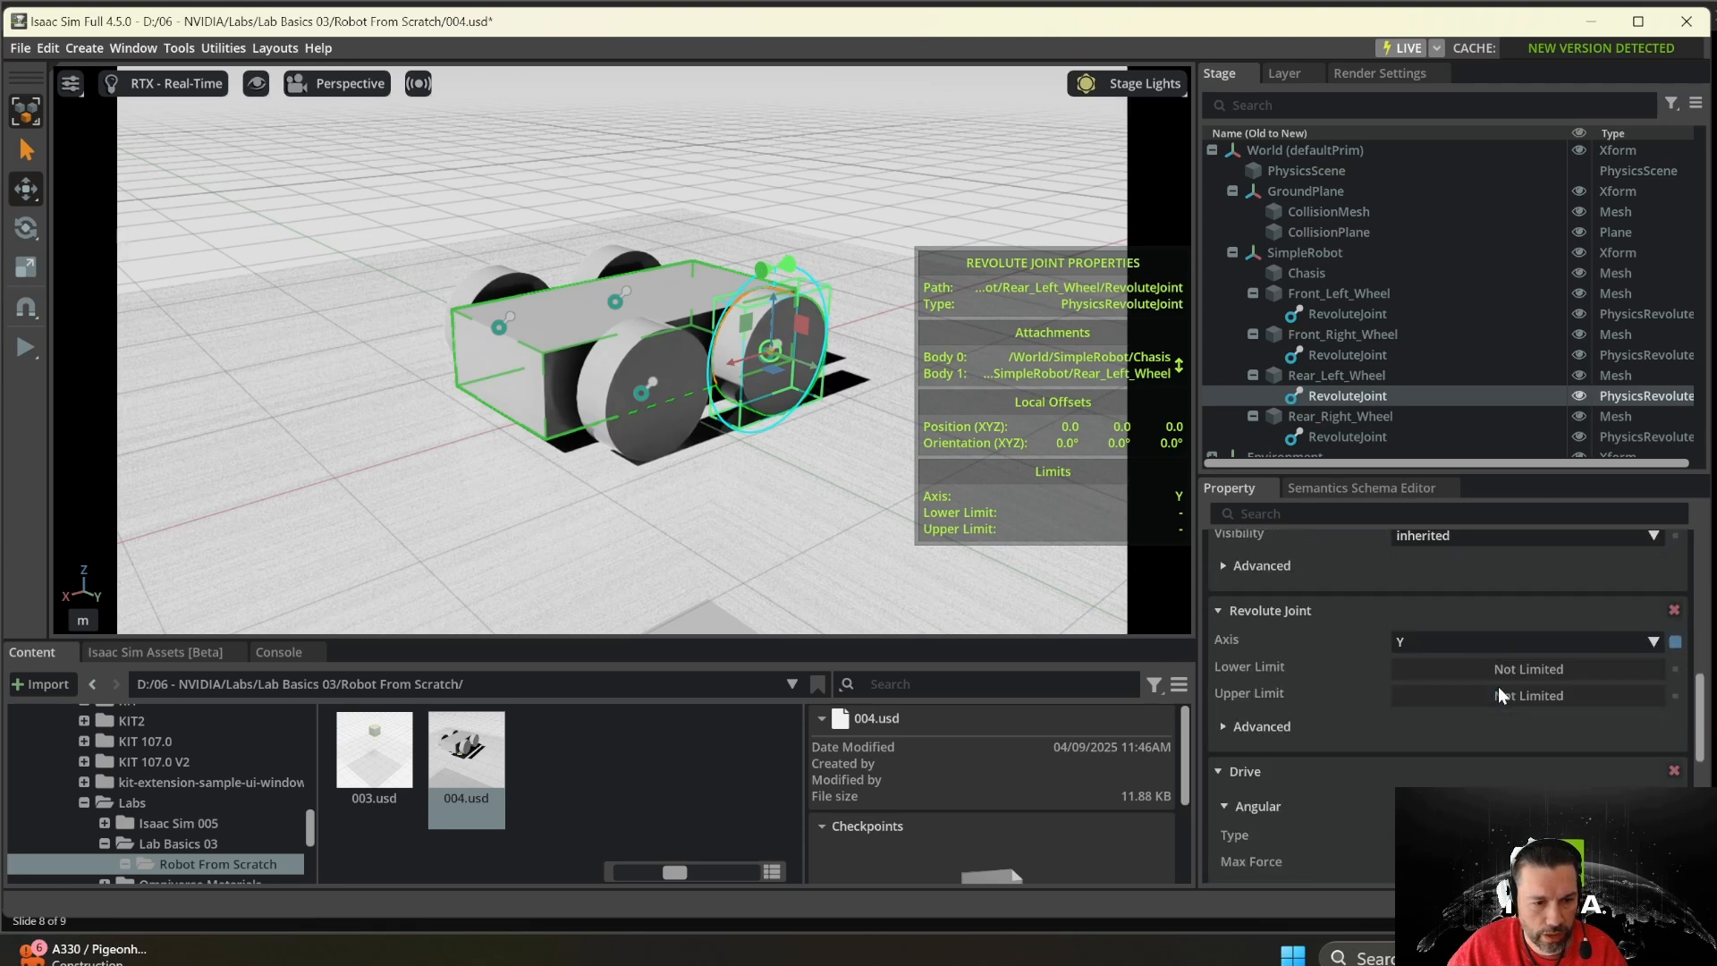
pyautogui.scroll(-2, 1467, 688)
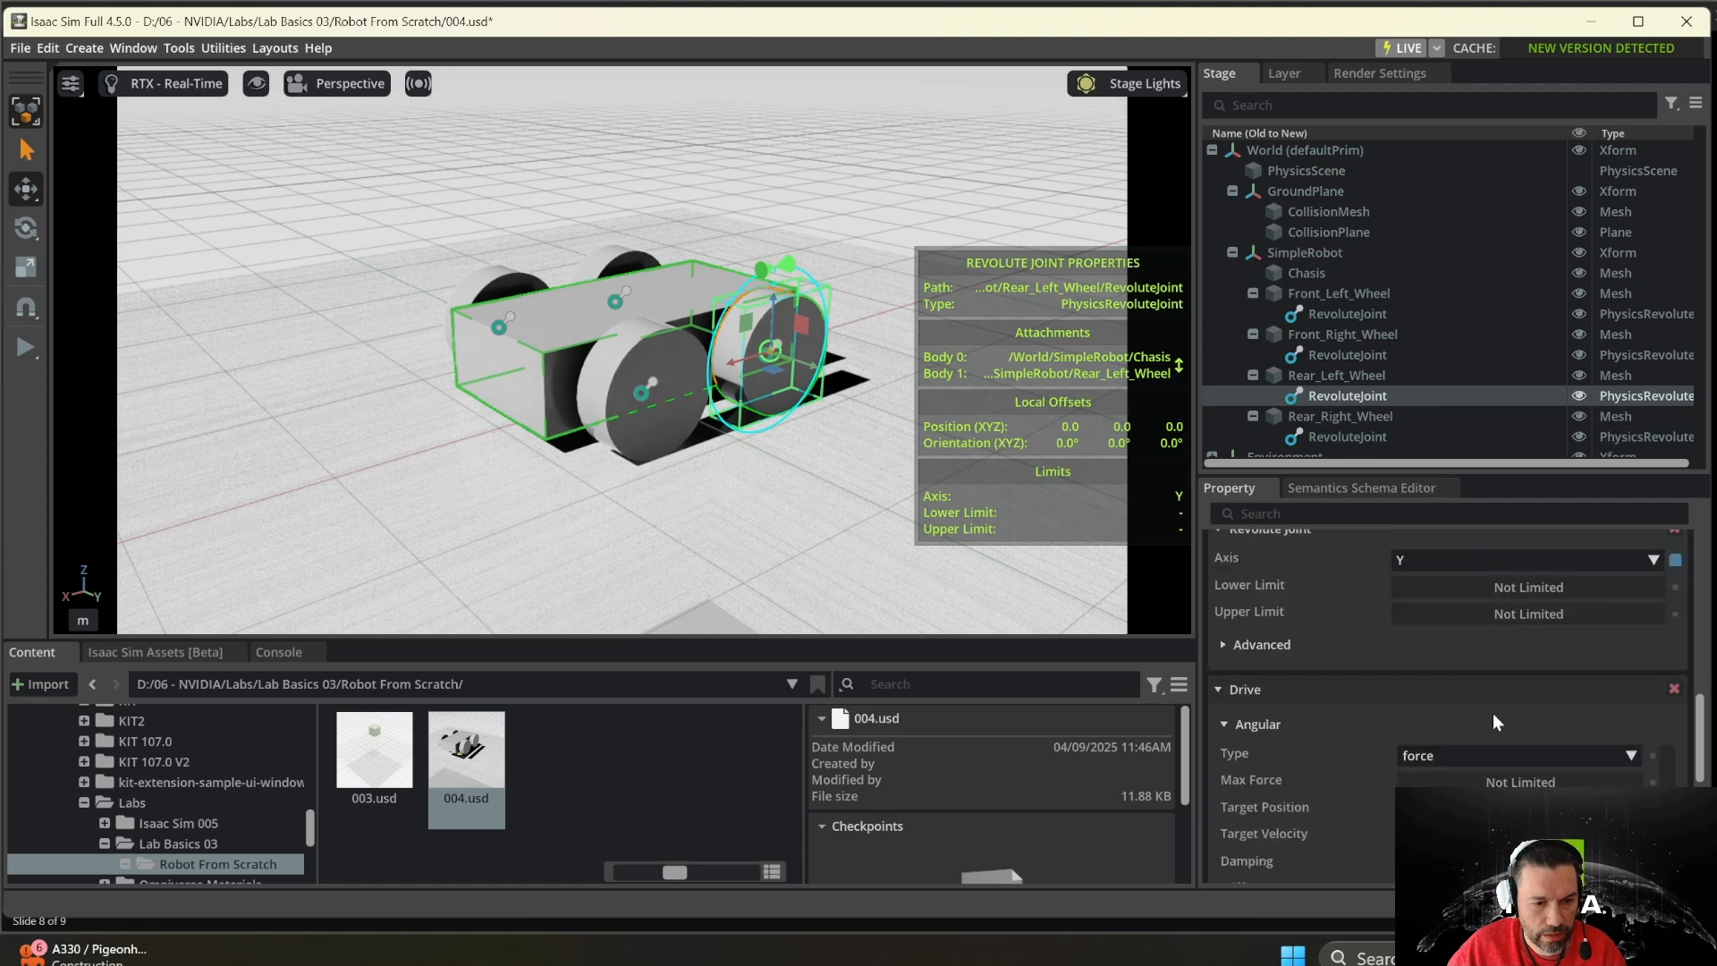
pyautogui.scroll(-4, 1545, 745)
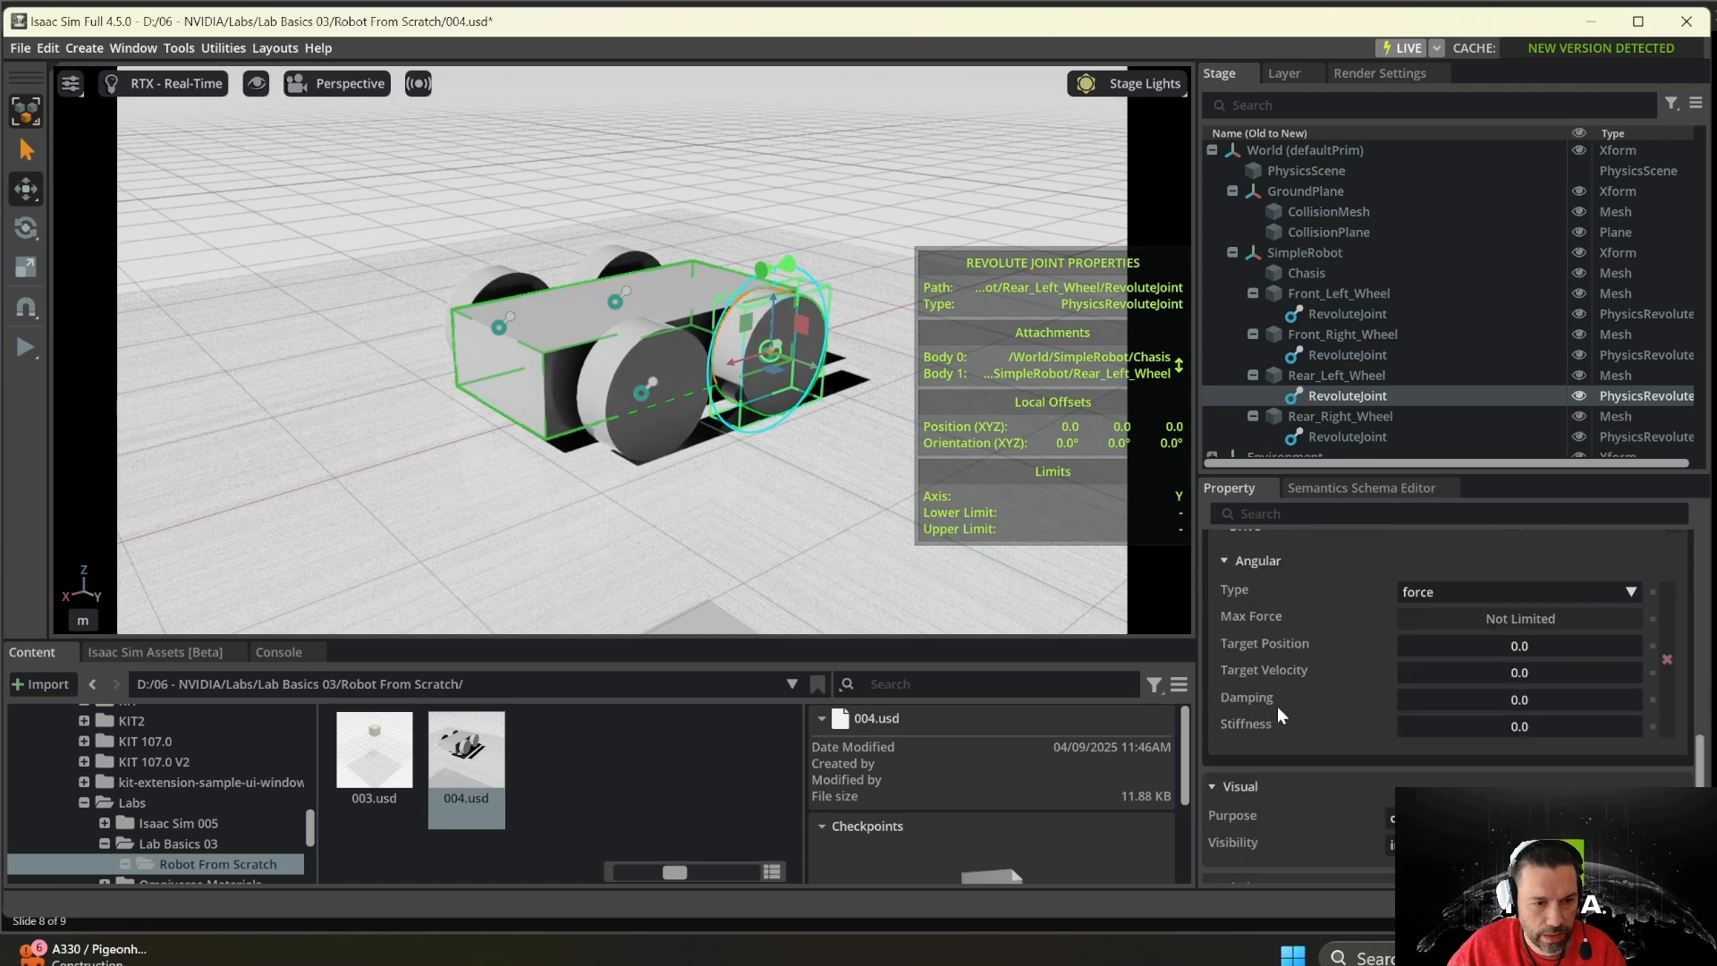
pyautogui.doubleClick(1511, 700)
pyautogui.write('10')
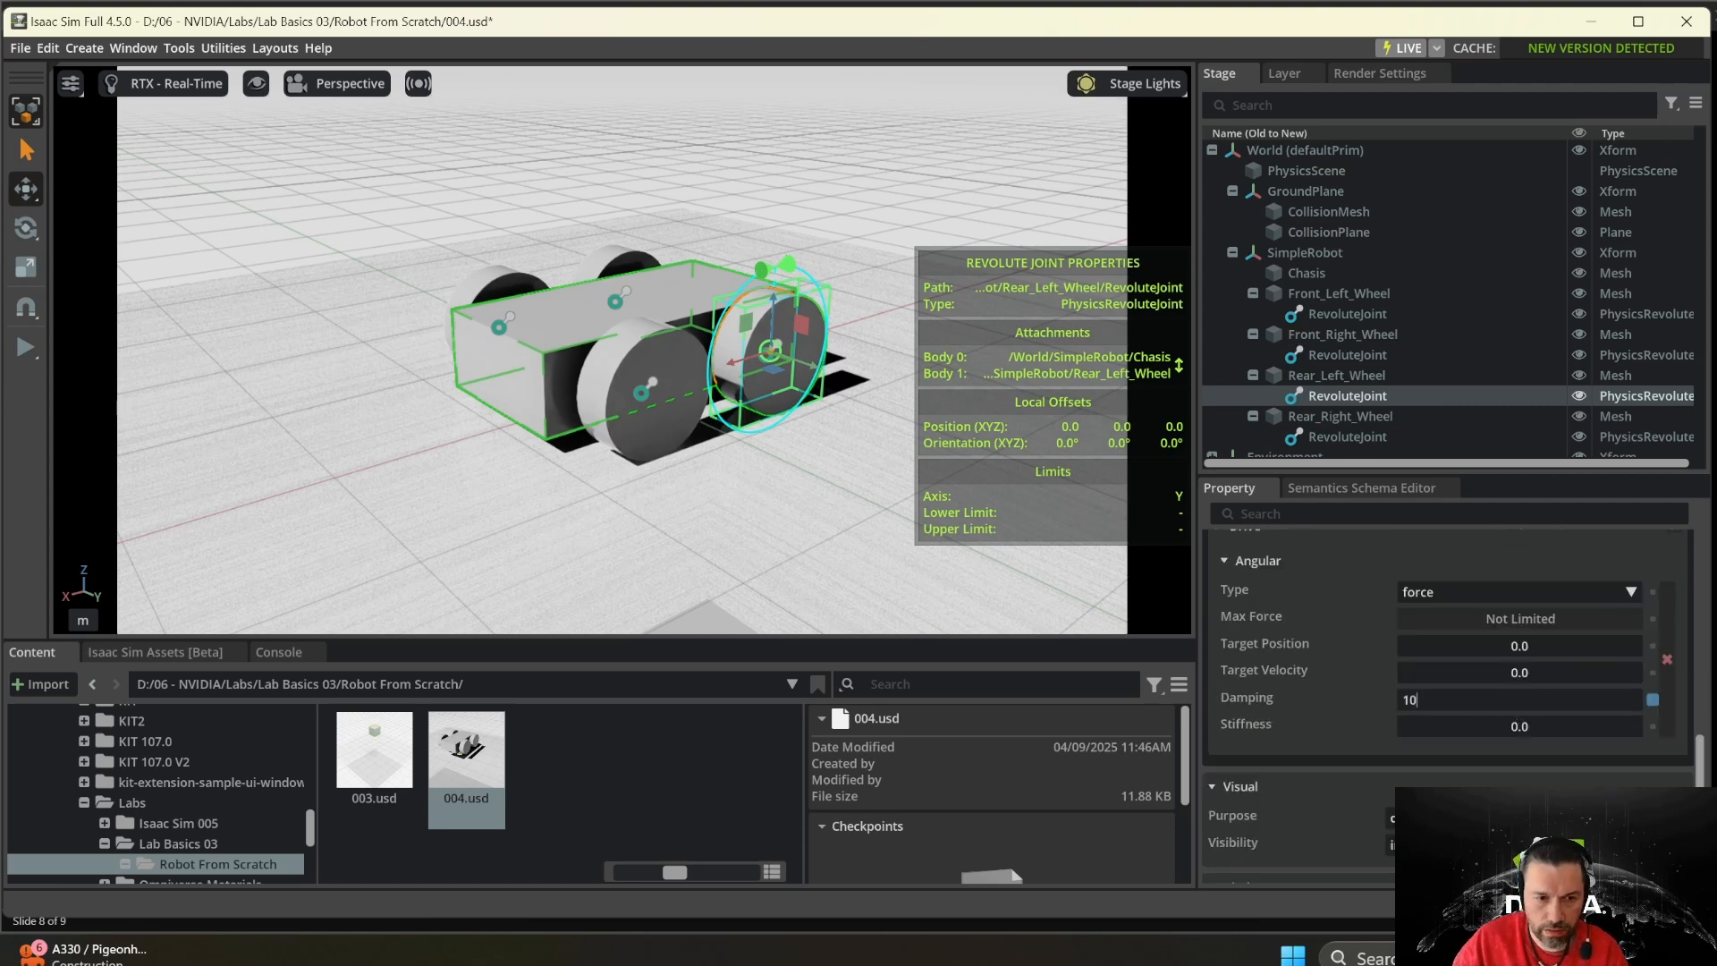
pyautogui.write('000')
pyautogui.press('Return')
pyautogui.scroll(-2, 1514, 705)
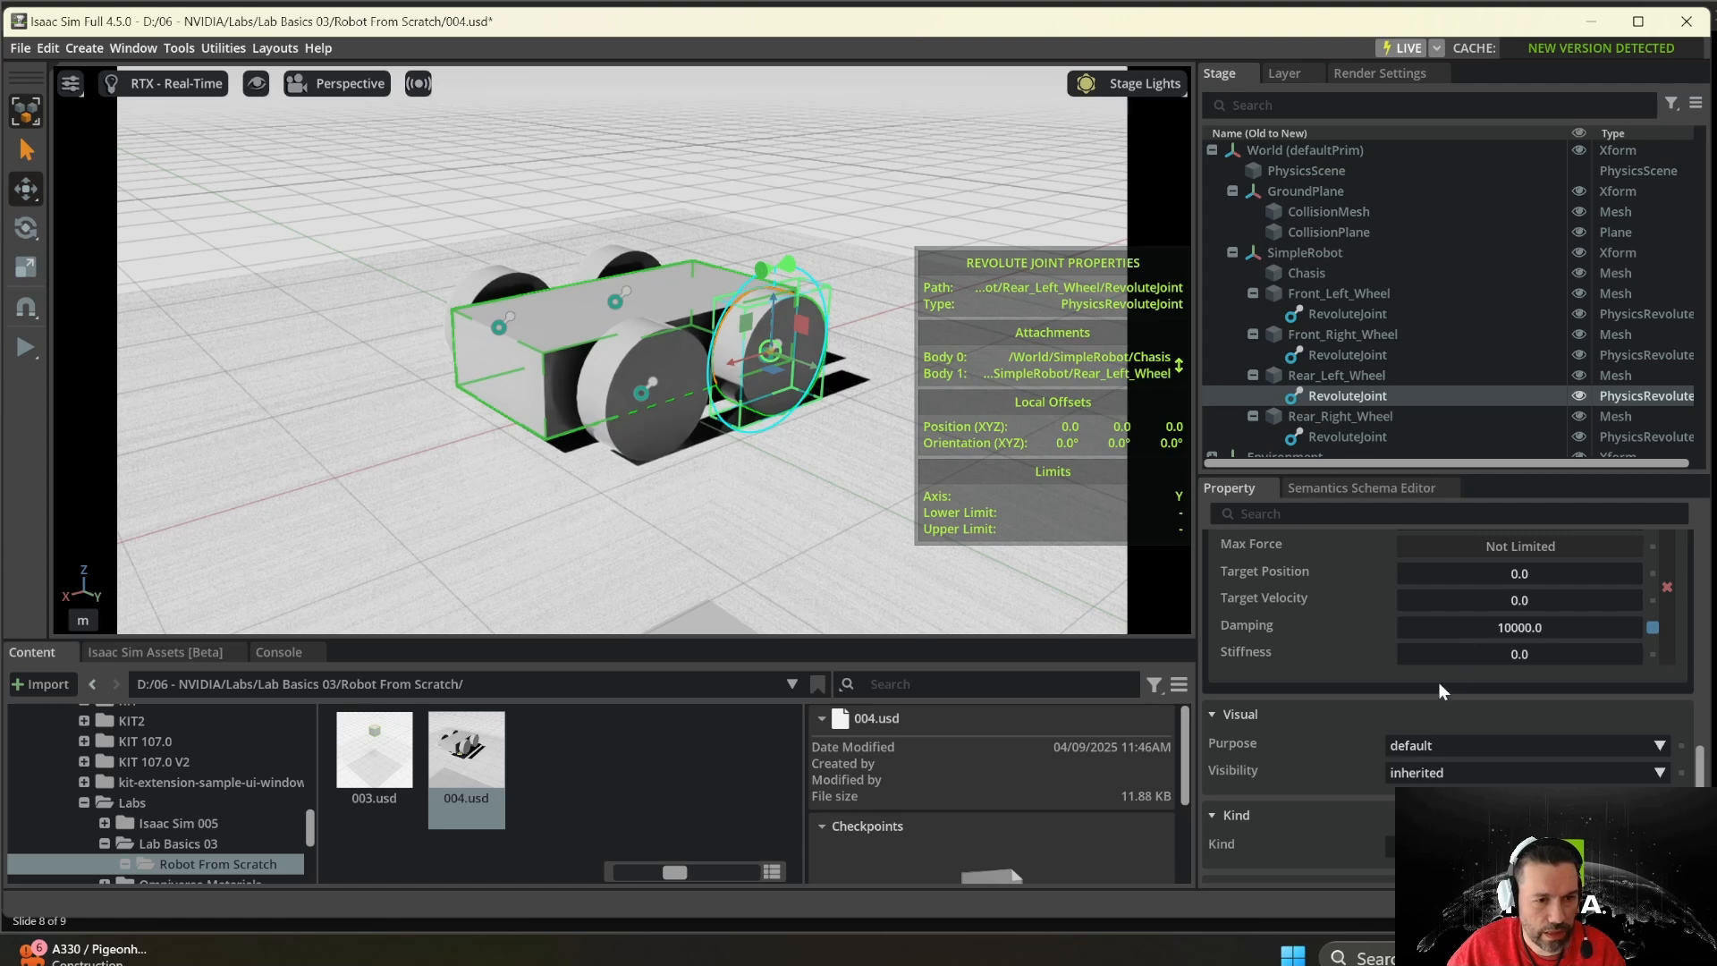
pyautogui.scroll(2, 1365, 645)
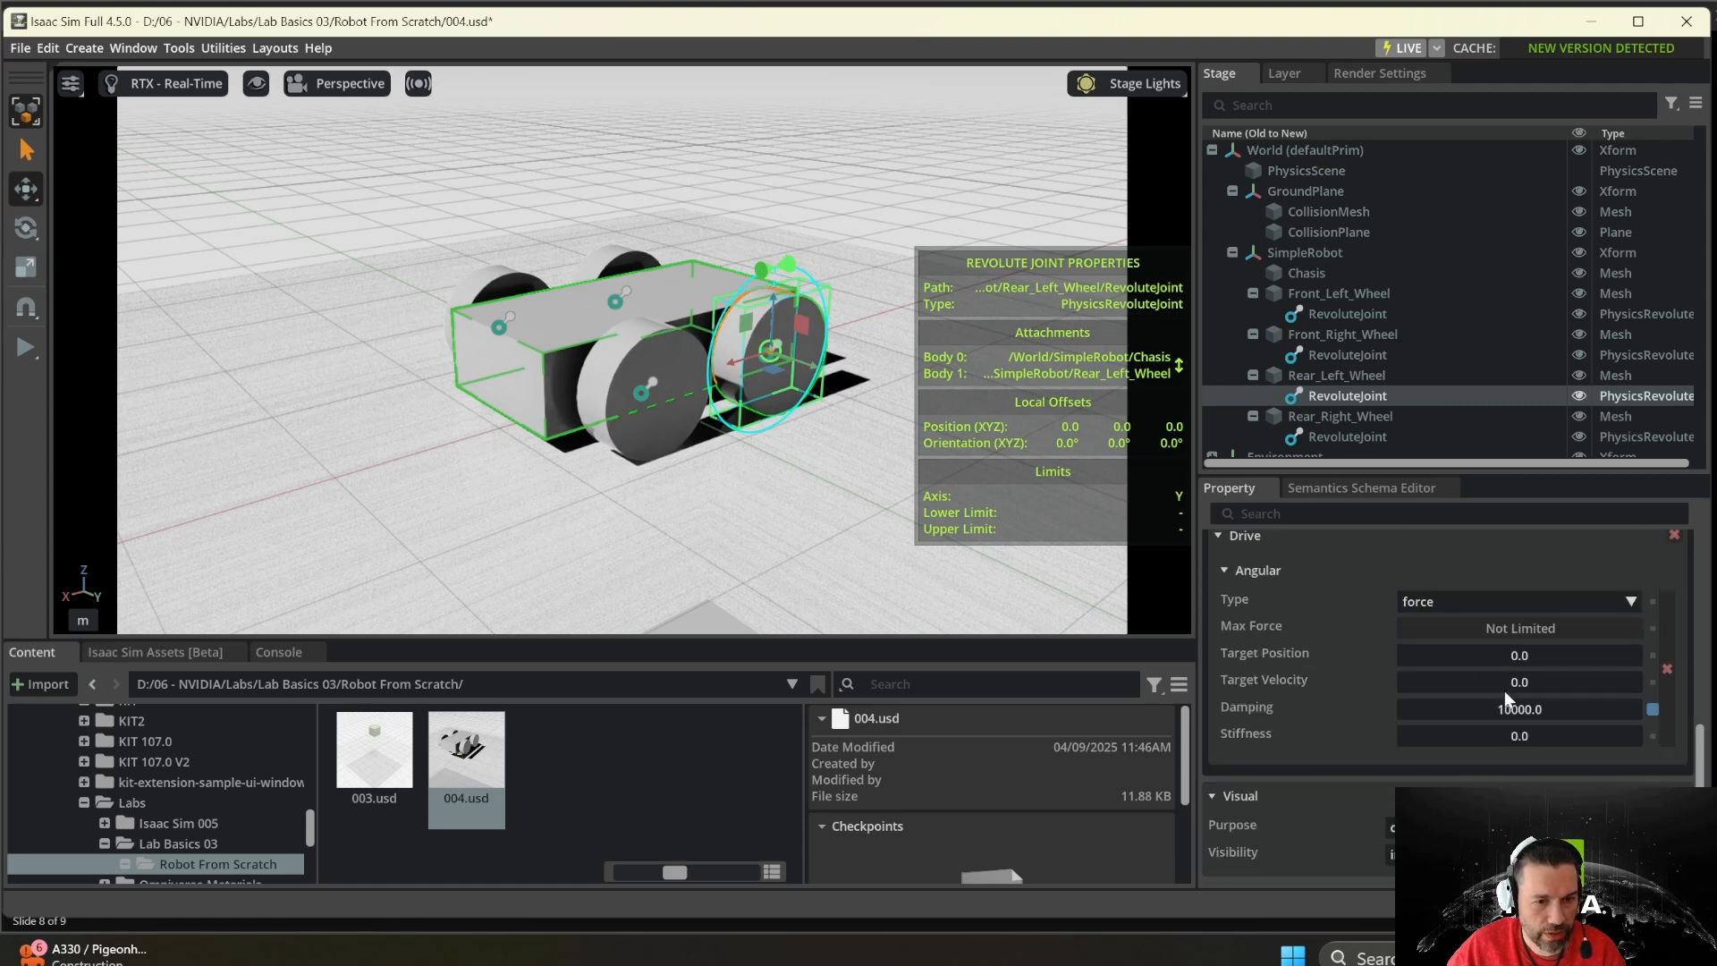
pyautogui.write('50')
pyautogui.press('Return')
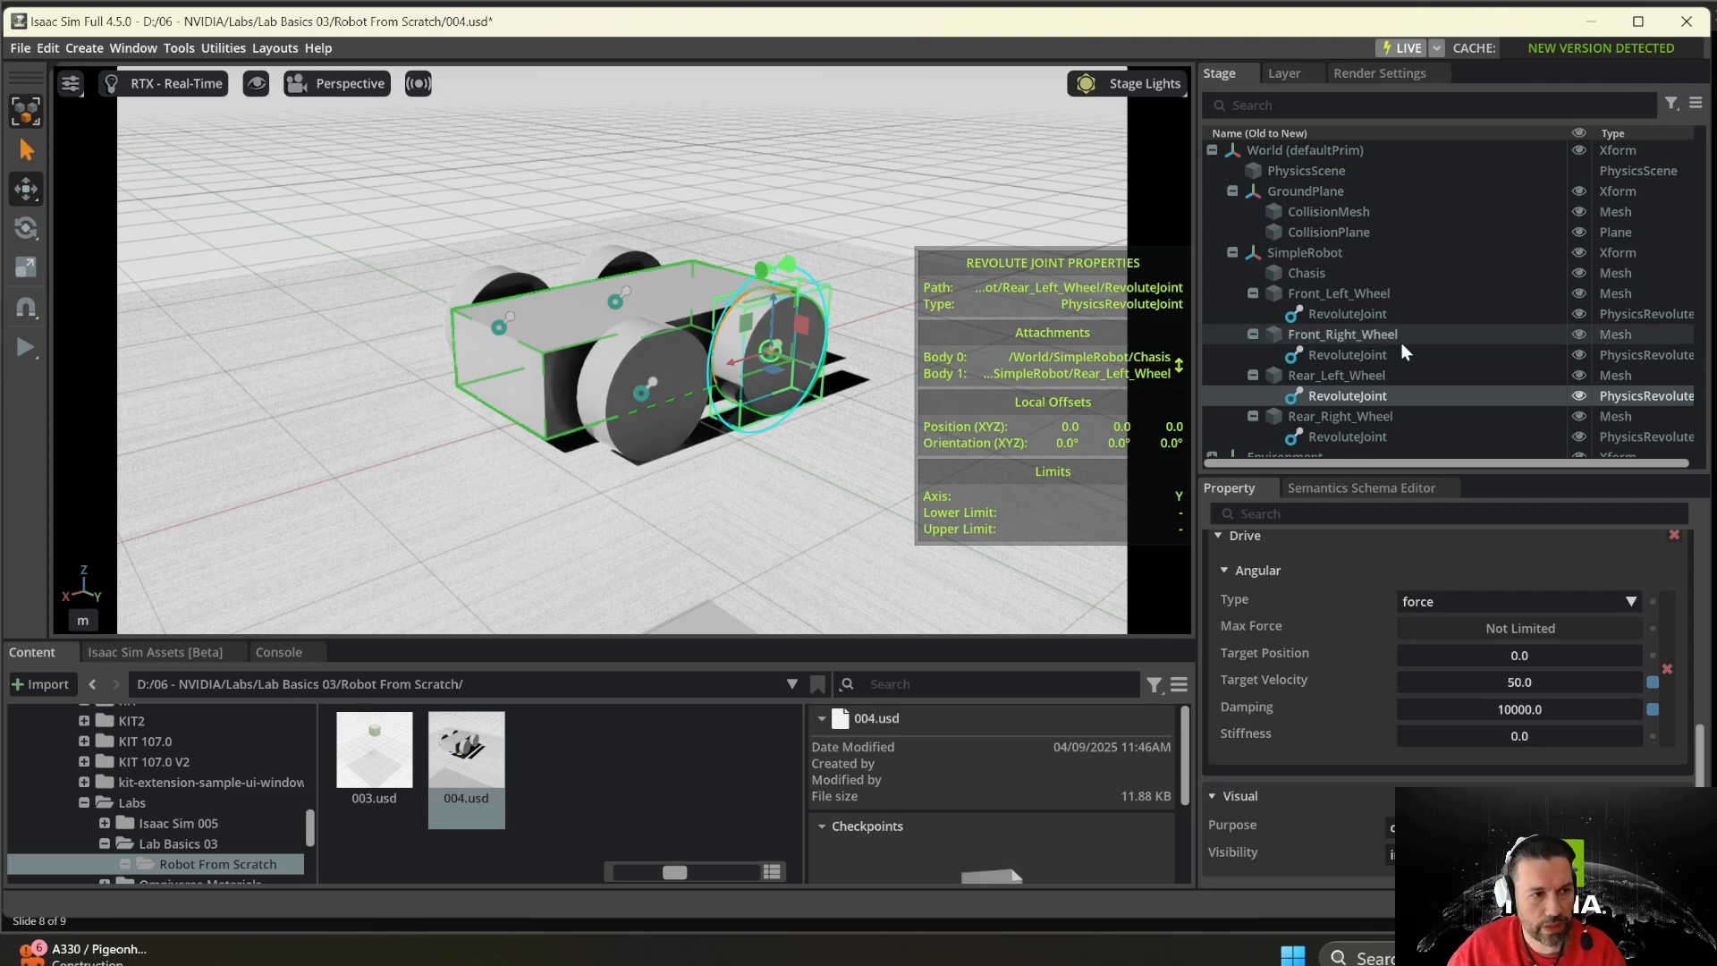
# - Add an angular drive to the revolute joint of Rear_Right_Wheel
pyautogui.scroll(-1, 1402, 352)
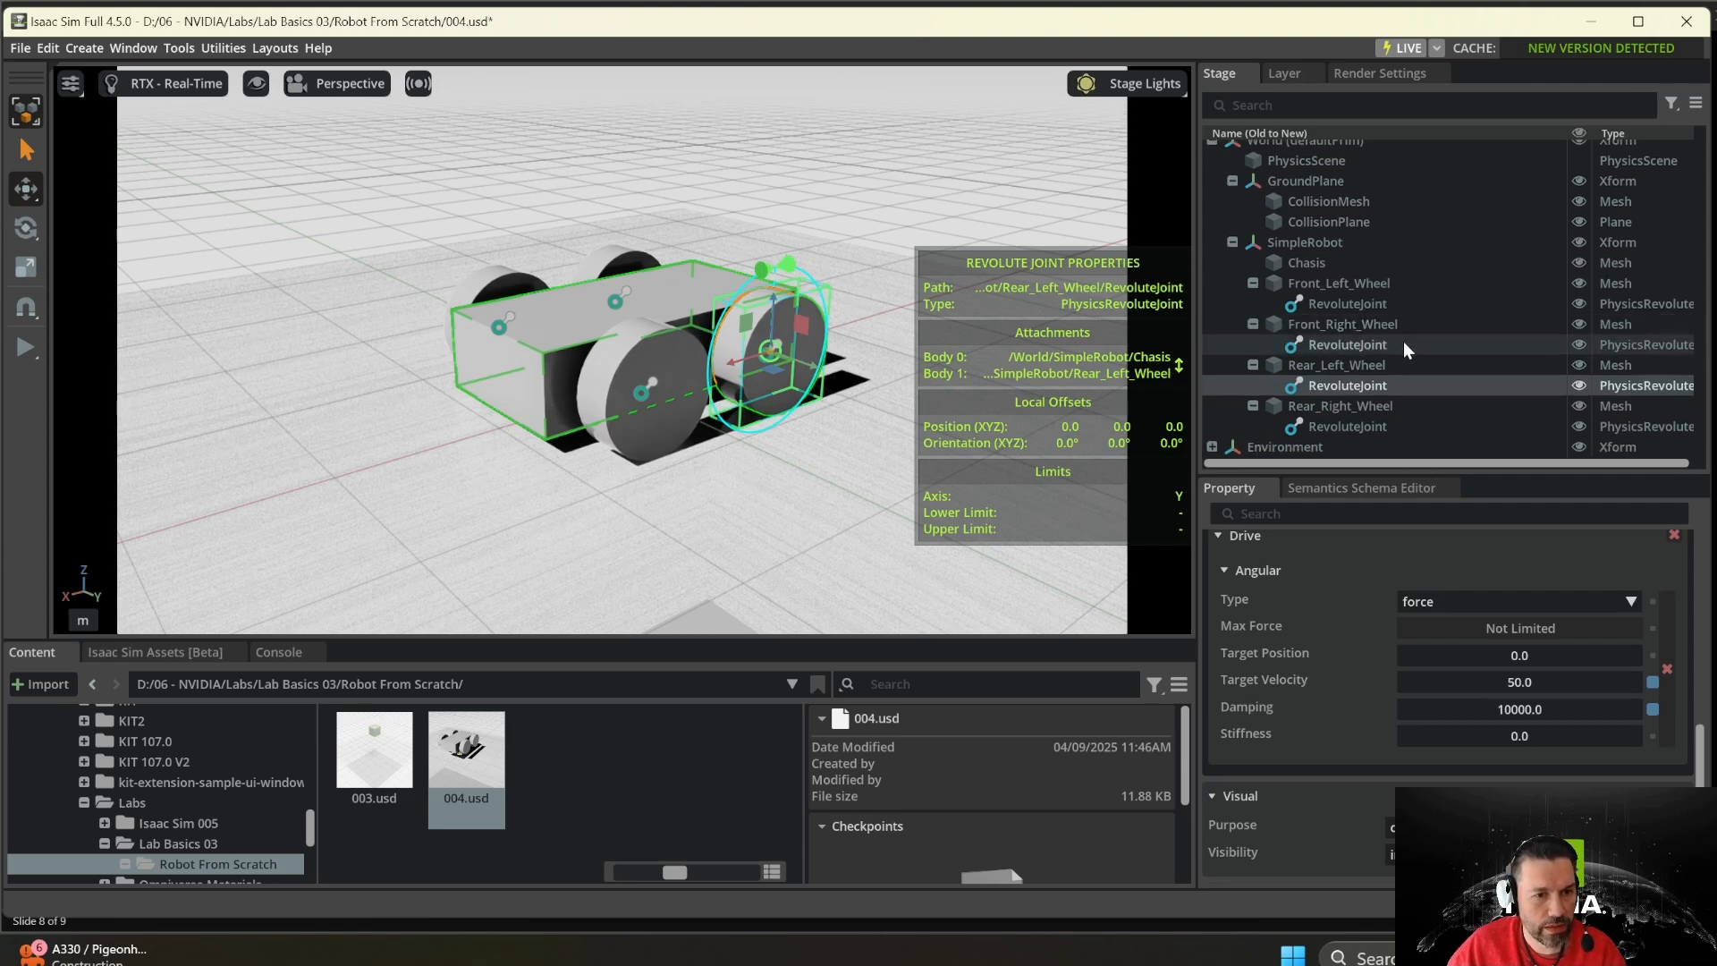
pyautogui.click(1374, 432)
pyautogui.rightClick(1373, 432)
pyautogui.moveTo(1447, 492)
pyautogui.moveTo(1624, 644)
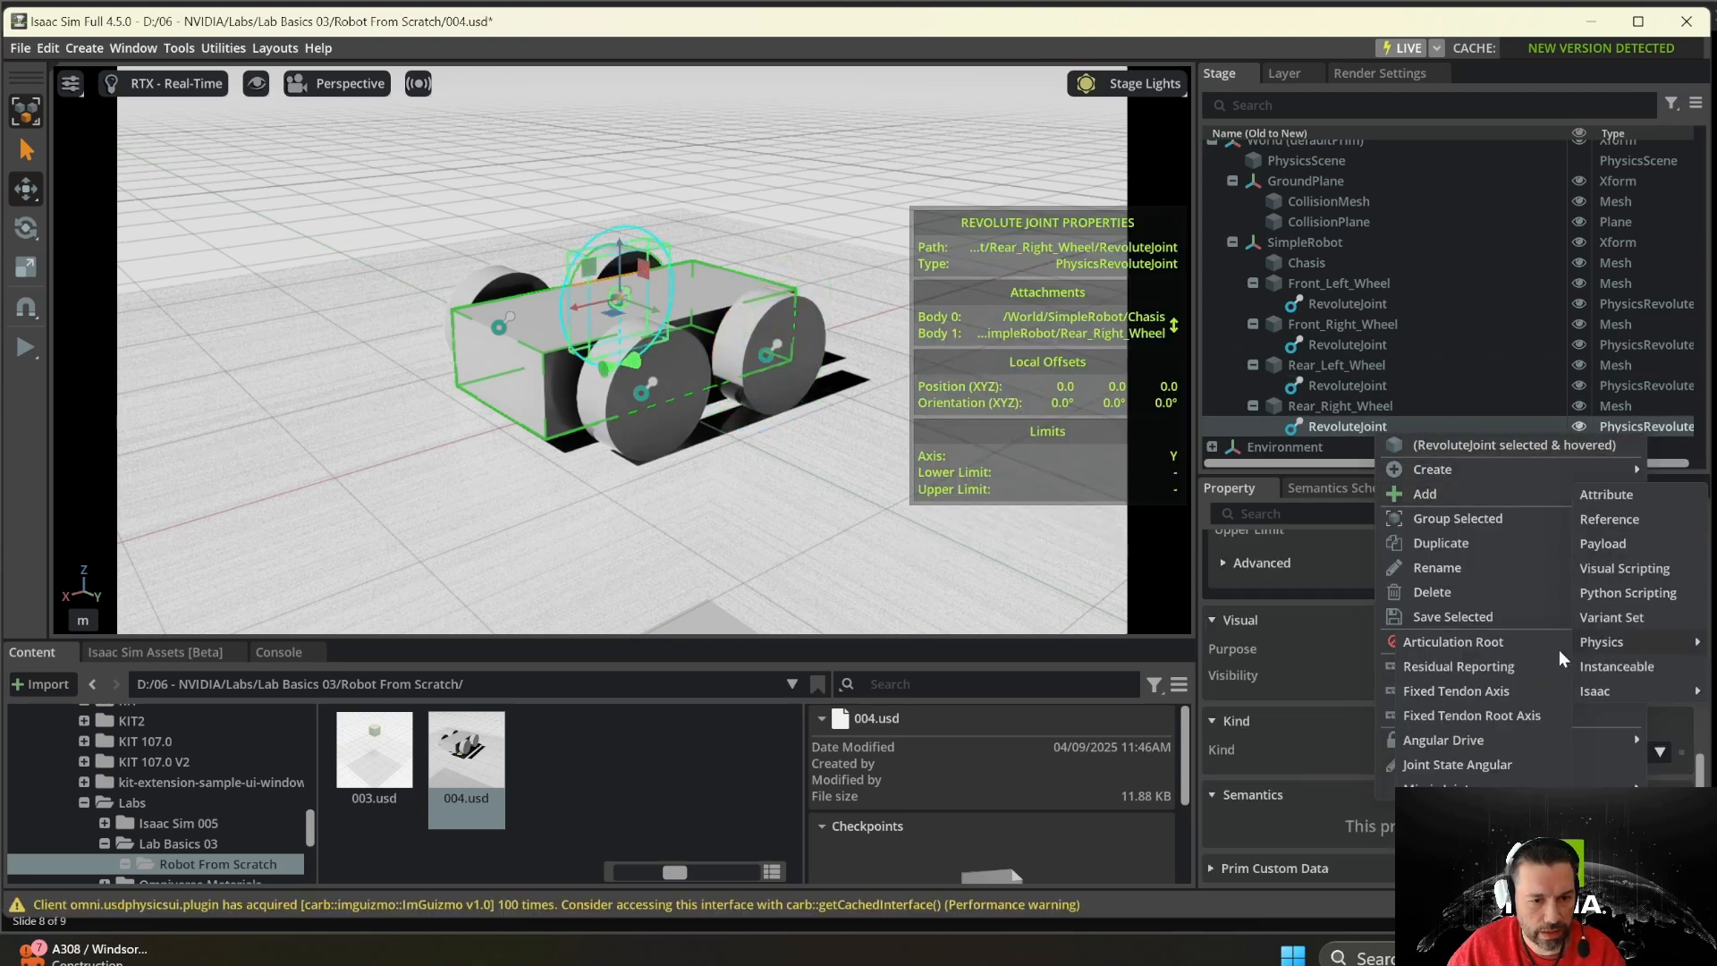
pyautogui.click(1447, 738)
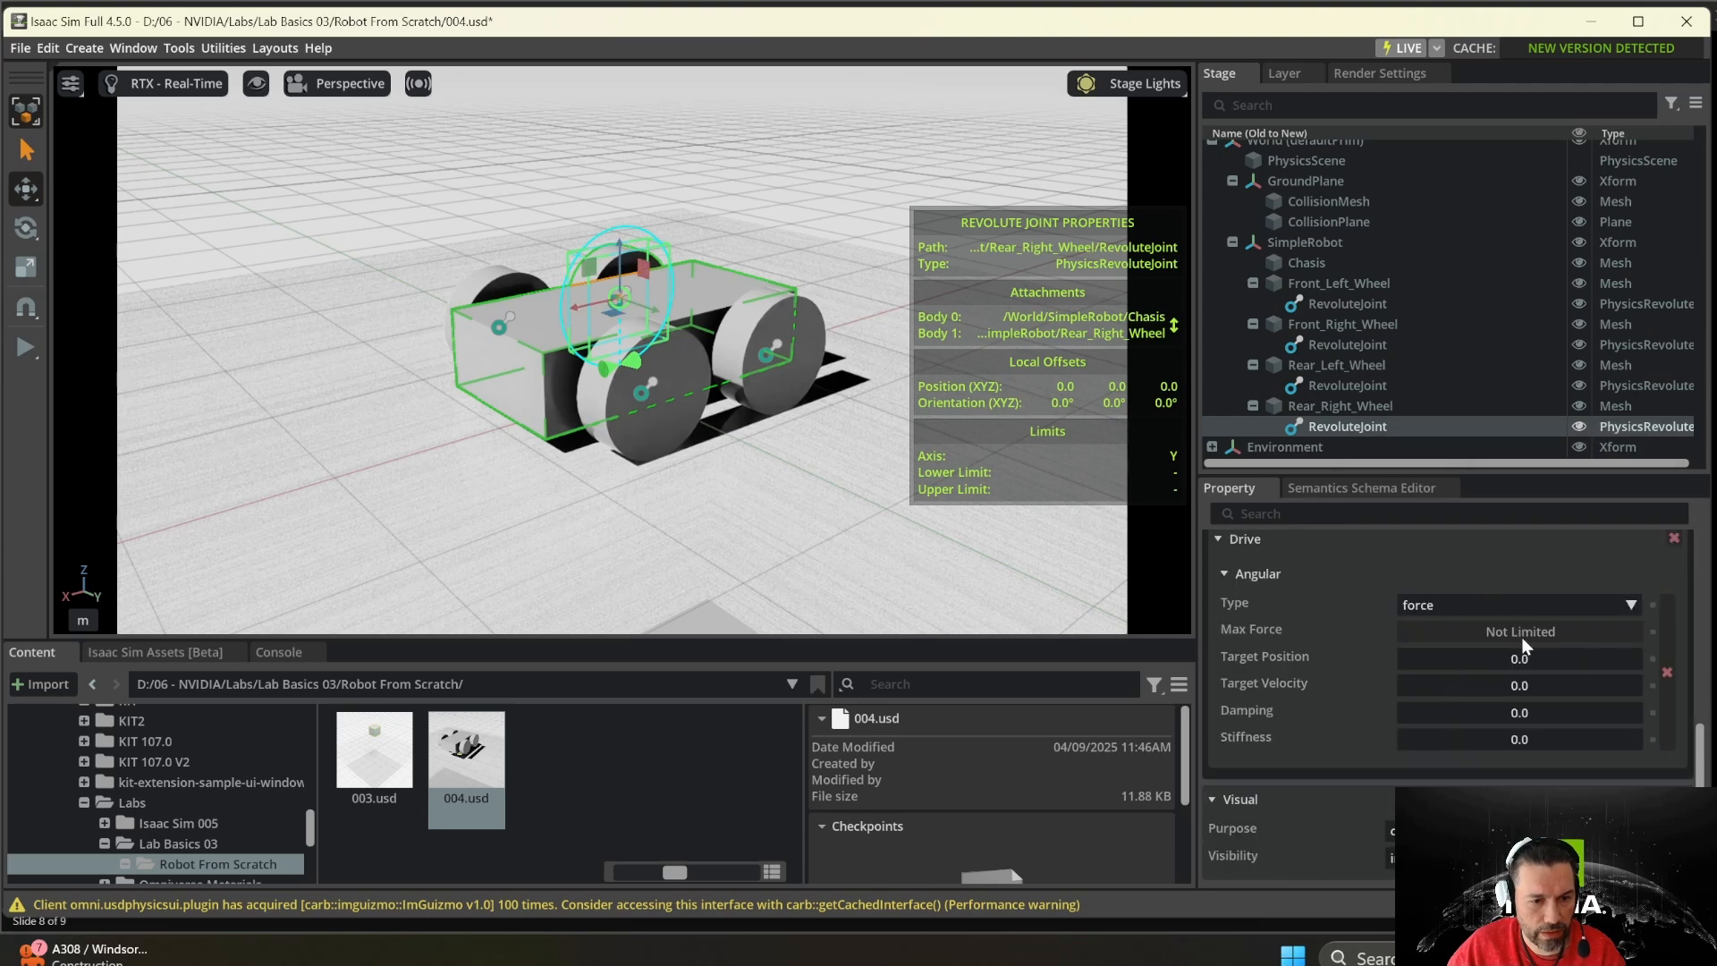
# - Set the target velocity of the rear right wheel joint's angular drive to 50
pyautogui.scroll(-5, 1521, 653)
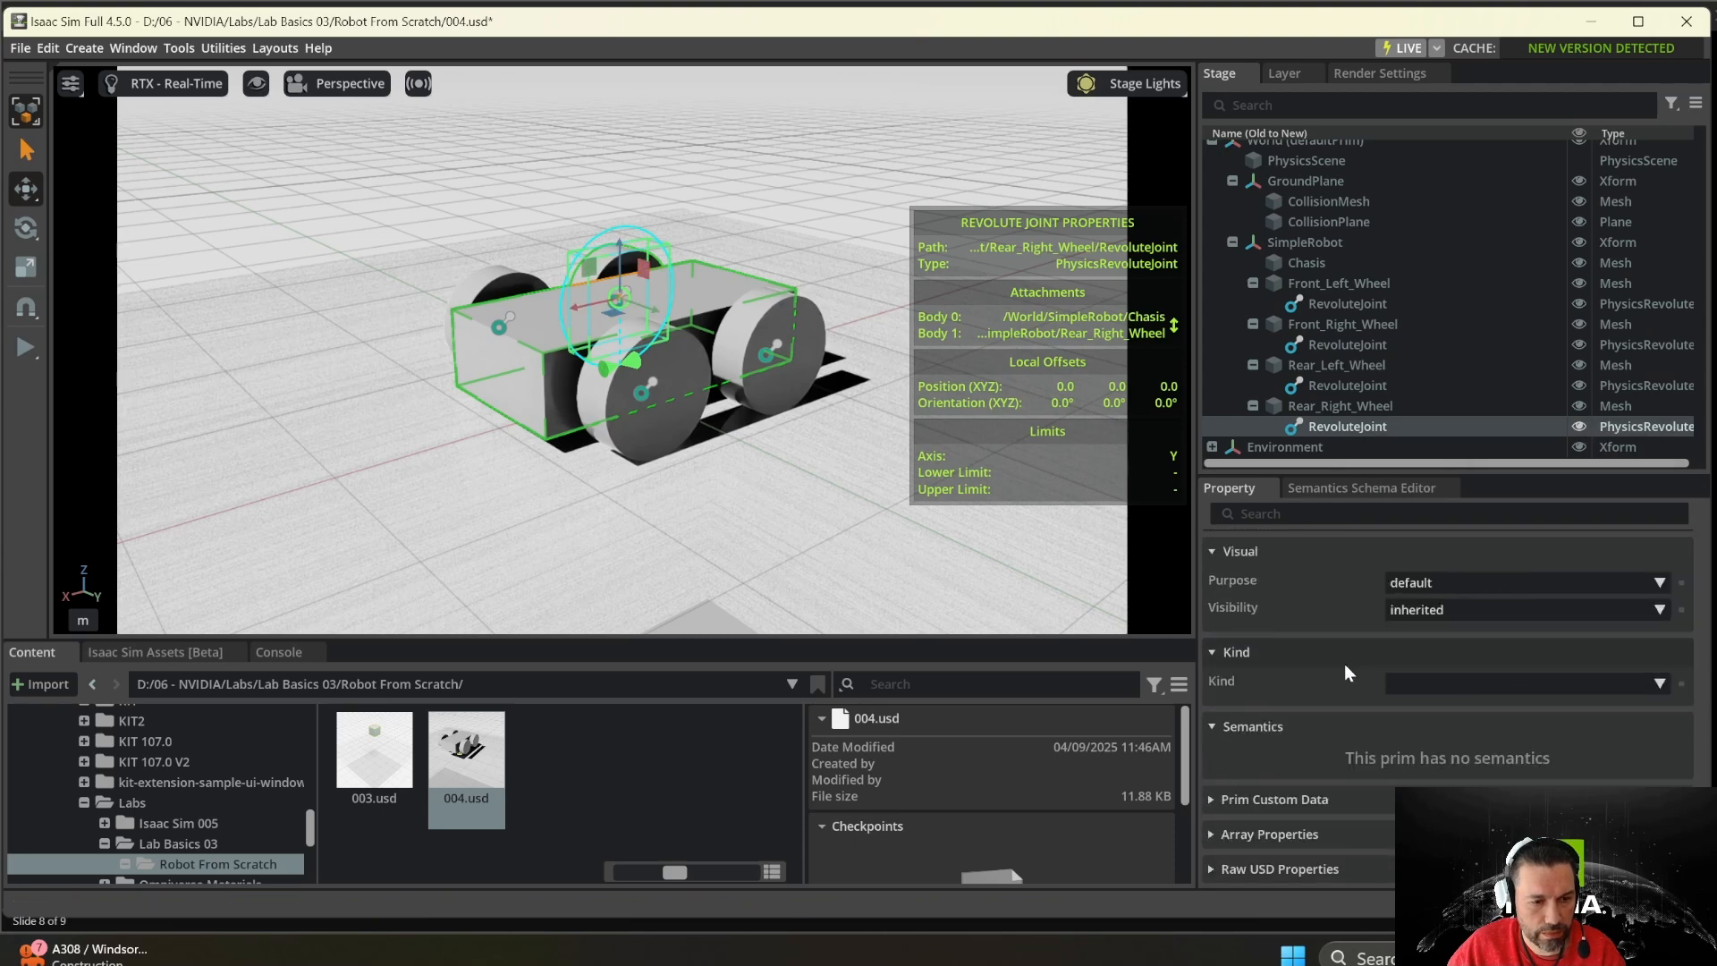
pyautogui.scroll(3, 1494, 684)
pyautogui.scroll(2, 1526, 689)
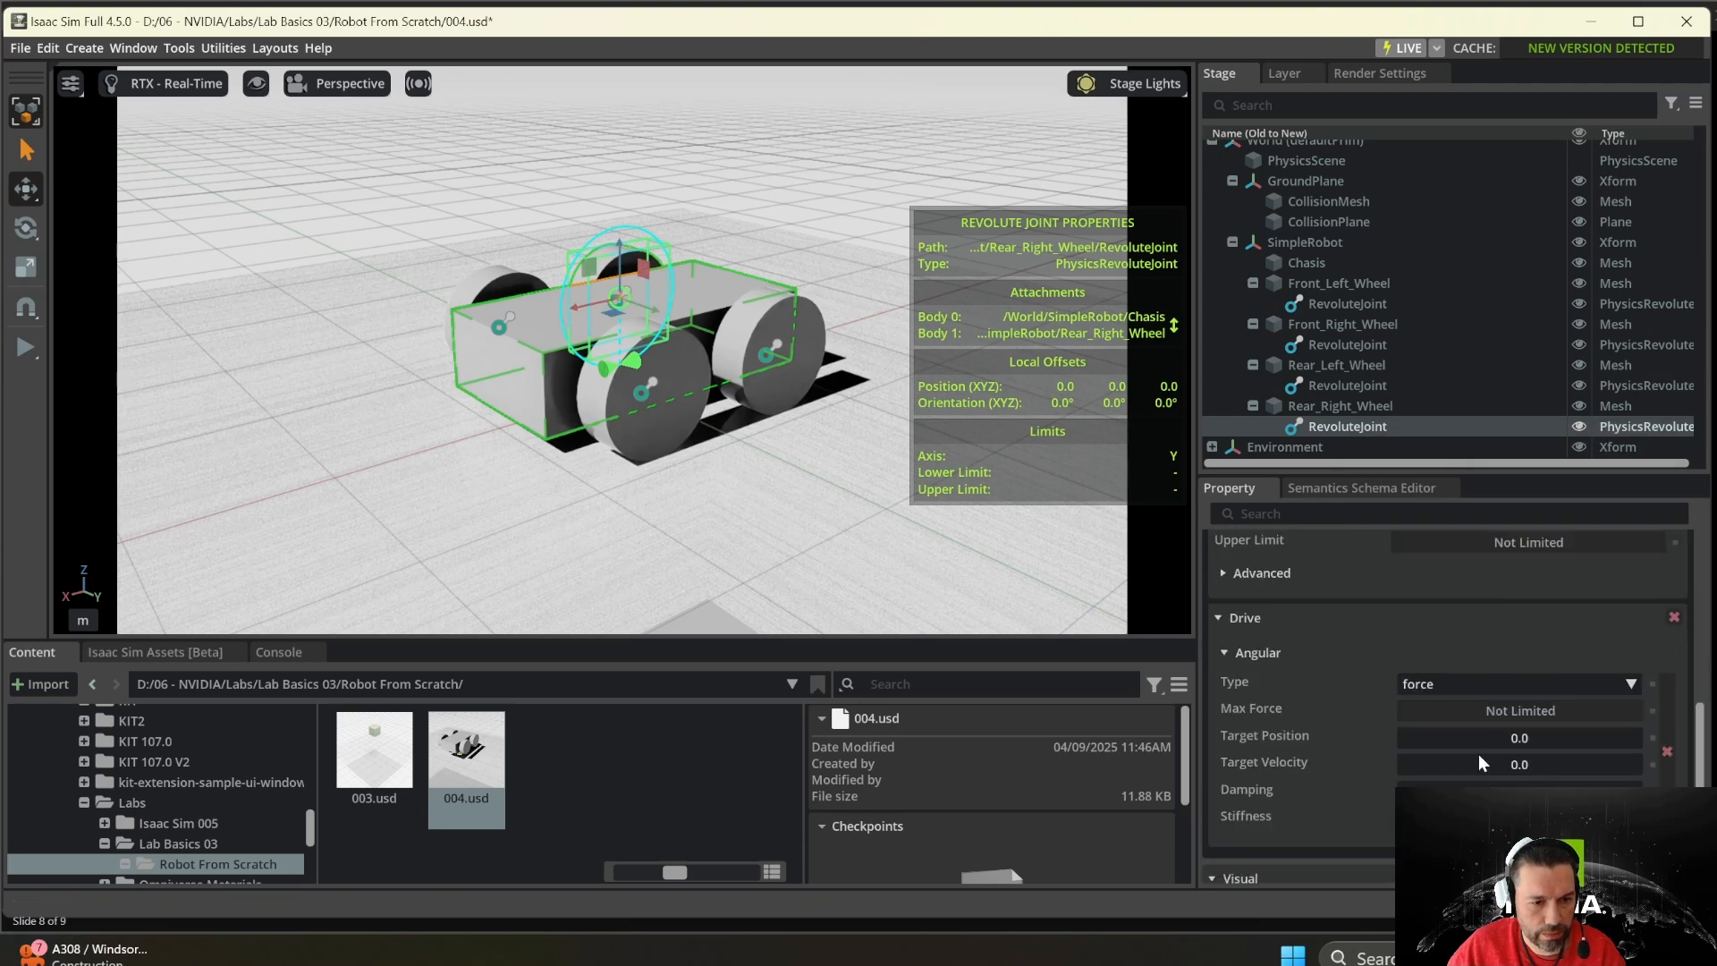
pyautogui.doubleClick(1509, 764)
pyautogui.write('50')
pyautogui.press('Return')
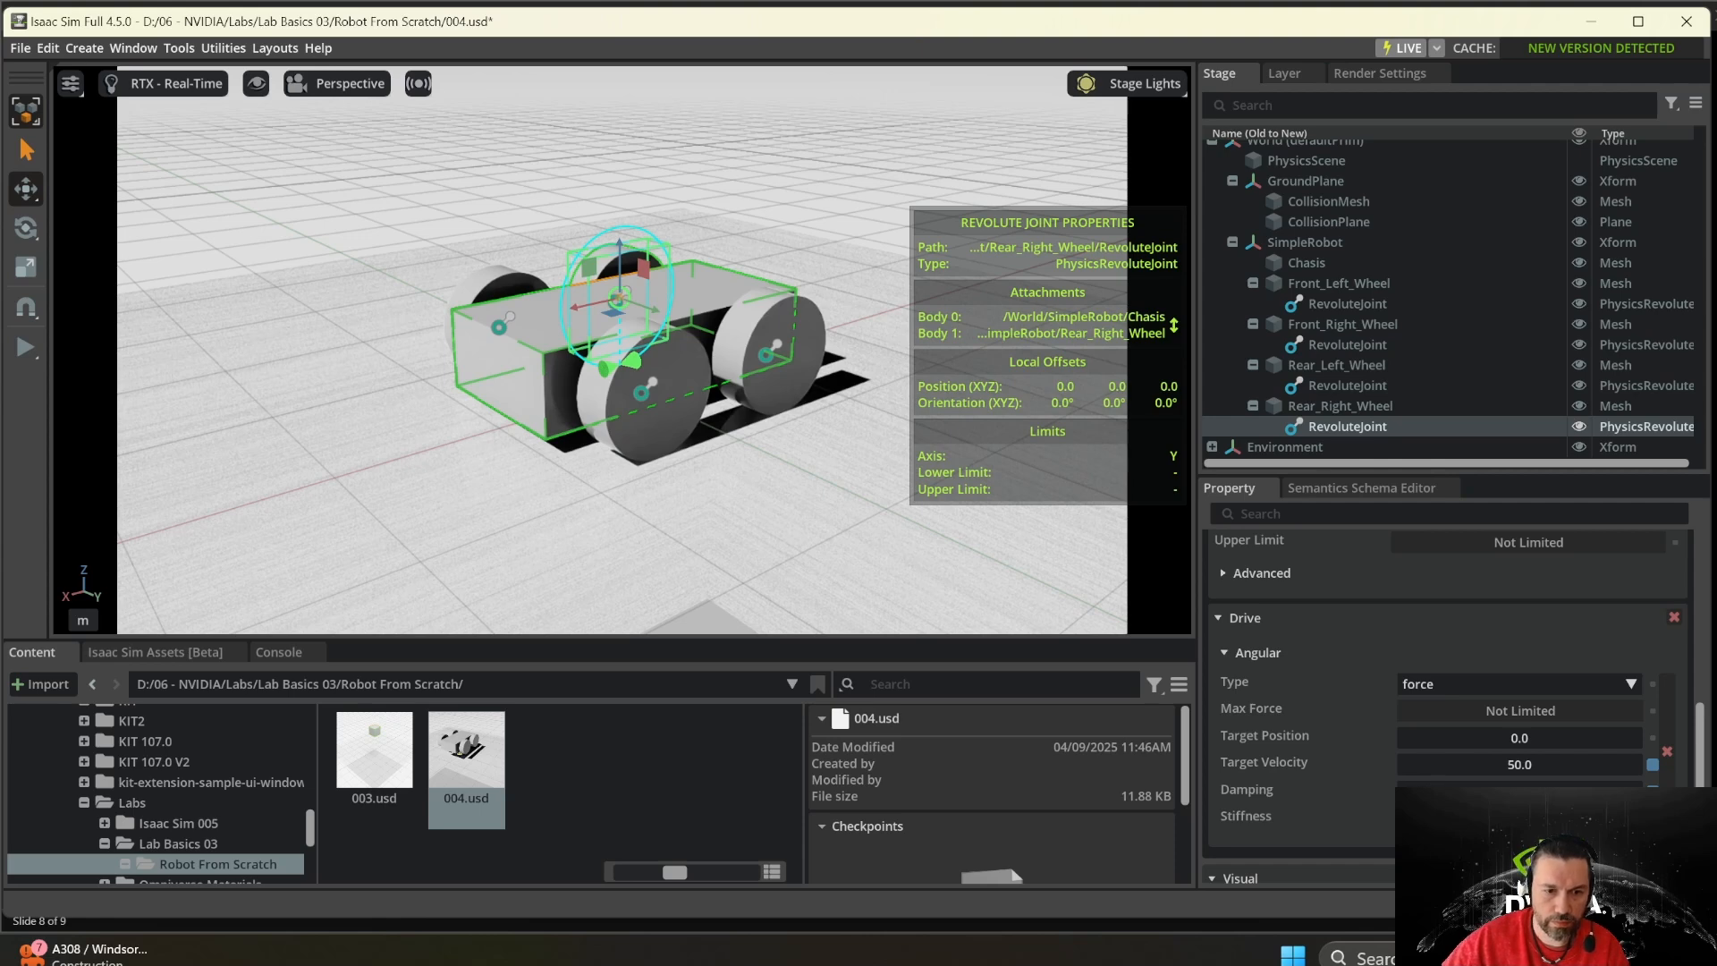
pyautogui.click(1513, 686)
pyautogui.click(1505, 612)
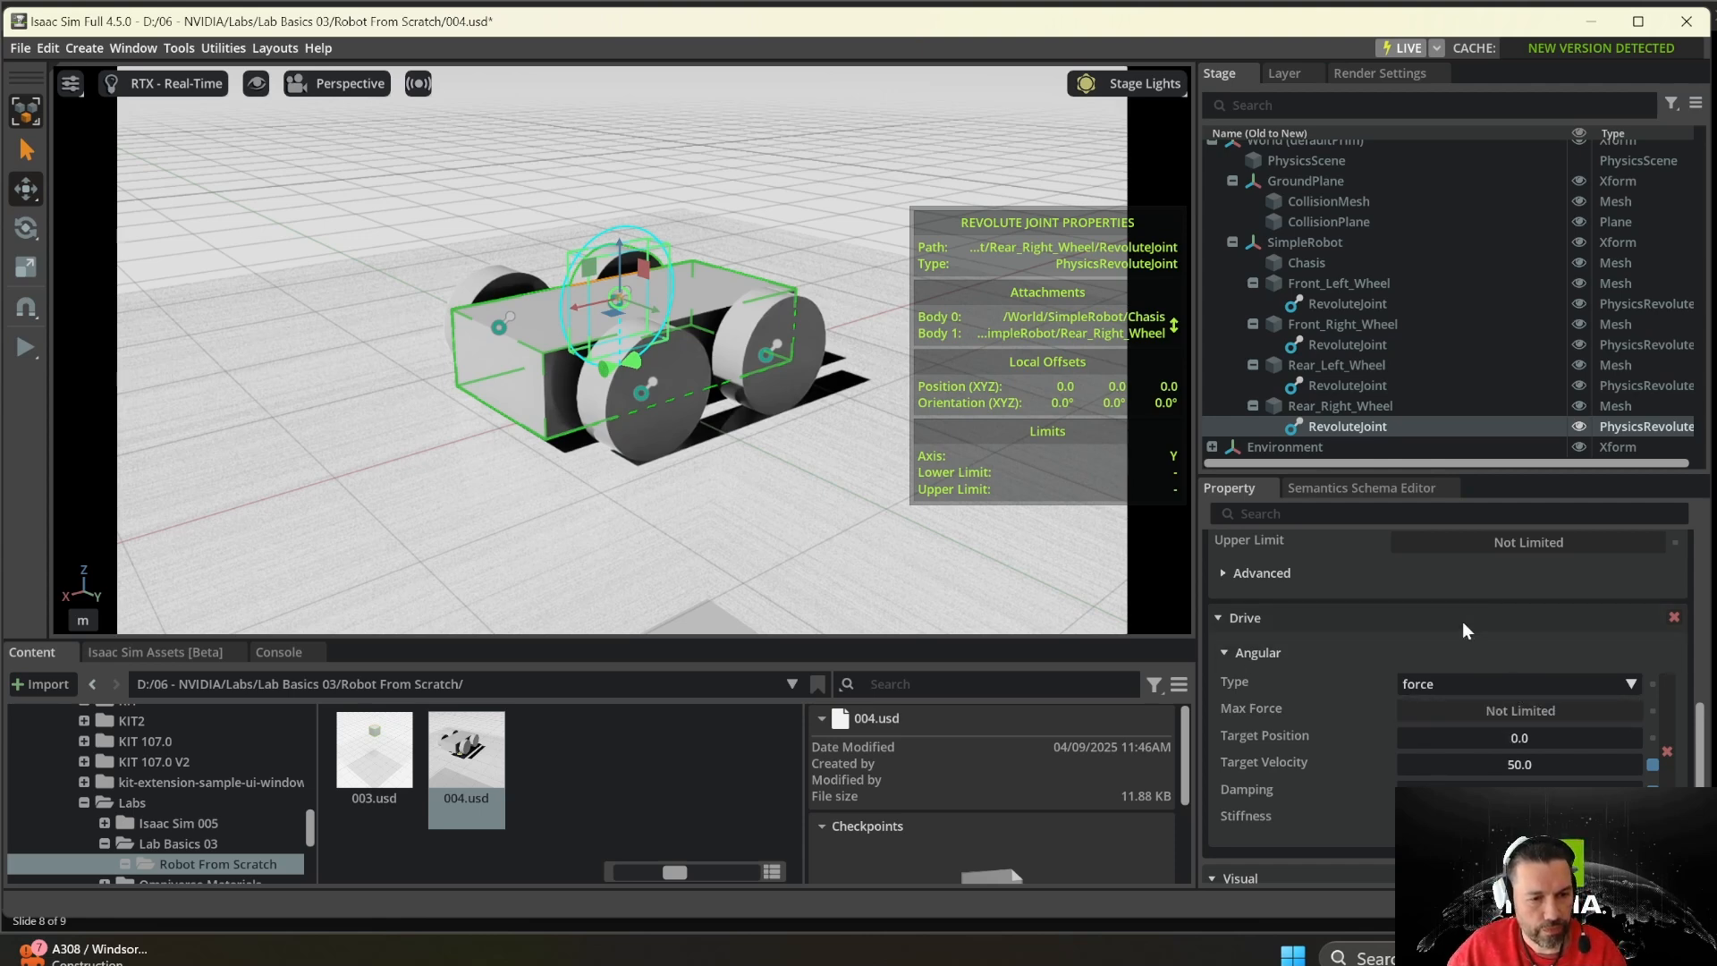
pyautogui.click(1463, 624)
pyautogui.click(1462, 620)
# - Run the simulation to check how the robot drives with the angular drives on both rear wheels
pyautogui.click(372, 457)
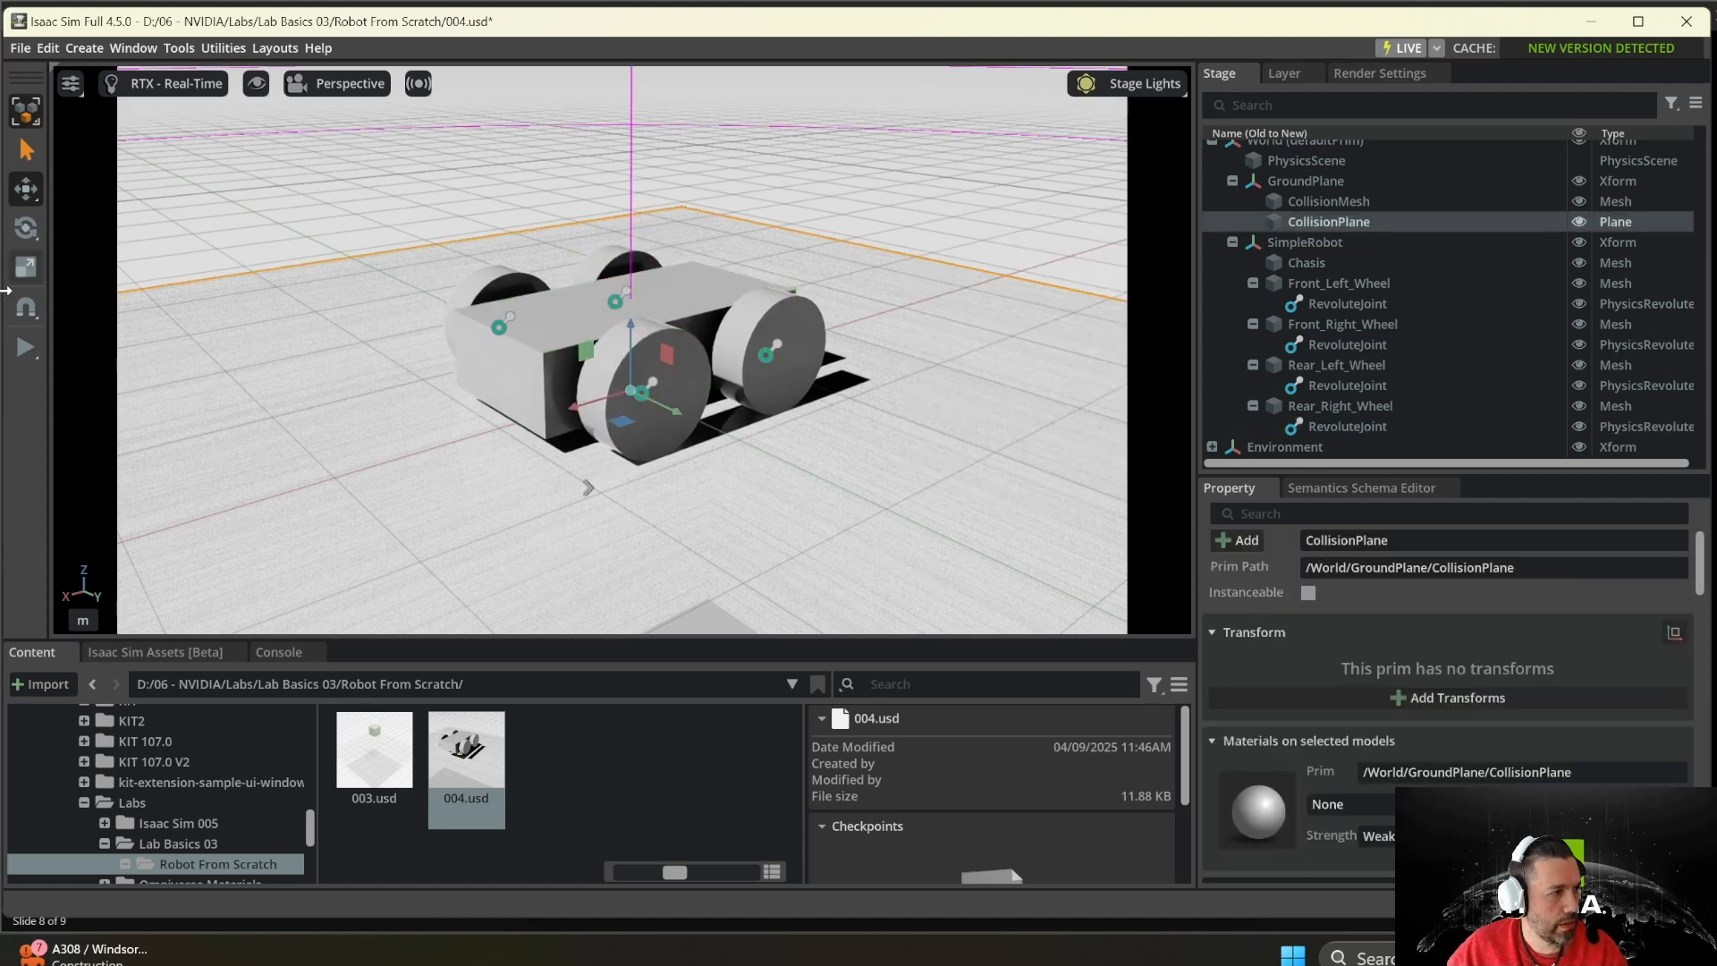
pyautogui.click(20, 355)
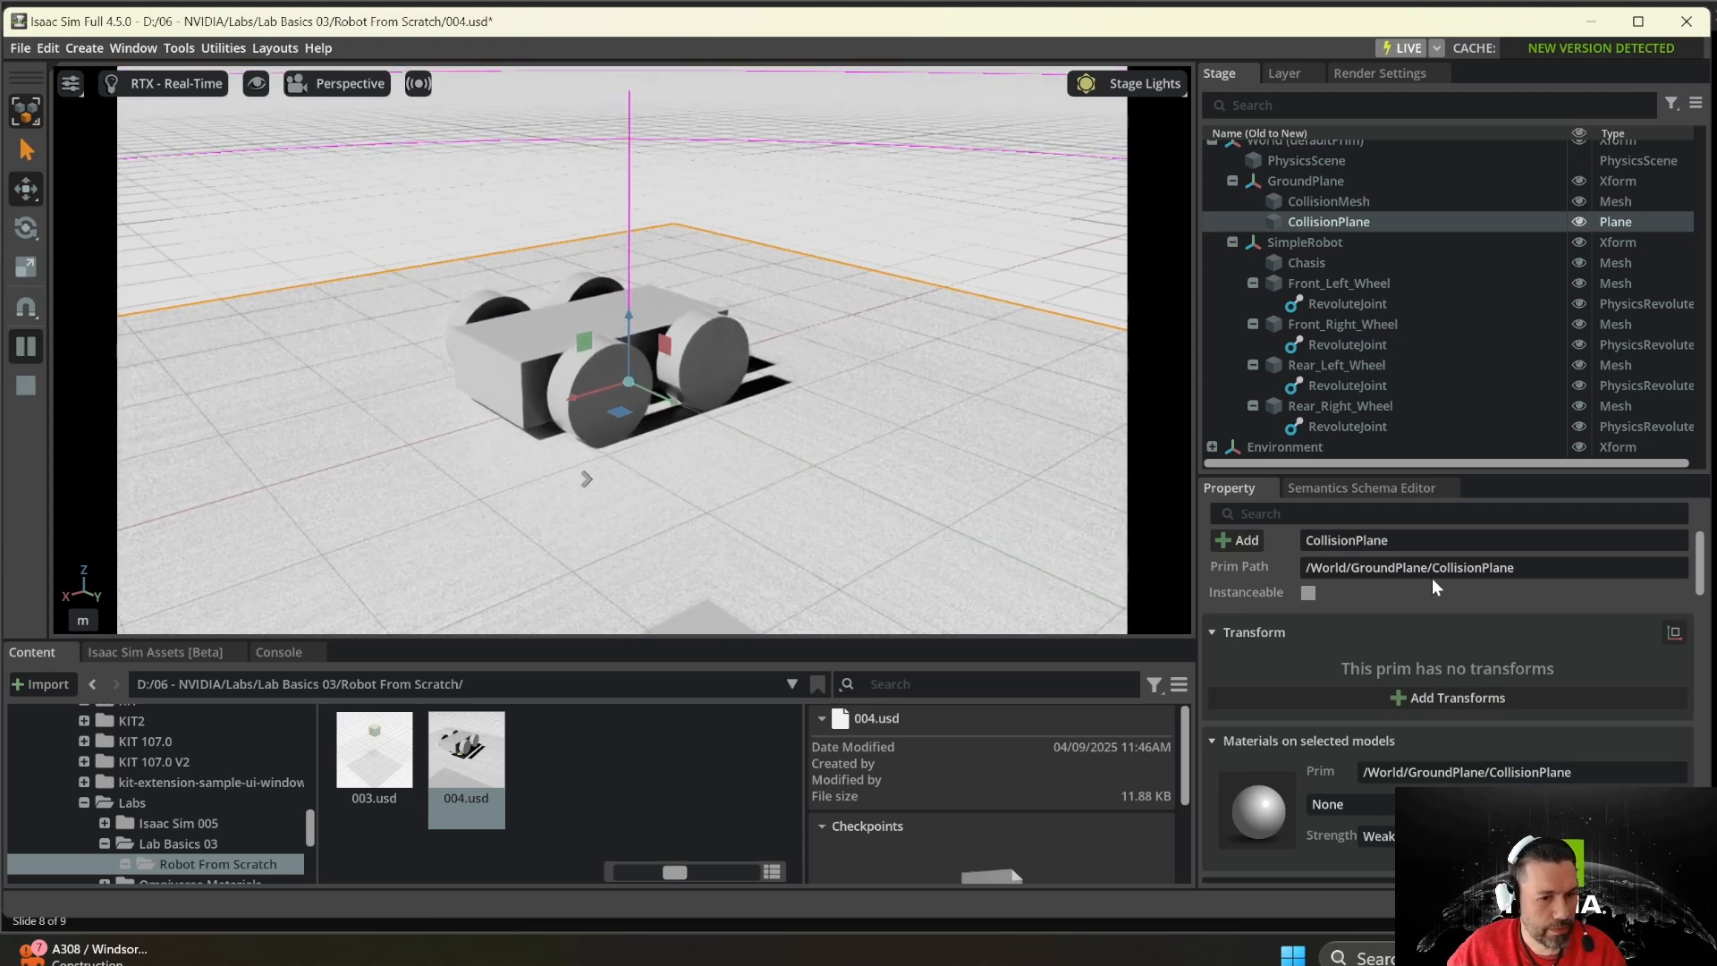
pyautogui.scroll(-10, 1476, 646)
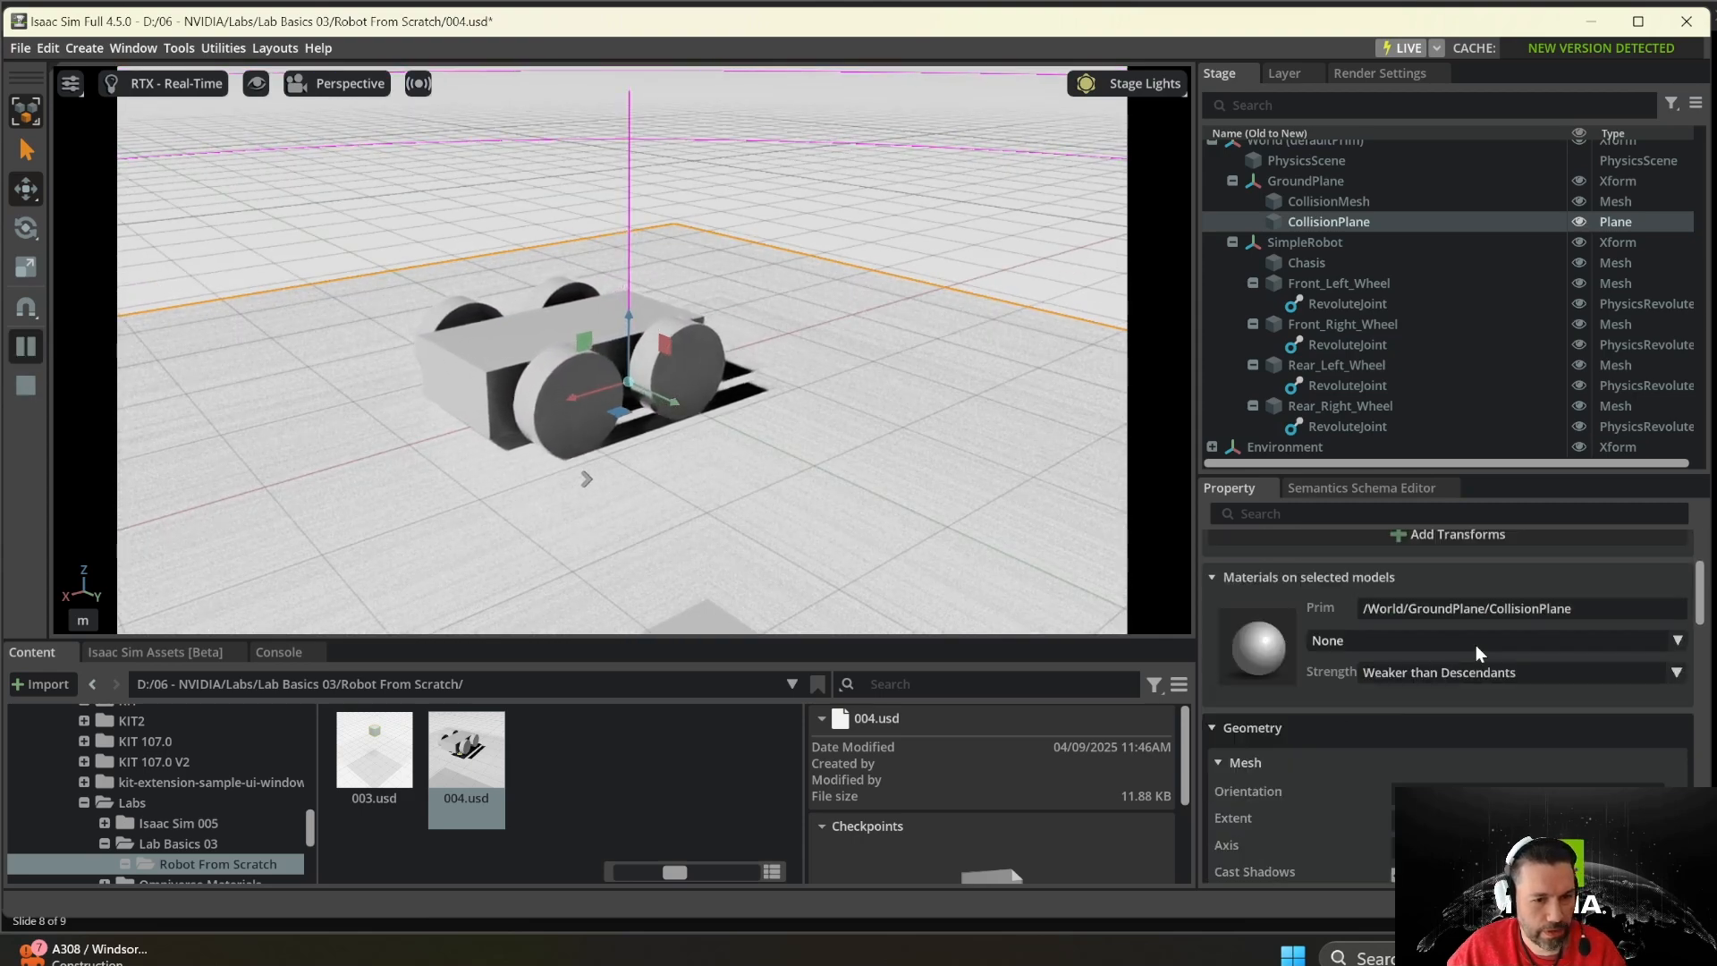
pyautogui.scroll(-10, 1466, 673)
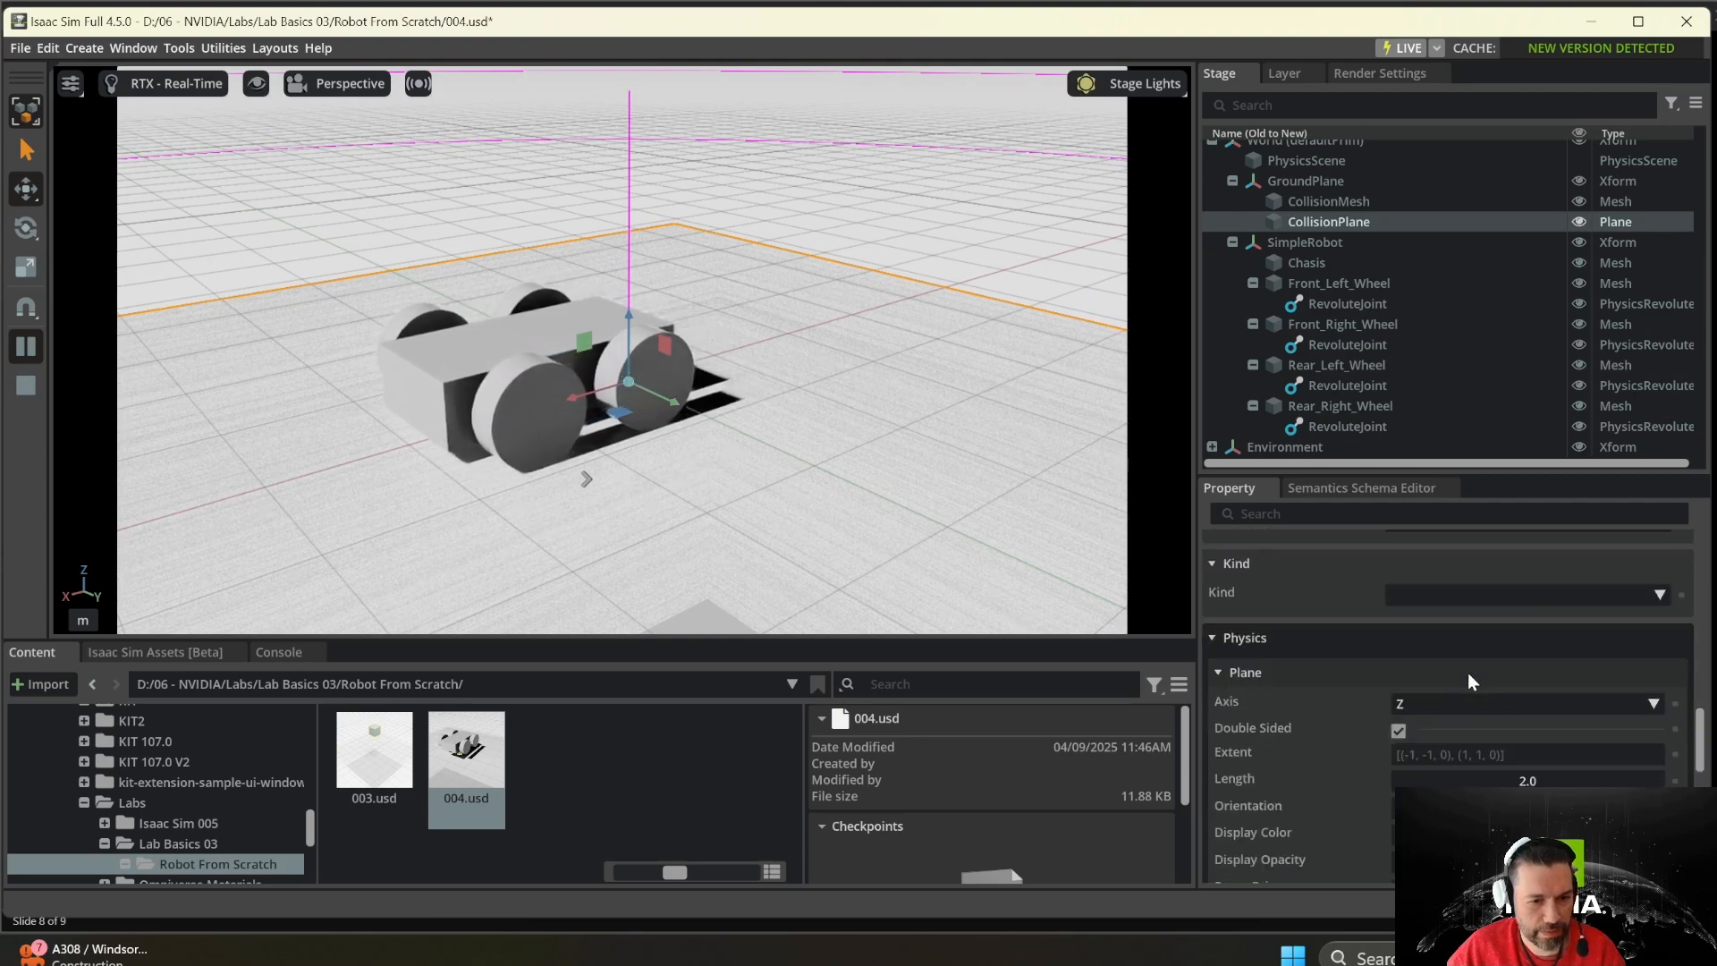
pyautogui.scroll(-5, 1468, 672)
pyautogui.scroll(5, 1468, 672)
# - While the simulation runs, set the rear left wheel joint's target velocity to 2000
pyautogui.click(1347, 386)
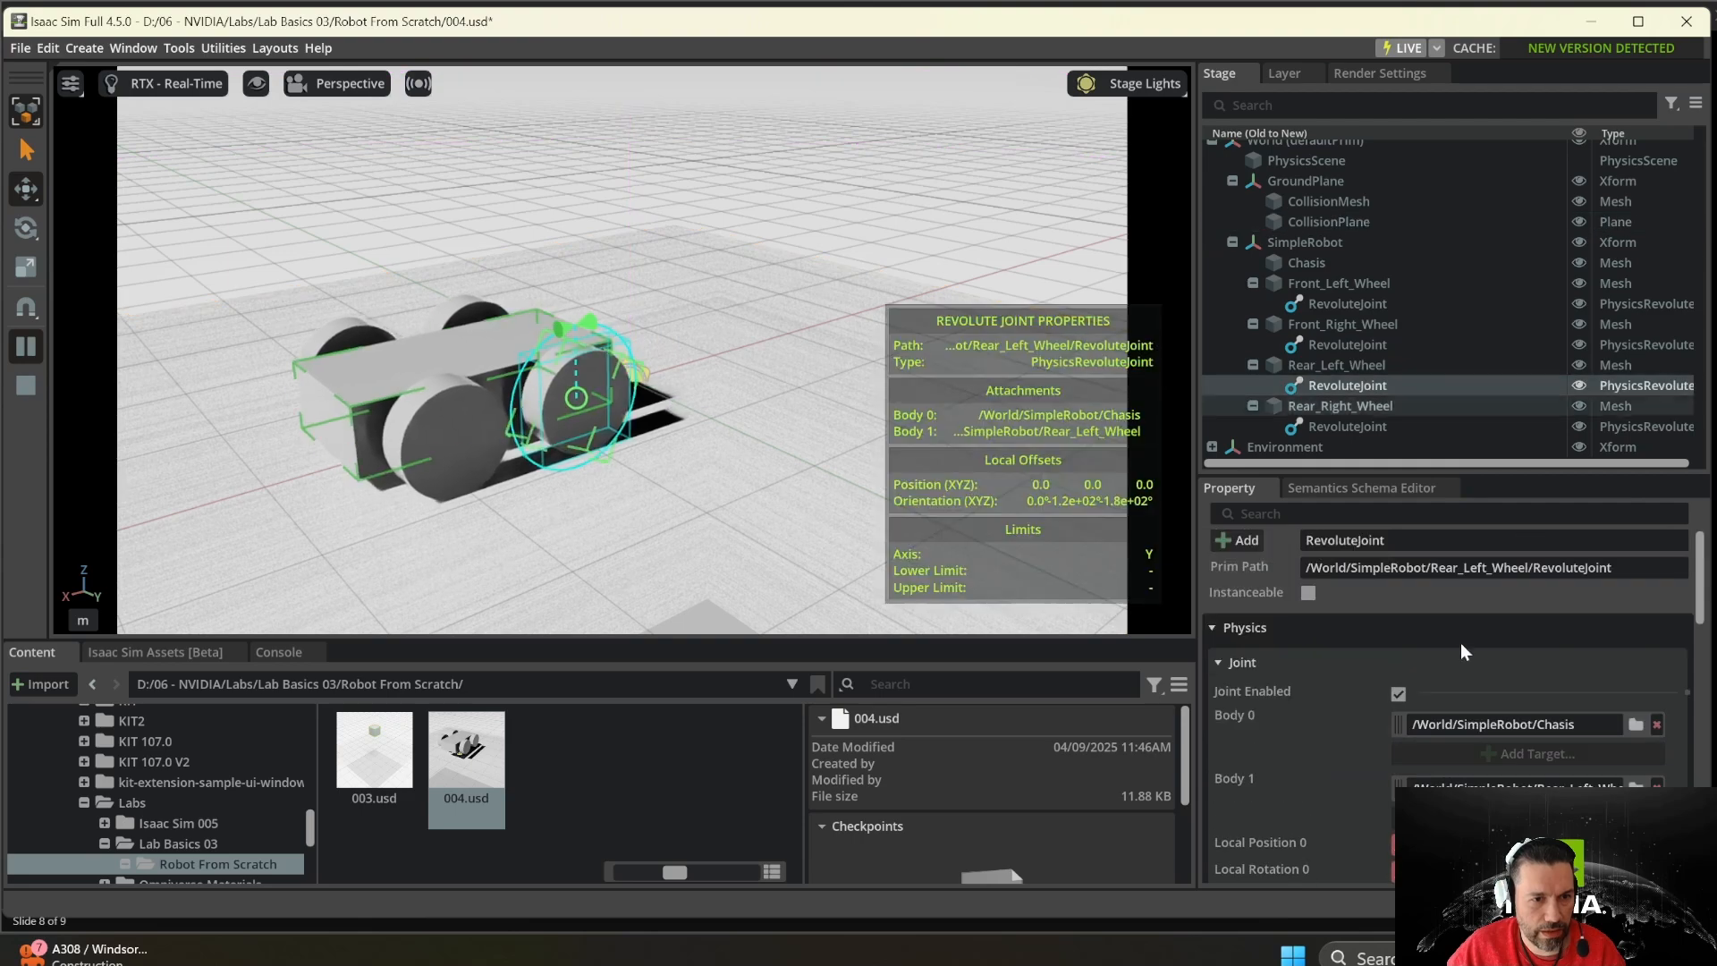
pyautogui.scroll(-5, 1473, 729)
pyautogui.scroll(-6, 1476, 729)
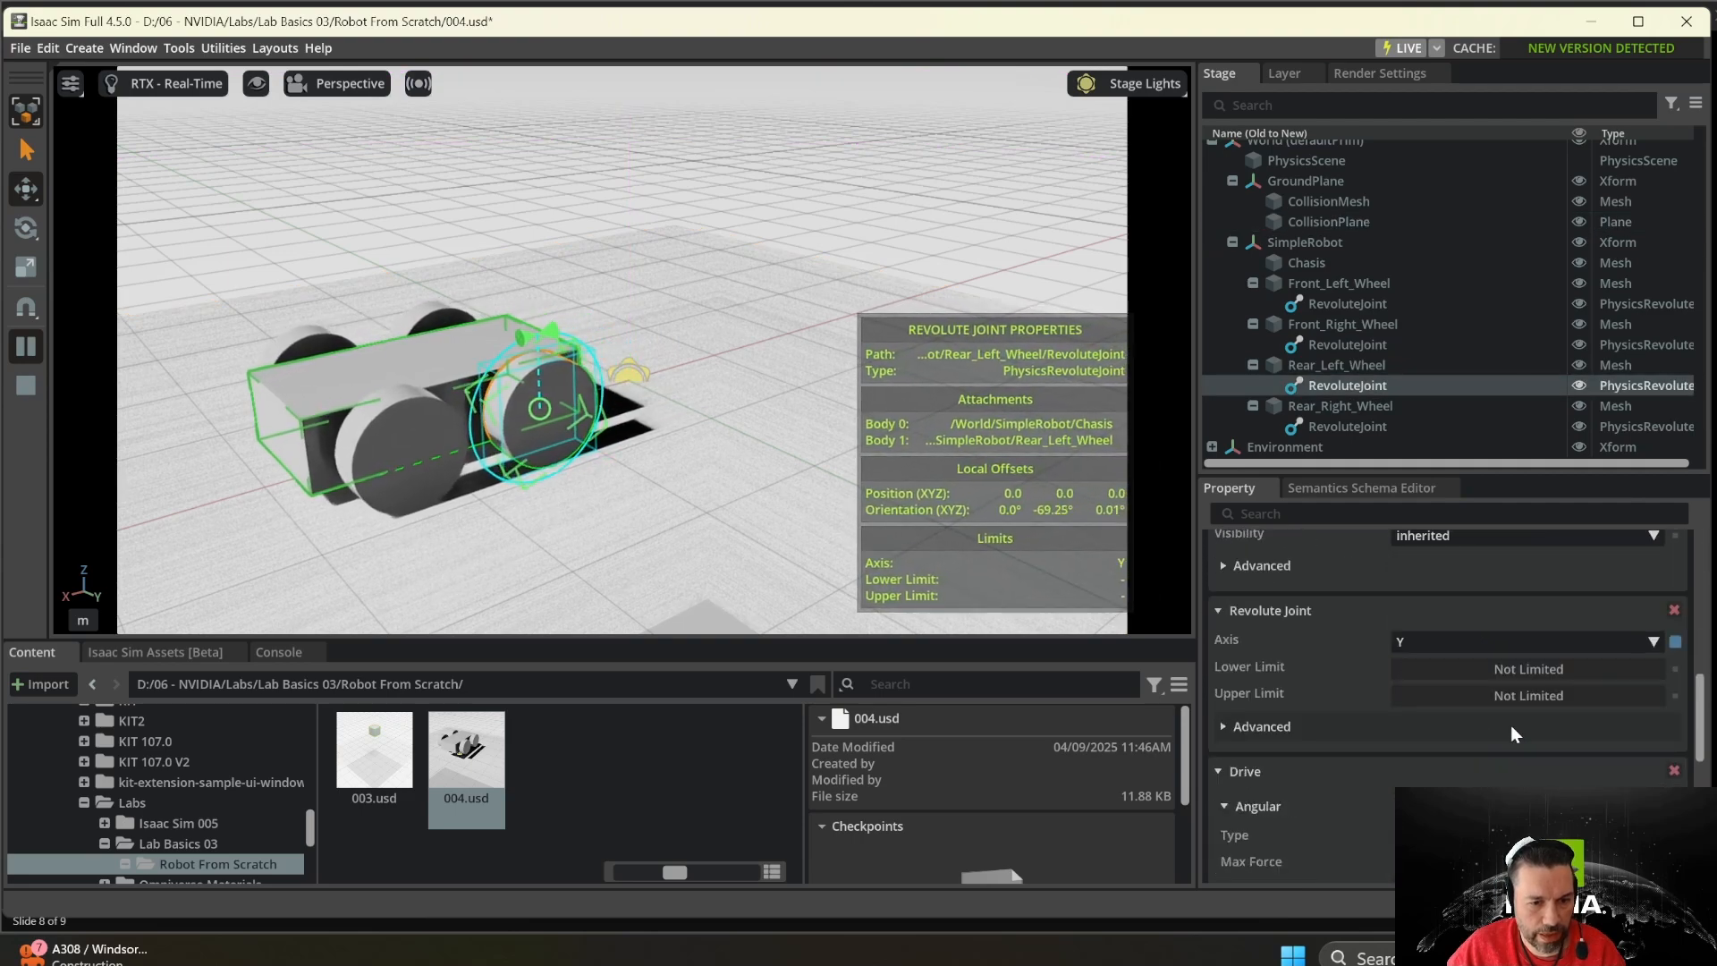
pyautogui.scroll(-2, 1527, 728)
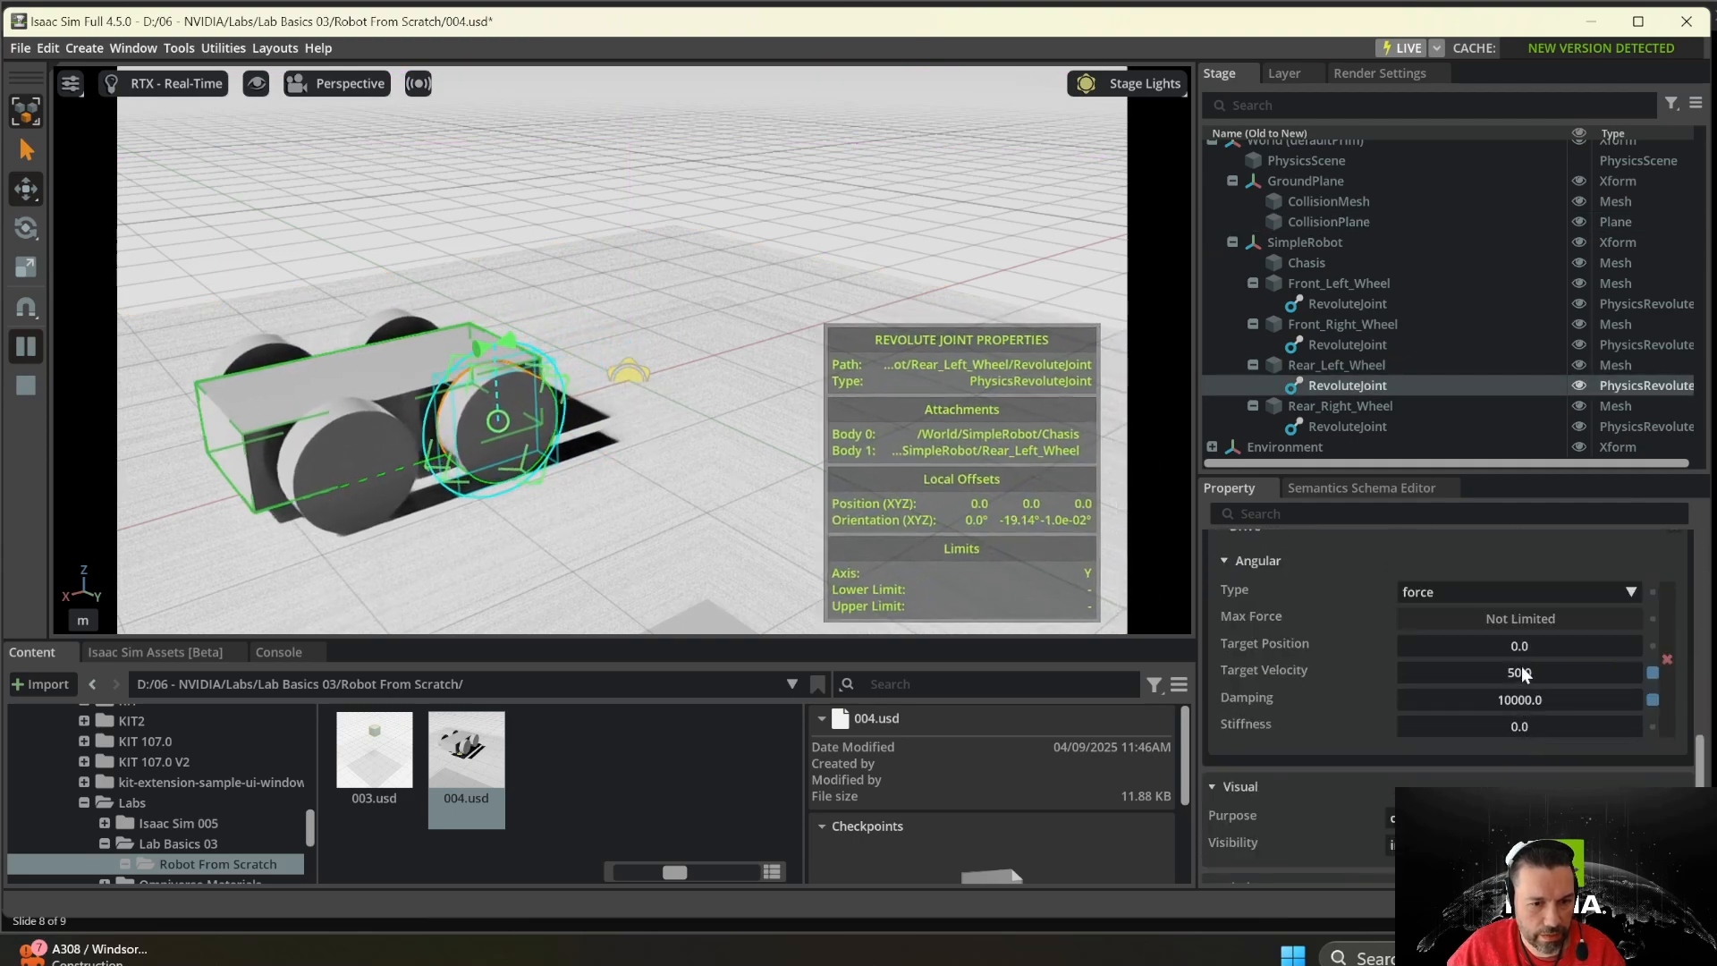
pyautogui.doubleClick(1524, 674)
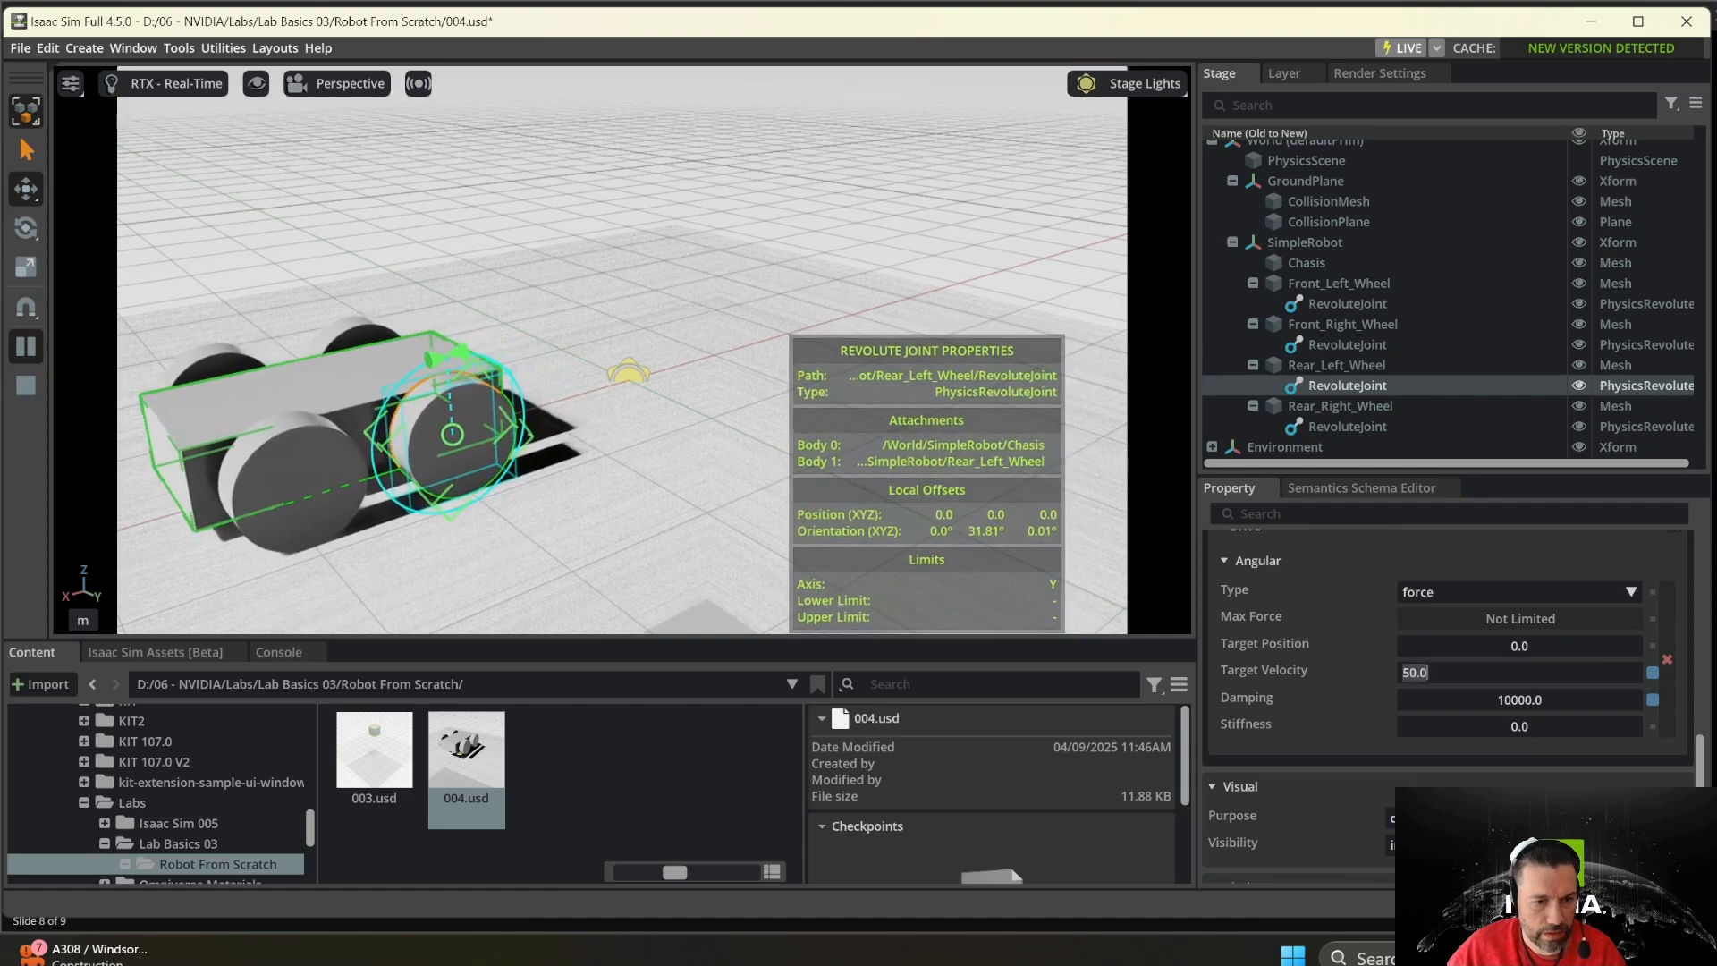
pyautogui.write('2000')
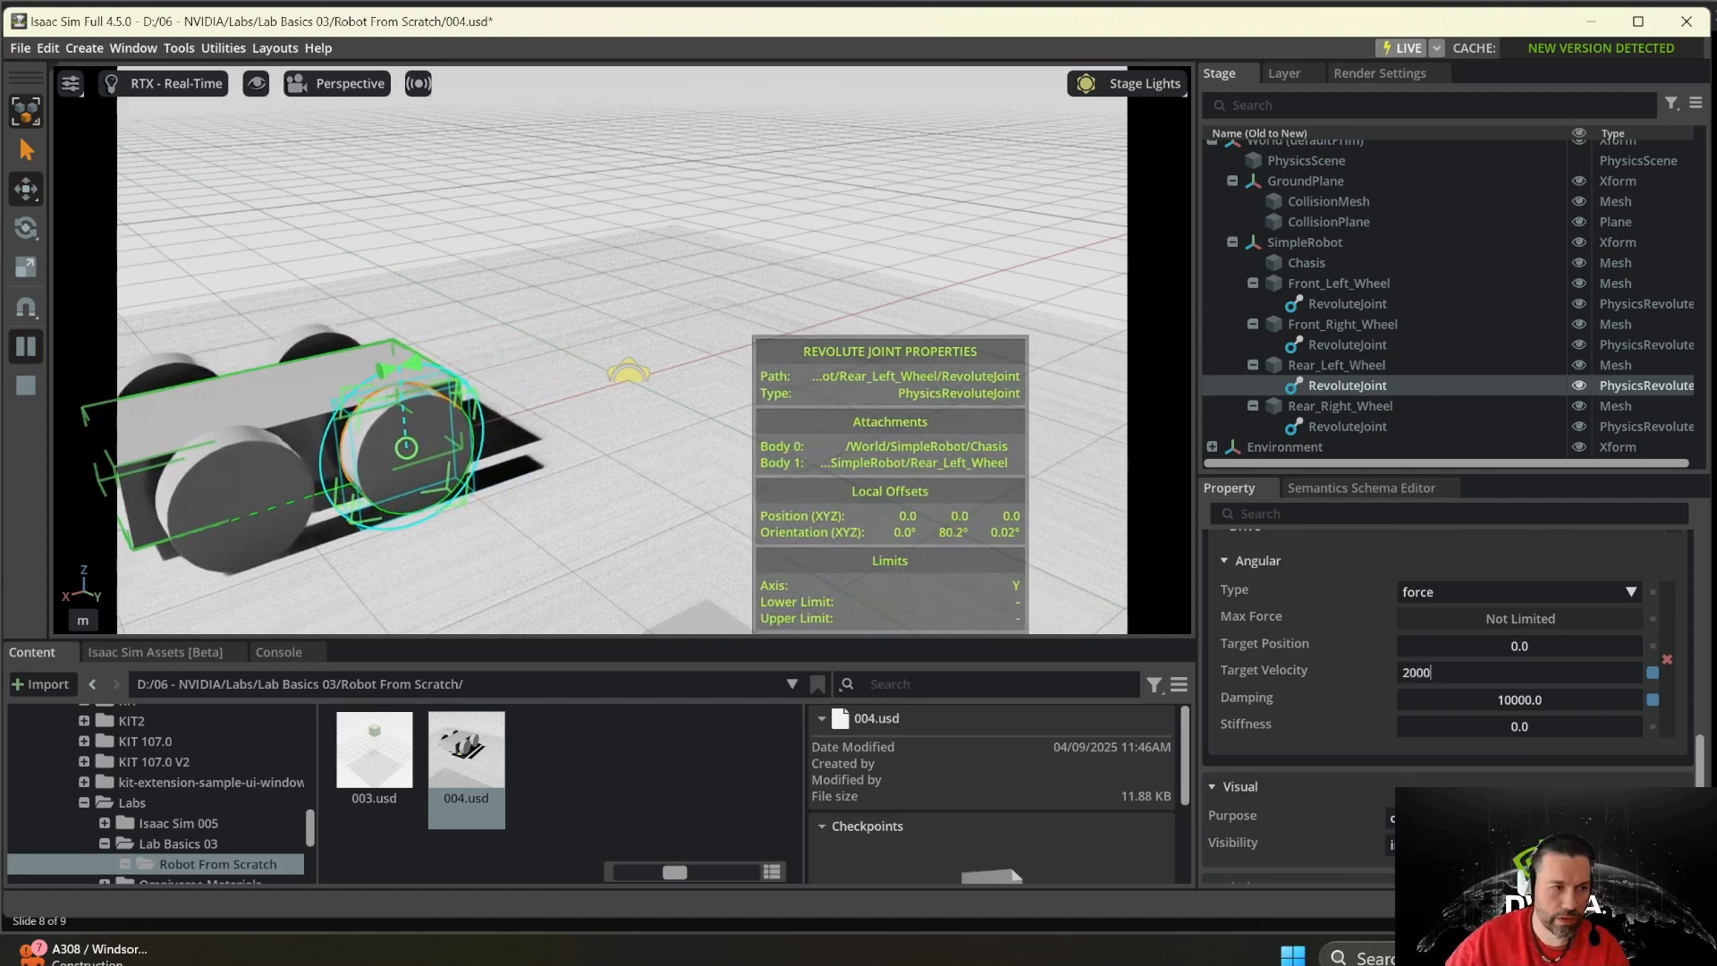
pyautogui.press('Return')
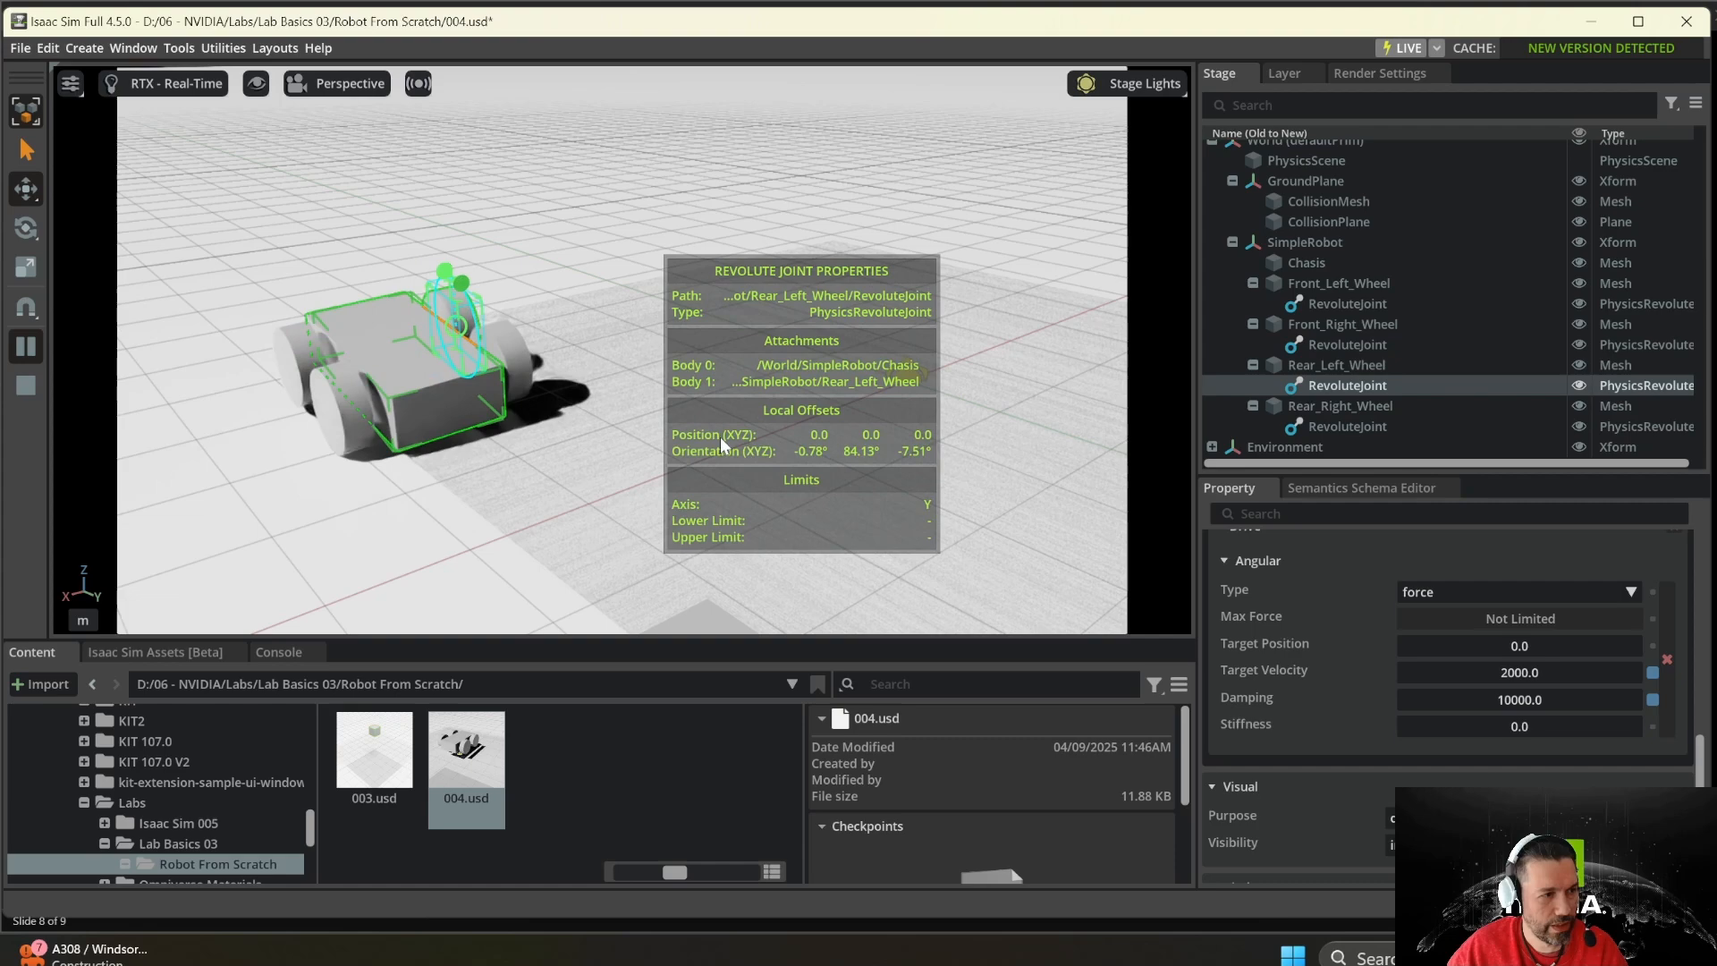
# - Set the rear left wheel joint's target velocity to 200, watch the robot turn, and stop the simulation
pyautogui.doubleClick(1544, 673)
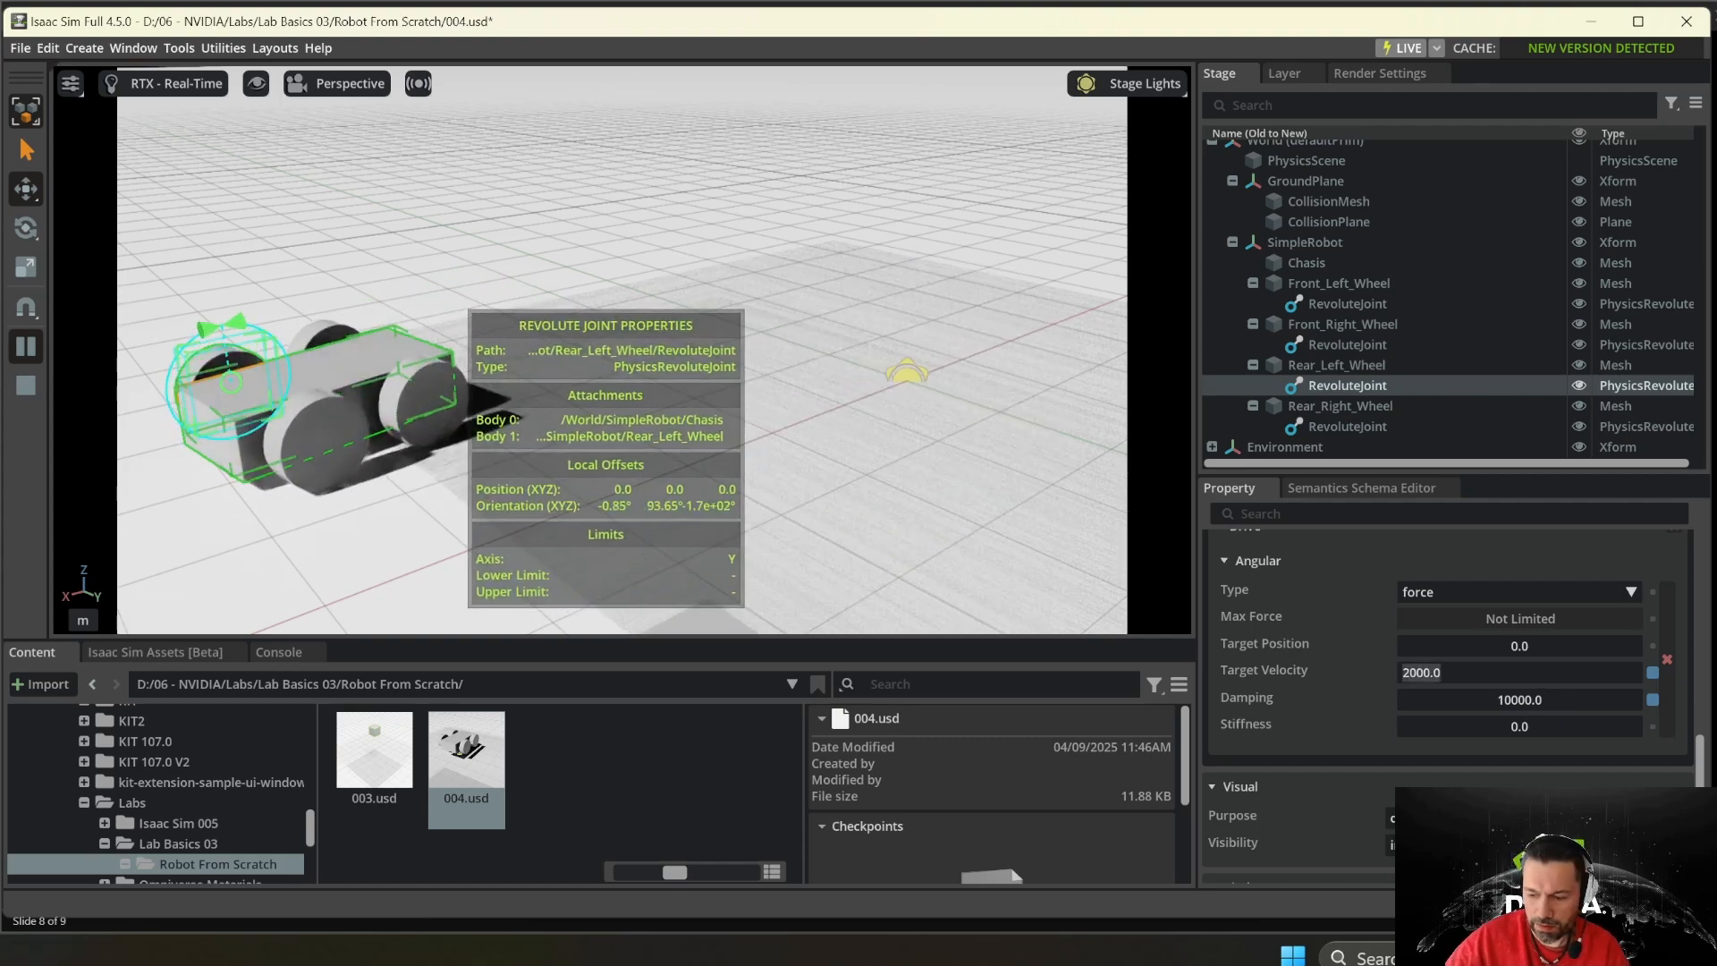
pyautogui.write('200')
pyautogui.press('Return')
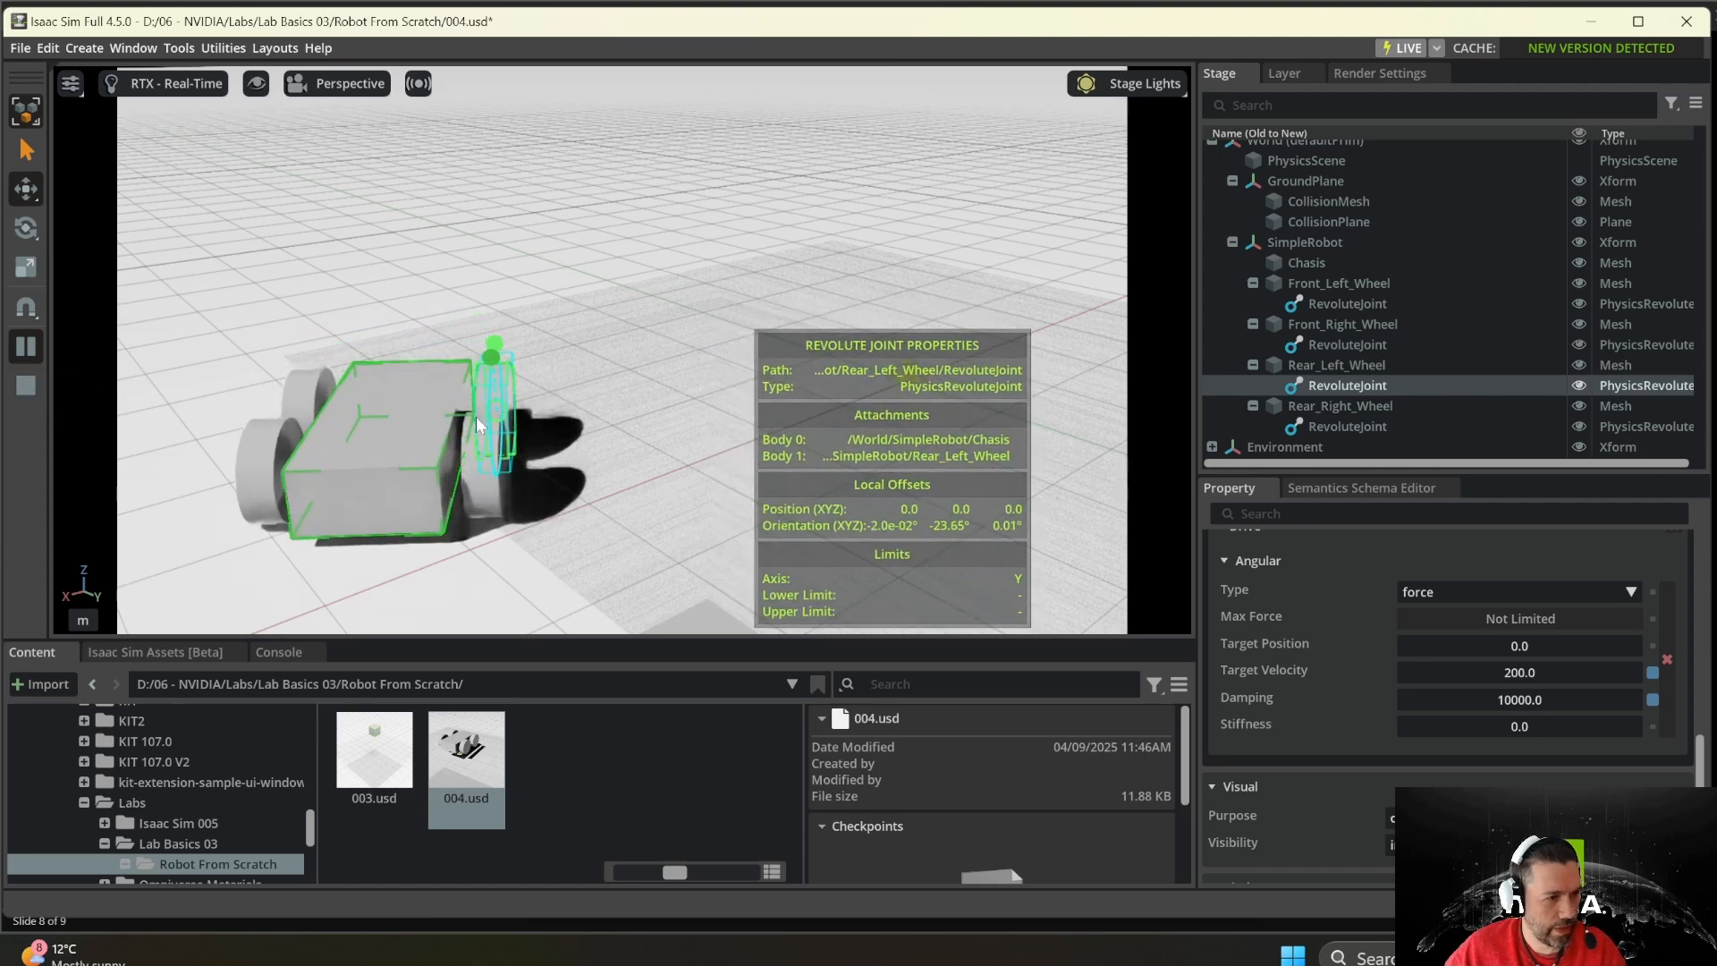
pyautogui.click(32, 385)
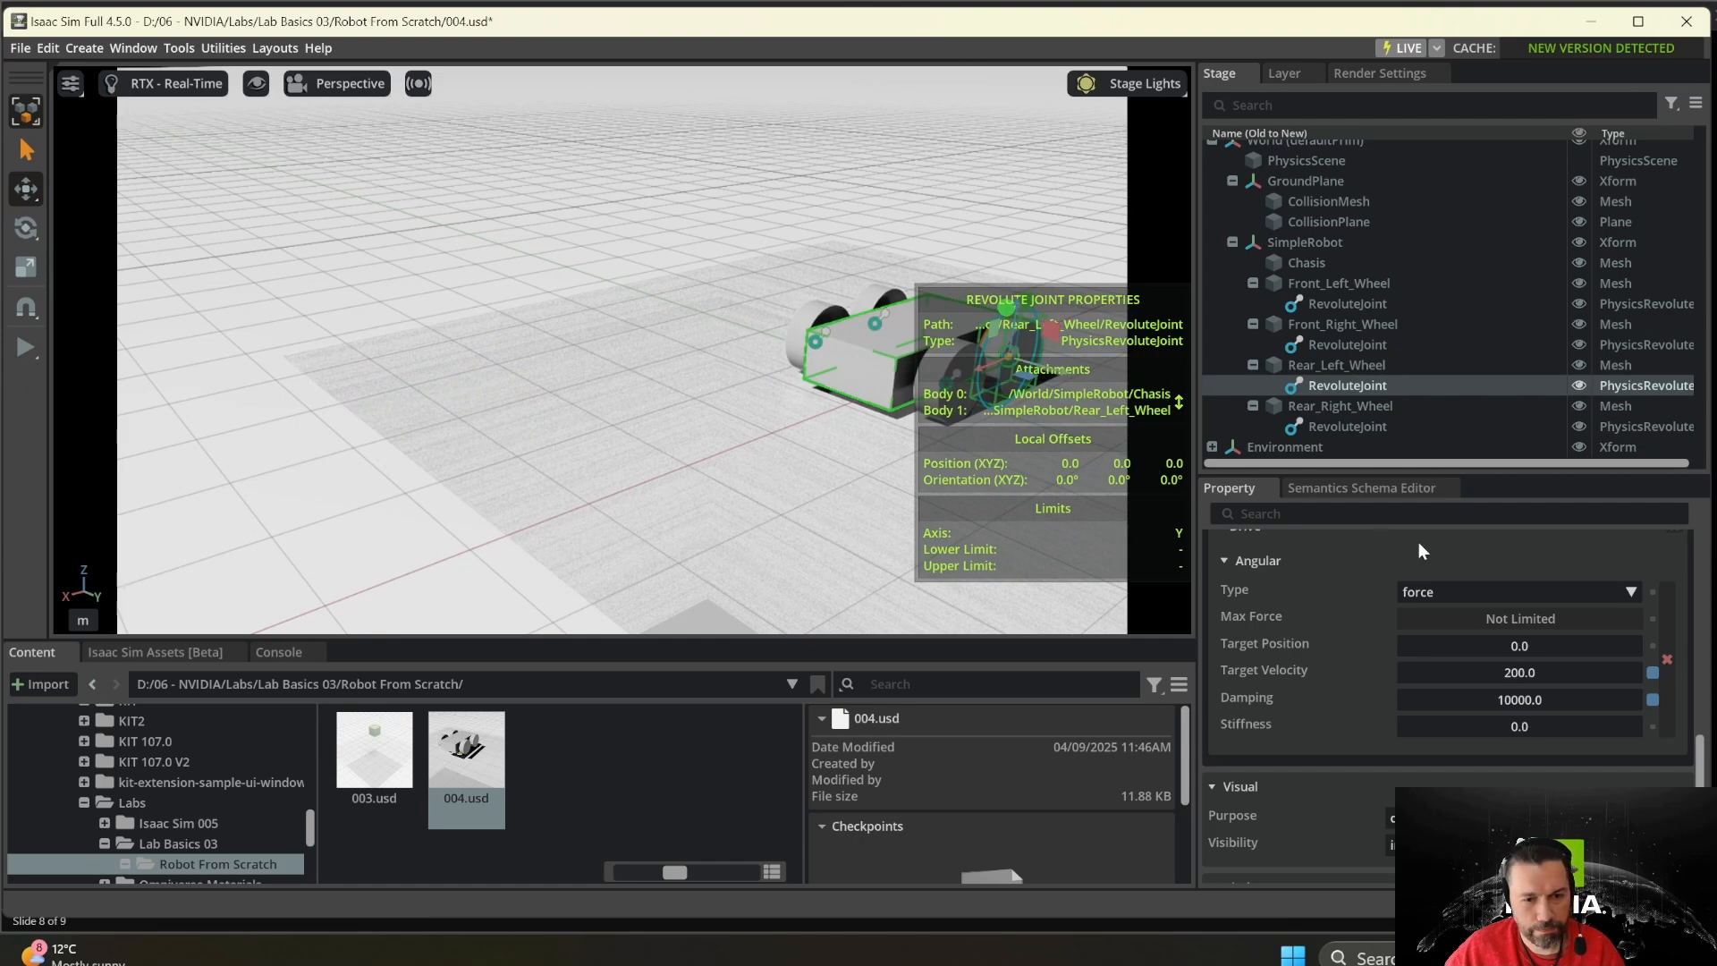
pyautogui.press('f')
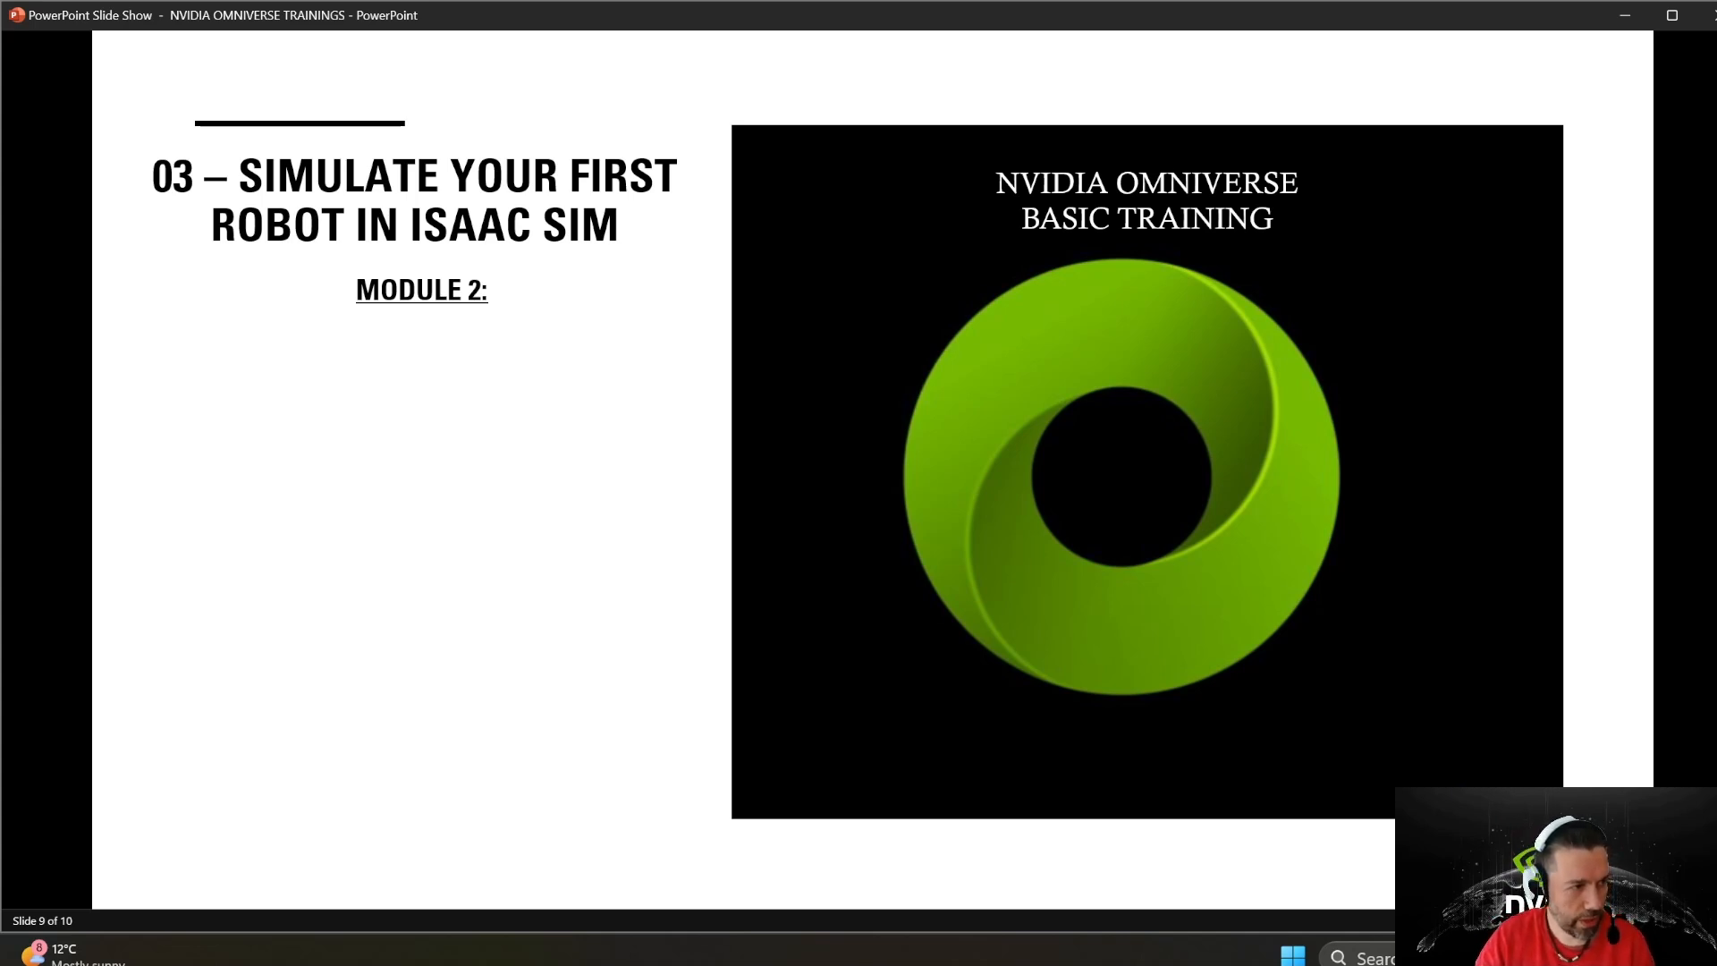
pyautogui.press('Right')
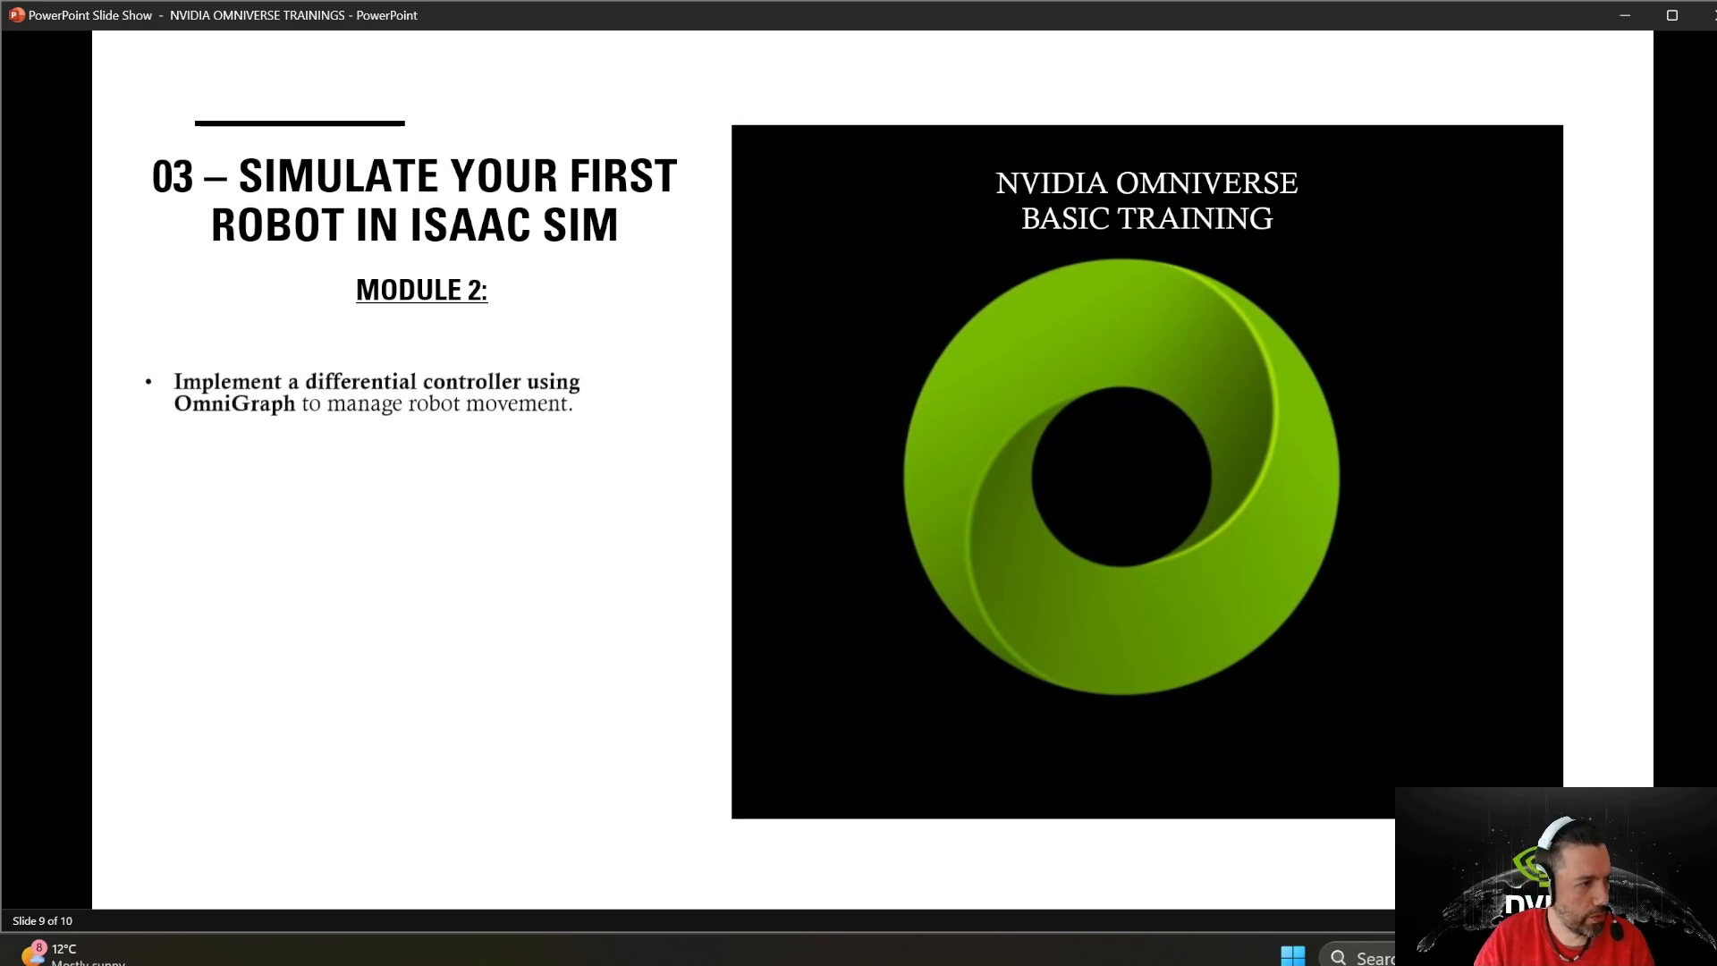
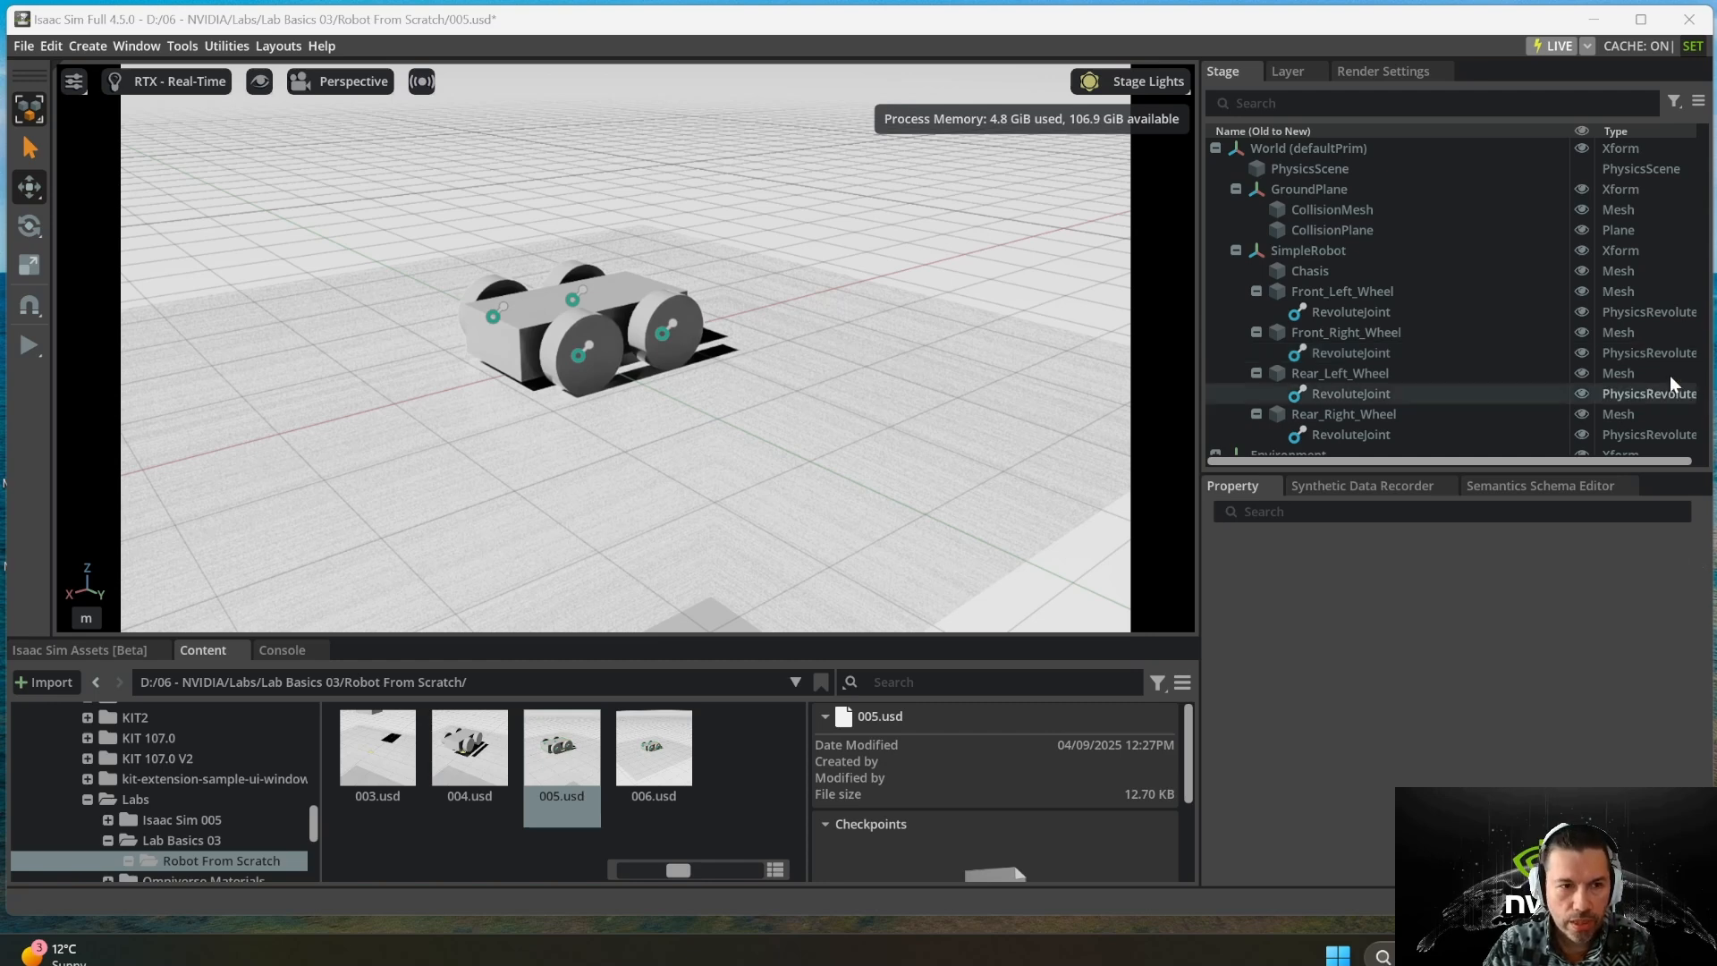
pyautogui.click(1332, 247)
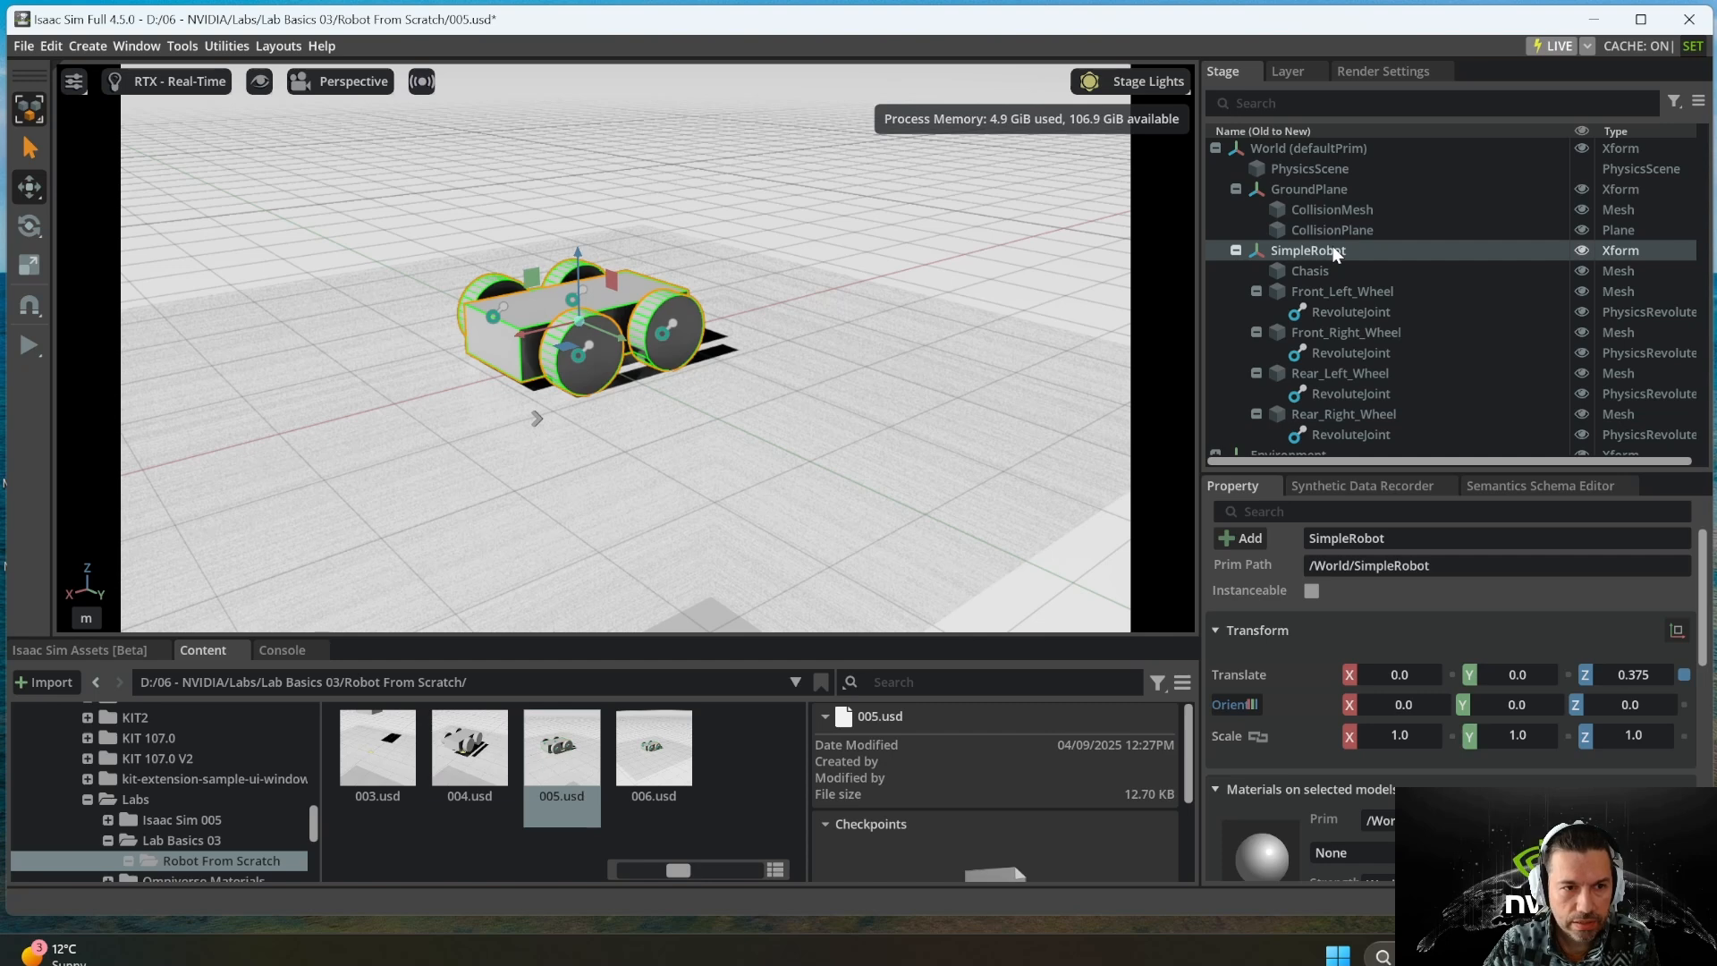
pyautogui.rightClick(1333, 257)
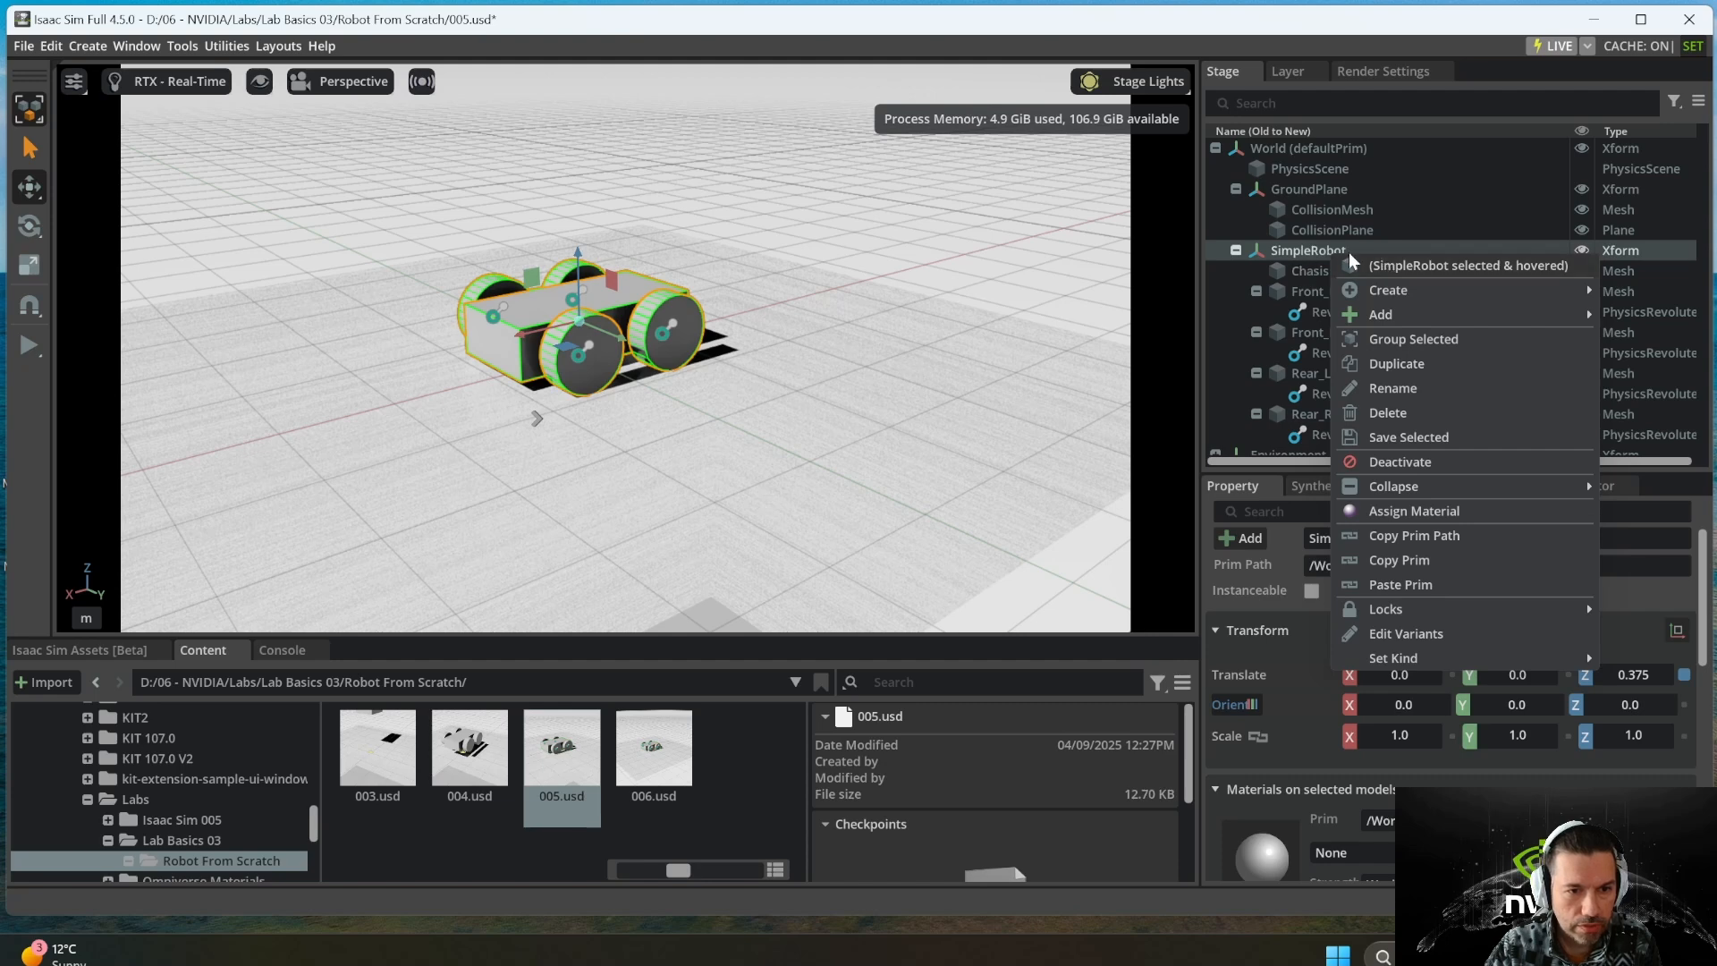
pyautogui.moveTo(1377, 293)
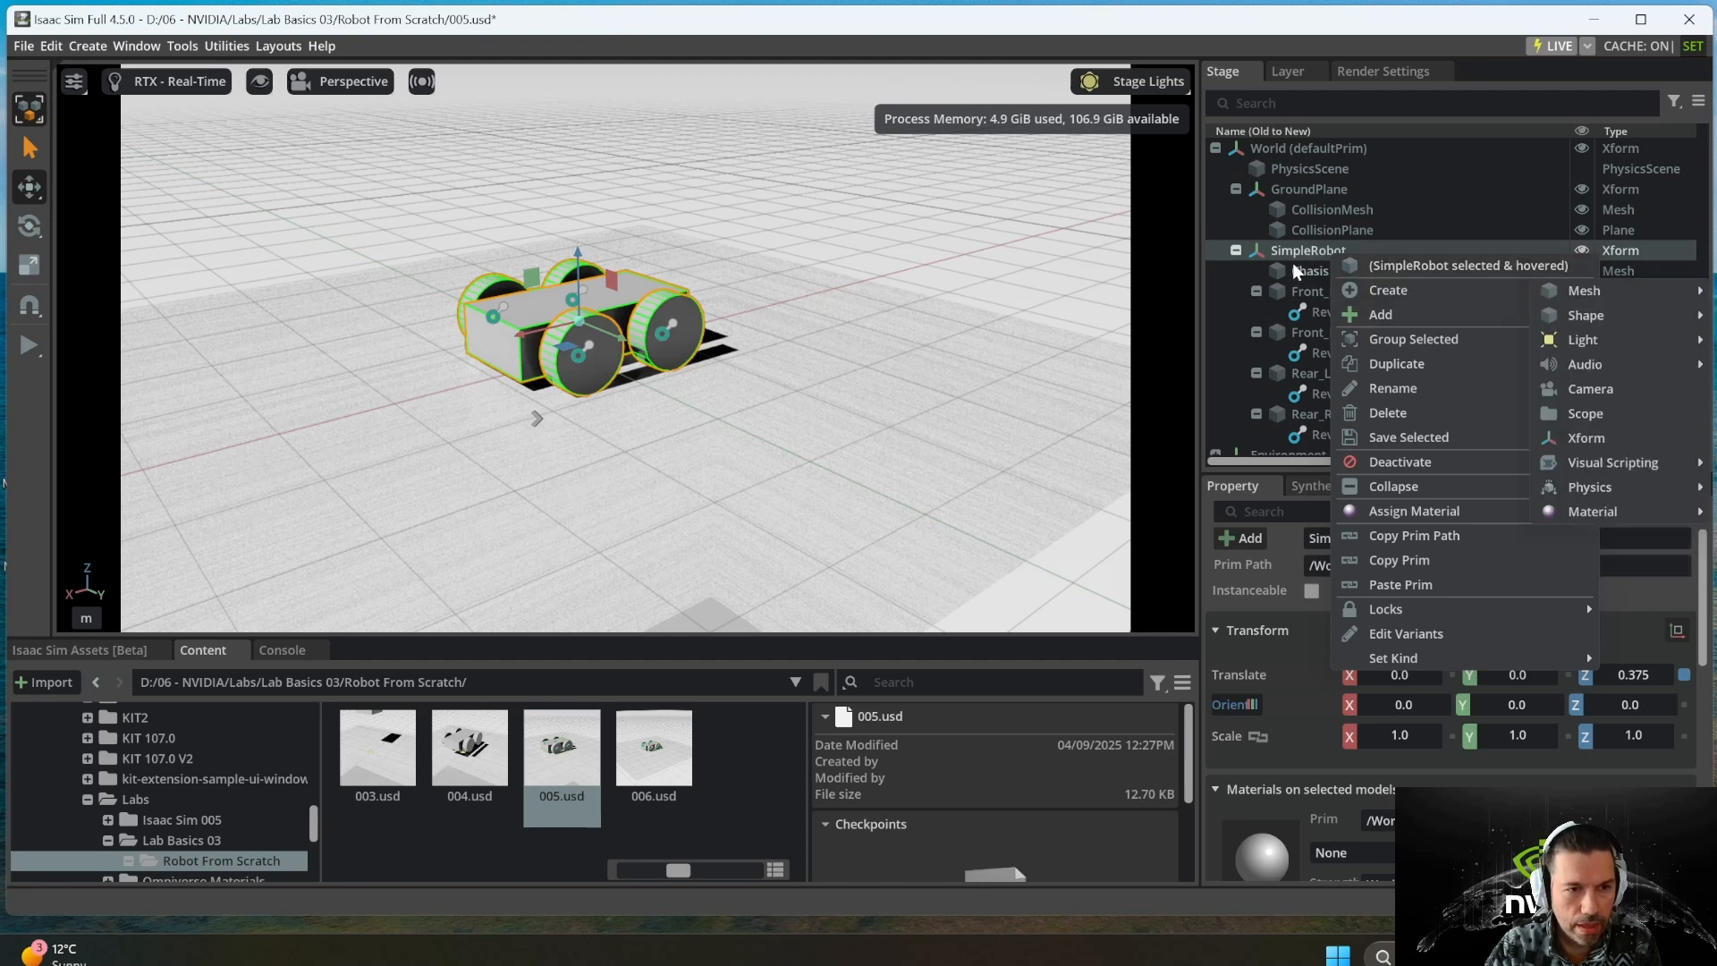
pyautogui.click(1332, 394)
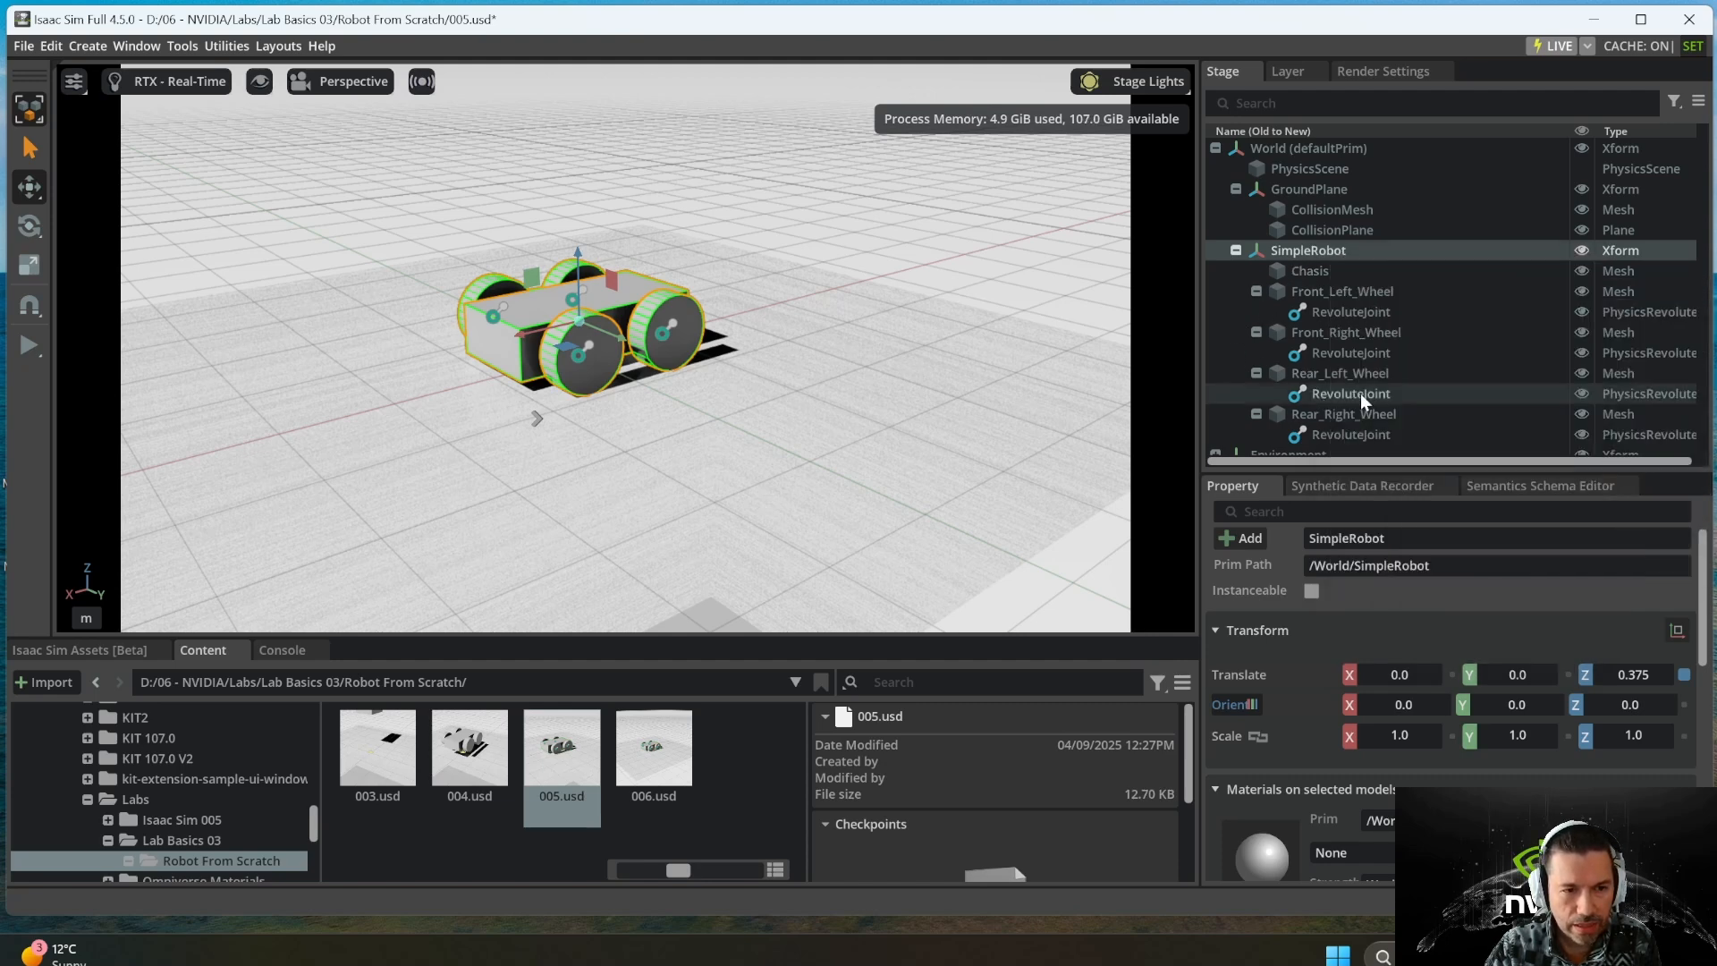
pyautogui.rightClick(1360, 394)
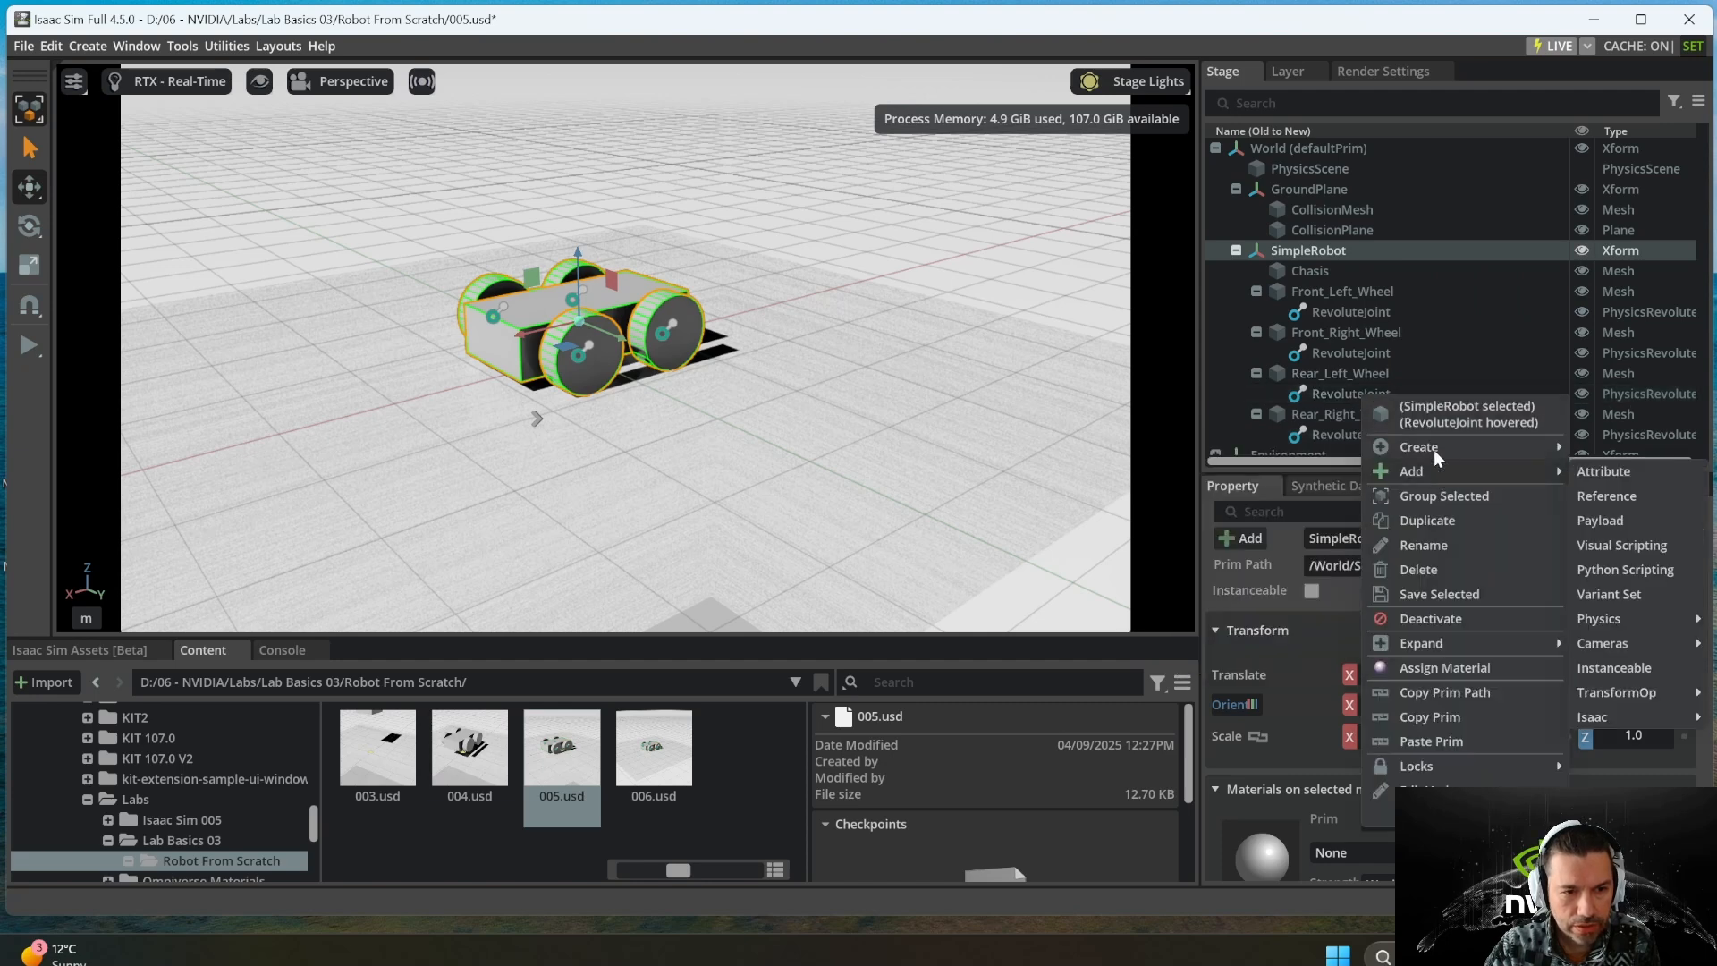
pyautogui.rightClick(1348, 399)
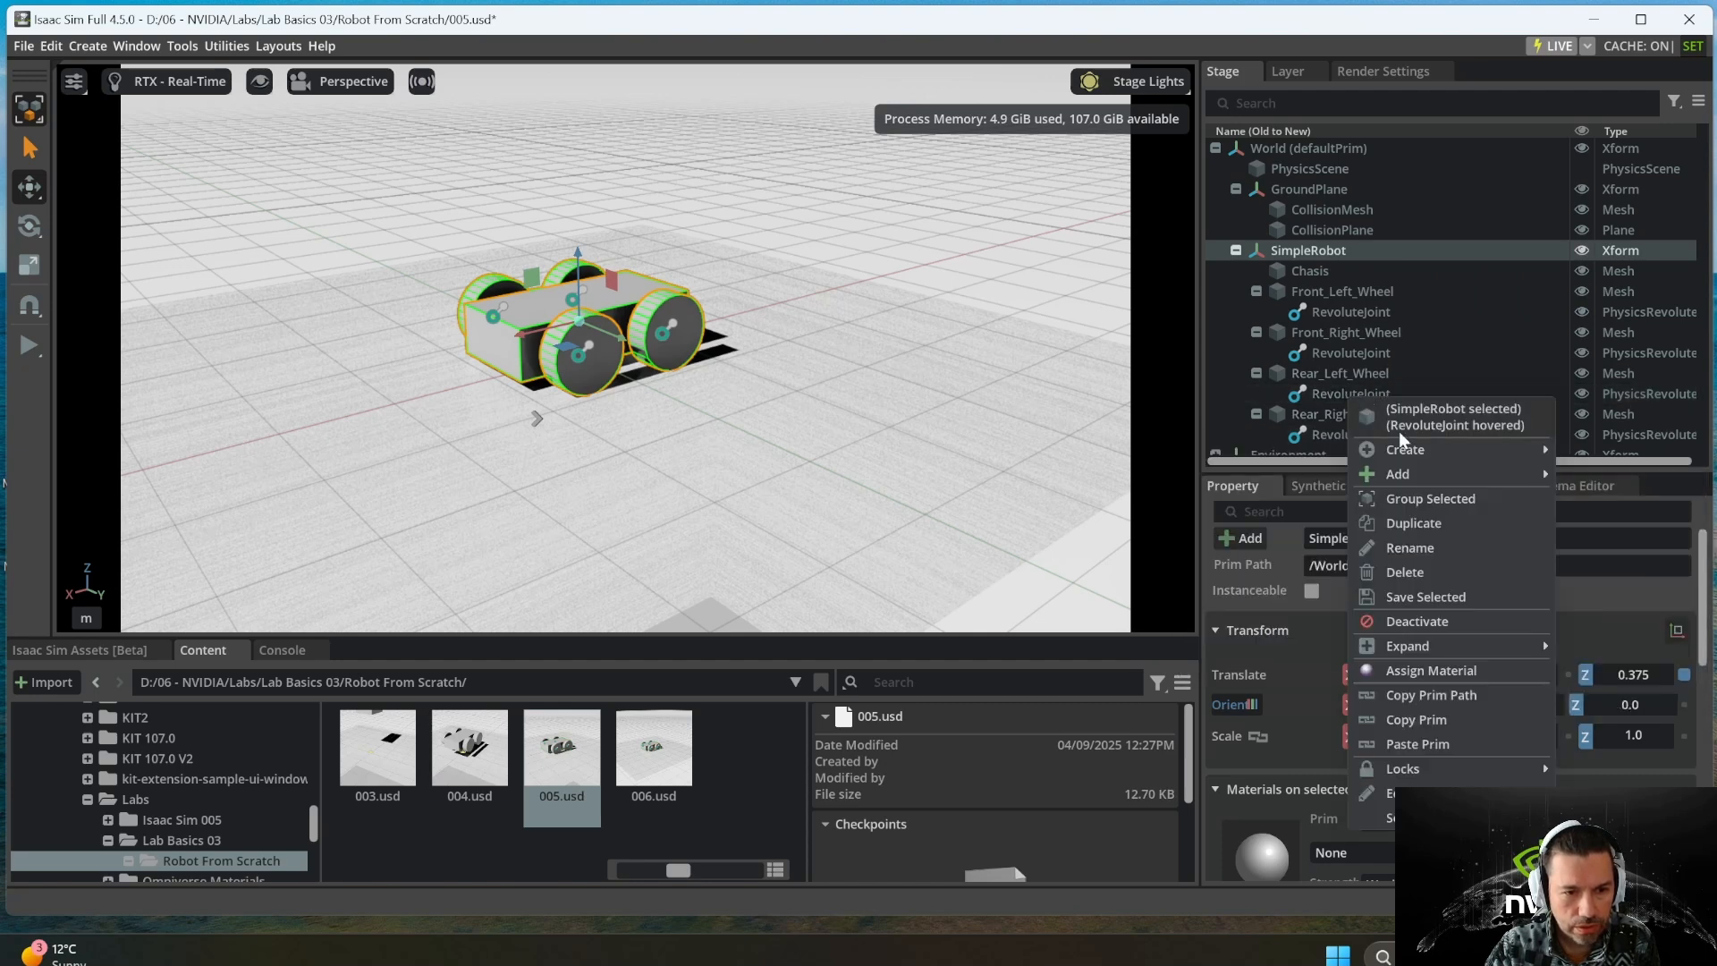
pyautogui.click(1430, 554)
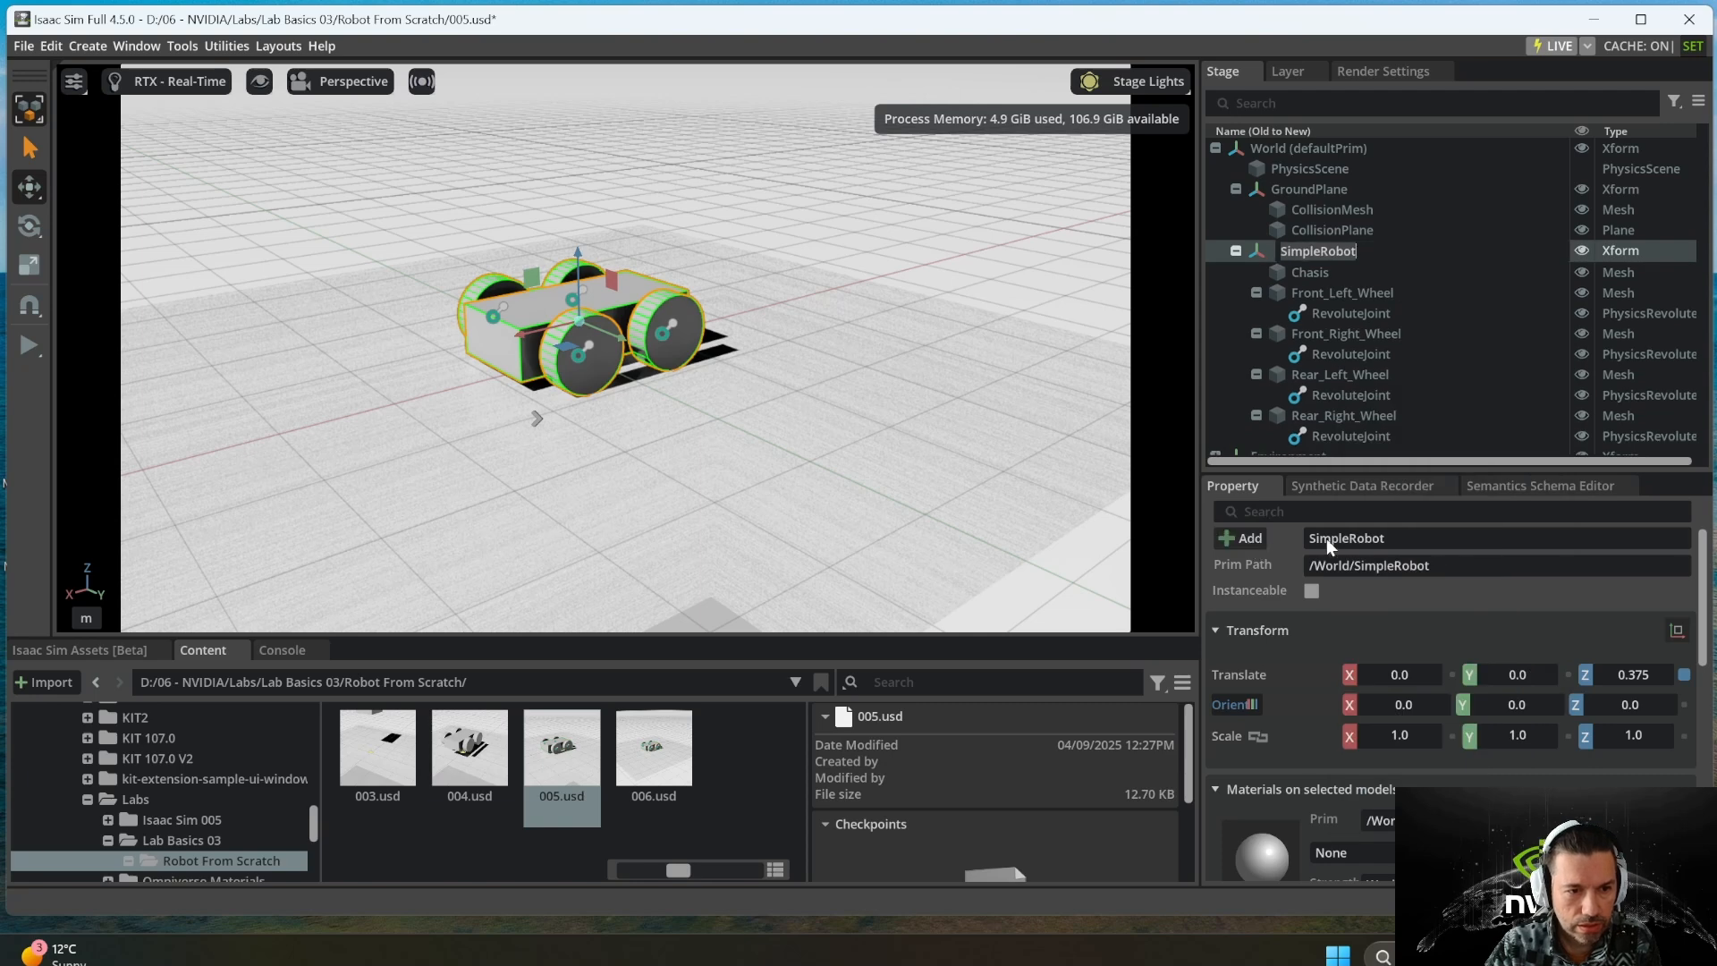
pyautogui.rightClick(1349, 397)
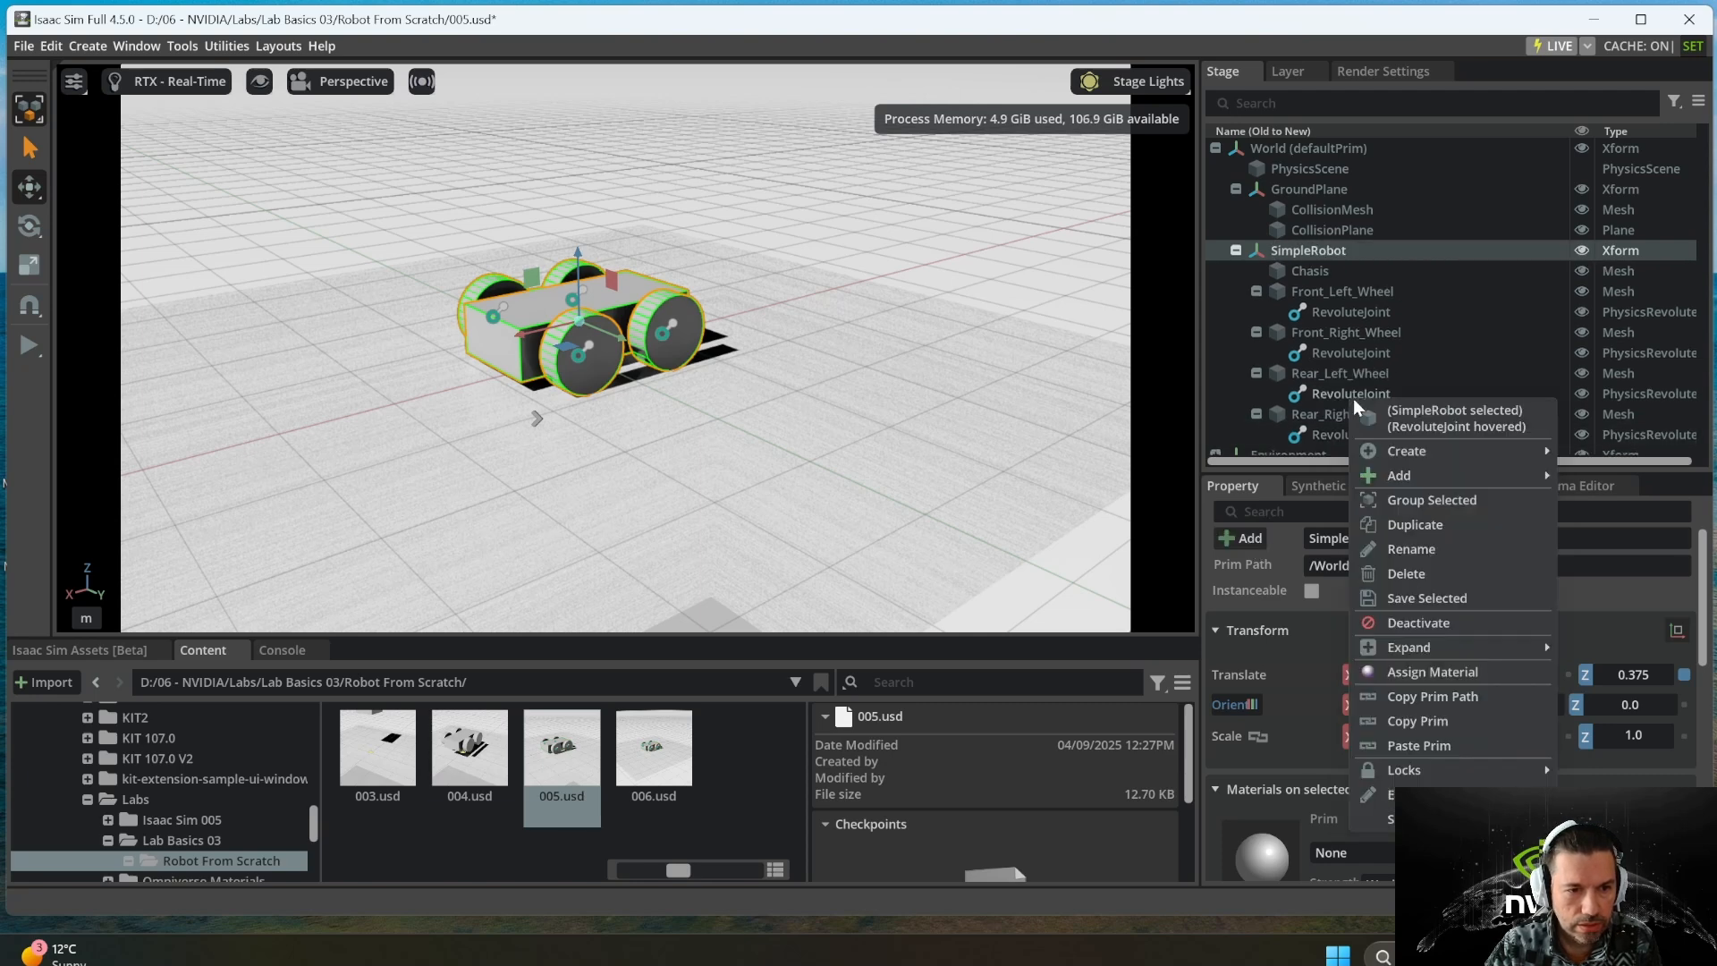
pyautogui.click(1425, 554)
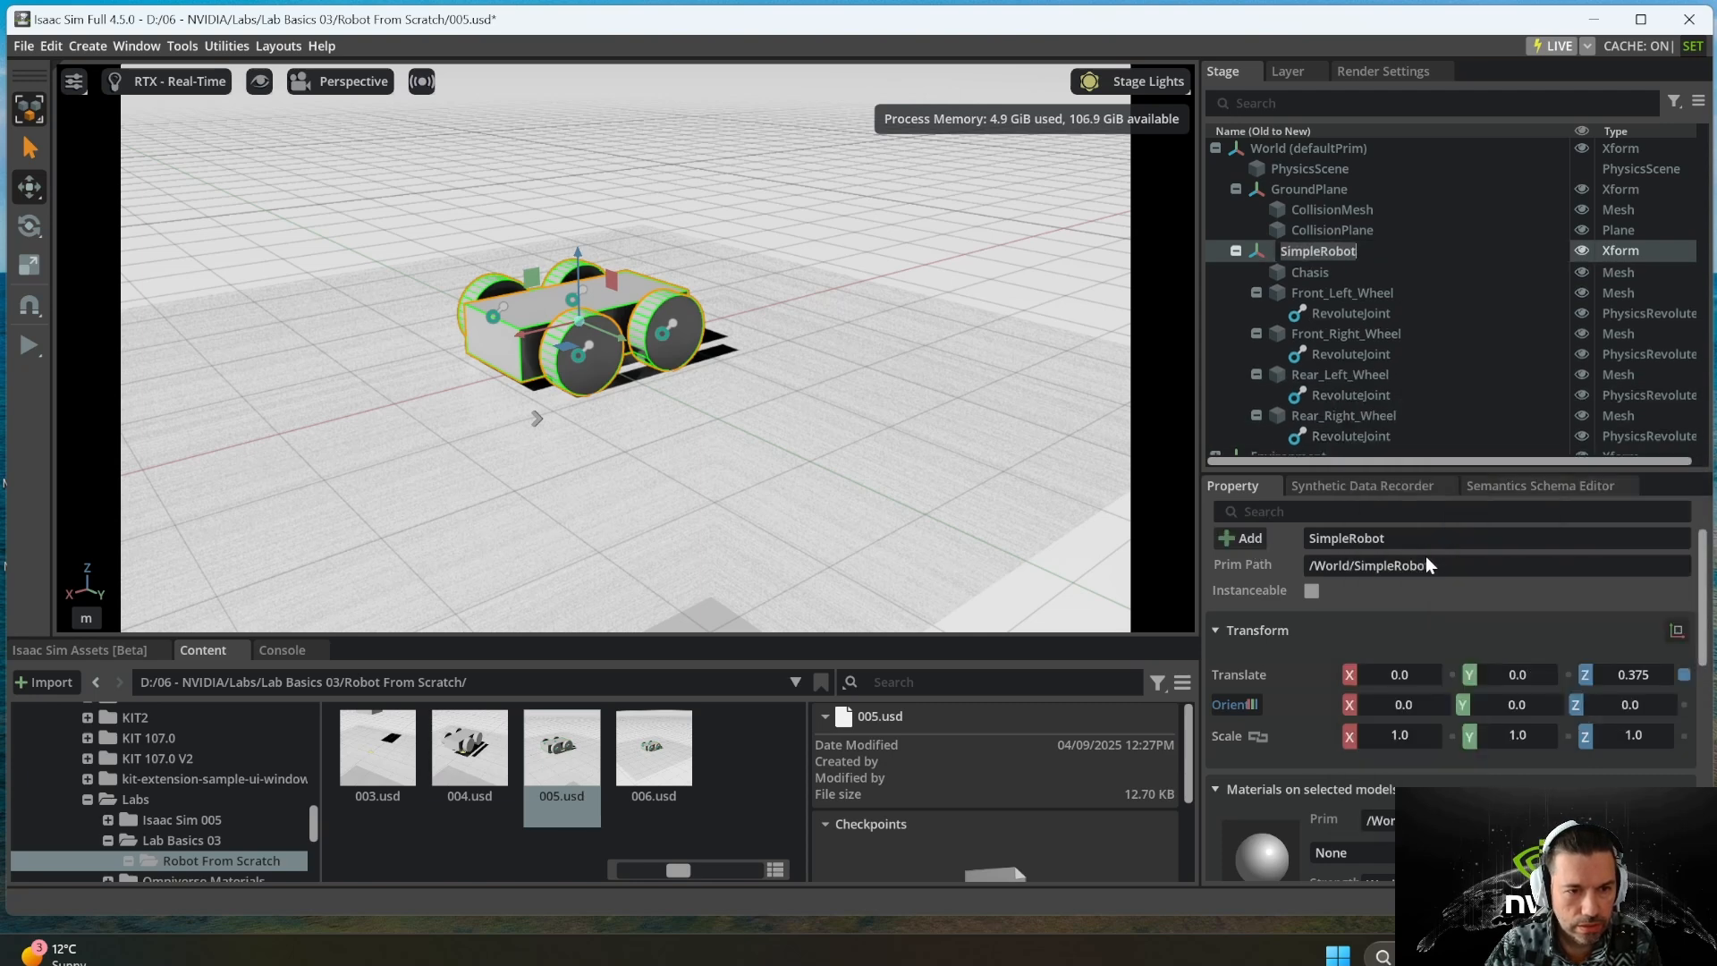
# - Rename the revolute joint under Rear_Left_Wheel as Rear_Left_Joint
pyautogui.click(1361, 396)
pyautogui.rightClick(1361, 395)
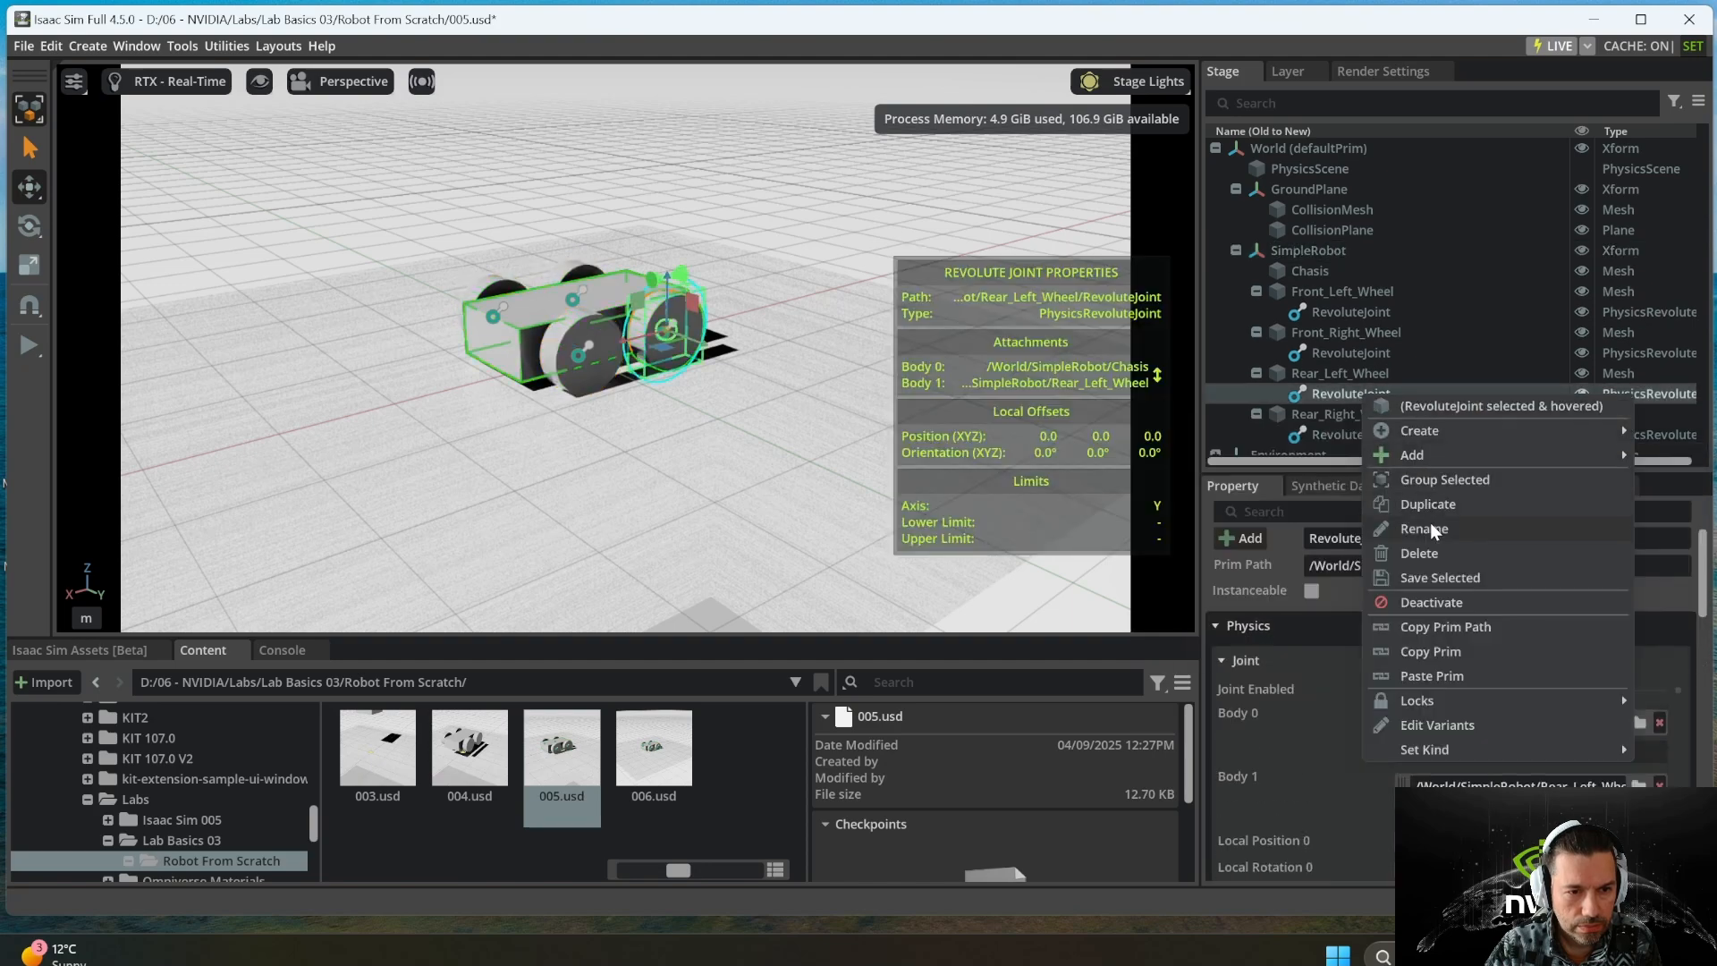
pyautogui.click(1430, 550)
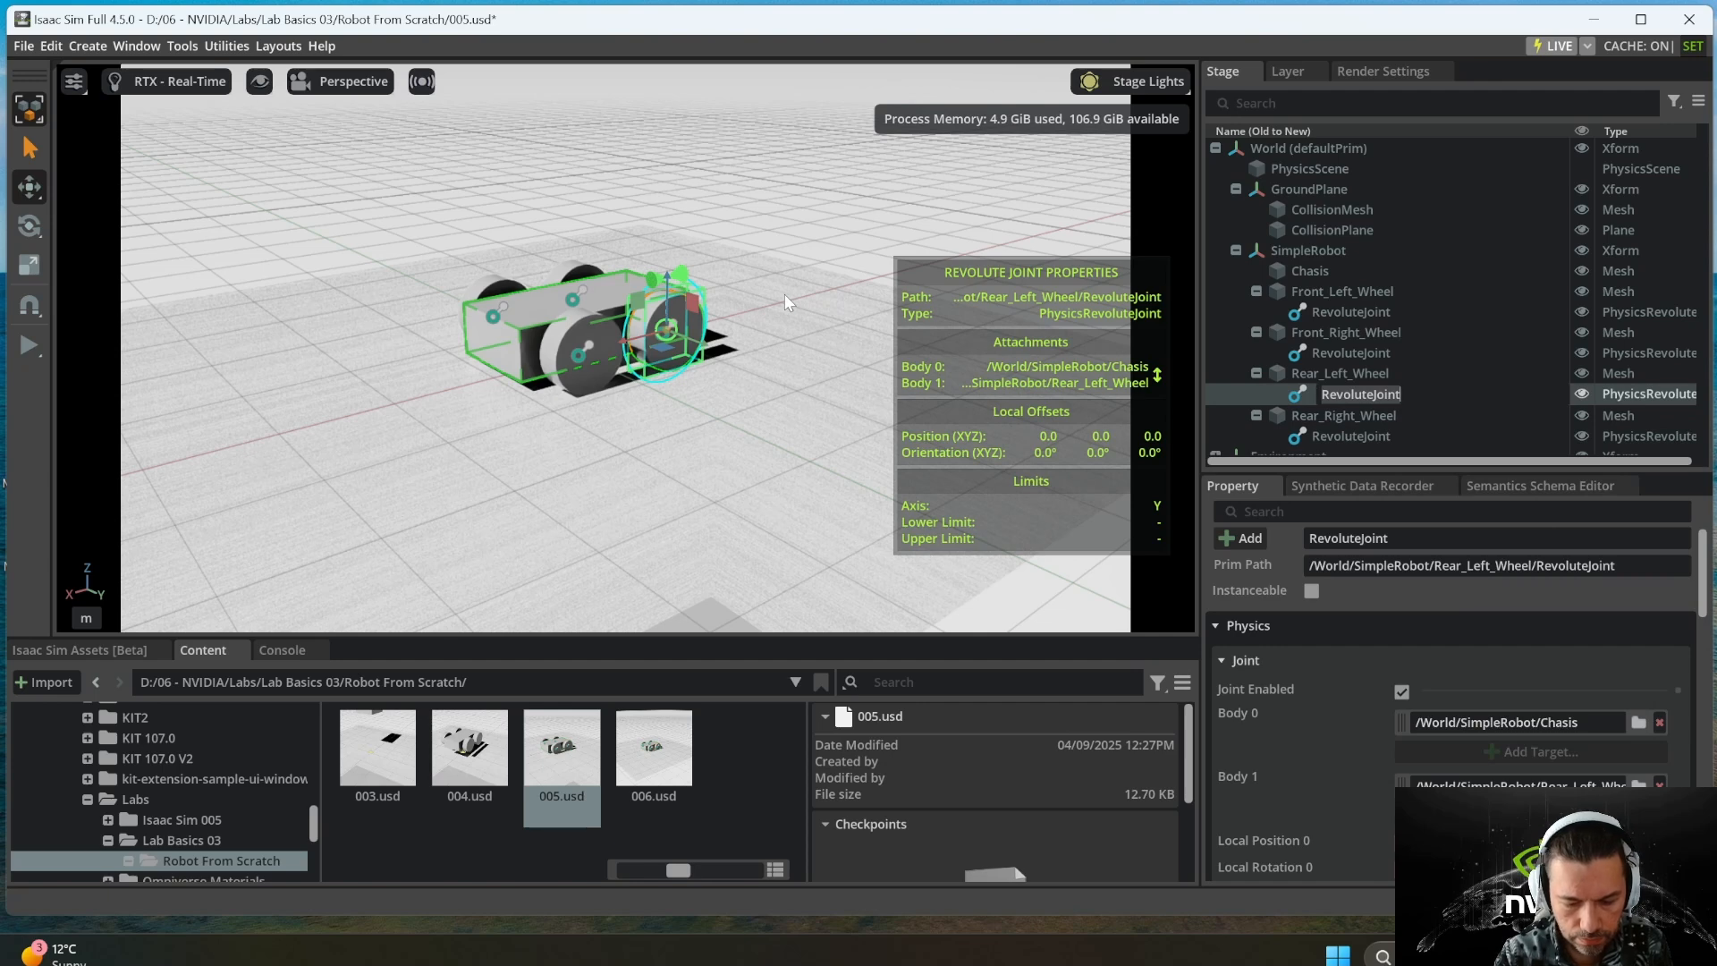
pyautogui.write('Rear_')
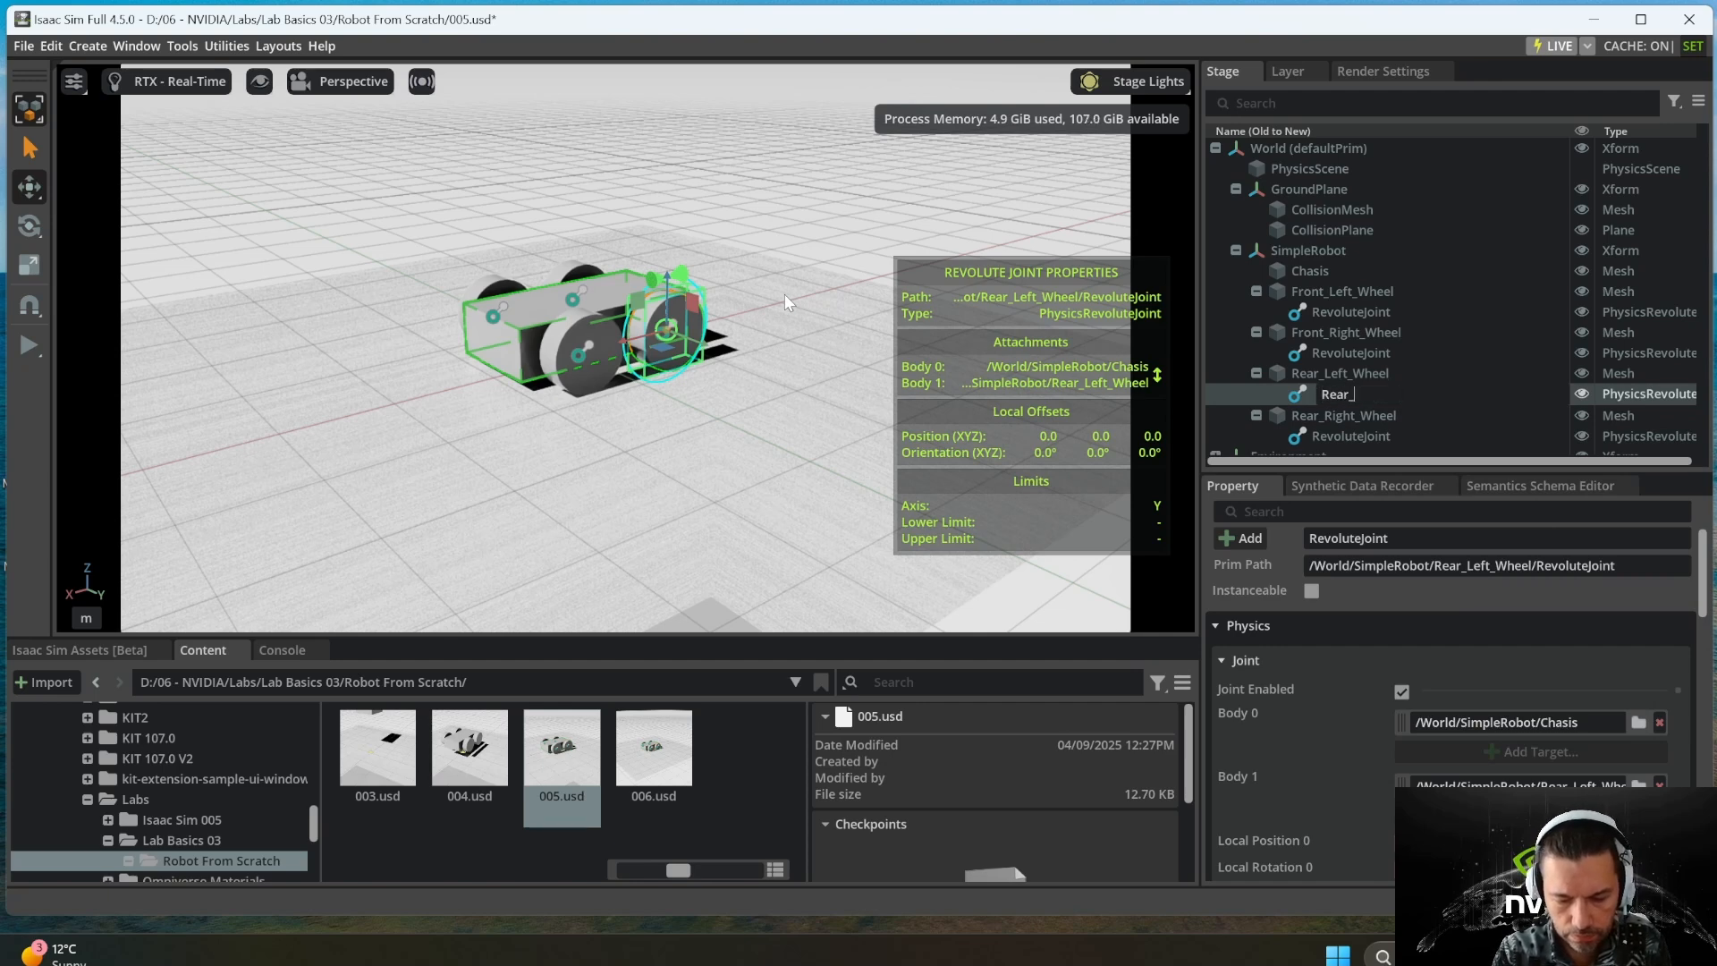
pyautogui.write('Left_')
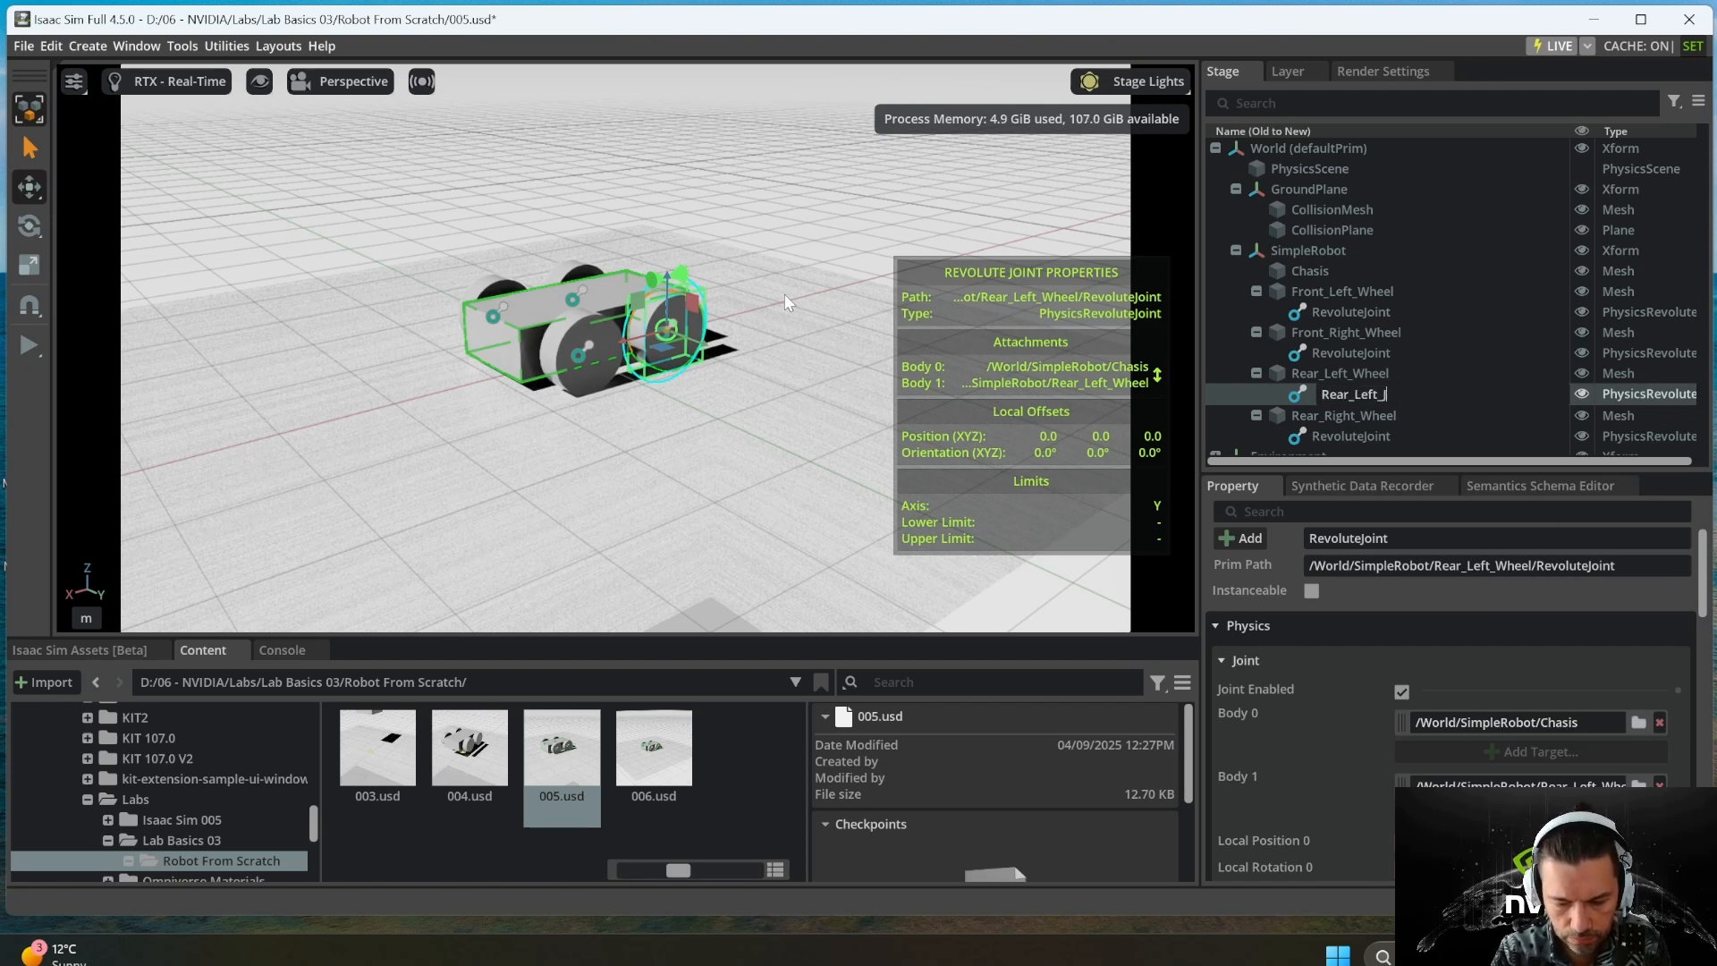
pyautogui.write('Joint')
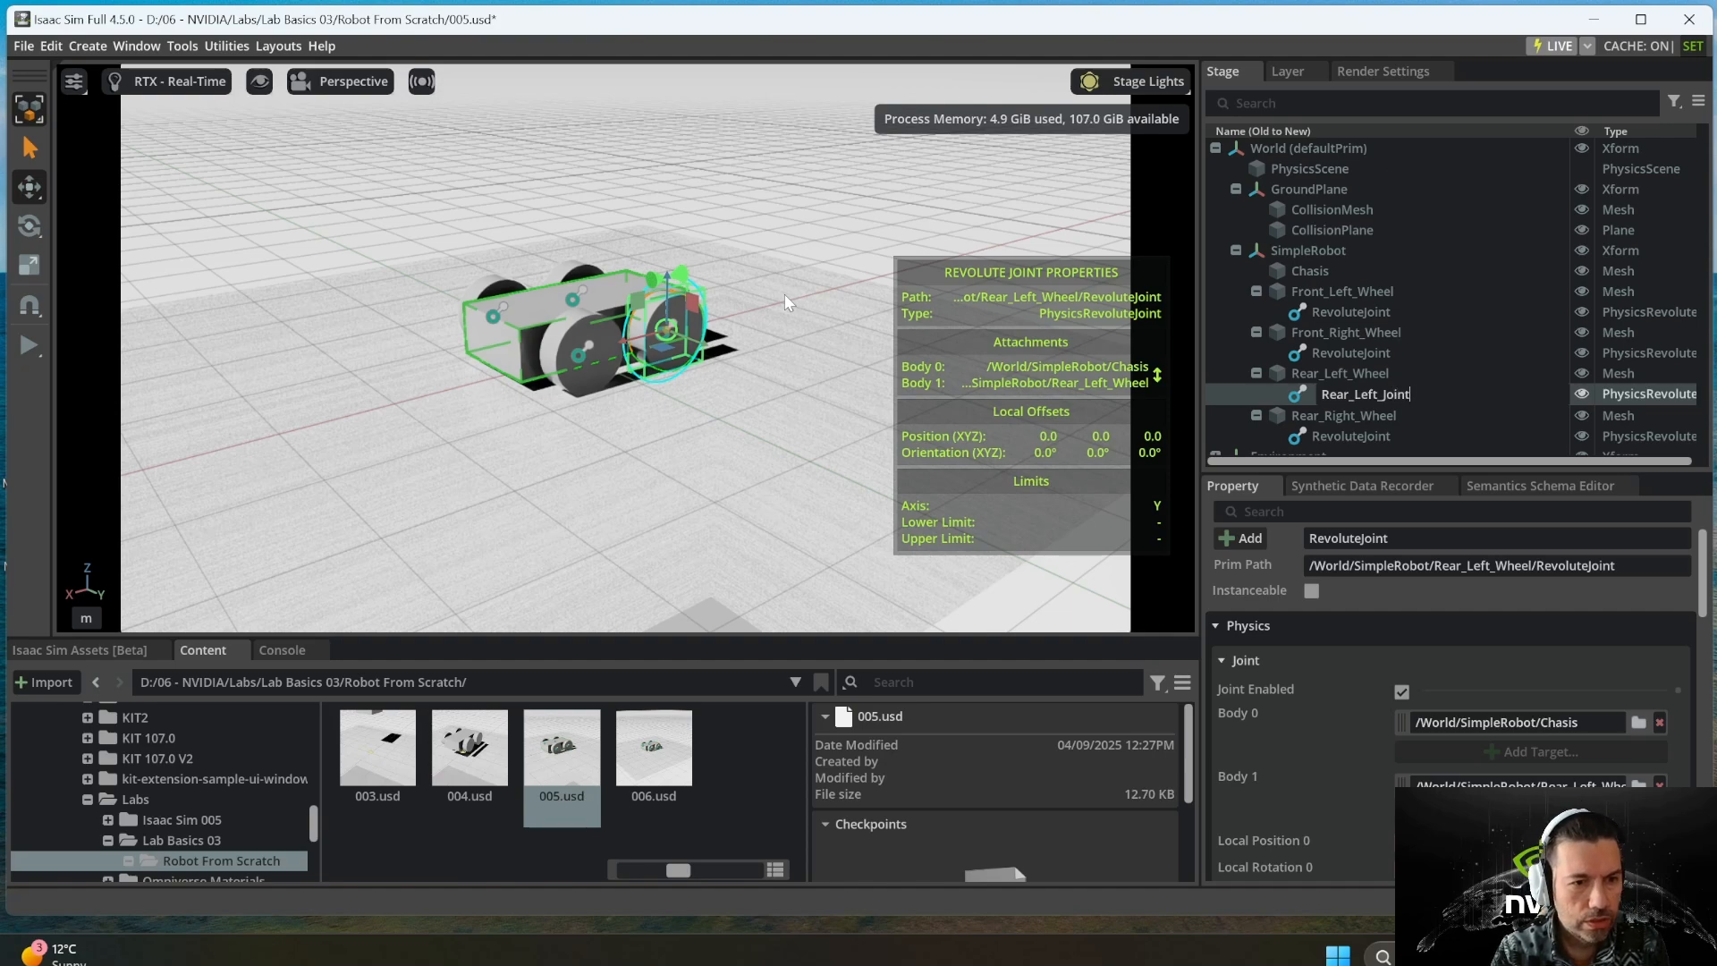
pyautogui.press('Return')
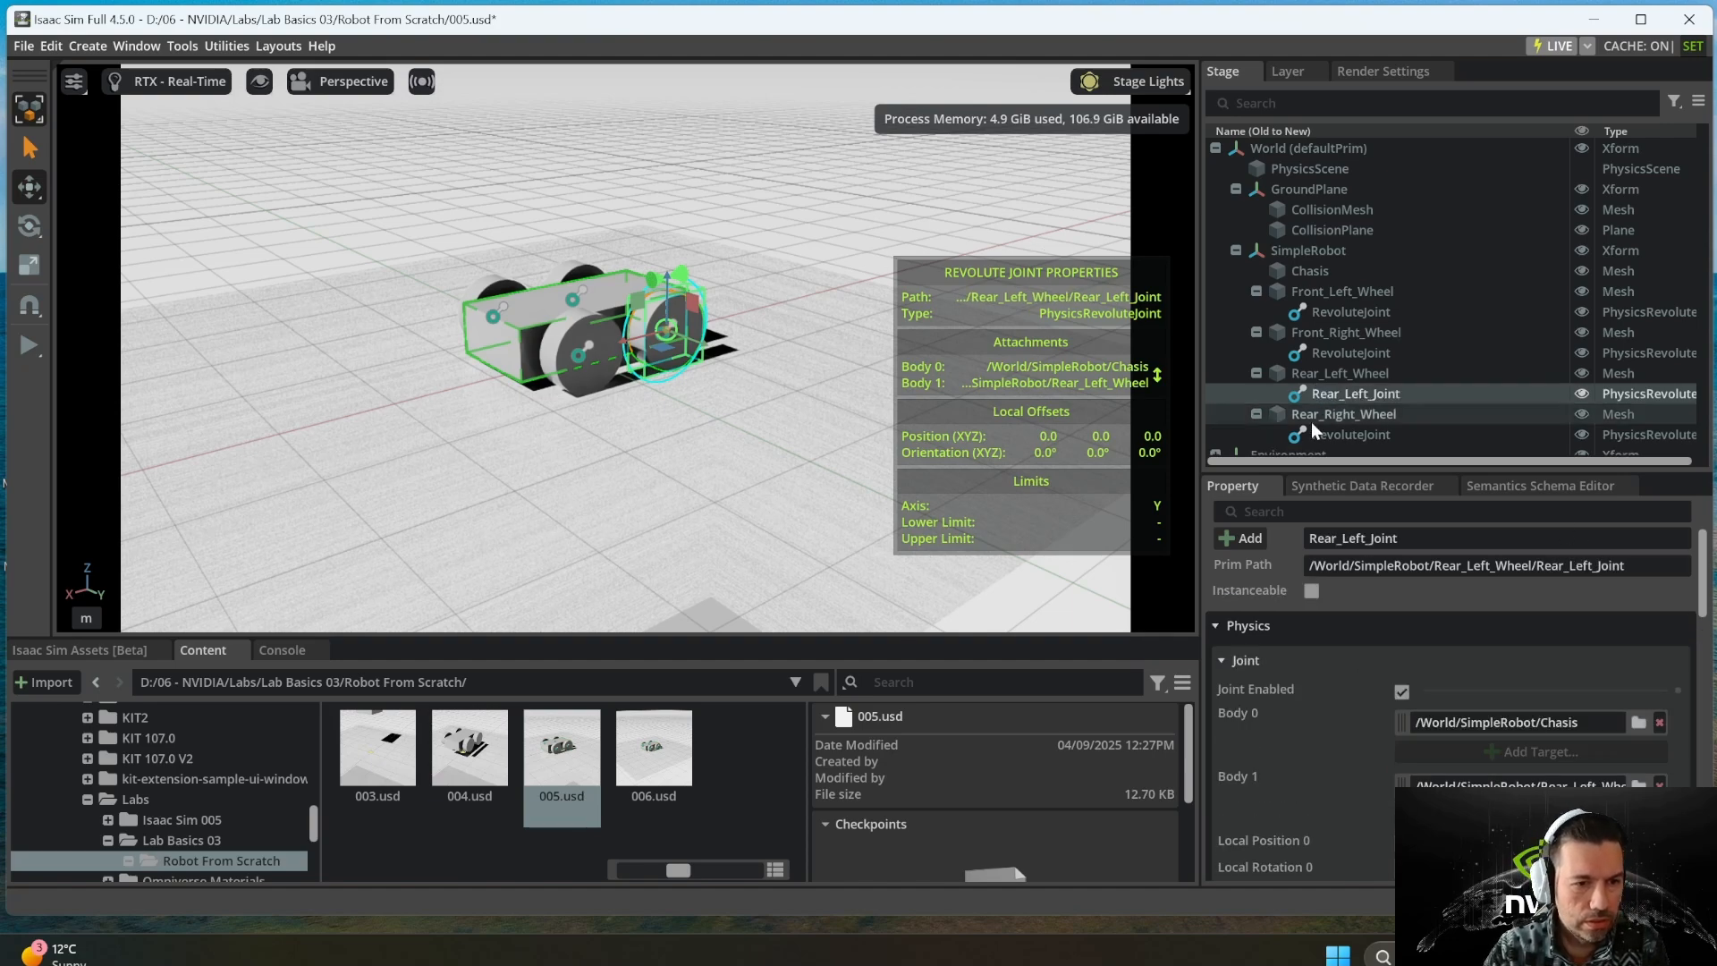
# - Copy the name of the rear left wheel's joint for reuse on the other joints
pyautogui.rightClick(1382, 395)
pyautogui.click(1445, 522)
pyautogui.hotkey('ctrl', 'c')
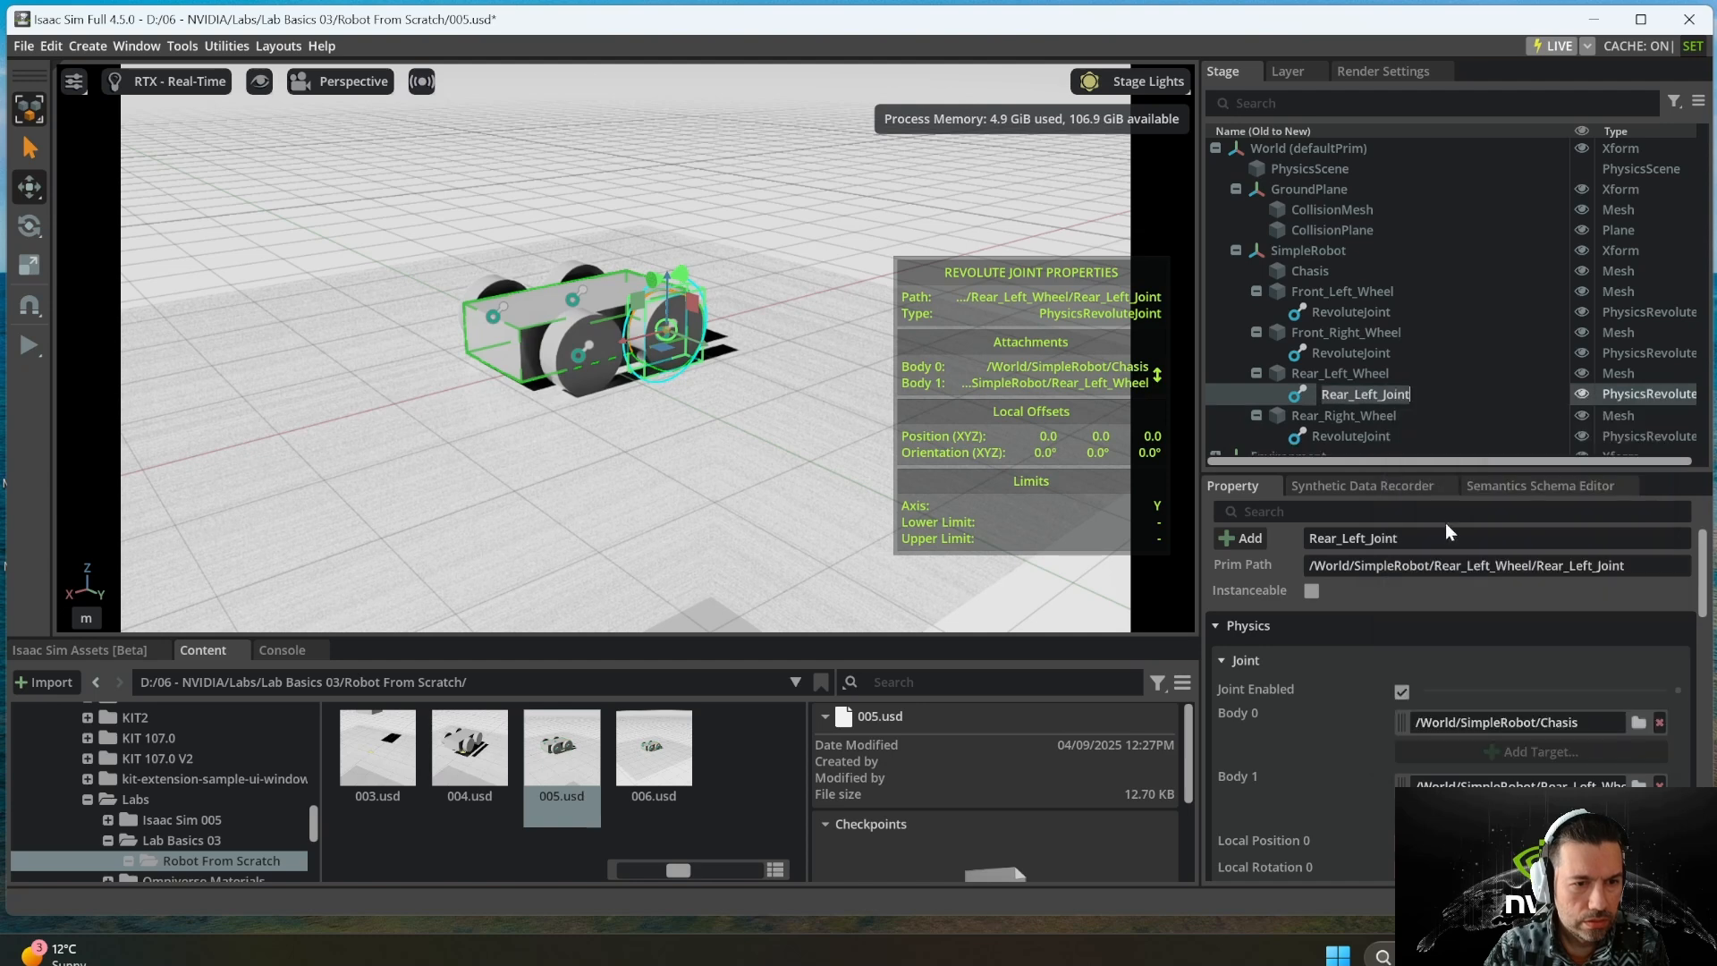
pyautogui.click(1372, 450)
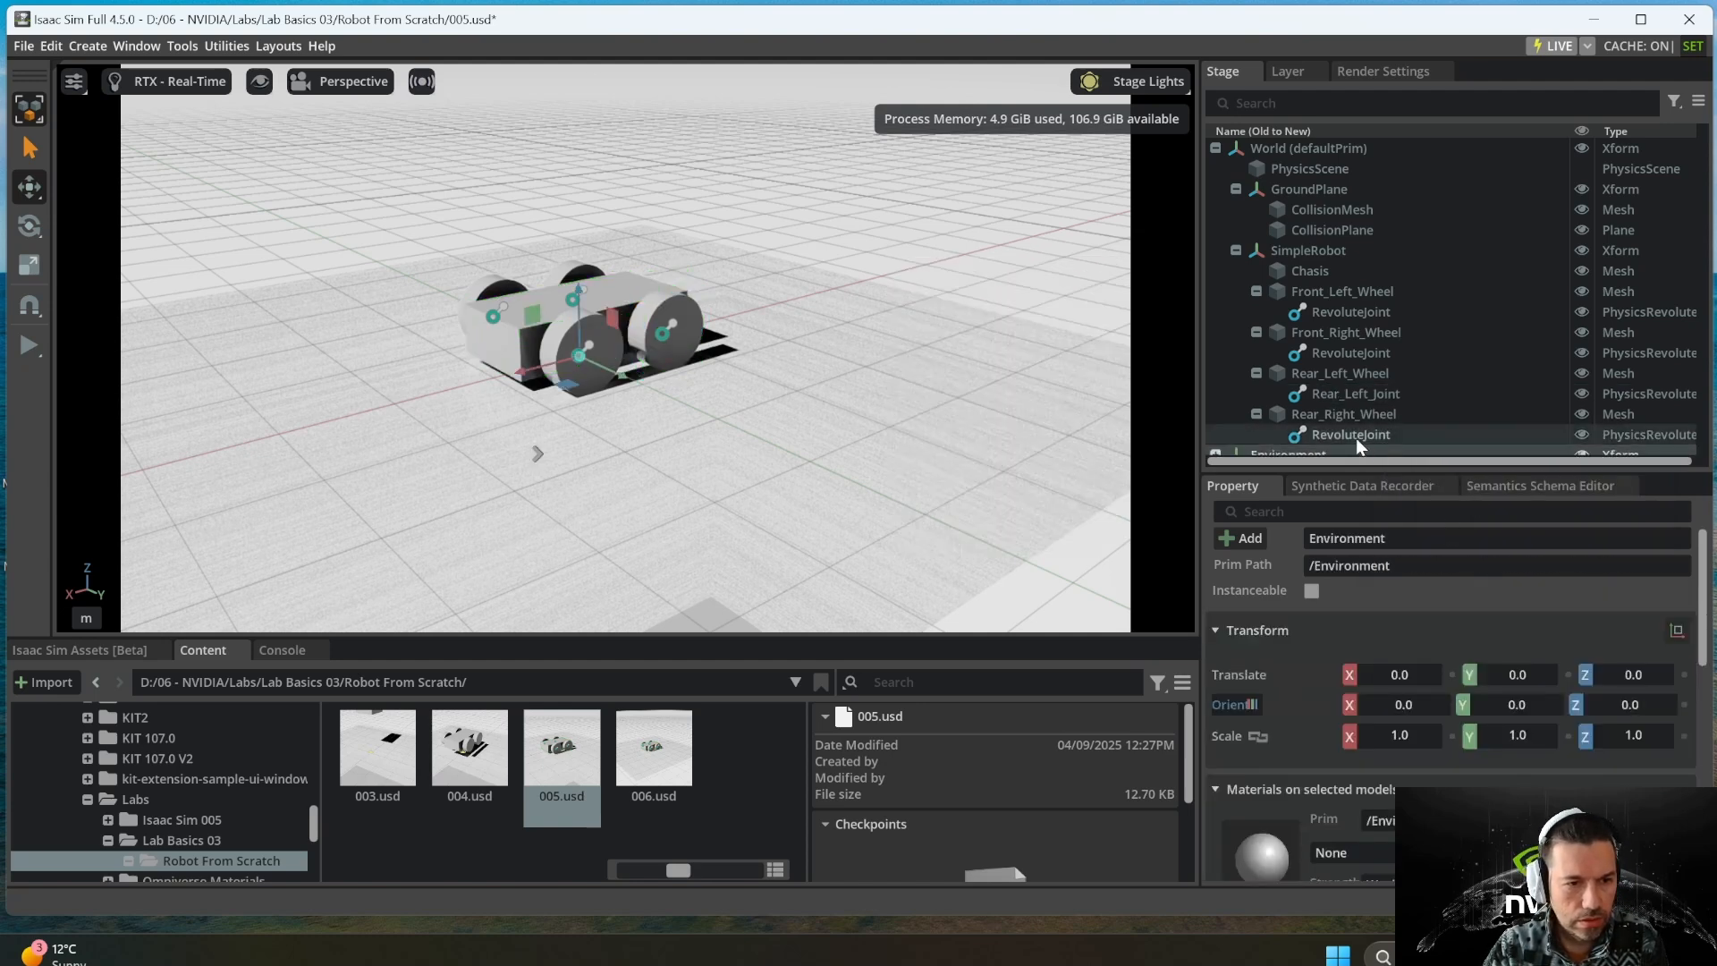
pyautogui.rightClick(1355, 435)
pyautogui.click(1436, 567)
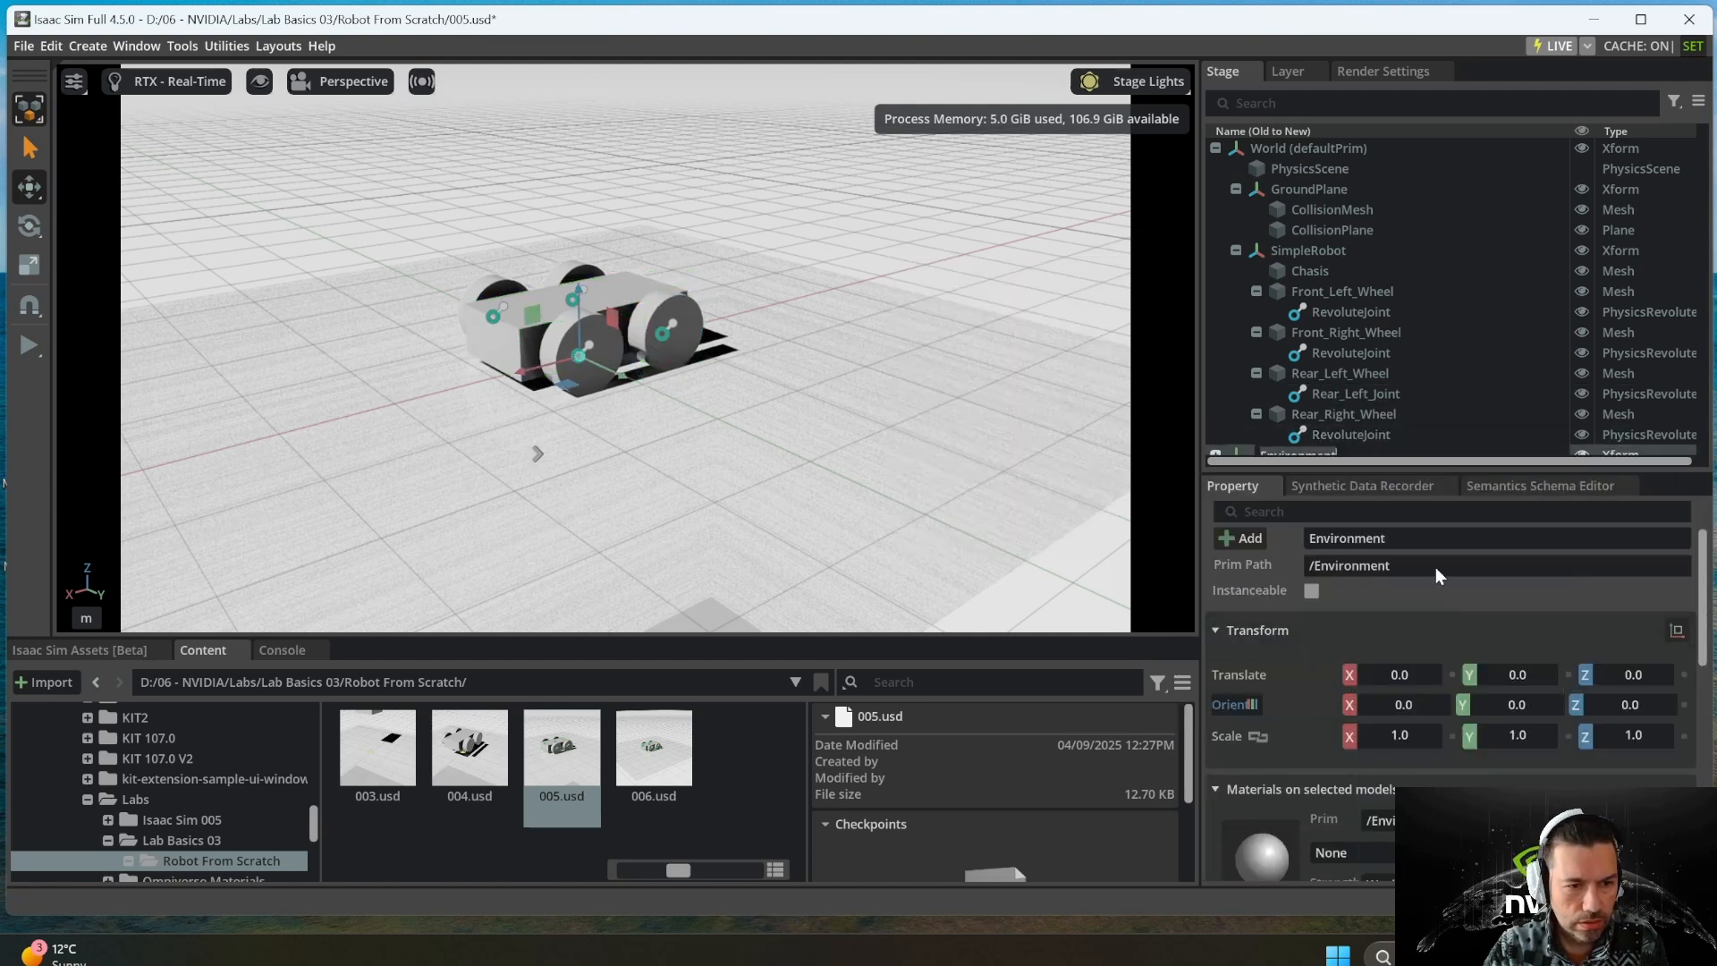
# - Rename the revolute joint under Rear_Right_Wheel as Rear_Right_Joint, adapting the copied name
pyautogui.click(1365, 438)
pyautogui.rightClick(1365, 438)
pyautogui.click(1440, 565)
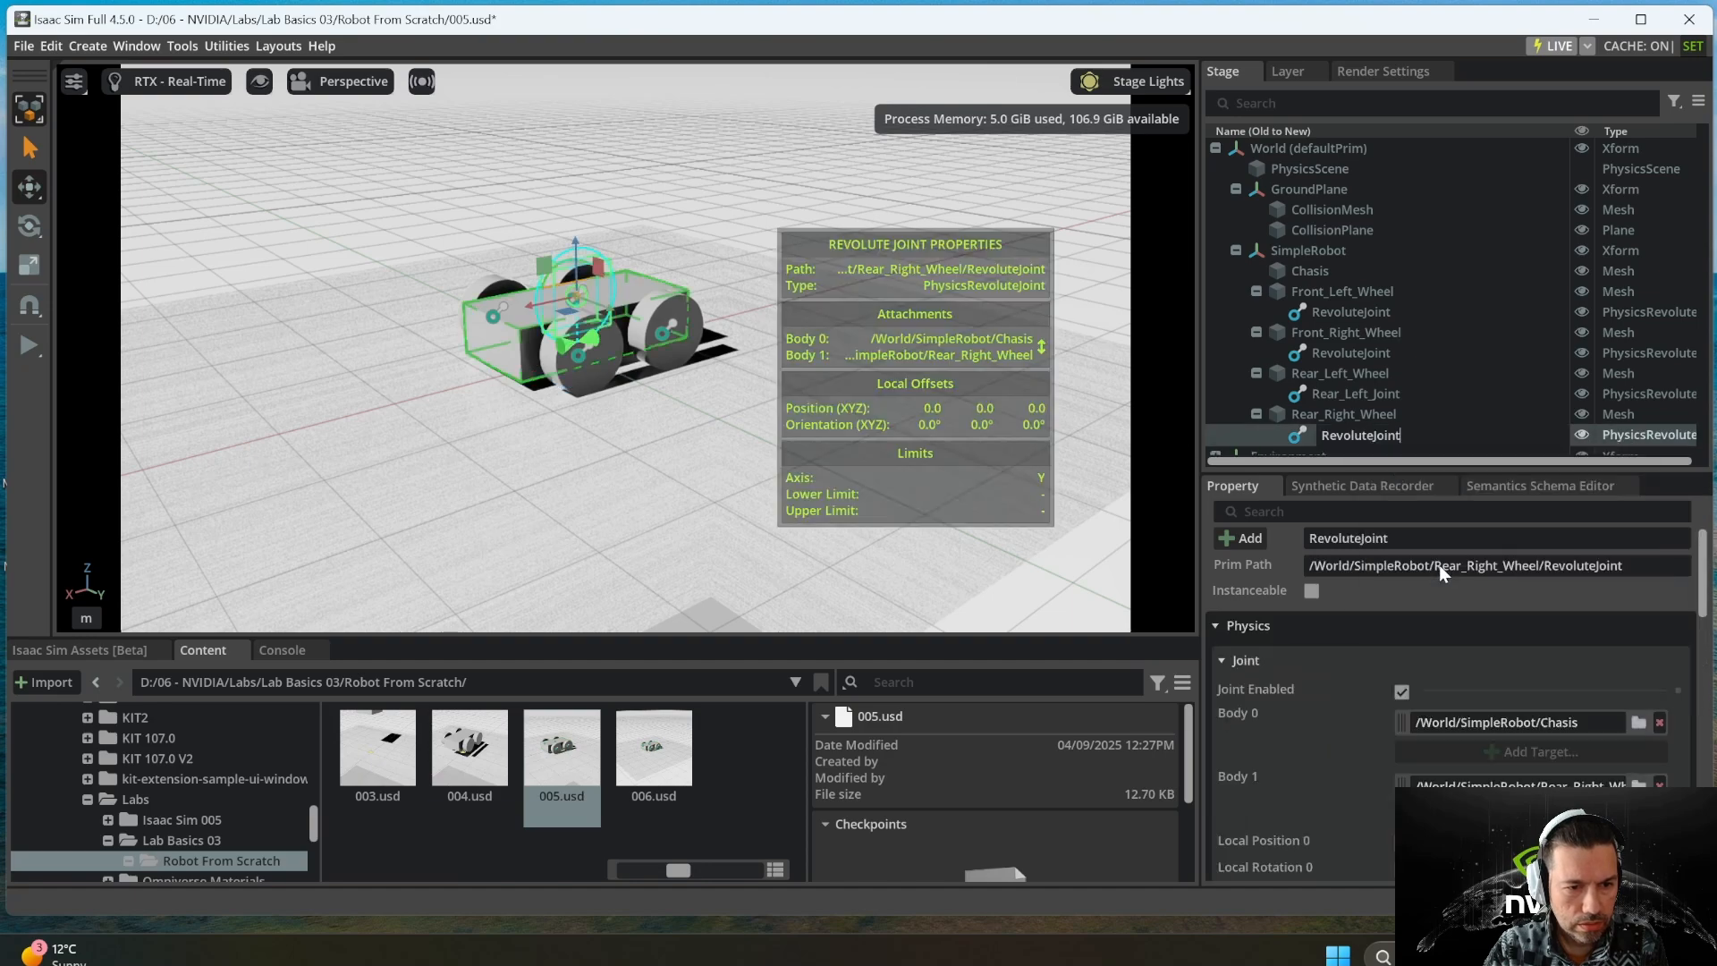
pyautogui.hotkey('ctrl', 'v')
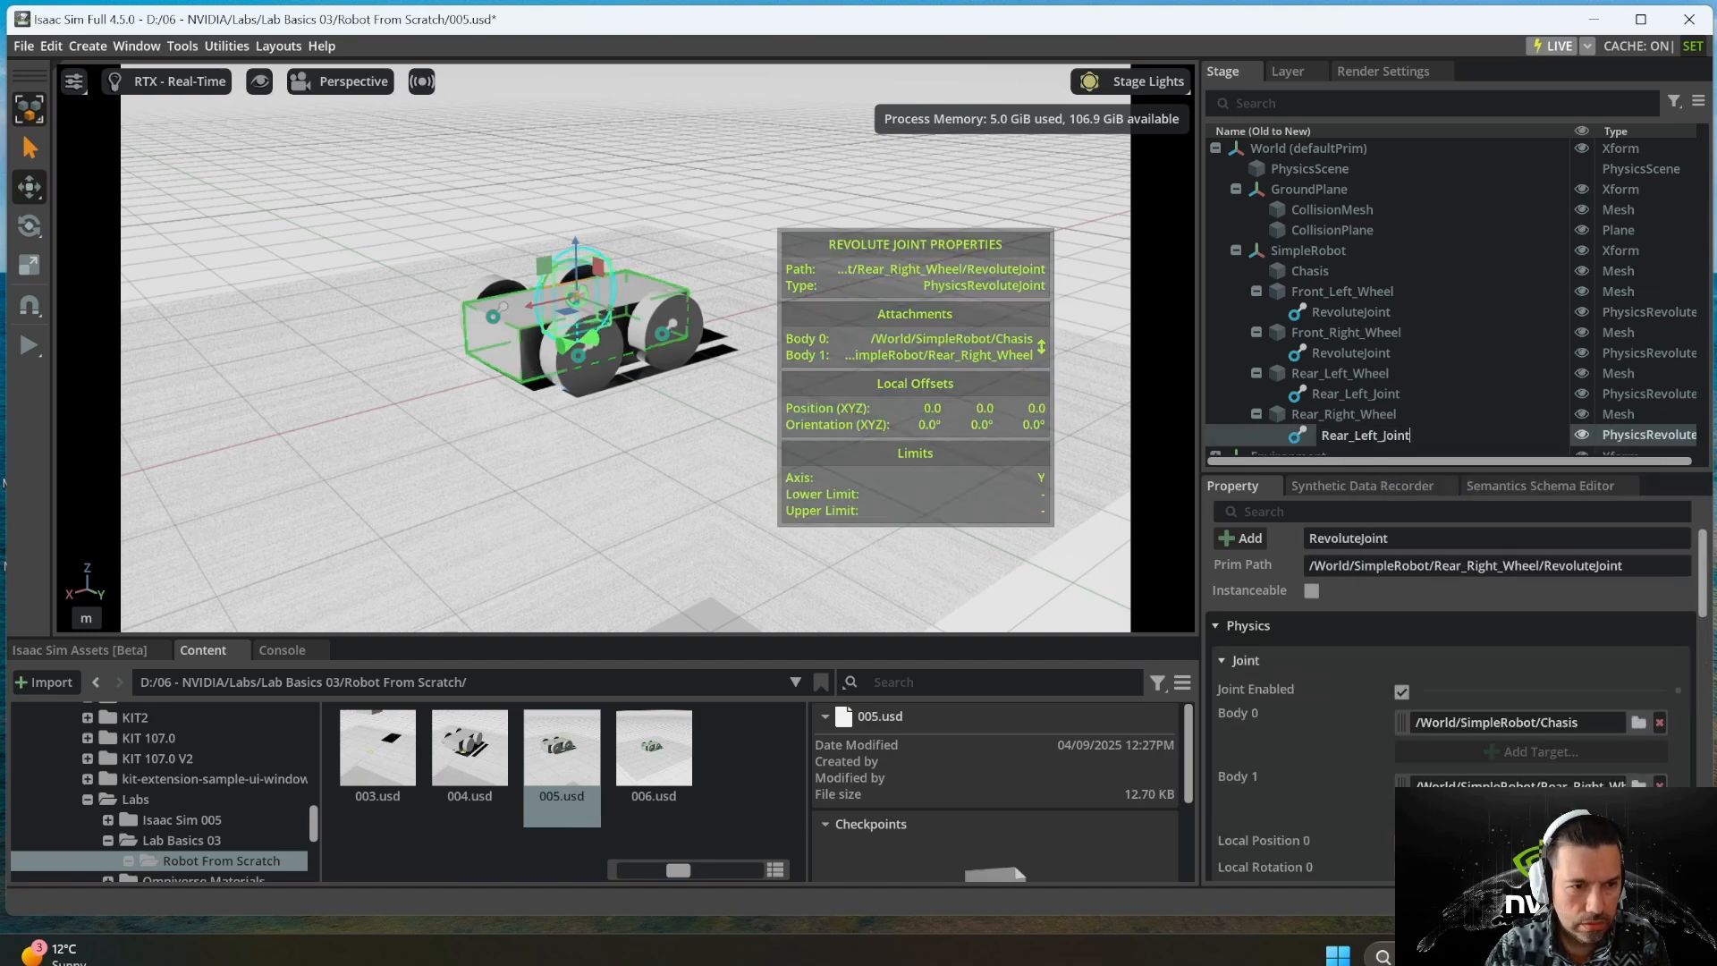
pyautogui.moveTo(1378, 435); pyautogui.dragTo(1354, 435)
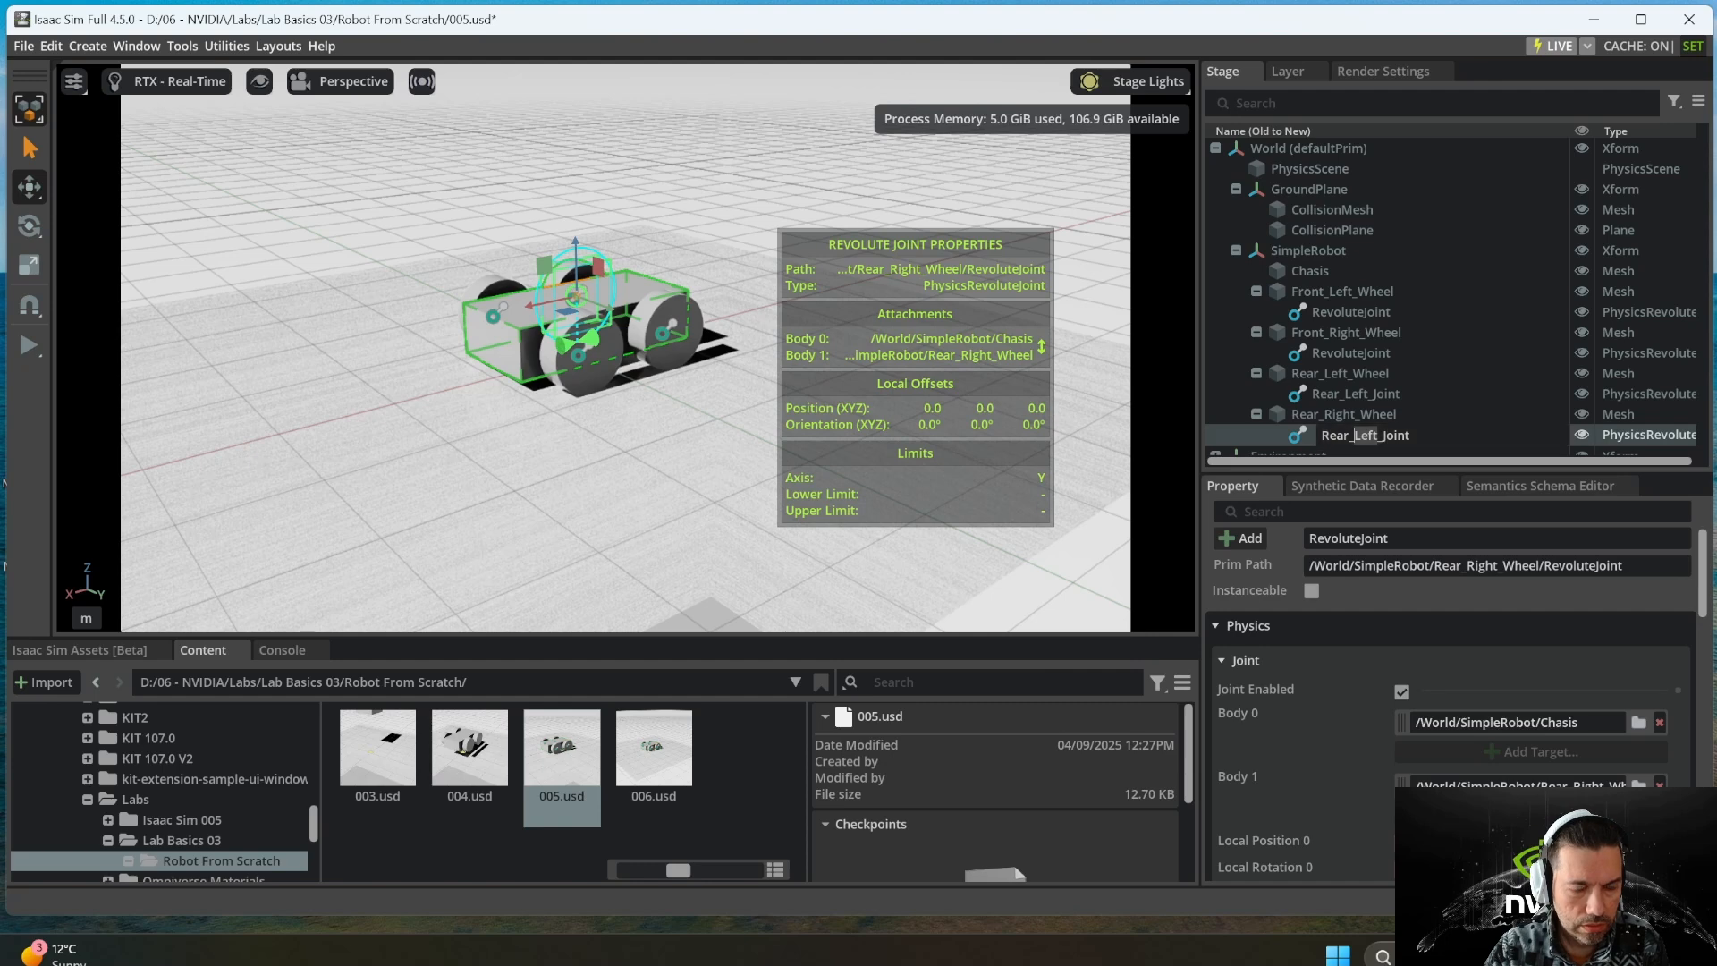
pyautogui.write('Back')
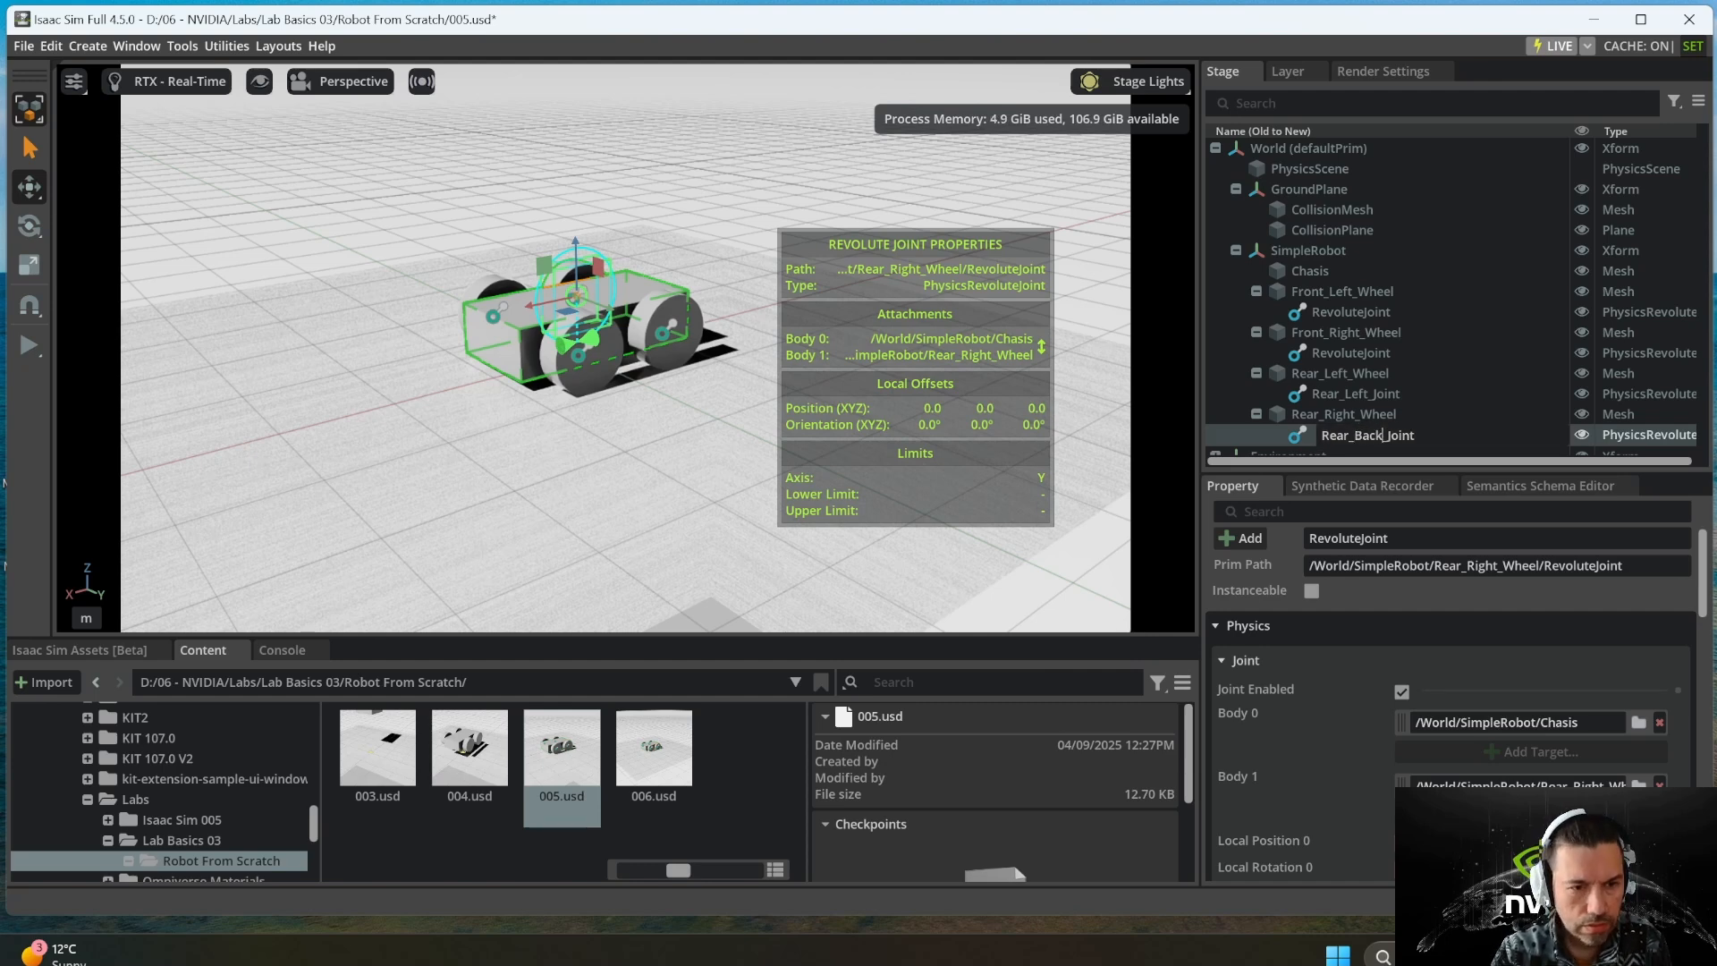
pyautogui.press('BackSpace')
pyautogui.press('BackSpace')
pyautogui.press('BackSpace')
pyautogui.press('BackSpace')
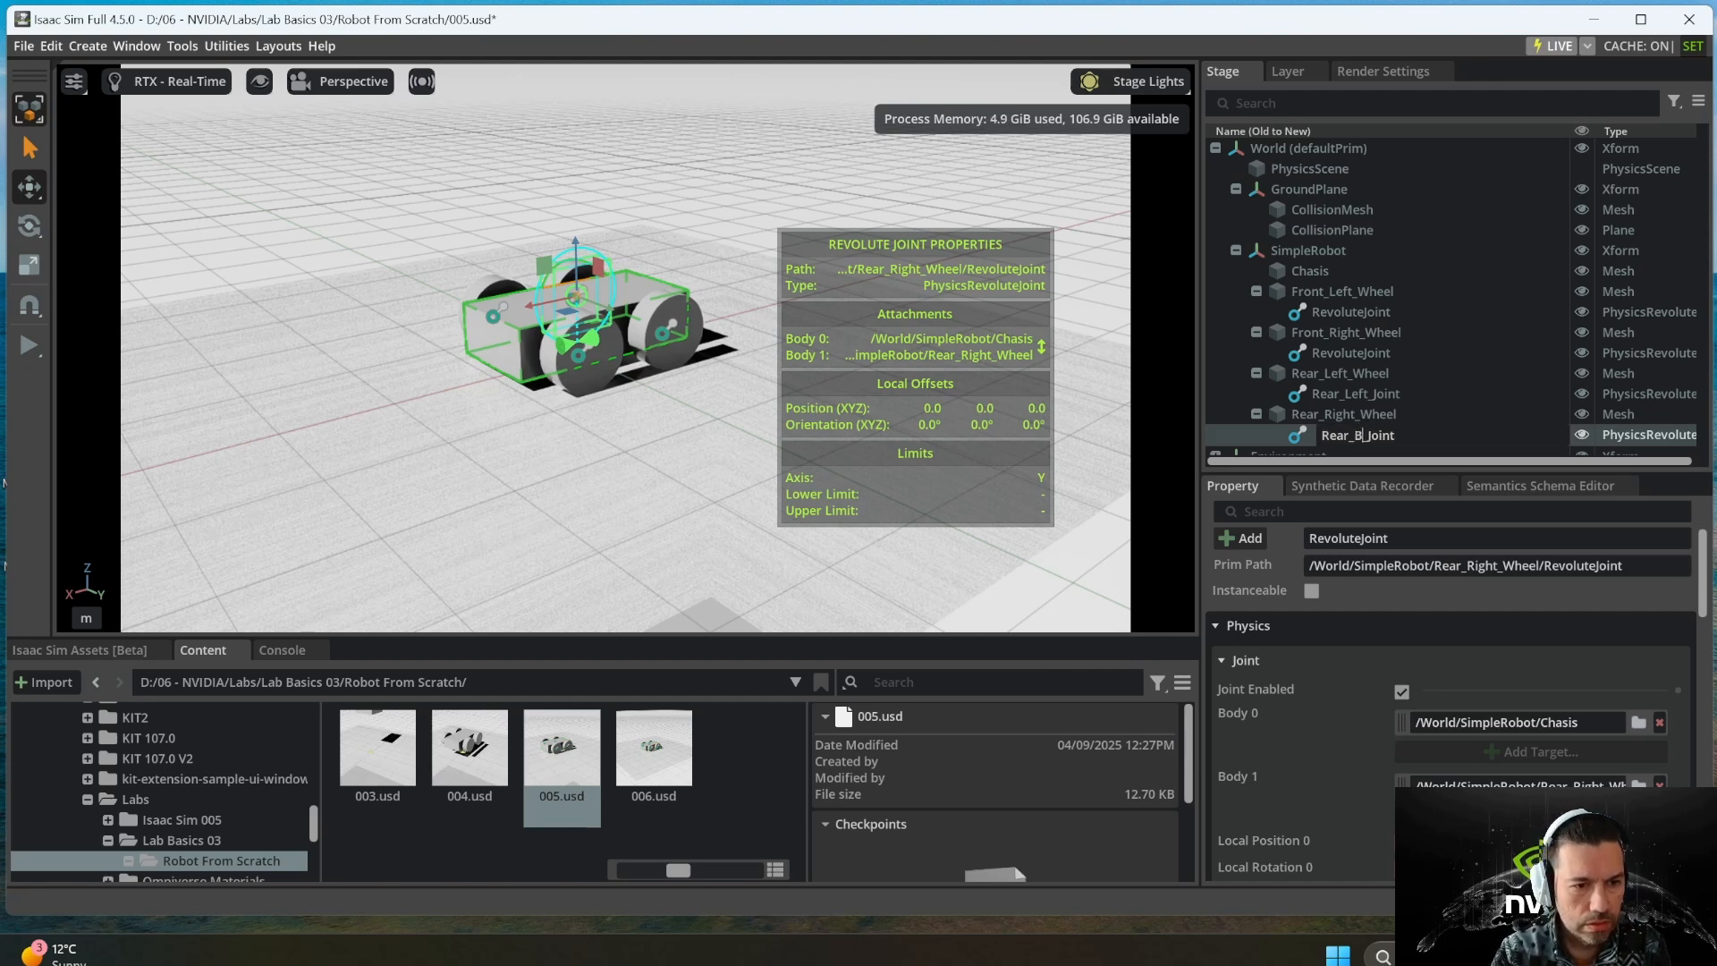
pyautogui.write('Right')
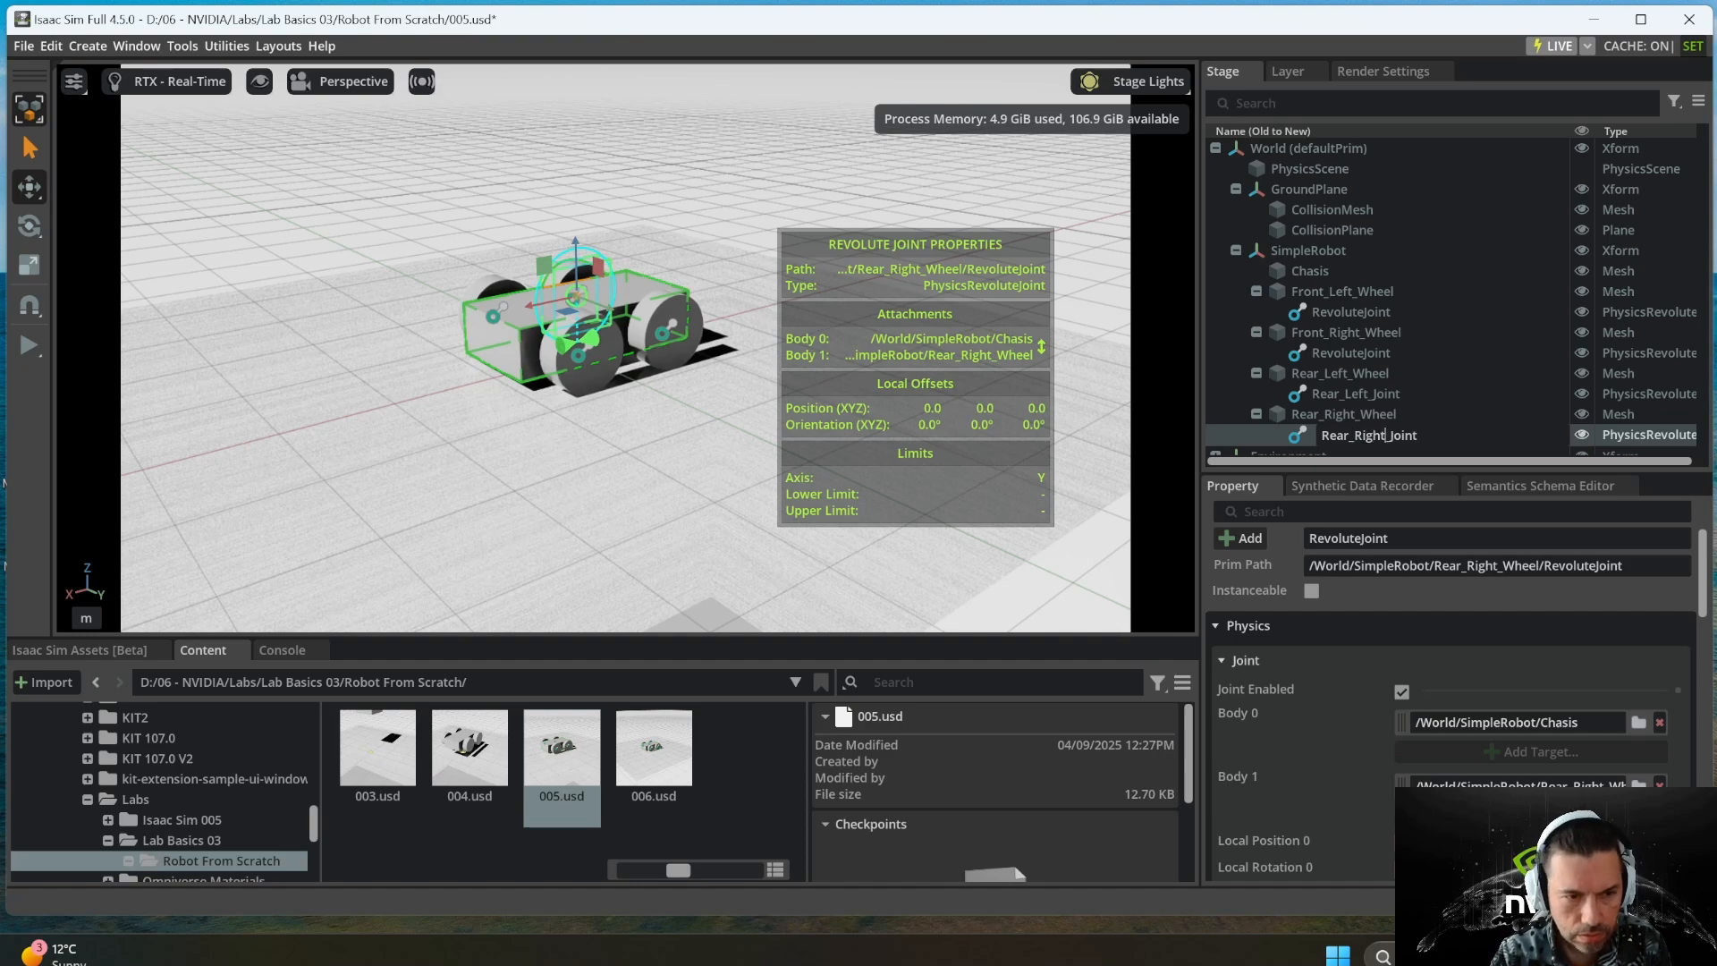
pyautogui.press('Return')
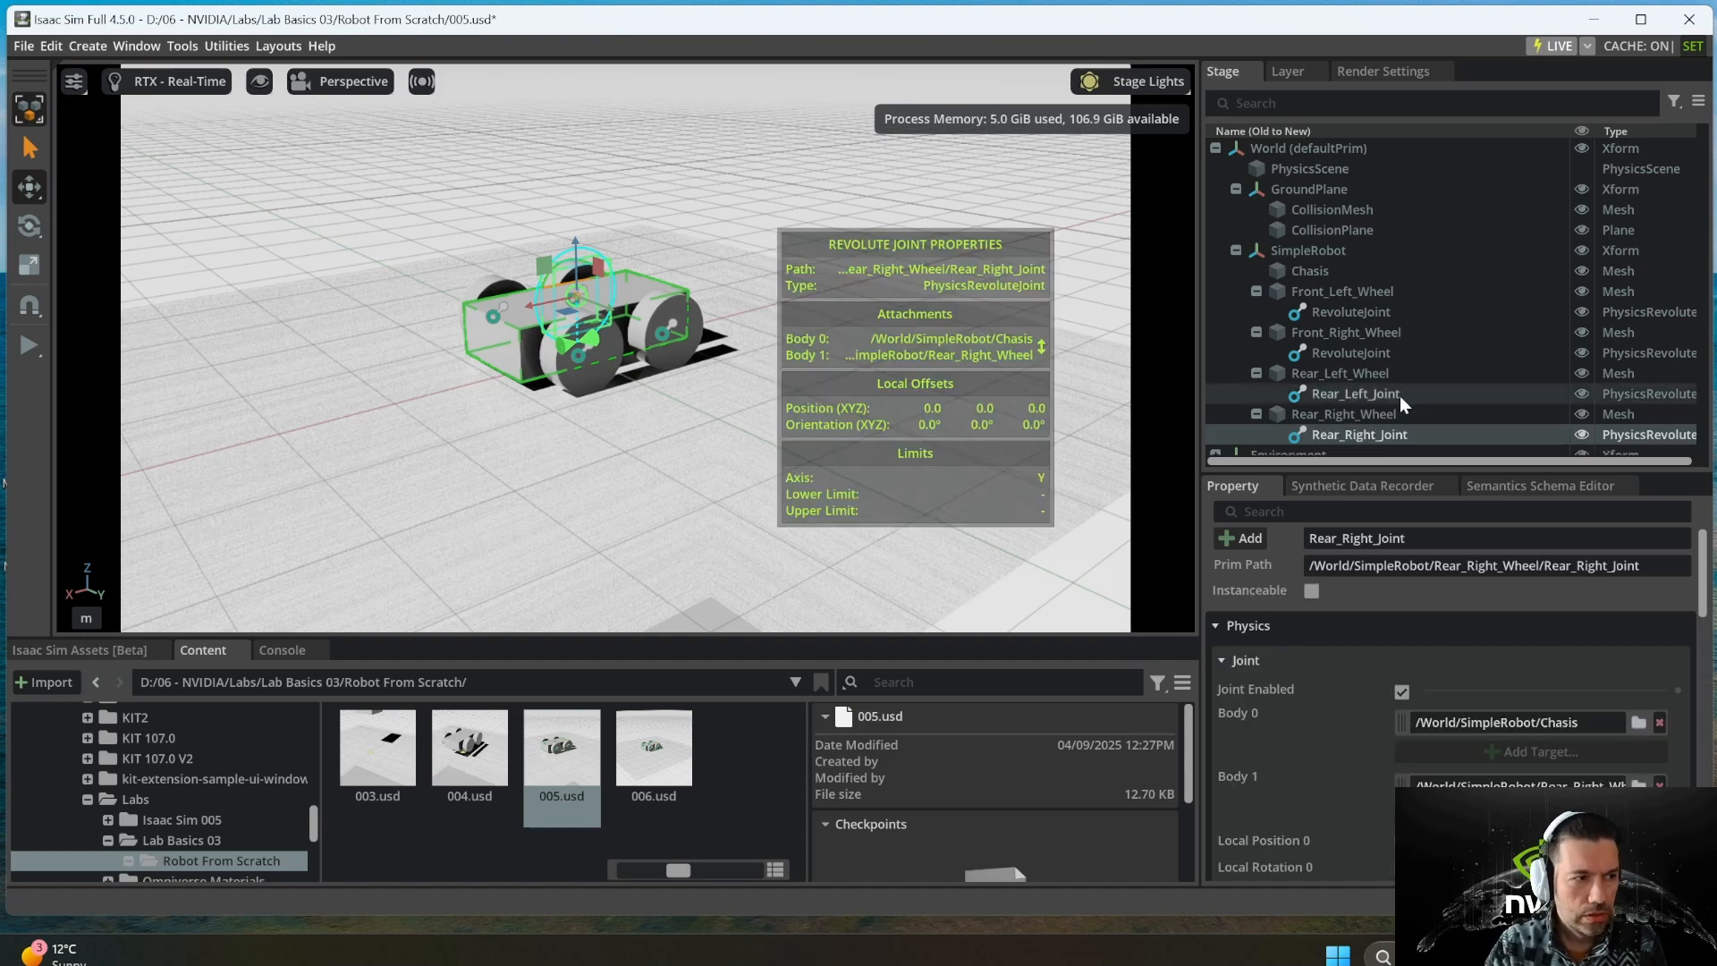
# - Rename the revolute joint under Front_Right_Wheel as Front_Right_Joint and copy that name
pyautogui.click(1350, 393)
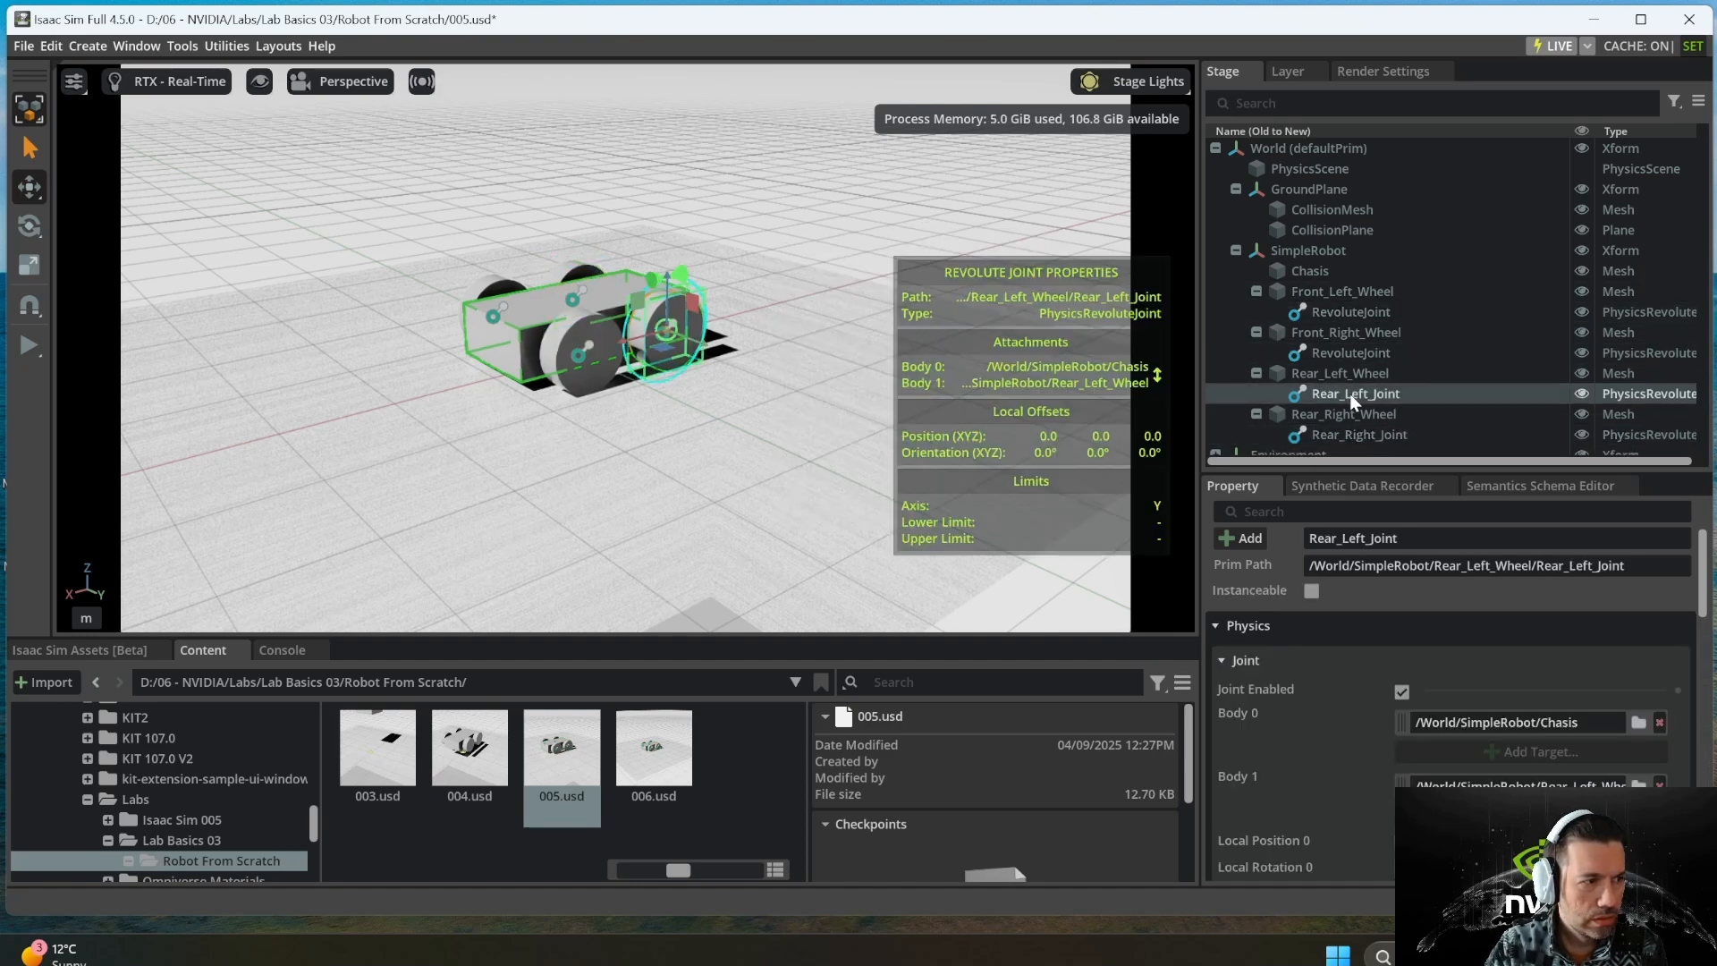
pyautogui.click(1349, 353)
pyautogui.rightClick(1349, 352)
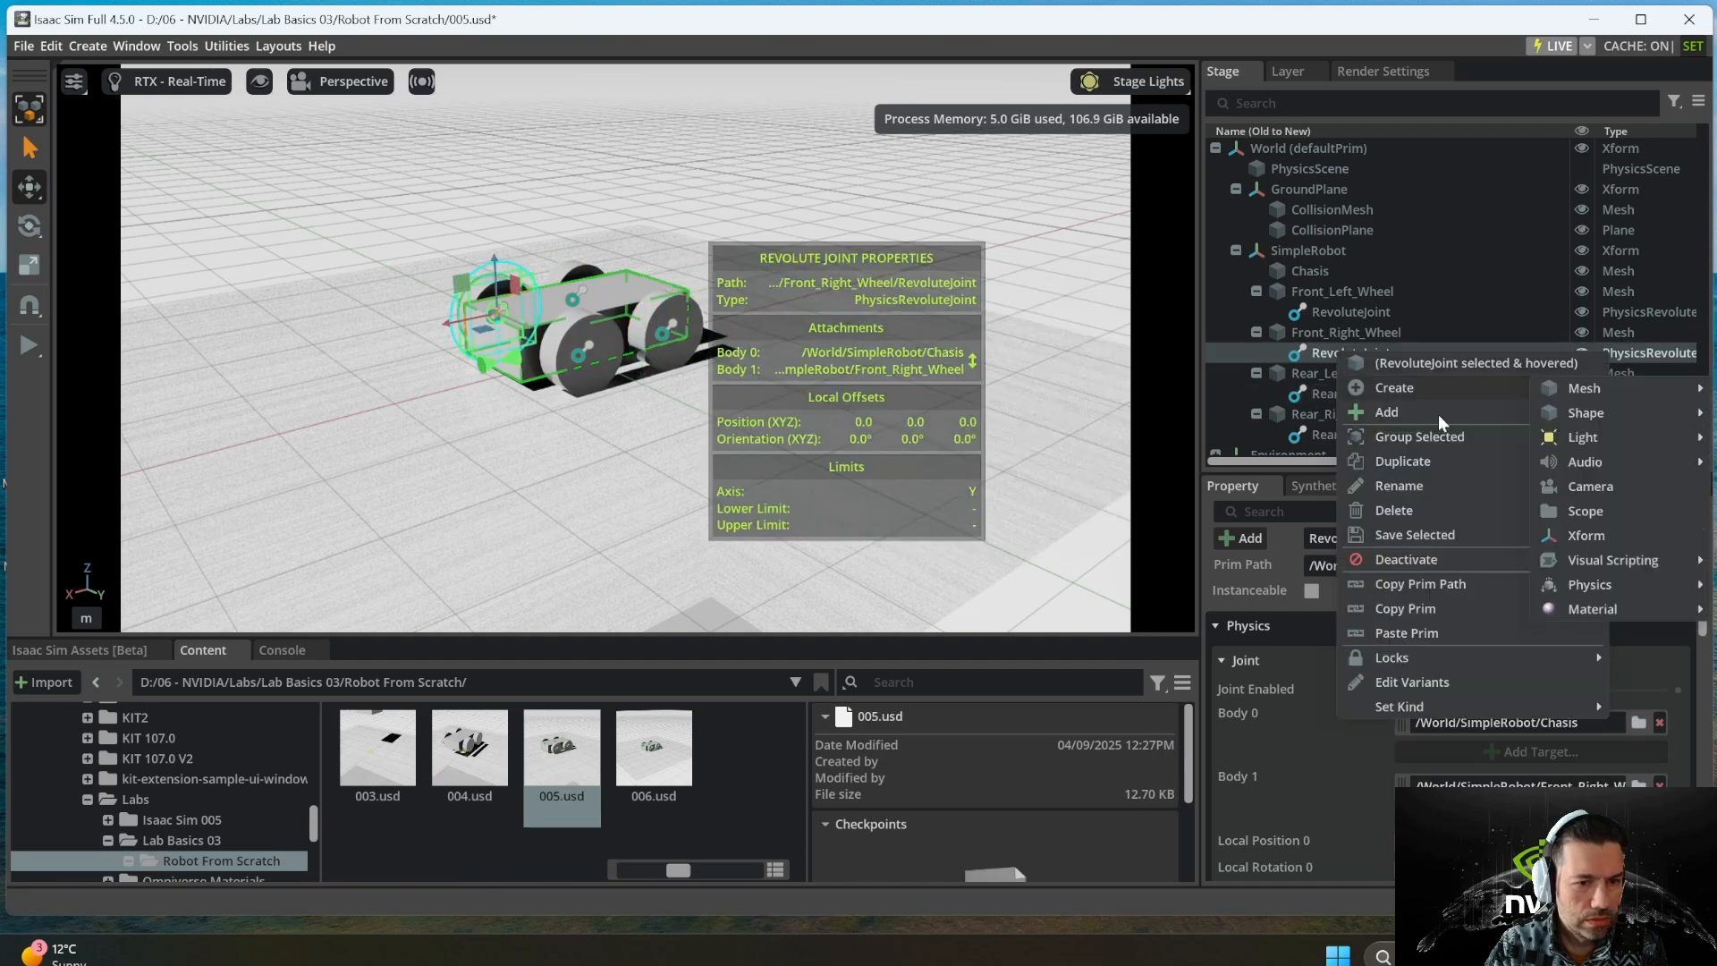
pyautogui.click(1432, 490)
pyautogui.hotkey('ctrl', 'v')
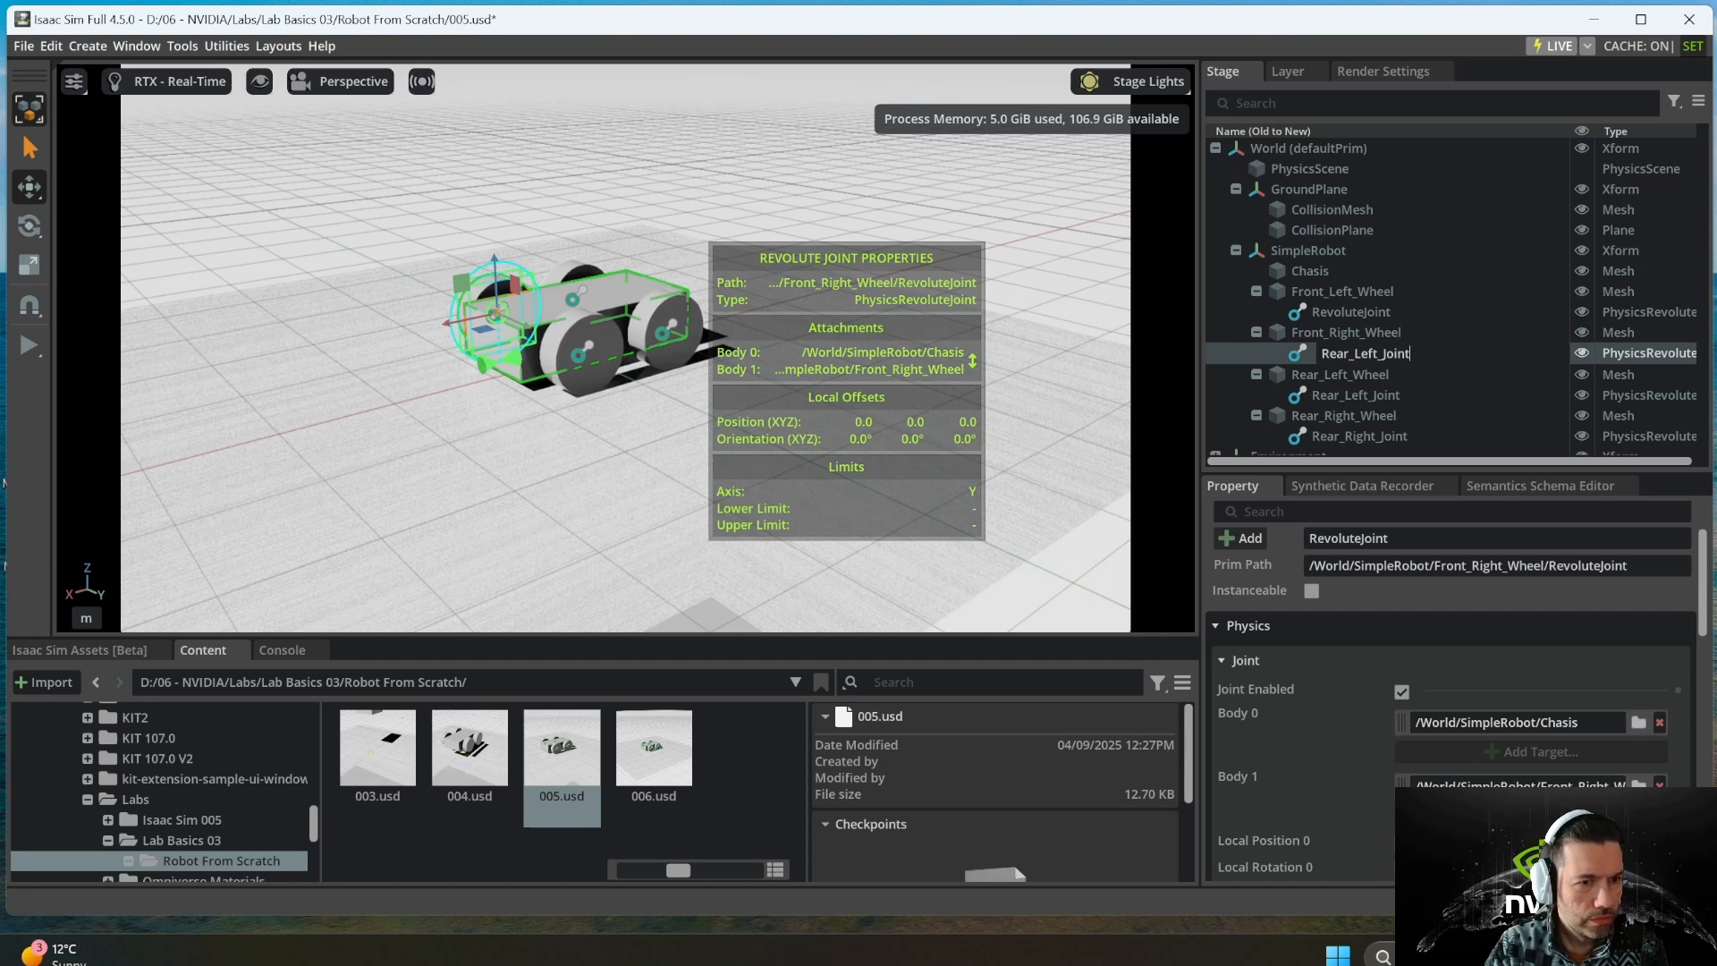
pyautogui.click(1350, 354)
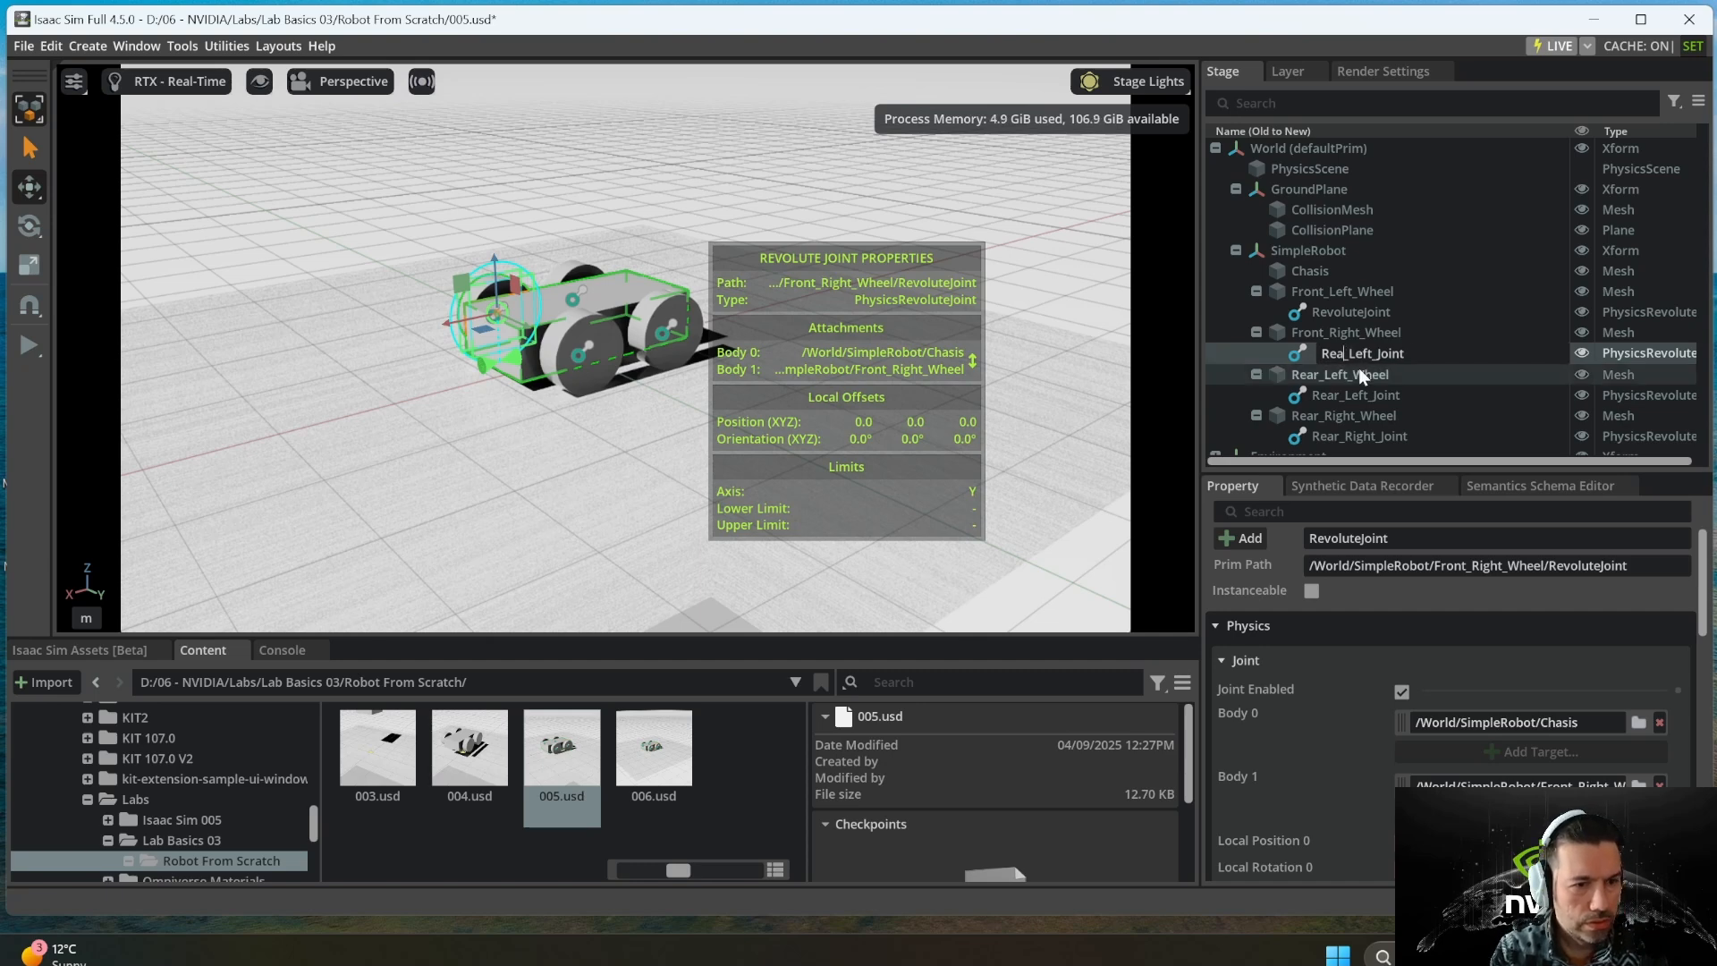
pyautogui.write('Fro')
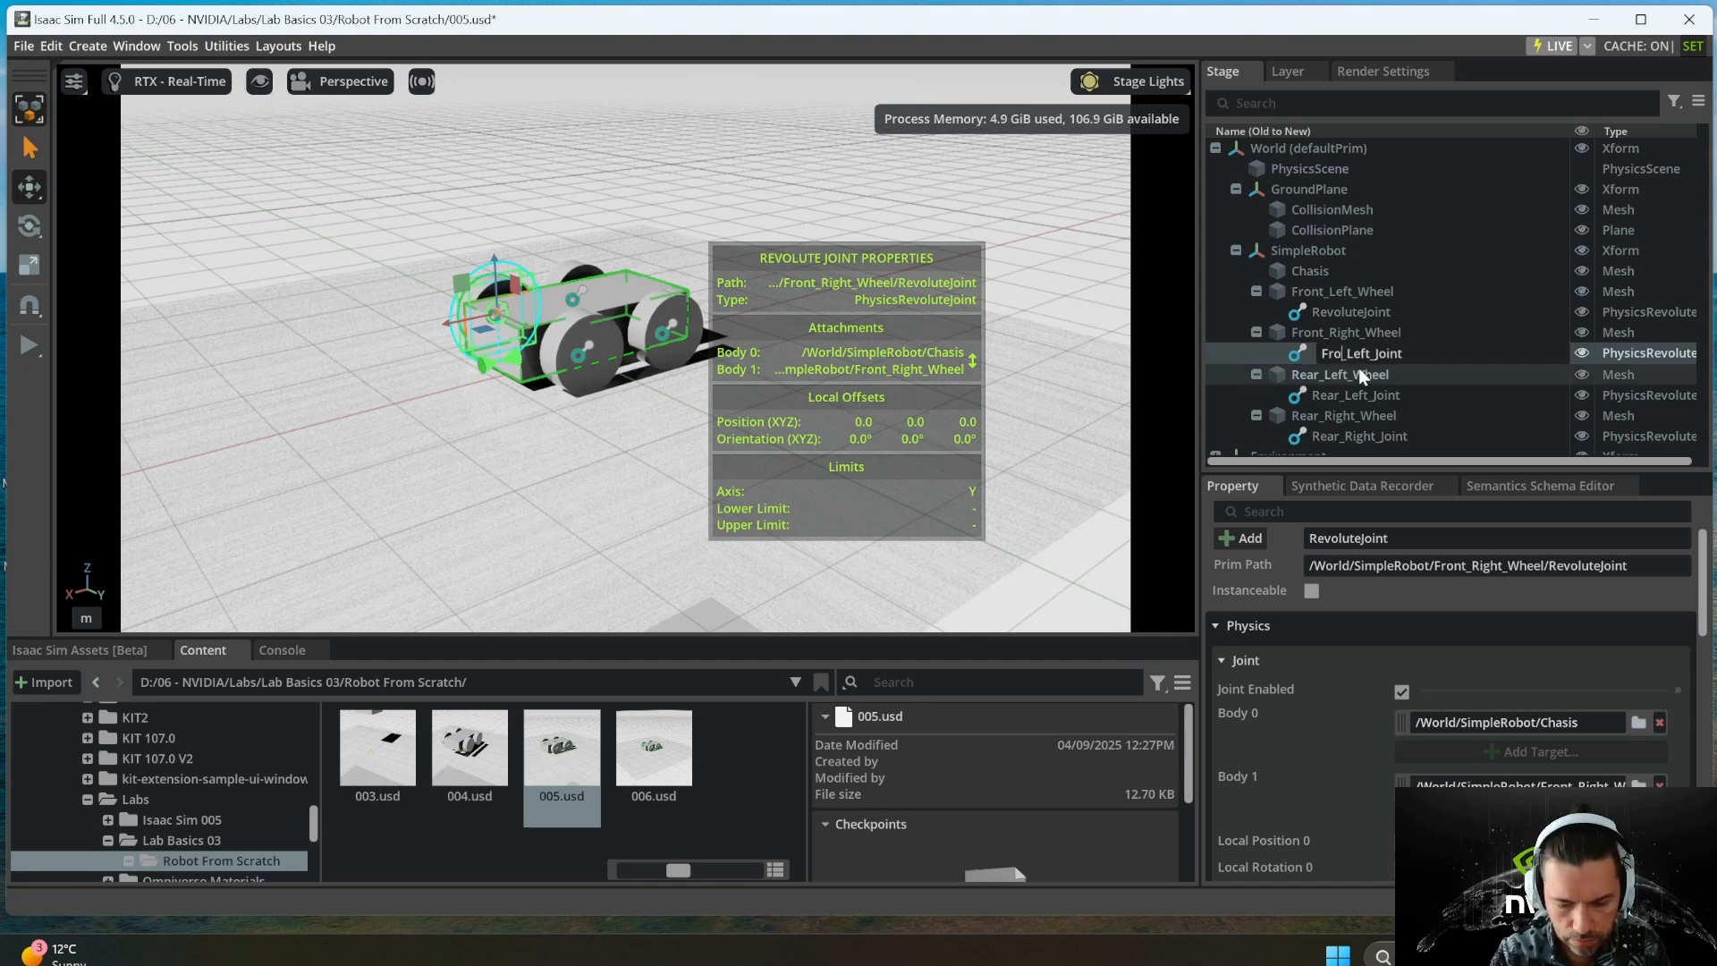
pyautogui.write('nt_')
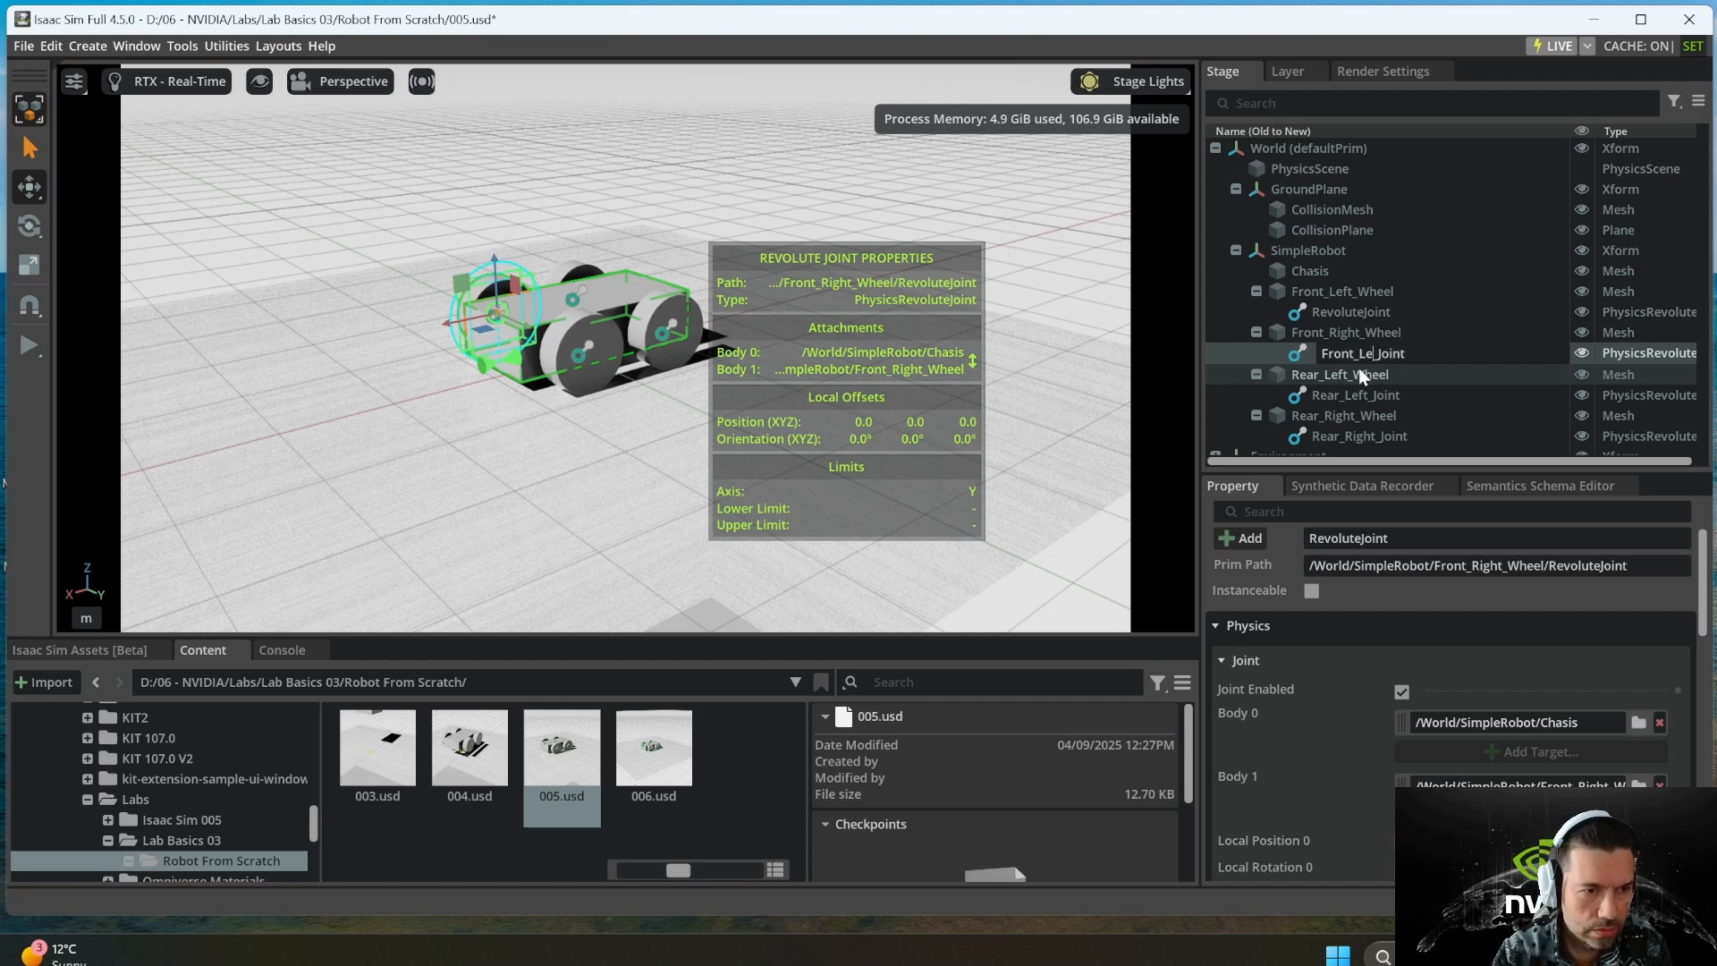
pyautogui.write('Ri')
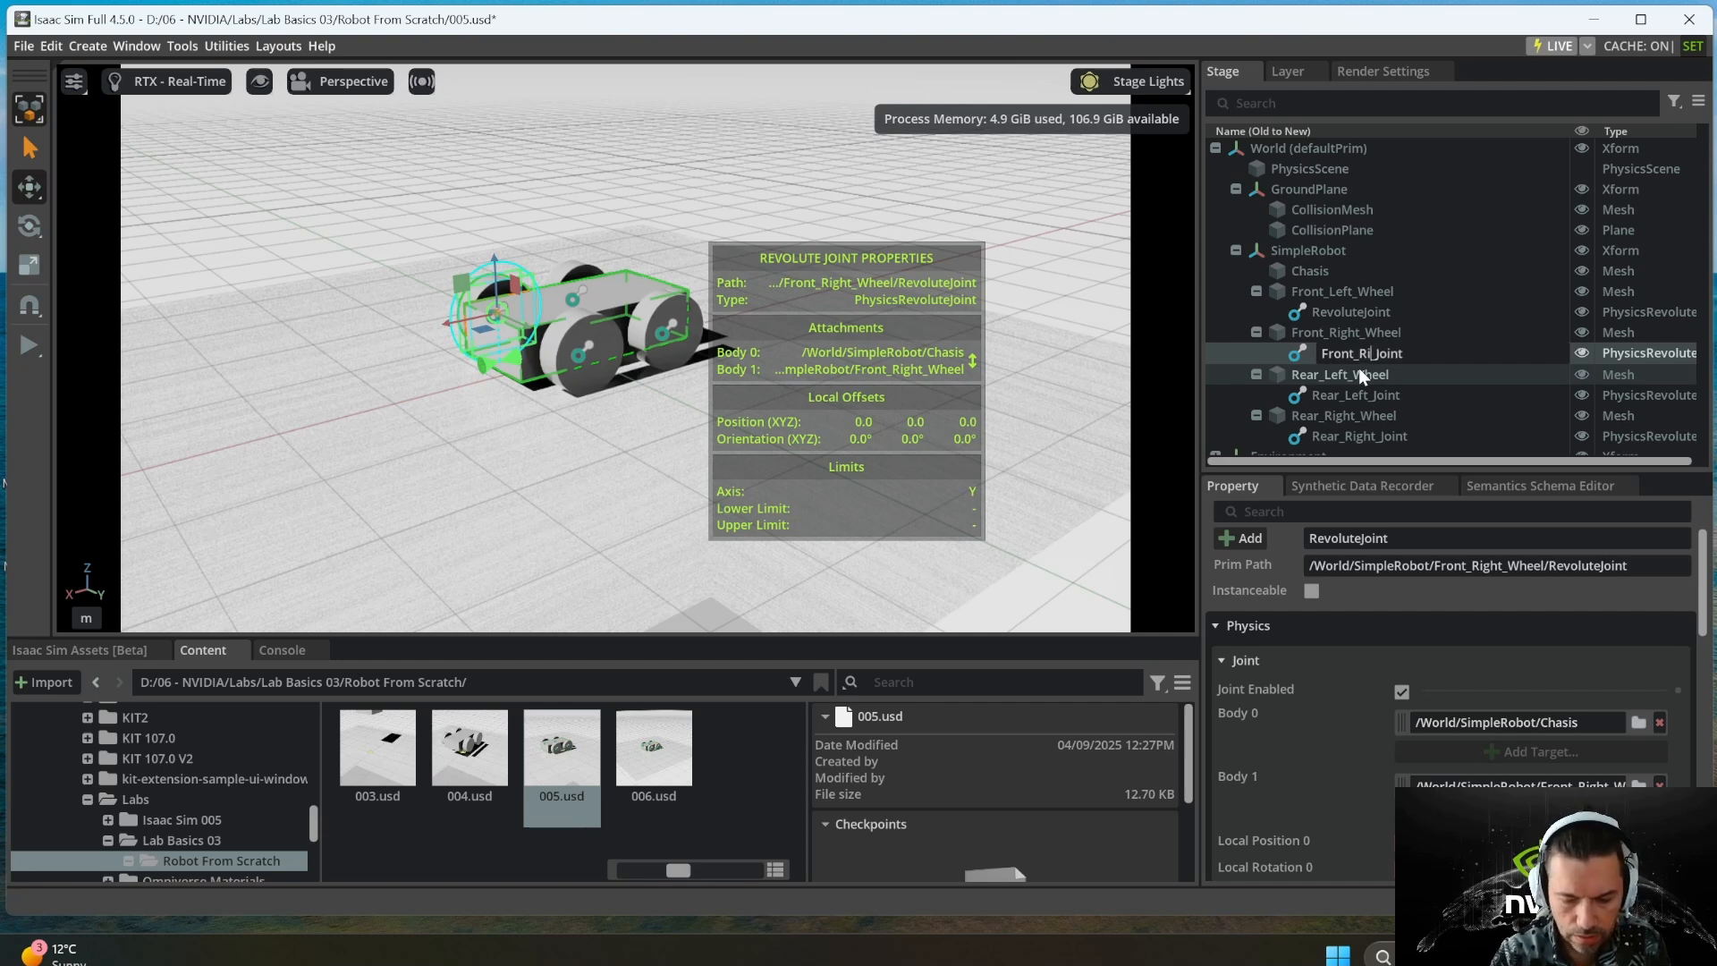
pyautogui.write('ght')
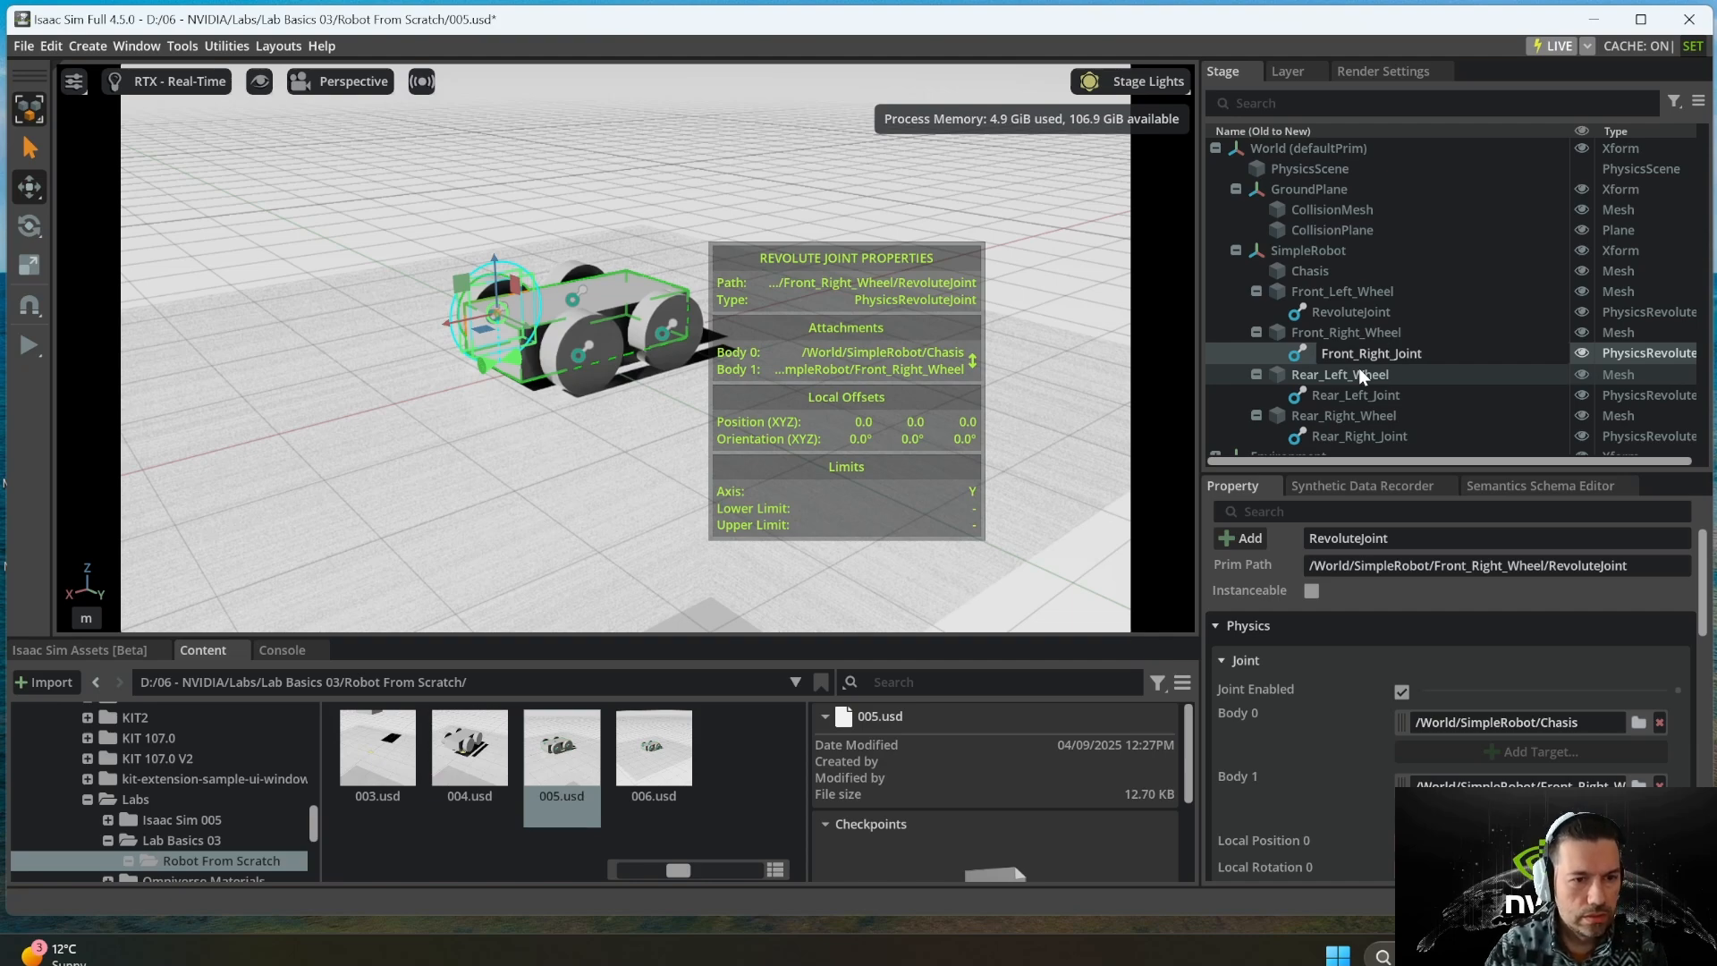
pyautogui.hotkey('ctrl', 'a')
pyautogui.hotkey('ctrl', 'c')
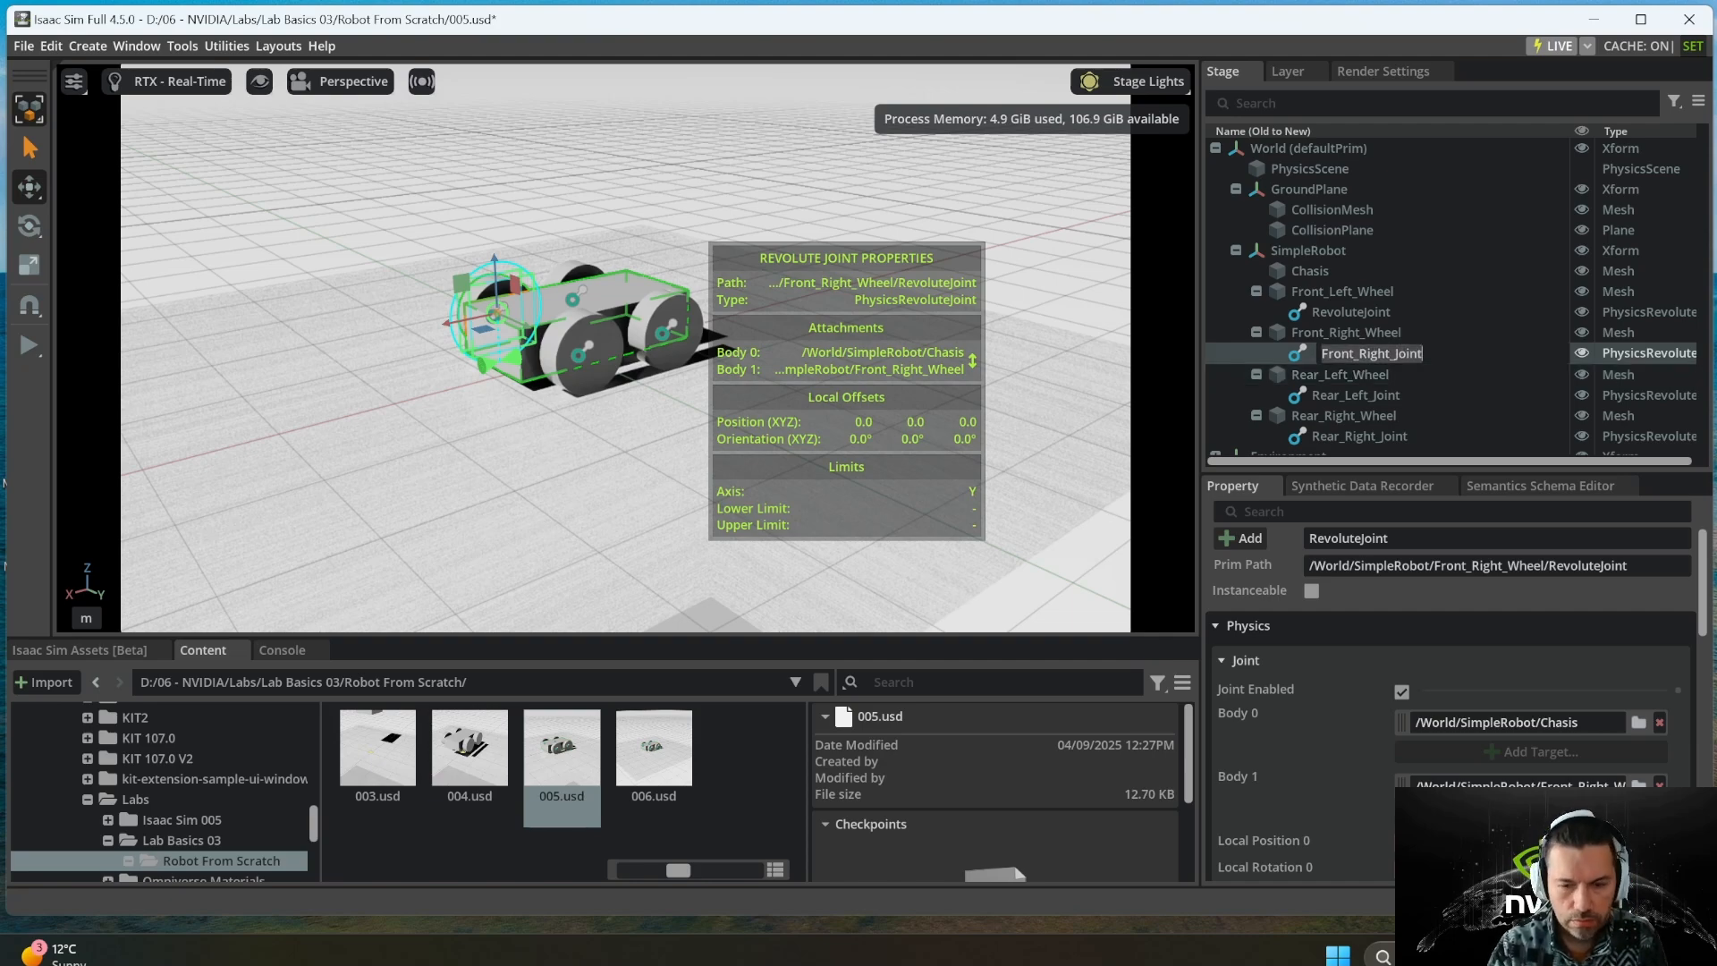
pyautogui.press('Return')
# - Rename the revolute joint under Front_Left_Wheel as Front_Left_Joint, adapting the copied name
pyautogui.rightClick(1356, 314)
pyautogui.moveTo(1397, 373)
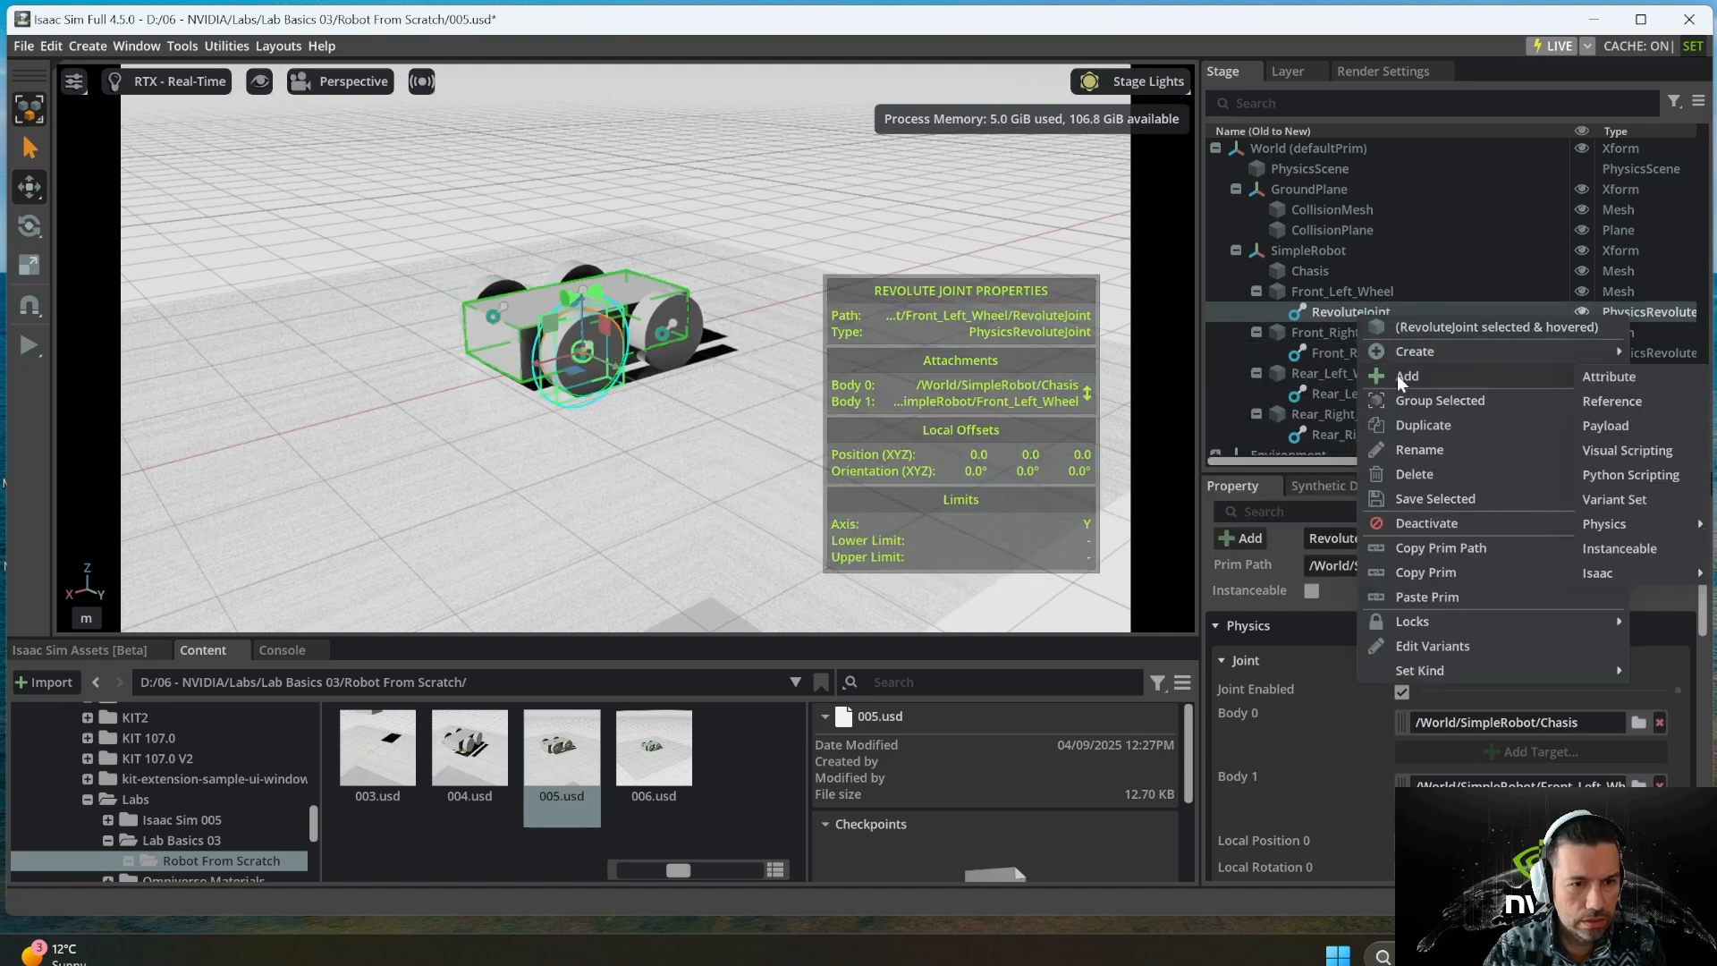
pyautogui.click(1419, 449)
pyautogui.hotkey('ctrl', 'v')
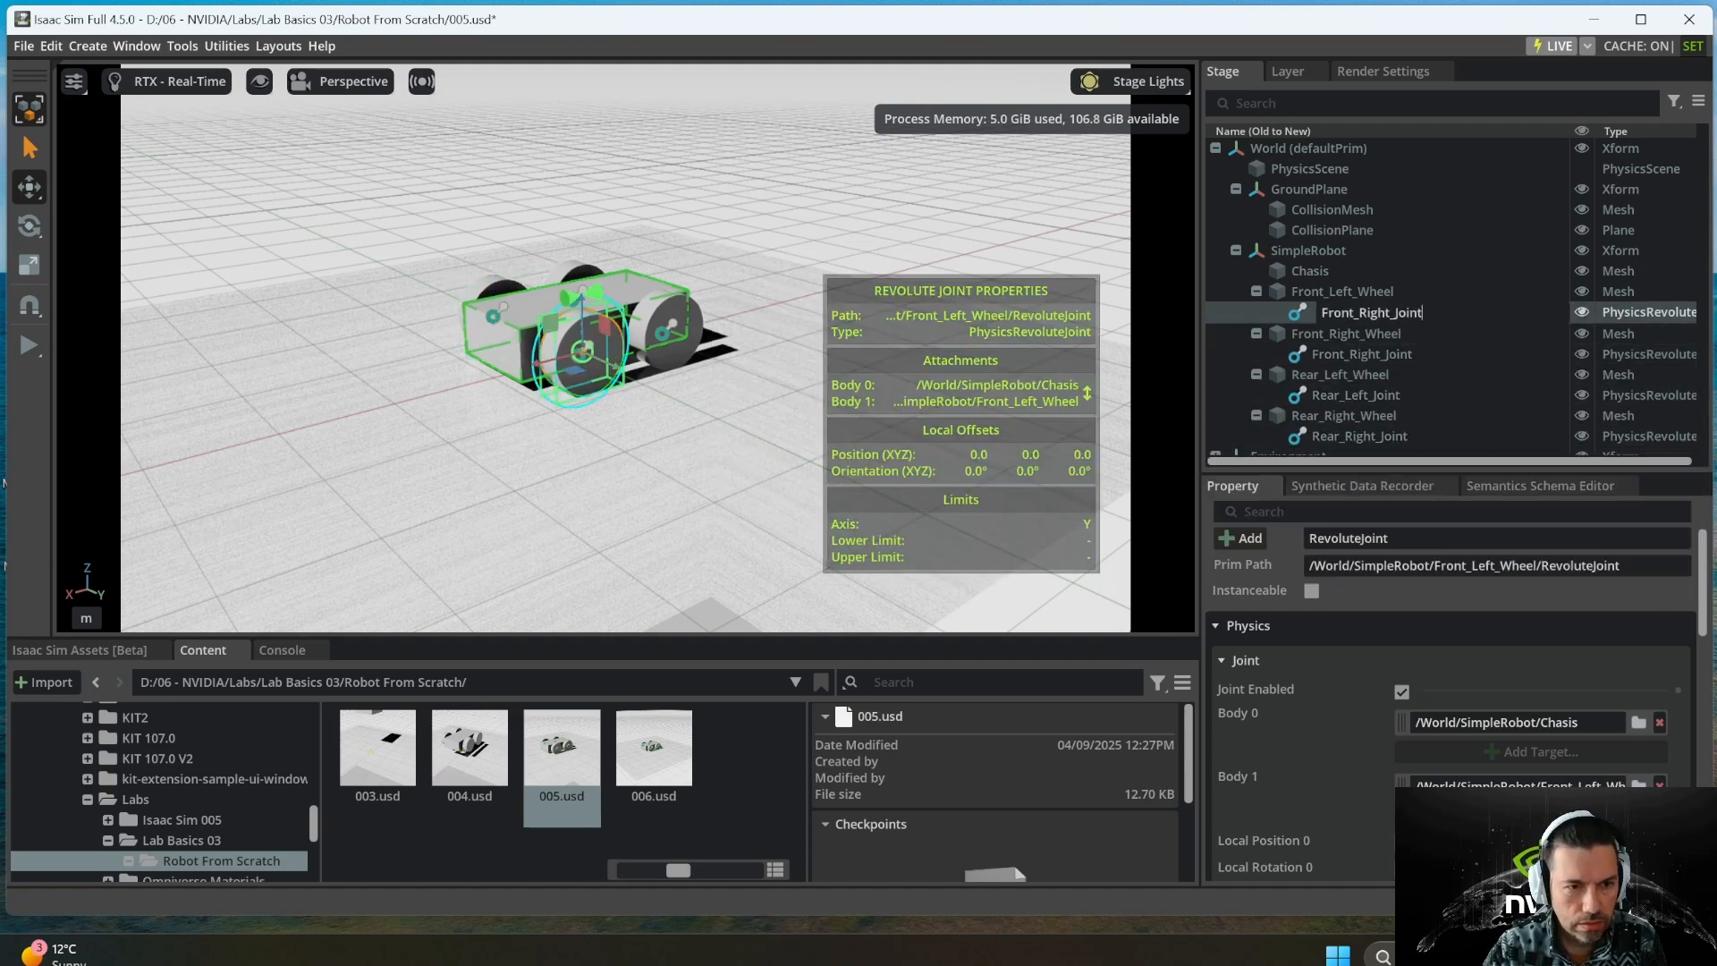
pyautogui.click(1391, 313)
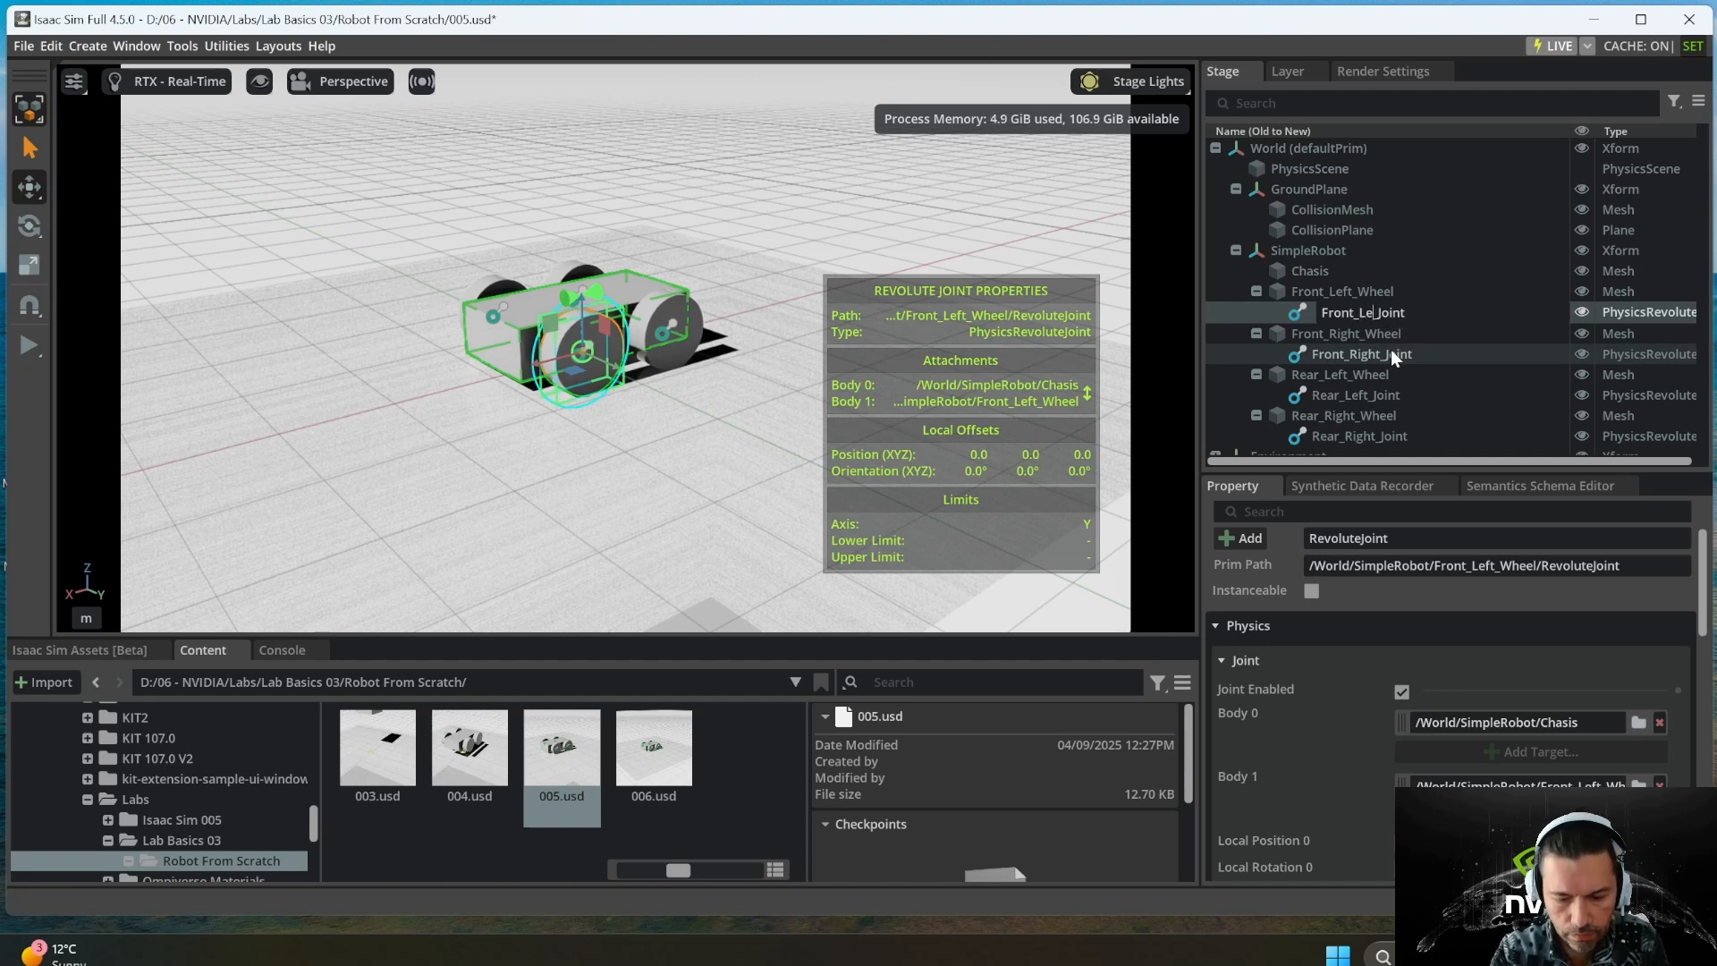
pyautogui.press('Return')
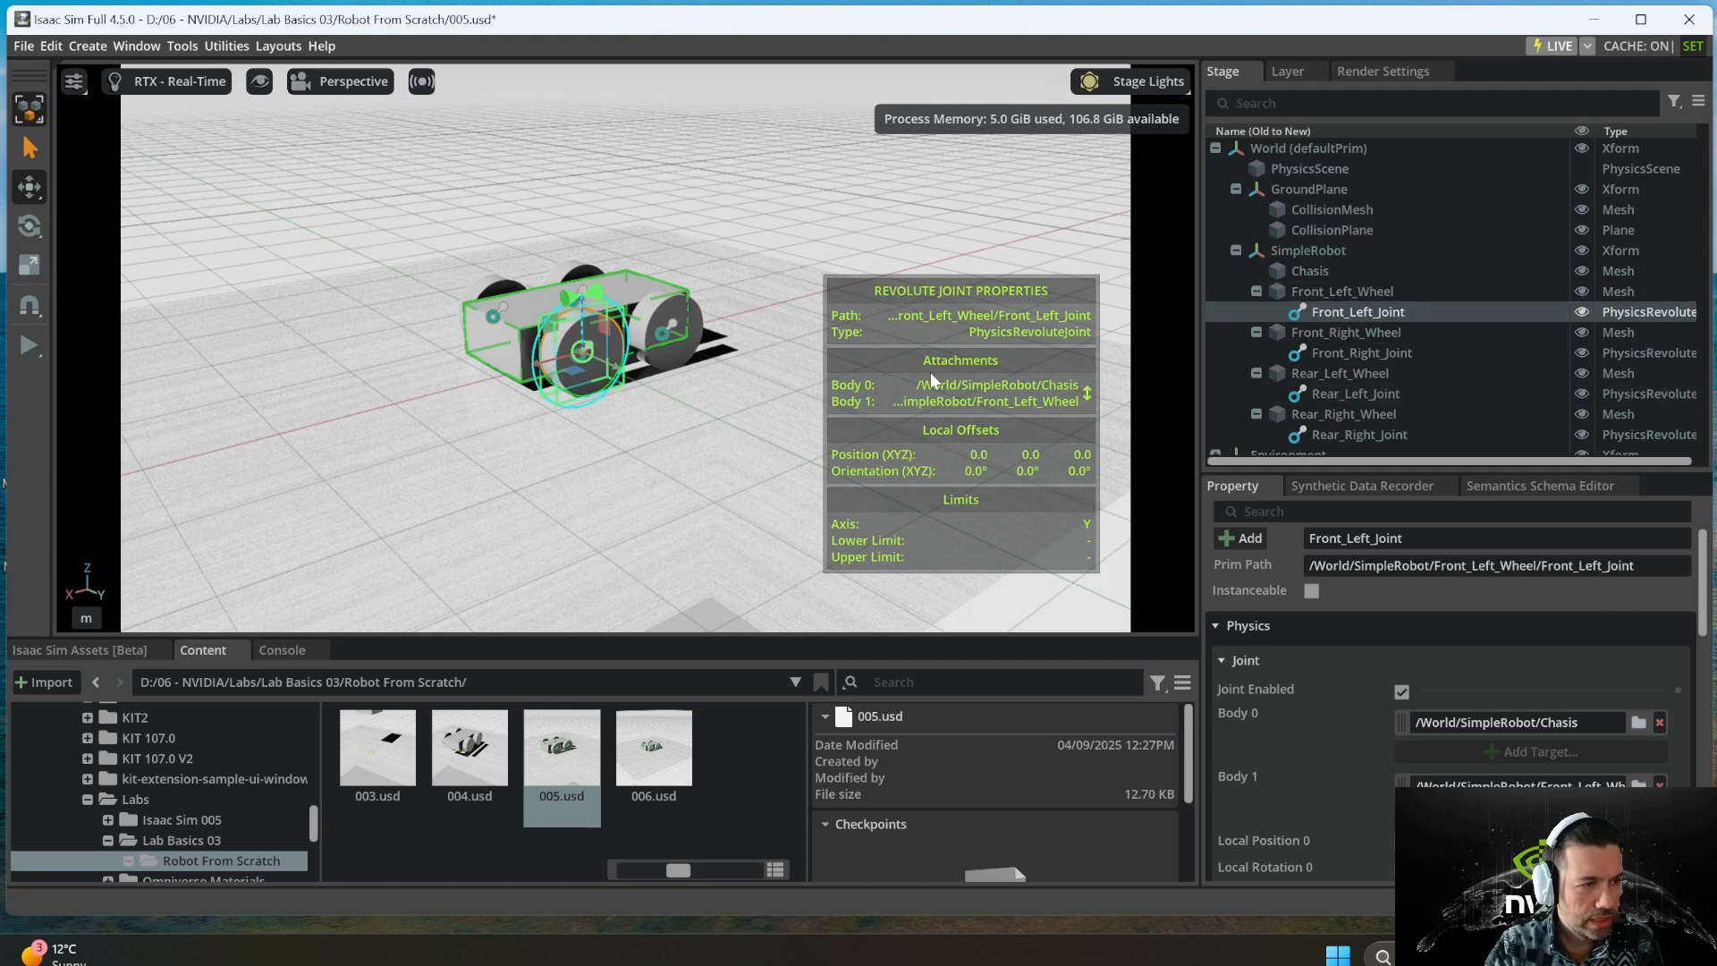
# - Create a Scope inside SimpleRobot and rename it Joints
pyautogui.rightClick(1313, 252)
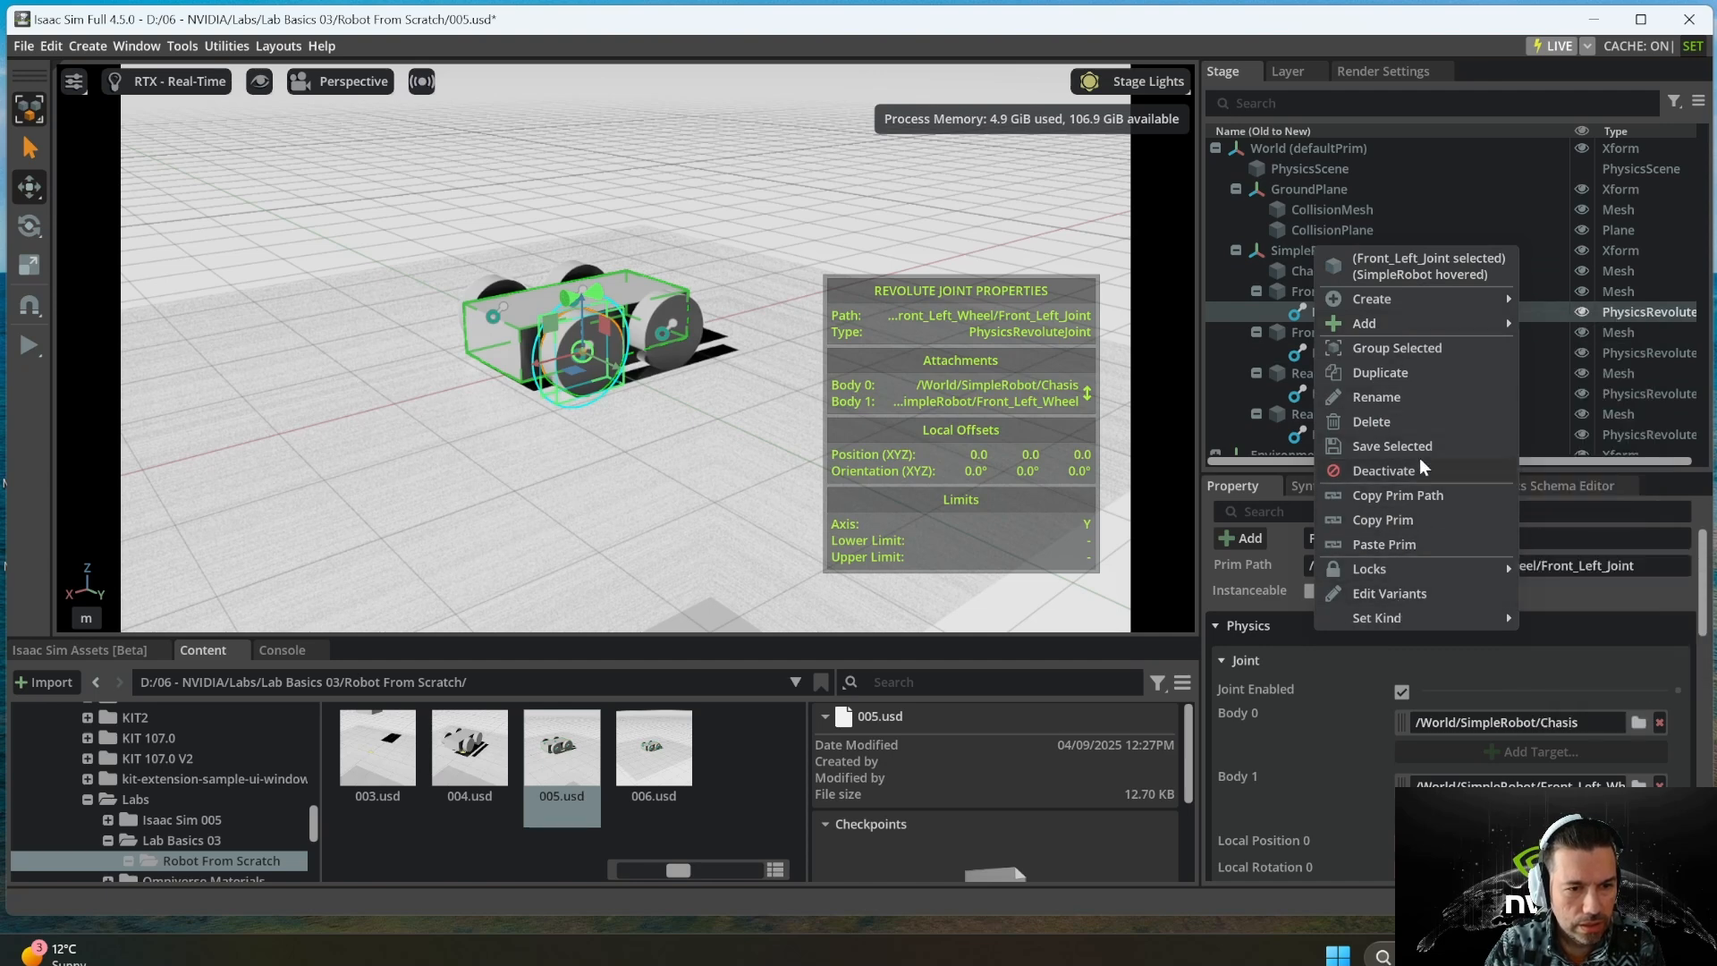
pyautogui.moveTo(1402, 334)
pyautogui.moveTo(1420, 299)
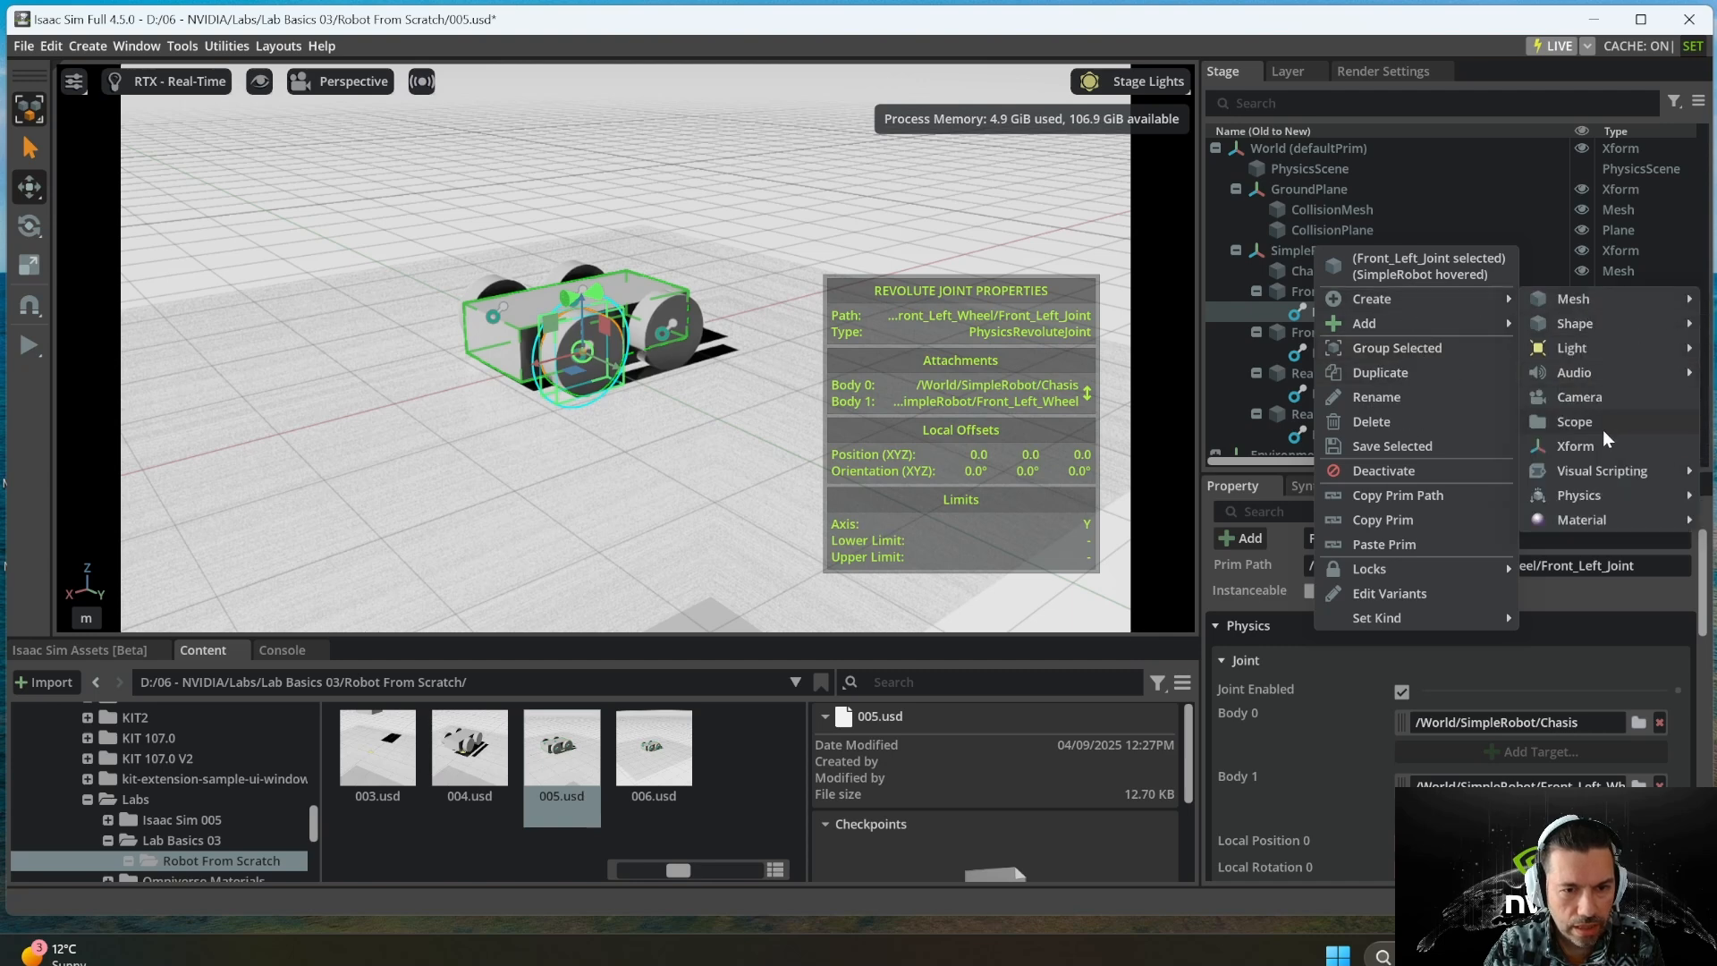
pyautogui.click(1599, 422)
pyautogui.scroll(-1, 1359, 393)
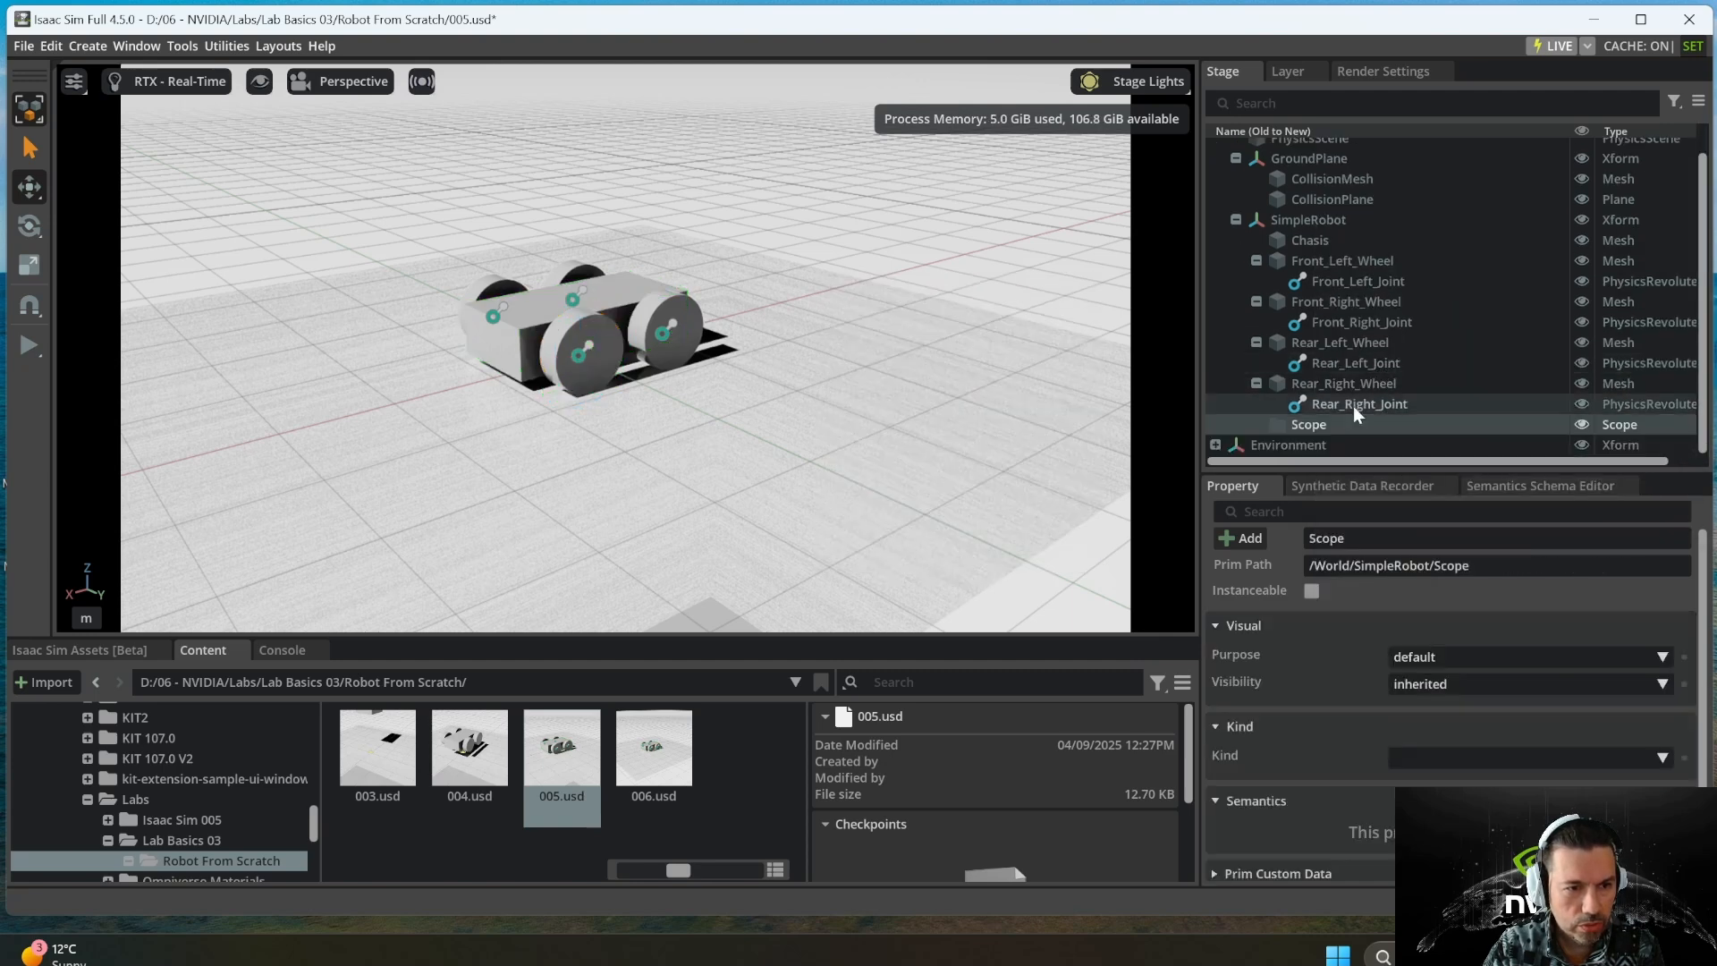
pyautogui.rightClick(1338, 426)
pyautogui.click(1420, 555)
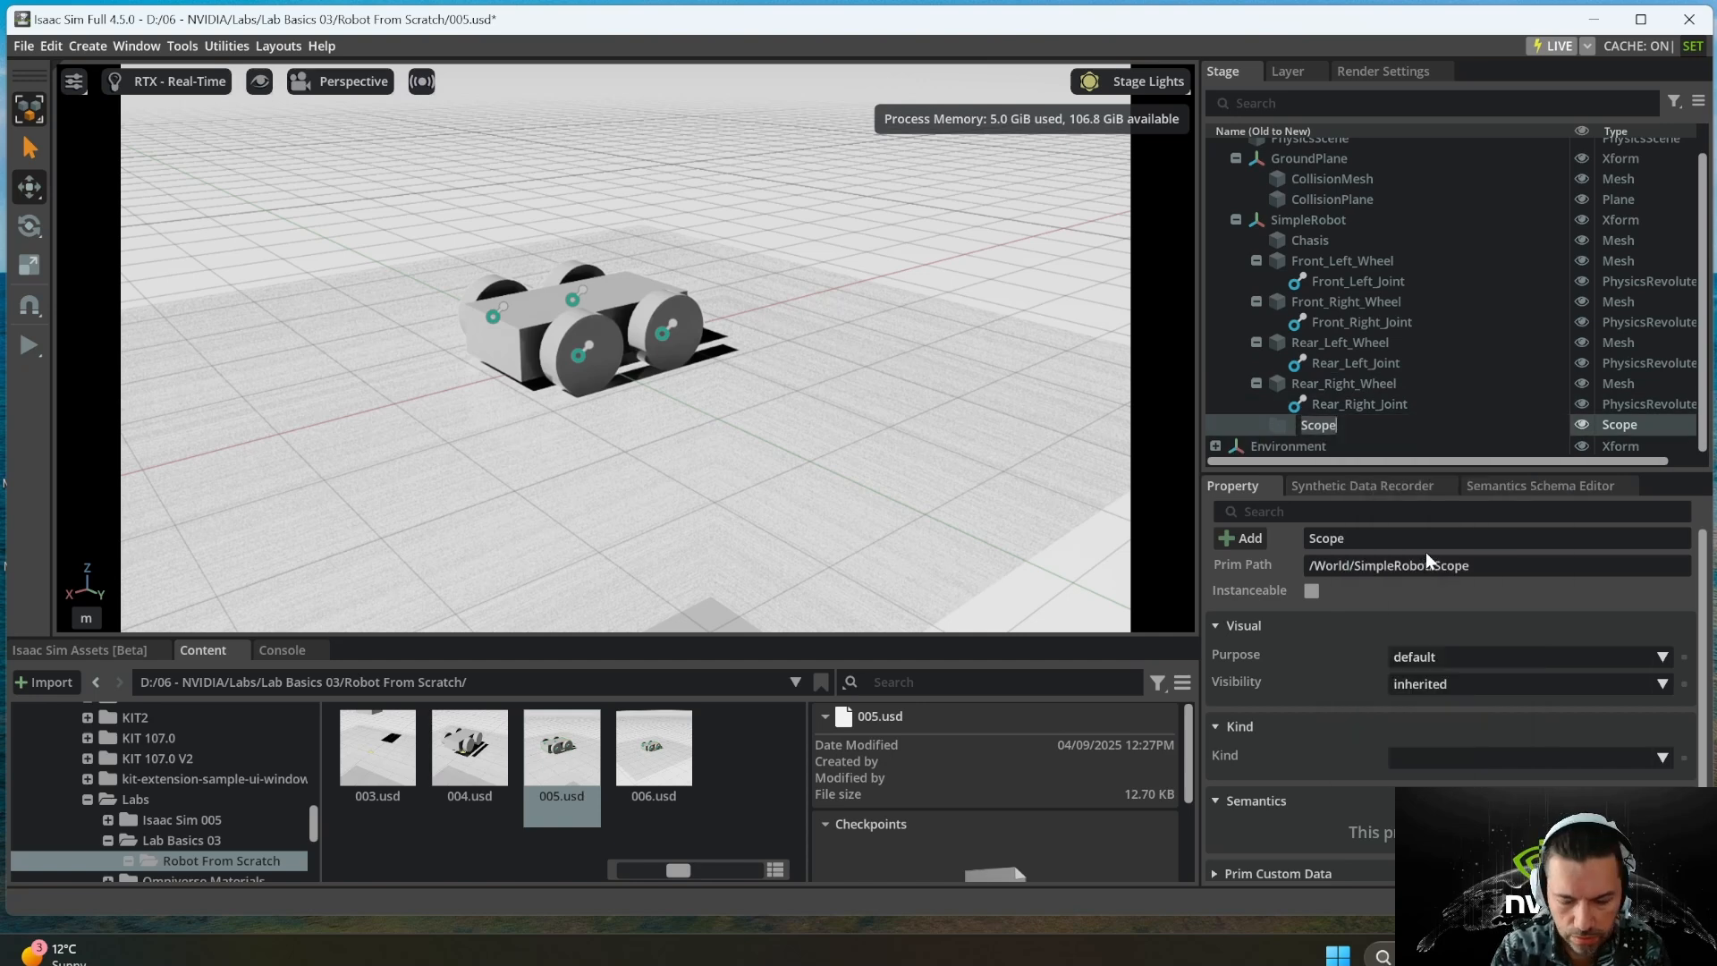
pyautogui.write('Joints')
pyautogui.press('Return')
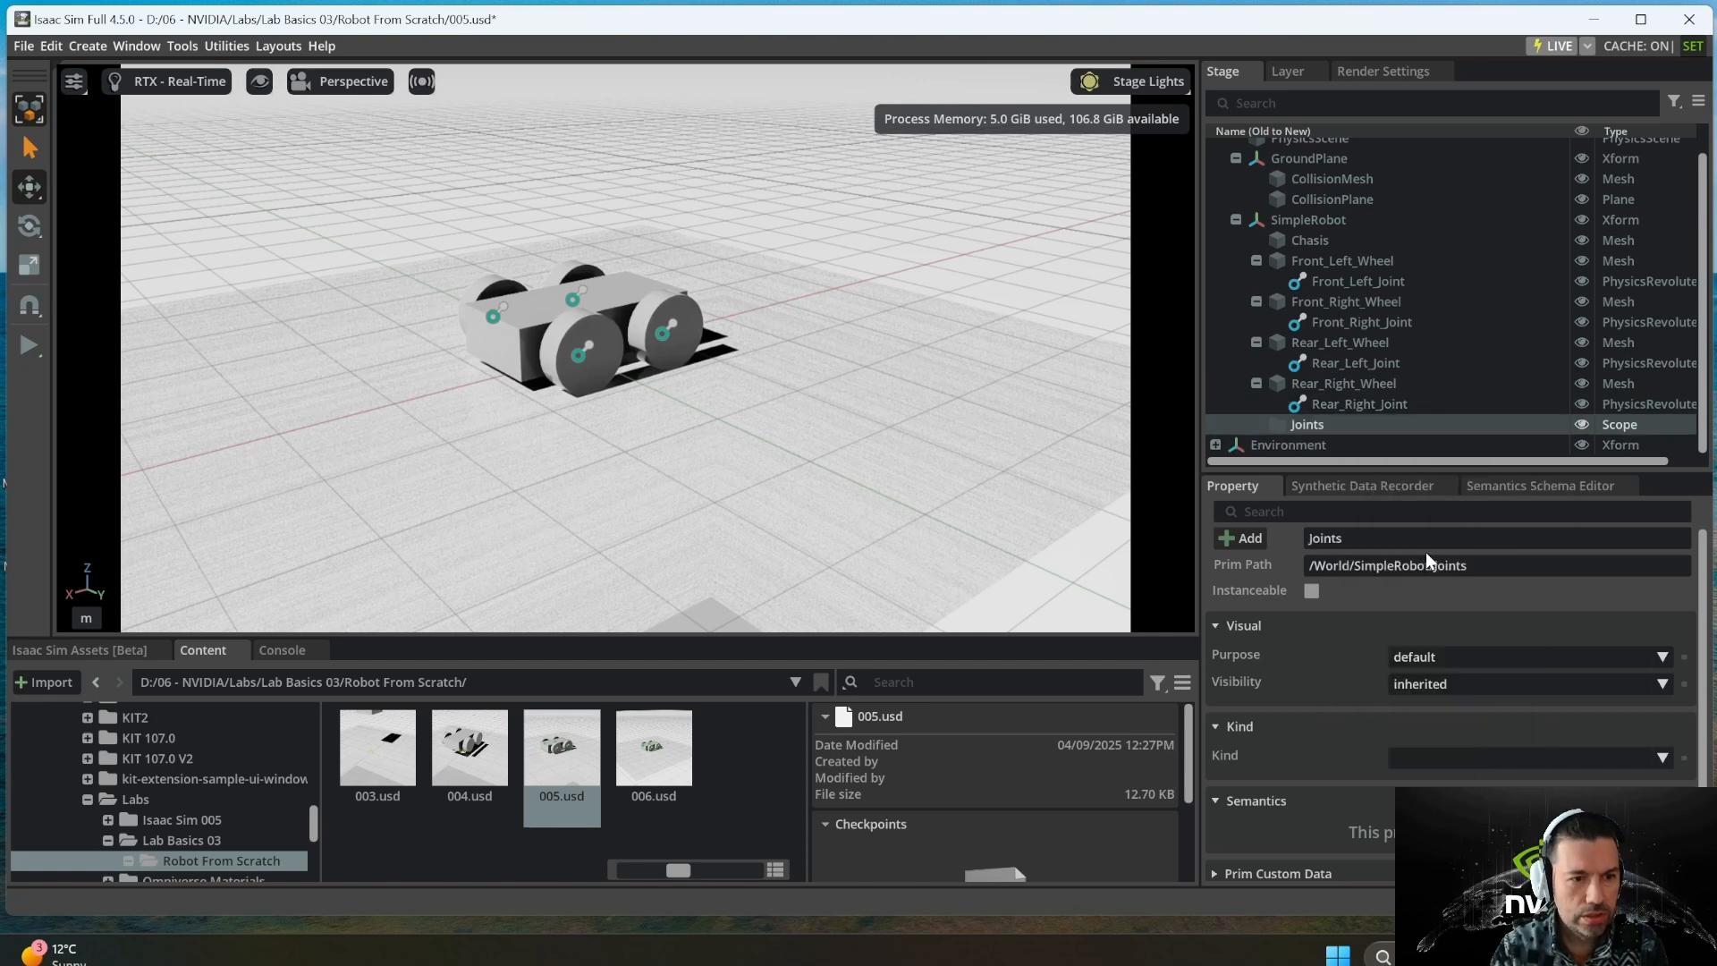
# - Move all four wheel joints into the Joints scope and expand it to show them
pyautogui.click(1392, 281)
pyautogui.keyDown('ctrl'); pyautogui.click(1362, 322); pyautogui.keyUp('ctrl')
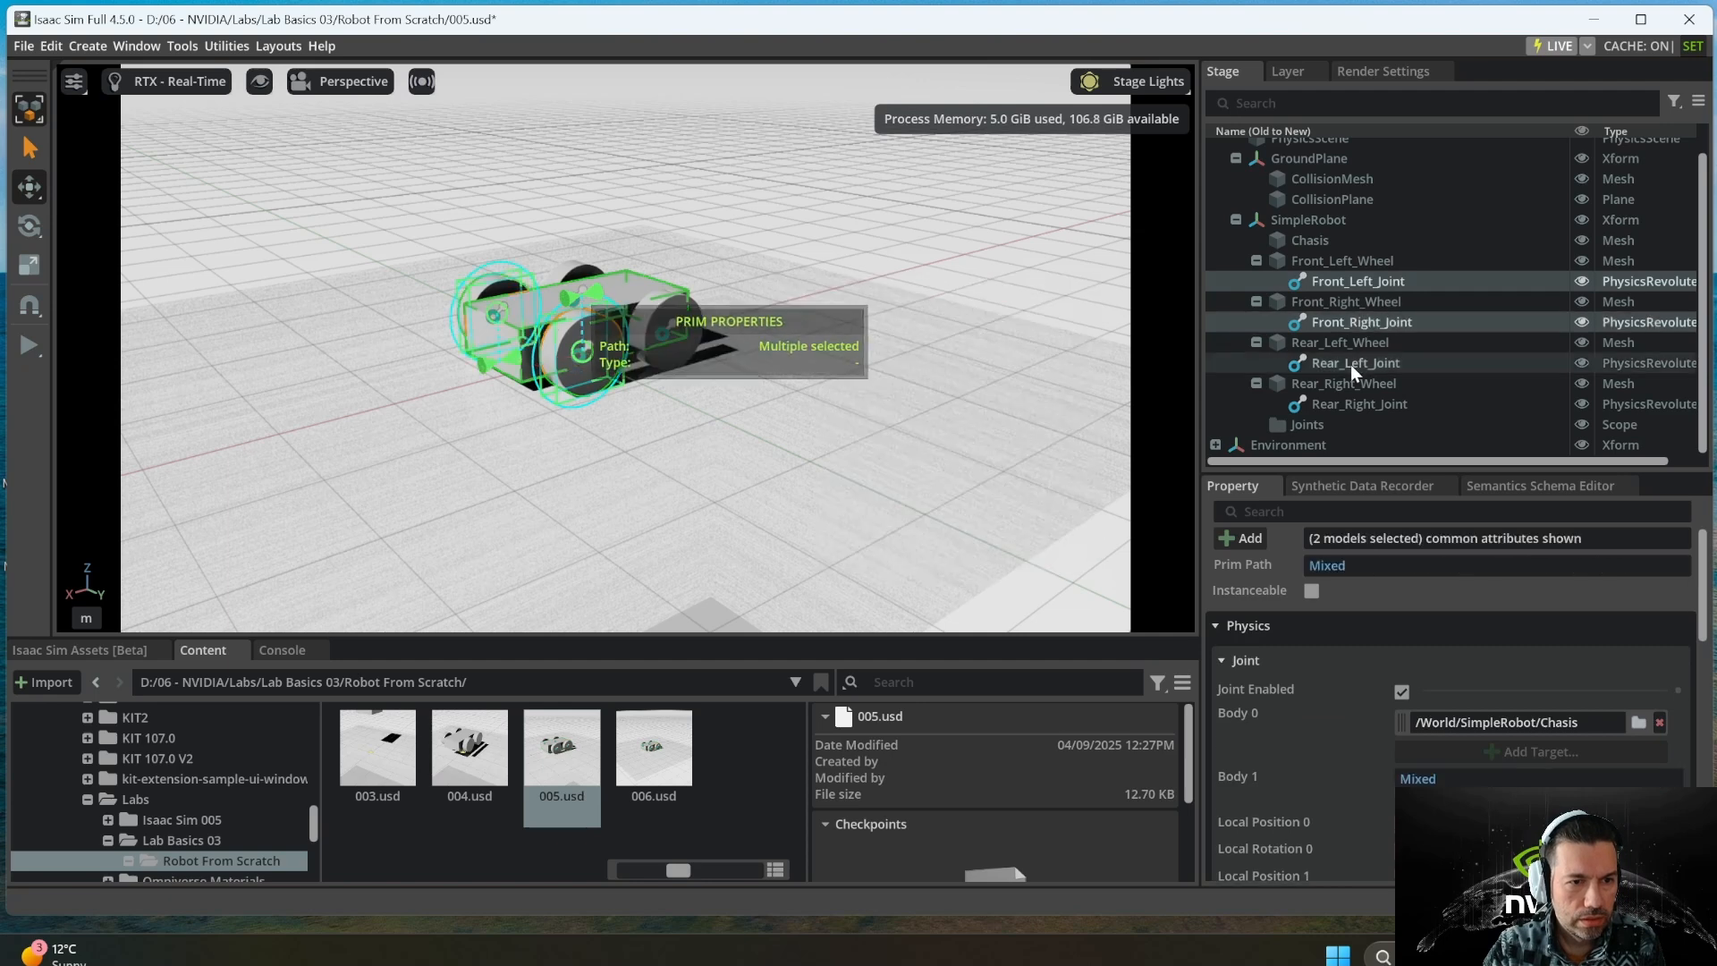
pyautogui.keyDown('ctrl'); pyautogui.click(1351, 363); pyautogui.keyUp('ctrl')
pyautogui.keyDown('ctrl'); pyautogui.click(1353, 404); pyautogui.keyUp('ctrl')
pyautogui.moveTo(1351, 404); pyautogui.dragTo(1308, 424)
pyautogui.click(1256, 354)
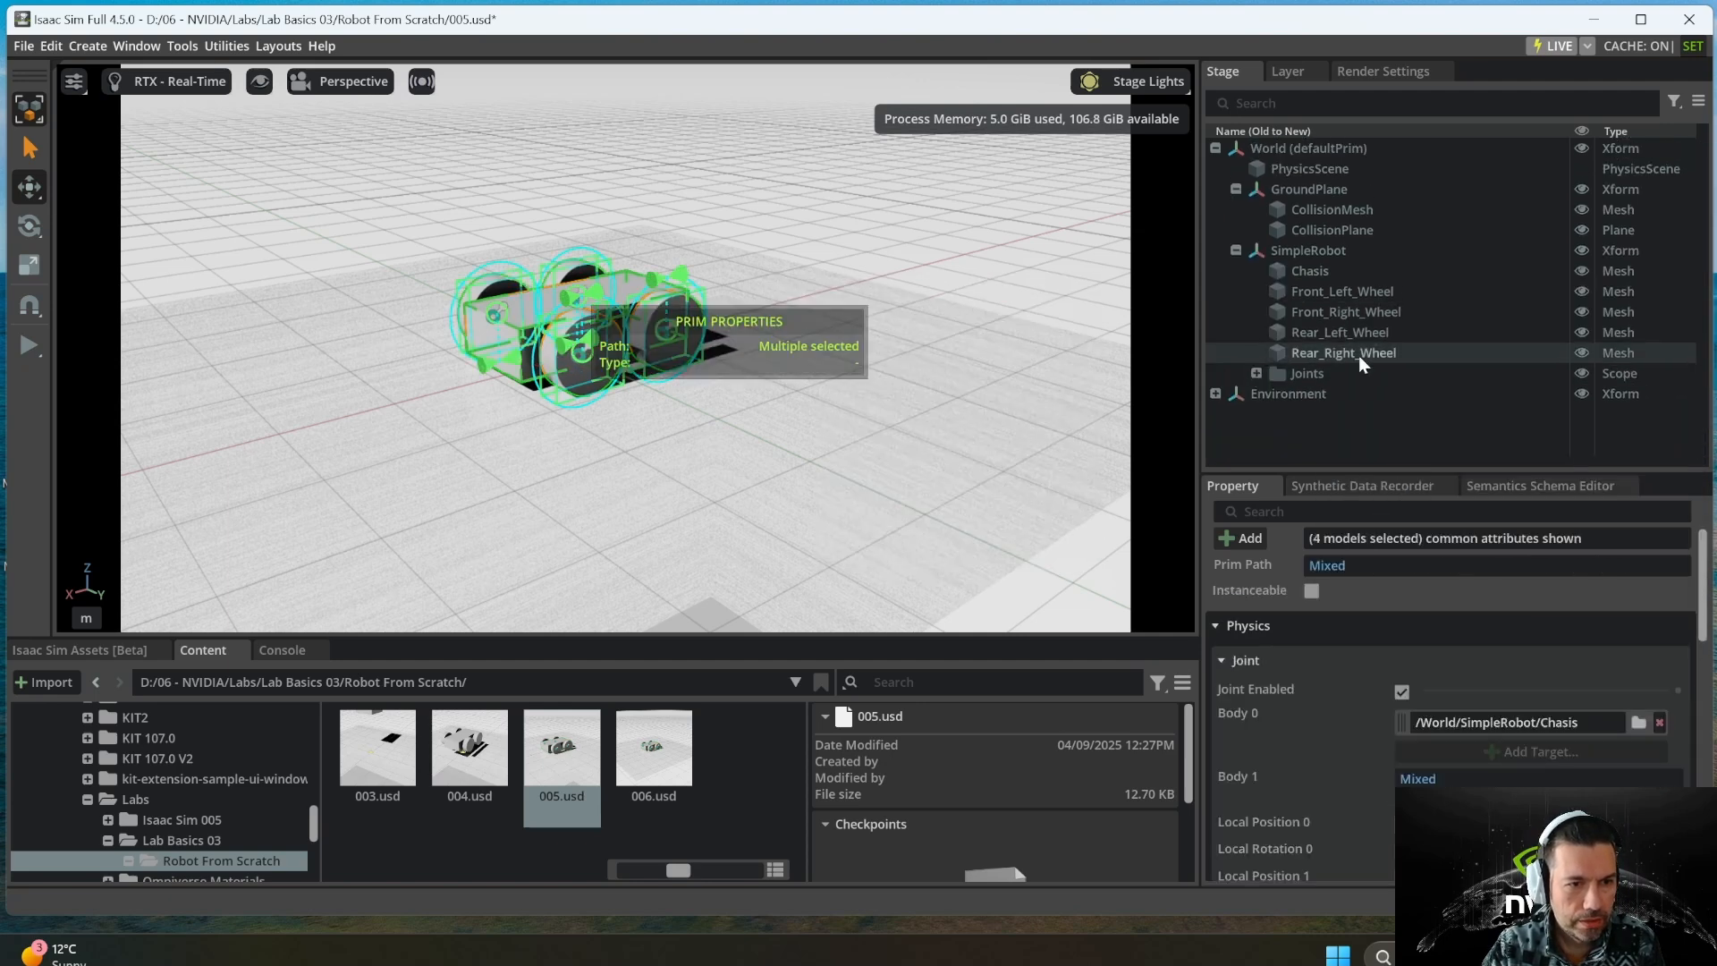
pyautogui.click(1257, 374)
pyautogui.scroll(-1, 1377, 379)
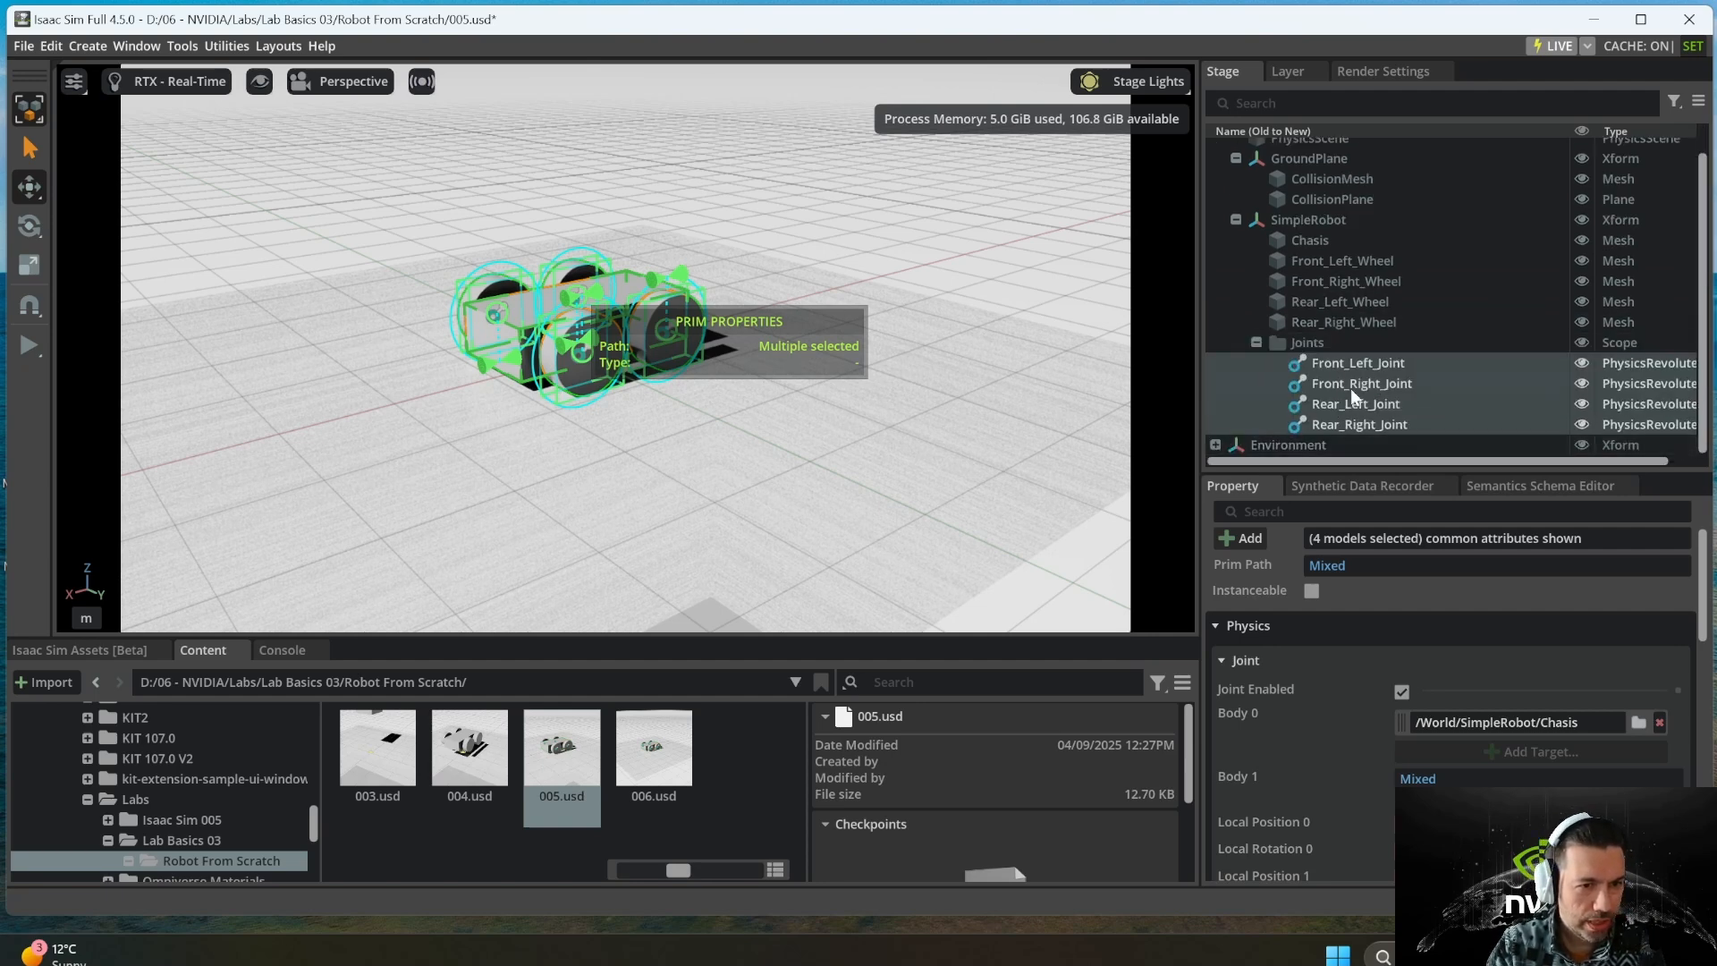
# - Add a physics Articulation Root to the SimpleRobot prim
pyautogui.click(1311, 219)
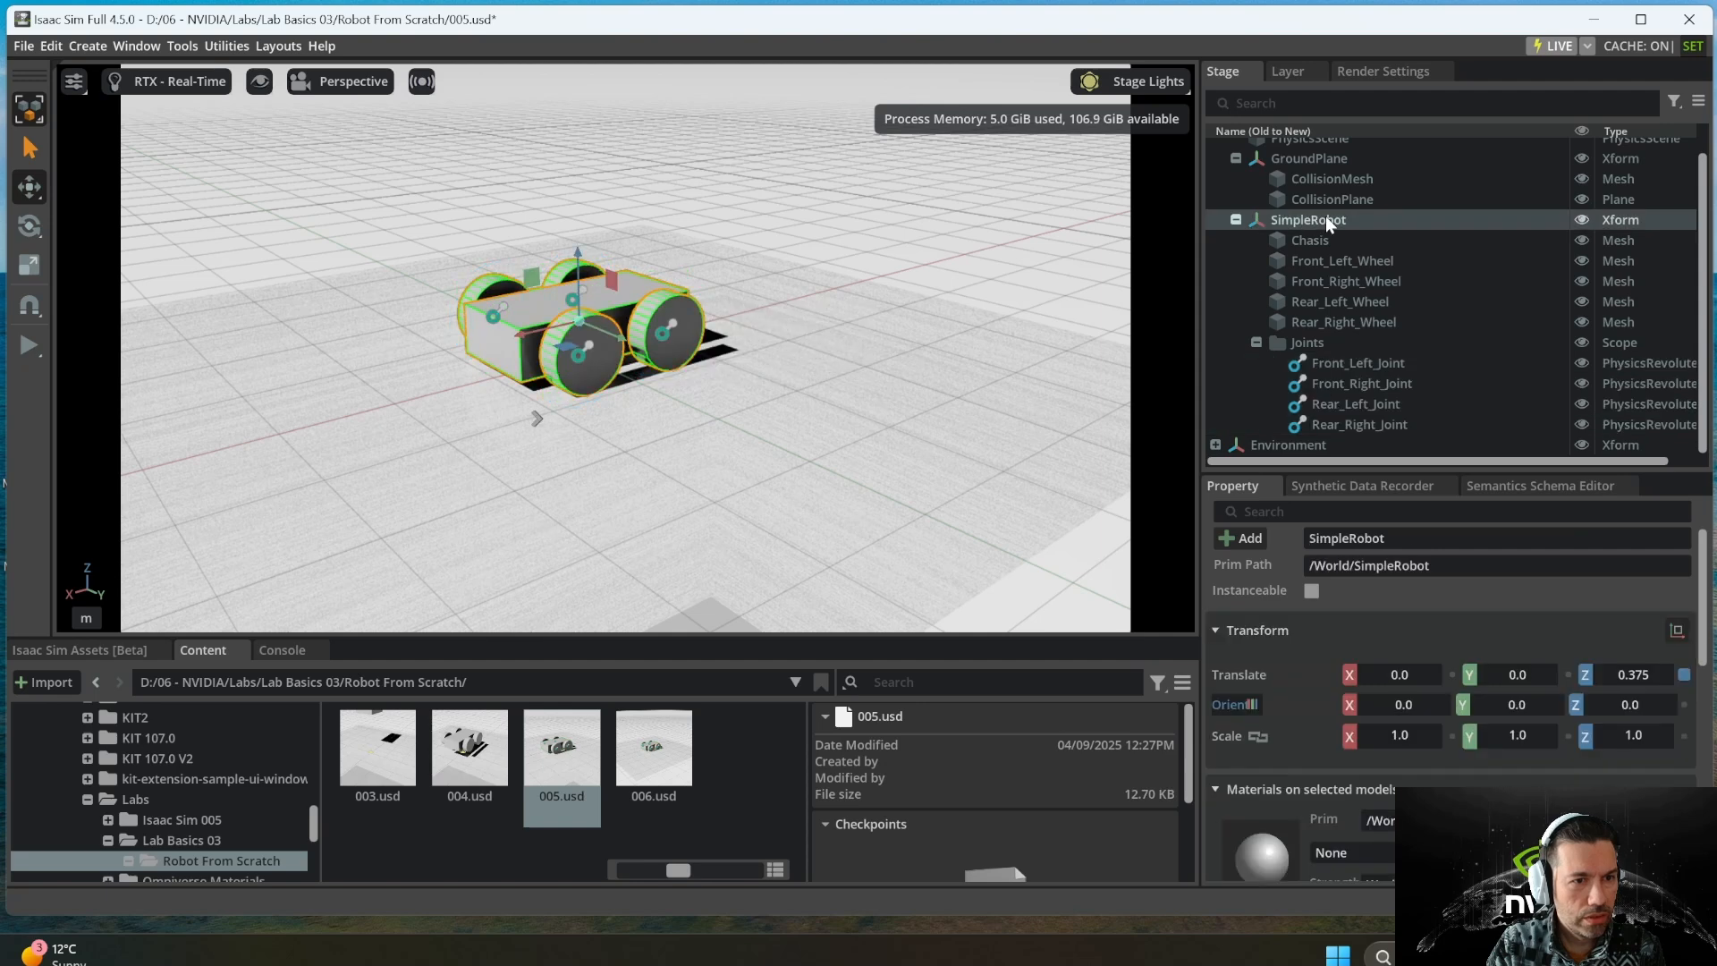
pyautogui.rightClick(1325, 221)
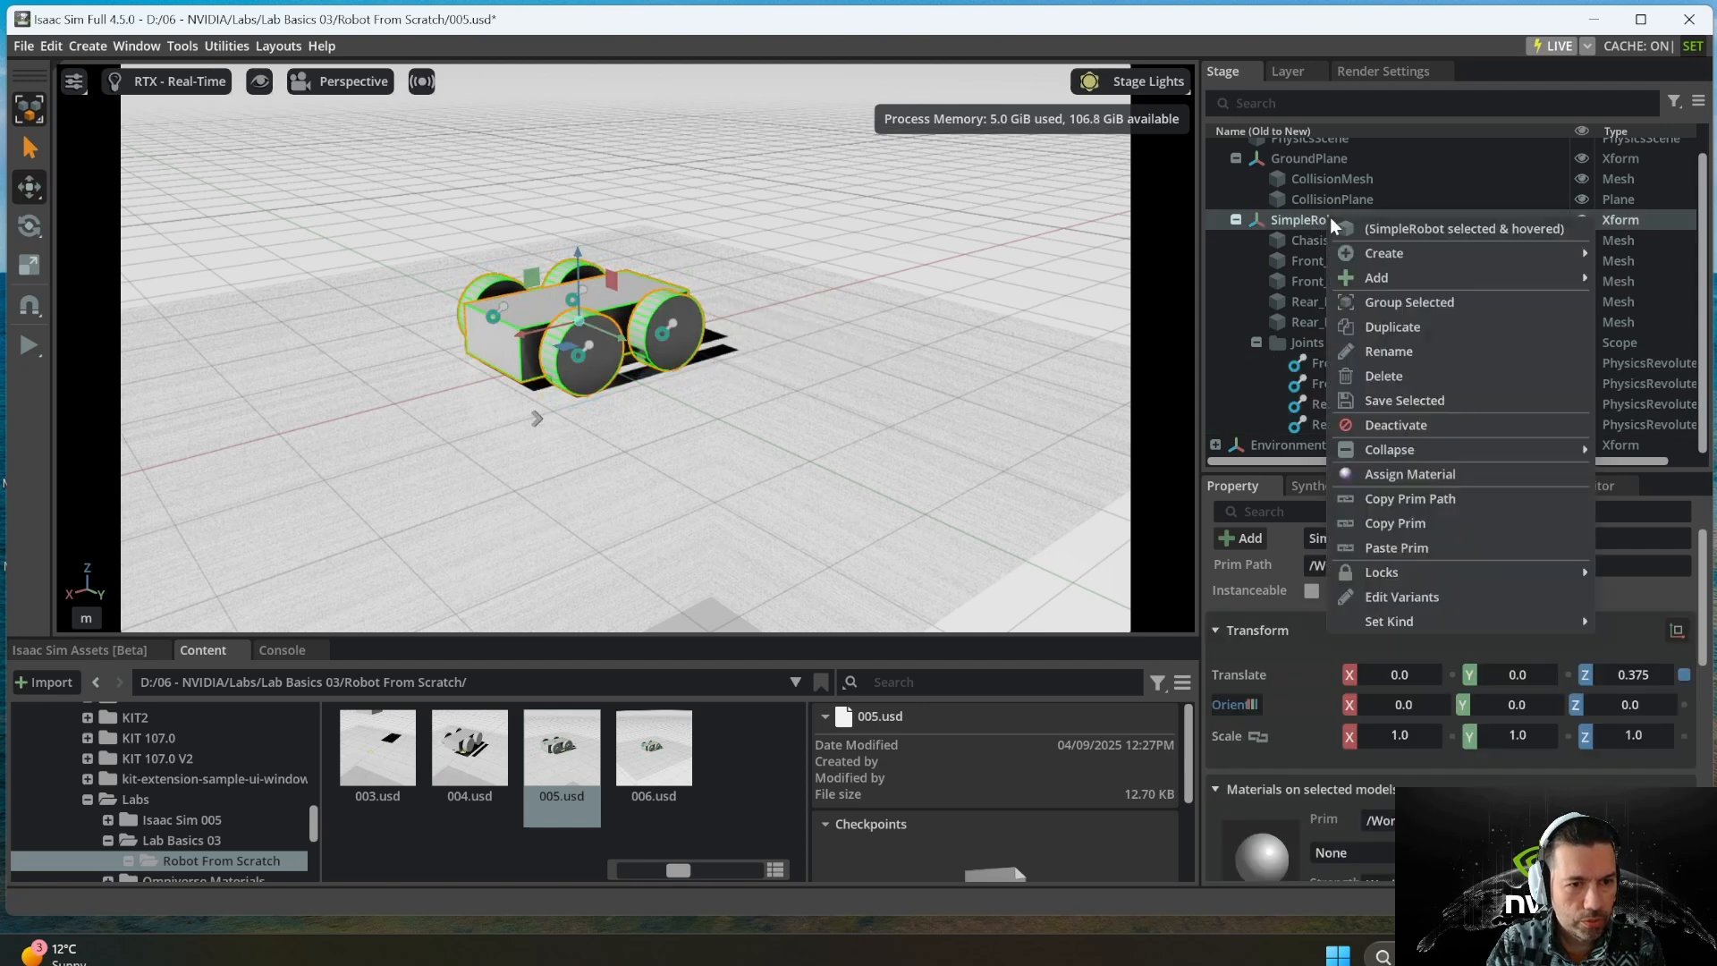
pyautogui.moveTo(1422, 256)
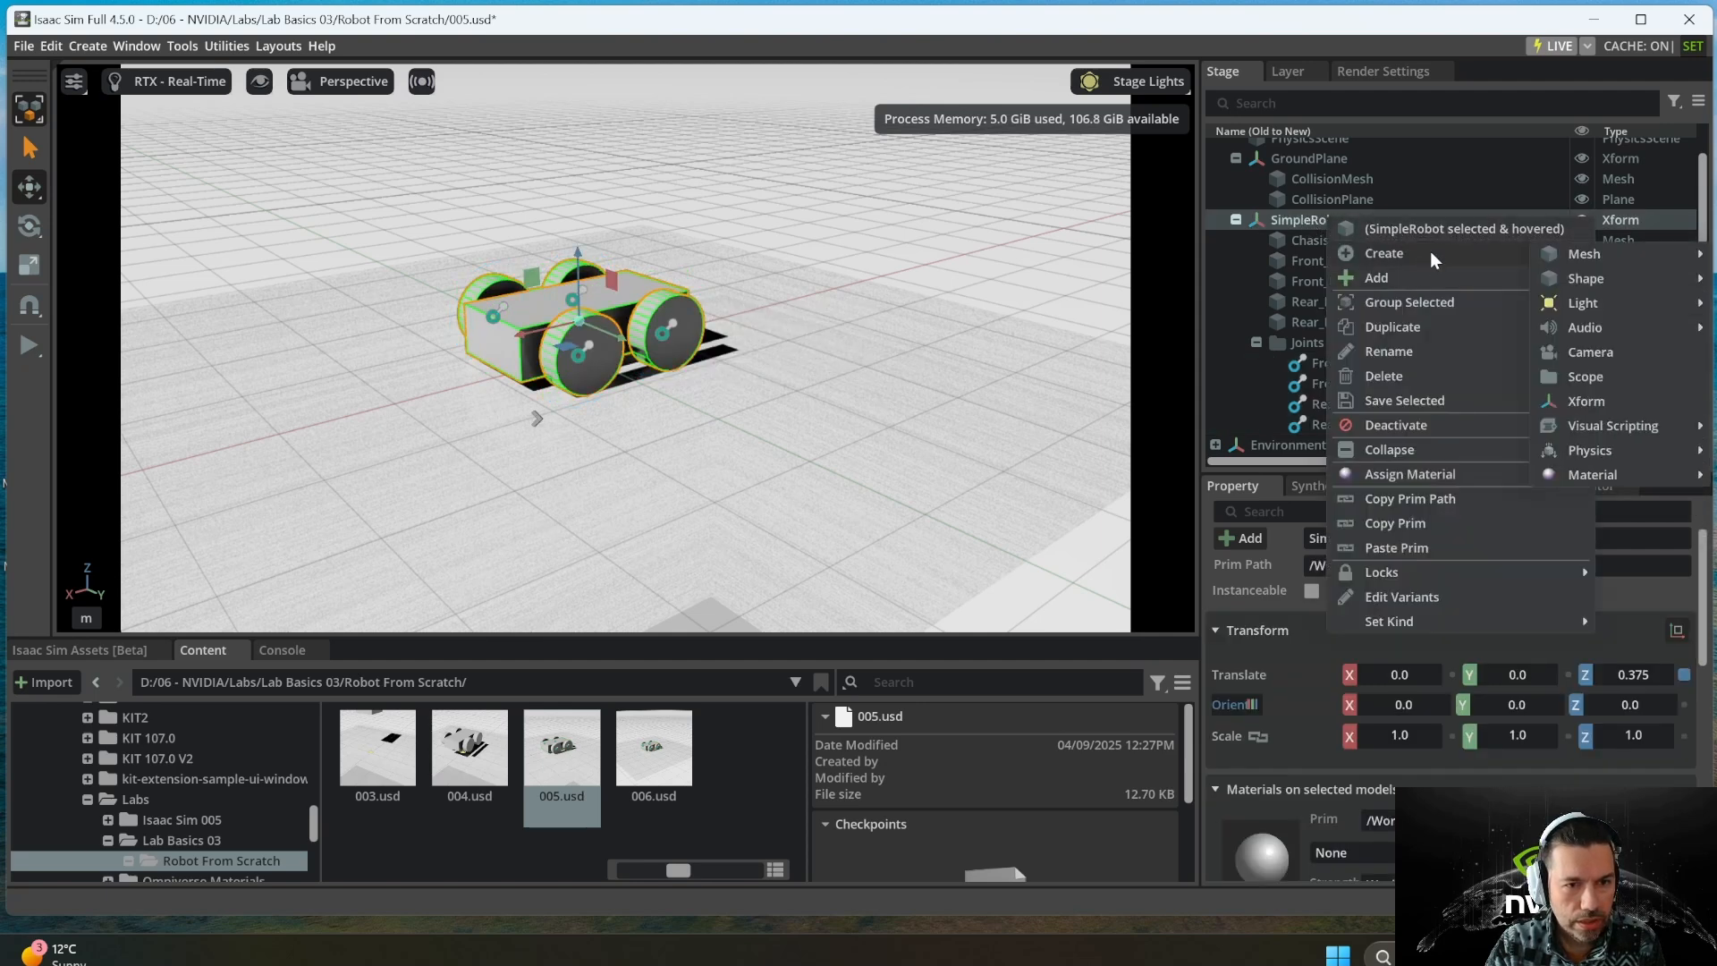
pyautogui.moveTo(1583, 279)
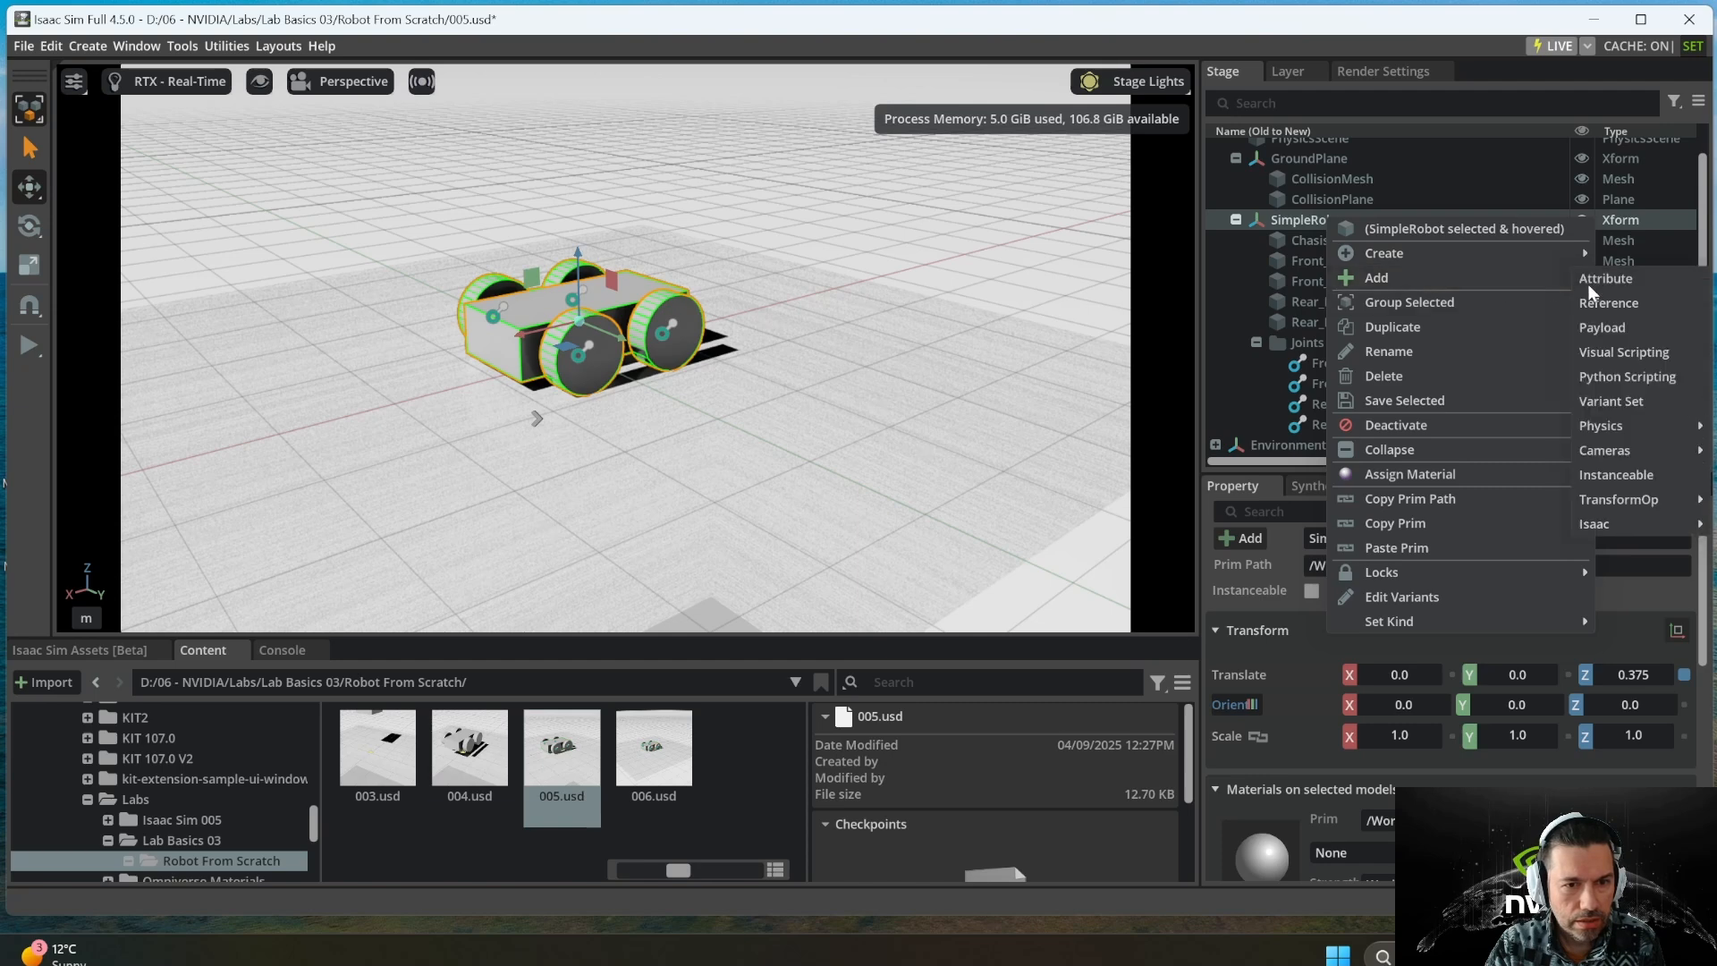
pyautogui.moveTo(1631, 430)
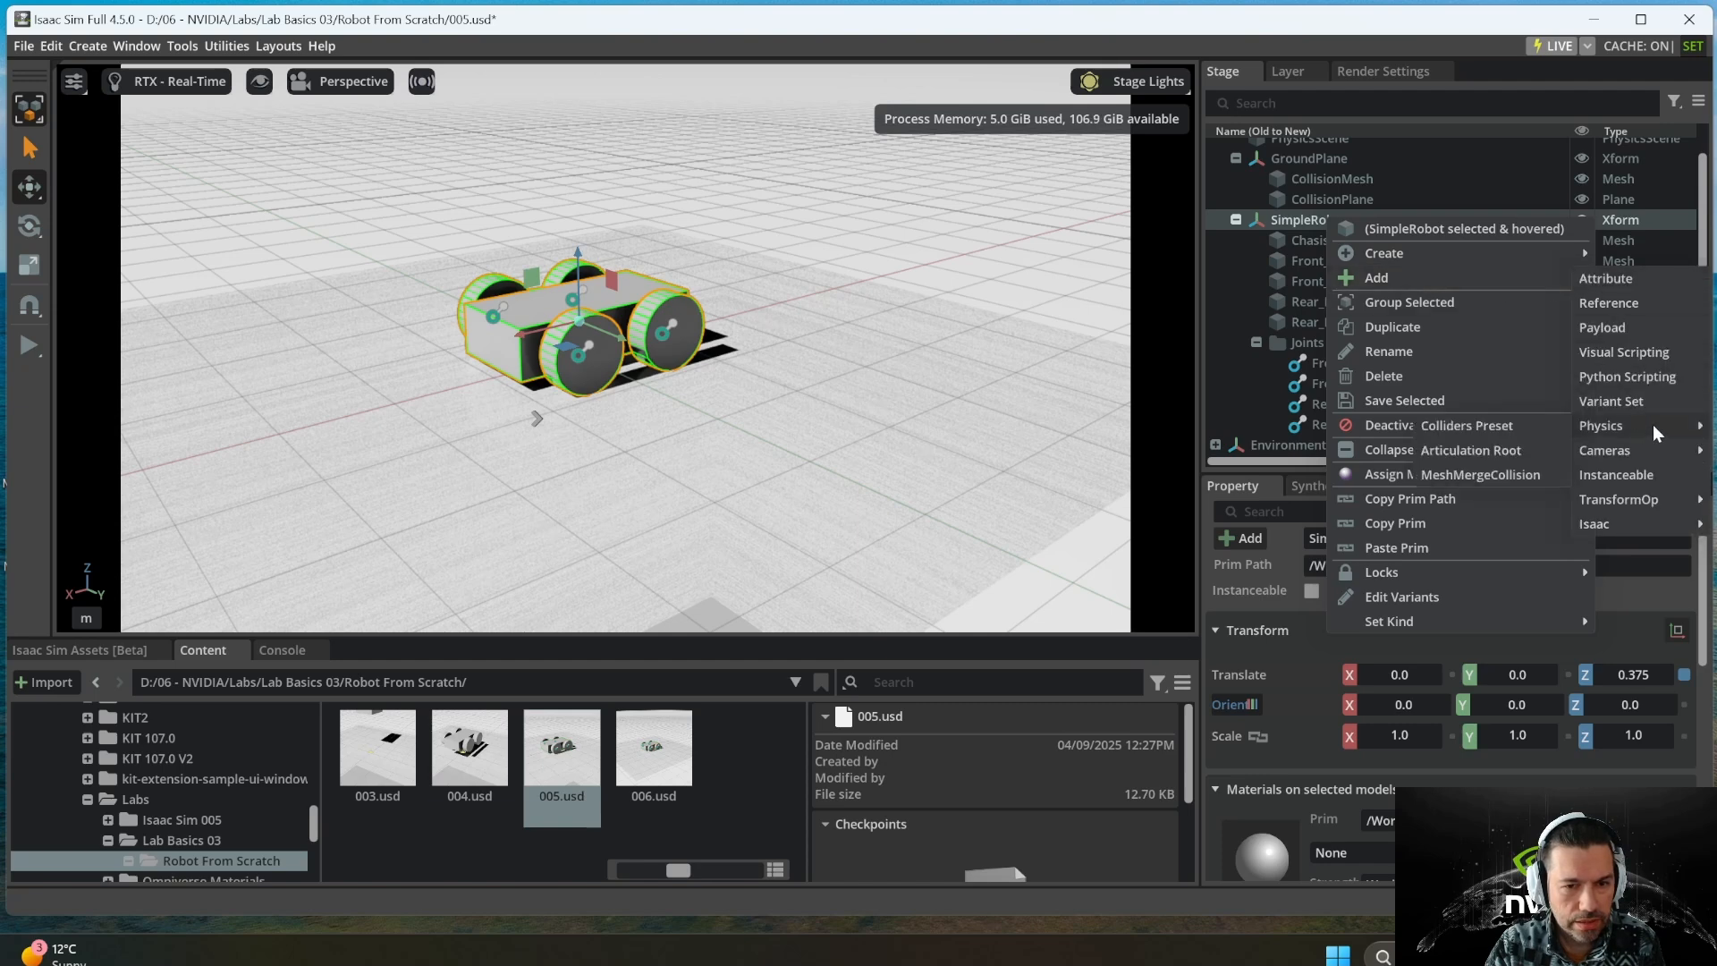
pyautogui.click(1501, 454)
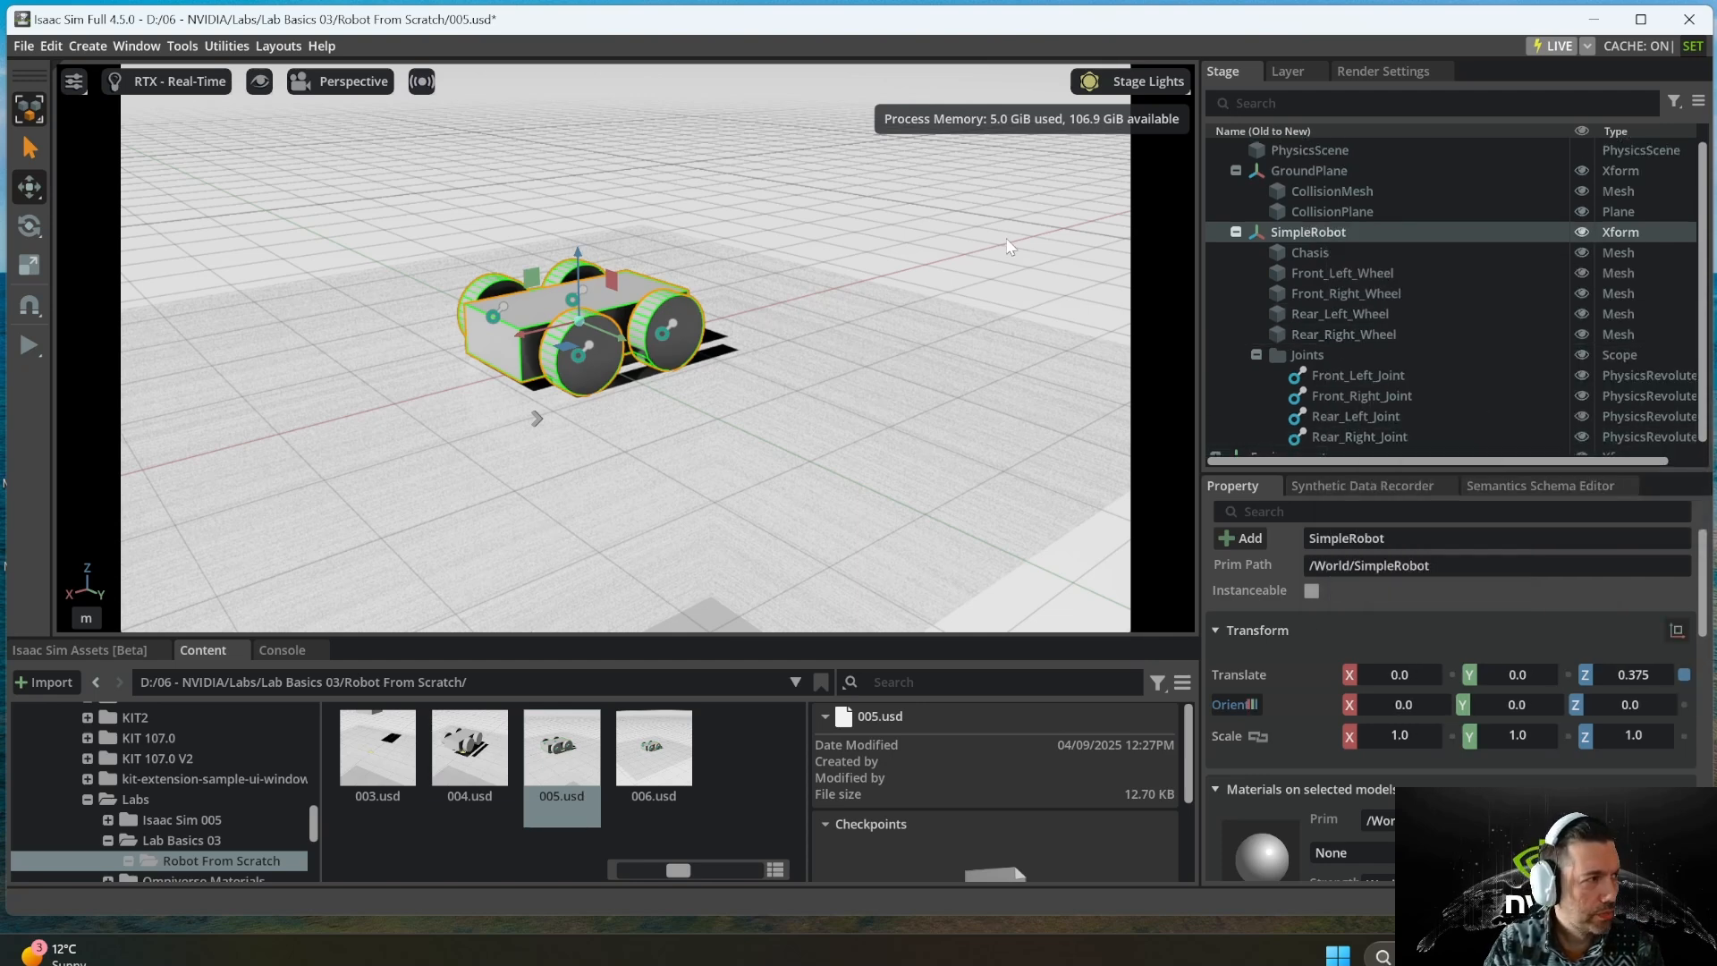
# - Start an OmniGraph Differential Controller and assign SimpleRobot as its robot prim
pyautogui.click(182, 47)
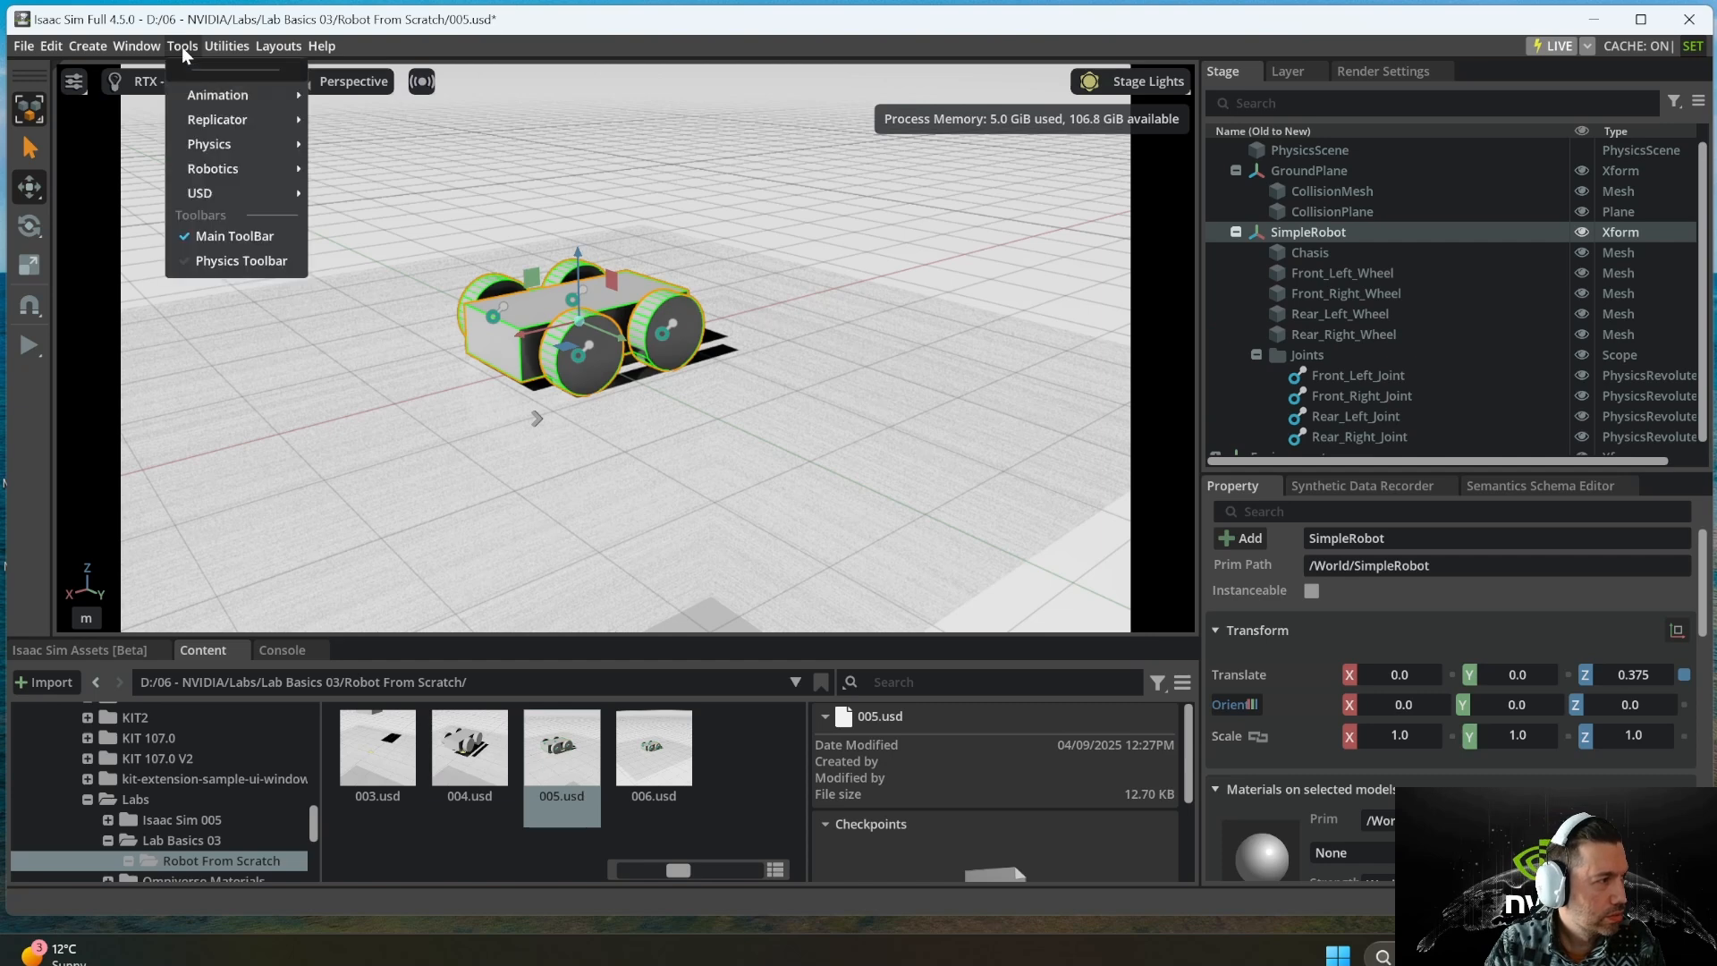
pyautogui.moveTo(227, 166)
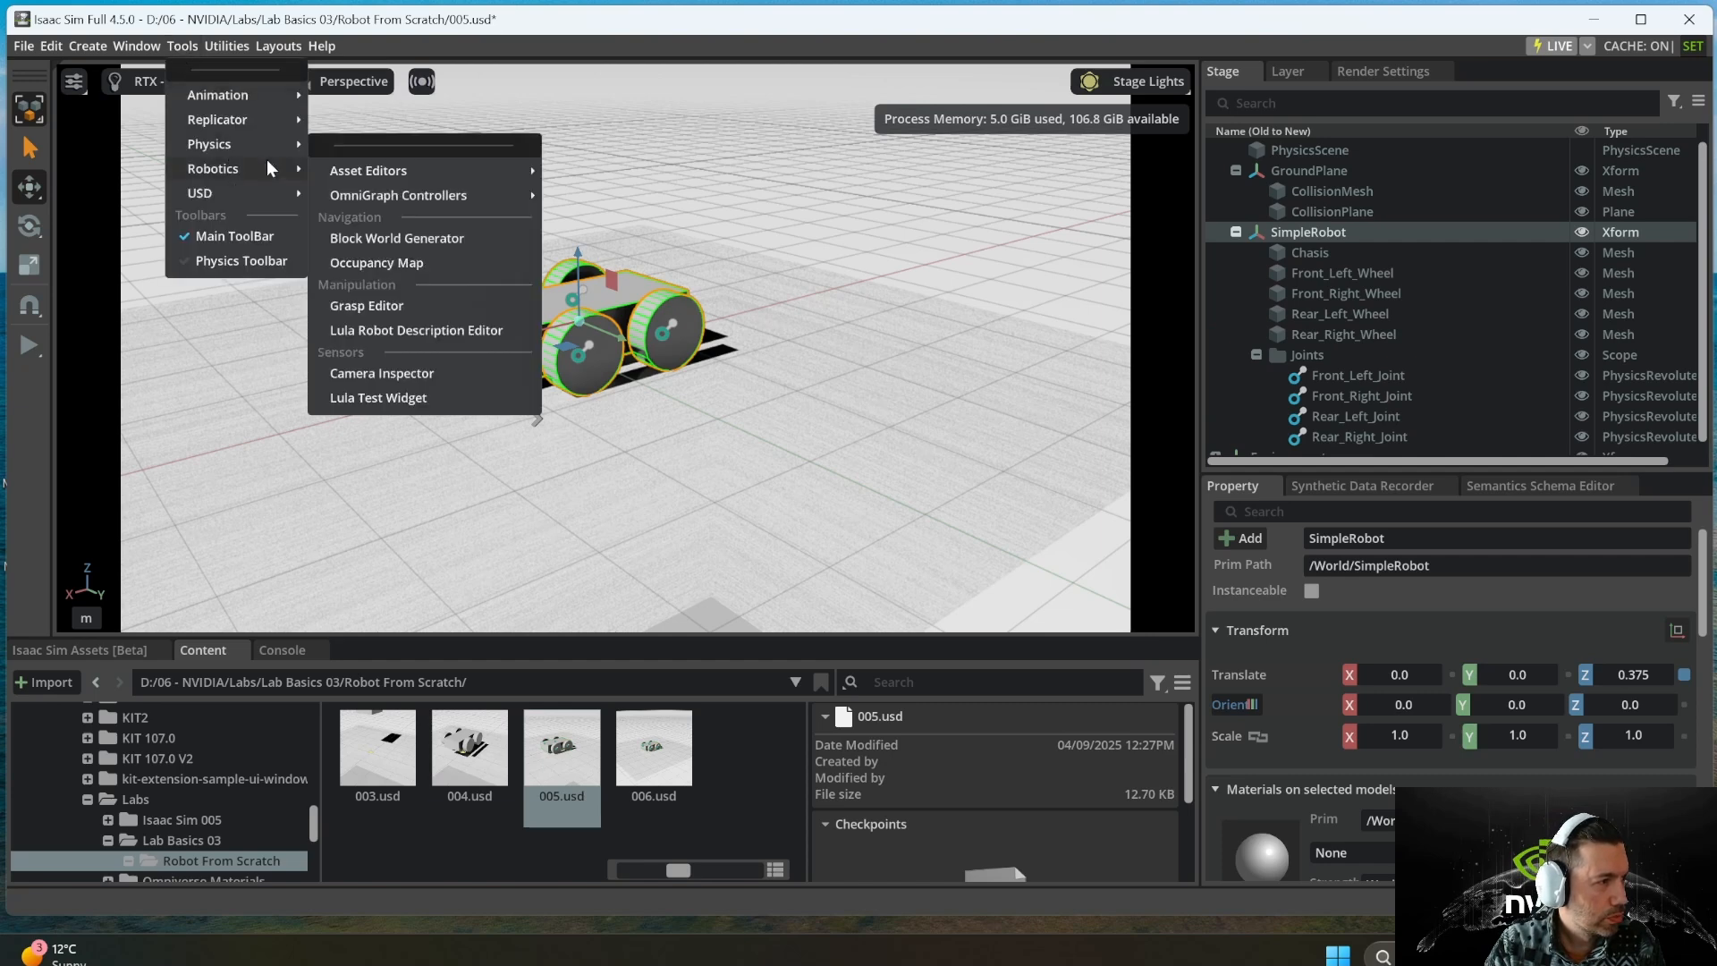
pyautogui.moveTo(416, 197)
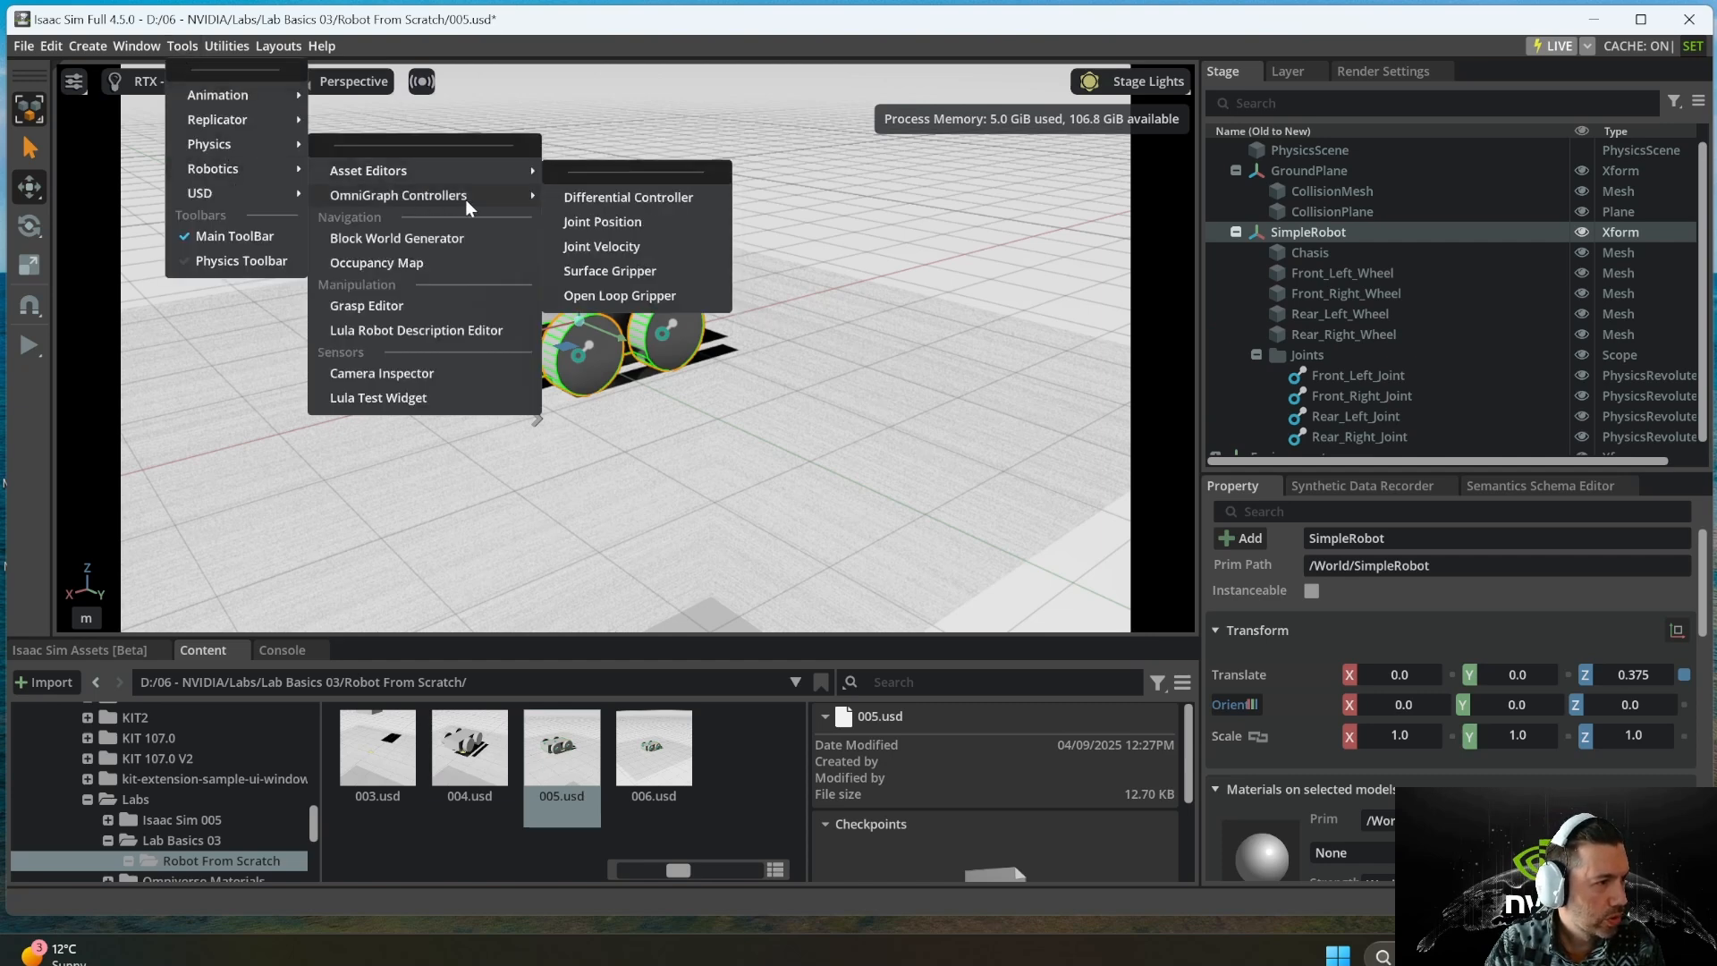
pyautogui.click(647, 202)
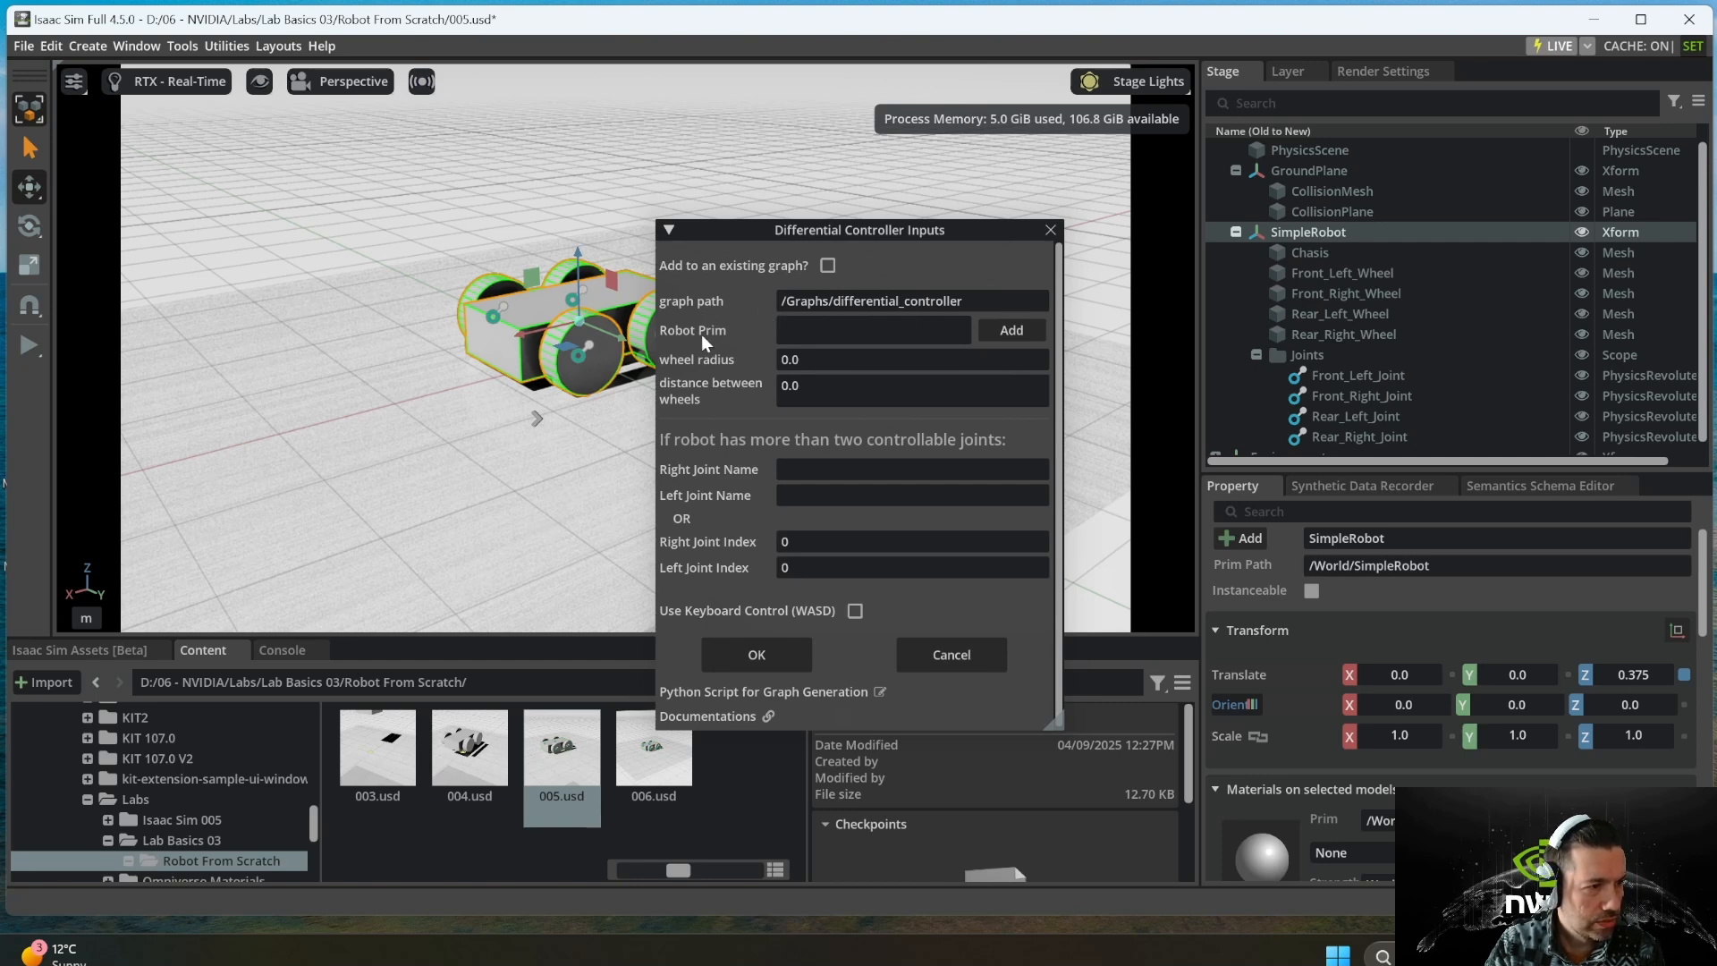
pyautogui.click(984, 329)
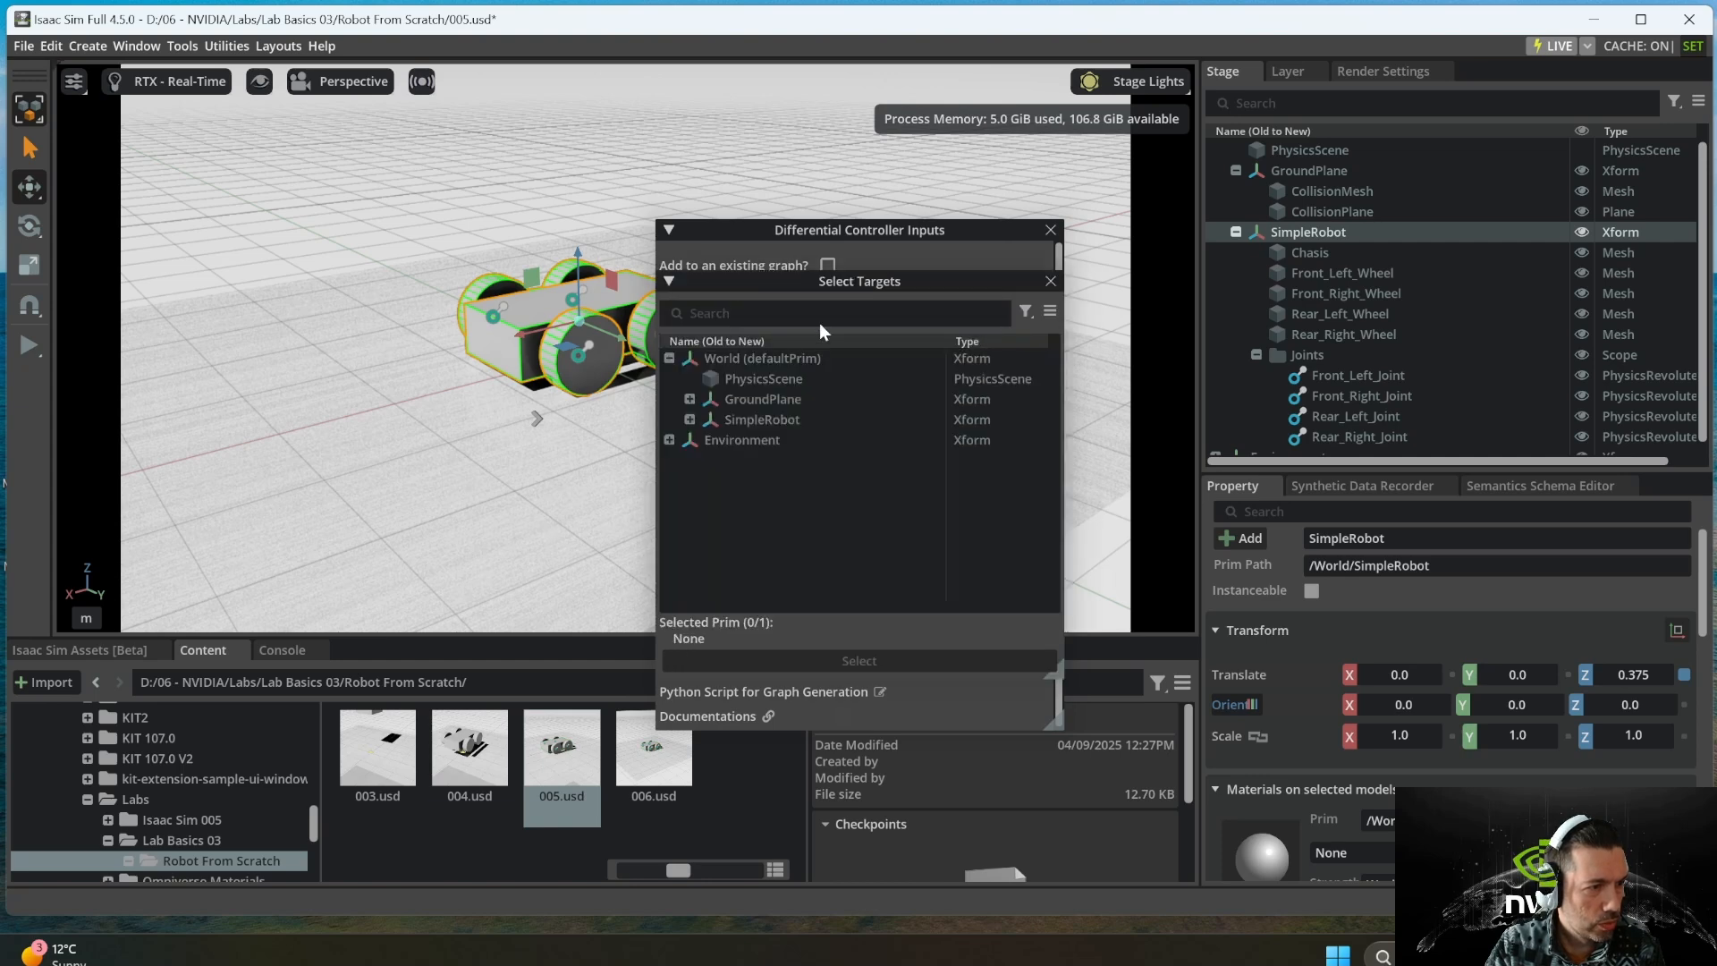
pyautogui.click(765, 422)
pyautogui.click(839, 660)
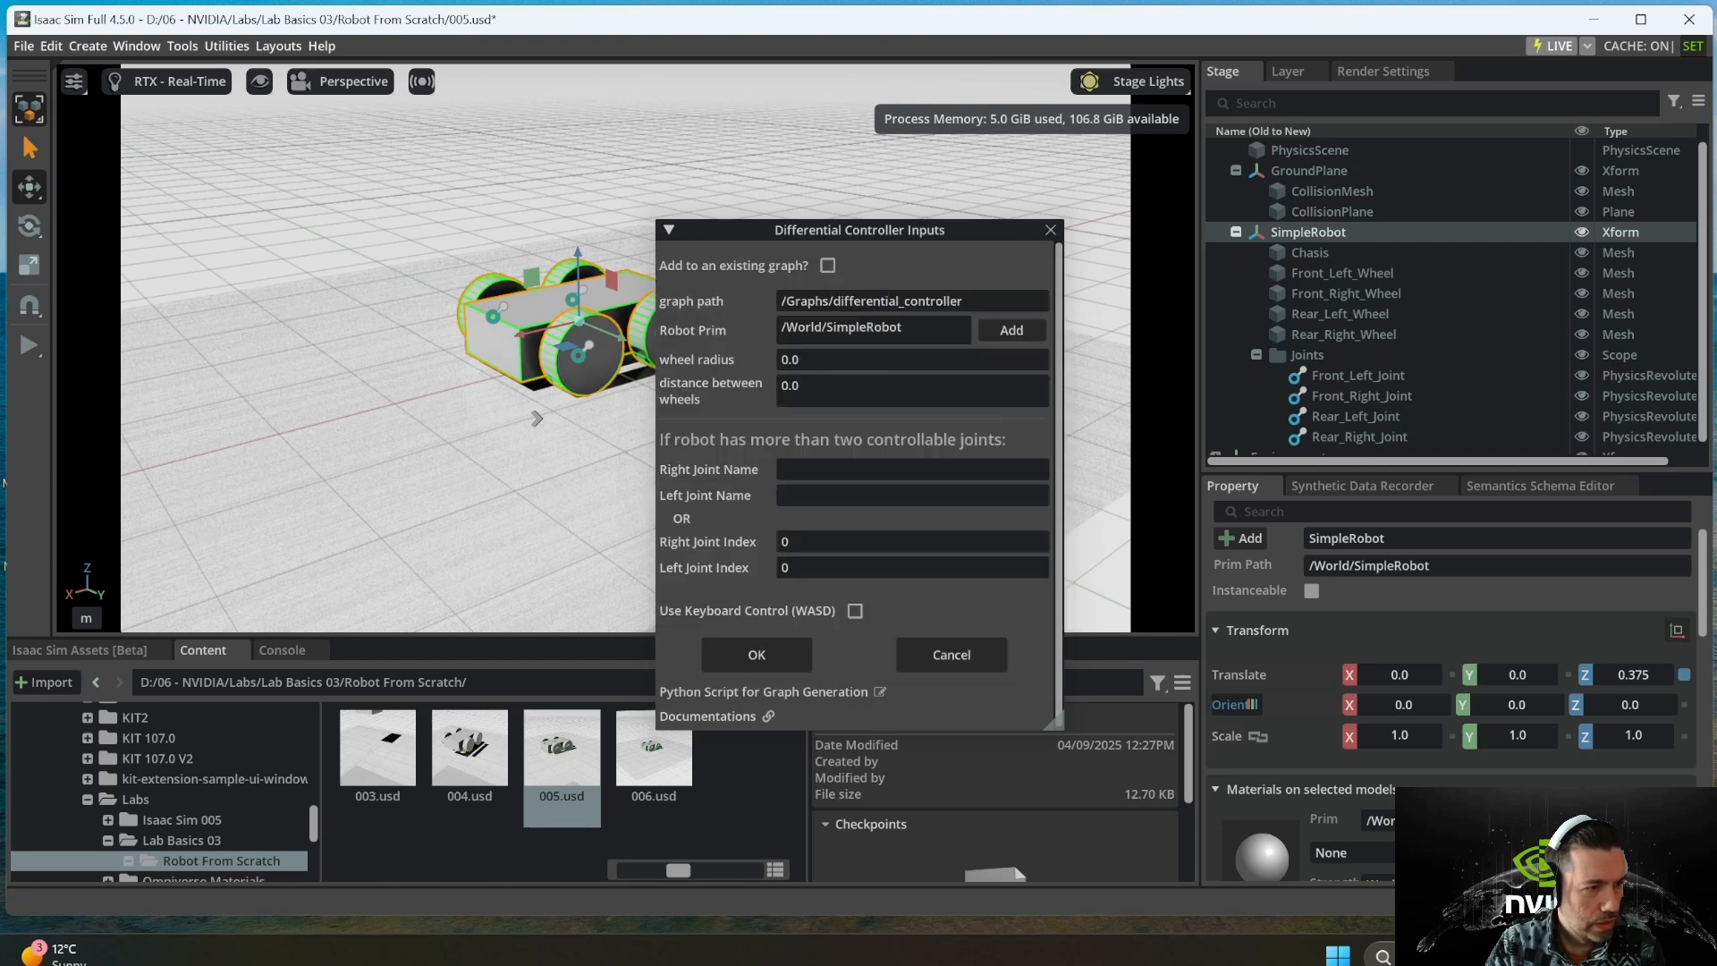
# - Set the controller's wheel radius to 0.375 and the distance between wheels to 1.5
pyautogui.click(791, 359)
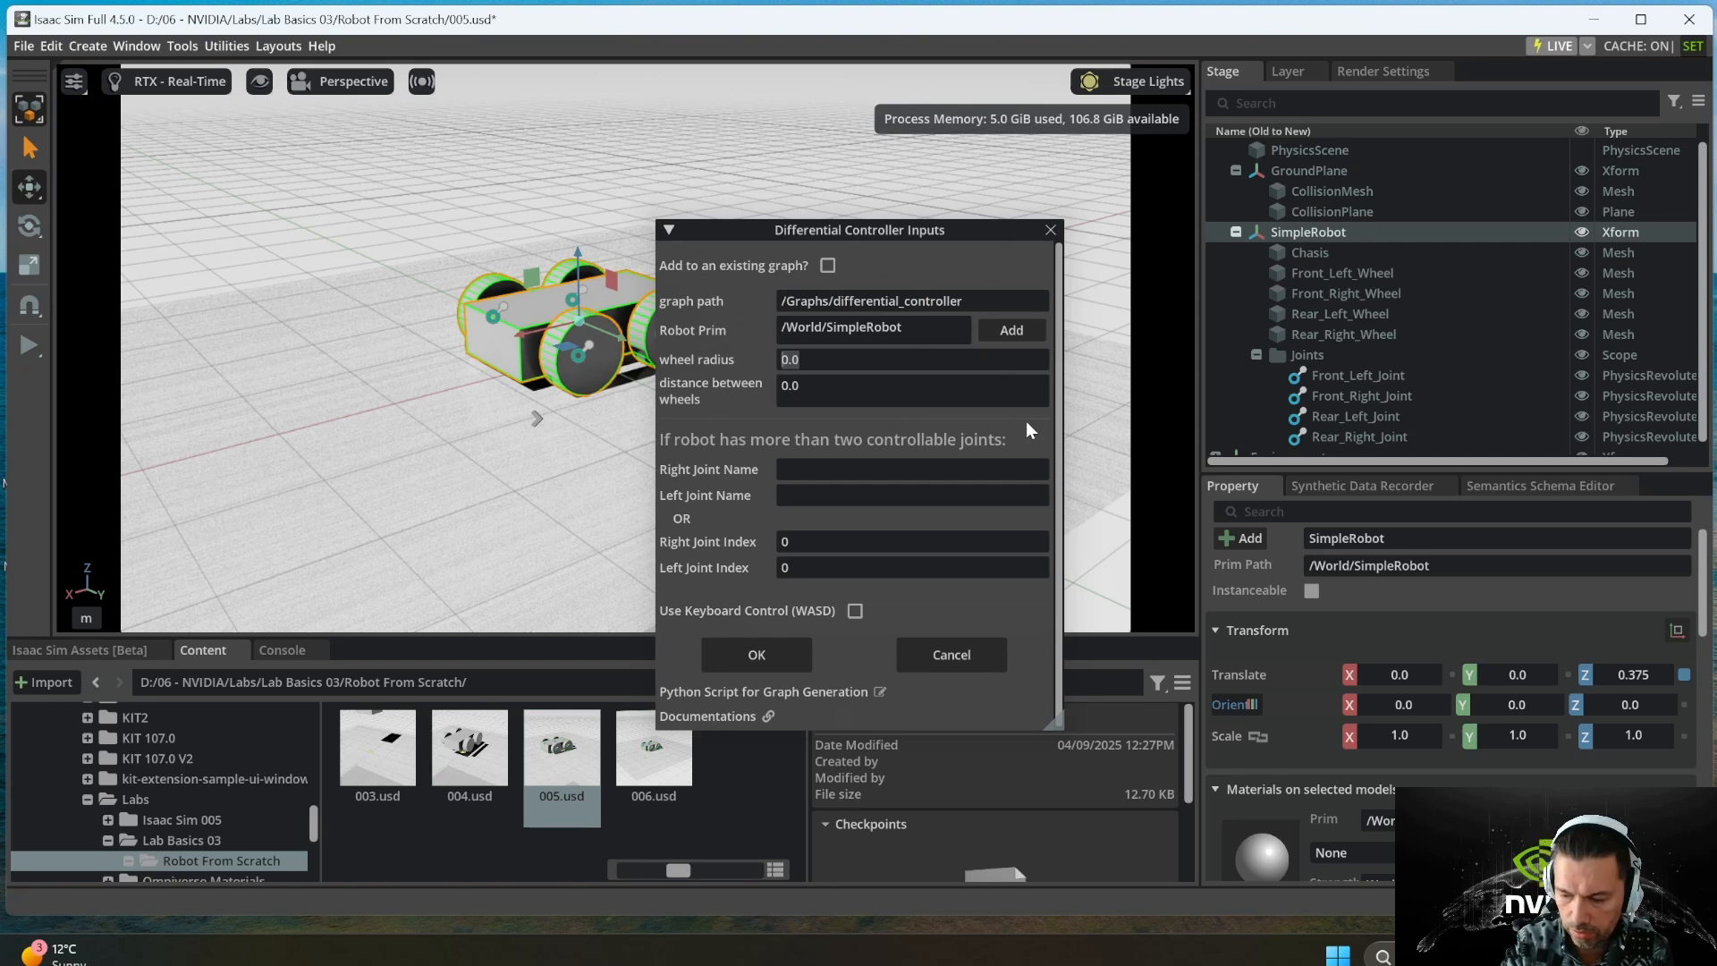
pyautogui.write('0.375')
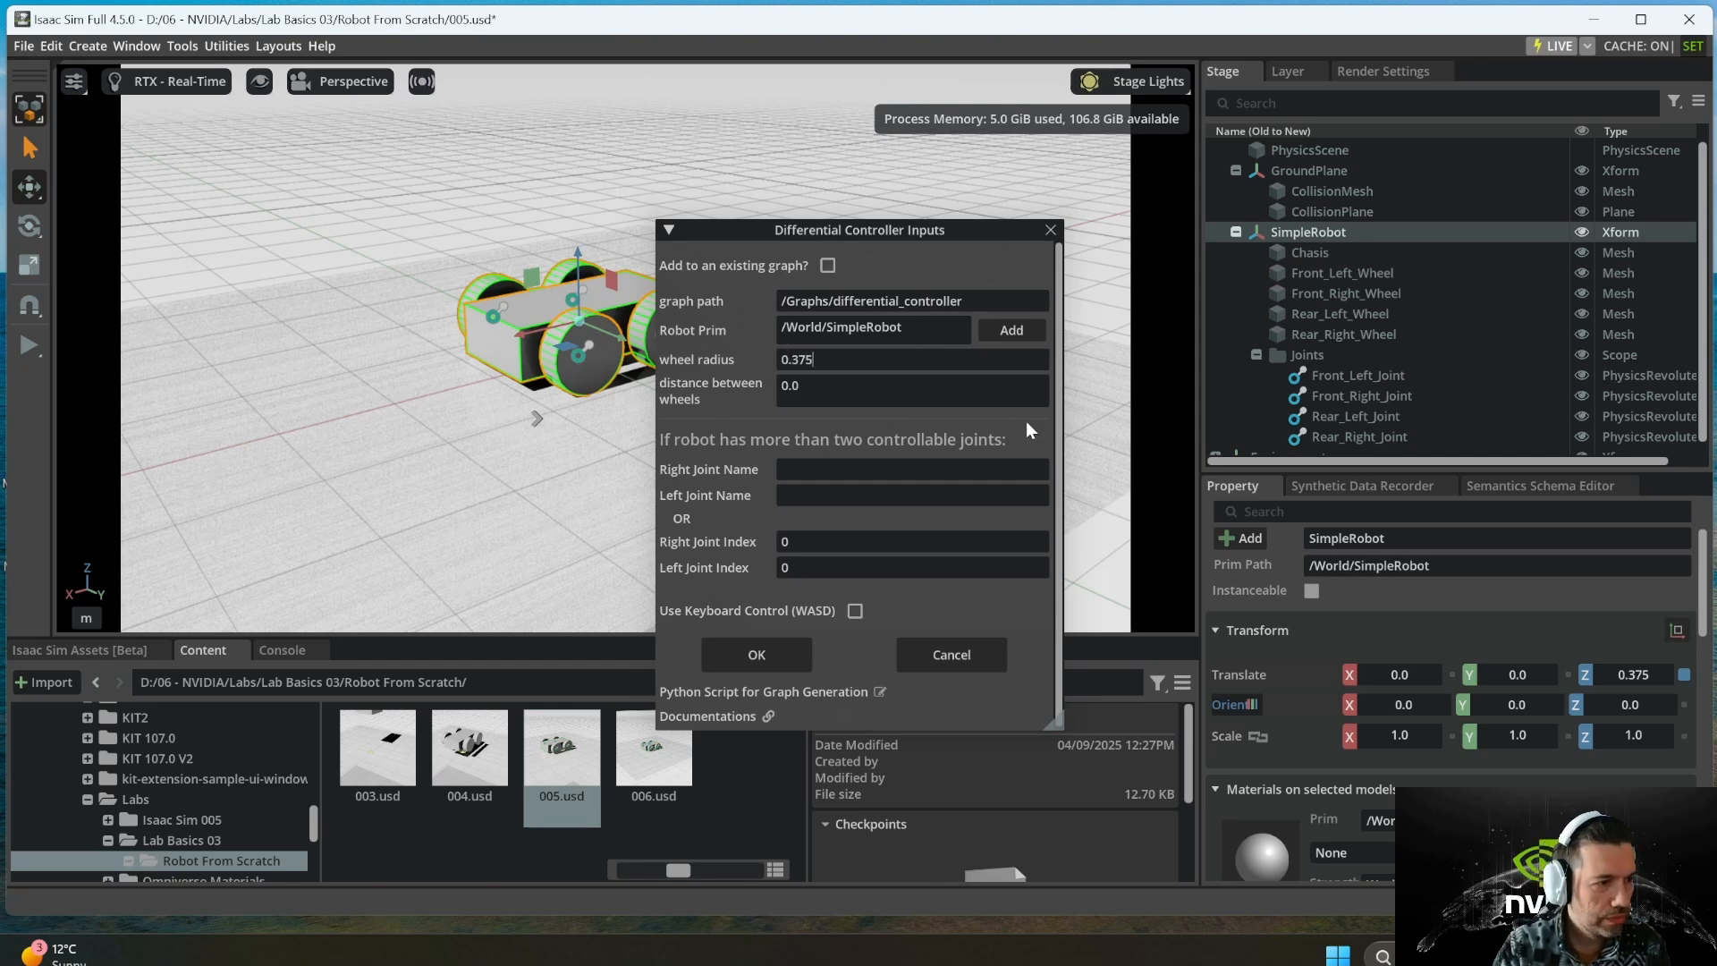
pyautogui.click(791, 386)
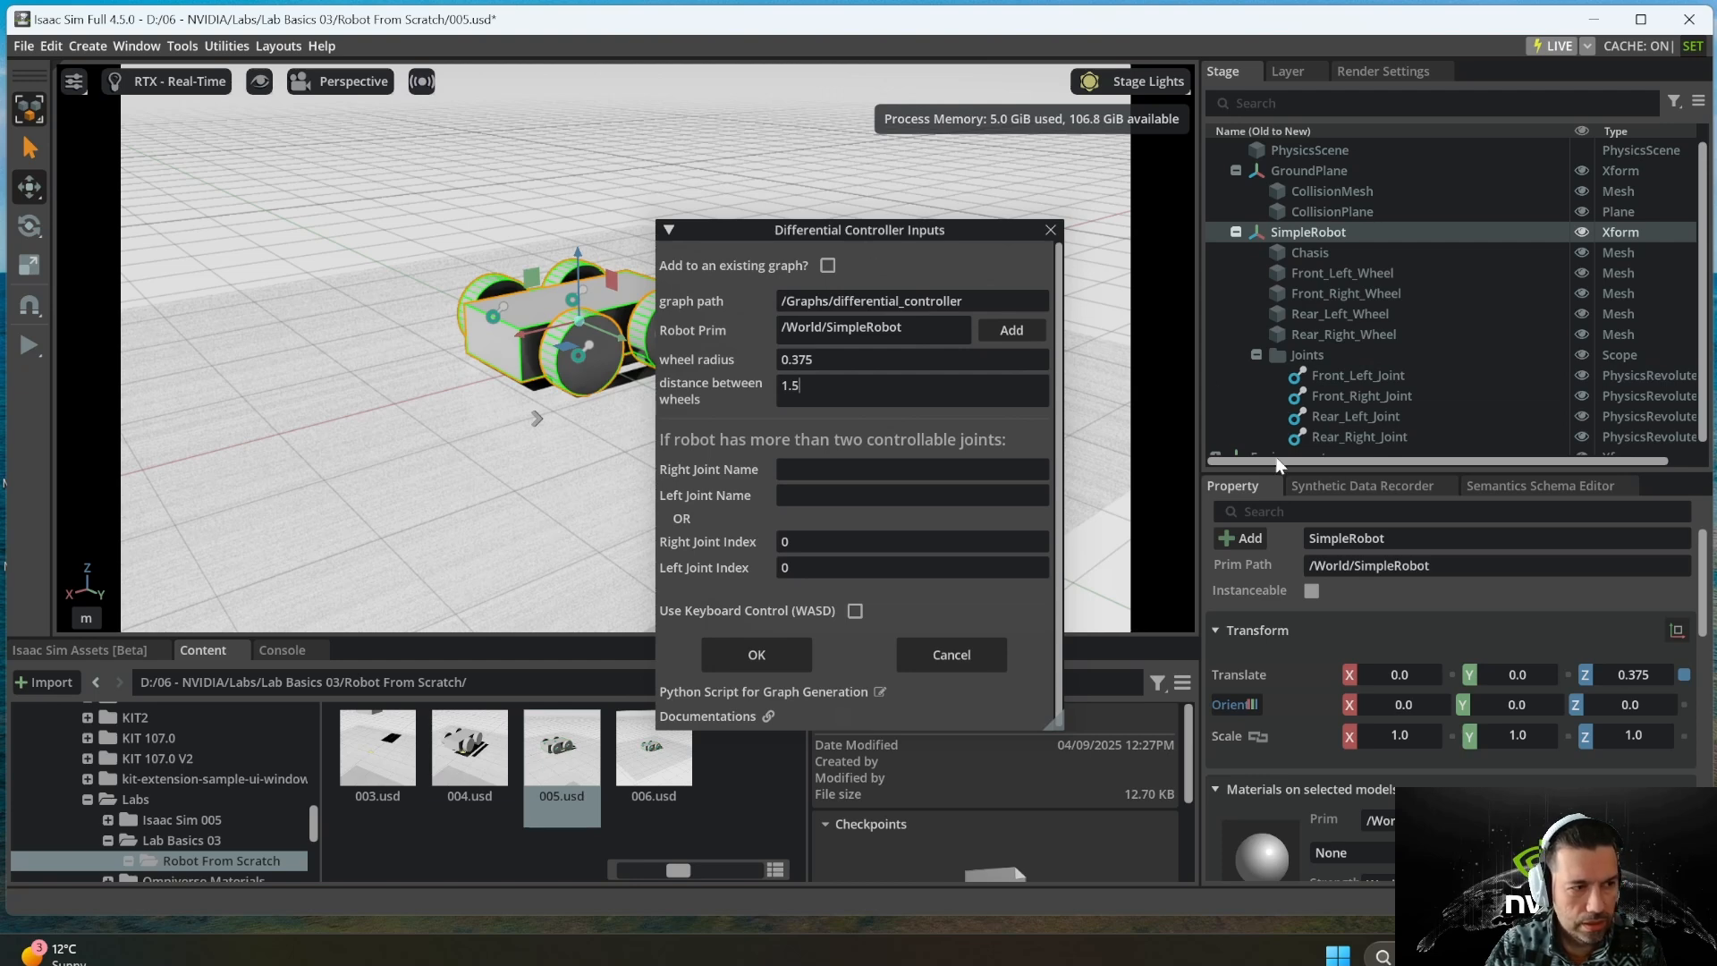
# - Check the front and rear left wheels' translations and set the controller's distance between wheels to 1.0
pyautogui.click(1345, 275)
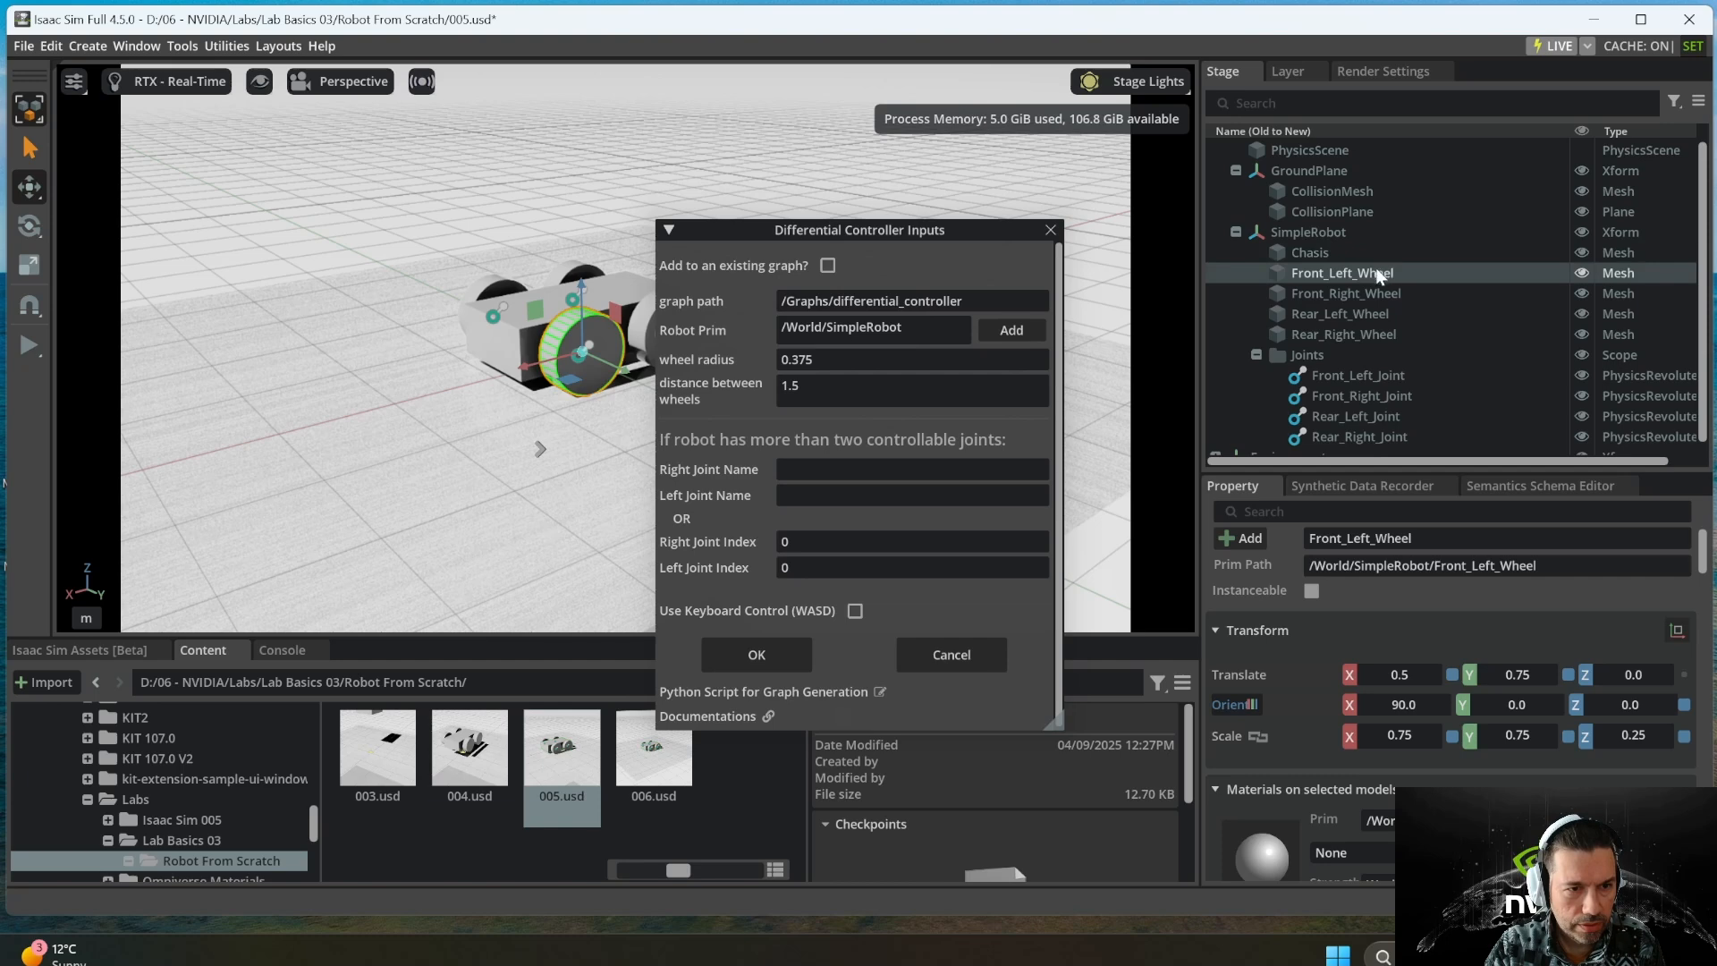
pyautogui.click(1344, 313)
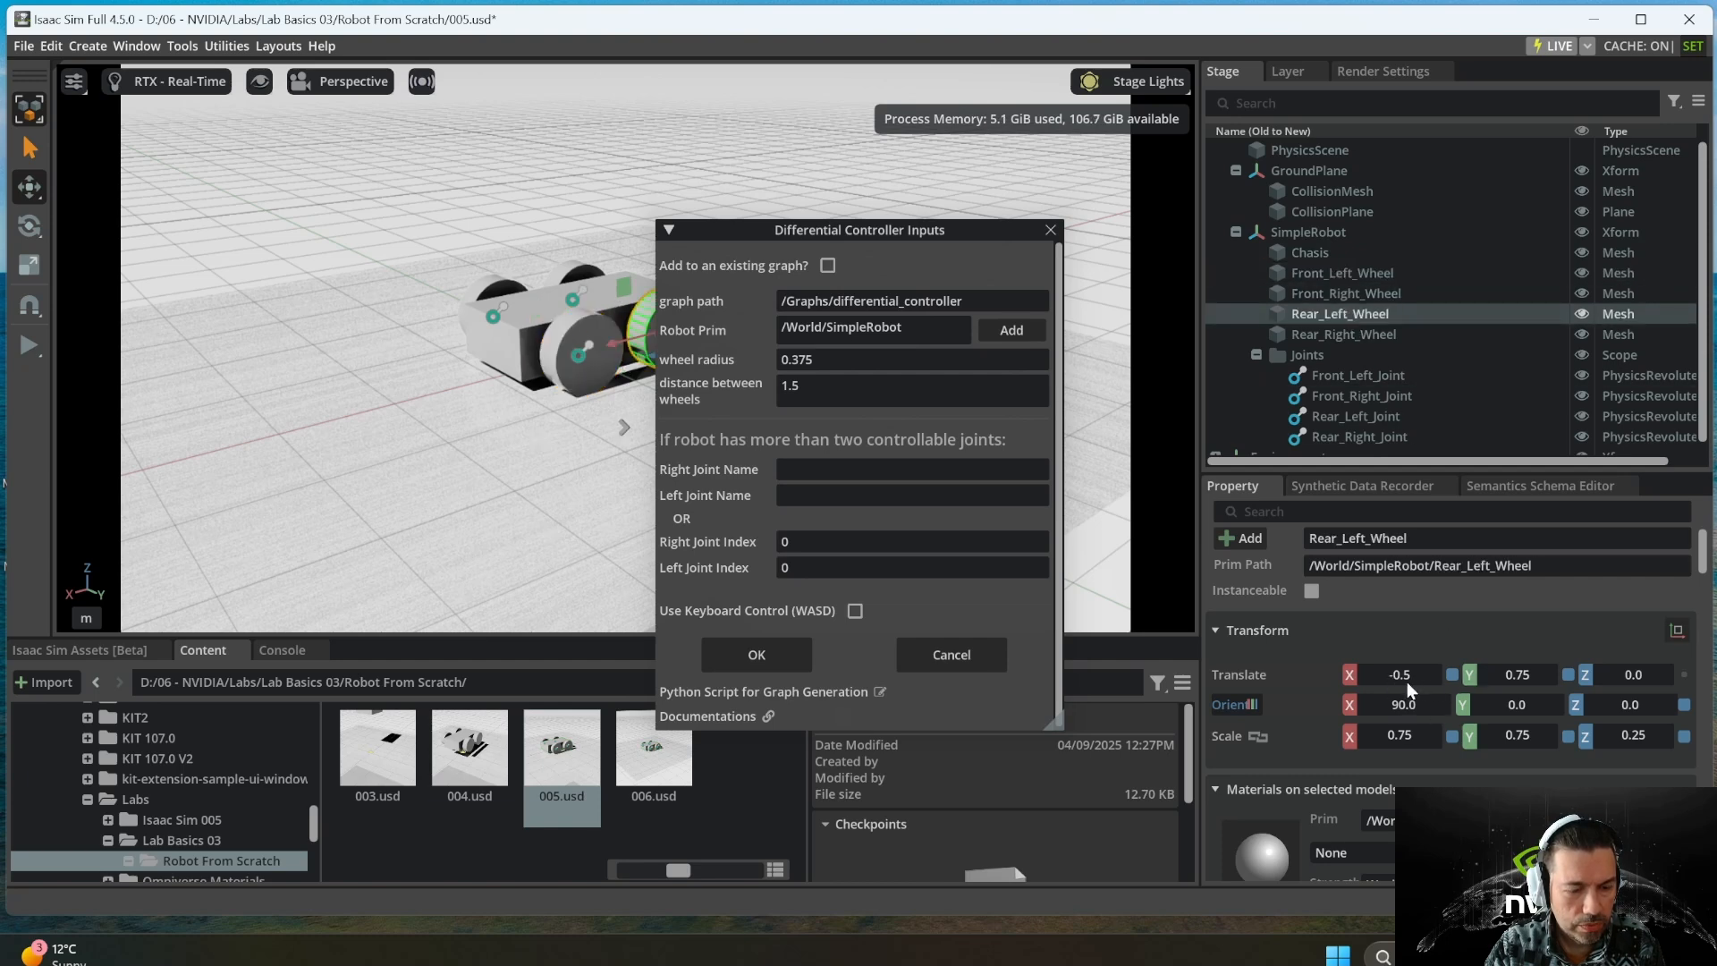
pyautogui.click(894, 389)
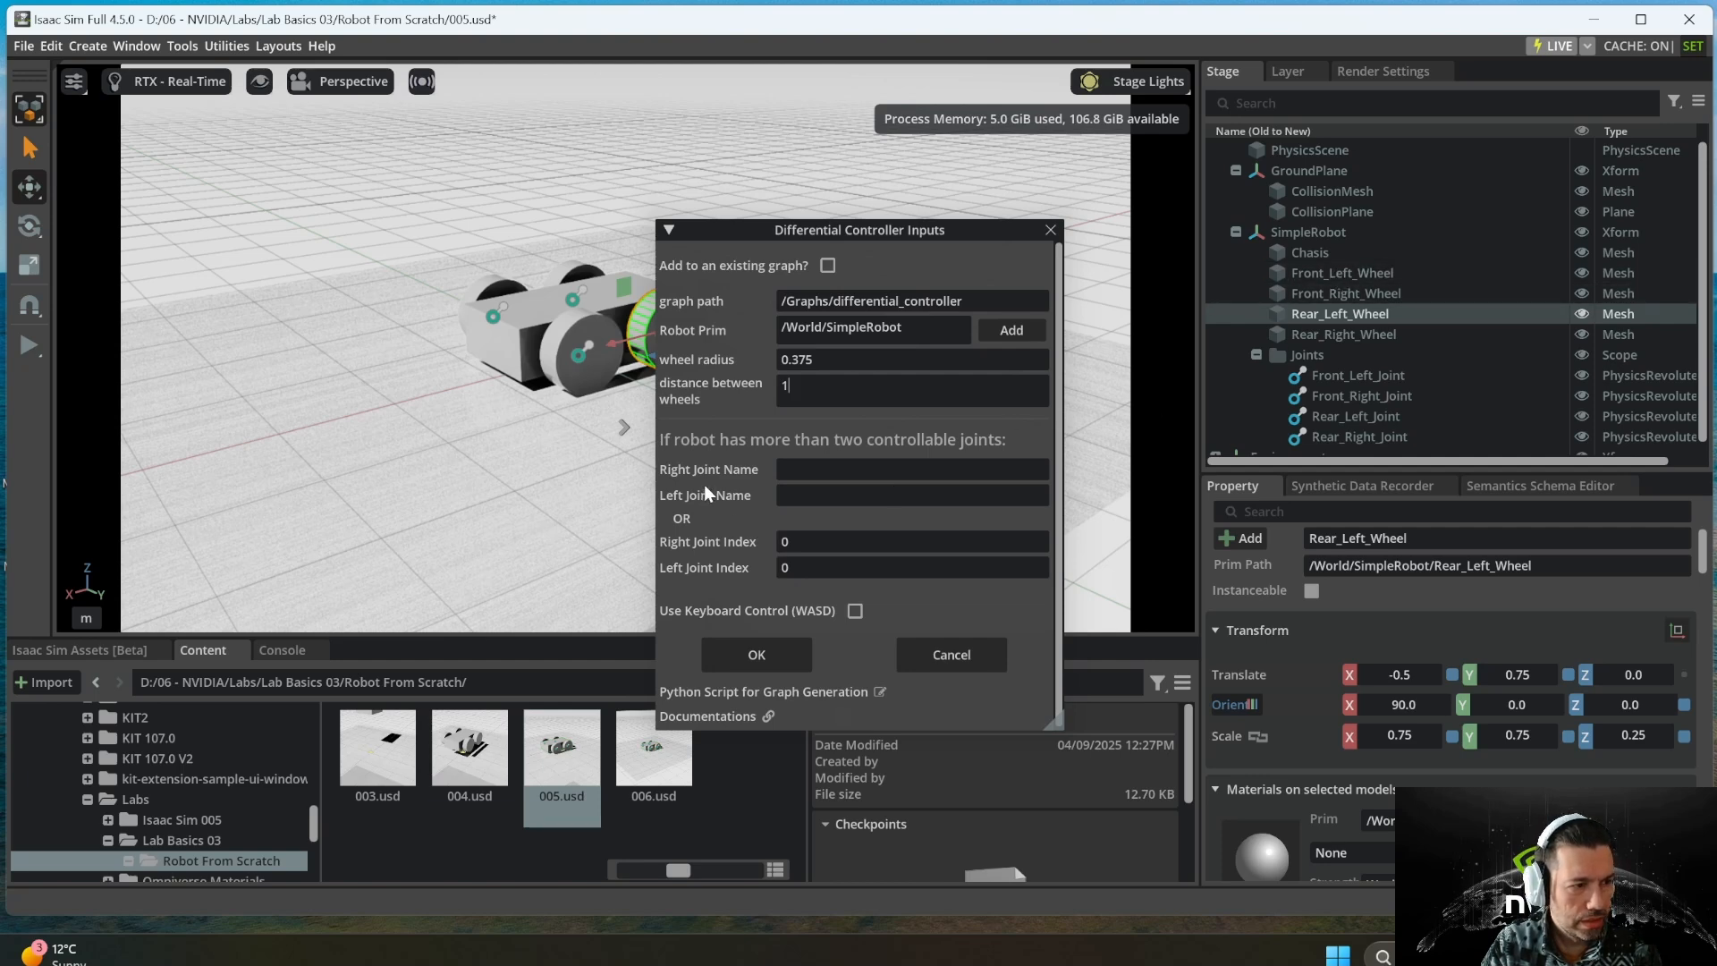
# - Copy the rear right joint's name and enter Rear_Right_Joint as the controller's right joint name
pyautogui.click(1337, 334)
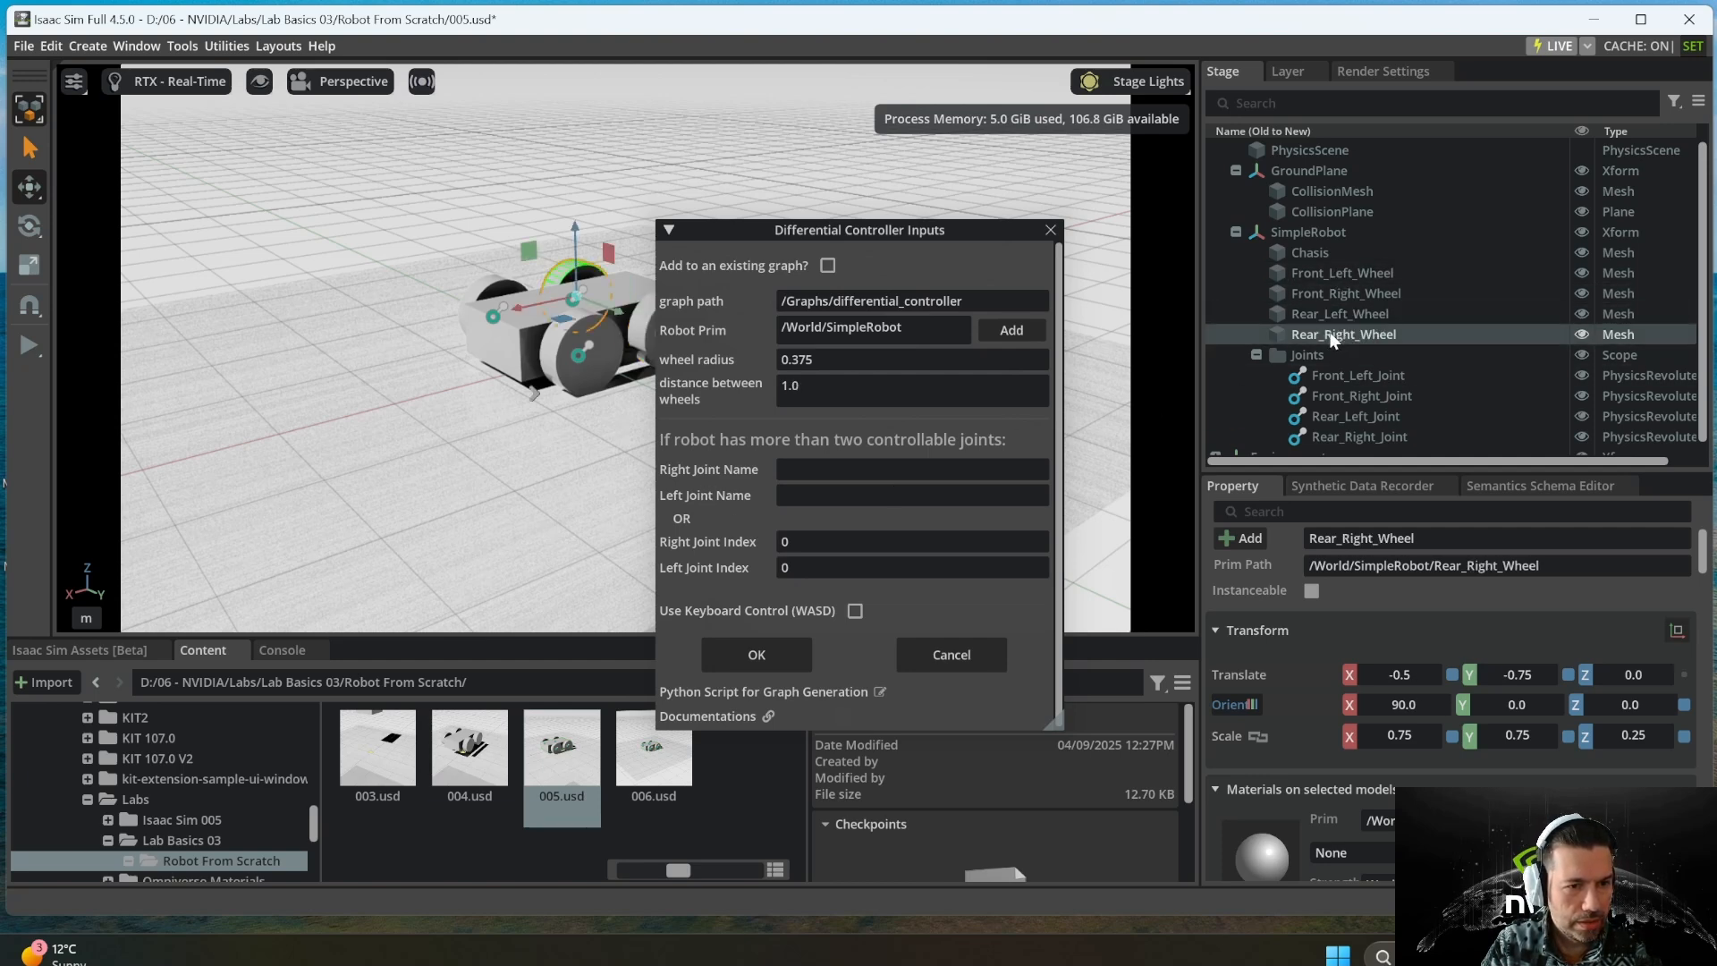
pyautogui.click(1373, 438)
pyautogui.rightClick(1371, 438)
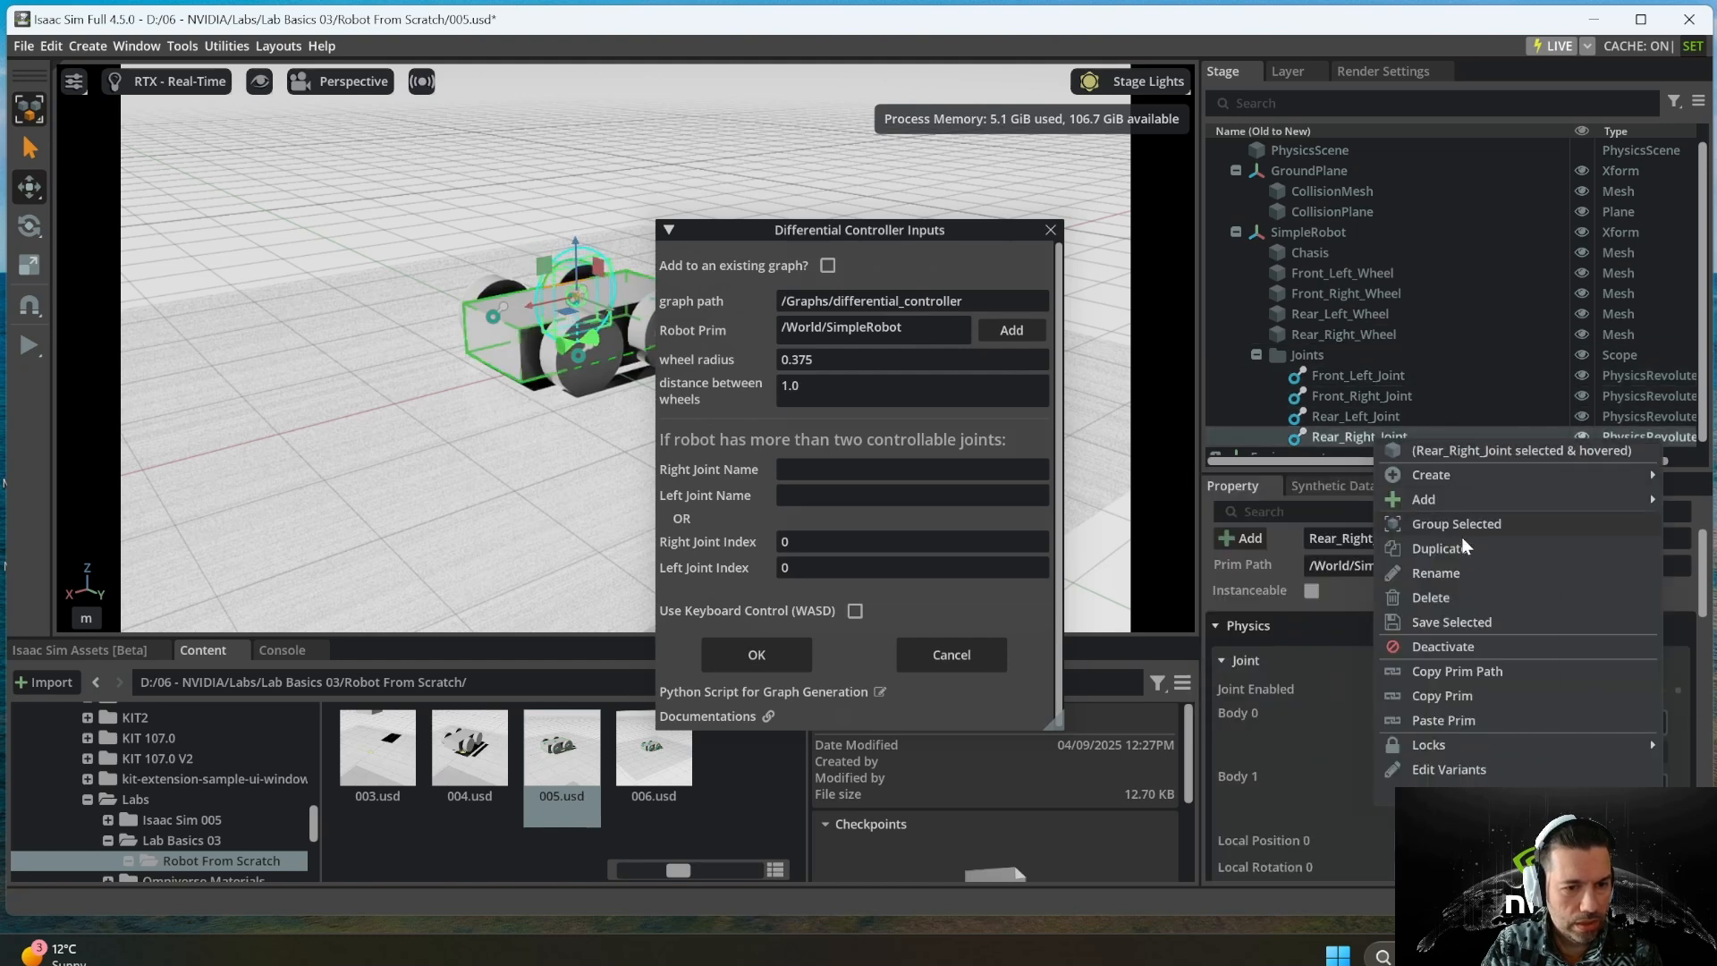
pyautogui.click(1469, 573)
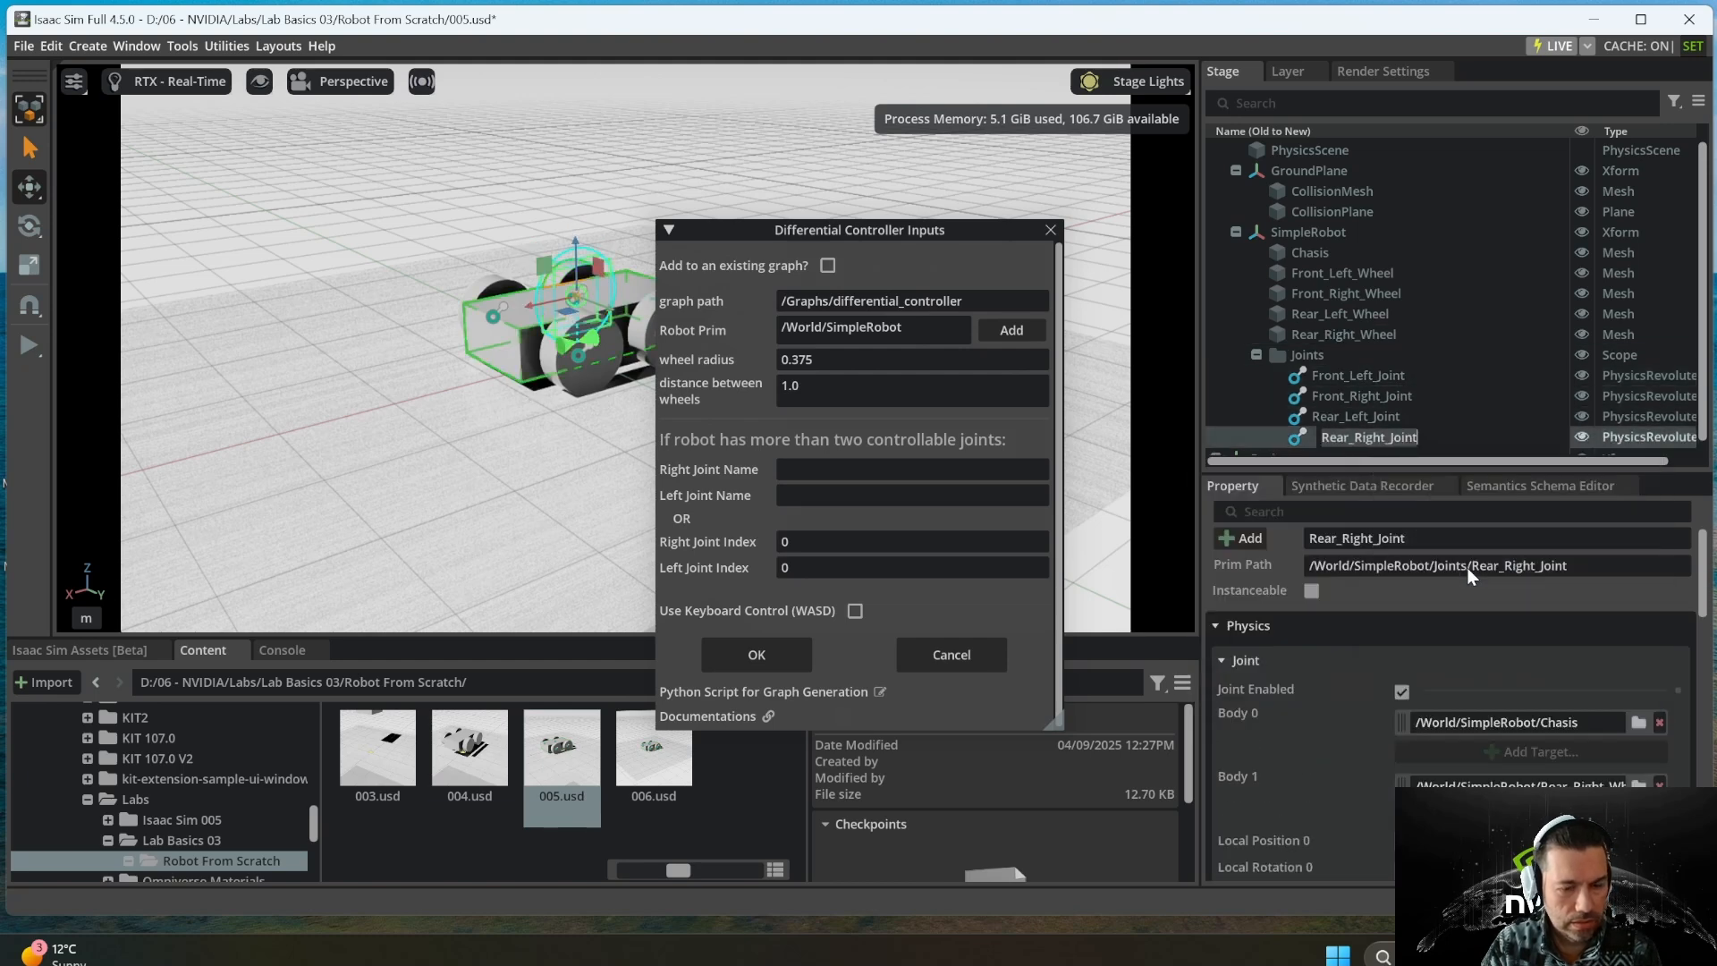
pyautogui.click(838, 465)
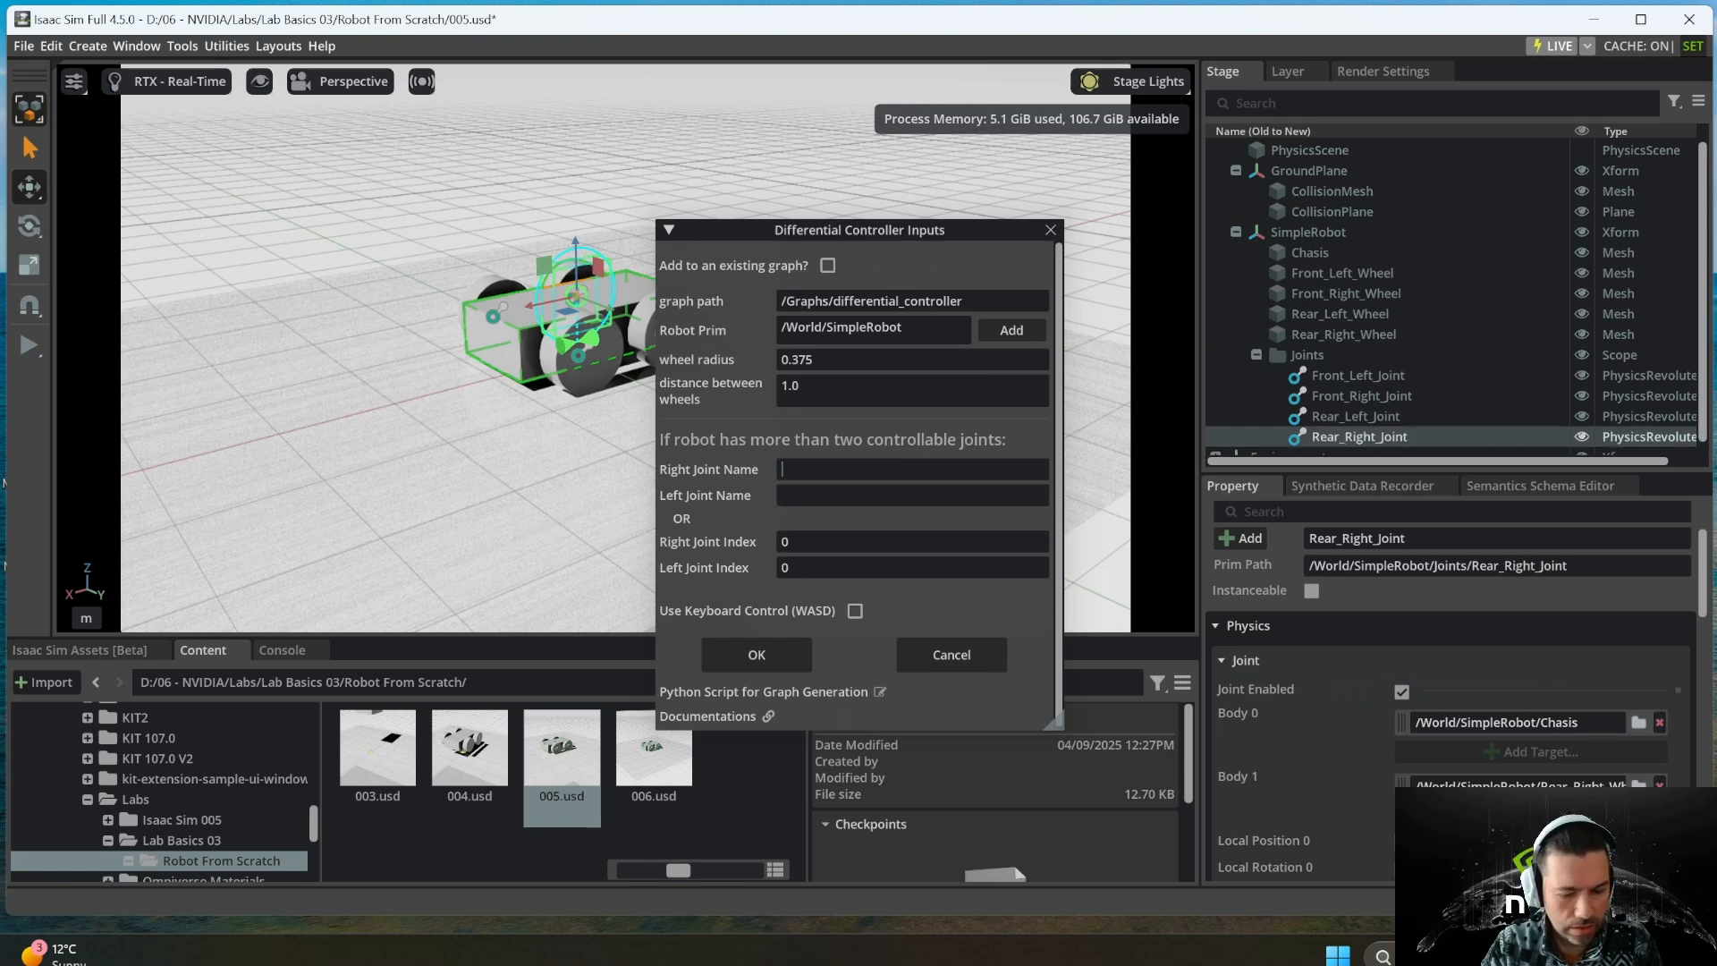
pyautogui.write('Rear_Right_Joint')
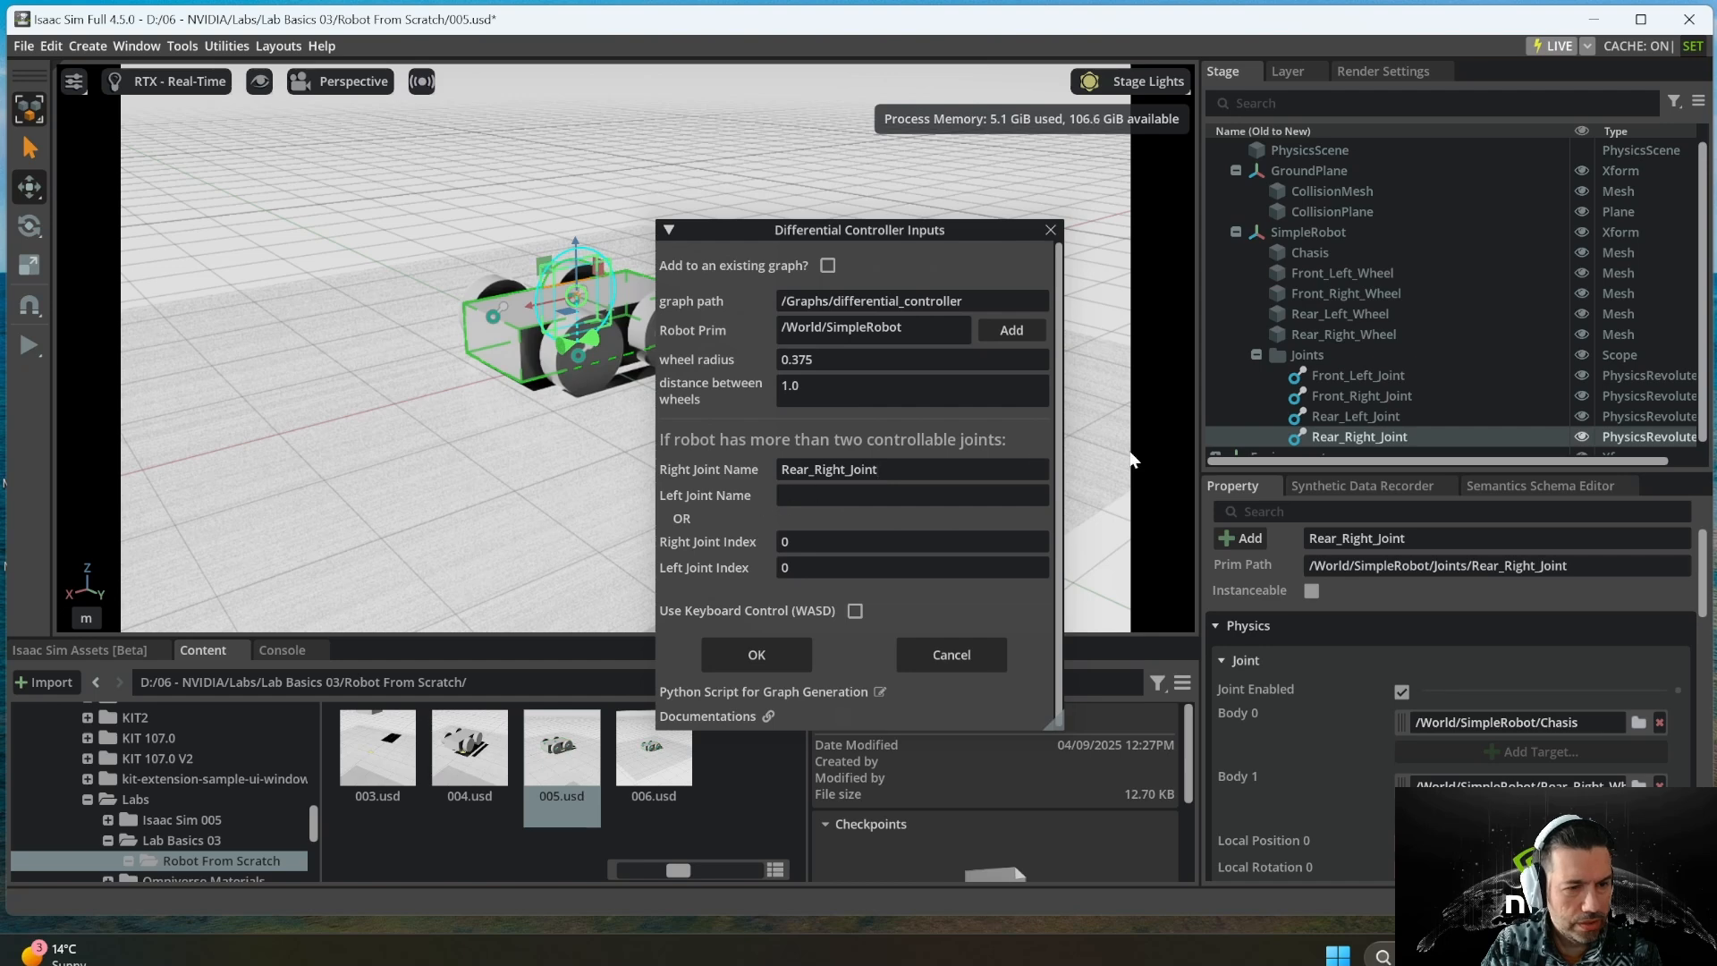
# - Copy Rear_Left_Joint into the controller's left joint name and generate the differential controller graph
pyautogui.click(1361, 417)
pyautogui.rightClick(1364, 416)
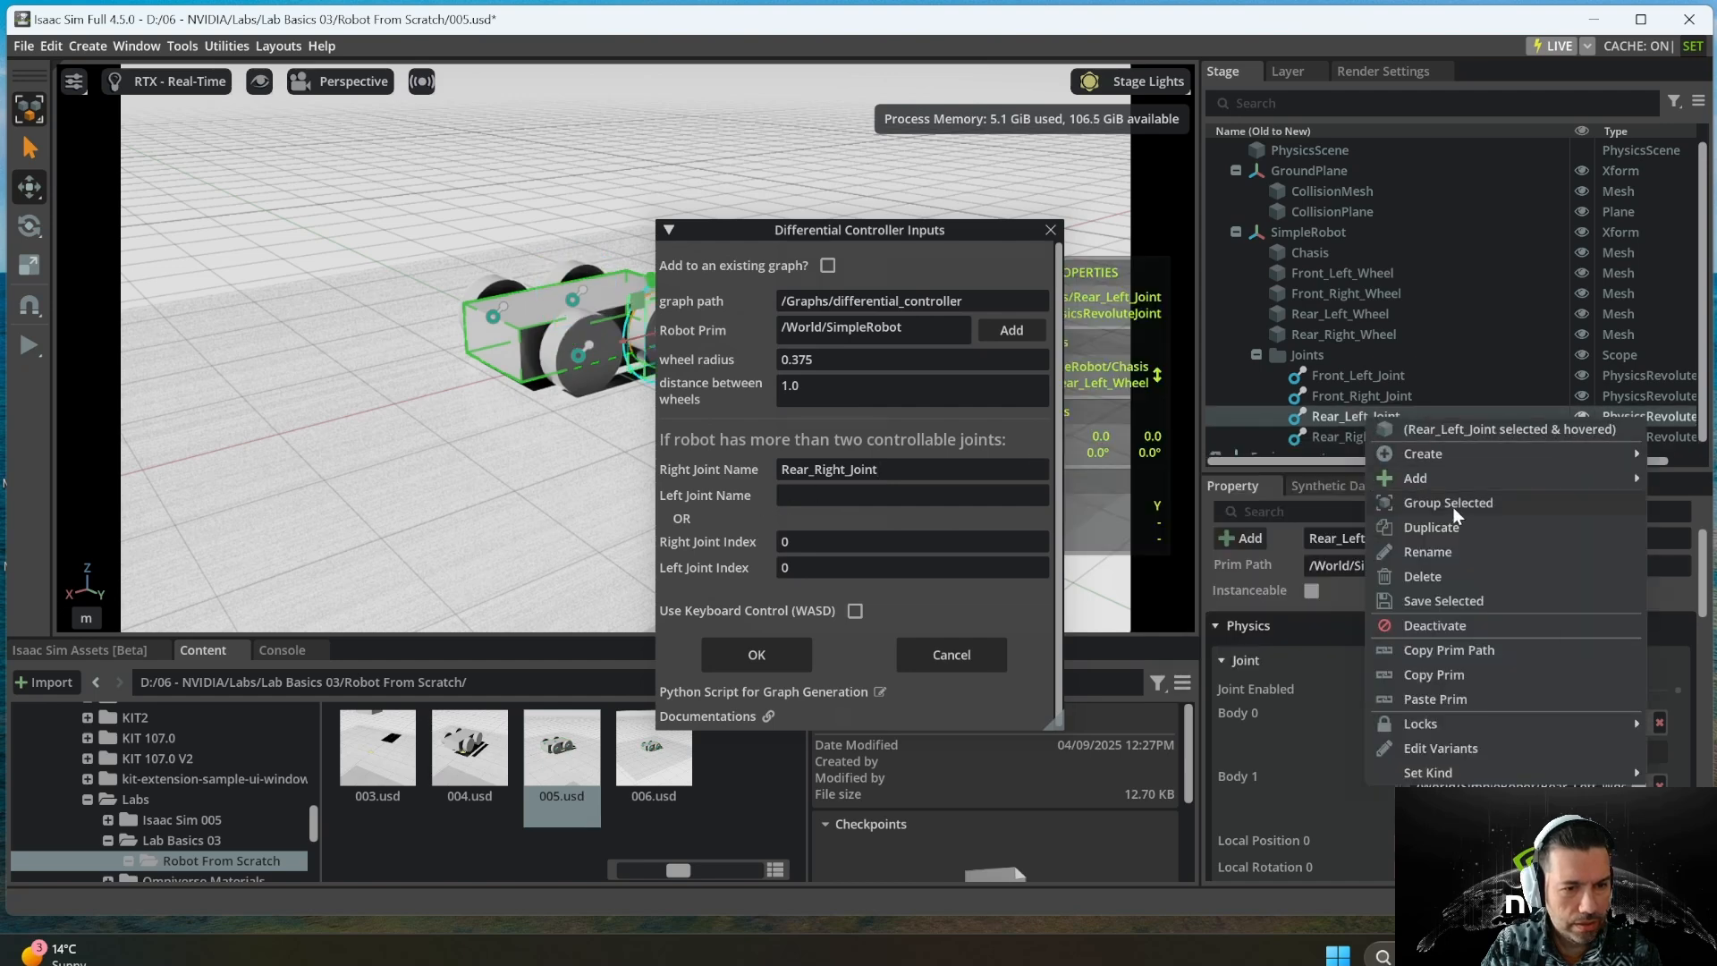
pyautogui.click(1450, 549)
pyautogui.hotkey('ctrl', 'c')
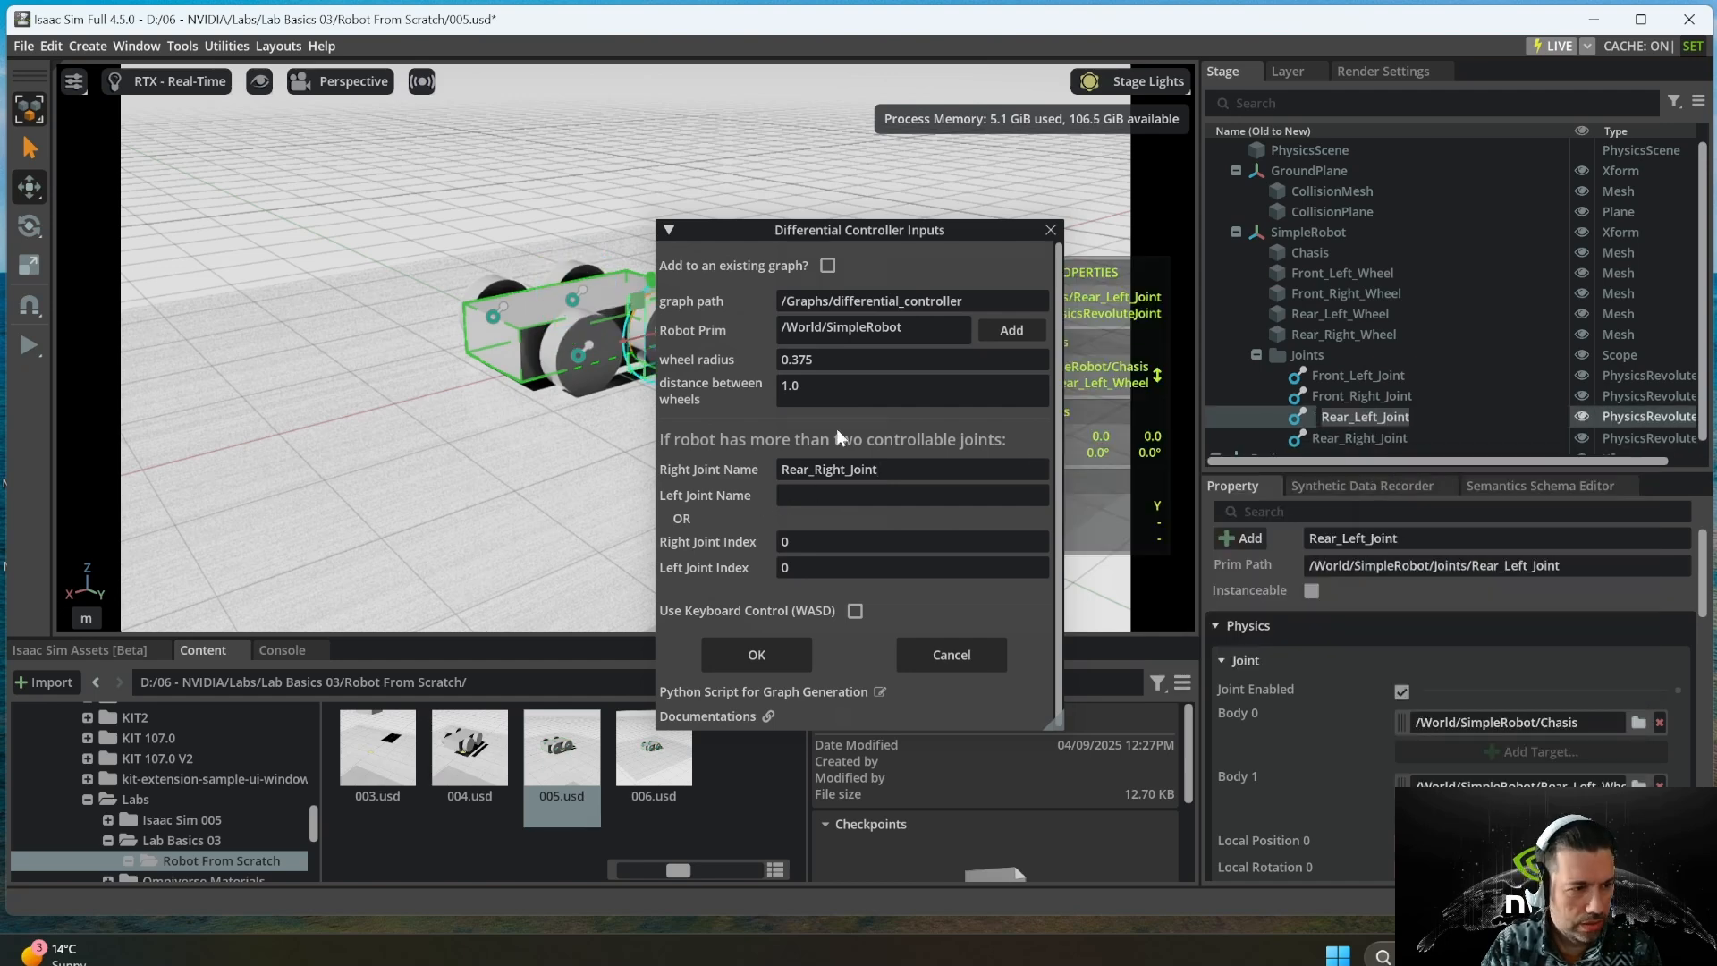
pyautogui.click(832, 495)
pyautogui.hotkey('ctrl', 'v')
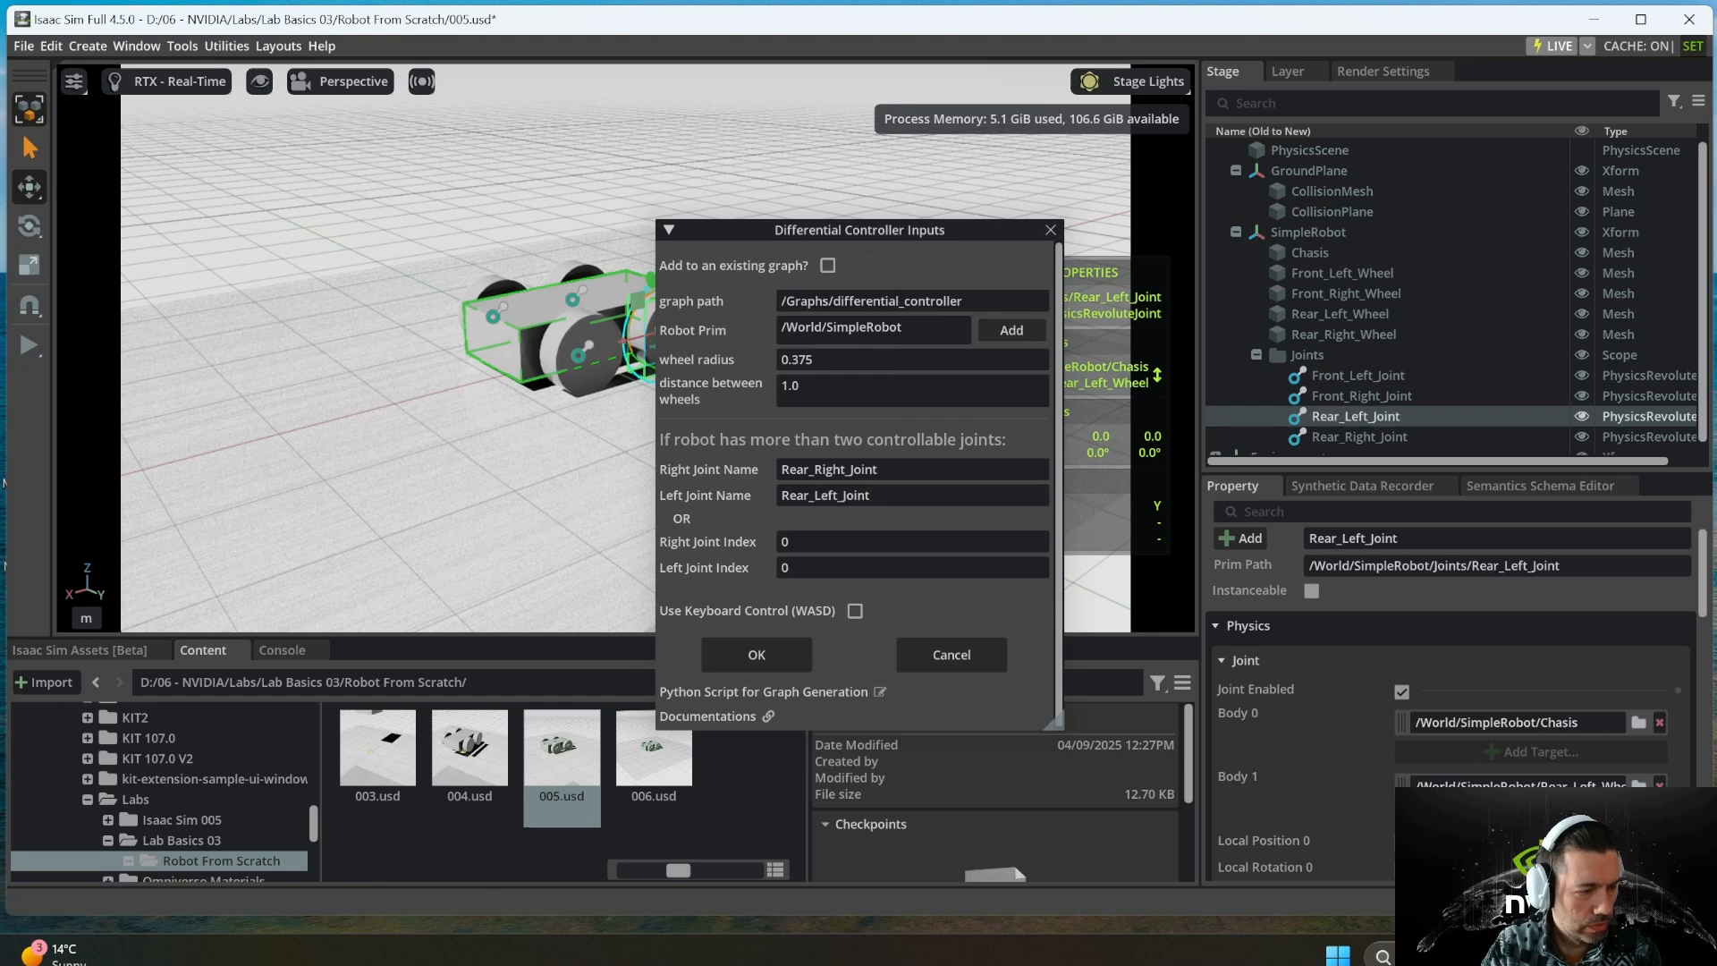
pyautogui.click(742, 645)
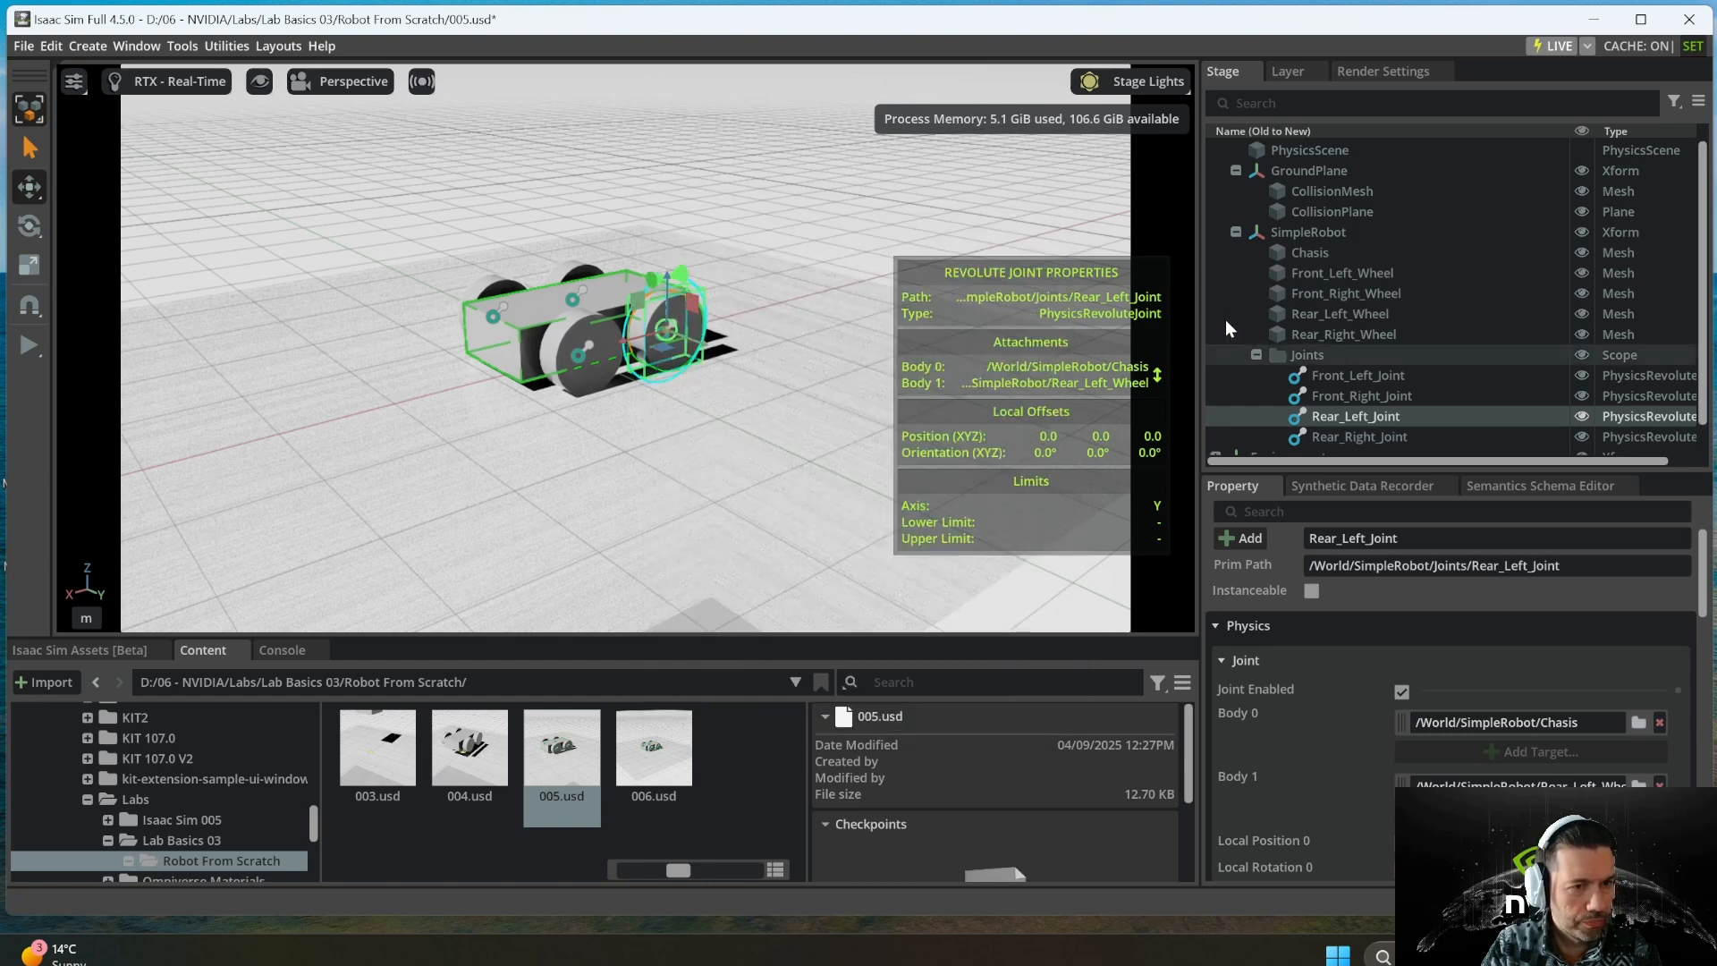
# - Collapse SimpleRobot in the stage tree and expand Graphs down to the nodes of the differential_controller graph
pyautogui.click(1236, 232)
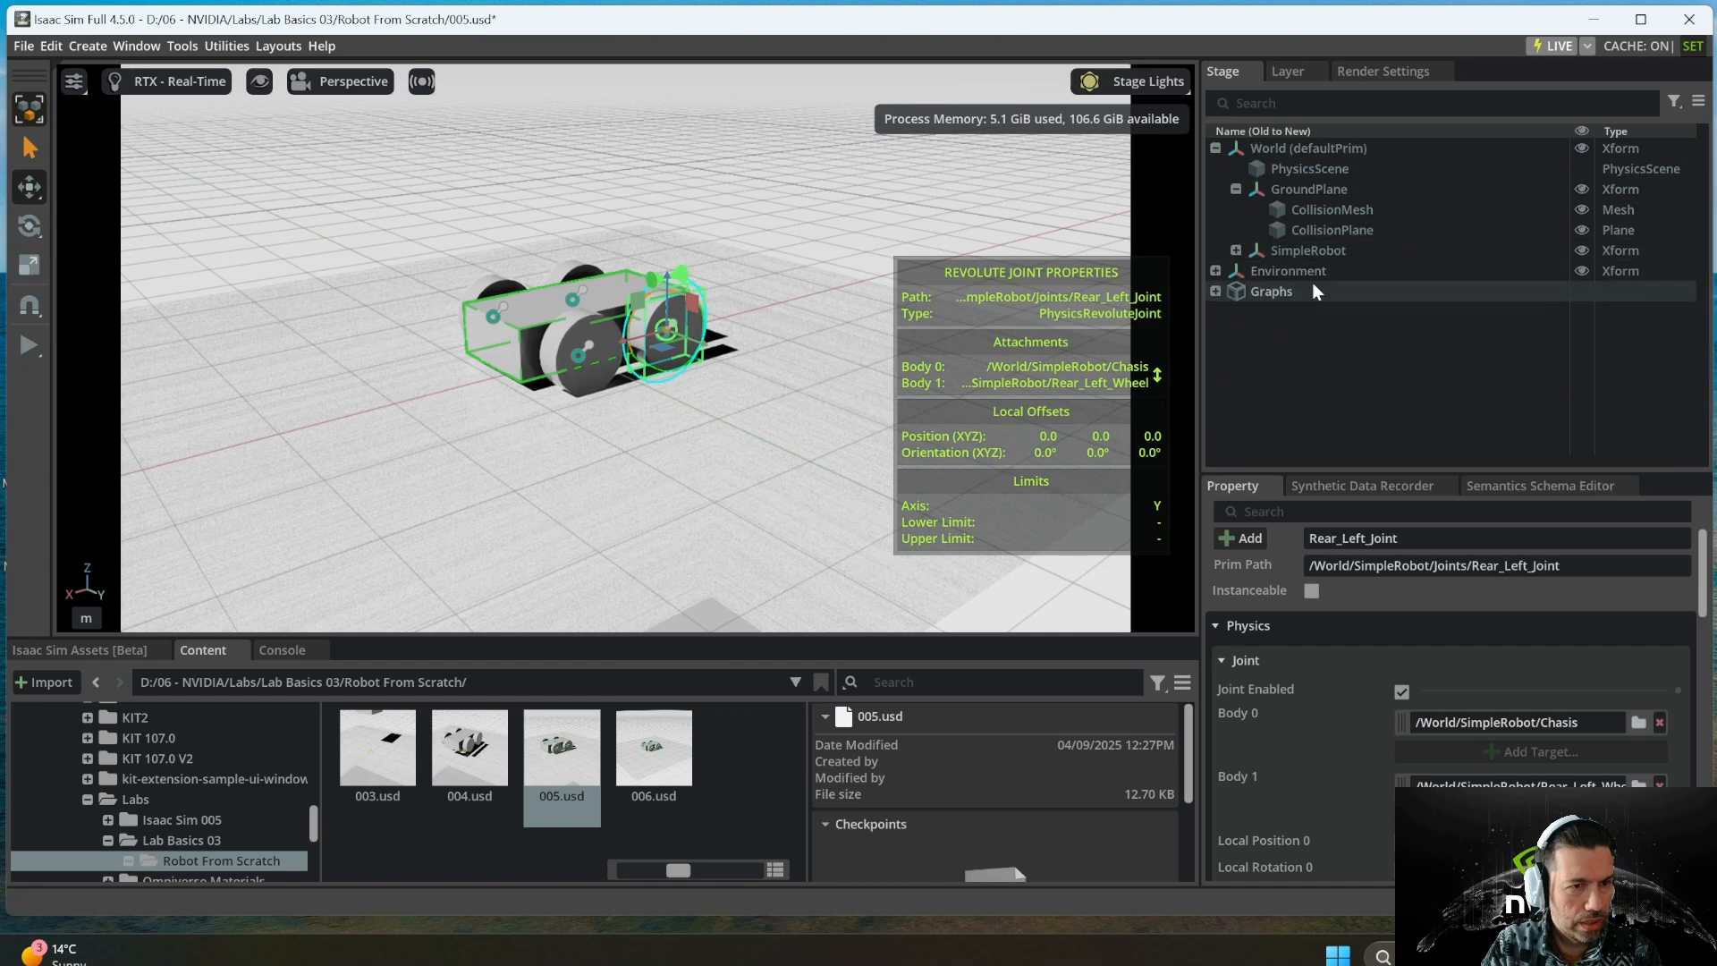
pyautogui.click(1216, 292)
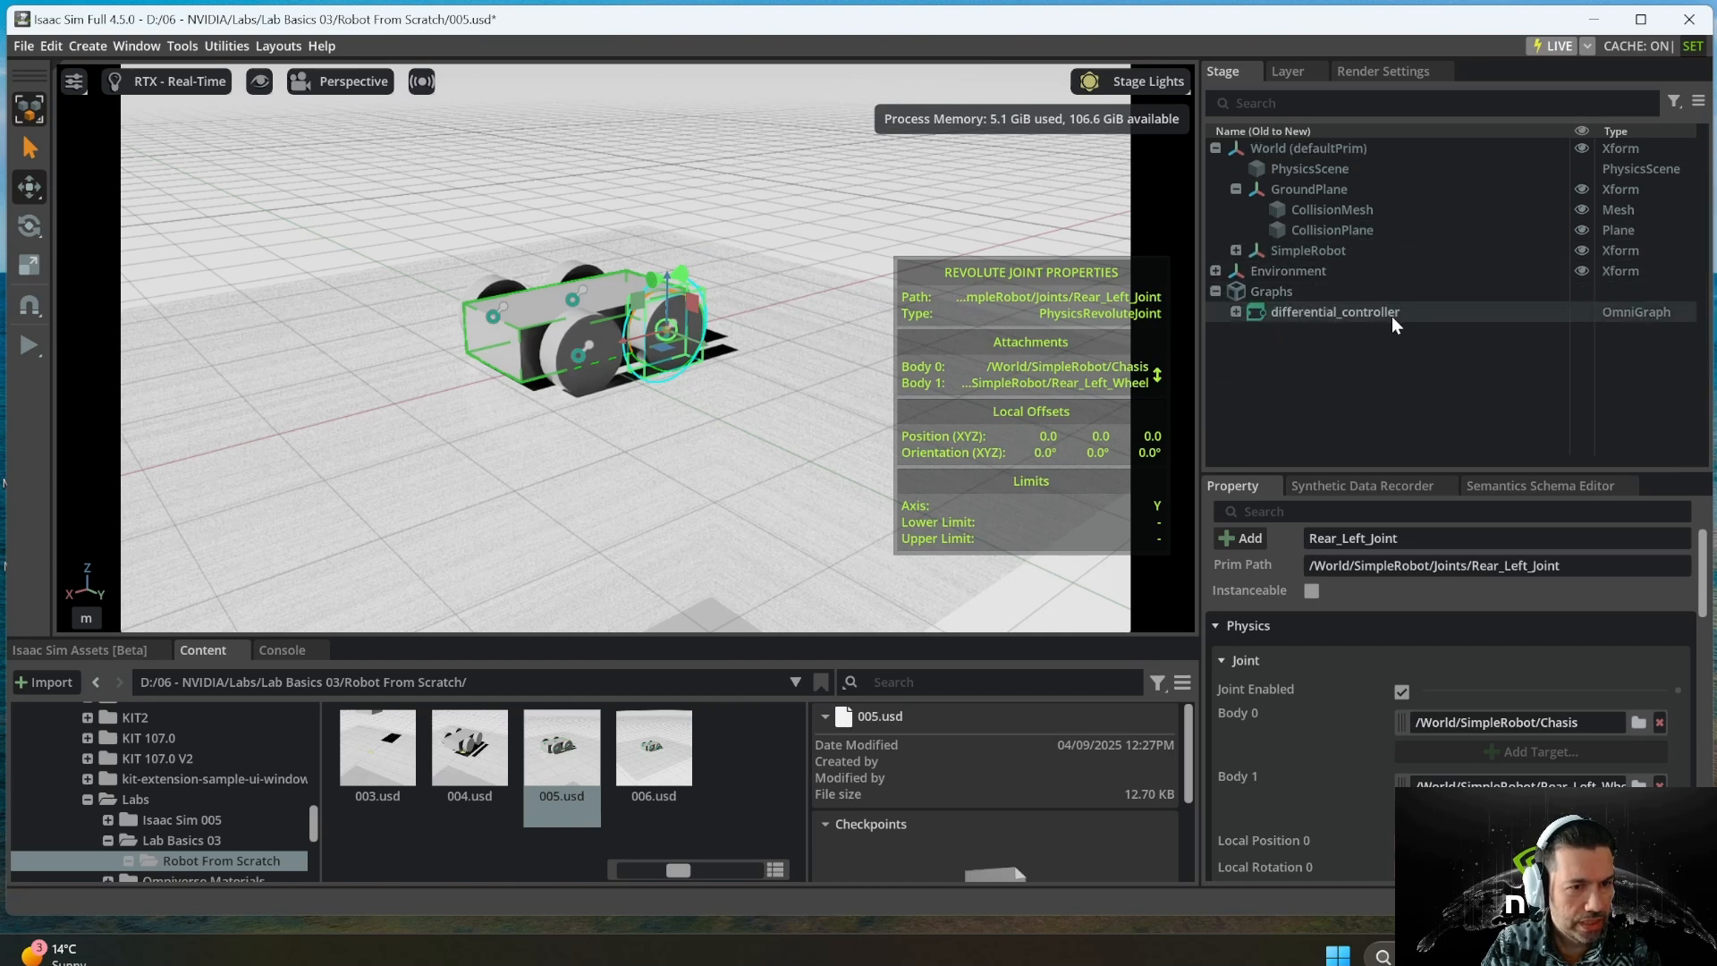
pyautogui.click(1306, 313)
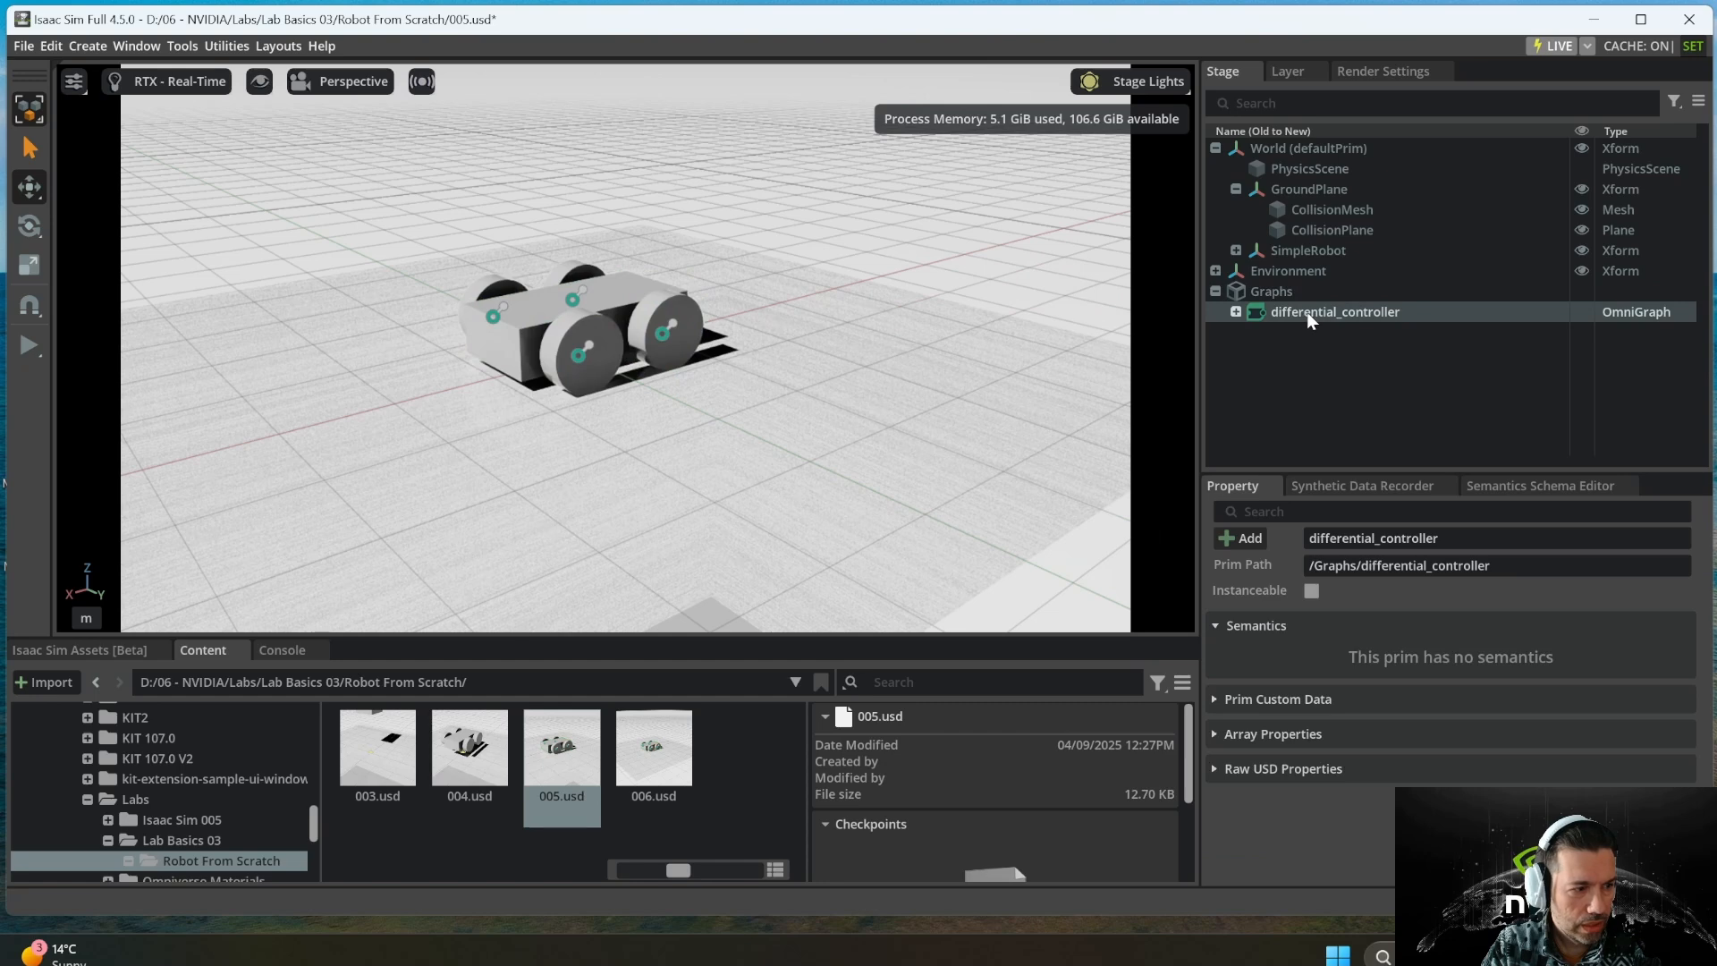
pyautogui.click(1236, 312)
pyautogui.rightClick(1344, 313)
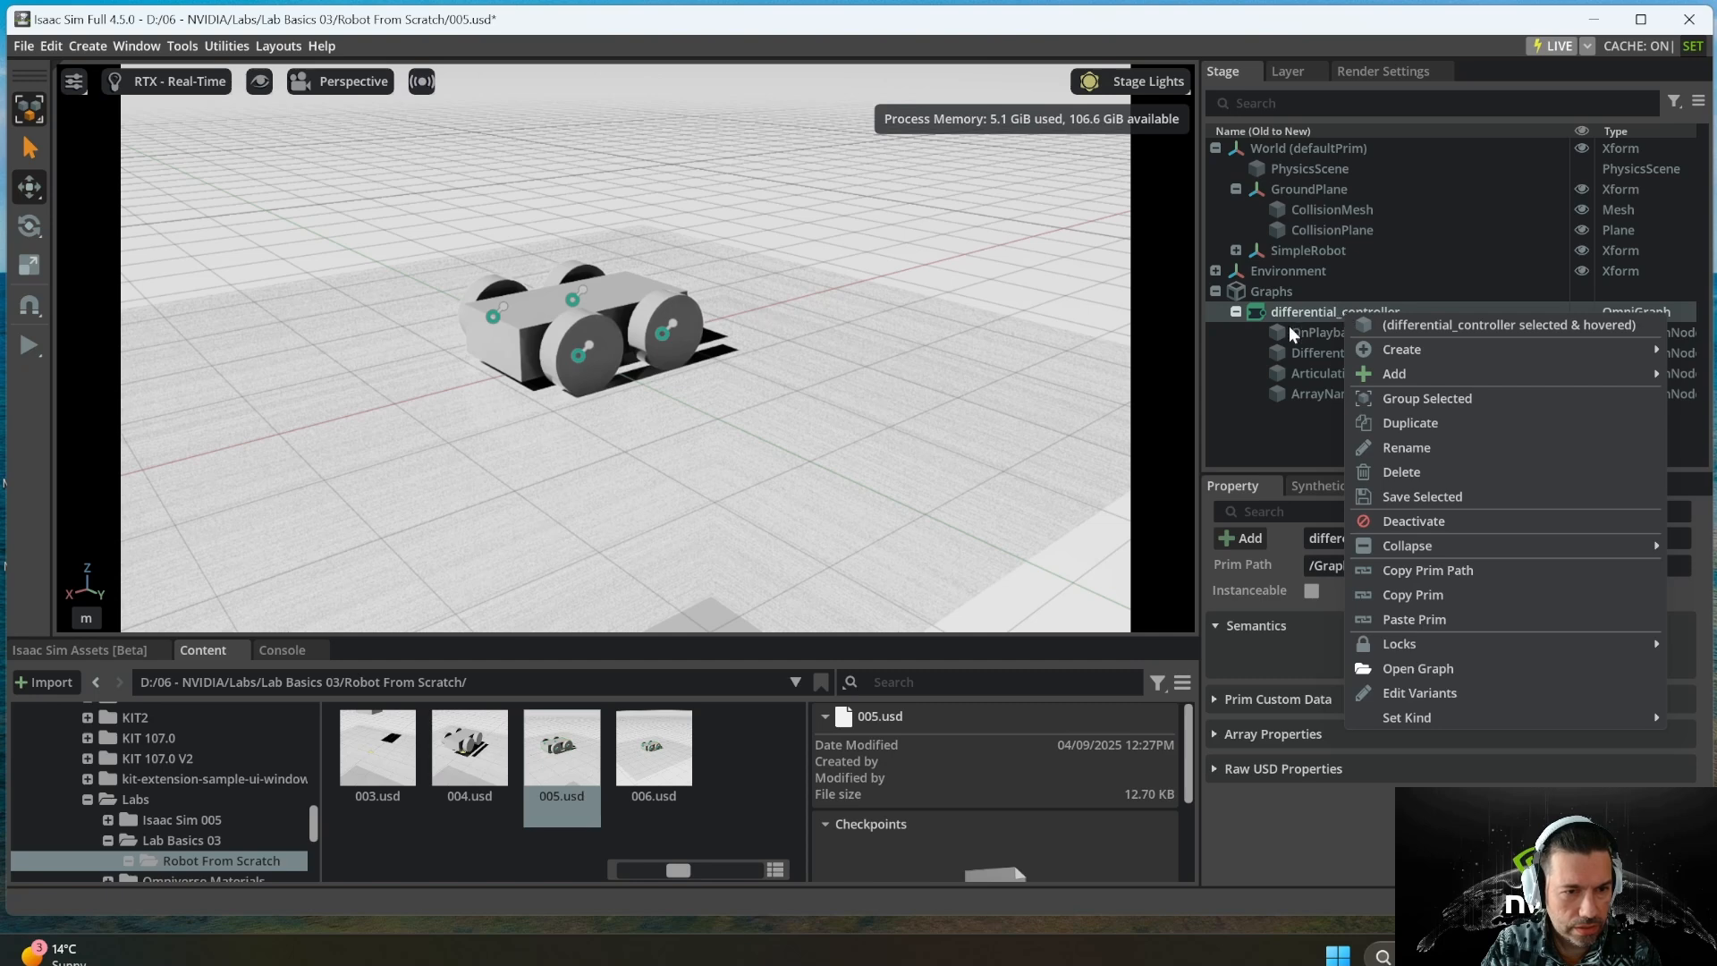
pyautogui.click(1289, 325)
pyautogui.doubleClick(1308, 331)
pyautogui.click(1324, 313)
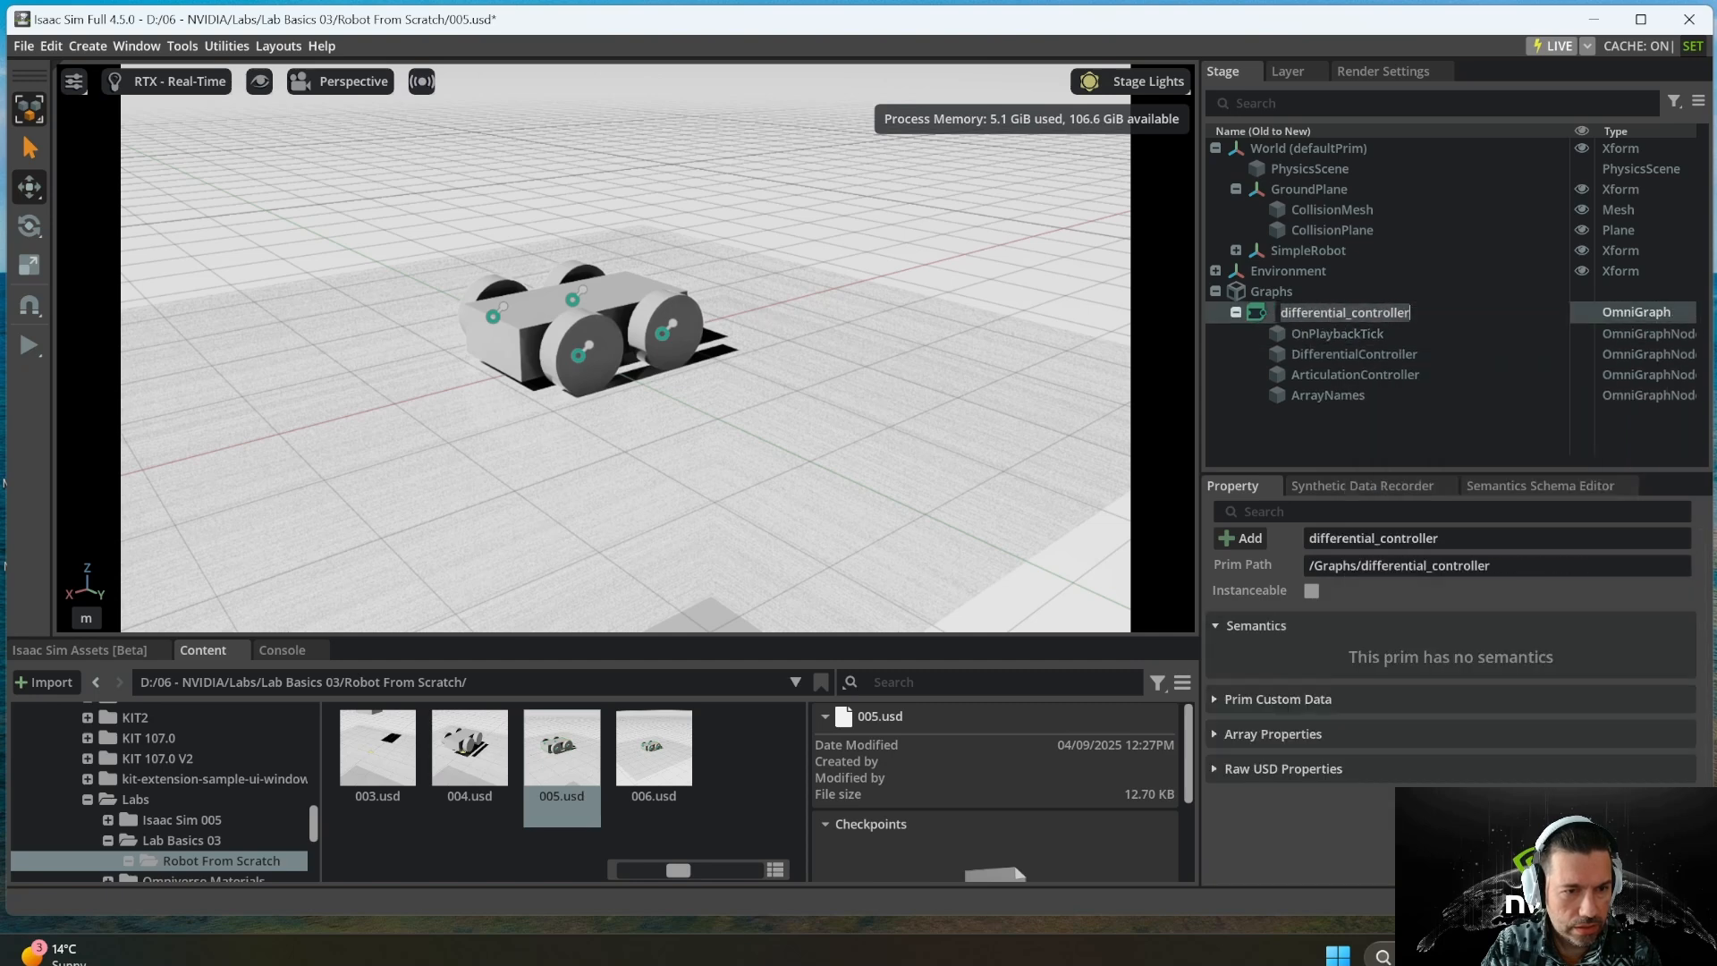
pyautogui.click(1311, 328)
pyautogui.rightClick(1311, 310)
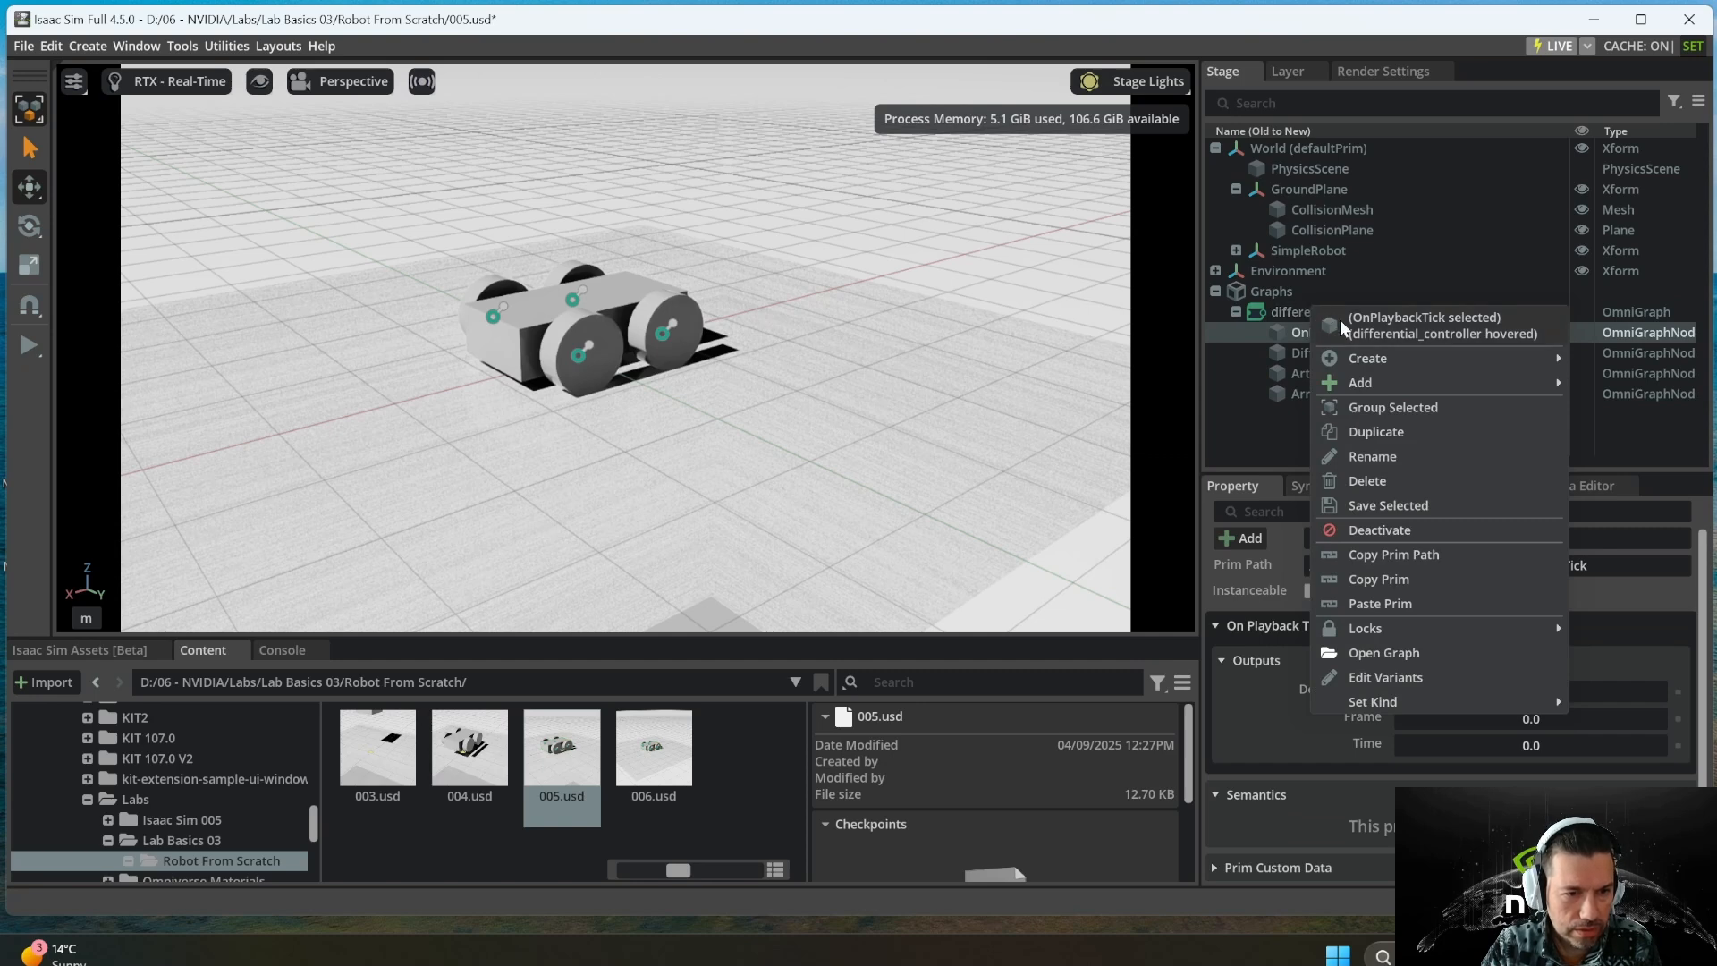
pyautogui.moveTo(1372, 351)
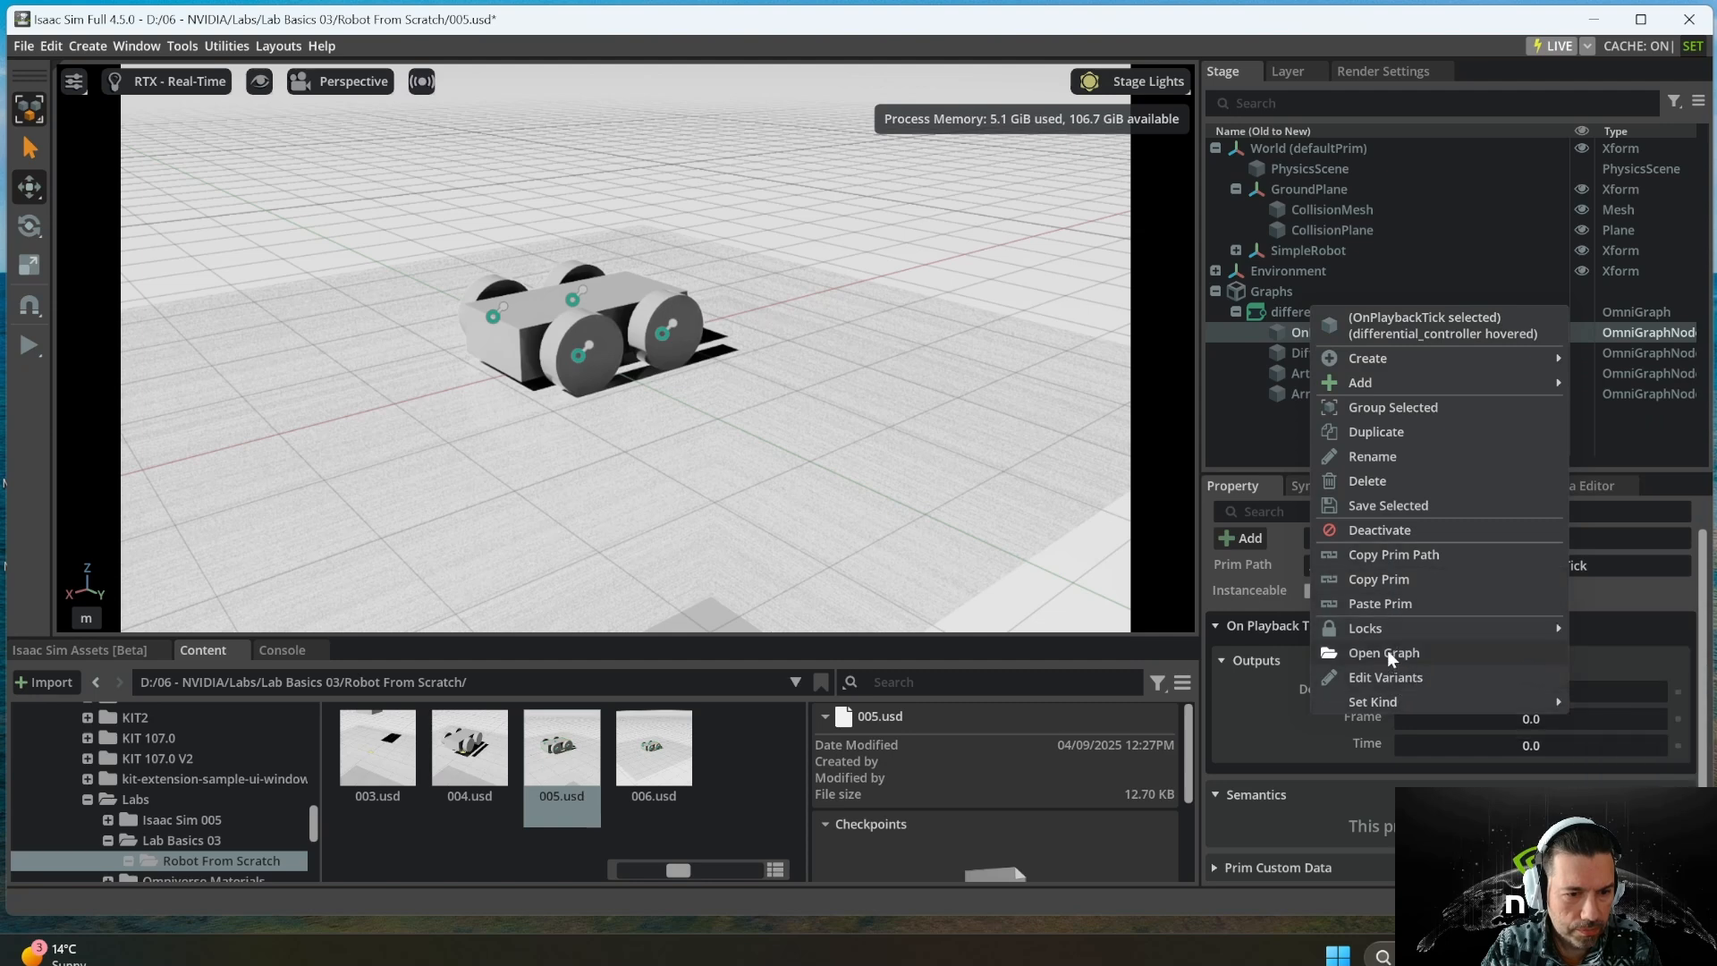
pyautogui.click(1293, 393)
# - Open the differential_controller graph in the graph editor and enlarge the editor area so its nodes are readable
pyautogui.click(1334, 318)
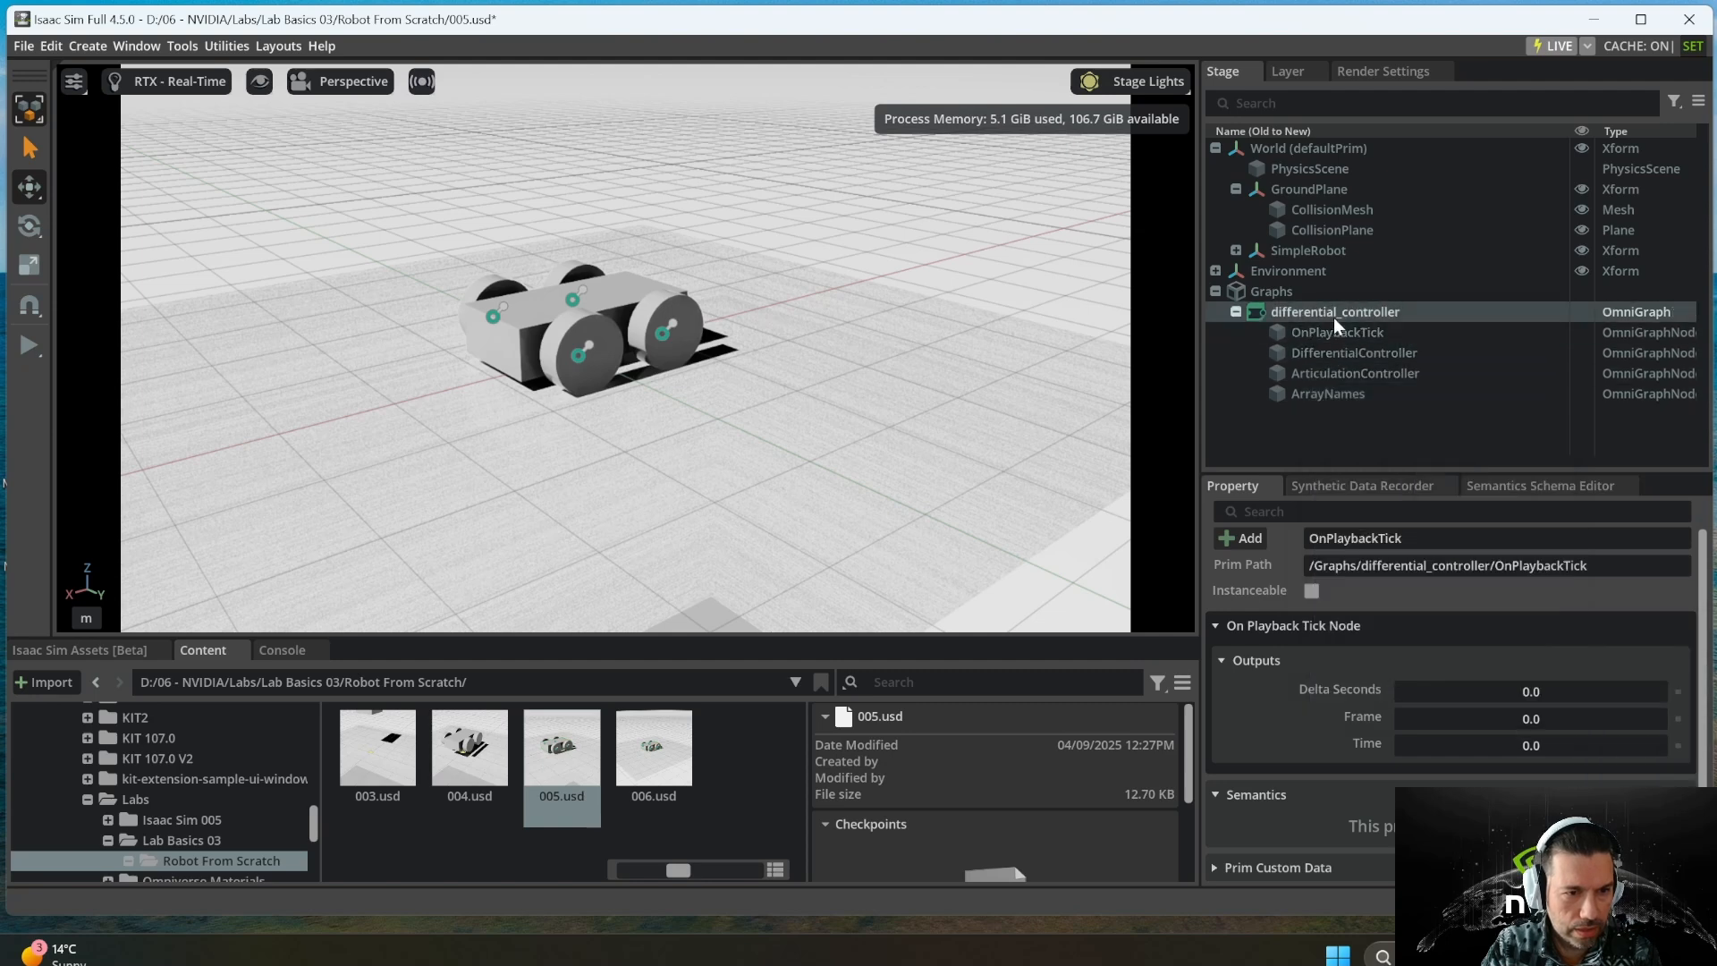
pyautogui.rightClick(1313, 307)
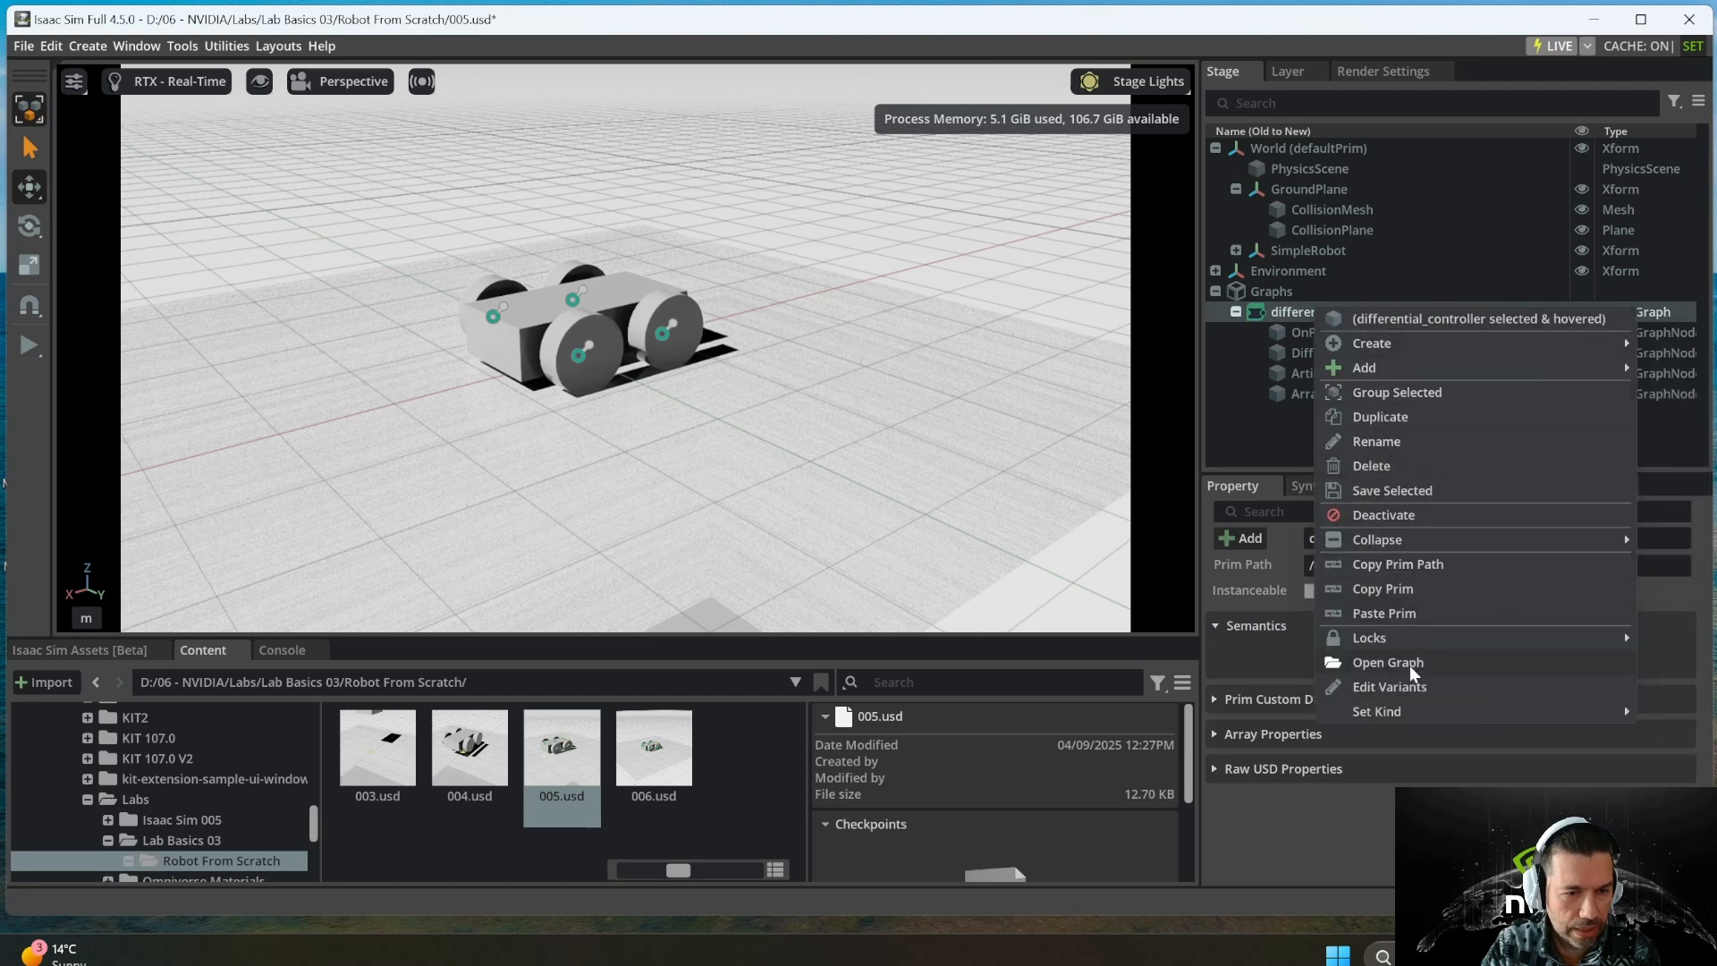
pyautogui.rightClick(1287, 310)
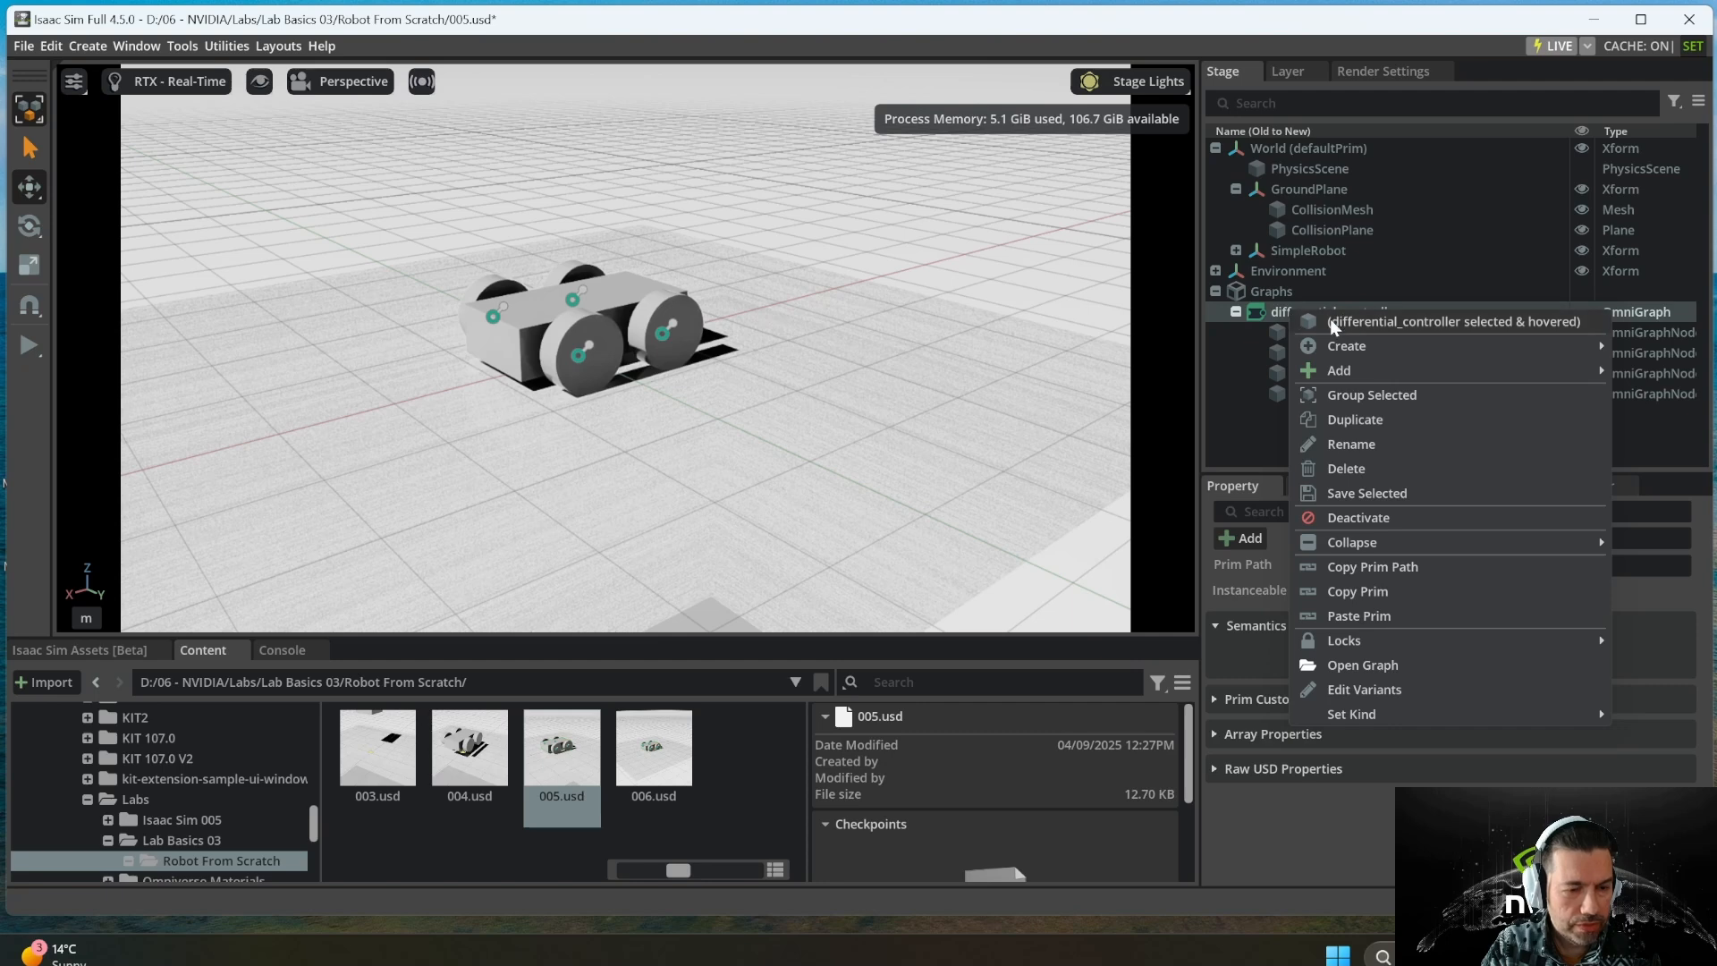
pyautogui.click(1361, 664)
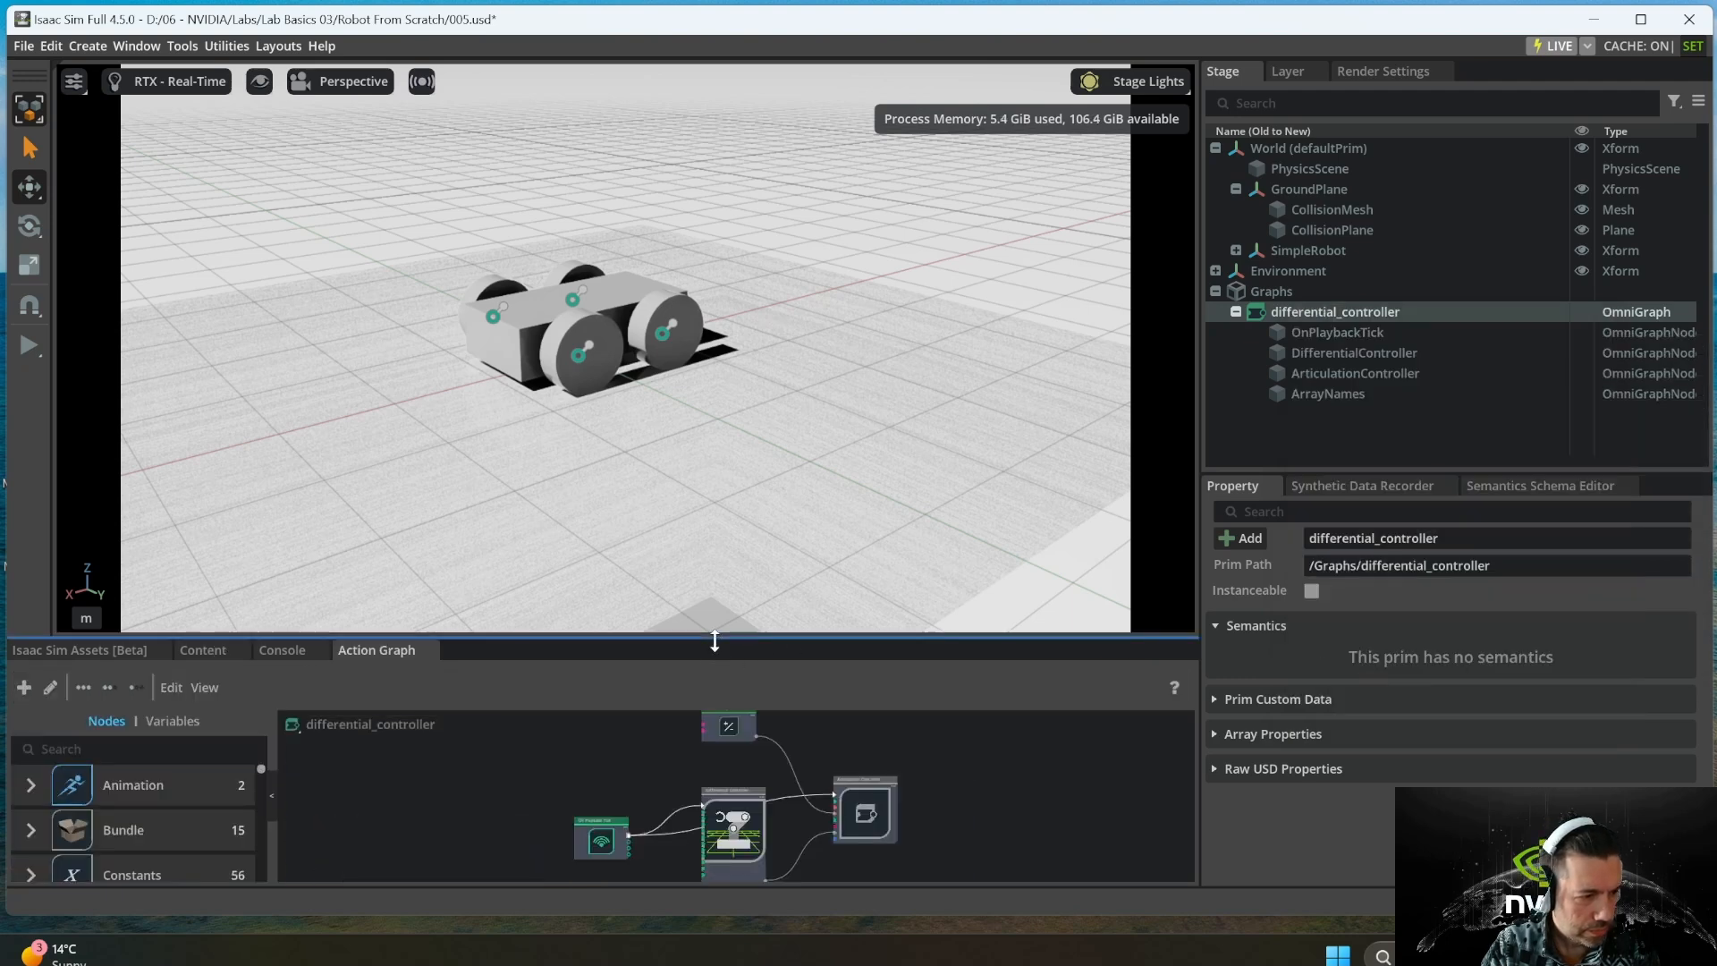
pyautogui.moveTo(712, 634); pyautogui.dragTo(718, 483)
pyautogui.scroll(3, 740, 605)
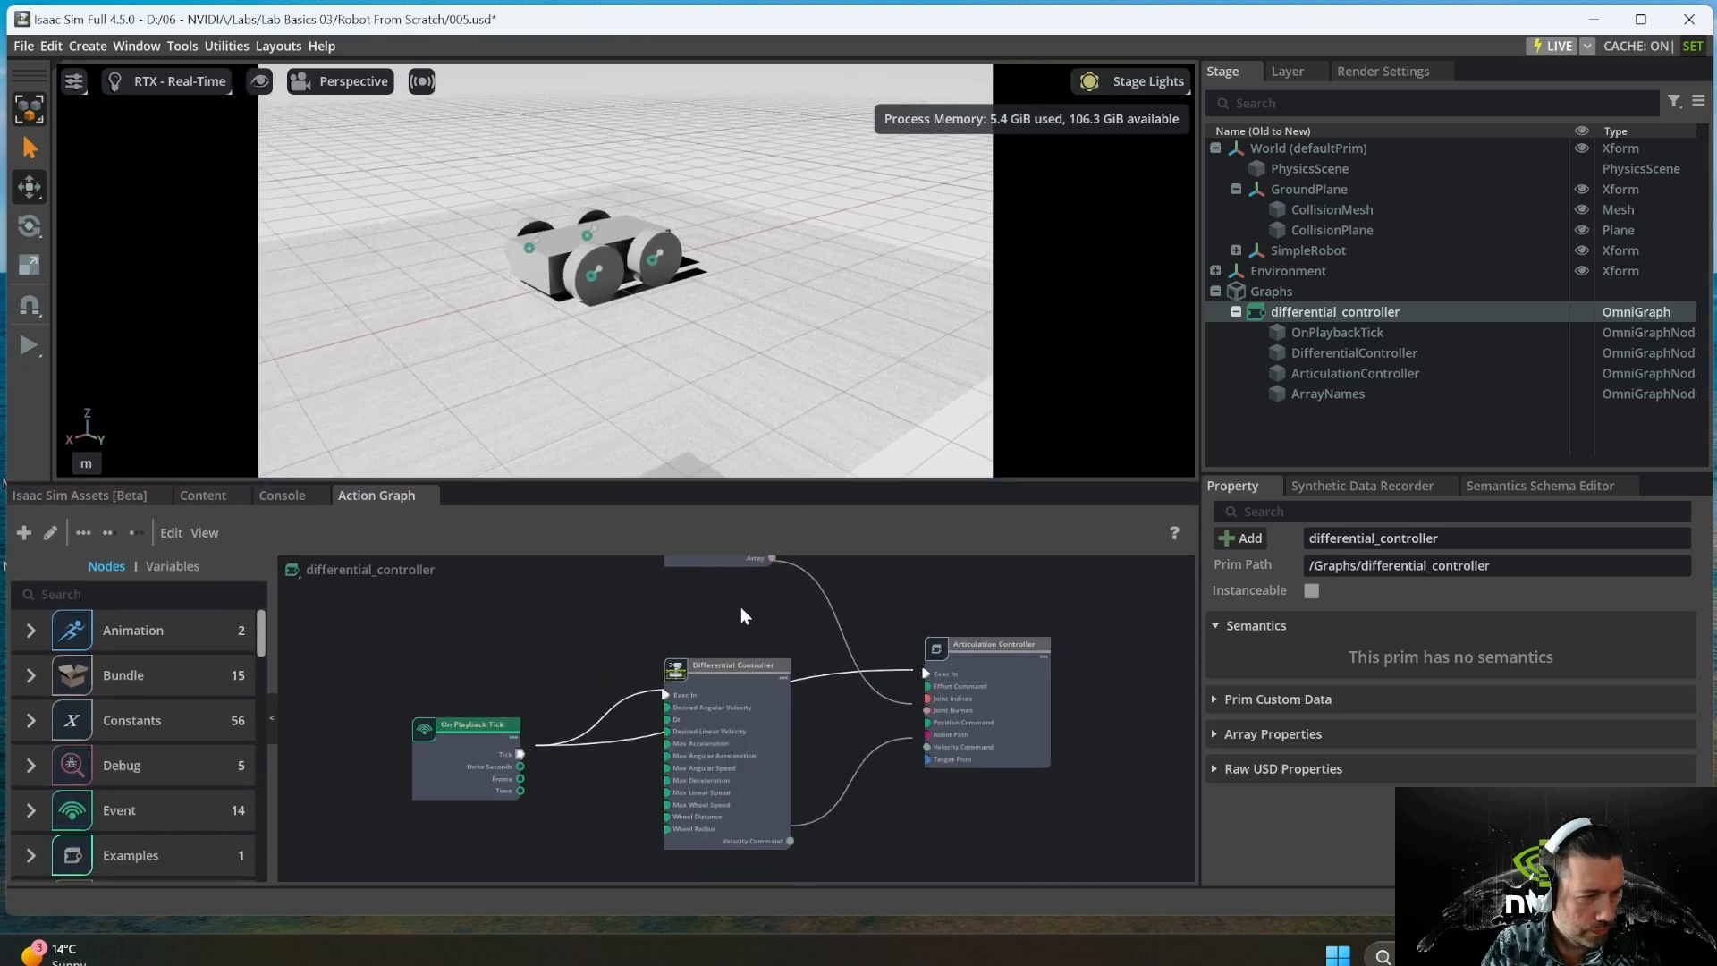
pyautogui.moveTo(797, 615); pyautogui.dragTo(753, 708, button='middle')
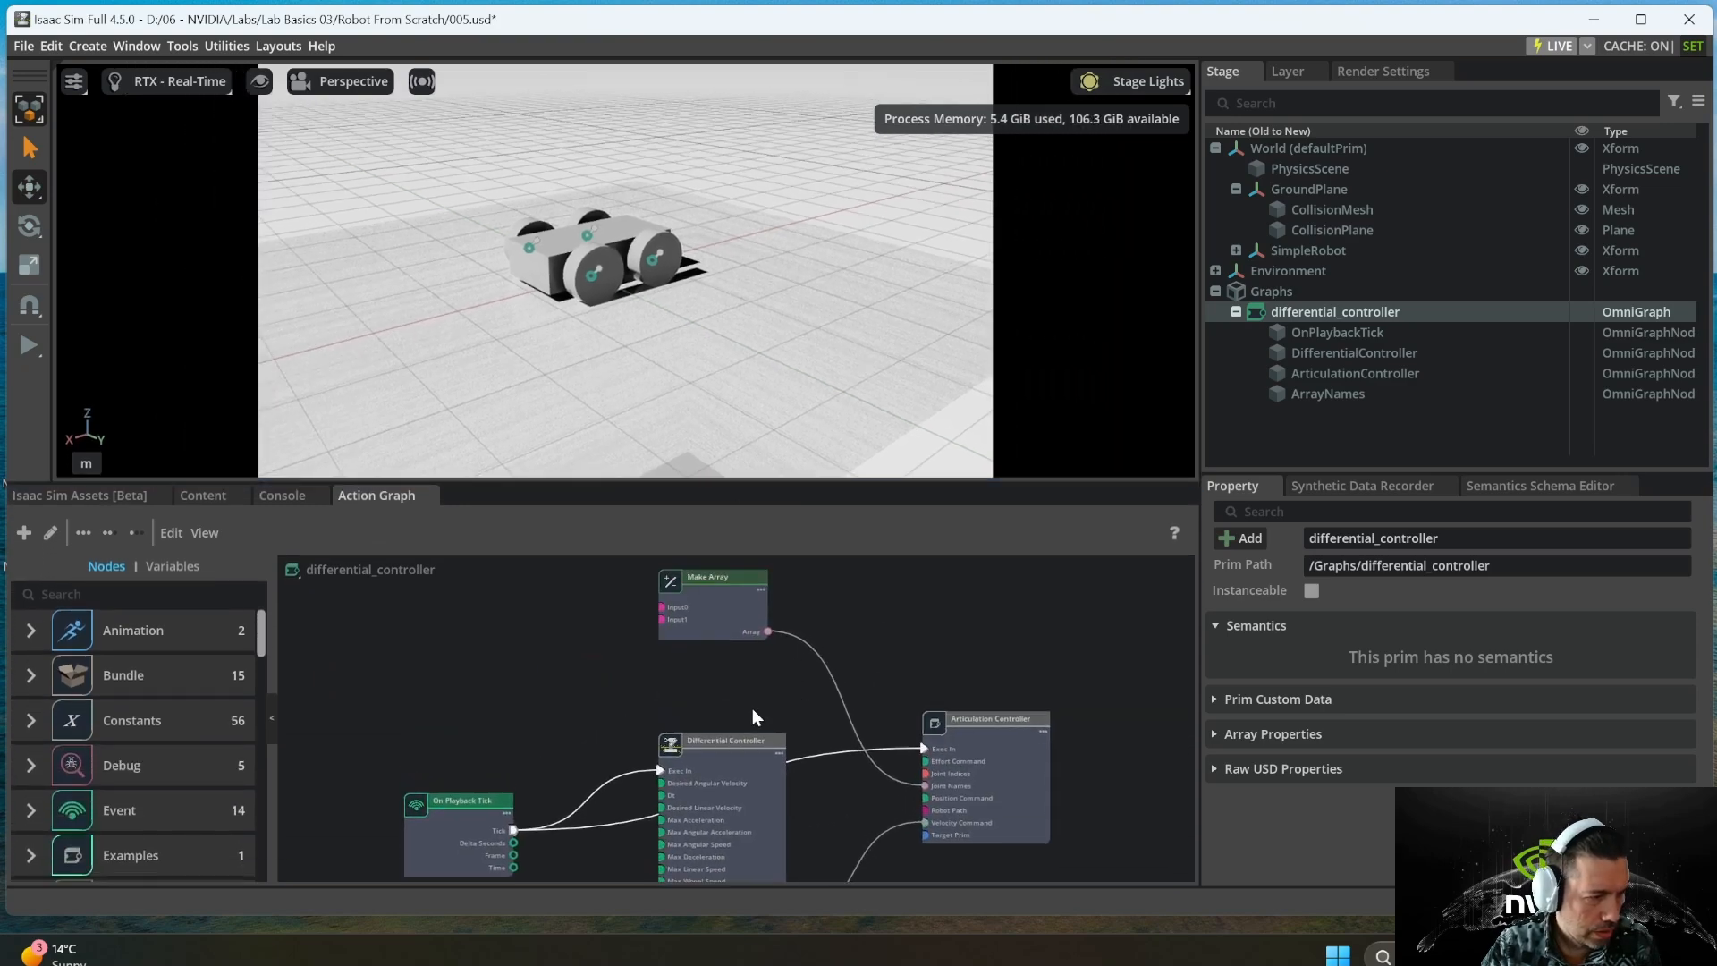
# - Rearrange the On Playback Tick, Differential Controller, Articulation Controller and Make Array nodes into a more compact layout
pyautogui.moveTo(458, 803); pyautogui.dragTo(490, 637)
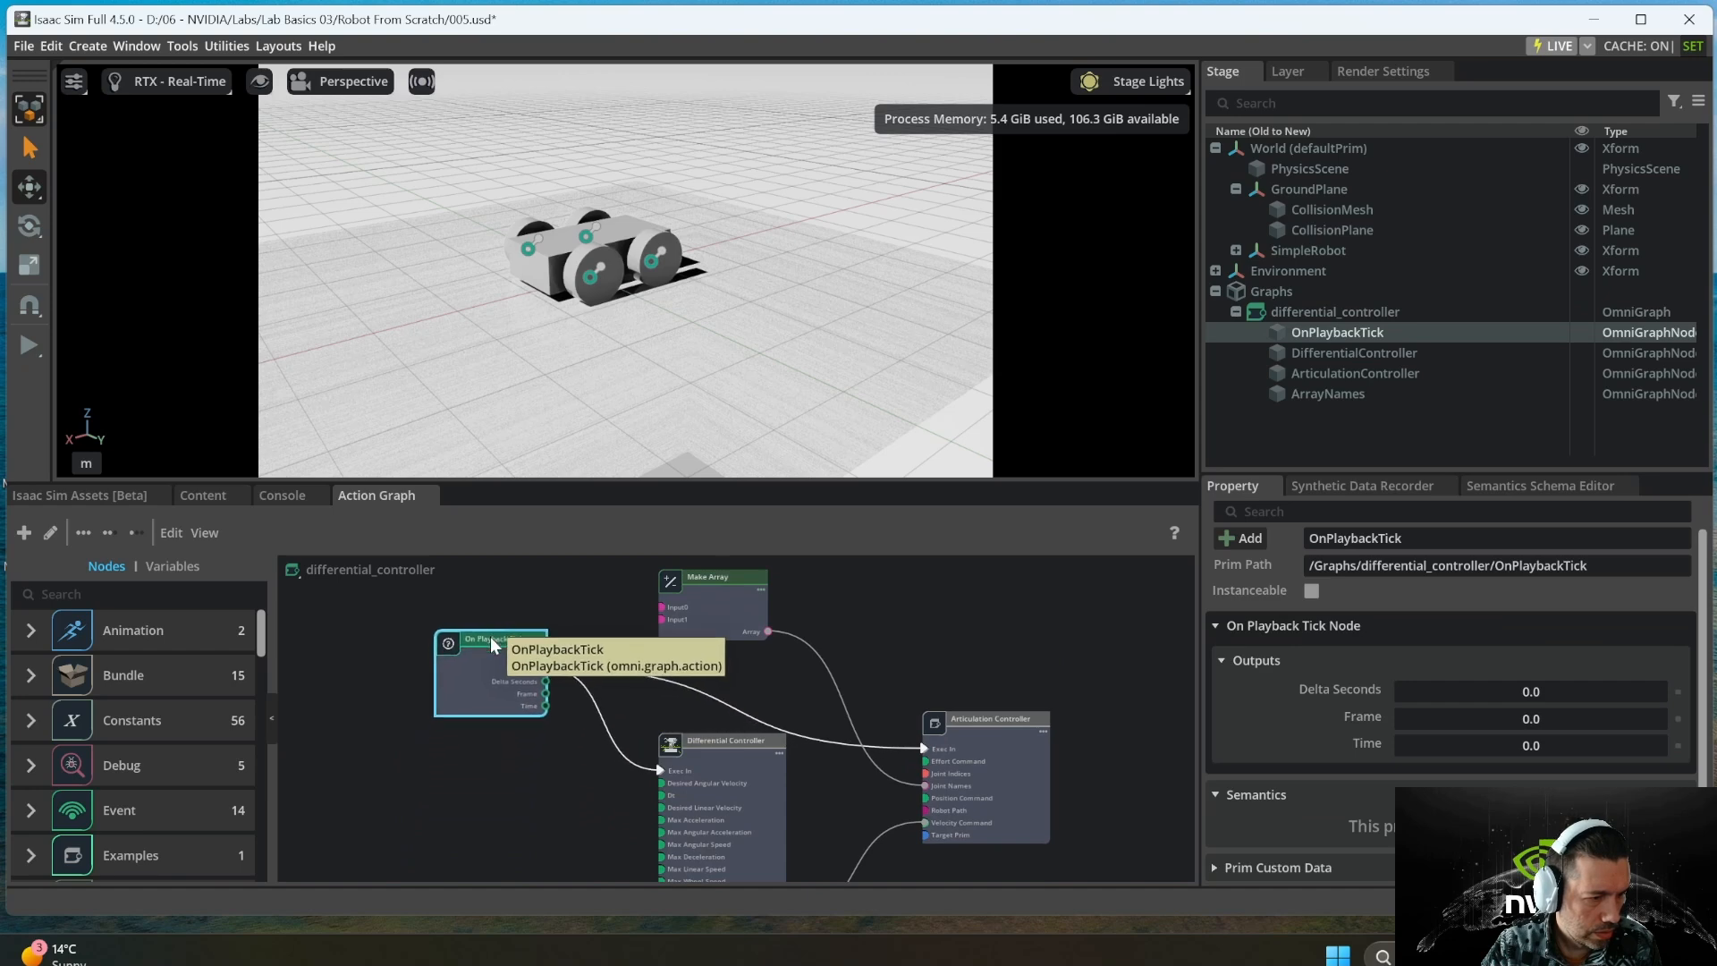
pyautogui.moveTo(695, 739); pyautogui.dragTo(611, 792)
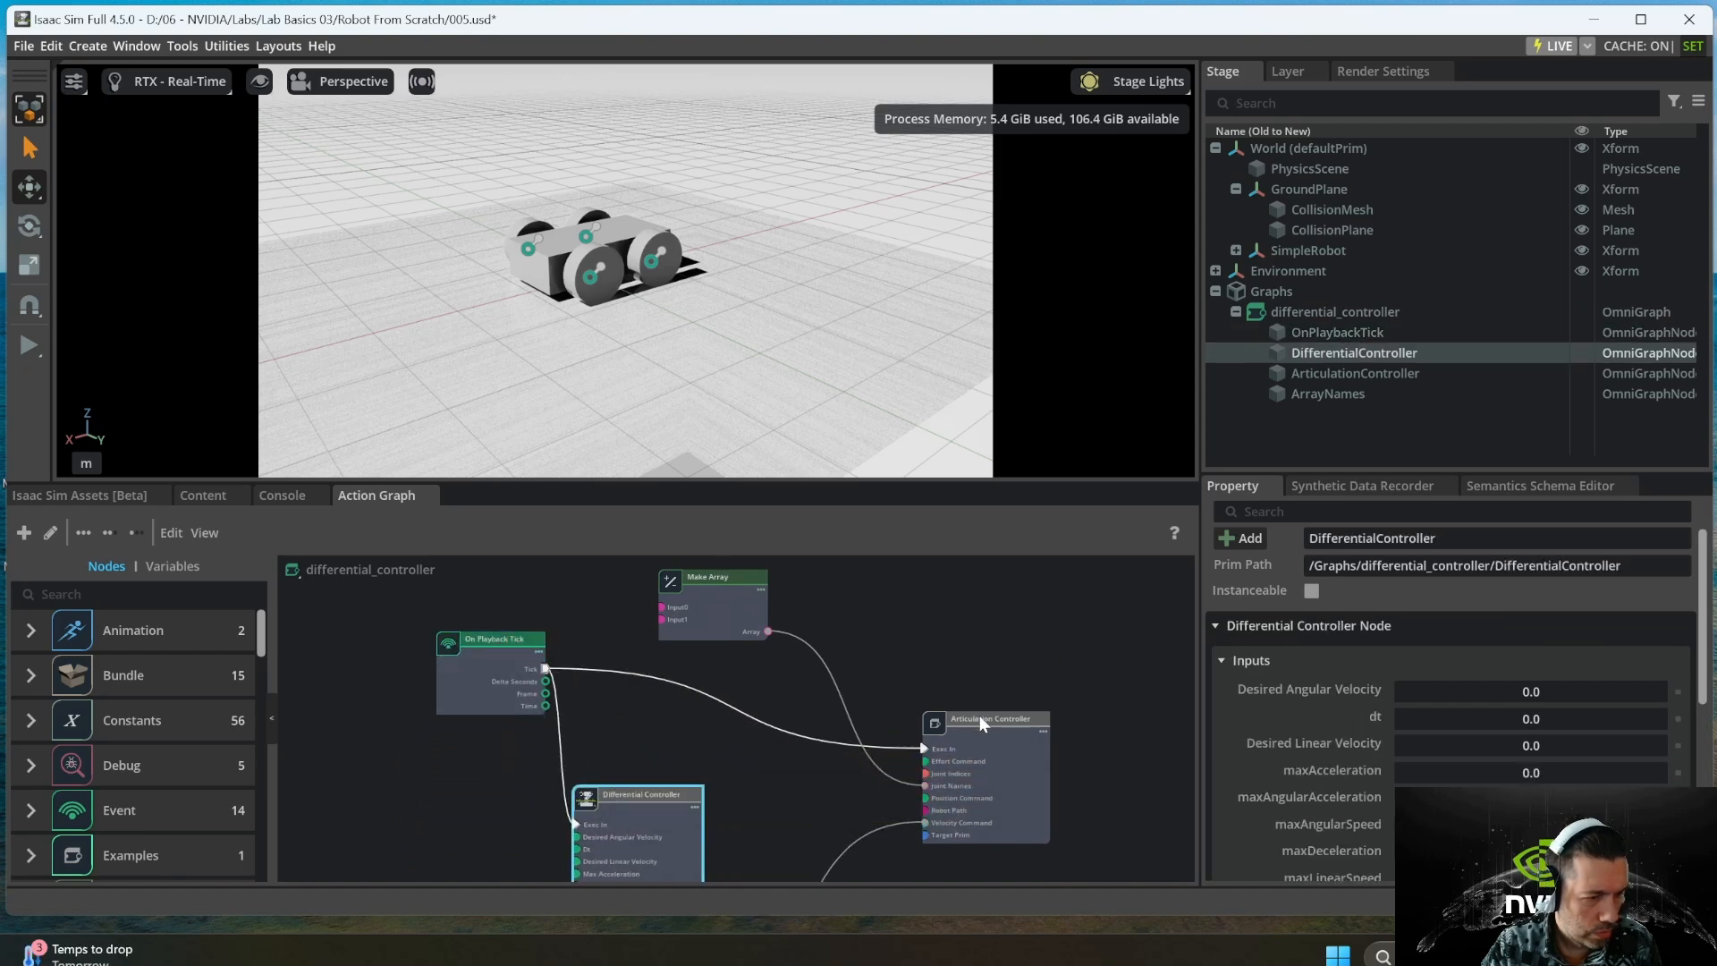
pyautogui.moveTo(972, 727); pyautogui.dragTo(785, 731)
pyautogui.moveTo(710, 578); pyautogui.dragTo(781, 578)
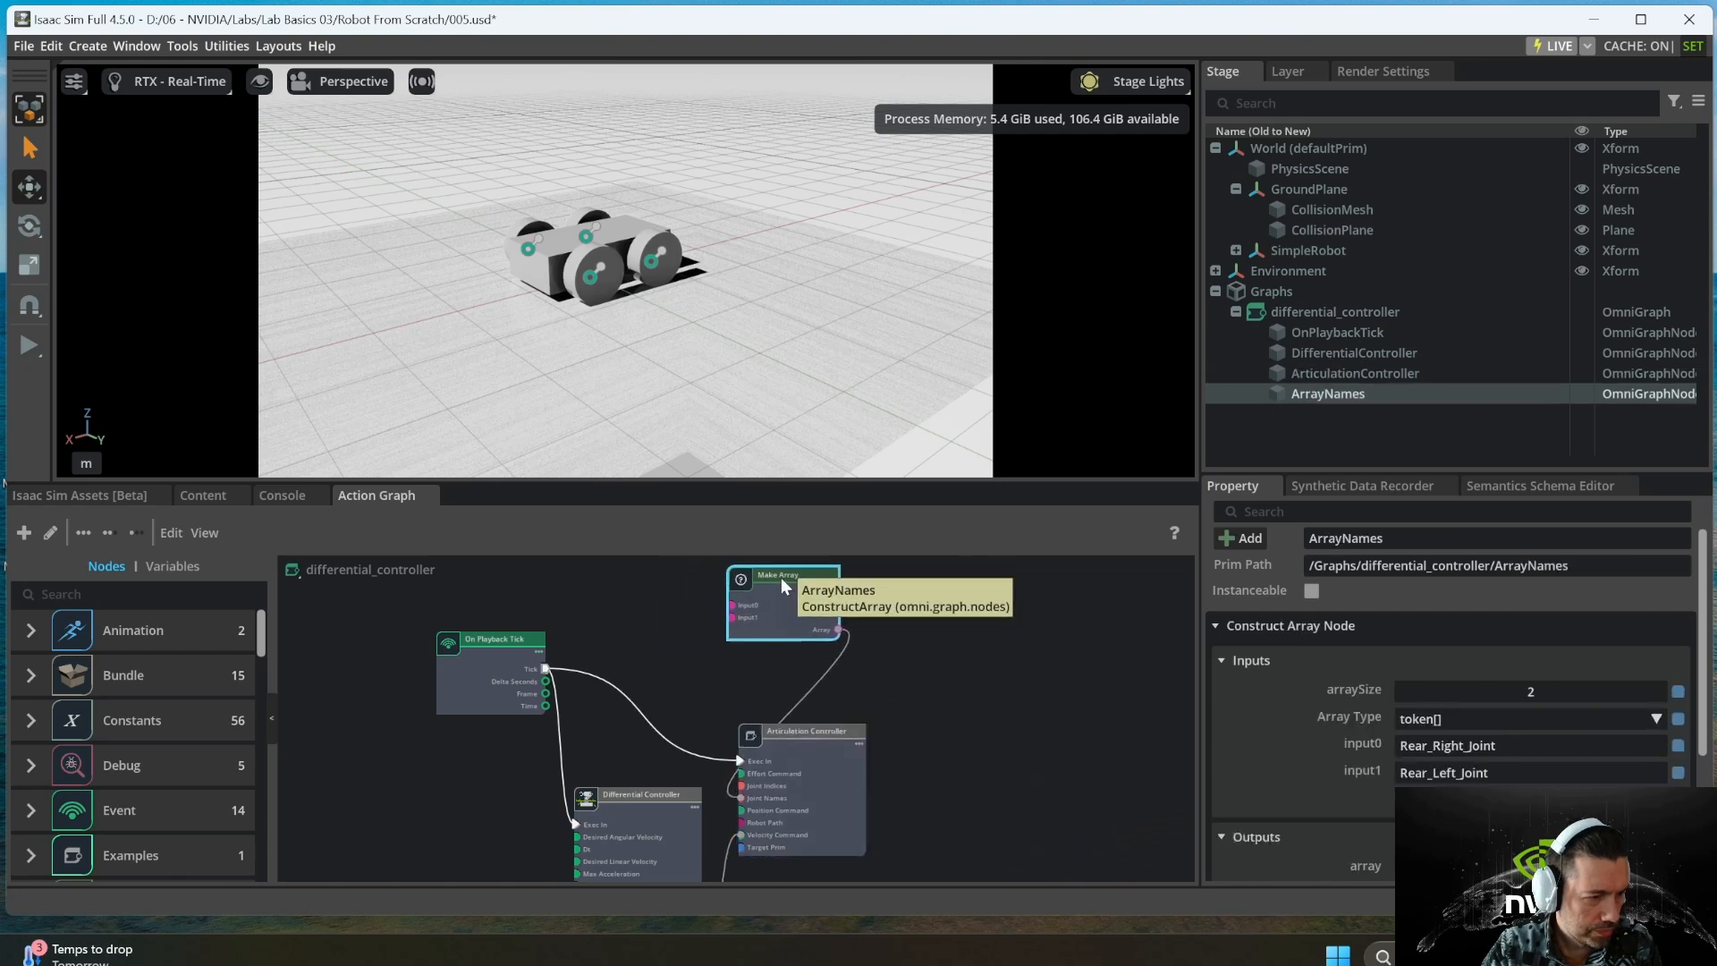
pyautogui.moveTo(909, 655); pyautogui.dragTo(945, 603, button='middle')
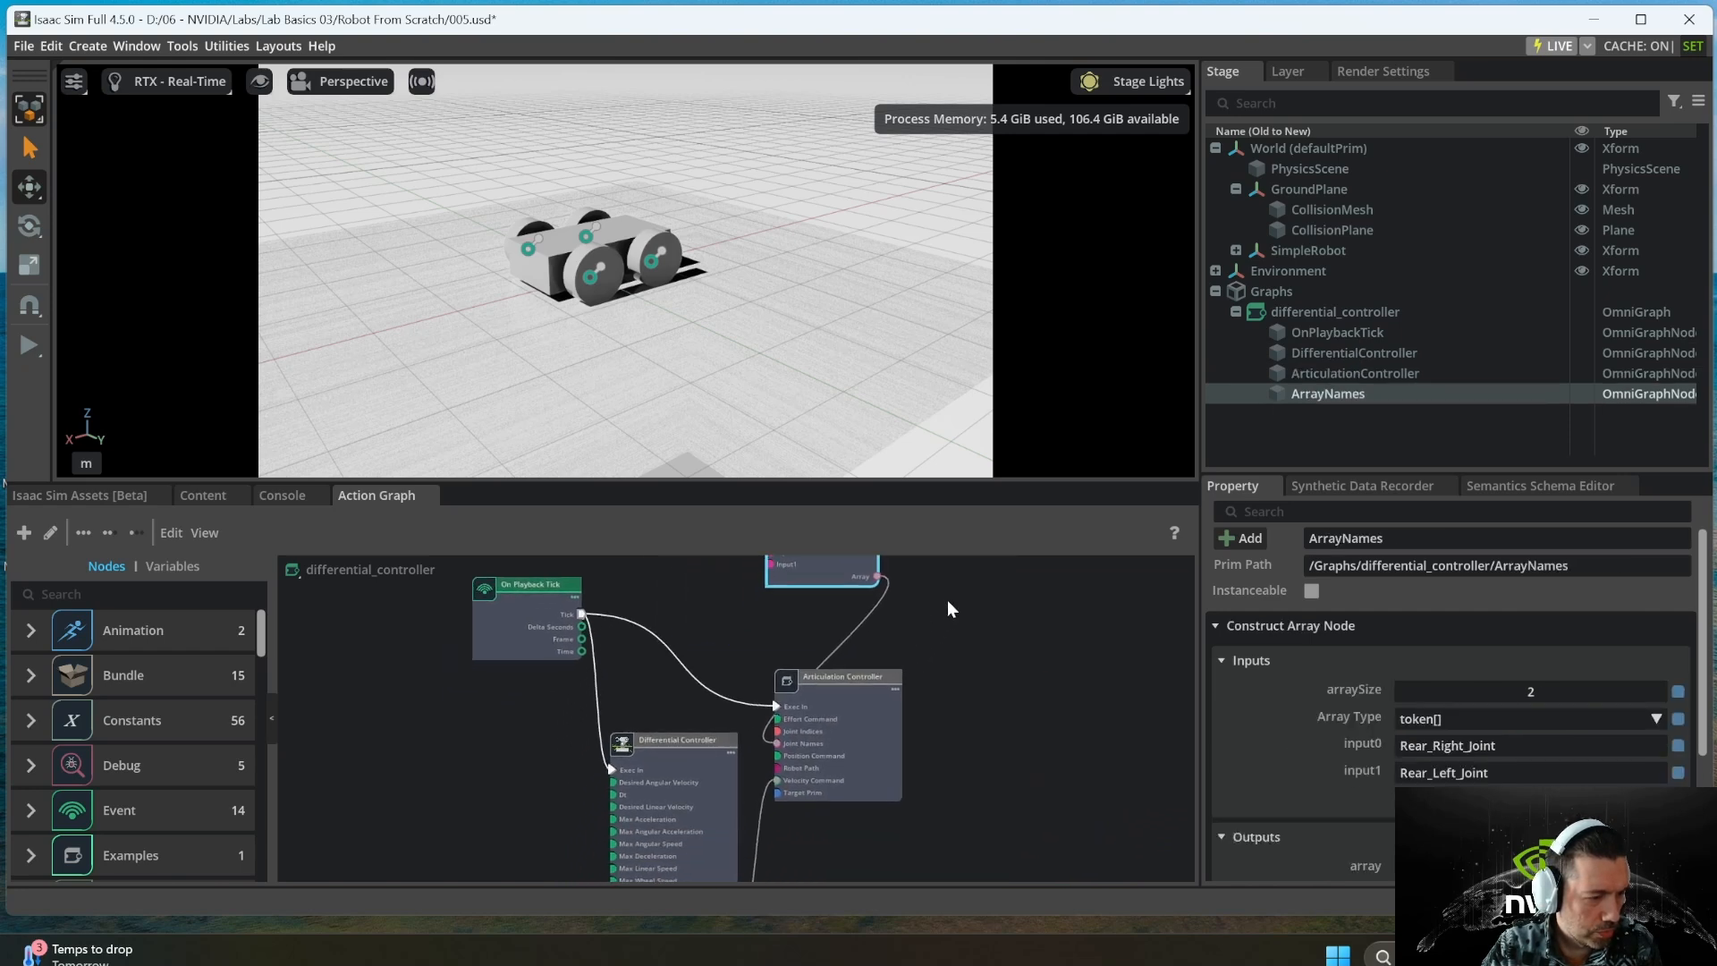
# - Reposition On Playback Tick, Articulation Controller and Differential Controller so the execution links from Tick are clearly separated
pyautogui.moveTo(539, 605); pyautogui.dragTo(606, 619)
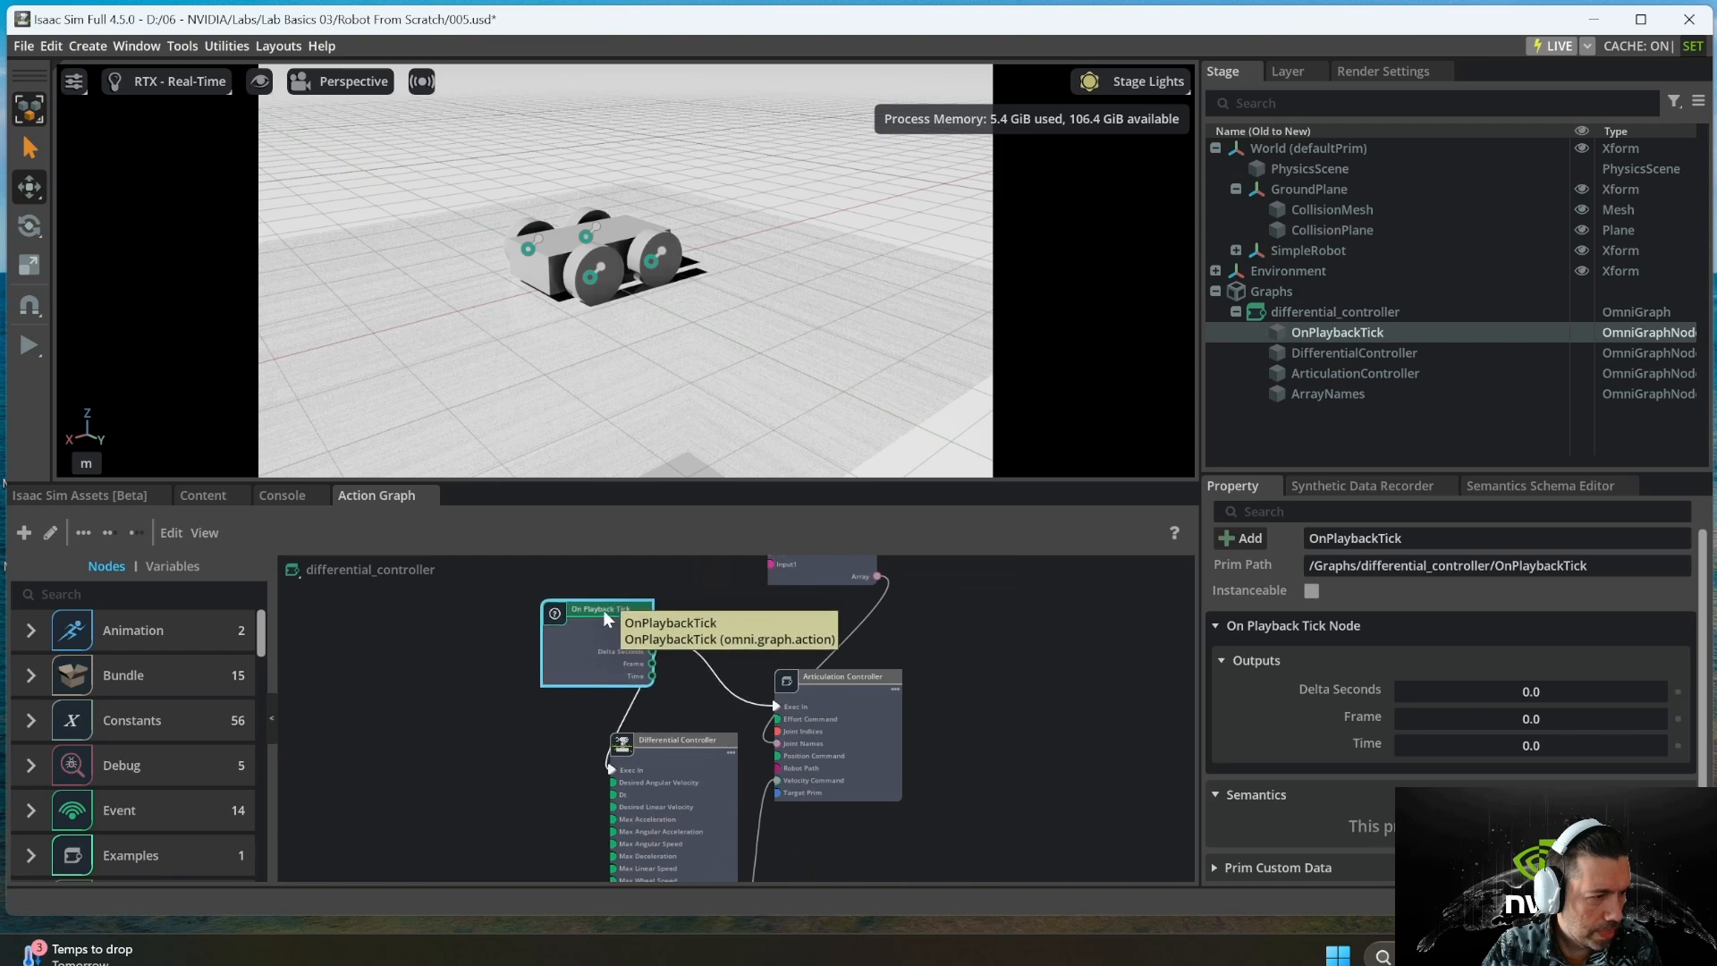
pyautogui.scroll(5, 608, 620)
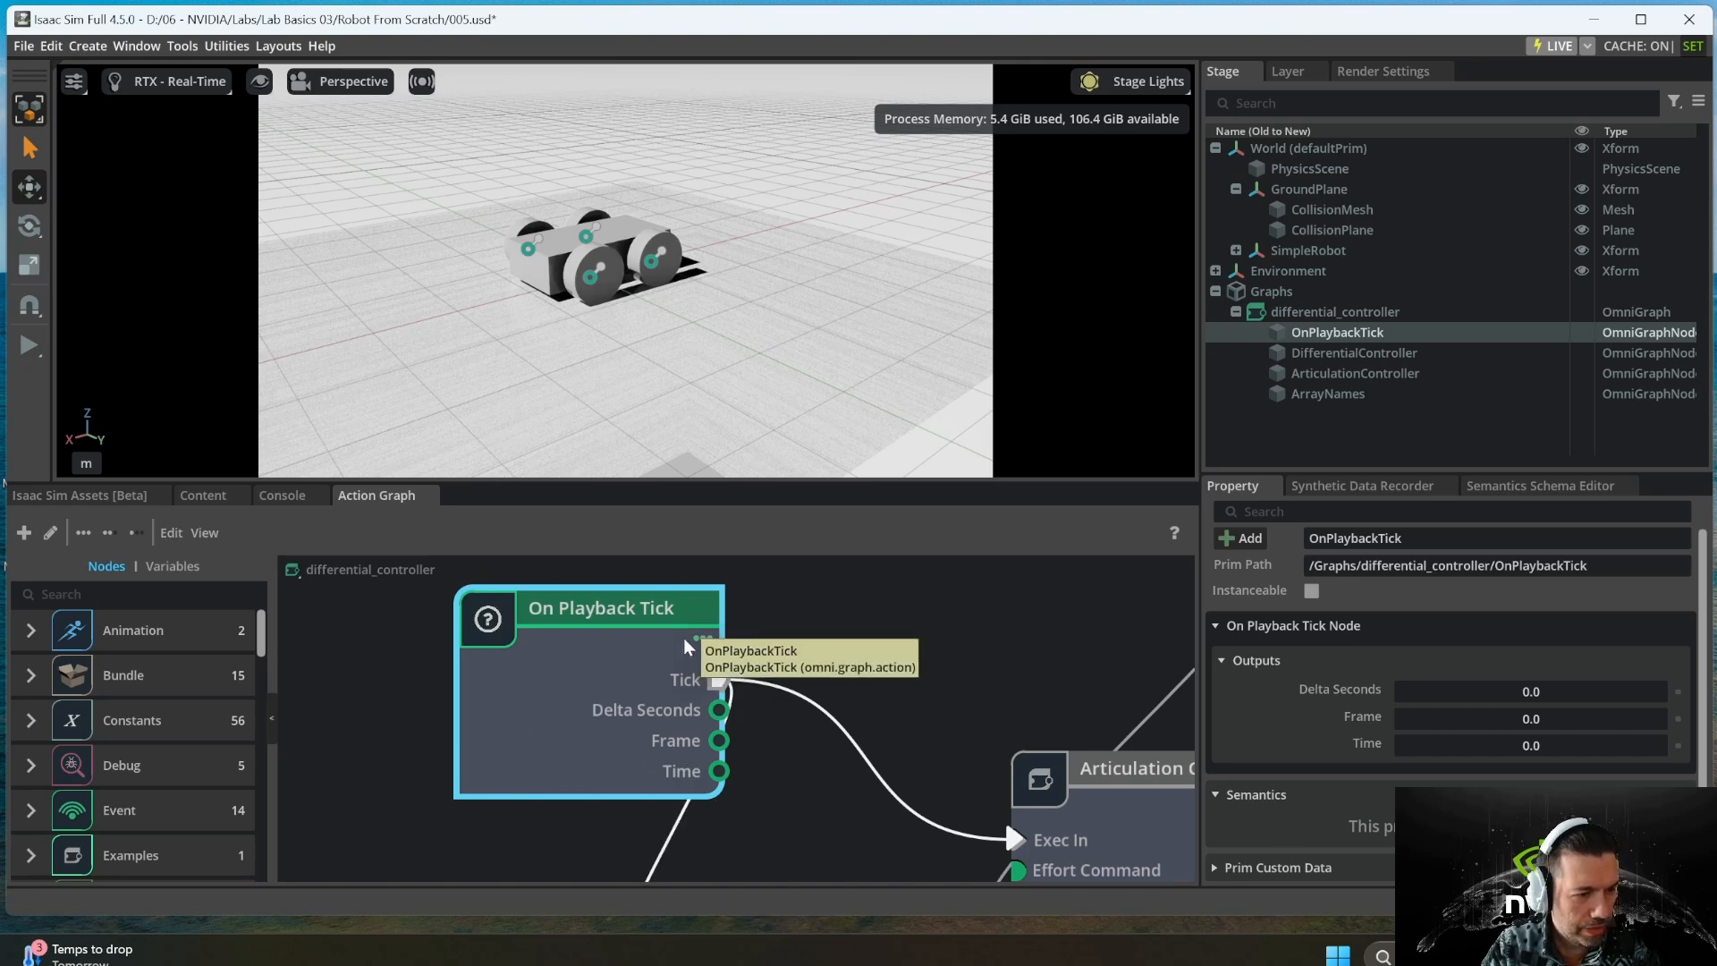
pyautogui.scroll(-4, 850, 633)
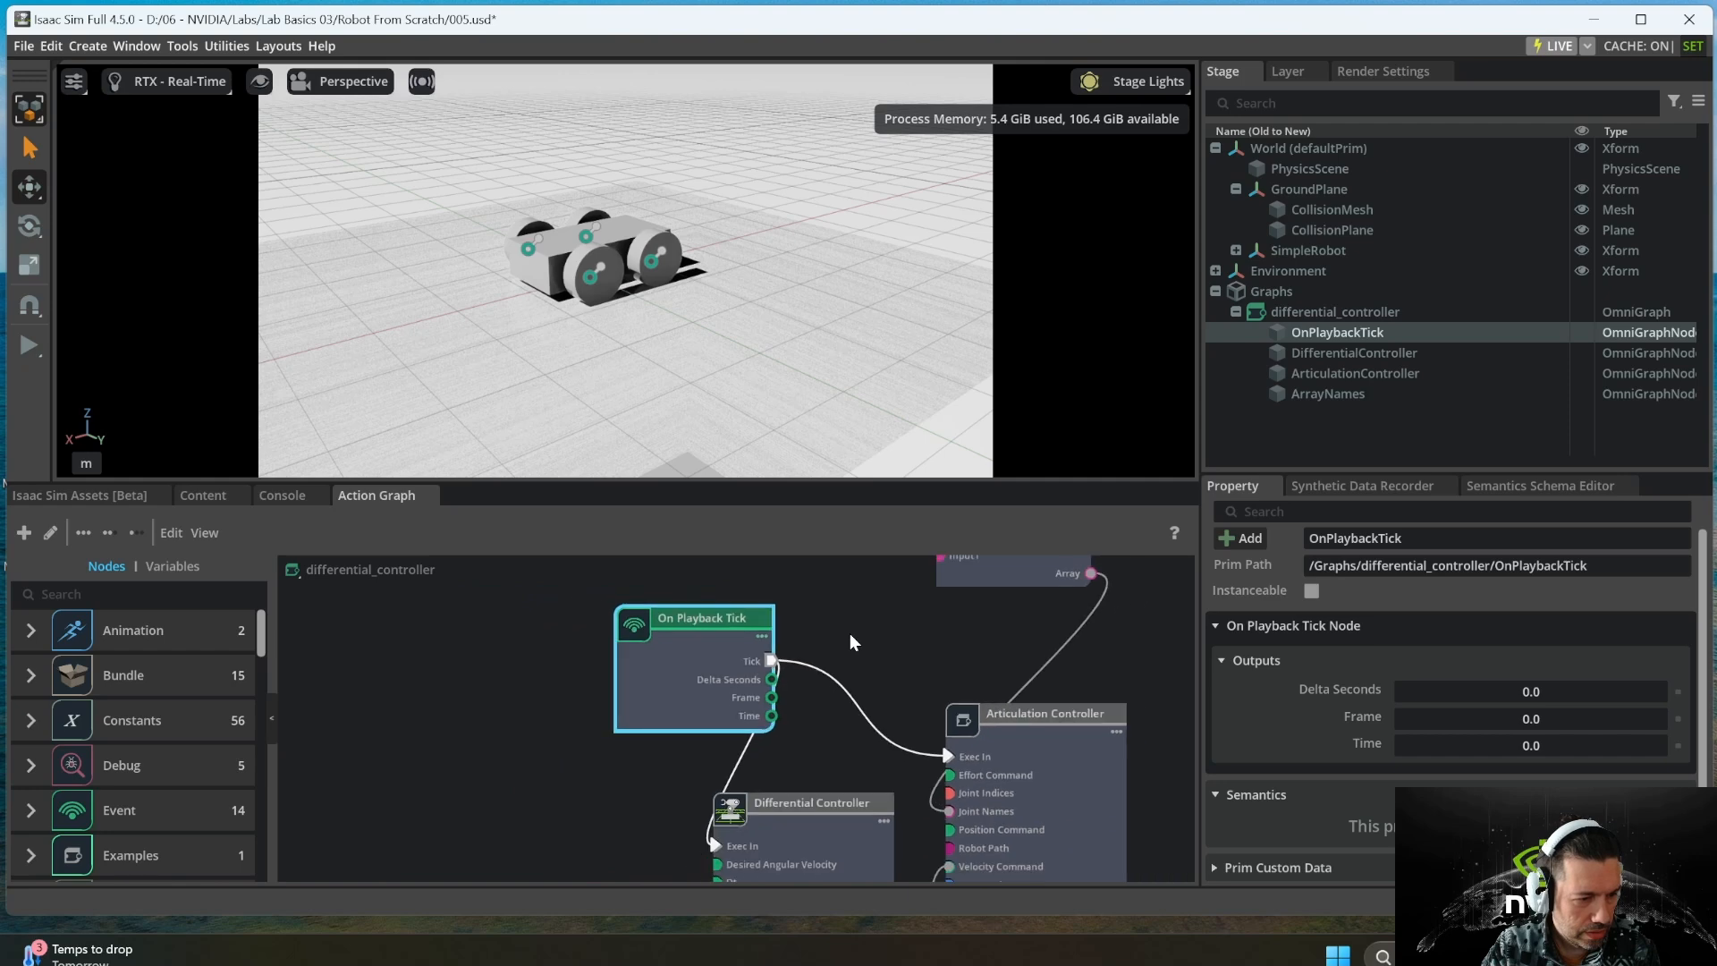
pyautogui.moveTo(720, 624); pyautogui.dragTo(598, 628)
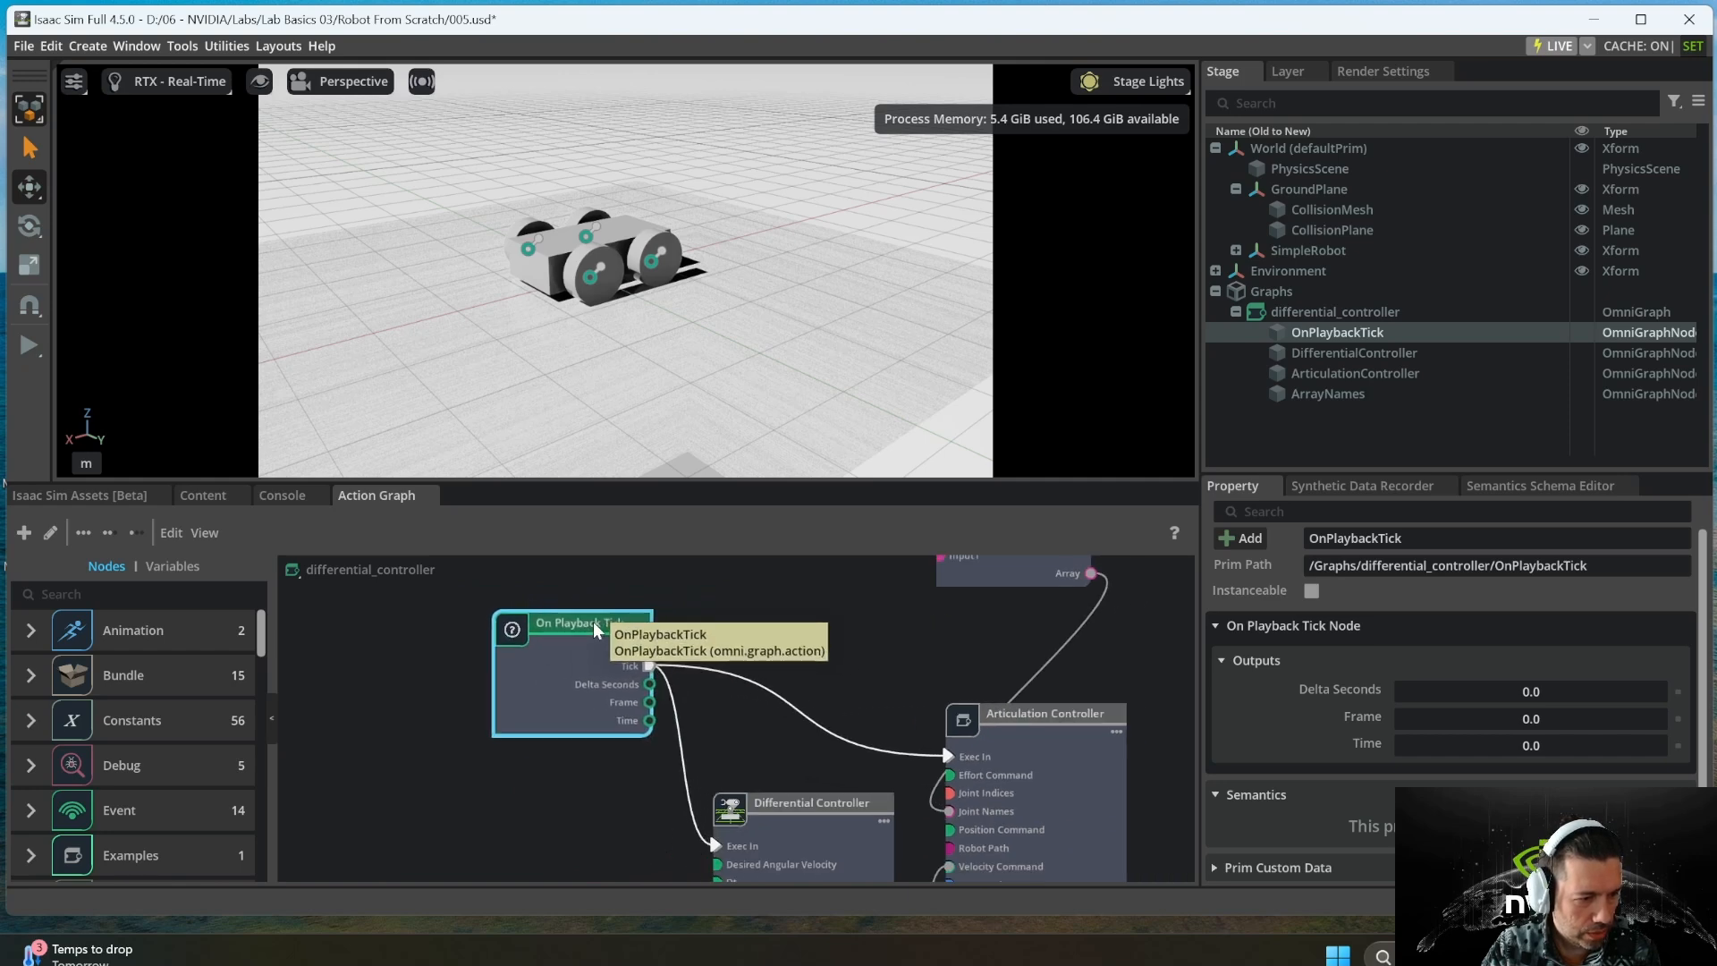
pyautogui.moveTo(819, 646); pyautogui.dragTo(808, 601, button='middle')
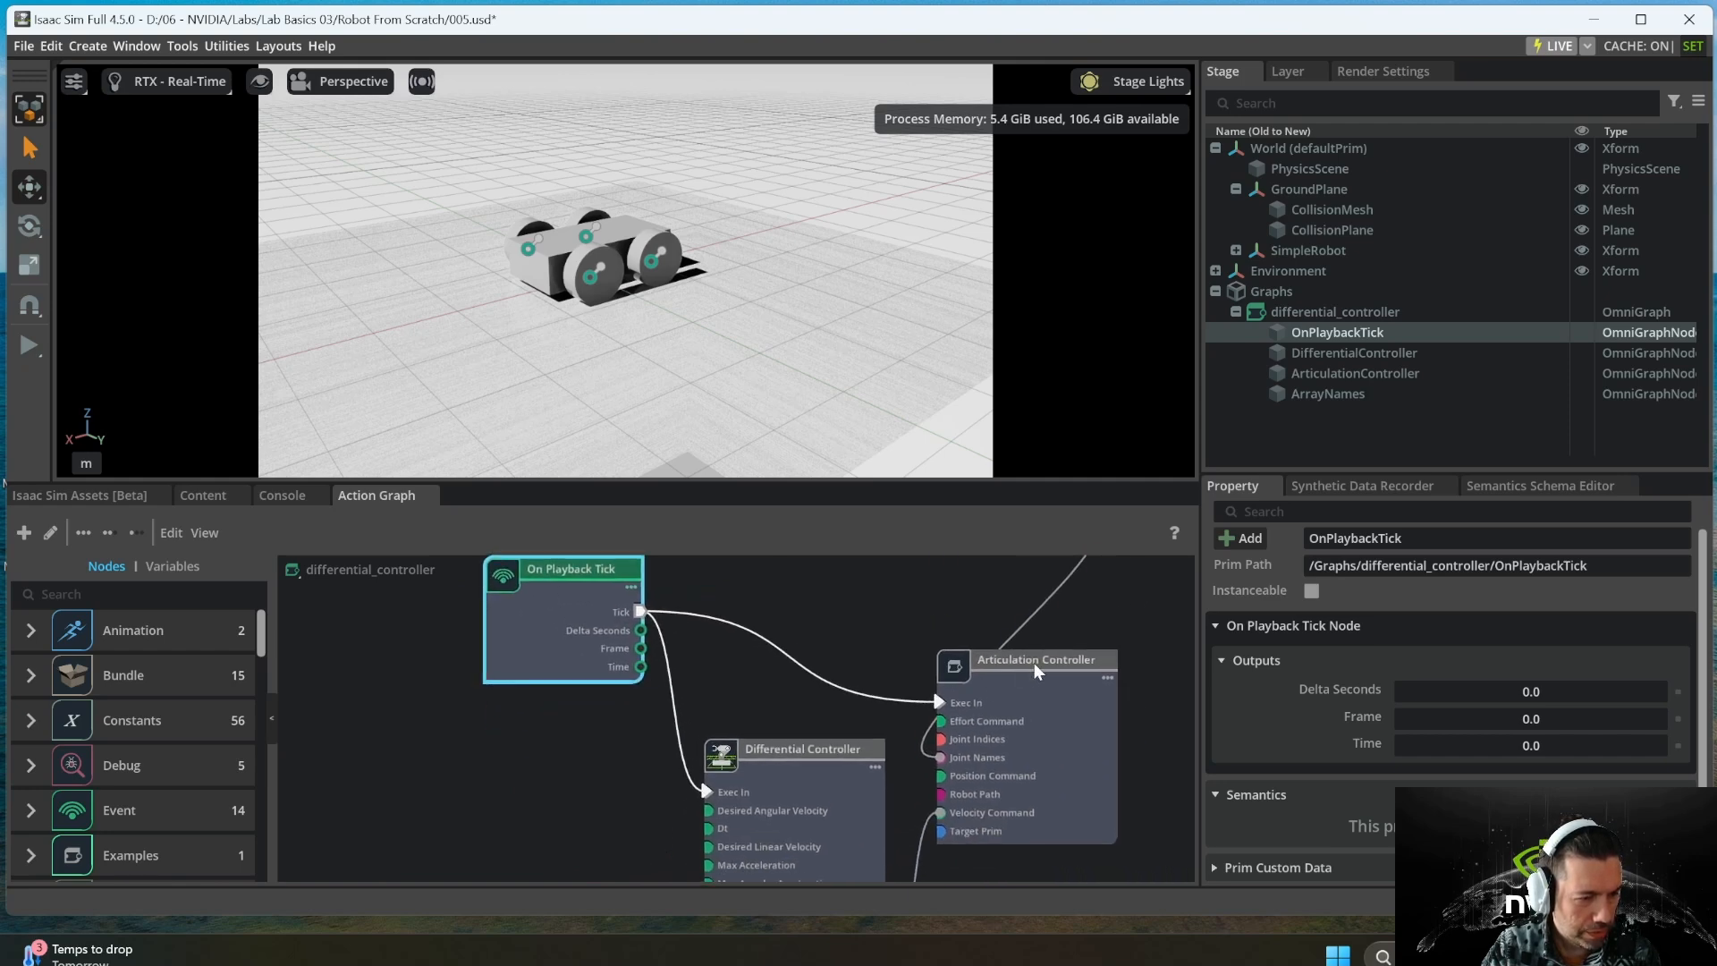
pyautogui.moveTo(1036, 670); pyautogui.dragTo(1034, 651)
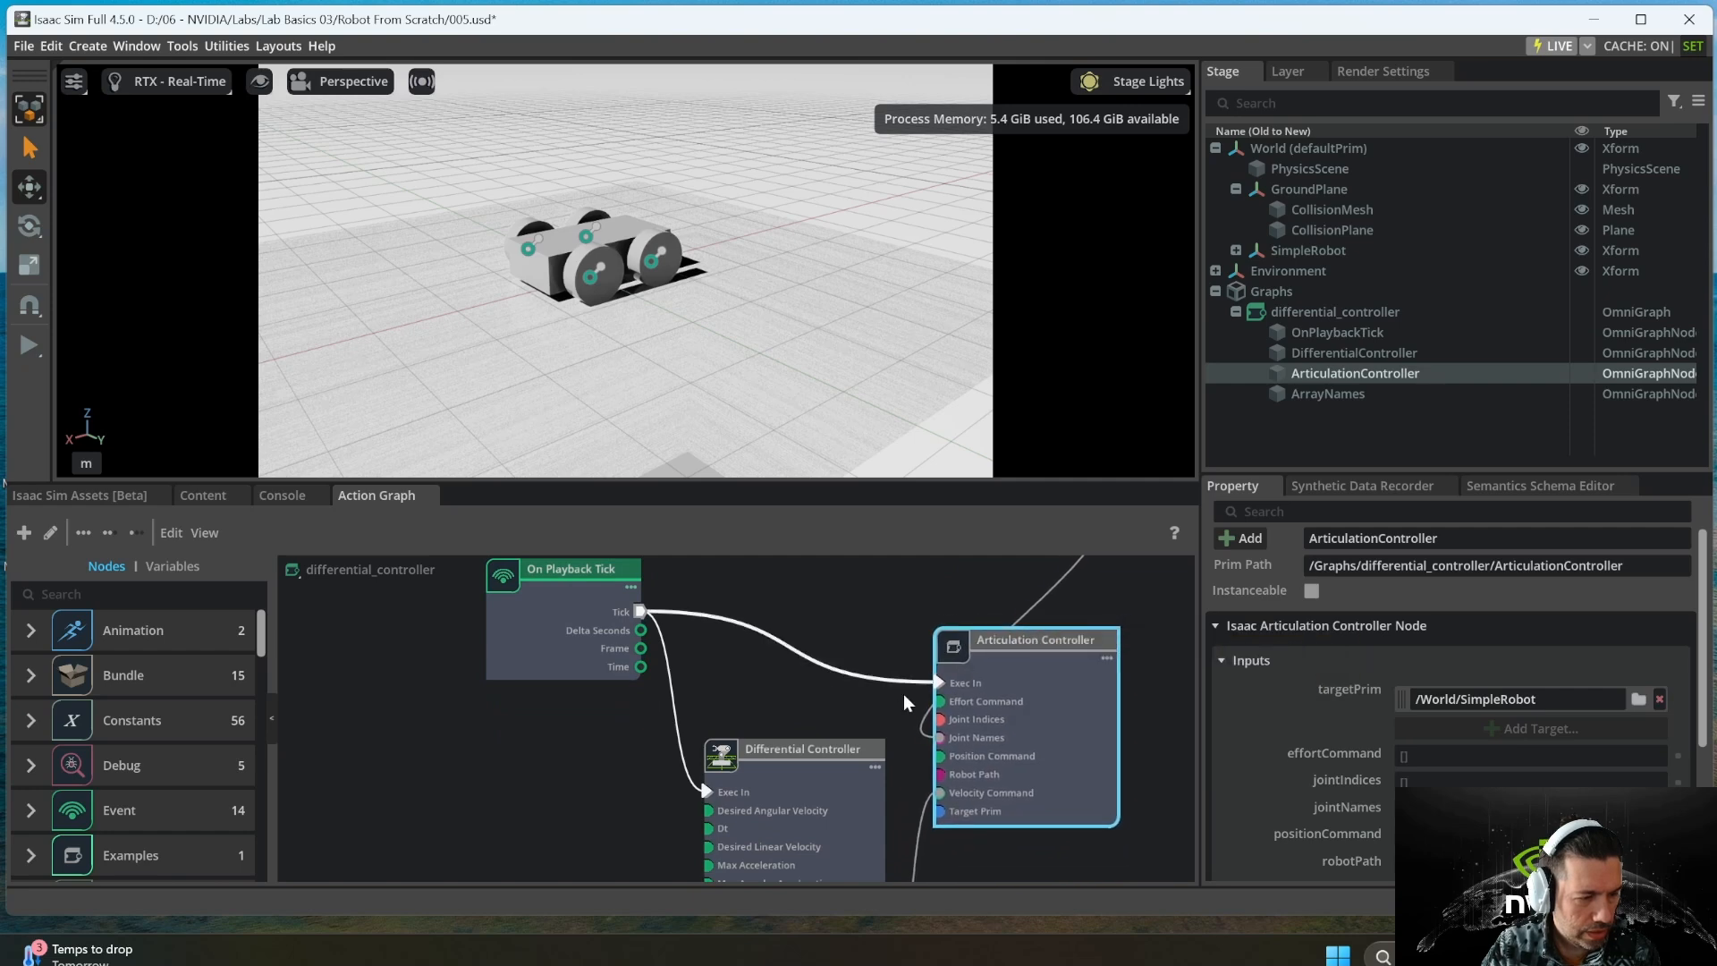
pyautogui.click(820, 747)
pyautogui.moveTo(819, 748); pyautogui.dragTo(781, 723)
# - Examine the Differential Controller node's inputs and how its Velocity Command output links to the Articulation Controller
pyautogui.scroll(-4, 809, 671)
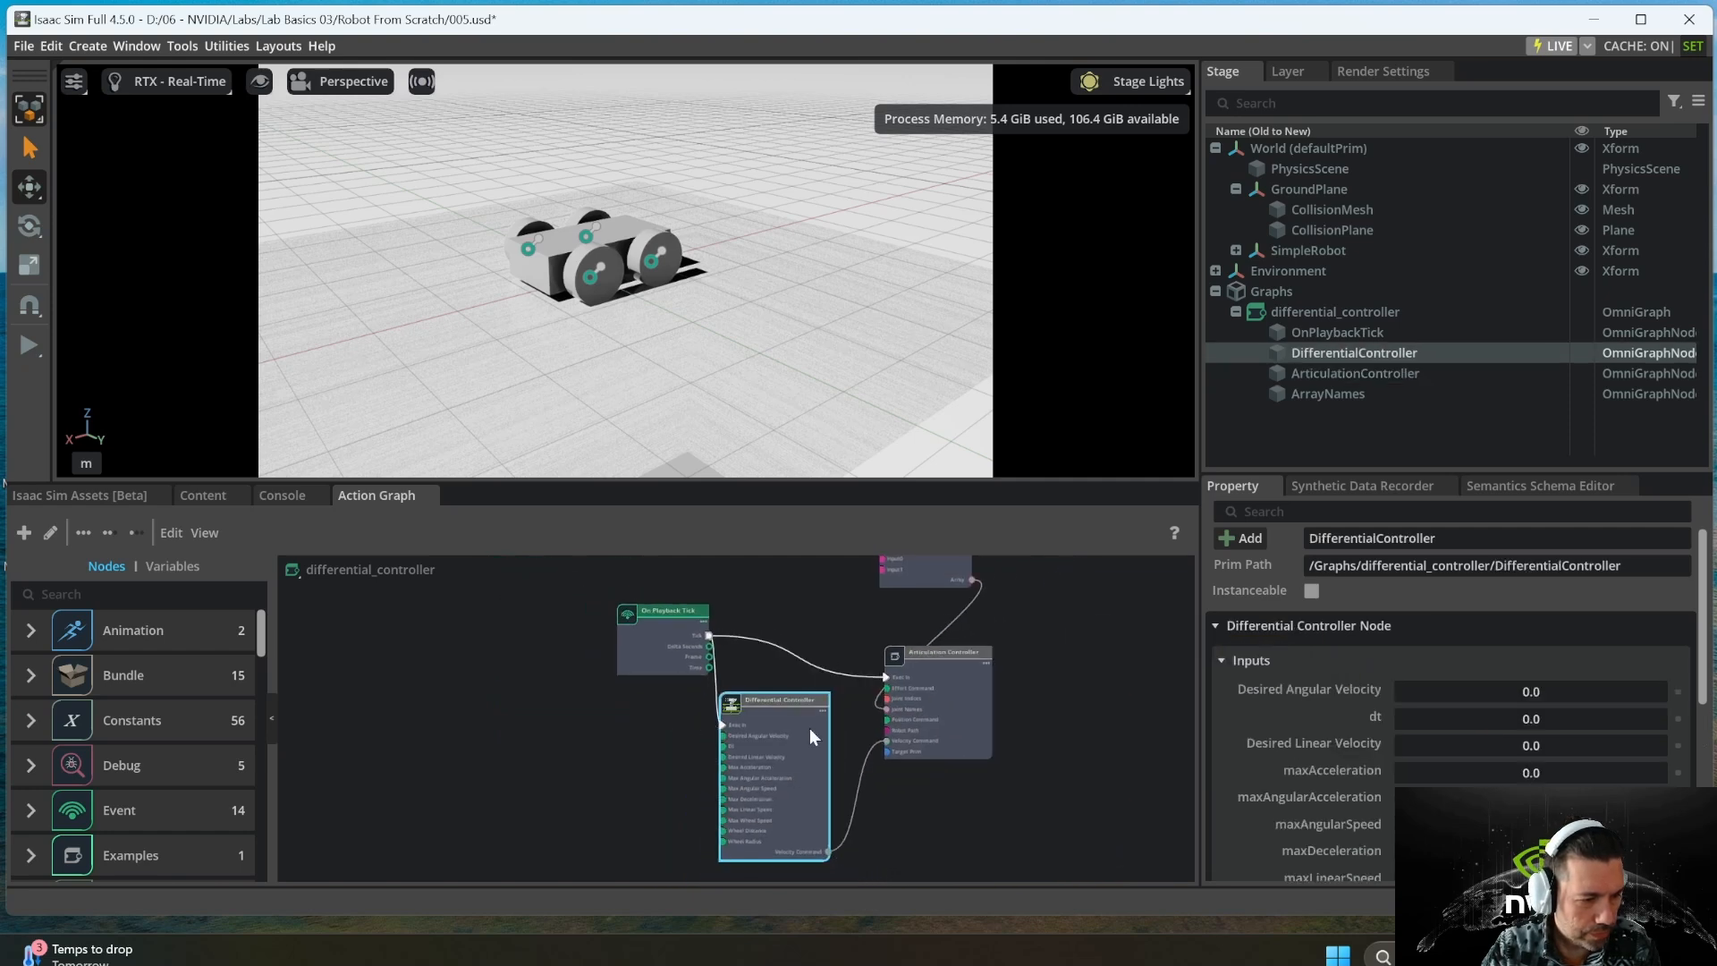
pyautogui.moveTo(962, 783); pyautogui.dragTo(997, 677, button='middle')
pyautogui.scroll(5, 817, 667)
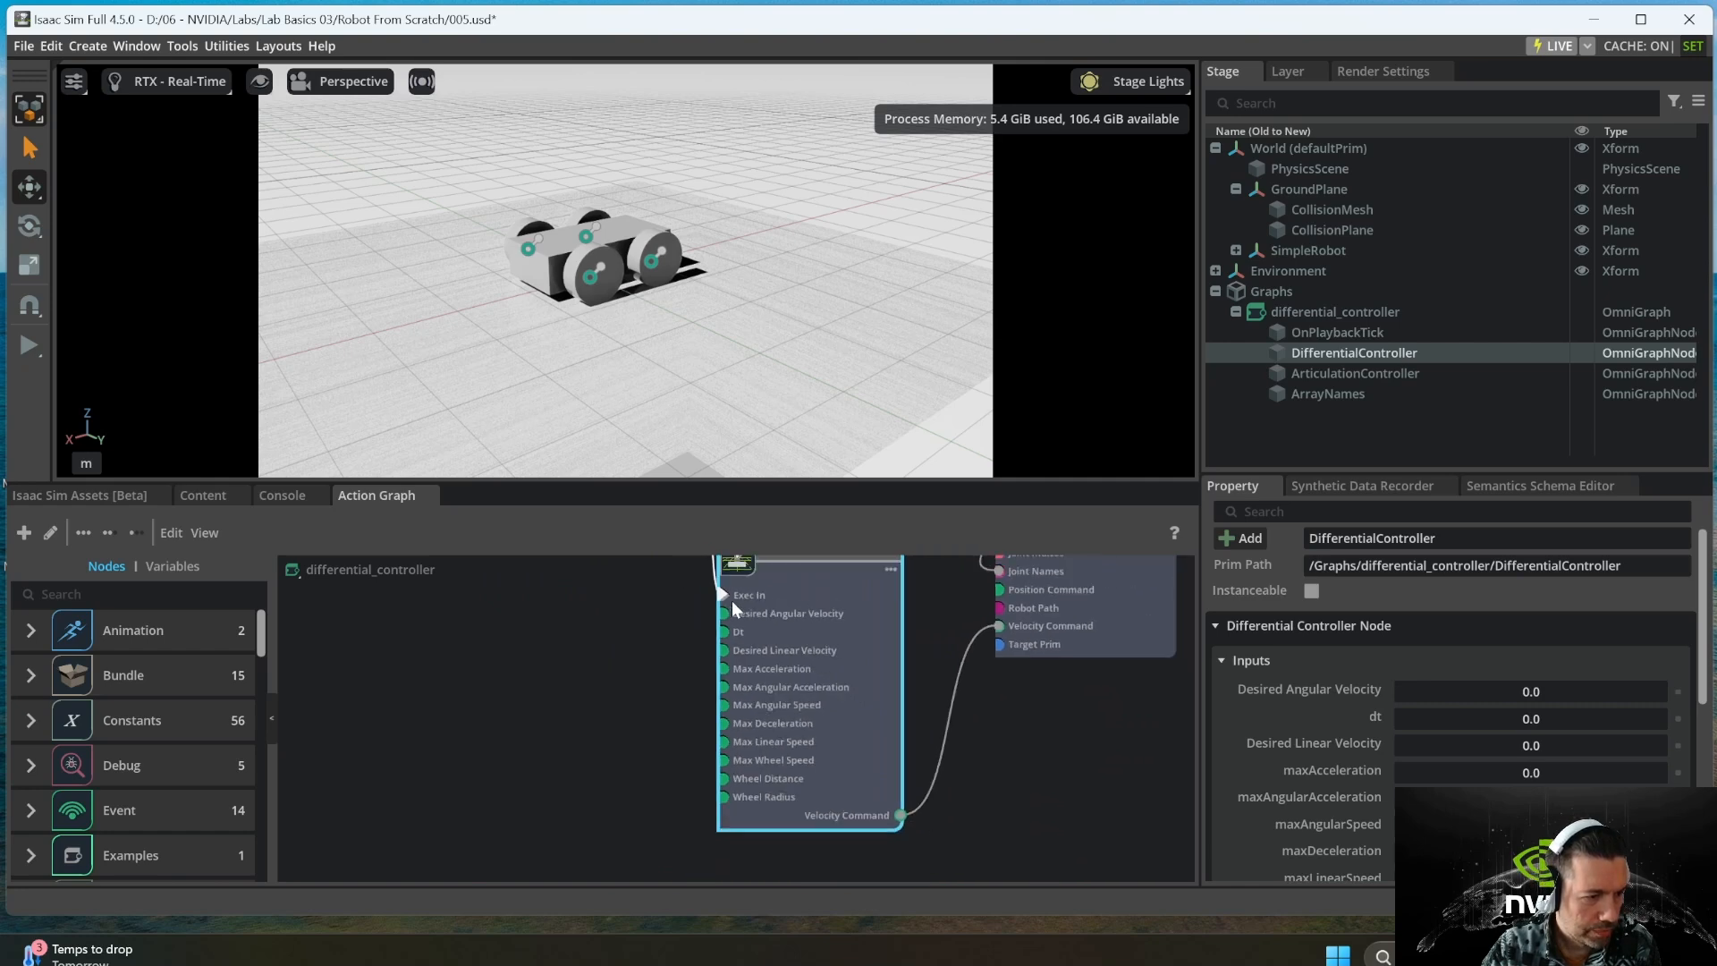
pyautogui.scroll(-3, 822, 618)
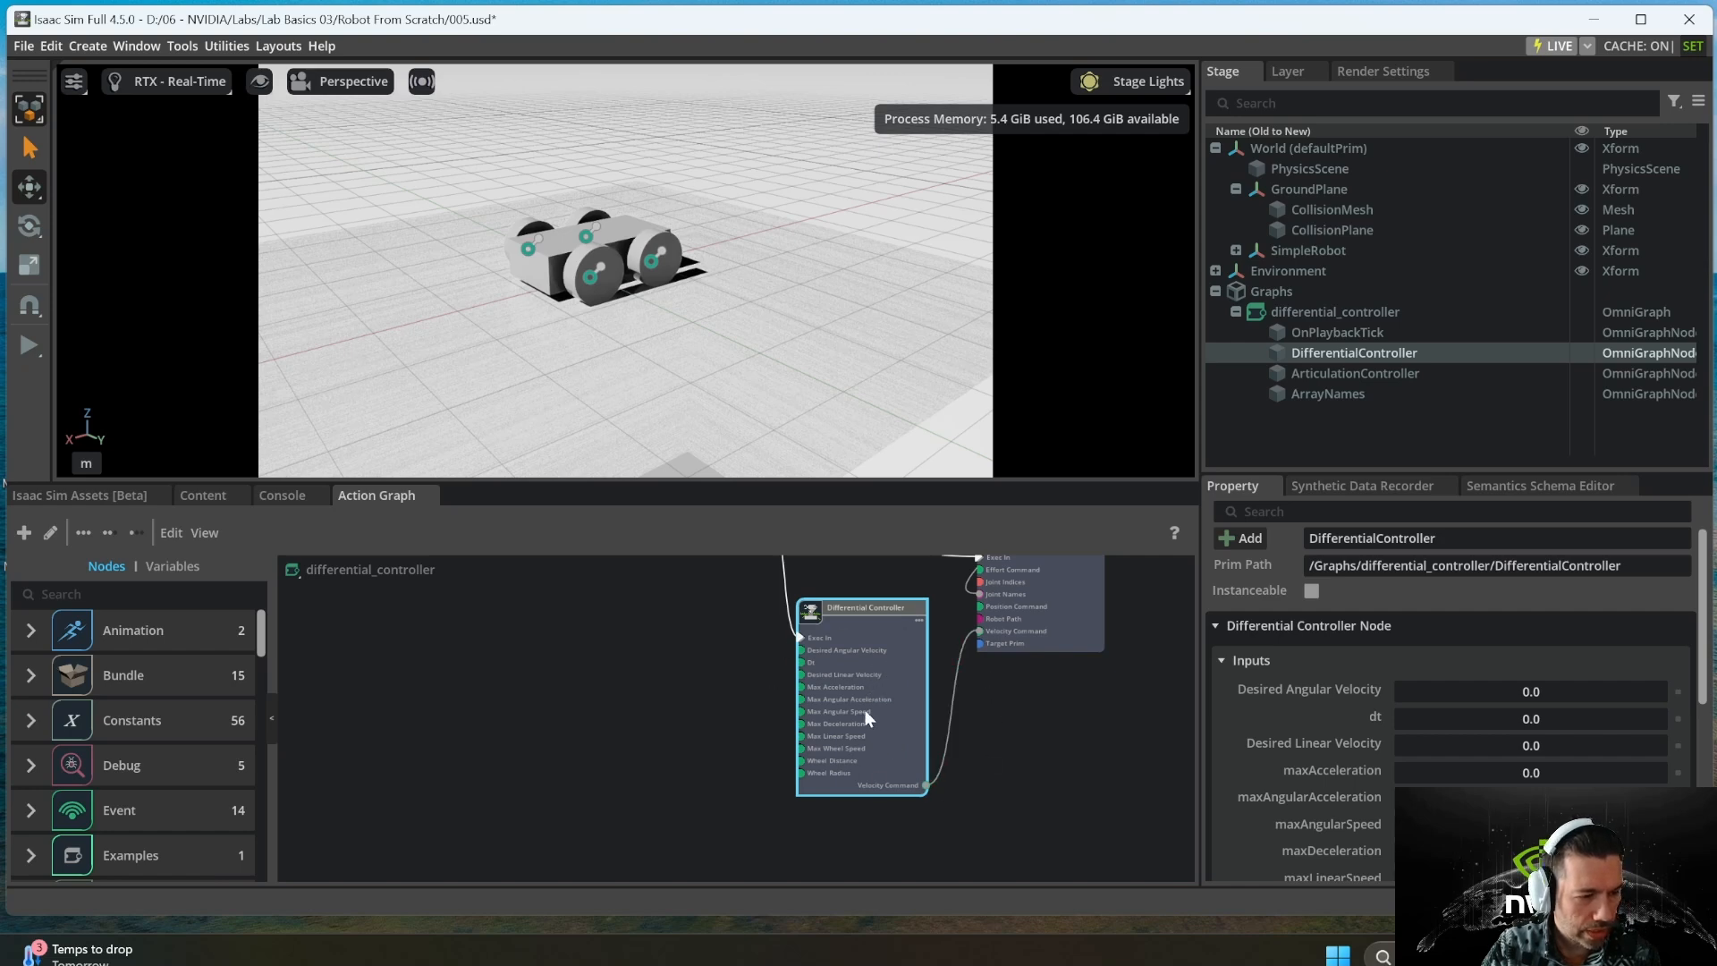
pyautogui.scroll(2, 1035, 717)
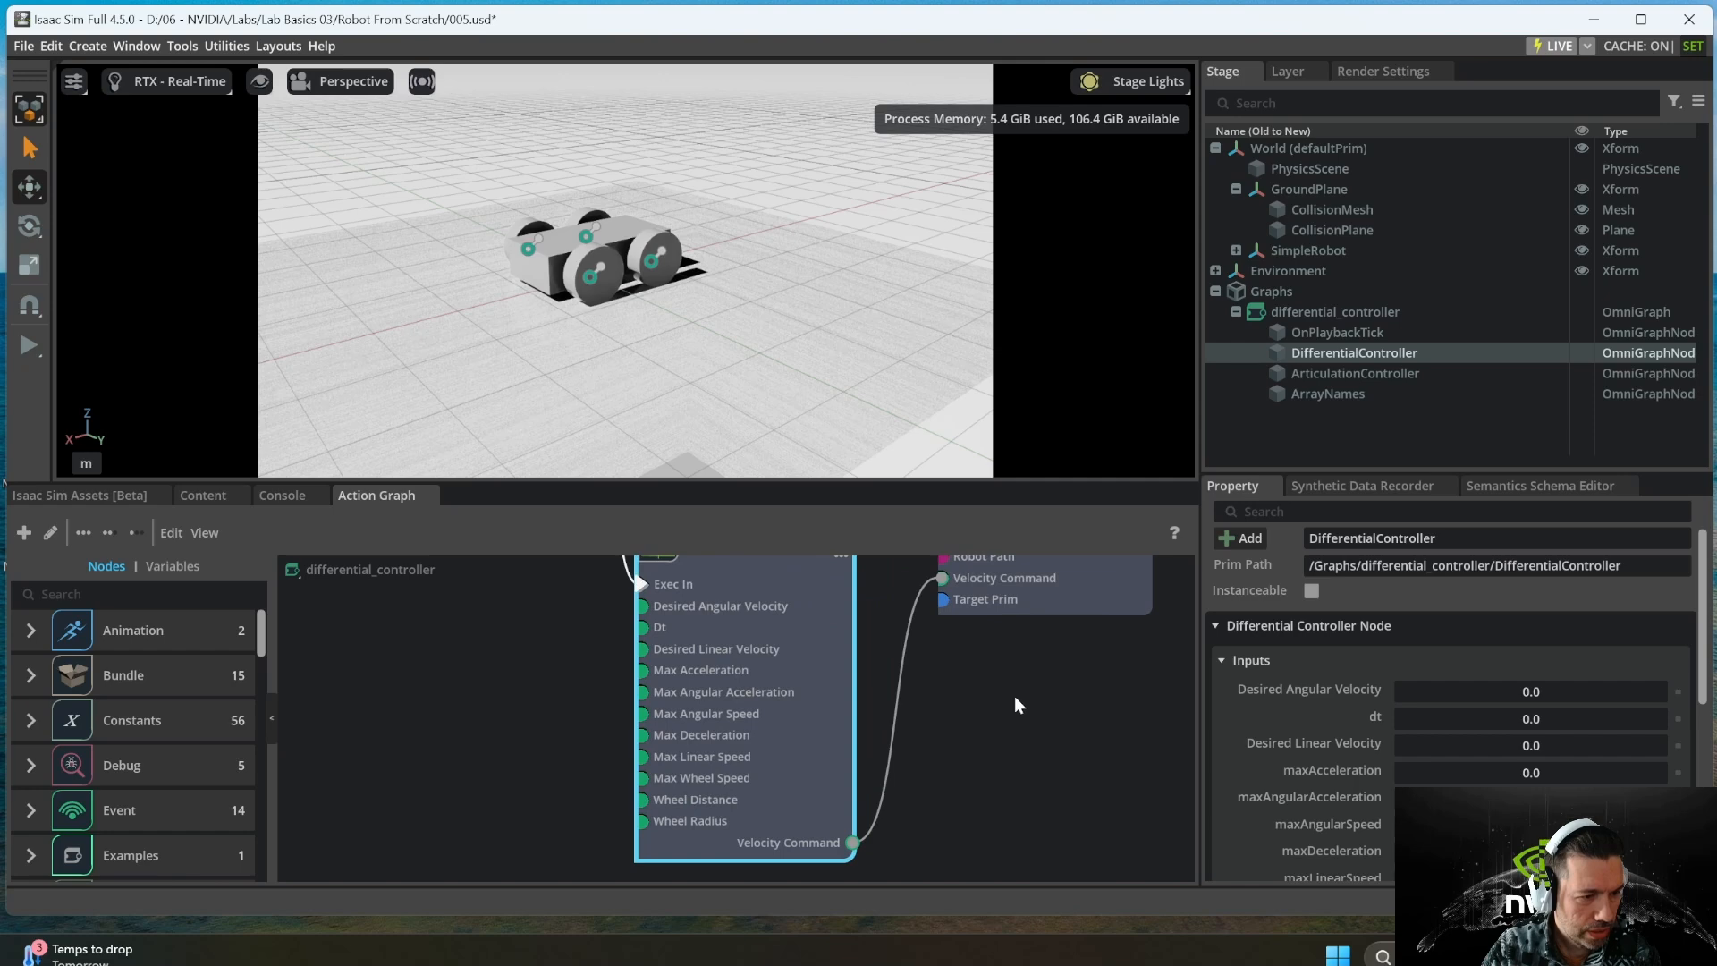
pyautogui.scroll(-2, 1014, 696)
pyautogui.scroll(2, 1084, 648)
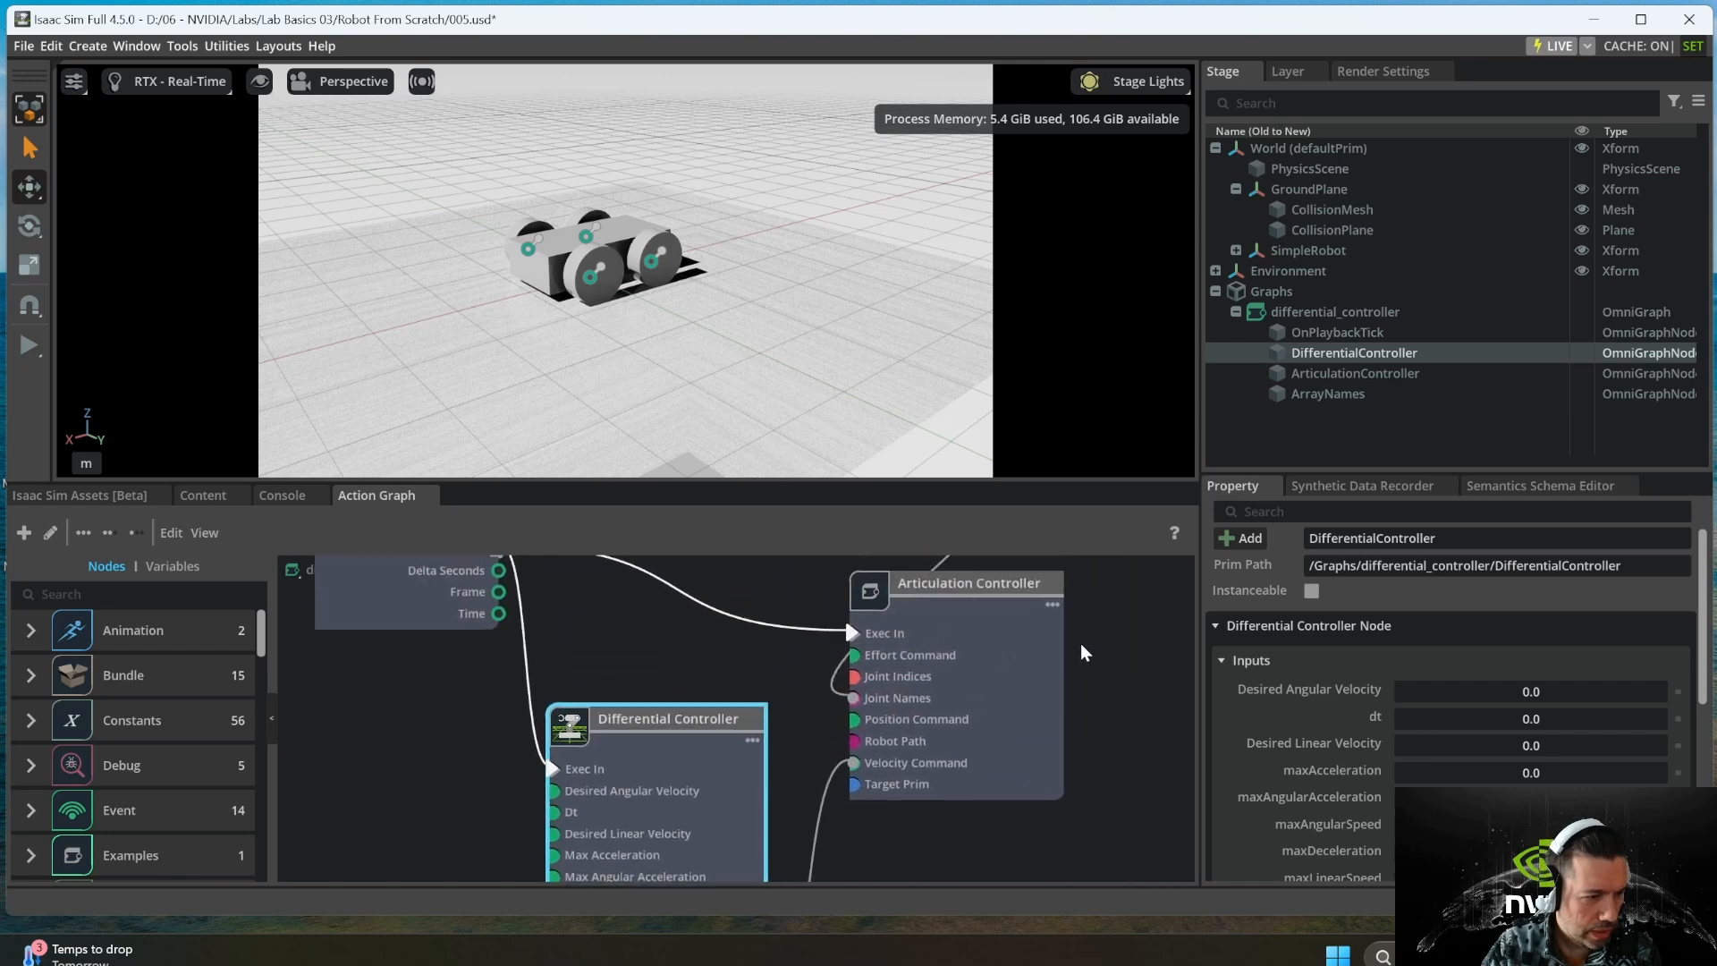
pyautogui.moveTo(1081, 646); pyautogui.dragTo(1044, 702, button='middle')
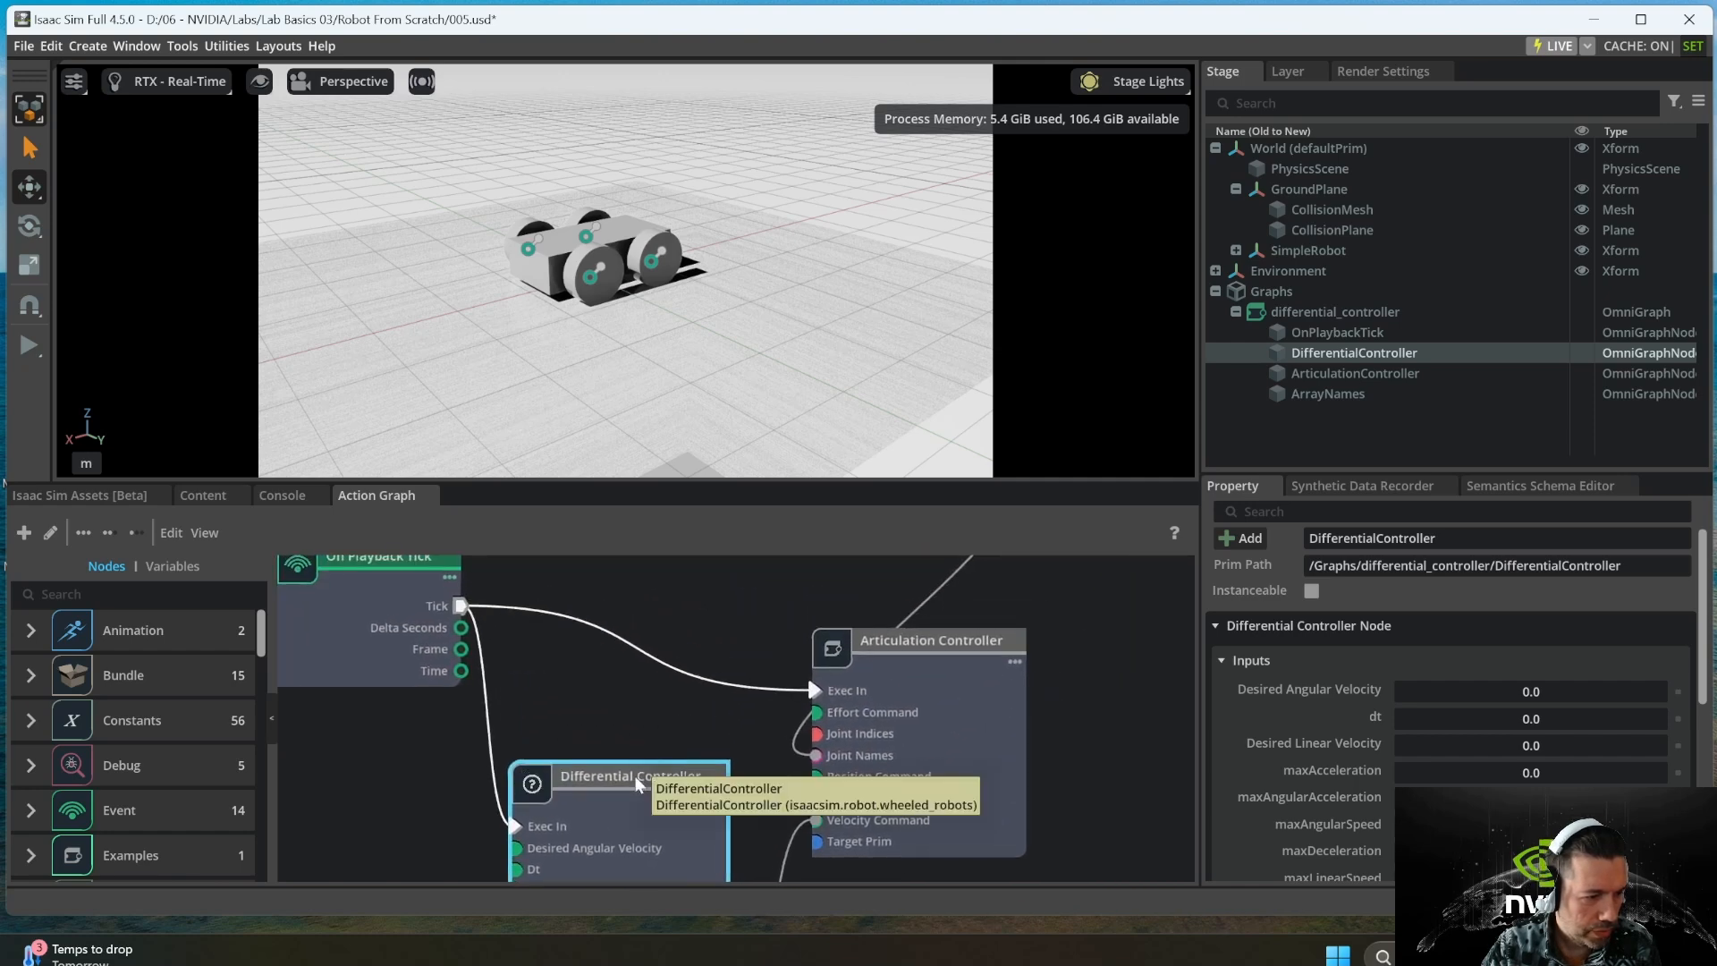
pyautogui.scroll(-2, 626, 747)
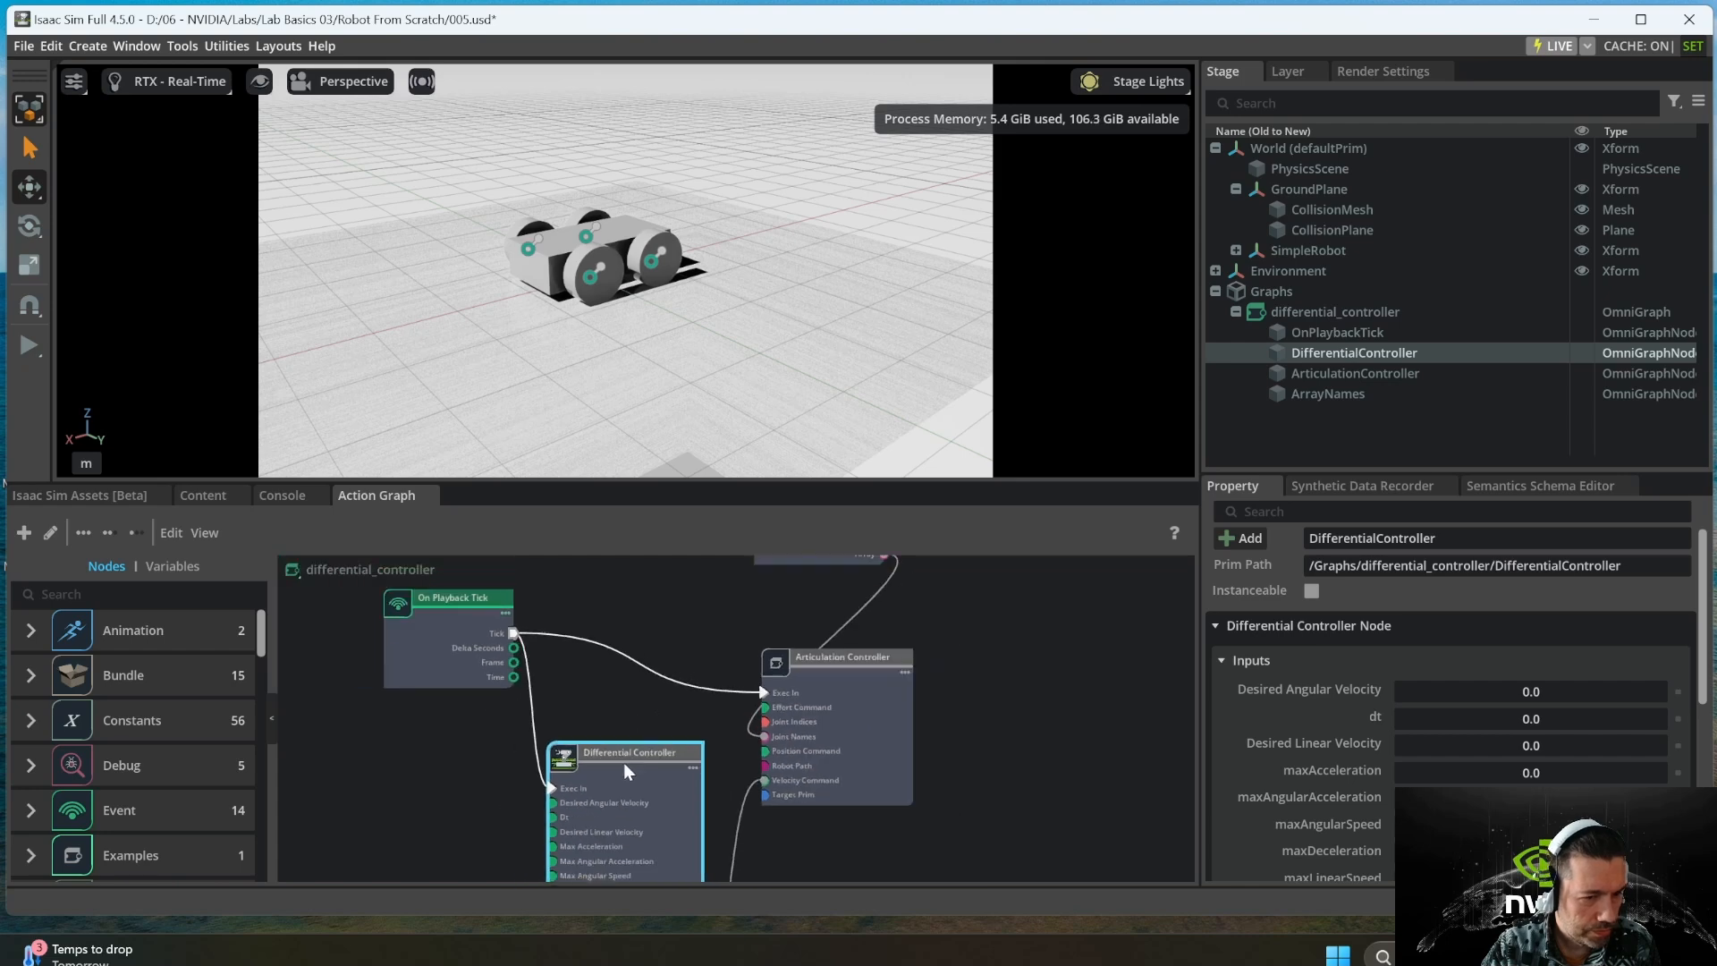
# - Play the simulation and vary the Differential Controller's Desired Linear Velocity to -4.5, 6.3 and finally 11.0 to drive the robot
pyautogui.scroll(-2, 1523, 686)
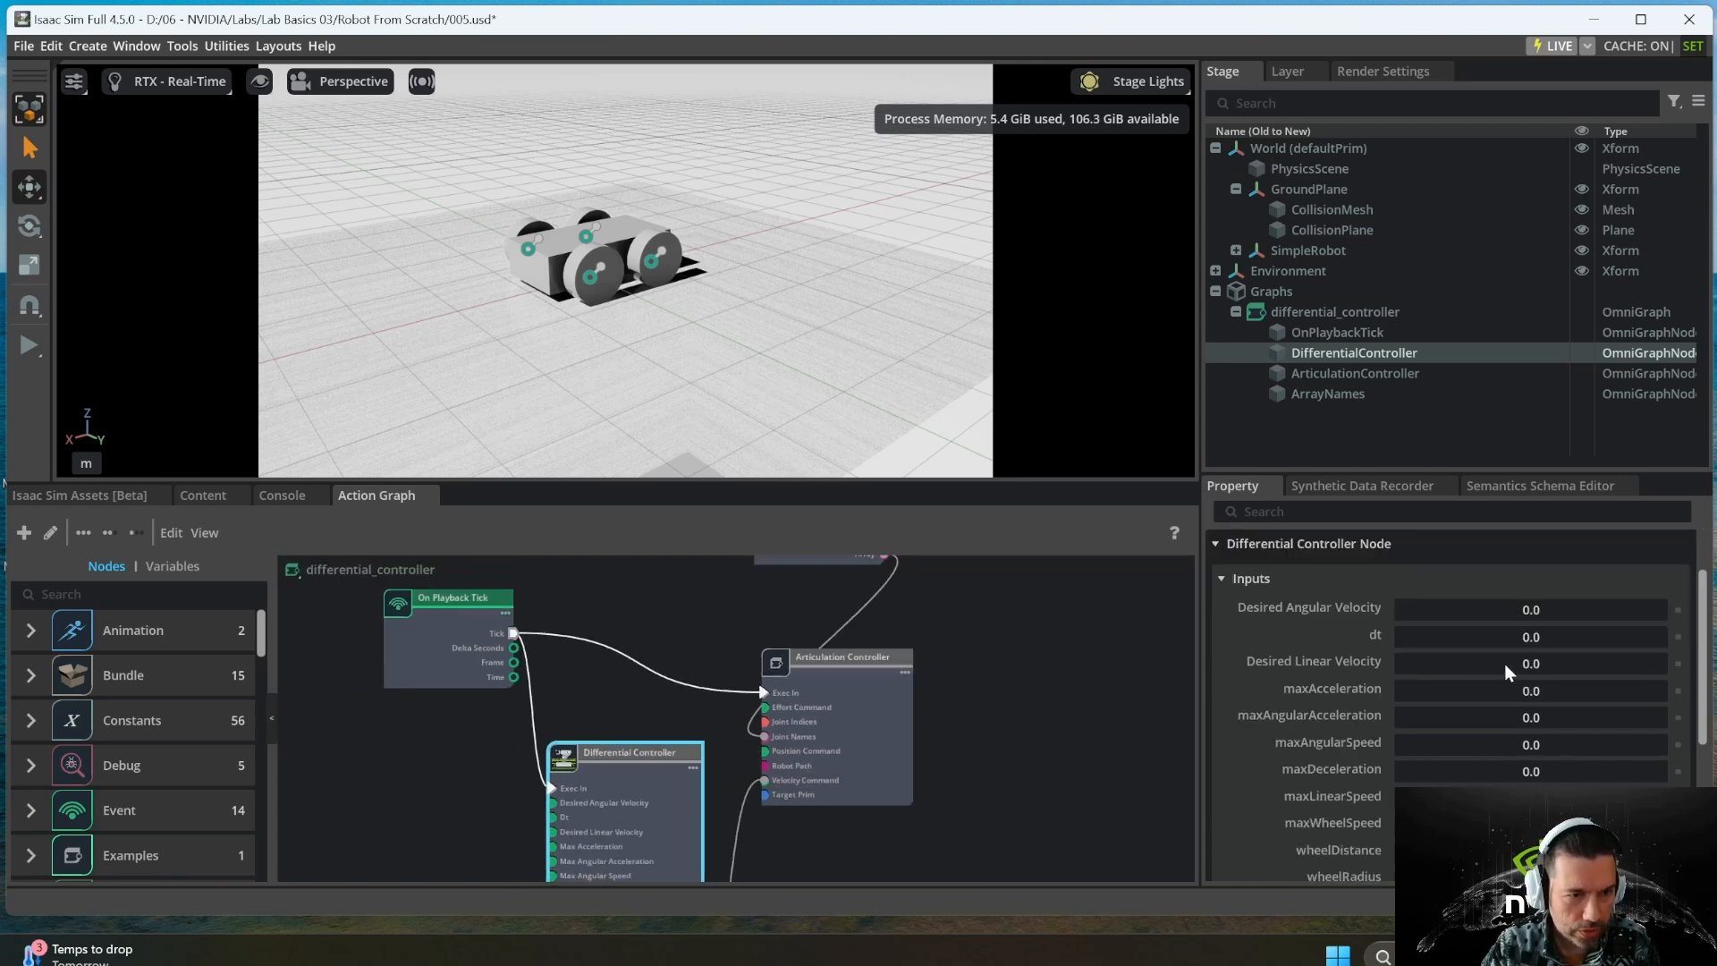
pyautogui.click(29, 346)
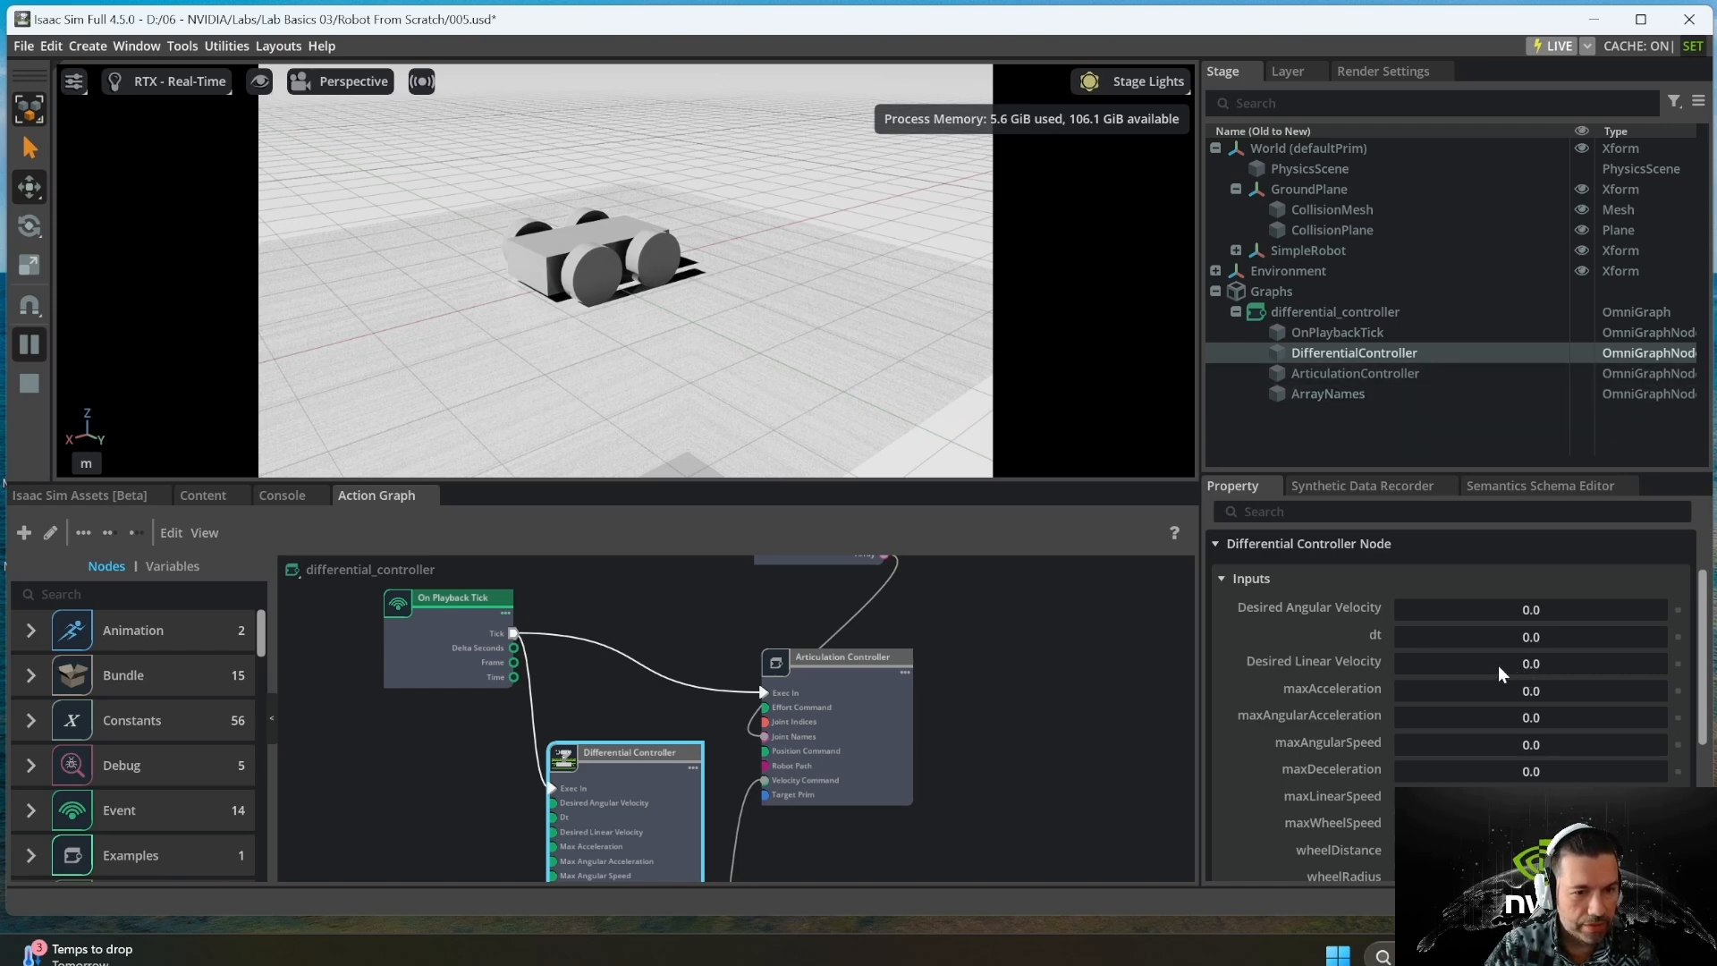
pyautogui.moveTo(1503, 674); pyautogui.dragTo(1466, 669)
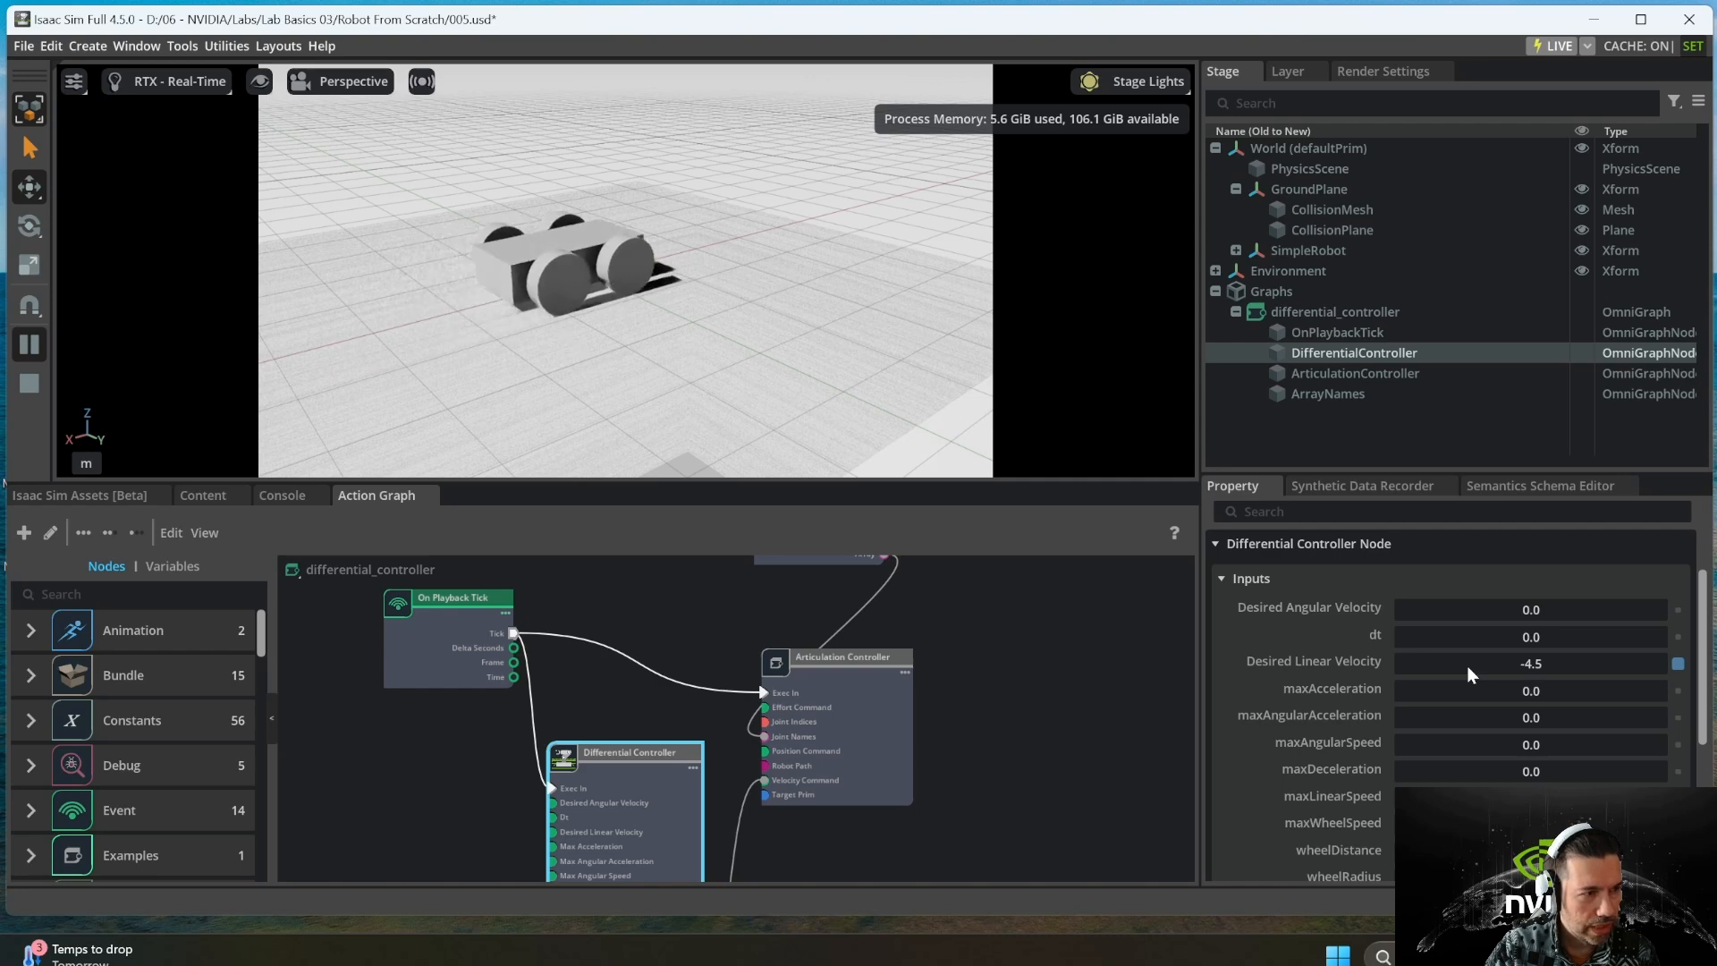
pyautogui.moveTo(1471, 673); pyautogui.dragTo(1545, 669)
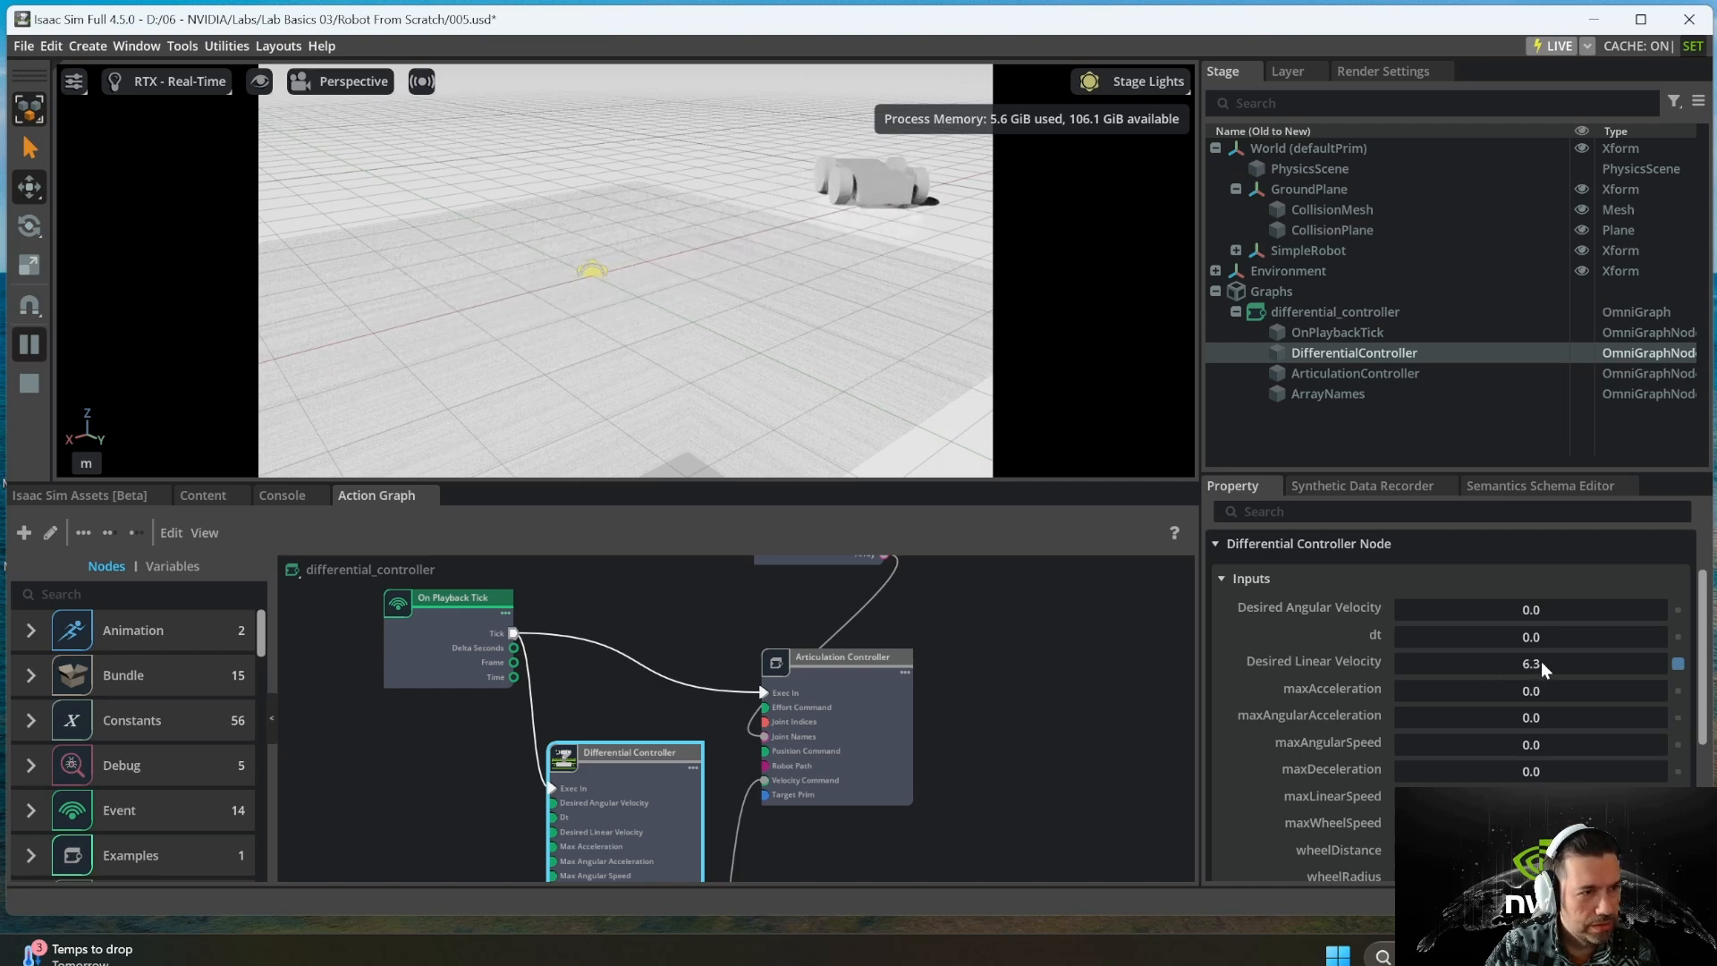
pyautogui.moveTo(1536, 671); pyautogui.dragTo(1576, 675)
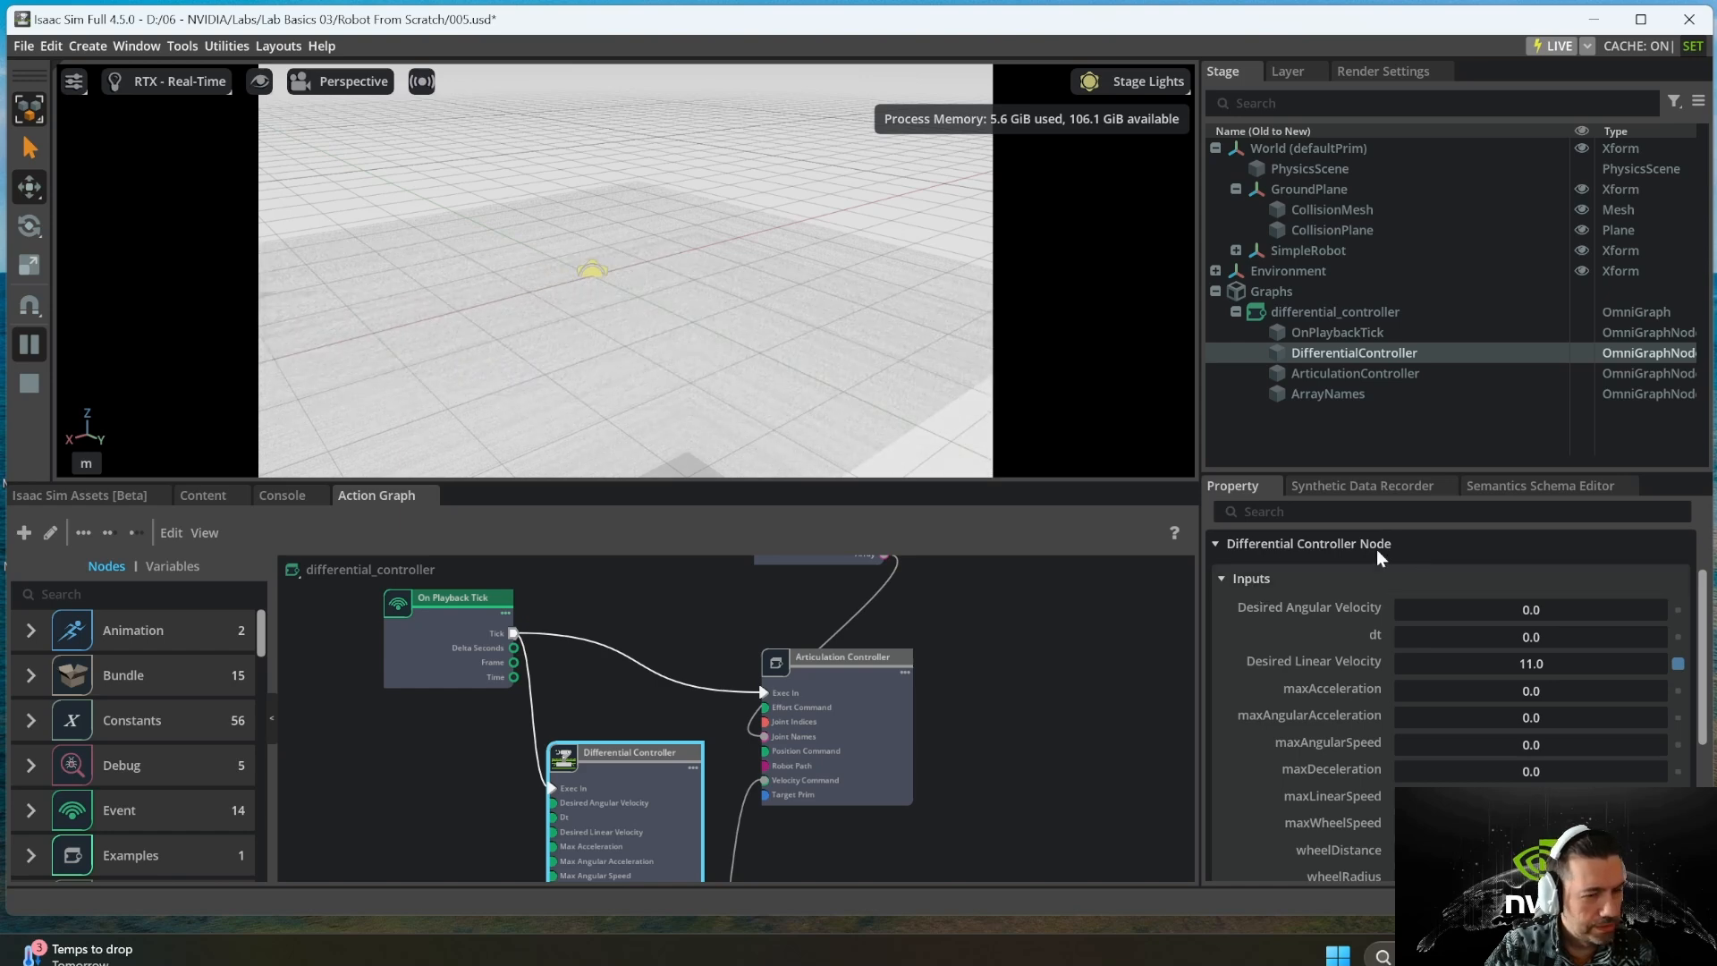
# - Stop the simulation and, in the 006.usd stage, delete the existing Graphs prim
pyautogui.click(29, 383)
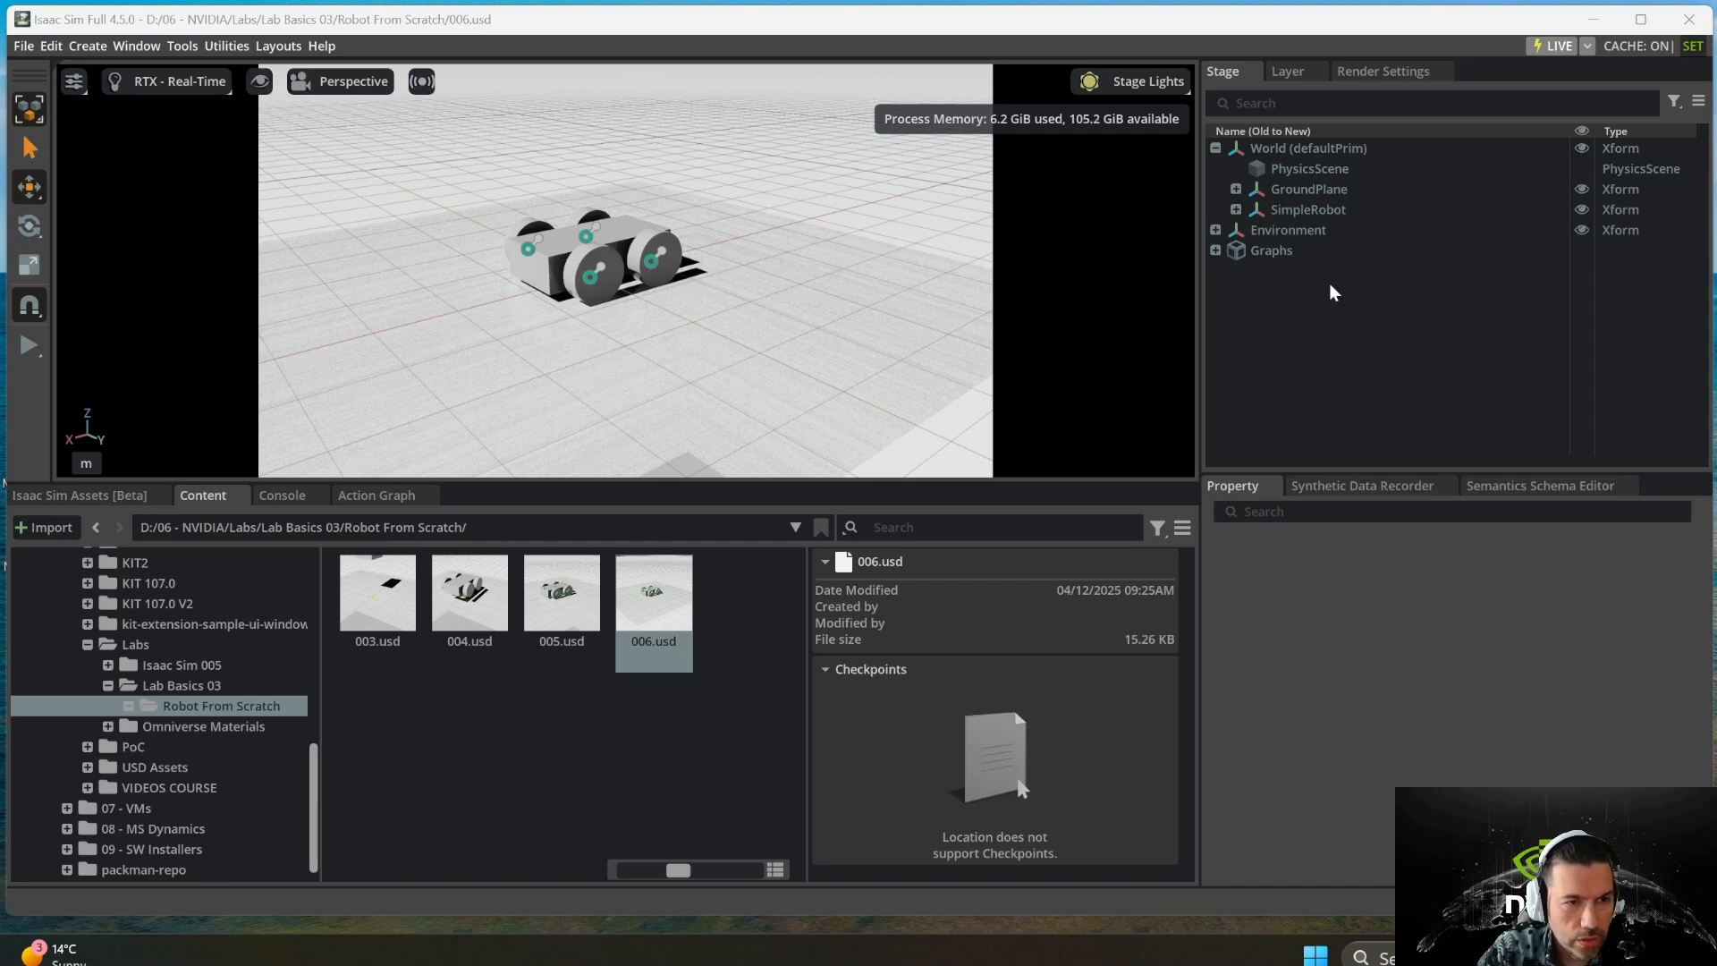
pyautogui.rightClick(1254, 254)
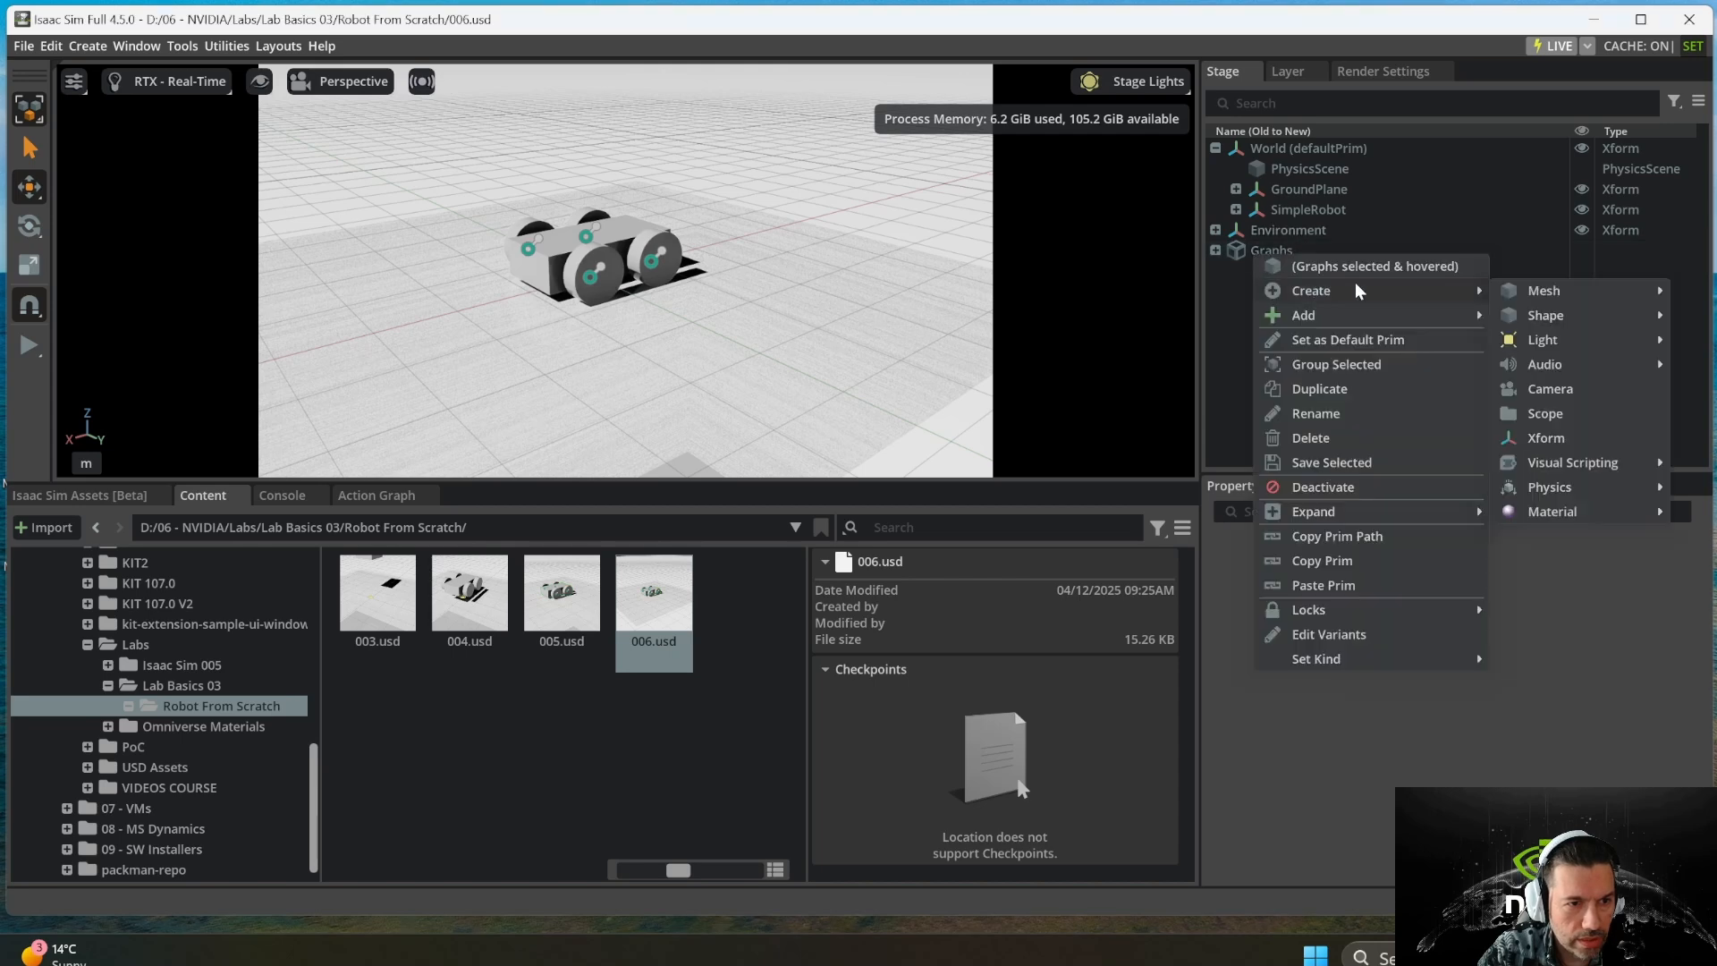
pyautogui.click(1262, 253)
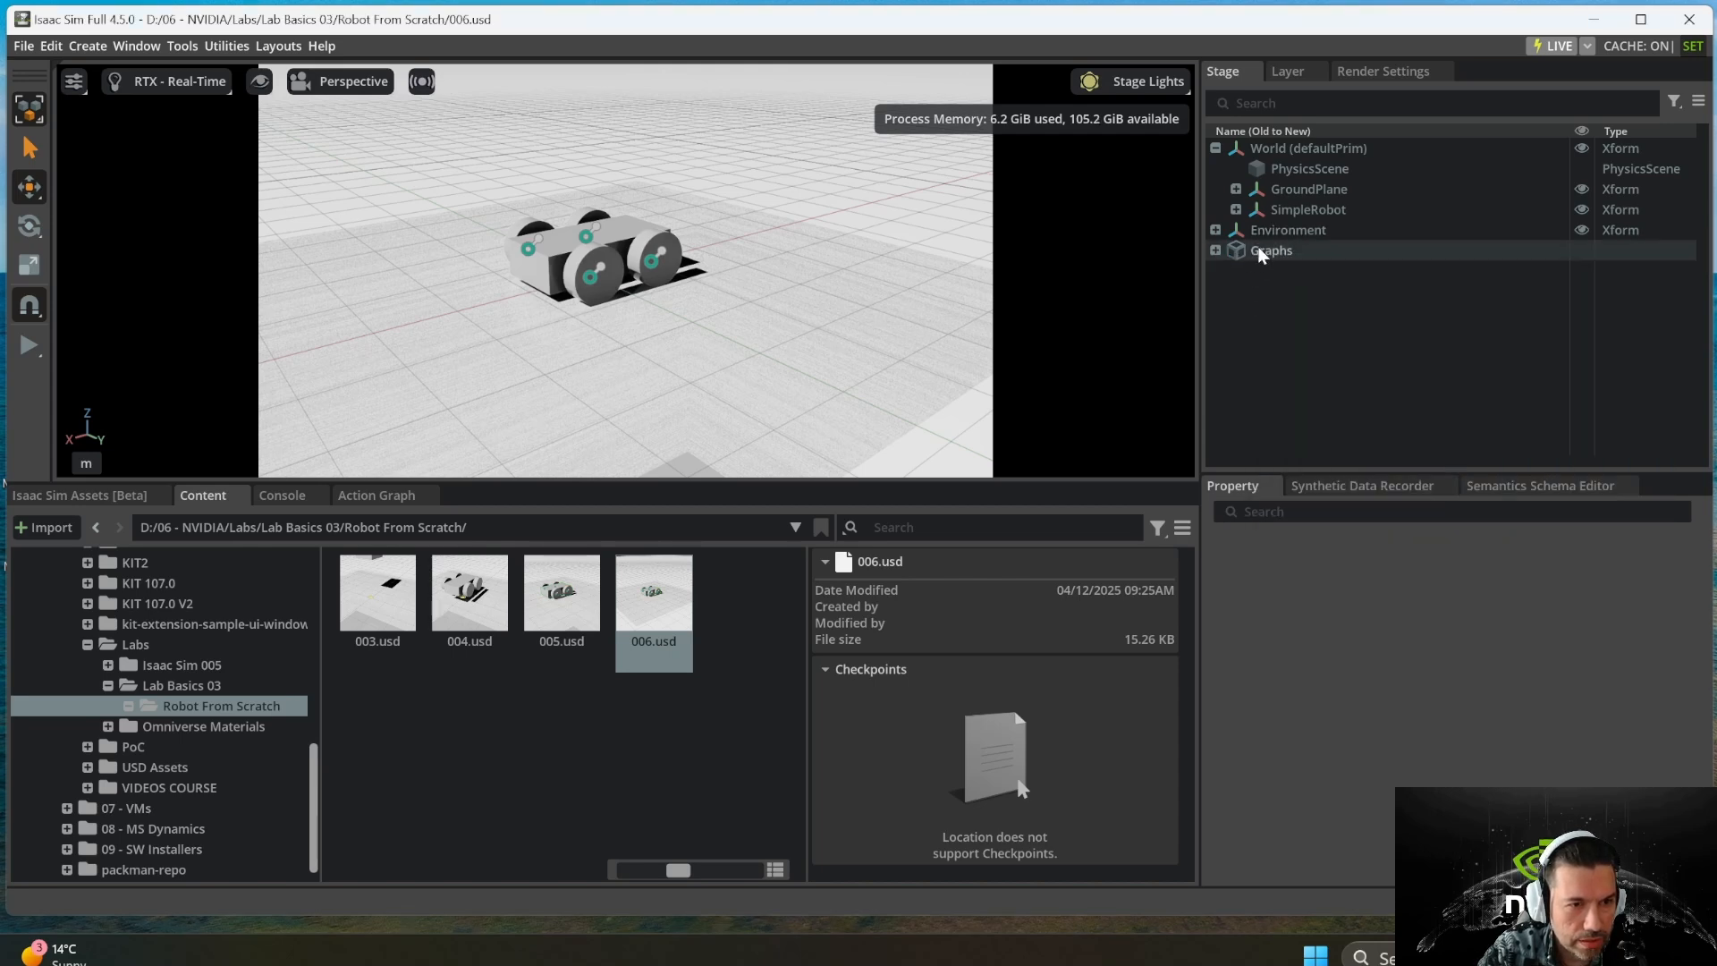
pyautogui.press('Delete')
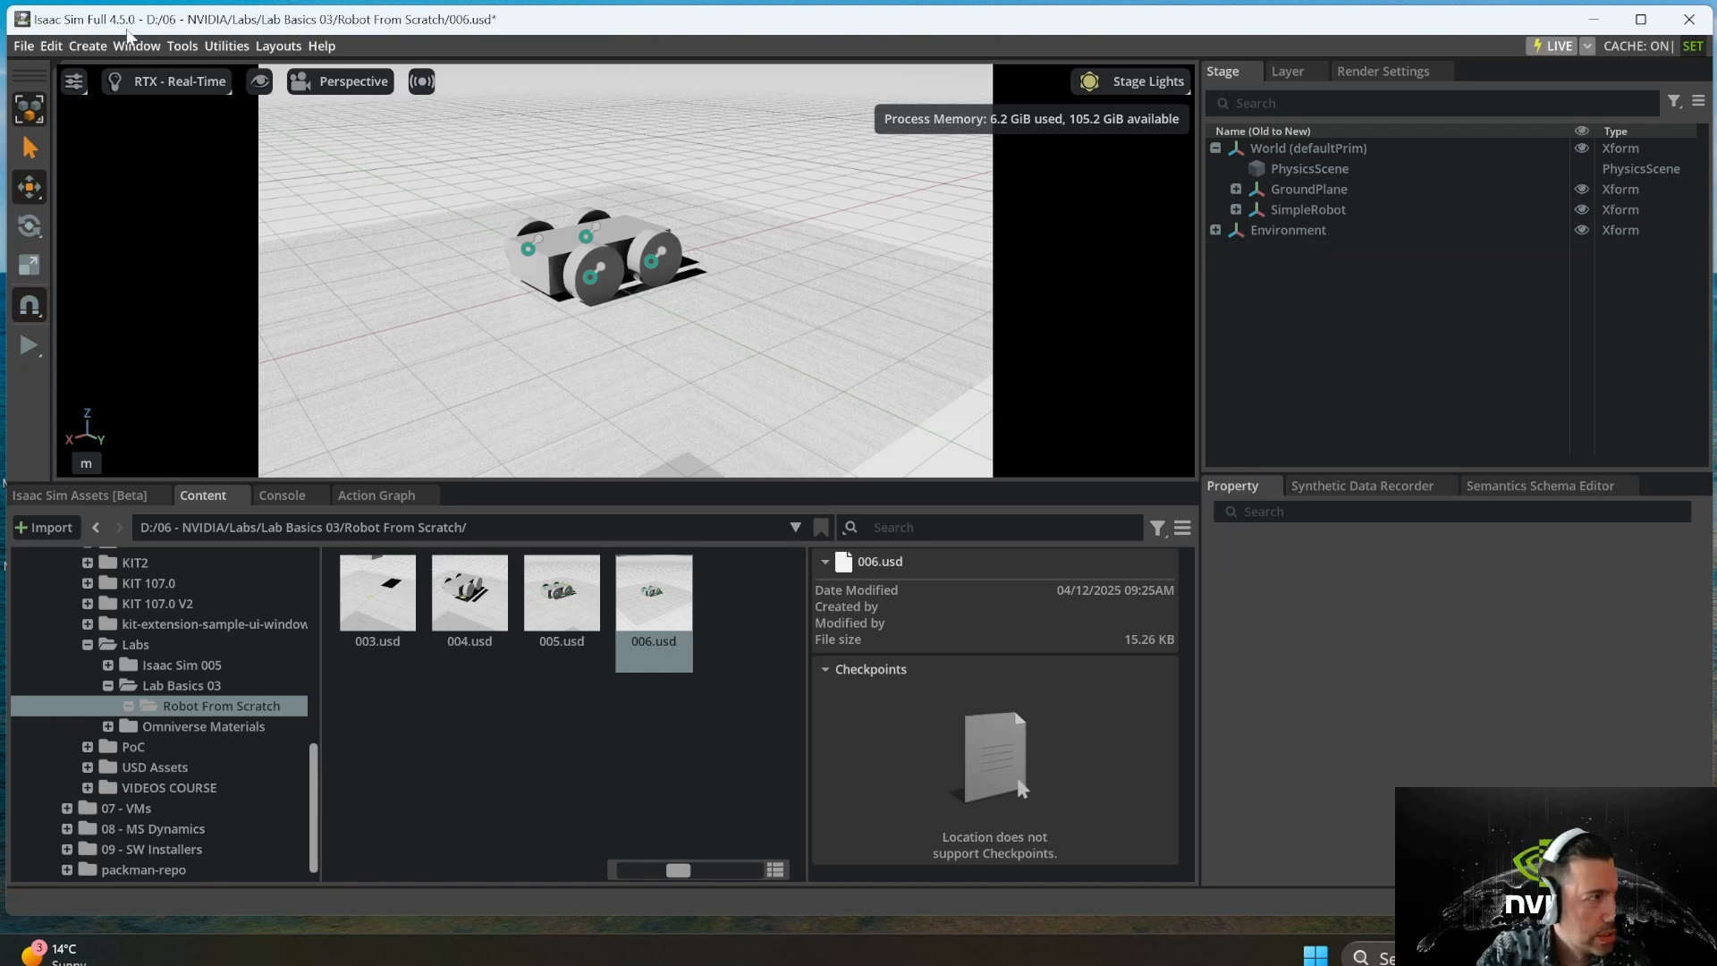
# - Start a new OmniGraph Differential Controller and assign /World/SimpleRobot as its Robot Prim
pyautogui.click(184, 49)
pyautogui.moveTo(269, 144)
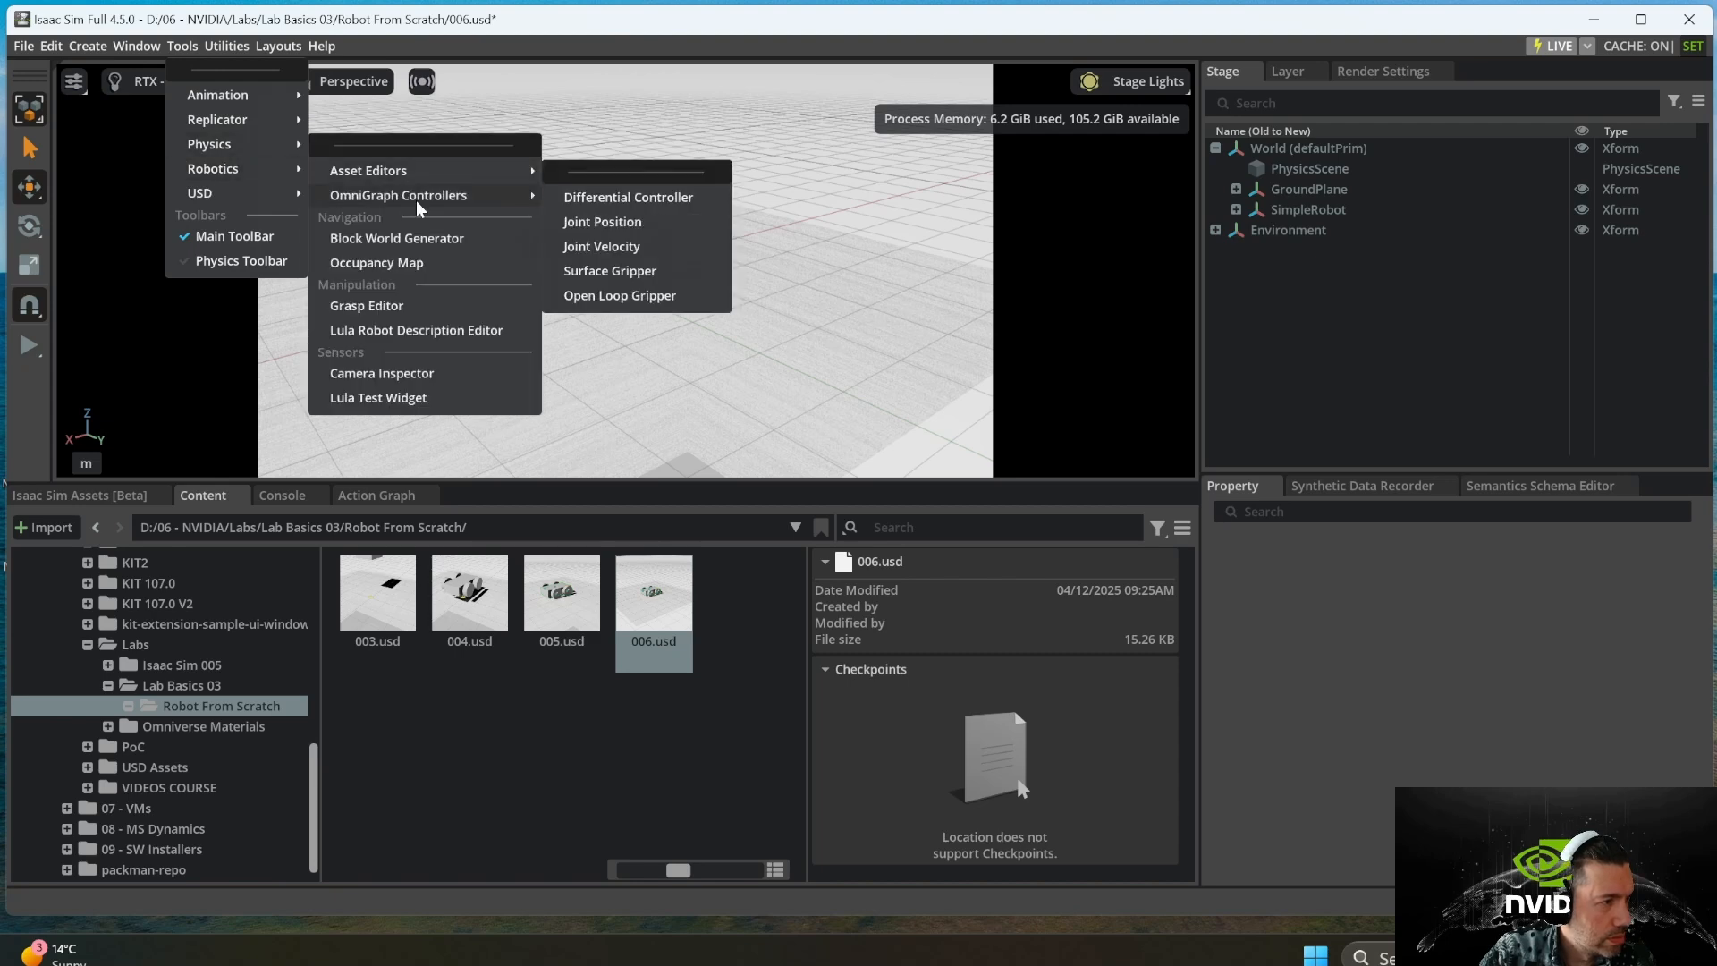
pyautogui.click(630, 201)
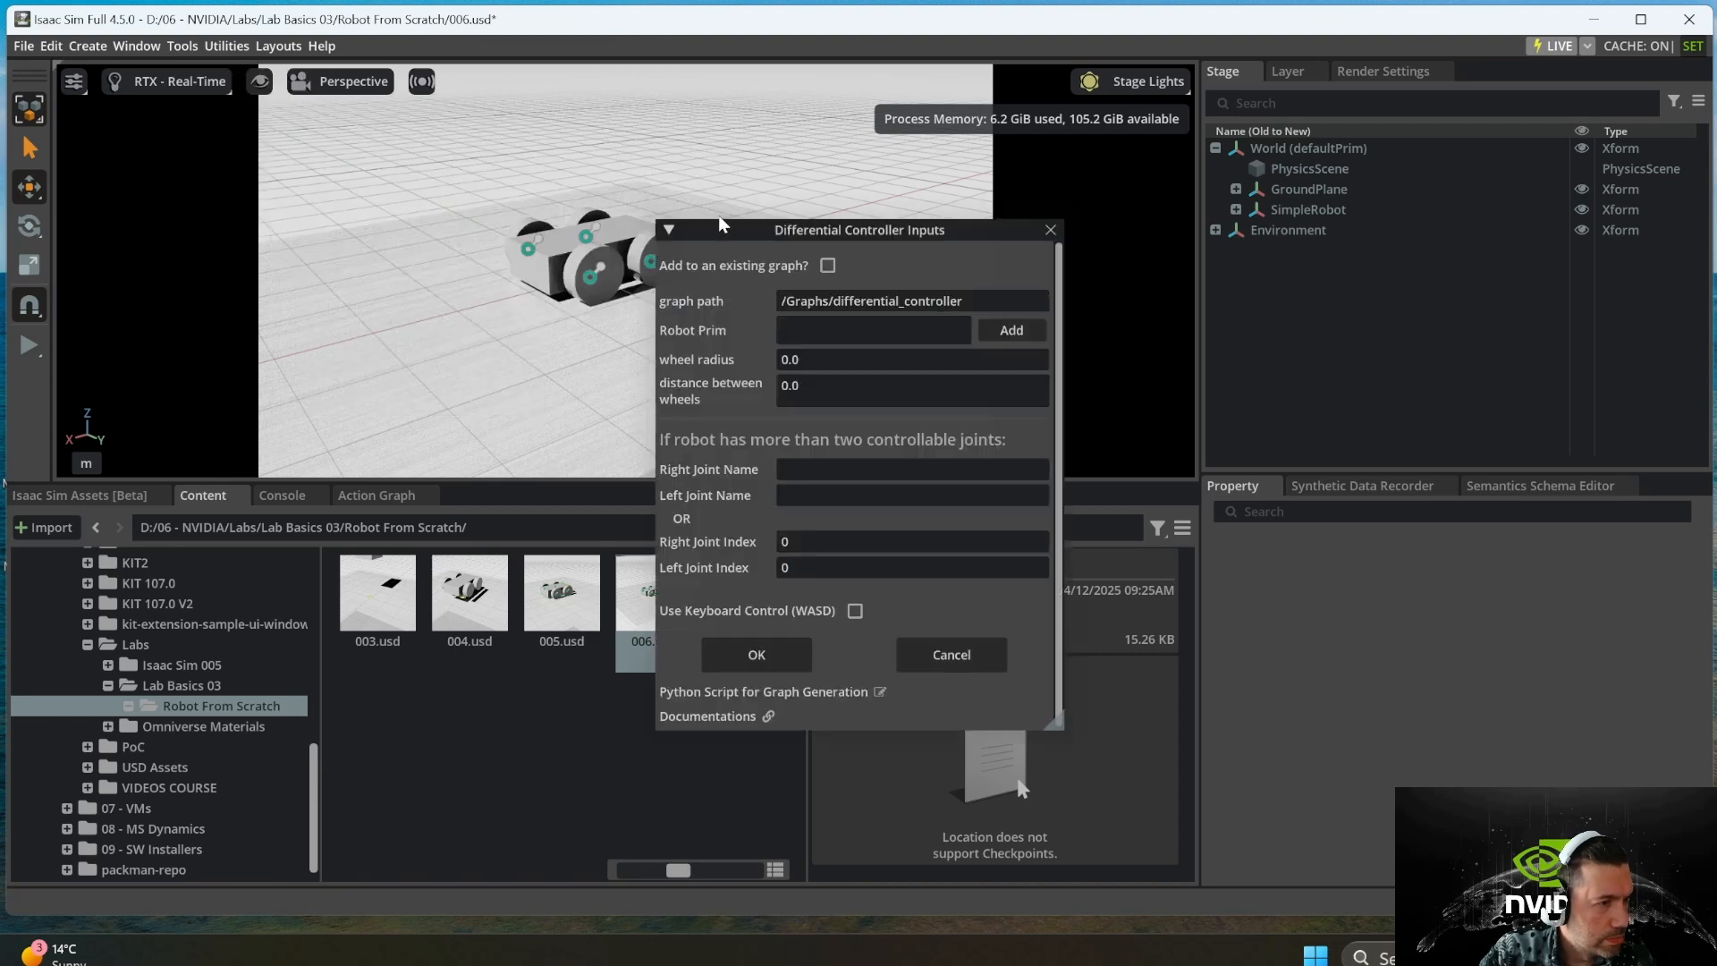
pyautogui.click(1029, 334)
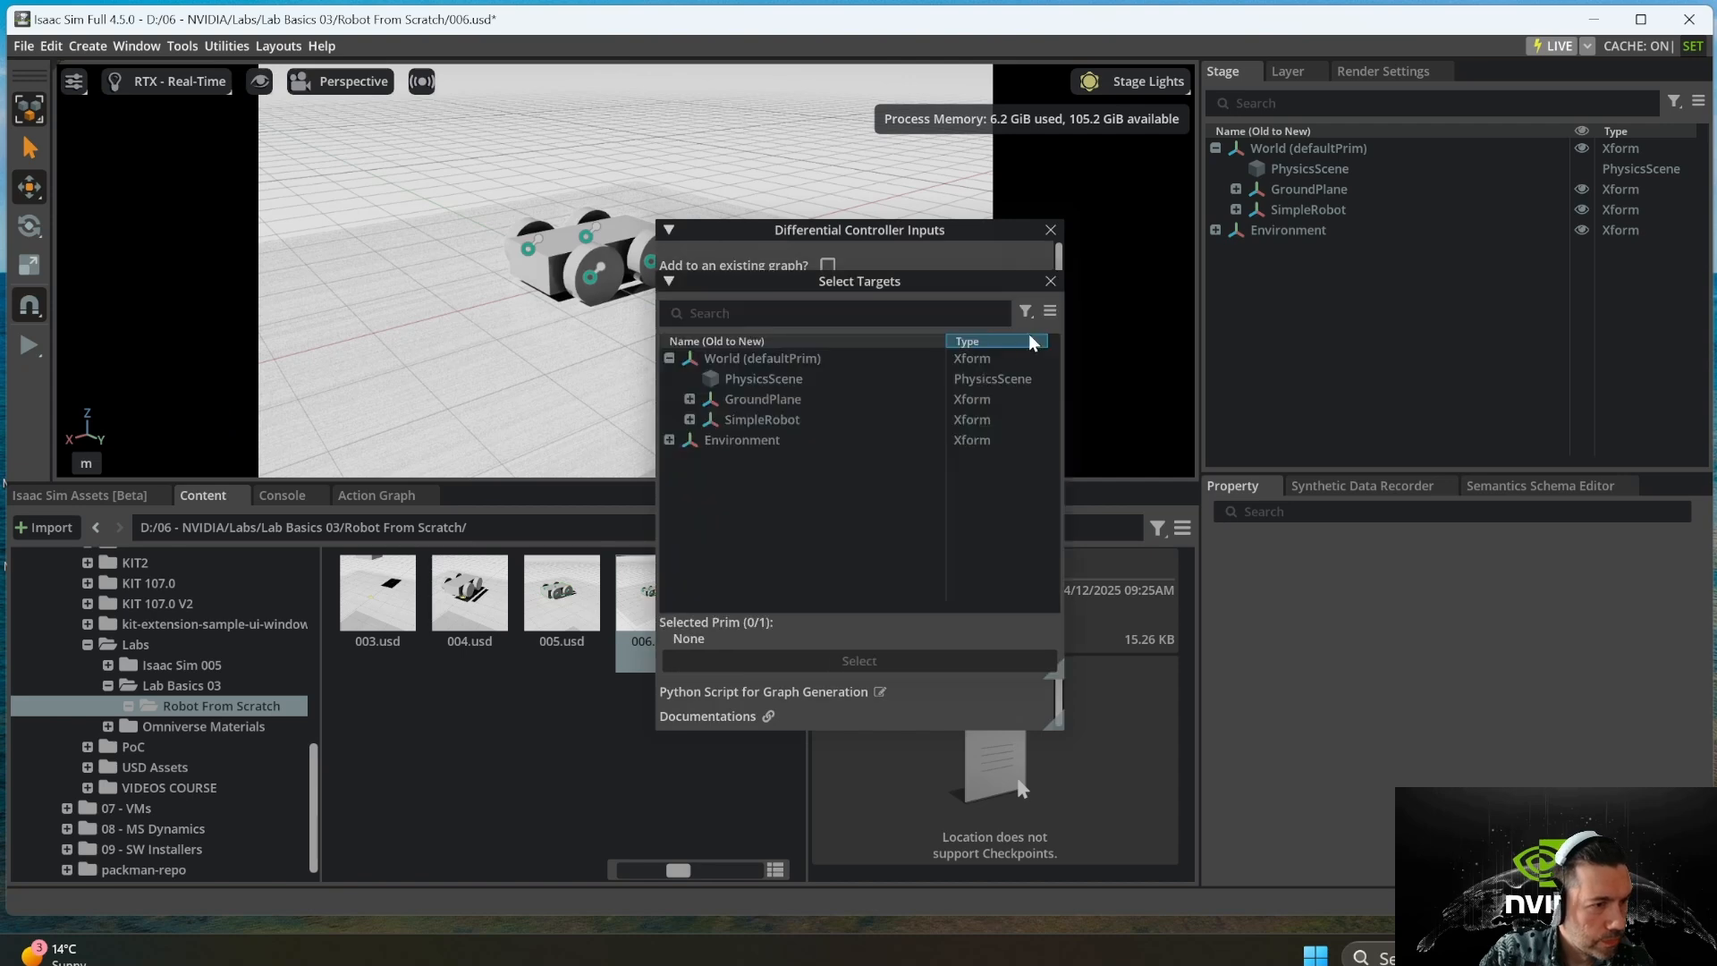
pyautogui.click(763, 418)
pyautogui.click(858, 661)
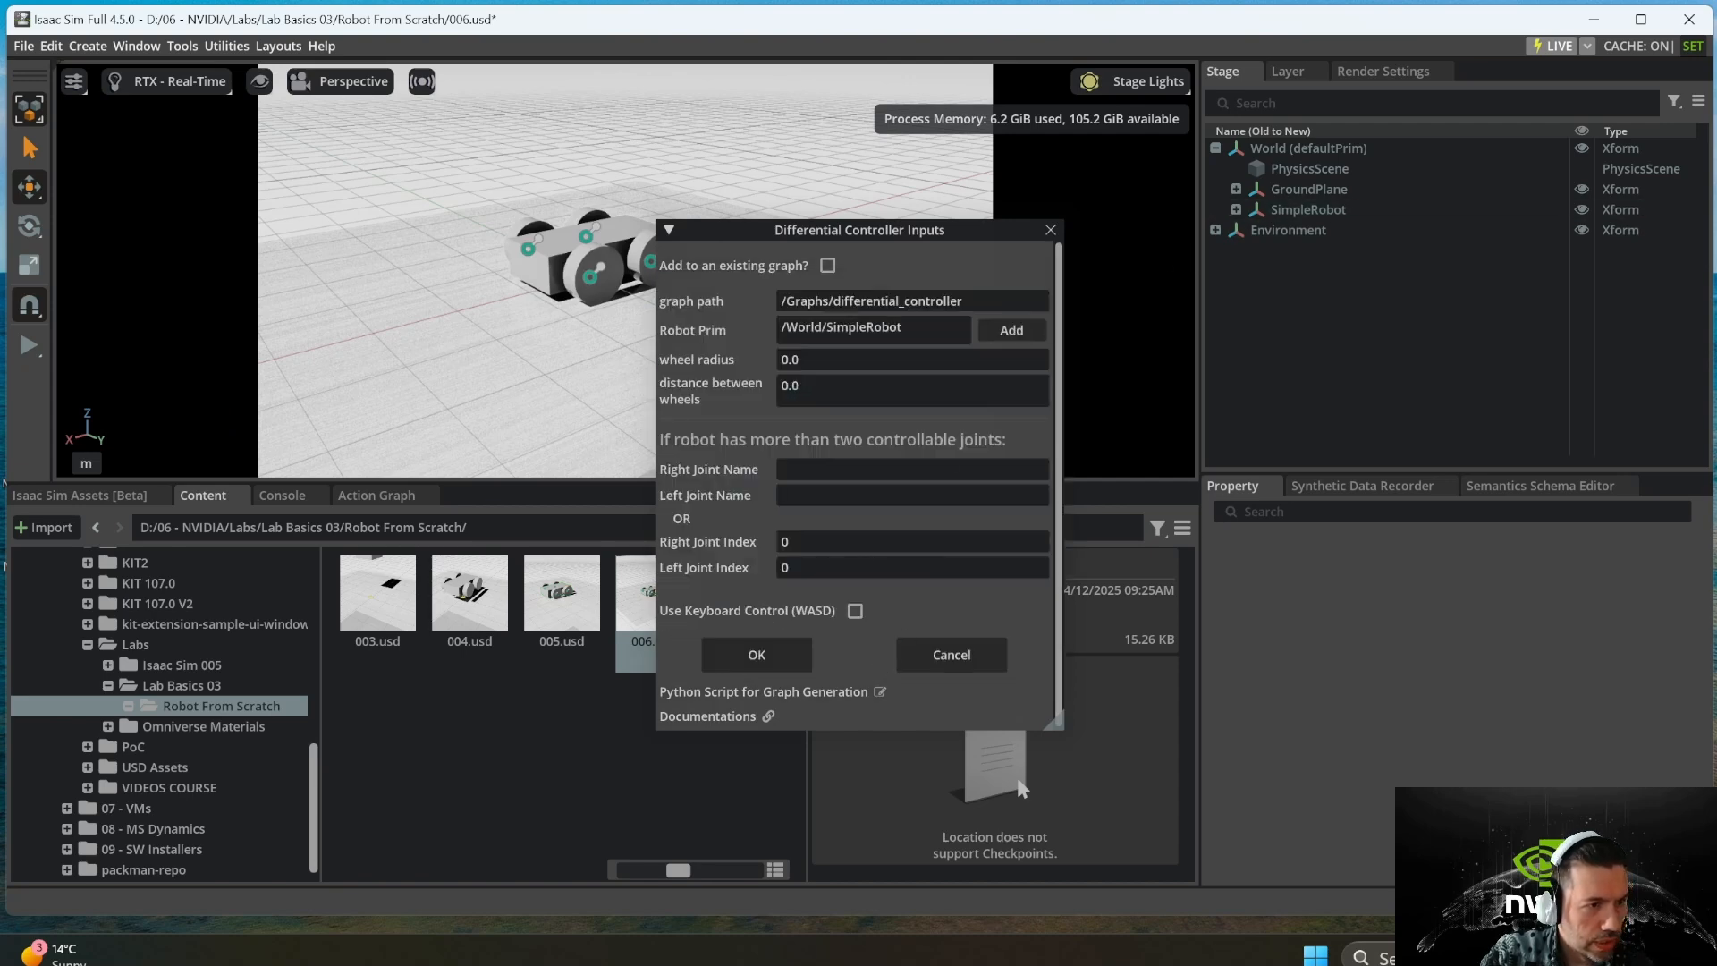
# - Set the wheel radius to 0.375 and the distance between wheels to 1.5, checking the spacing against the rear wheels' transforms
pyautogui.click(805, 359)
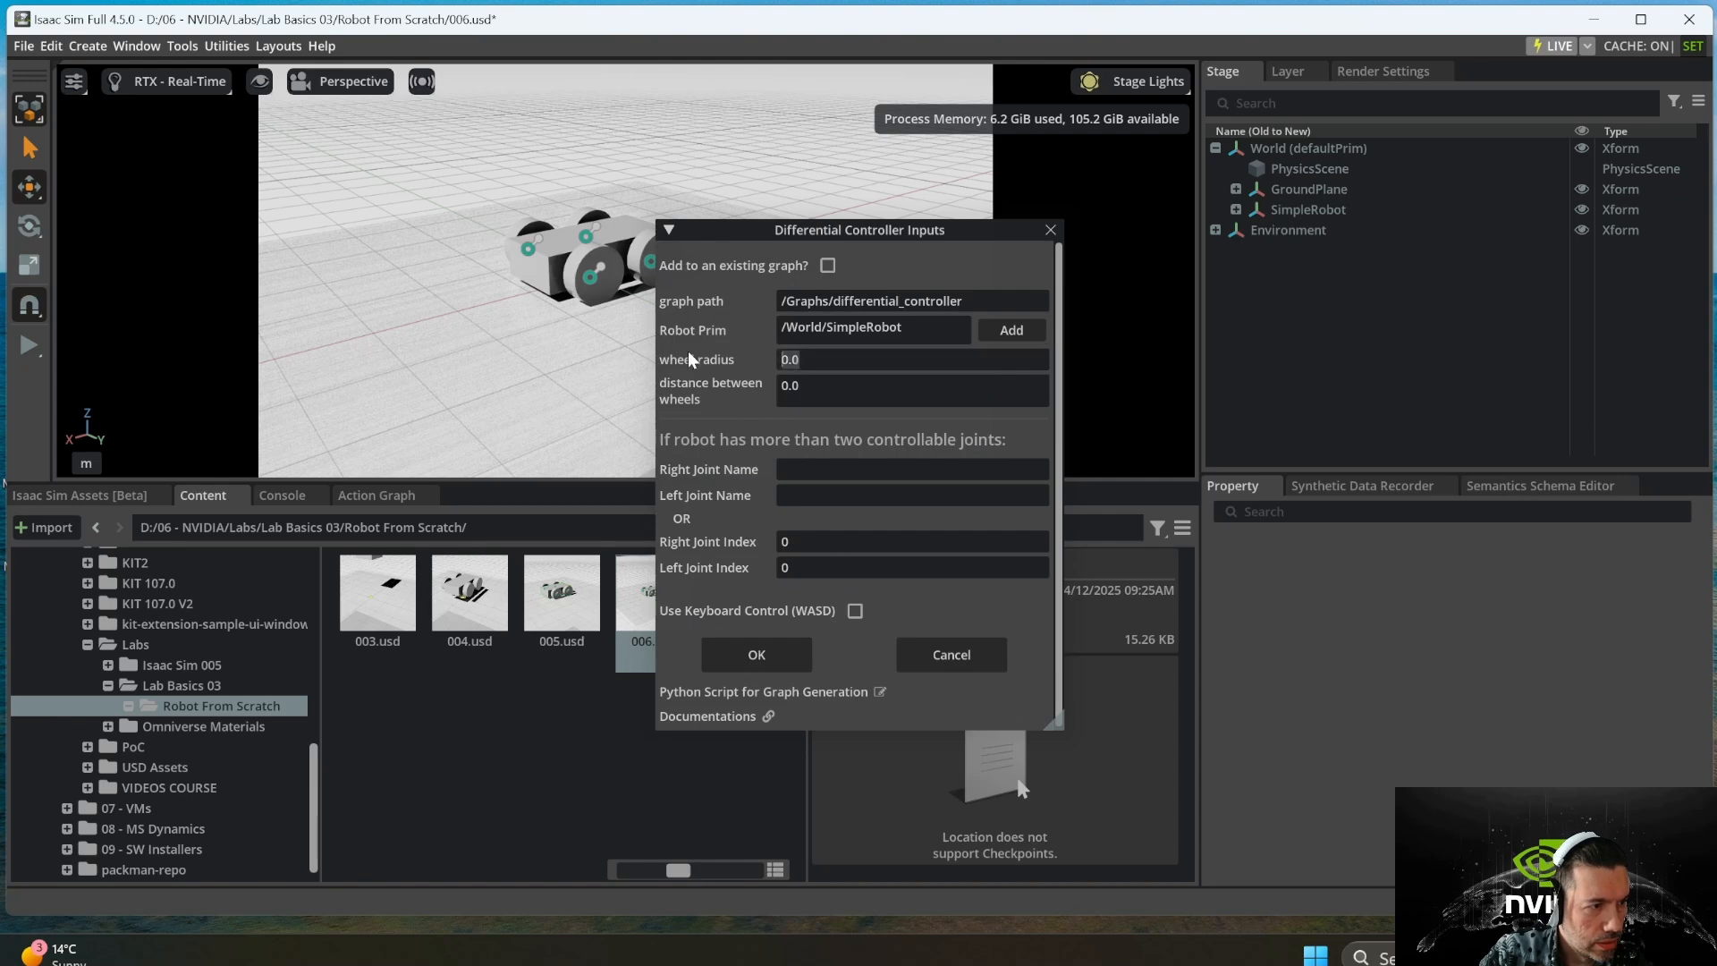
pyautogui.press('BackSpace')
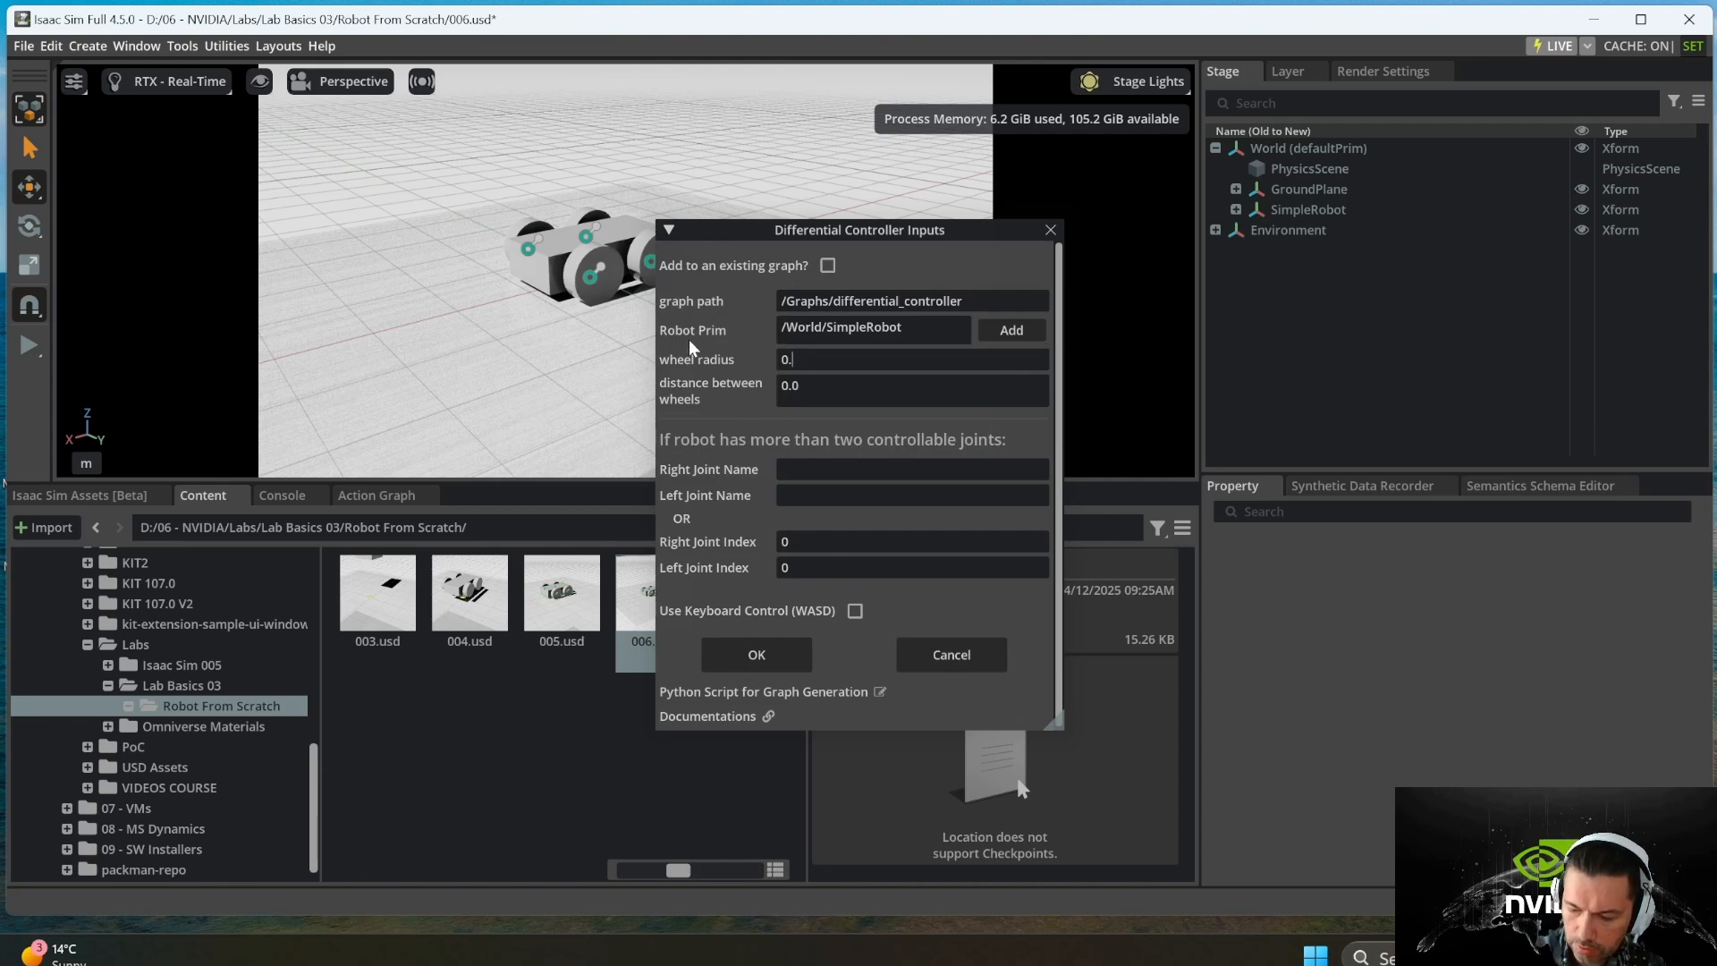
pyautogui.write('375')
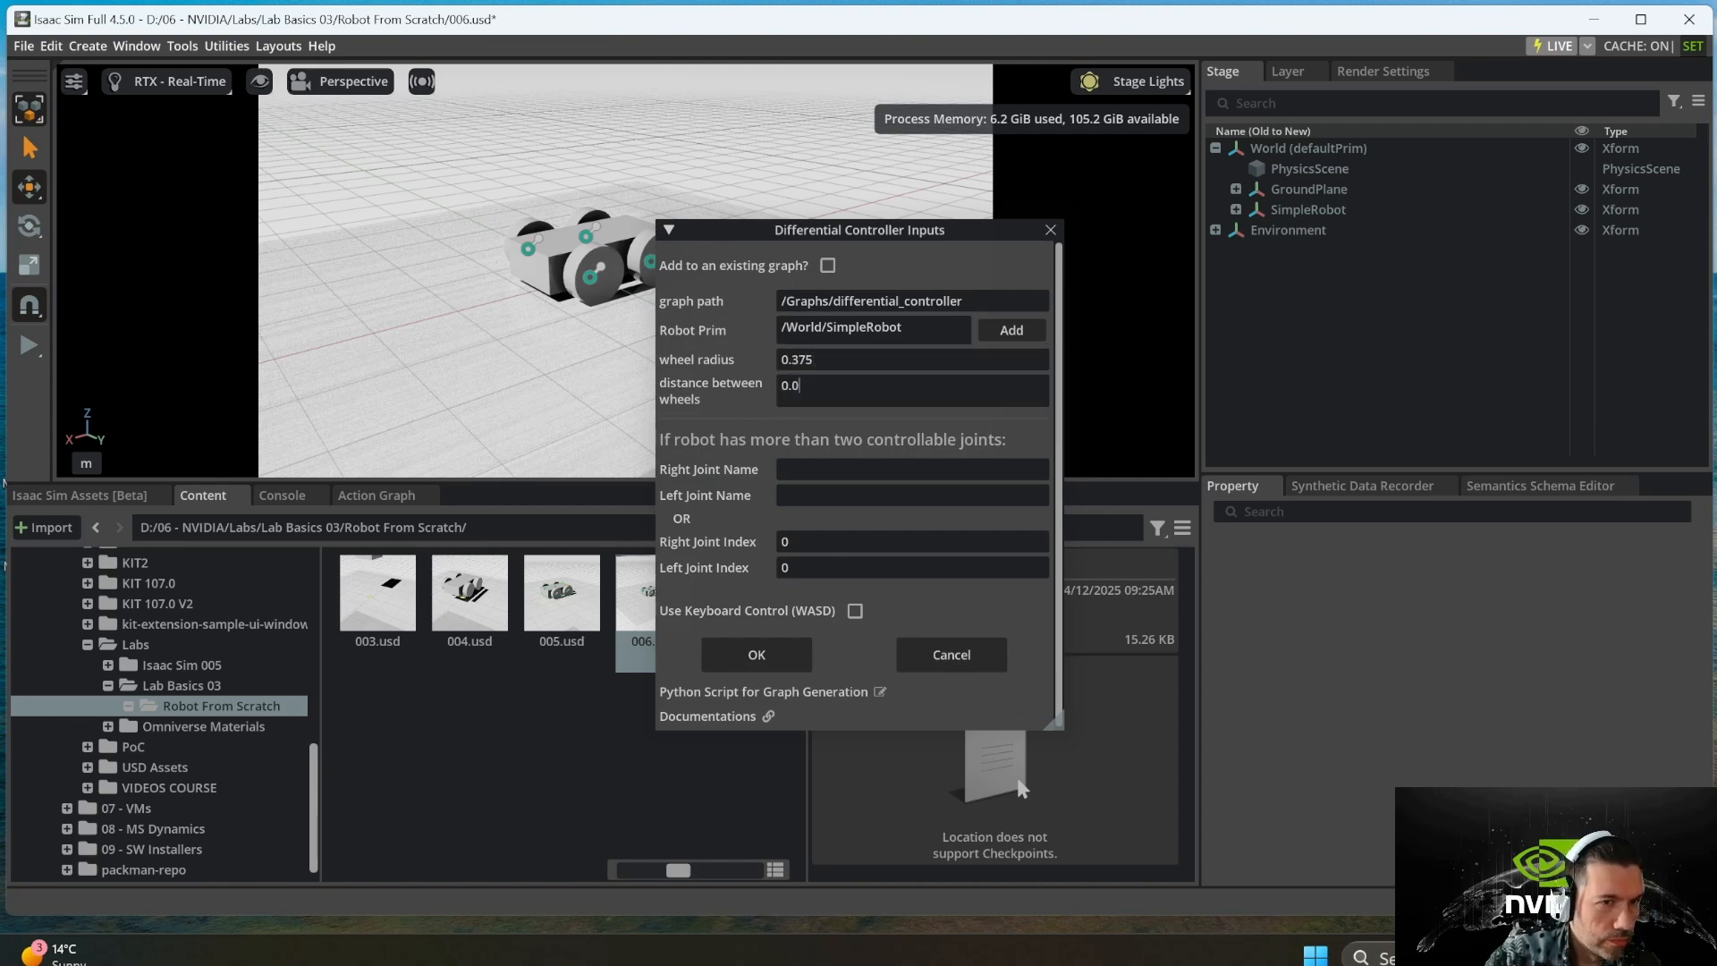
pyautogui.click(1236, 210)
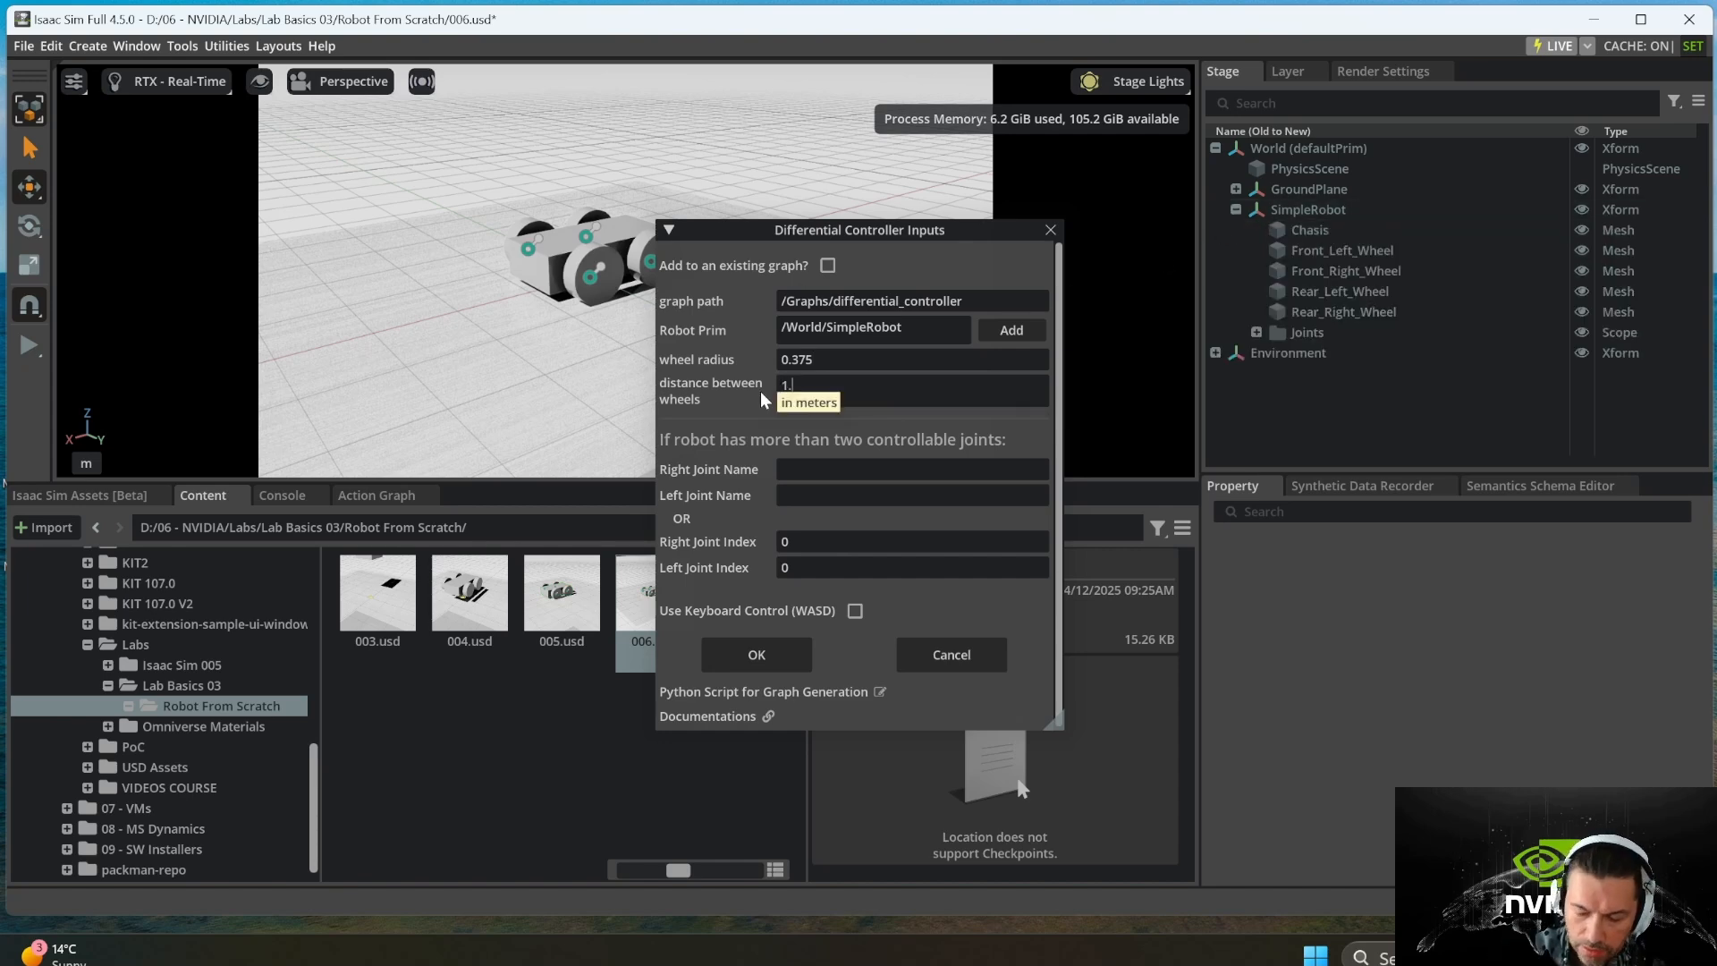
pyautogui.doubleClick(789, 386)
pyautogui.write('1.5')
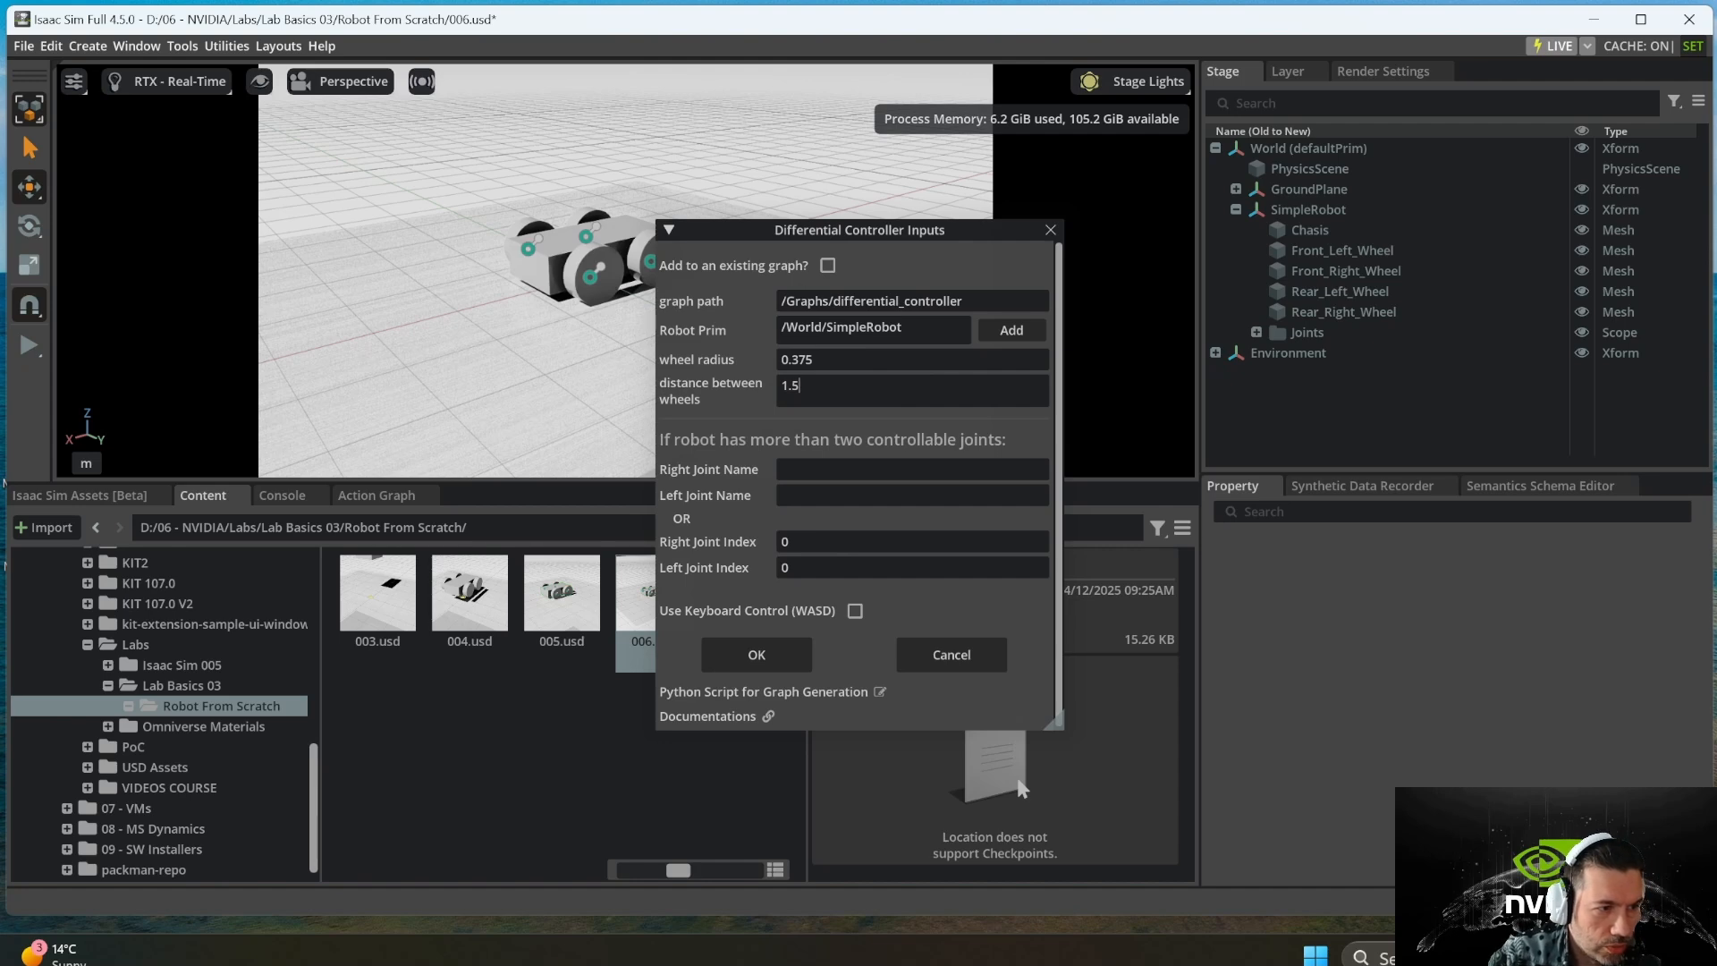
pyautogui.click(1334, 313)
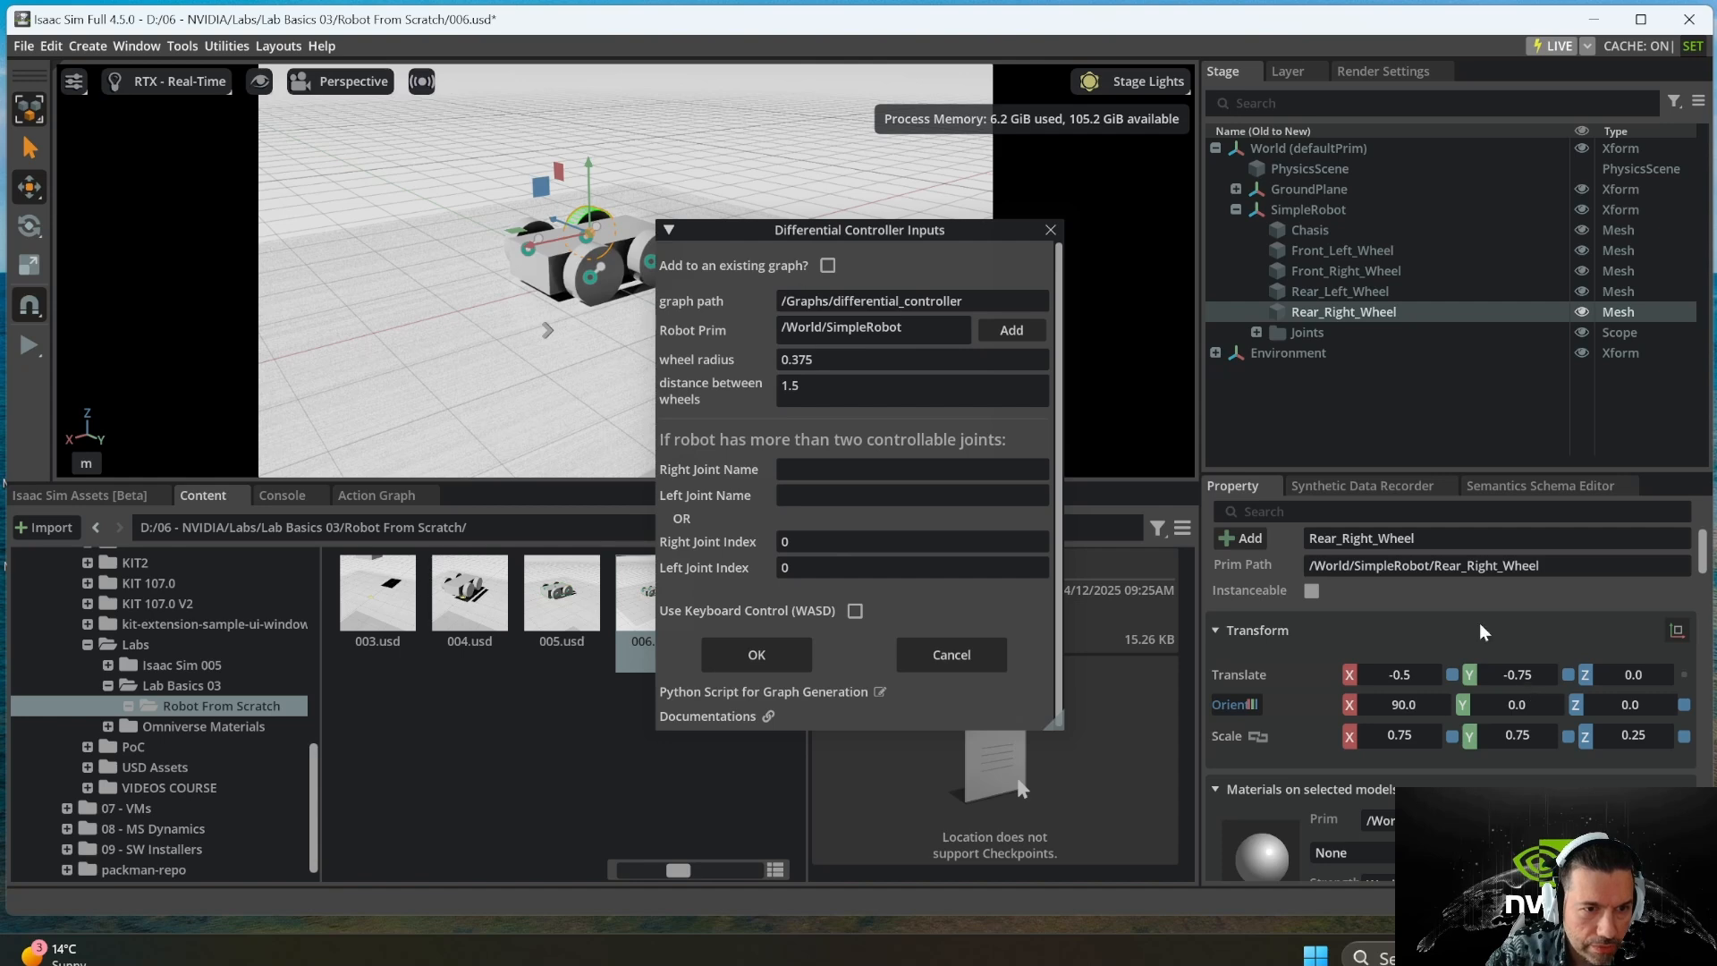
pyautogui.click(1373, 292)
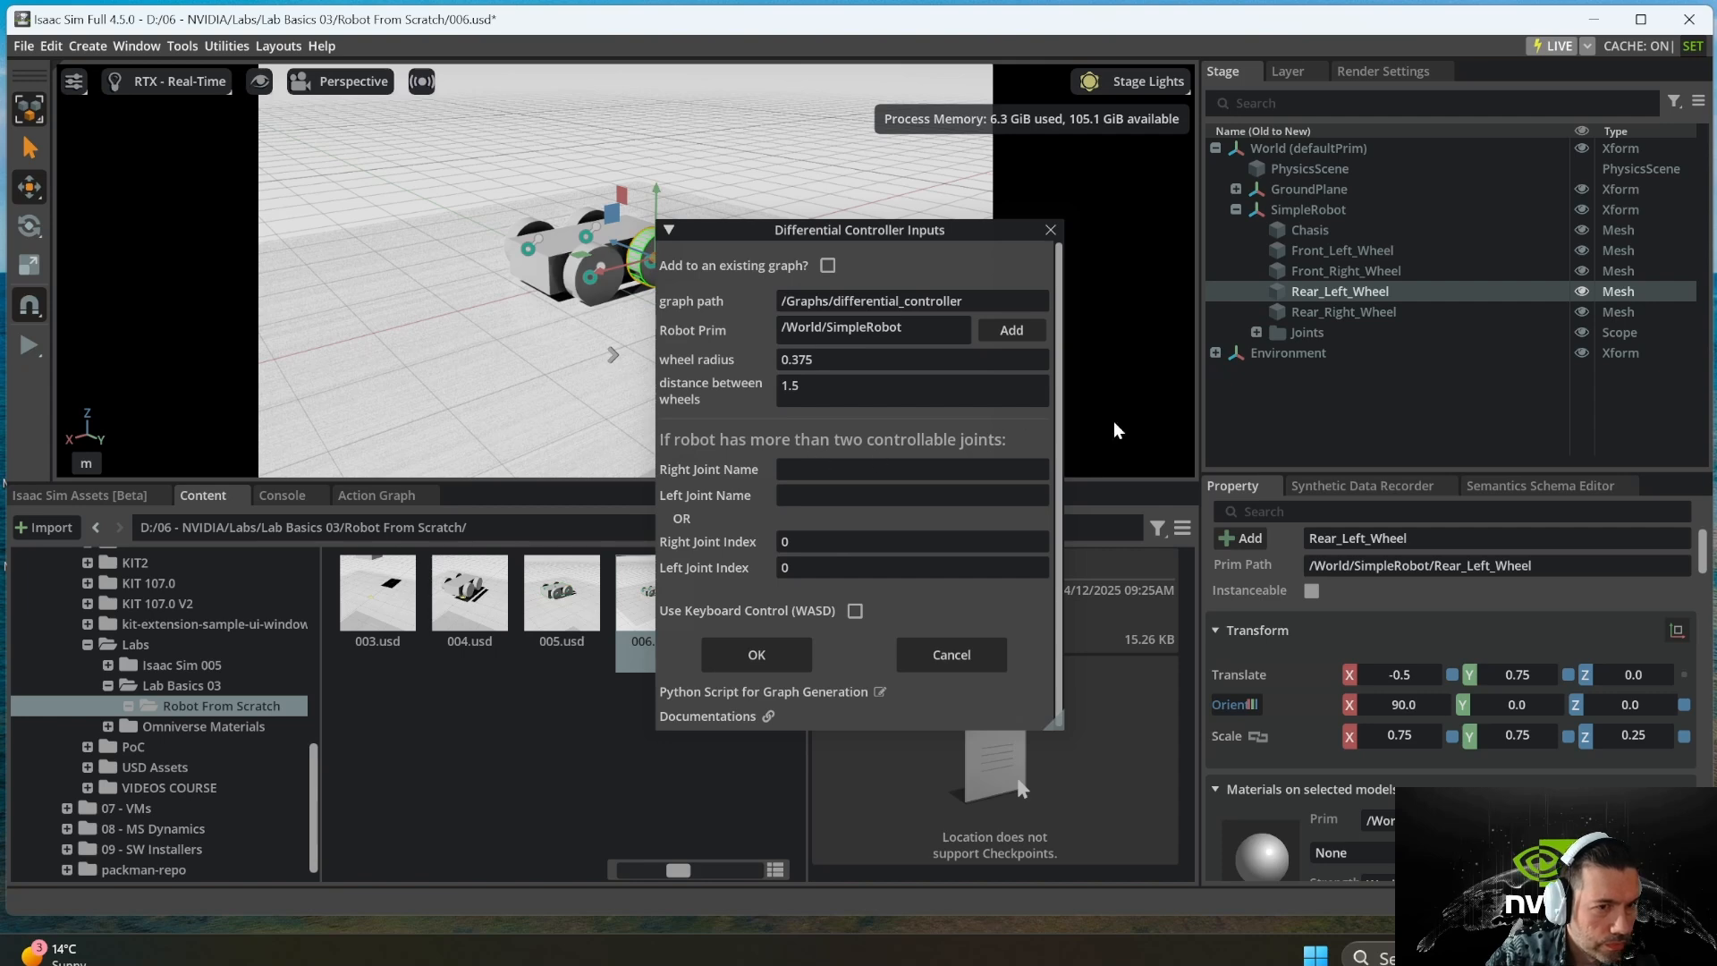
# - Copy the front right joint's name from the robot's Joints scope and enter Front_Right_Joint as the Right Joint Name
pyautogui.click(1257, 332)
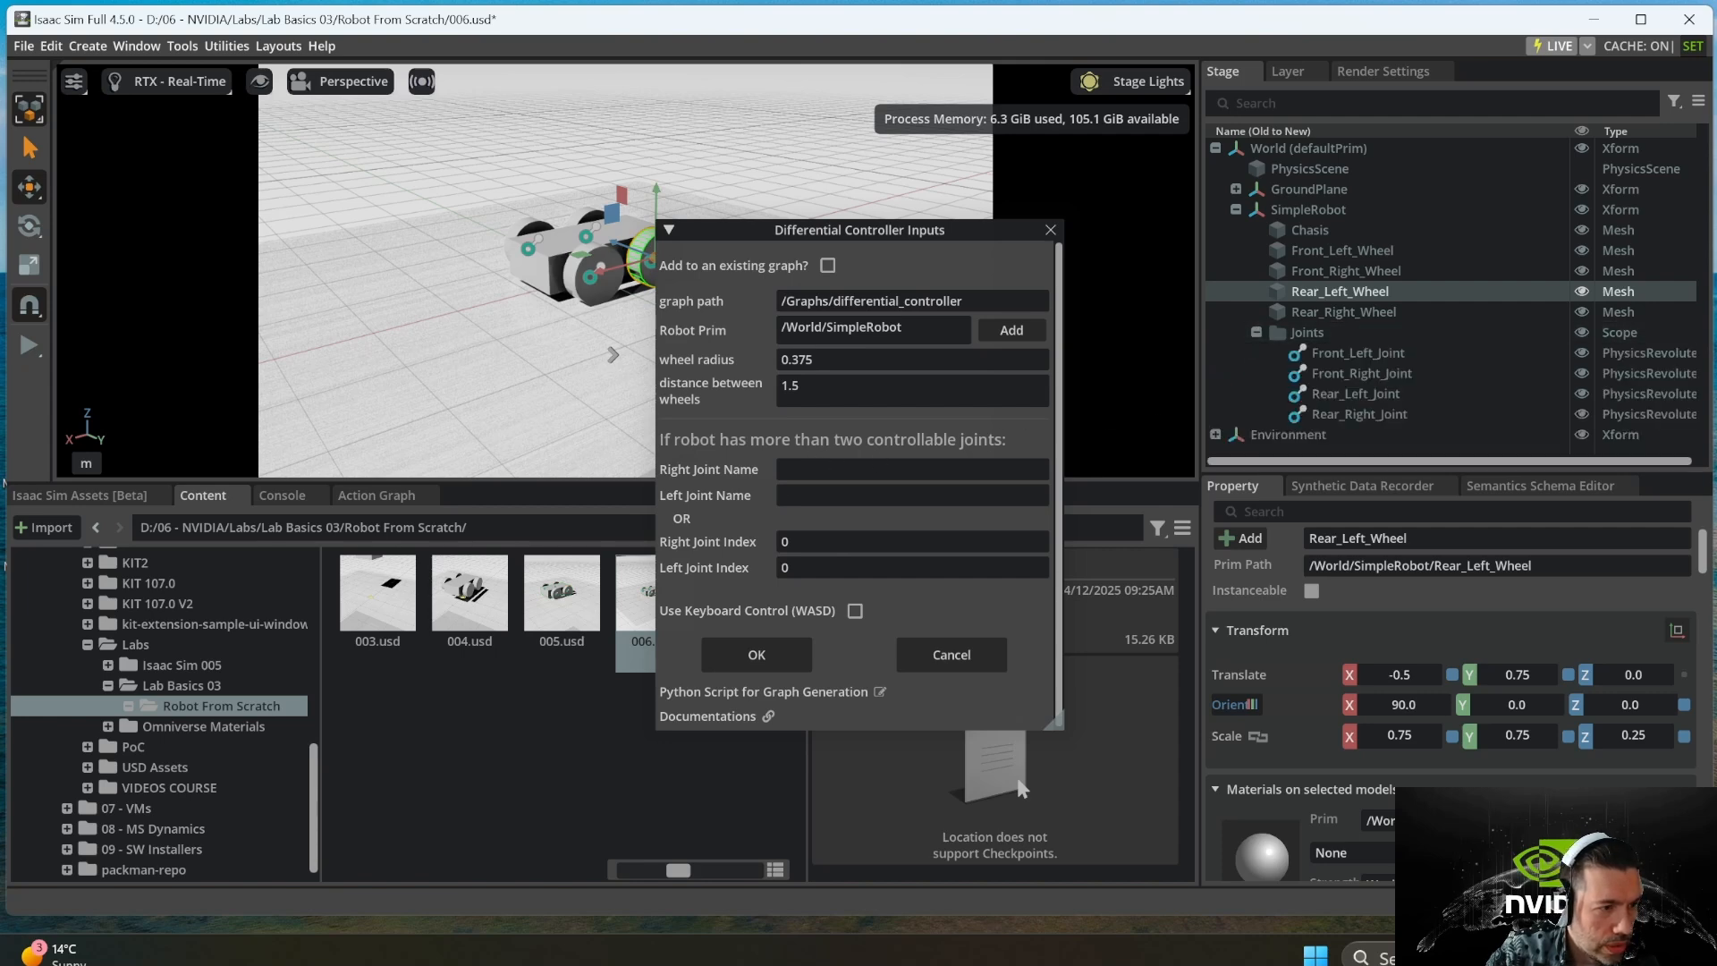
pyautogui.rightClick(1371, 373)
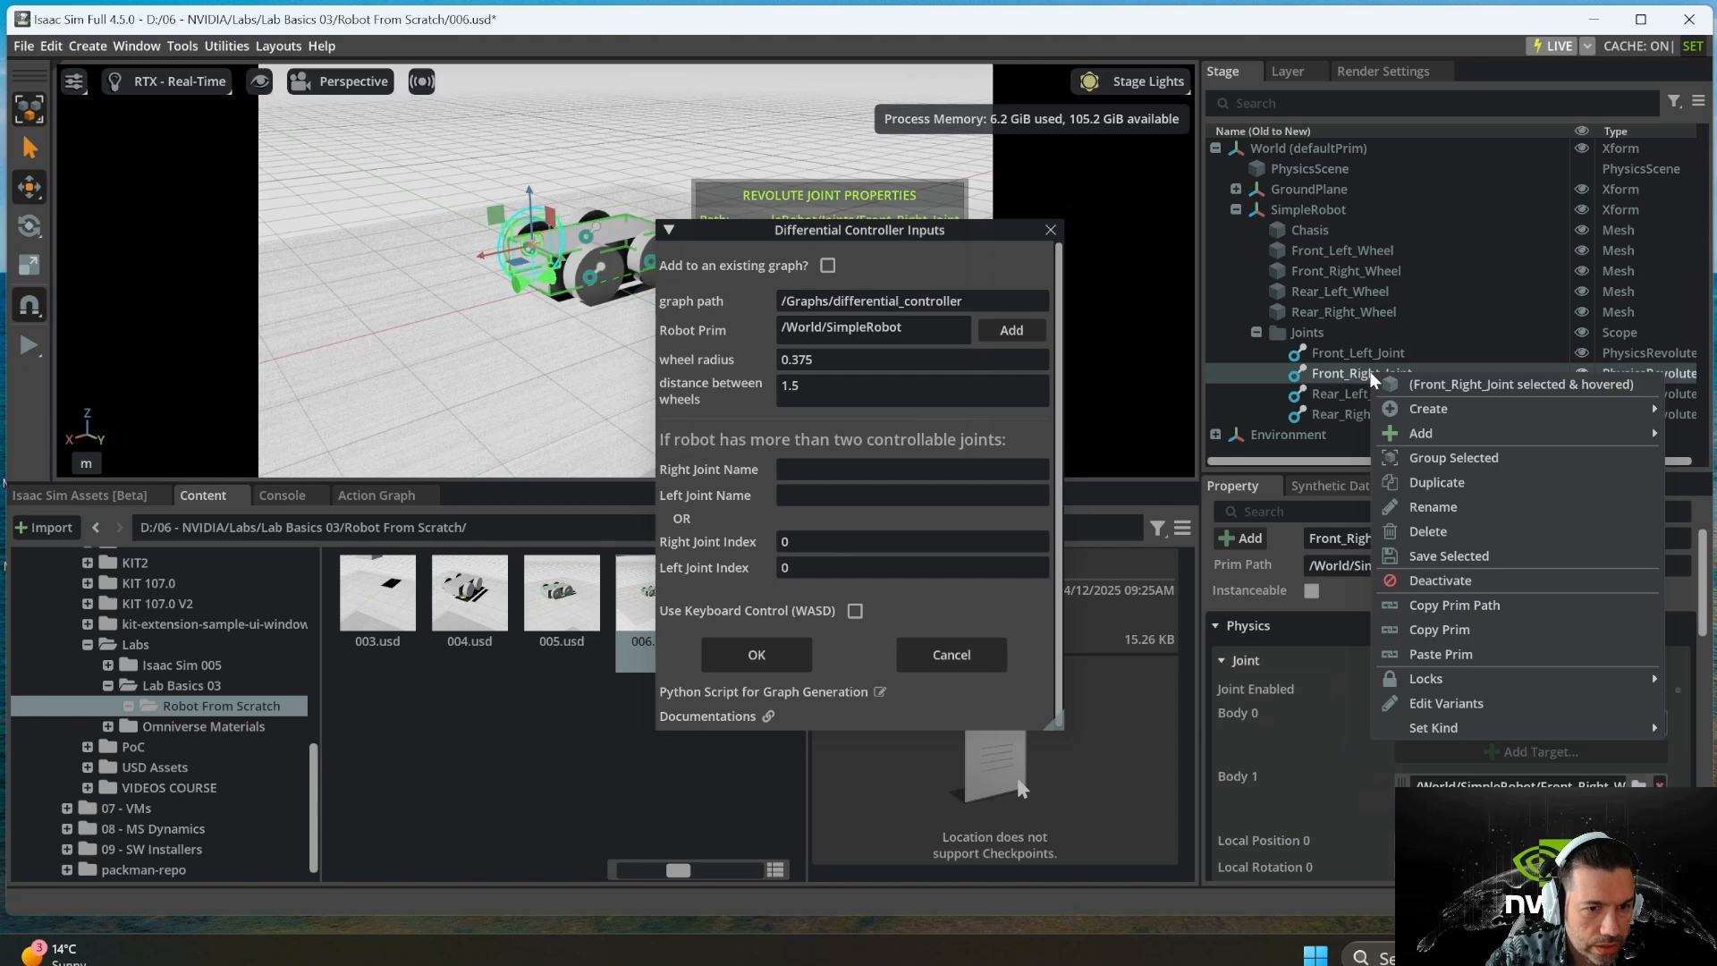
pyautogui.click(1433, 506)
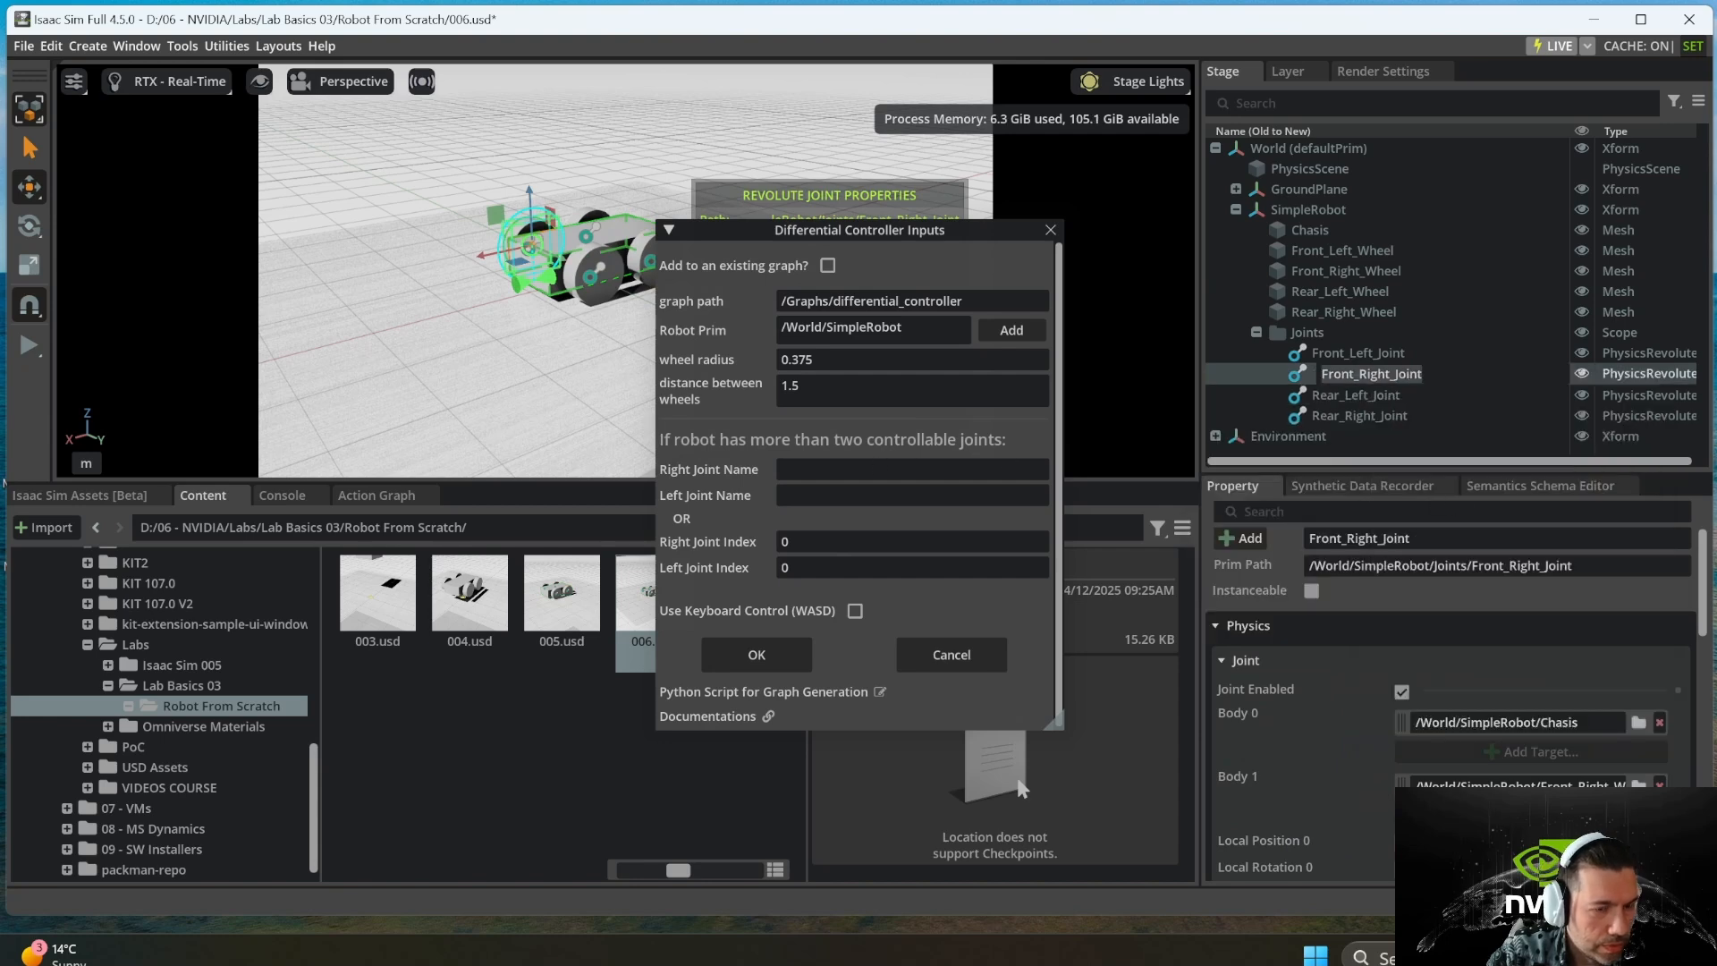
pyautogui.click(872, 469)
pyautogui.write('Front_Right_Joint')
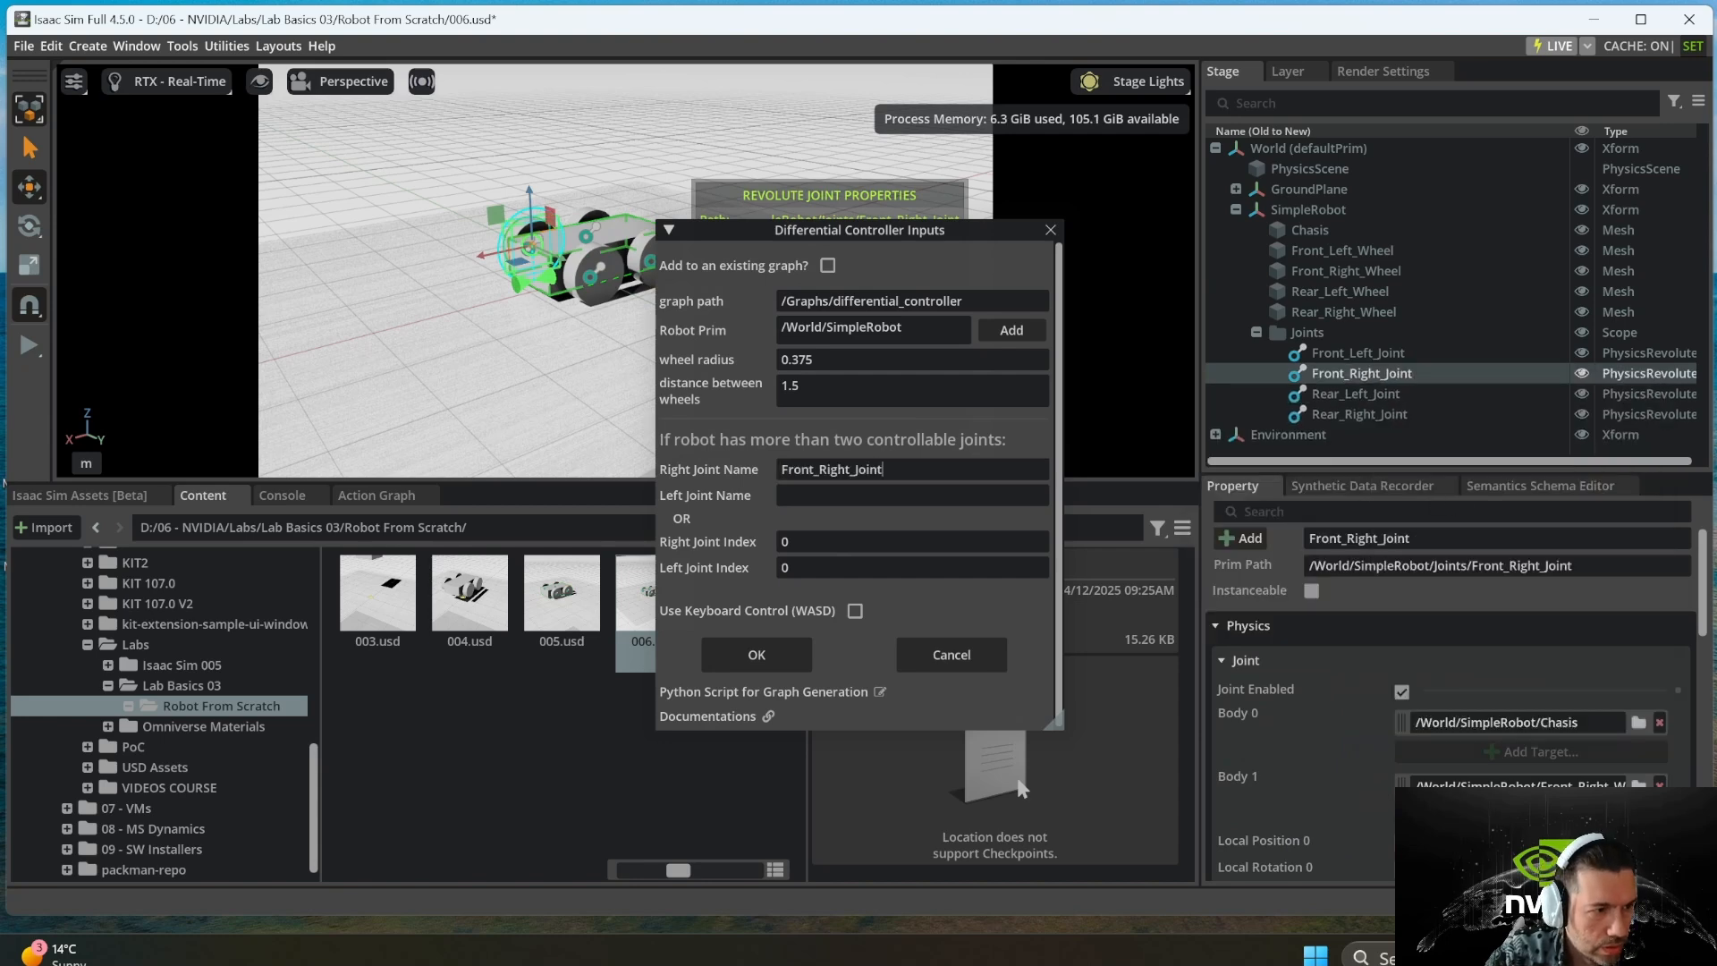
# - Copy the rear right joint's name into the differential controller's right joint name, setting it to Rear_Right_Joint
pyautogui.rightClick(1365, 412)
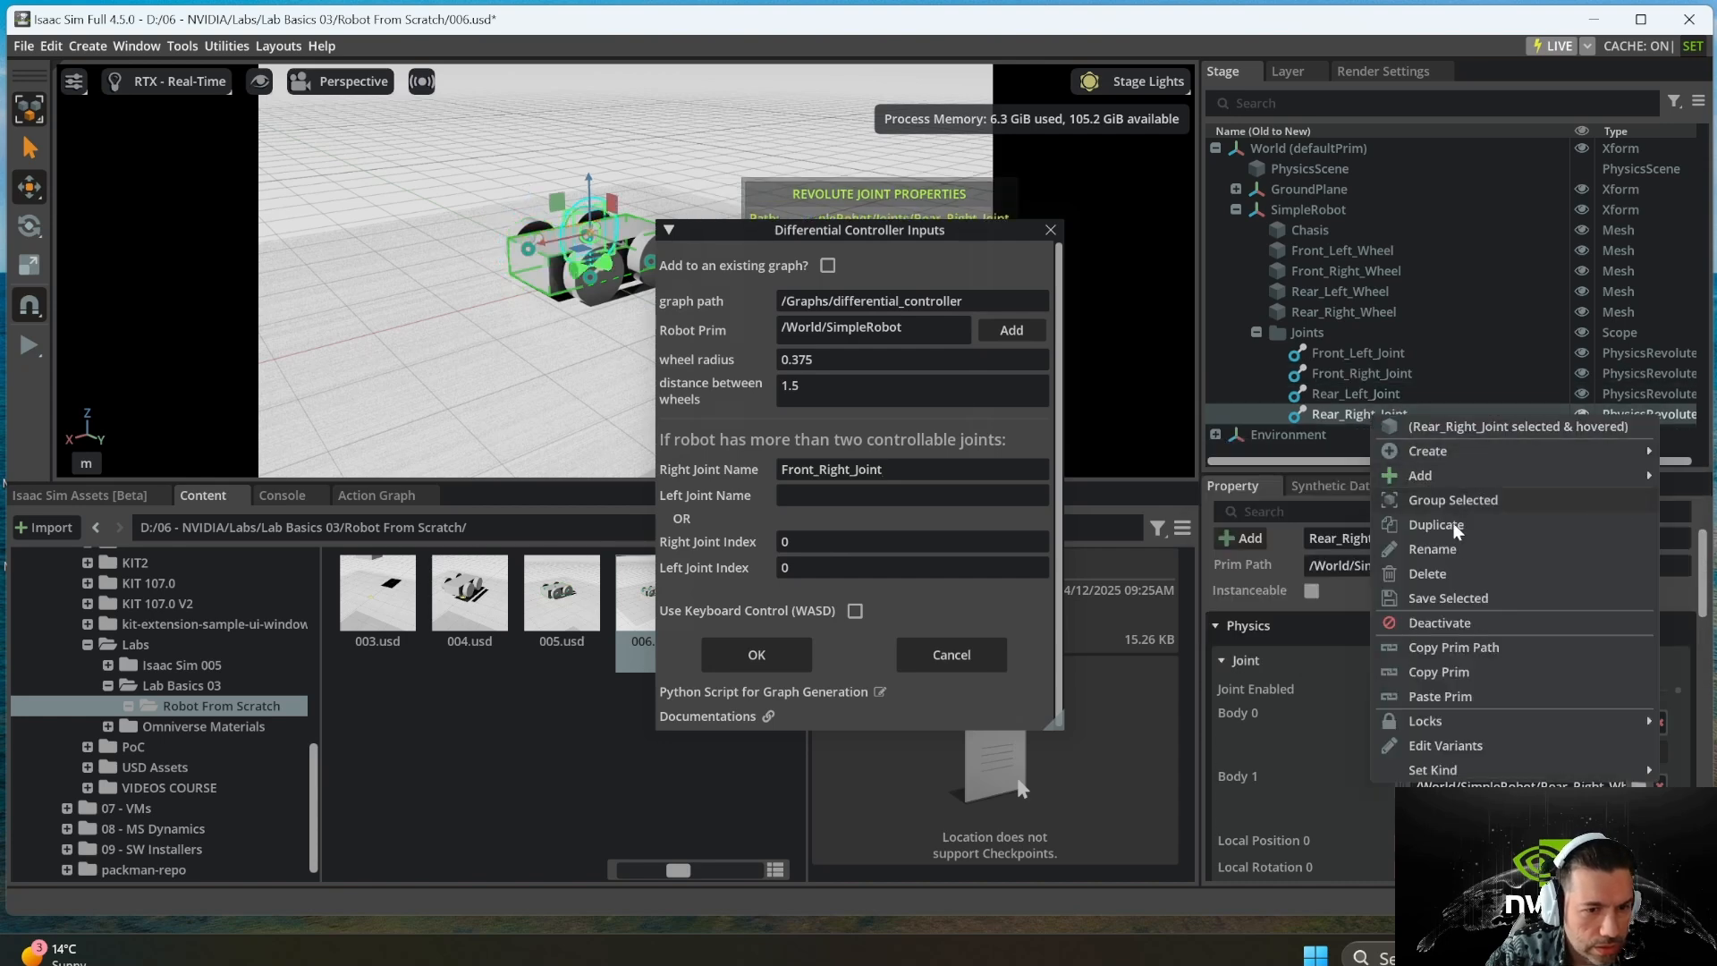
pyautogui.click(1456, 547)
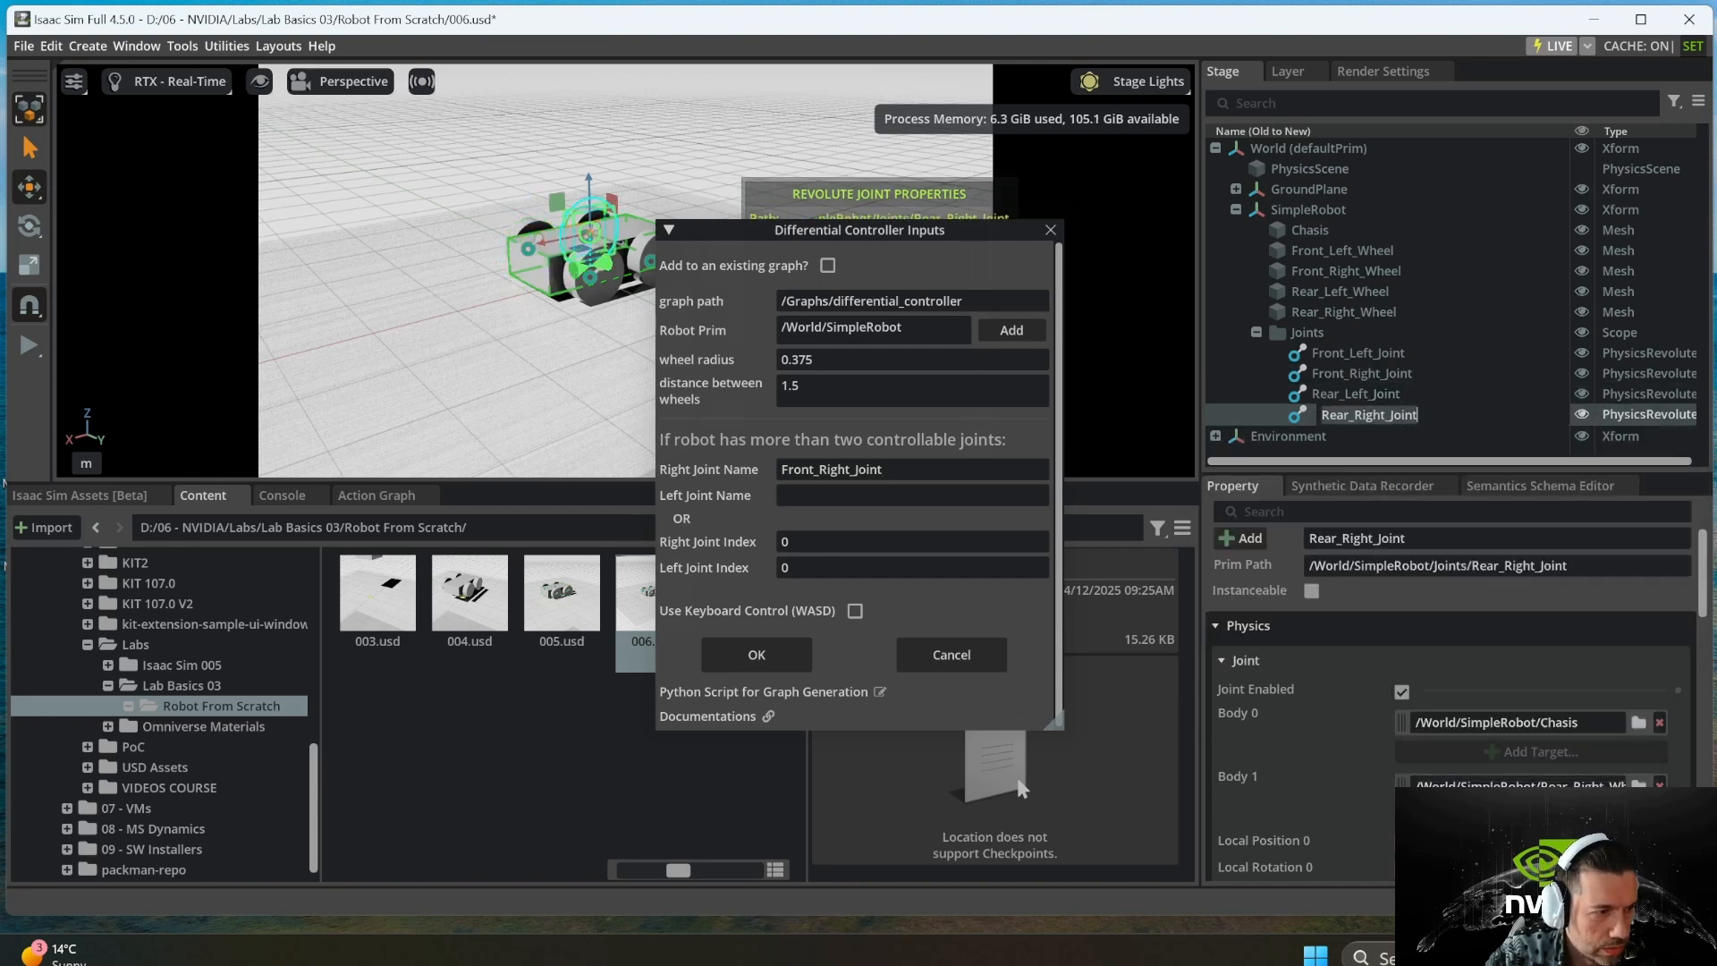
pyautogui.hotkey('ctrl', 'c')
pyautogui.click(984, 469)
pyautogui.hotkey('ctrl', 'v')
# - Set the left joint name to Rear_Left_Joint and generate the differential controller graph with WASD keyboard control enabled
pyautogui.click(1343, 395)
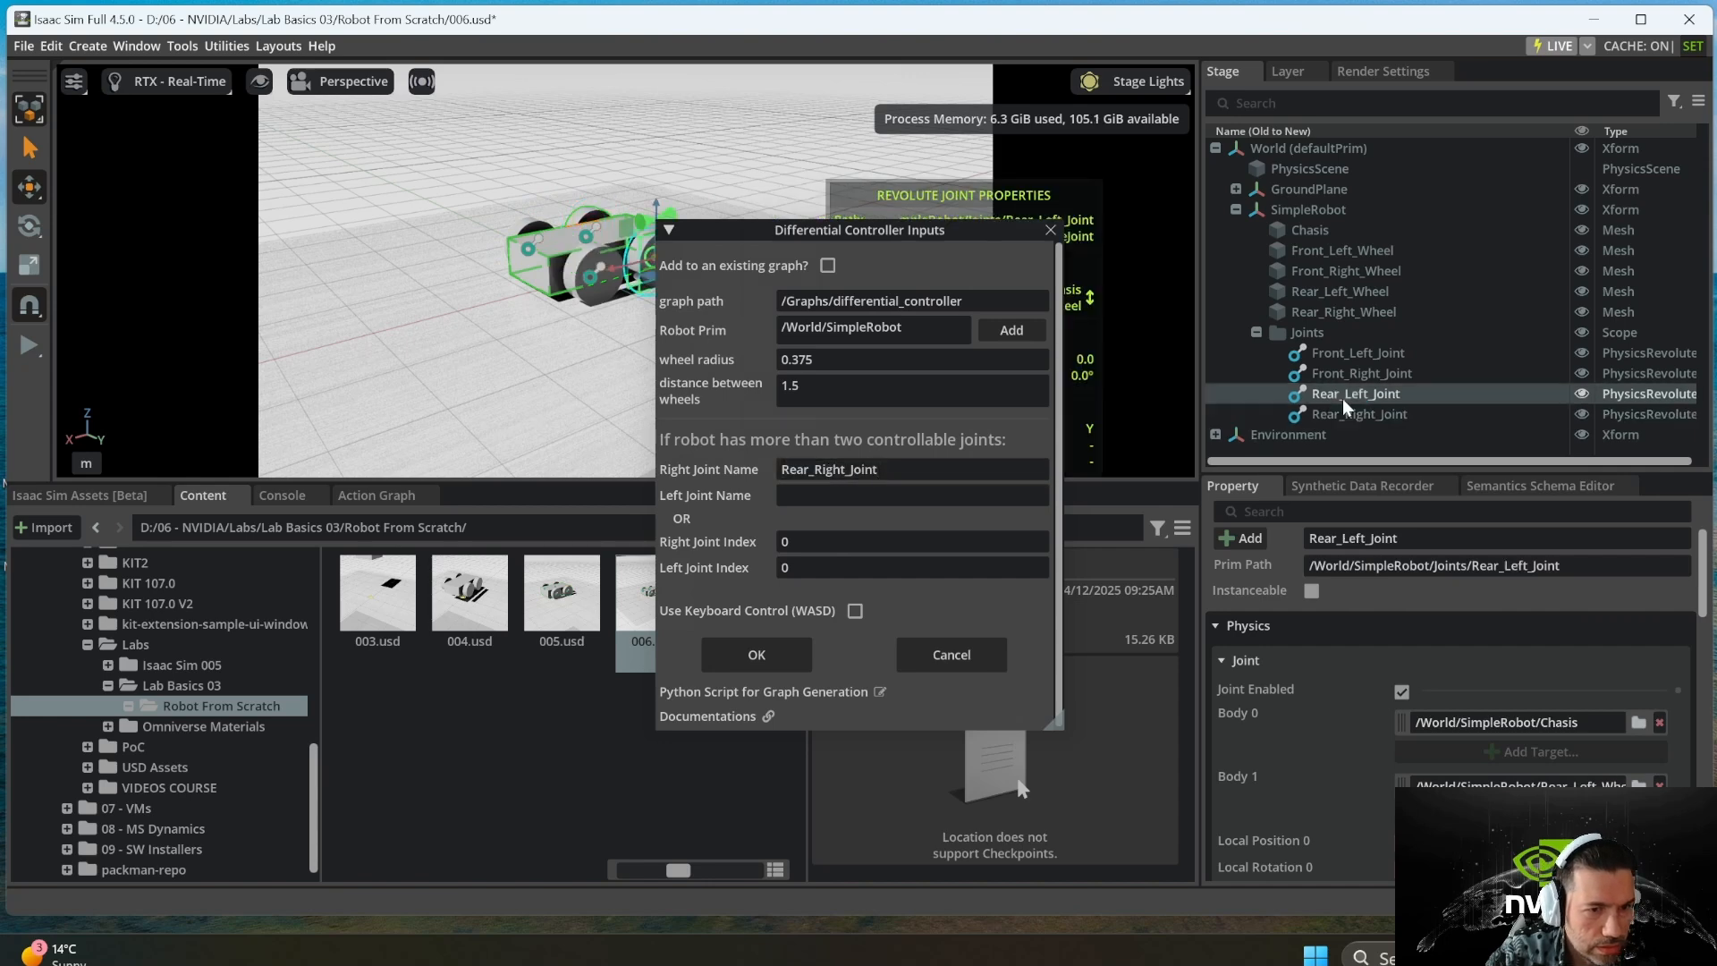
pyautogui.rightClick(1344, 399)
pyautogui.click(1418, 535)
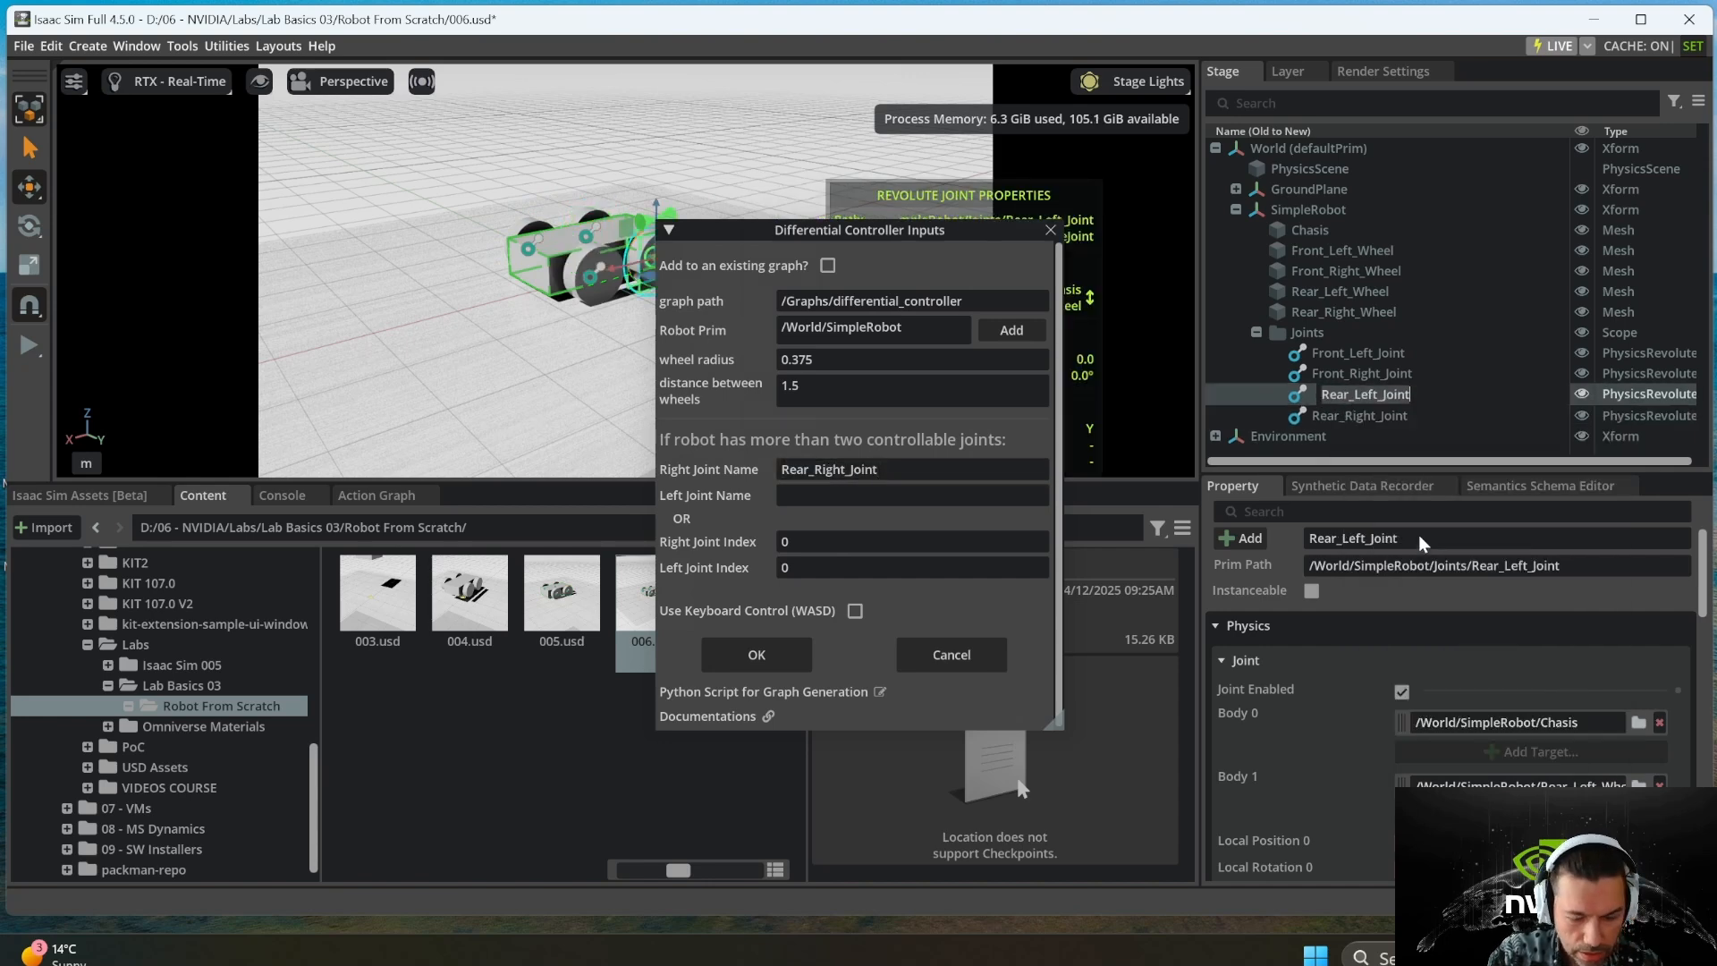
pyautogui.hotkey('ctrl', 'c')
pyautogui.click(984, 495)
pyautogui.hotkey('ctrl', 'v')
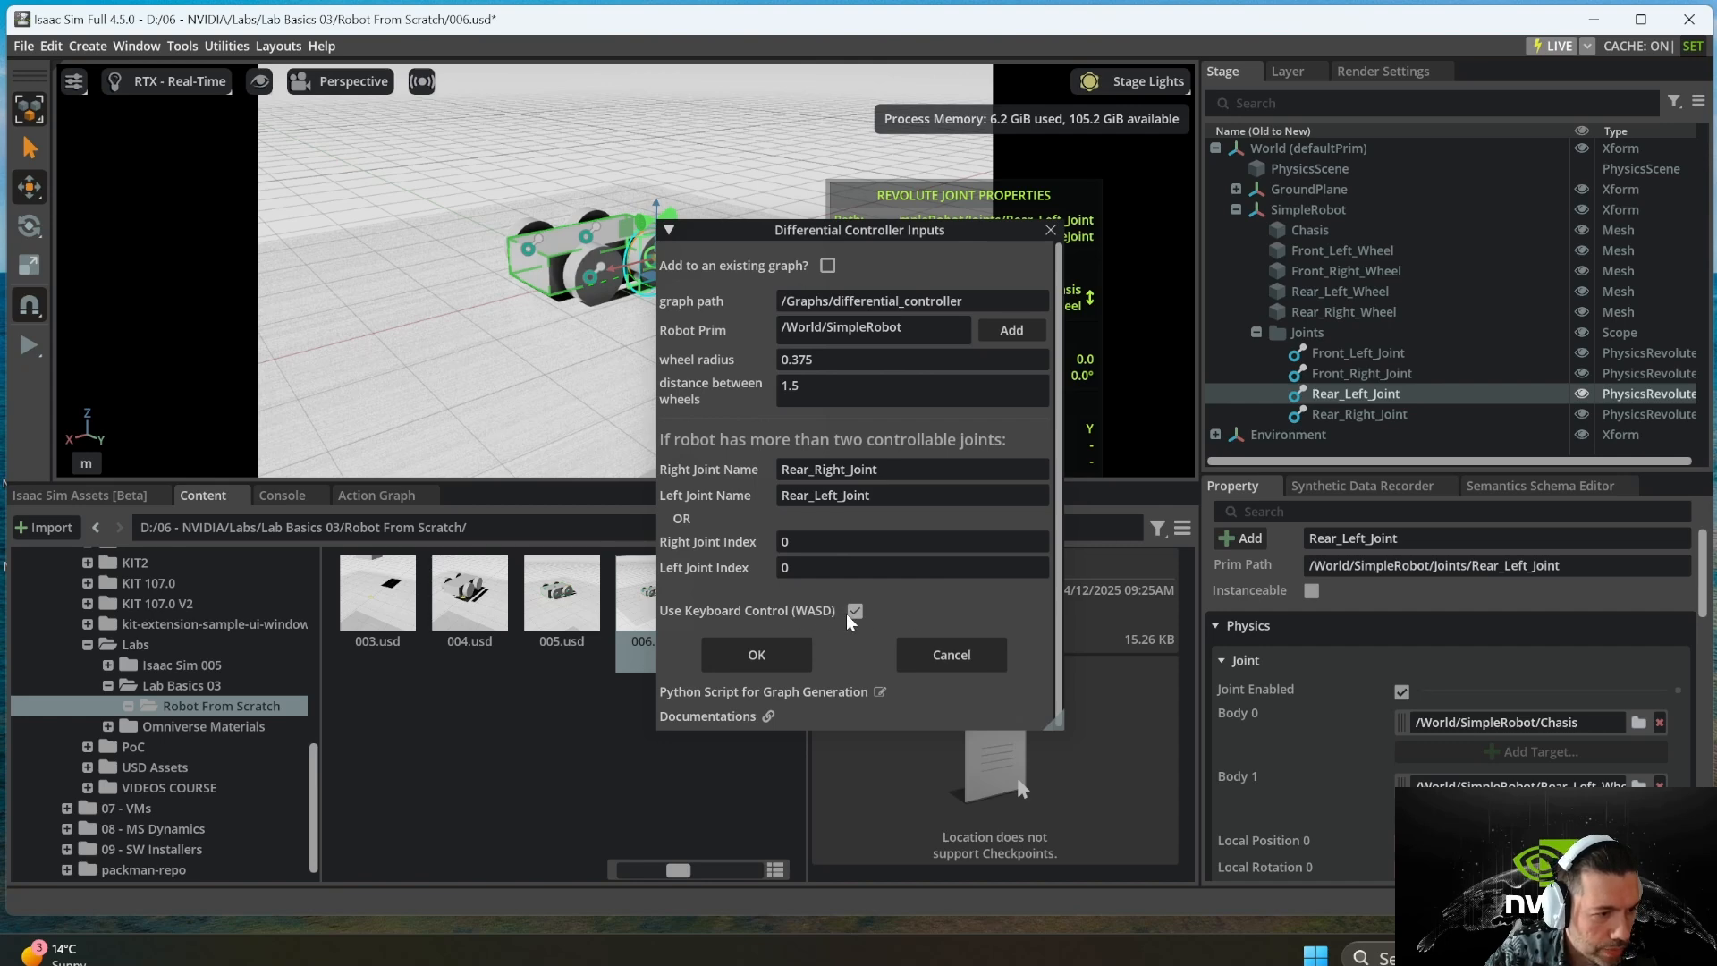
pyautogui.click(758, 653)
# - Expand the Graphs prim down to the controller's nodes and open the differential_controller graph
pyautogui.scroll(-1, 1279, 358)
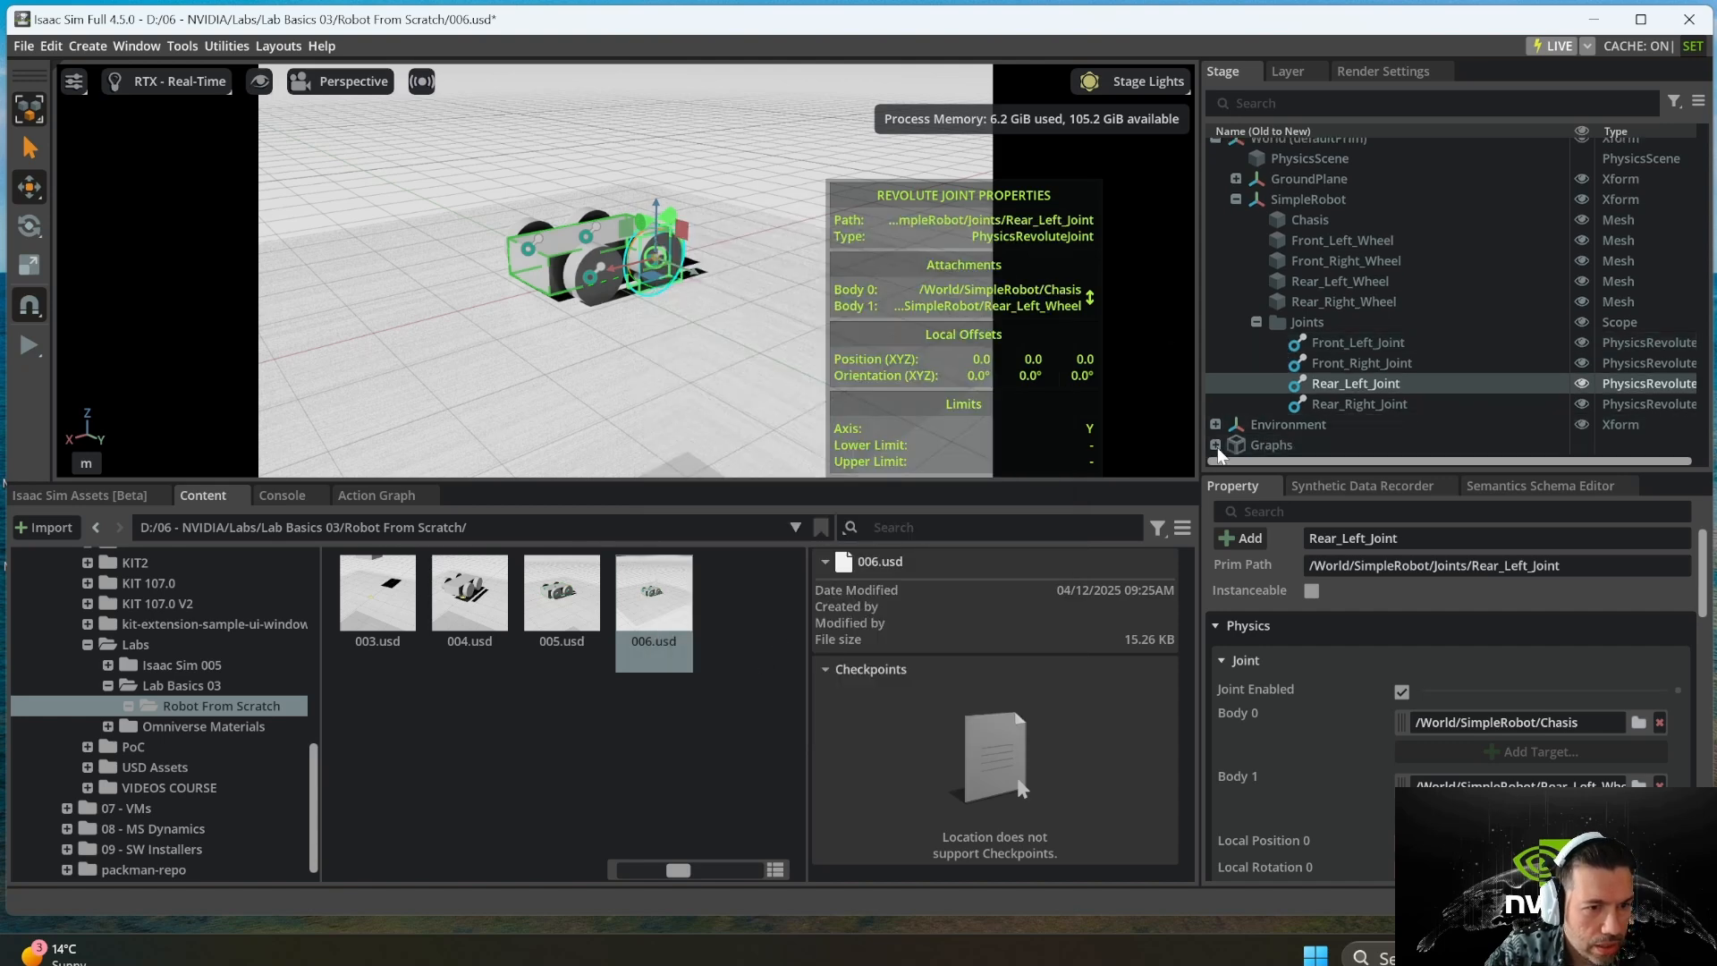
pyautogui.click(1215, 444)
pyautogui.scroll(-1, 1234, 421)
pyautogui.click(1236, 444)
pyautogui.scroll(-4, 1320, 400)
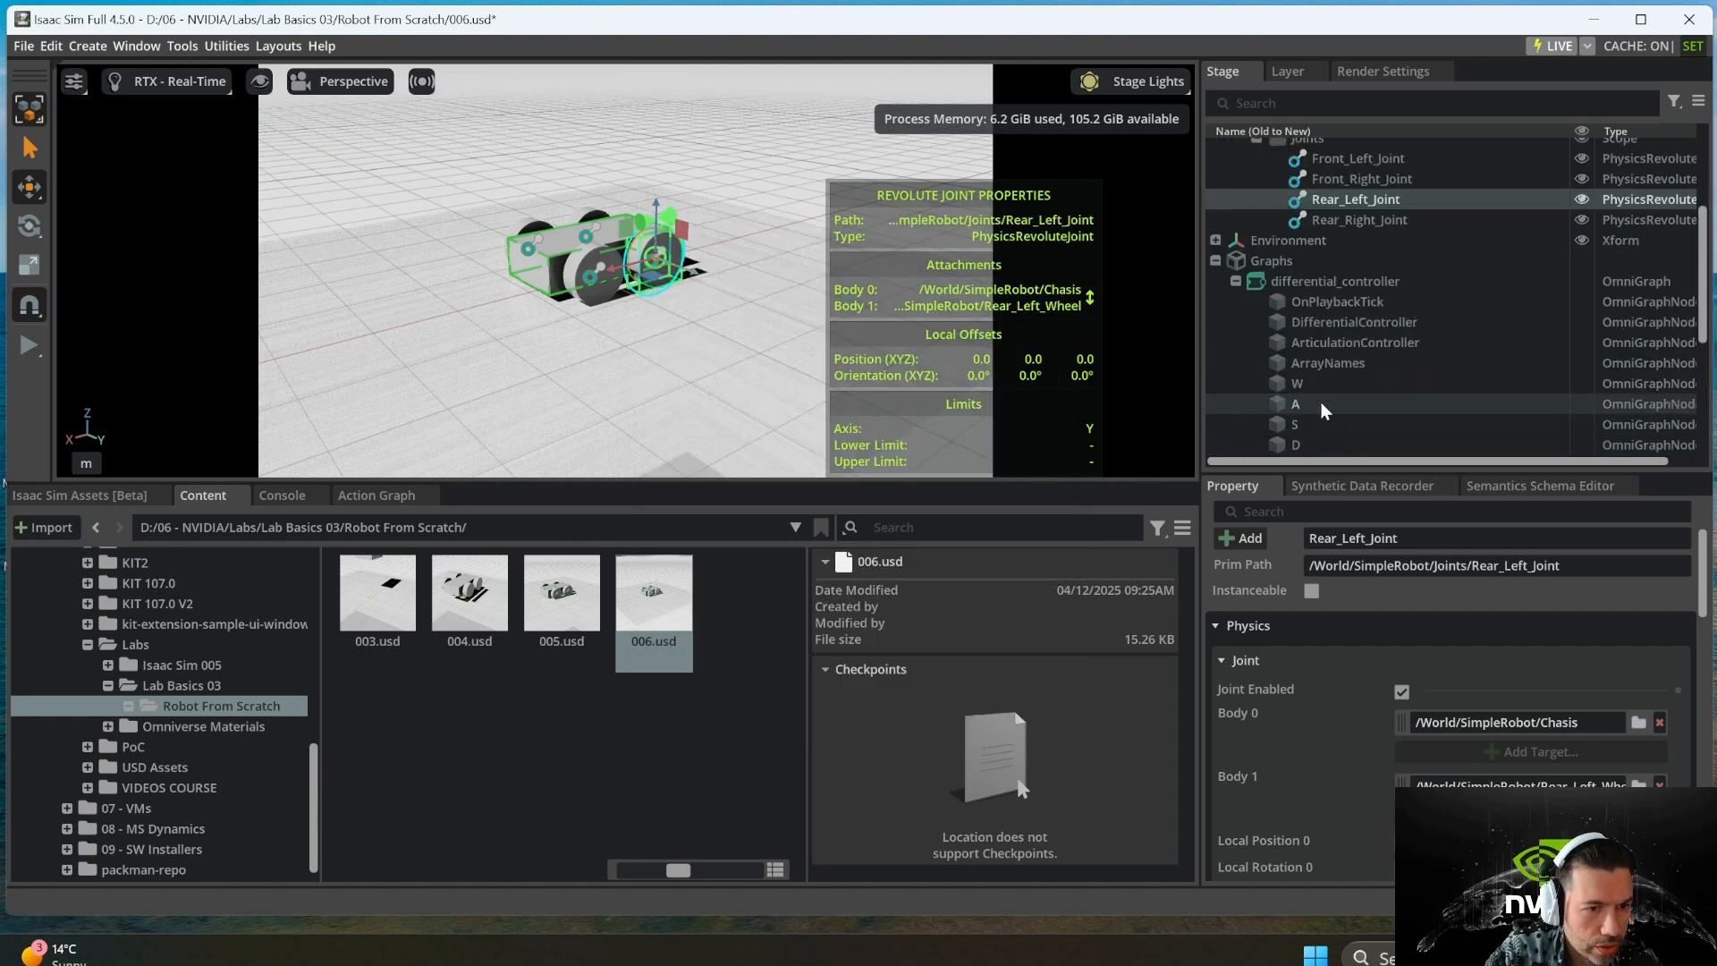
pyautogui.click(1330, 286)
pyautogui.rightClick(1331, 288)
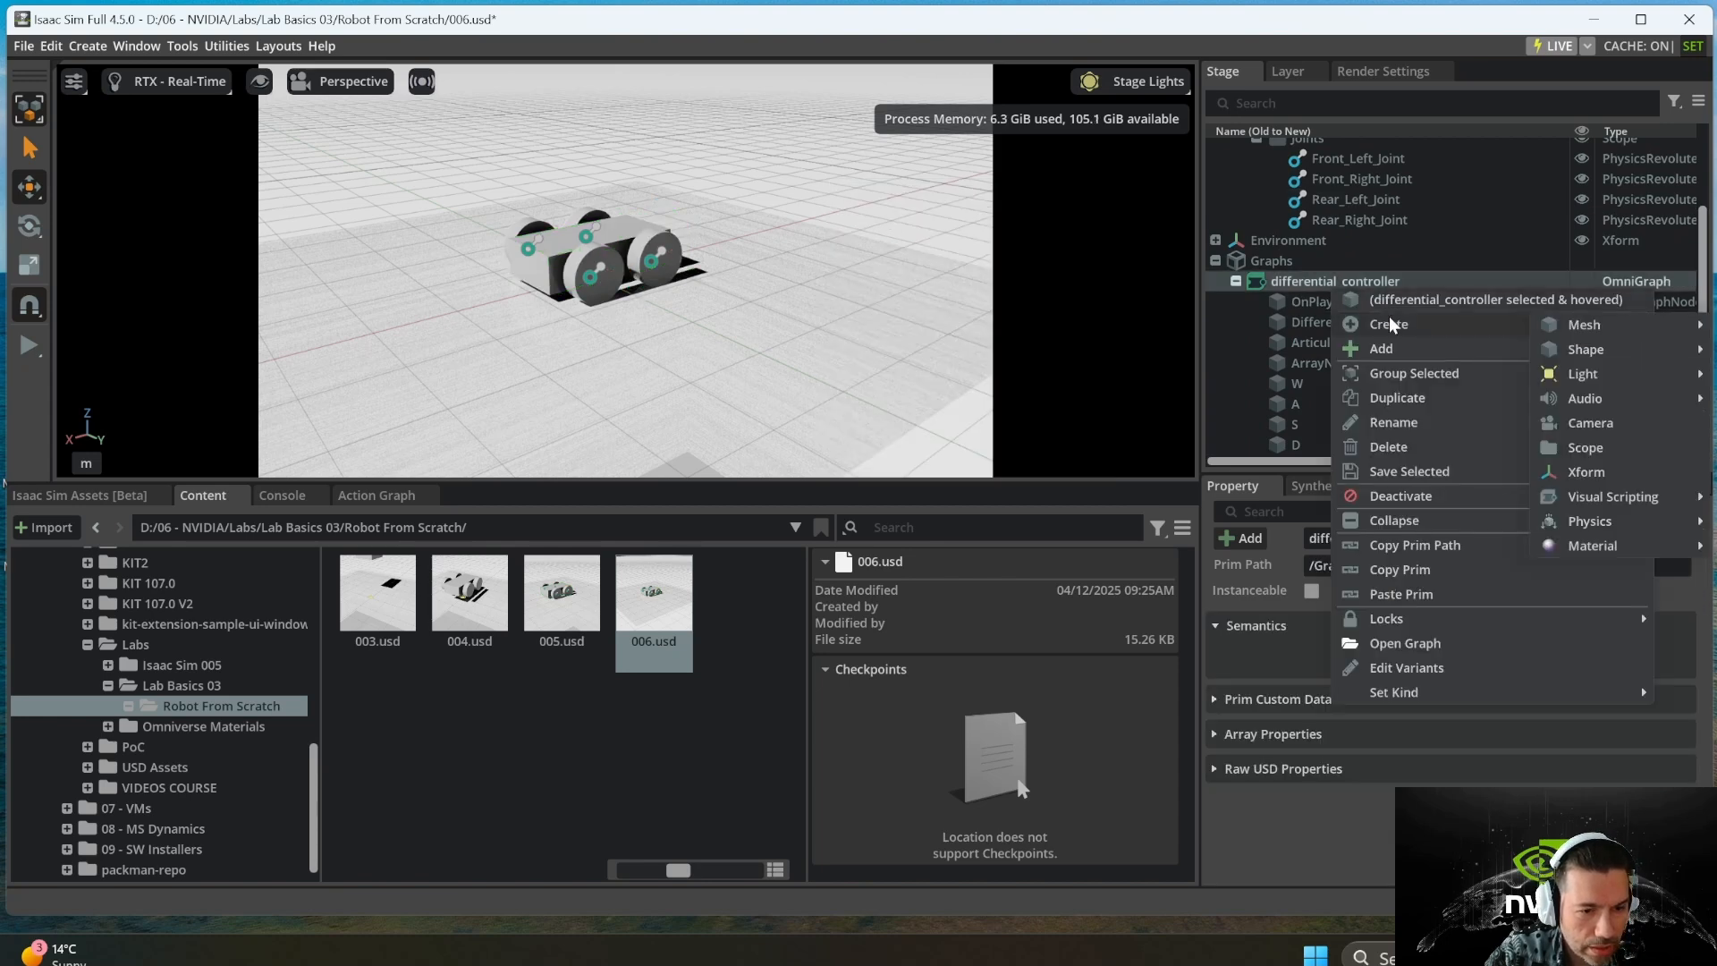
pyautogui.click(1413, 640)
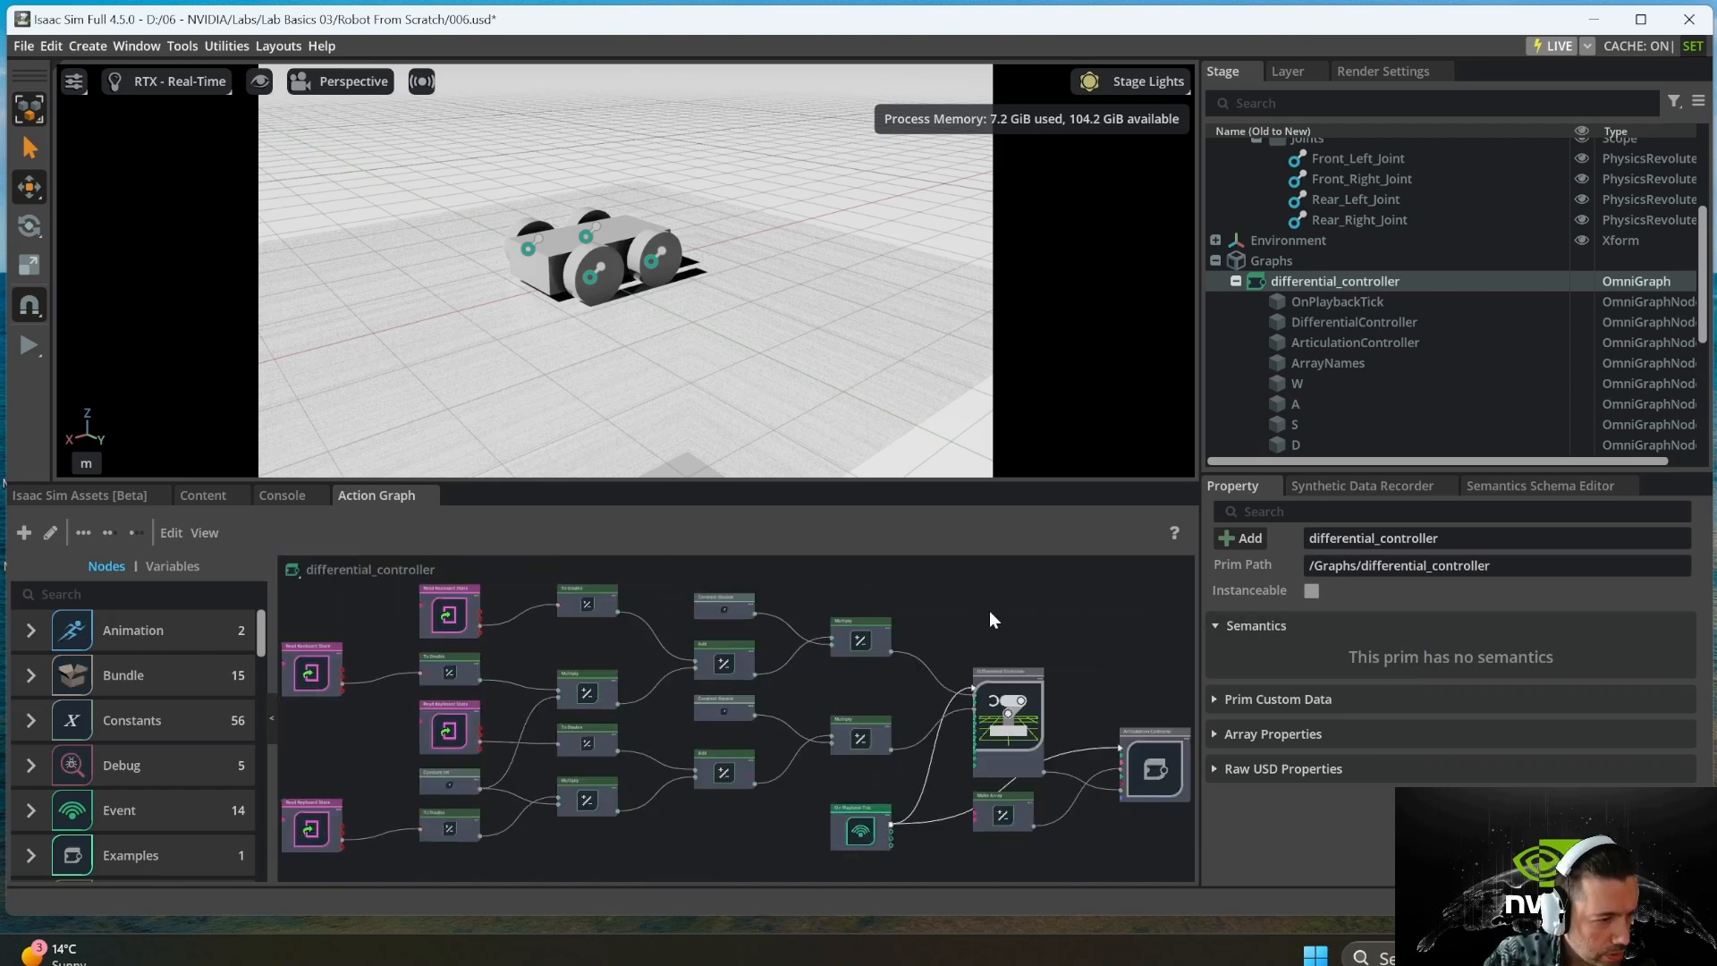
# - Select the Differential Controller node in the graph to examine its input properties
pyautogui.moveTo(990, 613); pyautogui.dragTo(737, 561, button='middle')
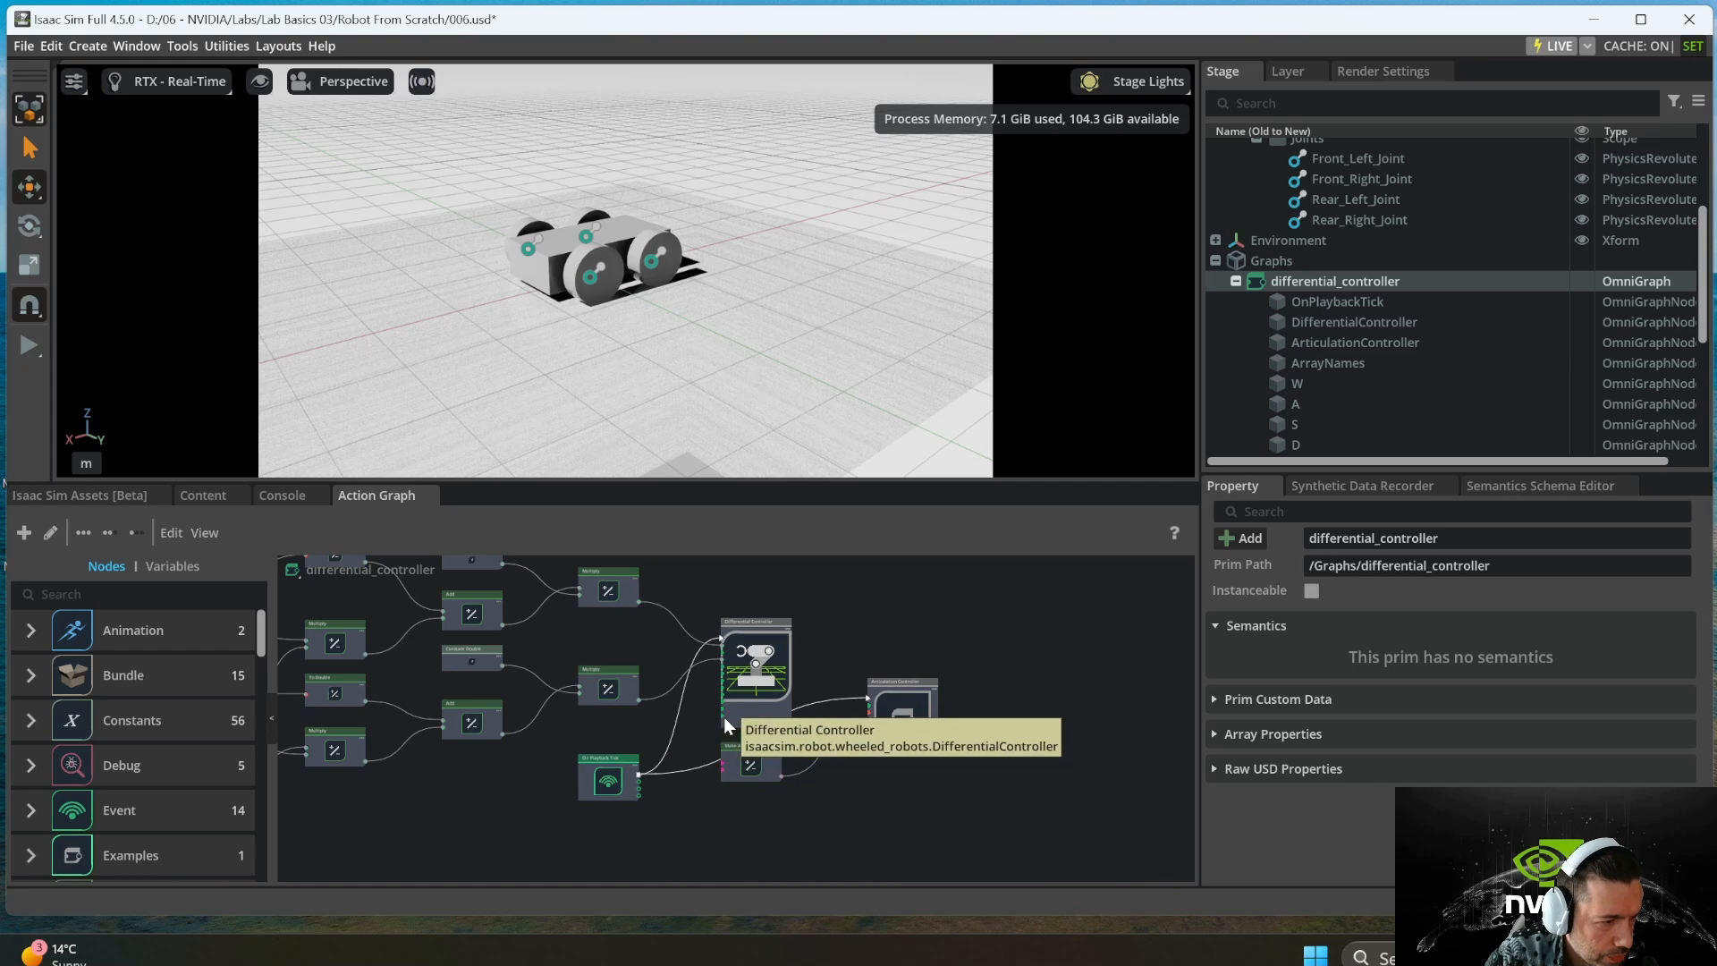
pyautogui.scroll(5, 723, 716)
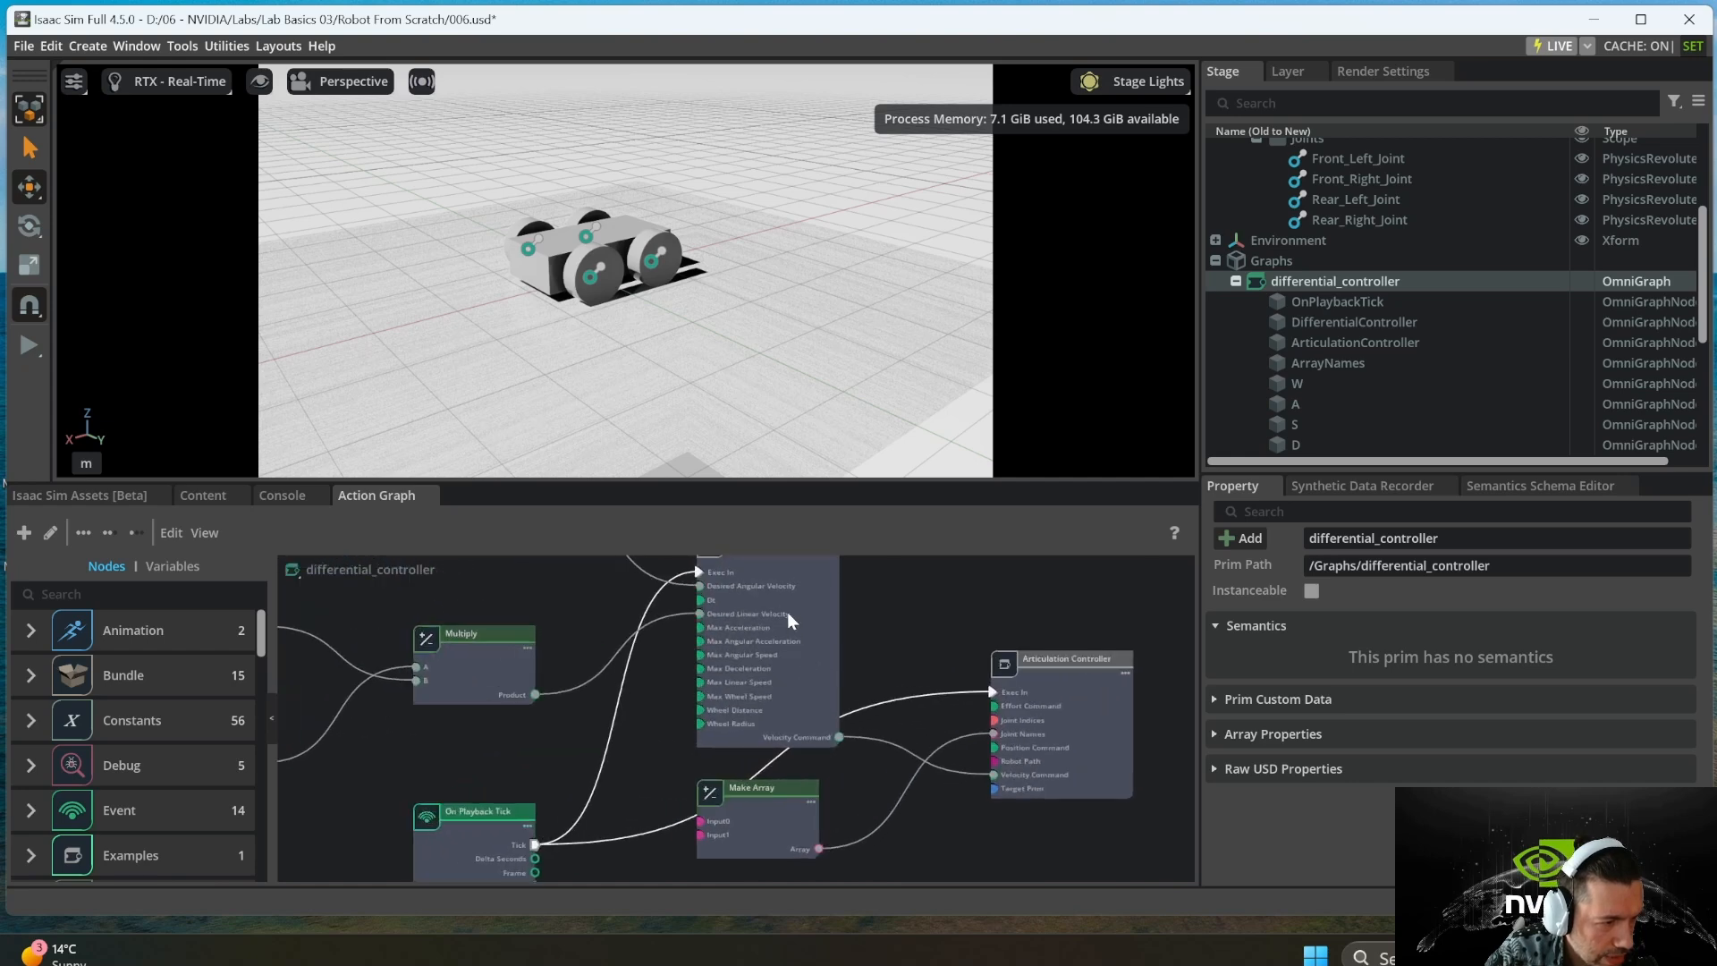
pyautogui.click(789, 609)
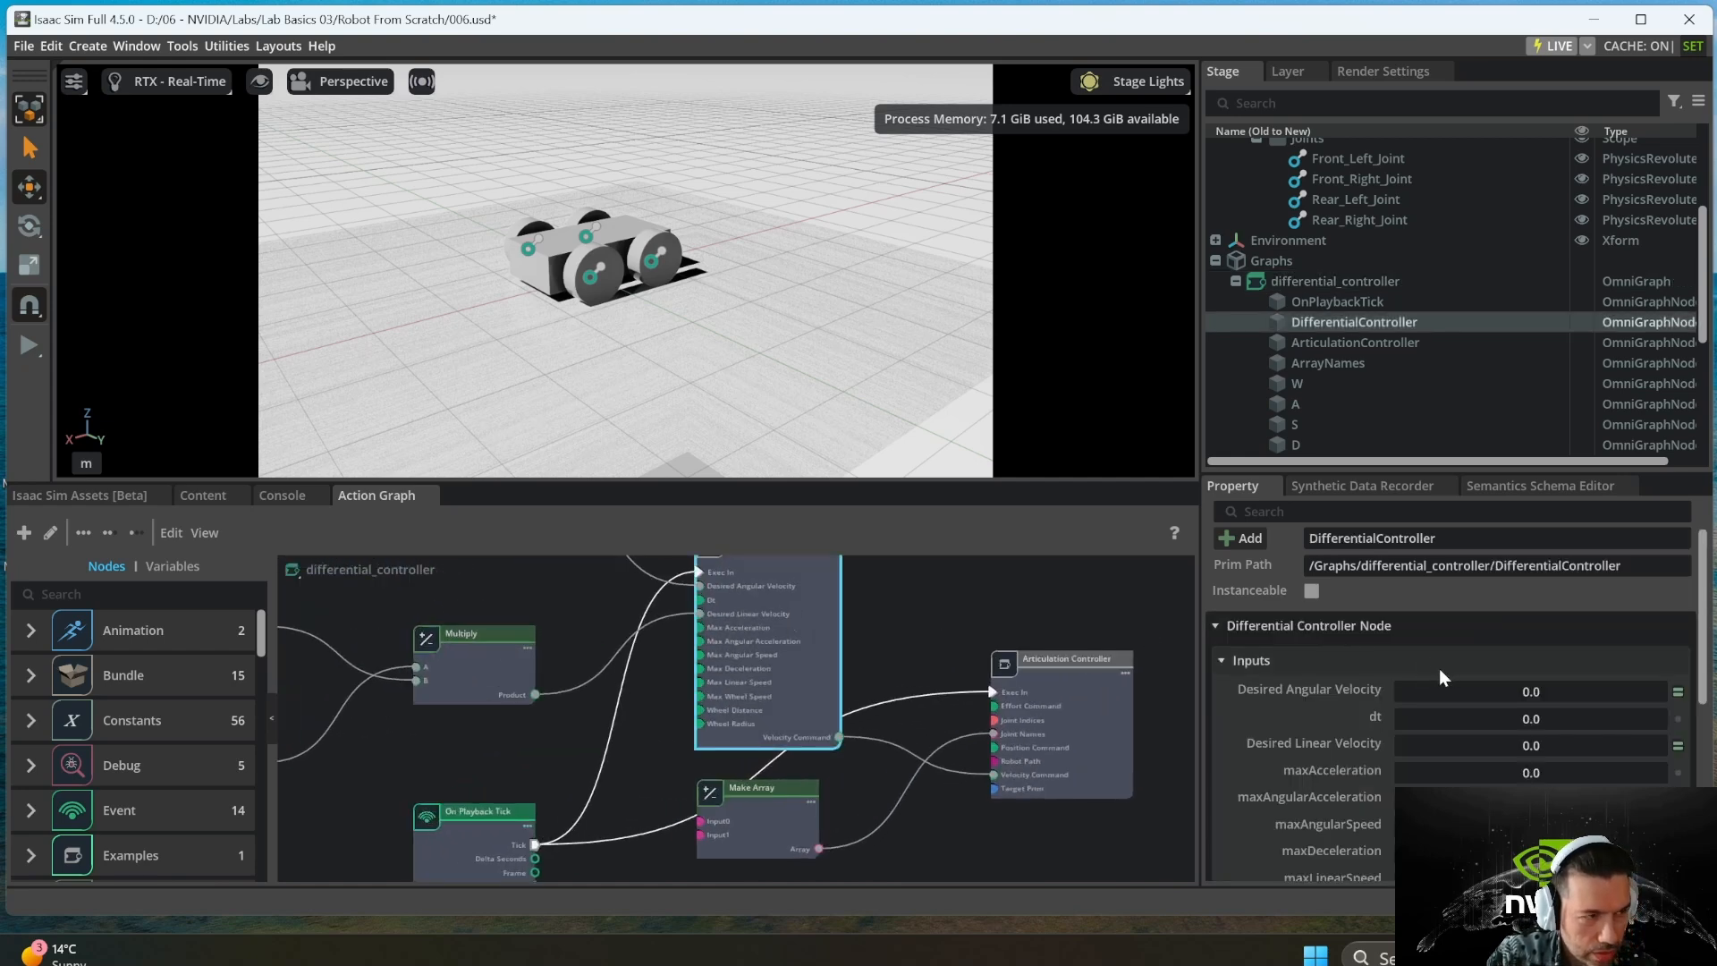
# - Start the simulation and test-drive the robot forward, backward and in turns both ways with the keyboard control
pyautogui.click(29, 345)
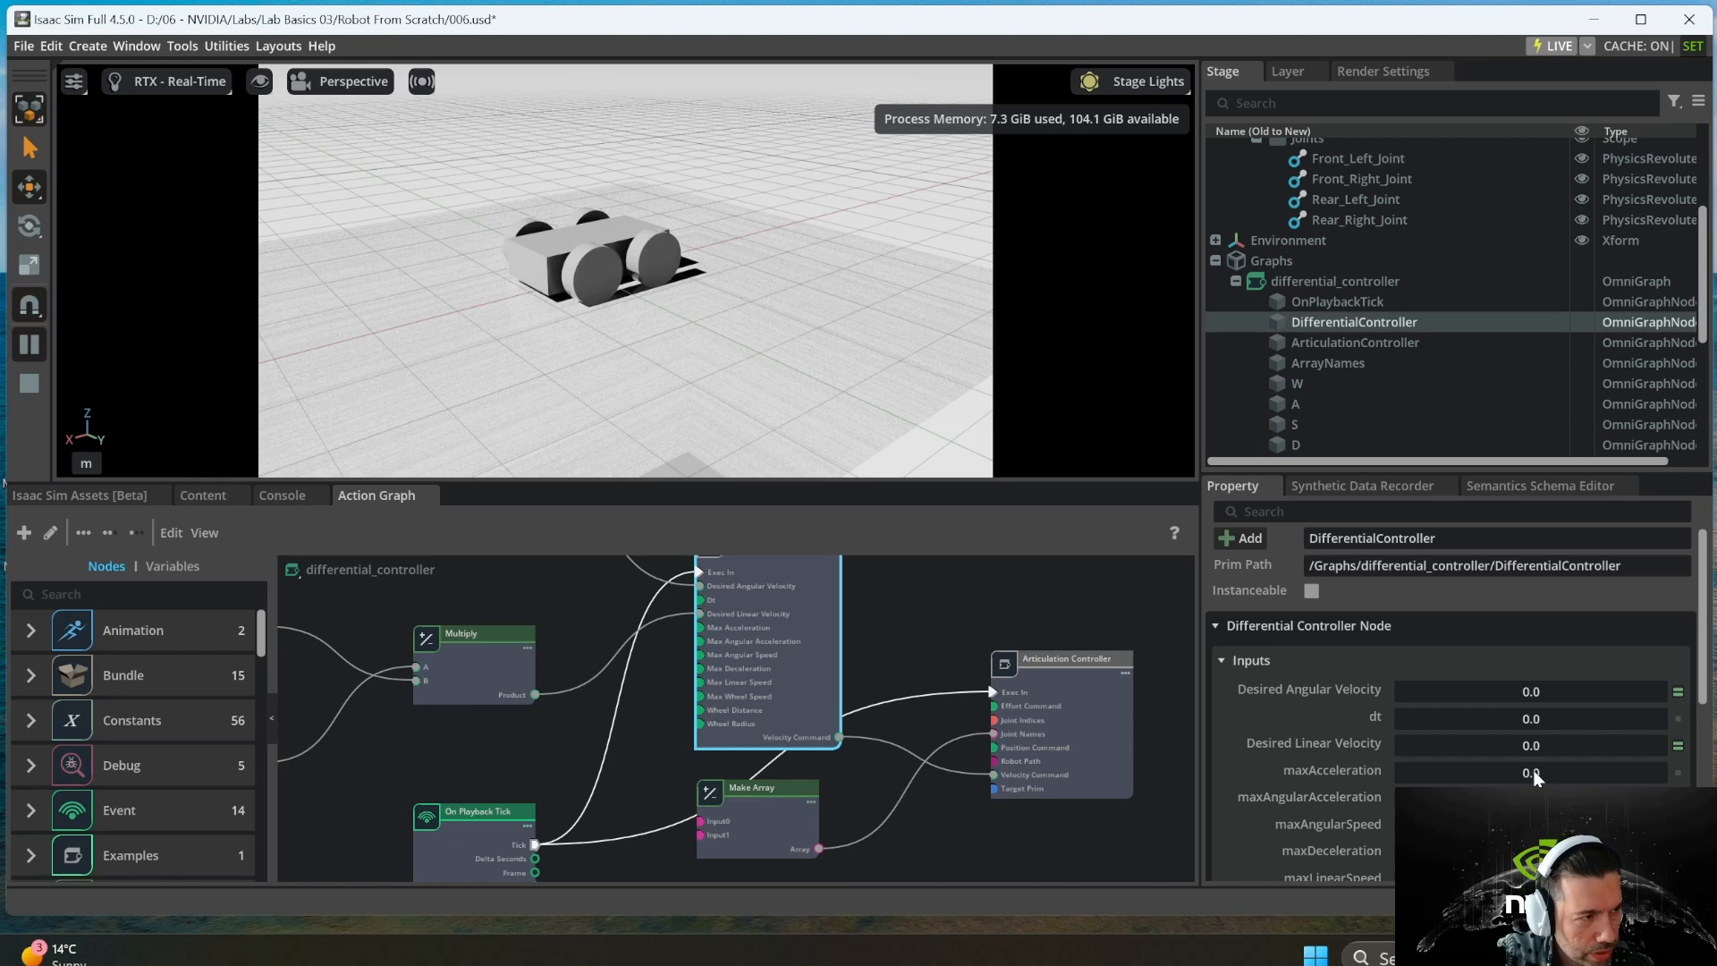
pyautogui.press('w')
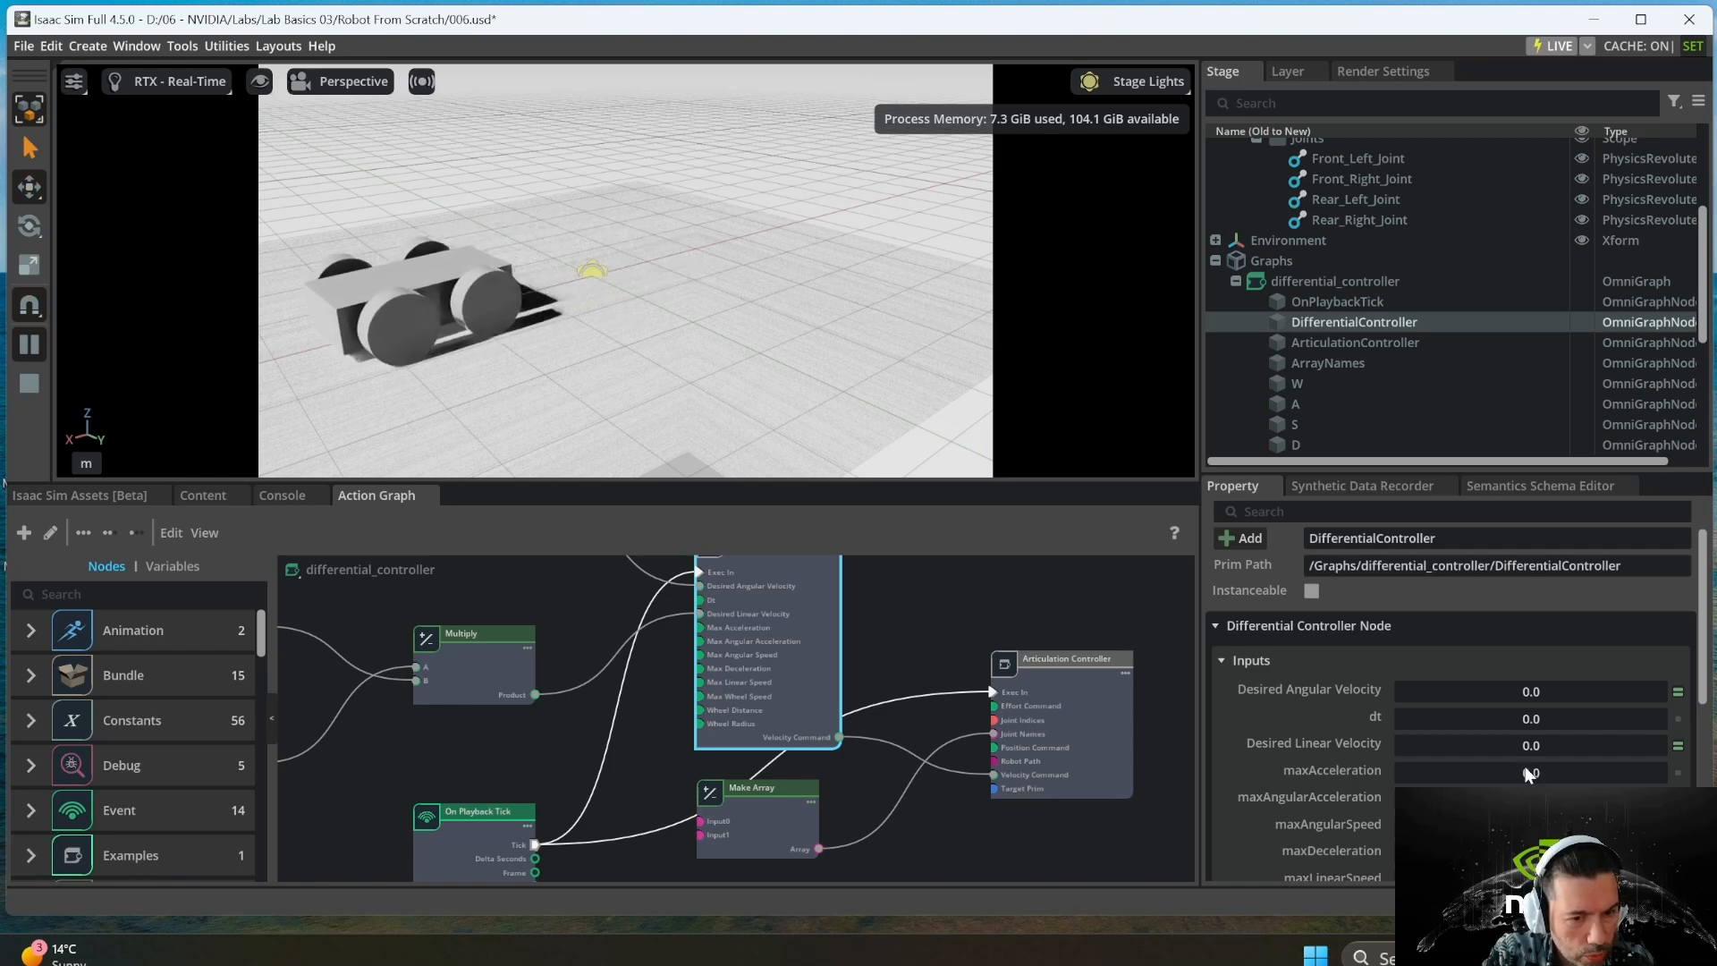
pyautogui.press('s')
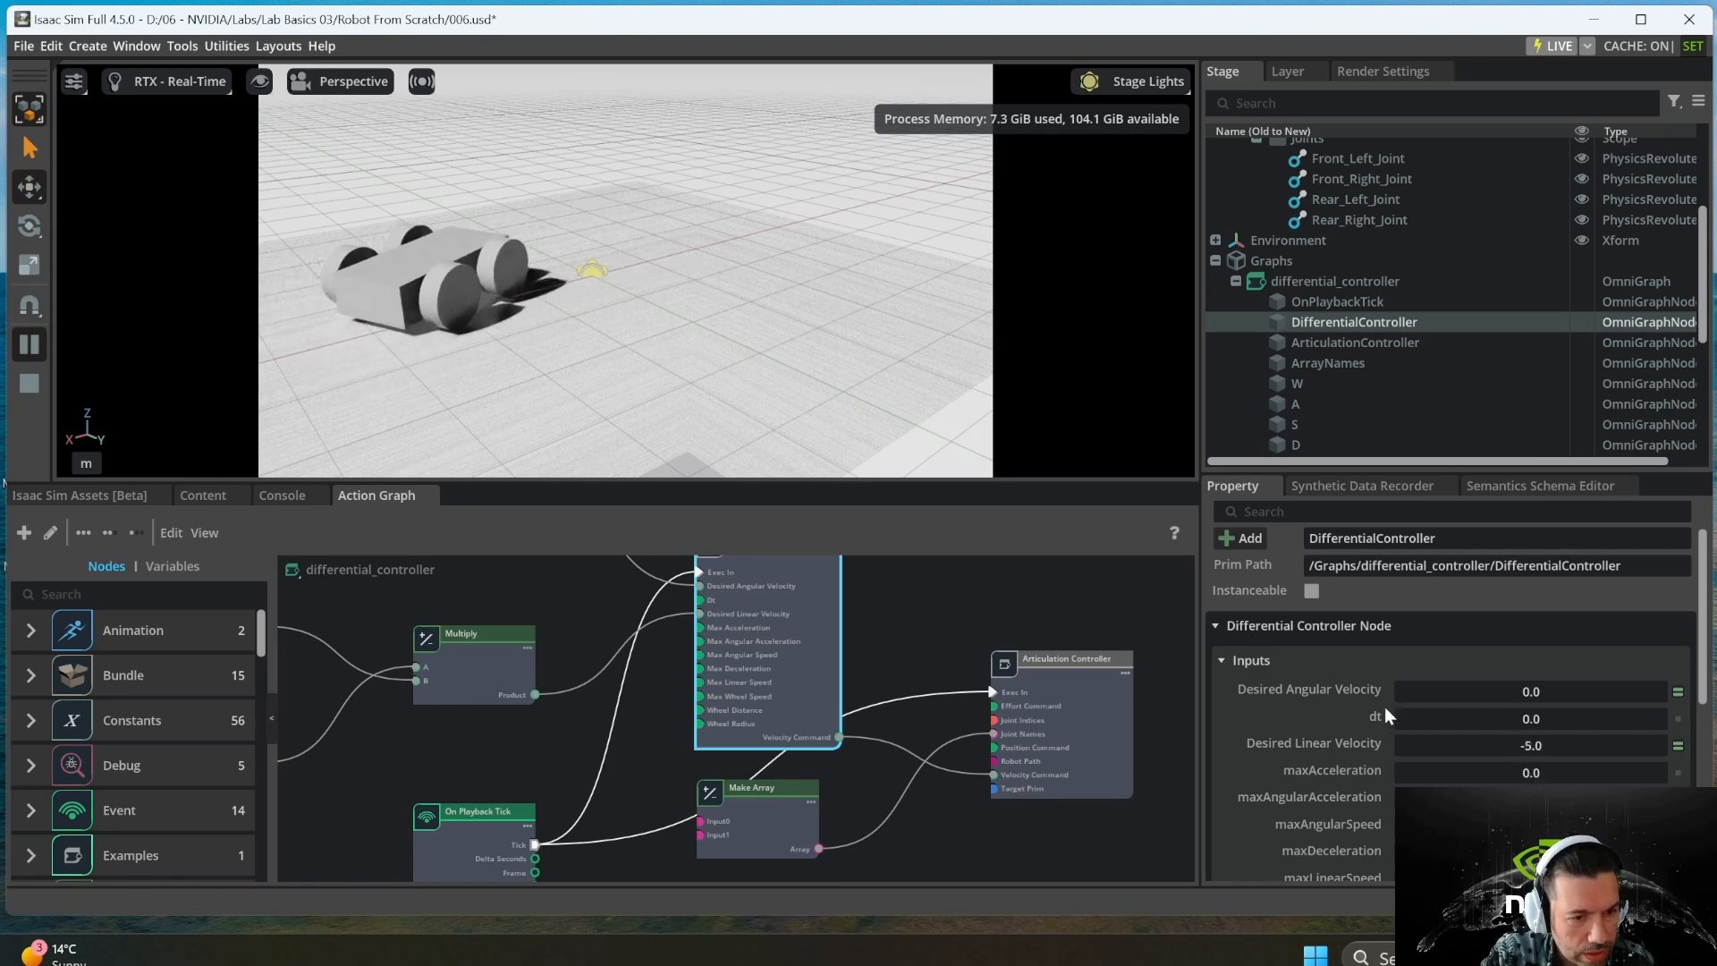
pyautogui.press('a')
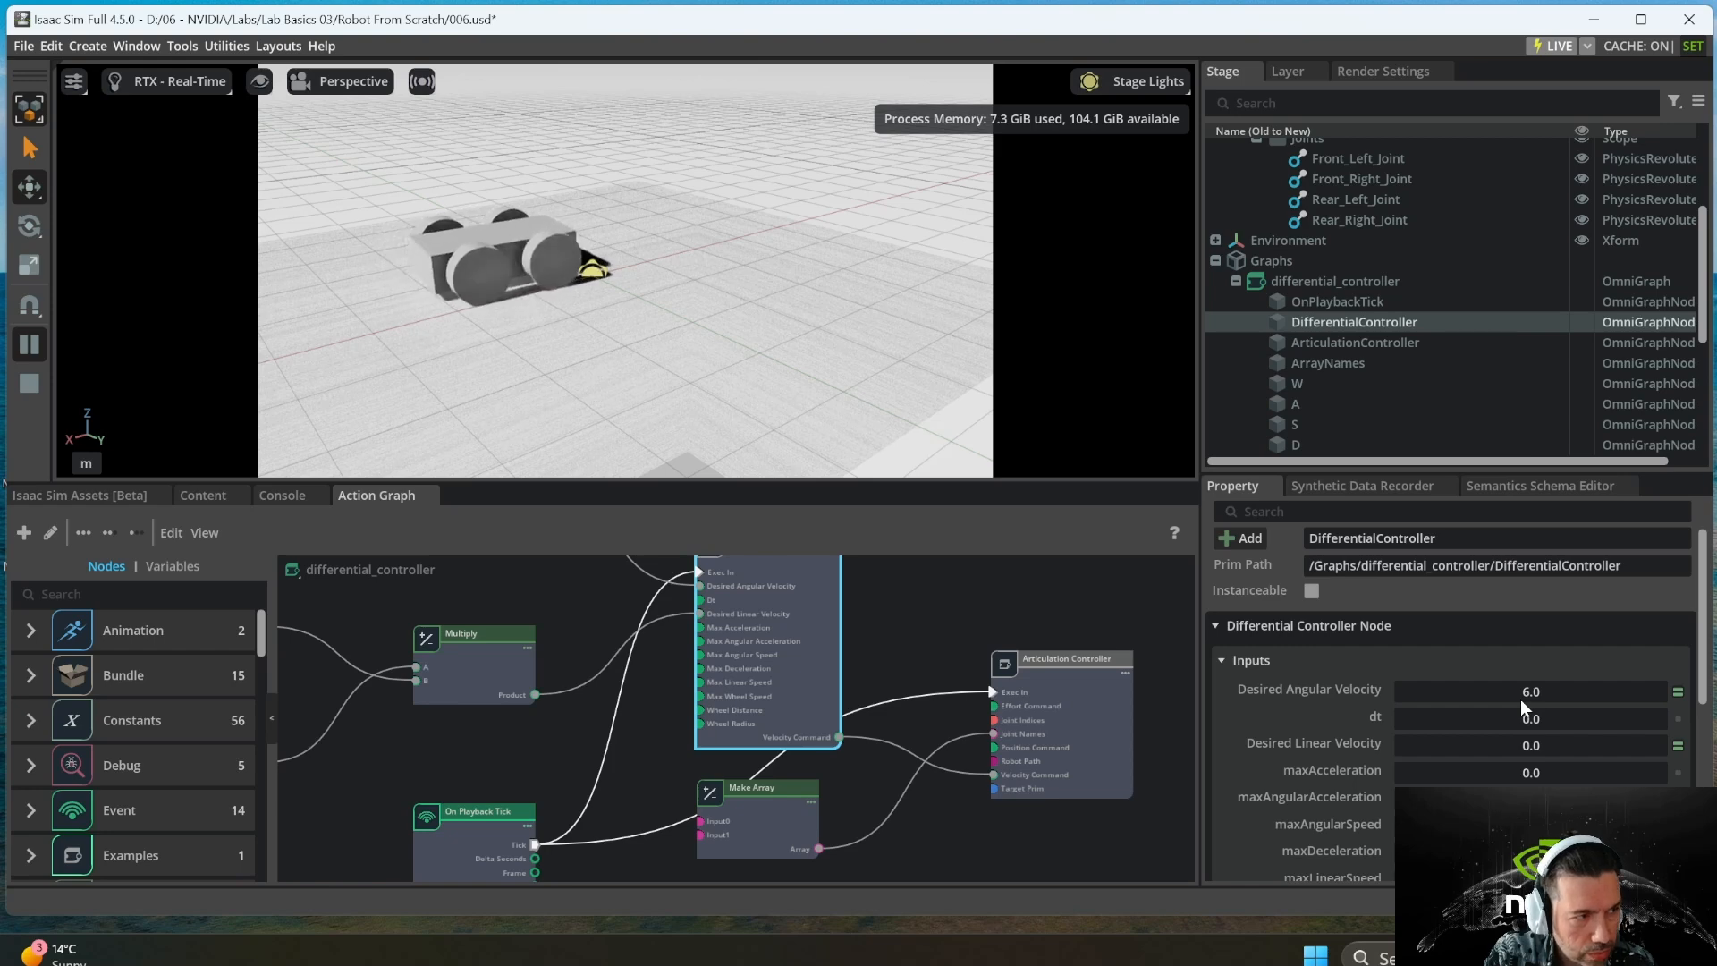
pyautogui.press('d')
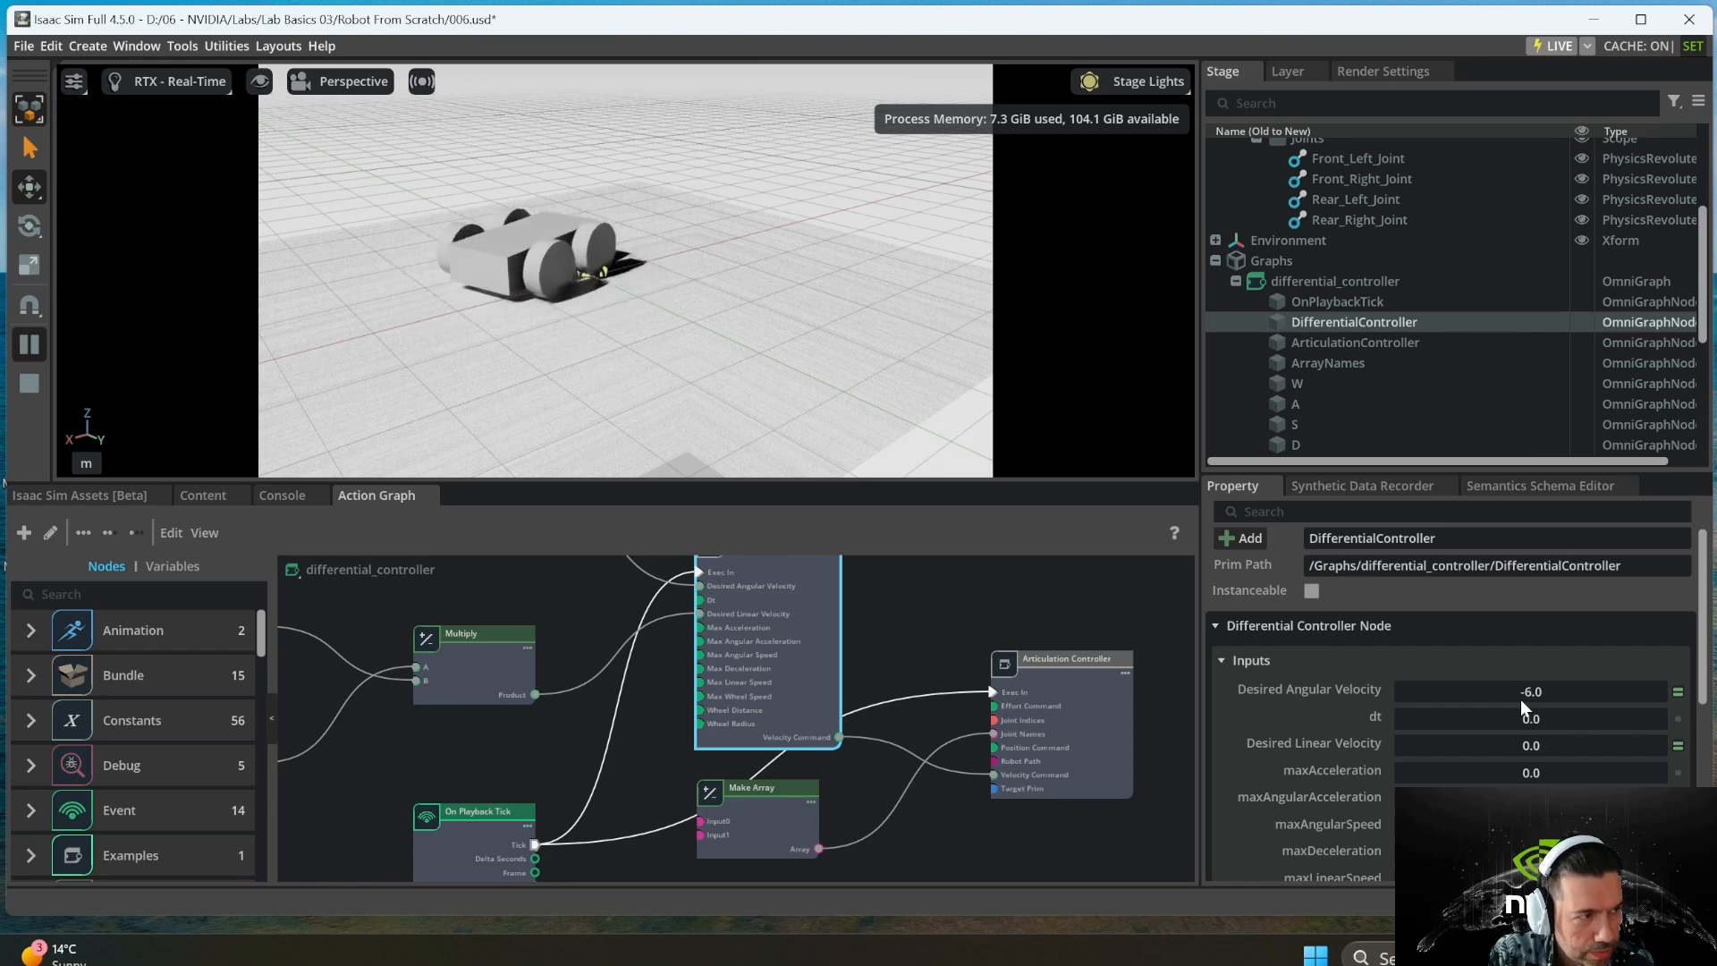
pyautogui.press('w')
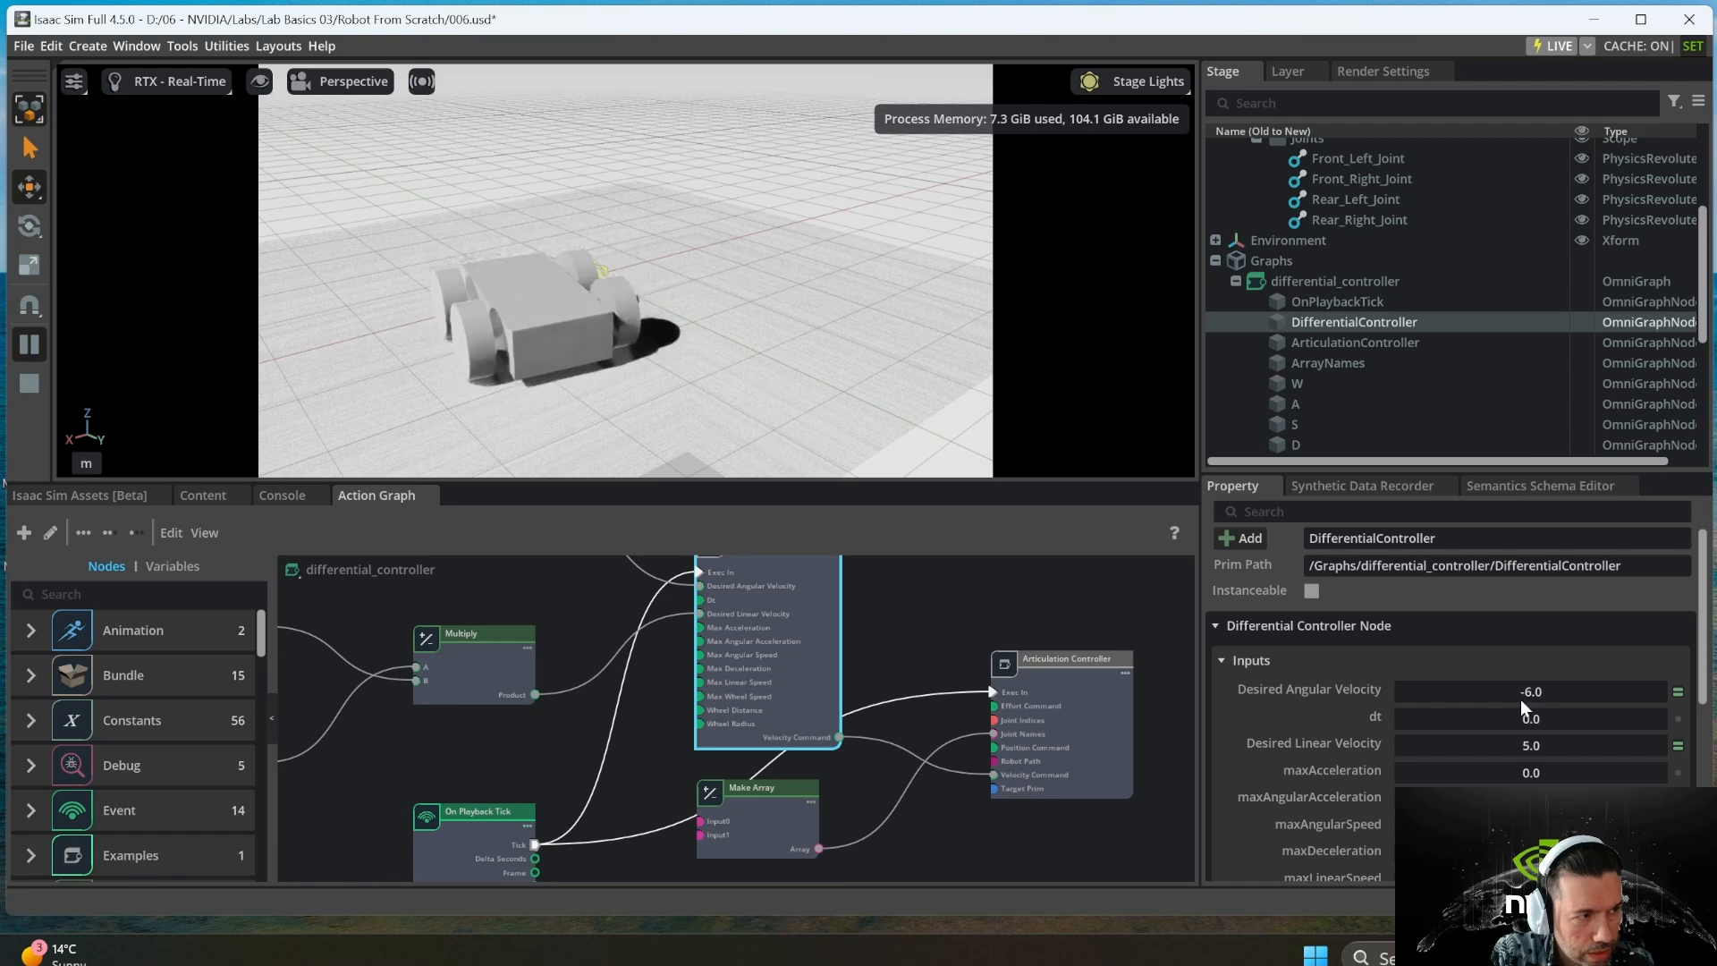
pyautogui.press('s')
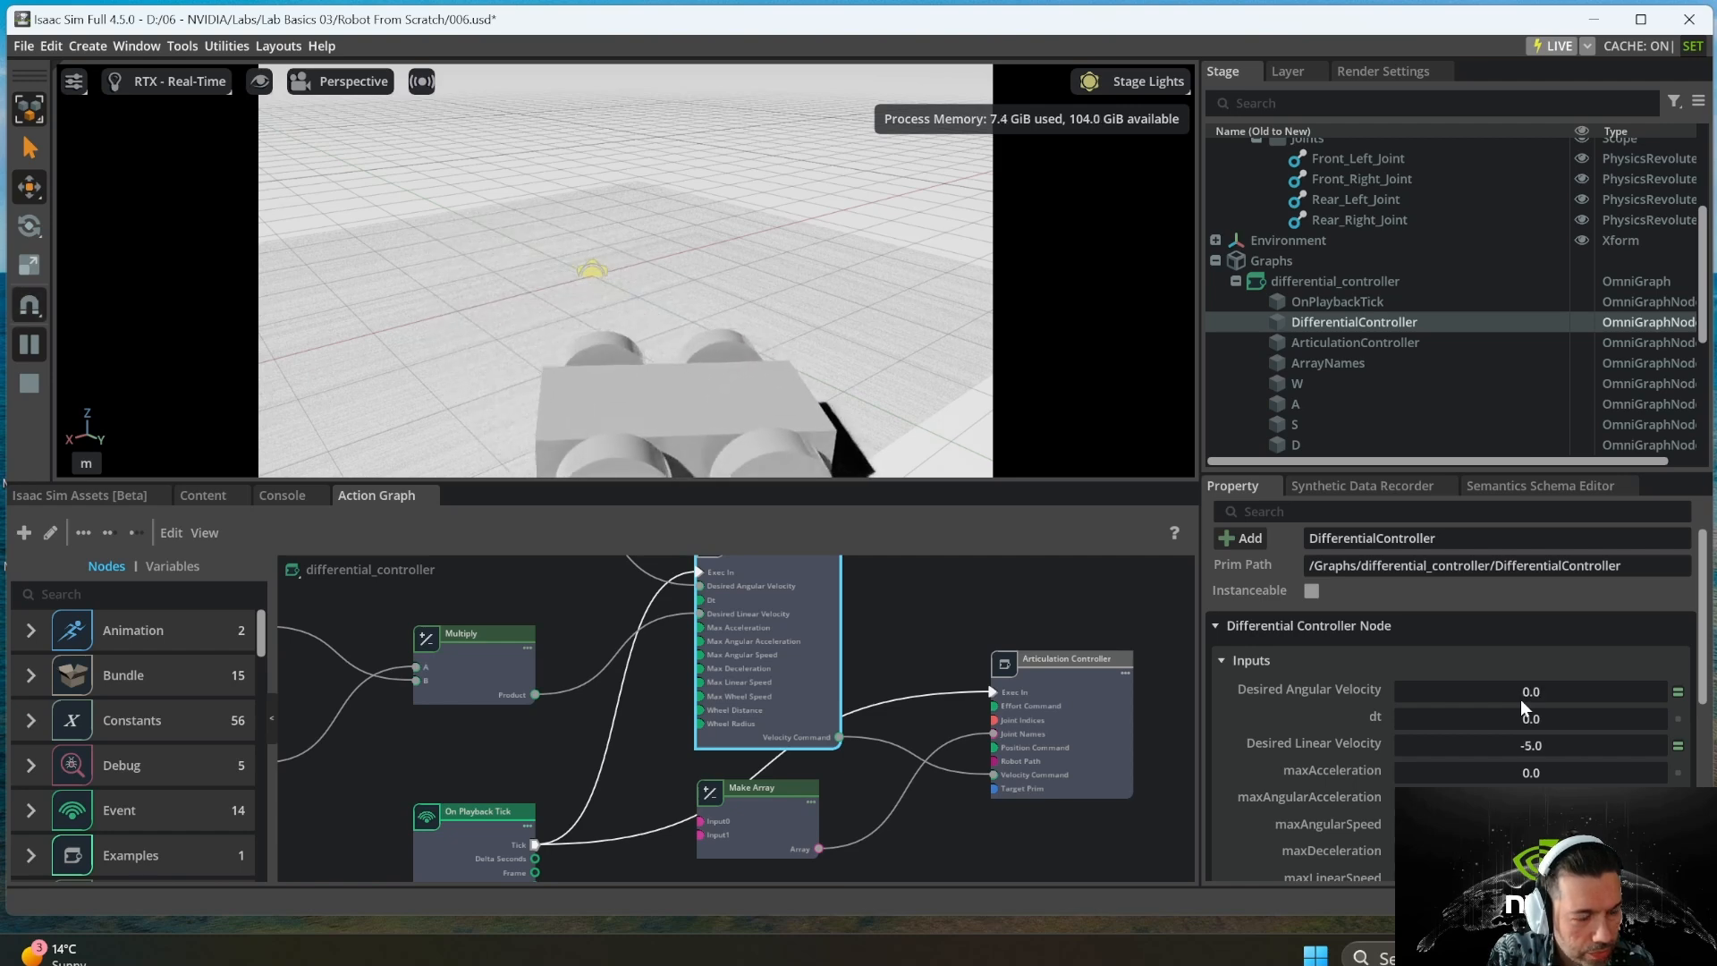
pyautogui.press('a')
pyautogui.press('w')
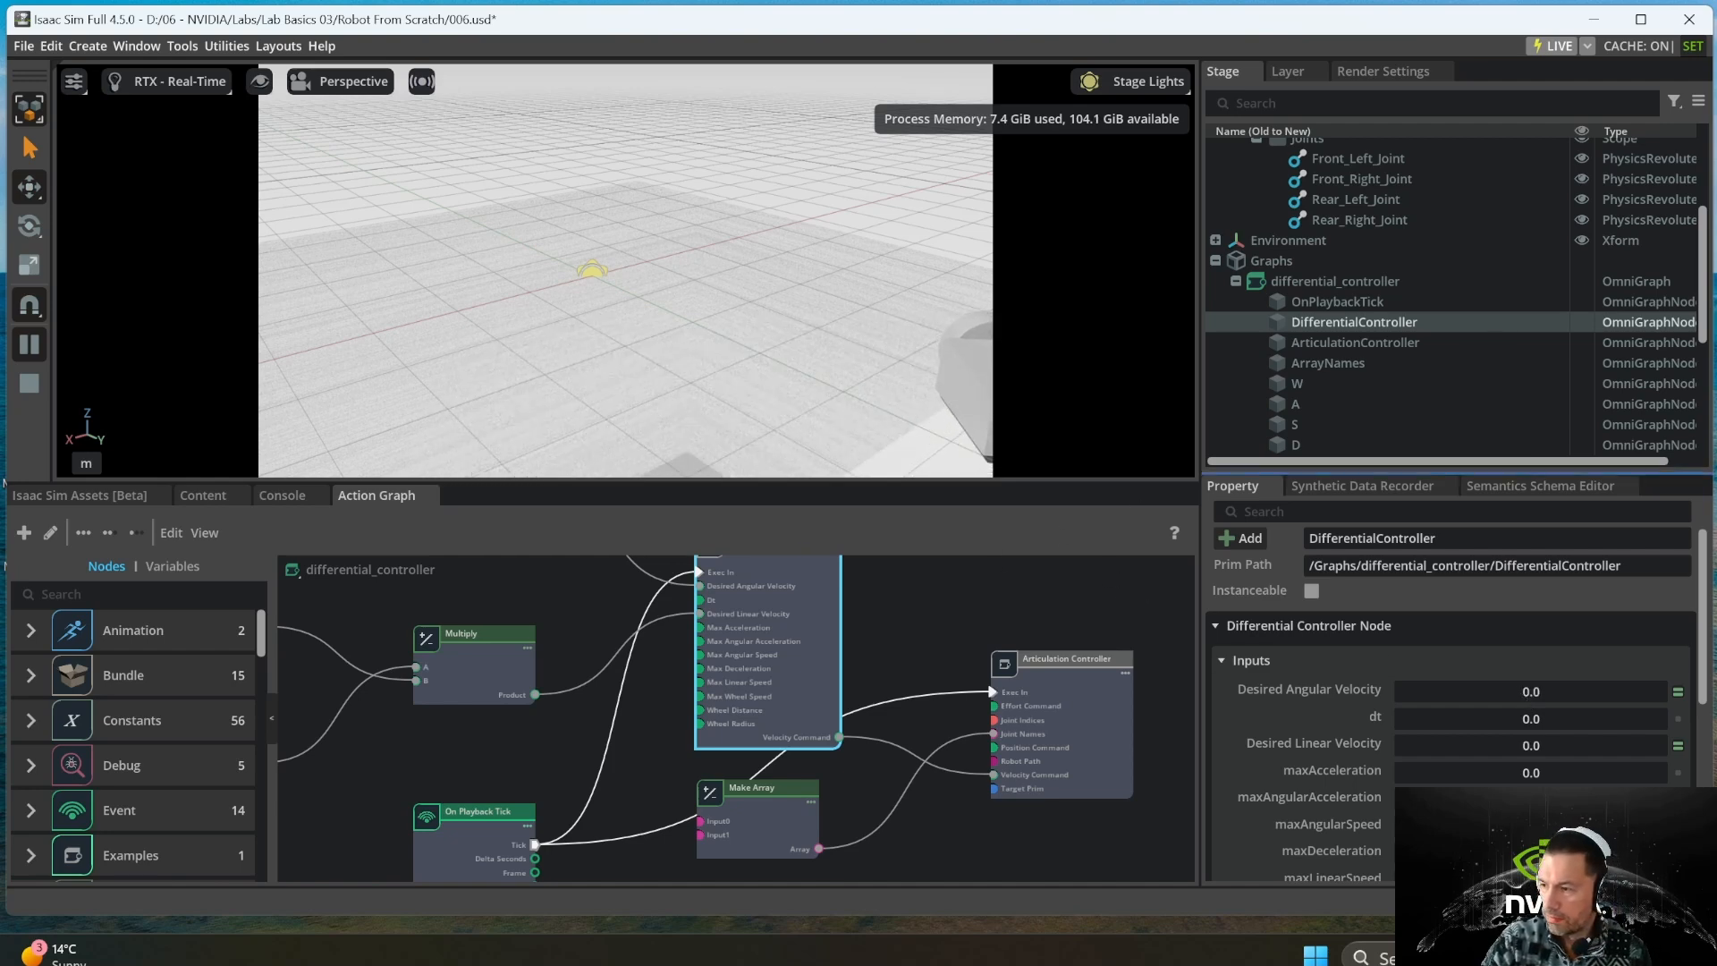
pyautogui.hotkey('alt', 'Tab')
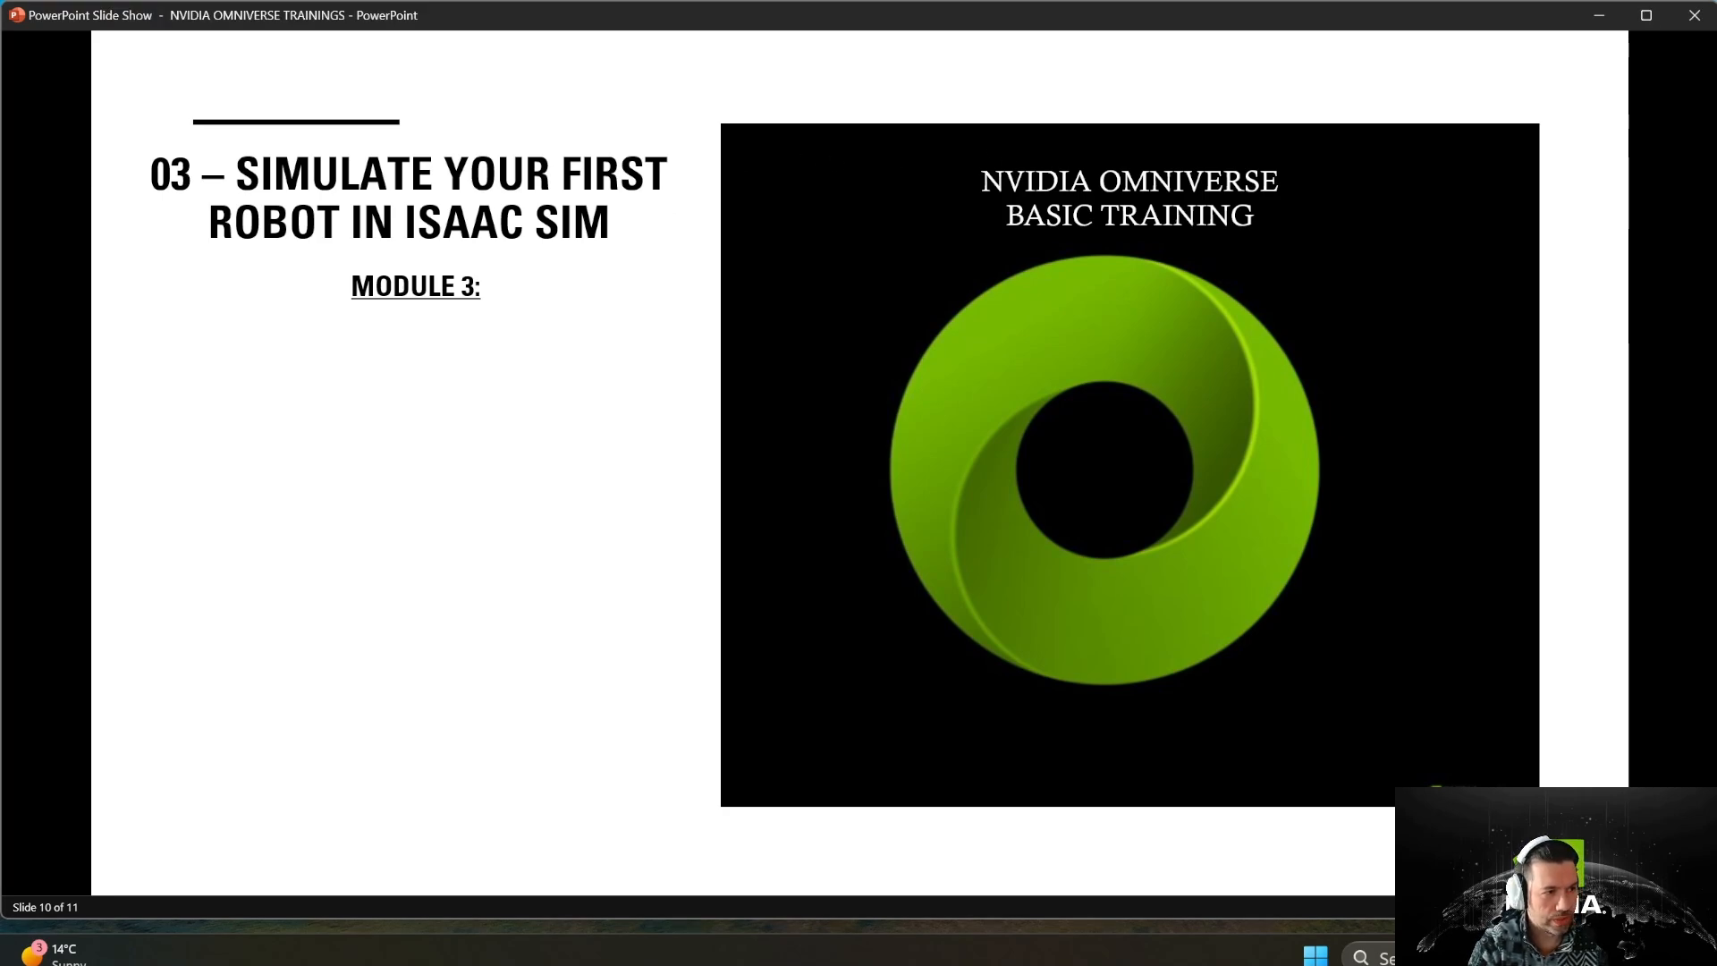
pyautogui.press('Right')
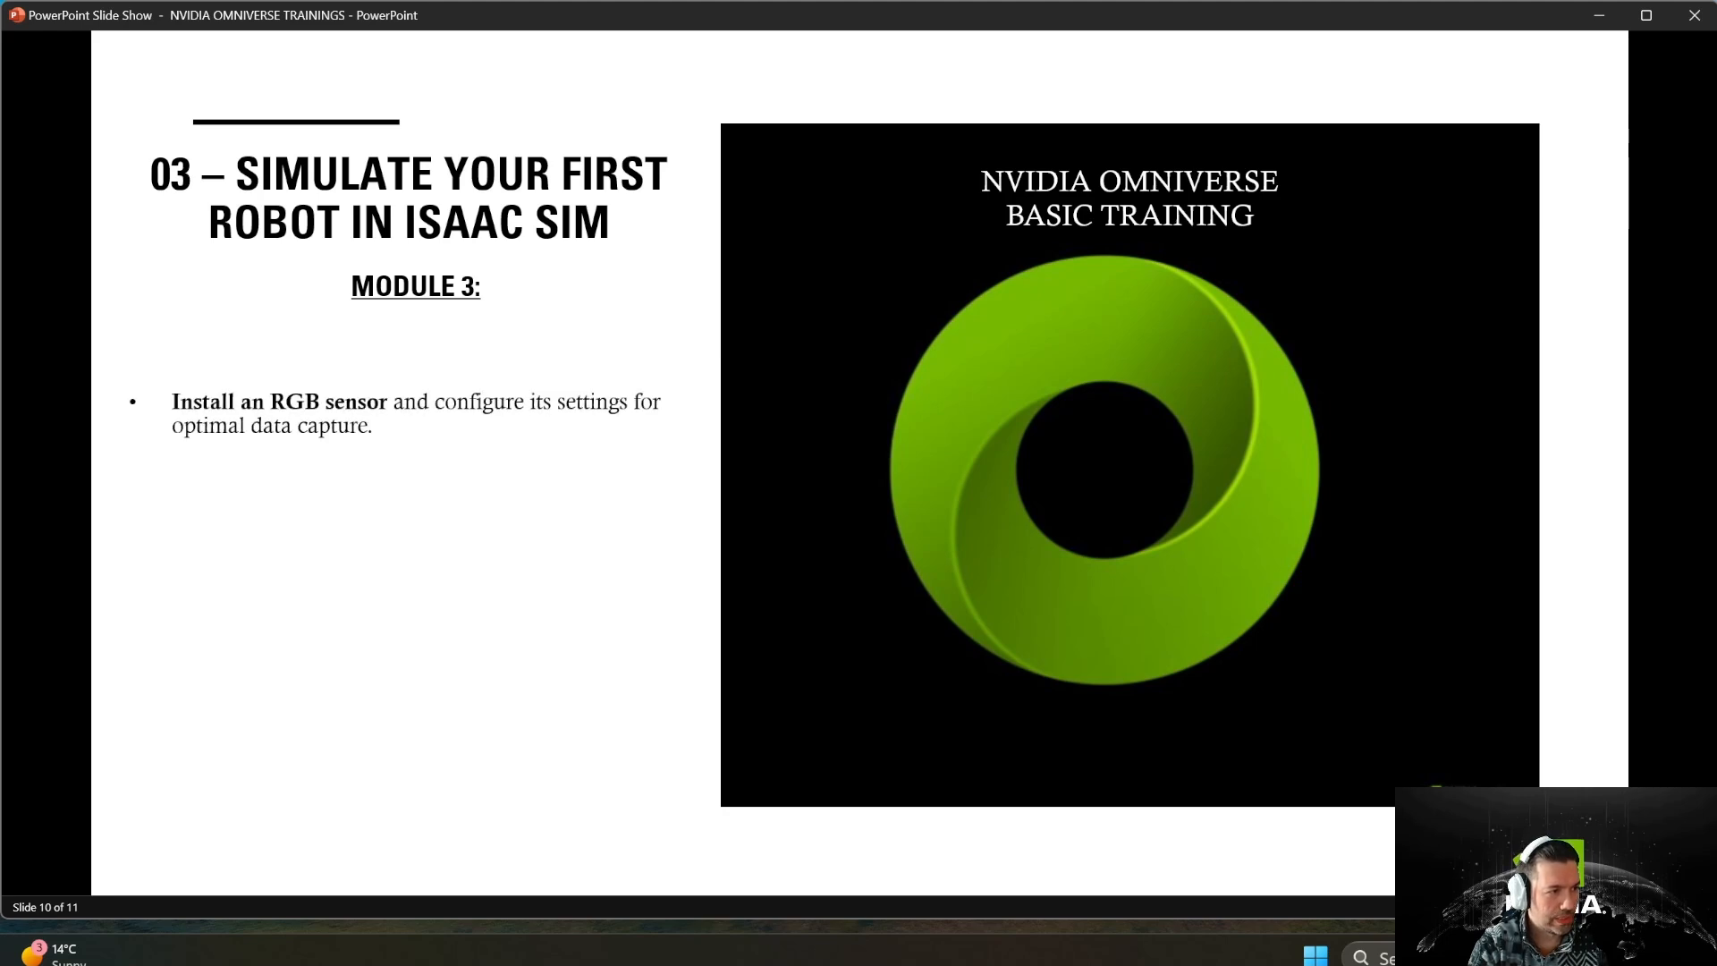
pyautogui.press('Right')
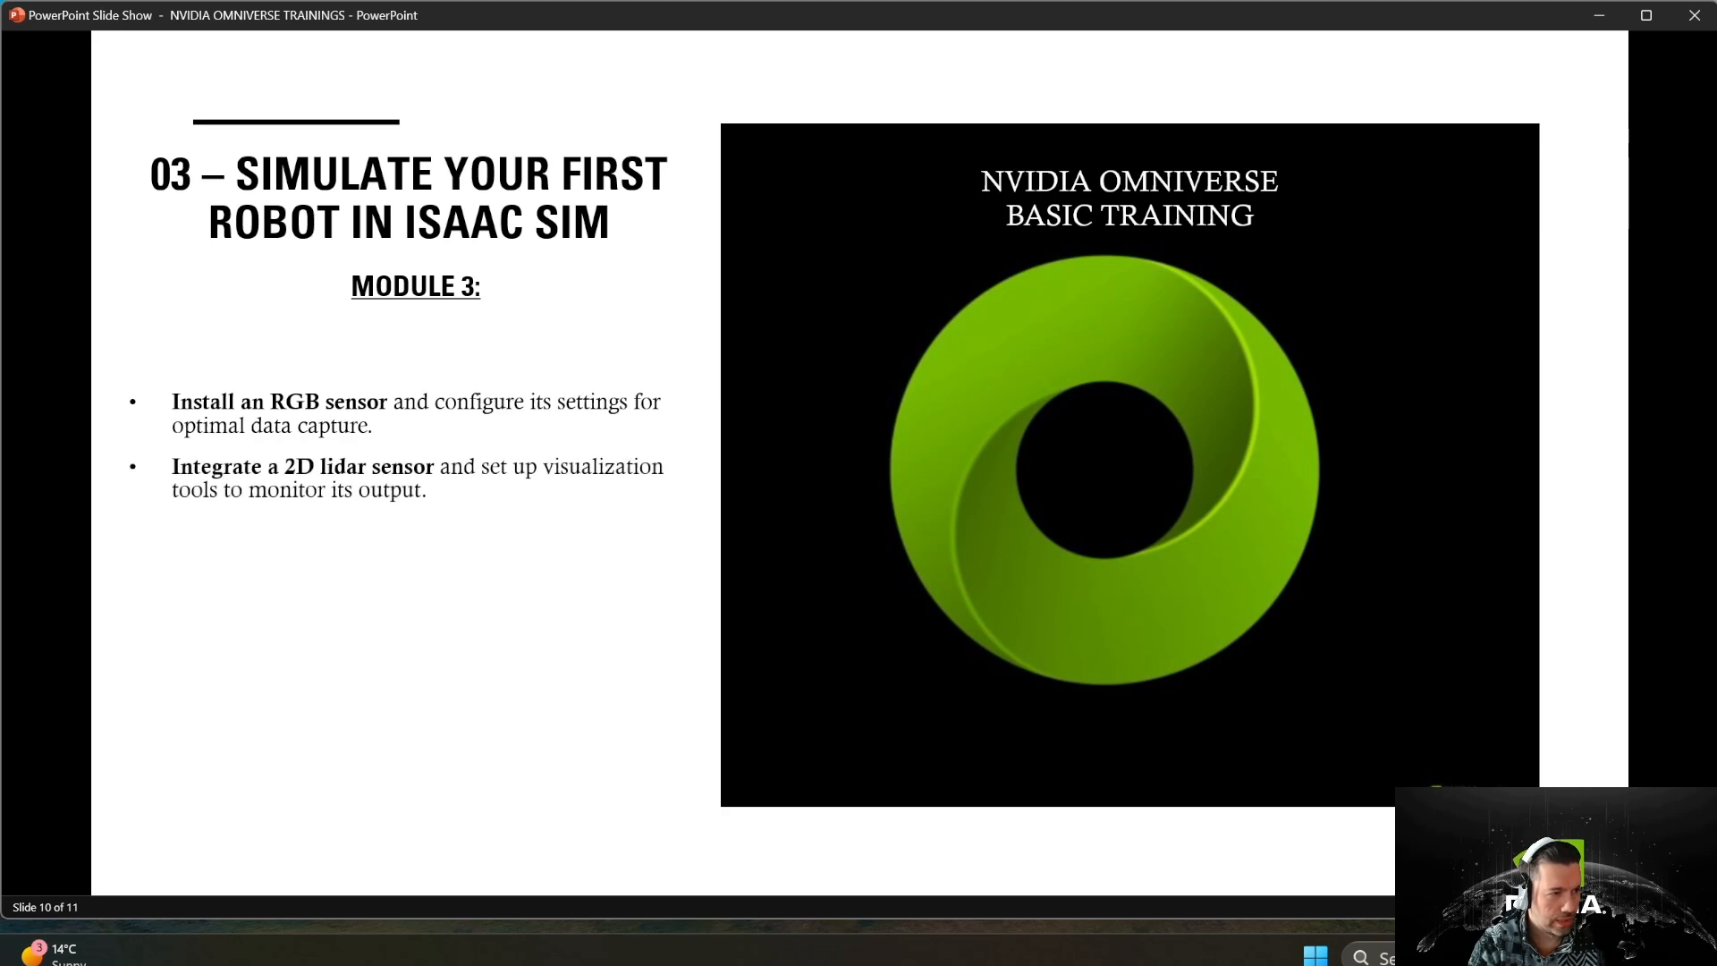
pyautogui.press('Right')
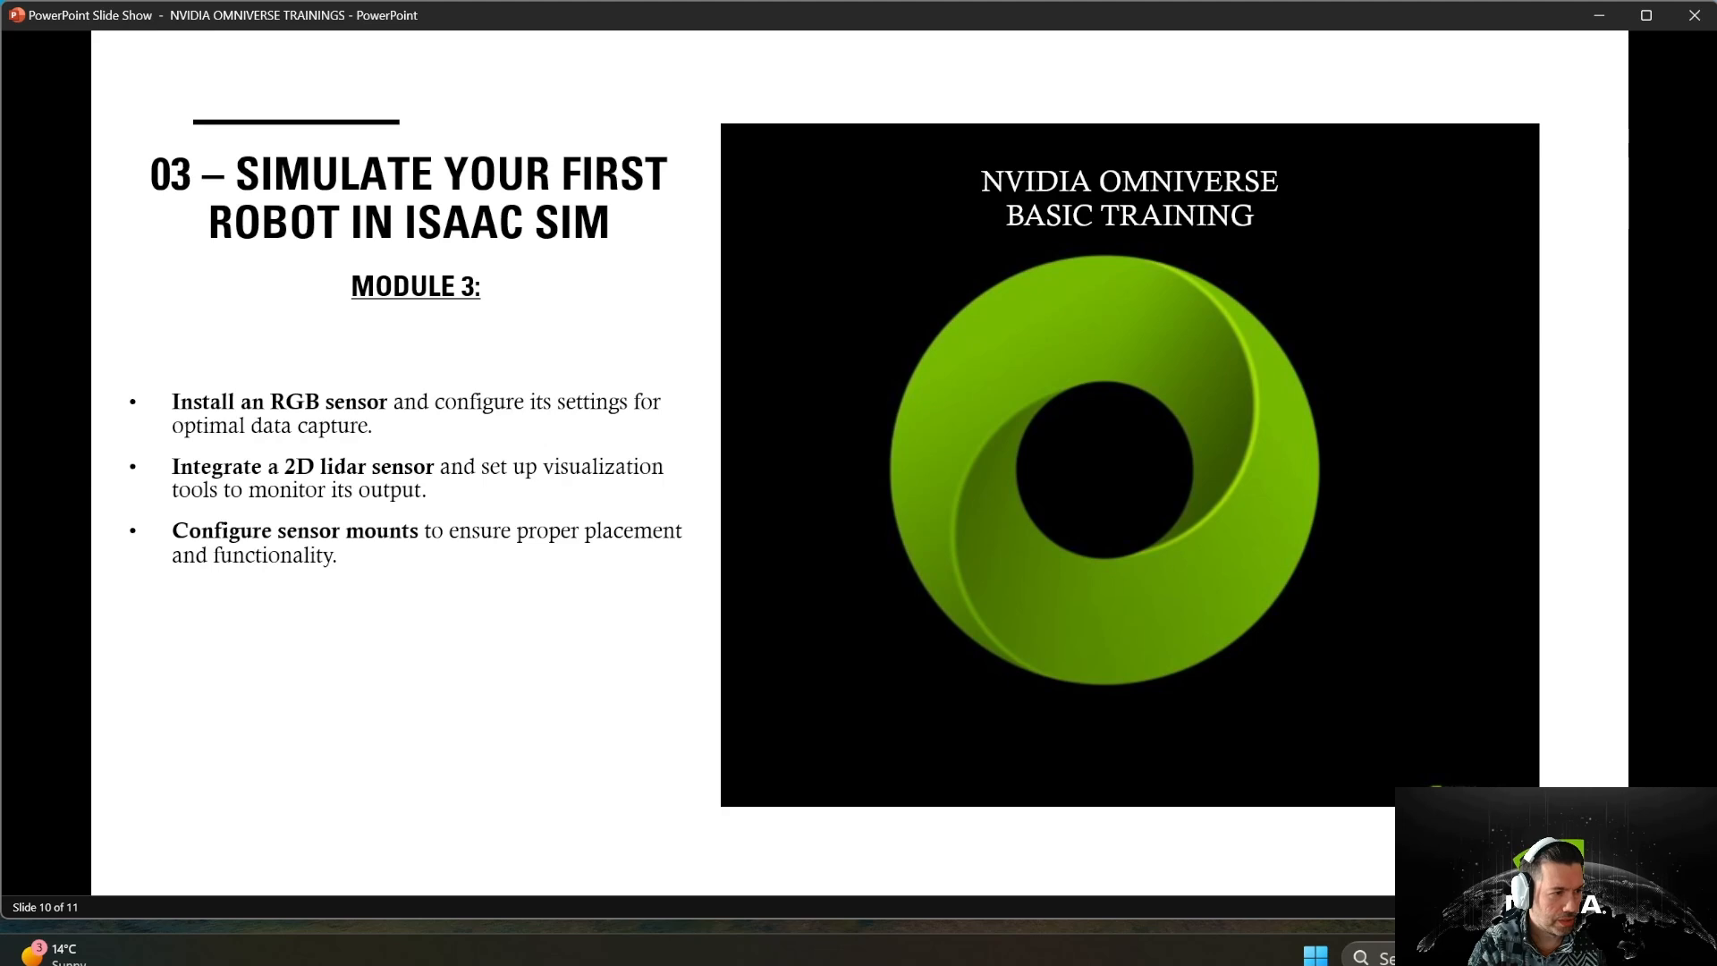
pyautogui.press('Right')
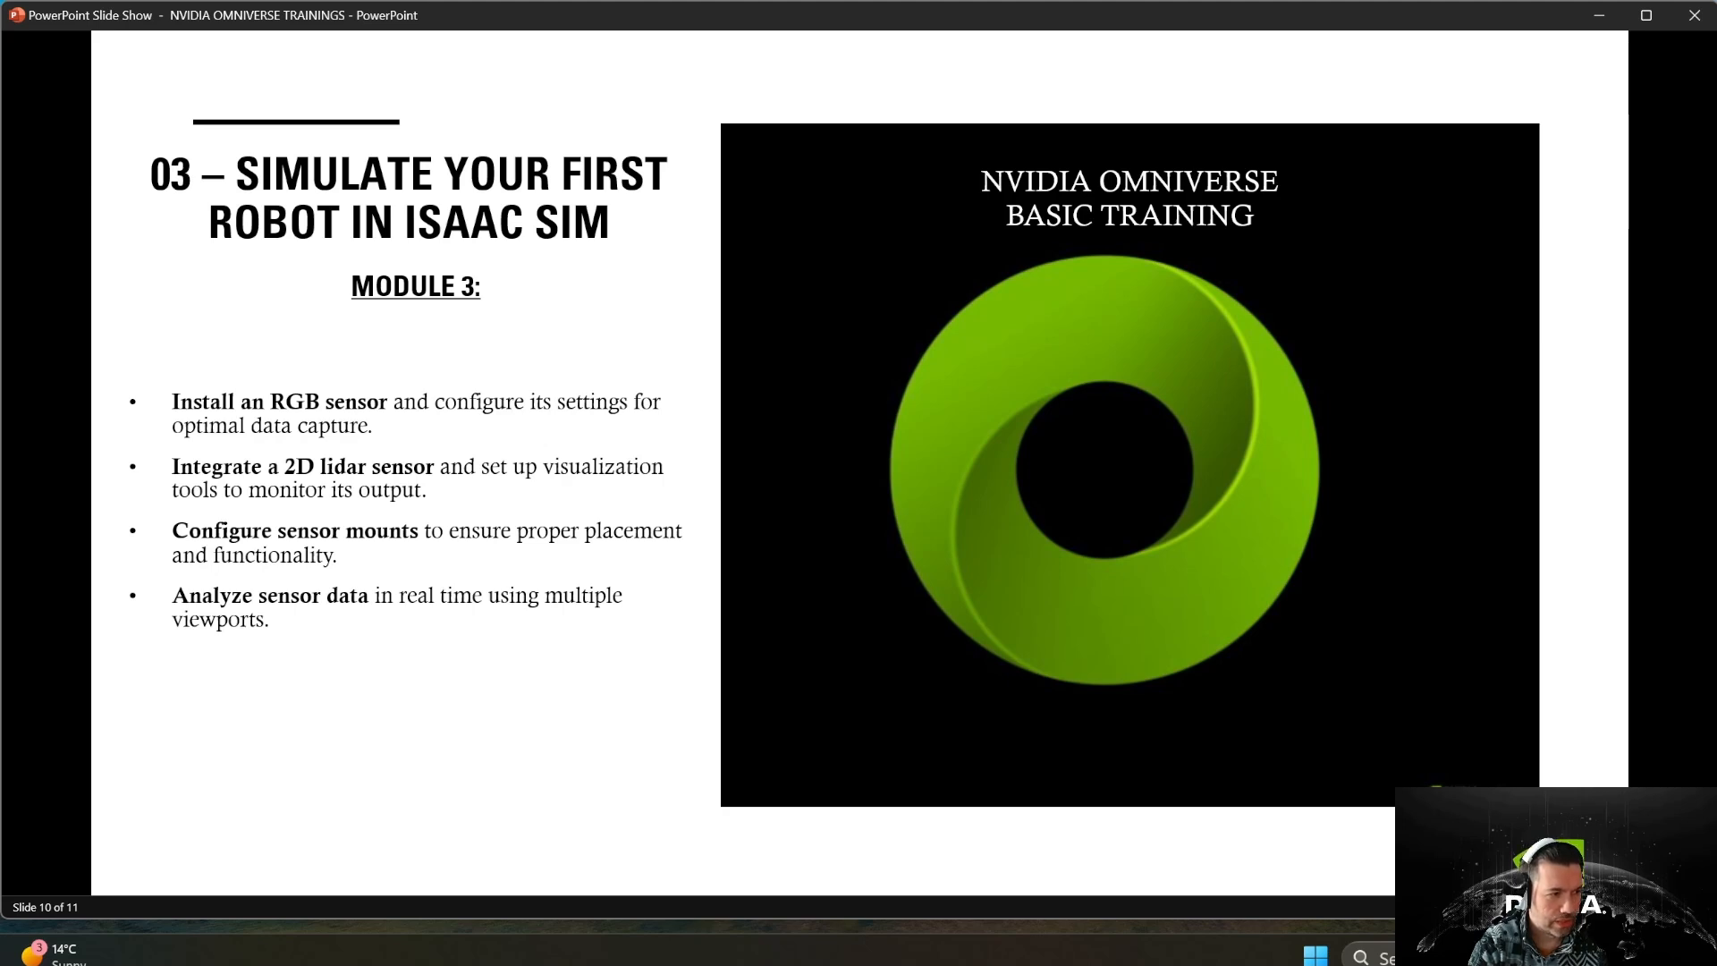
pyautogui.press('Right')
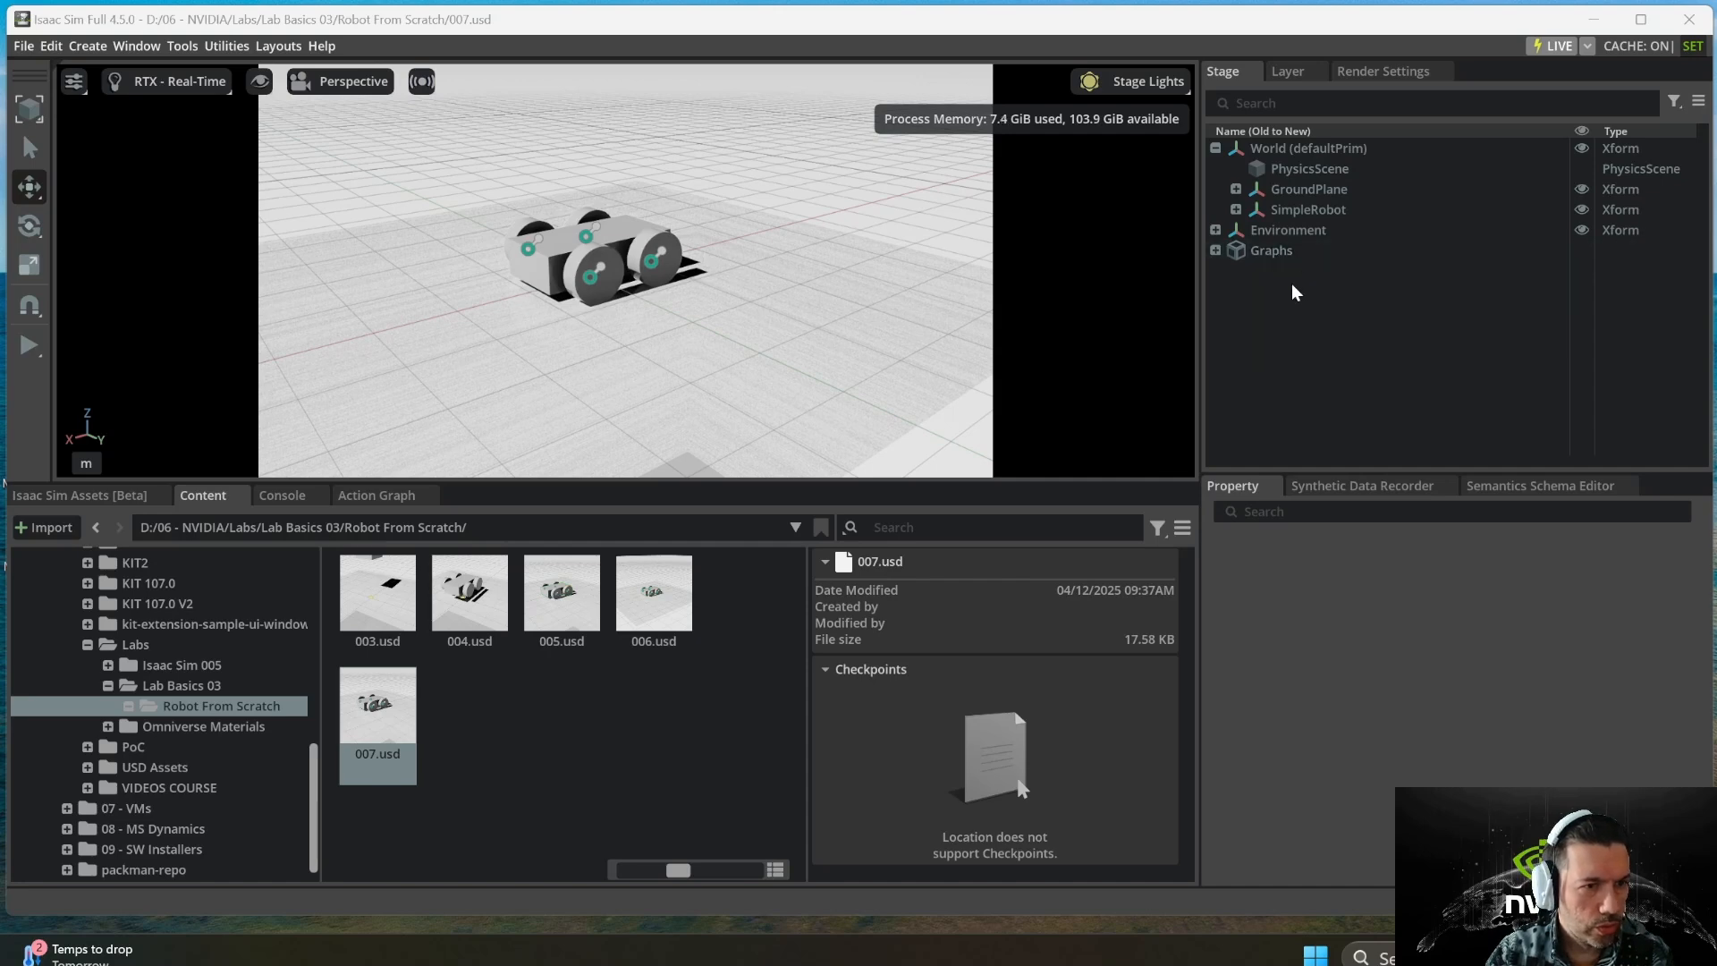
# - Create an Xform under SimpleRobot and rename it Front_Sensor
pyautogui.click(1282, 212)
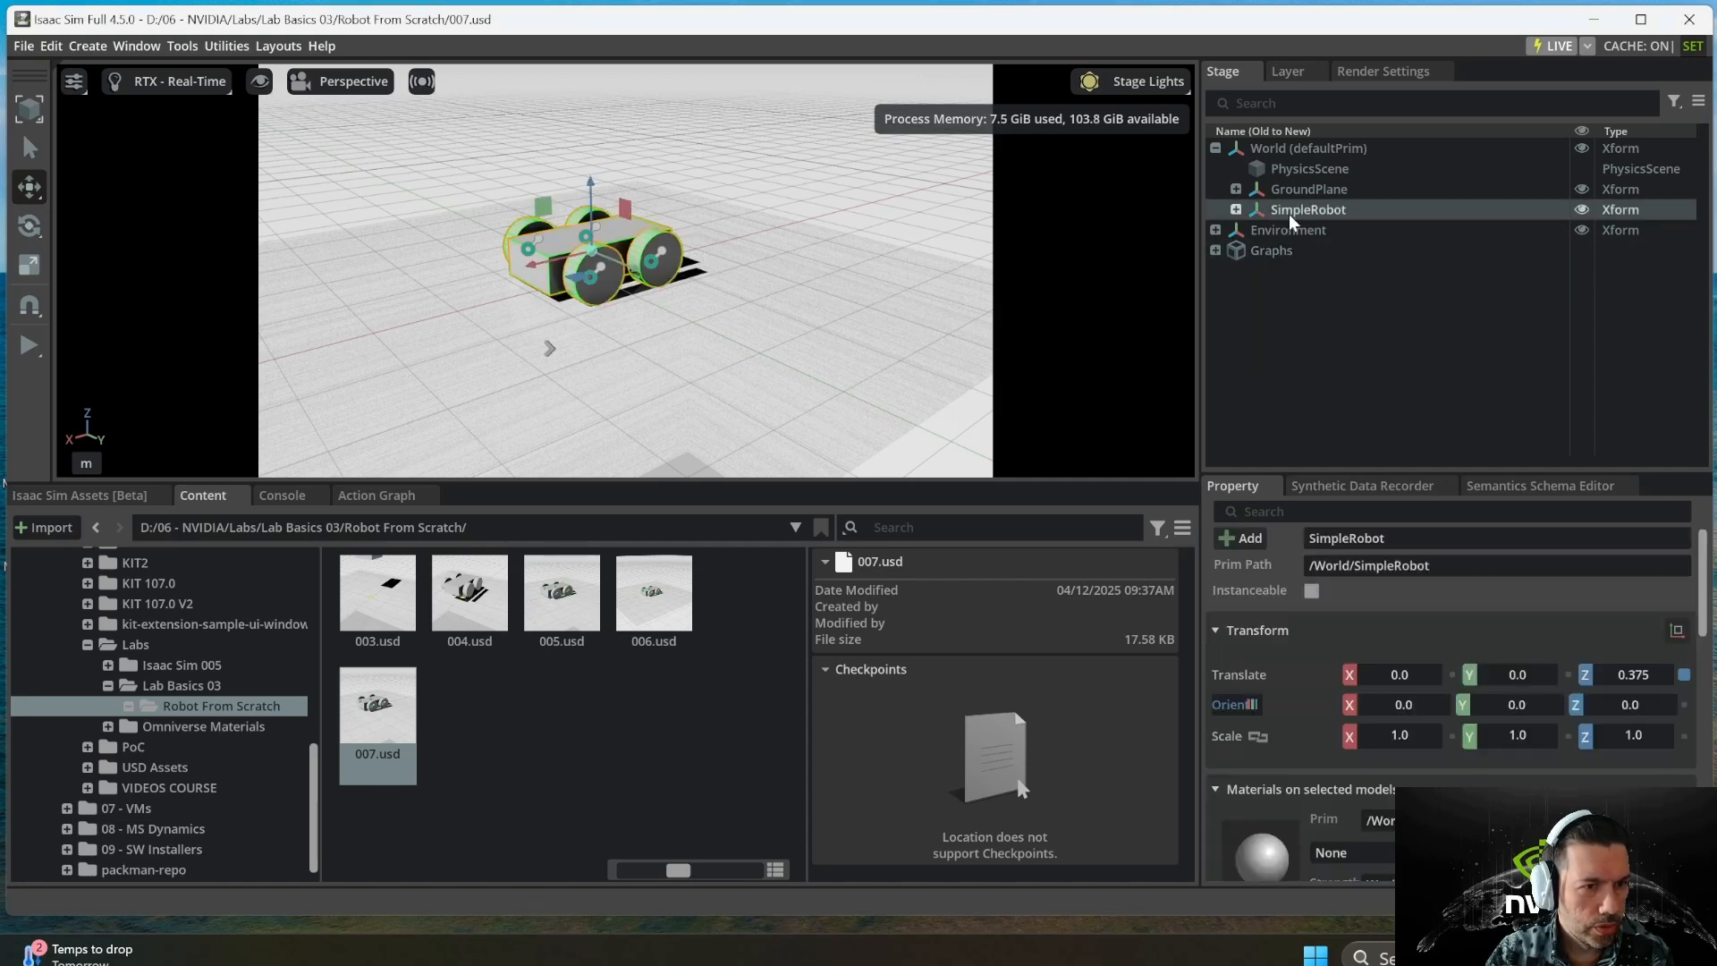
pyautogui.rightClick(1290, 213)
pyautogui.moveTo(1386, 440)
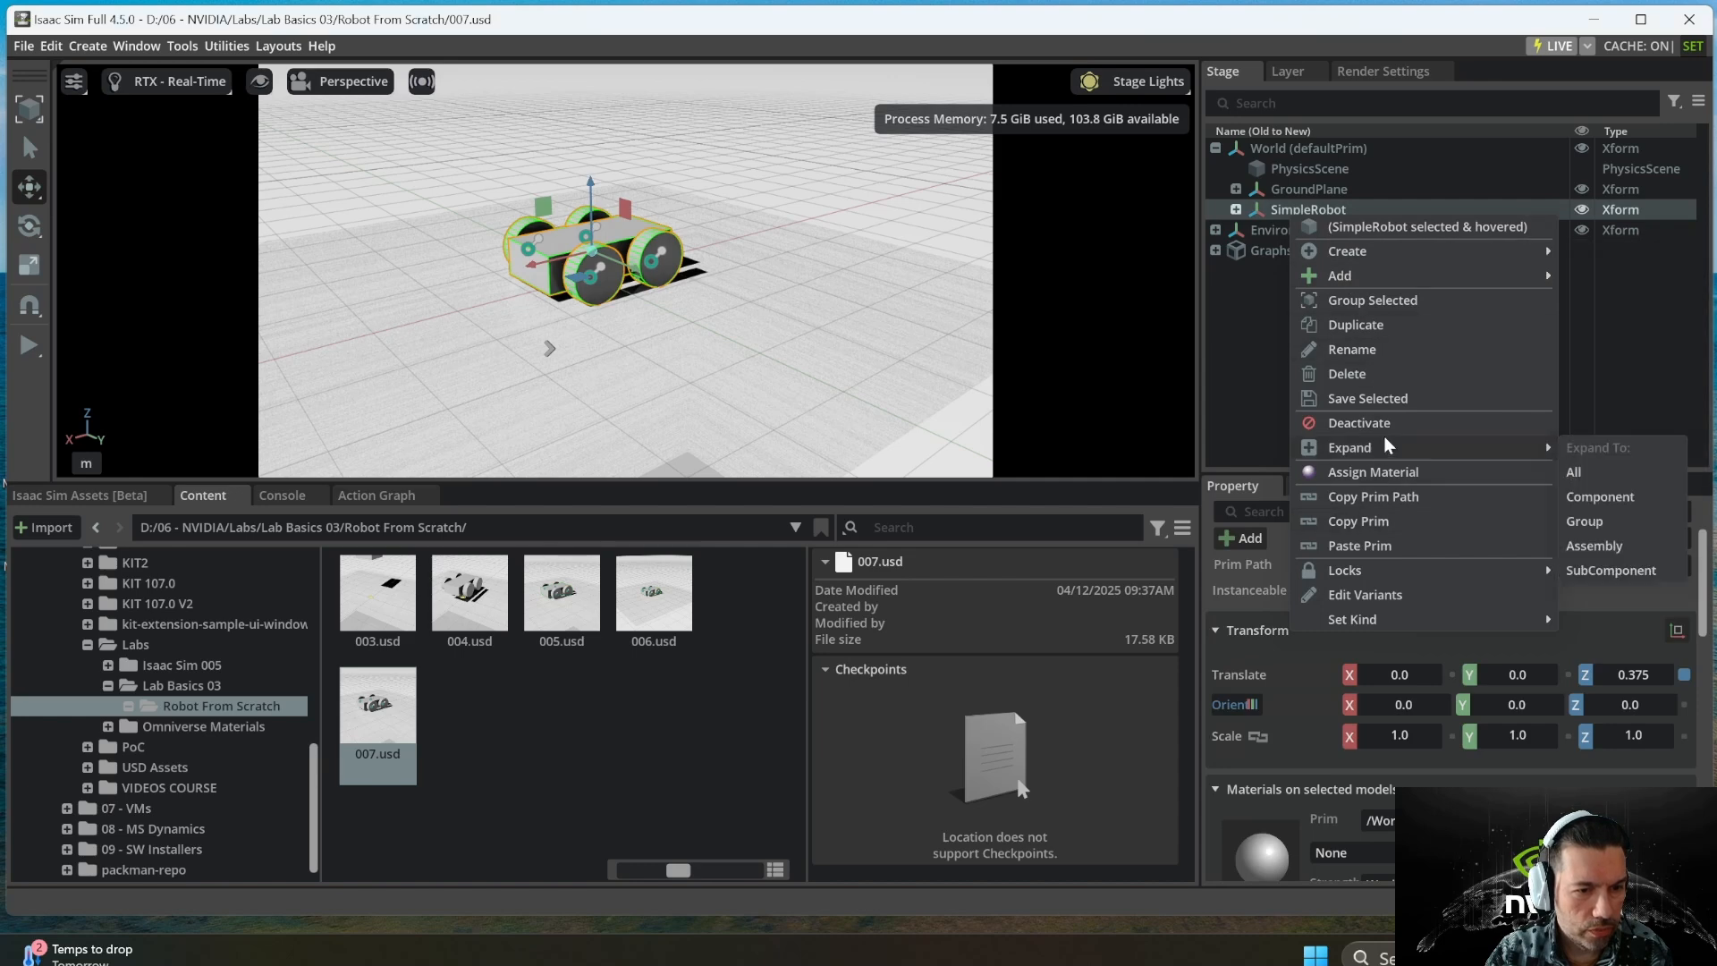
pyautogui.moveTo(1391, 252)
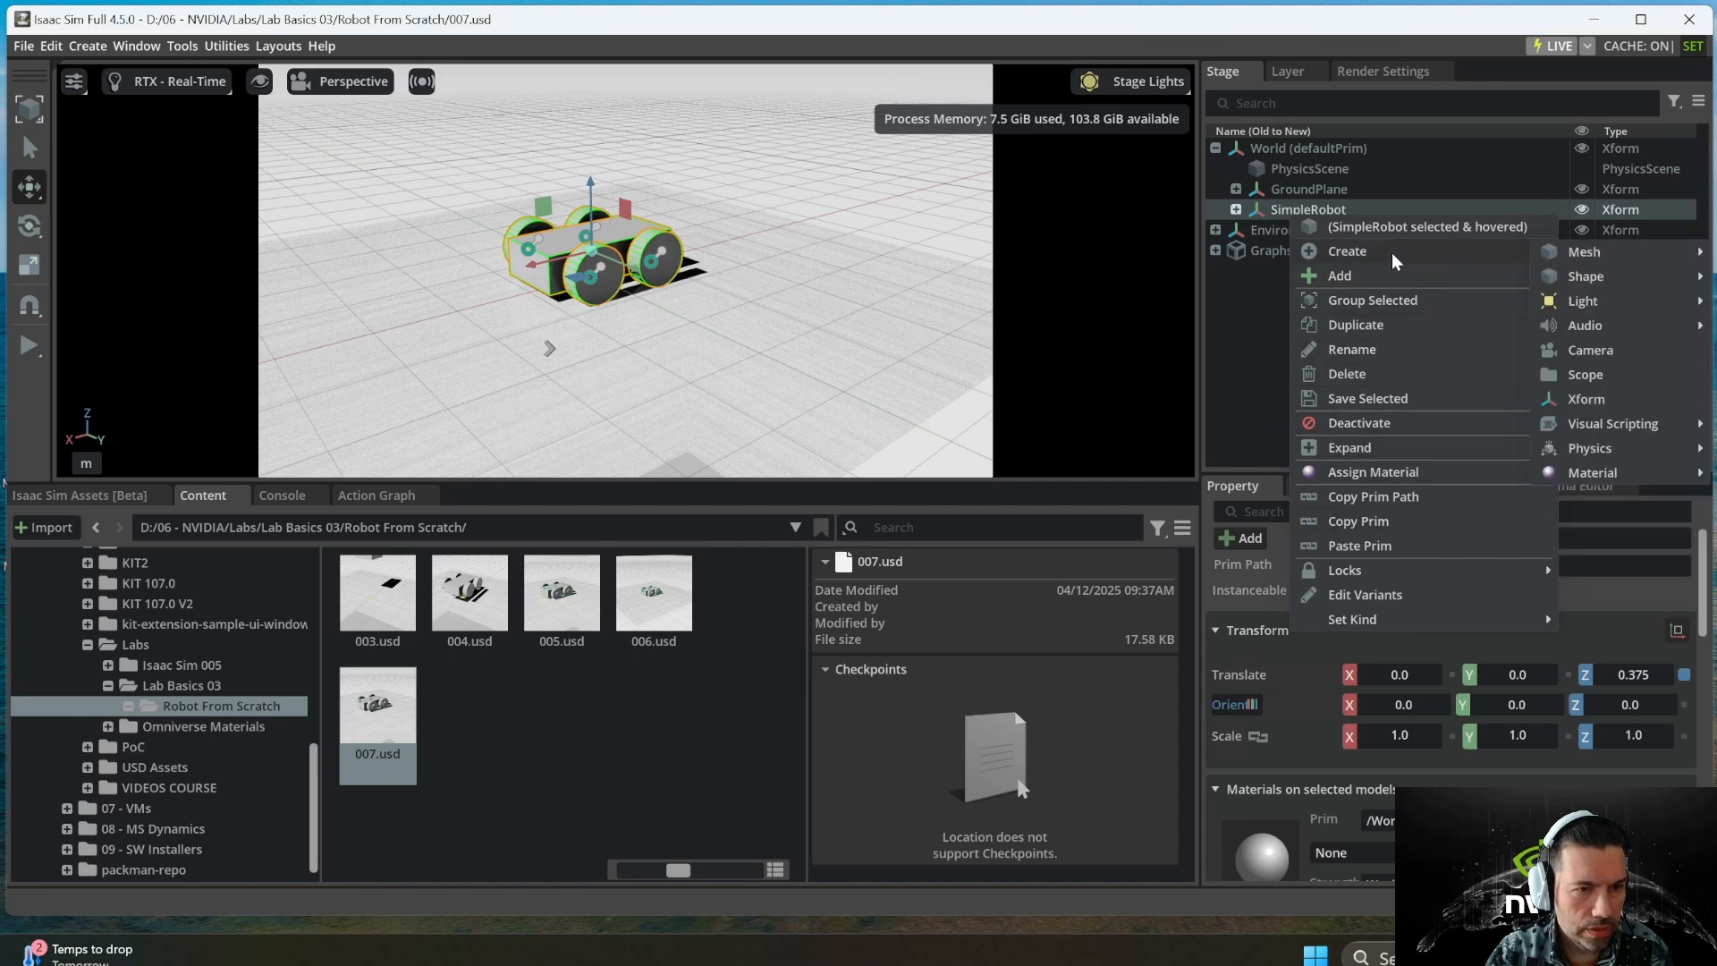
pyautogui.click(1586, 399)
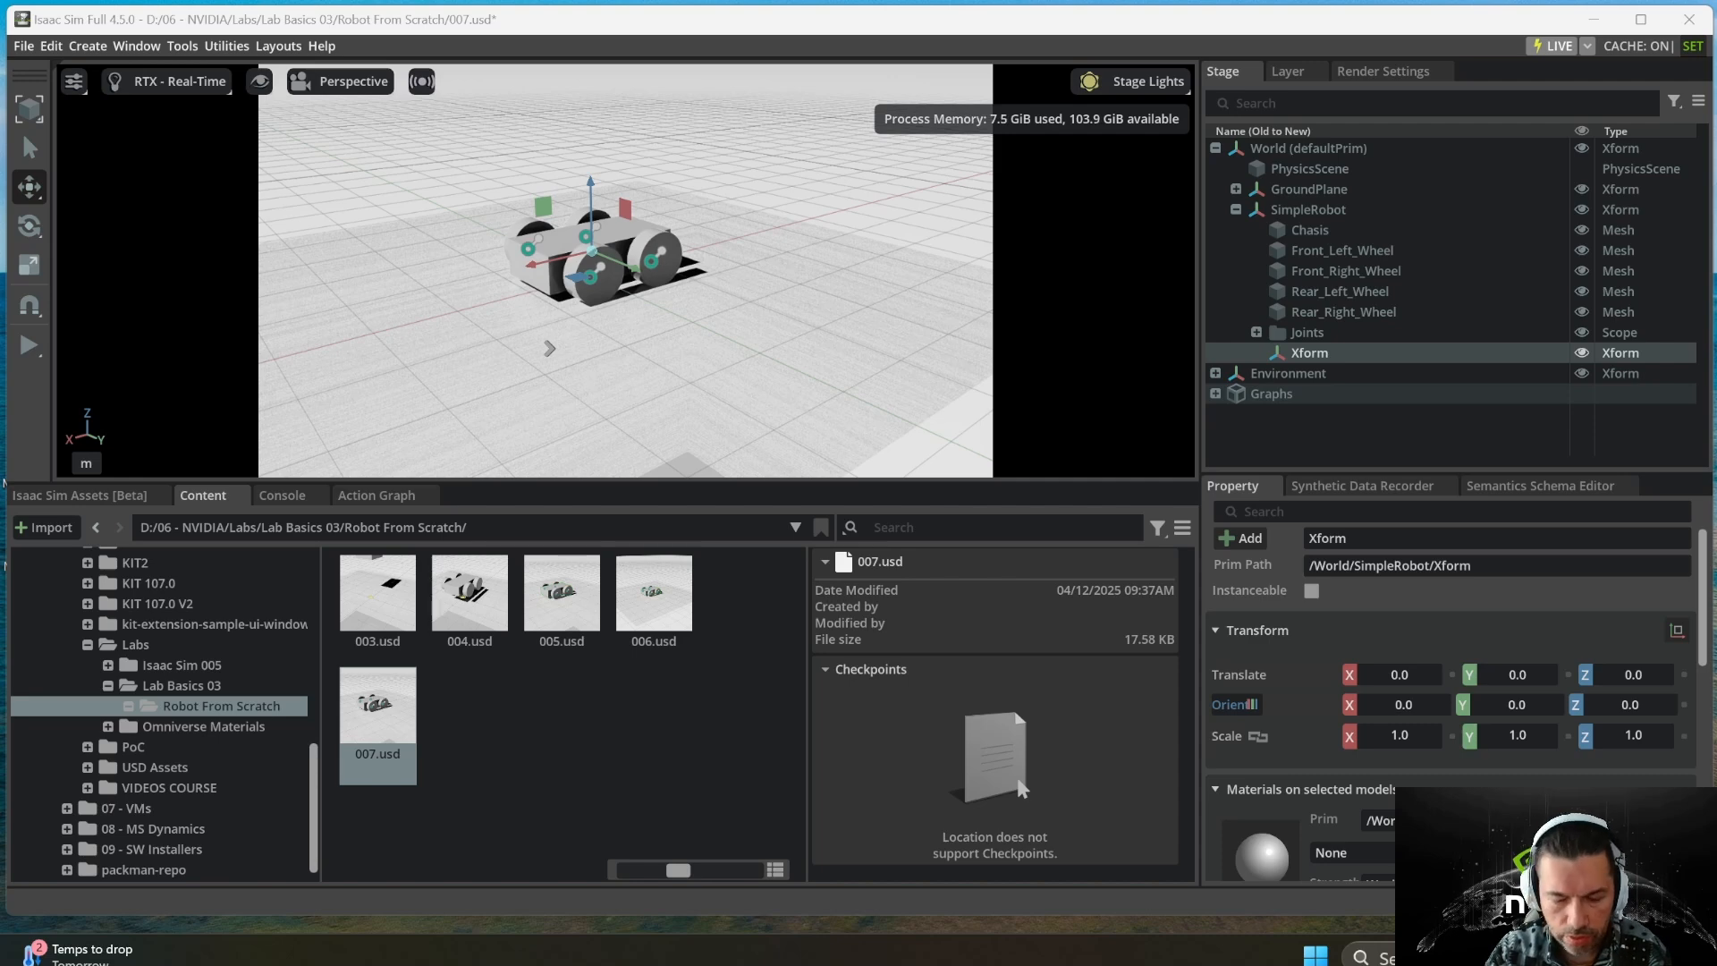
pyautogui.rightClick(1304, 353)
pyautogui.moveTo(1374, 388)
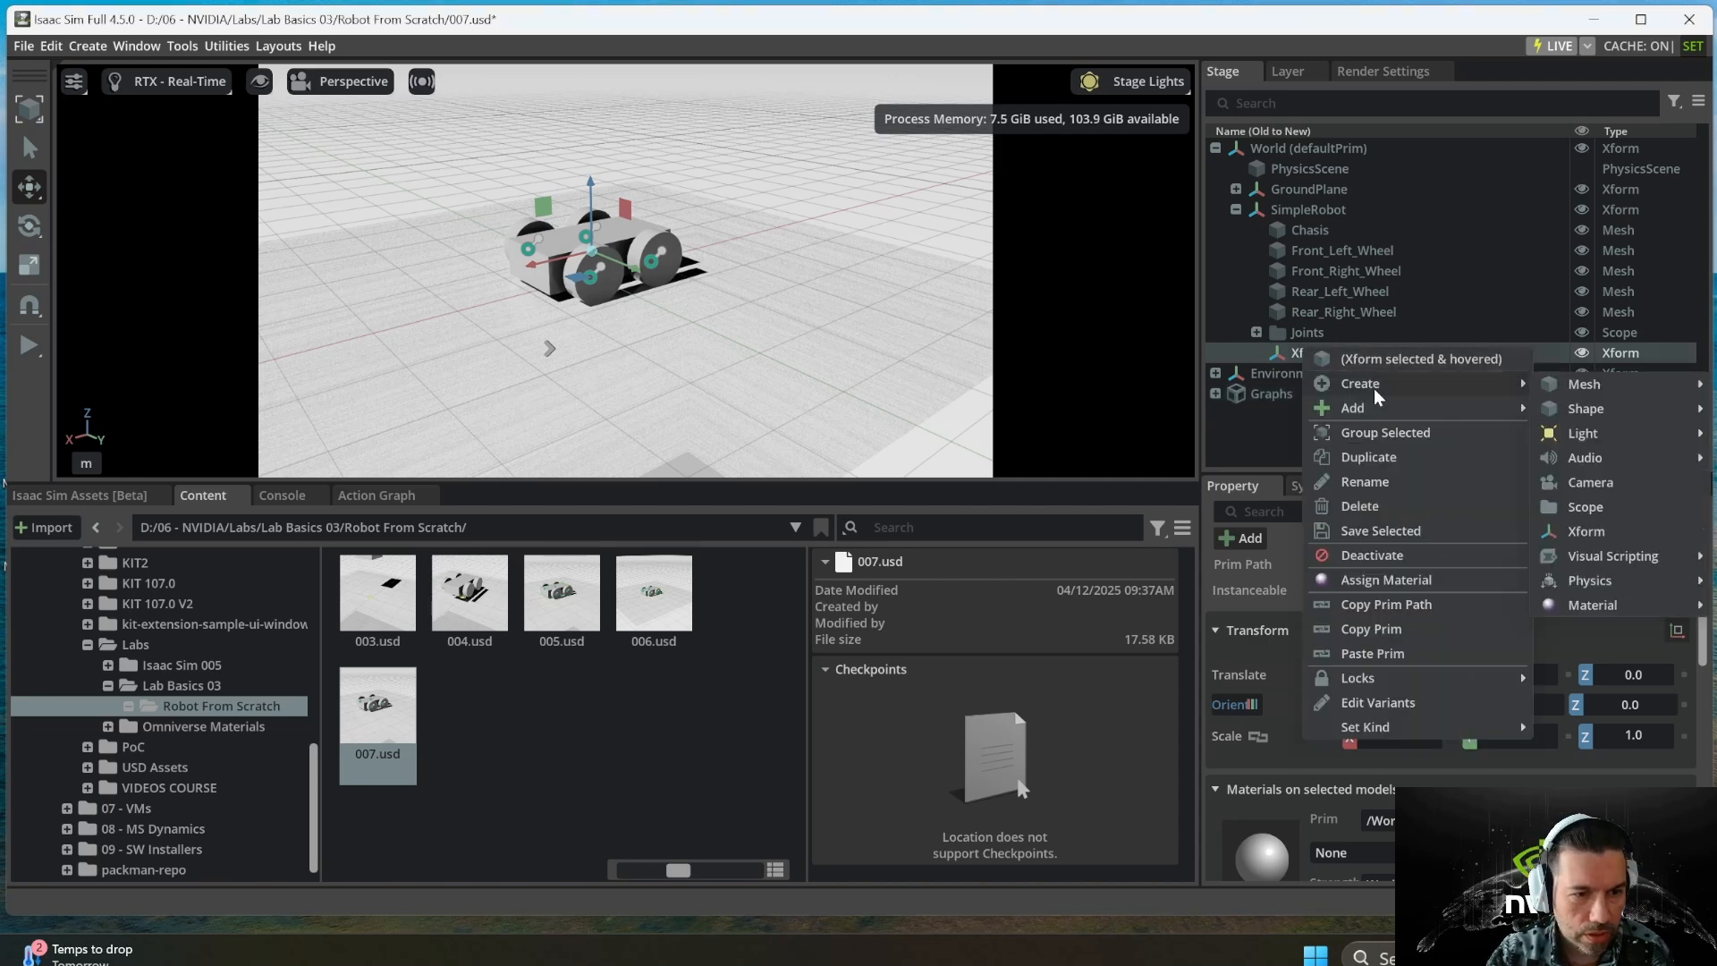
pyautogui.click(1387, 482)
pyautogui.write('Front_Sensor')
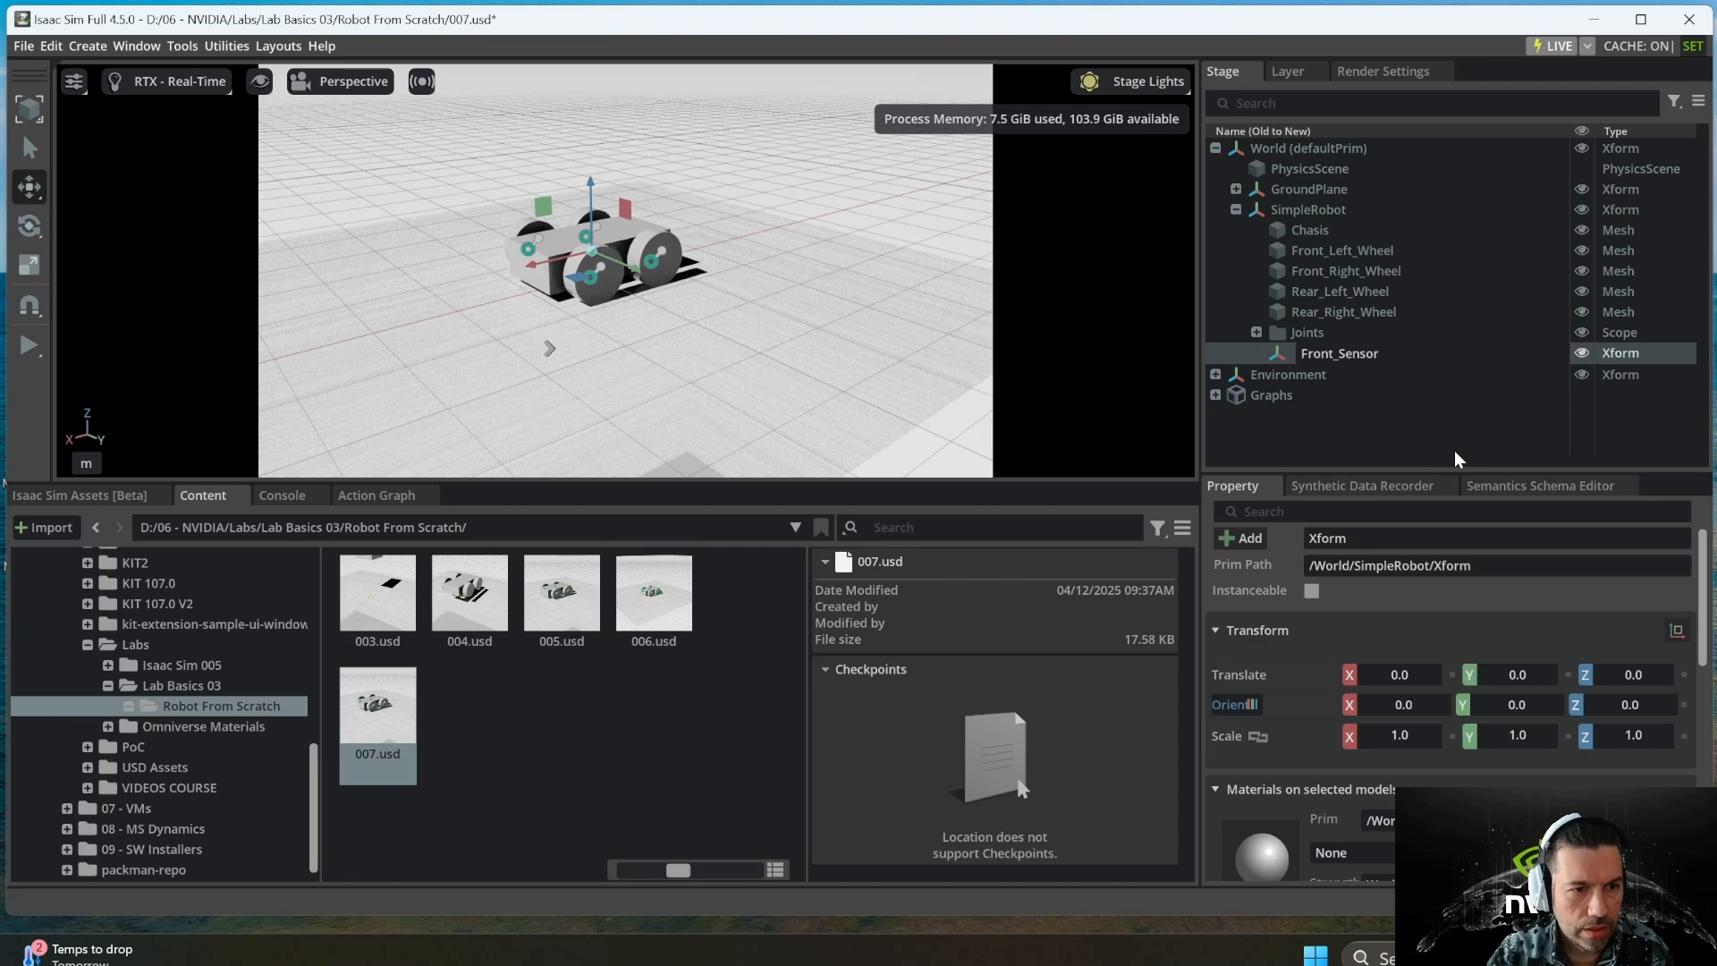
pyautogui.press('Return')
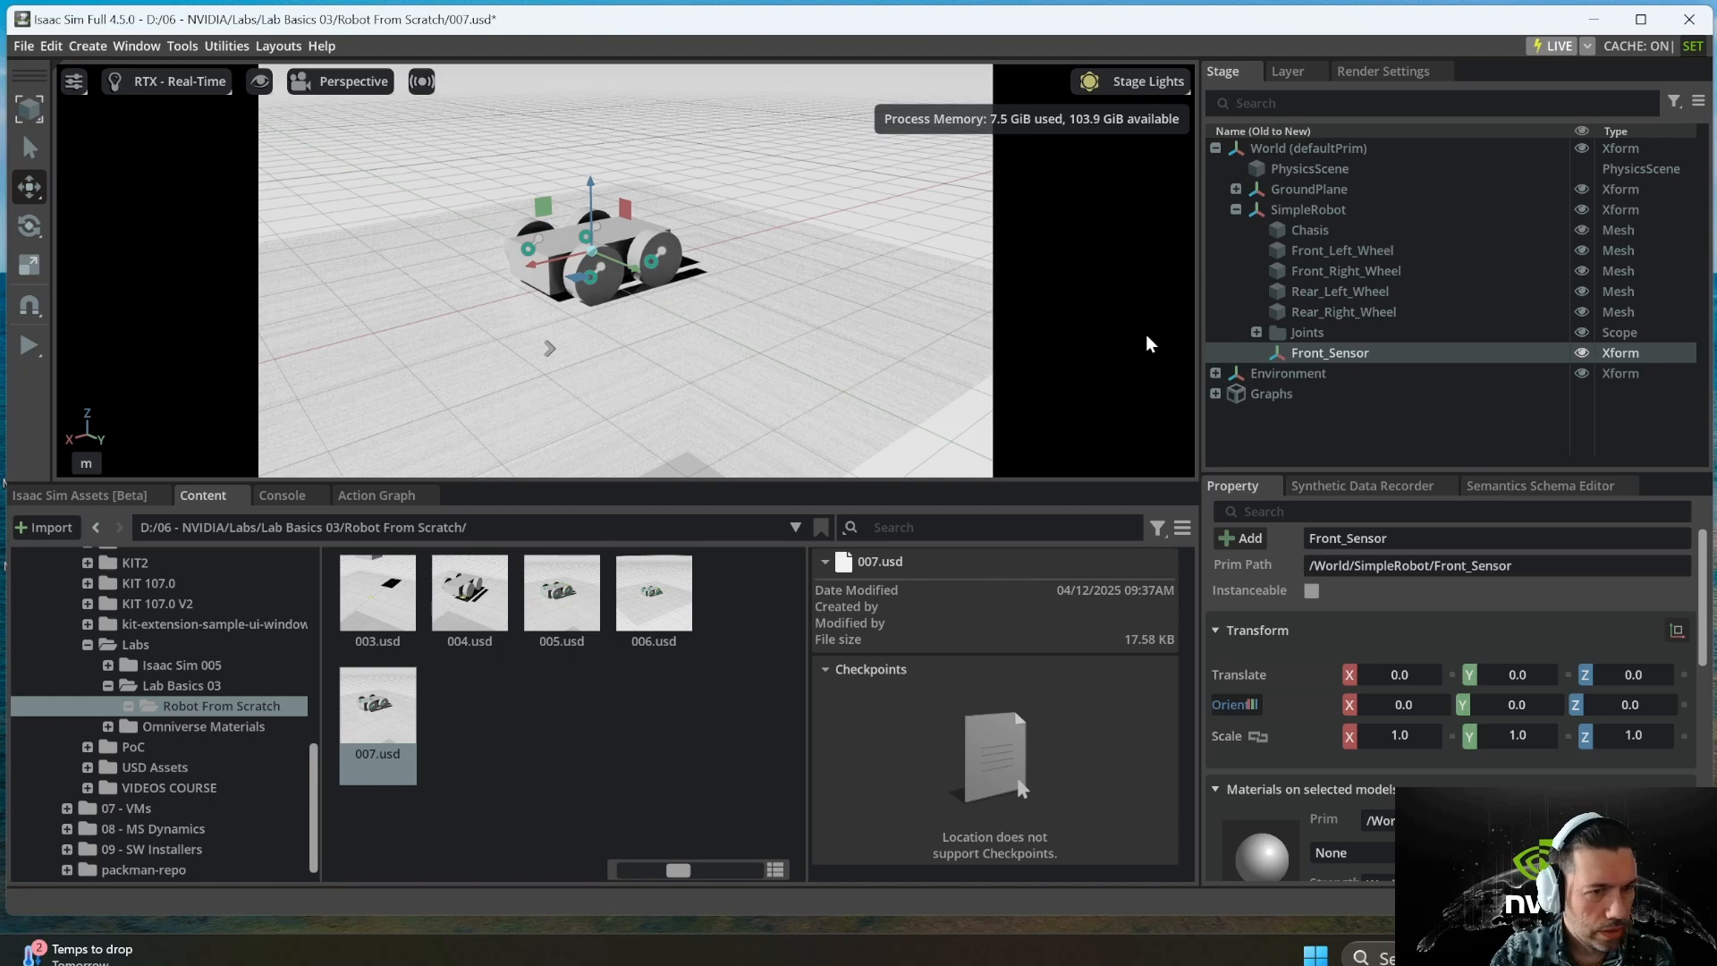
# - Move the Front_Sensor Xform to the front of the chassis, at about X 0.61 and Y -0.63
pyautogui.press('f')
pyautogui.scroll(10, 645, 297)
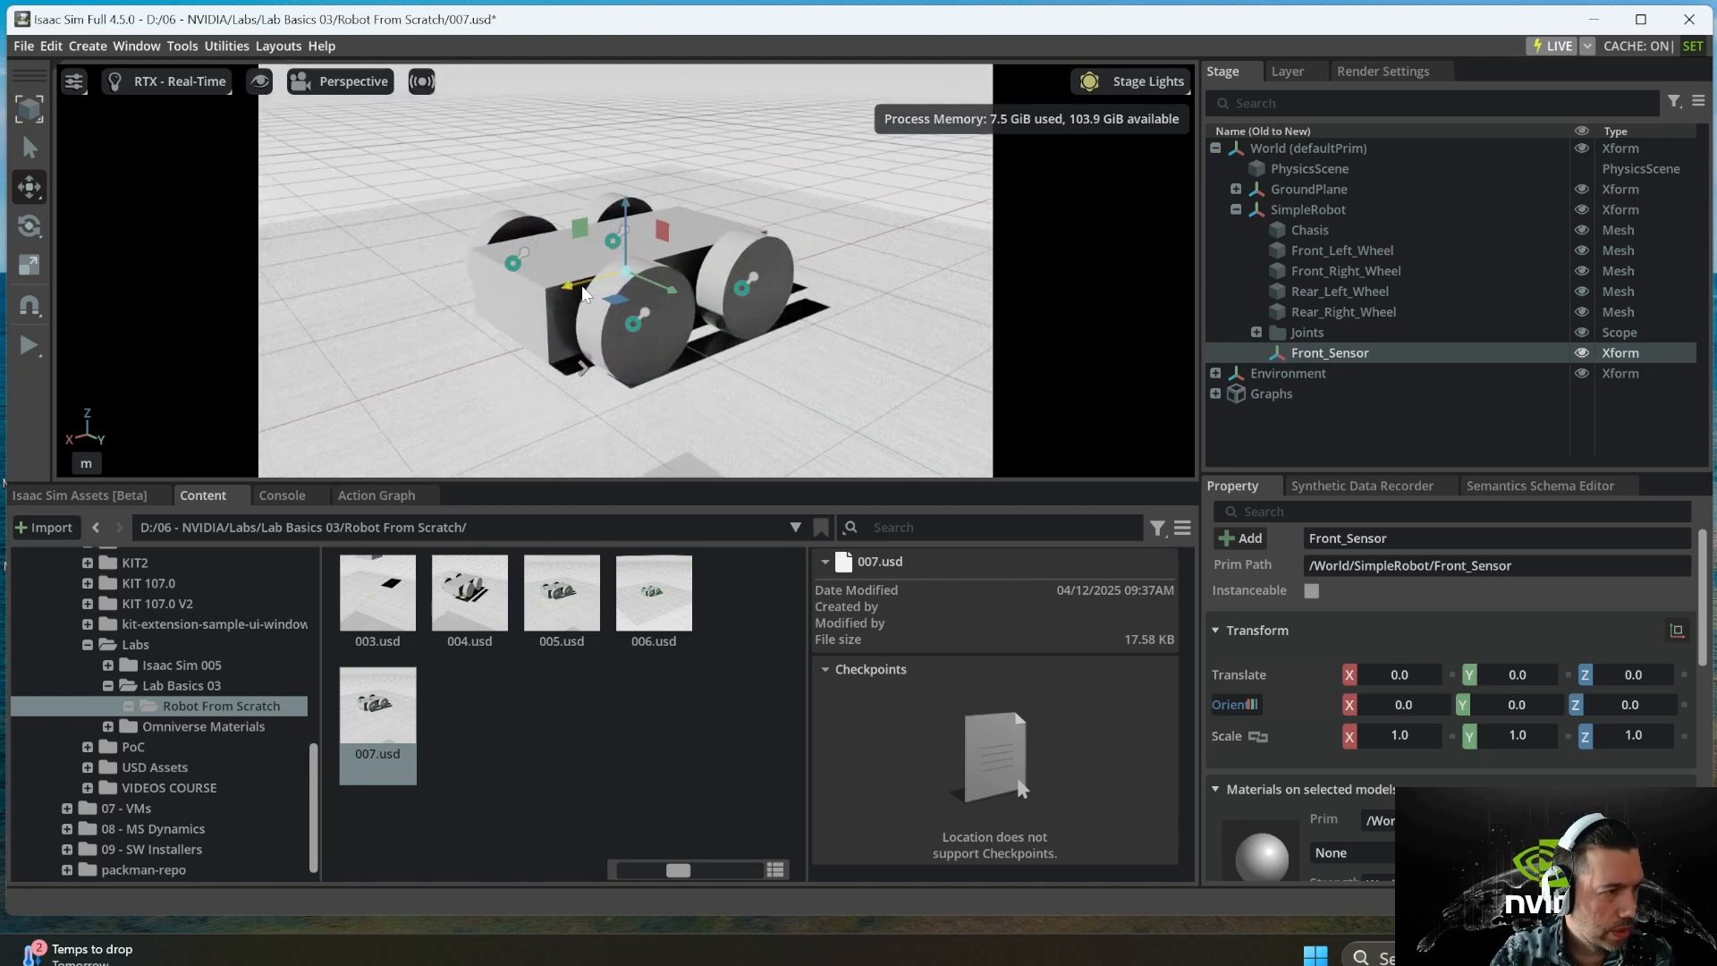
pyautogui.moveTo(576, 286); pyautogui.dragTo(535, 280)
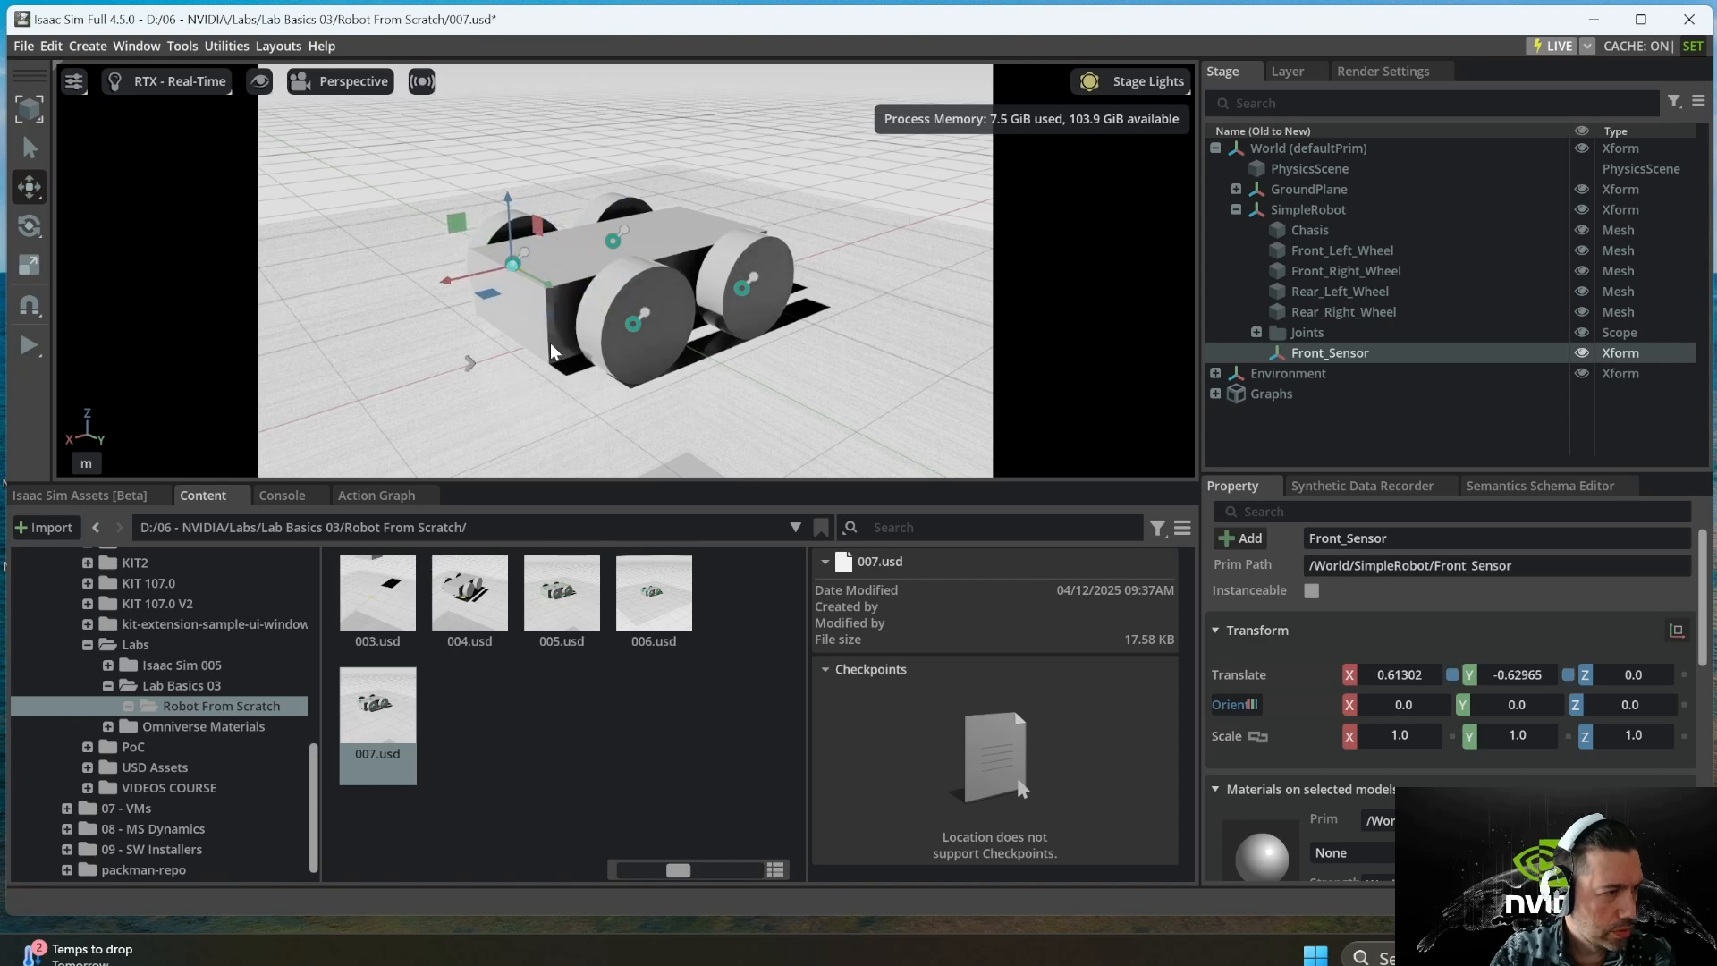
# - Move the Front_Sensor Xform to the upper front edge of the chassis, at about X 0.98, Y 0.08 and Z 0.26
pyautogui.keyDown('alt'); pyautogui.moveTo(549, 365); pyautogui.dragTo(797, 340); pyautogui.keyUp('alt')
pyautogui.moveTo(611, 291); pyautogui.dragTo(718, 286)
pyautogui.click(729, 378)
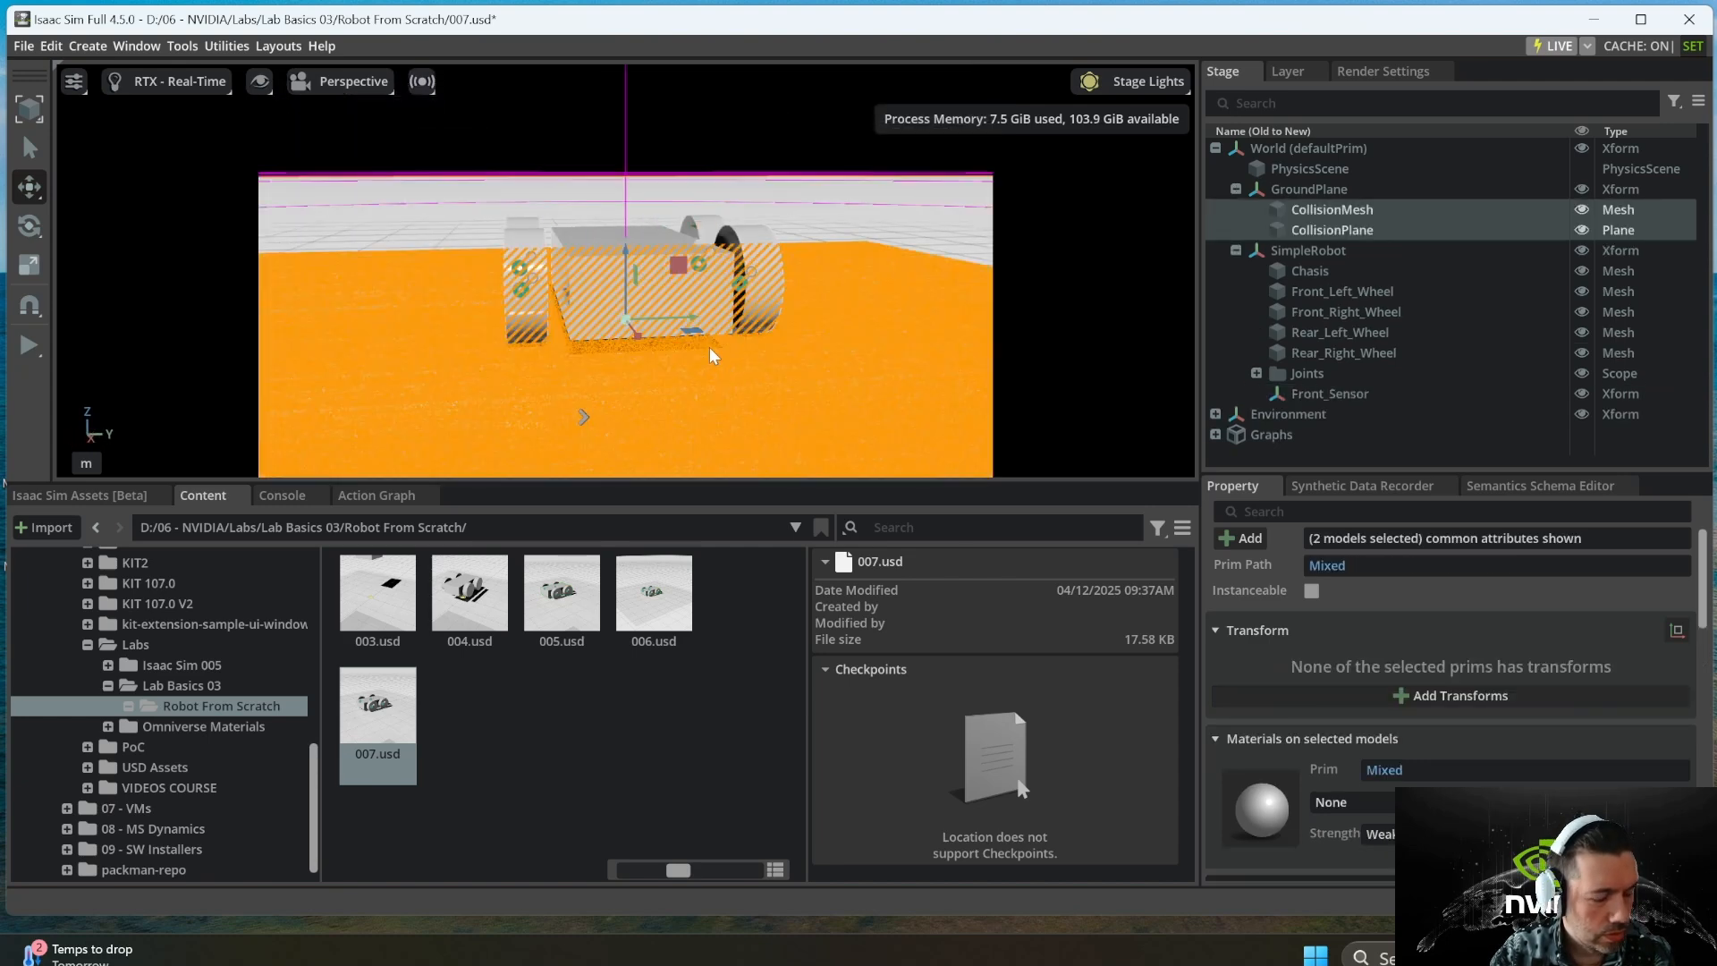
pyautogui.click(777, 354)
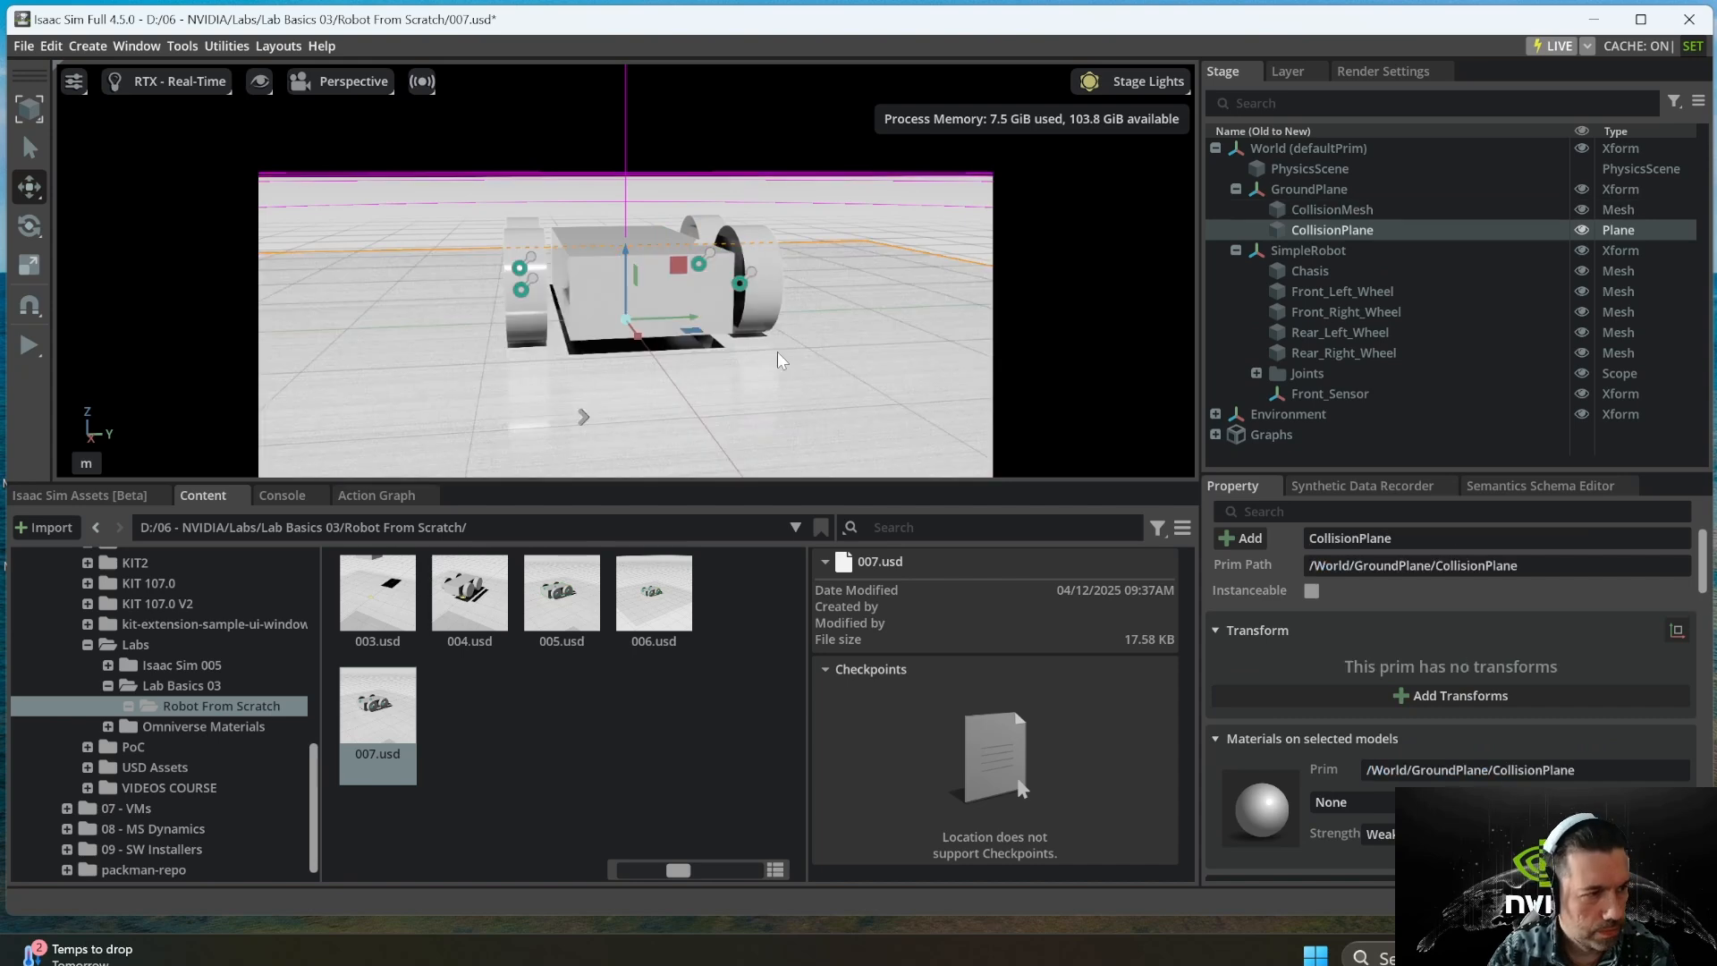
pyautogui.click(1307, 392)
pyautogui.keyDown('alt'); pyautogui.moveTo(773, 345); pyautogui.dragTo(737, 335); pyautogui.keyUp('alt')
pyautogui.moveTo(639, 222); pyautogui.dragTo(636, 182)
pyautogui.keyDown('alt'); pyautogui.moveTo(792, 335); pyautogui.dragTo(474, 342); pyautogui.keyUp('alt')
pyautogui.moveTo(477, 259); pyautogui.dragTo(439, 255)
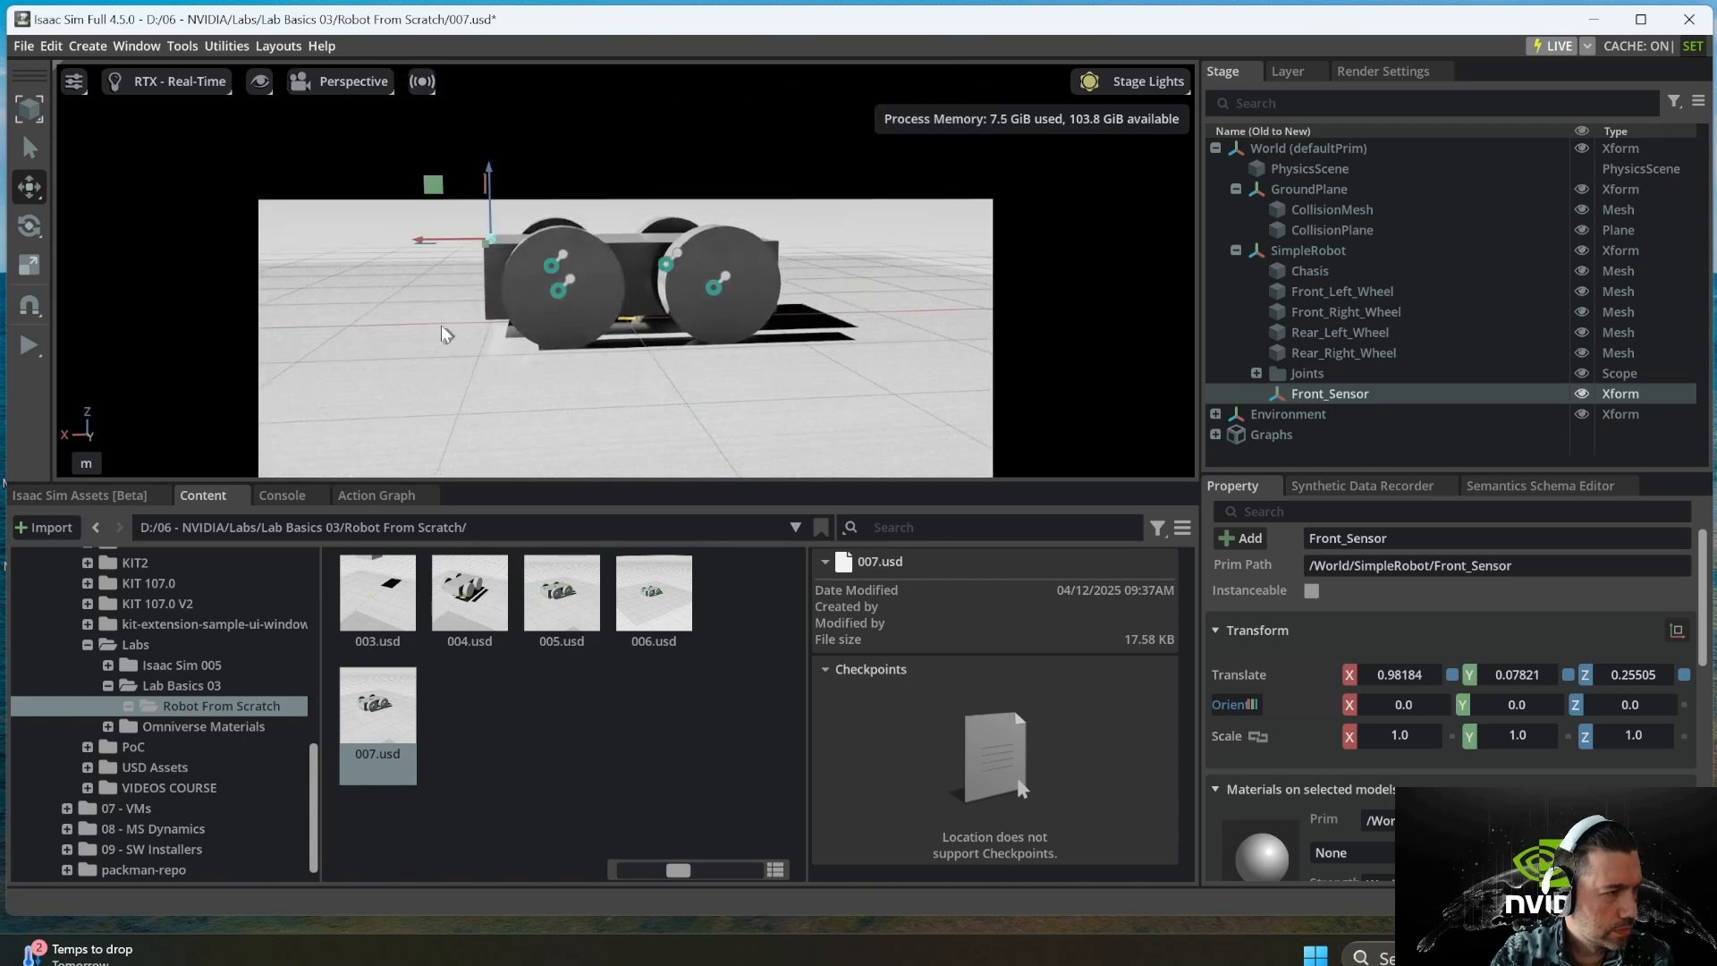
# - Set the Front_Sensor Xform's X translation to 1.0 and check its placement on the chassis
pyautogui.keyDown('alt'); pyautogui.moveTo(445, 333); pyautogui.dragTo(740, 361); pyautogui.keyUp('alt')
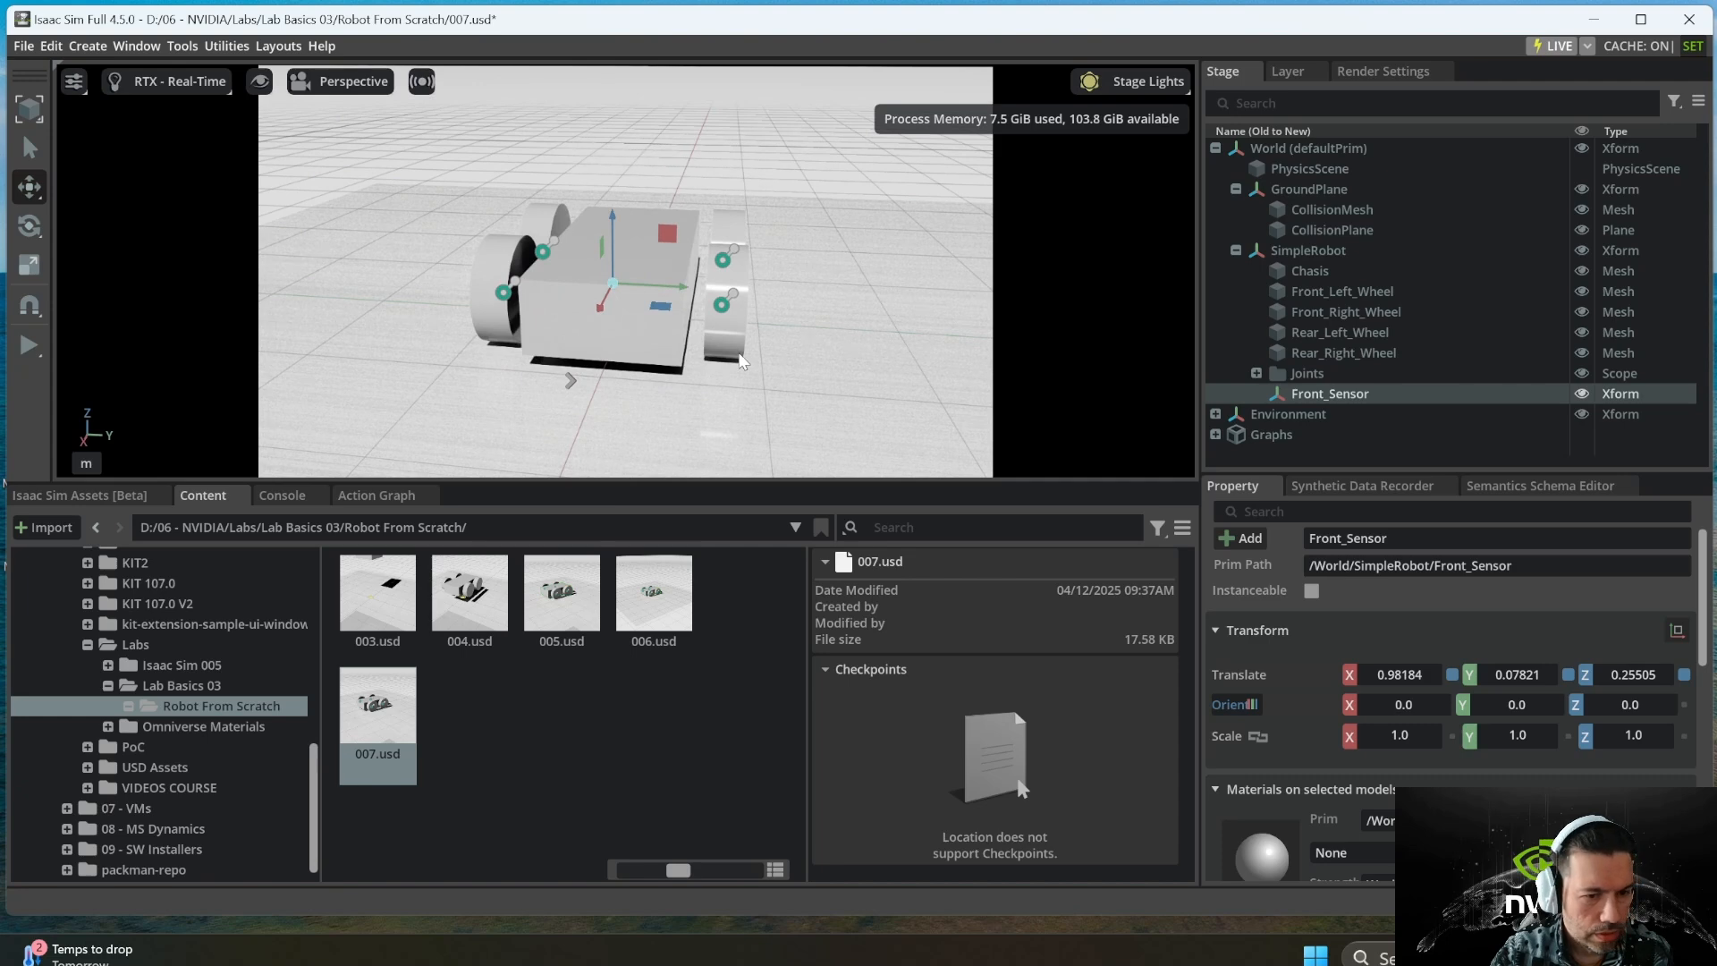
pyautogui.doubleClick(1377, 675)
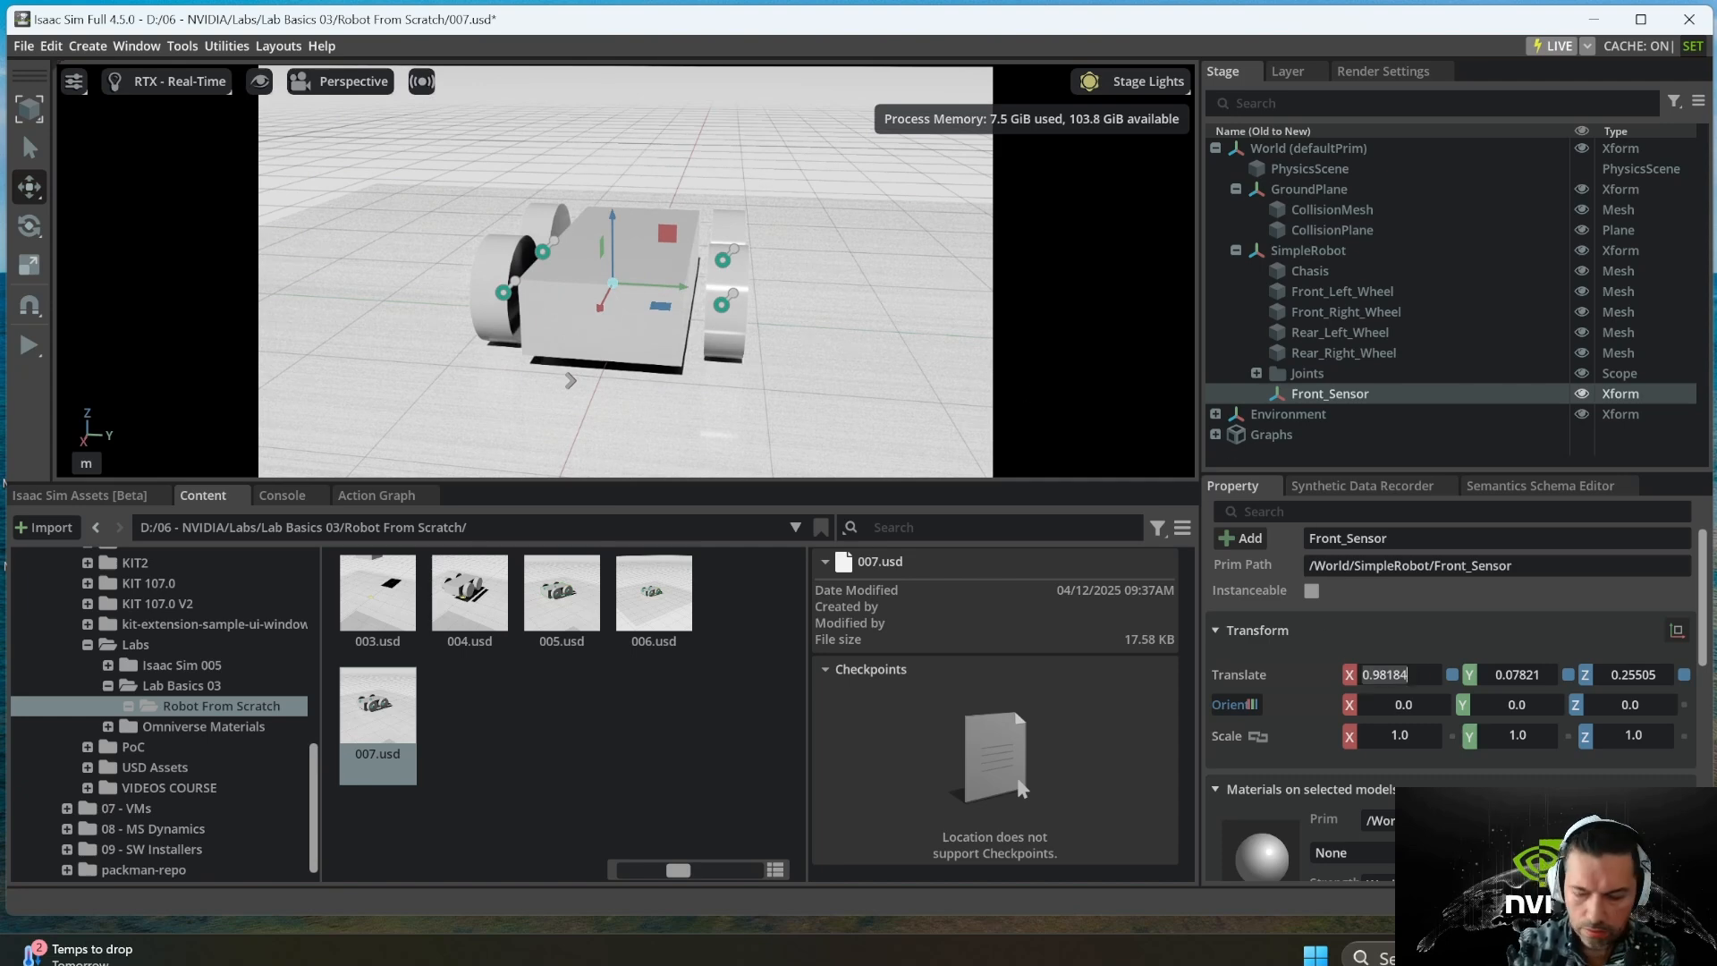
pyautogui.write('1')
pyautogui.press('Return')
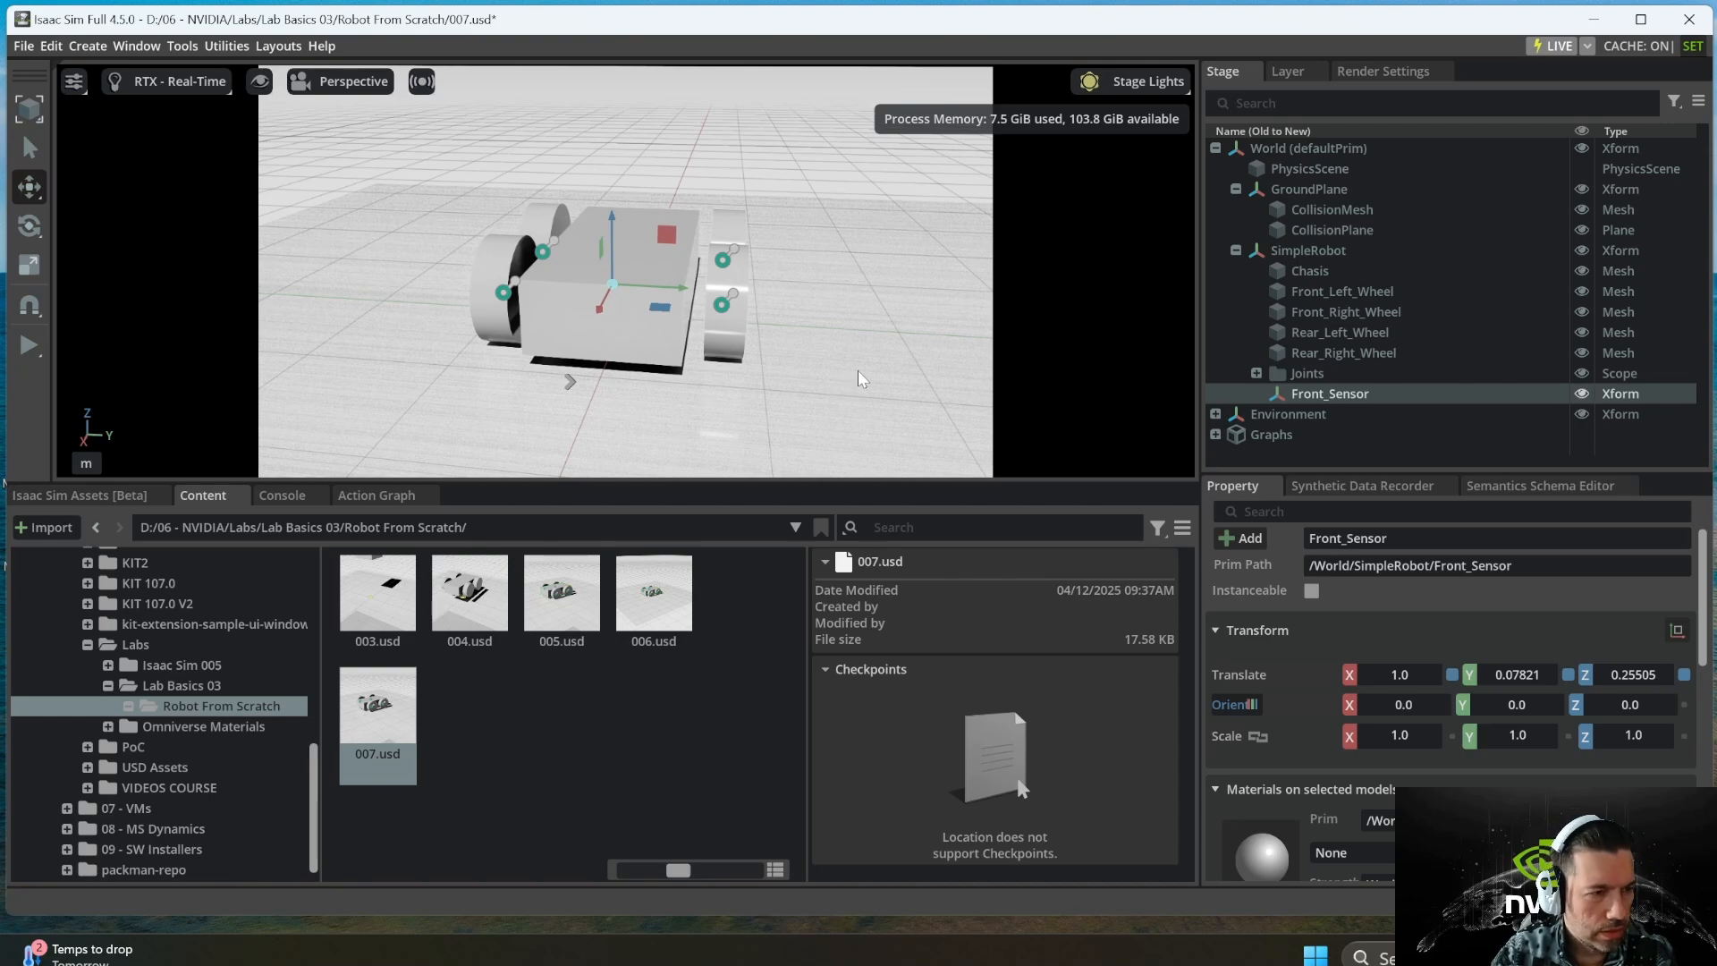
pyautogui.keyDown('alt'); pyautogui.moveTo(856, 370); pyautogui.dragTo(492, 213); pyautogui.keyUp('alt')
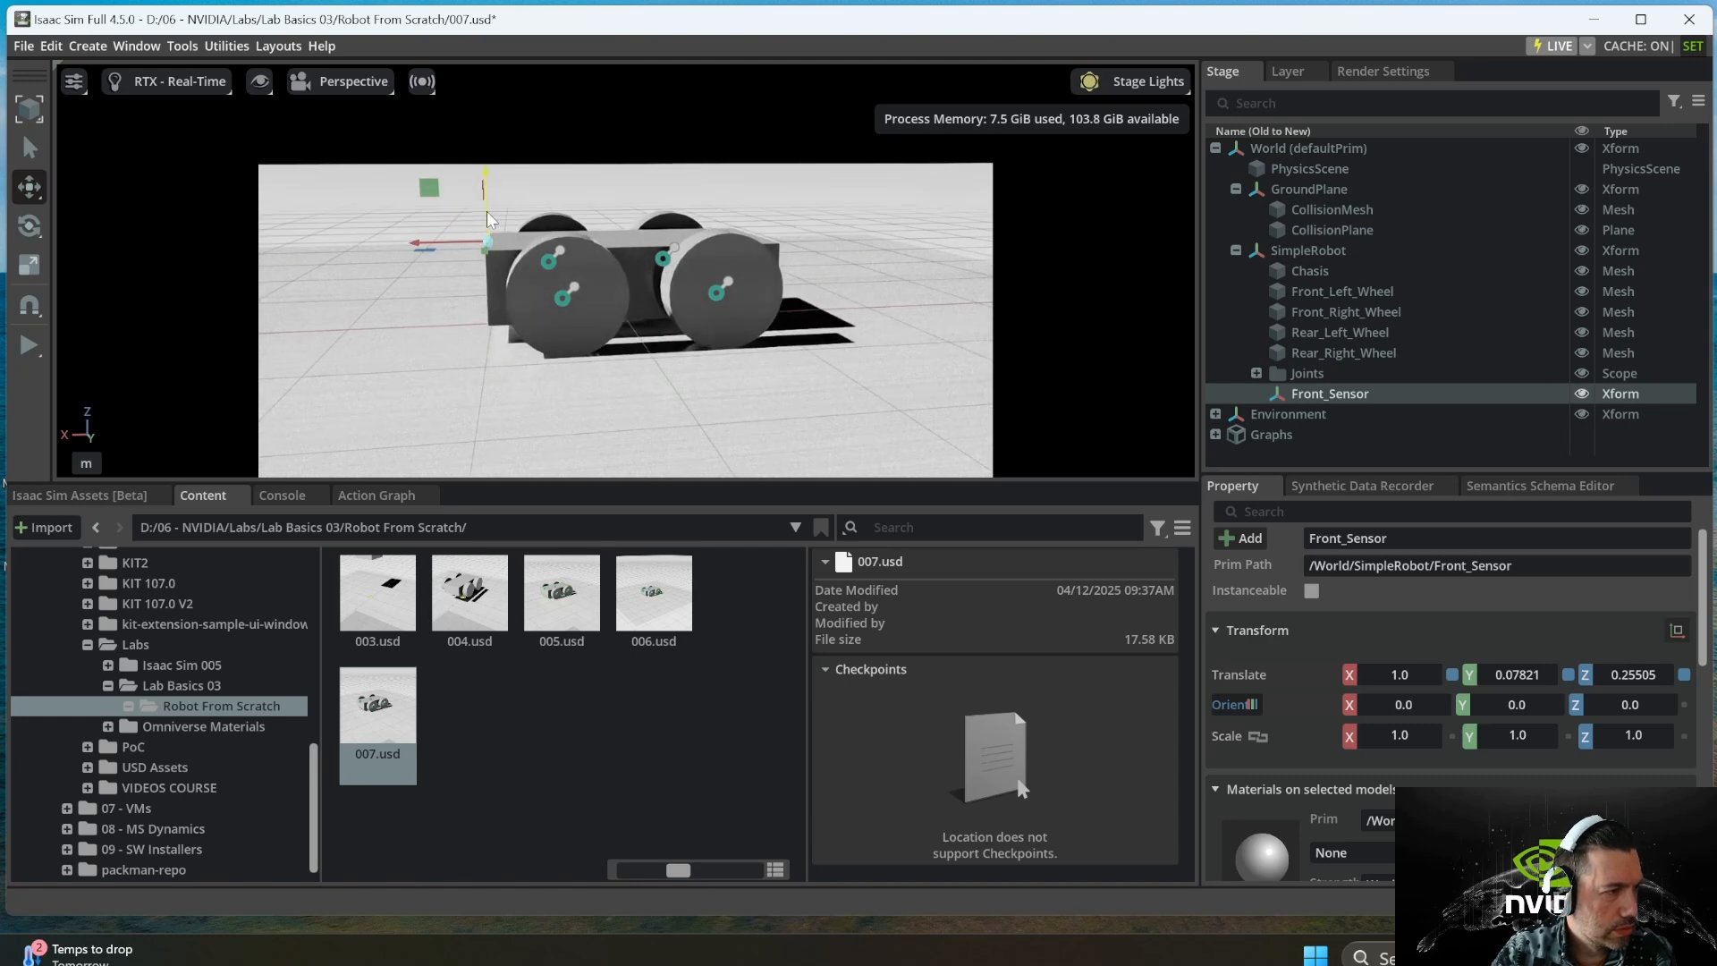
pyautogui.keyDown('alt'); pyautogui.moveTo(654, 354); pyautogui.dragTo(753, 403); pyautogui.keyUp('alt')
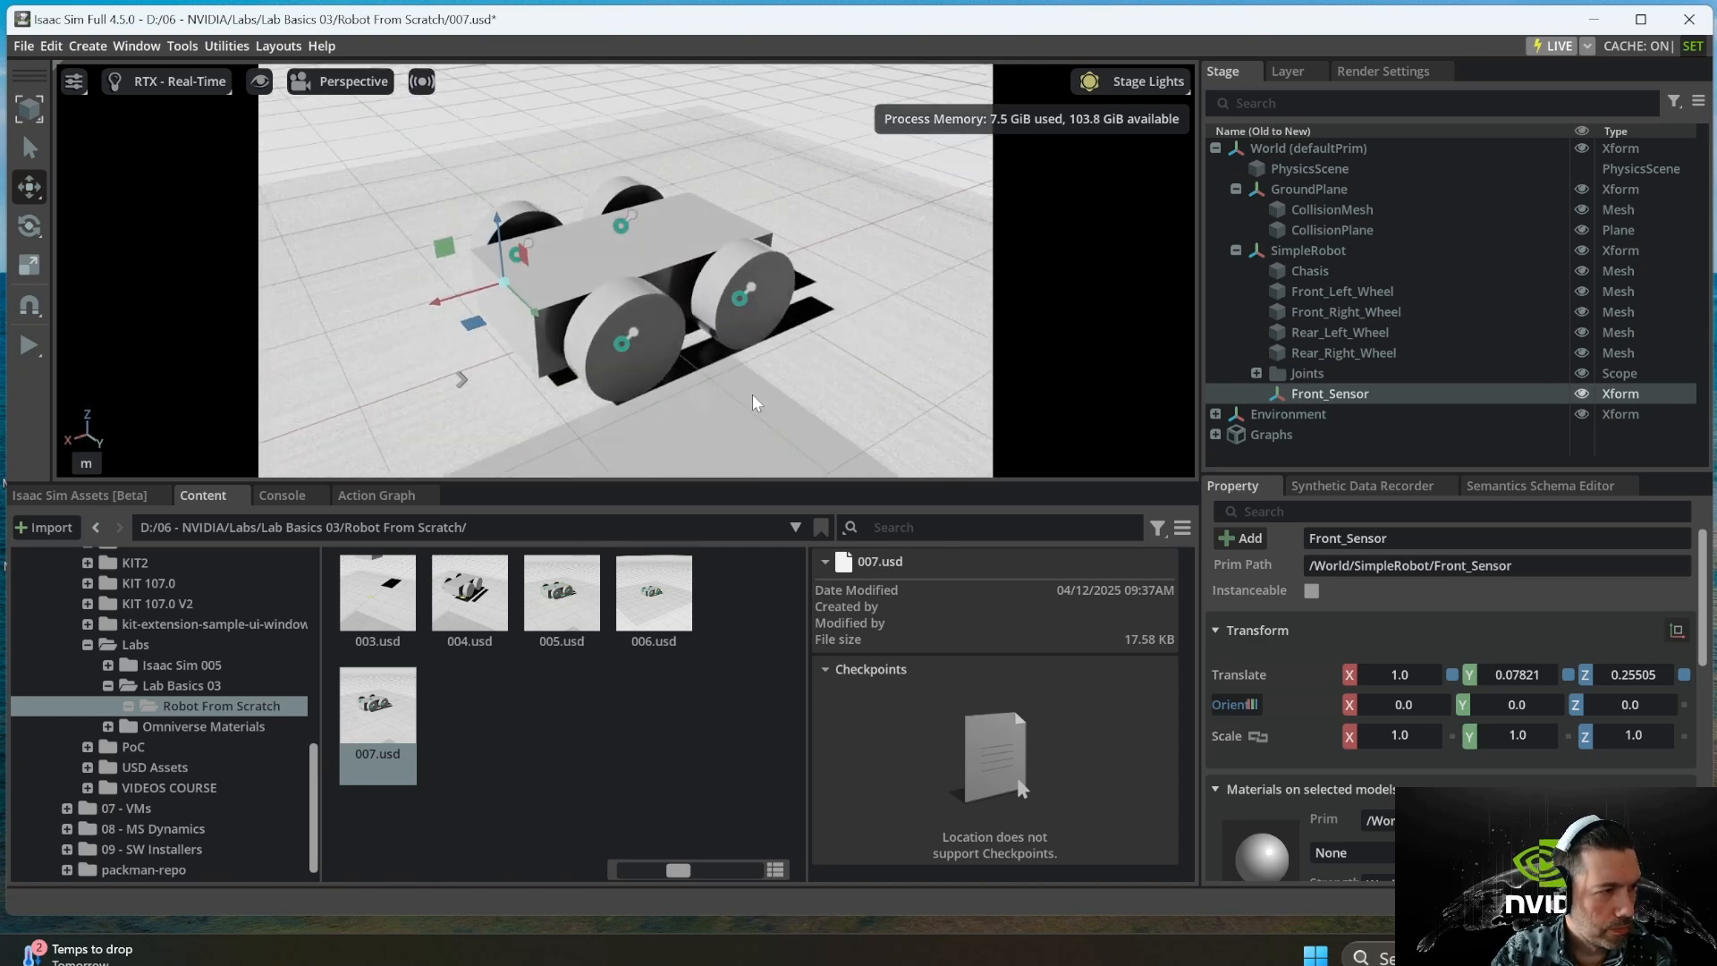
# - Move SimpleRobot along X to about -1.96 and select Front_Sensor to examine its translation
pyautogui.click(1338, 249)
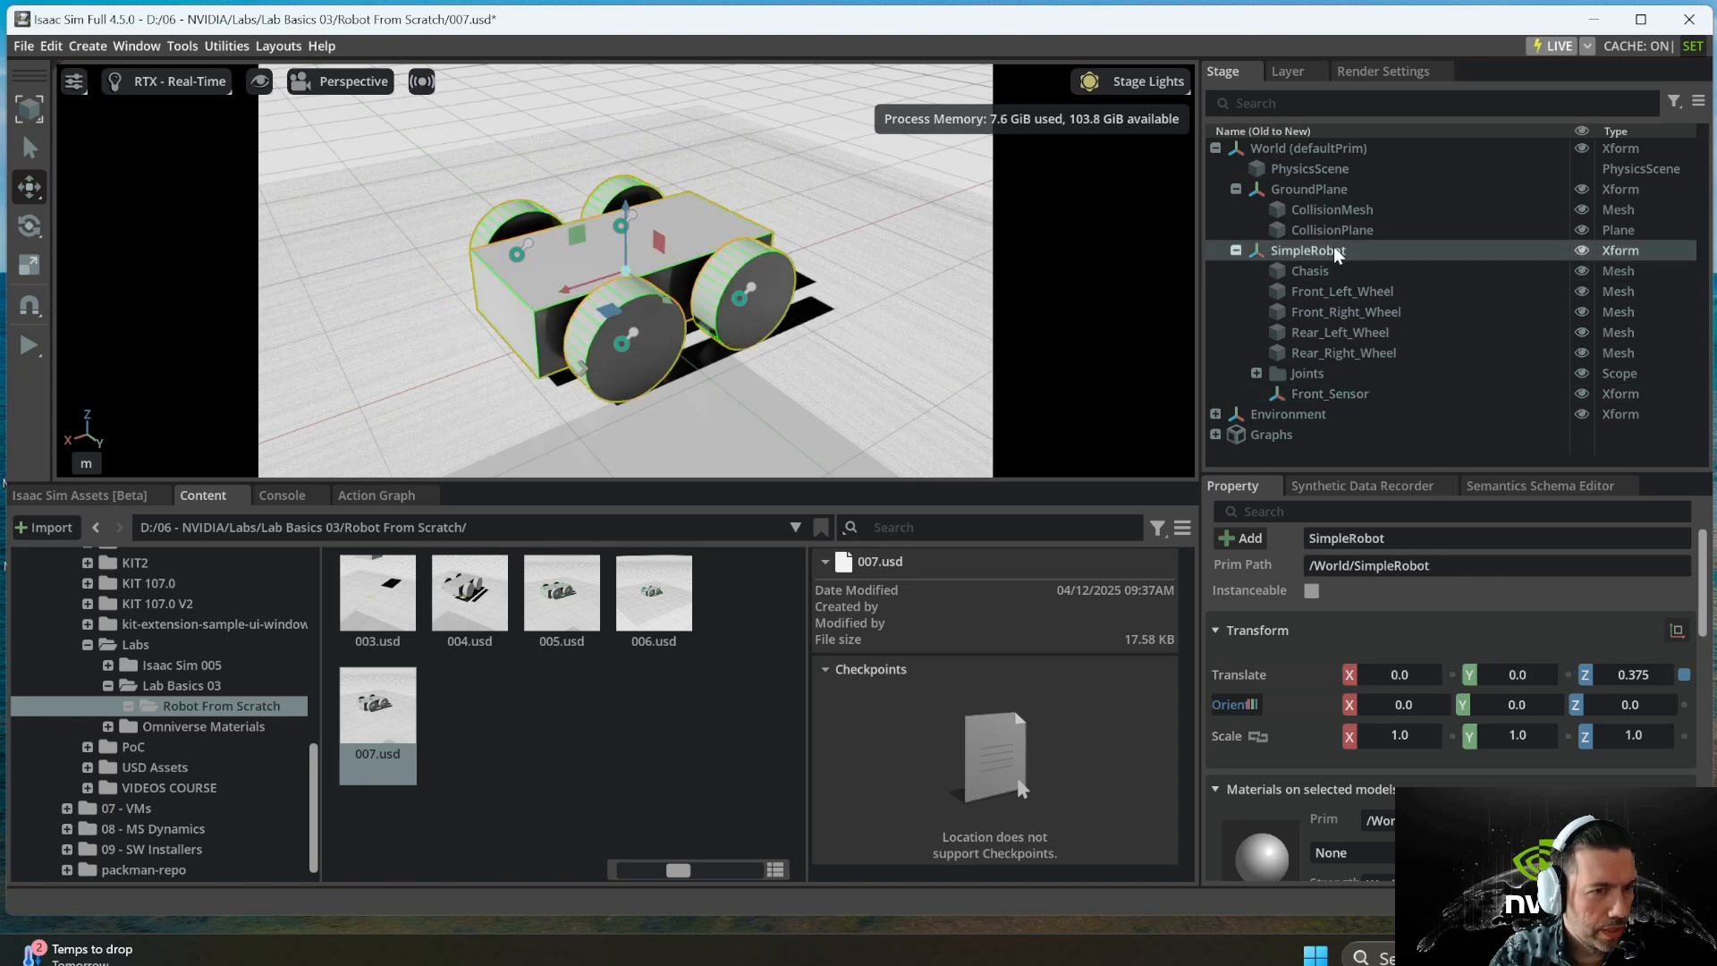
pyautogui.moveTo(605, 293); pyautogui.dragTo(809, 234)
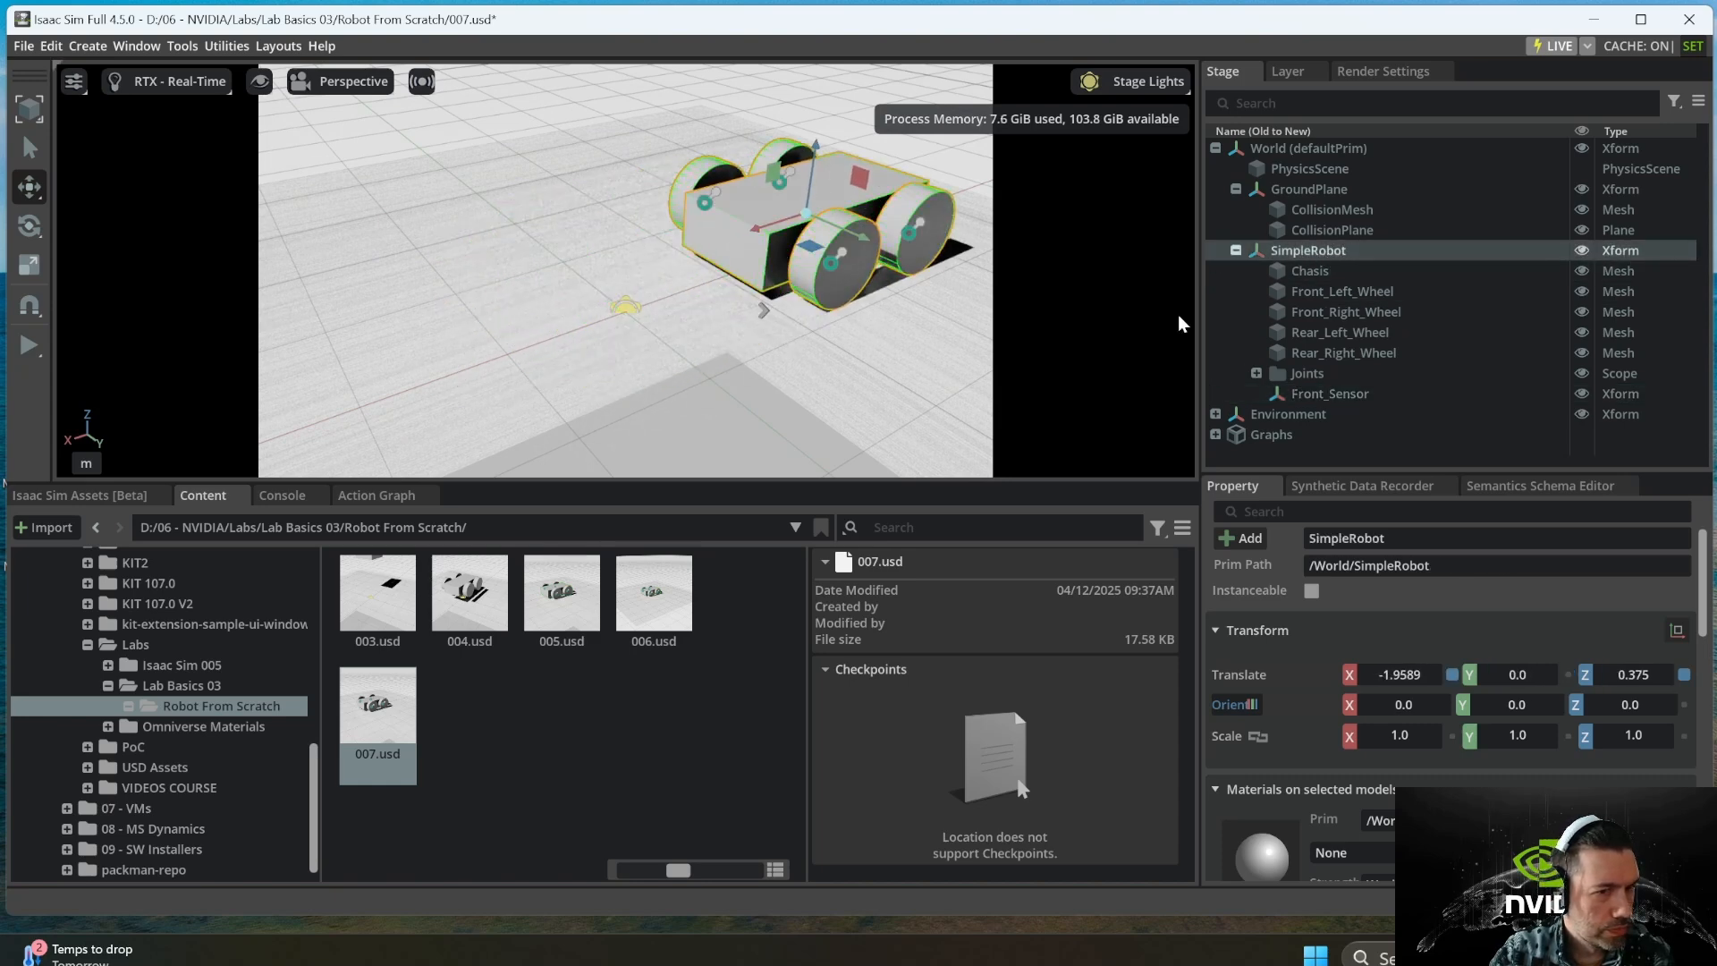
pyautogui.click(1299, 394)
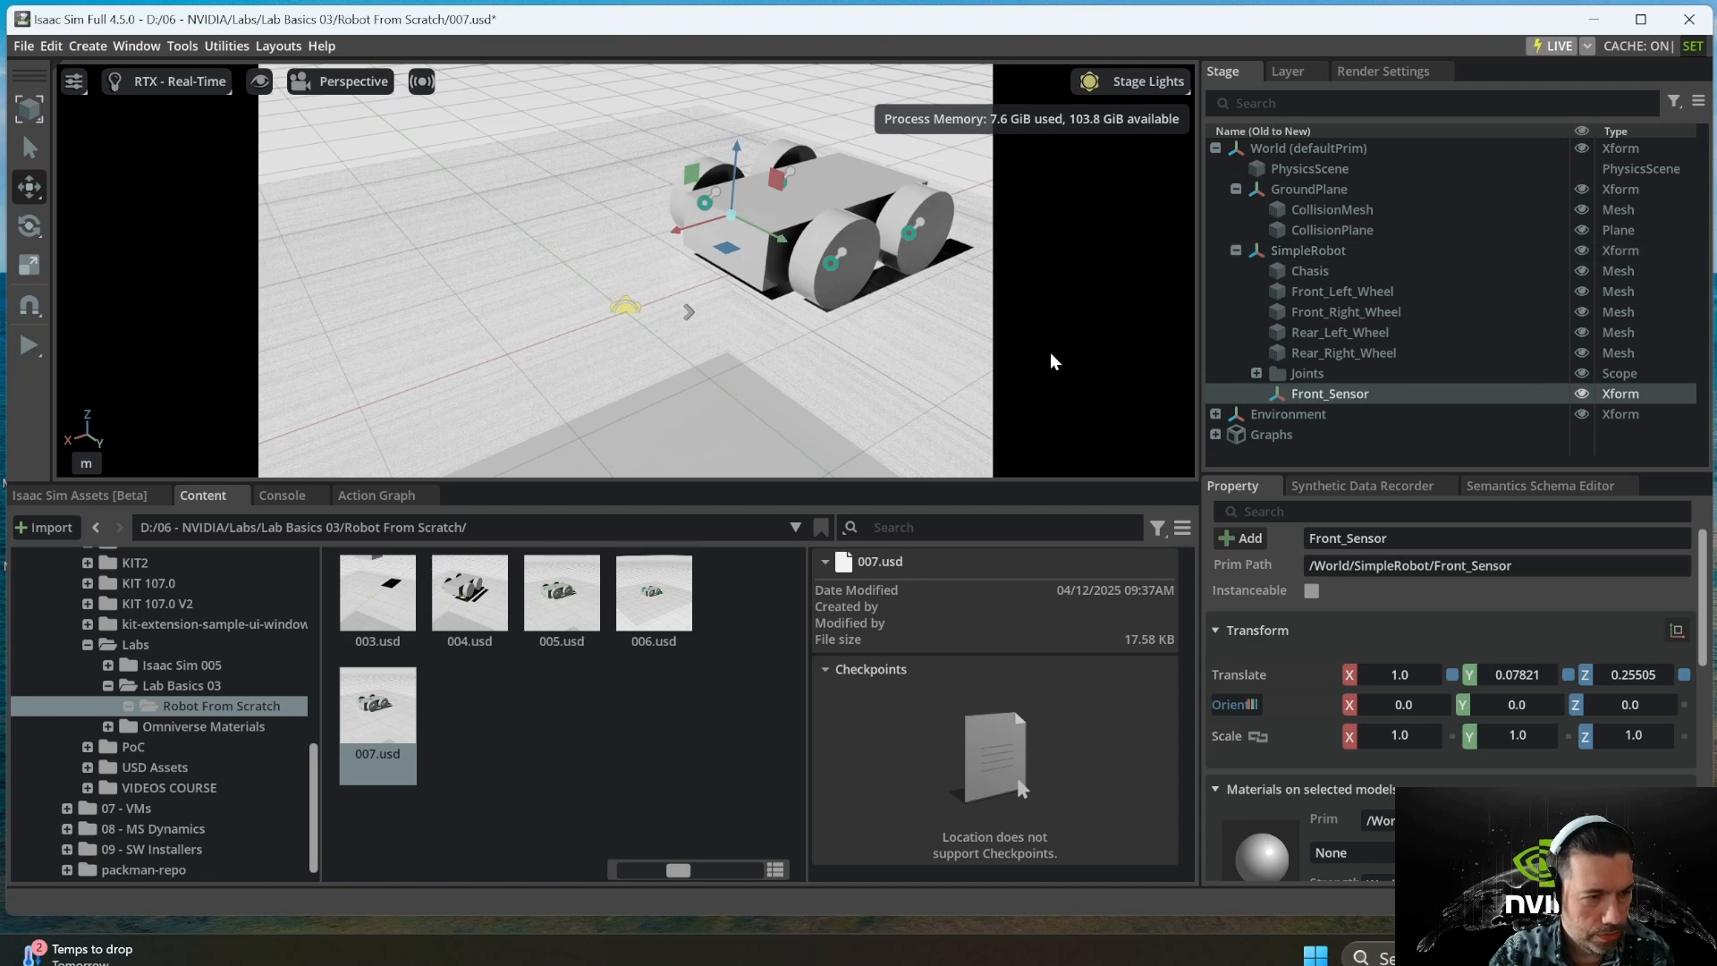
# - Compare the Translate values of SimpleRobot and its child Front_Sensor by selecting each in turn
pyautogui.click(918, 366)
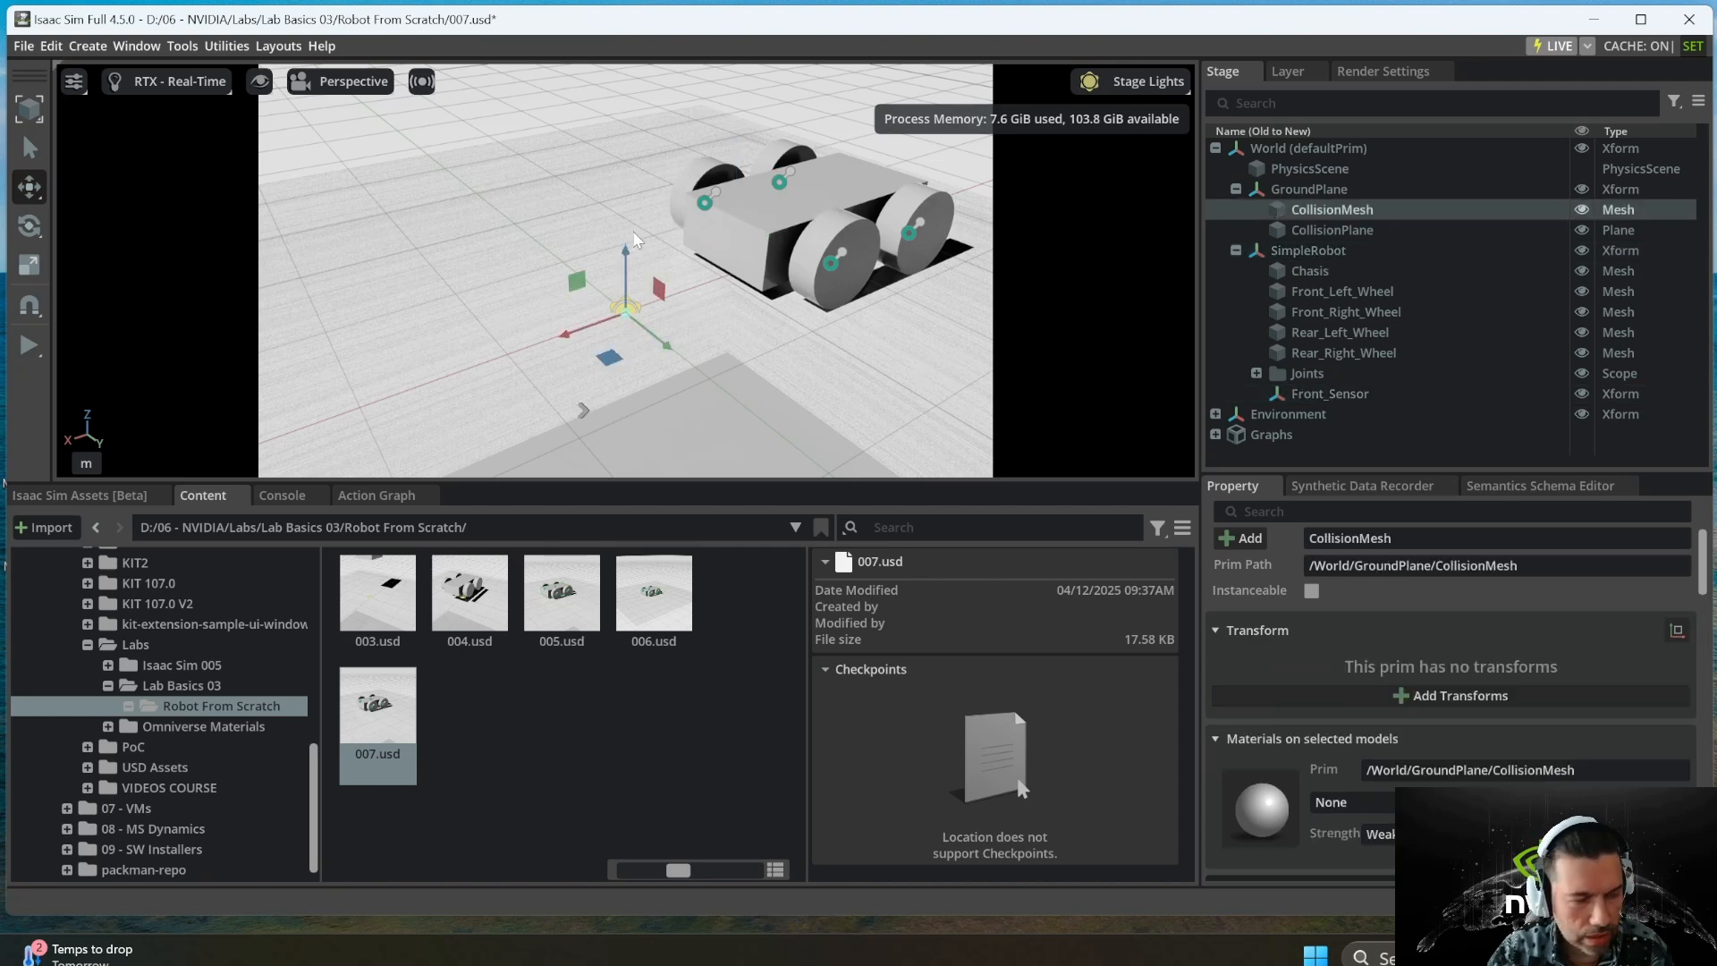
pyautogui.click(1309, 250)
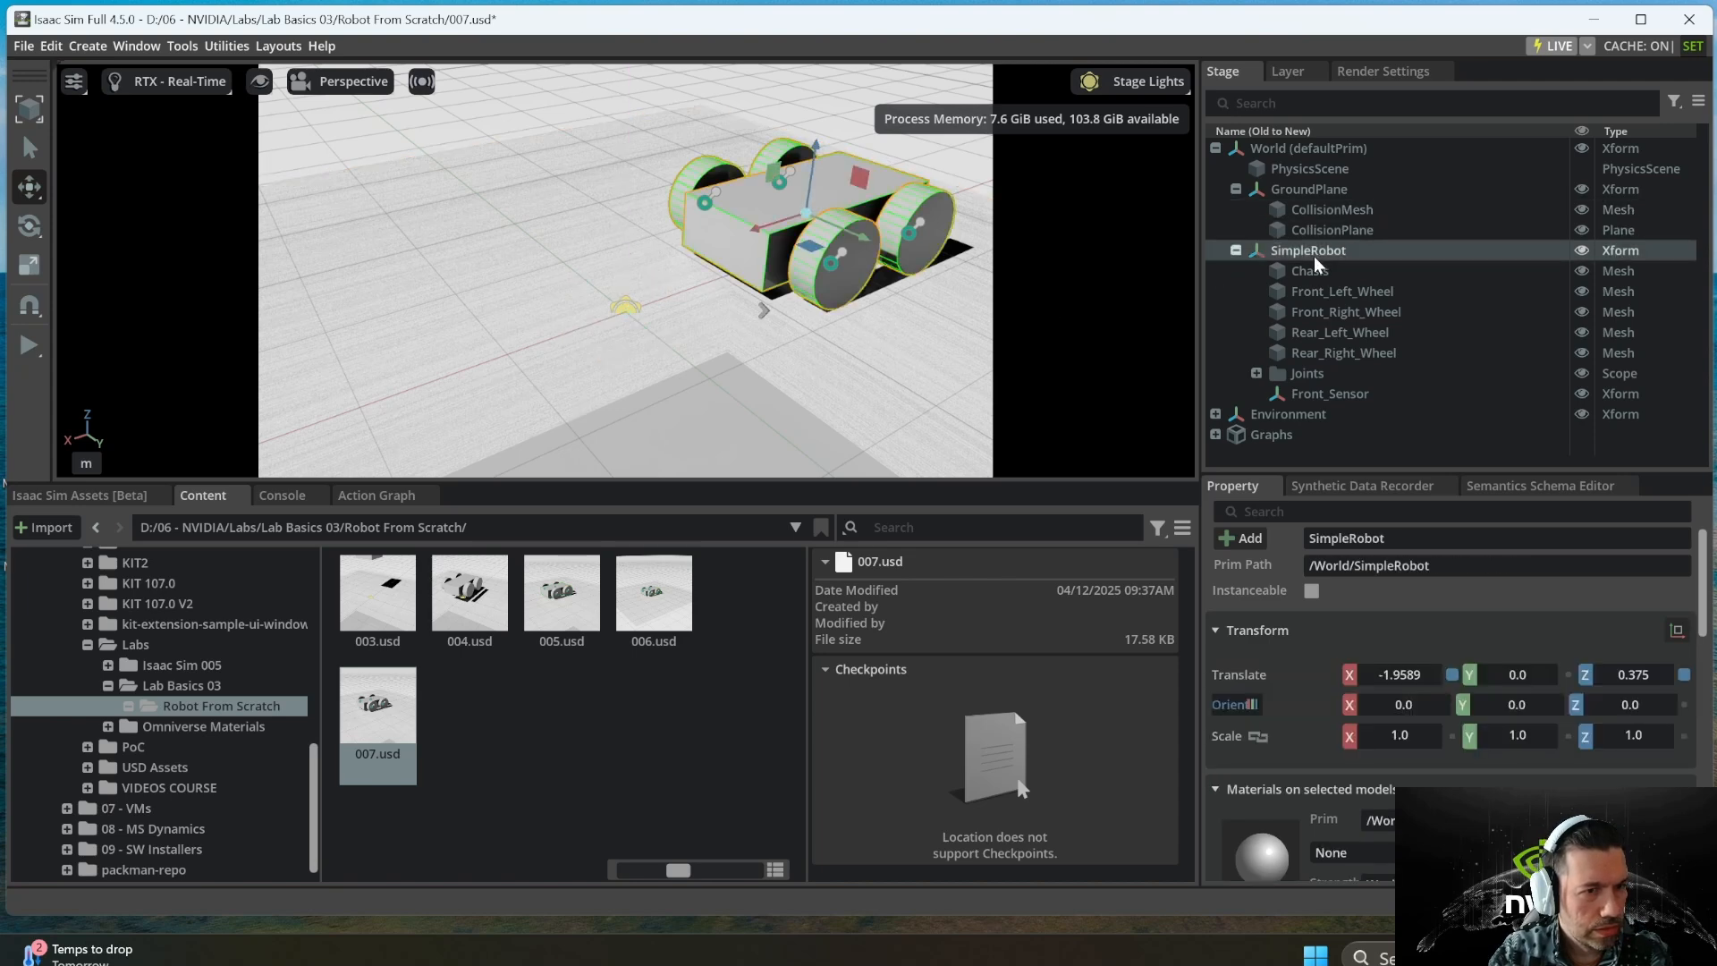
pyautogui.click(1321, 400)
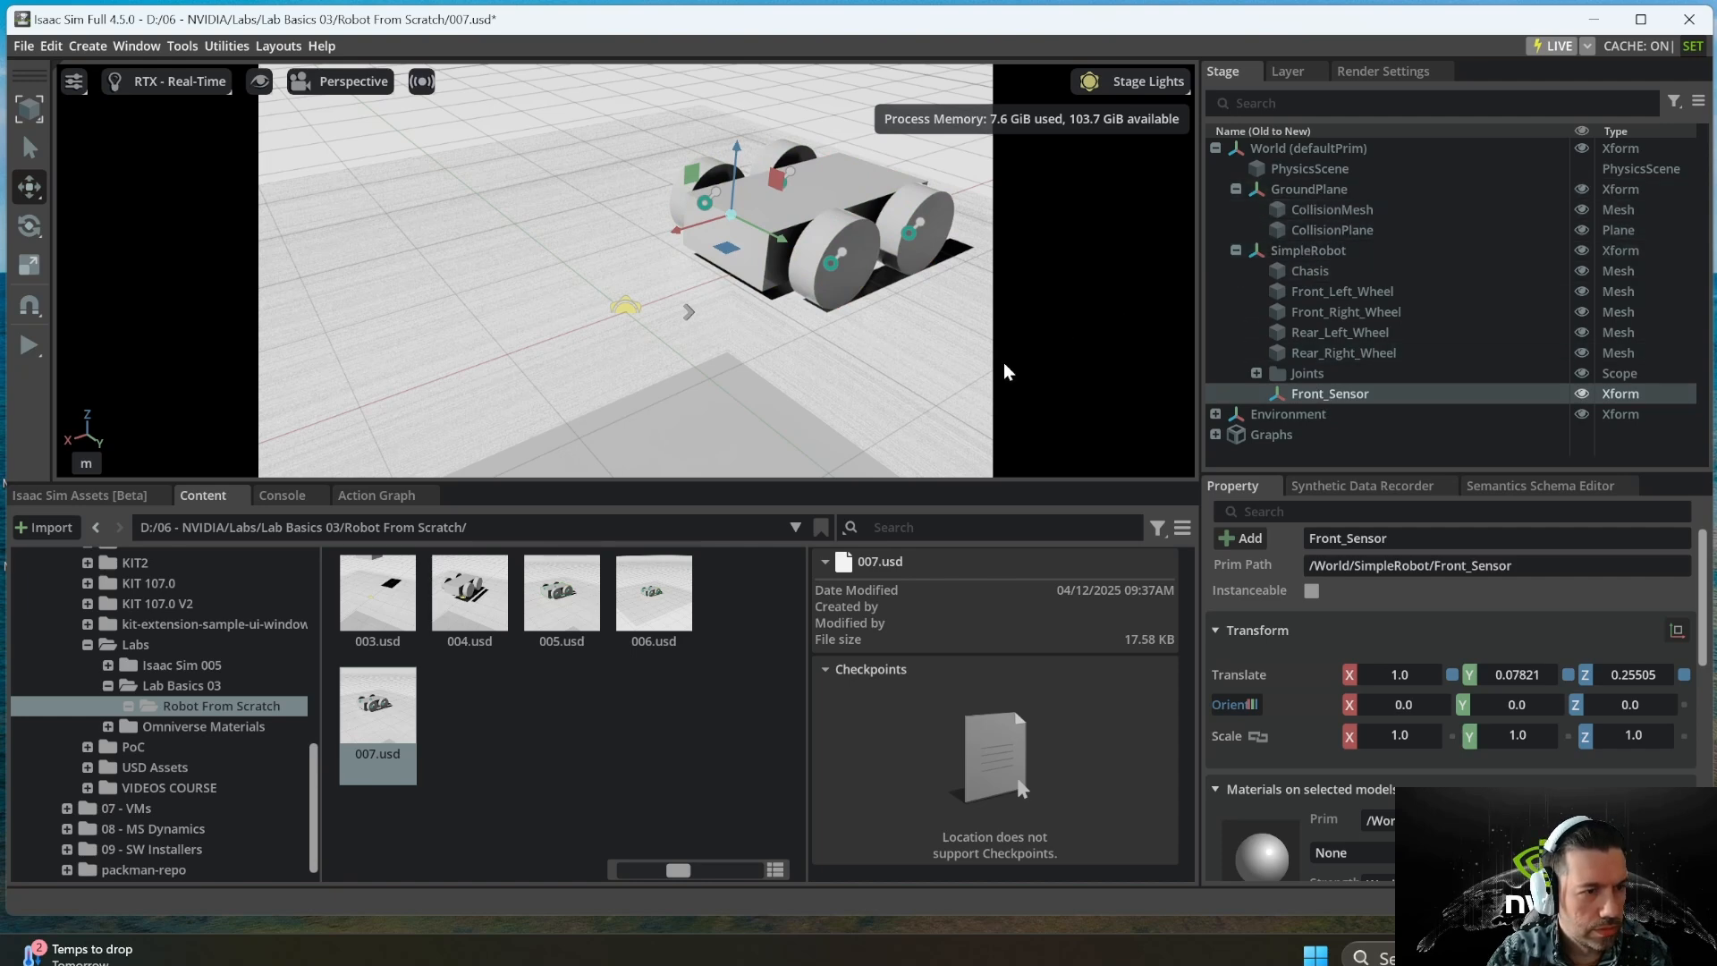
pyautogui.click(948, 394)
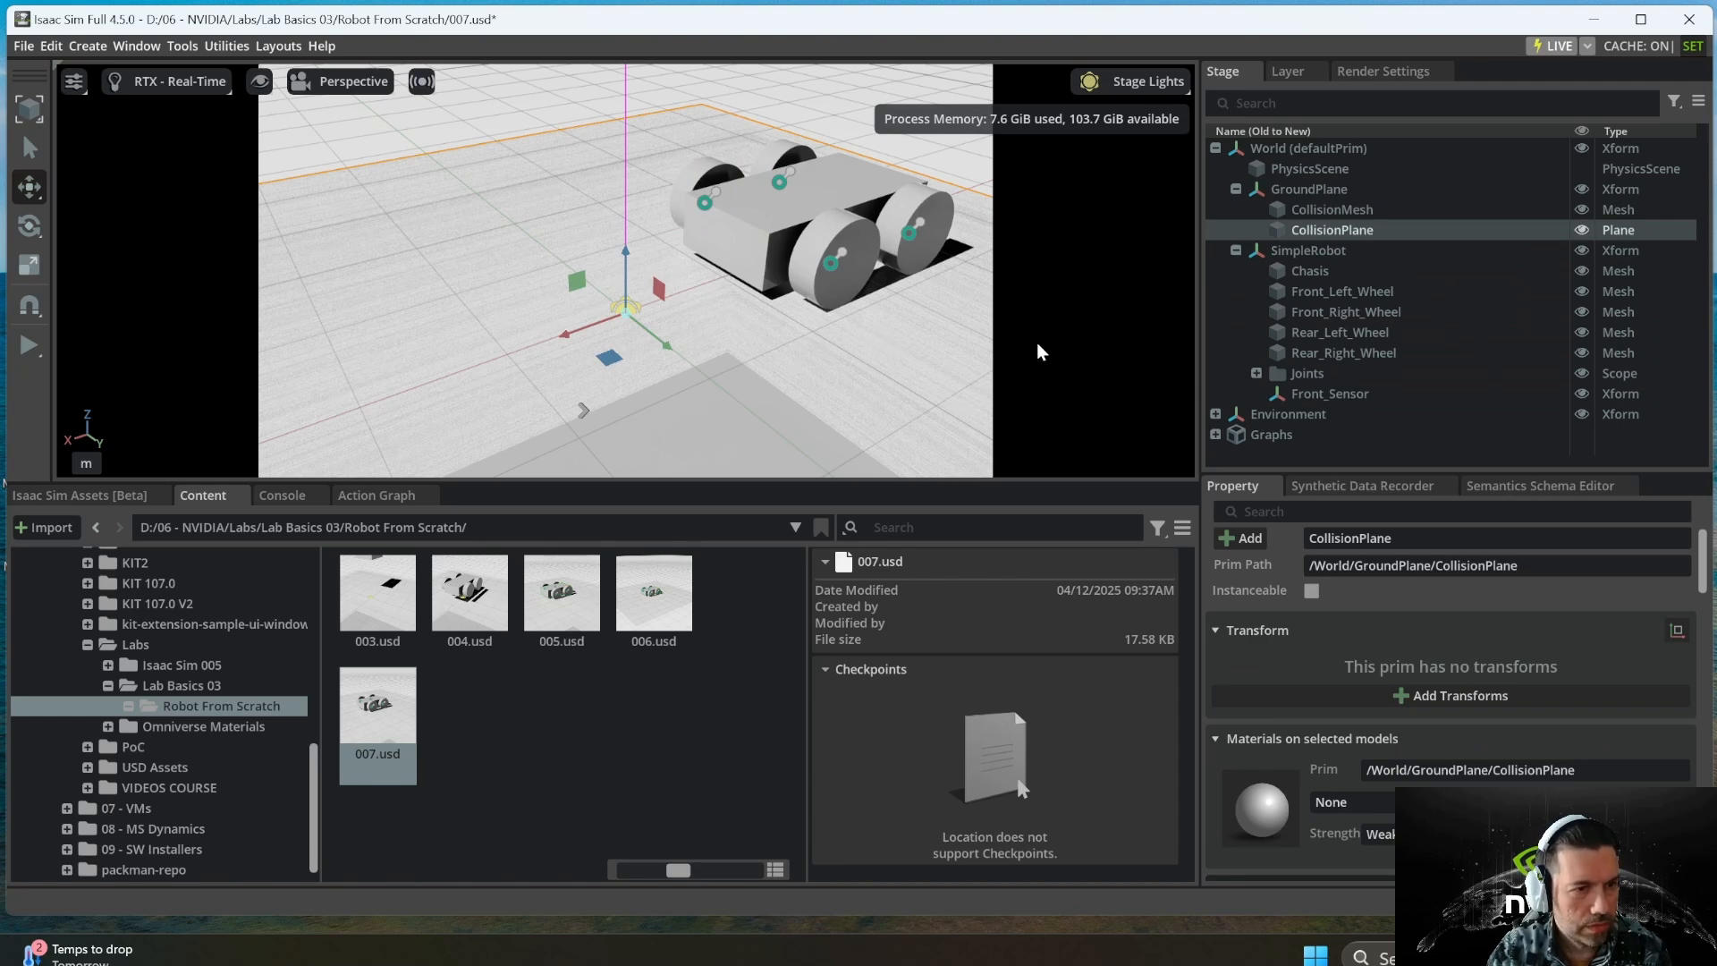
pyautogui.click(1339, 250)
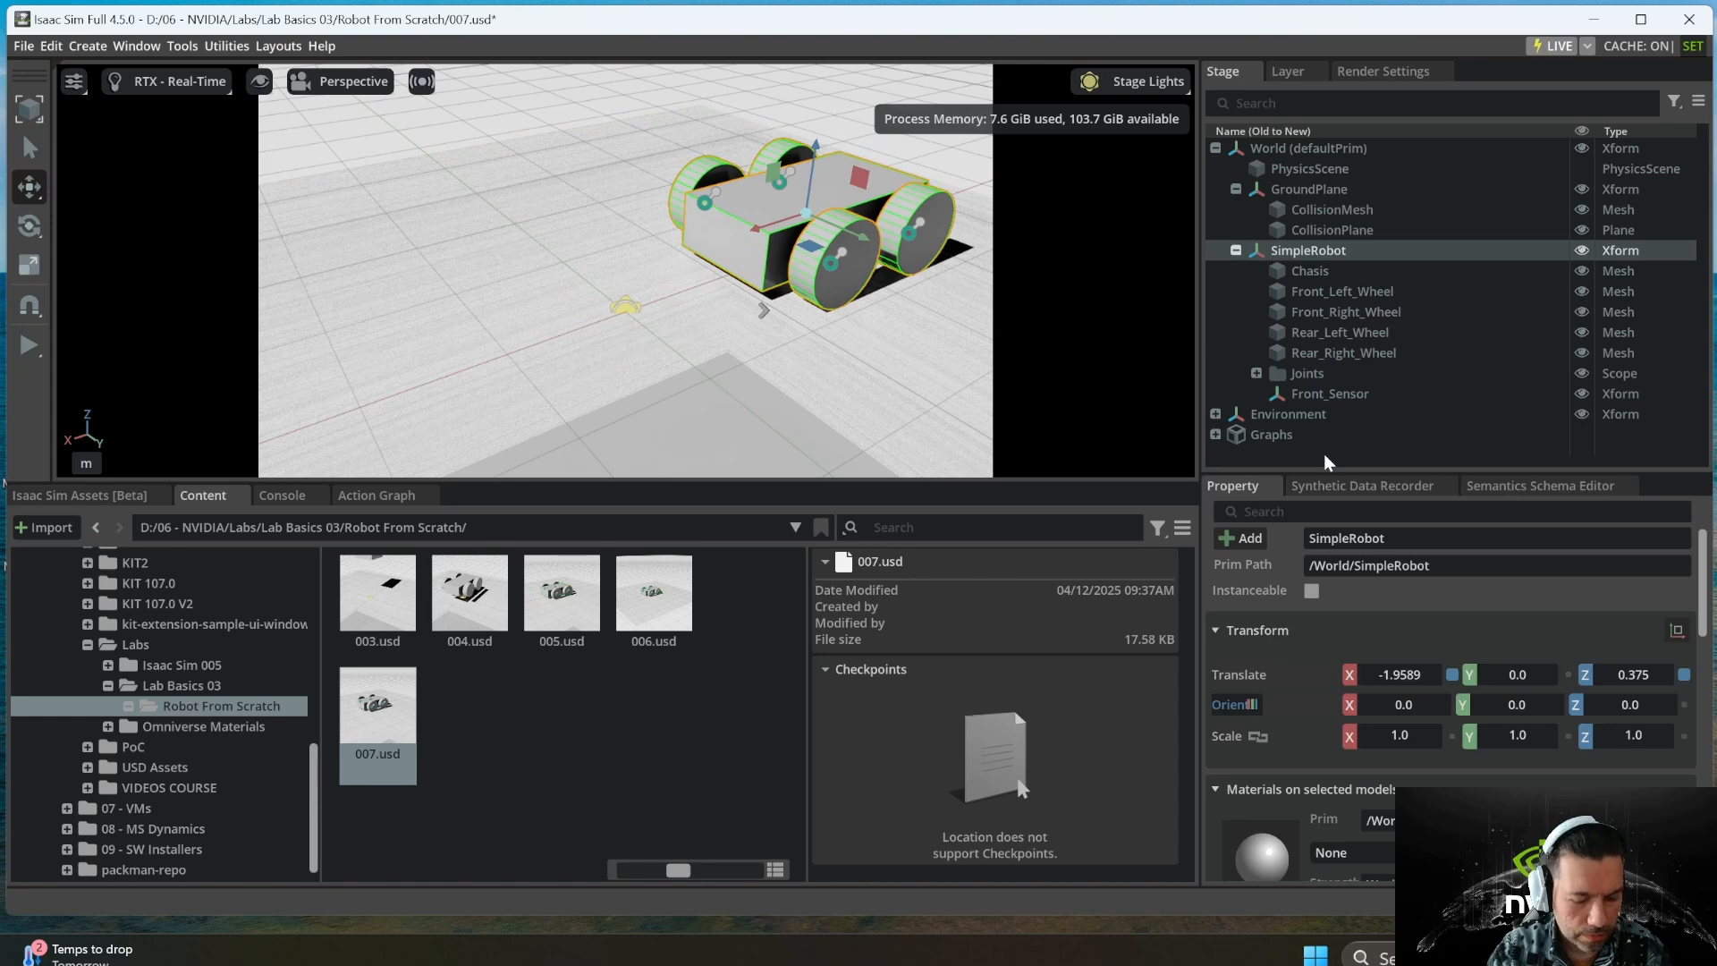
pyautogui.click(1331, 394)
pyautogui.moveTo(888, 351); pyautogui.dragTo(673, 374, button='middle')
pyautogui.click(1311, 251)
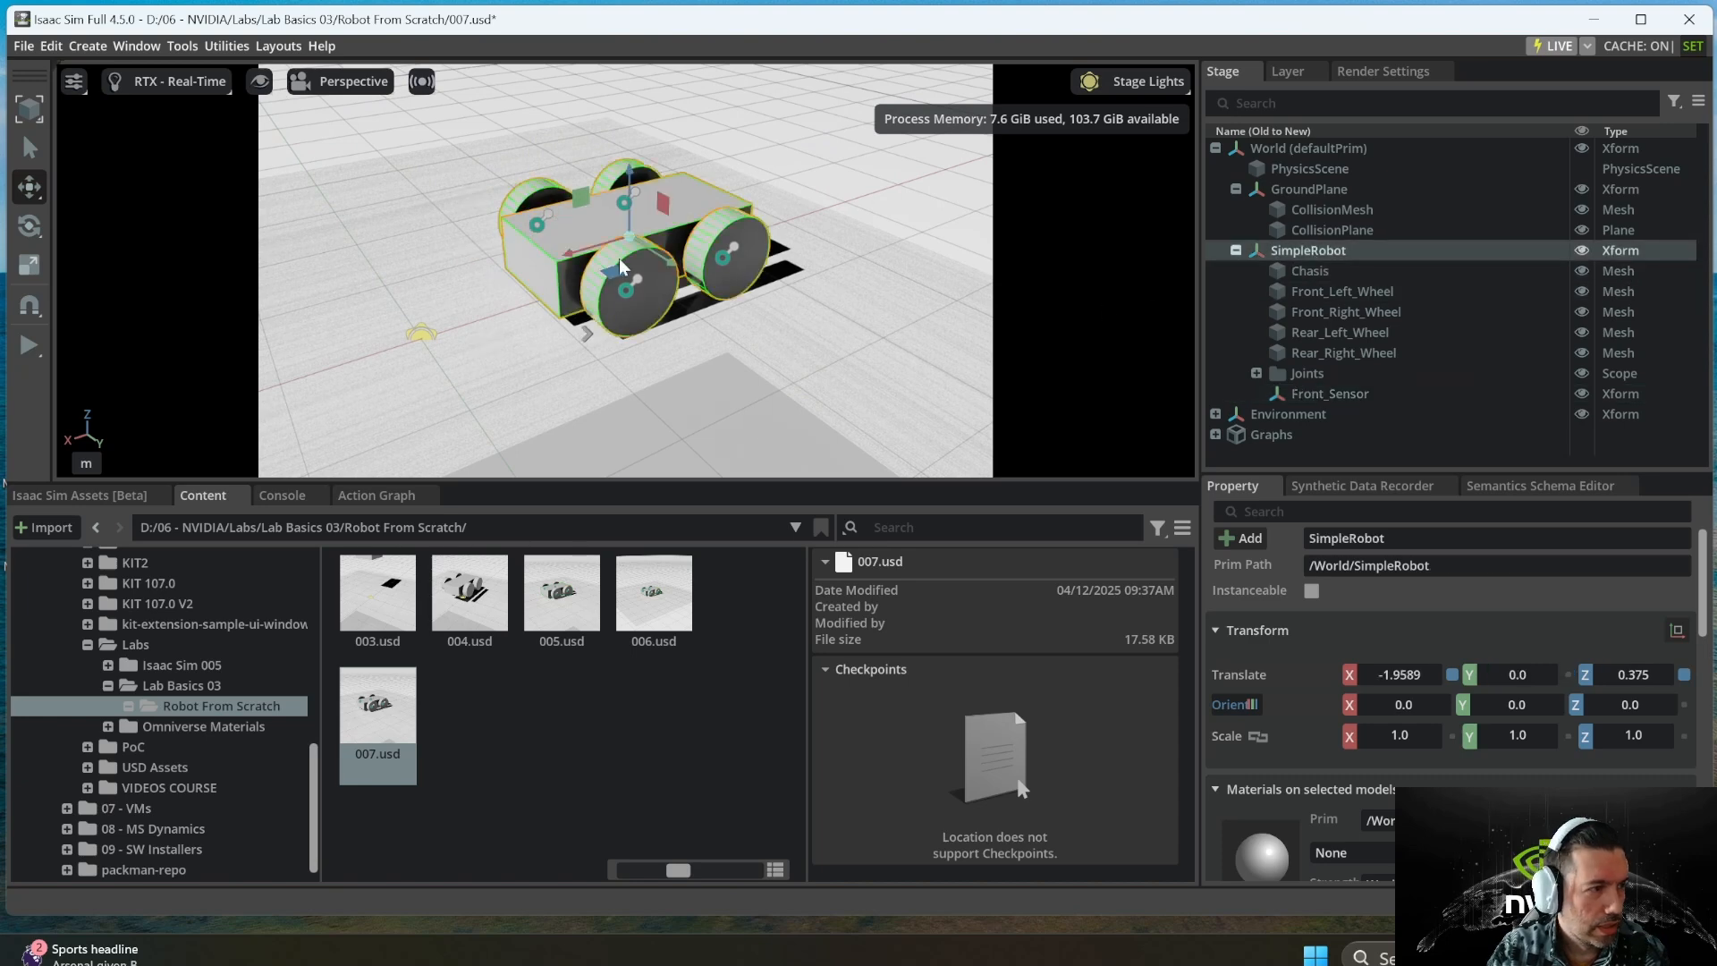
# - Reset SimpleRobot's position to X 0 and Z 0.375
pyautogui.moveTo(584, 251); pyautogui.dragTo(571, 255)
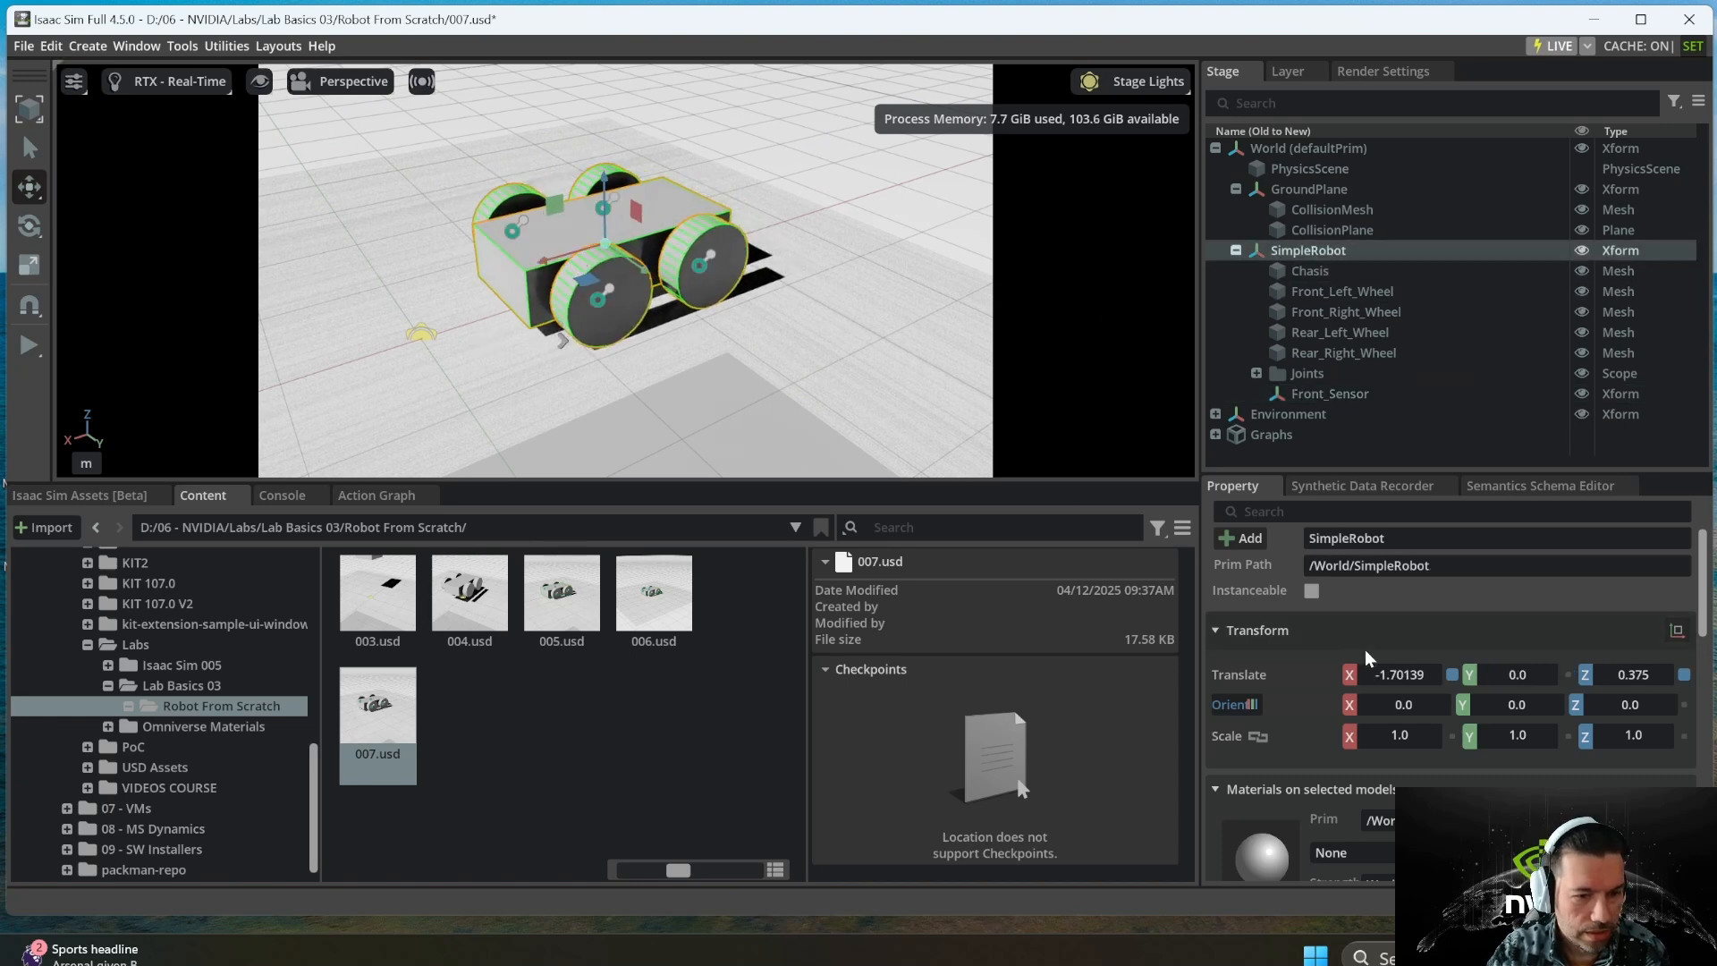
pyautogui.doubleClick(1418, 678)
pyautogui.write('0')
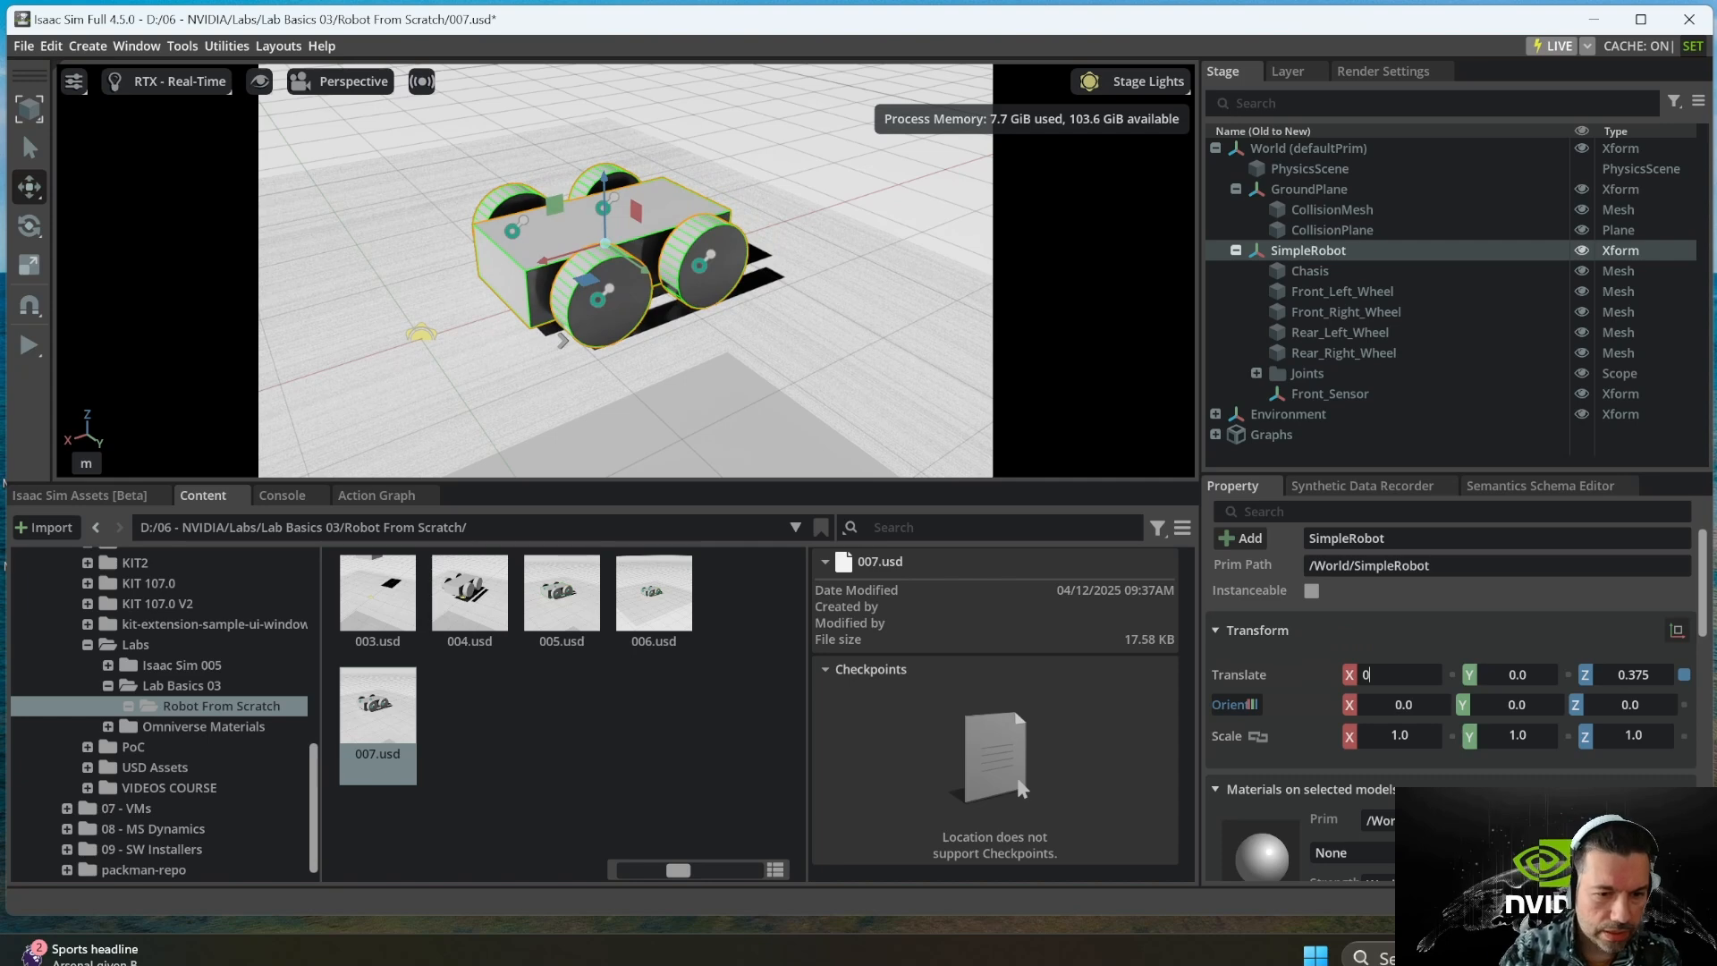
pyautogui.press('Tab')
pyautogui.press('Tab')
pyautogui.write('0')
pyautogui.press('Return')
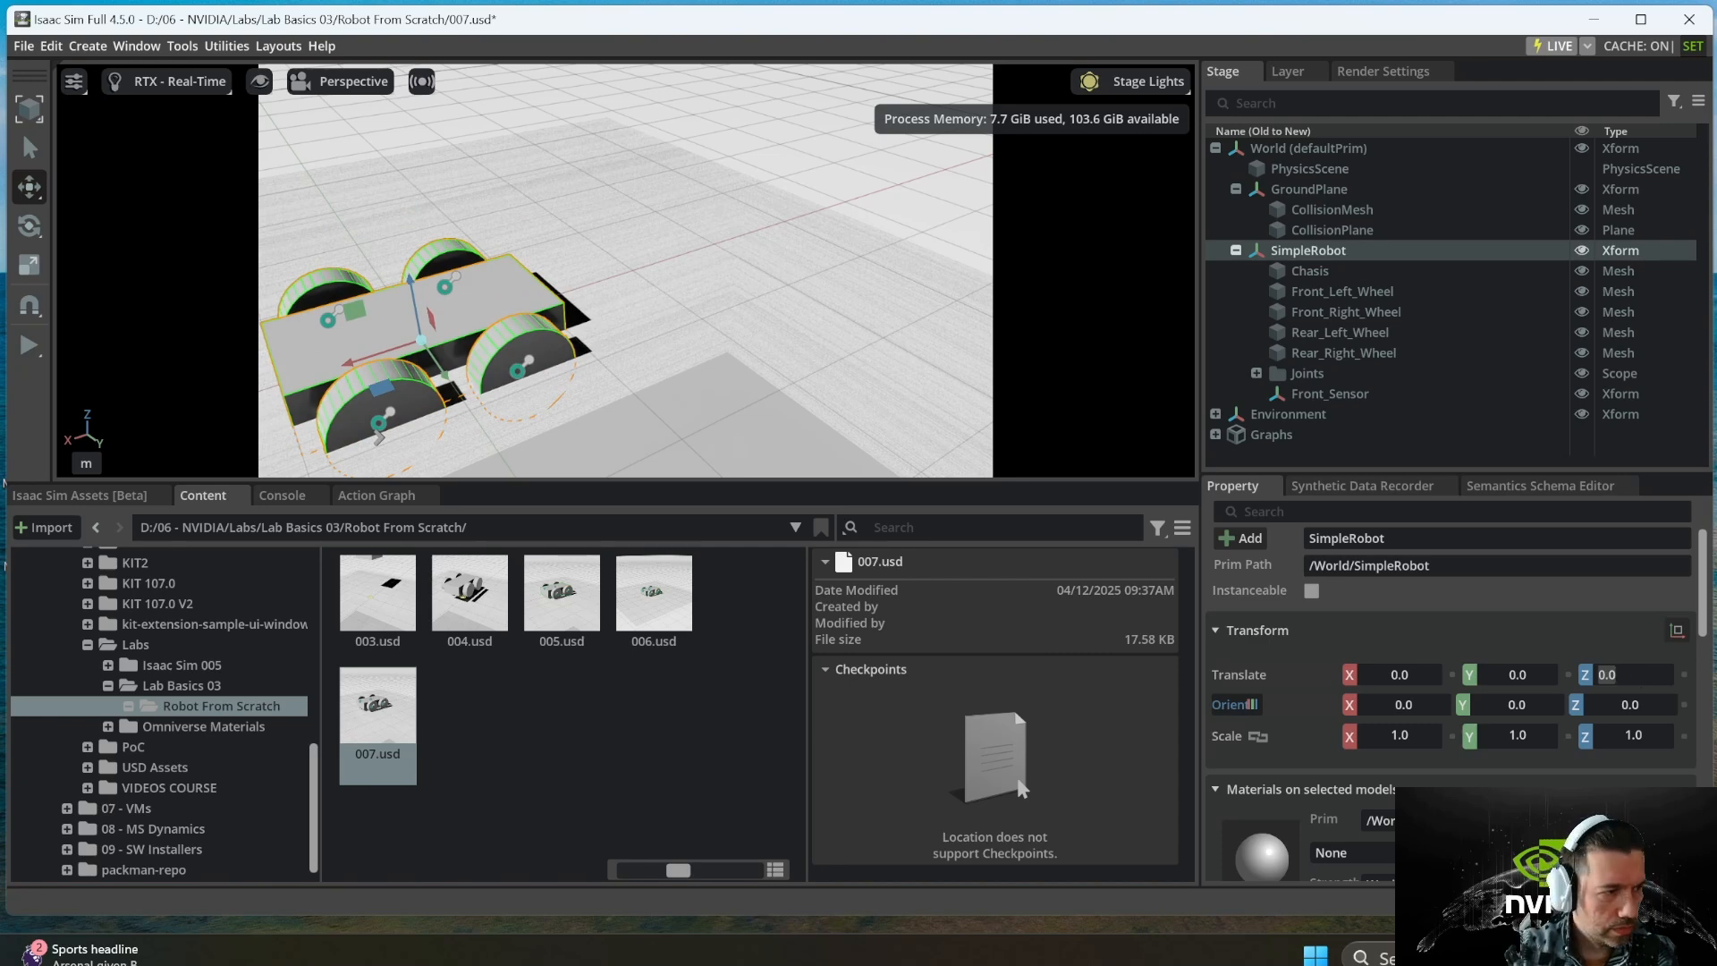
pyautogui.write('0.375')
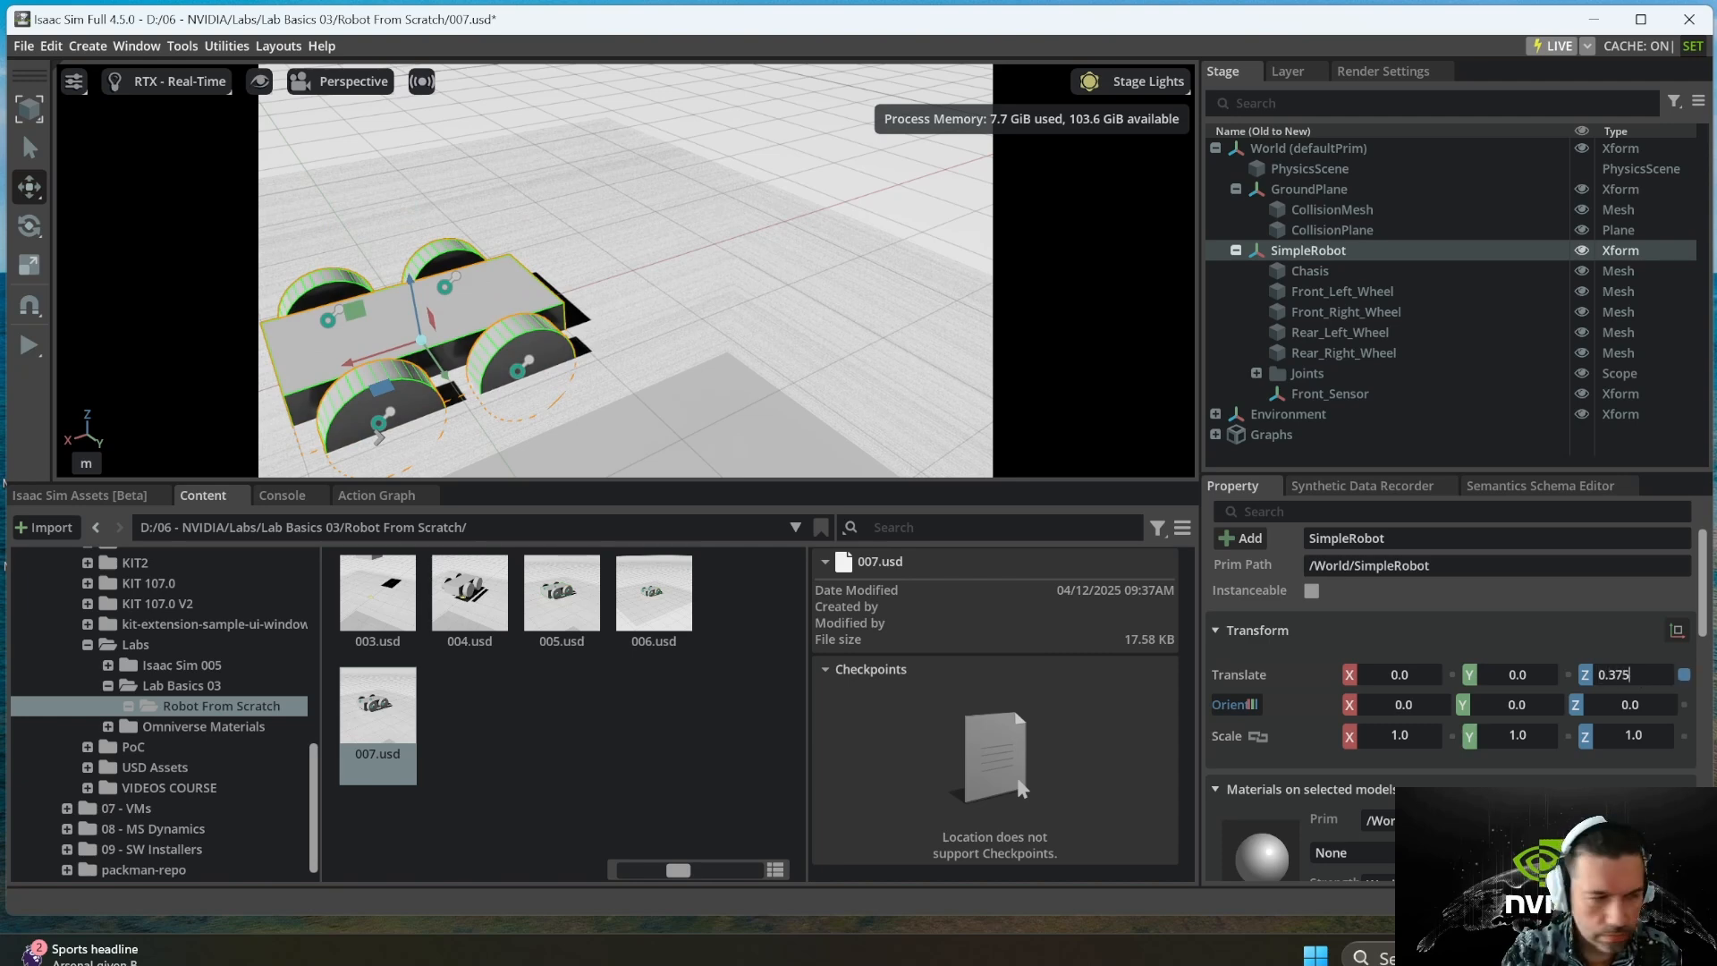
pyautogui.press('Return')
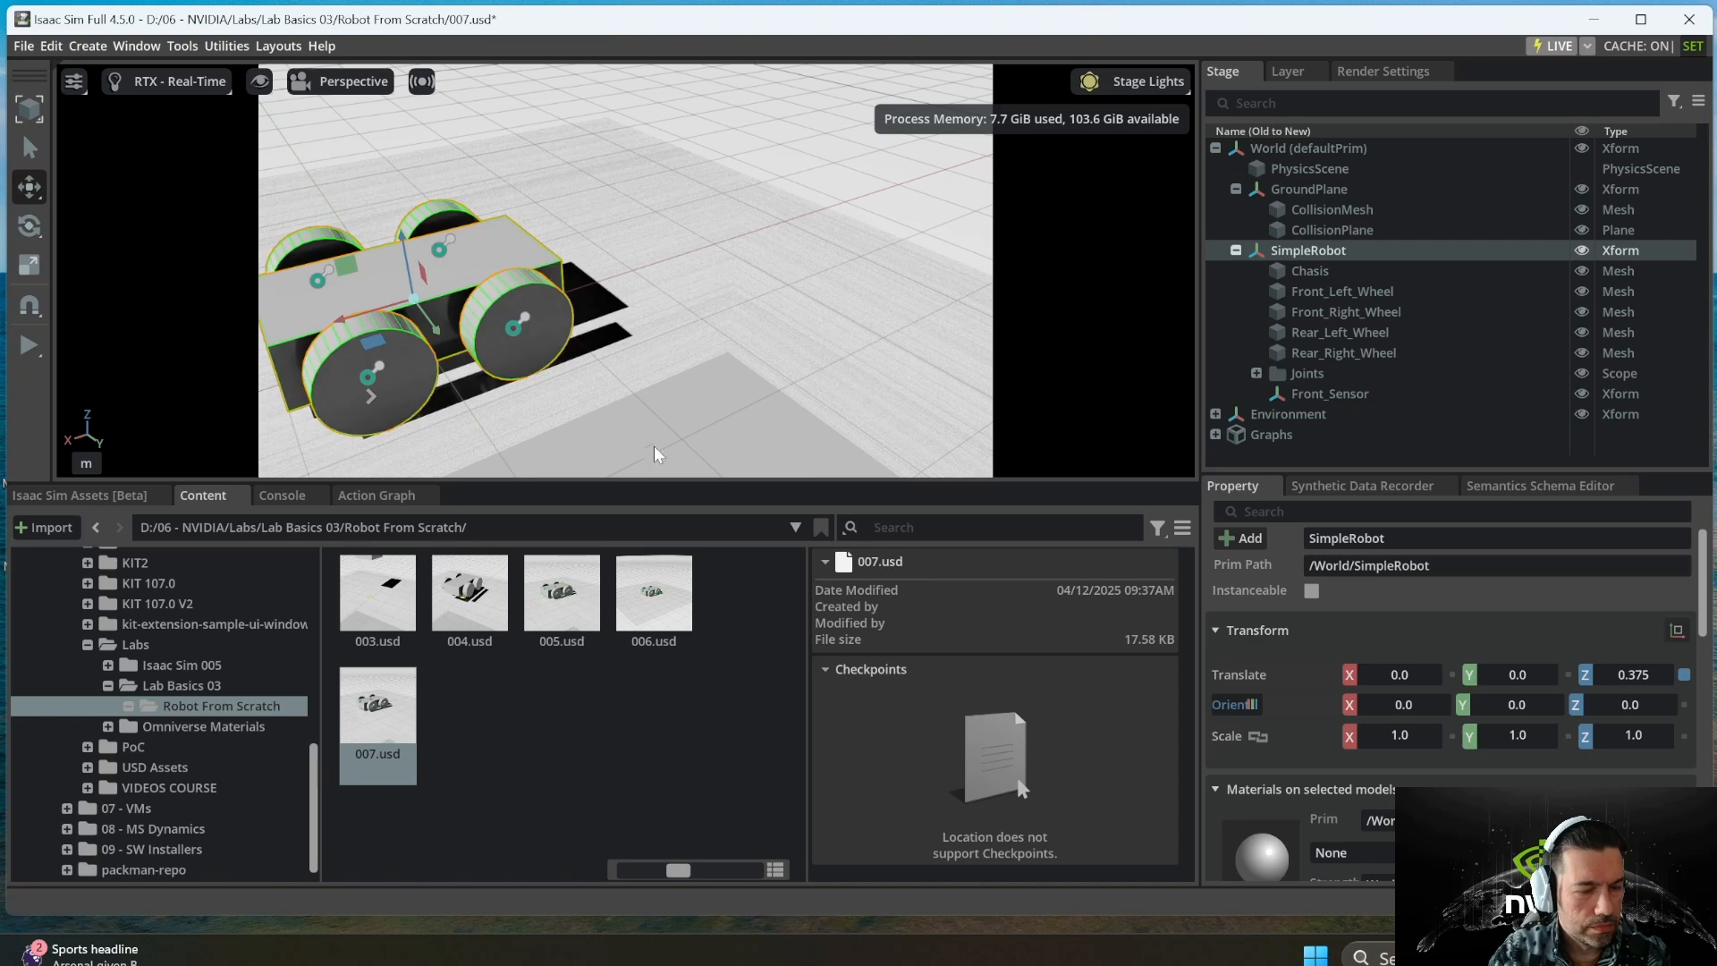
pyautogui.moveTo(581, 404); pyautogui.dragTo(799, 367, button='middle')
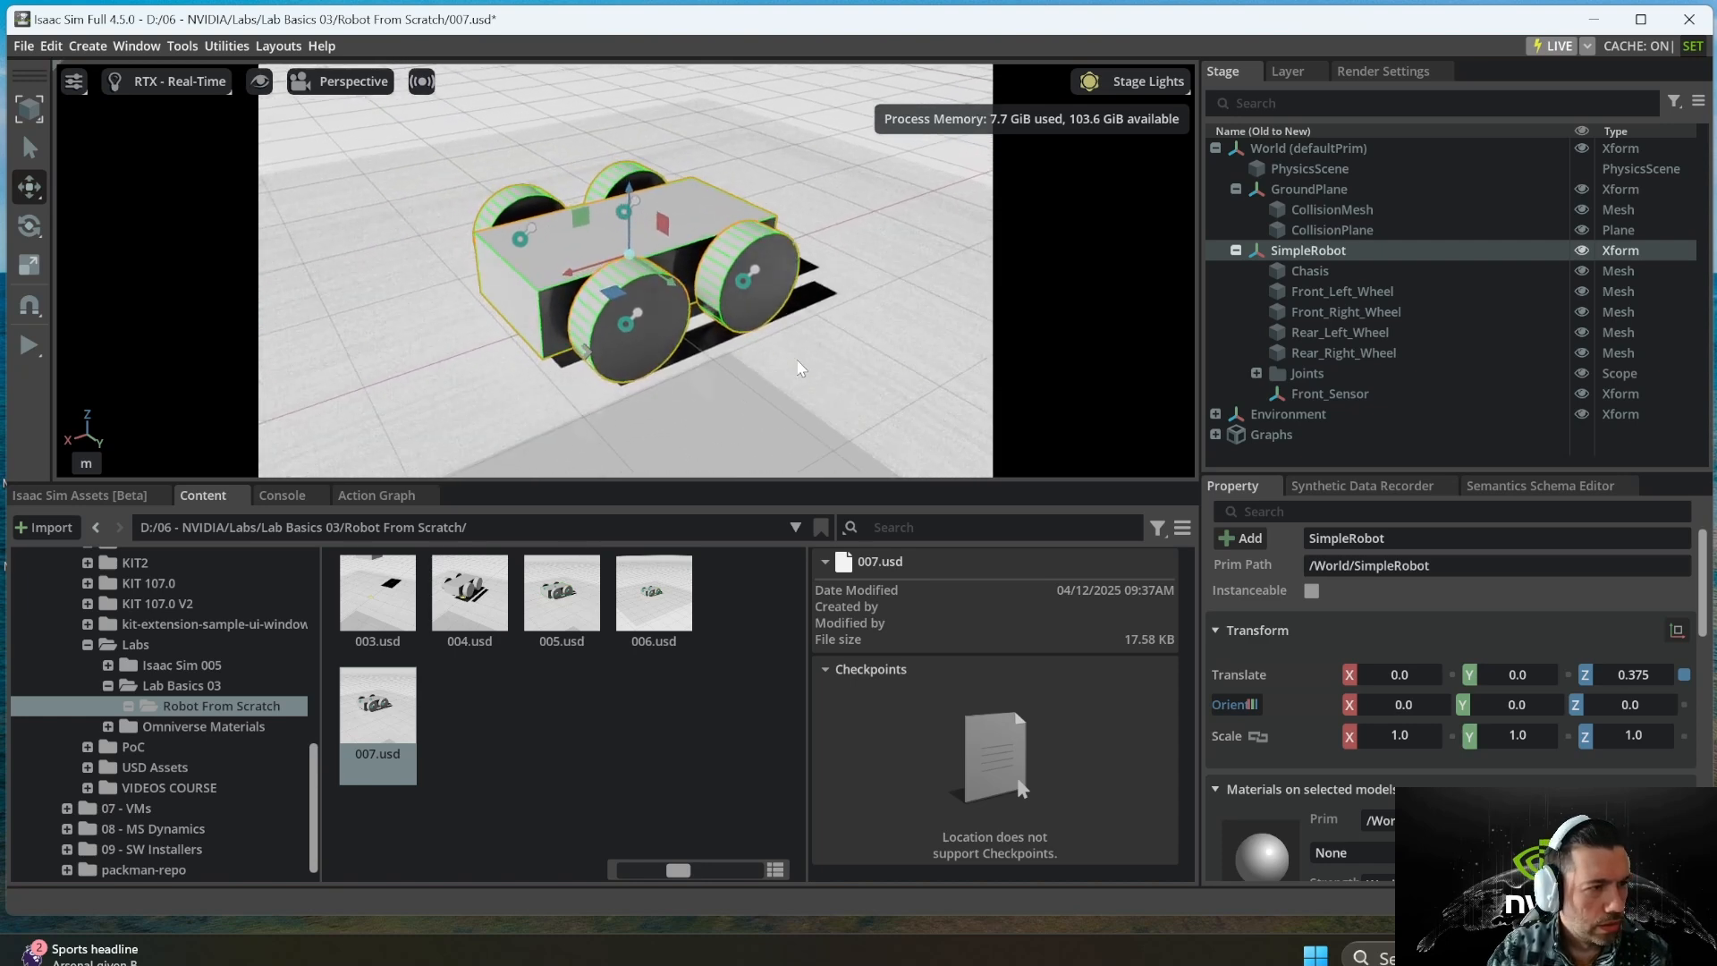
pyautogui.click(1297, 396)
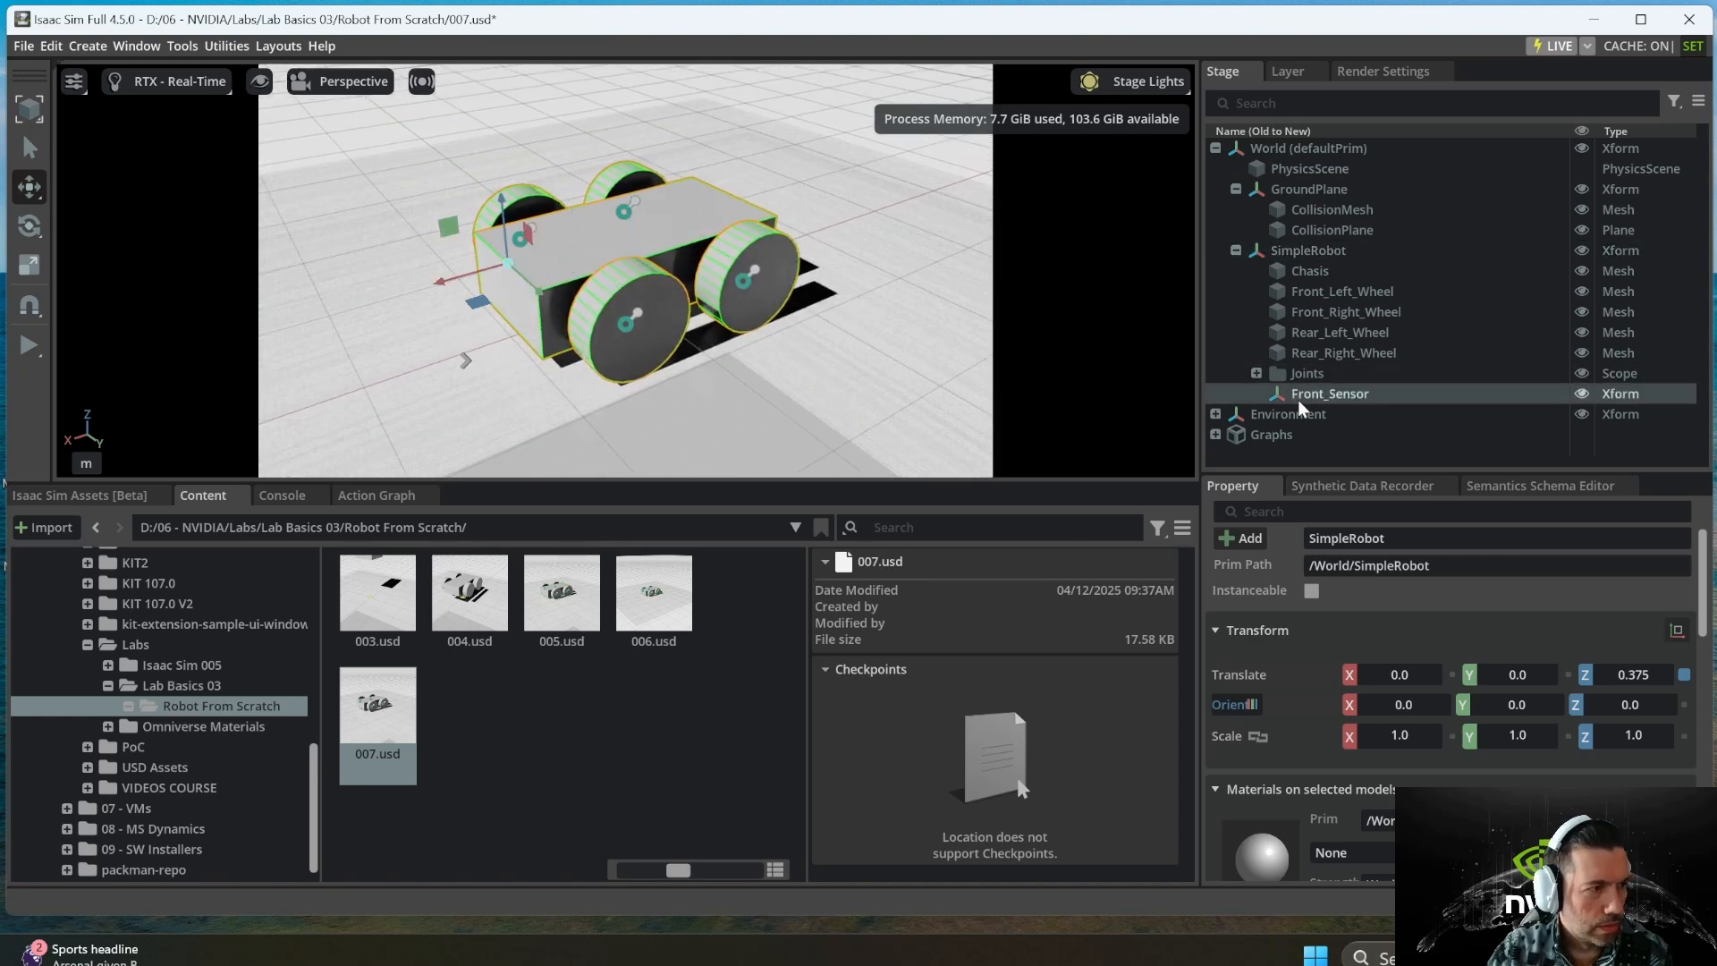
pyautogui.rightClick(1349, 393)
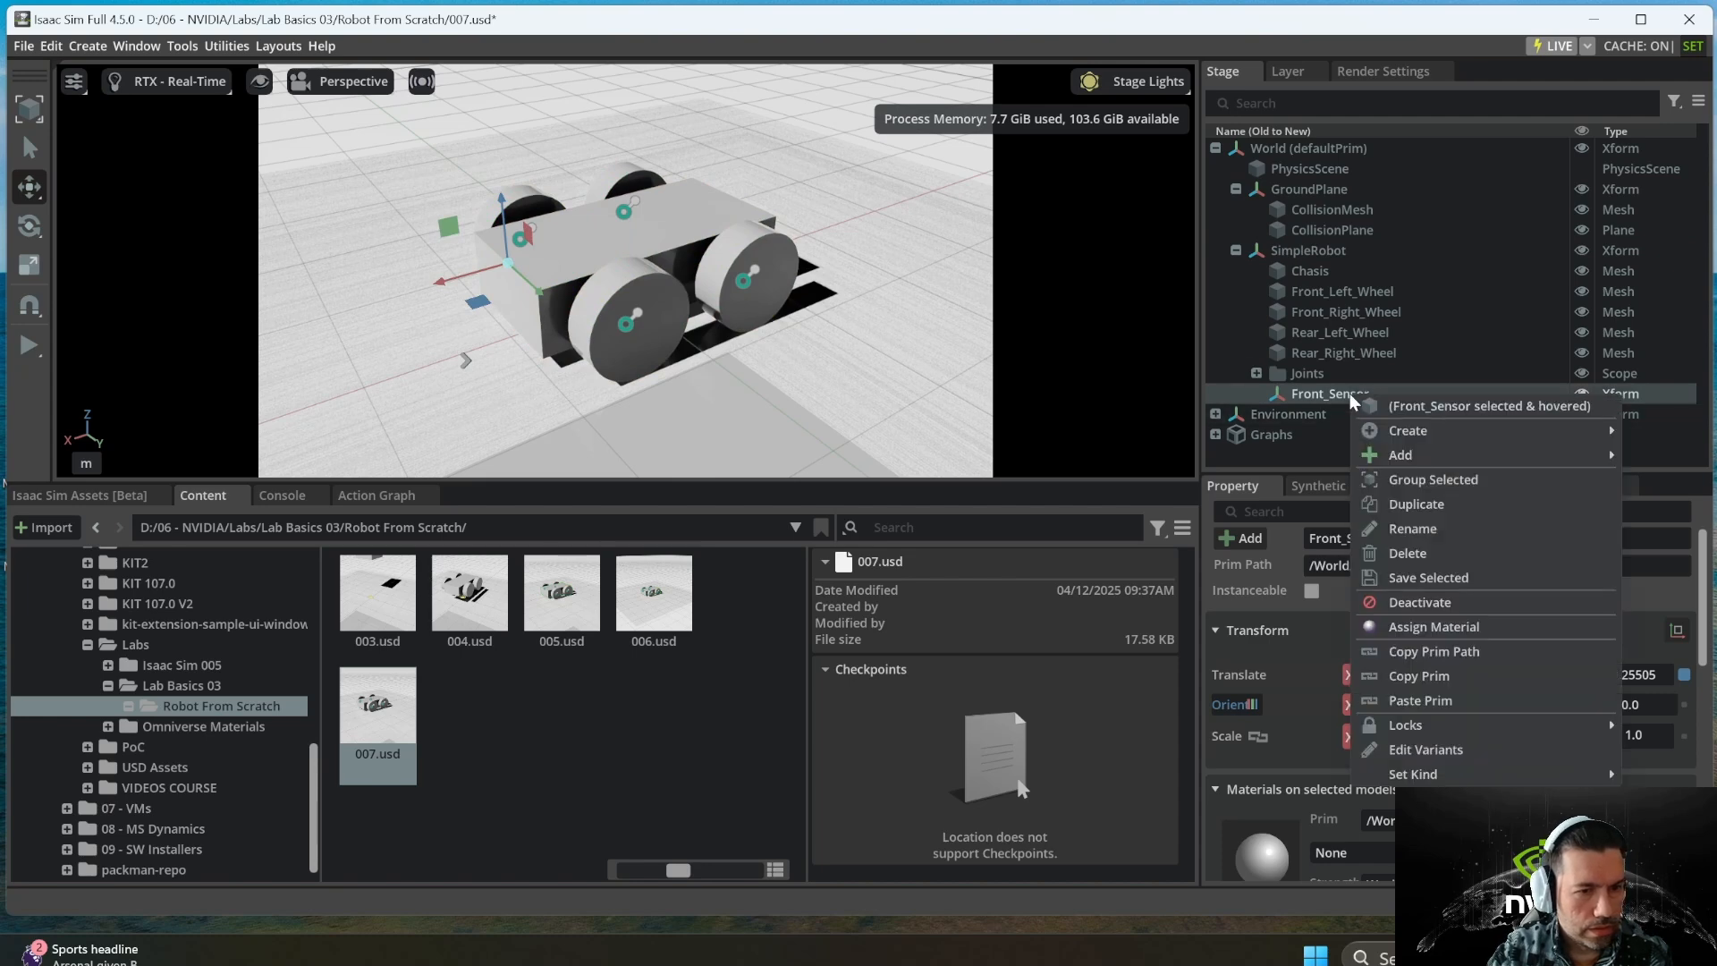
pyautogui.moveTo(1438, 443)
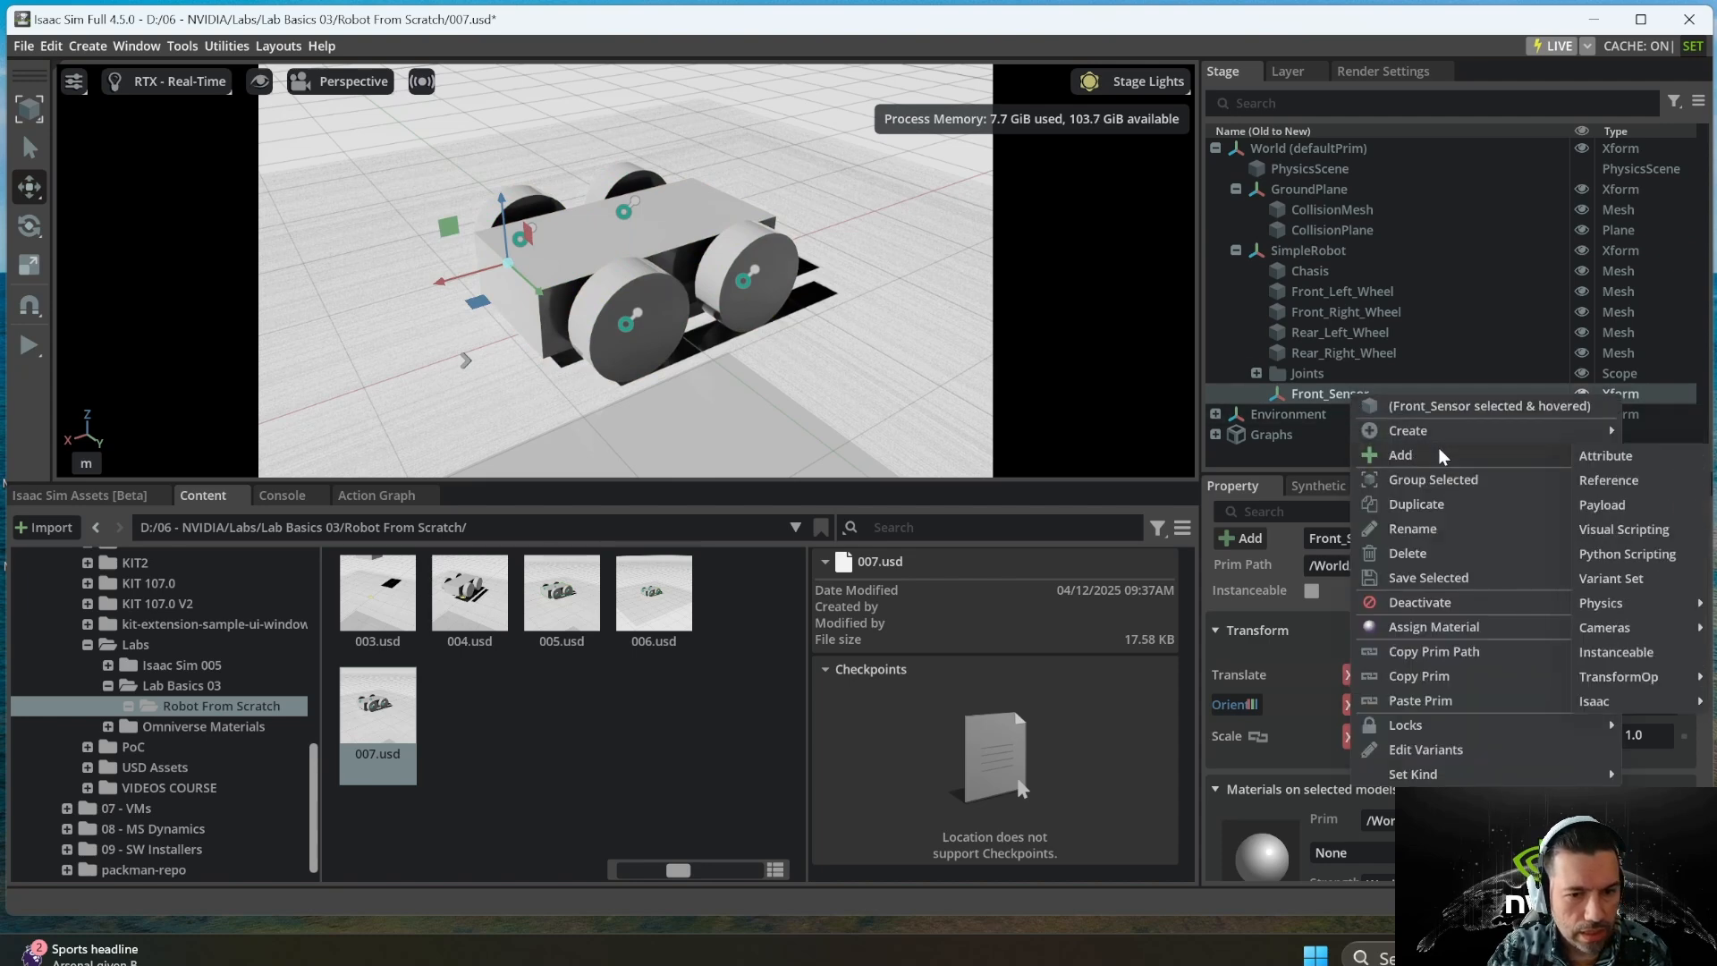
pyautogui.moveTo(1650, 599)
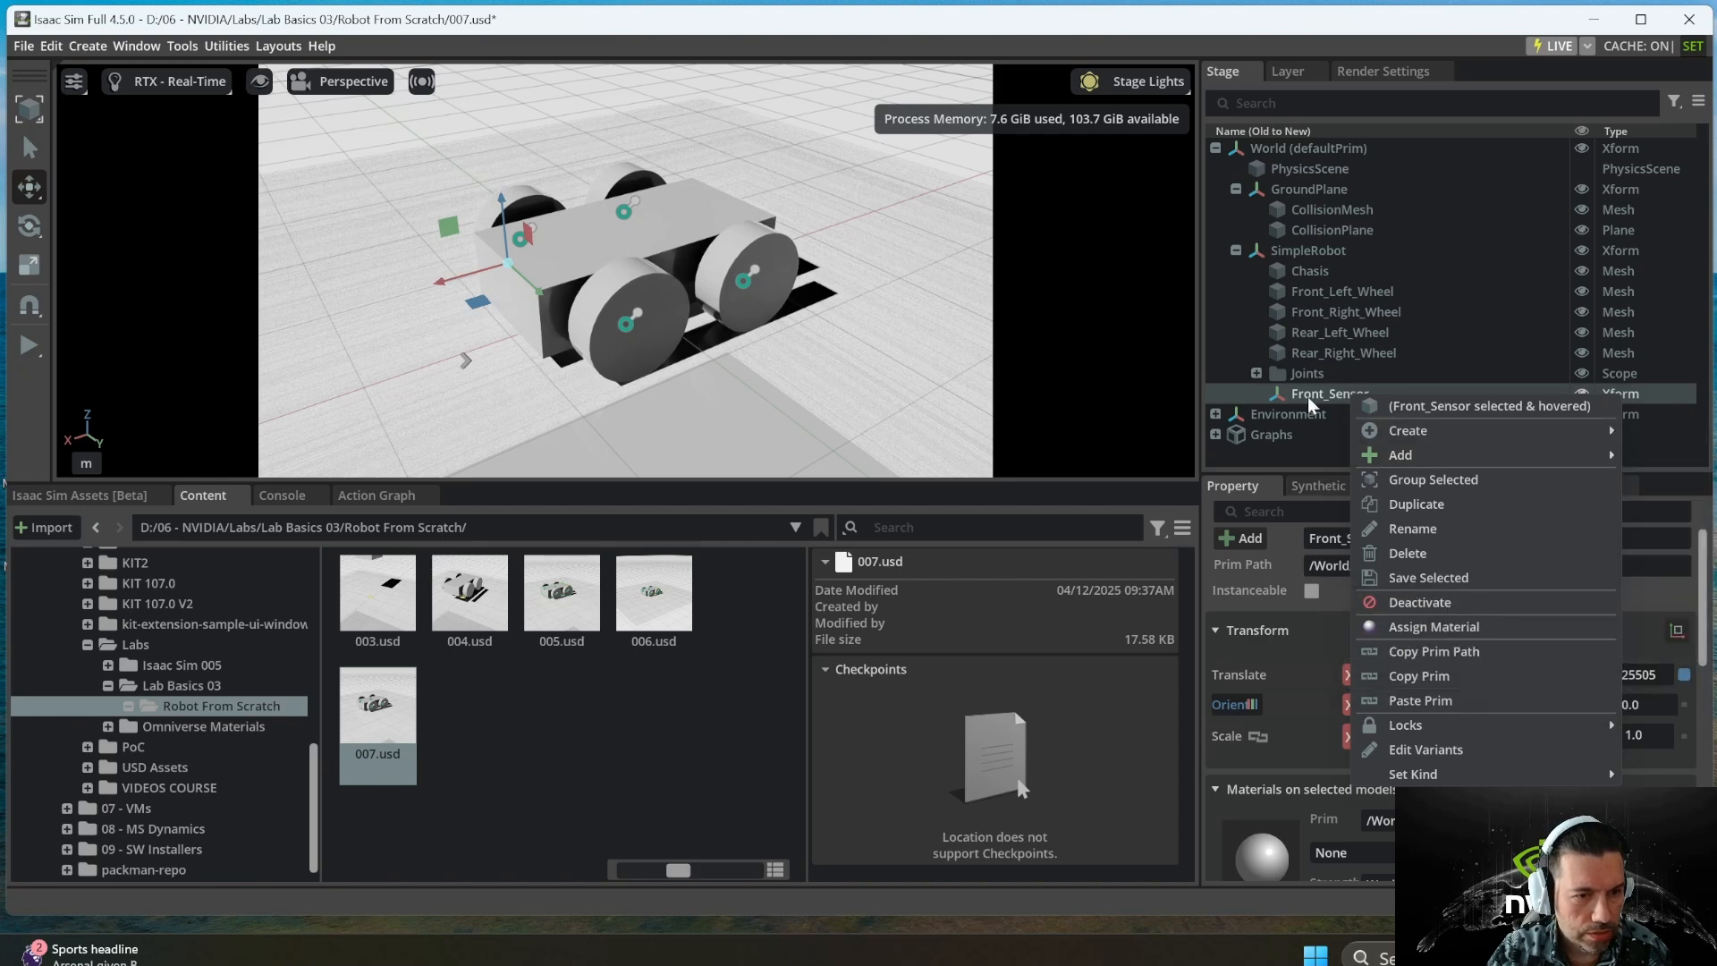
pyautogui.moveTo(1512, 454)
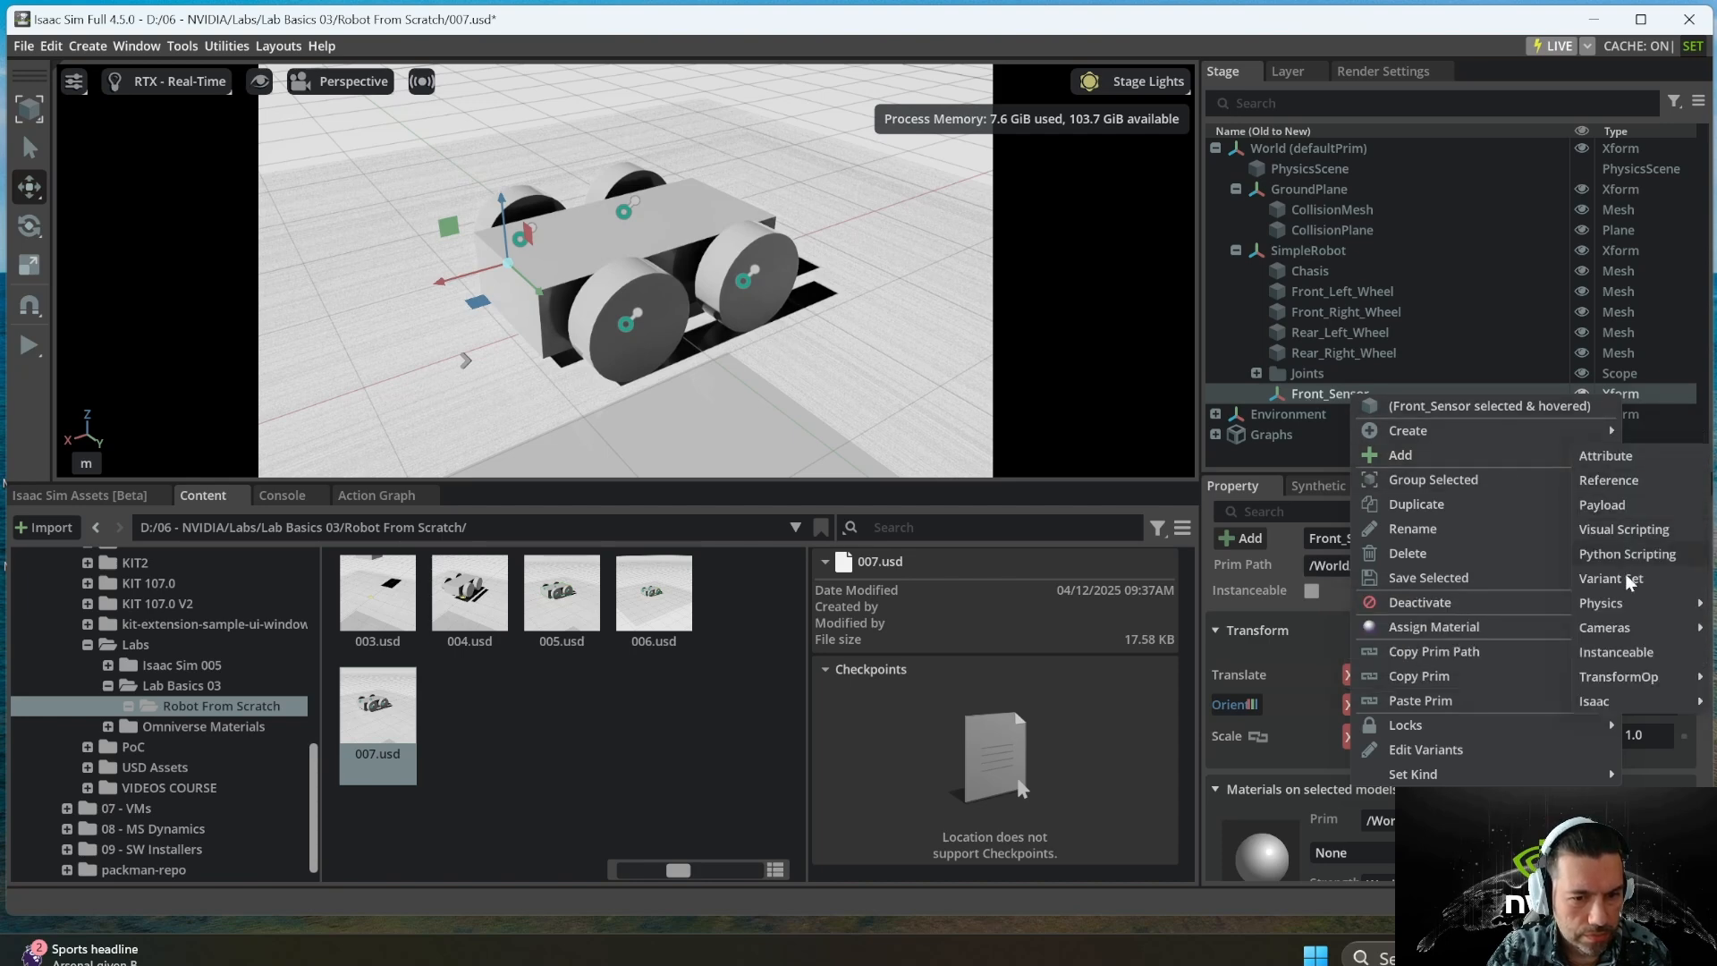
pyautogui.click(1392, 650)
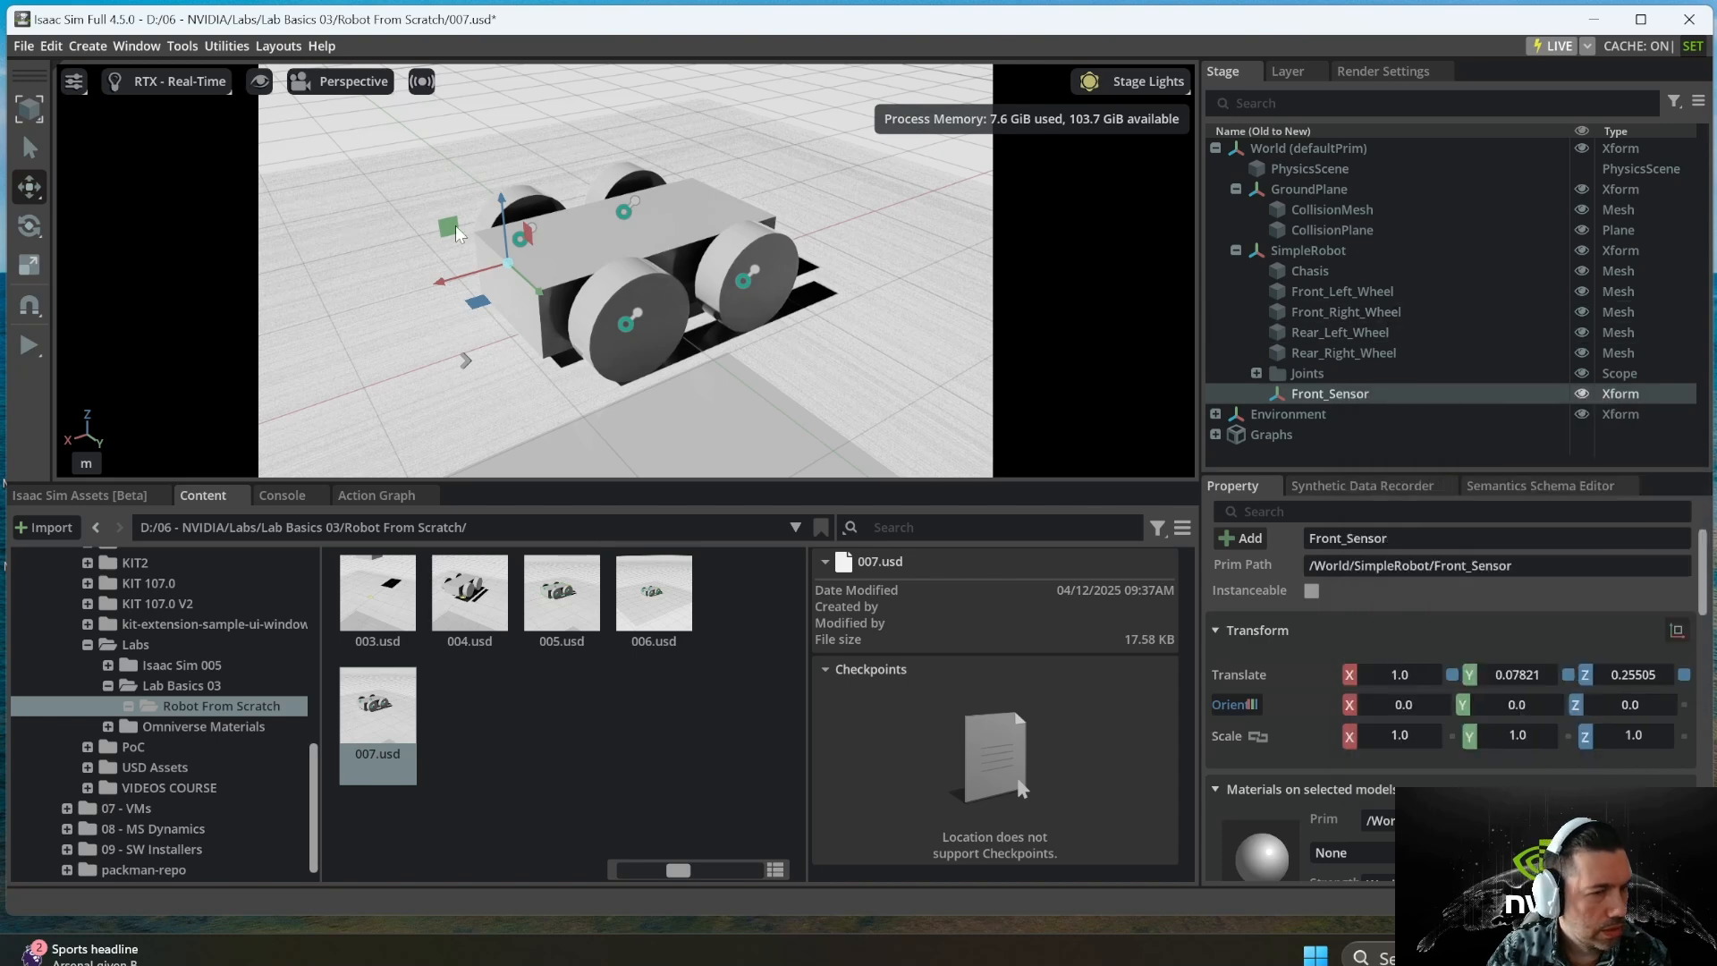
# - Create a Cube mesh as a child of Front_Sensor
pyautogui.rightClick(1346, 395)
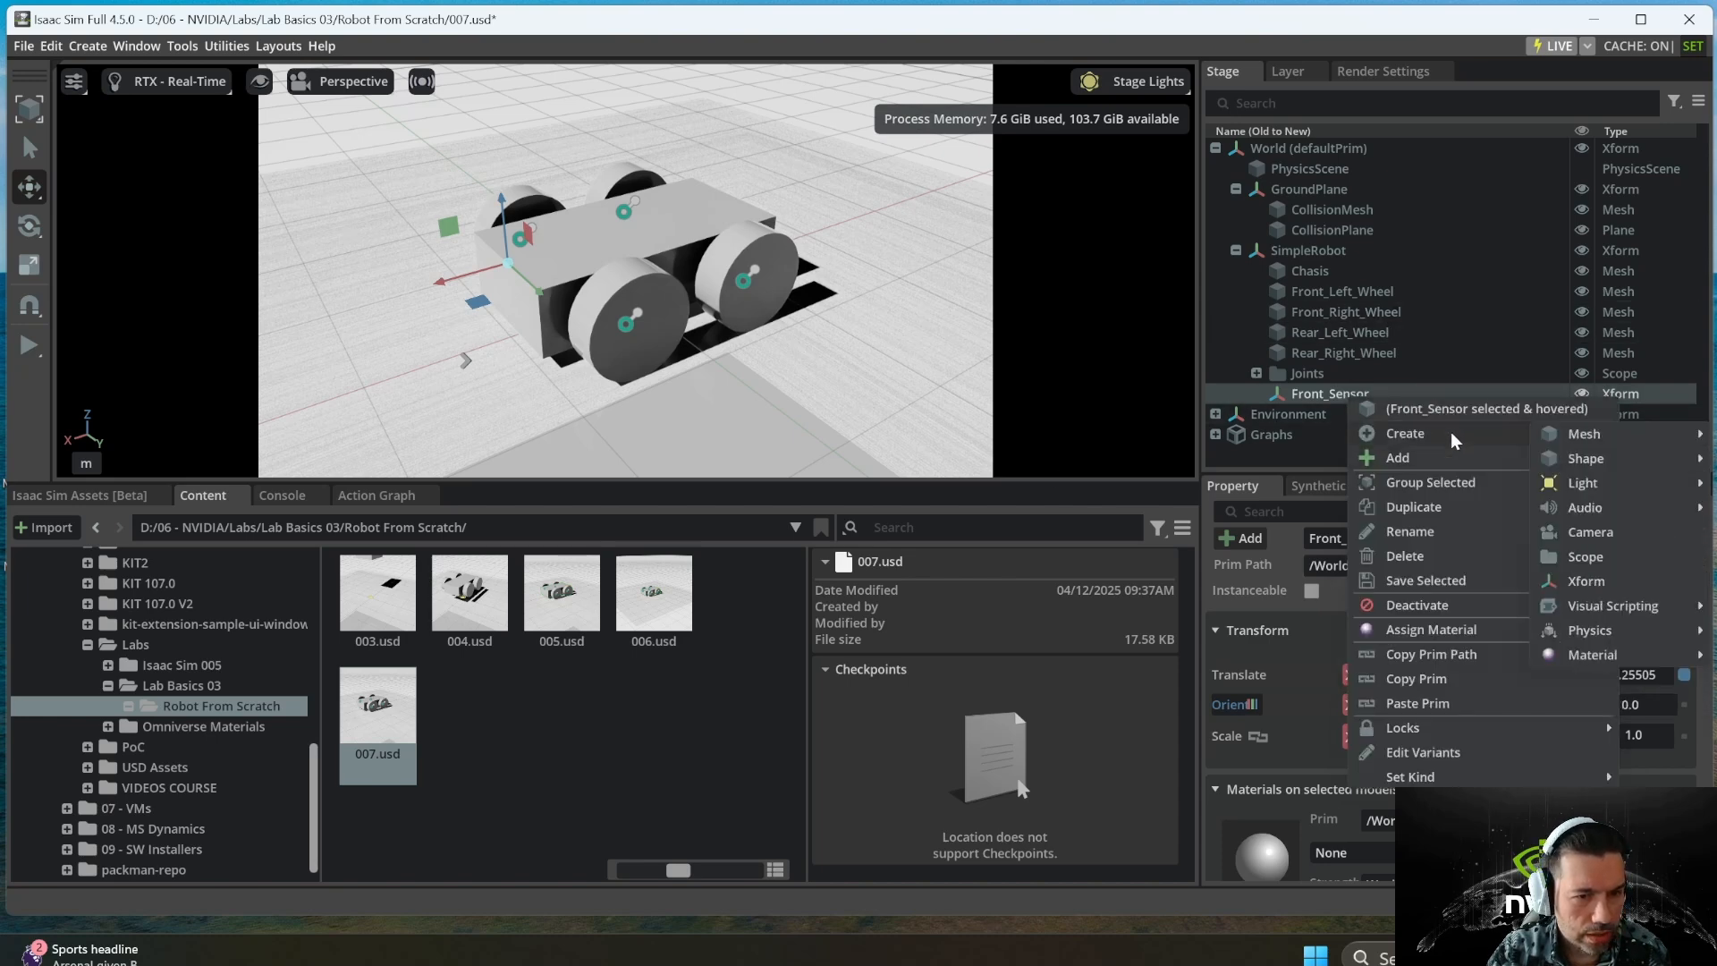
pyautogui.moveTo(1585, 435)
pyautogui.click(1648, 459)
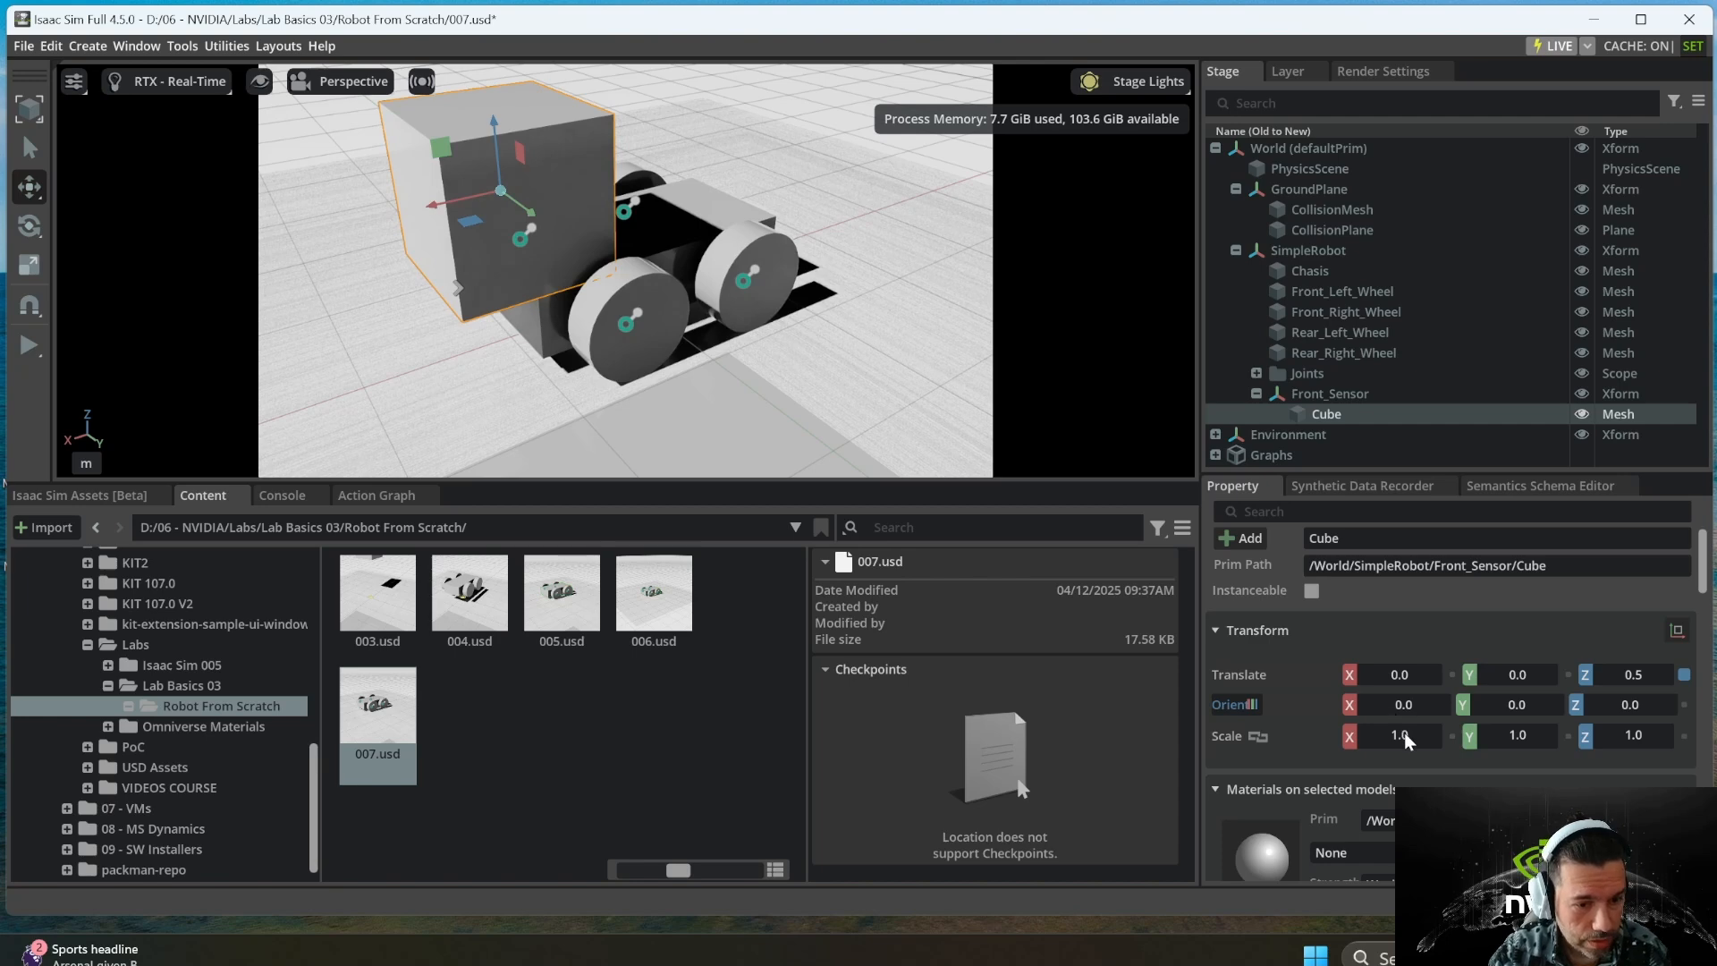
# - Scale the cube under Front_Sensor to 0.1 on the X, Y and Z axes
pyautogui.write('0.1')
pyautogui.press('Return')
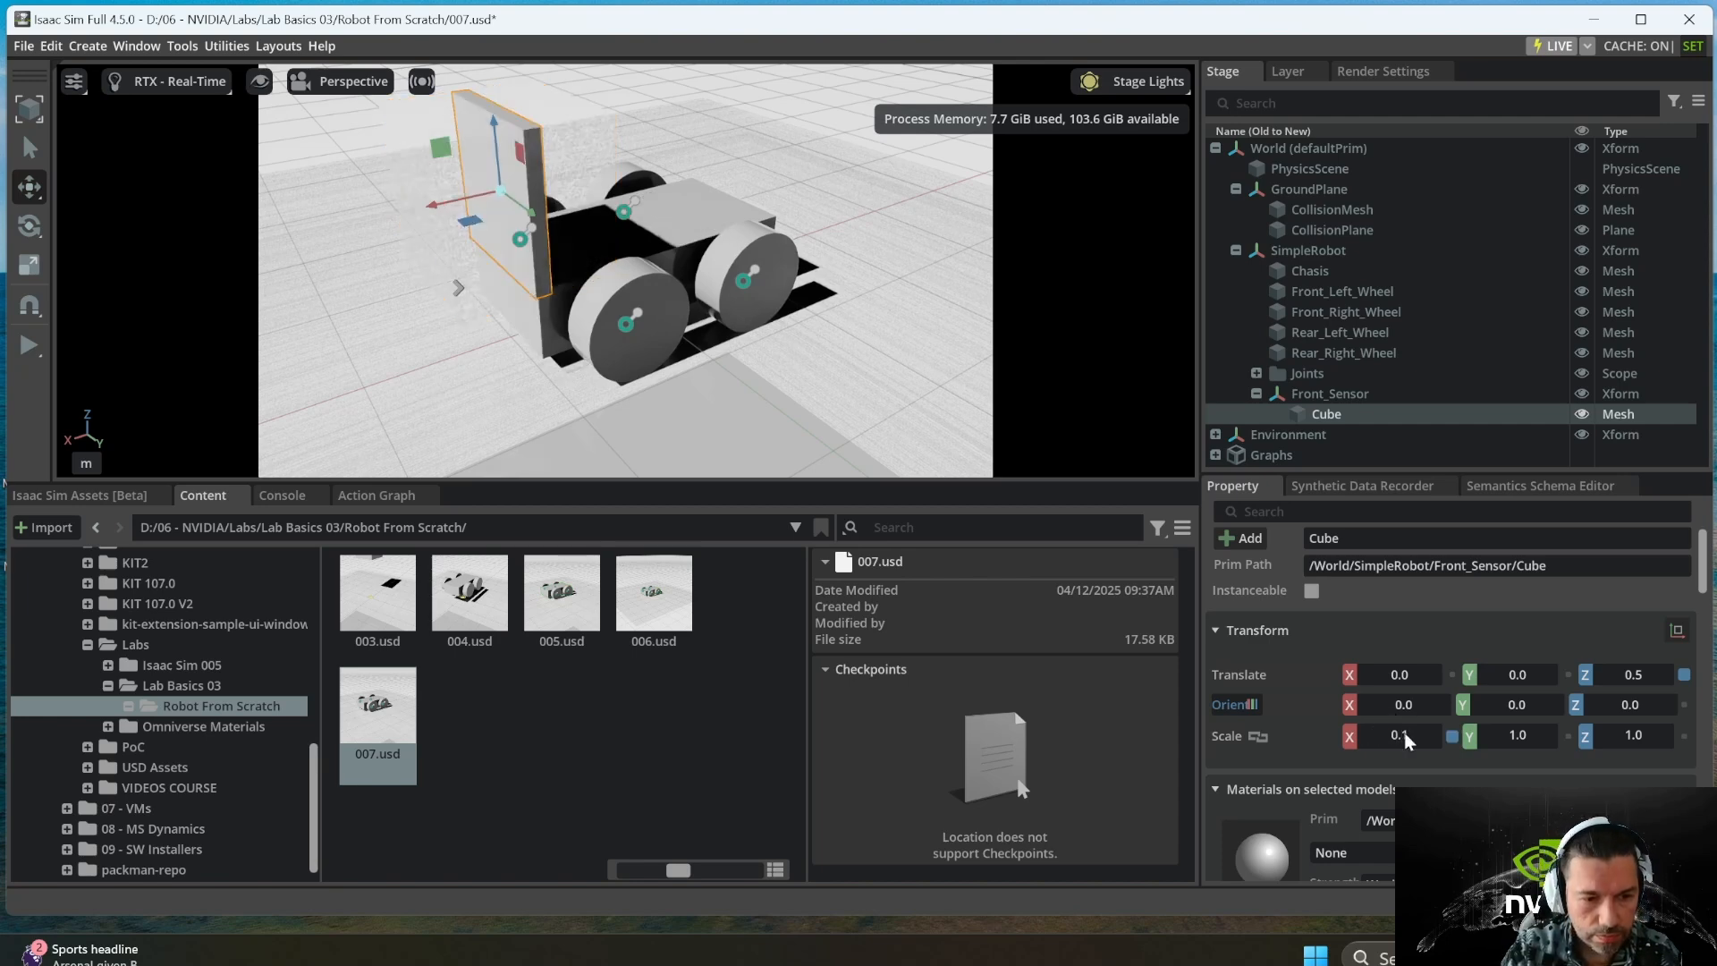
pyautogui.doubleClick(1509, 735)
pyautogui.write('0.1')
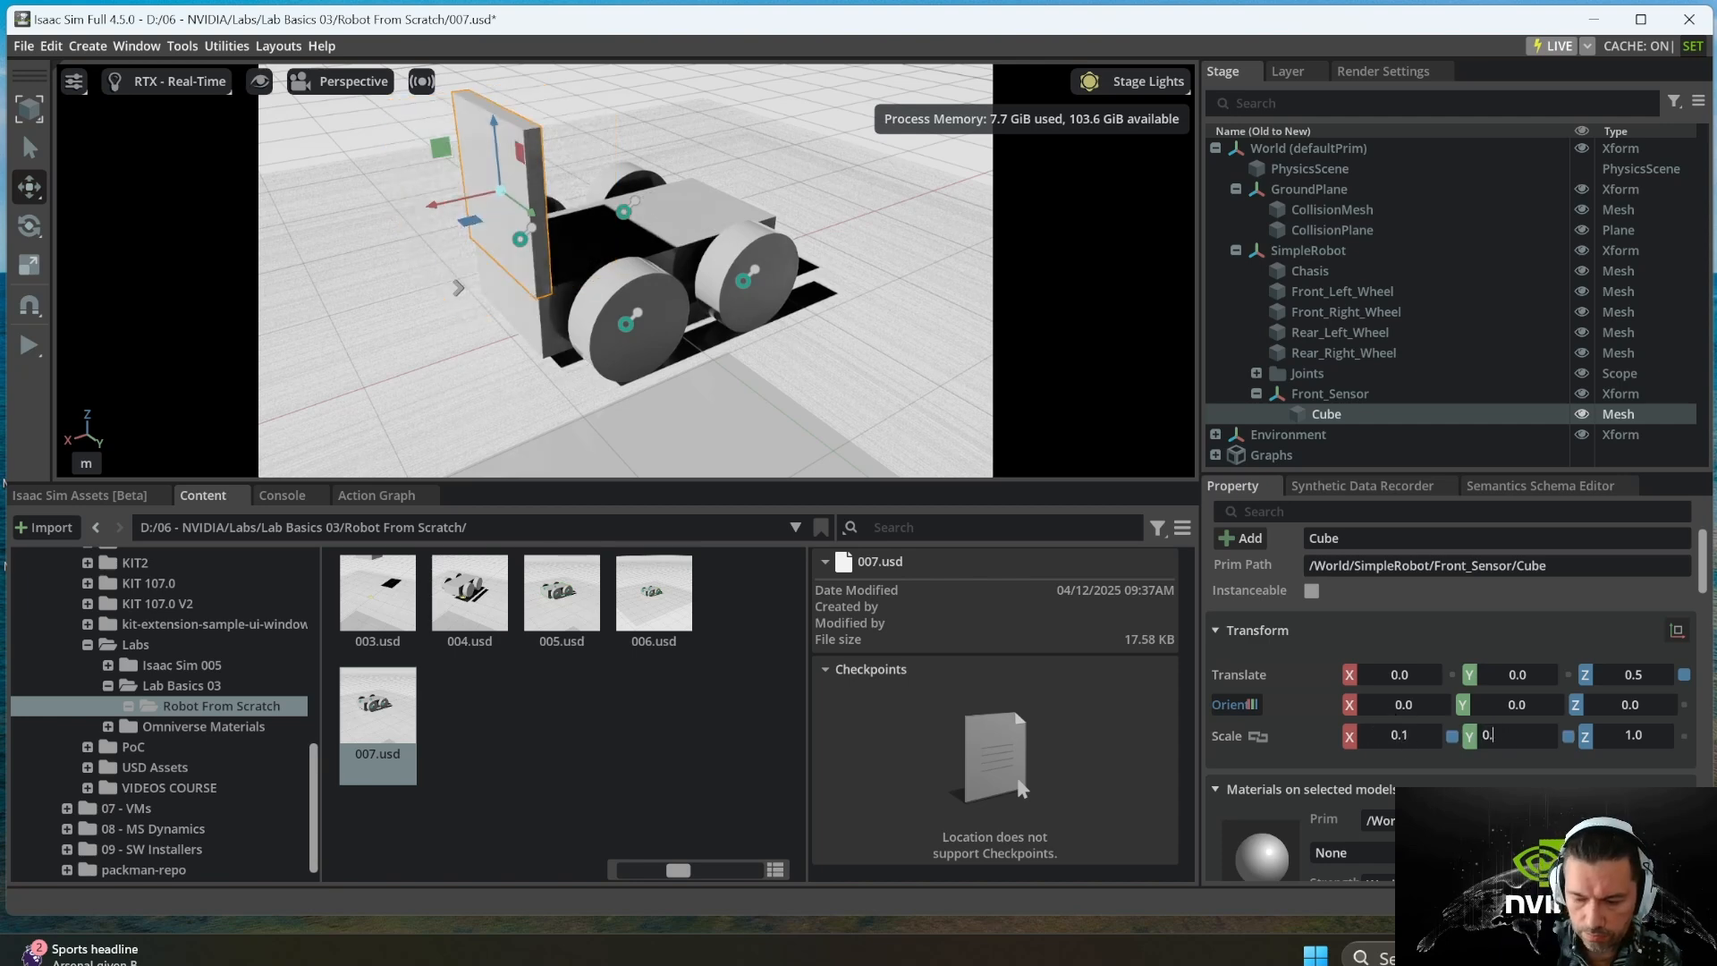
pyautogui.press('Return')
pyautogui.doubleClick(1633, 735)
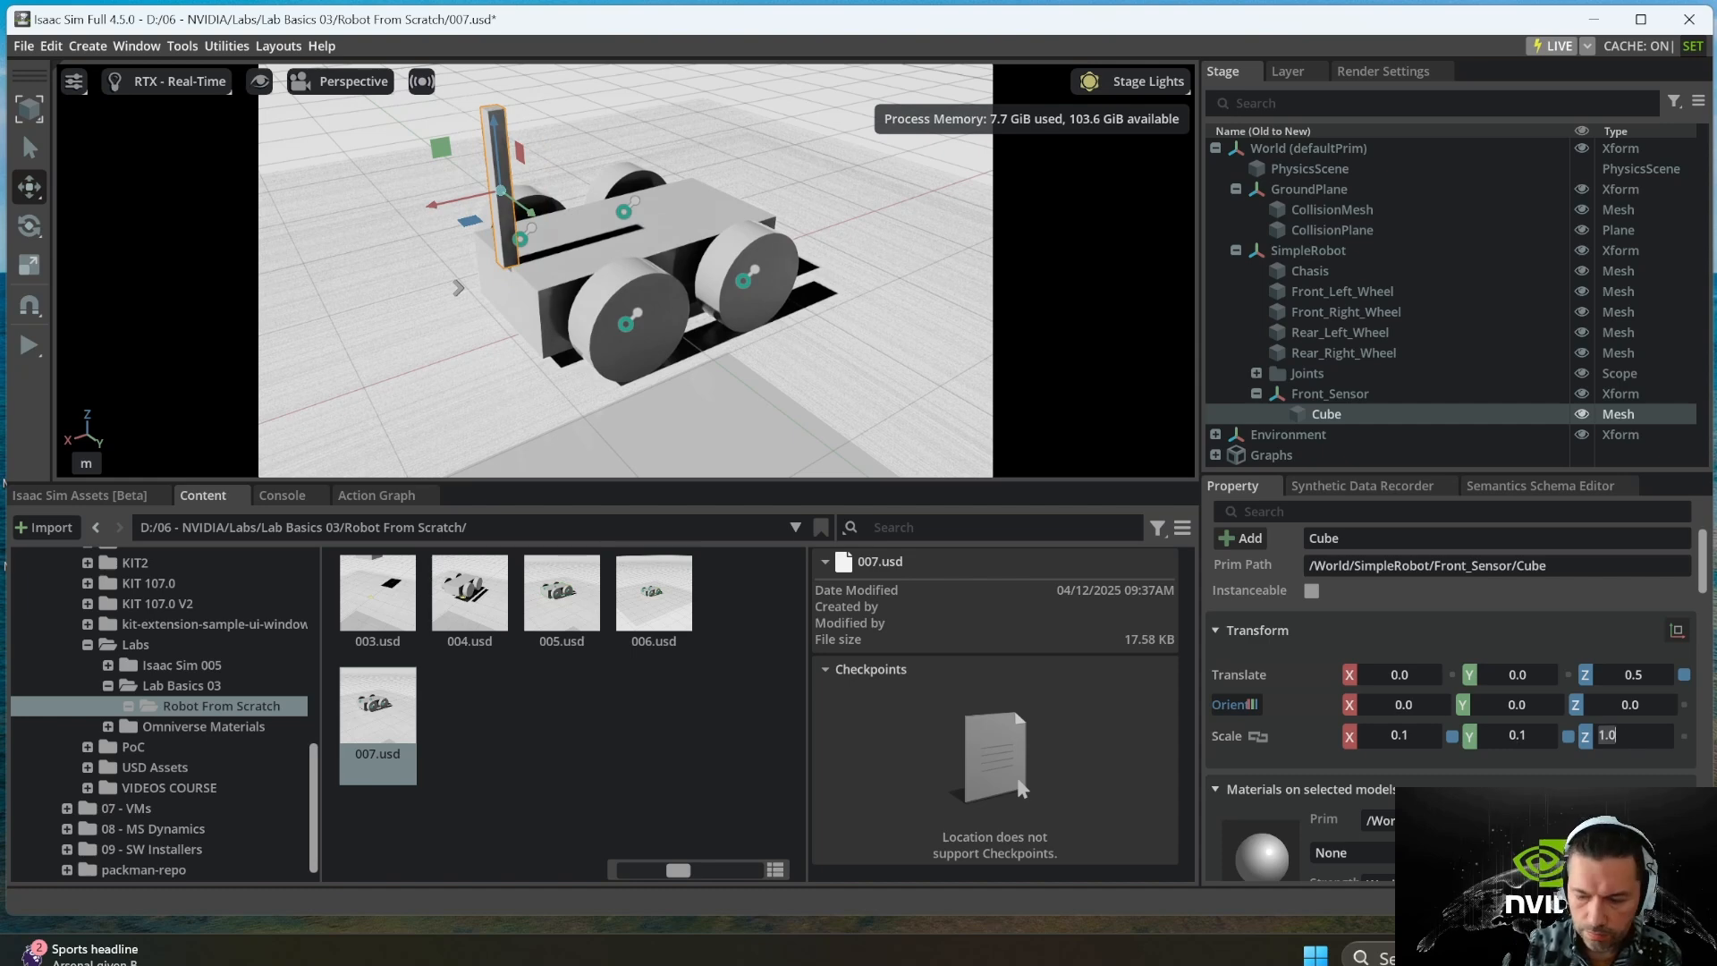
pyautogui.write('0.1')
pyautogui.press('Return')
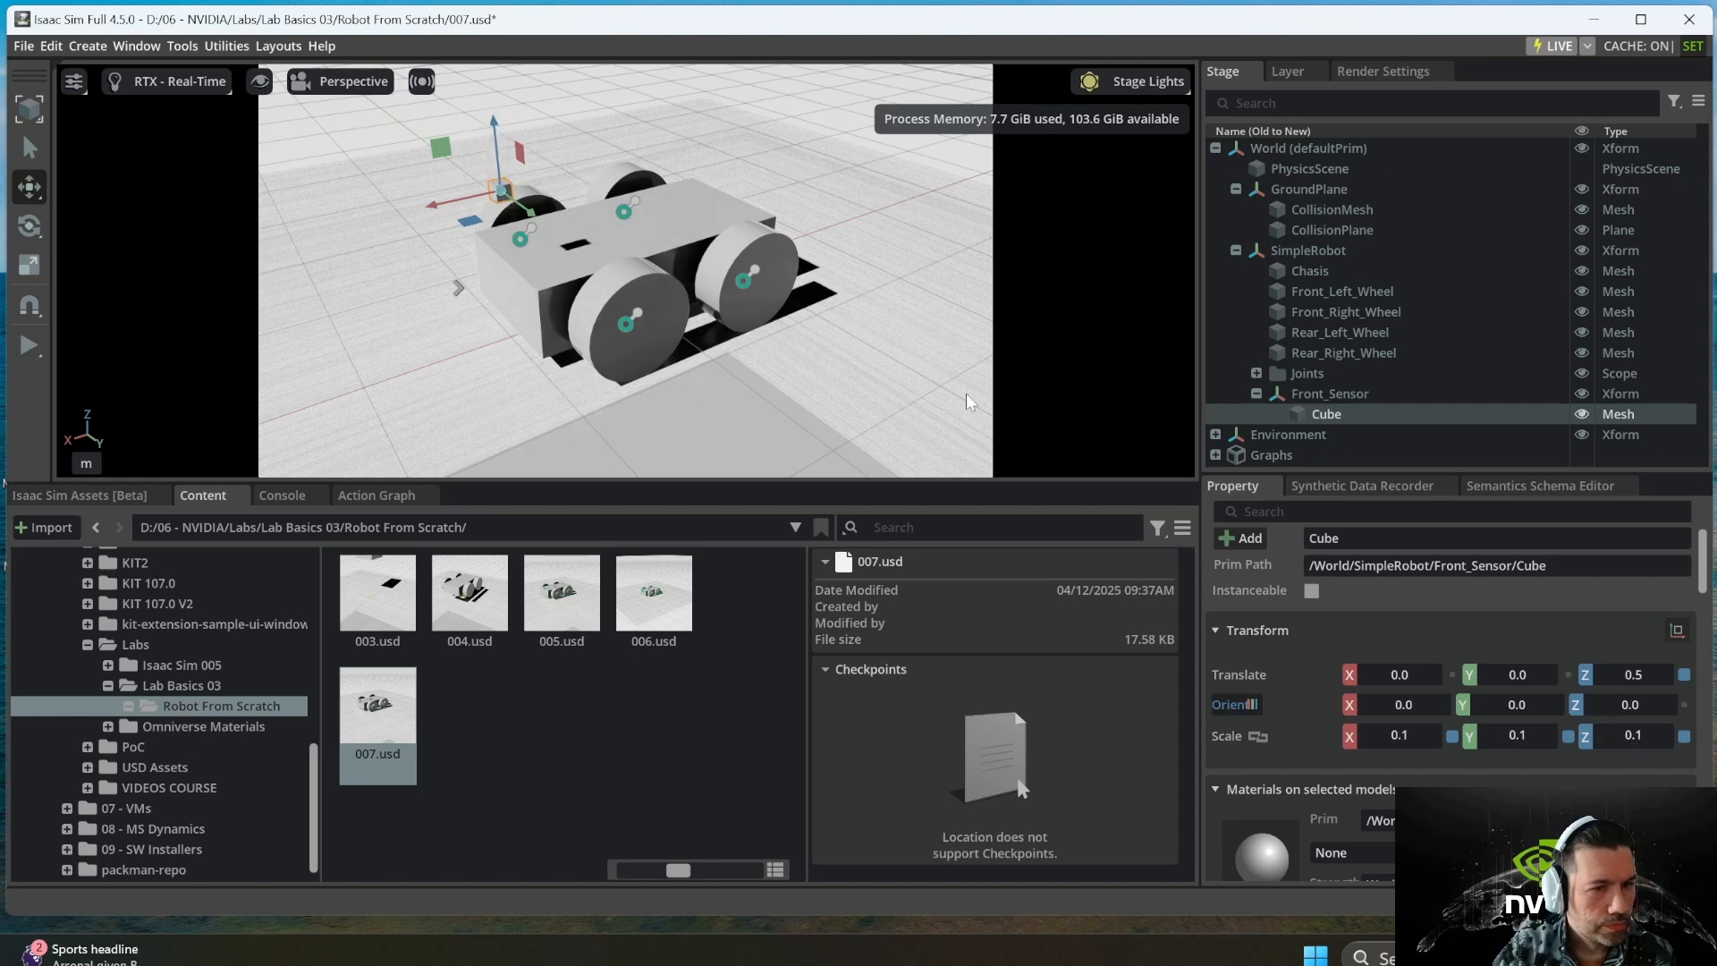
# - Lower the cube under Front_Sensor along Z to about 0.065 and inspect its placement on the front of the chassis
pyautogui.moveTo(497, 118); pyautogui.dragTo(502, 202)
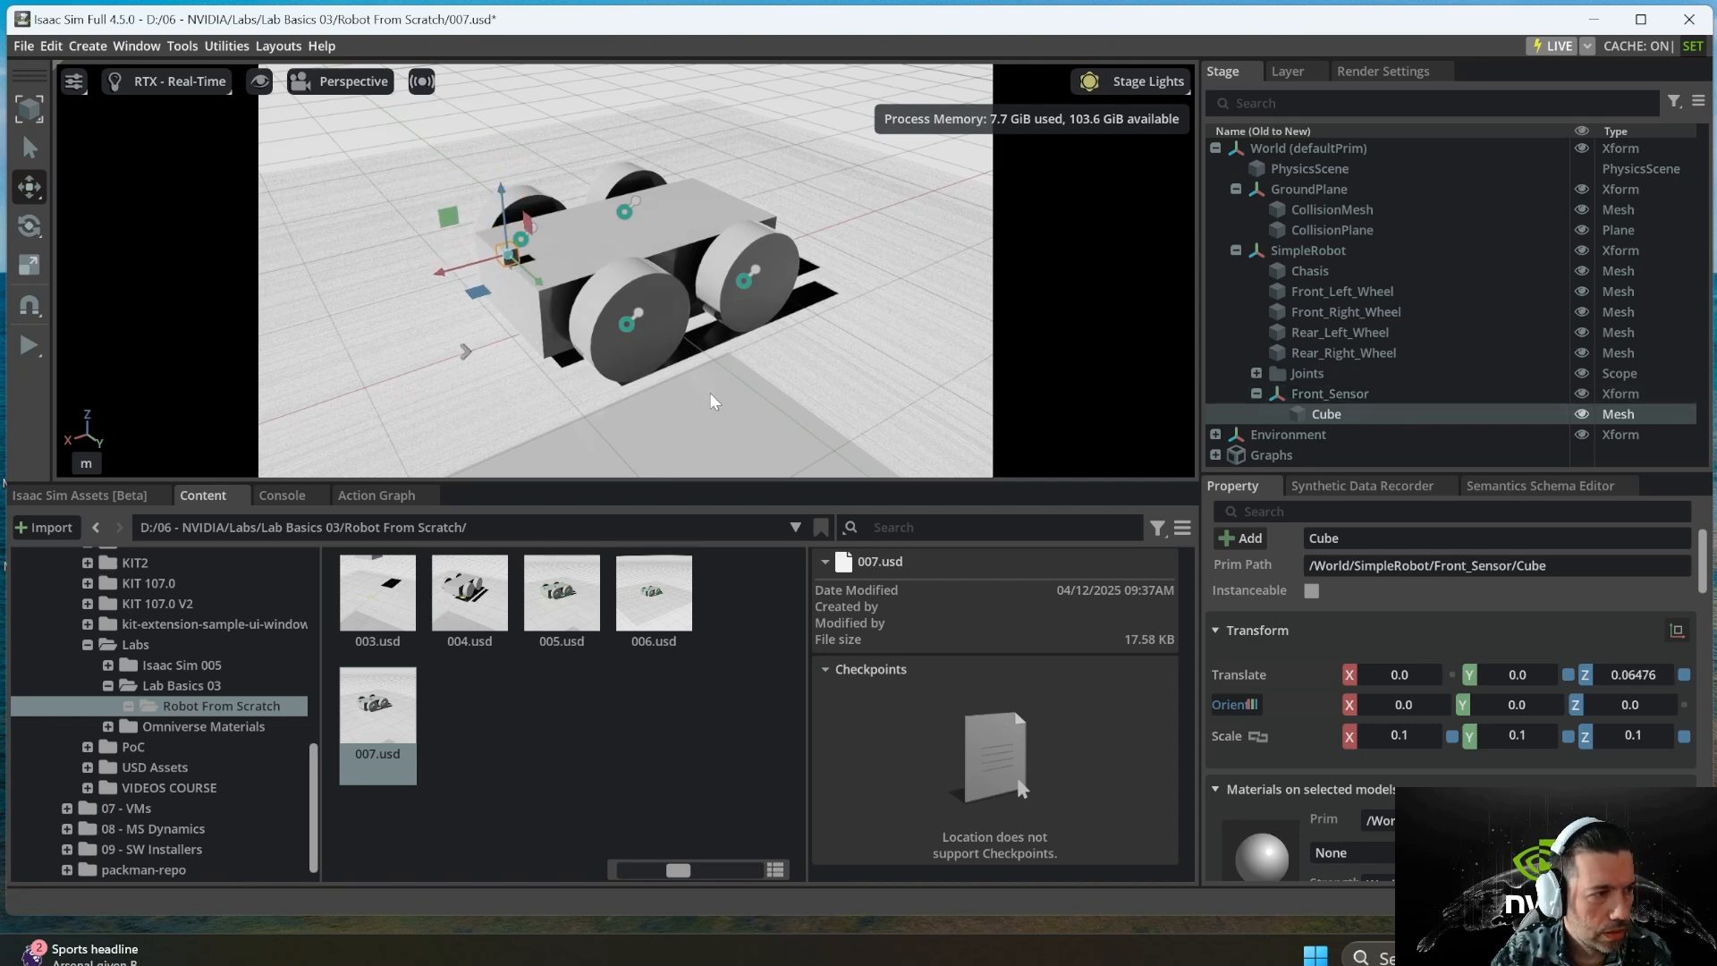
pyautogui.moveTo(710, 393); pyautogui.dragTo(771, 361, button='middle')
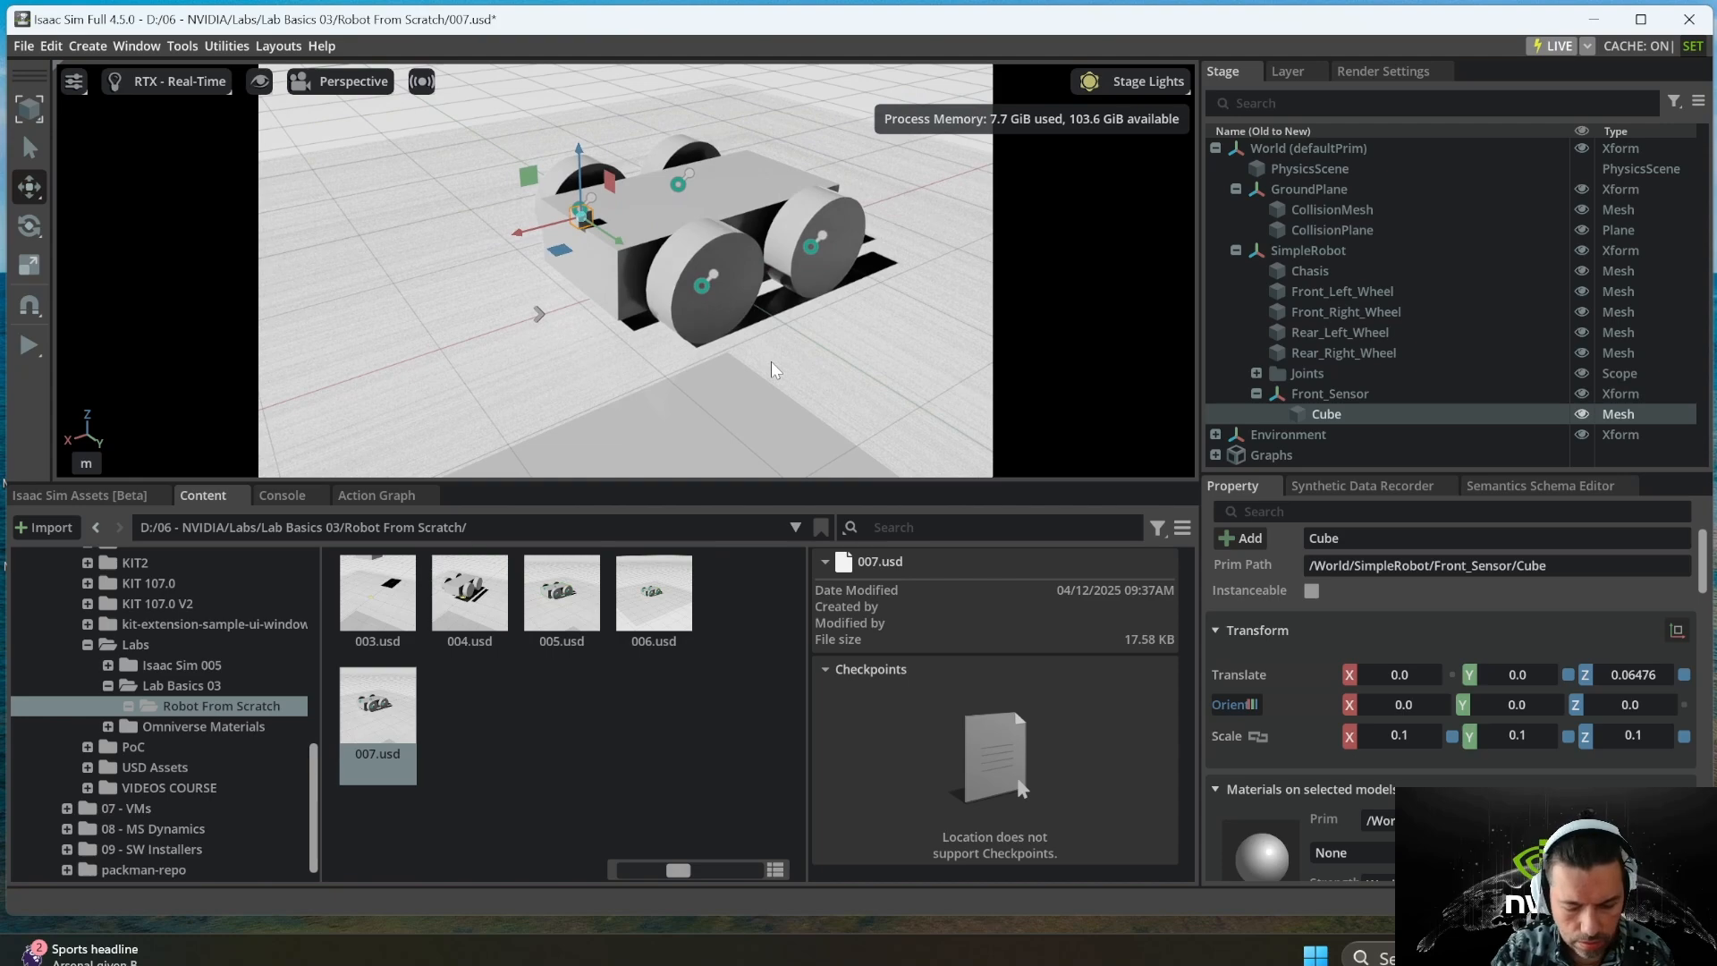
pyautogui.keyDown('alt'); pyautogui.moveTo(771, 361); pyautogui.dragTo(1154, 349); pyautogui.keyUp('alt')
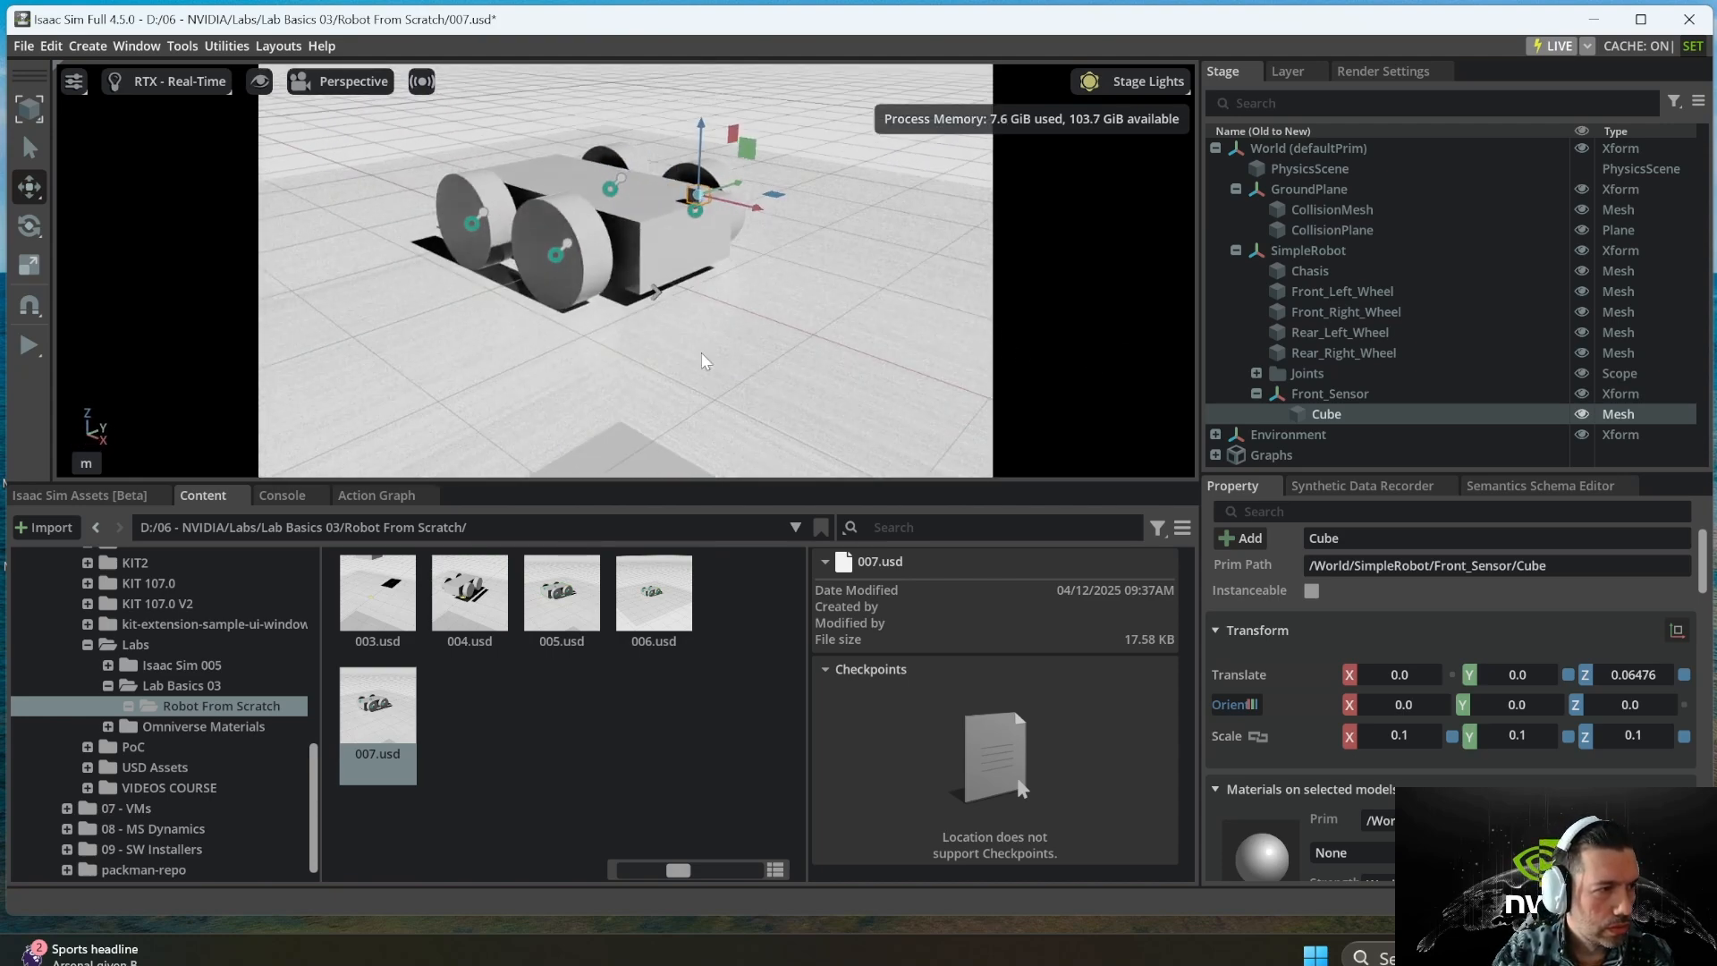
pyautogui.keyDown('alt'); pyautogui.moveTo(701, 353); pyautogui.dragTo(540, 379); pyautogui.keyUp('alt')
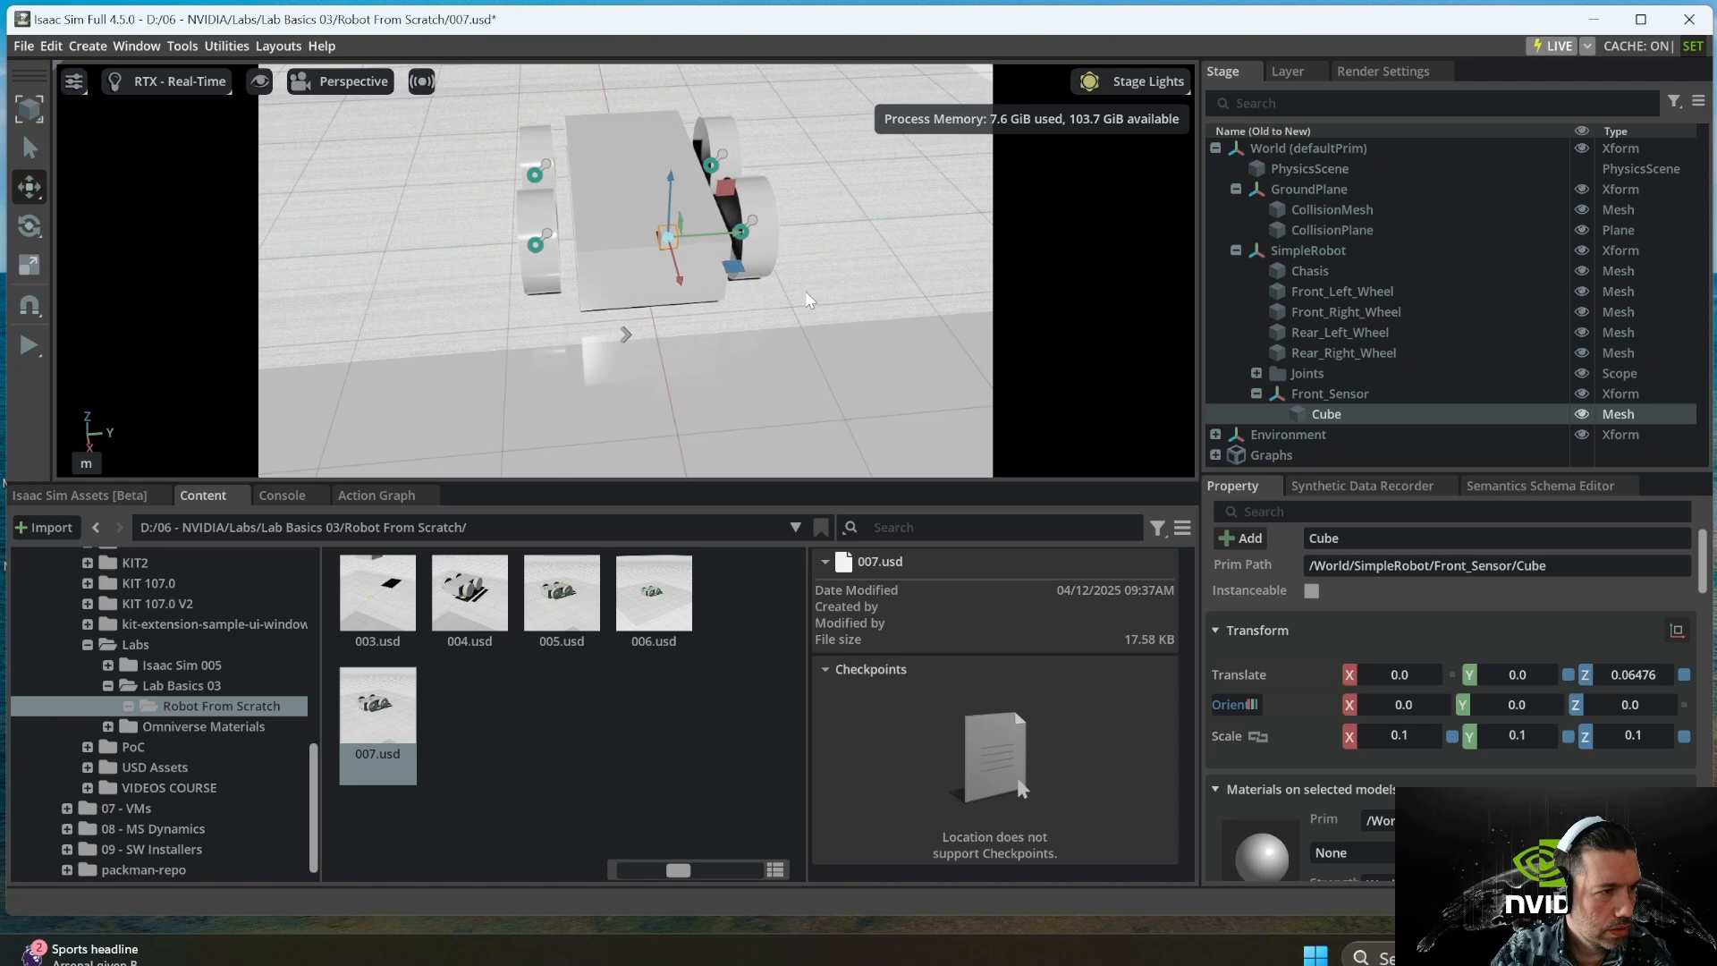
pyautogui.keyDown('alt'); pyautogui.moveTo(805, 291); pyautogui.dragTo(767, 320); pyautogui.keyUp('alt')
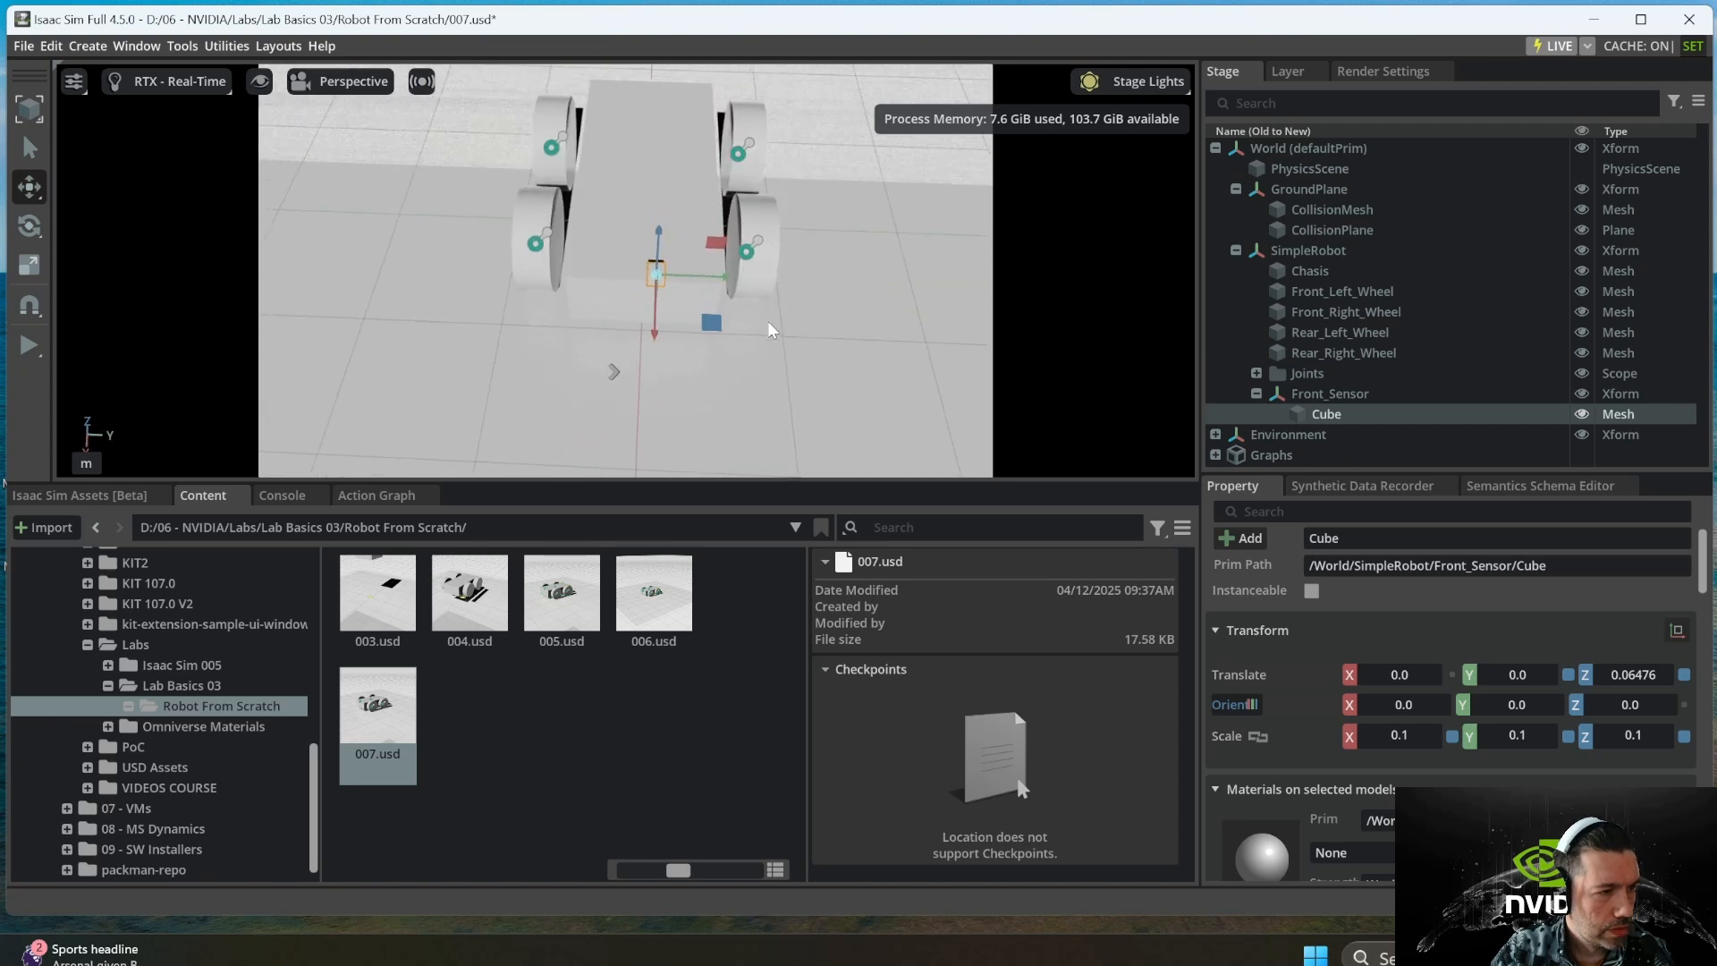
# - Set the Y translation of Front_Sensor to 0.035
pyautogui.click(1329, 395)
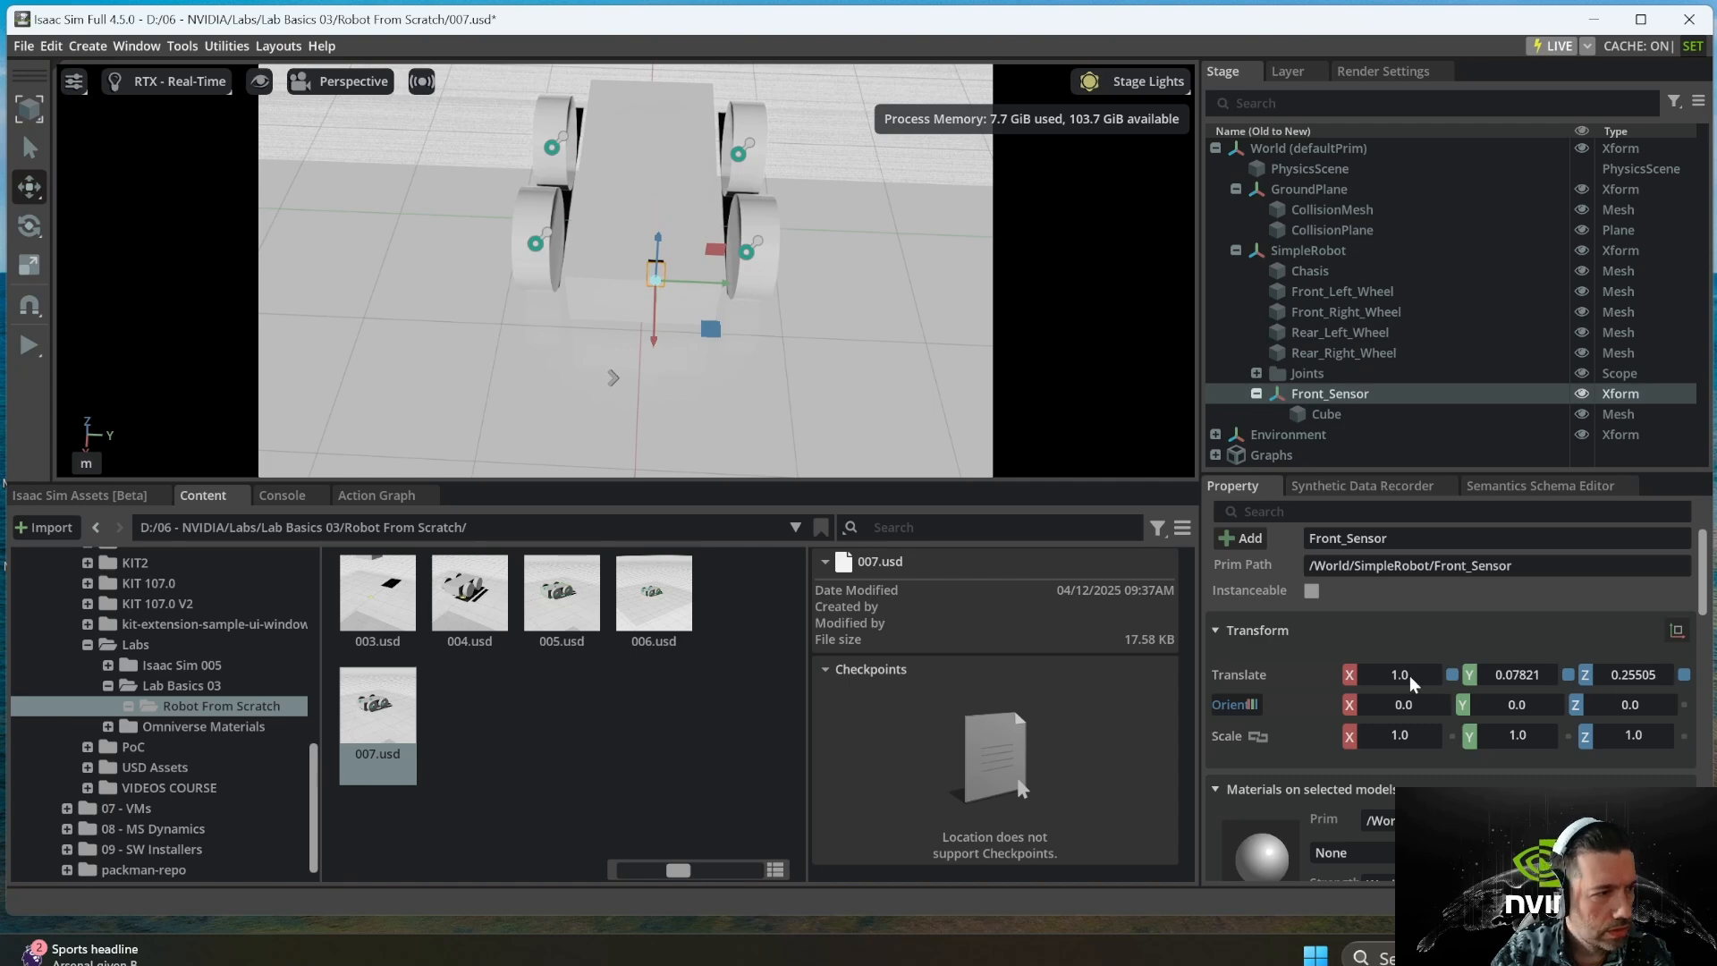
pyautogui.doubleClick(1525, 682)
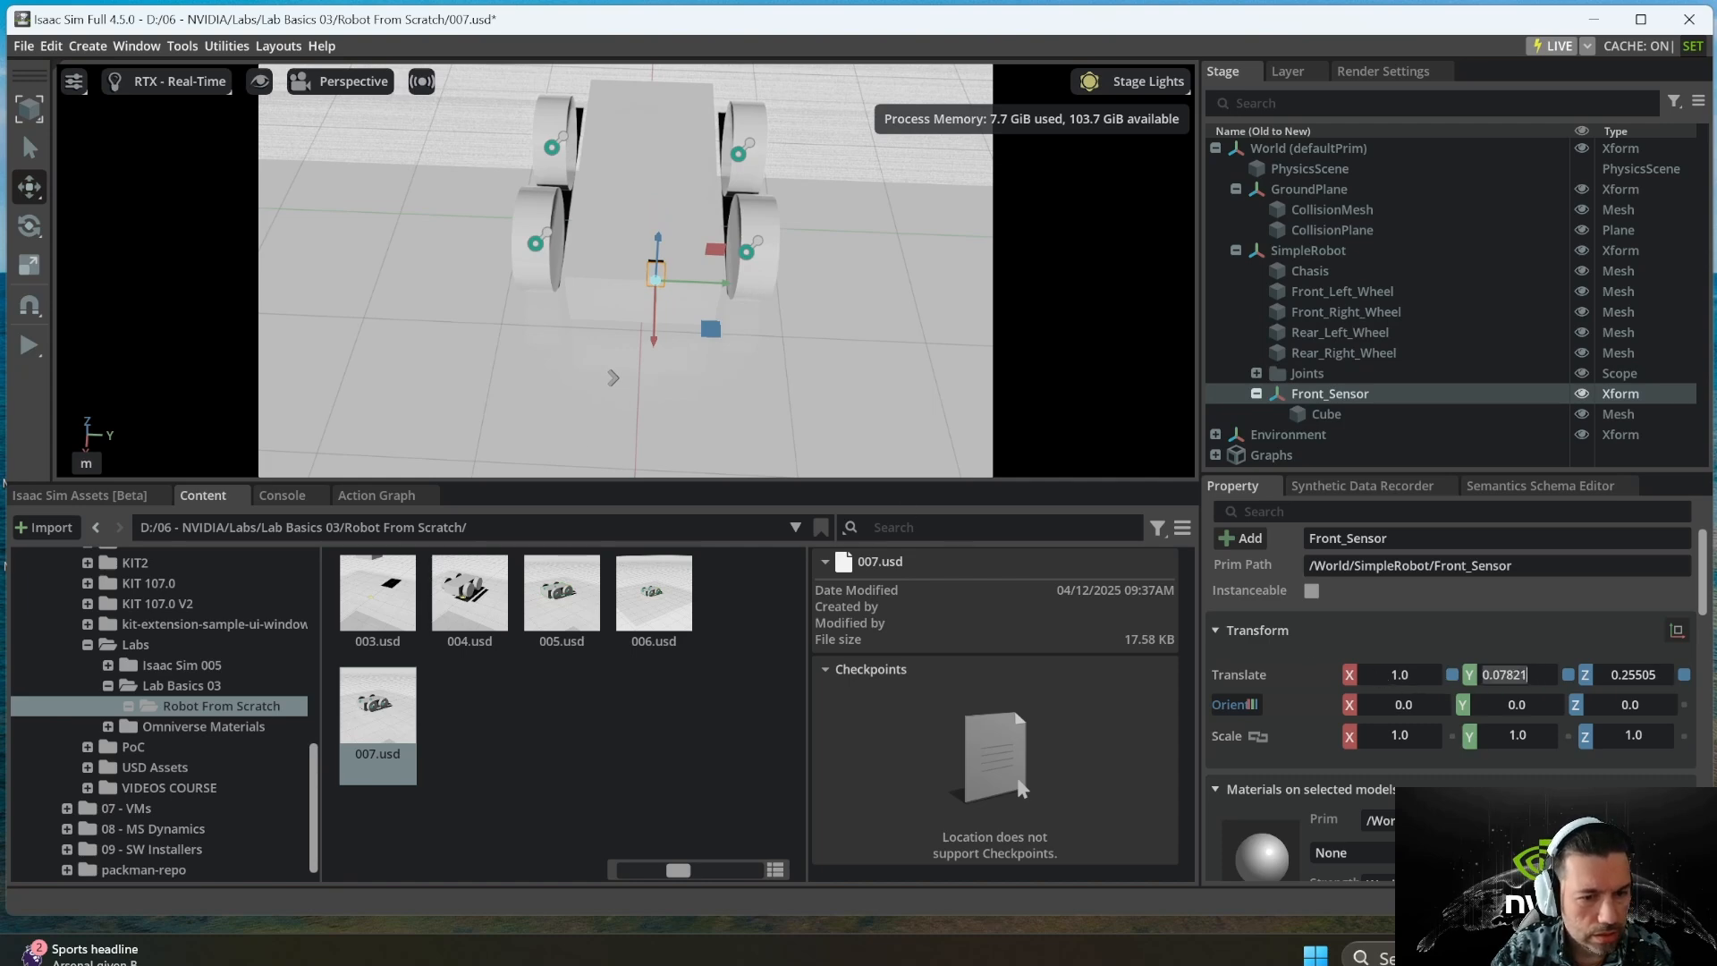
pyautogui.write('0.035')
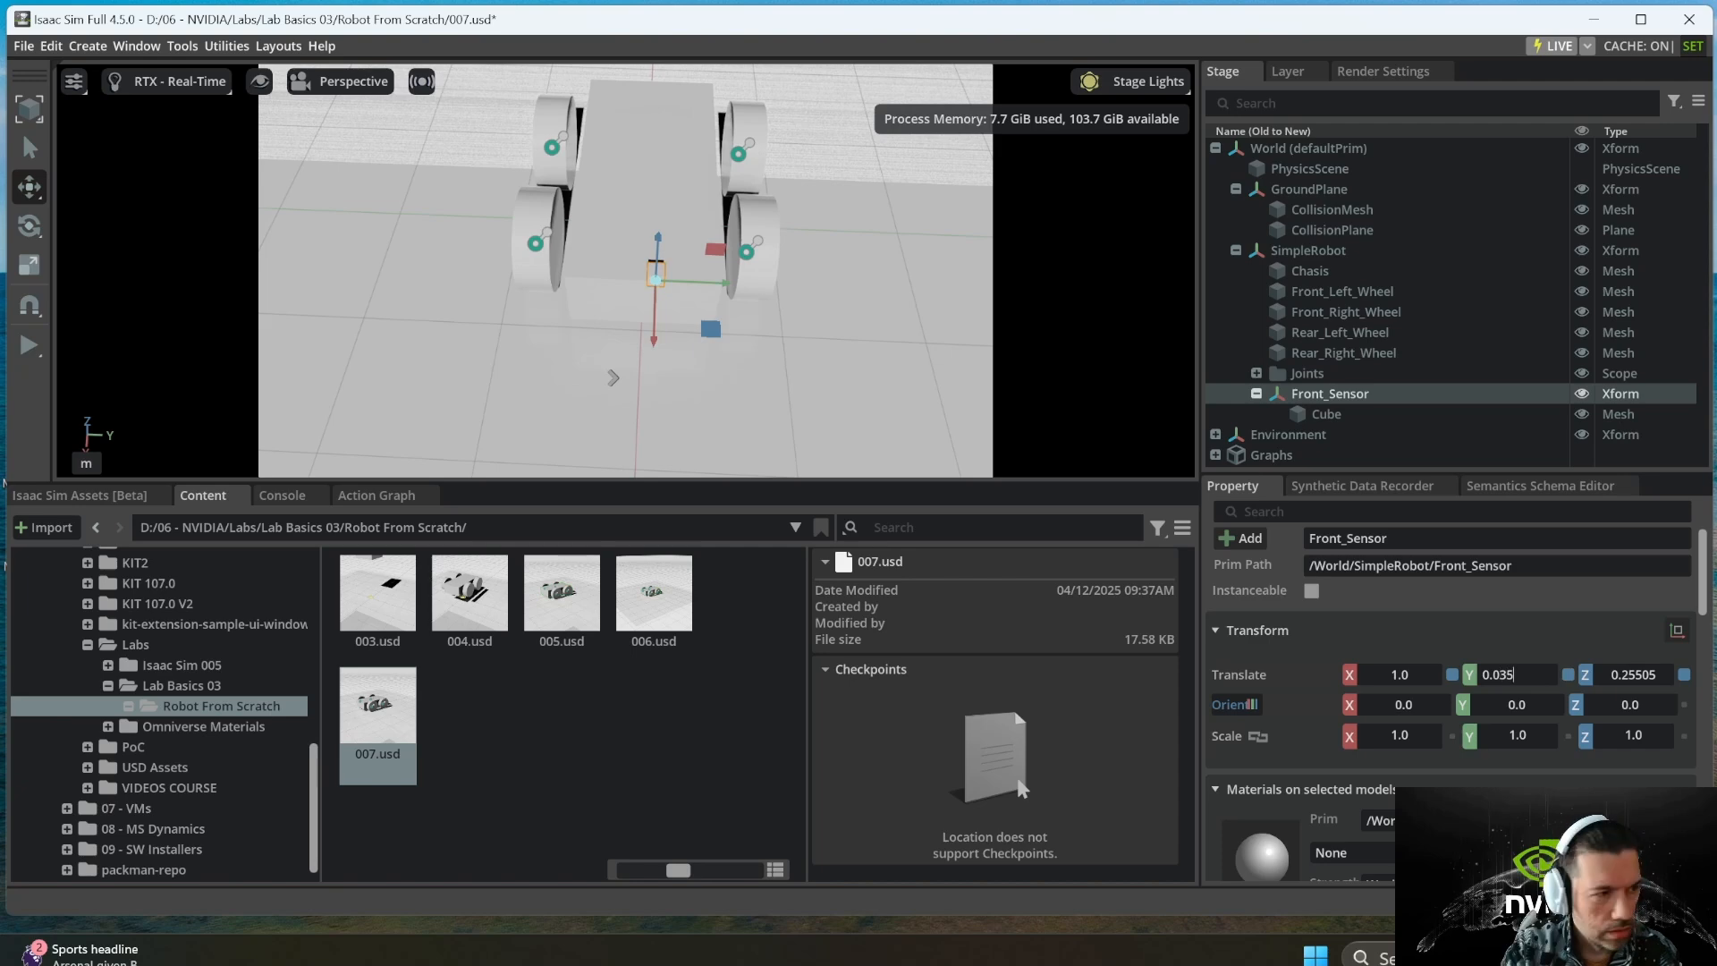
pyautogui.press('Return')
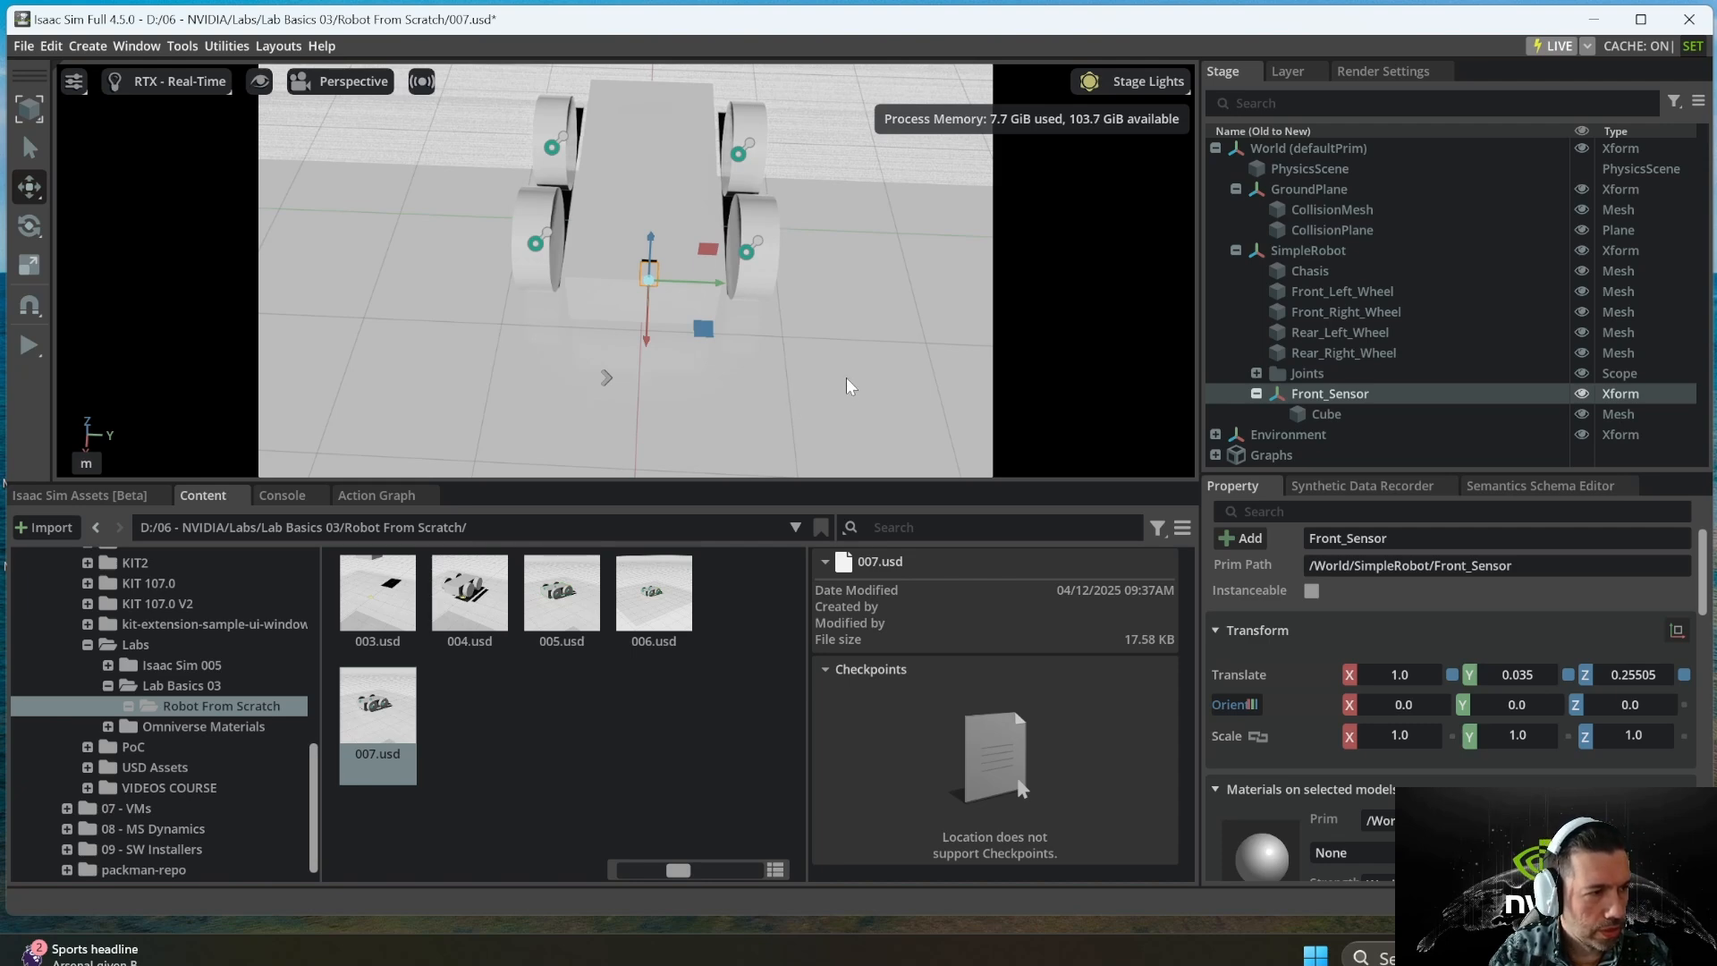
pyautogui.keyDown('alt'); pyautogui.moveTo(846, 377); pyautogui.dragTo(475, 320); pyautogui.keyUp('alt')
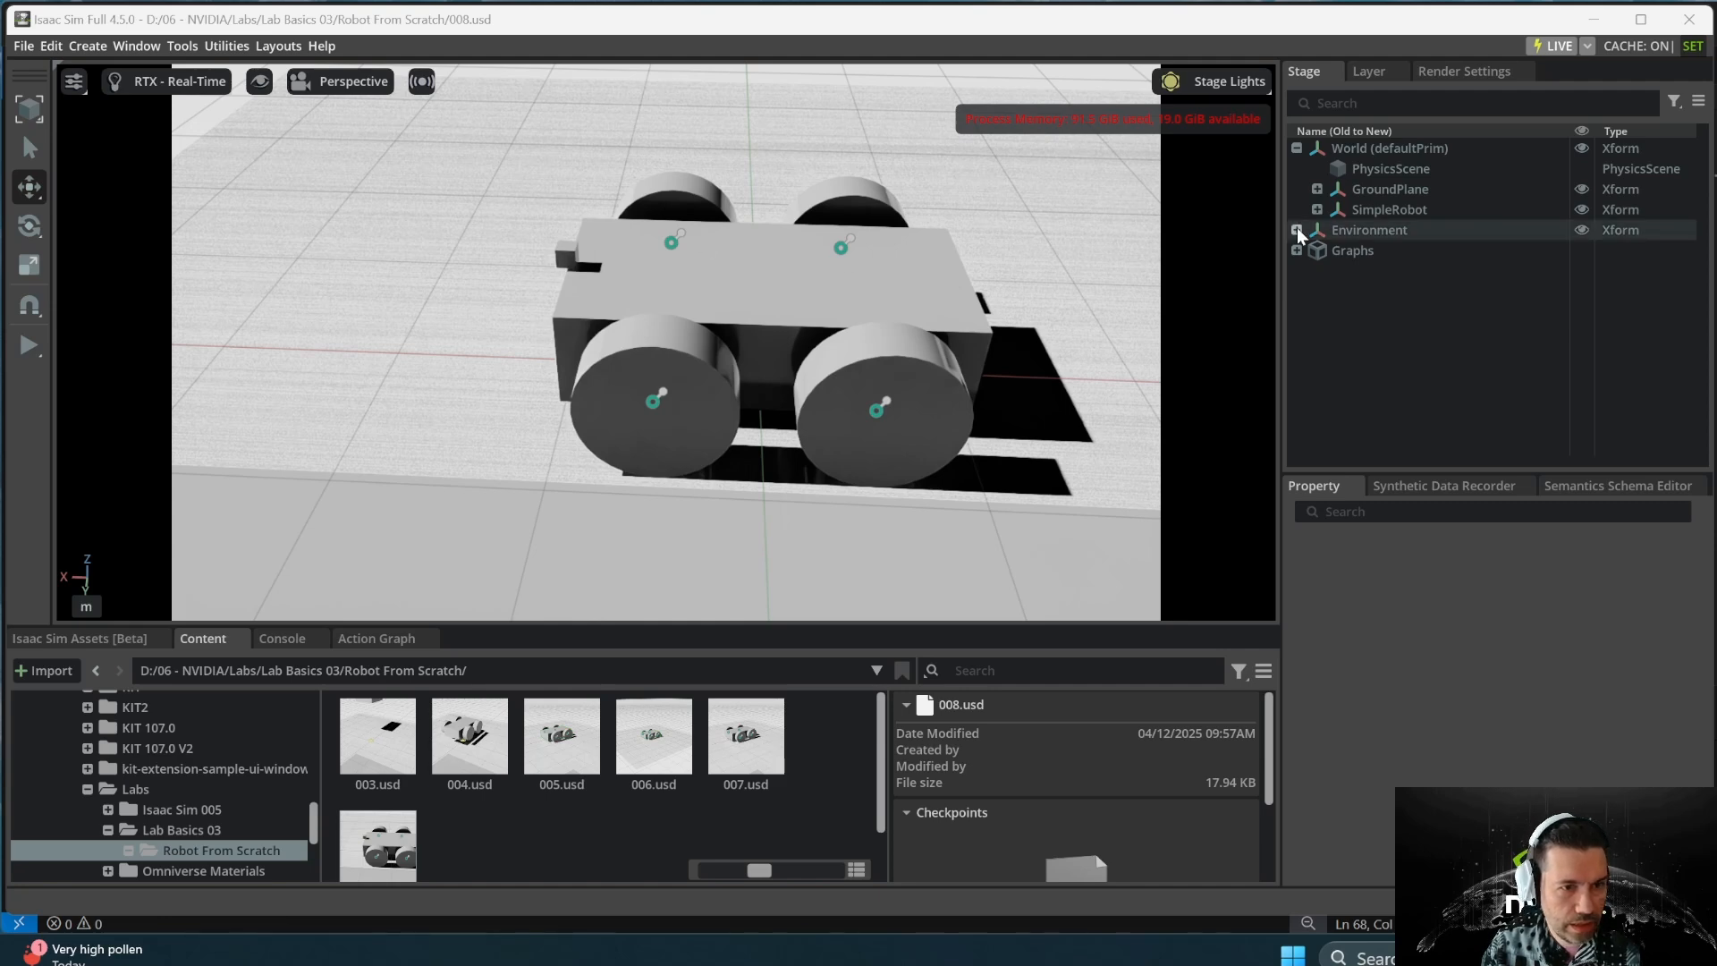
# - Expand SimpleRobot and Front_Sensor in the hierarchy, and run the simulation briefly to check how the sensor cube behaves
pyautogui.click(1318, 209)
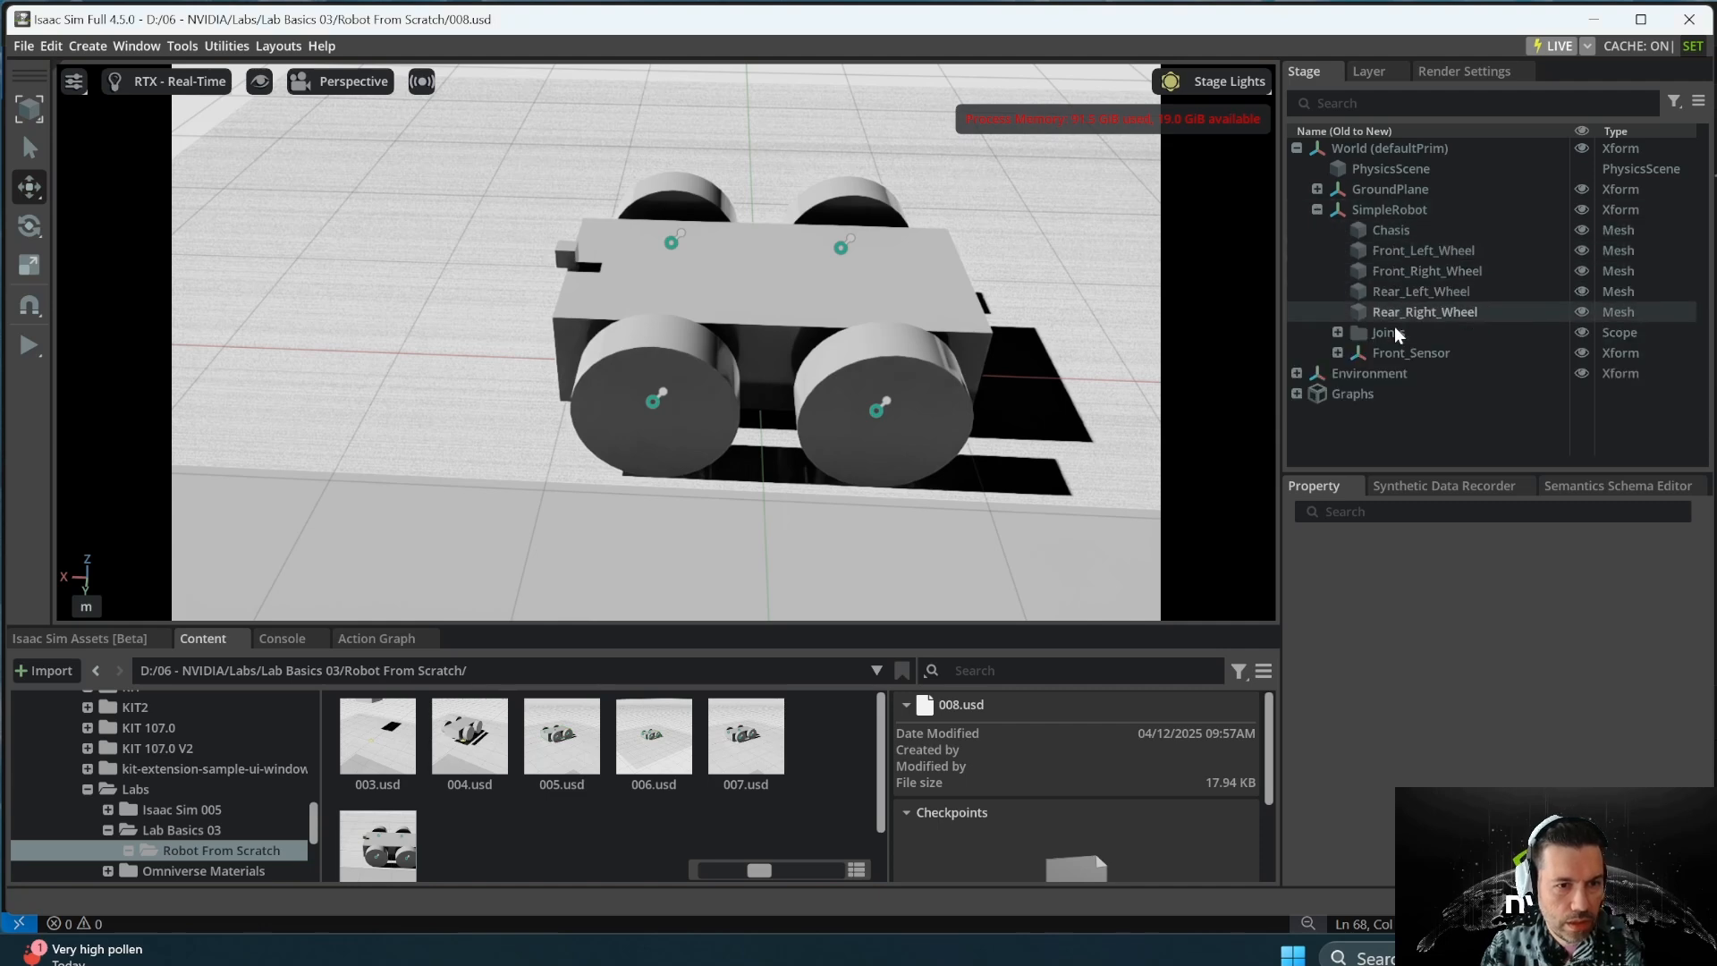
pyautogui.click(1337, 352)
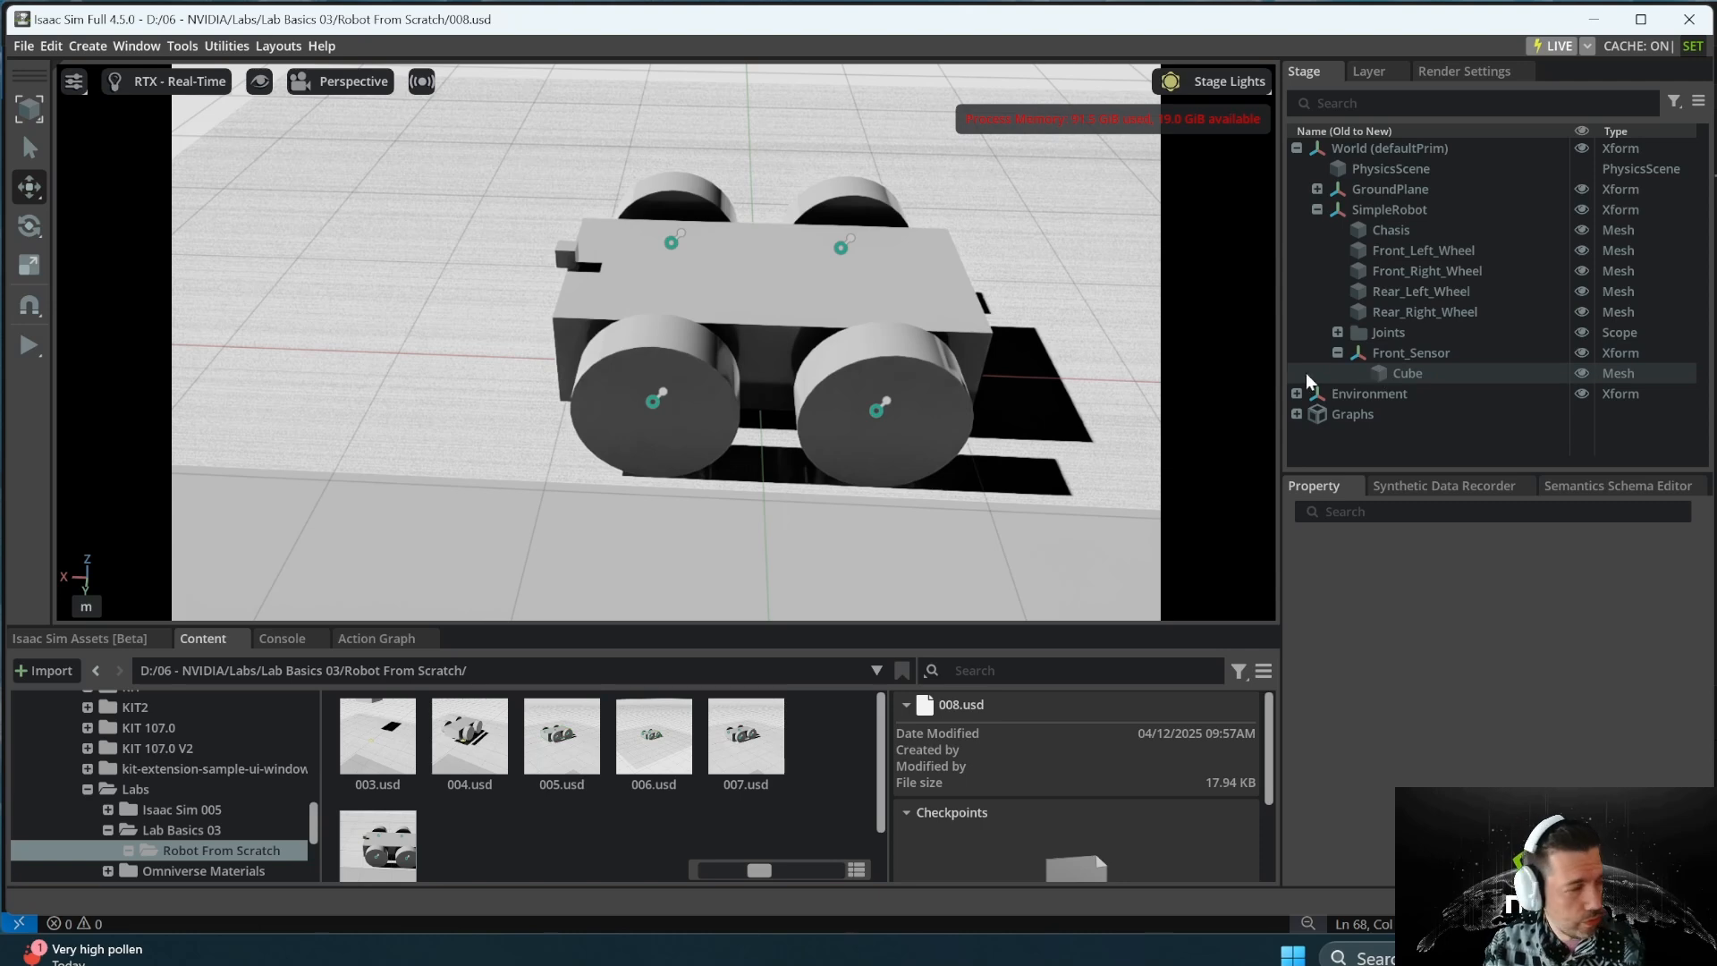
pyautogui.click(30, 346)
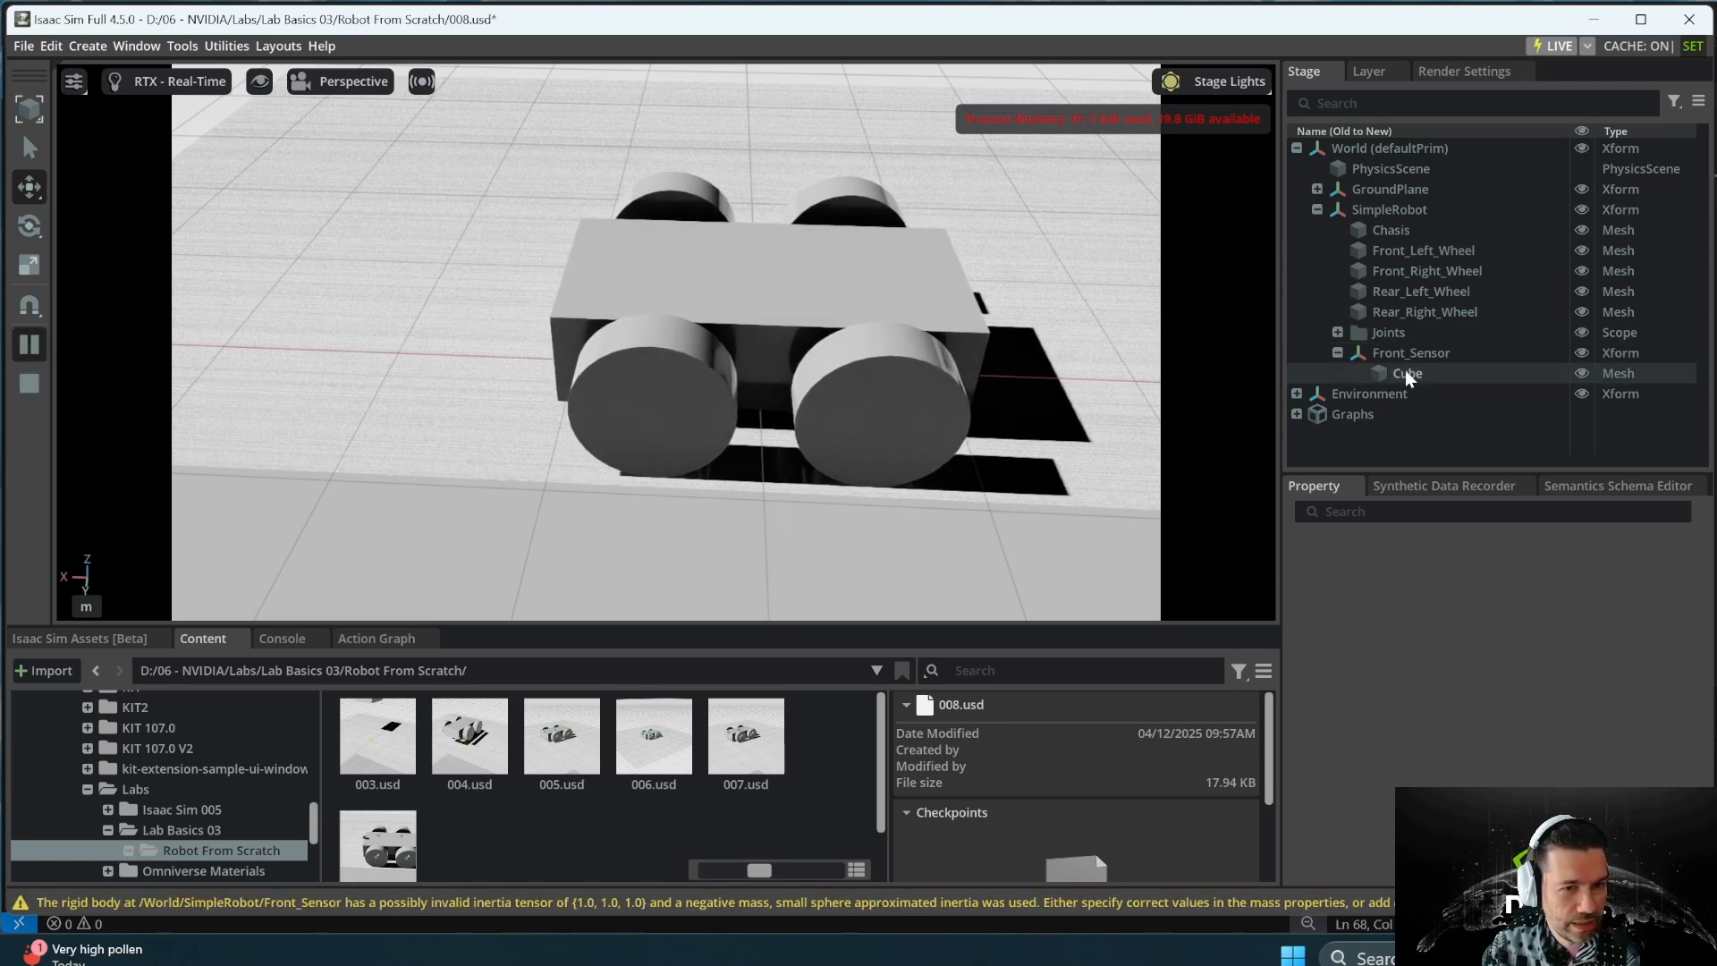
pyautogui.click(30, 385)
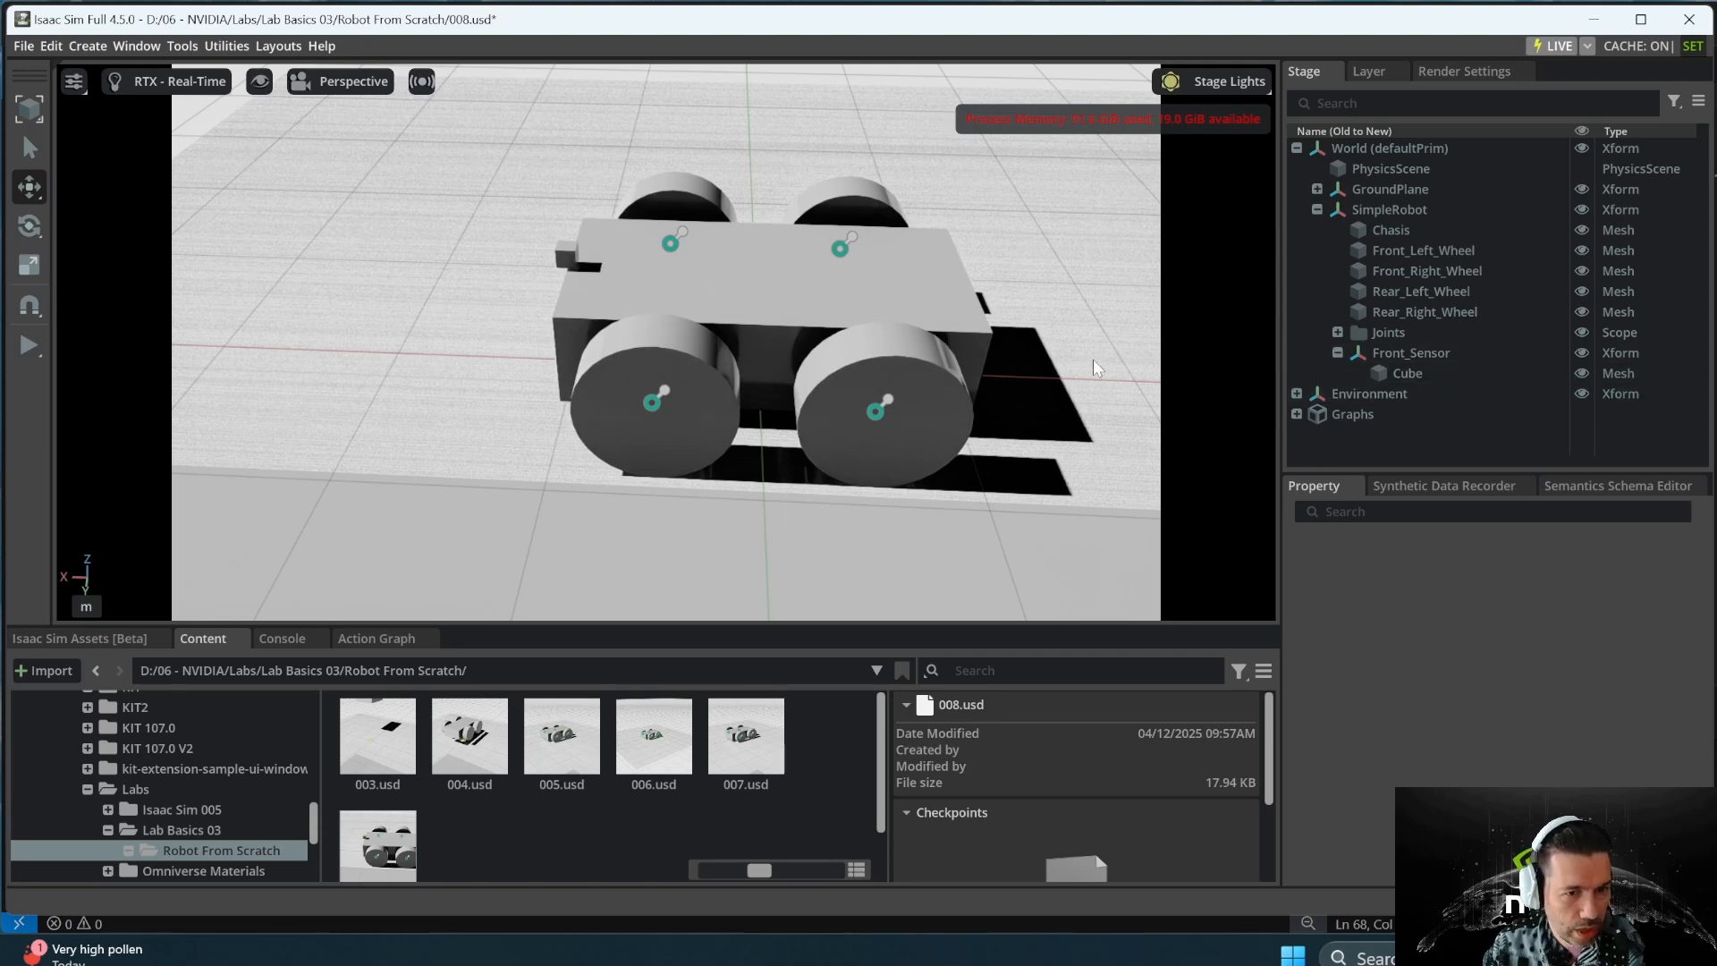
# - Create a Fixed Joint between the Chasis mesh and the Cube under Front_Sensor
pyautogui.click(1393, 231)
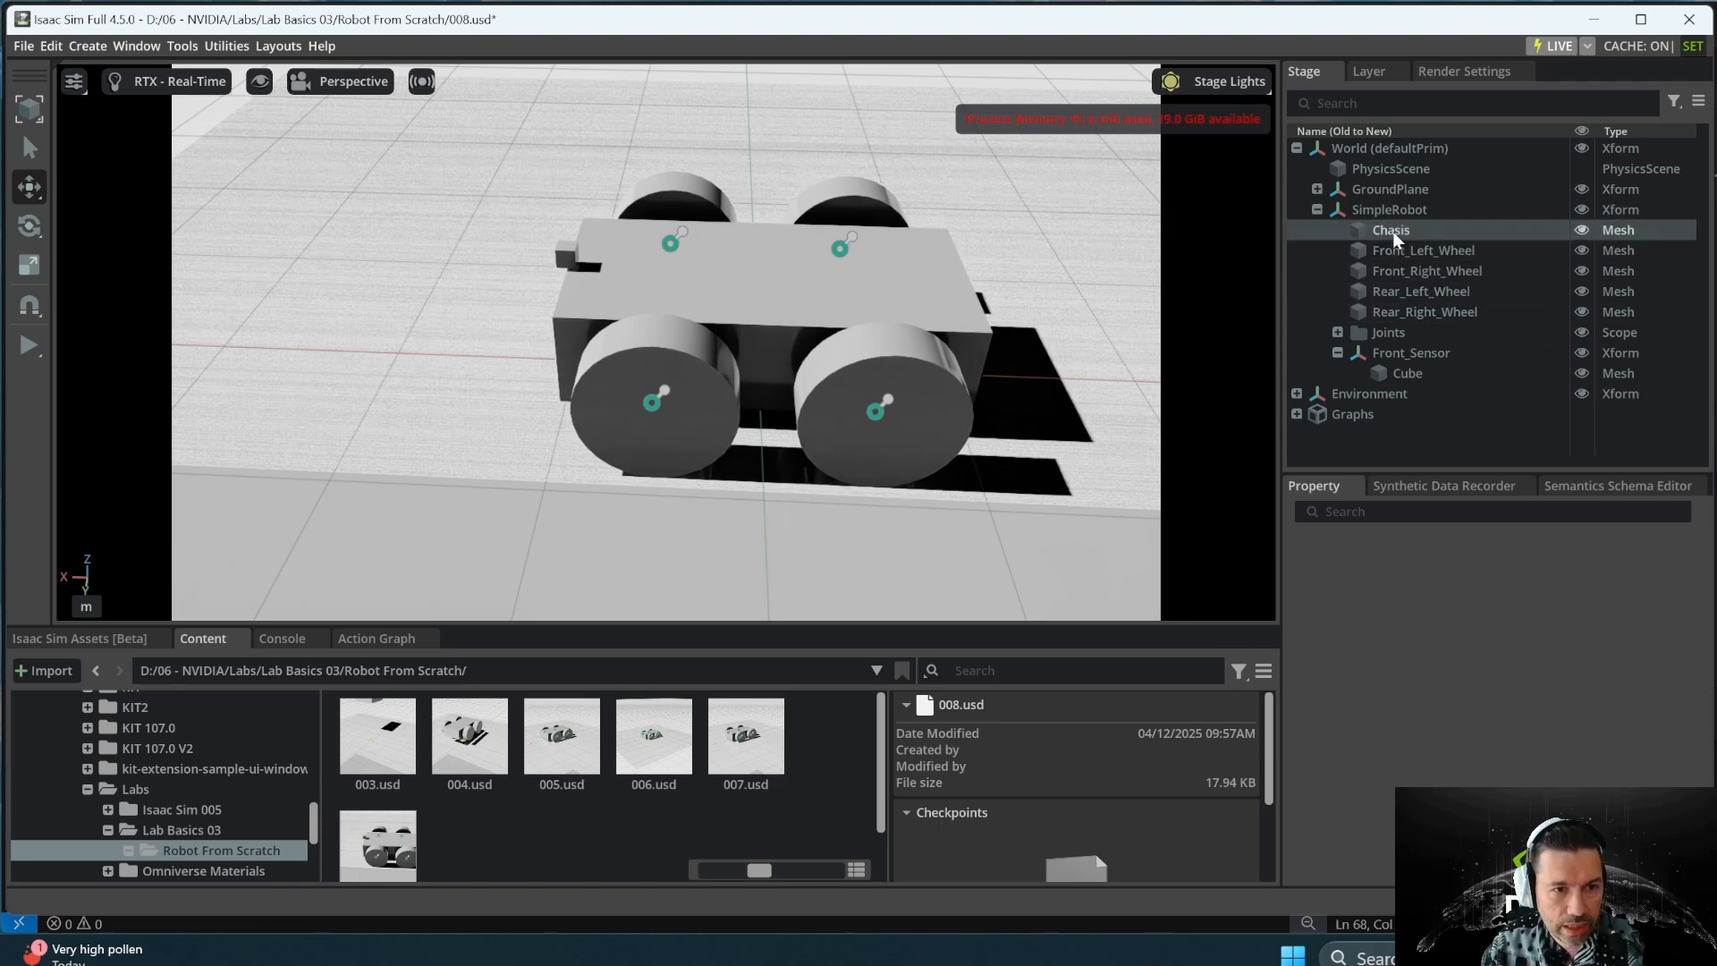
pyautogui.keyDown('ctrl'); pyautogui.click(1410, 375); pyautogui.keyUp('ctrl')
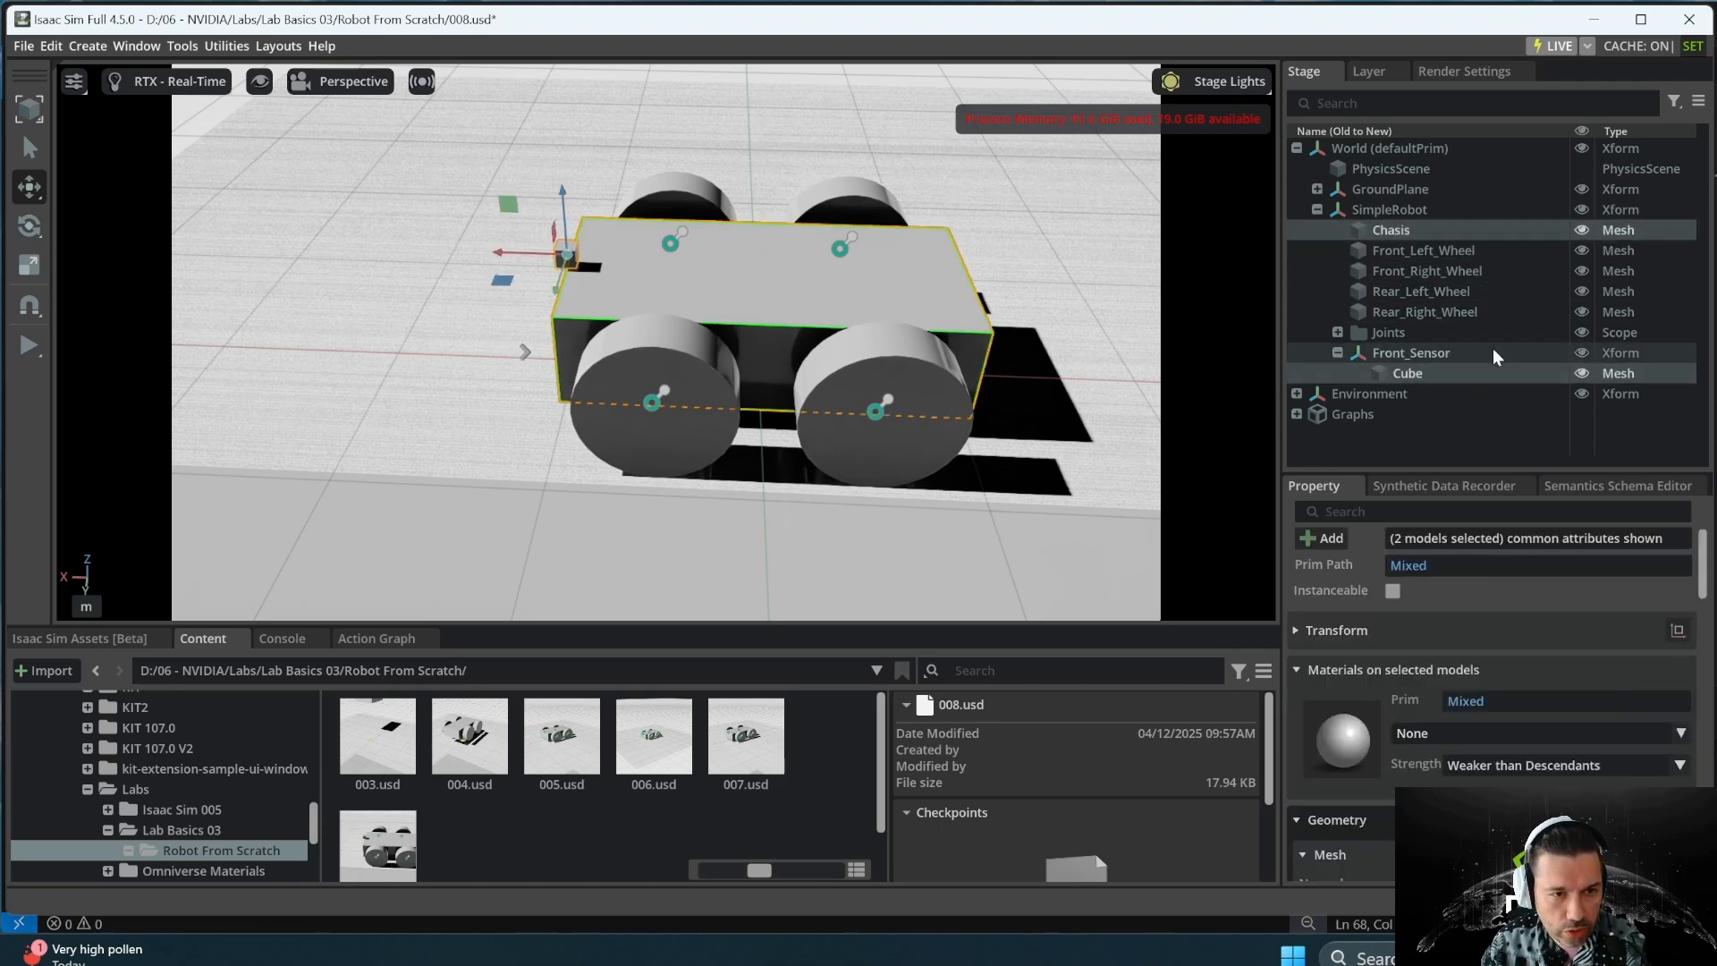
pyautogui.rightClick(1396, 231)
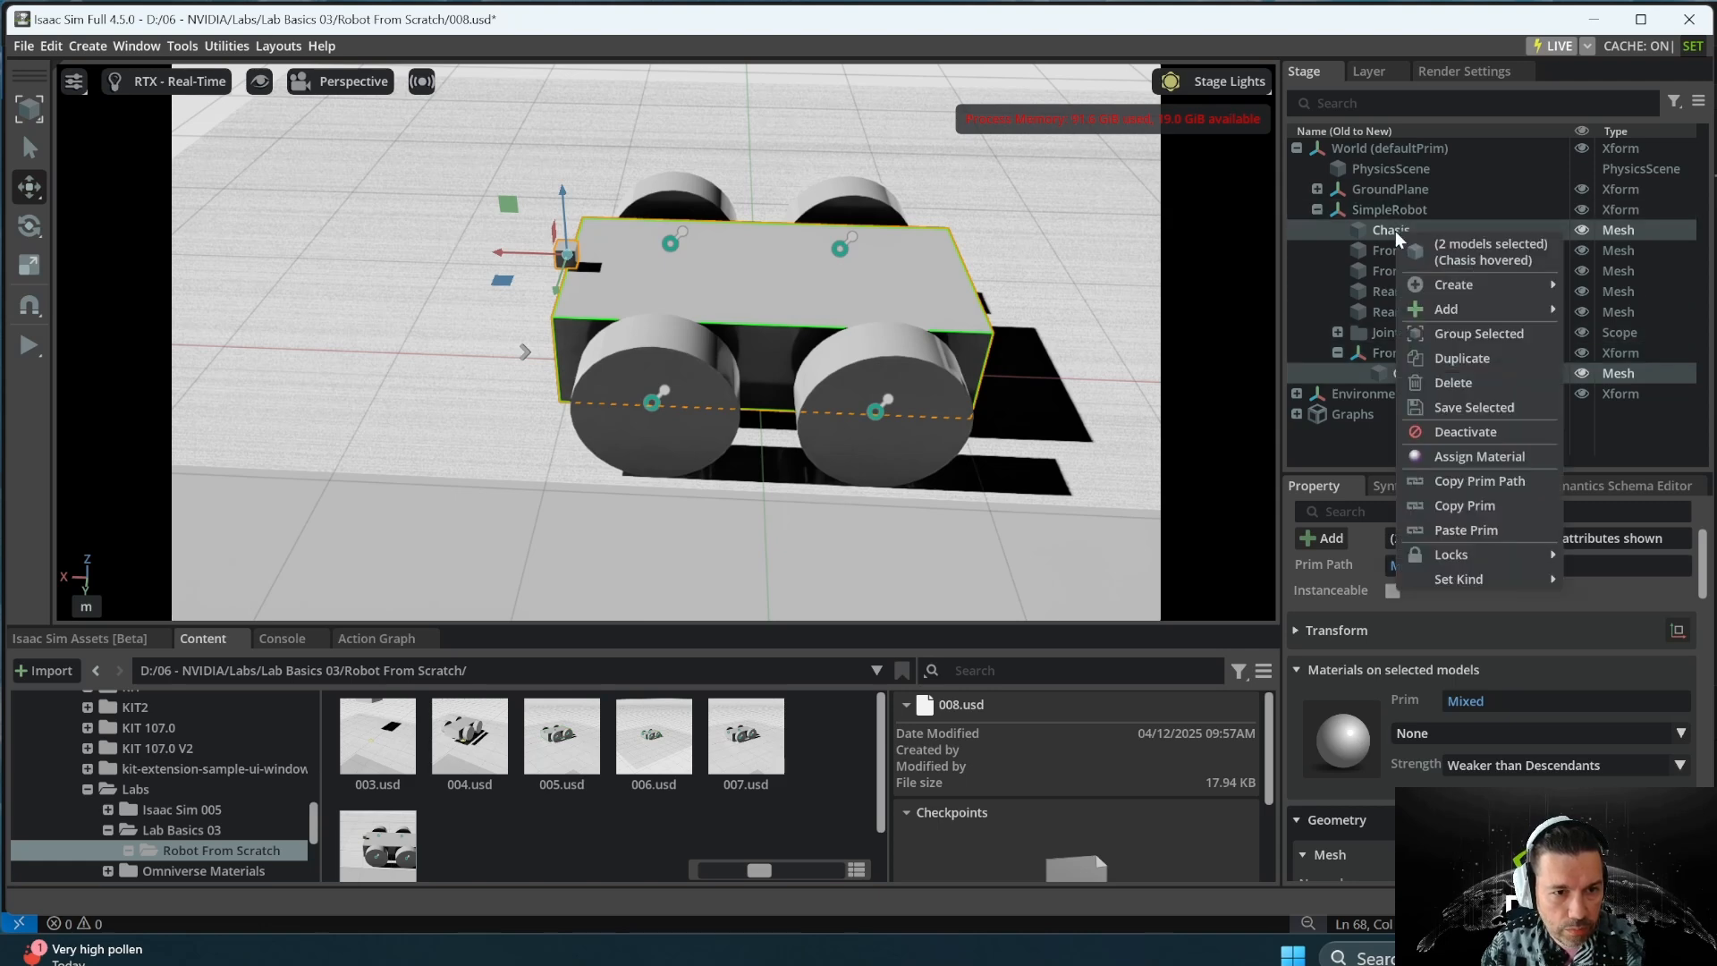
pyautogui.moveTo(1422, 286)
pyautogui.moveTo(1285, 358)
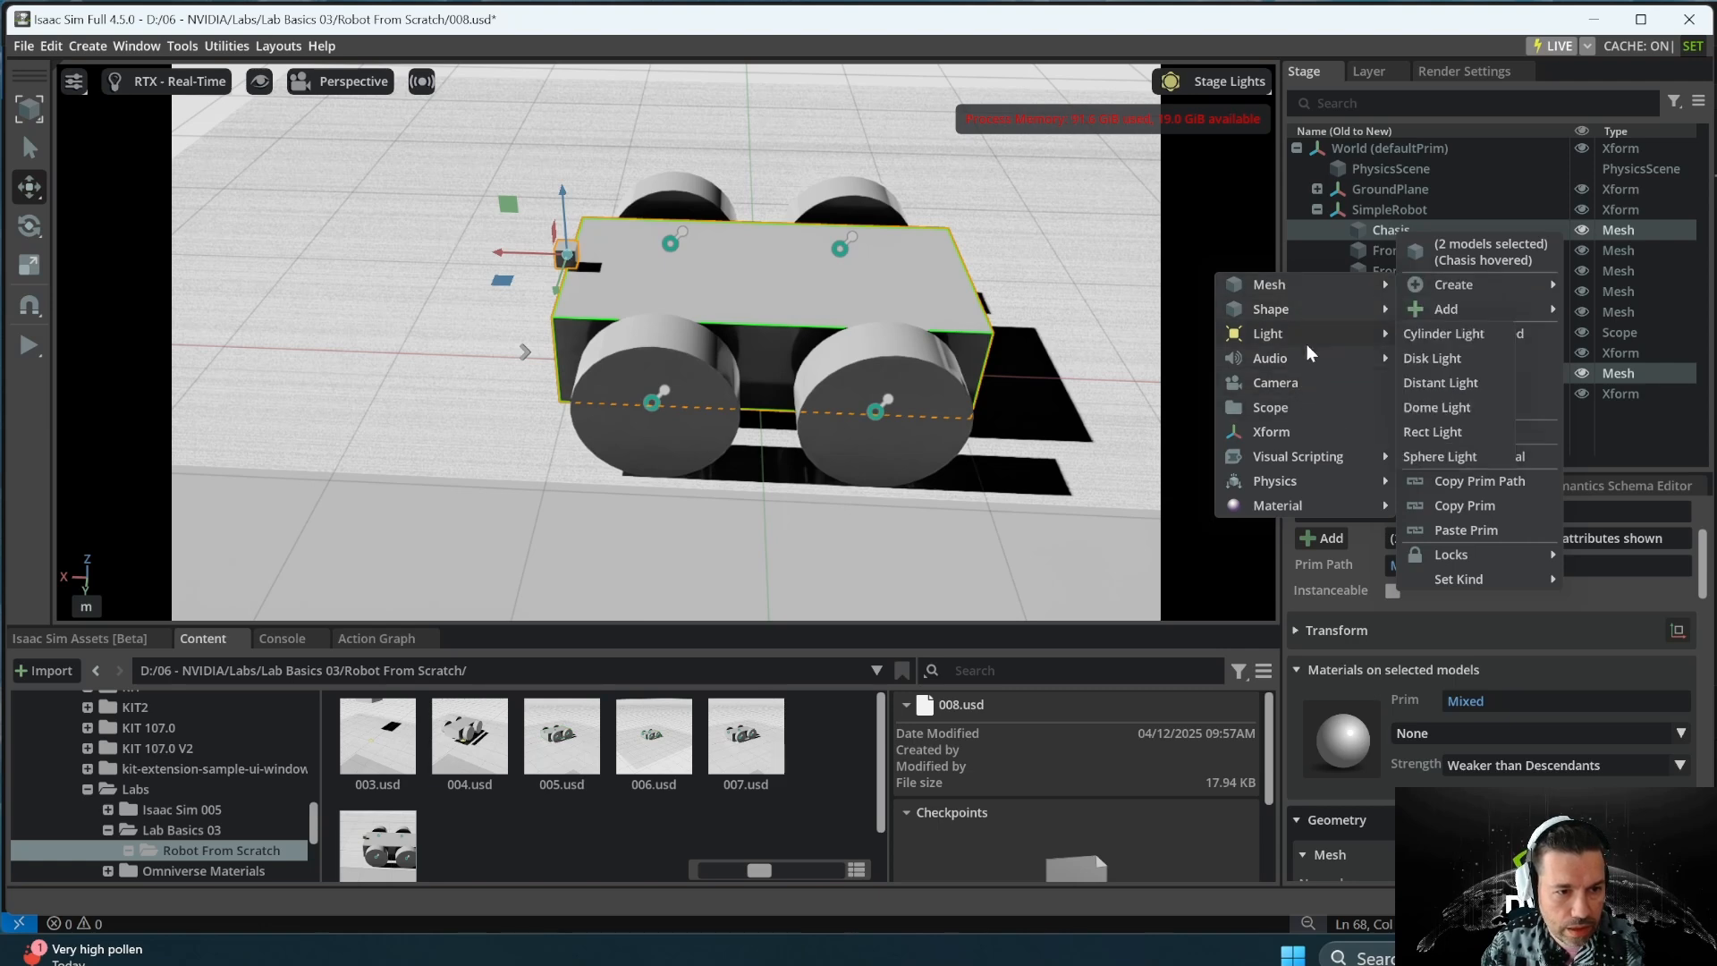
pyautogui.moveTo(1298, 480)
pyautogui.moveTo(1458, 586)
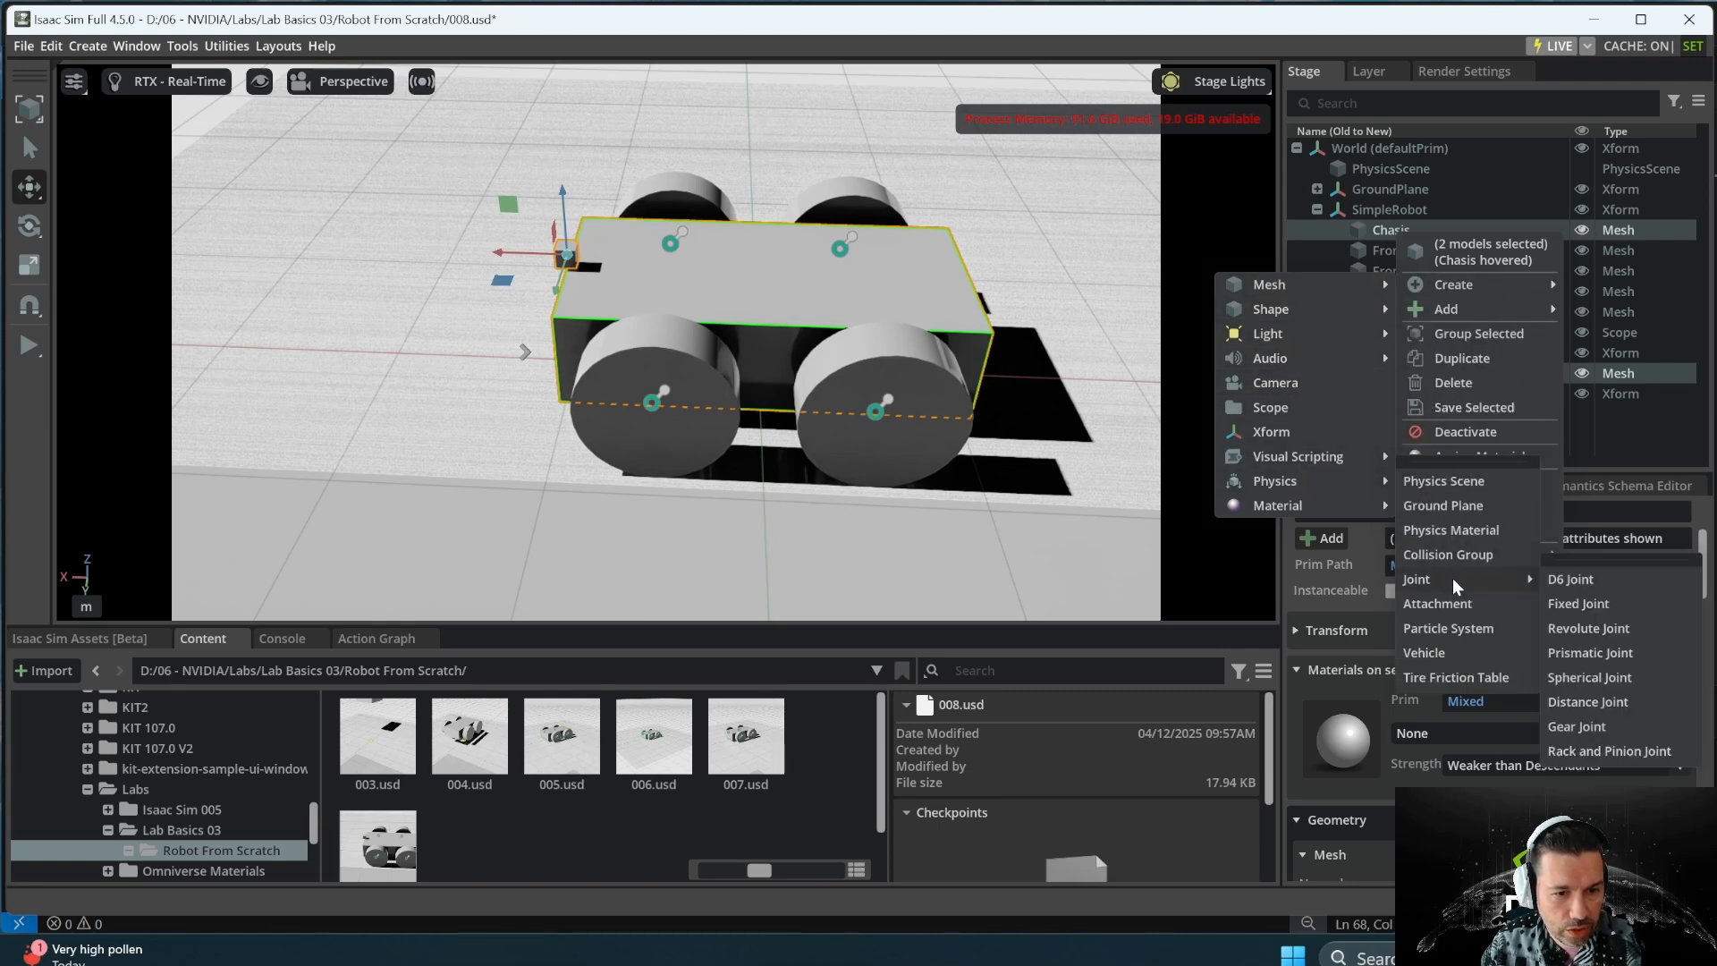
pyautogui.click(1584, 605)
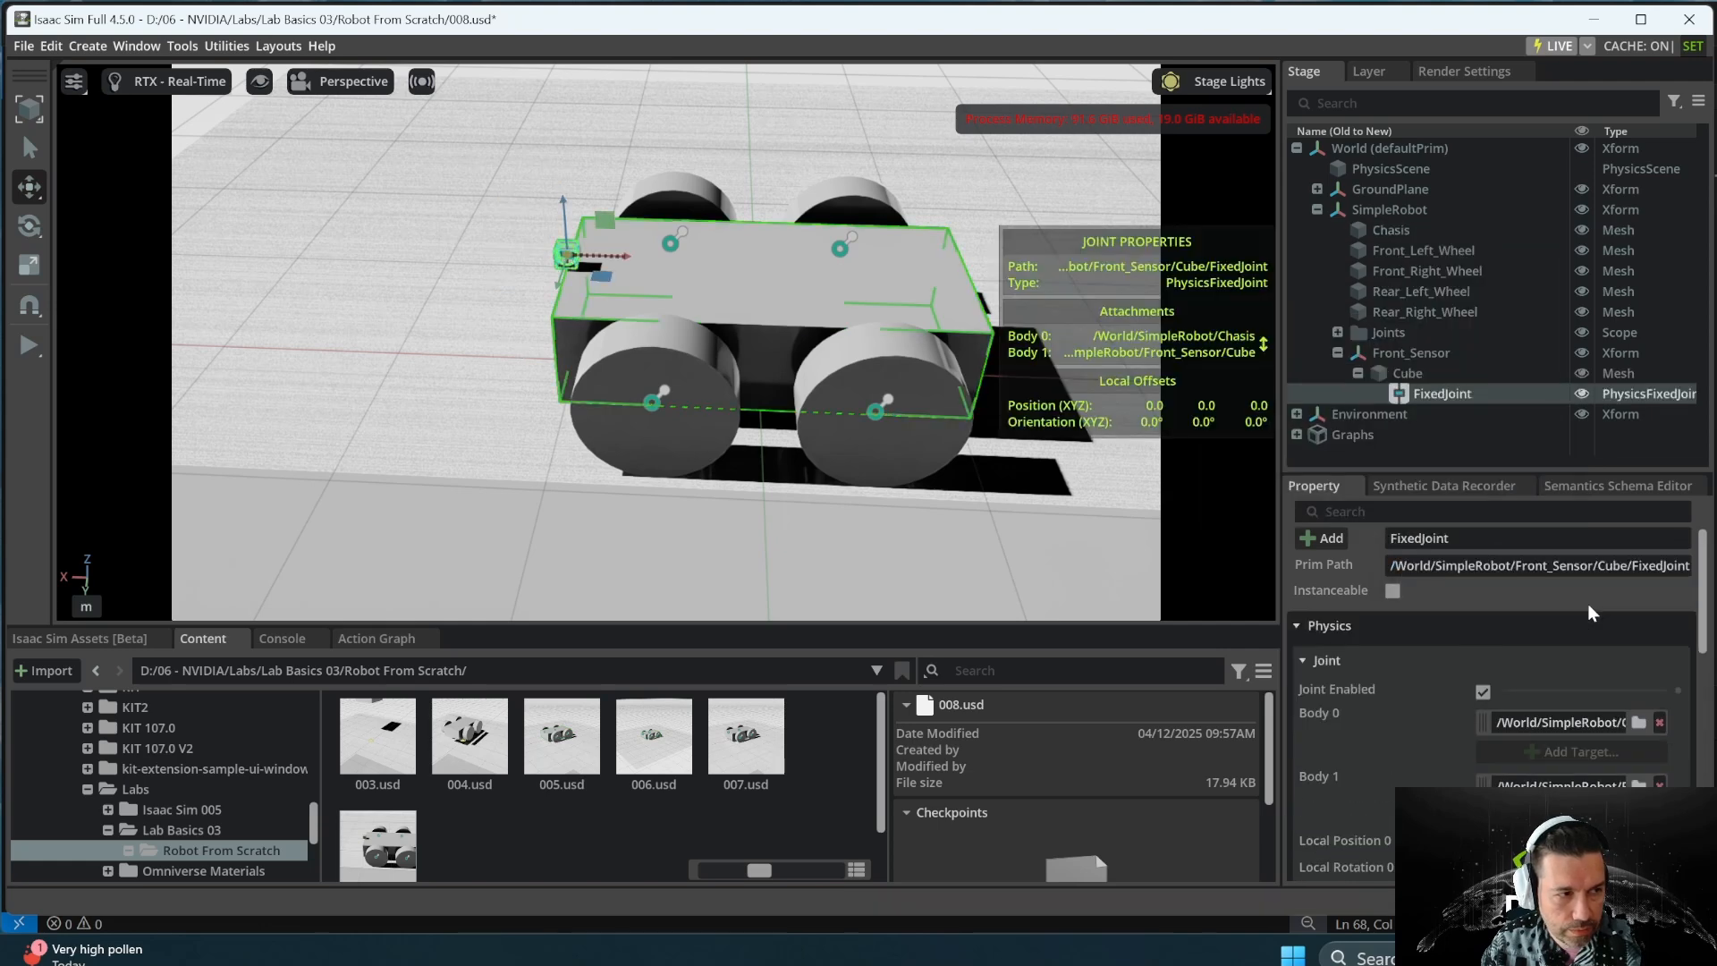
# - Test the fixed joint by running the simulation and moving SimpleRobot during playback, stop it and undo the move
pyautogui.click(30, 343)
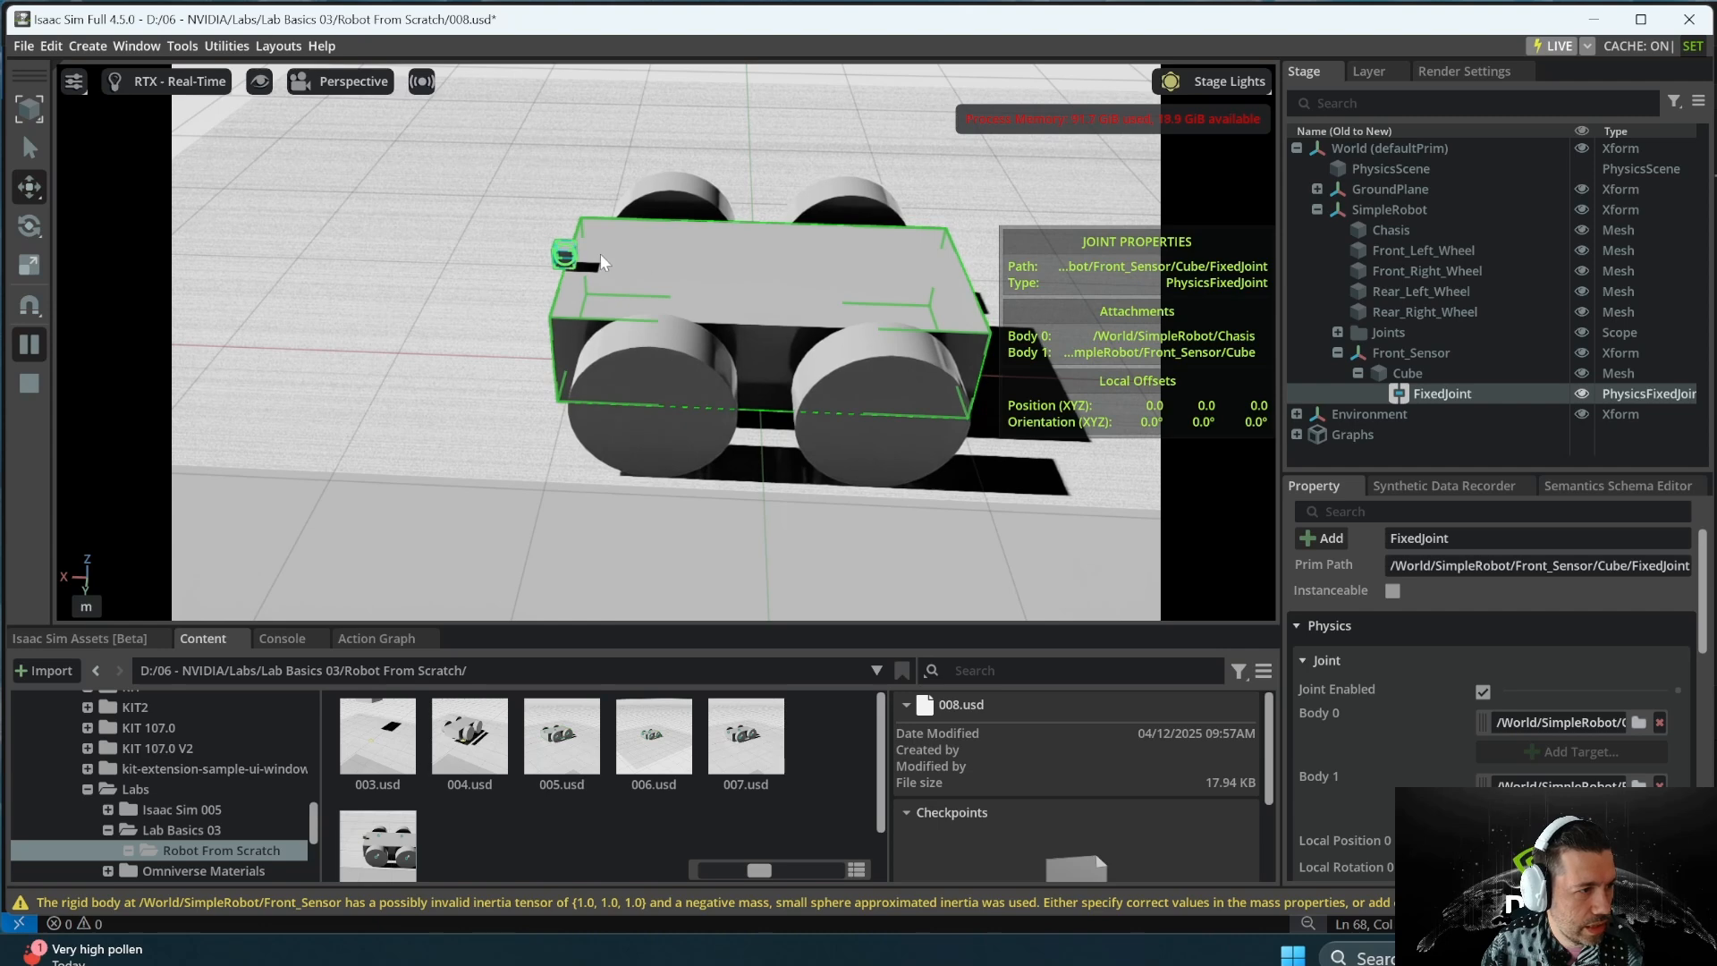
pyautogui.click(27, 384)
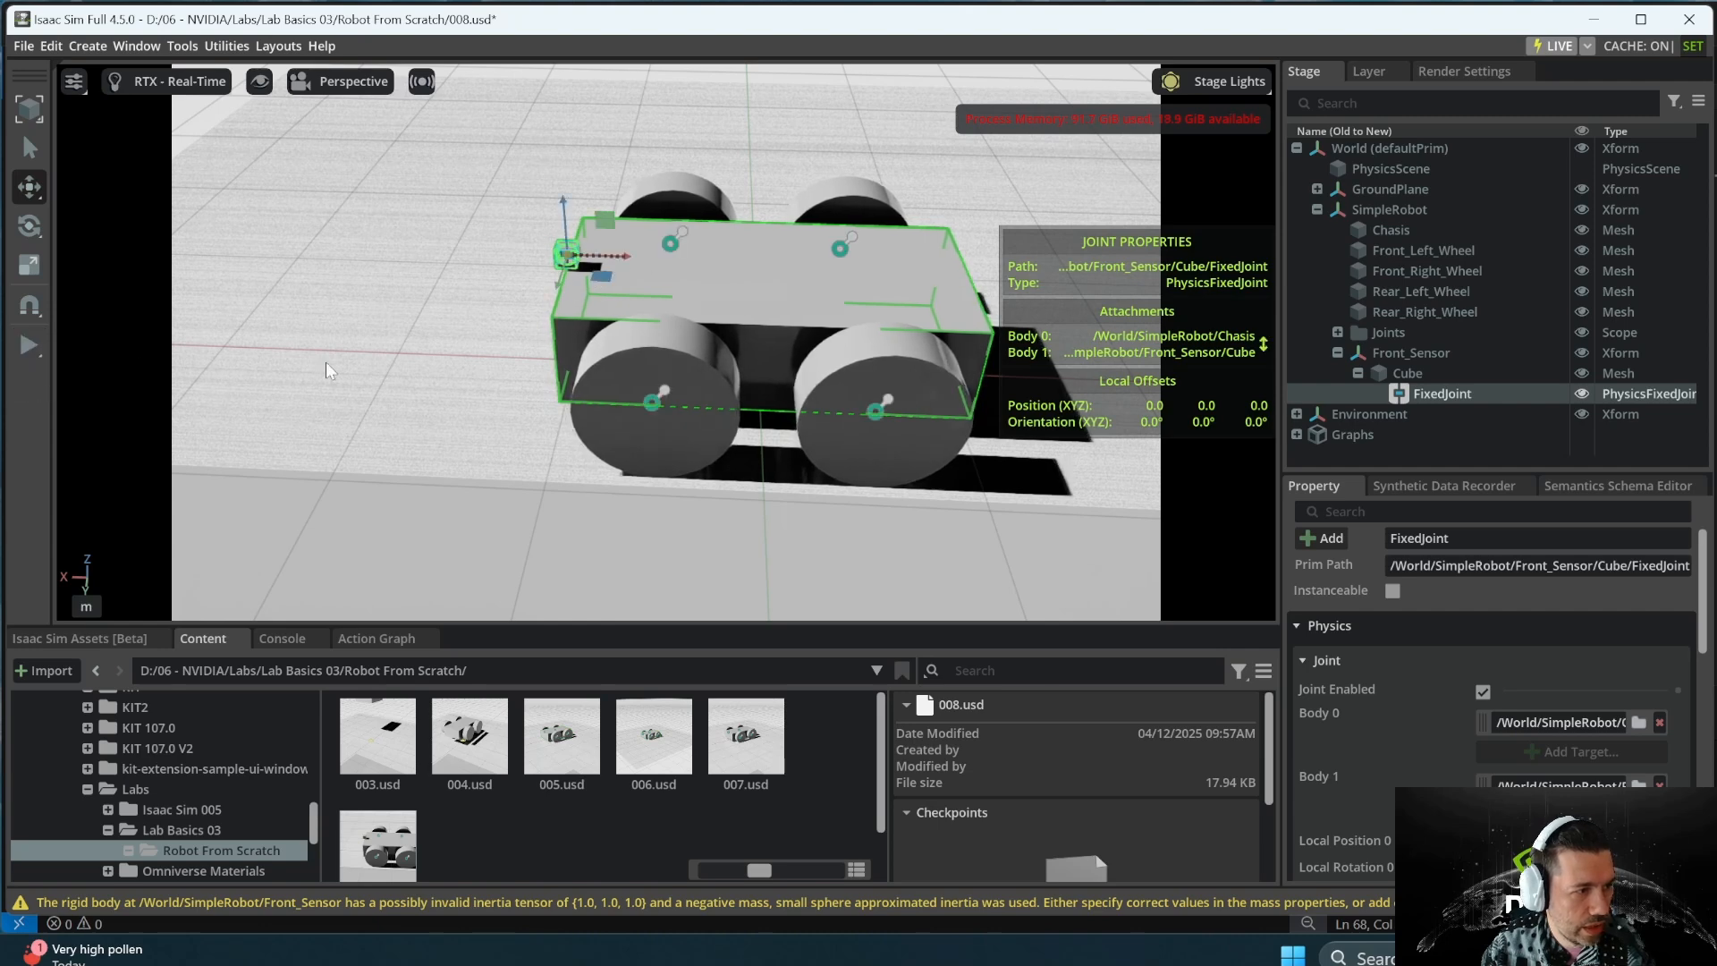
pyautogui.click(29, 344)
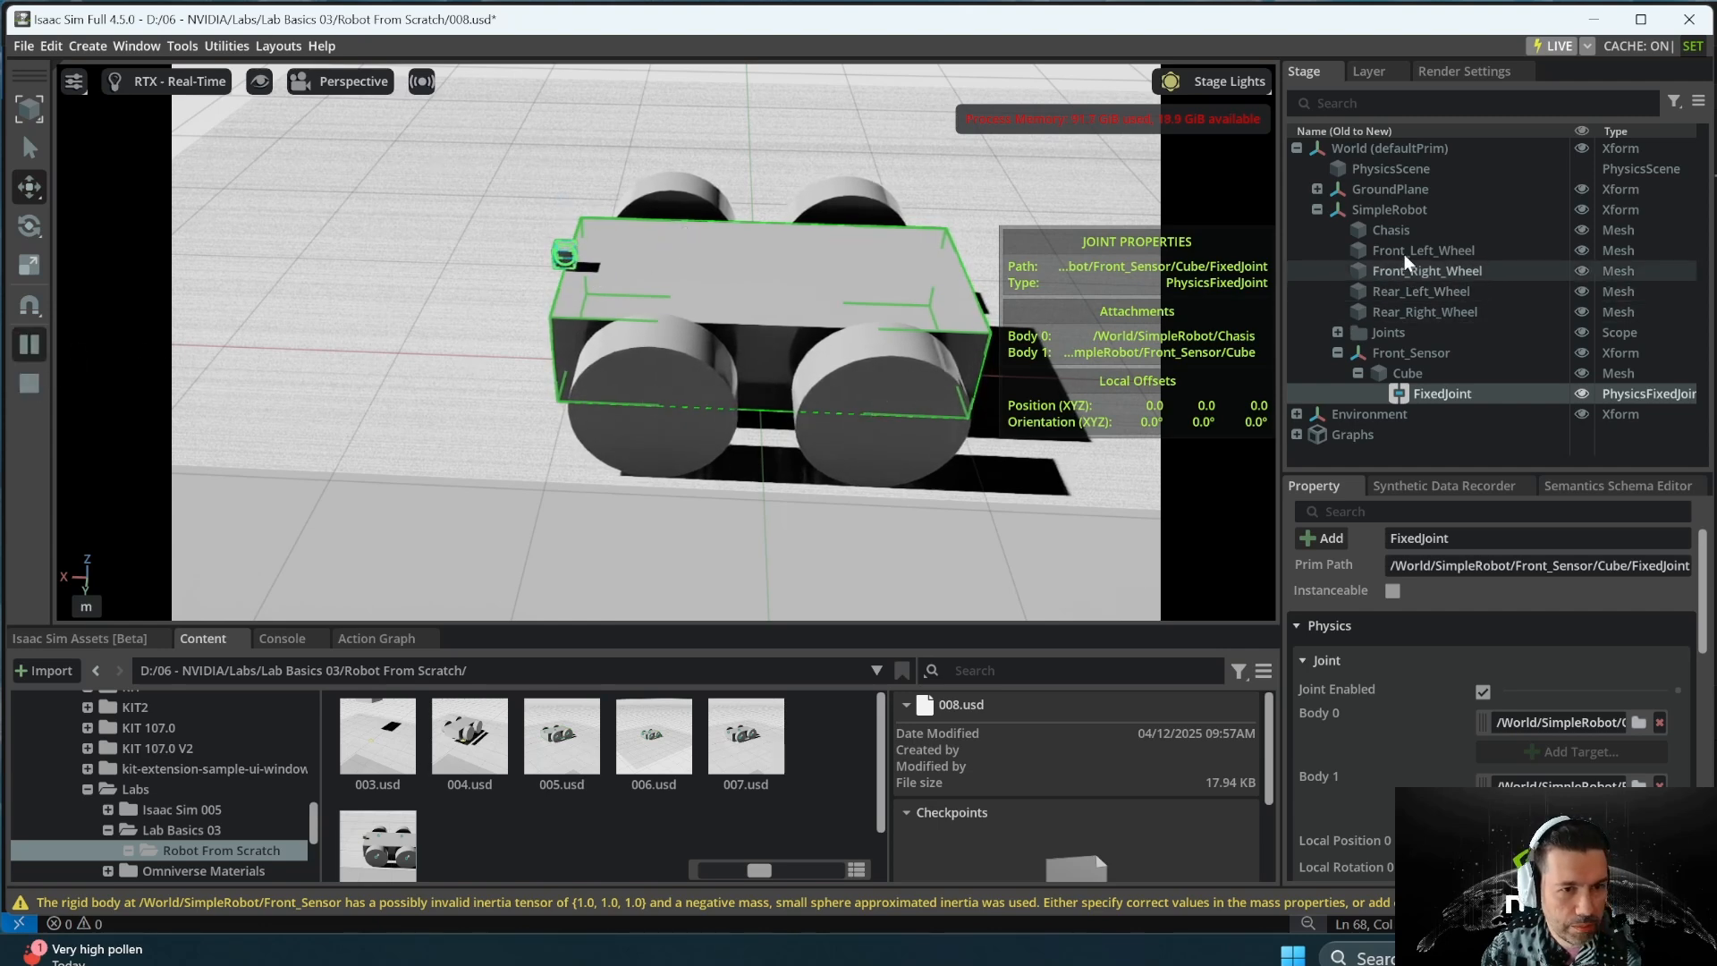
pyautogui.click(1398, 208)
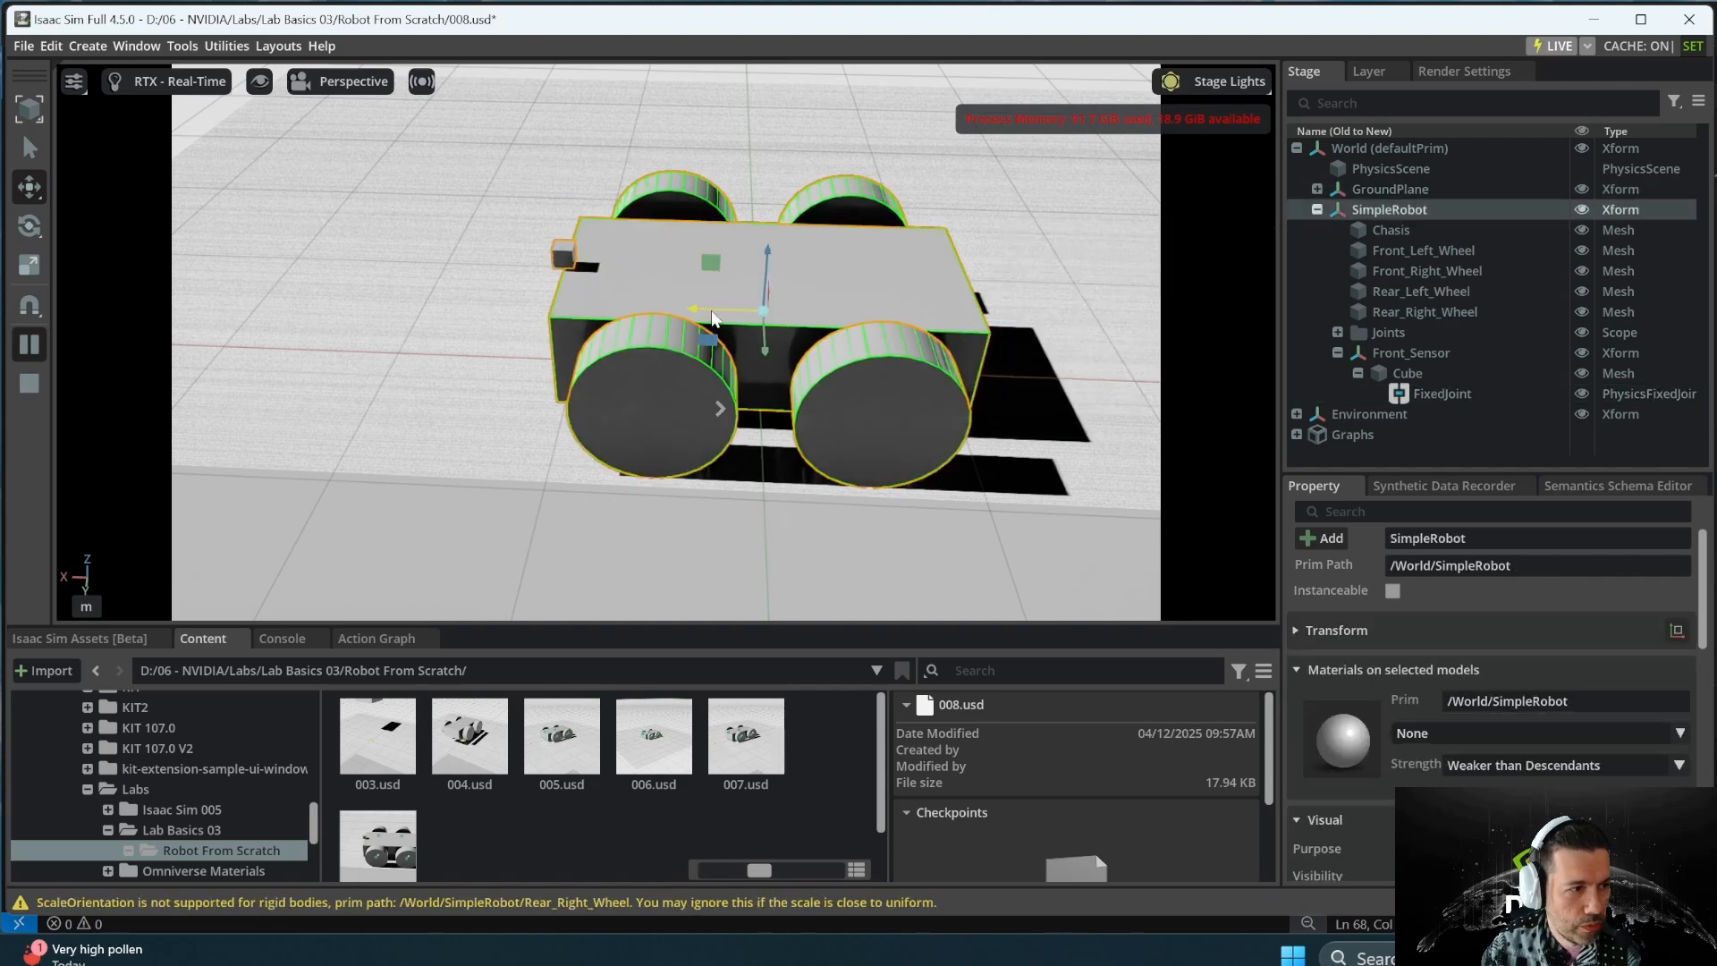
pyautogui.moveTo(712, 318); pyautogui.dragTo(862, 134)
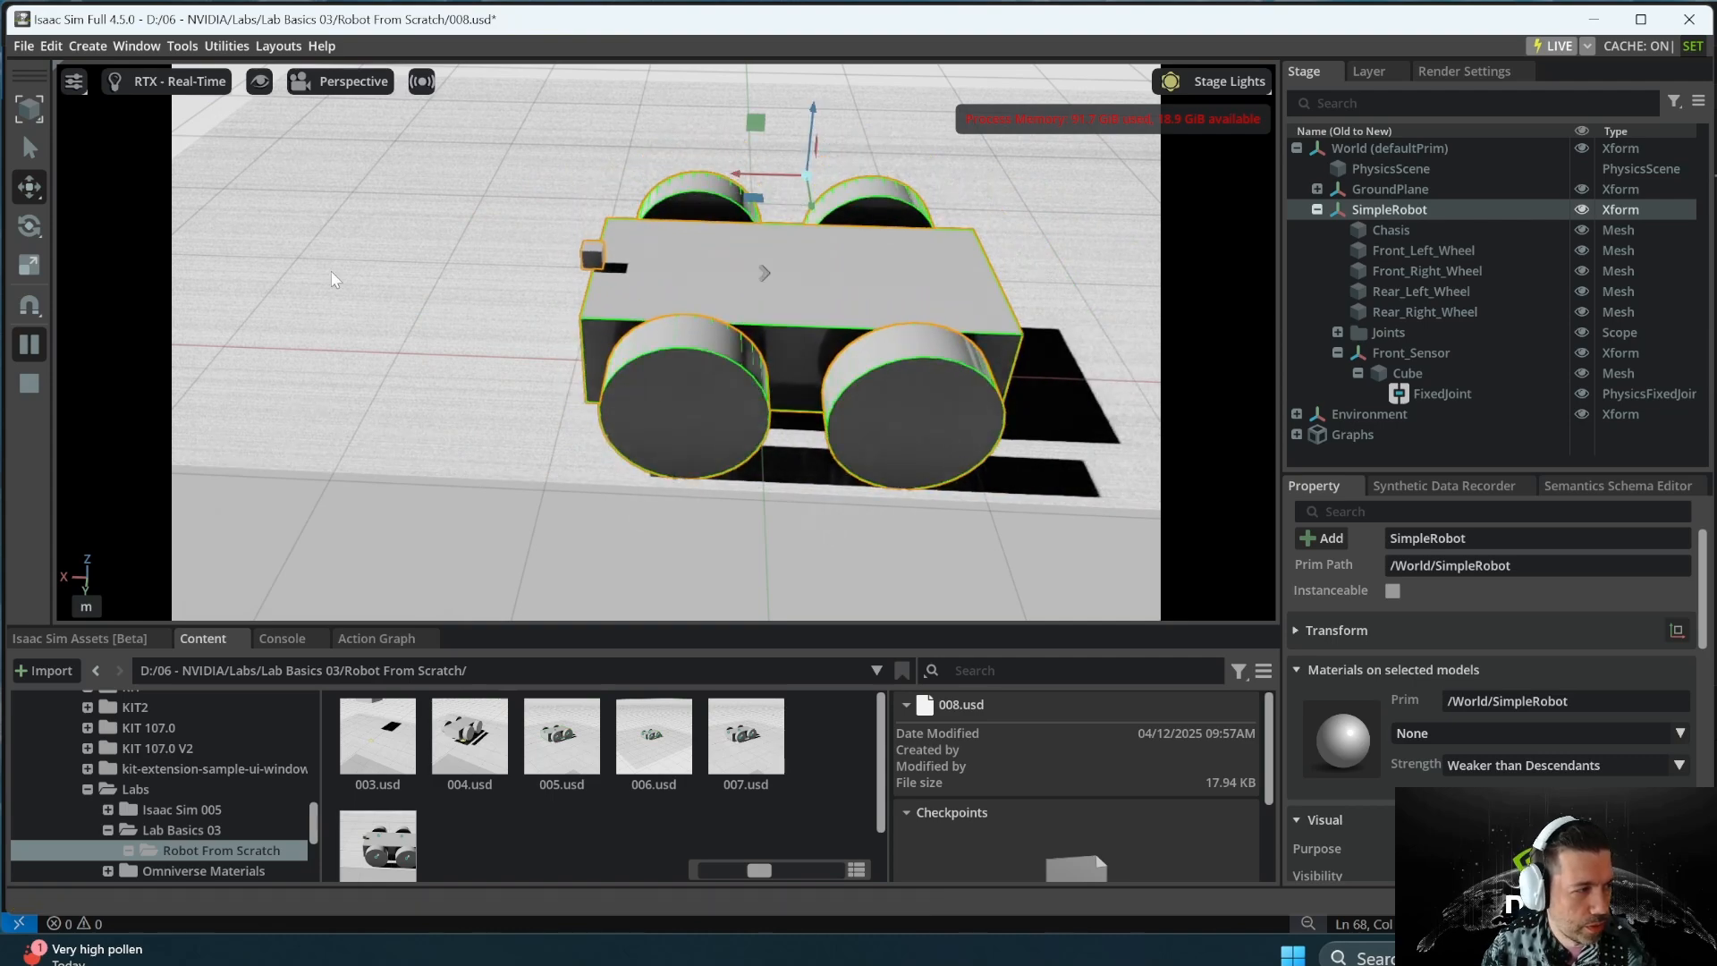
pyautogui.click(29, 383)
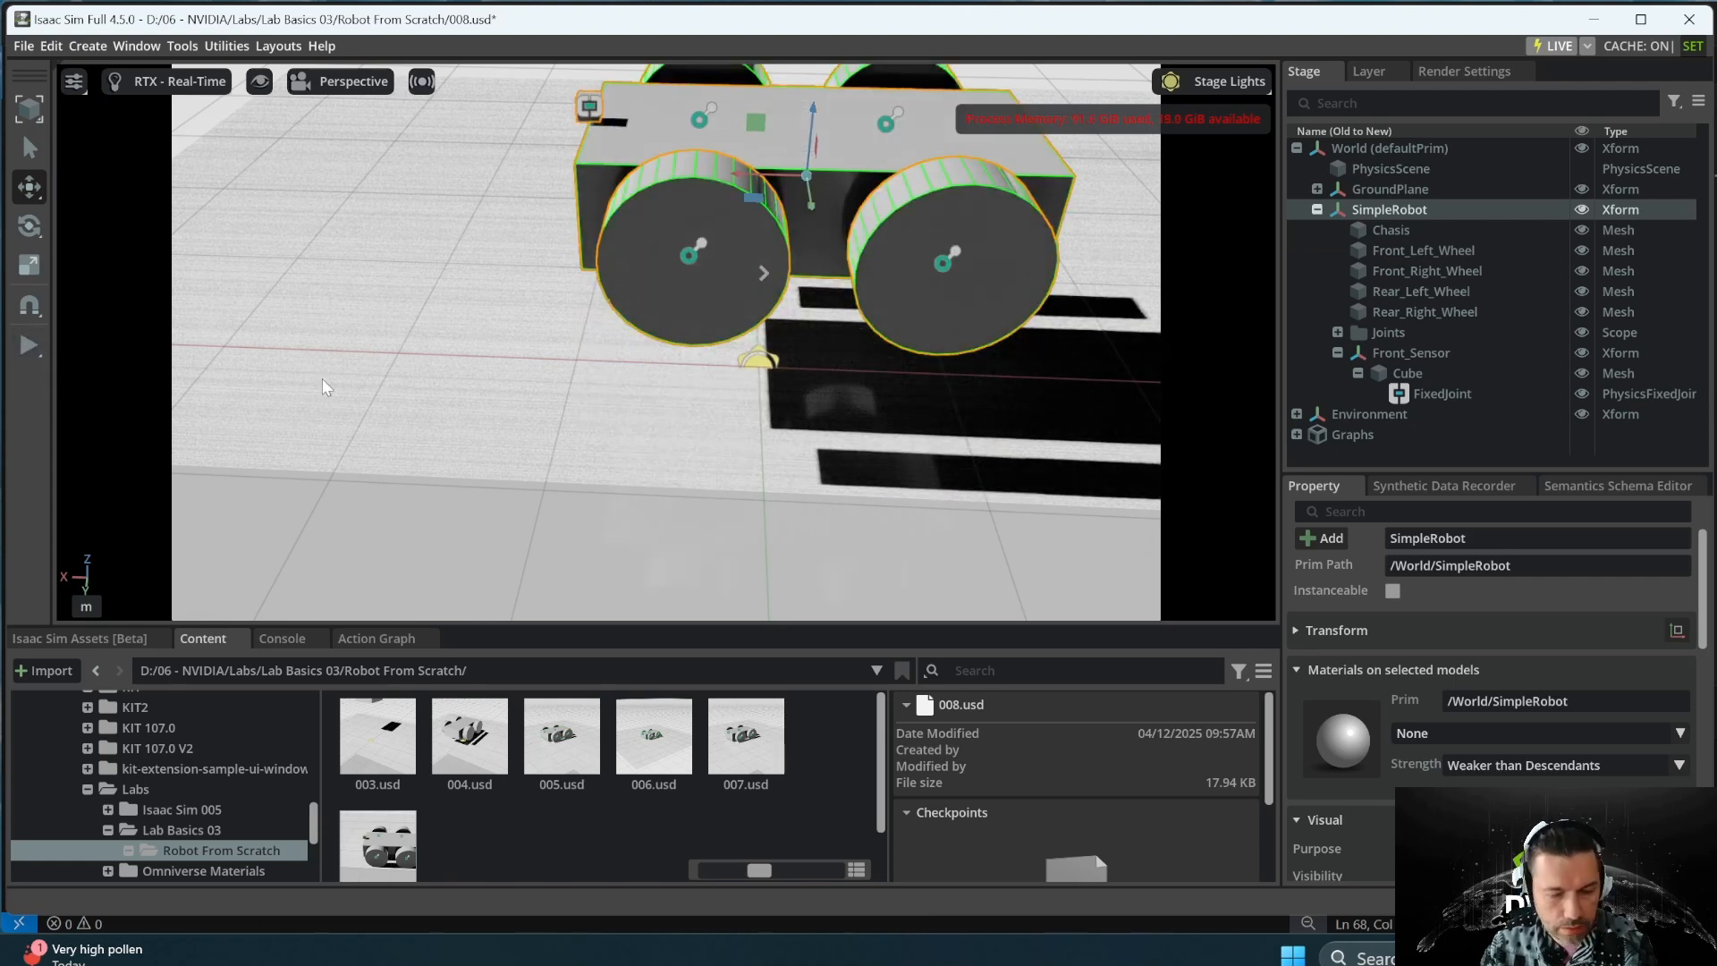
pyautogui.hotkey('ctrl', 'z')
pyautogui.hotkey('ctrl', 'z')
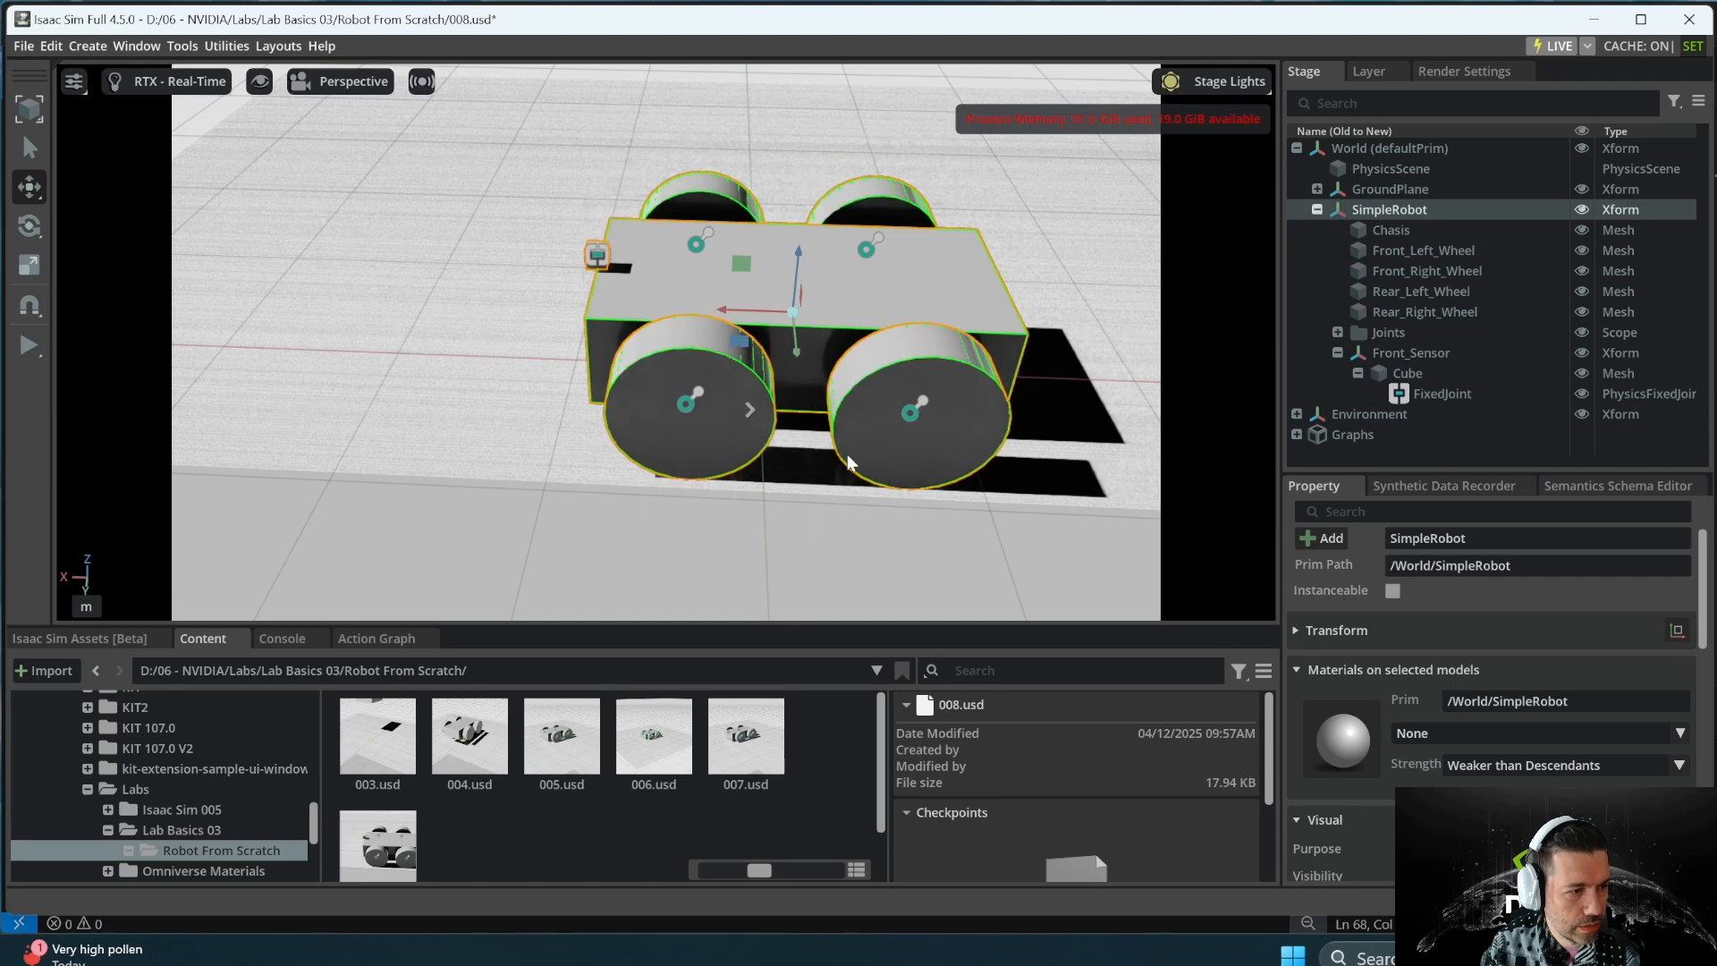
# - Create a Camera as a child of Front_Sensor
pyautogui.click(1358, 374)
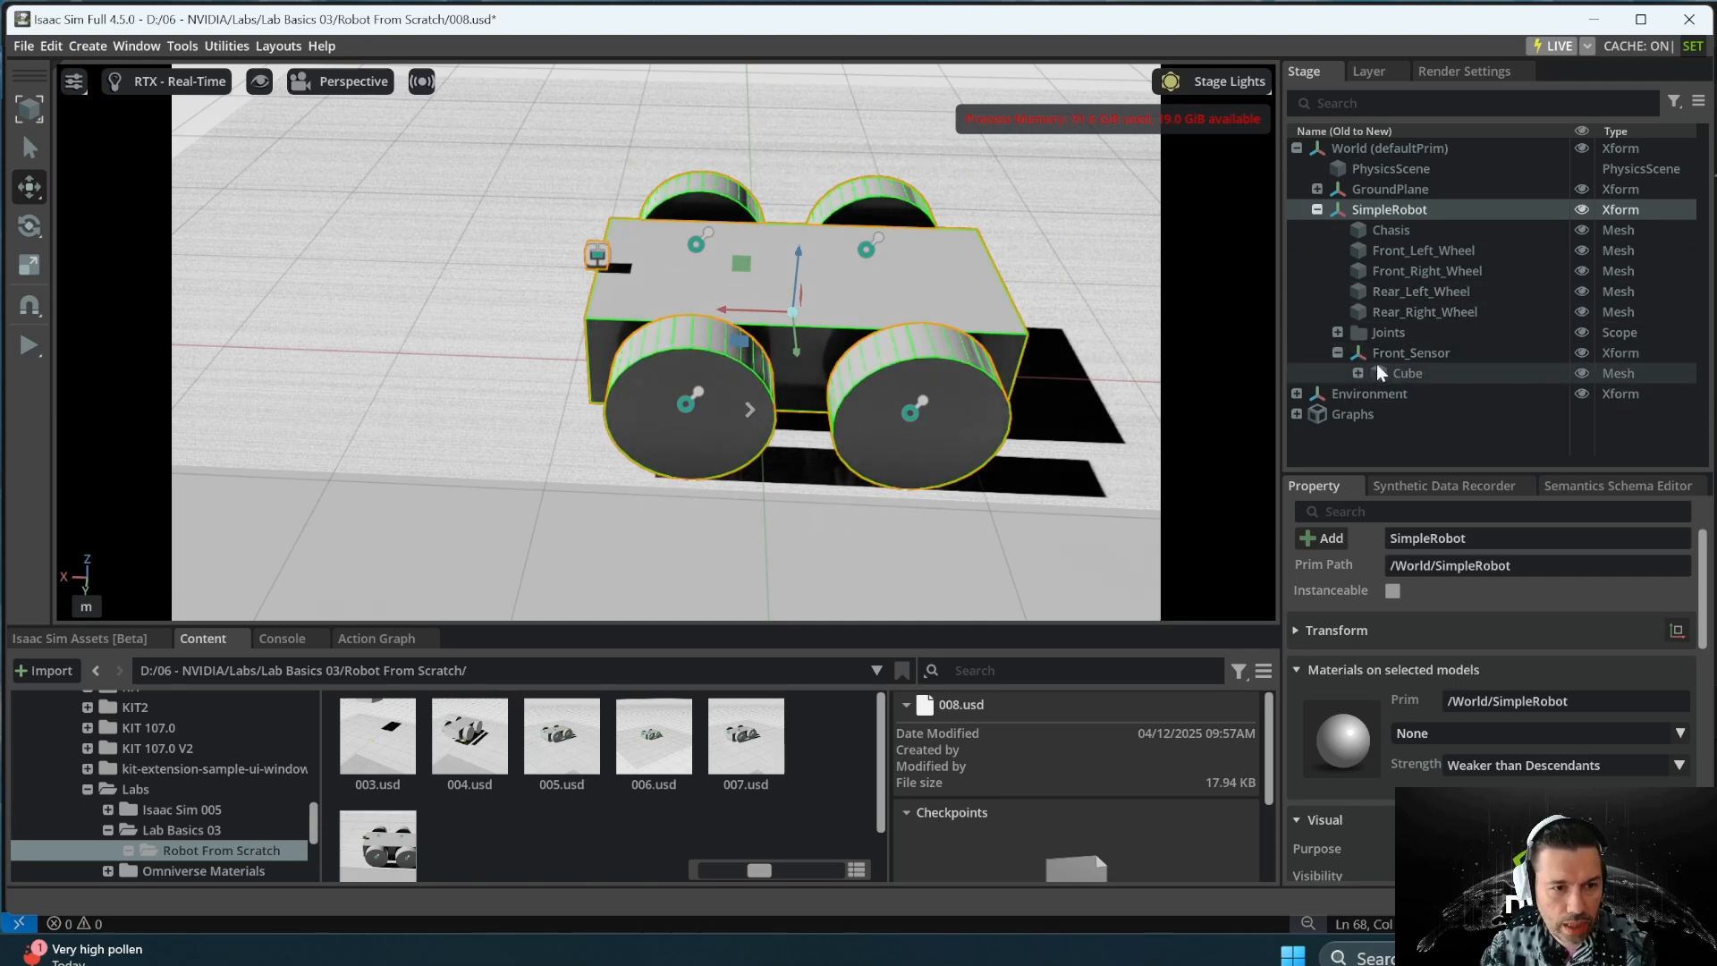
pyautogui.rightClick(1401, 358)
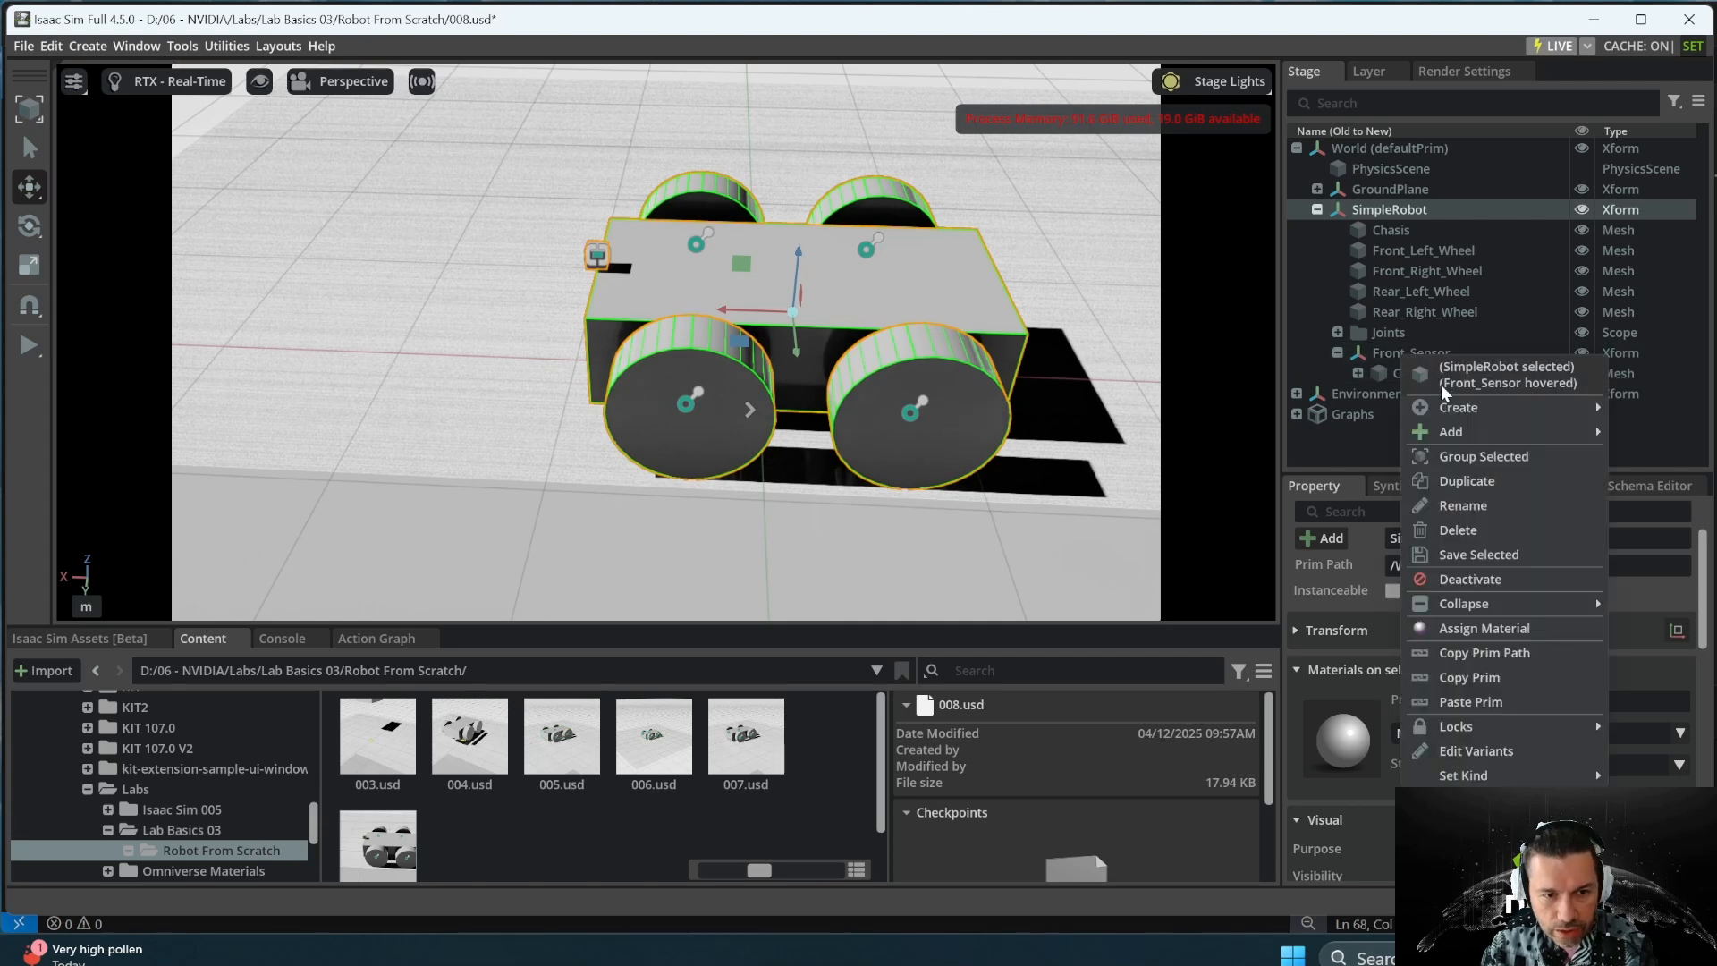
pyautogui.moveTo(1458, 407)
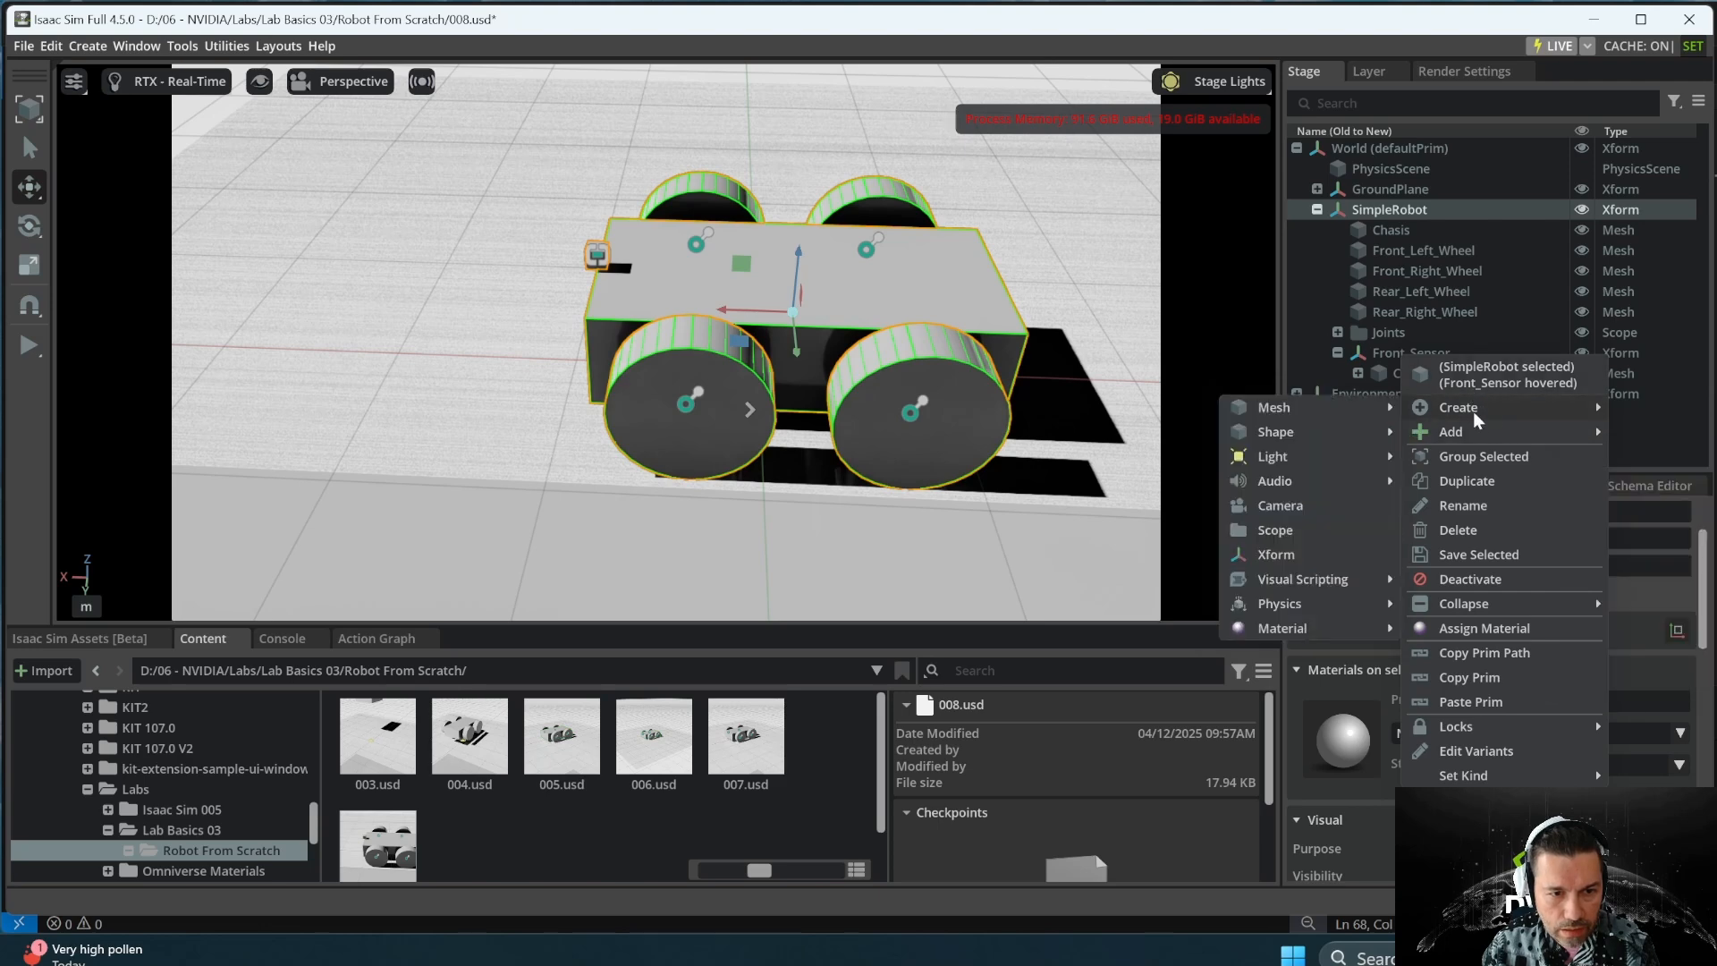
pyautogui.click(1344, 503)
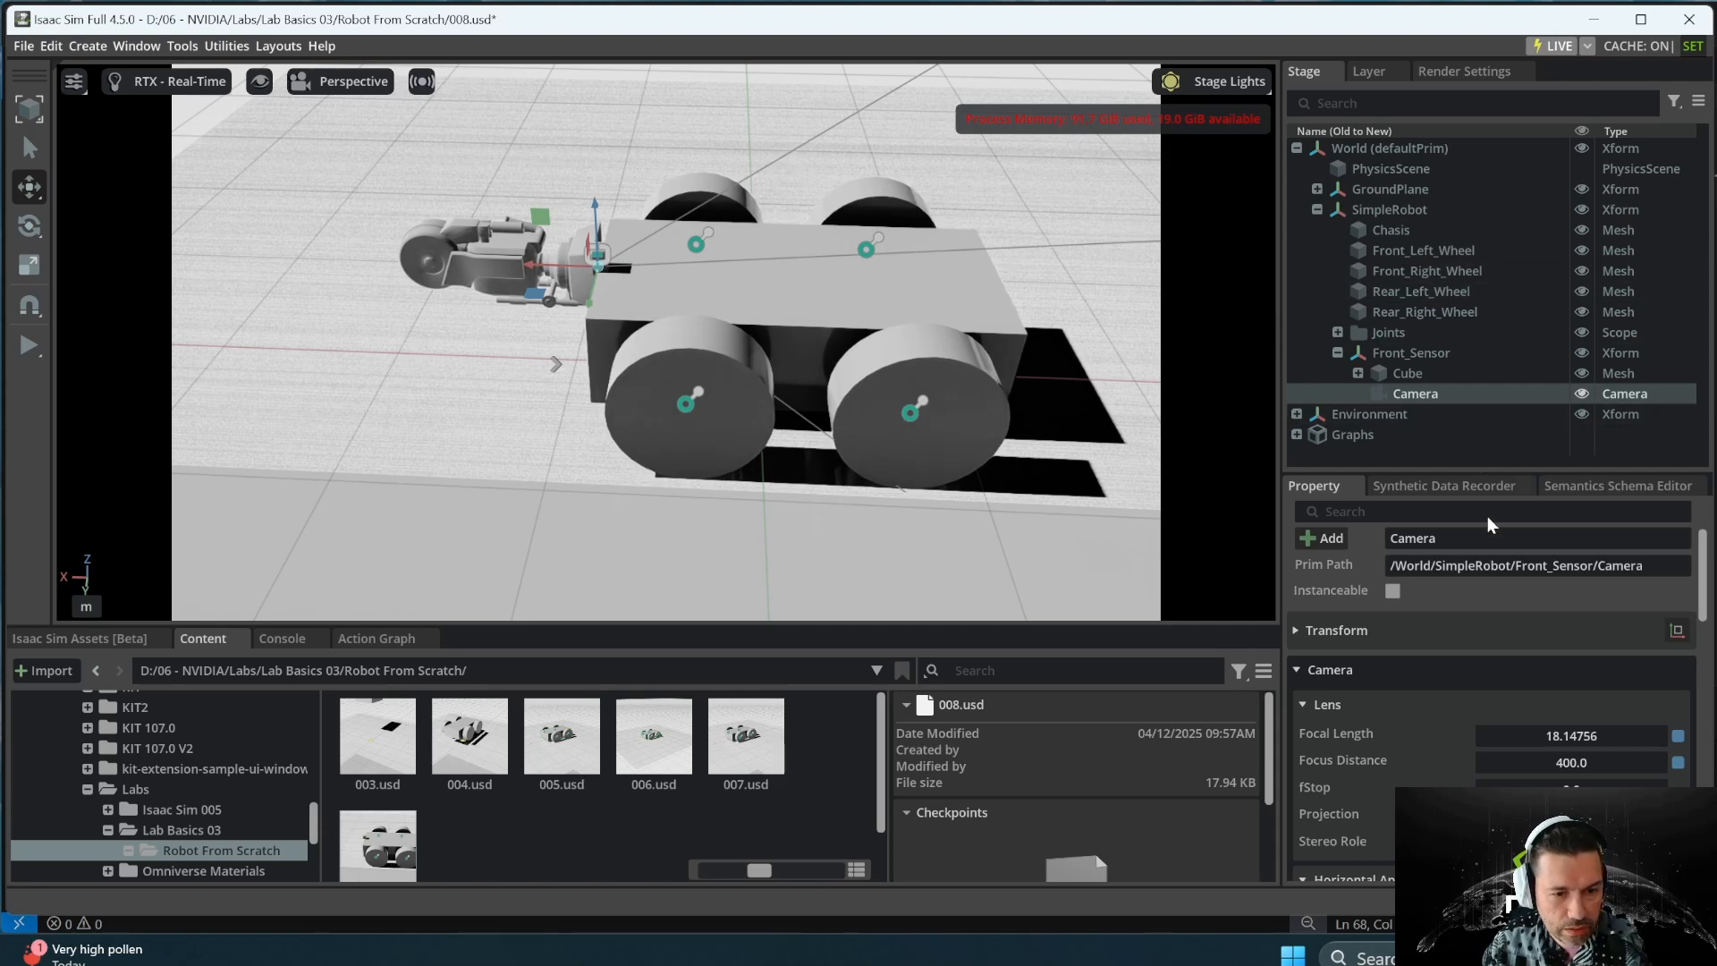
# - Set the Camera's Y orientation to -90 and compare its transform with that of Front_Sensor
pyautogui.scroll(-5, 1441, 631)
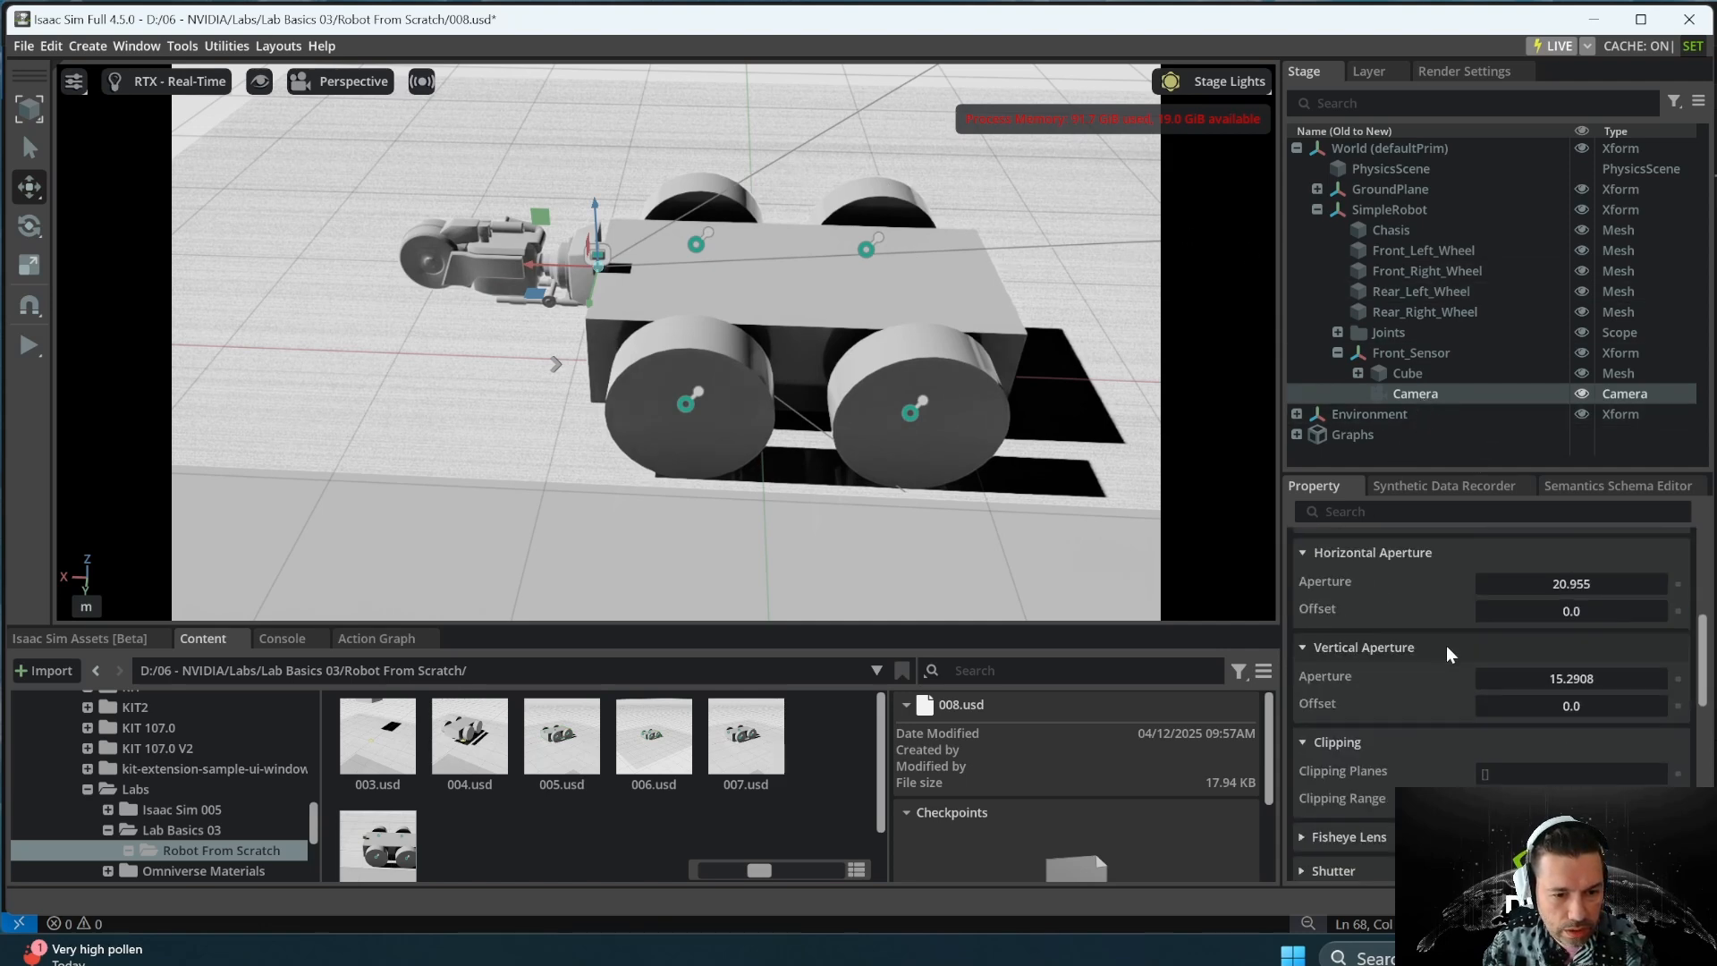
pyautogui.scroll(6, 1451, 647)
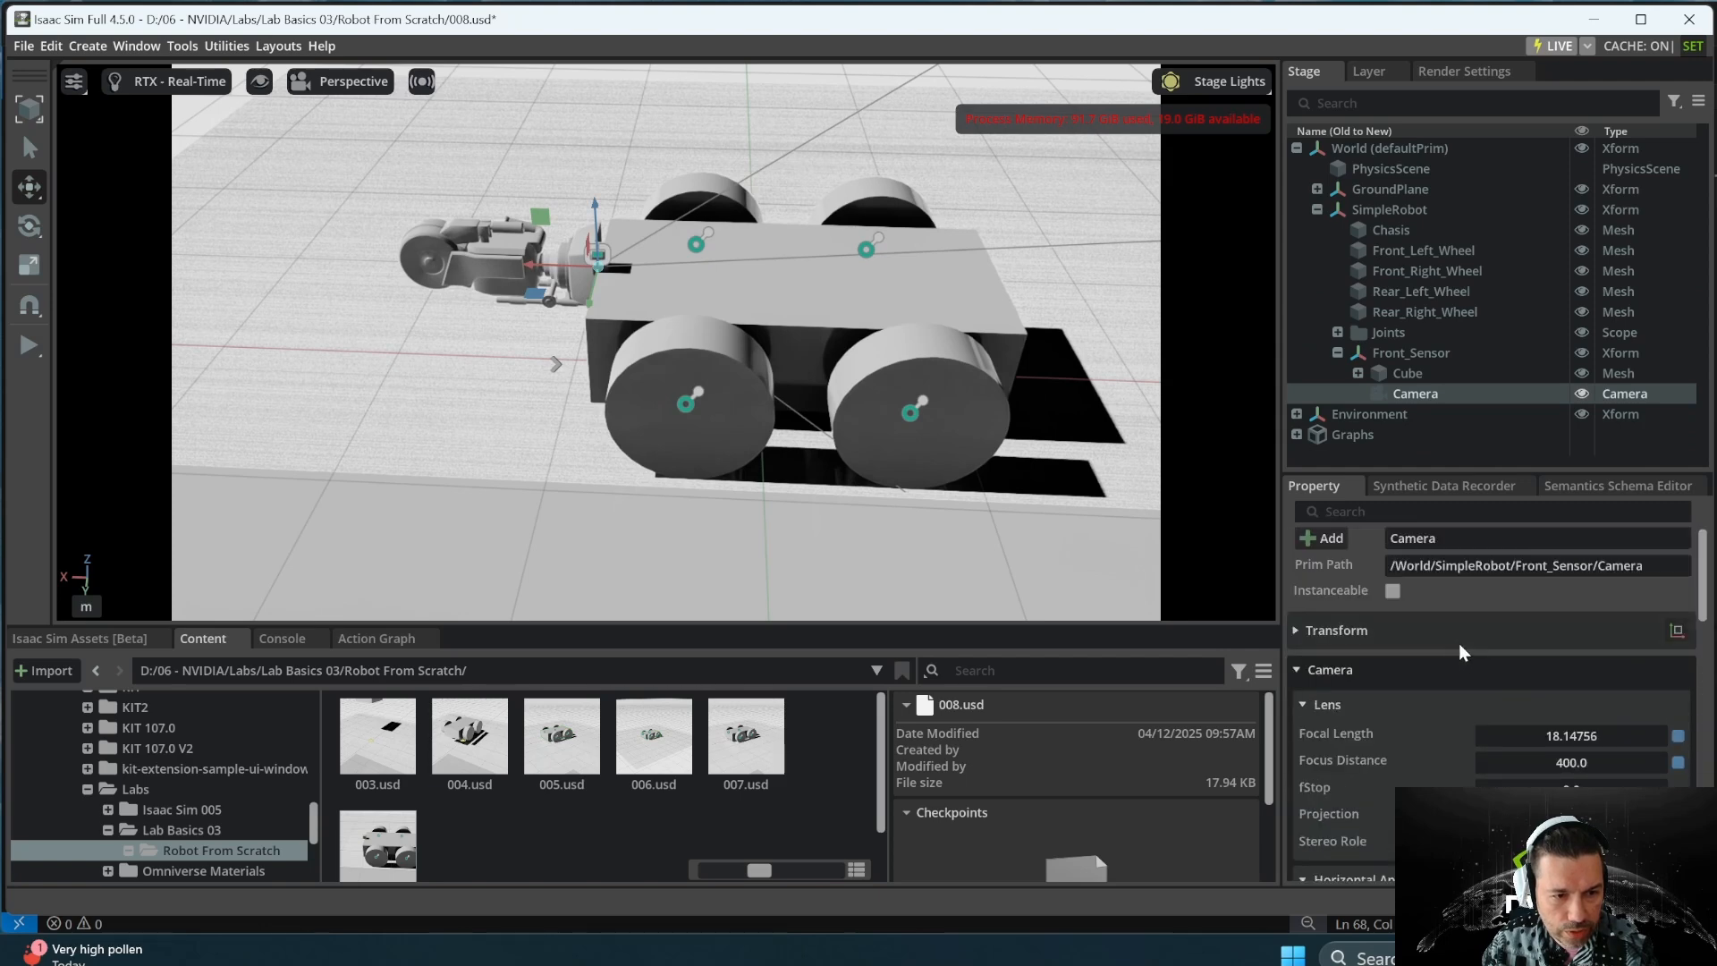
pyautogui.click(1299, 631)
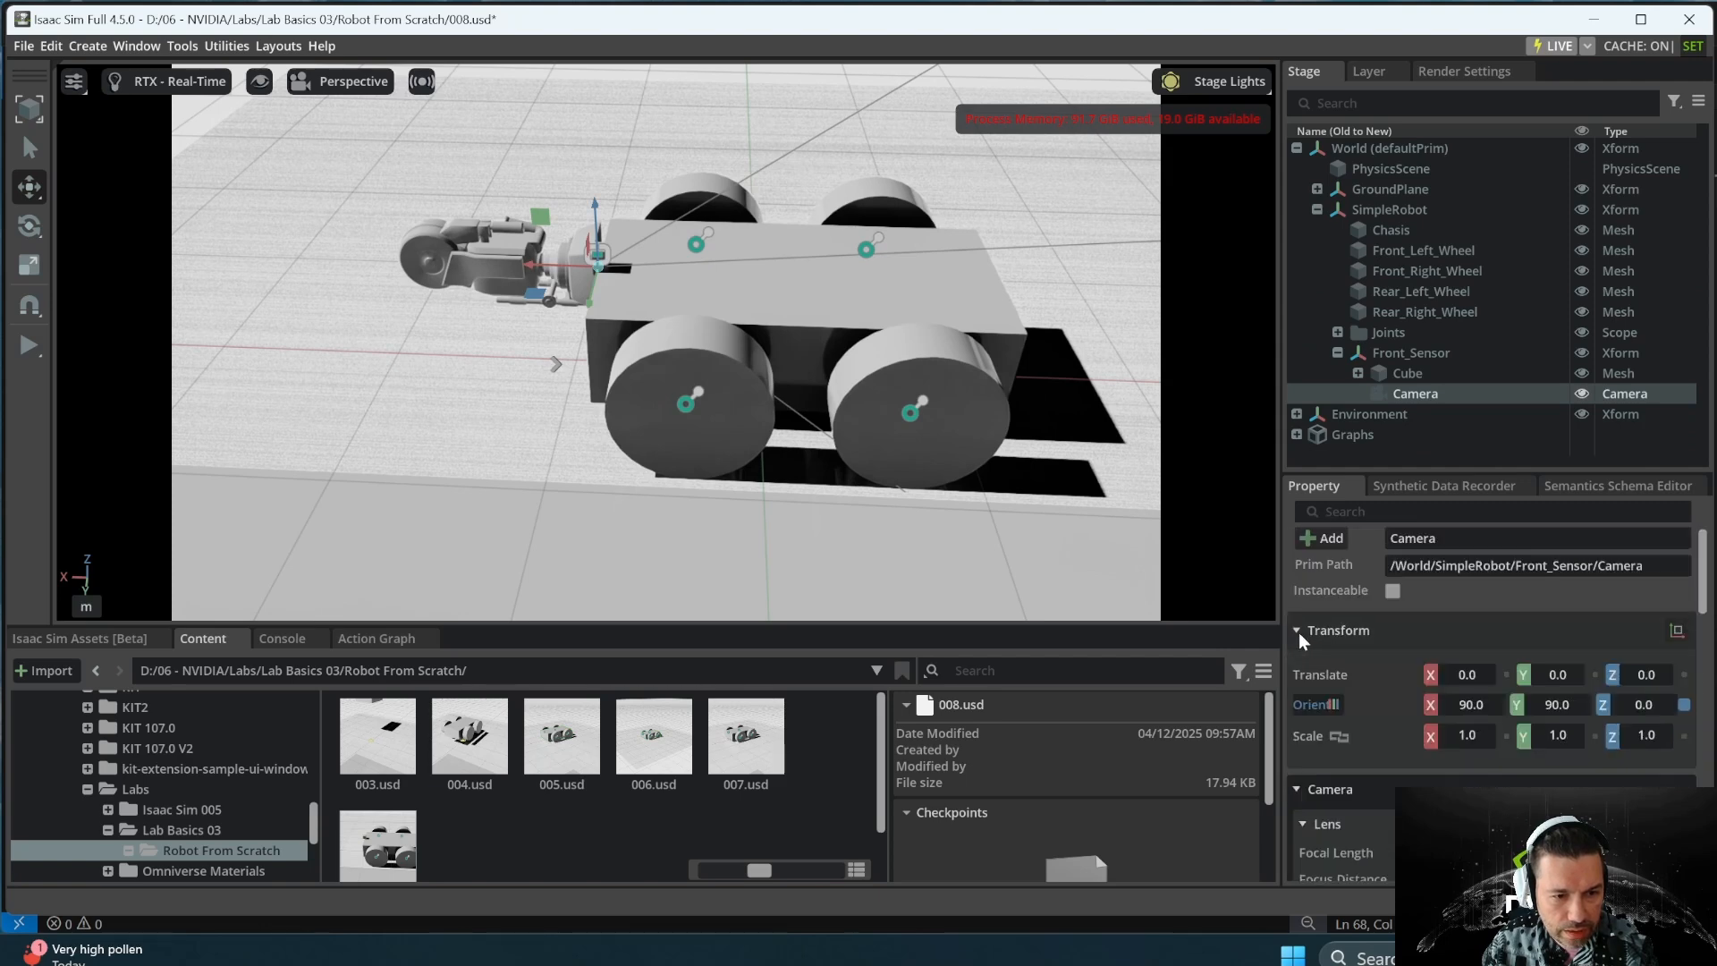
pyautogui.doubleClick(1559, 705)
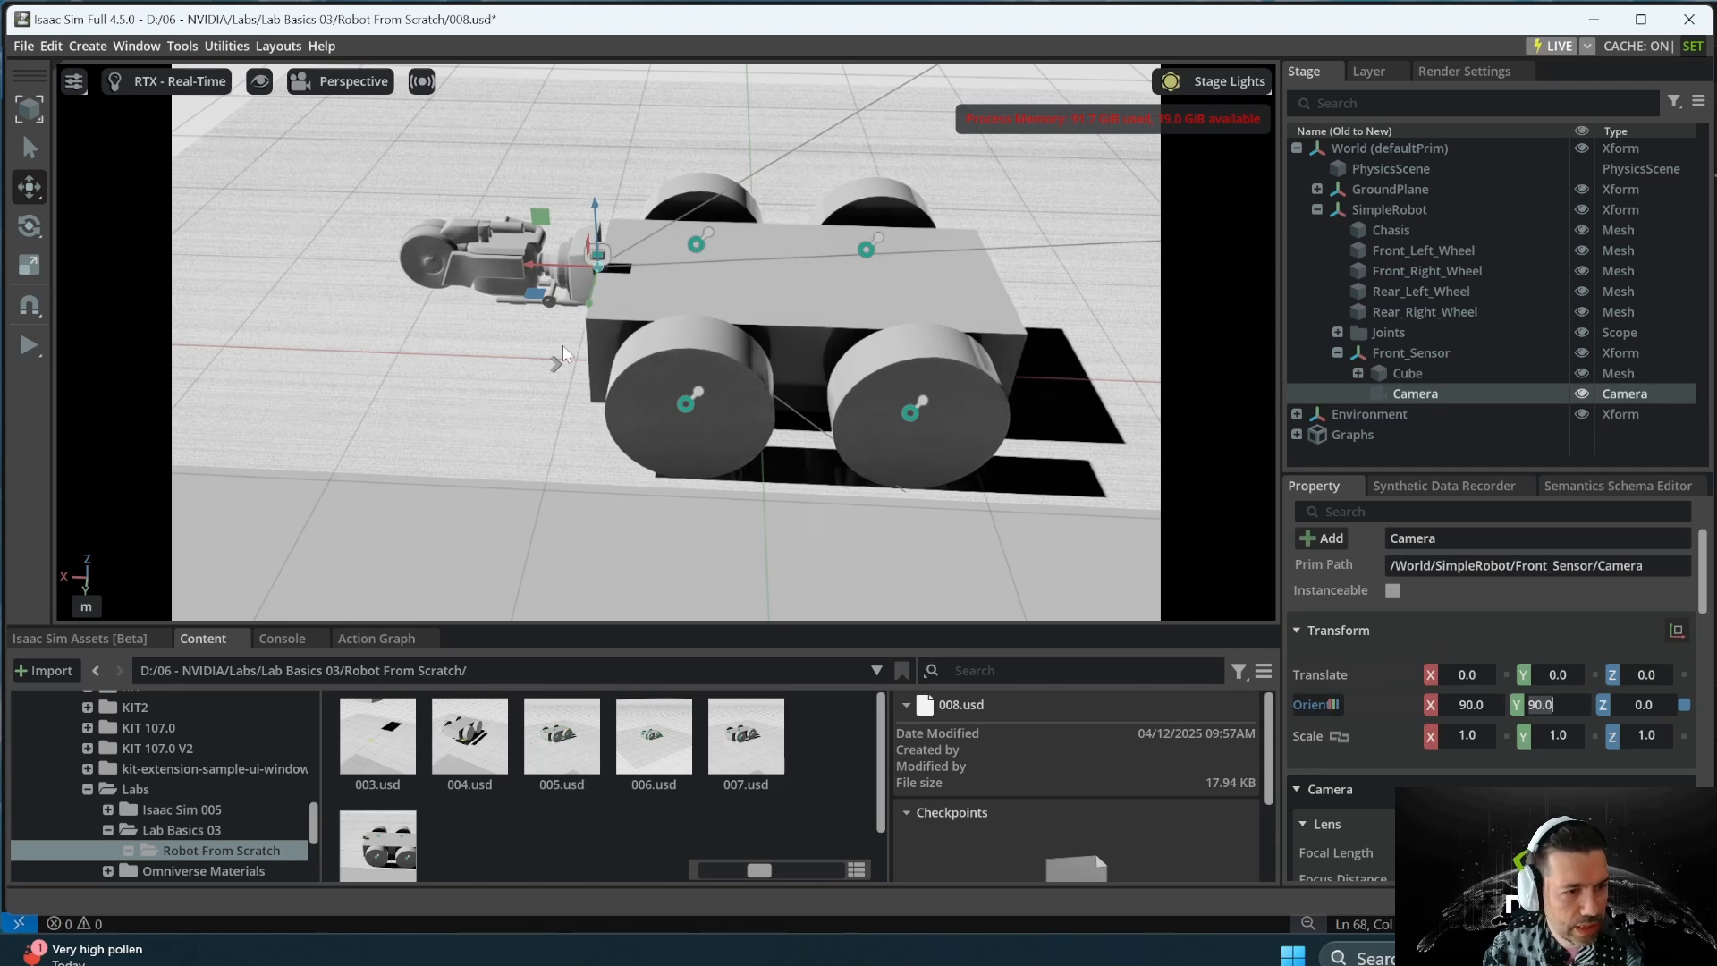
pyautogui.write('-90')
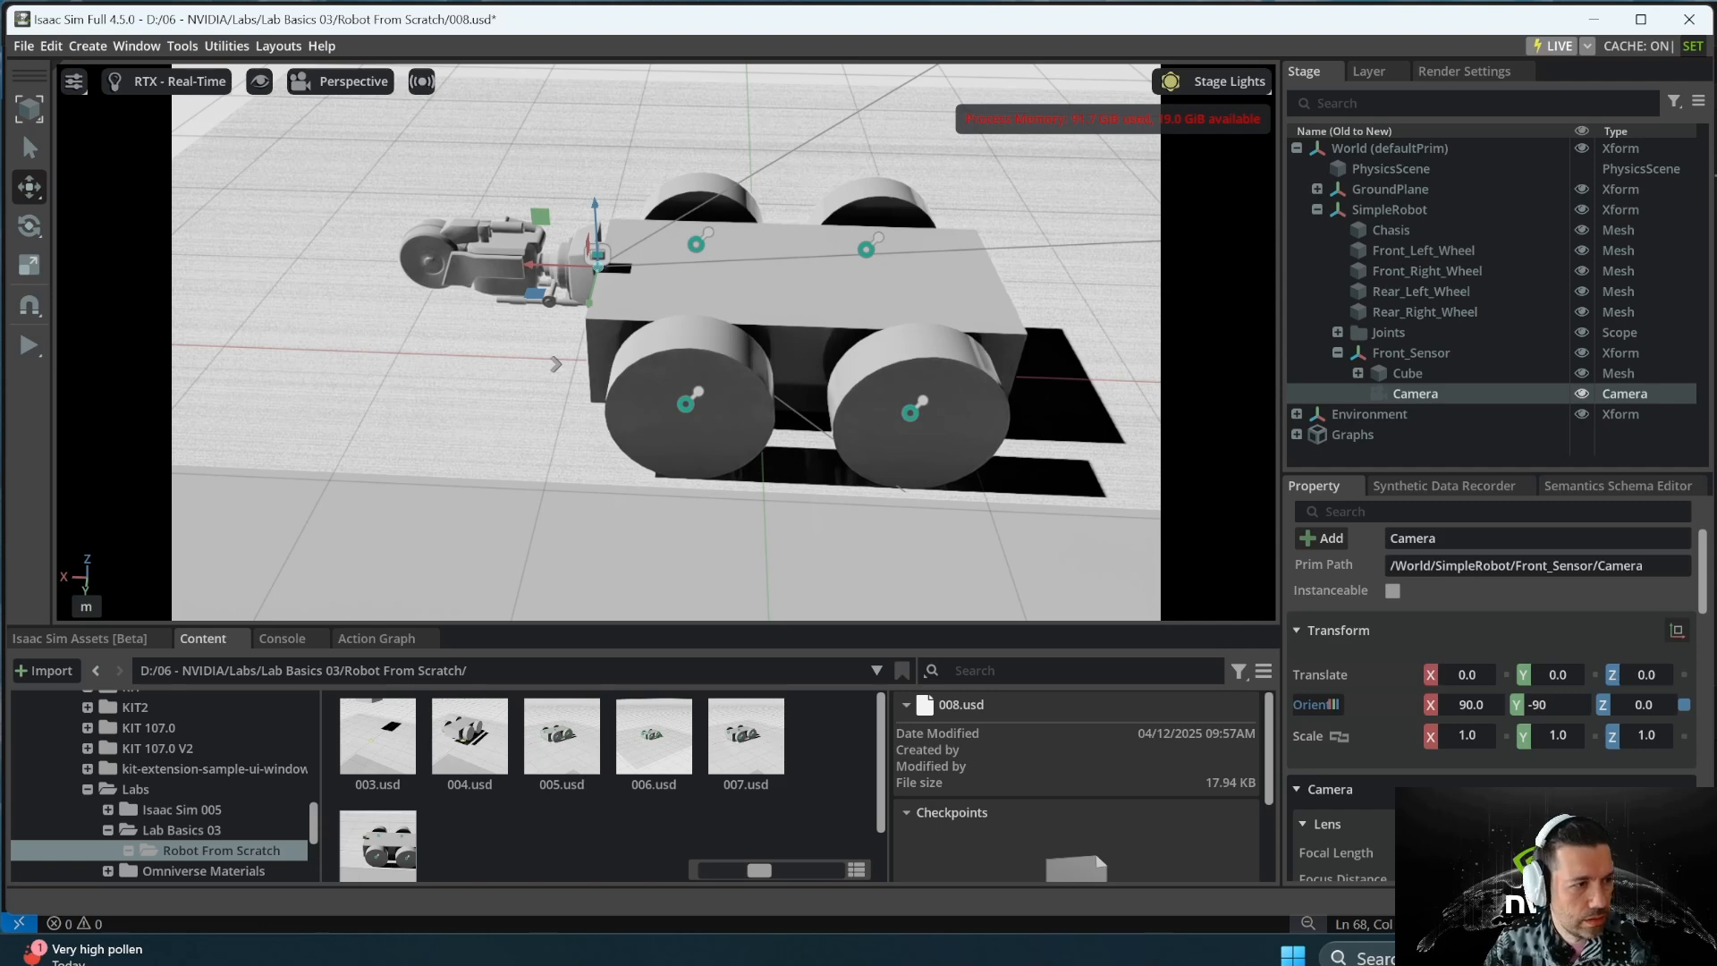
pyautogui.press('Return')
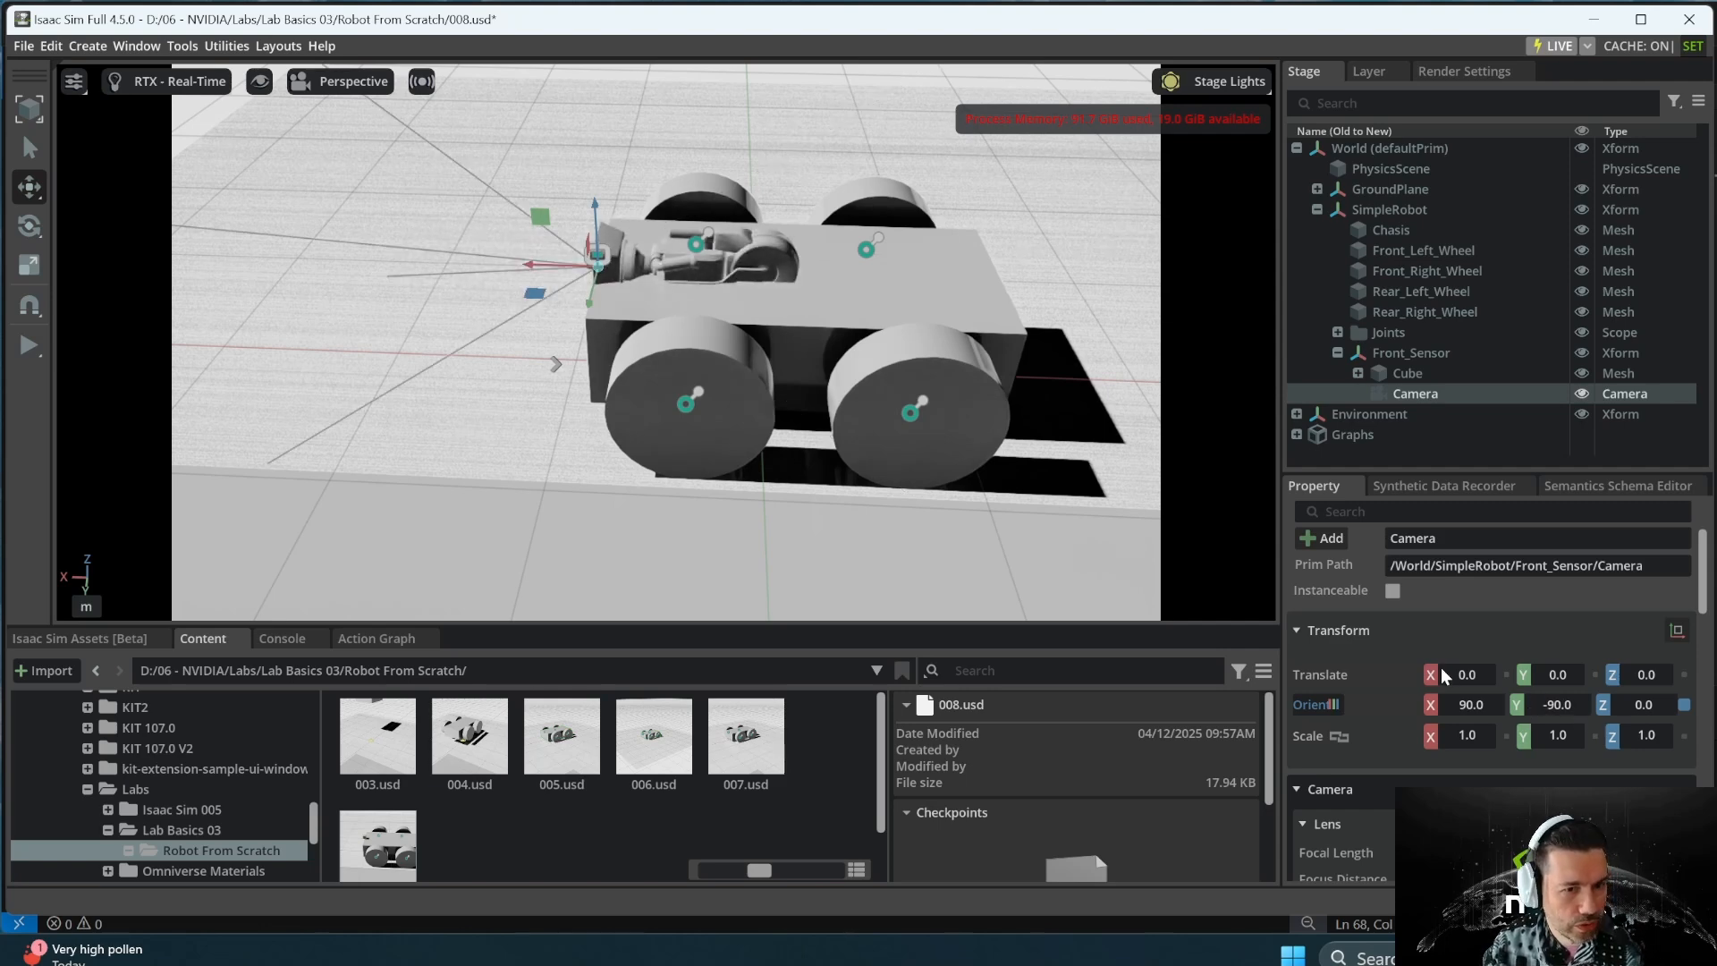
pyautogui.click(1415, 353)
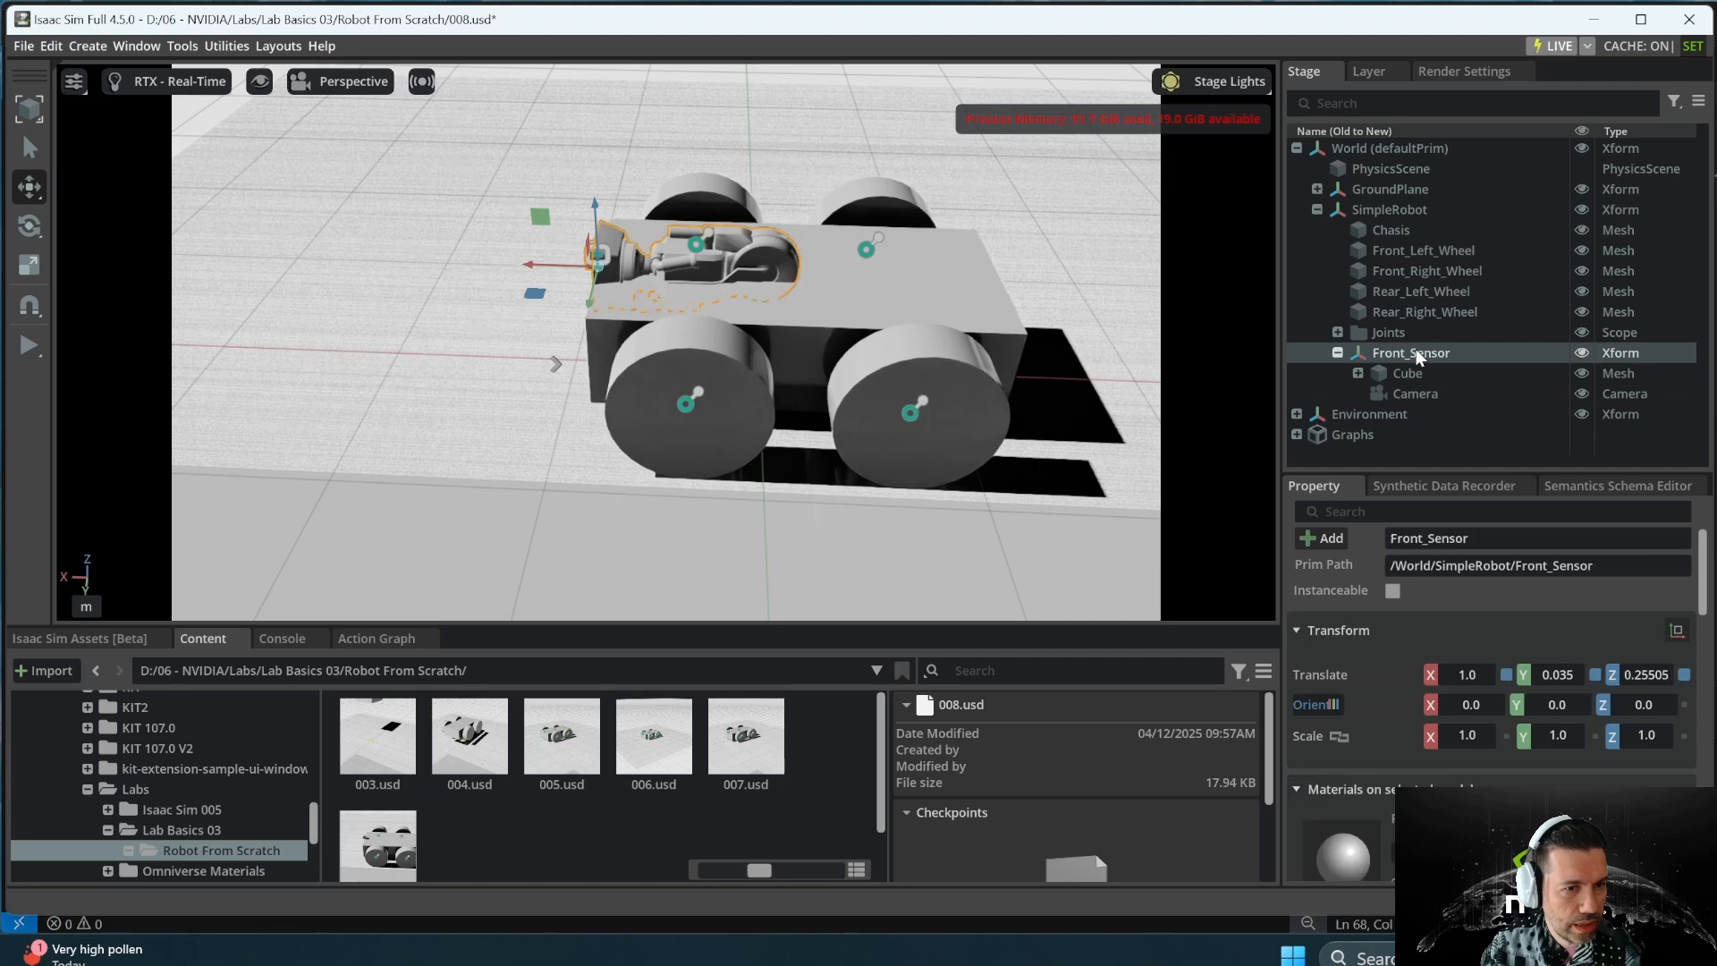
pyautogui.click(1414, 393)
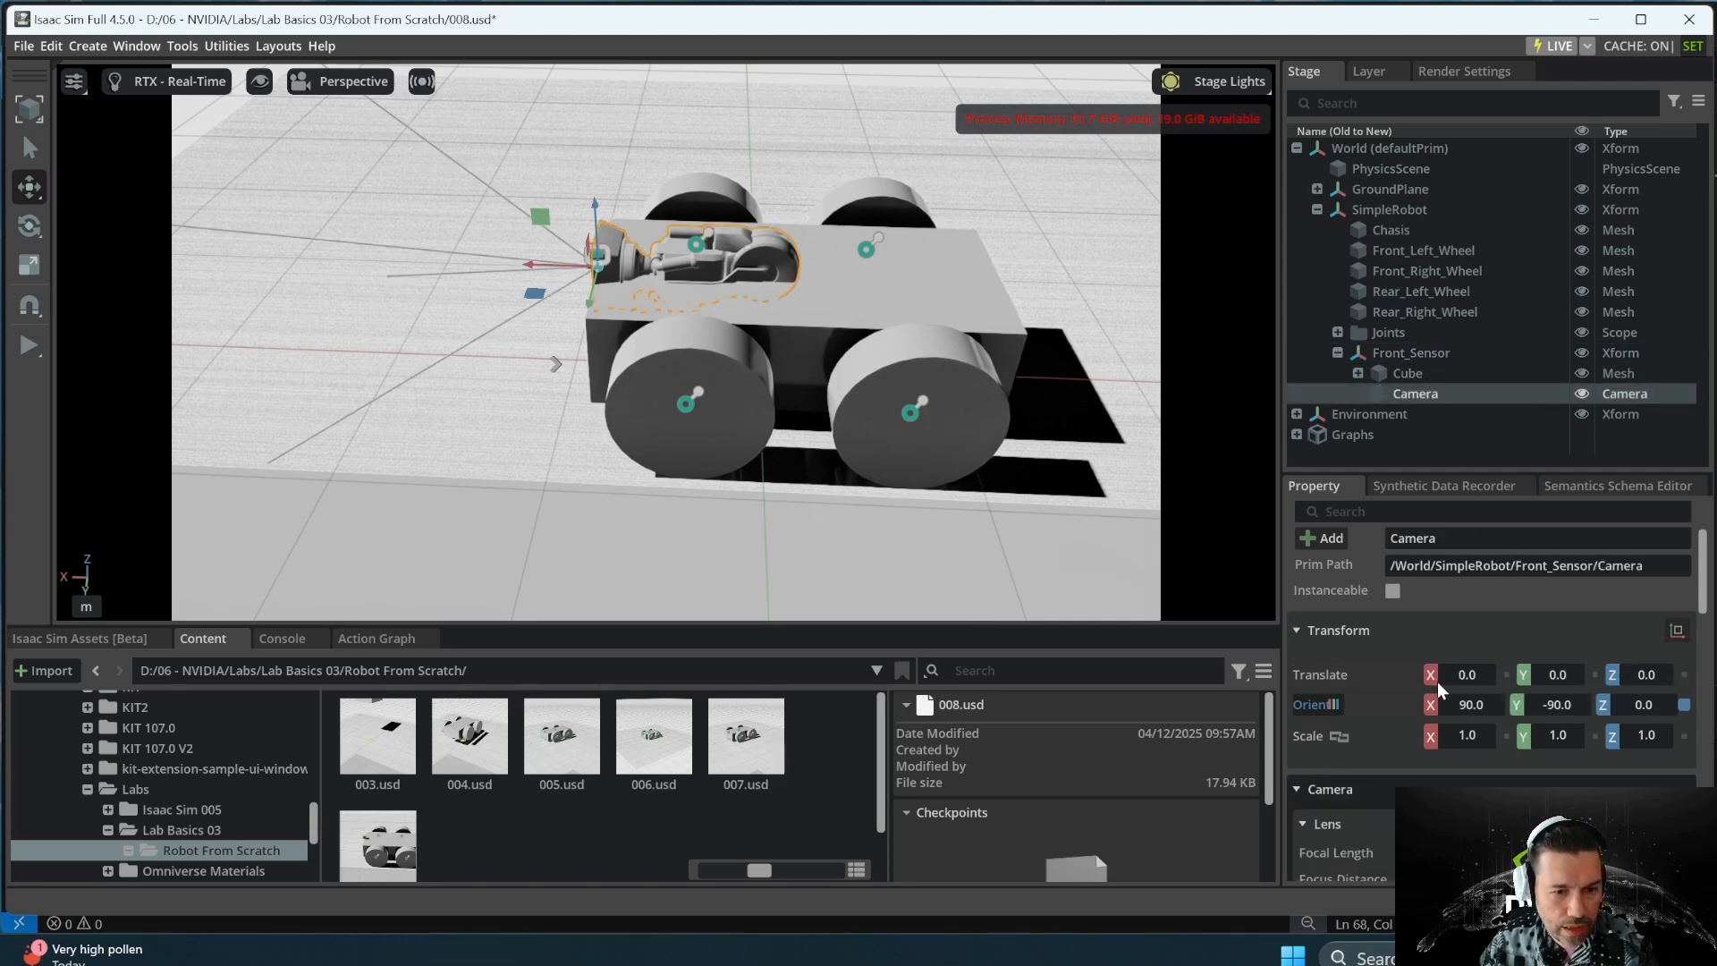
pyautogui.click(1393, 356)
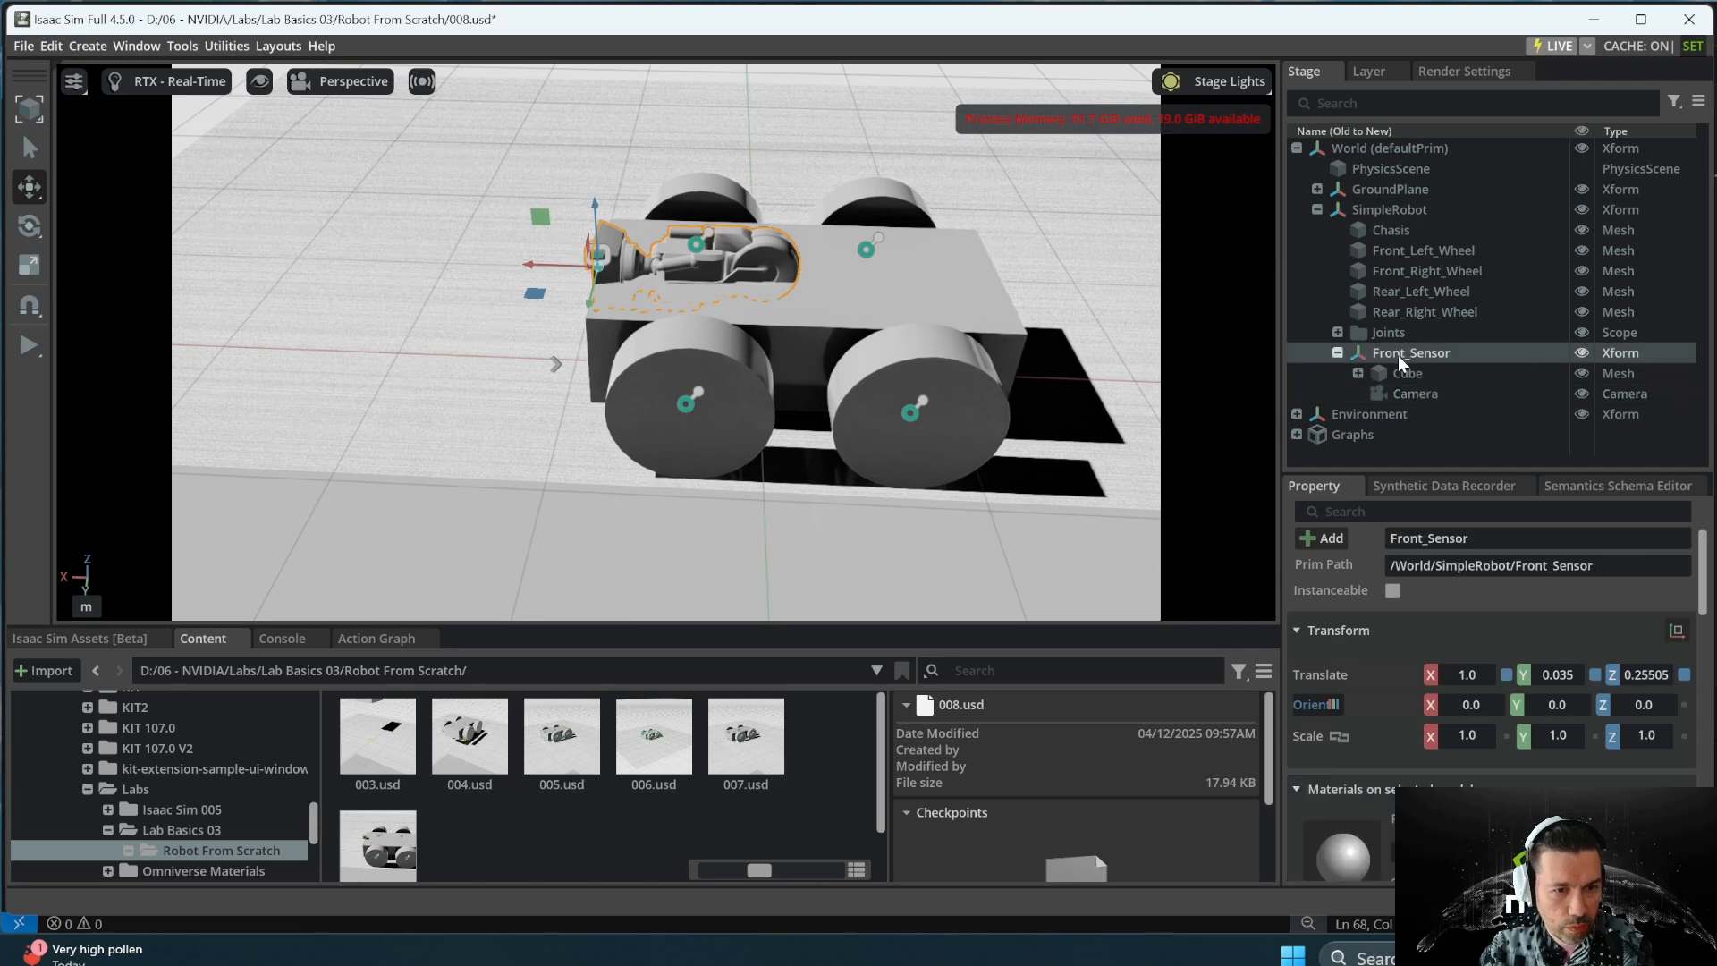
# - Rename the Camera under Front_Sensor as Sensor_Camera
pyautogui.click(1445, 395)
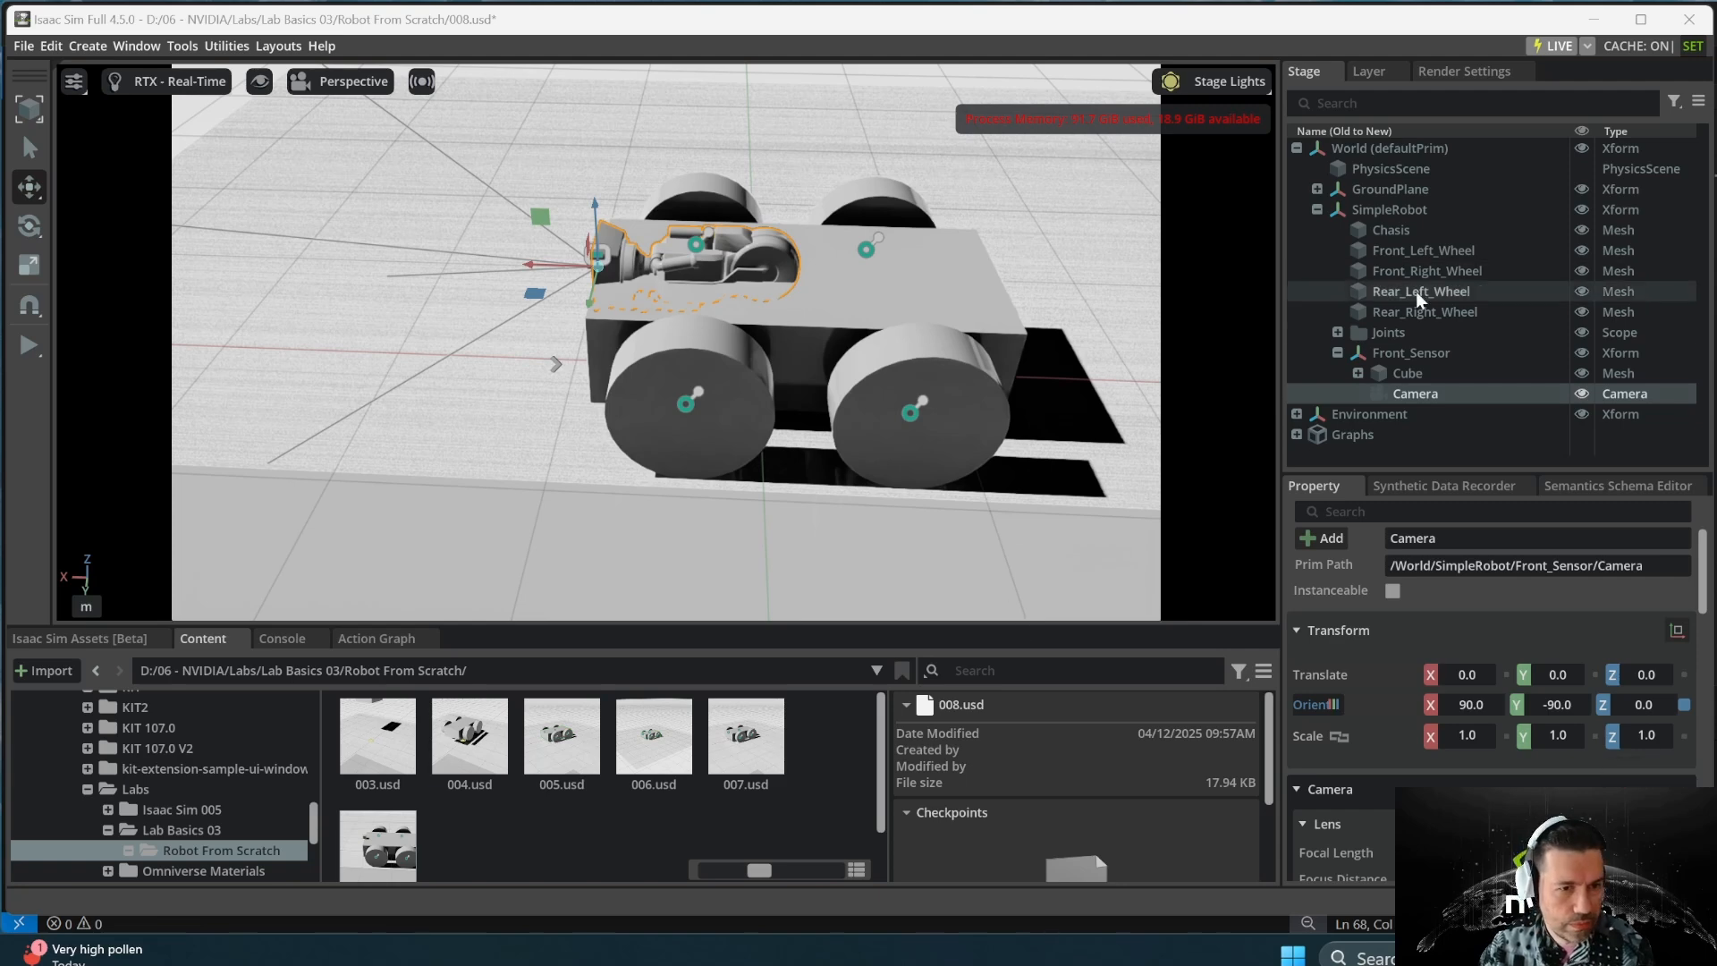
pyautogui.rightClick(1418, 393)
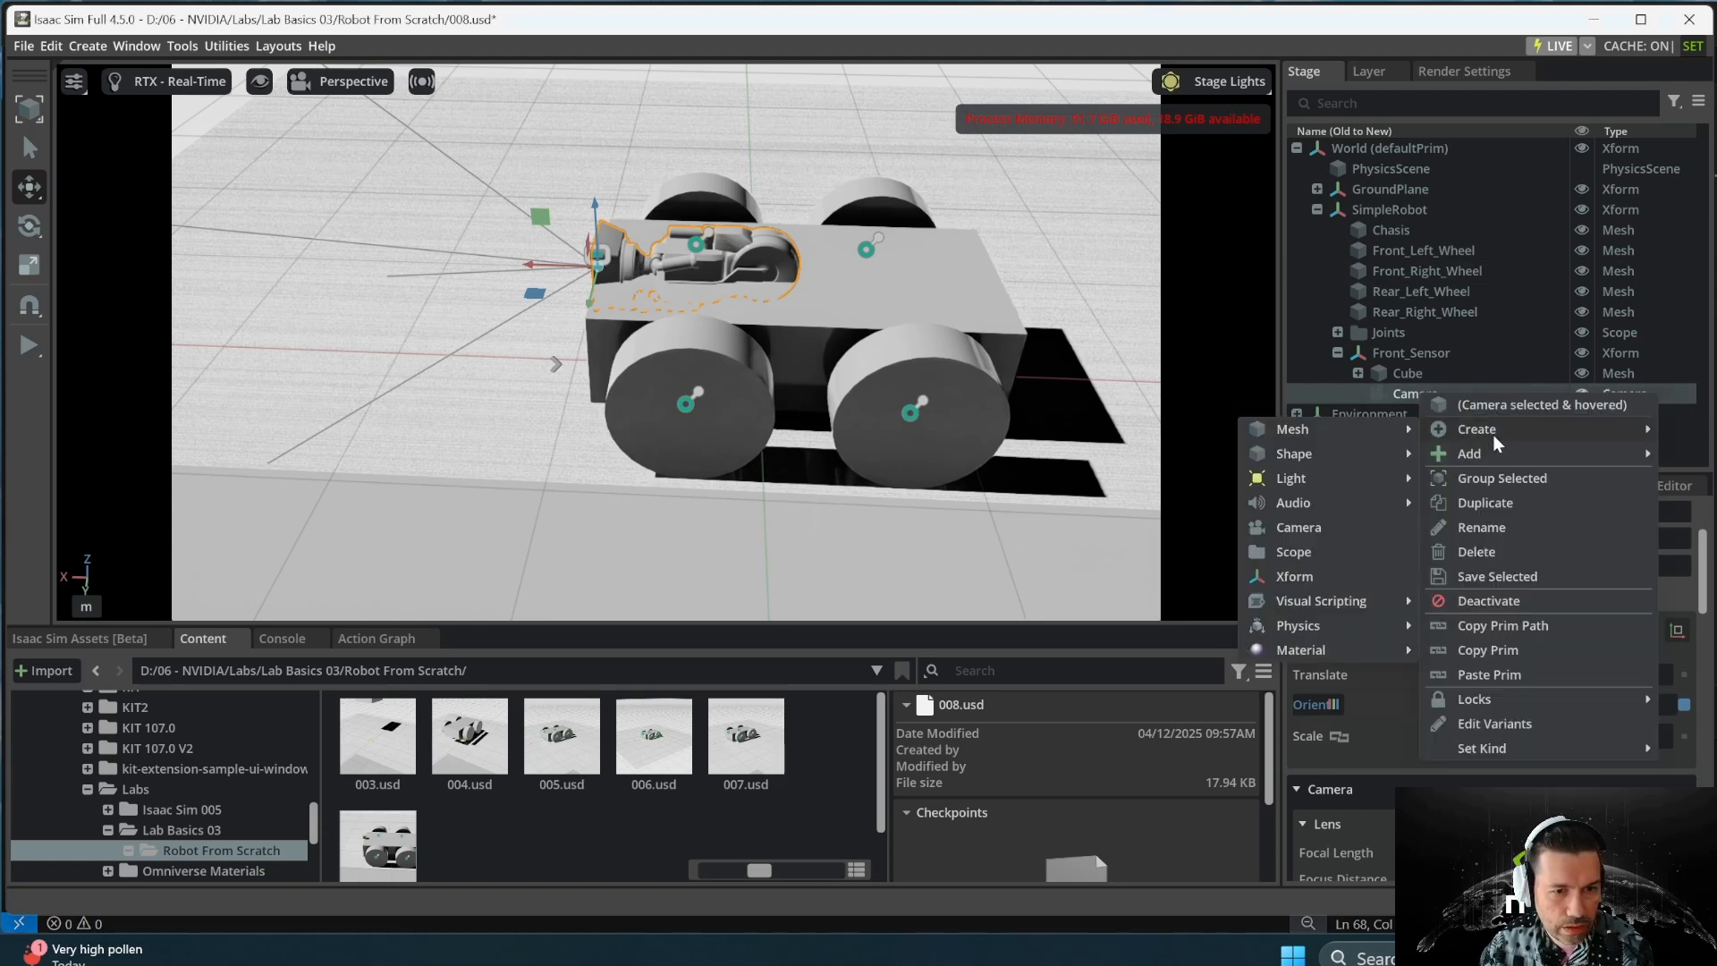
pyautogui.click(1484, 527)
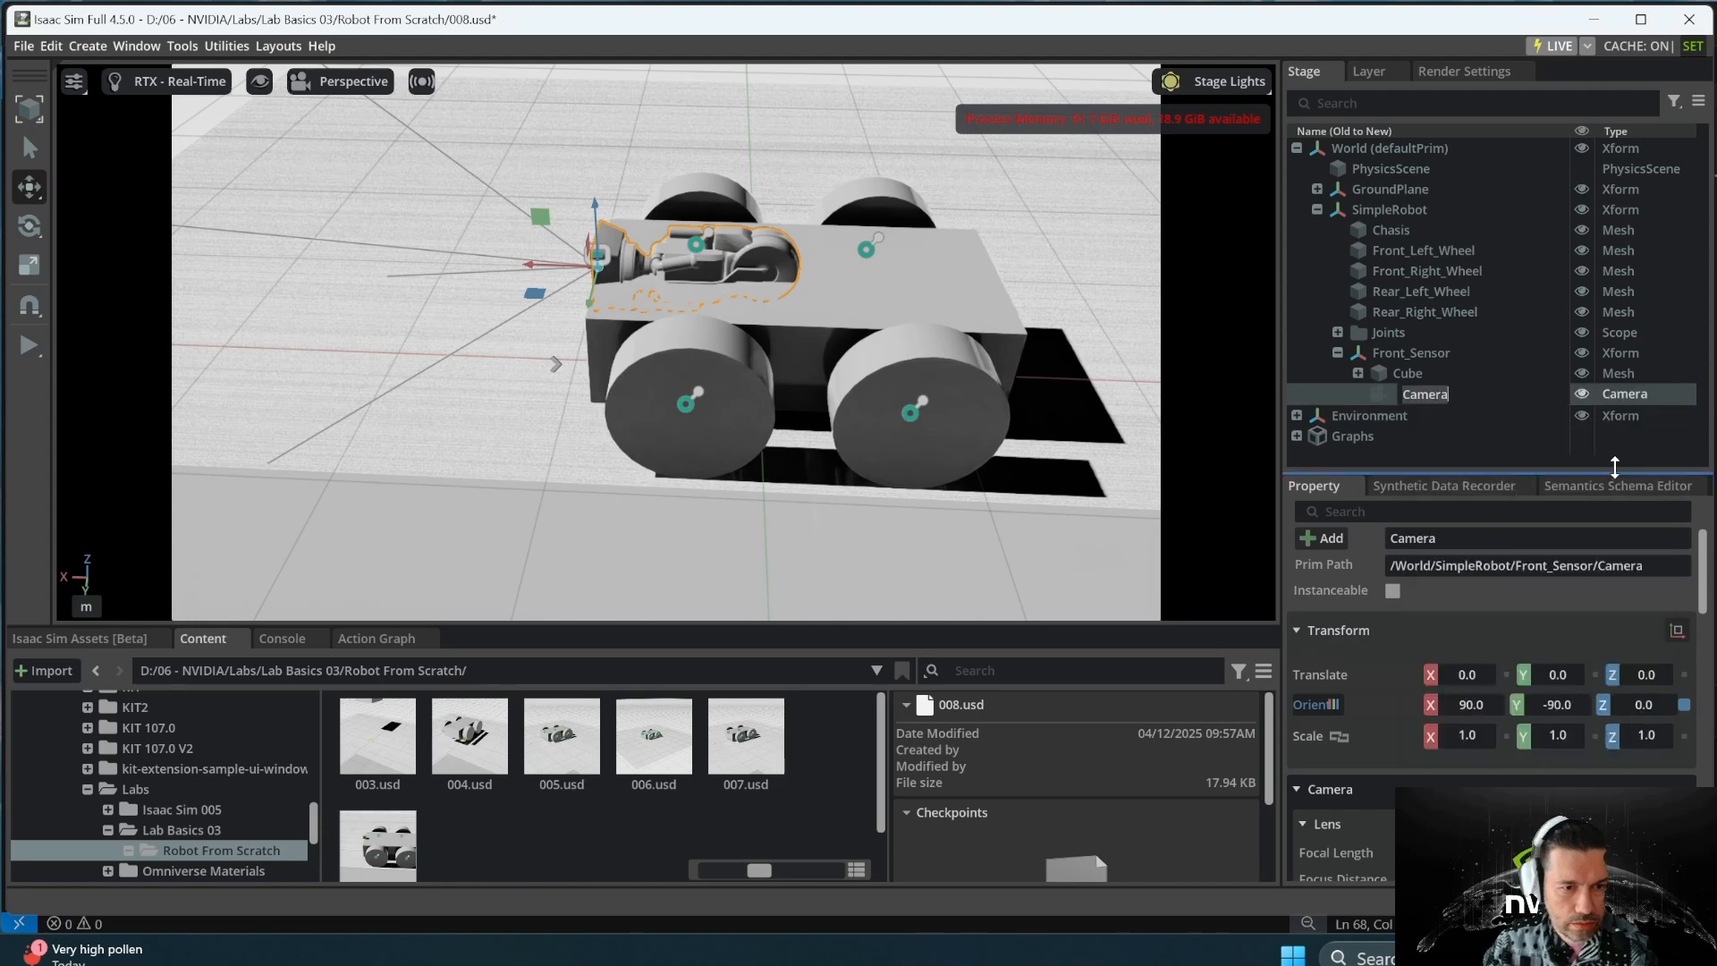
pyautogui.write('Sensor_')
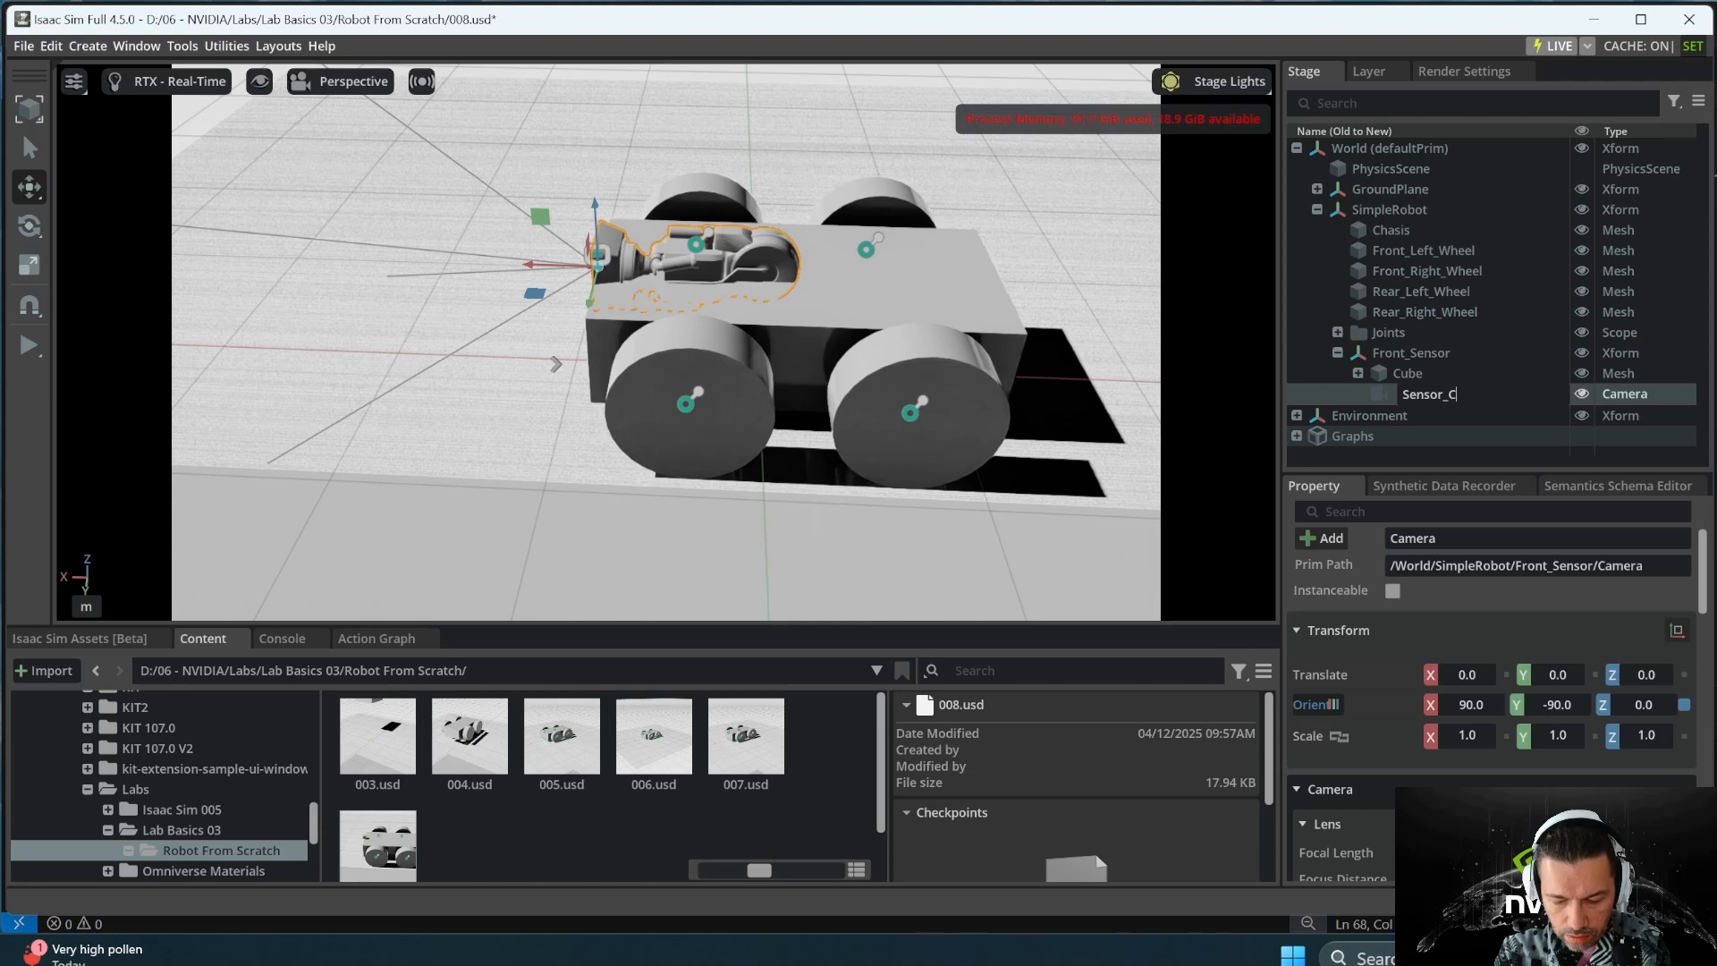
pyautogui.press('Return')
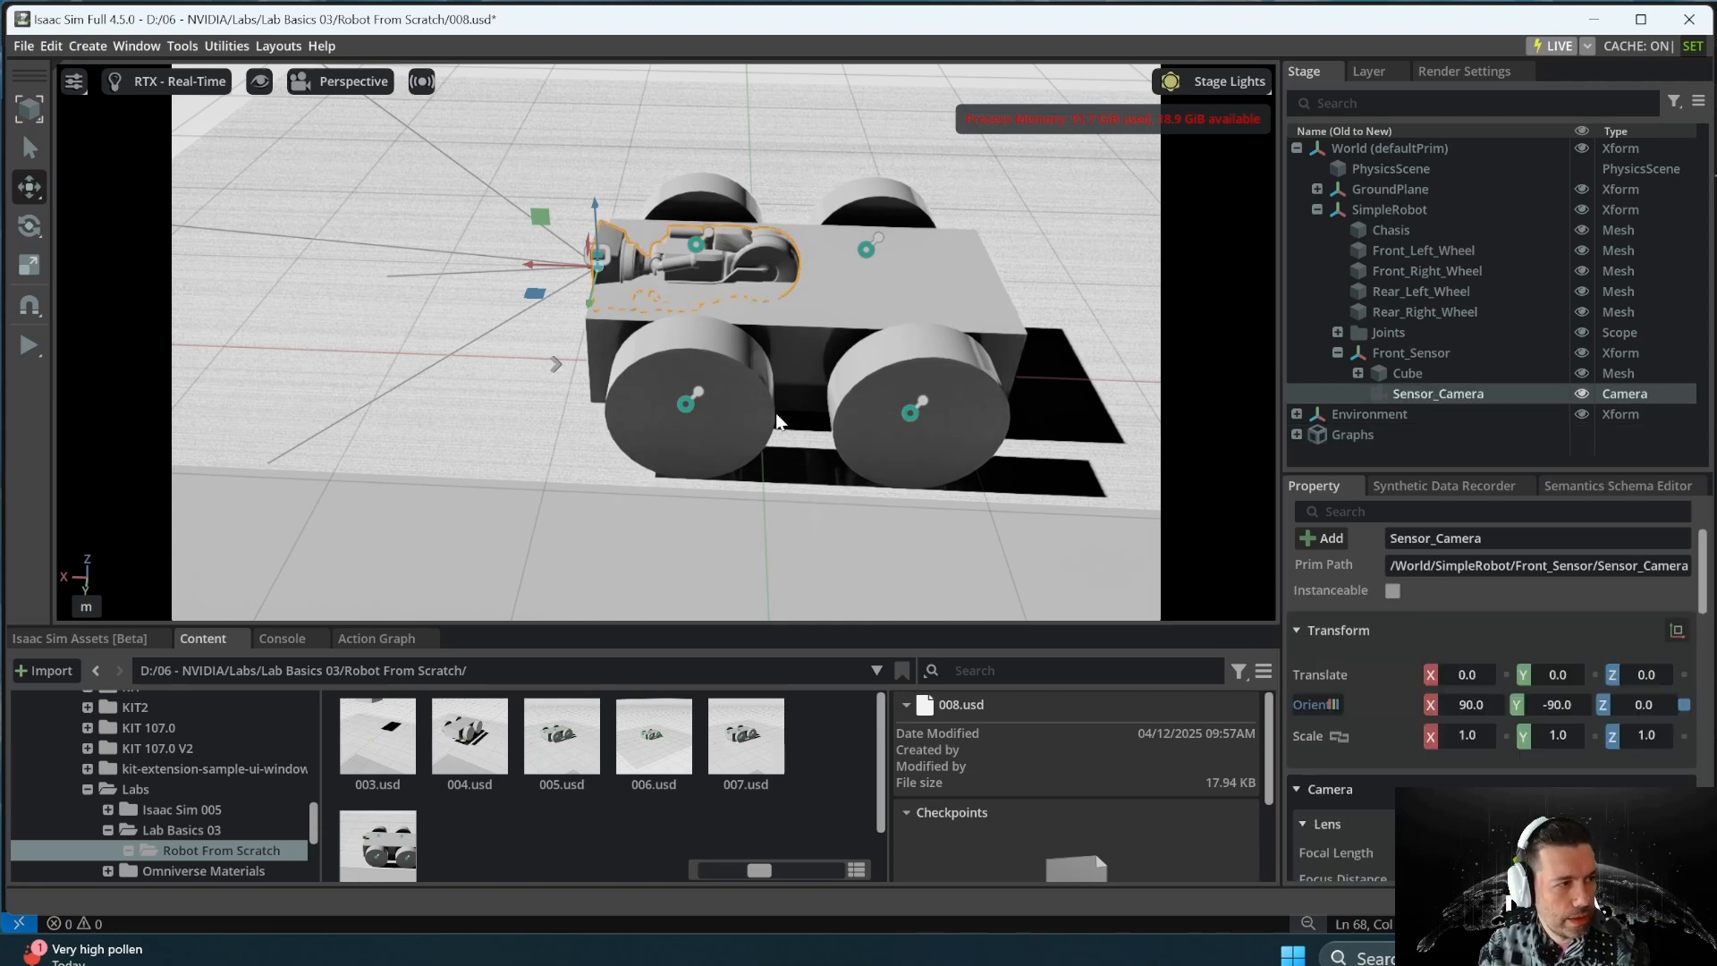
# - Check the scene through Sensor_Camera and return the viewport to the Perspective view
pyautogui.click(362, 88)
pyautogui.moveTo(349, 126)
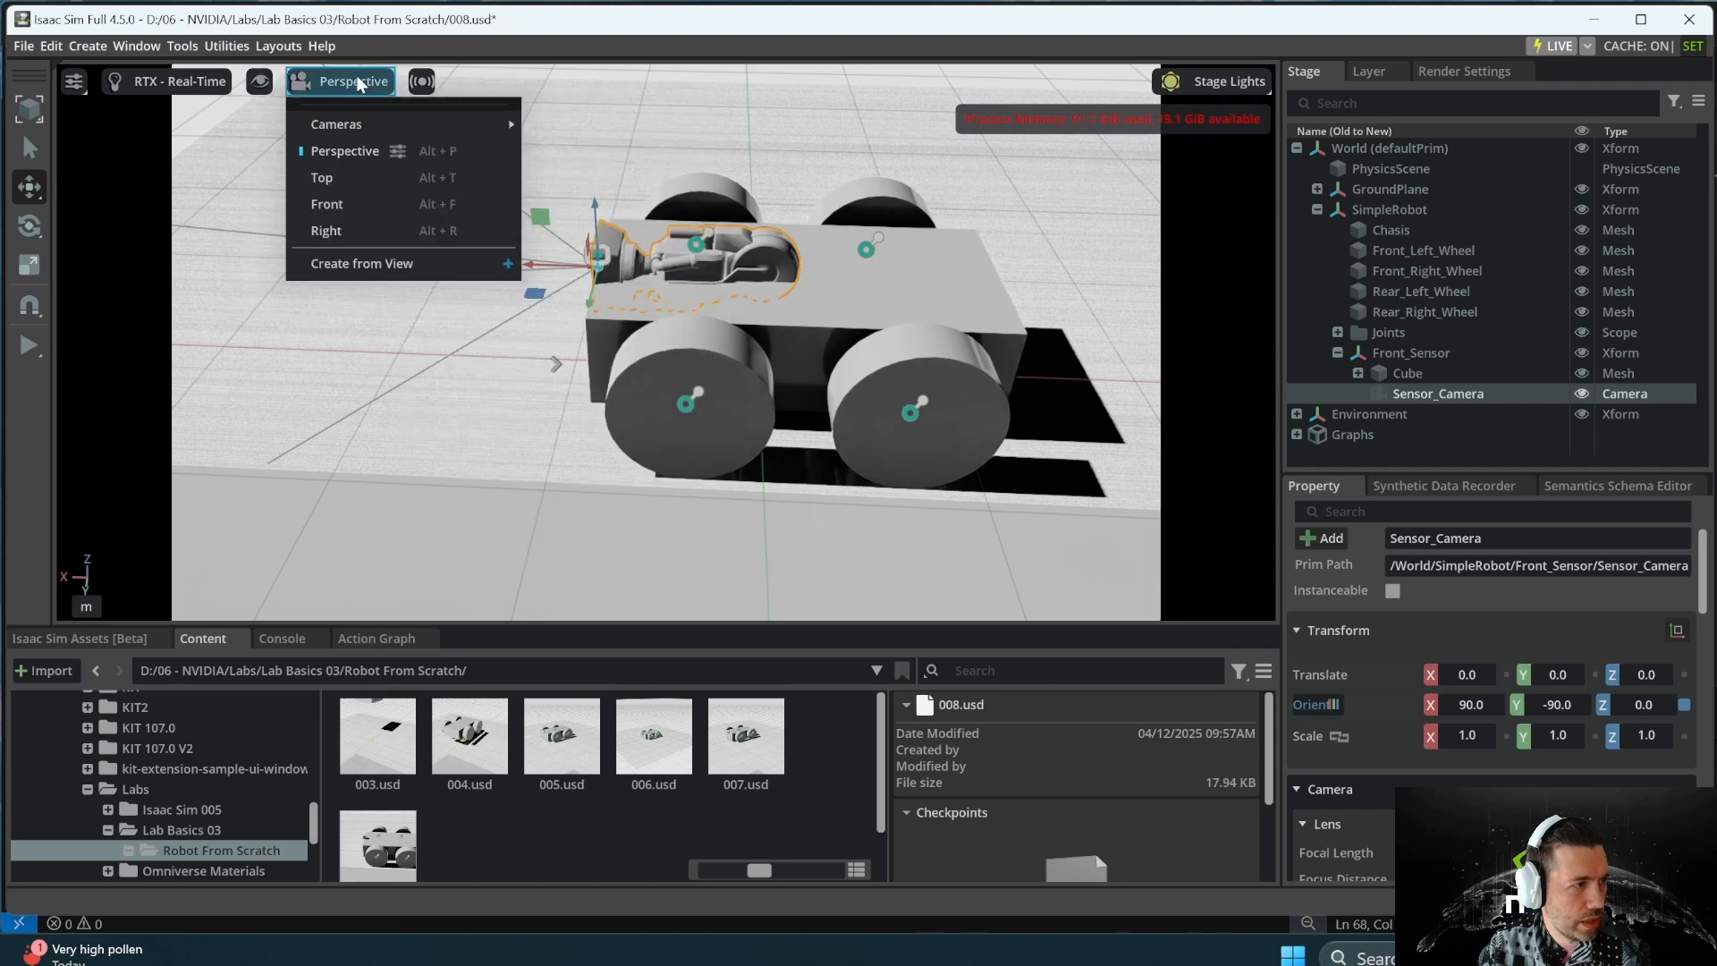
pyautogui.click(573, 130)
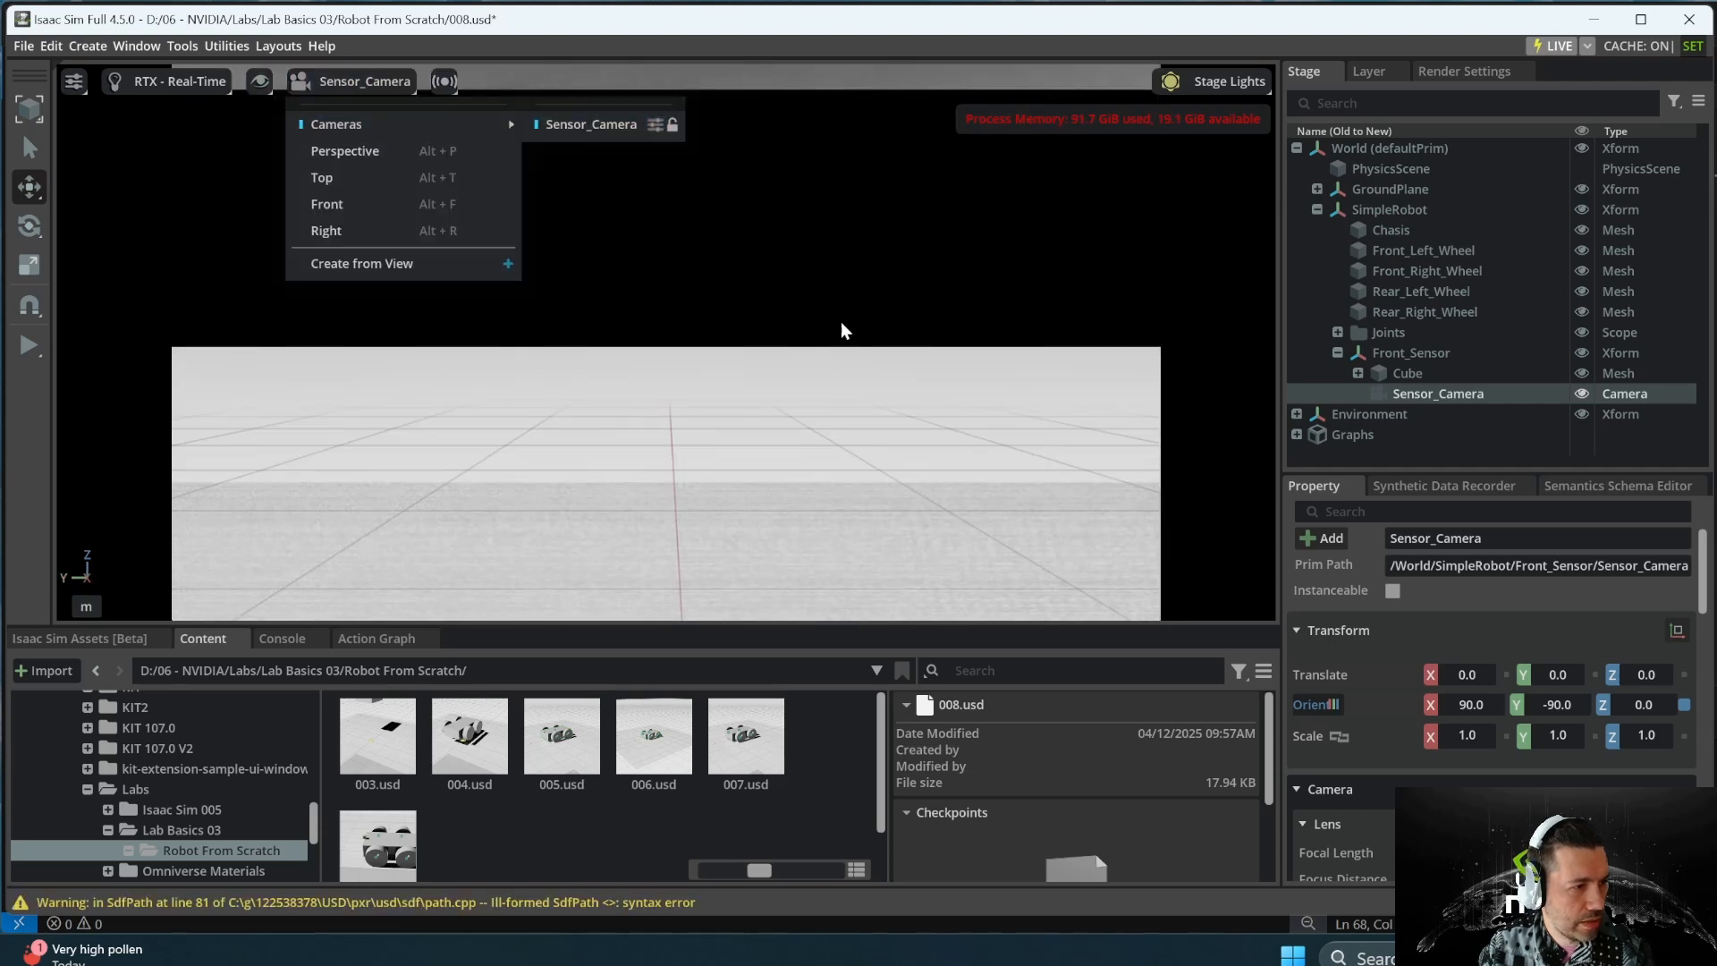
pyautogui.click(372, 149)
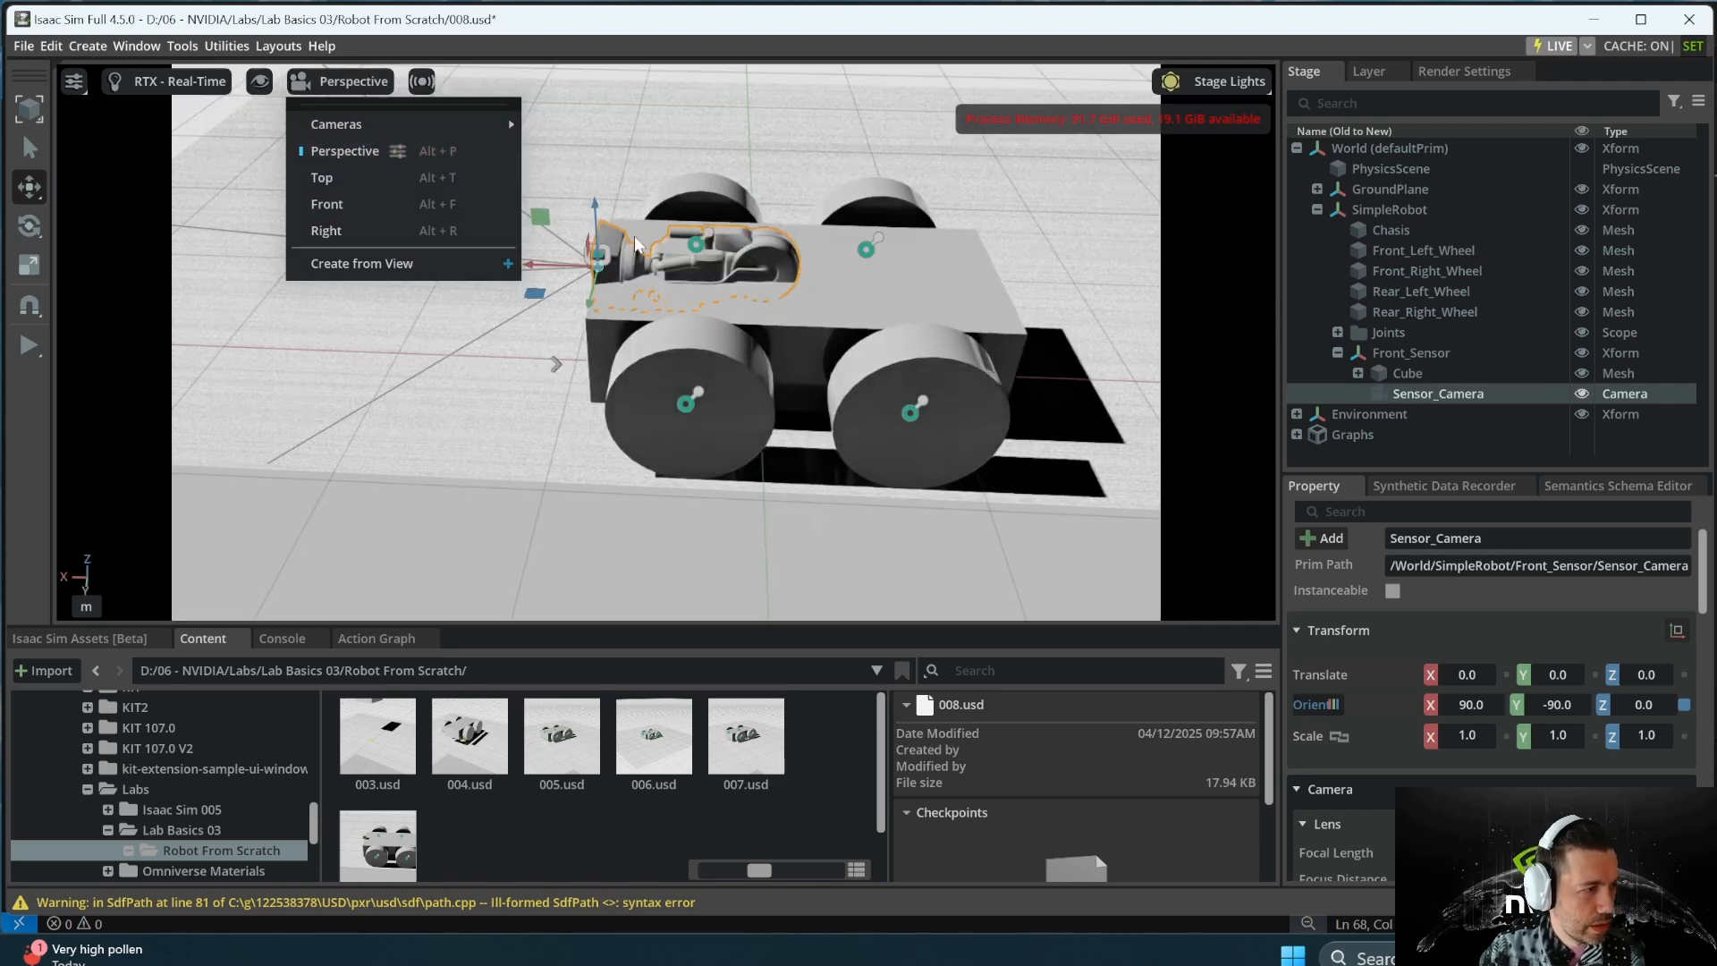
# - Add a Cube mesh and move it ahead of the robot, to about X 5.58 and Y -6.04
pyautogui.click(392, 376)
pyautogui.scroll(-2, 415, 320)
pyautogui.scroll(-6, 414, 320)
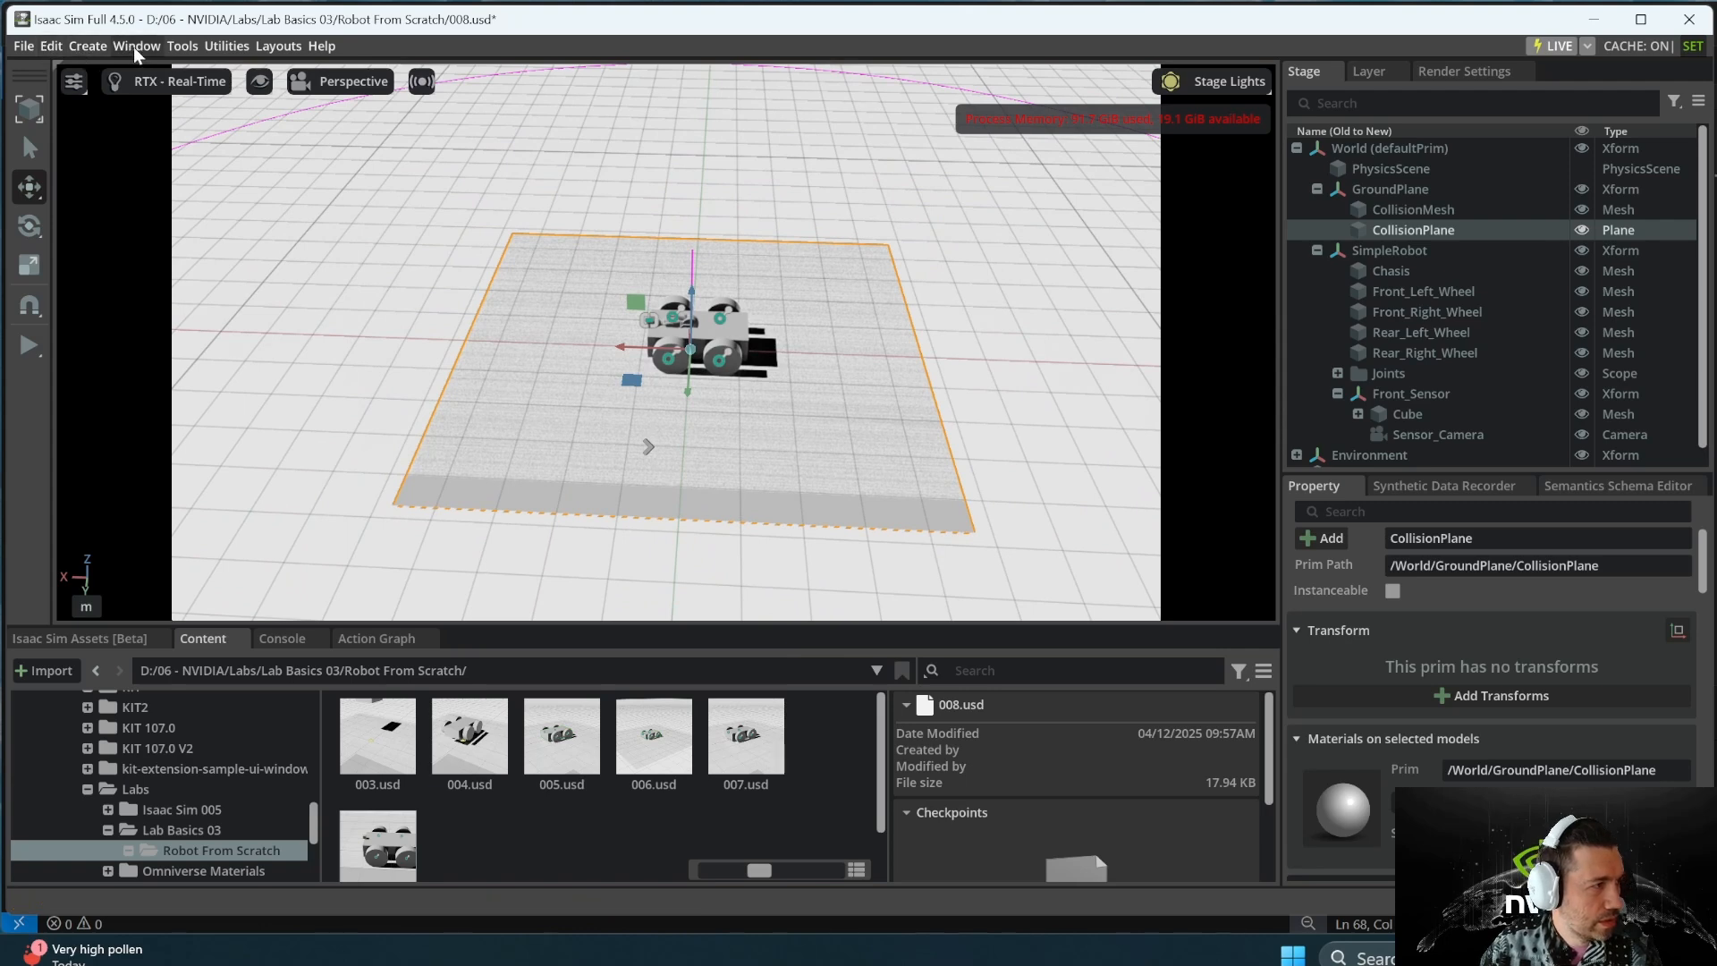
pyautogui.click(88, 45)
pyautogui.moveTo(161, 103)
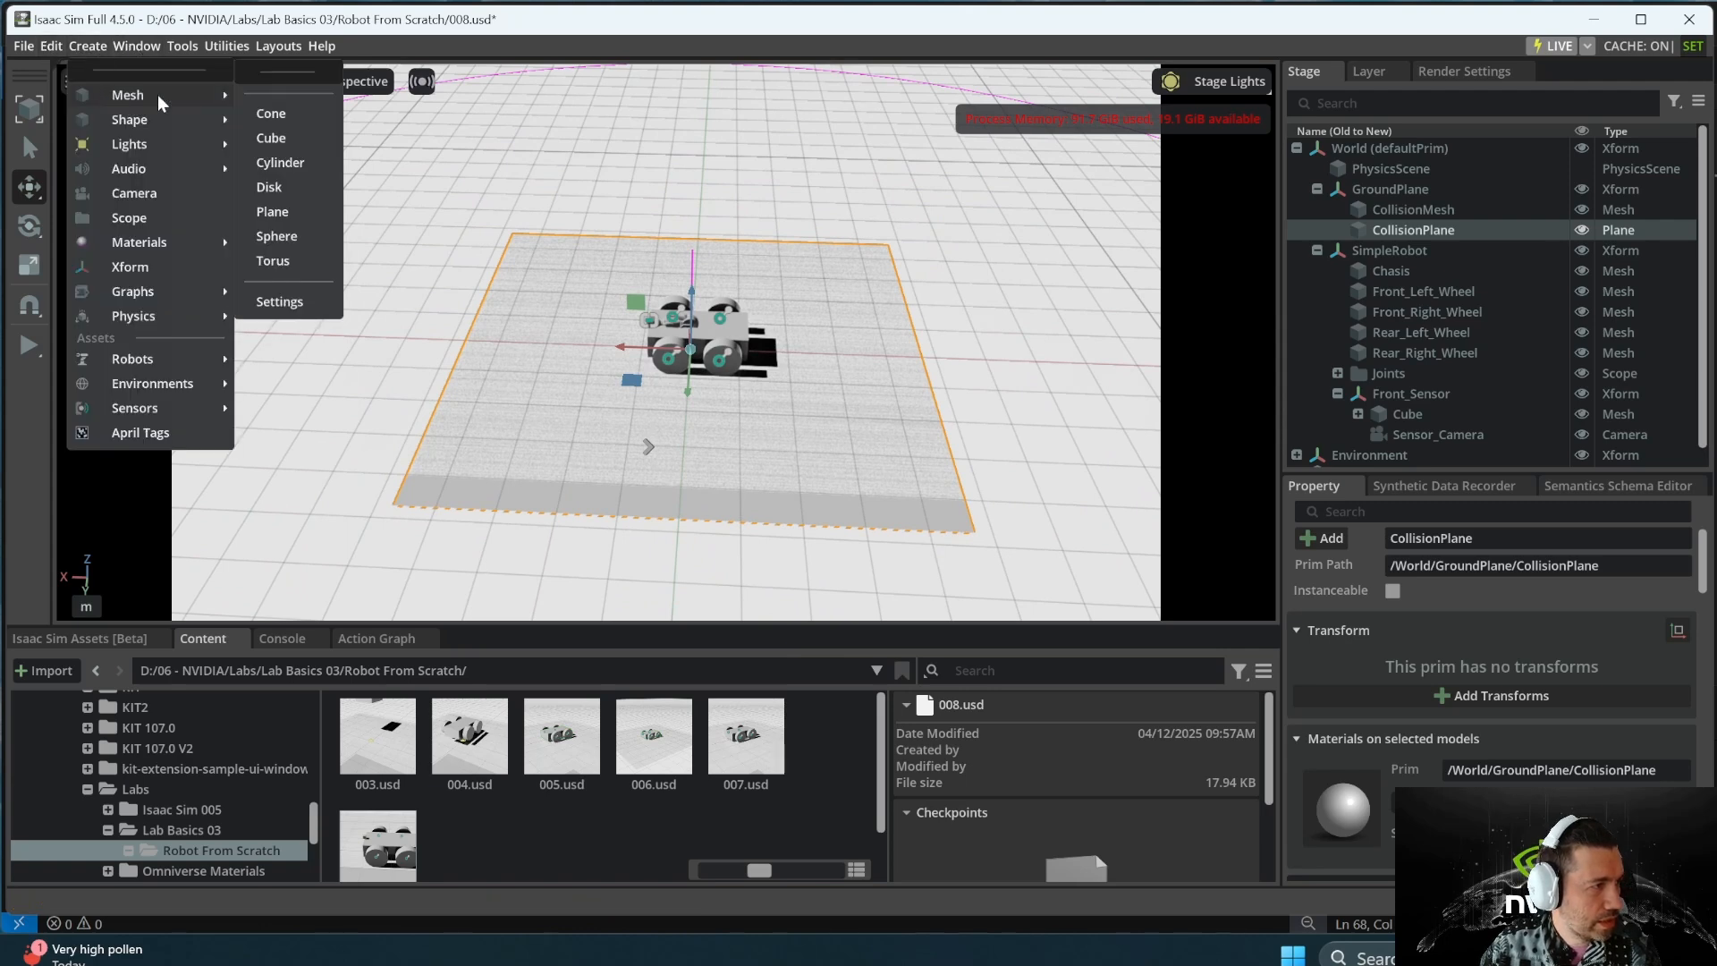
pyautogui.click(271, 137)
pyautogui.moveTo(486, 322); pyautogui.dragTo(473, 222)
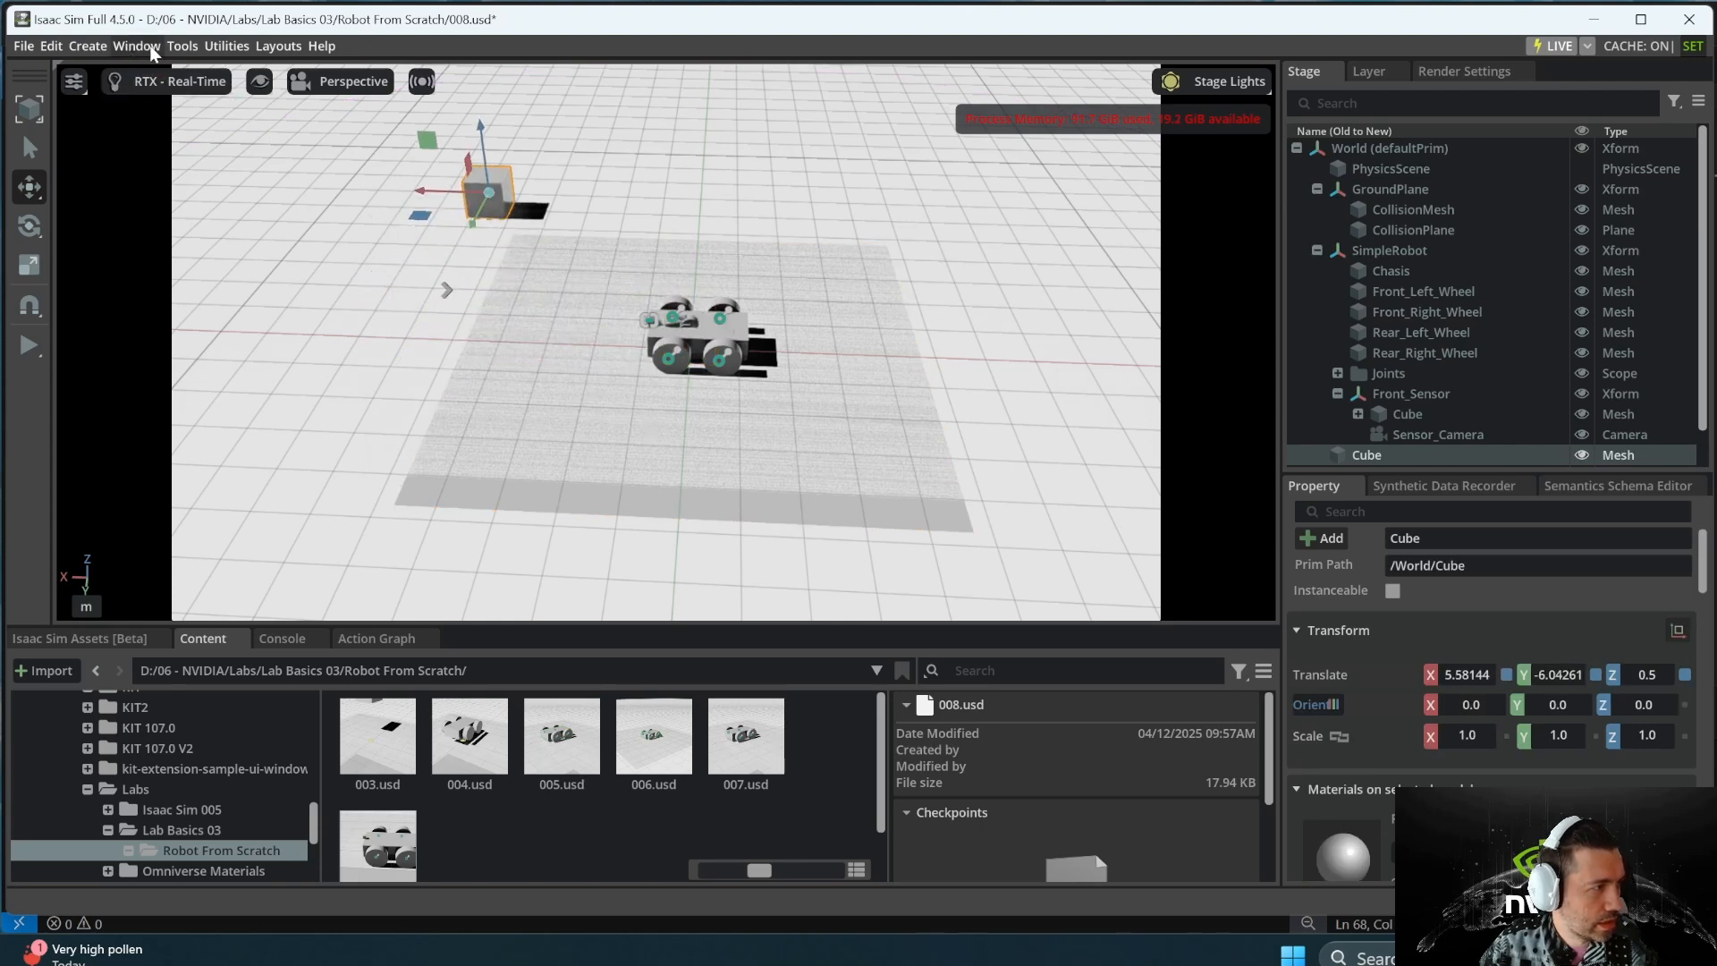
# - Add a Sphere mesh and move it along X to about 7.0, straight ahead of the robot
pyautogui.click(88, 45)
pyautogui.moveTo(149, 121)
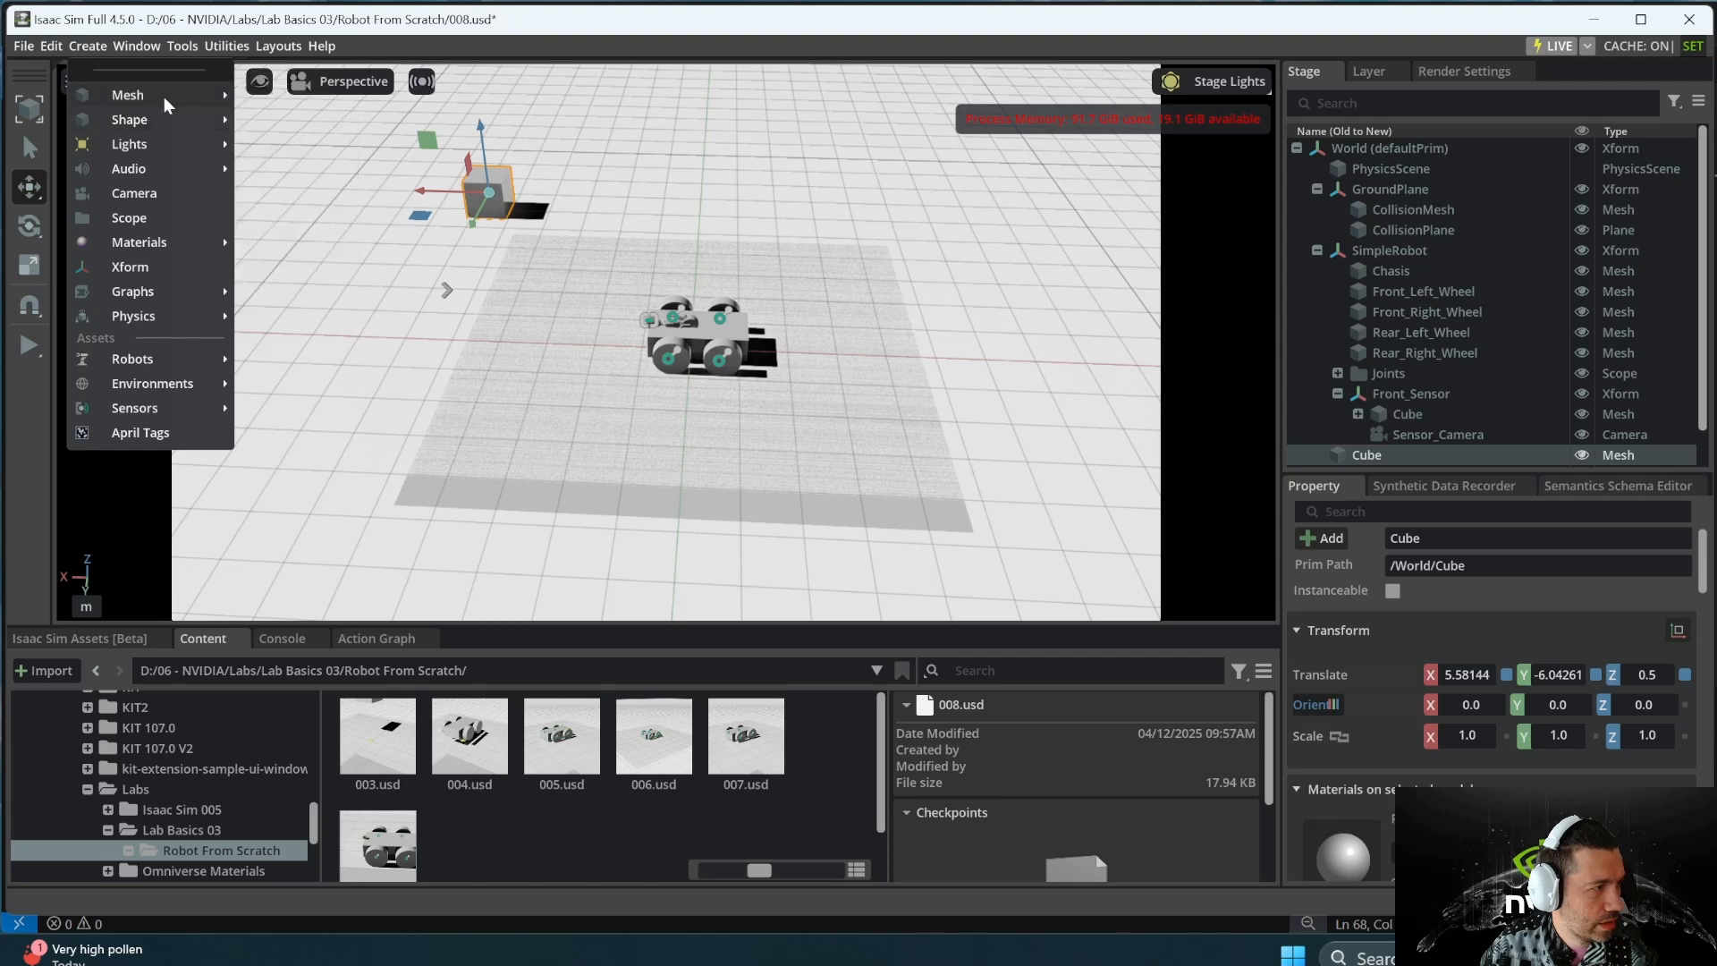
pyautogui.click(282, 225)
pyautogui.moveTo(644, 327); pyautogui.dragTo(328, 355)
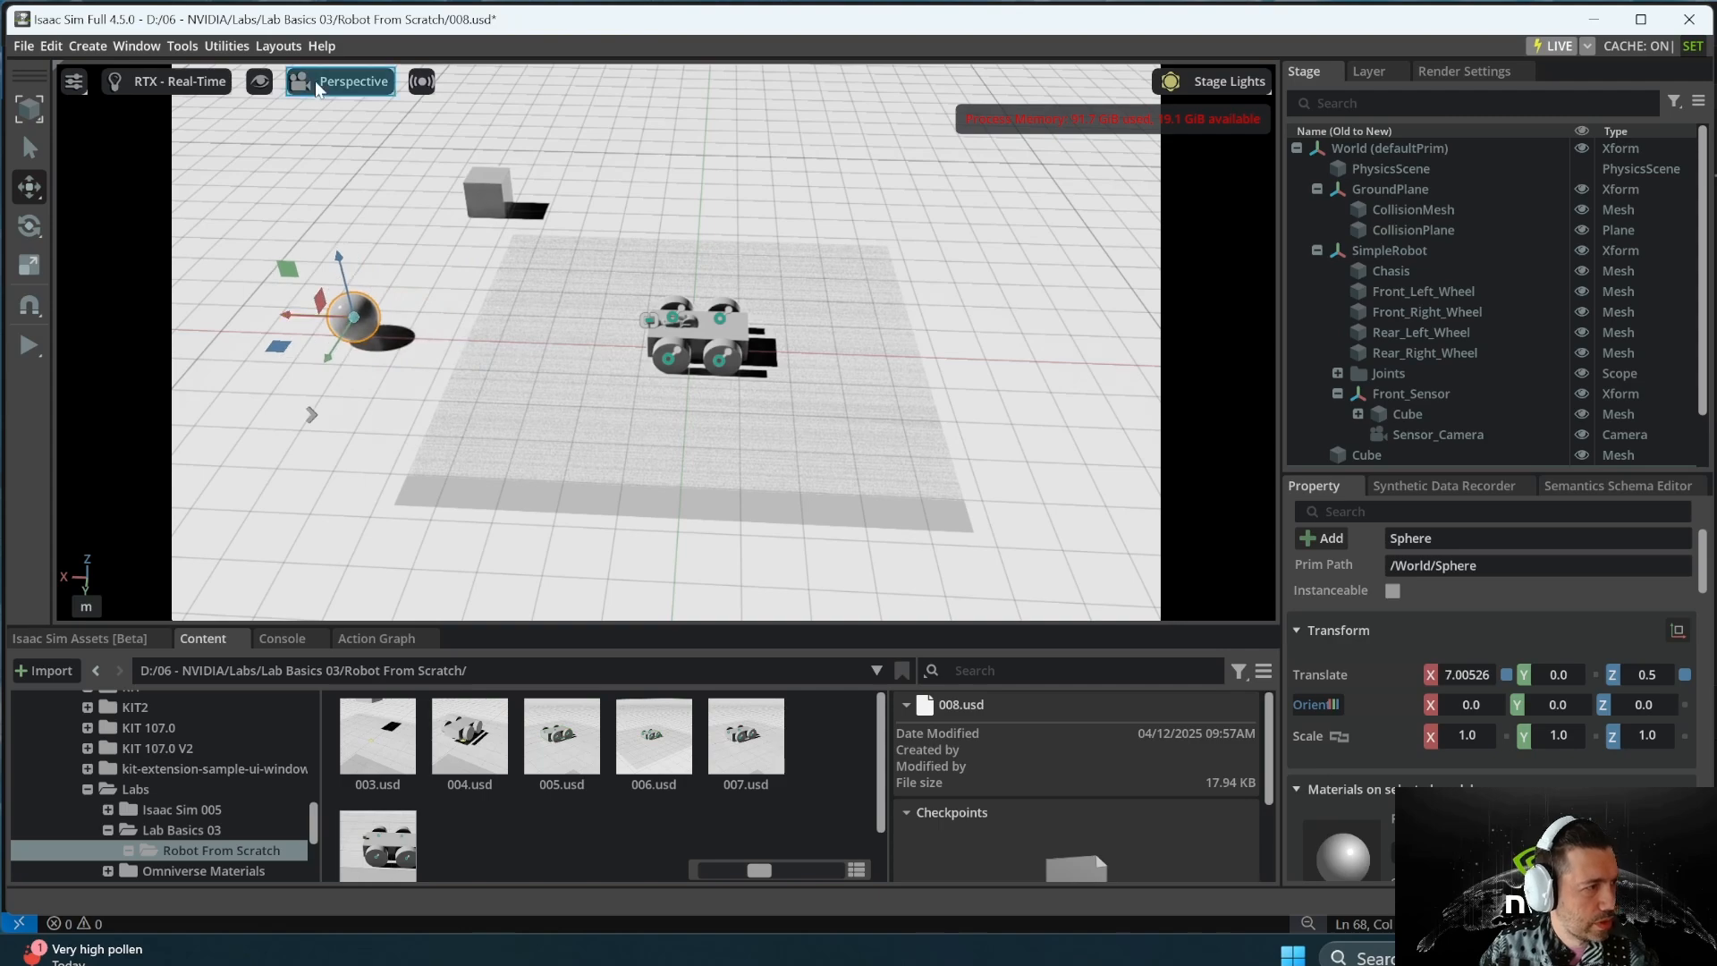
# - Switch the viewport to Sensor_Camera and open a second viewport beside it
pyautogui.click(421, 81)
pyautogui.click(340, 81)
pyautogui.moveTo(340, 126)
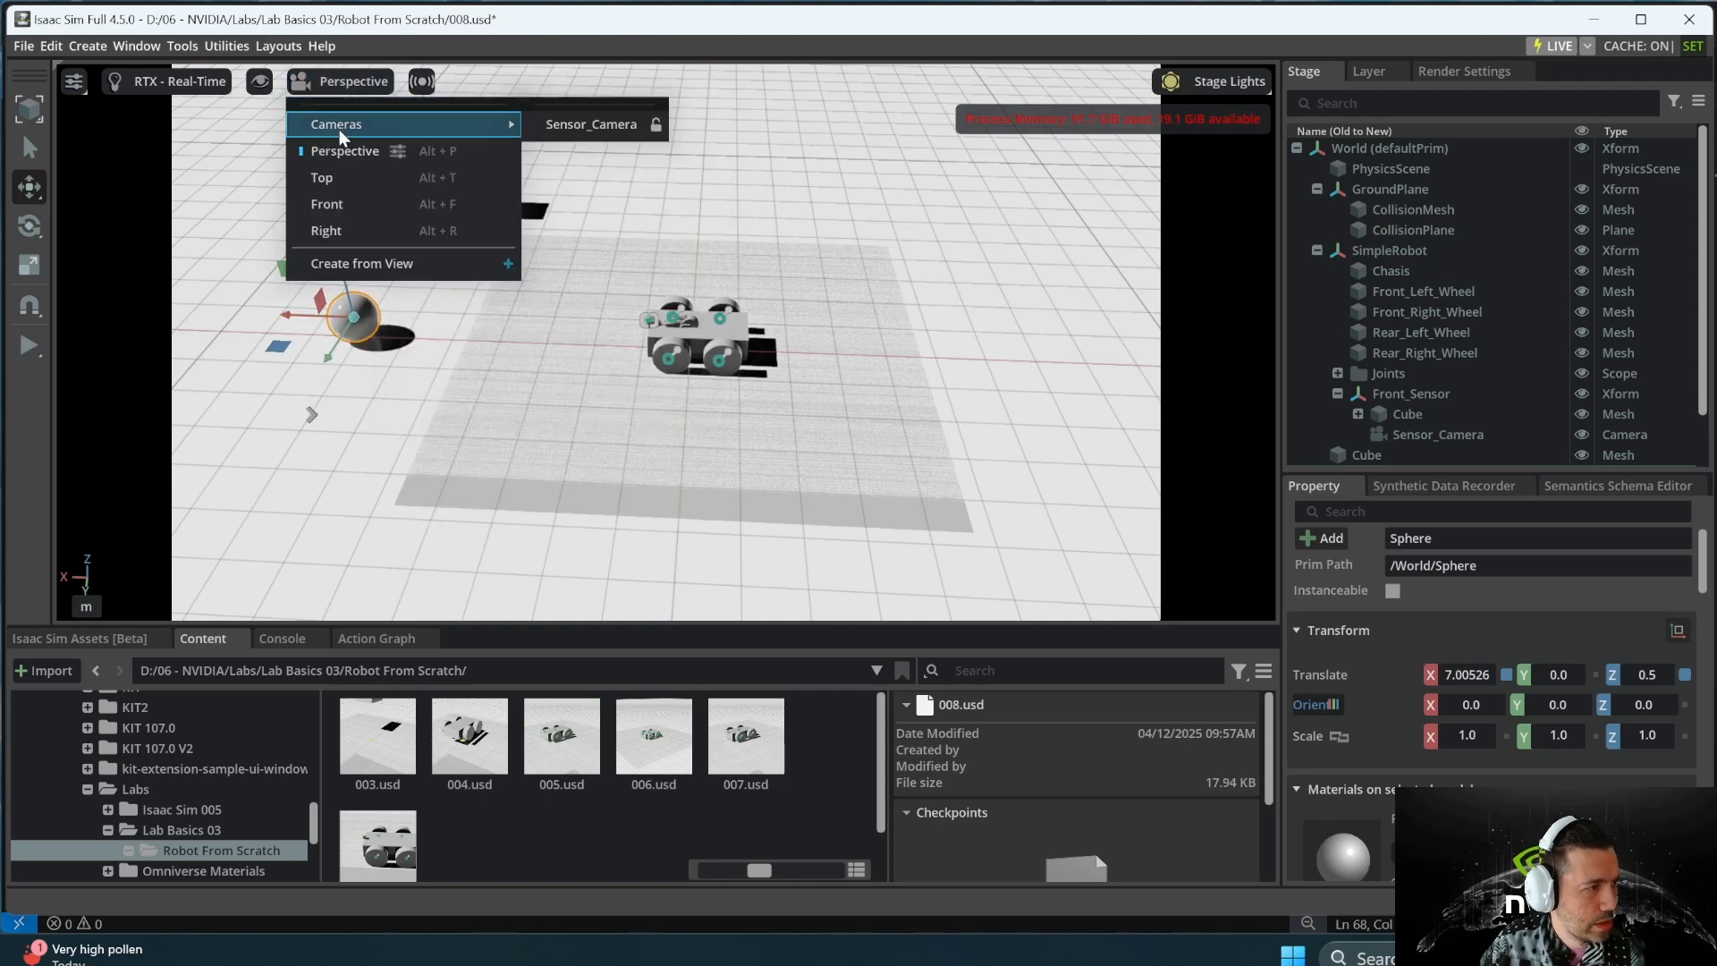
pyautogui.click(571, 125)
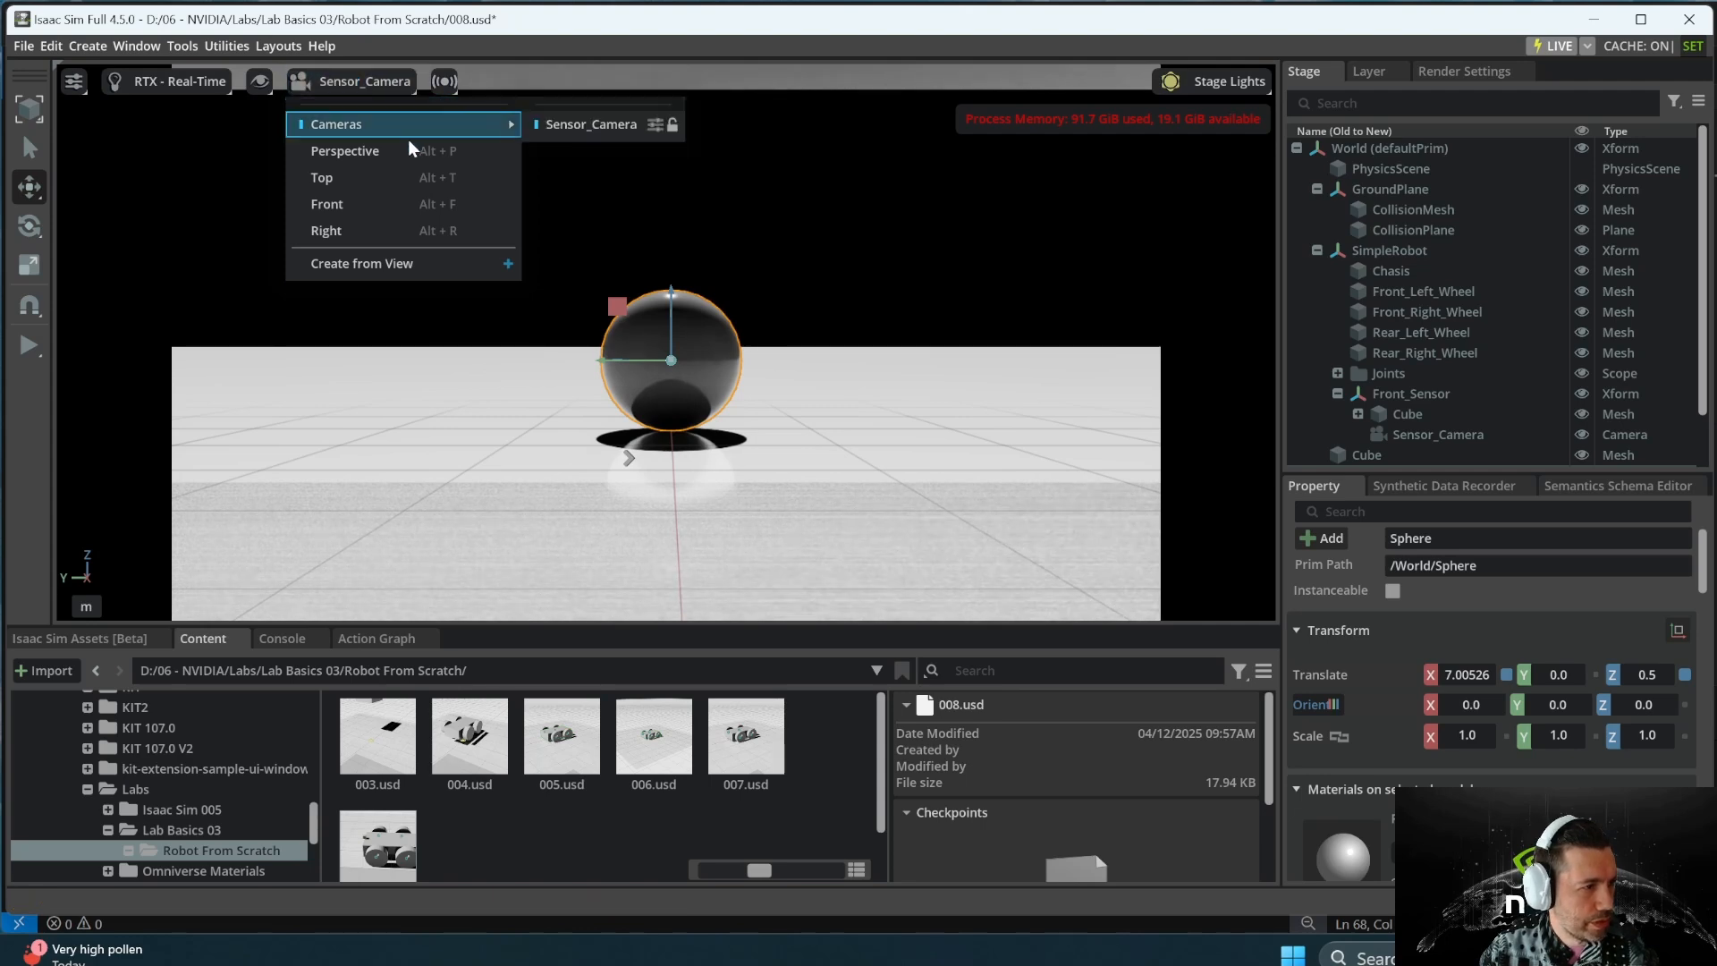
pyautogui.click(136, 46)
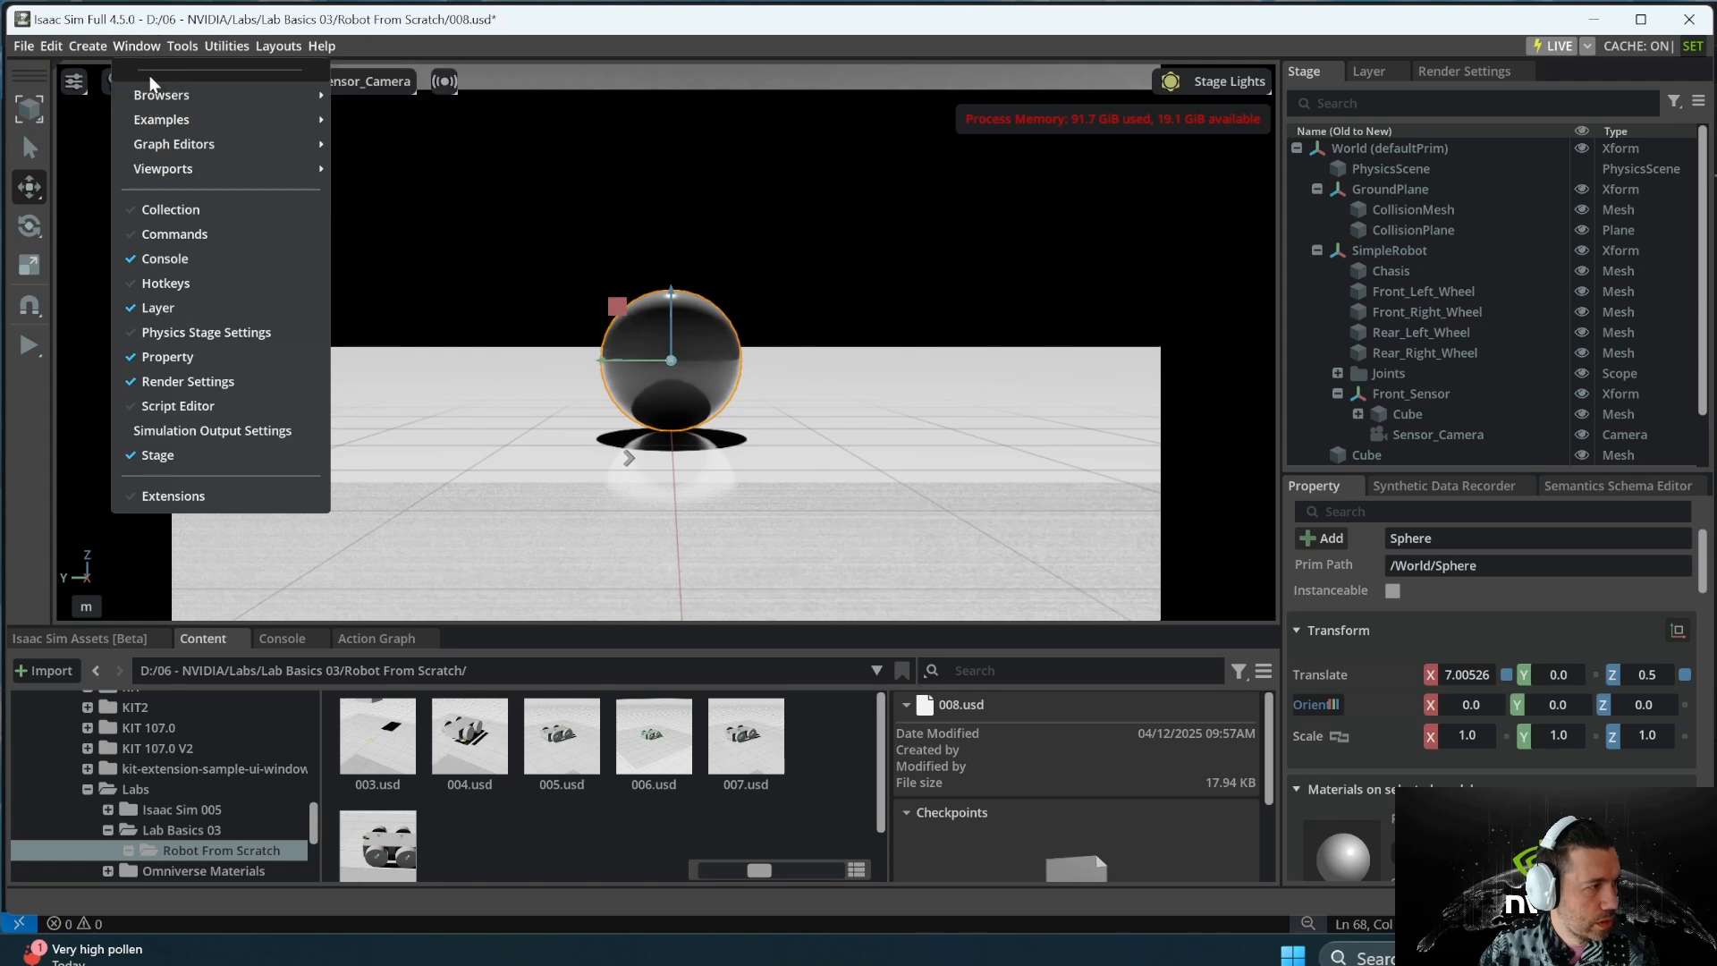
pyautogui.moveTo(175, 170)
pyautogui.click(393, 196)
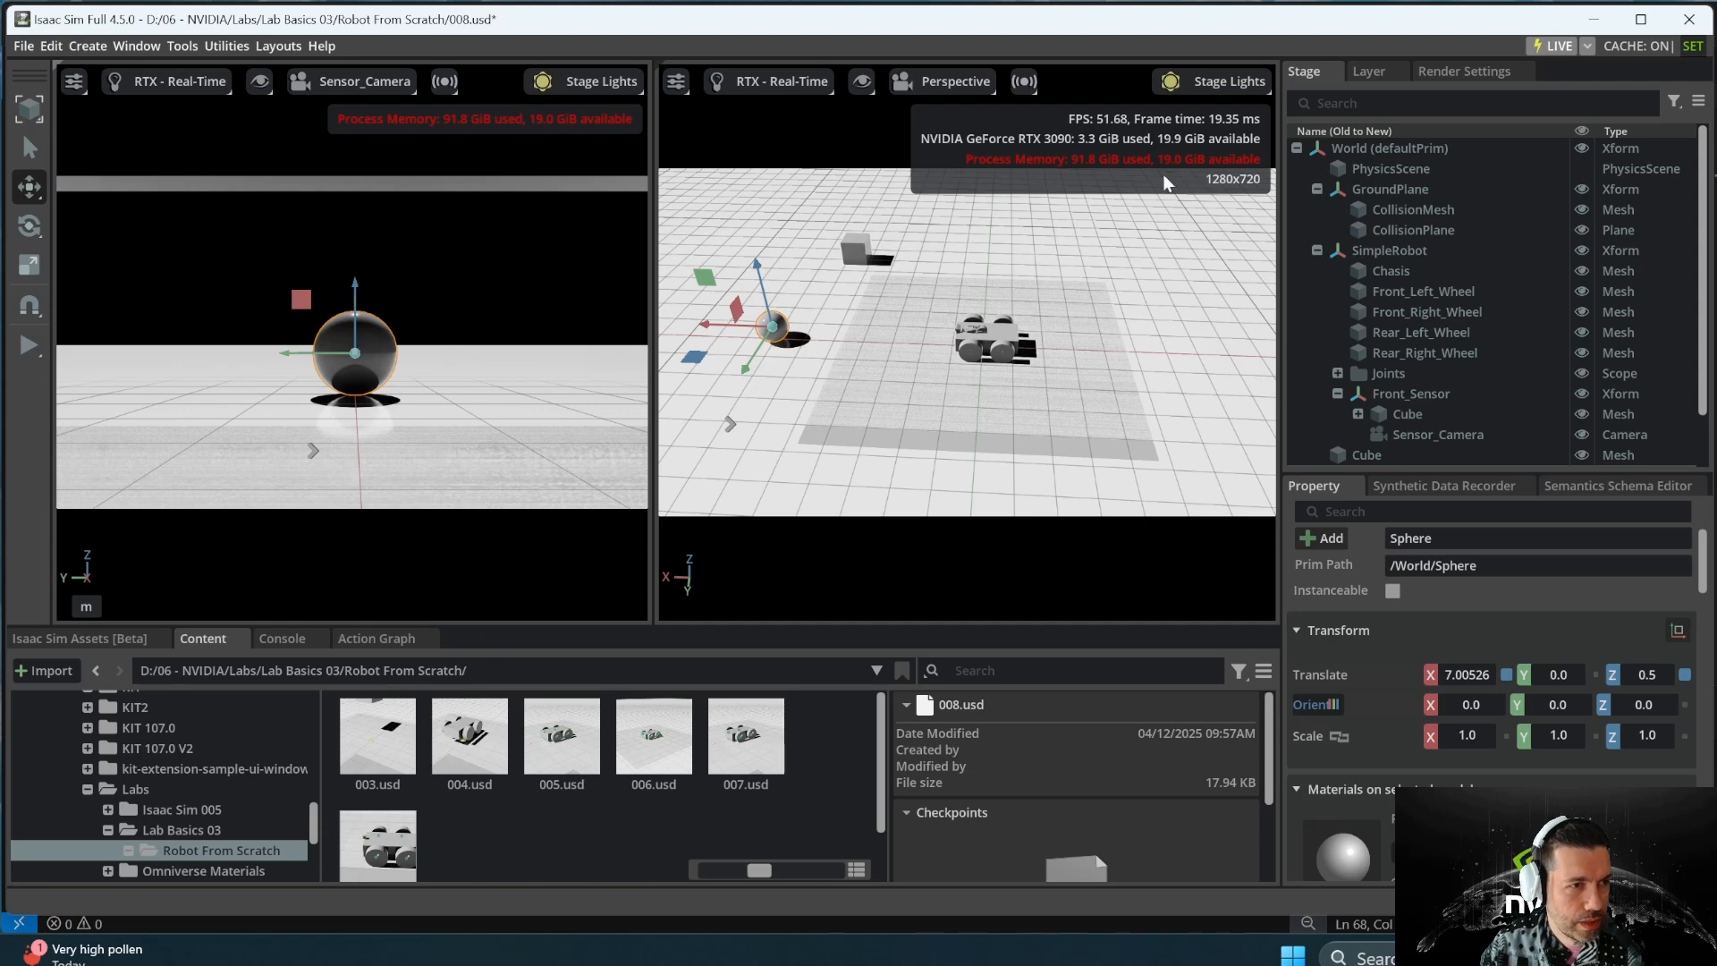
# - Hide the FPS, device memory, process memory and resolution read-outs in the Perspective viewport
pyautogui.click(864, 83)
pyautogui.moveTo(920, 123)
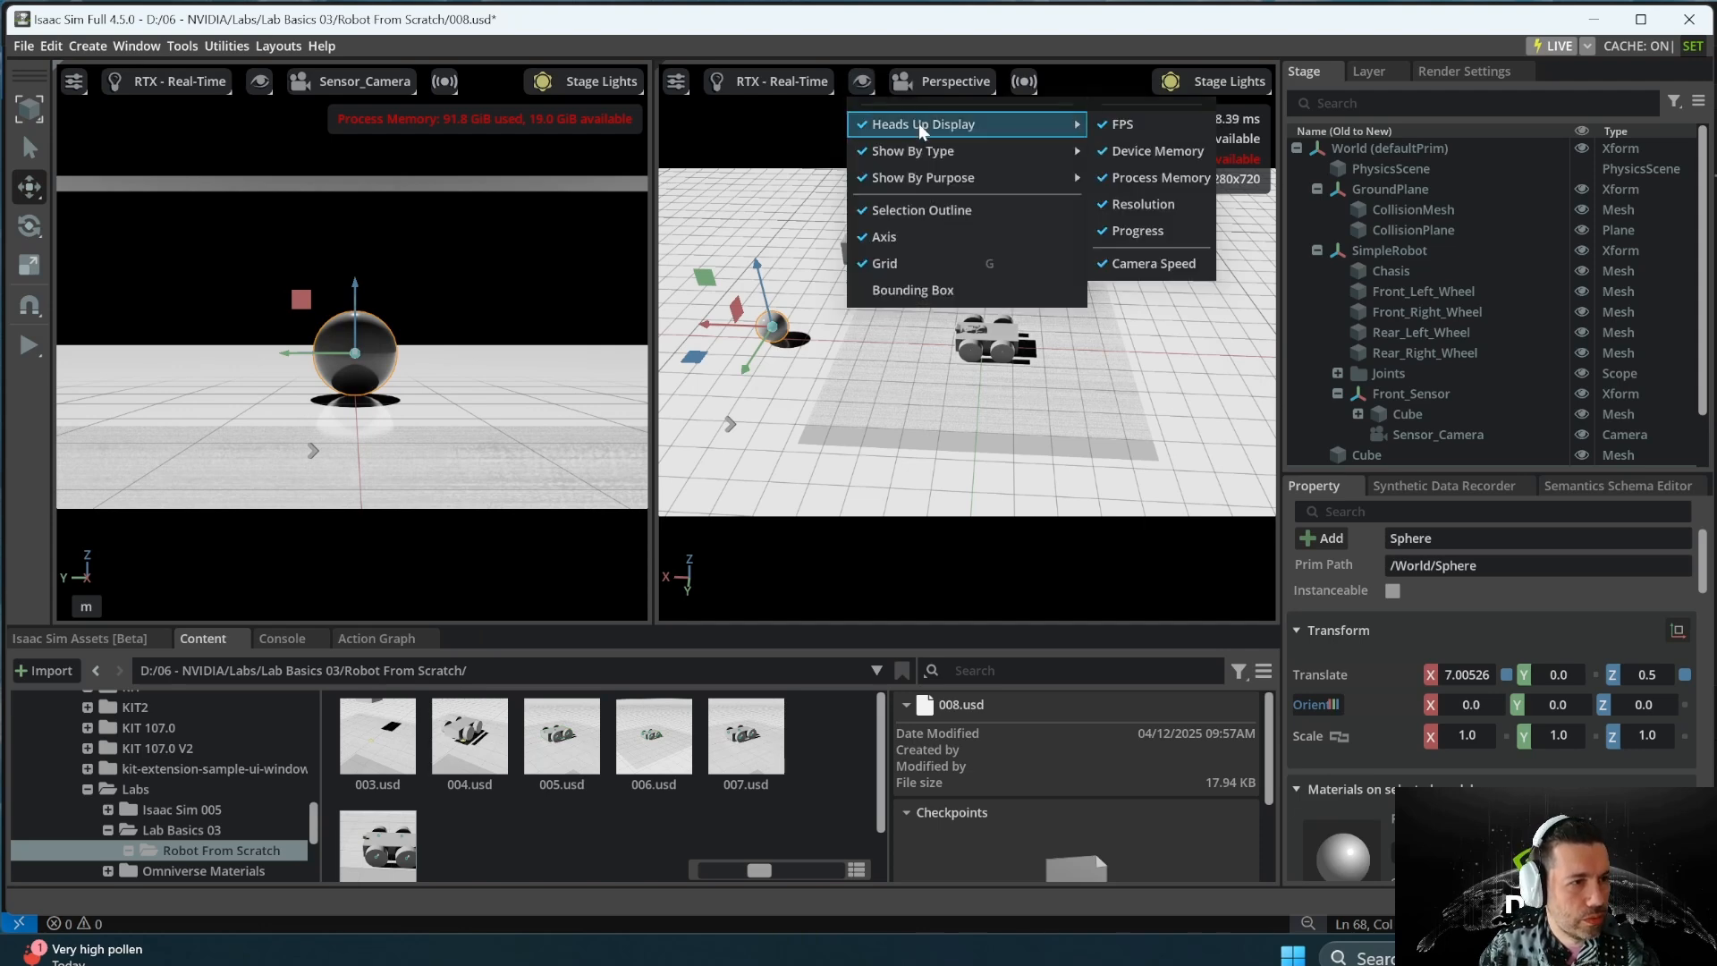
pyautogui.click(1145, 127)
pyautogui.click(1123, 153)
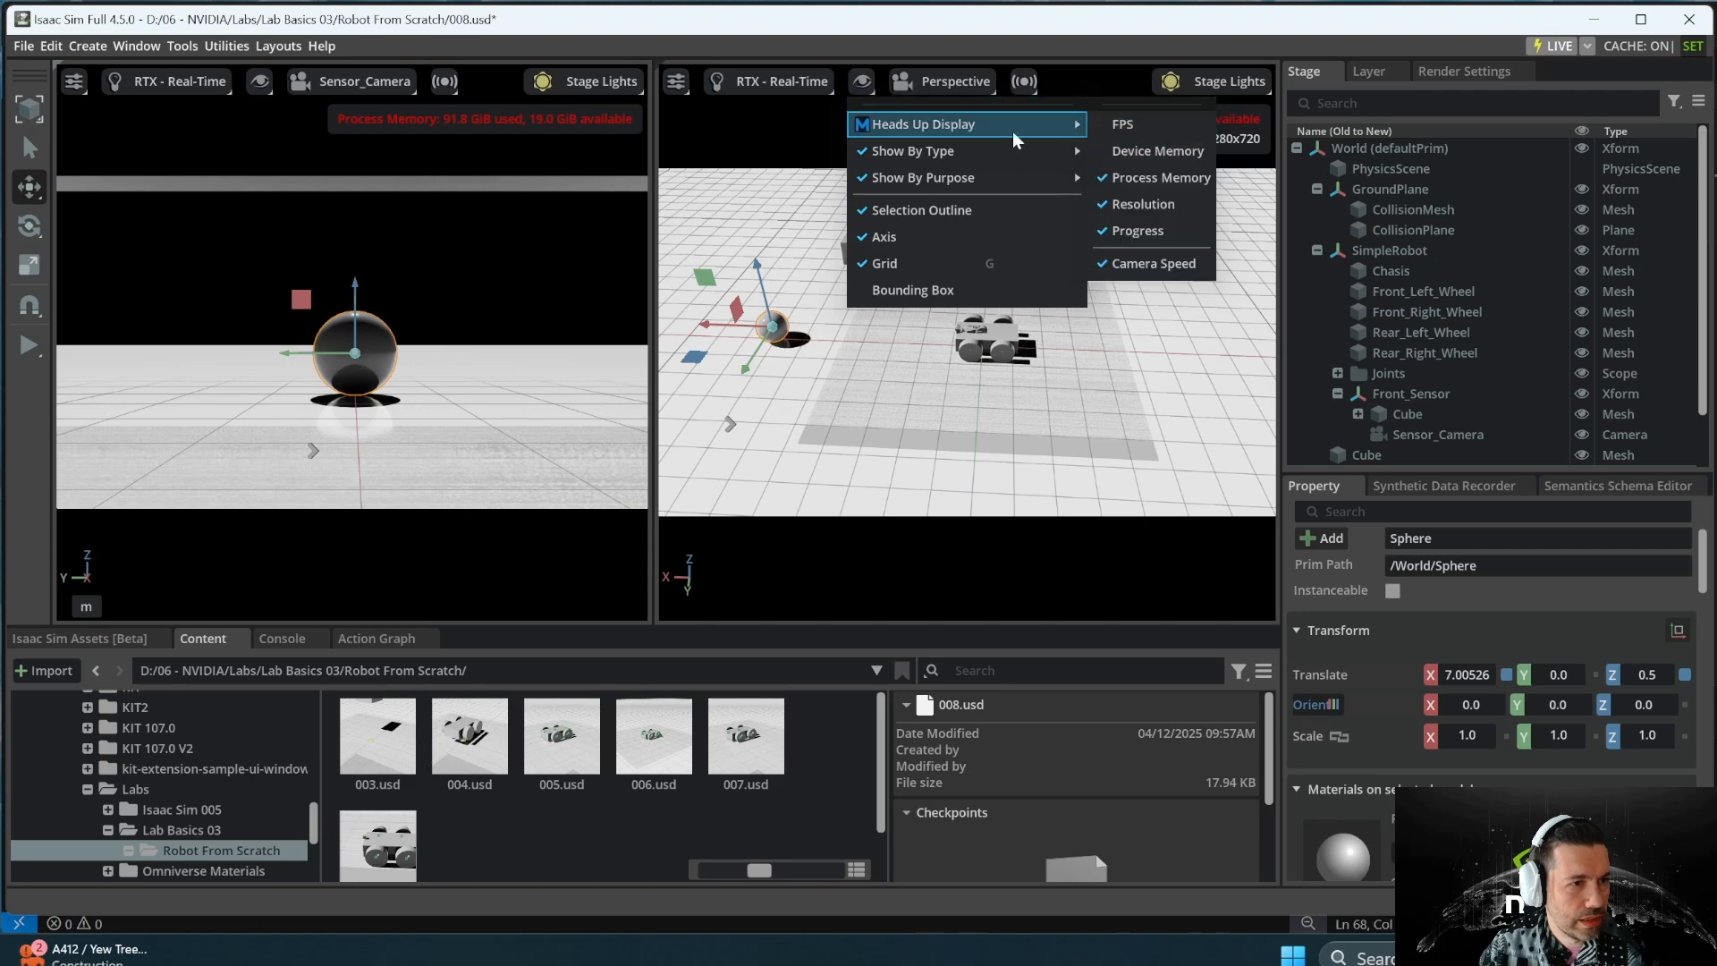
pyautogui.click(1153, 177)
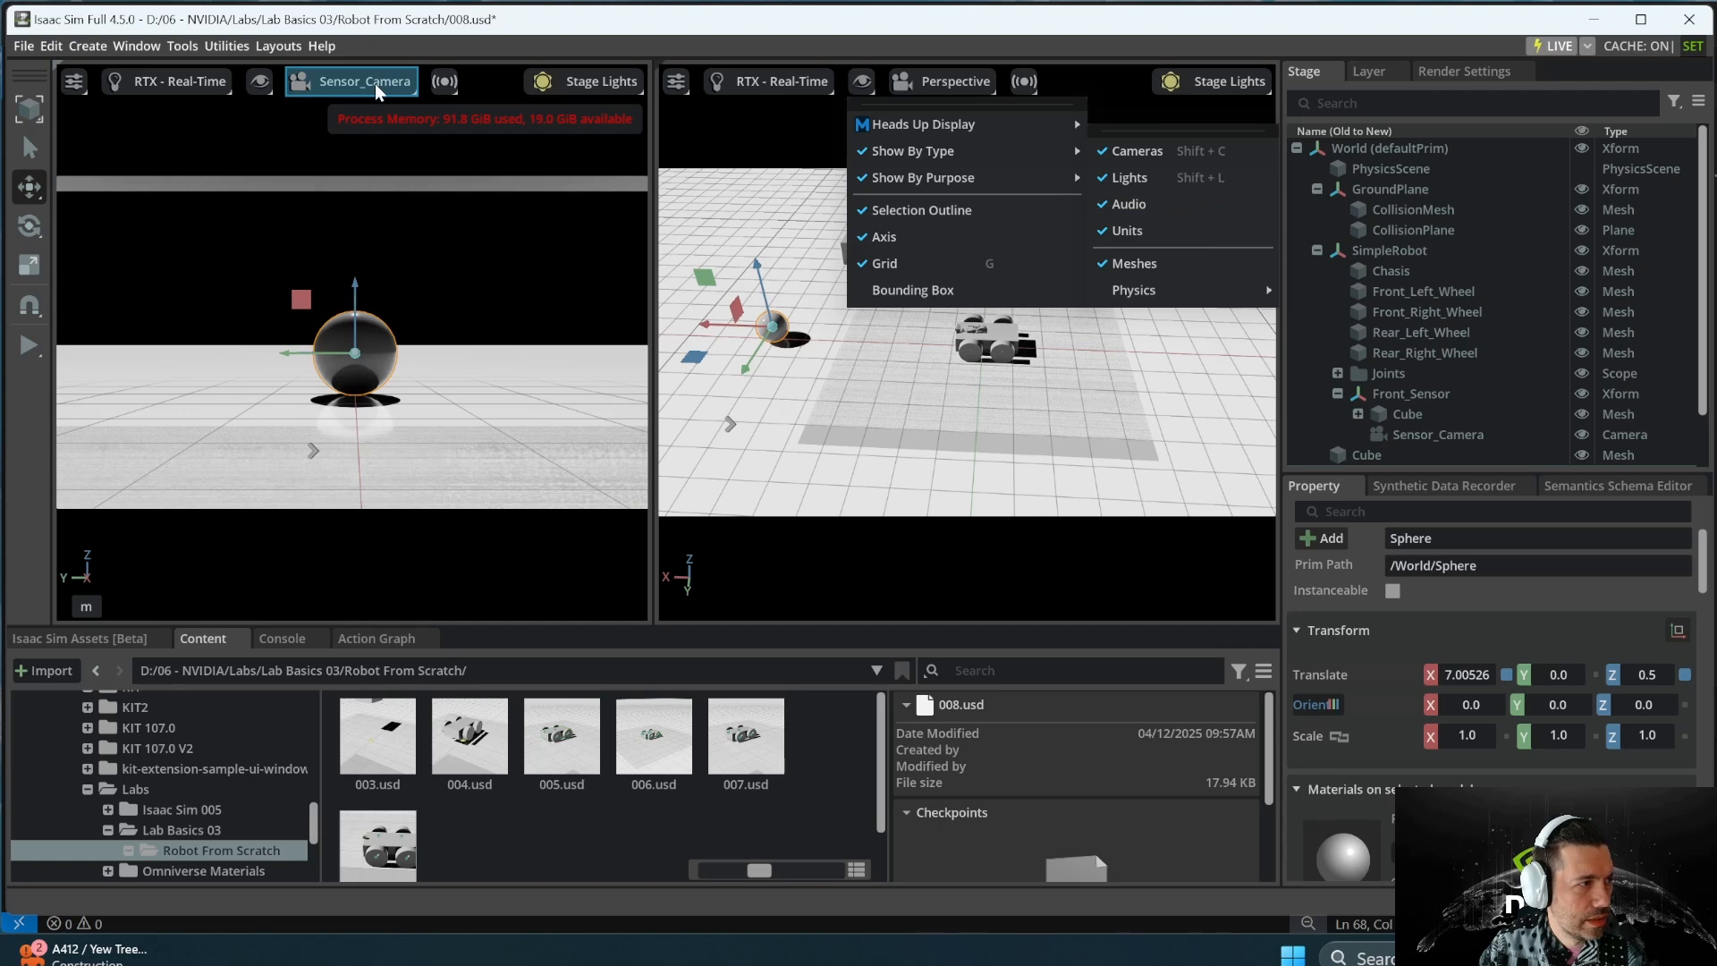
# - Hide the process memory read-out in the Sensor_Camera viewport
pyautogui.click(260, 81)
pyautogui.moveTo(304, 123)
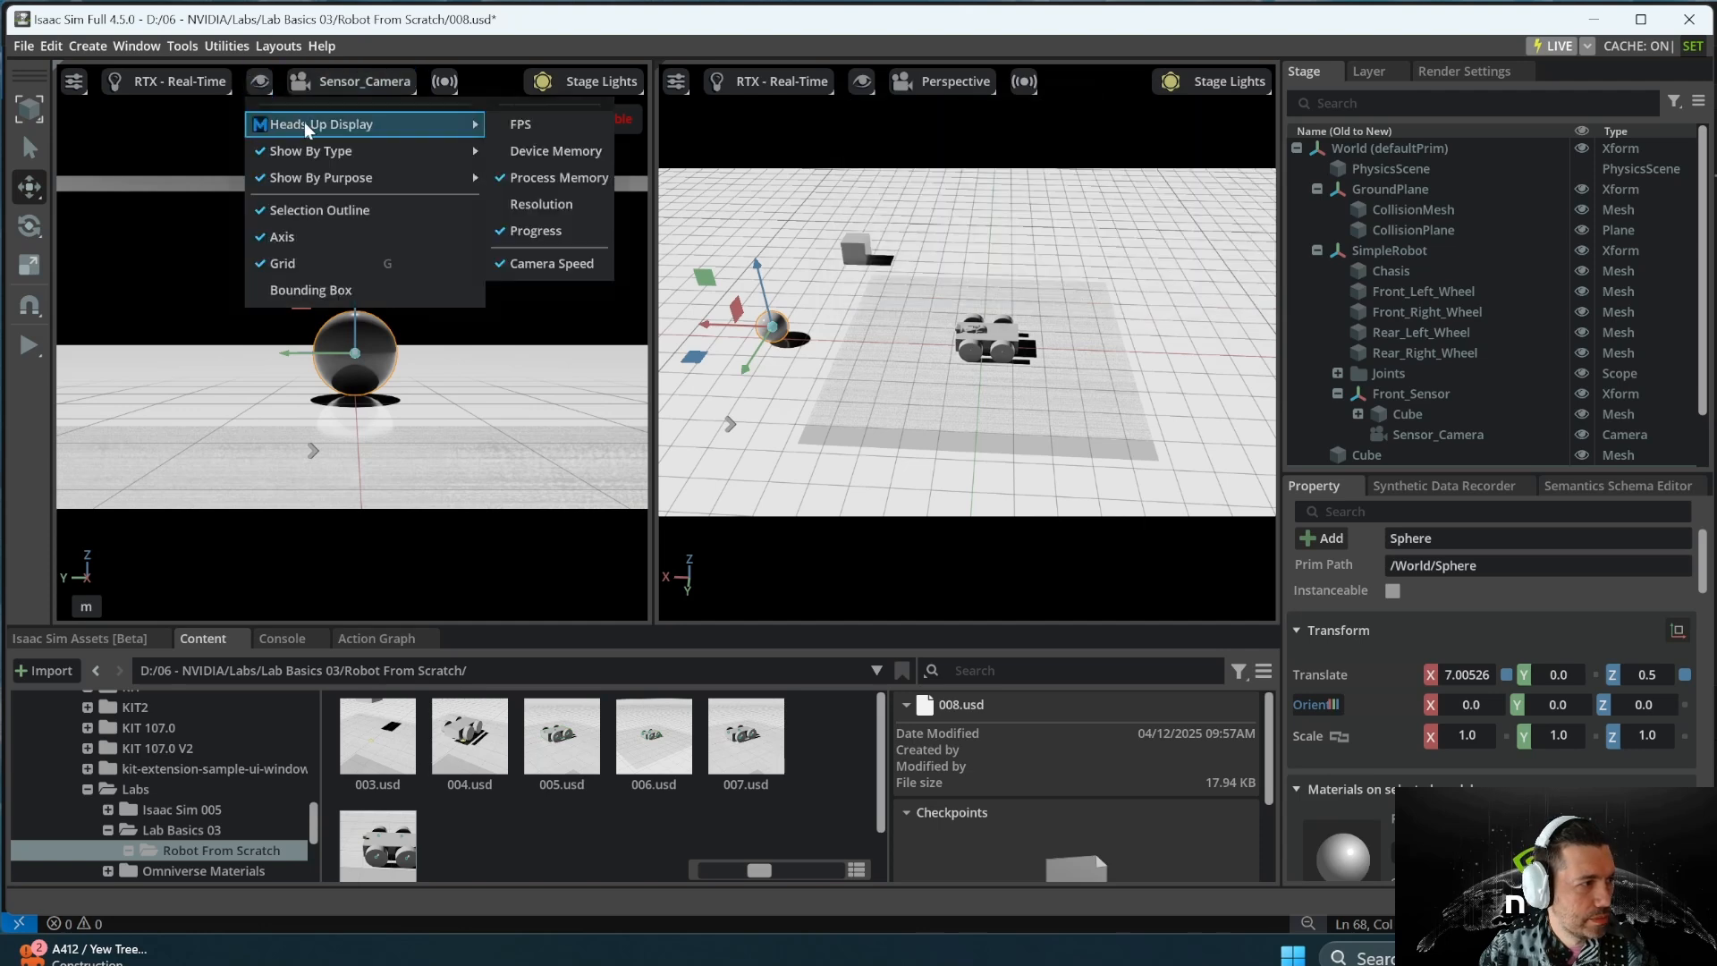
pyautogui.click(540, 176)
pyautogui.click(1029, 406)
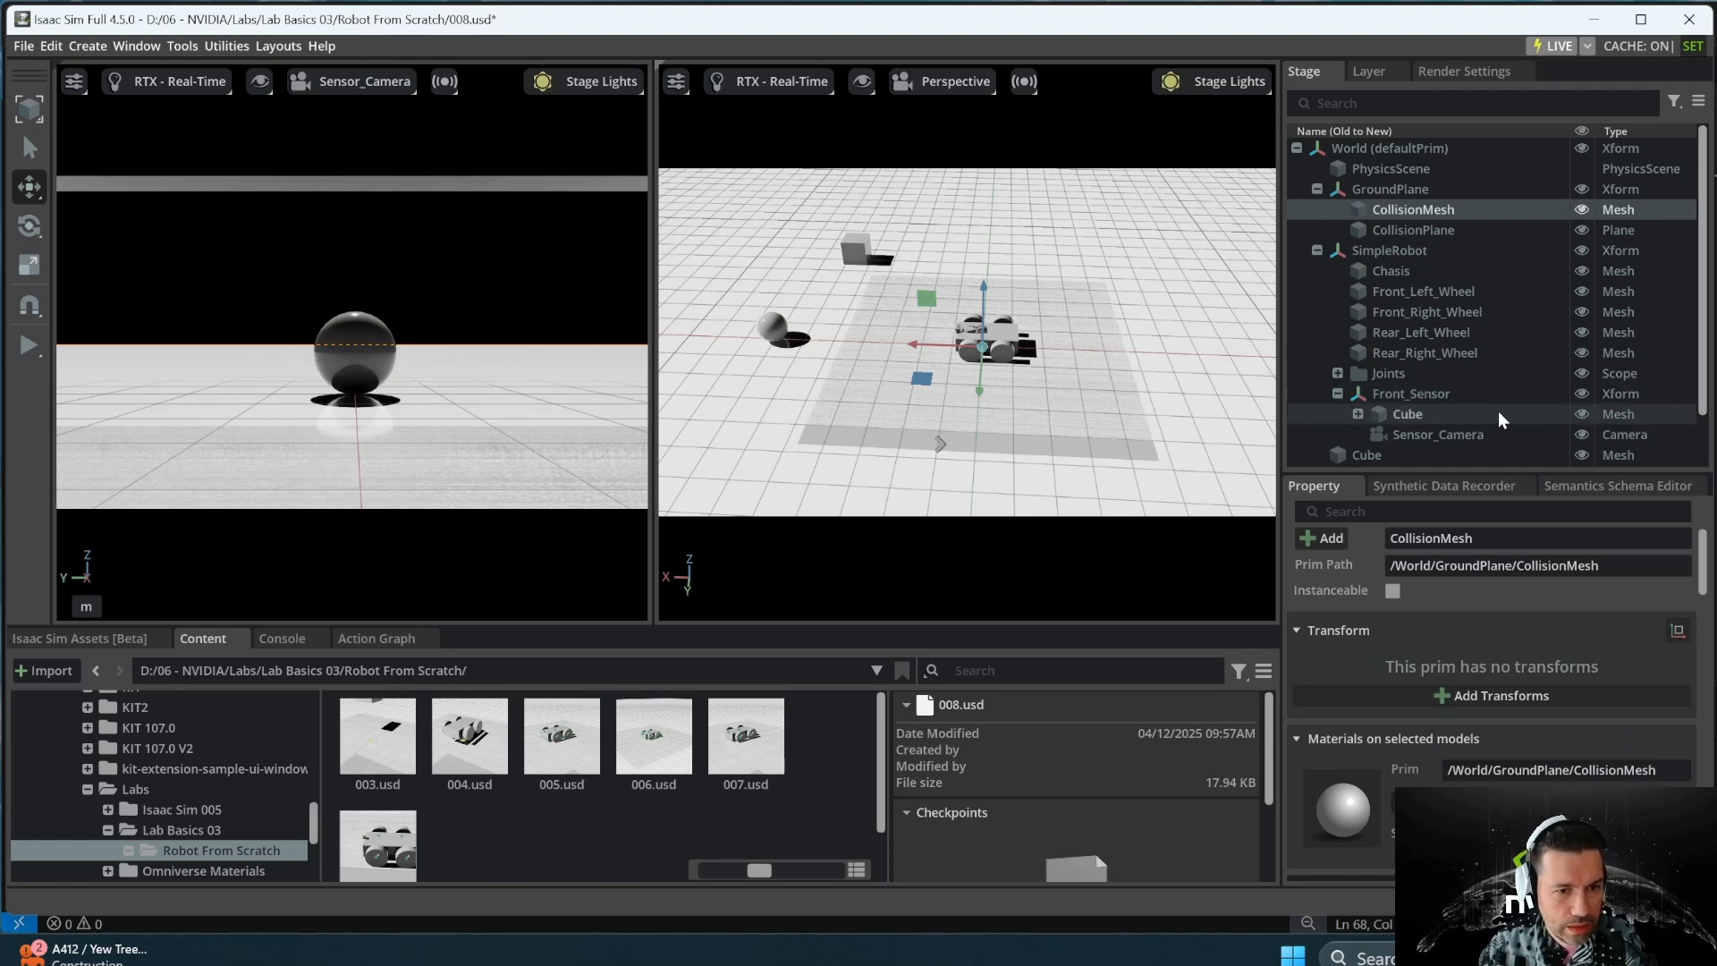
# - Run the simulation, check the Sensor_Camera view while the robot drives around with Sensor_Camera selected, and stop the simulation
pyautogui.click(29, 348)
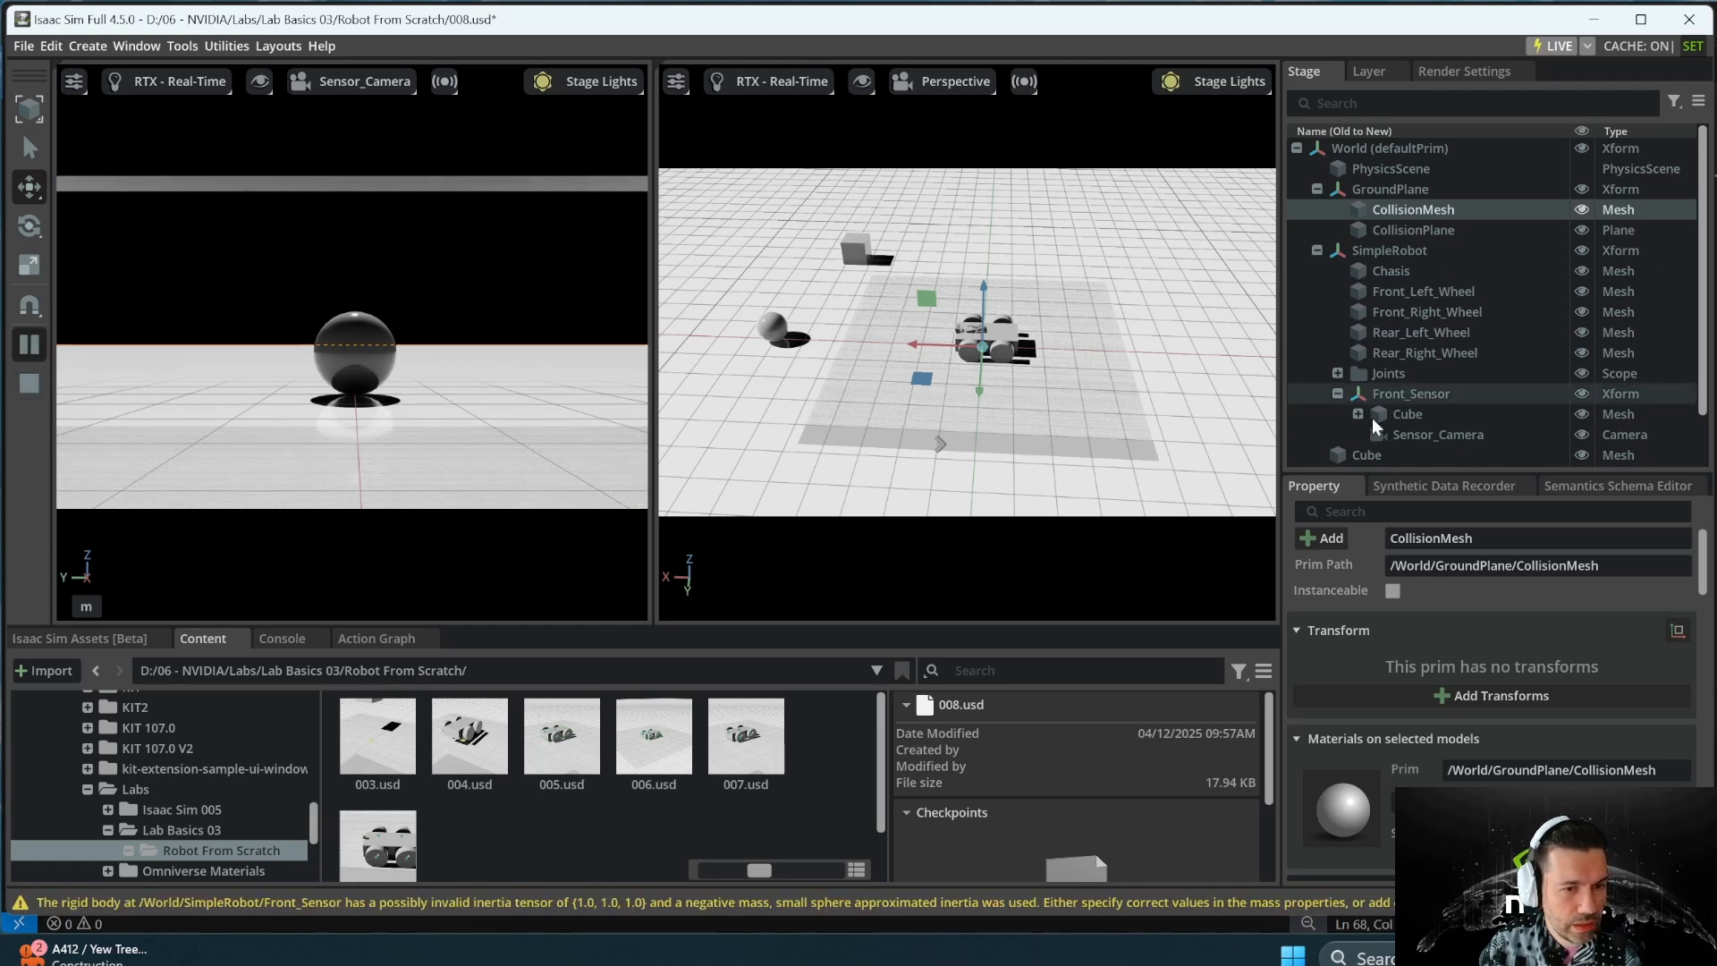
pyautogui.click(1413, 434)
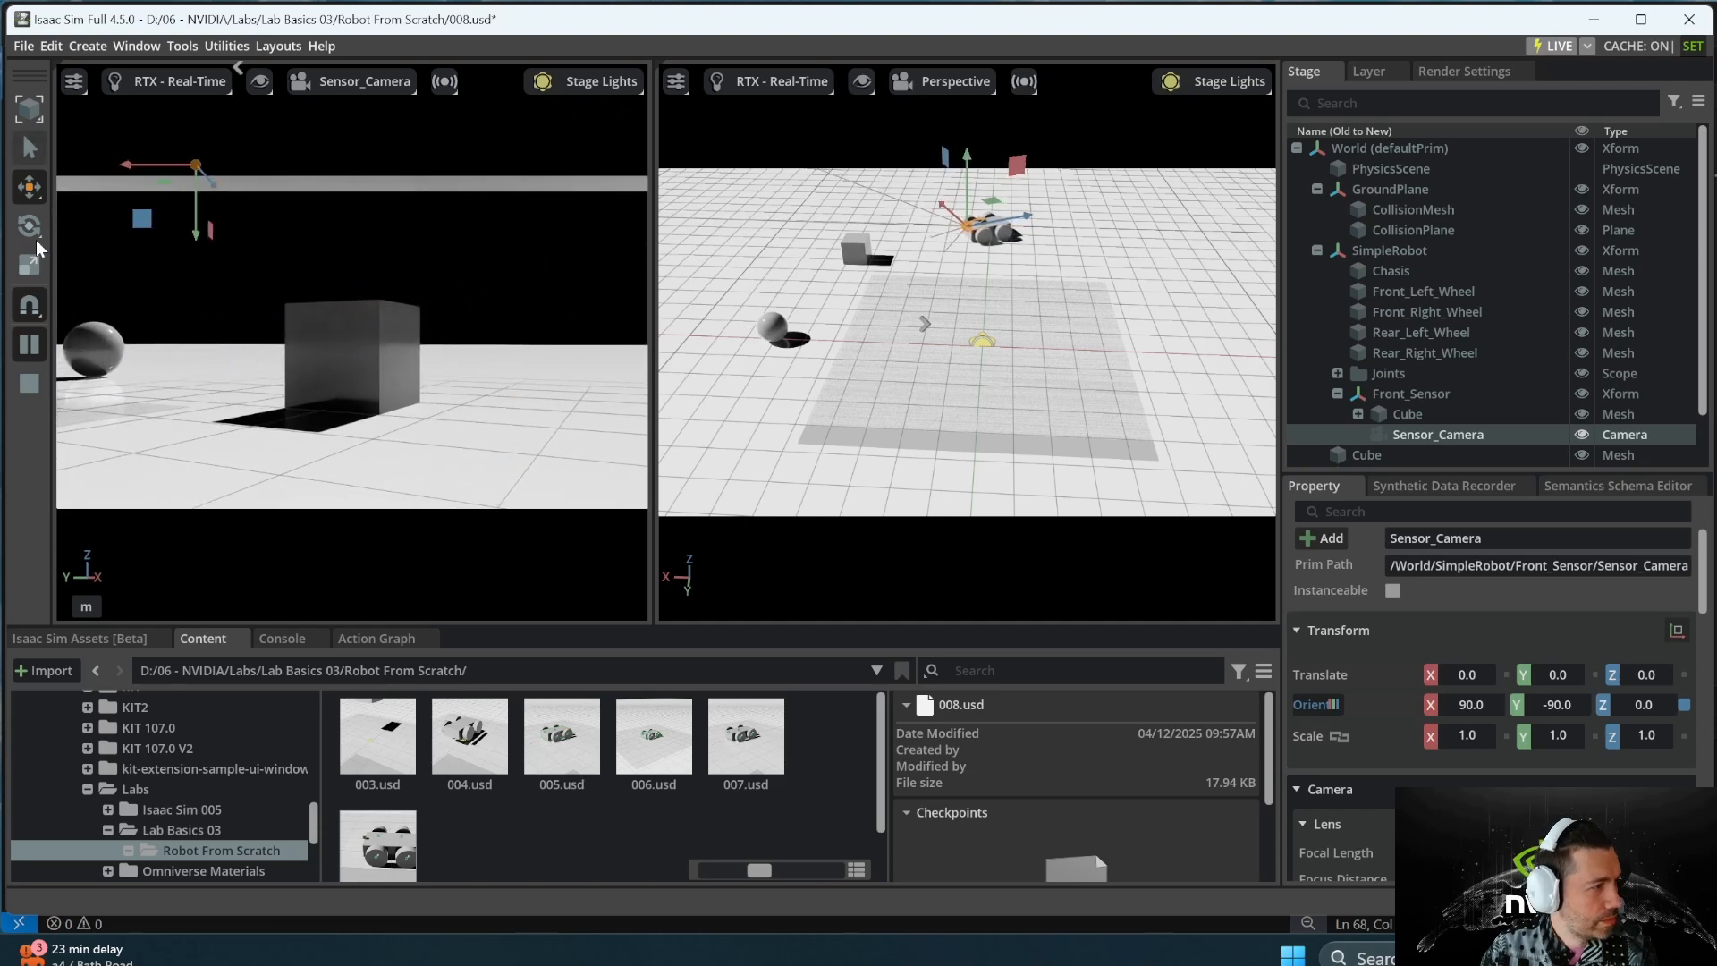
pyautogui.click(27, 381)
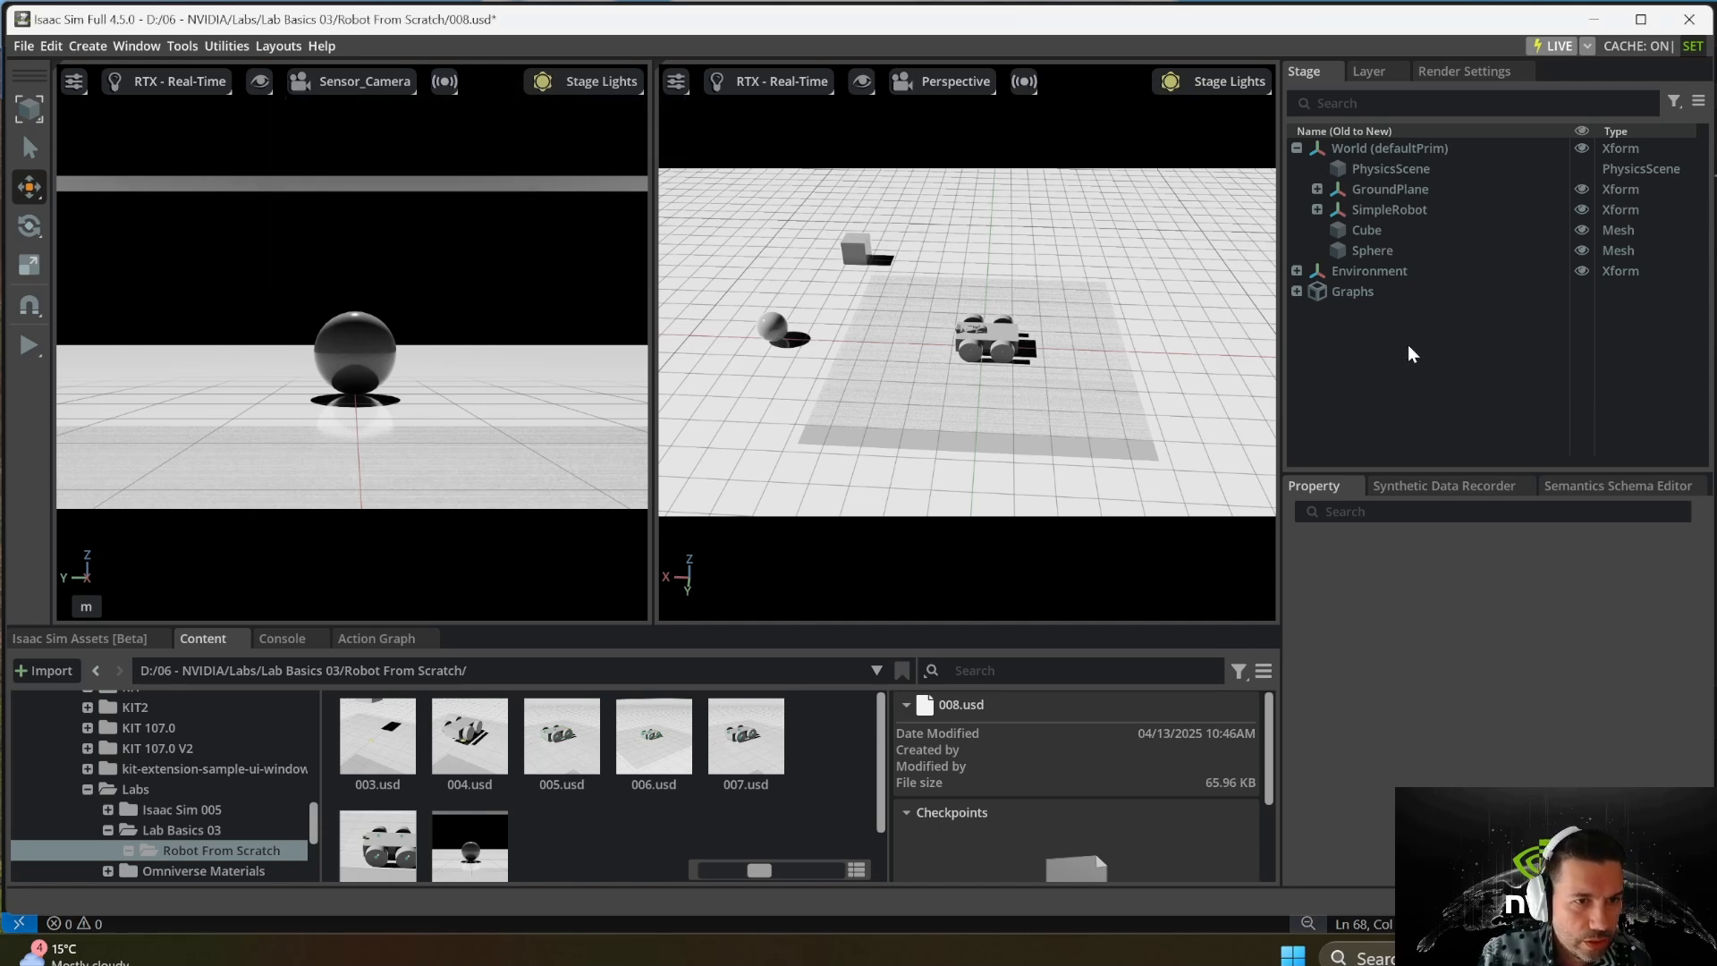
# - Add a rotating PhysX Lidar under the Front_Sensor Xform of SimpleRobot
pyautogui.click(1297, 270)
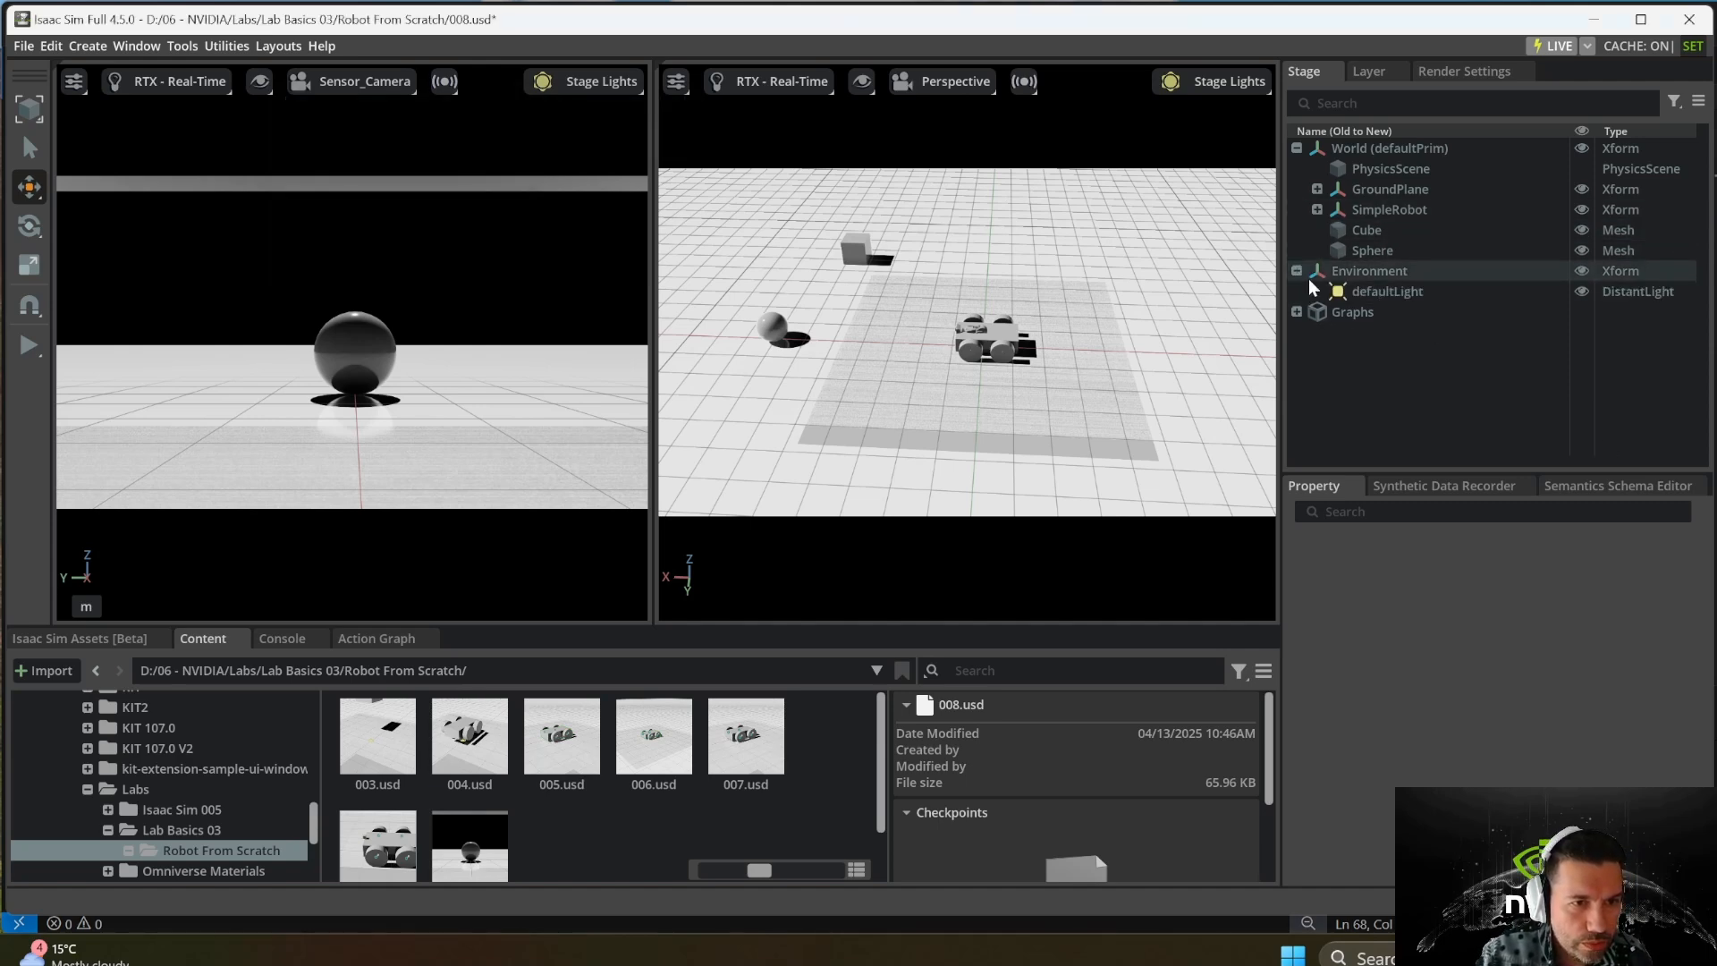
pyautogui.click(1317, 210)
pyautogui.click(1389, 354)
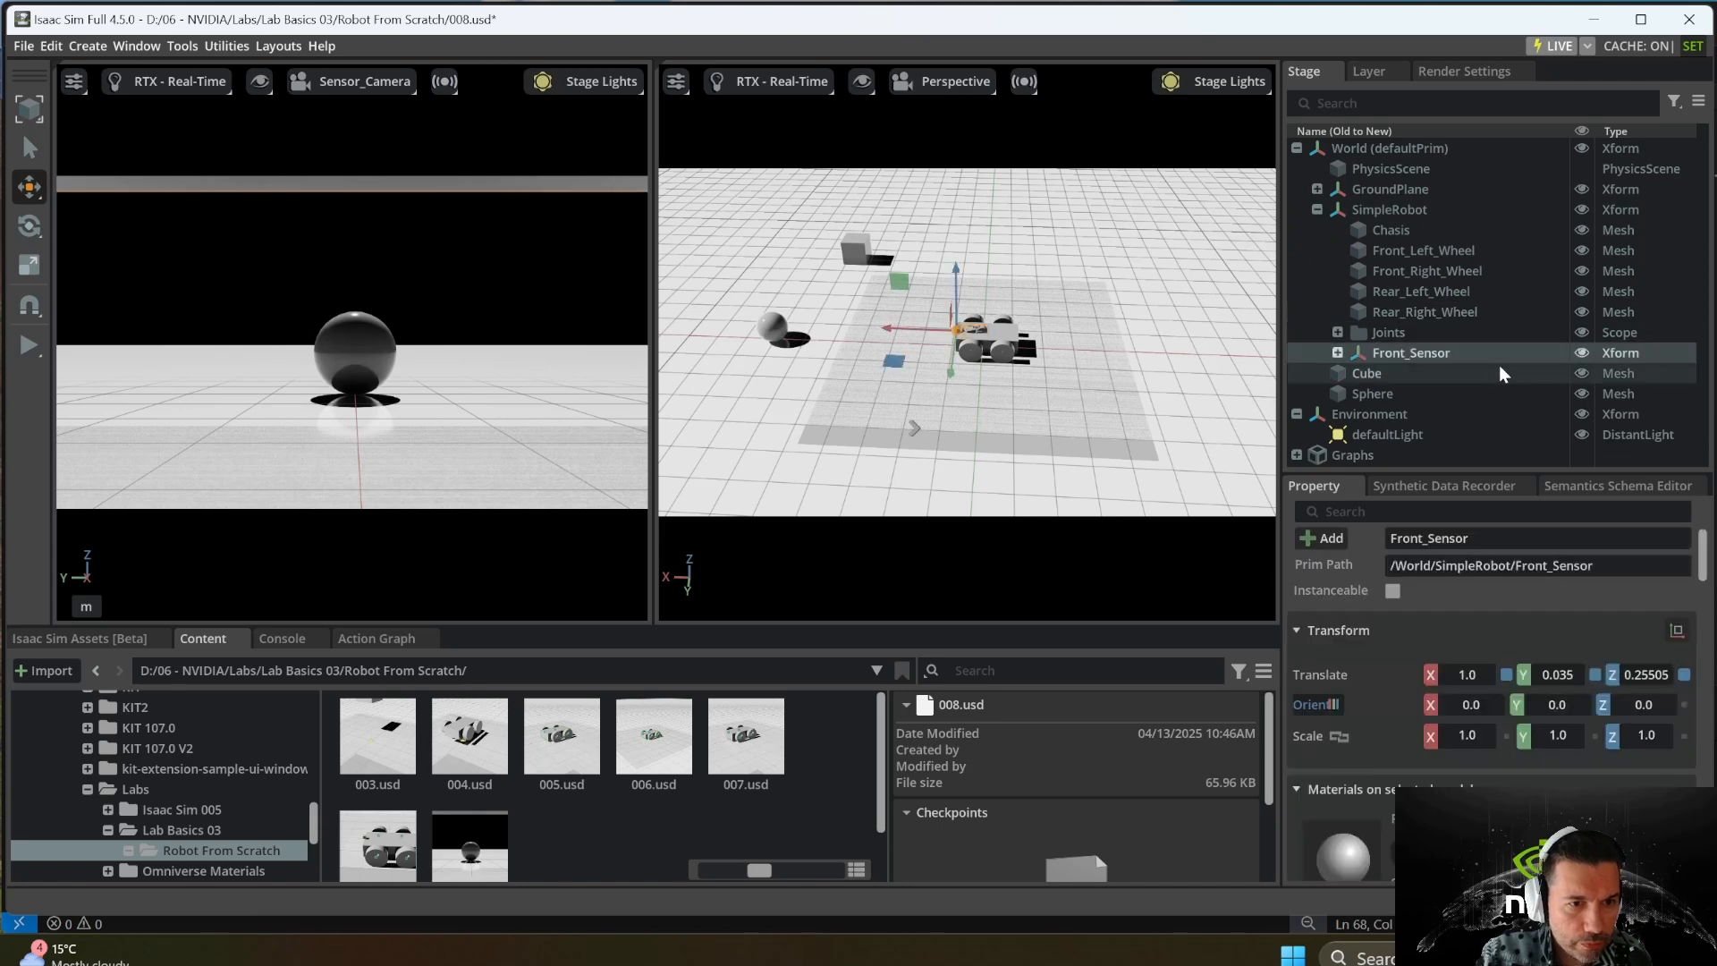
pyautogui.click(1337, 354)
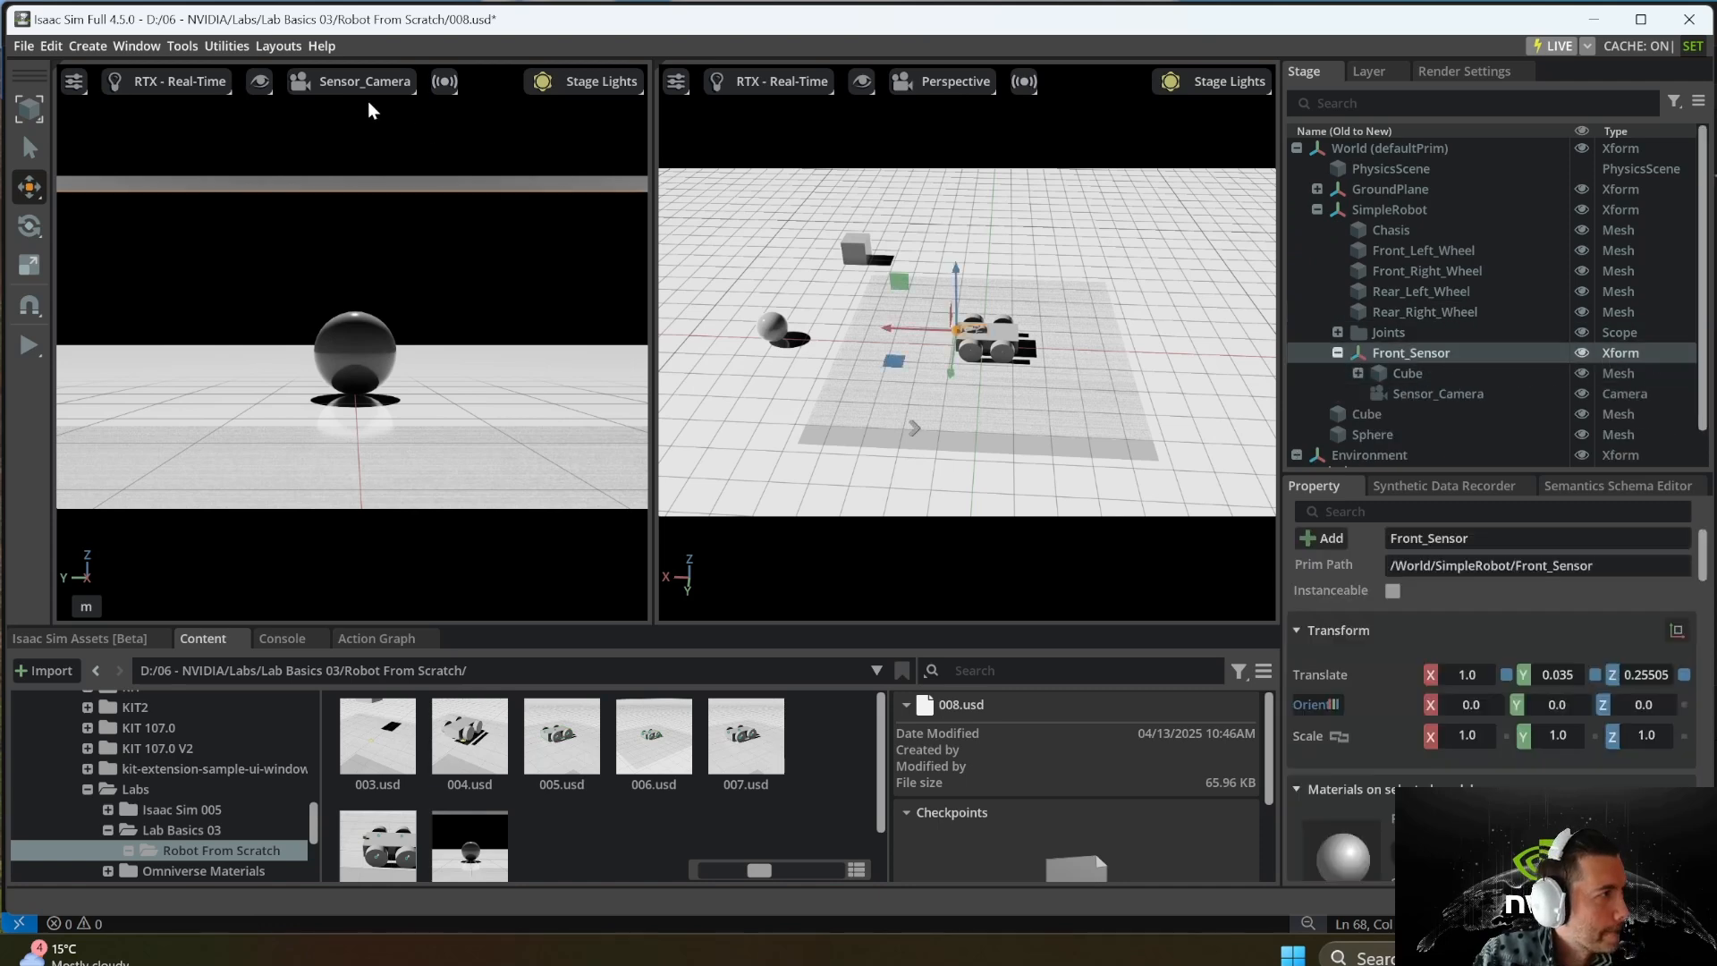
pyautogui.click(91, 46)
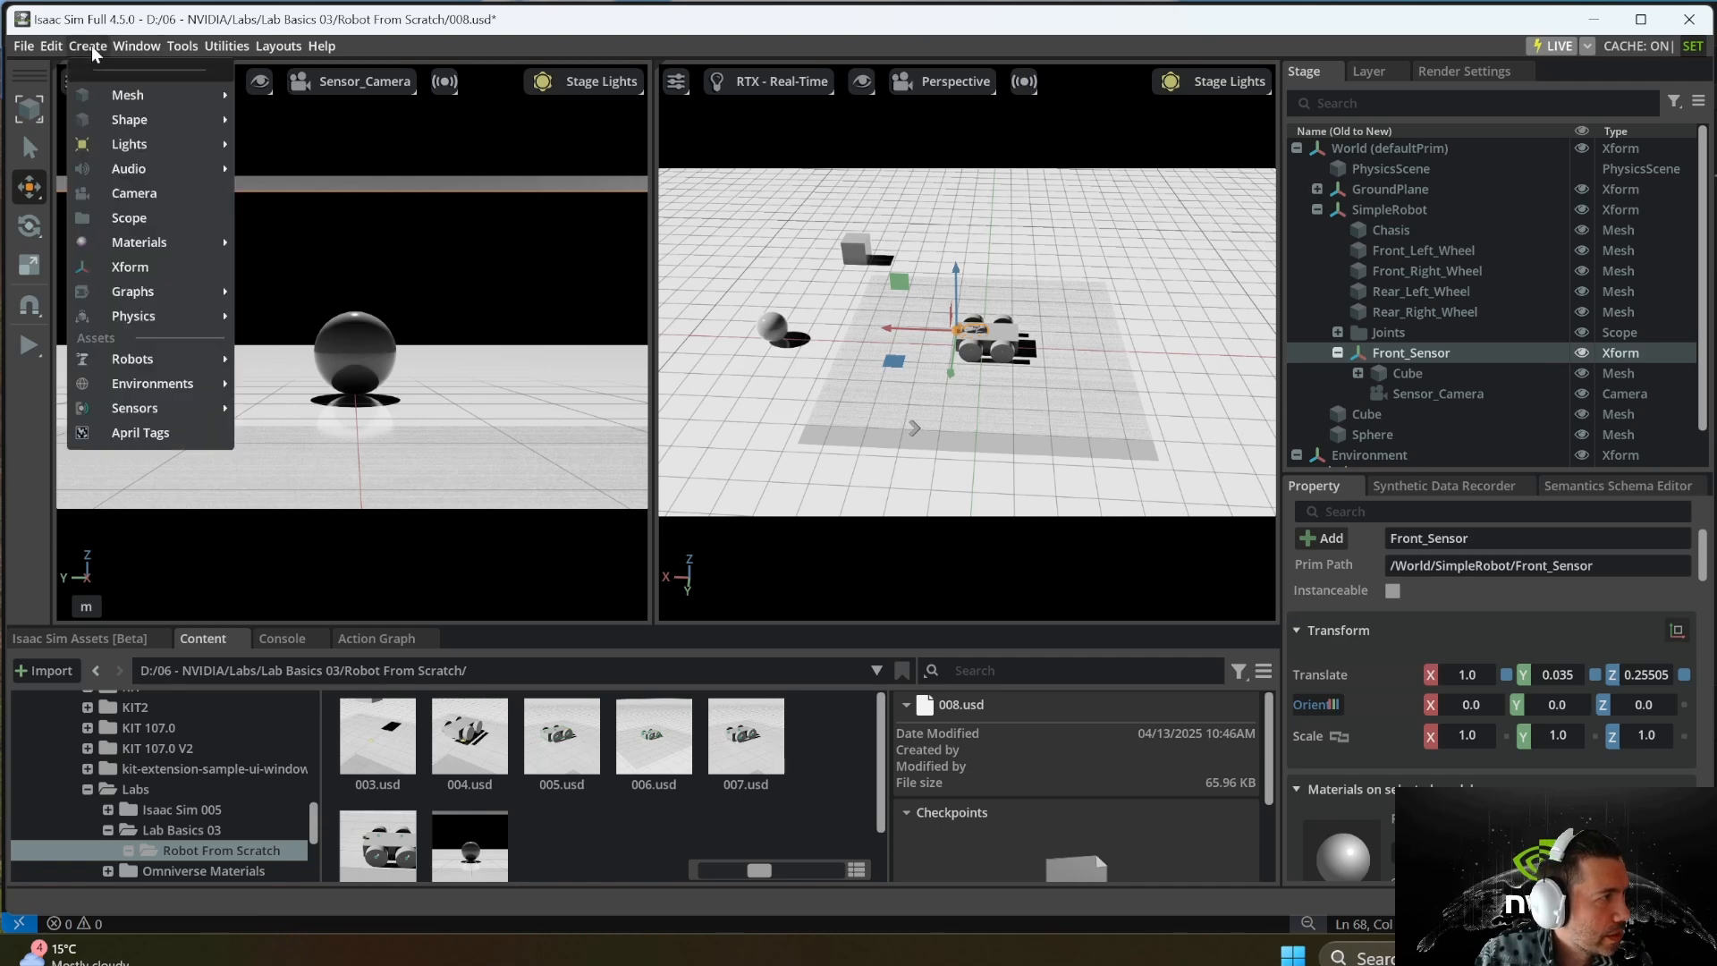
pyautogui.moveTo(146, 406)
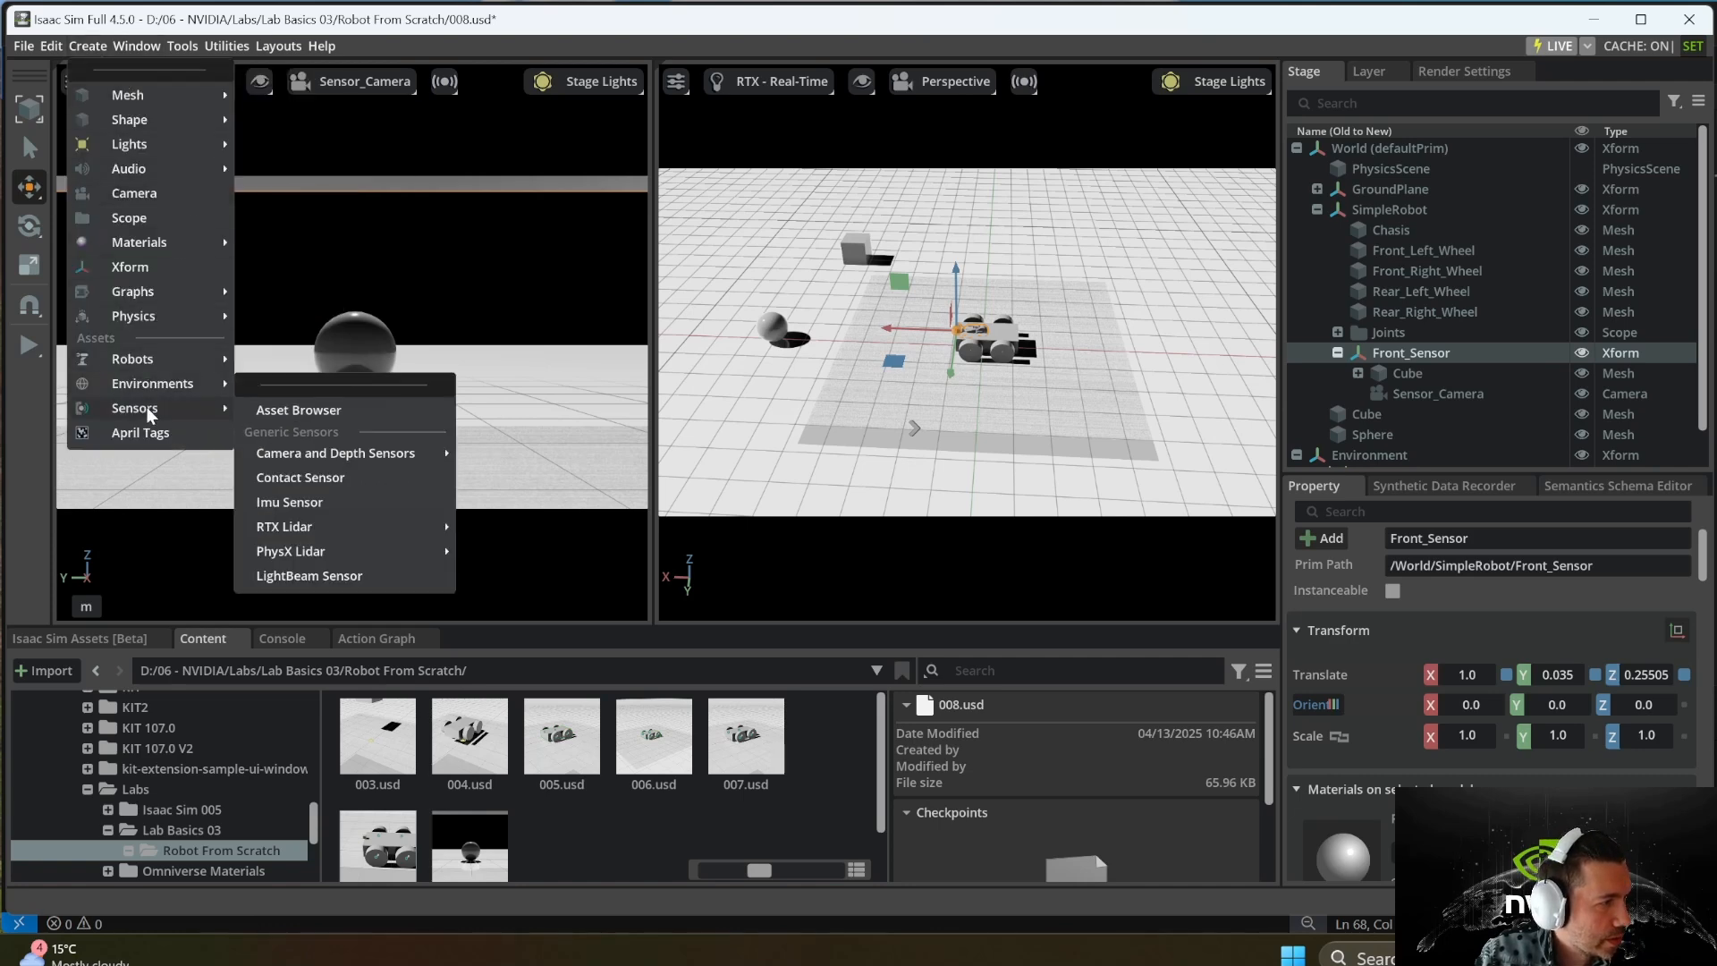
pyautogui.moveTo(321, 553)
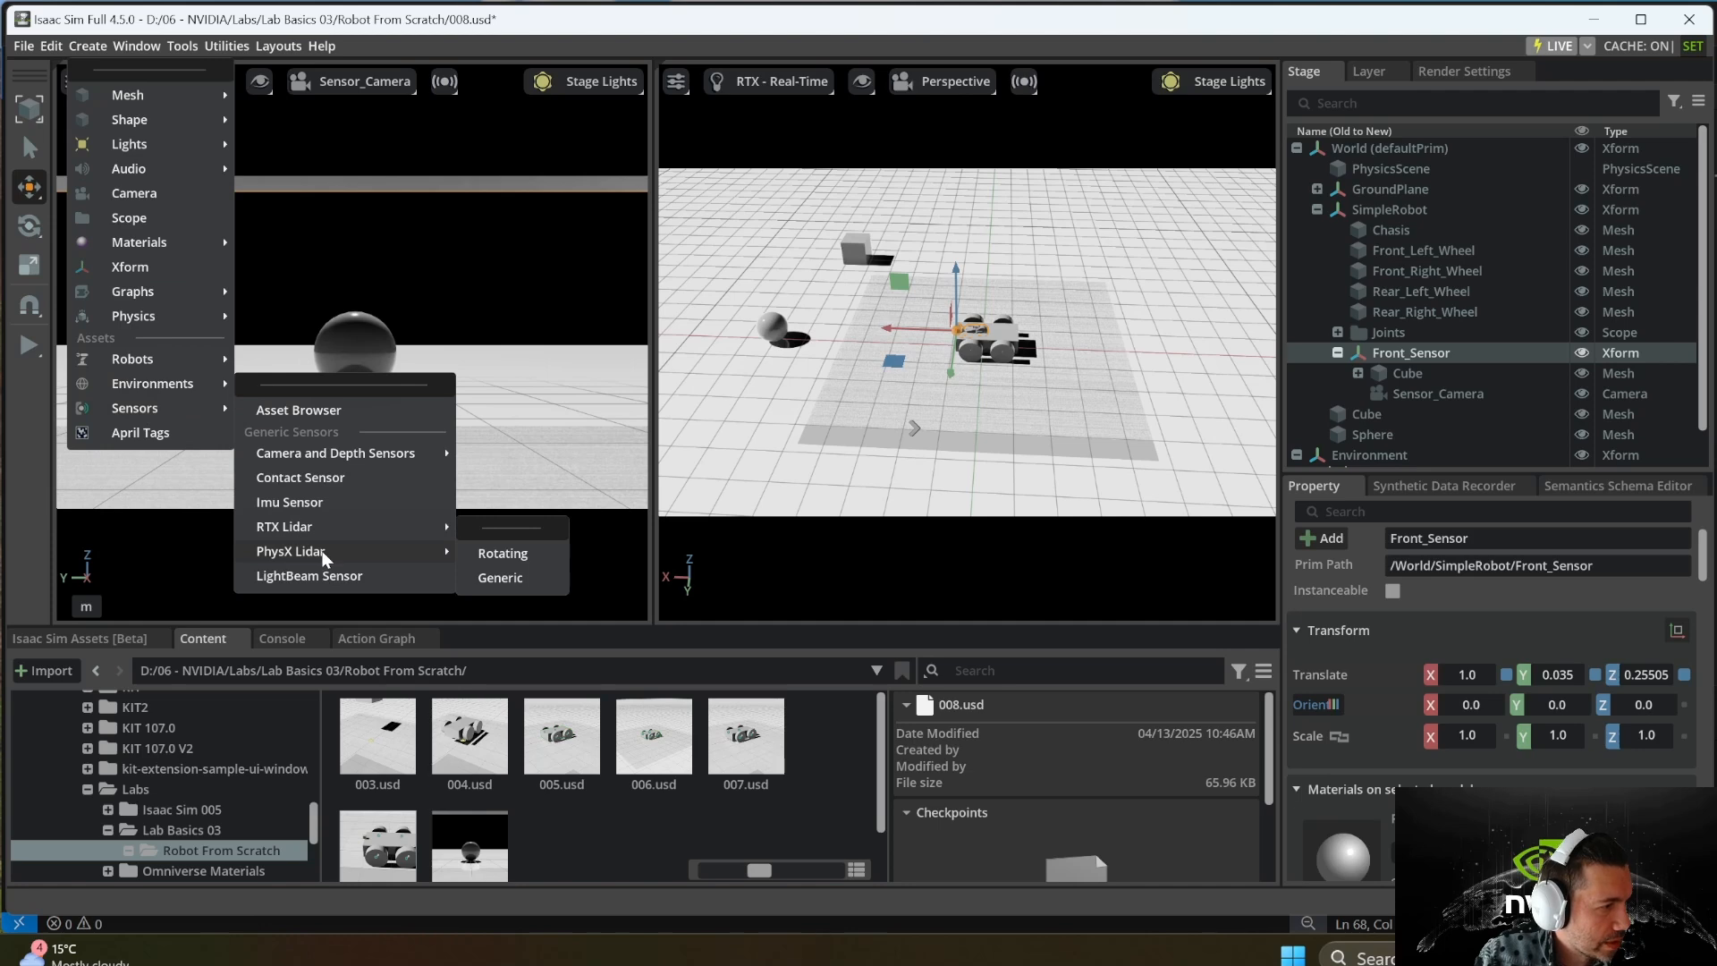
pyautogui.click(504, 554)
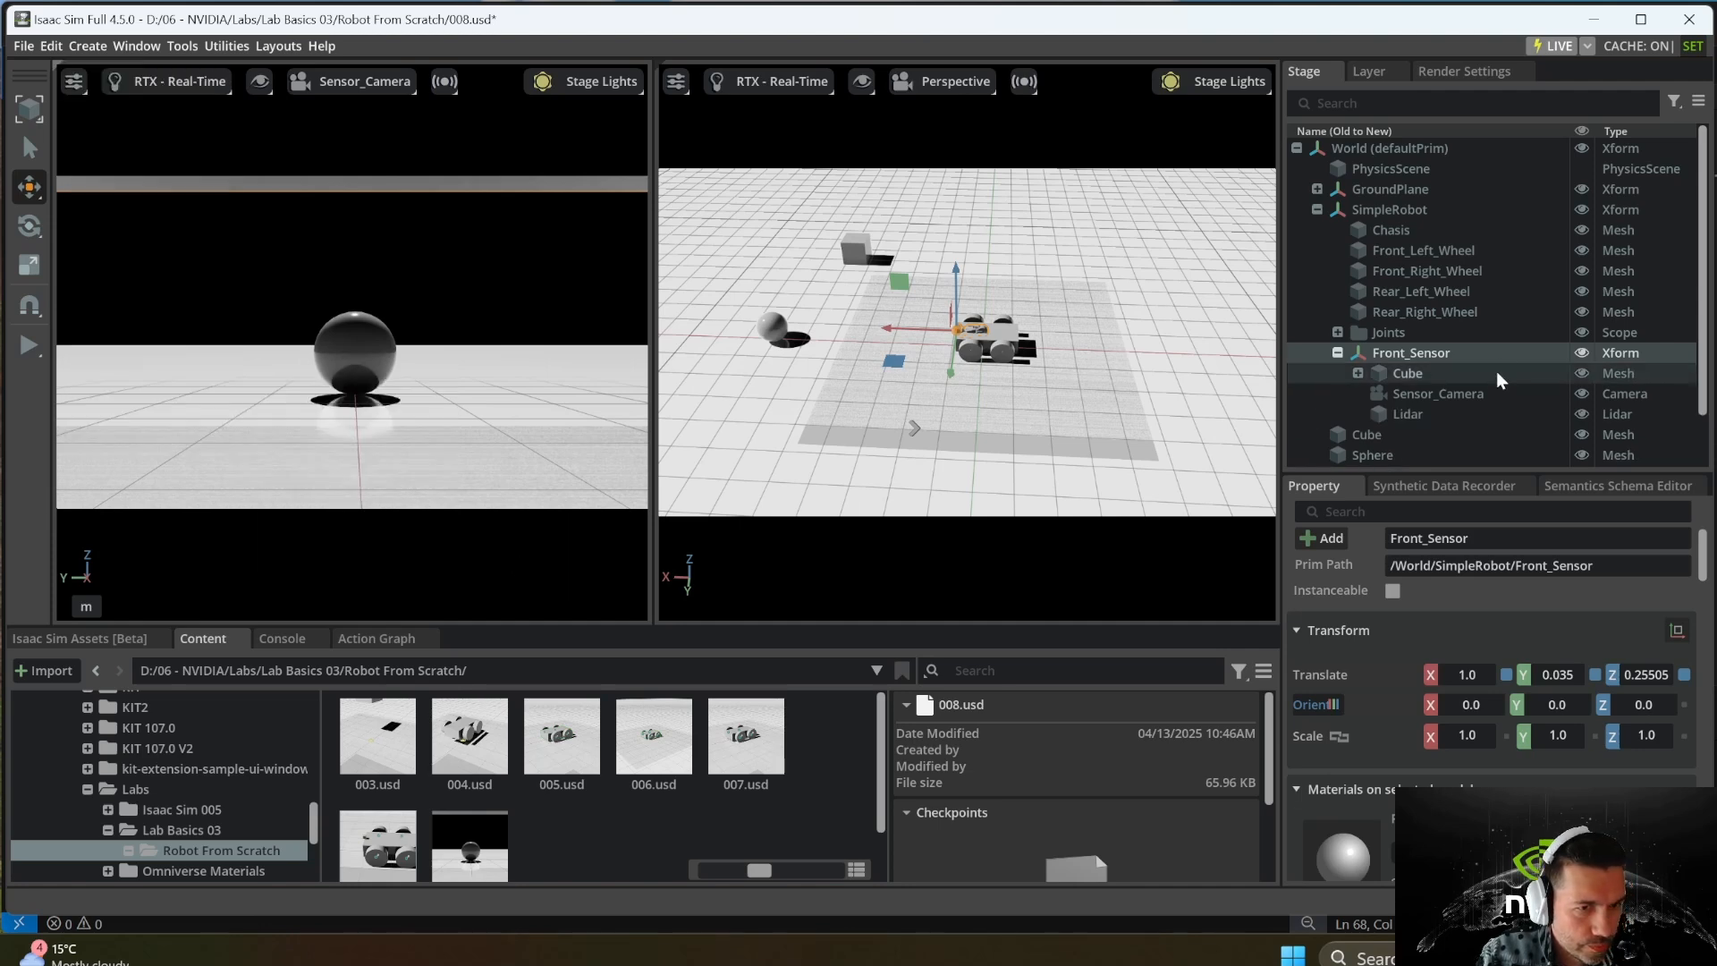
# - Hide the Sensor_Camera prim under Front_Sensor so its camera model no longer covers the sensor mount
pyautogui.scroll(2, 927, 324)
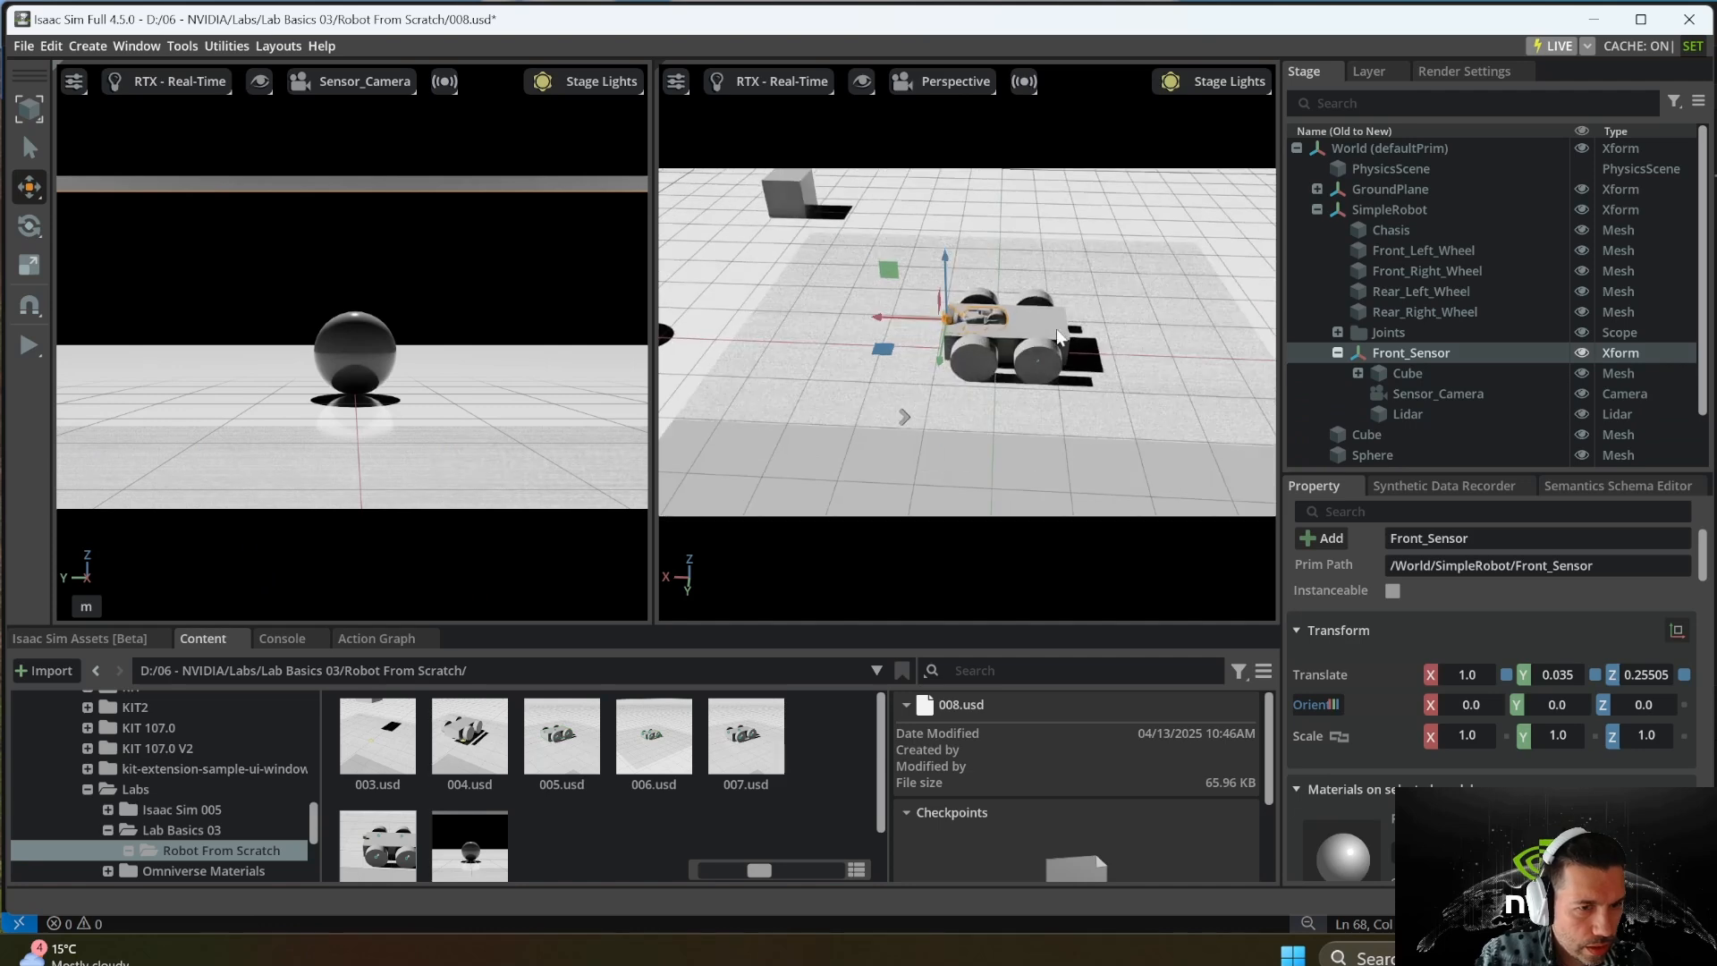
pyautogui.click(1408, 413)
pyautogui.scroll(3, 952, 341)
pyautogui.scroll(4, 971, 309)
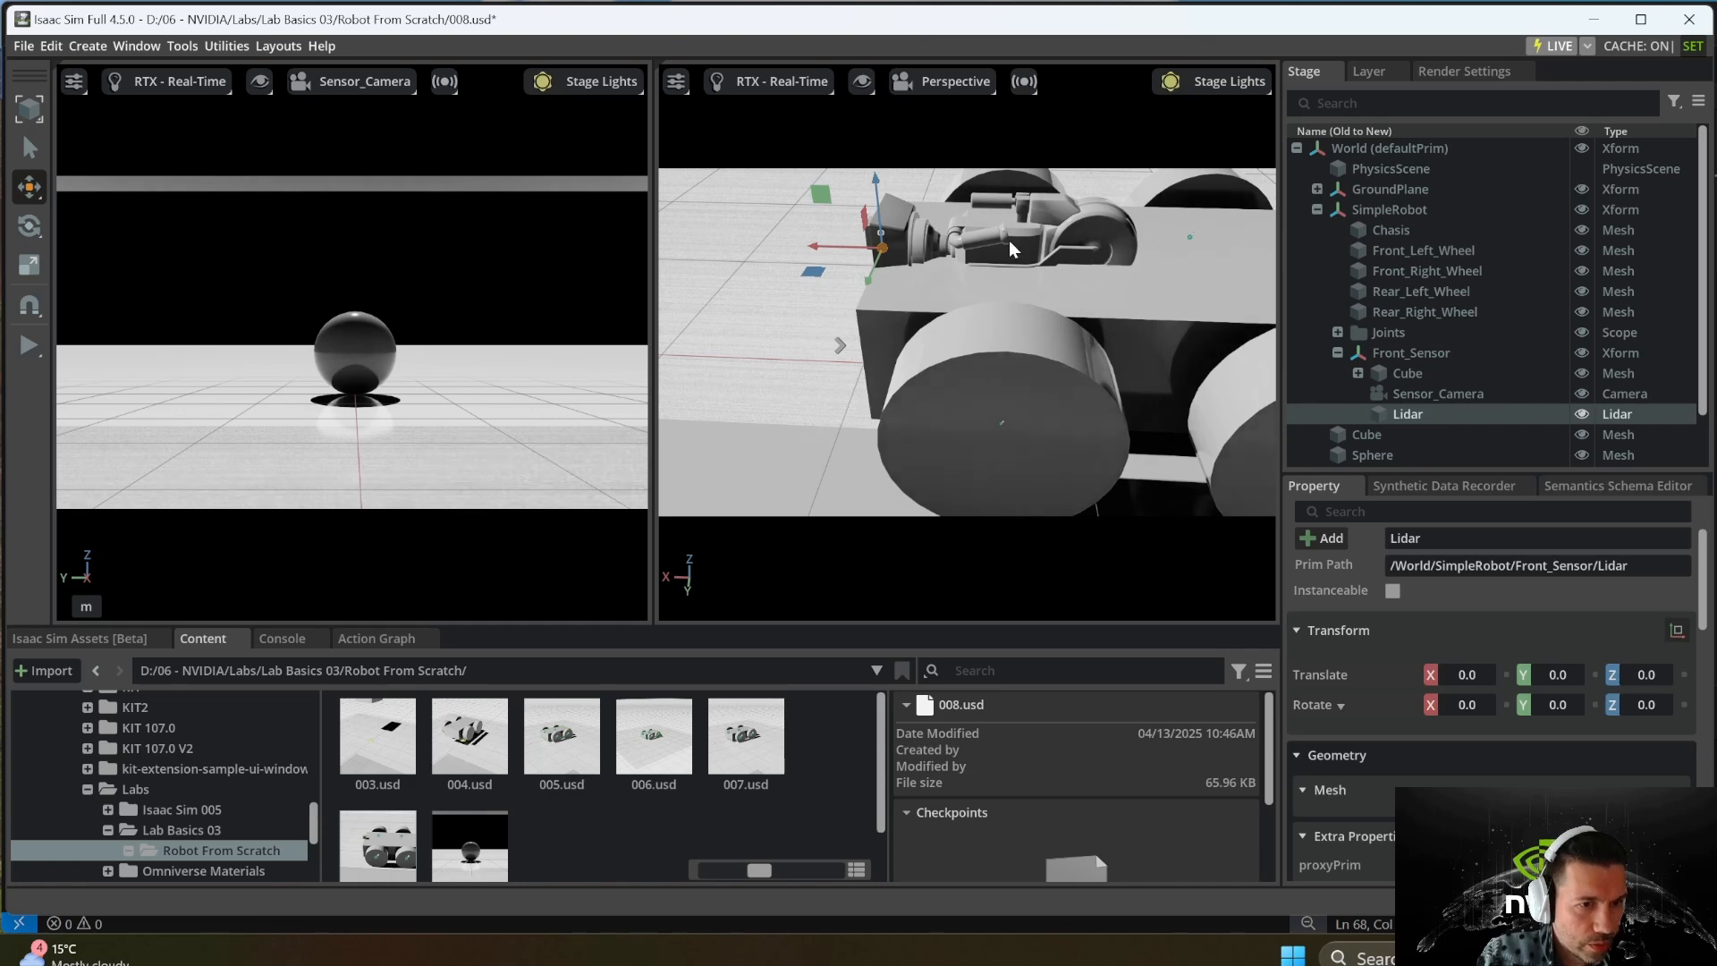
pyautogui.click(1479, 394)
pyautogui.click(1583, 393)
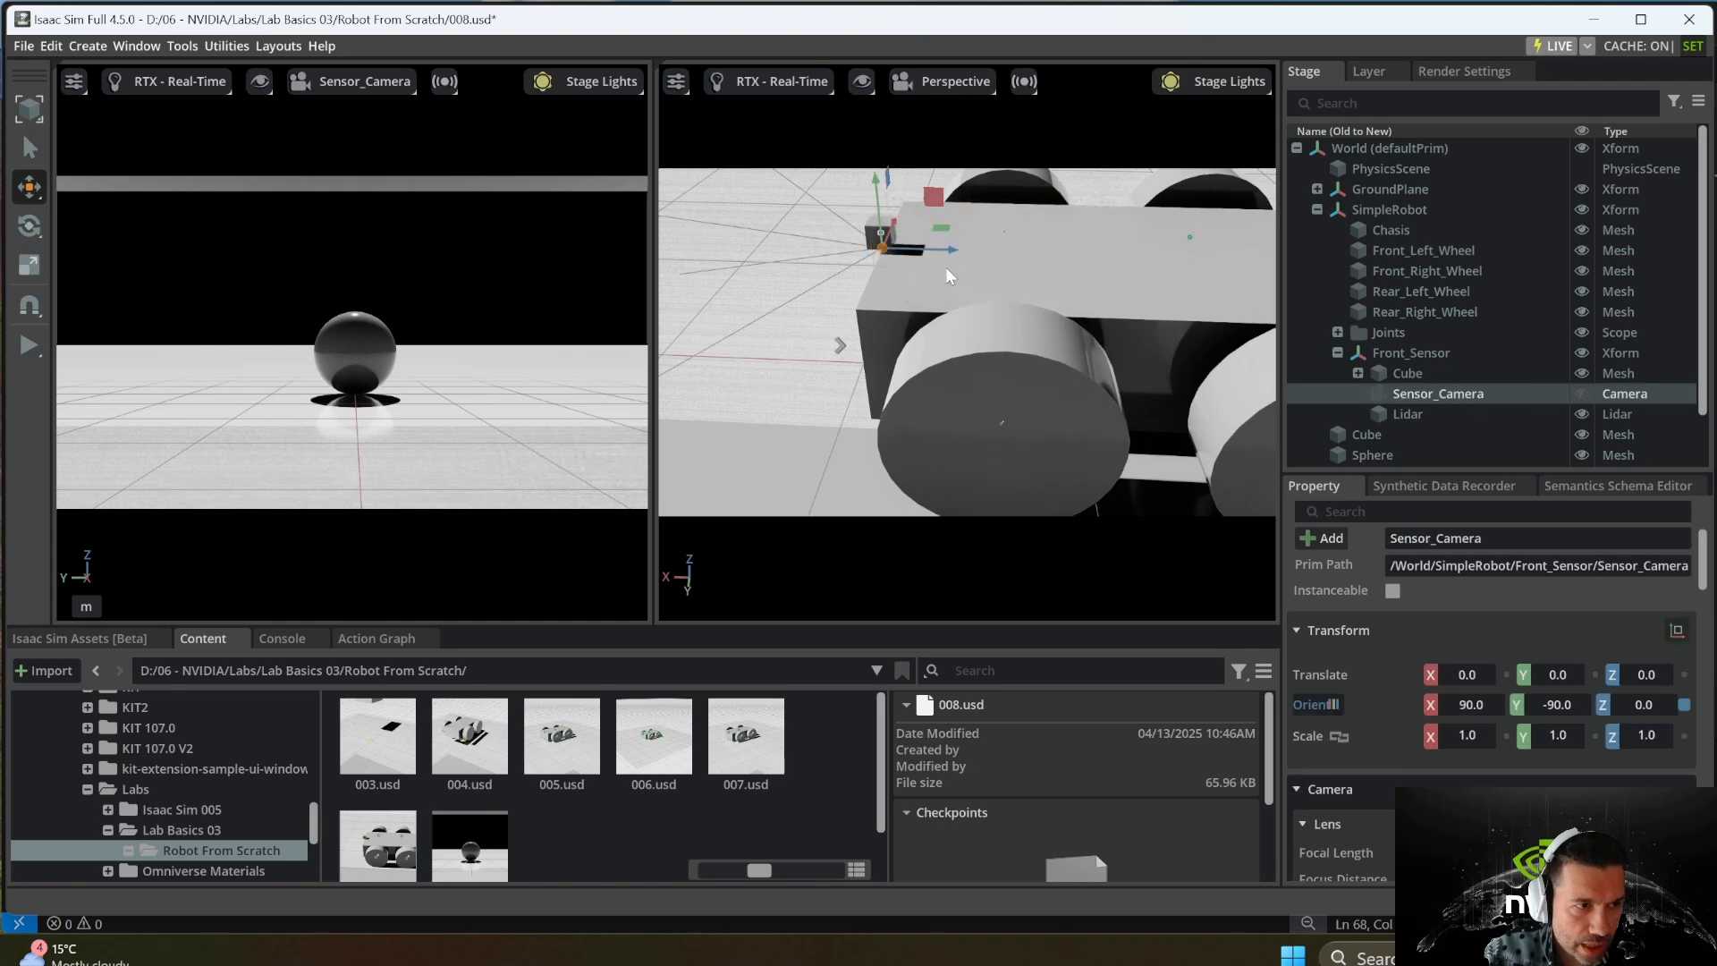
# - Raise the Lidar above the front sensor cube, to a Z translation of about 0.147
pyautogui.click(1412, 412)
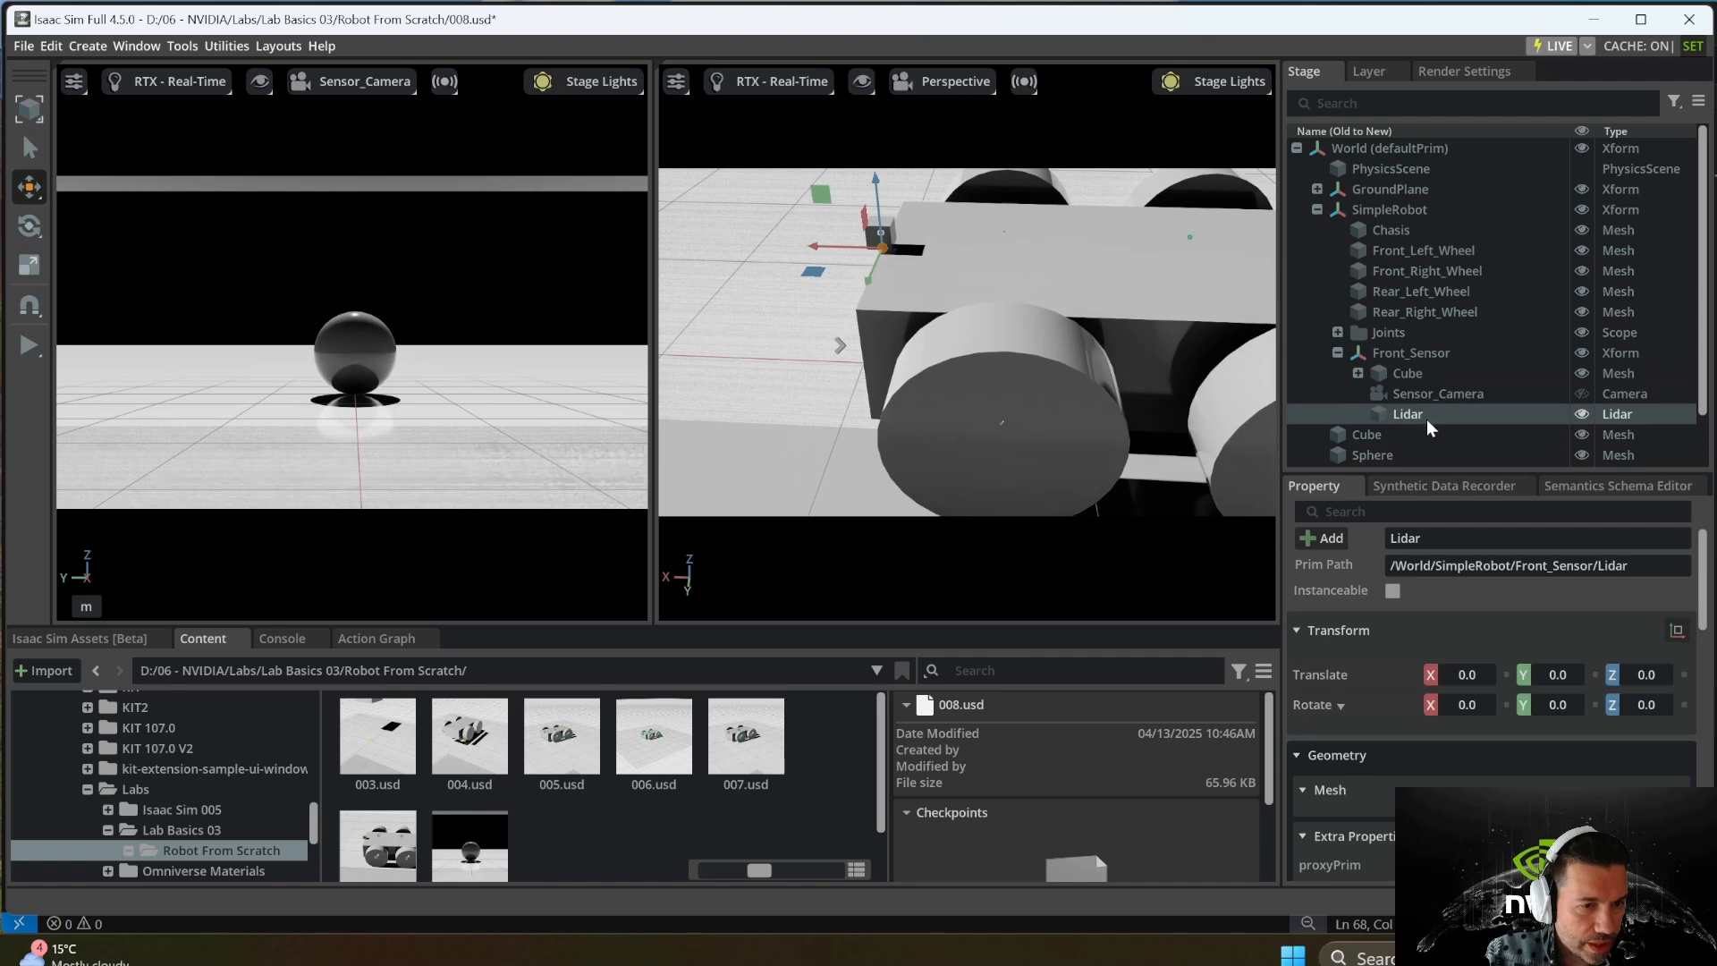
pyautogui.moveTo(877, 224); pyautogui.dragTo(877, 191)
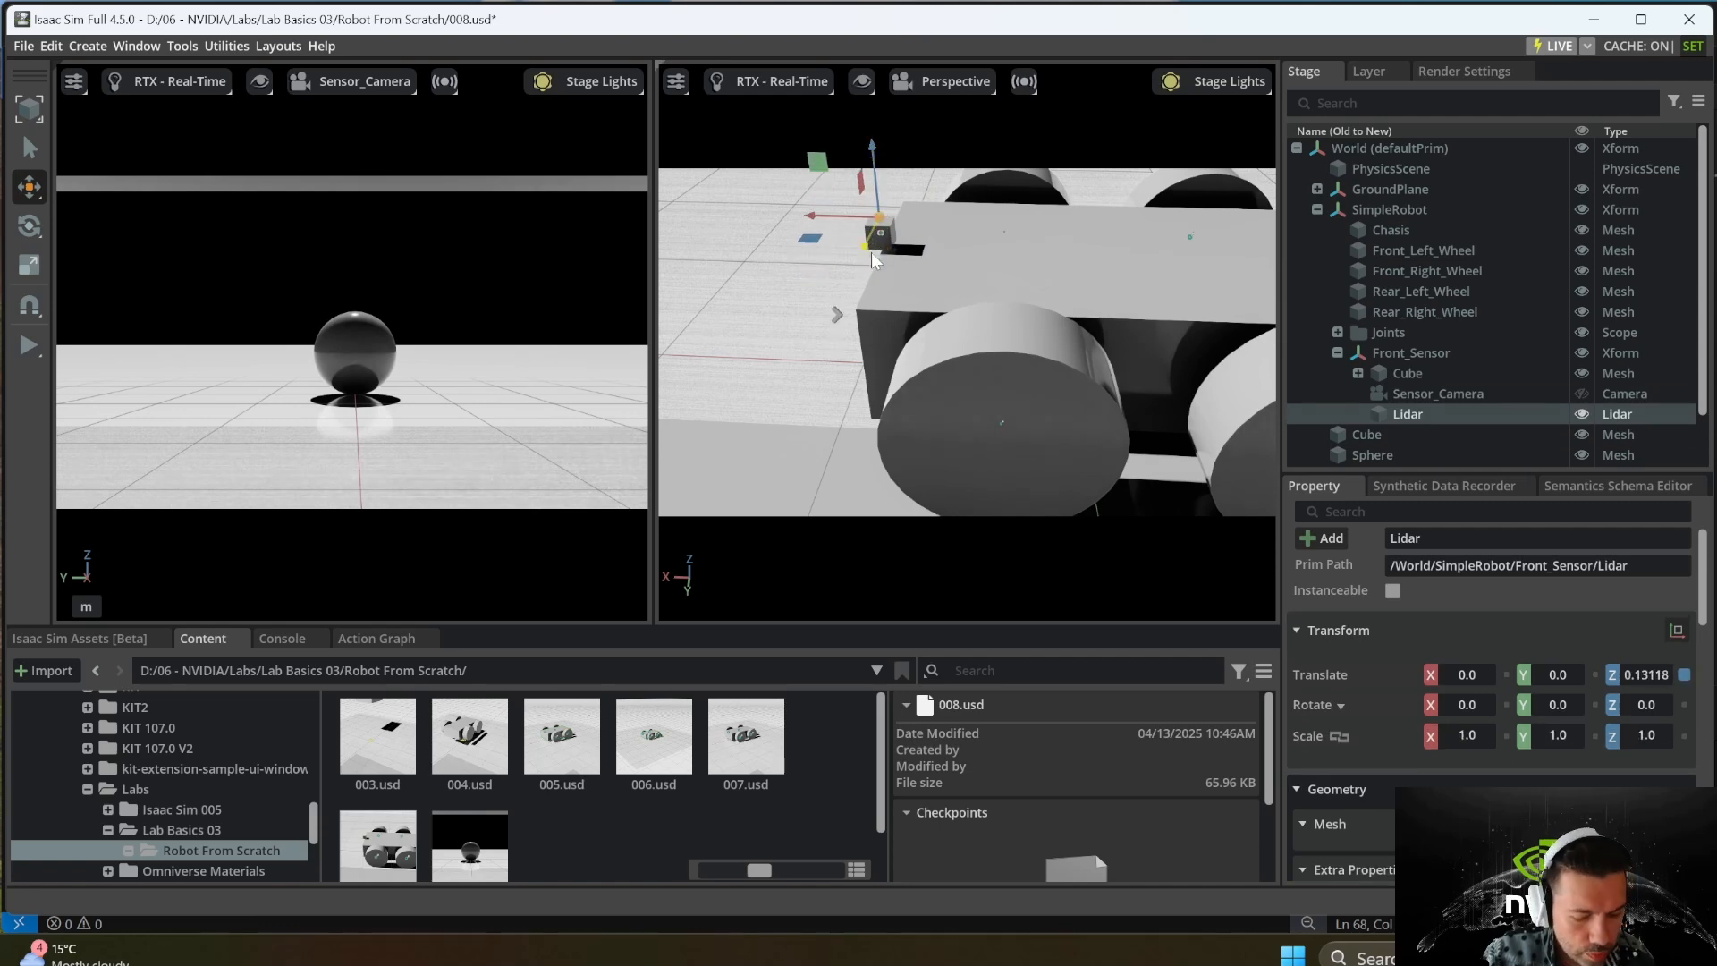
pyautogui.keyDown('alt'); pyautogui.moveTo(871, 252); pyautogui.dragTo(895, 171); pyautogui.keyUp('alt')
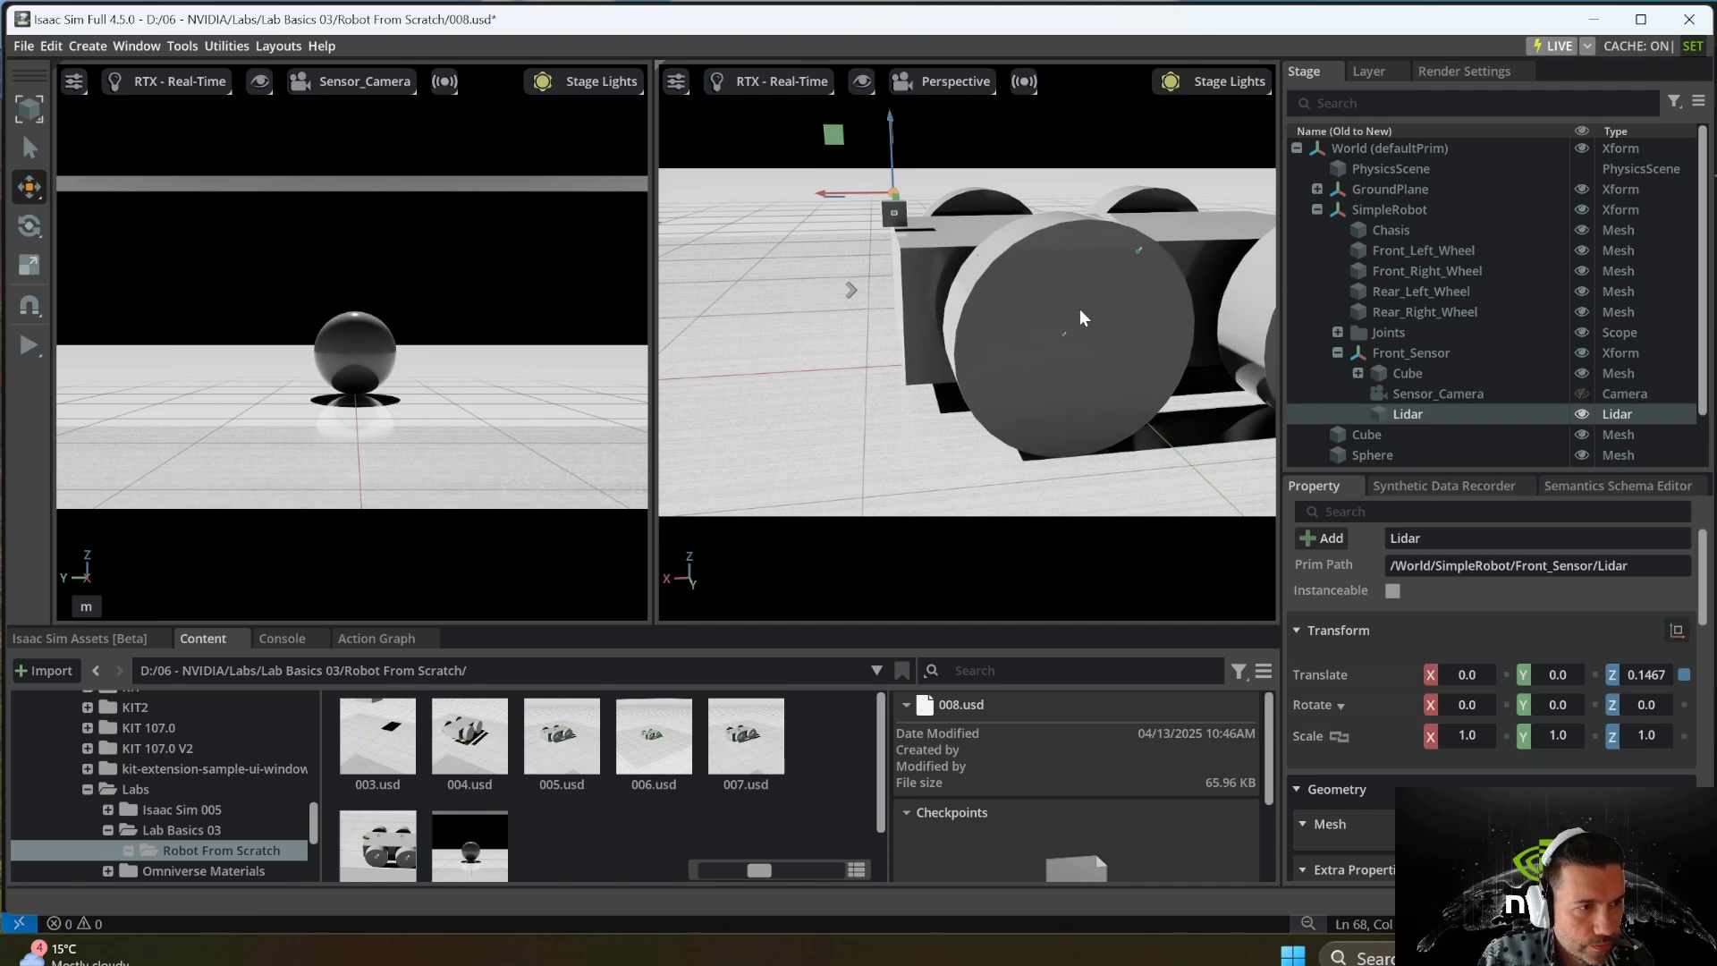
pyautogui.scroll(-2, 1081, 309)
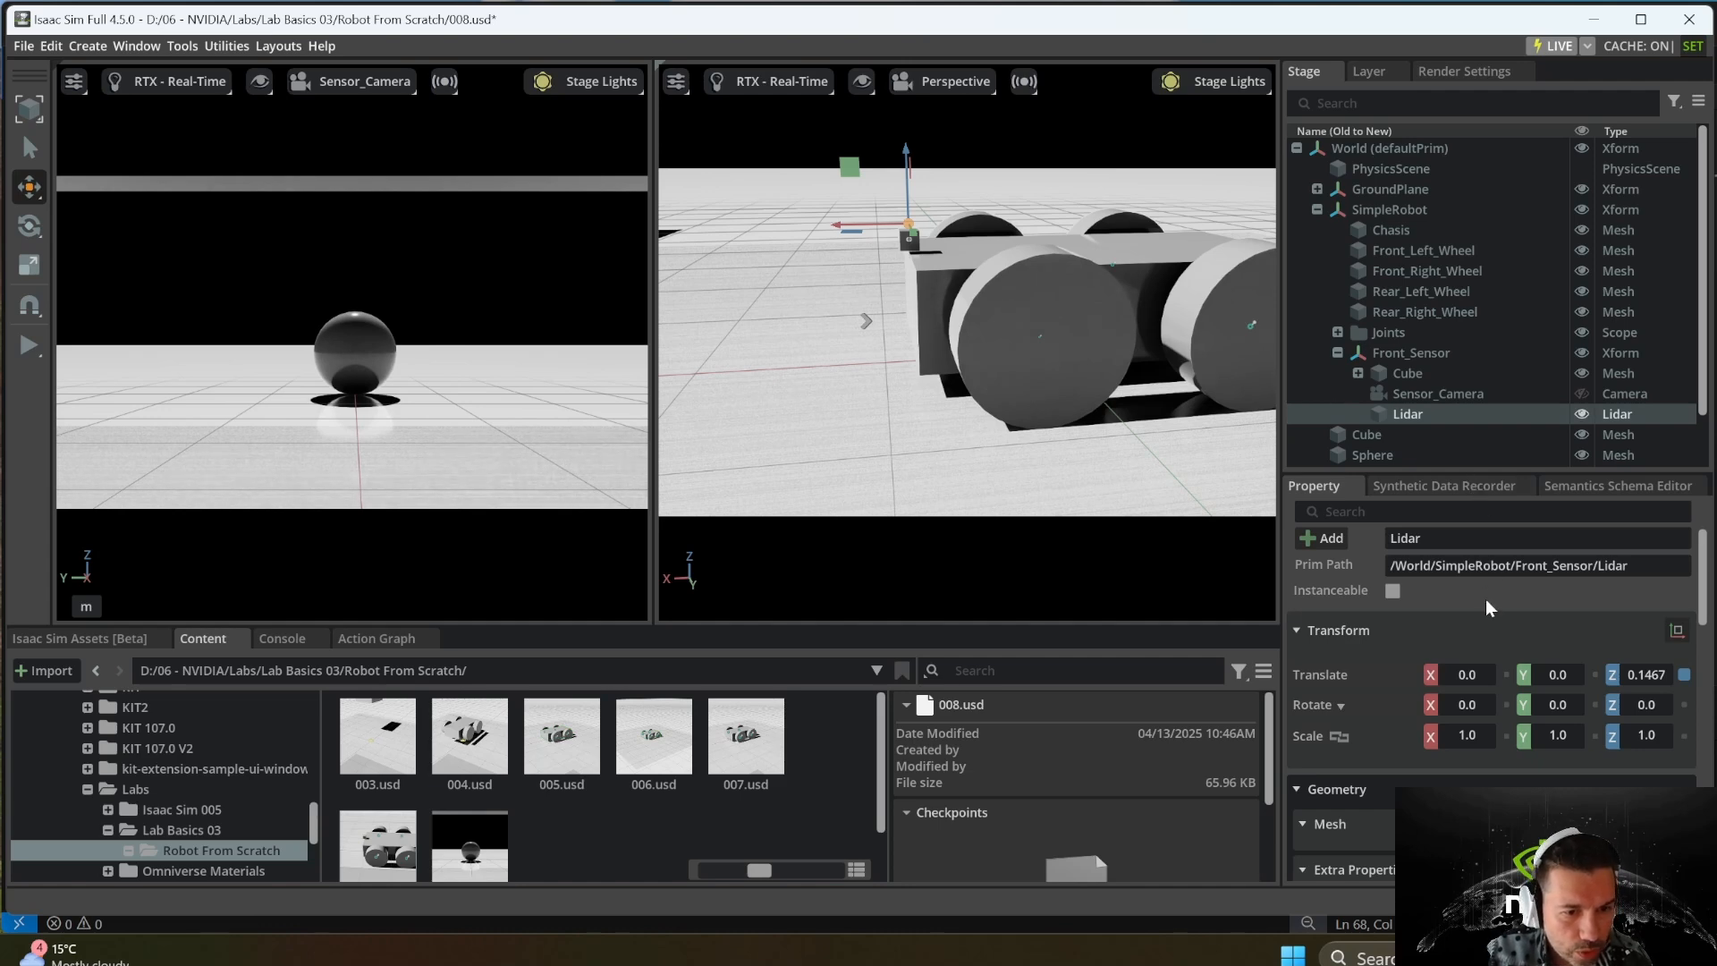
# - Enable drawLines and drawPoints on the Lidar and test it with a short simulation run
pyautogui.scroll(-10, 1486, 632)
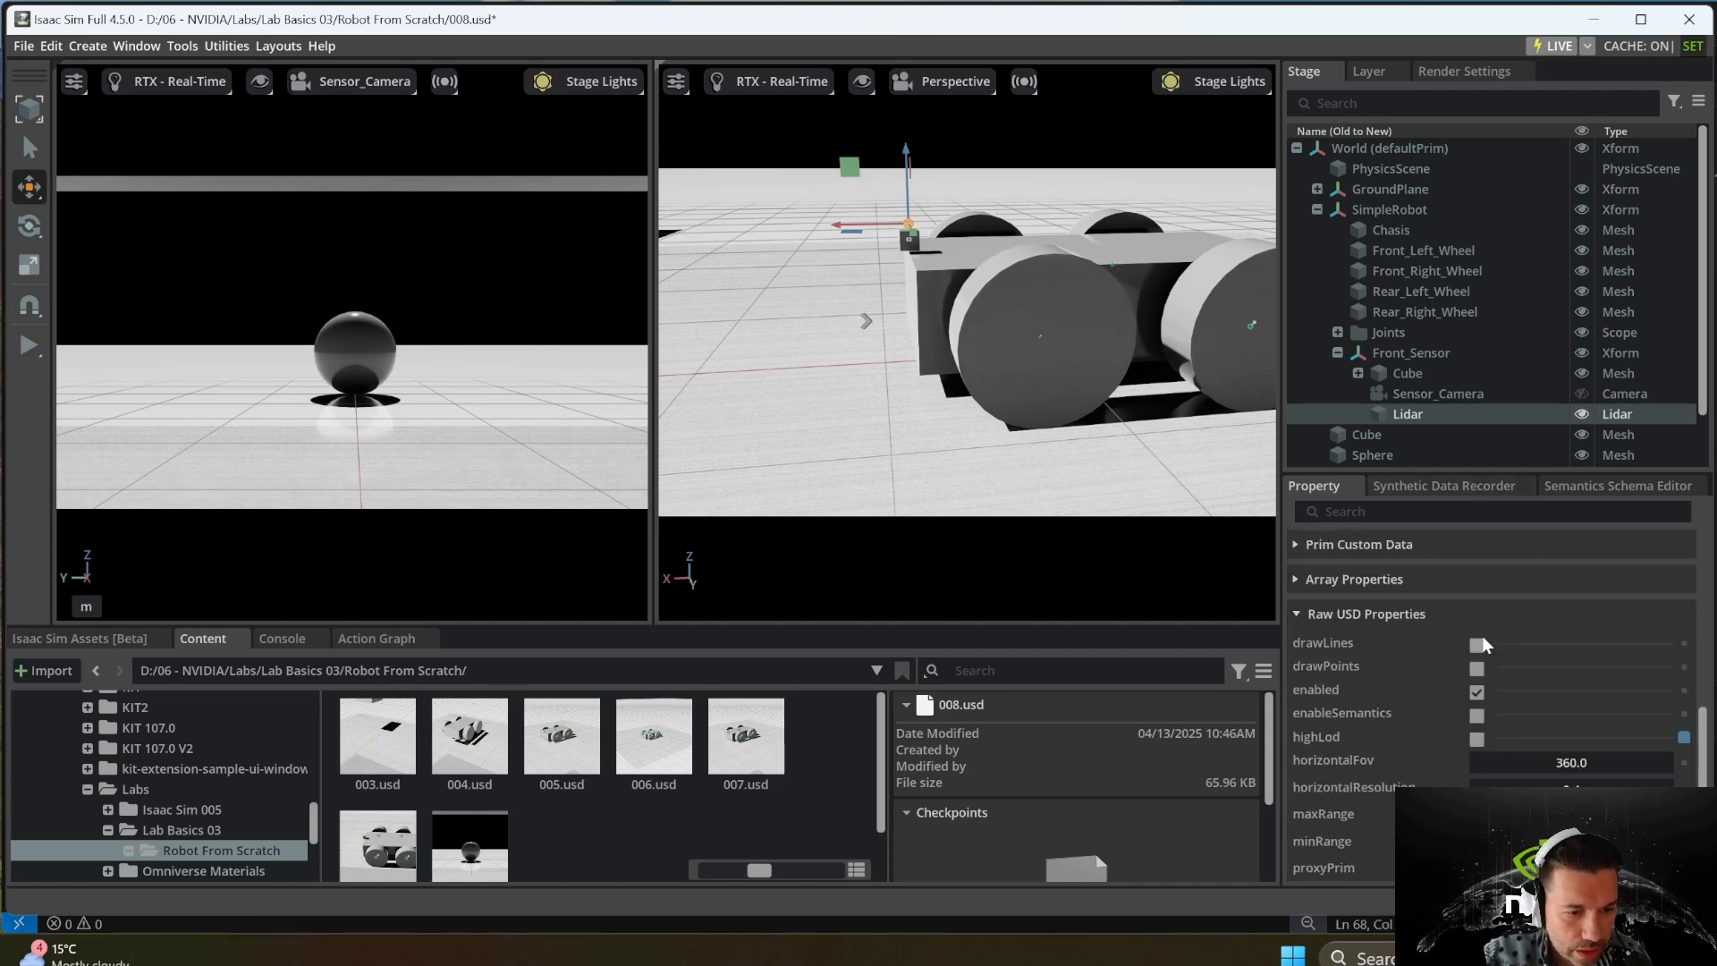
pyautogui.scroll(3, 1482, 636)
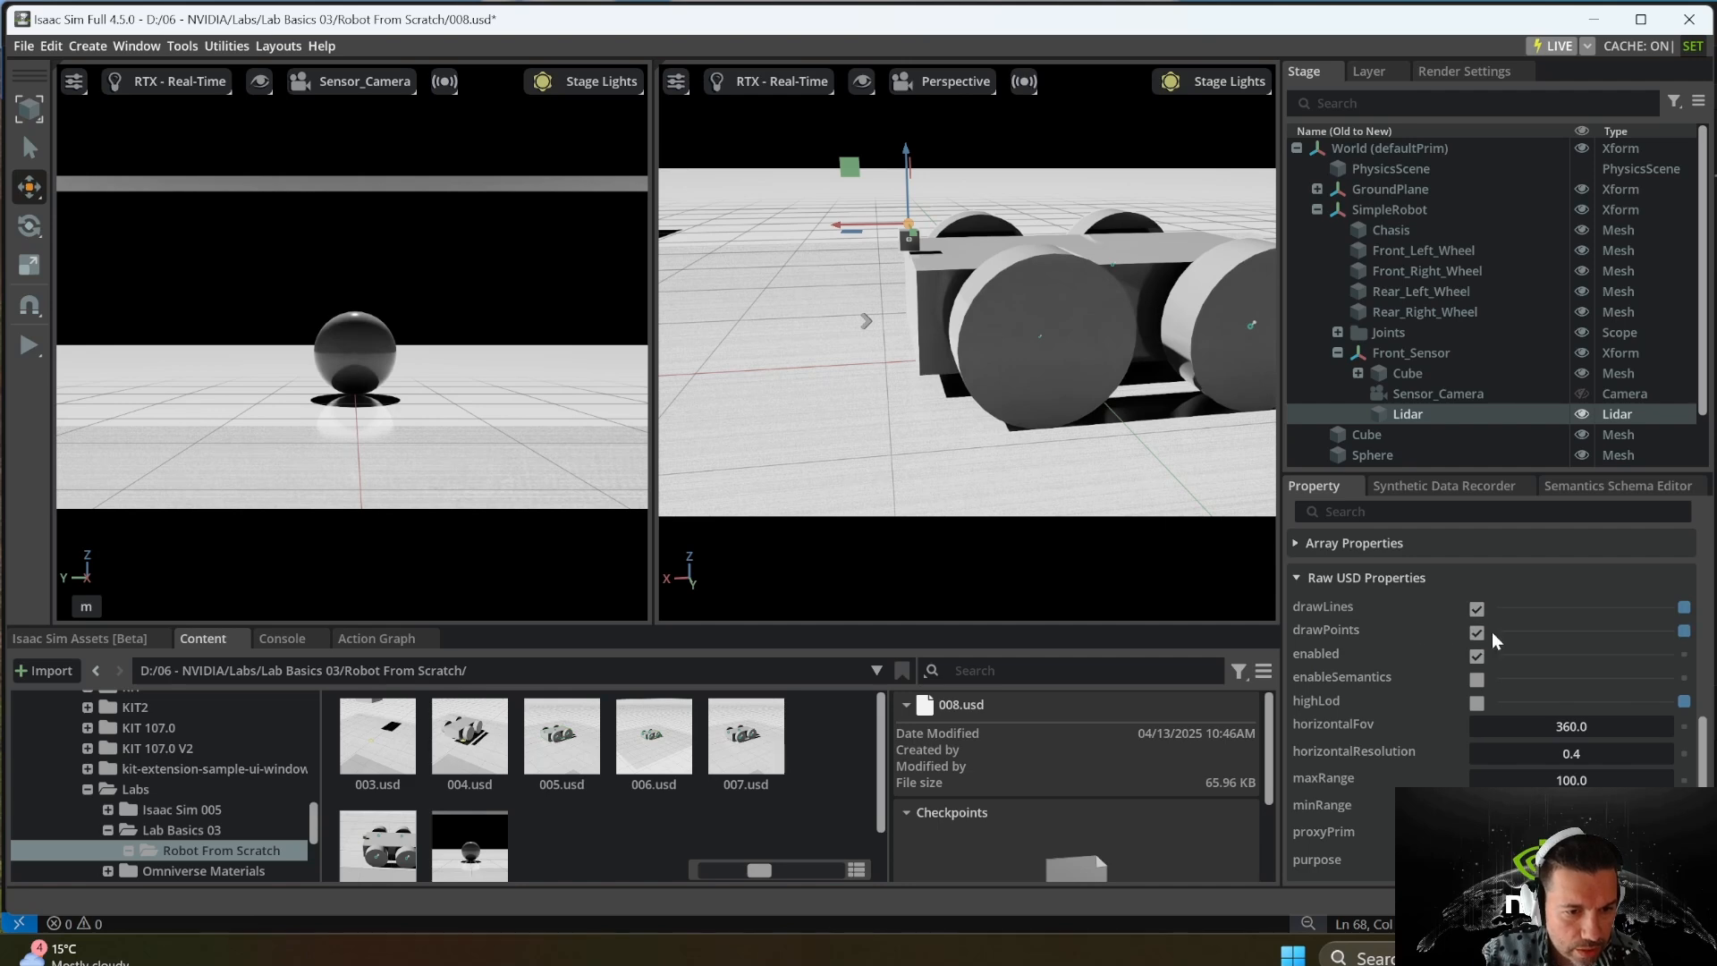
pyautogui.click(29, 346)
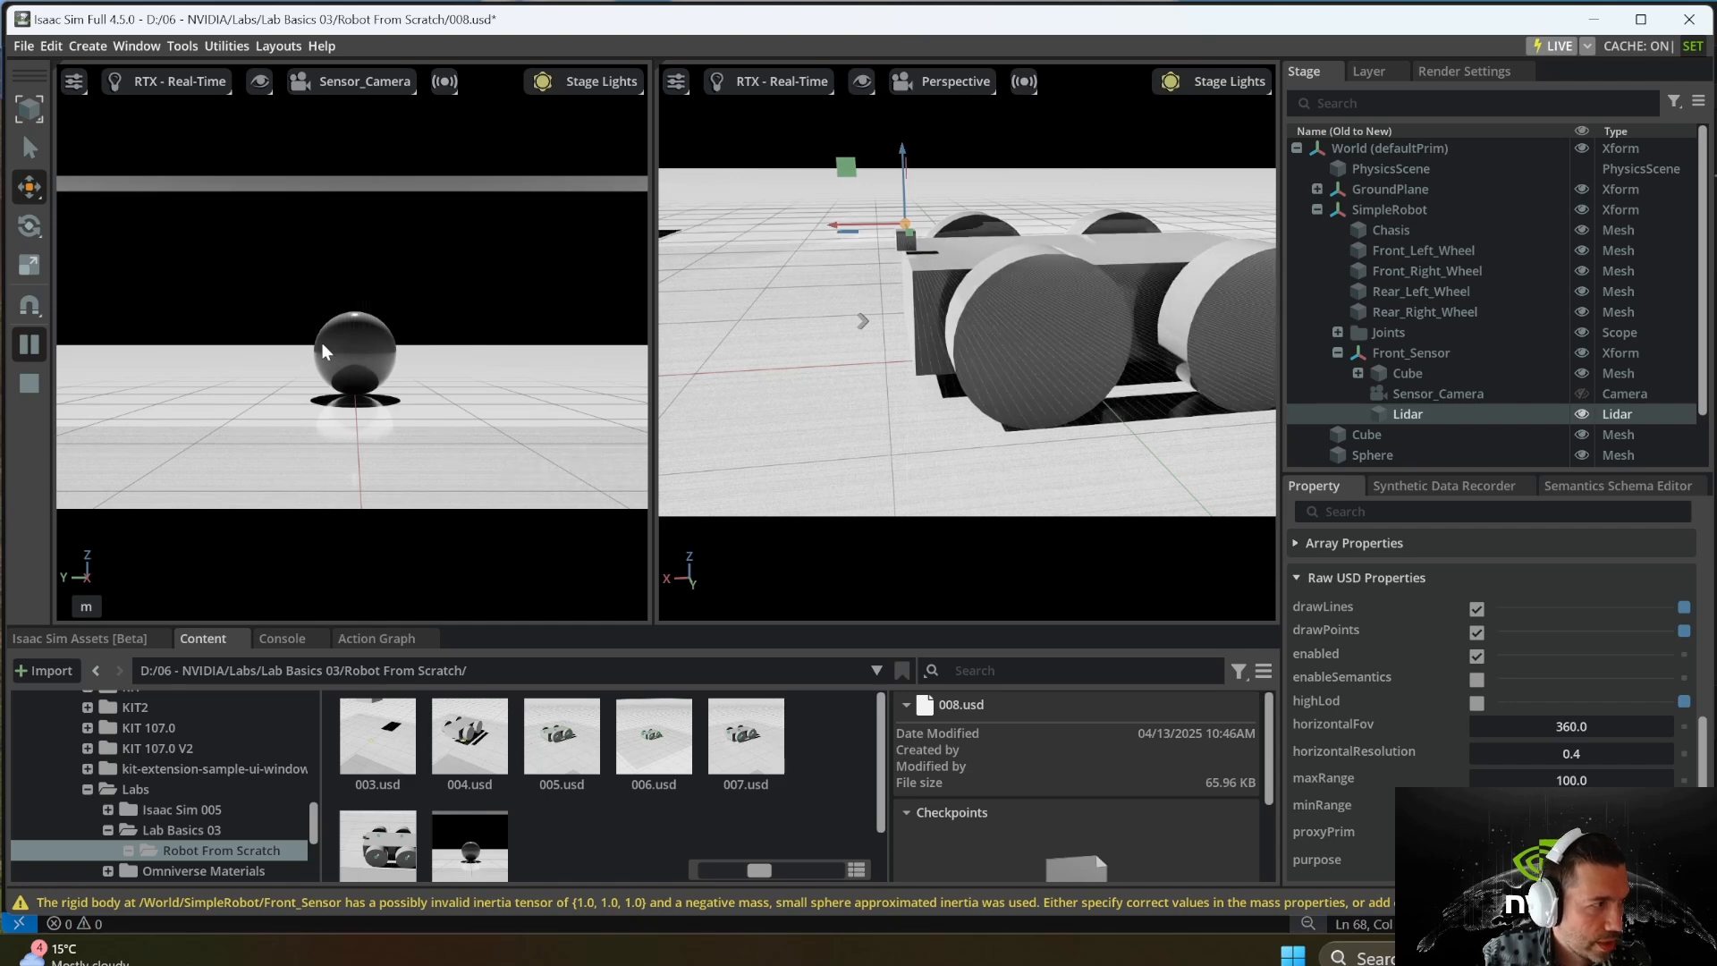
pyautogui.click(29, 385)
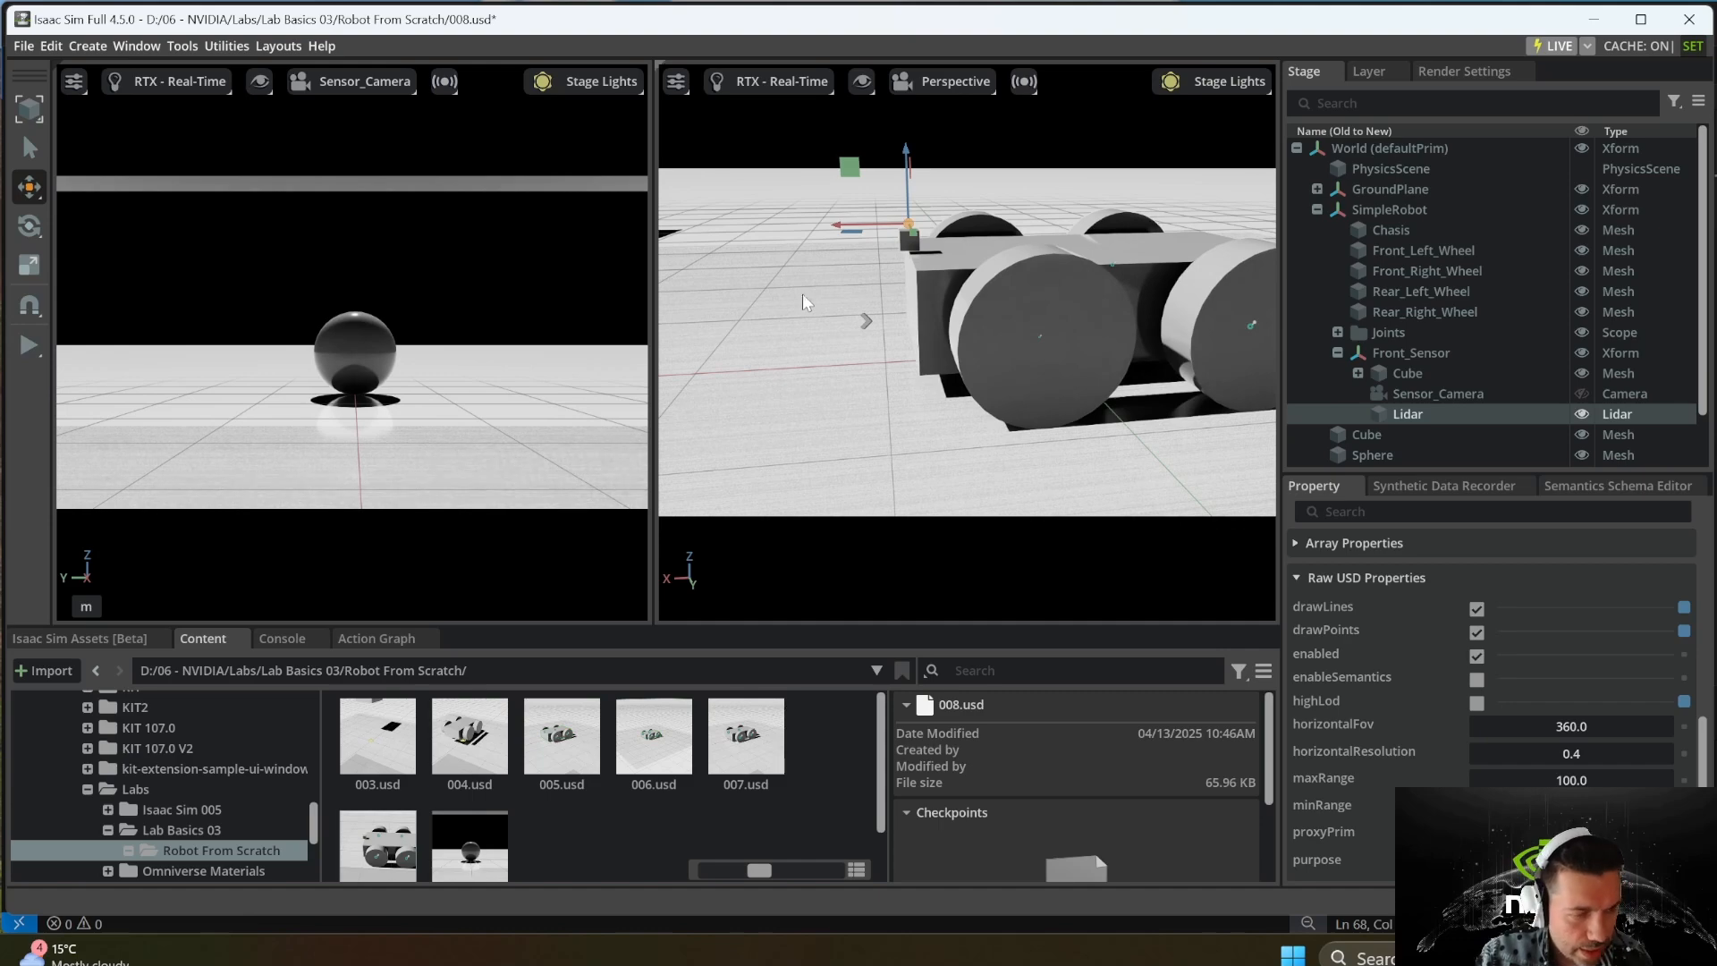
# - Apply the Rigid Body with Colliders Preset to both the Sphere and the Cube obstacles in front of the robot
pyautogui.keyDown('alt'); pyautogui.moveTo(802, 293); pyautogui.dragTo(716, 229); pyautogui.keyUp('alt')
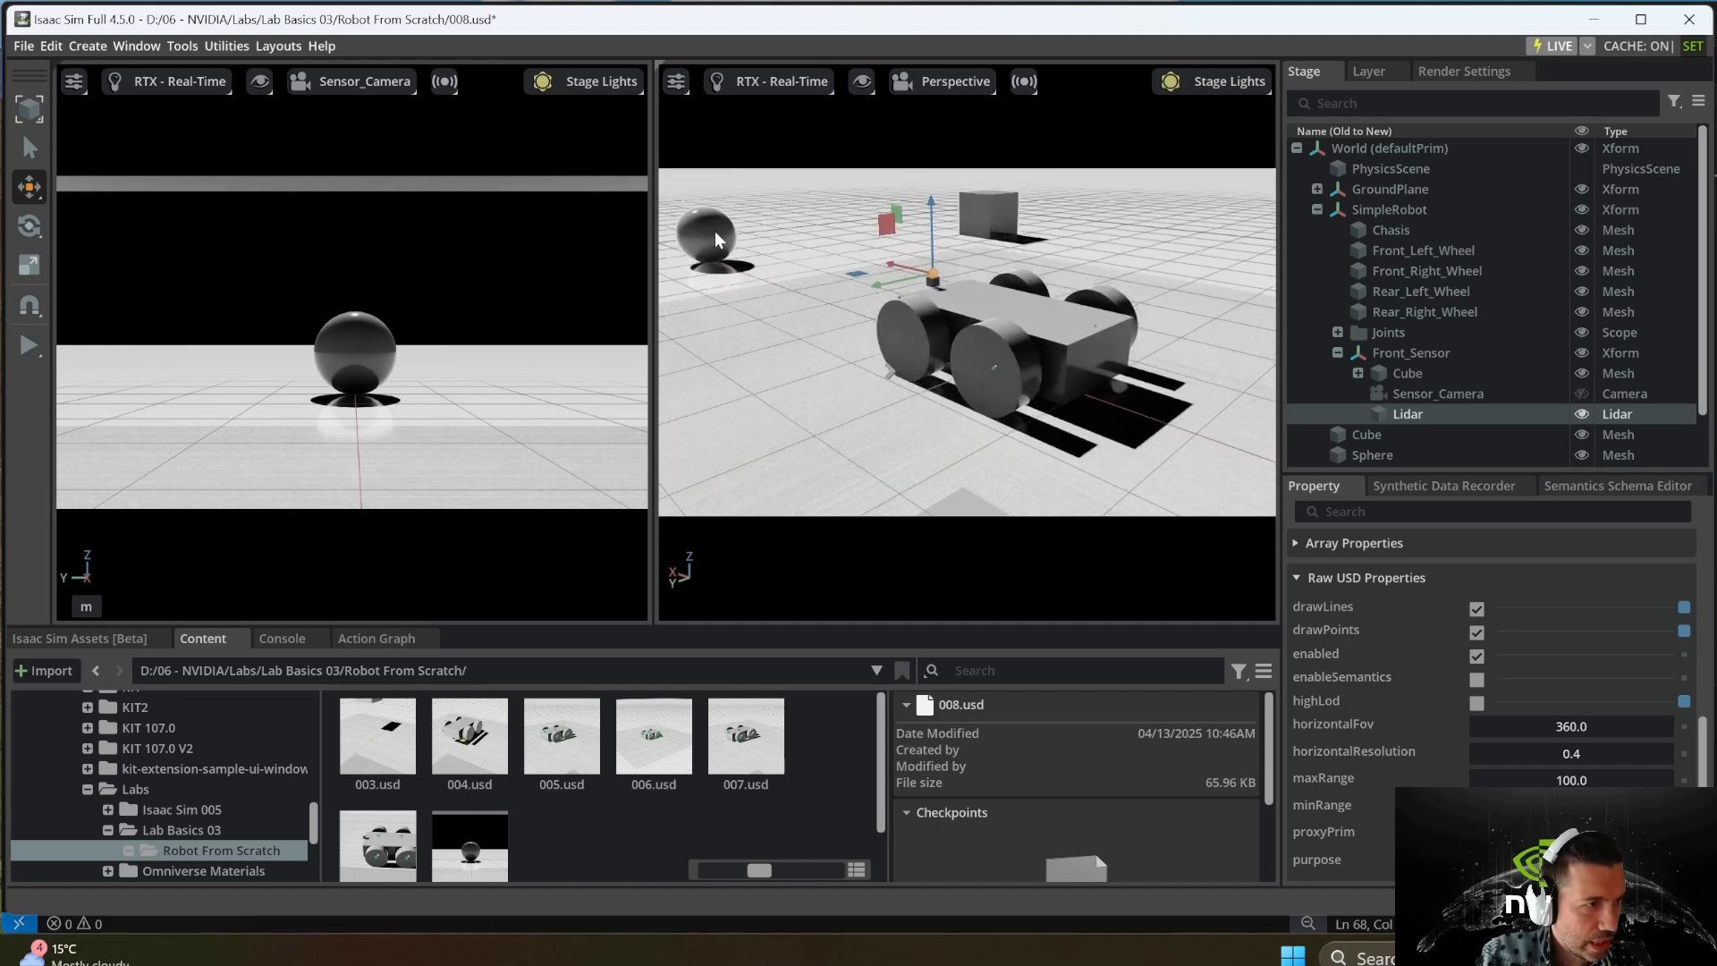
pyautogui.click(715, 230)
pyautogui.keyDown('shift'); pyautogui.click(995, 208); pyautogui.keyUp('shift')
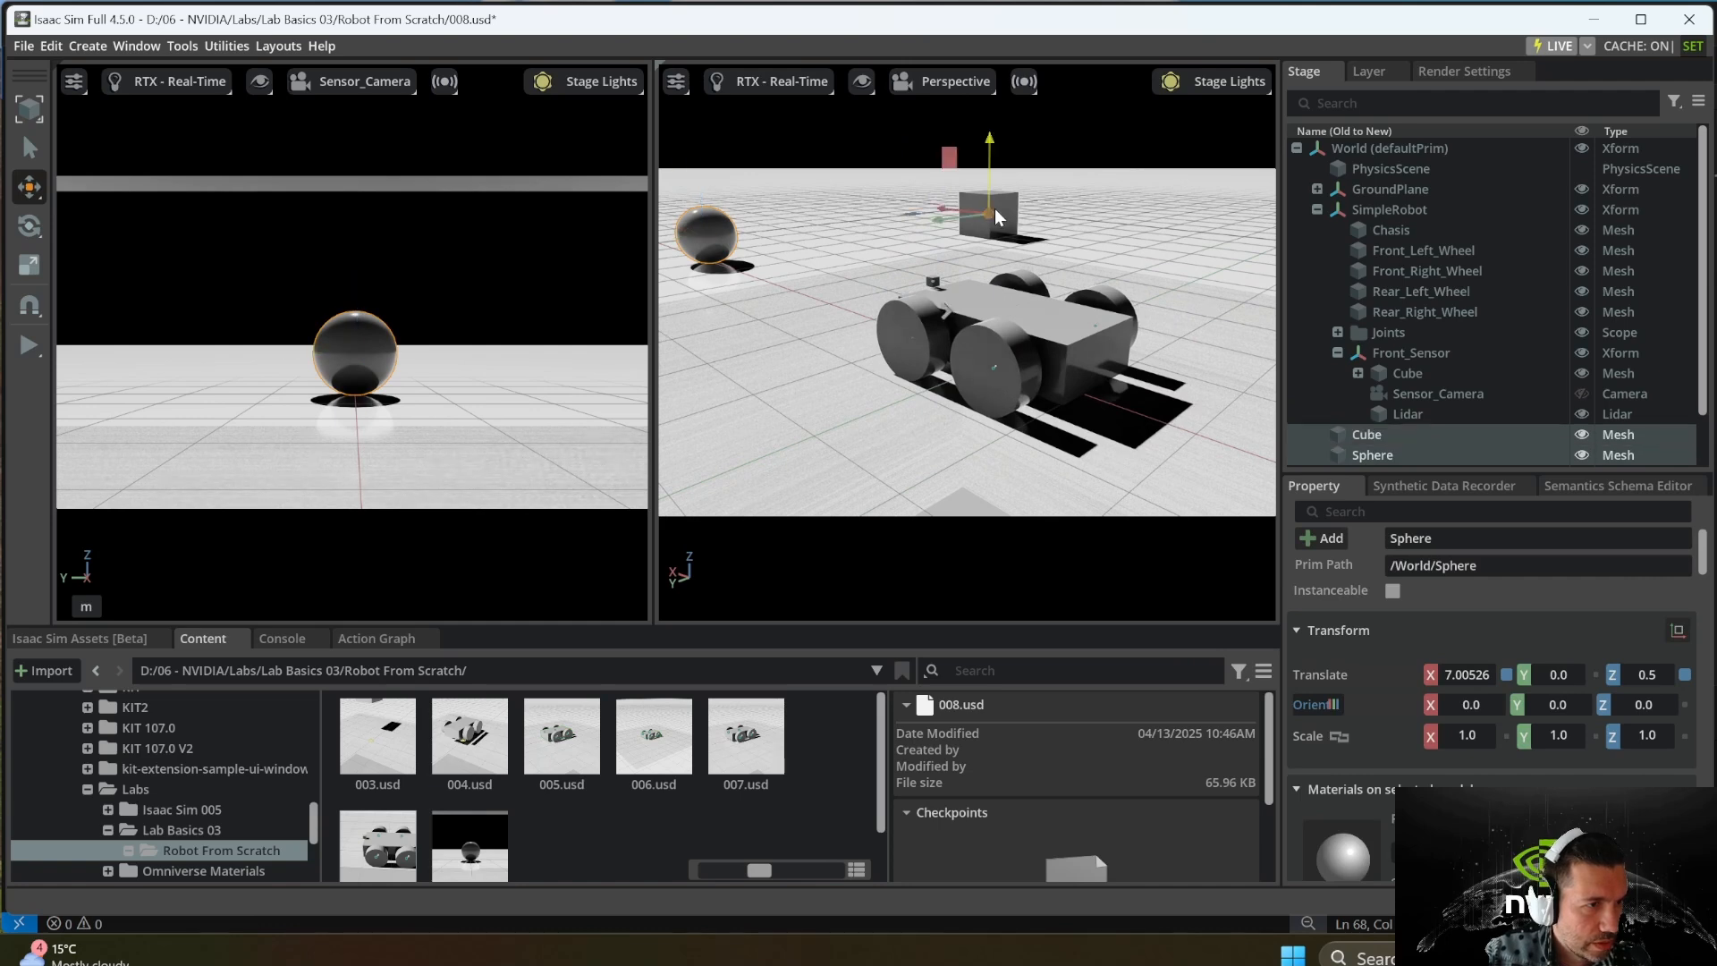
pyautogui.rightClick(1412, 440)
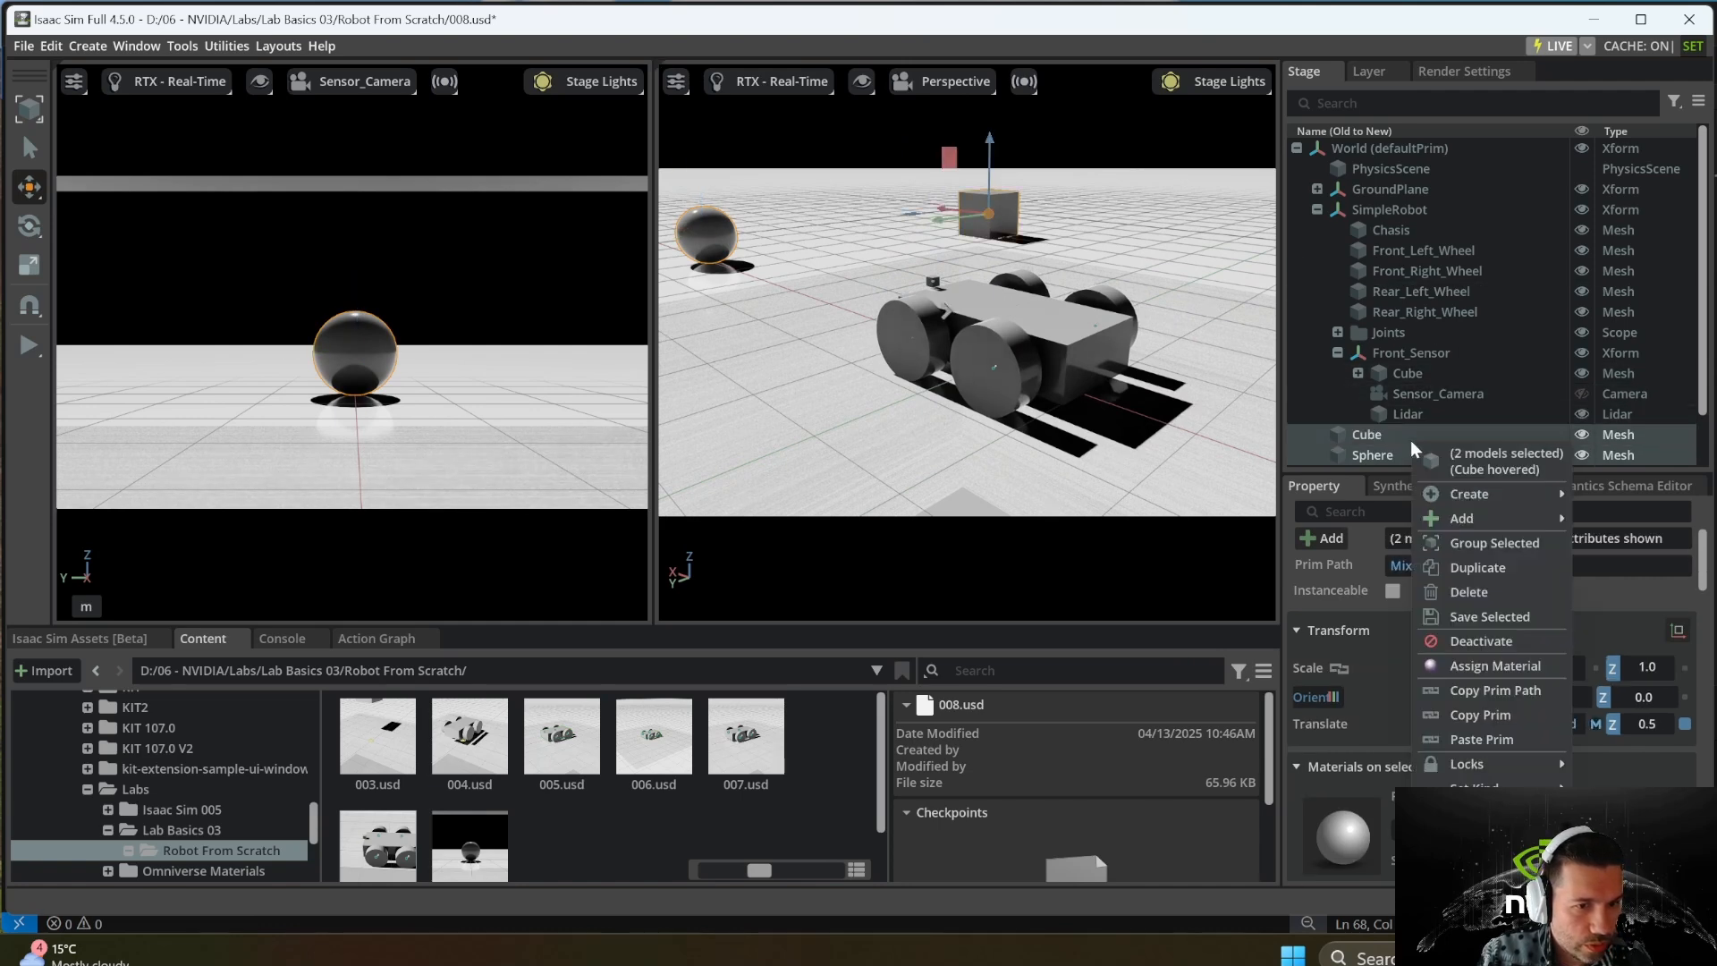
pyautogui.moveTo(1513, 523)
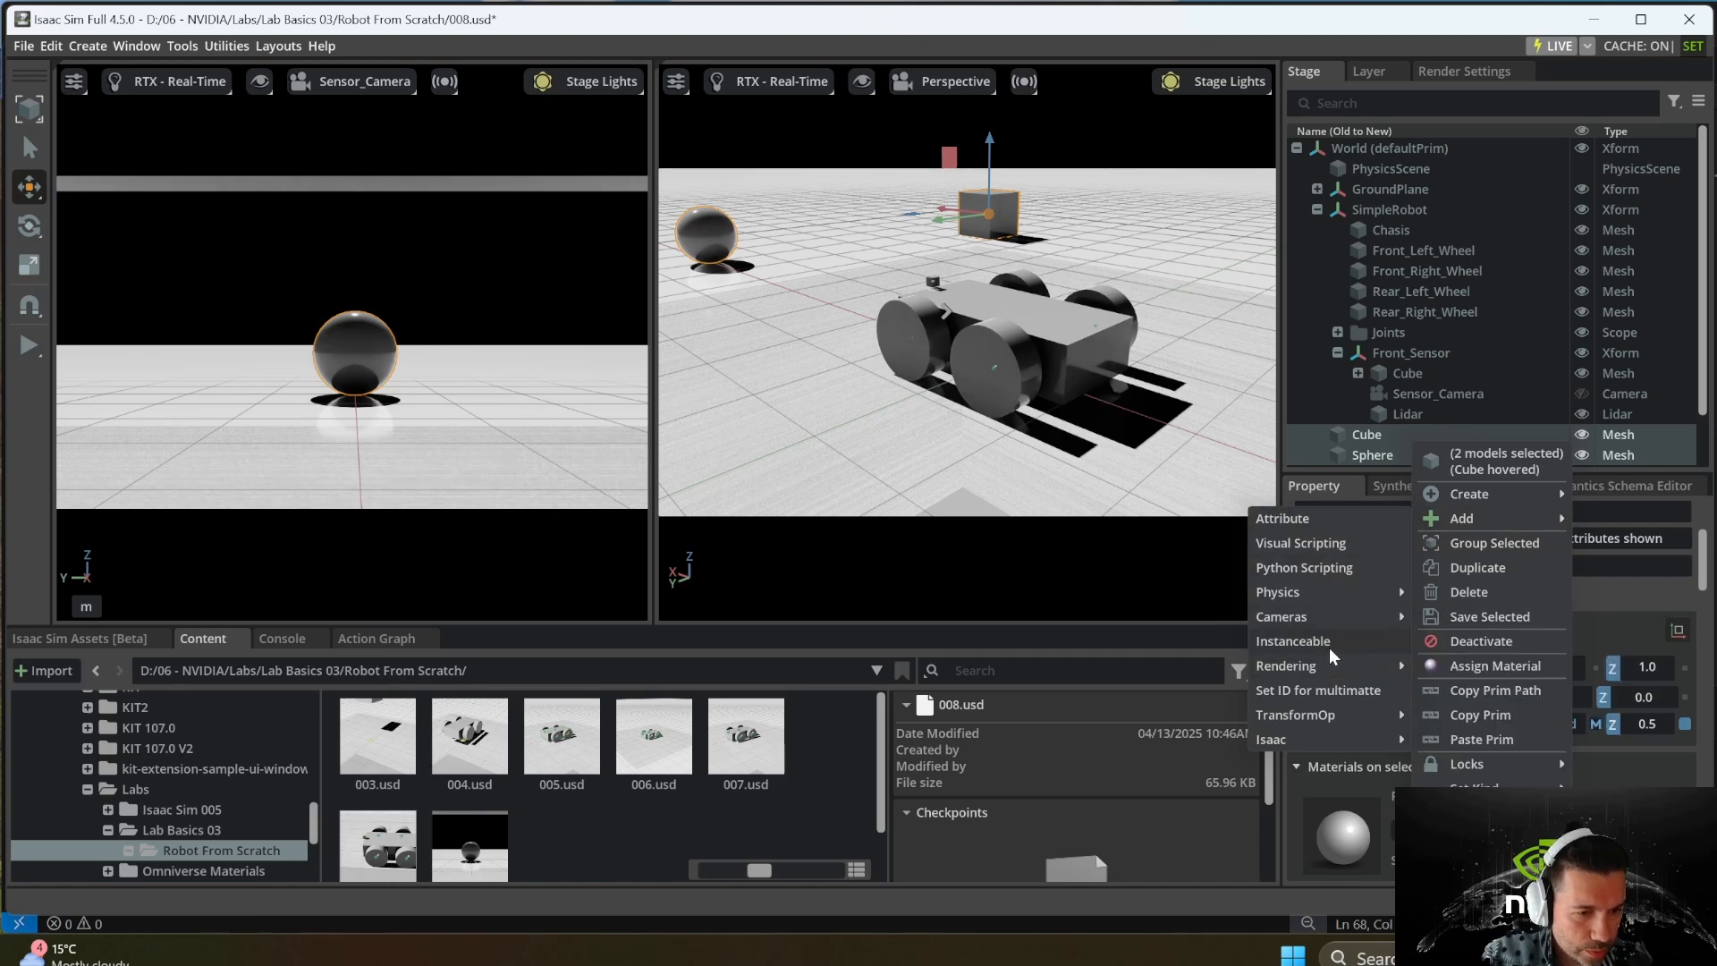
pyautogui.moveTo(1328, 713)
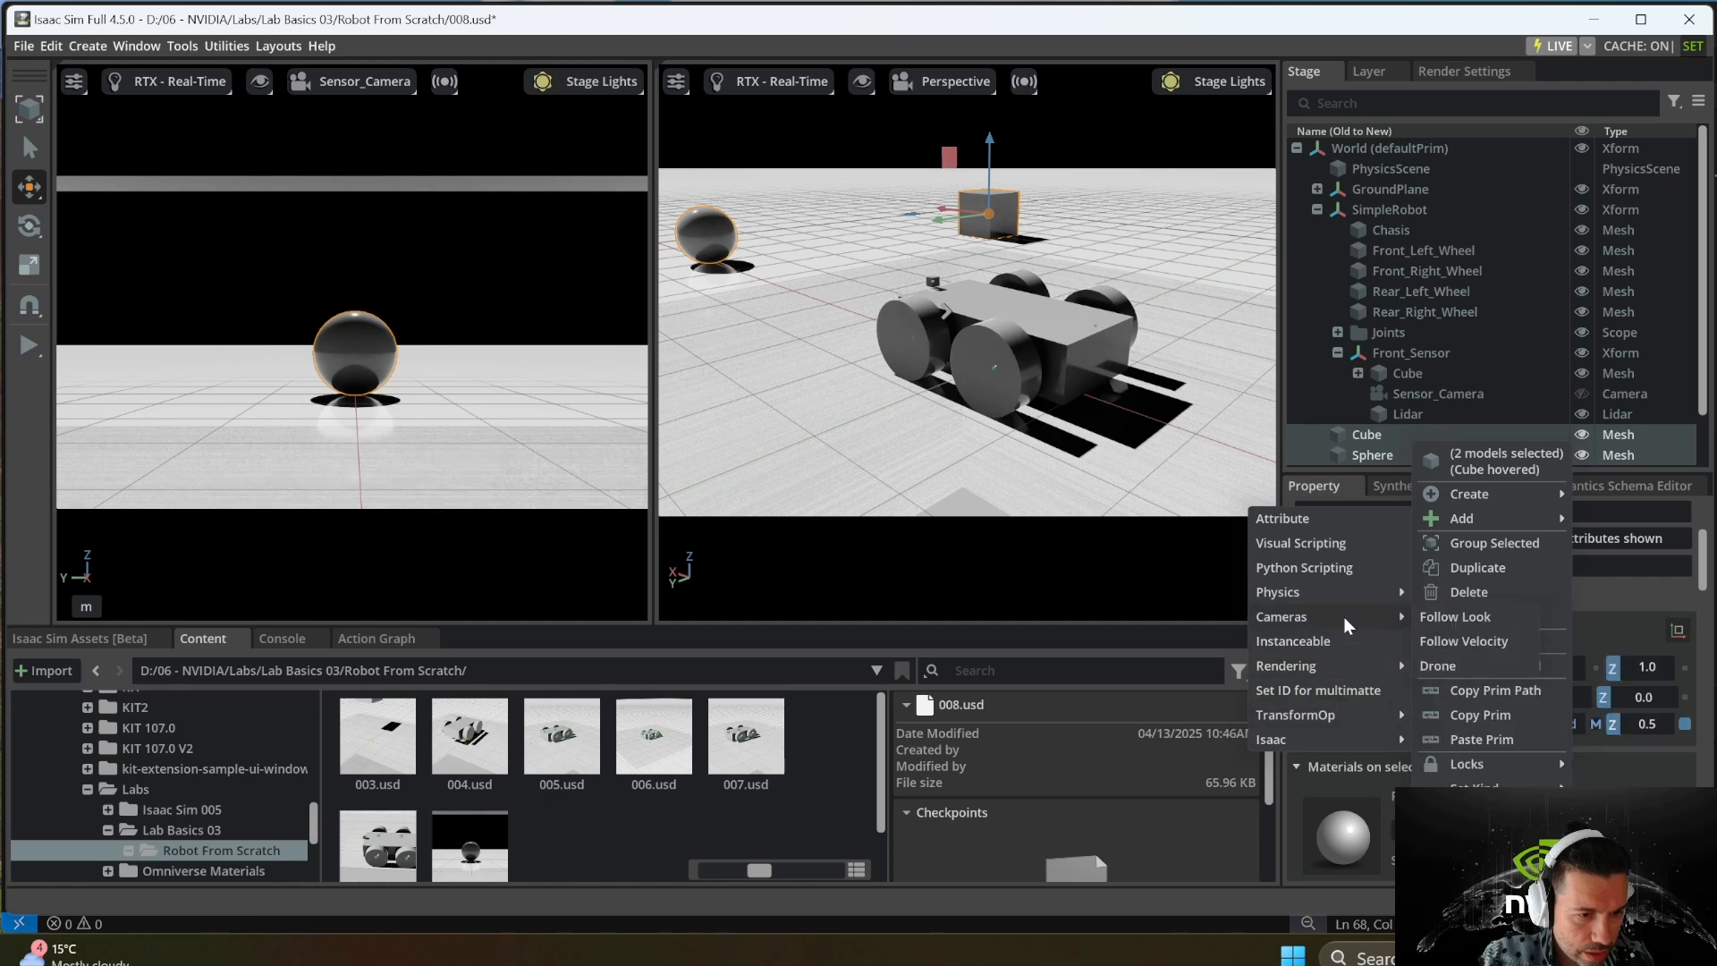
pyautogui.moveTo(1349, 597)
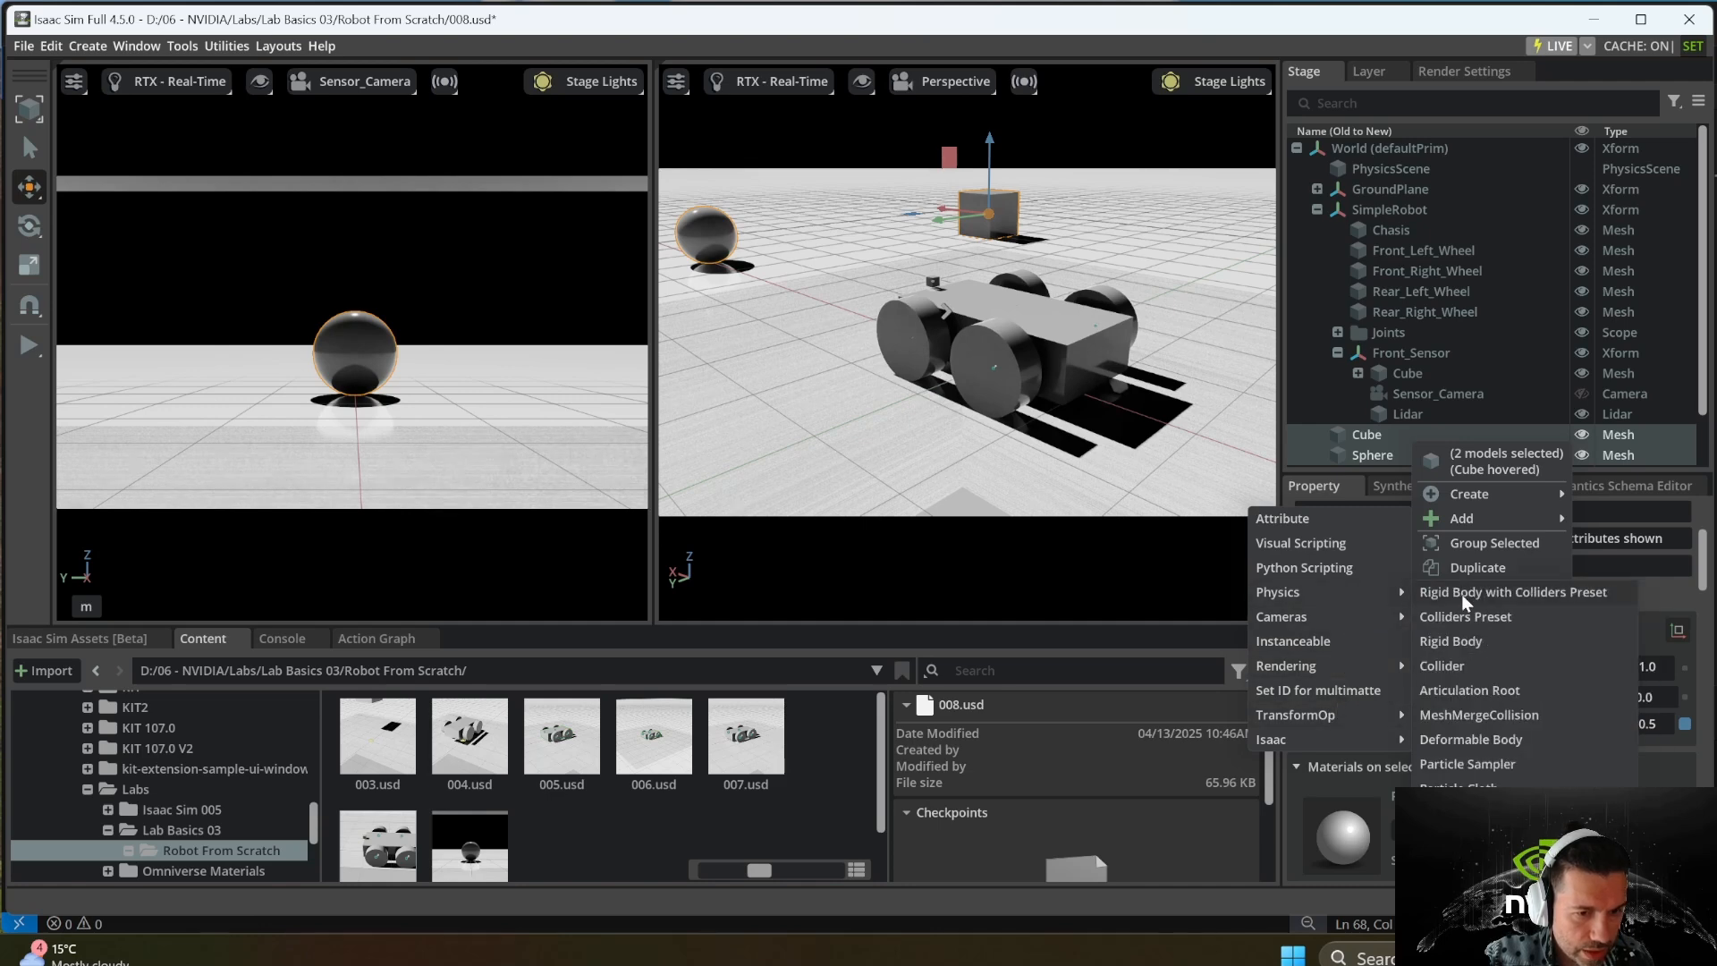
pyautogui.click(1543, 594)
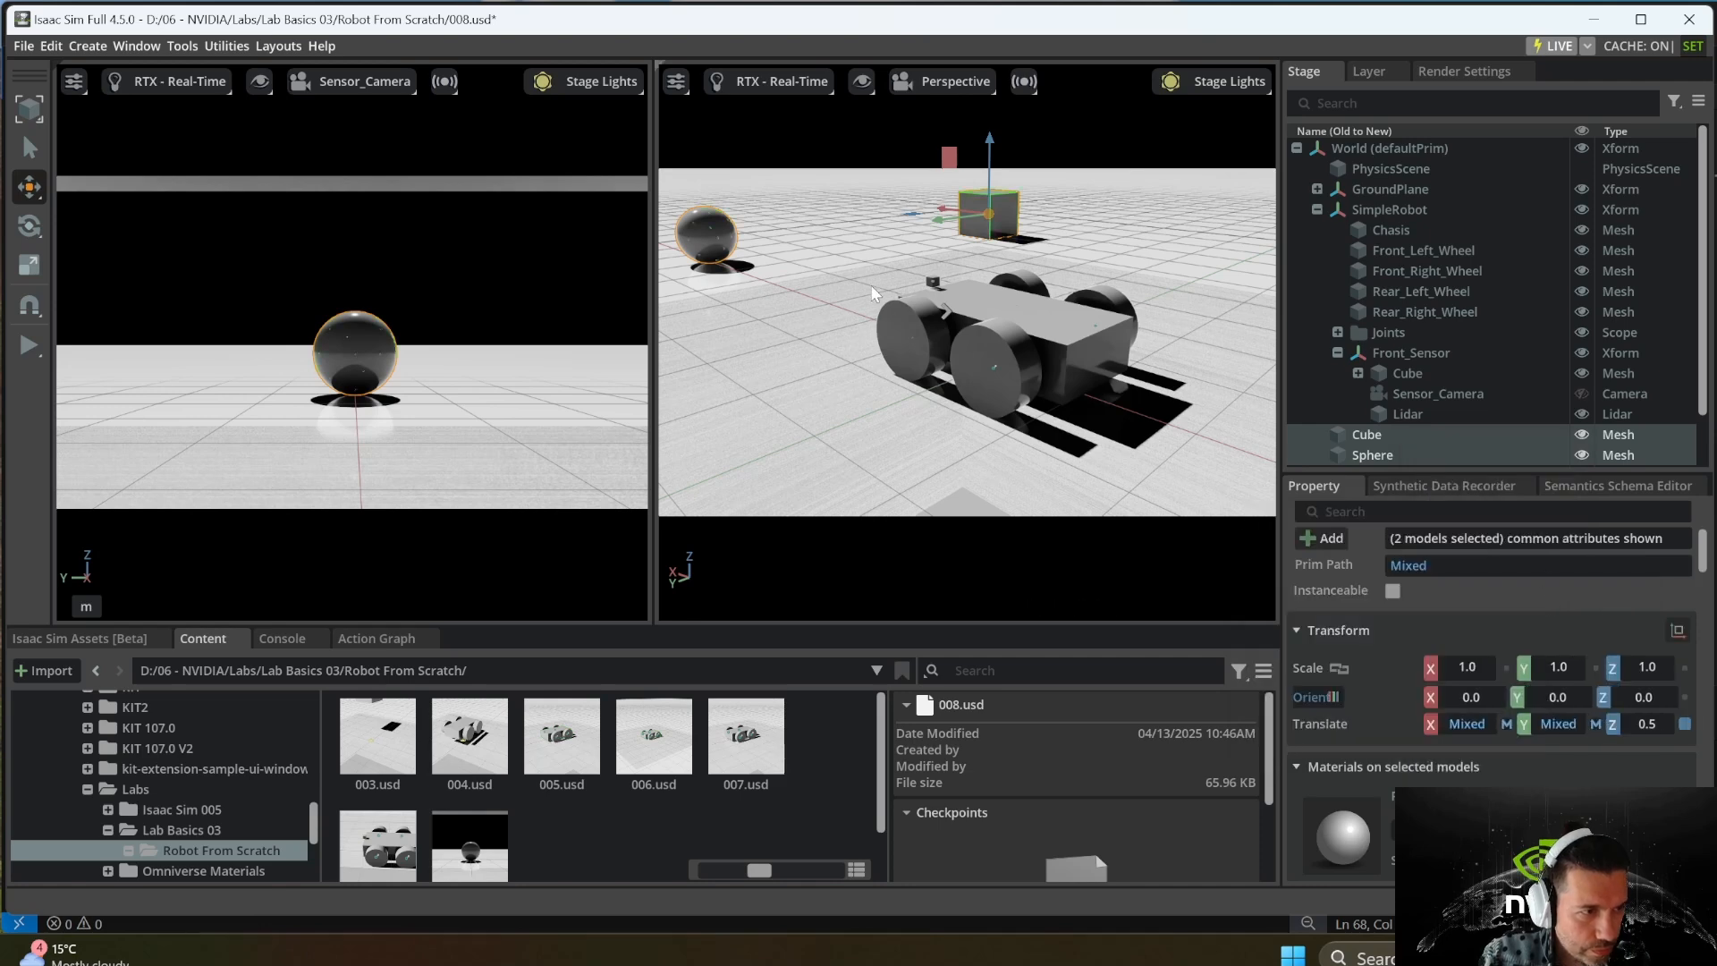
# - Run the simulation, set the Lidar's rotationRate to 1.0 while checking its beams, and stop the simulation
pyautogui.click(30, 345)
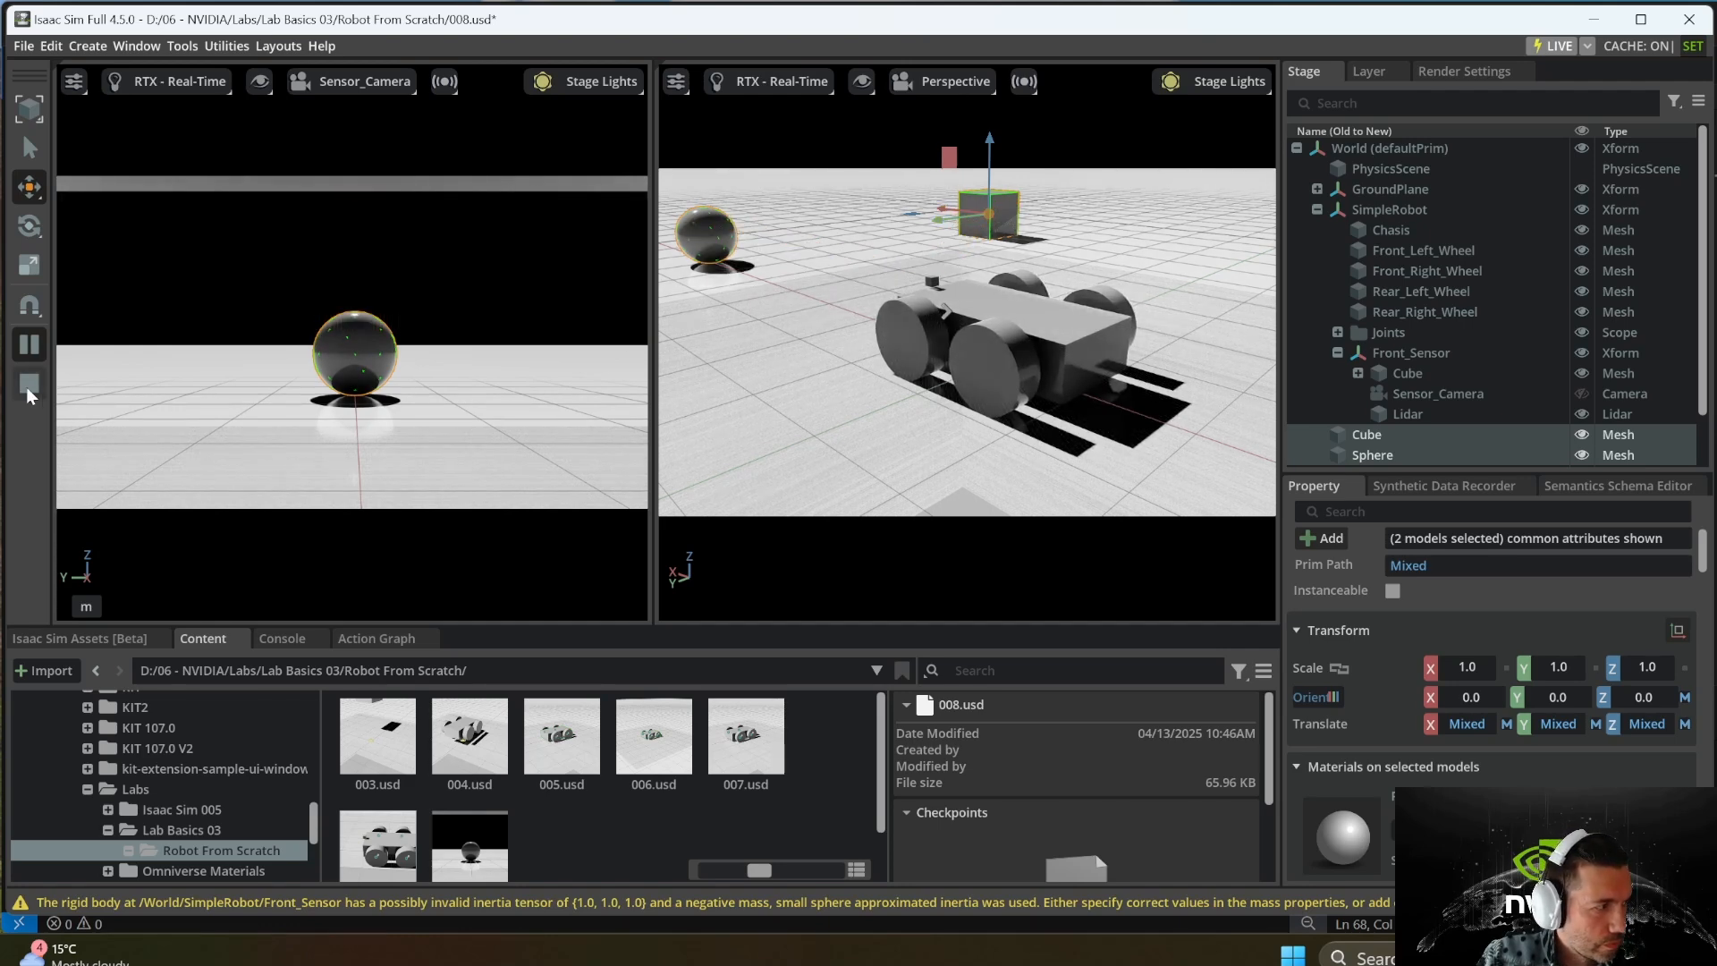
pyautogui.scroll(-12, 1422, 751)
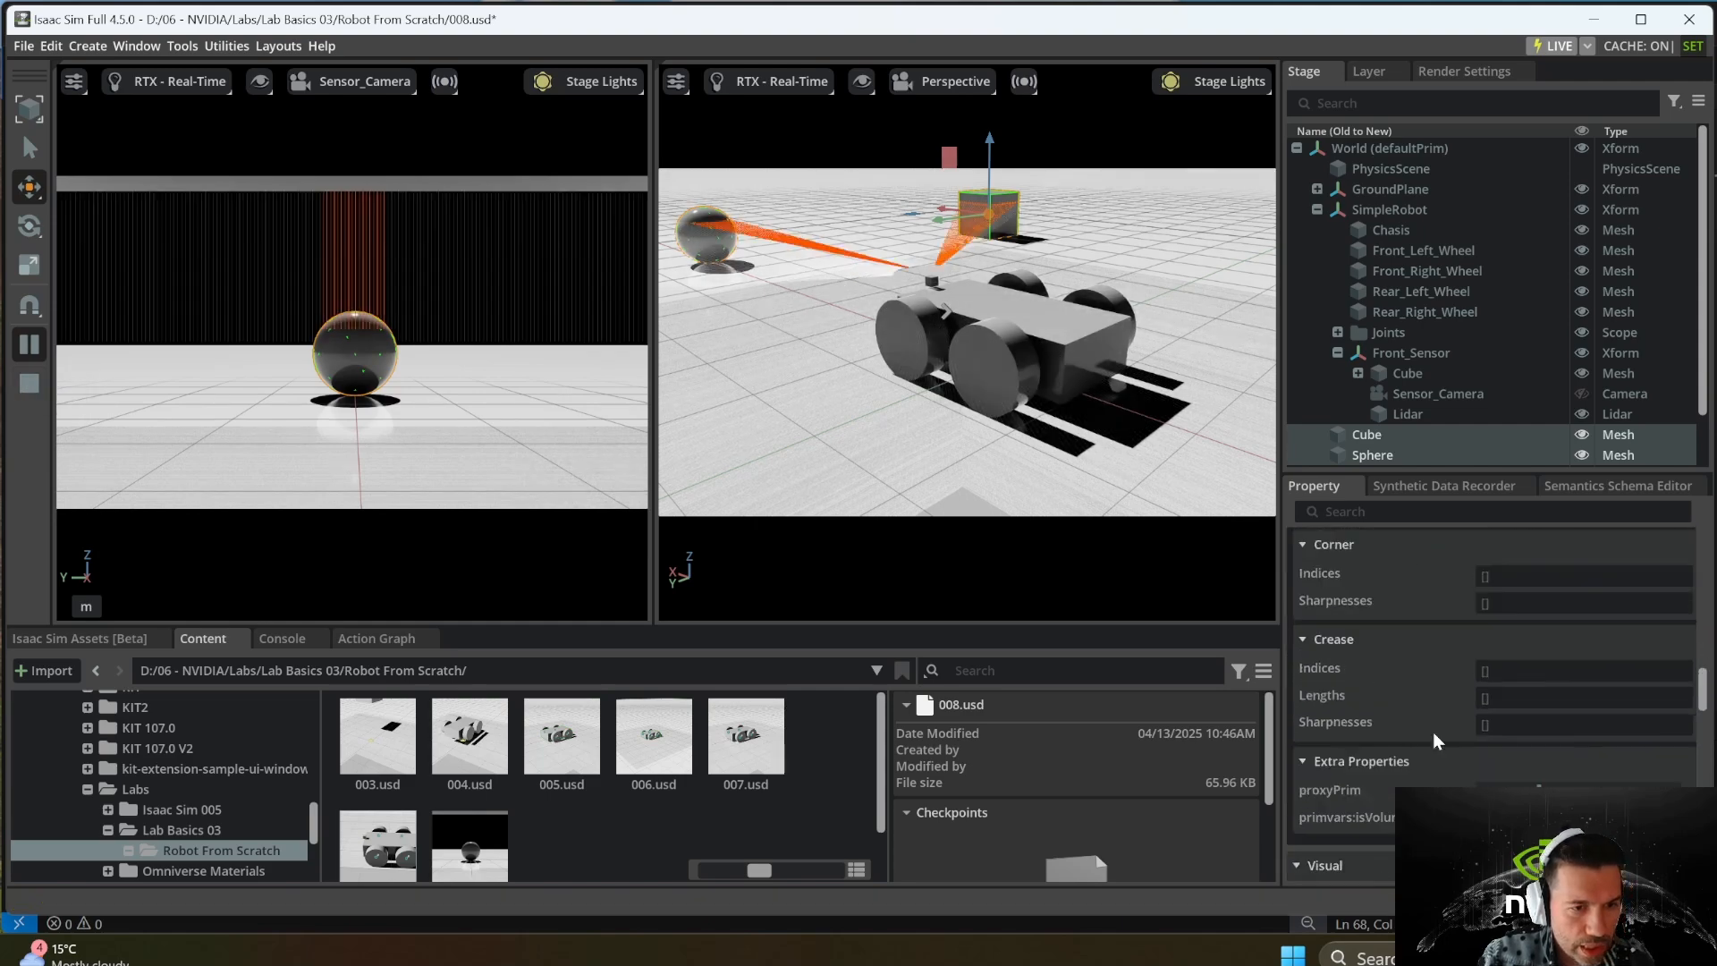
pyautogui.click(1426, 419)
pyautogui.scroll(-10, 1540, 714)
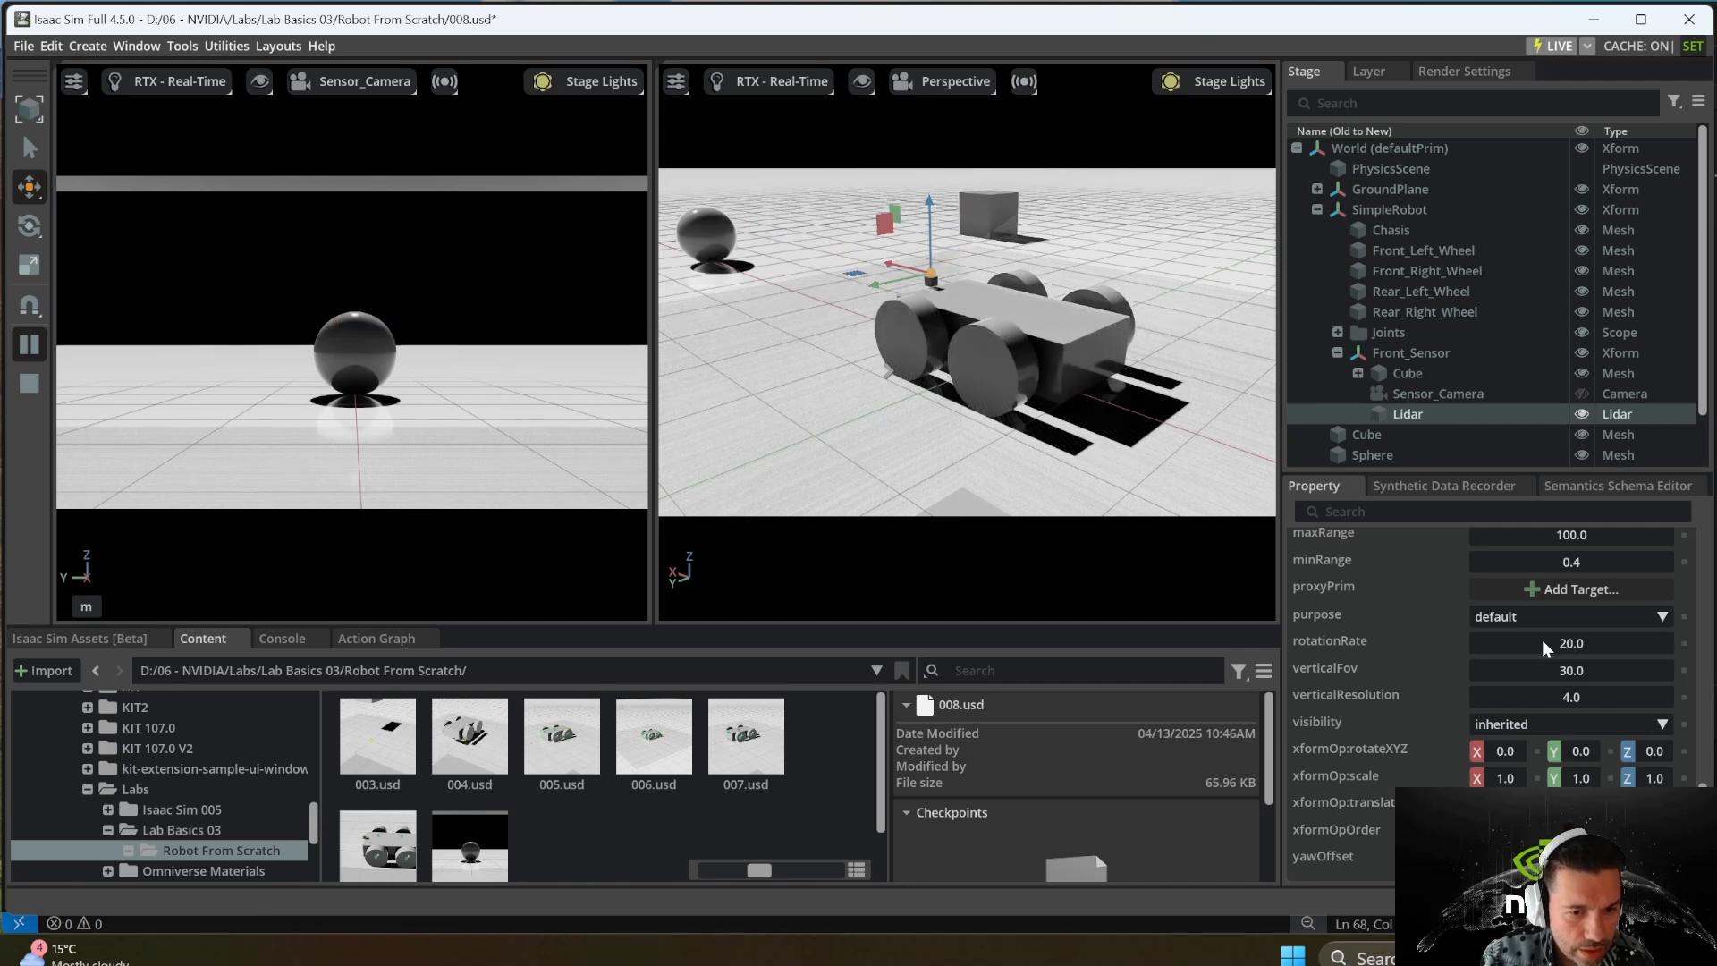
pyautogui.doubleClick(1597, 642)
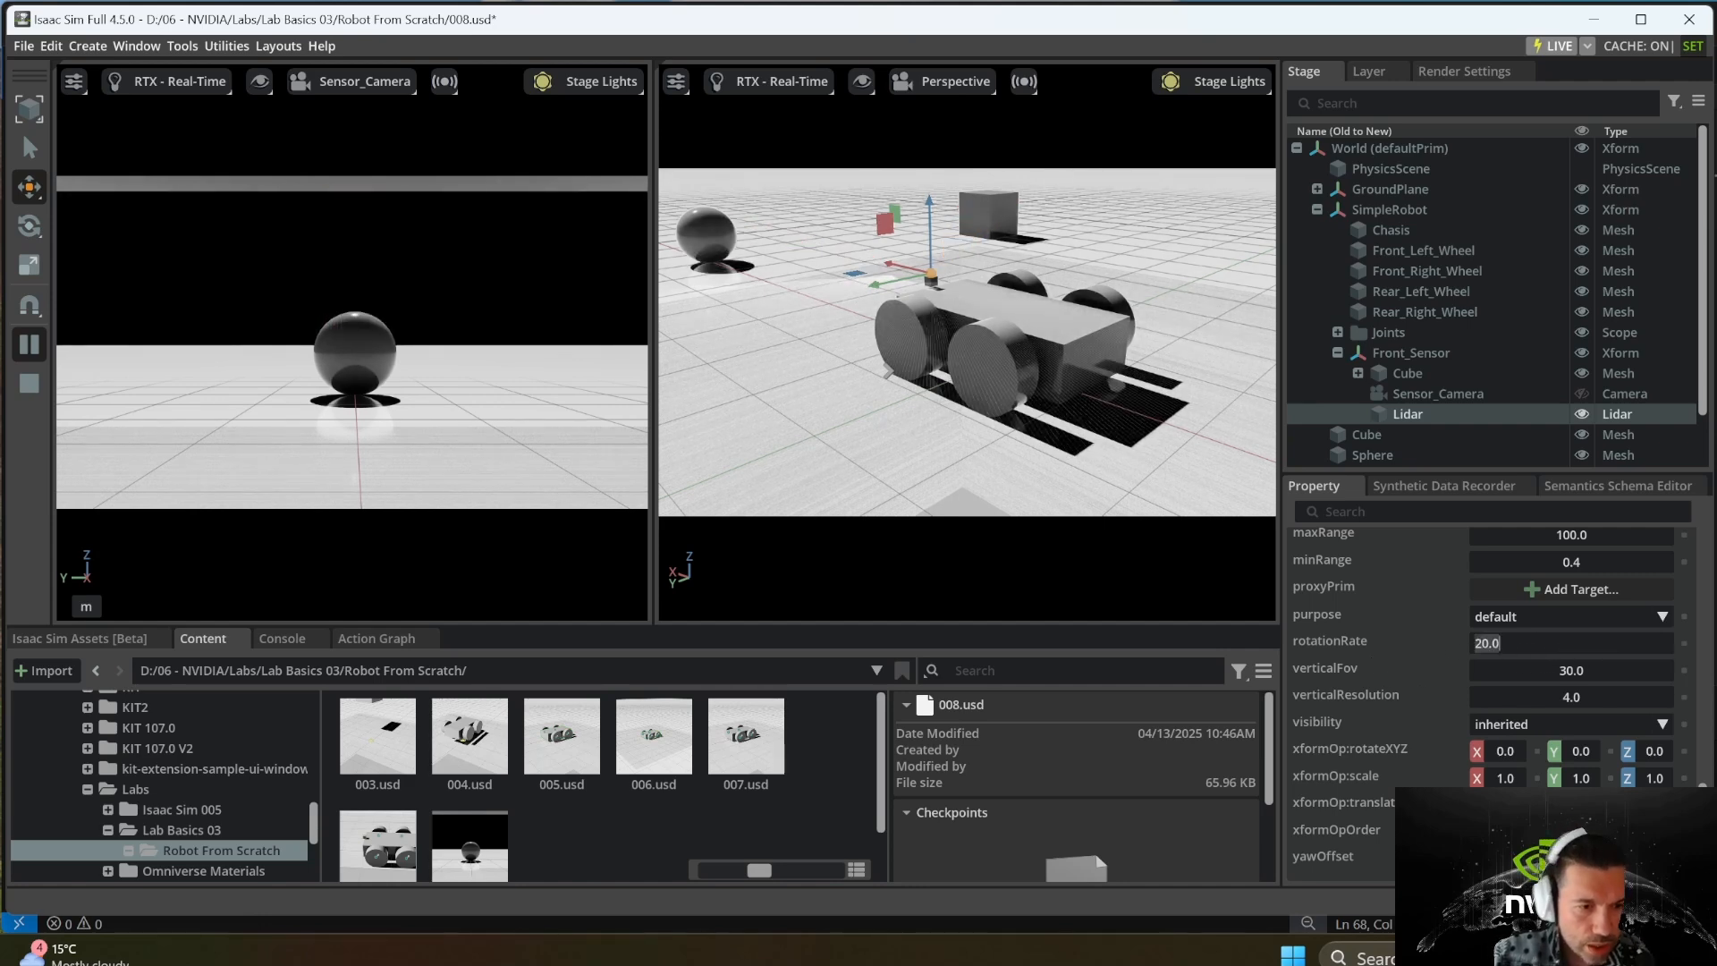
pyautogui.write('1')
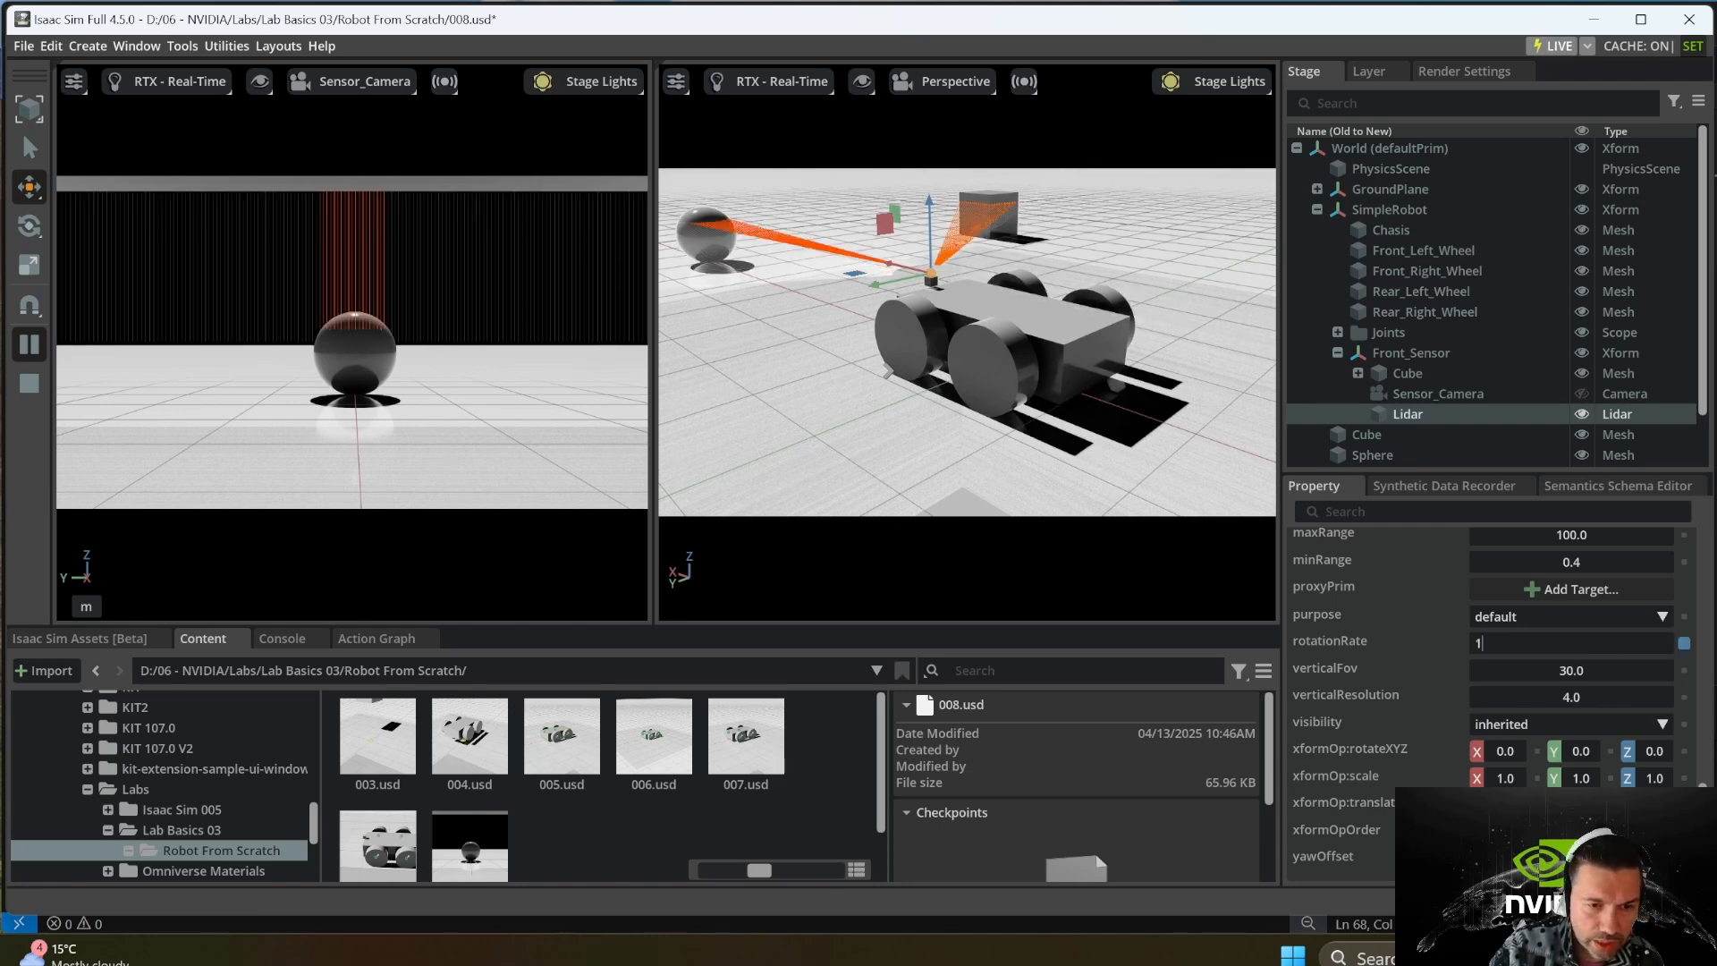
pyautogui.press('Return')
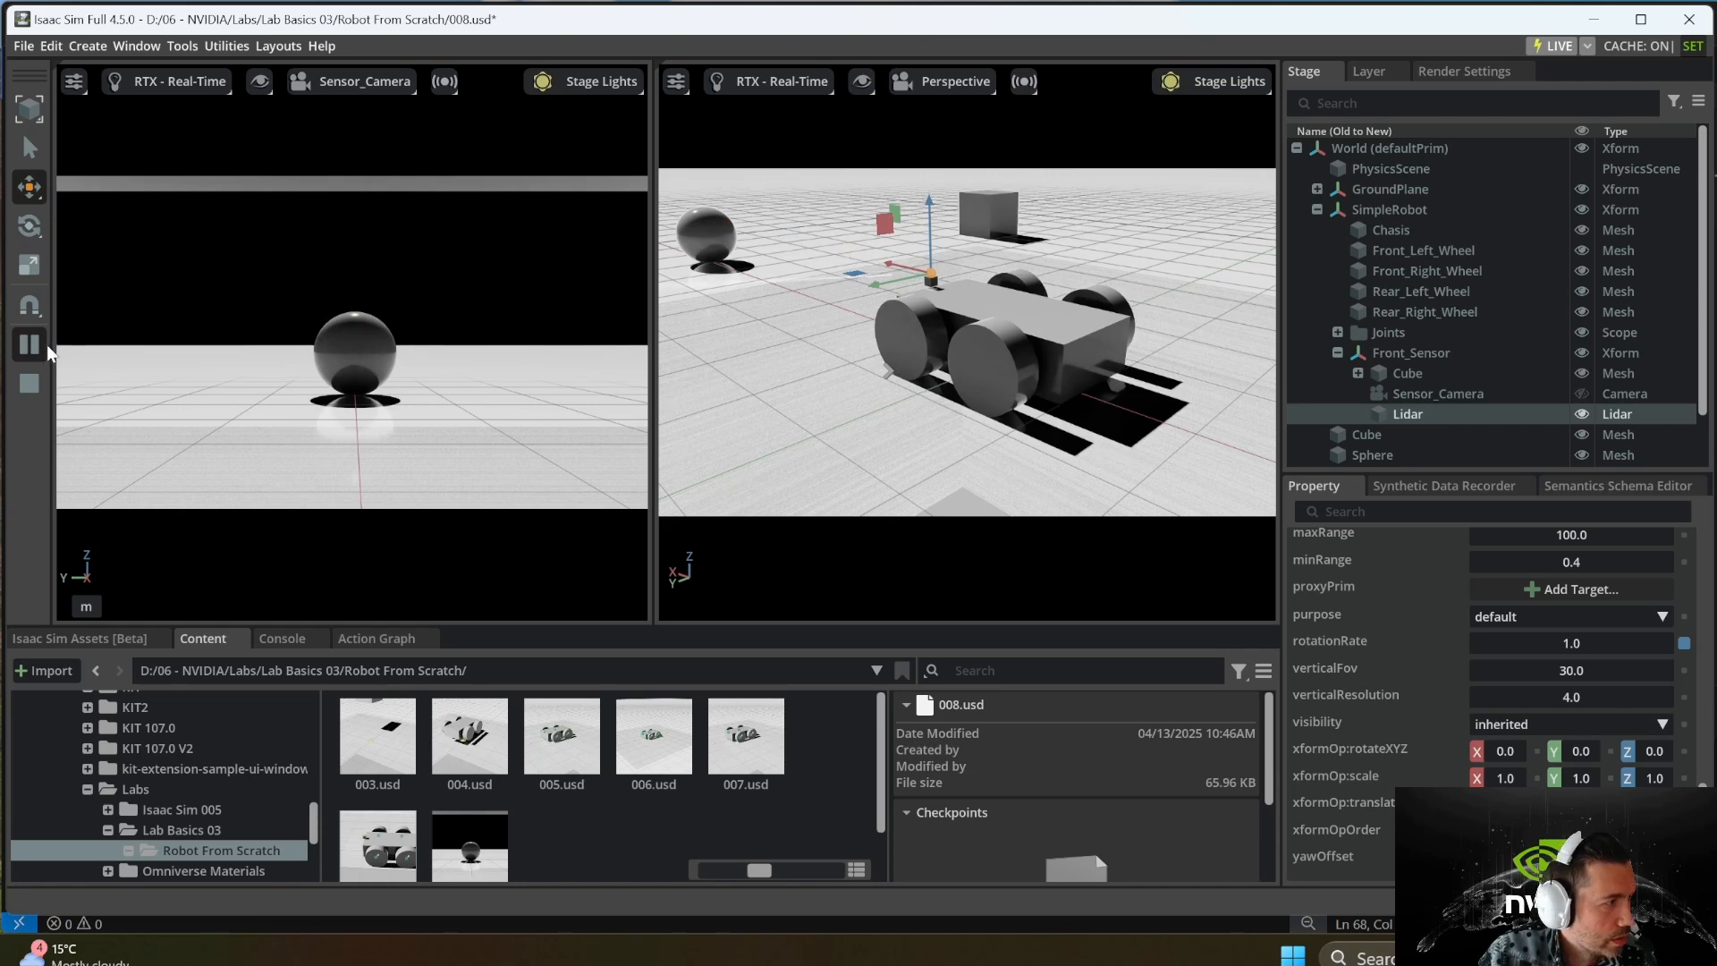
pyautogui.click(30, 383)
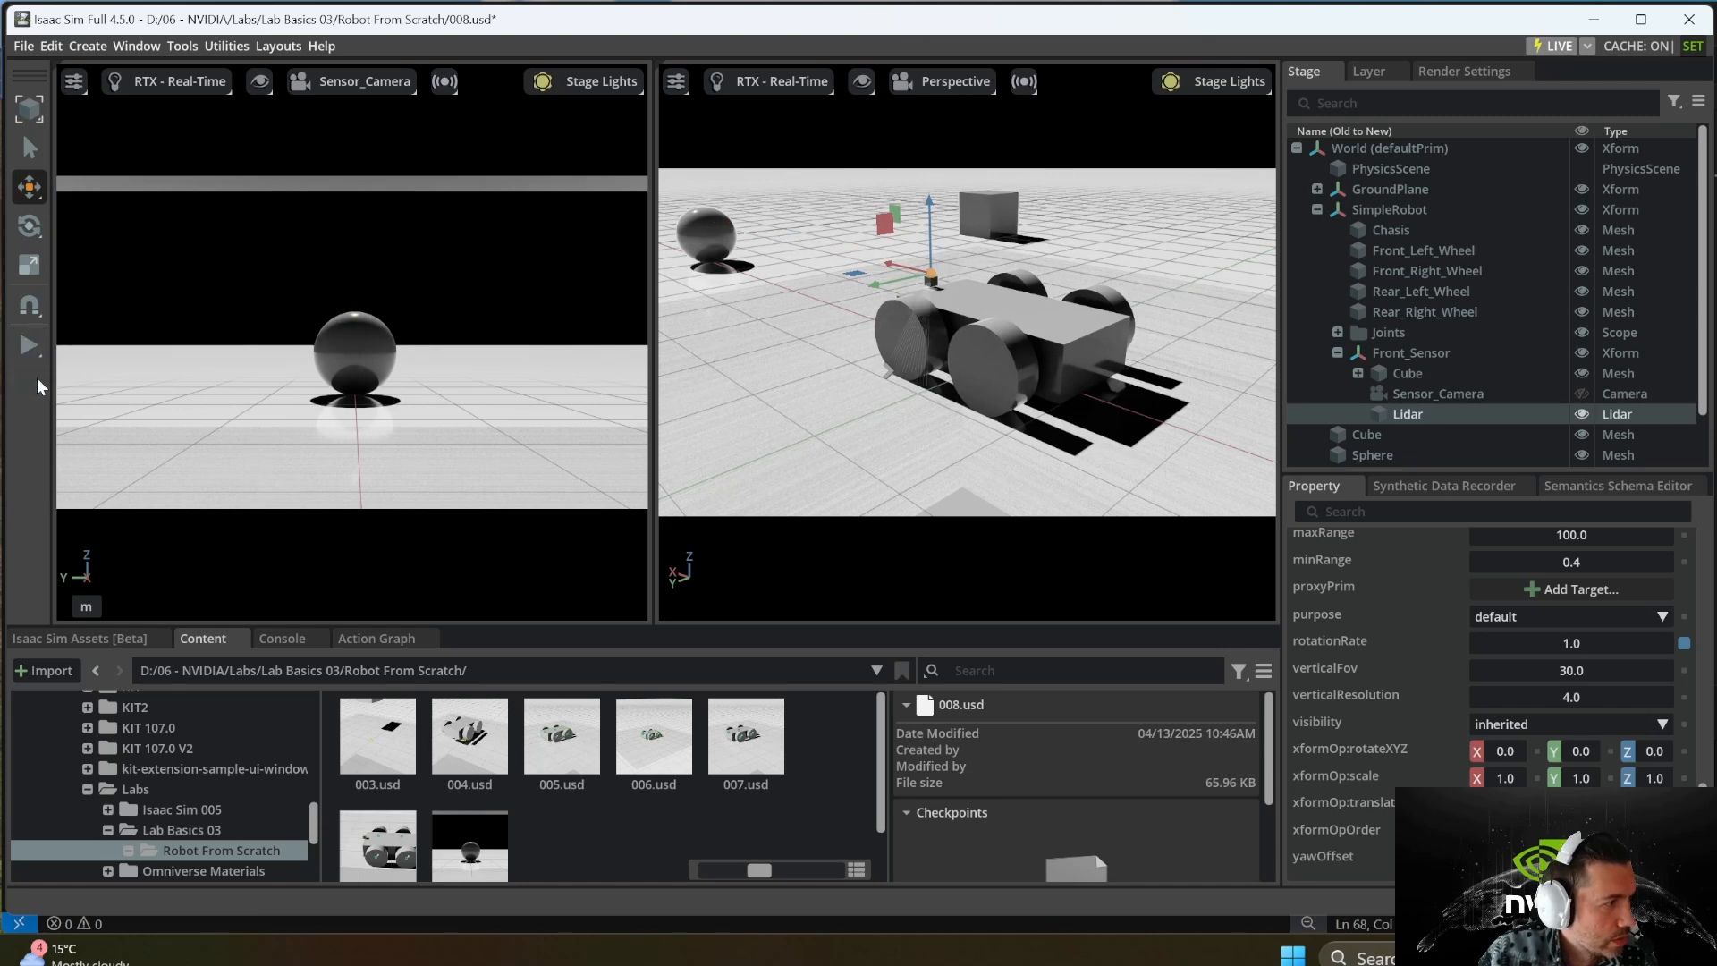
# - Save the stage as 009.usd in the Robot From Scratch folder, overwriting the existing file, and switch to the PowerPoint slide show
pyautogui.click(24, 49)
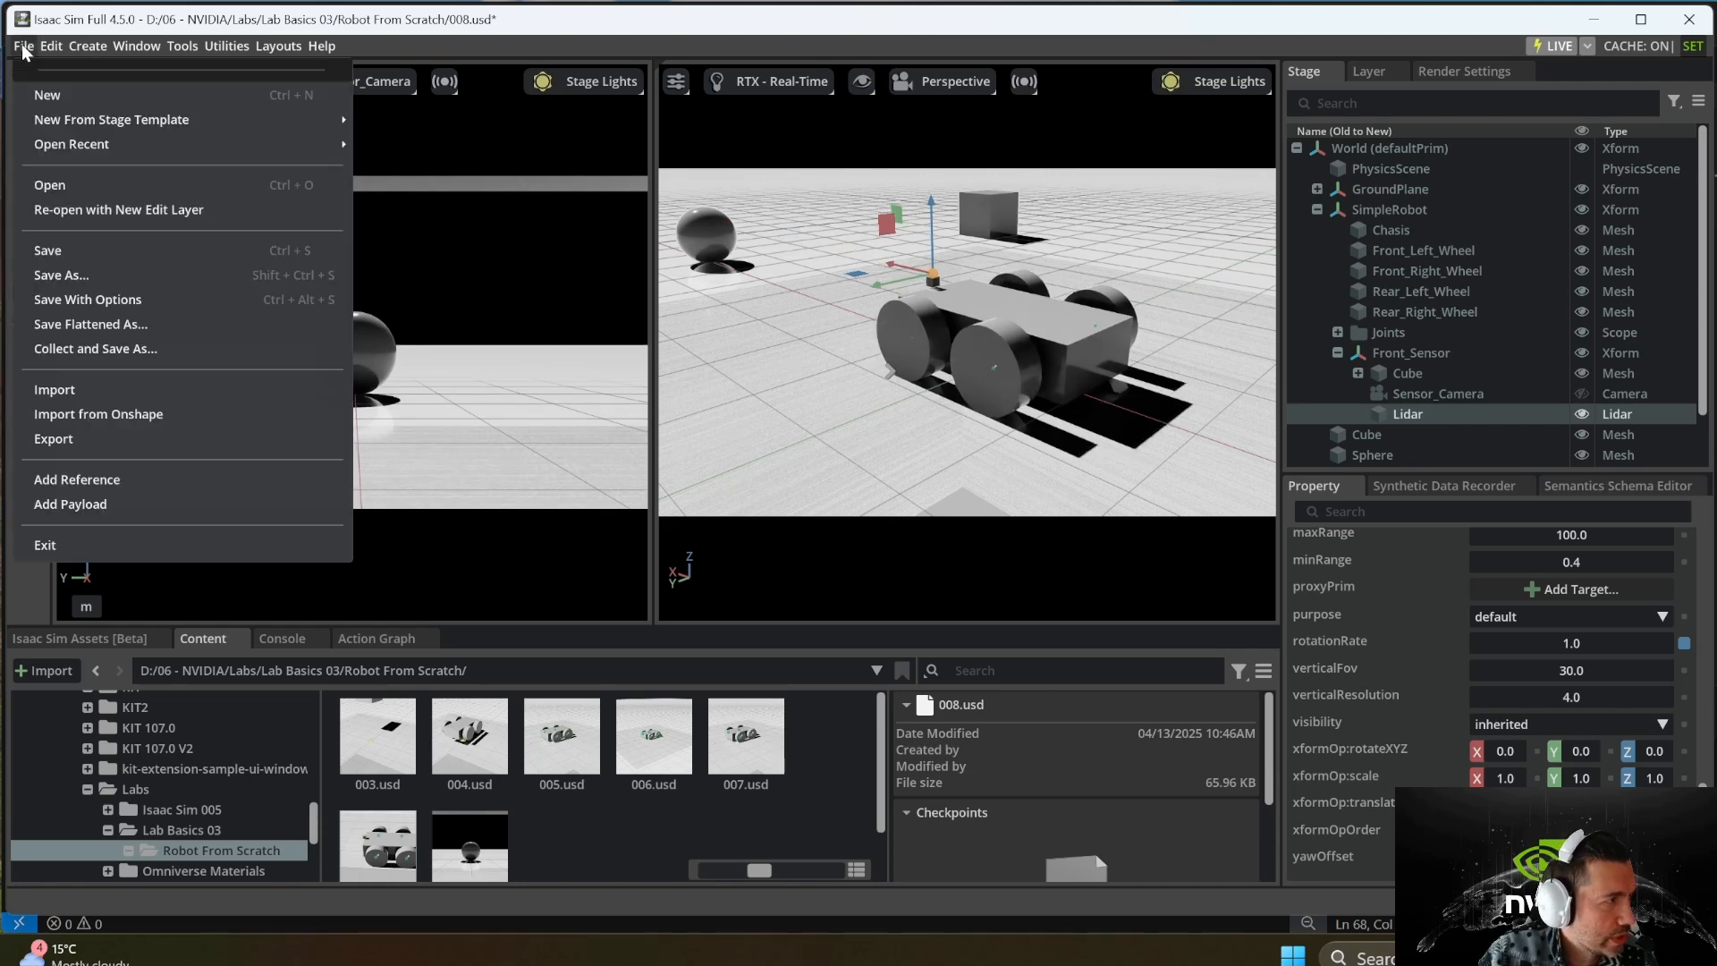
pyautogui.click(71, 276)
pyautogui.click(839, 478)
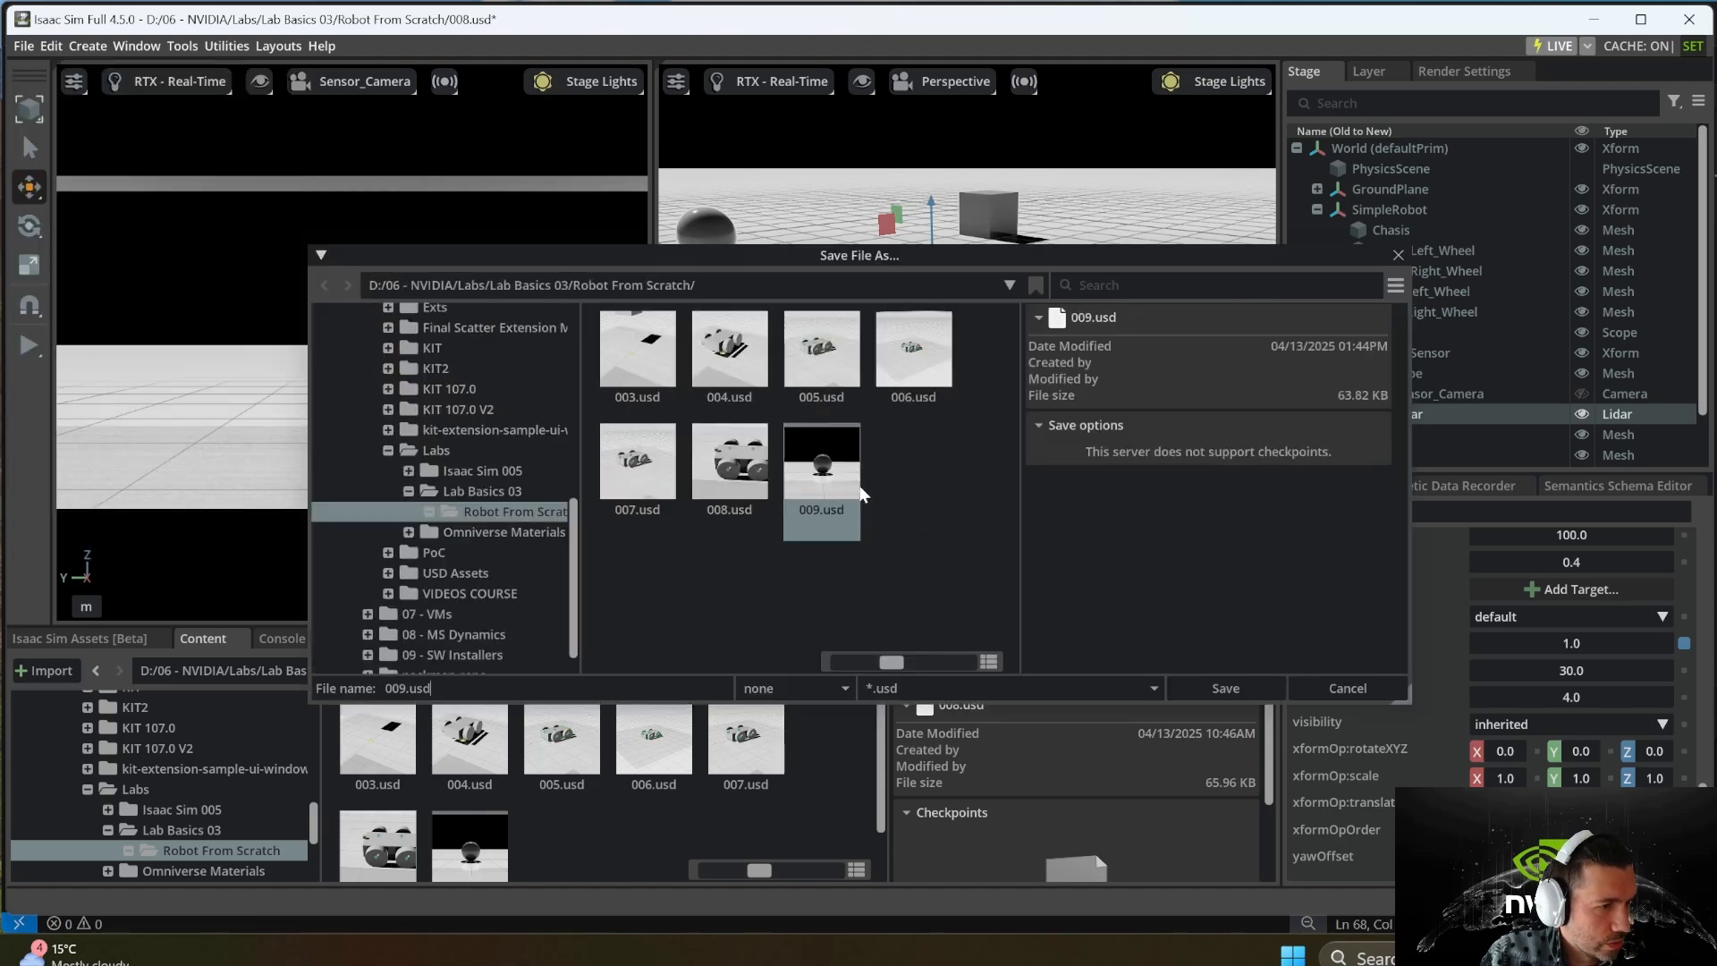
pyautogui.doubleClick(831, 474)
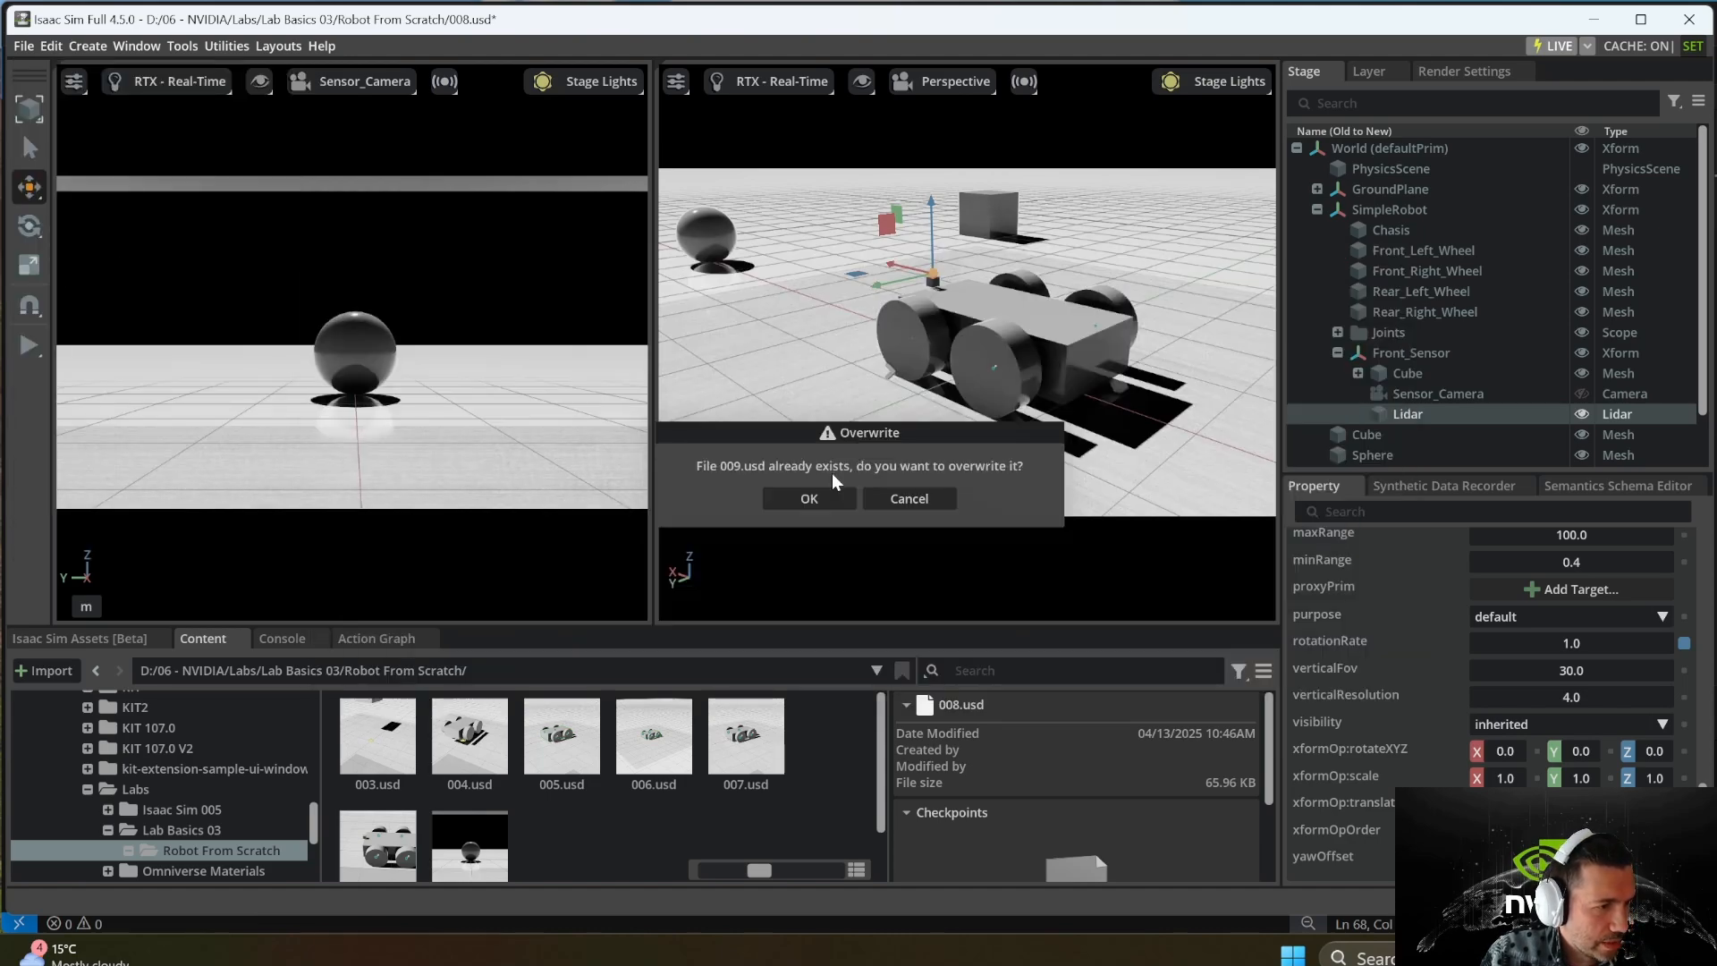
pyautogui.click(808, 497)
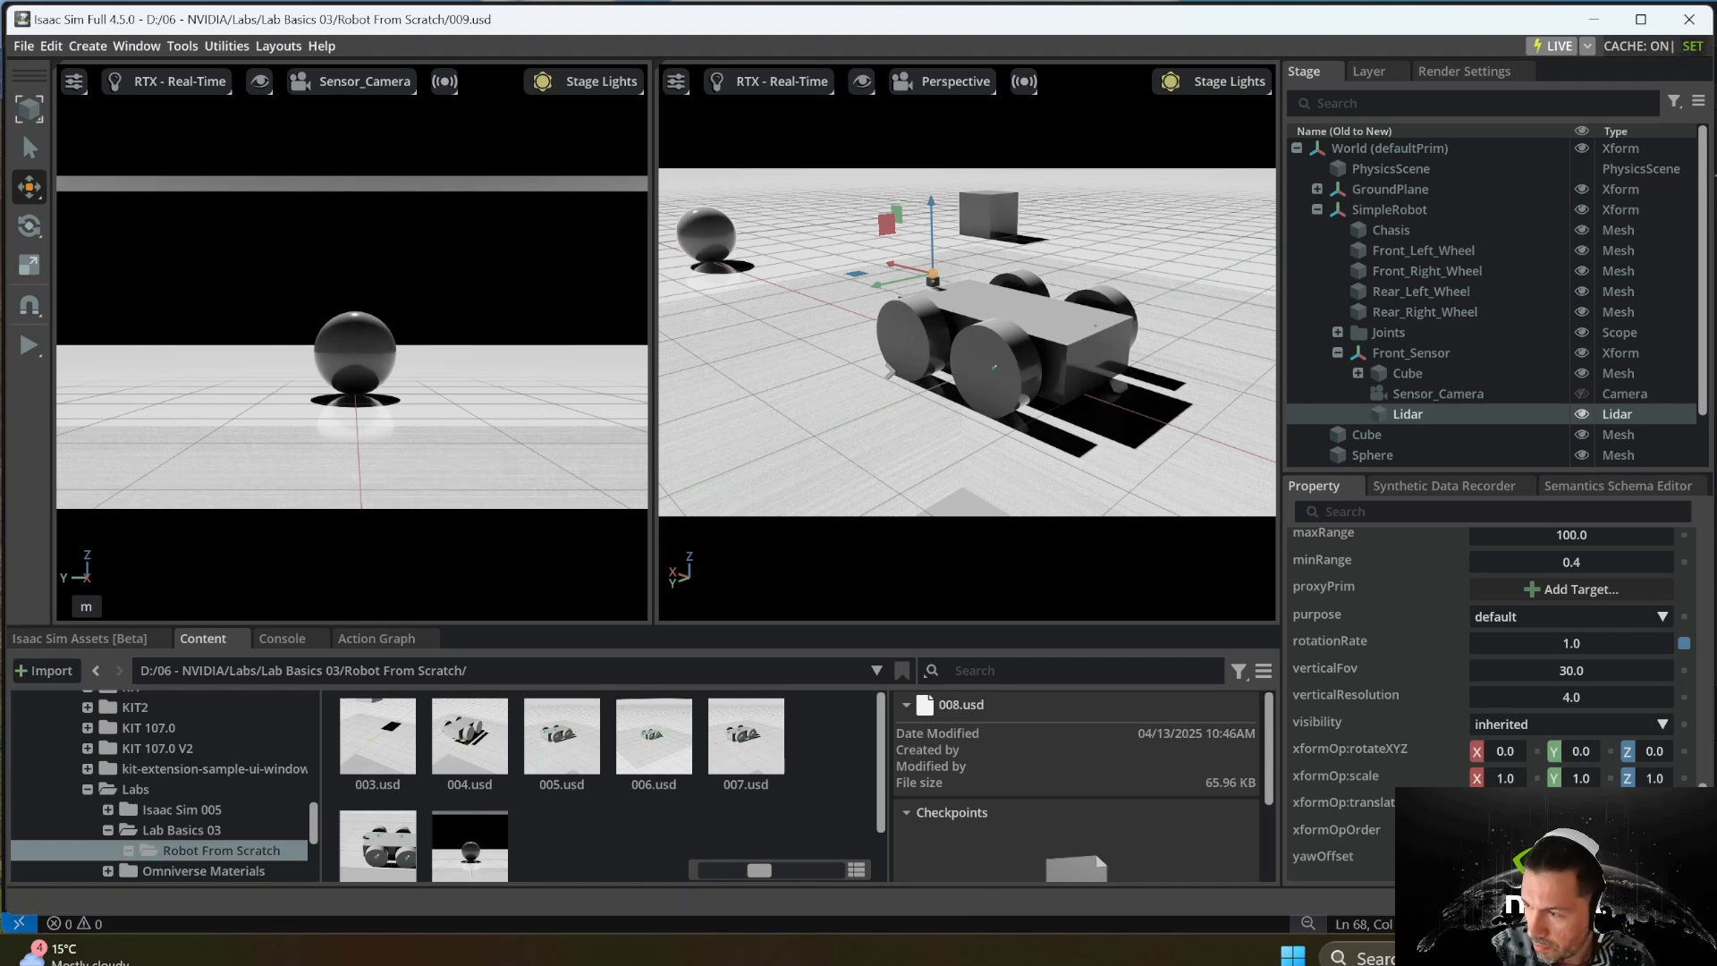
pyautogui.hotkey('alt', 'Tab')
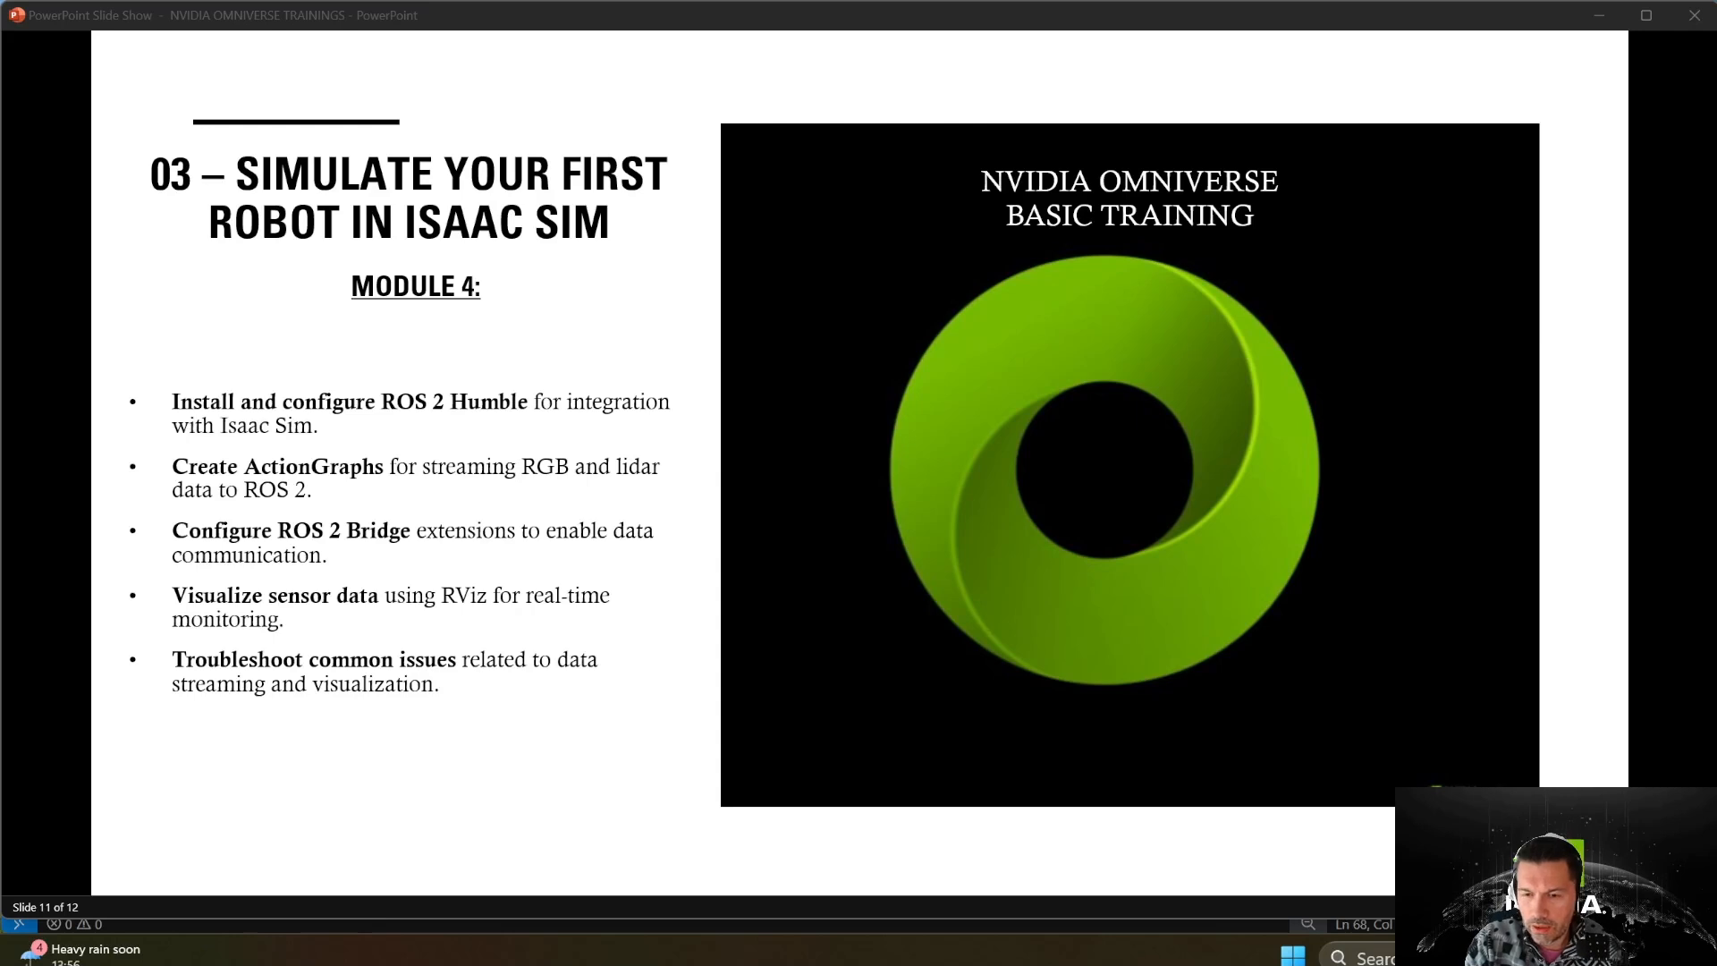
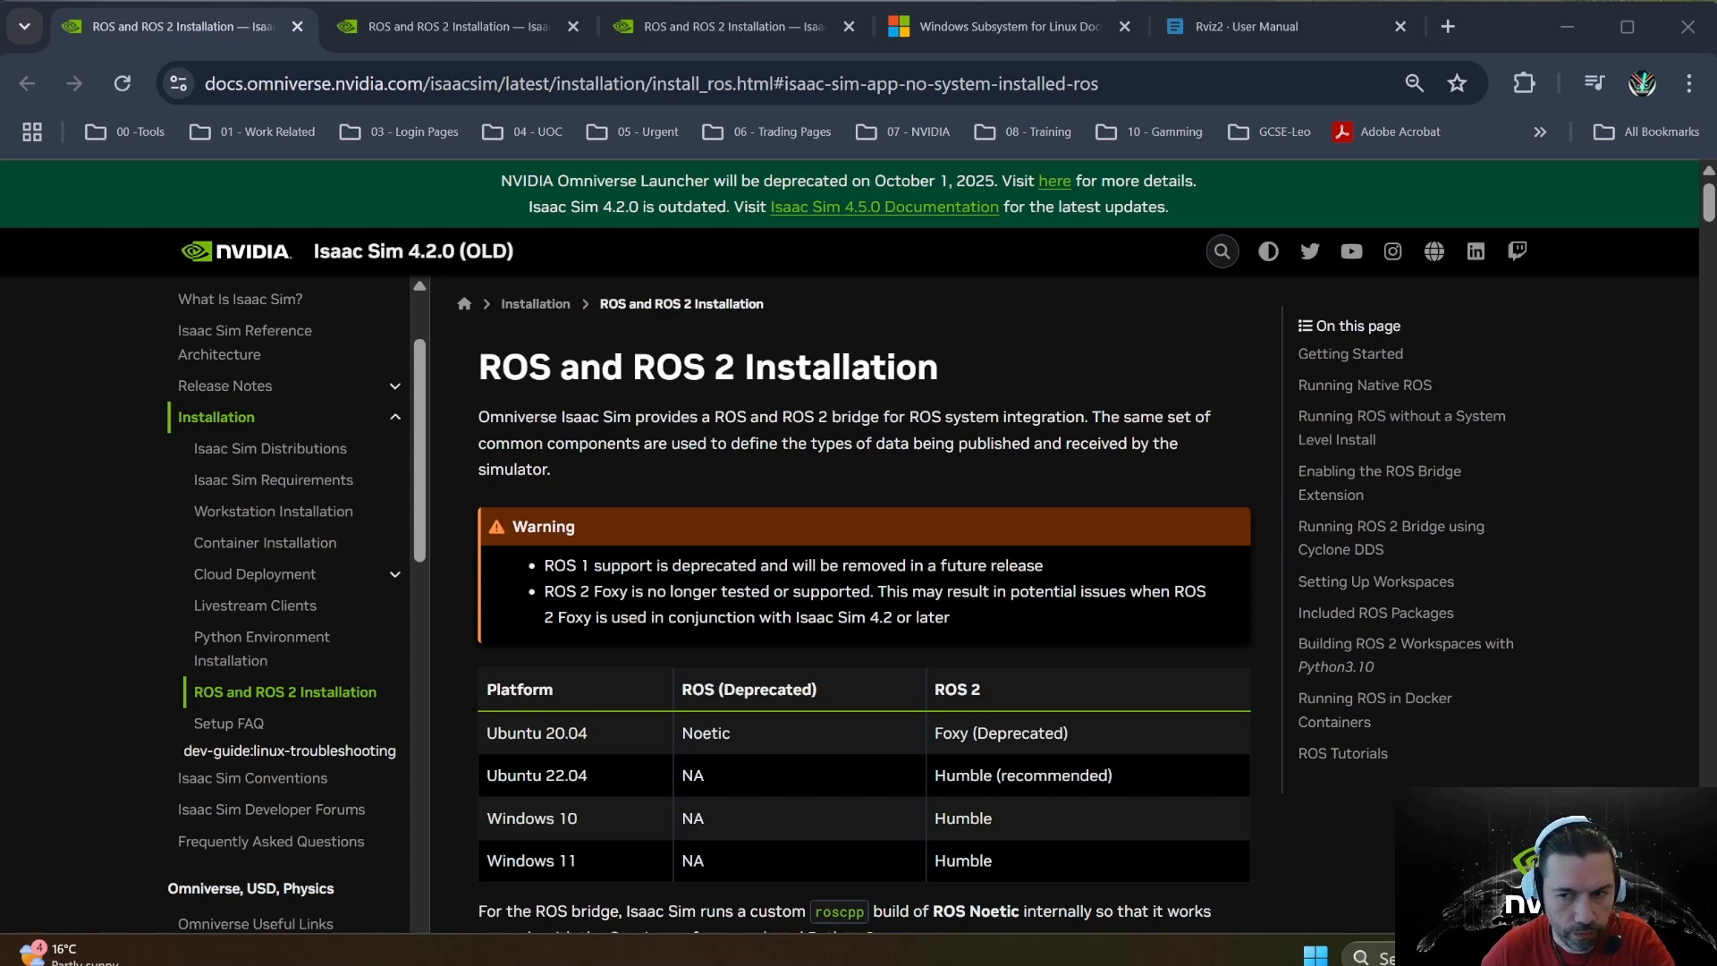
# - Review the Isaac Sim ROS 2 installation page, the Windows Subsystem for Linux documentation and the TurtleBot 4 Rviz2 manual in the browser
pyautogui.scroll(-2, 916, 612)
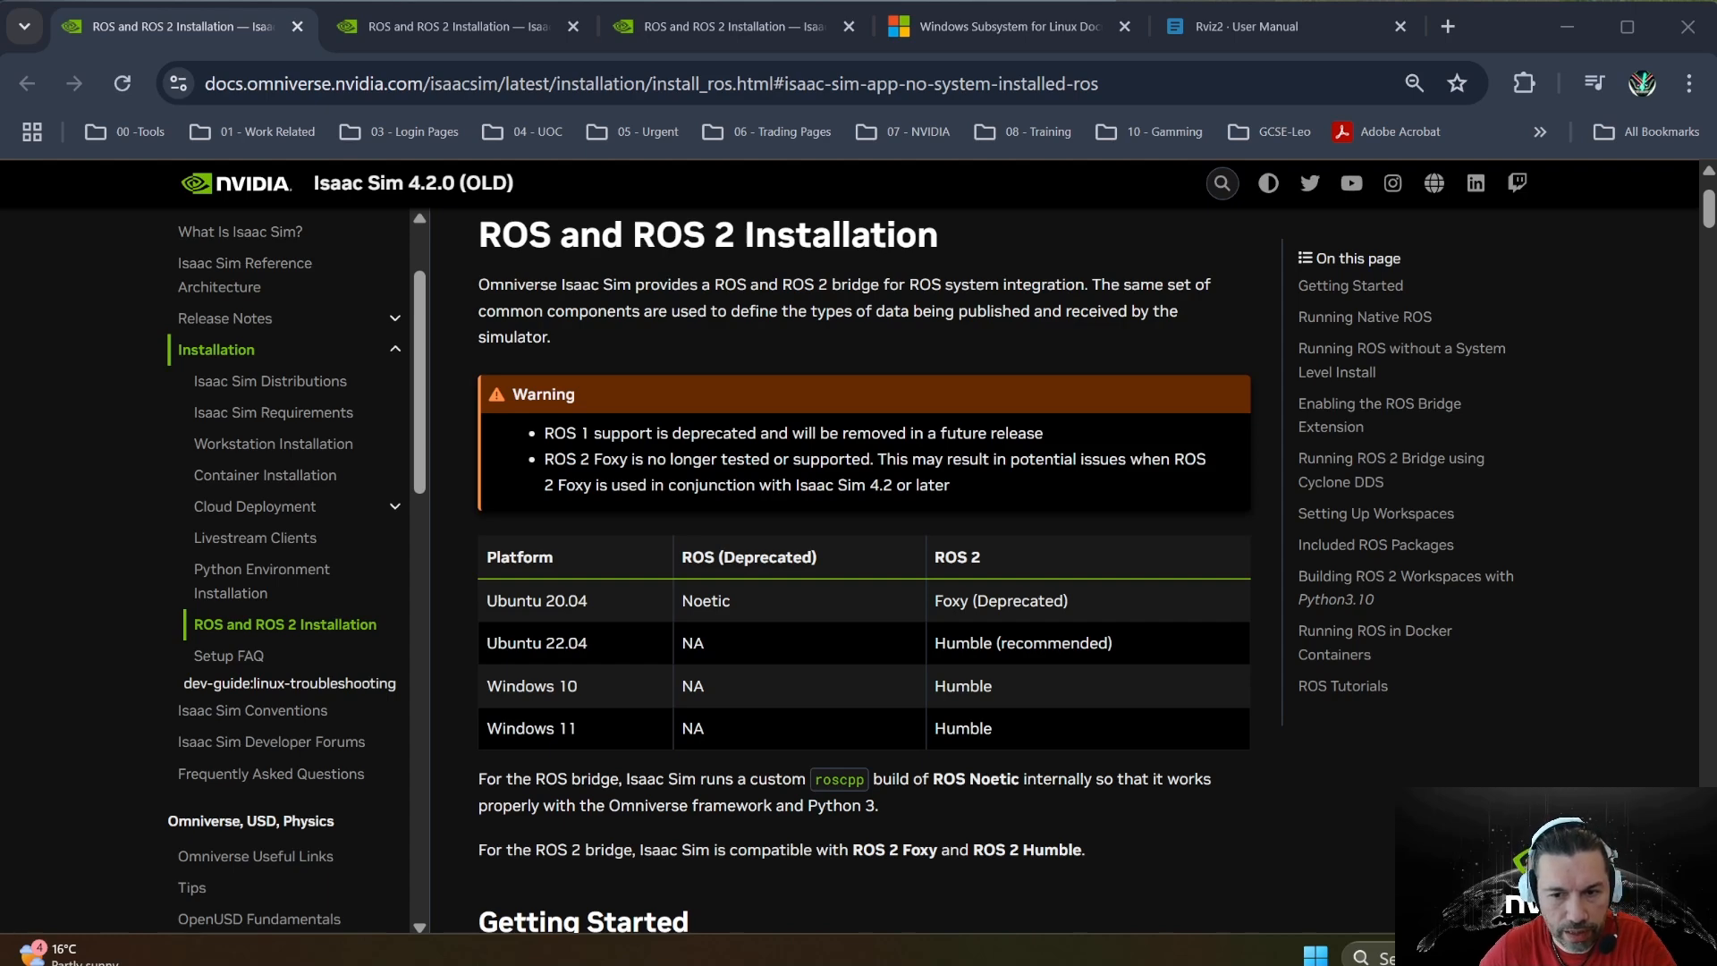
pyautogui.click(380, 29)
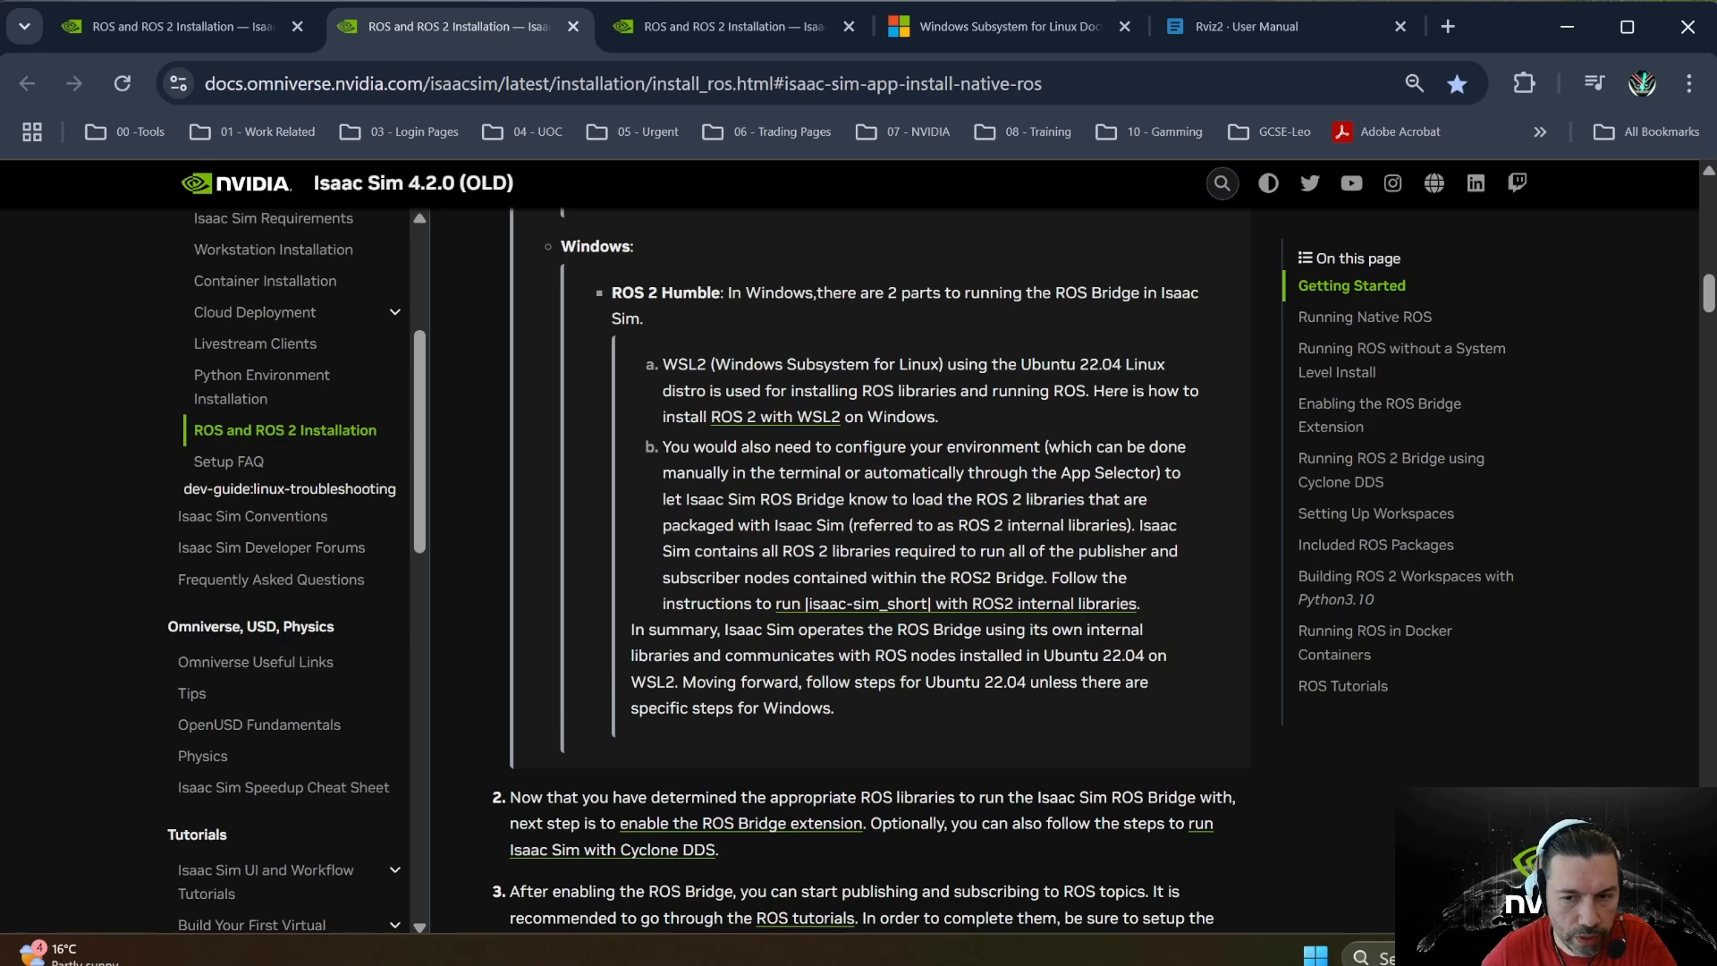
pyautogui.click(766, 19)
pyautogui.click(1019, 26)
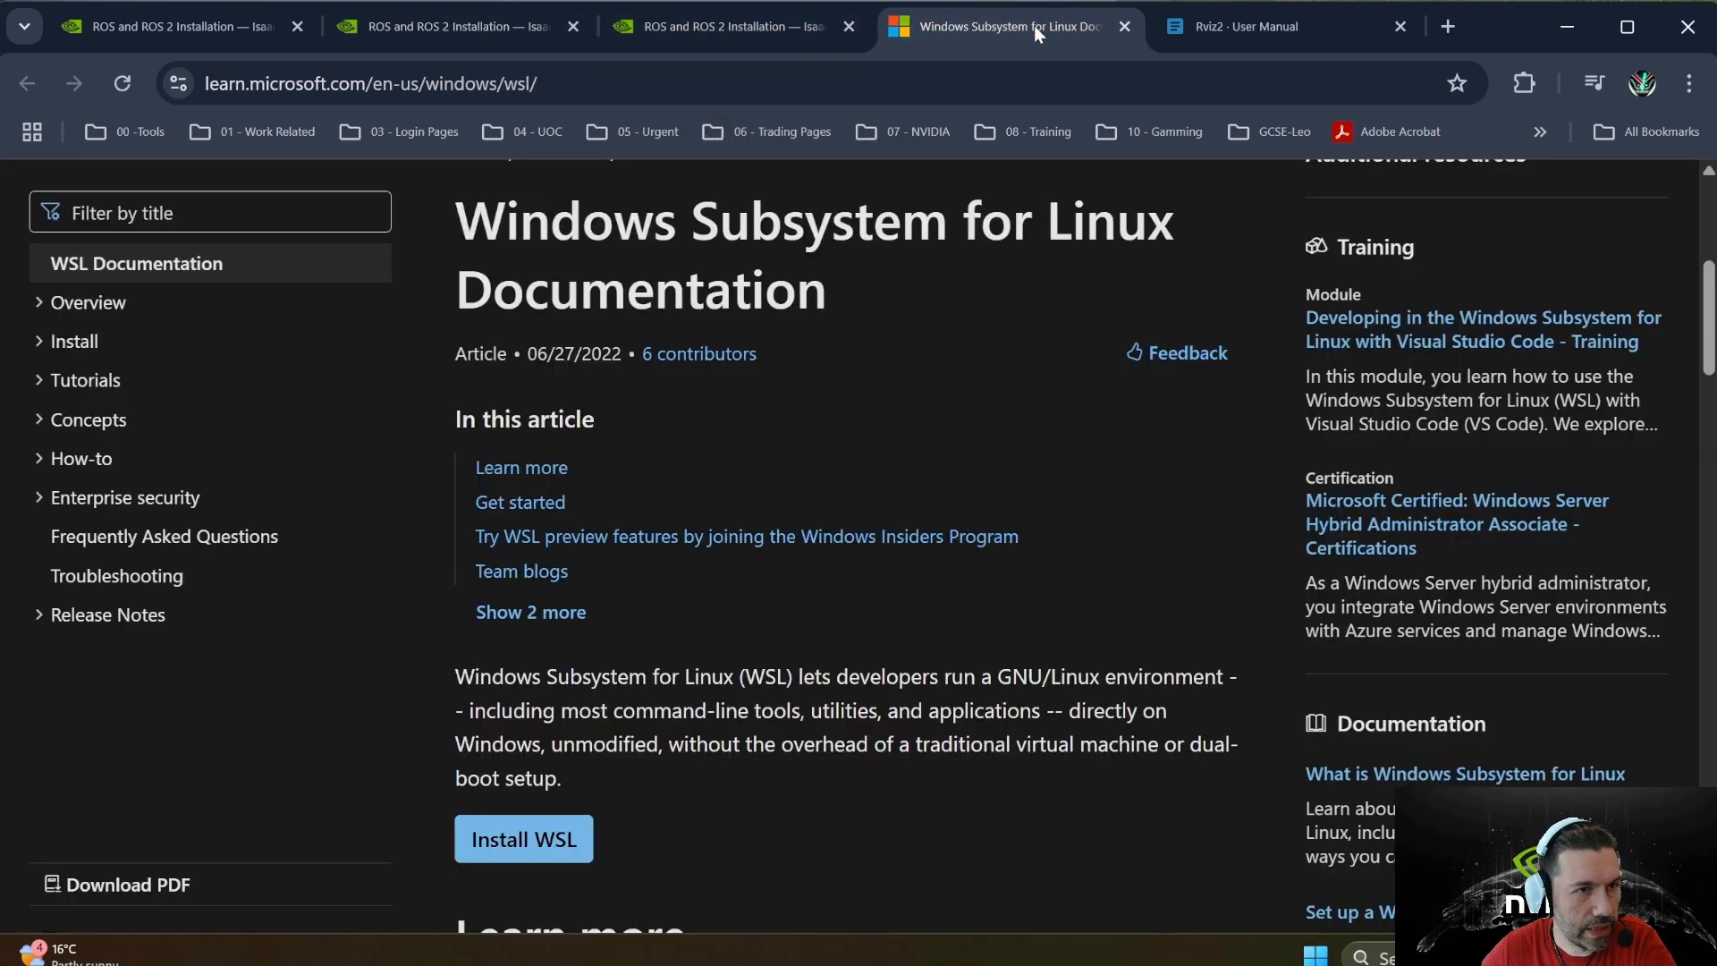
pyautogui.click(1247, 27)
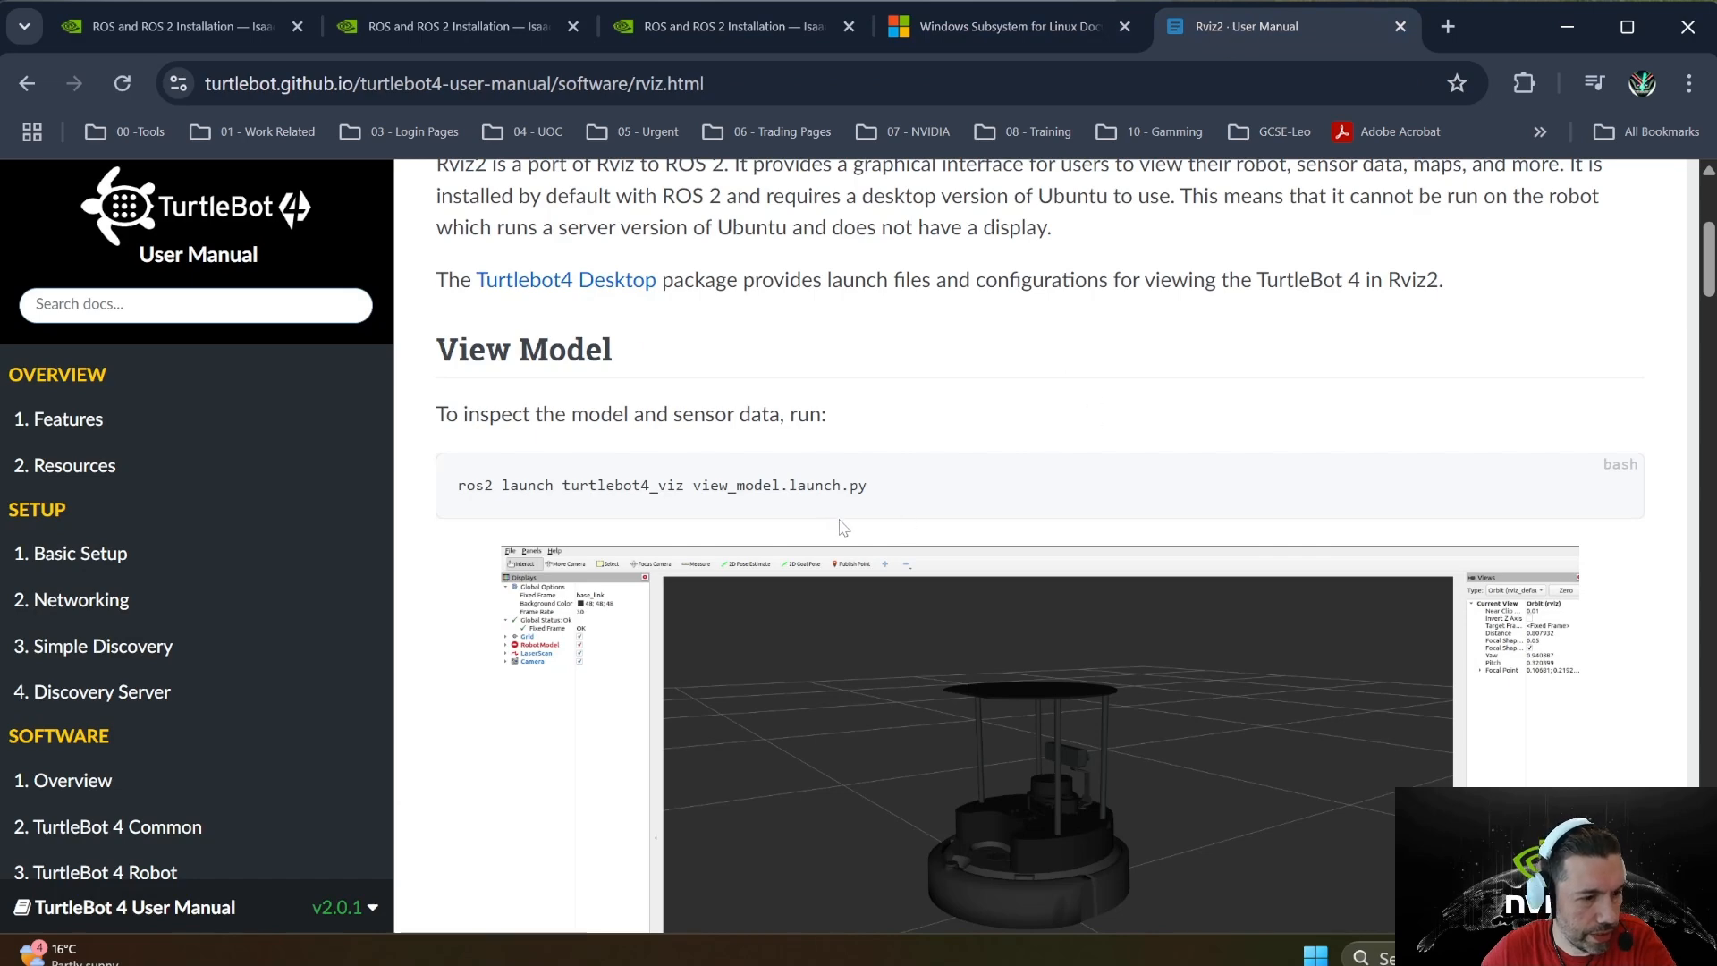
pyautogui.scroll(4, 899, 562)
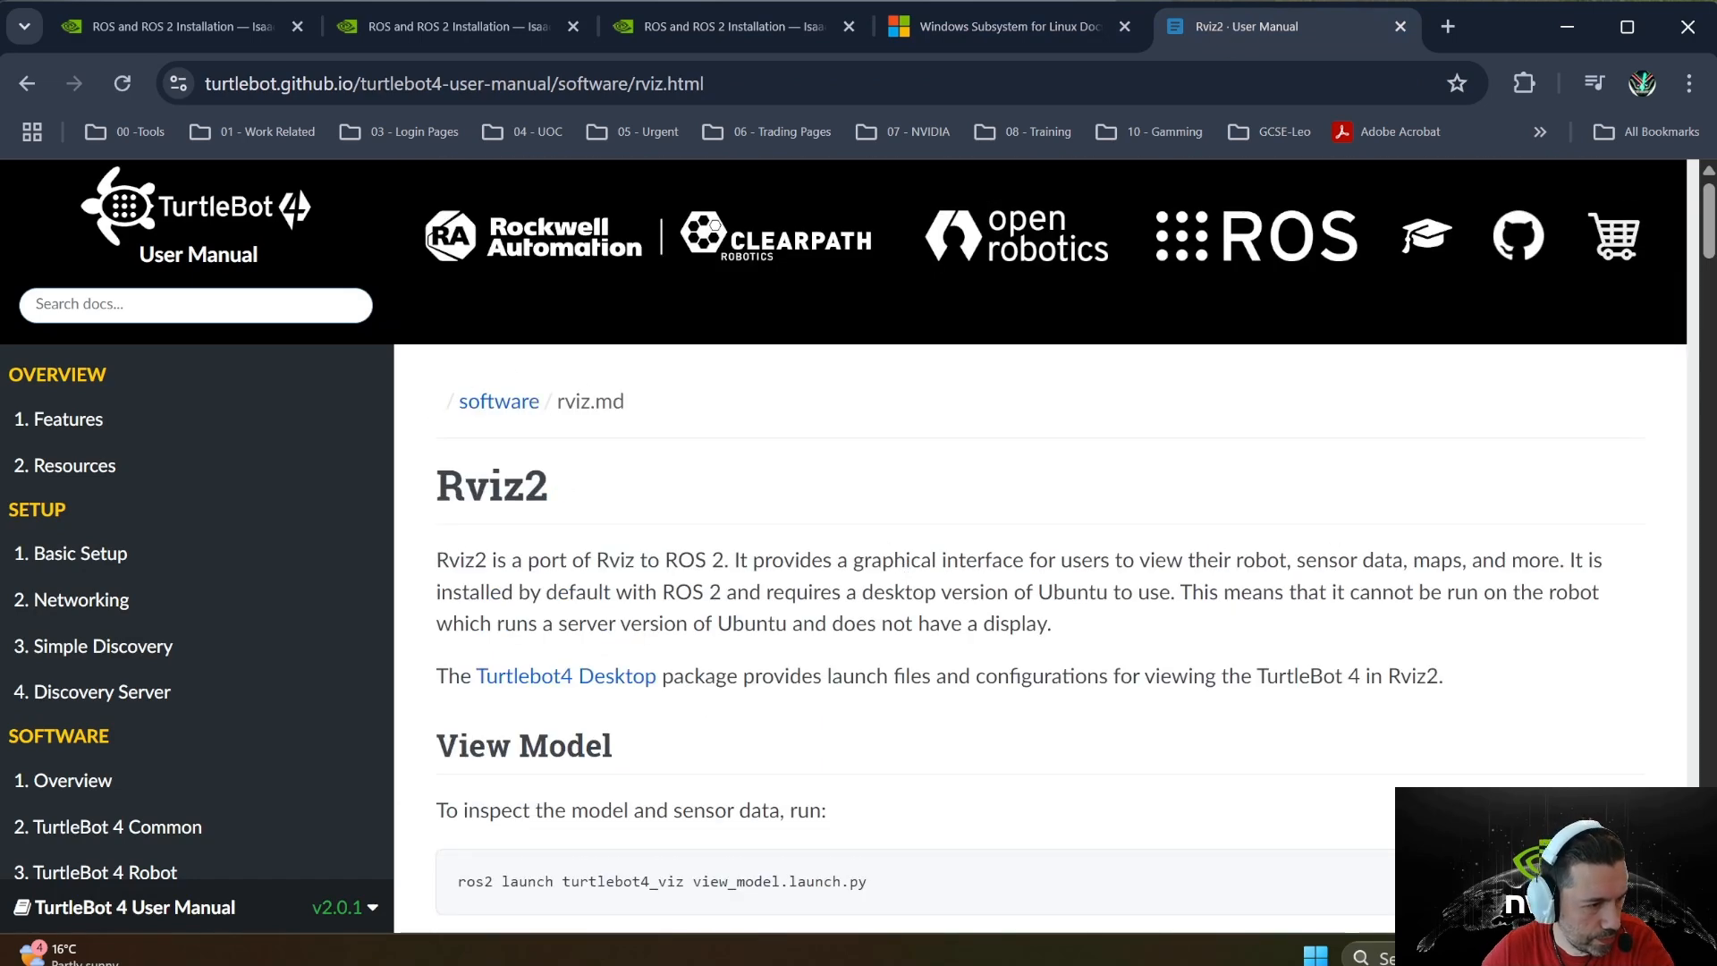
pyautogui.scroll(-1, 641, 577)
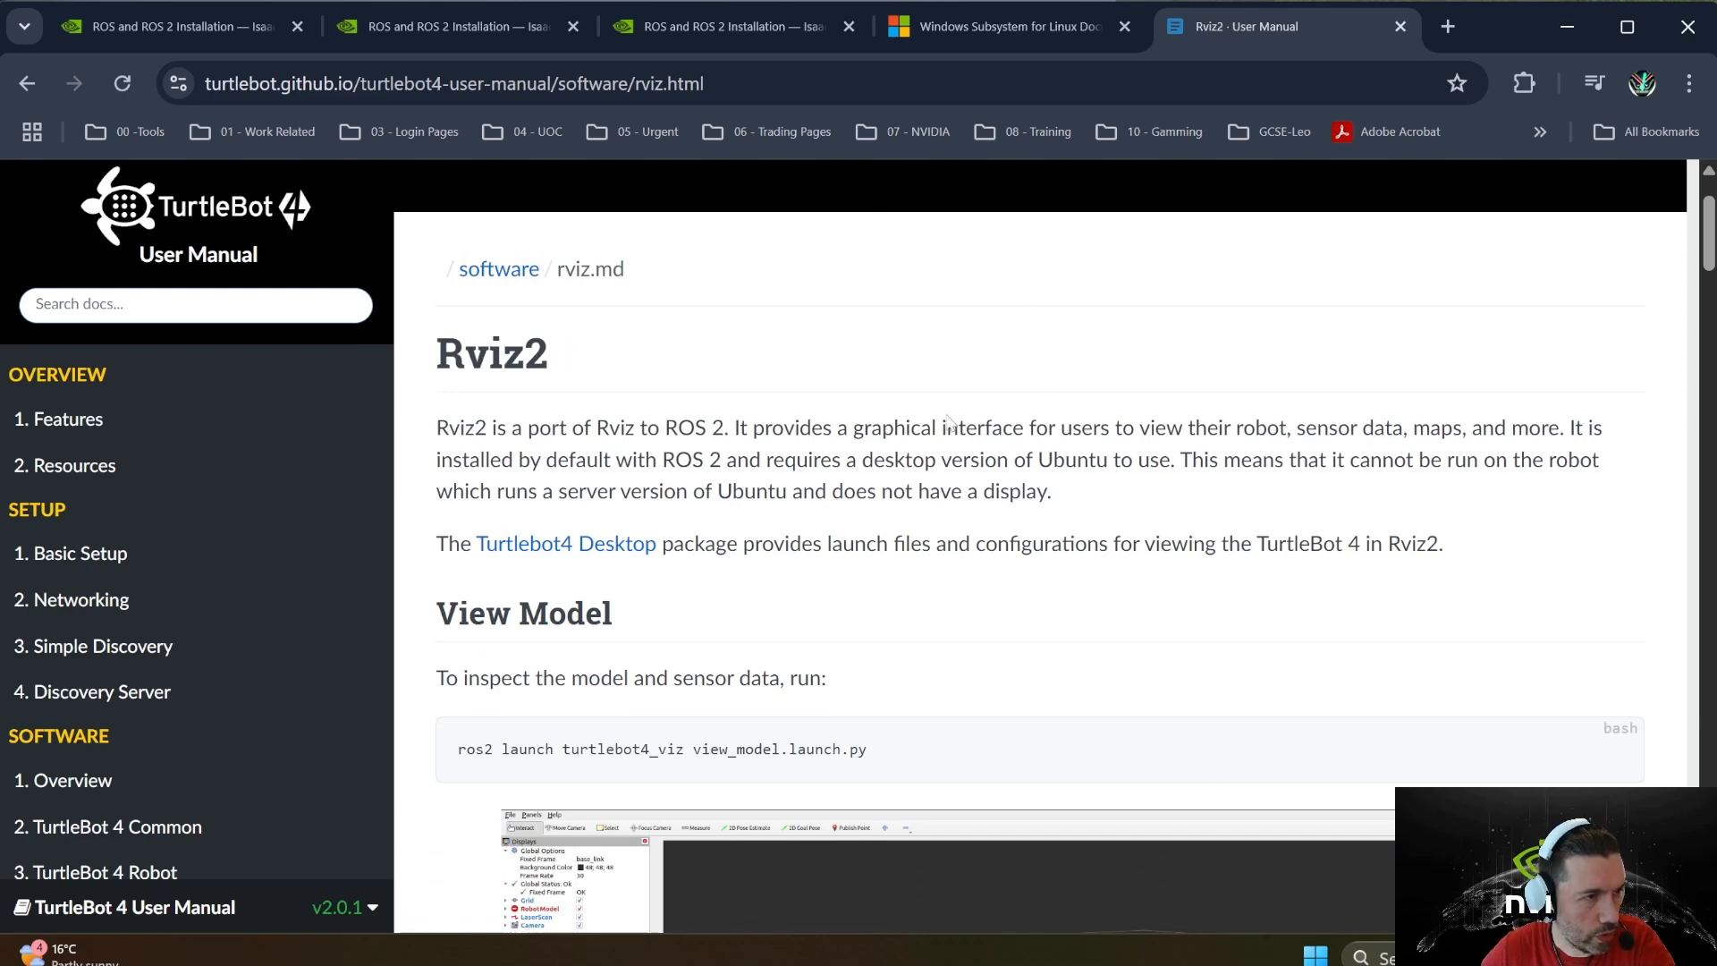
pyautogui.moveTo(671, 32)
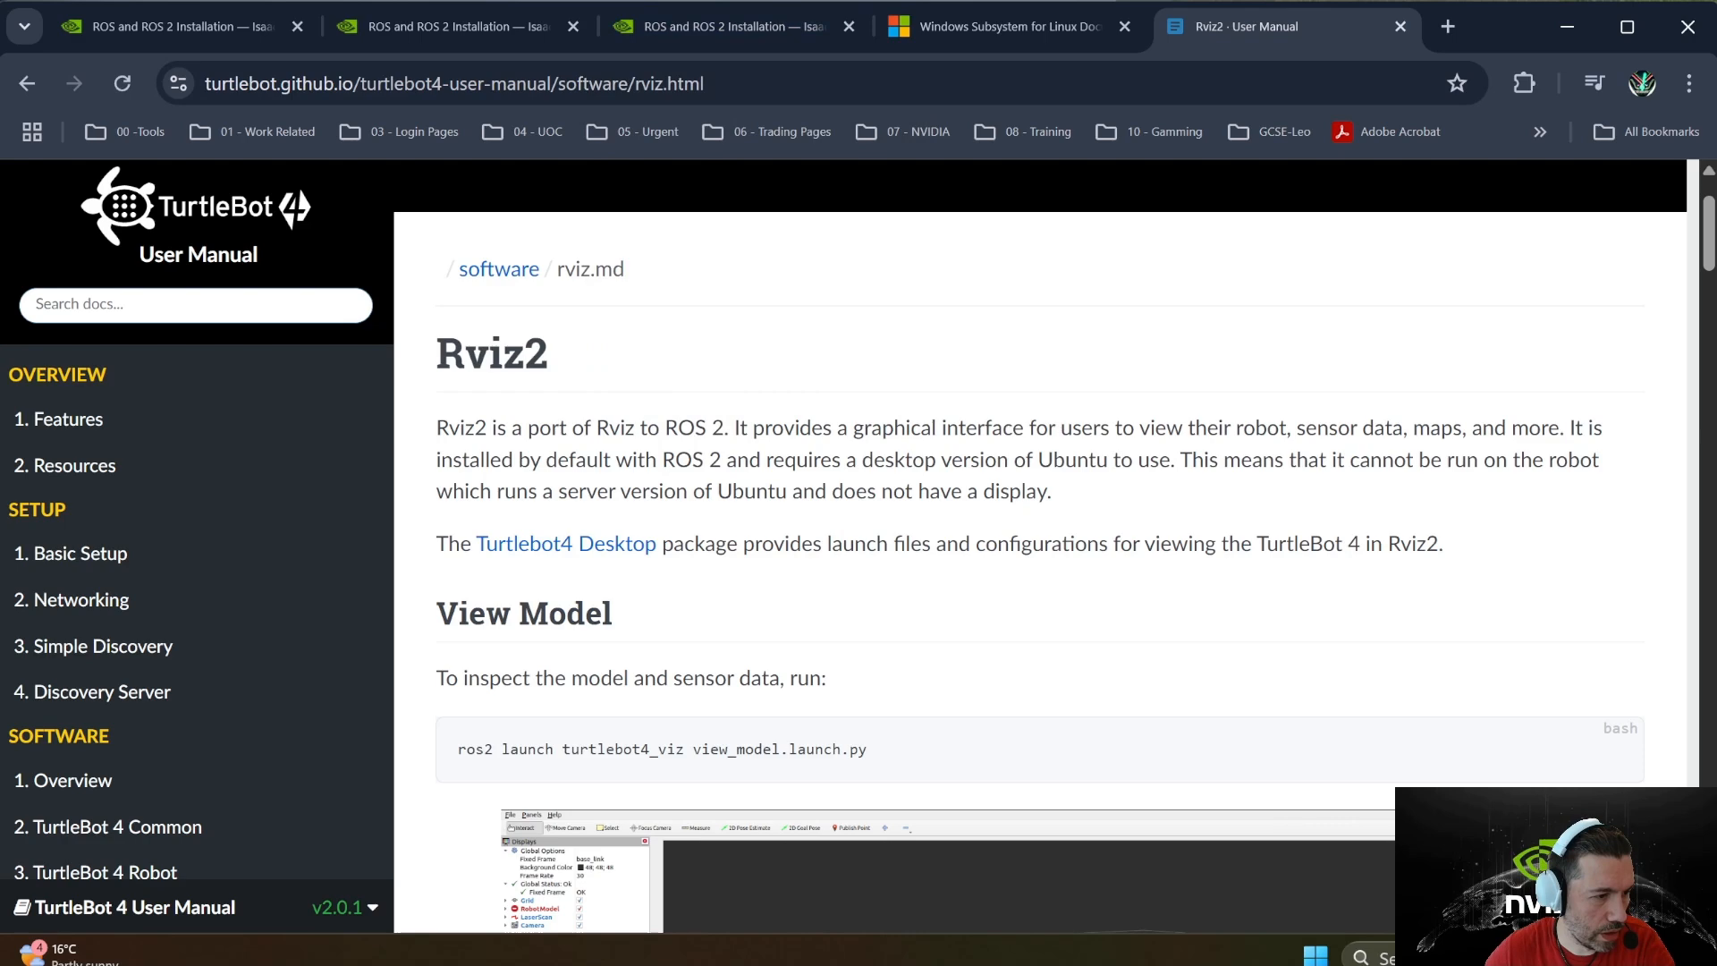
# - Read the Windows and Linux ROS 2 setup options under Getting Started and open the Running Native ROS instructions
pyautogui.click(468, 35)
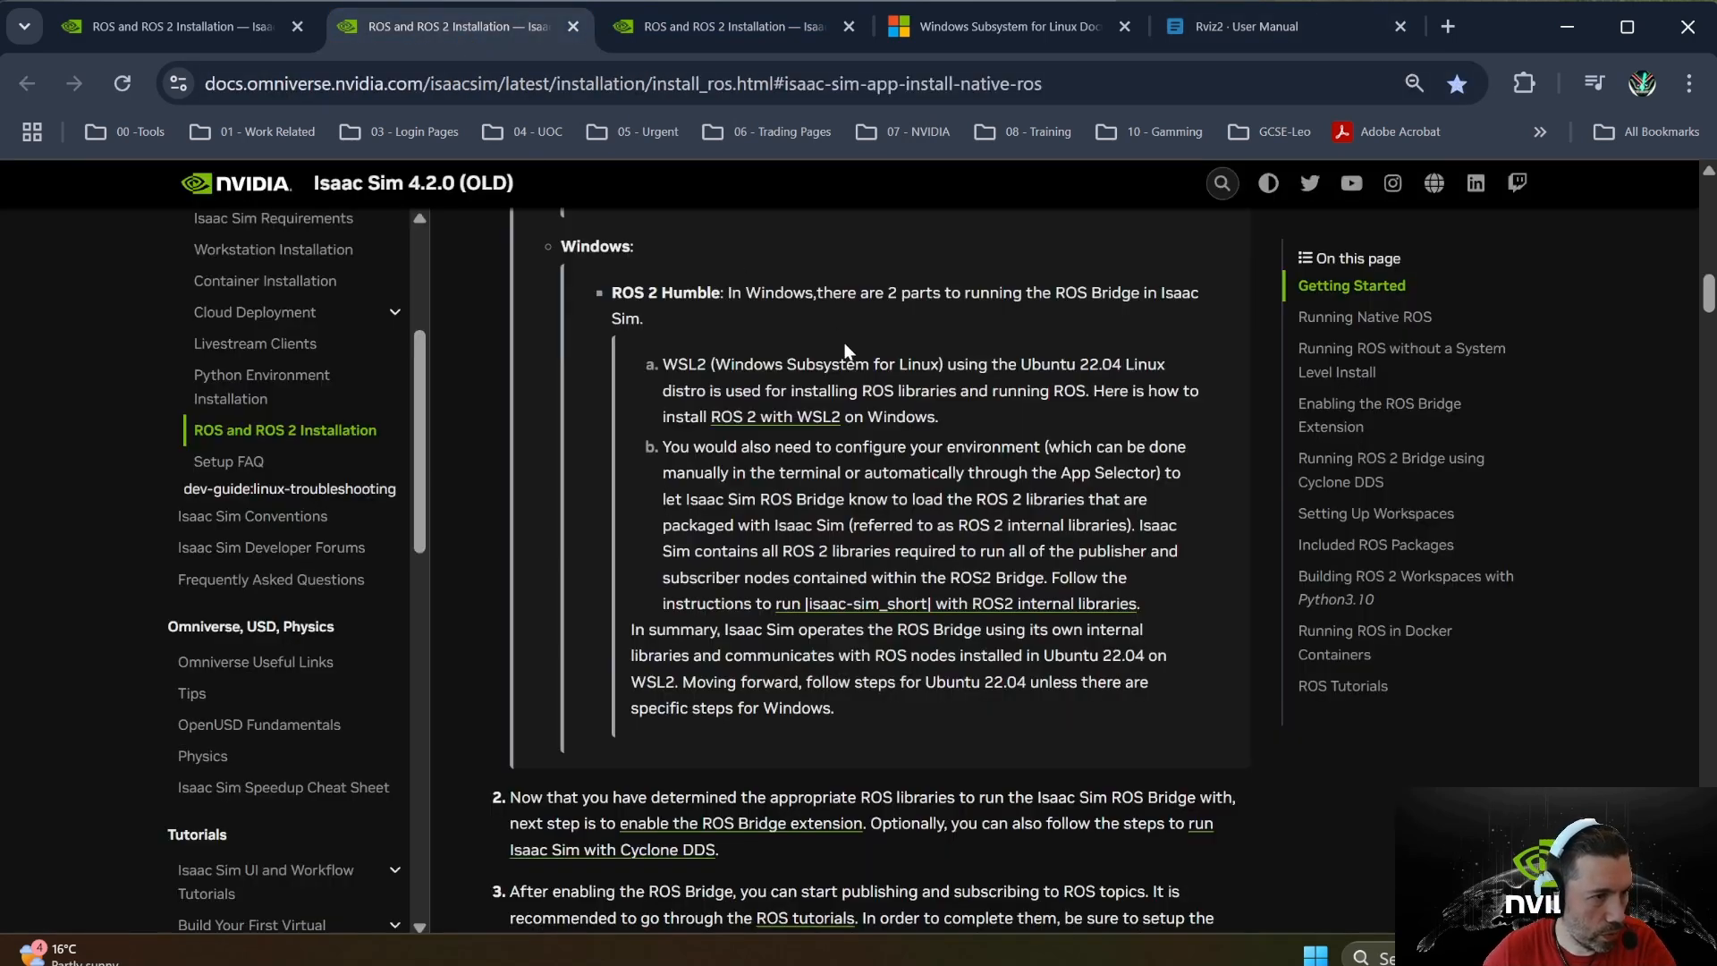
pyautogui.scroll(2, 864, 573)
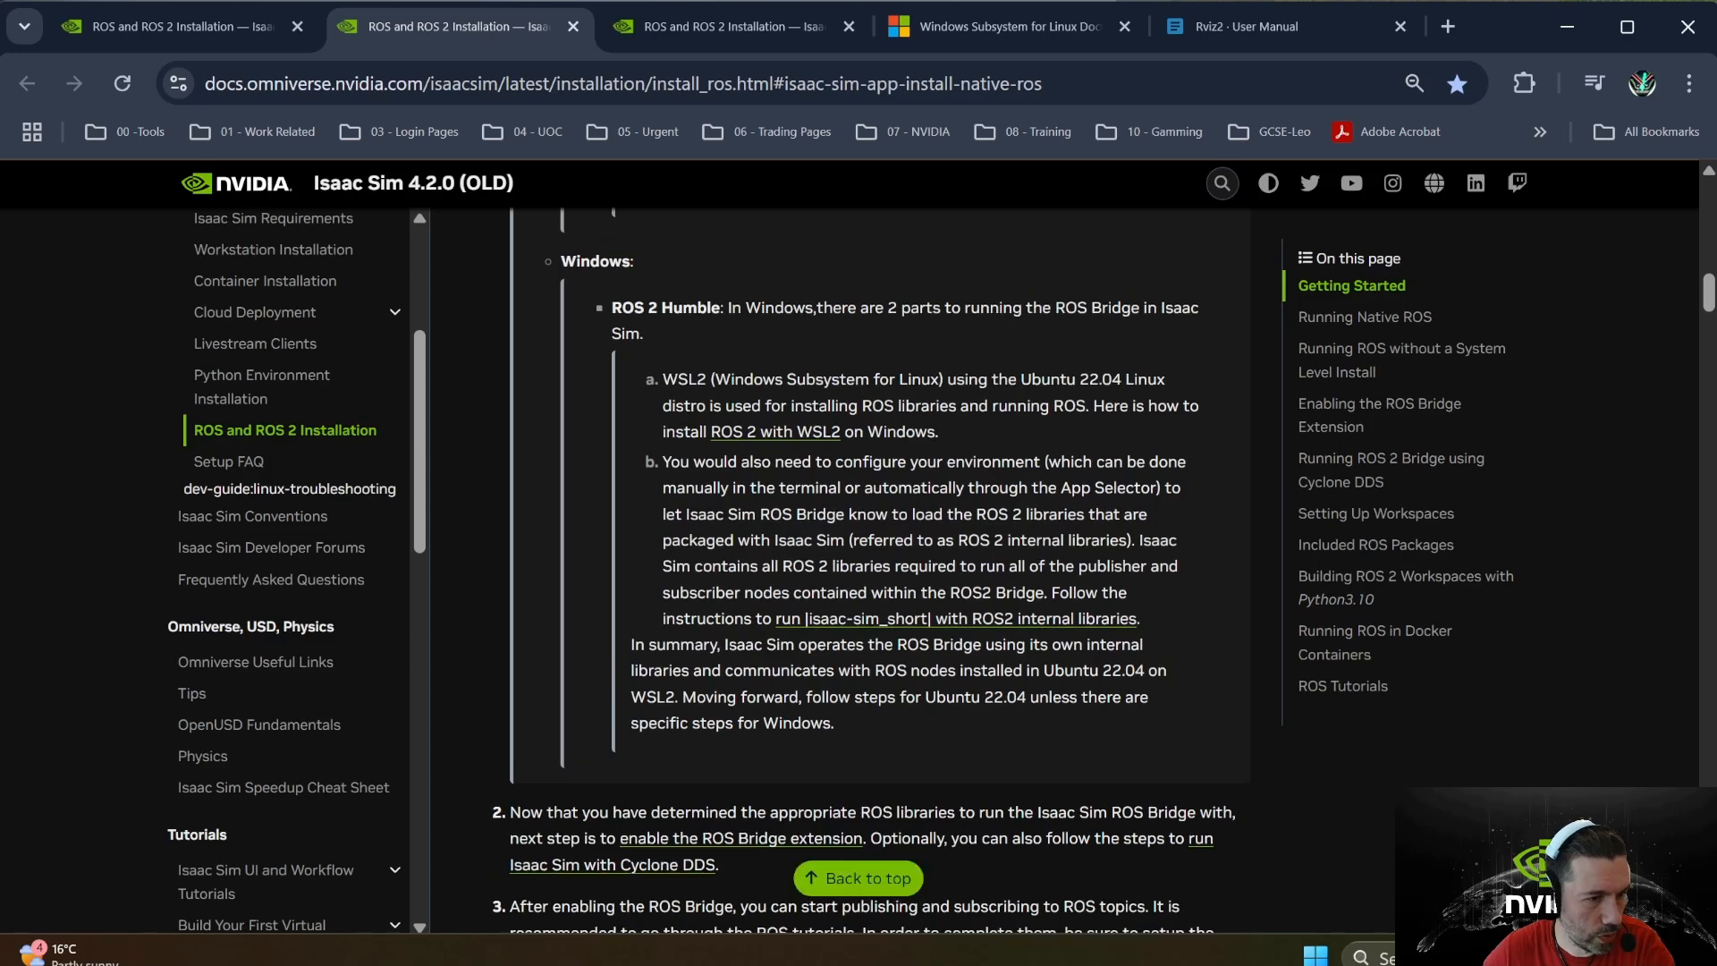
pyautogui.scroll(3, 863, 572)
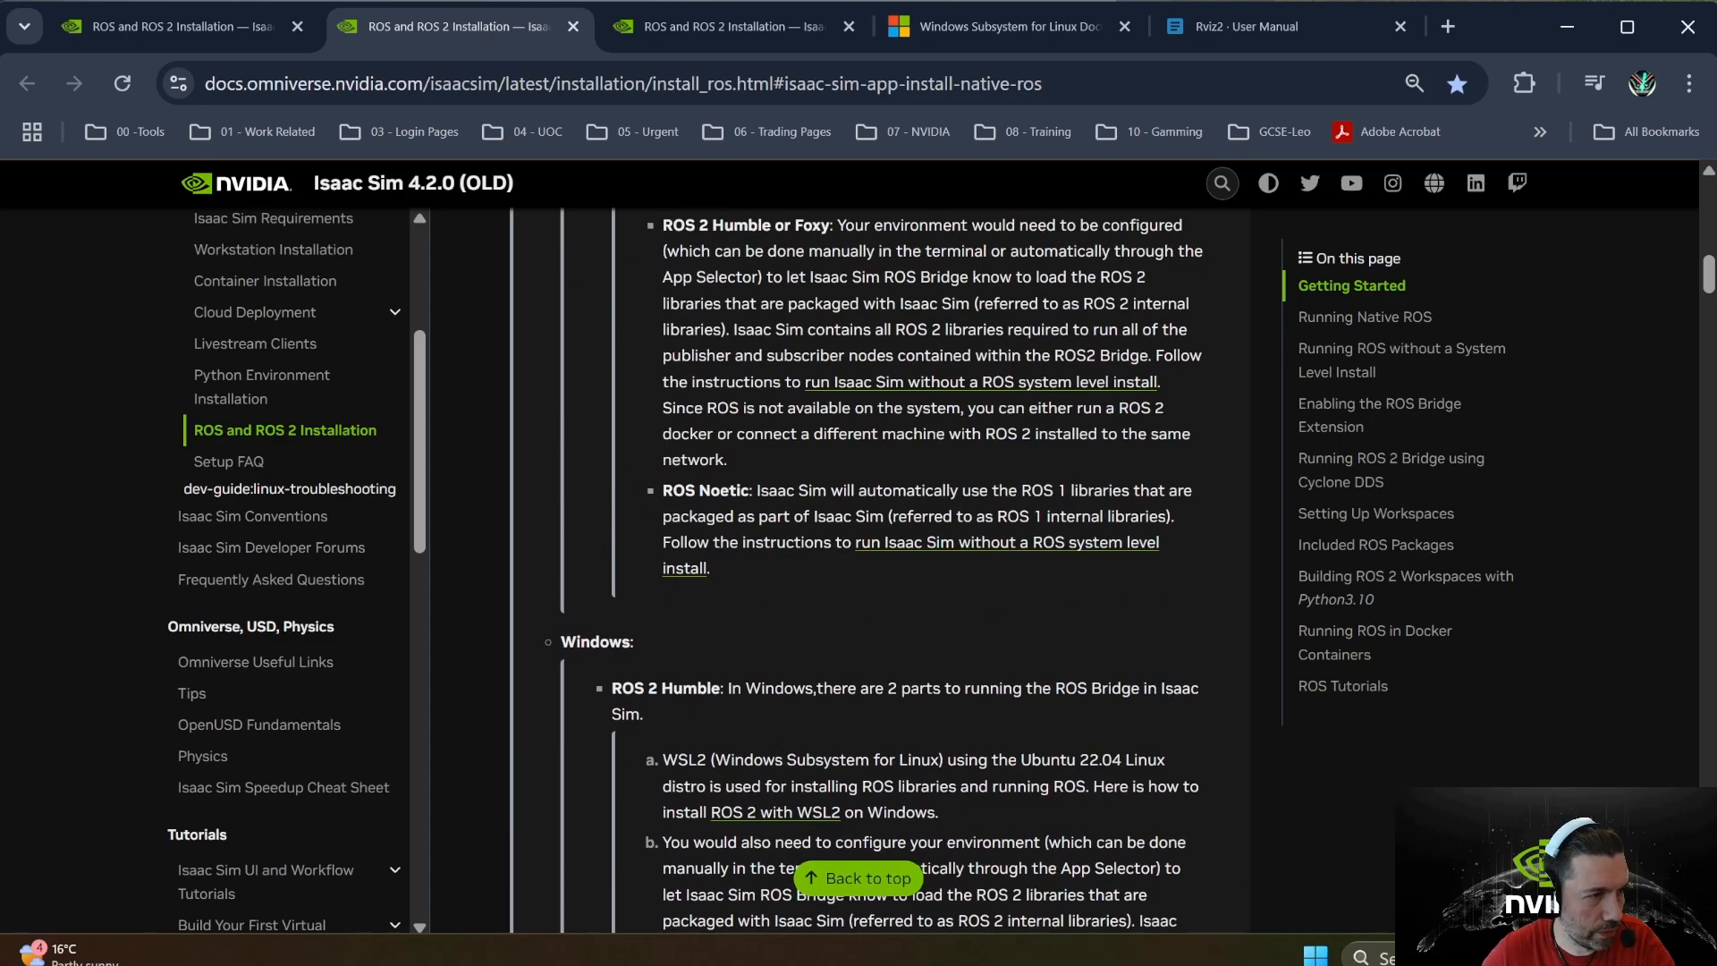
pyautogui.scroll(3, 864, 572)
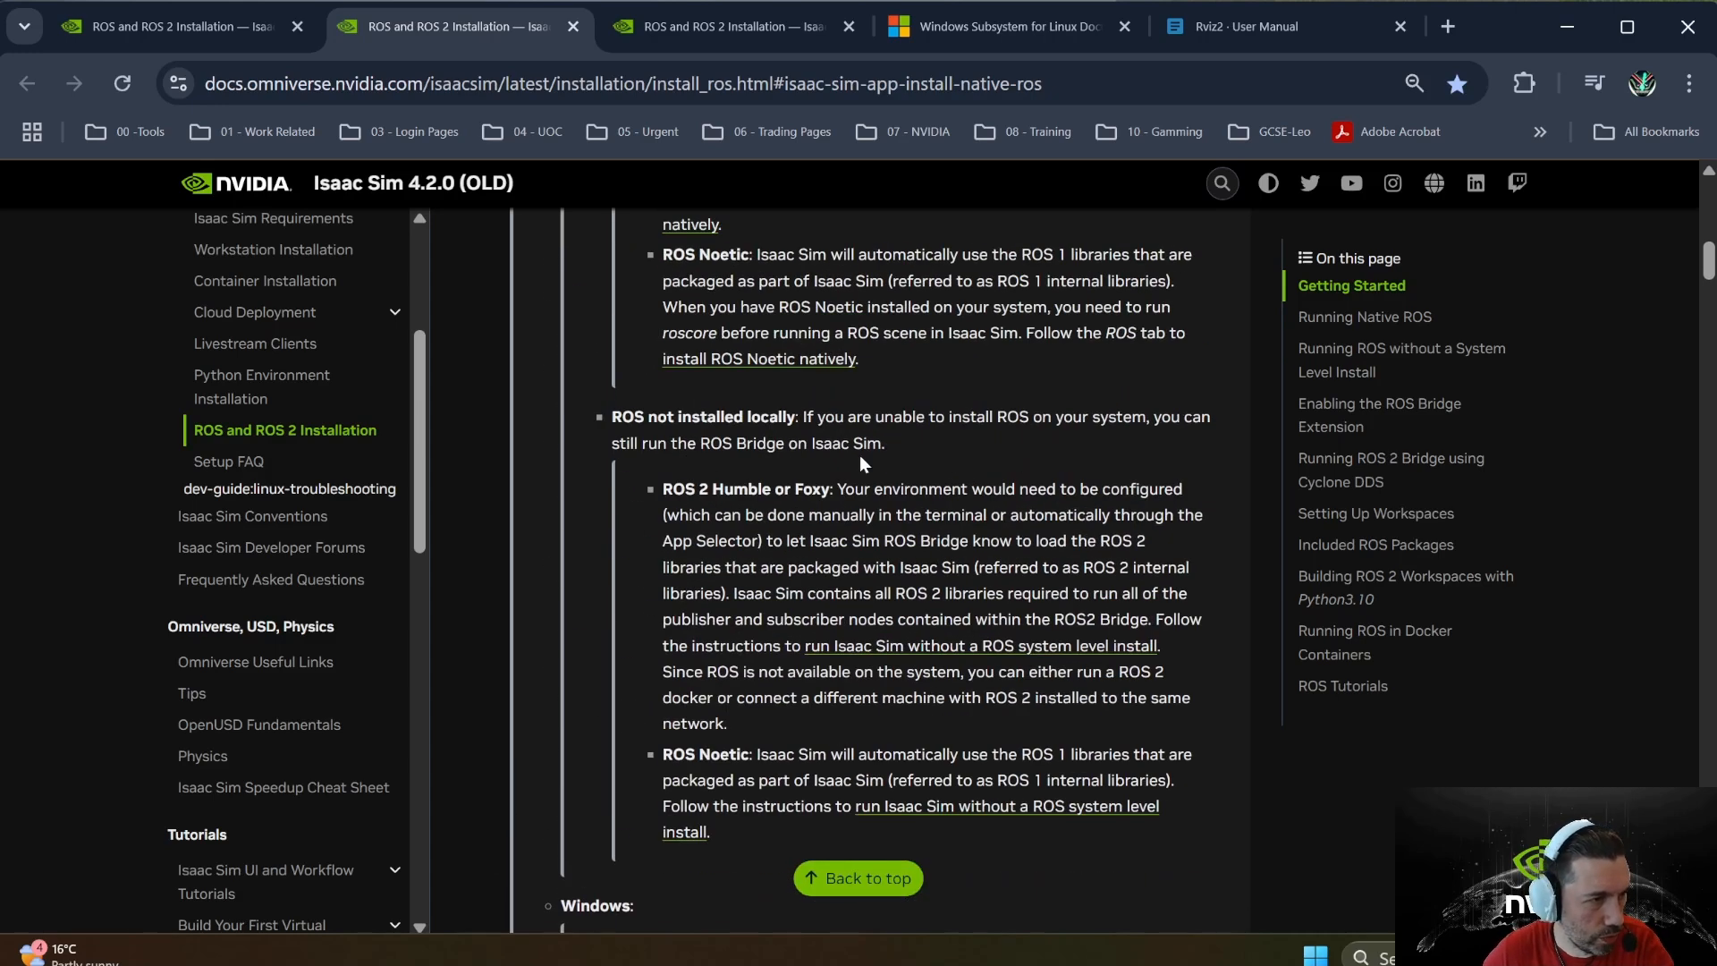
pyautogui.scroll(6, 860, 454)
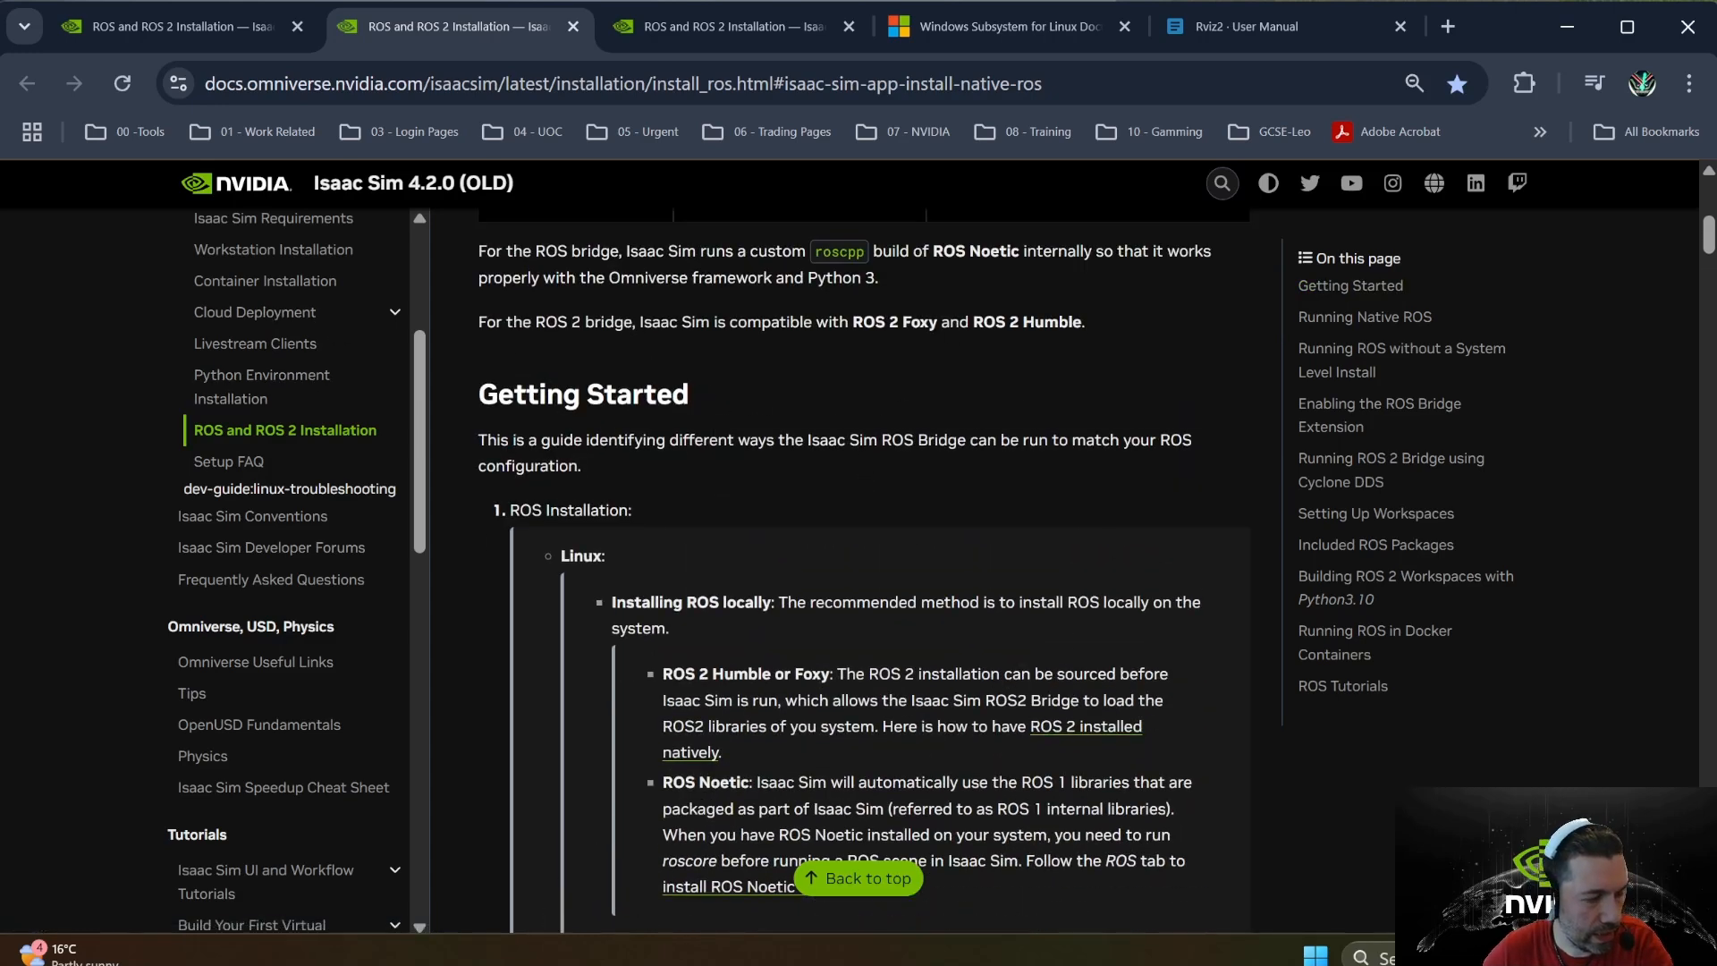
pyautogui.click(658, 30)
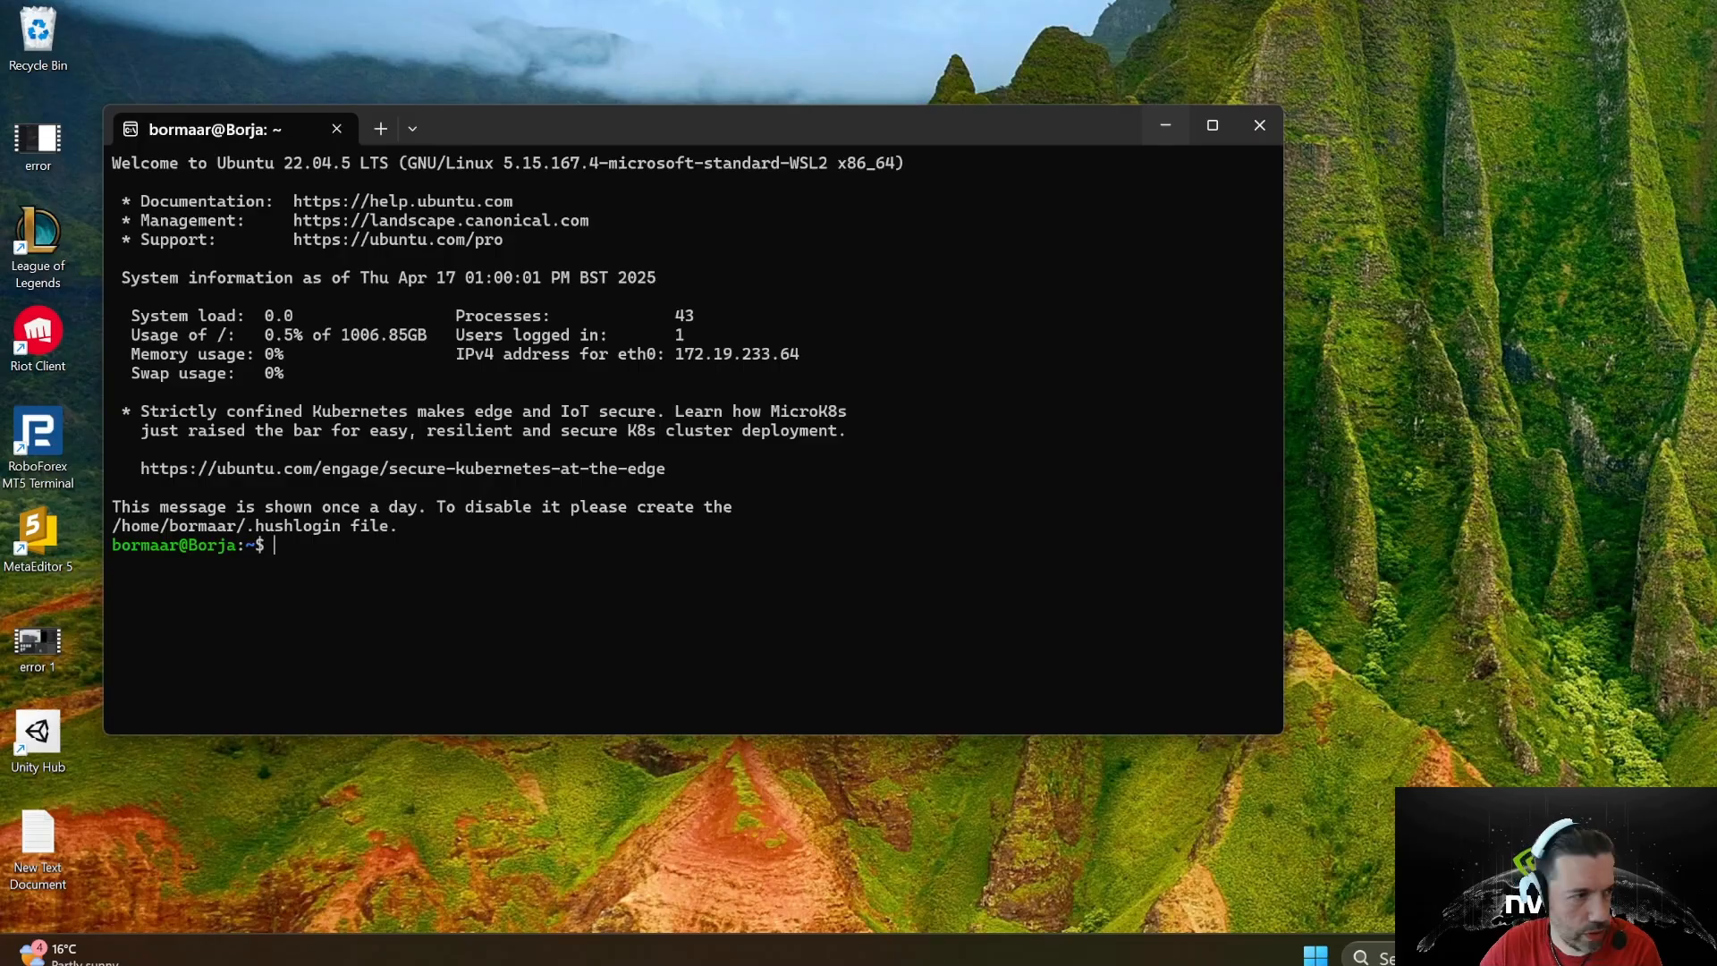
# - Switch to VS Code and run .\isaac-sim.selector.bat in the terminal, moving the App Selector window fully into view
pyautogui.click(1557, 863)
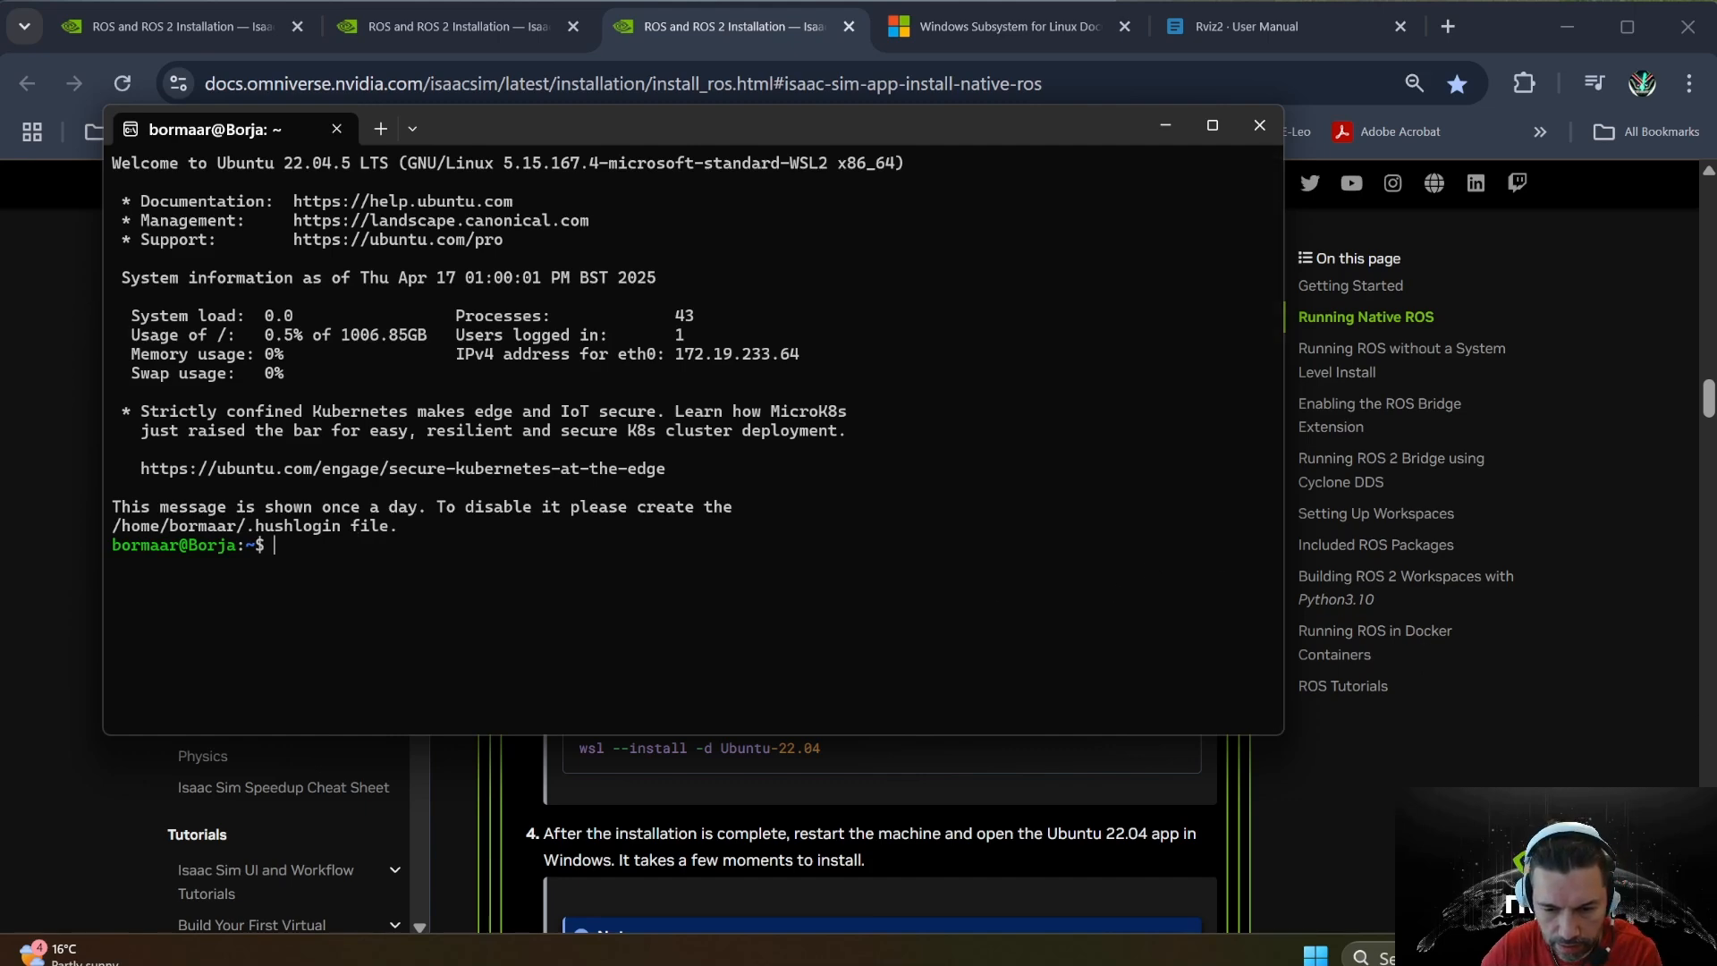
pyautogui.click(1556, 952)
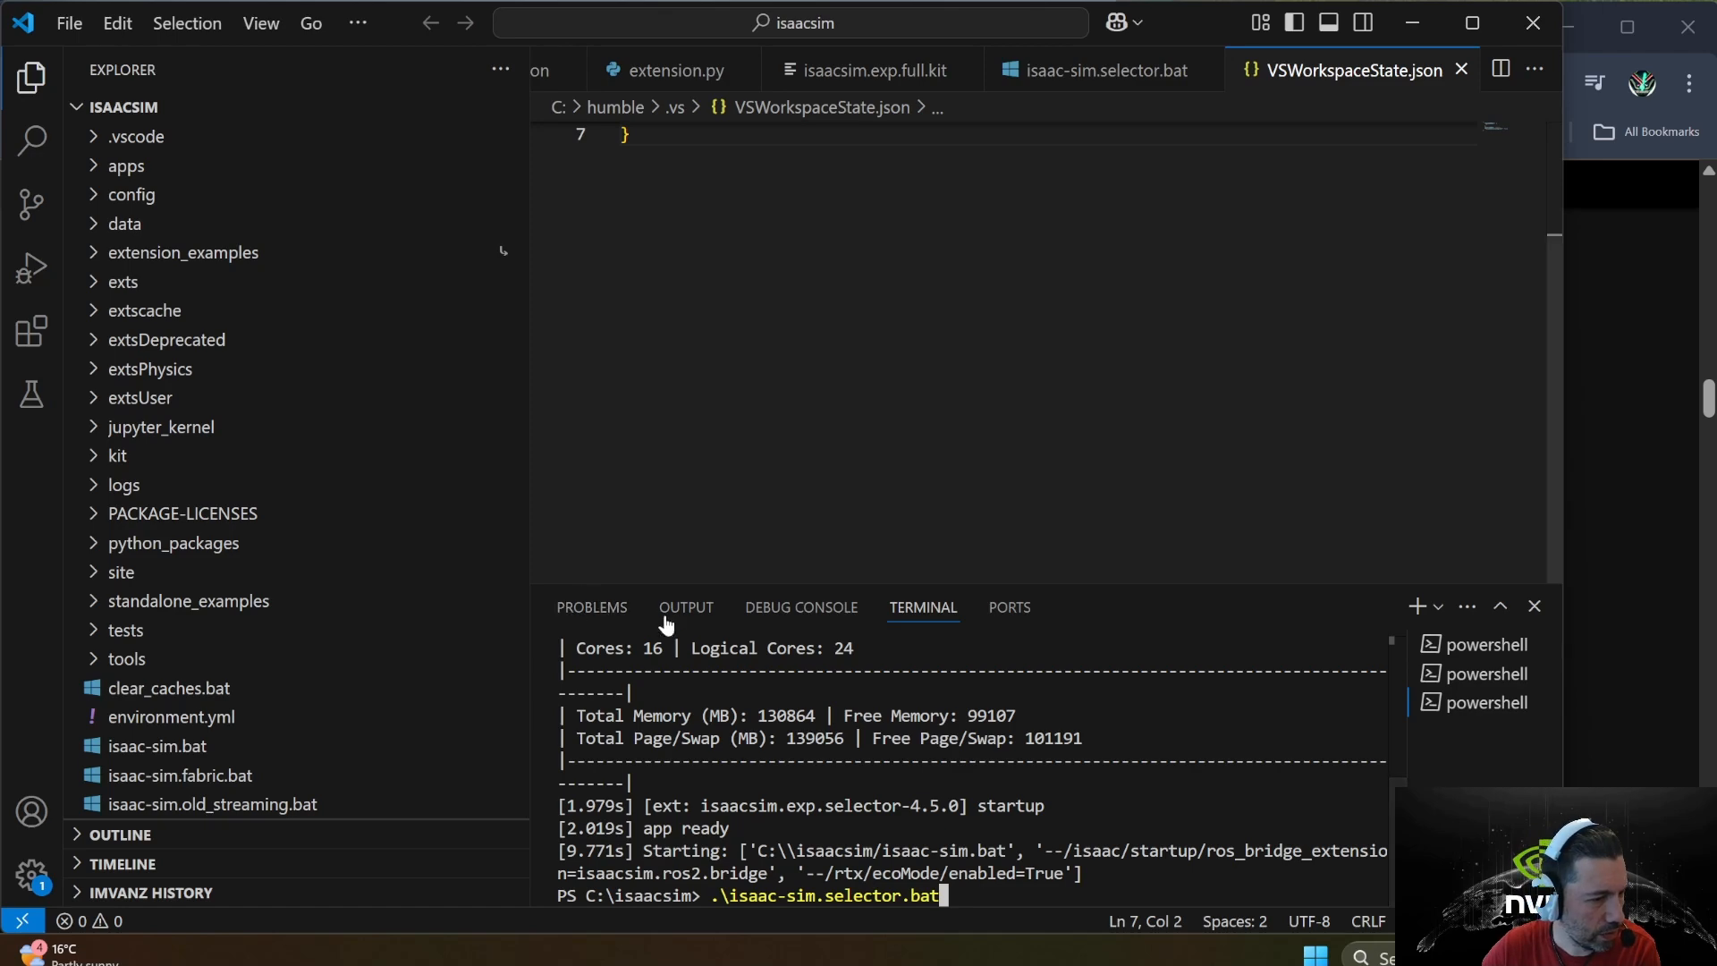
pyautogui.press('Return')
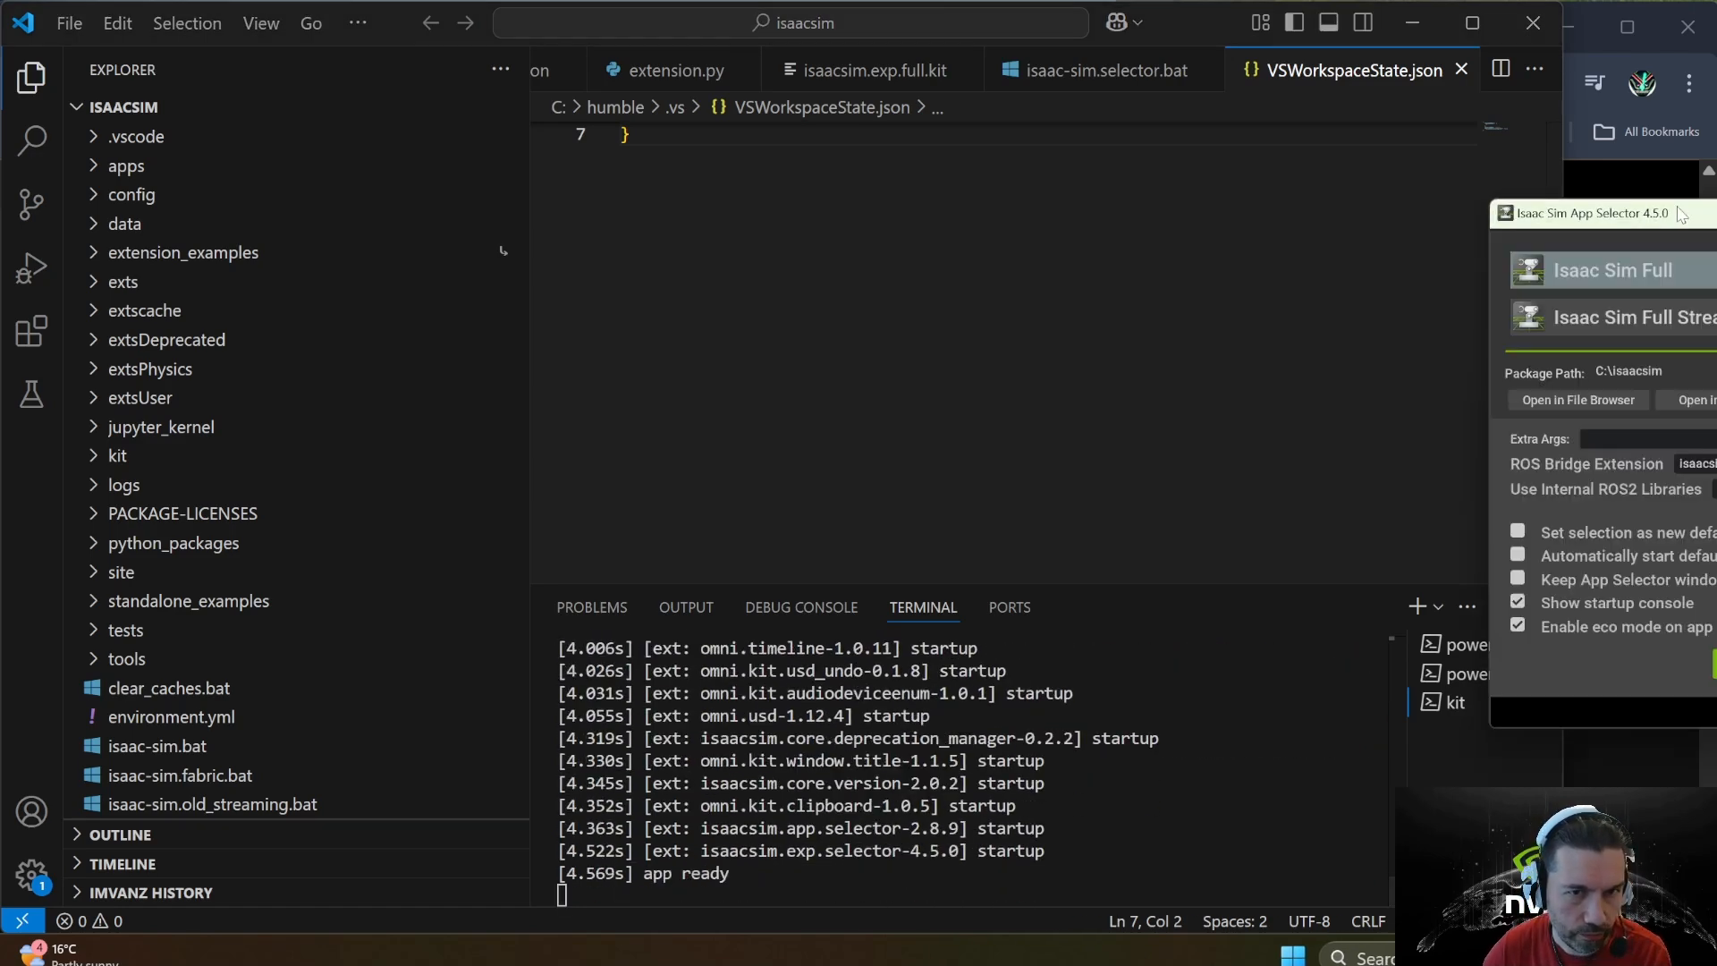
pyautogui.moveTo(1681, 215); pyautogui.dragTo(919, 220)
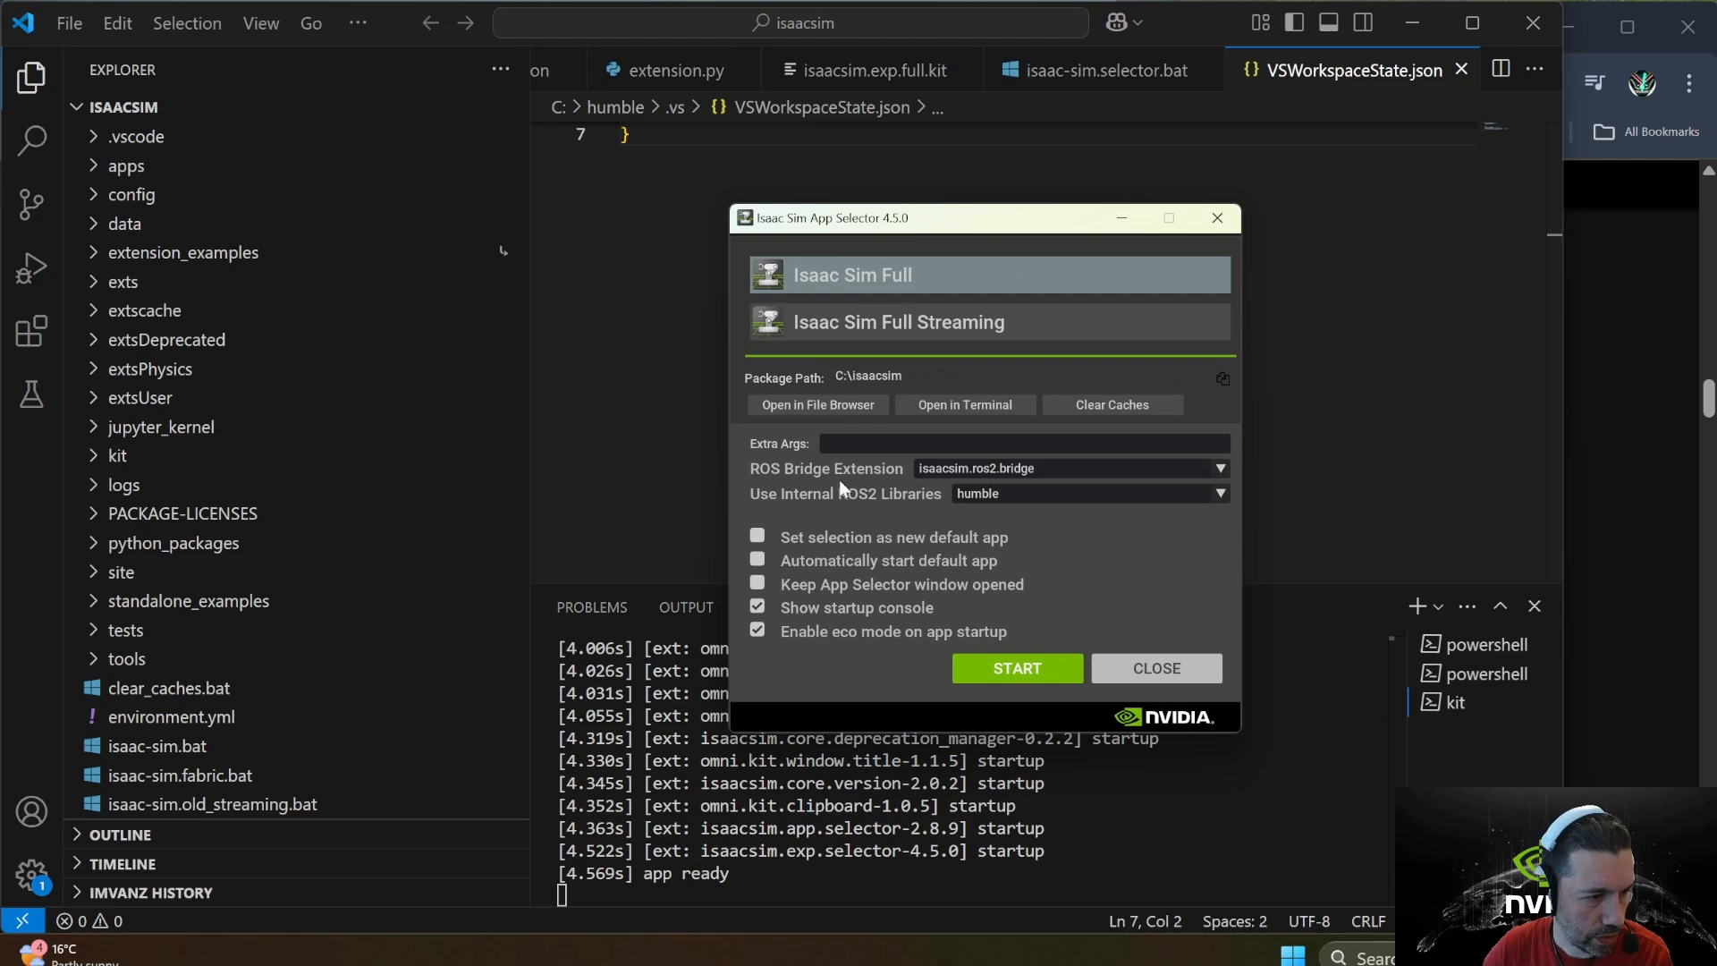
# - Start Isaac Sim Full with isaacsim.ros2.bridge as the ROS Bridge Extension and humble as the internal ROS2 libraries
pyautogui.click(1173, 470)
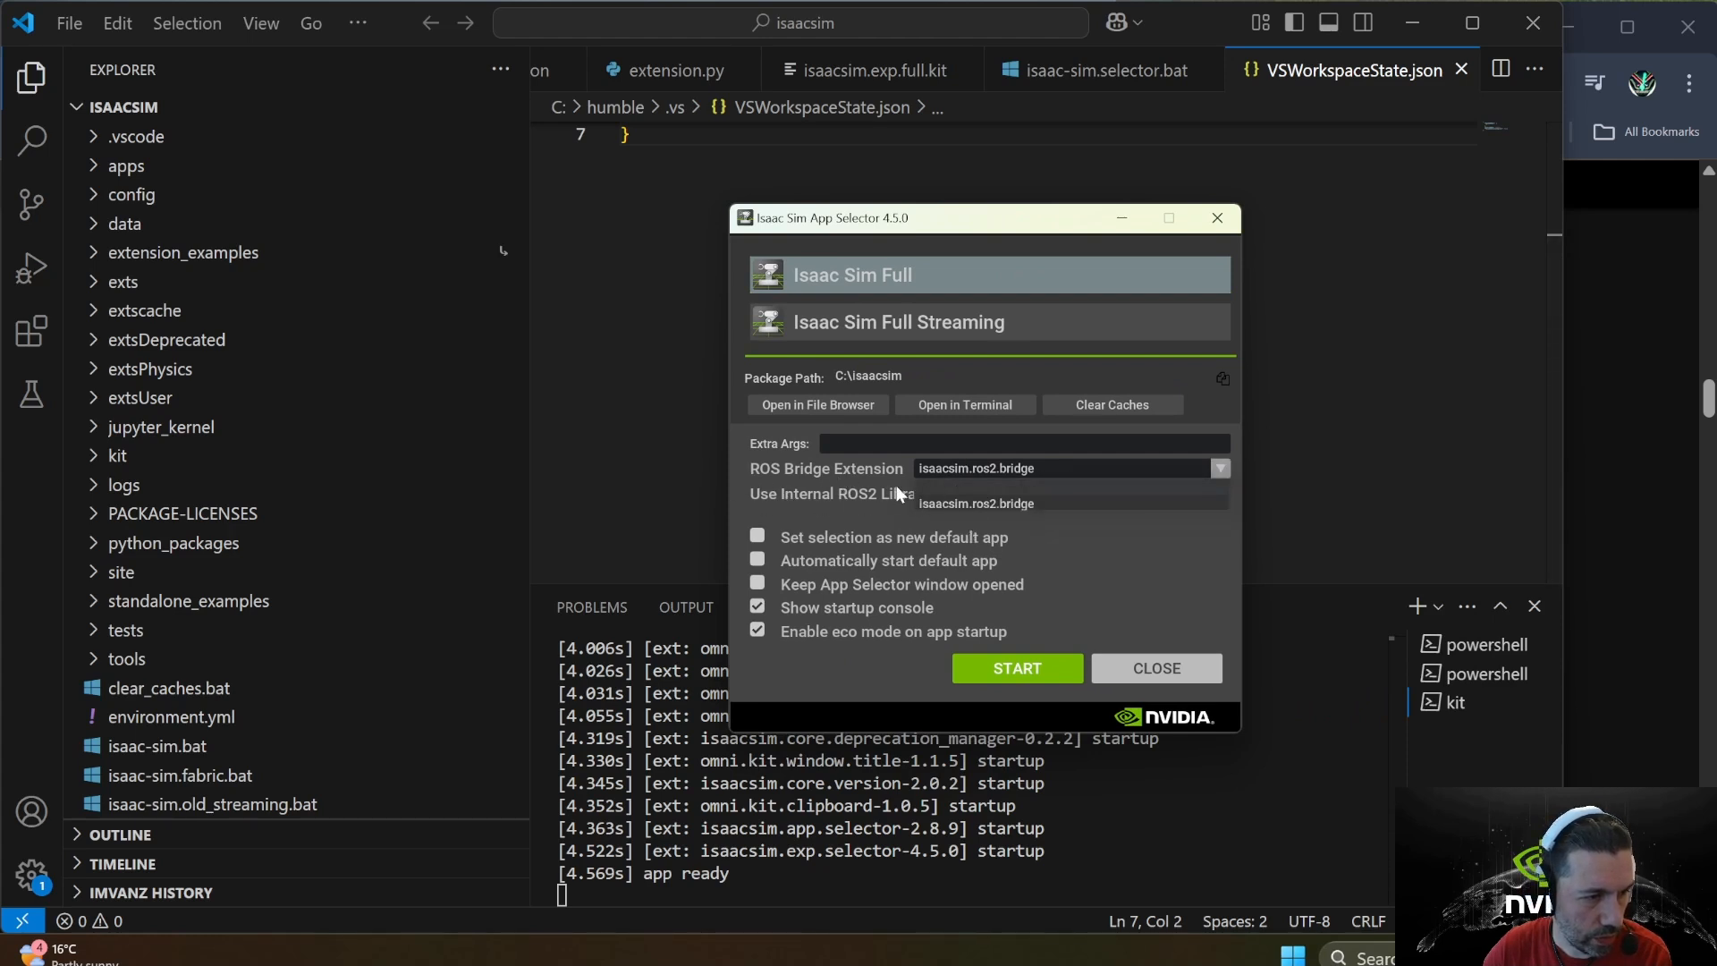
pyautogui.click(996, 504)
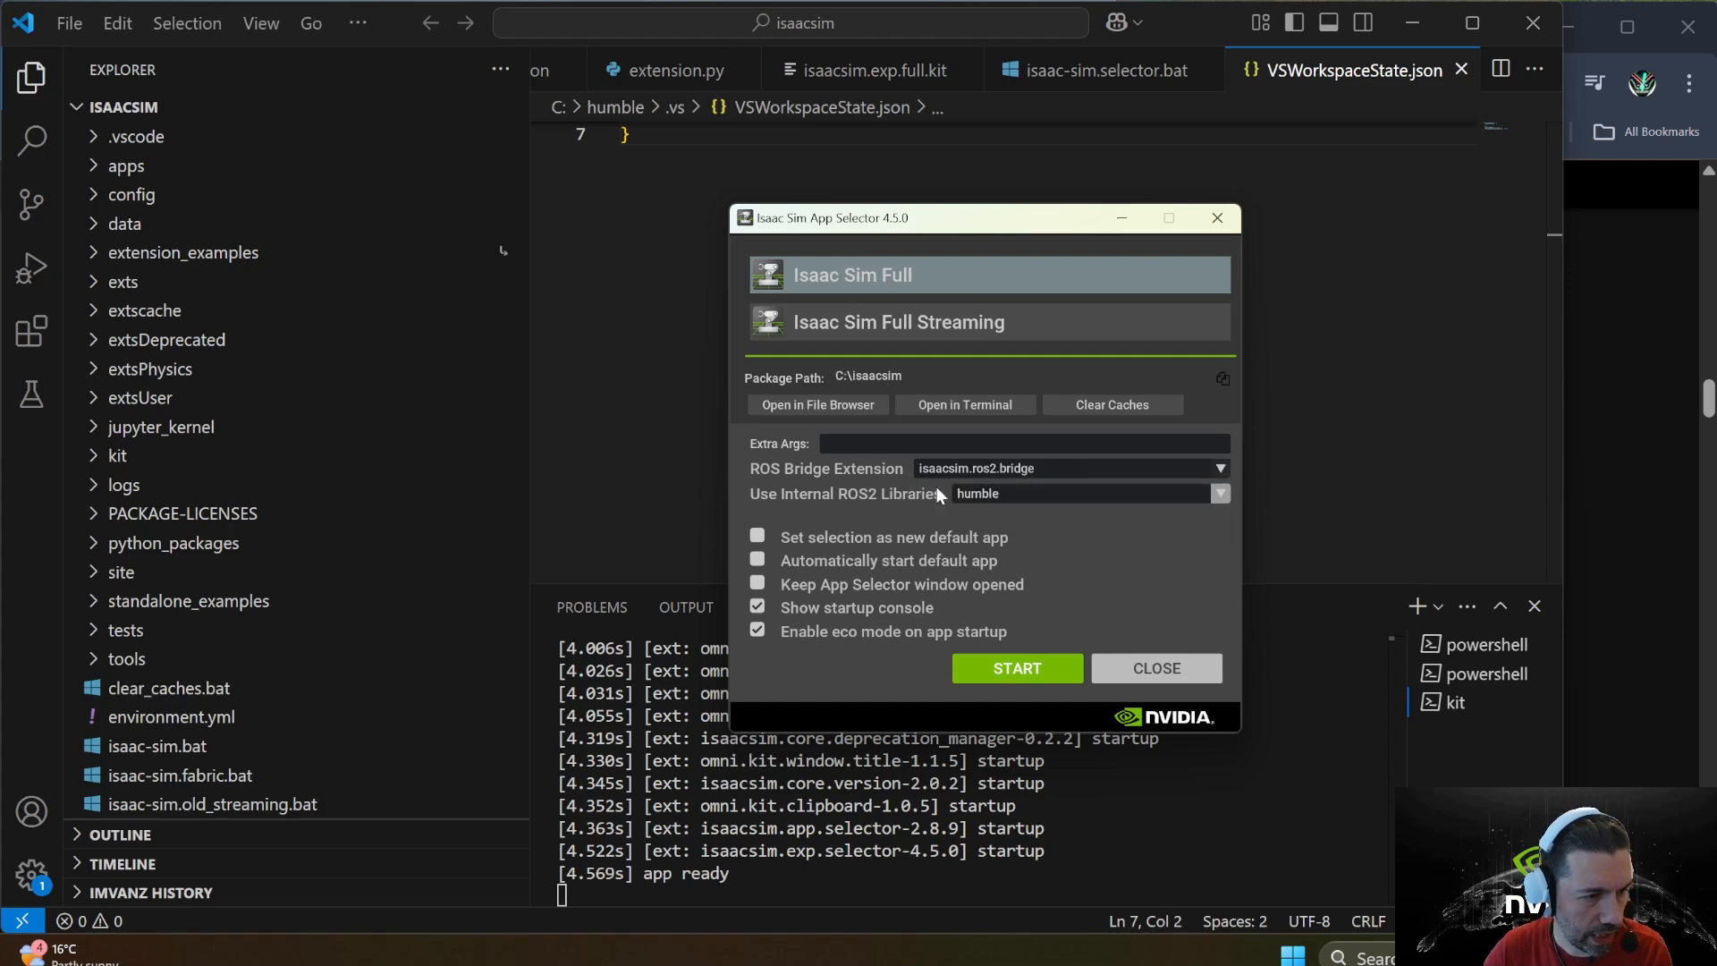
pyautogui.click(1051, 497)
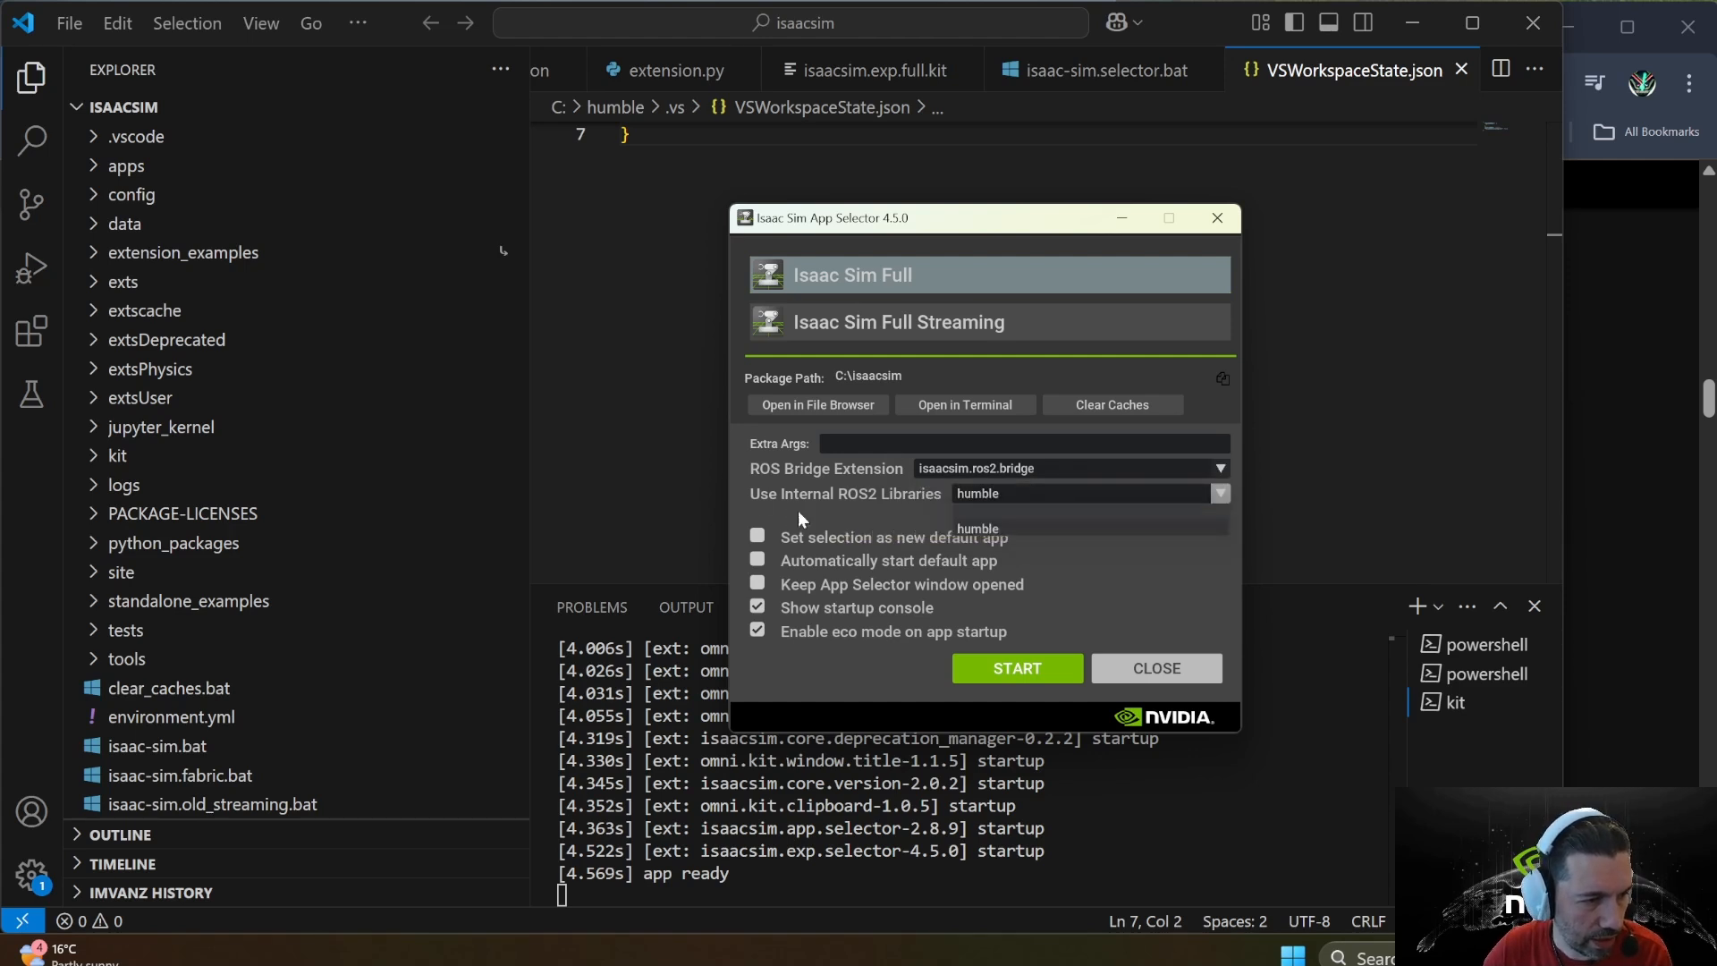
pyautogui.click(978, 529)
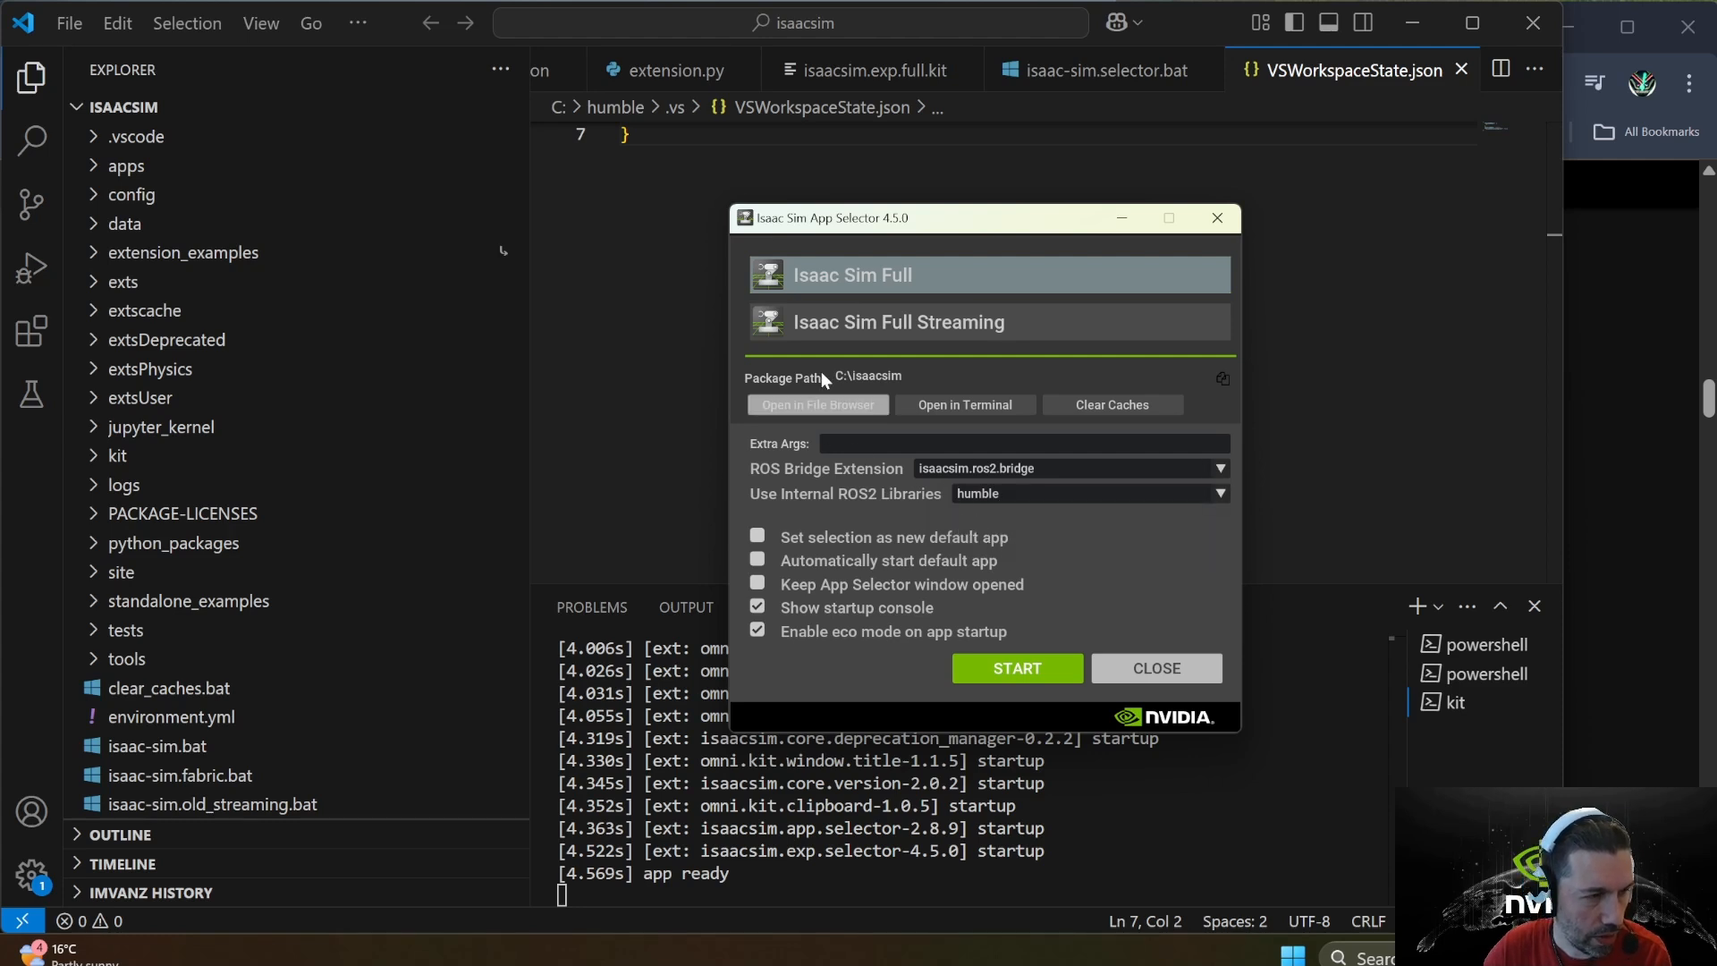
pyautogui.click(1017, 670)
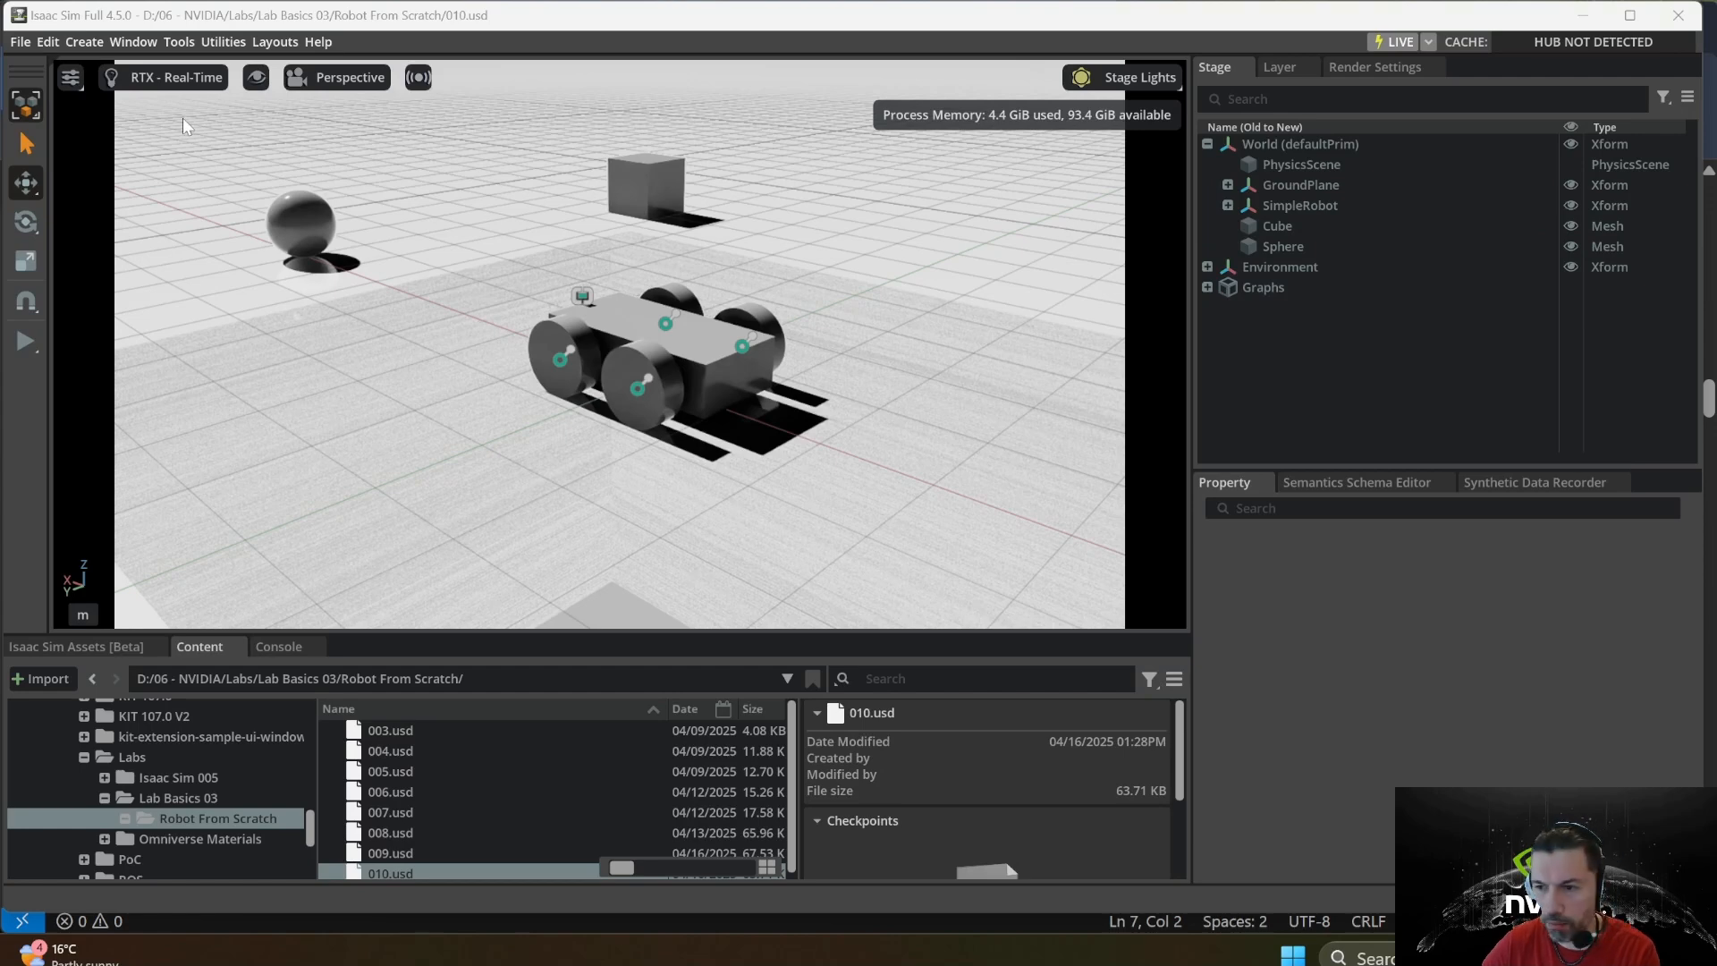
# - Search the extension manager for ROS without the feature filter, check that the ROS 2 Bridge extension is enabled, and close the manager
pyautogui.click(134, 42)
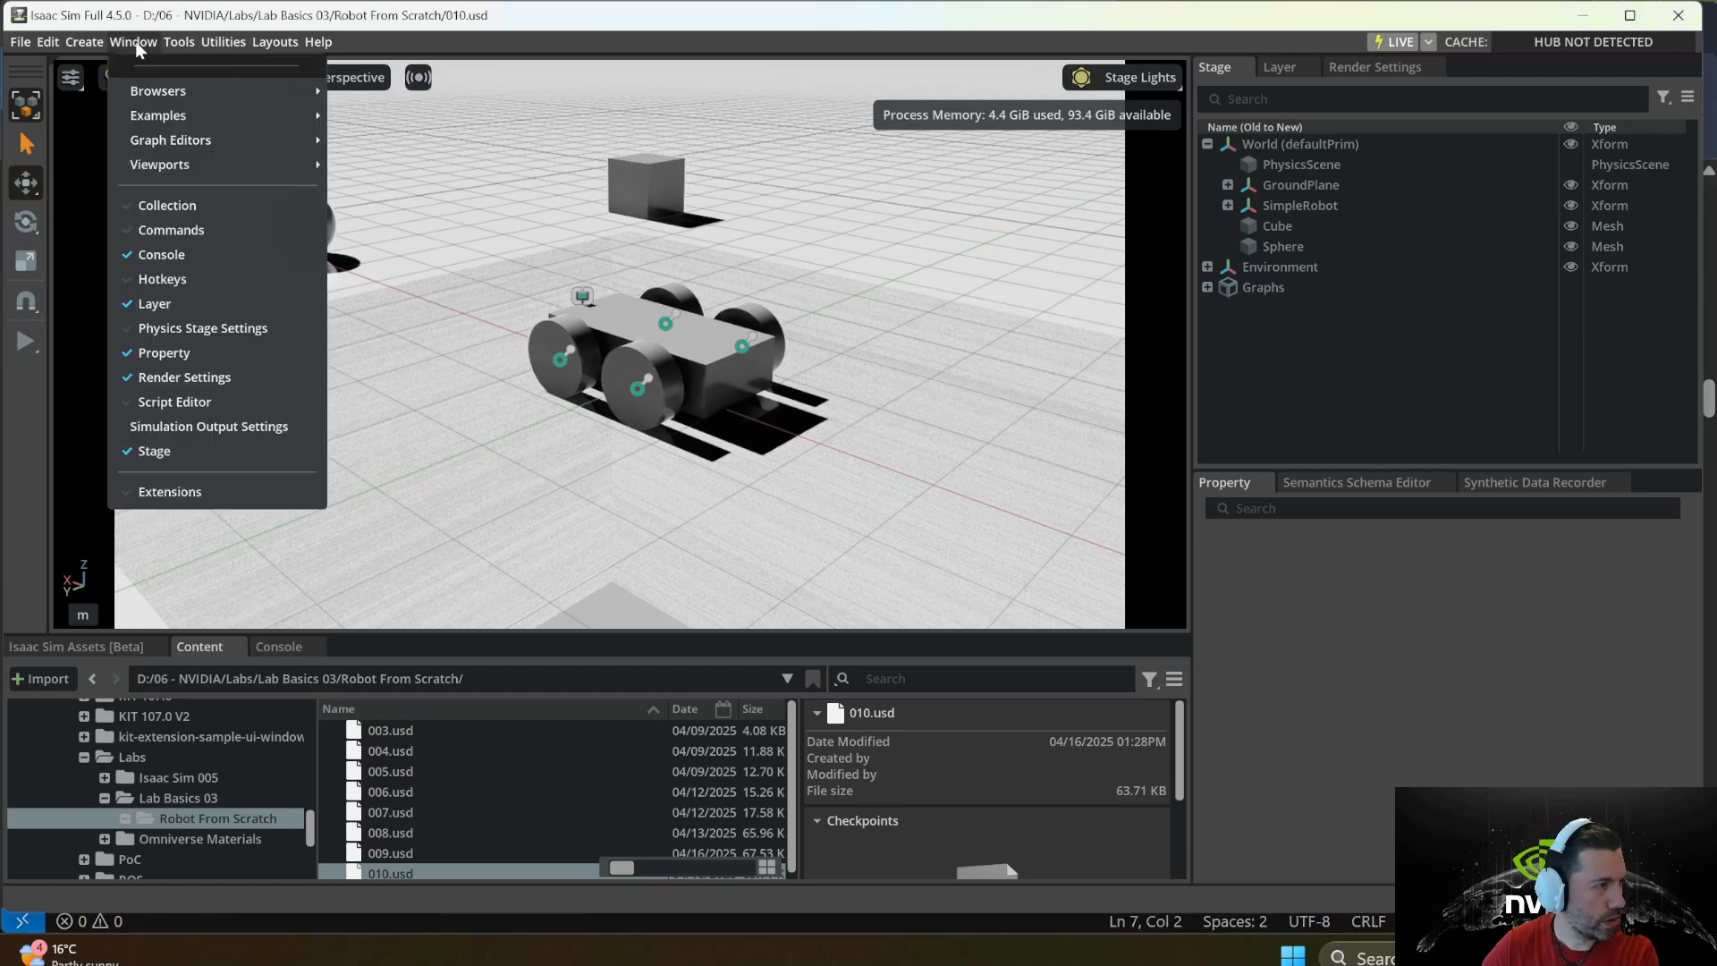
pyautogui.click(212, 492)
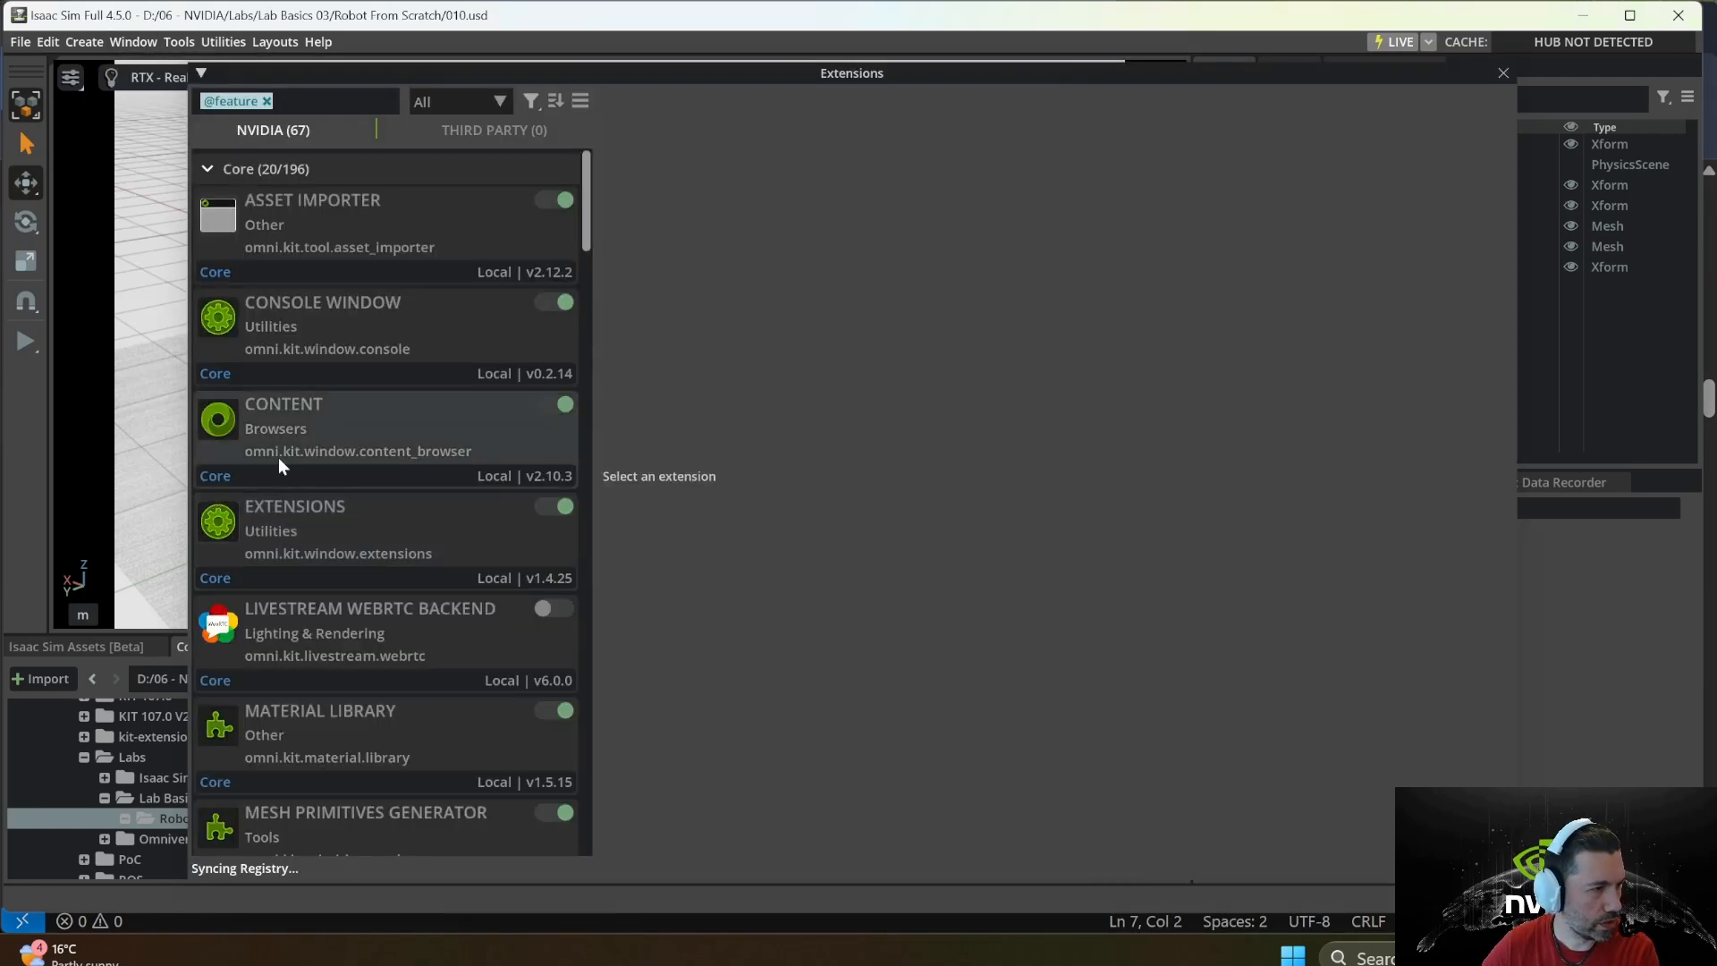
pyautogui.click(267, 101)
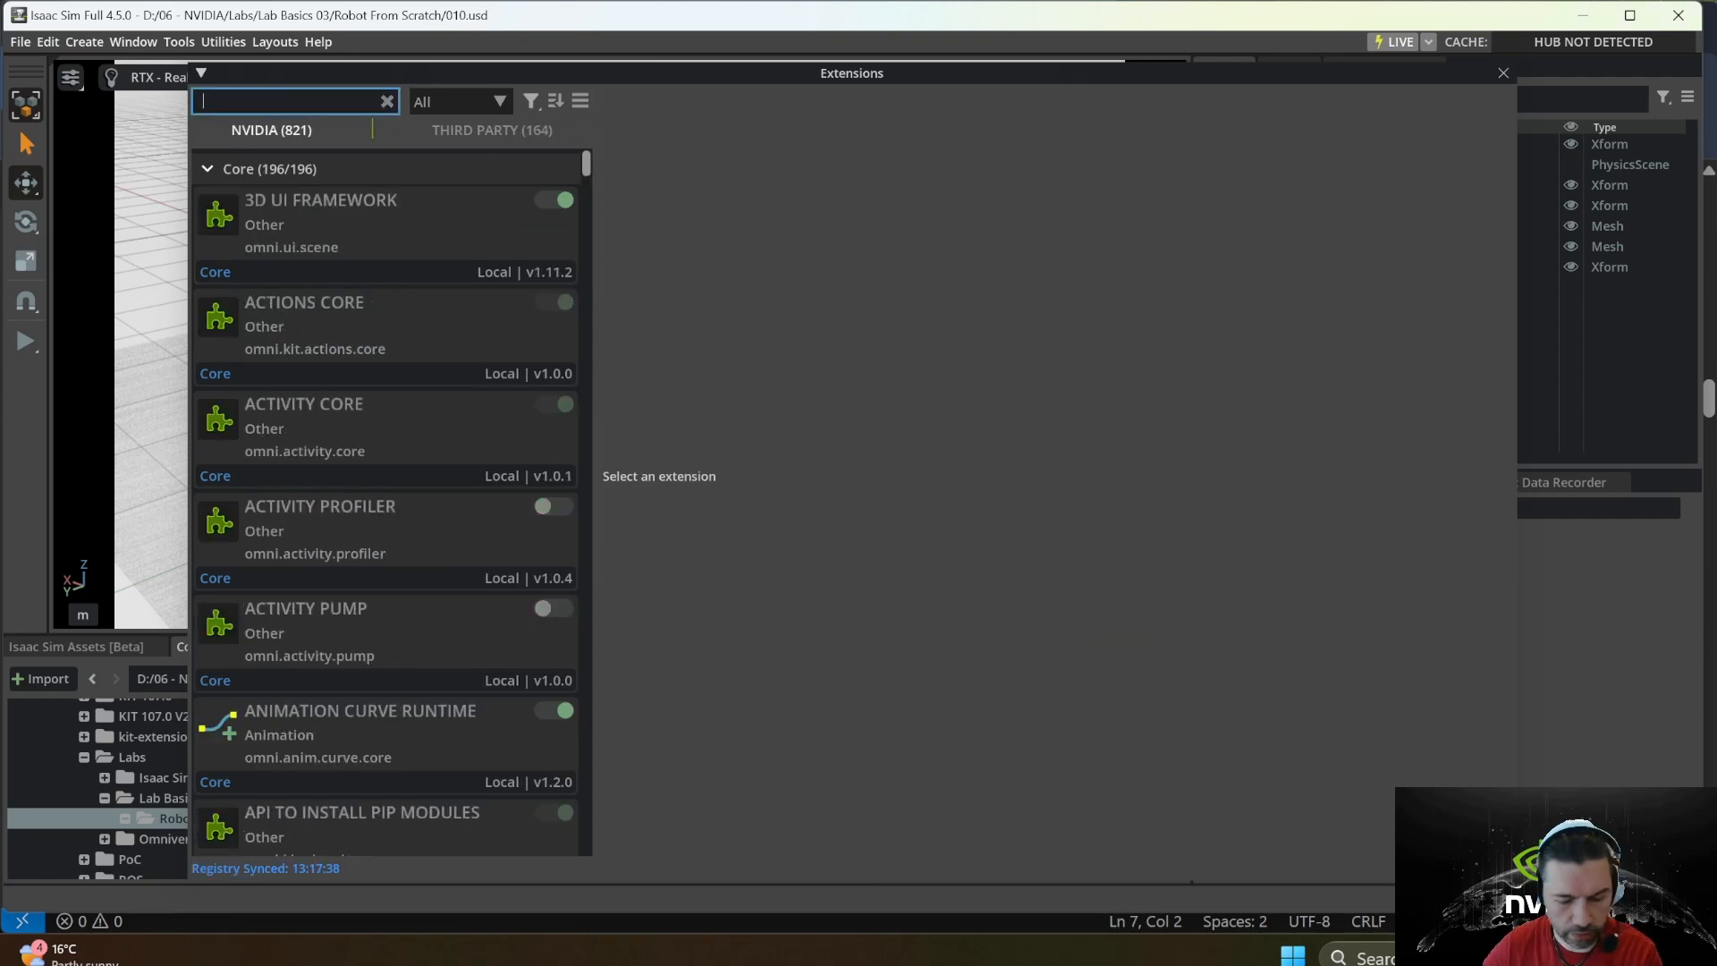
pyautogui.write('ROS')
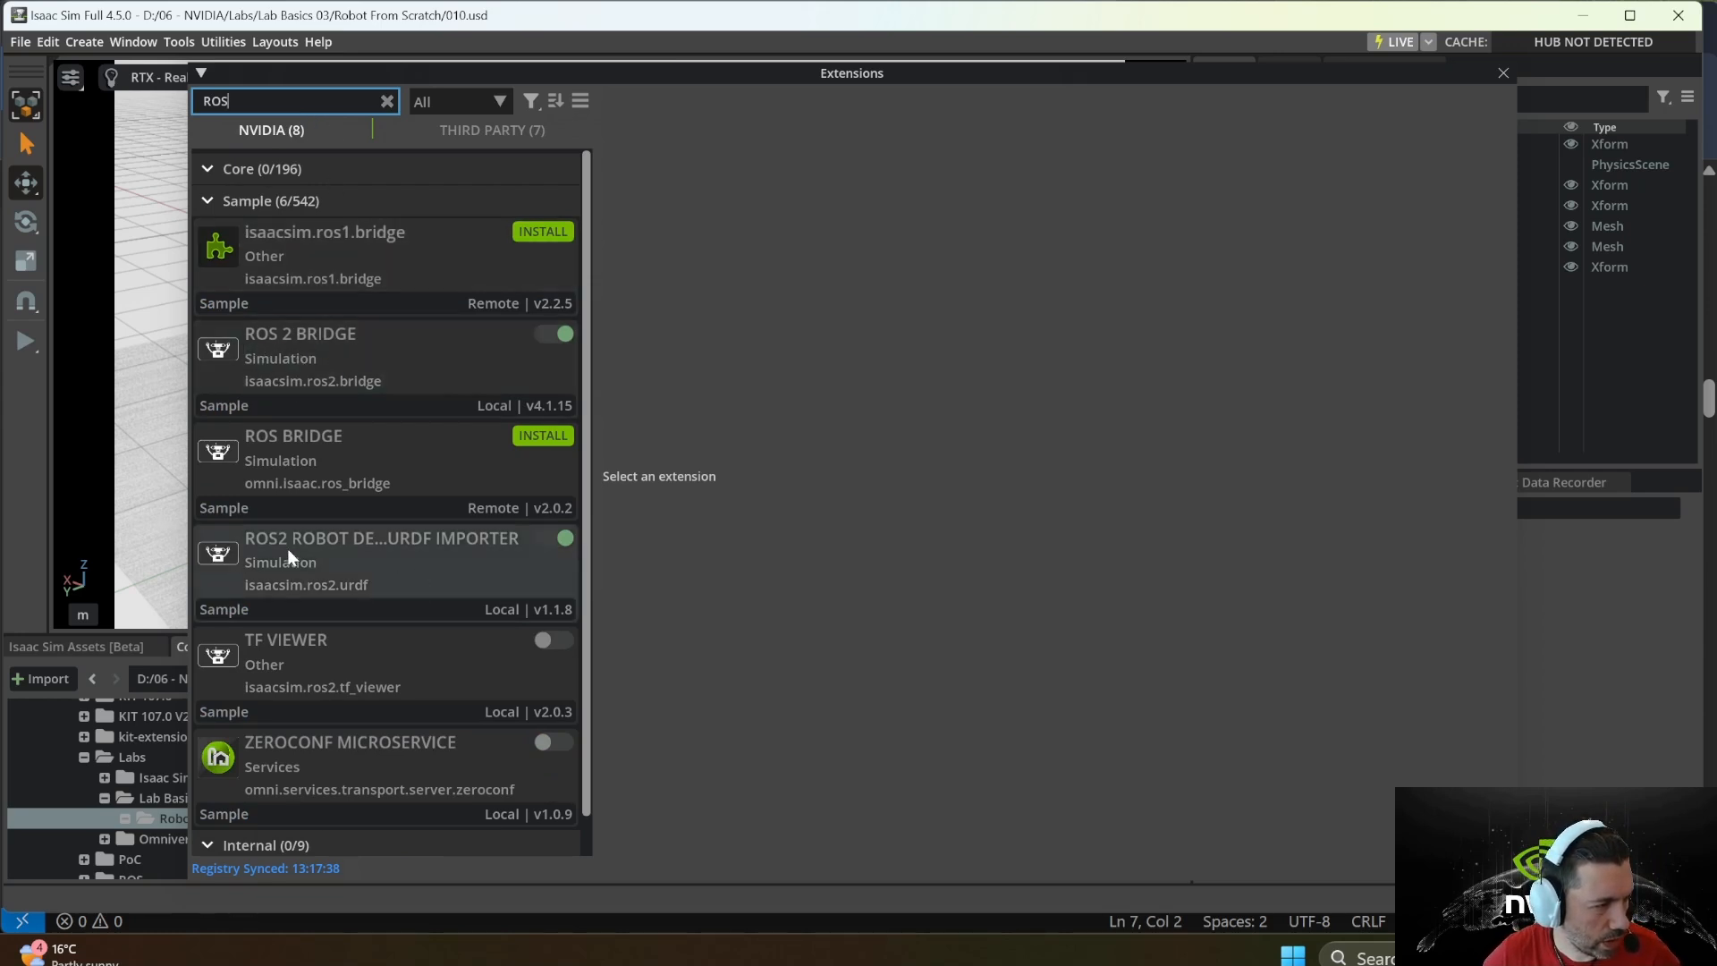
pyautogui.click(393, 375)
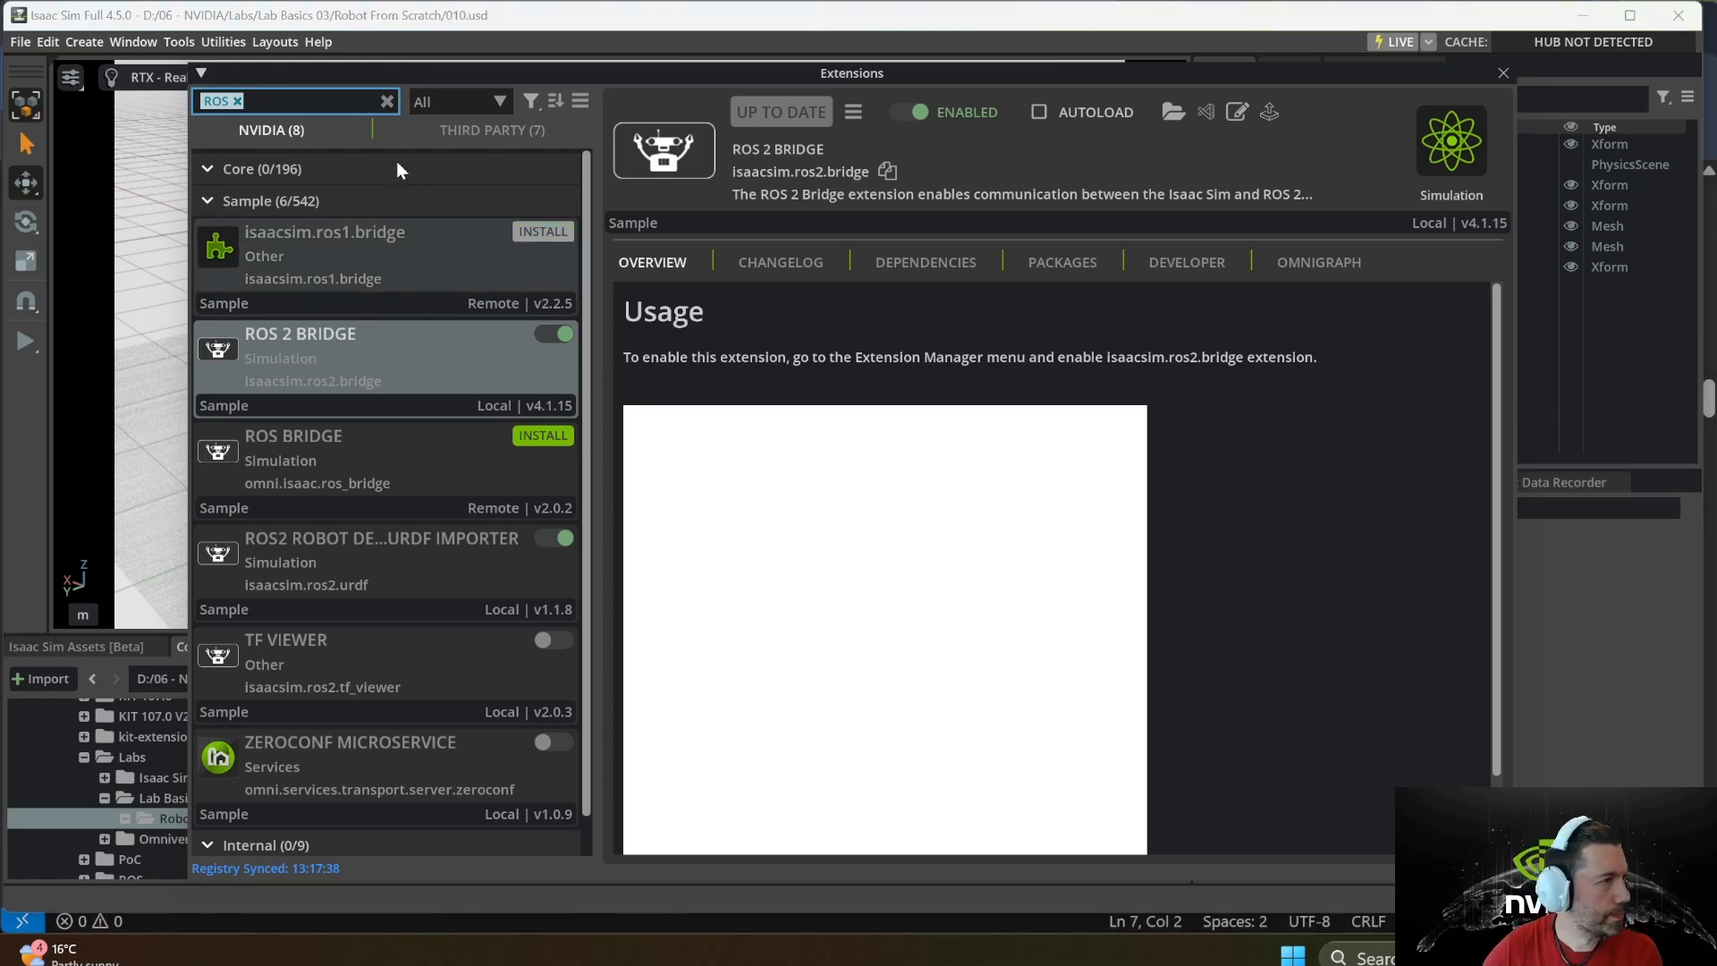
pyautogui.click(1505, 75)
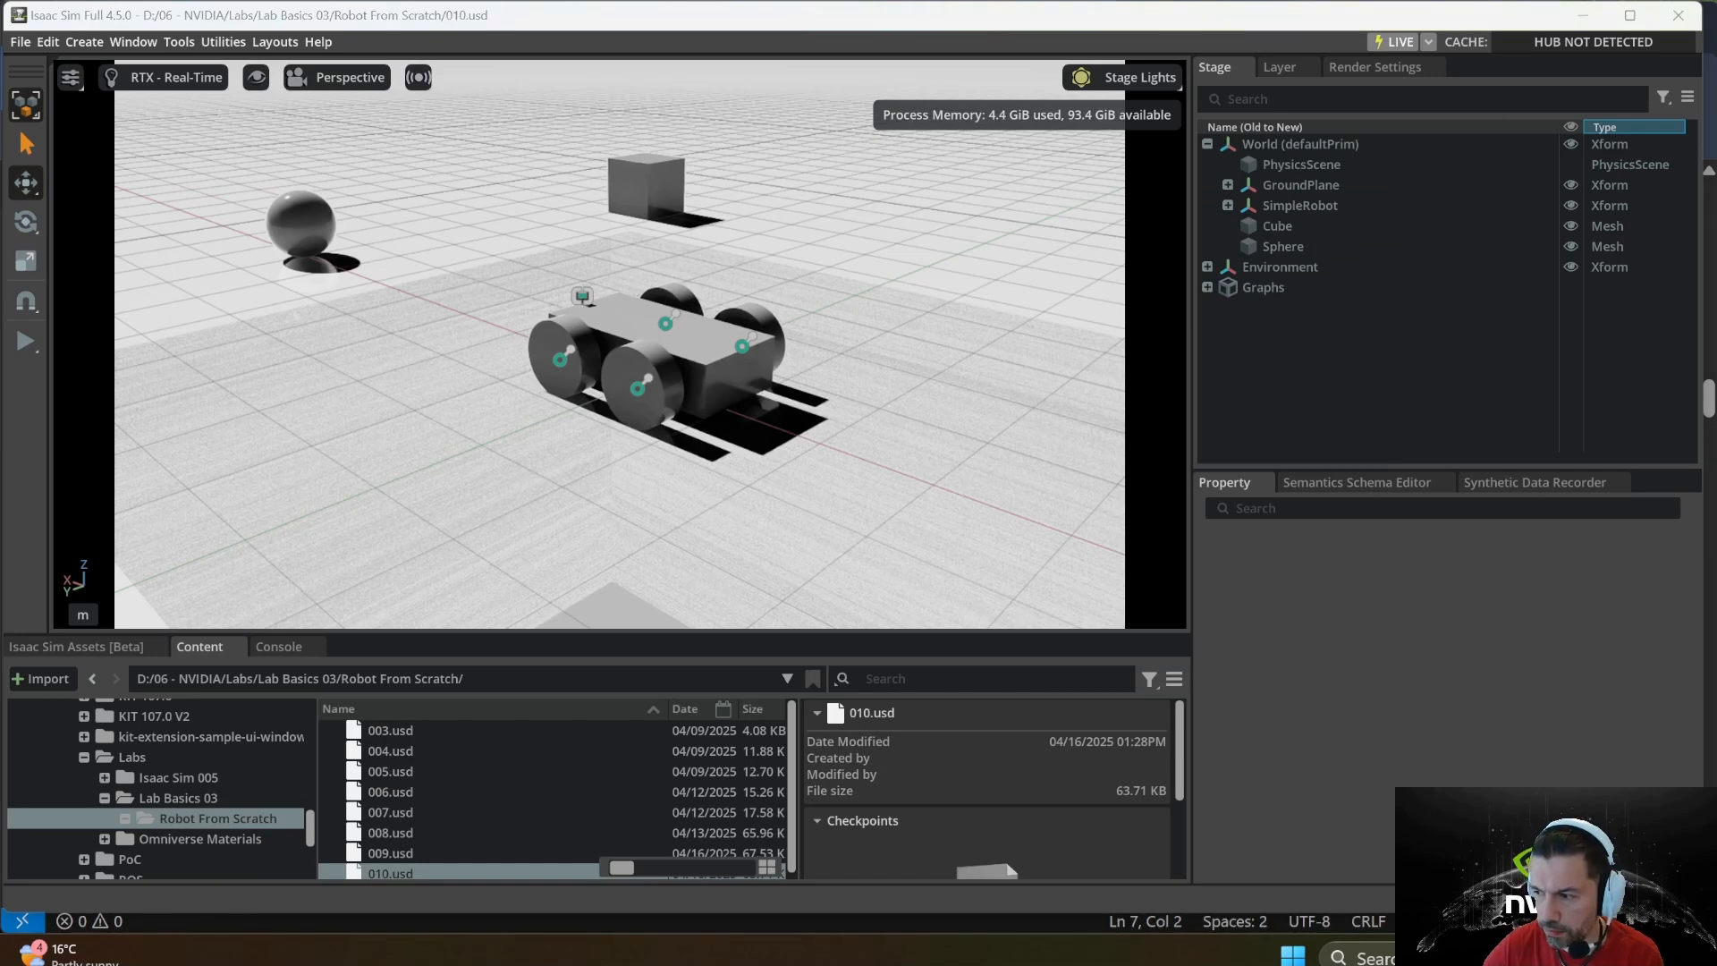
pyautogui.click(601, 477)
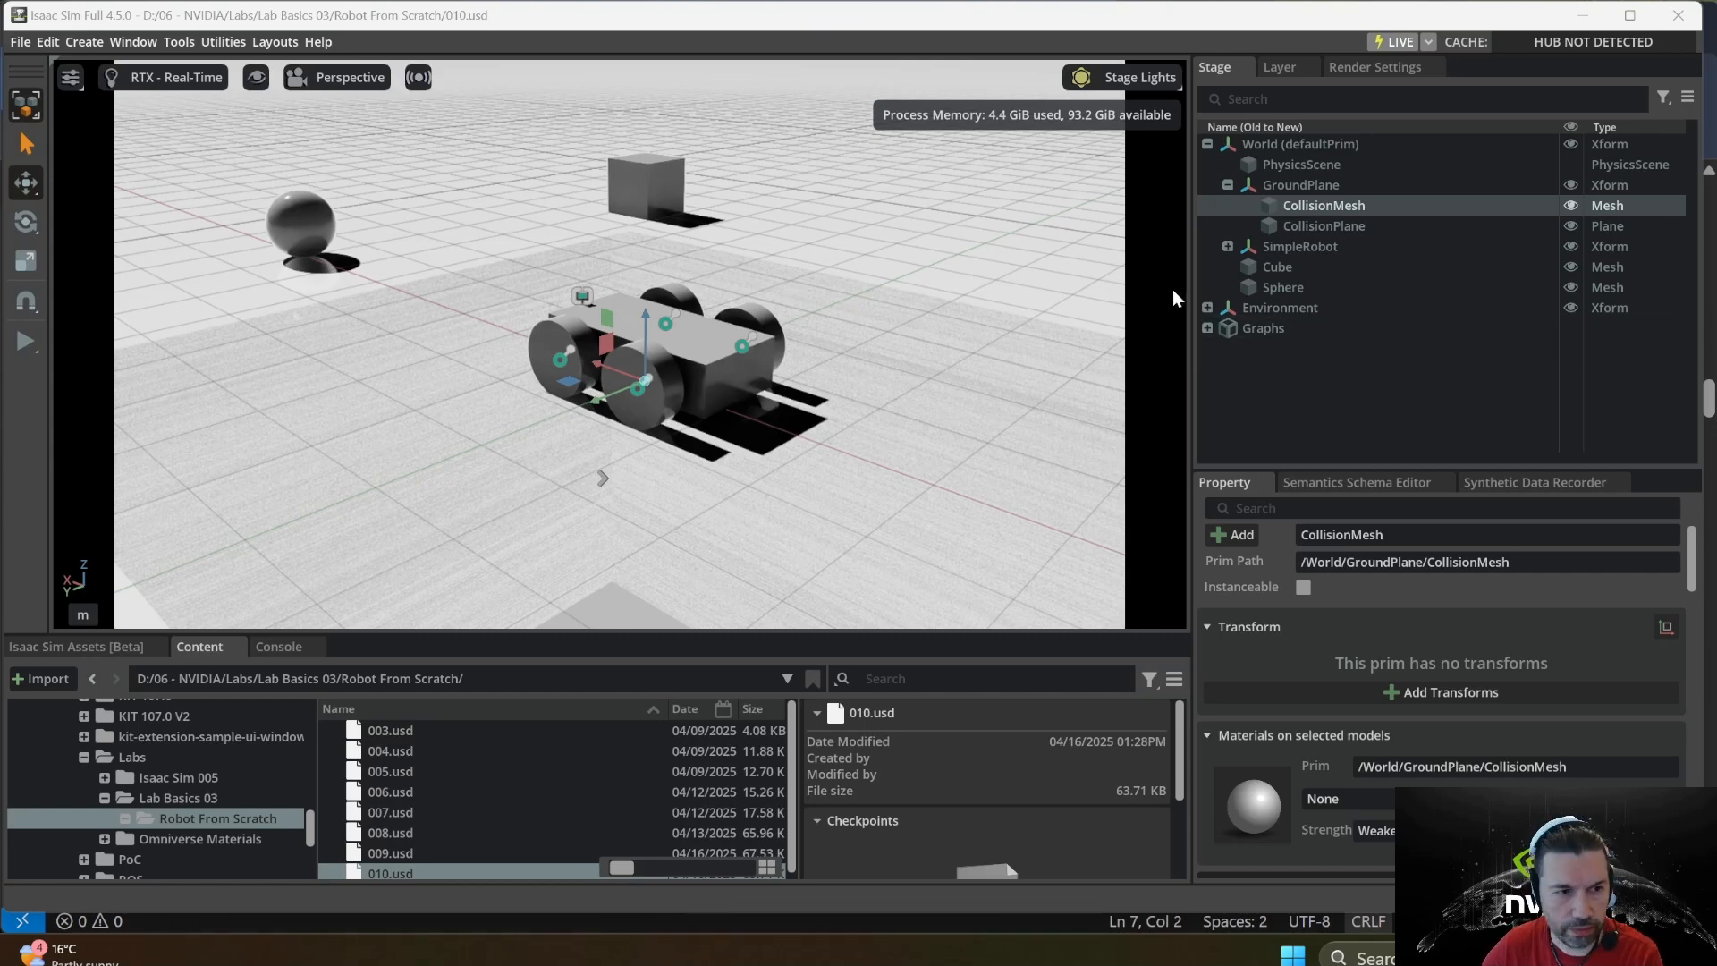
# - Create a new Action Graph from Visual Scripting and move it under the Graphs scope in the stage
pyautogui.rightClick(1254, 328)
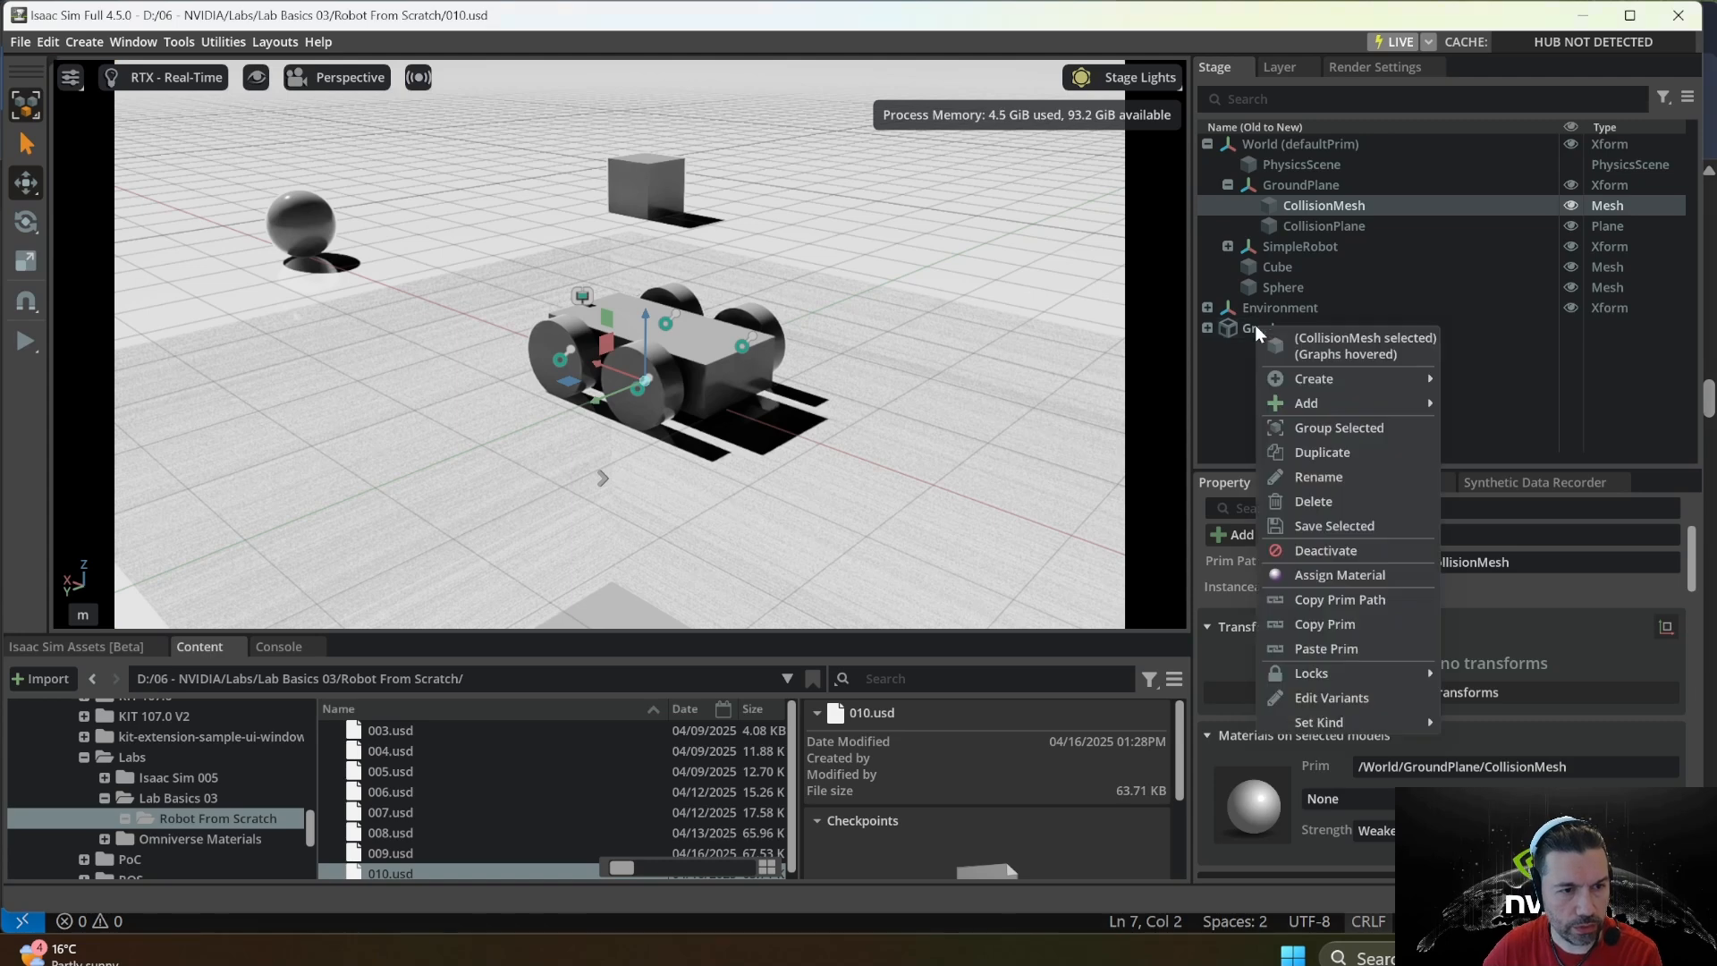
pyautogui.moveTo(1277, 373)
pyautogui.moveTo(1517, 550)
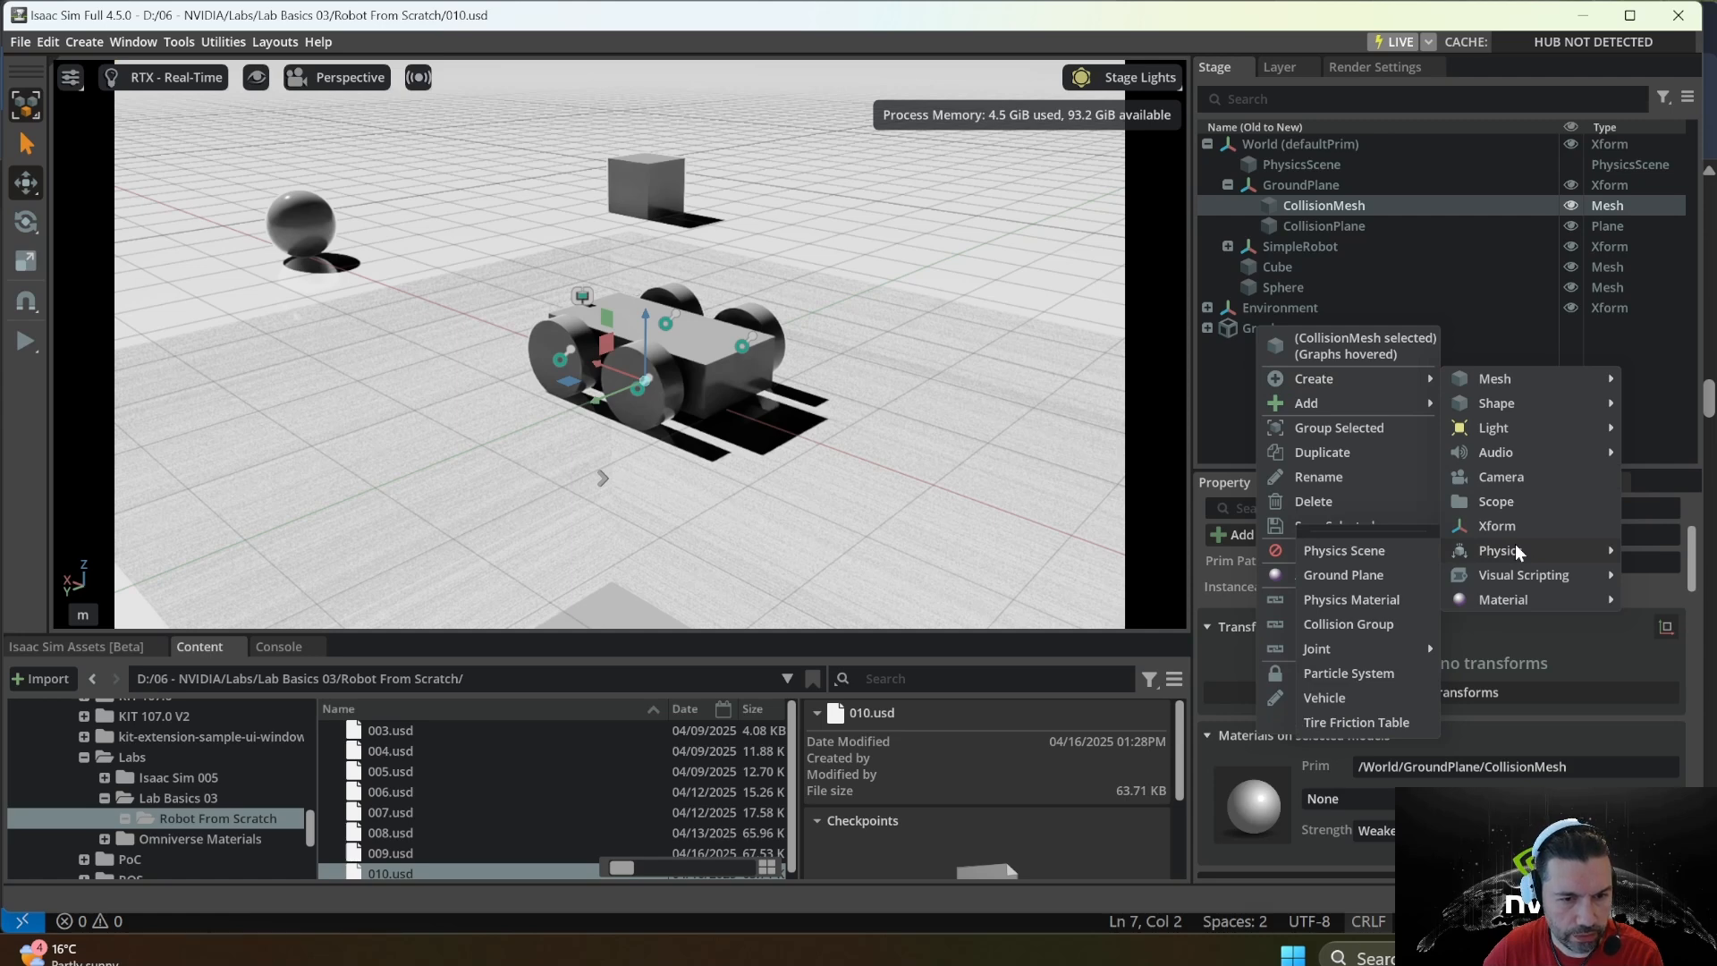
pyautogui.moveTo(1525, 582)
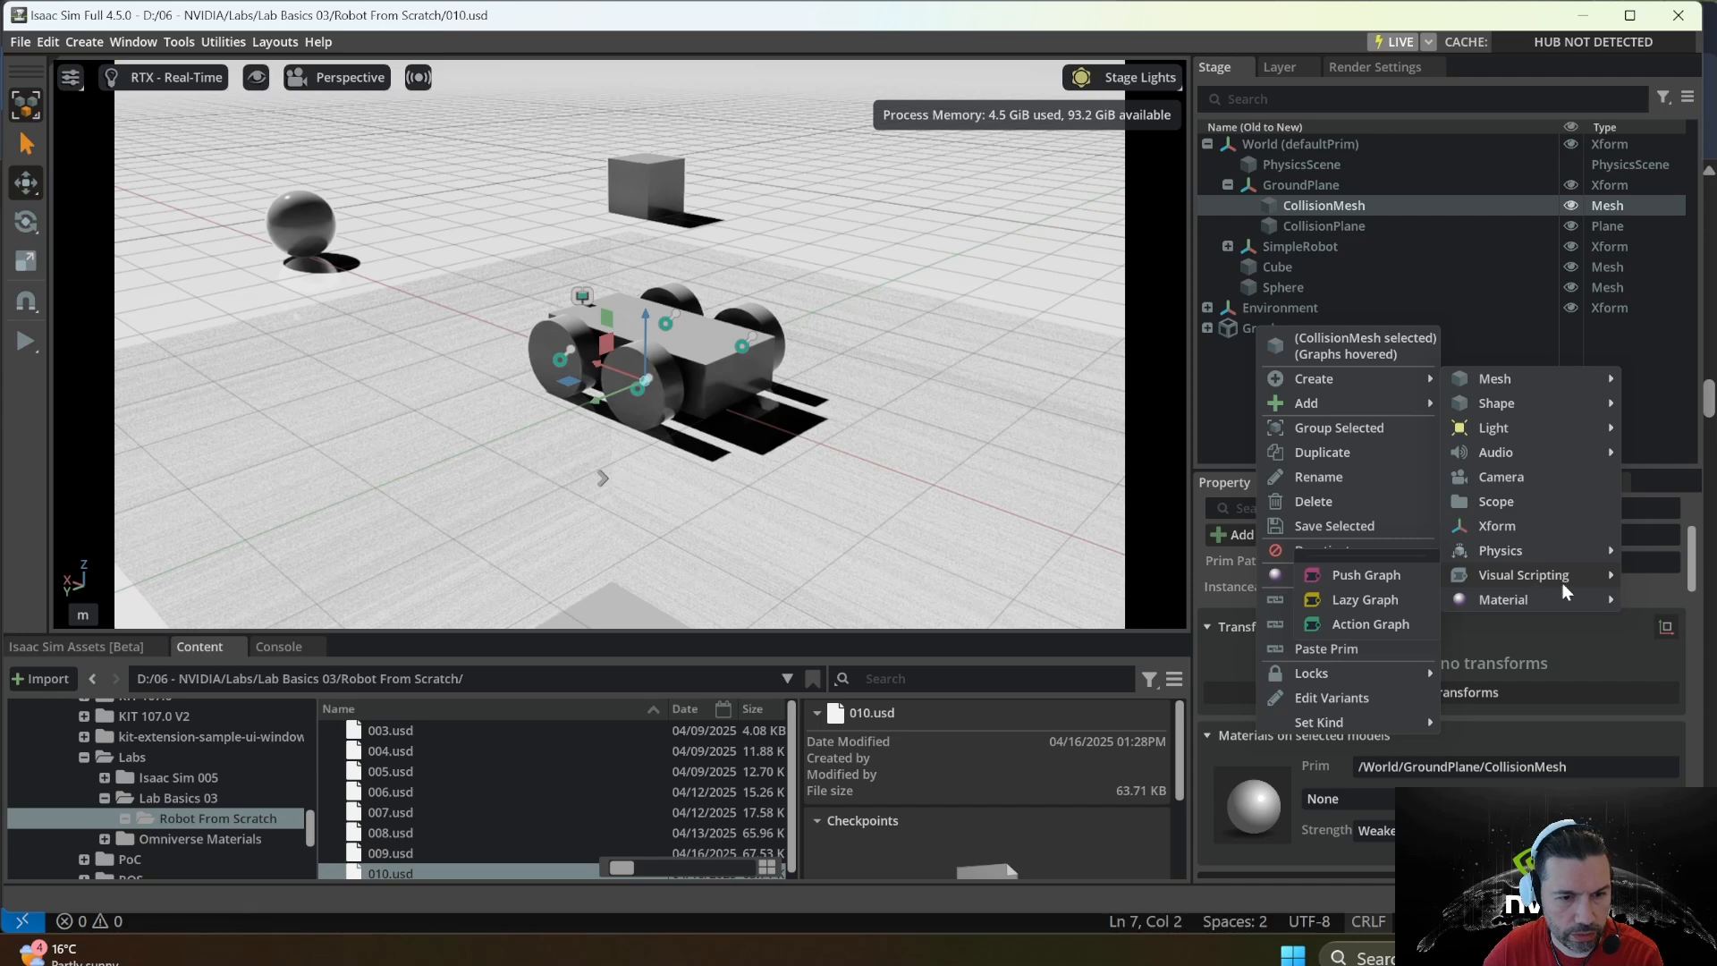
pyautogui.click(1359, 624)
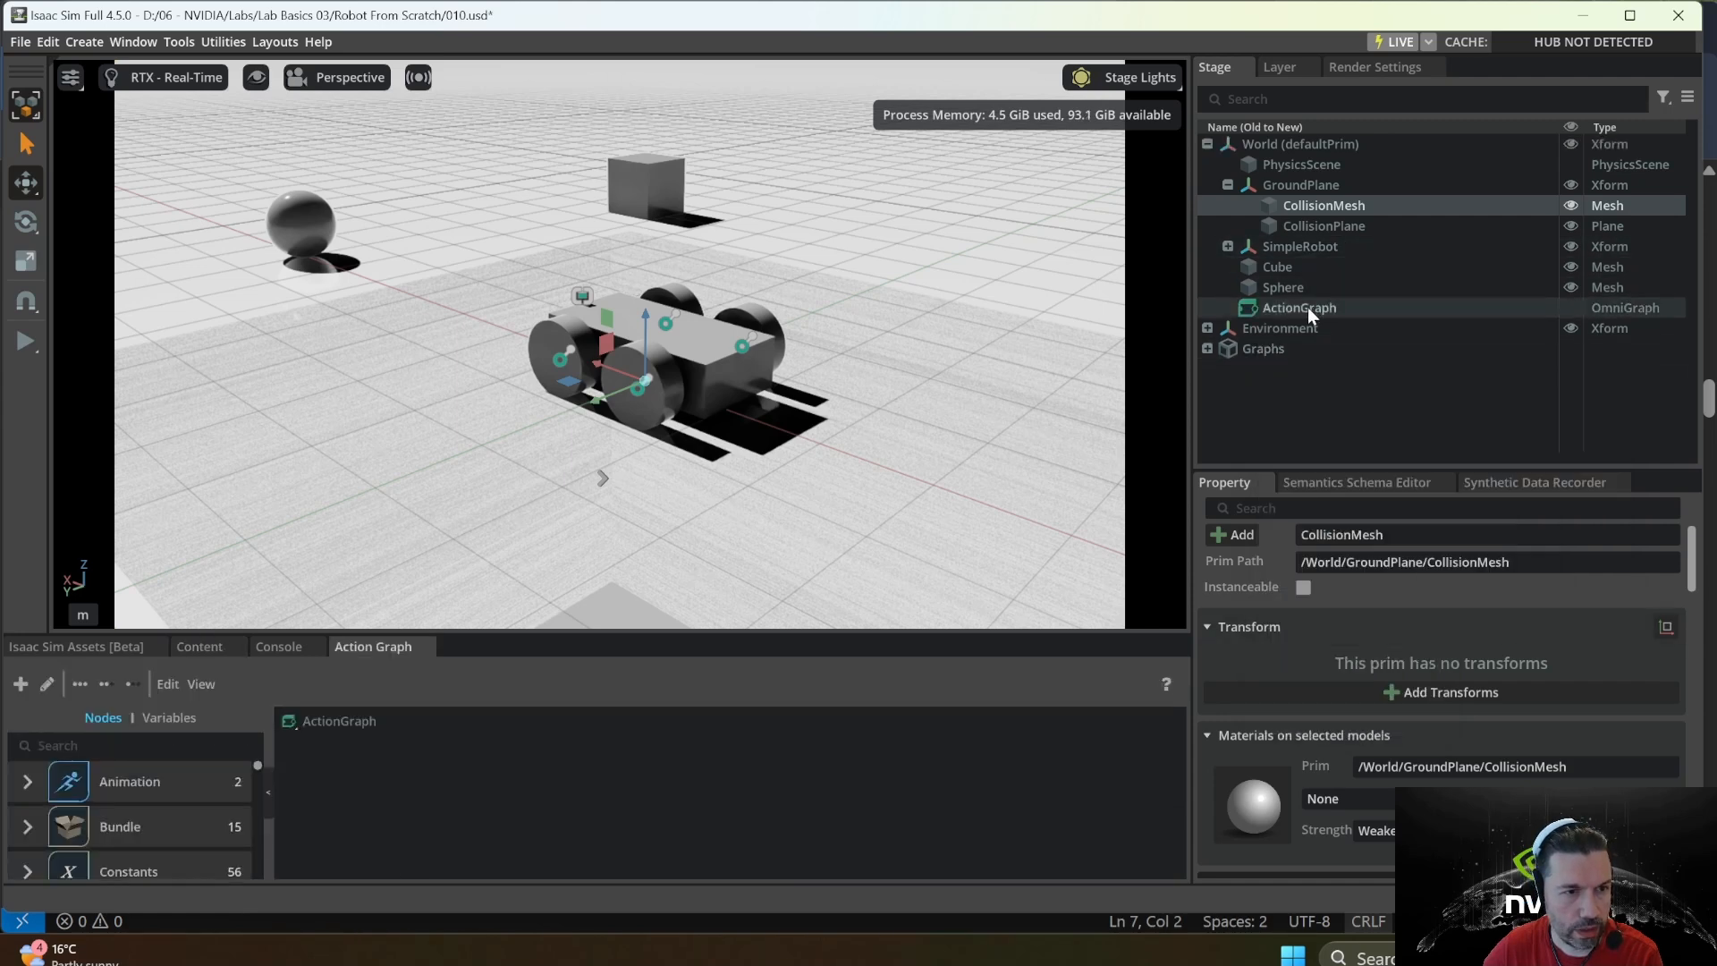
pyautogui.moveTo(1307, 308); pyautogui.dragTo(1263, 351)
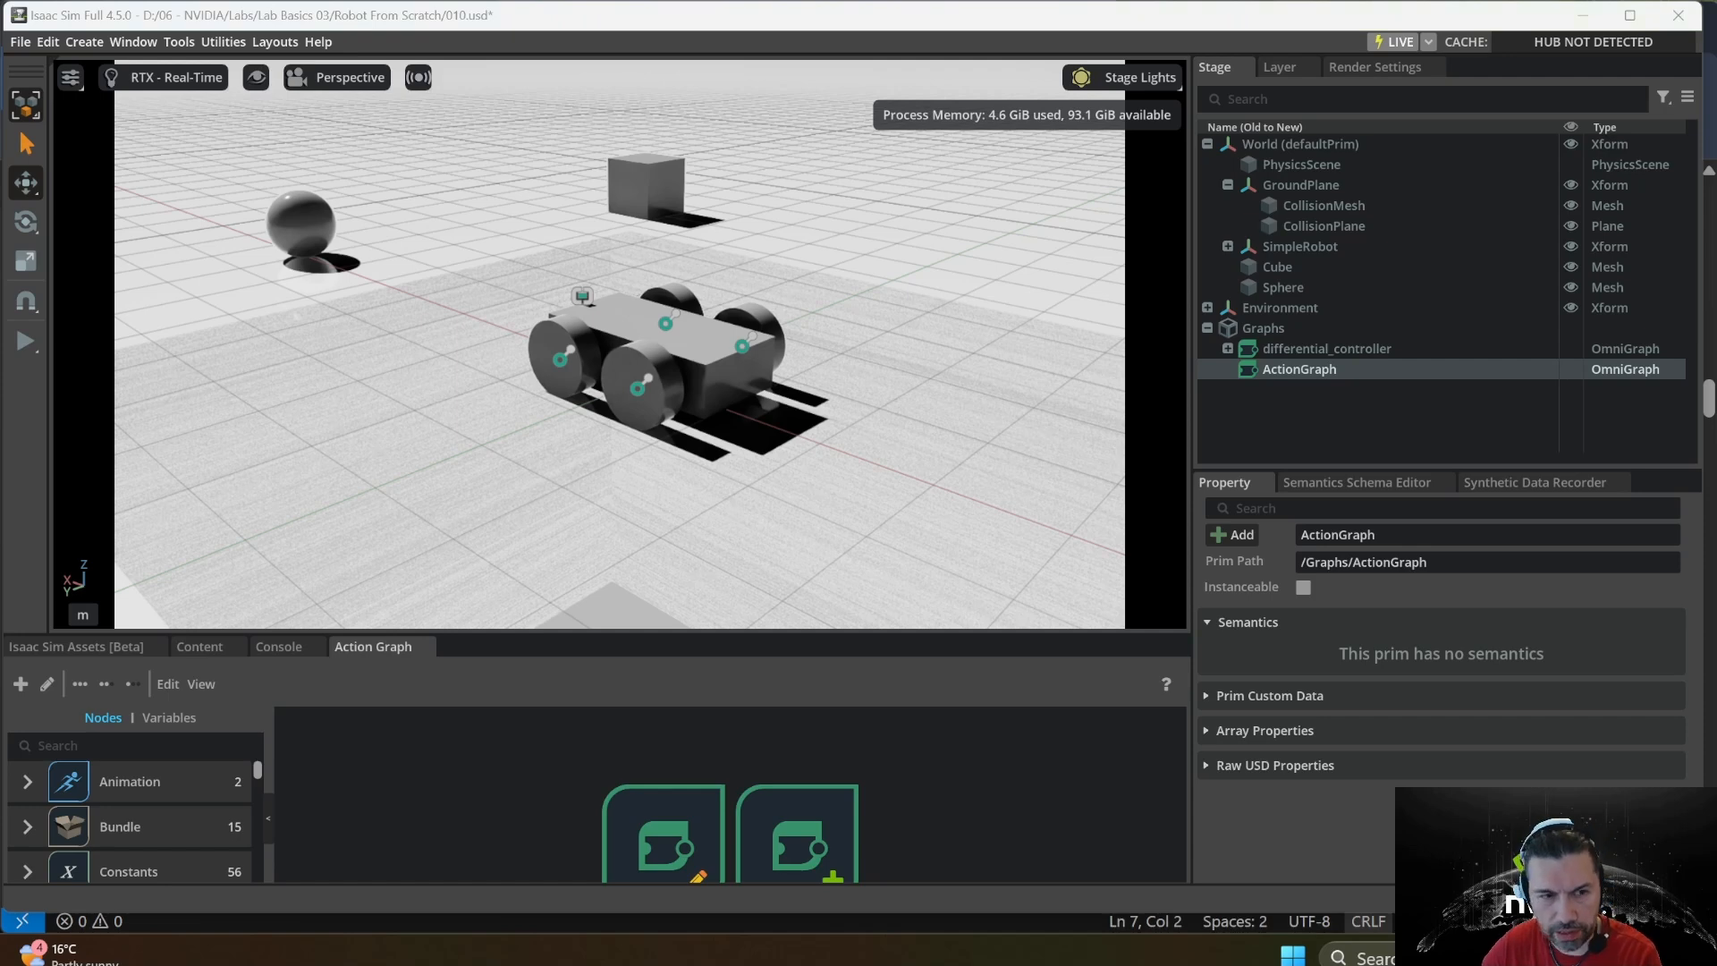
# - Rename the new action graph under Graphs as ROS2_LidarStream
pyautogui.rightClick(1304, 369)
pyautogui.click(1380, 493)
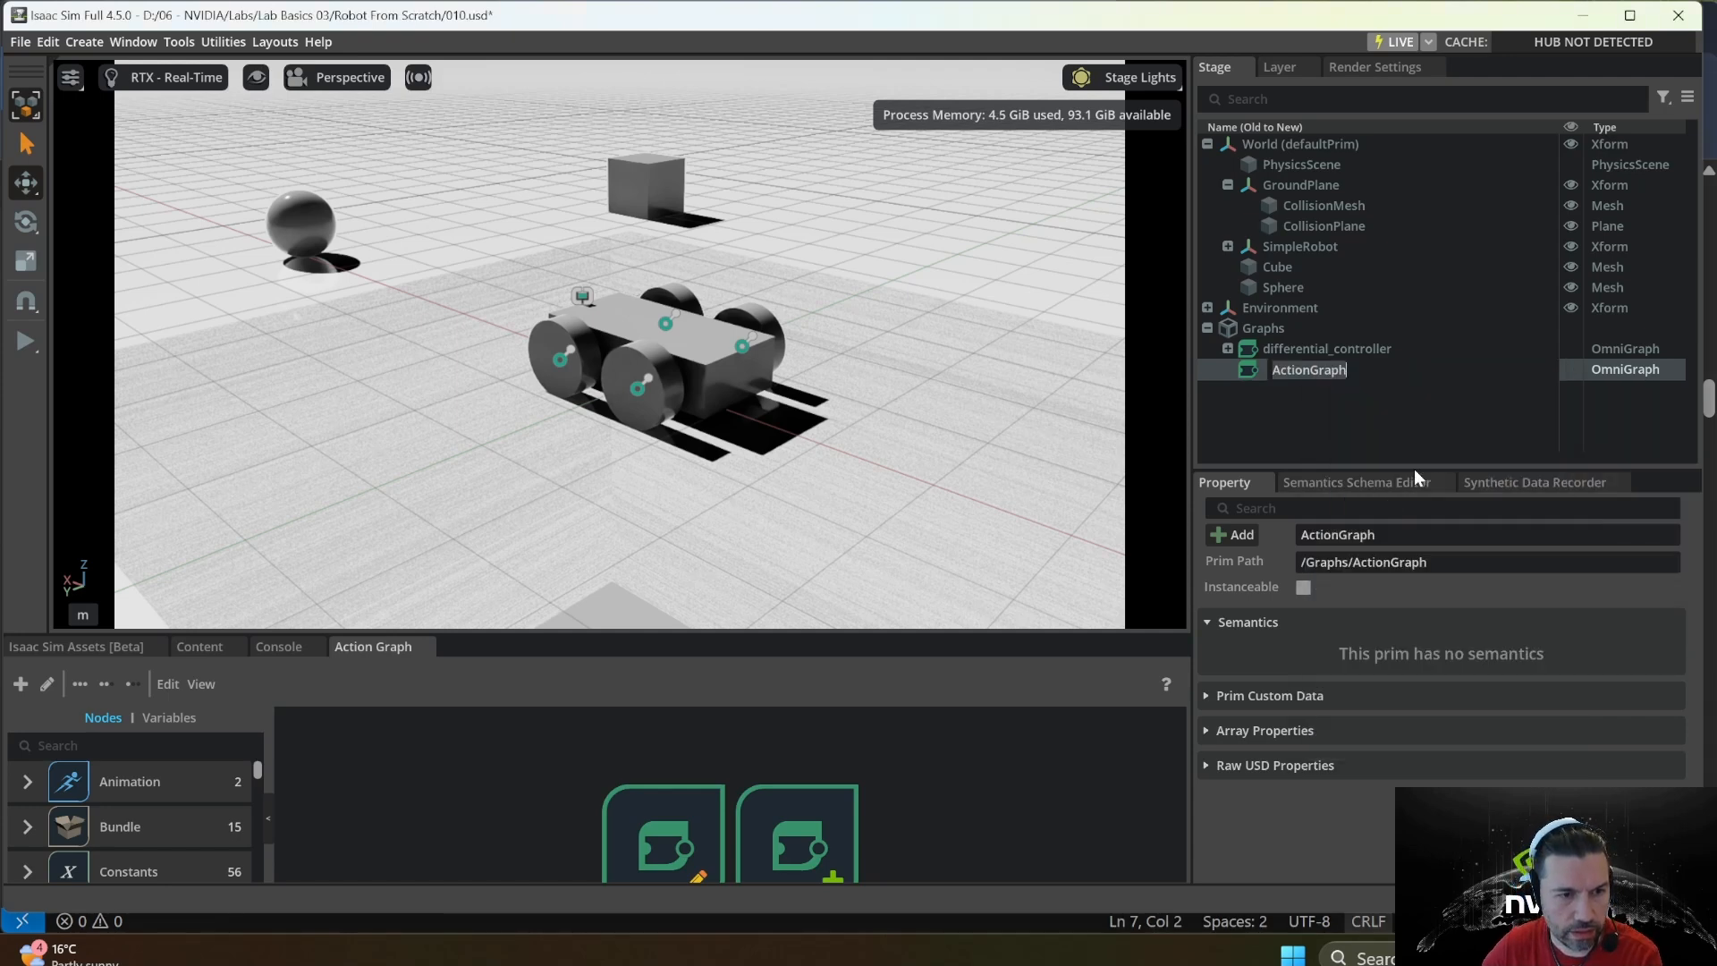
pyautogui.write('ROS2_LidarStream')
pyautogui.press('Return')
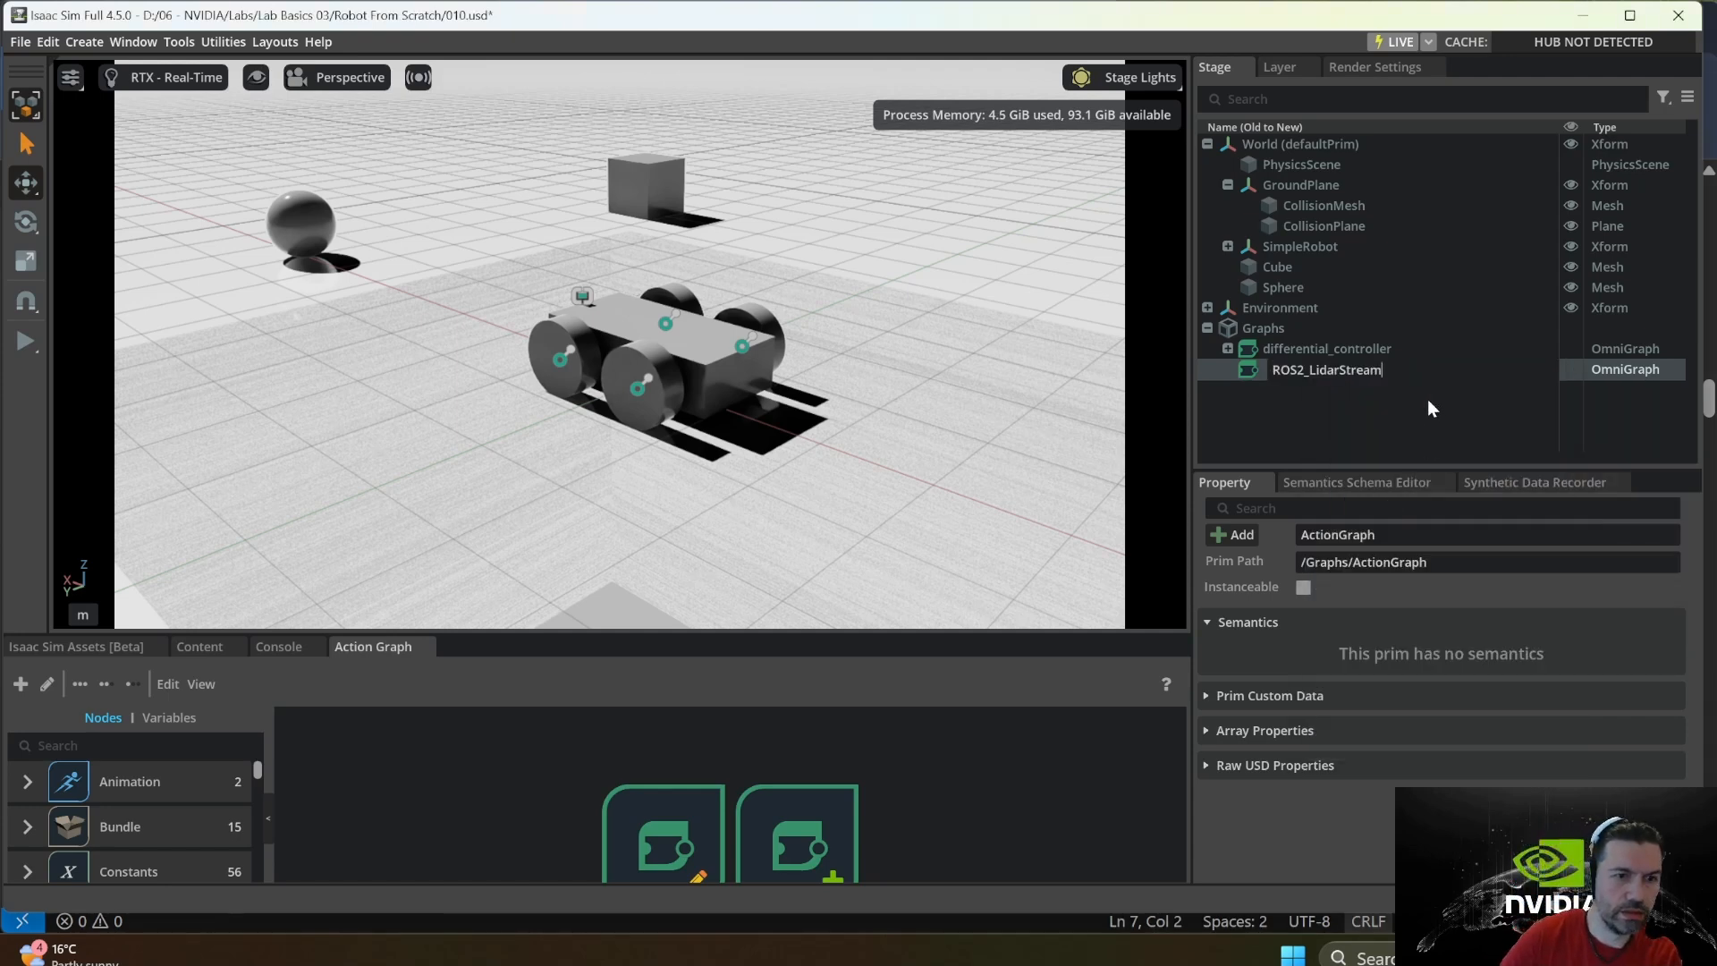
pyautogui.press('Return')
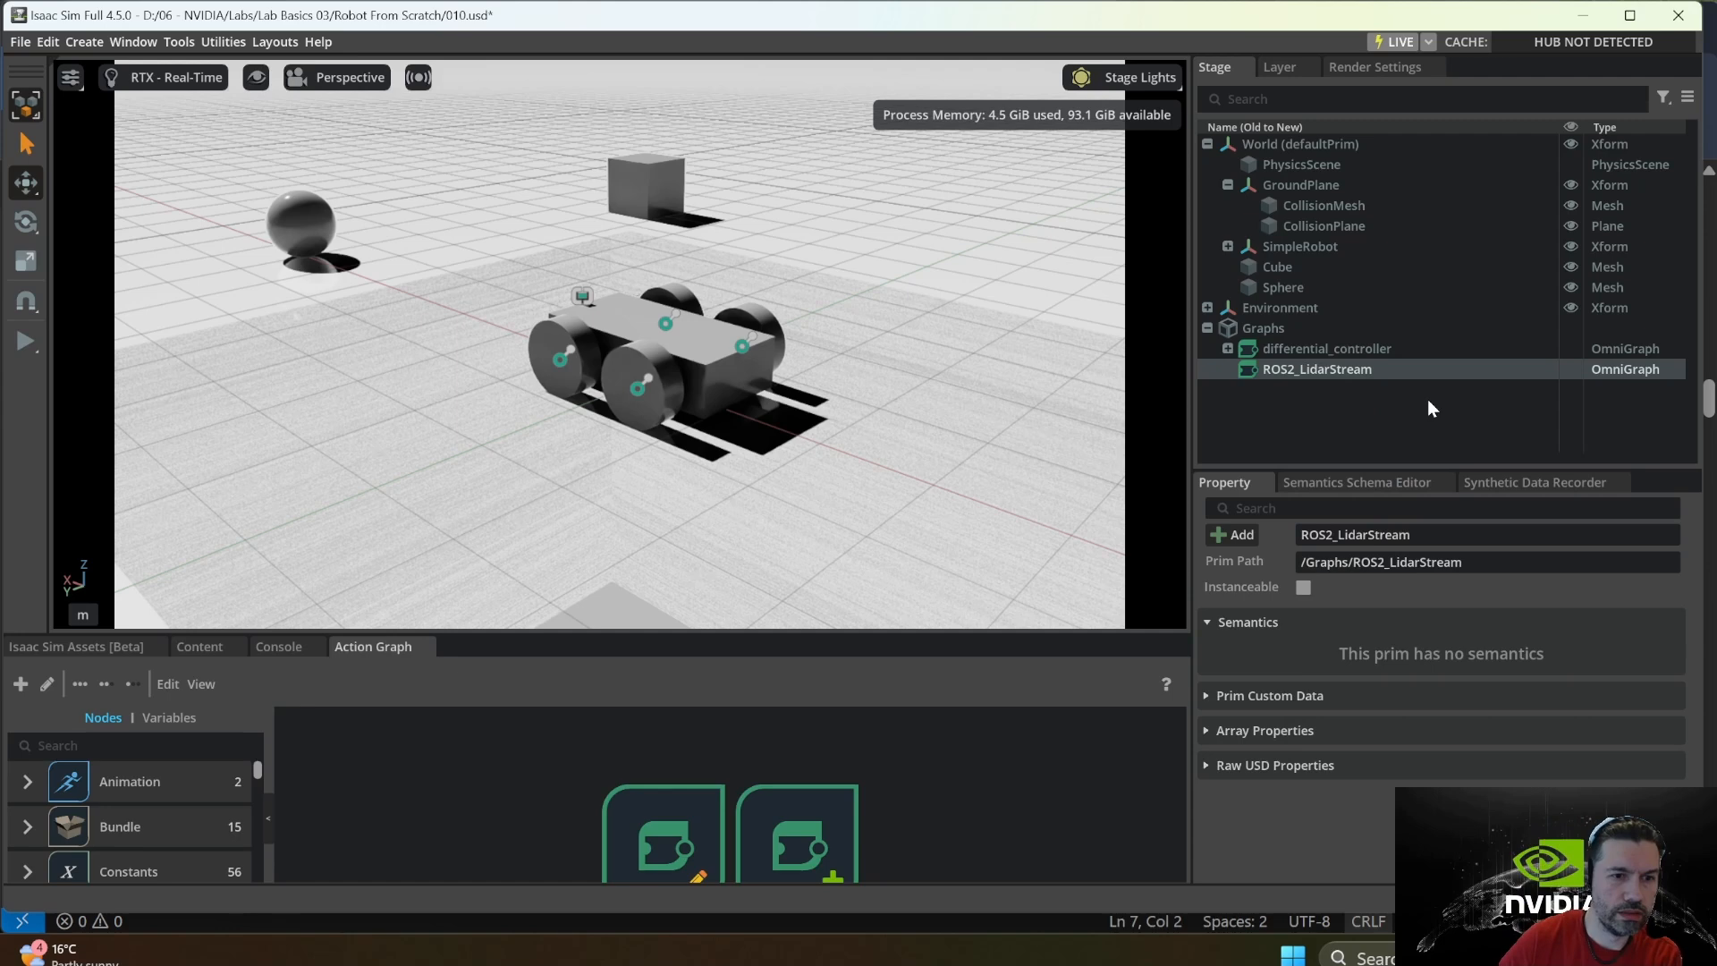
# - Open the ROS2_LidarStream graph for editing and enlarge the graph editor area
pyautogui.rightClick(1344, 365)
pyautogui.moveTo(1372, 404)
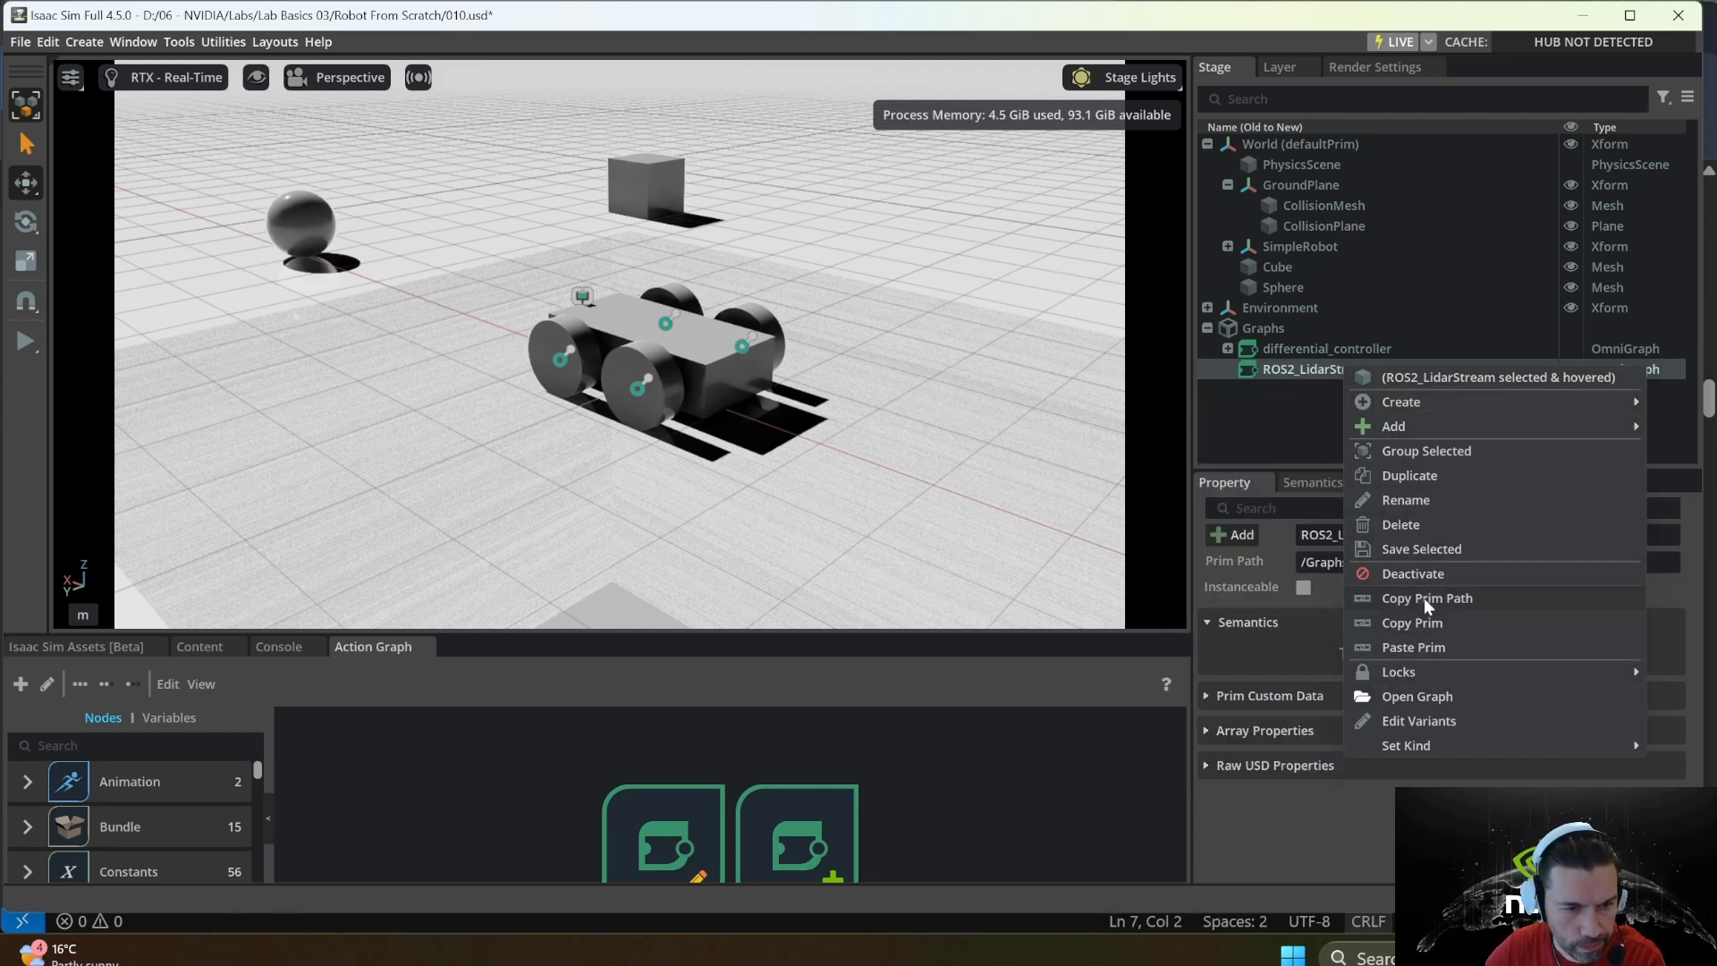
pyautogui.click(1425, 696)
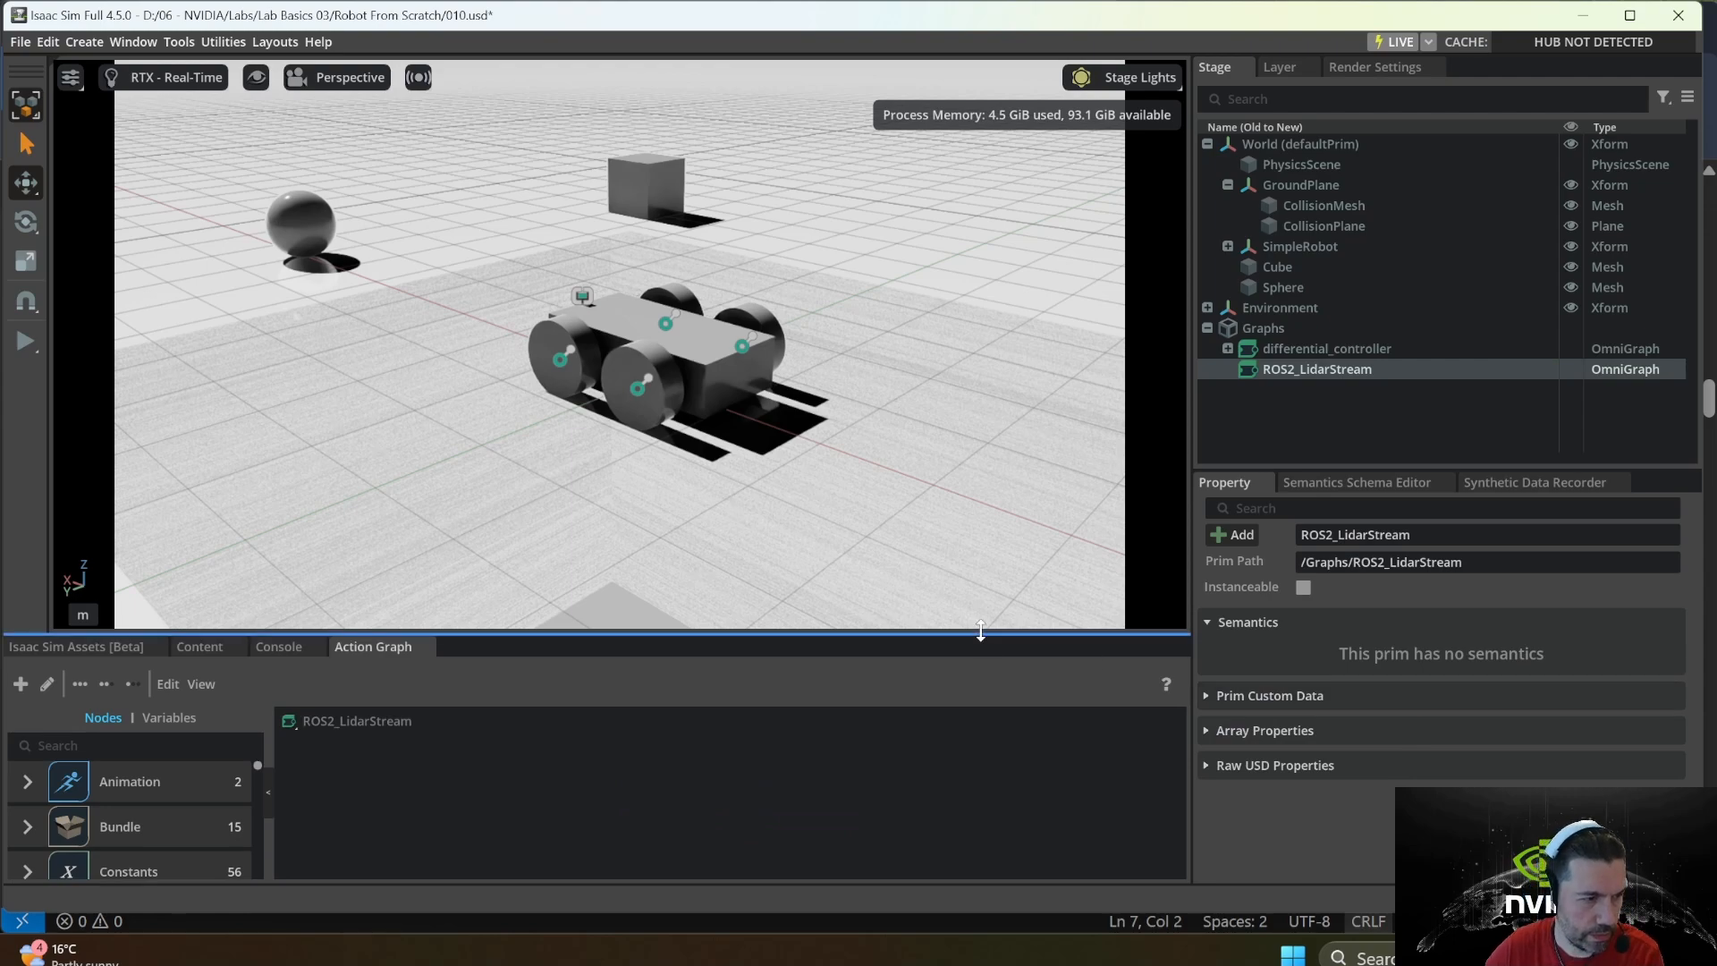
pyautogui.moveTo(980, 632); pyautogui.dragTo(988, 418)
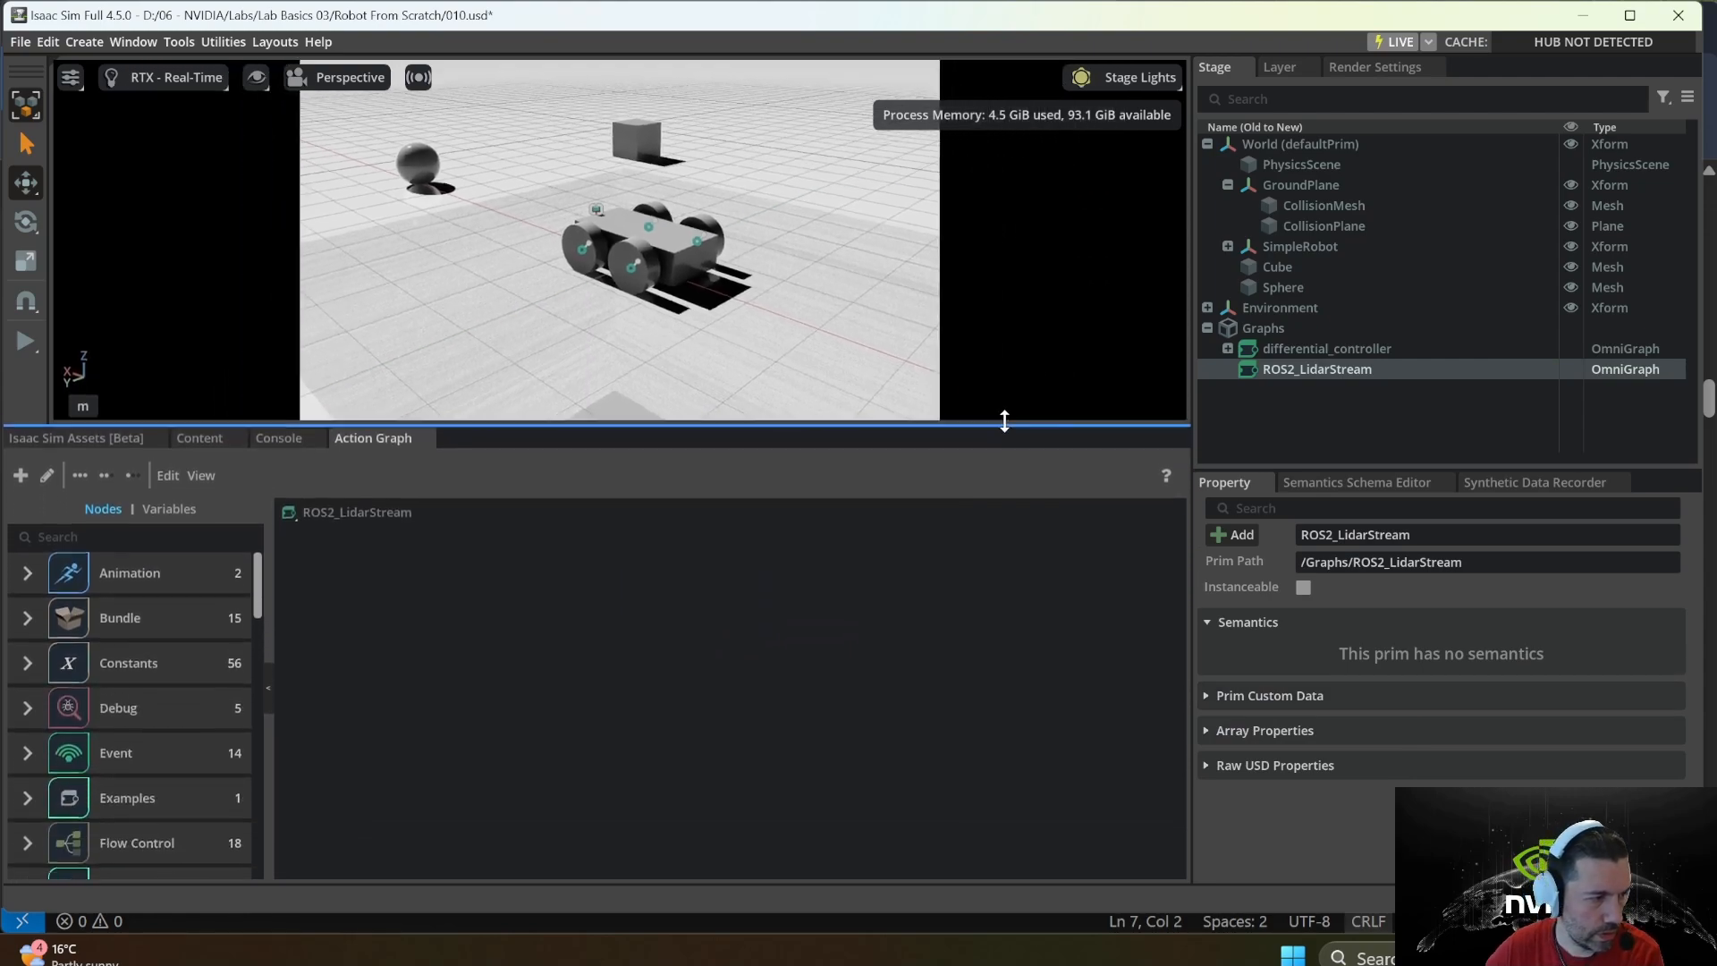
pyautogui.click(352, 507)
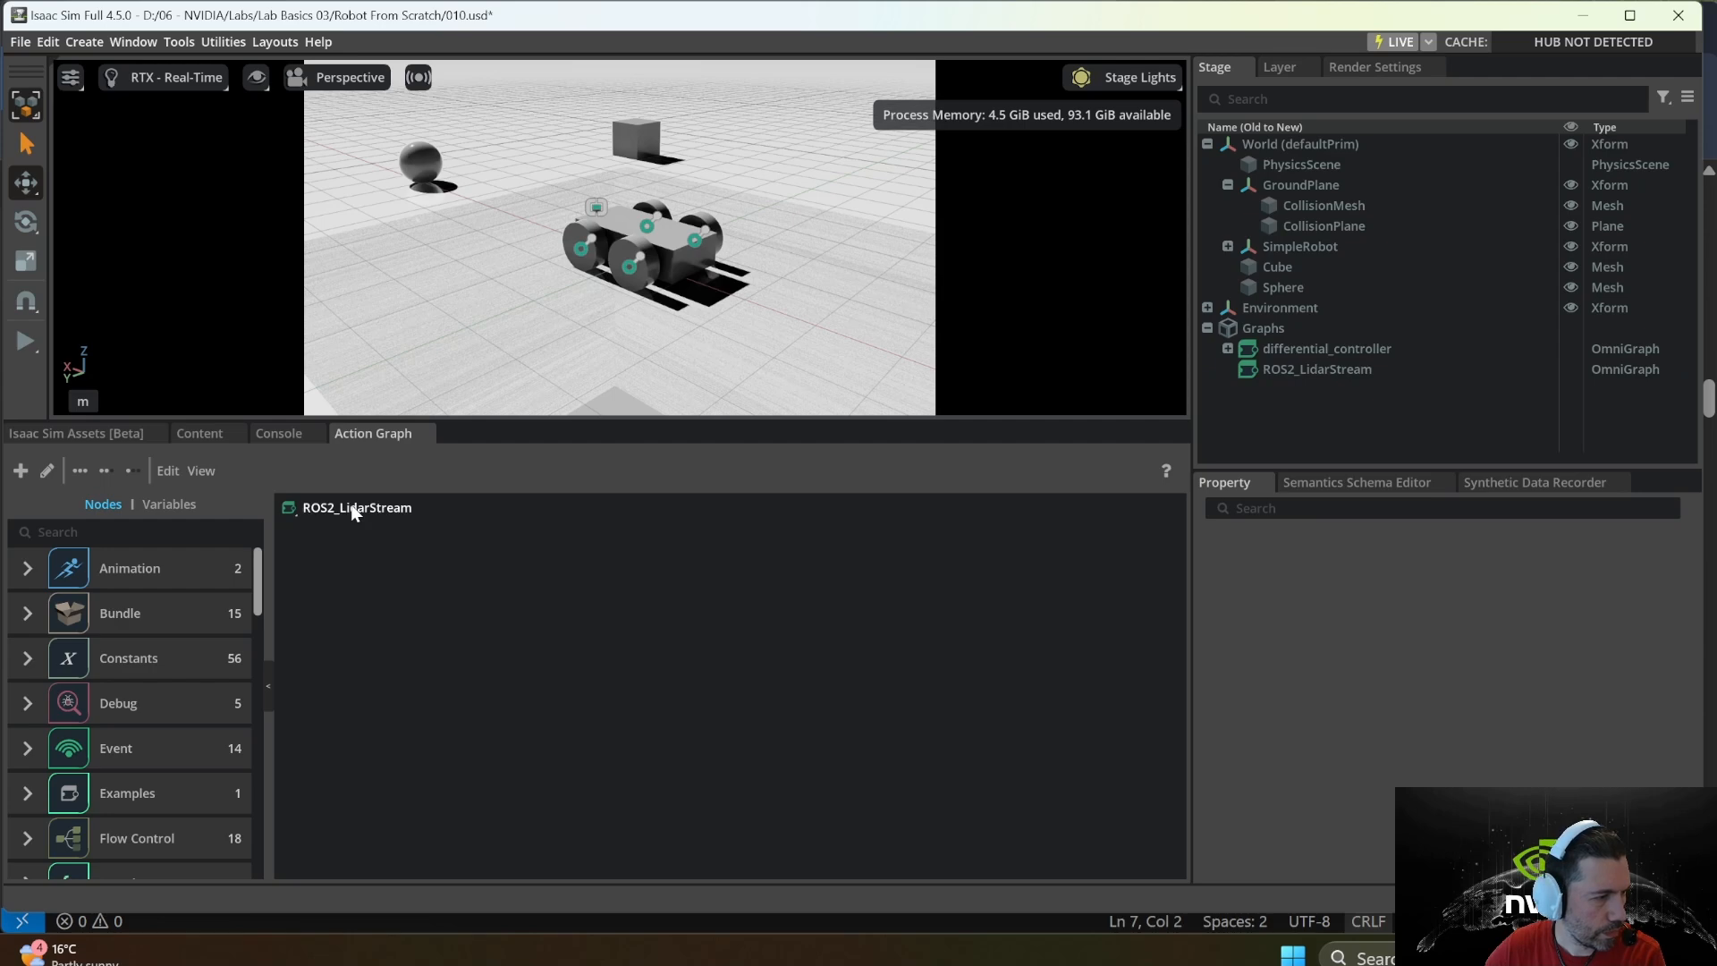
pyautogui.rightClick(1288, 370)
pyautogui.moveTo(1368, 677)
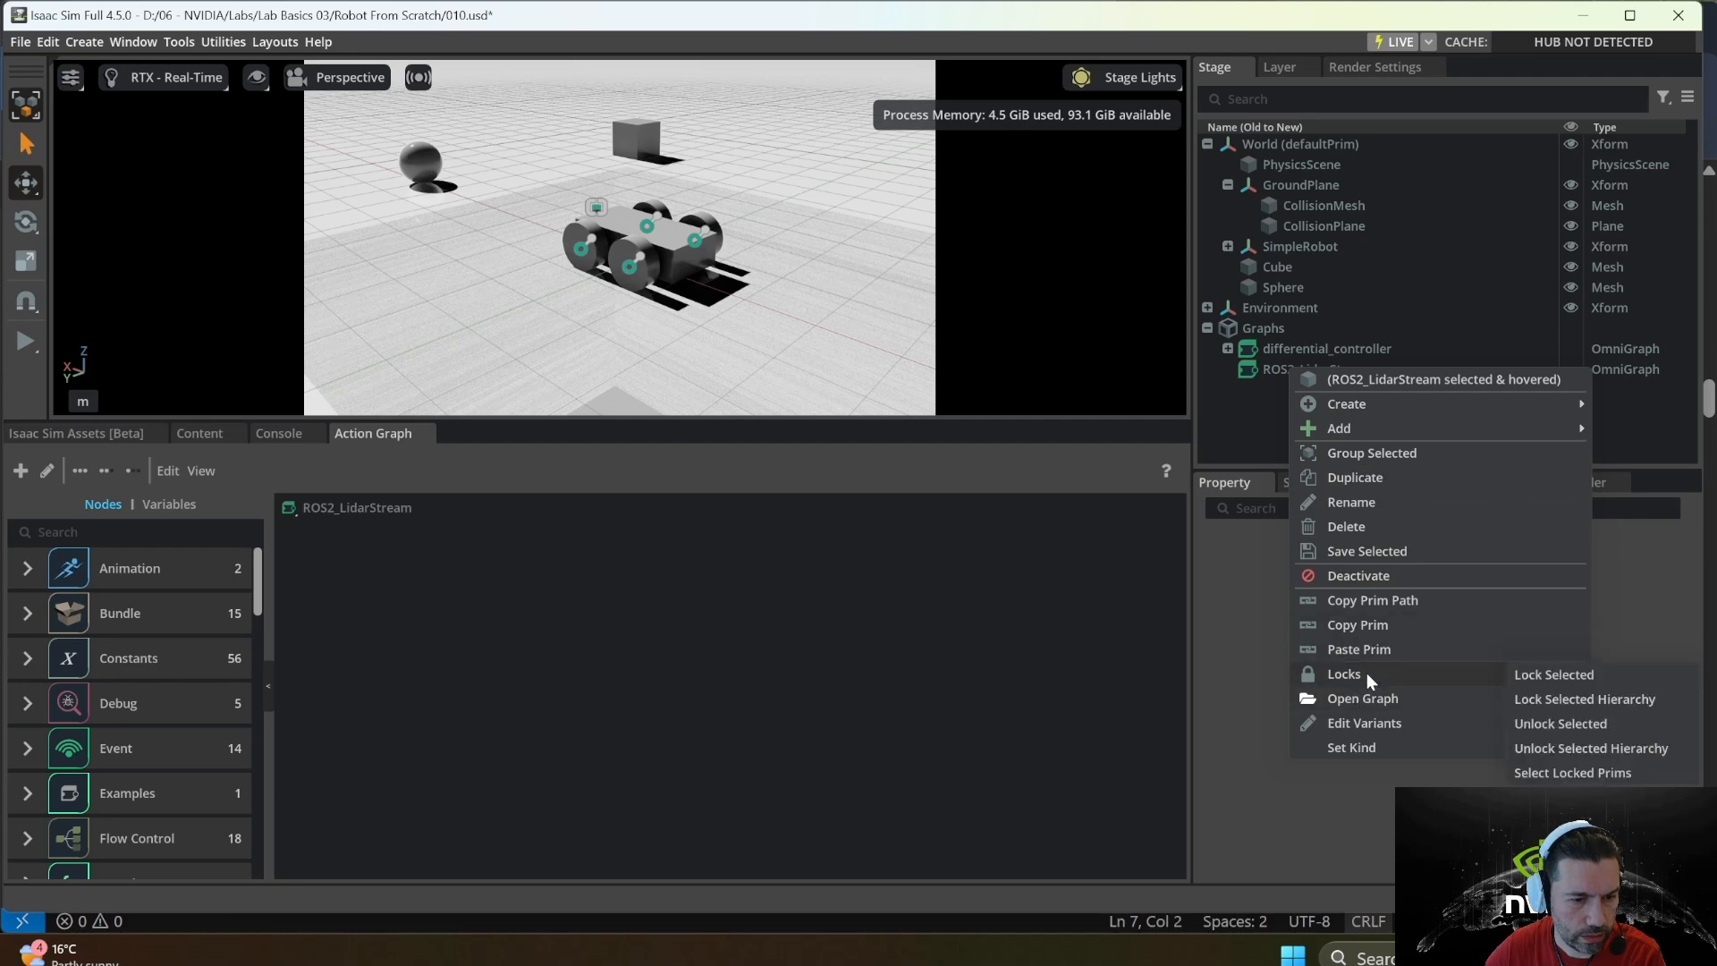
pyautogui.click(1259, 375)
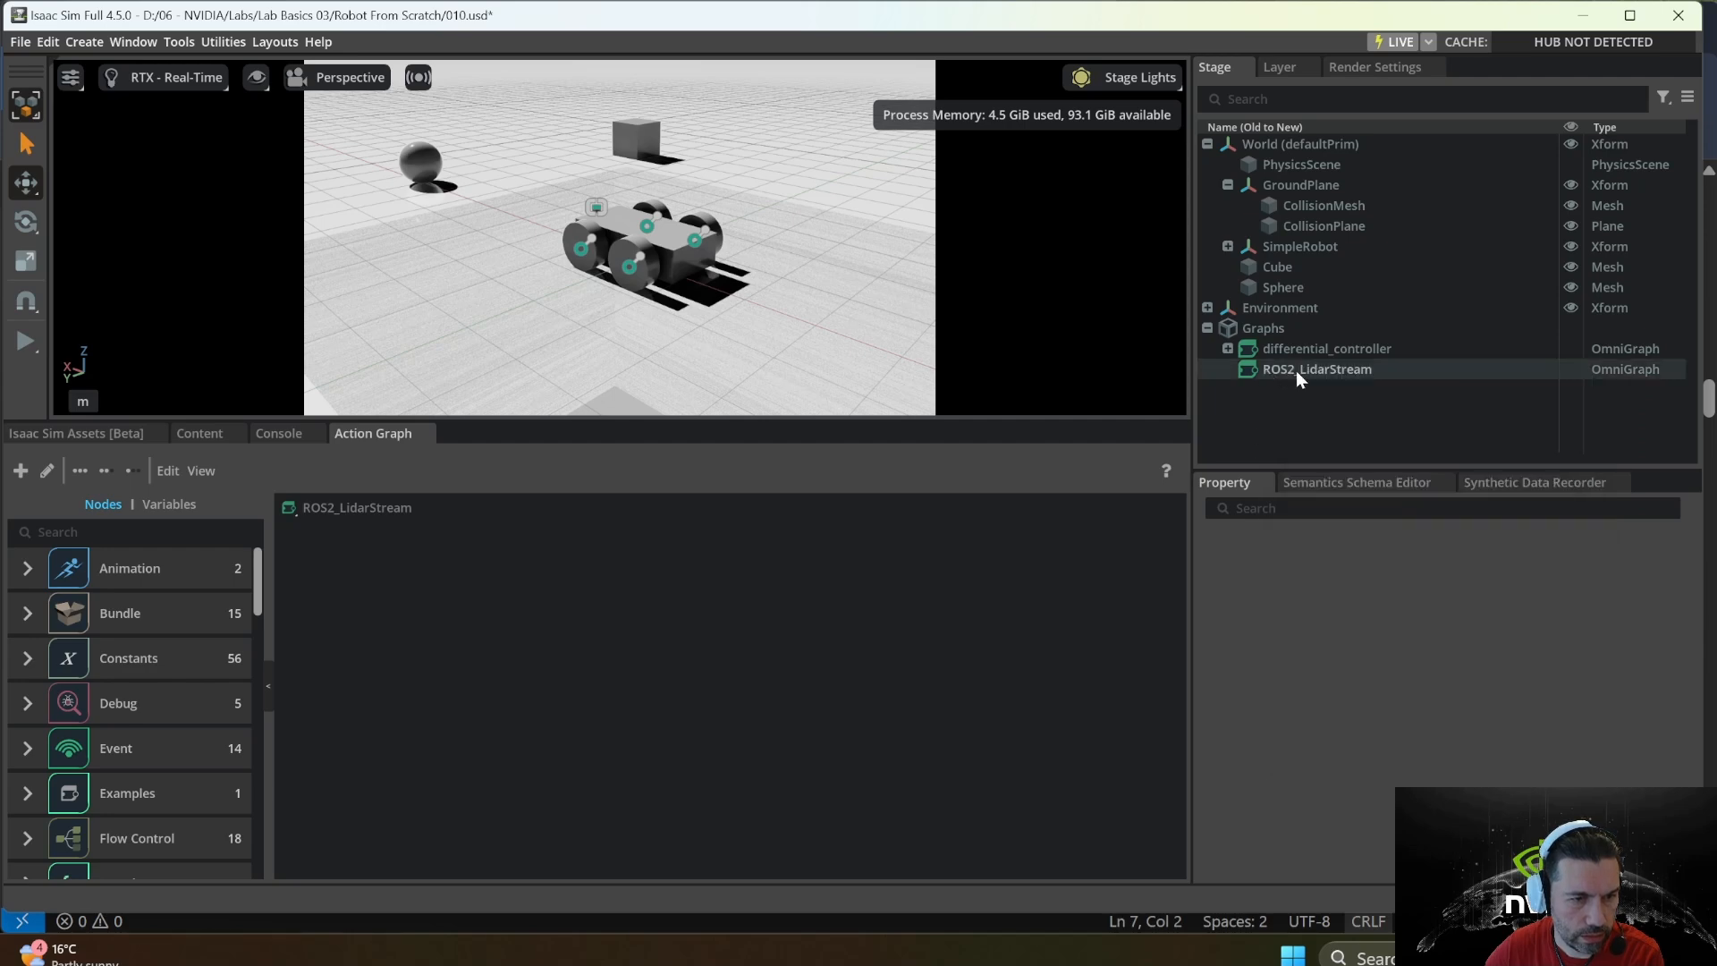
pyautogui.click(1296, 370)
pyautogui.rightClick(1295, 370)
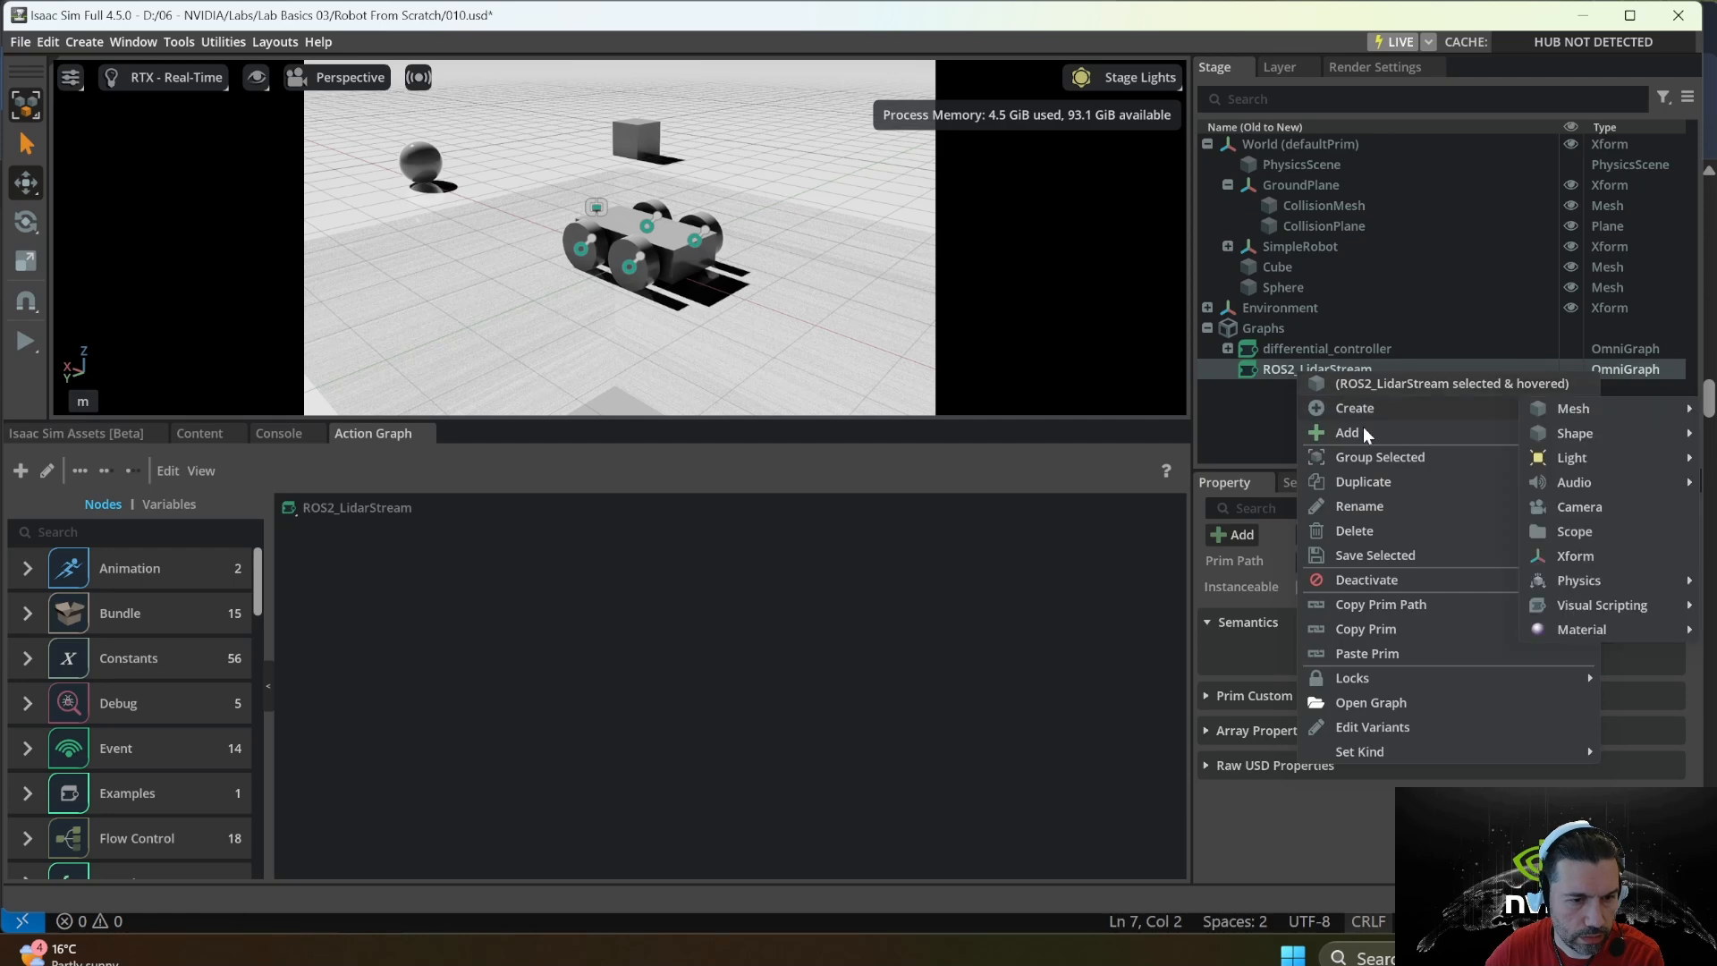
pyautogui.click(1388, 701)
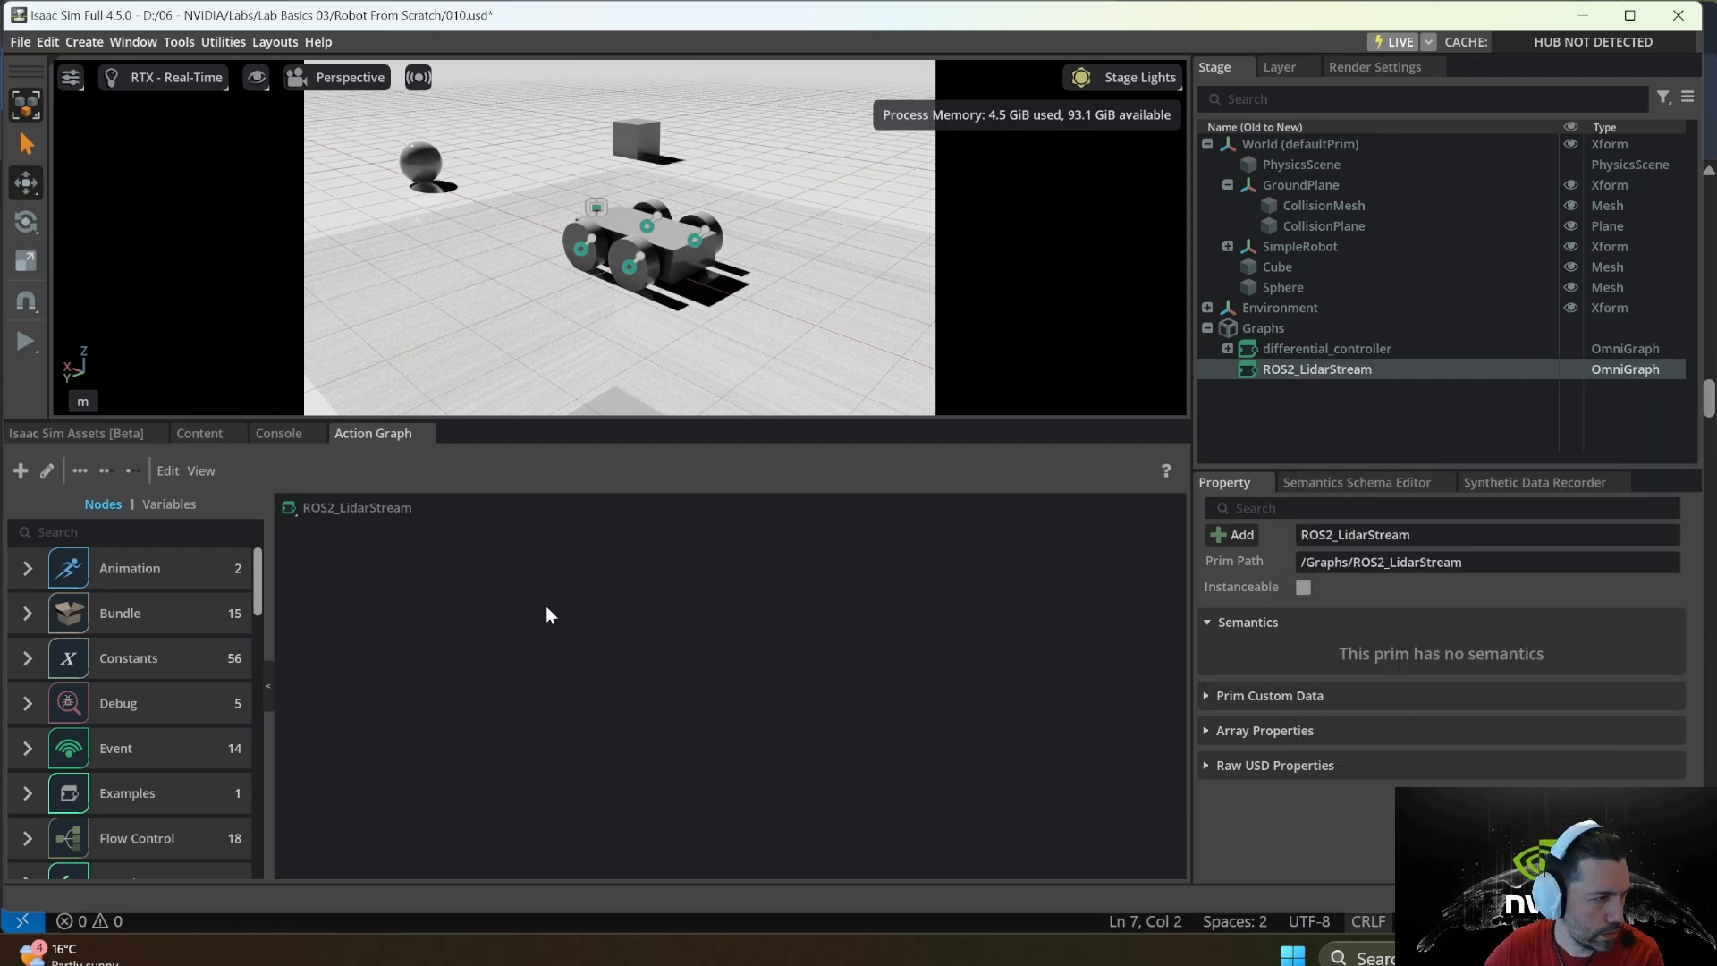
pyautogui.click(491, 591)
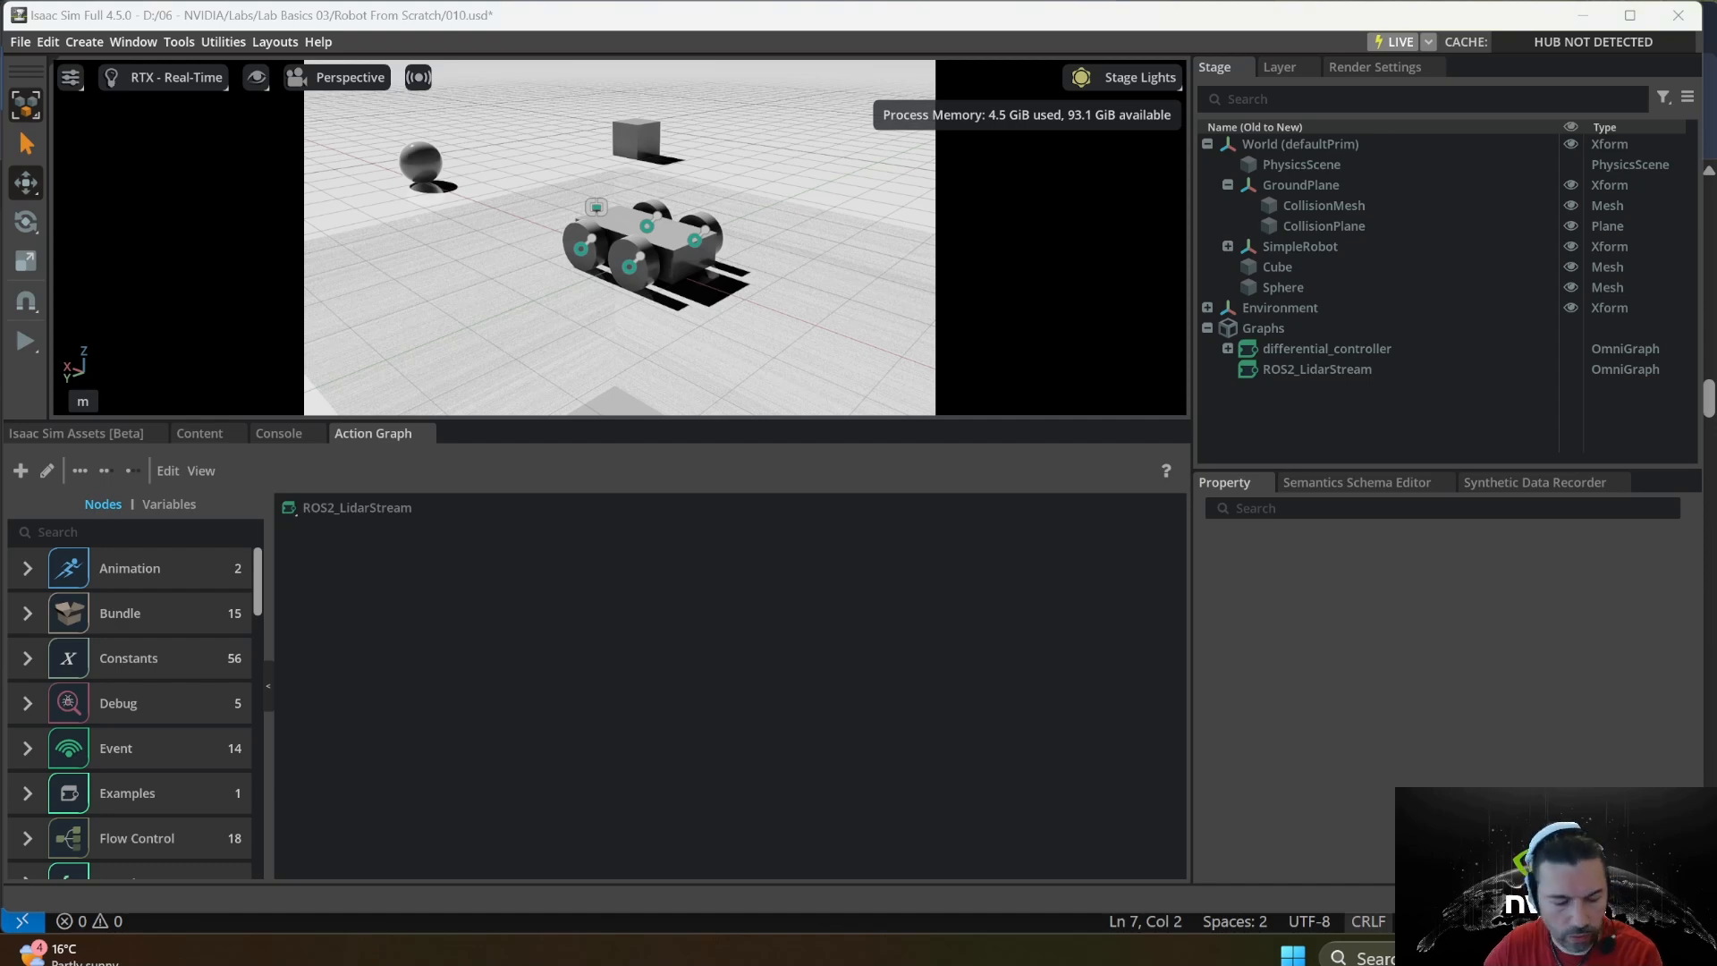
# - Find the Isaac Read Lidar Beams Node and place it in the middle of the ROS2_LidarStream graph
pyautogui.click(134, 532)
pyautogui.write('Isaac Read lidar')
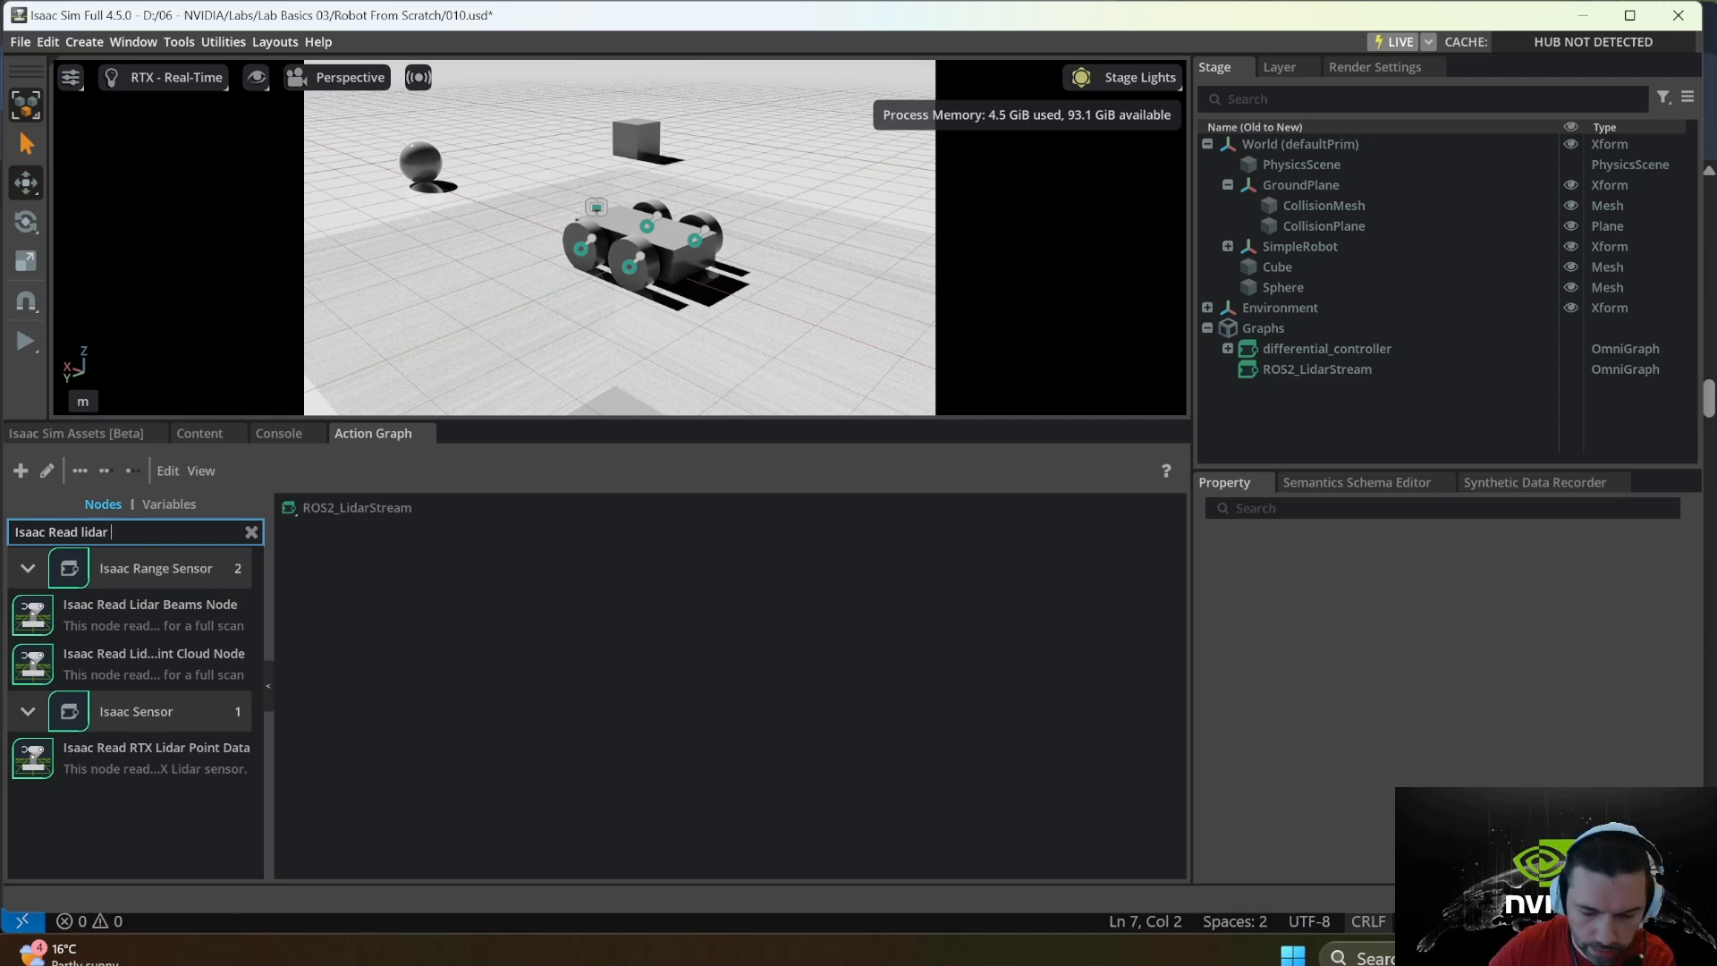
pyautogui.write('Beam')
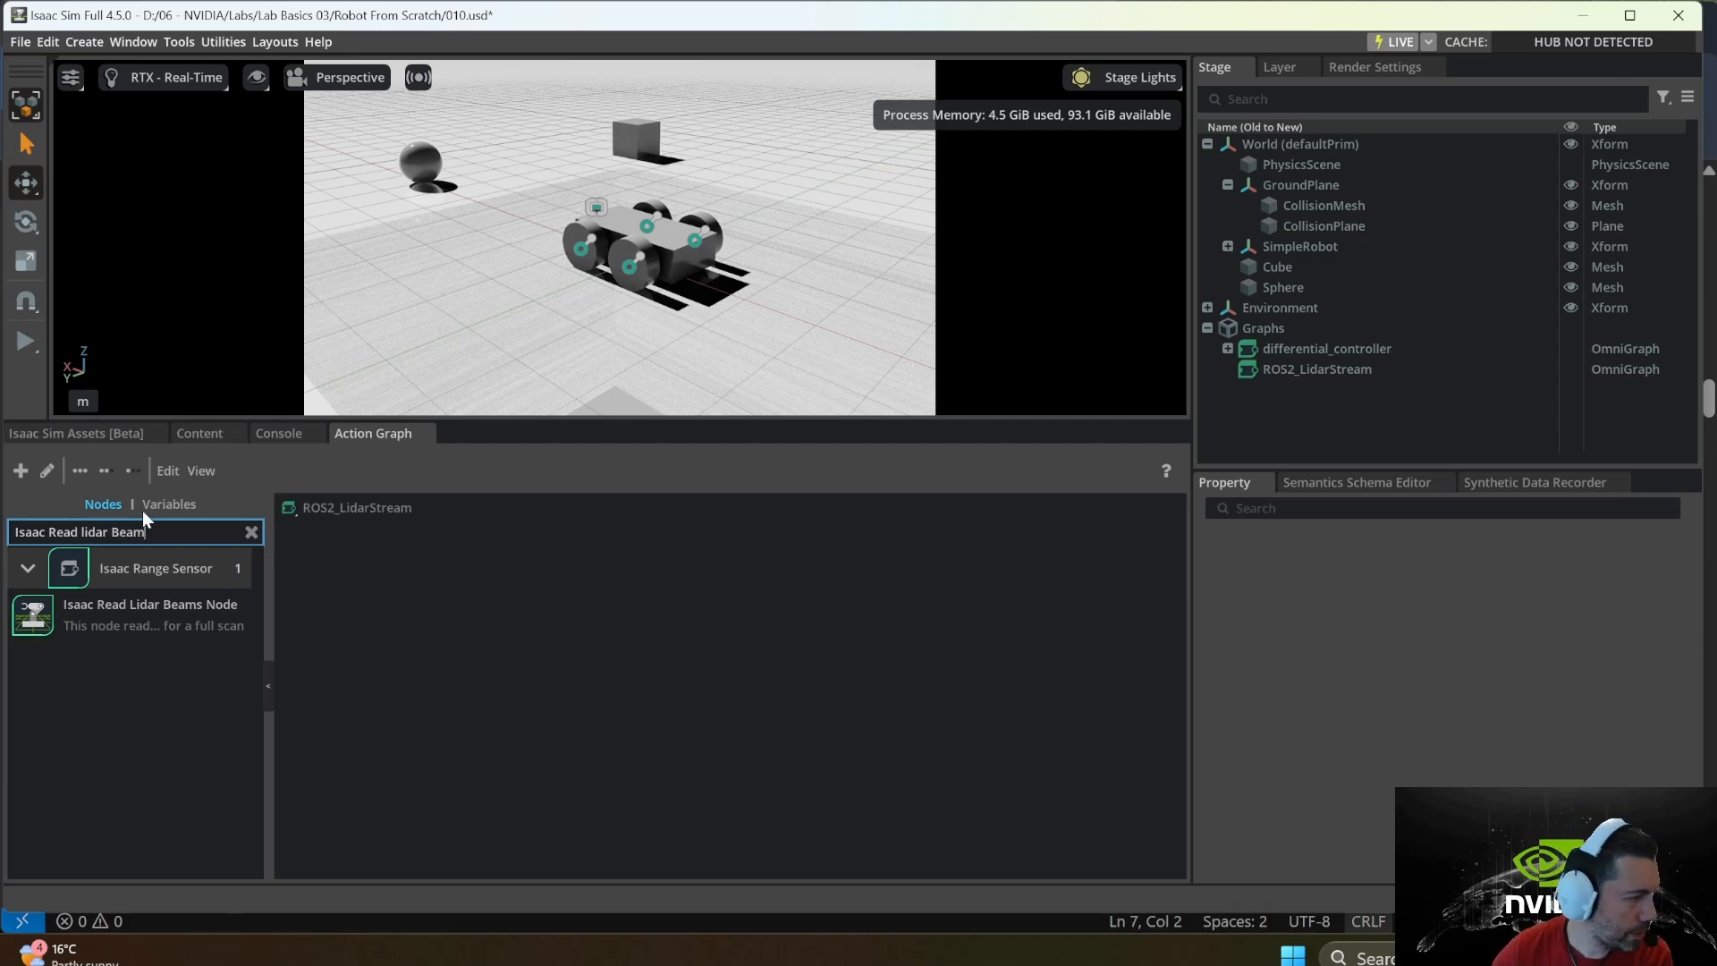
pyautogui.moveTo(142, 608); pyautogui.dragTo(583, 610)
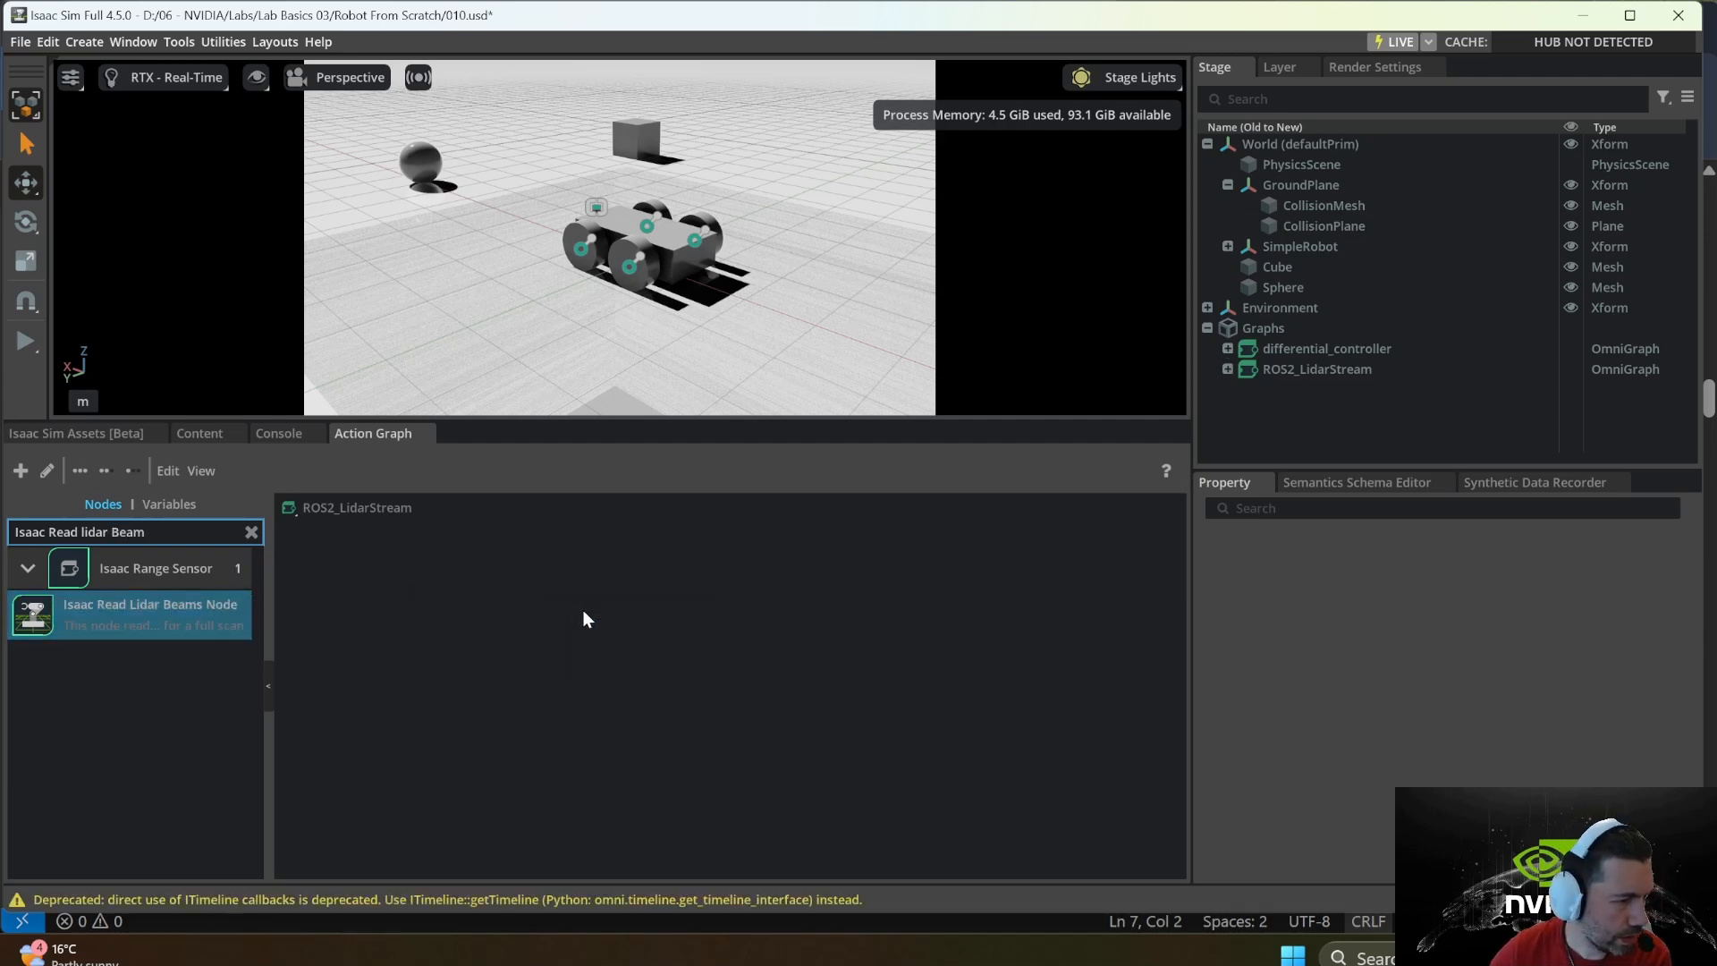
pyautogui.moveTo(686, 631); pyautogui.dragTo(786, 552)
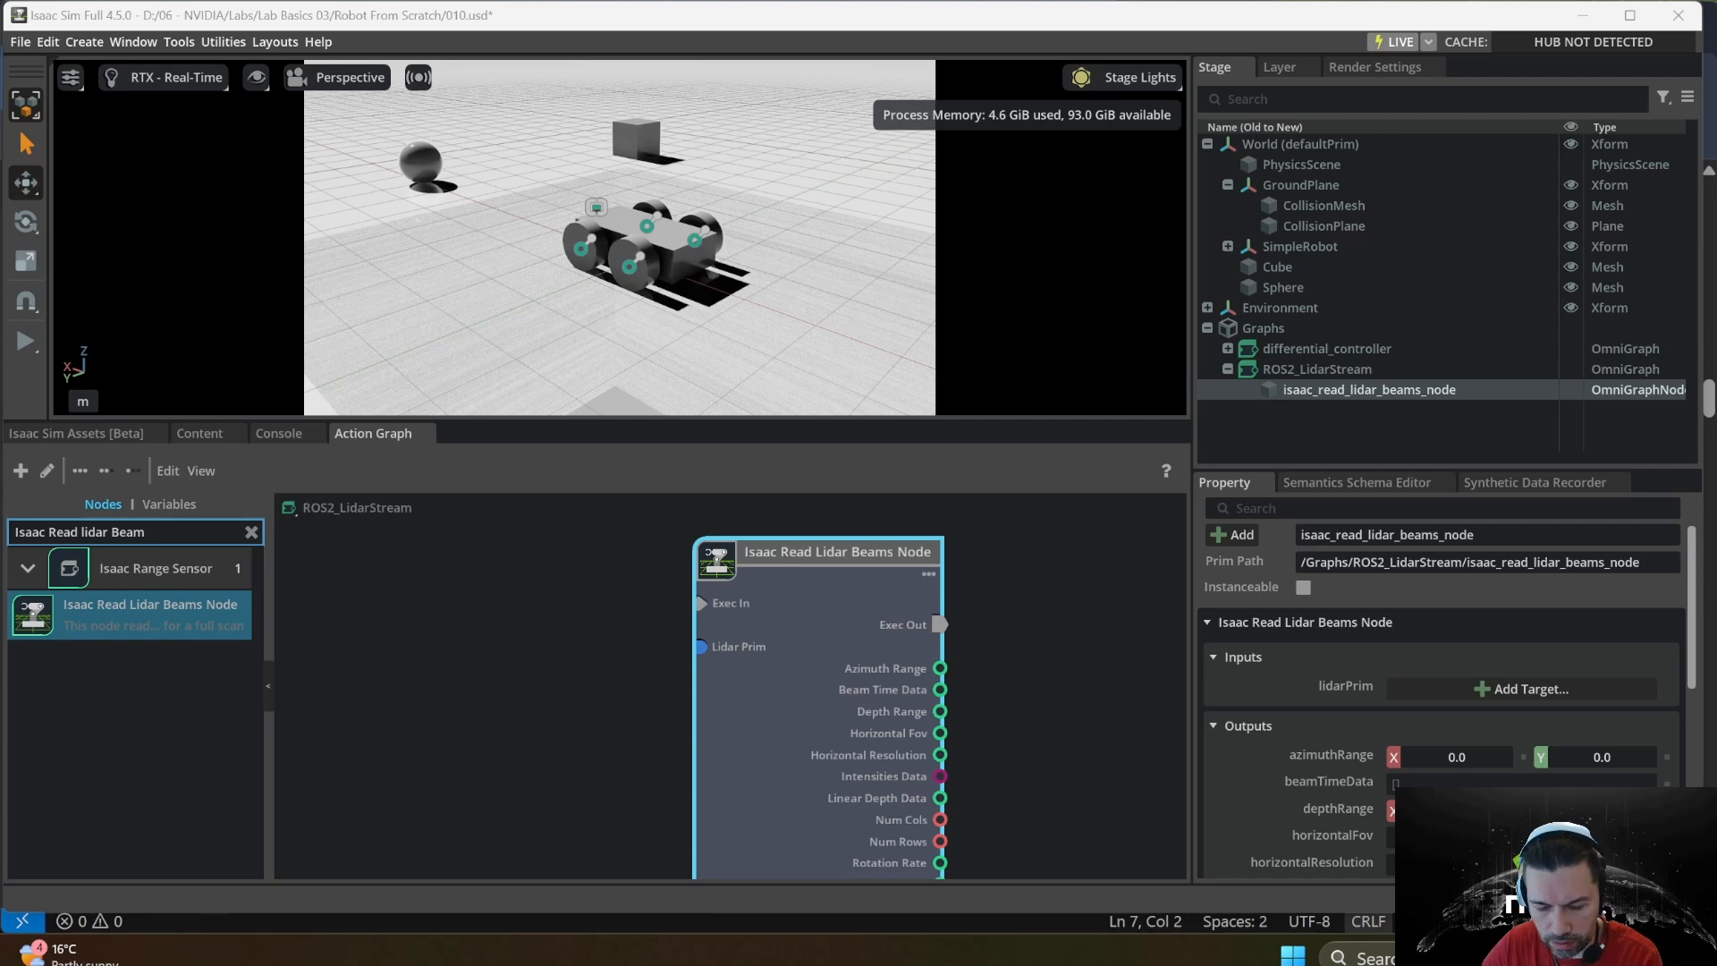
# - Add a ROS2 Publish Laser Scan node and arrange it to the right of the Isaac Read Lidar Beams Node
pyautogui.moveTo(168, 533); pyautogui.dragTo(13, 533)
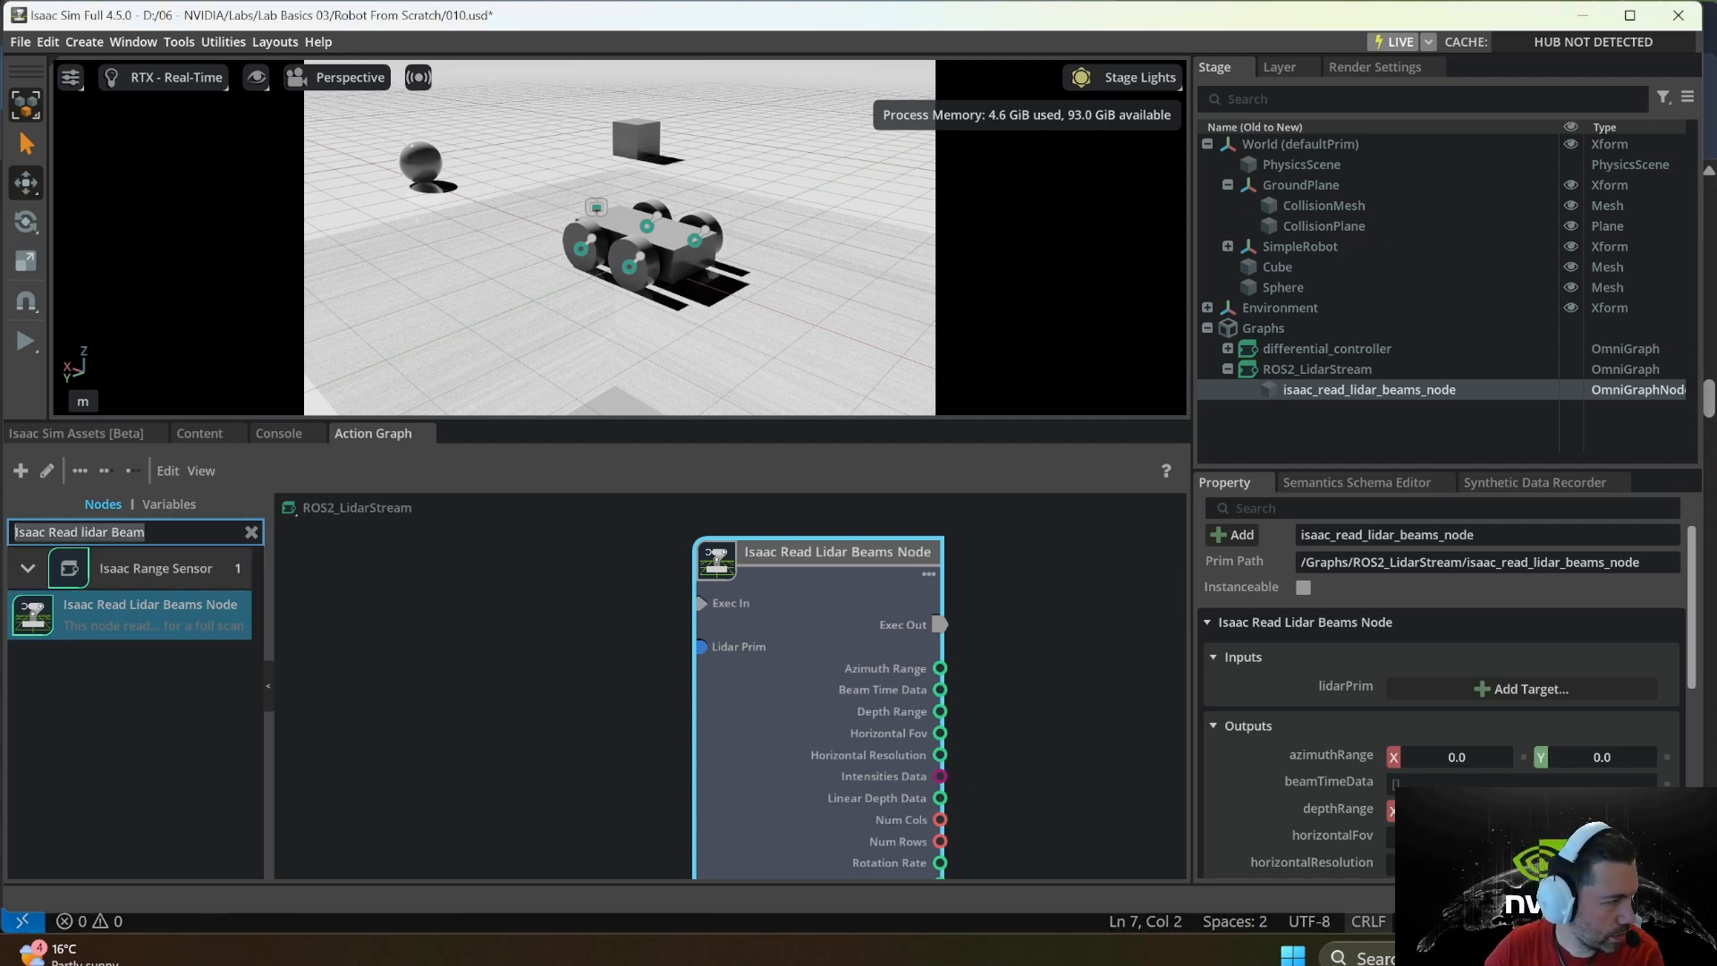
pyautogui.write('ROS 2 Publish Laser Scan')
pyautogui.moveTo(127, 619); pyautogui.dragTo(1078, 613)
pyautogui.scroll(-5, 1007, 638)
pyautogui.moveTo(943, 603); pyautogui.dragTo(680, 590)
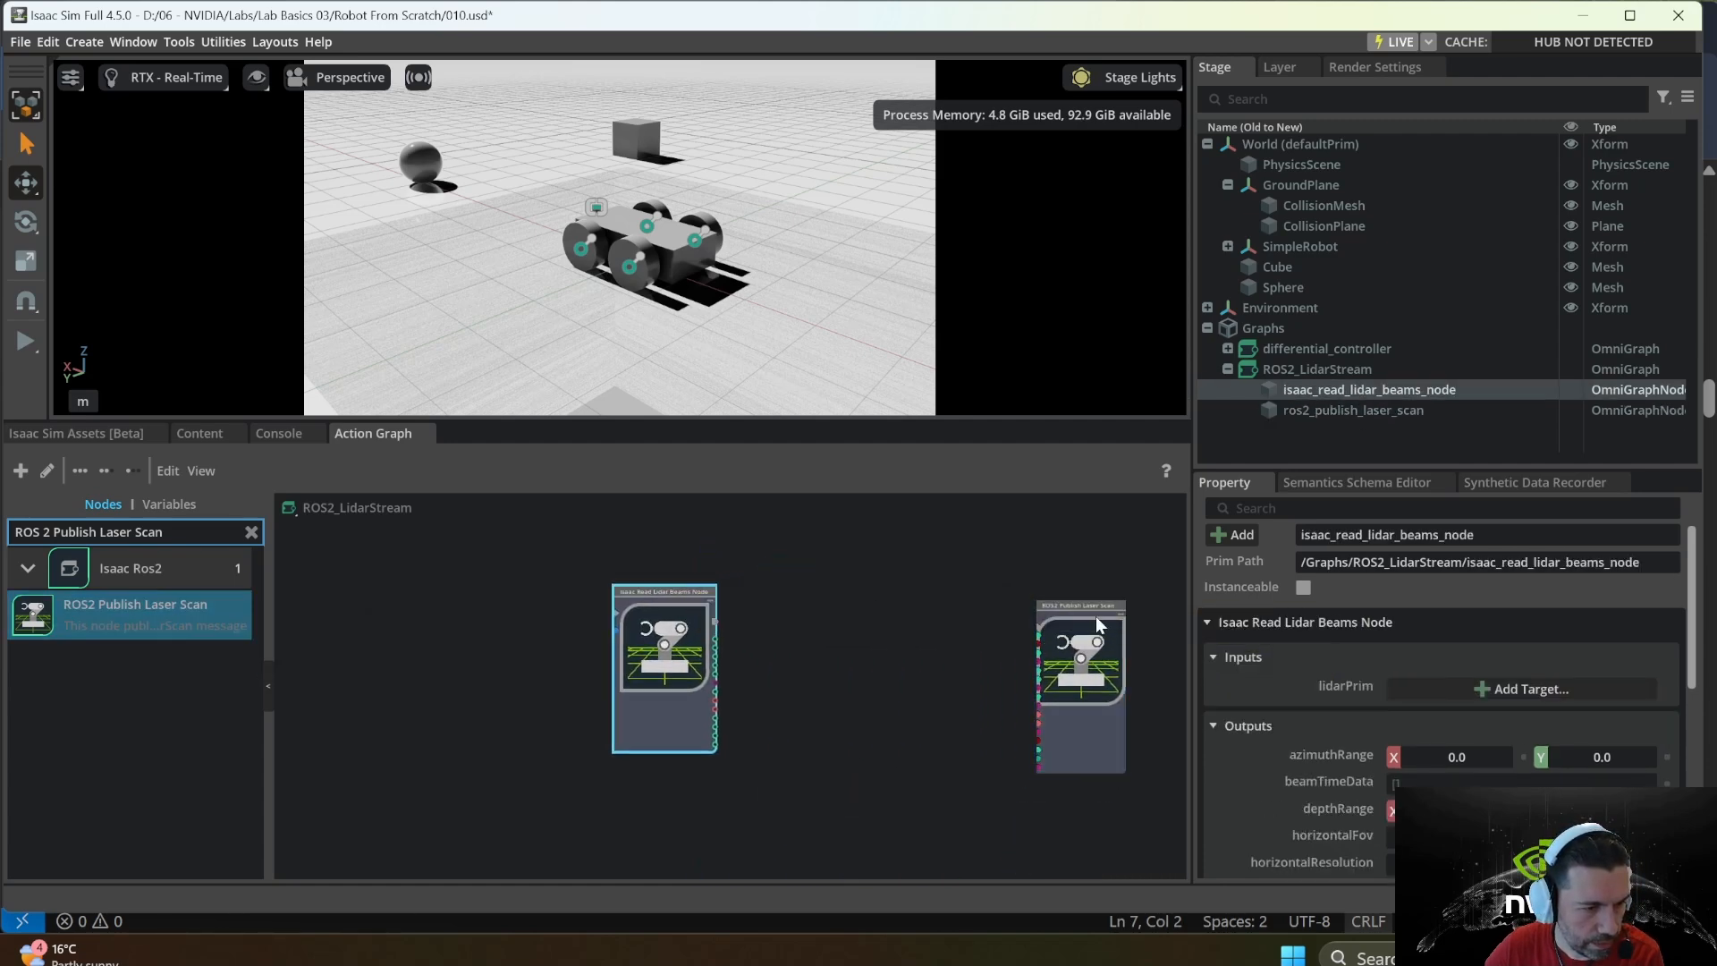
pyautogui.moveTo(1096, 623); pyautogui.dragTo(871, 582)
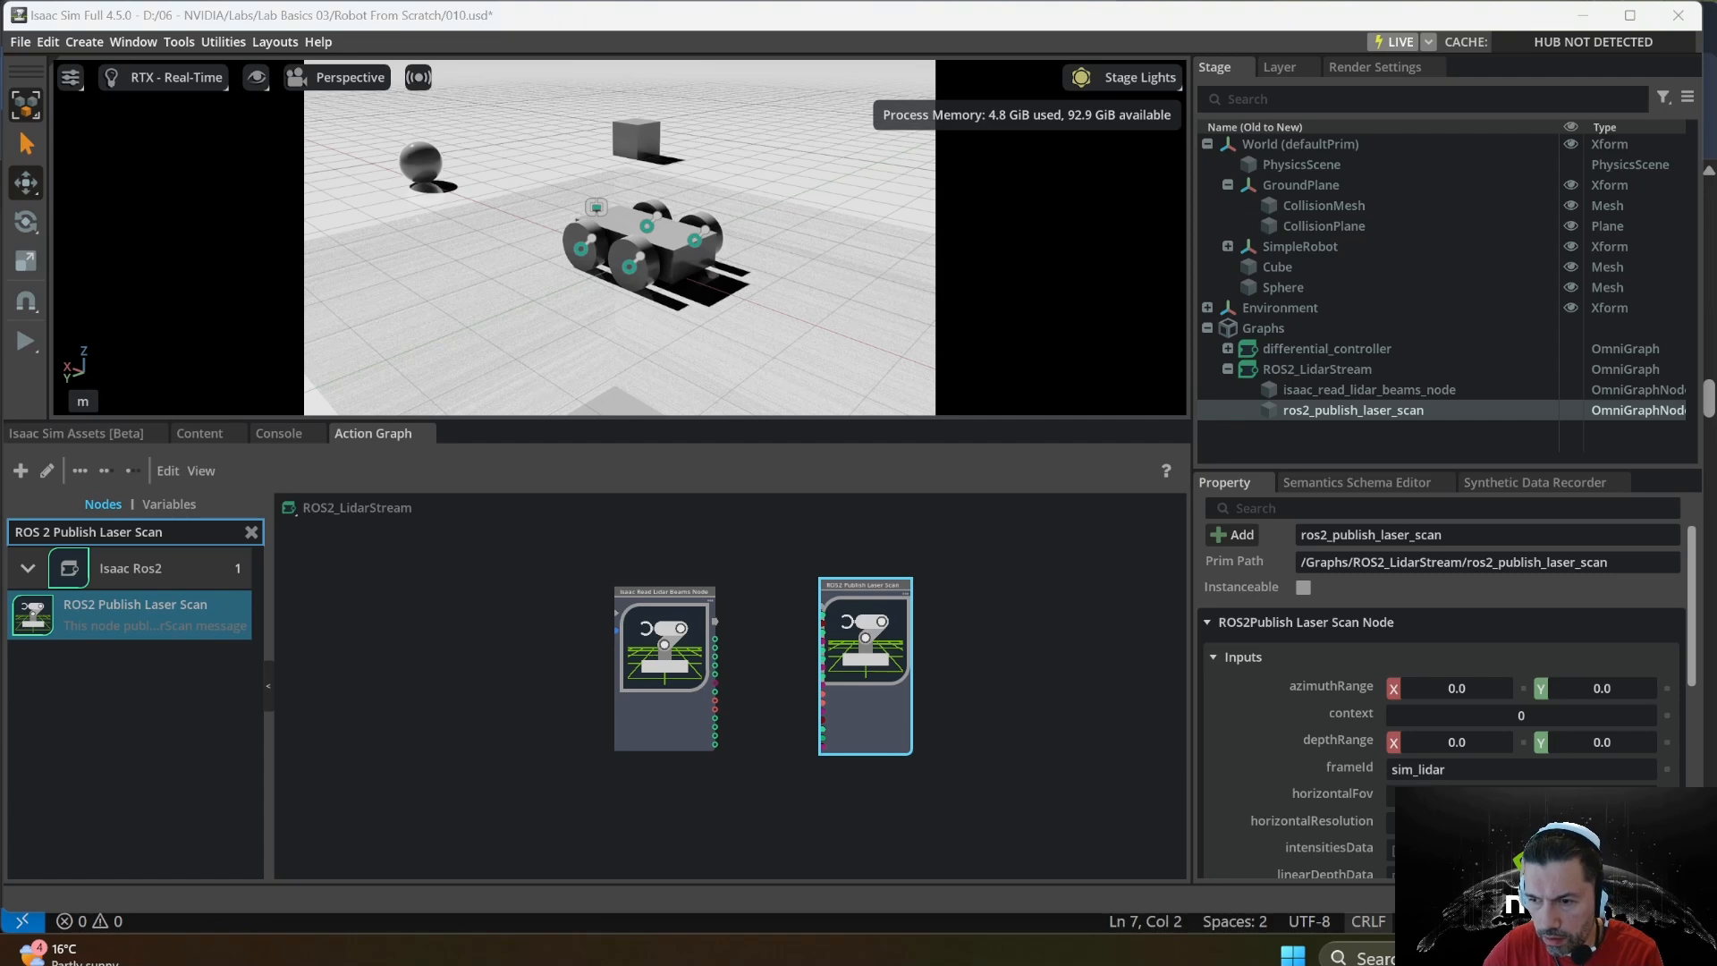
# - Add an Isaac Read Simulation Time node below the lidar beams and laser scan nodes
pyautogui.doubleClick(146, 534)
pyautogui.write('Isaac Read Simulation')
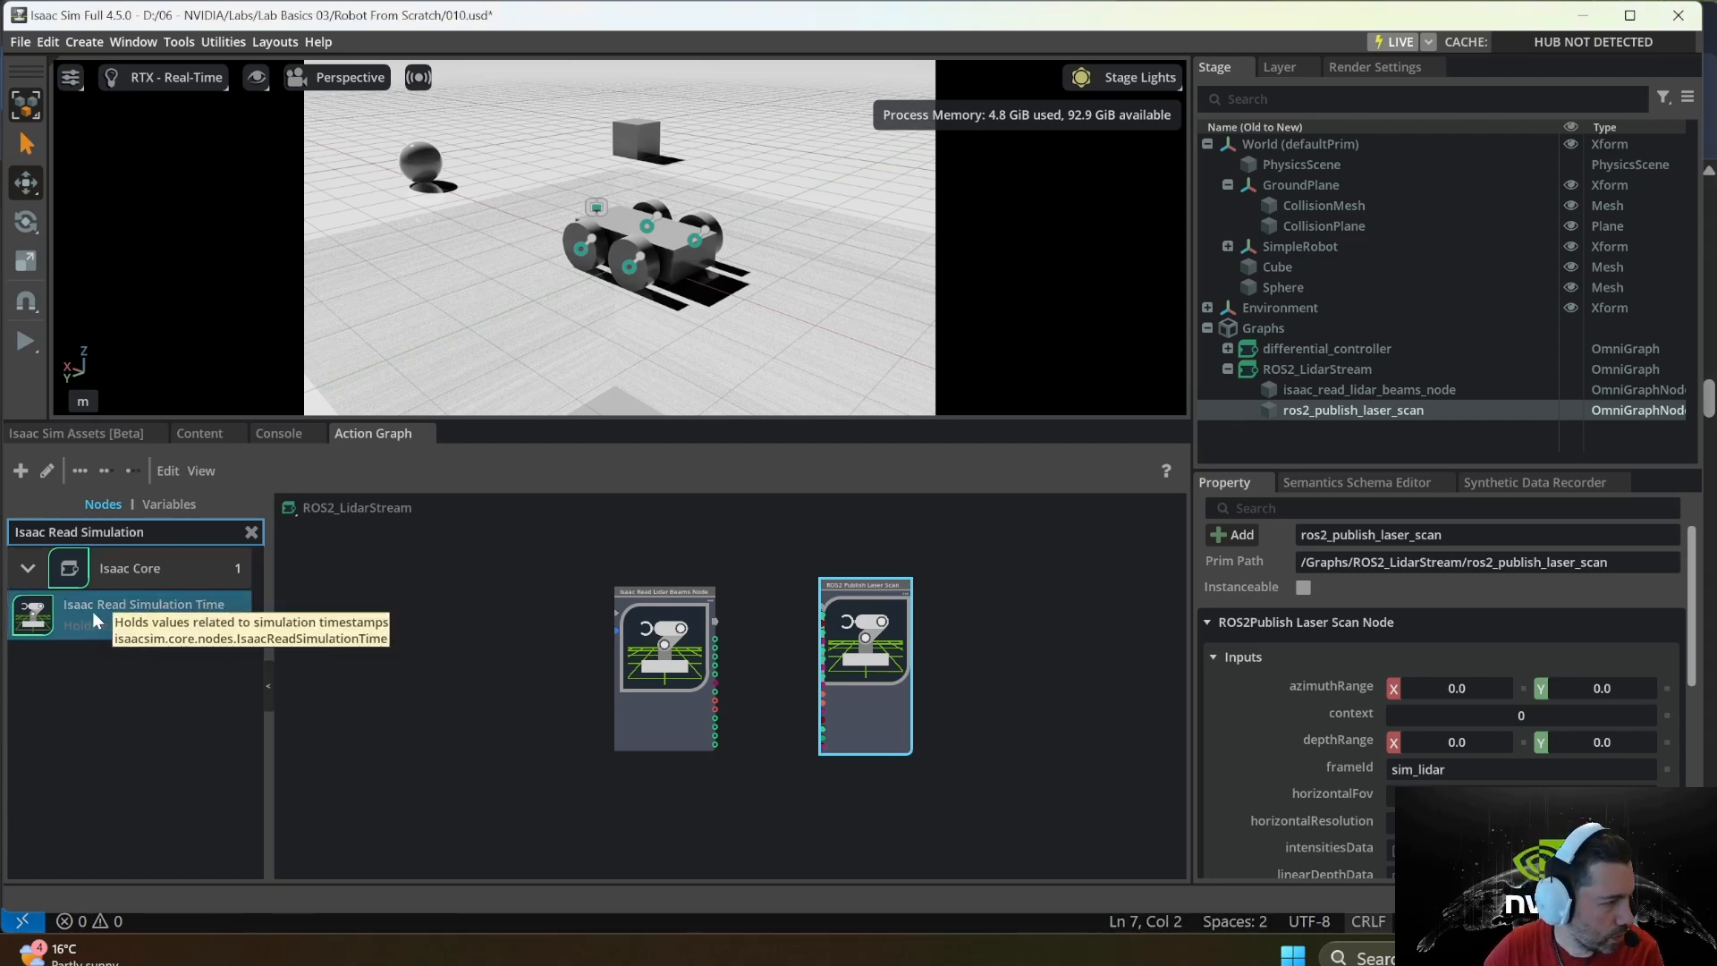
pyautogui.moveTo(75, 623); pyautogui.dragTo(801, 824)
pyautogui.scroll(-2, 993, 644)
pyautogui.scroll(2, 1018, 640)
pyautogui.click(1016, 673)
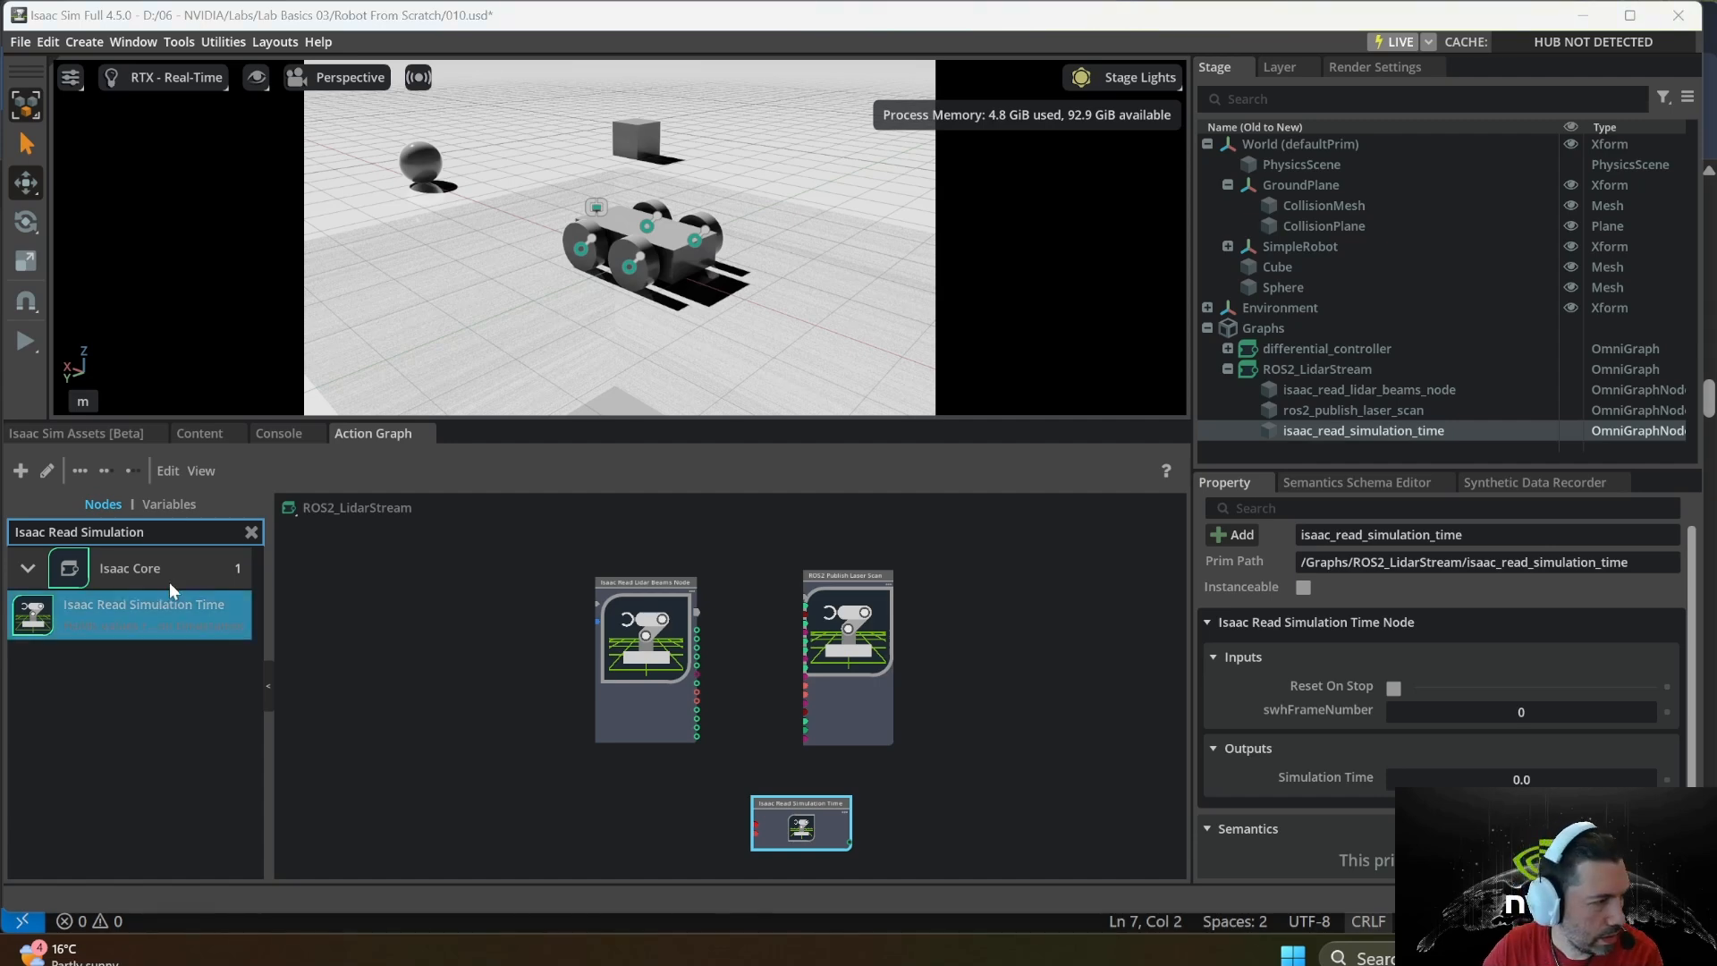
# - Add an On Playback Tick node to the left of the Isaac Read Lidar Beams Node
pyautogui.moveTo(165, 534); pyautogui.dragTo(11, 539)
pyautogui.write('On Playback Tick')
pyautogui.moveTo(159, 609); pyautogui.dragTo(444, 665)
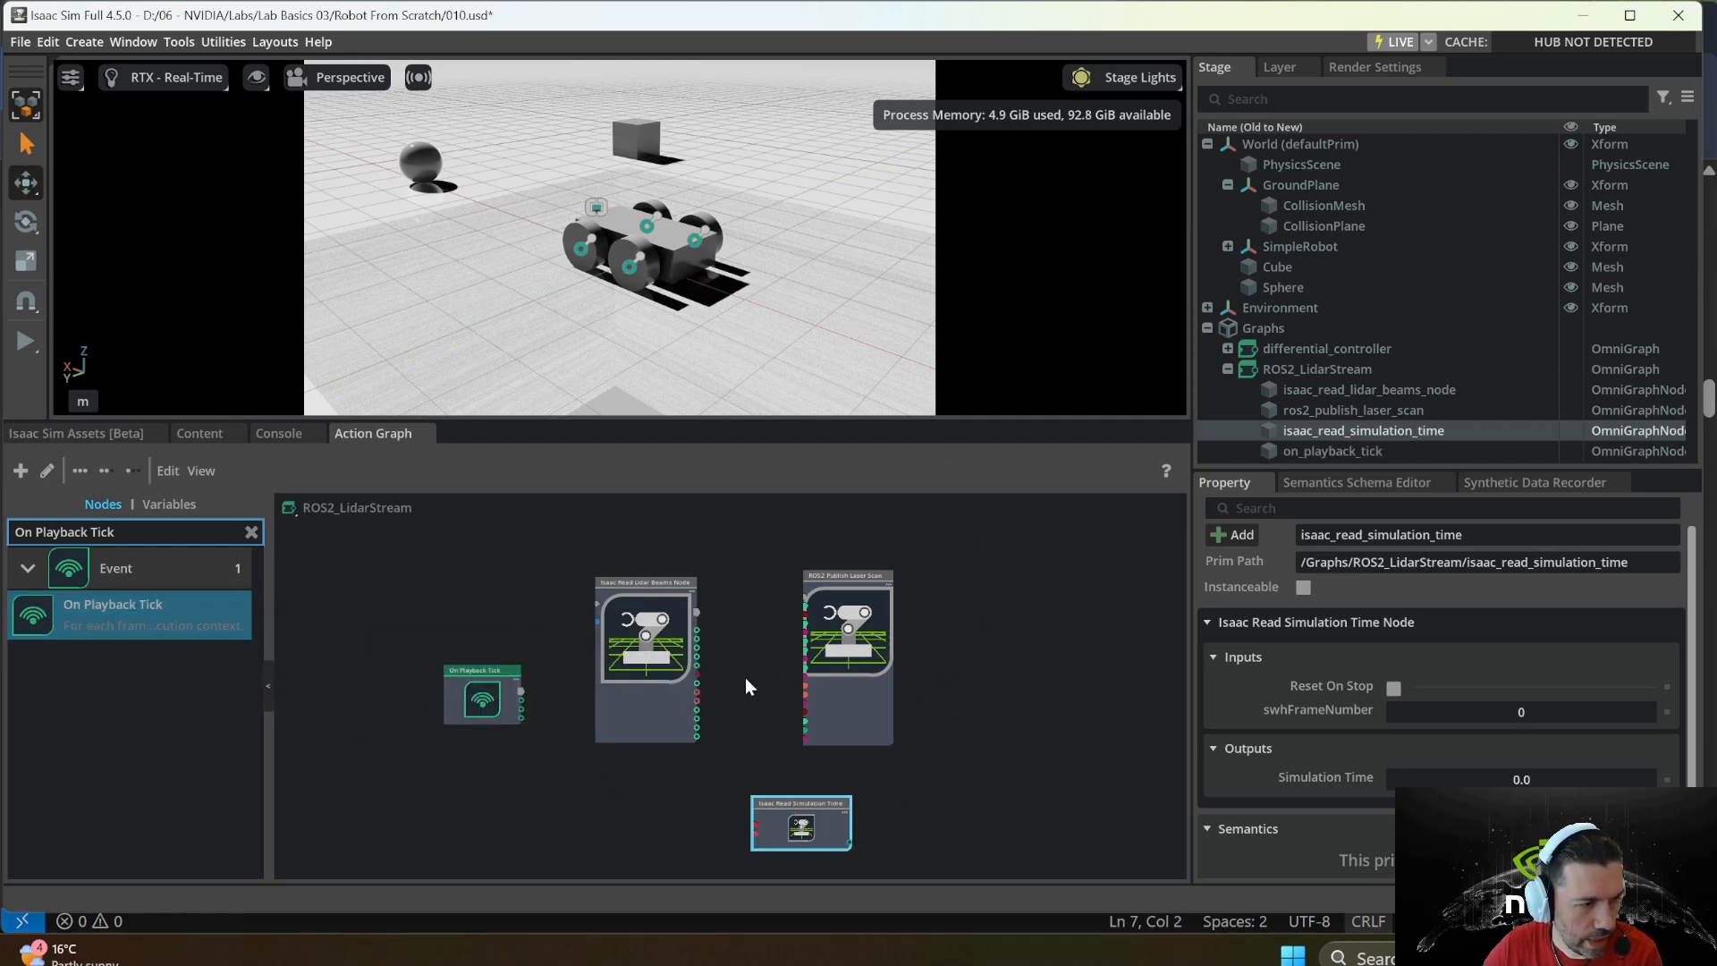
# - Connect On Playback Tick's Tick to the lidar beams node's Exec In, and that node's Exec Out to Publish Laser Scan's Exec In
pyautogui.scroll(5, 483, 690)
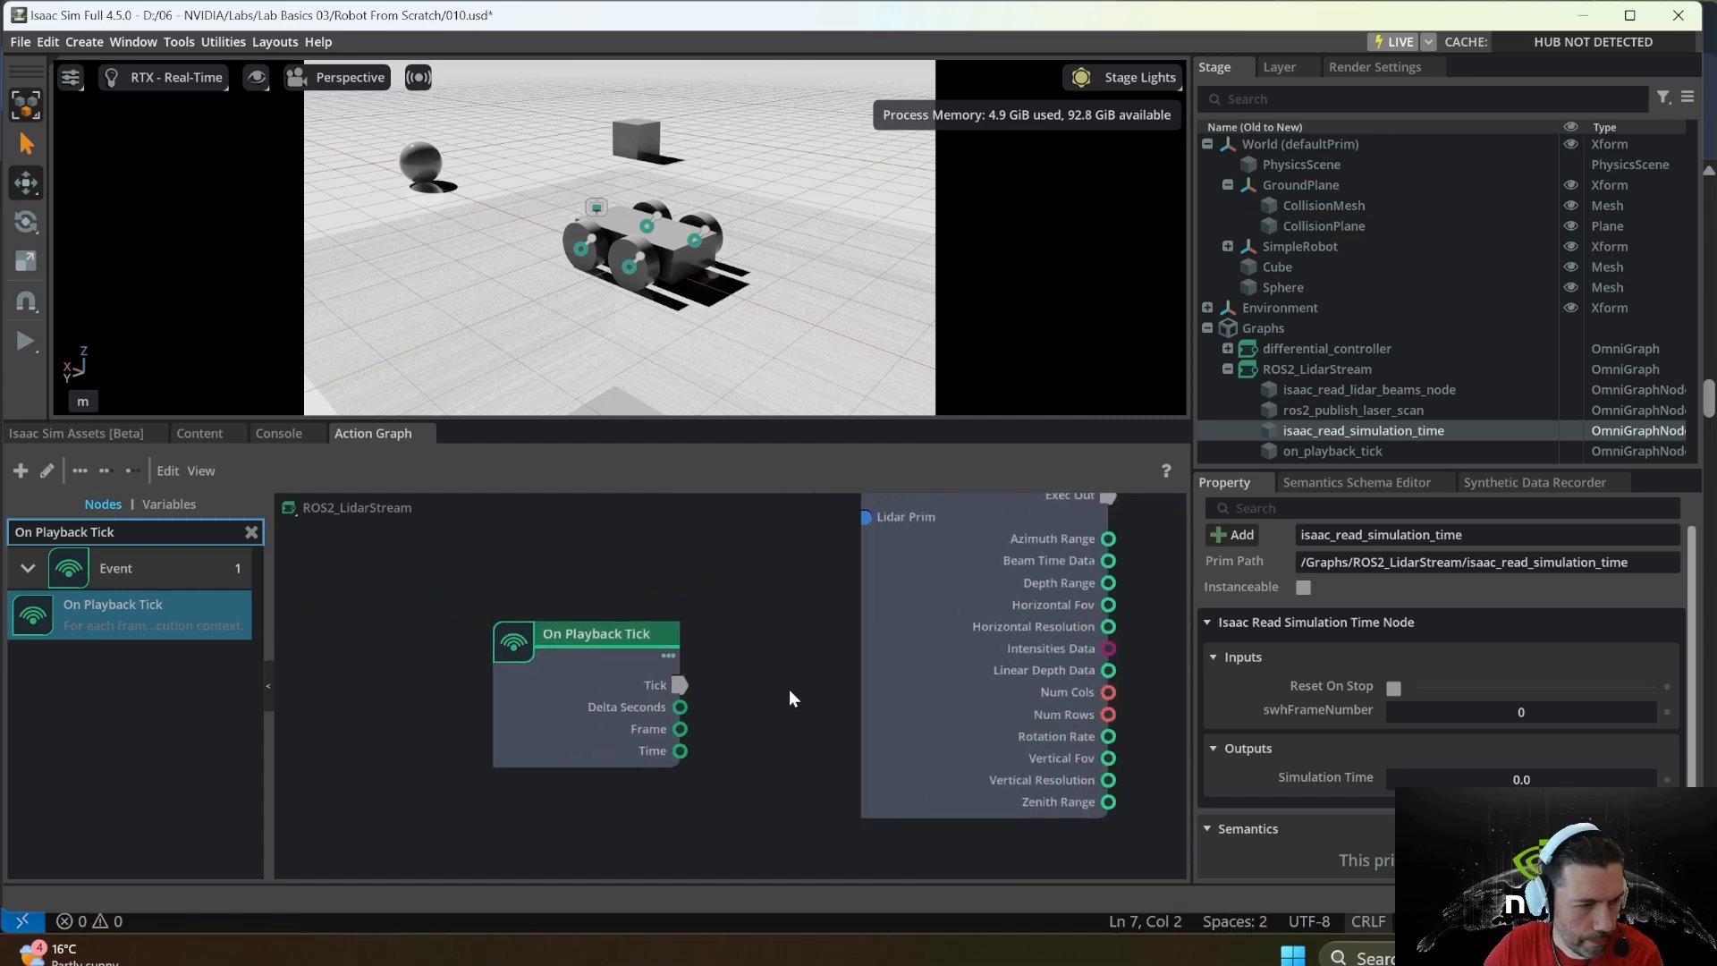
pyautogui.scroll(-2, 789, 697)
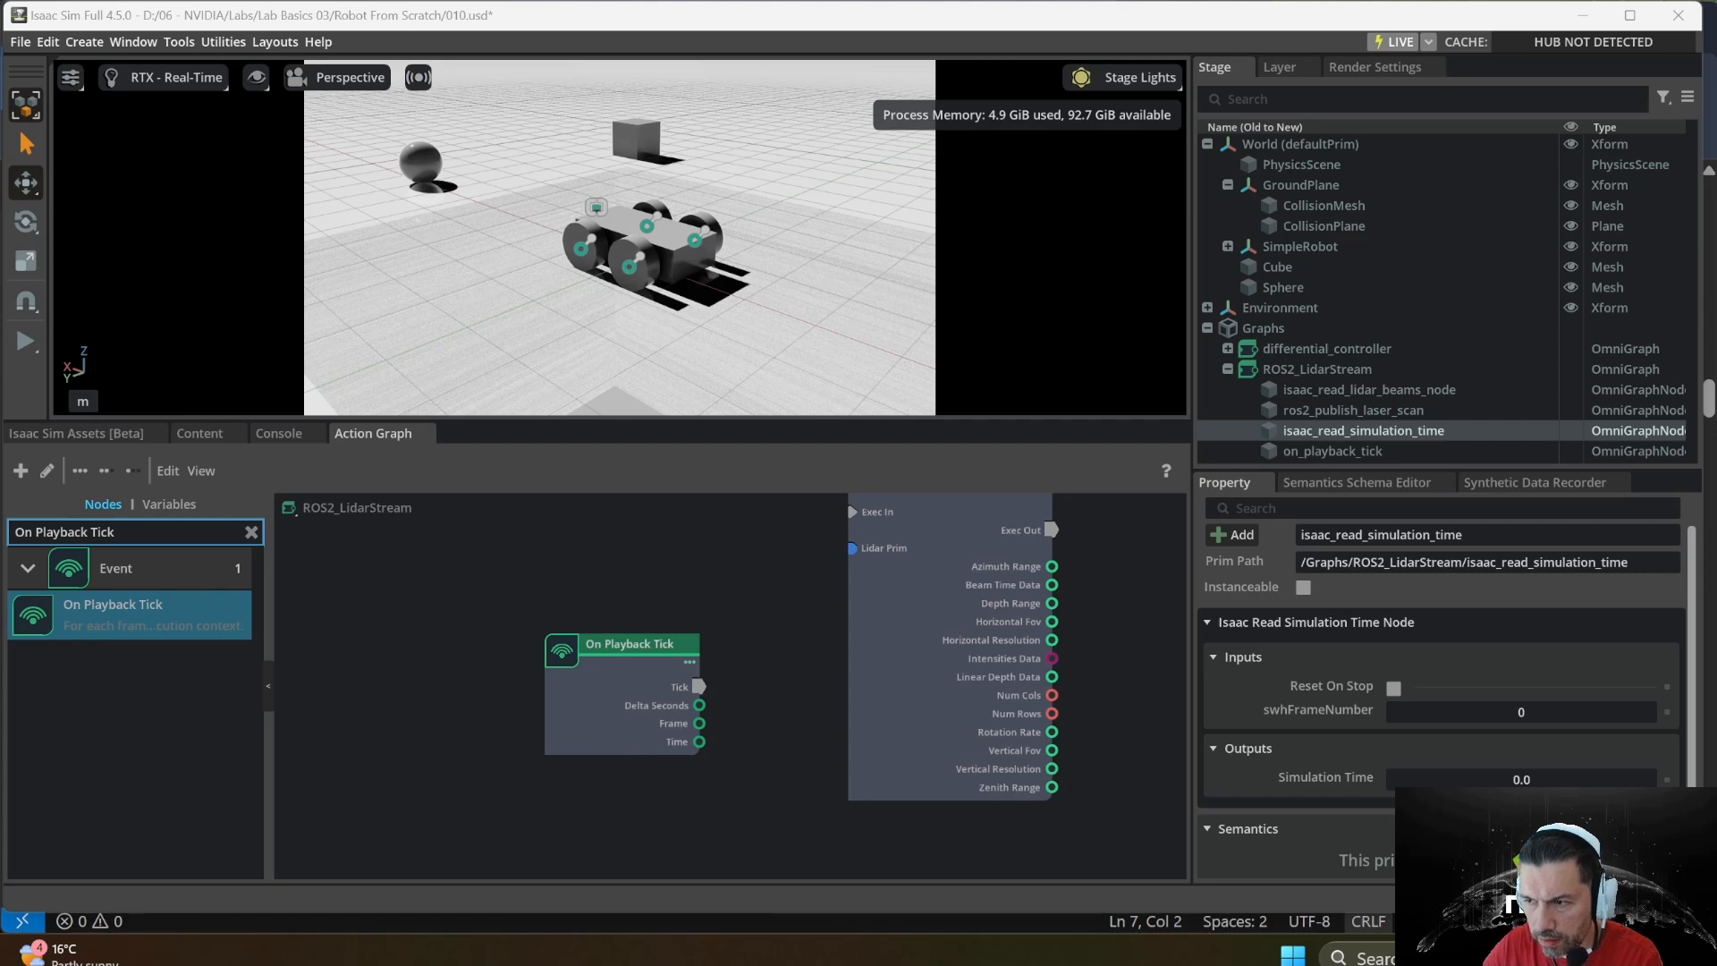
pyautogui.scroll(-2, 728, 664)
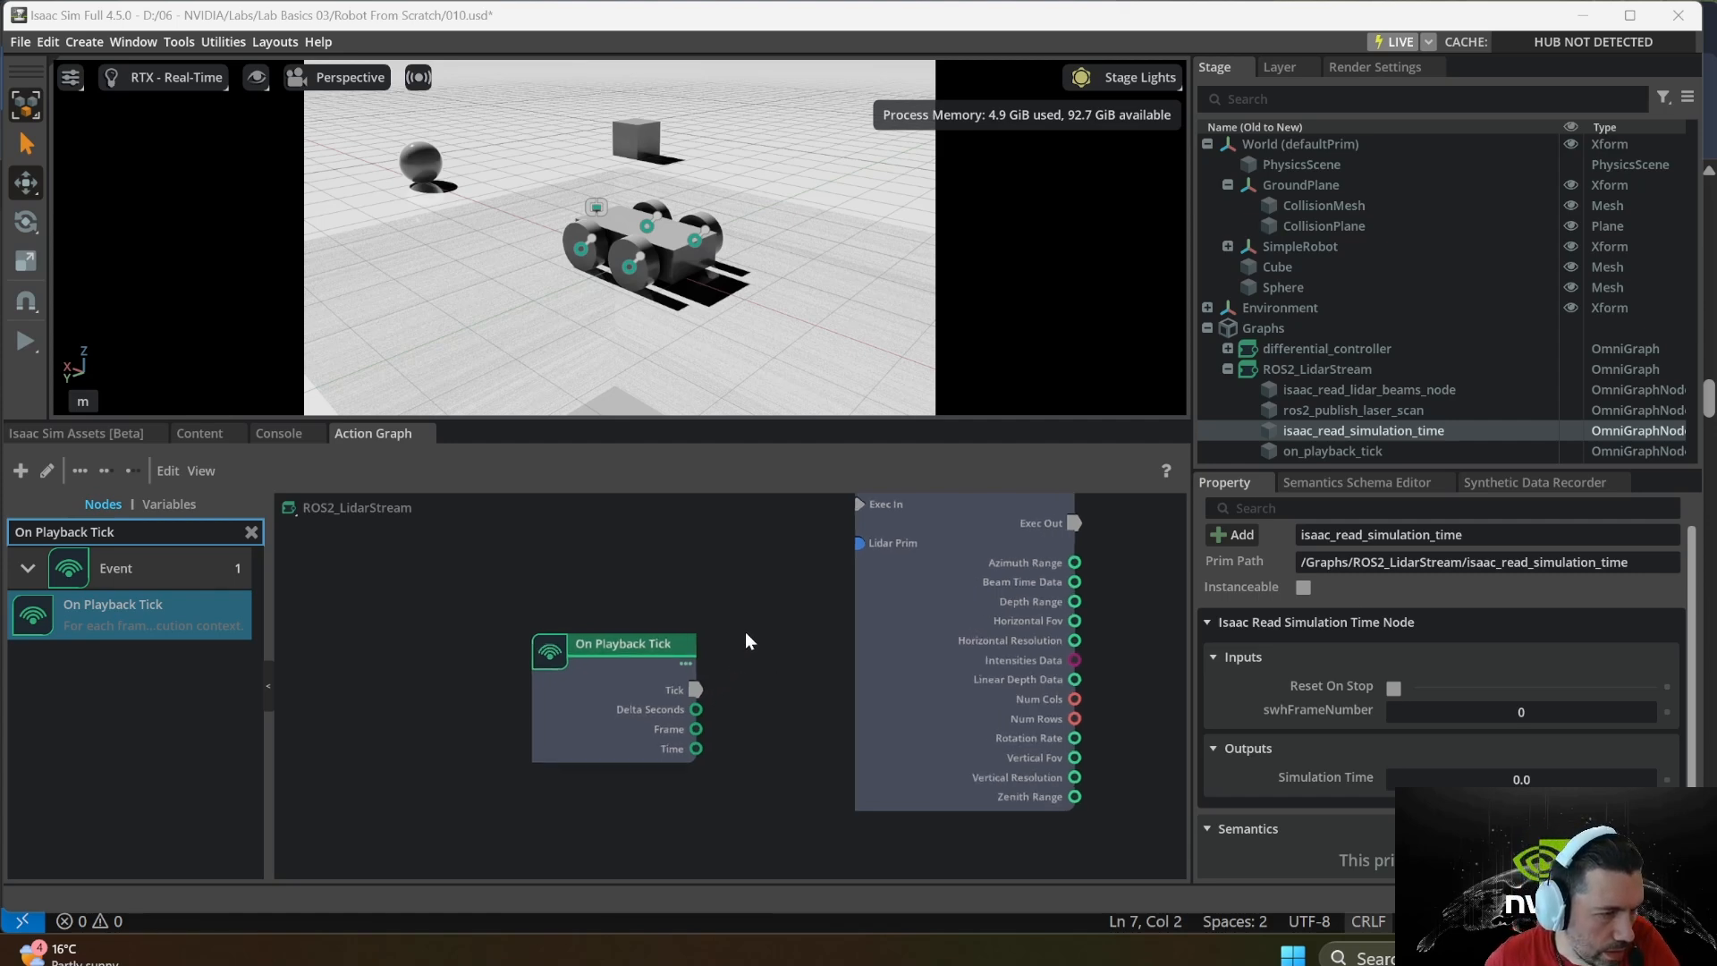
pyautogui.moveTo(709, 685); pyautogui.dragTo(835, 540)
pyautogui.moveTo(1111, 603); pyautogui.dragTo(810, 605, button='middle')
pyautogui.moveTo(764, 573); pyautogui.dragTo(949, 546)
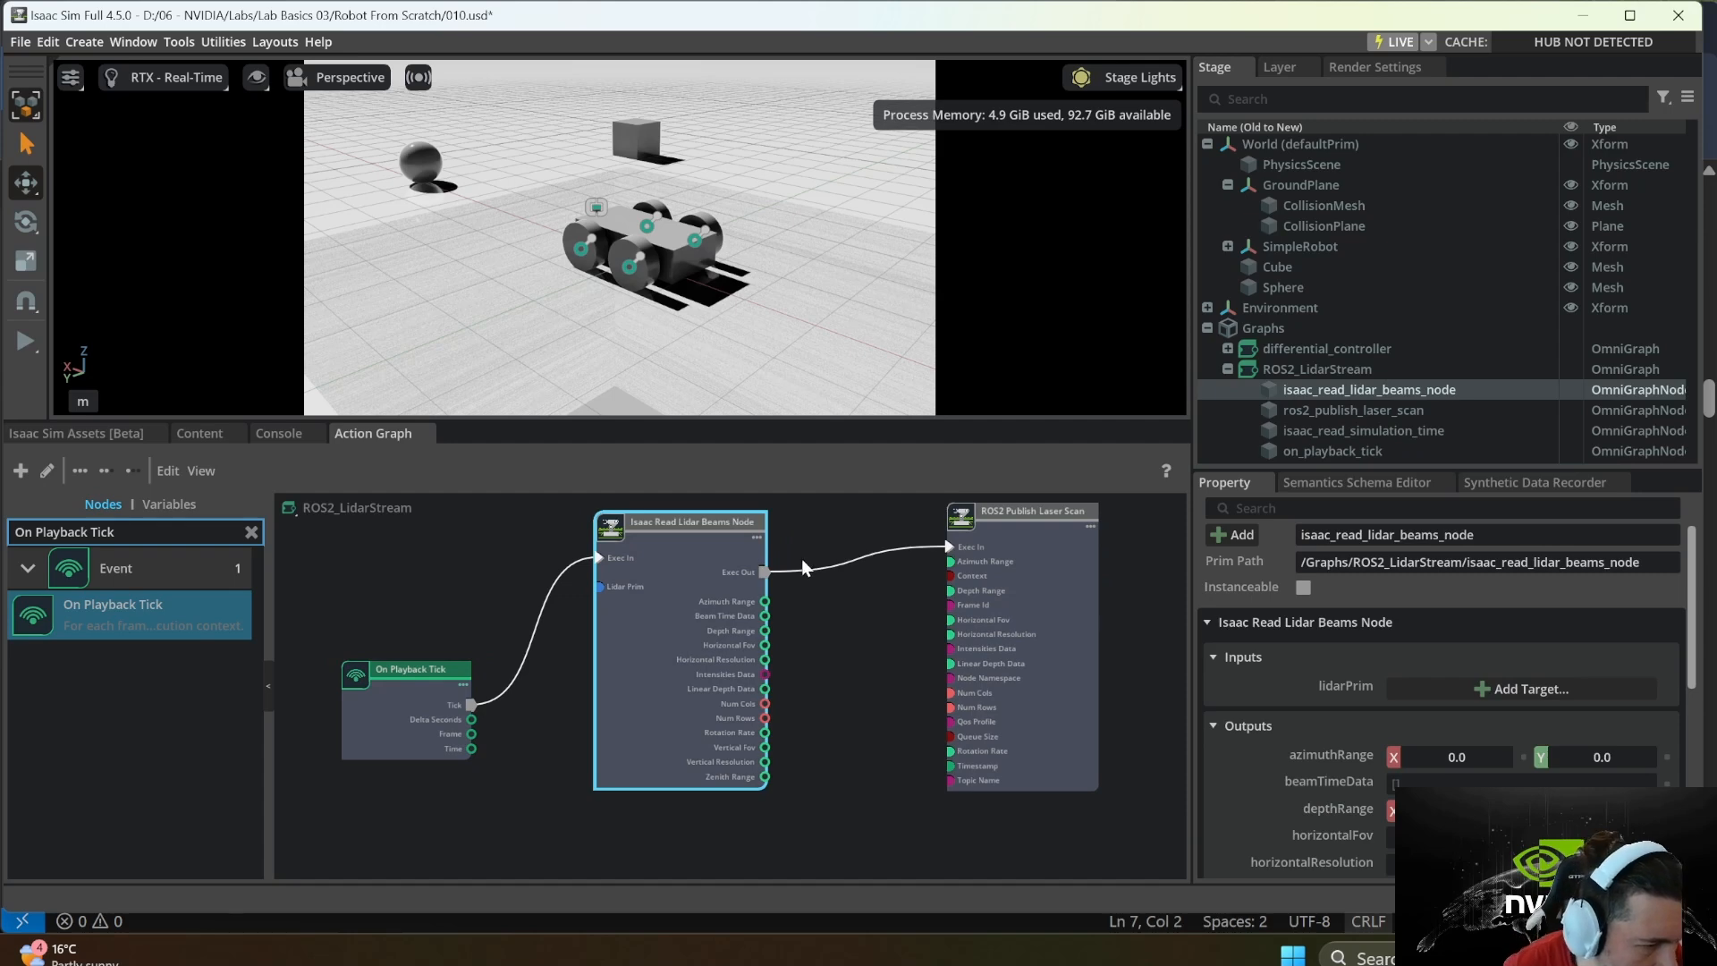
# - Connect the lidar beams node's Azimuth Range, Depth Range, Horizontal Fov and Horizontal Resolution outputs to the matching Publish Laser Scan inputs
pyautogui.scroll(2, 814, 572)
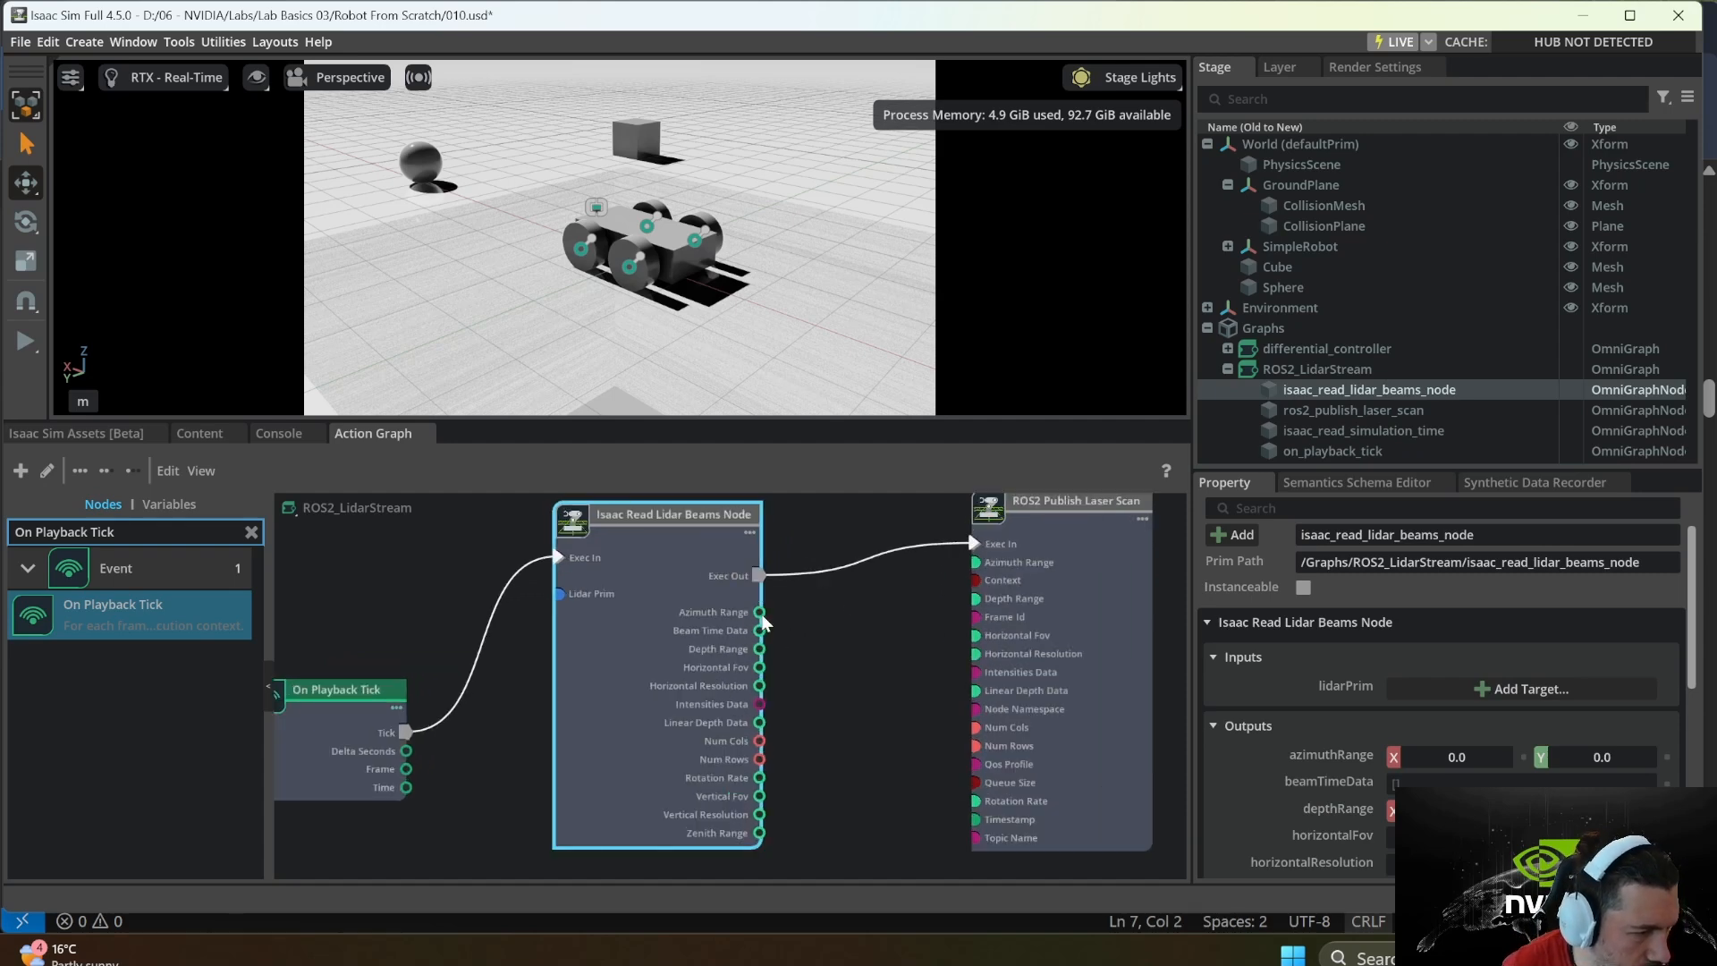
pyautogui.moveTo(758, 613); pyautogui.dragTo(978, 560)
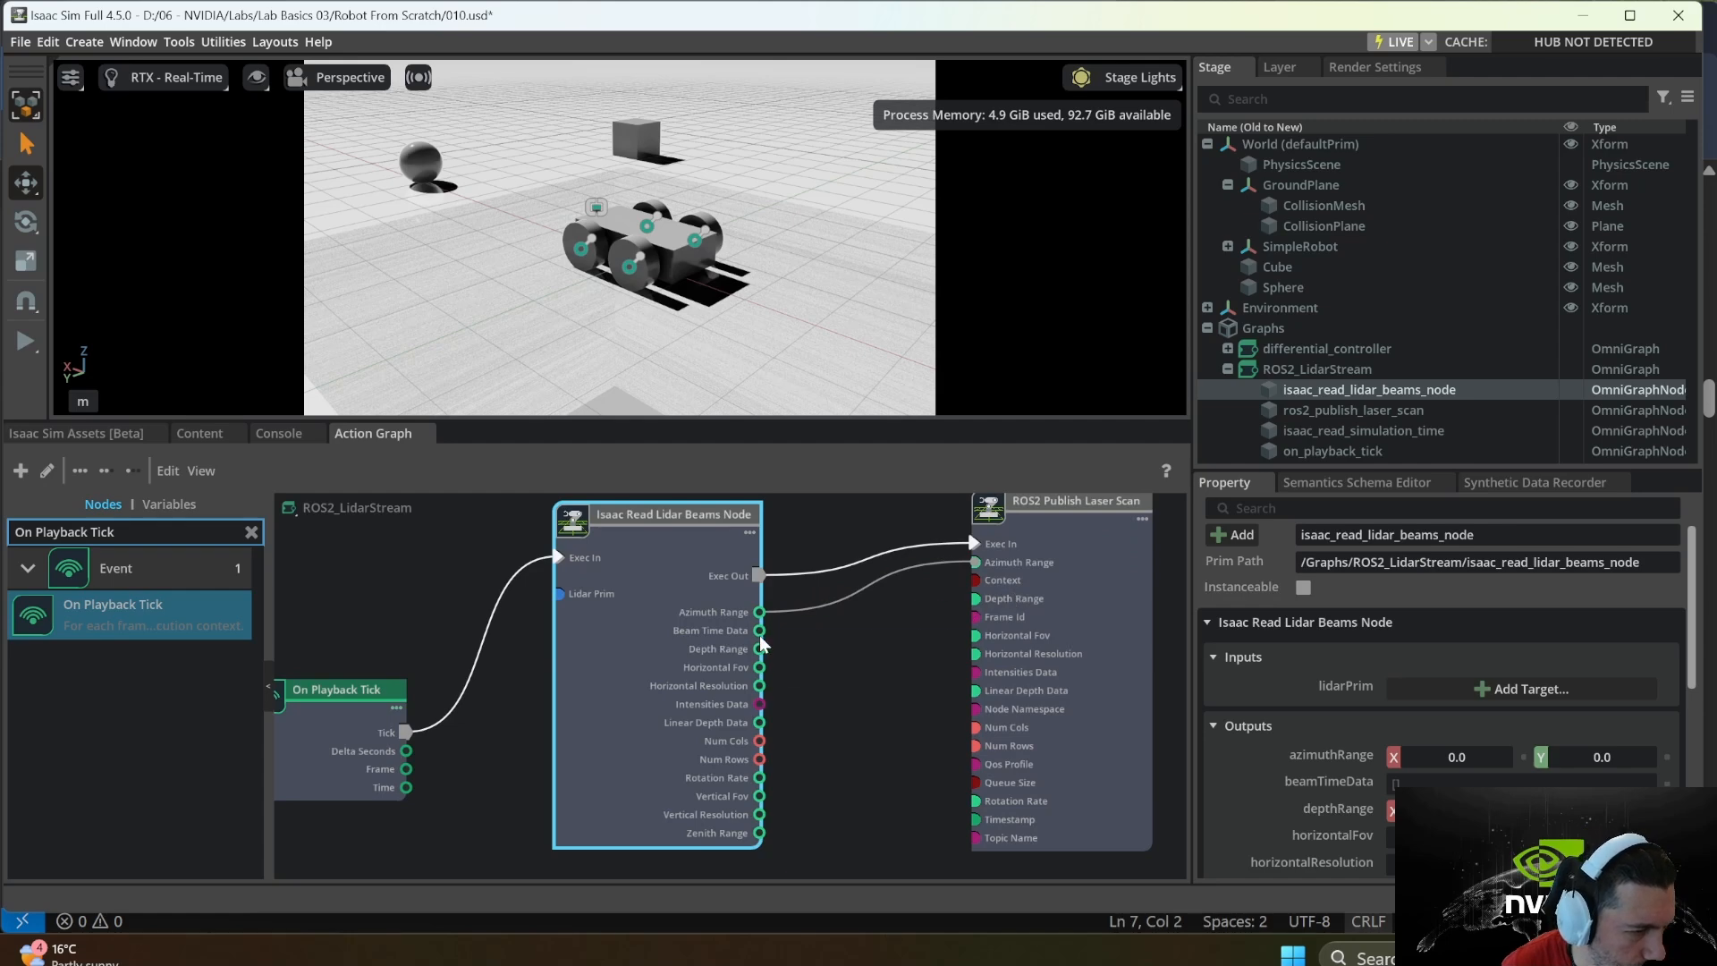
pyautogui.moveTo(760, 631); pyautogui.dragTo(952, 598)
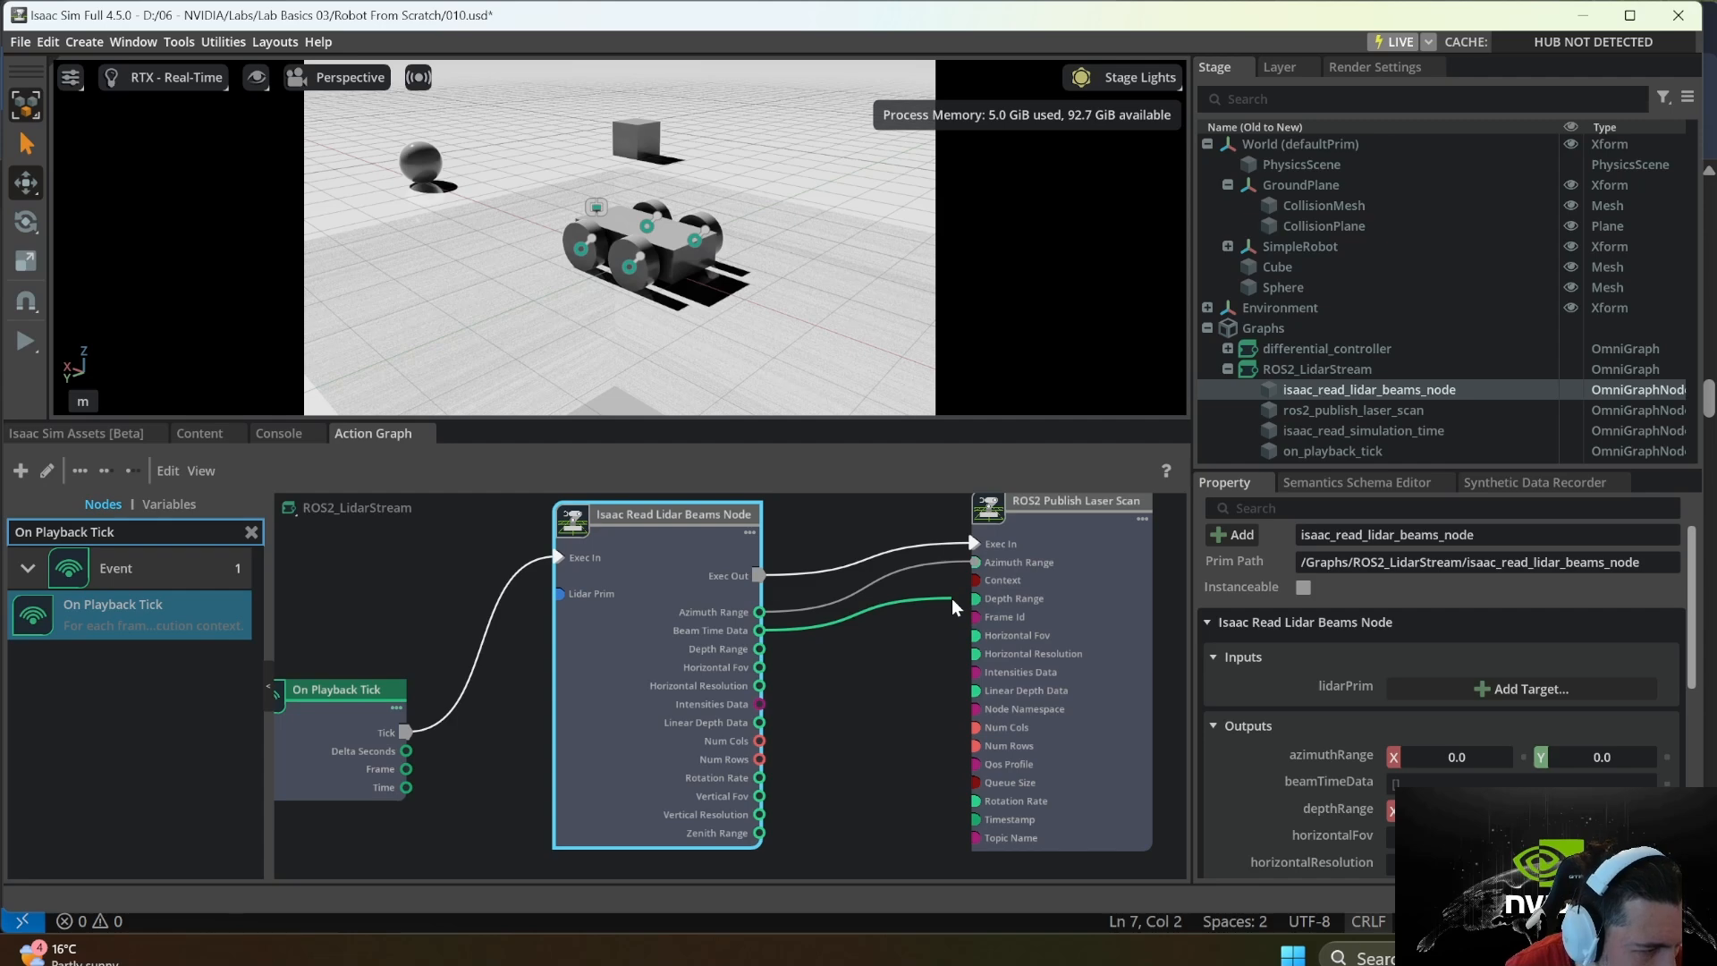
pyautogui.moveTo(952, 599); pyautogui.dragTo(952, 598)
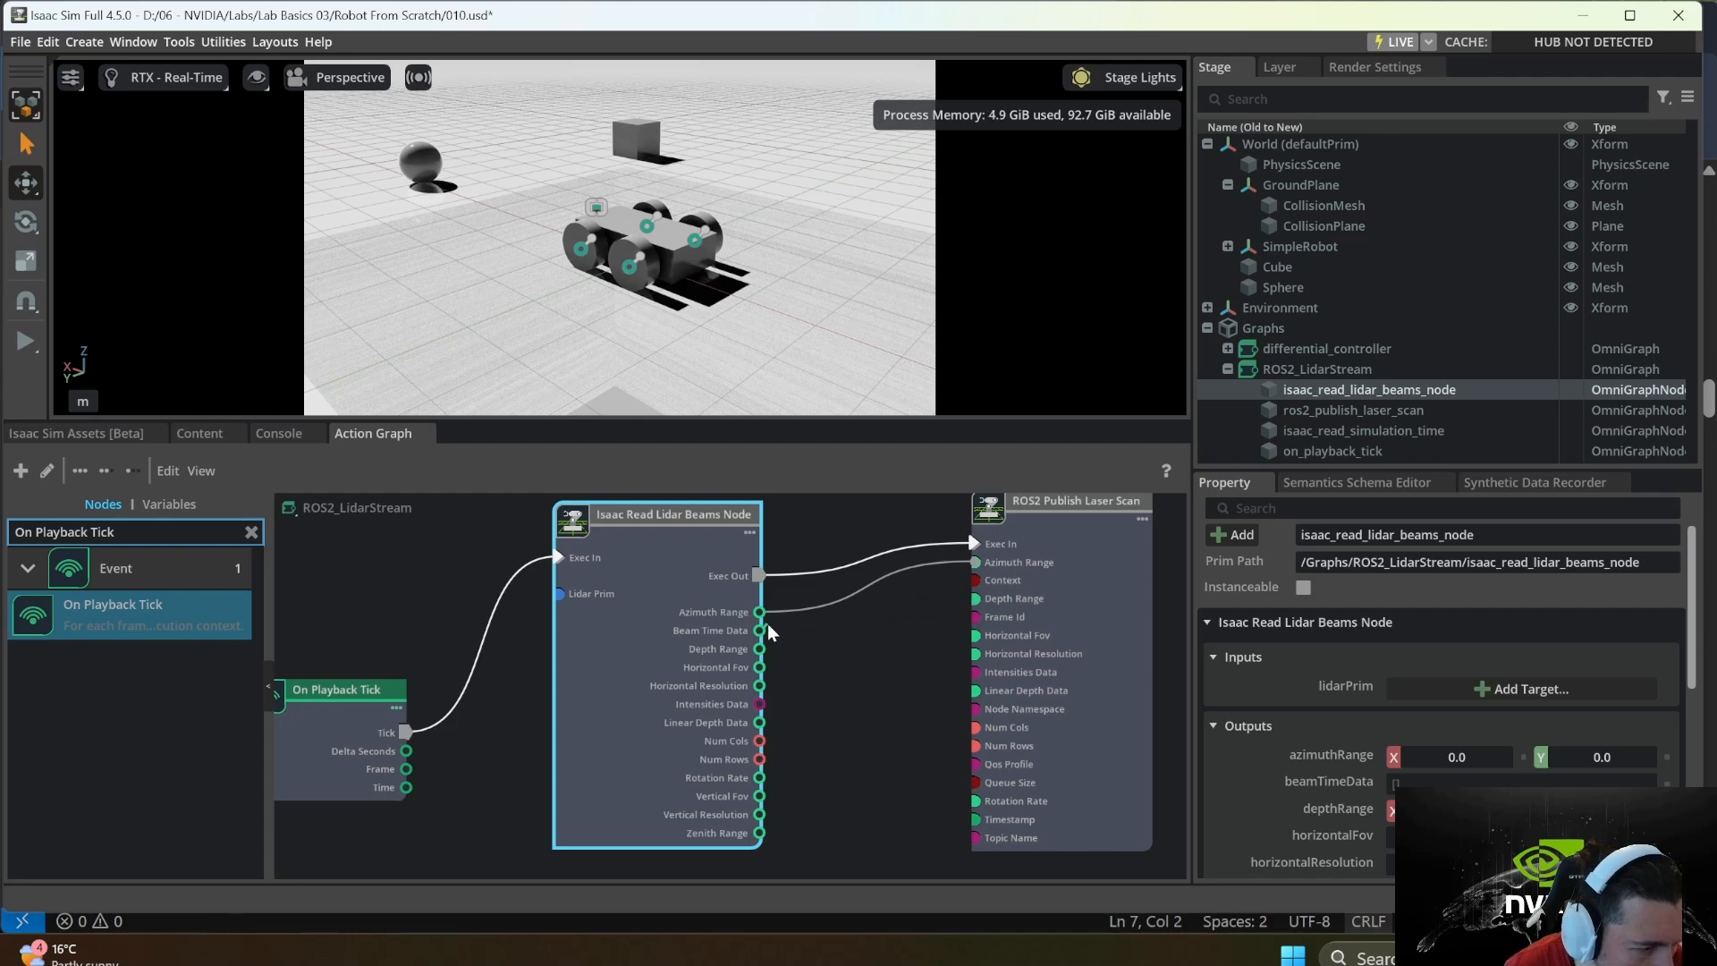
pyautogui.moveTo(759, 650); pyautogui.dragTo(974, 598)
pyautogui.moveTo(760, 668); pyautogui.dragTo(975, 636)
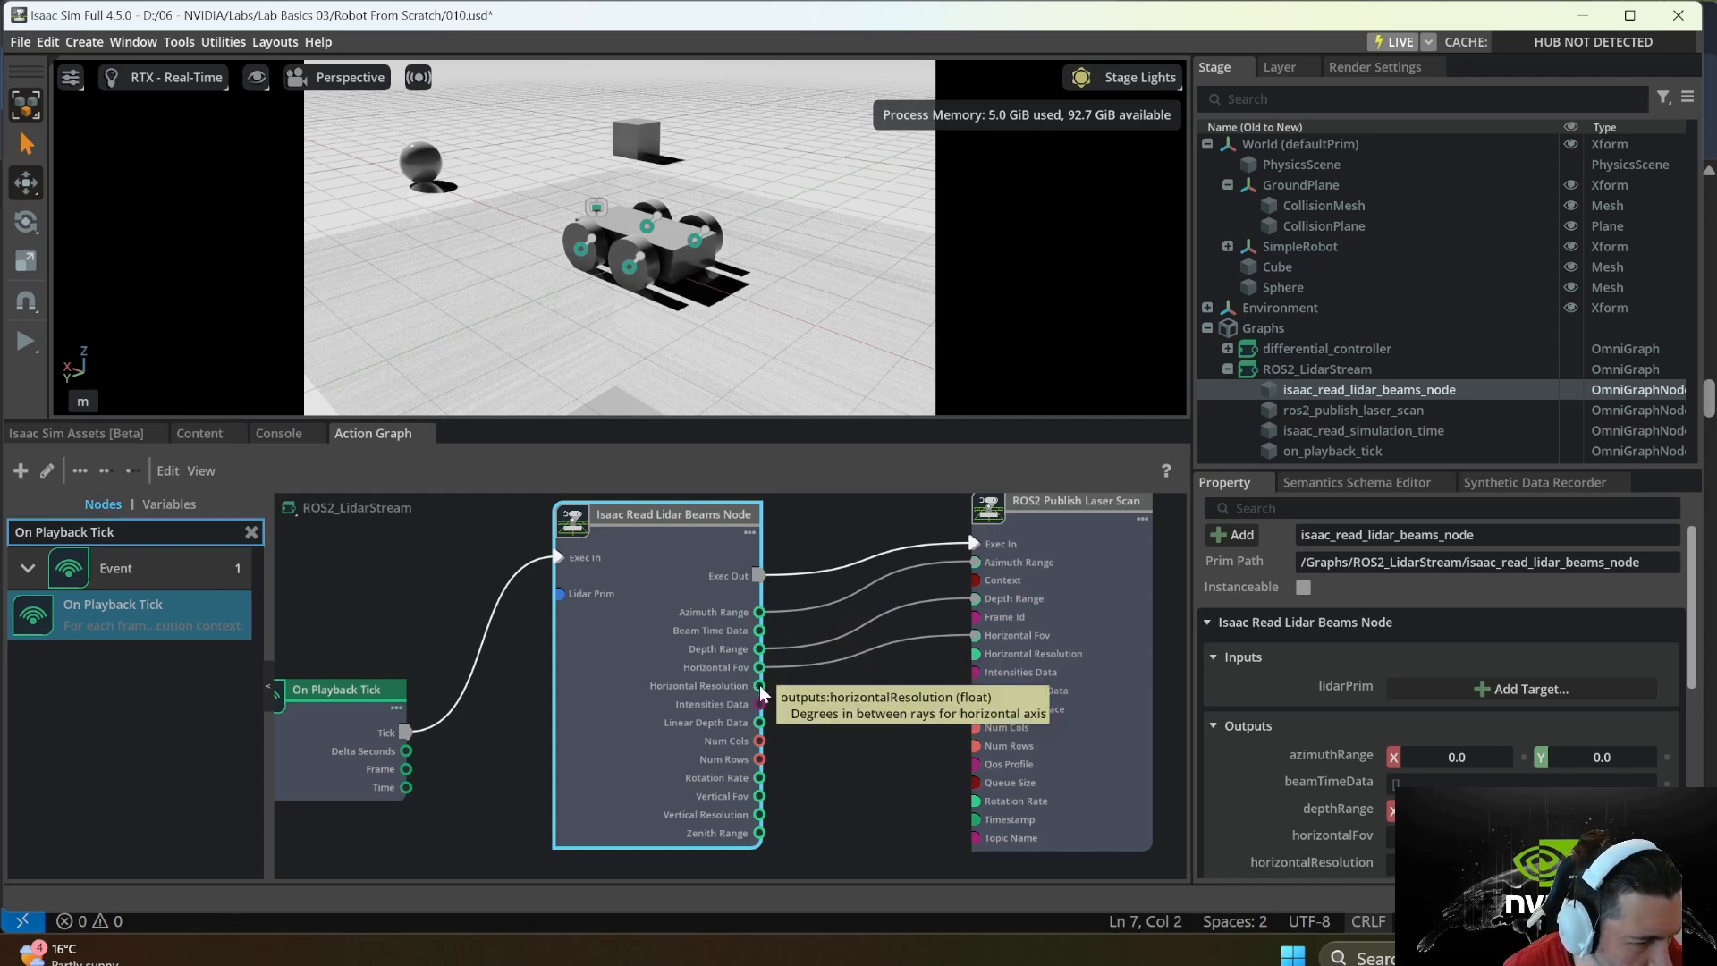
pyautogui.moveTo(760, 686); pyautogui.dragTo(971, 659)
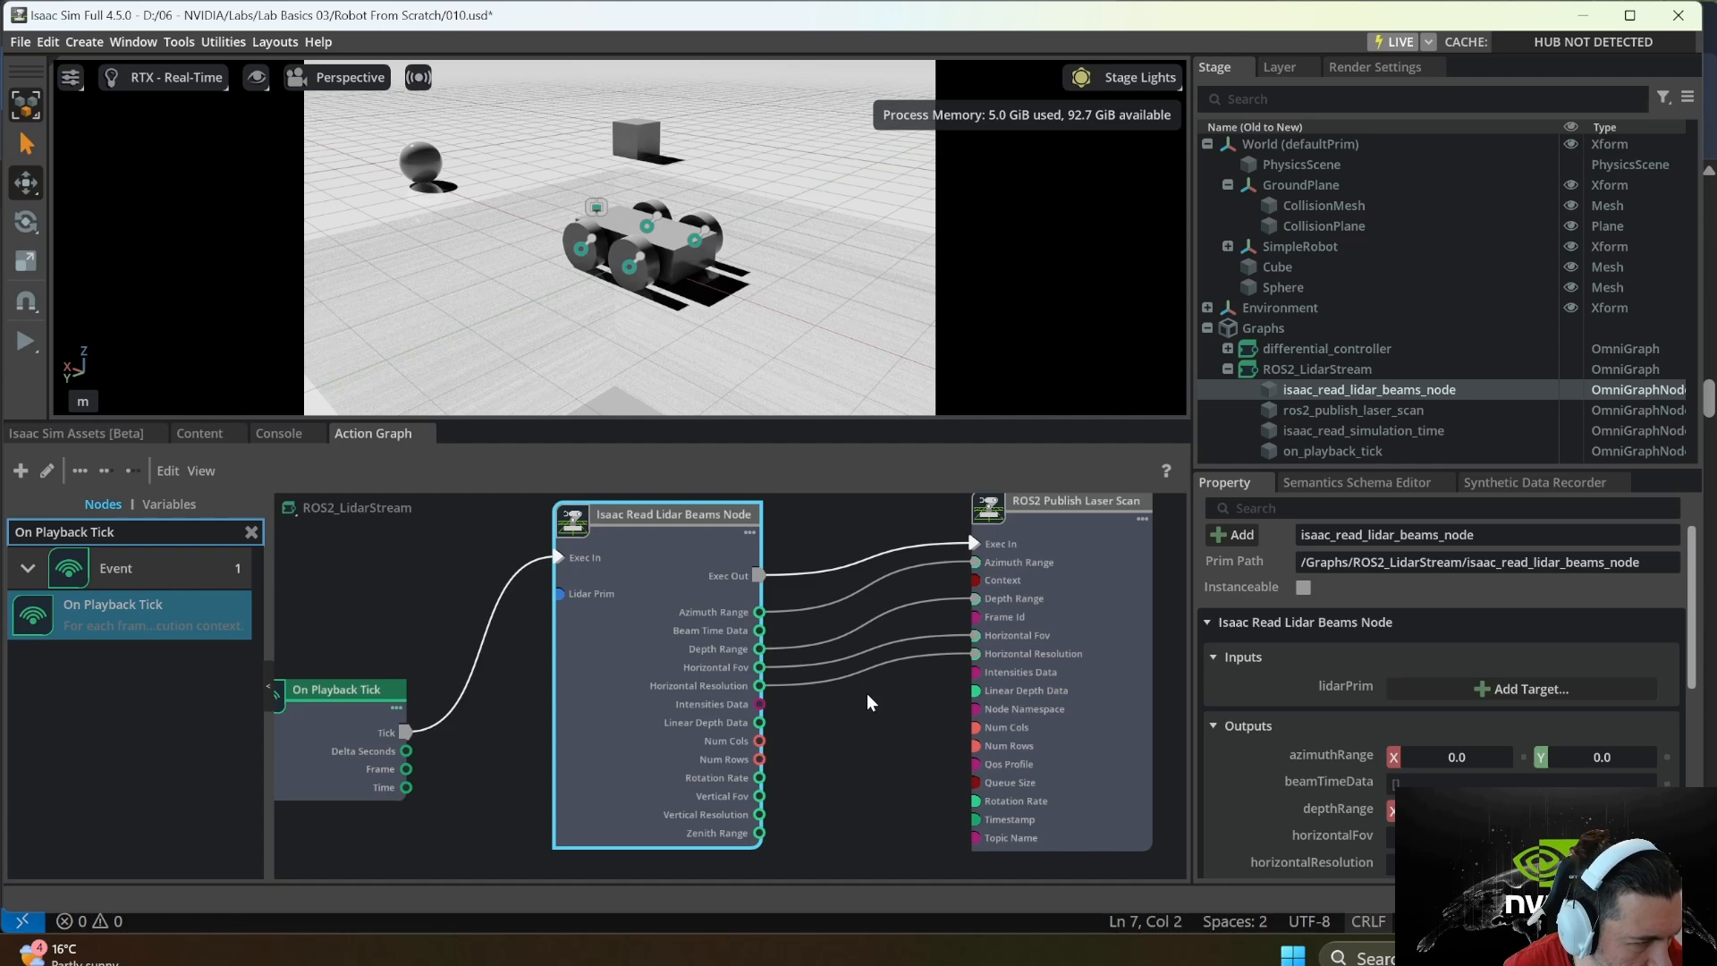
# - Connect the lidar beams node's Intensities Data, Linear Depth Data, Num Cols, Num Rows and Rotation Rate to the matching Publish Laser Scan inputs
pyautogui.scroll(-1, 867, 694)
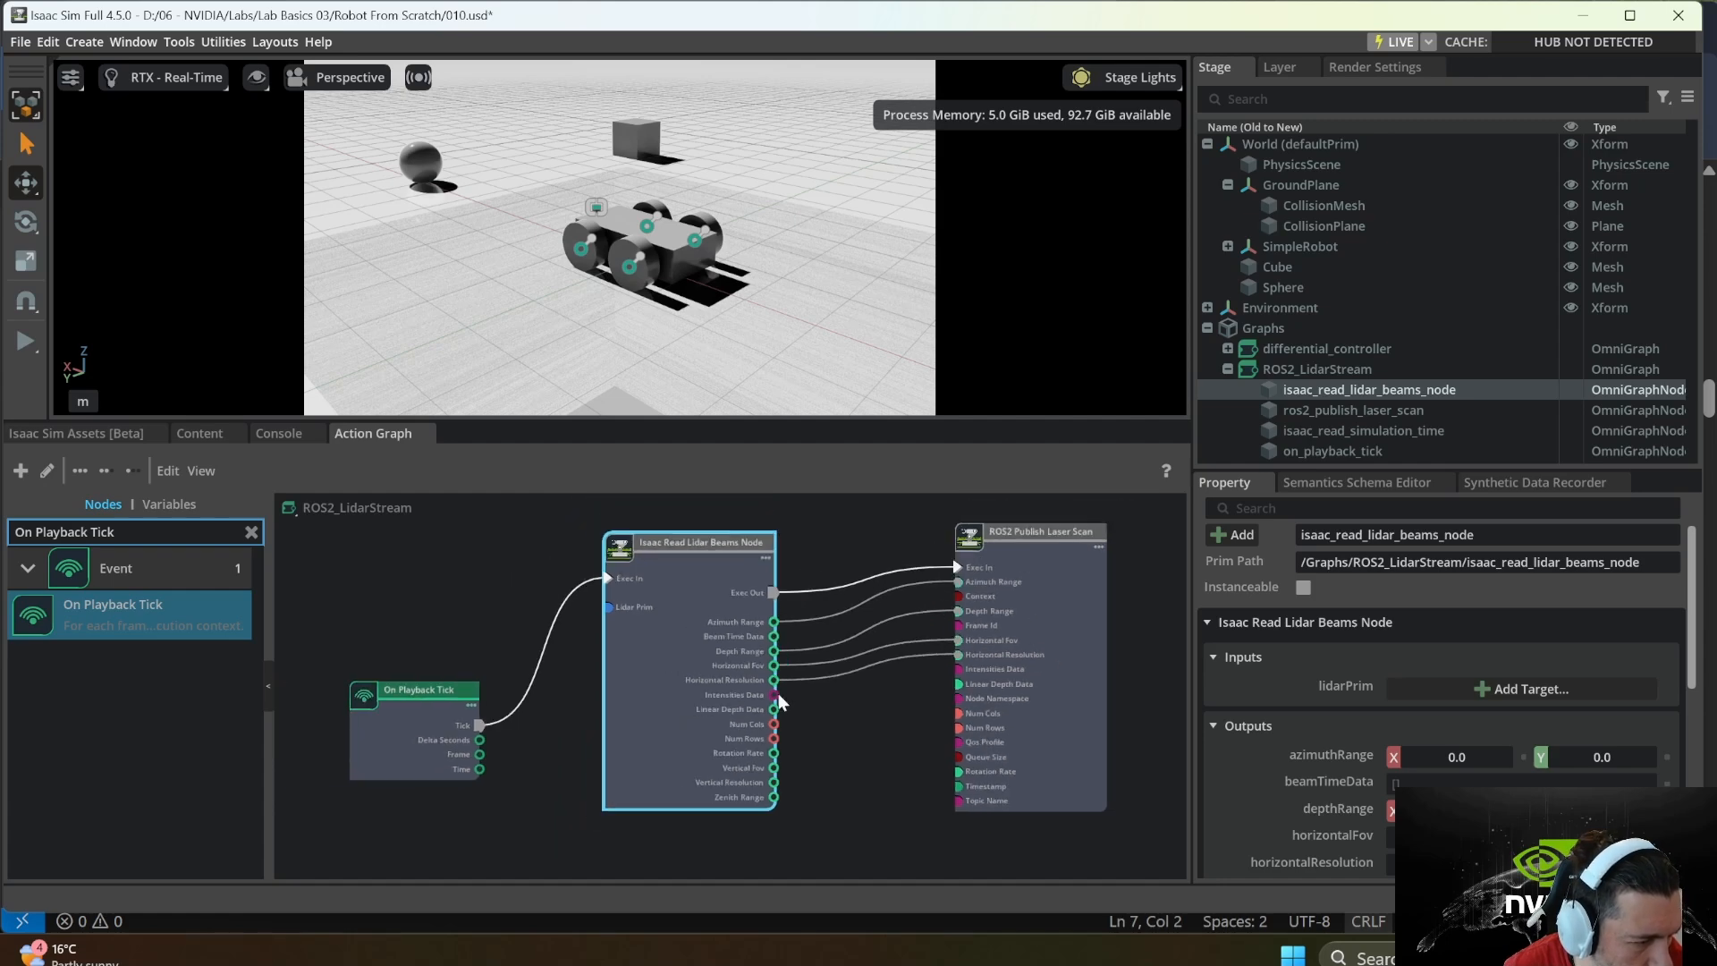
pyautogui.moveTo(773, 695); pyautogui.dragTo(961, 669)
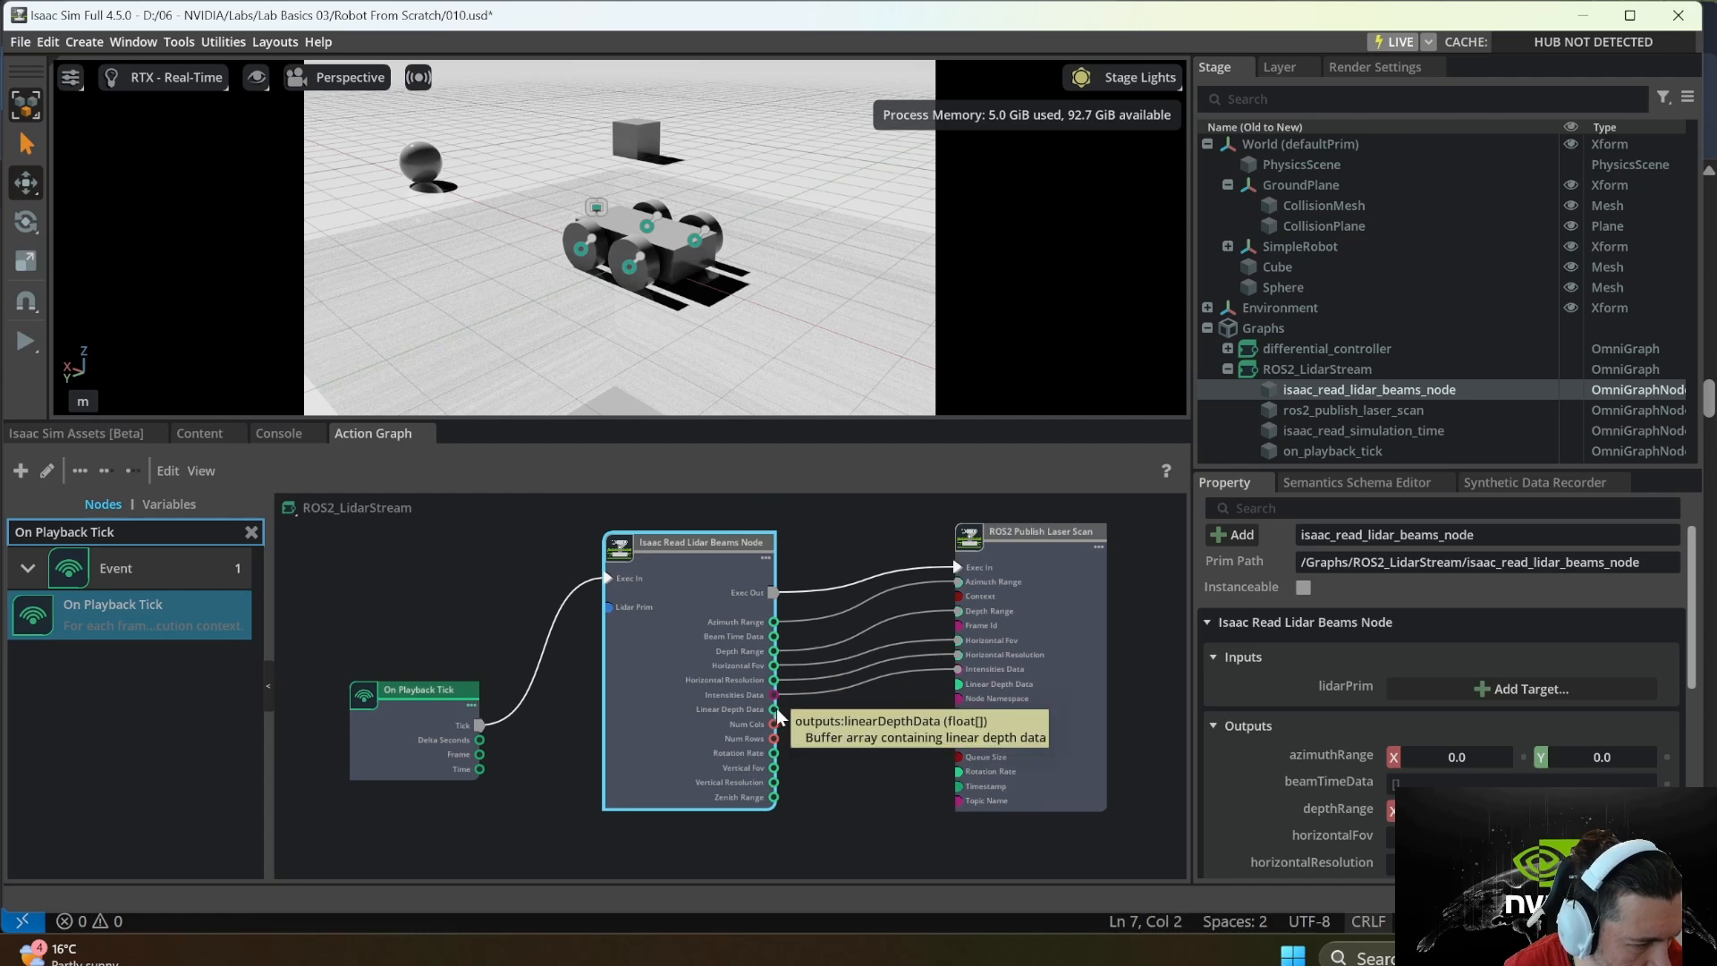
pyautogui.moveTo(774, 709); pyautogui.dragTo(958, 684)
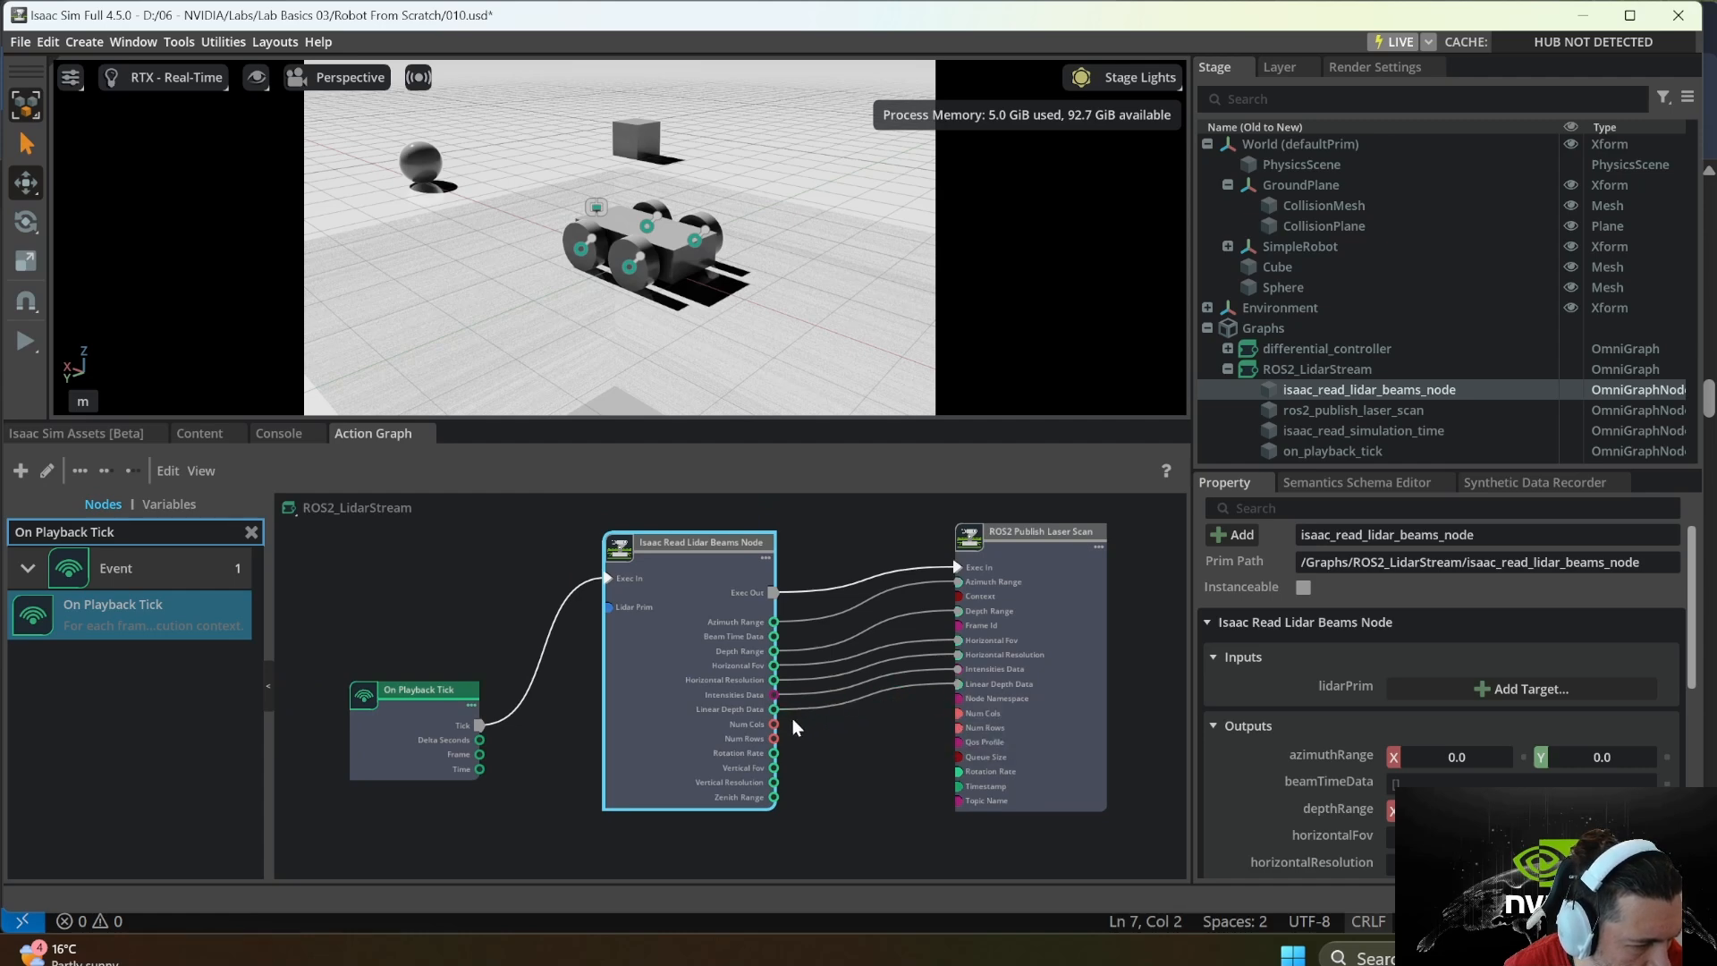
pyautogui.moveTo(937, 711); pyautogui.dragTo(955, 714)
pyautogui.moveTo(817, 741); pyautogui.dragTo(957, 727)
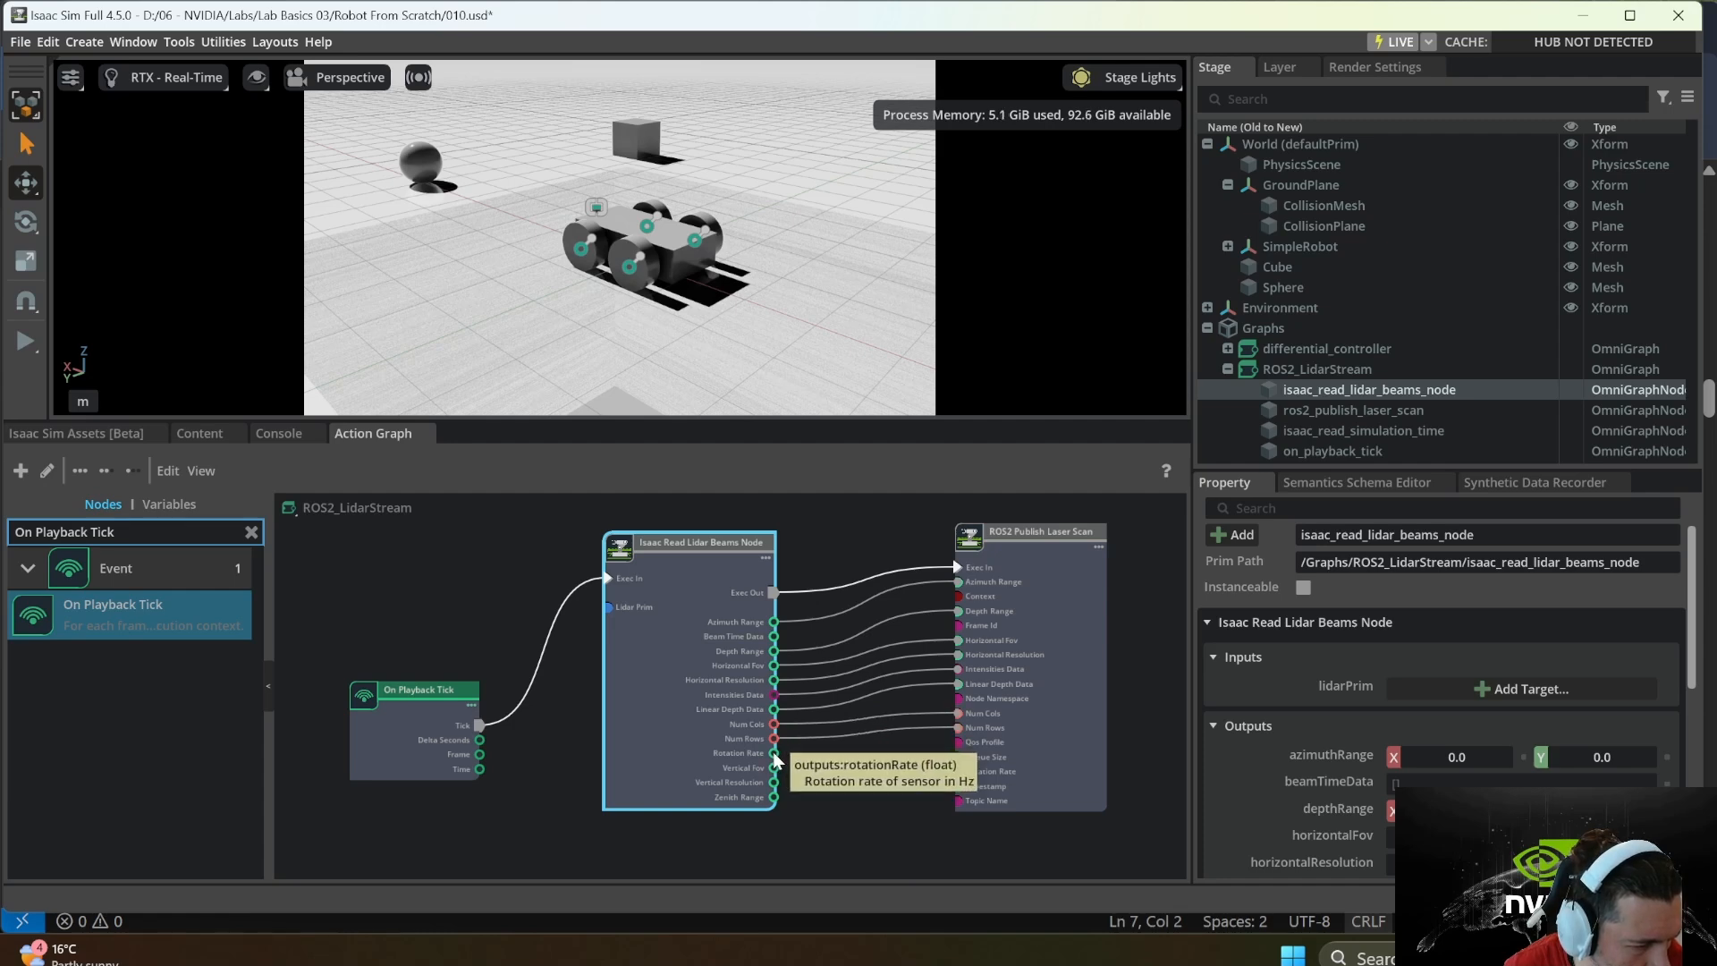
pyautogui.moveTo(772, 754); pyautogui.dragTo(947, 775)
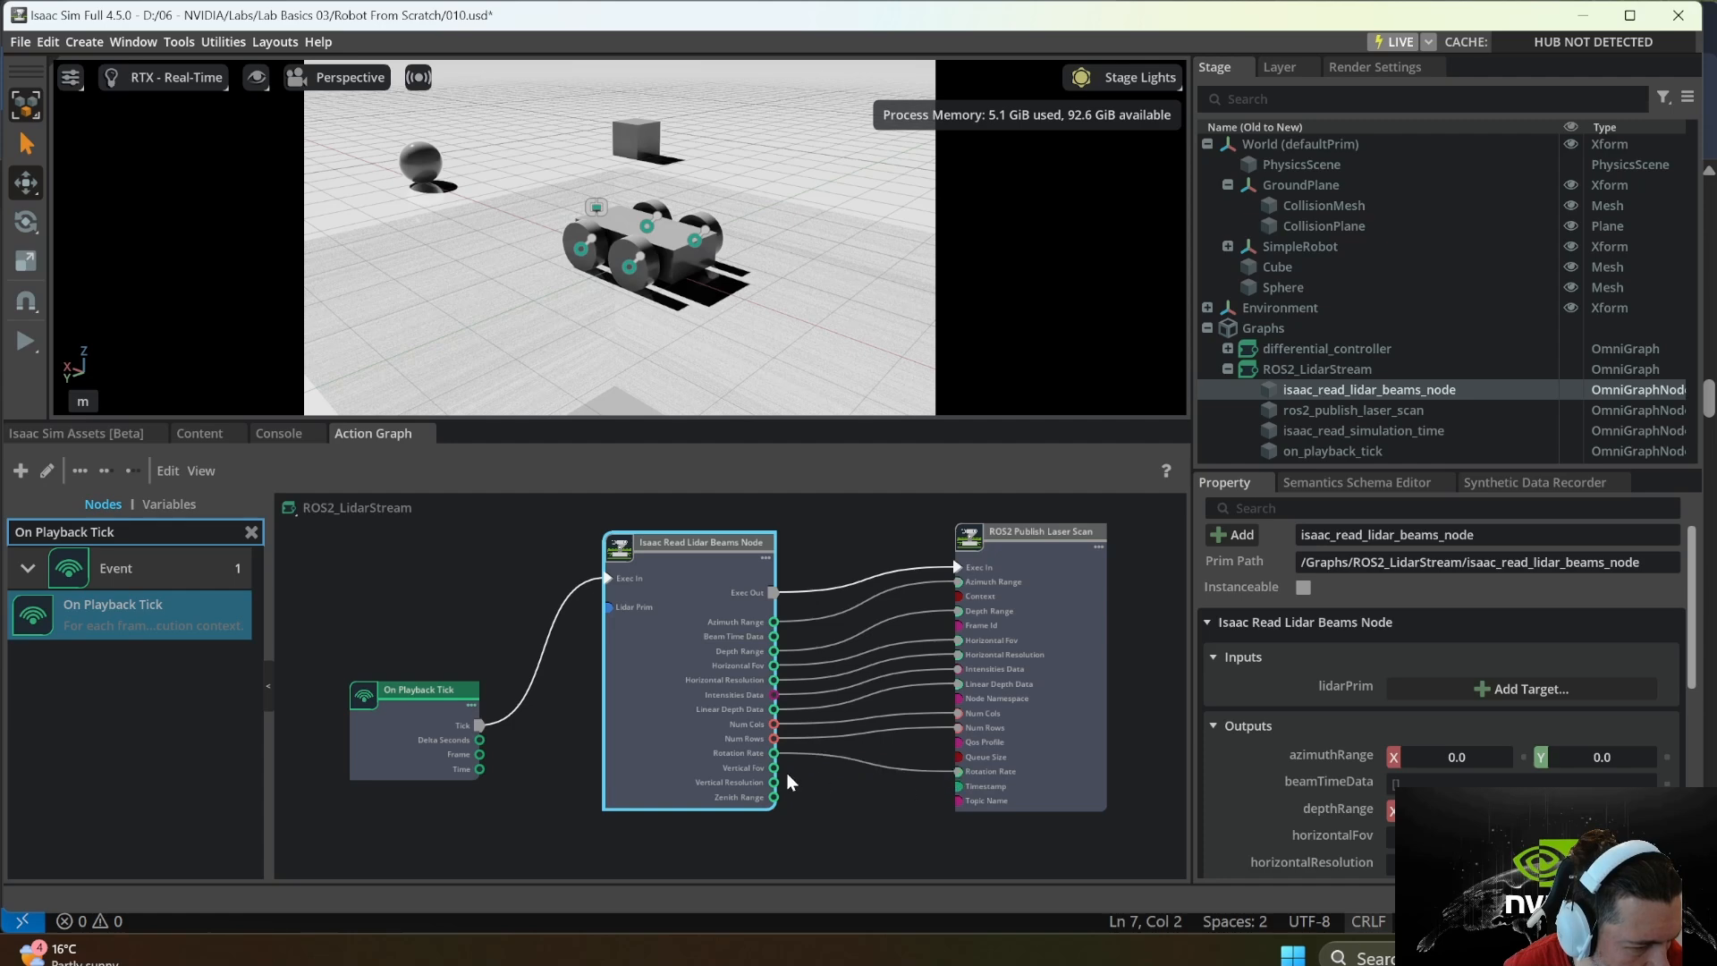
pyautogui.moveTo(773, 768); pyautogui.dragTo(889, 797)
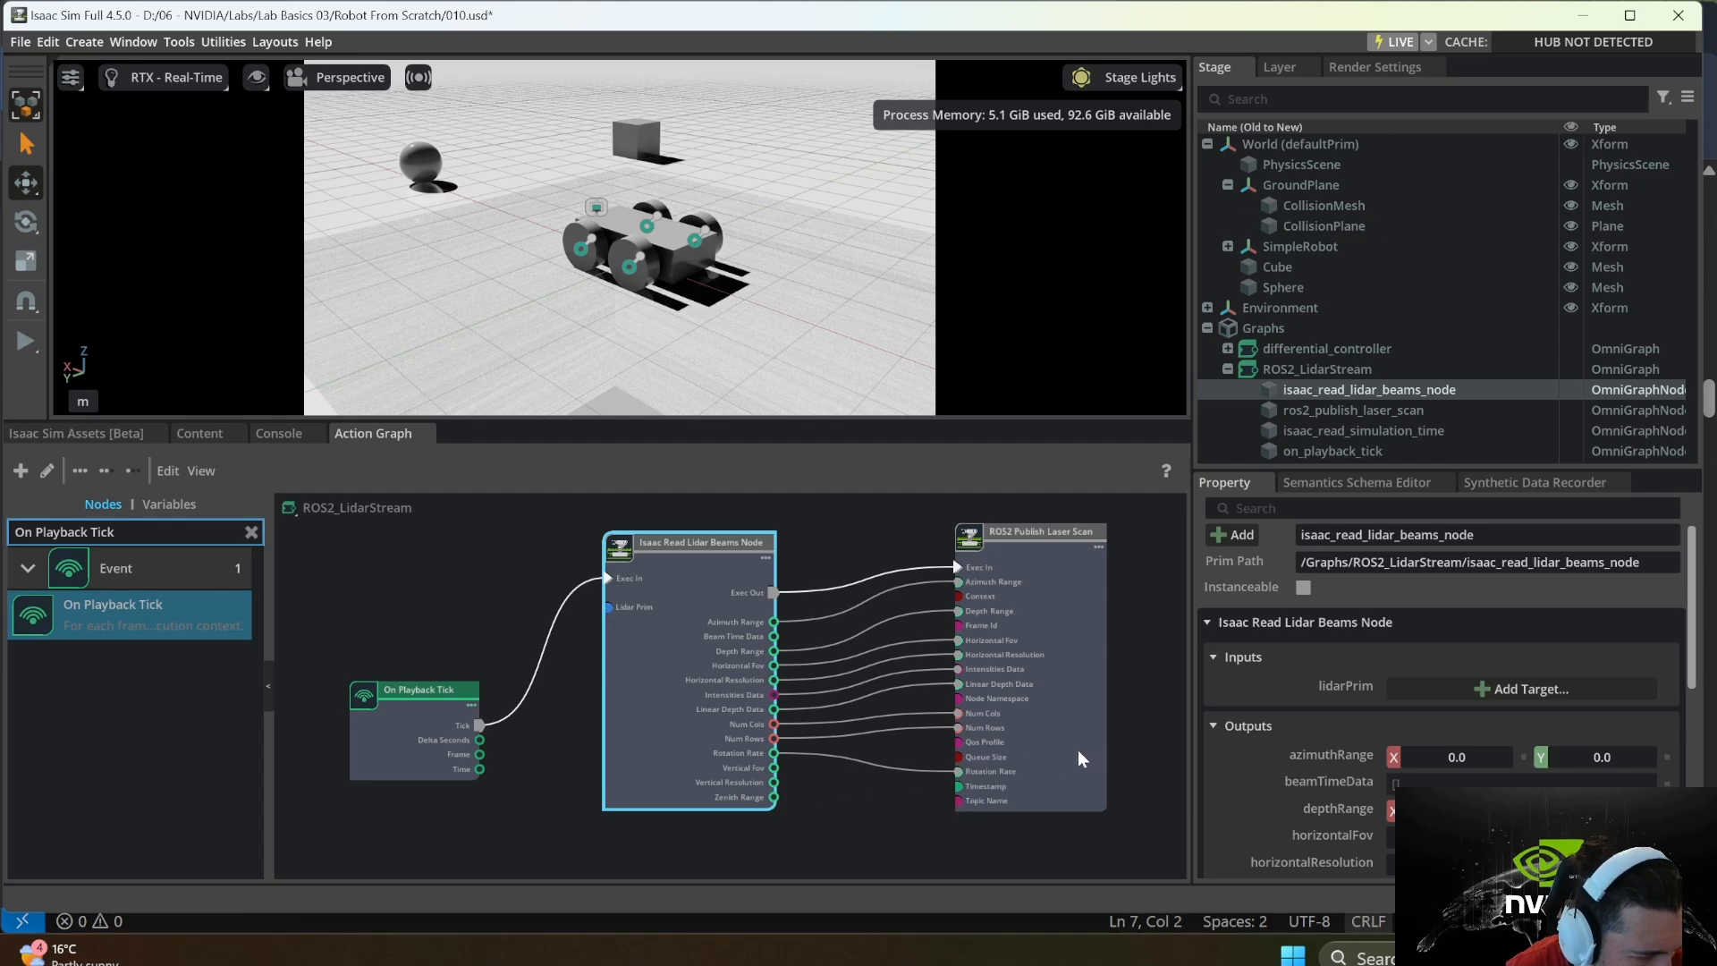
# - Move the Isaac Read Simulation Time node beneath the lidar beams node and connect its Simulation Time to Publish Laser Scan's Timestamp
pyautogui.scroll(-1, 1013, 755)
pyautogui.scroll(-2, 1013, 754)
pyautogui.moveTo(1120, 755); pyautogui.dragTo(1135, 622, button='middle')
pyautogui.moveTo(989, 739); pyautogui.dragTo(834, 721)
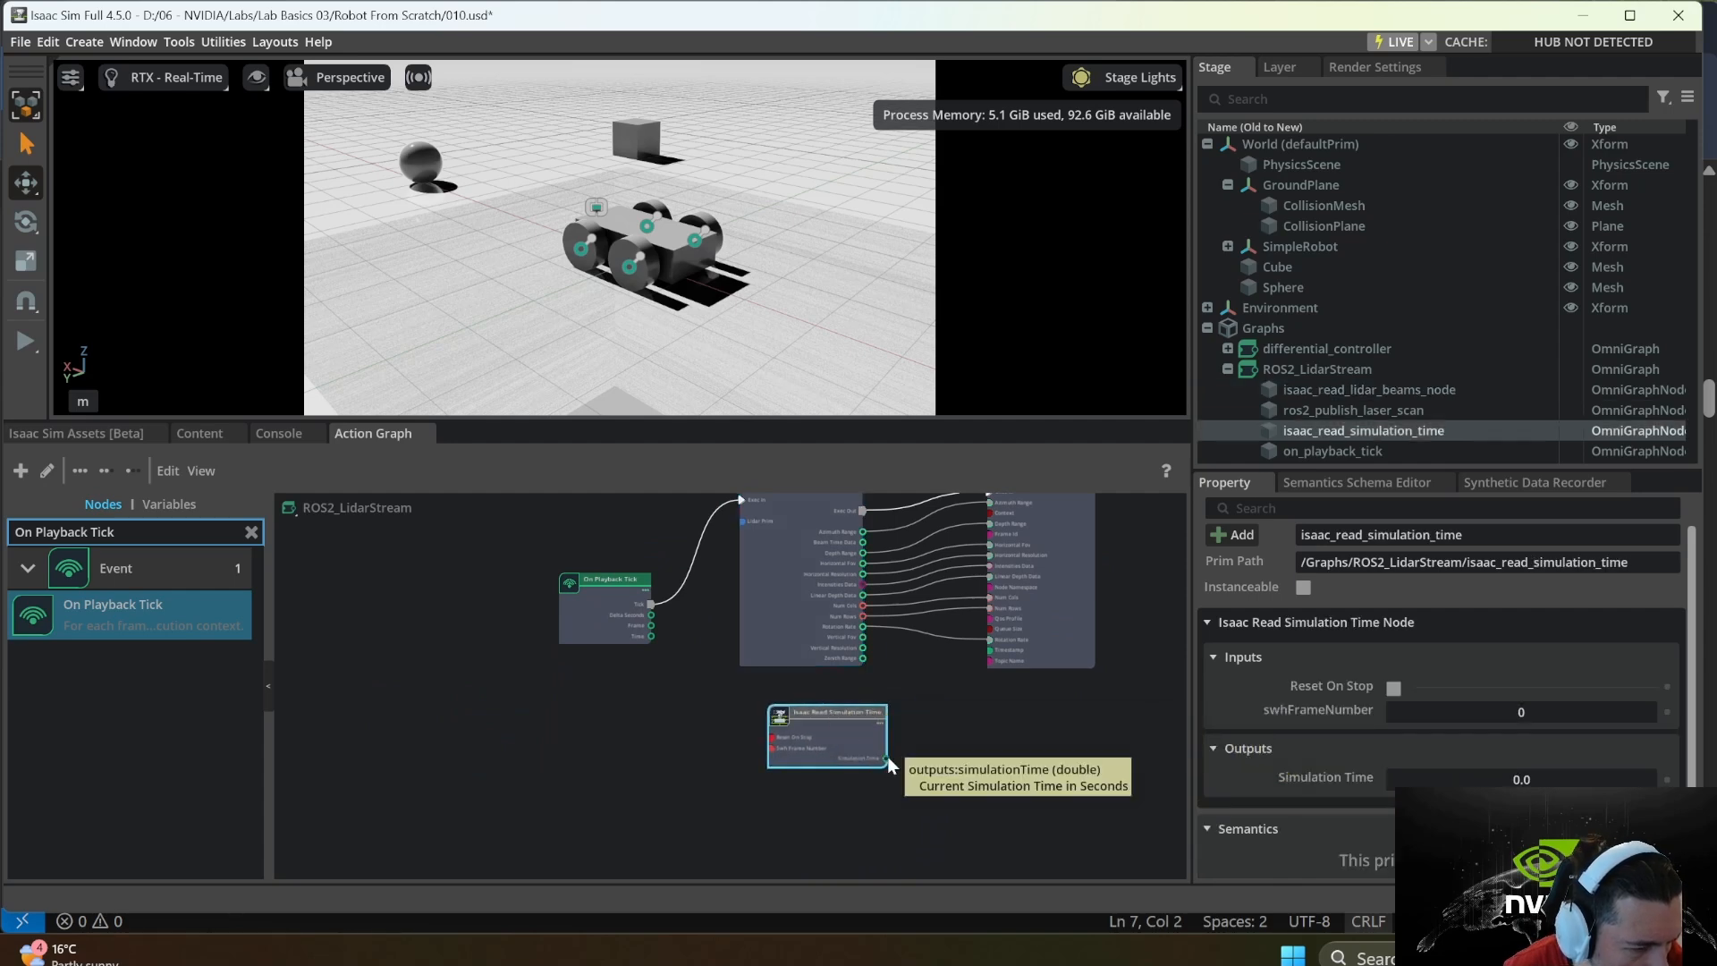
pyautogui.scroll(1, 886, 757)
pyautogui.scroll(1, 884, 755)
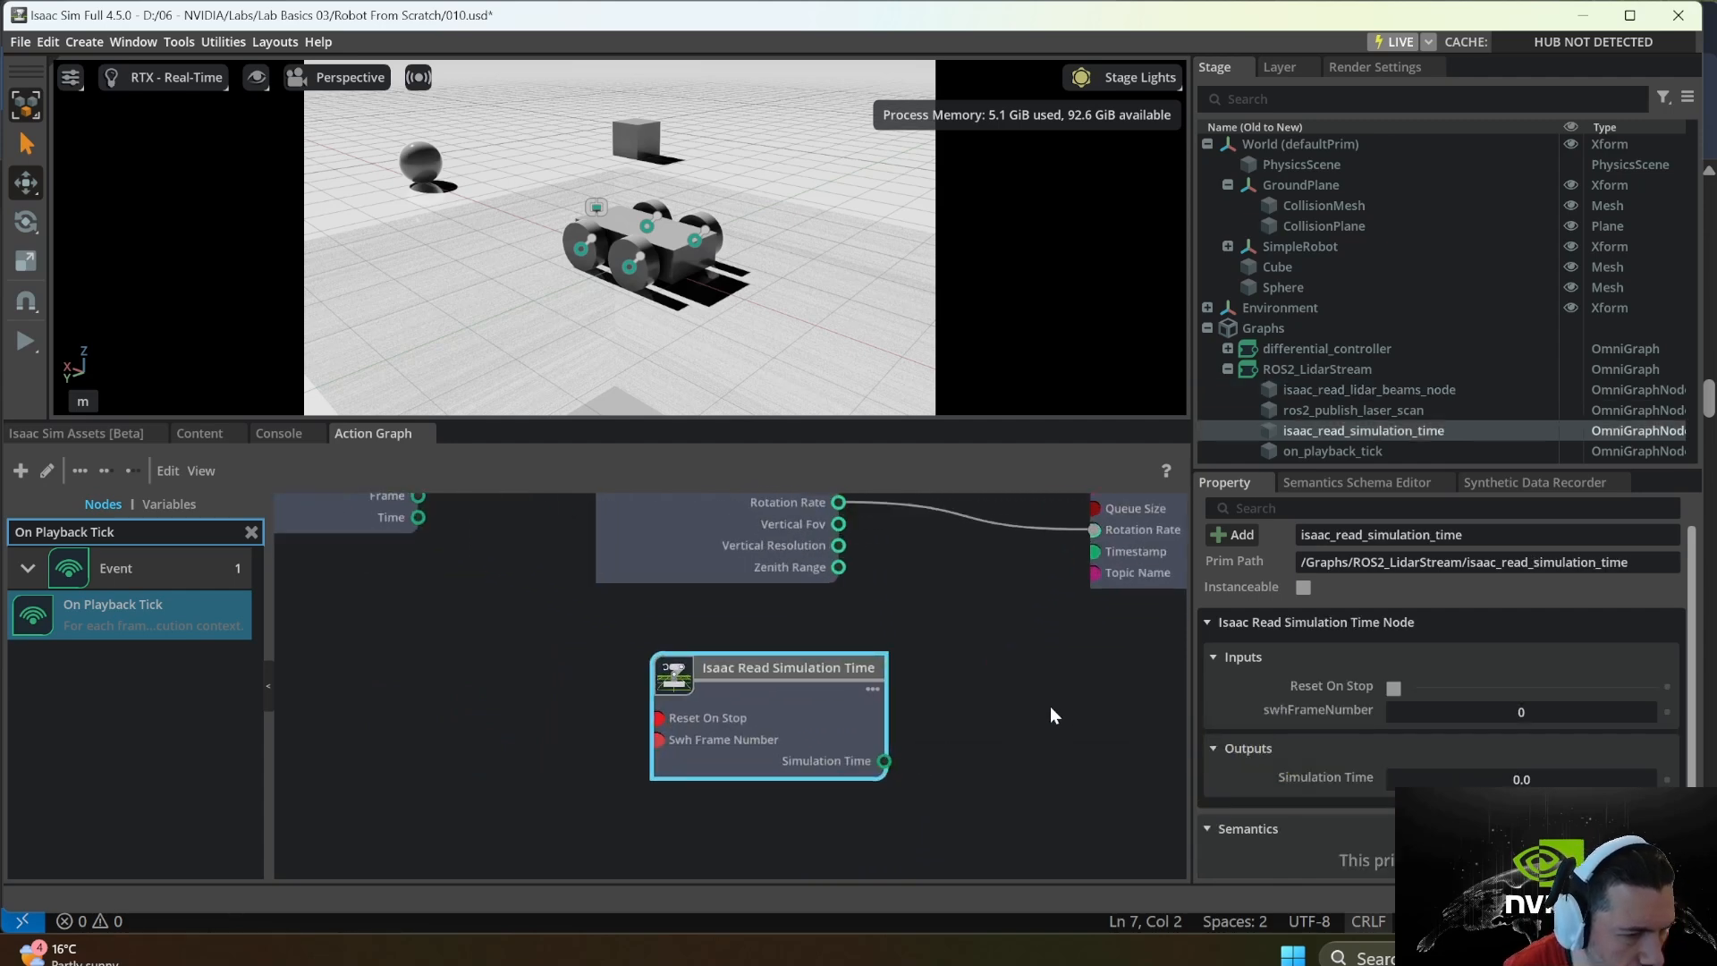
pyautogui.moveTo(884, 760); pyautogui.dragTo(1091, 552)
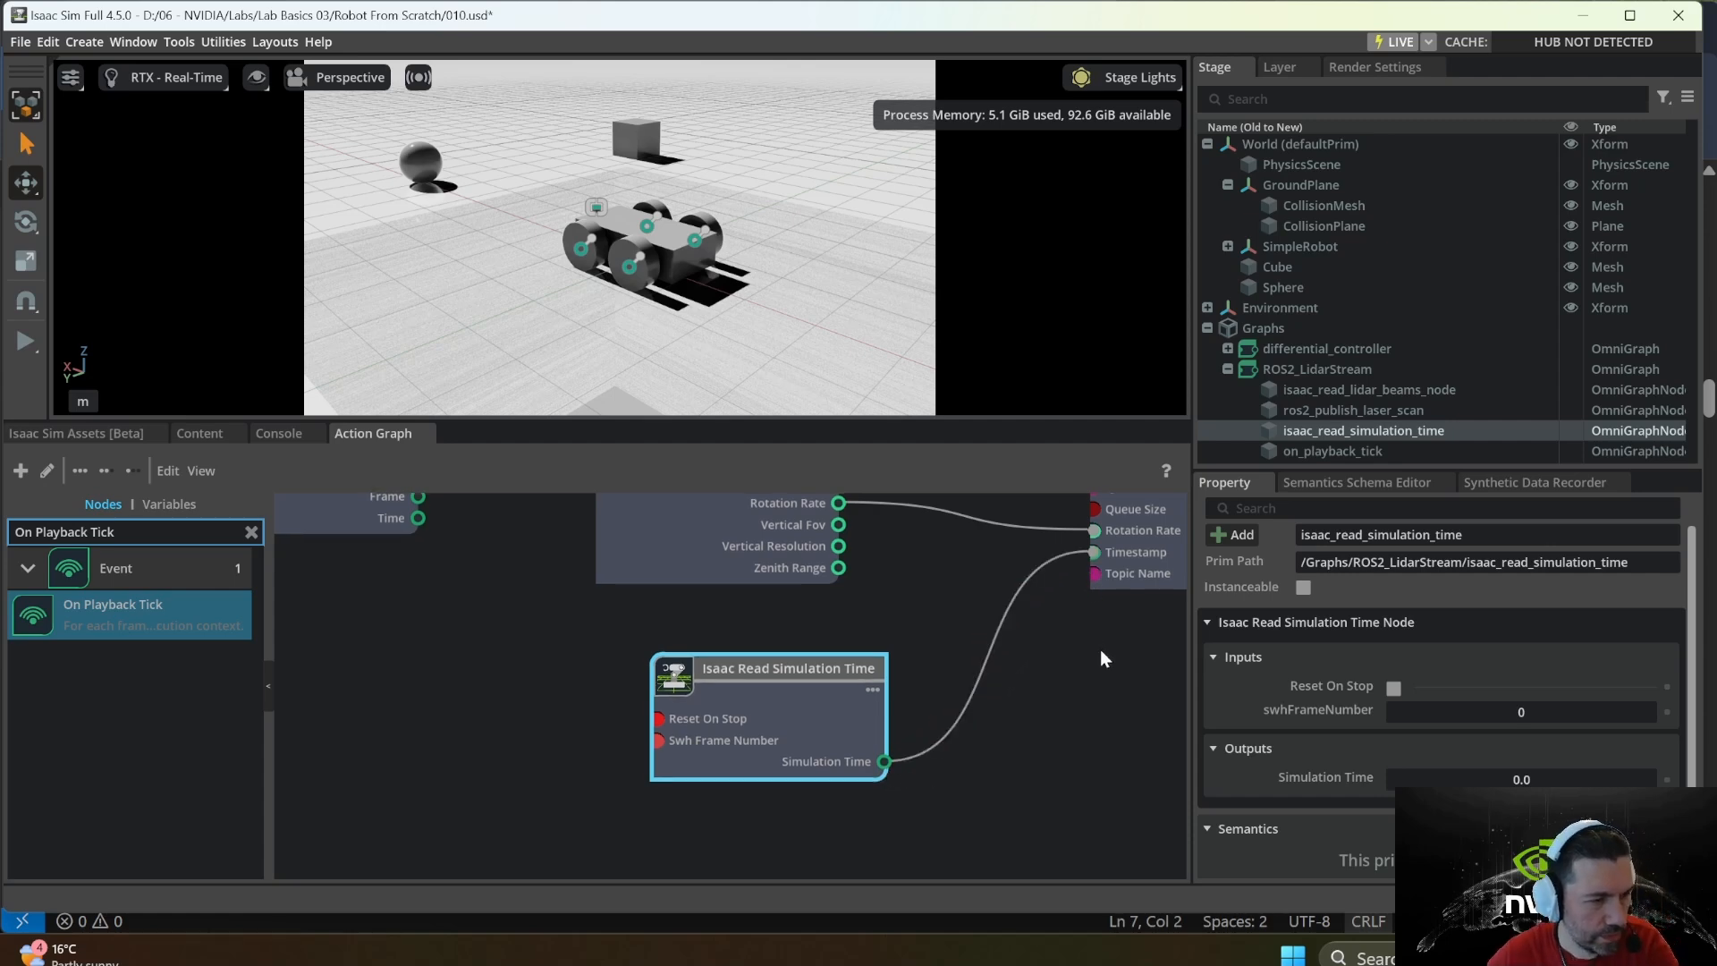
pyautogui.scroll(-5, 1102, 651)
pyautogui.moveTo(1074, 700); pyautogui.dragTo(861, 748, button='middle')
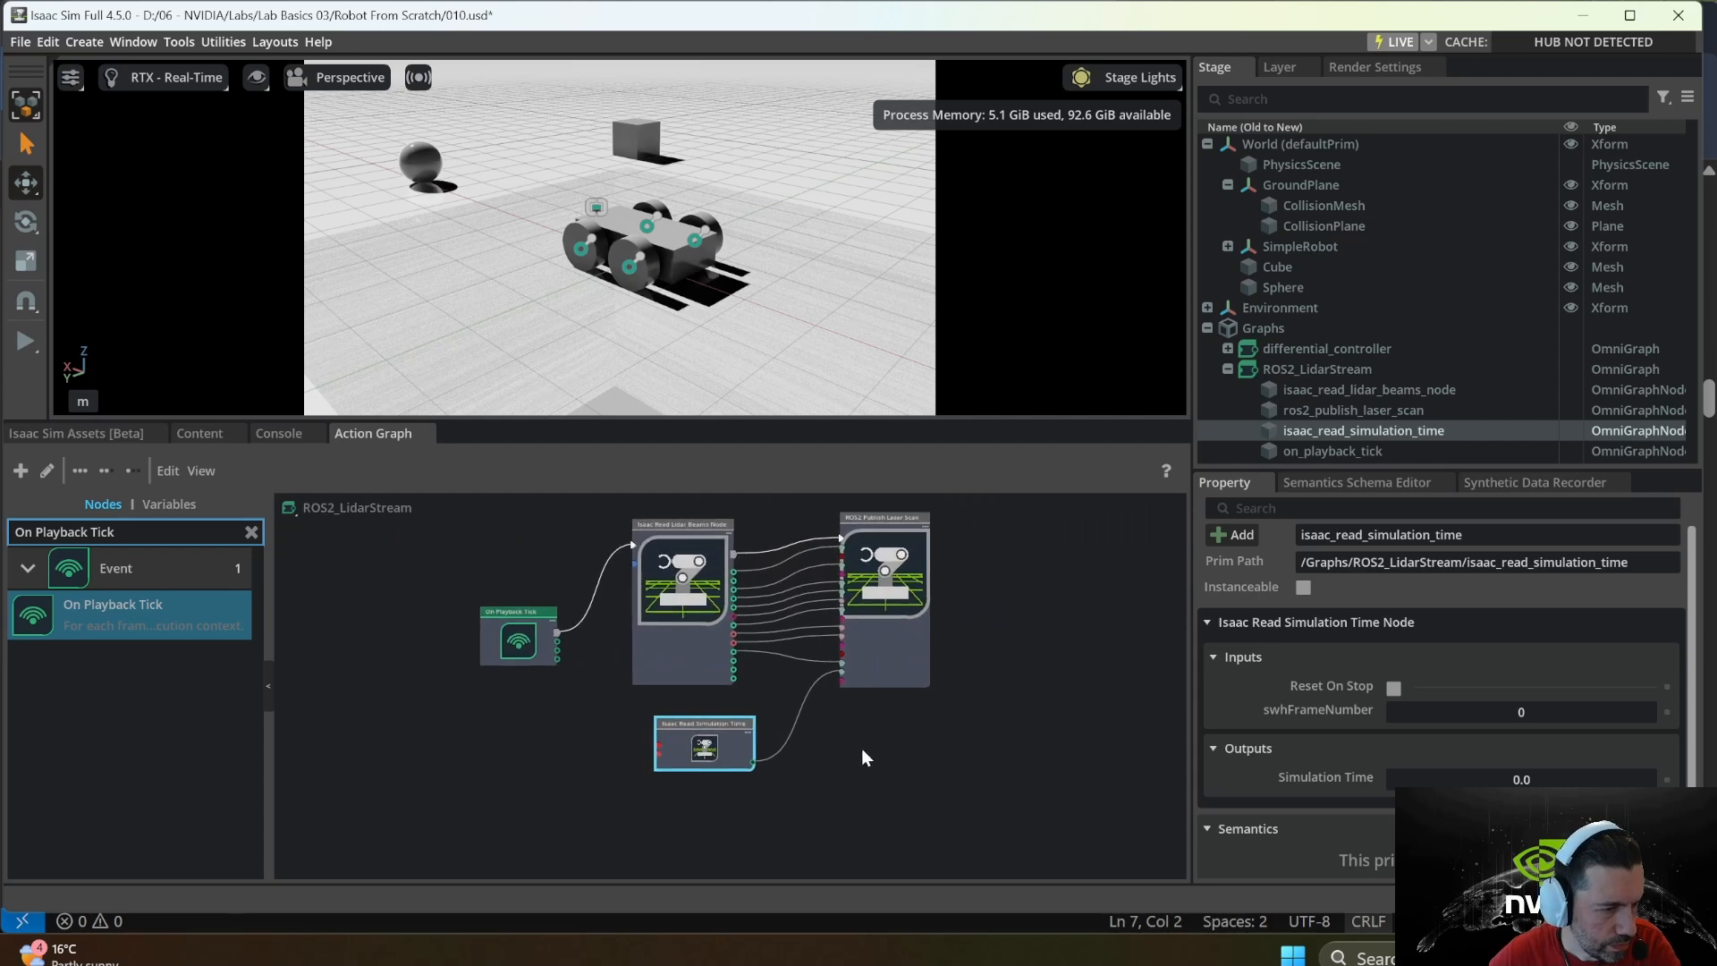
pyautogui.click(1055, 636)
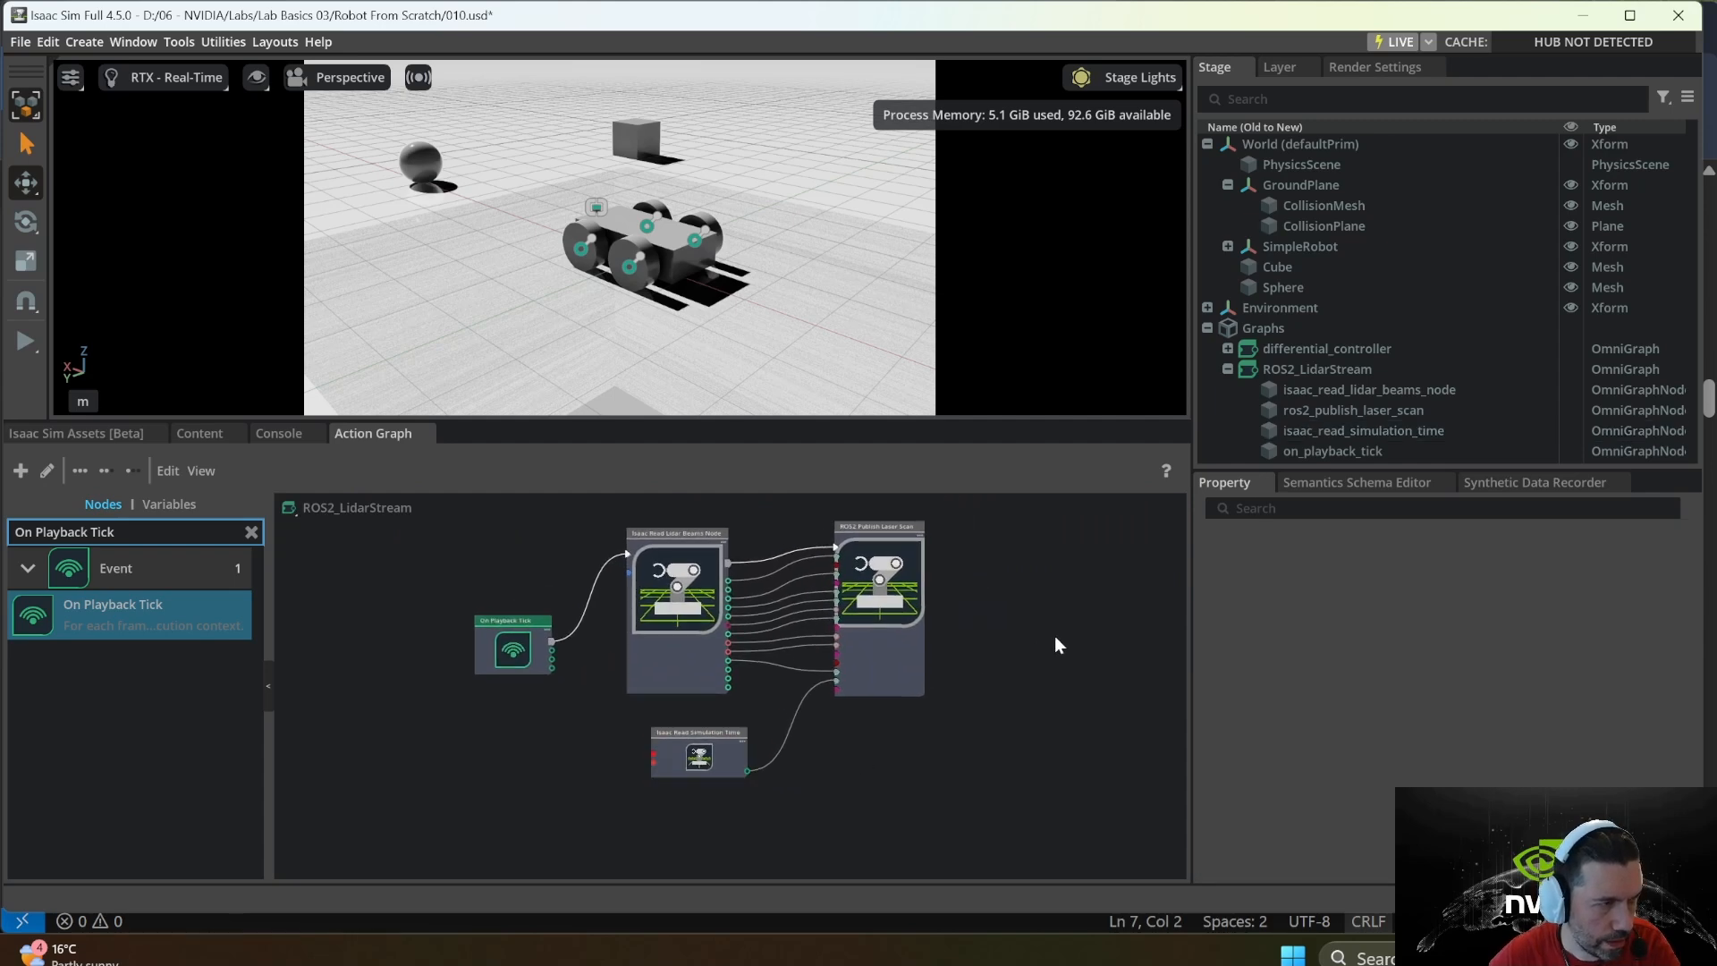
# - Save the stage as a new file named 011 in the Robot From Scratch folder and start the simulation
pyautogui.click(19, 42)
pyautogui.click(72, 268)
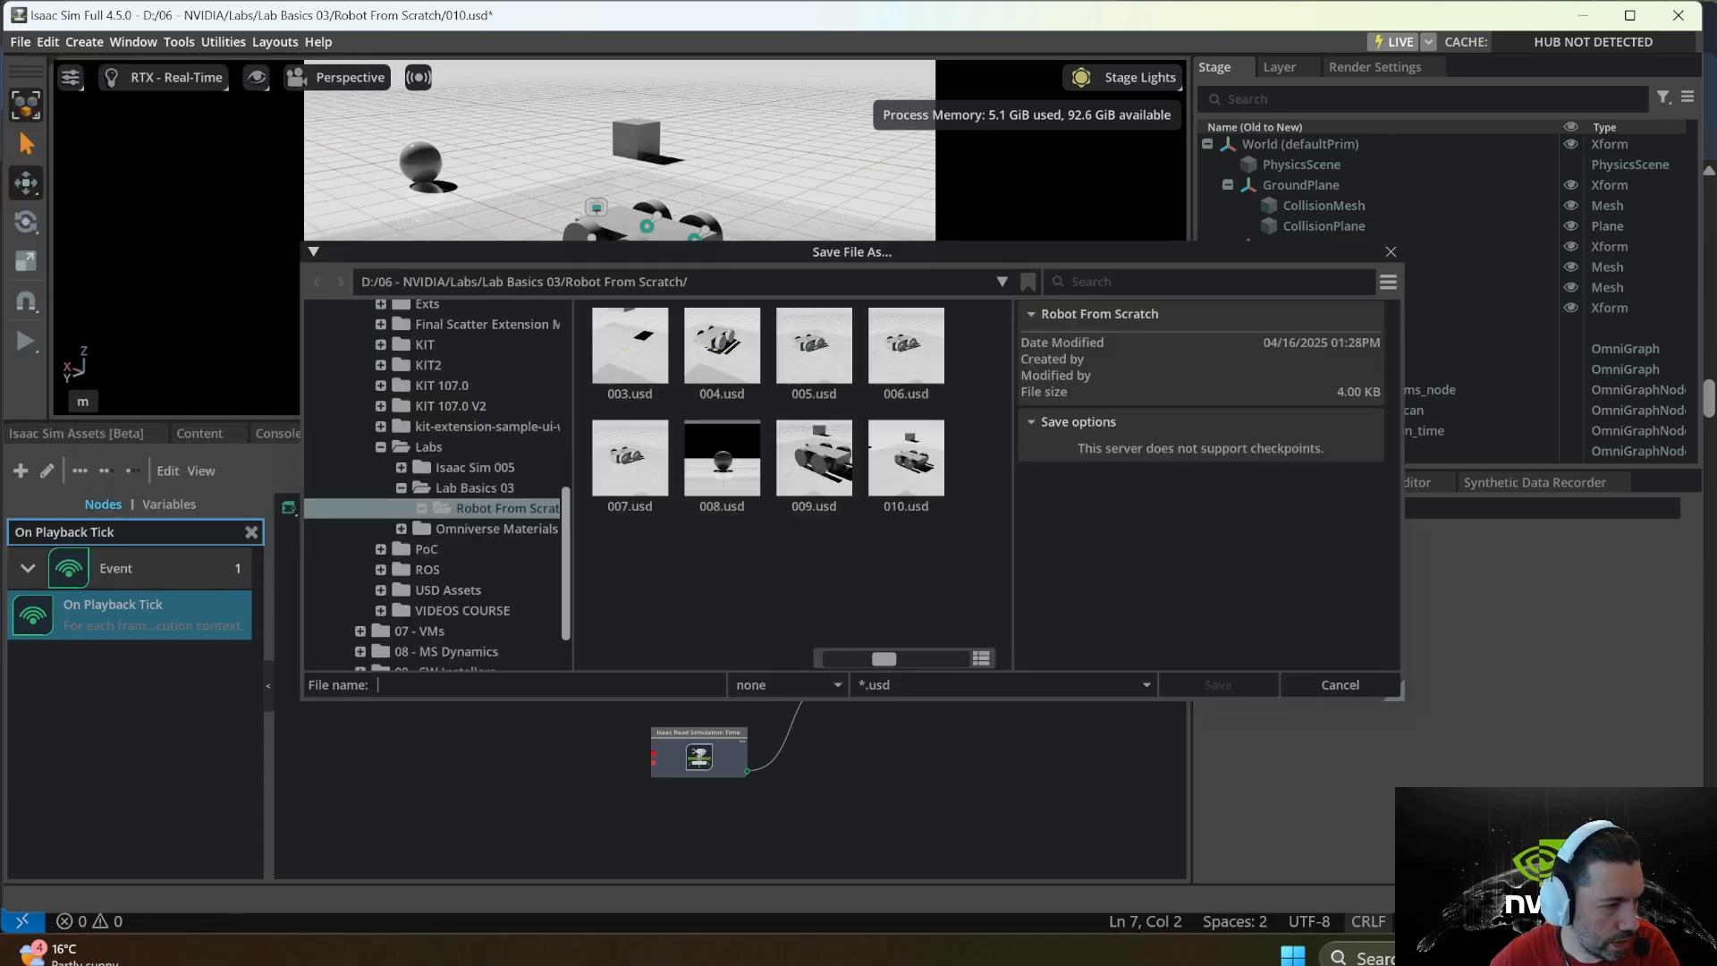
pyautogui.write('011')
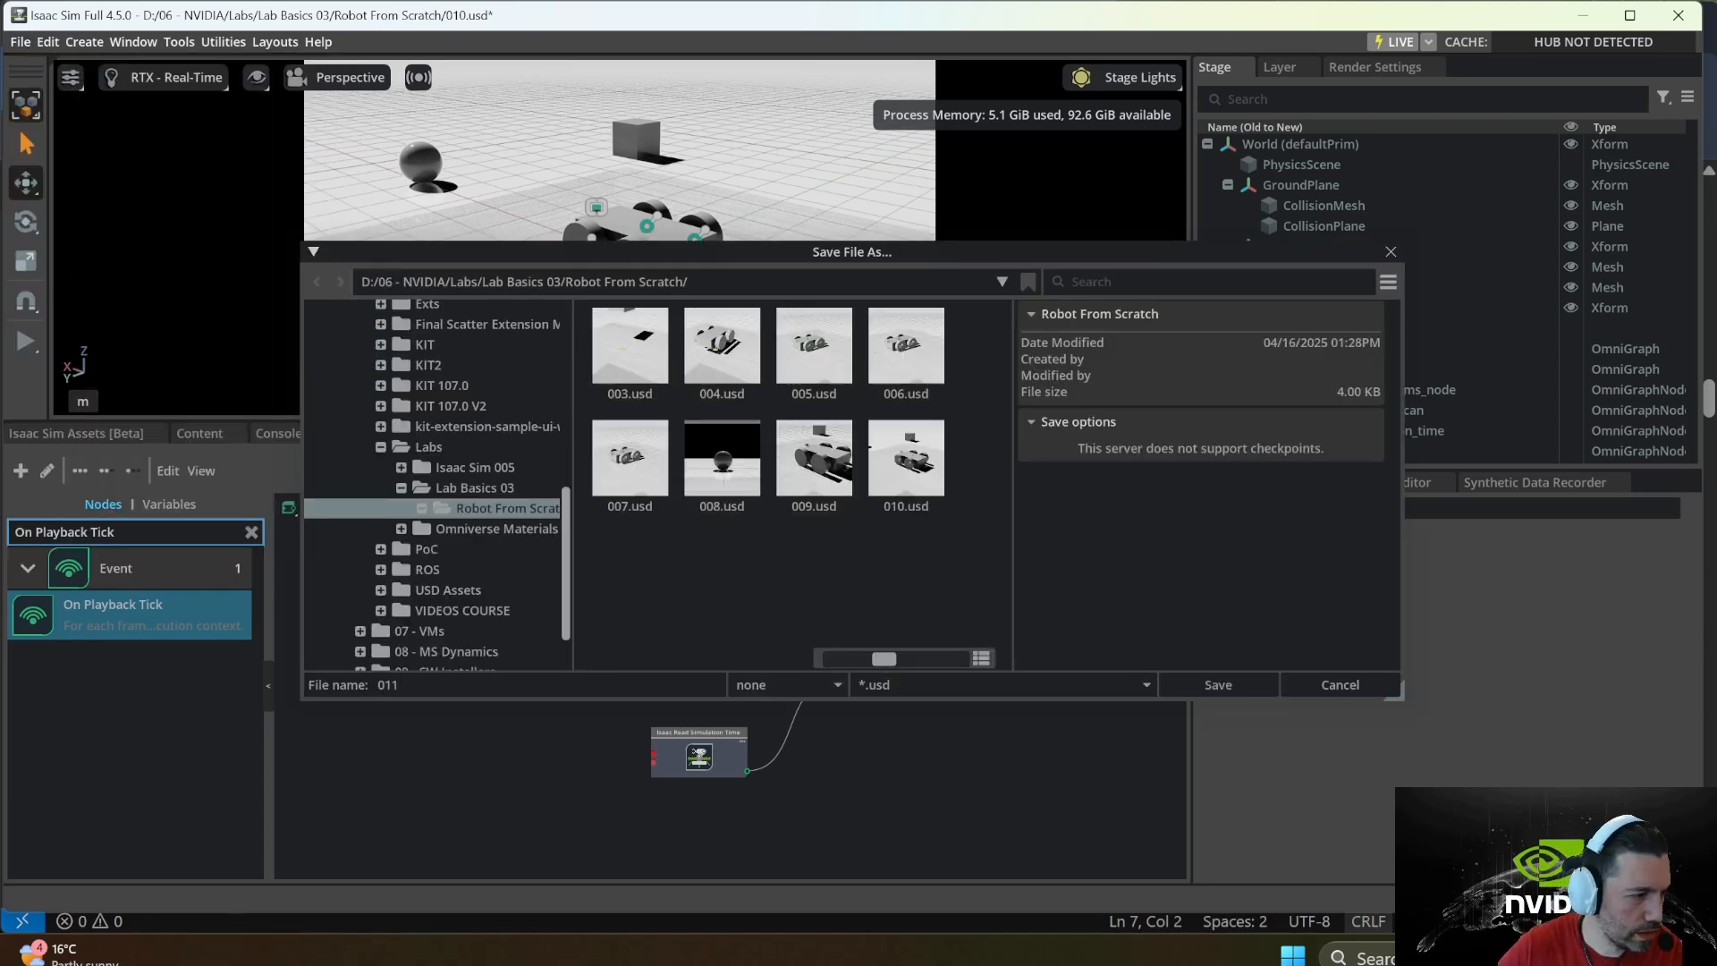
pyautogui.click(1191, 679)
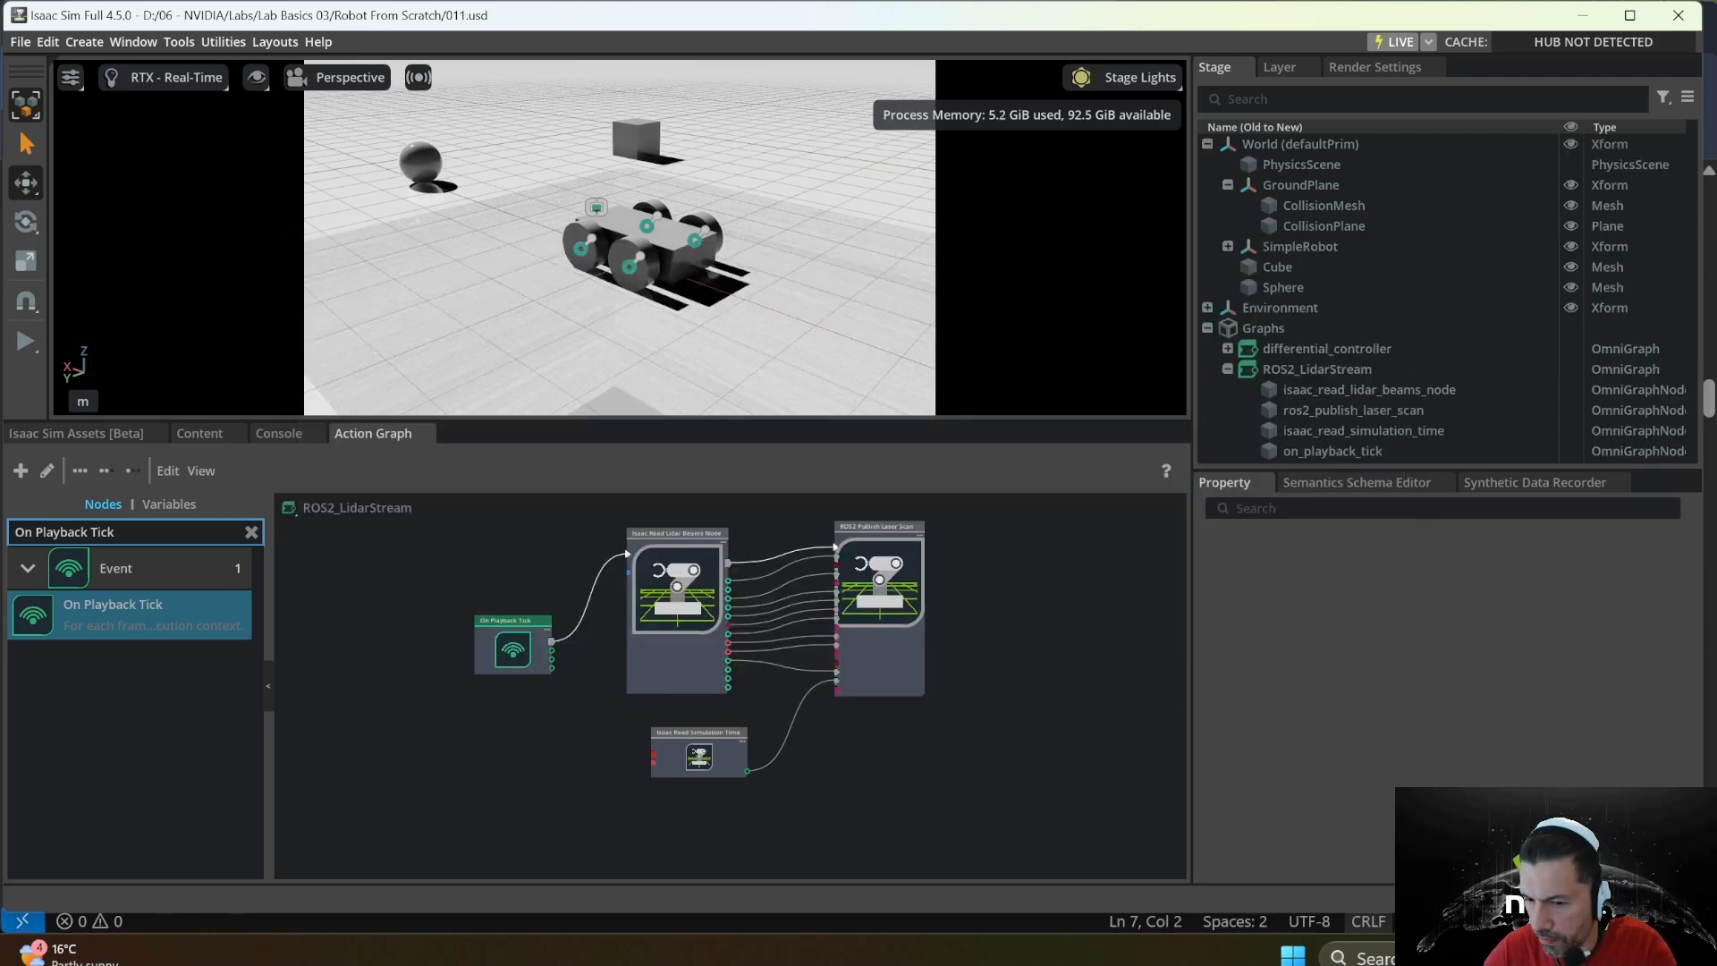
pyautogui.press('space')
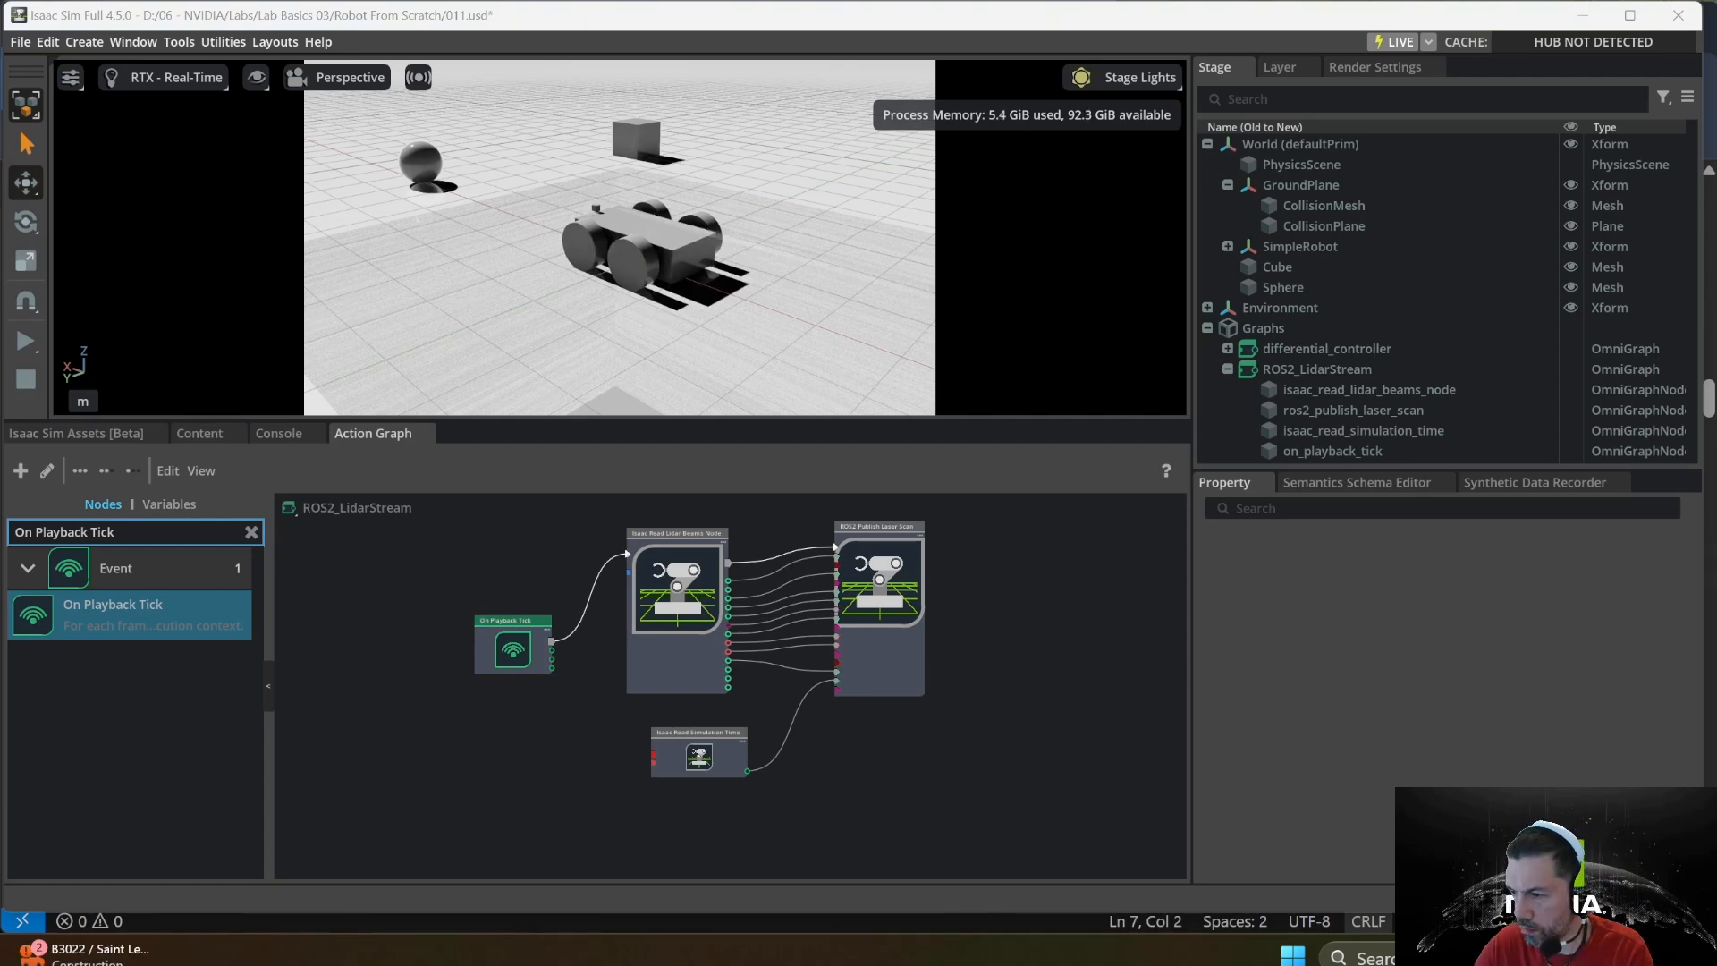
# - Set the Isaac Read Lidar Beams Node's lidarPrim target to /World/SimpleRobot/Front_Sensor/Lidar
pyautogui.click(681, 669)
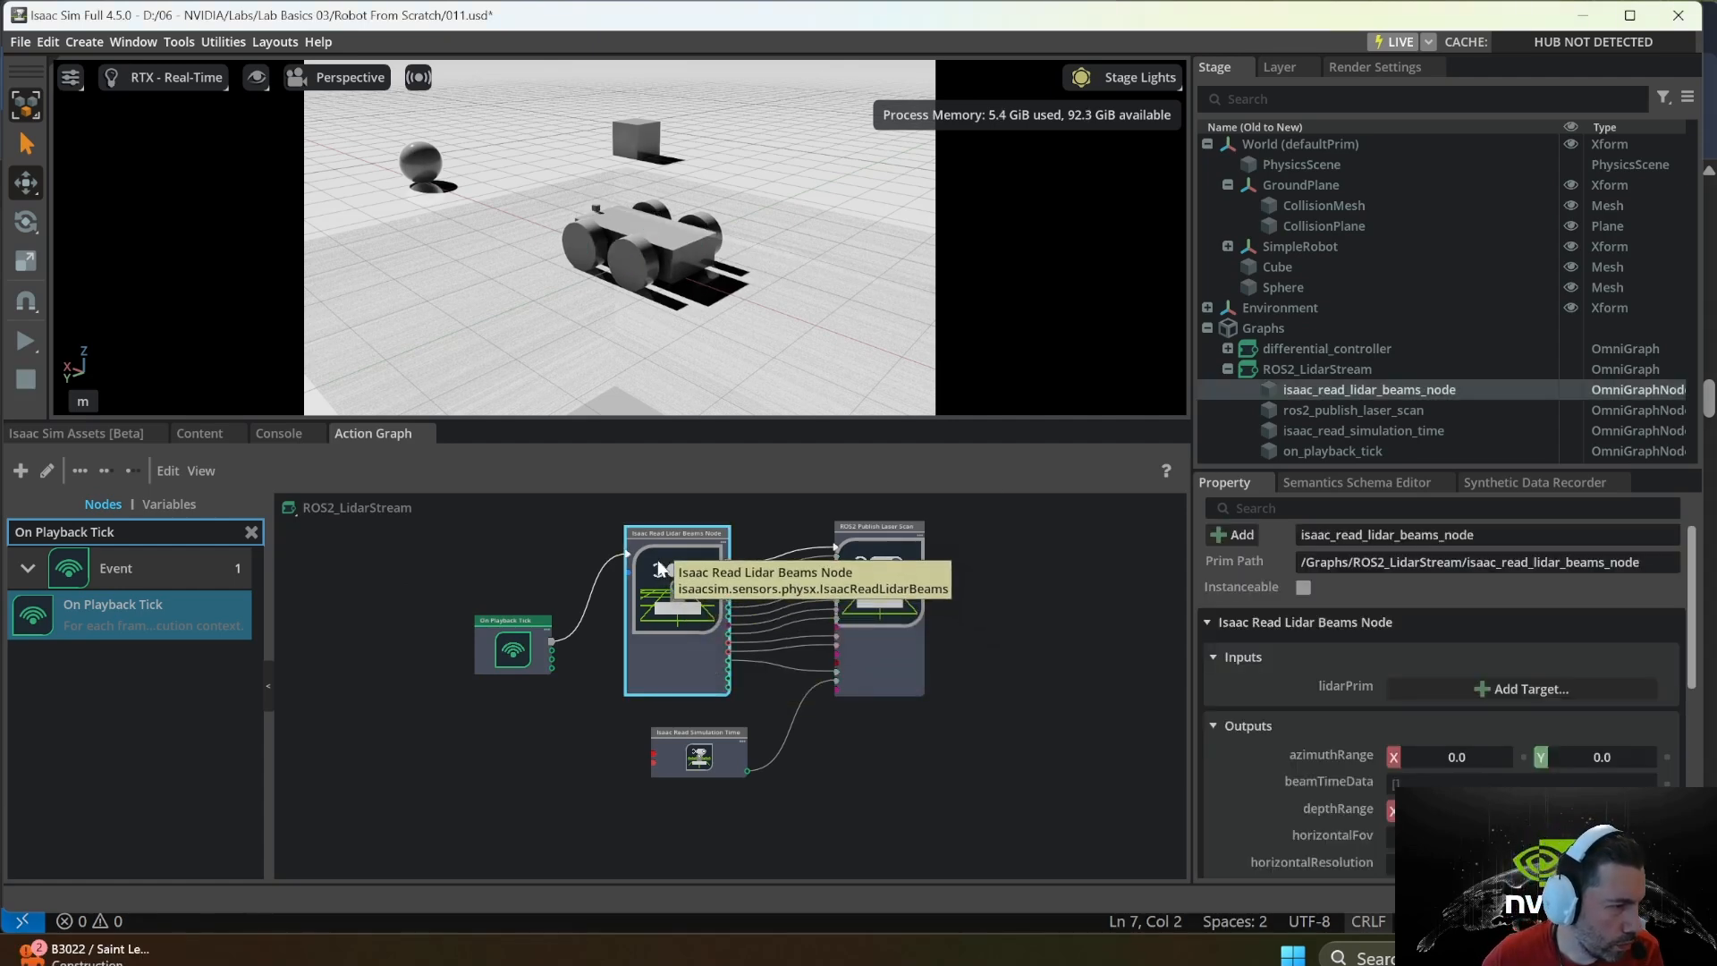
pyautogui.scroll(3, 659, 570)
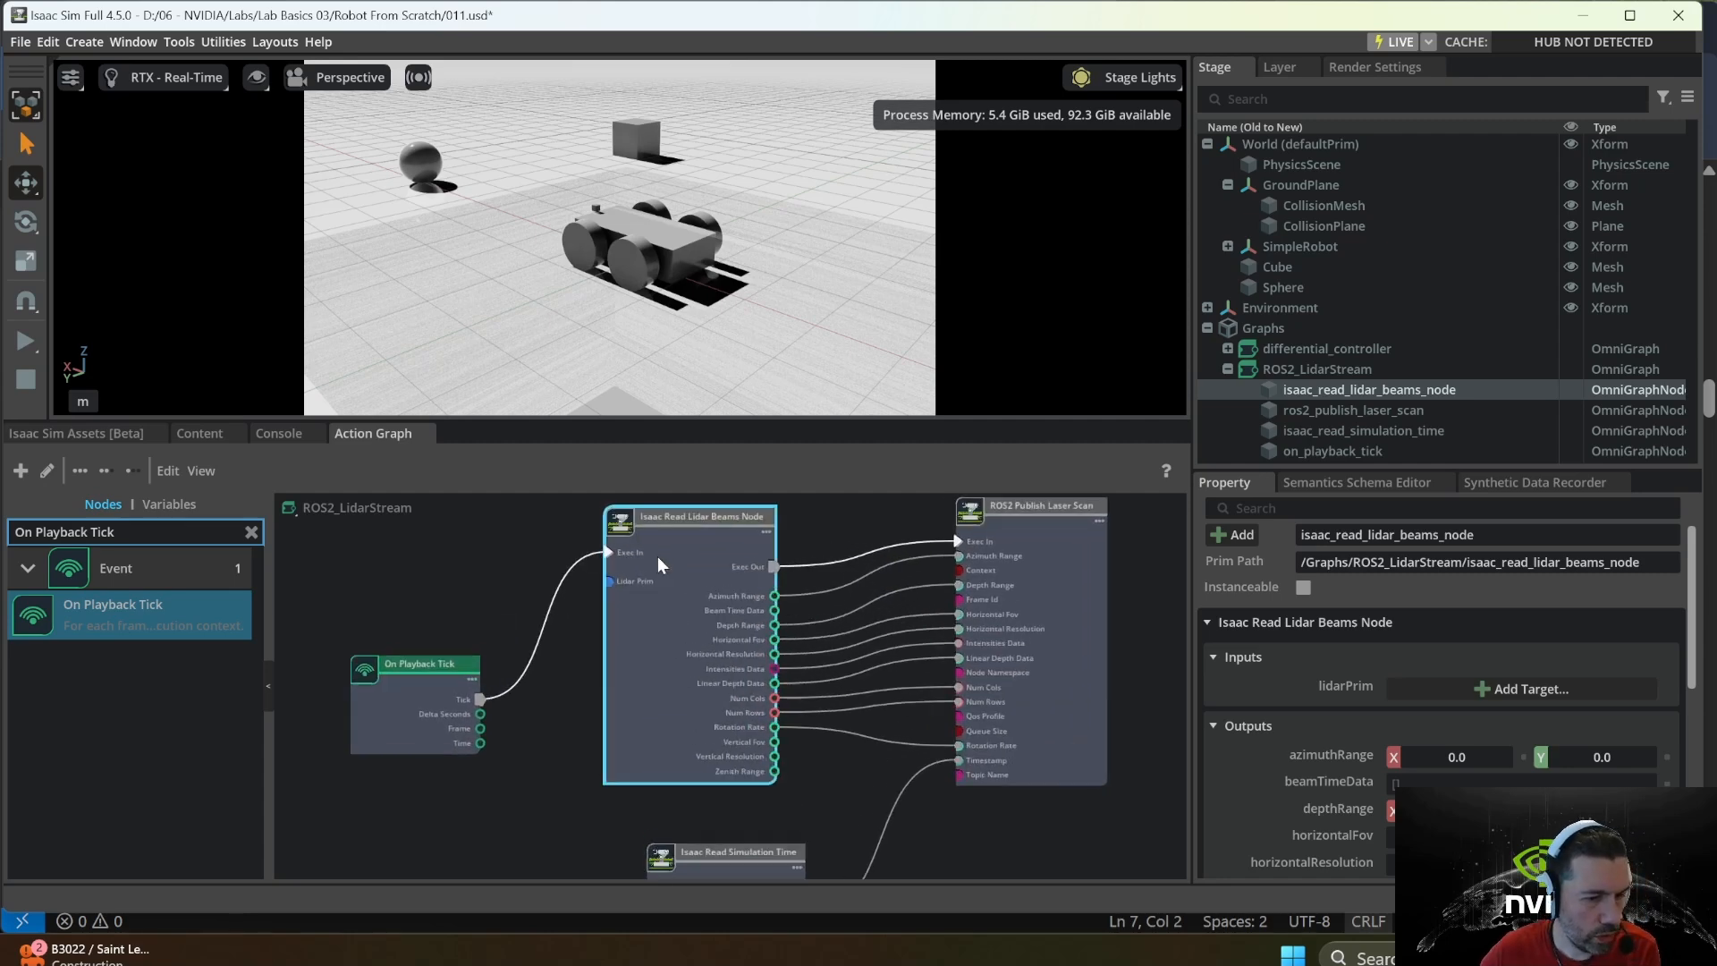
pyautogui.click(1550, 696)
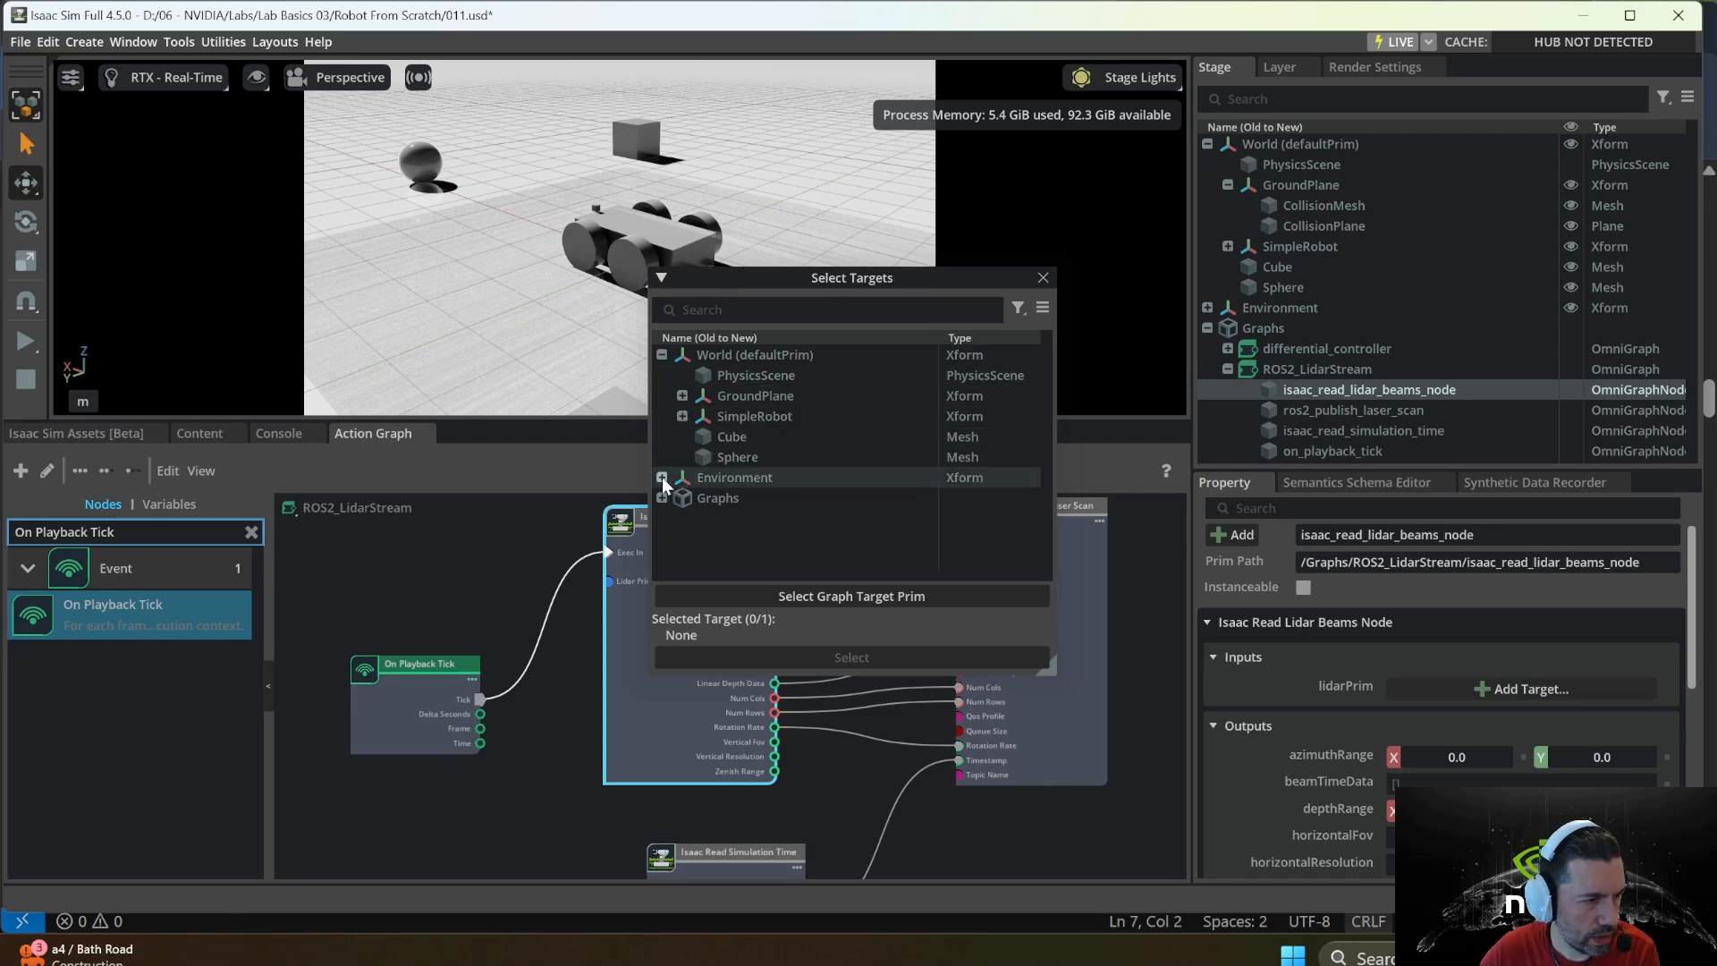
pyautogui.click(680, 416)
pyautogui.click(679, 418)
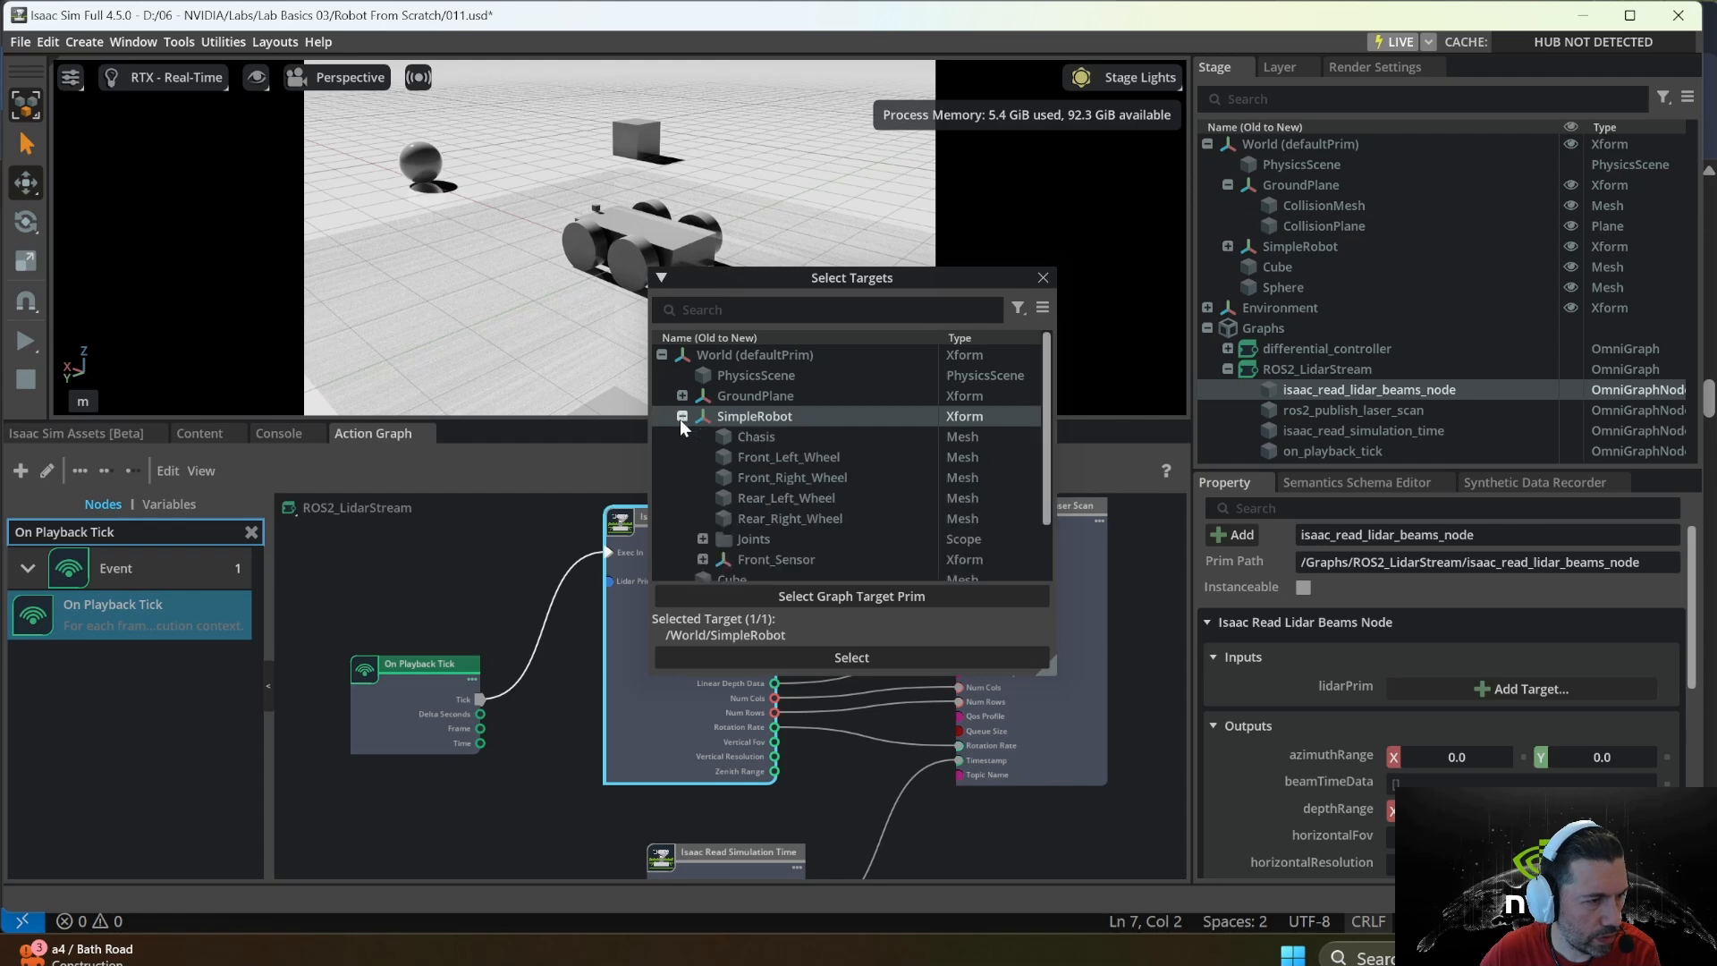
pyautogui.click(702, 559)
pyautogui.scroll(-3, 741, 524)
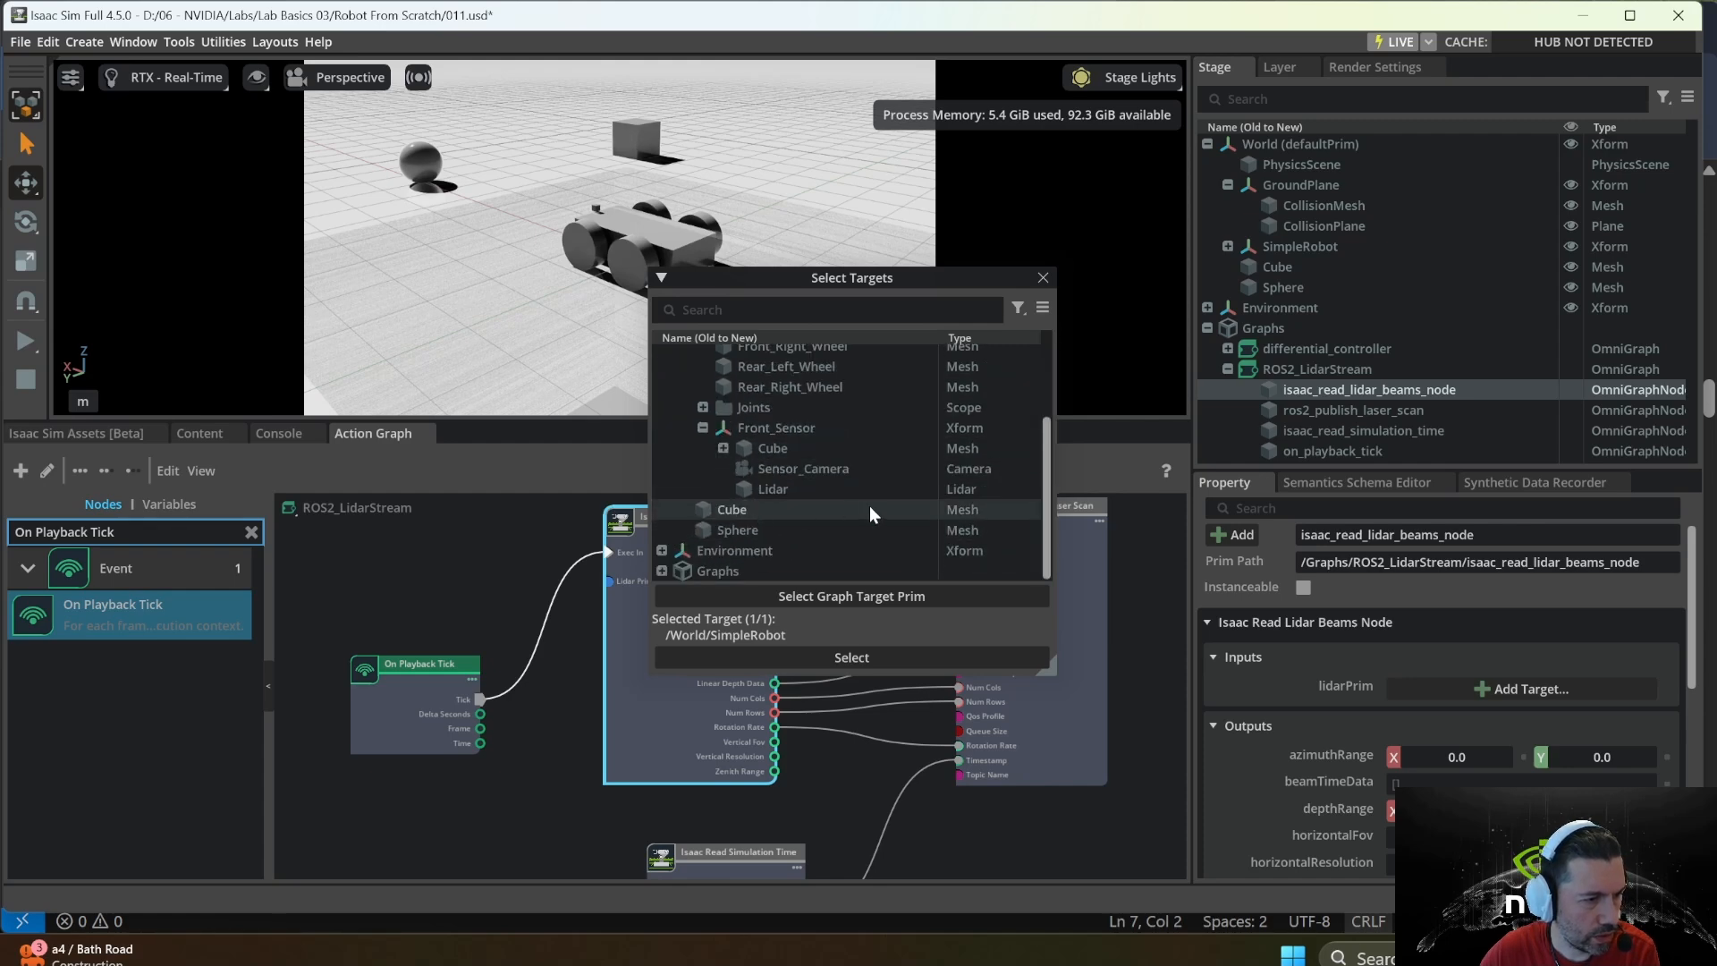
pyautogui.click(781, 493)
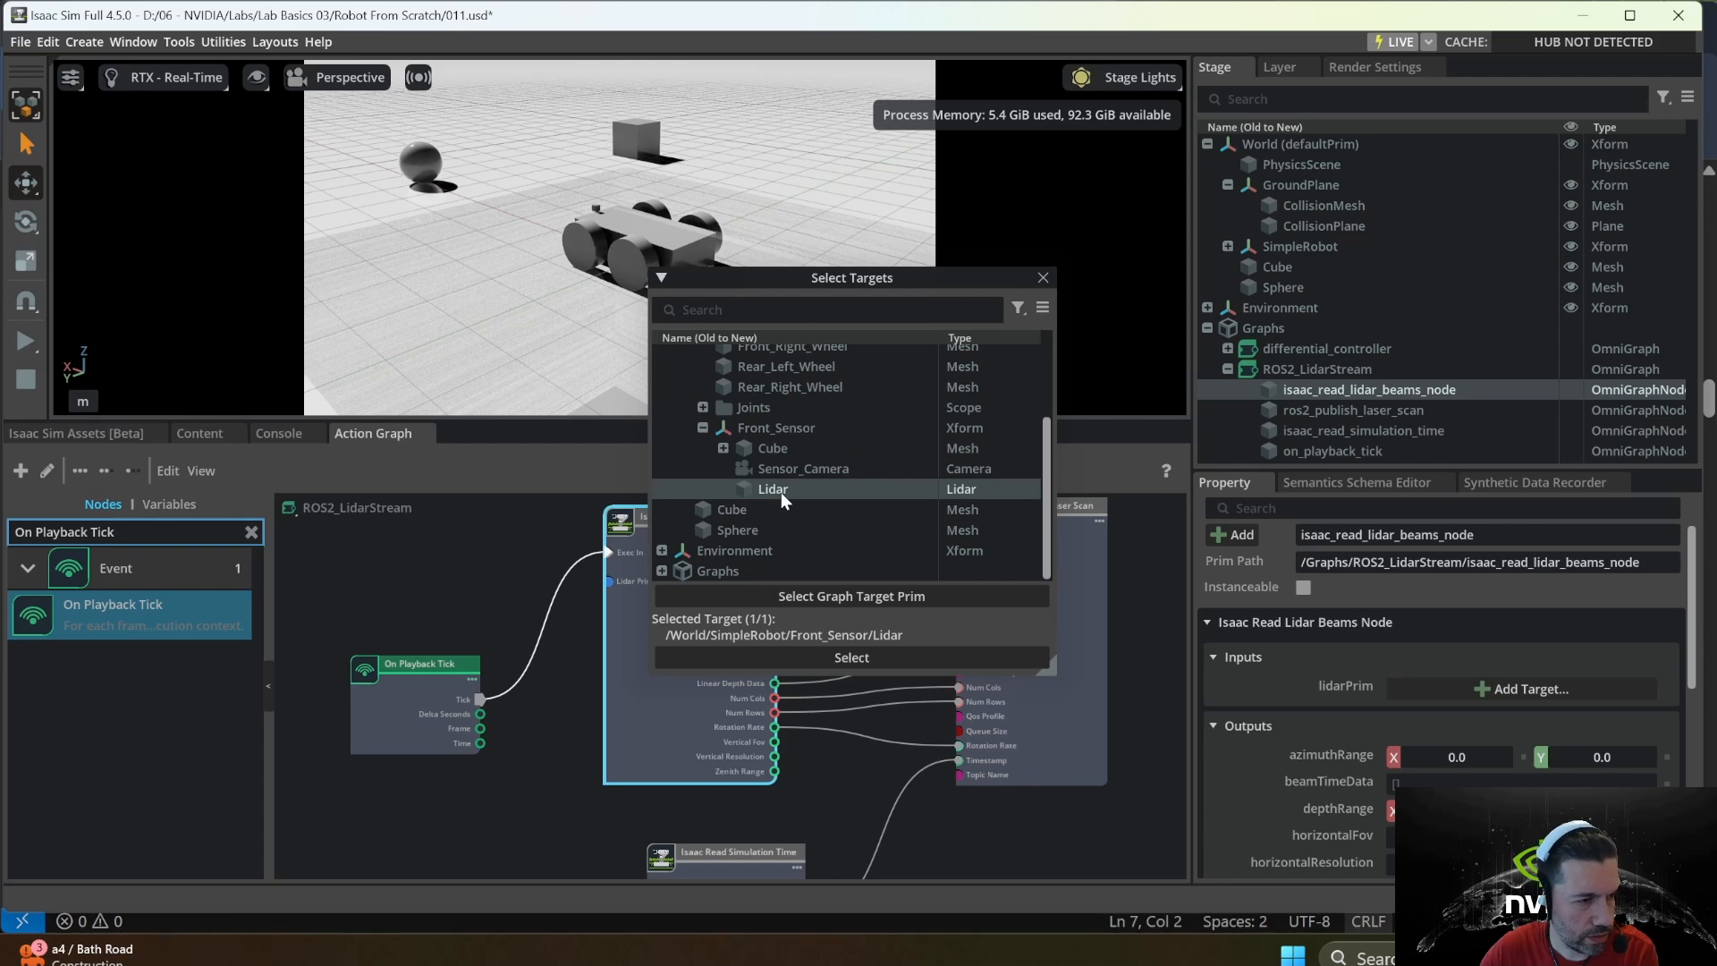
pyautogui.click(845, 657)
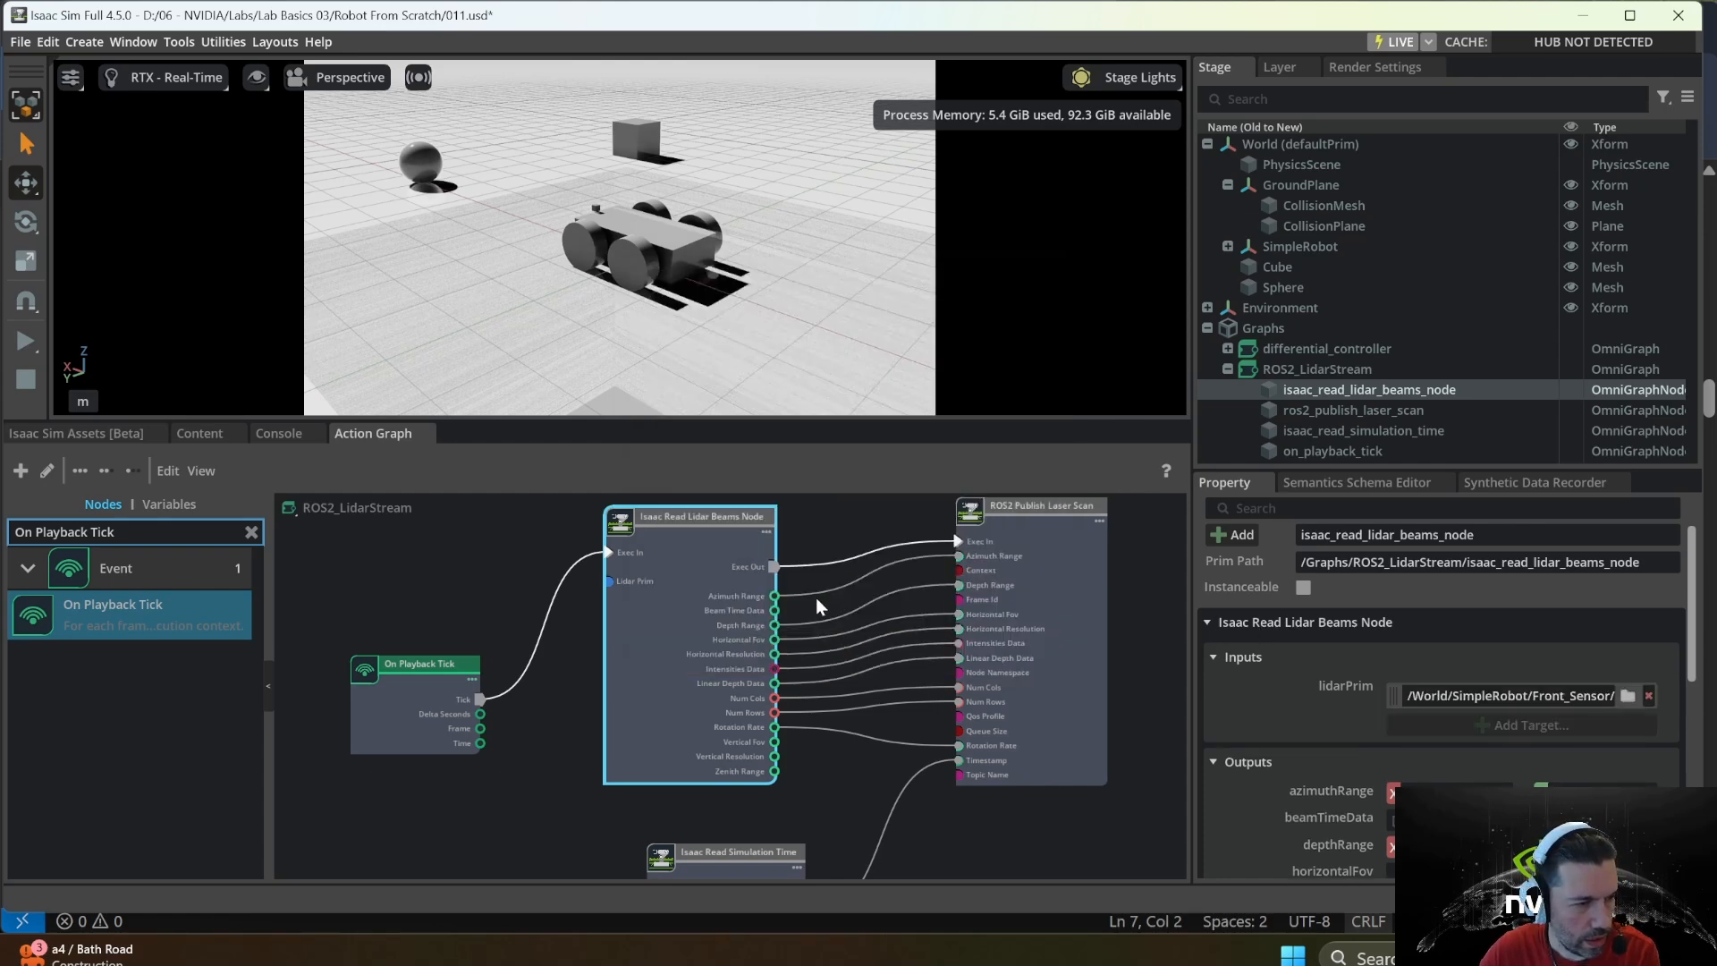
# - Examine the ROS2 Publish Laser Scan node's input settings and its raw USD properties
pyautogui.scroll(-2, 816, 597)
pyautogui.click(1025, 572)
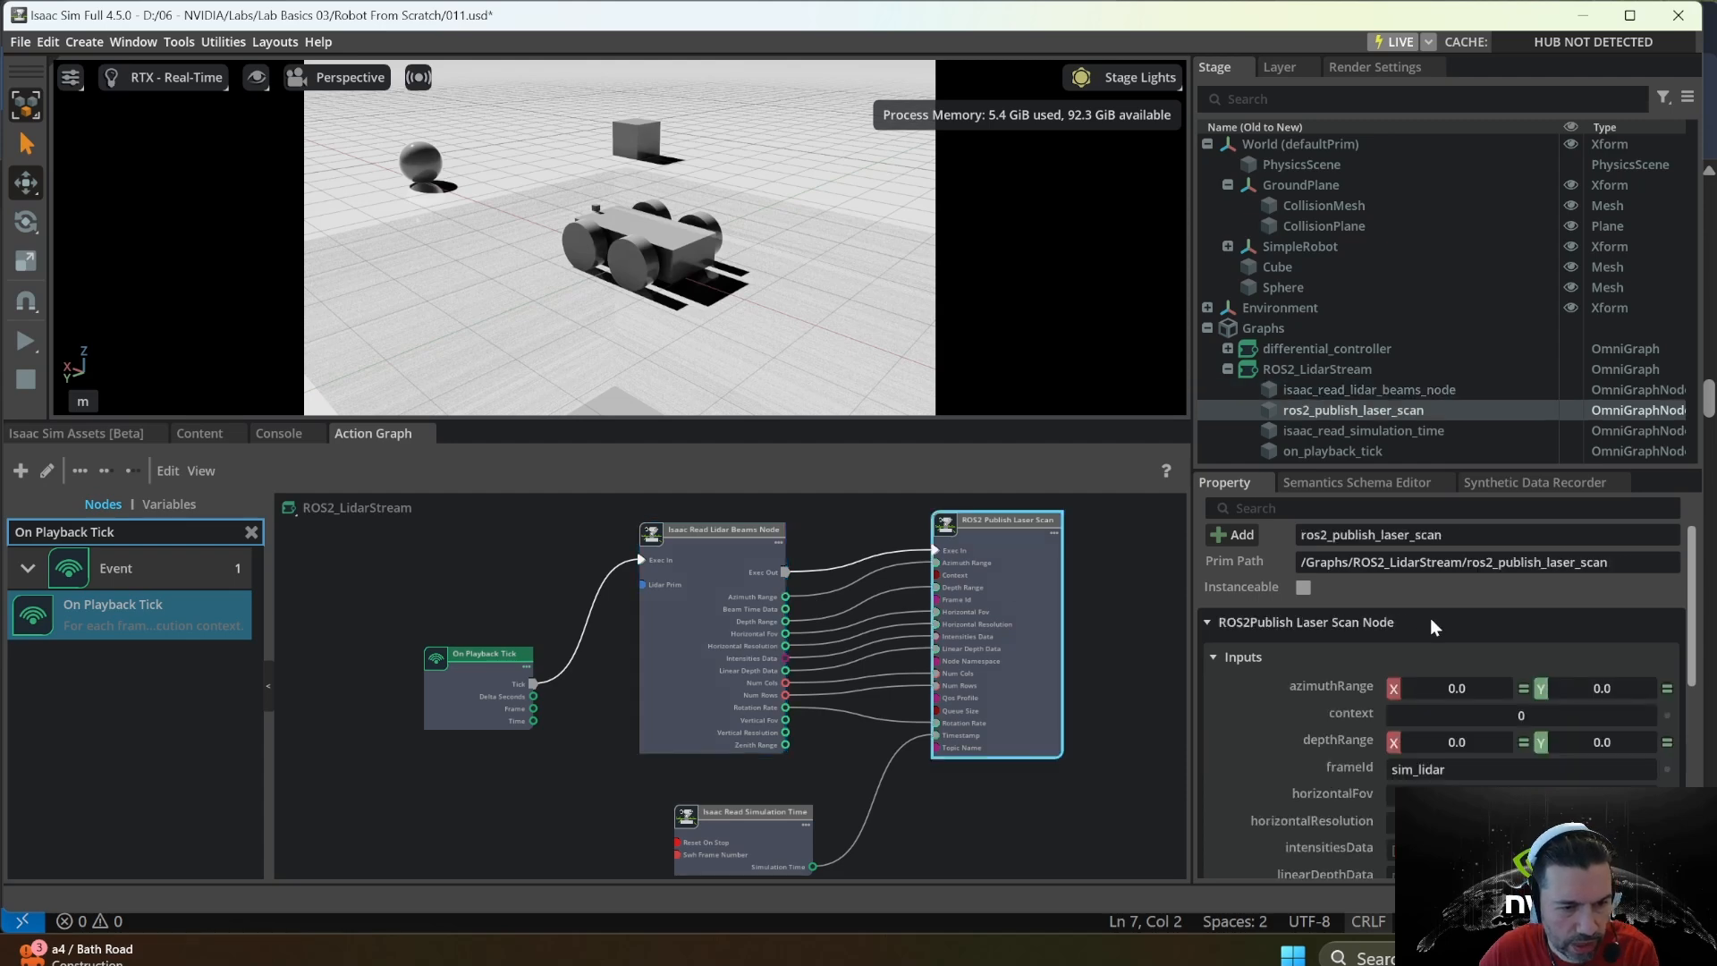
pyautogui.scroll(-5, 1451, 715)
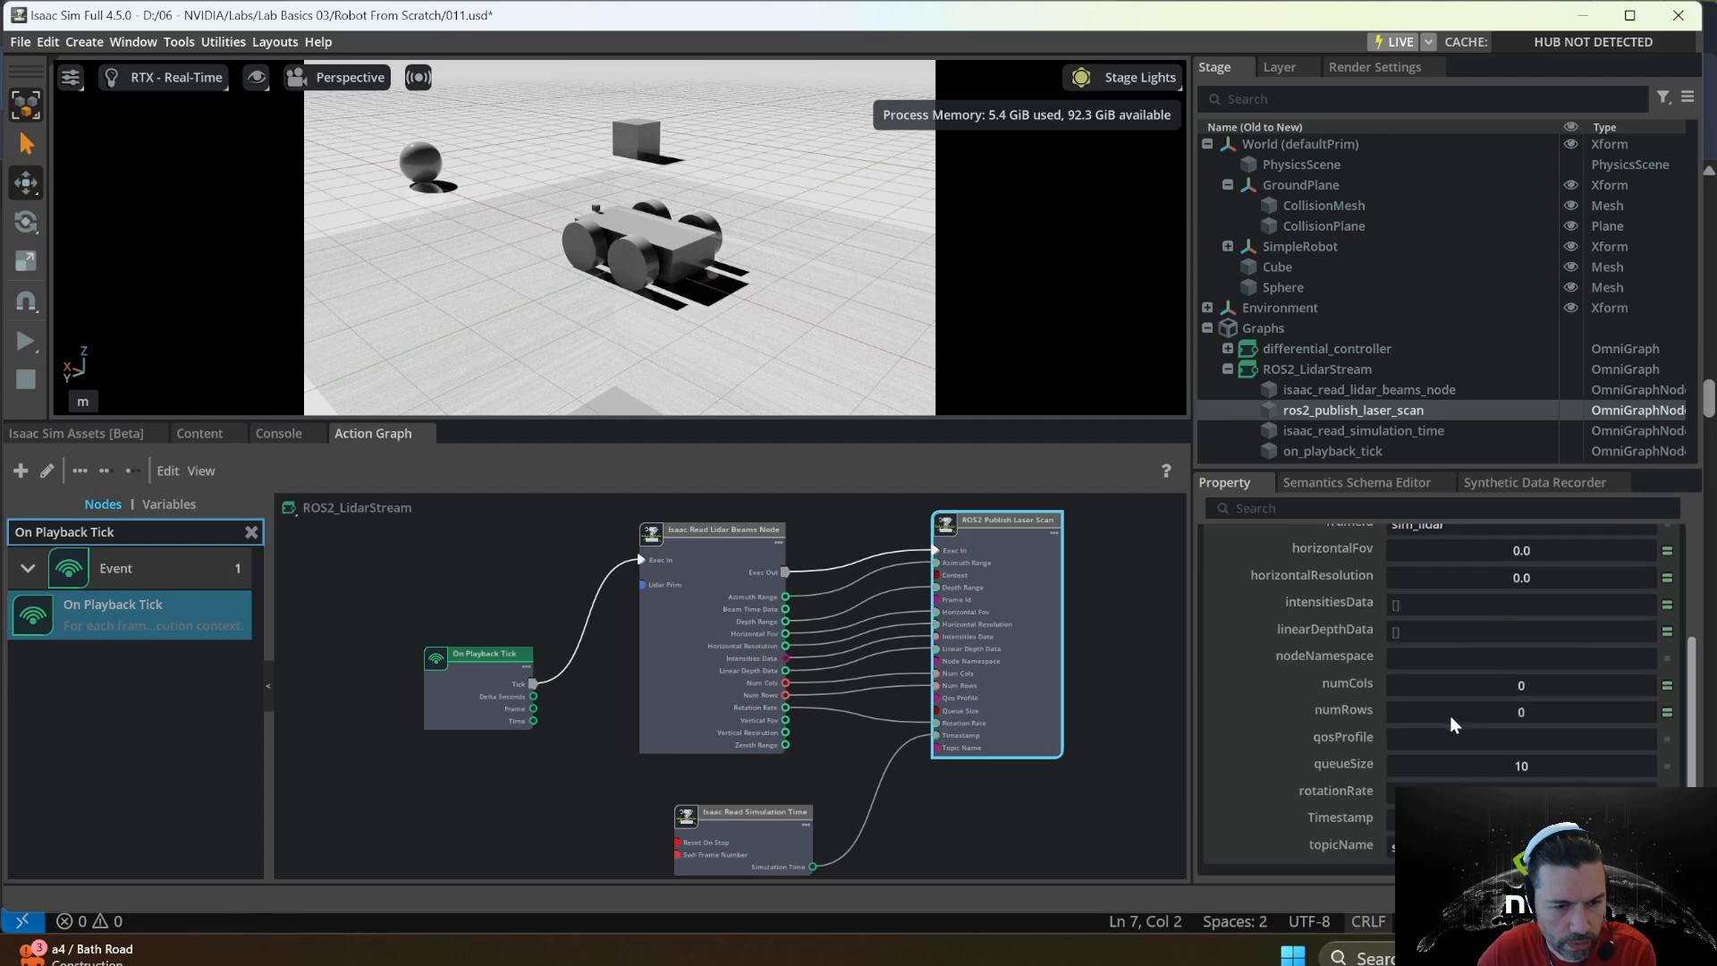
pyautogui.scroll(3, 1450, 715)
pyautogui.scroll(-8, 1450, 716)
pyautogui.click(1299, 860)
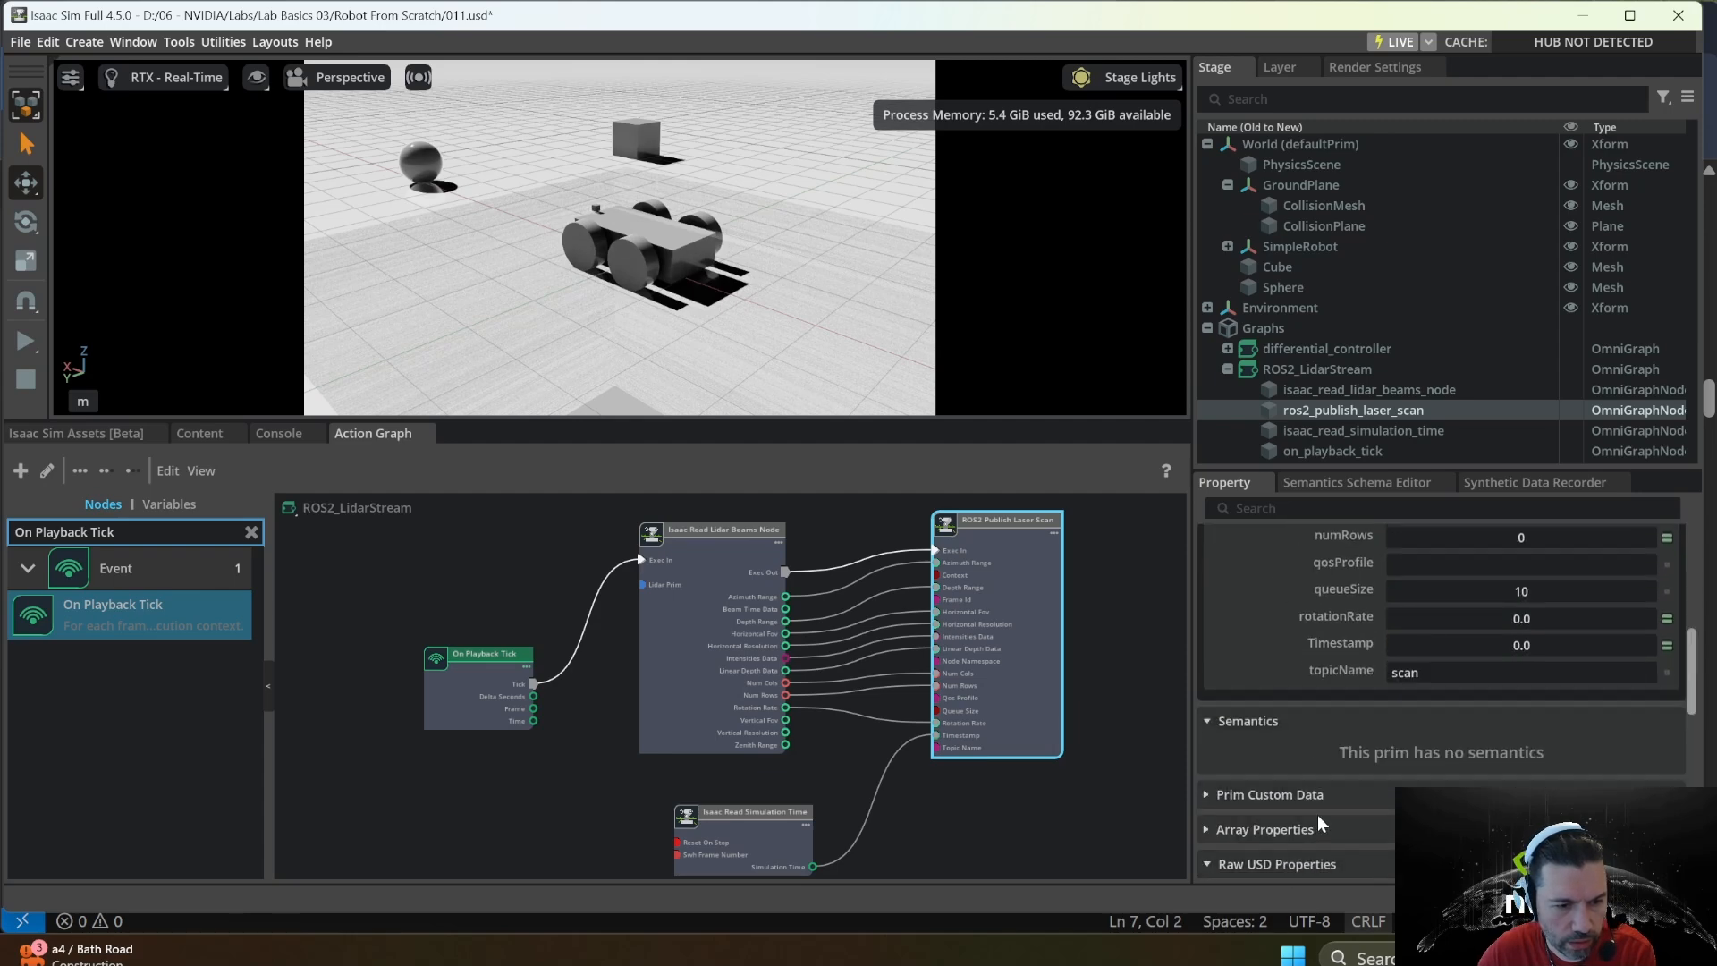
pyautogui.scroll(-10, 1318, 813)
pyautogui.scroll(-3, 1435, 750)
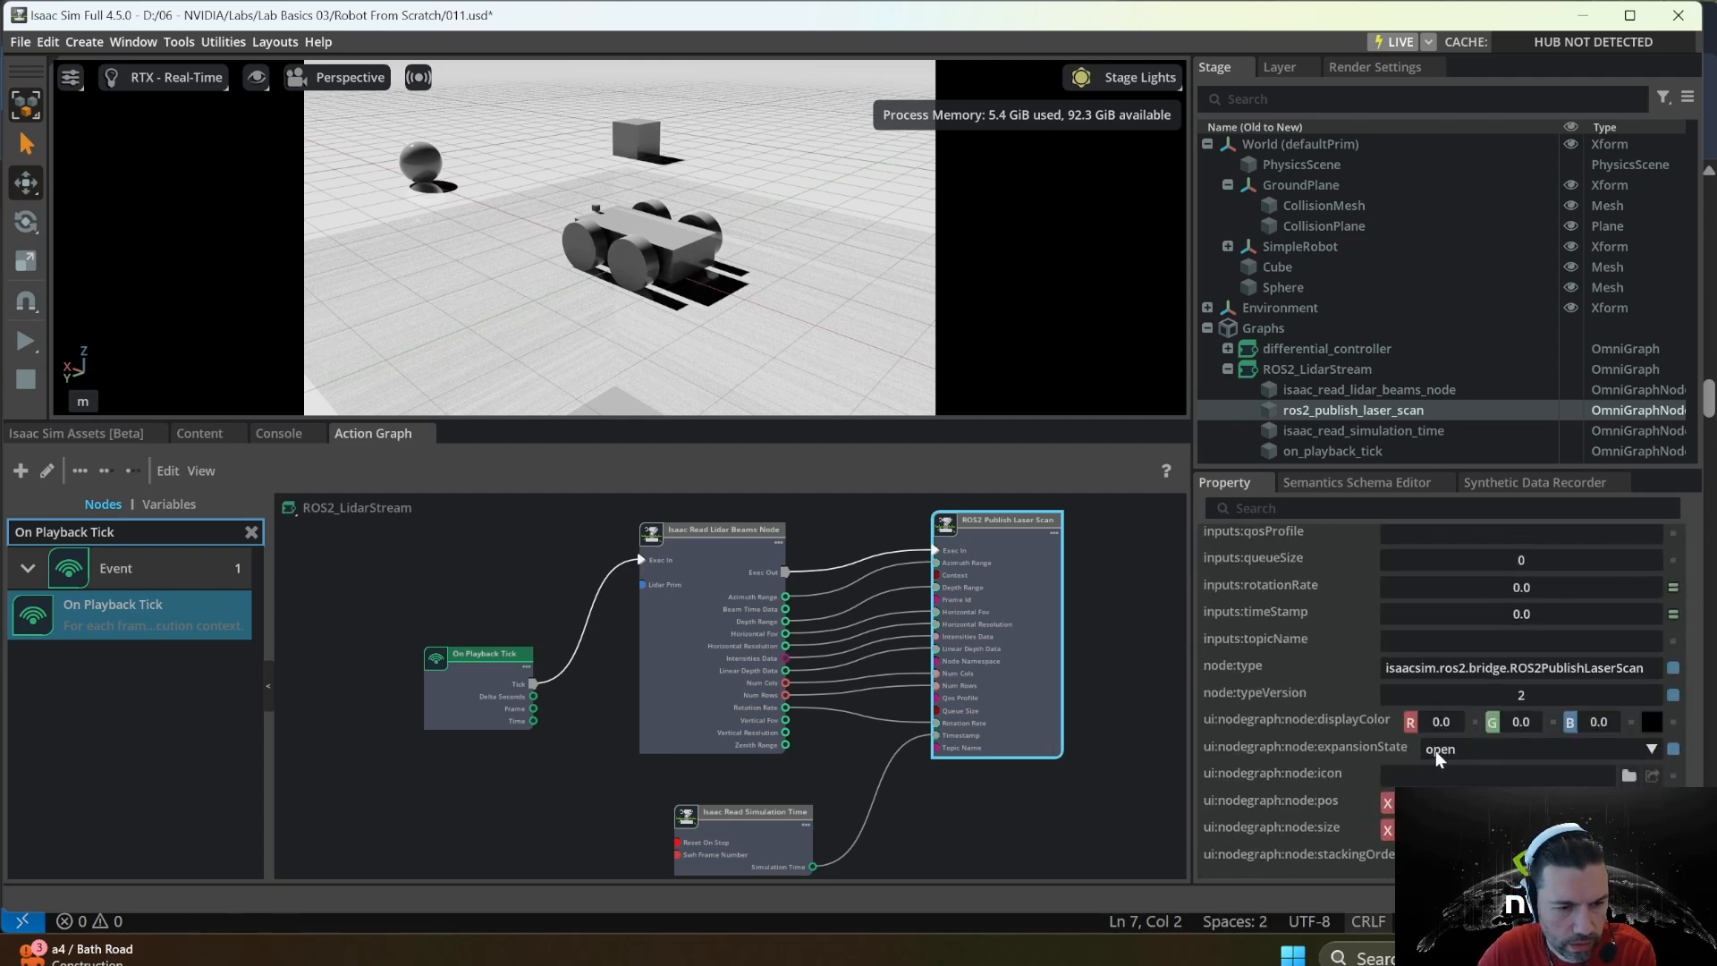
pyautogui.scroll(15, 1439, 698)
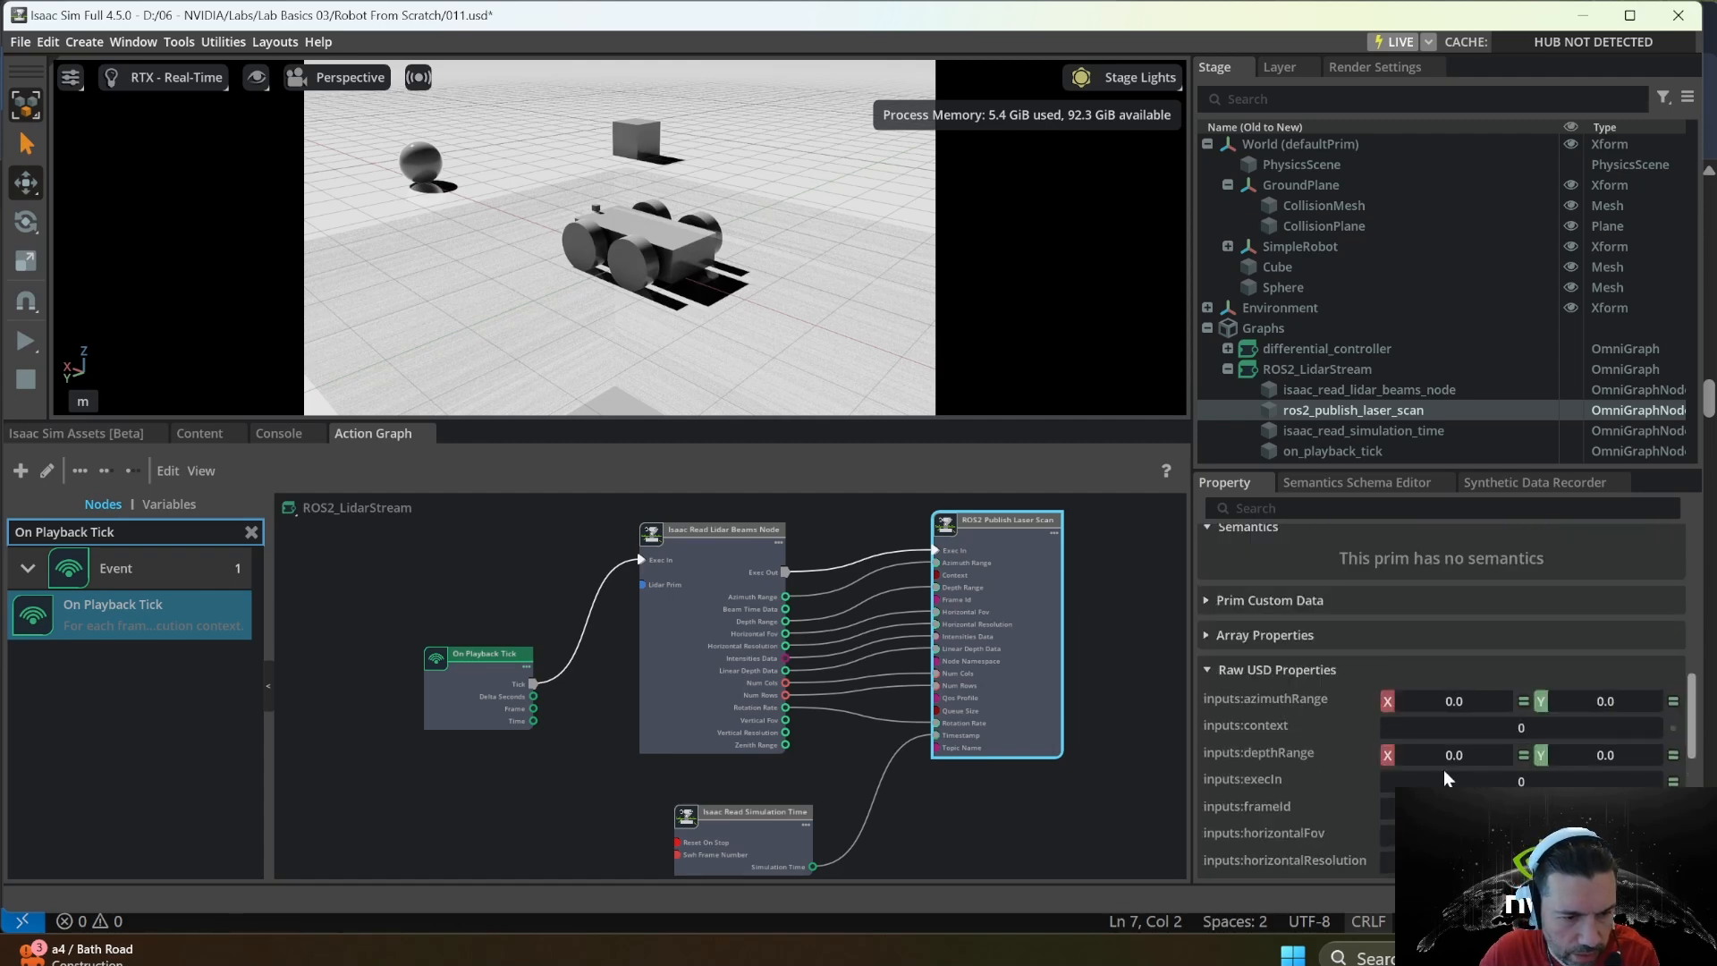
pyautogui.scroll(-1, 1454, 753)
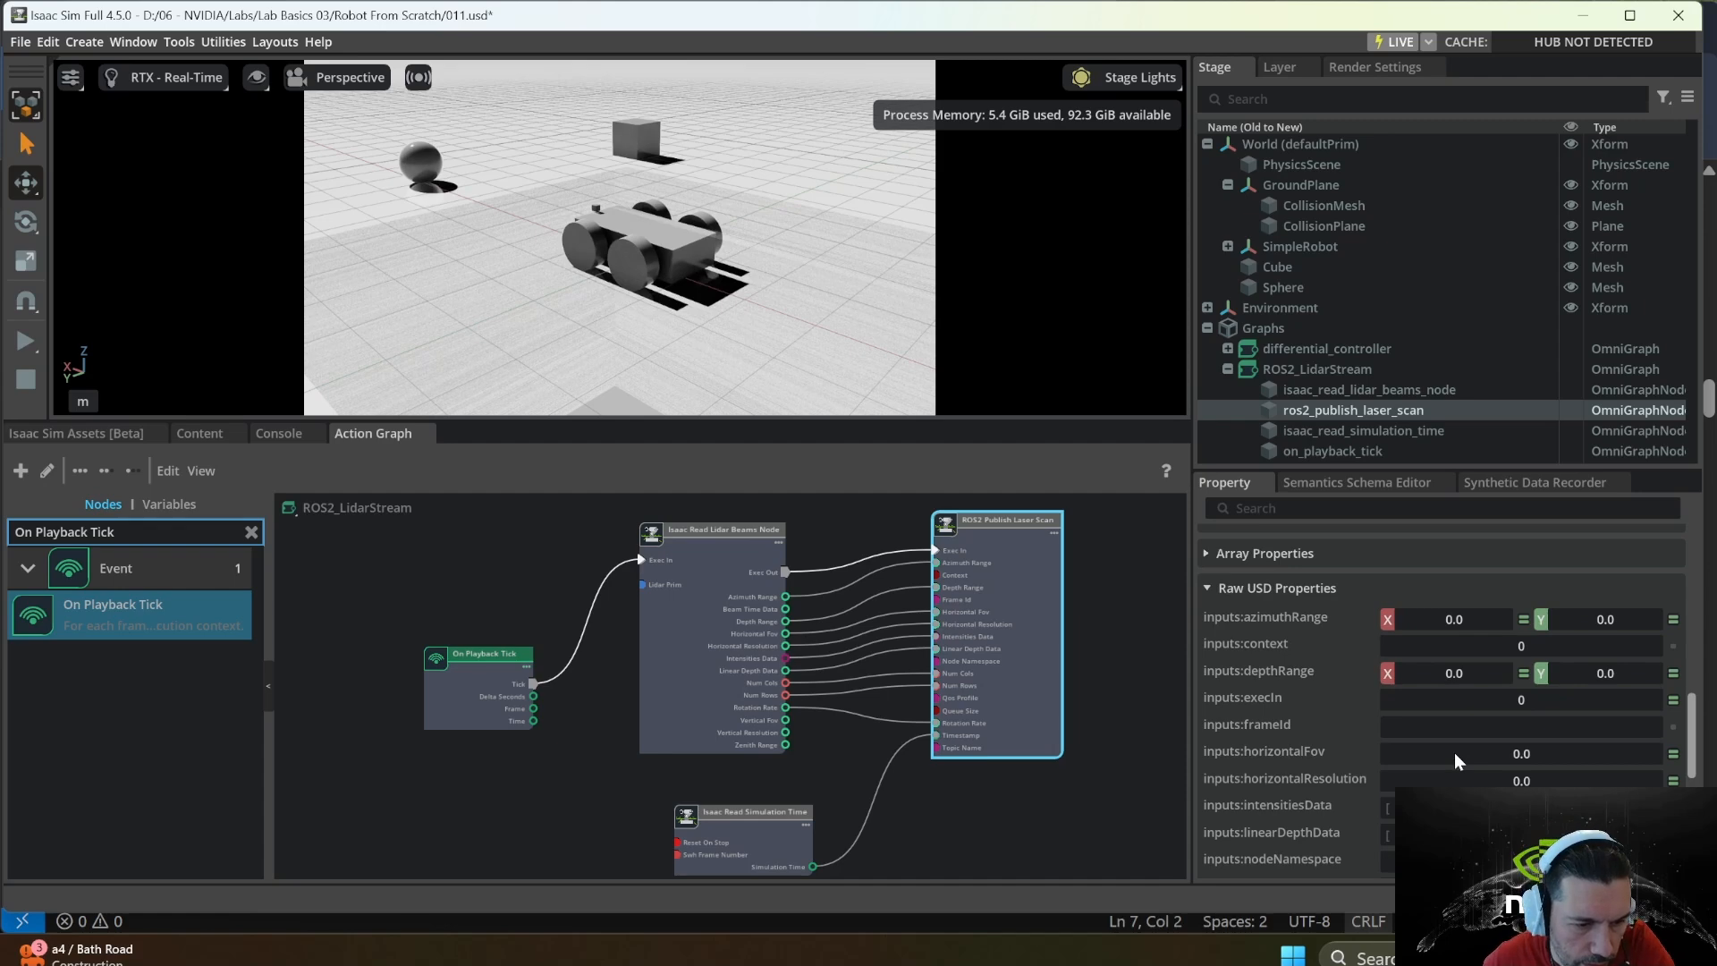
pyautogui.scroll(-2, 1454, 753)
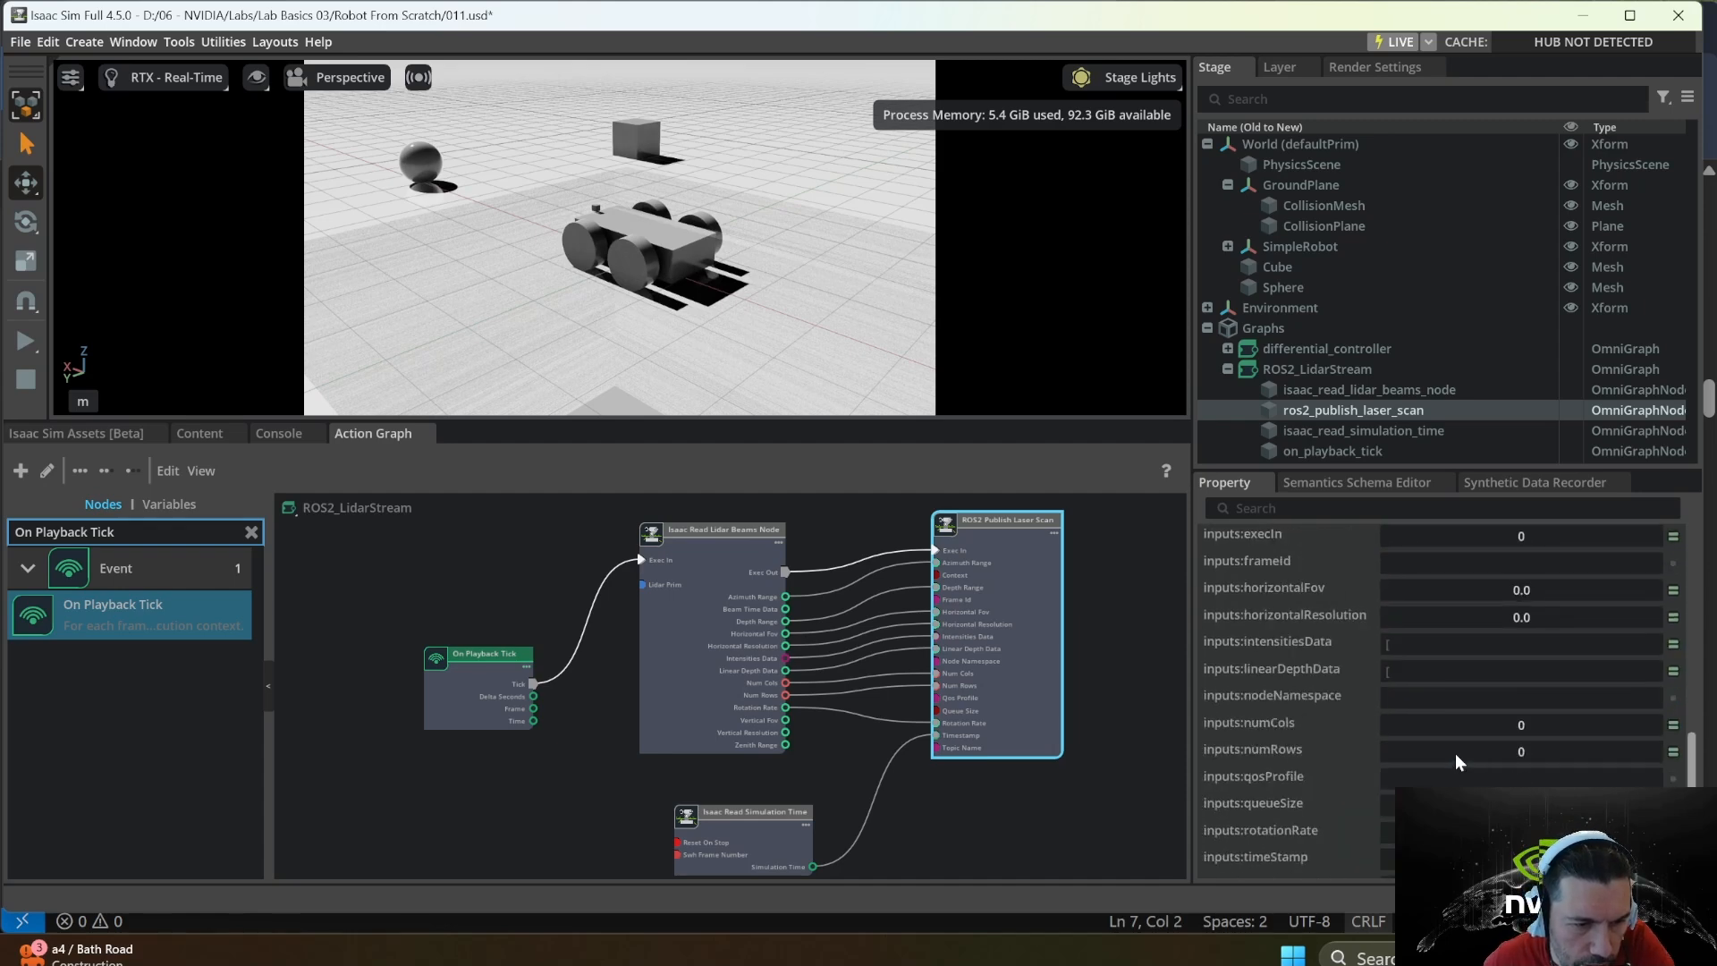
# - Expand and examine the laser scan publisher's array properties and prim custom data
pyautogui.scroll(-2, 1456, 753)
pyautogui.scroll(5, 1456, 753)
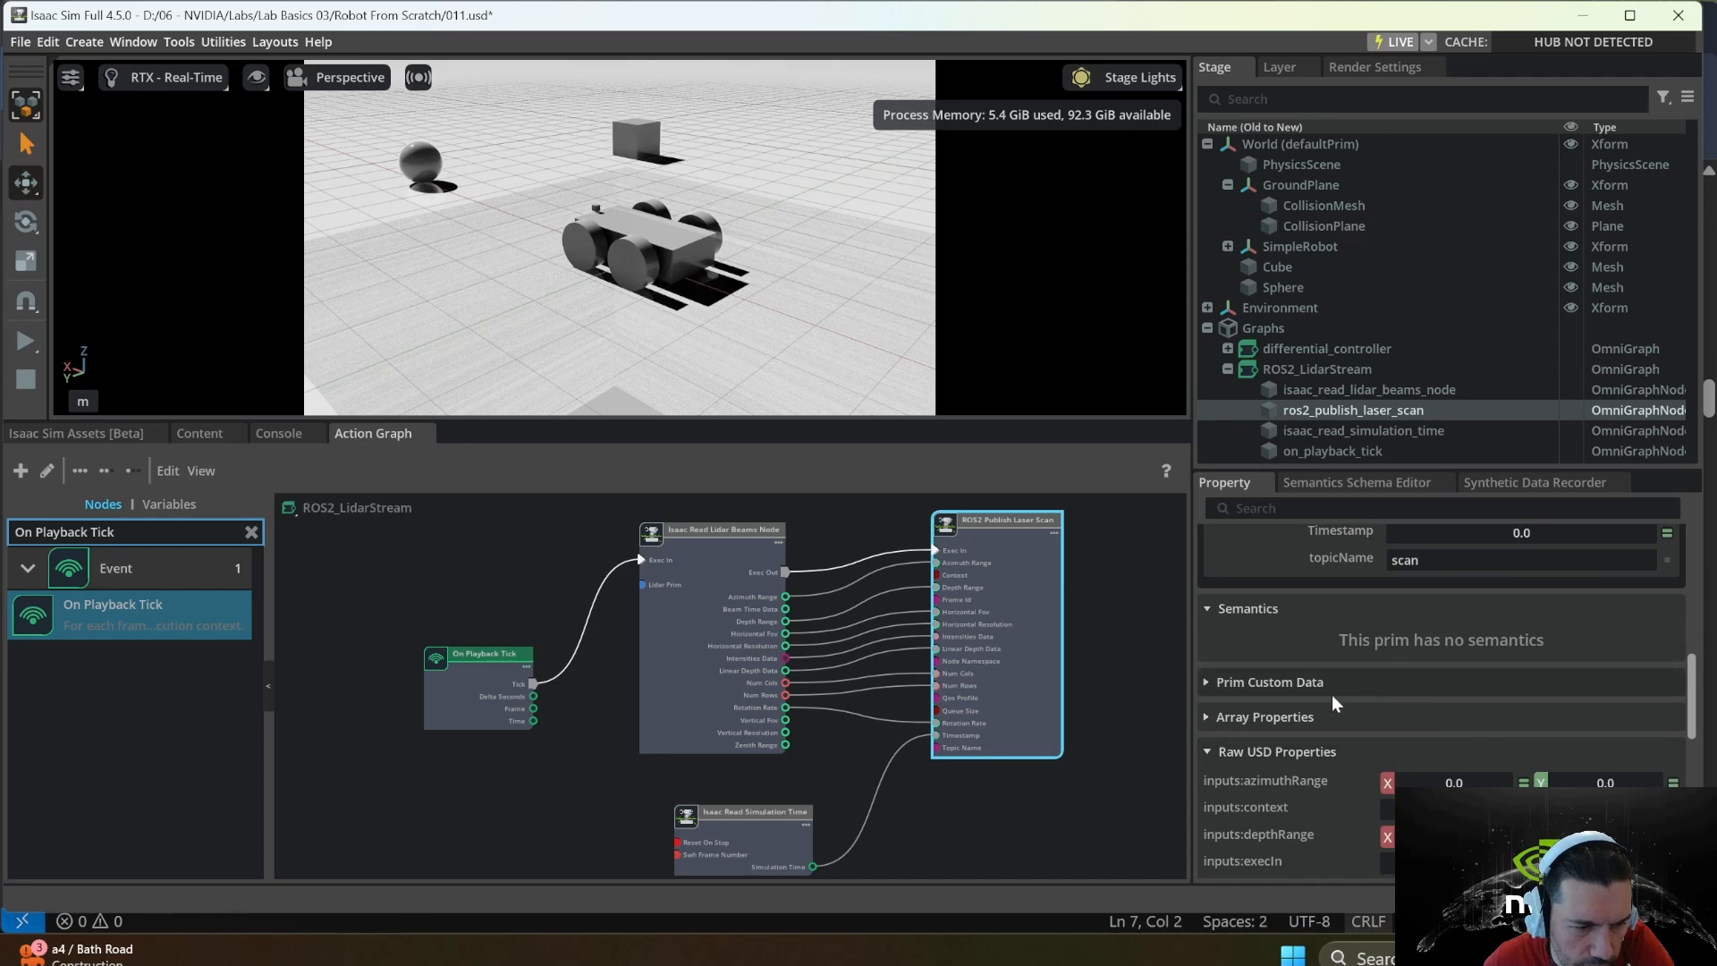
pyautogui.click(1208, 717)
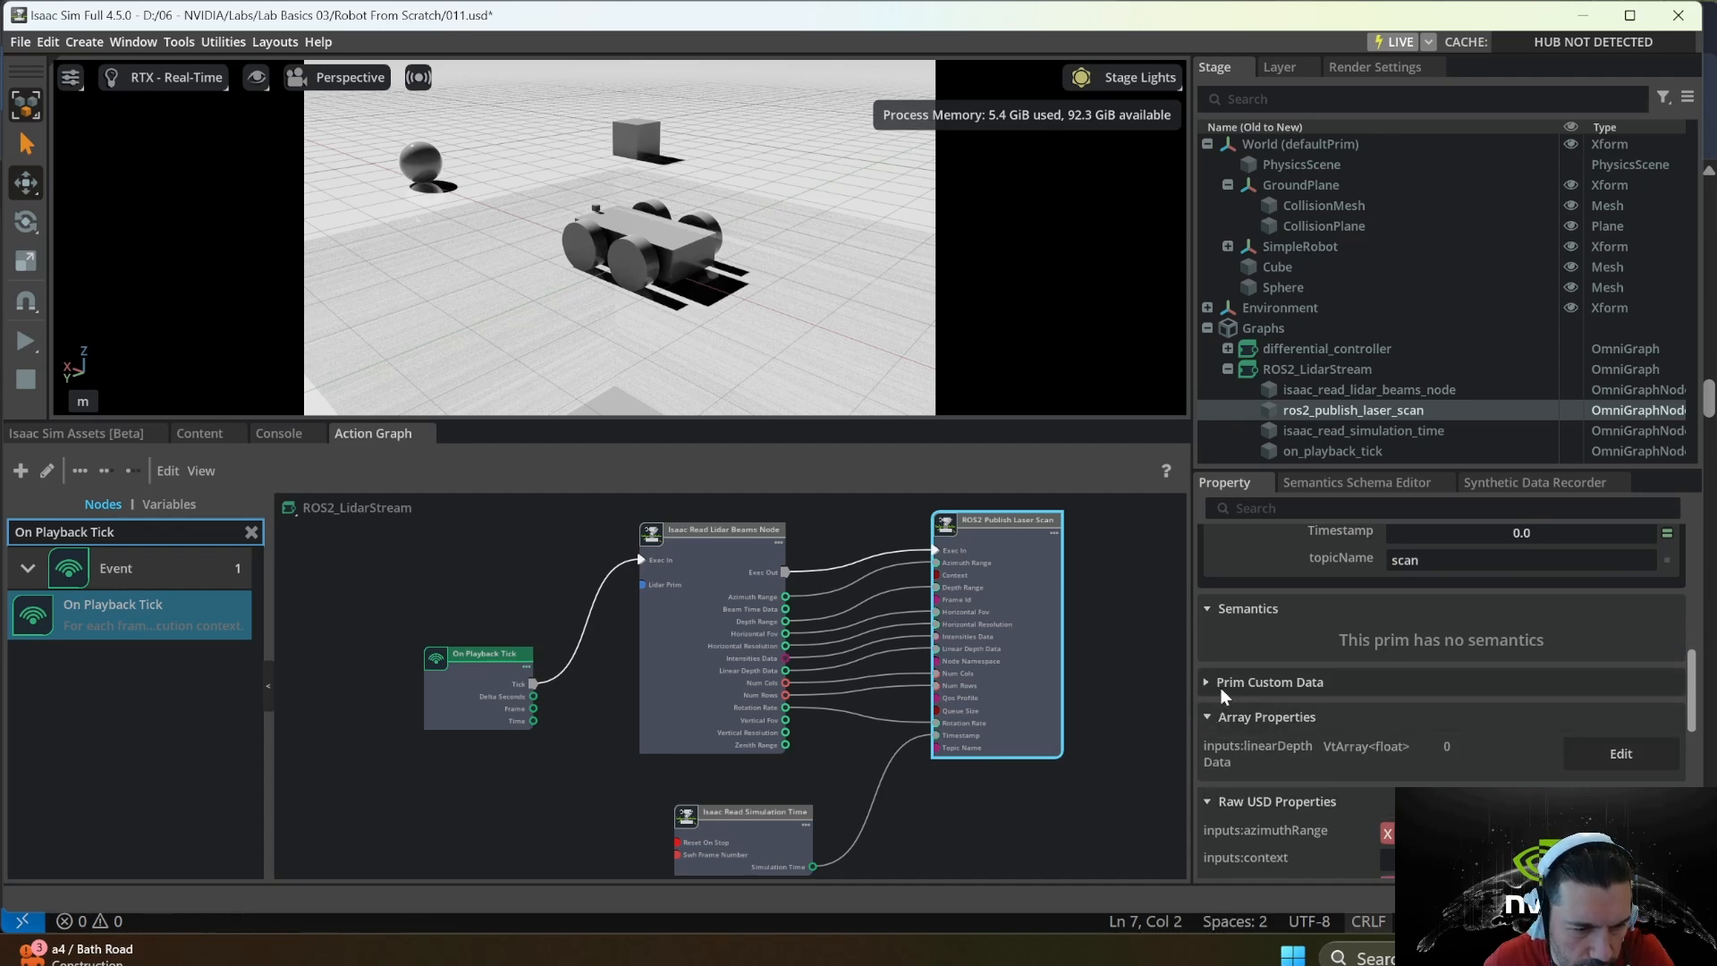
pyautogui.click(1220, 685)
pyautogui.scroll(3, 1280, 636)
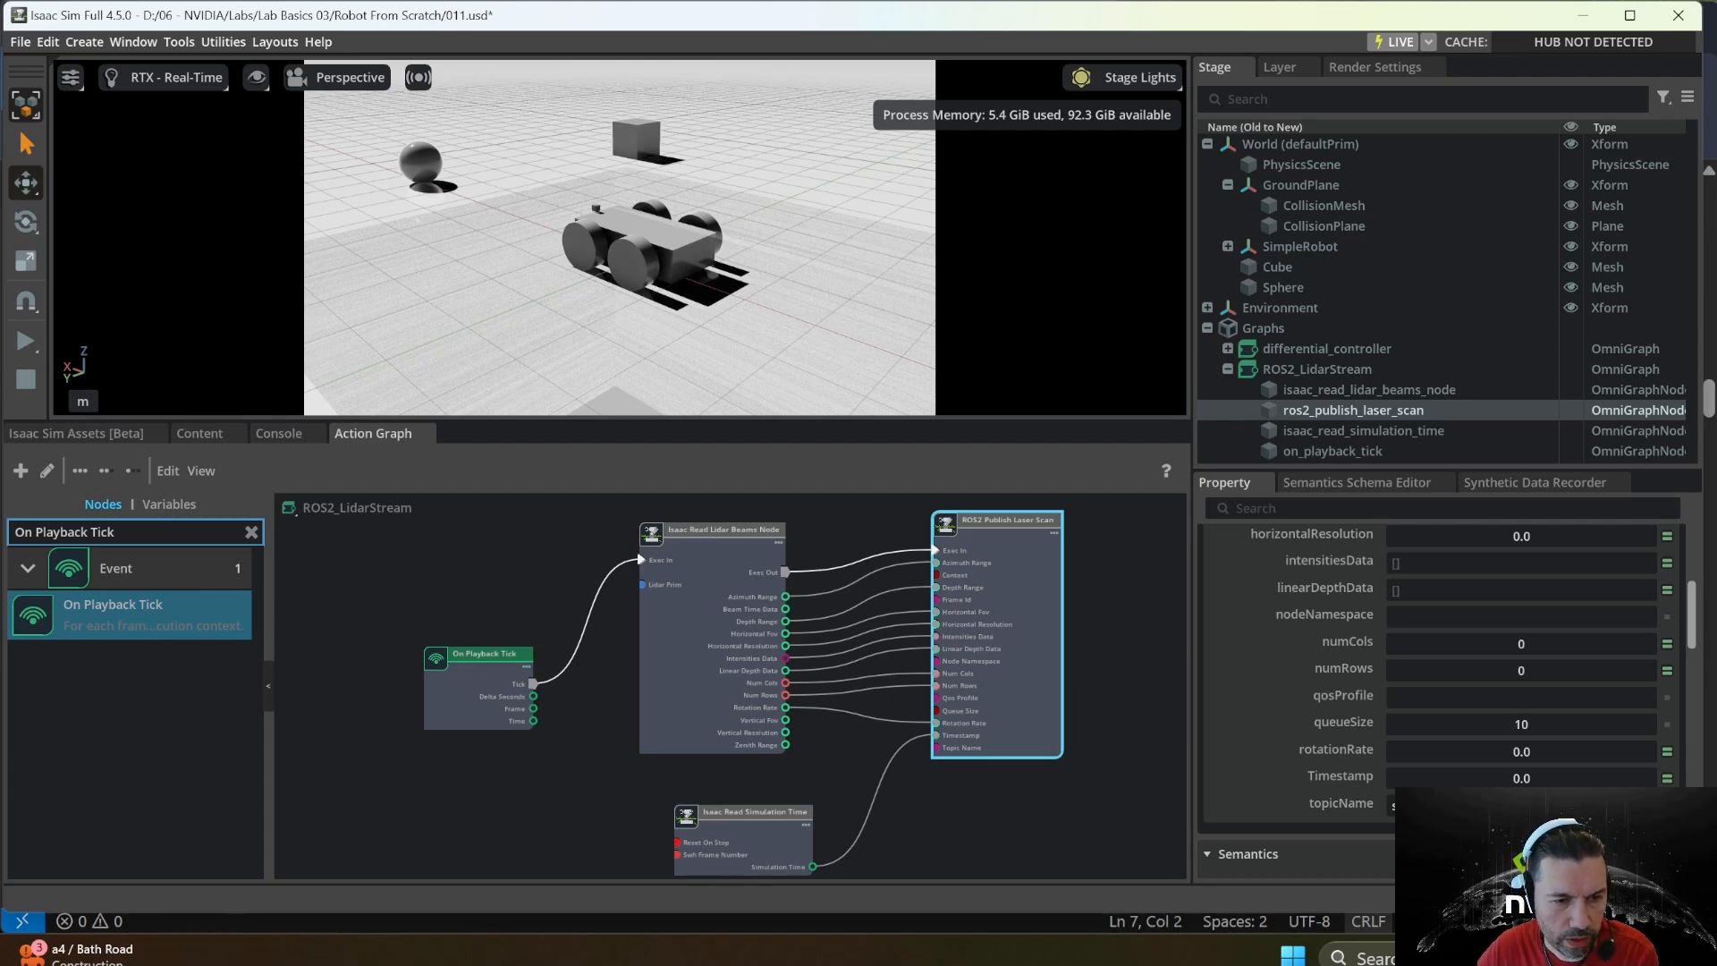
# - Set the ROS2 Publish Laser Scan node's topicName to scan_lidar and save the stage
pyautogui.scroll(5, 1430, 671)
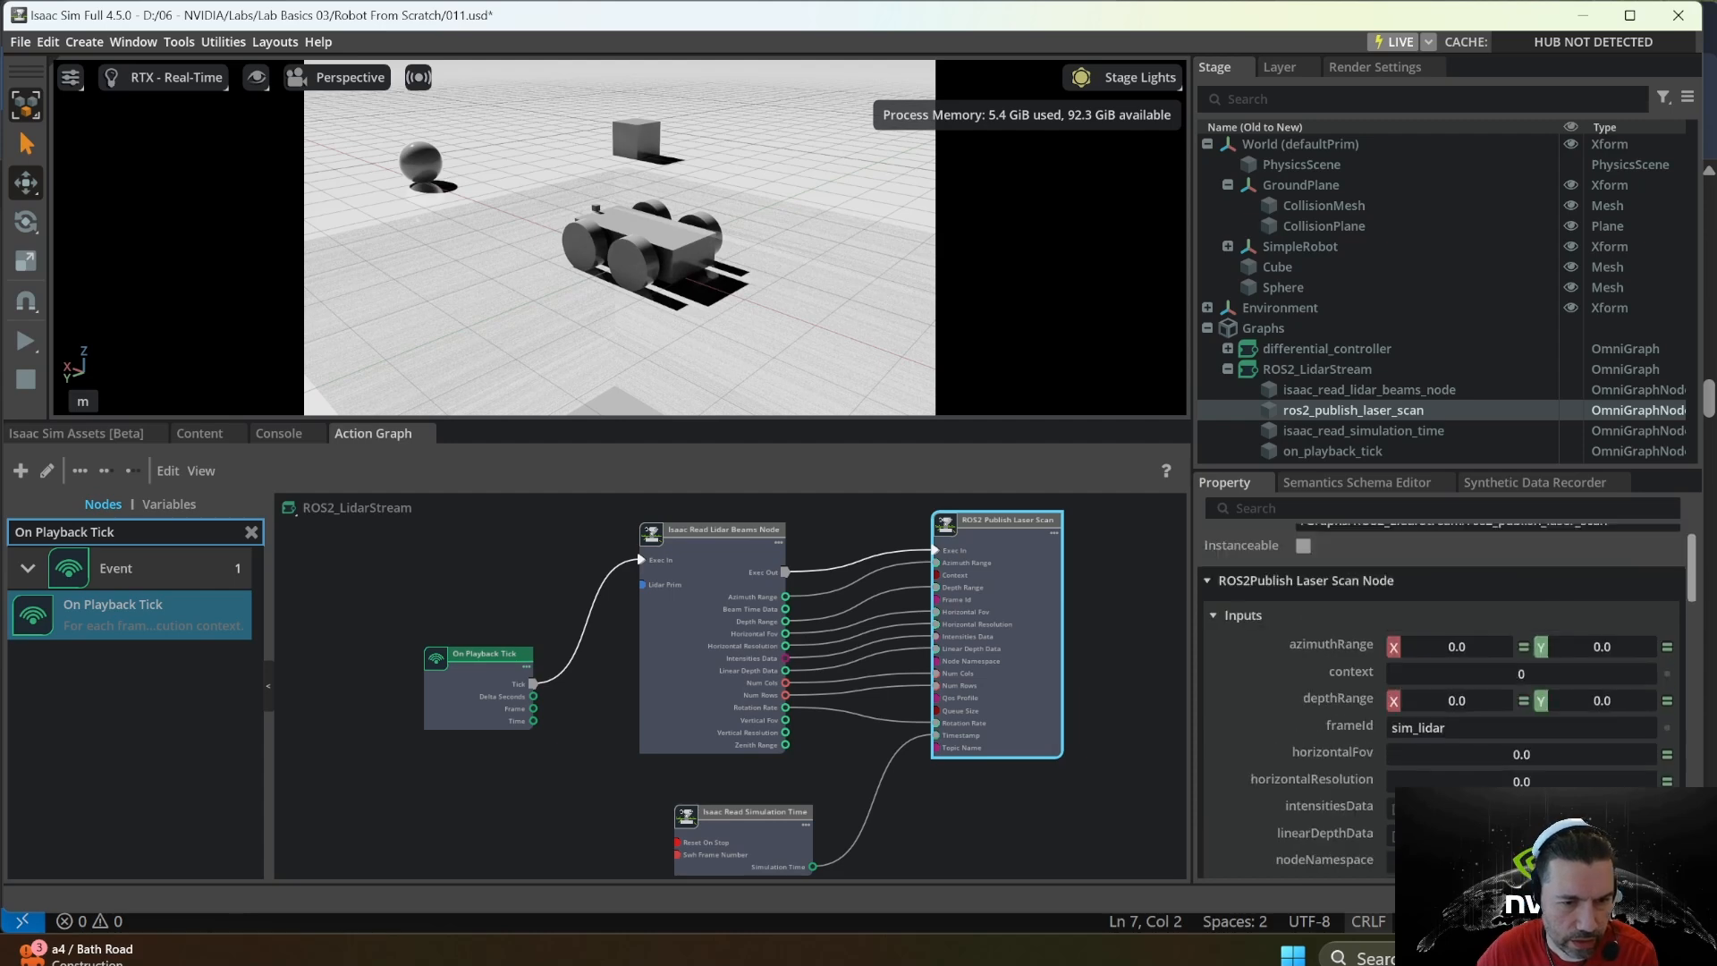
pyautogui.scroll(1, 1431, 671)
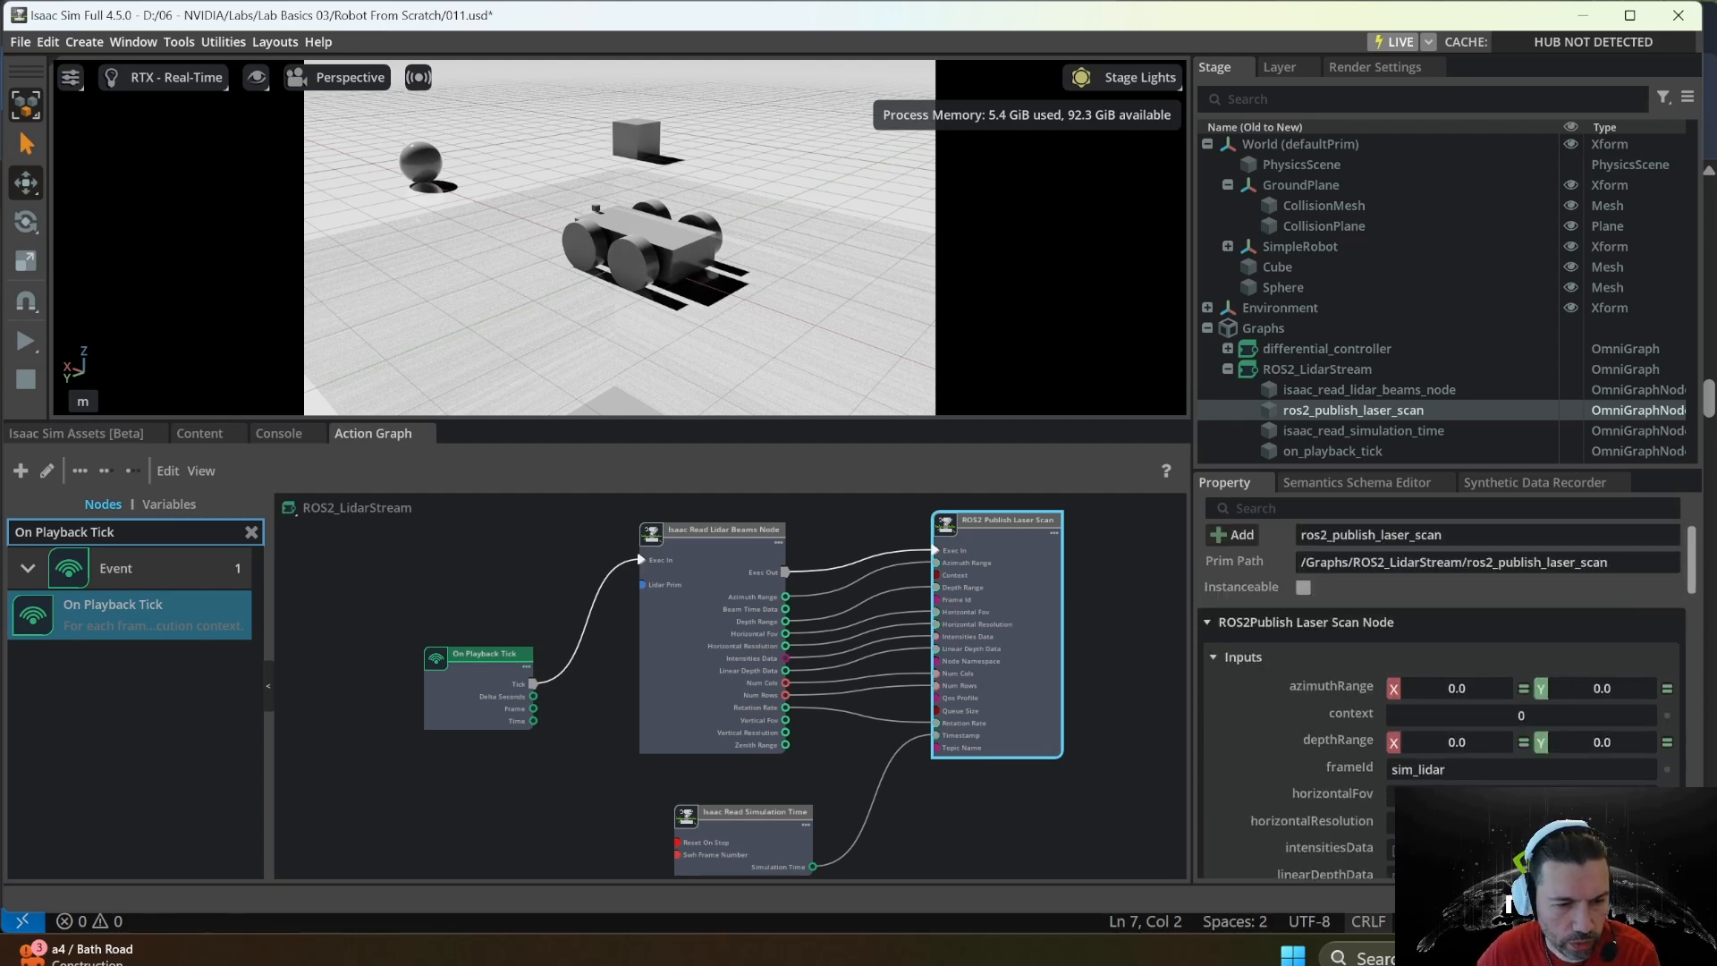
pyautogui.scroll(-8, 1526, 785)
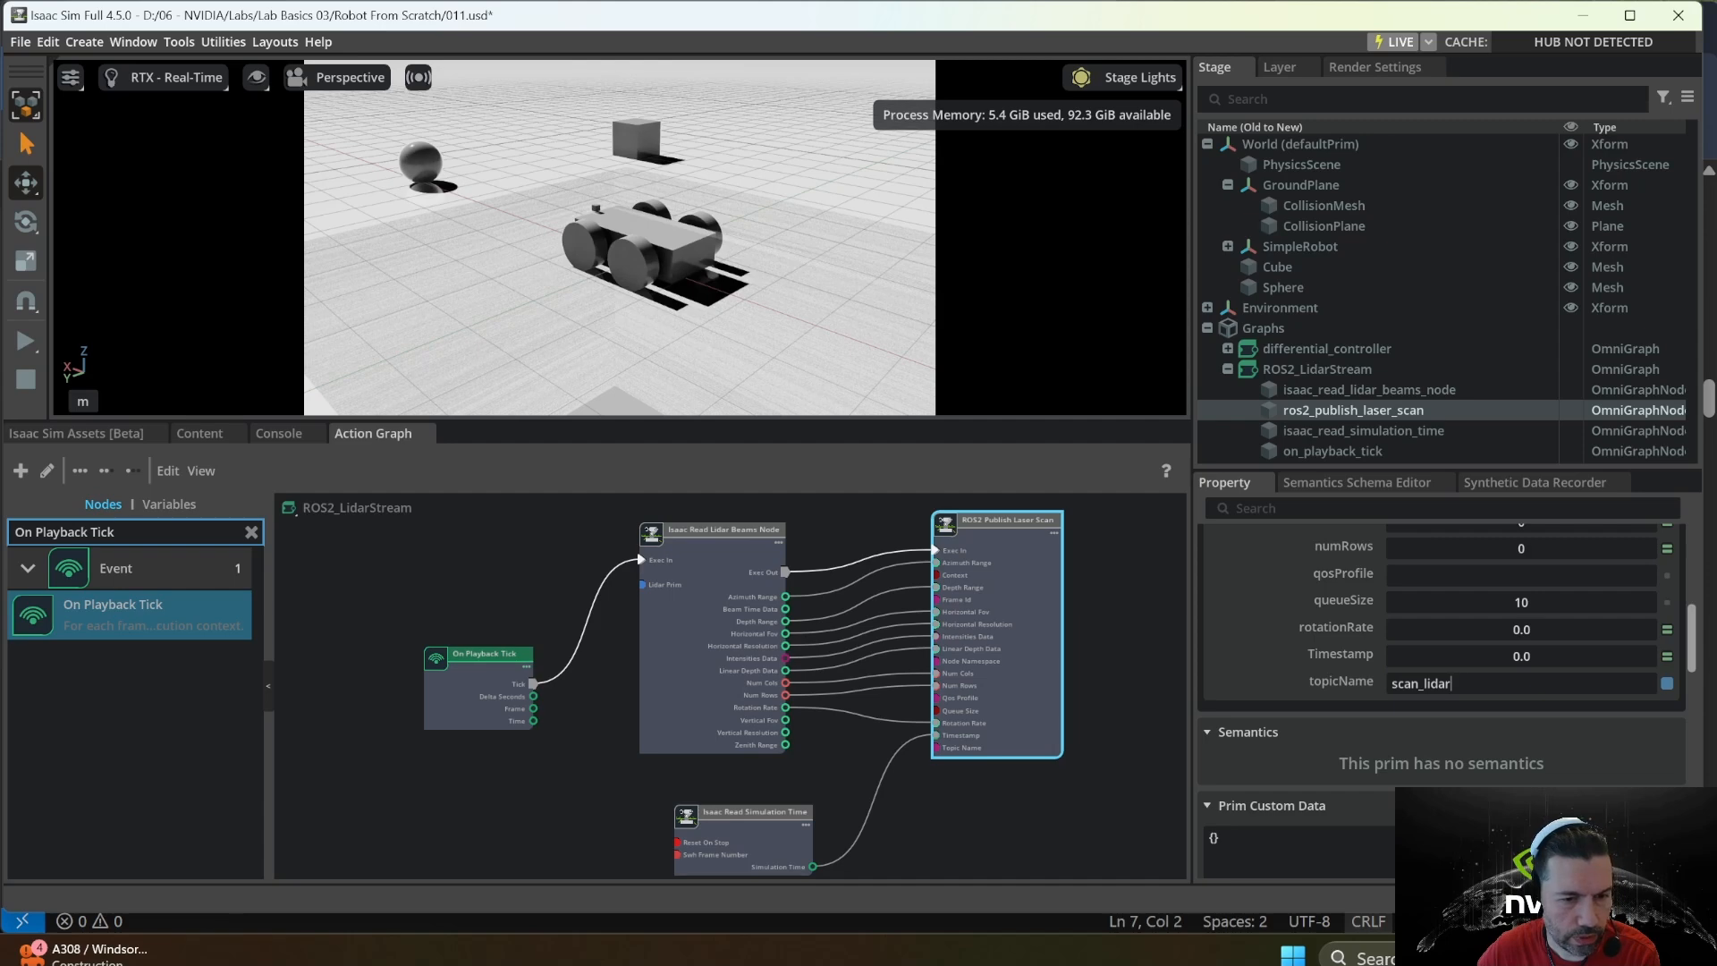
pyautogui.click(1157, 792)
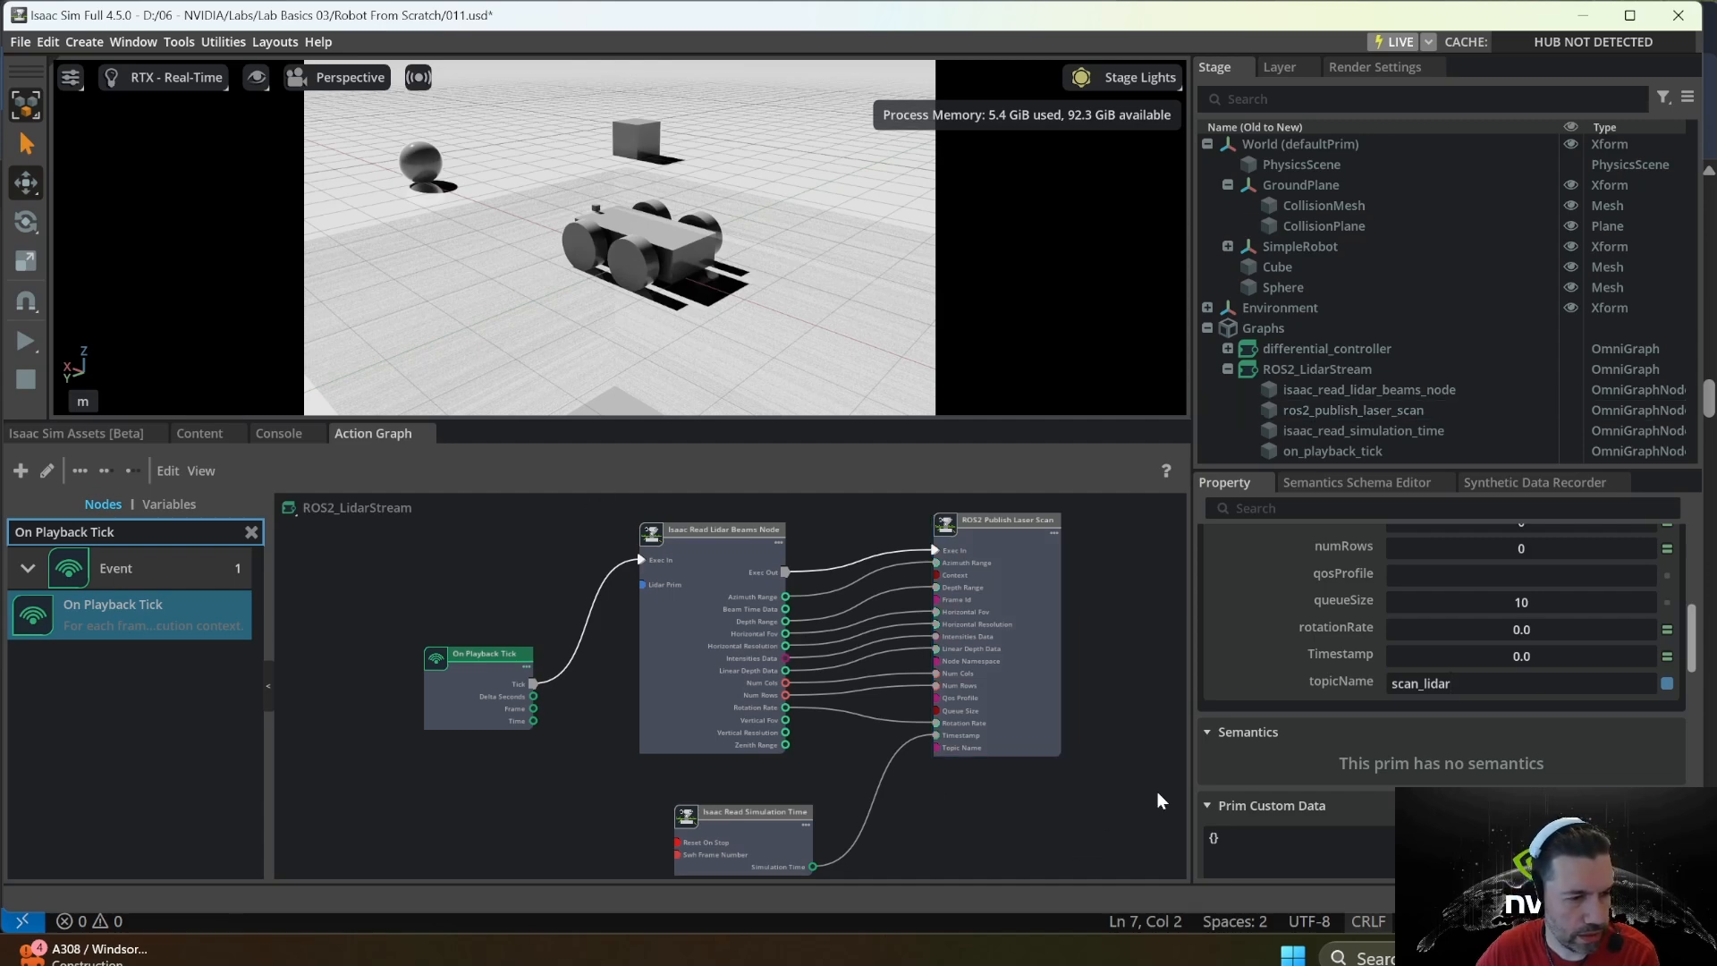
pyautogui.click(20, 42)
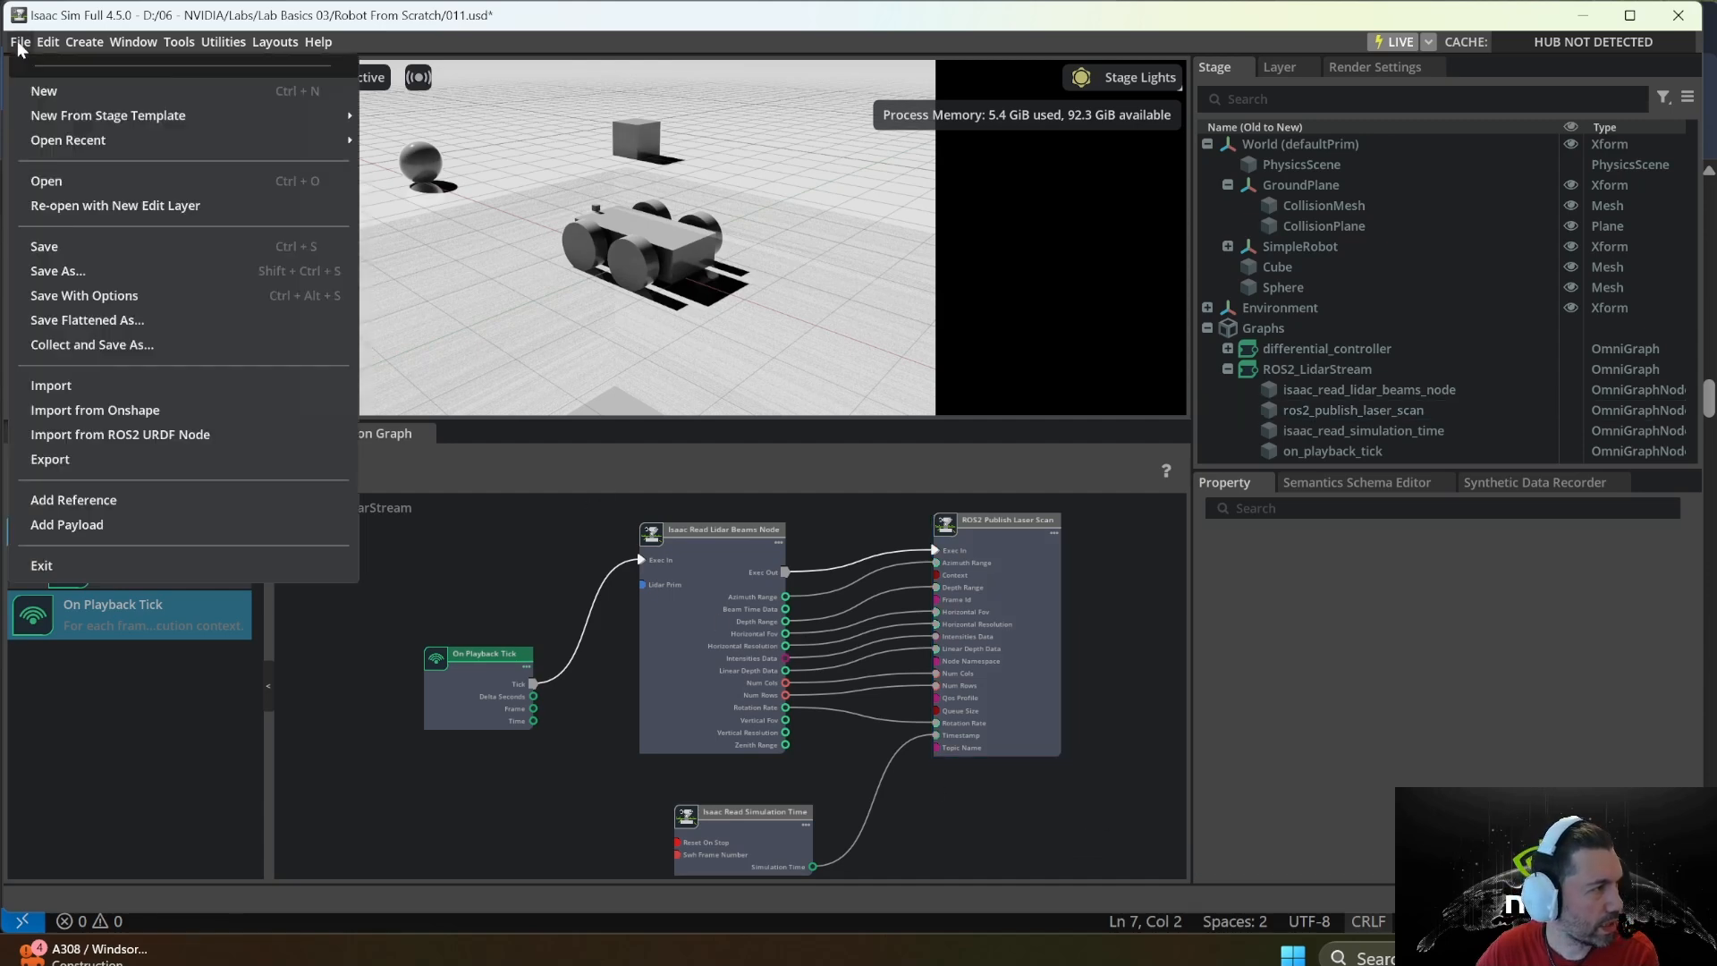
pyautogui.click(49, 247)
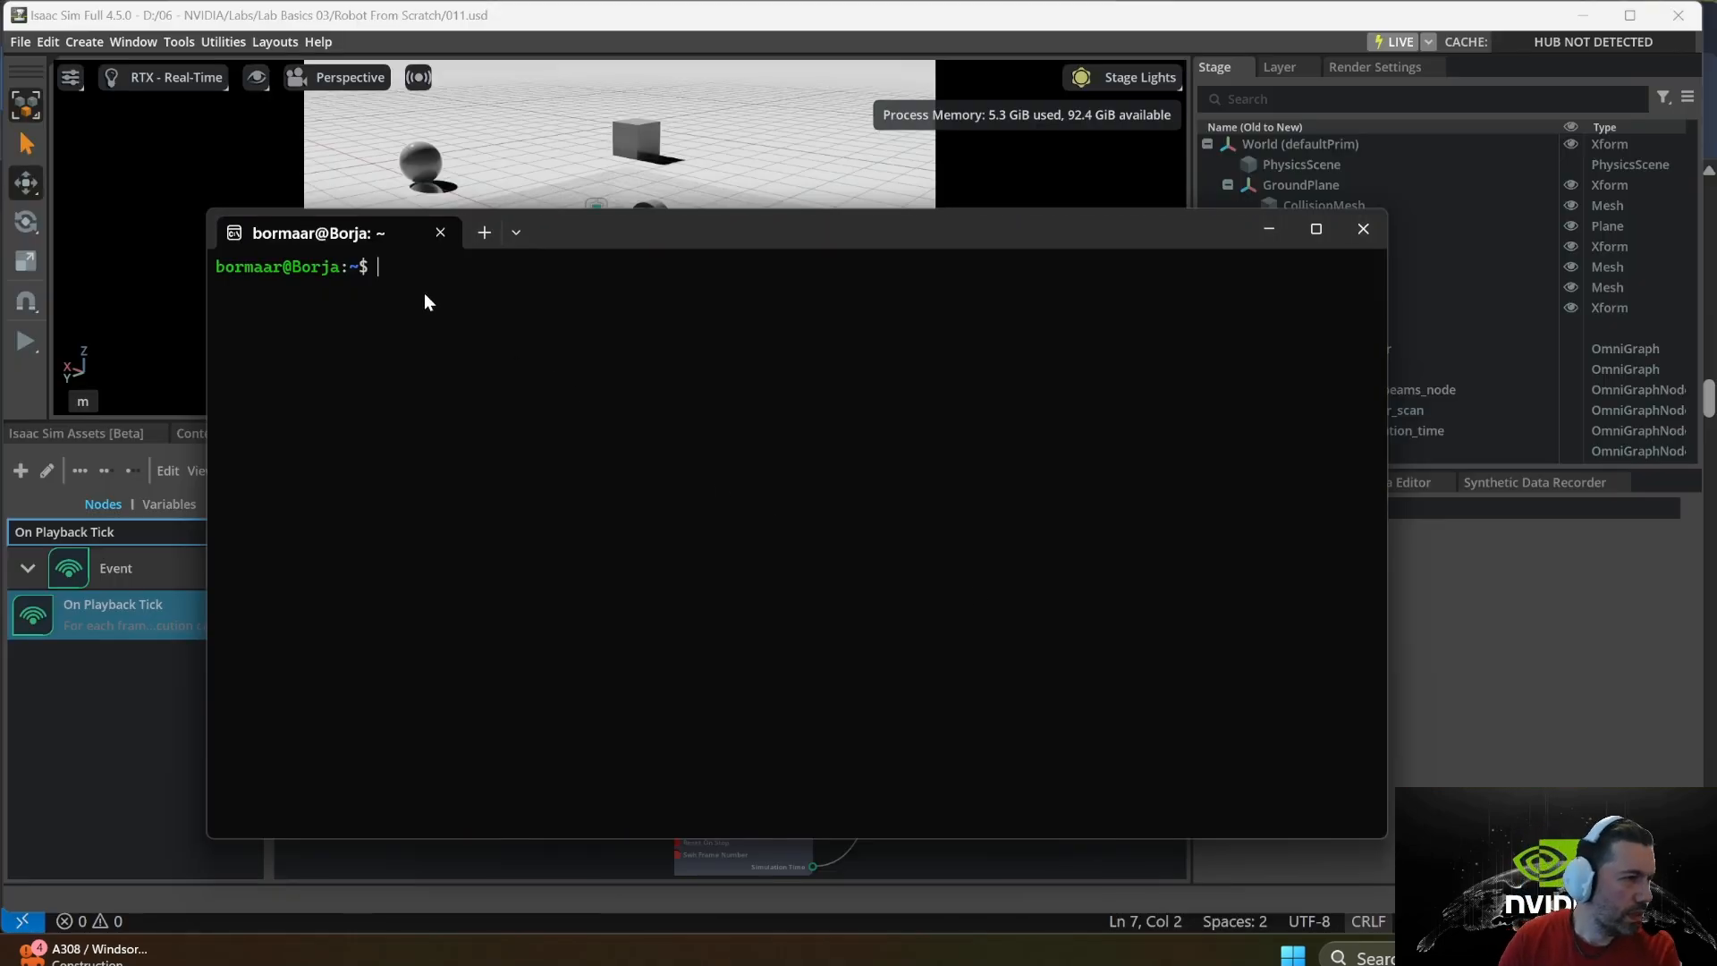
# - In the Linux terminal, run chmod 0700 /run/user/1000/ and source /opt/ros/humble/setup.bash
pyautogui.press('Up')
pyautogui.press('Up')
pyautogui.press('Up')
pyautogui.press('Up')
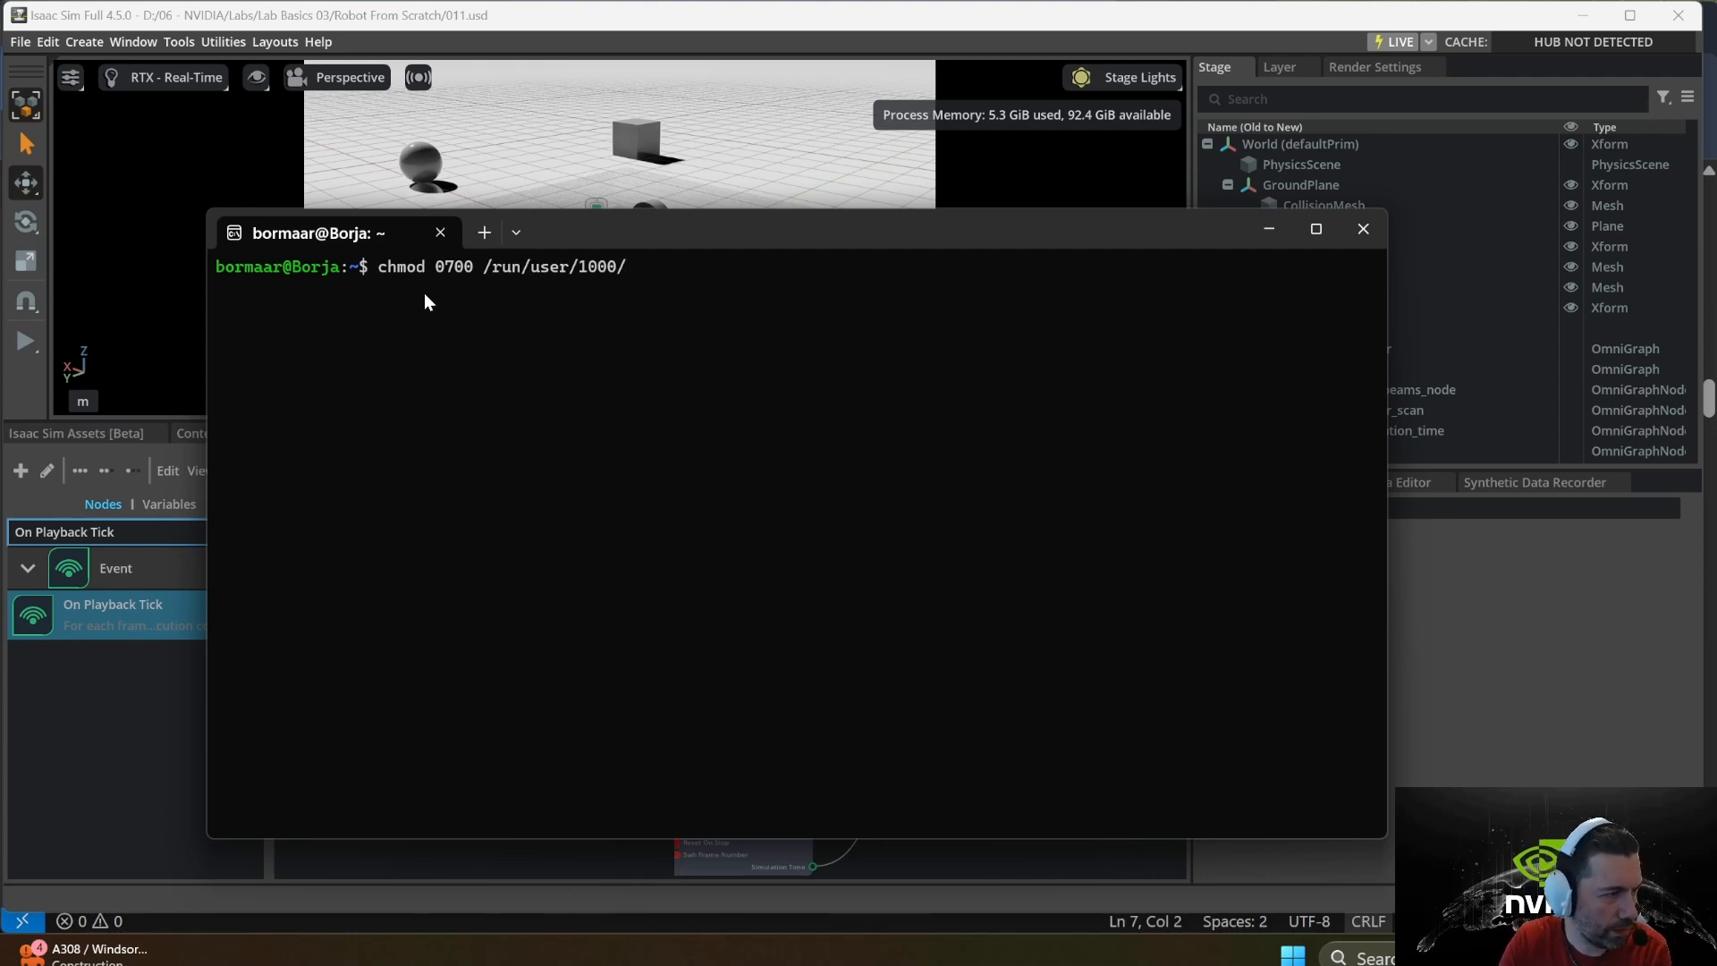
pyautogui.press('Return')
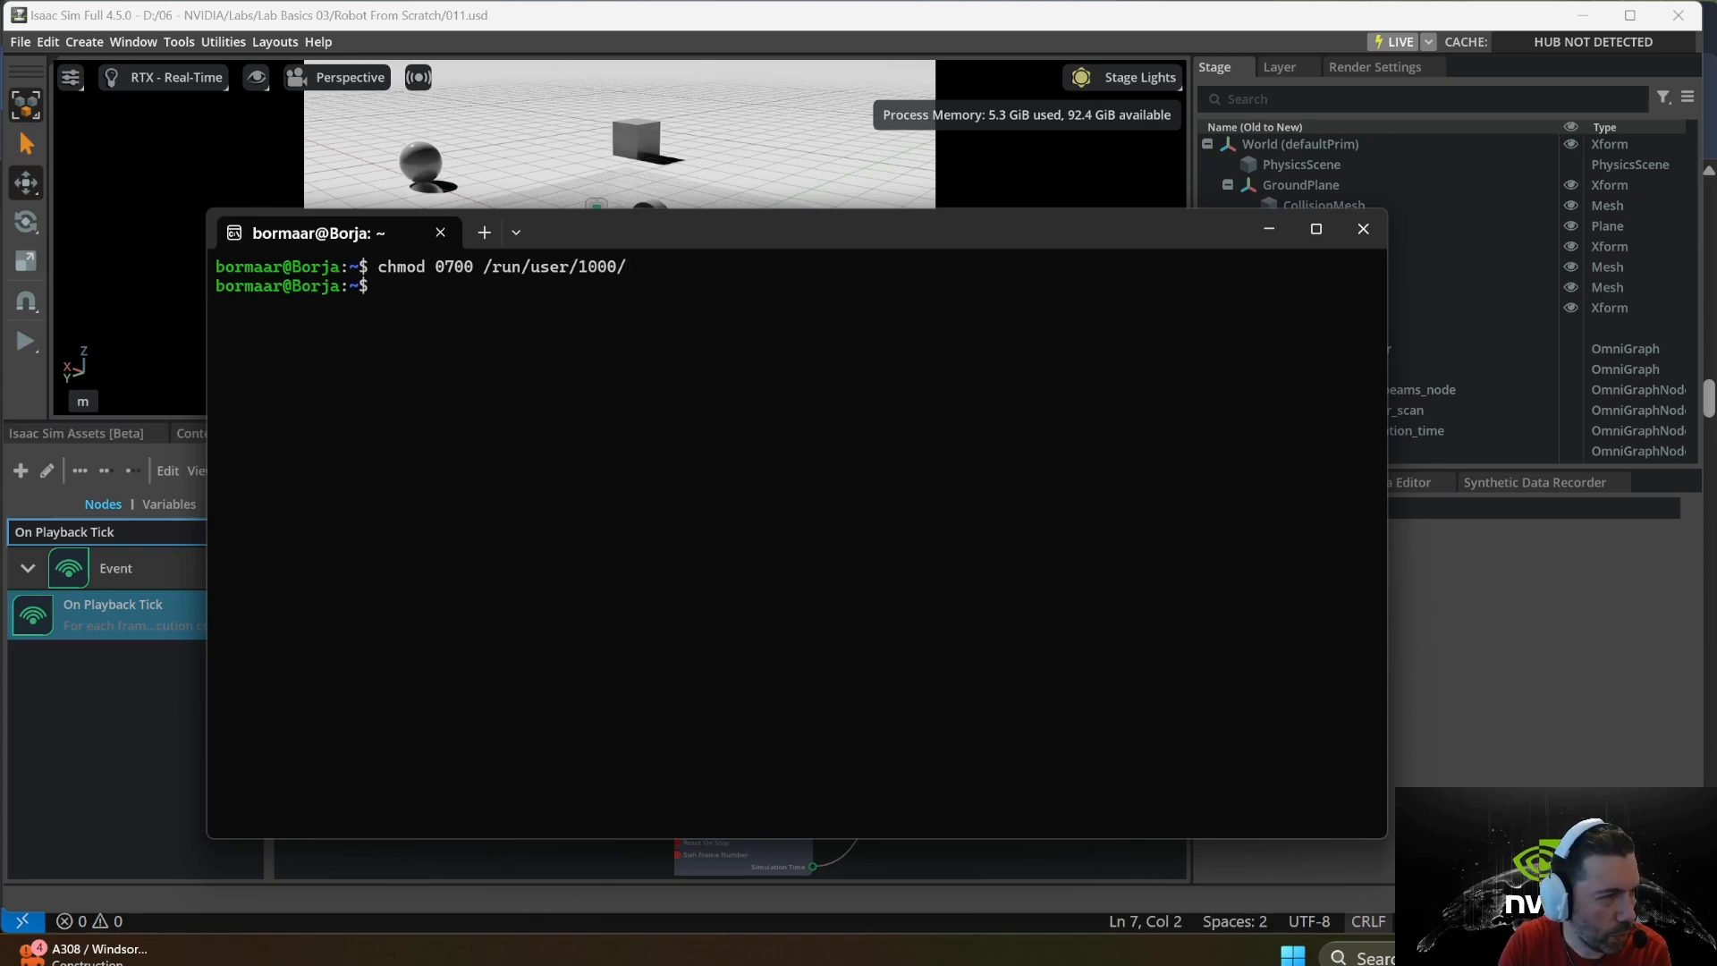
pyautogui.press('Up')
pyautogui.press('Up')
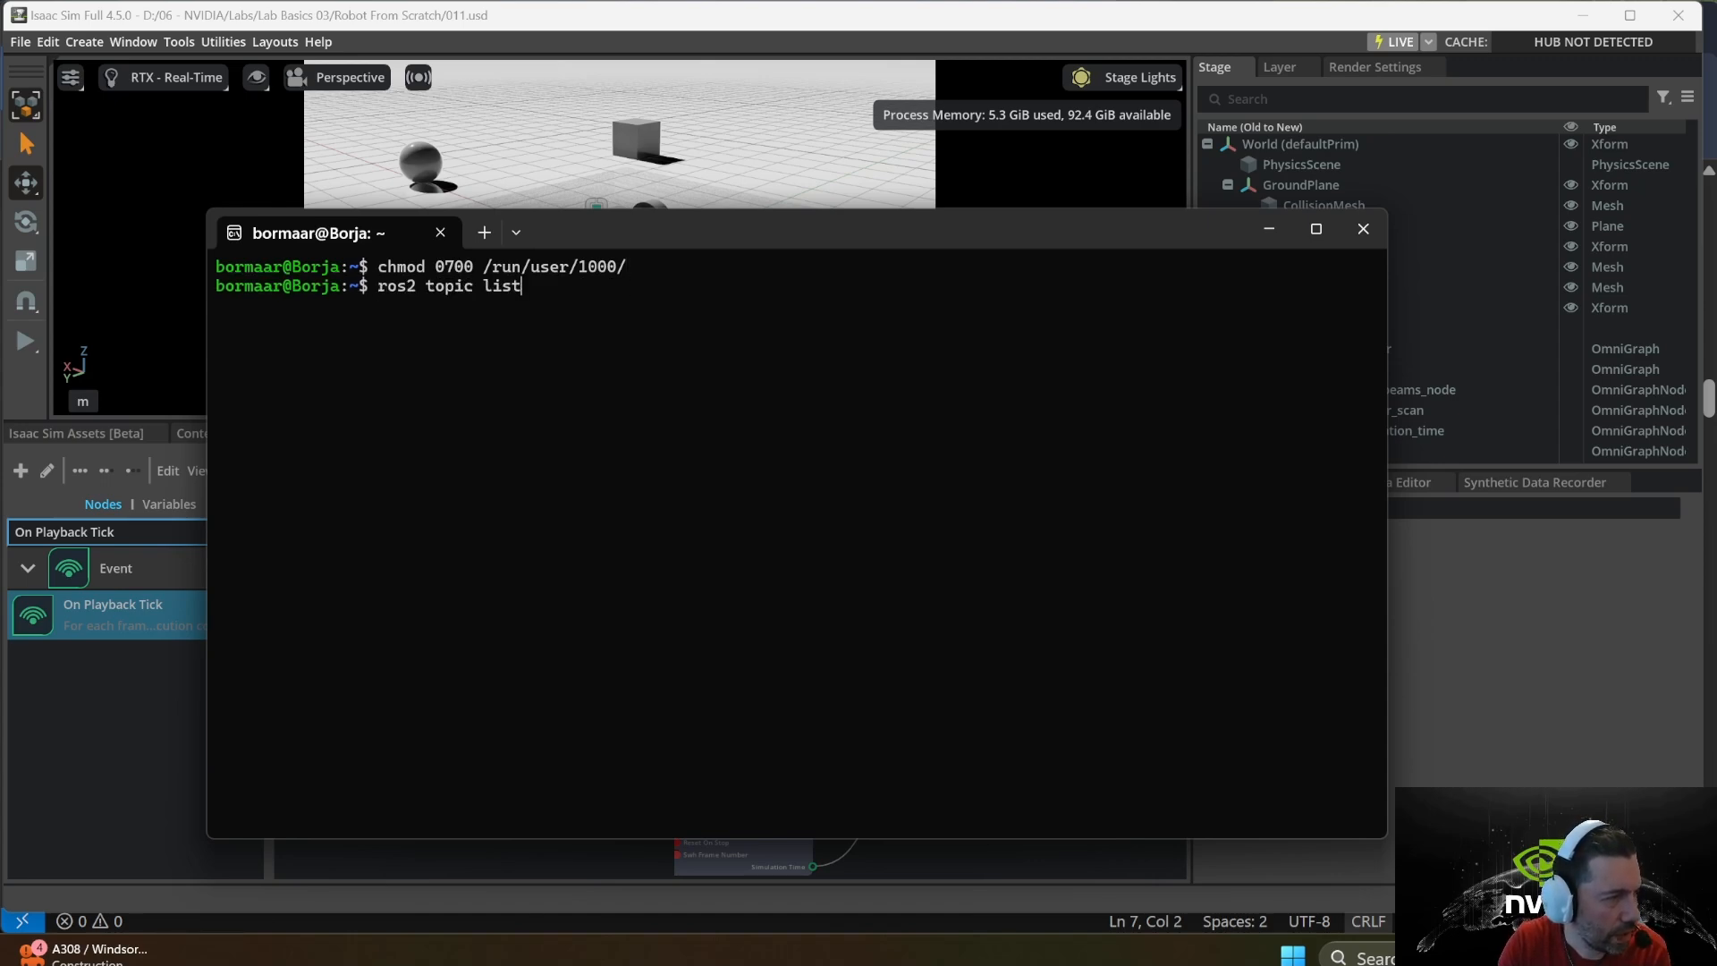
pyautogui.press('Up')
pyautogui.press('Up')
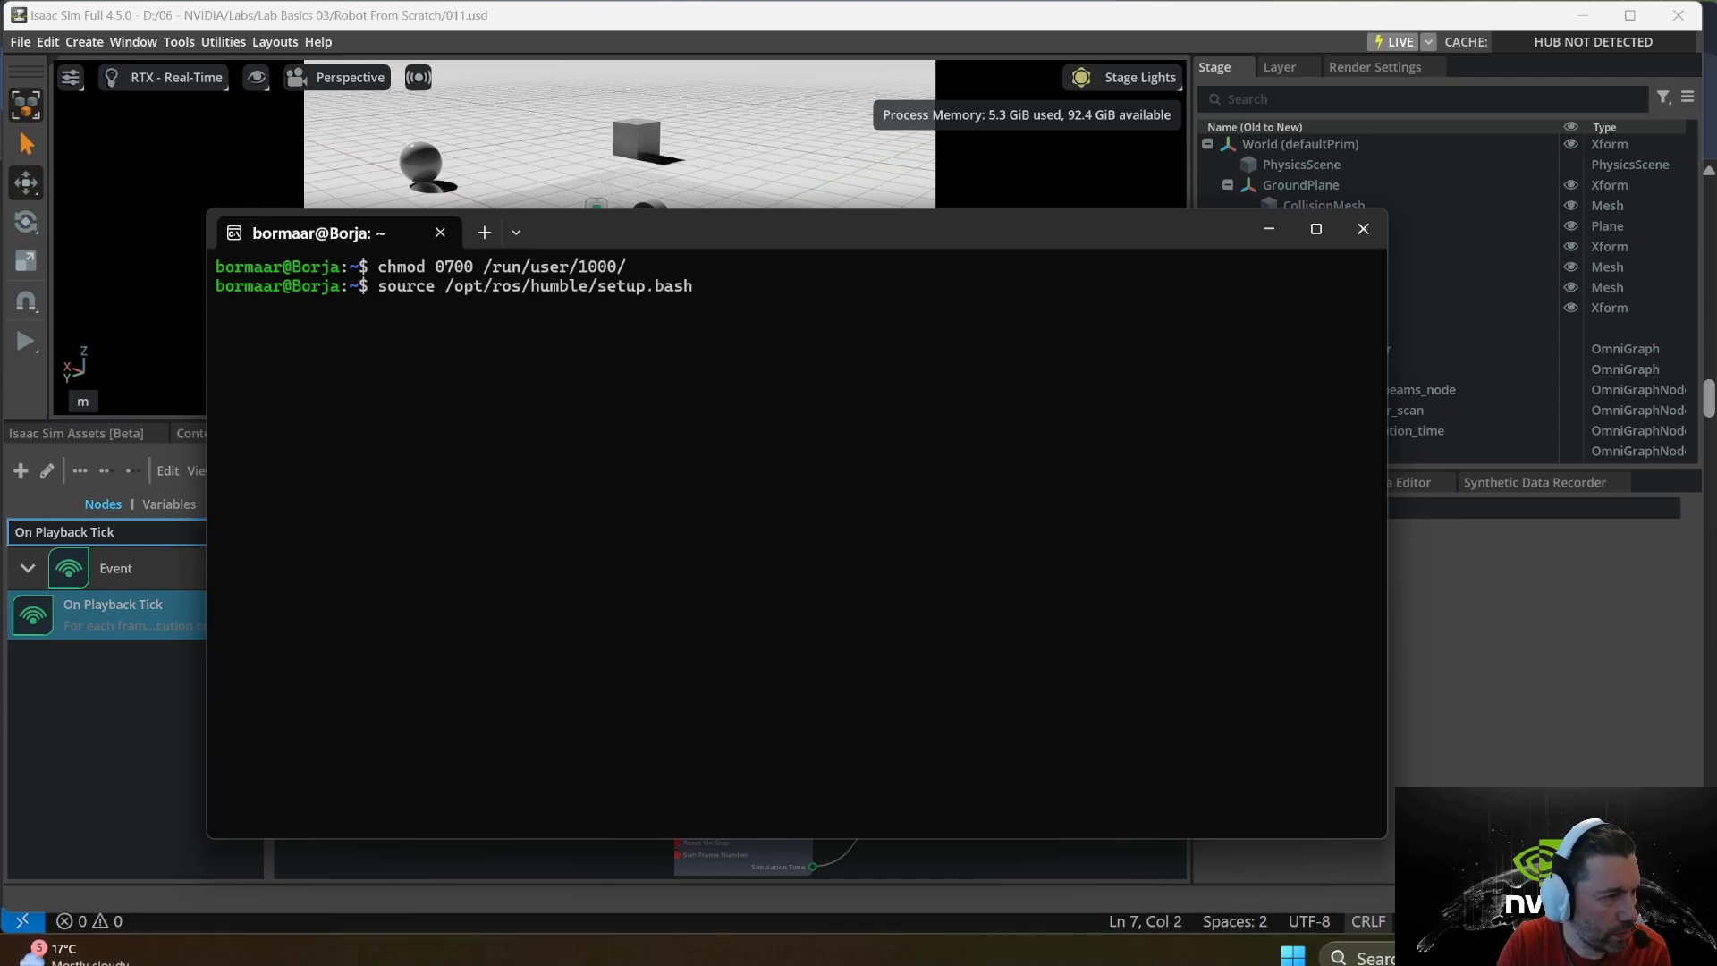
pyautogui.press('Return')
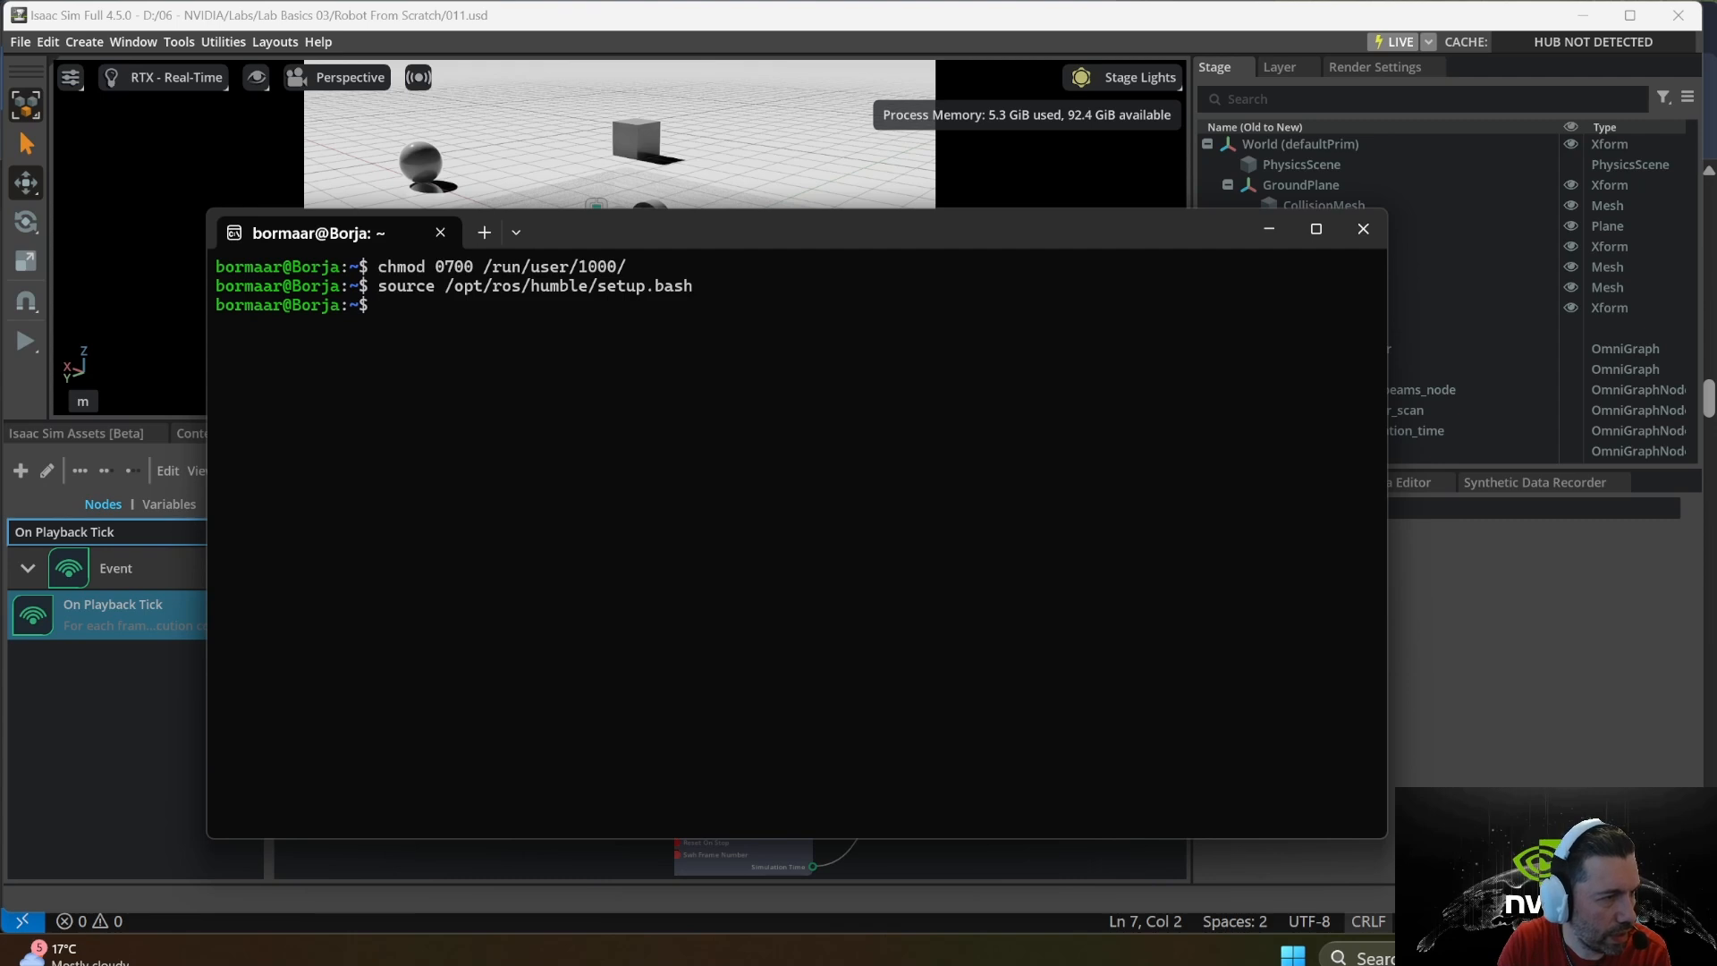
# - List the available ROS 2 topics with ros2 topic list
pyautogui.press('Up')
pyautogui.press('Up')
pyautogui.press('Up')
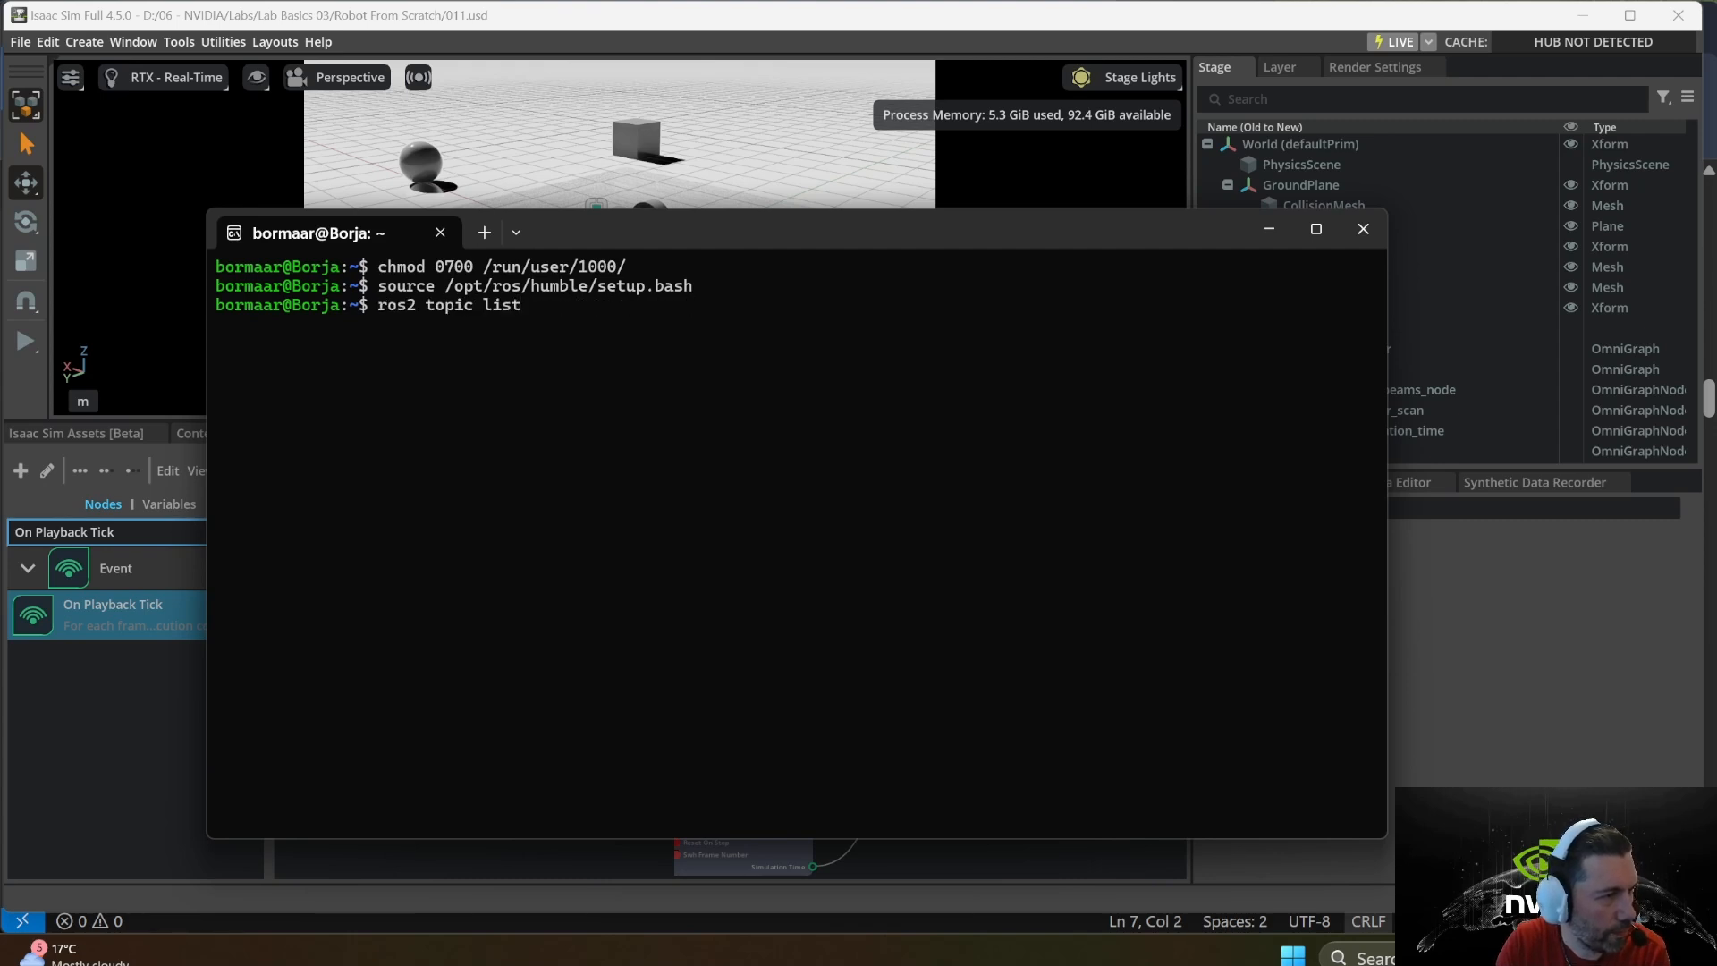
pyautogui.press('Return')
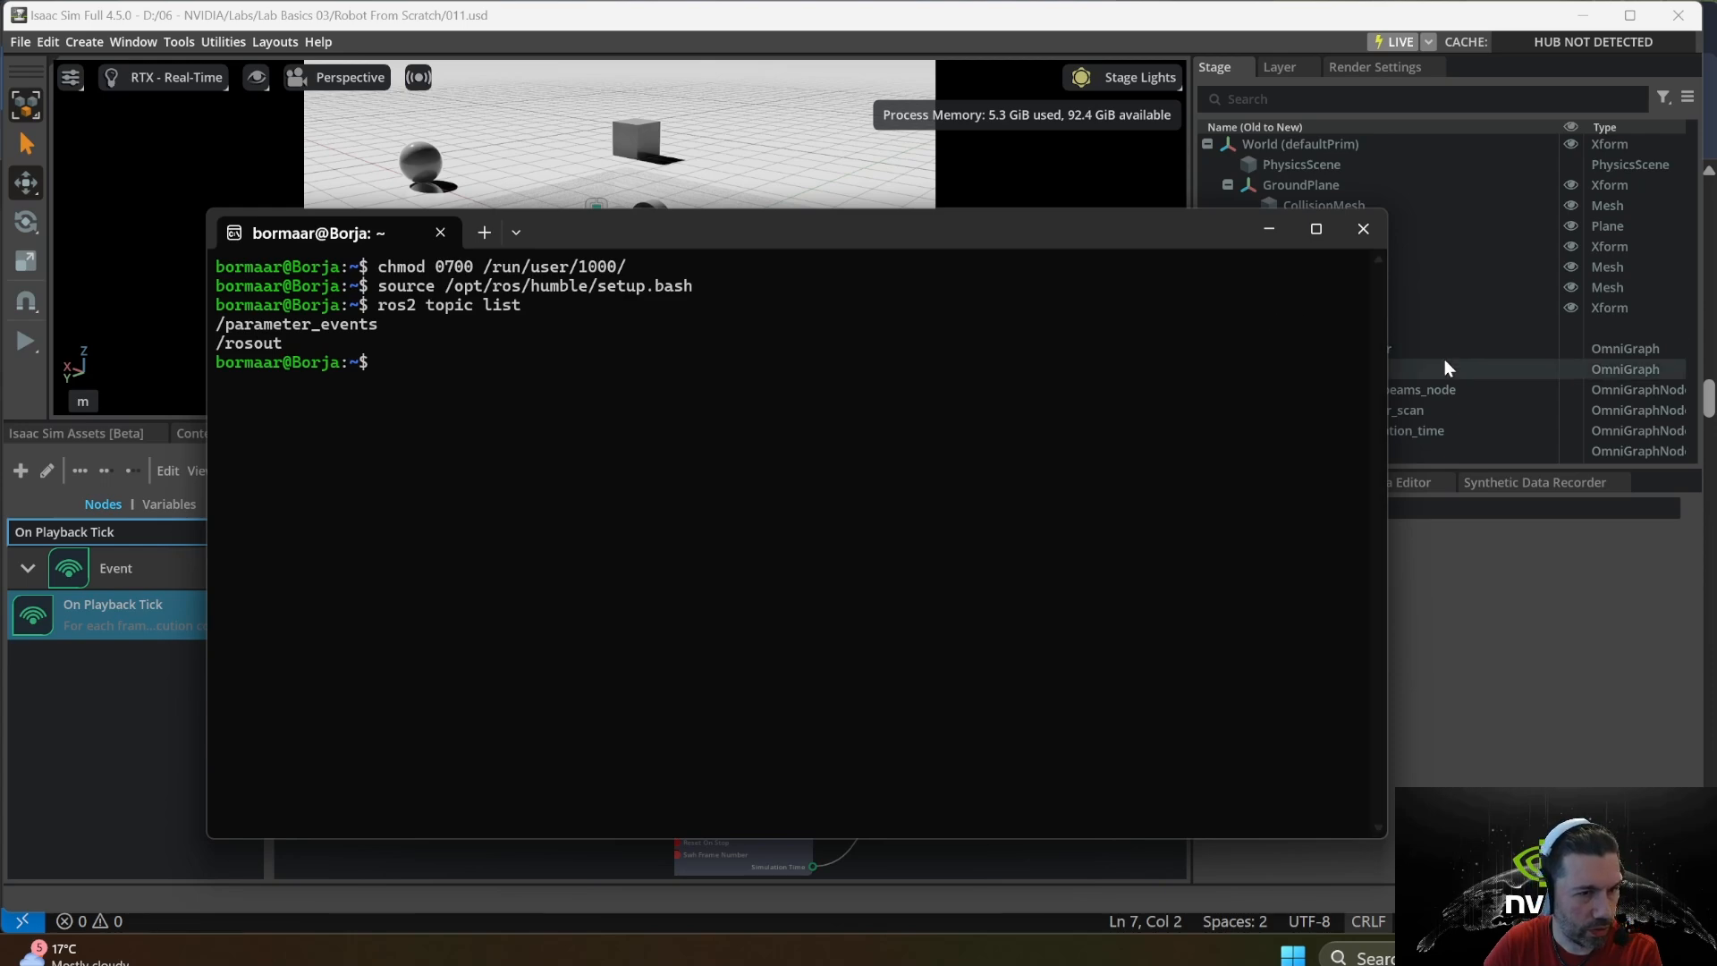
# - Start the simulation in Isaac Sim and run ros2 topic list again in the terminal
pyautogui.moveTo(678, 229); pyautogui.dragTo(728, 346)
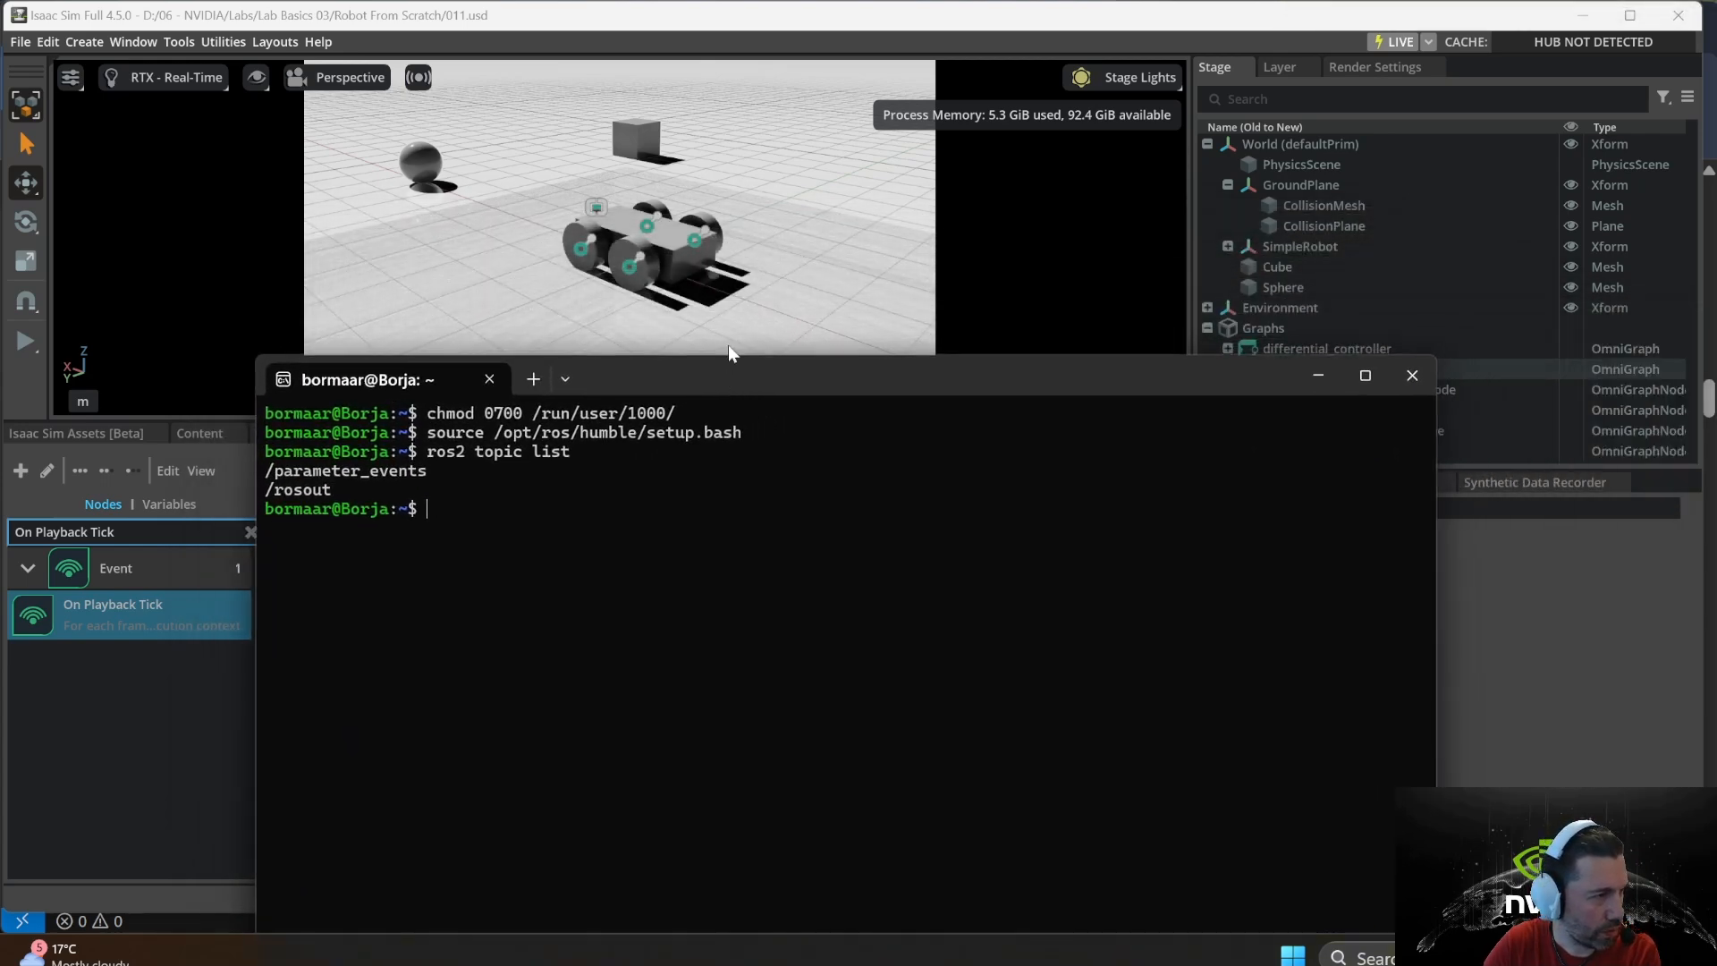
pyautogui.click(389, 245)
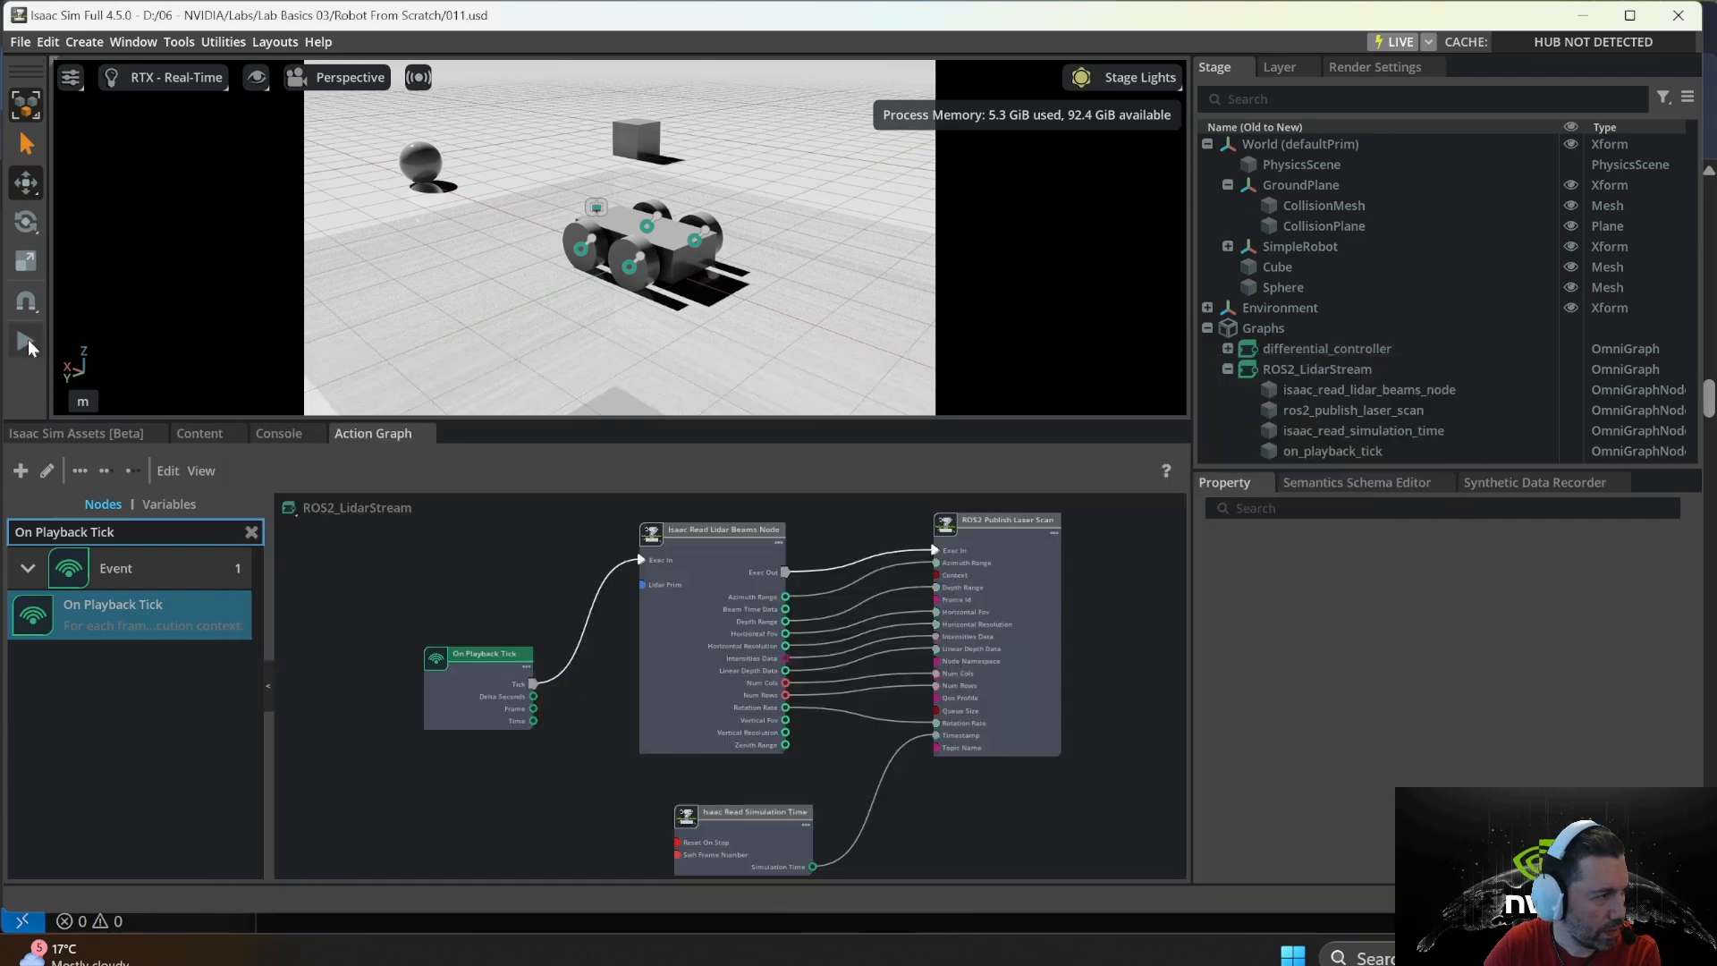
pyautogui.click(26, 340)
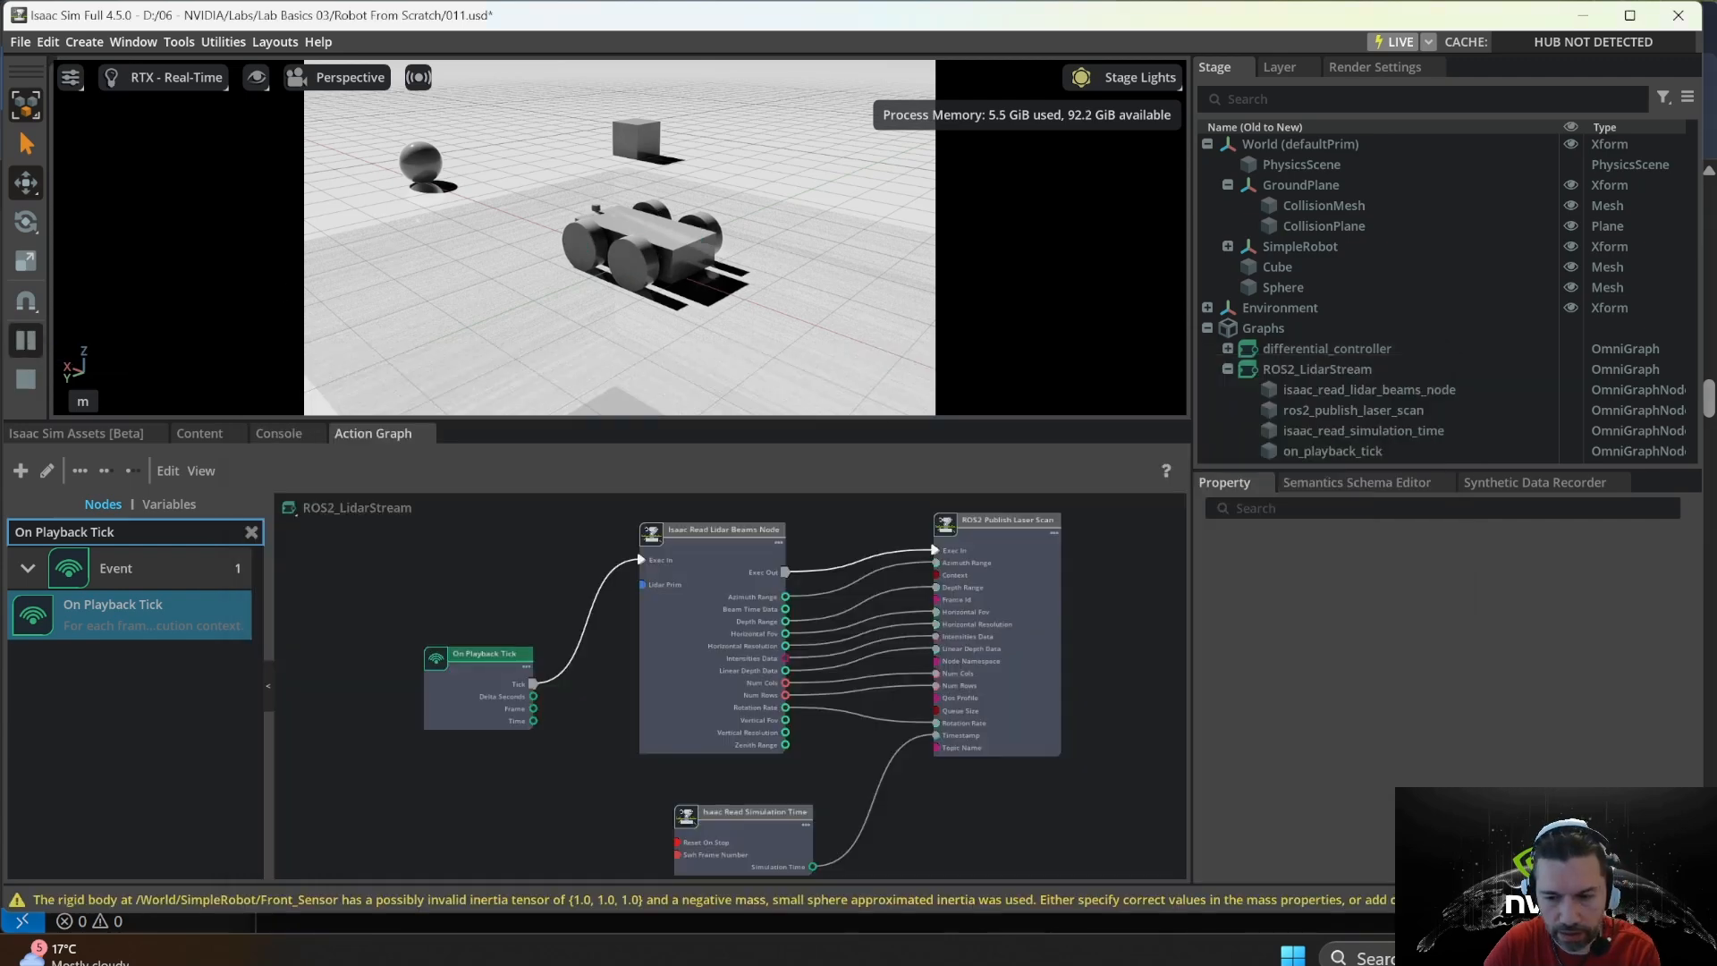
pyautogui.hotkey('alt', 'Tab')
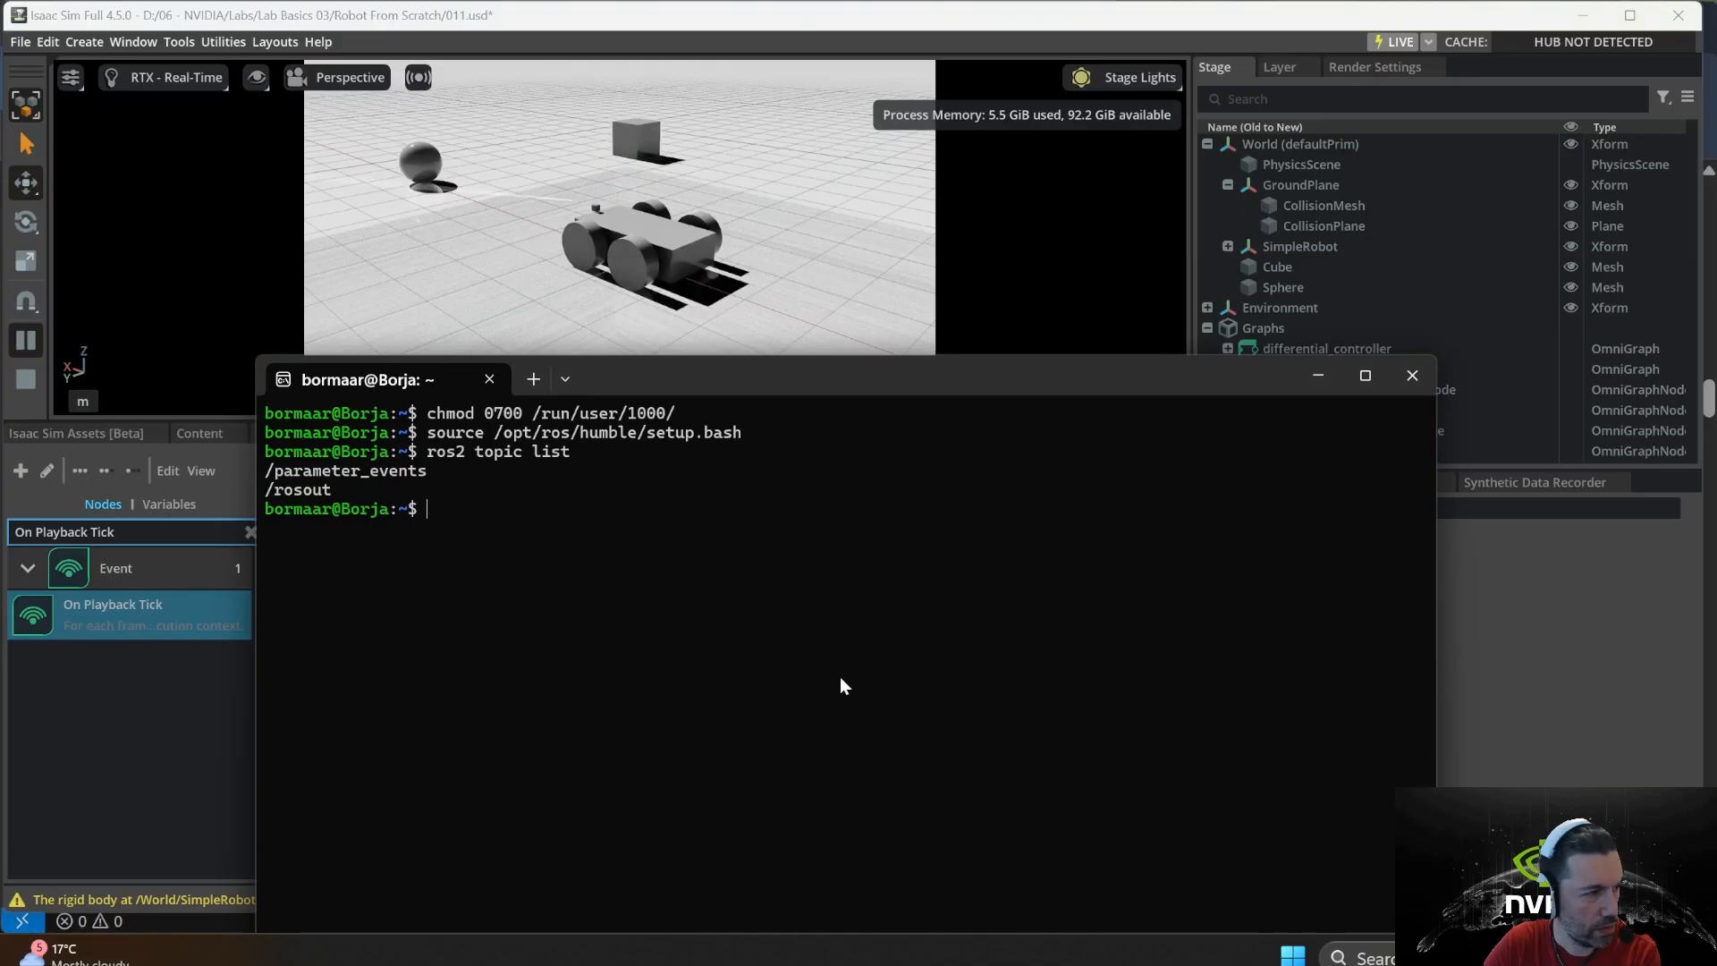
pyautogui.press('Up')
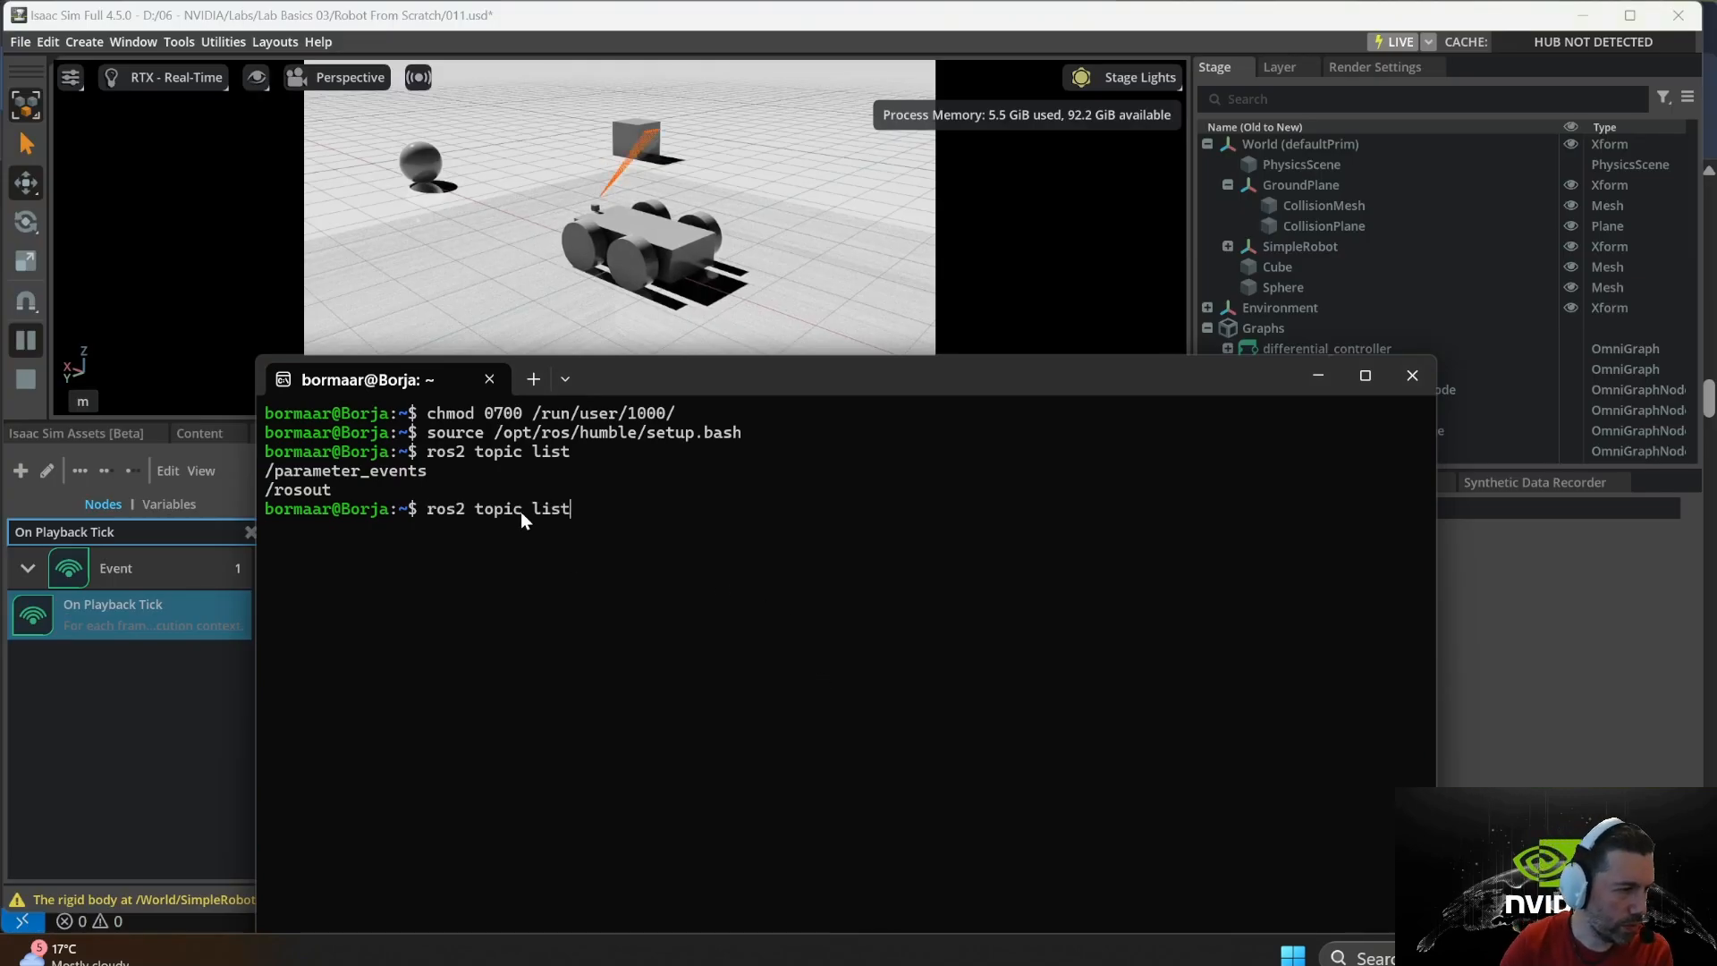
pyautogui.press('Return')
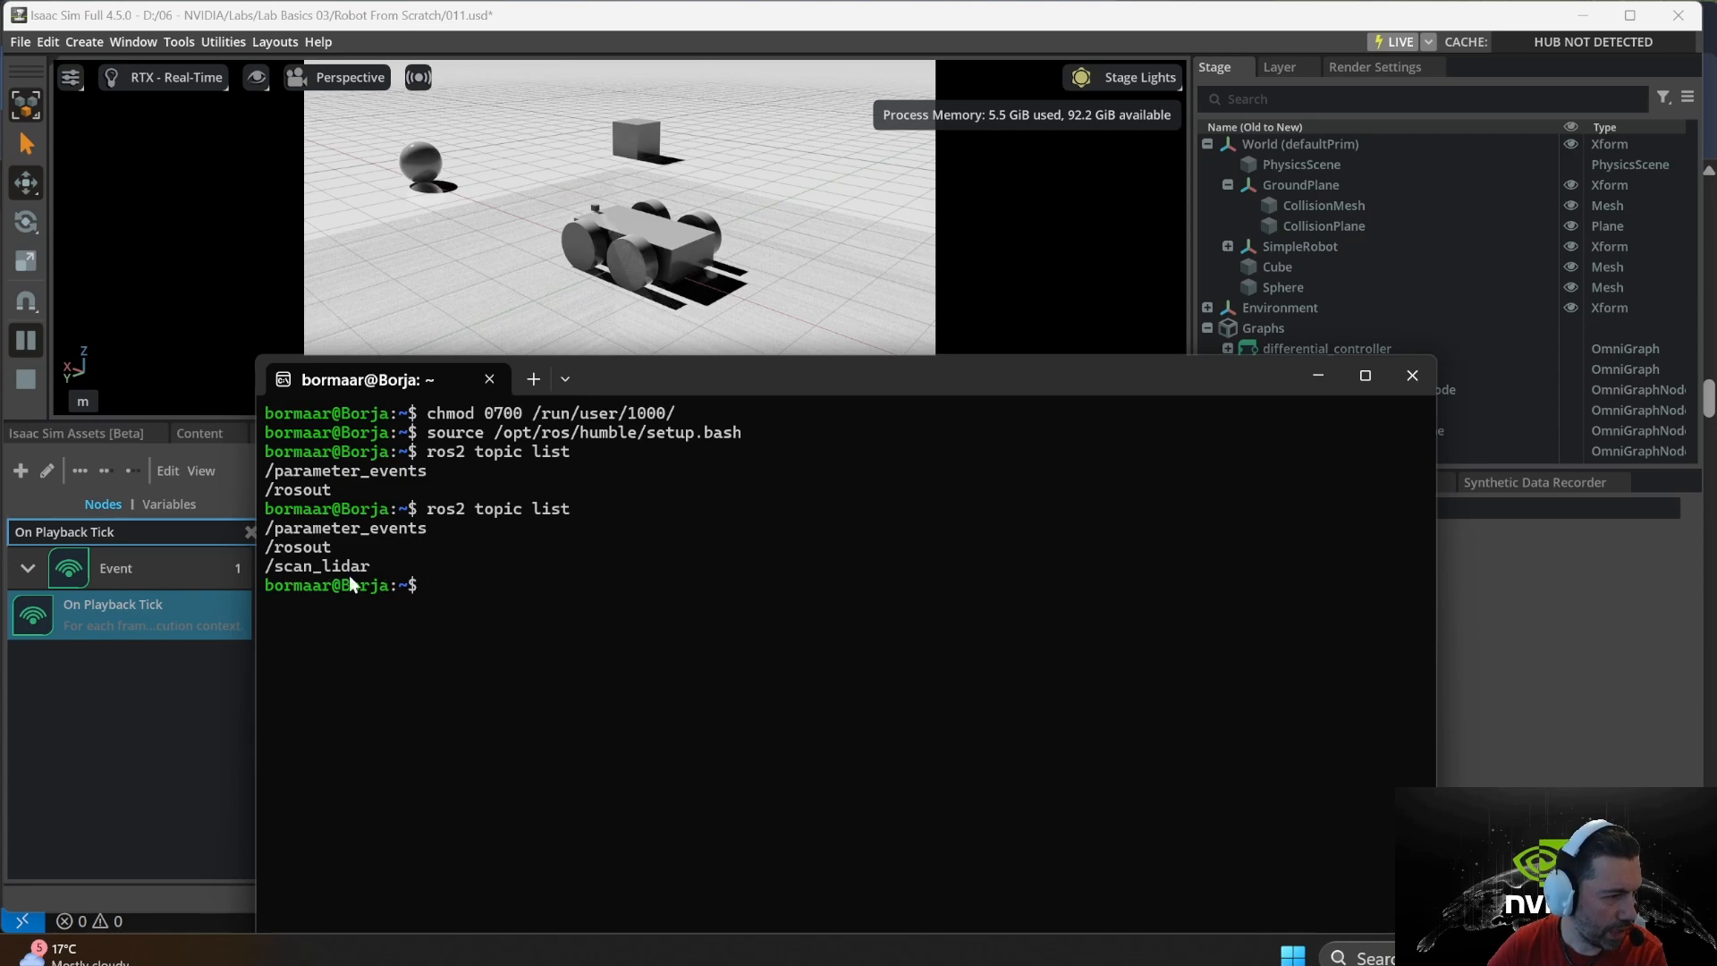
# - Return to Isaac Sim and examine the ROS2_LidarStream graph's raw USD properties
pyautogui.click(816, 286)
pyautogui.click(816, 286)
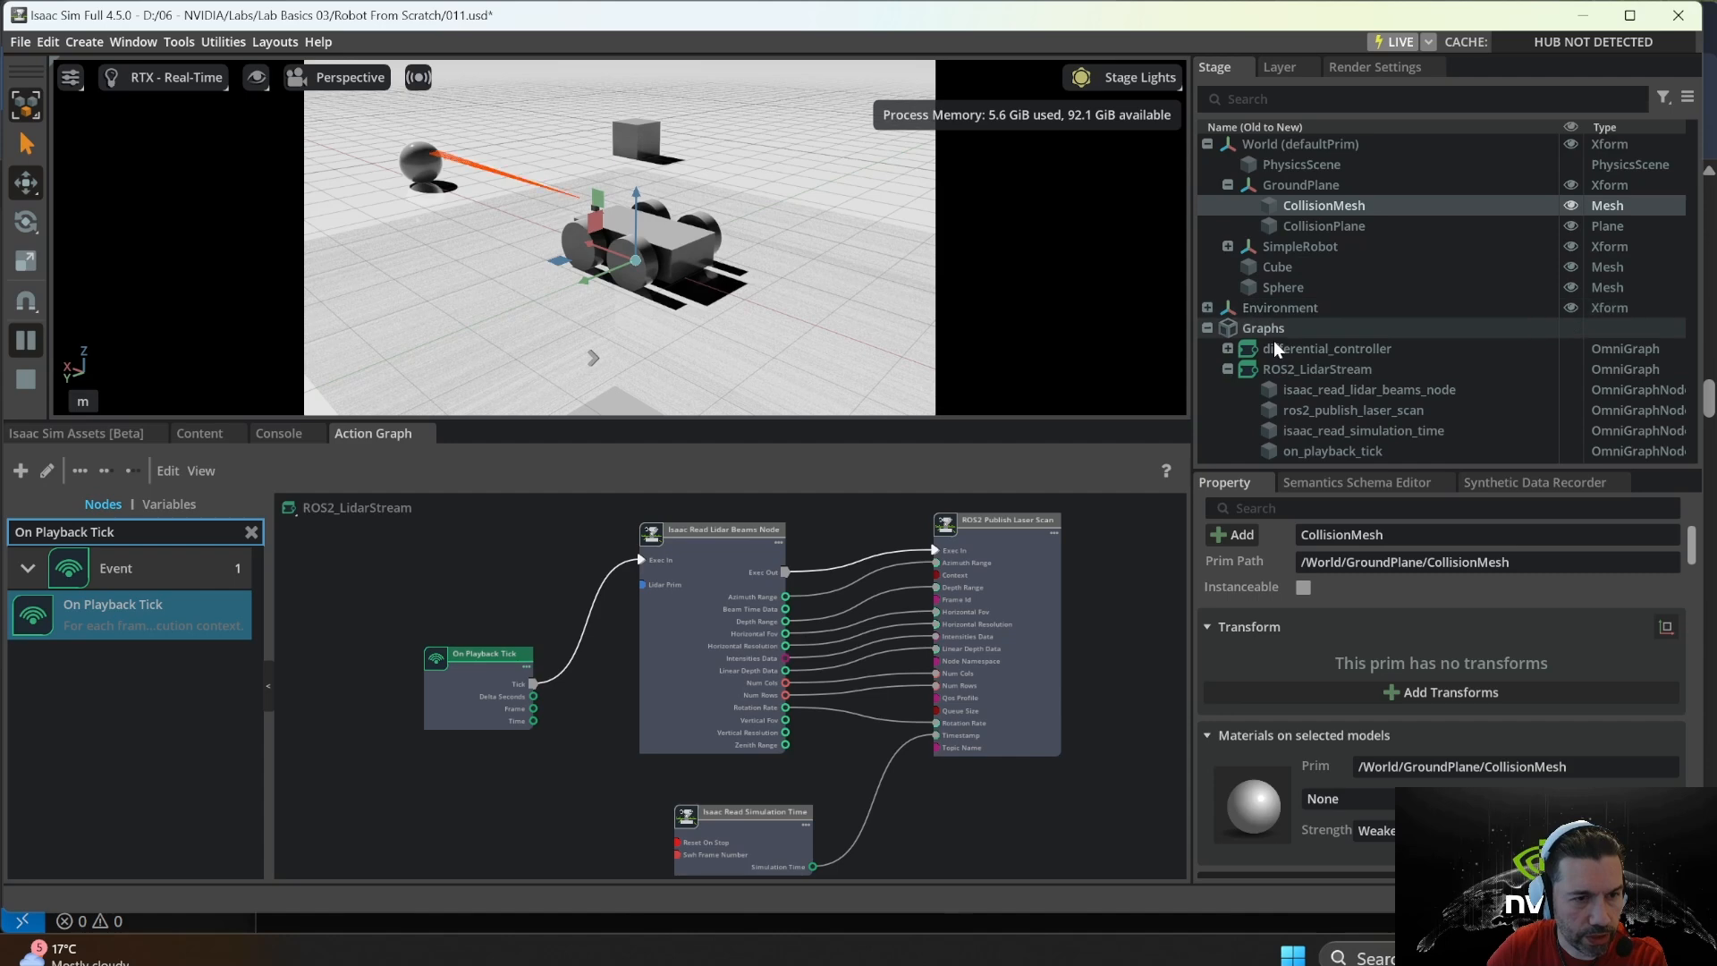
pyautogui.click(1300, 373)
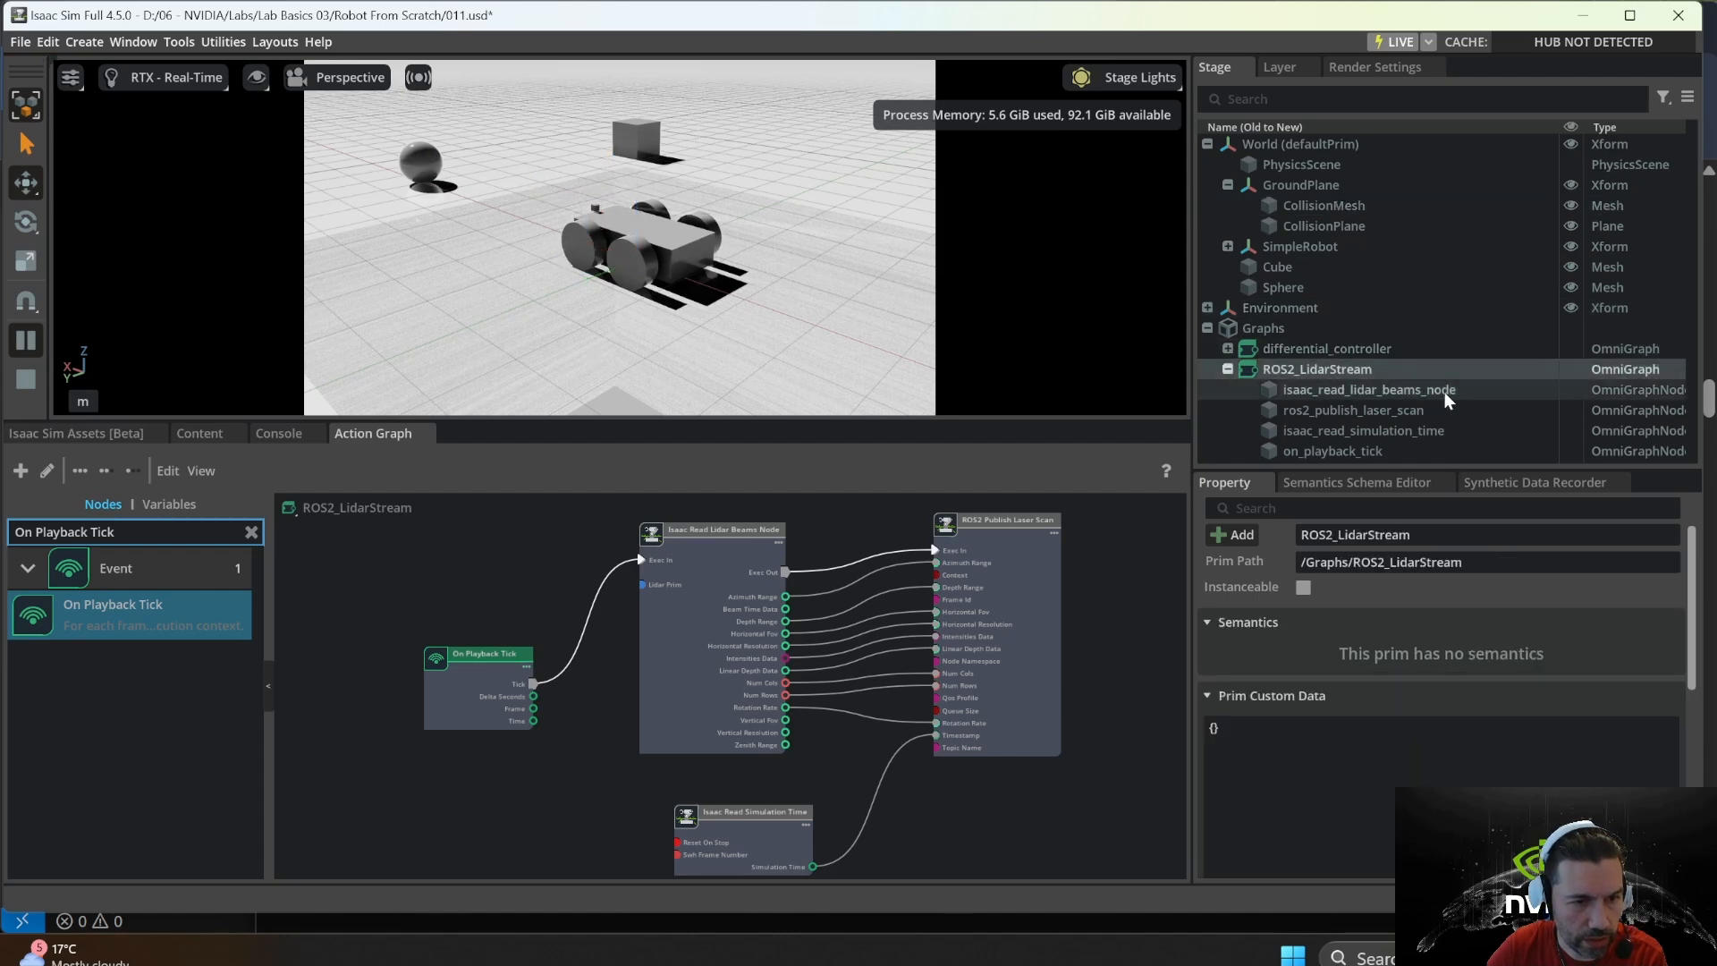
pyautogui.scroll(-5, 1458, 695)
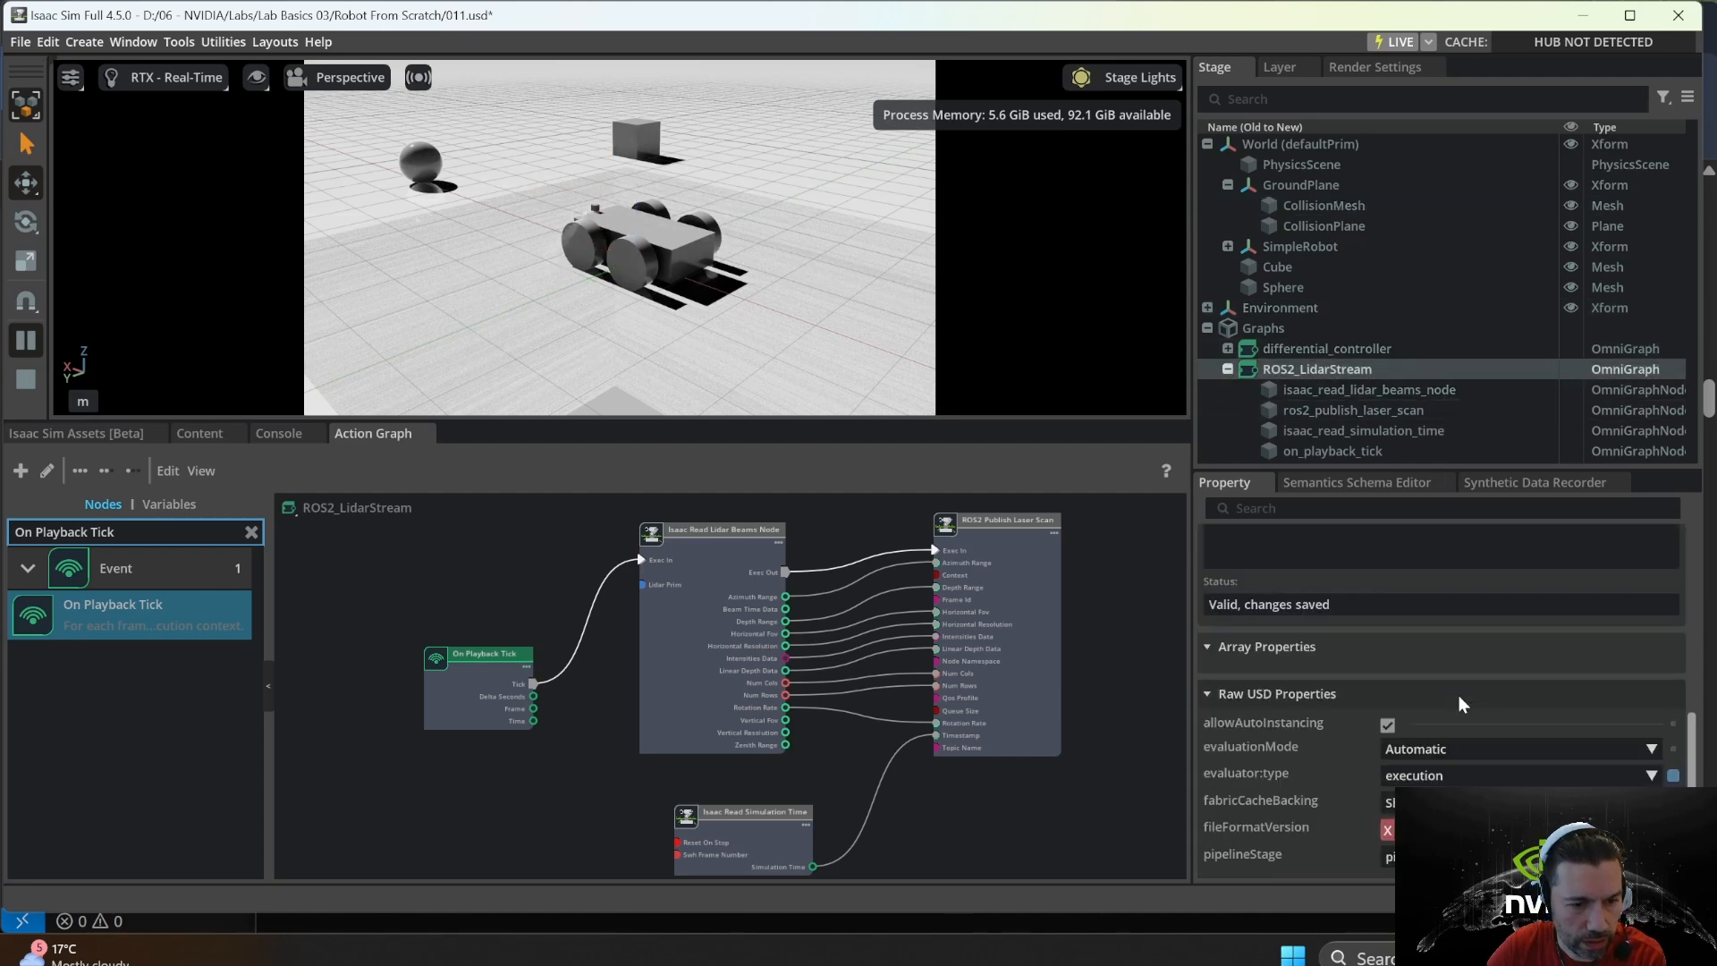
pyautogui.click(1227, 369)
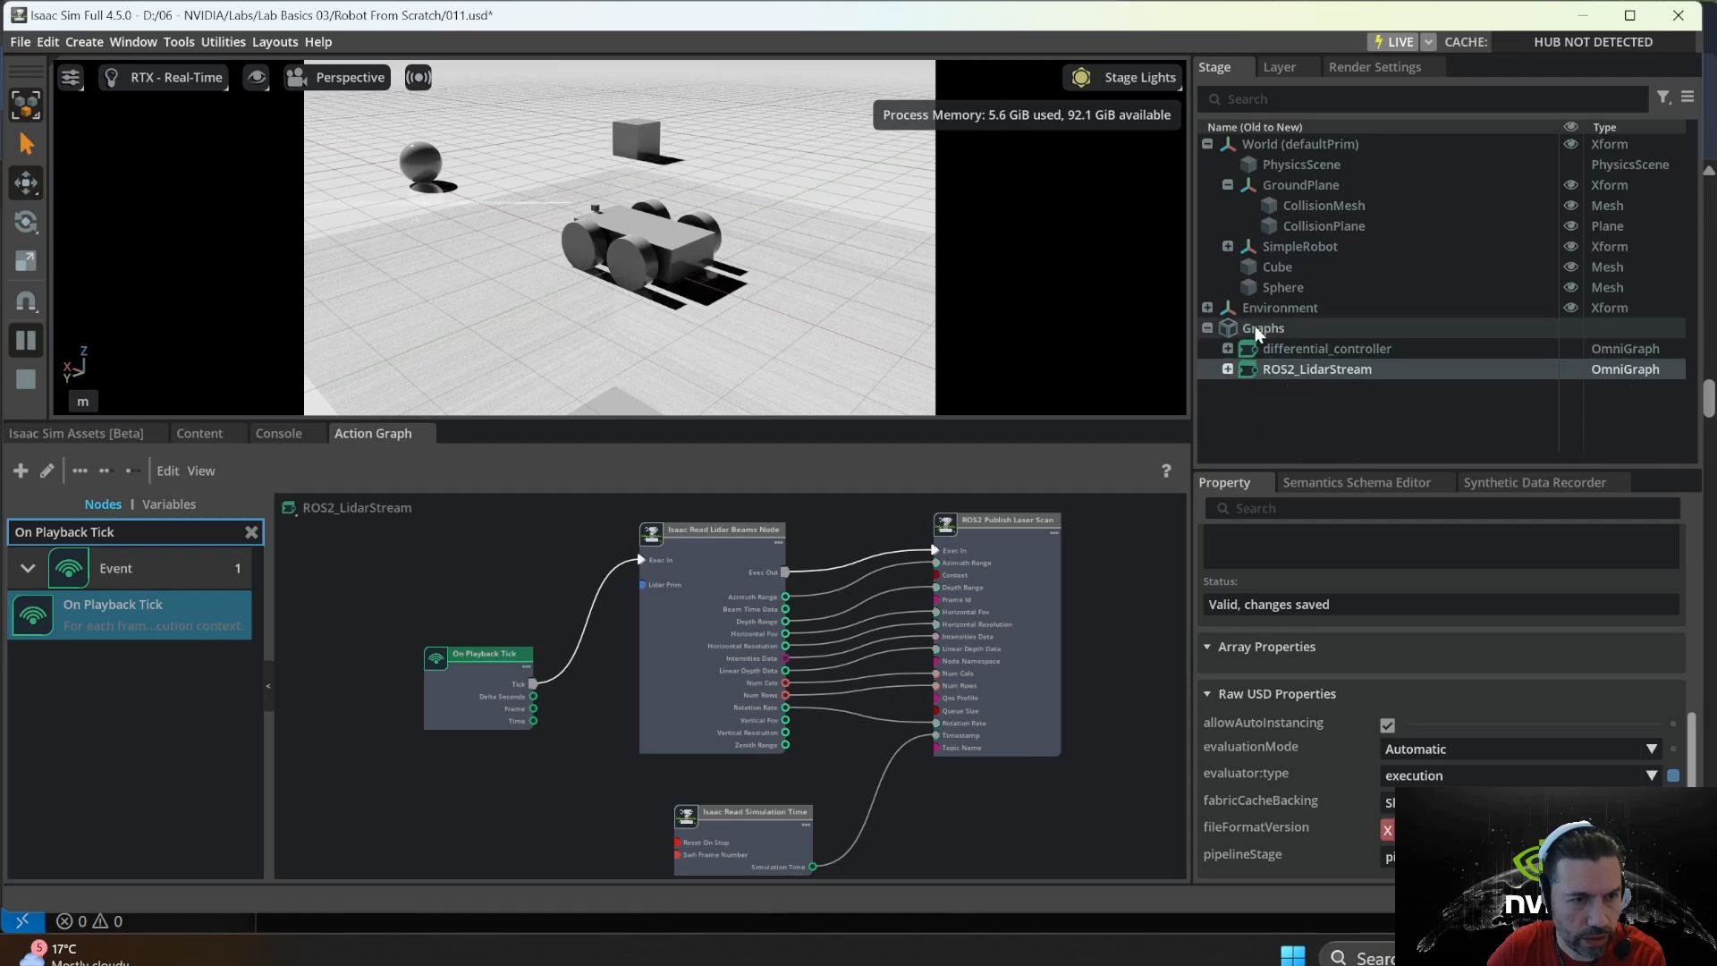
# - Set the rotationRate of the Lidar under SimpleRobot's Front_Sensor to 30
pyautogui.click(1207, 307)
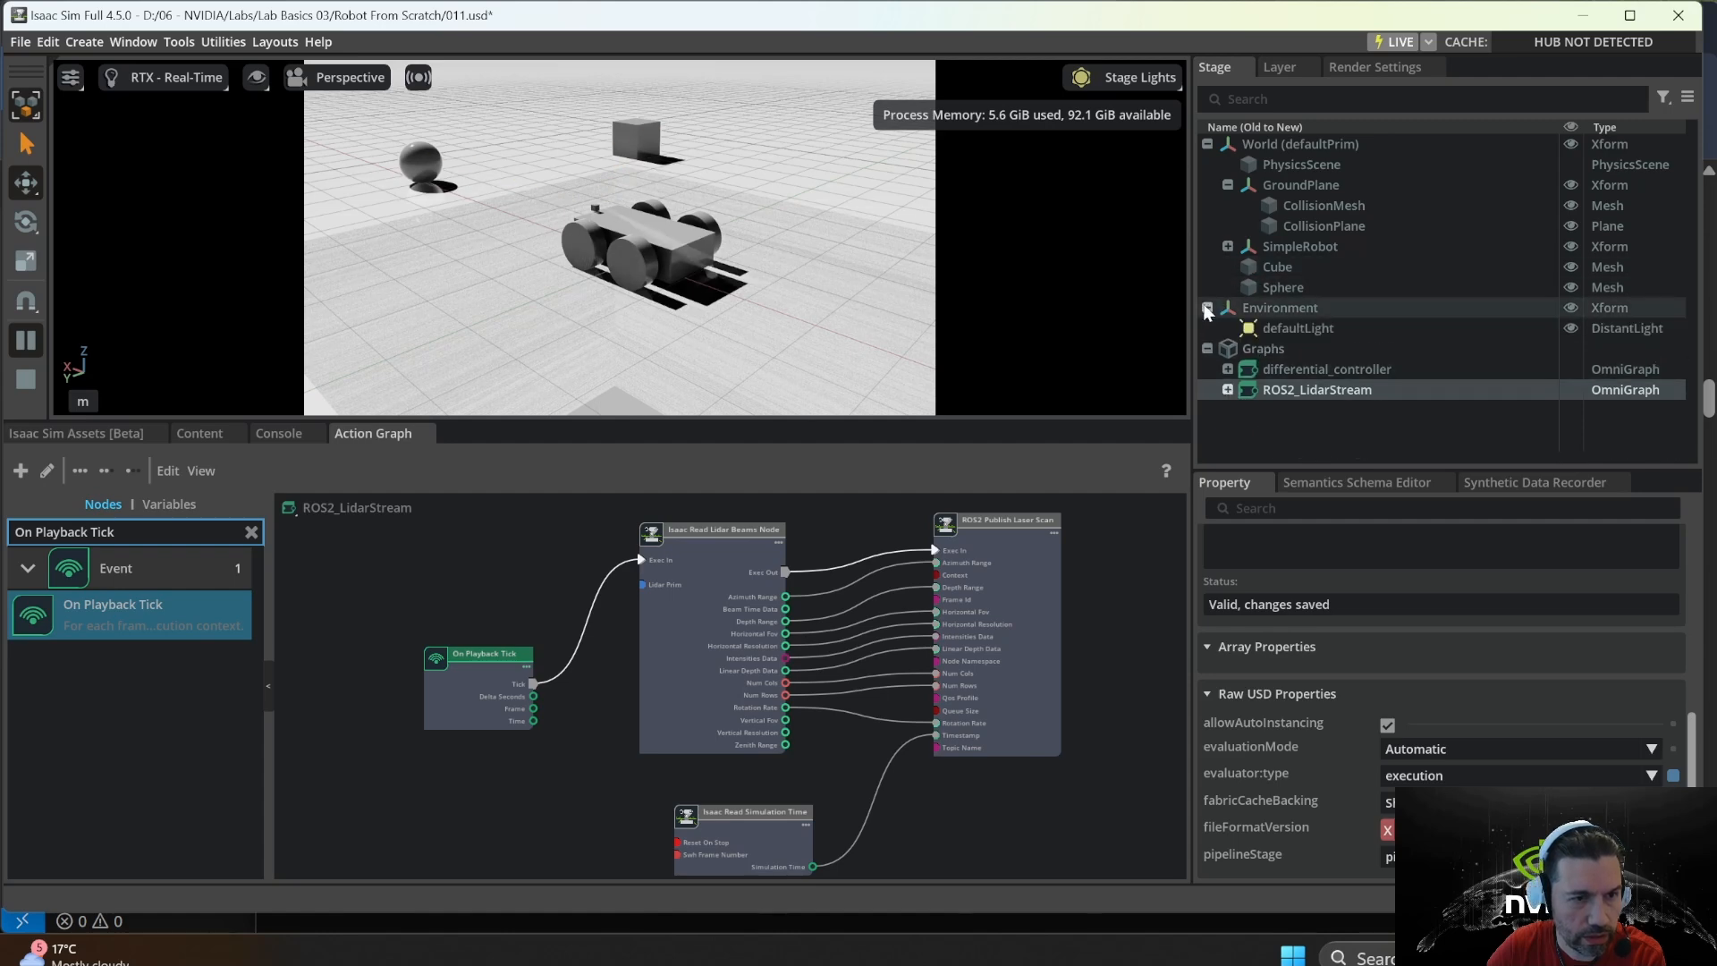
pyautogui.click(1225, 250)
pyautogui.click(1229, 247)
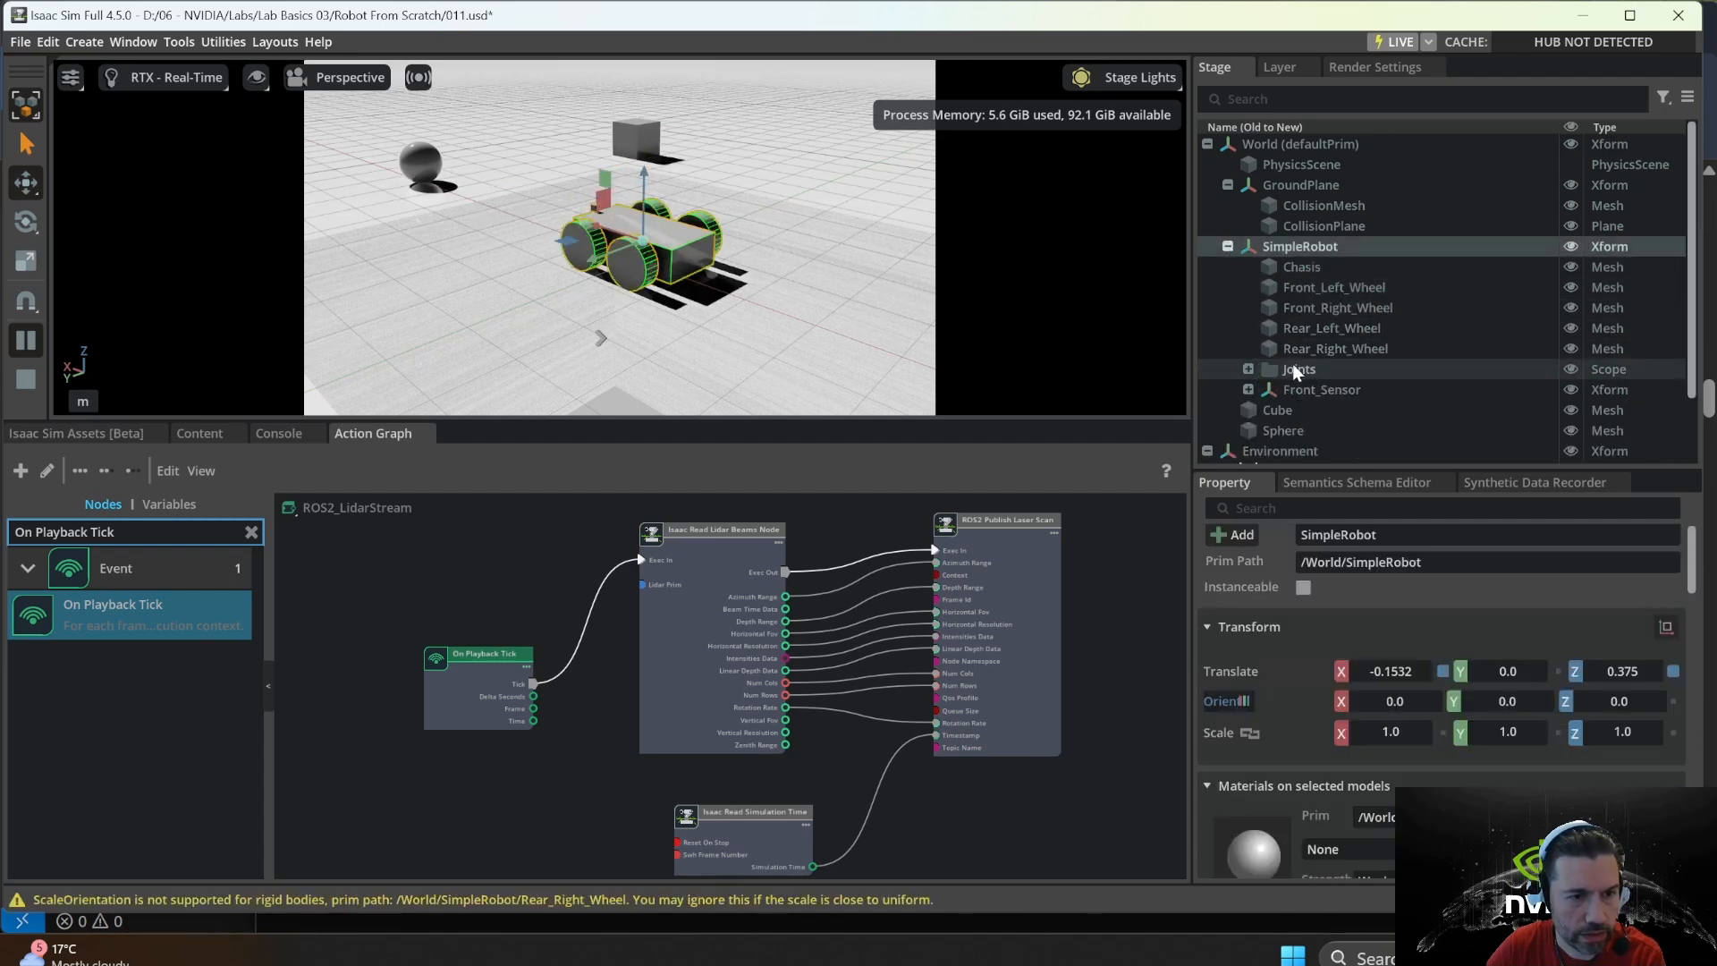
pyautogui.click(1262, 389)
pyautogui.click(1249, 389)
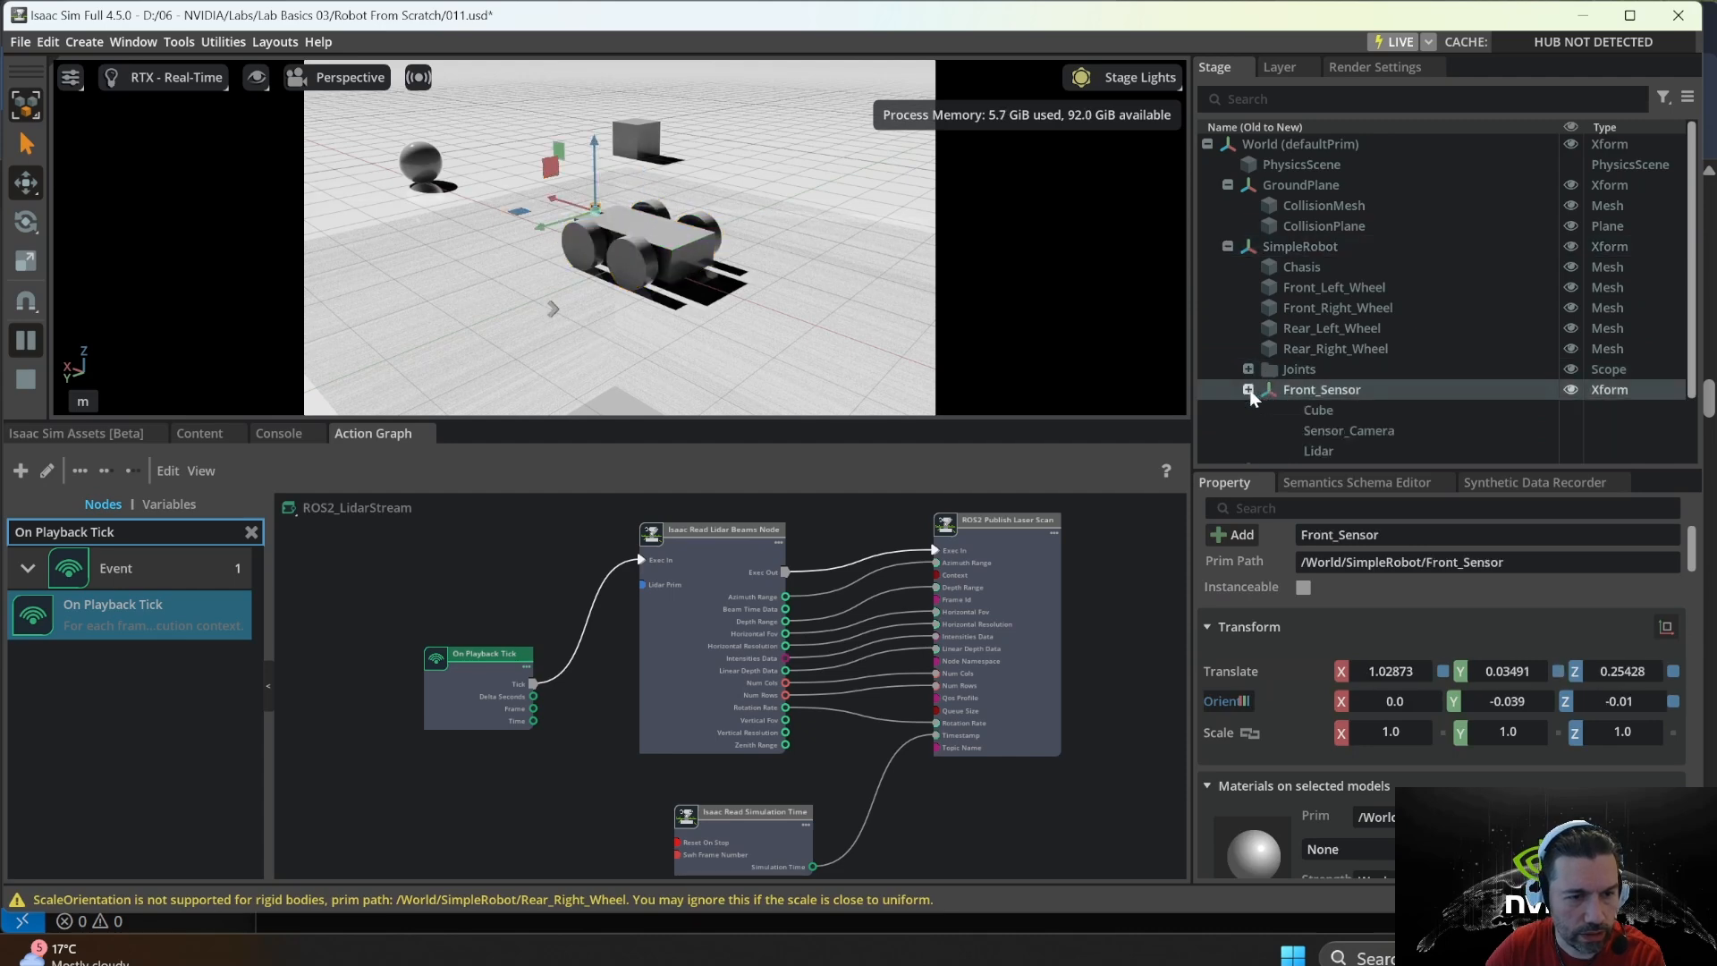
pyautogui.click(1333, 449)
pyautogui.scroll(-15, 1467, 733)
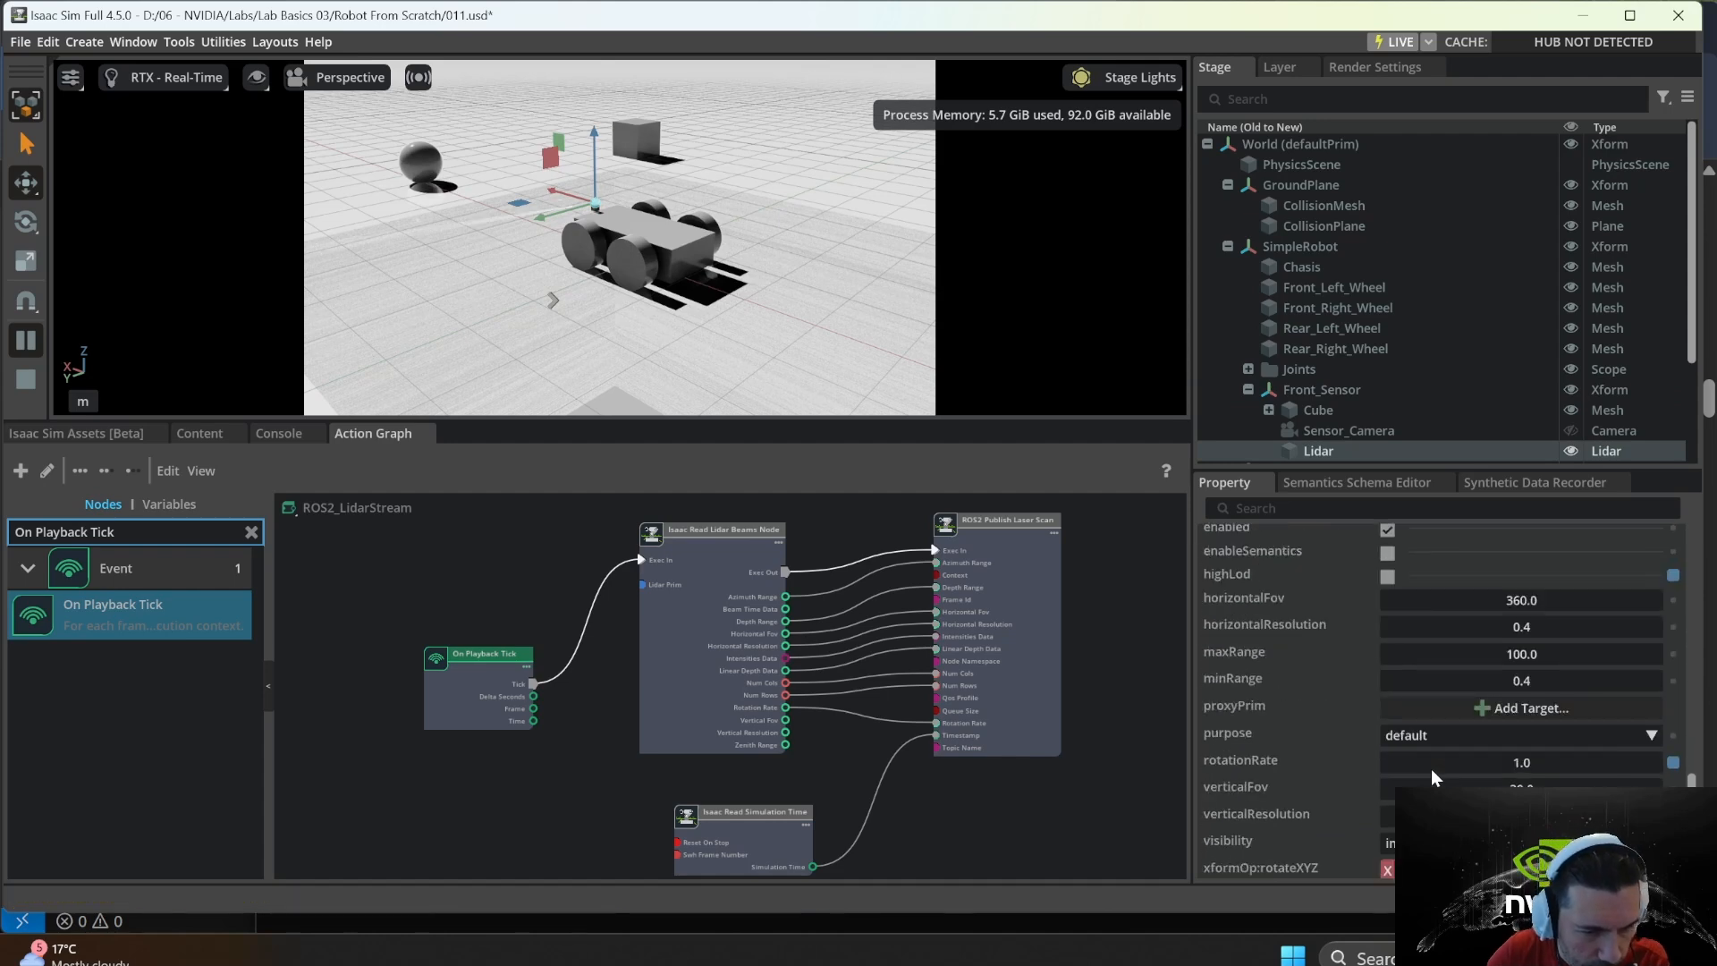
pyautogui.doubleClick(1488, 762)
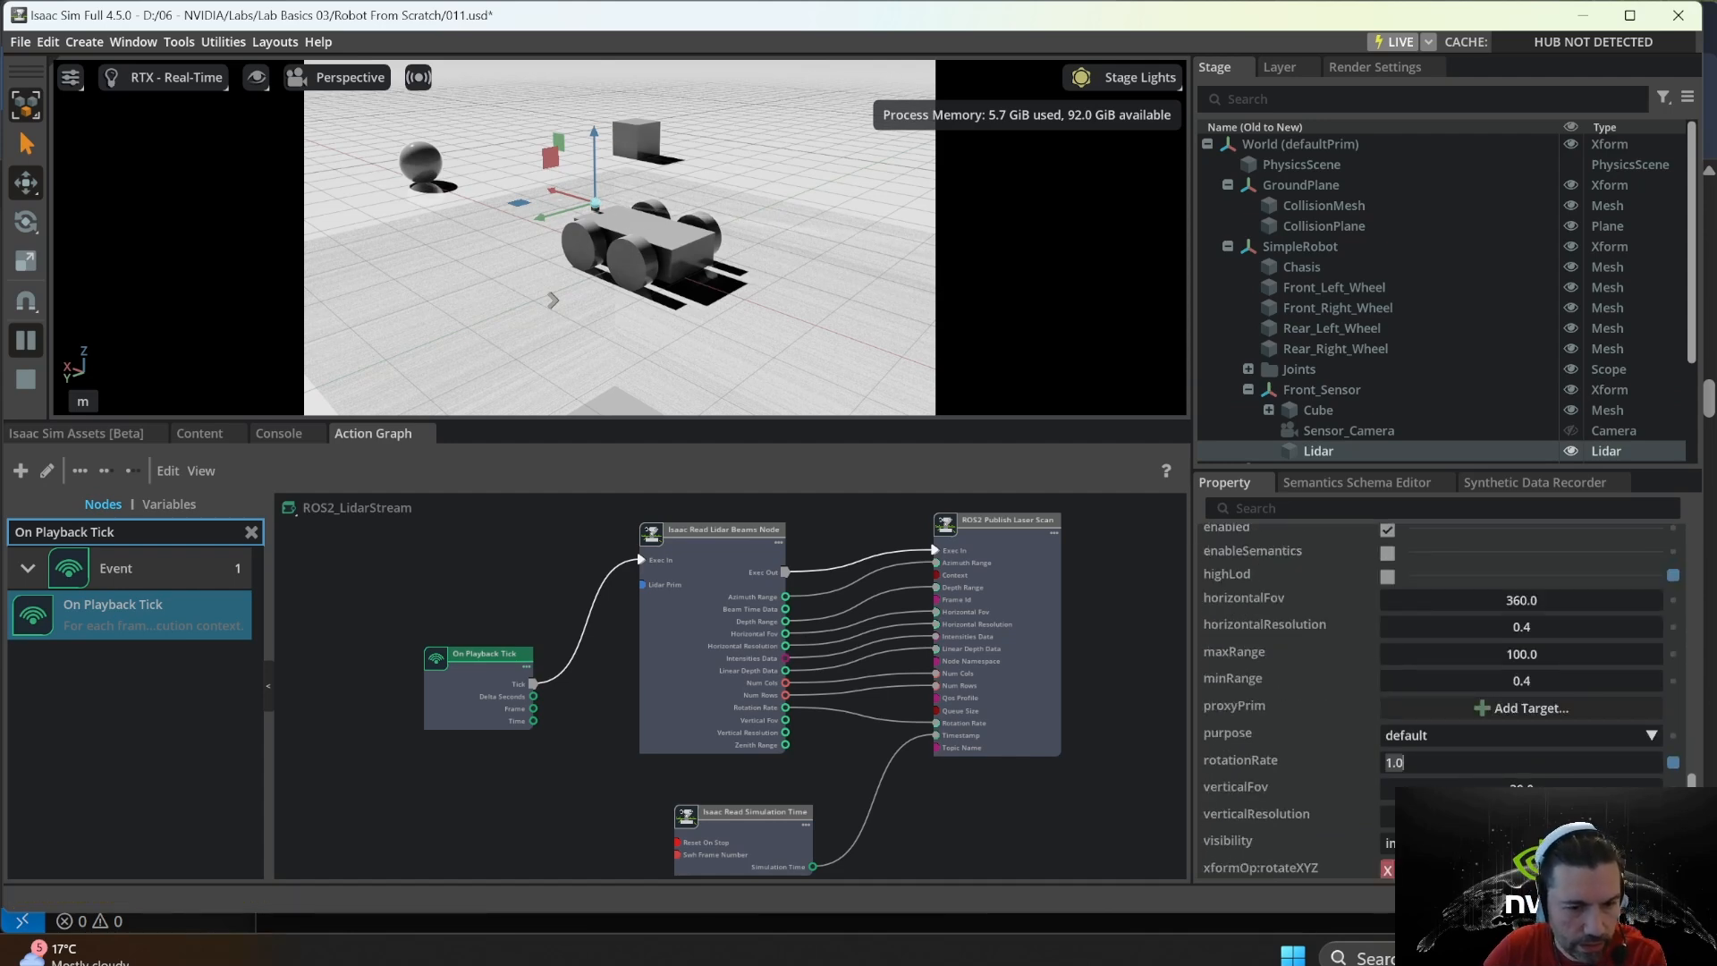
pyautogui.write('30')
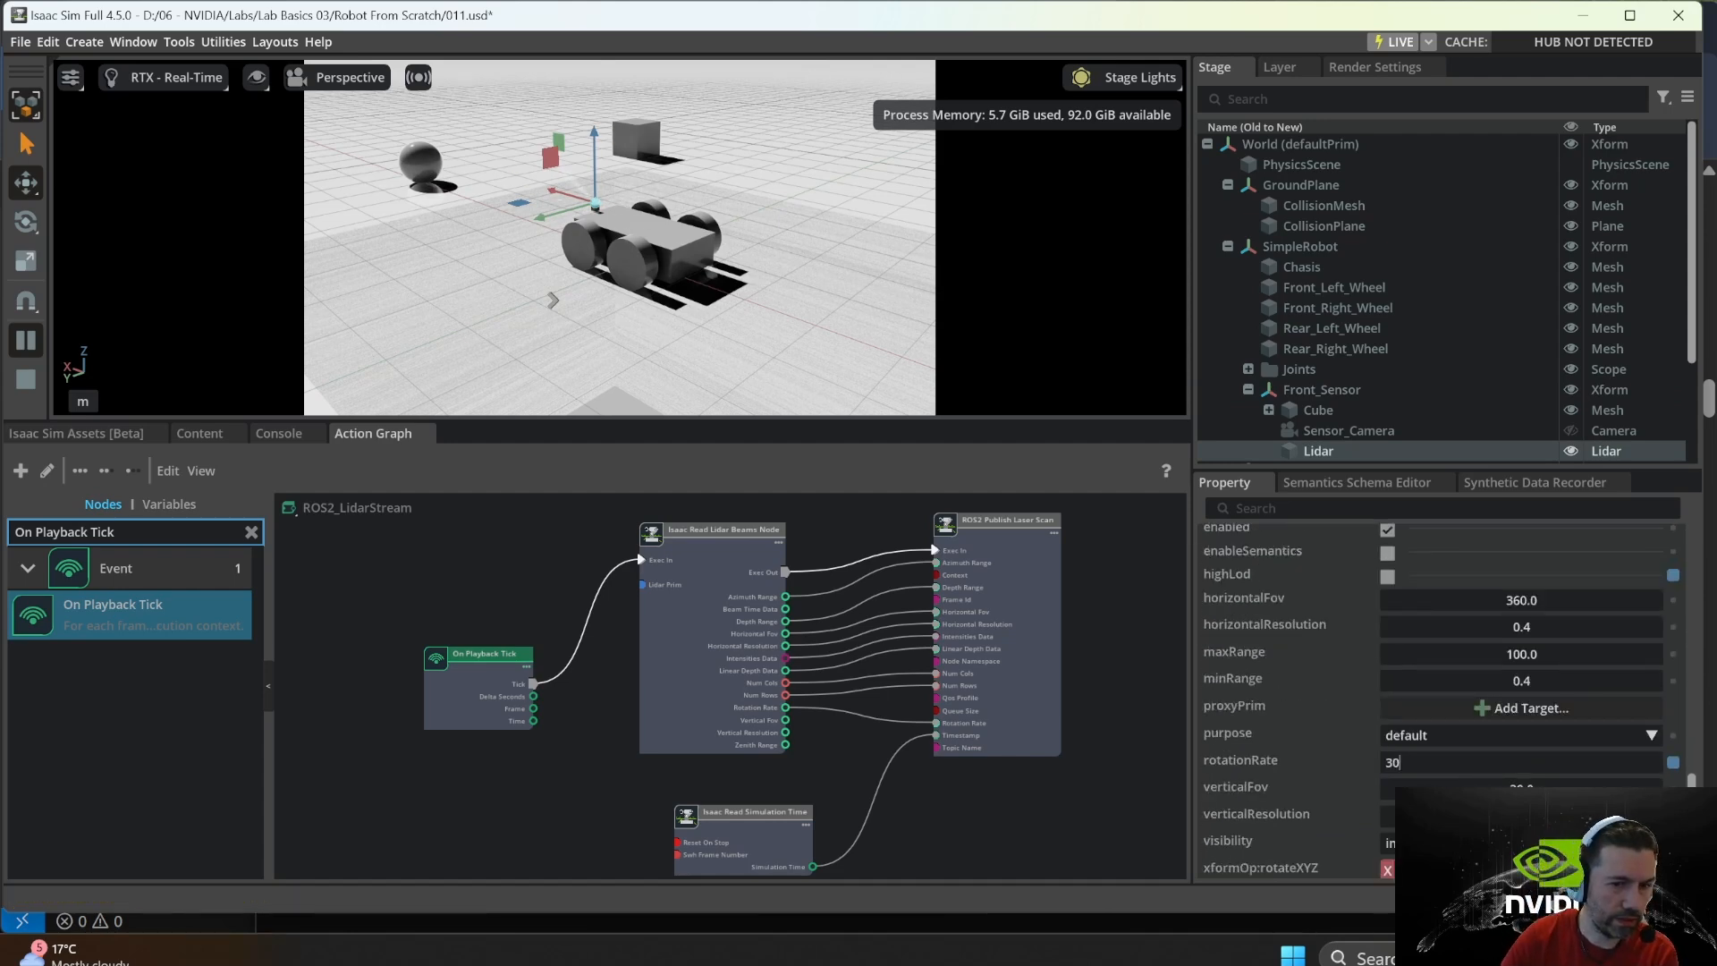
pyautogui.press('Return')
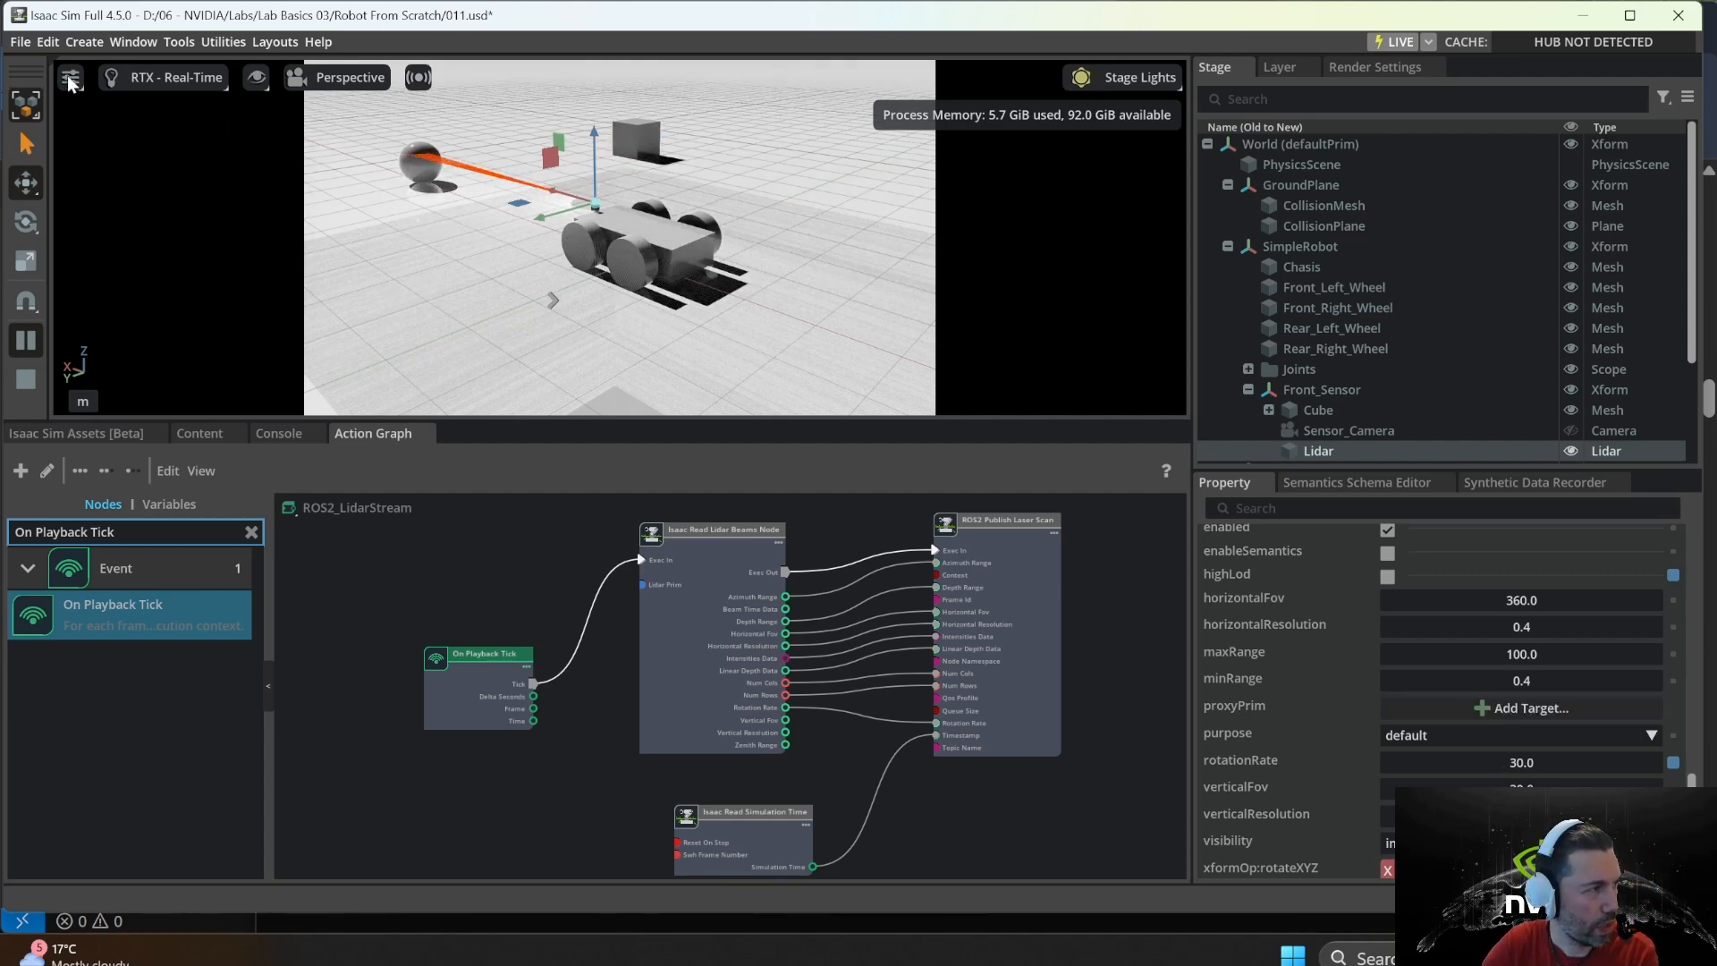
# - Stop the simulation, save the current stage, and start the simulation again
pyautogui.click(25, 382)
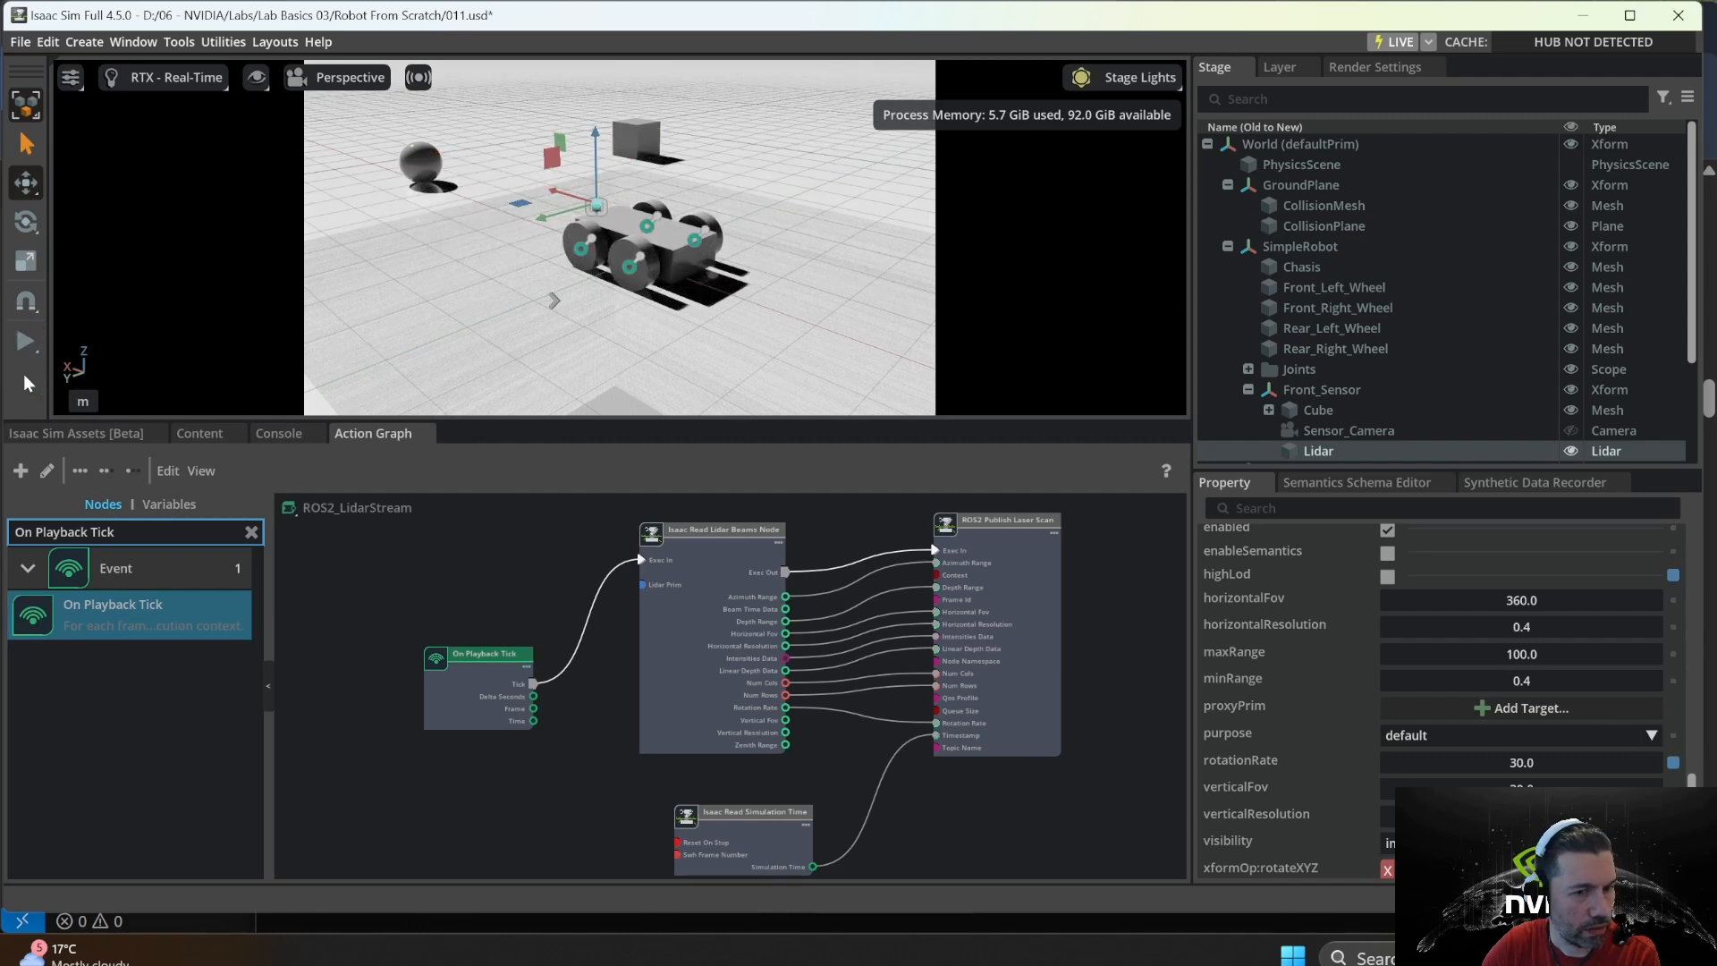
pyautogui.click(20, 42)
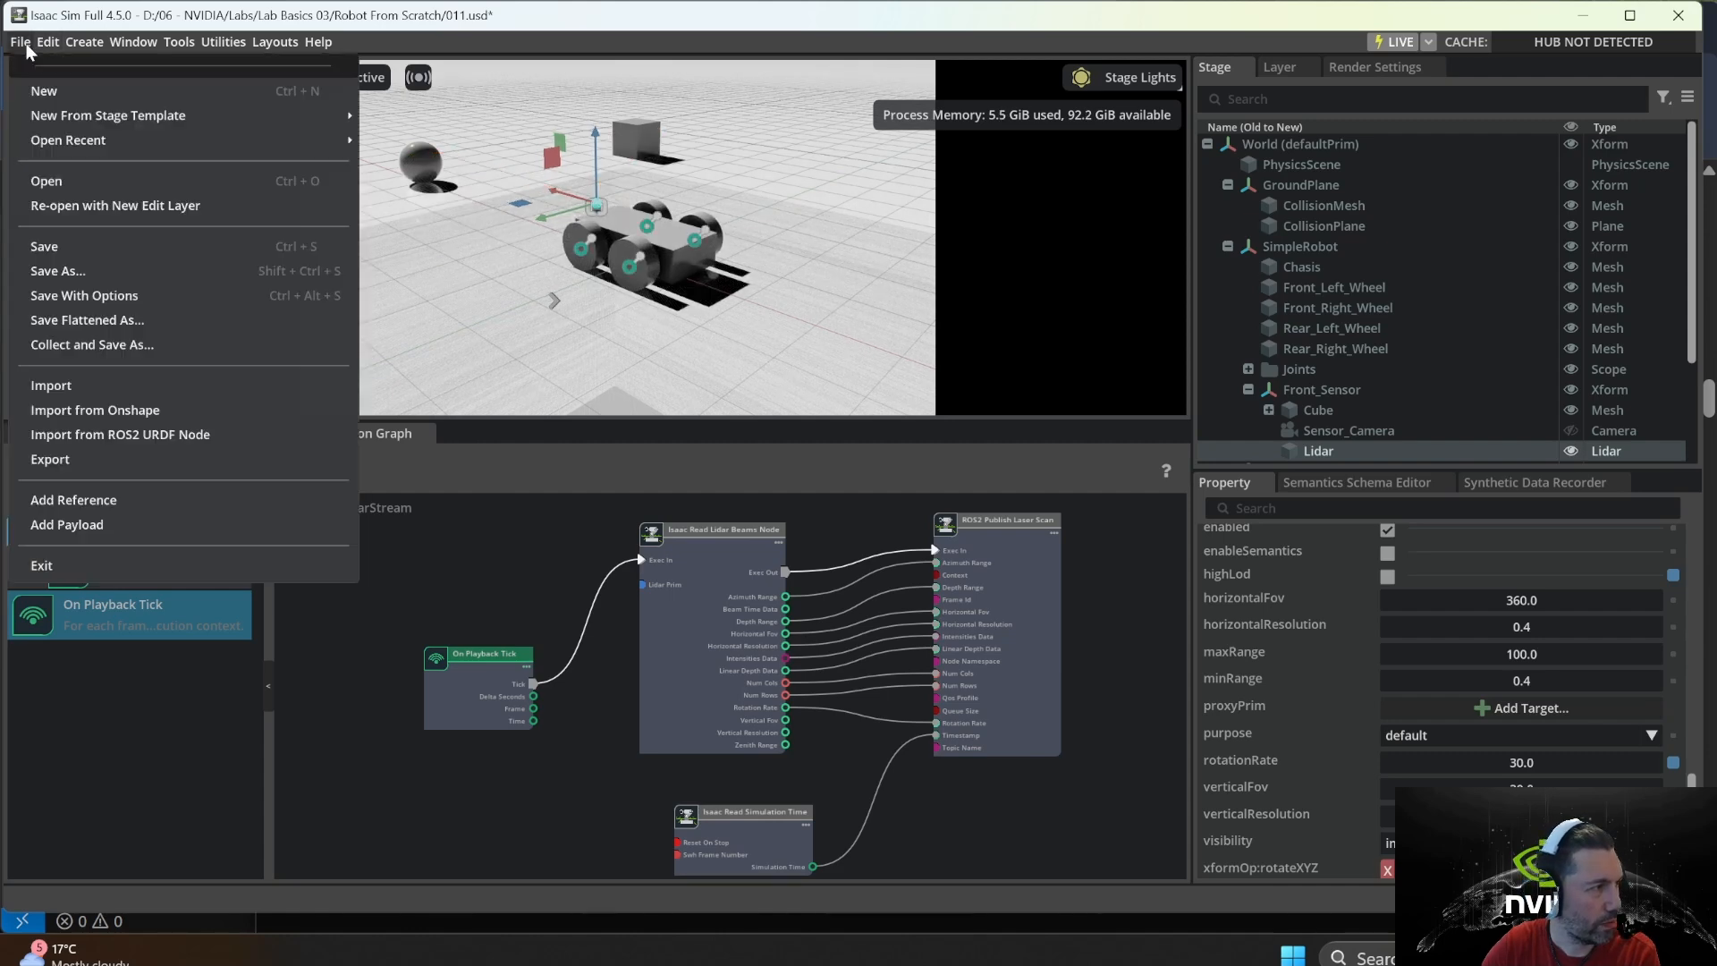
pyautogui.click(66, 242)
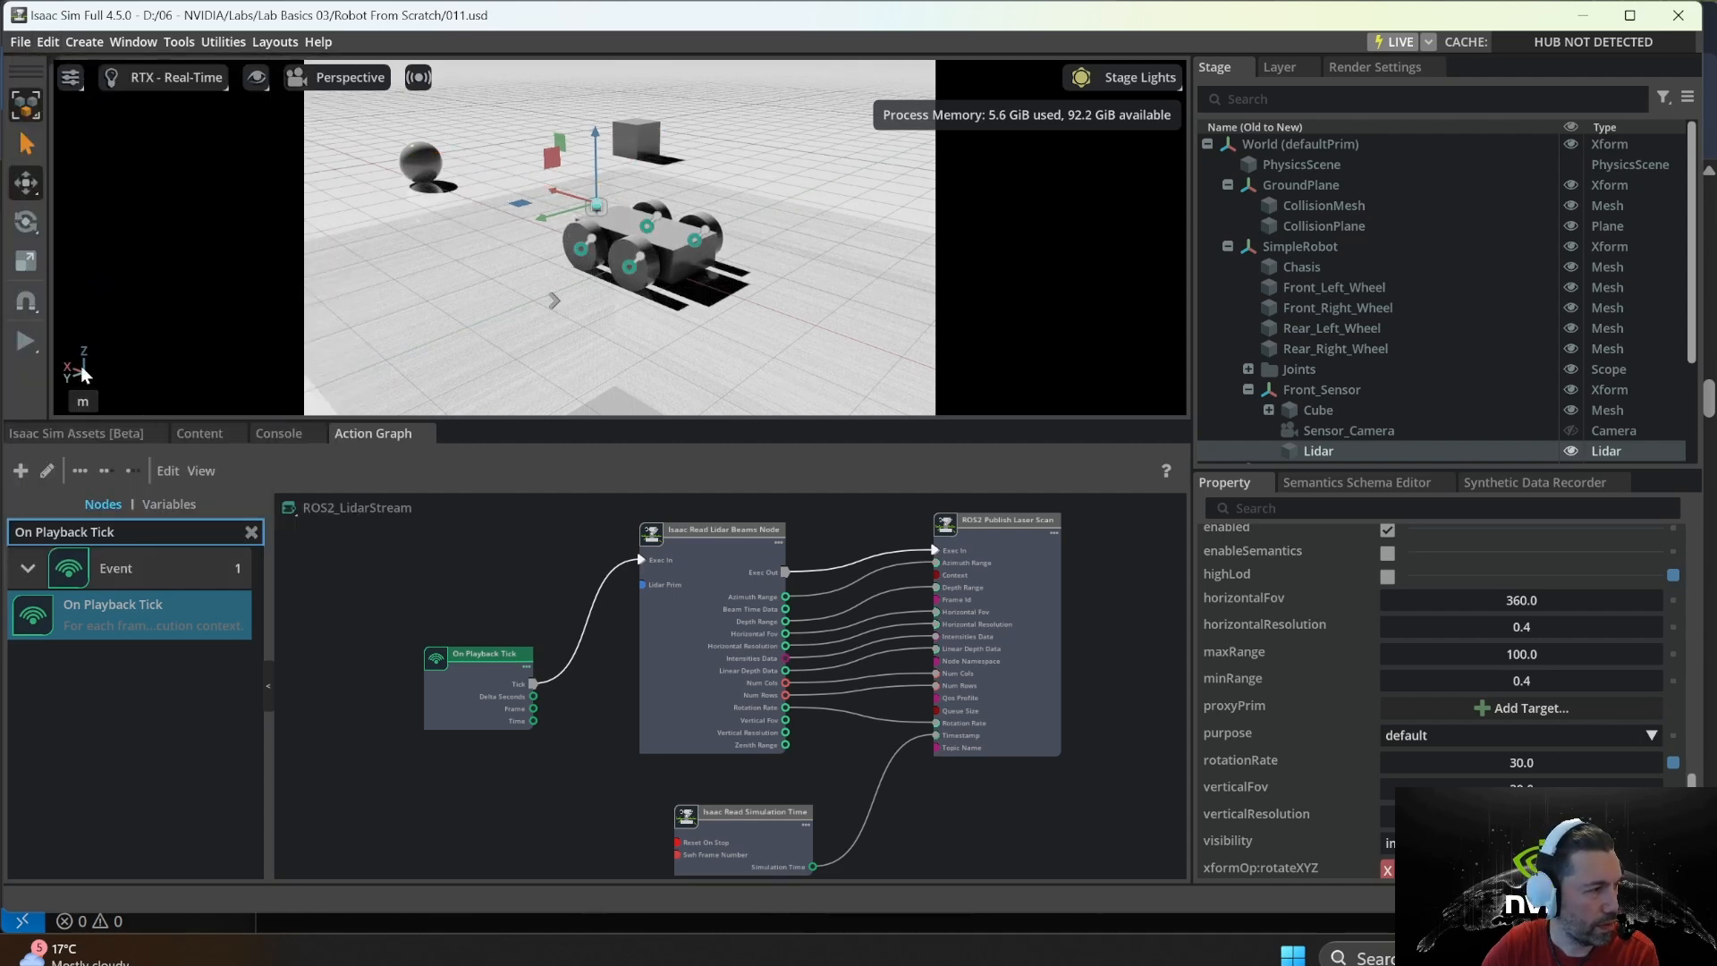
pyautogui.click(25, 342)
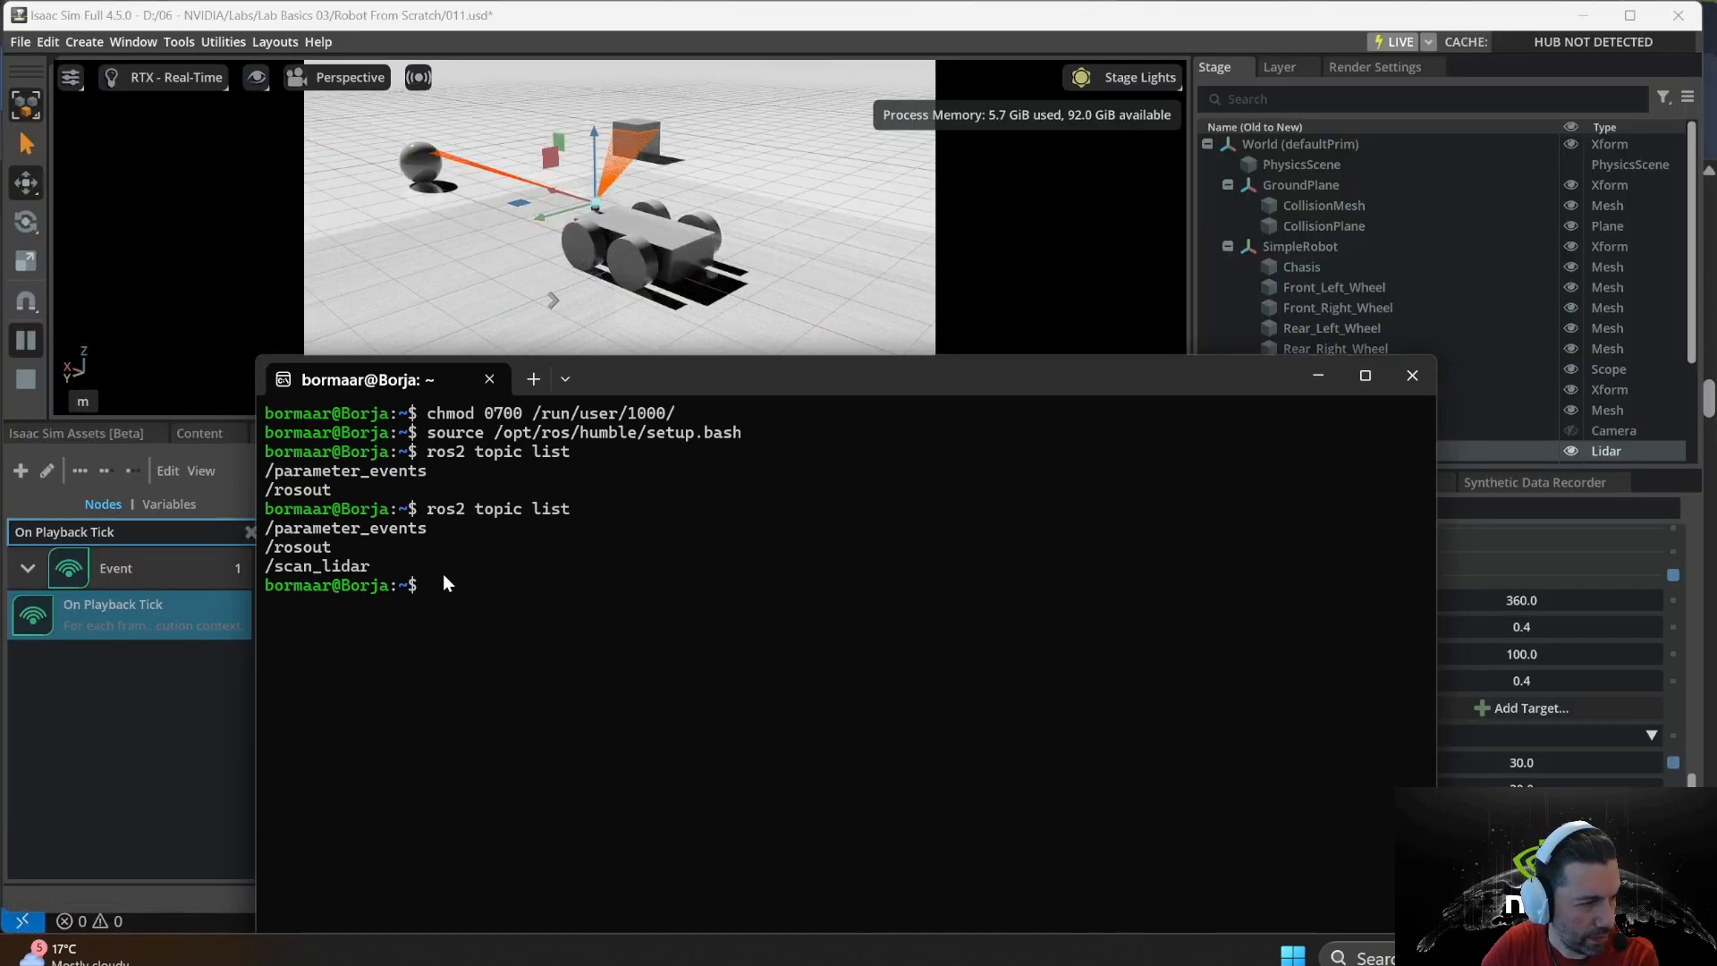
# - Switch to the terminal and launch RViz with the rviz2 command
pyautogui.press('Up')
pyautogui.press('Up')
pyautogui.press('Up')
pyautogui.press('Up')
pyautogui.press('Up')
pyautogui.press('Up')
pyautogui.press('Up')
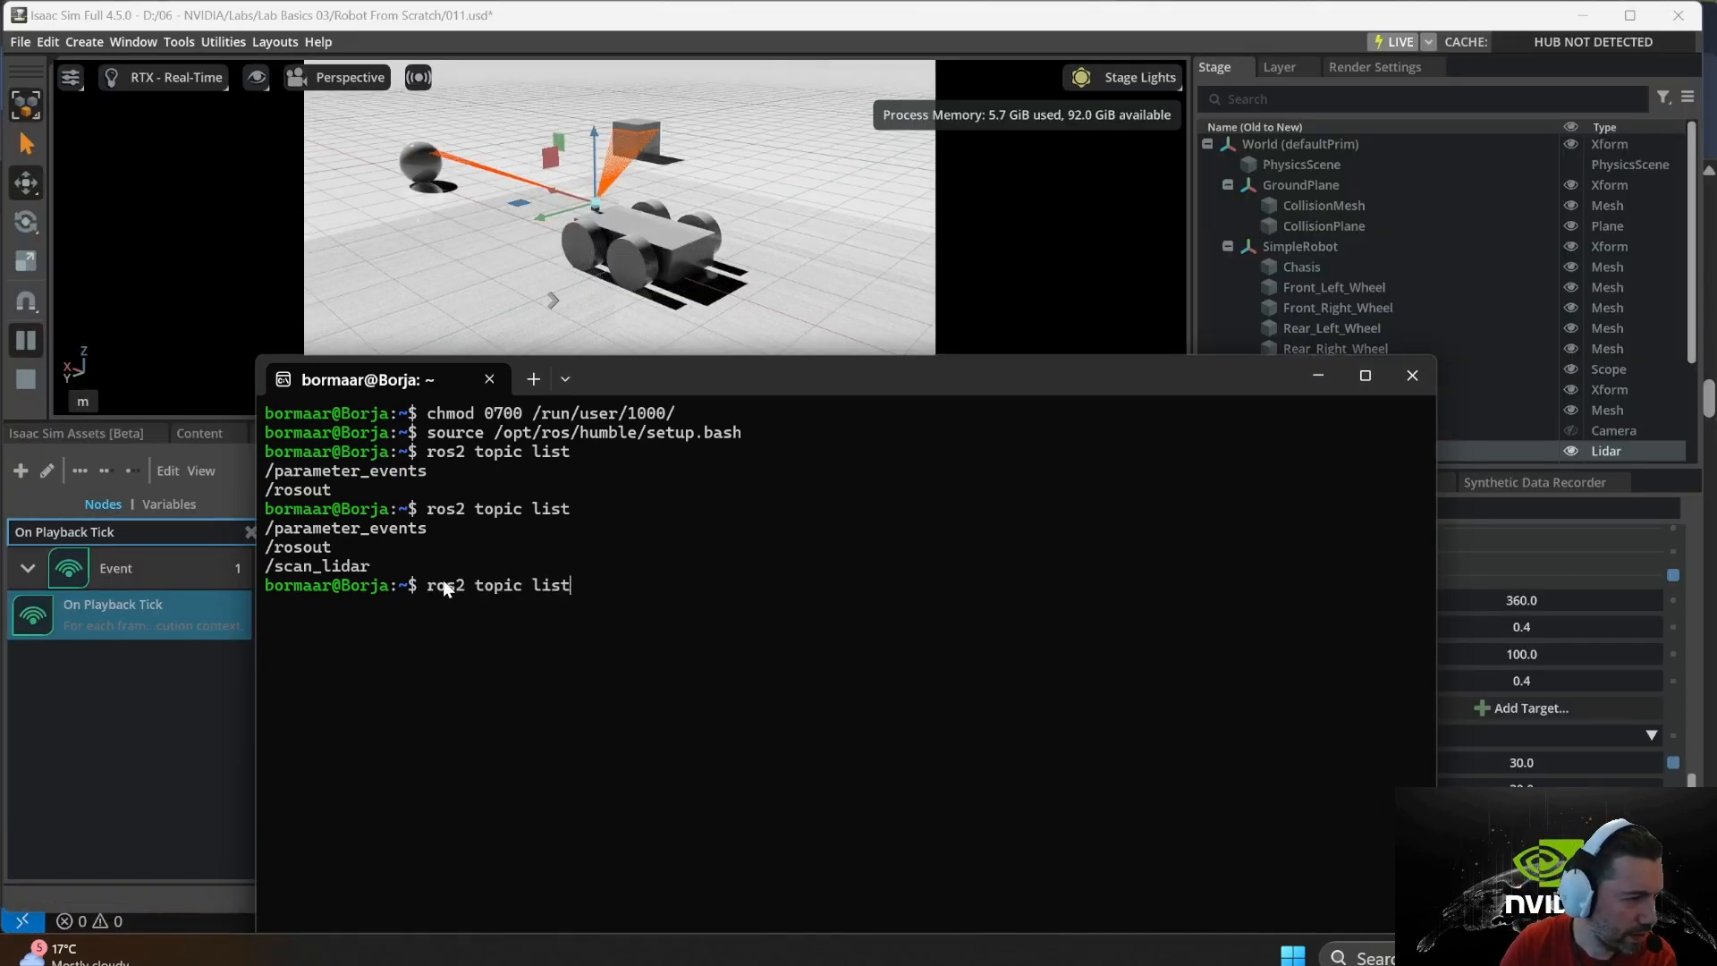
pyautogui.press('Down')
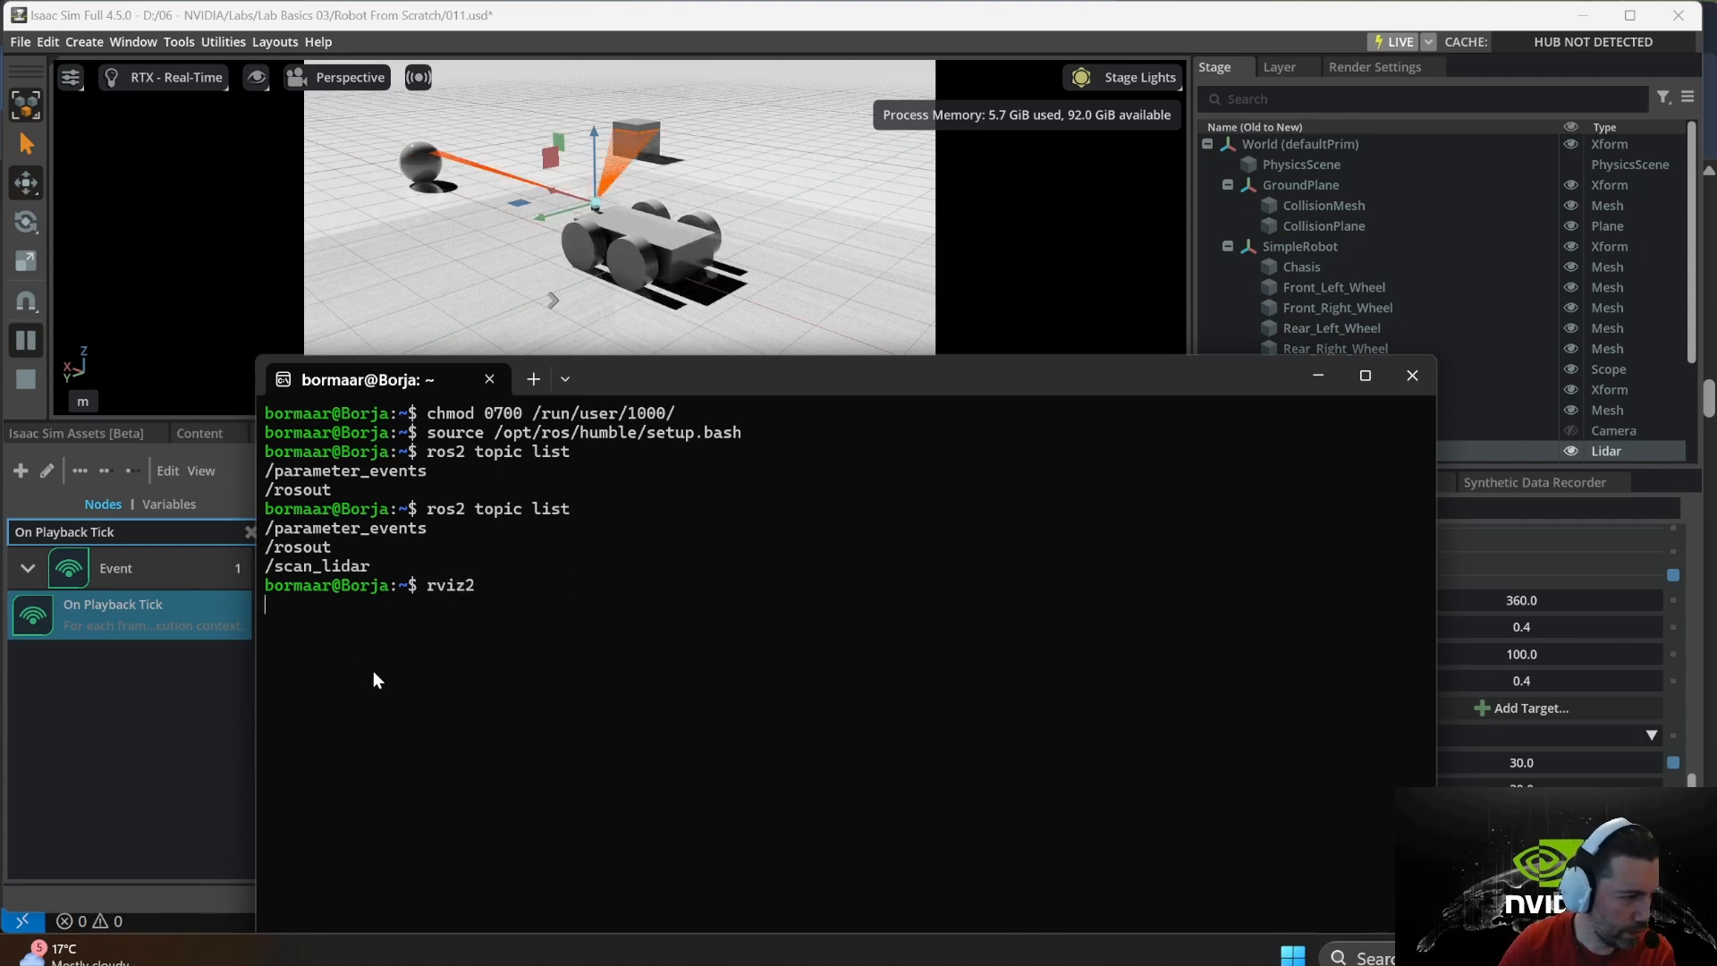
pyautogui.press('Return')
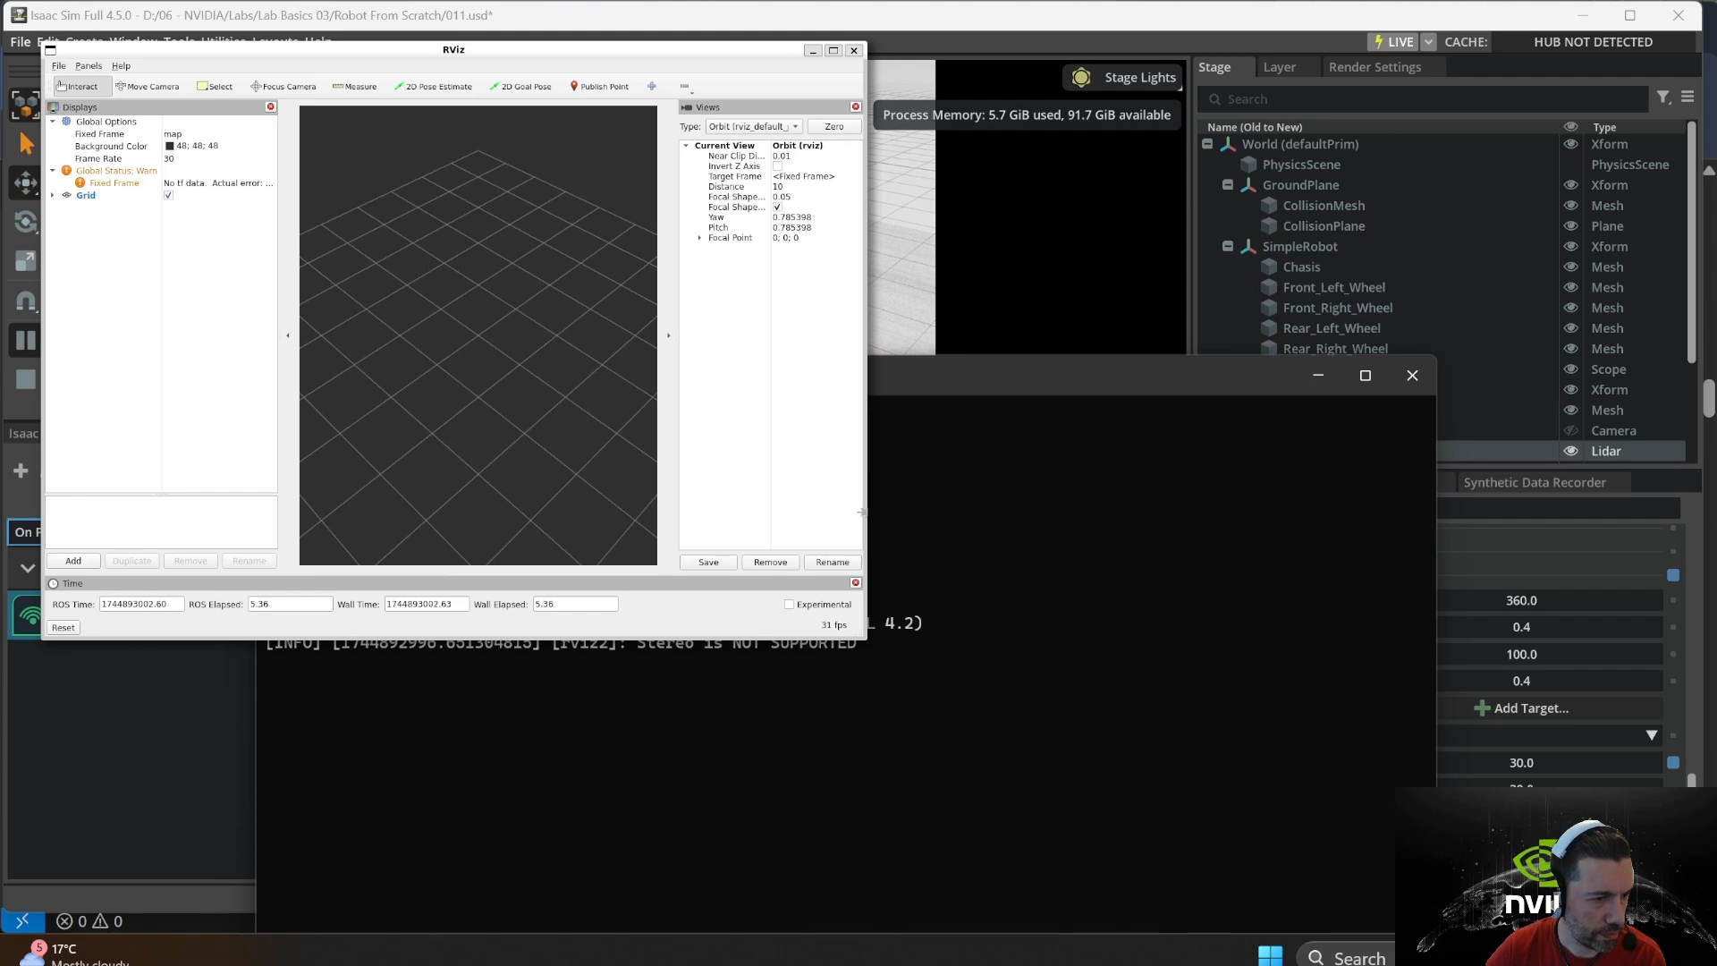
# - Enlarge the RViz window in both width and height
pyautogui.moveTo(862, 512); pyautogui.dragTo(1259, 506)
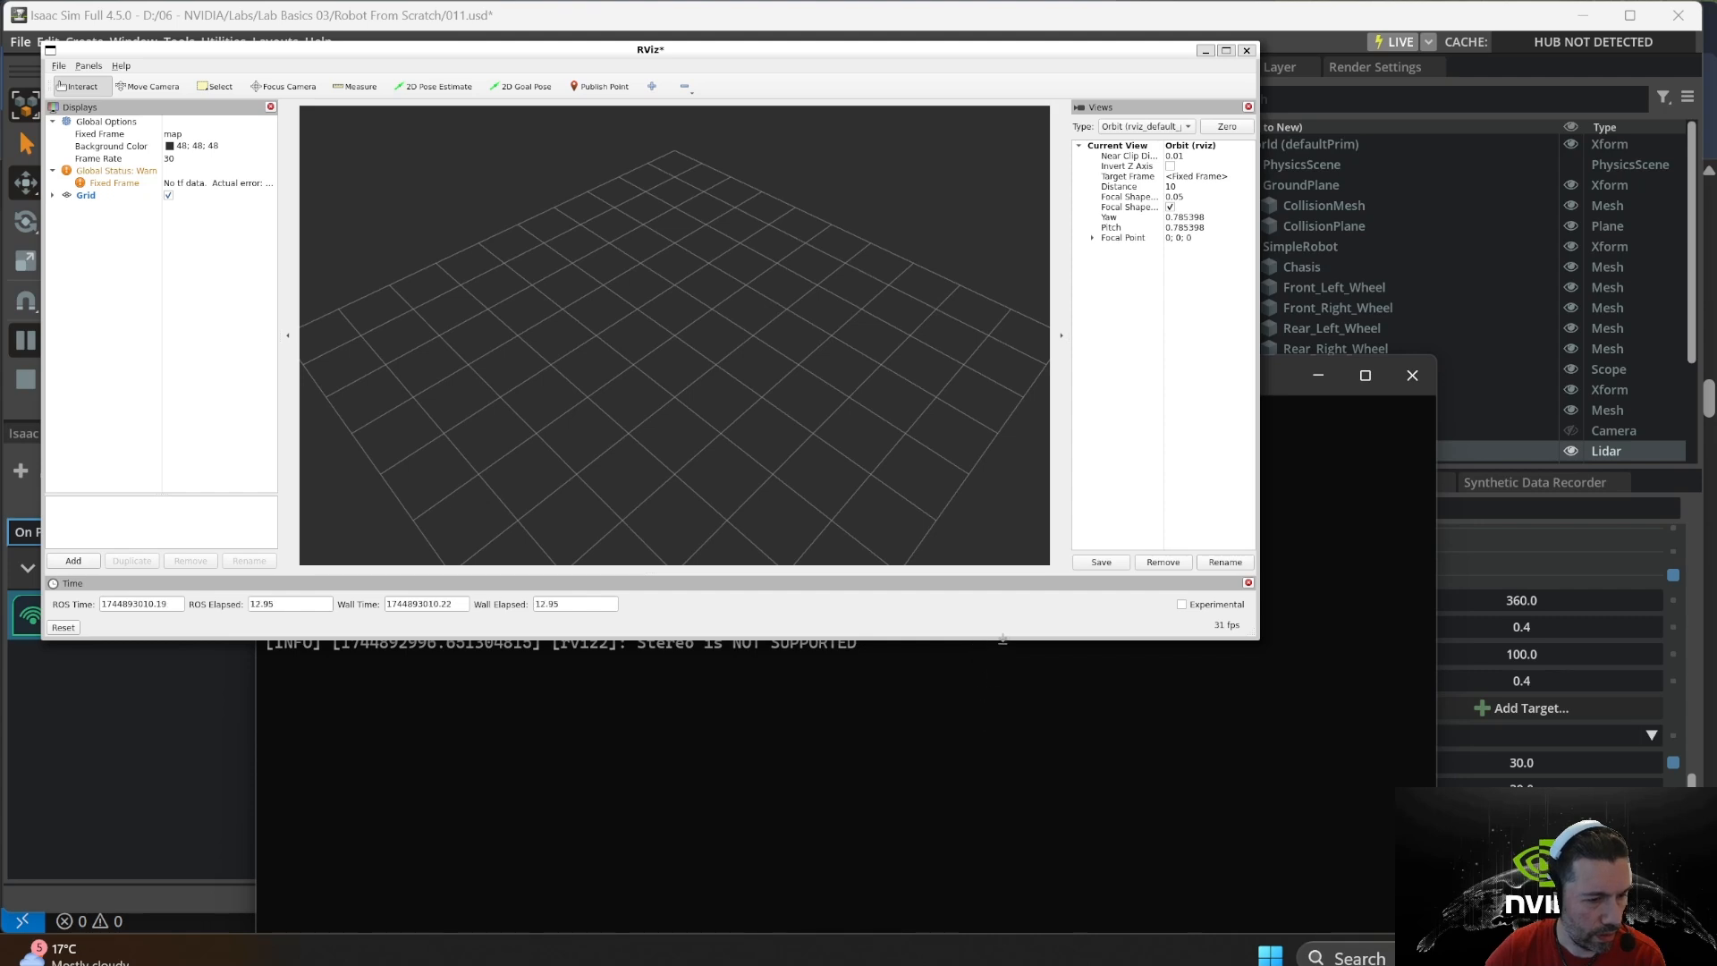
pyautogui.moveTo(1005, 636); pyautogui.dragTo(993, 711)
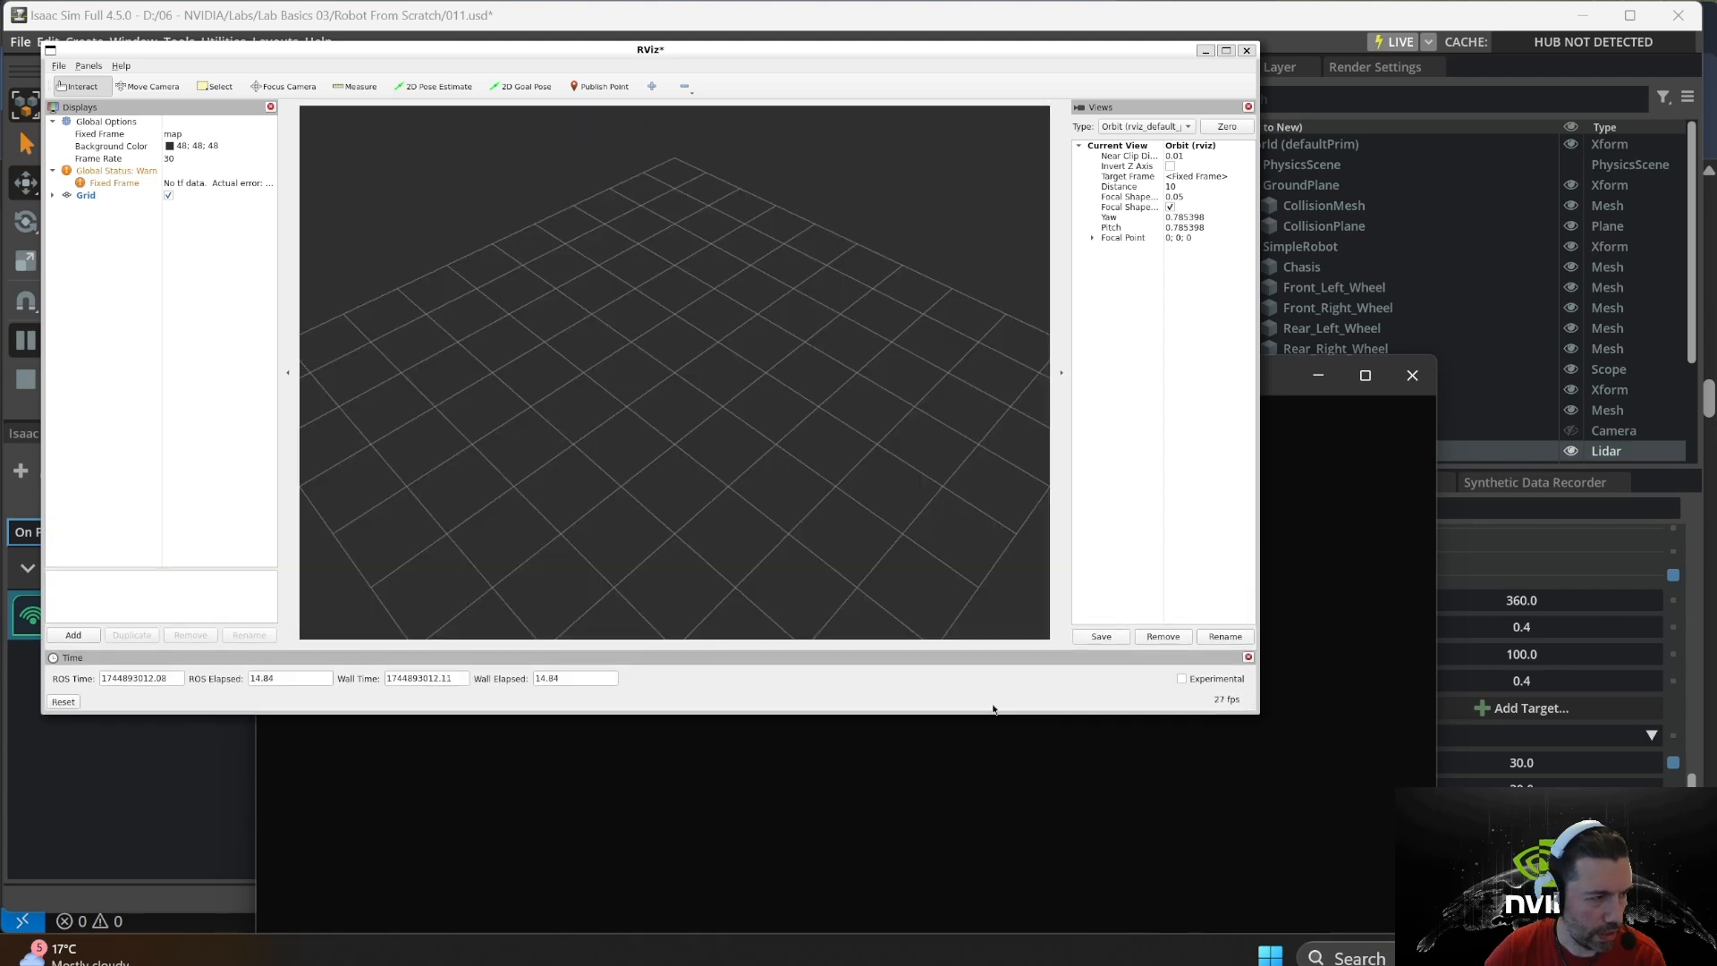
pyautogui.scroll(-1, 558, 490)
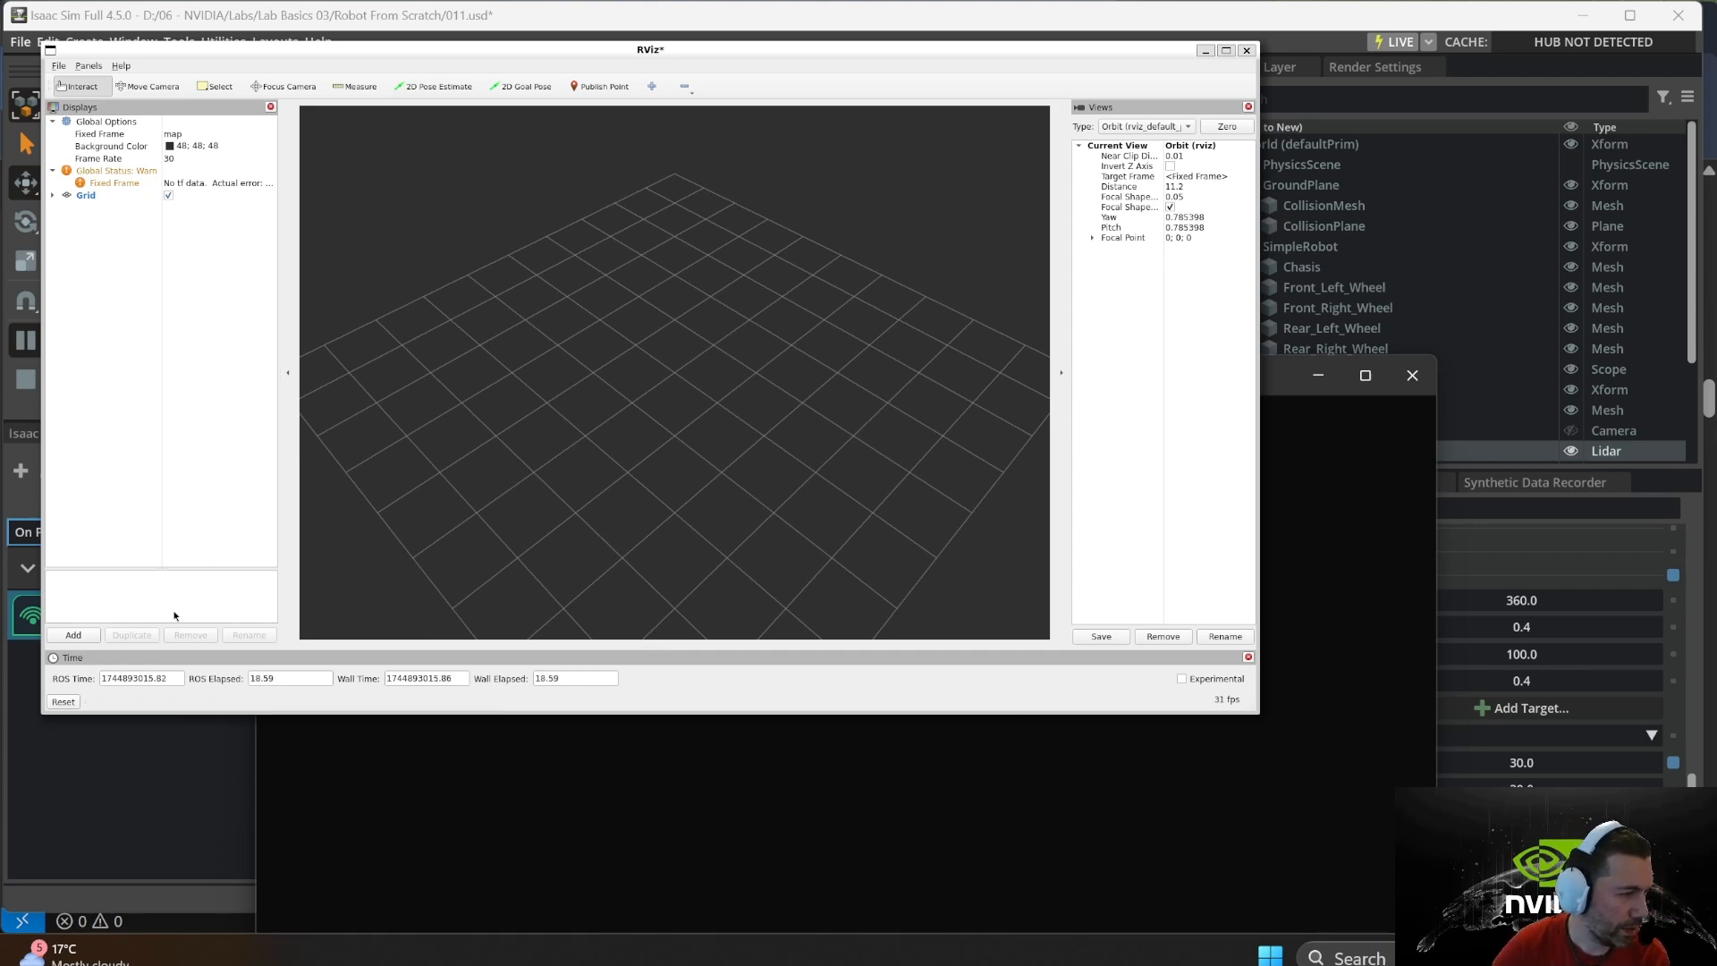
# - Add a LaserScan display for the /scan_lidar topic to the RViz visualization
pyautogui.click(65, 635)
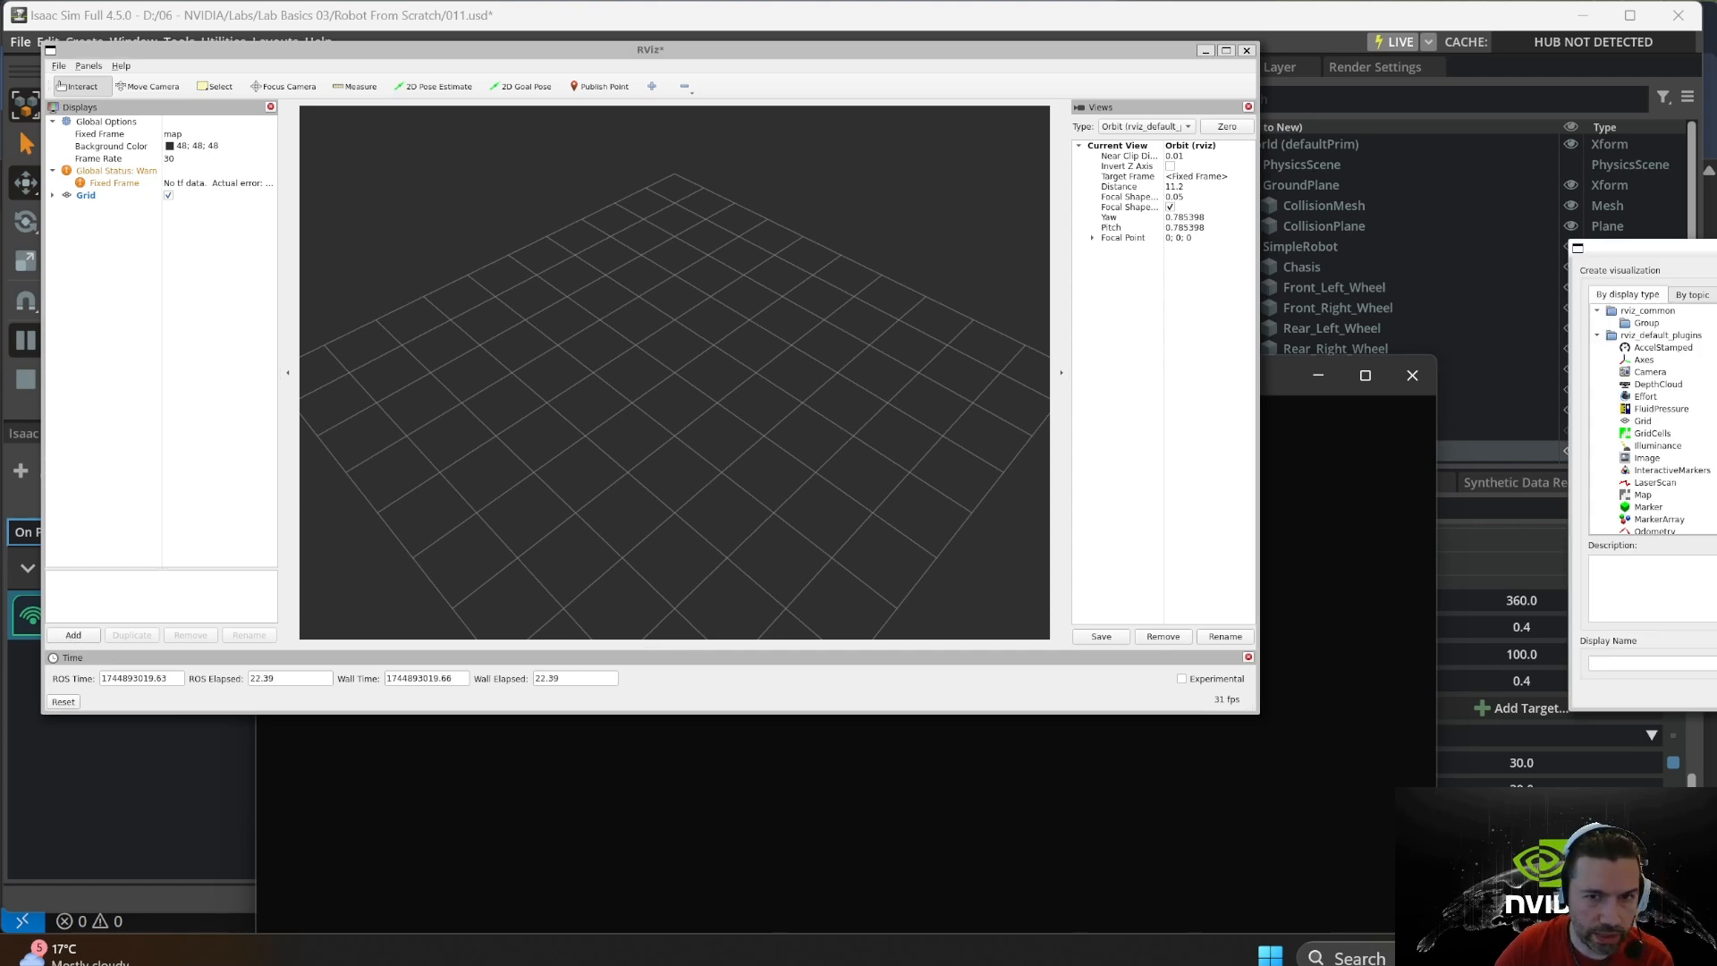
pyautogui.moveTo(1694, 249); pyautogui.dragTo(955, 213)
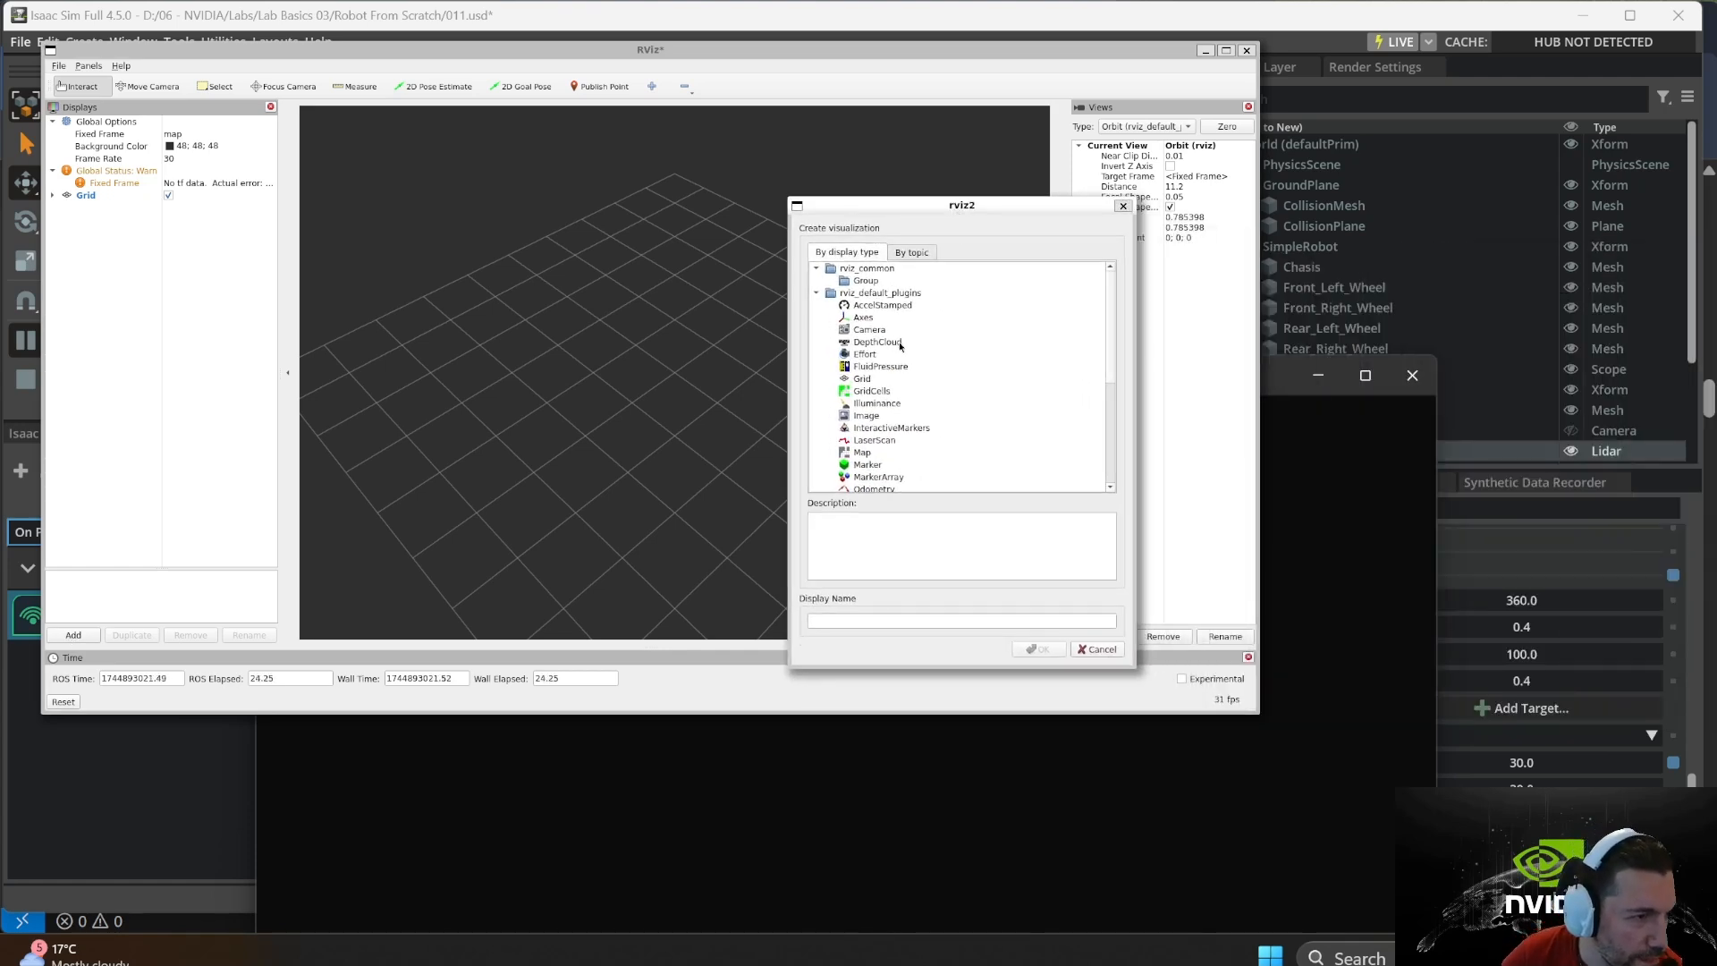
pyautogui.scroll(-5, 900, 346)
pyautogui.click(913, 253)
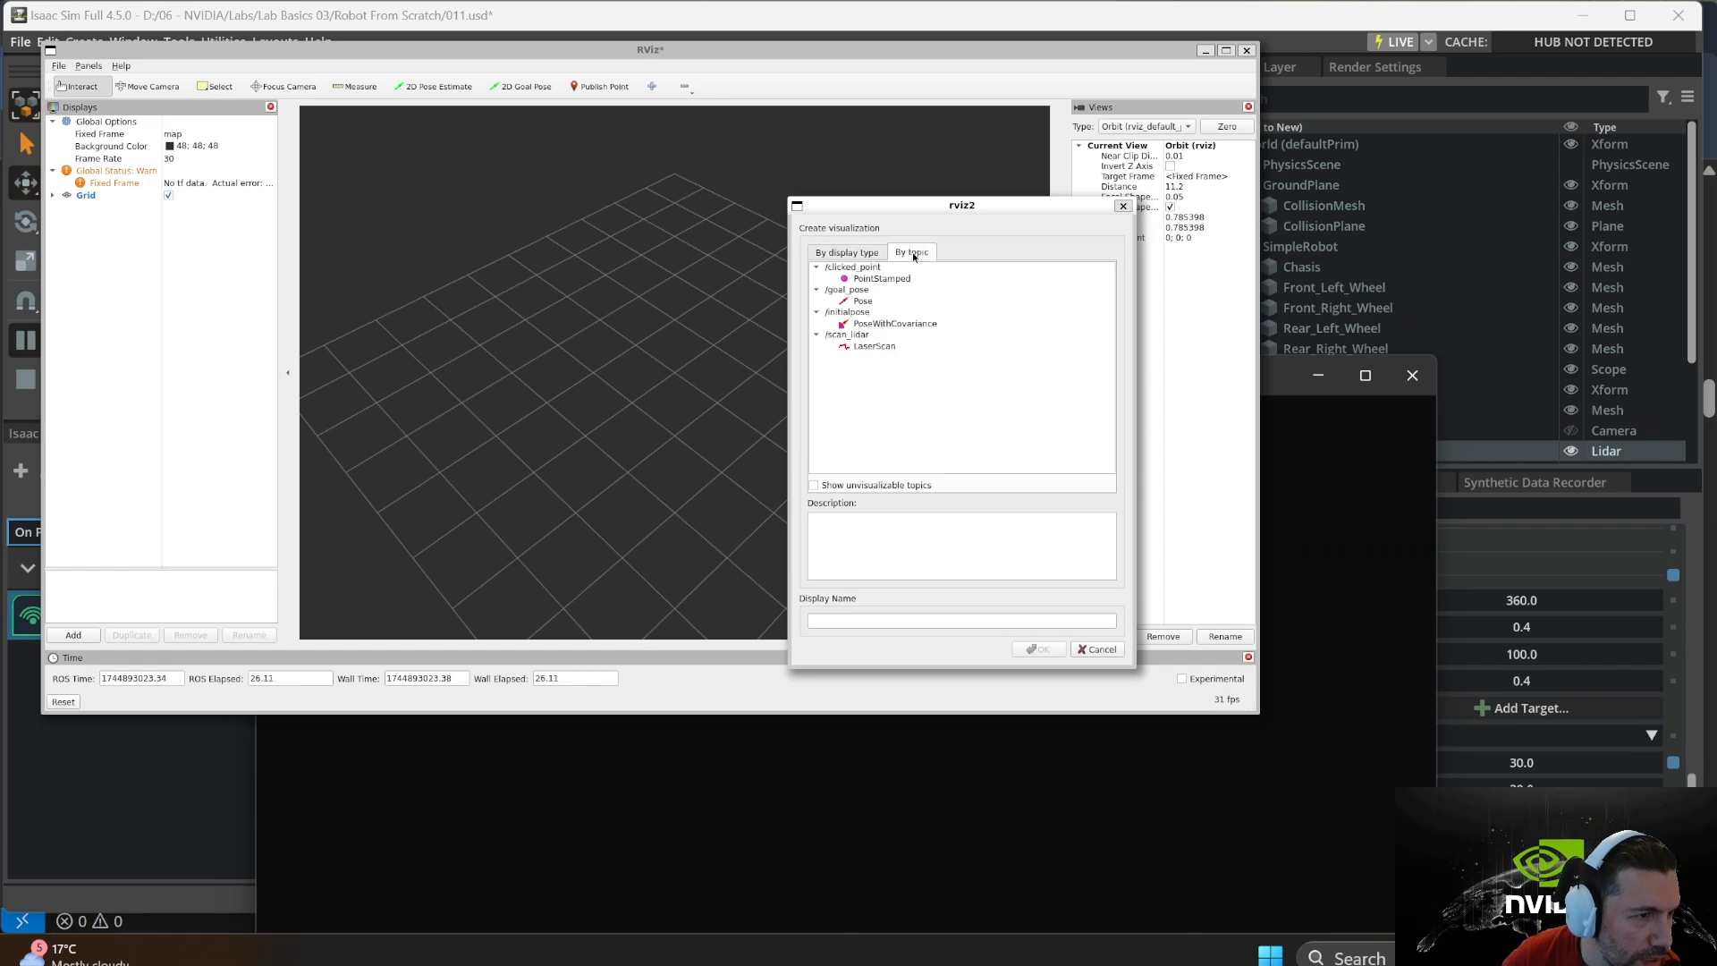
pyautogui.click(877, 349)
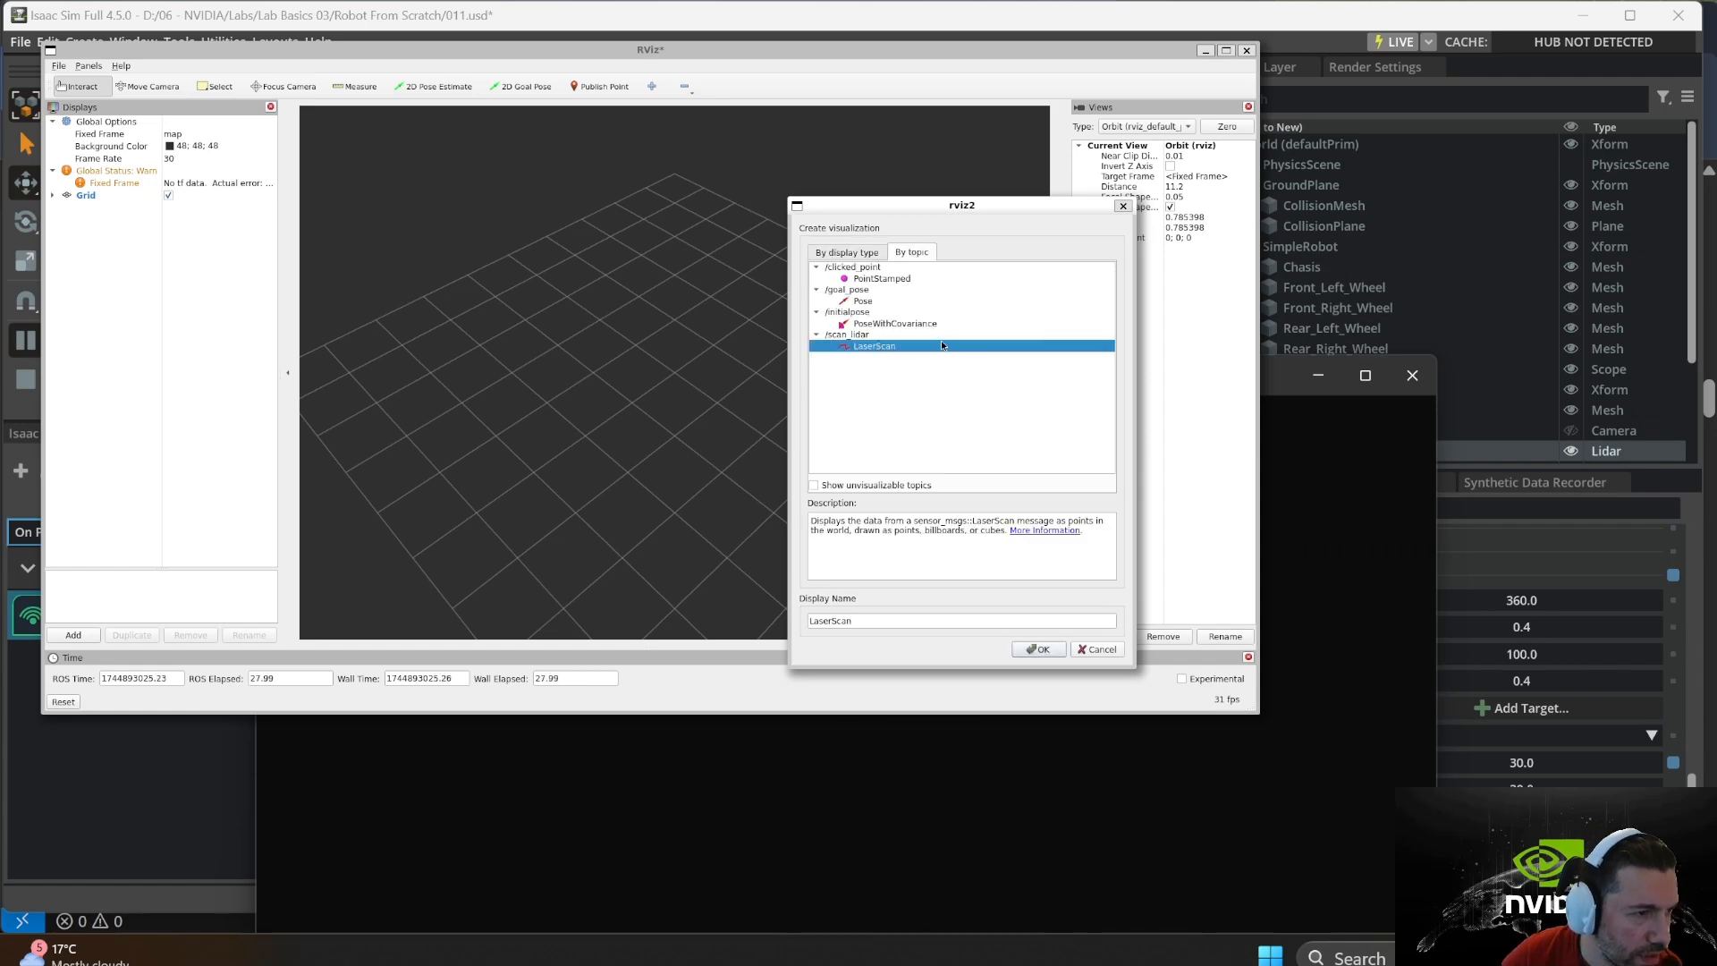
pyautogui.click(1048, 649)
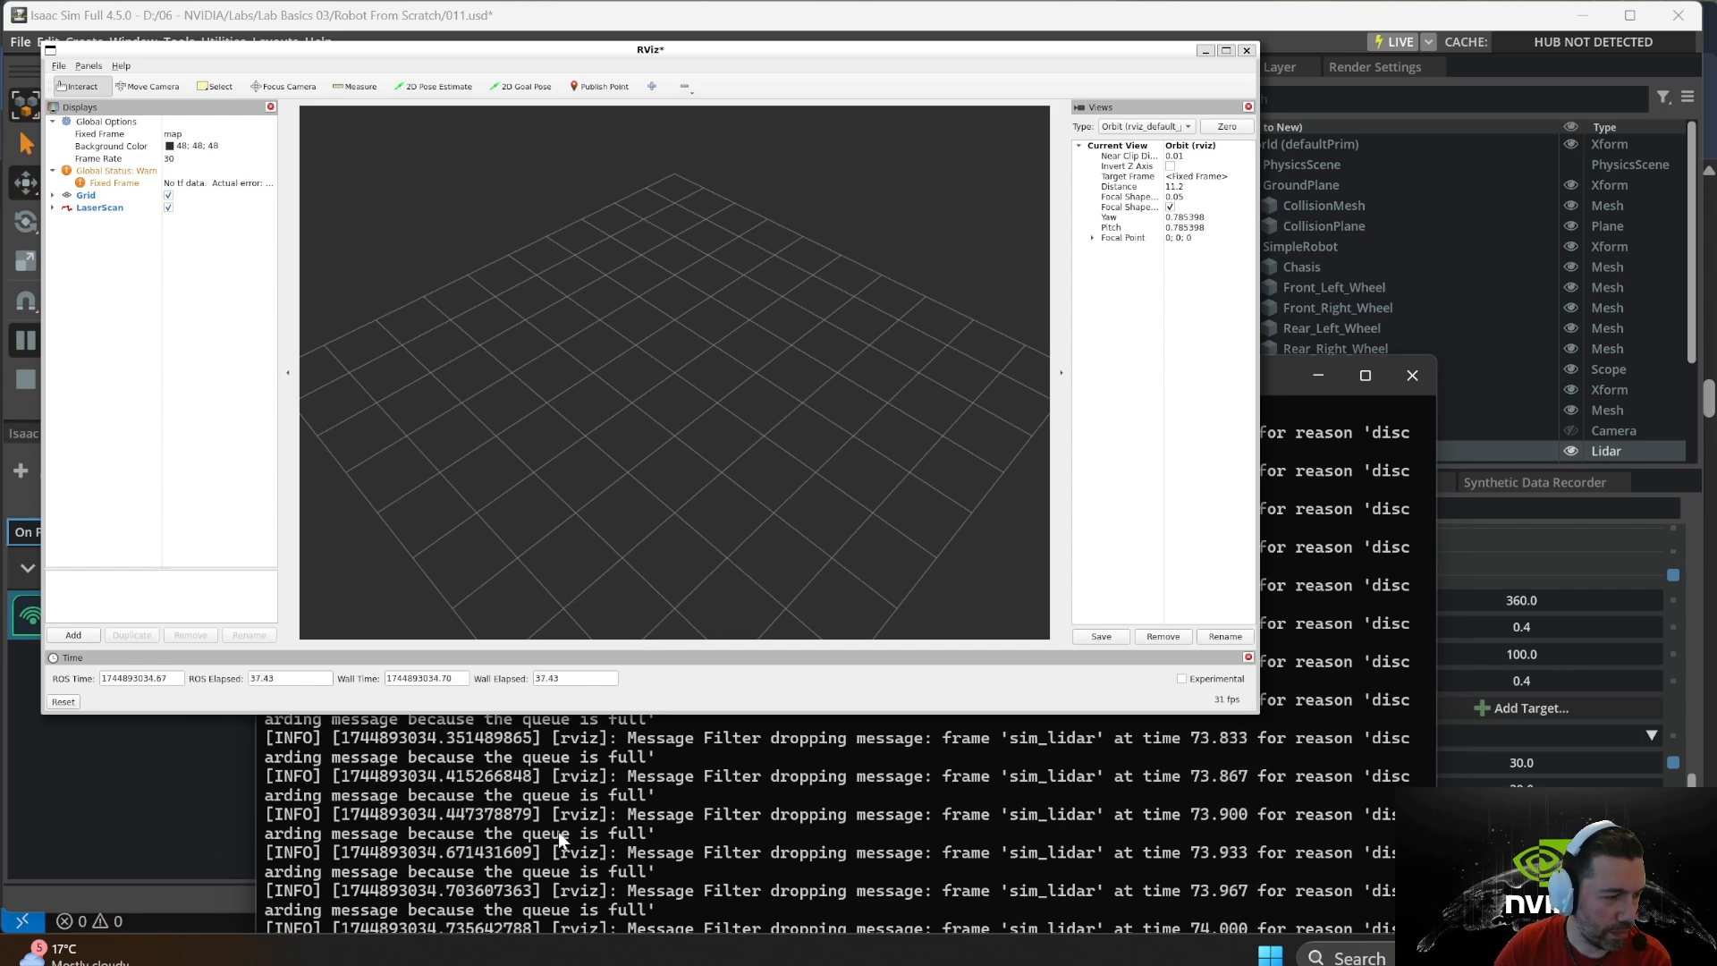
# - Examine the RViz 3D grid for laser scan points from several angles and check the Fixed Frame setting
pyautogui.scroll(5, 668, 329)
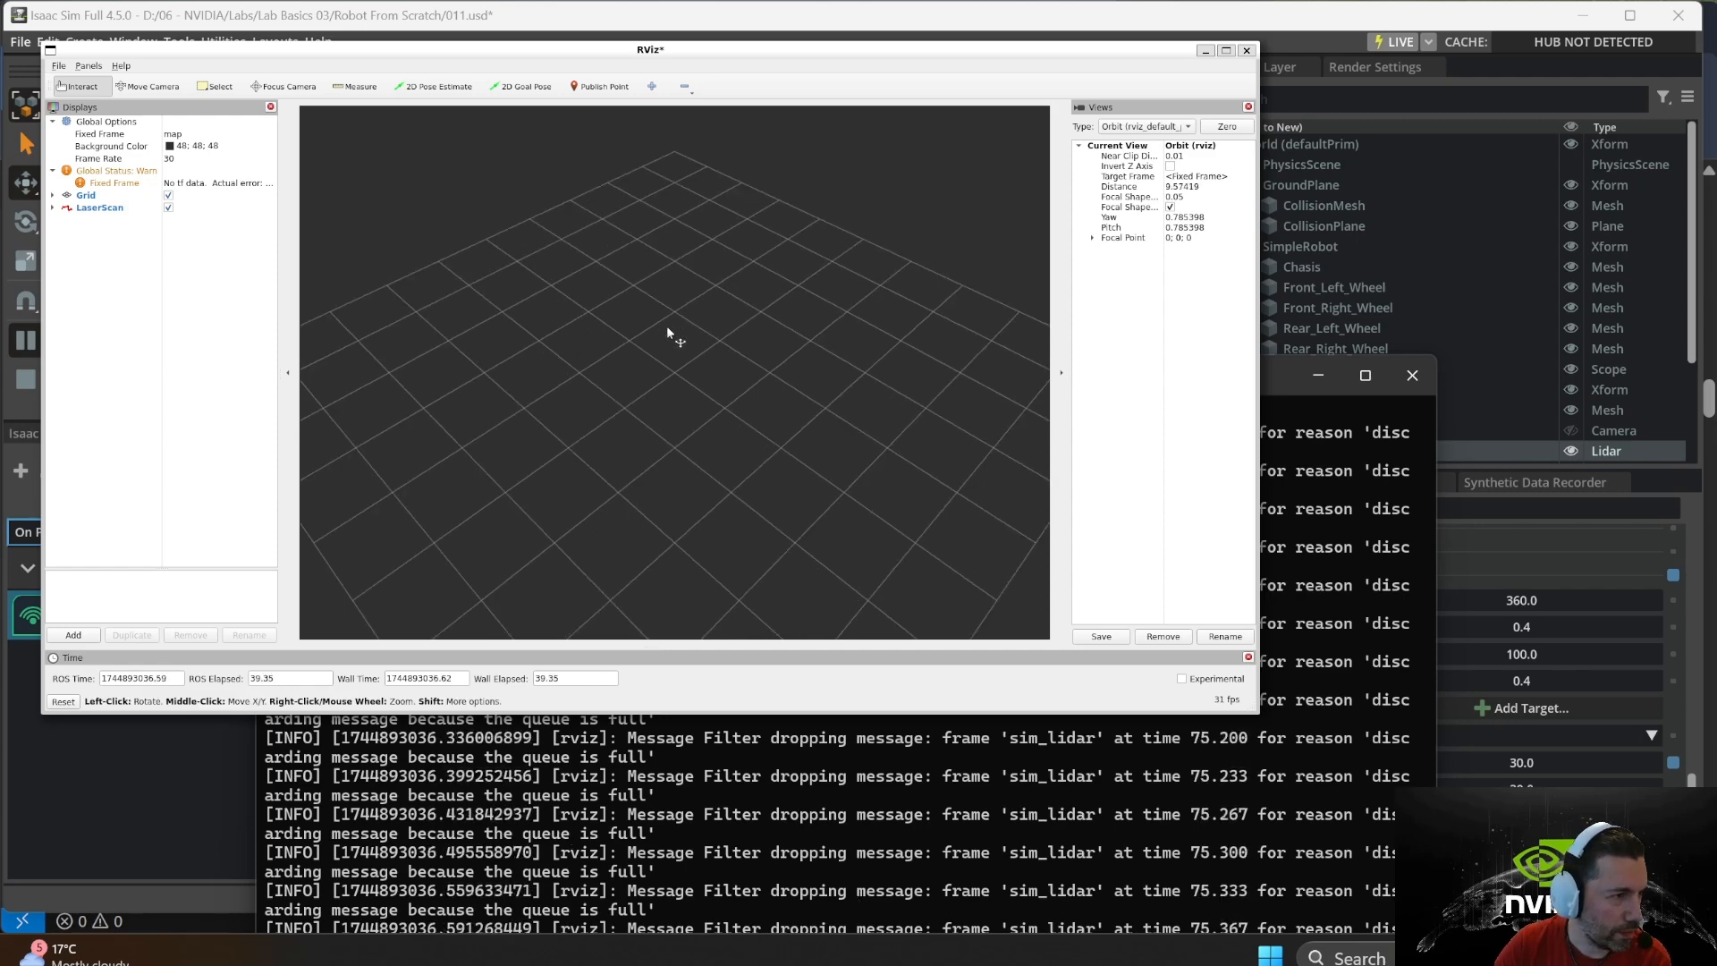
pyautogui.moveTo(682, 333); pyautogui.dragTo(679, 441, button='middle')
pyautogui.scroll(4, 667, 410)
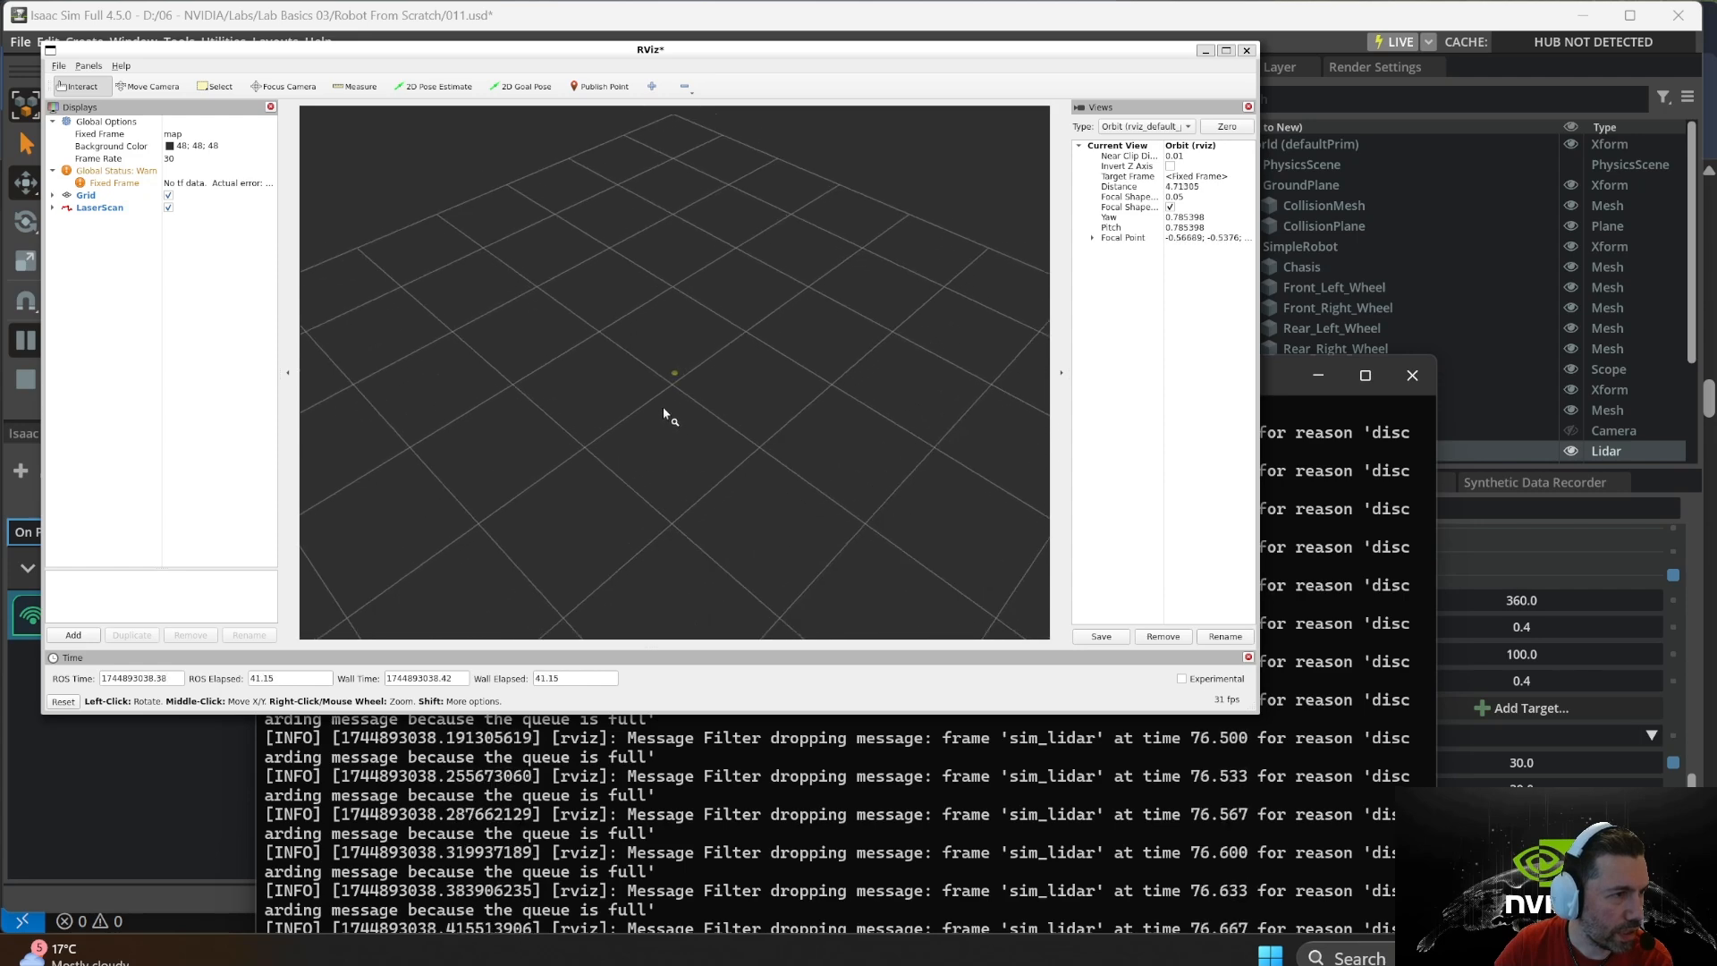
pyautogui.moveTo(662, 390)
pyautogui.mouseDown()
pyautogui.moveTo(662, 343)
pyautogui.moveTo(577, 358)
pyautogui.moveTo(632, 353)
pyautogui.moveTo(648, 391)
pyautogui.mouseUp()
pyautogui.scroll(-8, 656, 356)
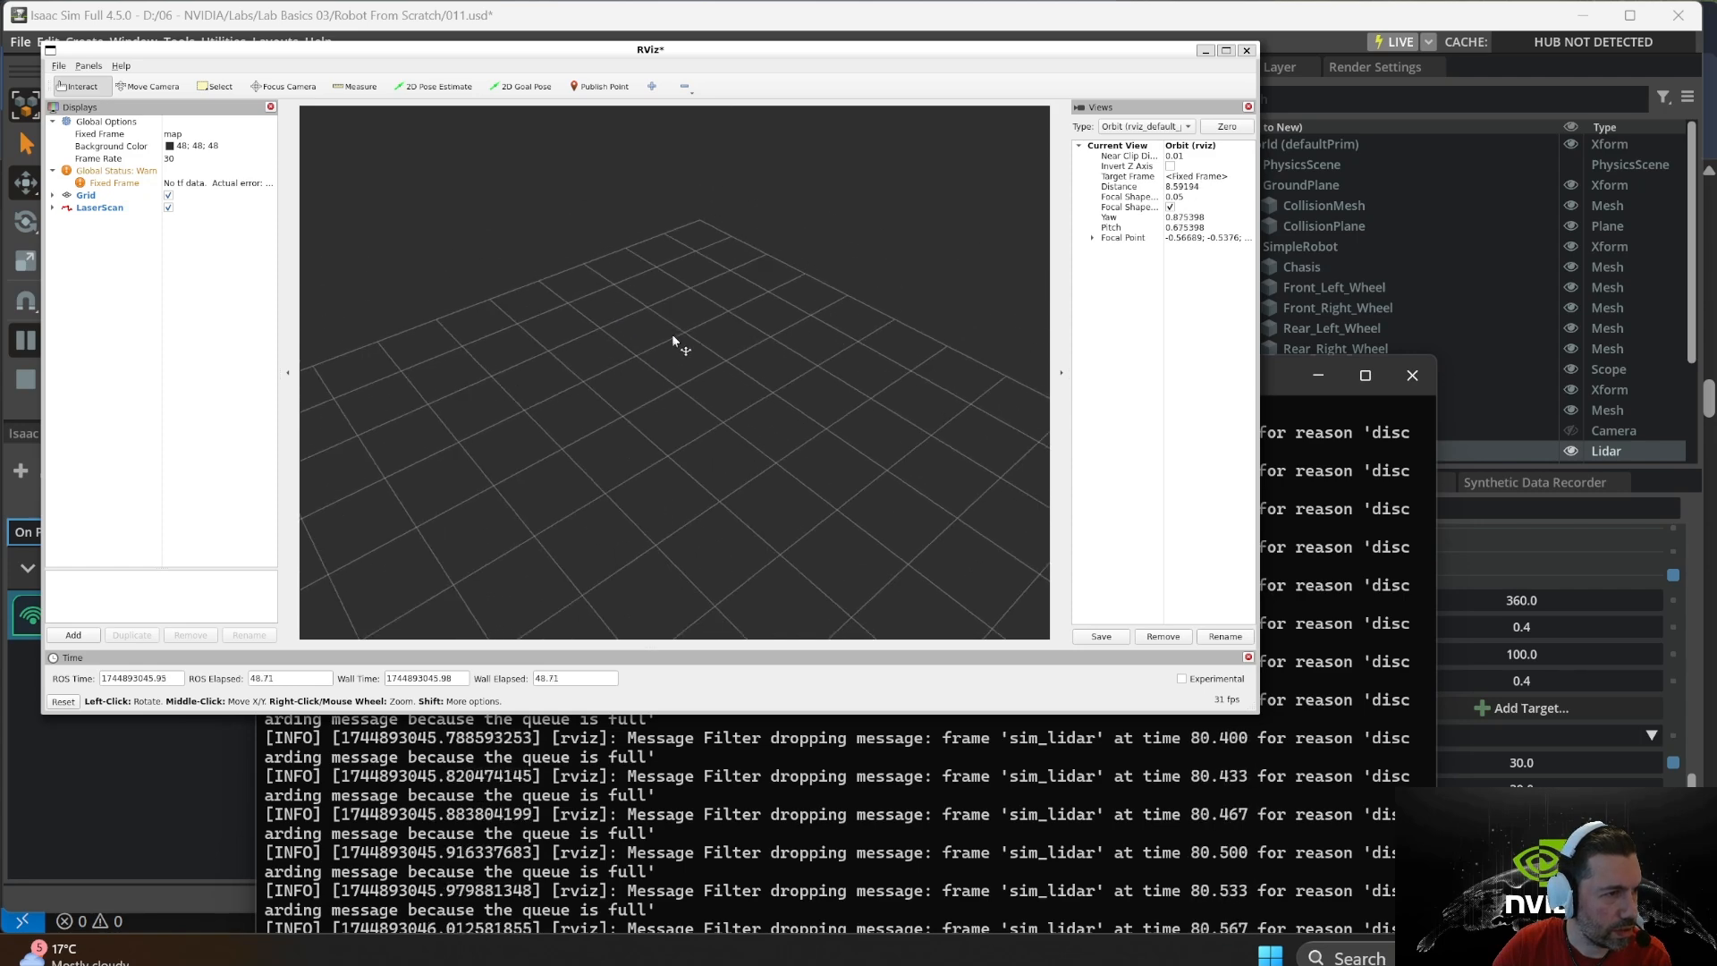
pyautogui.moveTo(586, 342); pyautogui.dragTo(666, 293)
pyautogui.moveTo(666, 288); pyautogui.dragTo(675, 483, button='middle')
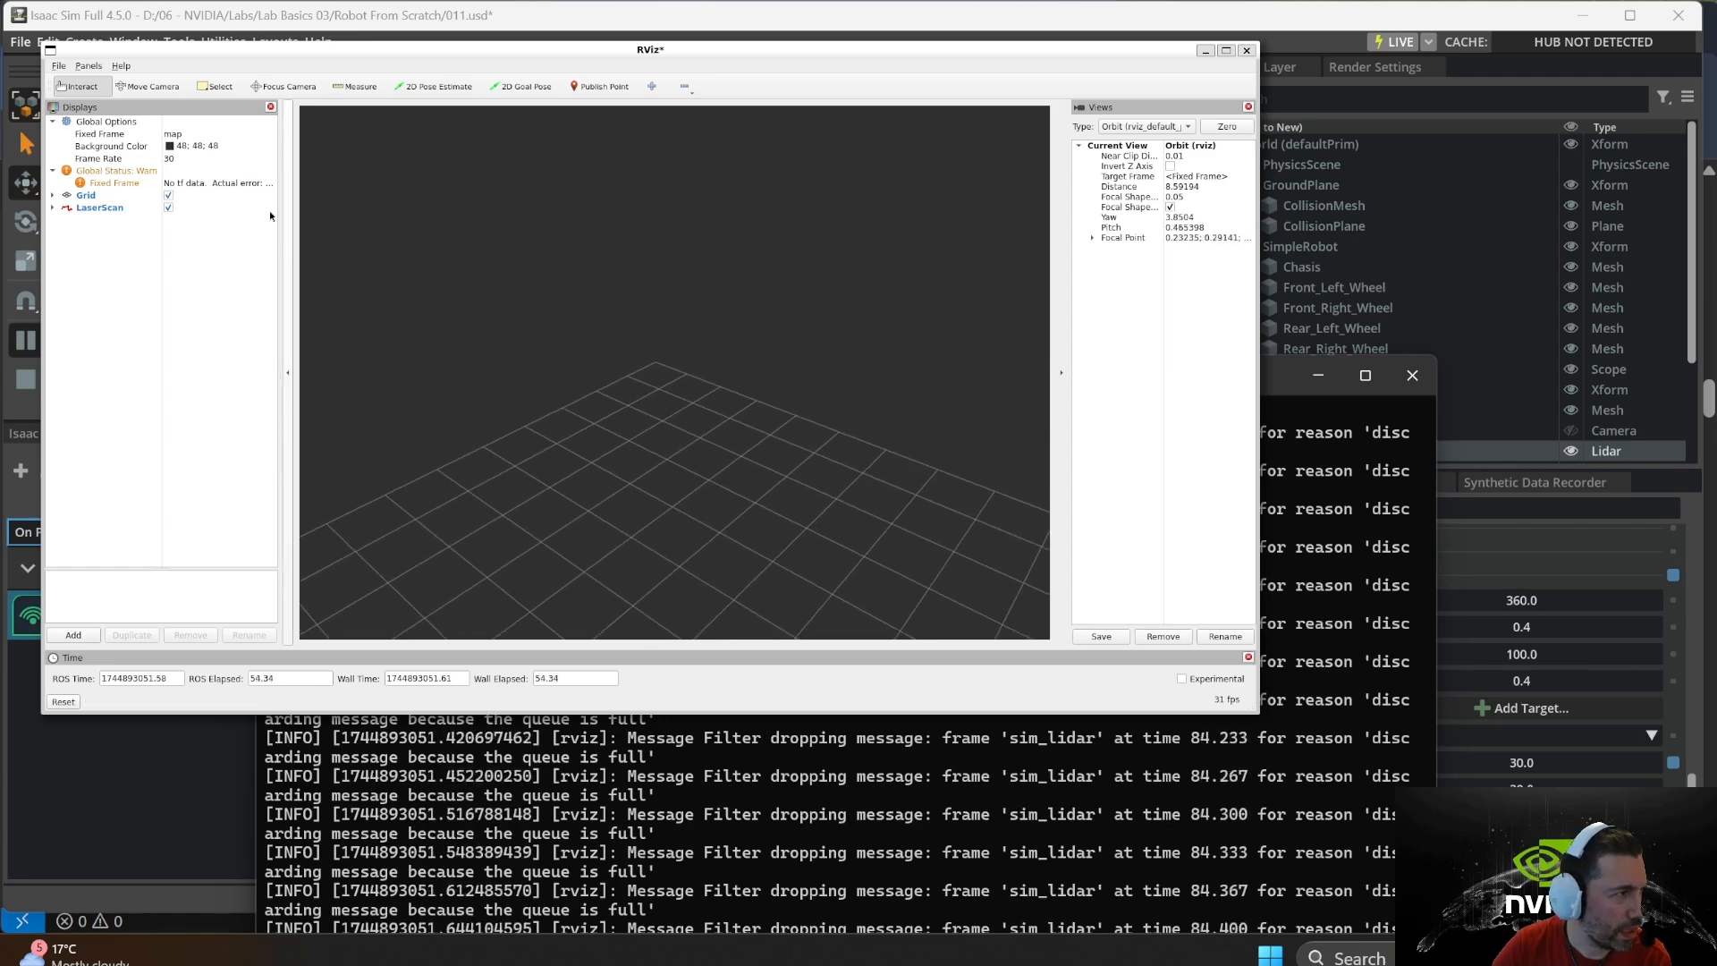
pyautogui.click(191, 138)
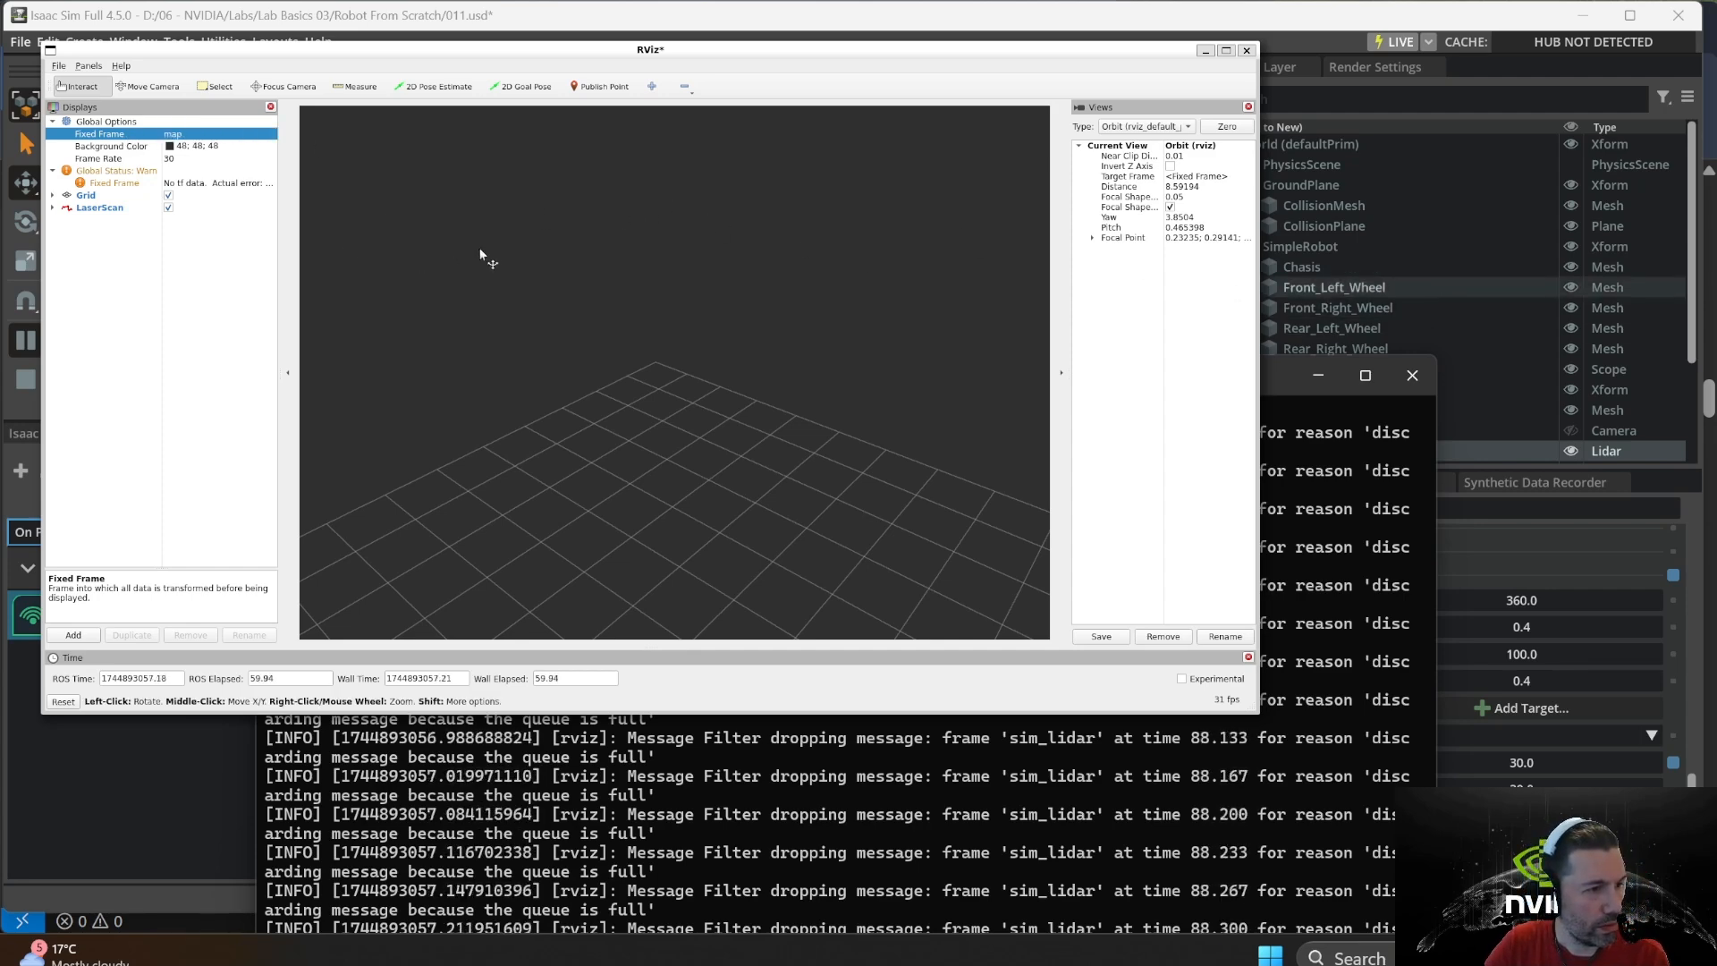
pyautogui.scroll(13, 730, 412)
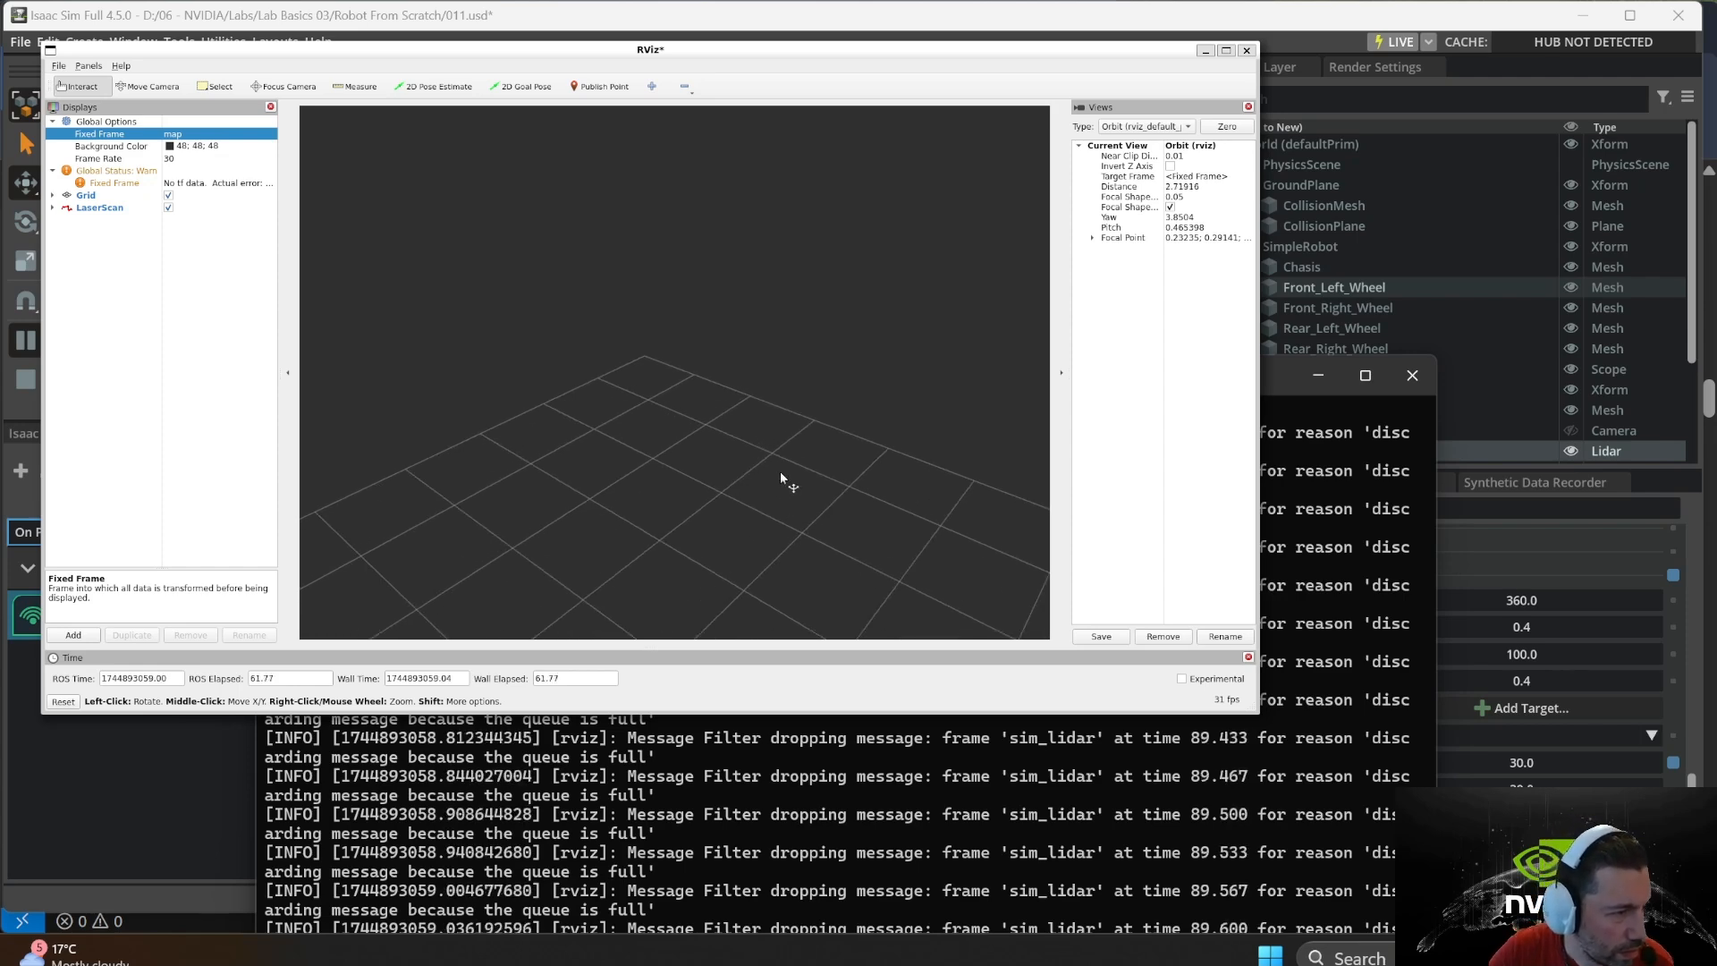
pyautogui.scroll(9, 792, 469)
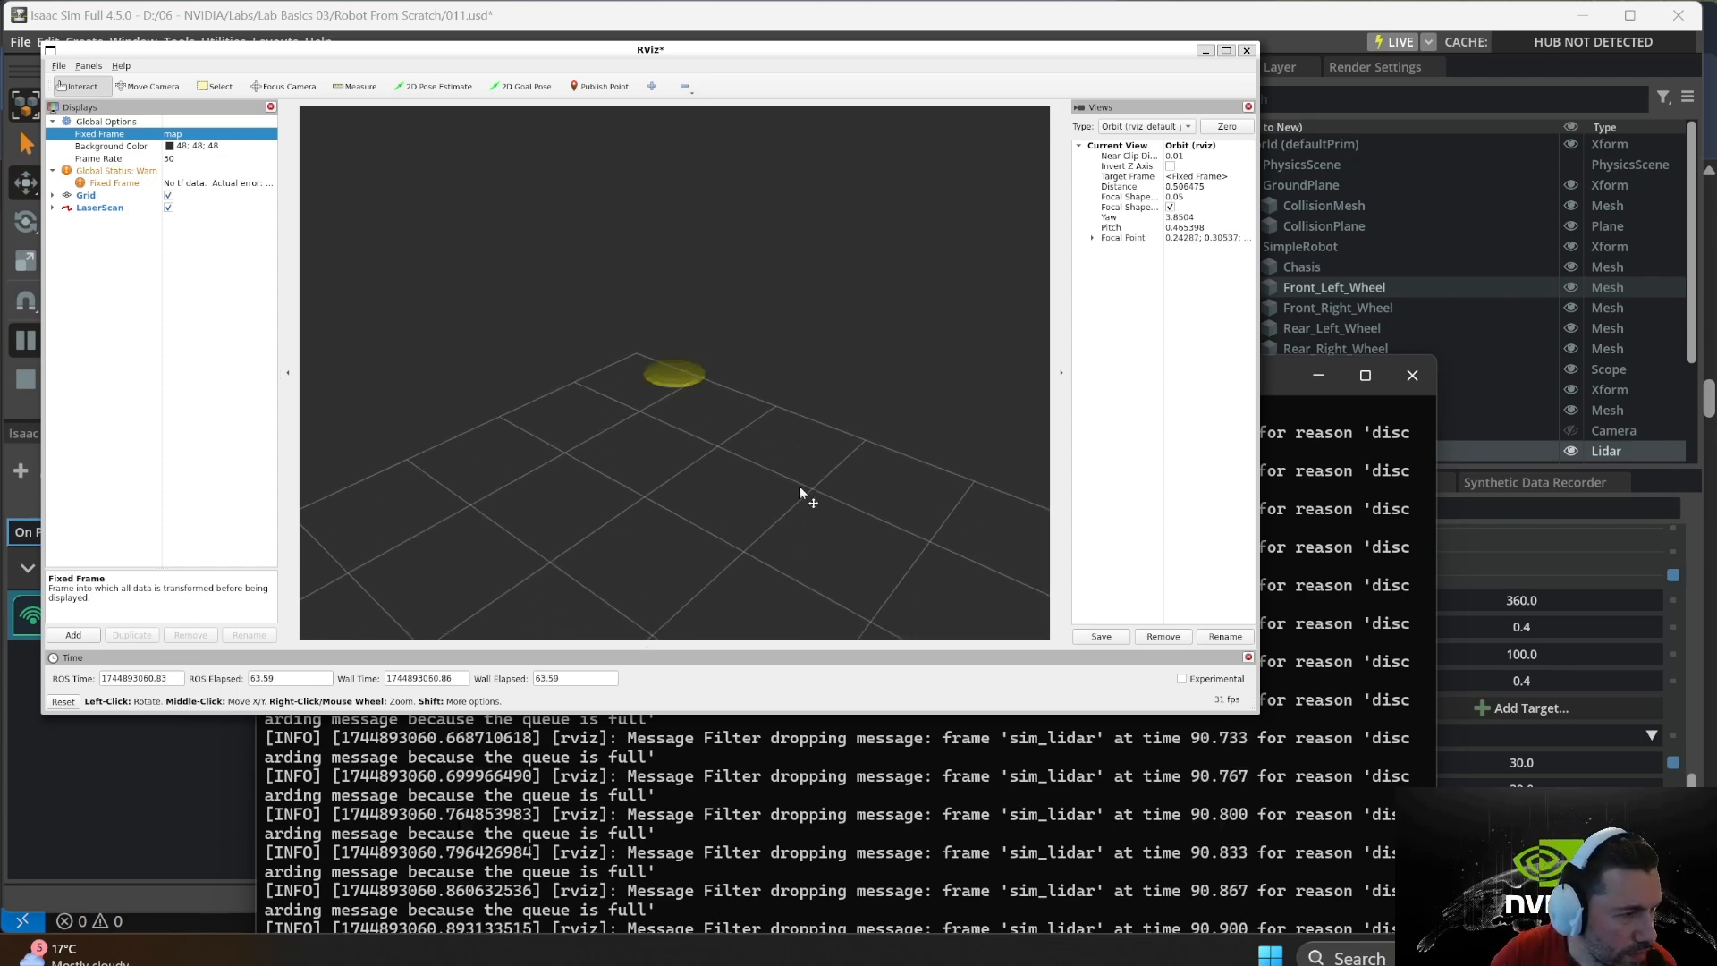
pyautogui.moveTo(792, 495); pyautogui.dragTo(395, 464)
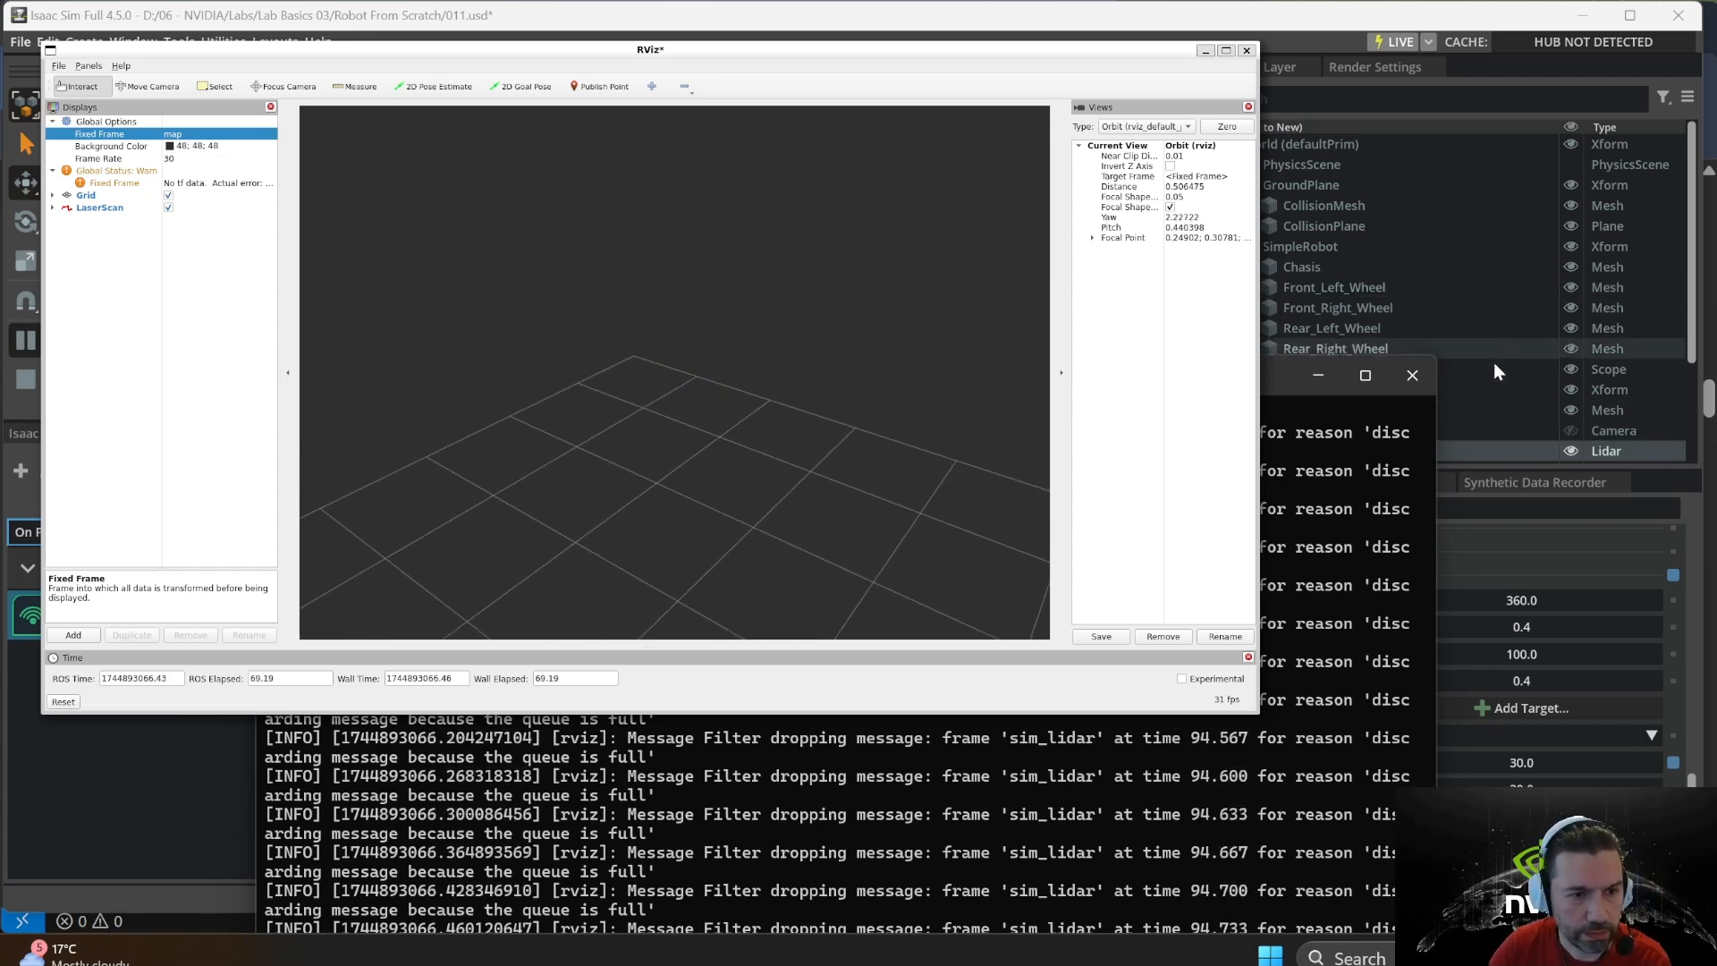
# - Switch to Isaac Sim and examine the properties of Front_Sensor and its Lidar for the frame name
pyautogui.click(1500, 385)
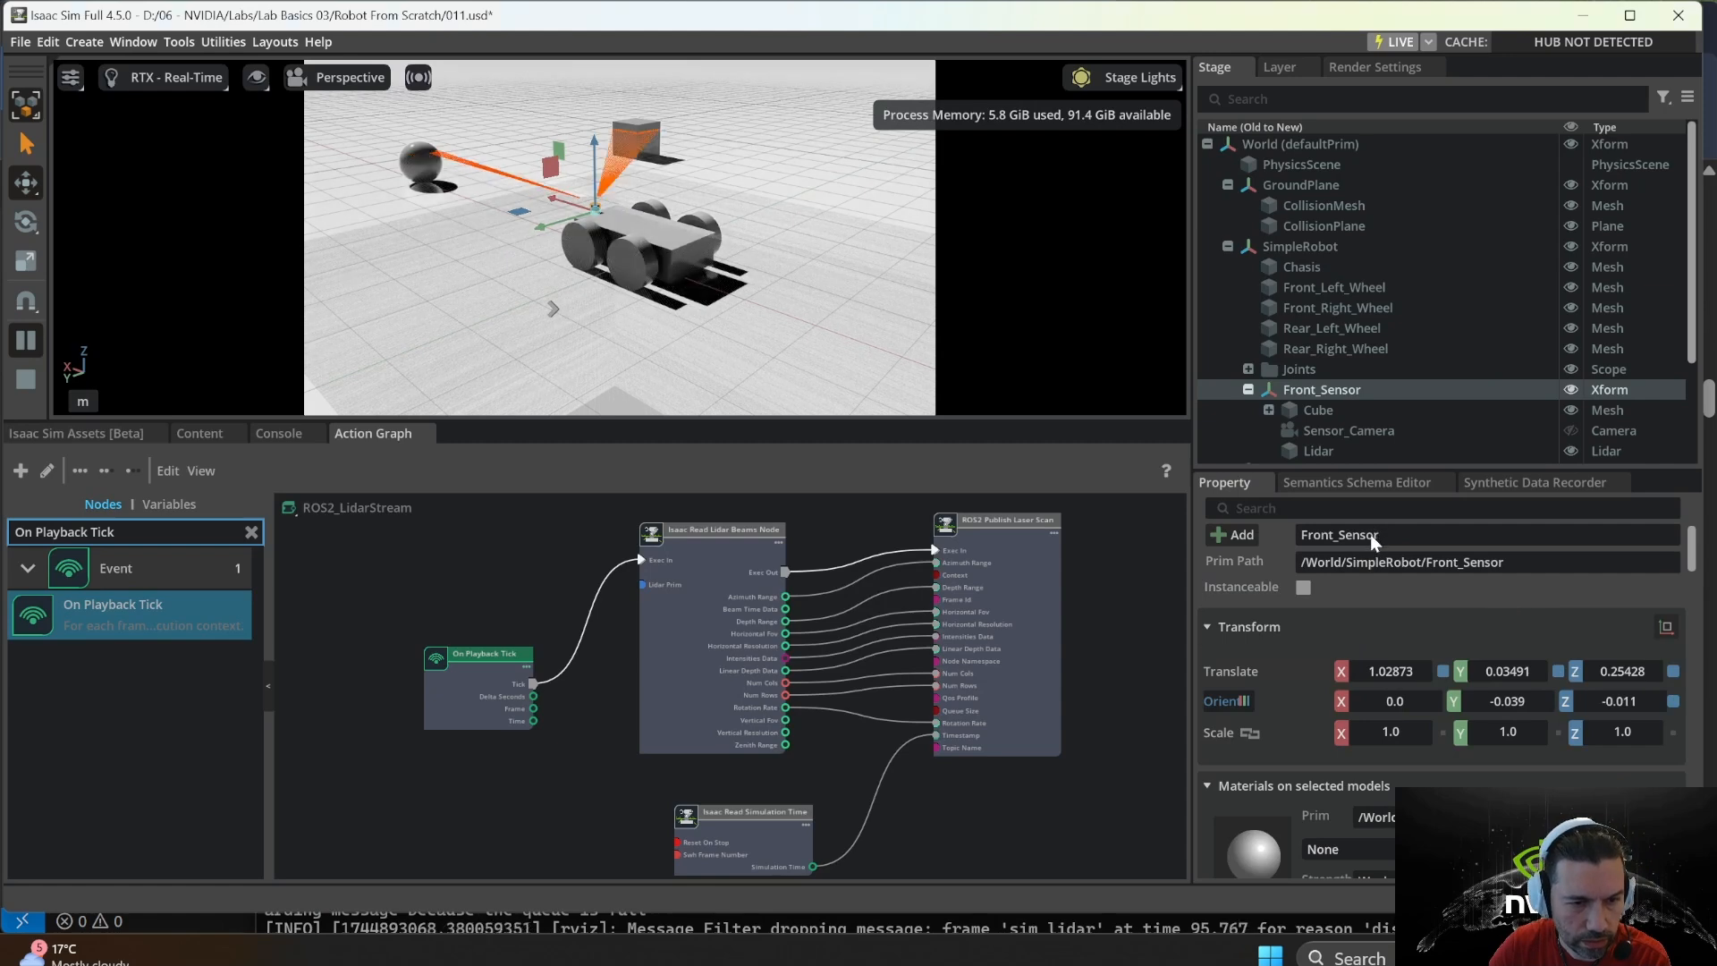
pyautogui.scroll(-10, 1442, 631)
pyautogui.scroll(8, 1442, 676)
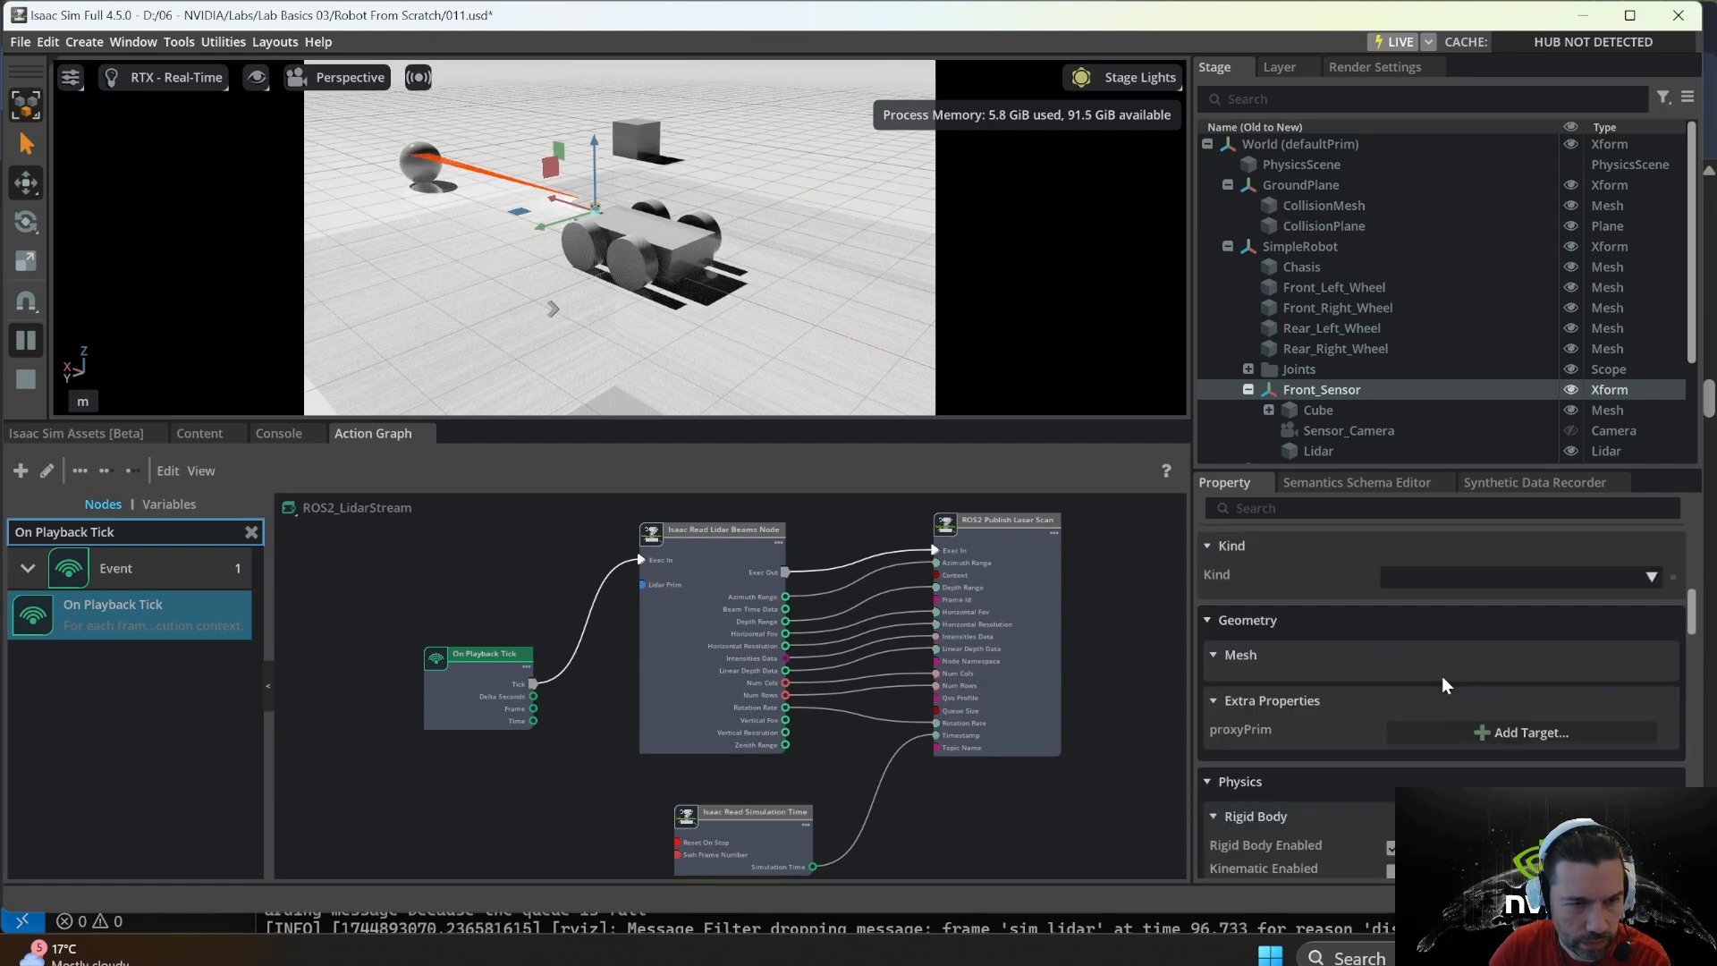
pyautogui.click(1322, 449)
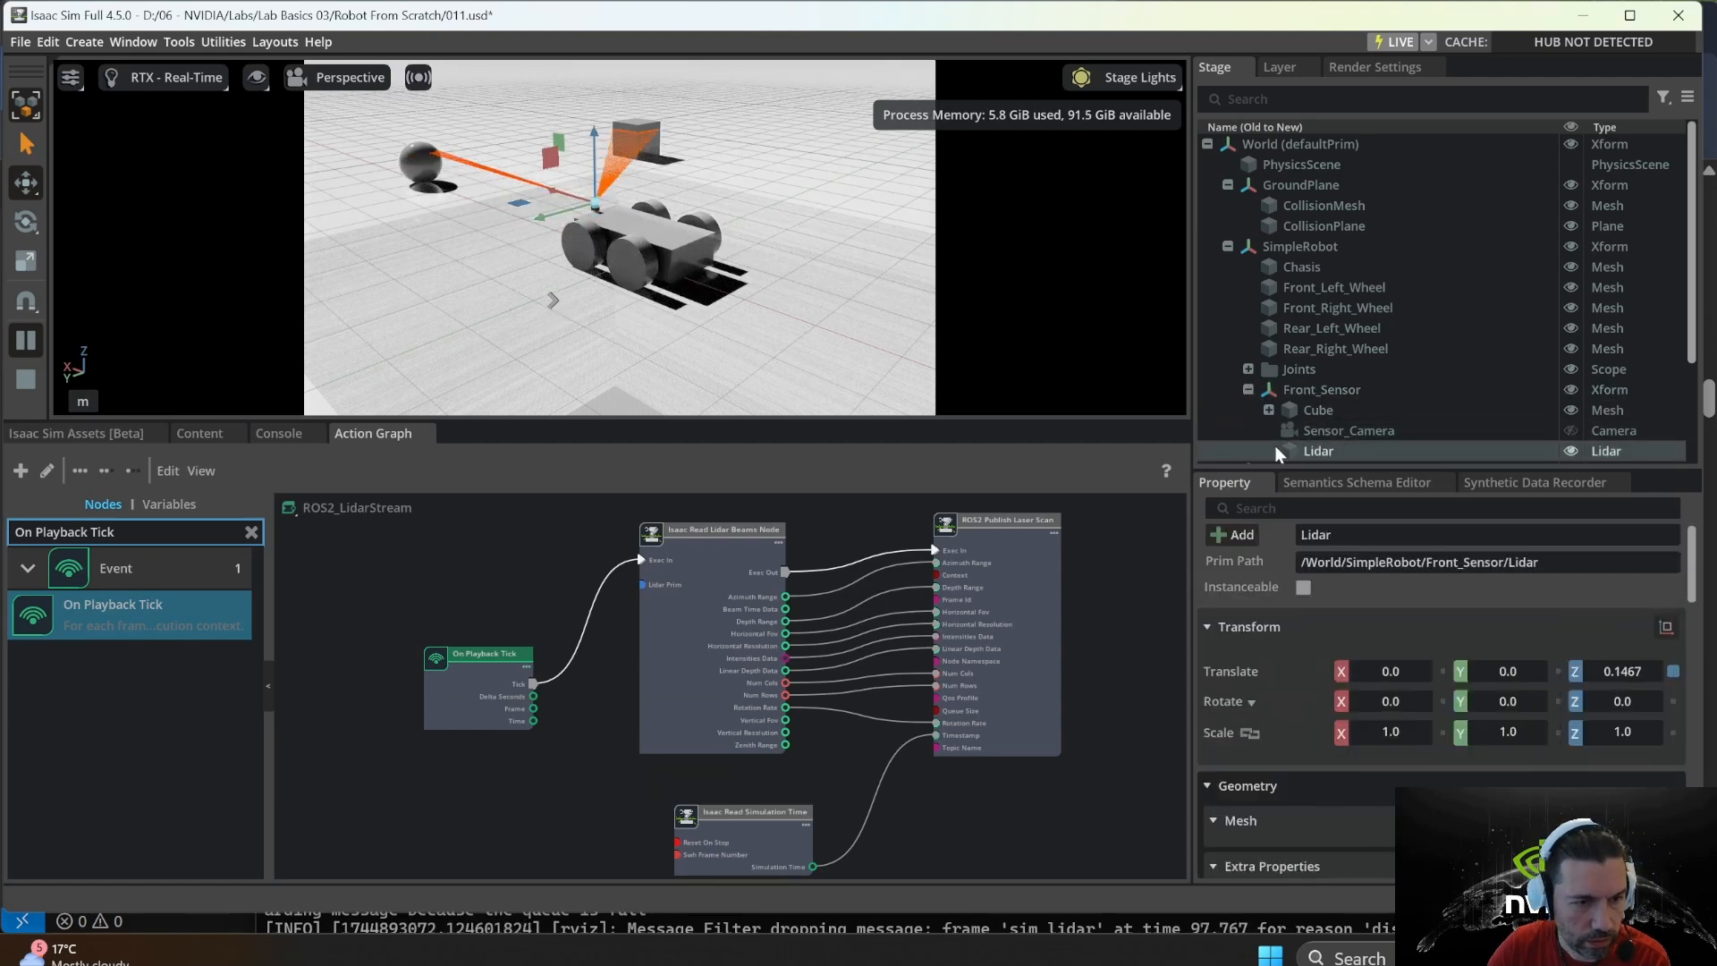
pyautogui.scroll(-3, 1341, 438)
# - Copy the frameId value from the inputs of the ROS2 Publish Laser Scan node in the ROS2_LidarStream graph
pyautogui.click(1319, 452)
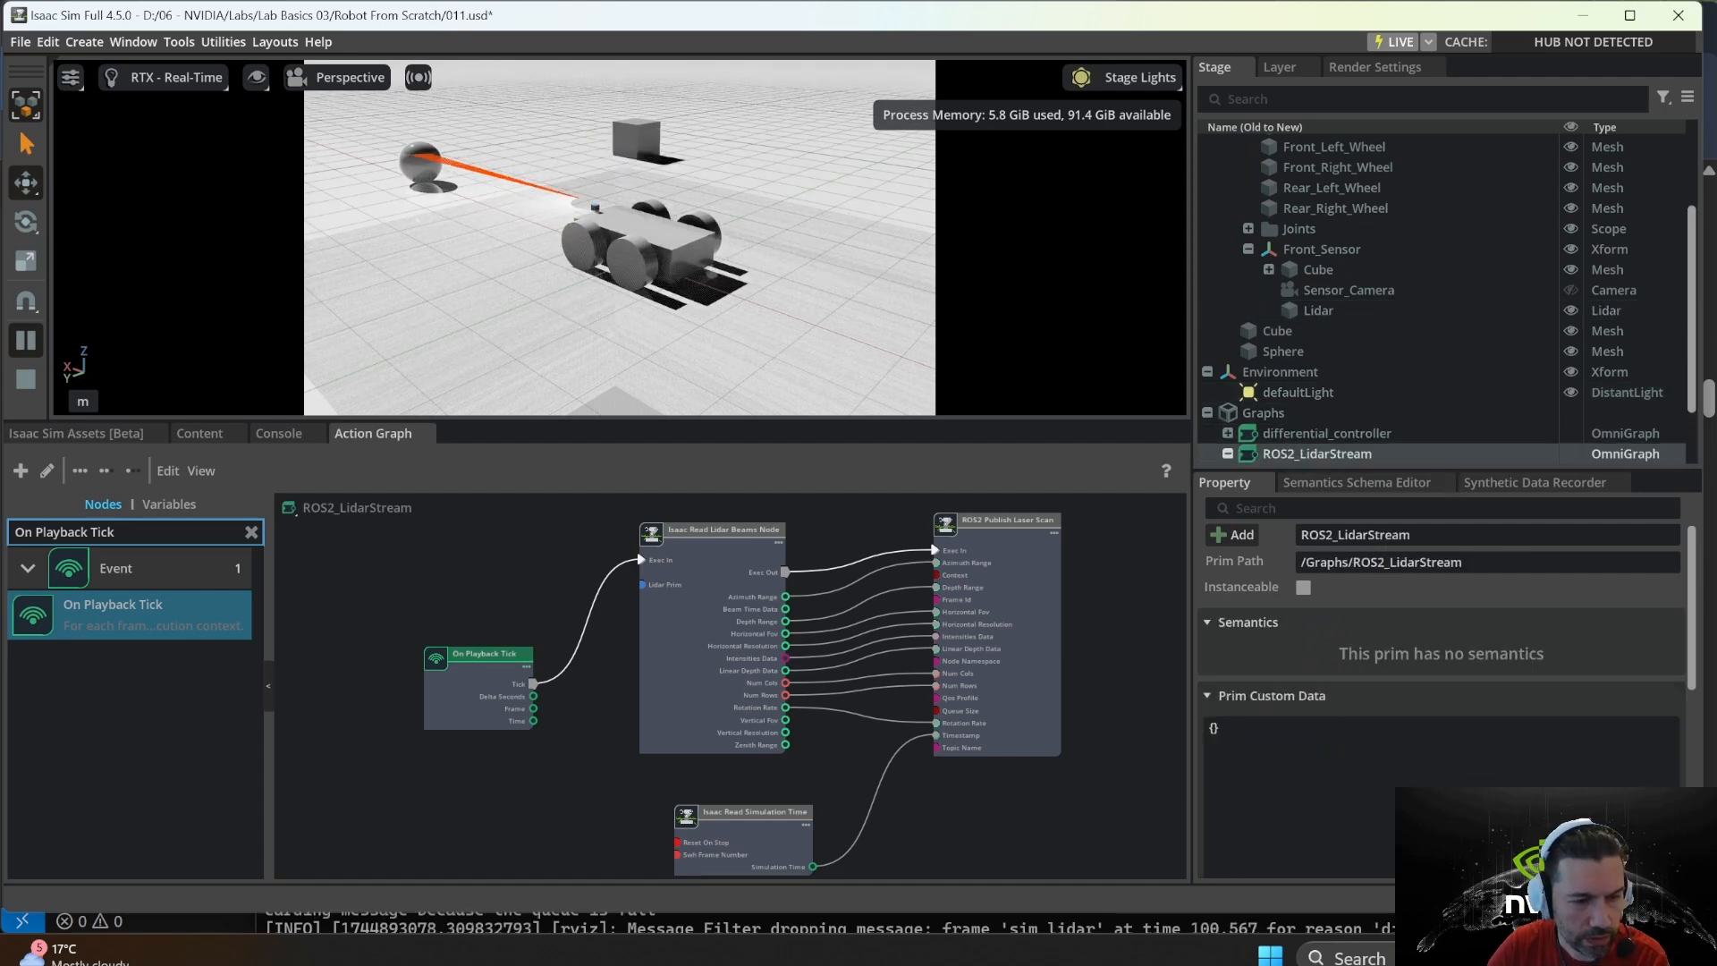
pyautogui.scroll(-2, 1356, 395)
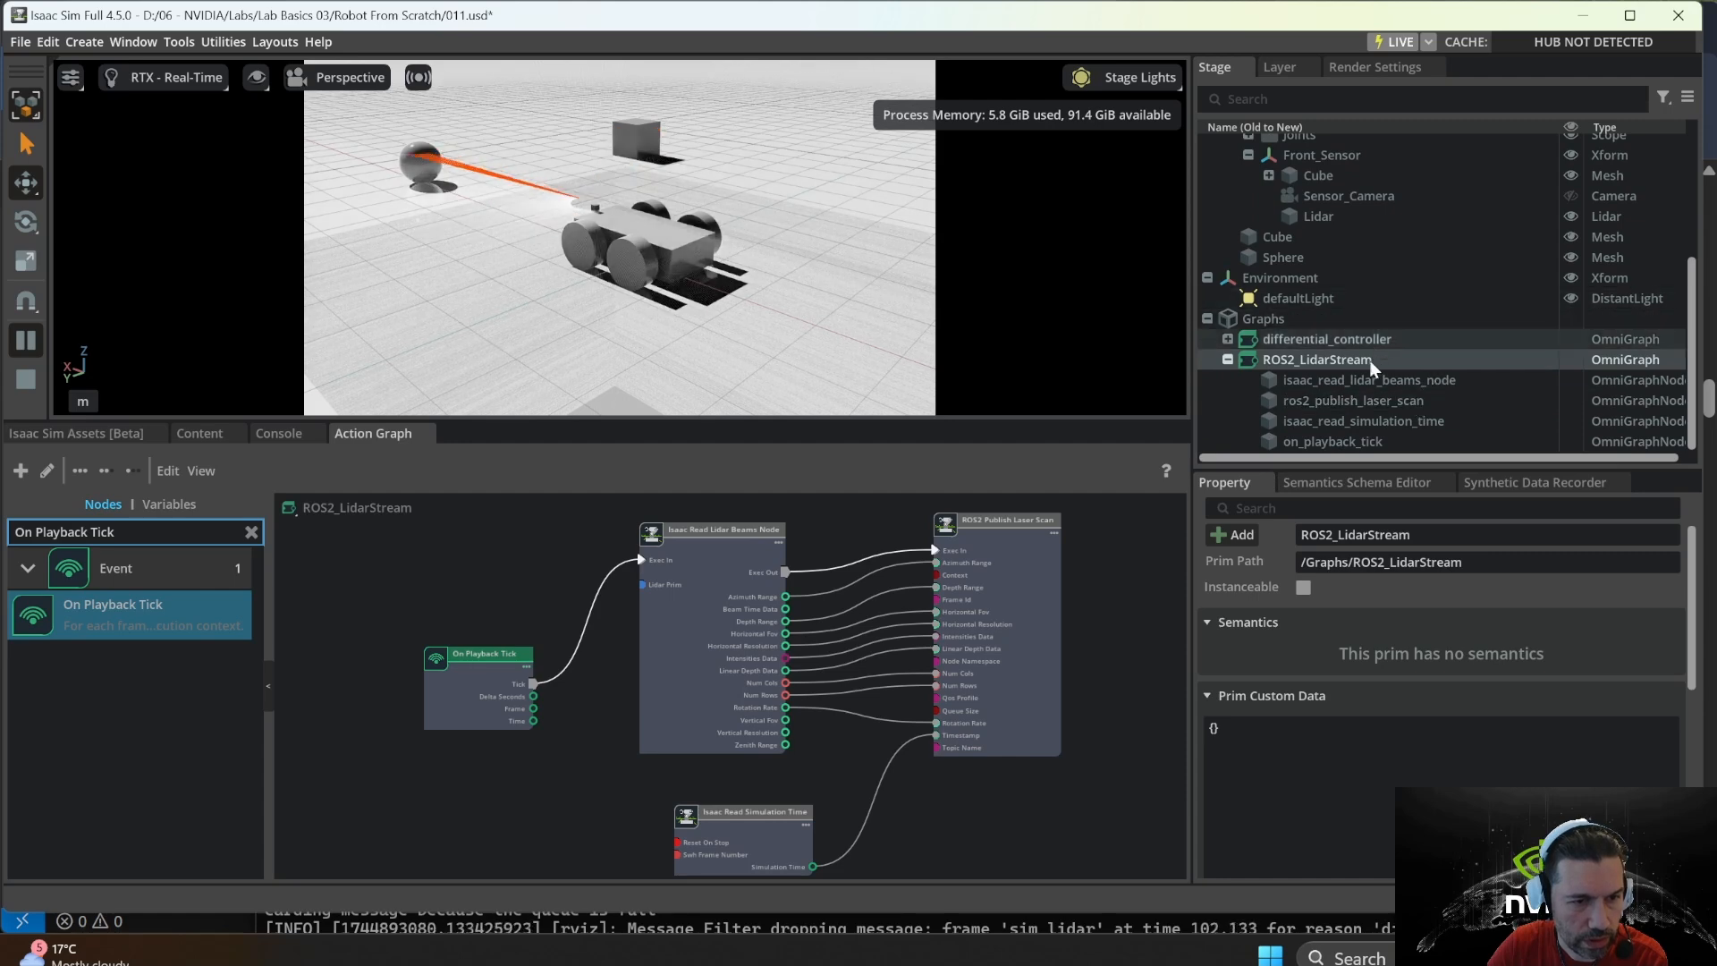
pyautogui.click(710, 581)
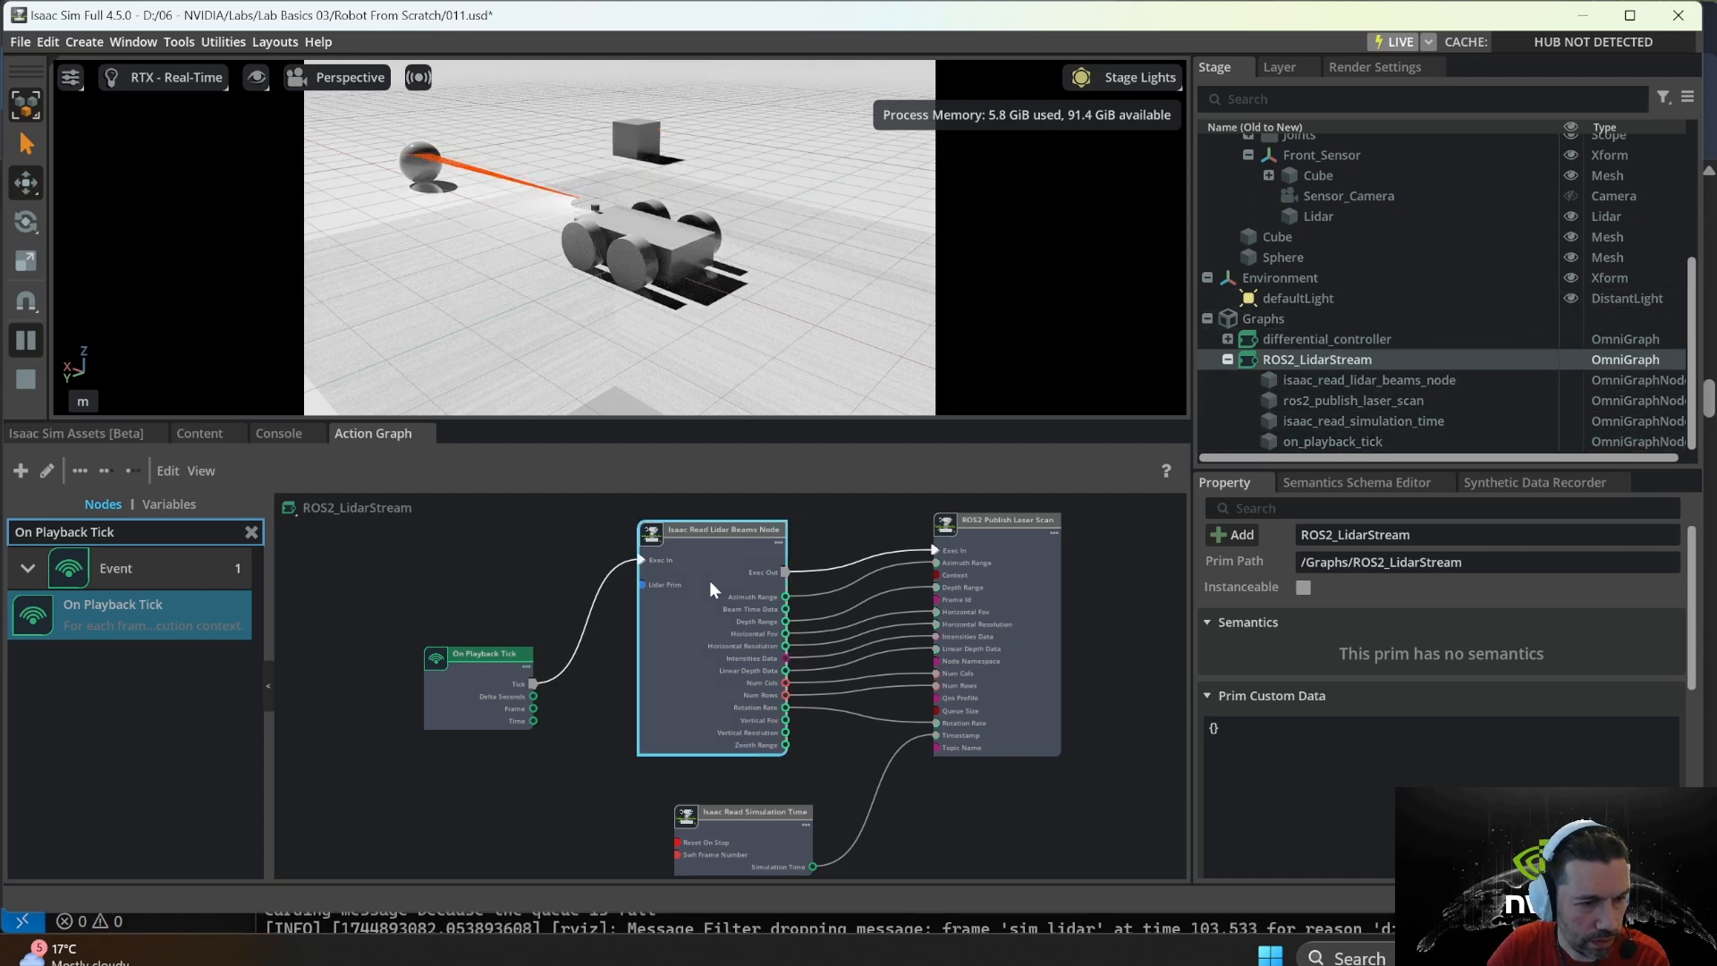
pyautogui.scroll(-3, 1516, 730)
pyautogui.click(1032, 636)
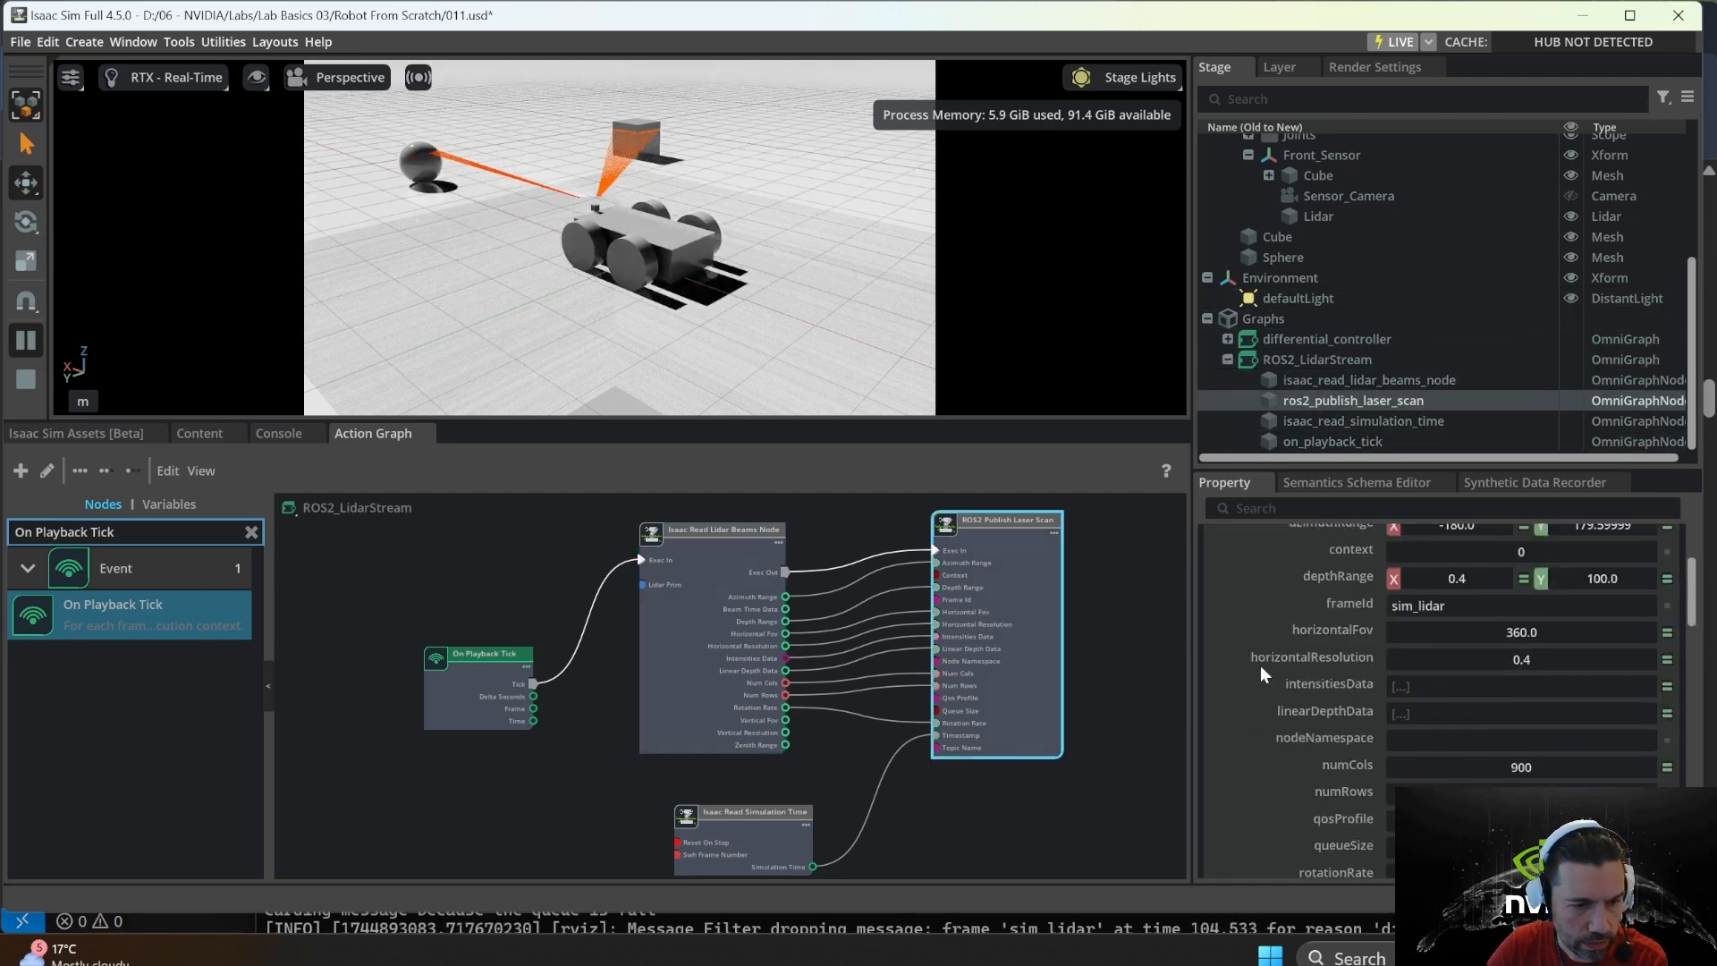
pyautogui.scroll(-5, 1463, 697)
pyautogui.scroll(10, 1465, 688)
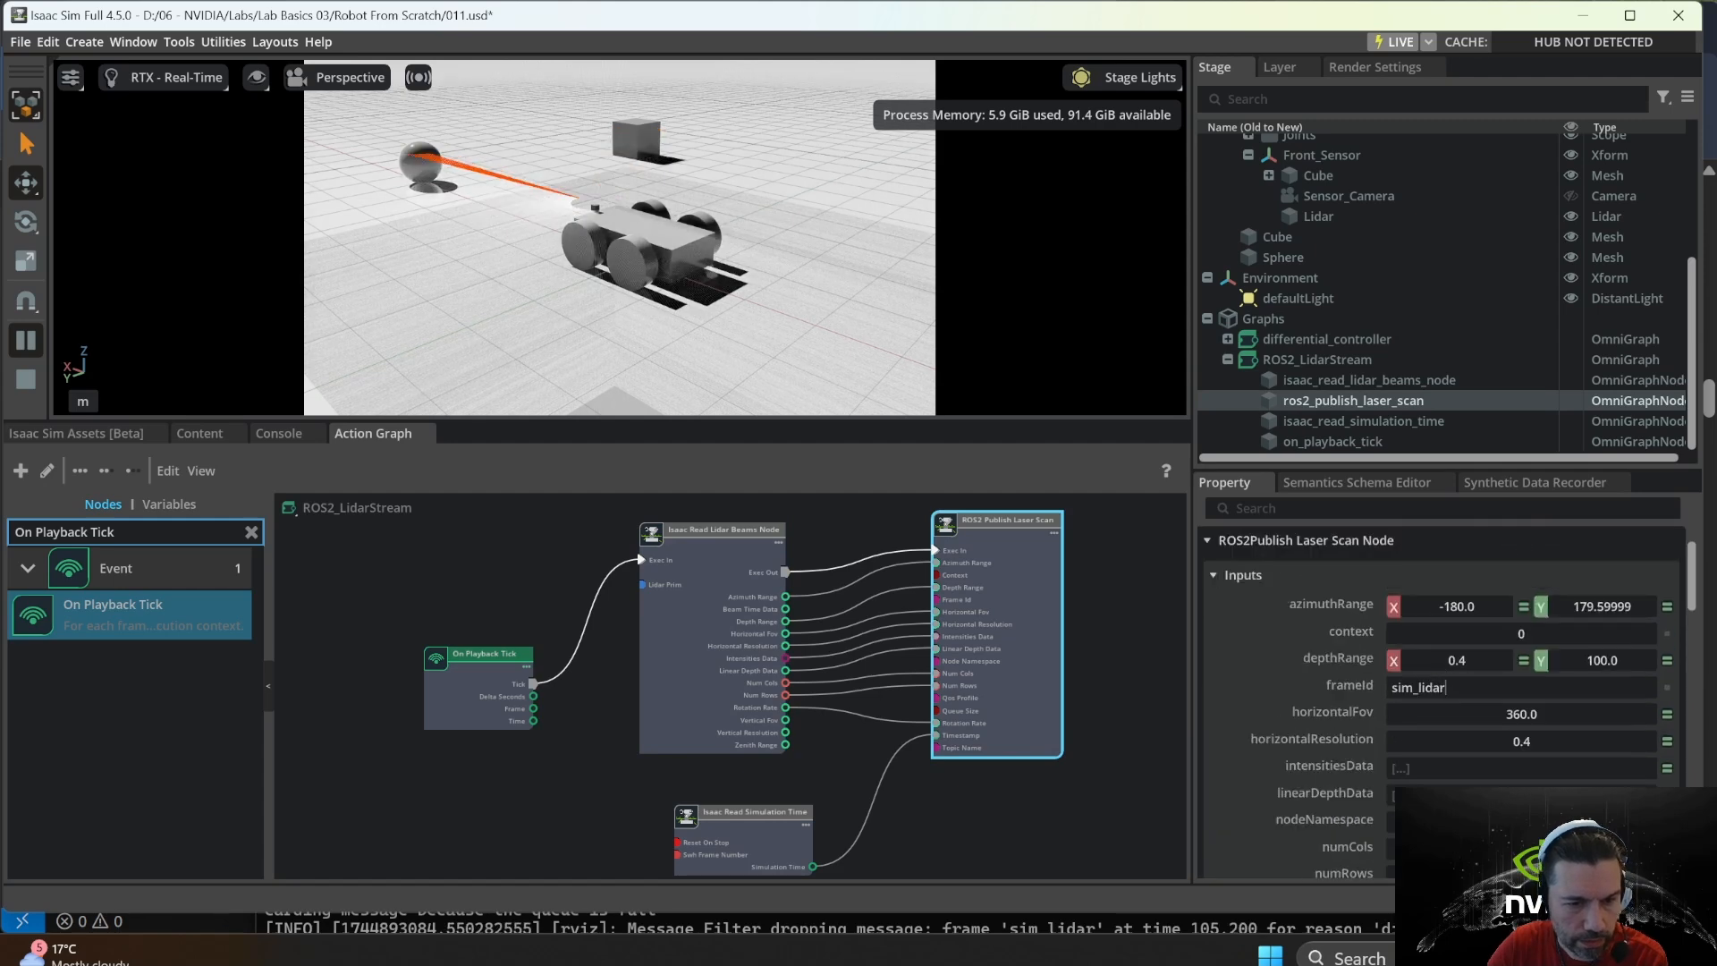
pyautogui.doubleClick(1440, 687)
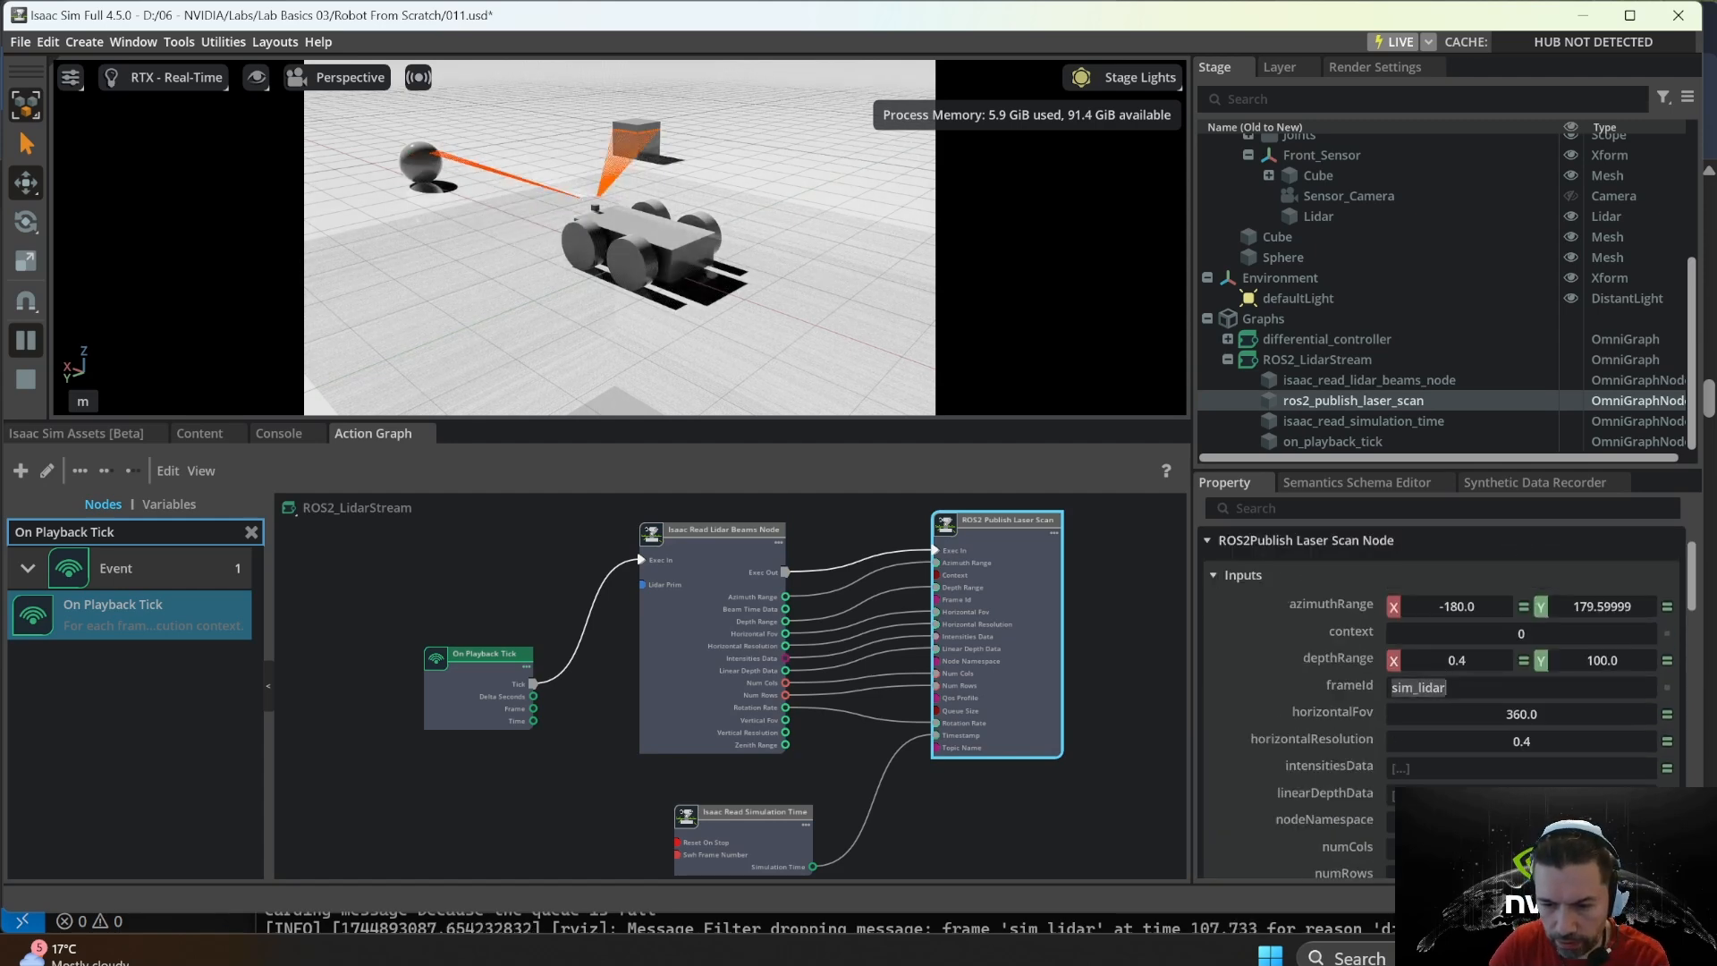
# - Switch to RViz and set the Fixed Frame in Global Options to sim_lidar
pyautogui.hotkey('alt', 'Tab')
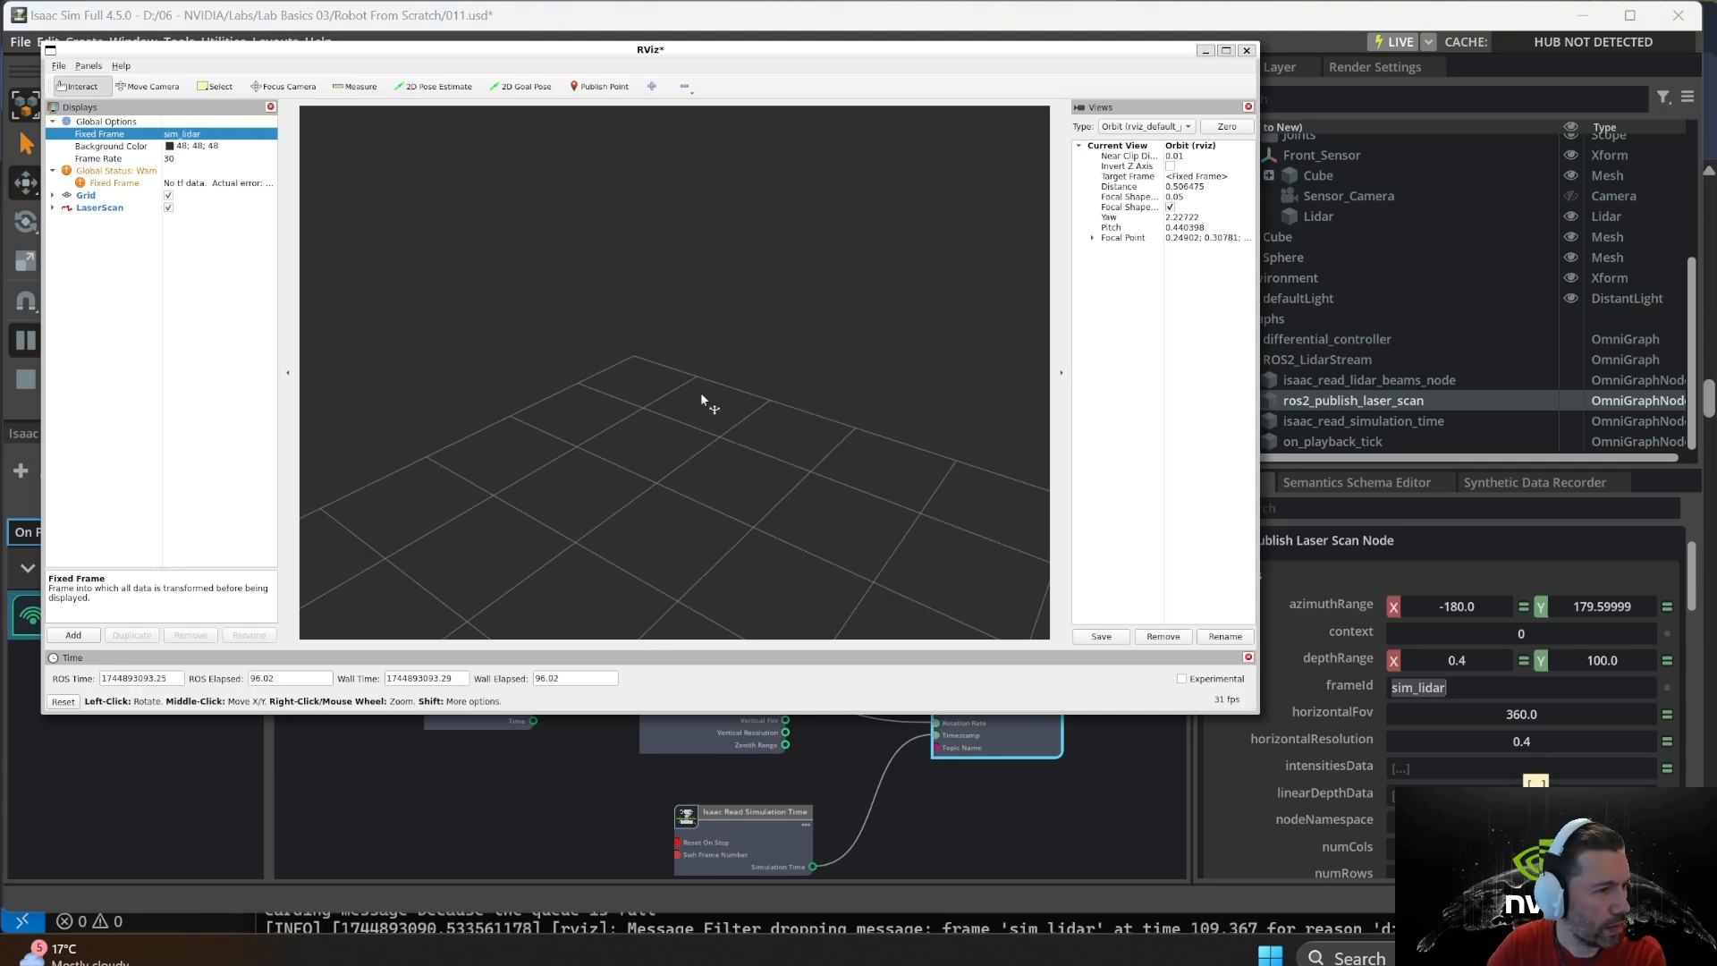
pyautogui.scroll(10, 717, 345)
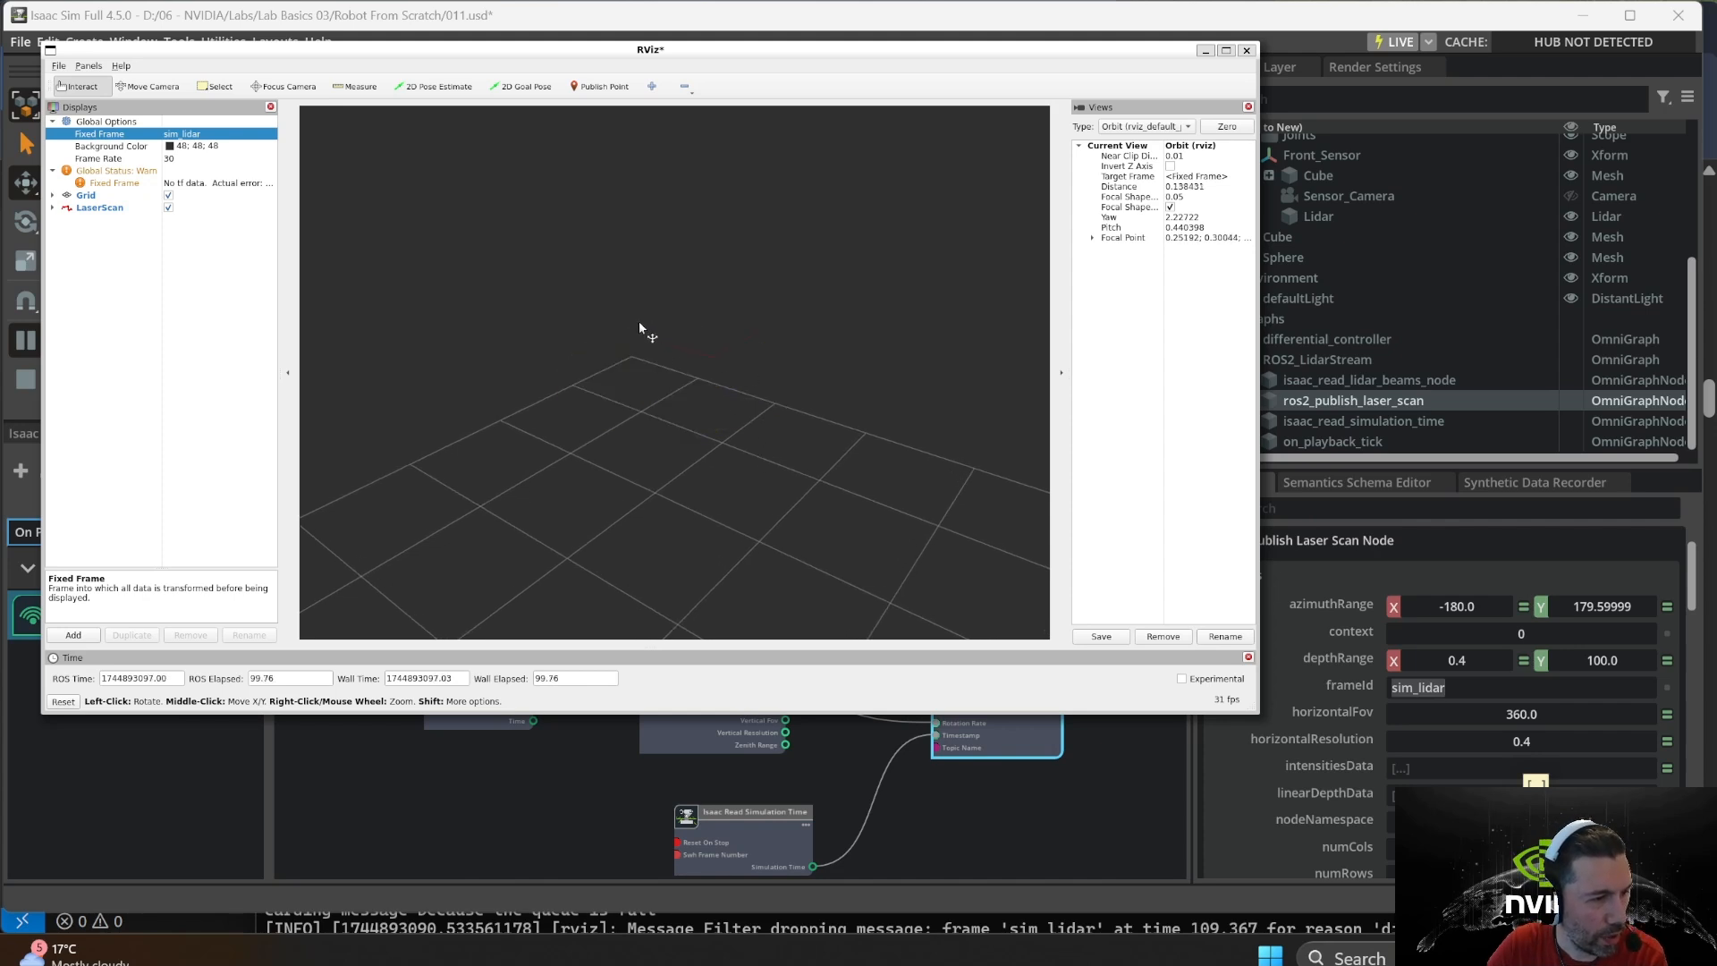
pyautogui.scroll(1, 739, 390)
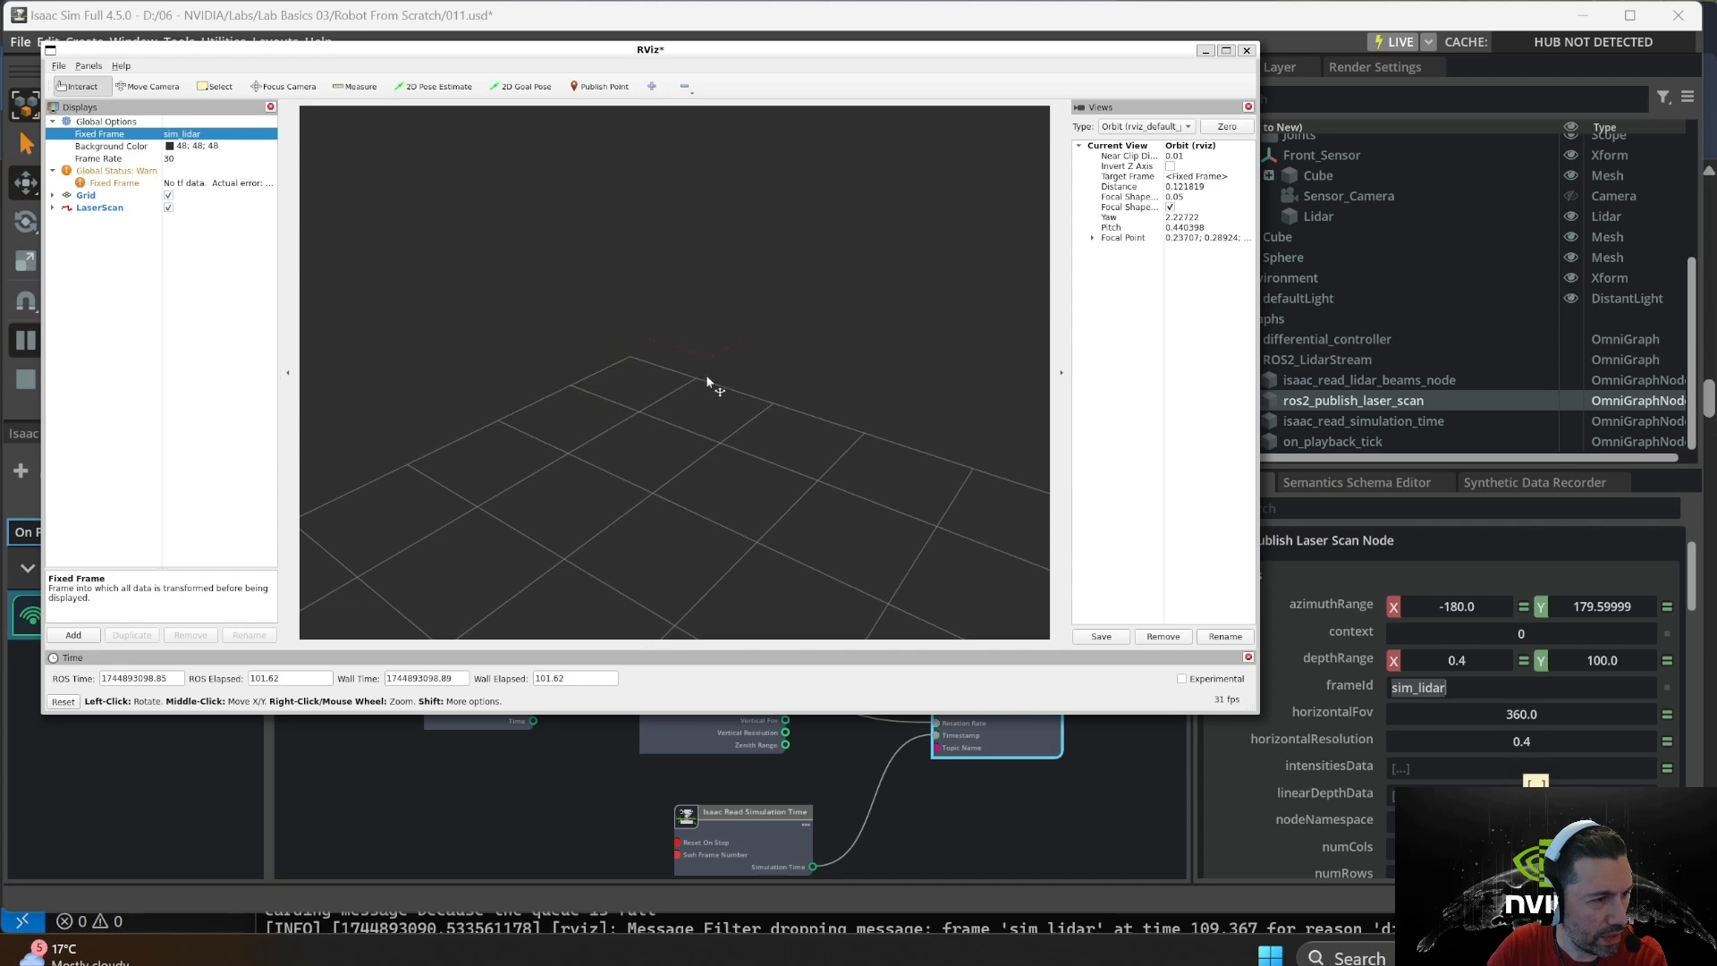
# - Examine the RViz grid from another angle, move its window aside, and switch to Isaac Sim
pyautogui.moveTo(793, 414); pyautogui.dragTo(680, 414)
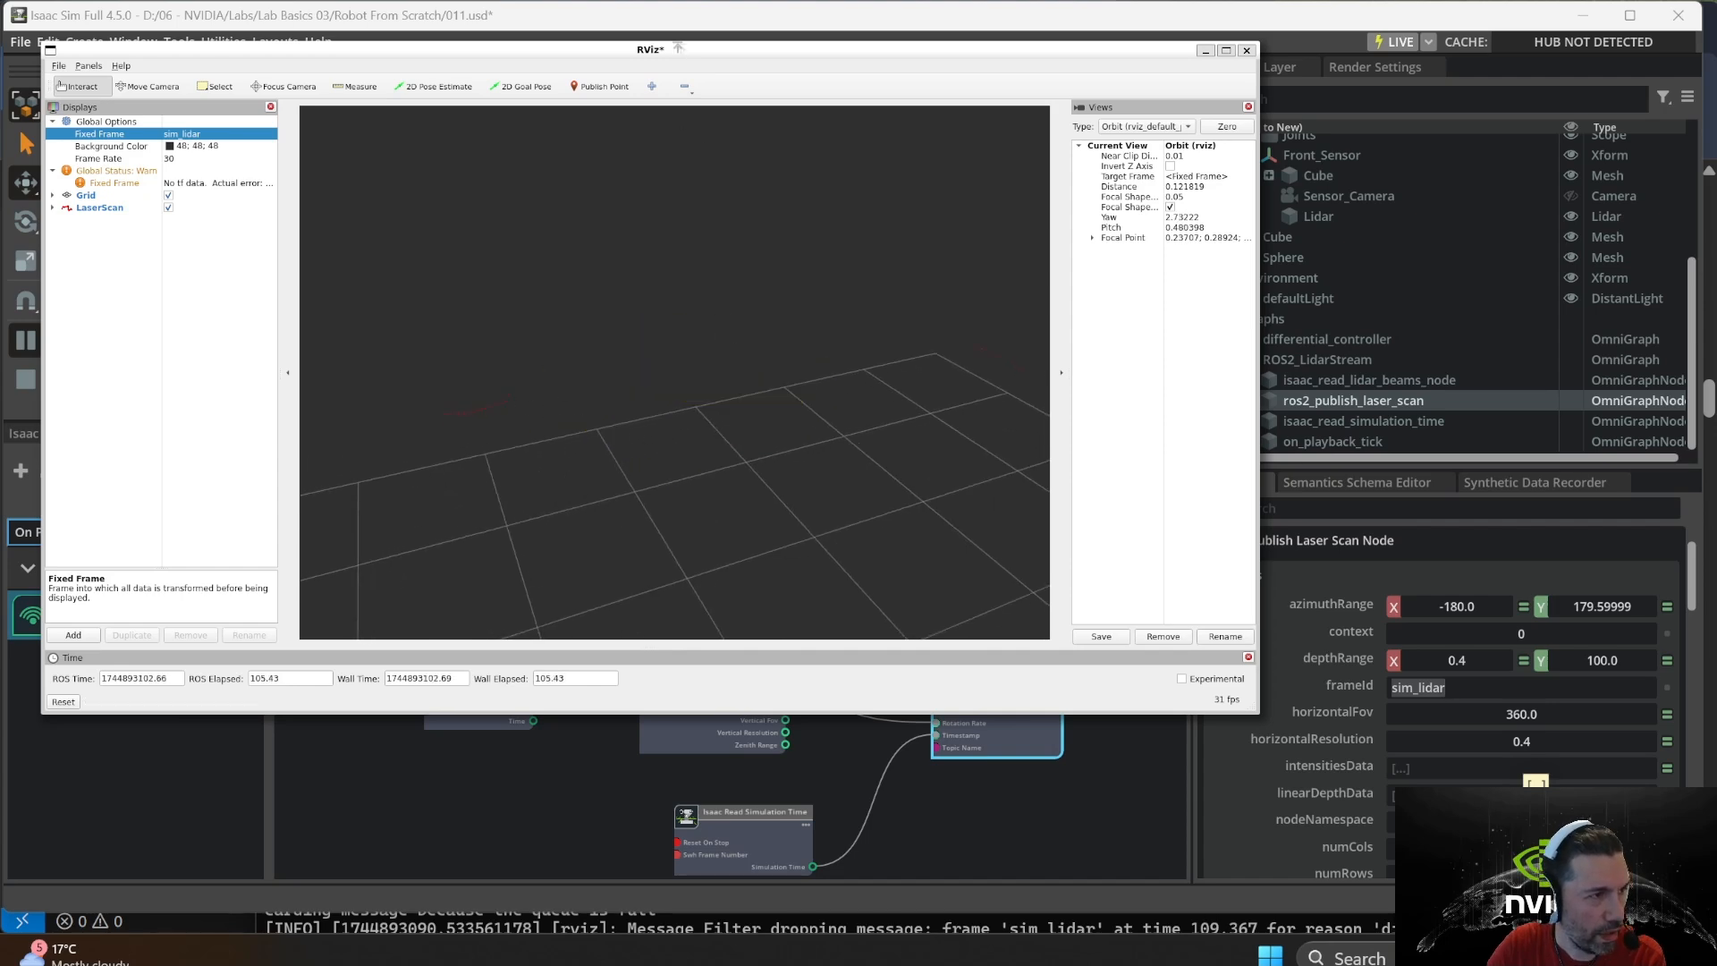
pyautogui.moveTo(680, 52); pyautogui.dragTo(1244, 101)
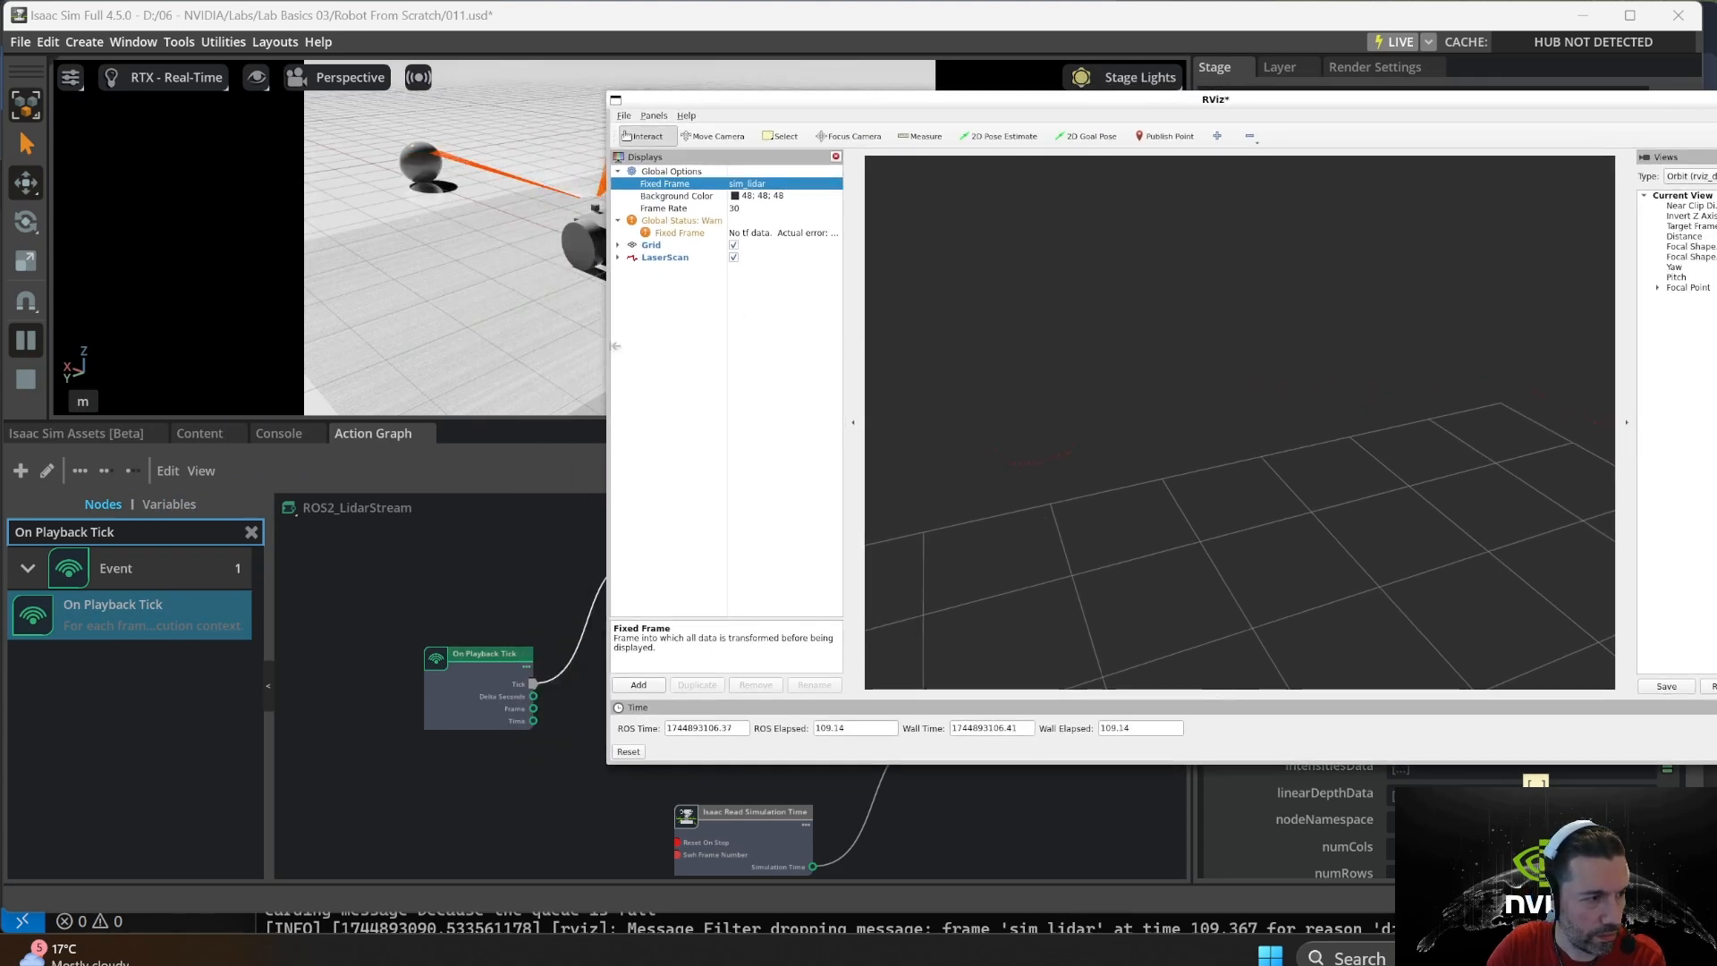
pyautogui.click(427, 304)
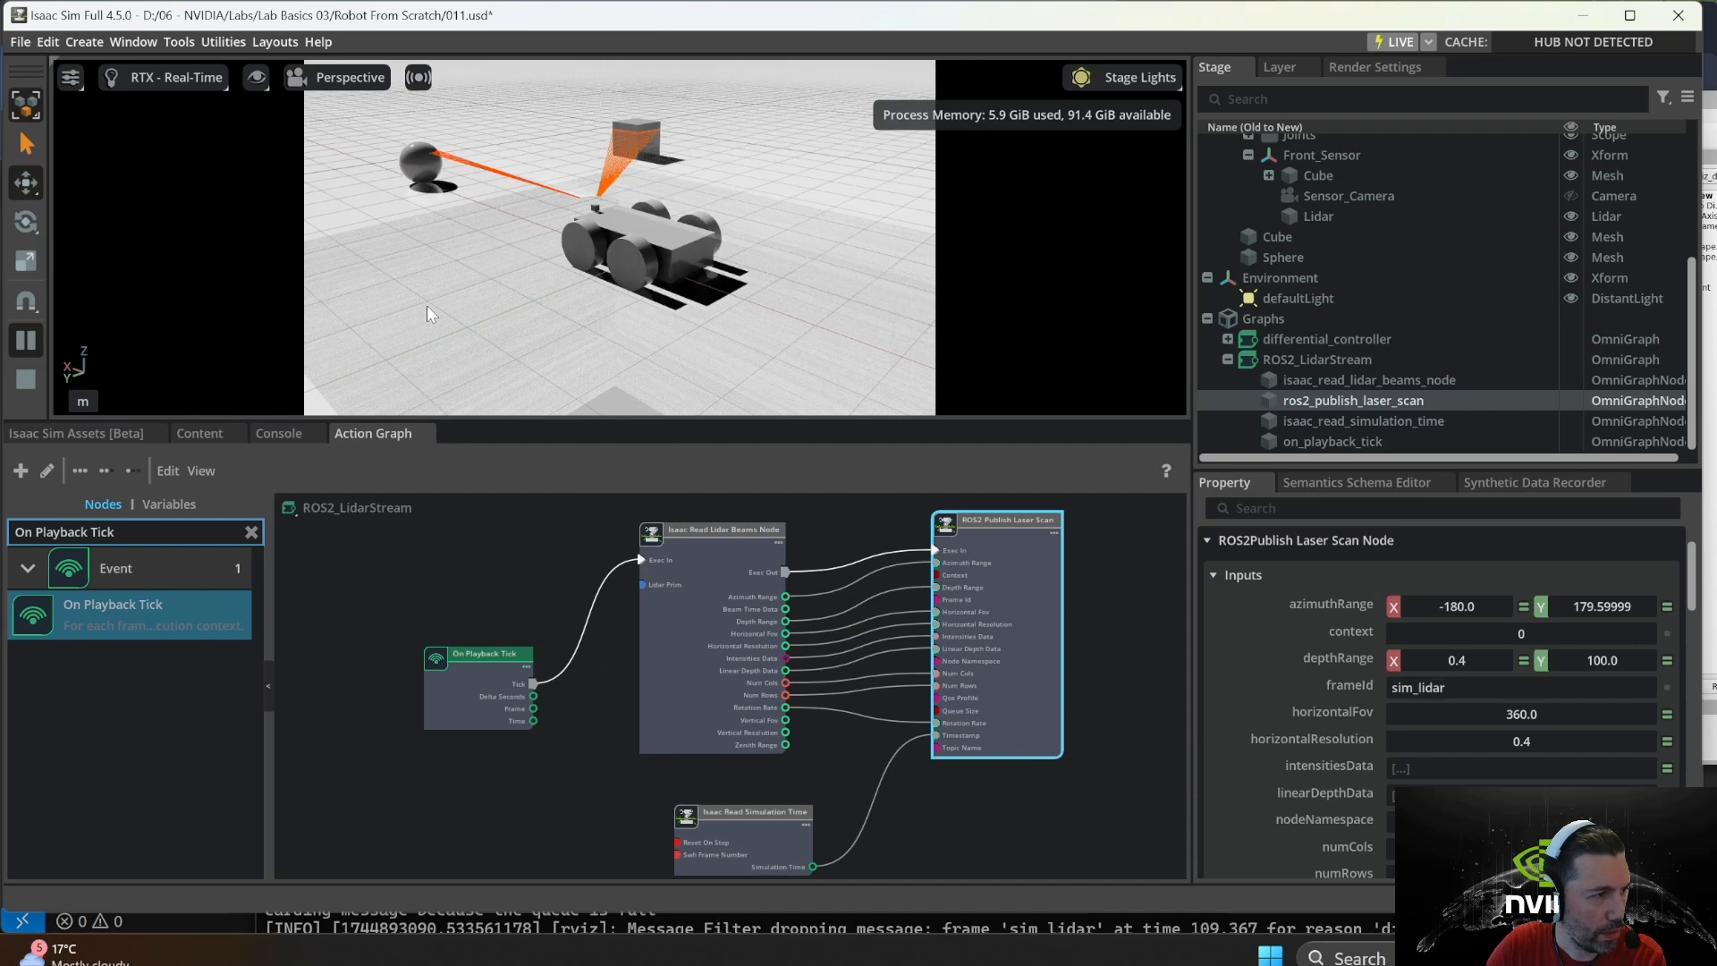
# - Create a cube mesh and place it beside the robot at about X 2.43, Y 3.51
pyautogui.click(78, 43)
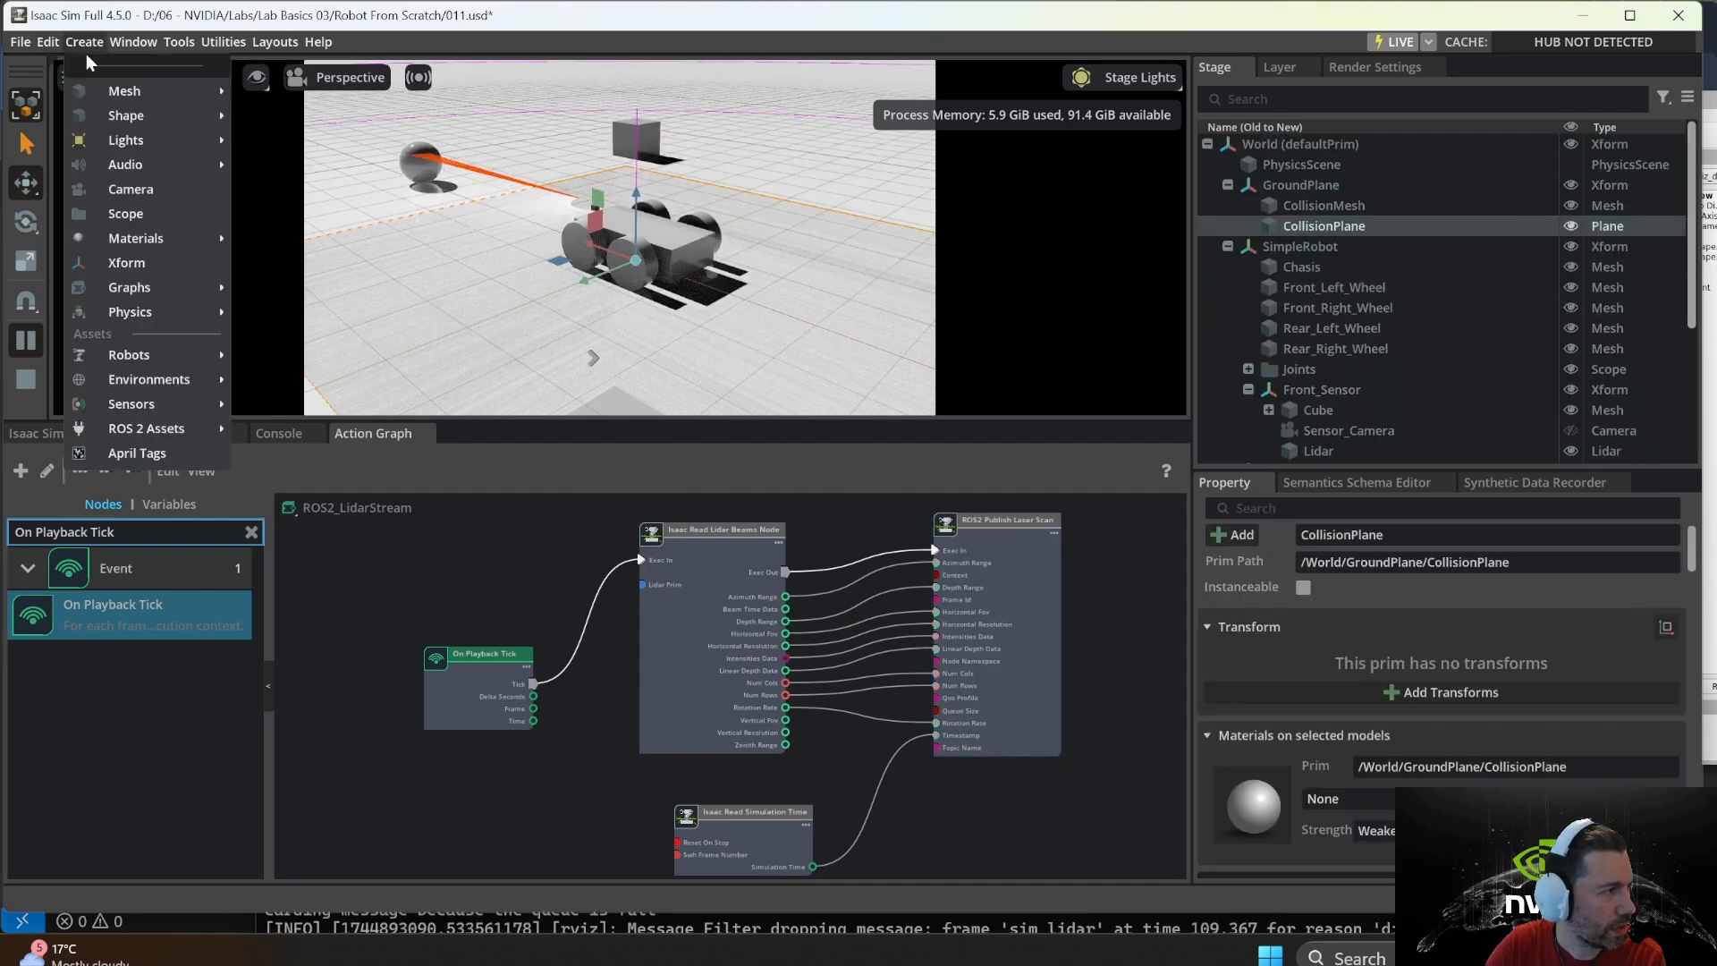
pyautogui.moveTo(109, 95)
pyautogui.click(284, 133)
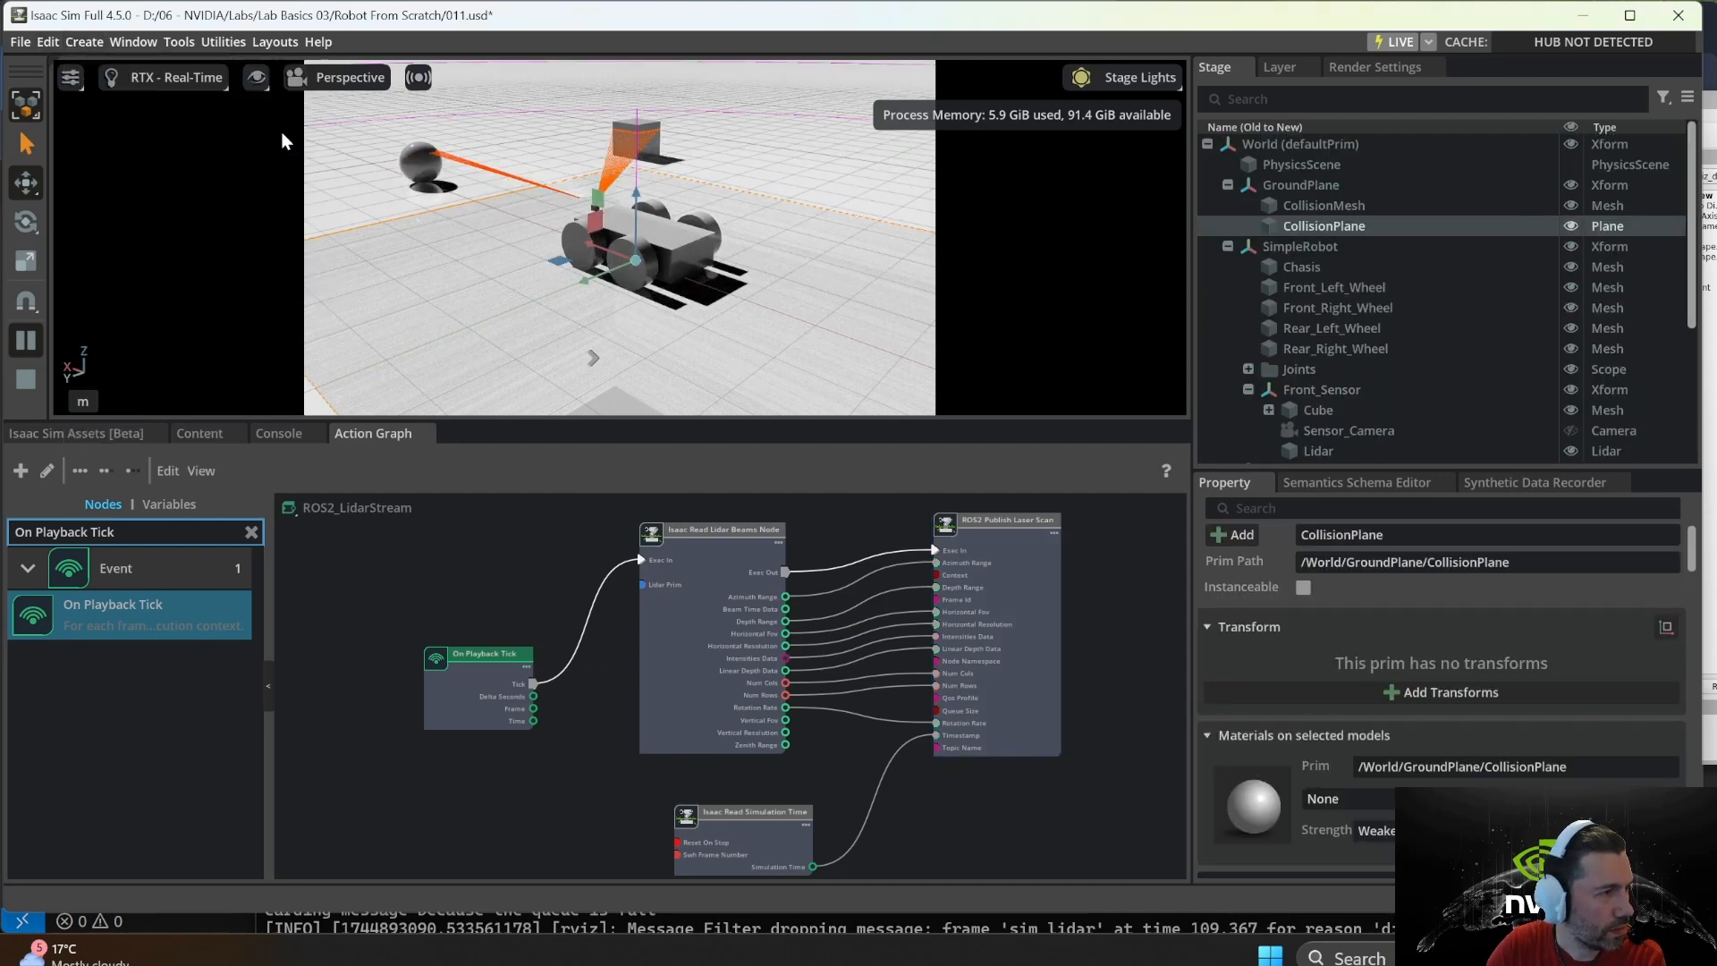
pyautogui.scroll(-10, 660, 218)
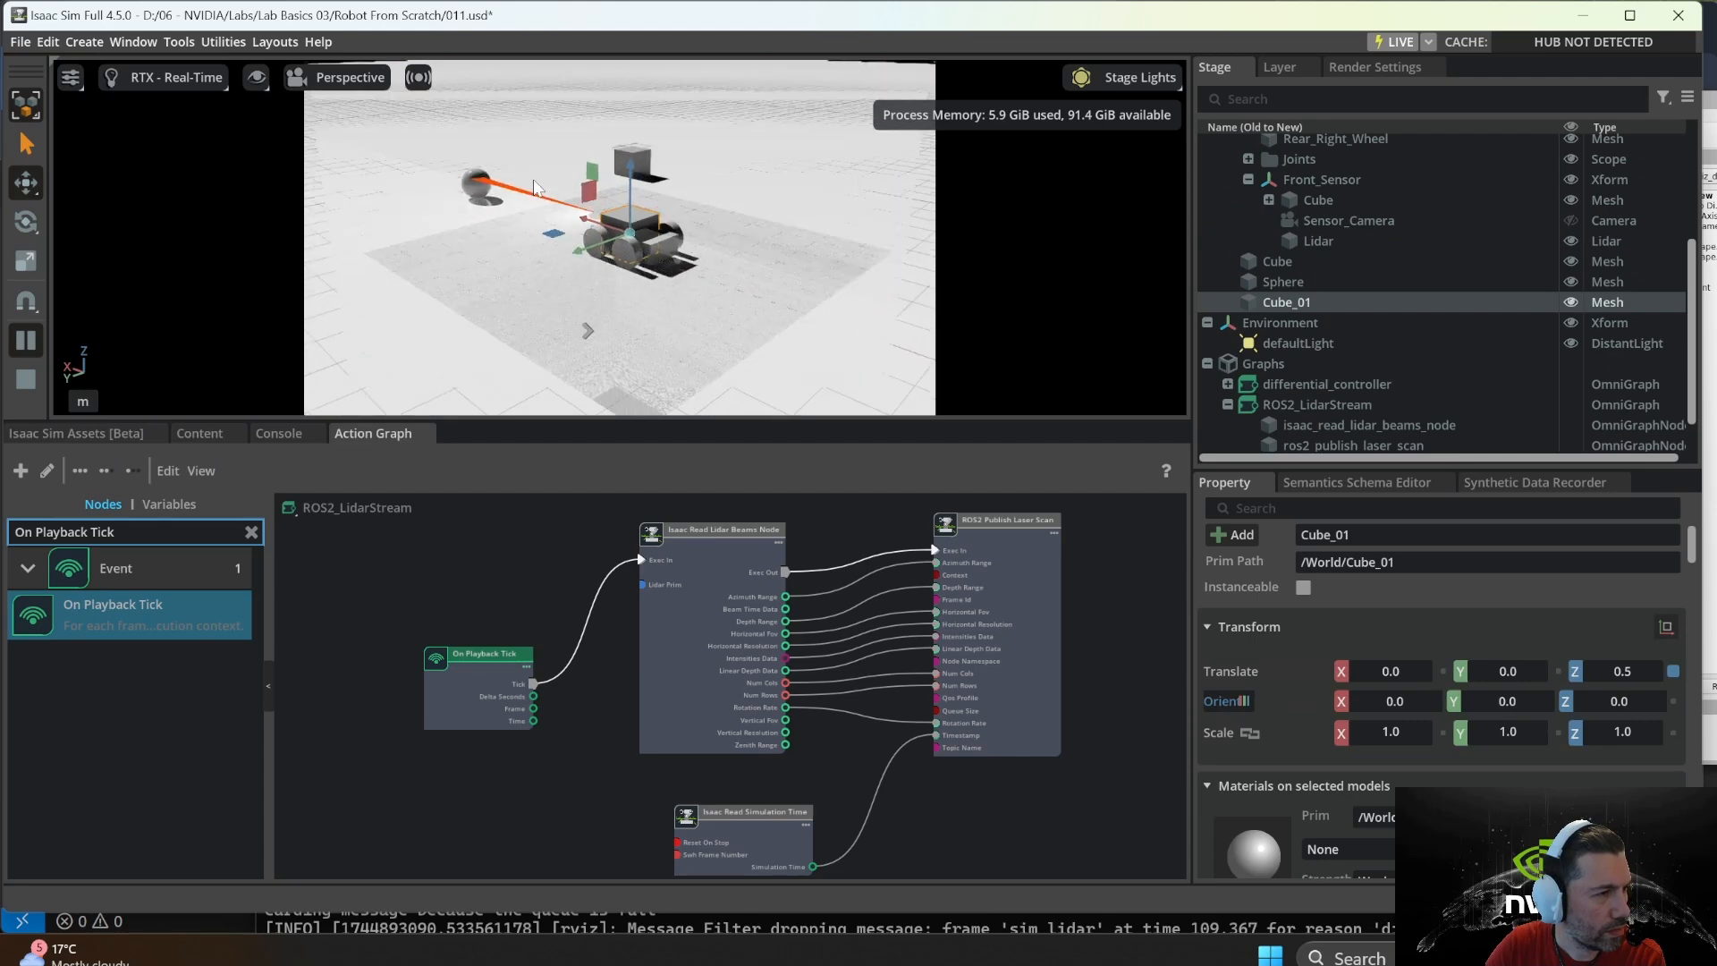
pyautogui.moveTo(588, 250); pyautogui.dragTo(486, 256)
# - Apply a physics preset to Cube_01 and scale it uniformly to about 2.88
pyautogui.rightClick(1288, 307)
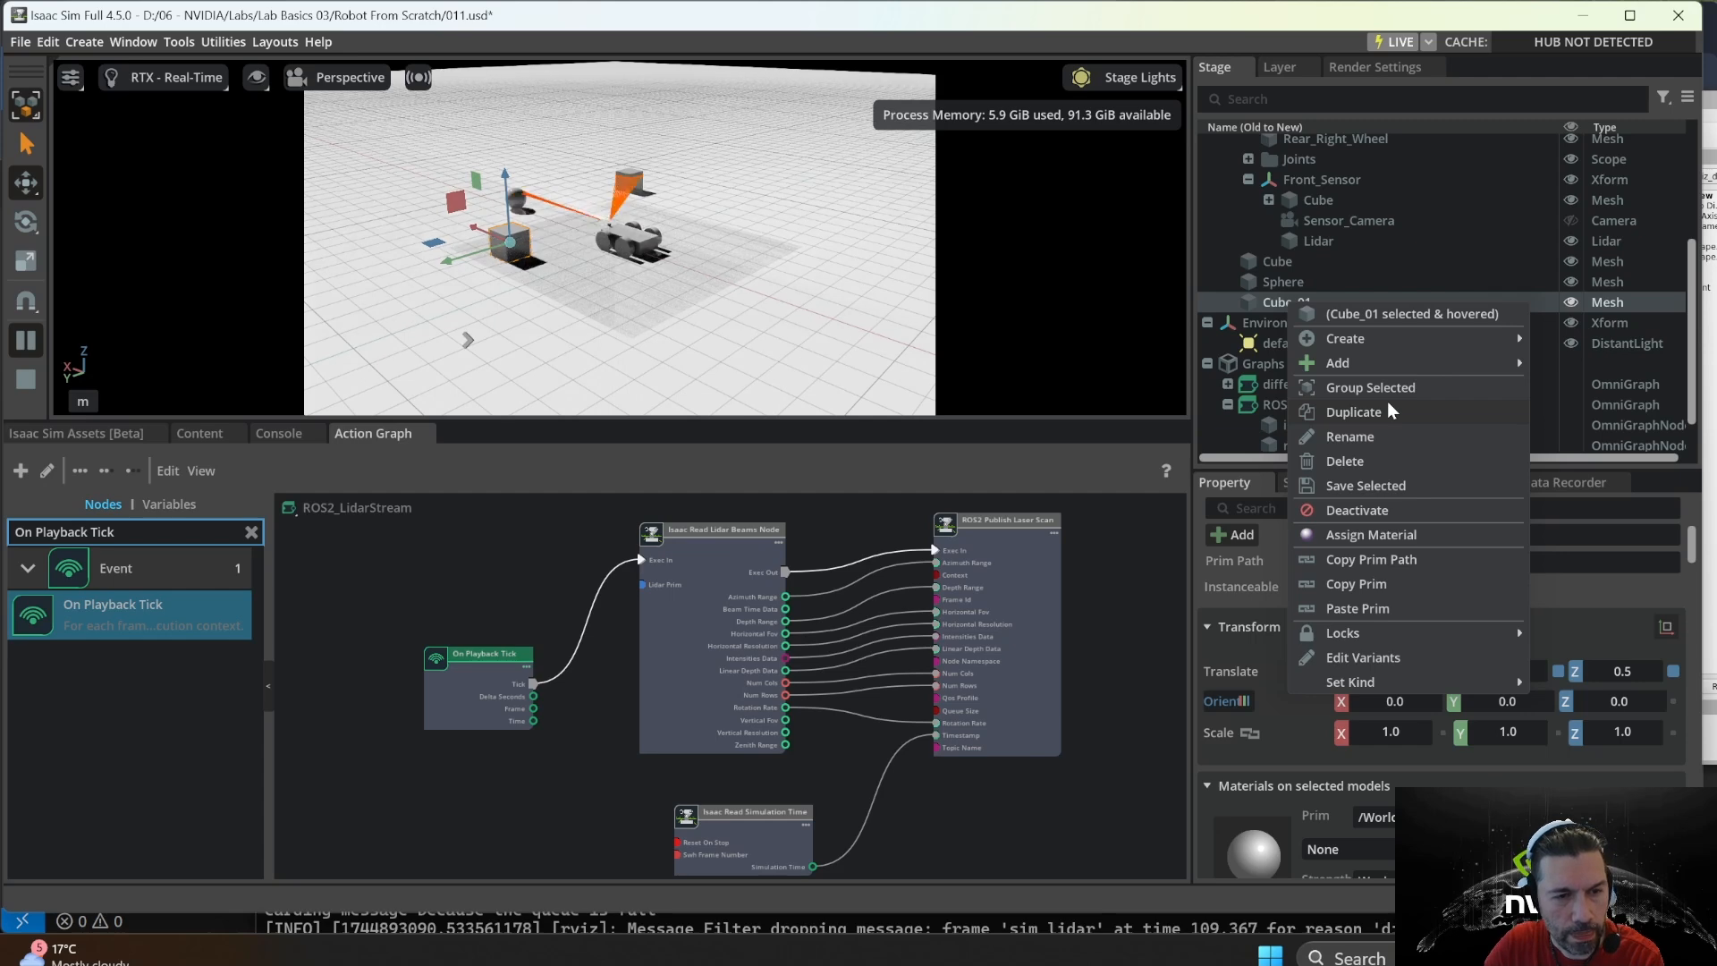
pyautogui.moveTo(1375, 366)
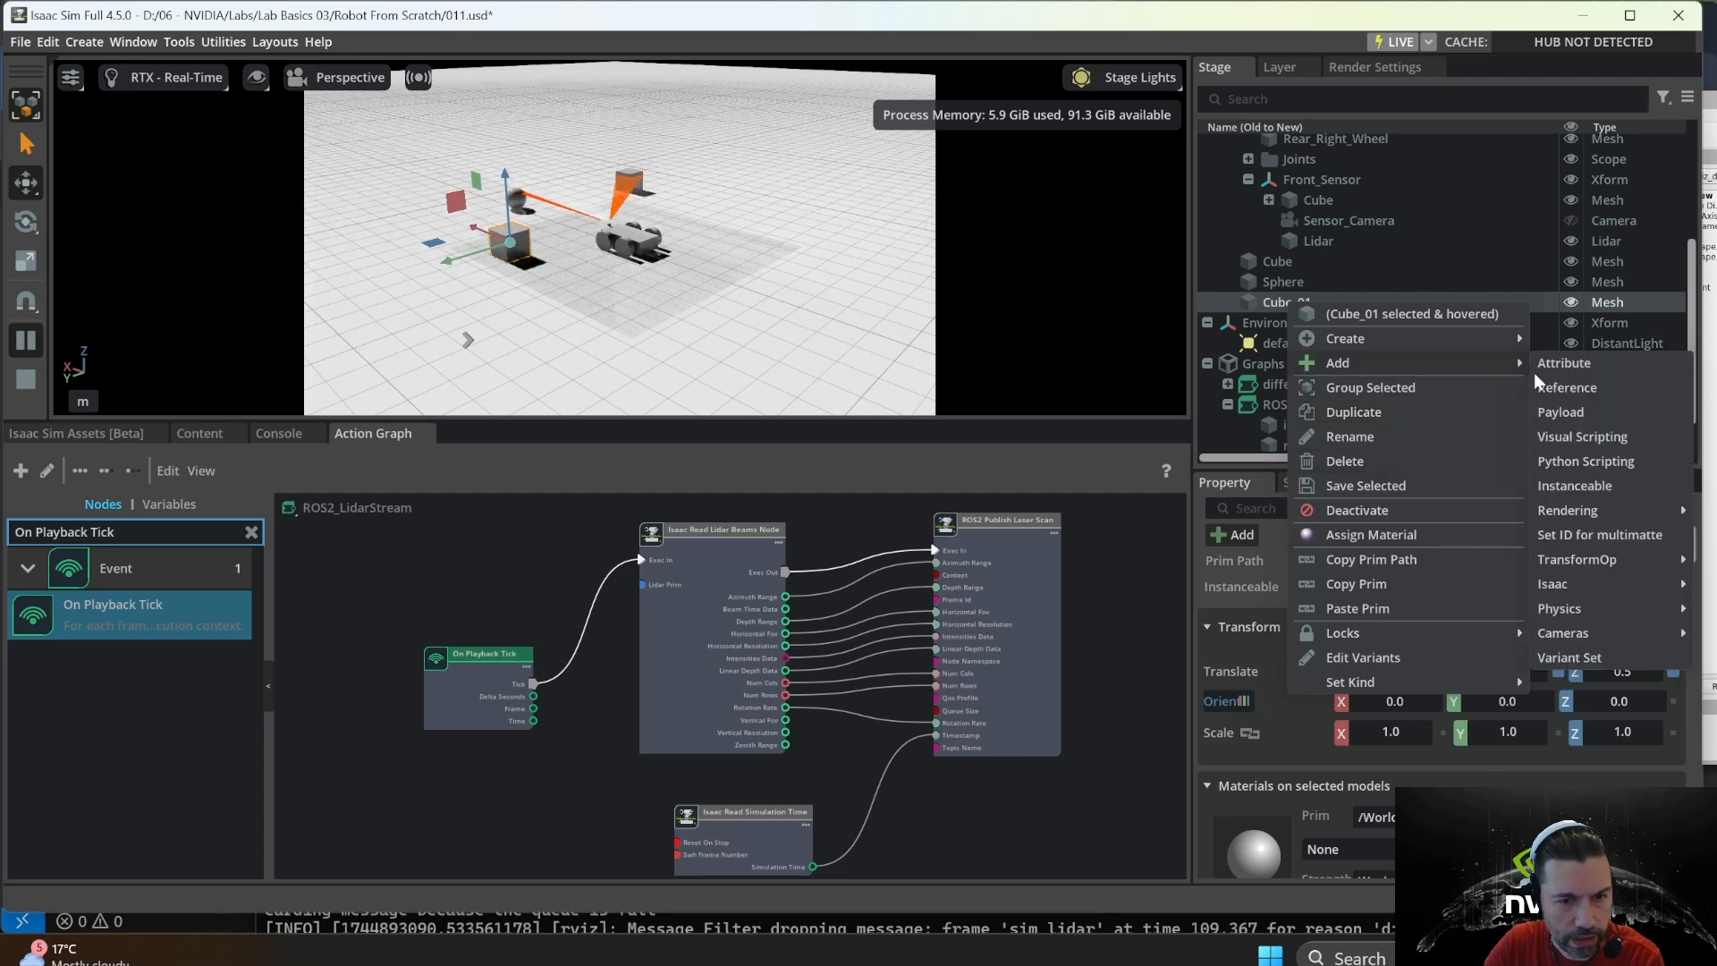
pyautogui.moveTo(1597, 606)
pyautogui.click(1430, 607)
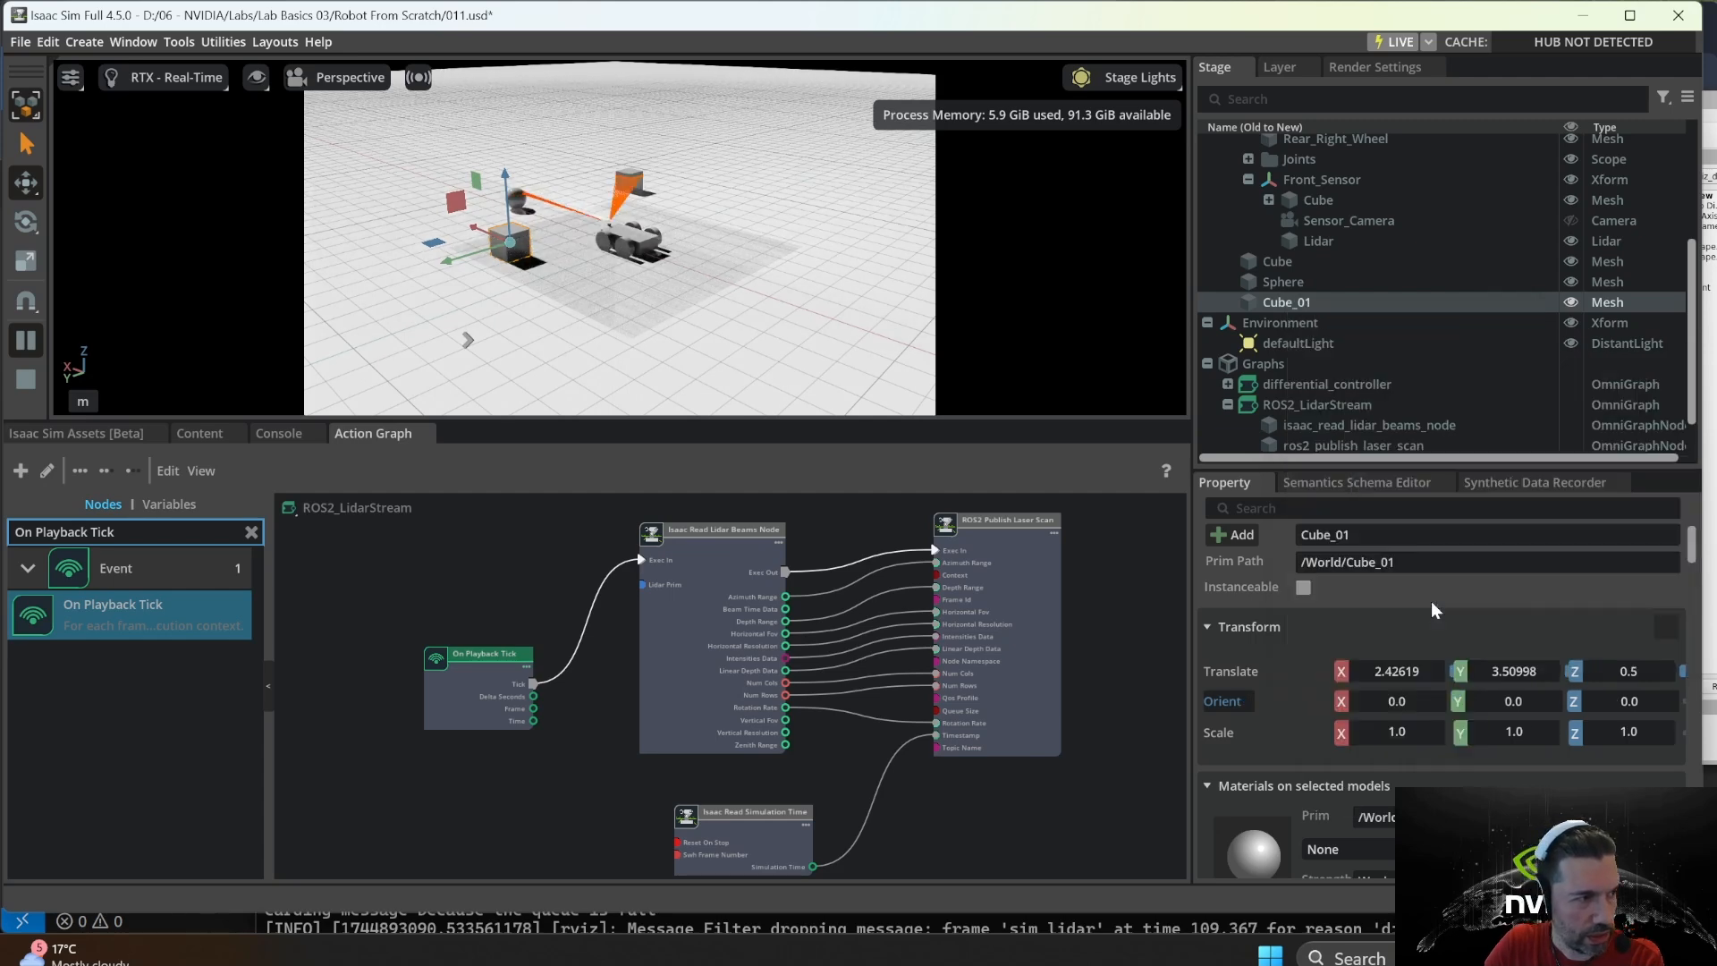
pyautogui.click(30, 261)
pyautogui.moveTo(511, 243); pyautogui.dragTo(556, 200)
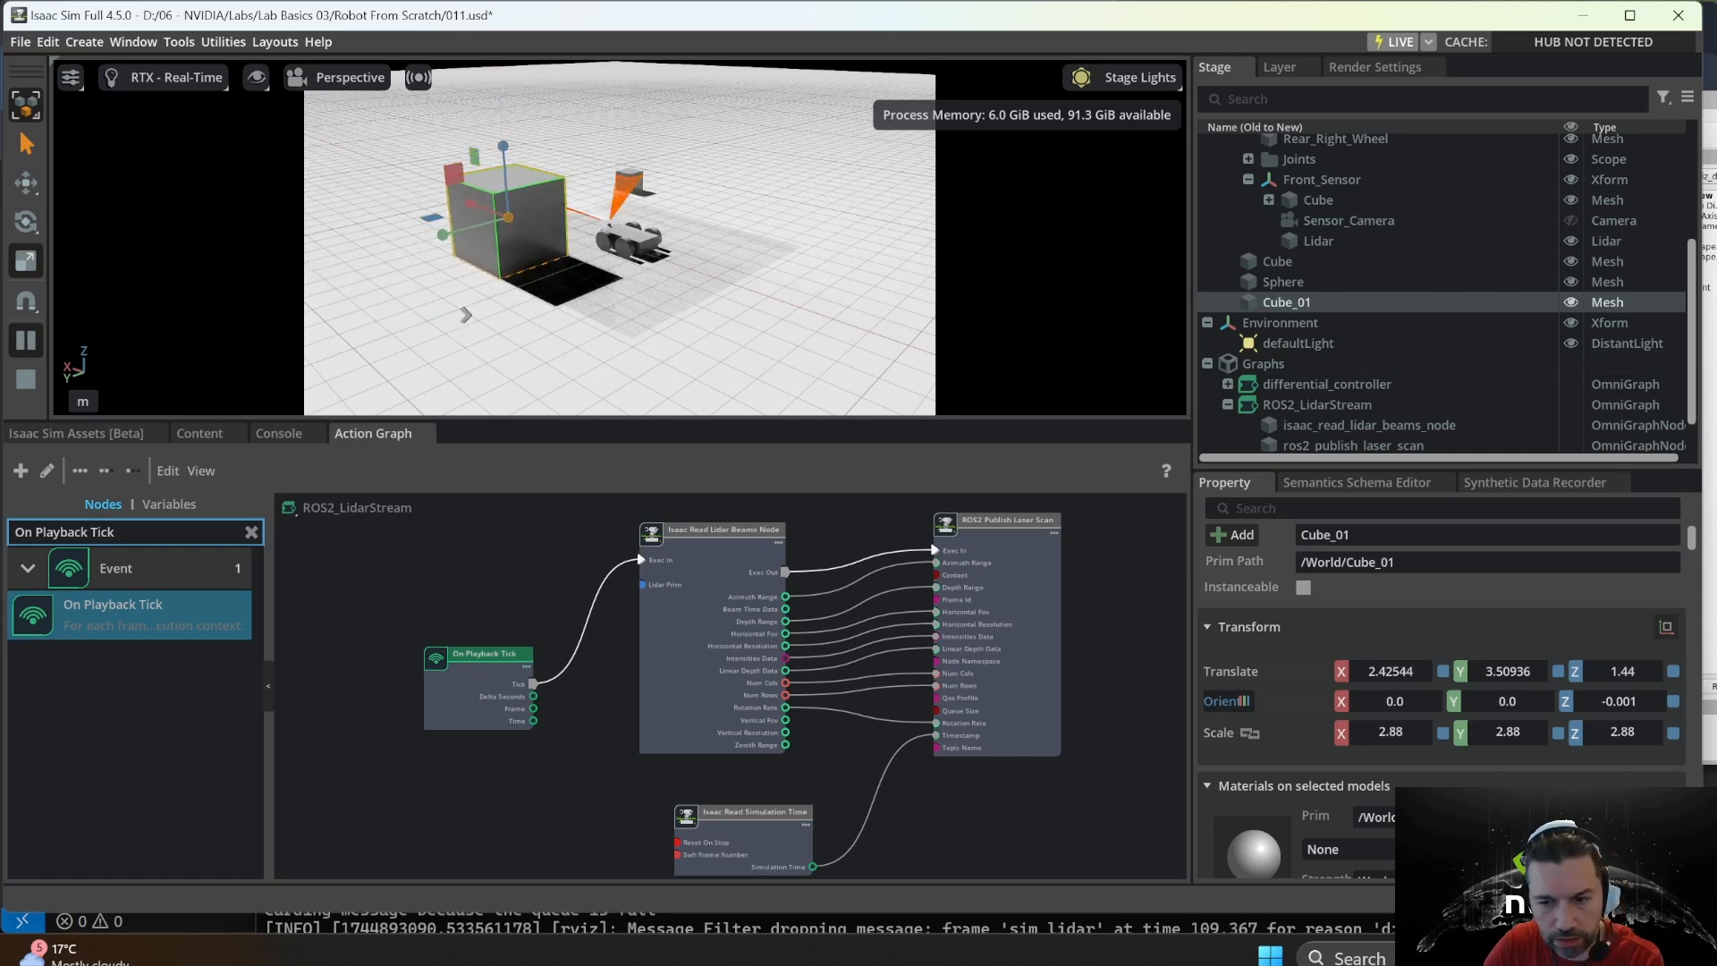
# - Switch to RViz and examine the laser scan of the enlarged cube, then return to Isaac Sim
pyautogui.click(1710, 518)
pyautogui.moveTo(1354, 490); pyautogui.dragTo(1149, 548)
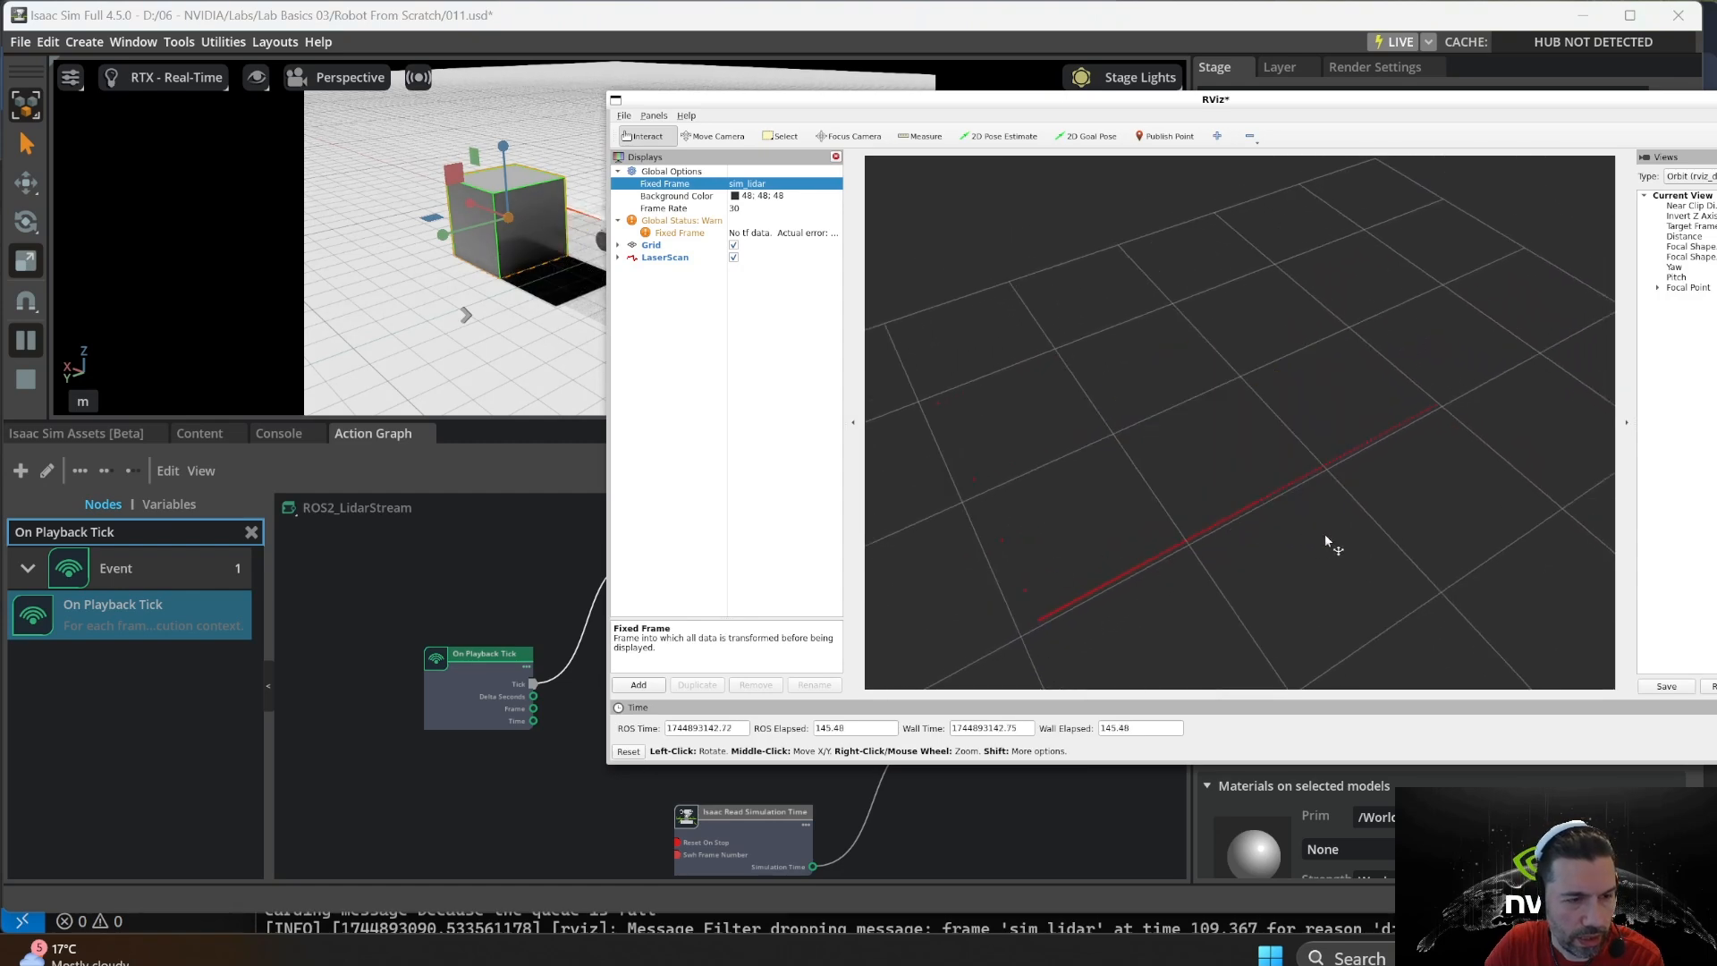
pyautogui.click(474, 355)
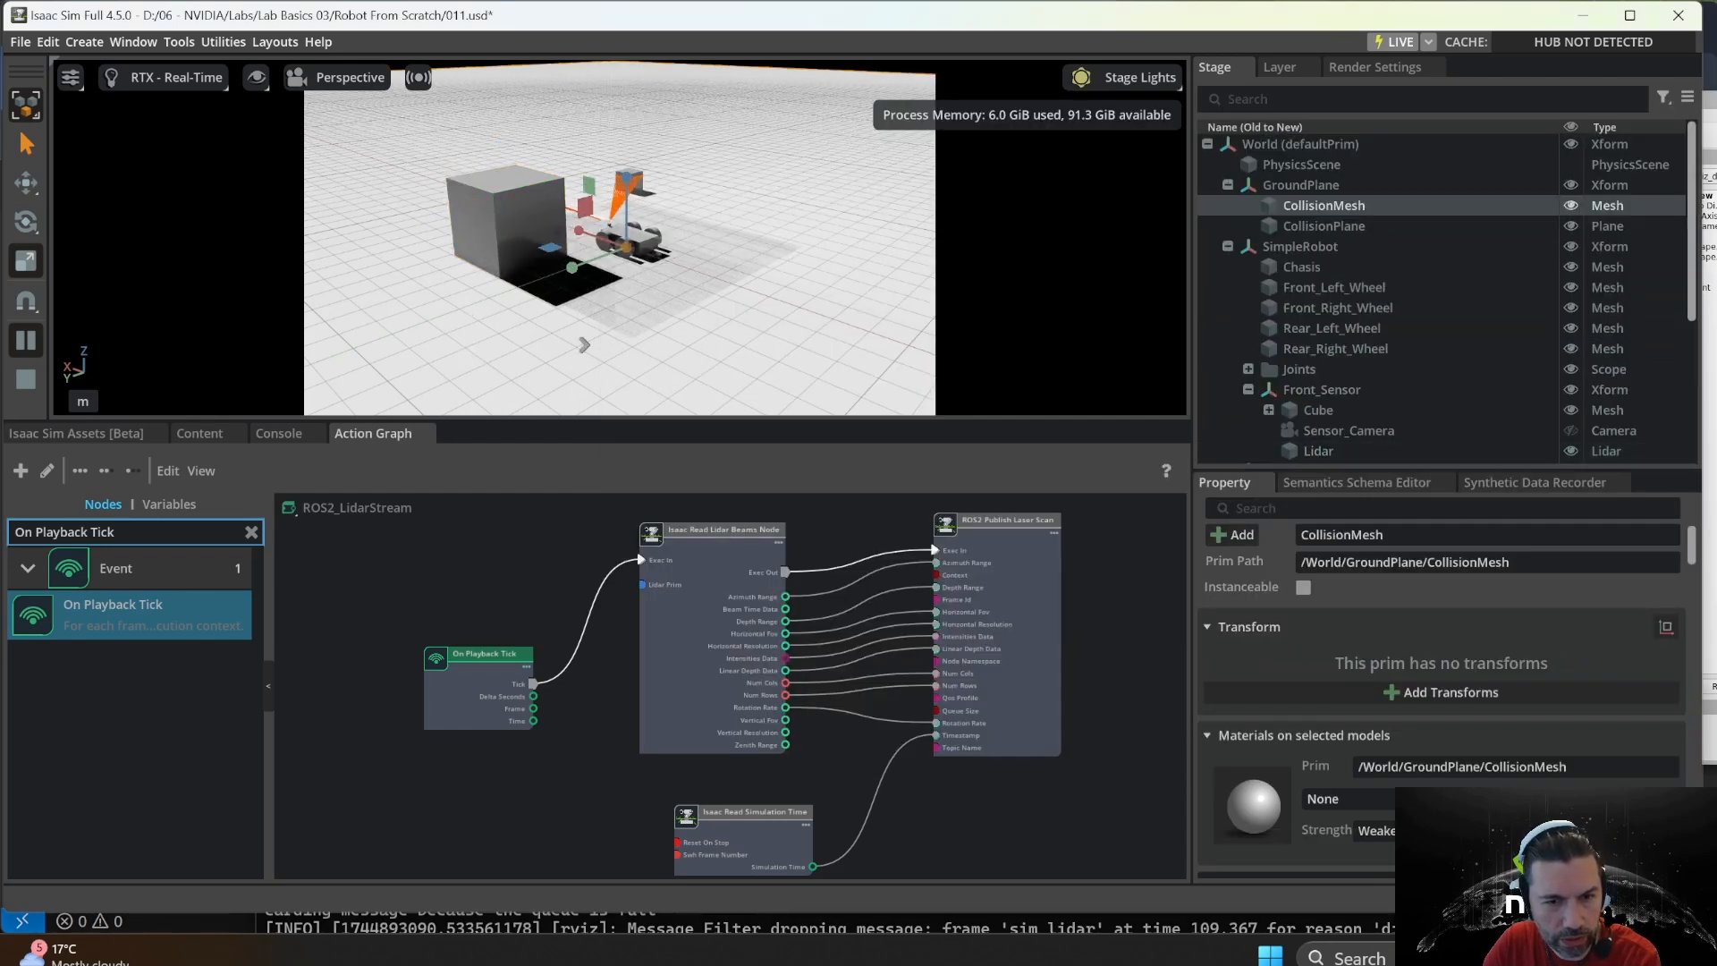
# - Narrow the Isaac Sim window so its viewport and the RViz 3D view sit side by side
pyautogui.hotkey('alt', 'Tab')
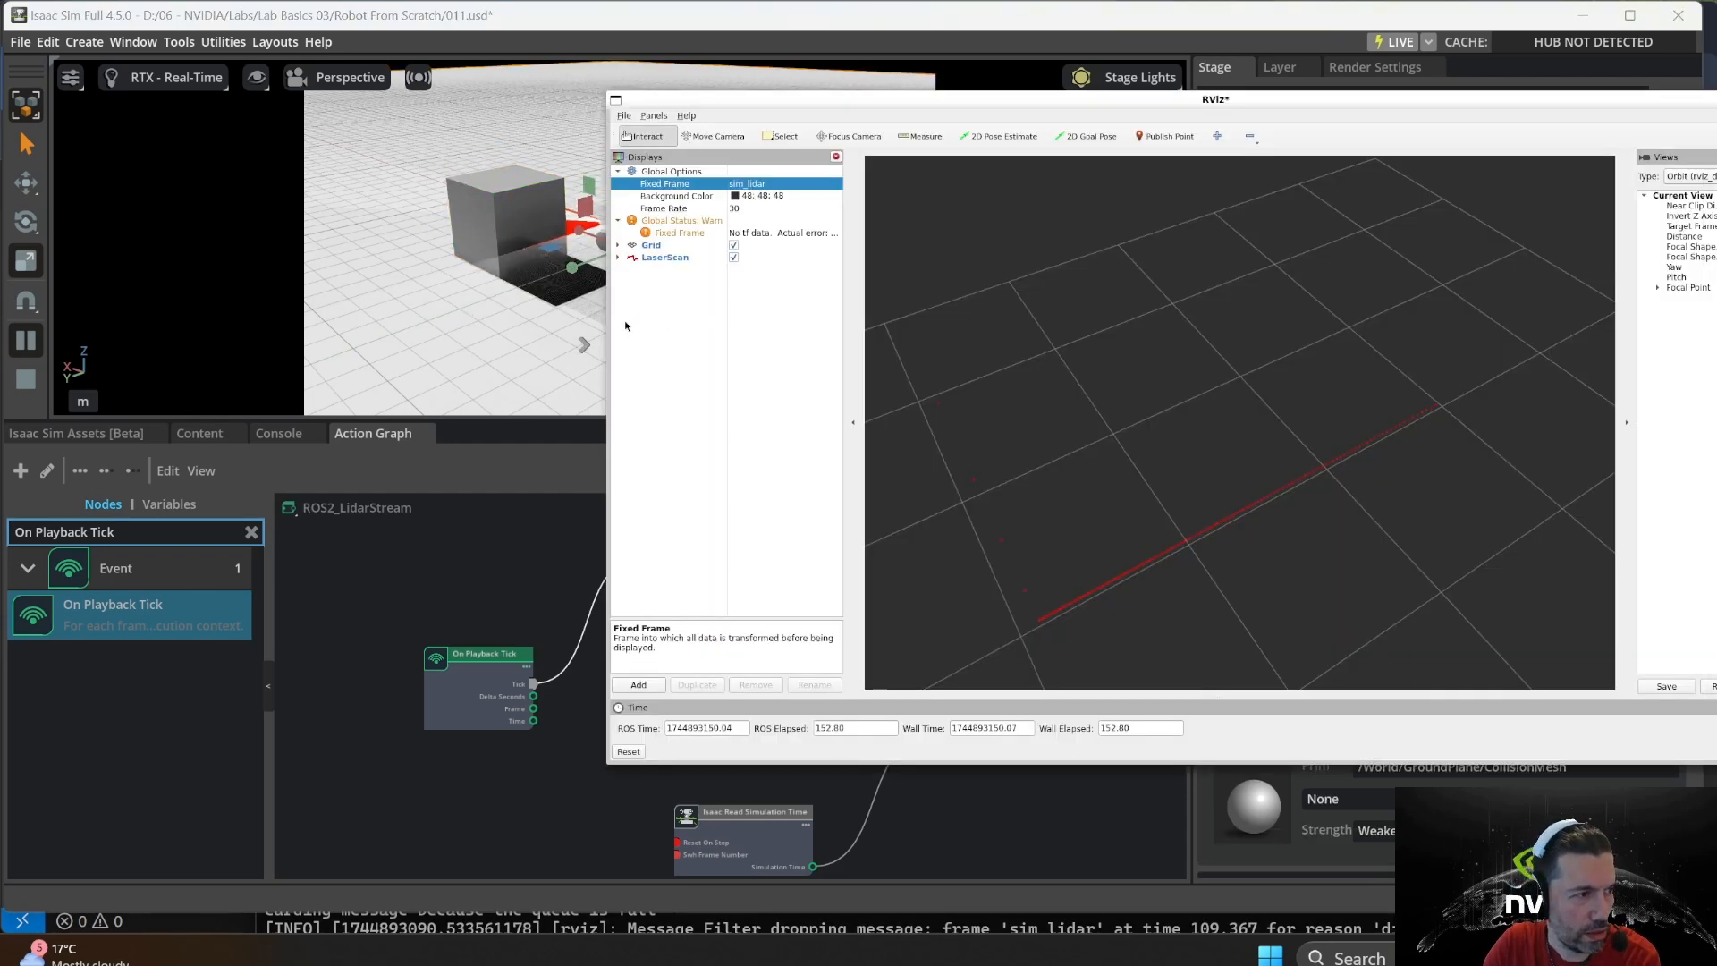
pyautogui.hotkey('alt', 'Tab')
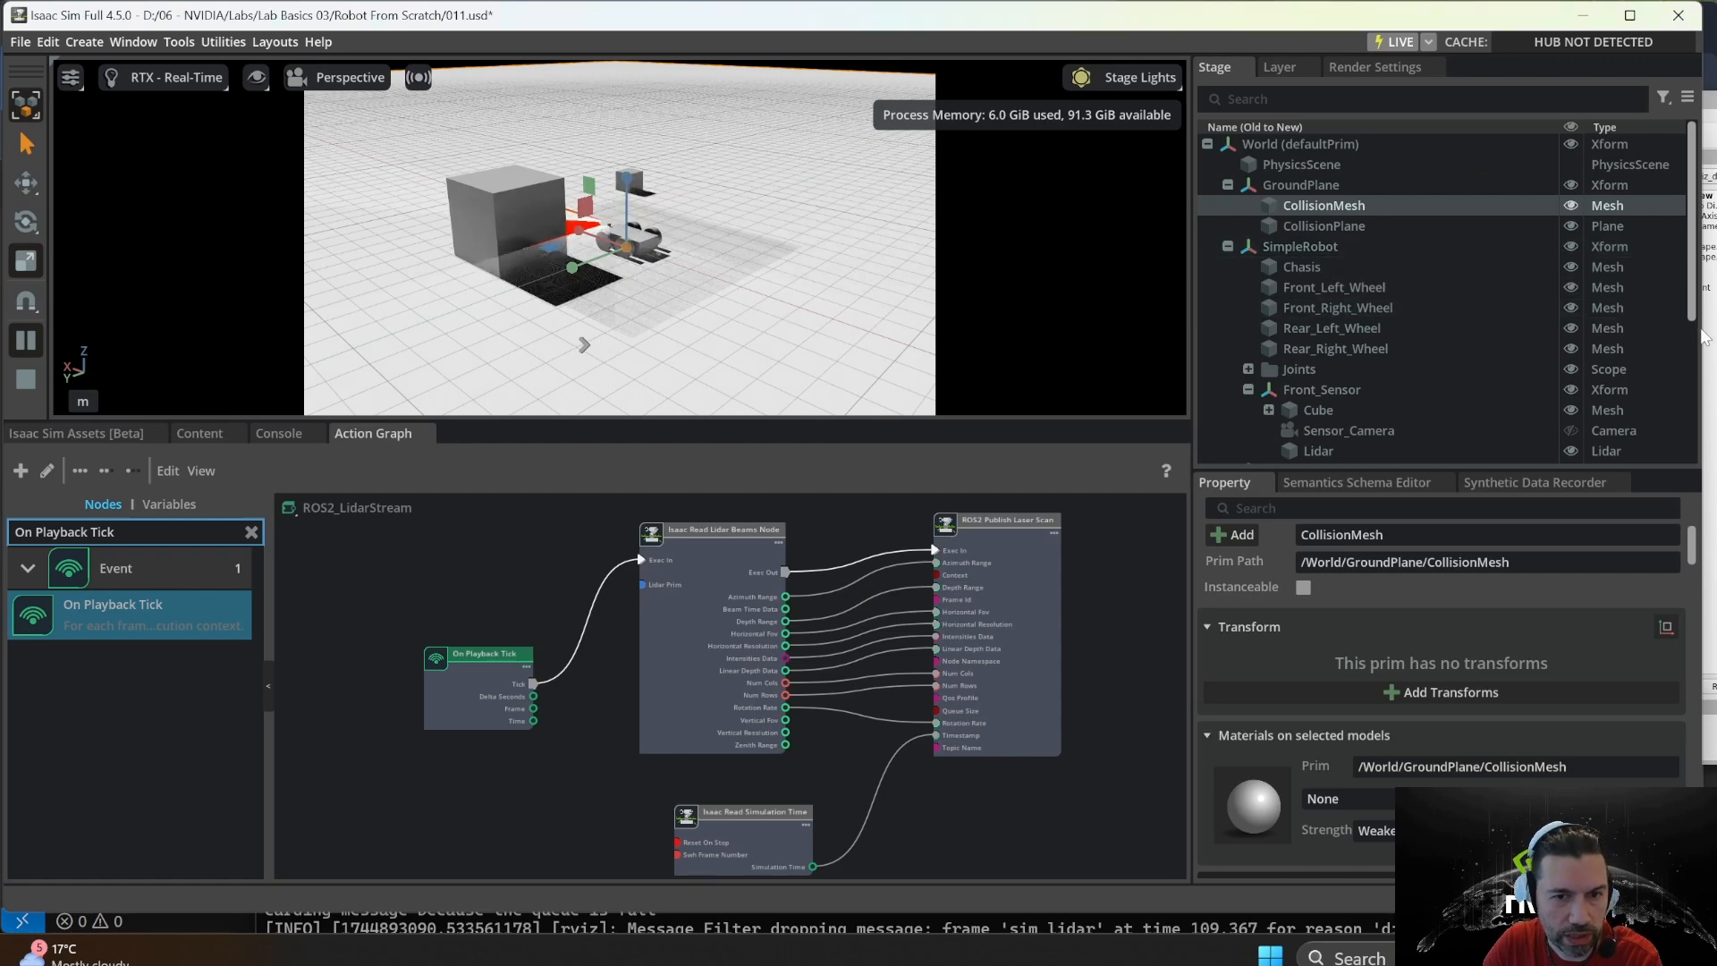
pyautogui.moveTo(1704, 330); pyautogui.dragTo(801, 331)
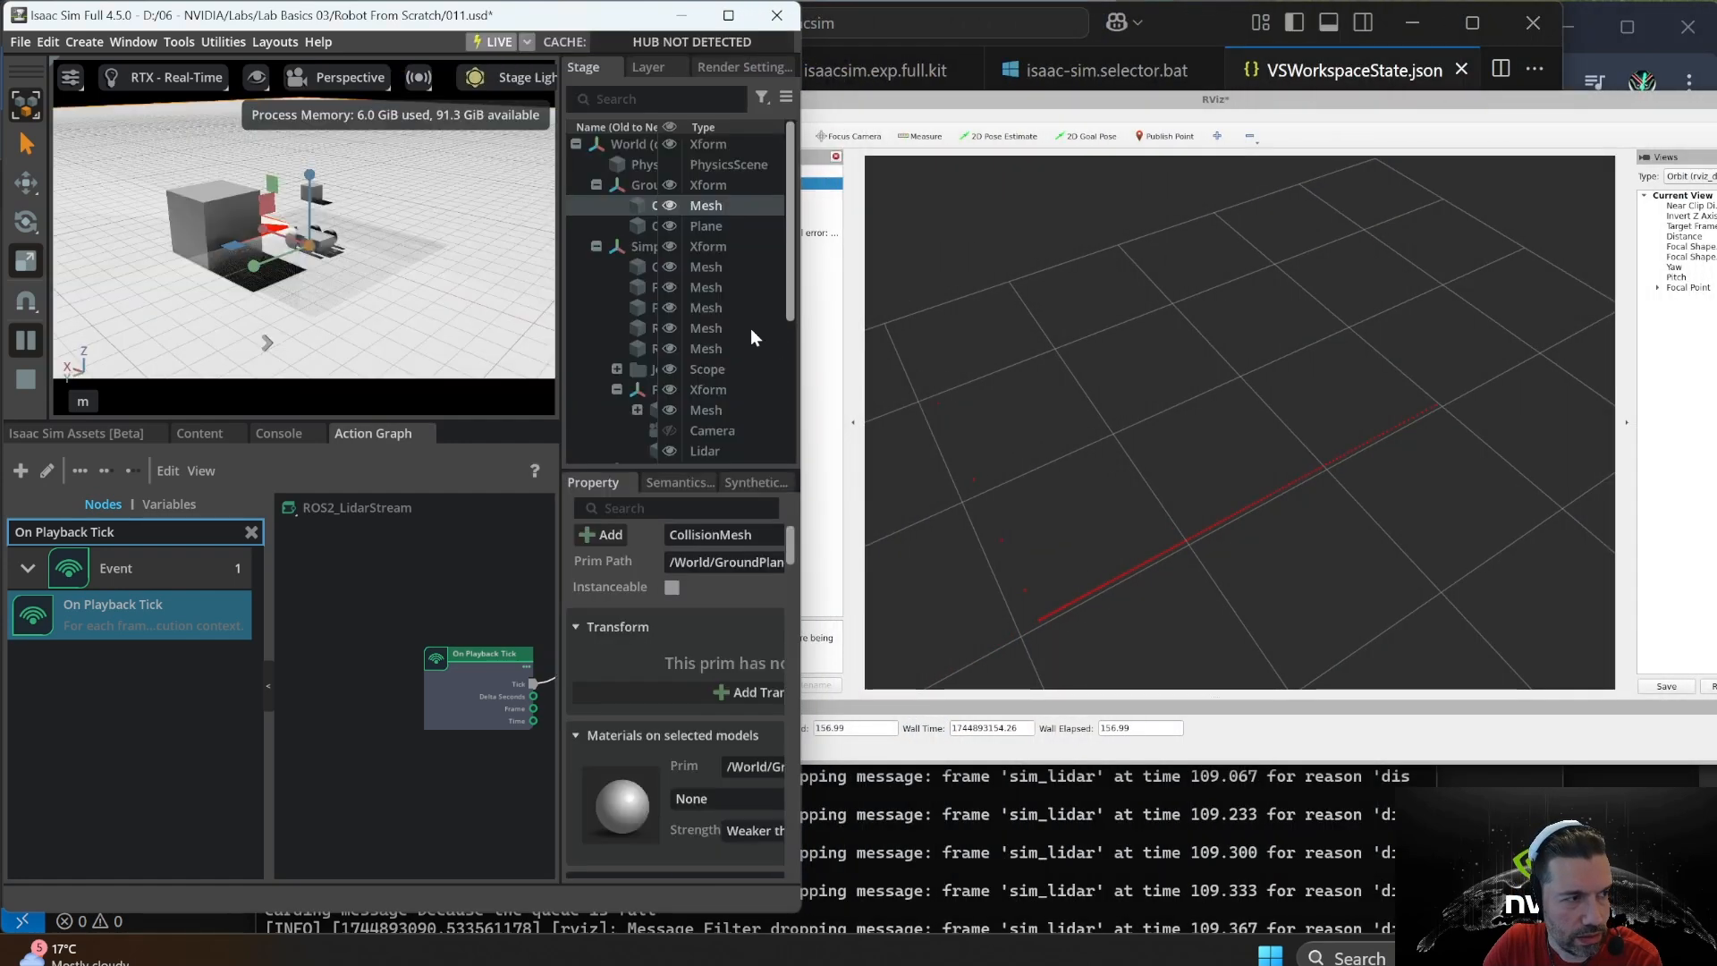
# - Compare the robot's lidar beams around the large cube with the RViz laser scan from different robot positions and viewing angles
pyautogui.click(332, 267)
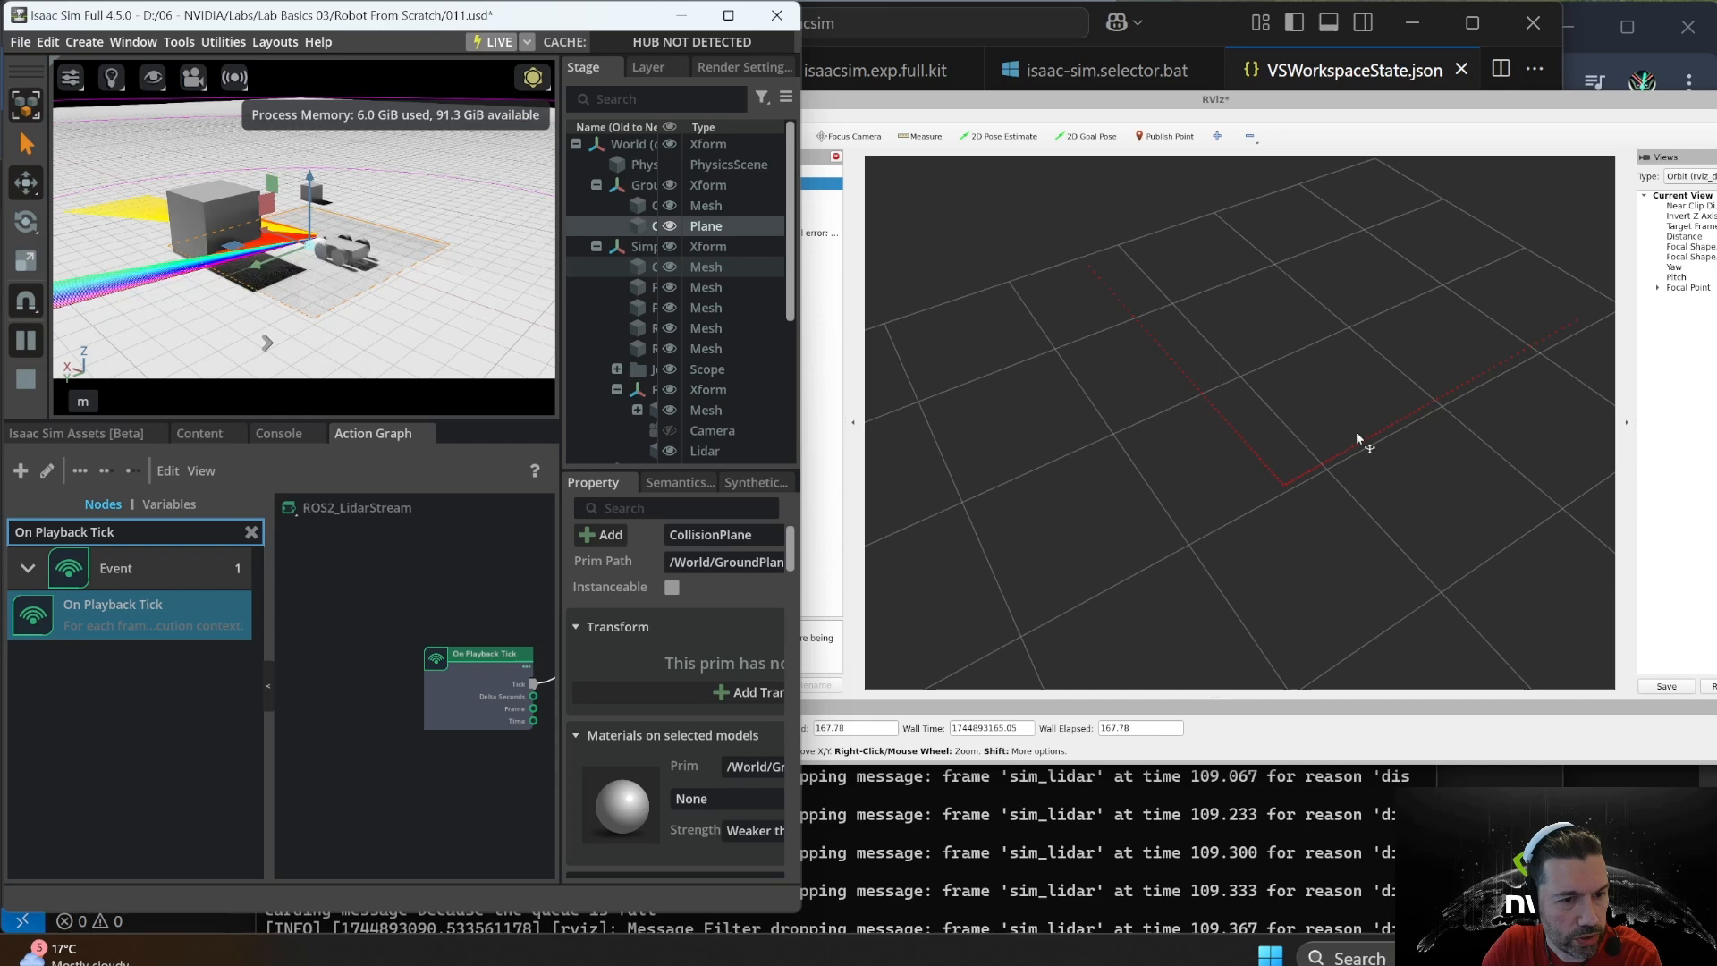
pyautogui.click(1409, 390)
pyautogui.moveTo(1391, 378); pyautogui.dragTo(1333, 377)
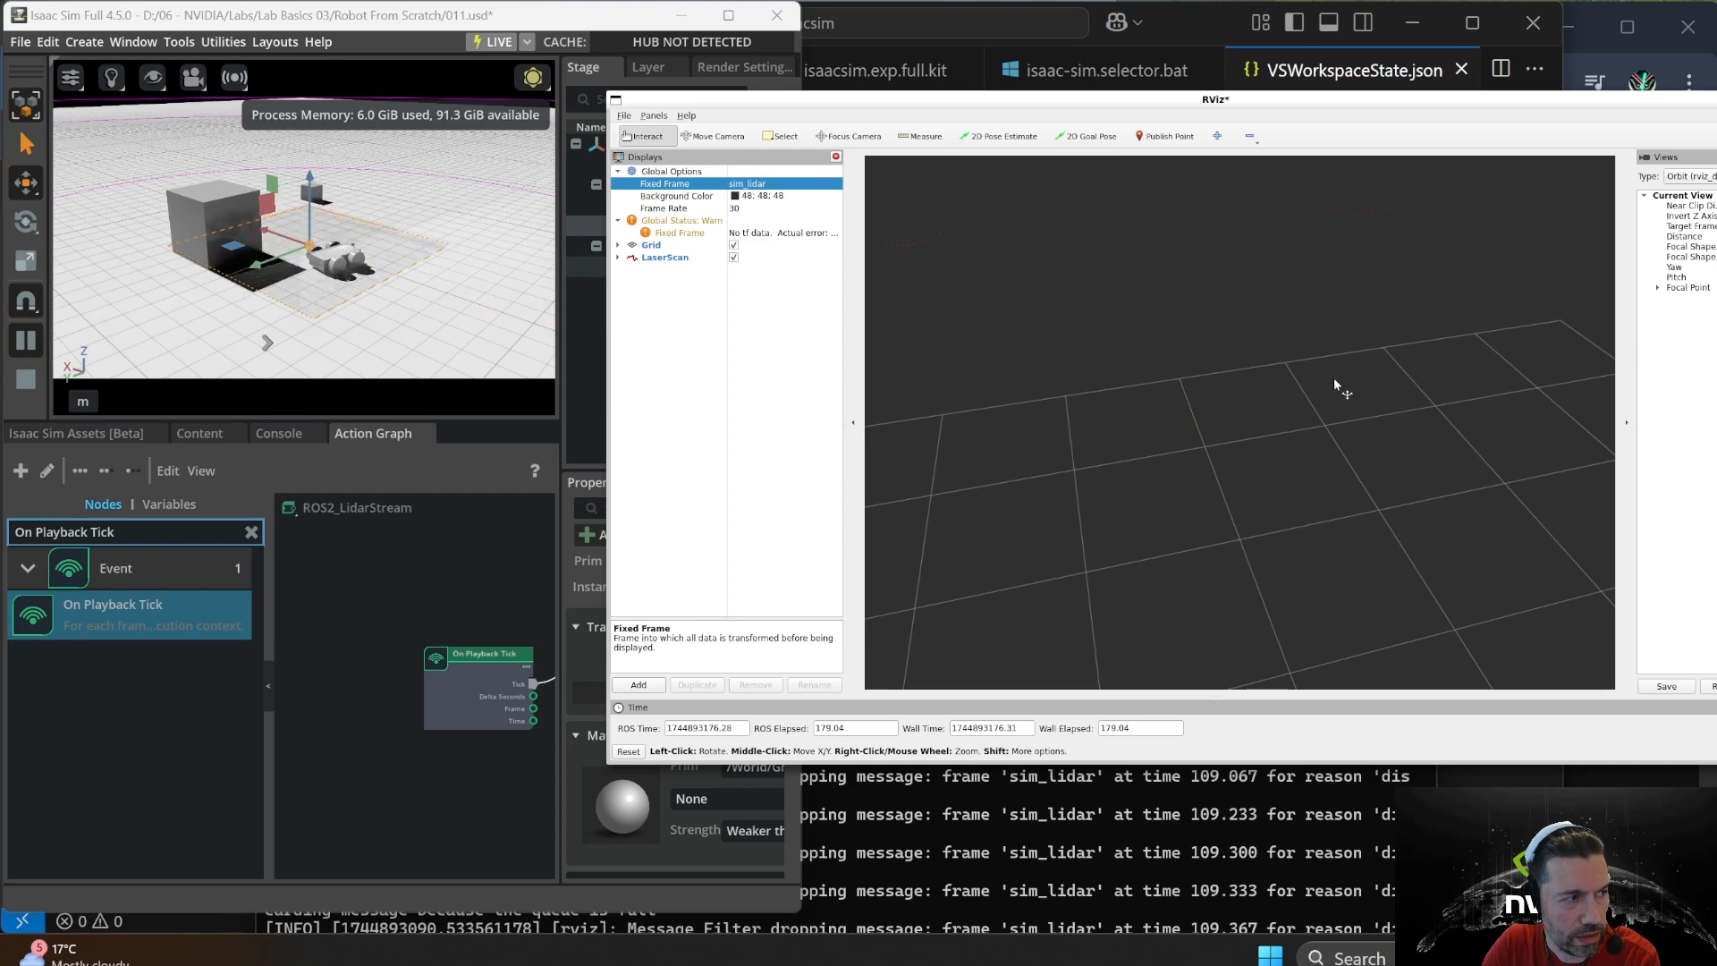
pyautogui.click(483, 309)
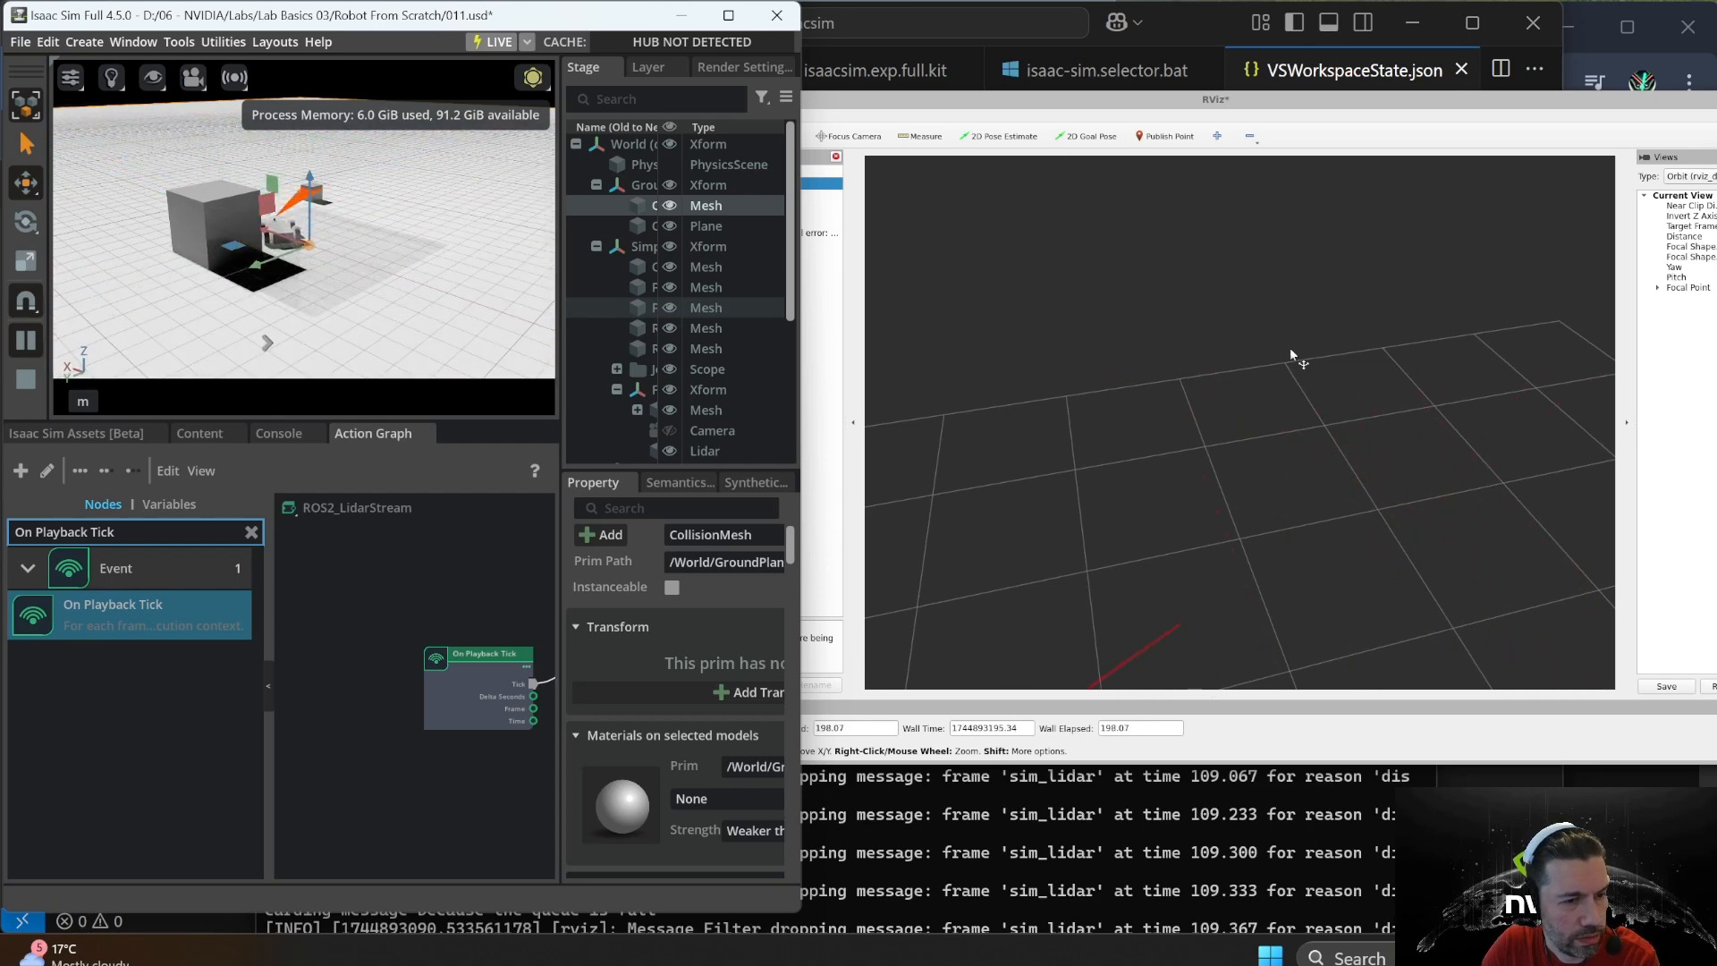
pyautogui.scroll(-6, 1290, 385)
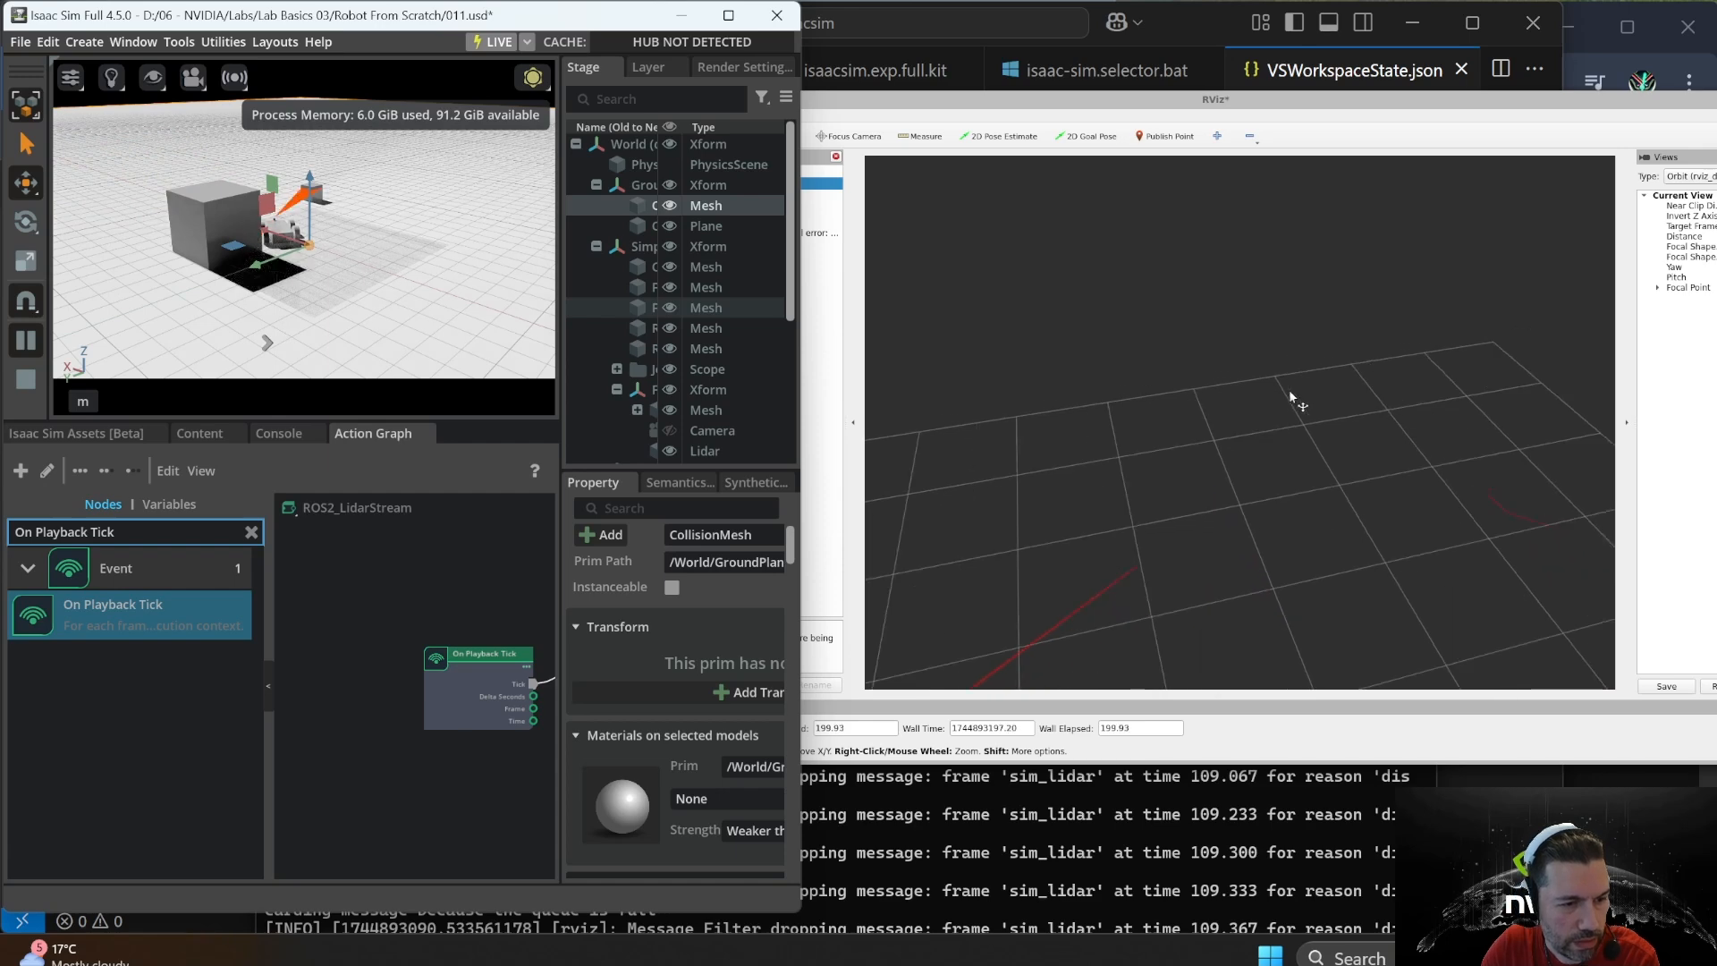